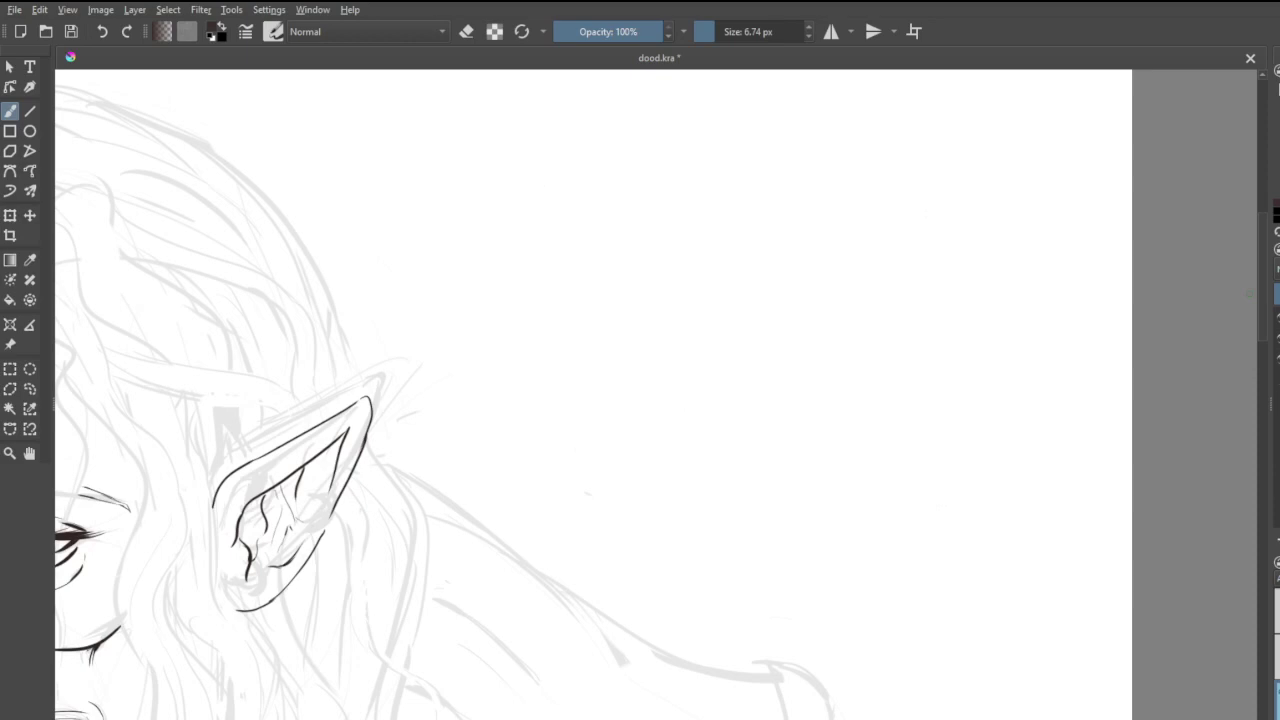
- Ink the curved hairline strokes above the forehead and the left edge of the wavy strand hanging over the brow
scroll(1000, 398, down, 4)
scroll(724, 368, up, 6)
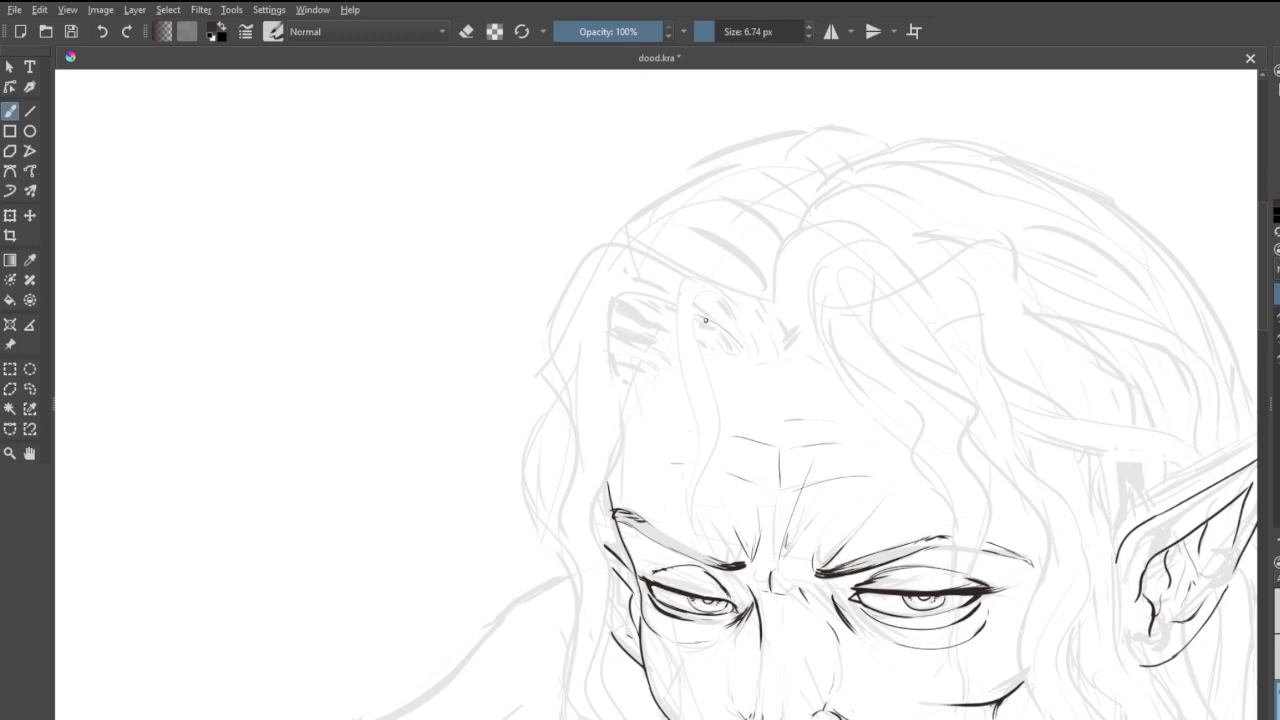
drag(701, 318, 747, 354)
mouse_move(705, 292)
mouse_down()
mouse_move(692, 343)
mouse_move(715, 303)
mouse_move(691, 289)
mouse_move(670, 310)
mouse_move(691, 302)
mouse_move(685, 293)
mouse_move(673, 306)
mouse_move(680, 352)
mouse_move(674, 307)
mouse_move(669, 333)
mouse_move(677, 463)
mouse_up()
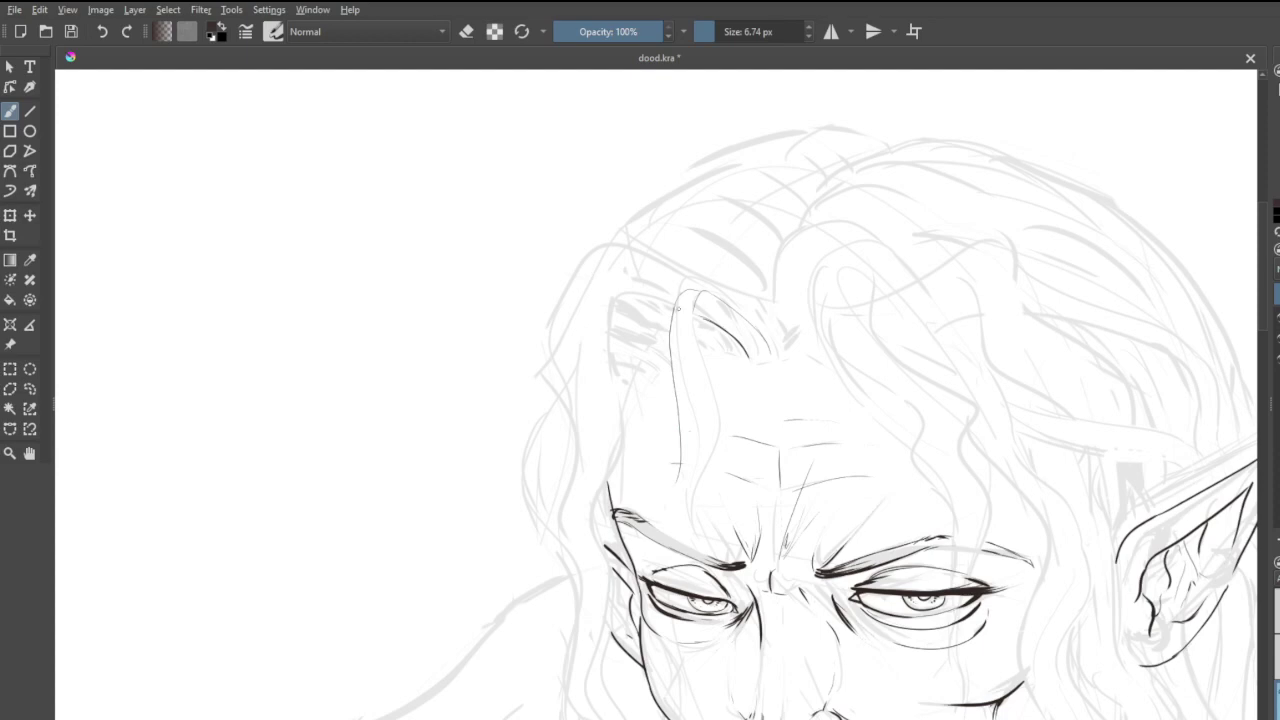
key(ctrl+z)
drag(665, 338, 664, 354)
key(ctrl+z)
mouse_move(672, 307)
mouse_down()
mouse_move(690, 364)
mouse_move(688, 420)
mouse_up()
key(ctrl+z)
mouse_move(673, 320)
mouse_down()
mouse_move(690, 550)
mouse_move(712, 477)
mouse_up()
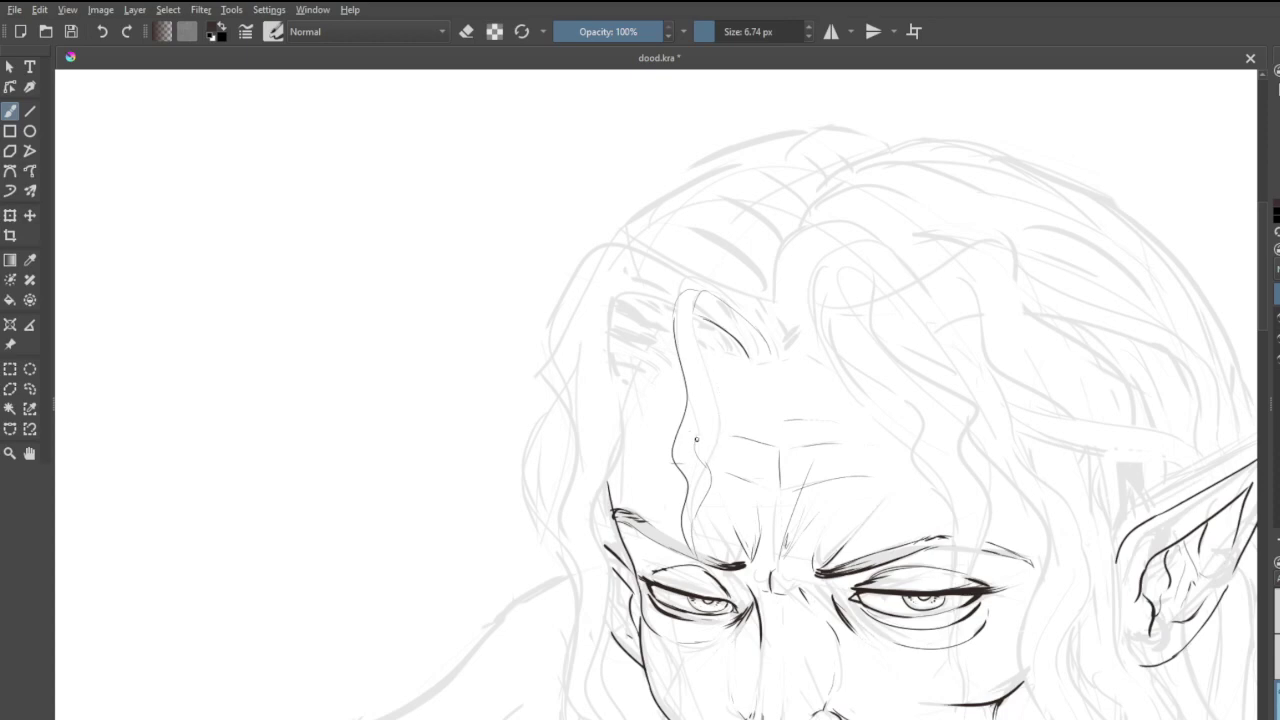
- Ink the right edge of the wavy forehead strand, redrawing the stroke until it follows the sketch
drag(706, 426, 720, 386)
key(ctrl+z)
mouse_move(693, 308)
mouse_down()
mouse_move(724, 388)
mouse_move(686, 465)
mouse_move(708, 436)
mouse_up()
key(ctrl+z)
mouse_move(692, 315)
mouse_down()
mouse_move(718, 392)
mouse_move(703, 430)
mouse_up()
- Ink the neckcloth's arched outline beneath the neck and the pointed collar flap beside the beard
scroll(714, 436, down, 5)
scroll(730, 459, up, 2)
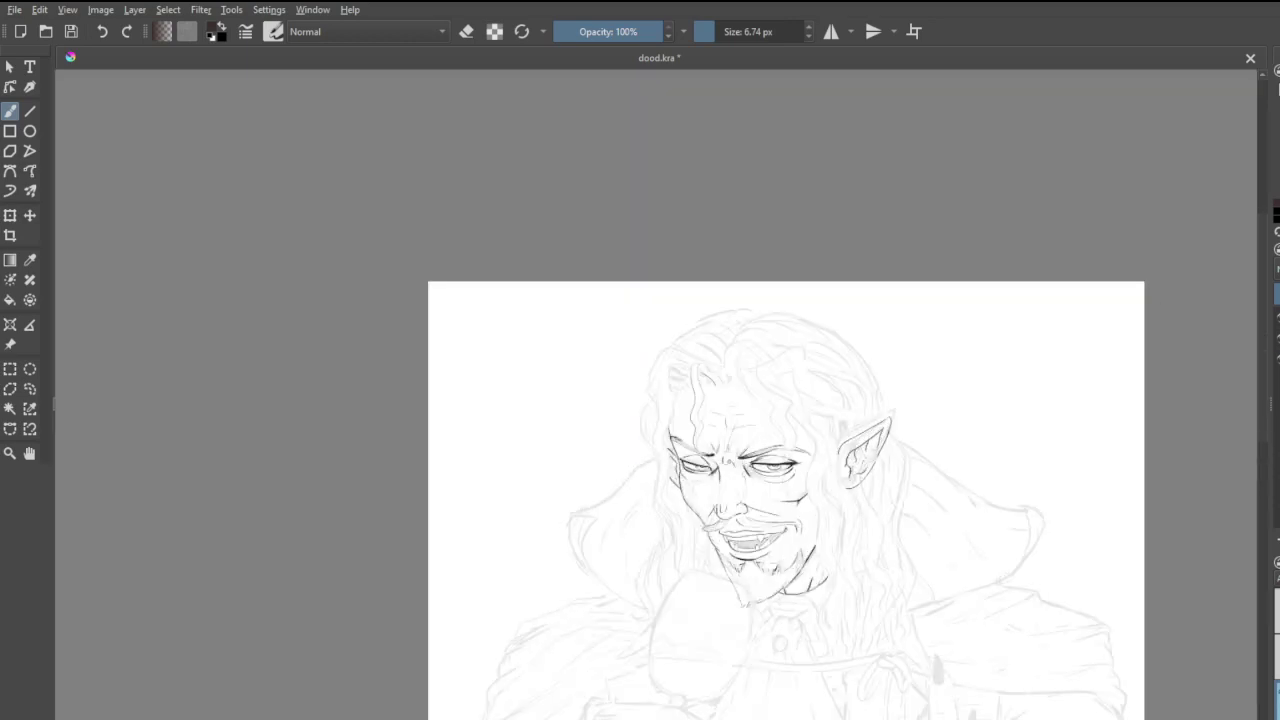
scroll(853, 611, down, 4)
scroll(831, 653, up, 8)
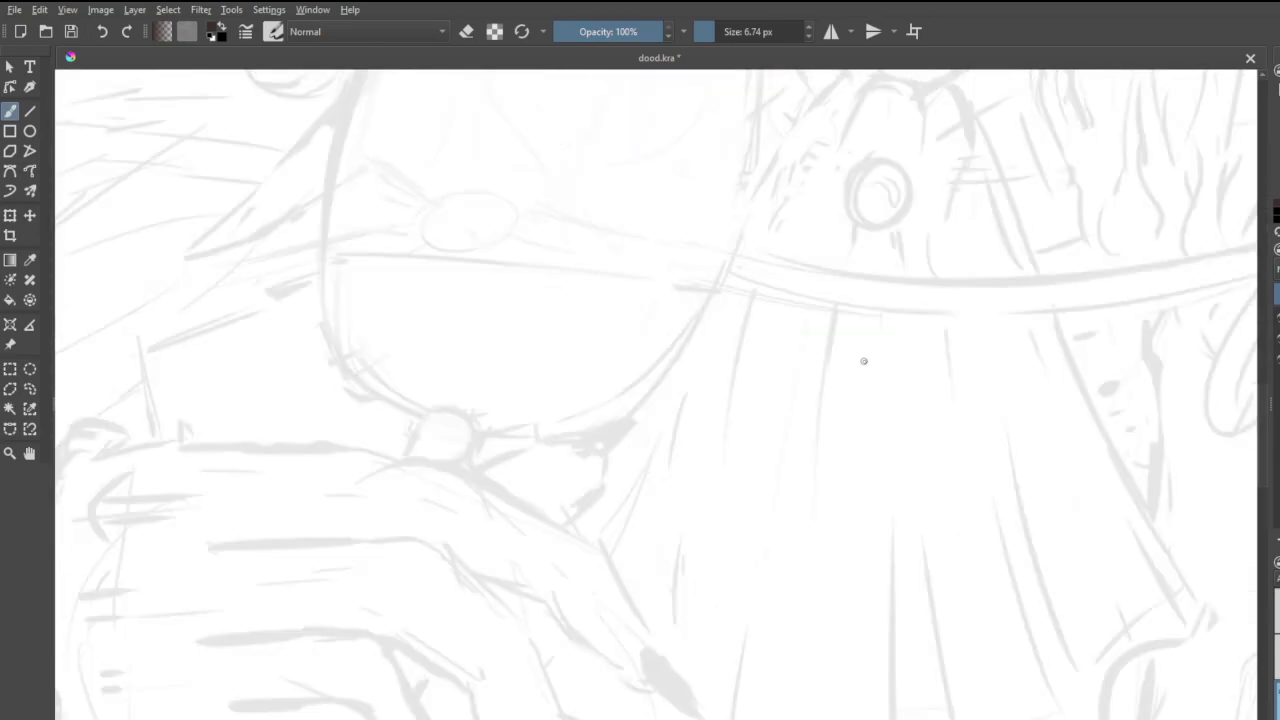
scroll(863, 360, down, 6)
scroll(889, 292, up, 4)
scroll(888, 292, up, 2)
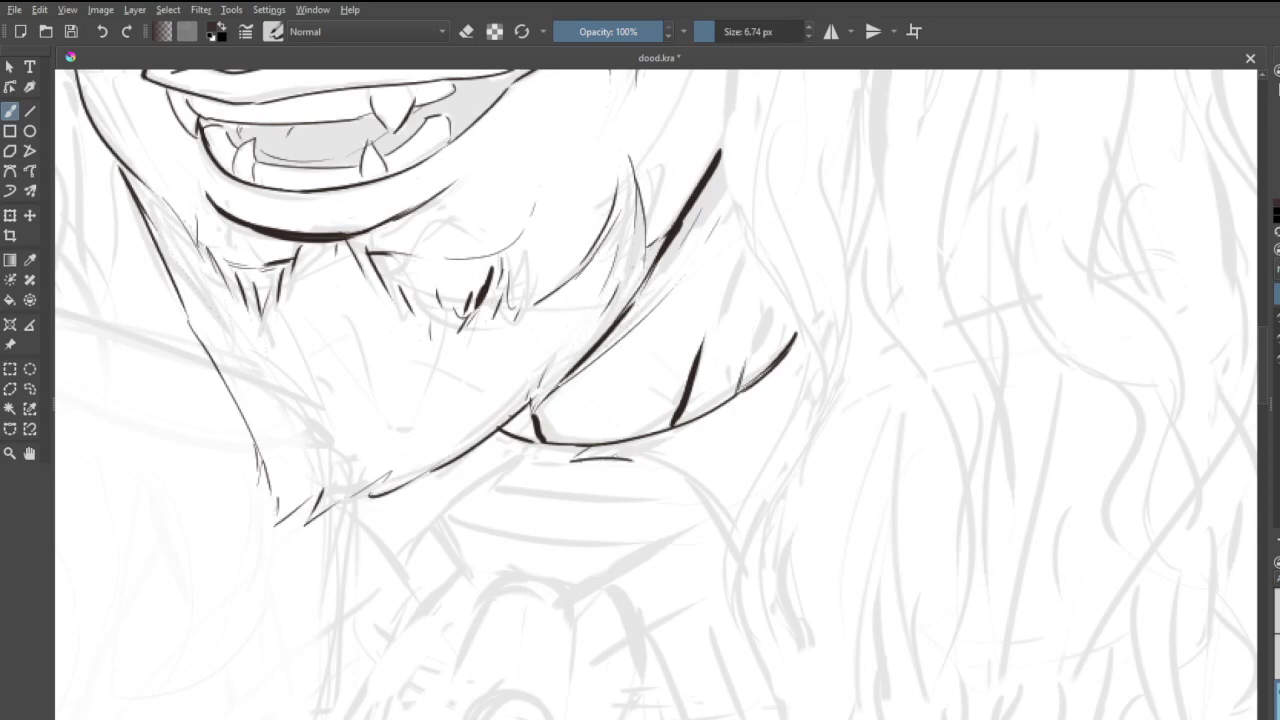
drag(570, 460, 708, 497)
drag(746, 567, 744, 562)
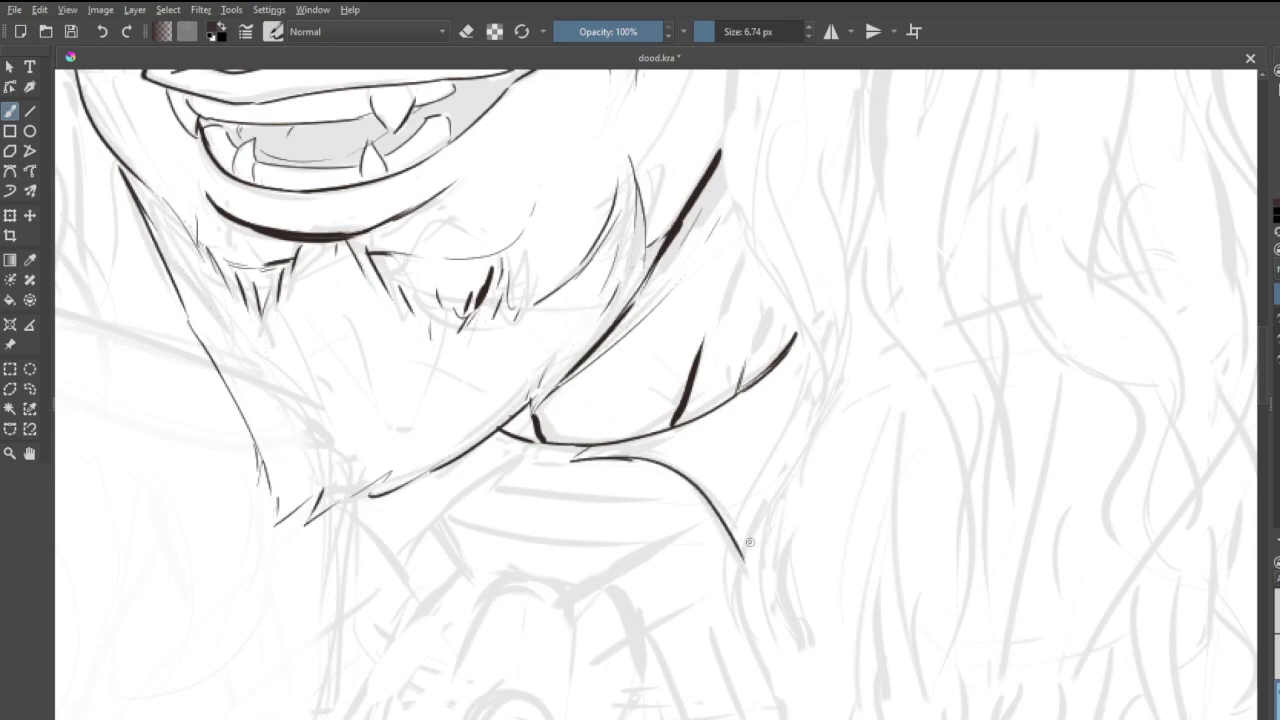
mouse_move(573, 461)
mouse_down()
mouse_move(537, 438)
mouse_move(435, 545)
mouse_move(429, 592)
mouse_move(364, 510)
mouse_up()
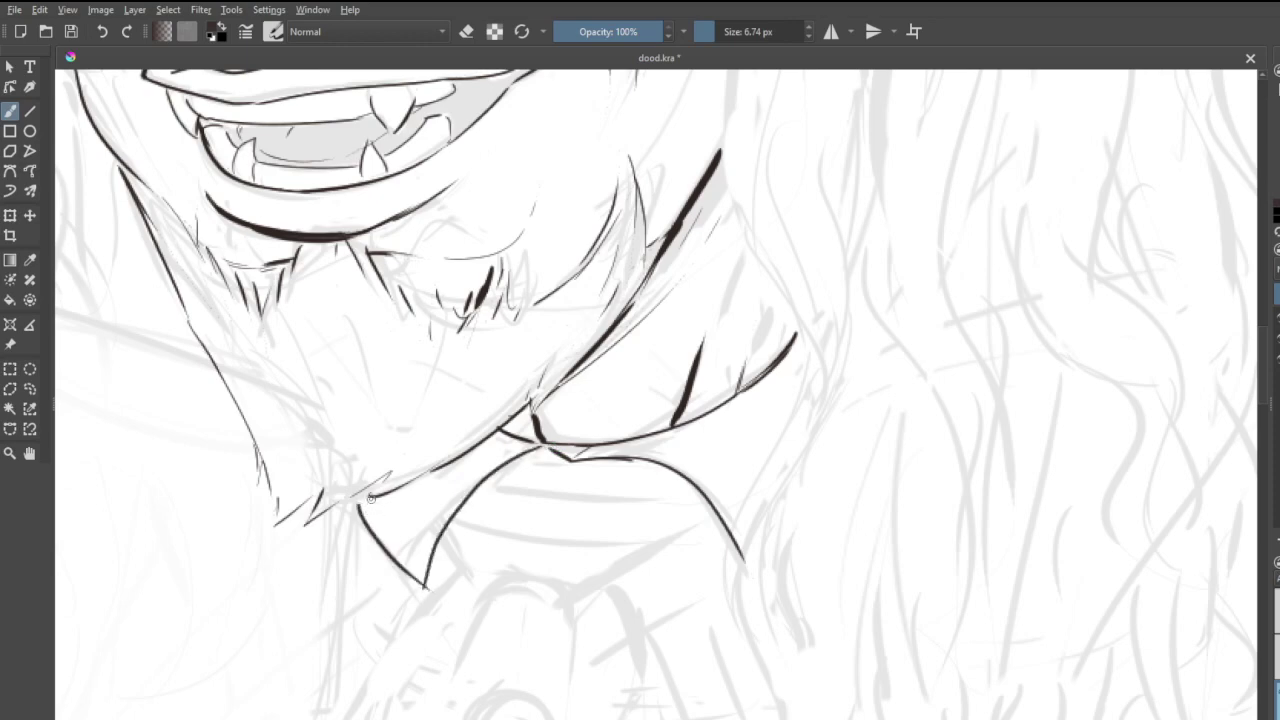
- Redraw the outer edge of the pointed collar flap and erase the overlapping line where the neck meets the neckcloth
ctrl+click(372, 496)
key(ctrl+z)
drag(377, 500, 423, 587)
key(e)
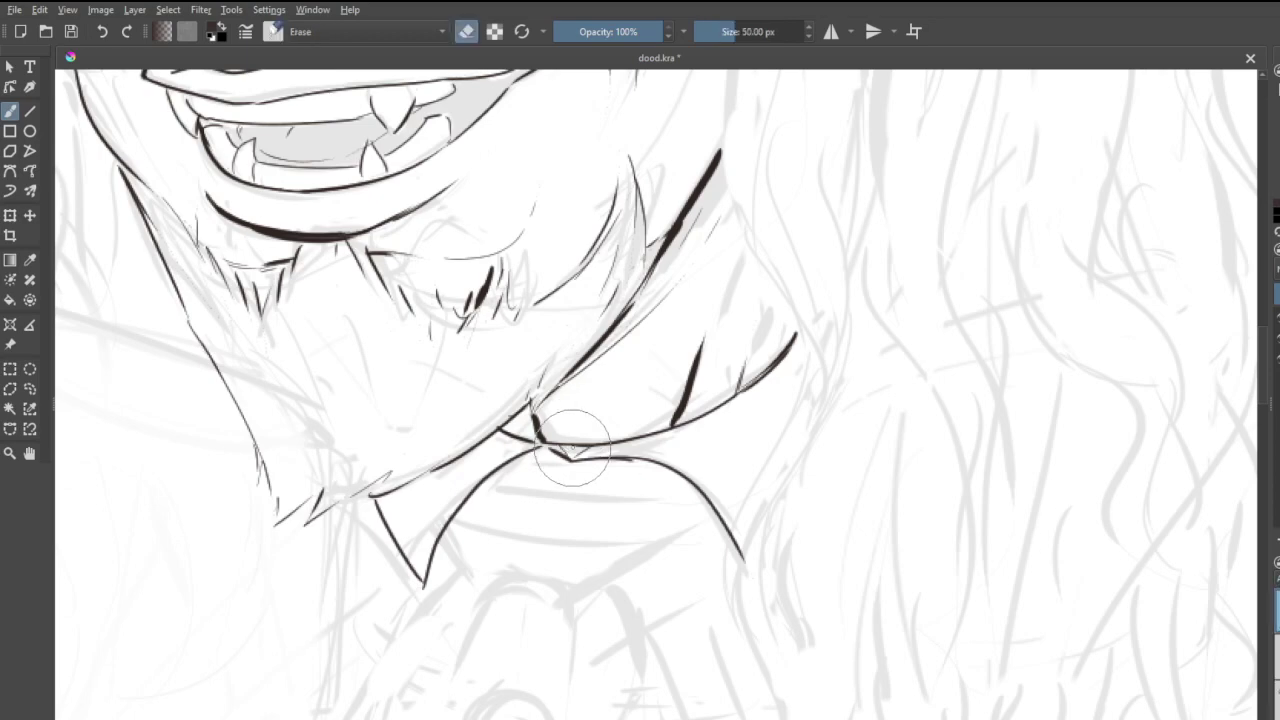
mouse_move(572, 448)
mouse_down()
mouse_move(562, 441)
mouse_move(595, 438)
mouse_up()
key(e)
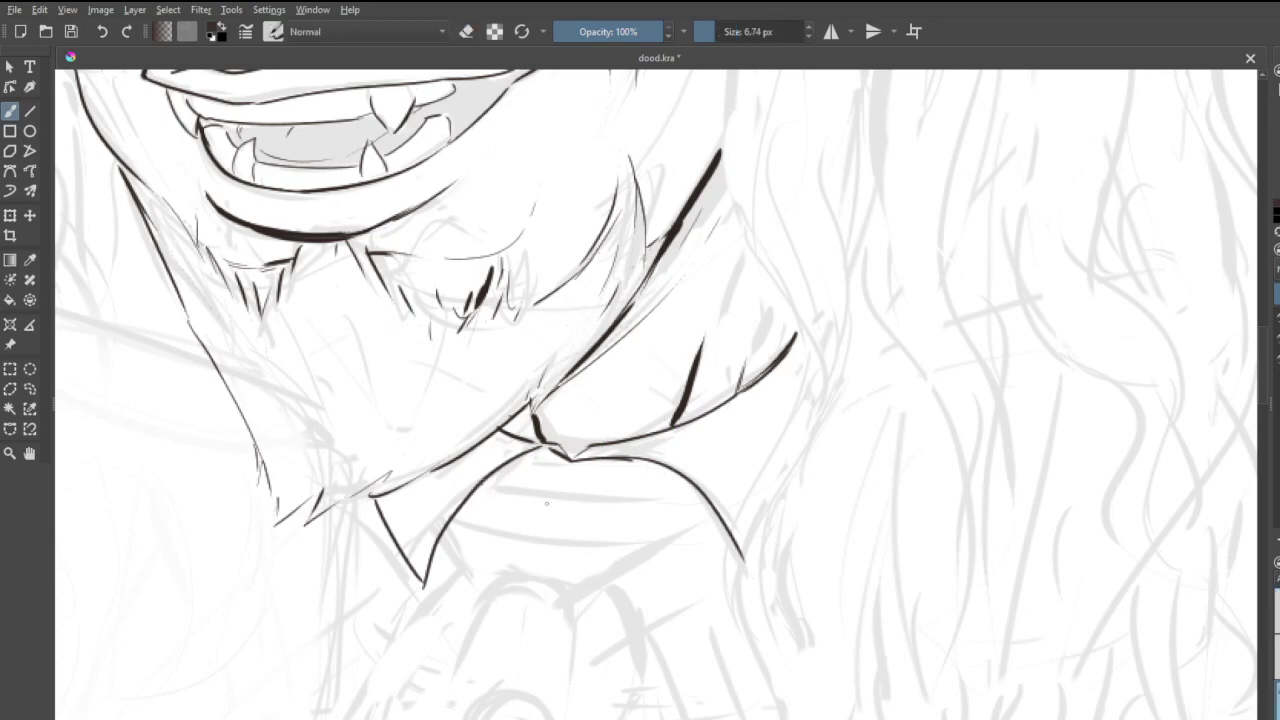
- Ink the fabric fold lines across the neckcloth and a second edge line along the pointed collar flap
drag(484, 487, 692, 511)
drag(461, 522, 620, 546)
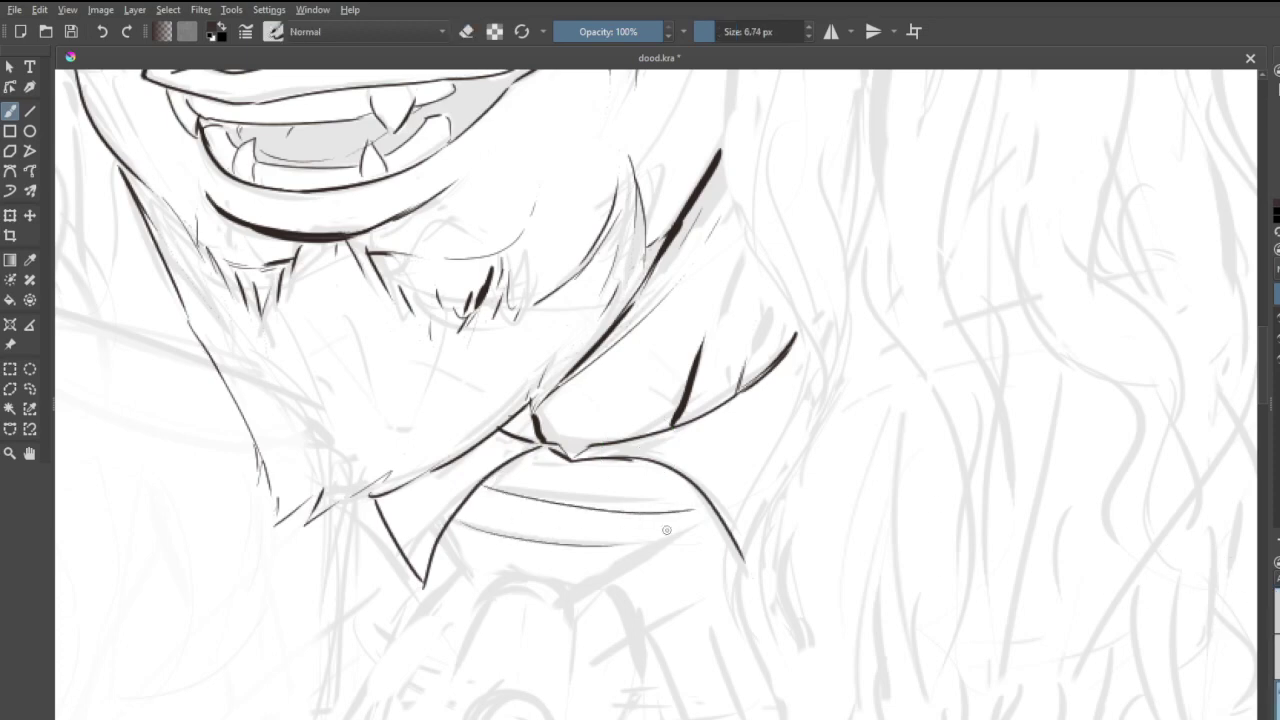
drag(503, 513, 568, 518)
drag(671, 476, 589, 491)
drag(602, 579, 702, 535)
drag(650, 621, 730, 590)
drag(647, 592, 665, 586)
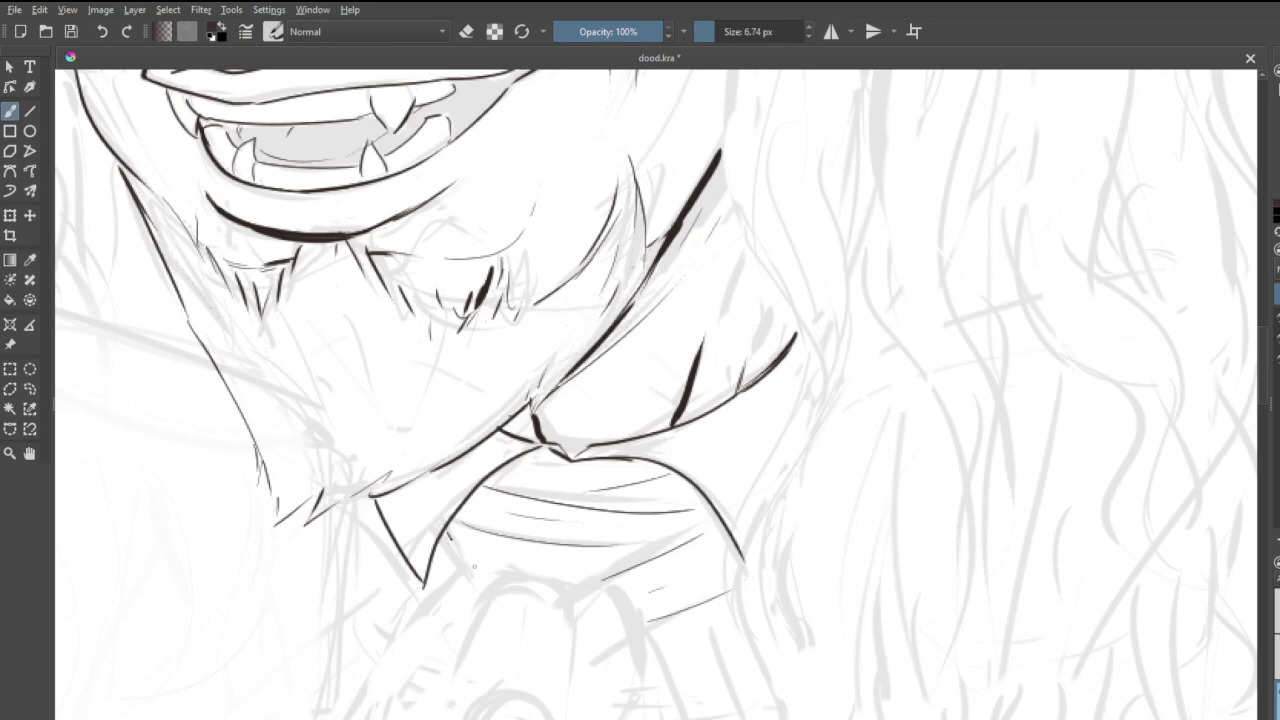
drag(462, 554, 448, 534)
drag(355, 523, 415, 591)
- Ink diagonal folds beside the neckcloth and the scalloped upper edge of the pleated cravat below it
scroll(438, 584, down, 5)
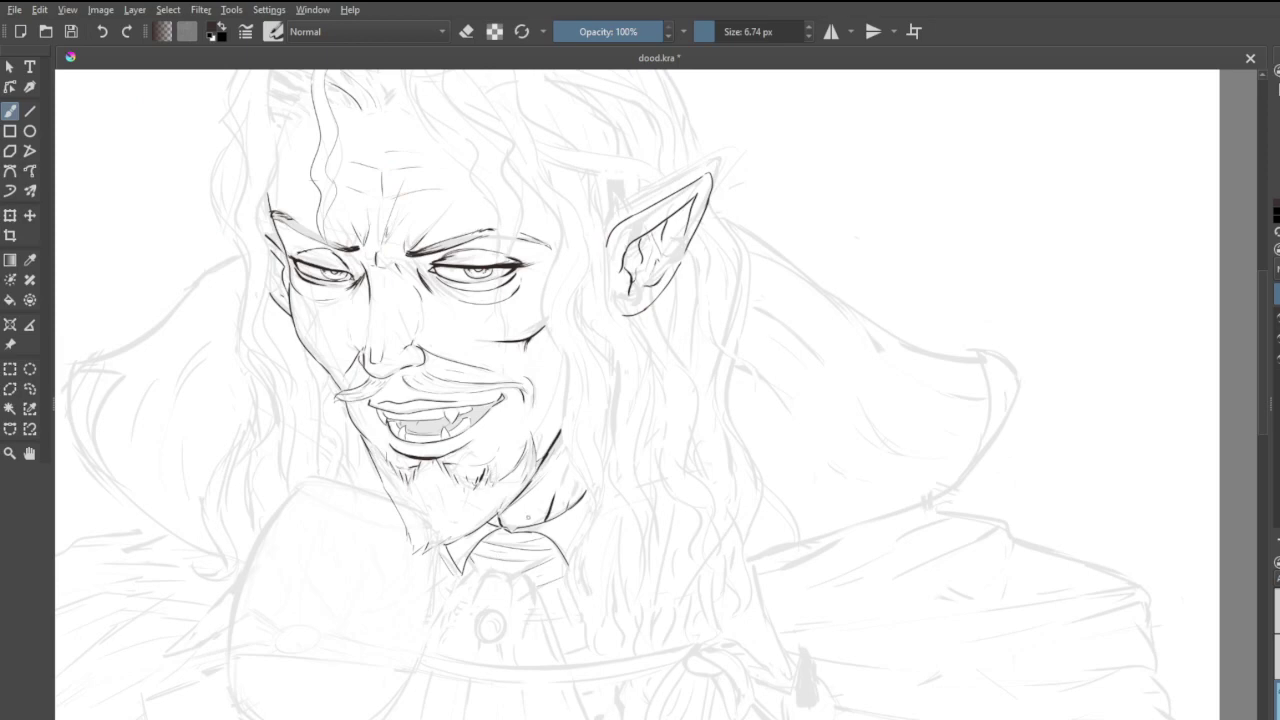
scroll(527, 517, down, 4)
scroll(520, 560, up, 5)
scroll(520, 577, down, 3)
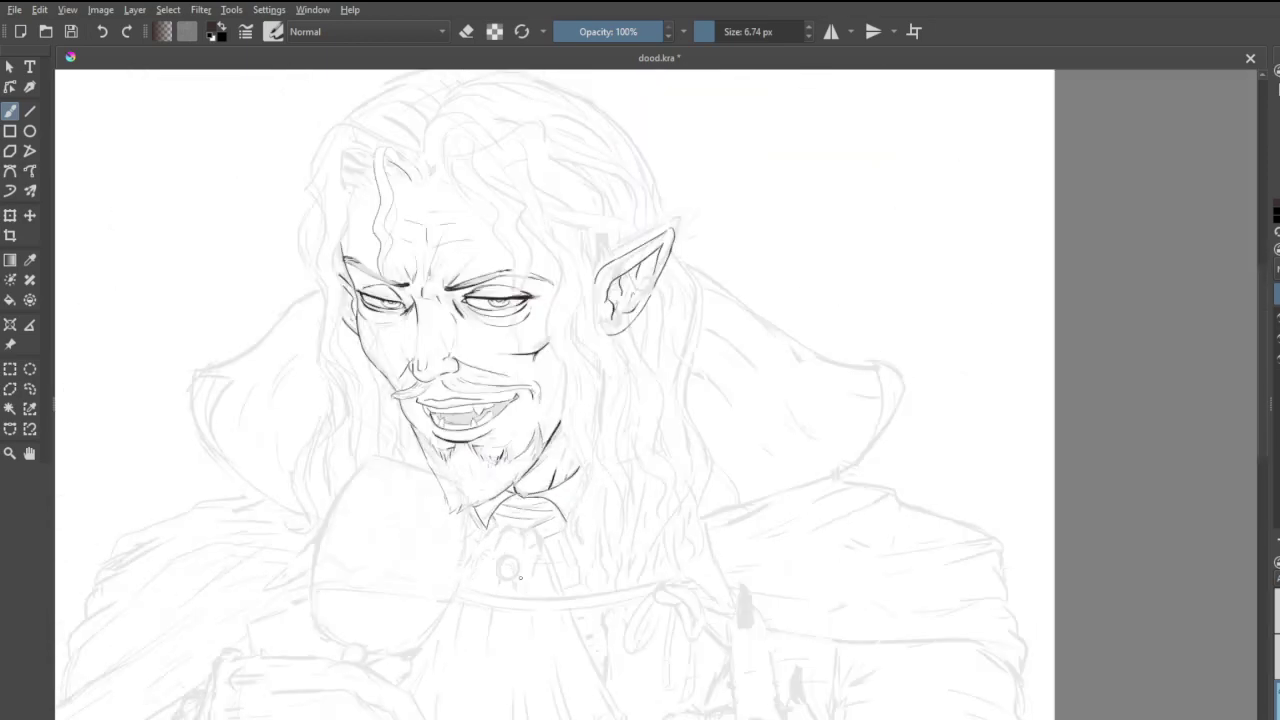
scroll(520, 577, up, 5)
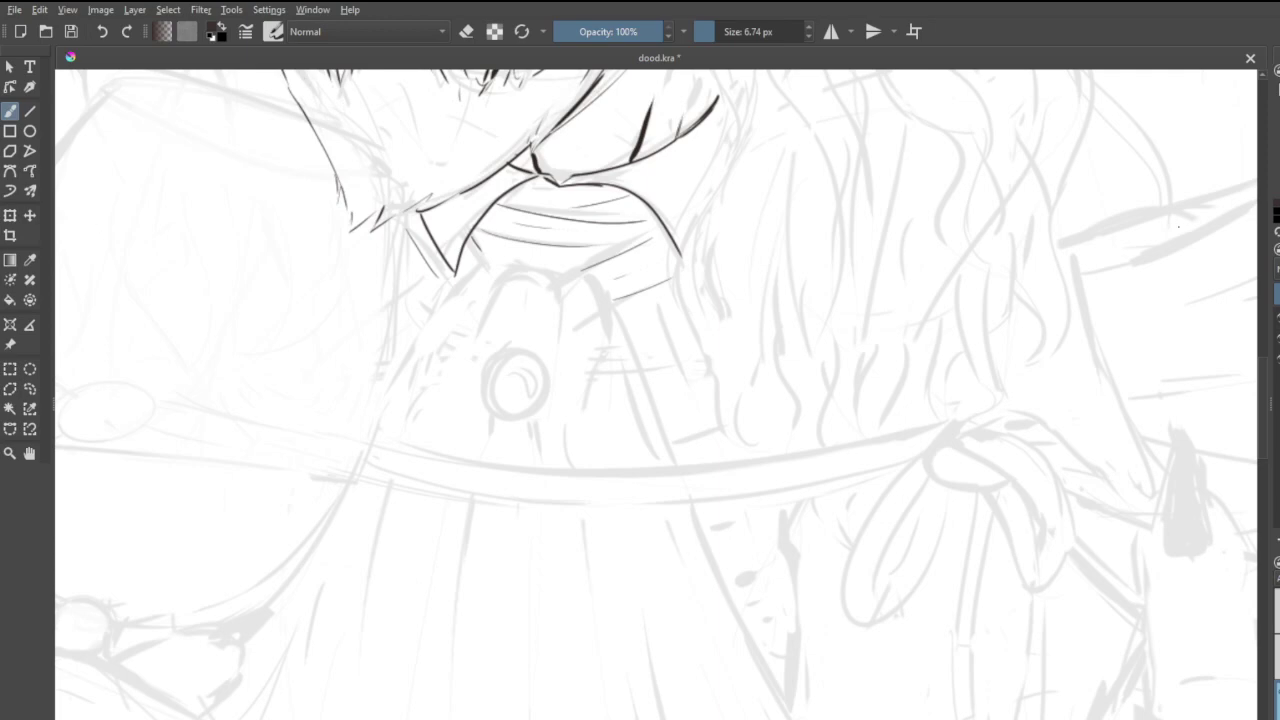
scroll(1113, 357, down, 2)
scroll(754, 200, up, 1)
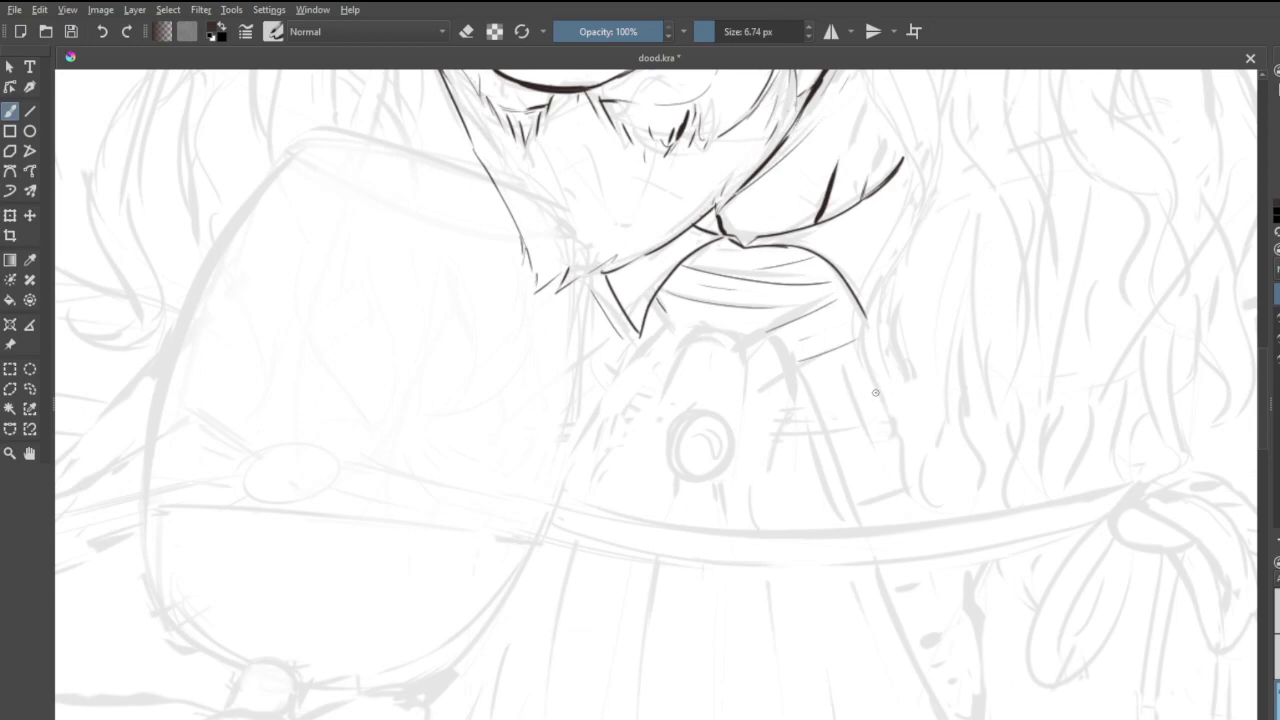
mouse_move(864, 374)
mouse_down()
mouse_move(827, 418)
mouse_move(858, 502)
mouse_up()
drag(886, 448, 870, 480)
drag(592, 335, 586, 395)
mouse_move(687, 331)
mouse_down()
mouse_move(720, 339)
mouse_move(745, 368)
mouse_move(786, 338)
mouse_move(812, 420)
mouse_up()
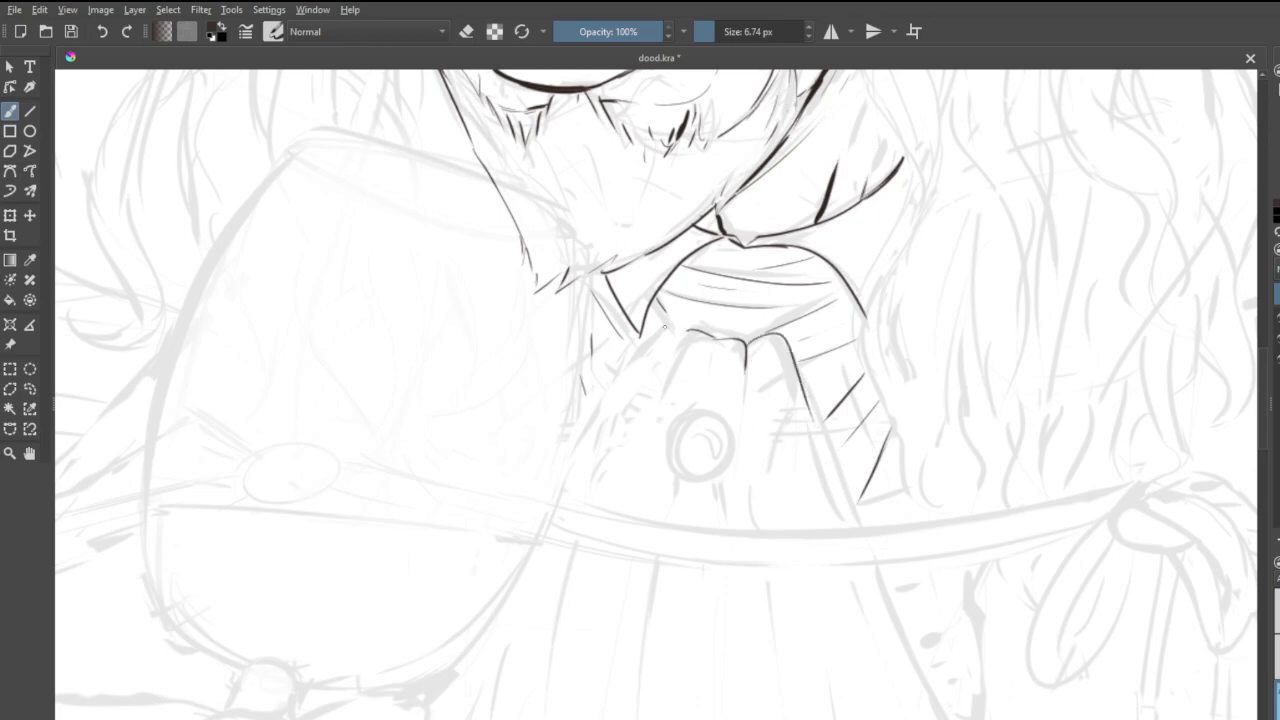
drag(685, 331, 627, 360)
- Ink the round brooch outline in the middle of the cravat
scroll(675, 364, down, 5)
scroll(672, 383, up, 3)
scroll(676, 408, up, 2)
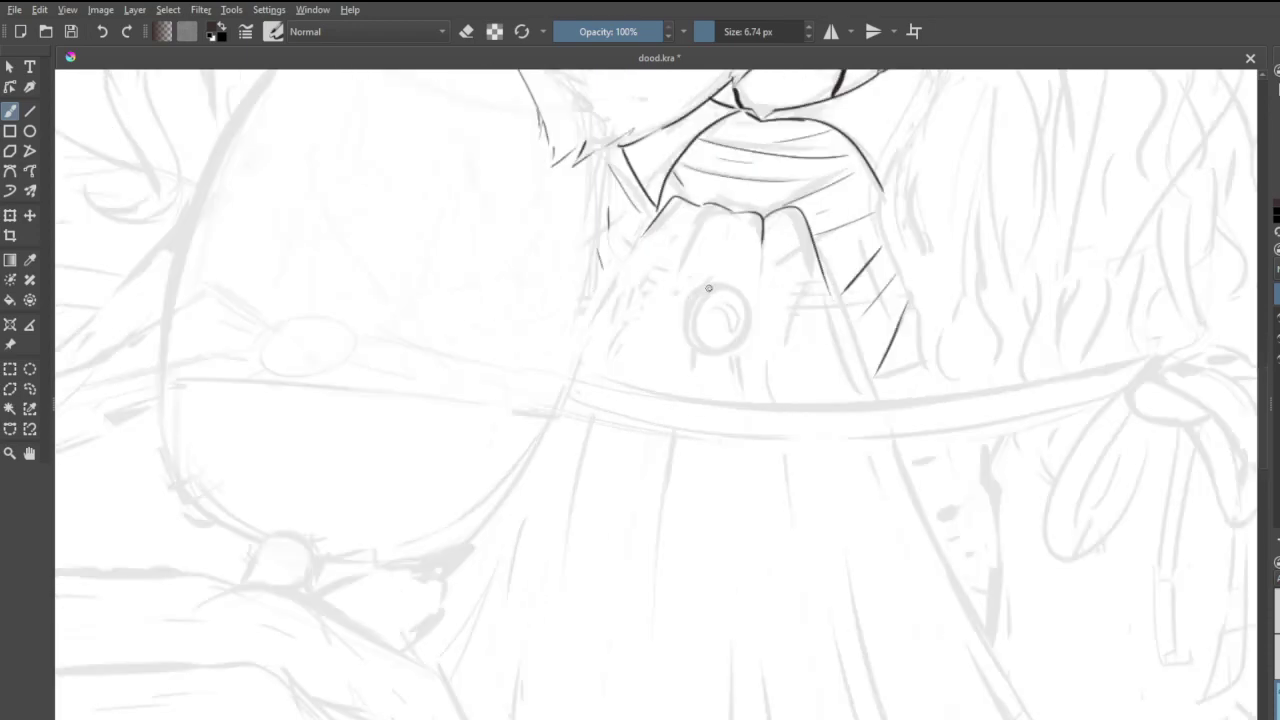
mouse_move(708, 288)
mouse_down()
mouse_move(680, 348)
mouse_move(756, 340)
mouse_move(723, 292)
mouse_move(725, 318)
mouse_move(676, 338)
mouse_move(757, 330)
mouse_move(714, 285)
mouse_up()
key(ctrl+z)
- Ink the upper and lower curves of the wine glass's rim beneath the beard, redrawing strokes that miss the sketch
scroll(626, 297, down, 8)
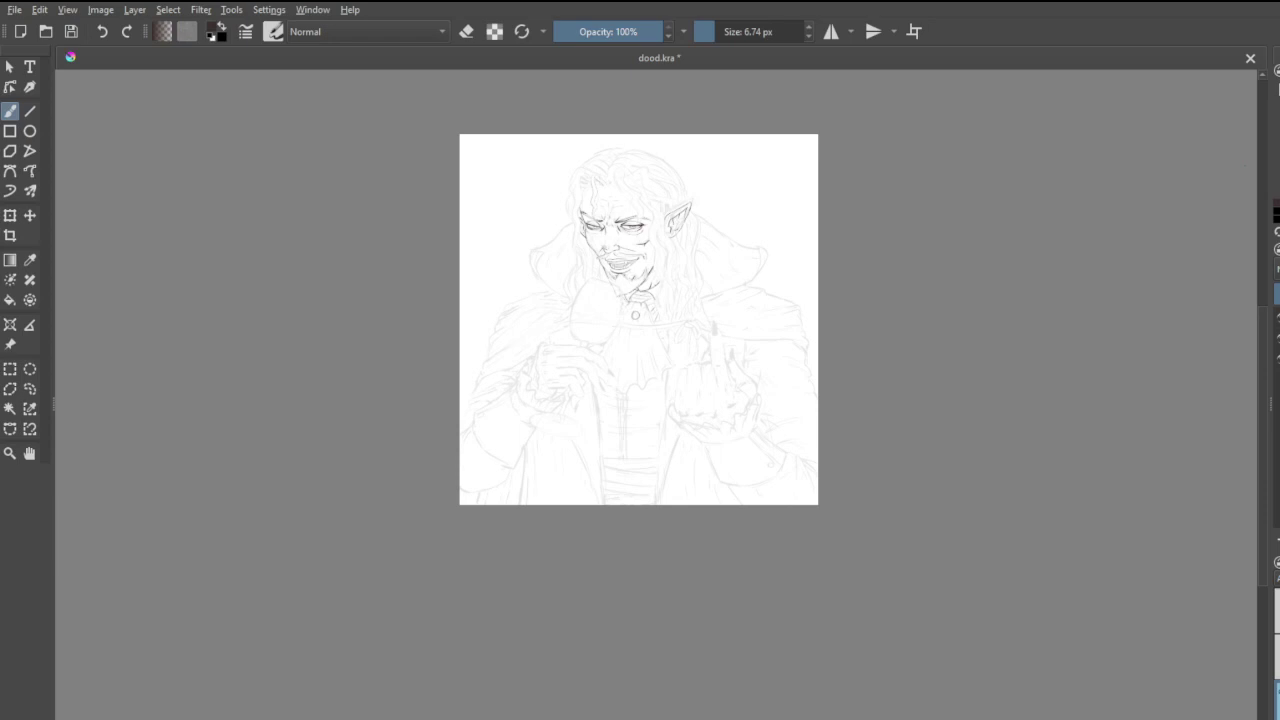
scroll(554, 229, up, 2)
scroll(636, 257, down, 1)
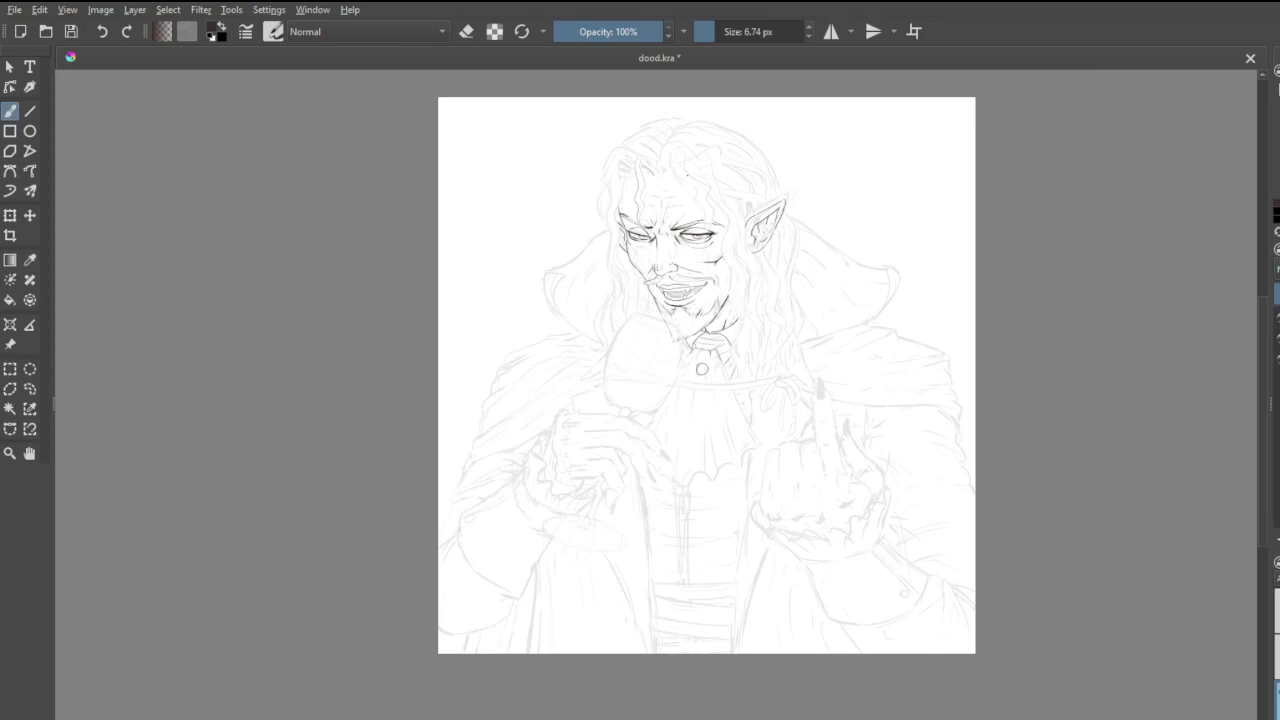
scroll(700, 186, up, 4)
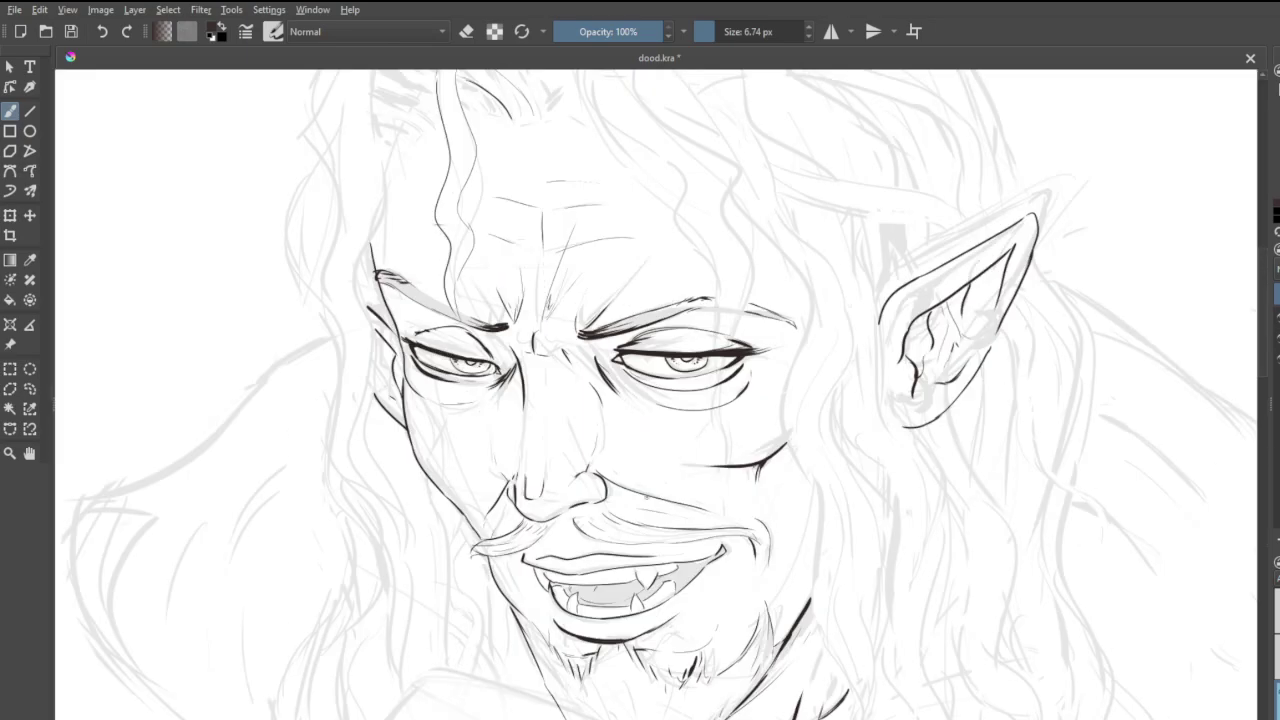
scroll(647, 497, down, 2)
scroll(574, 586, up, 2)
scroll(686, 513, down, 1)
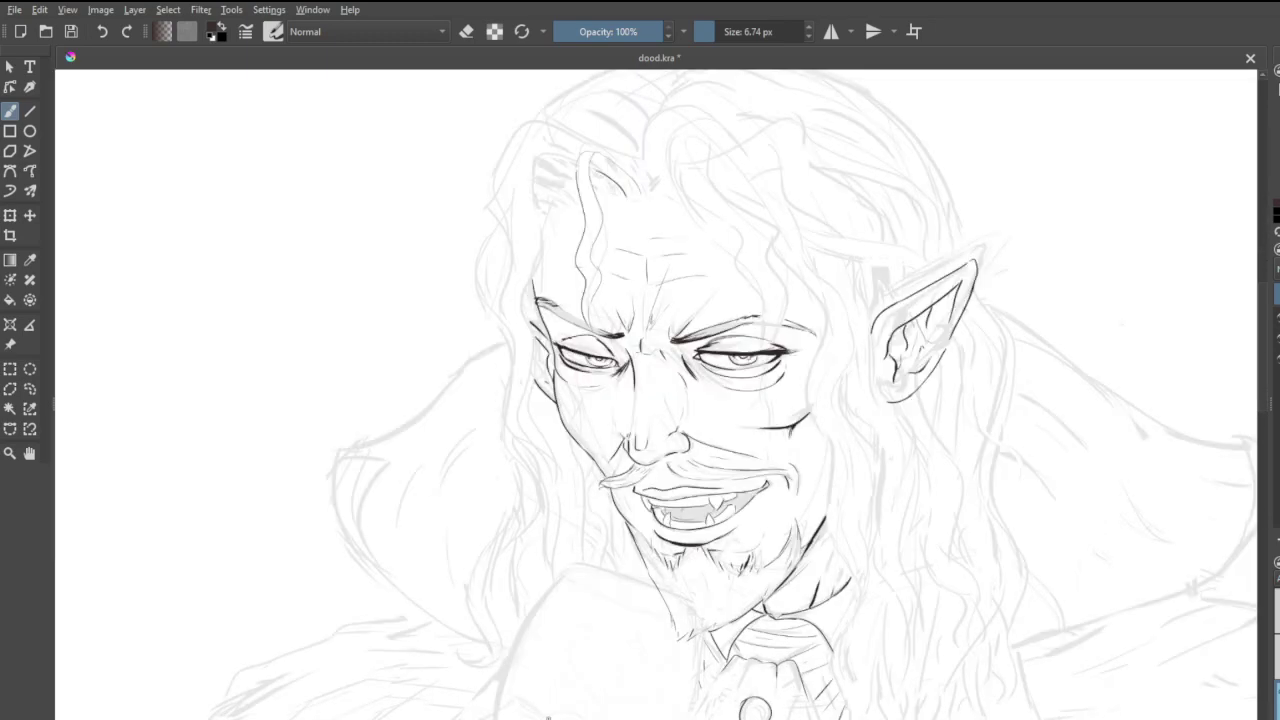
scroll(548, 716, up, 3)
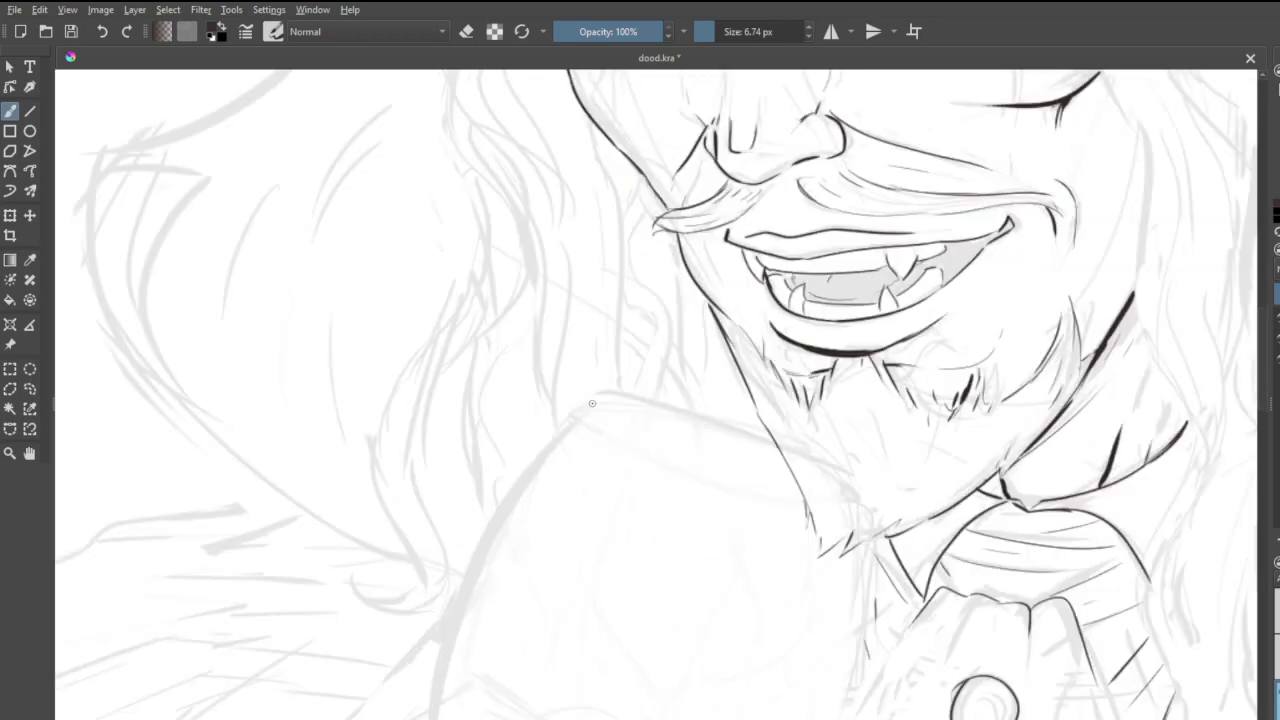
mouse_move(587, 408)
mouse_down()
mouse_move(630, 446)
mouse_move(810, 487)
mouse_move(780, 489)
mouse_move(843, 489)
mouse_up()
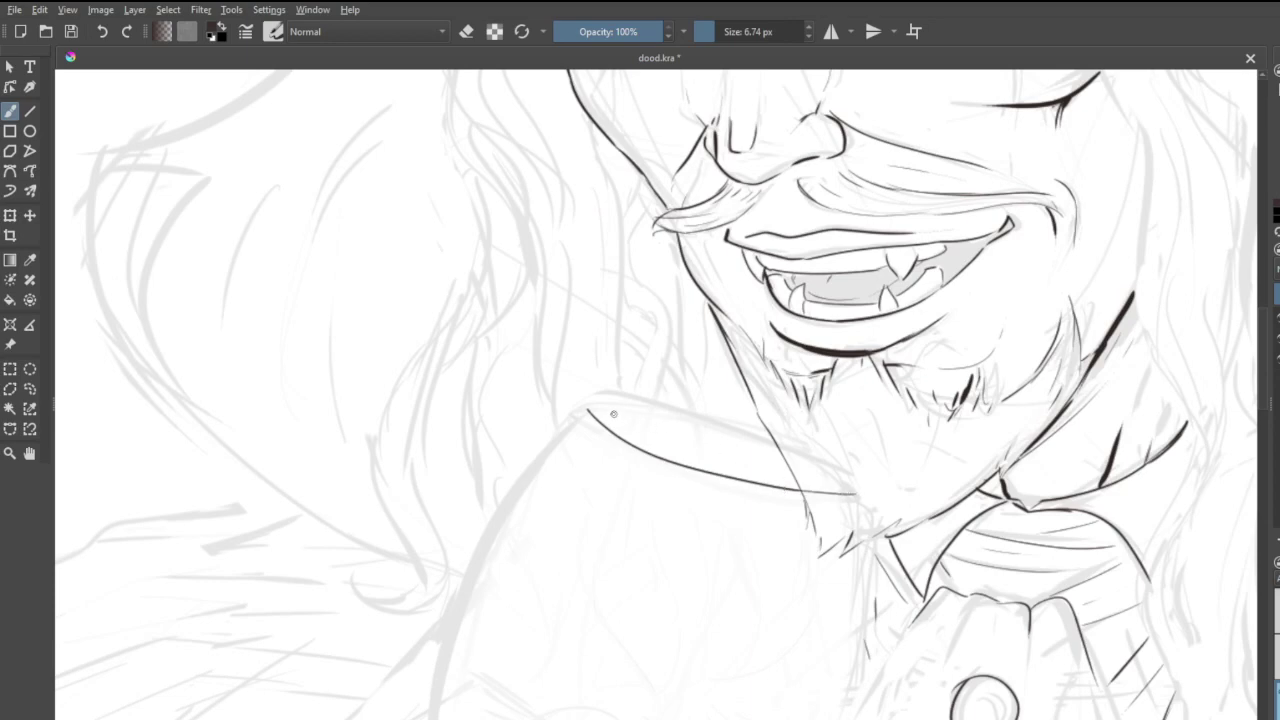
key(ctrl+z)
key(ctrl+z)
mouse_move(604, 396)
mouse_down()
mouse_move(640, 401)
mouse_move(800, 444)
mouse_move(858, 491)
mouse_up()
key(ctrl+z)
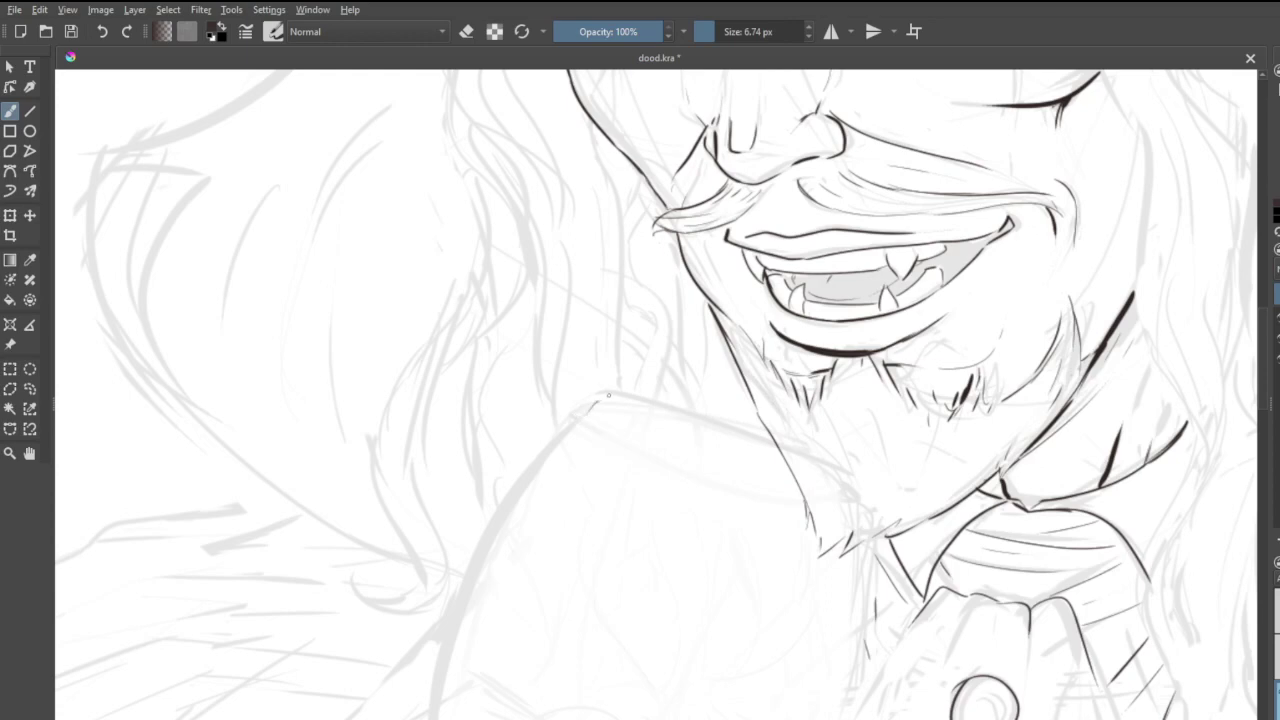
mouse_move(600, 401)
mouse_down()
mouse_move(571, 432)
mouse_move(848, 478)
mouse_move(868, 540)
mouse_up()
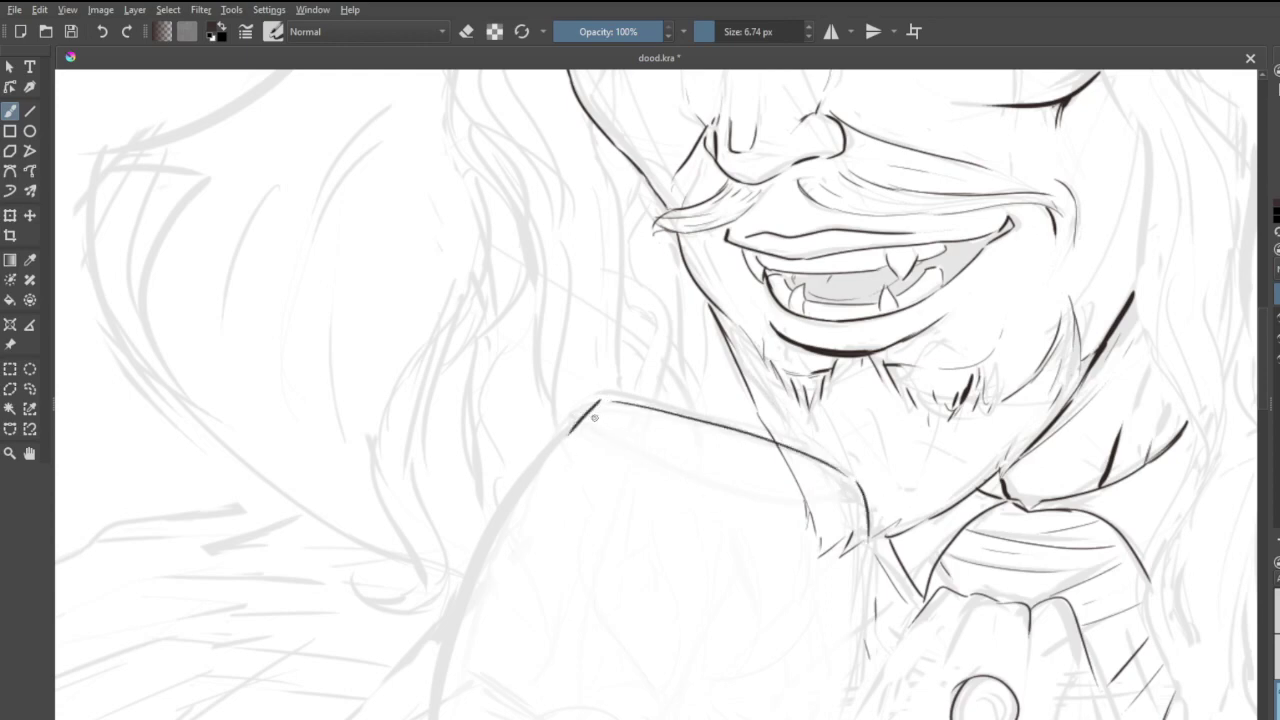
drag(593, 422, 836, 490)
- Ink the left side and rounded bottom of the wine glass's bowl
scroll(722, 412, down, 4)
scroll(699, 510, up, 4)
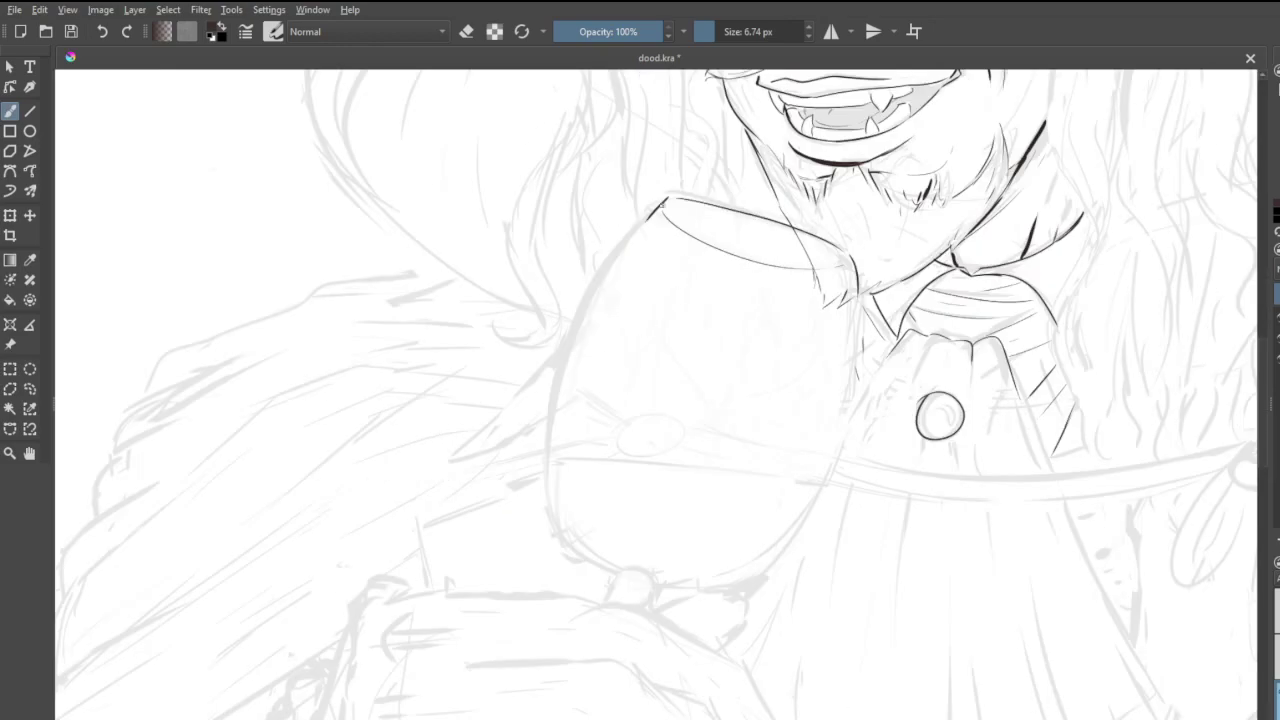
mouse_move(661, 202)
mouse_down()
mouse_move(622, 254)
mouse_move(550, 430)
mouse_move(572, 532)
mouse_move(611, 573)
mouse_move(704, 590)
mouse_move(798, 536)
mouse_up()
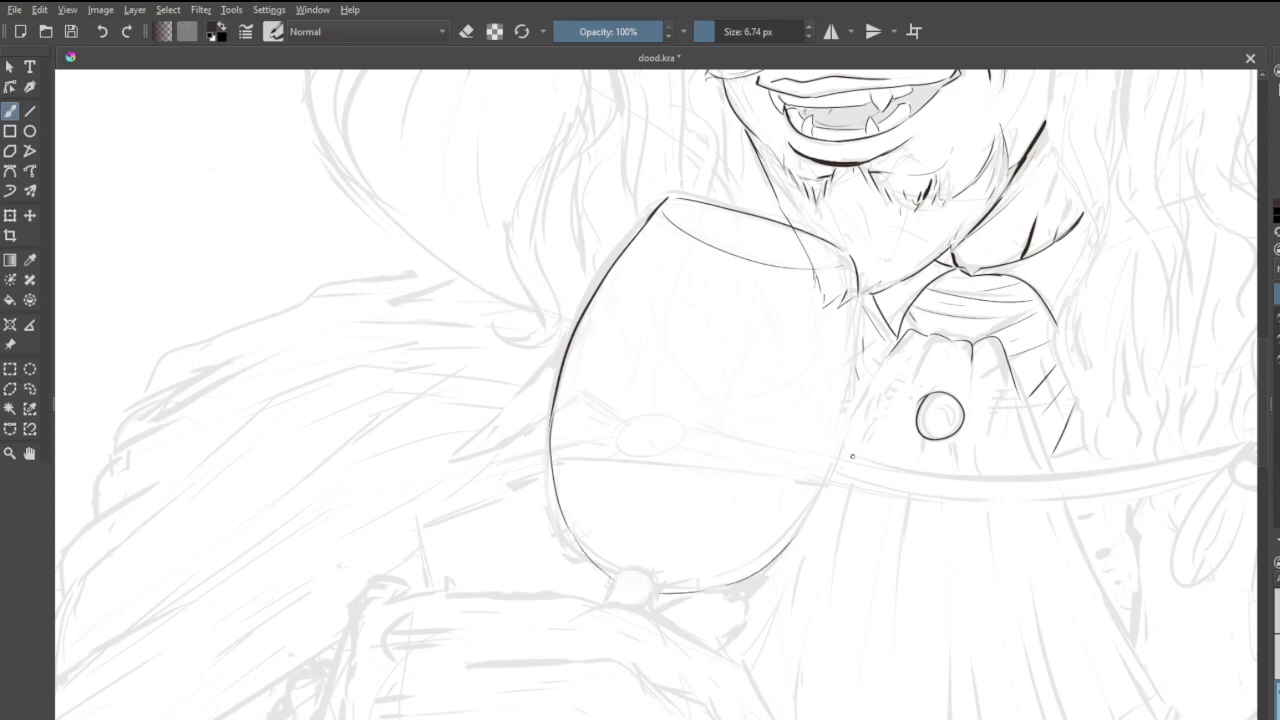
- Ink the right side of the wine glass's bowl from the rim to the bottom curve, retrying until it joins smoothly
drag(856, 290, 827, 470)
key(ctrl+z)
drag(858, 302, 833, 448)
drag(859, 290, 820, 478)
key(ctrl+z)
drag(860, 292, 814, 486)
key(ctrl+z)
drag(862, 310, 822, 508)
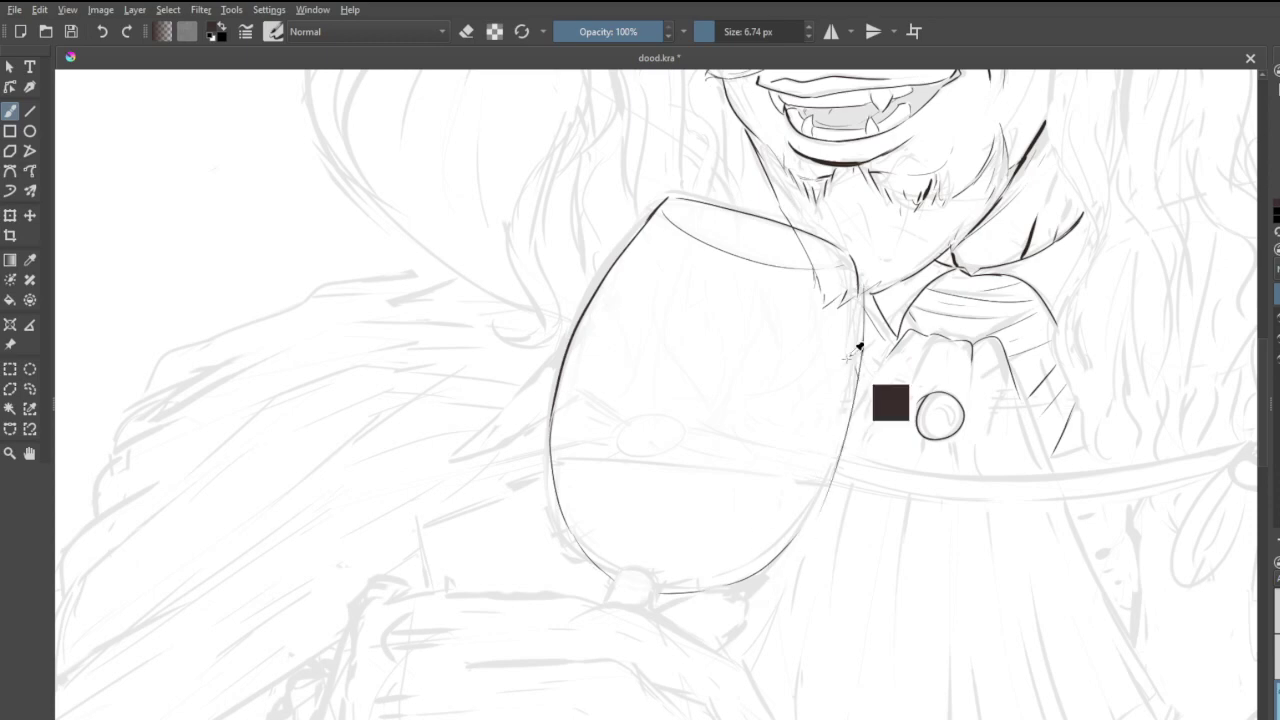
key(ctrl+z)
mouse_move(858, 288)
mouse_down()
mouse_move(851, 383)
mouse_move(804, 525)
mouse_move(832, 470)
mouse_move(777, 551)
mouse_move(819, 514)
mouse_move(814, 491)
mouse_move(827, 484)
mouse_move(781, 576)
mouse_up()
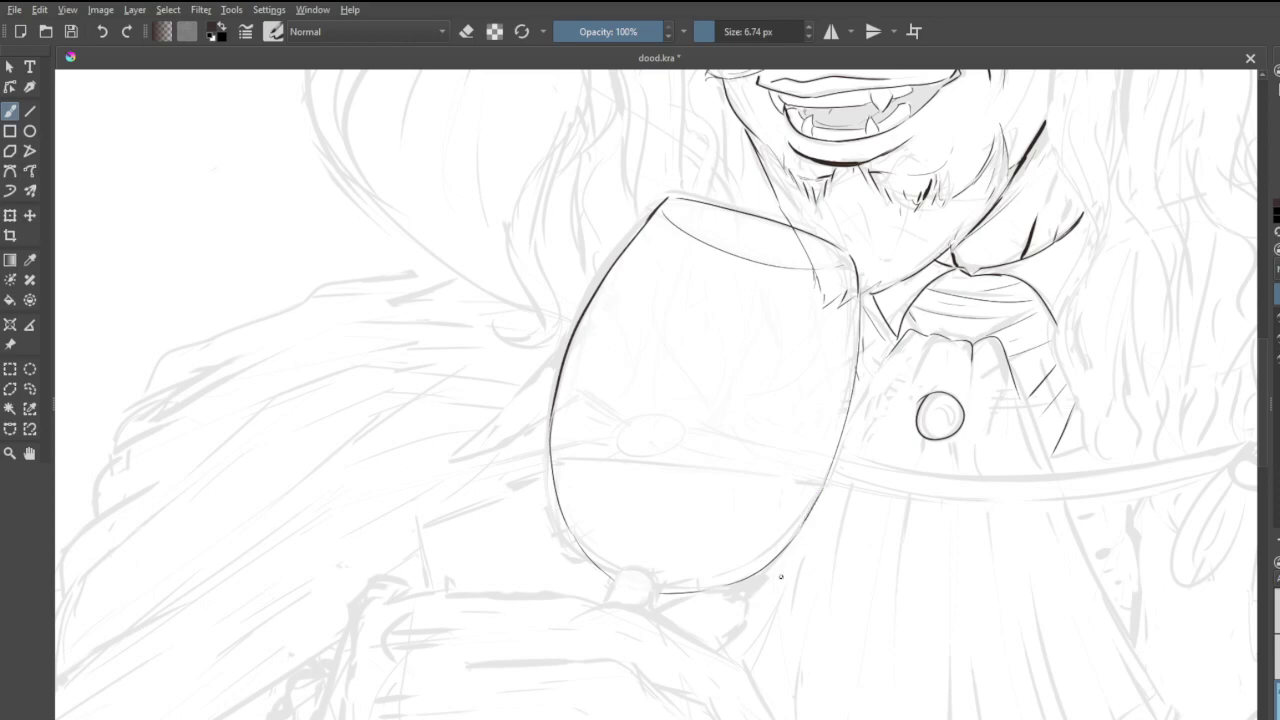
- Ink the liquid level line across the wine glass and erase its overshoot beyond the right side
scroll(988, 456, up, 2)
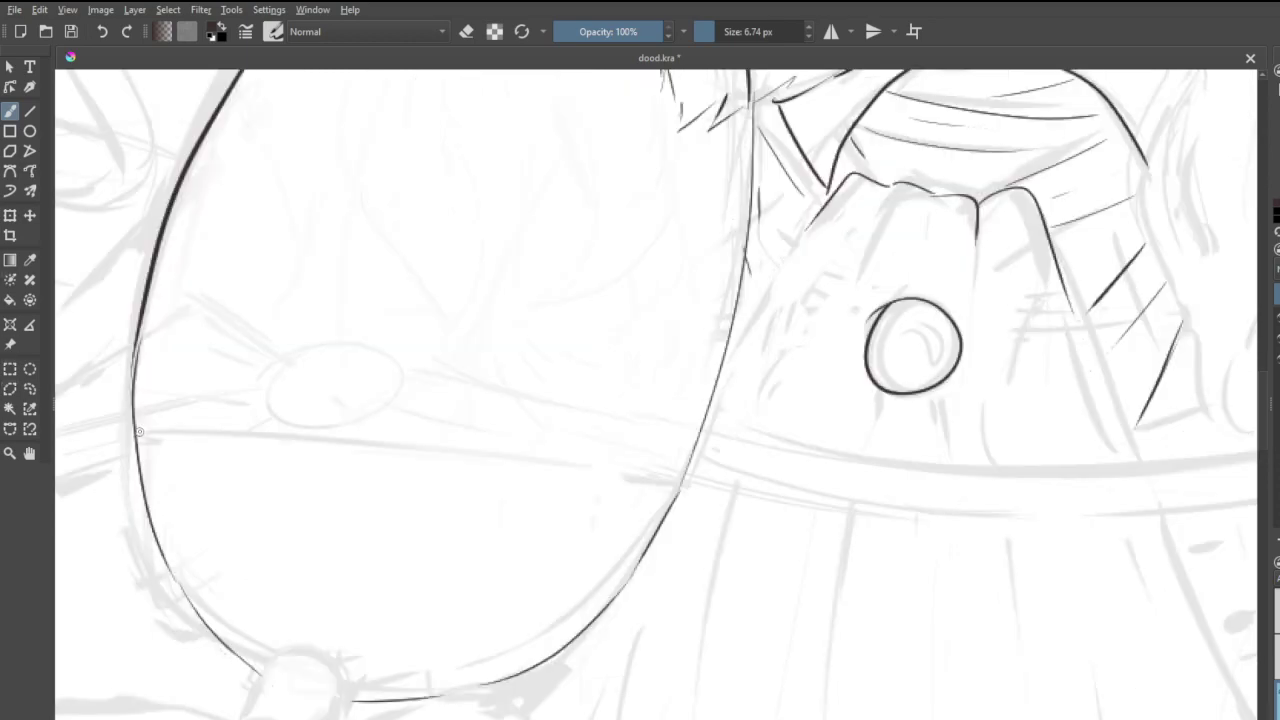
drag(326, 437, 700, 455)
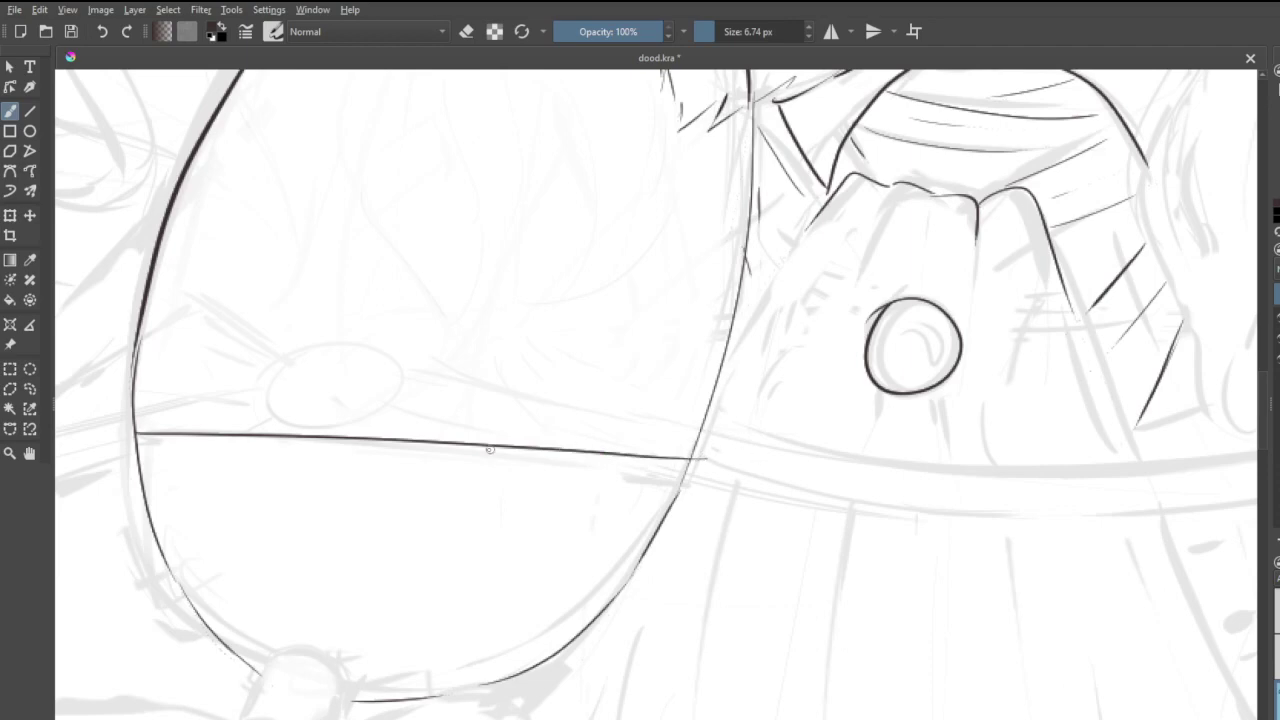
key(e)
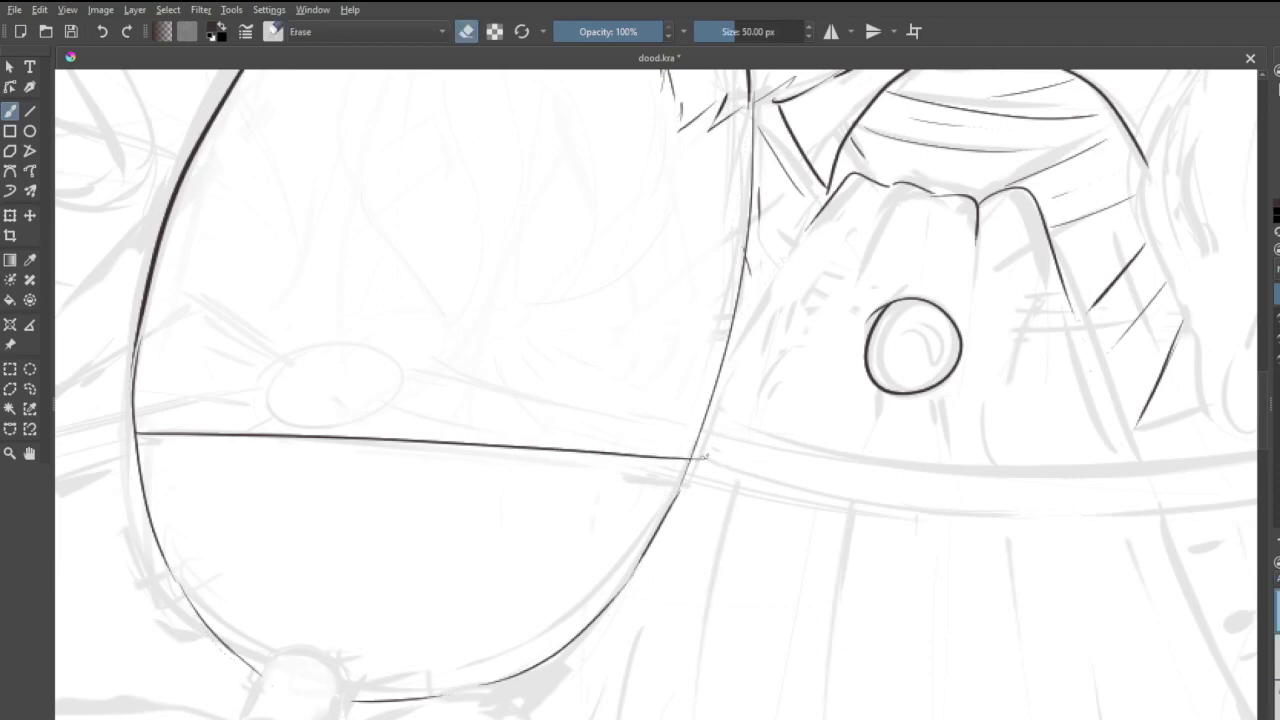
click(699, 457)
- Hide the rough sketch layer to check the line art on the whole canvas
scroll(754, 502, down, 7)
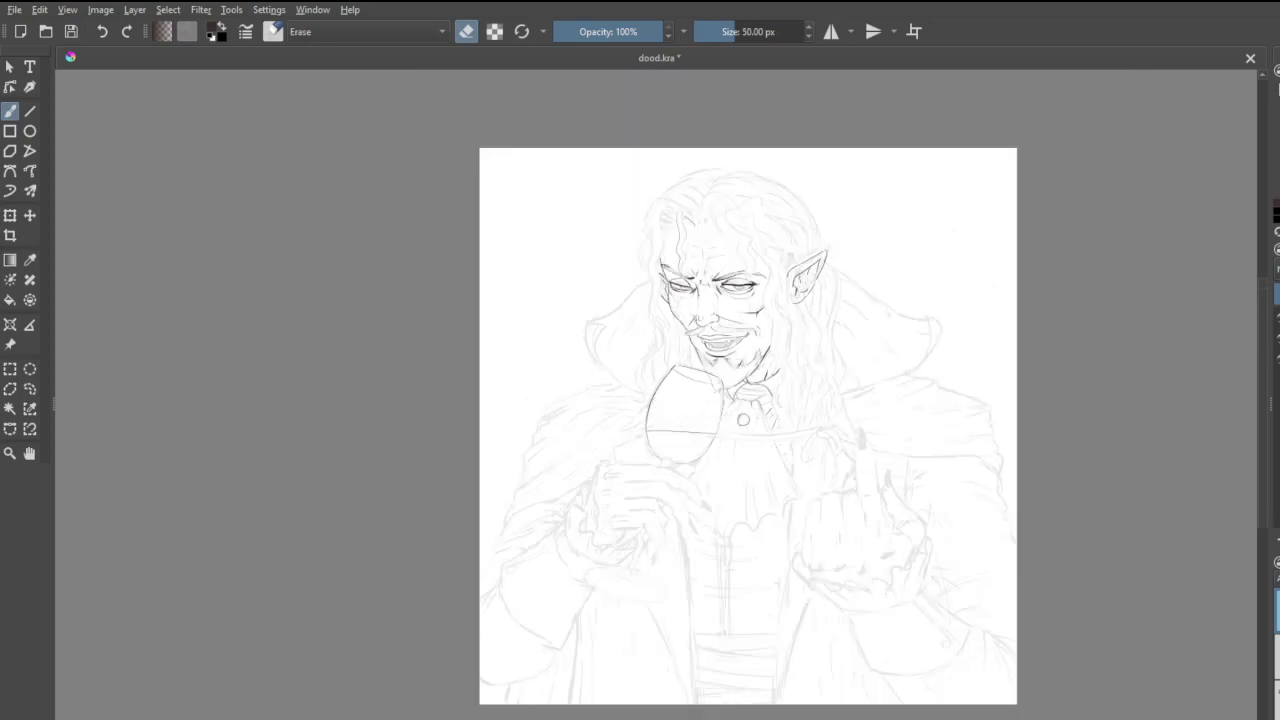
click(1277, 338)
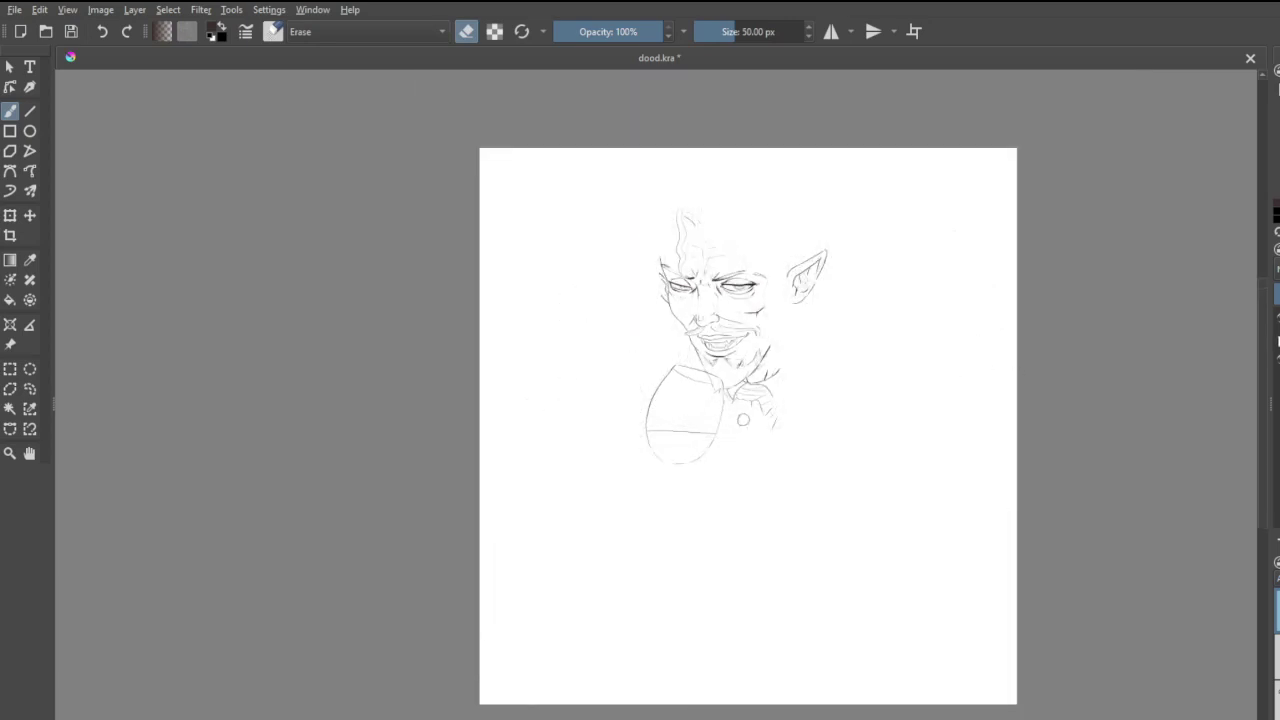
- Show the rough sketch layer again and ink the short top of the stem directly beneath the wine glass's bowl
click(1277, 339)
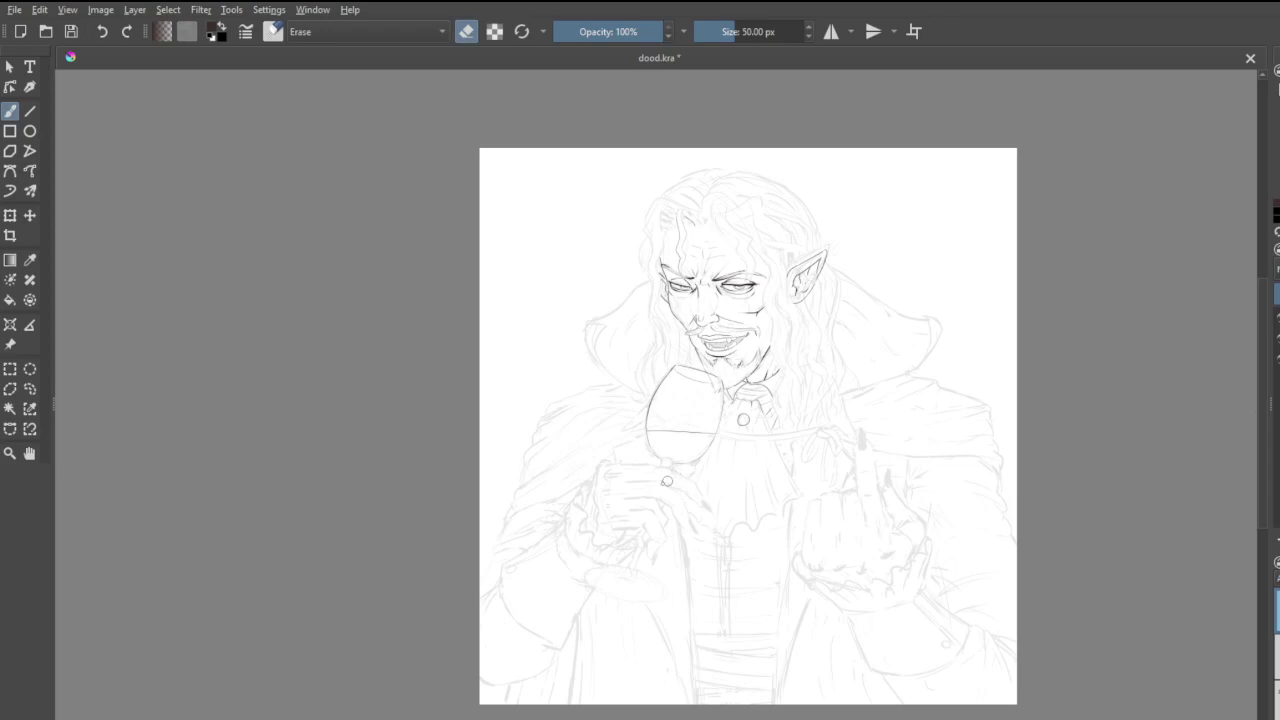
scroll(680, 458, up, 7)
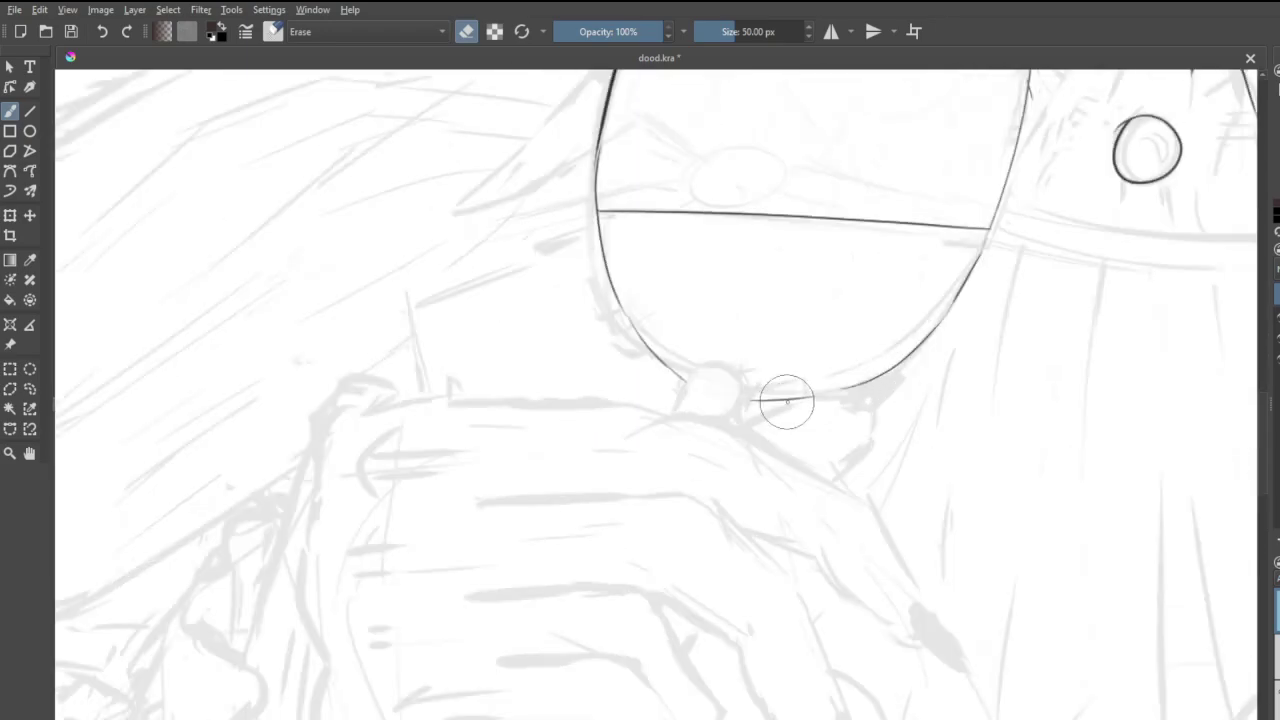
key(e)
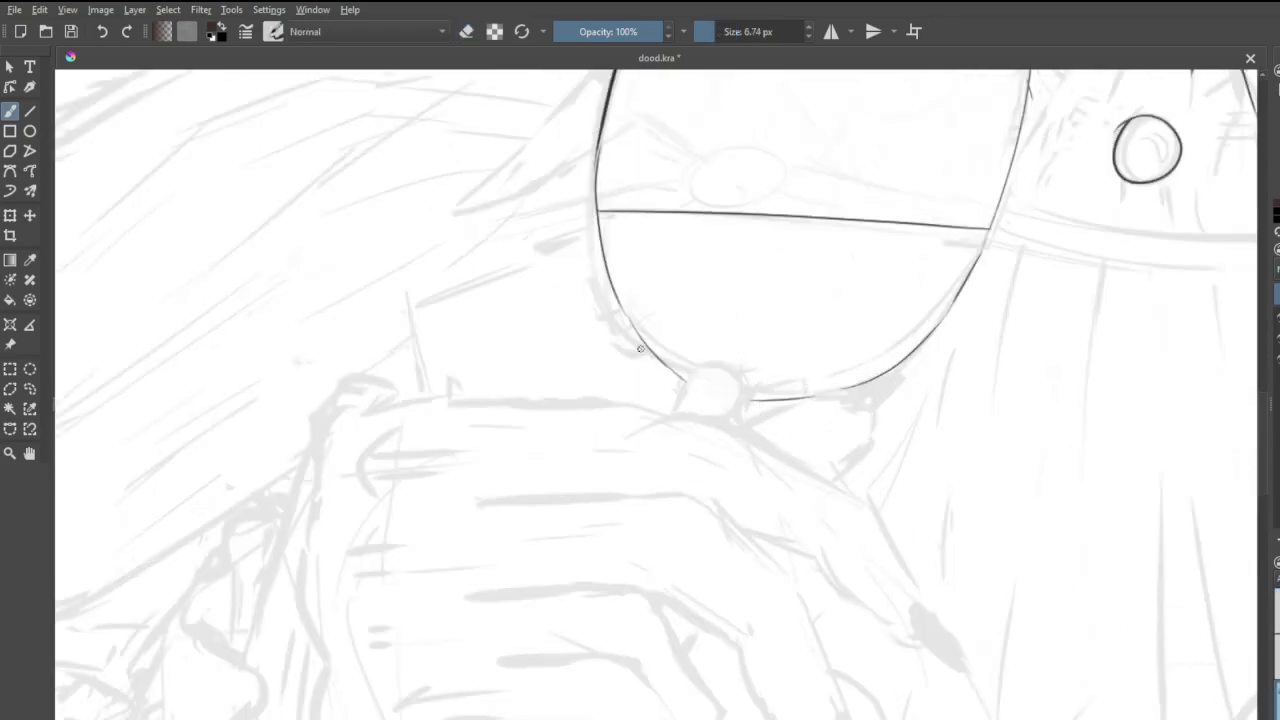
mouse_move(675, 413)
mouse_down()
mouse_move(696, 367)
mouse_move(722, 361)
mouse_move(747, 378)
mouse_up()
key(ctrl+z)
drag(741, 371, 738, 422)
drag(744, 377, 699, 371)
- Ink the top edge of the glass-holding hand and continue along the index finger to its last joint, redoing uneven strokes
mouse_move(343, 427)
mouse_down()
mouse_move(482, 398)
mouse_move(457, 404)
mouse_move(707, 405)
mouse_move(670, 411)
mouse_move(737, 420)
mouse_up()
key(ctrl+z)
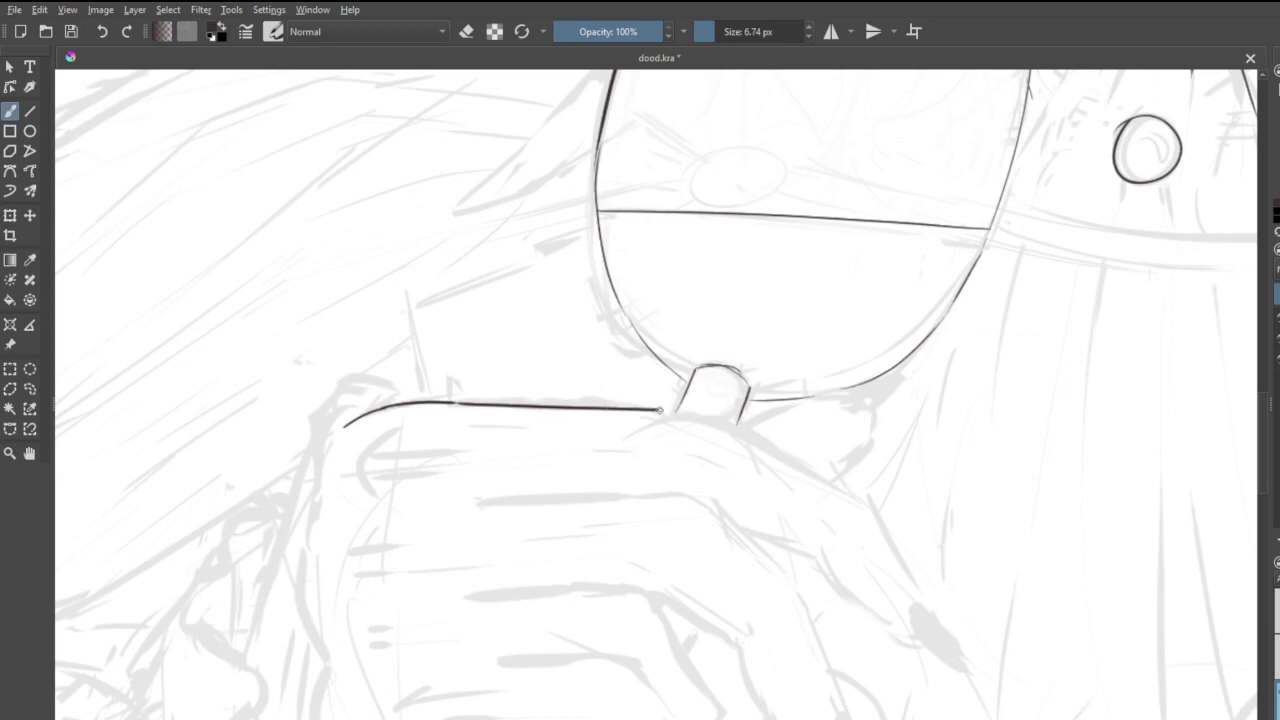
mouse_move(659, 411)
mouse_down()
mouse_move(716, 415)
mouse_move(842, 506)
mouse_up()
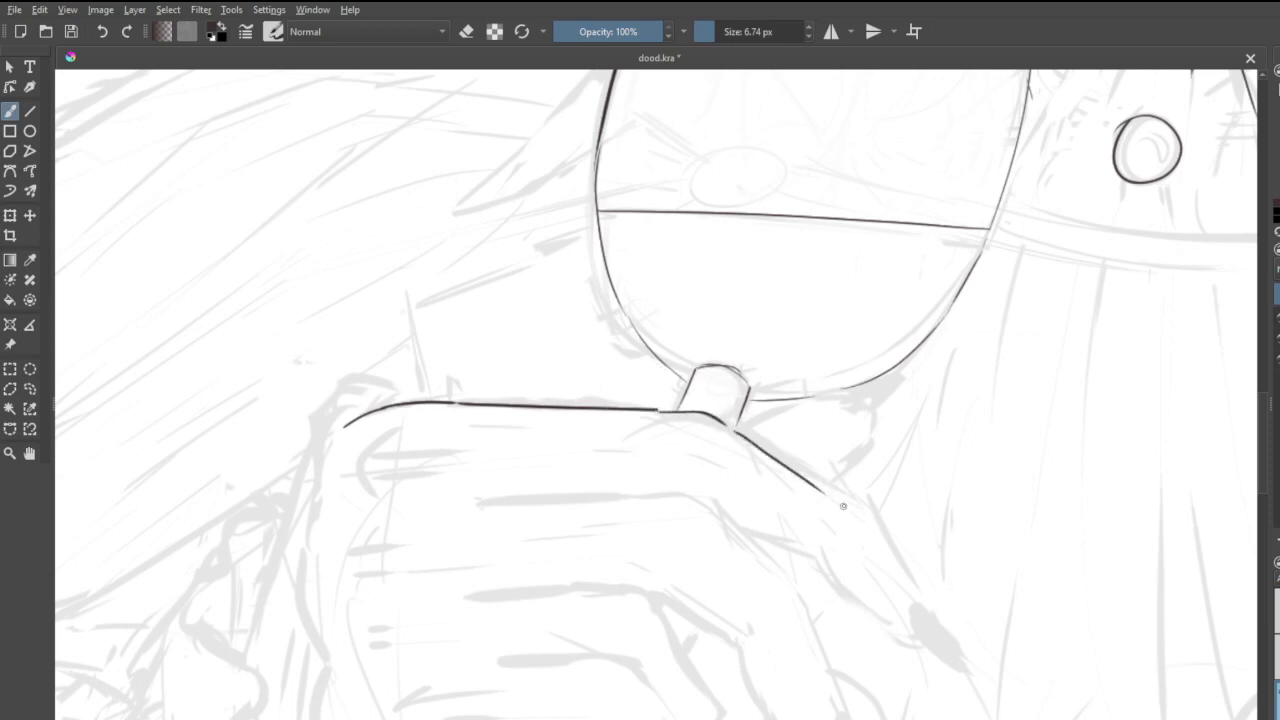
key(ctrl+z)
drag(733, 430, 862, 486)
key(ctrl+z)
mouse_move(733, 430)
mouse_down()
mouse_move(902, 508)
mouse_move(864, 490)
mouse_up()
- Ink the index finger's underside and both edges of its tapering tip
mouse_move(736, 527)
mouse_down()
mouse_move(816, 559)
mouse_move(879, 632)
mouse_move(913, 633)
mouse_up()
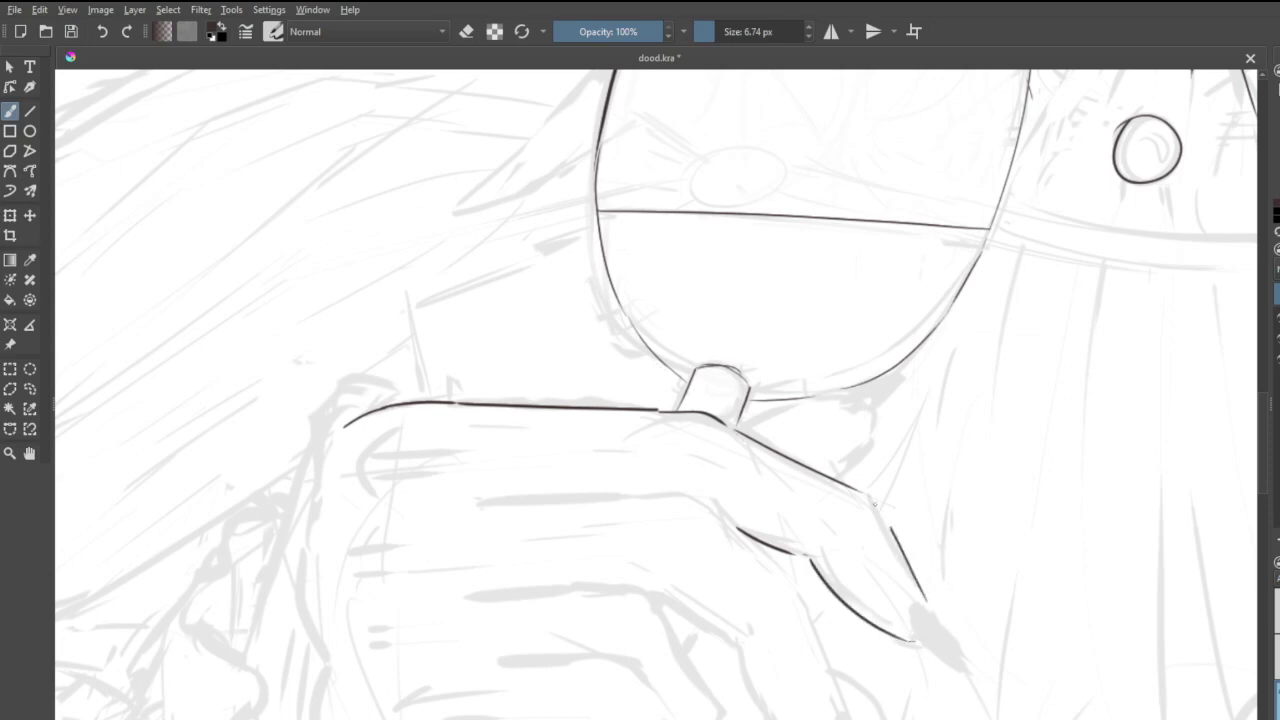
drag(862, 494, 923, 607)
key(ctrl+z)
drag(872, 498, 930, 610)
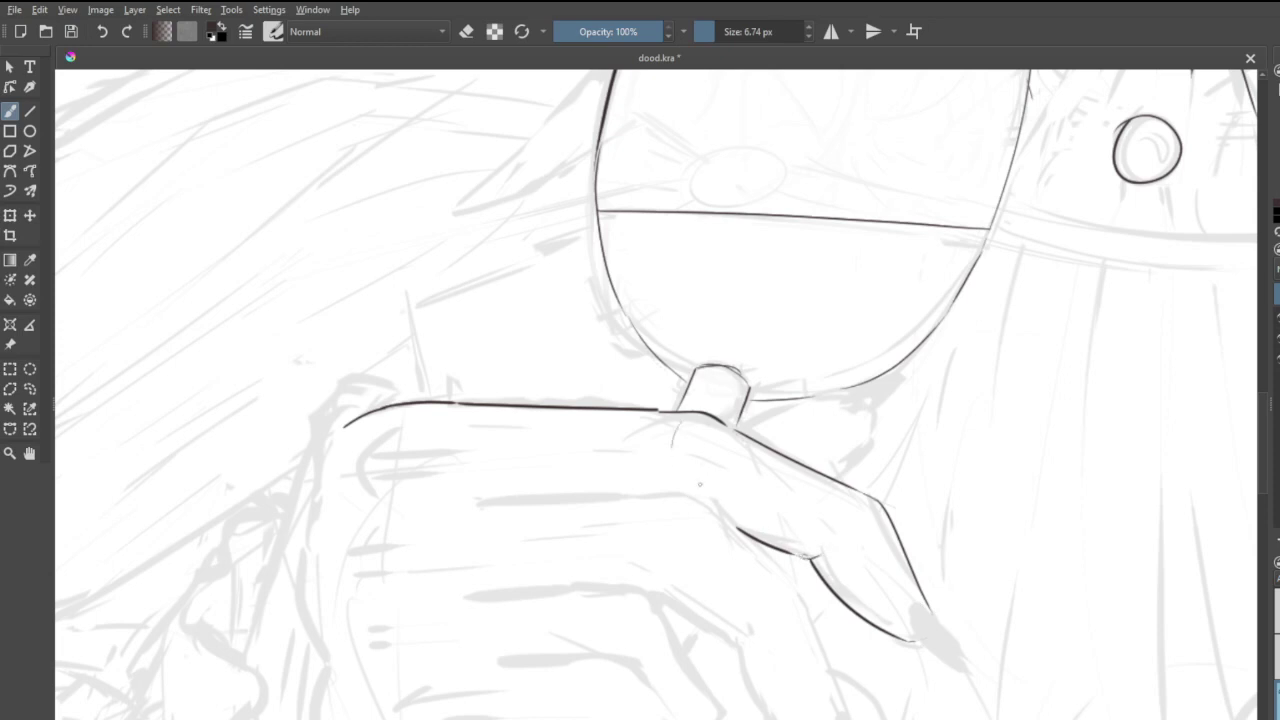
- Add small crease lines at the two joints of the index finger
drag(675, 447, 673, 472)
key(ctrl+z)
mouse_move(692, 426)
mouse_down()
mouse_move(704, 481)
mouse_move(711, 431)
mouse_move(701, 491)
mouse_move(701, 446)
mouse_up()
mouse_move(866, 502)
mouse_down()
mouse_move(846, 542)
mouse_move(870, 522)
mouse_up()
scroll(858, 480, down, 4)
scroll(859, 477, up, 4)
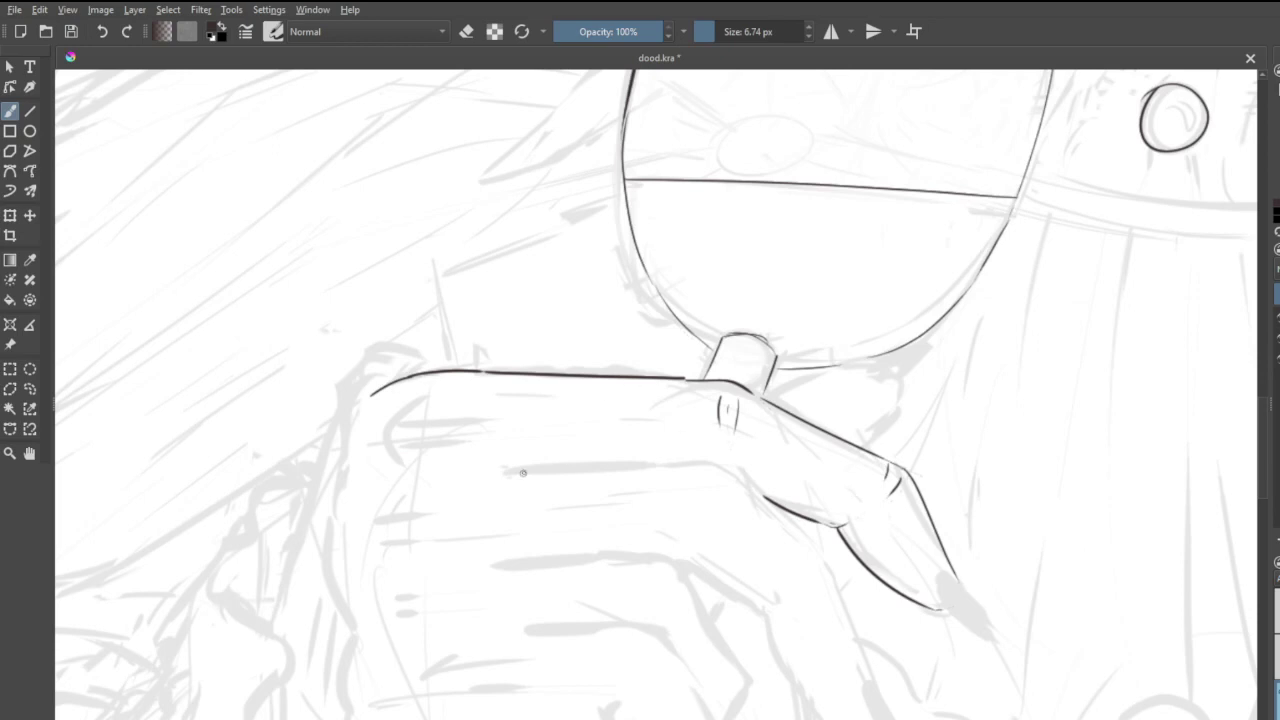
- Ink the middle finger's upper edge from the back of the hand to its last joint, retrying until it curves smoothly
drag(505, 469, 693, 471)
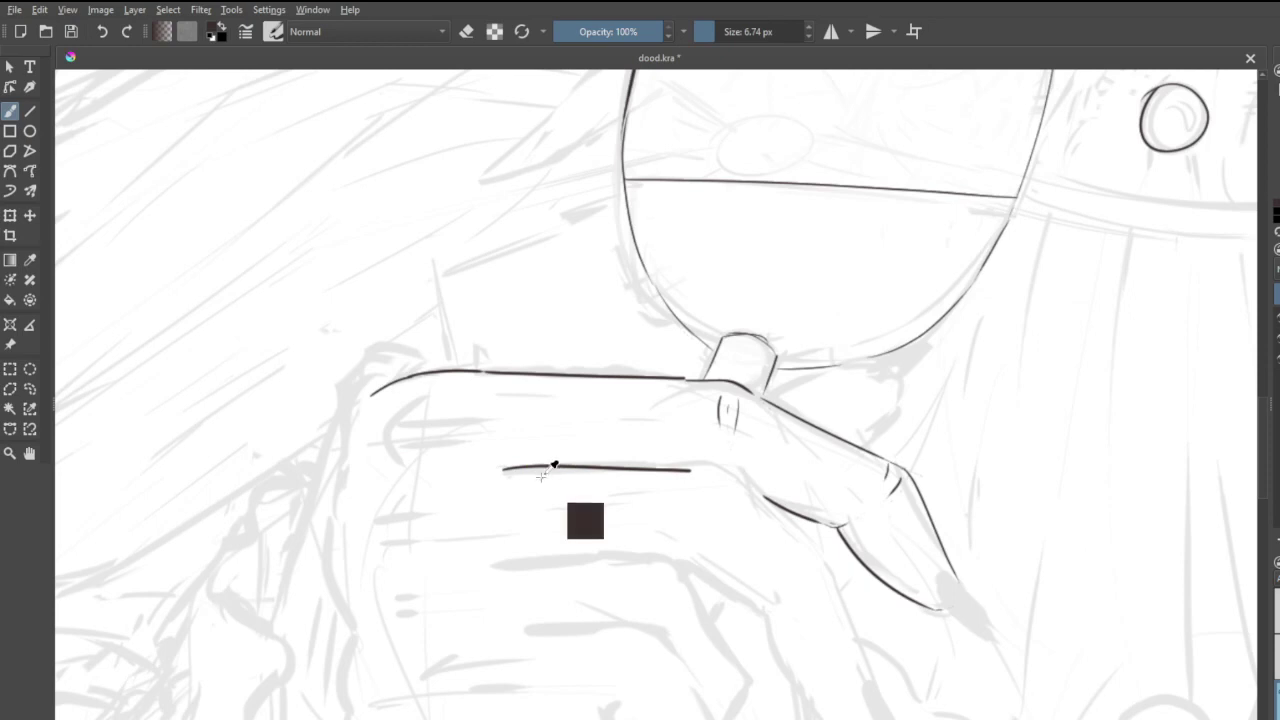
key(ctrl+z)
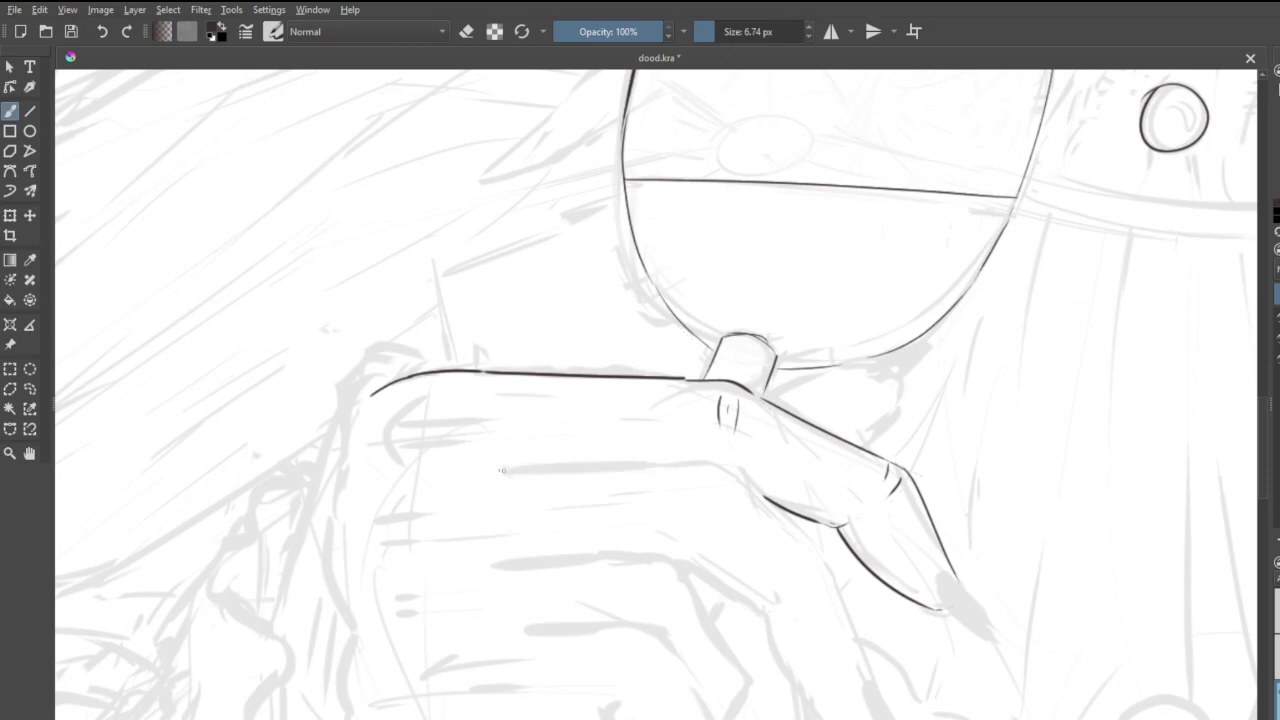
mouse_move(502, 469)
mouse_down()
mouse_move(694, 465)
mouse_move(768, 494)
mouse_move(748, 476)
mouse_move(830, 570)
mouse_up()
key(ctrl+z)
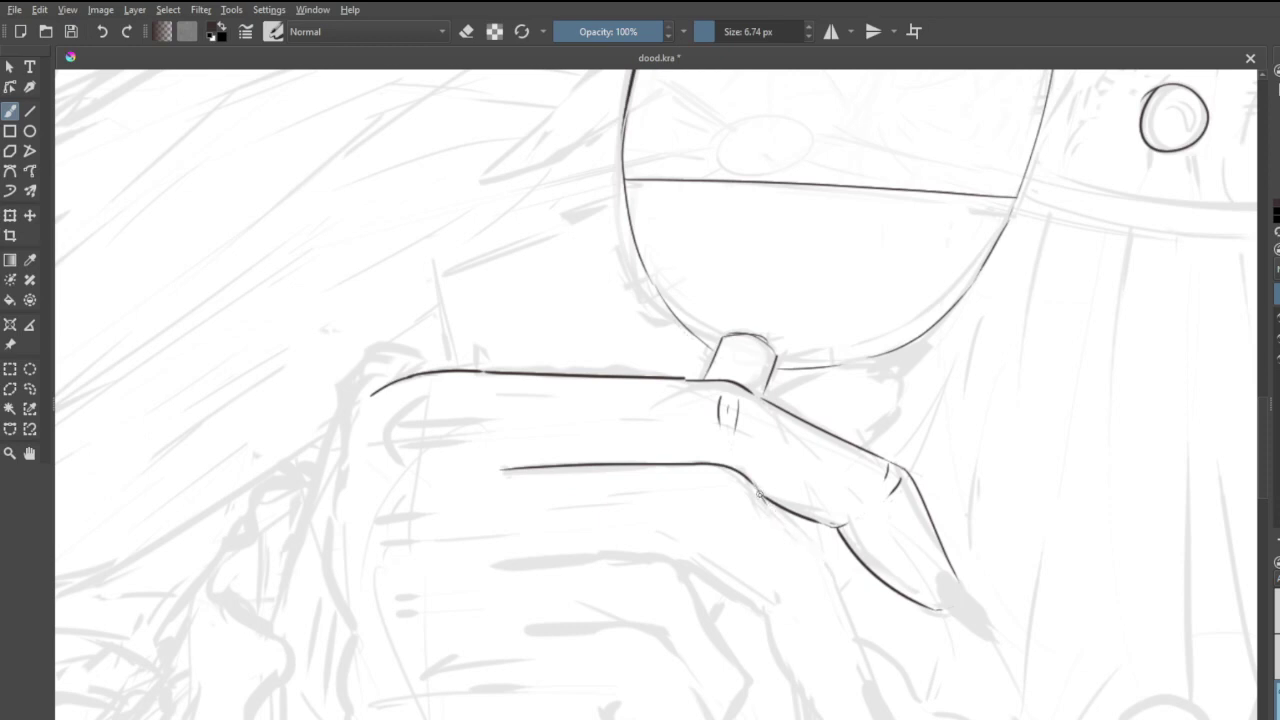
drag(762, 498, 841, 580)
- Ink the middle finger's underside and both edges of its tapering tip
drag(689, 562, 781, 620)
drag(670, 556, 690, 566)
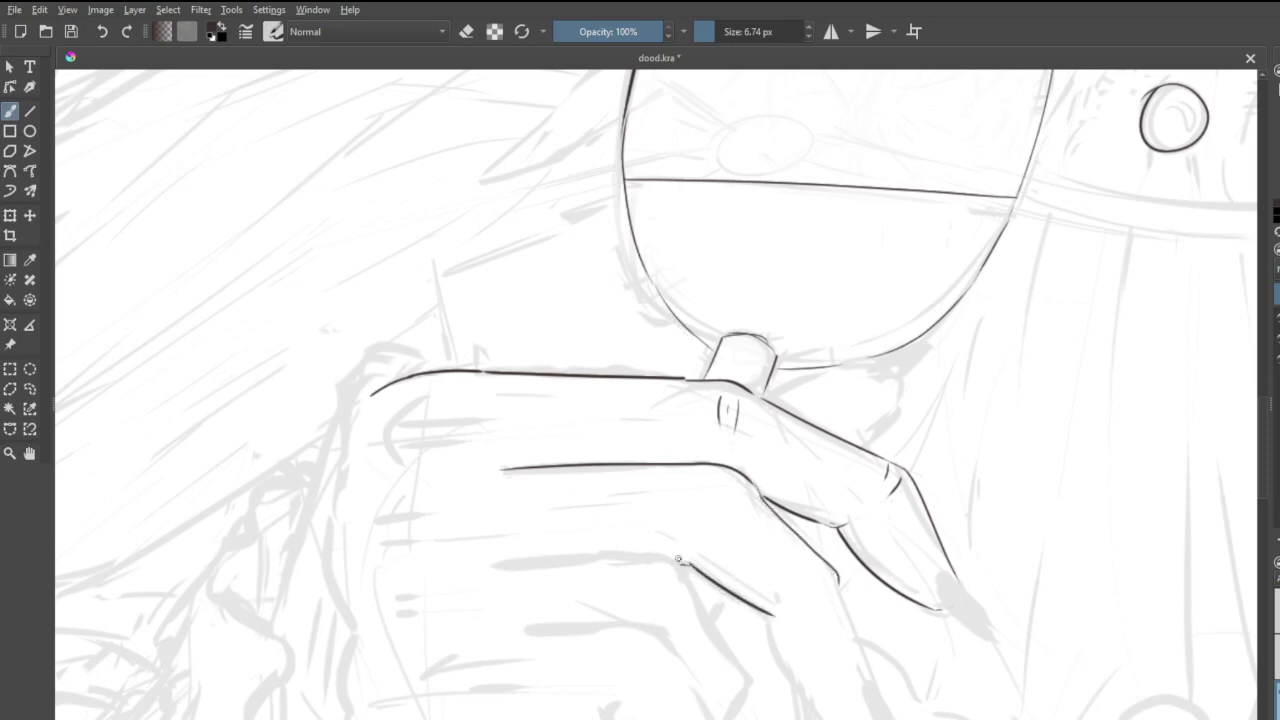
scroll(754, 616, down, 4)
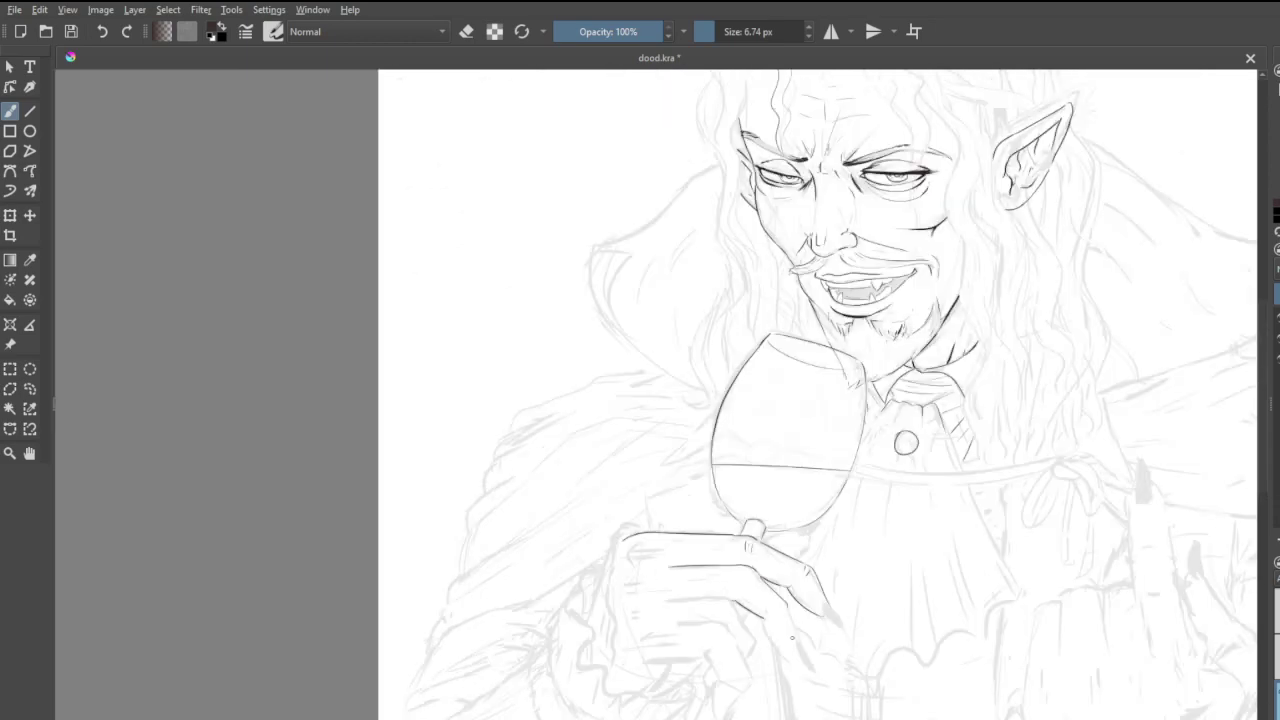
scroll(775, 700, up, 3)
scroll(821, 585, up, 2)
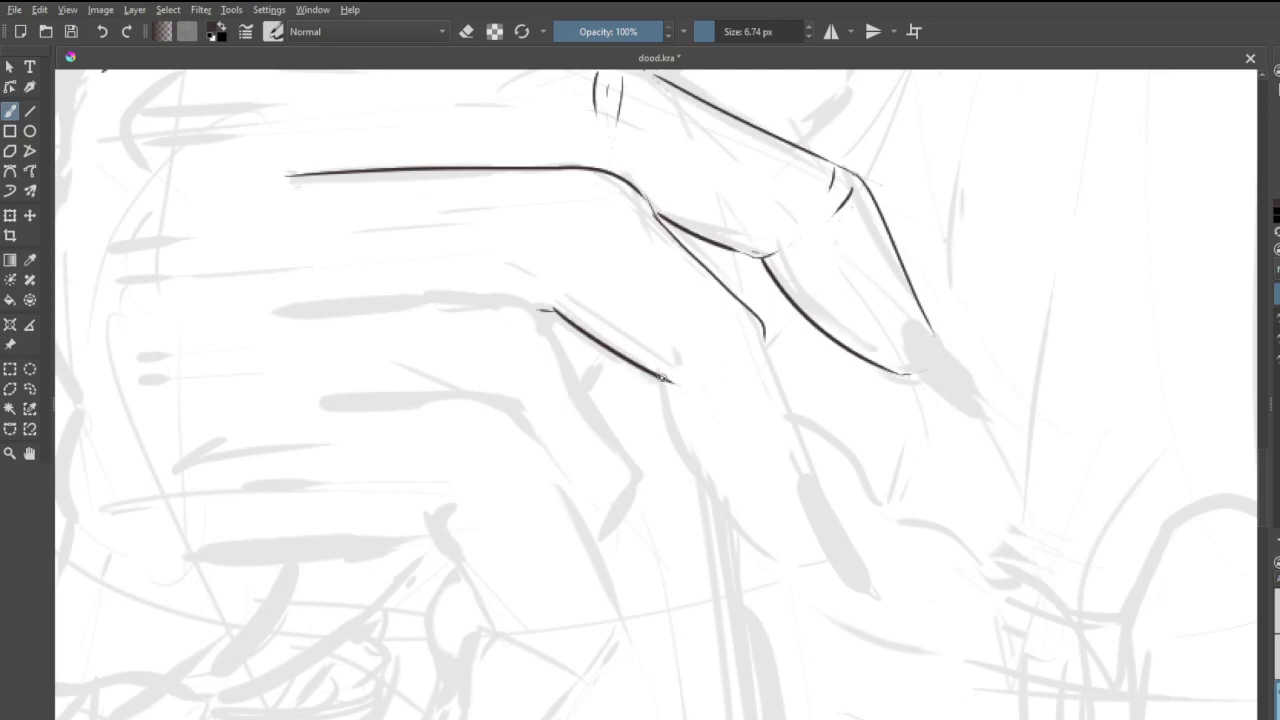
drag(660, 384, 815, 560)
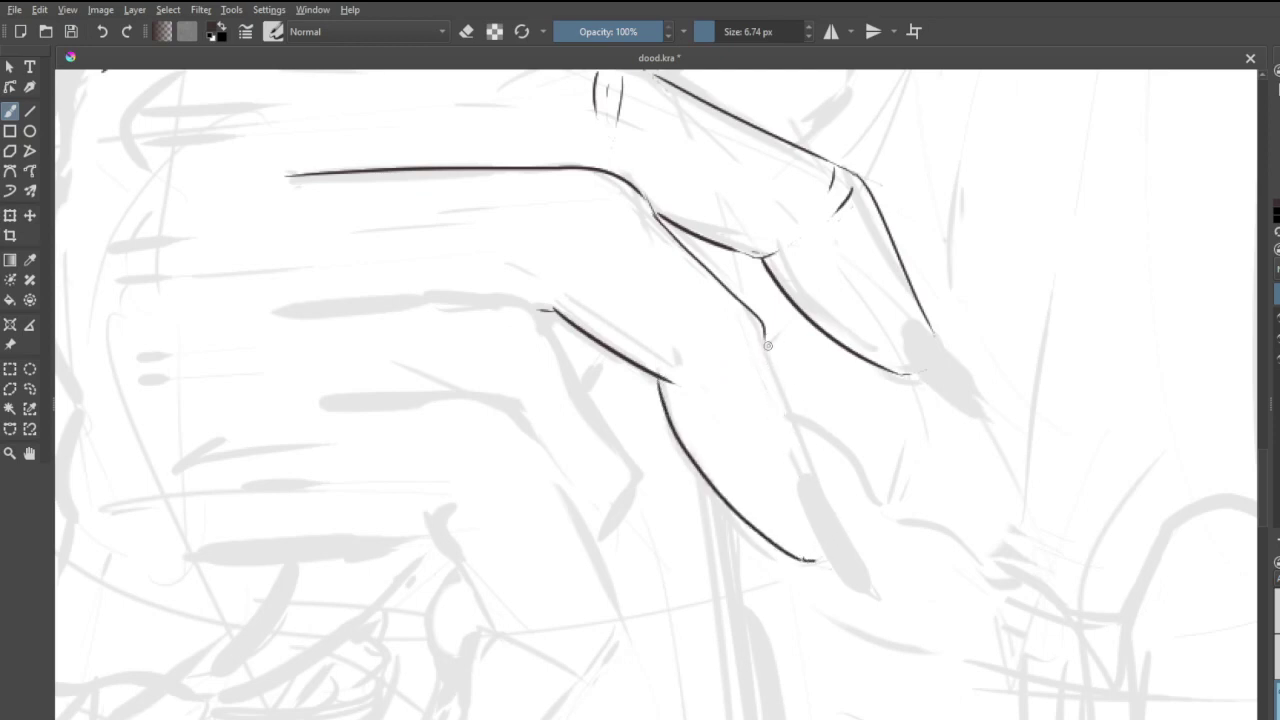
drag(767, 338, 808, 462)
- Add crease lines at the middle finger's joints and close off the creases on the index finger
mouse_move(745, 312)
mouse_down()
mouse_move(713, 346)
mouse_move(751, 337)
mouse_up()
mouse_move(589, 181)
mouse_down()
mouse_move(584, 221)
mouse_move(621, 225)
mouse_move(609, 207)
mouse_move(598, 255)
mouse_move(634, 248)
mouse_up()
key(ctrl+z)
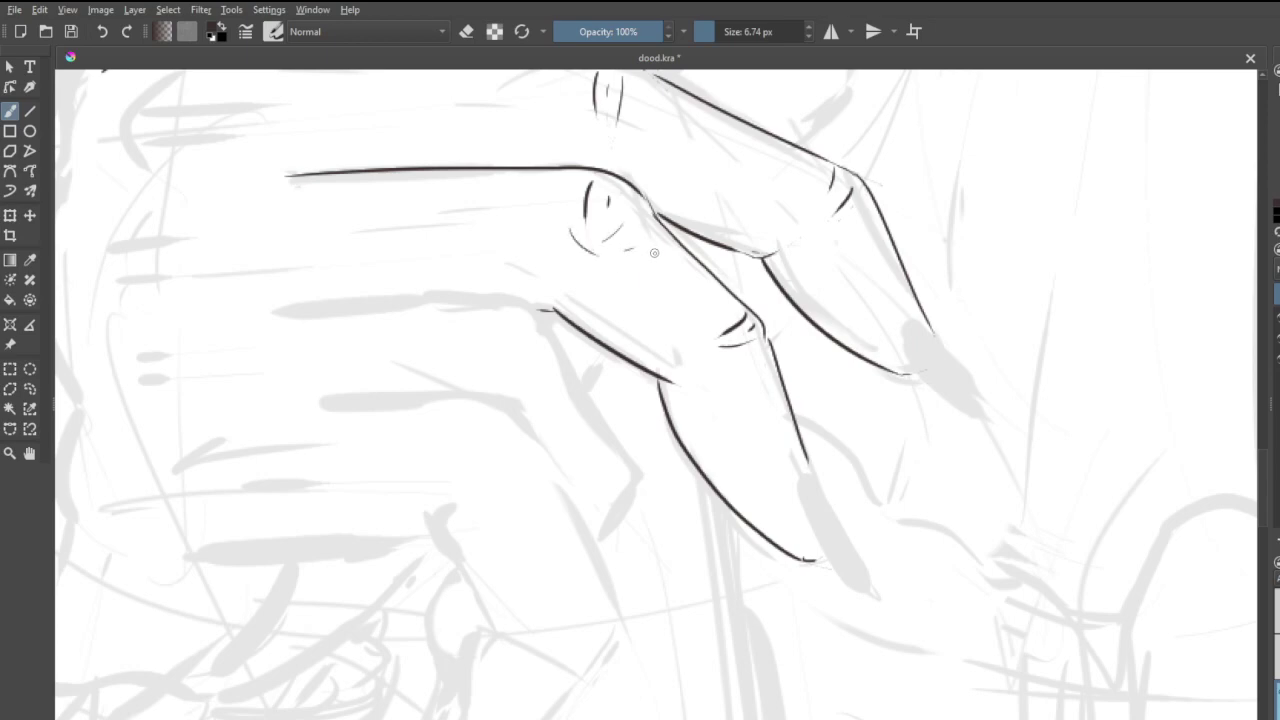
drag(713, 335, 722, 347)
drag(596, 128, 620, 132)
drag(830, 198, 823, 220)
- Ink the long pointed nails on the index and middle fingers
mouse_move(911, 342)
mouse_down()
mouse_move(960, 420)
mouse_move(933, 380)
mouse_move(983, 420)
mouse_move(932, 336)
mouse_up()
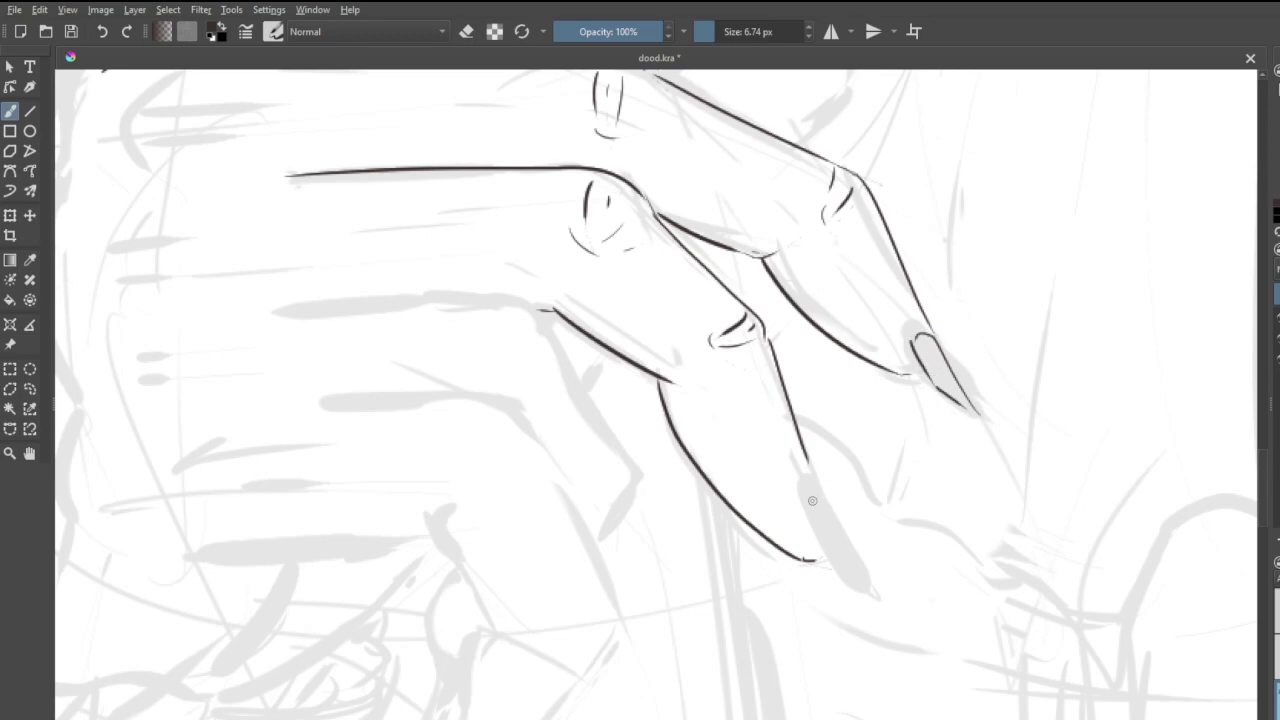
drag(803, 494, 817, 493)
mouse_move(801, 498)
mouse_down()
mouse_move(856, 586)
mouse_move(834, 521)
mouse_up()
key(ctrl+z)
drag(820, 493, 873, 588)
- Ink the ring finger's upper edge from the back of the hand around its bent joint
key(2)
scroll(627, 420, up, 6)
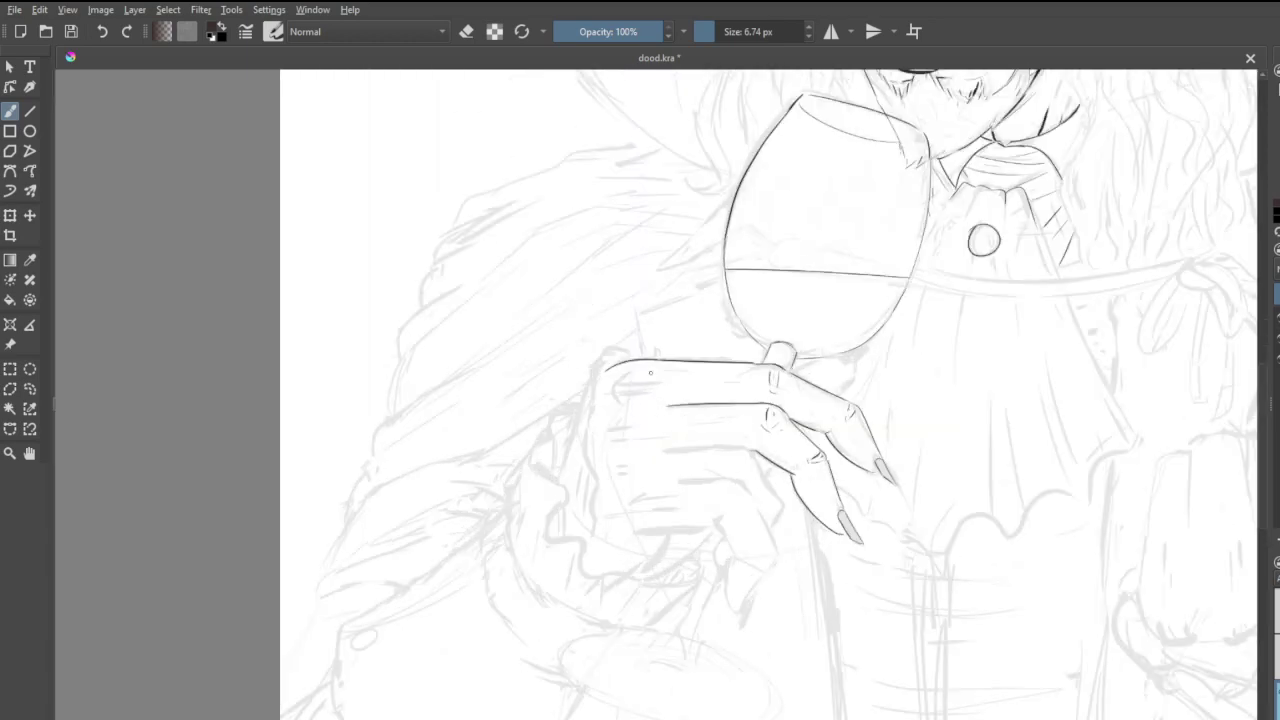
scroll(739, 547, down, 4)
scroll(739, 547, up, 4)
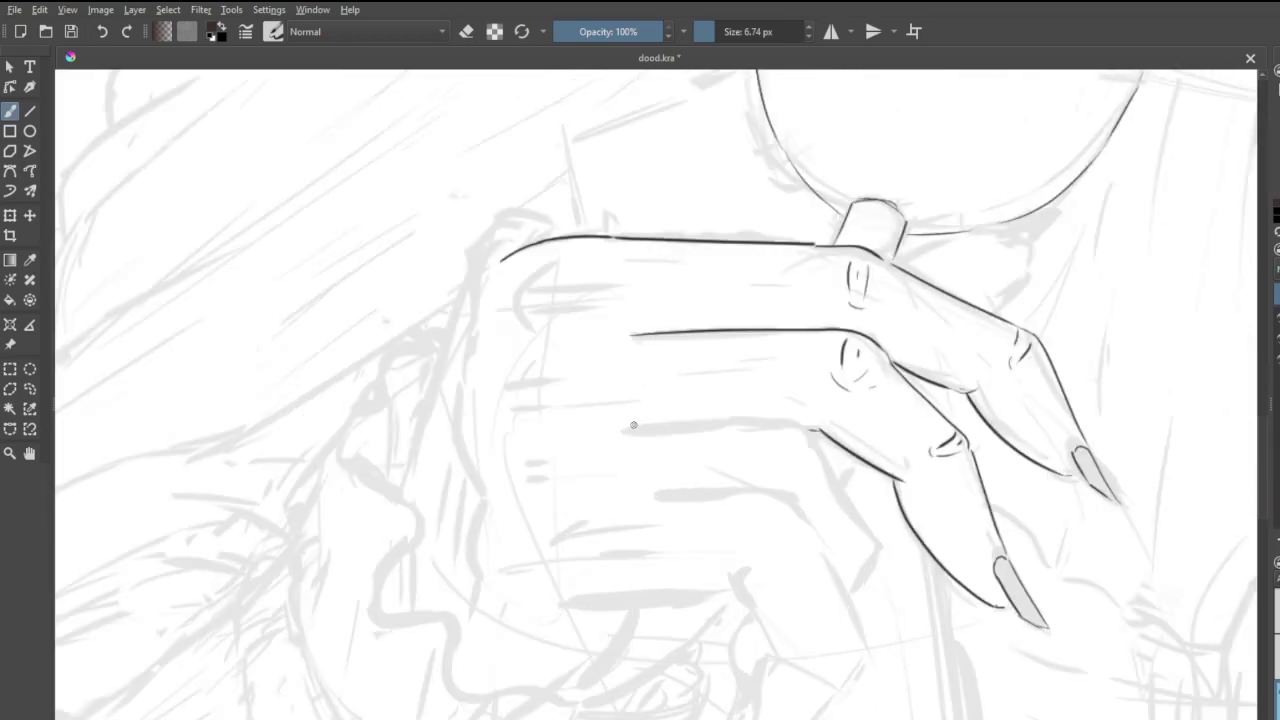
mouse_move(729, 425)
mouse_down()
mouse_move(781, 424)
mouse_move(708, 423)
mouse_move(799, 422)
mouse_move(887, 542)
mouse_move(873, 528)
mouse_move(883, 539)
mouse_move(863, 580)
mouse_up()
key(ctrl+z)
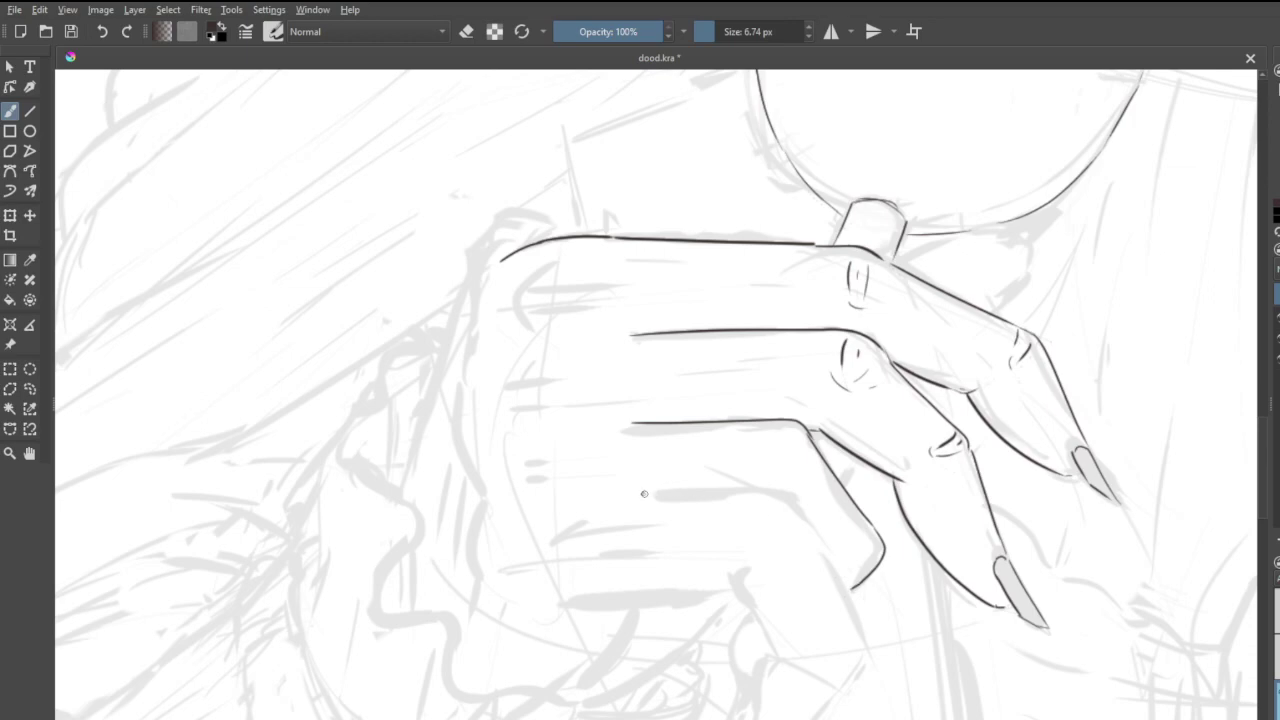
- Ink the outer edge of the little finger down to its last joint, and its inner edge
mouse_move(753, 496)
mouse_down()
mouse_move(791, 500)
mouse_move(869, 624)
mouse_up()
key(ctrl+z)
mouse_move(808, 520)
mouse_down()
mouse_move(868, 655)
mouse_move(852, 664)
mouse_up()
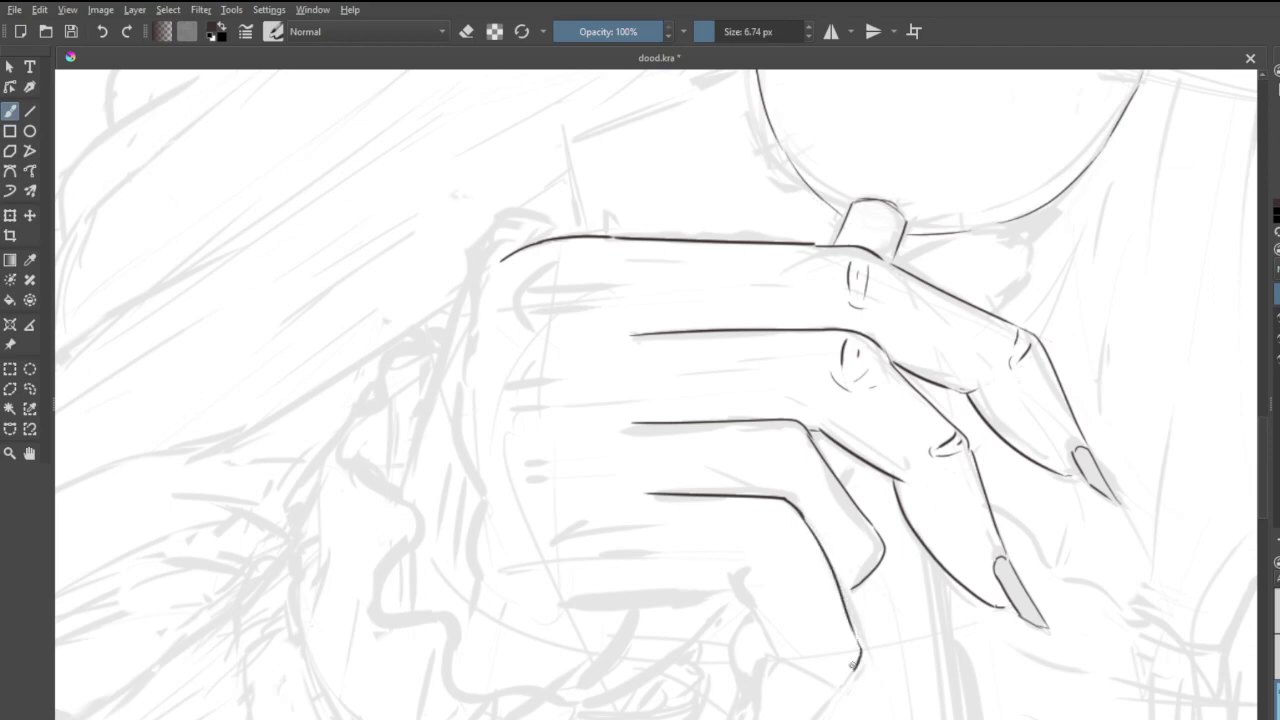
scroll(574, 414, down, 4)
scroll(607, 472, up, 6)
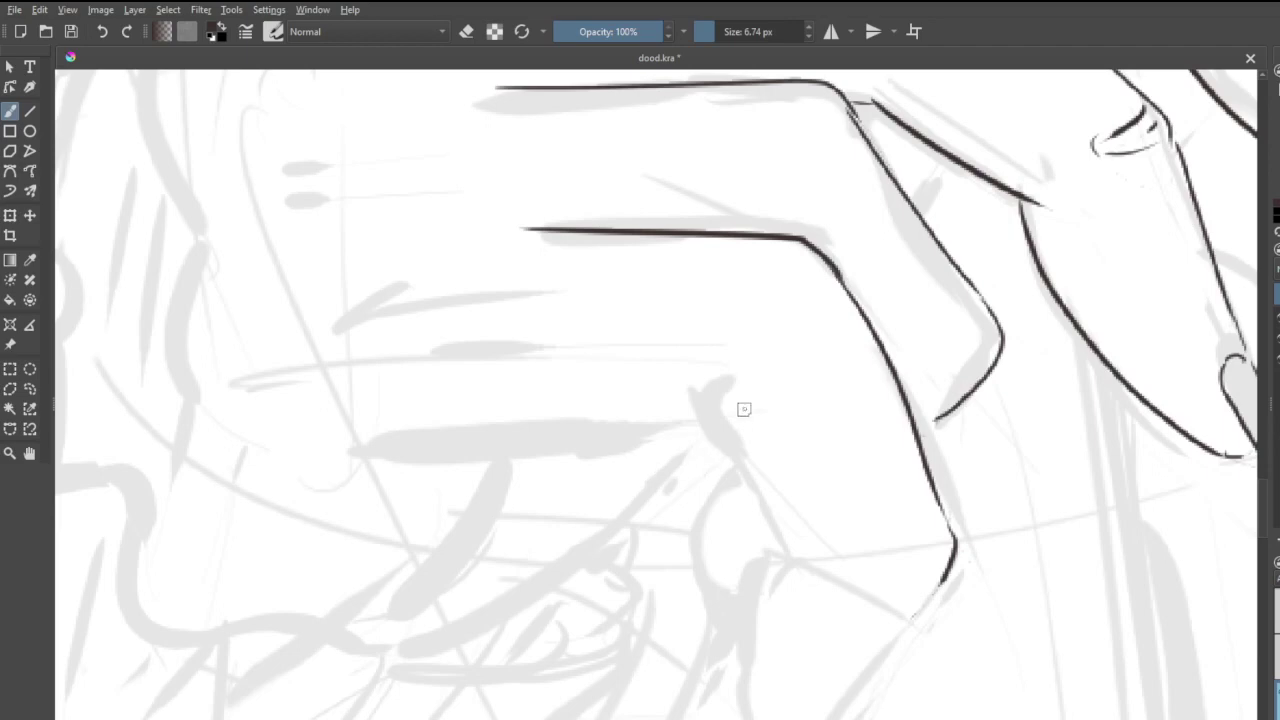
mouse_move(735, 405)
mouse_down()
mouse_move(809, 548)
mouse_move(808, 568)
mouse_move(735, 632)
mouse_up()
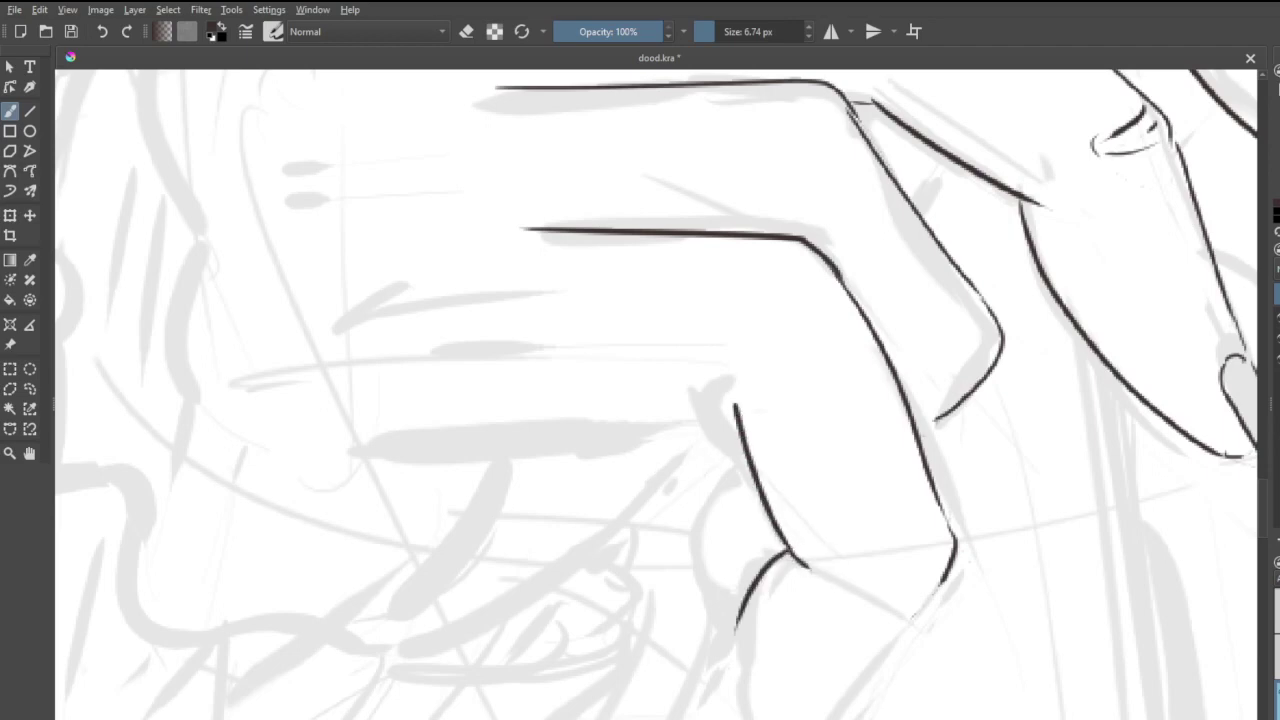
- Redraw the inner curve of the little finger's tip, then ink the nail's base and the tip's outer edge
scroll(922, 535, down, 4)
scroll(928, 602, up, 3)
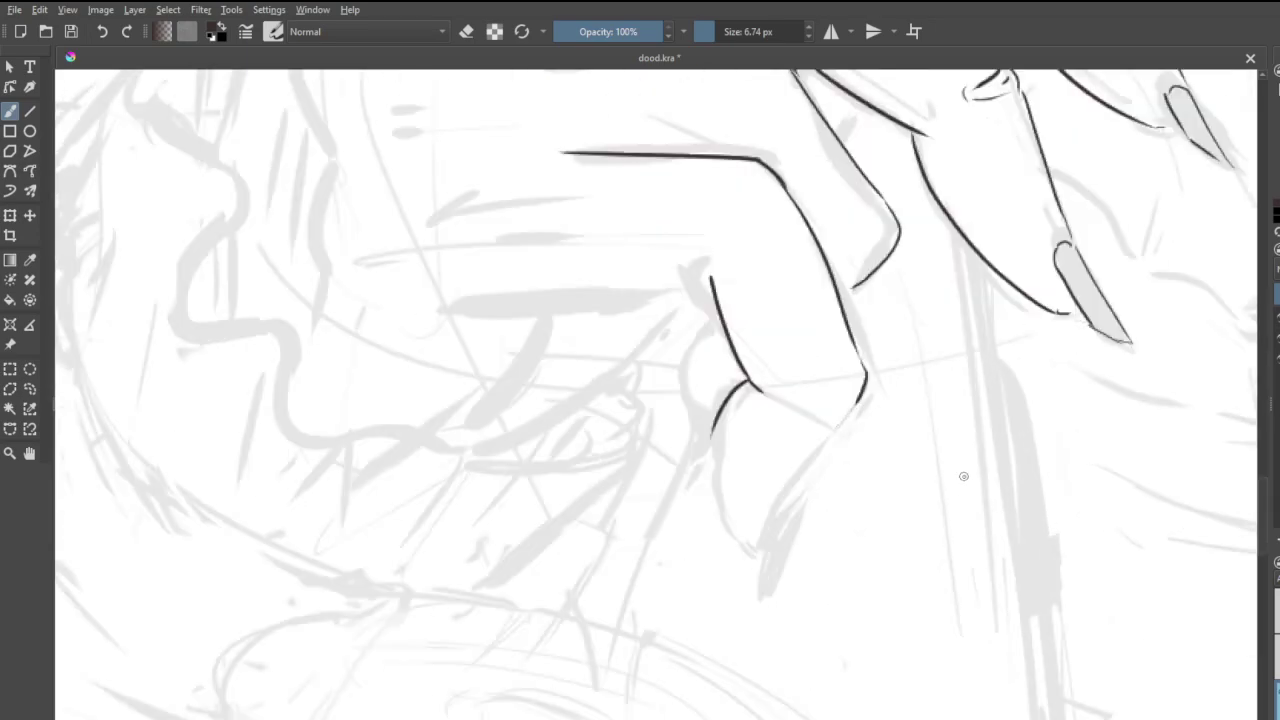
key(ctrl+z)
drag(745, 388, 701, 535)
key(ctrl+z)
drag(752, 386, 735, 458)
key(ctrl+z)
mouse_move(753, 385)
mouse_down()
mouse_move(722, 434)
mouse_move(702, 538)
mouse_up()
key(ctrl+z)
mouse_move(758, 387)
mouse_down()
mouse_move(727, 459)
mouse_move(763, 555)
mouse_move(736, 543)
mouse_move(731, 529)
mouse_move(758, 558)
mouse_move(770, 550)
mouse_move(783, 507)
mouse_move(780, 520)
mouse_move(806, 487)
mouse_up()
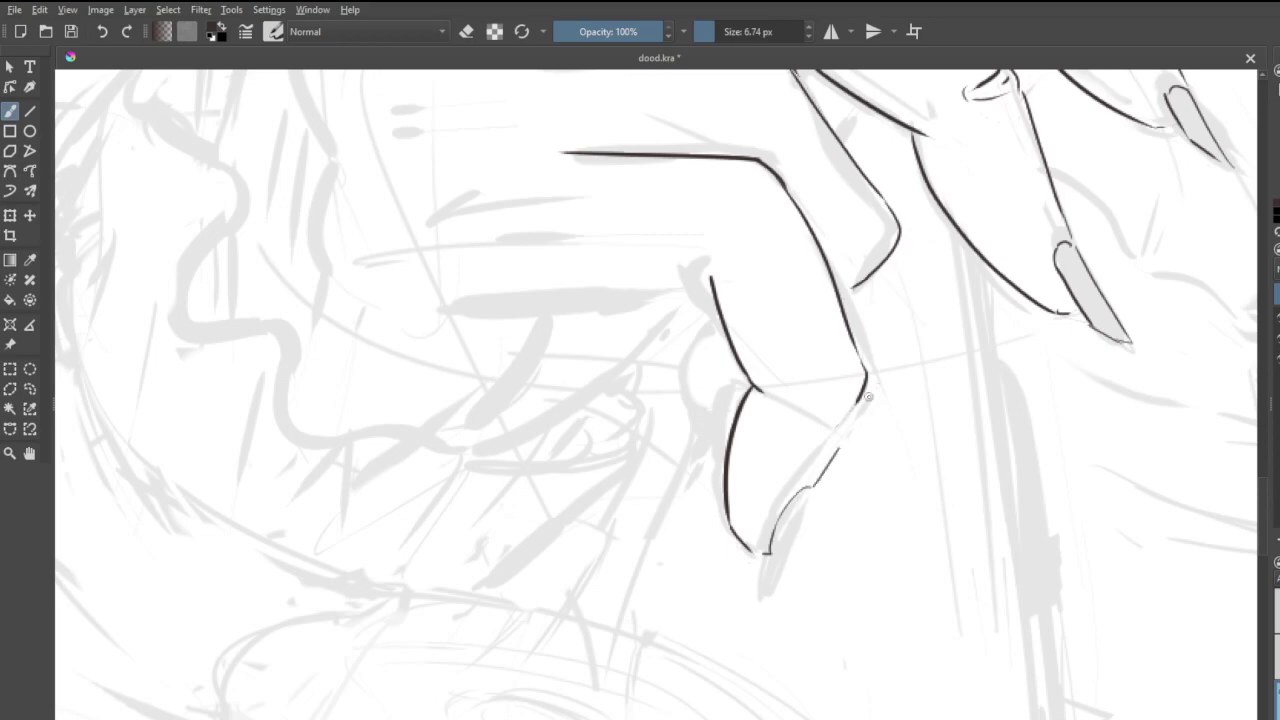
drag(862, 401, 812, 485)
- Ink the sides and end of the little finger's nail, redrawing the outer side until it tapers cleanly
drag(768, 550, 777, 592)
drag(810, 492, 795, 572)
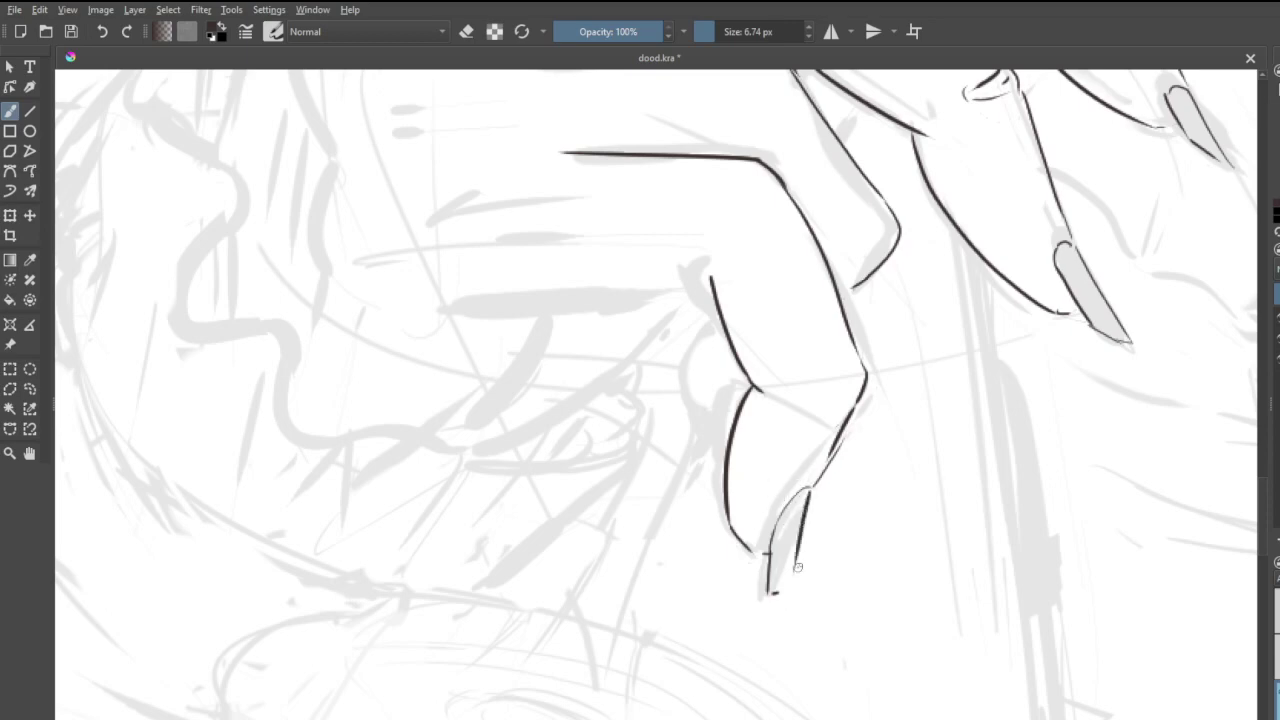
key(ctrl+z)
drag(809, 492, 793, 582)
key(ctrl+z)
drag(810, 494, 785, 600)
key(ctrl+z)
drag(812, 488, 800, 526)
drag(786, 600, 785, 596)
key(ctrl+z)
drag(811, 489, 792, 604)
drag(810, 488, 781, 598)
- Ink the hand's lower edge, the curved shape hanging beneath it and the small nailed fingertip behind the little finger
drag(708, 280, 572, 271)
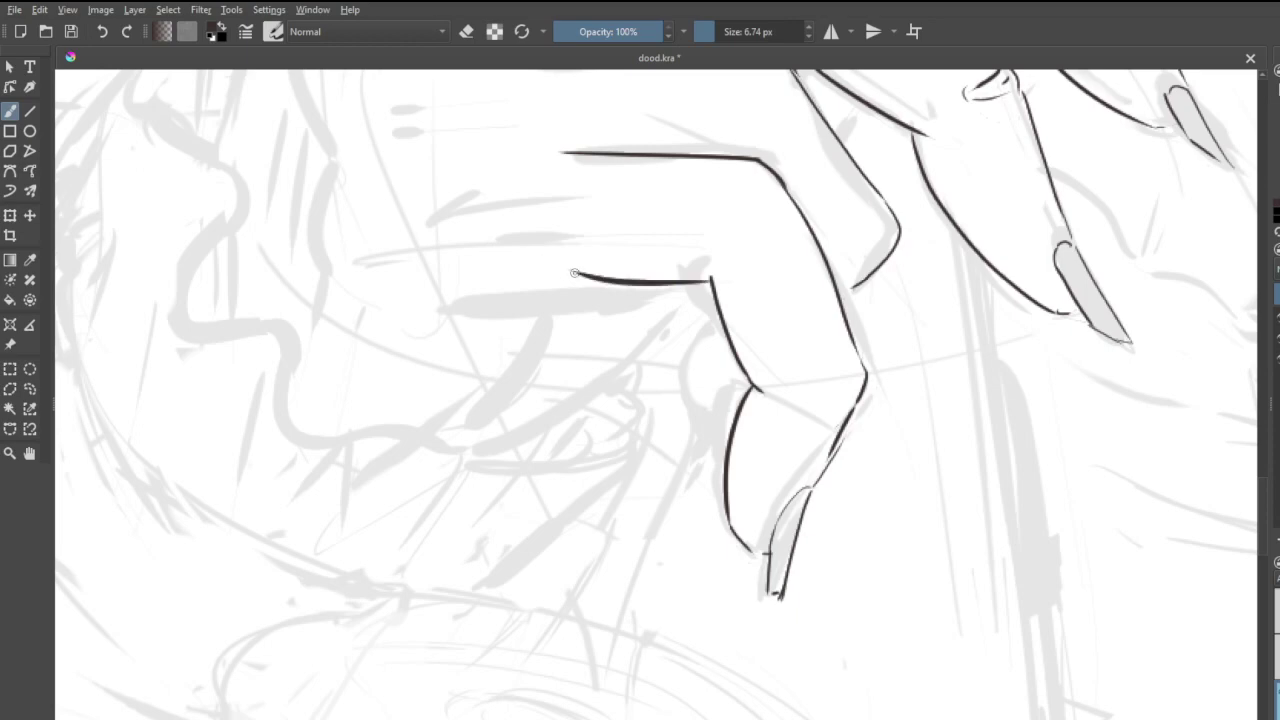
mouse_move(568, 272)
mouse_down()
mouse_move(552, 307)
mouse_move(562, 286)
mouse_move(513, 416)
mouse_move(416, 476)
mouse_move(548, 434)
mouse_move(670, 297)
mouse_up()
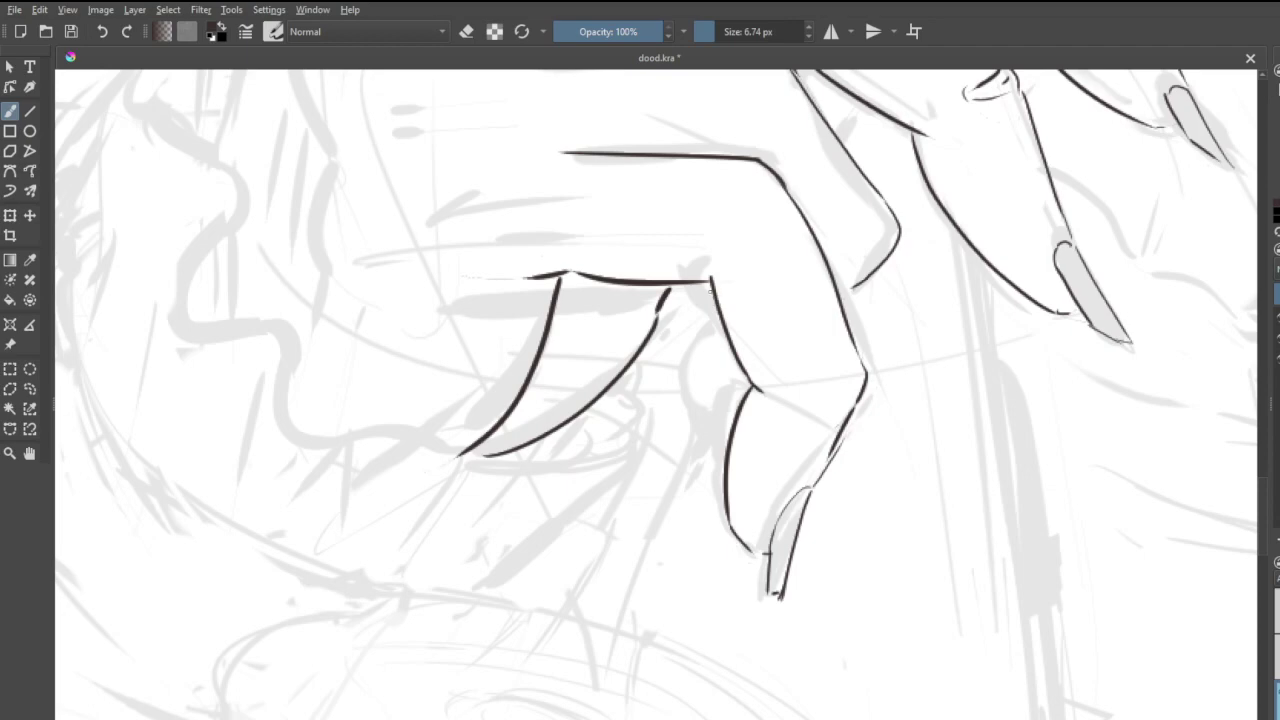
mouse_move(710, 290)
mouse_down()
mouse_move(675, 424)
mouse_move(700, 412)
mouse_move(675, 401)
mouse_move(687, 422)
mouse_move(733, 377)
mouse_up()
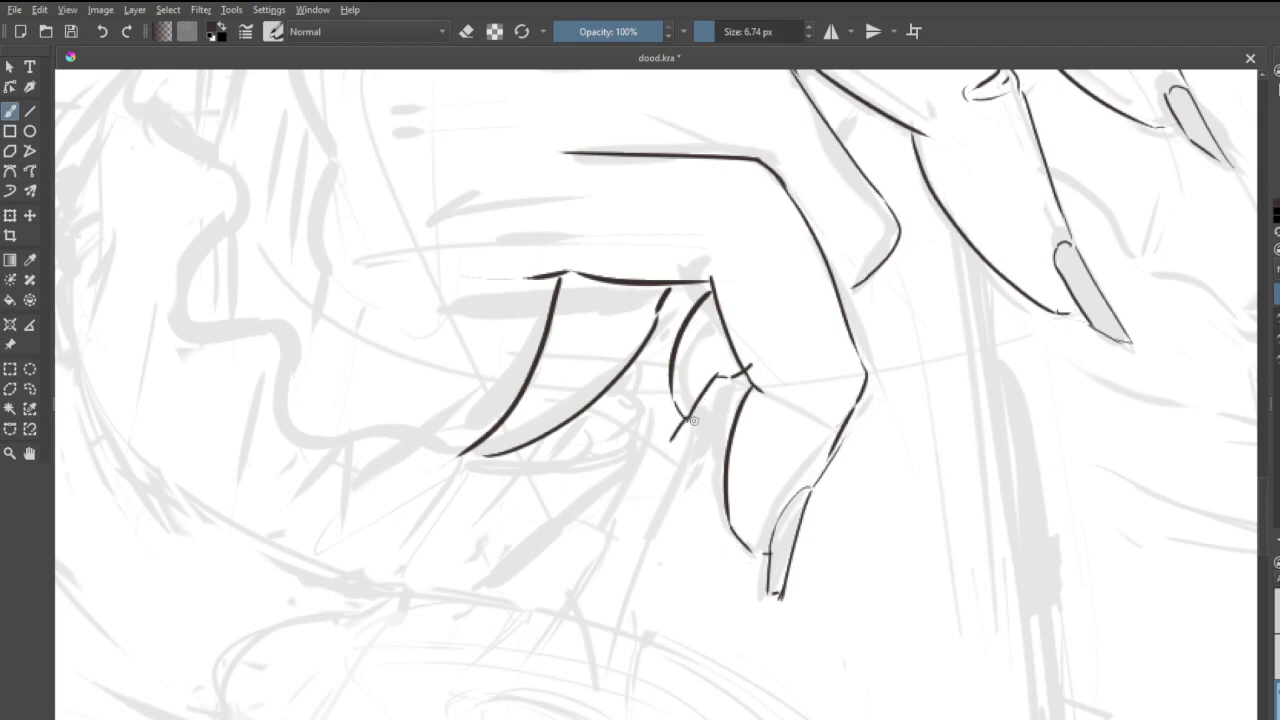
mouse_move(684, 419)
mouse_down()
mouse_move(686, 437)
mouse_move(708, 420)
mouse_up()
- Check the inked hand against the whole canvas and save the drawing
scroll(669, 426, down, 7)
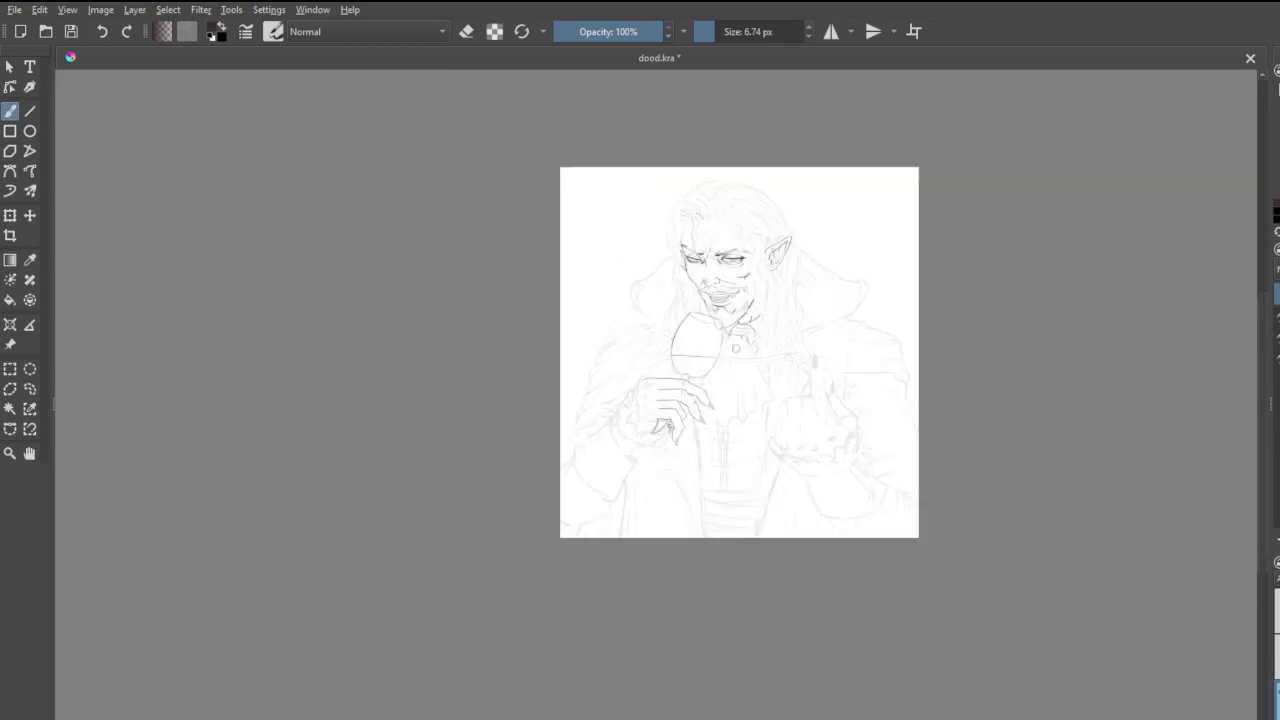
scroll(713, 424, up, 4)
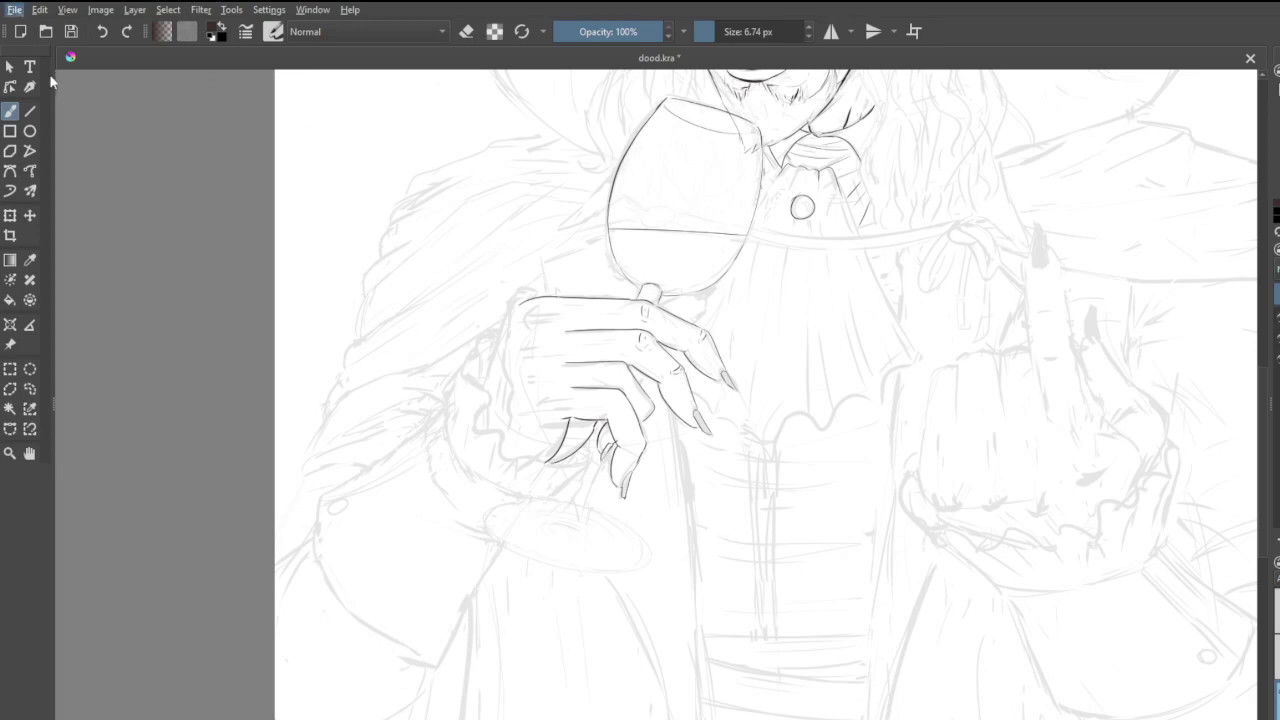
key(ctrl+s)
- Ink a short line in the gap between the middle and ring fingers
scroll(622, 300, up, 4)
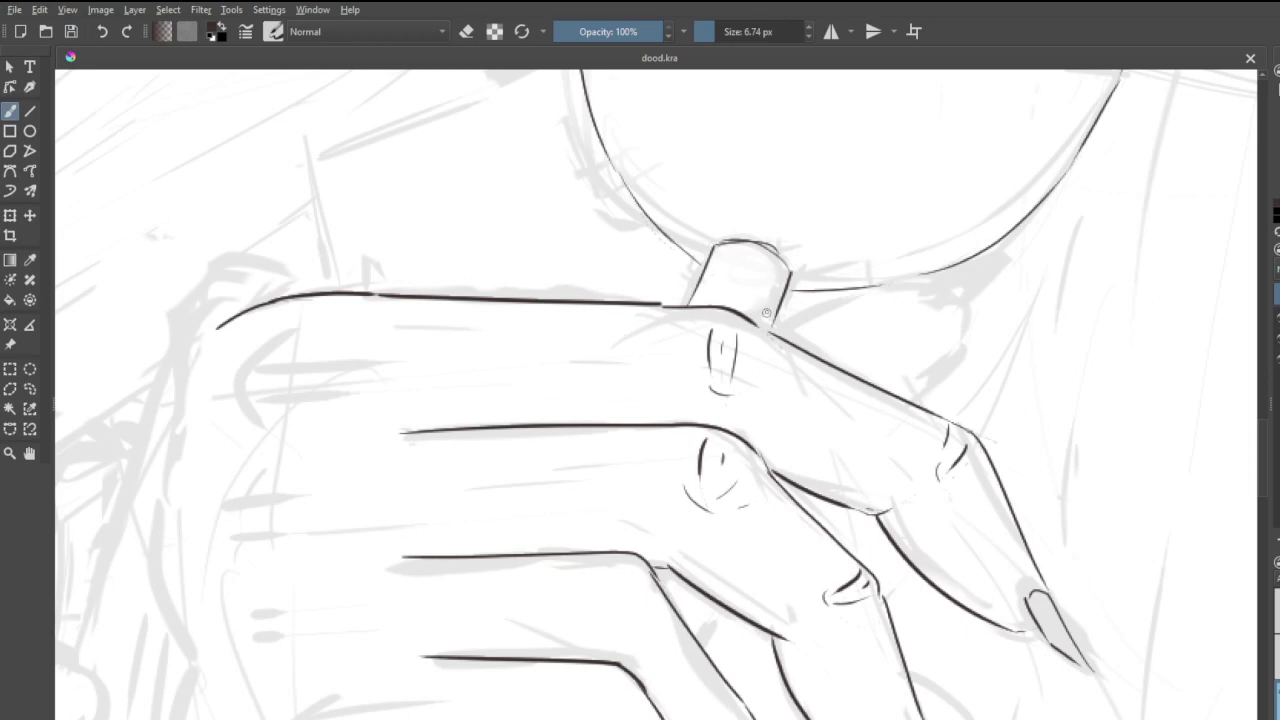
click(691, 587)
drag(687, 588, 676, 608)
scroll(726, 591, down, 5)
scroll(741, 592, up, 5)
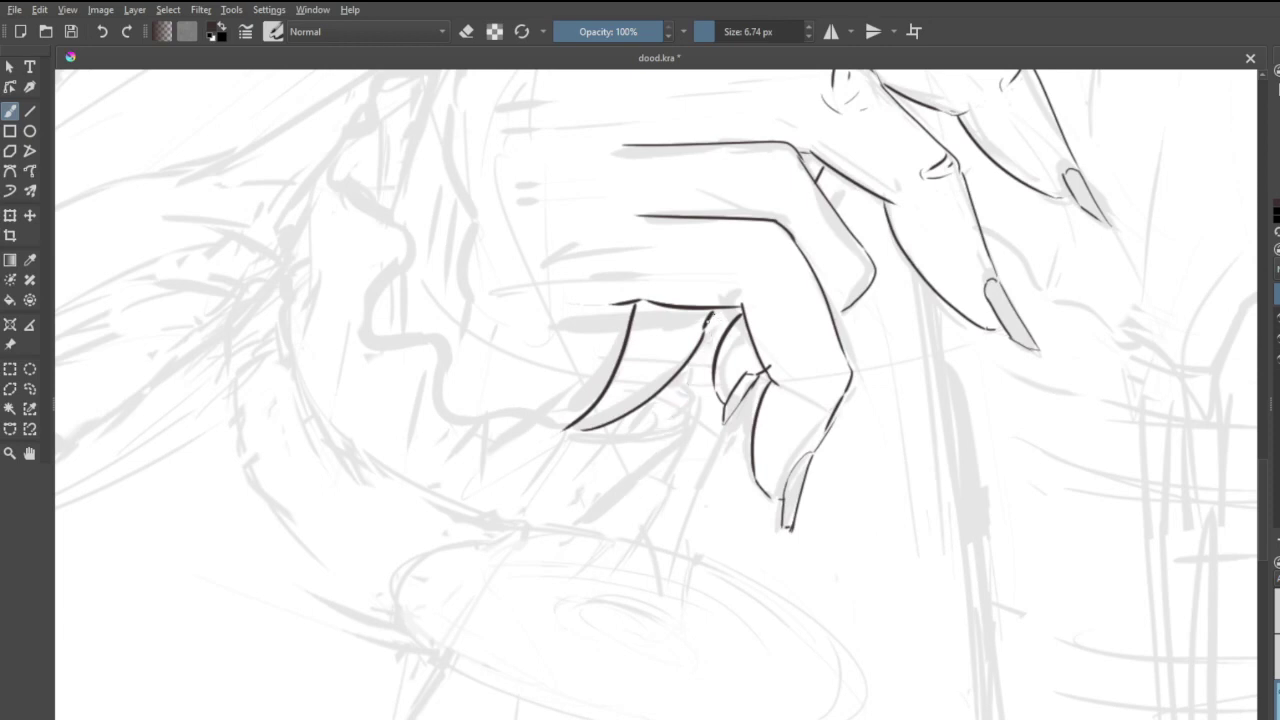
- Ink both sides of the wine glass's stem below the hand, down to the flare above the base
drag(712, 314, 605, 545)
drag(714, 380, 618, 552)
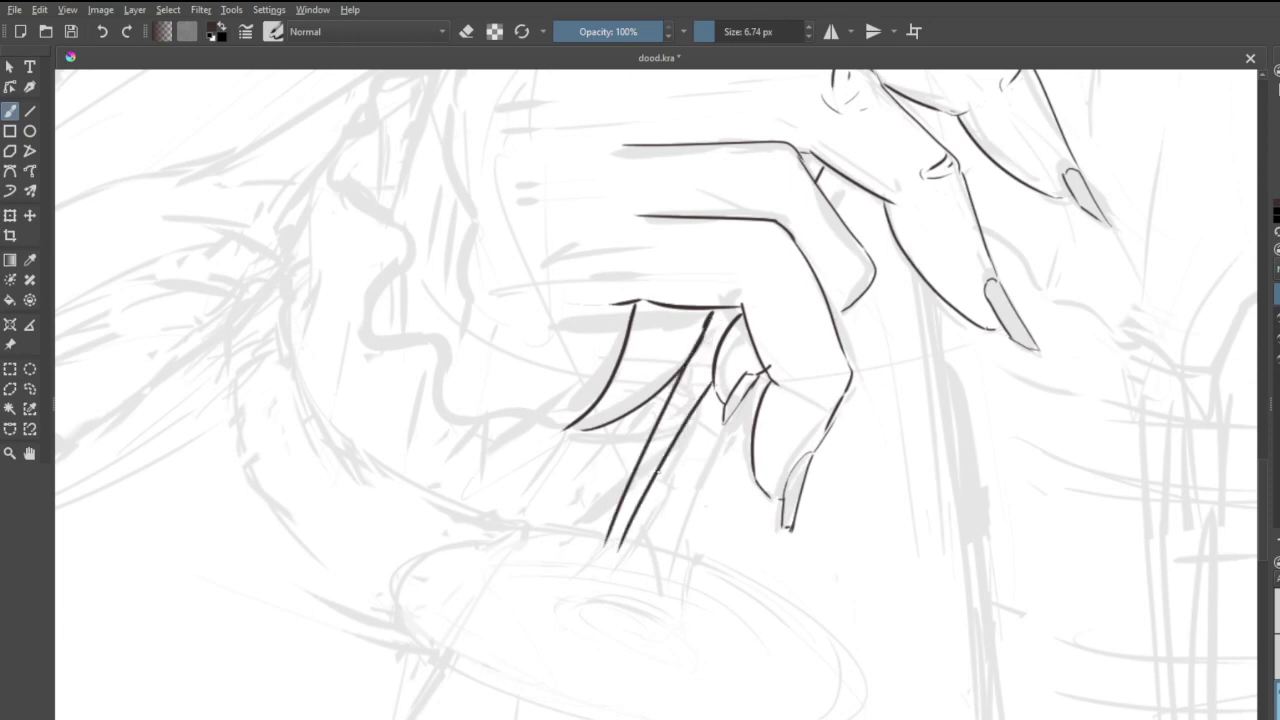
key(ctrl+z)
mouse_move(712, 382)
mouse_down()
mouse_move(626, 558)
mouse_move(604, 543)
mouse_move(568, 594)
mouse_move(592, 583)
mouse_move(600, 542)
mouse_move(569, 584)
mouse_move(621, 561)
mouse_move(550, 591)
mouse_move(628, 629)
mouse_up()
key(ctrl+z)
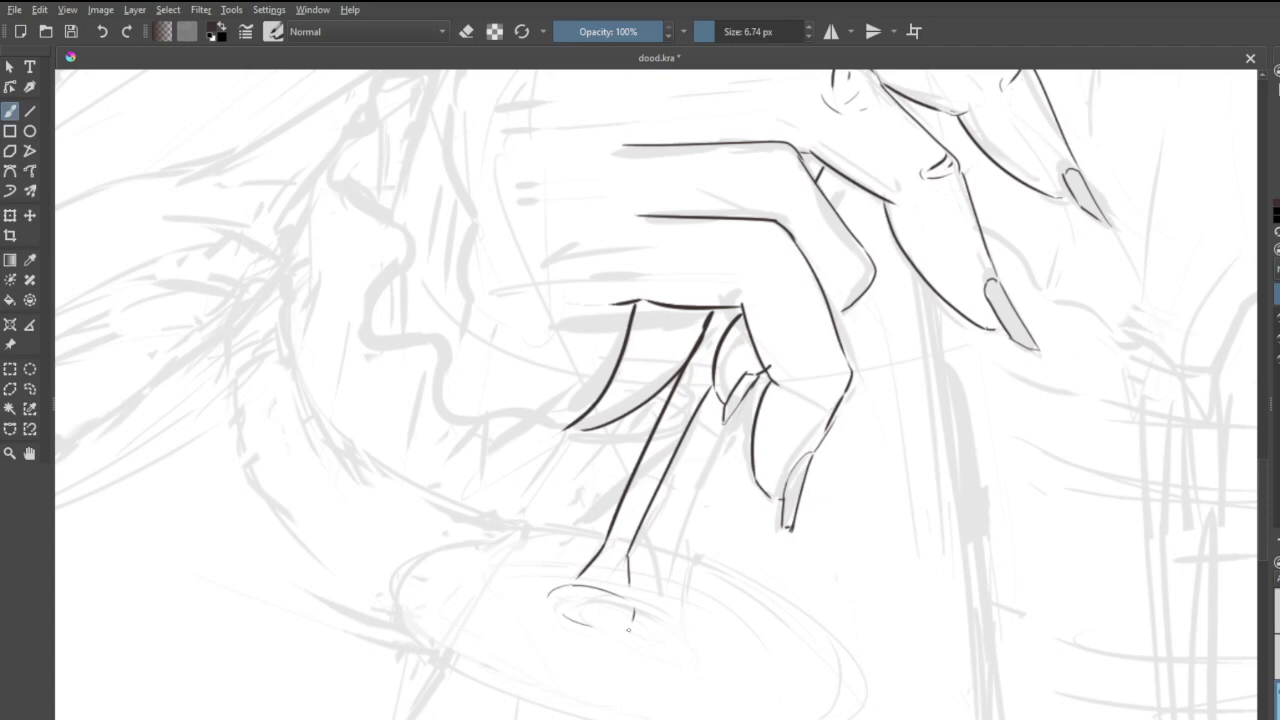
- Ink the wine glass's oval base and the flared joint where the stem meets it, redrawing strokes until the shapes are clean
scroll(607, 583, down, 6)
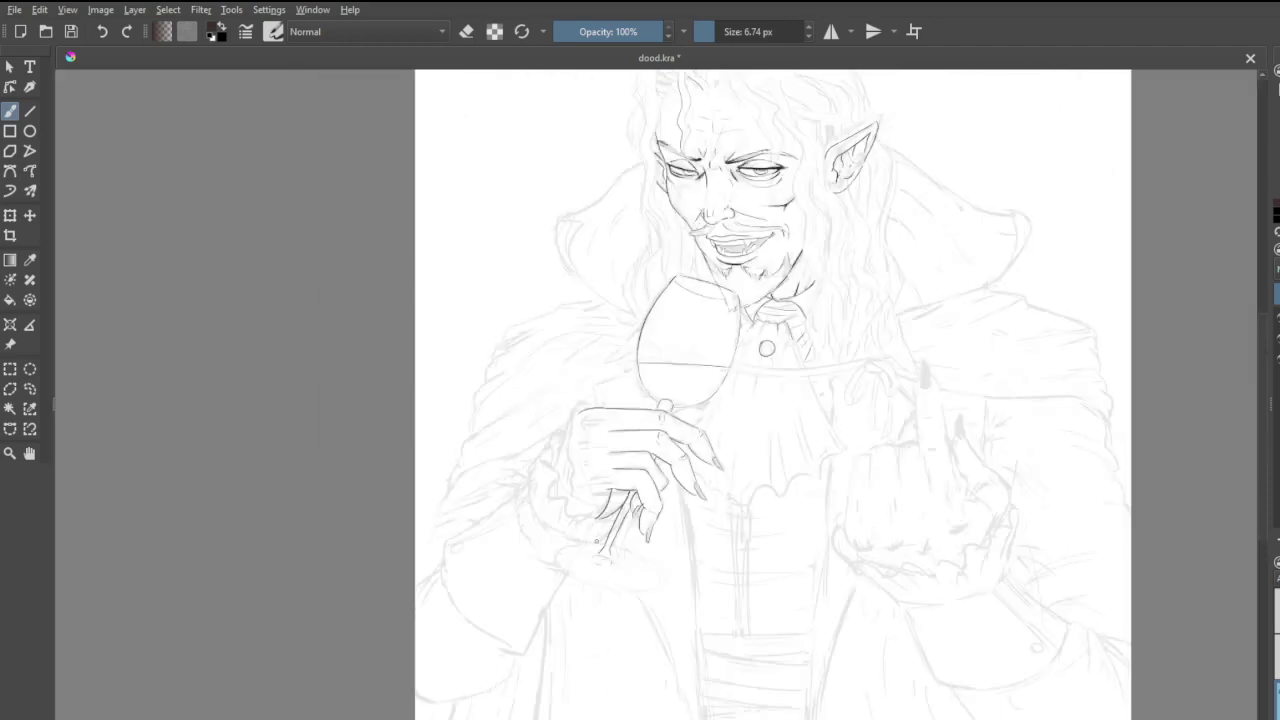
scroll(598, 543, up, 6)
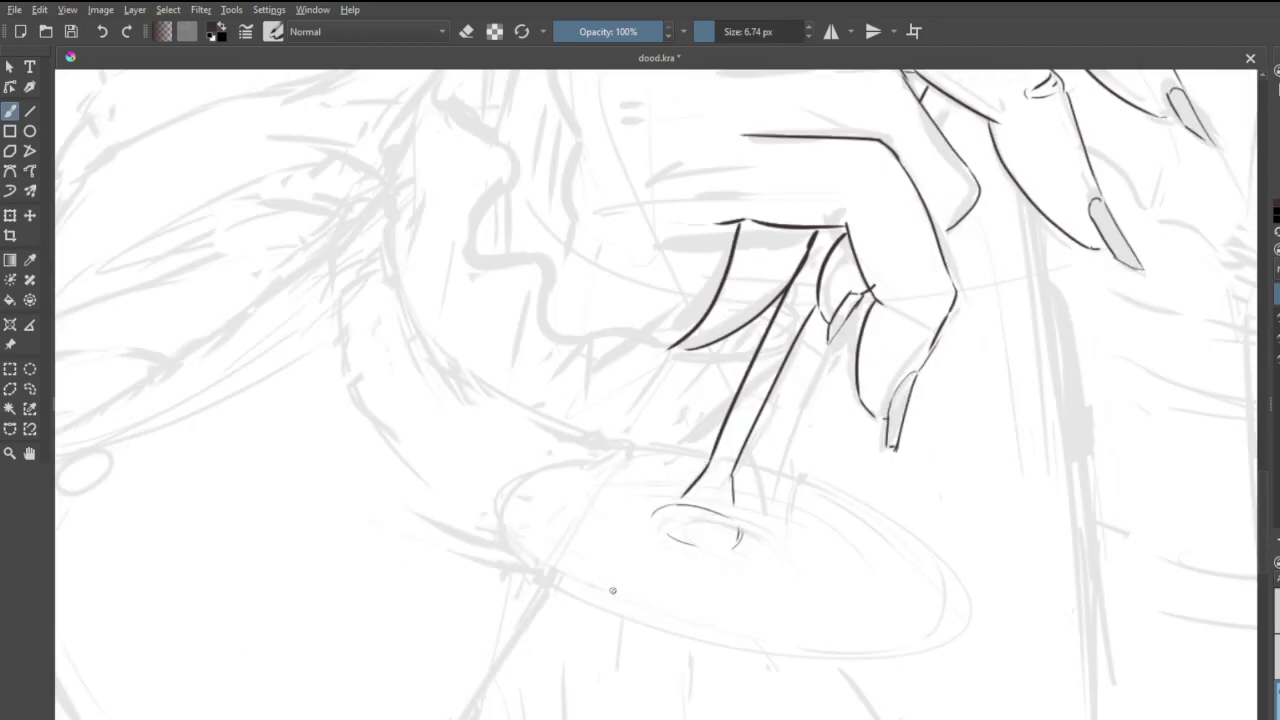
mouse_move(690, 480)
mouse_down()
mouse_move(604, 472)
mouse_move(562, 474)
mouse_up()
key(ctrl+z)
drag(694, 478, 668, 478)
mouse_move(579, 475)
mouse_down()
mouse_move(811, 641)
mouse_move(872, 580)
mouse_up()
key(ctrl+z)
key(ctrl+z)
mouse_move(682, 488)
mouse_down()
mouse_move(590, 570)
mouse_move(800, 532)
mouse_move(687, 494)
mouse_move(654, 514)
mouse_up()
key(ctrl+z)
drag(735, 503, 730, 533)
drag(656, 516, 740, 545)
mouse_move(688, 479)
mouse_down()
mouse_move(562, 552)
mouse_move(843, 588)
mouse_move(731, 488)
mouse_move(520, 530)
mouse_move(848, 617)
mouse_move(736, 489)
mouse_up()
key(ctrl+z)
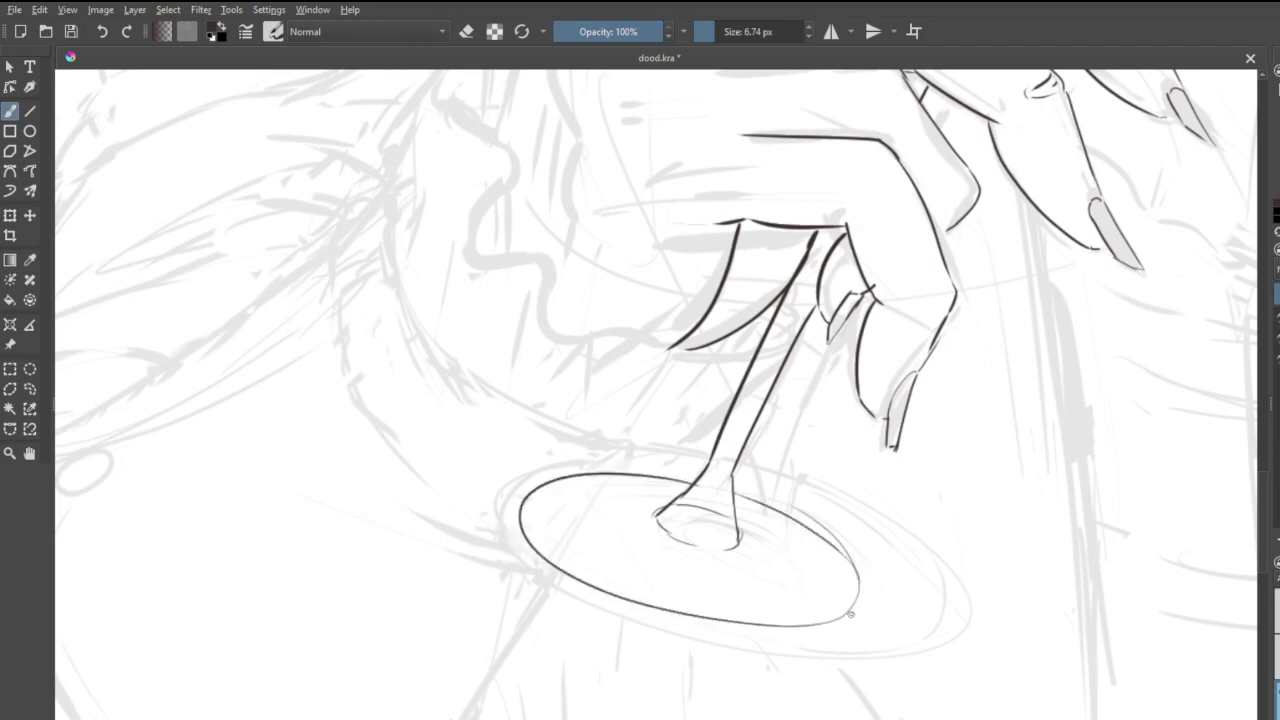
- Erase the doubled line on the rim of the glass's base and check the glass against the whole drawing
key(e)
mouse_move(797, 507)
mouse_down()
mouse_move(861, 538)
mouse_move(814, 520)
mouse_up()
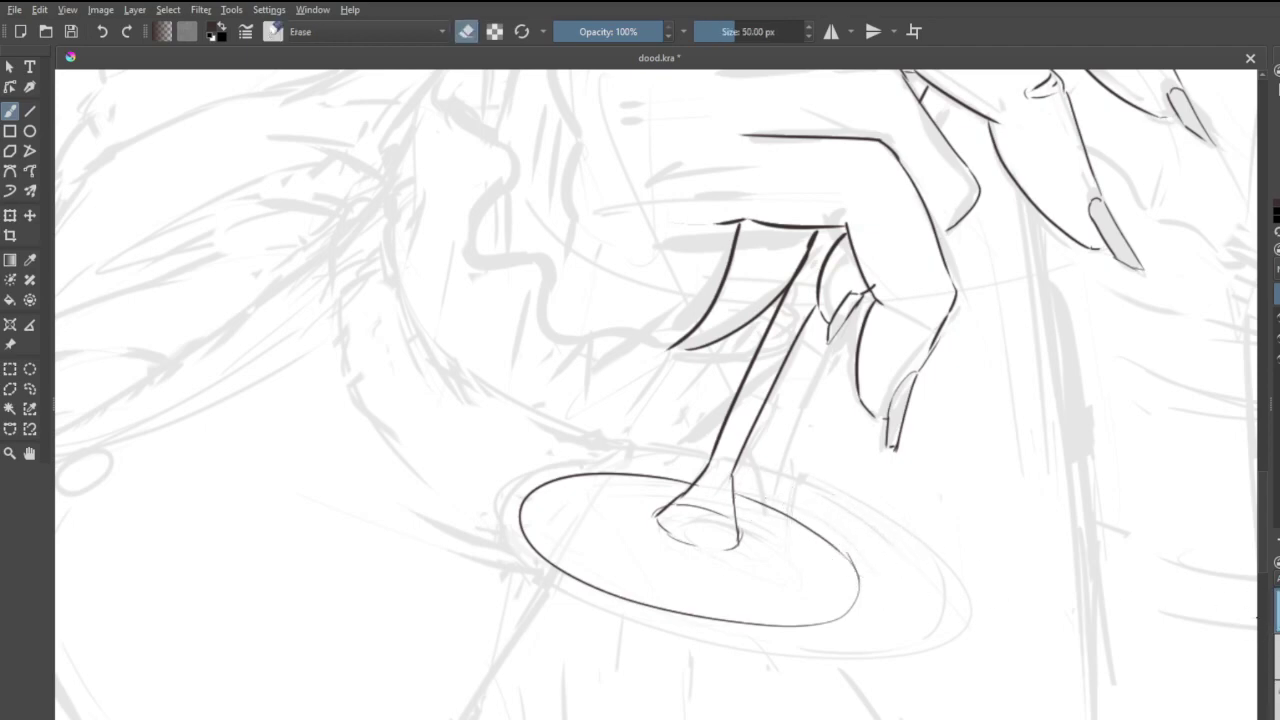
key(e)
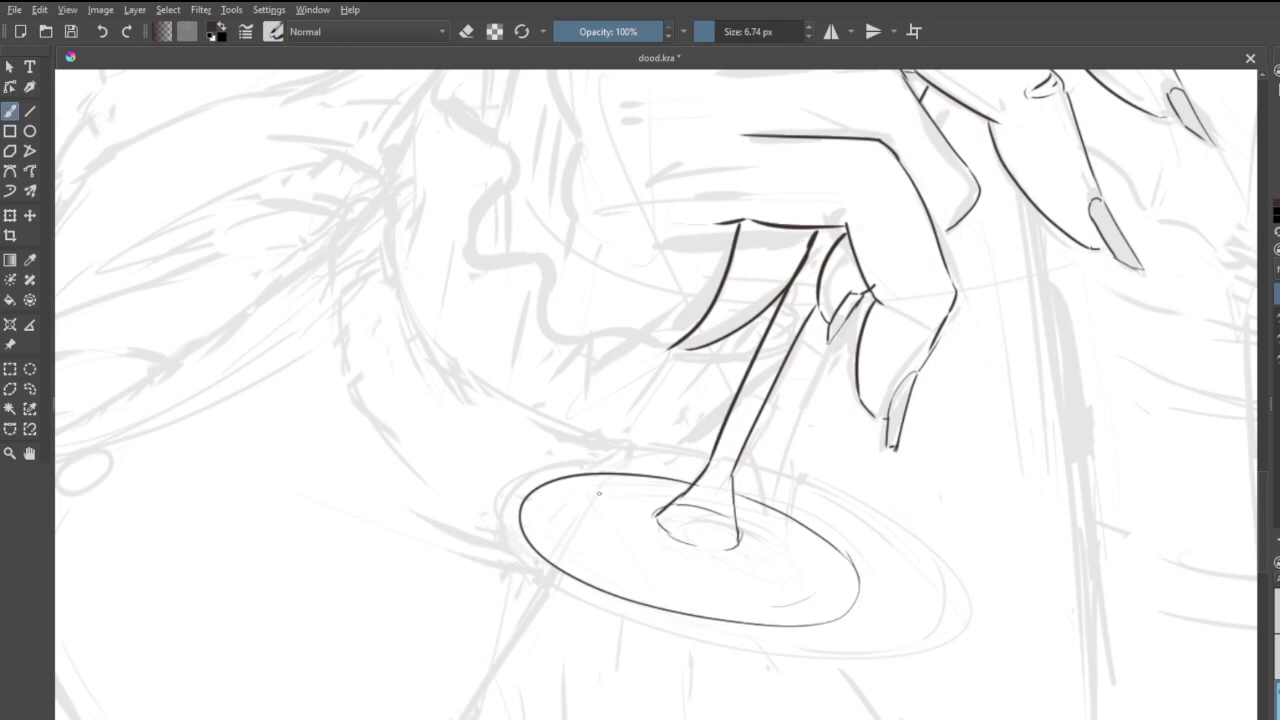
key(2)
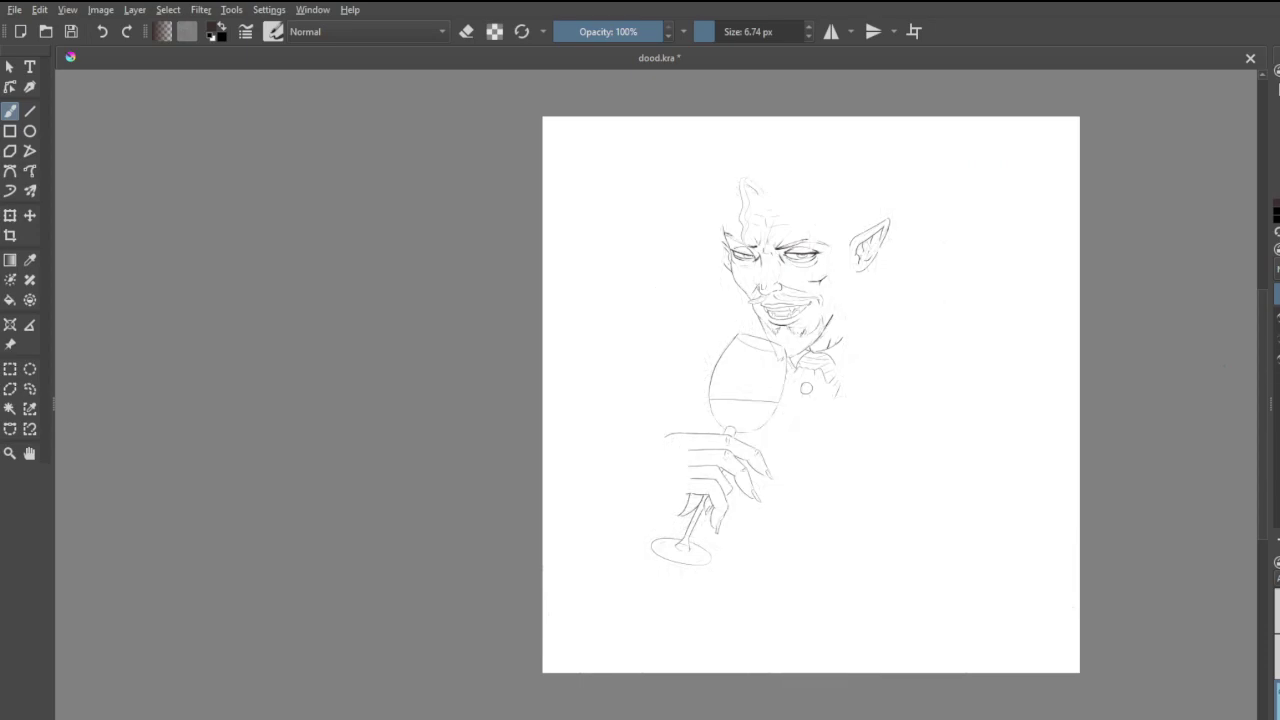
- Ink short curved knuckle lines on the back of the hand behind the index, middle and ring fingers
scroll(712, 421, up, 5)
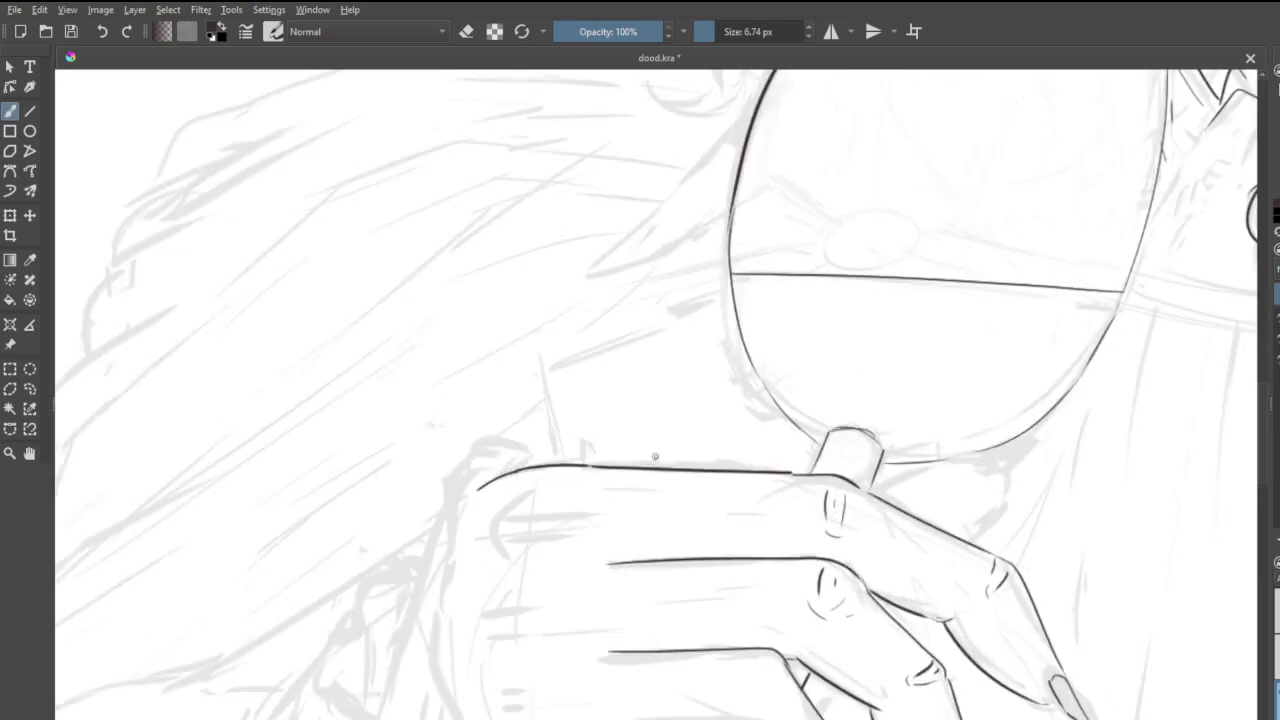
mouse_move(613, 487)
mouse_down()
mouse_move(555, 515)
mouse_move(630, 507)
mouse_move(630, 492)
mouse_move(647, 507)
mouse_up()
drag(540, 516, 503, 546)
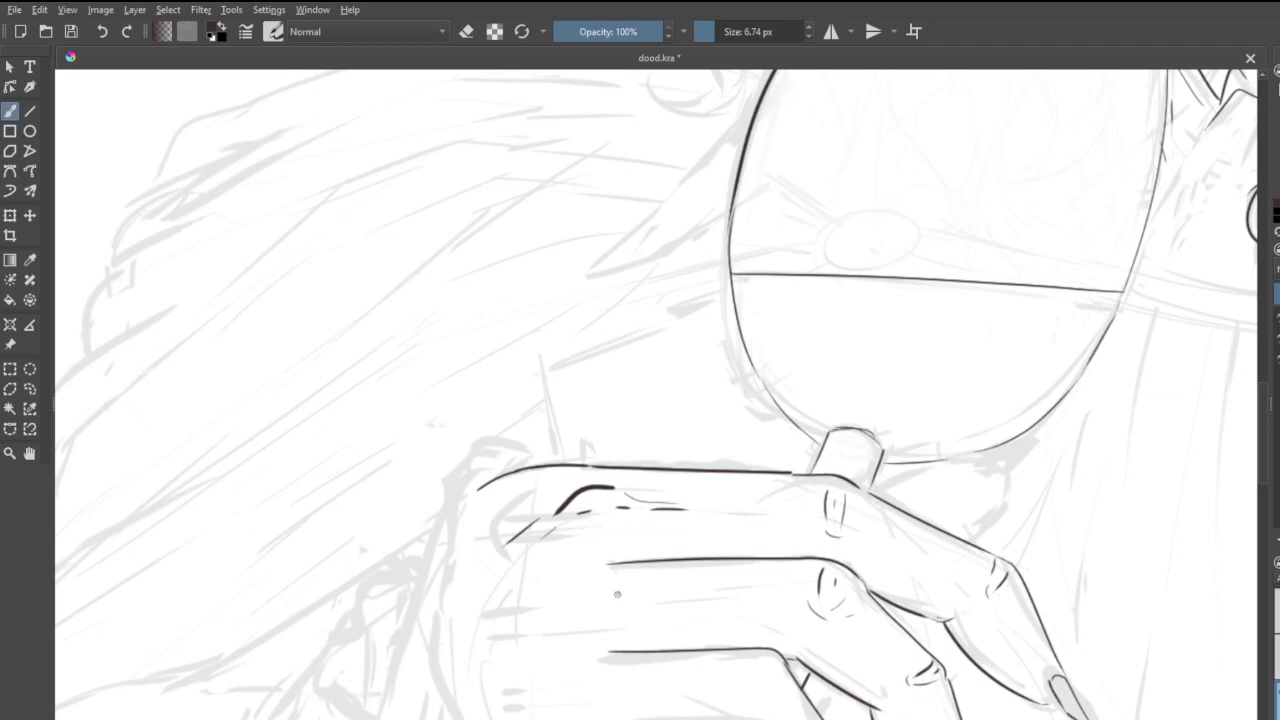
mouse_move(616, 591)
mouse_down()
mouse_move(585, 586)
mouse_move(543, 613)
mouse_move(673, 606)
mouse_move(596, 607)
mouse_up()
mouse_move(581, 677)
mouse_down()
mouse_move(537, 692)
mouse_move(576, 700)
mouse_up()
- Ink the curve from the index knuckle toward the wrist, redrawing it and erasing the surplus at both ends
mouse_move(535, 473)
mouse_down()
mouse_move(490, 482)
mouse_move(460, 575)
mouse_up()
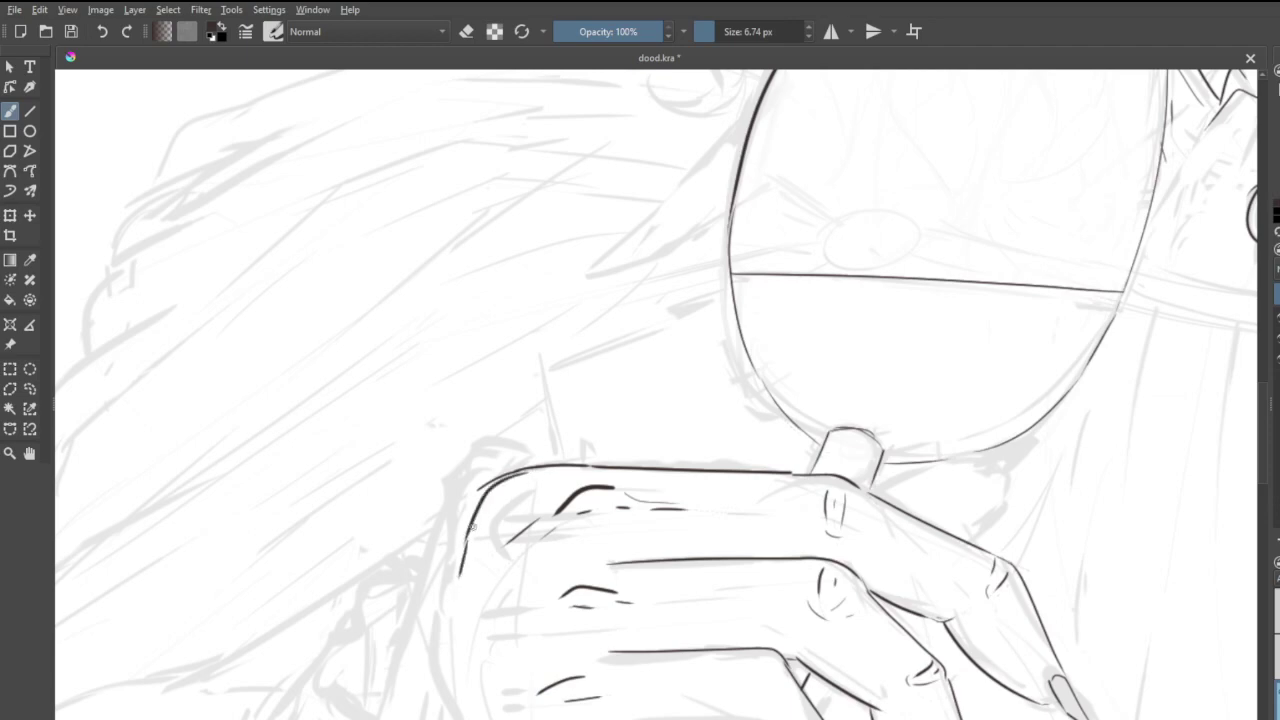
key(ctrl+z)
key(ctrl+z)
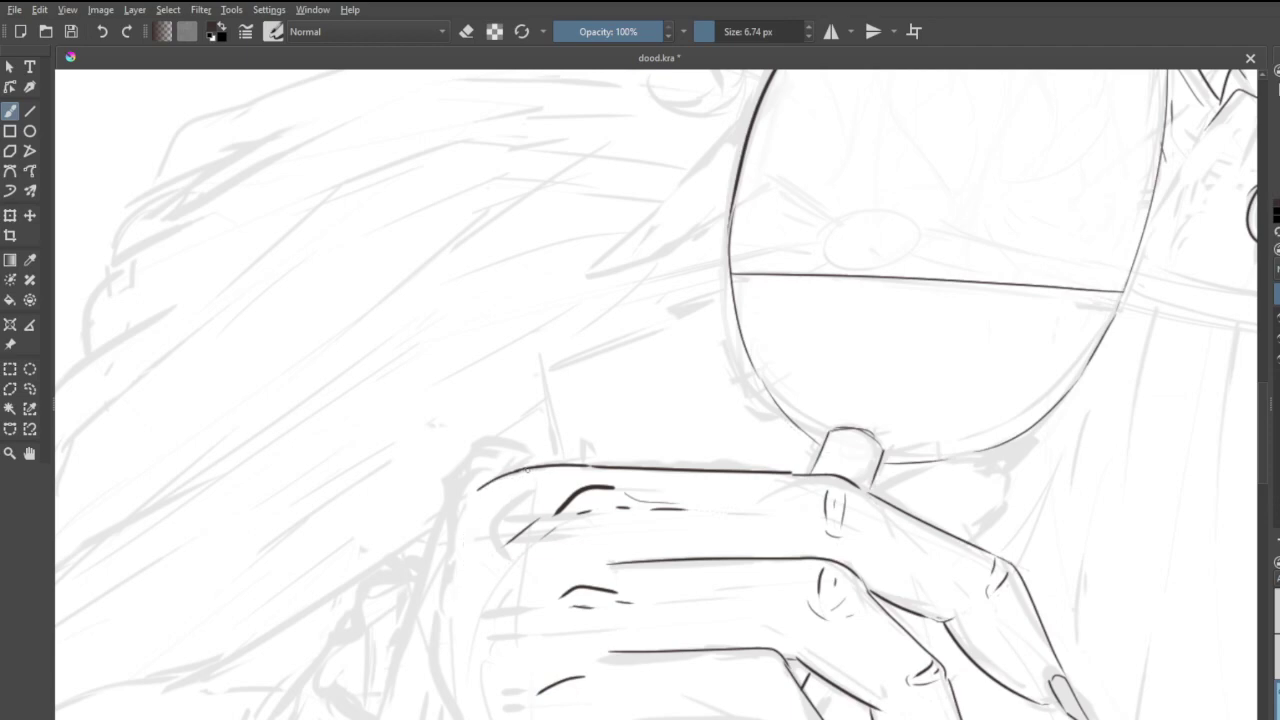
mouse_move(528, 470)
mouse_down()
mouse_move(468, 526)
mouse_move(442, 590)
mouse_up()
key(e)
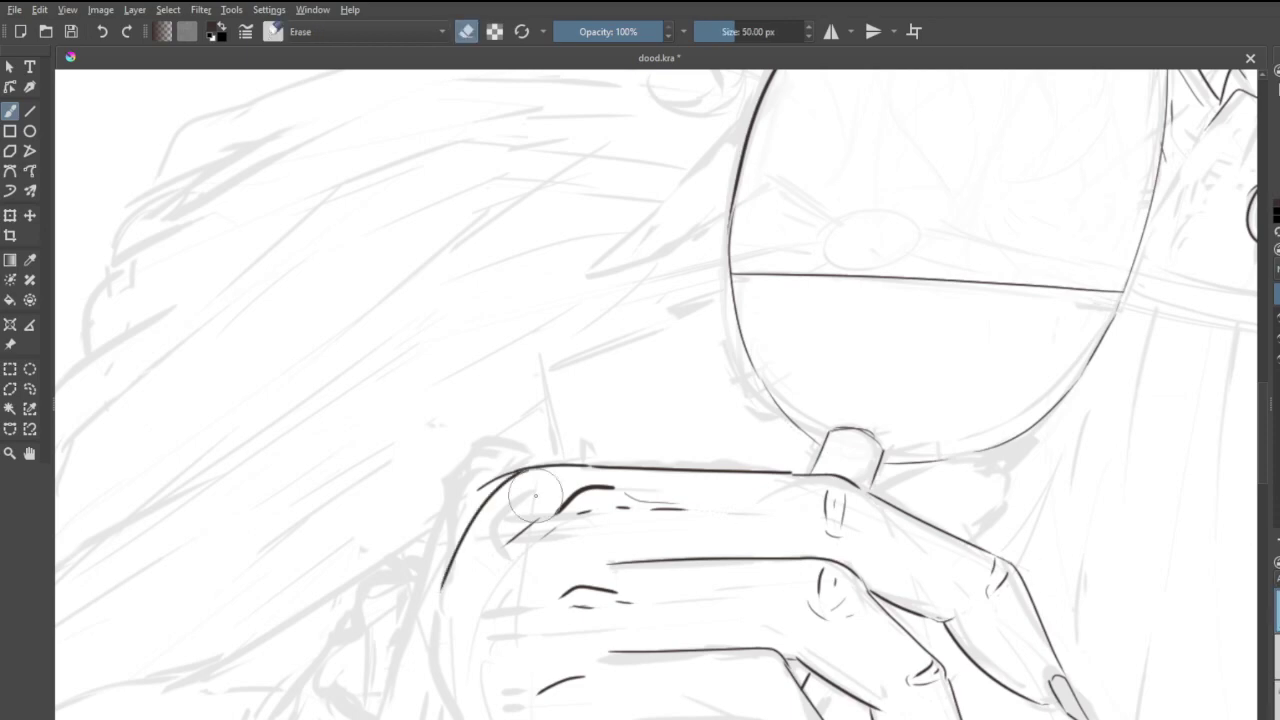
drag(479, 499, 513, 479)
drag(451, 565, 423, 619)
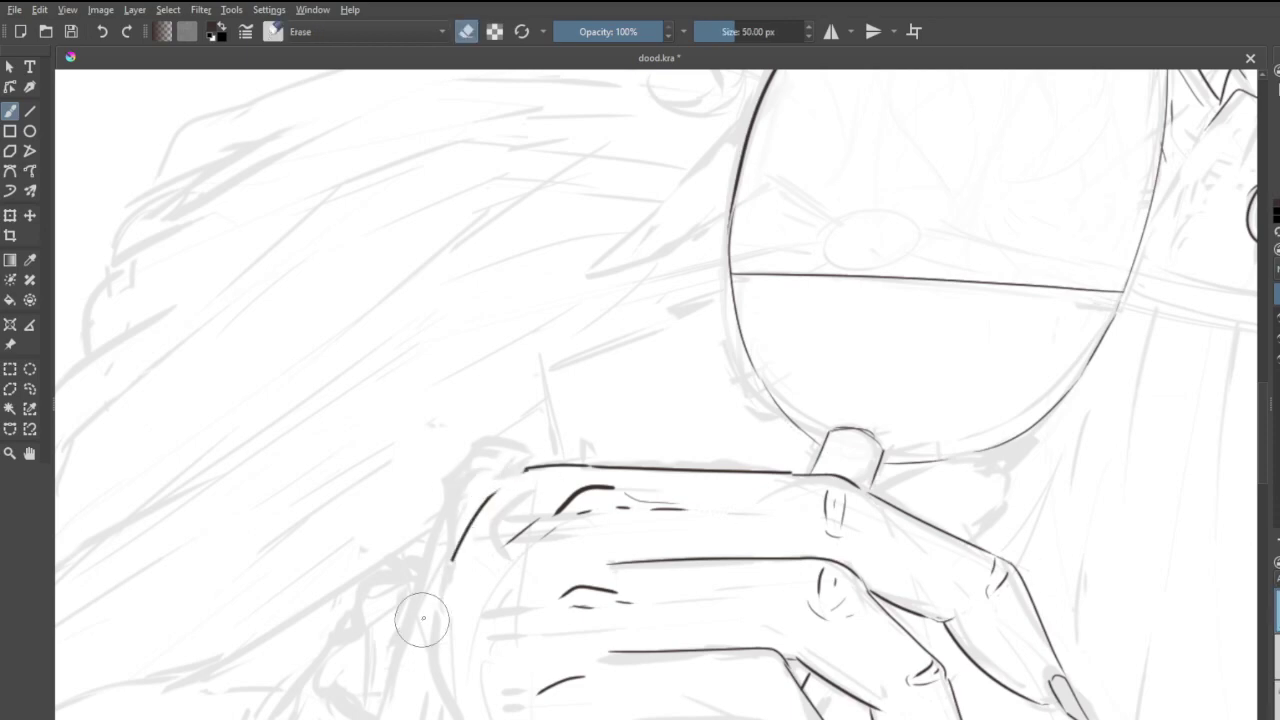
- Ink the back of the hand's broken contour down to its lower edge and the long curve from the index knuckle to the wrist
scroll(569, 566, down, 5)
scroll(576, 574, up, 3)
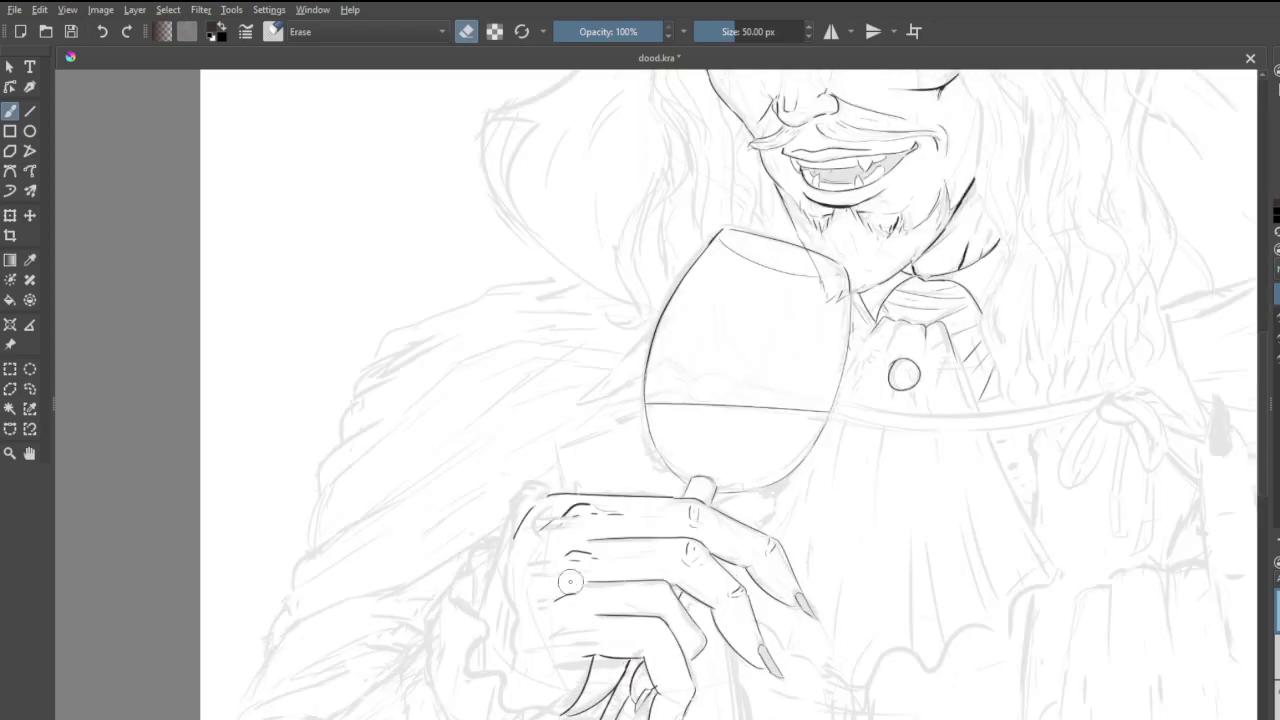
scroll(550, 575, down, 3)
scroll(519, 672, up, 4)
scroll(577, 293, up, 2)
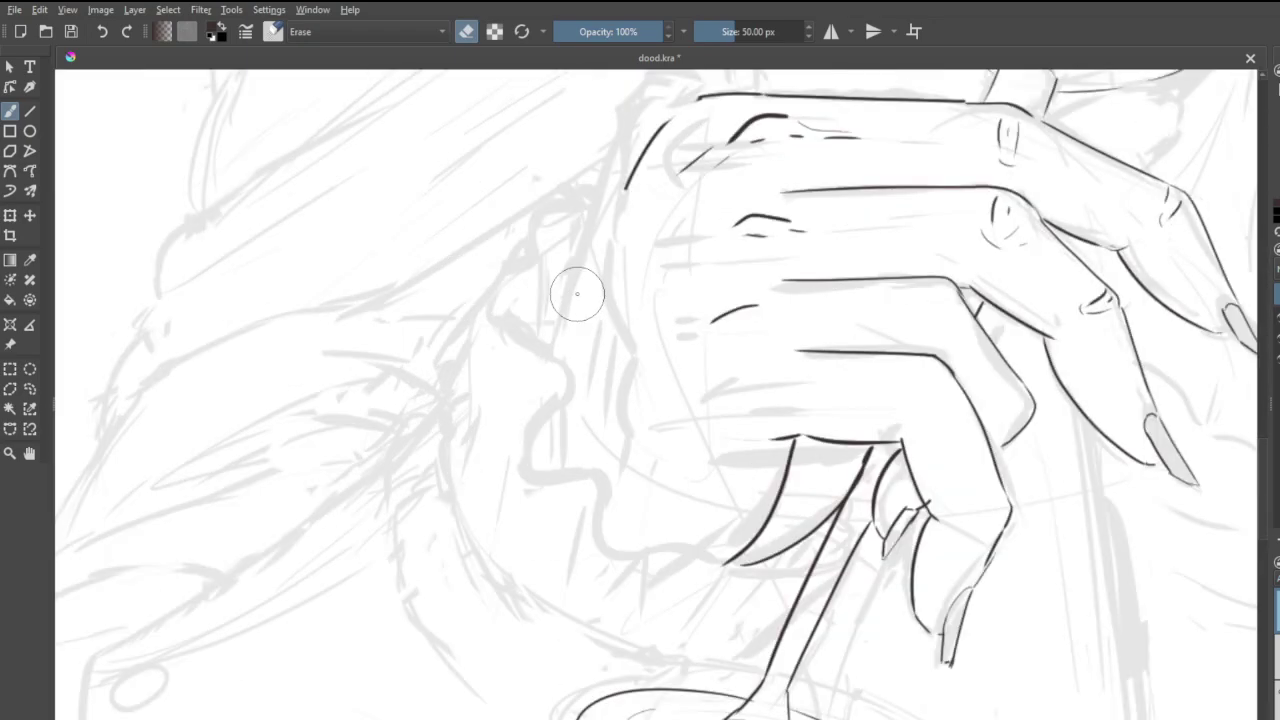
key(e)
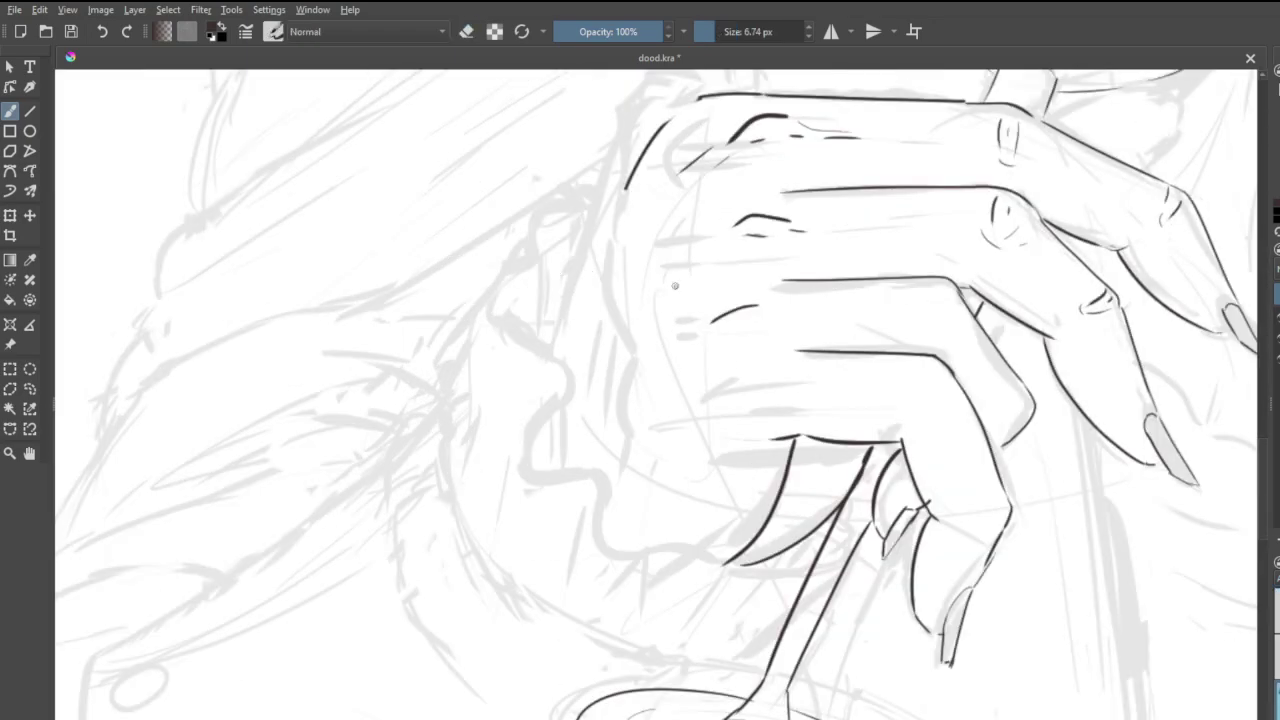
mouse_move(605, 272)
mouse_down()
mouse_move(623, 353)
mouse_move(613, 410)
mouse_move(664, 470)
mouse_move(761, 450)
mouse_up()
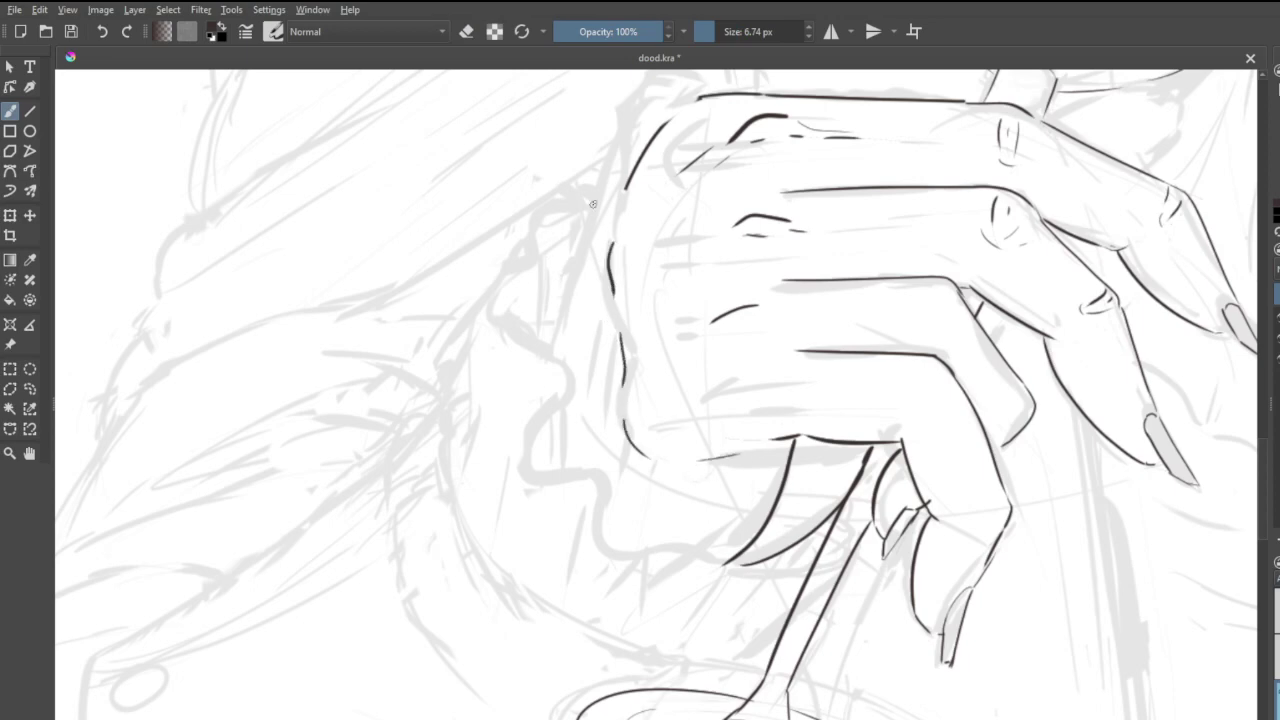
mouse_move(696, 101)
mouse_down()
mouse_move(631, 180)
mouse_move(551, 345)
mouse_up()
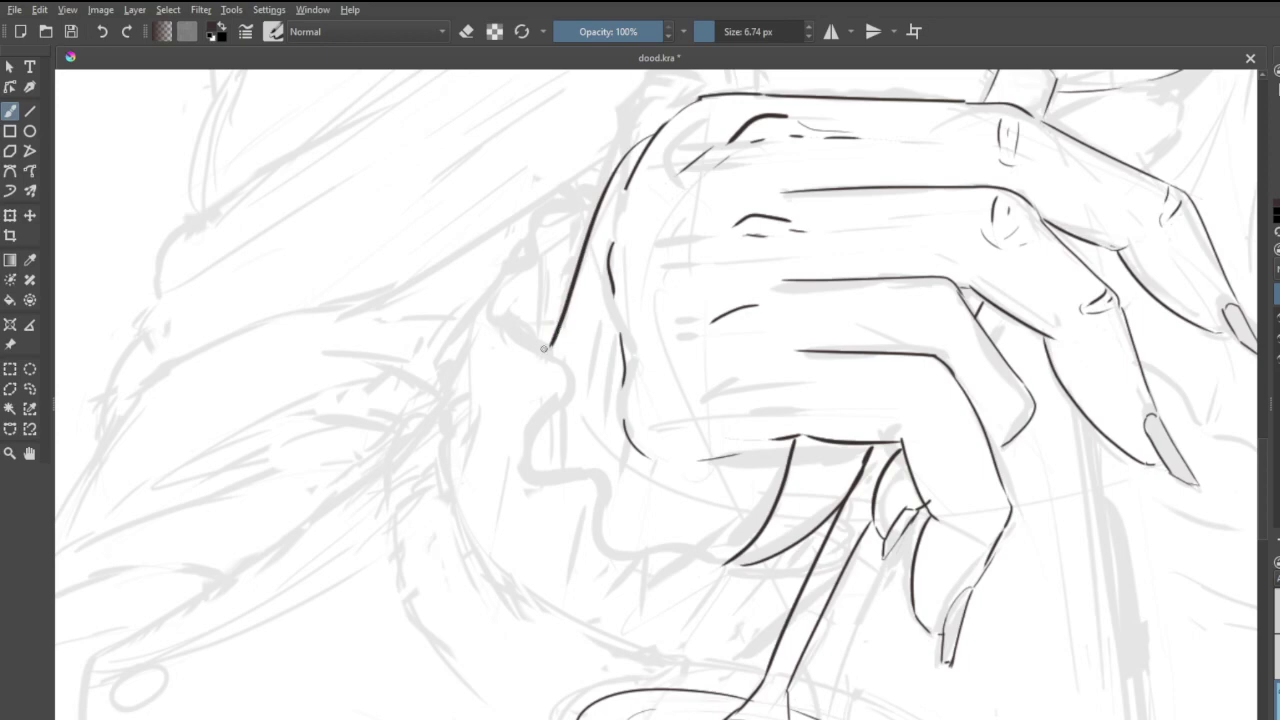
- Hide the rough sketch to check the inked hand and glass on their own, and show it again
scroll(590, 470, down, 5)
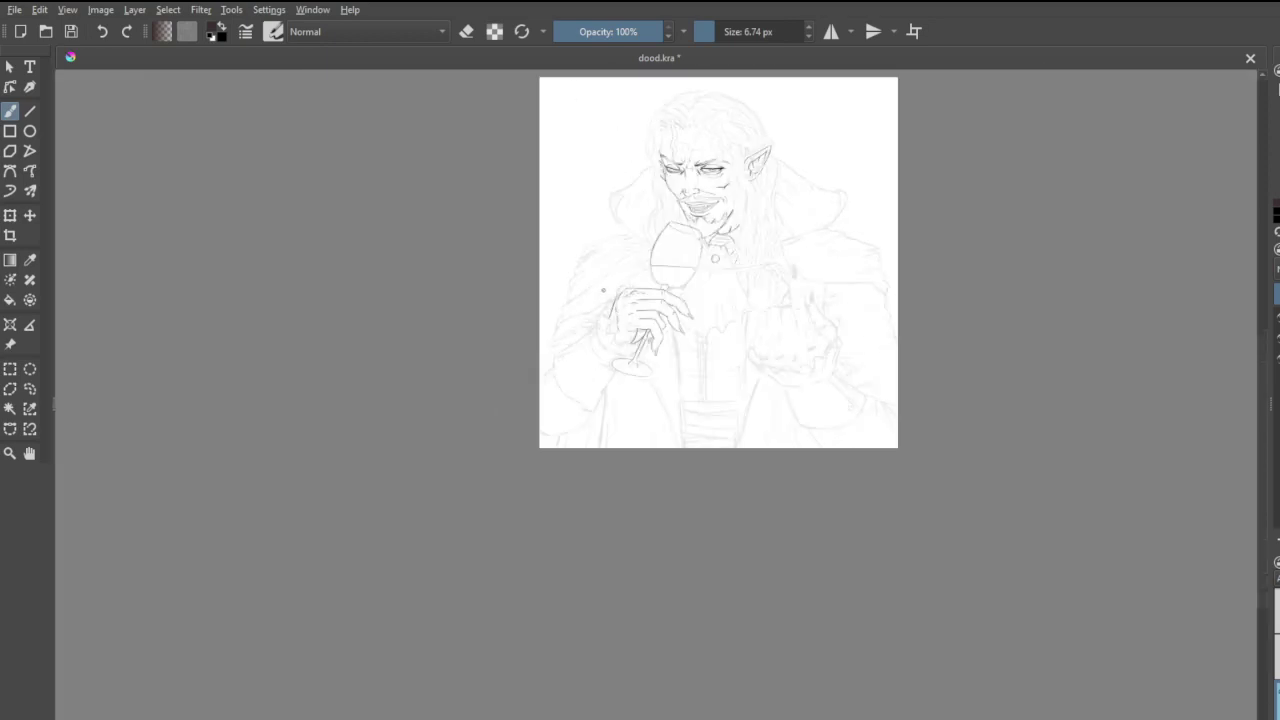
scroll(603, 290, up, 2)
scroll(703, 285, up, 2)
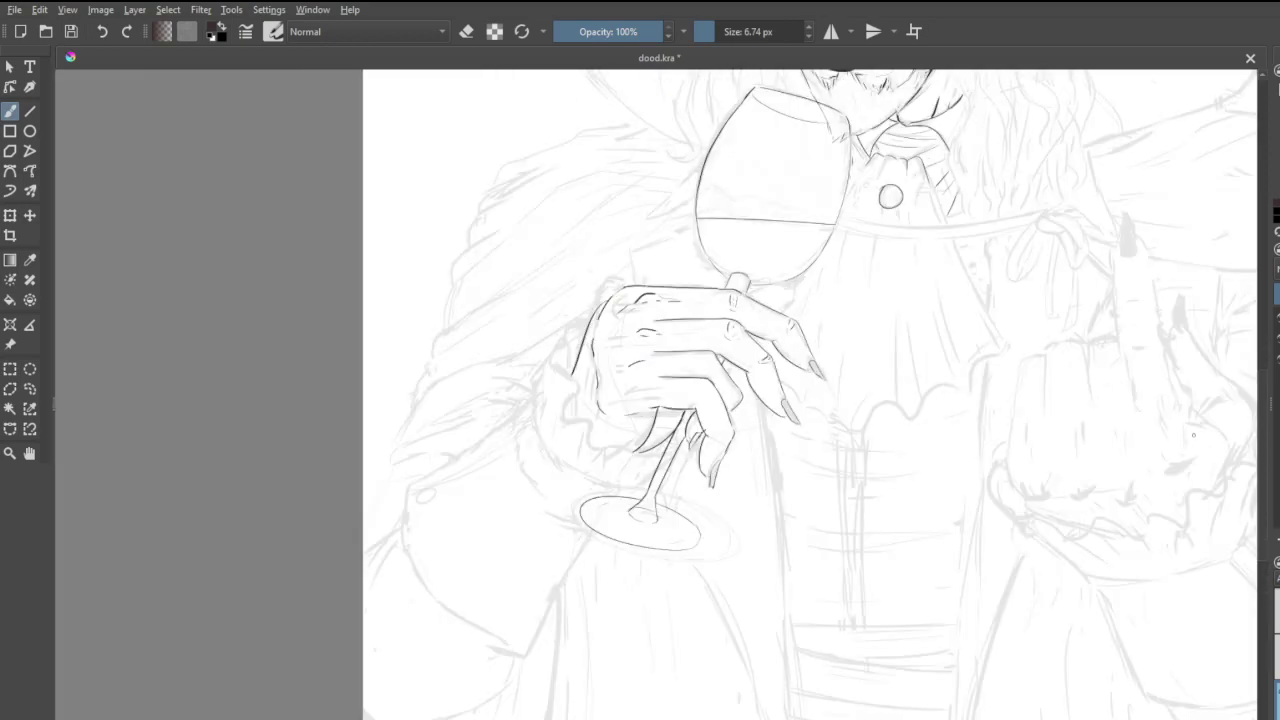
click(1277, 347)
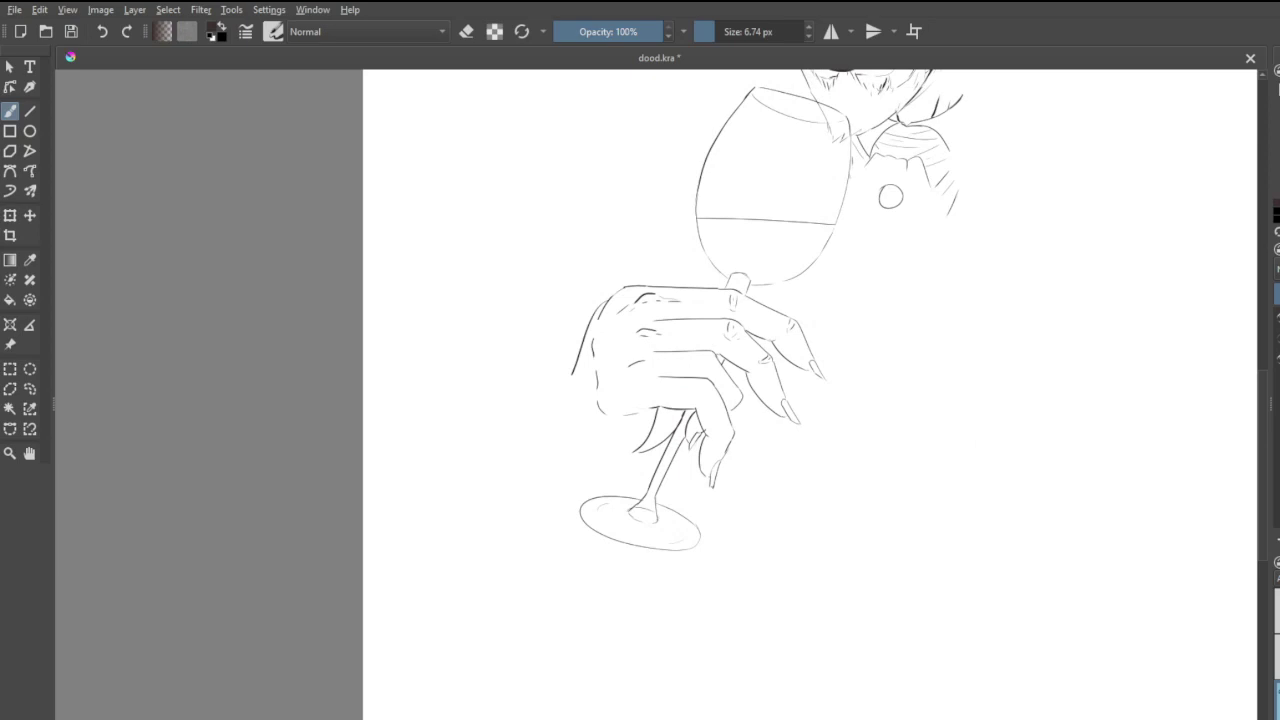
click(1277, 347)
- Complete the lowest knuckle mark and ink two curved crease lines across the contour near the wrist
scroll(606, 332, up, 5)
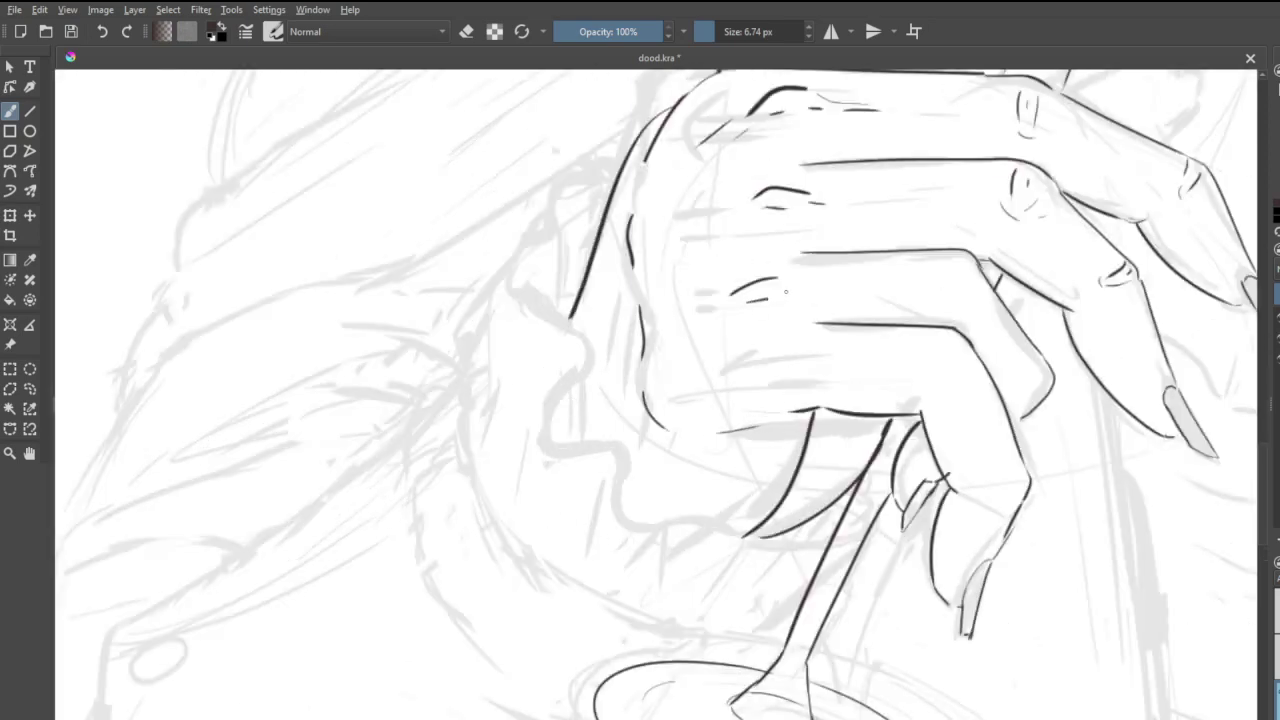
drag(778, 295, 766, 300)
mouse_move(670, 312)
mouse_down()
mouse_move(620, 375)
mouse_move(682, 313)
mouse_up()
mouse_move(670, 215)
mouse_down()
mouse_move(611, 296)
mouse_move(639, 241)
mouse_move(672, 219)
mouse_up()
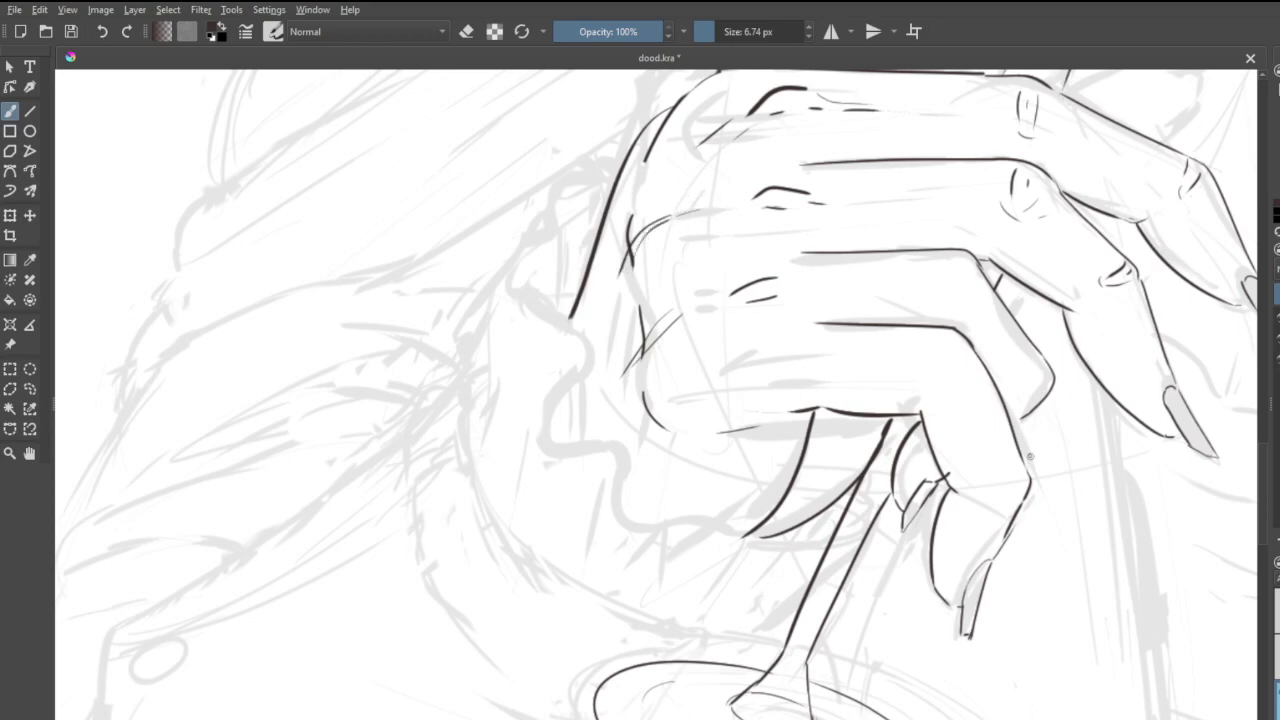
- Erase the overlaps on the wrist-side contour and the line under the hand, and ink short creases at the hand's lower edge
key(e)
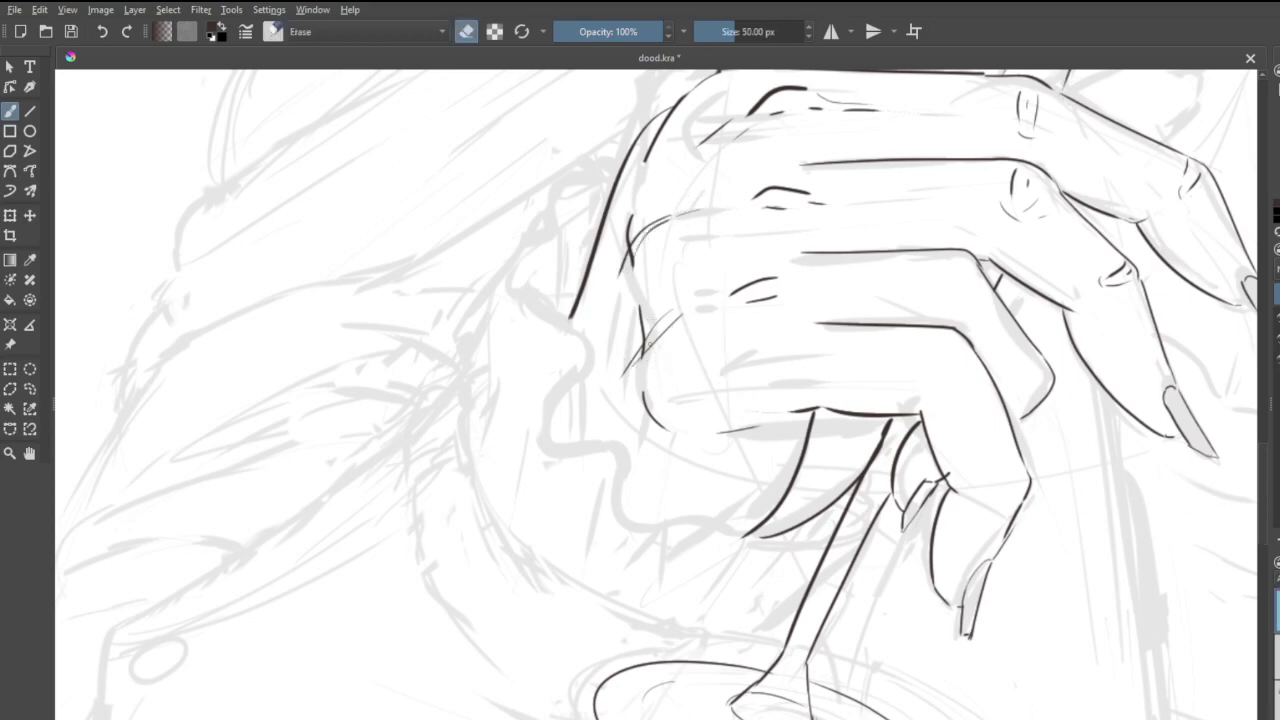
drag(645, 350, 677, 323)
drag(639, 238, 642, 255)
mouse_move(740, 422)
mouse_down()
mouse_move(712, 441)
mouse_move(754, 423)
mouse_up()
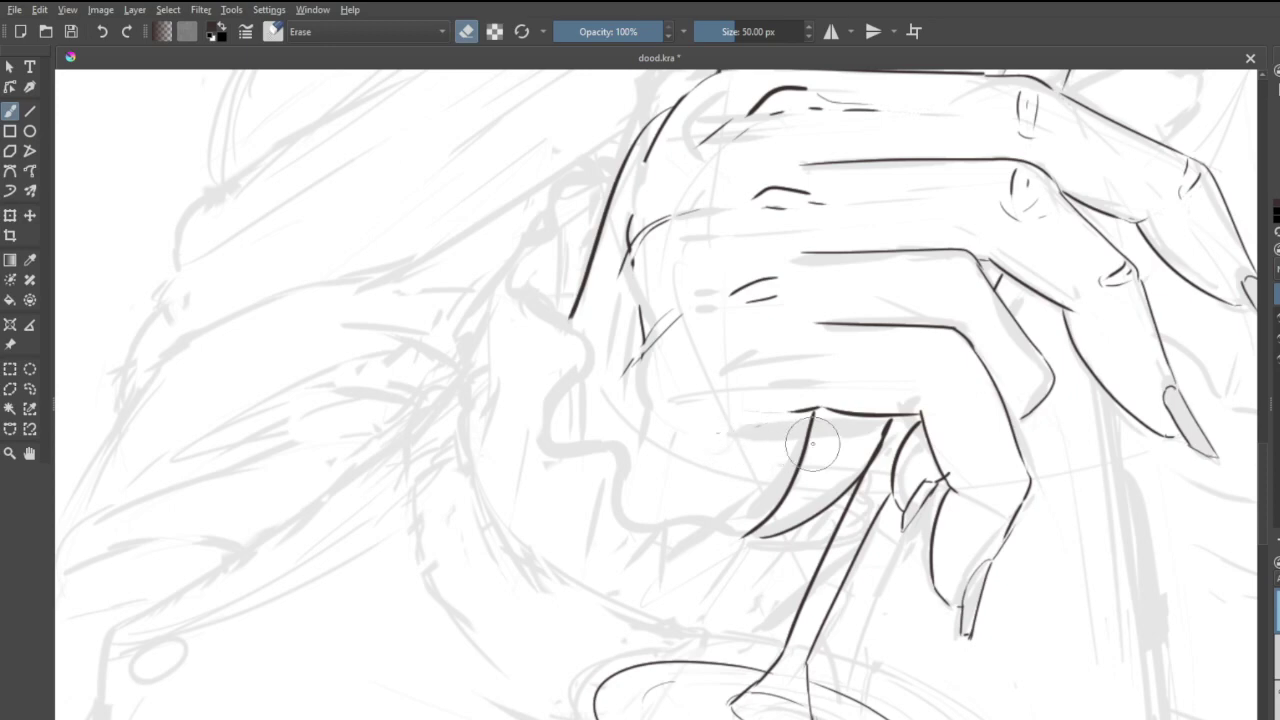
key(e)
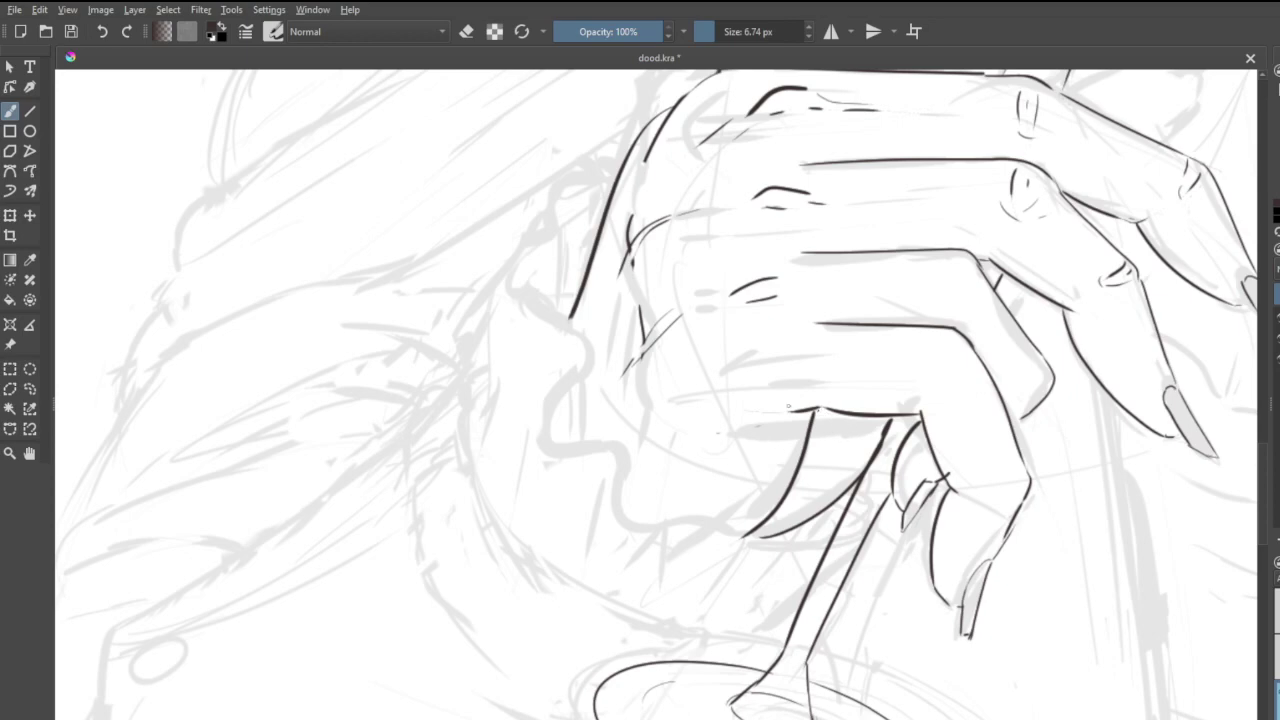
mouse_move(808, 413)
mouse_down()
mouse_move(758, 416)
mouse_move(786, 420)
mouse_up()
- Ink the sleeve cuff's wavy edge around the wrist and behind the glass stem, and clean up where the strokes overlap
mouse_move(666, 523)
mouse_down()
mouse_move(725, 519)
mouse_move(788, 549)
mouse_move(853, 528)
mouse_move(879, 500)
mouse_up()
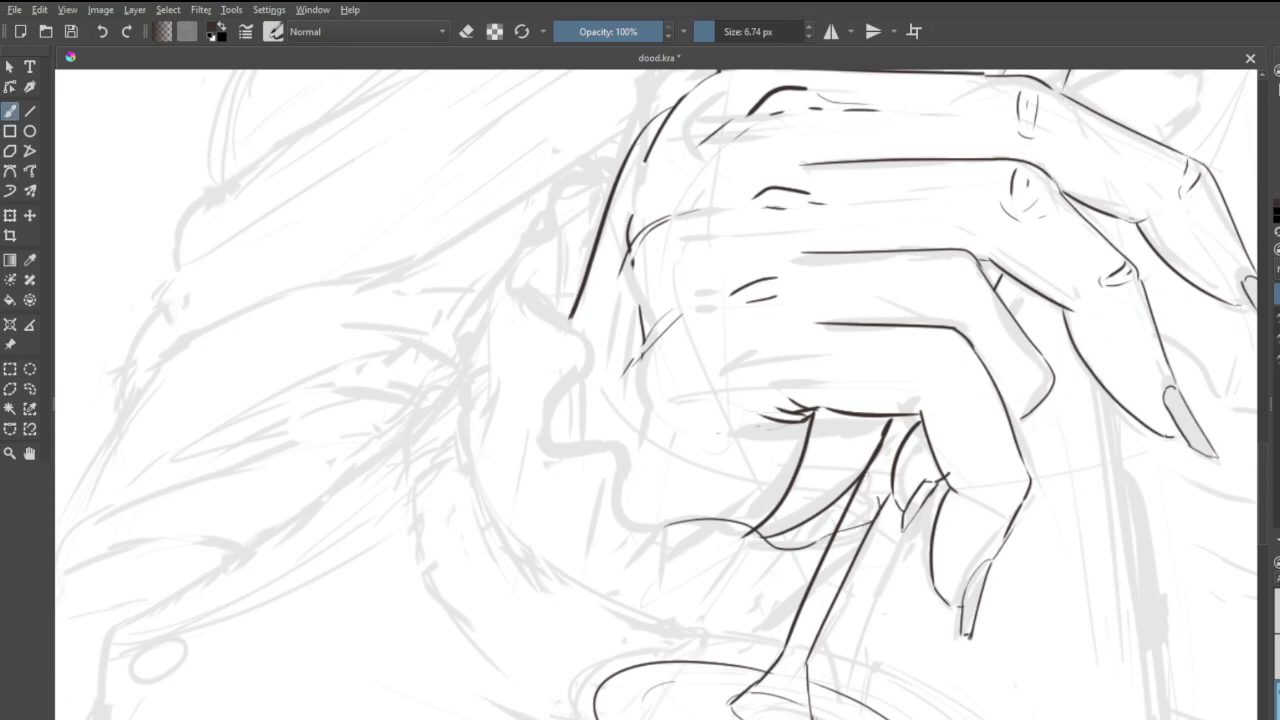
drag(858, 552, 763, 640)
key(ctrl+z)
drag(868, 528, 752, 644)
mouse_move(546, 240)
mouse_down()
mouse_move(536, 306)
mouse_move(582, 368)
mouse_move(565, 458)
mouse_move(627, 499)
mouse_up()
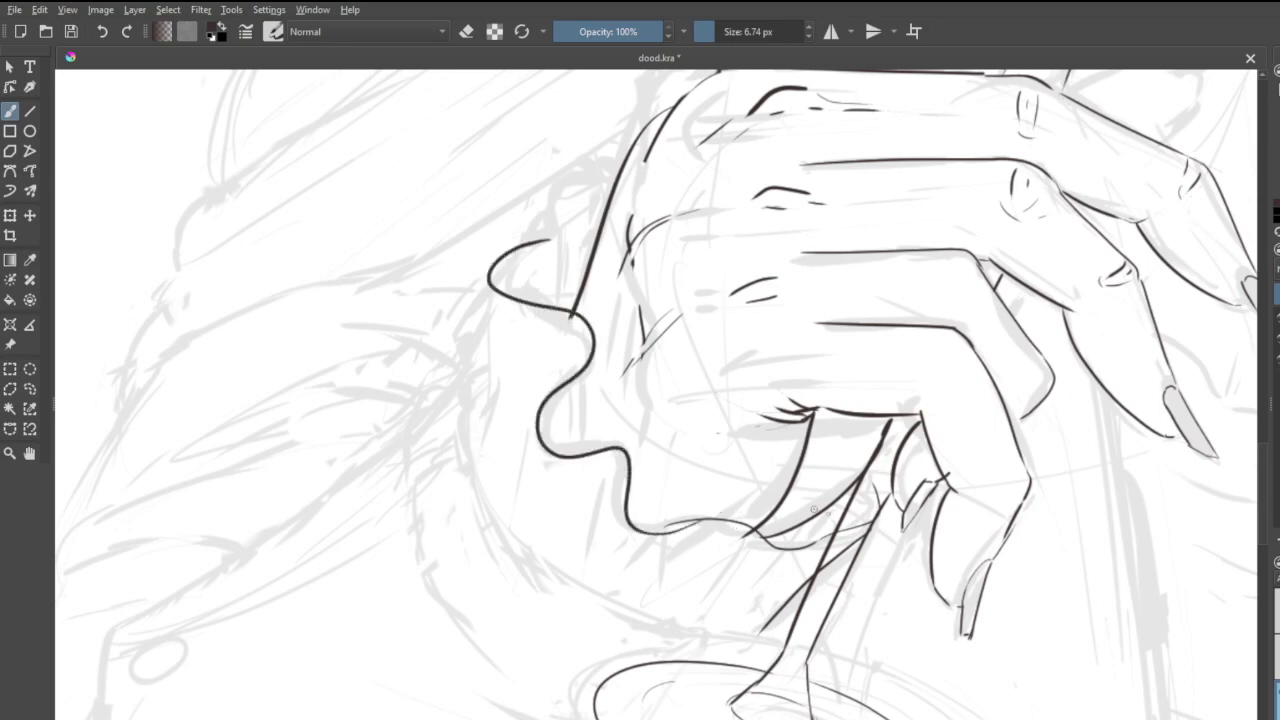
key(e)
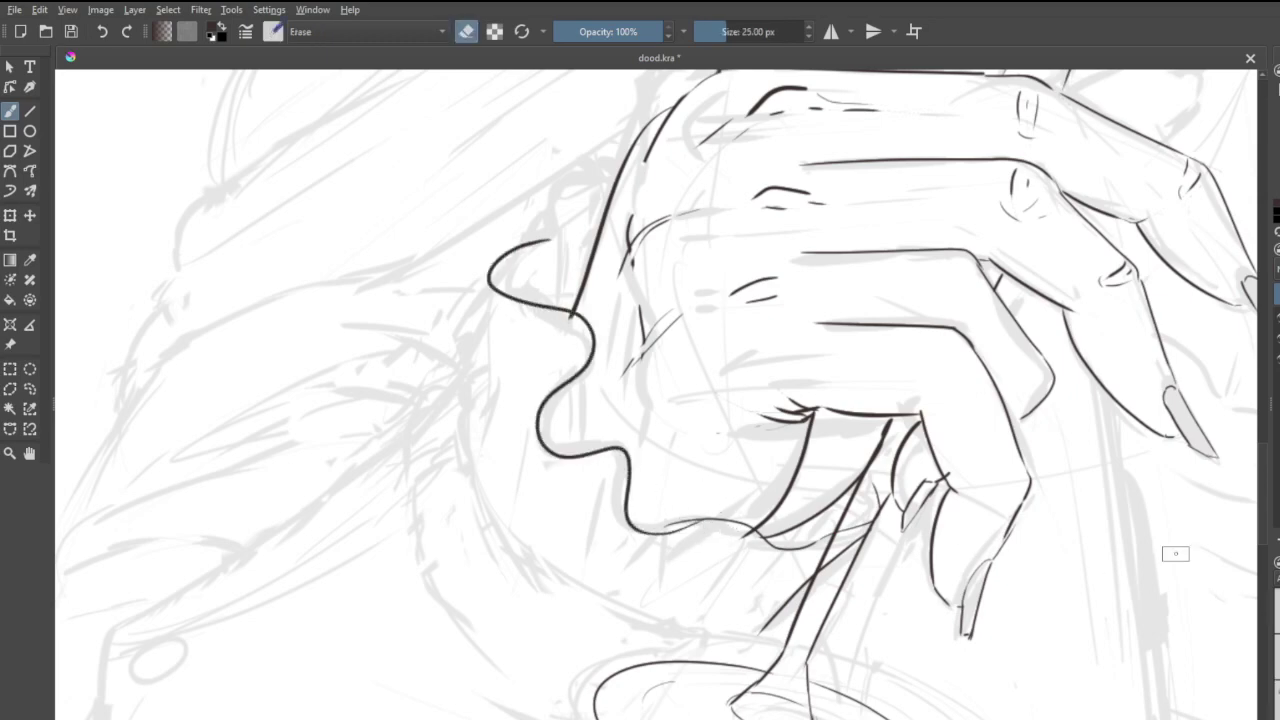
key(bracketright)
drag(689, 519, 657, 529)
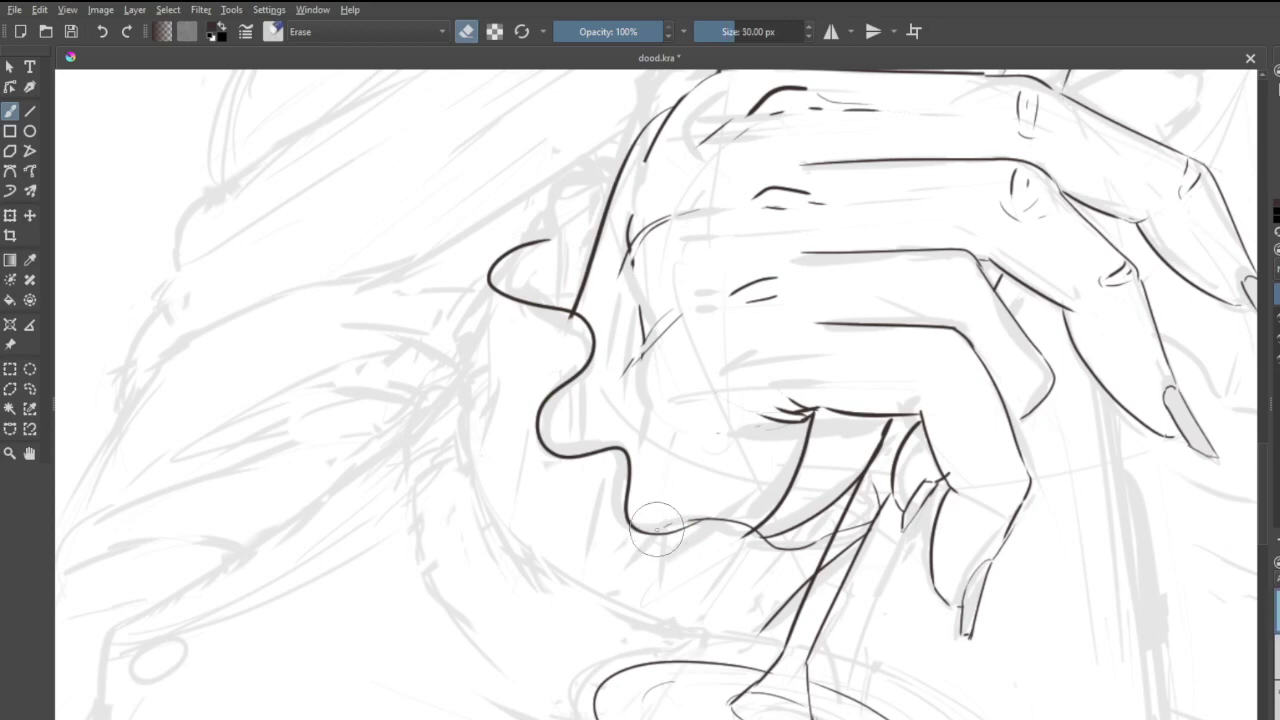
key(e)
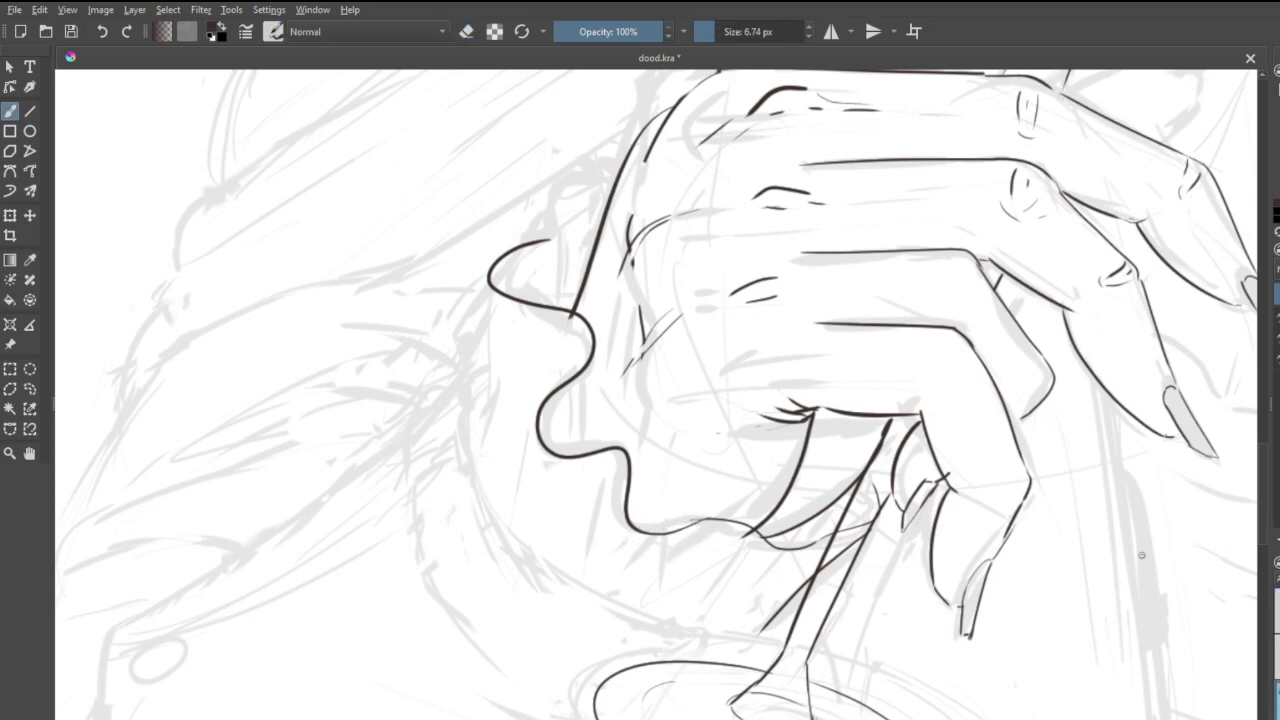
- Ink the cuff's uppermost ruffle beside the wrist and the inner fold lines running between the ruffles
drag(558, 214, 559, 239)
mouse_move(552, 191)
mouse_down()
mouse_move(604, 180)
mouse_move(612, 192)
mouse_up()
drag(561, 236, 566, 308)
key(ctrl+z)
drag(561, 236, 561, 308)
drag(594, 374, 582, 456)
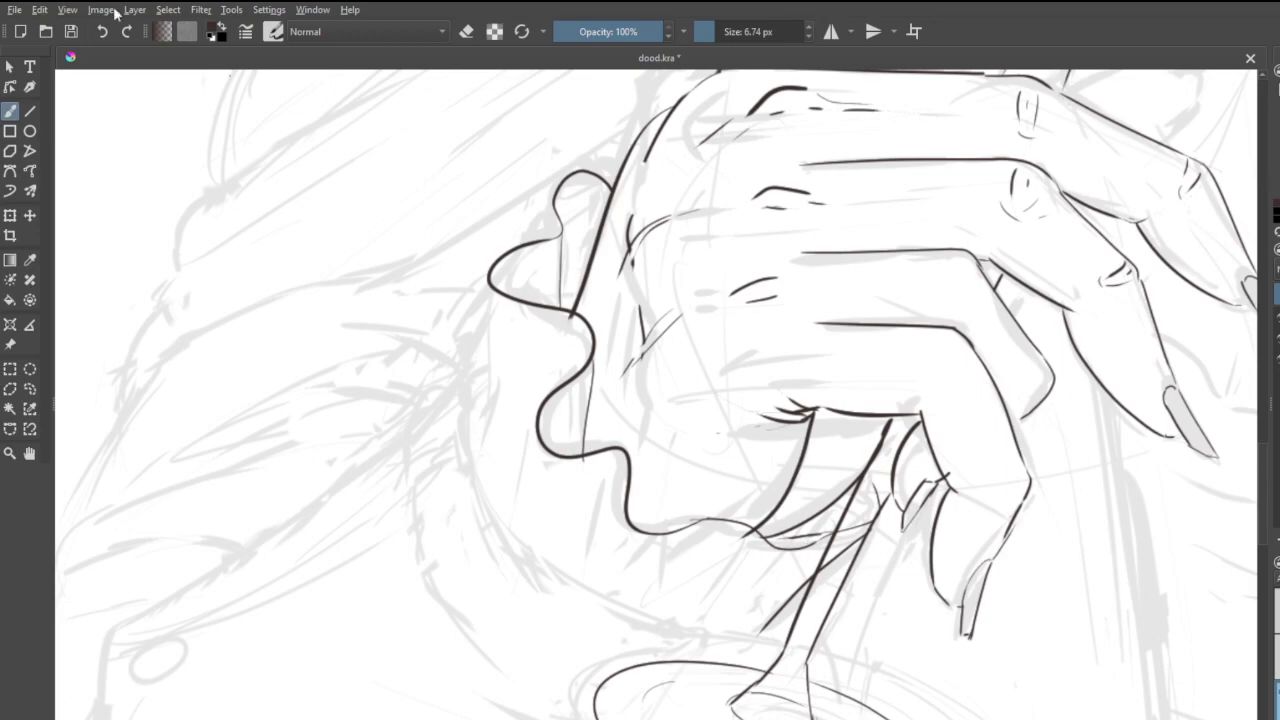
- Ink the fold lines hanging from the cuff's wavy edge and the small curled ruffle at its outer side
scroll(294, 183, down, 4)
scroll(361, 293, up, 1)
scroll(361, 293, up, 3)
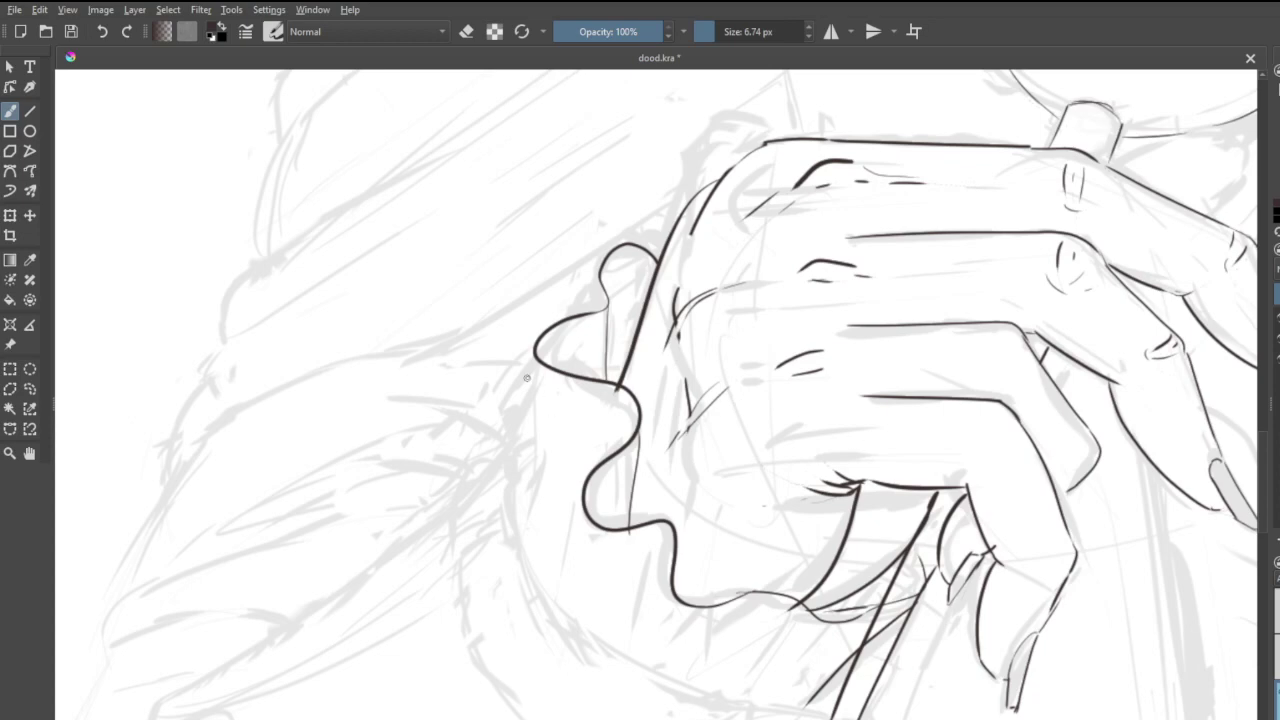
mouse_move(532, 355)
mouse_down()
mouse_move(536, 442)
mouse_move(511, 469)
mouse_up()
mouse_move(635, 540)
mouse_down()
mouse_move(624, 642)
mouse_move(657, 569)
mouse_move(645, 601)
mouse_up()
mouse_move(580, 498)
mouse_down()
mouse_move(586, 575)
mouse_move(563, 594)
mouse_up()
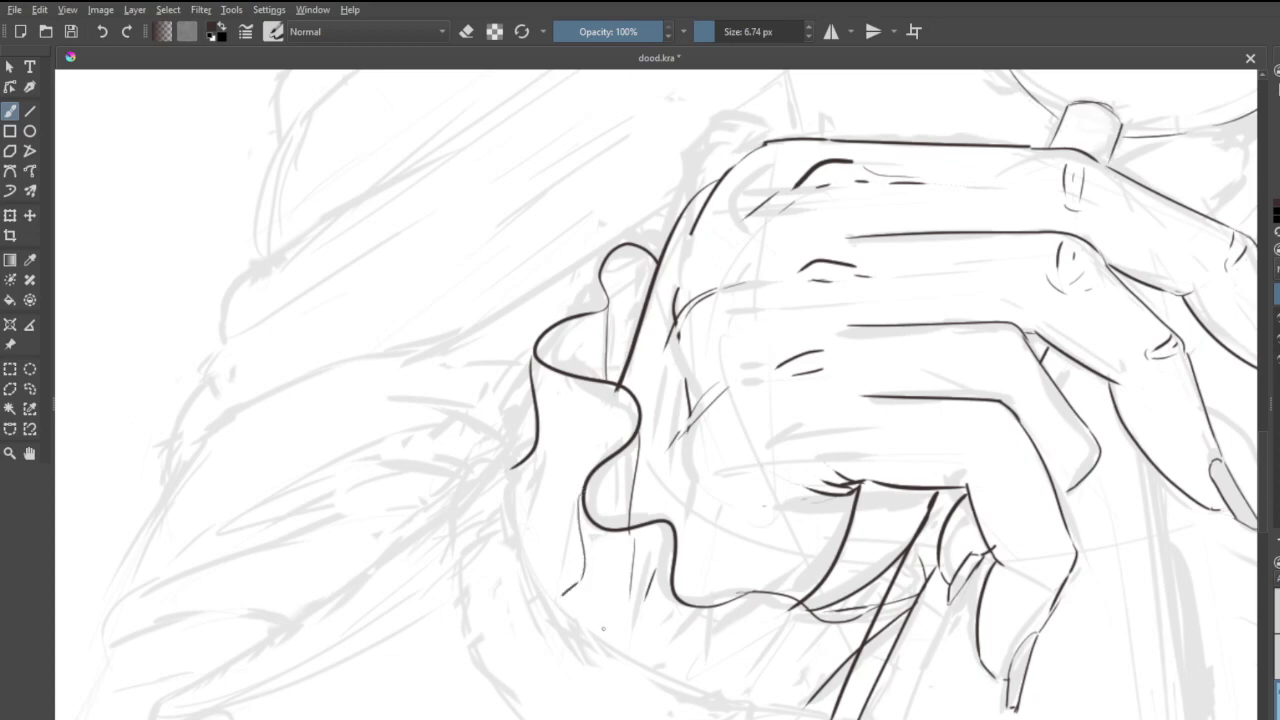
drag(508, 468, 505, 500)
drag(516, 440, 508, 466)
drag(789, 629, 750, 673)
drag(725, 618, 721, 650)
drag(840, 662, 778, 700)
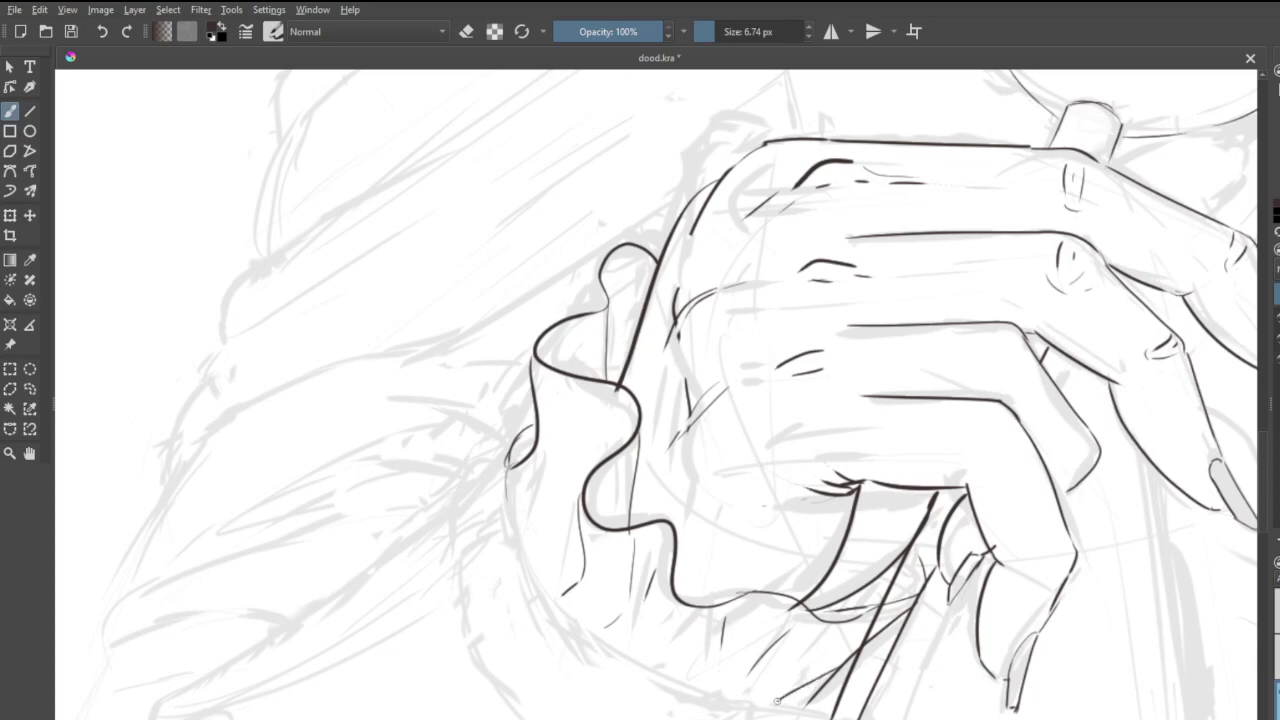
- Save the line-art drawing
key(e)
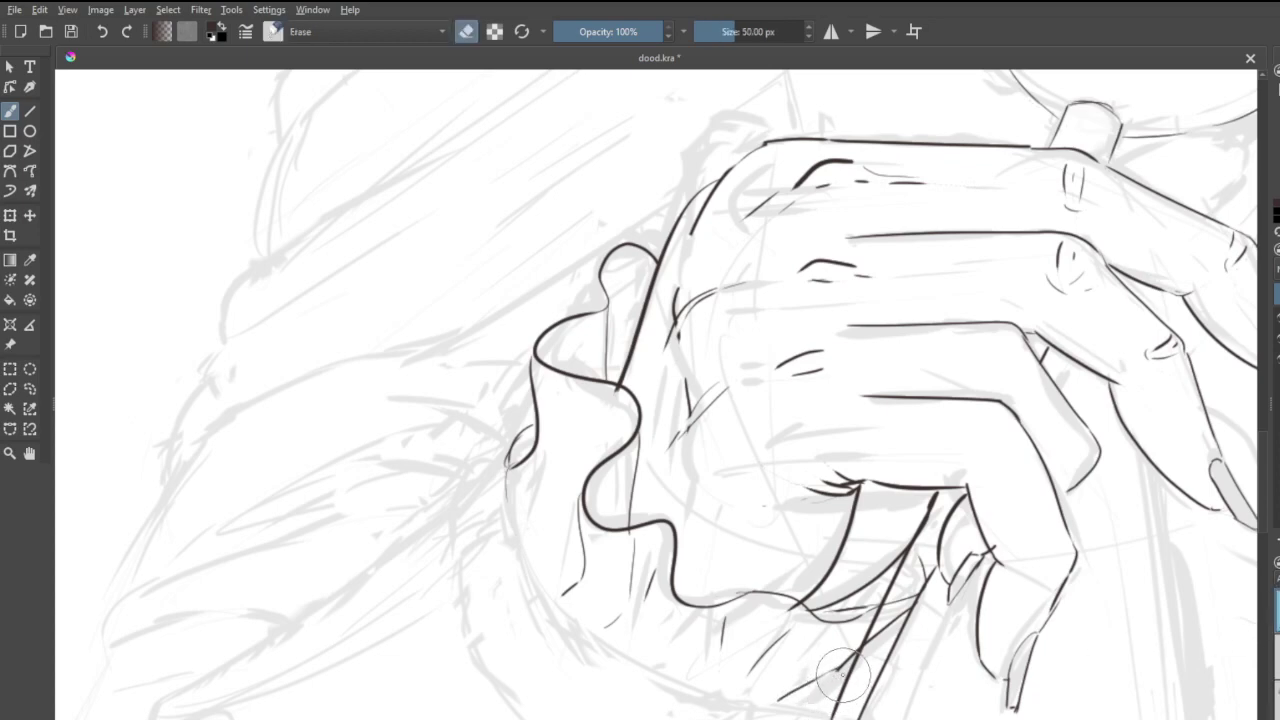
scroll(698, 414, down, 4)
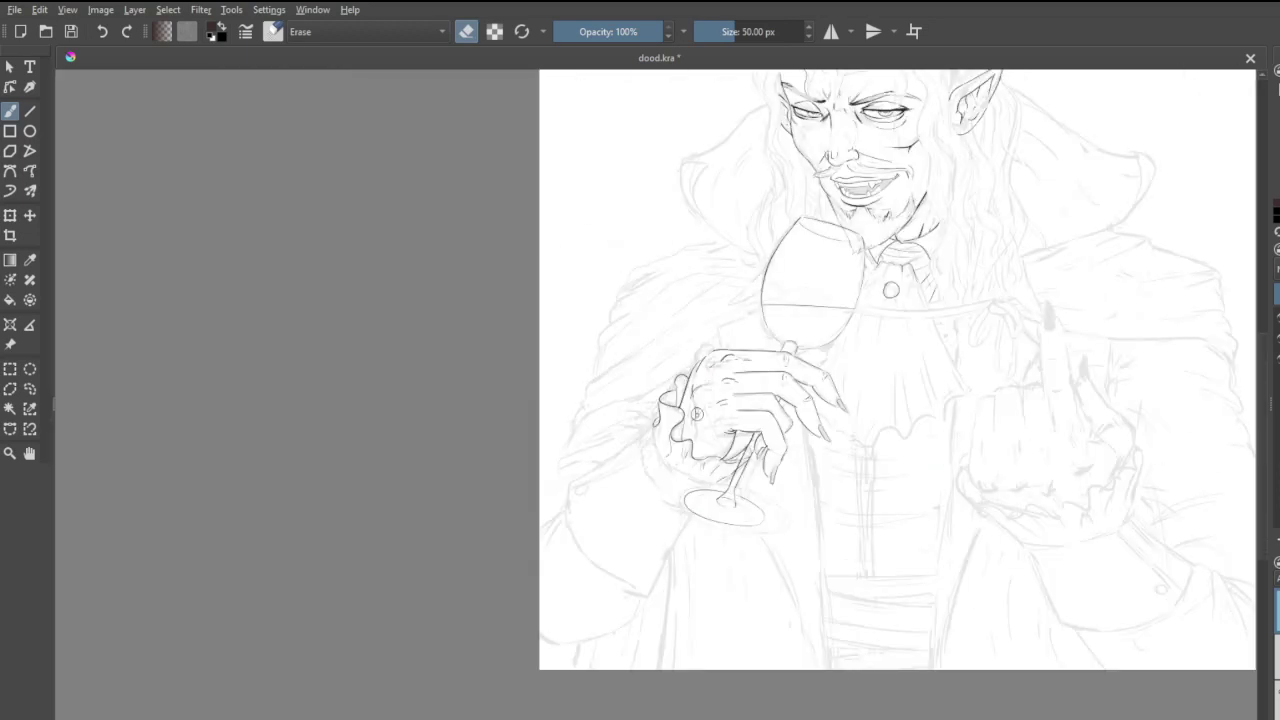
scroll(578, 398, down, 2)
scroll(576, 360, up, 2)
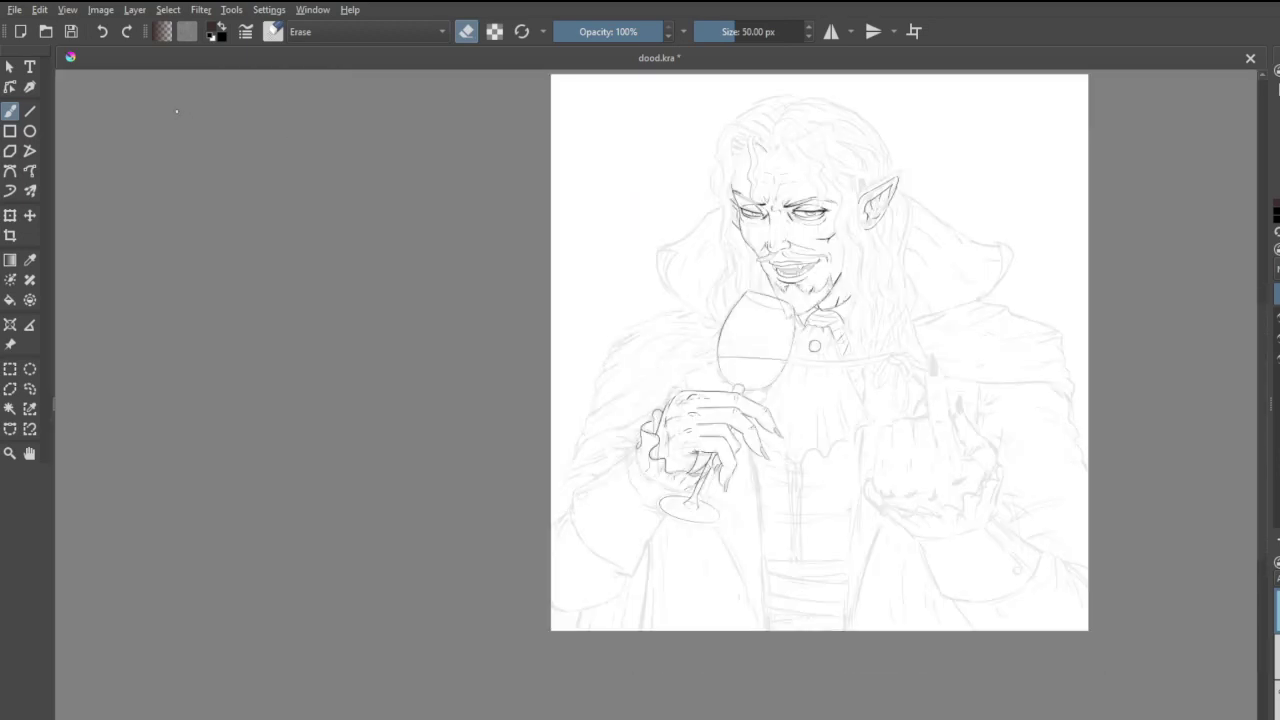
key(ctrl+s)
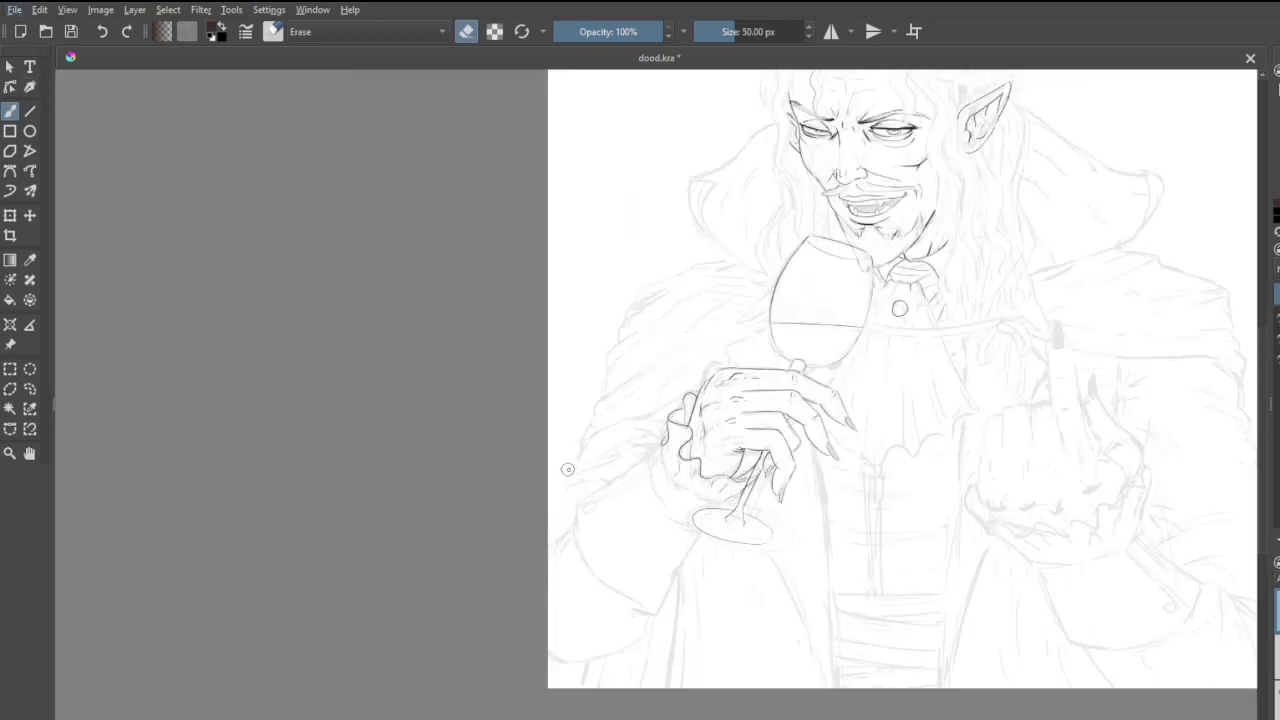
- Ink the ruffle's outer base curve and the coat cuff's upper edge, with a rounded fold where it meets the ruffle
scroll(687, 521, up, 5)
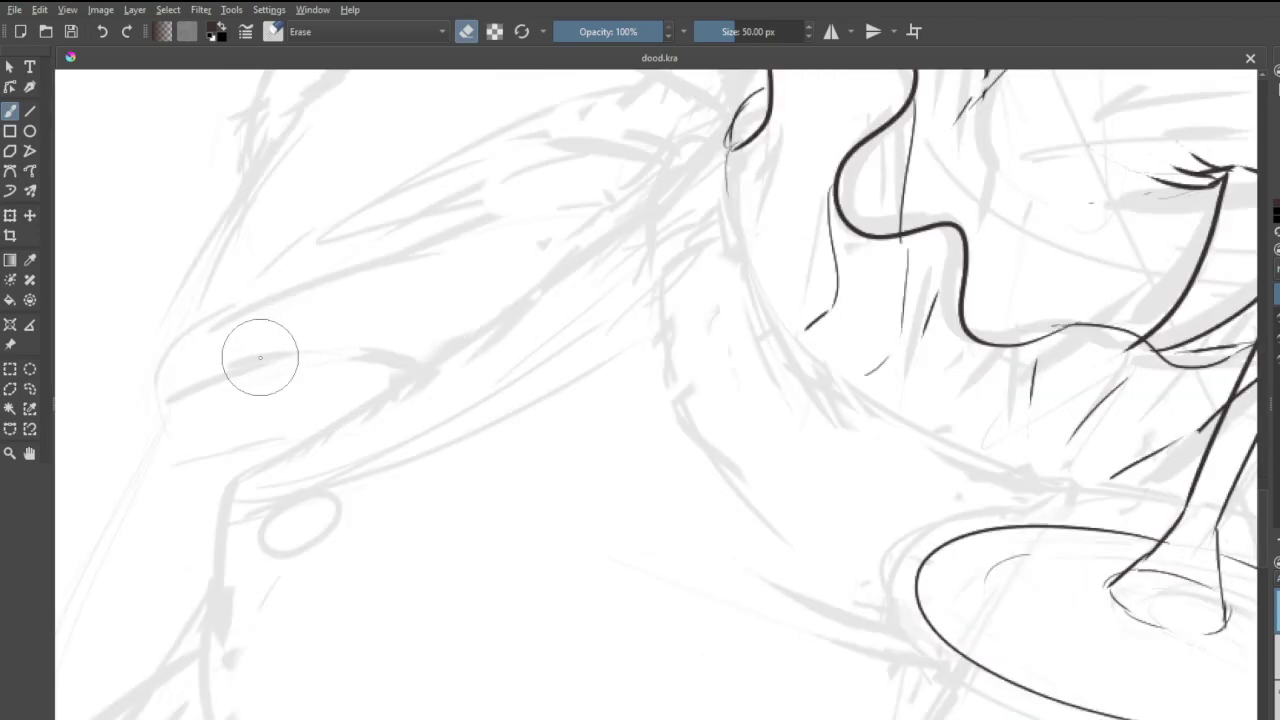
key(e)
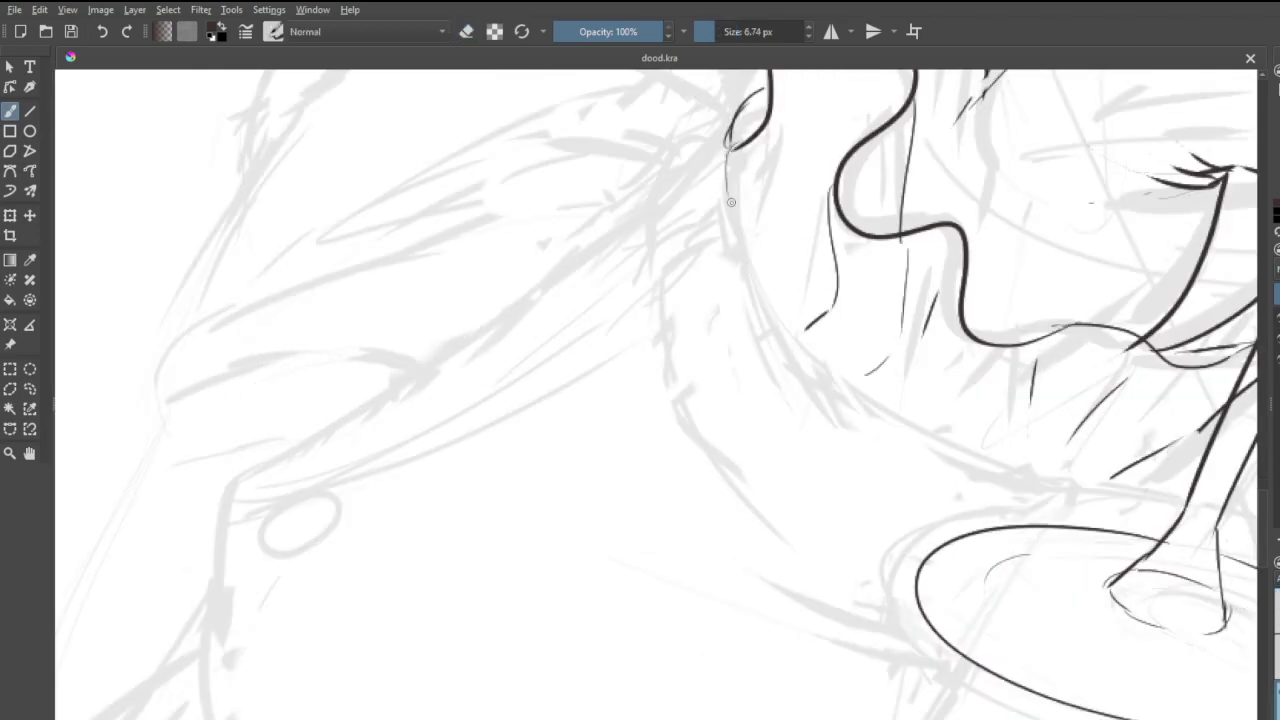
mouse_move(730, 201)
mouse_down()
mouse_move(735, 260)
mouse_move(811, 364)
mouse_up()
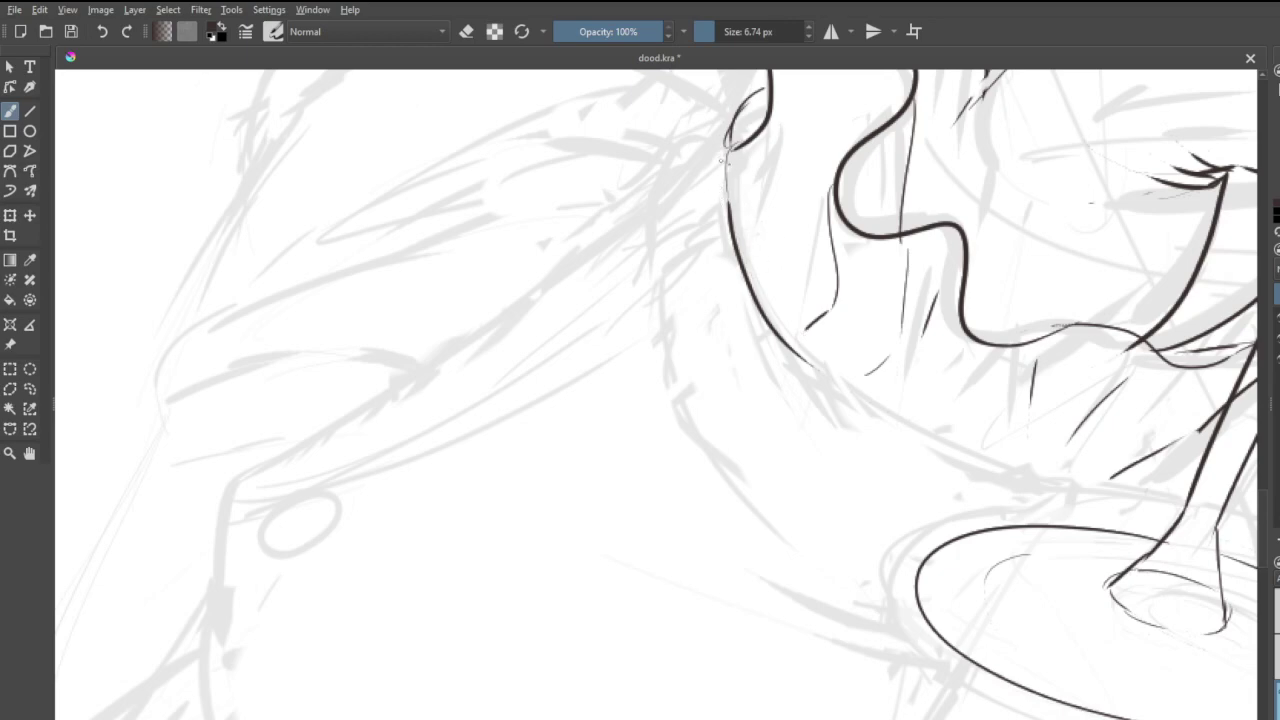
mouse_move(724, 158)
mouse_down()
mouse_move(671, 176)
mouse_move(649, 252)
mouse_up()
drag(480, 337, 243, 448)
key(ctrl+z)
mouse_move(645, 233)
mouse_down()
mouse_move(517, 342)
mouse_move(238, 481)
mouse_move(242, 467)
mouse_move(278, 476)
mouse_move(212, 477)
mouse_move(248, 472)
mouse_up()
key(ctrl+z)
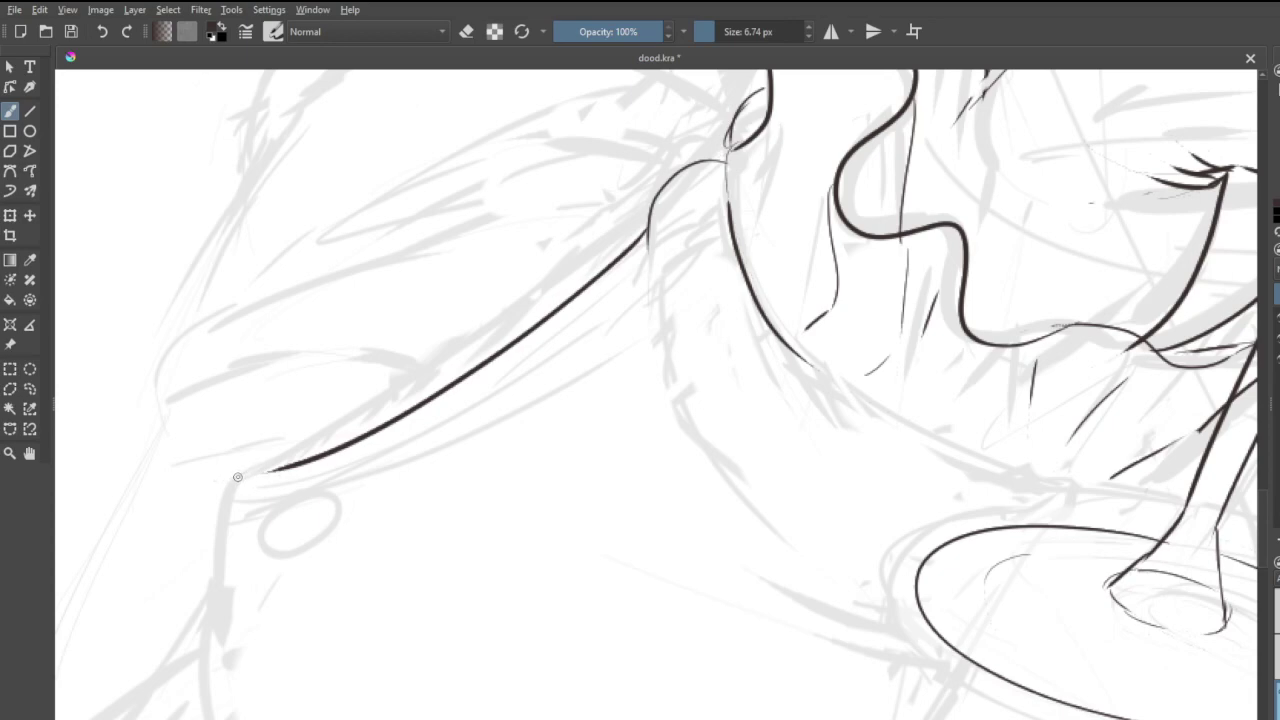
drag(237, 475, 300, 470)
- Ink the coat cuff's curved back edge from its upper corner around to its lower corner
scroll(297, 466, down, 5)
scroll(223, 503, up, 2)
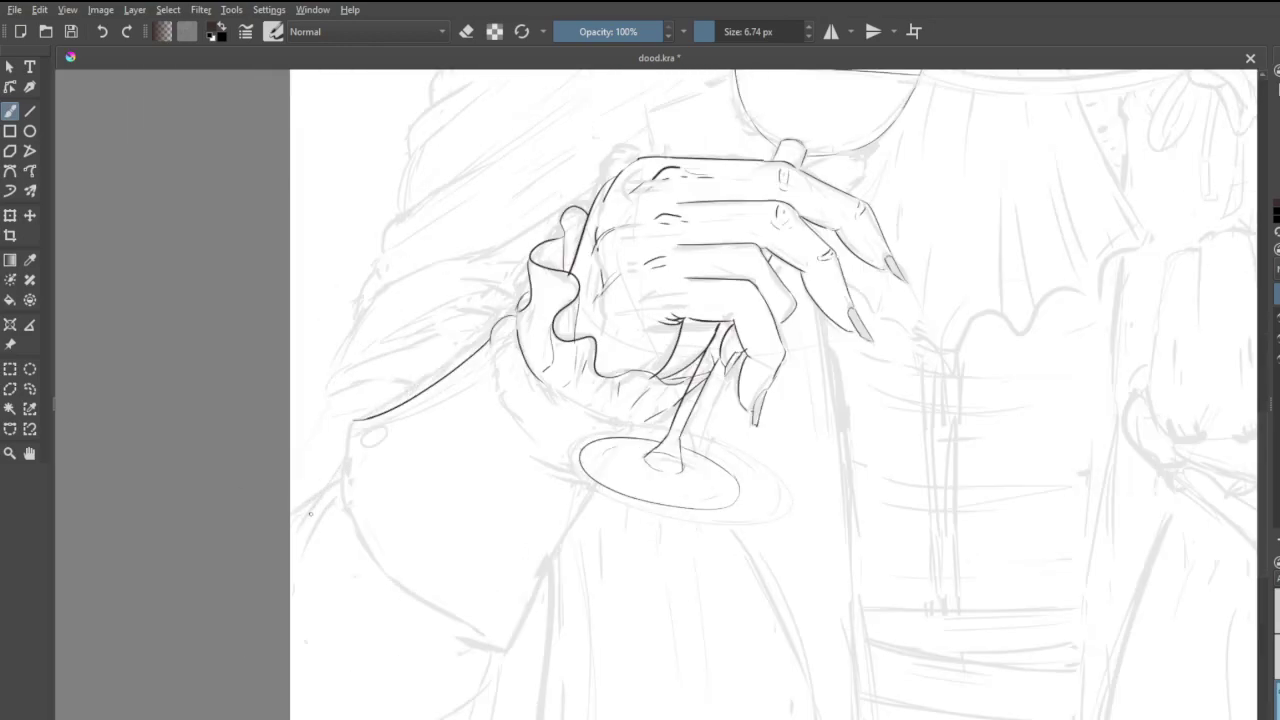
scroll(309, 528, up, 2)
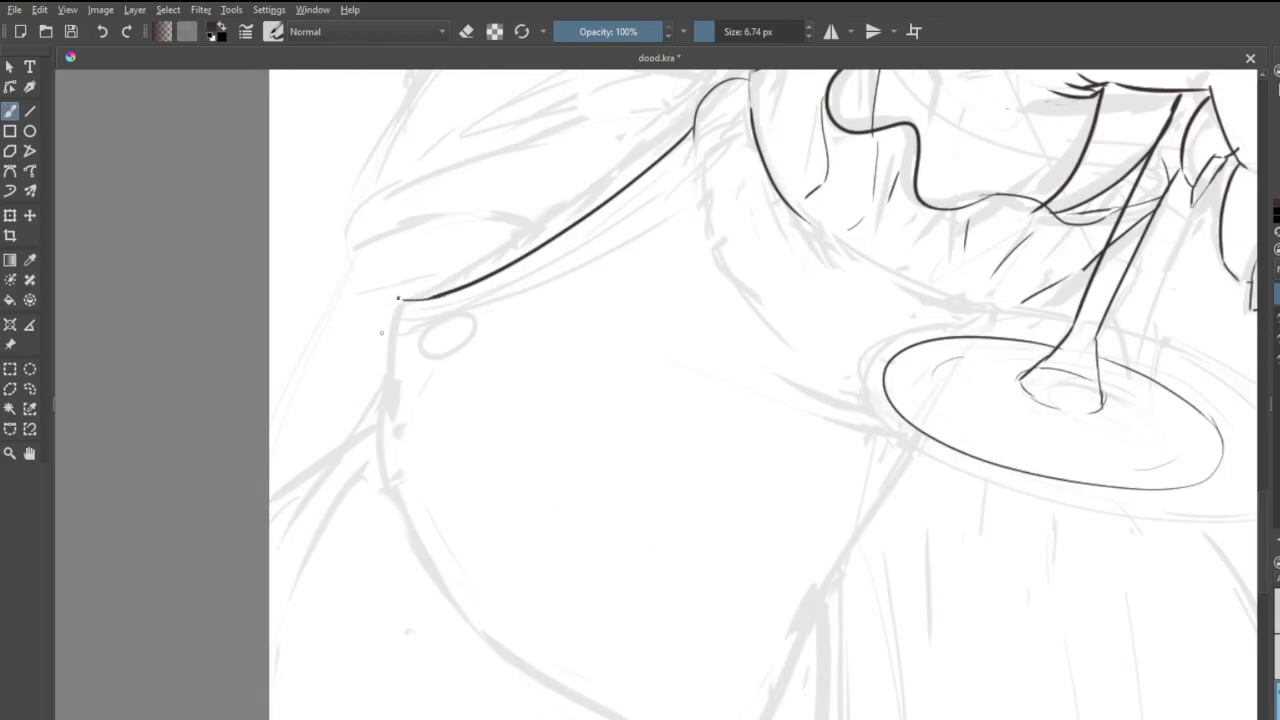
mouse_move(398, 298)
mouse_down()
mouse_move(437, 586)
mouse_move(596, 688)
mouse_up()
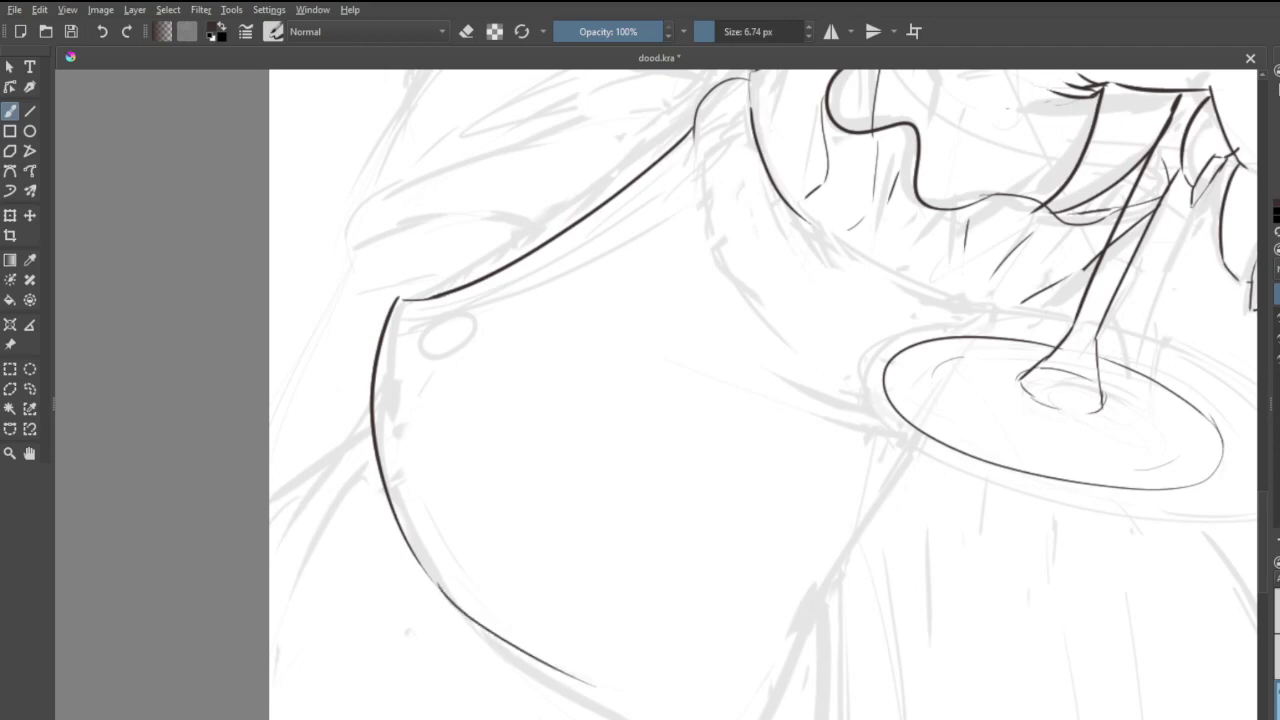
key(ctrl+z)
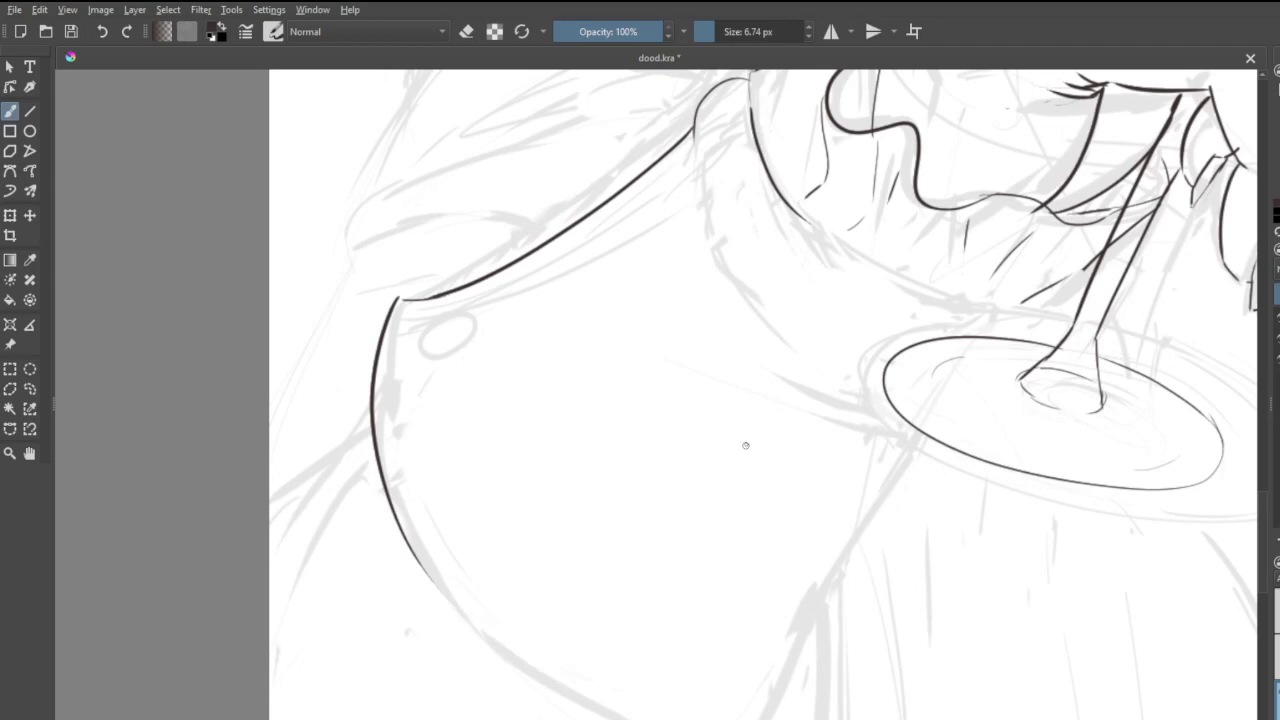
scroll(745, 445, down, 3)
scroll(748, 522, up, 2)
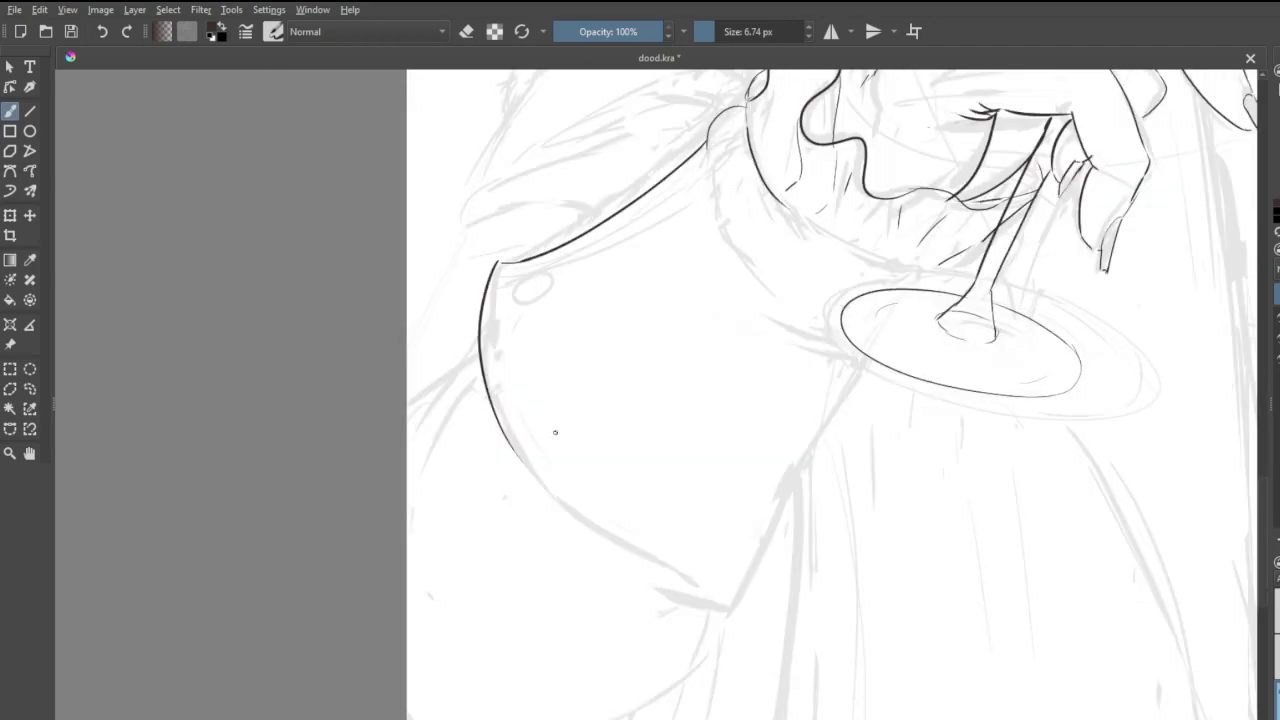
mouse_move(518, 452)
mouse_down()
mouse_move(587, 522)
mouse_move(712, 590)
mouse_up()
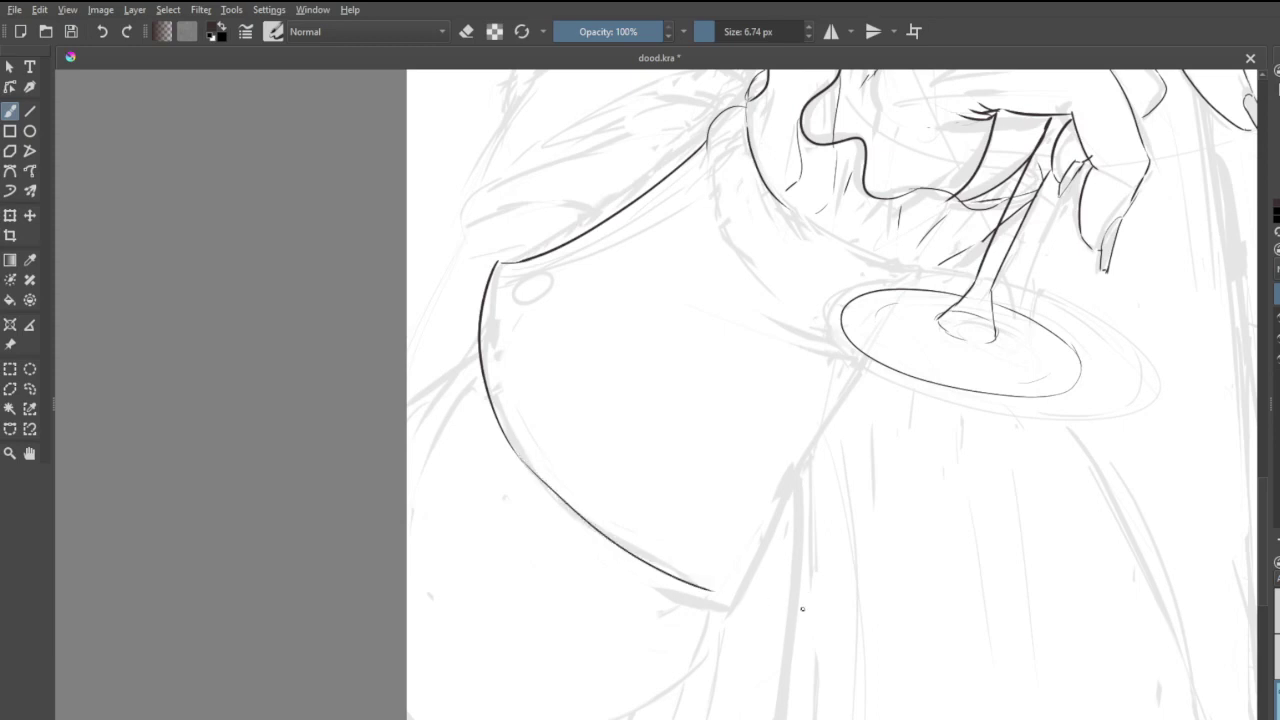
key(ctrl+z)
drag(517, 456, 745, 602)
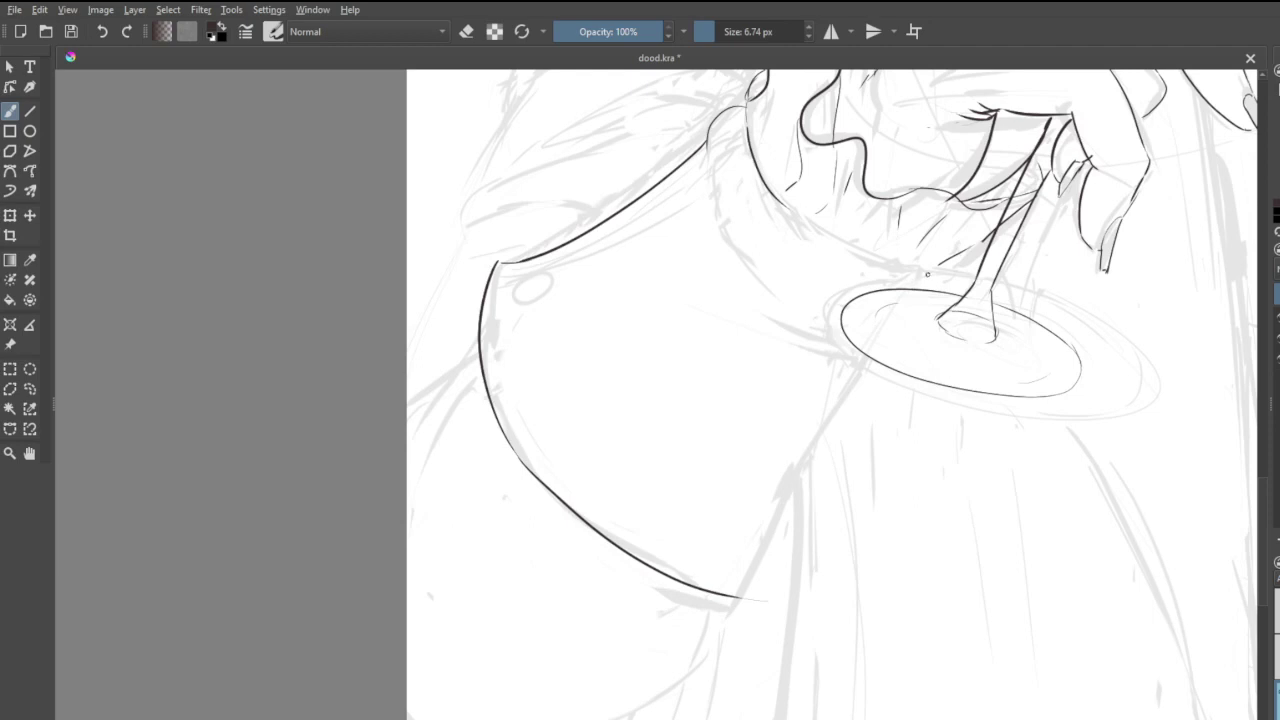
- Ink the cuff's straight underside from the glass base to the lower corner and erase the overshoot at that corner
drag(920, 282, 739, 599)
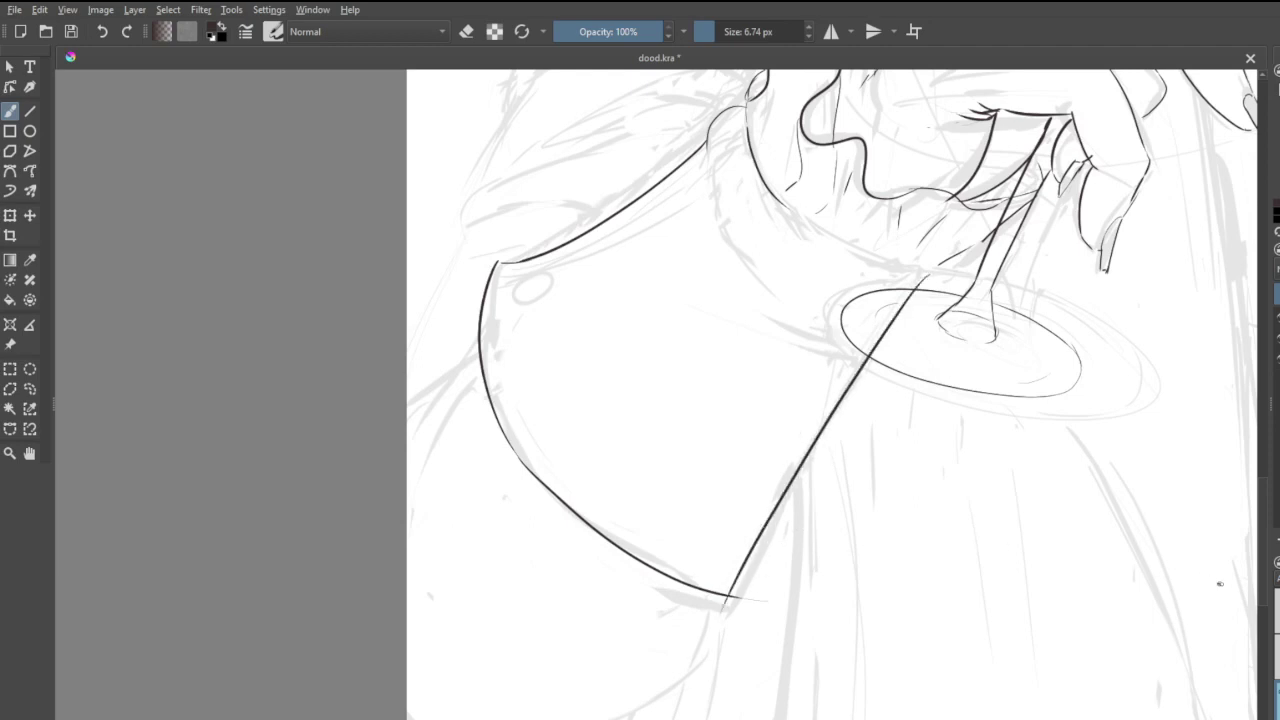
key(e)
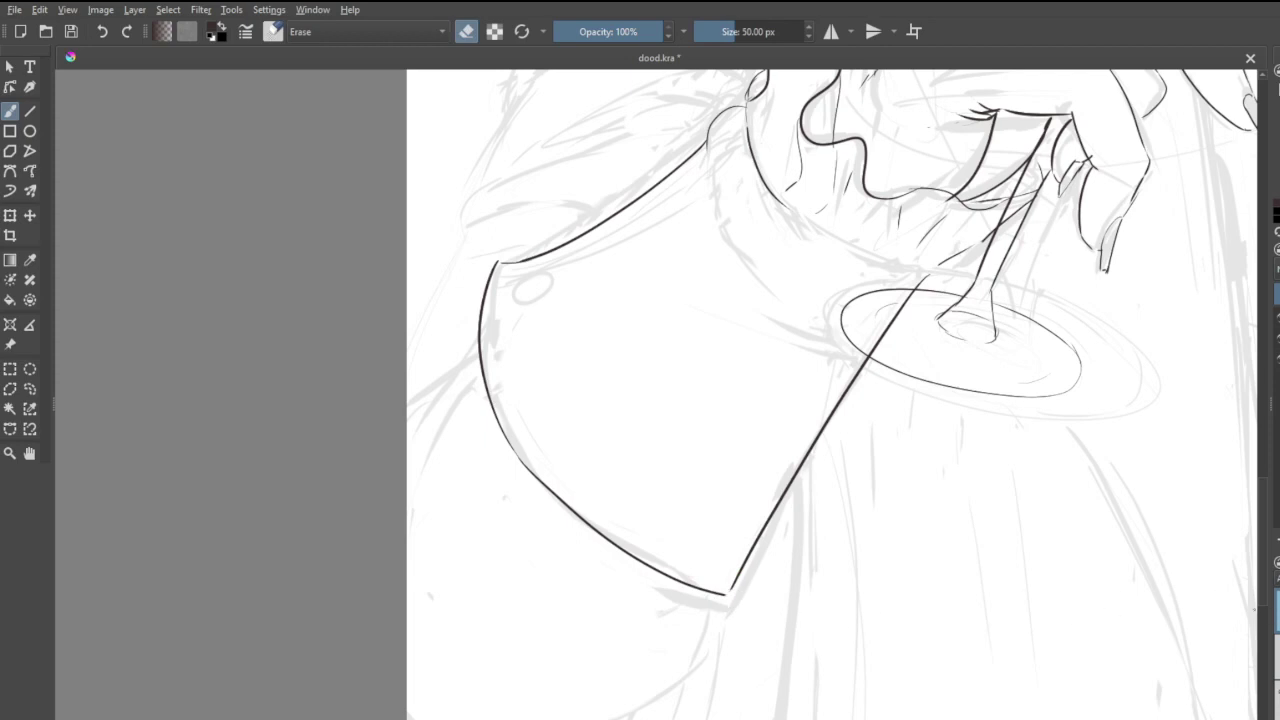
key(e)
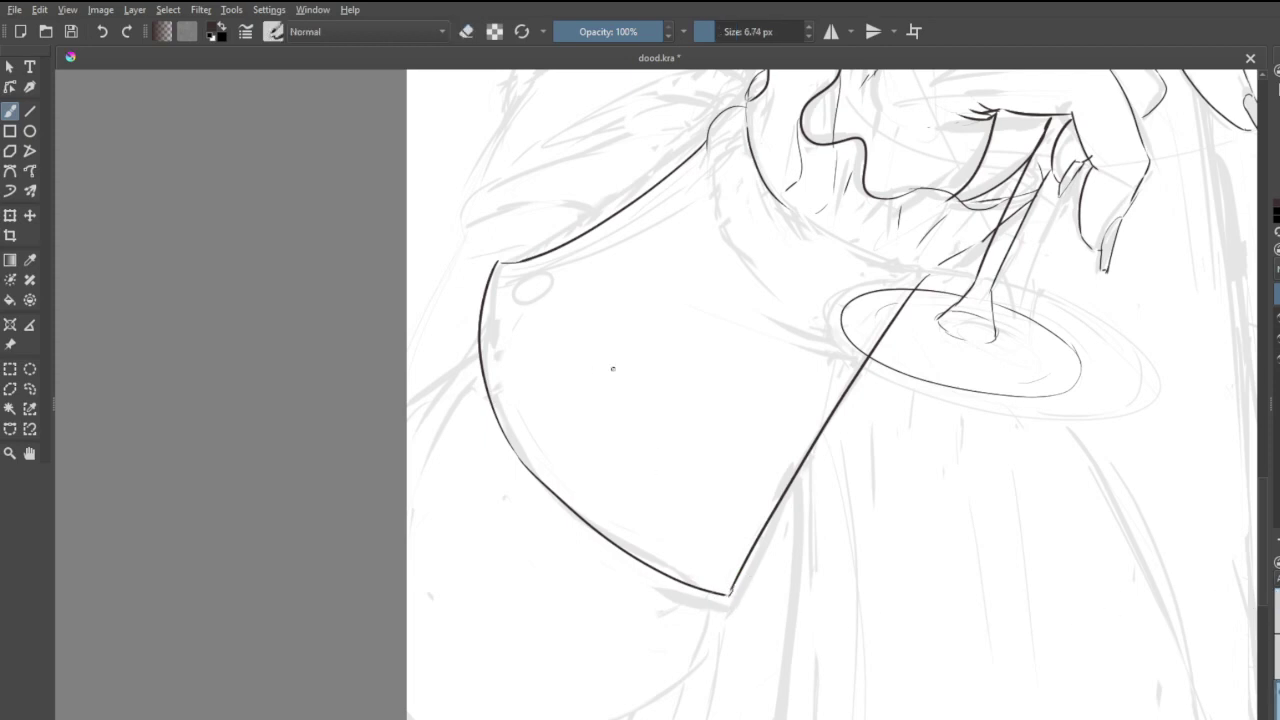
- Ink two parallel trim lines along the inside of the cuff's upper edge and a small oval button beneath them
scroll(576, 380, down, 5)
scroll(514, 265, up, 6)
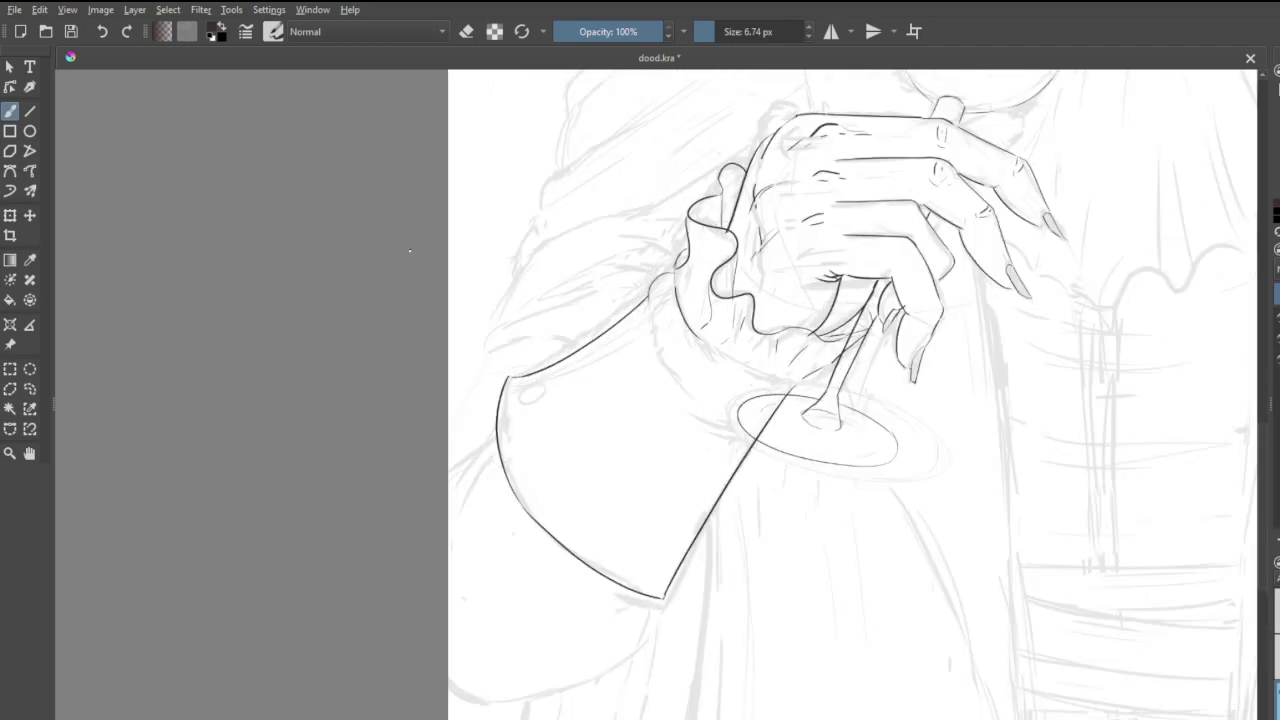
scroll(724, 323, up, 2)
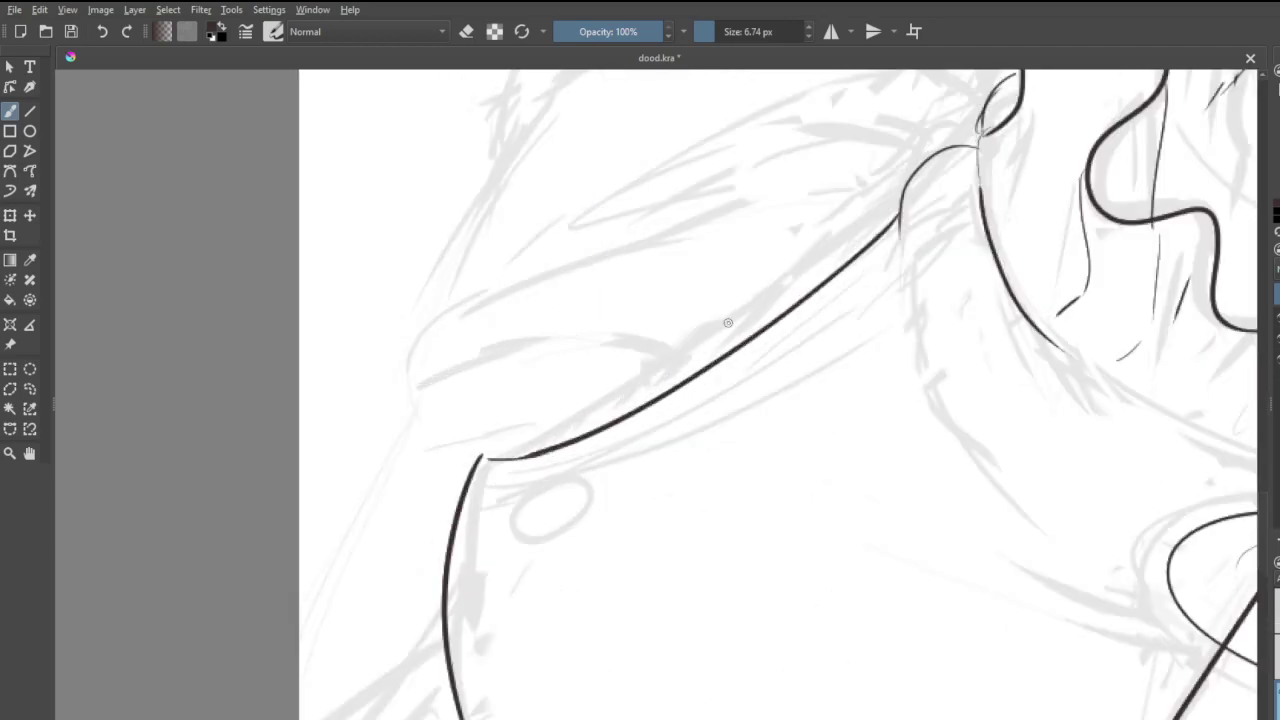
mouse_move(979, 207)
mouse_down()
mouse_move(825, 338)
mouse_move(594, 458)
mouse_move(469, 493)
mouse_move(484, 507)
mouse_move(634, 466)
mouse_move(841, 352)
mouse_move(987, 247)
mouse_move(924, 292)
mouse_up()
key(ctrl+z)
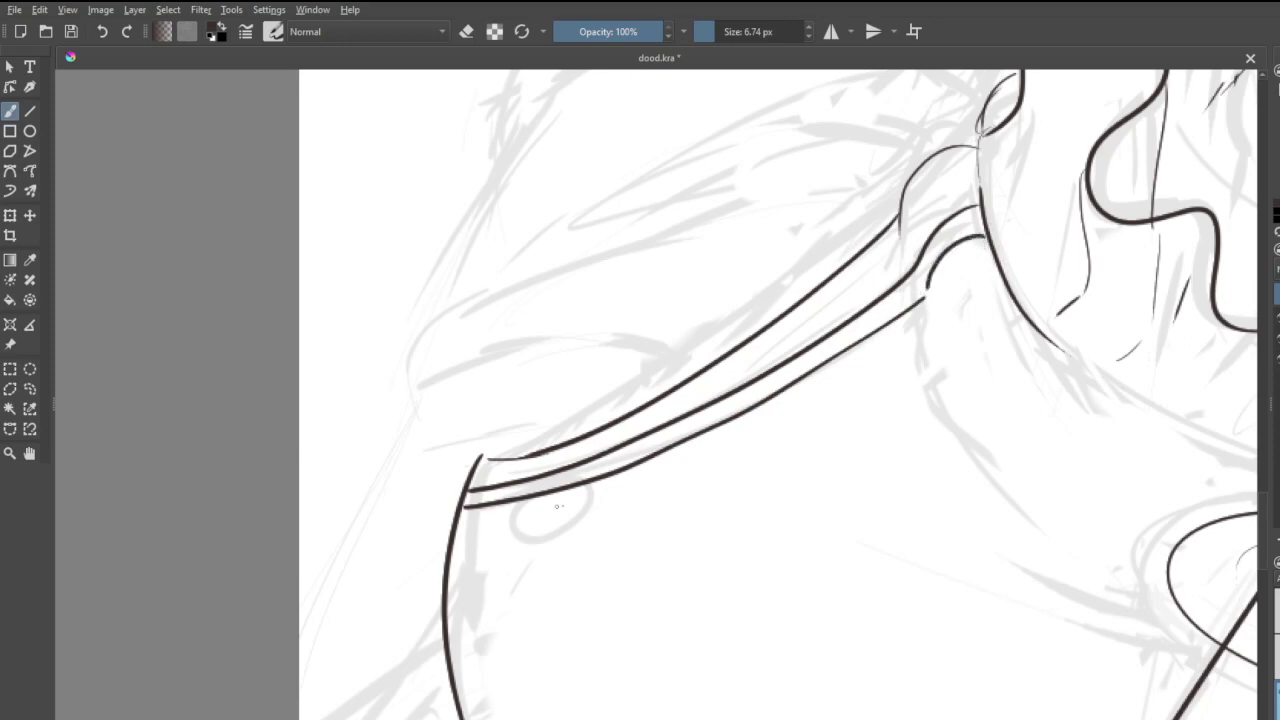
mouse_move(558, 506)
mouse_down()
mouse_move(502, 542)
mouse_move(575, 521)
mouse_move(539, 519)
mouse_move(511, 540)
mouse_move(566, 534)
mouse_up()
- Ink three sleeve creases running from behind the cuff to the canvas edge and the sleeve's lower contour beneath the cuff
scroll(598, 472, down, 5)
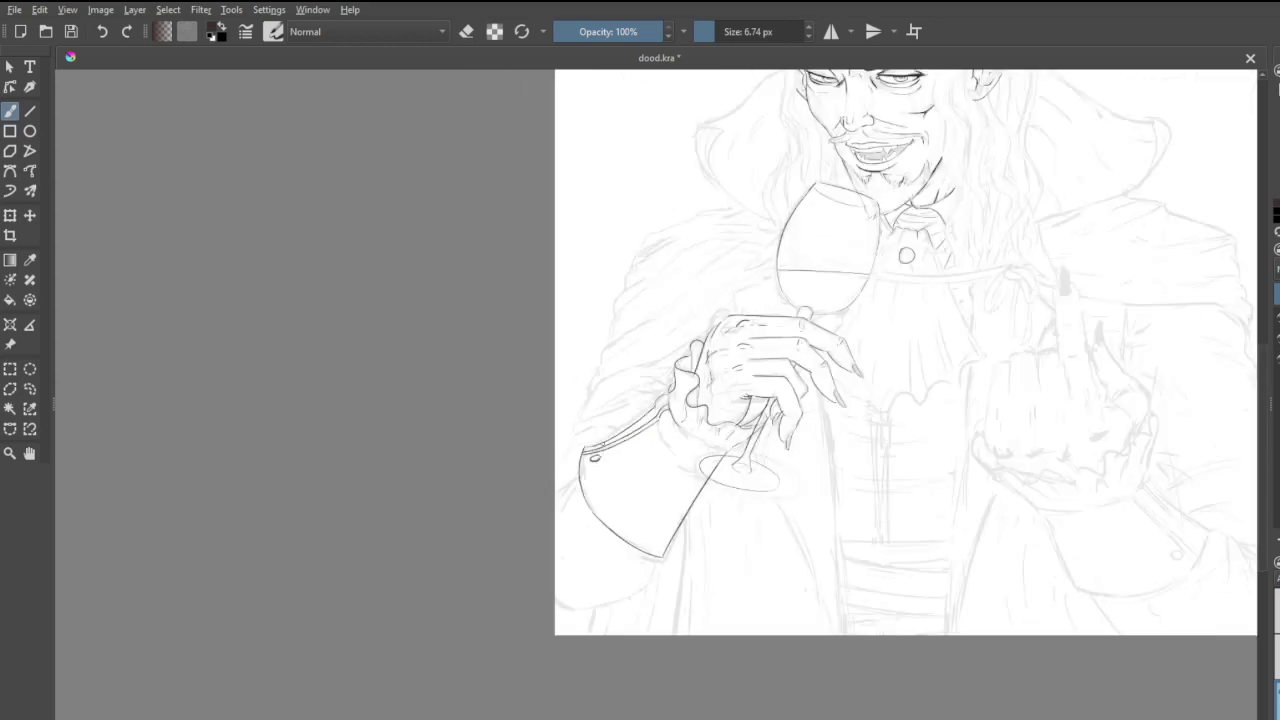
scroll(538, 517, up, 3)
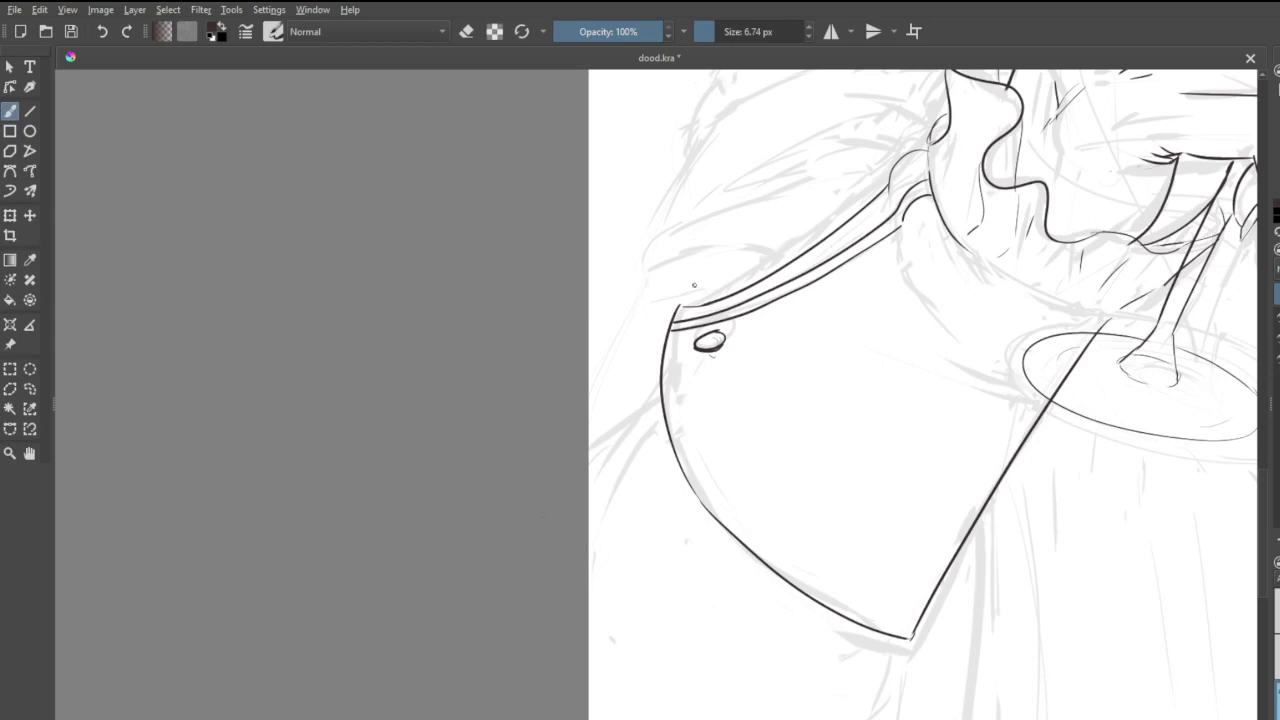
drag(659, 390, 588, 462)
drag(622, 423, 581, 481)
drag(632, 414, 597, 522)
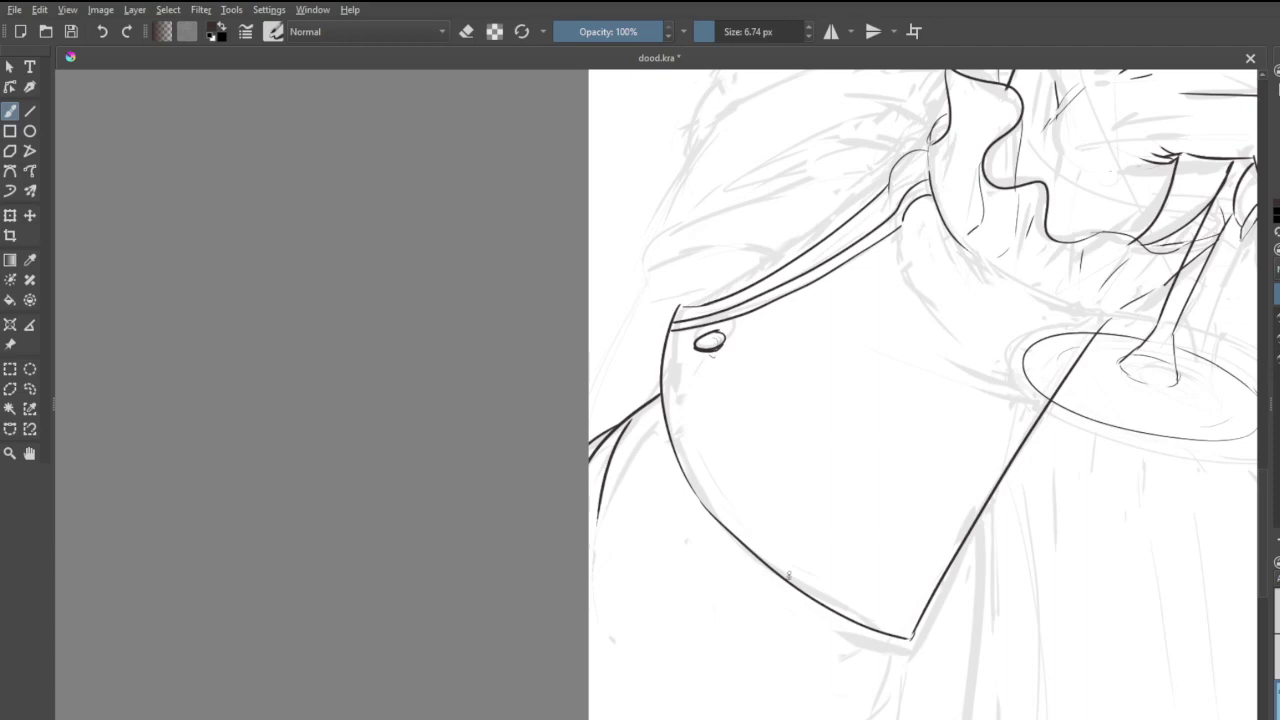
scroll(789, 575, down, 5)
scroll(782, 617, up, 5)
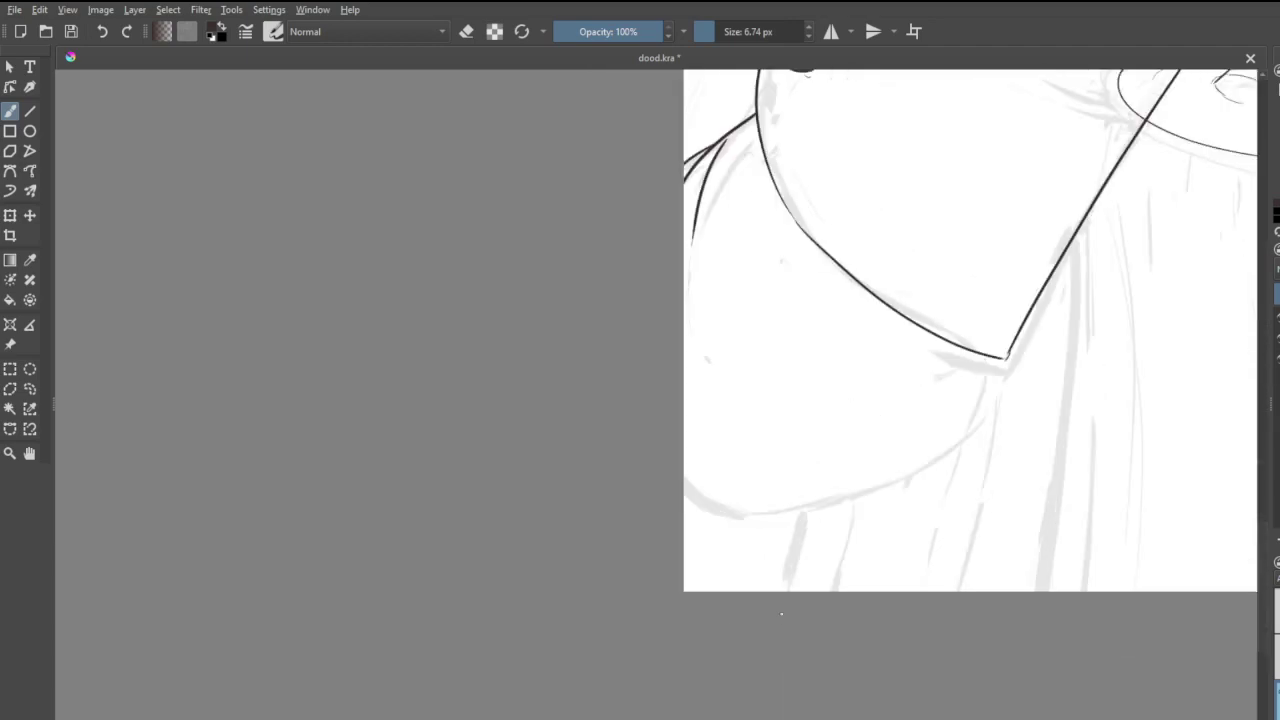
mouse_move(982, 354)
mouse_down()
mouse_move(926, 450)
mouse_move(750, 517)
mouse_move(708, 502)
mouse_move(666, 453)
mouse_move(748, 485)
mouse_up()
- Ink the draped cloth's outline and folds above the cuff up to the ruffle, plus small creases at the canvas edge
scroll(809, 462, down, 5)
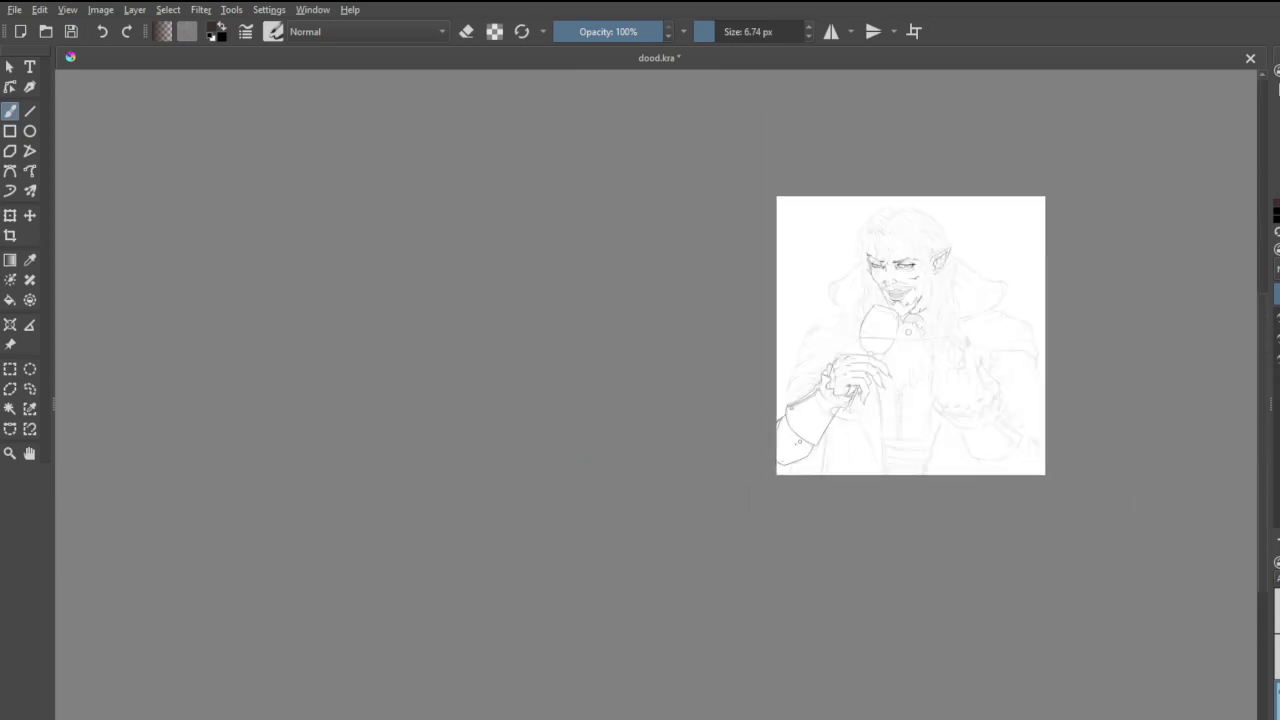
scroll(741, 453, up, 6)
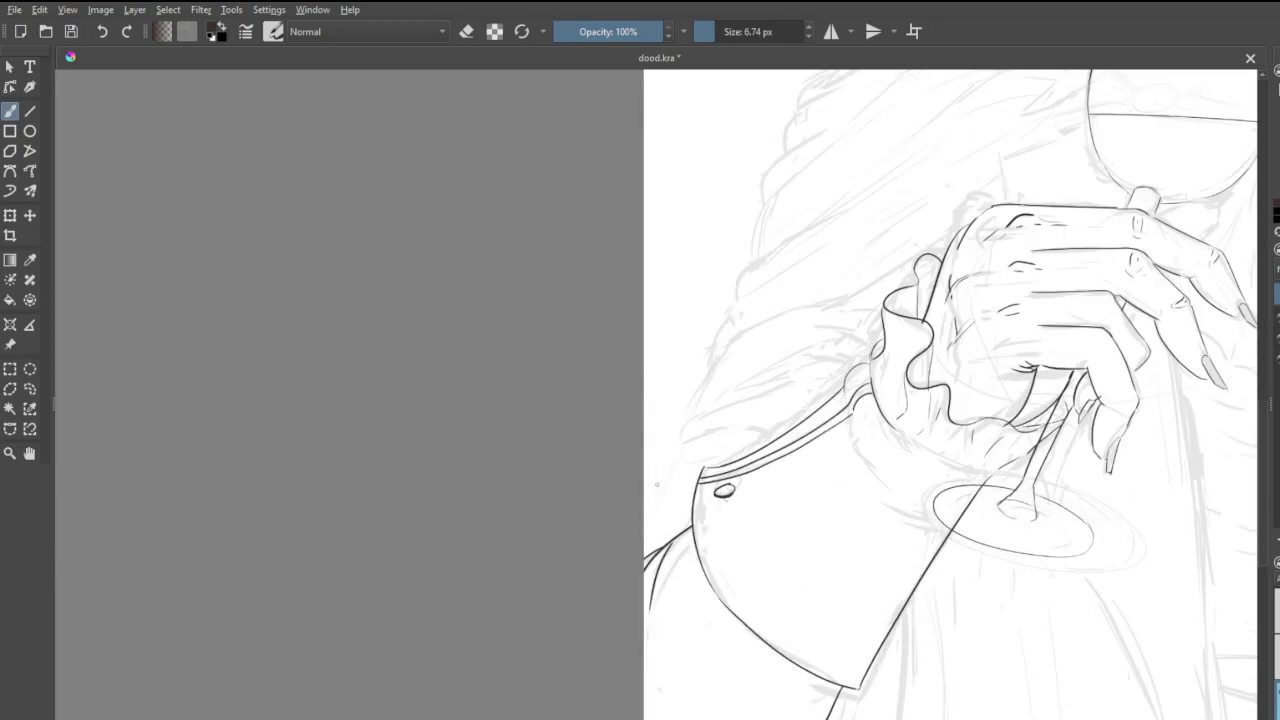
mouse_move(646, 540)
mouse_down()
mouse_move(687, 448)
mouse_move(739, 436)
mouse_move(722, 356)
mouse_move(918, 258)
mouse_up()
mouse_move(736, 380)
mouse_down()
mouse_move(812, 358)
mouse_move(808, 387)
mouse_up()
drag(810, 326, 840, 324)
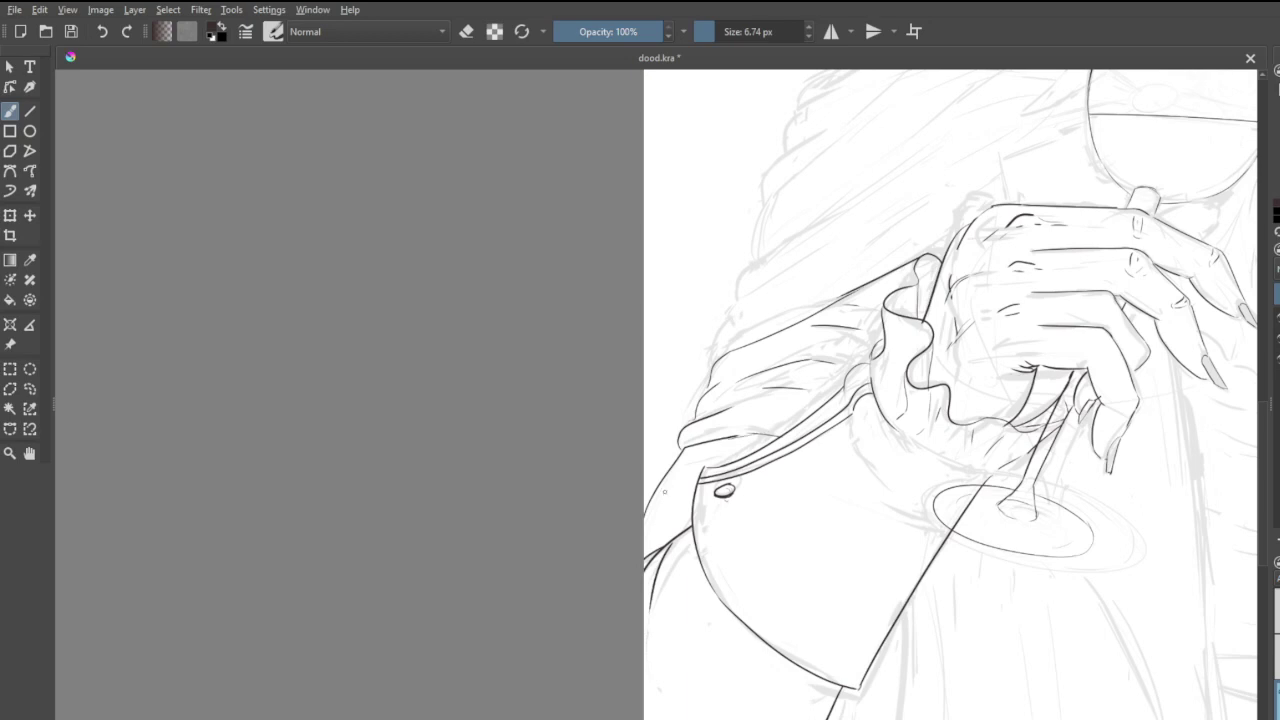
drag(665, 504, 672, 501)
drag(648, 610, 655, 645)
- Ink the ruffle's lower base curve through to the glass stem and the short fold line at the cuff's opening
scroll(720, 555, down, 2)
scroll(771, 580, up, 3)
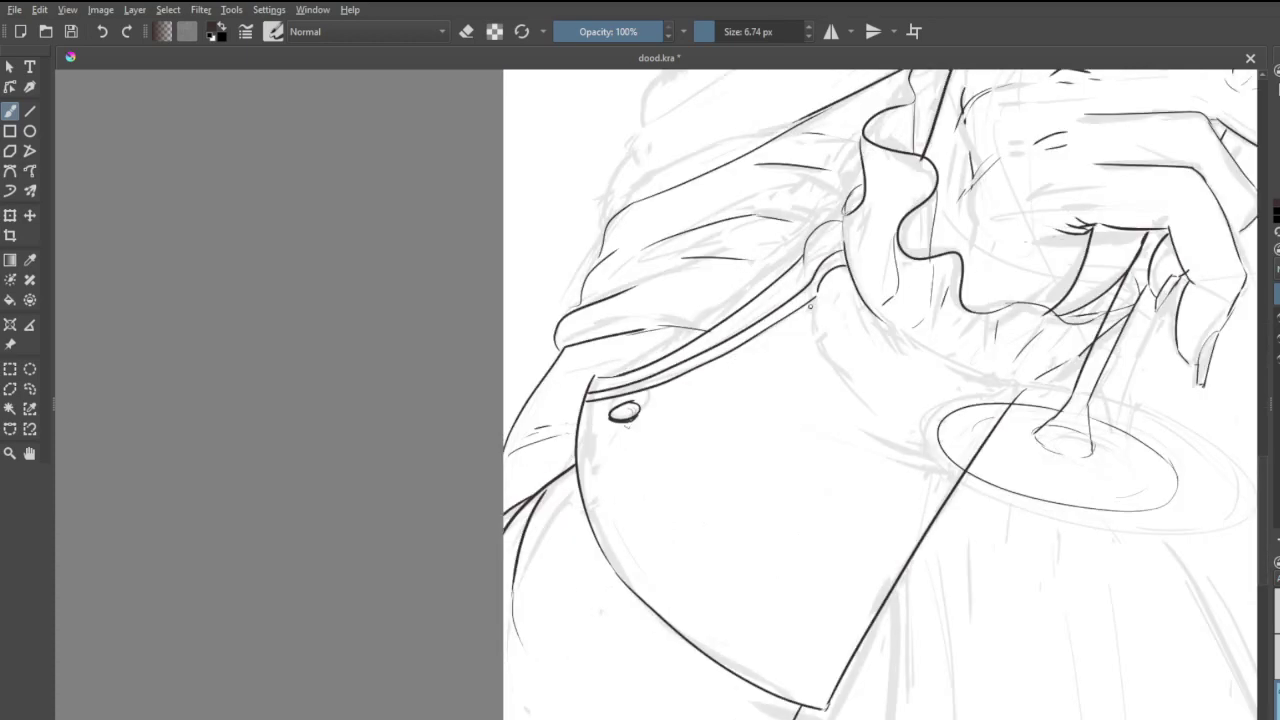
mouse_move(852, 366)
mouse_down()
mouse_move(806, 300)
mouse_move(851, 357)
mouse_move(909, 395)
mouse_up()
key(ctrl+z)
drag(890, 325, 1026, 381)
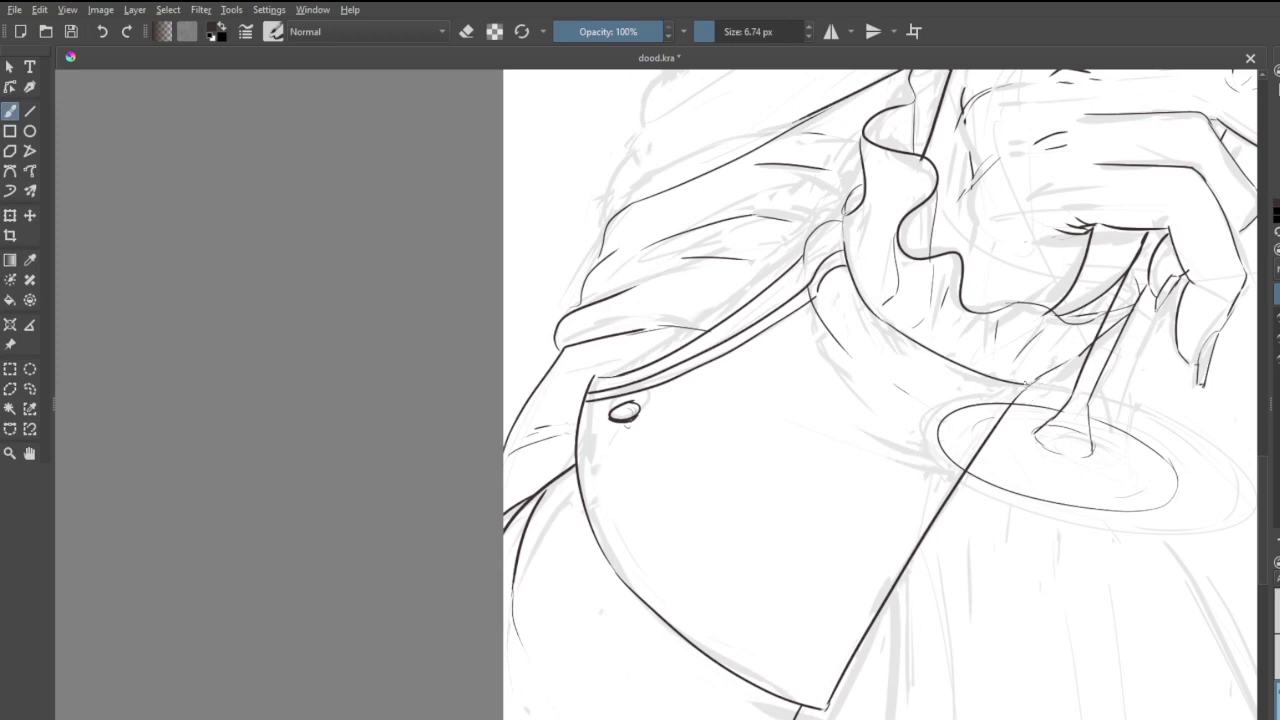
- Erase the end of the cuff's straight underside near the glass stem and redraw it as a rounded corner
drag(1018, 405, 999, 424)
key(e)
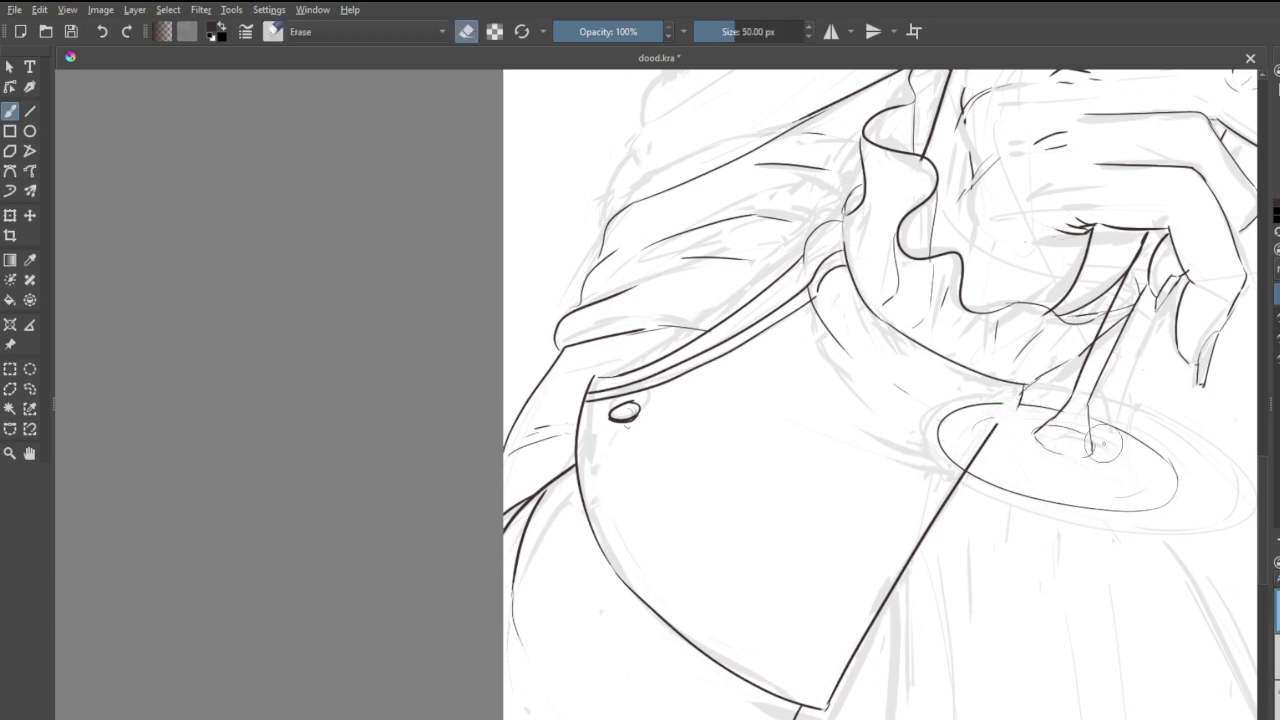
key(e)
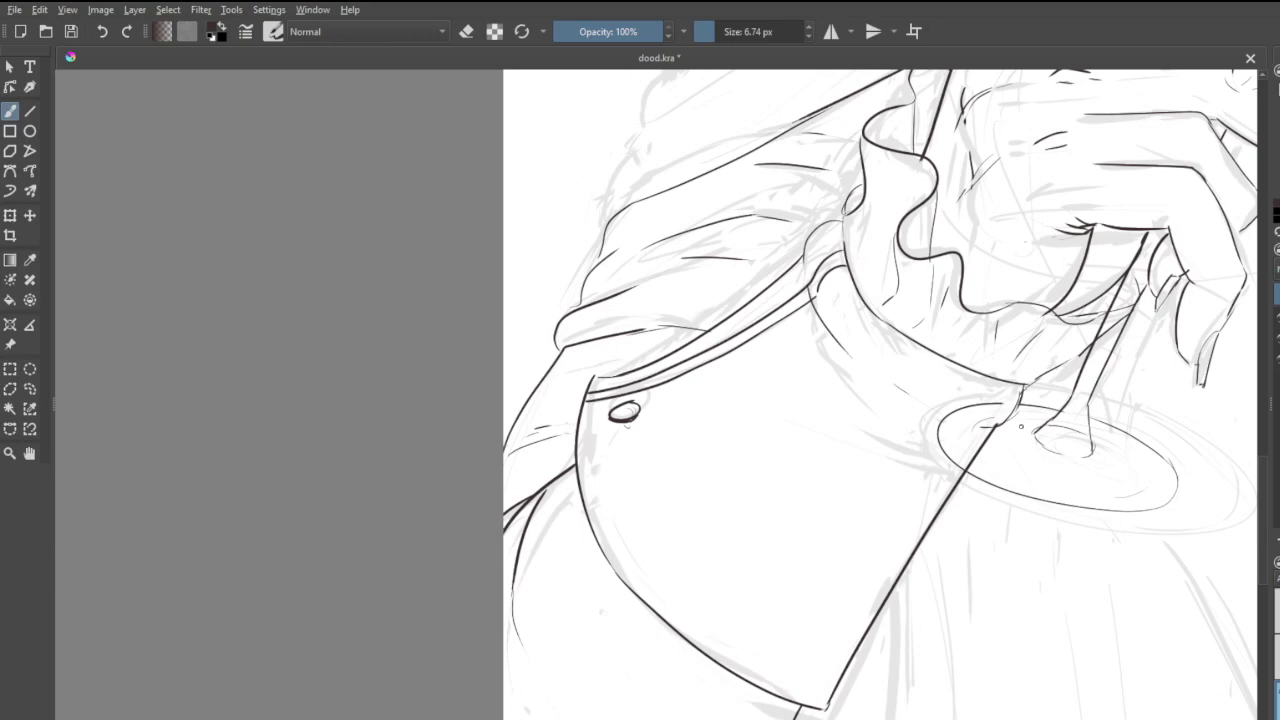
- Ink the cape's edge above the hand, the angular edge between hand and glass, and the pointed fold crossing the glass bowl
scroll(652, 357, down, 5)
scroll(746, 243, up, 2)
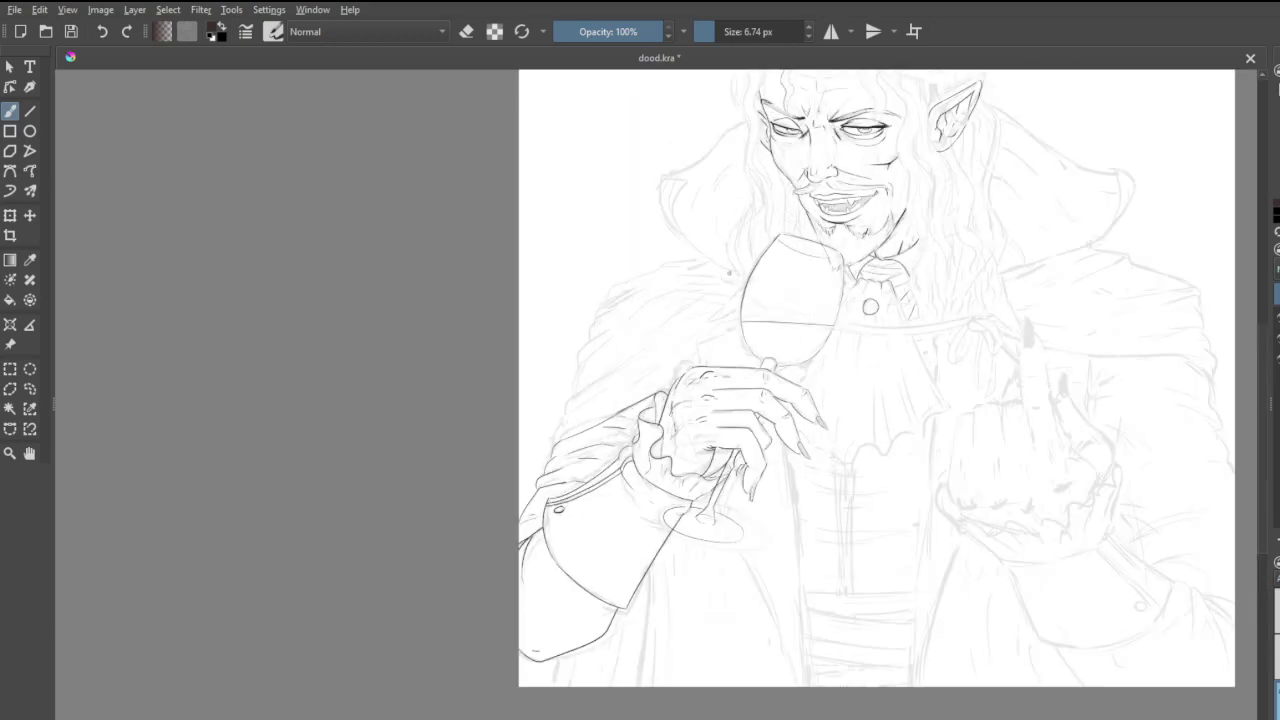
scroll(719, 597, up, 5)
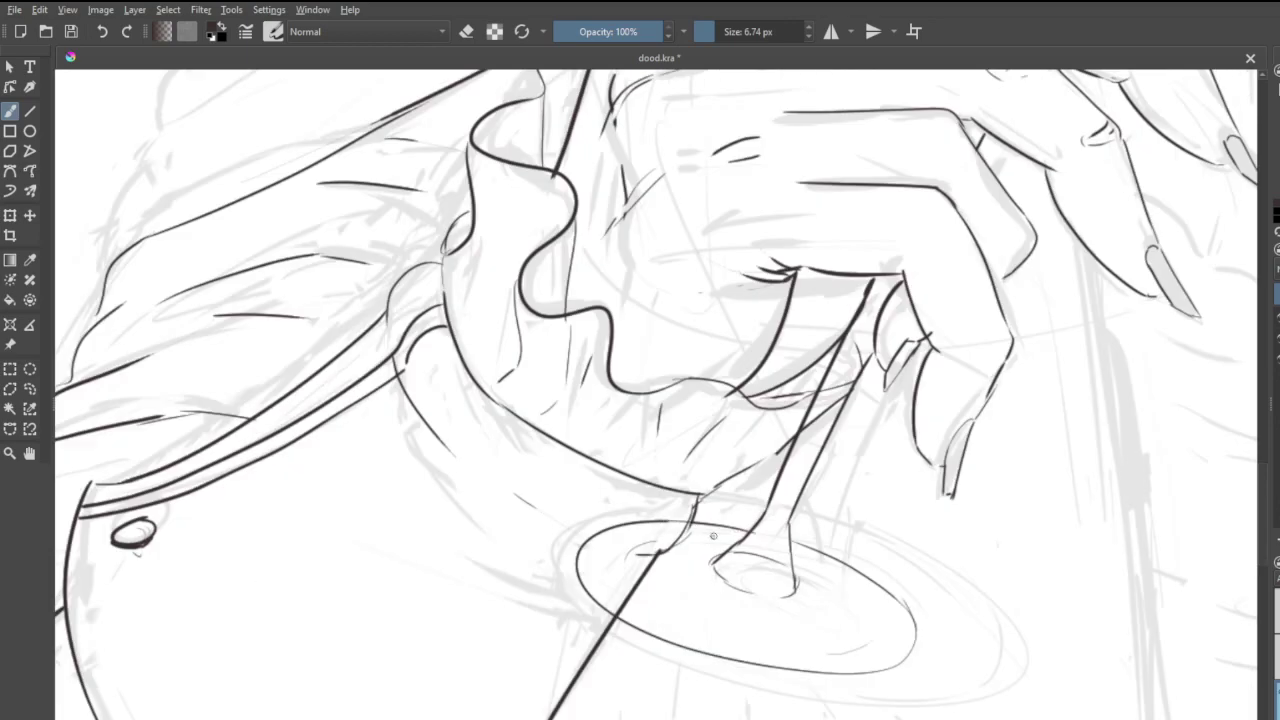
scroll(523, 434, down, 3)
scroll(590, 192, down, 5)
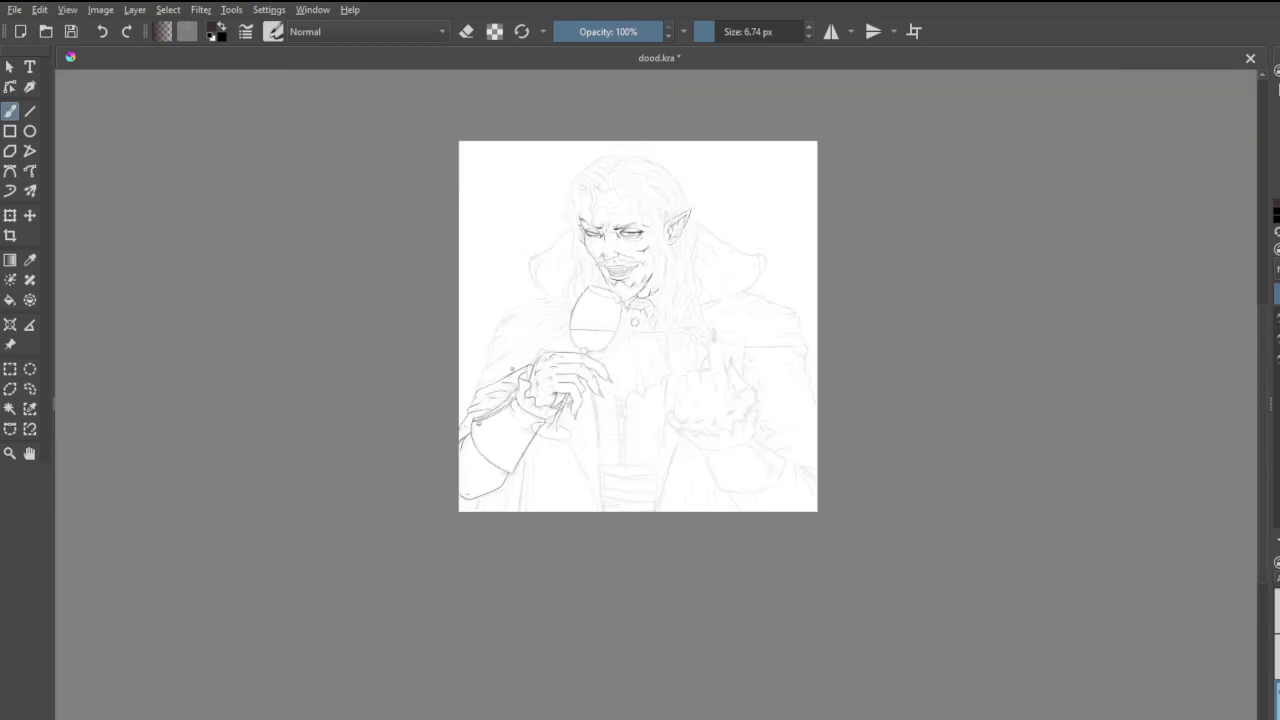
scroll(518, 306, down, 1)
scroll(518, 306, up, 4)
scroll(610, 346, up, 2)
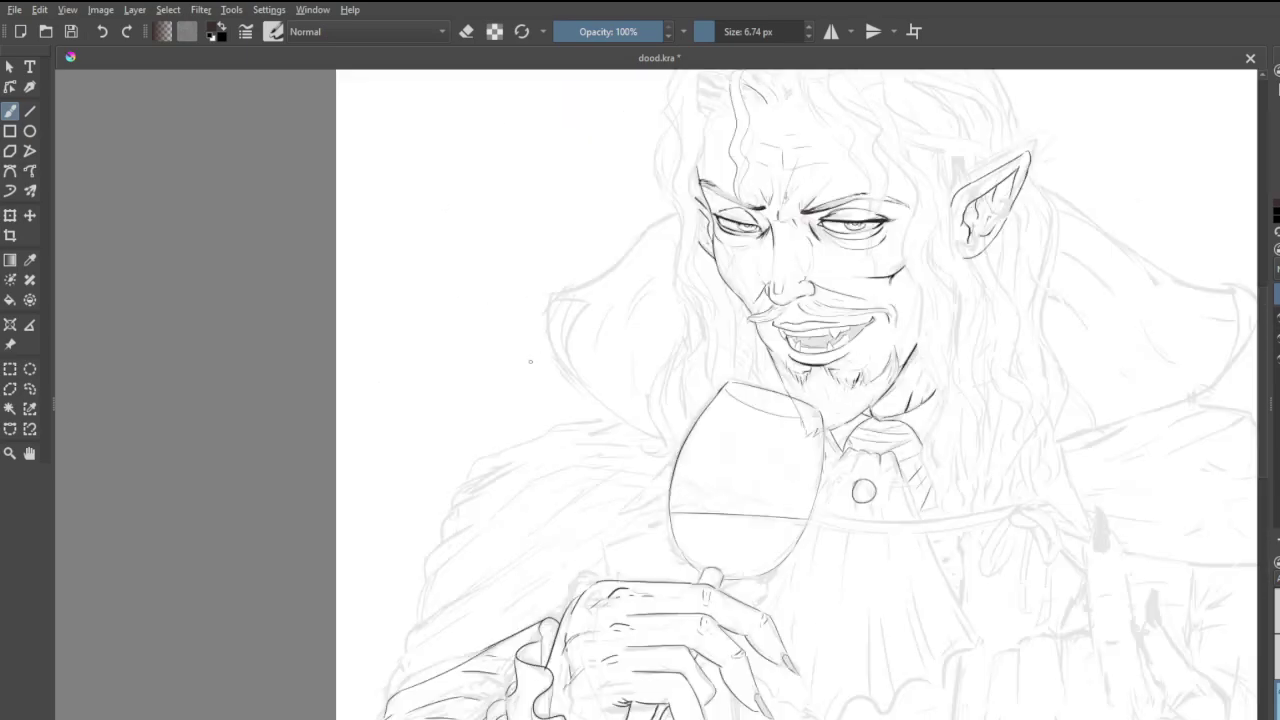
scroll(468, 541, up, 5)
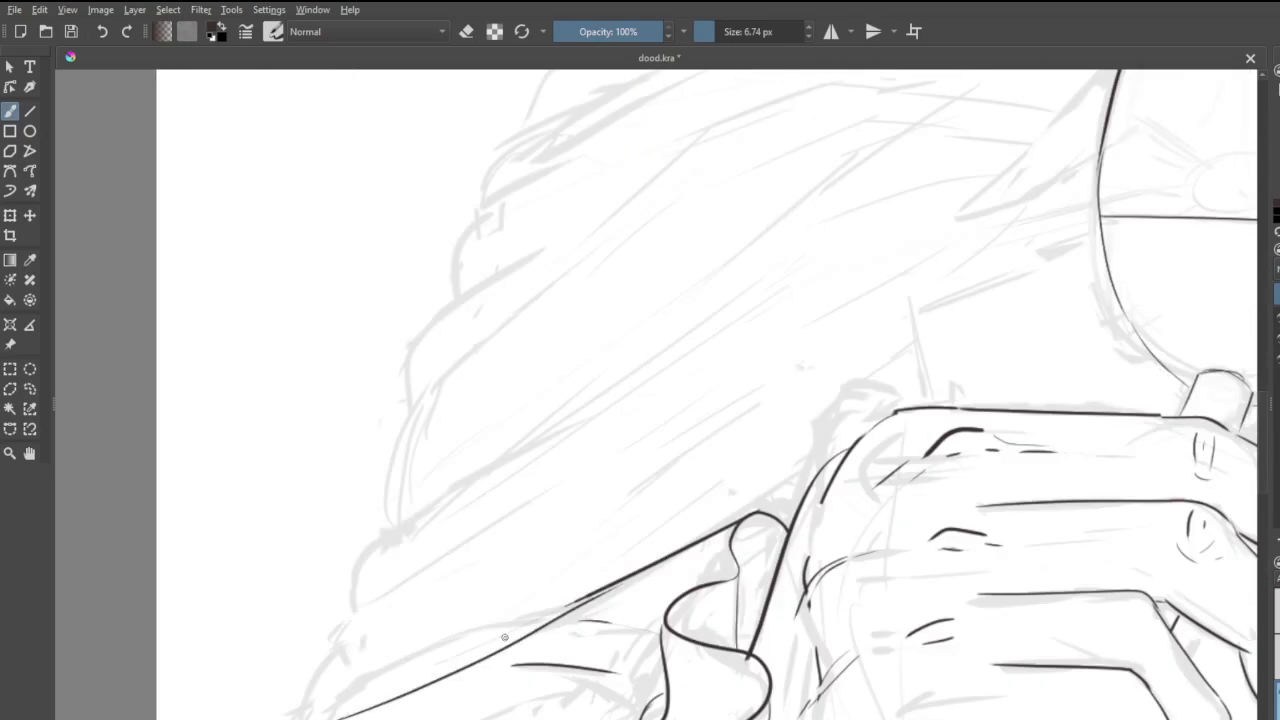
drag(767, 506, 802, 484)
drag(891, 408, 798, 482)
key(ctrl+z)
mouse_move(1095, 235)
mouse_down()
mouse_move(909, 311)
mouse_move(925, 400)
mouse_up()
mouse_move(962, 214)
mouse_down()
mouse_move(1068, 178)
mouse_move(1151, 126)
mouse_move(1192, 165)
mouse_up()
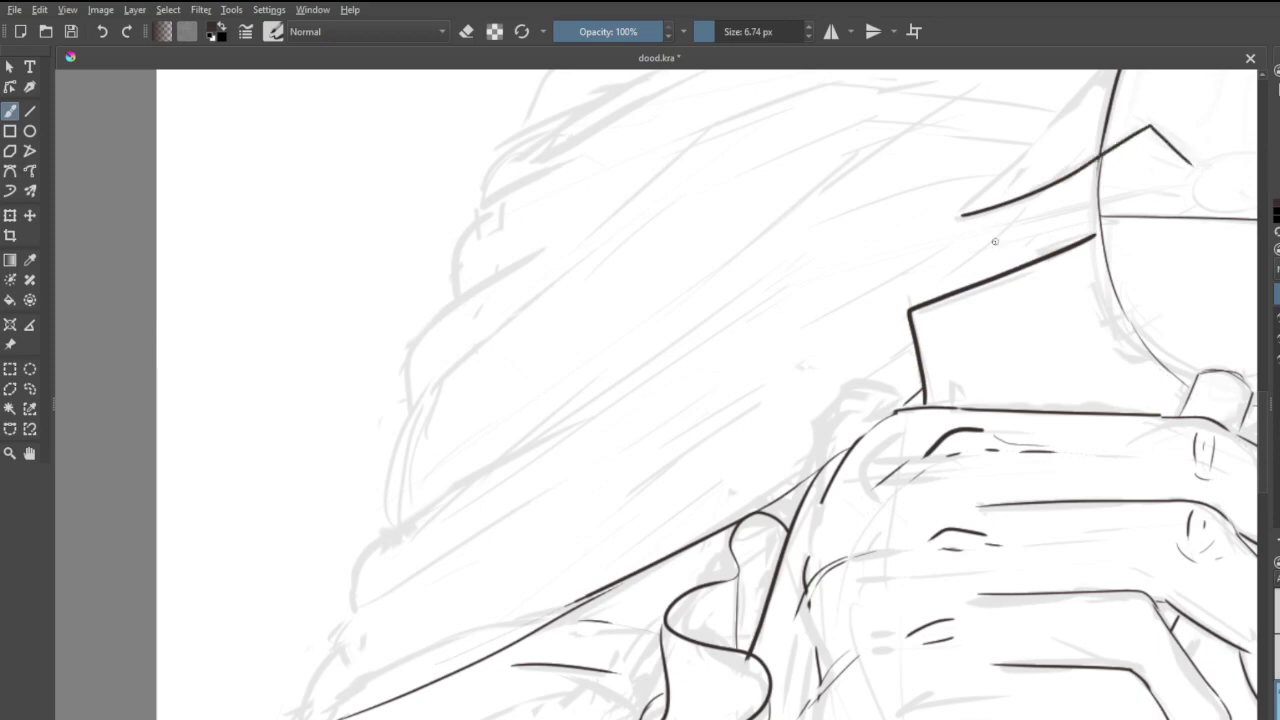
- Ink the cape's long lower fold from beside the glass to its outer edge, then continue the outline and thicken the lower hem
mouse_move(1019, 211)
mouse_down()
mouse_move(610, 482)
mouse_move(340, 638)
mouse_move(460, 589)
mouse_up()
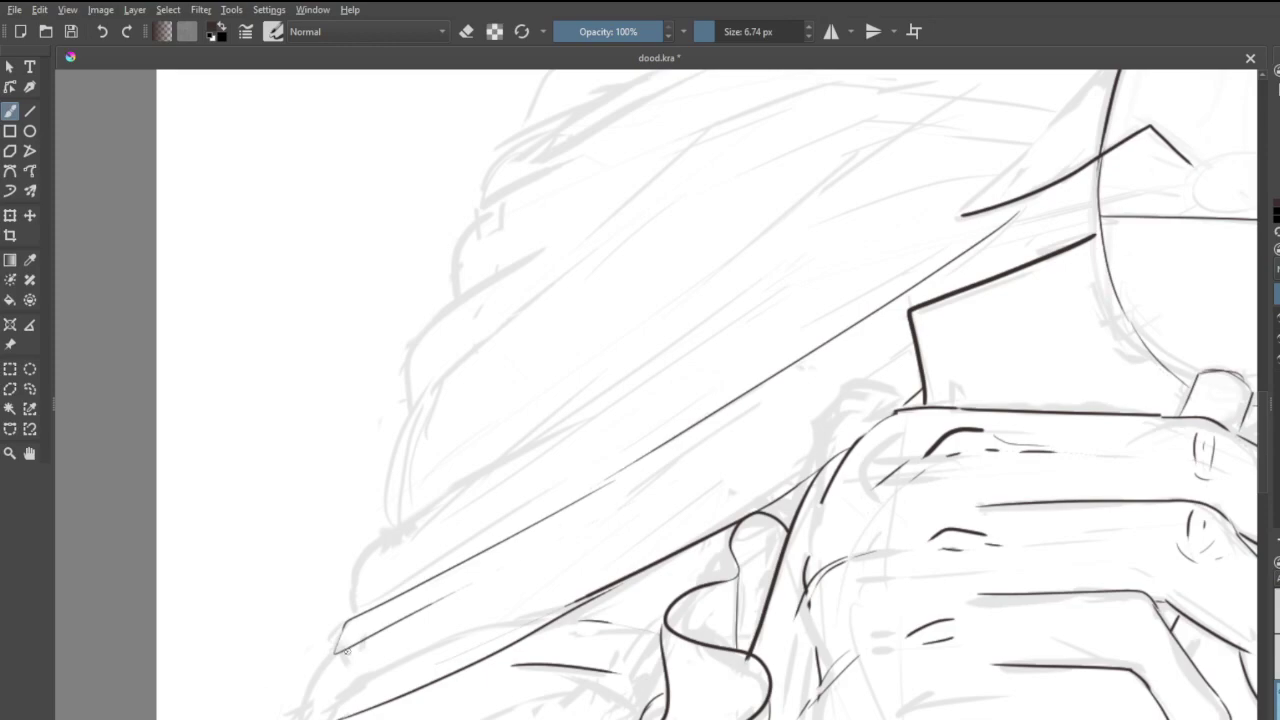
drag(332, 653, 312, 716)
scroll(571, 556, down, 4)
scroll(457, 615, up, 6)
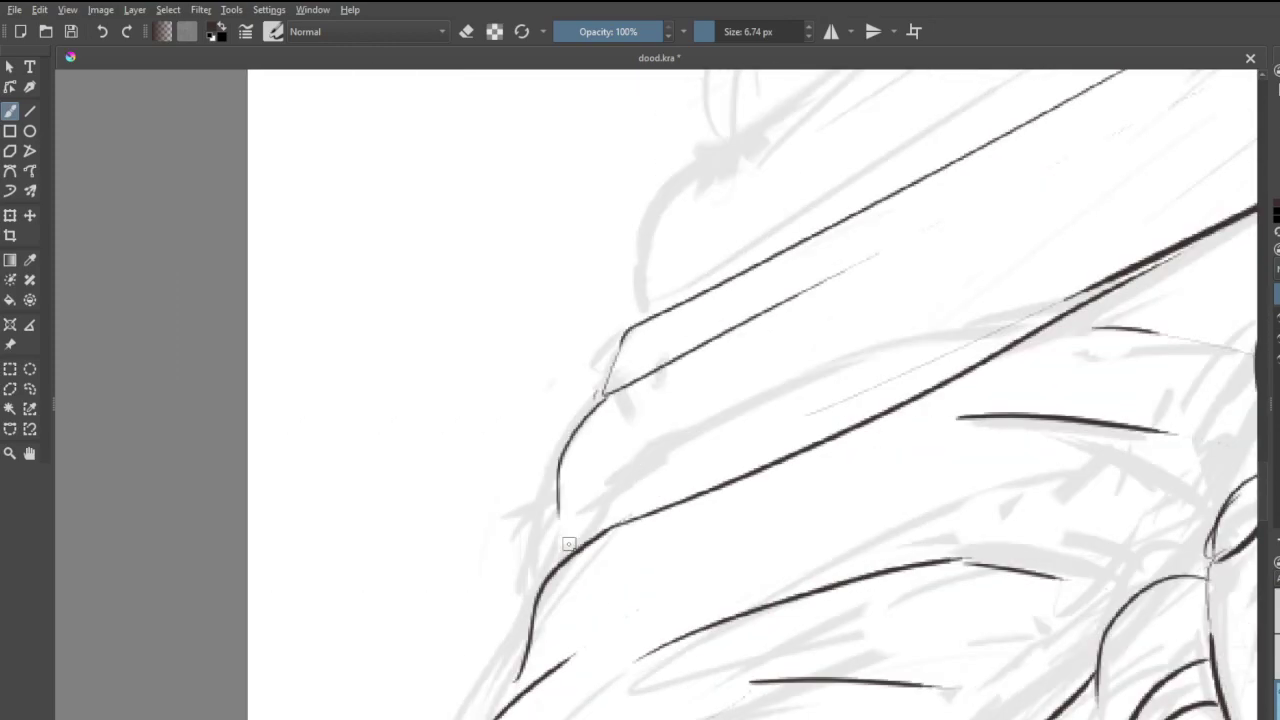
mouse_move(557, 512)
mouse_down()
mouse_move(541, 582)
mouse_move(570, 567)
mouse_move(552, 581)
mouse_move(1000, 360)
mouse_up()
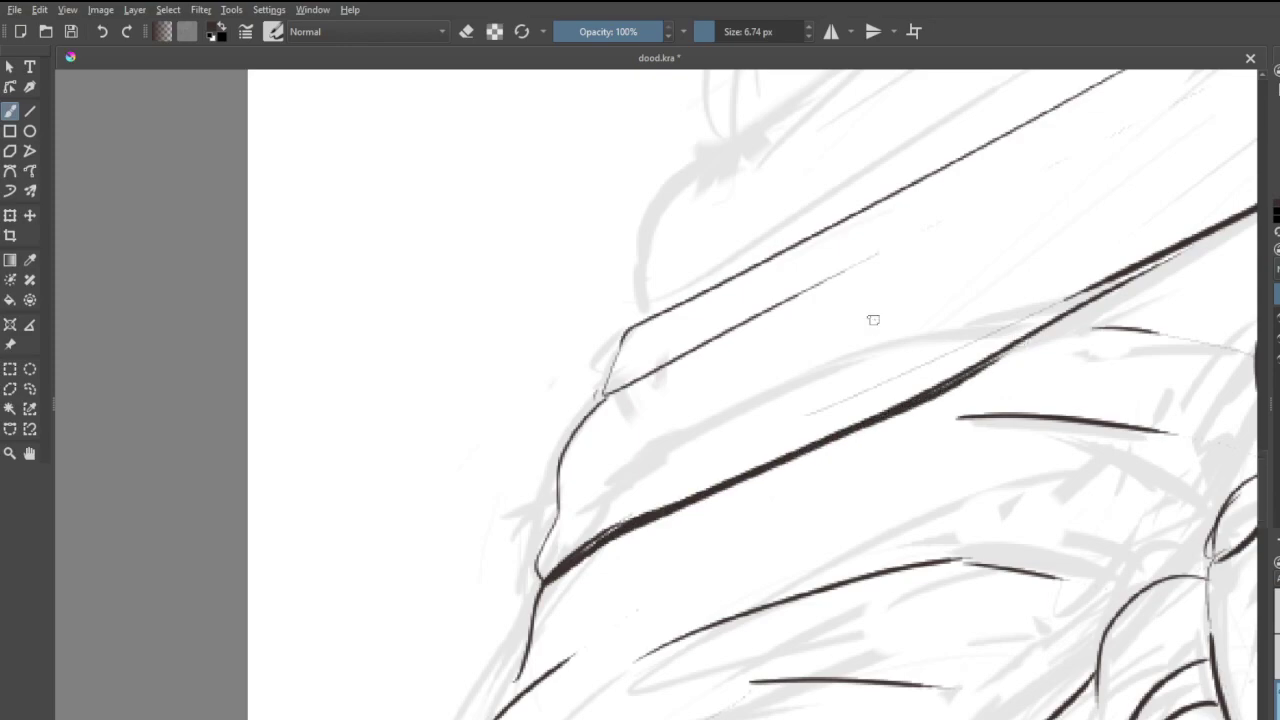
- Thicken the cape's lower edge where it meets the top of the ruffle and the back of the hand
scroll(873, 320, down, 9)
scroll(903, 334, up, 8)
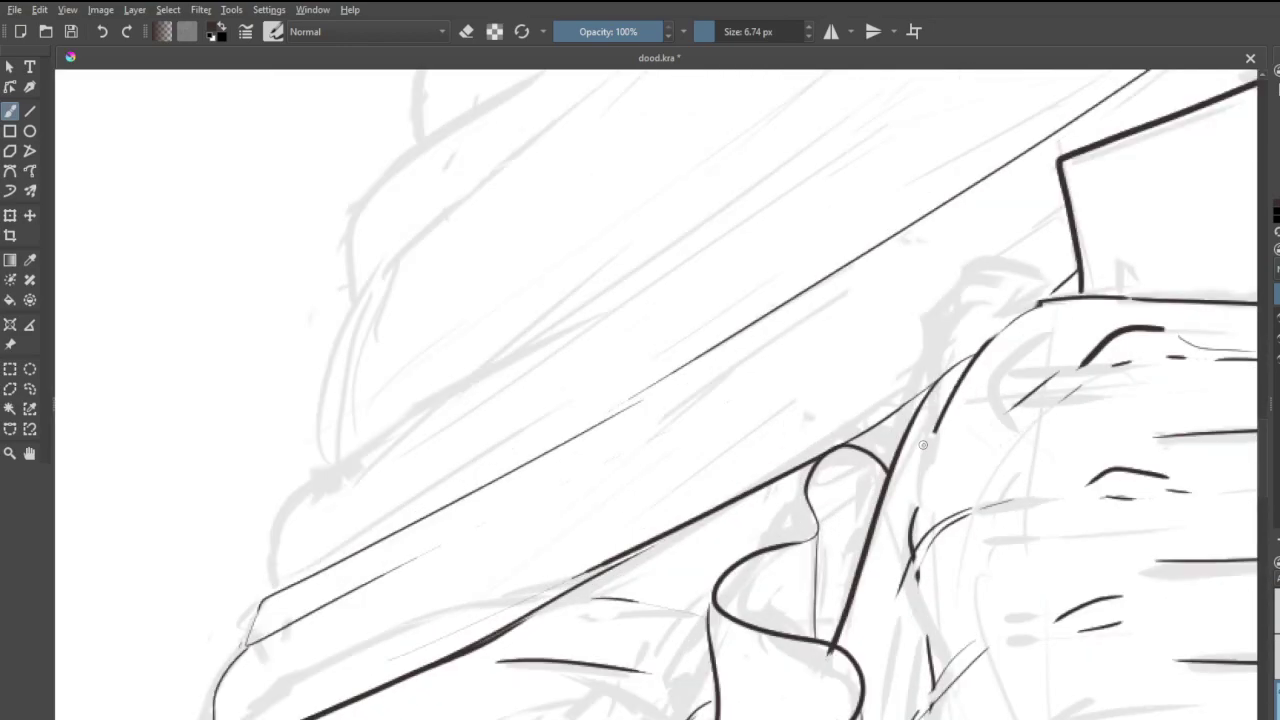
scroll(923, 445, up, 2)
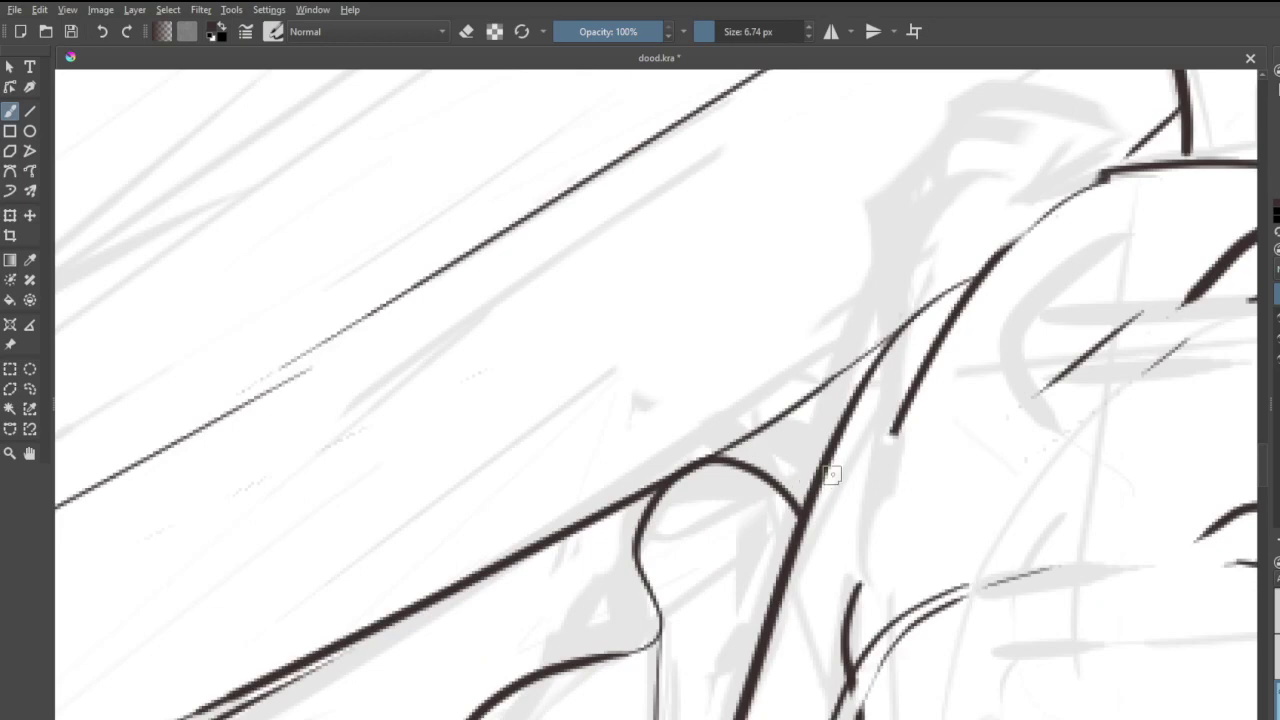
drag(728, 455, 849, 393)
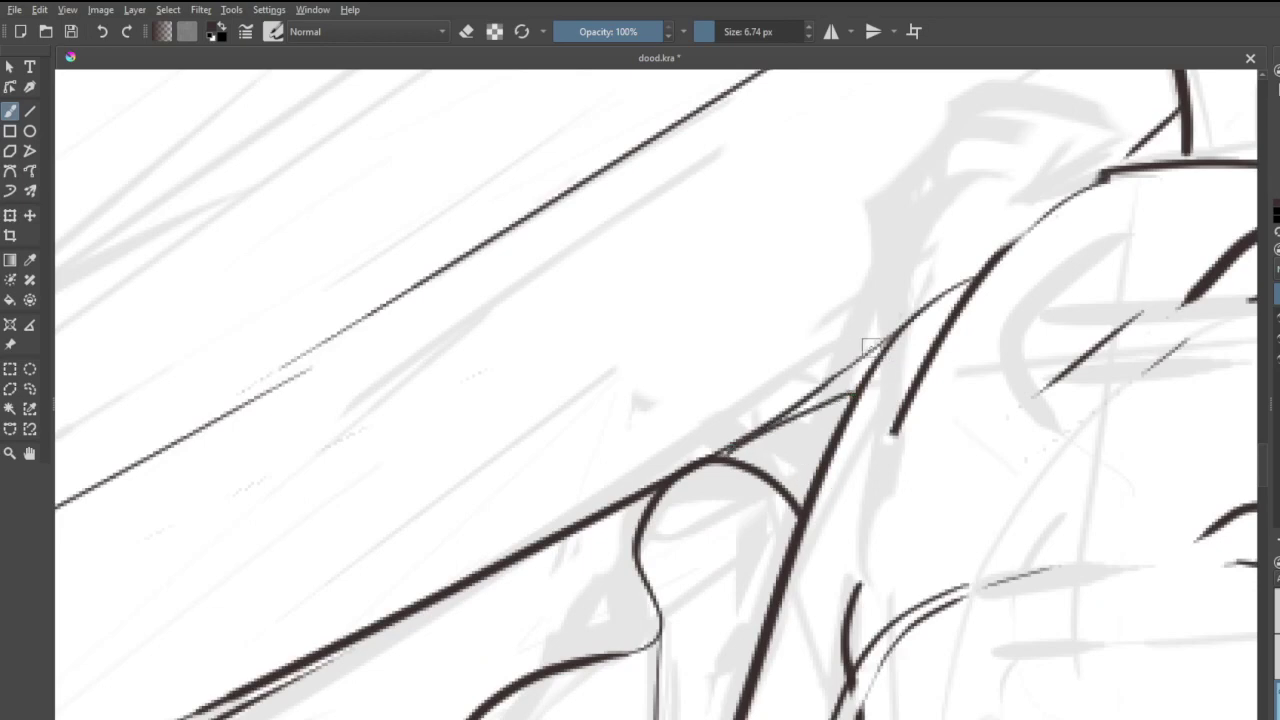
drag(885, 346, 752, 430)
drag(880, 352, 778, 421)
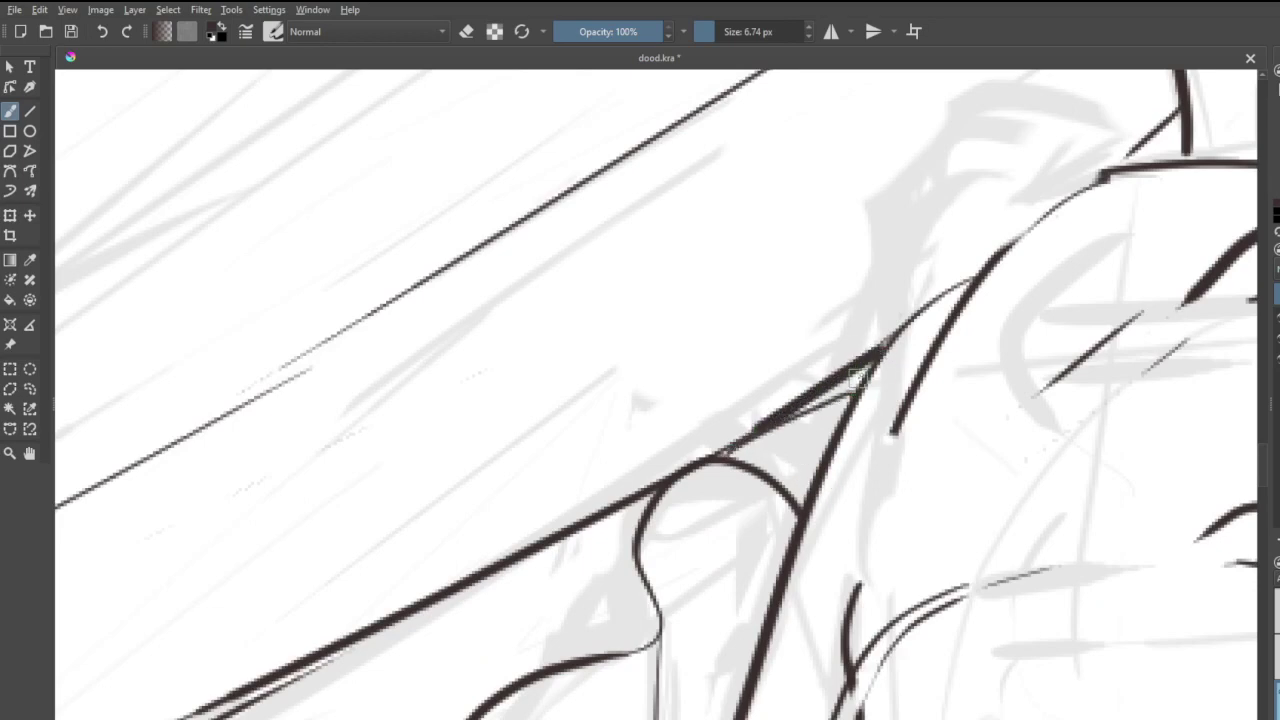
mouse_move(876, 358)
mouse_down()
mouse_move(780, 420)
mouse_move(870, 366)
mouse_move(826, 399)
mouse_move(856, 386)
mouse_up()
mouse_move(732, 446)
mouse_down()
mouse_move(772, 418)
mouse_move(716, 454)
mouse_up()
- Ink the cape's next folds up the arm, with their rounded outer ends and a shorter inner crease
scroll(724, 432, down, 7)
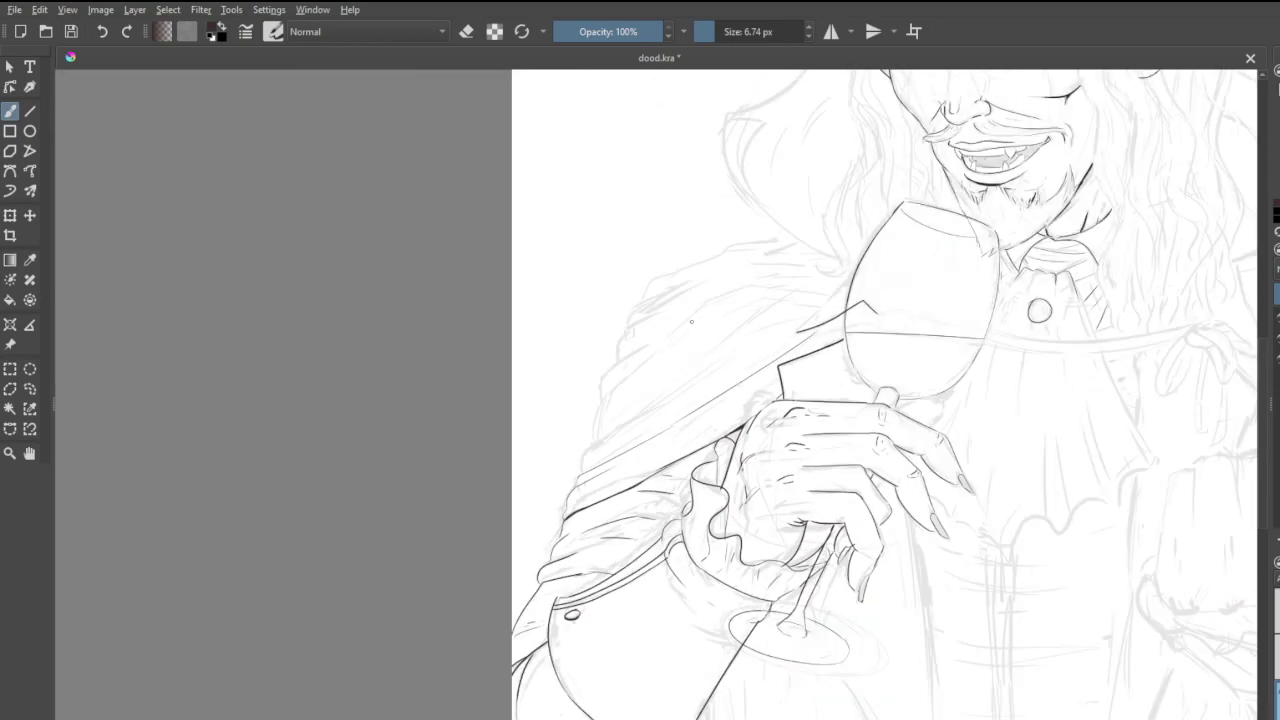
scroll(668, 254, up, 1)
scroll(725, 256, up, 4)
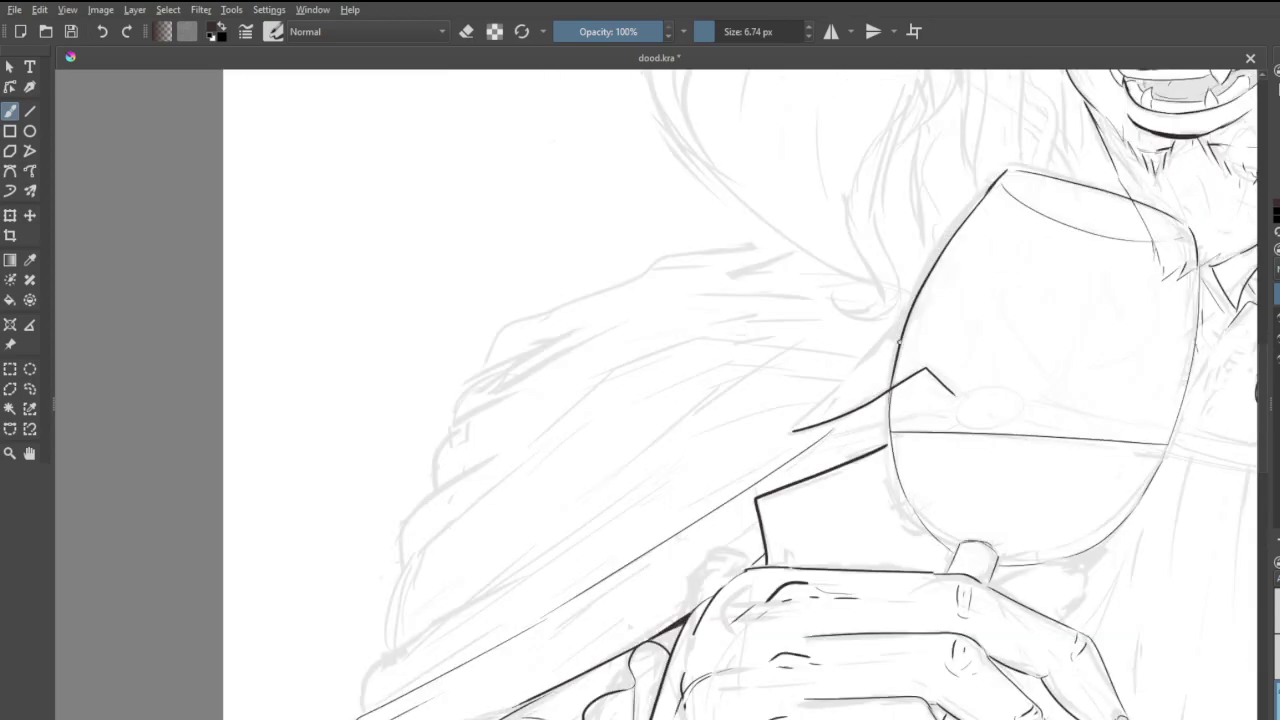
mouse_move(784, 438)
mouse_down()
mouse_move(362, 646)
mouse_move(358, 694)
mouse_up()
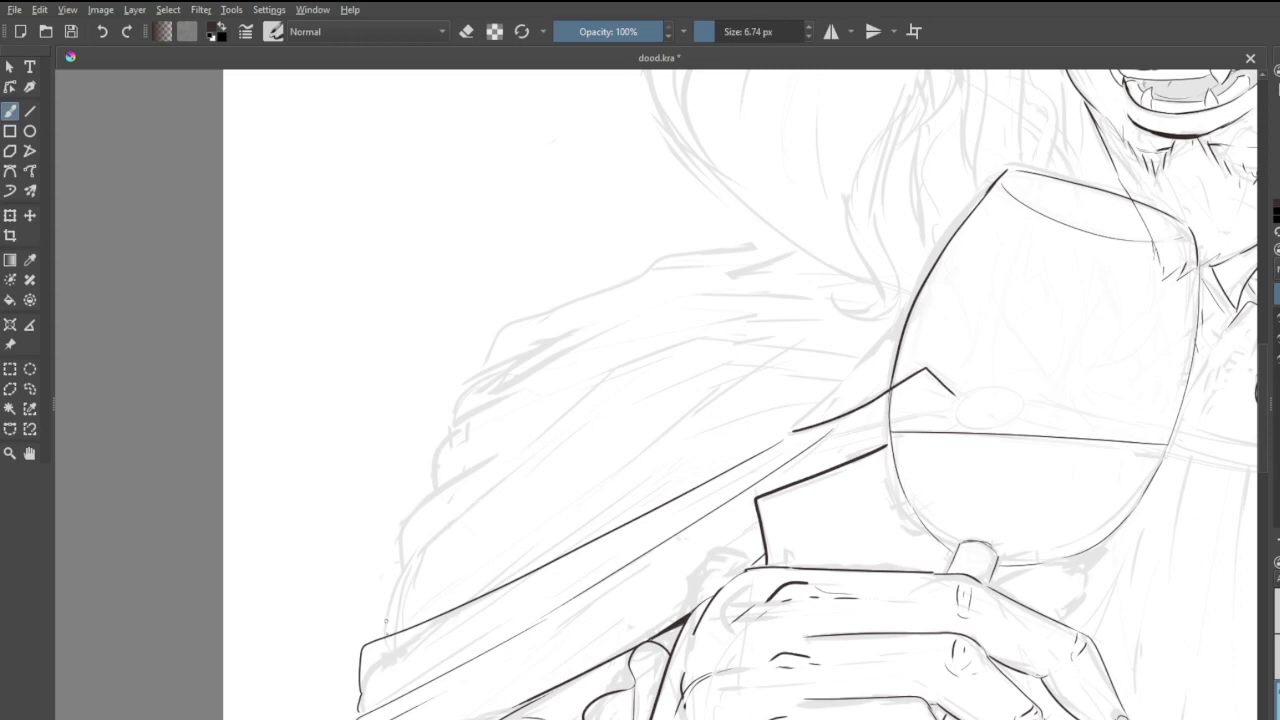
mouse_move(386, 620)
mouse_down()
mouse_move(392, 563)
mouse_move(540, 424)
mouse_up()
key(ctrl+z)
mouse_move(390, 614)
mouse_down()
mouse_move(425, 542)
mouse_move(616, 451)
mouse_up()
mouse_move(728, 434)
mouse_down()
mouse_move(419, 579)
mouse_move(429, 570)
mouse_up()
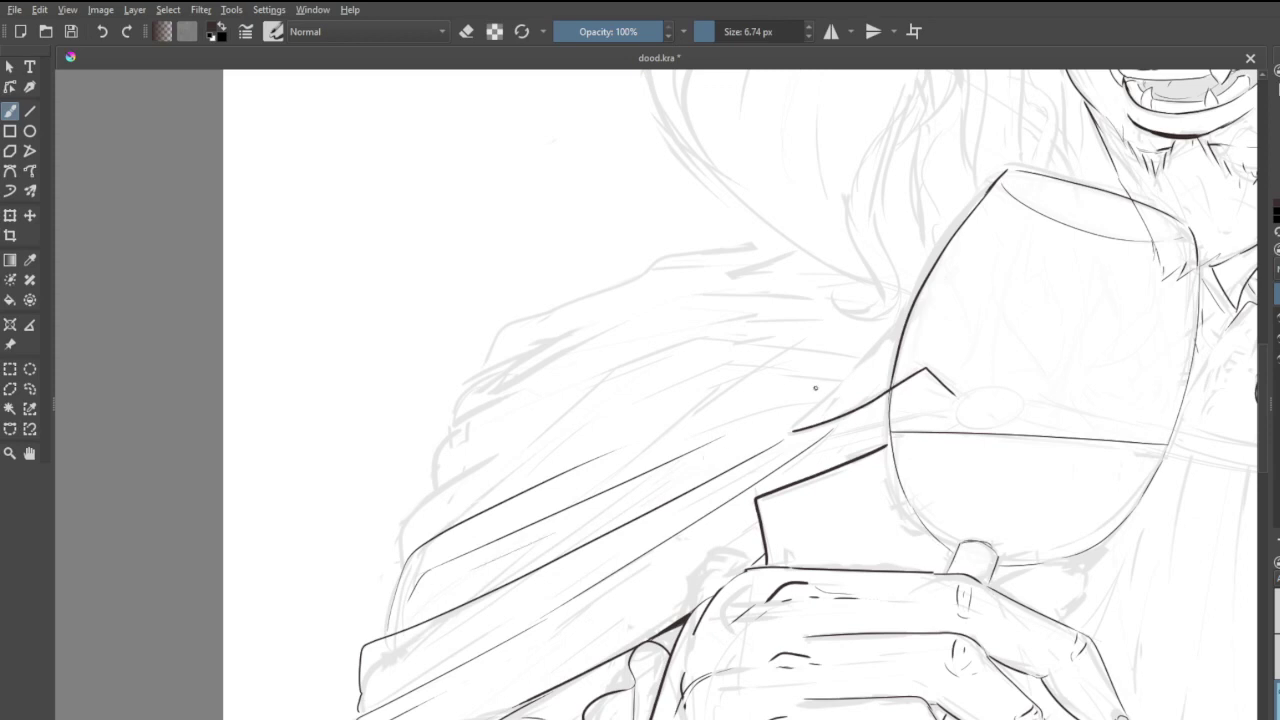
- Ink the folds across the middle of the cape, converging beside the glass, plus a short crease near the outer edge
mouse_move(835, 383)
mouse_down()
mouse_move(465, 463)
mouse_move(397, 513)
mouse_move(409, 552)
mouse_move(419, 520)
mouse_move(546, 444)
mouse_move(443, 517)
mouse_move(668, 452)
mouse_move(552, 487)
mouse_up()
key(ctrl+z)
drag(468, 502, 568, 466)
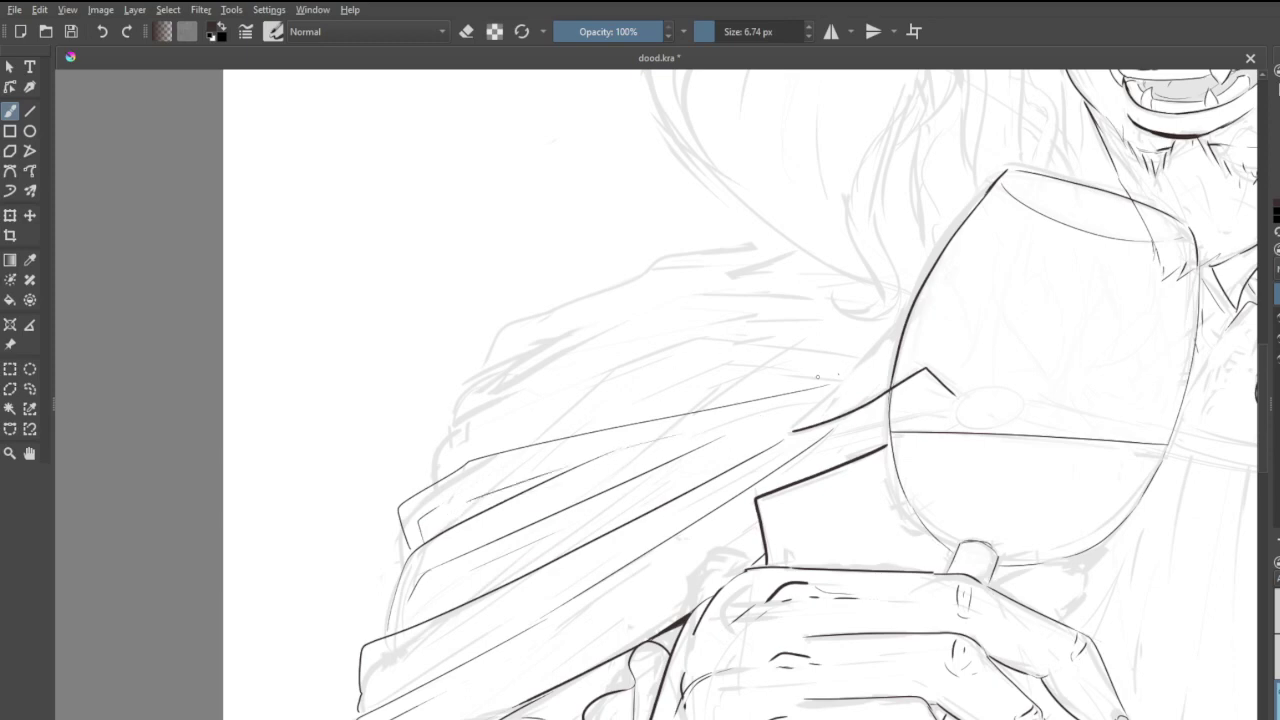
mouse_move(833, 376)
mouse_down()
mouse_move(504, 416)
mouse_move(446, 432)
mouse_move(430, 466)
mouse_up()
mouse_move(812, 364)
mouse_down()
mouse_move(491, 362)
mouse_move(463, 434)
mouse_up()
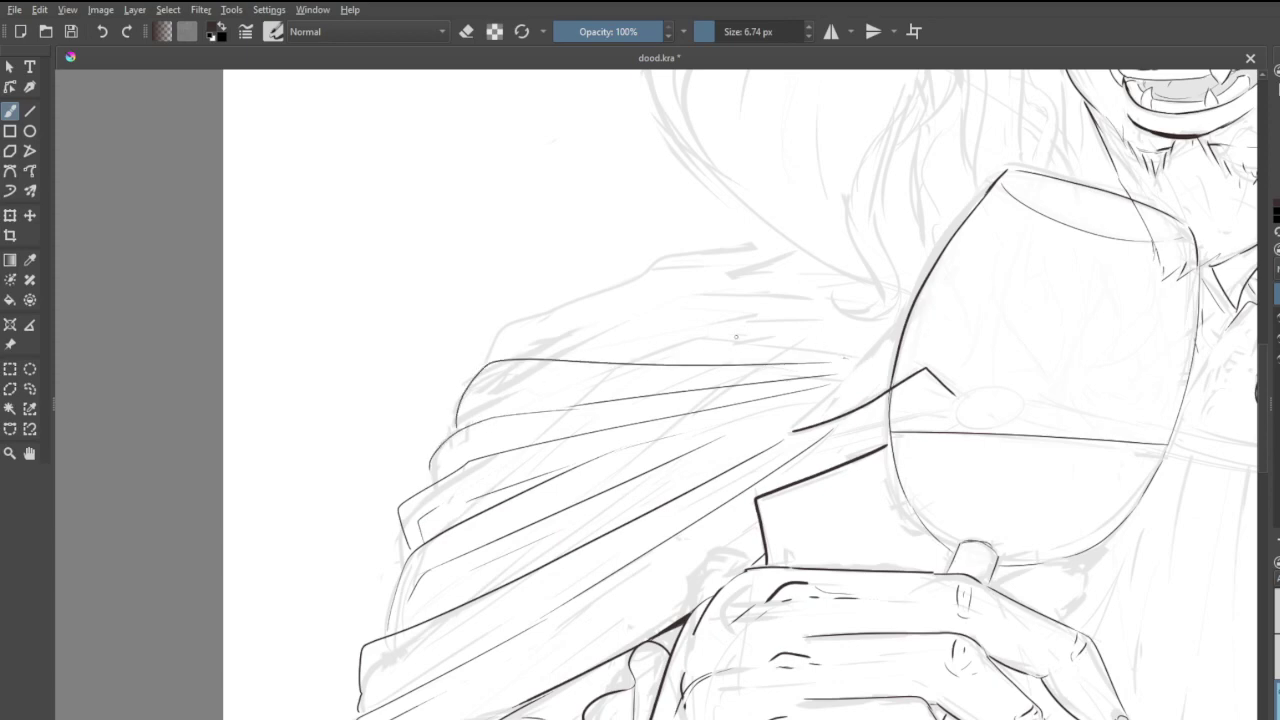
- Ink the uppermost shoulder folds with small creases between them and the cape's diagonal edge beside the glass
mouse_move(845, 356)
mouse_down()
mouse_move(590, 320)
mouse_move(519, 328)
mouse_up()
mouse_move(838, 346)
mouse_down()
mouse_move(641, 284)
mouse_move(538, 325)
mouse_up()
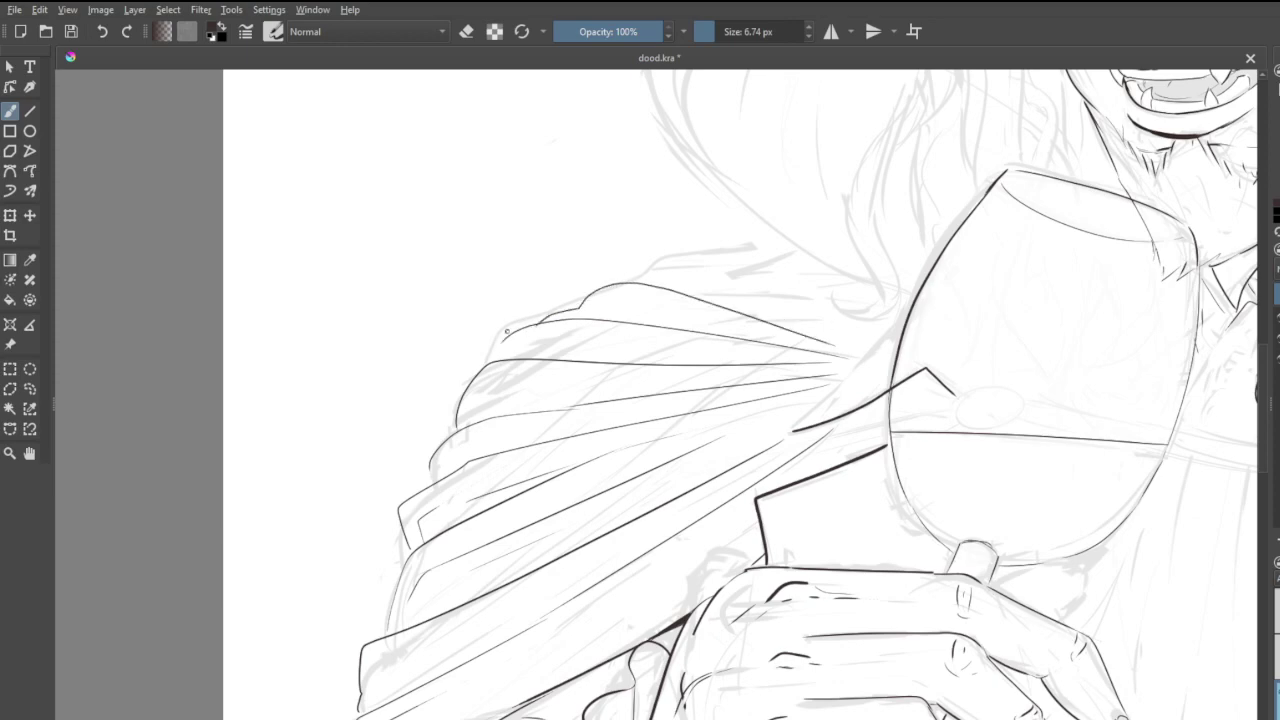
mouse_move(491, 402)
mouse_down()
mouse_move(542, 381)
mouse_move(600, 385)
mouse_up()
mouse_move(594, 341)
mouse_down()
mouse_move(664, 349)
mouse_move(664, 320)
mouse_move(710, 264)
mouse_move(756, 257)
mouse_move(800, 300)
mouse_up()
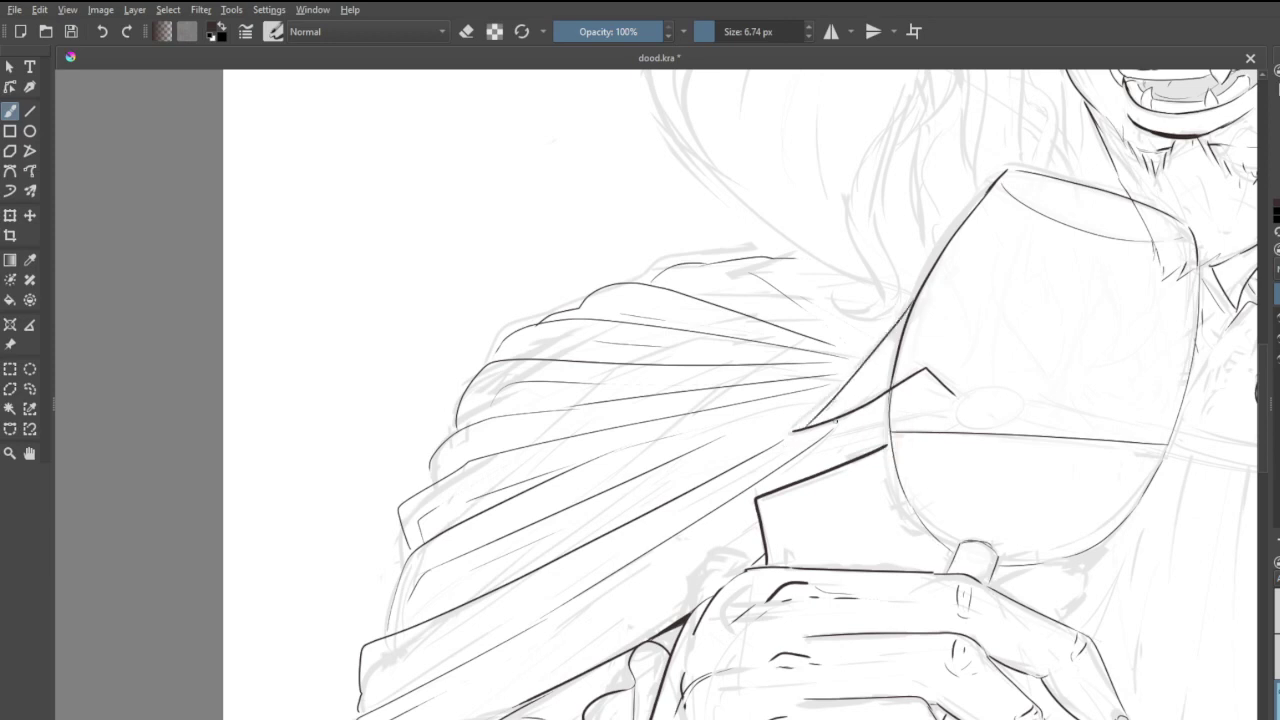
drag(906, 303, 796, 418)
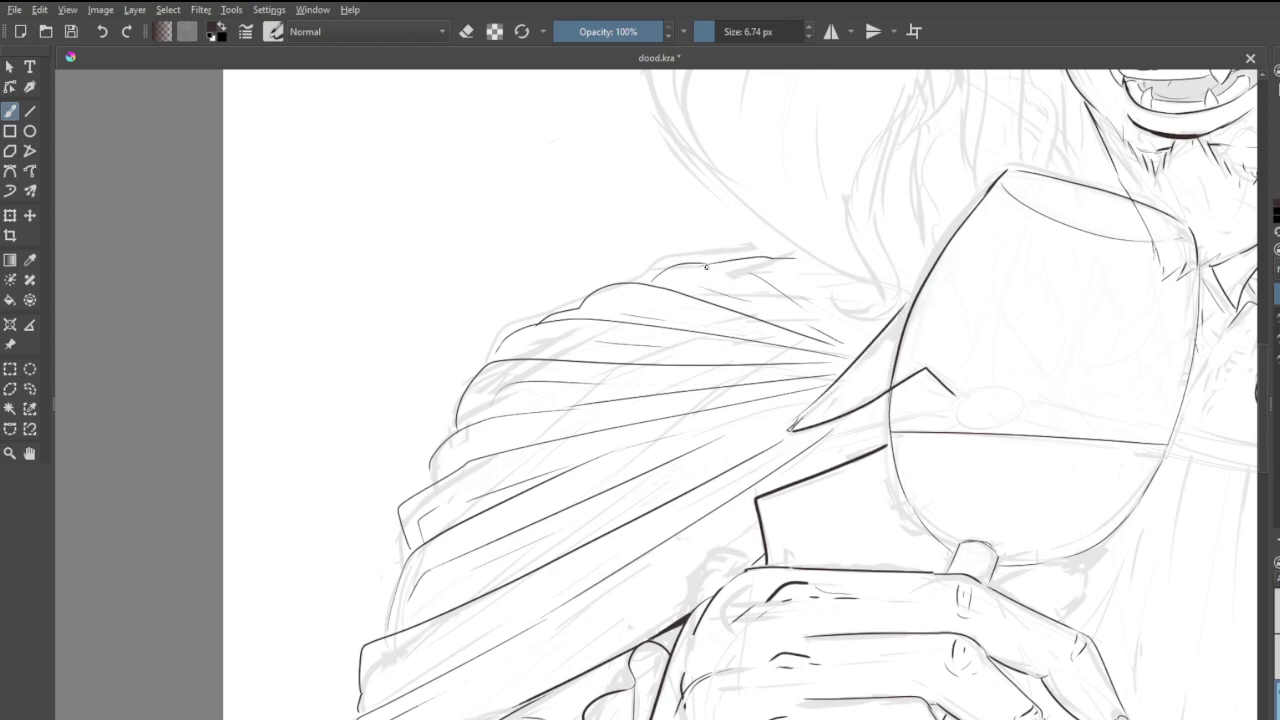
drag(709, 263, 751, 281)
- Ink the coat's vertical fold from the cuff's underside to the canvas bottom and a short fold beneath the sleeve
scroll(843, 338, down, 5)
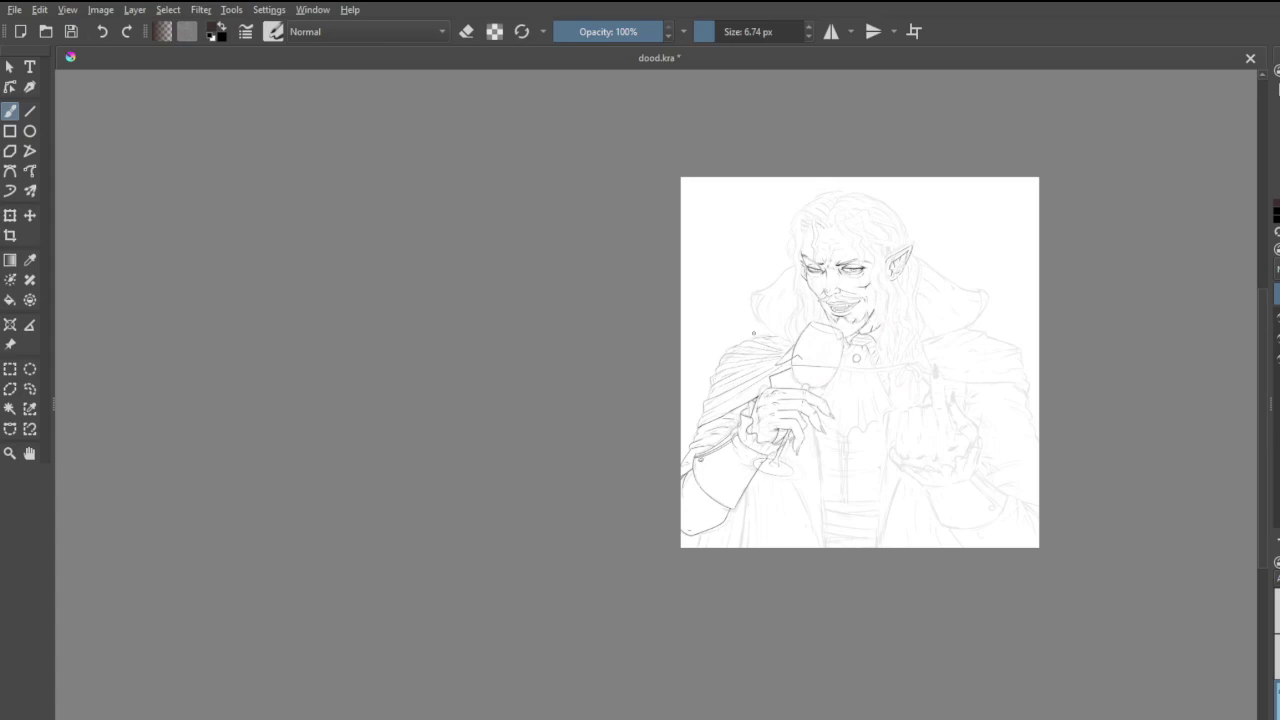
scroll(754, 333, up, 5)
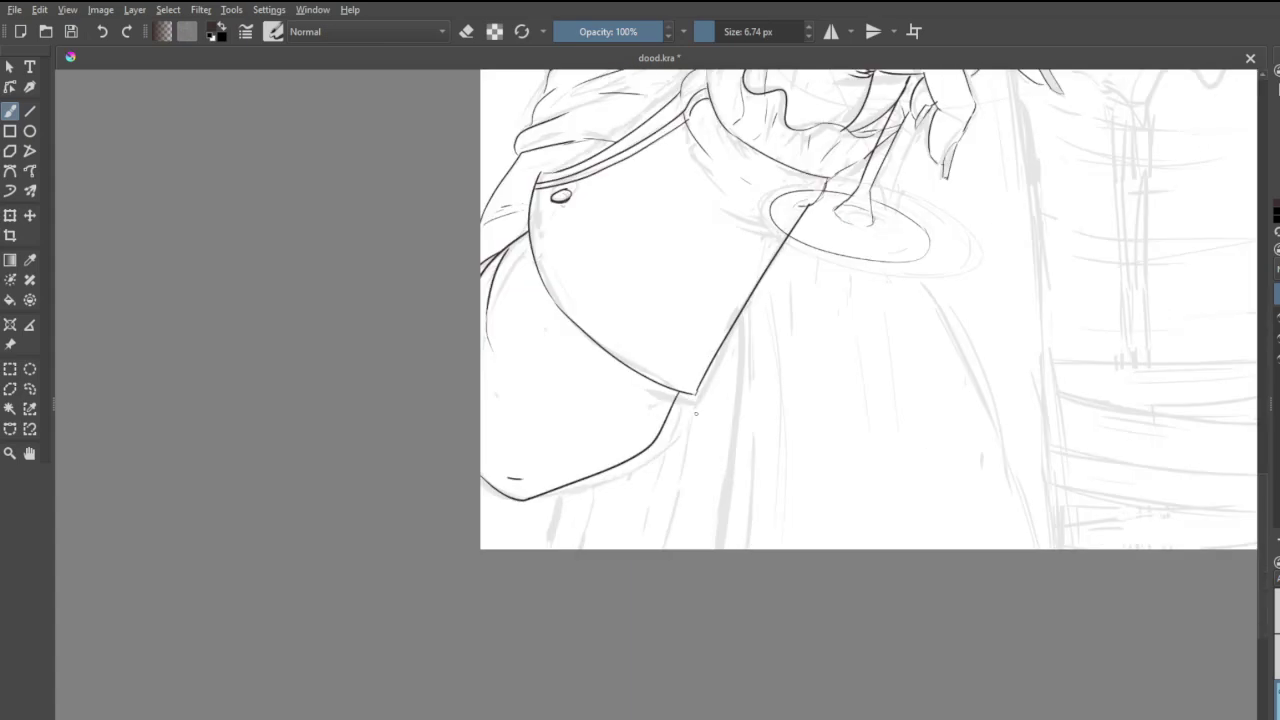
drag(740, 314, 721, 550)
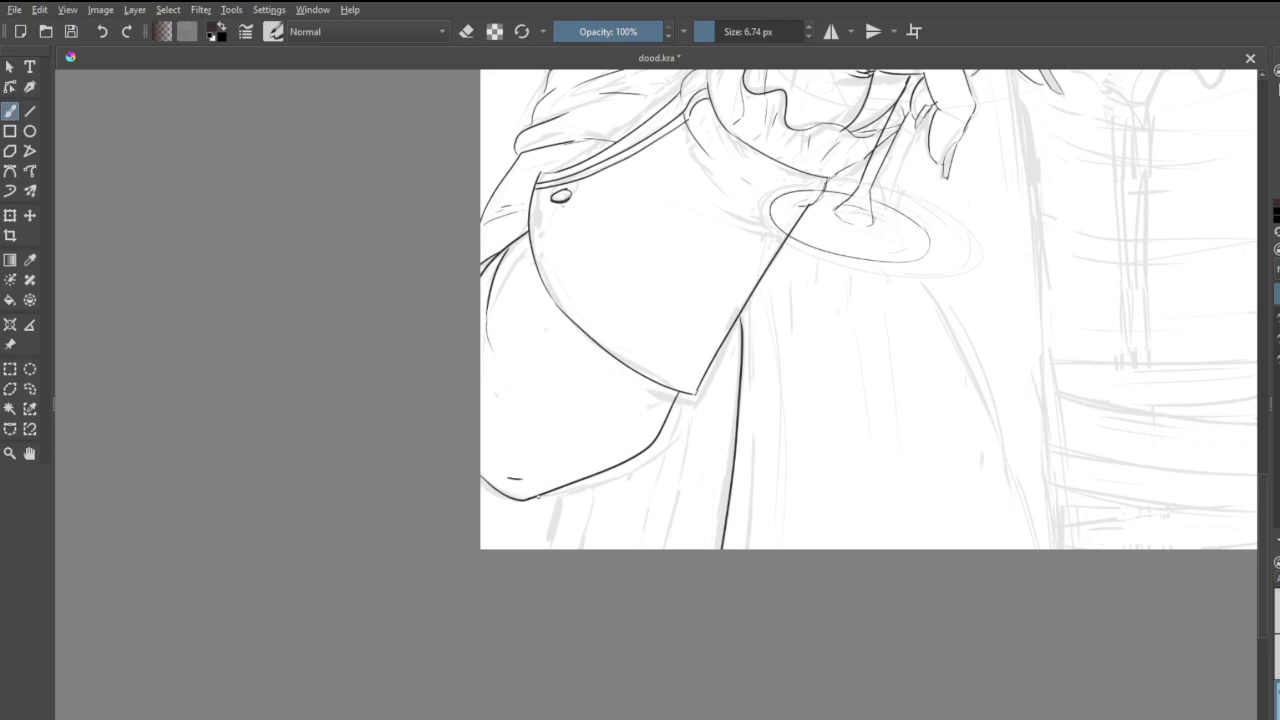
drag(537, 496, 529, 537)
- Ink the coat front's two long edges, from the glass stem and from beneath the fingers, down to the canvas bottom
scroll(707, 486, down, 5)
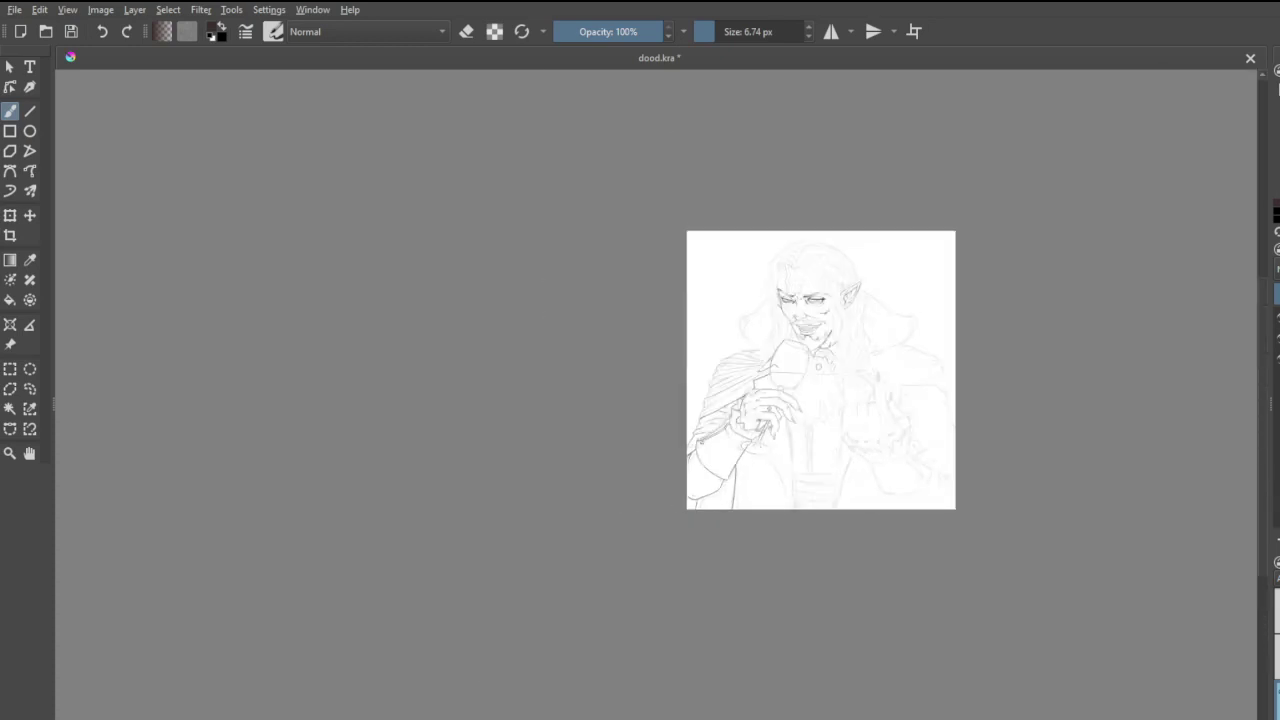
scroll(795, 440, up, 5)
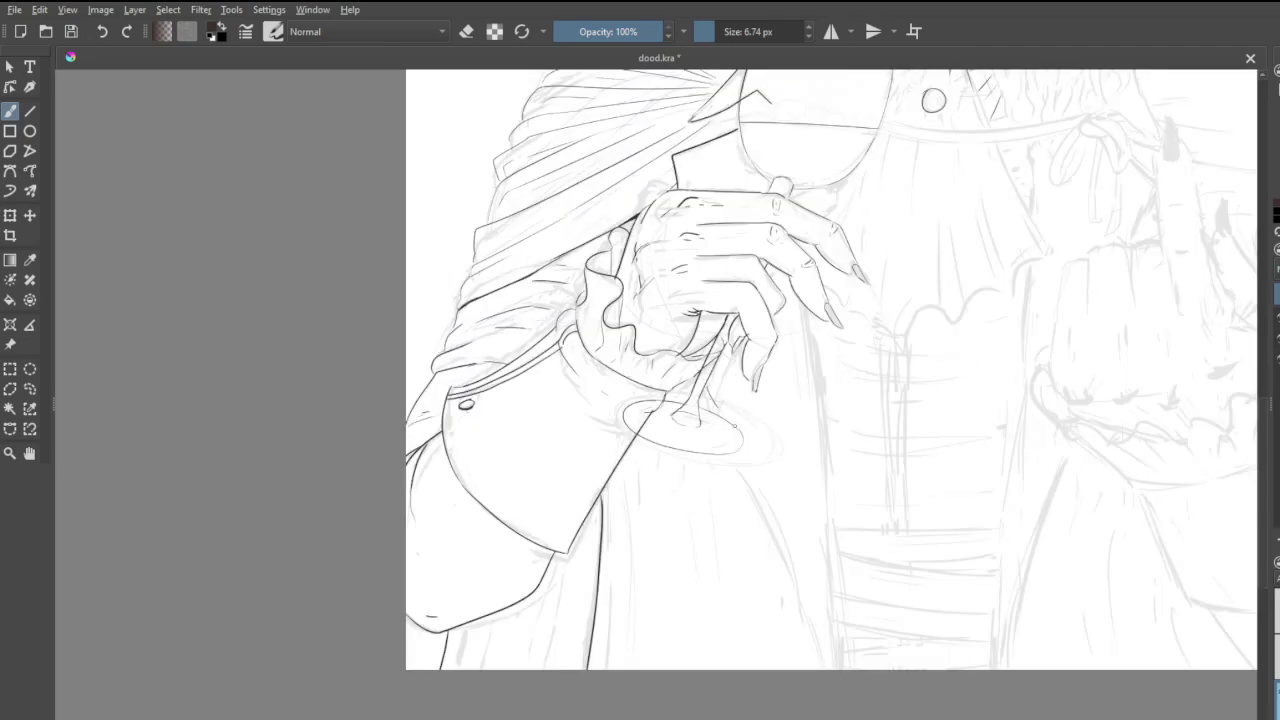
drag(700, 388, 806, 654)
key(ctrl+z)
drag(702, 396, 800, 640)
key(ctrl+z)
mouse_move(700, 392)
mouse_down()
mouse_move(760, 494)
mouse_move(822, 650)
mouse_up()
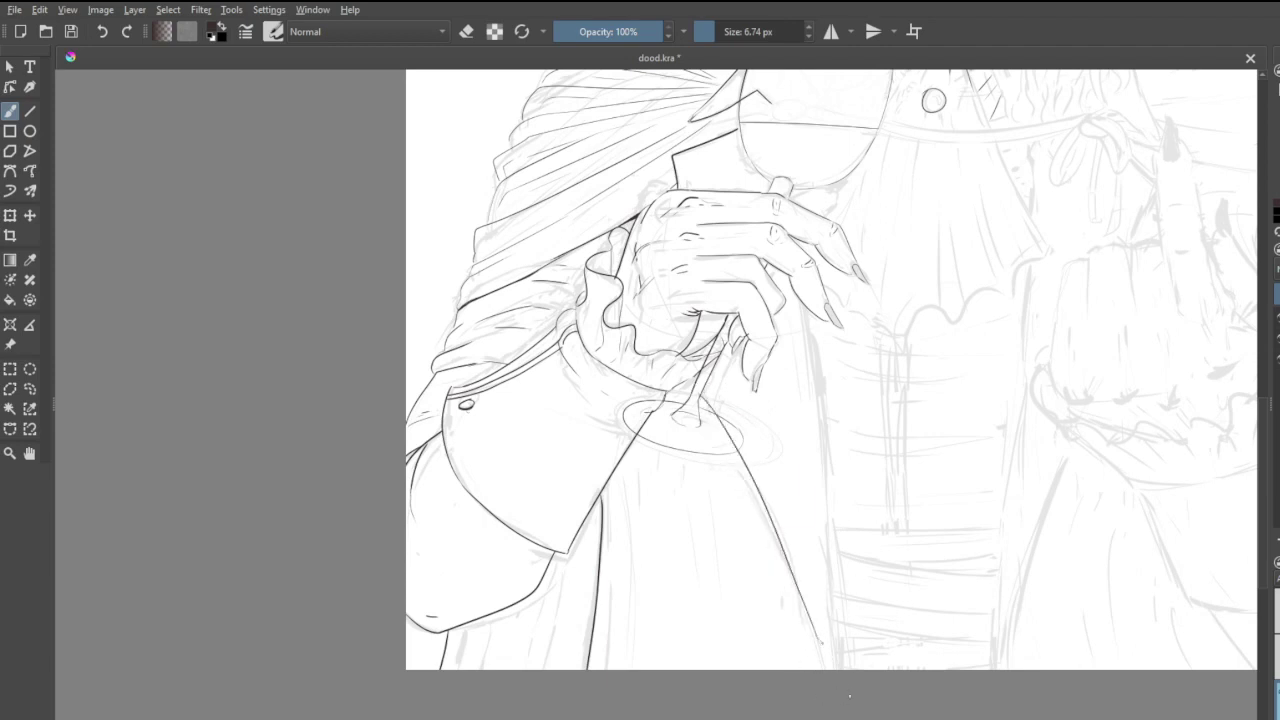
drag(803, 312, 836, 668)
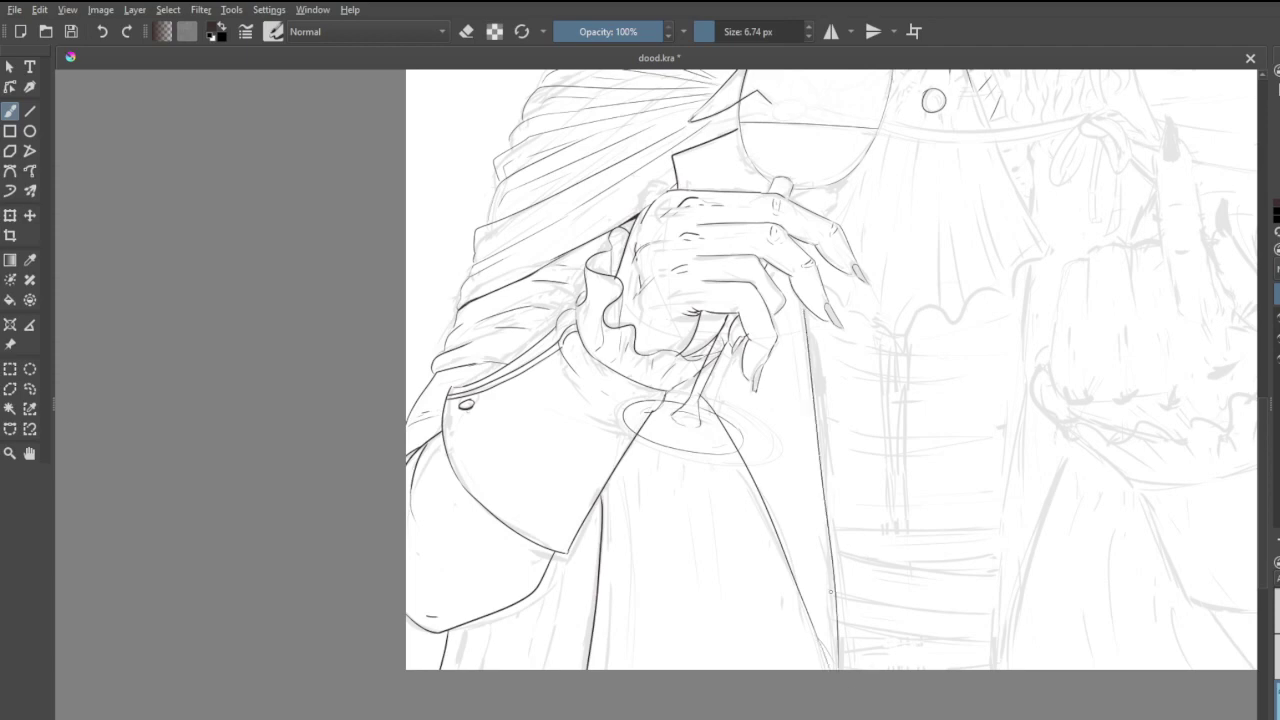
- Erase the stray line end beside the coat's front edge at the bottom of the canvas
scroll(845, 660, up, 5)
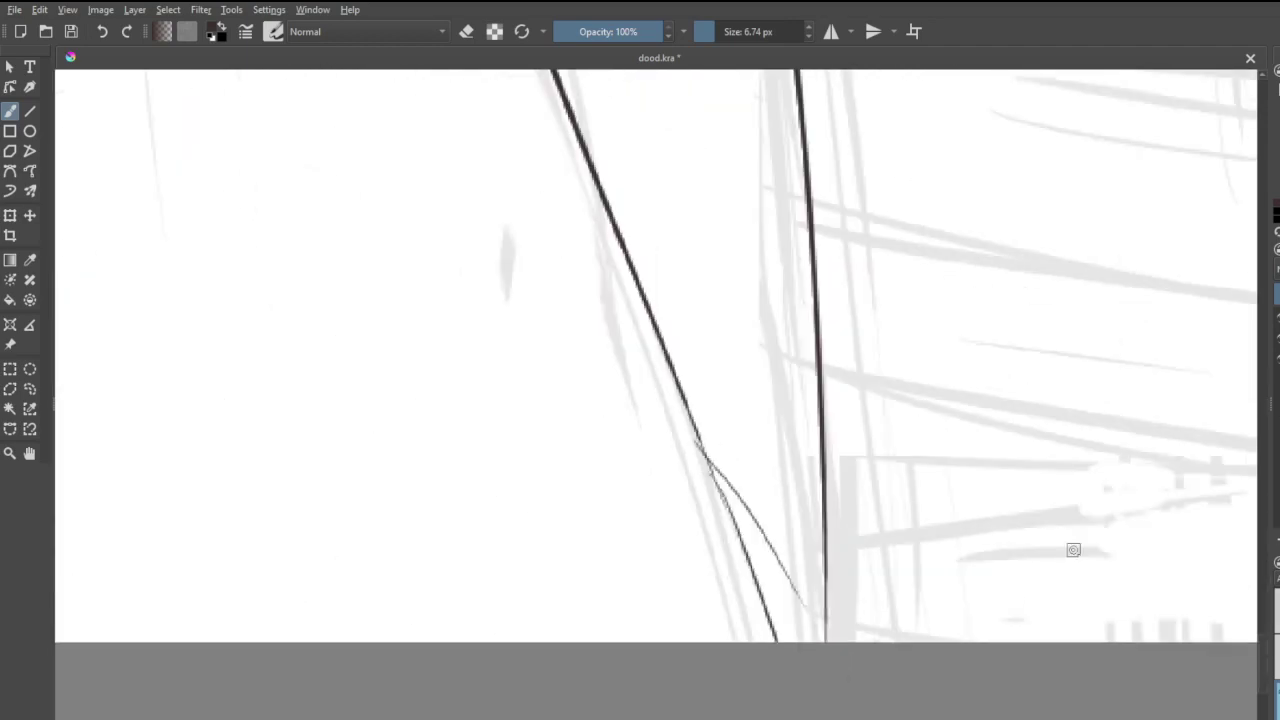
key(e)
drag(725, 458, 798, 625)
- Erase the part of the coat edge that crosses the wine glass's base, and return to the inking brush
scroll(799, 618, down, 6)
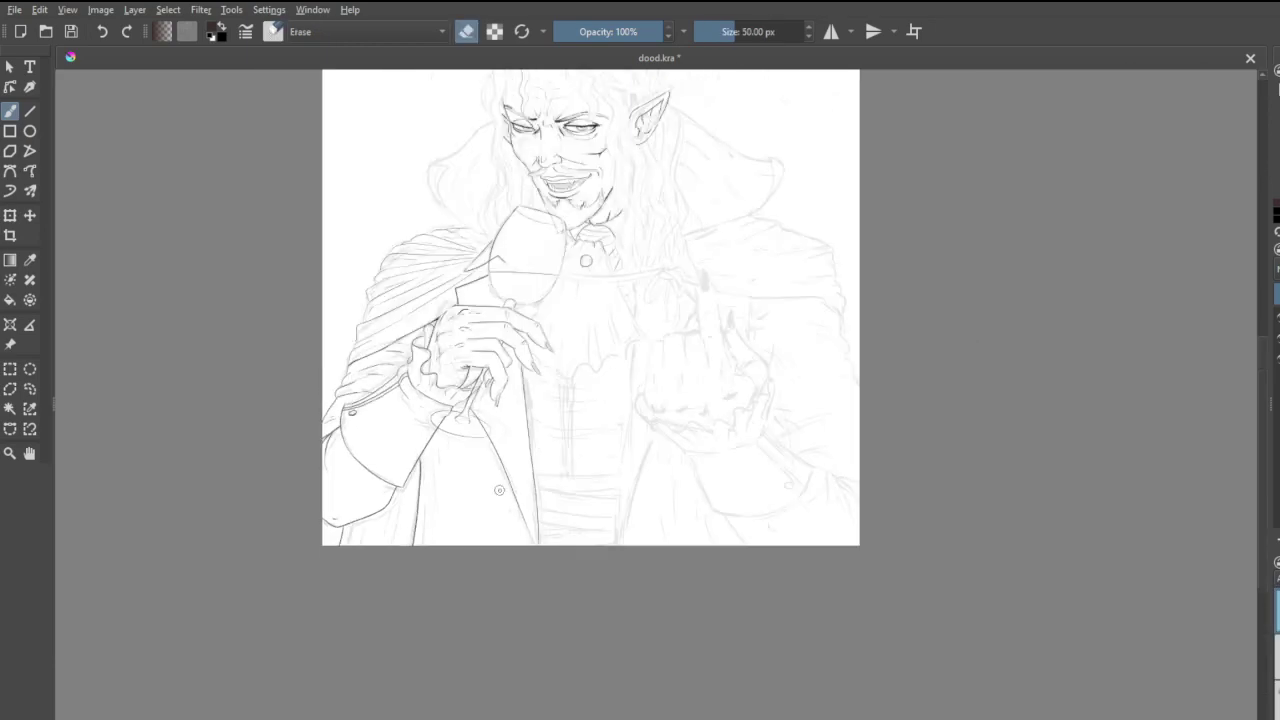
scroll(506, 549, up, 3)
scroll(478, 578, down, 2)
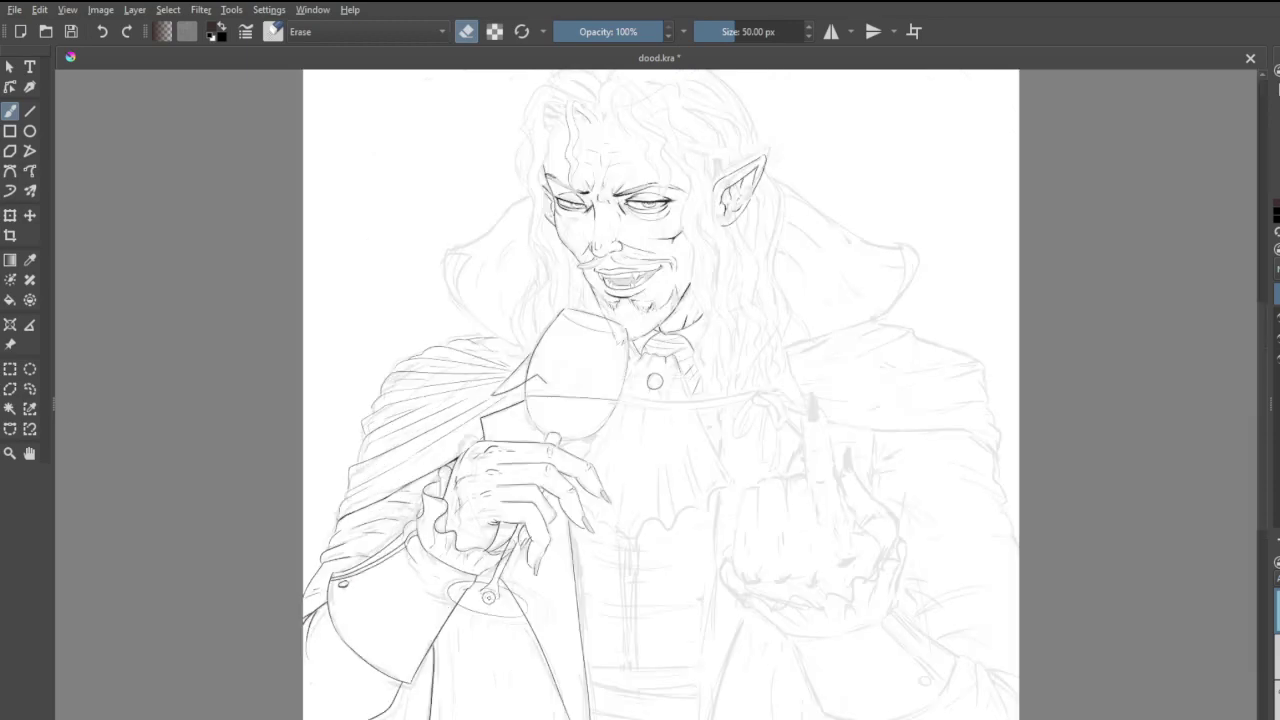
scroll(490, 598, up, 5)
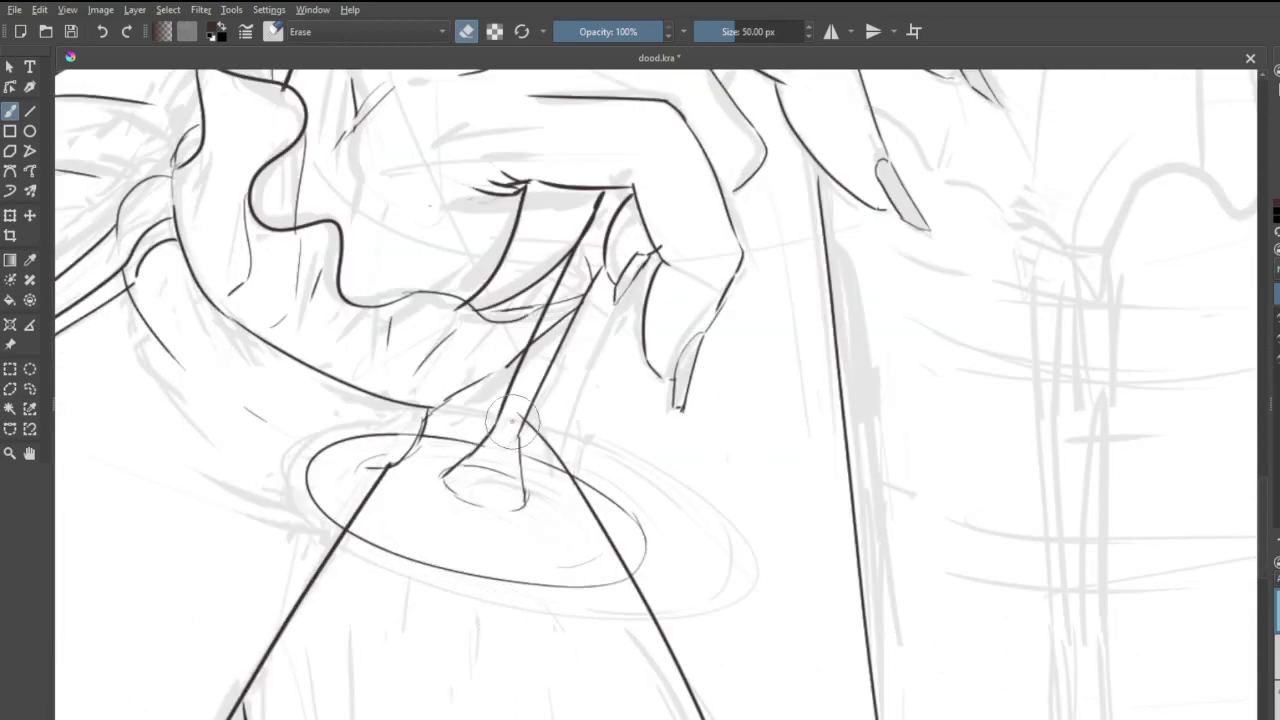
drag(542, 432, 635, 535)
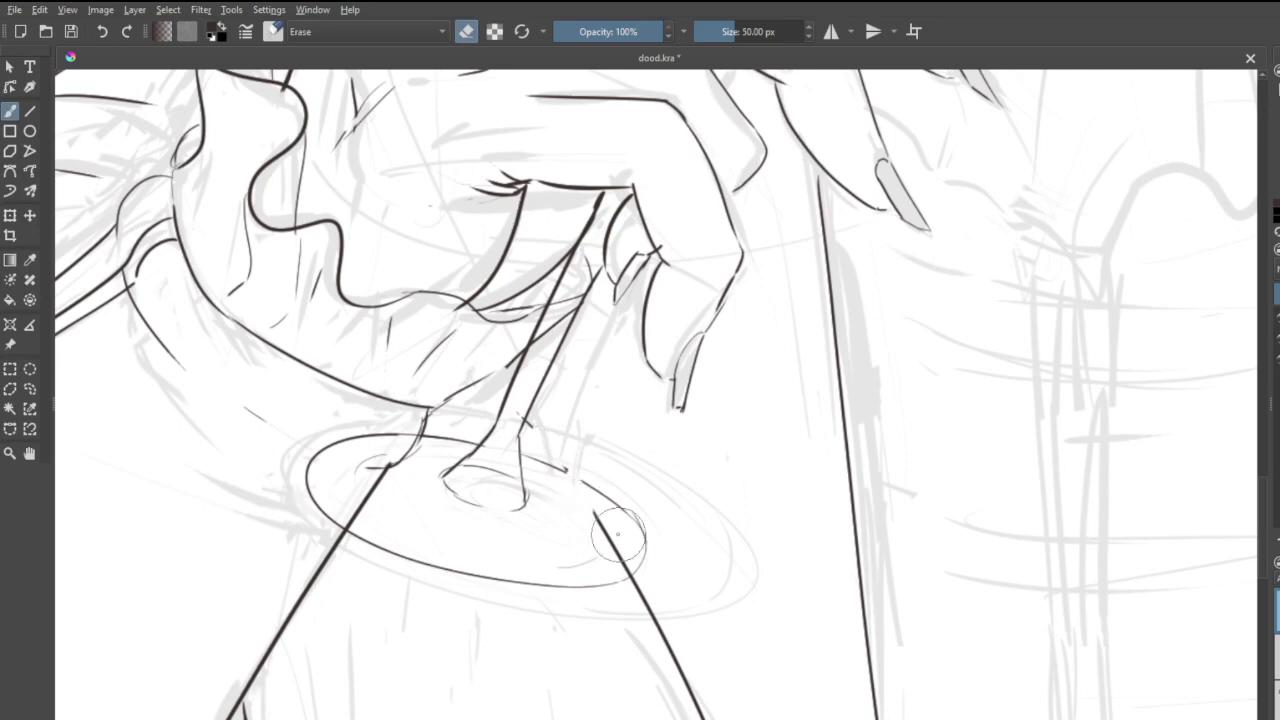
key(e)
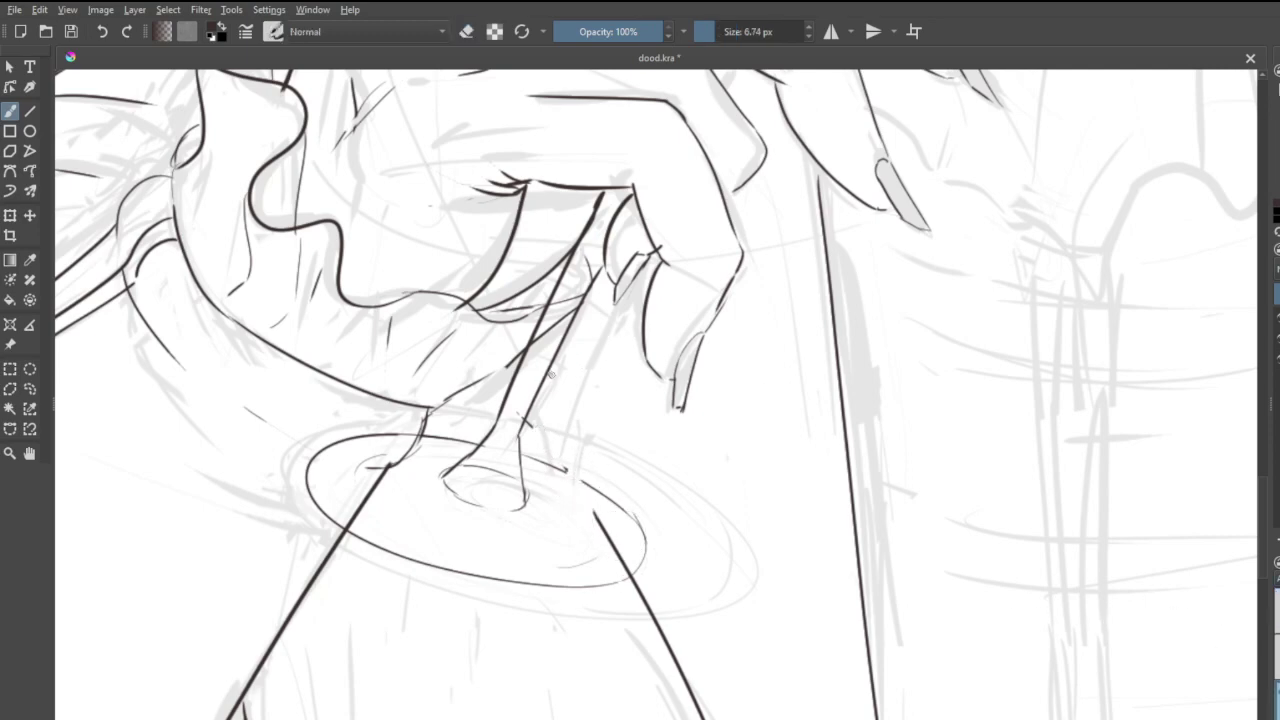
- Redraw the coat front's edge from the wine glass's stem down across the base to join the edge already inked below it
drag(551, 377, 637, 636)
key(ctrl+z)
drag(551, 372, 670, 656)
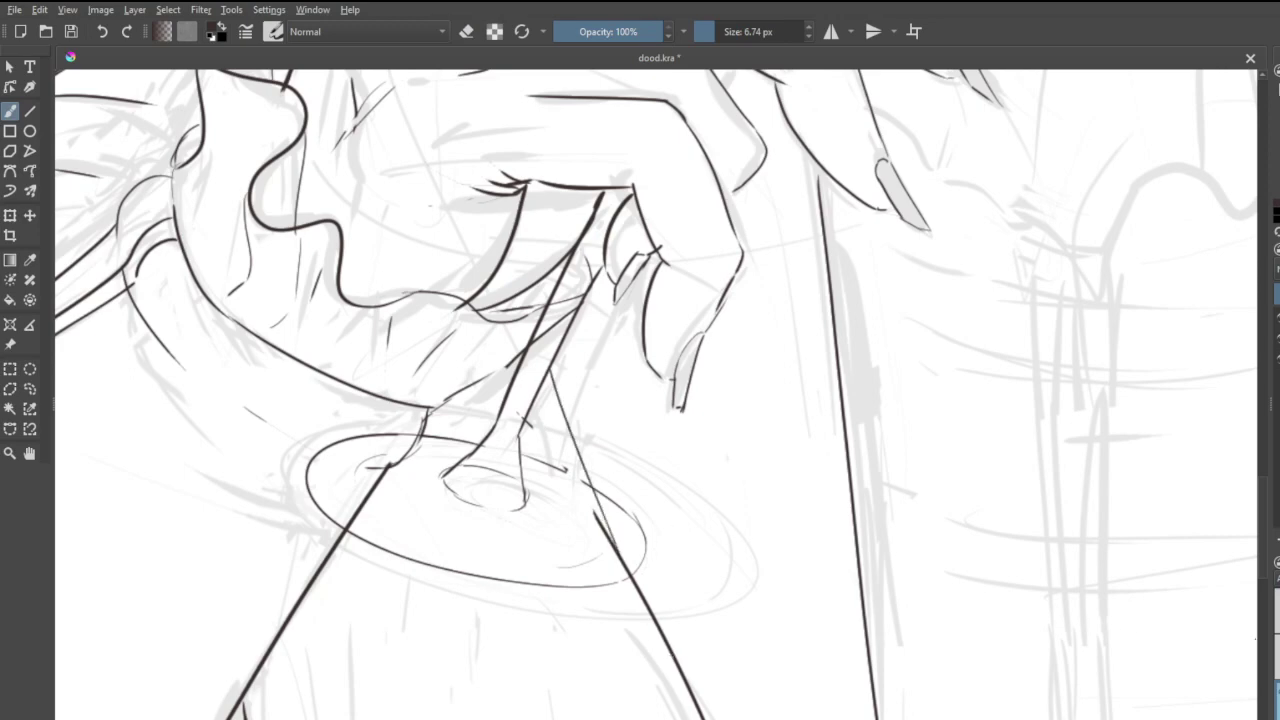
- Erase the doubled line where the coat edge joins and the stray line end on the glass's base, and return to the inking brush
key(e)
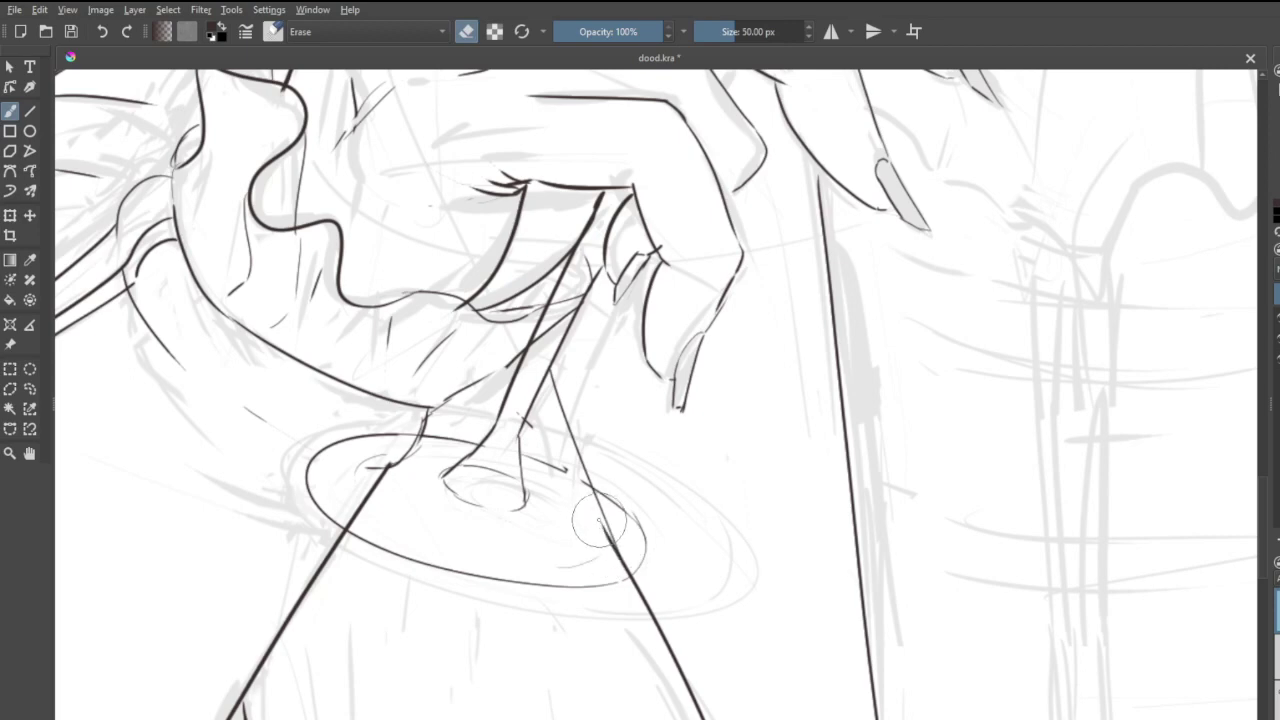
drag(599, 520, 610, 547)
drag(572, 473, 558, 466)
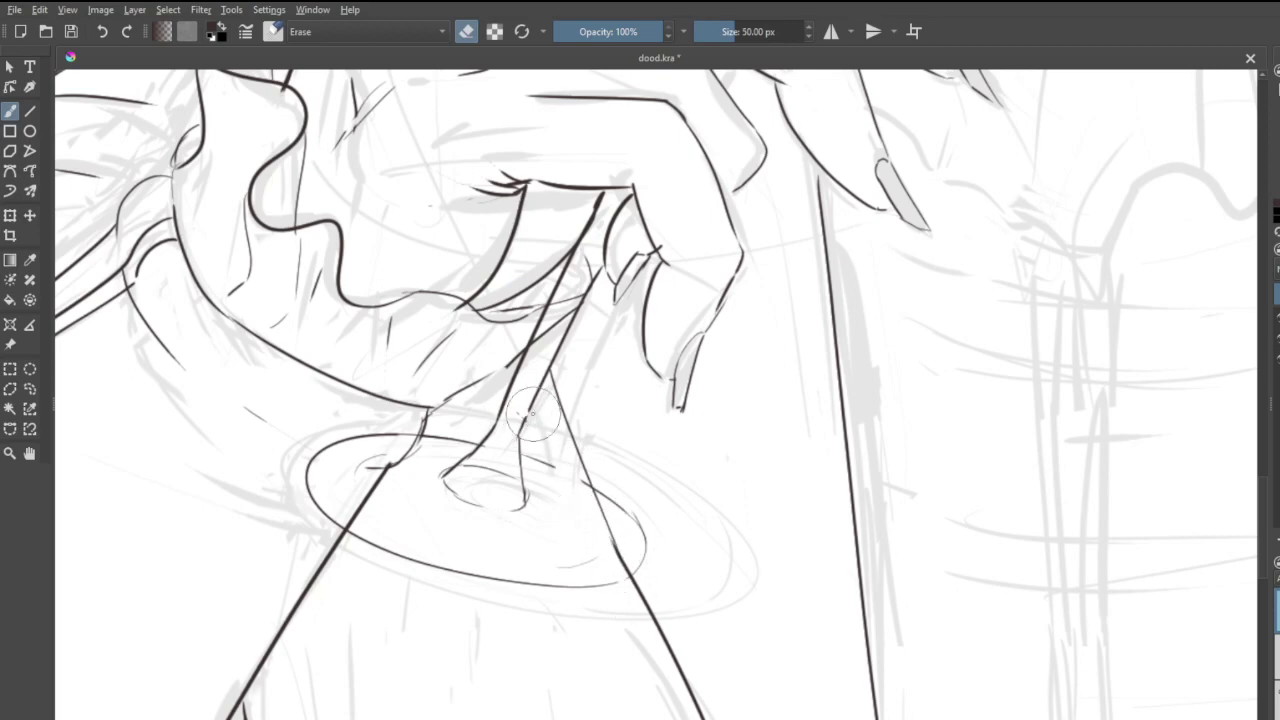
key(e)
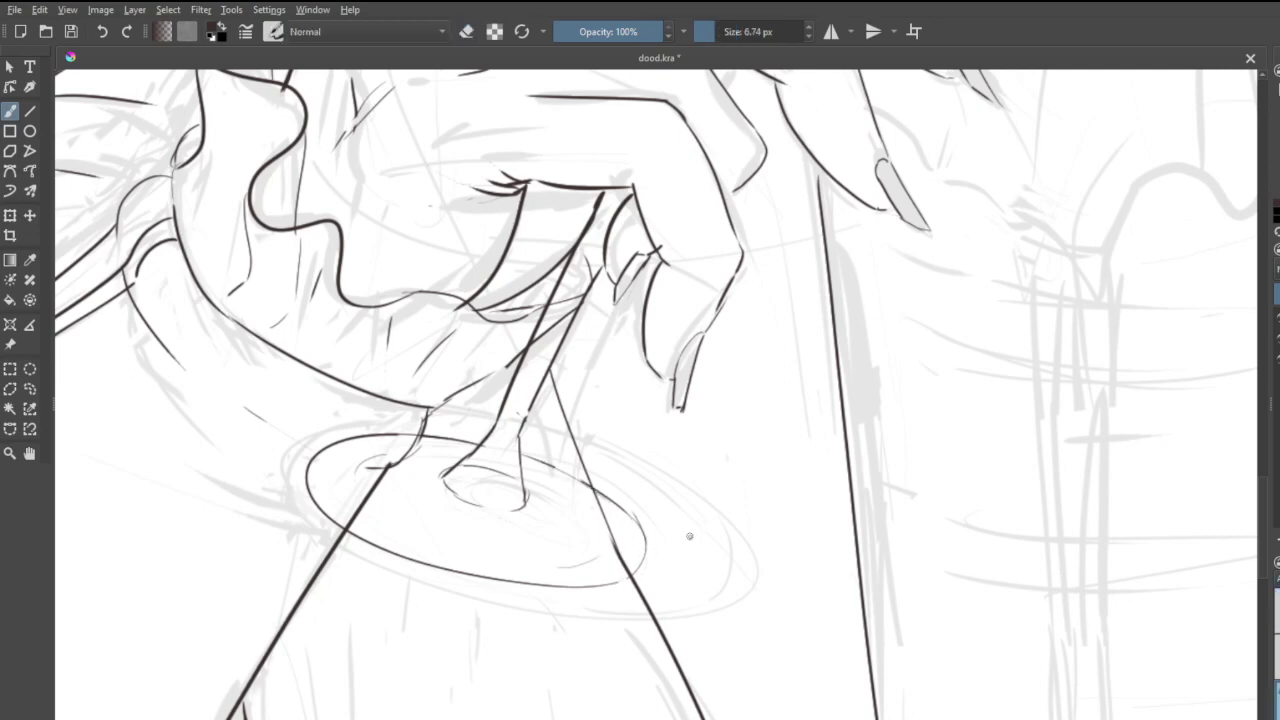
- Ink a short vertical coat edge in the gap between the wine glass's bowl and the index finger
scroll(689, 536, down, 5)
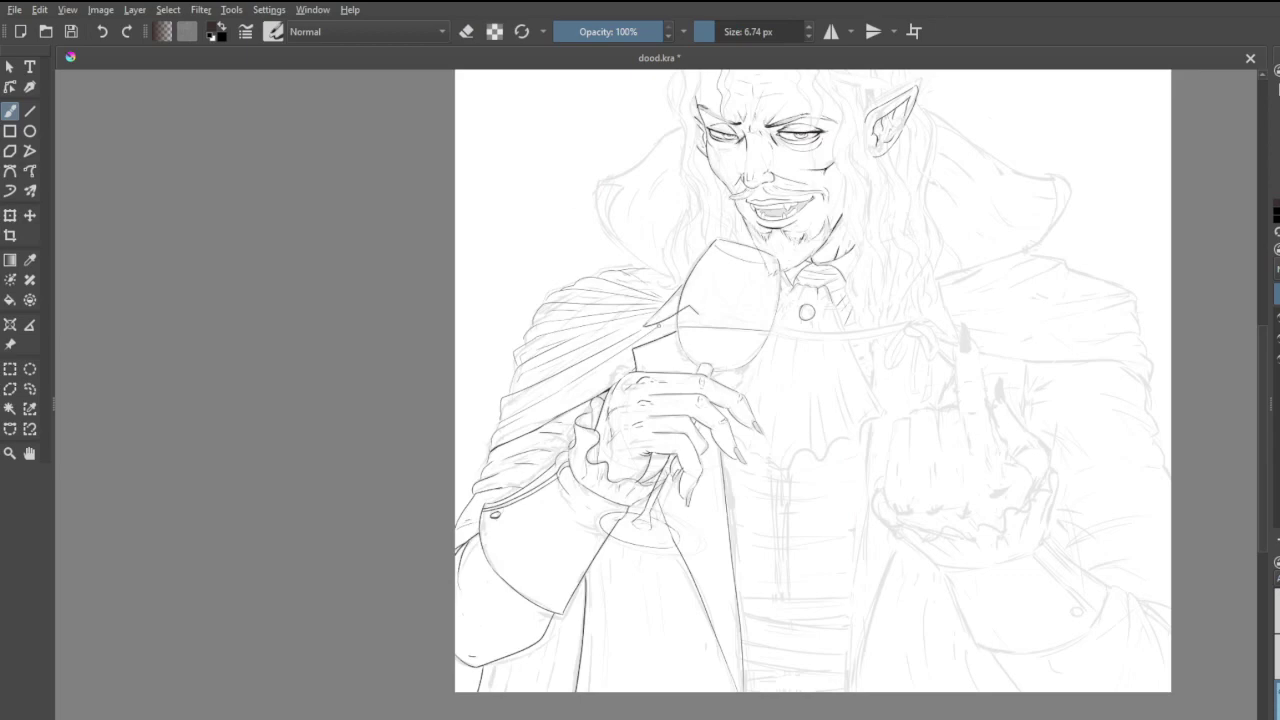
scroll(863, 342, up, 2)
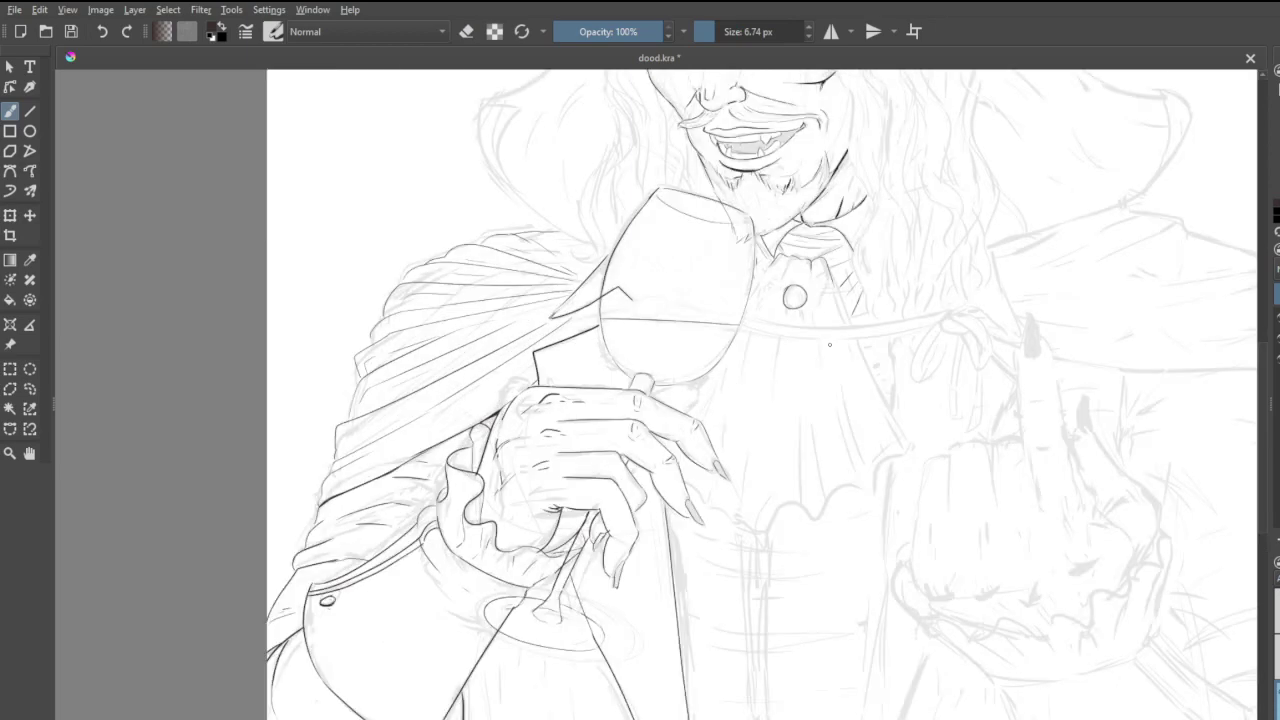
scroll(735, 420, up, 4)
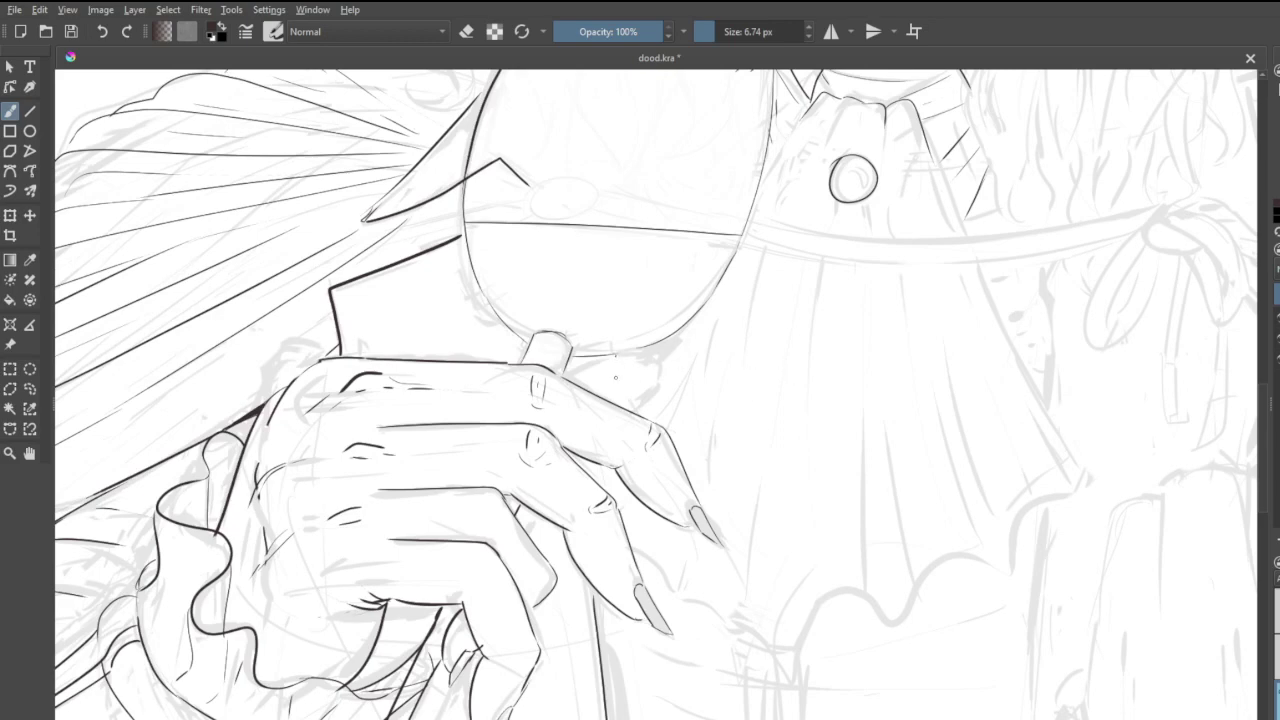
drag(615, 354, 623, 393)
- Ink the cravat's outer edge from the collar knot to the glass, continuing it beneath the bowl to the index finger
scroll(679, 525, down, 4)
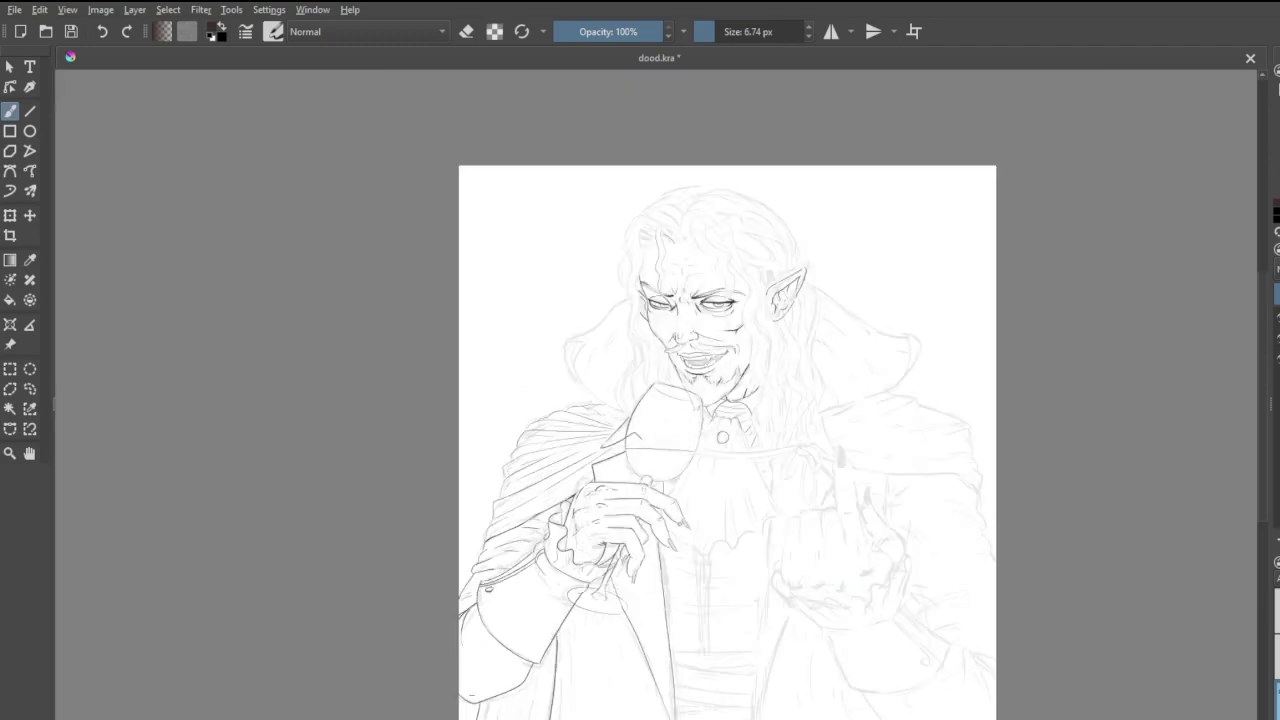
key(plus)
key(plus)
key(plus)
key(plus)
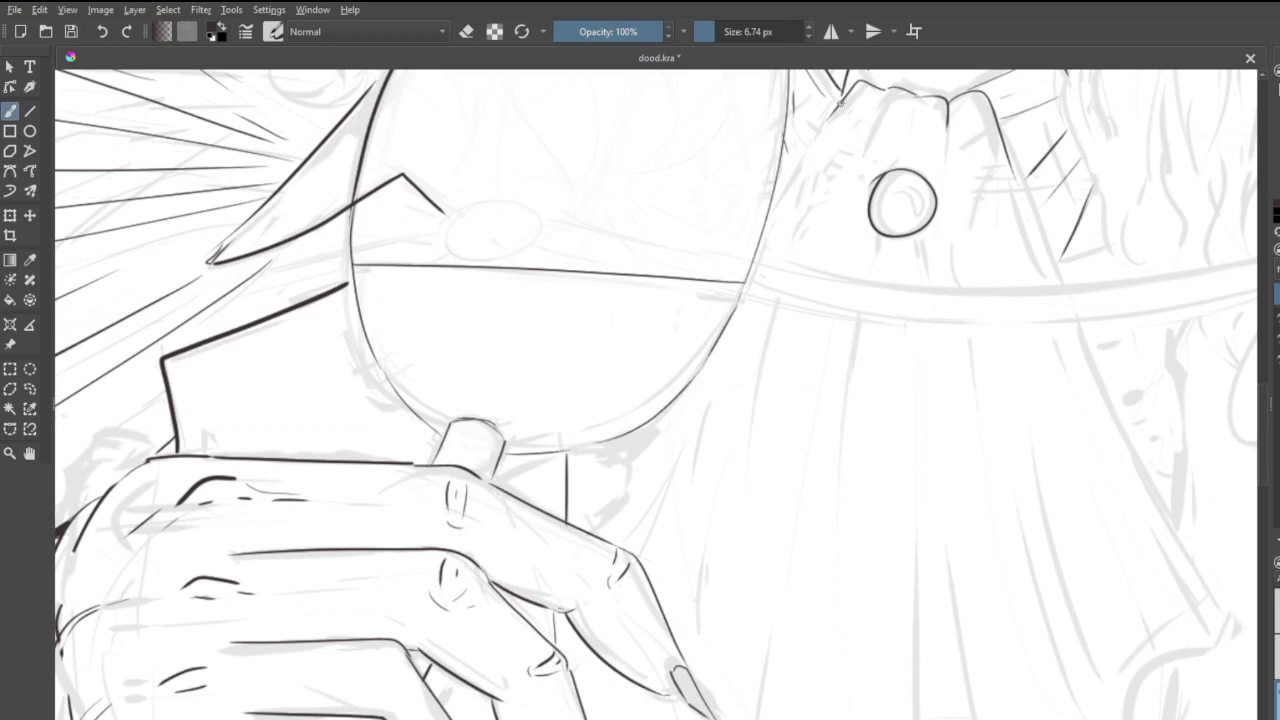
drag(833, 115, 762, 230)
drag(627, 445, 592, 532)
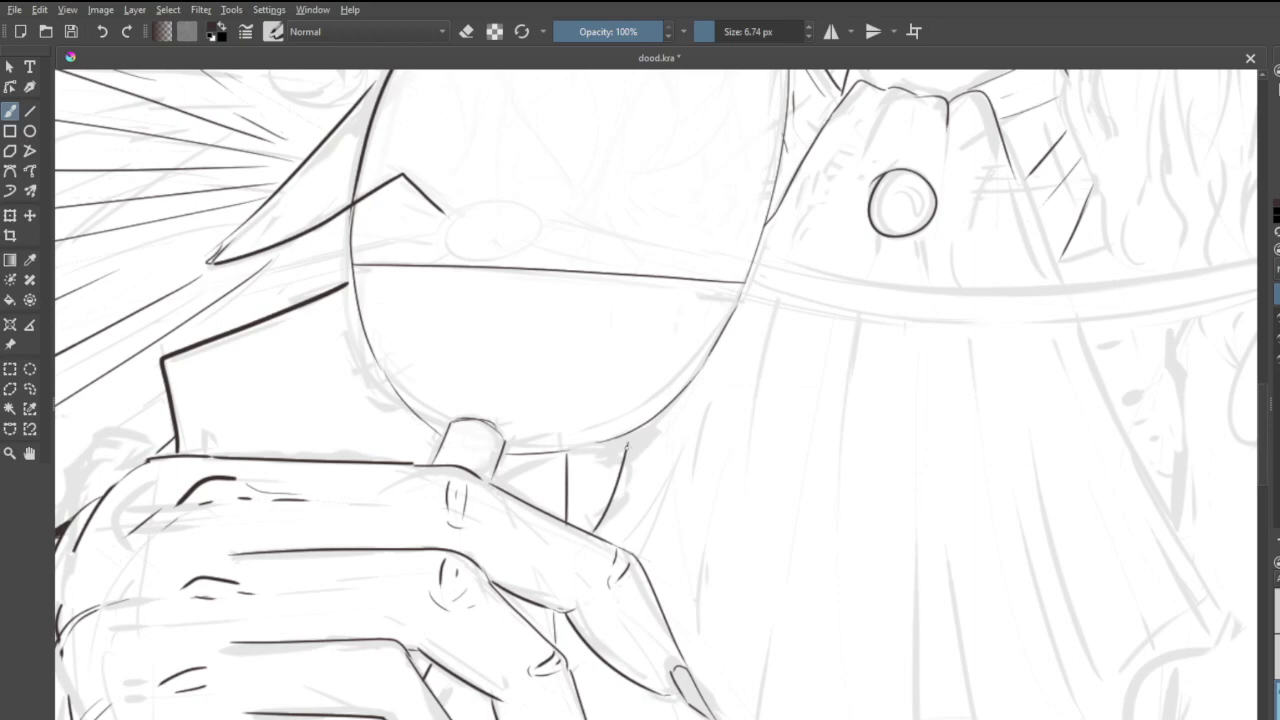
key(ctrl+z)
drag(622, 440, 570, 528)
- Ink the cravat's upper folds: two beneath the round brooch and one running down from the knot beside it
drag(878, 237, 863, 296)
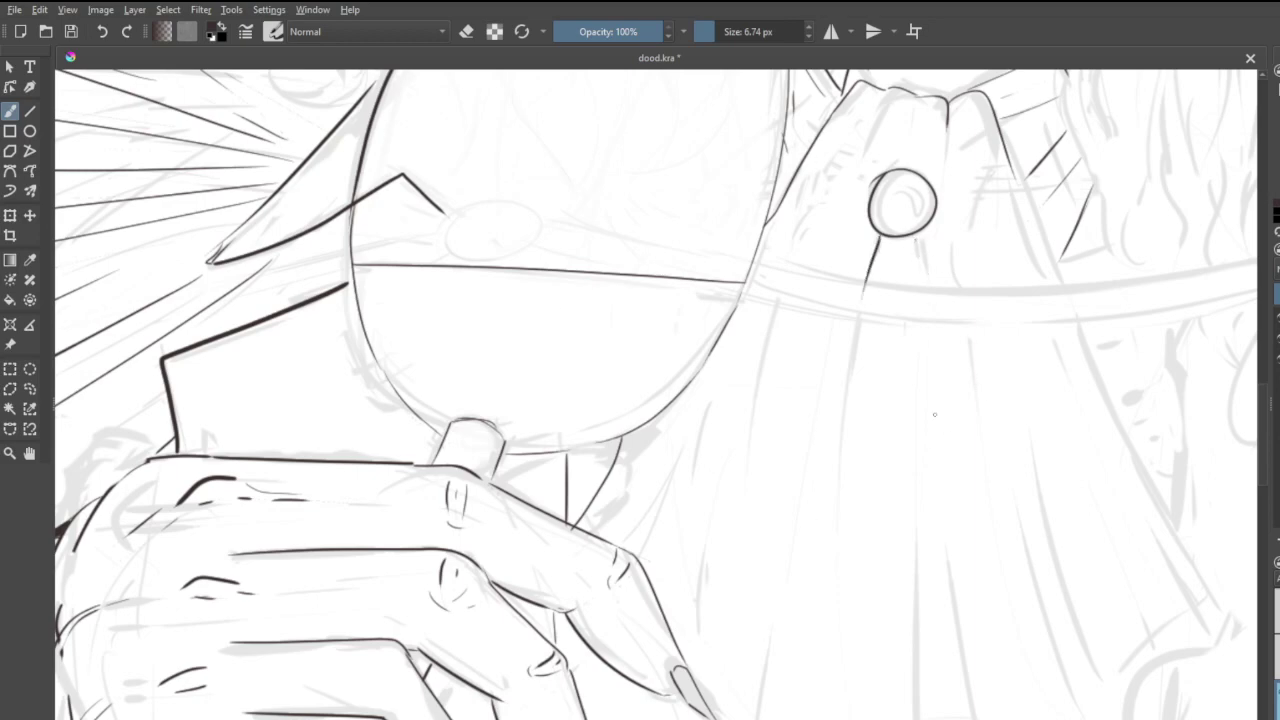
drag(917, 240, 932, 390)
mouse_move(900, 92)
mouse_down()
mouse_move(848, 170)
mouse_move(760, 398)
mouse_up()
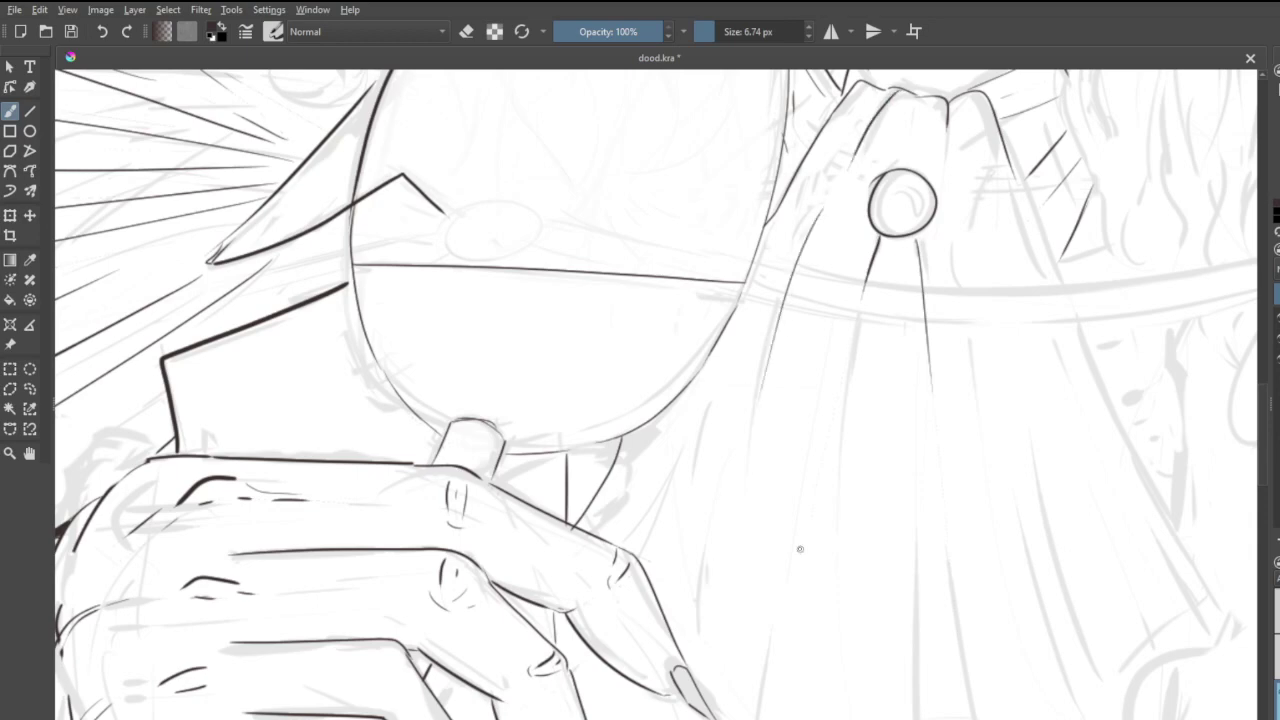
drag(864, 288, 826, 495)
- Ink the cravat's wavy hem from the fold beside the fingertips across its scallops, with short fold lines rising from the curves
scroll(837, 574, down, 4)
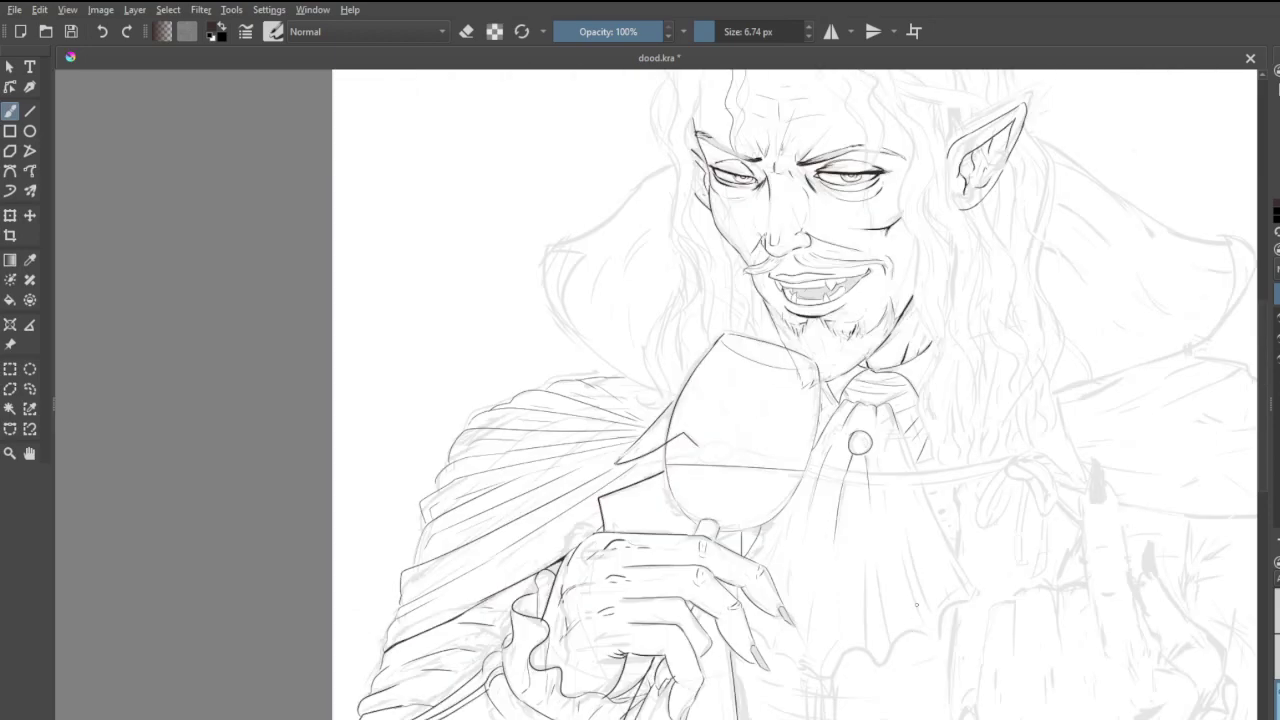
scroll(866, 678, up, 5)
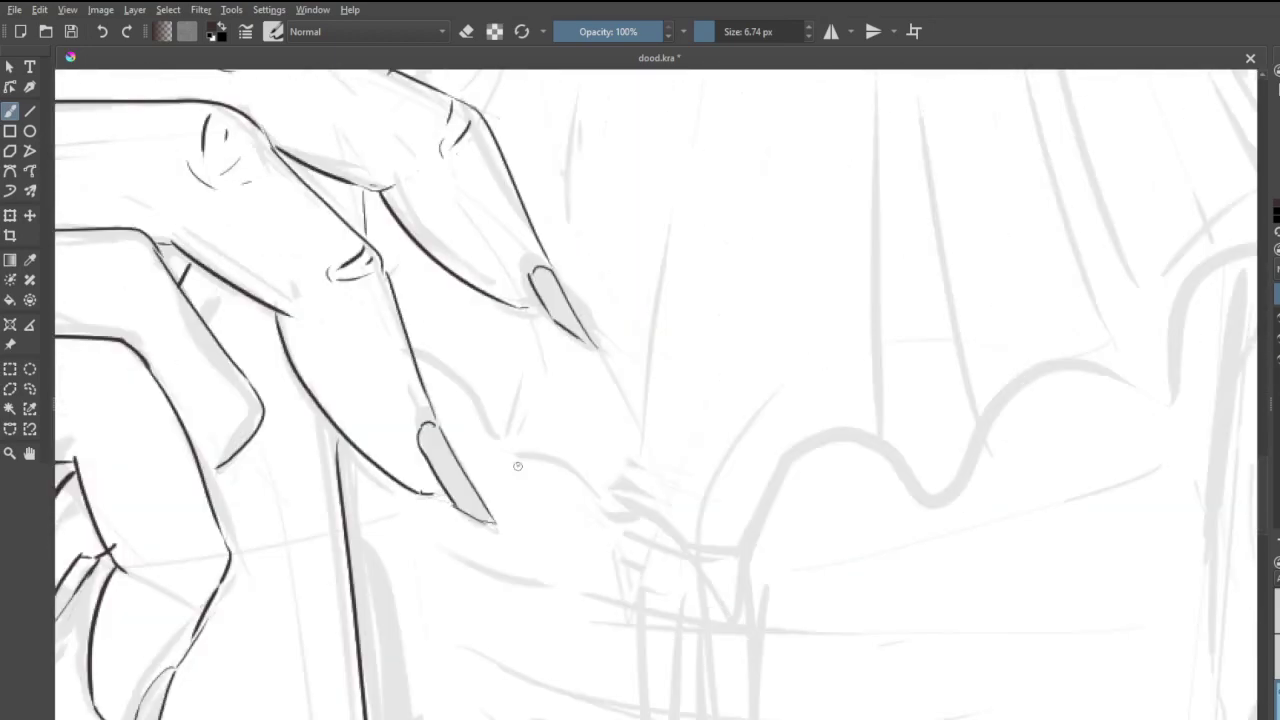
mouse_move(642, 394)
mouse_down()
mouse_move(619, 505)
mouse_move(752, 551)
mouse_move(767, 502)
mouse_move(836, 441)
mouse_up()
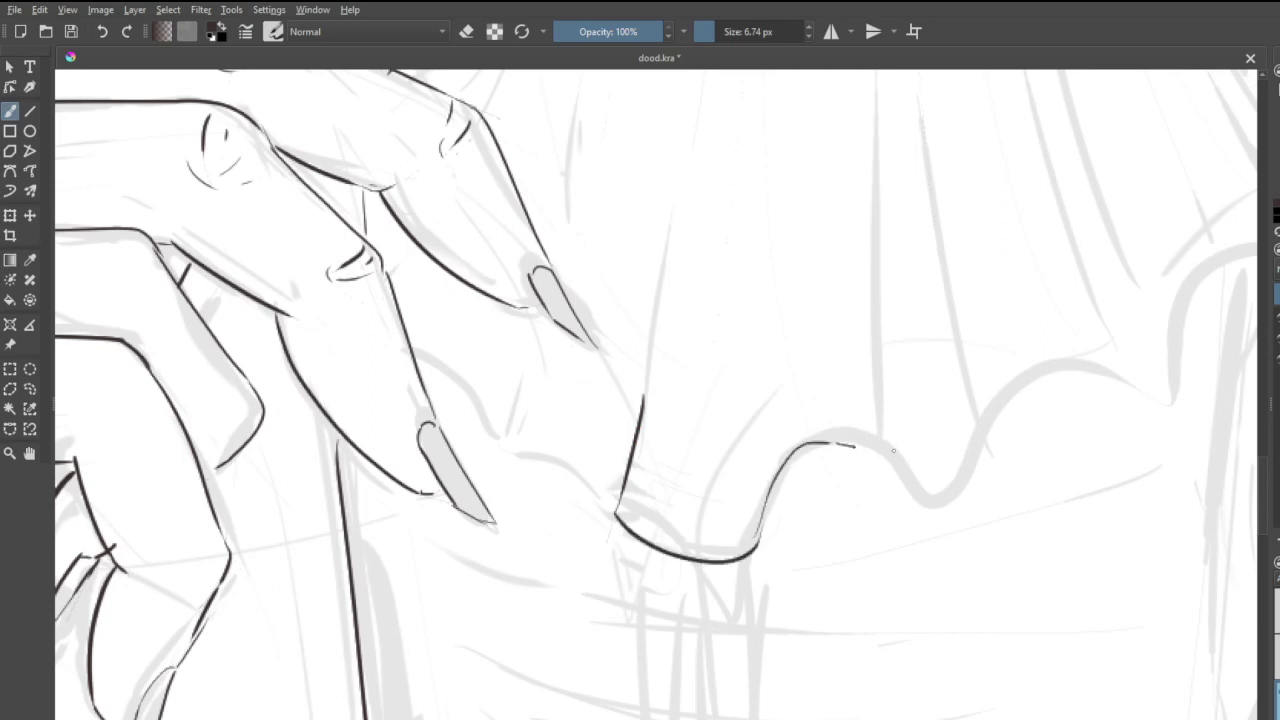
mouse_move(852, 445)
mouse_down()
mouse_move(882, 448)
mouse_move(877, 362)
mouse_up()
mouse_move(882, 448)
mouse_down()
mouse_move(903, 475)
mouse_move(973, 432)
mouse_move(953, 356)
mouse_up()
mouse_move(976, 440)
mouse_down()
mouse_move(989, 416)
mouse_move(1136, 396)
mouse_move(1155, 335)
mouse_up()
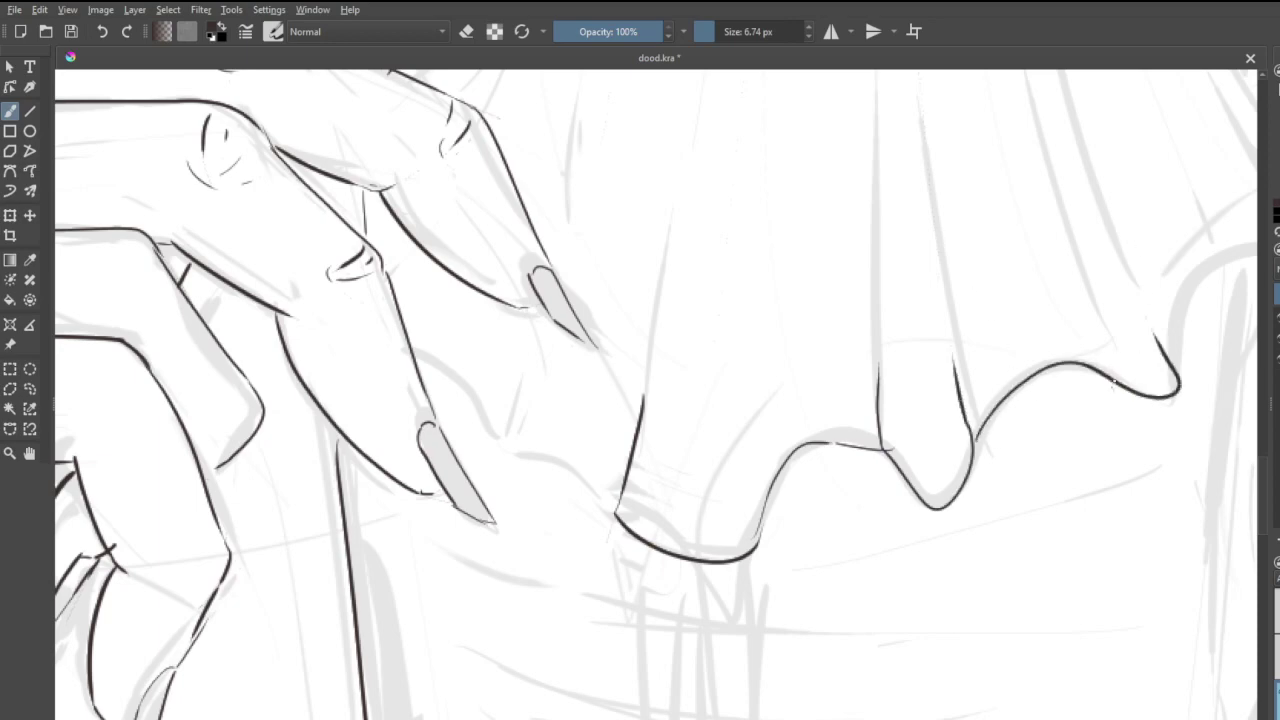
drag(1113, 381, 1104, 345)
- Extend the cravat's wavy hem from its lowest corner back to the middle finger
scroll(1102, 315, down, 5)
scroll(1039, 314, up, 3)
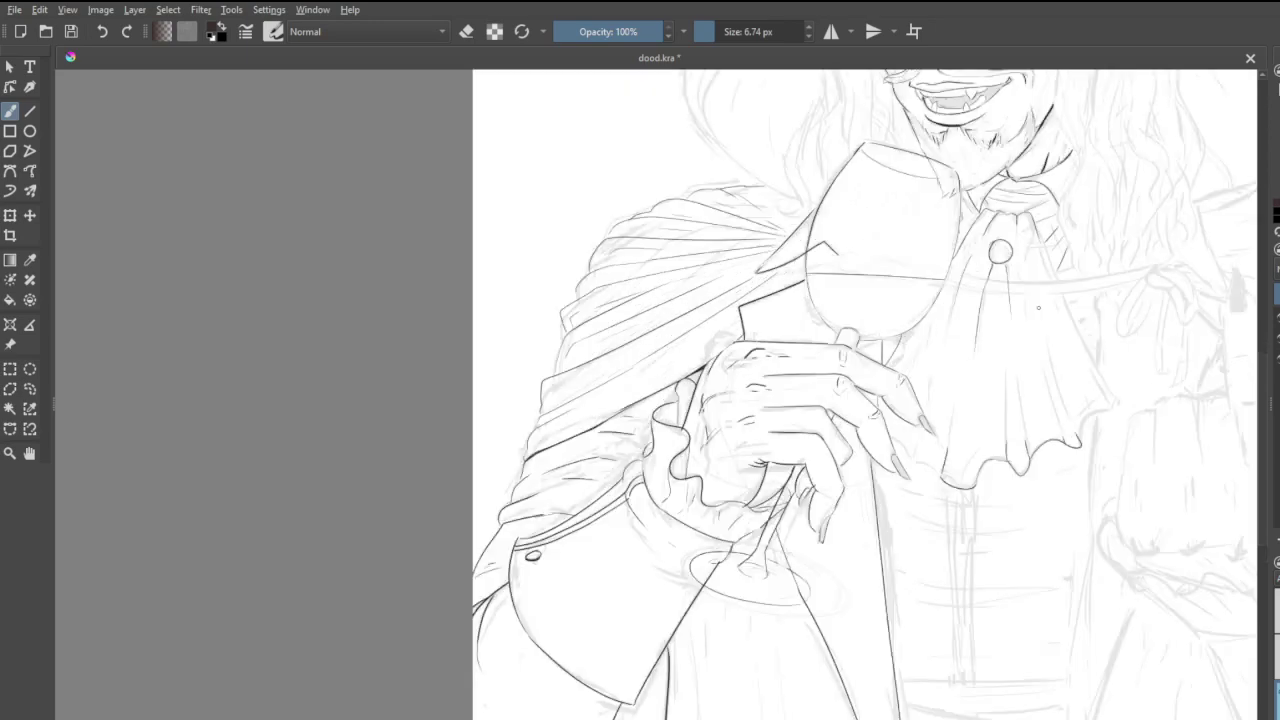
scroll(894, 574, up, 2)
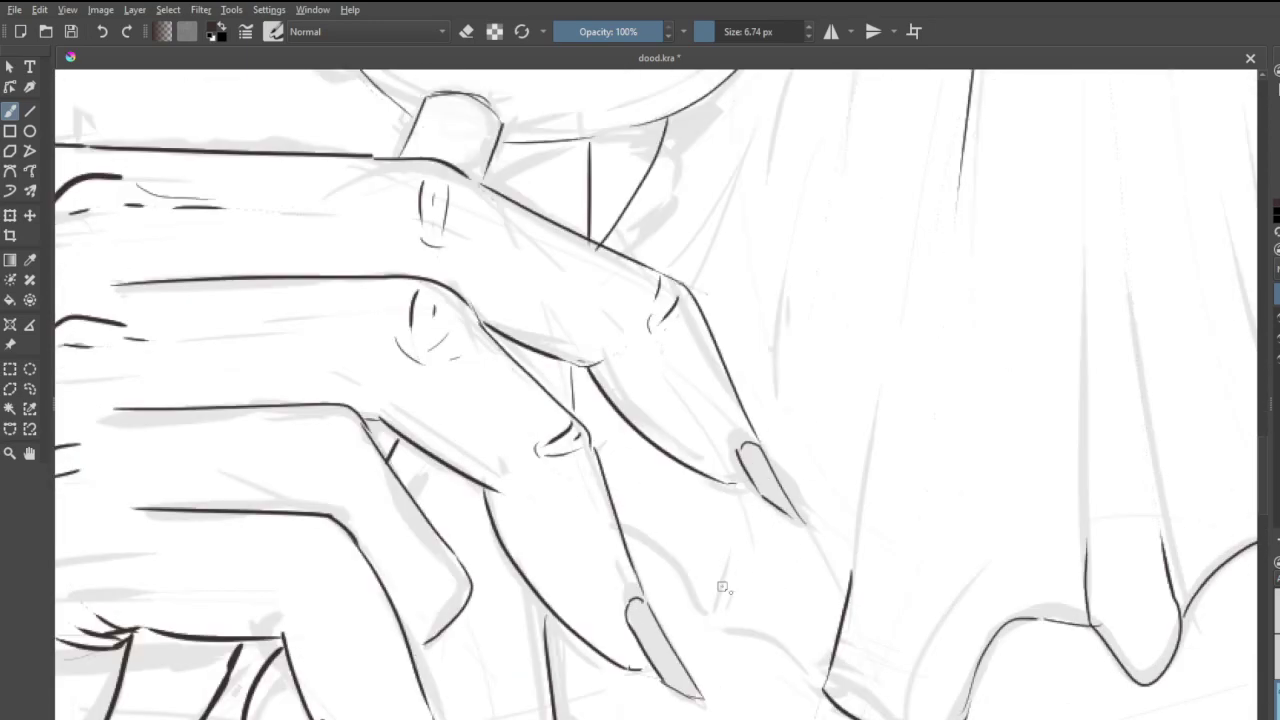
mouse_move(822, 688)
mouse_down()
mouse_move(717, 624)
mouse_move(731, 588)
mouse_move(680, 583)
mouse_move(622, 527)
mouse_up()
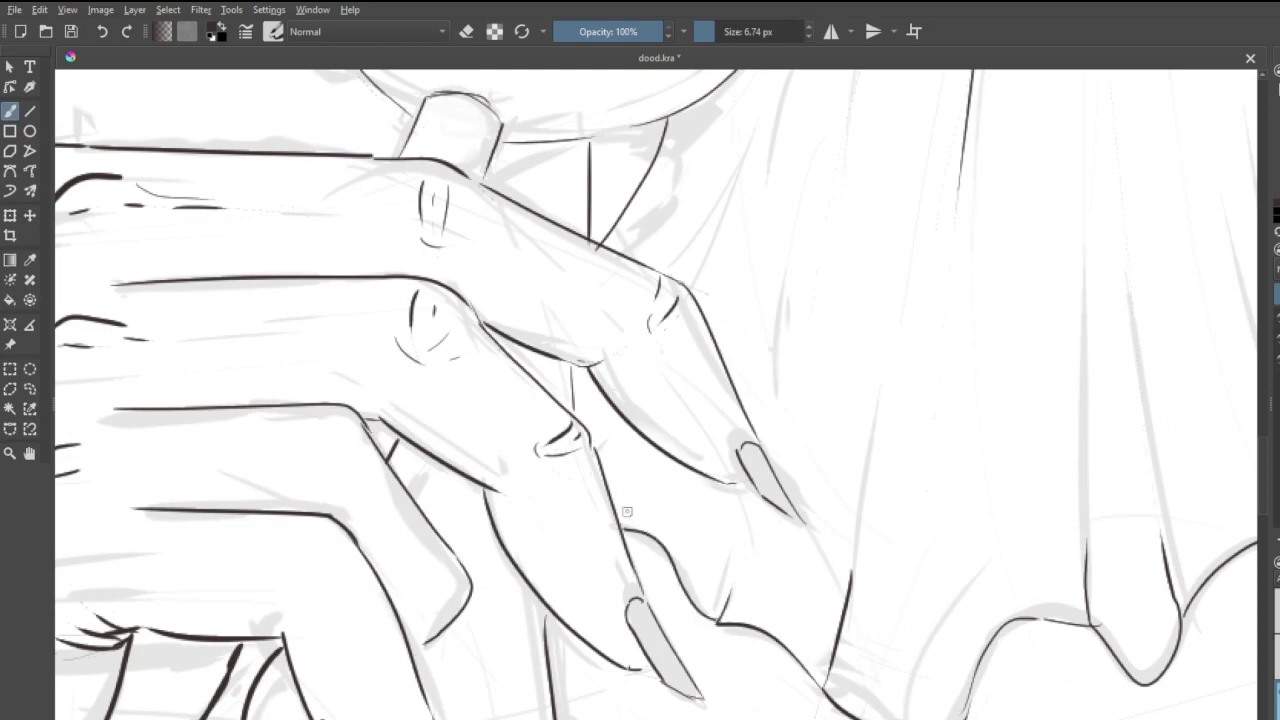
- Ink cravat folds that meet the hand: a short one at the middle finger's knuckle and longer ones at the index finger's knuckle and nail
drag(607, 433, 601, 447)
drag(686, 284, 734, 198)
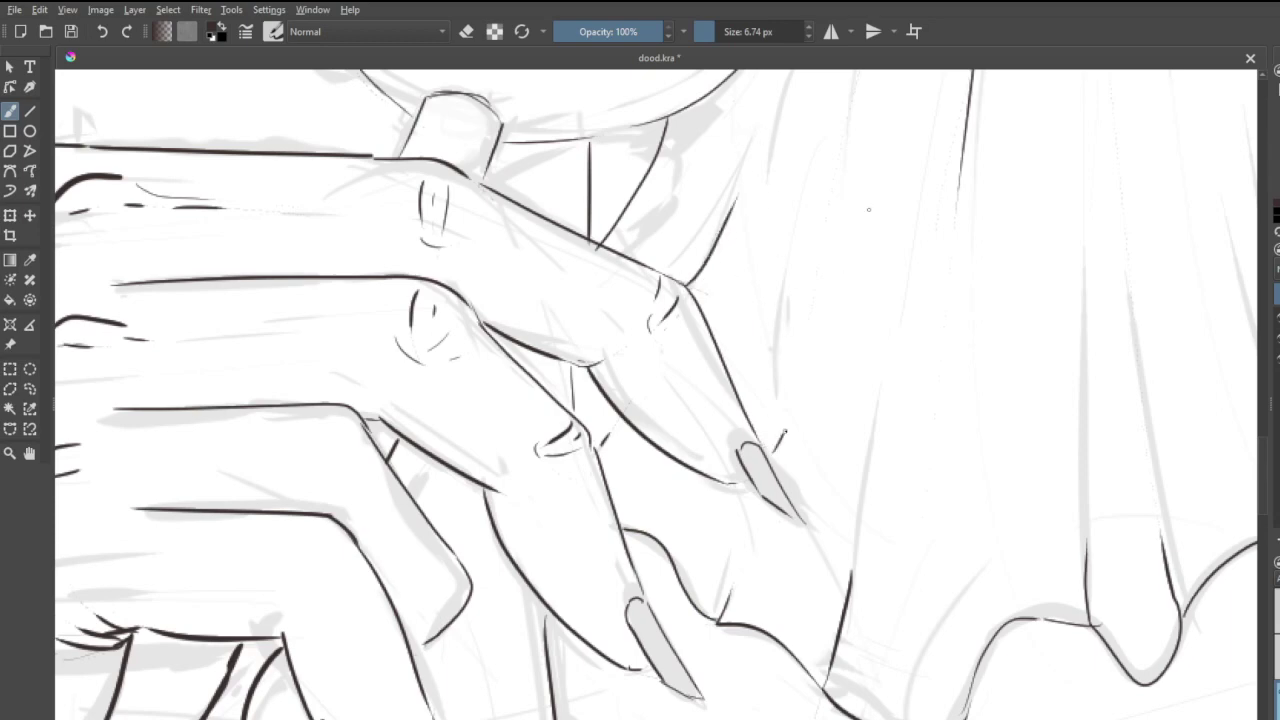
drag(773, 452, 830, 316)
key(ctrl+z)
drag(768, 448, 814, 324)
- Ink three long, thin folds through the cravat's lower half, leading down to the hem's scallops
drag(908, 298, 862, 498)
drag(1066, 278, 1082, 495)
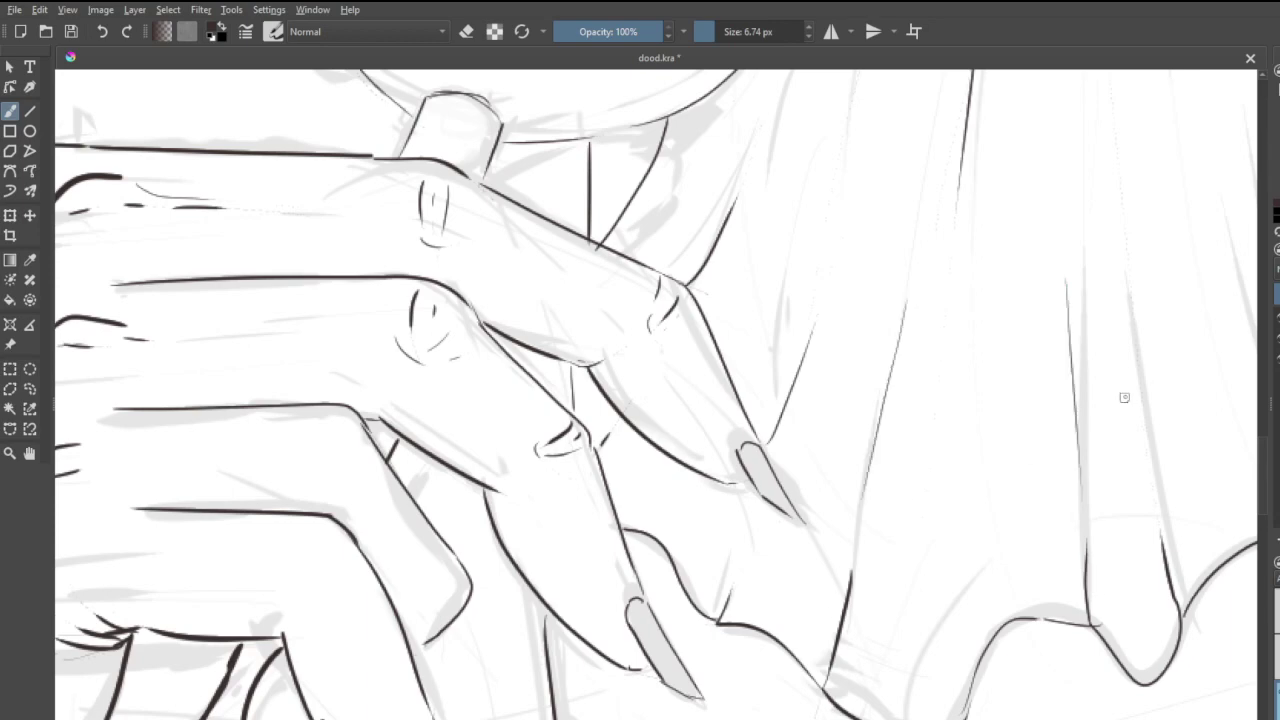
drag(1111, 234, 1142, 490)
key(ctrl+z)
drag(1113, 236, 1143, 462)
- Ink a long fold beside the brooch and the cravat's far outer edge from the knot down past the cape cord
scroll(1145, 496, down, 8)
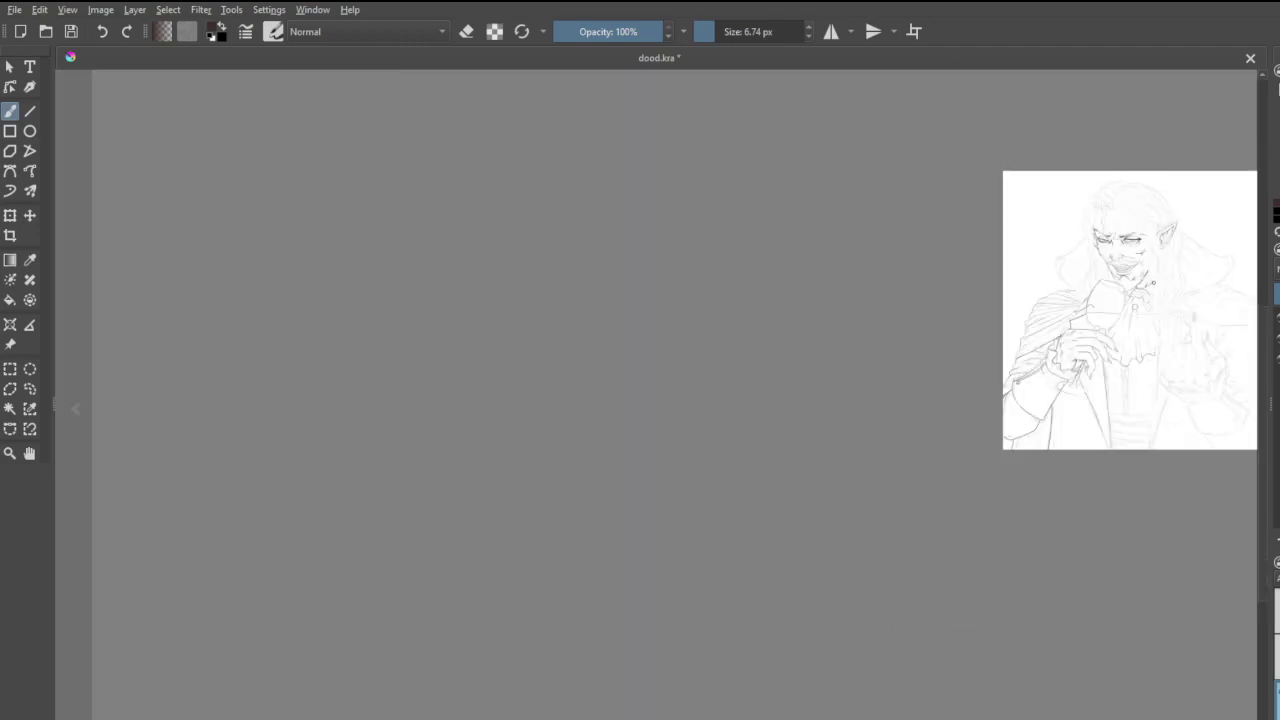
scroll(1117, 459, up, 8)
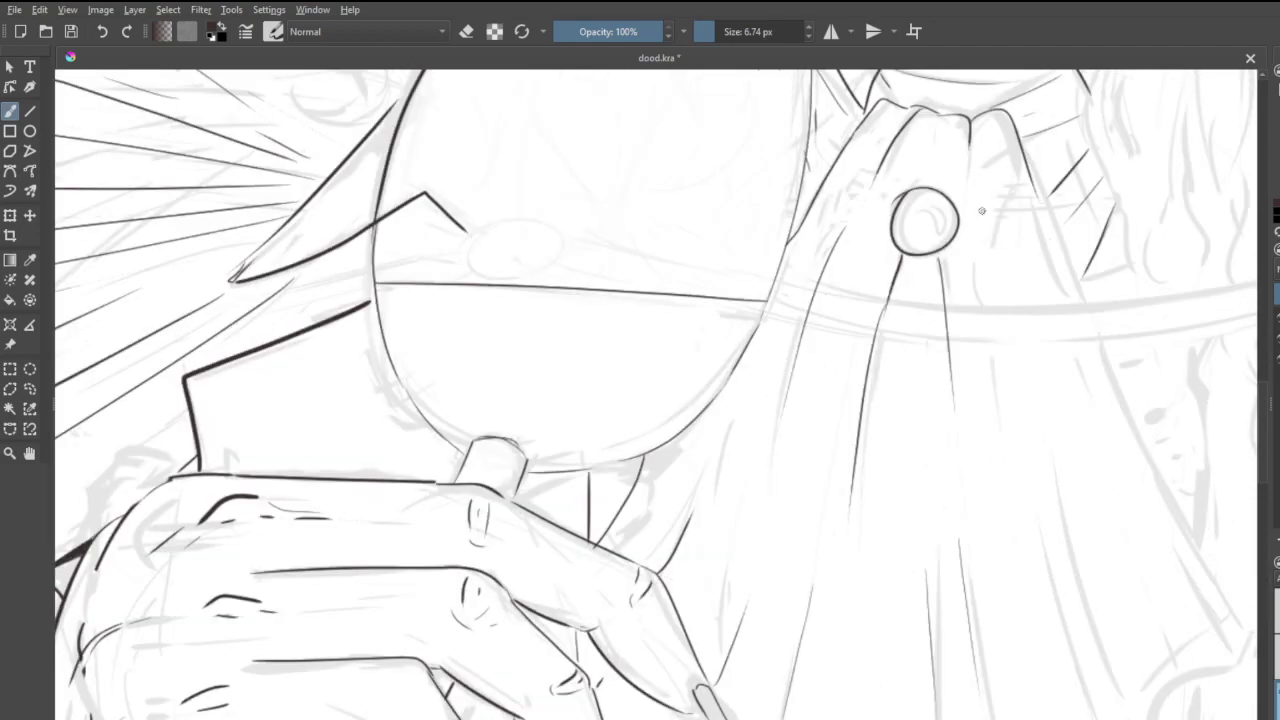
drag(973, 196, 1005, 310)
key(ctrl+z)
drag(968, 190, 1004, 366)
drag(1034, 208, 1058, 262)
key(ctrl+z)
mouse_move(1035, 188)
mouse_down()
mouse_move(1156, 476)
mouse_move(1192, 530)
mouse_up()
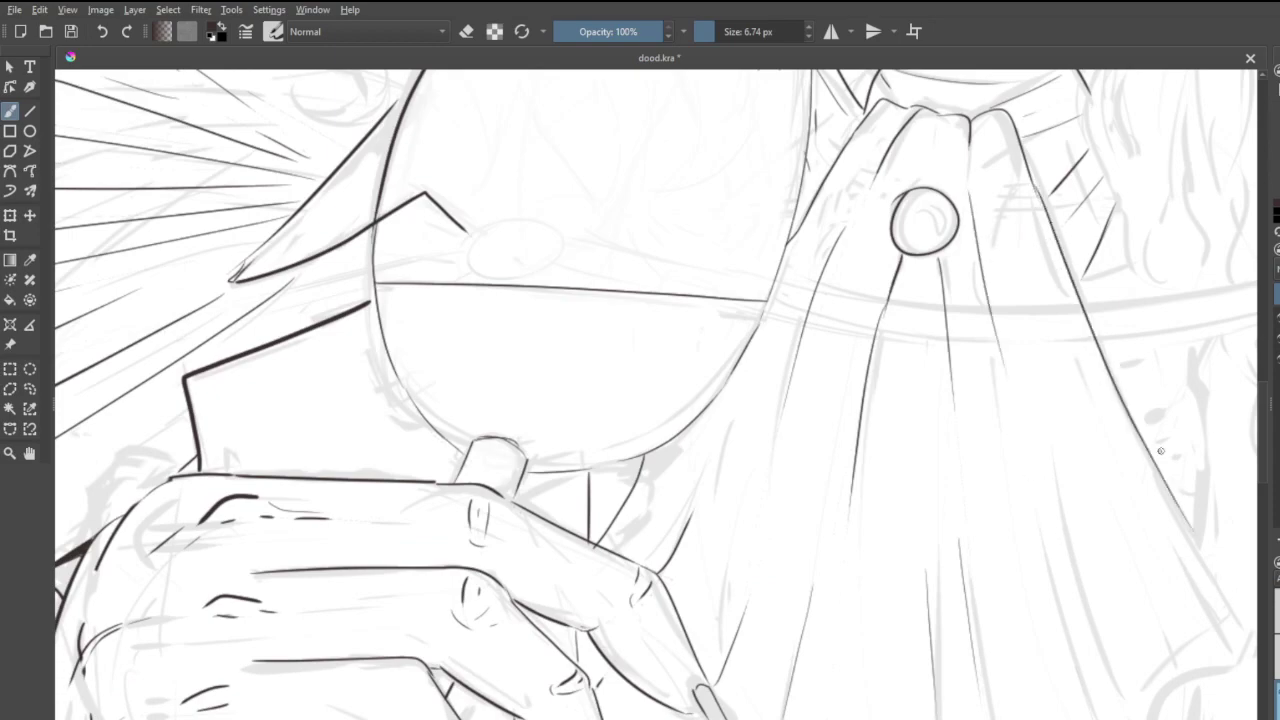
- Extend the cravat's far outer edge to its pointed corner and ink the wavy hem from there to the existing scallops
scroll(1040, 410, down, 7)
scroll(1040, 415, up, 8)
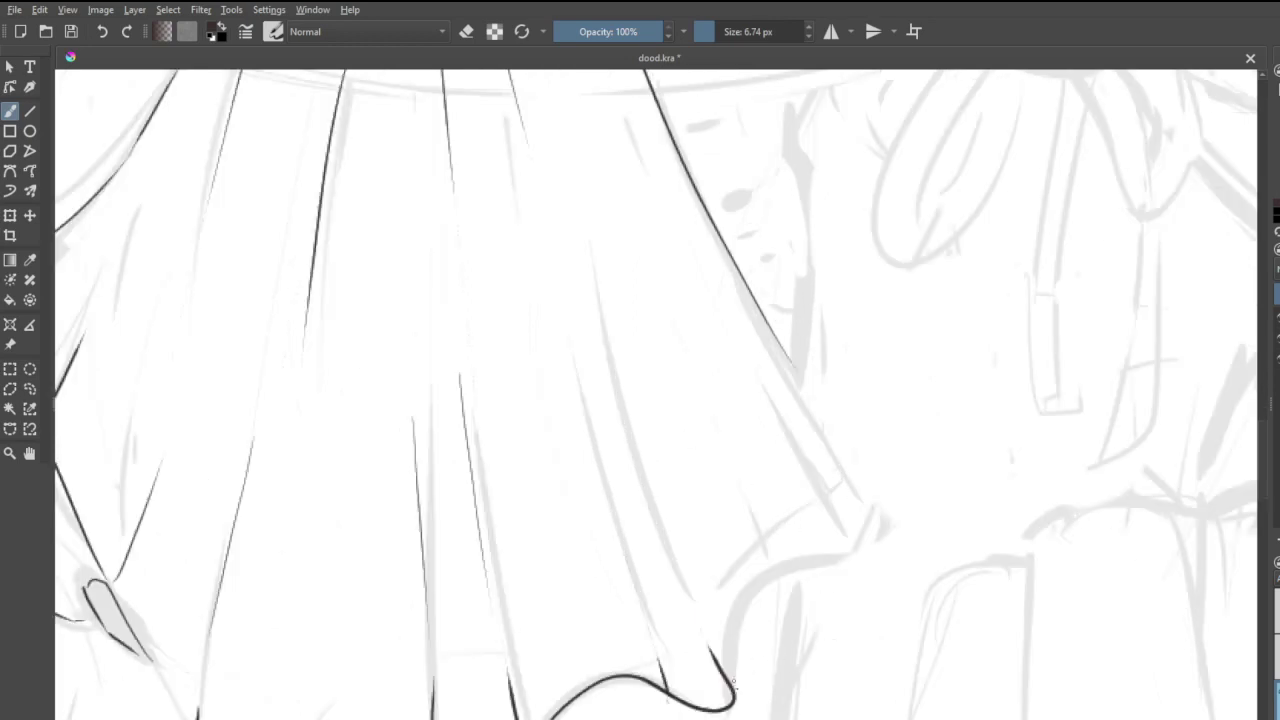
drag(735, 684, 762, 637)
key(ctrl+z)
drag(790, 355, 896, 517)
key(ctrl+z)
mouse_move(797, 368)
mouse_down()
mouse_move(891, 514)
mouse_move(752, 585)
mouse_move(729, 700)
mouse_up()
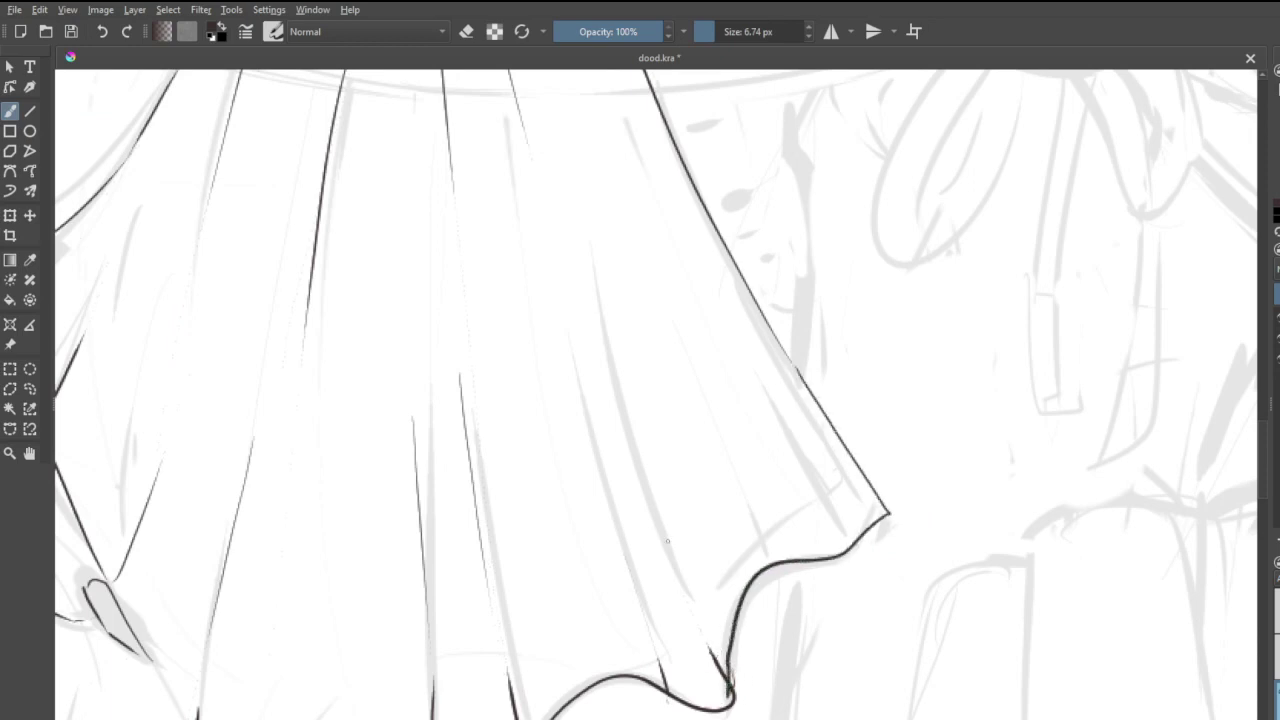
- Ink the folds on the cravat's far side: one parallel to the outer edge and others leading down to the hem's scallop
drag(714, 655, 686, 594)
drag(837, 516, 672, 276)
key(ctrl+z)
drag(666, 198, 798, 470)
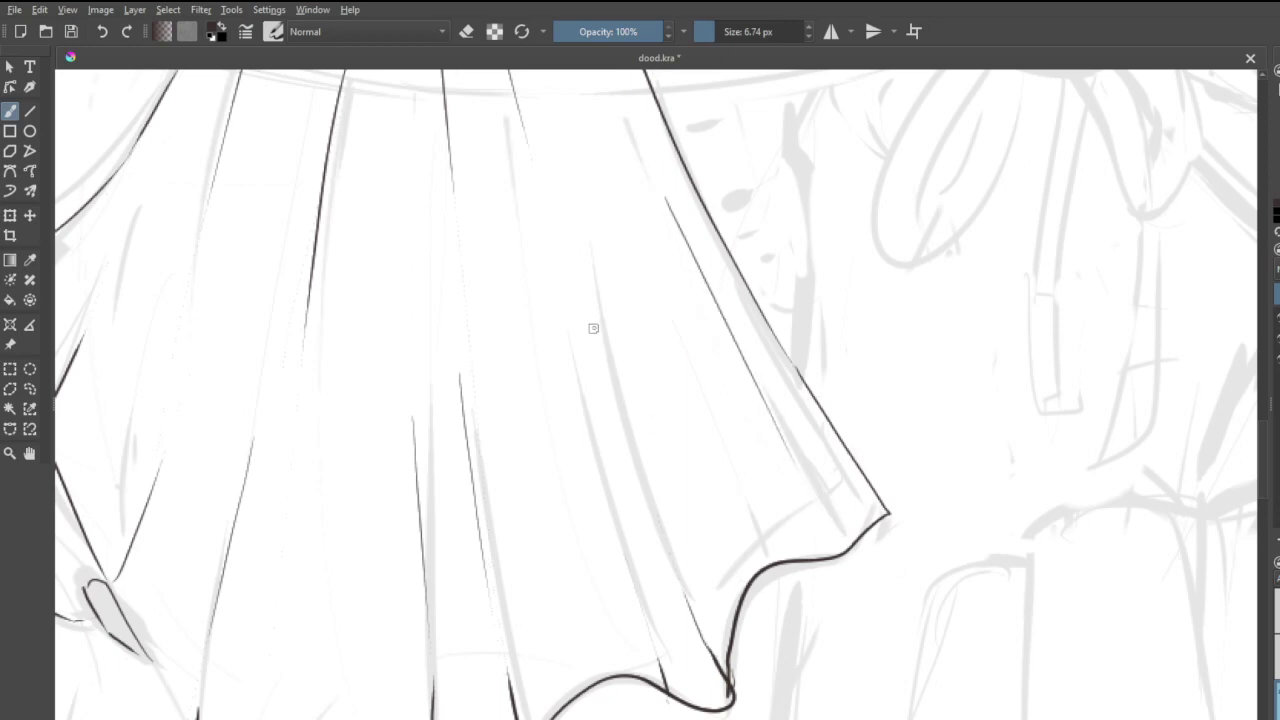
drag(593, 287, 601, 317)
drag(674, 520, 698, 575)
key(ctrl+z)
drag(593, 330, 660, 545)
drag(689, 597, 660, 548)
- Examine the whole inked figure on its own with the rough sketch hidden, and bring the sketch back
scroll(642, 520, down, 5)
scroll(626, 496, down, 1)
scroll(578, 494, up, 1)
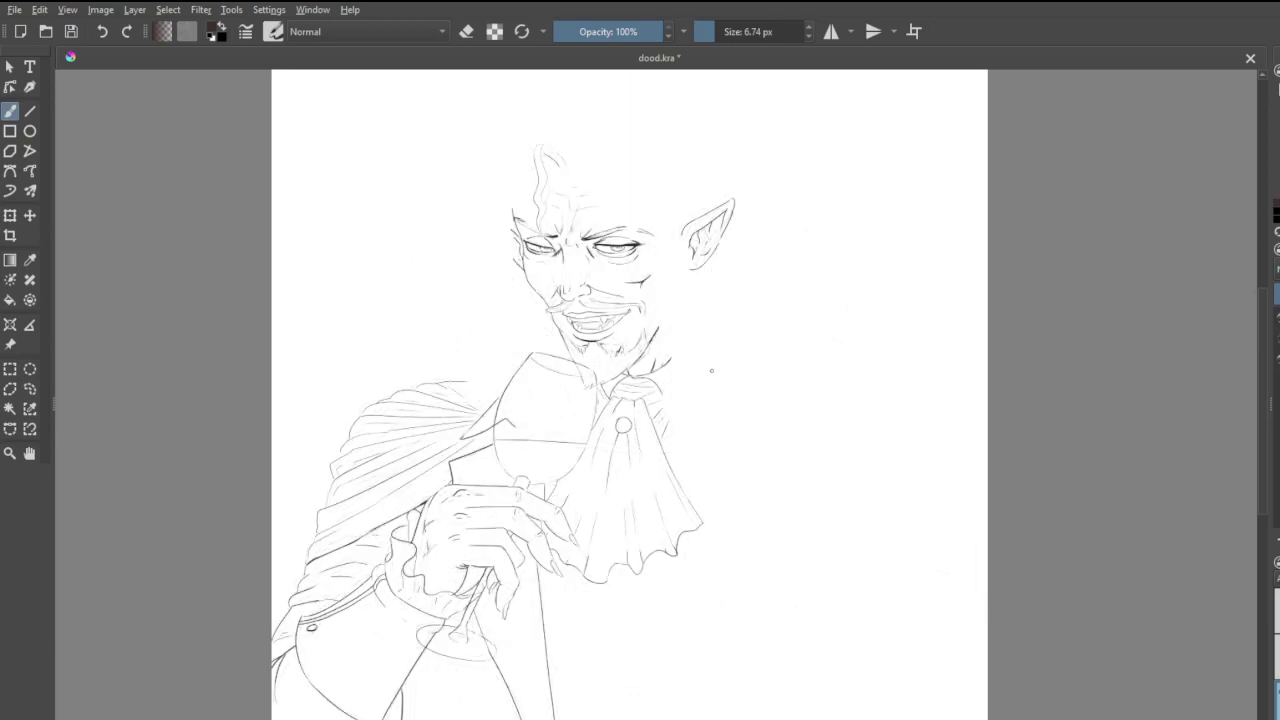
scroll(711, 371, down, 1)
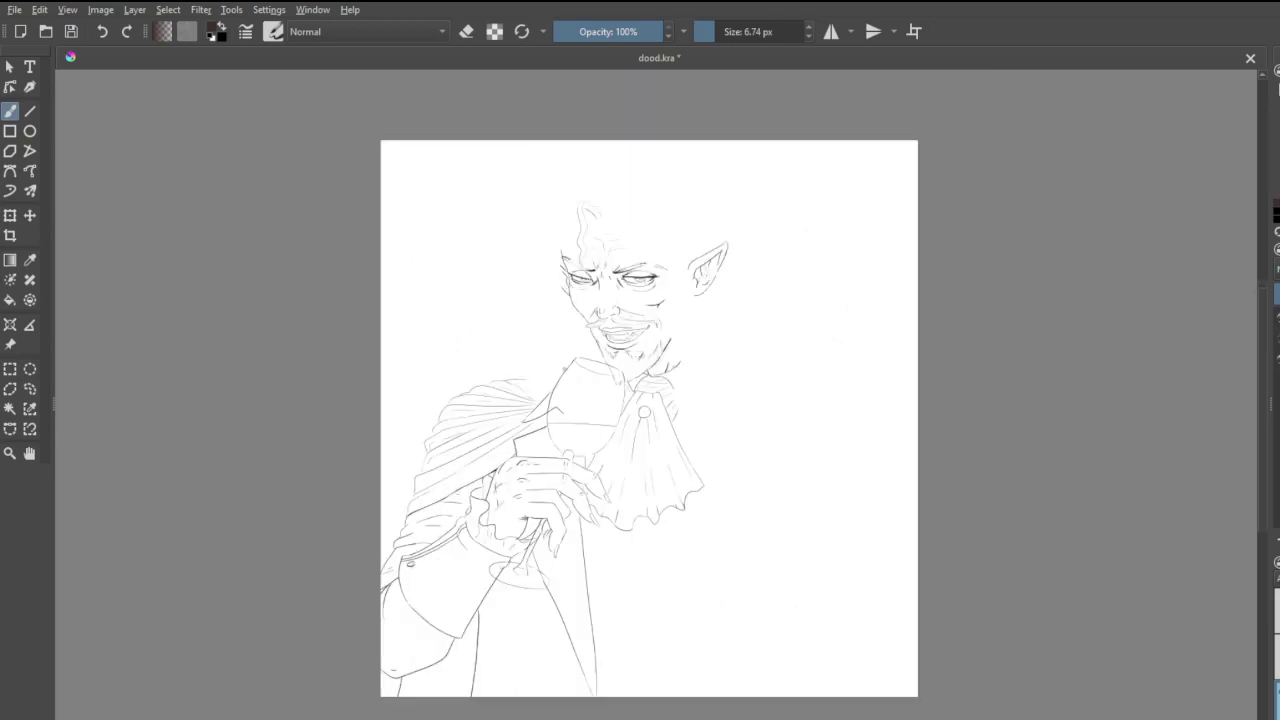
scroll(568, 393, down, 1)
scroll(413, 443, up, 1)
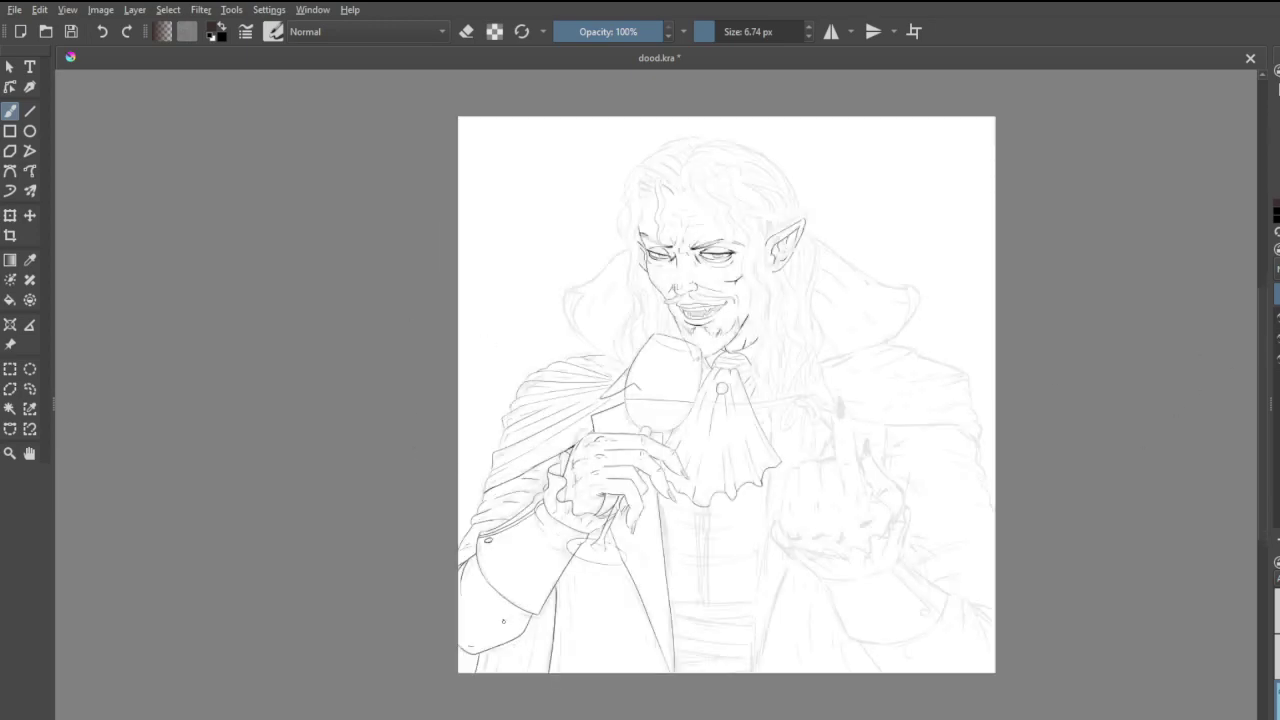
- Ink thin vertical folds on the coat below the wine glass's base, between the cuff and the coat's front edge
scroll(600, 590, down, 2)
scroll(566, 646, up, 5)
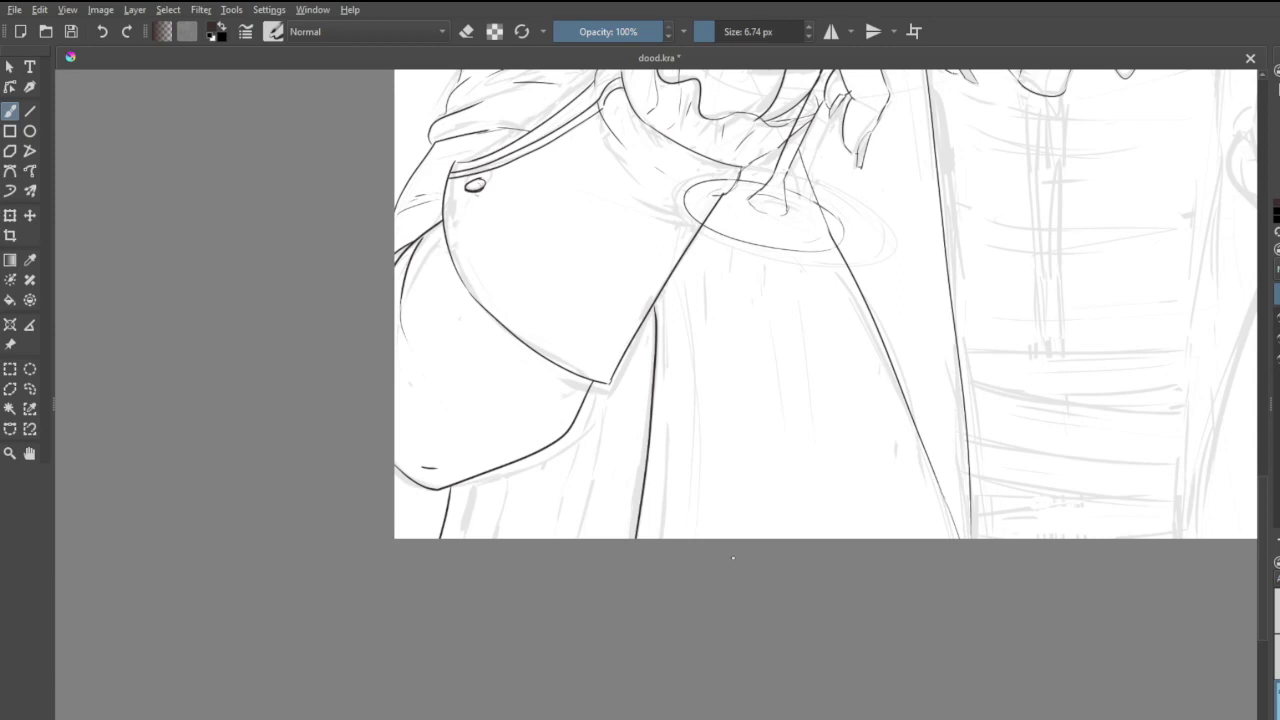
scroll(733, 557, down, 2)
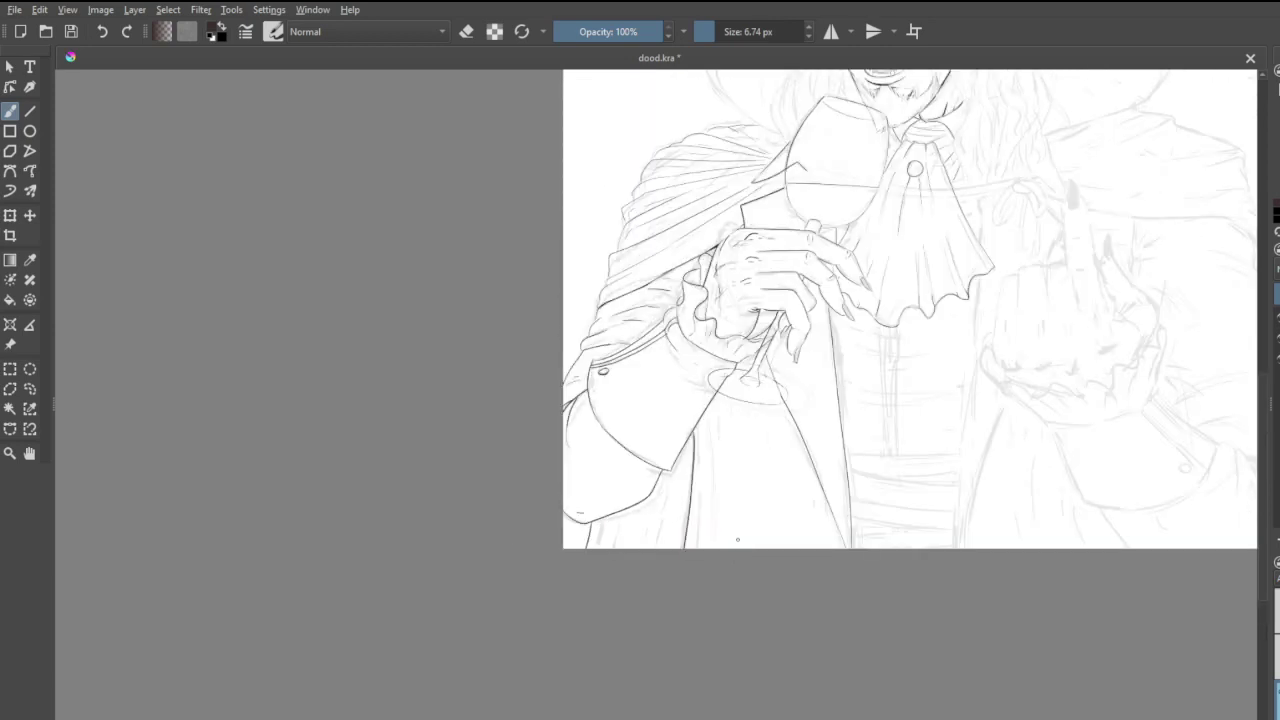
scroll(749, 516, up, 2)
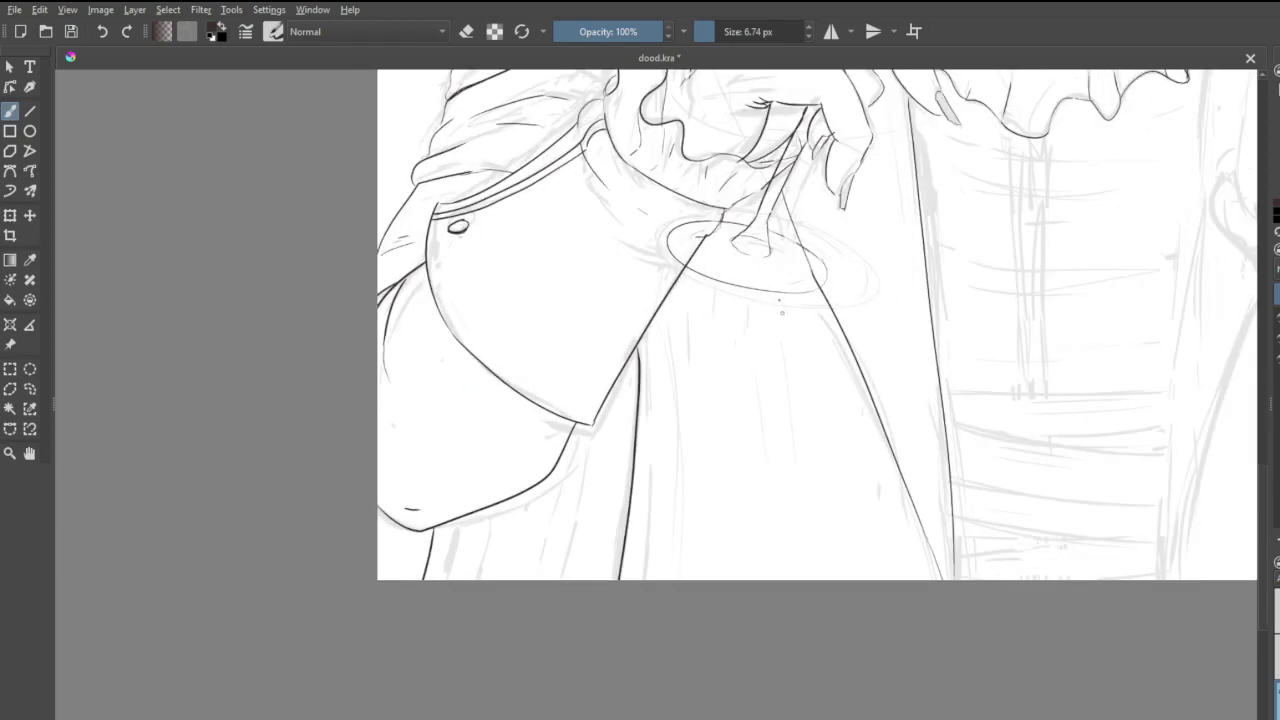
mouse_move(781, 300)
mouse_down()
mouse_move(796, 562)
mouse_move(764, 368)
mouse_move(771, 536)
mouse_up()
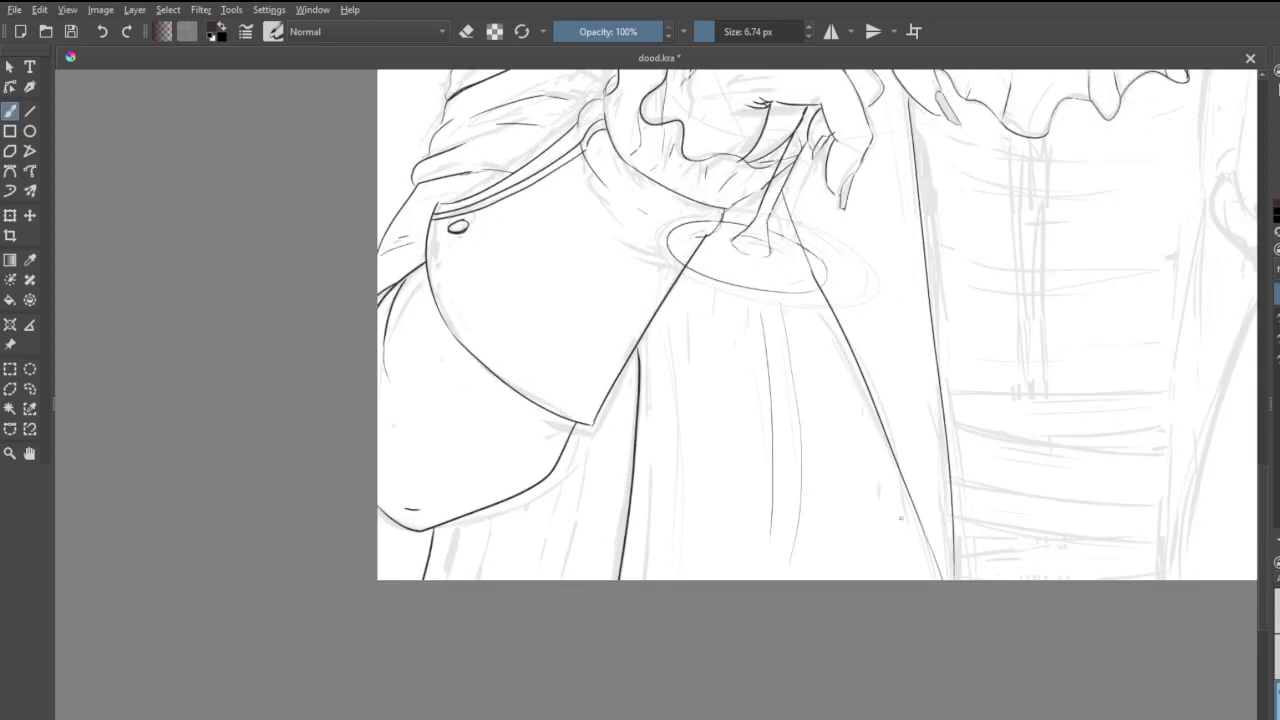
drag(885, 446, 890, 527)
drag(689, 328, 684, 578)
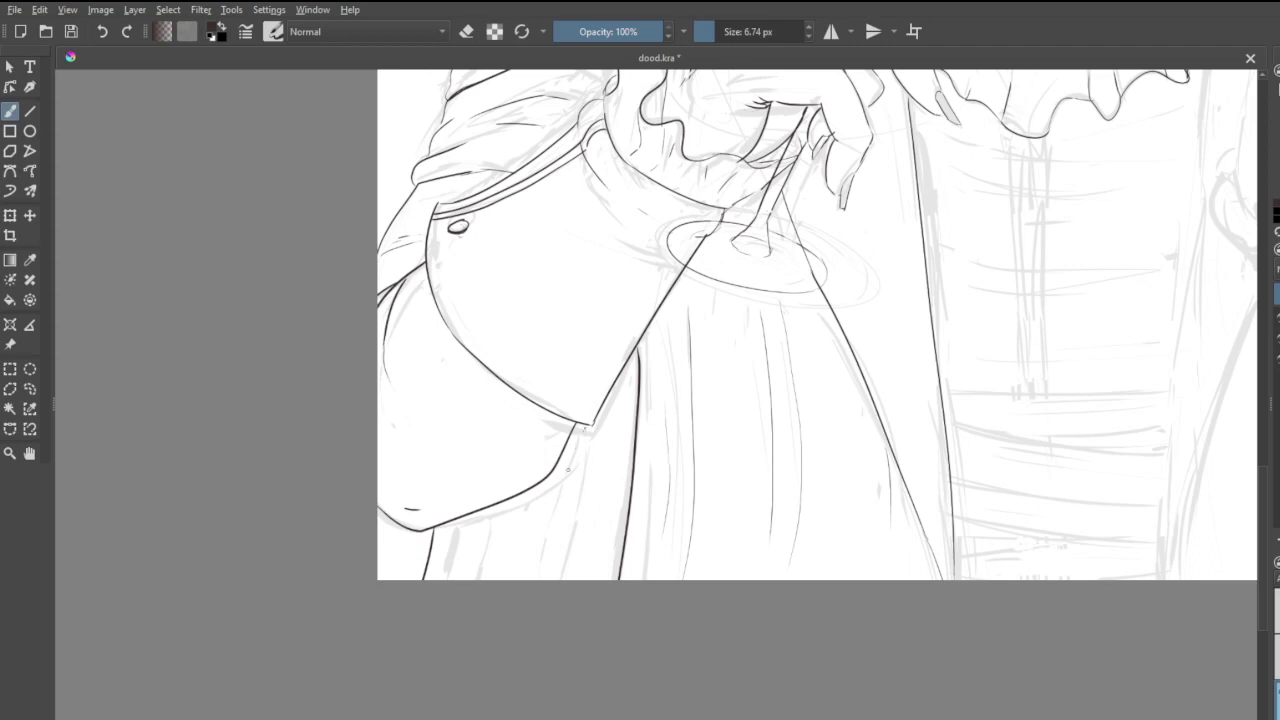
- Ink thin vertical folds in the fabric hanging below the glass-holding arm's sleeve and cuff corner
mouse_move(586, 425)
mouse_down()
mouse_move(550, 574)
mouse_move(575, 480)
mouse_move(558, 540)
mouse_up()
drag(476, 516, 469, 564)
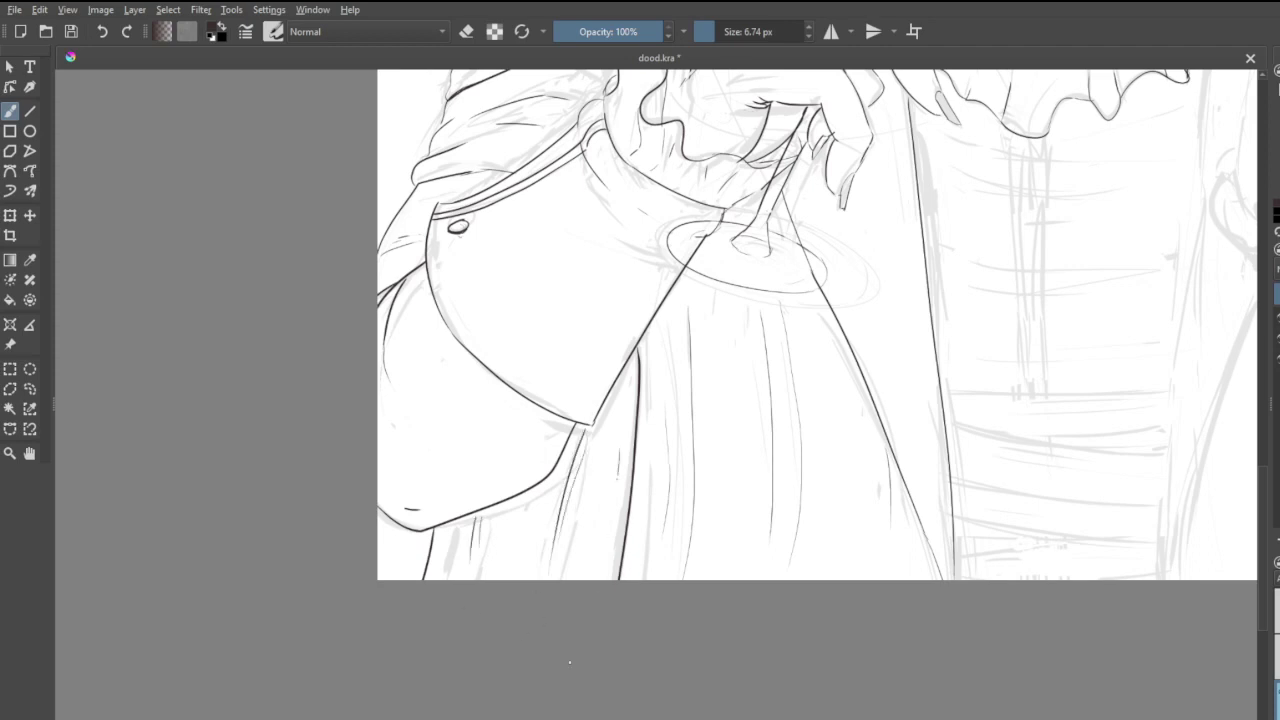
drag(617, 473, 604, 538)
scroll(632, 549, down, 3)
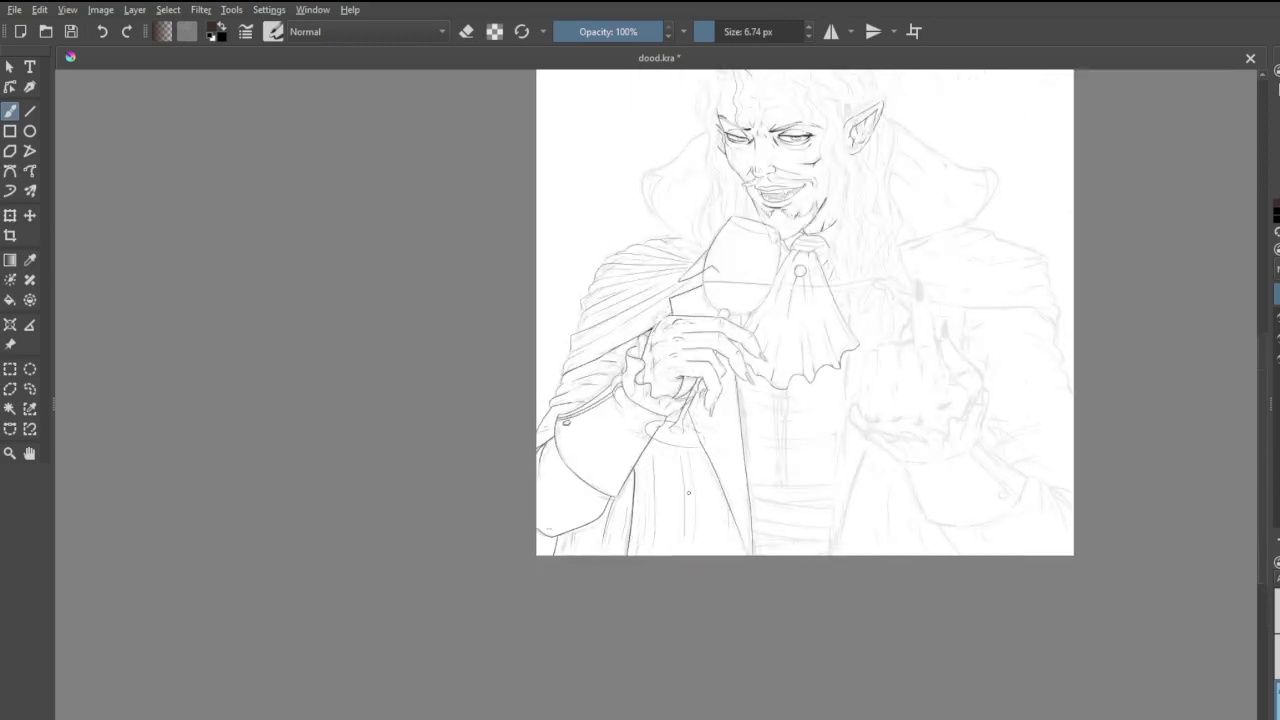
scroll(688, 492, up, 1)
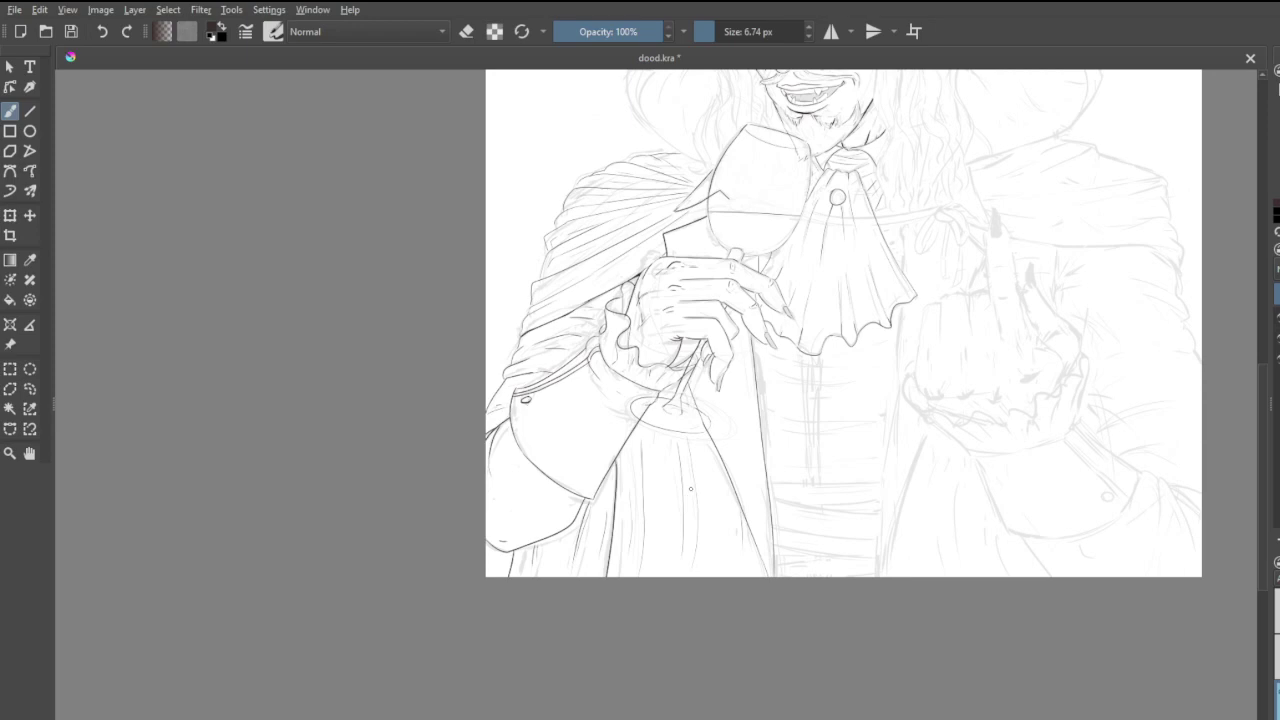
scroll(666, 333, up, 1)
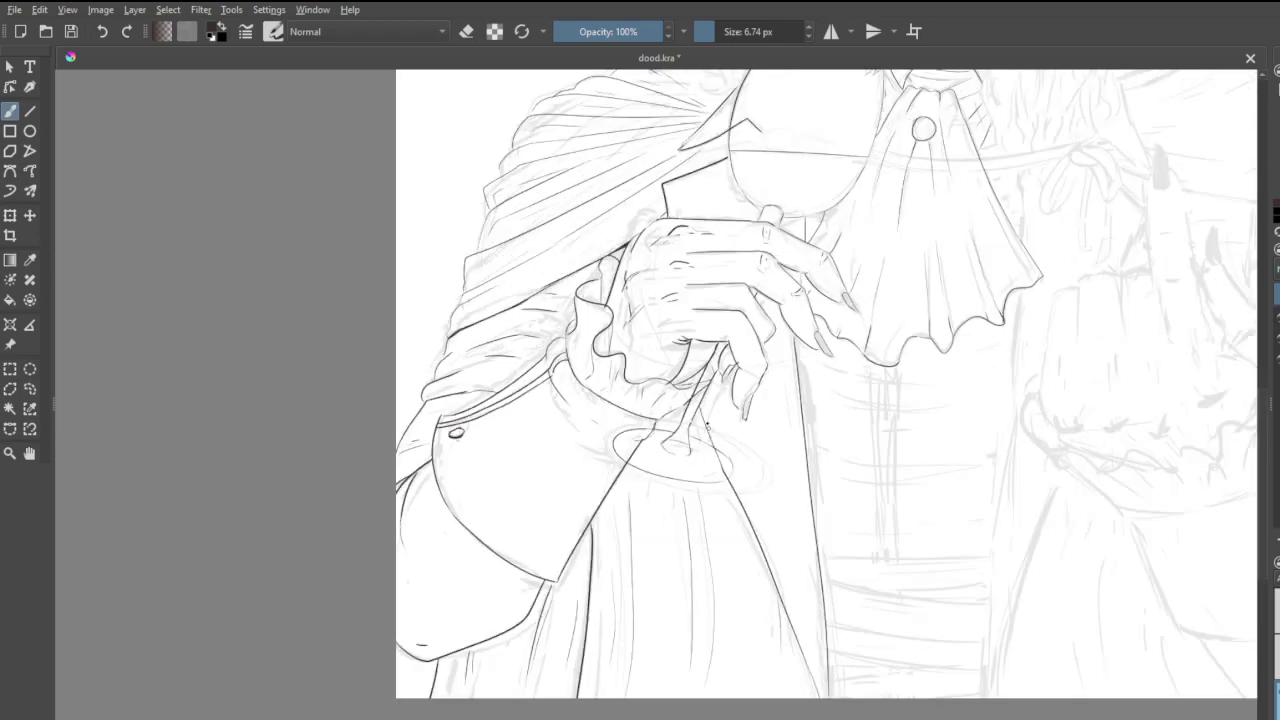
- Ink the upper part of a thin line alongside the coat's slanted edge, starting beneath the wine glass's stem
scroll(687, 184, down, 1)
scroll(743, 509, up, 3)
scroll(792, 393, down, 3)
scroll(787, 236, up, 3)
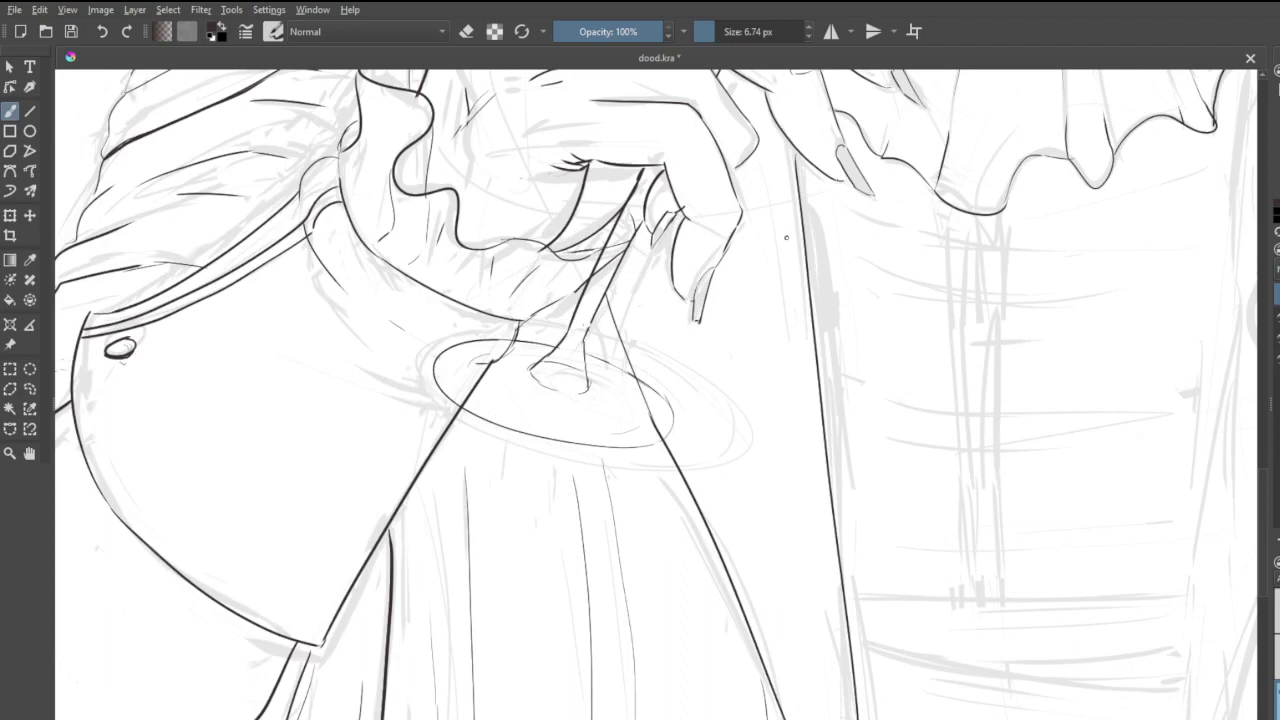
drag(612, 286, 732, 552)
scroll(848, 574, down, 4)
scroll(828, 627, up, 5)
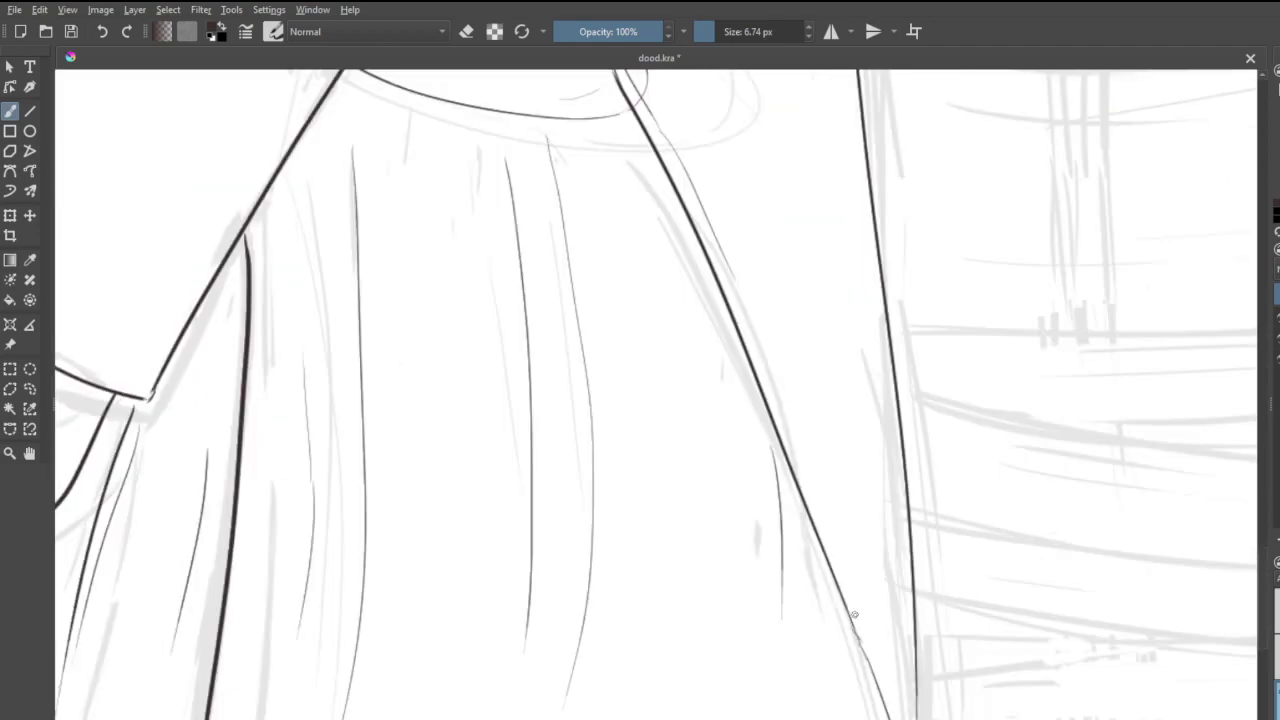
- Continue the thin line parallel to the coat's slanted edge down to where it meets the front edge near the canvas bottom
drag(733, 273, 872, 572)
key(ctrl+z)
drag(737, 282, 854, 587)
key(ctrl+z)
drag(734, 282, 857, 668)
key(ctrl+z)
drag(736, 281, 918, 678)
key(ctrl+z)
drag(830, 512, 901, 690)
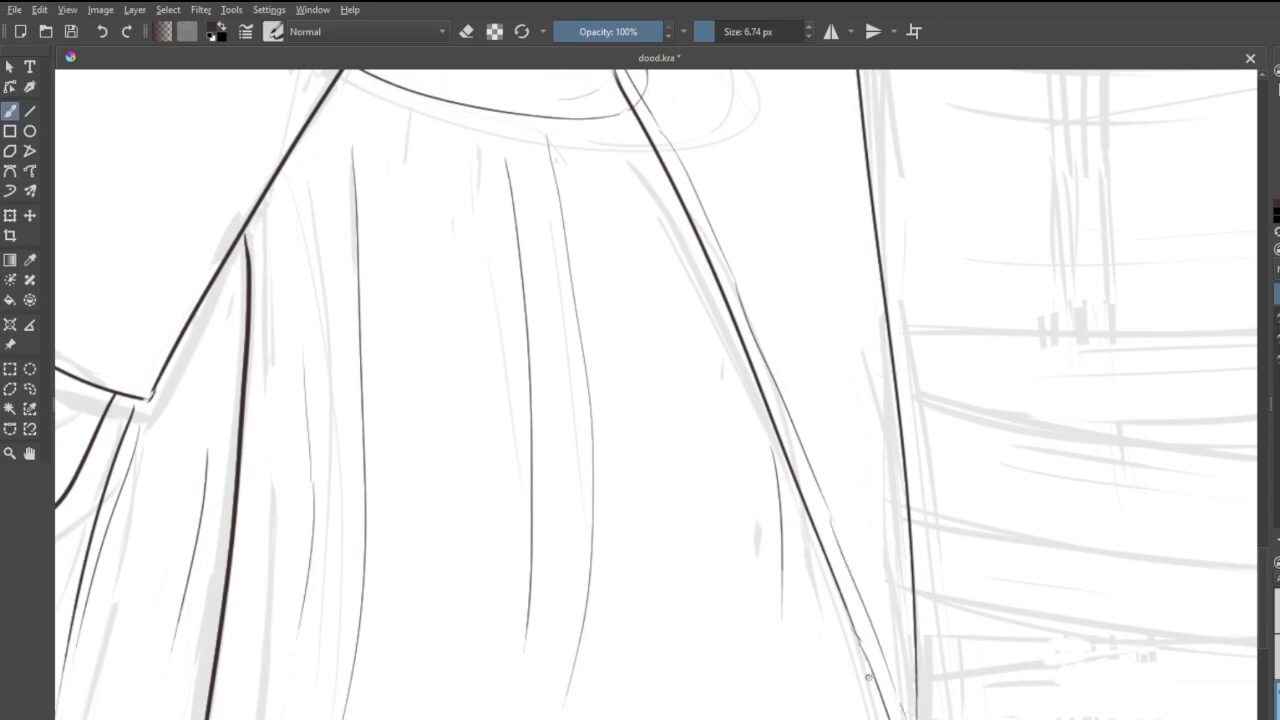
- Ink a thin inner line parallel to the angular fabric edge between the glass bowl and the back of the hand
scroll(868, 677, down, 6)
scroll(800, 385, up, 6)
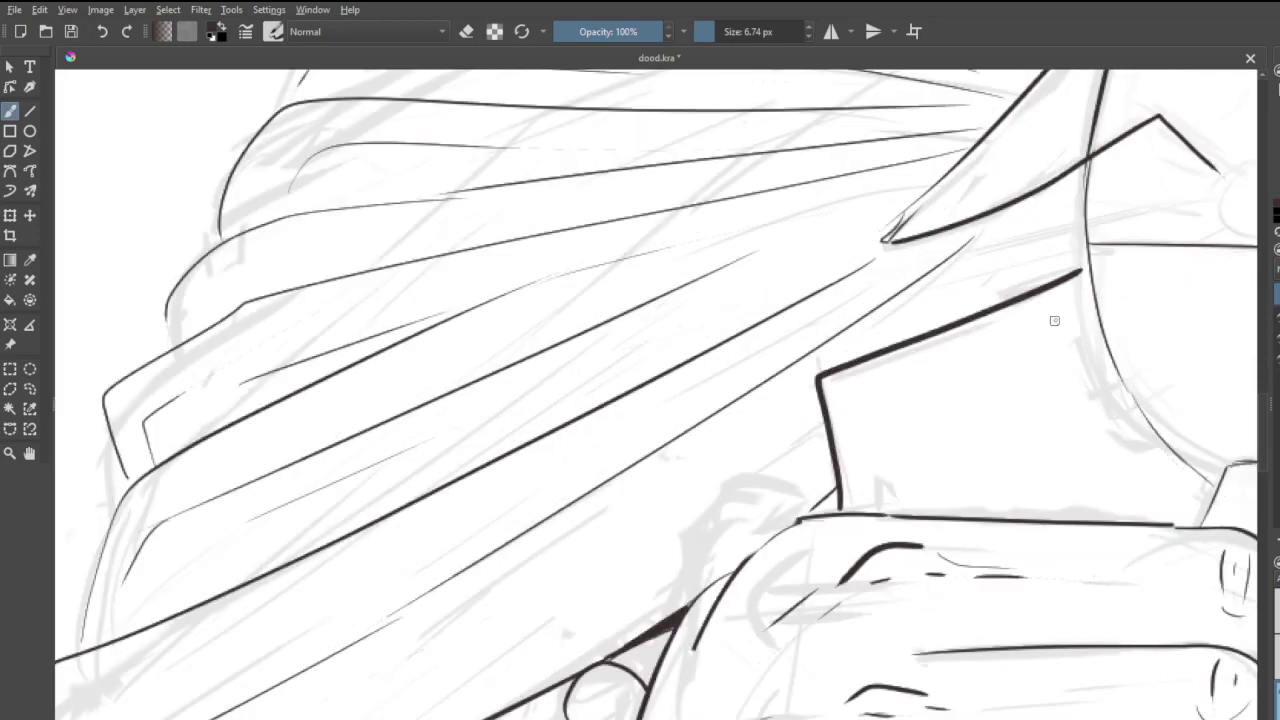
drag(1090, 284, 1034, 316)
key(ctrl+z)
mouse_move(1088, 285)
mouse_down()
mouse_move(884, 387)
mouse_move(843, 394)
mouse_move(867, 395)
mouse_move(852, 392)
mouse_move(851, 413)
mouse_move(873, 534)
mouse_move(870, 456)
mouse_move(873, 508)
mouse_up()
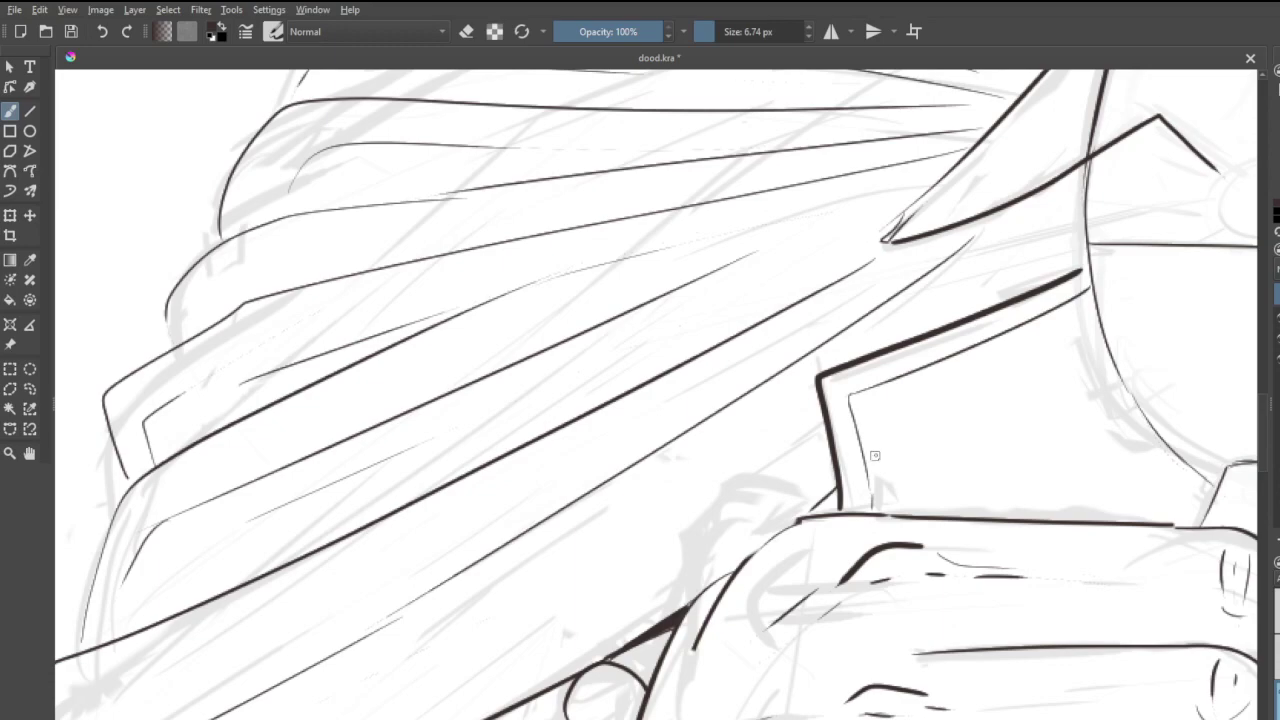
- Ink the faceted outline of the cape's clasp seen through the wine glass, just above the liquid line
scroll(876, 456, down, 5)
scroll(830, 245, up, 3)
scroll(830, 245, up, 6)
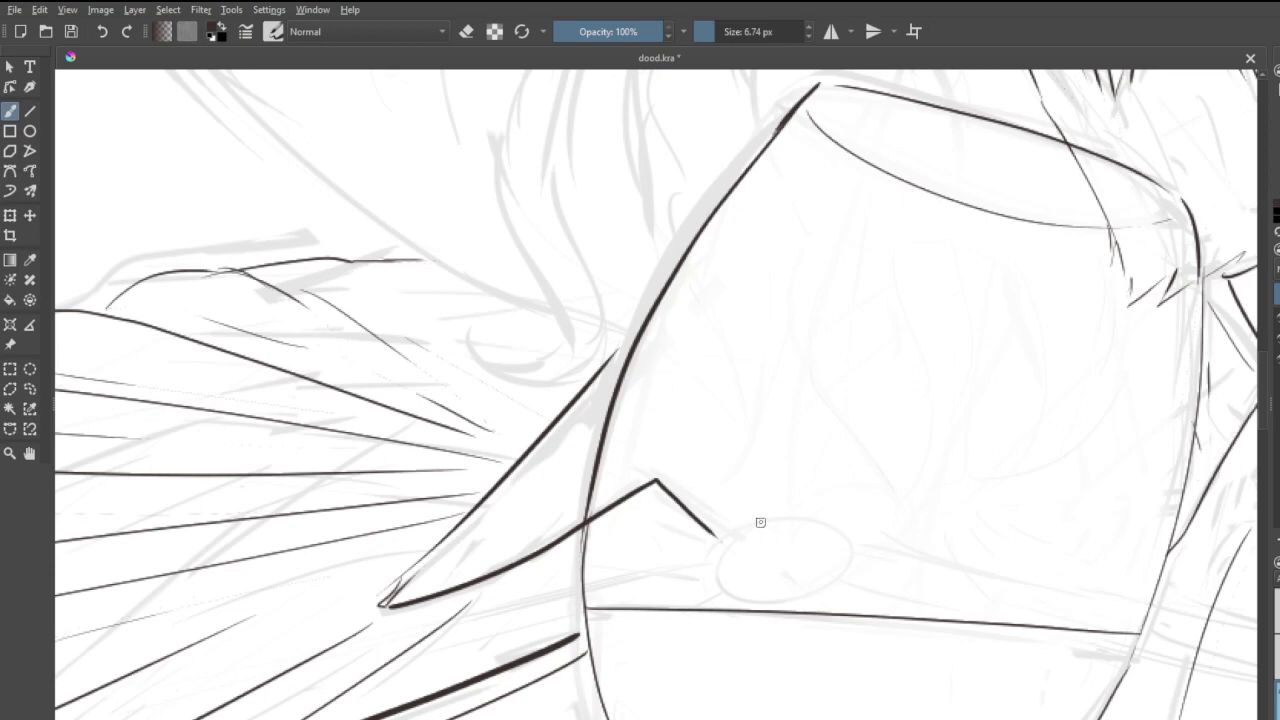
mouse_move(760, 522)
mouse_down()
mouse_move(738, 532)
mouse_move(722, 578)
mouse_move(794, 597)
mouse_move(826, 589)
mouse_move(855, 549)
mouse_move(785, 517)
mouse_move(758, 521)
mouse_up()
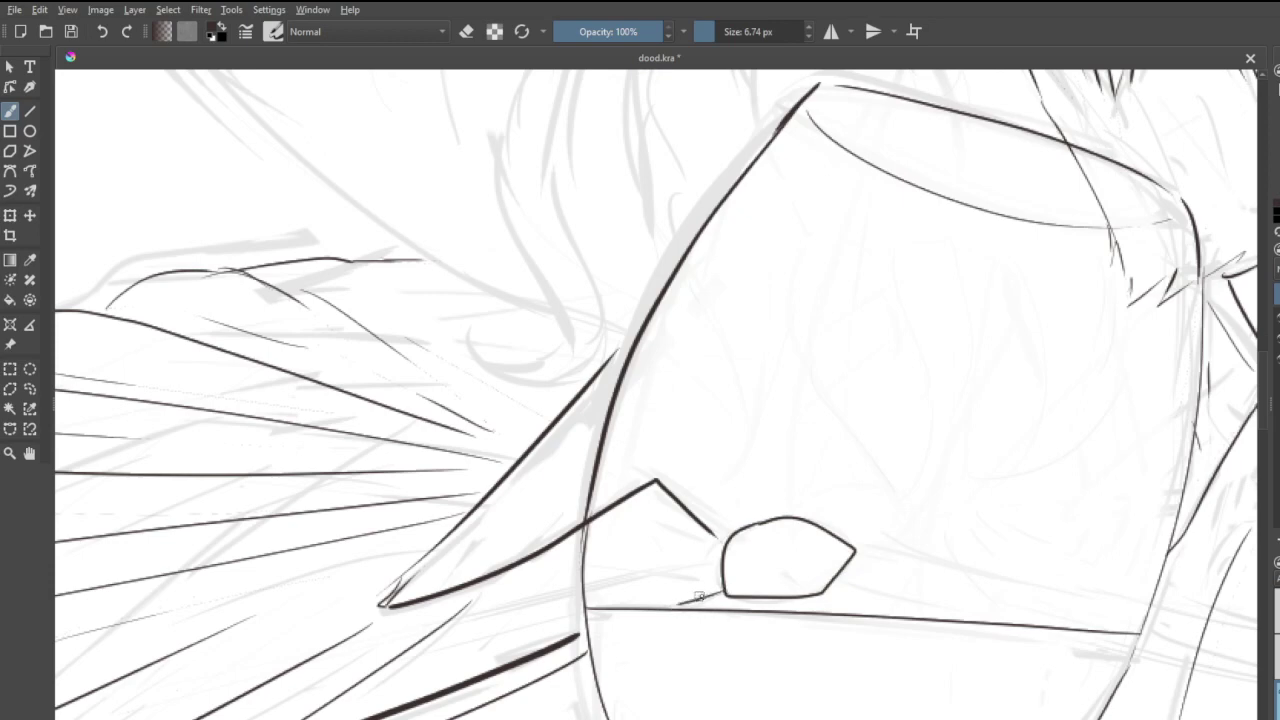
- Ink gathered folds fanning out from the clasp through the side of the glass, plus a short crease above them
mouse_move(714, 598)
mouse_down()
mouse_move(638, 610)
mouse_move(688, 590)
mouse_move(742, 612)
mouse_up()
key(ctrl+z)
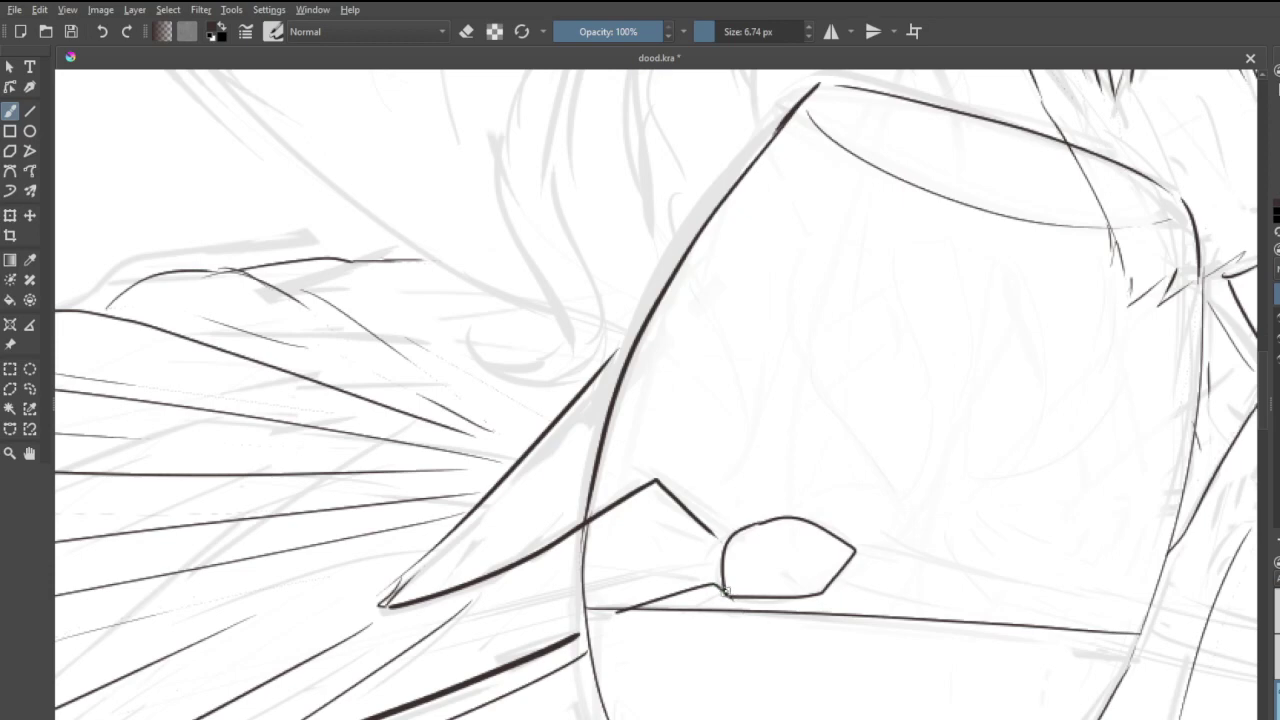
drag(722, 566, 475, 642)
drag(710, 553, 588, 571)
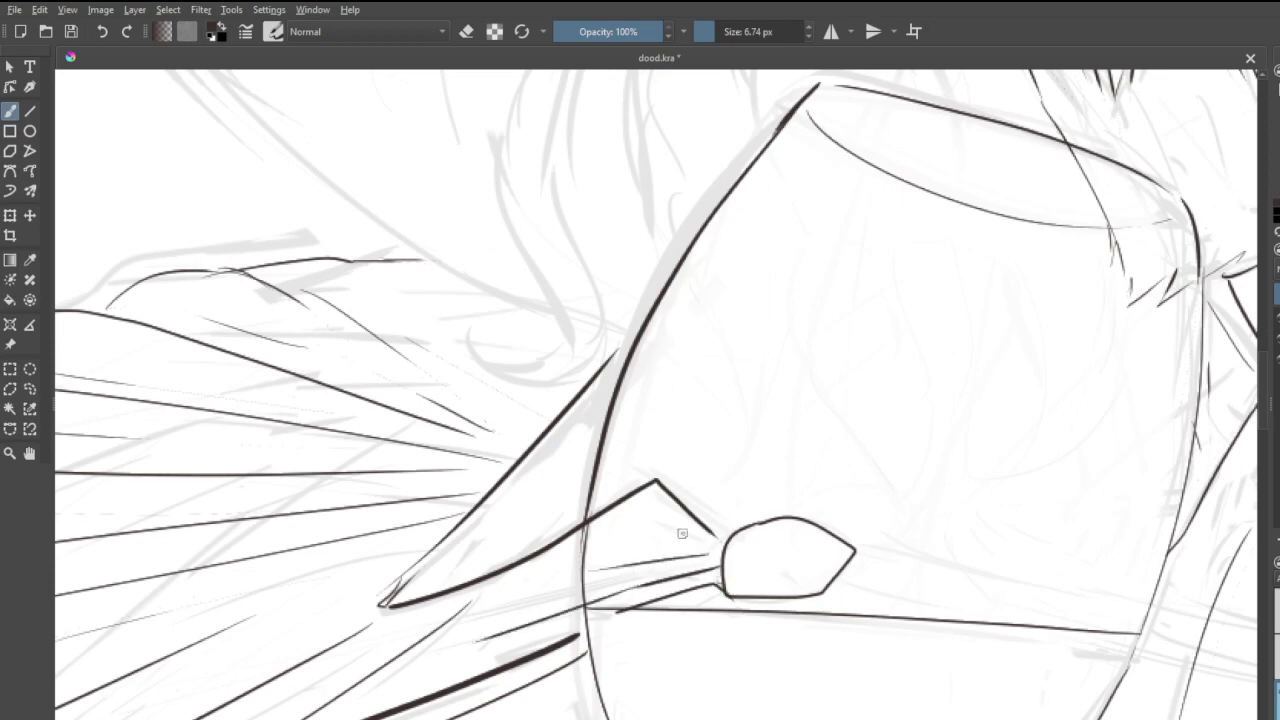
drag(682, 535, 616, 538)
- Erase the ends of the cape folds below the pointed flap and redraw them with thin tapered strokes toward the clasp
key(e)
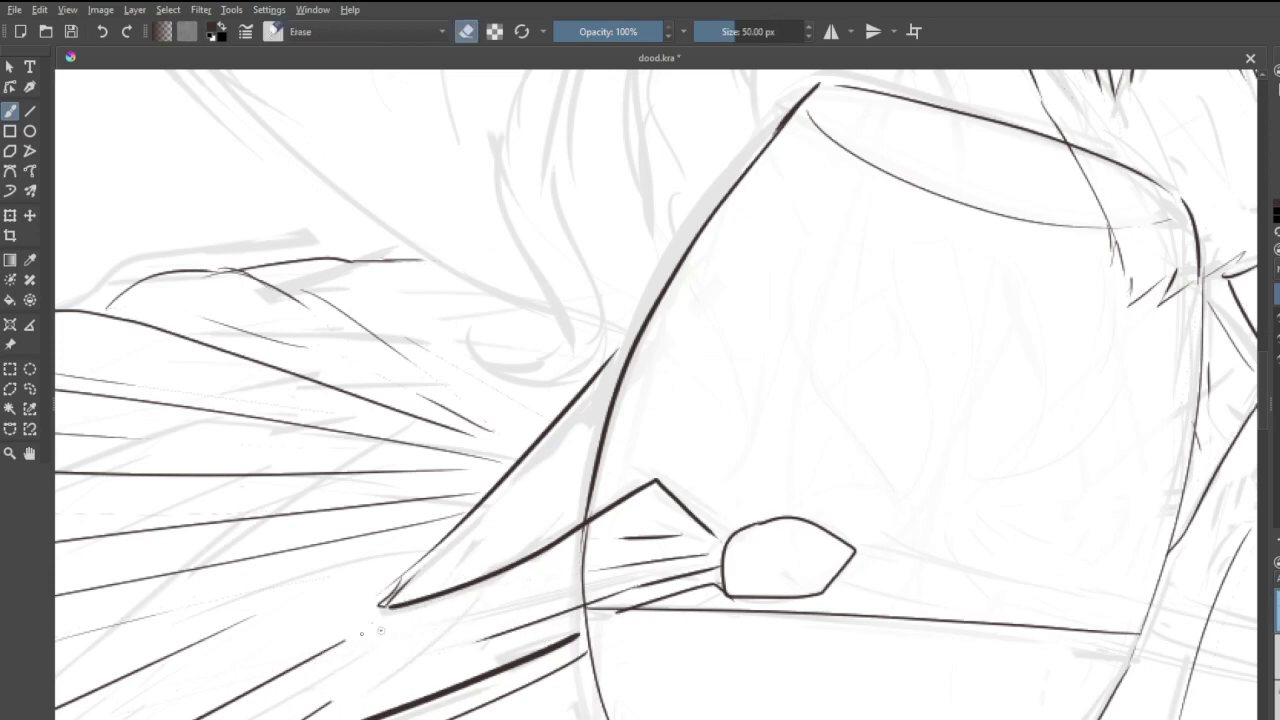
key(e)
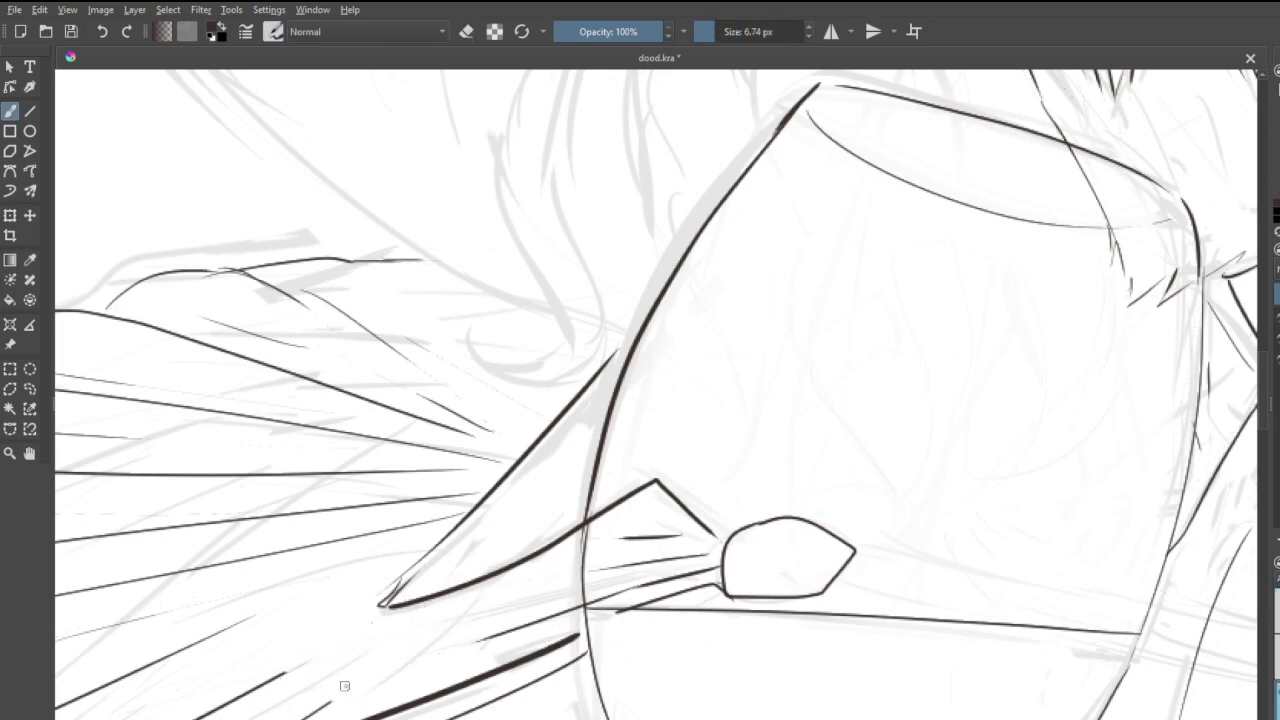
drag(376, 690, 420, 668)
drag(338, 650, 374, 630)
drag(244, 621, 392, 569)
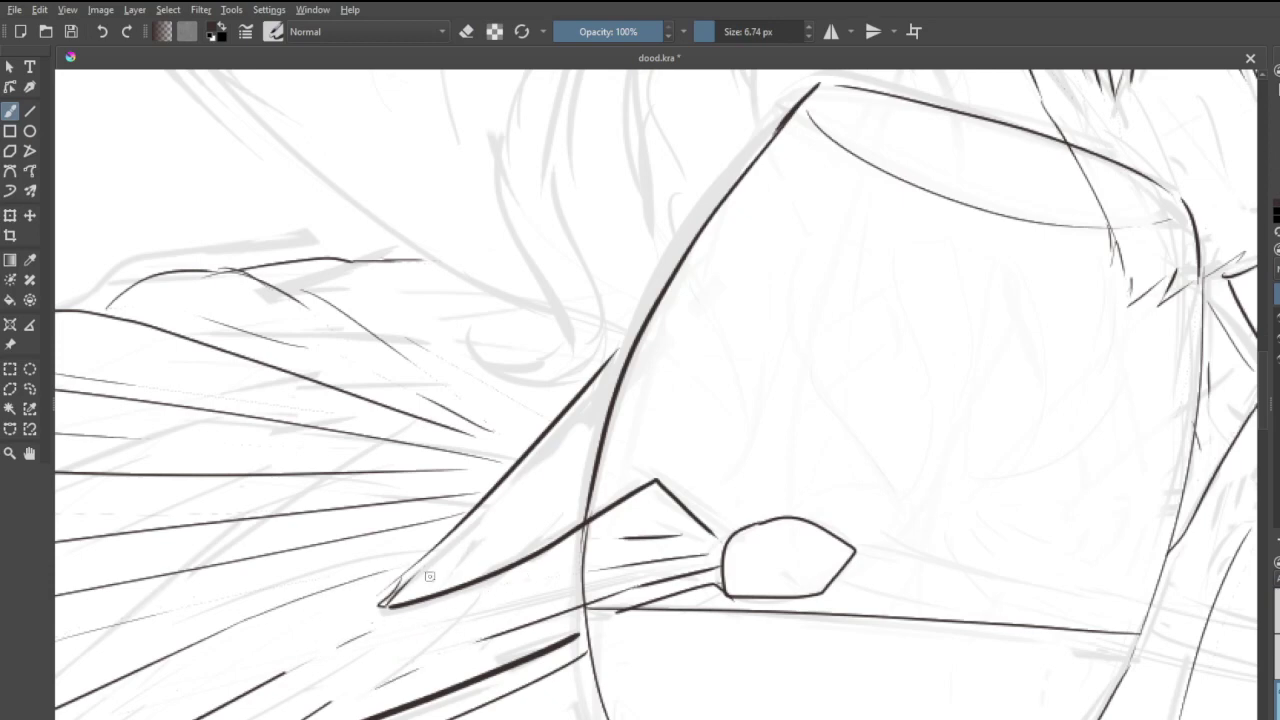
drag(282, 672, 376, 631)
- Extend a fold from the clasp past the glass's edge to the flap's tip and add a short crease under the peak
drag(602, 574, 468, 614)
key(ctrl+z)
drag(608, 566, 454, 608)
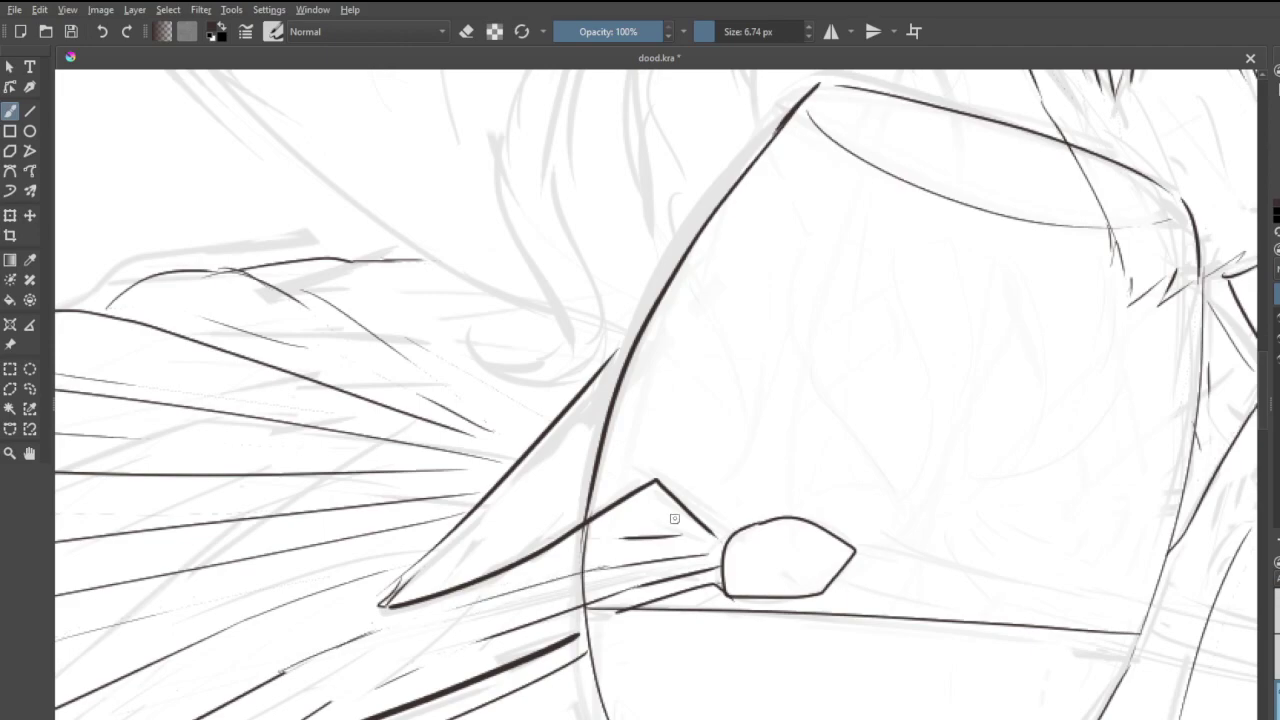
drag(650, 505, 667, 514)
- Ink the outer edge of the wavy forelock from the forehead down past the near eye
scroll(681, 474, down, 5)
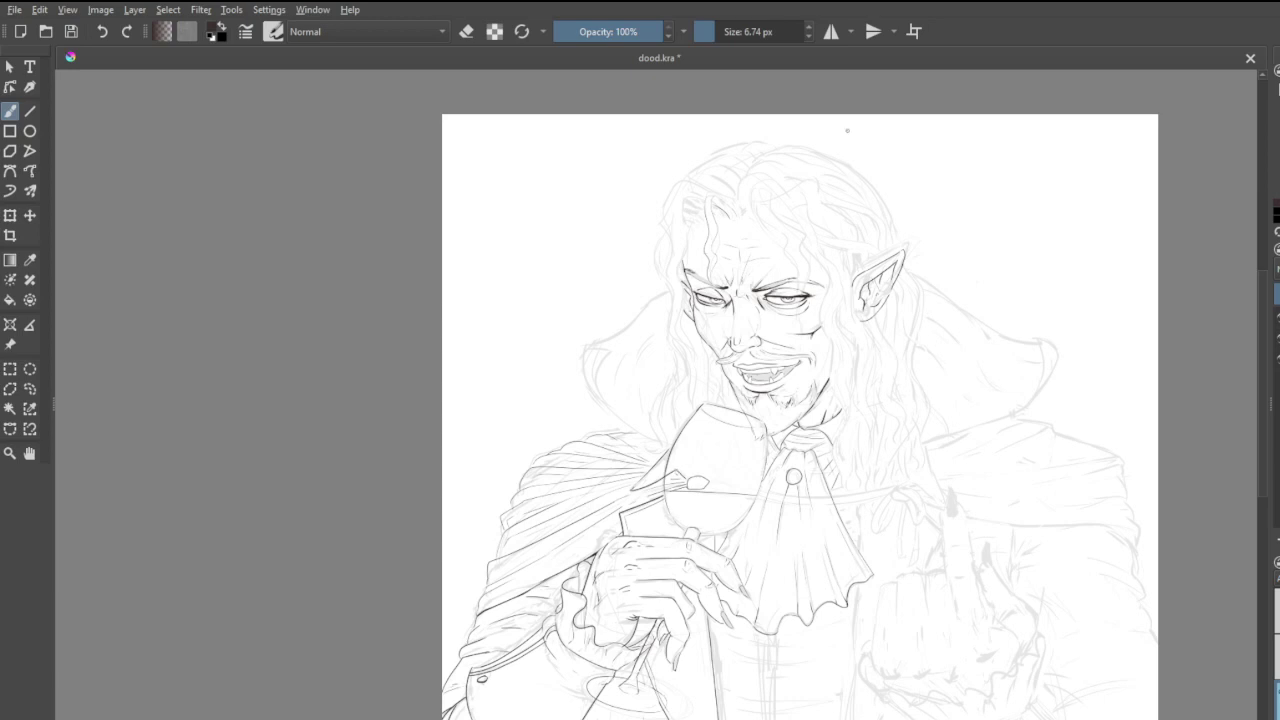
scroll(847, 130, up, 5)
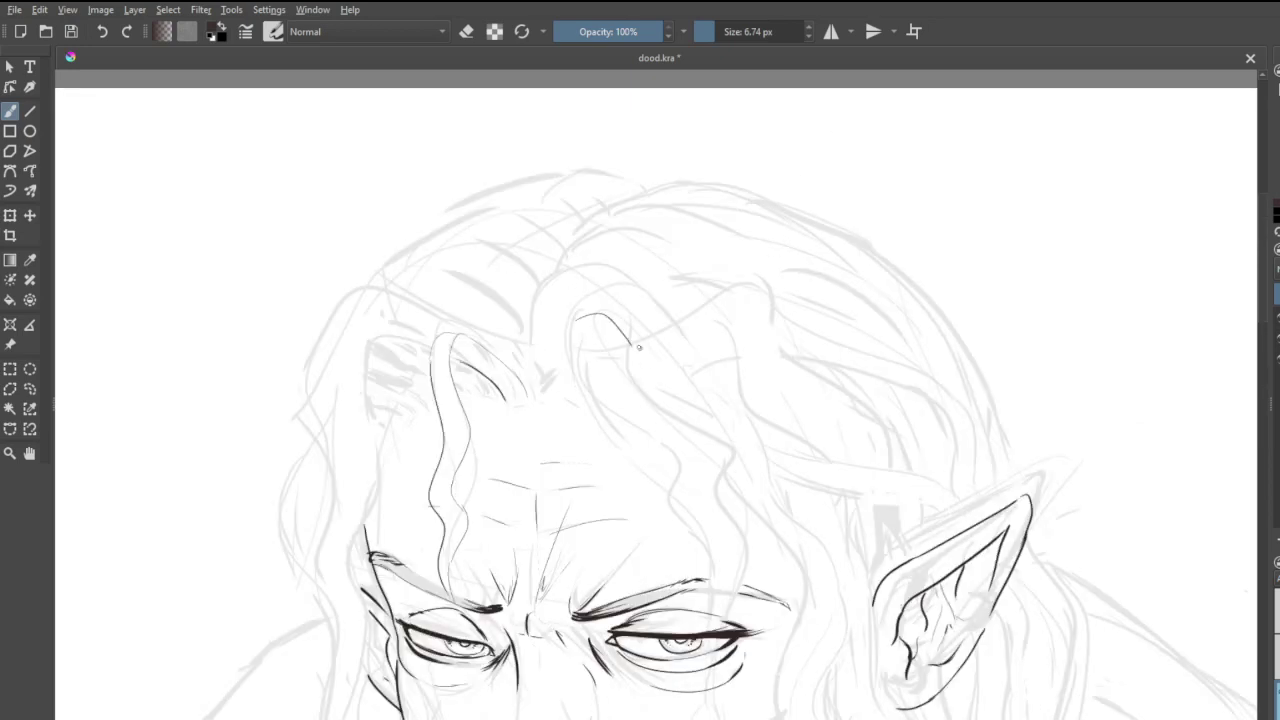
drag(629, 348, 729, 487)
key(ctrl+z)
mouse_move(630, 350)
mouse_down()
mouse_move(726, 438)
mouse_move(709, 718)
mouse_up()
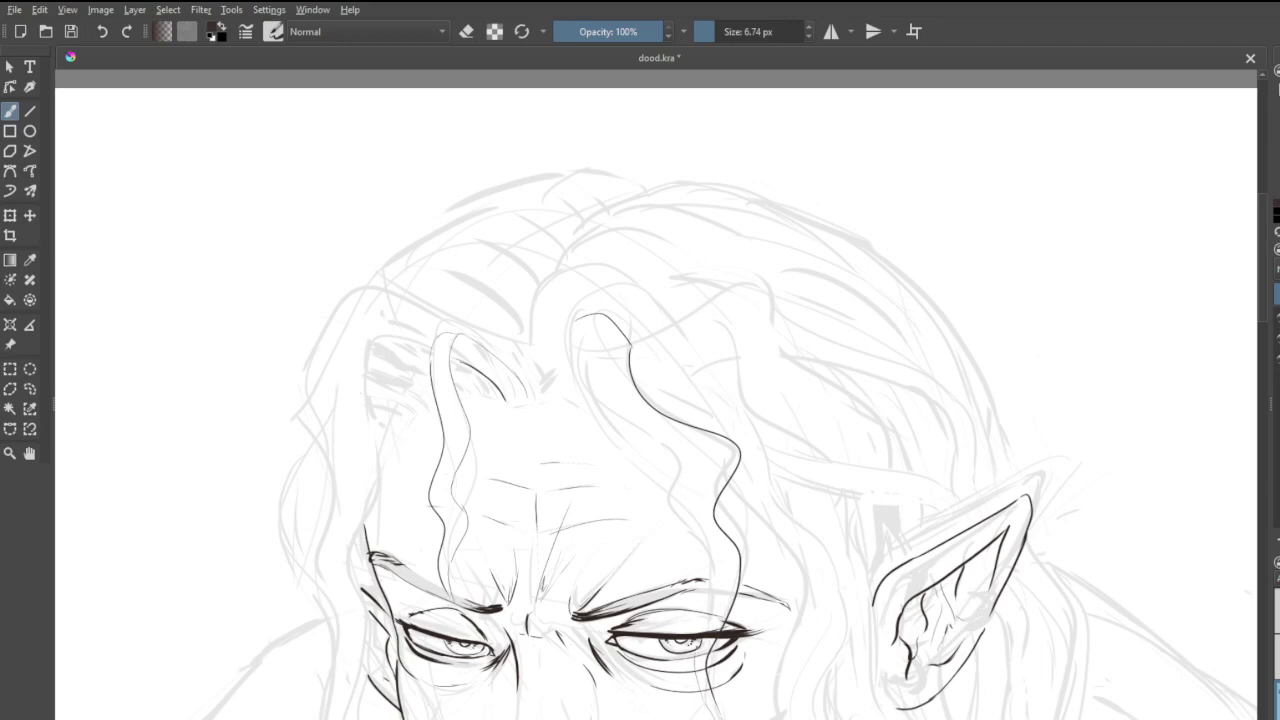
- Ink the forelock's inner wavy edge from its root to the eyebrow, with thin strand lines inside it
drag(702, 632, 710, 598)
drag(675, 527, 696, 467)
mouse_move(668, 453)
mouse_down()
mouse_move(597, 413)
mouse_move(571, 324)
mouse_move(566, 386)
mouse_move(575, 373)
mouse_move(658, 418)
mouse_up()
mouse_move(714, 456)
mouse_down()
mouse_move(717, 552)
mouse_move(738, 586)
mouse_move(716, 622)
mouse_up()
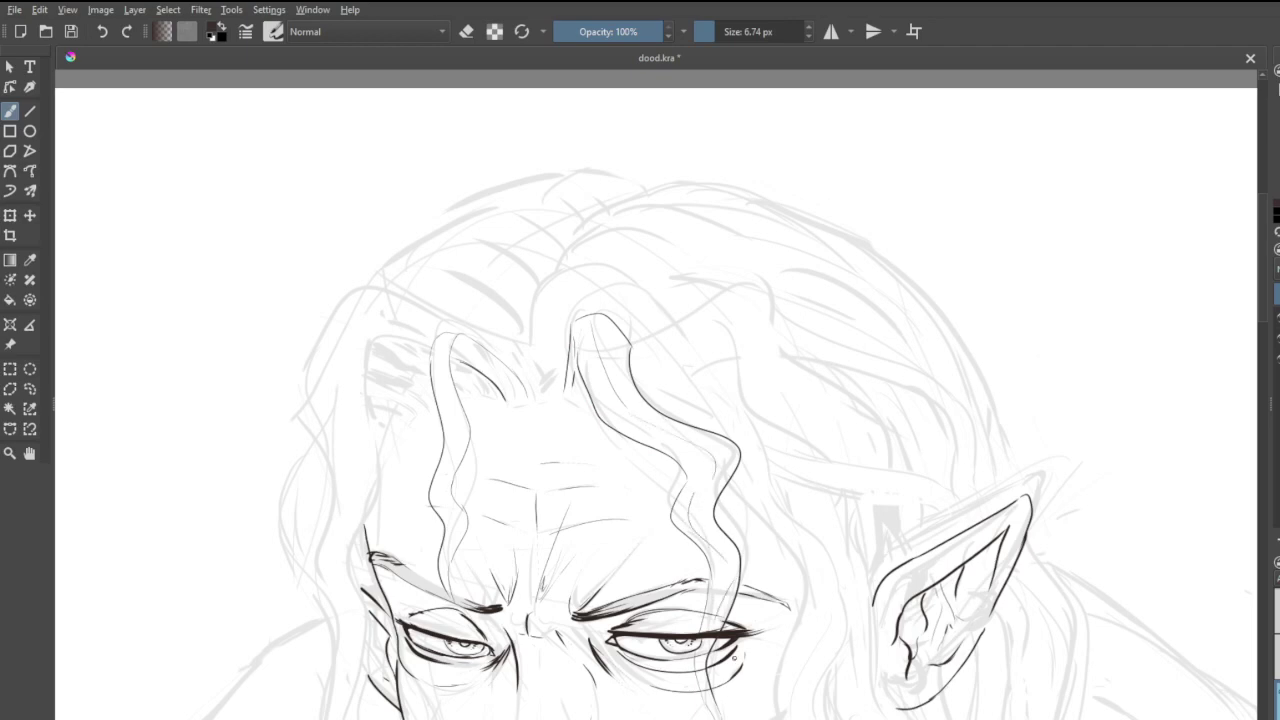
- Ink short hairline strokes between the two forelocks and at the far temple, plus a small strand beside the larger forelock
scroll(552, 468, down, 4)
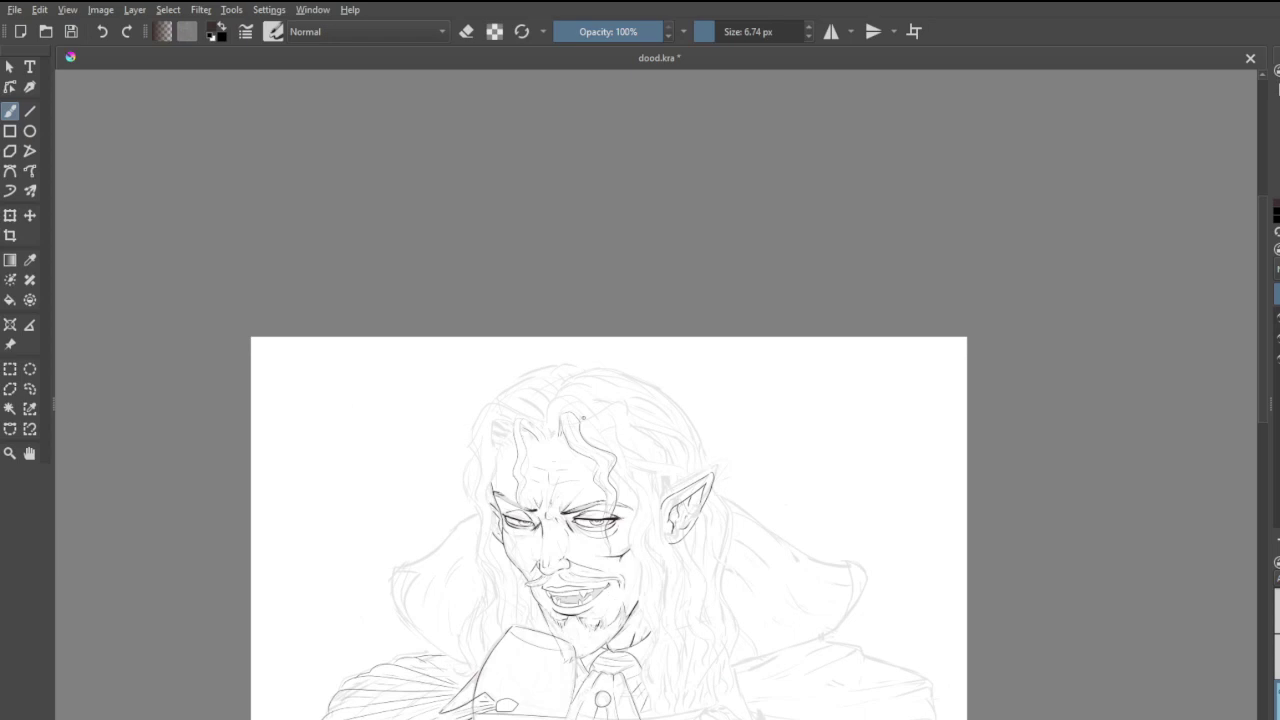
scroll(584, 418, up, 4)
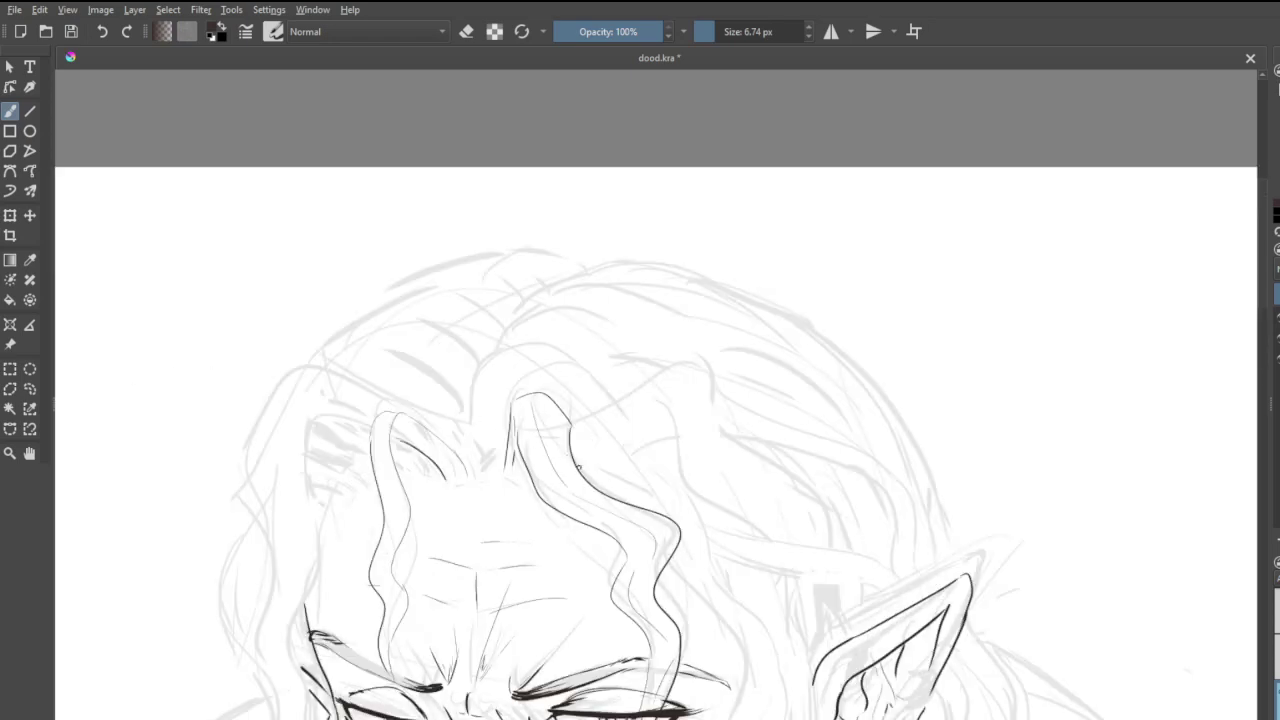
drag(577, 466, 617, 493)
drag(477, 459, 437, 428)
mouse_move(430, 477)
mouse_down()
mouse_move(374, 432)
mouse_move(396, 458)
mouse_move(367, 437)
mouse_move(307, 433)
mouse_move(344, 474)
mouse_move(362, 471)
mouse_move(308, 444)
mouse_move(336, 488)
mouse_move(353, 482)
mouse_move(322, 472)
mouse_up()
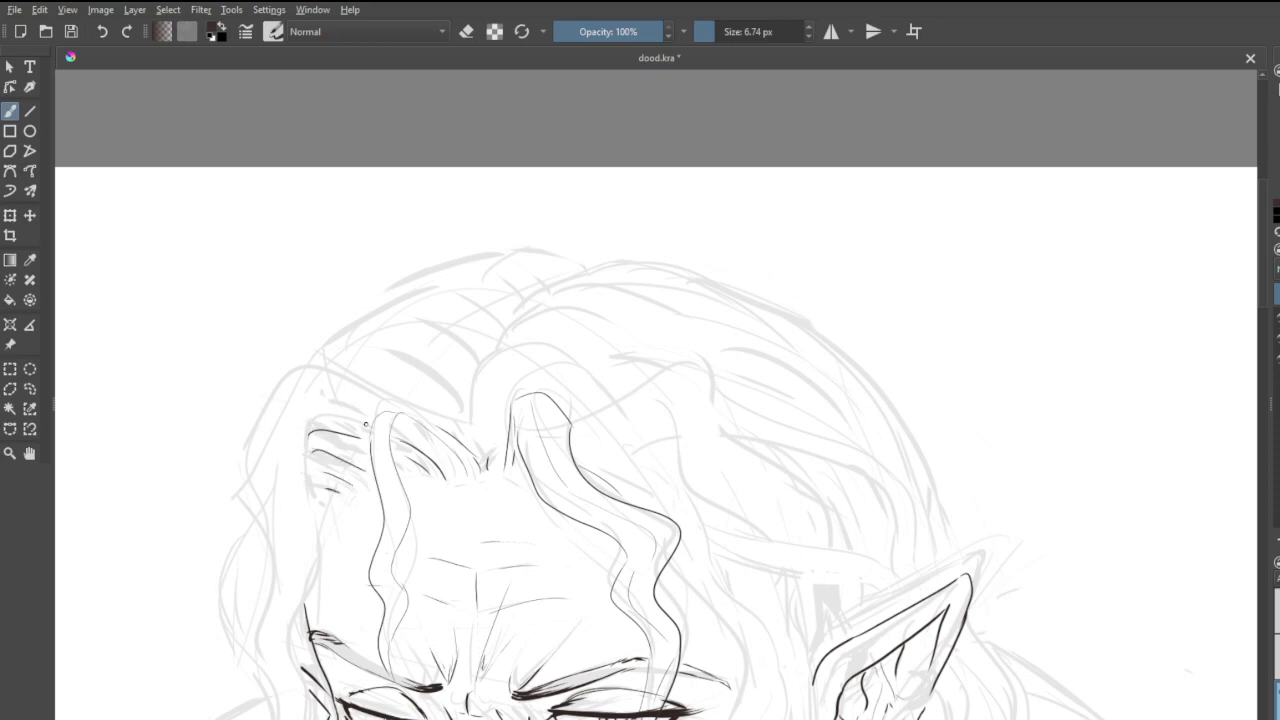
- Ink the hair's wavy edge from the far temple down past the eyebrow, closing its top and adding a short line beside it
mouse_move(368, 426)
mouse_down()
mouse_move(306, 442)
mouse_move(334, 550)
mouse_up()
key(ctrl)
key(ctrl+z)
mouse_move(308, 438)
mouse_down()
mouse_move(318, 586)
mouse_move(289, 646)
mouse_up()
mouse_move(308, 429)
mouse_down()
mouse_move(414, 440)
mouse_move(337, 418)
mouse_move(376, 415)
mouse_up()
scroll(393, 437, down, 4)
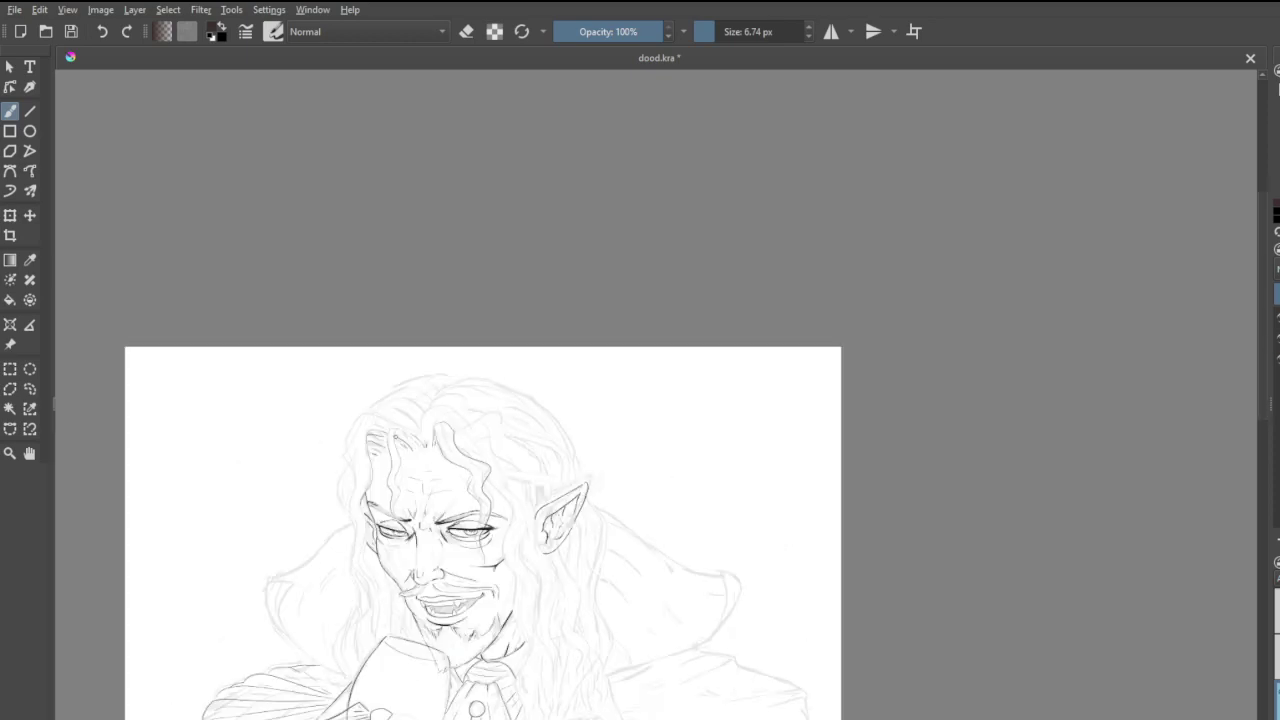
scroll(378, 549, up, 4)
scroll(385, 215, up, 1)
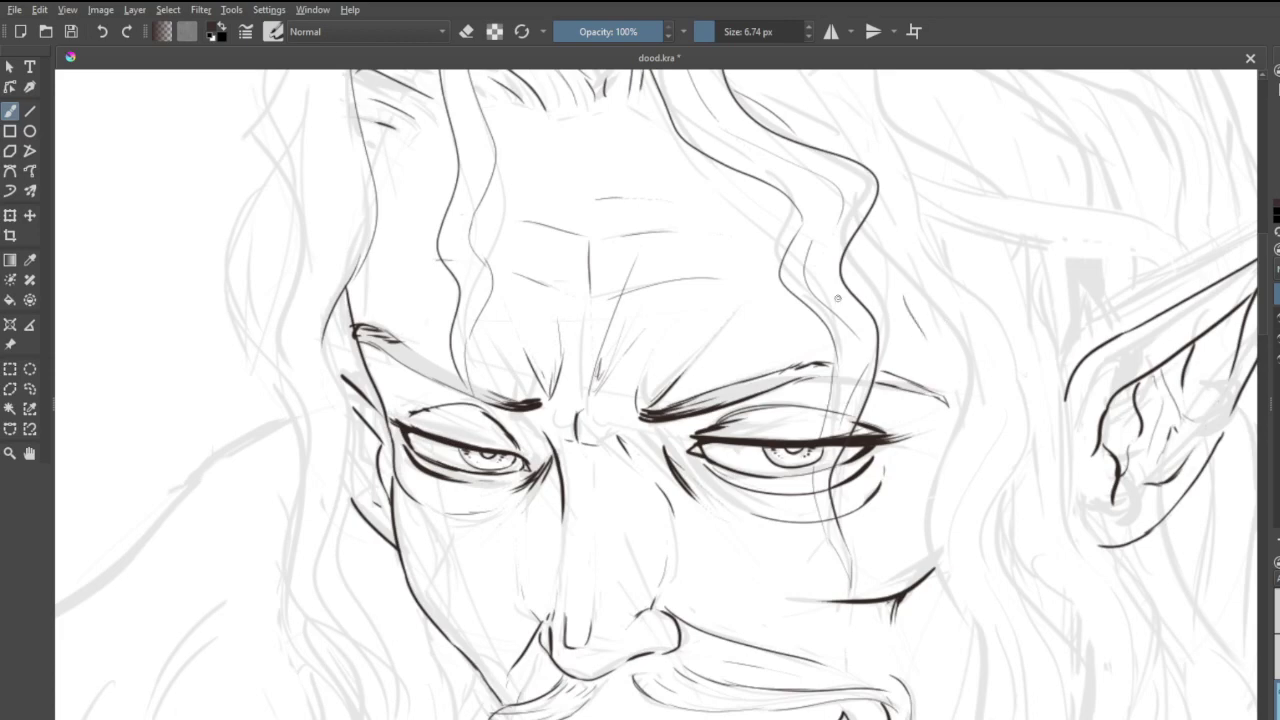
drag(370, 287, 401, 233)
- Ink the inner edge of the wavy lock running from the far eyebrow over the far ear to cheek level
scroll(398, 214, down, 5)
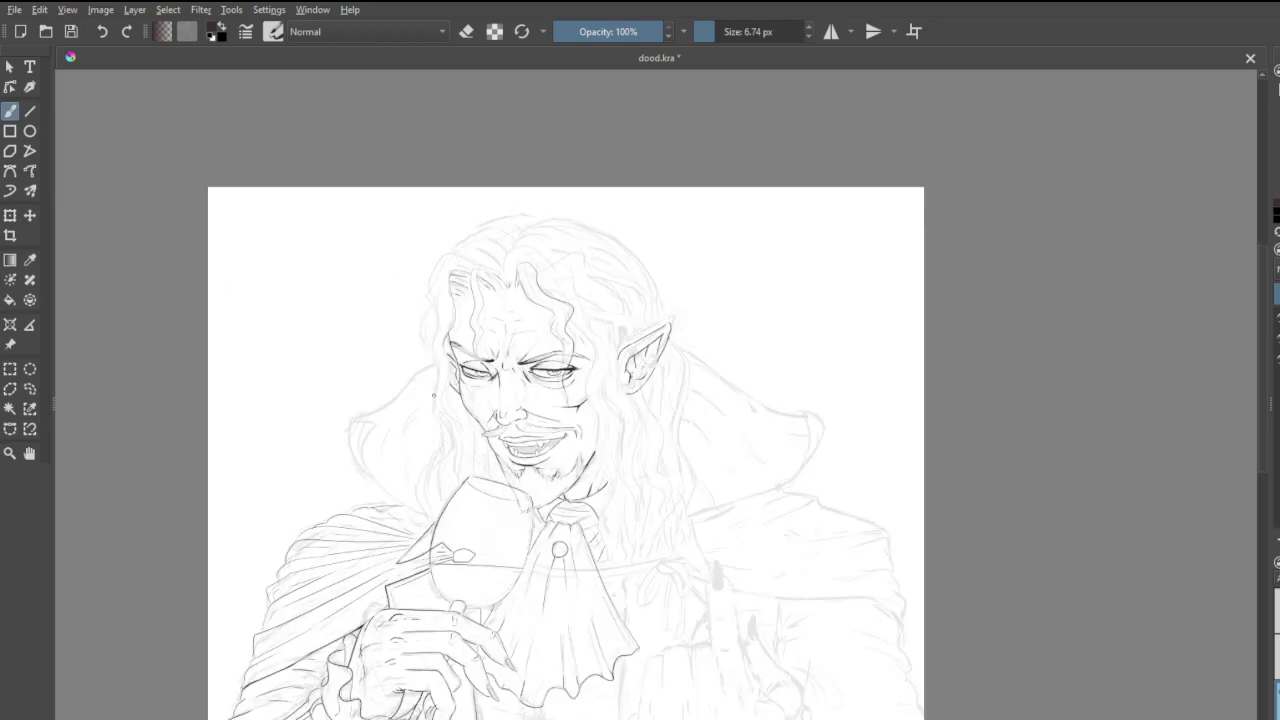
scroll(425, 414, up, 6)
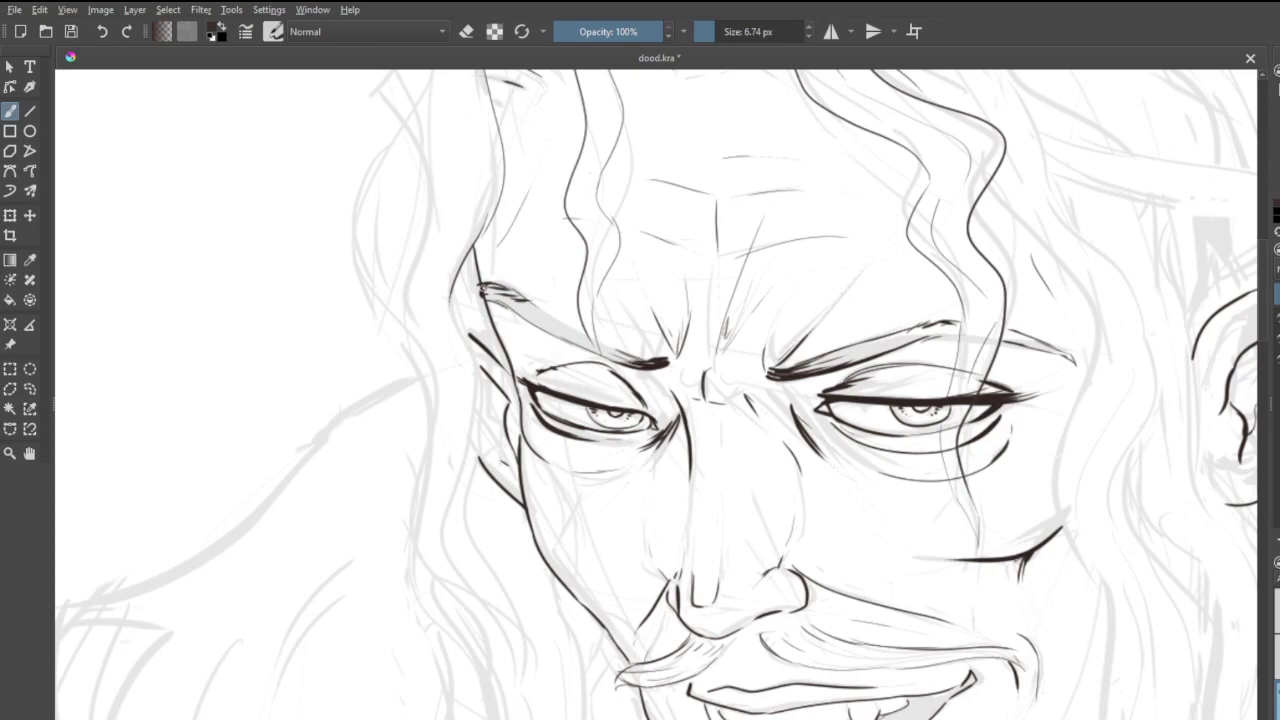
scroll(481, 288, down, 6)
scroll(484, 279, up, 4)
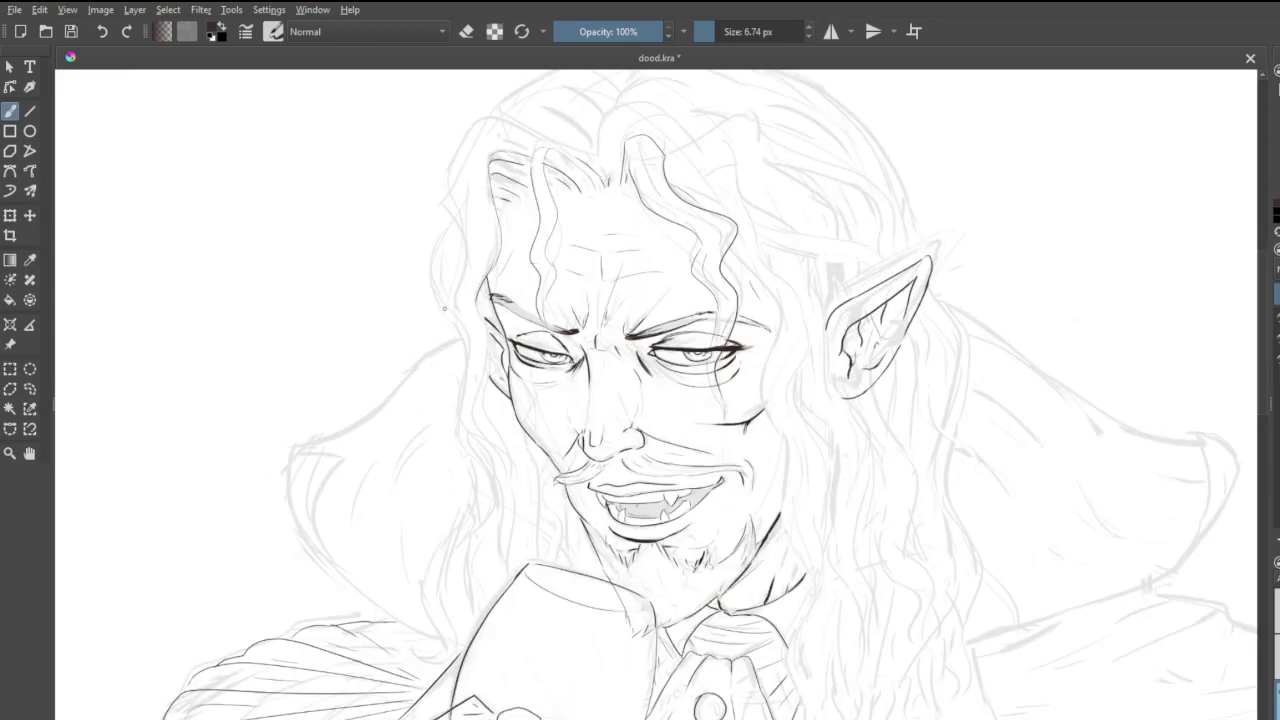
scroll(445, 308, up, 3)
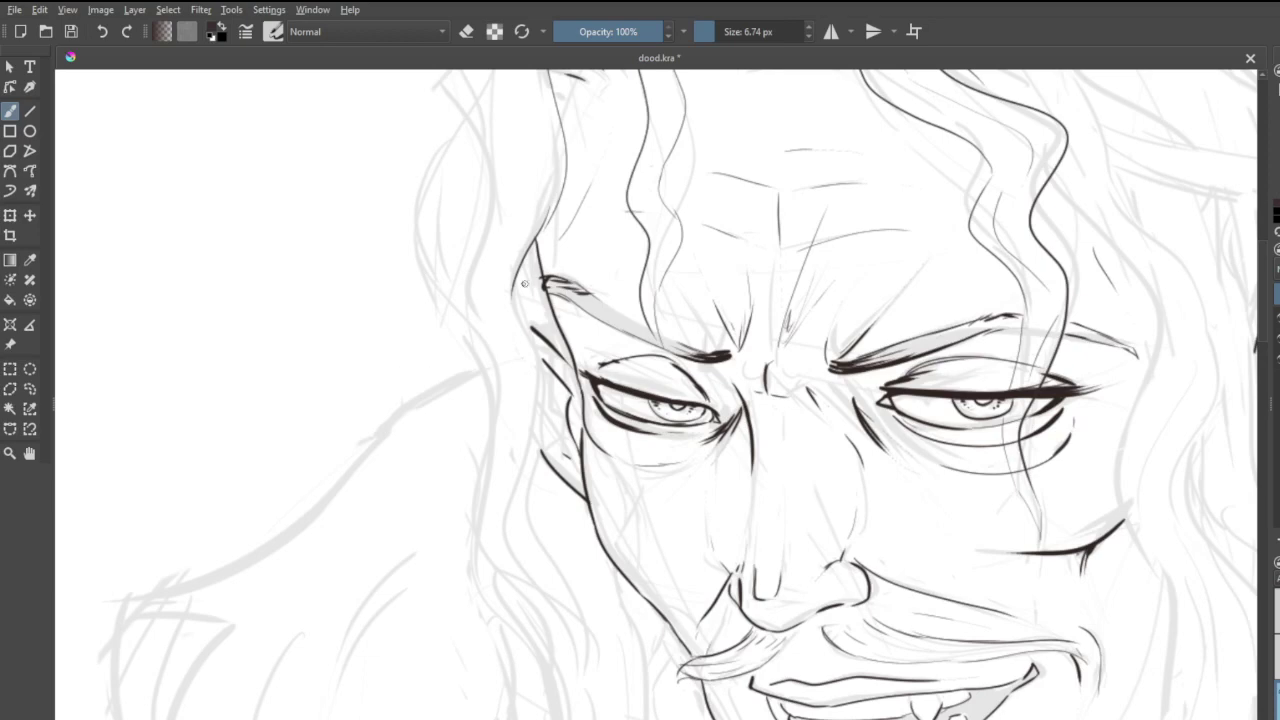
mouse_move(512, 290)
mouse_down()
mouse_move(540, 362)
mouse_move(528, 592)
mouse_up()
scroll(613, 655, down, 5)
scroll(621, 523, up, 5)
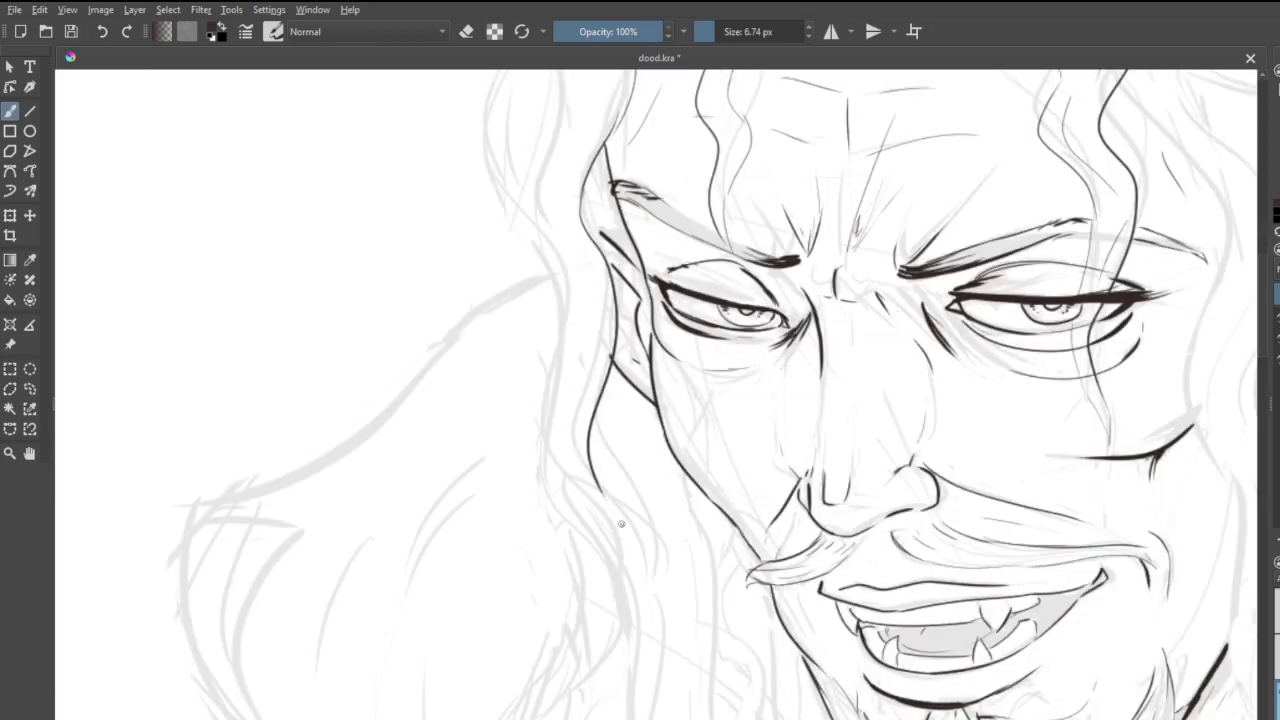
- Ink the far lock's long wavy outer edge, its curled tip and the inner edge joining the two beside the cheek
mouse_move(541, 178)
mouse_down()
mouse_move(571, 350)
mouse_move(525, 444)
mouse_move(606, 552)
mouse_move(568, 682)
mouse_move(629, 691)
mouse_move(594, 706)
mouse_move(629, 688)
mouse_move(607, 697)
mouse_move(607, 673)
mouse_move(636, 645)
mouse_move(619, 562)
mouse_up()
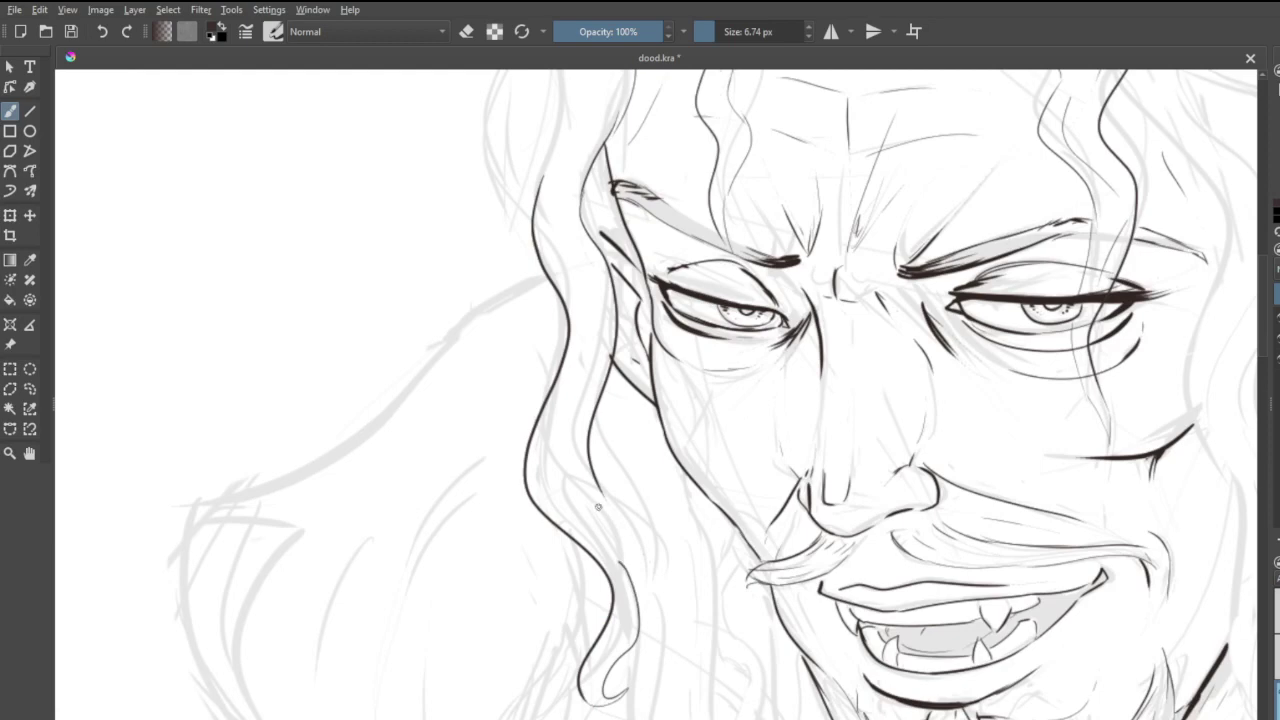
key(ctrl+z)
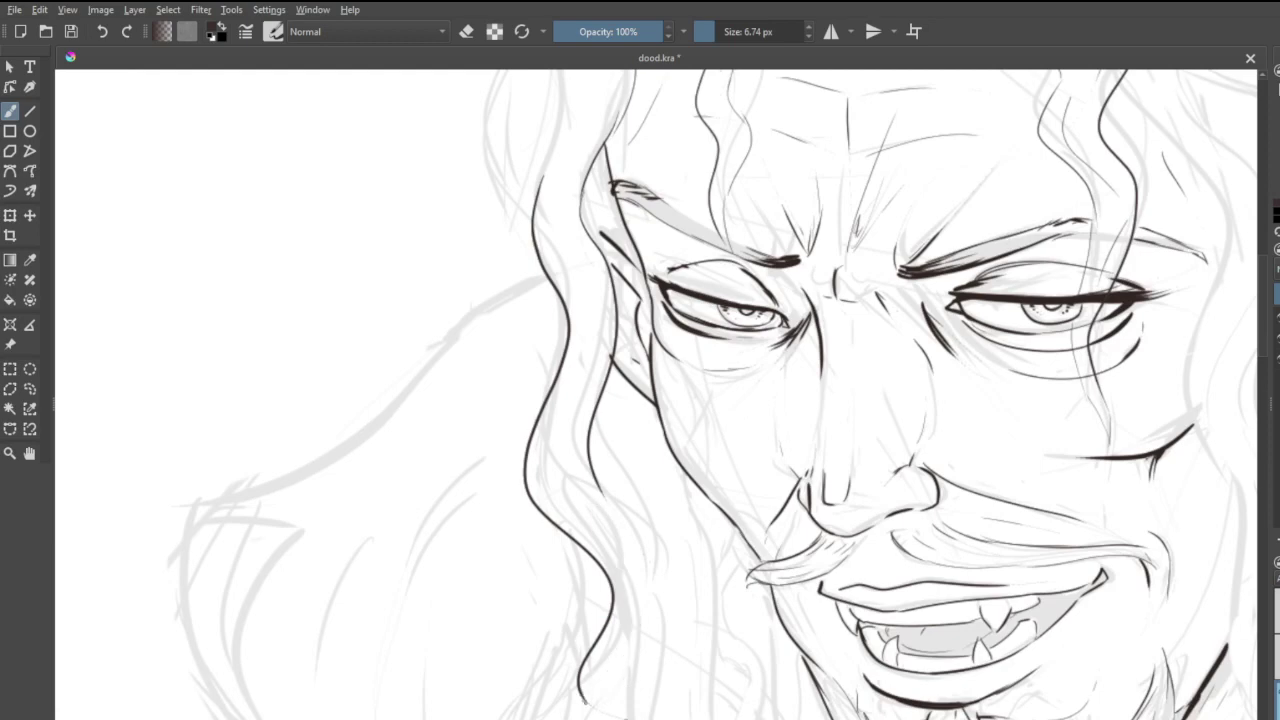
mouse_move(584, 700)
mouse_down()
mouse_move(648, 688)
mouse_move(613, 696)
mouse_move(603, 664)
mouse_move(639, 588)
mouse_move(600, 493)
mouse_up()
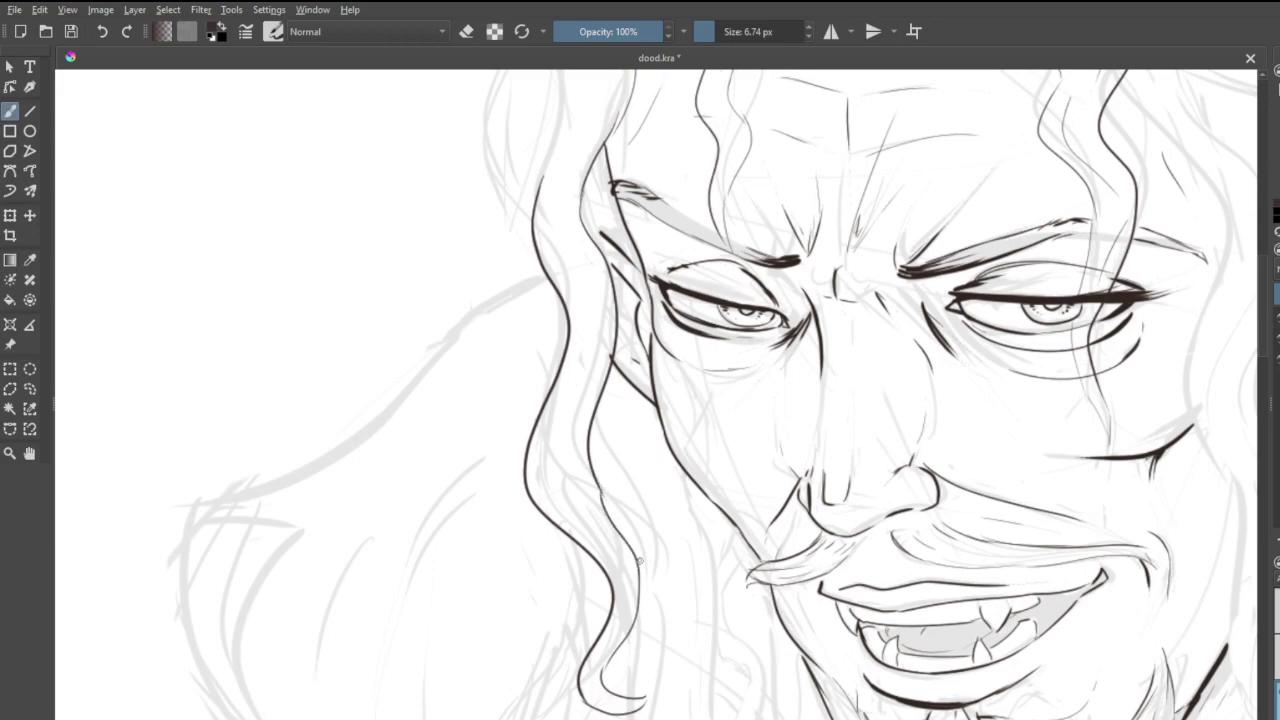
scroll(640, 561, down, 5)
scroll(658, 429, up, 5)
scroll(658, 429, down, 4)
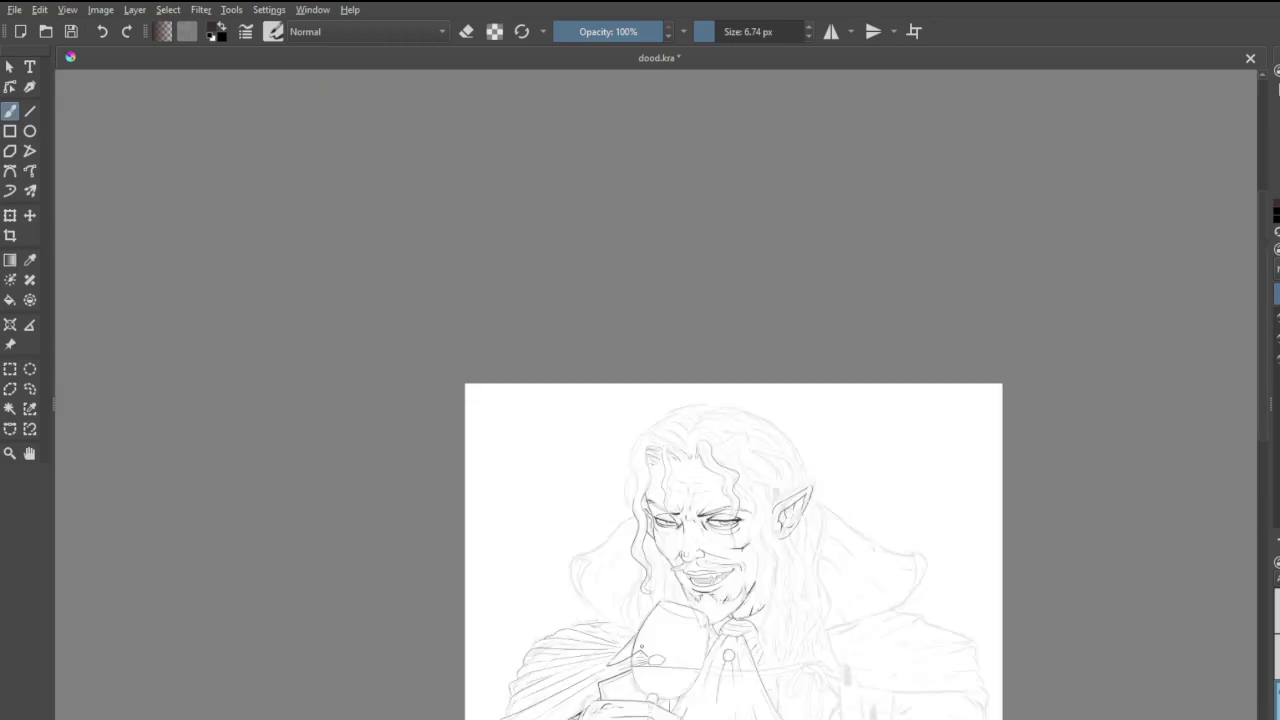
- Ink the hair's outer contour from above the far eyebrow, up around the far temple and across to the forelocks
scroll(658, 429, up, 7)
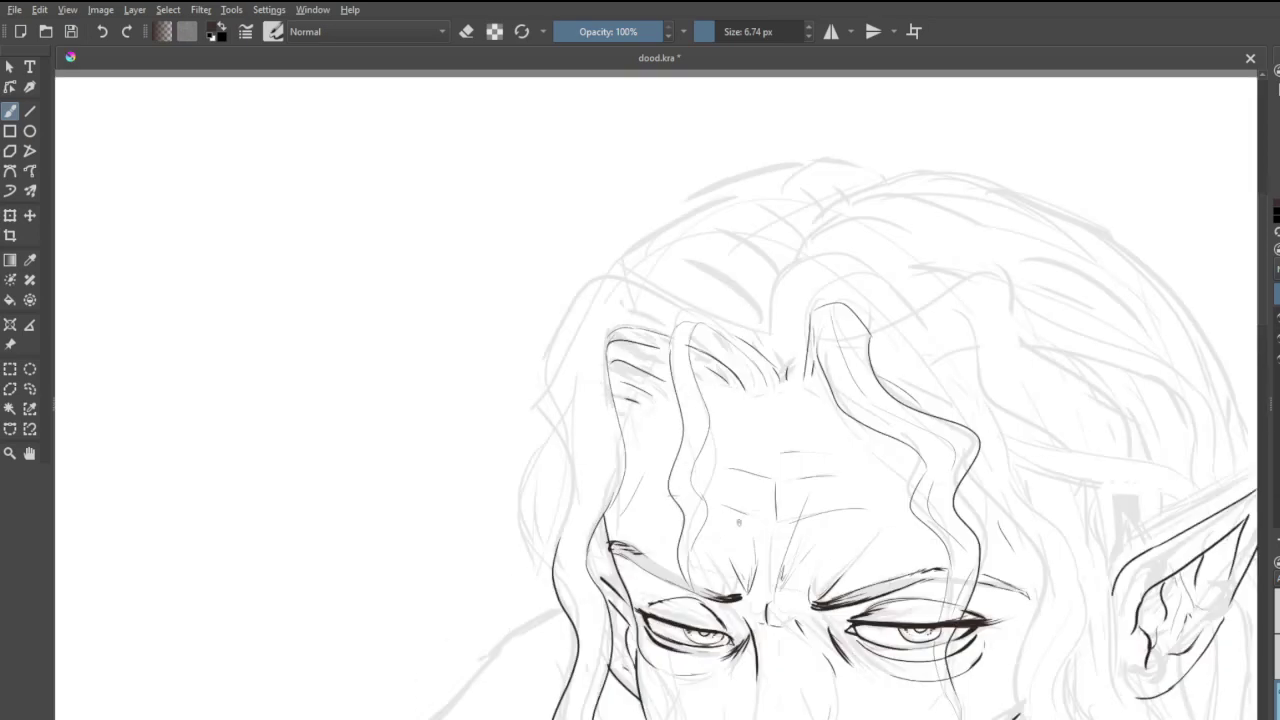
mouse_move(560, 543)
mouse_down()
mouse_move(575, 460)
mouse_move(550, 368)
mouse_move(577, 300)
mouse_move(664, 302)
mouse_move(736, 335)
mouse_up()
key(ctrl+z)
mouse_move(554, 424)
mouse_down()
mouse_move(529, 462)
mouse_move(566, 576)
mouse_up()
key(ctrl+z)
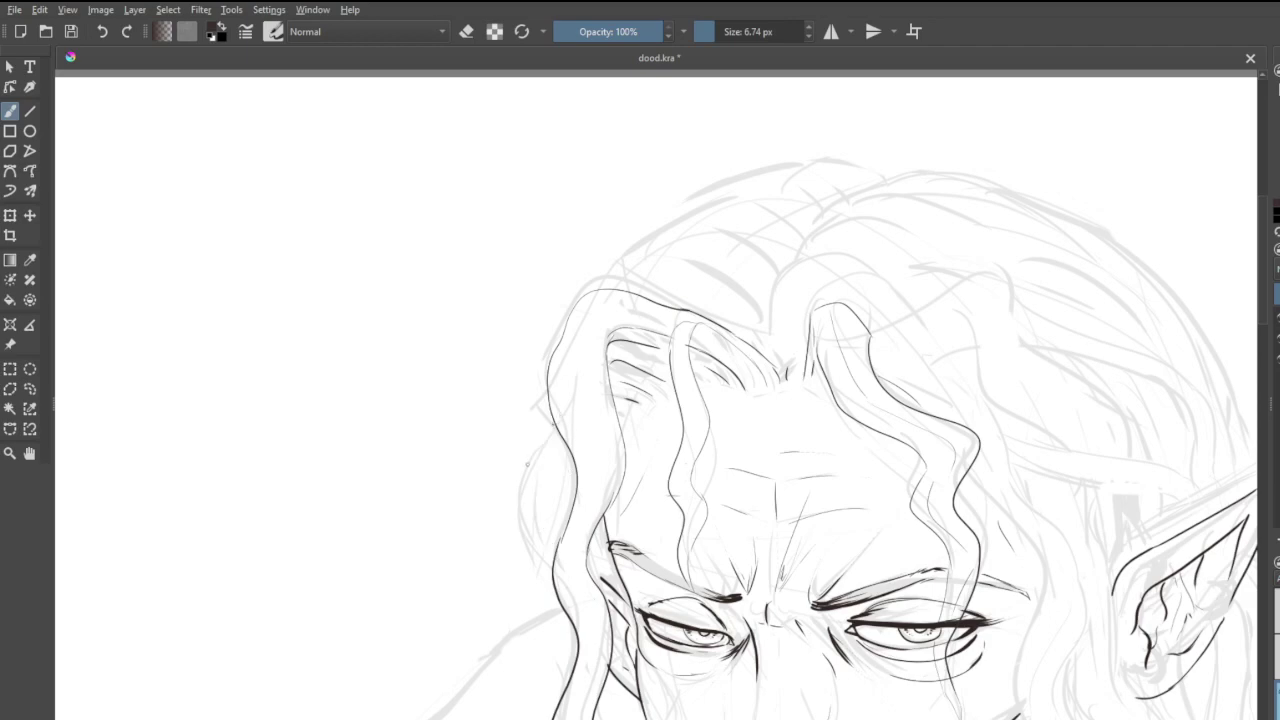
drag(554, 424, 553, 583)
key(ctrl+z)
mouse_move(554, 424)
mouse_down()
mouse_move(522, 459)
mouse_move(558, 556)
mouse_up()
key(ctrl+z)
- Ink a bowed hair contour bulging outside the far temple's lock, plus a short line outside the lock at eye level
mouse_move(556, 424)
mouse_down()
mouse_move(540, 470)
mouse_move(553, 556)
mouse_up()
scroll(512, 592, down, 4)
scroll(527, 625, up, 5)
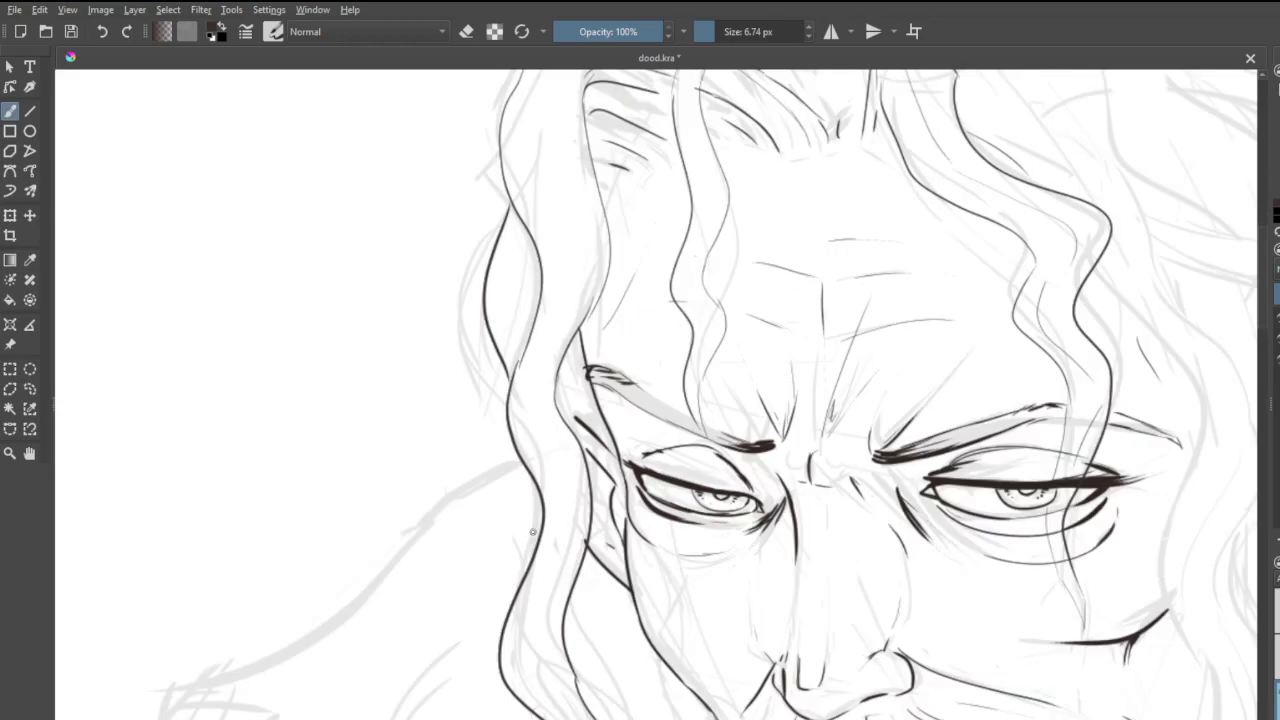
scroll(532, 531, down, 4)
scroll(506, 599, up, 4)
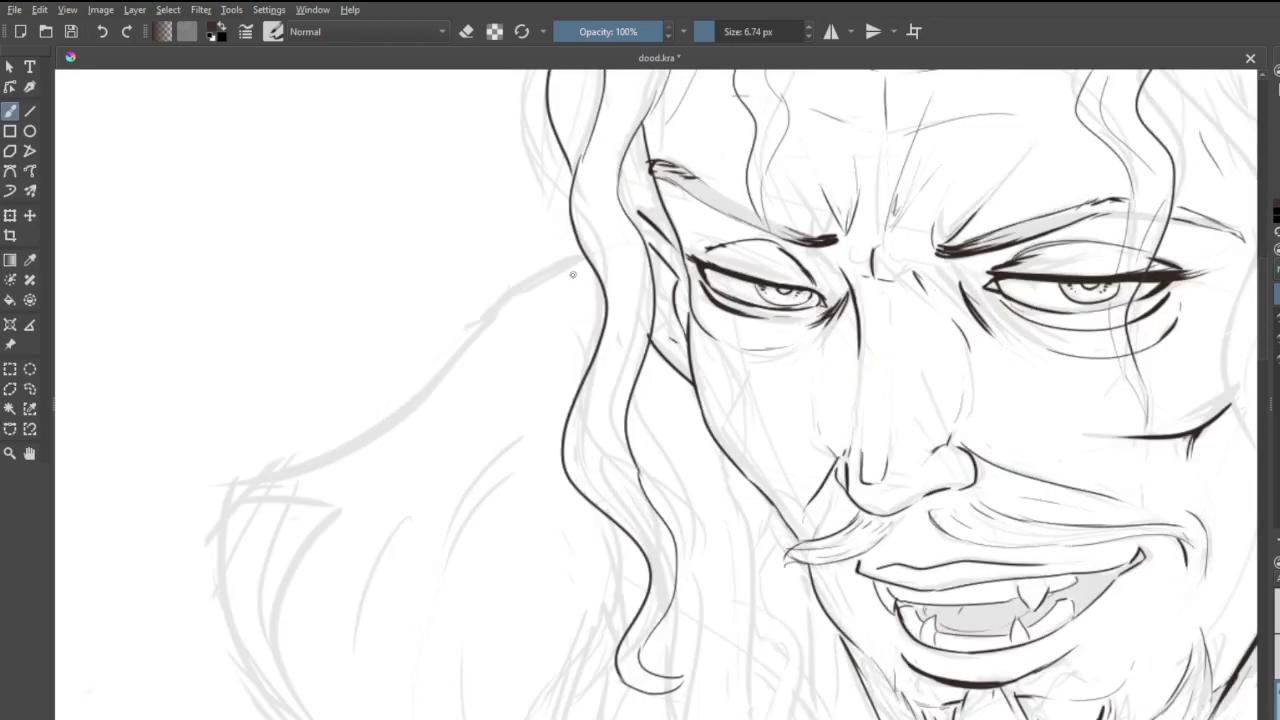
drag(589, 265, 586, 334)
- Ink crossing wavy strands that fall beside the far cheek and jaw toward the wine glass's rim
mouse_move(637, 425)
mouse_down()
mouse_move(729, 533)
mouse_move(716, 690)
mouse_up()
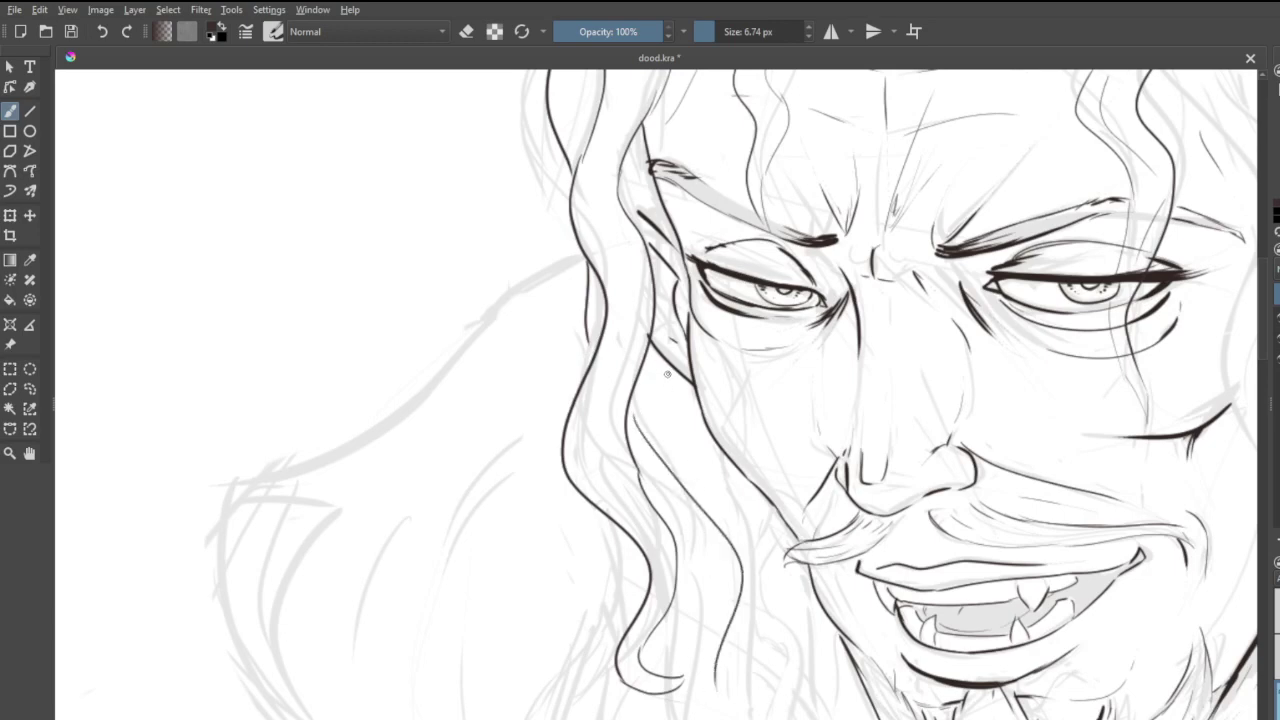
mouse_move(676, 392)
mouse_down()
mouse_move(776, 602)
mouse_move(758, 634)
mouse_move(752, 718)
mouse_up()
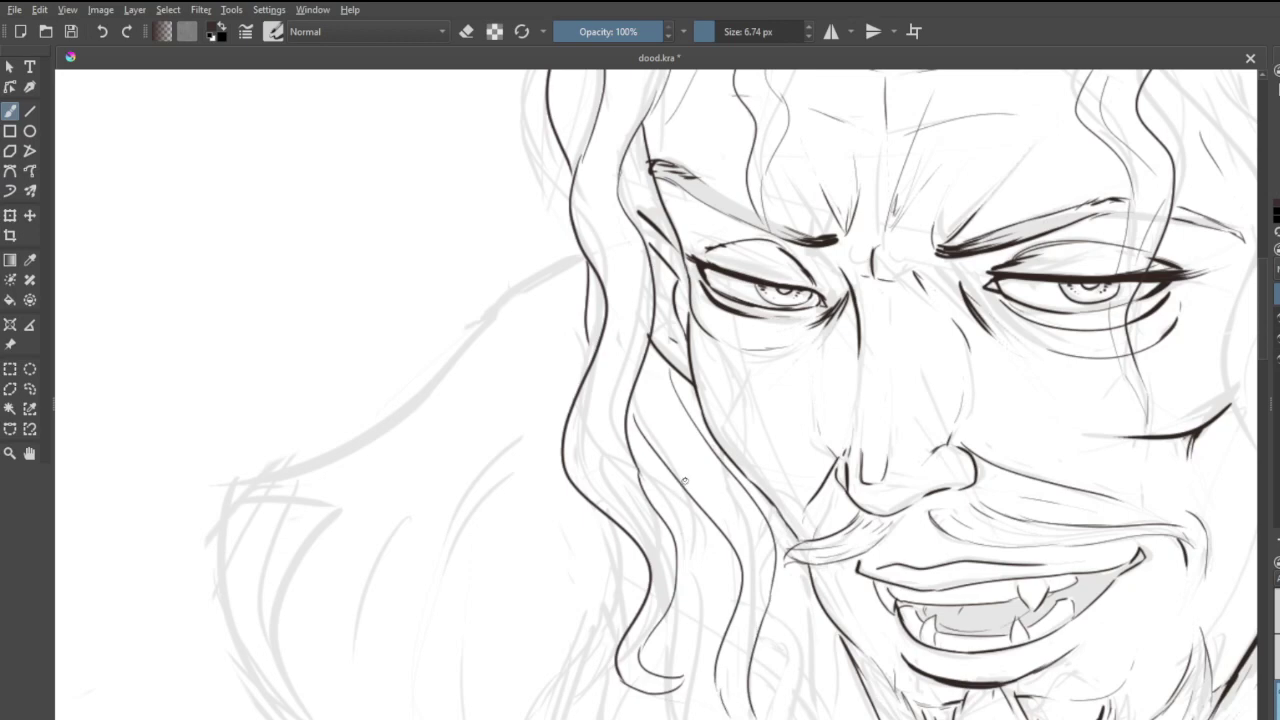
drag(725, 458, 717, 557)
drag(784, 607, 812, 714)
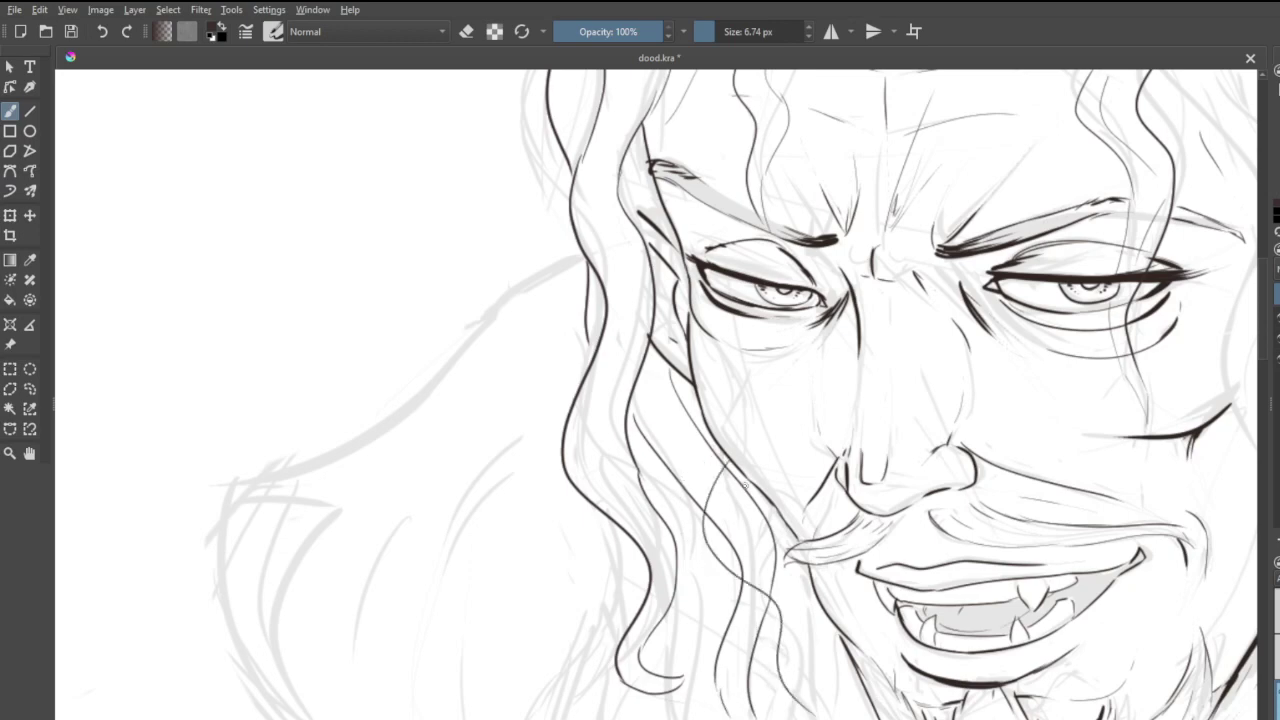
mouse_move(745, 478)
mouse_down()
mouse_move(752, 570)
mouse_move(836, 719)
mouse_up()
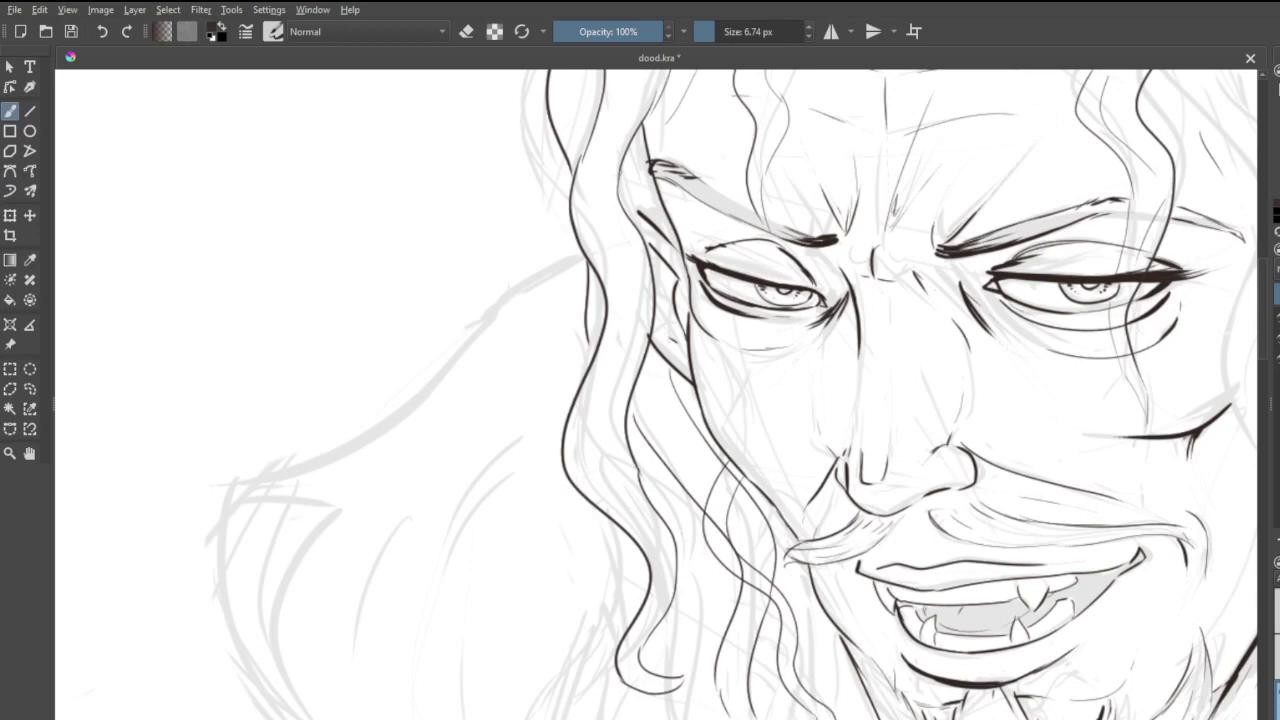
- Erase the overlapping line segments where the wavy strands beside the far cheek cross each other
key(e)
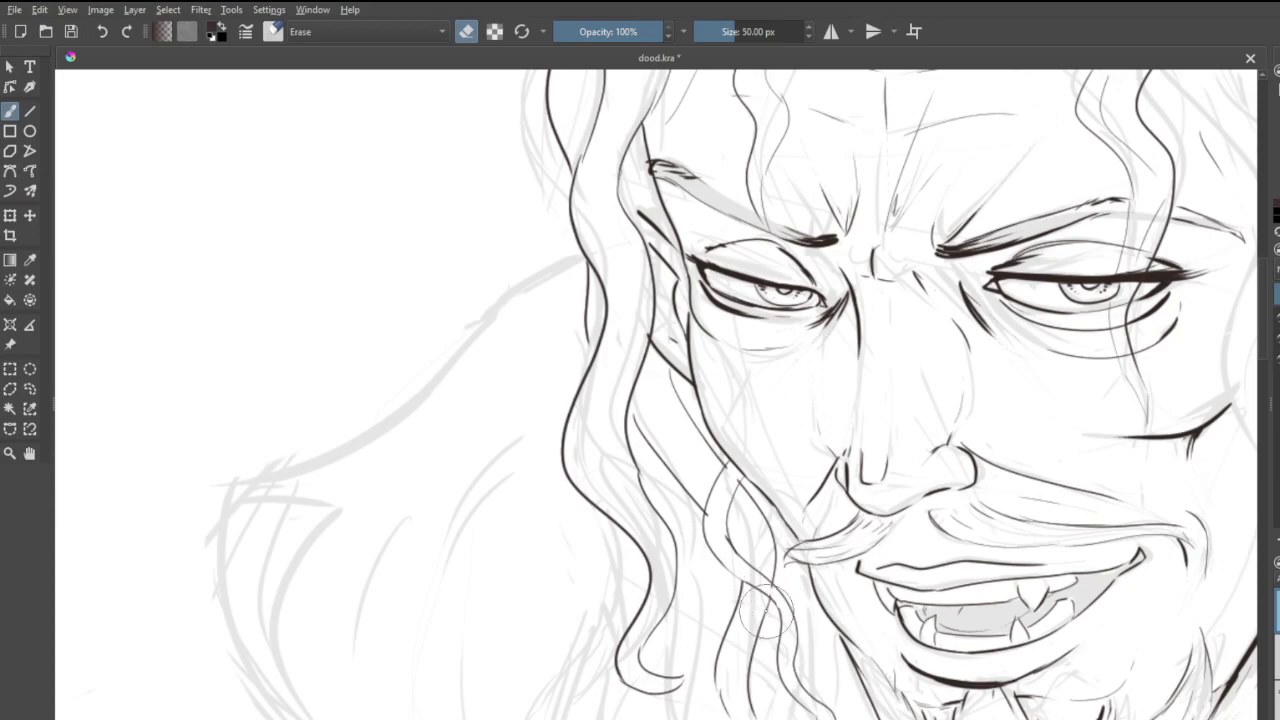
scroll(765, 615, down, 5)
scroll(828, 605, up, 3)
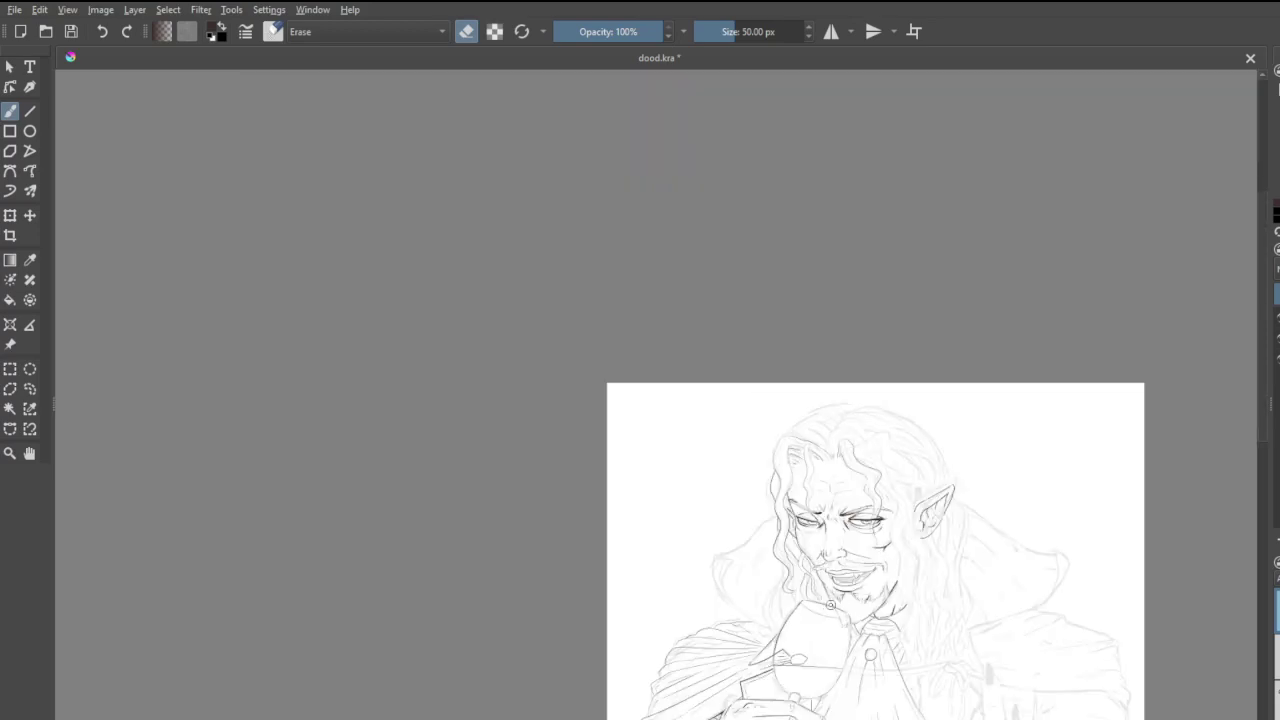
scroll(795, 585, up, 2)
scroll(808, 335, up, 3)
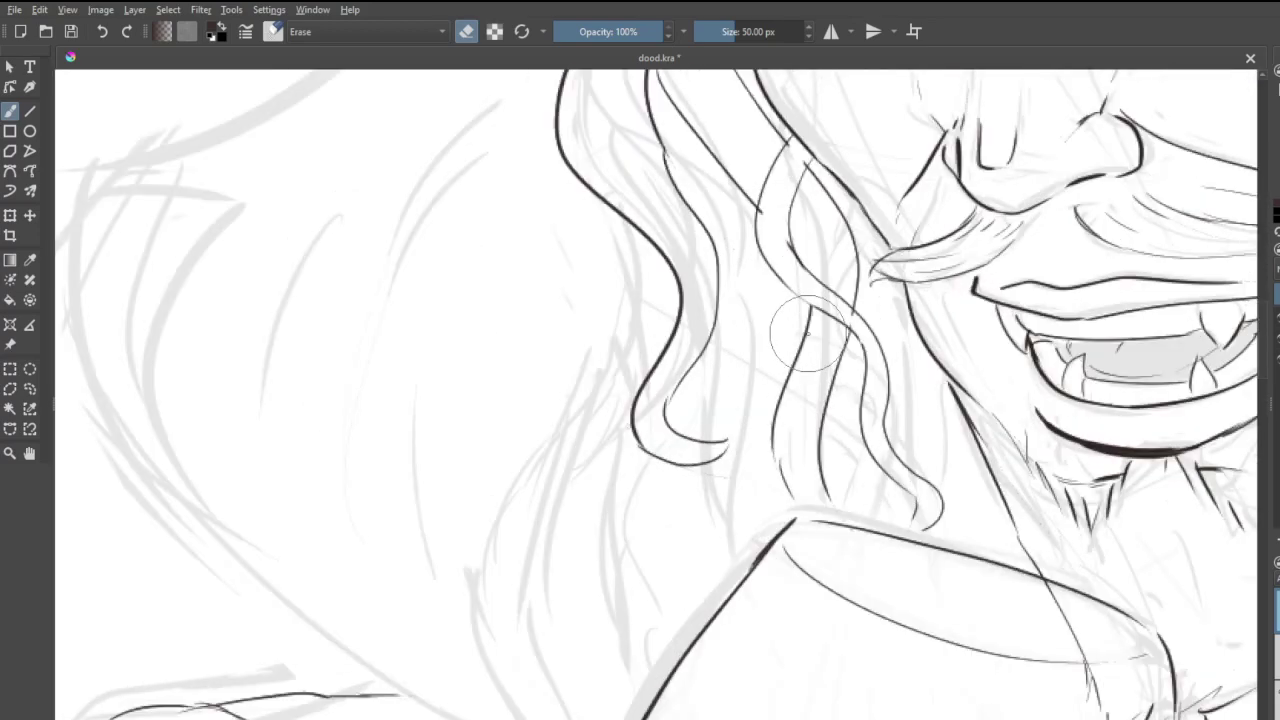
scroll(808, 335, down, 4)
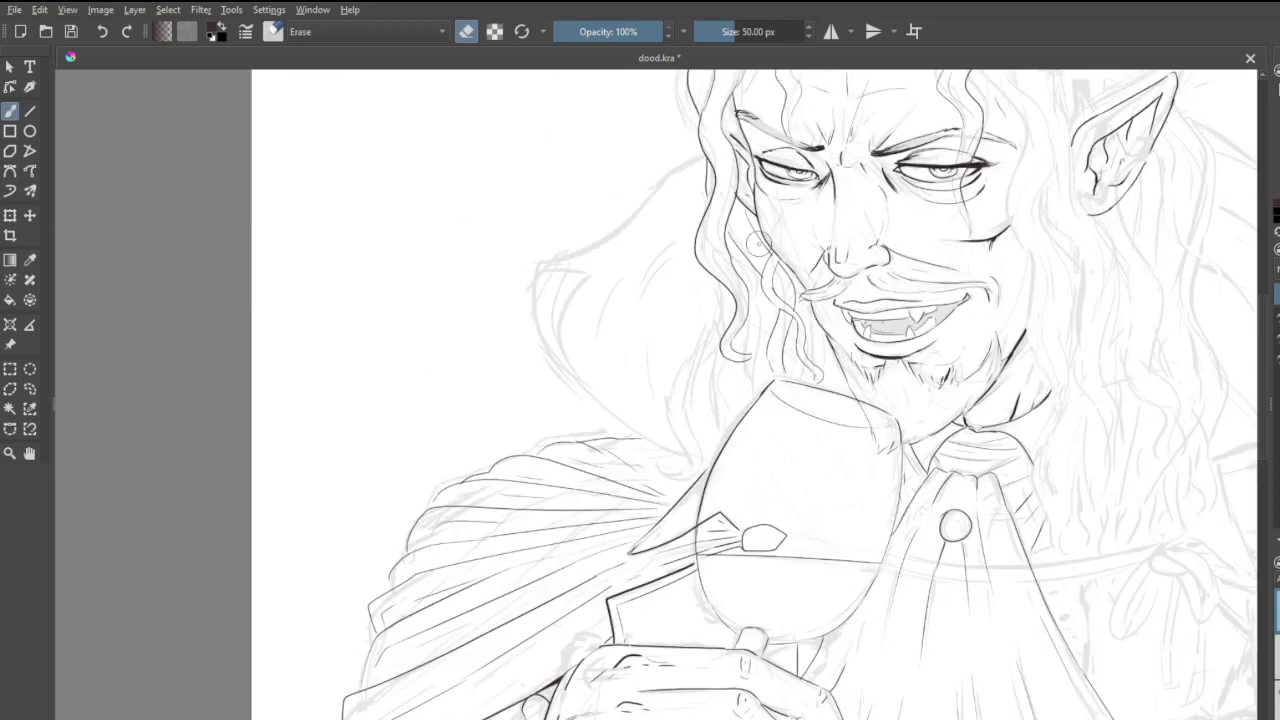
scroll(718, 340, up, 2)
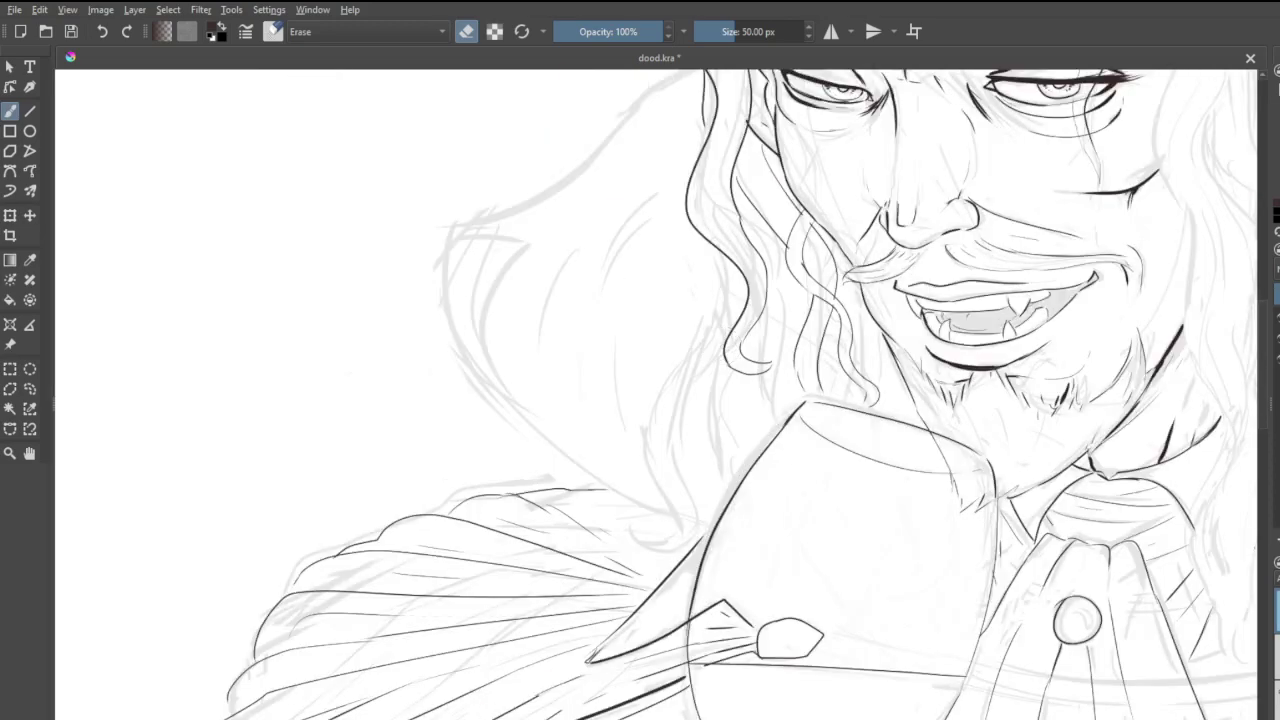
- Ink the long lower lock falling behind the far hair to the shoulder, with its curled tip and wavy inner edges
key(e)
mouse_move(724, 252)
mouse_down()
mouse_move(703, 331)
mouse_move(645, 389)
mouse_move(675, 485)
mouse_move(653, 558)
mouse_move(617, 506)
mouse_move(629, 553)
mouse_move(667, 560)
mouse_move(706, 486)
mouse_up()
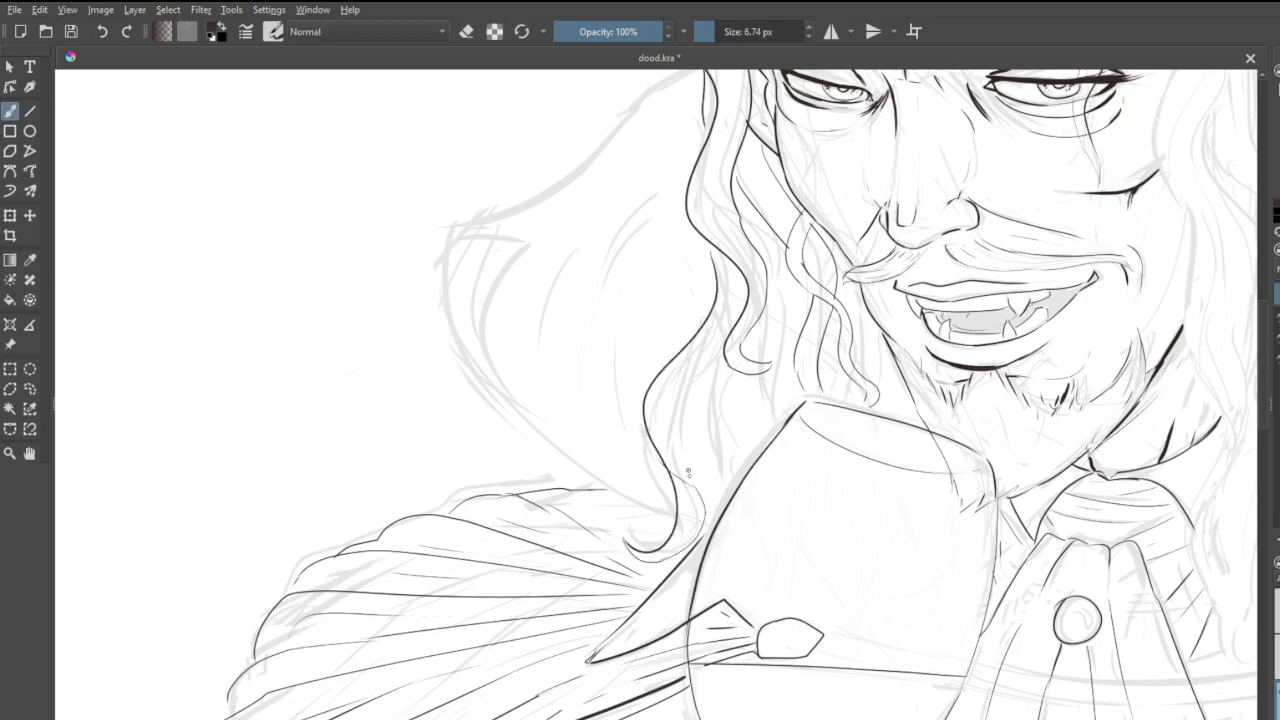
key(ctrl+z)
key(ctrl+z)
mouse_move(624, 540)
mouse_down()
mouse_move(685, 451)
mouse_move(672, 442)
mouse_move(676, 385)
mouse_move(685, 411)
mouse_move(670, 418)
mouse_move(697, 335)
mouse_move(712, 531)
mouse_move(731, 503)
mouse_move(724, 533)
mouse_move(747, 583)
mouse_move(789, 596)
mouse_move(751, 589)
mouse_move(780, 623)
mouse_move(739, 375)
mouse_move(772, 382)
mouse_move(761, 333)
mouse_up()
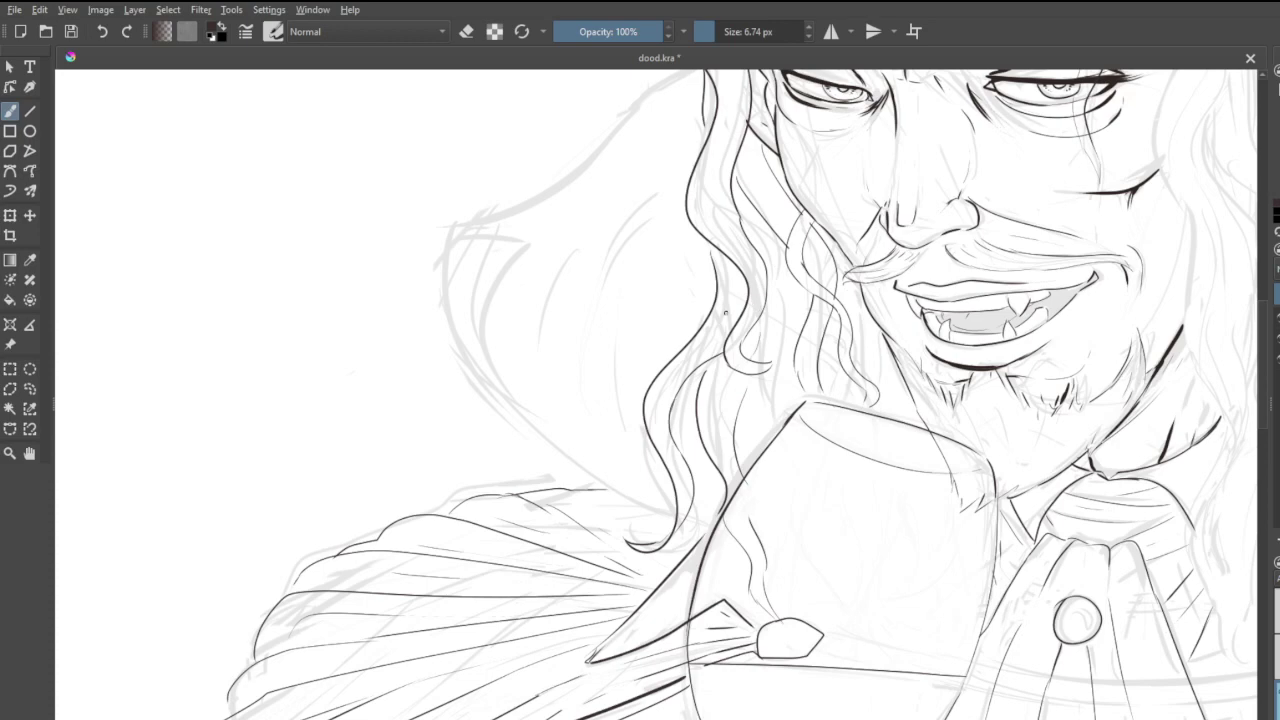
- Ink the wavy strand ends beside the glass and the hair seen through its far side above the cape clasp
mouse_move(716, 478)
mouse_down()
mouse_move(689, 546)
mouse_move(726, 594)
mouse_move(716, 537)
mouse_up()
key(ctrl+z)
key(ctrl+z)
mouse_move(718, 478)
mouse_down()
mouse_move(715, 569)
mouse_move(694, 574)
mouse_move(683, 560)
mouse_up()
mouse_move(683, 566)
mouse_down()
mouse_move(694, 578)
mouse_move(737, 569)
mouse_move(721, 583)
mouse_move(741, 559)
mouse_move(733, 529)
mouse_up()
key(ctrl+z)
mouse_move(784, 283)
mouse_down()
mouse_move(785, 371)
mouse_move(758, 441)
mouse_move(805, 526)
mouse_move(811, 598)
mouse_move(784, 588)
mouse_move(789, 612)
mouse_move(808, 593)
mouse_move(803, 523)
mouse_move(839, 606)
mouse_move(829, 613)
mouse_move(848, 562)
mouse_up()
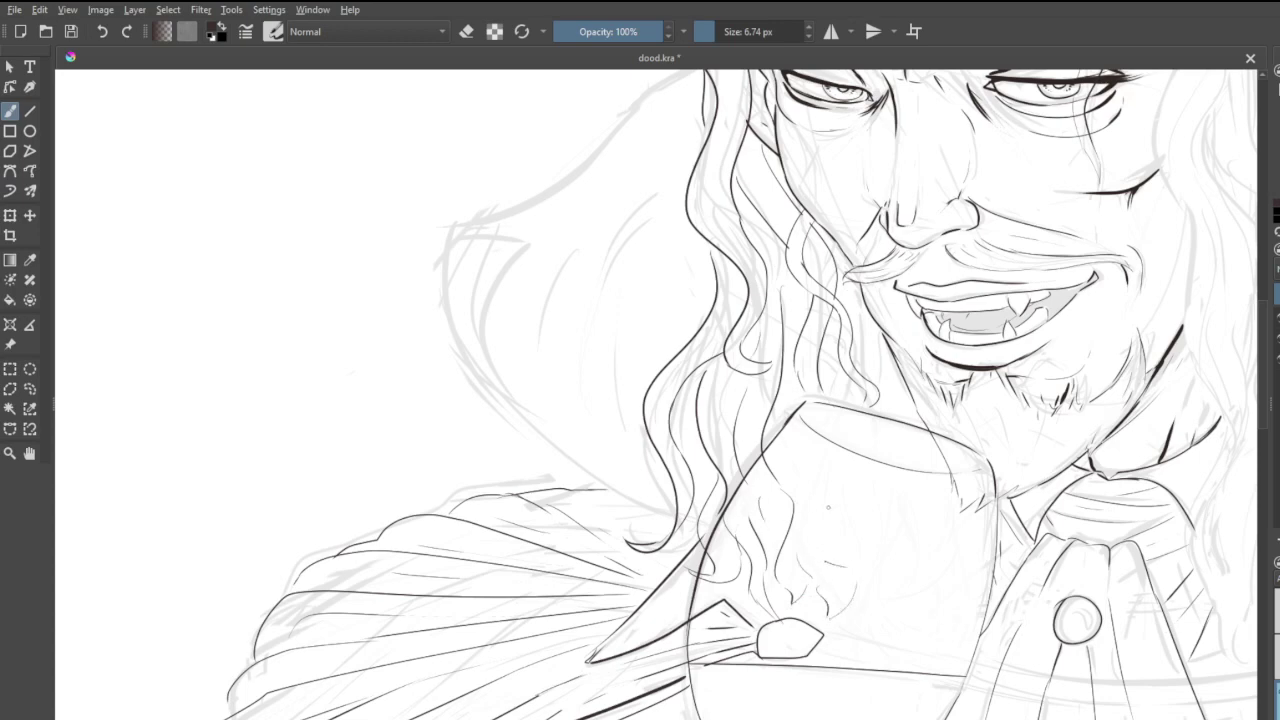
- Add short curved strands inside the glass, beside the far jaw and along the hair next to the cheek
drag(842, 474, 828, 508)
drag(880, 474, 882, 506)
drag(894, 360, 897, 383)
mouse_move(862, 334)
mouse_down()
mouse_move(884, 348)
mouse_move(891, 379)
mouse_up()
key(ctrl+z)
key(ctrl+z)
key(ctrl+z)
mouse_move(868, 329)
mouse_down()
mouse_move(868, 359)
mouse_move(894, 397)
mouse_up()
mouse_move(757, 155)
mouse_down()
mouse_move(811, 240)
mouse_move(779, 282)
mouse_up()
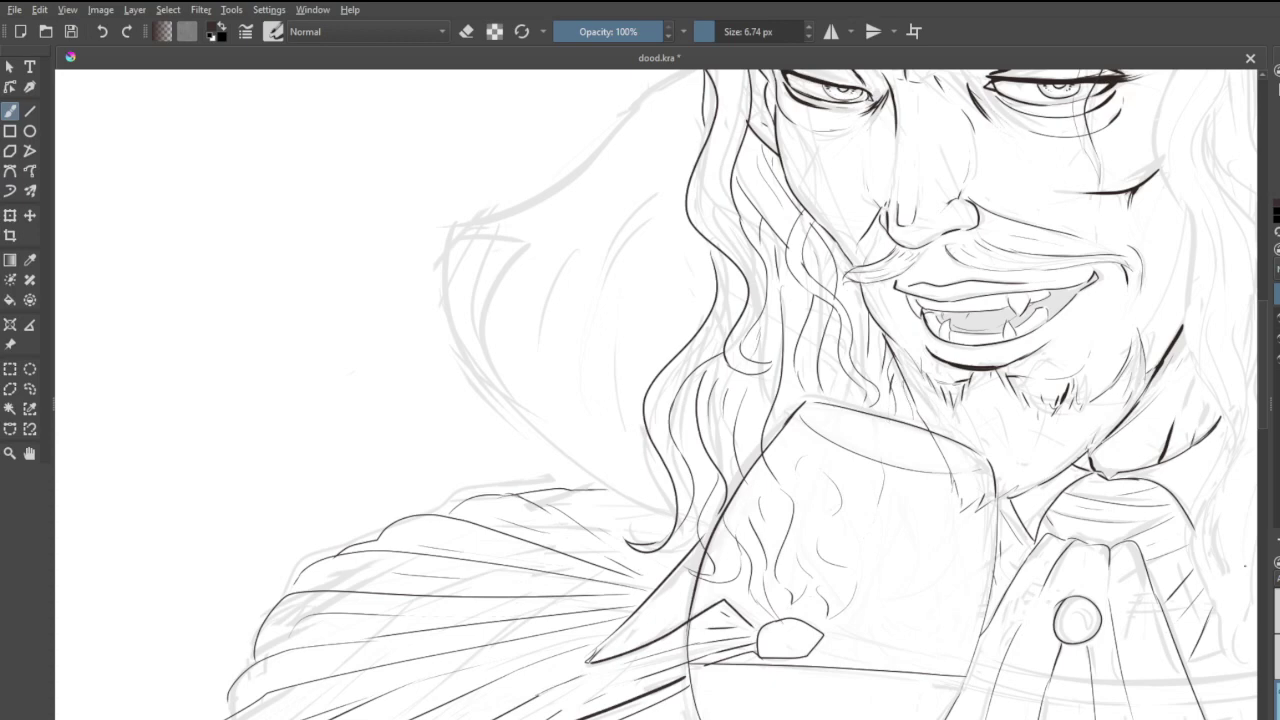
- Ink long wavy strands seen through the middle and near side of the glass, below its rim
key(e)
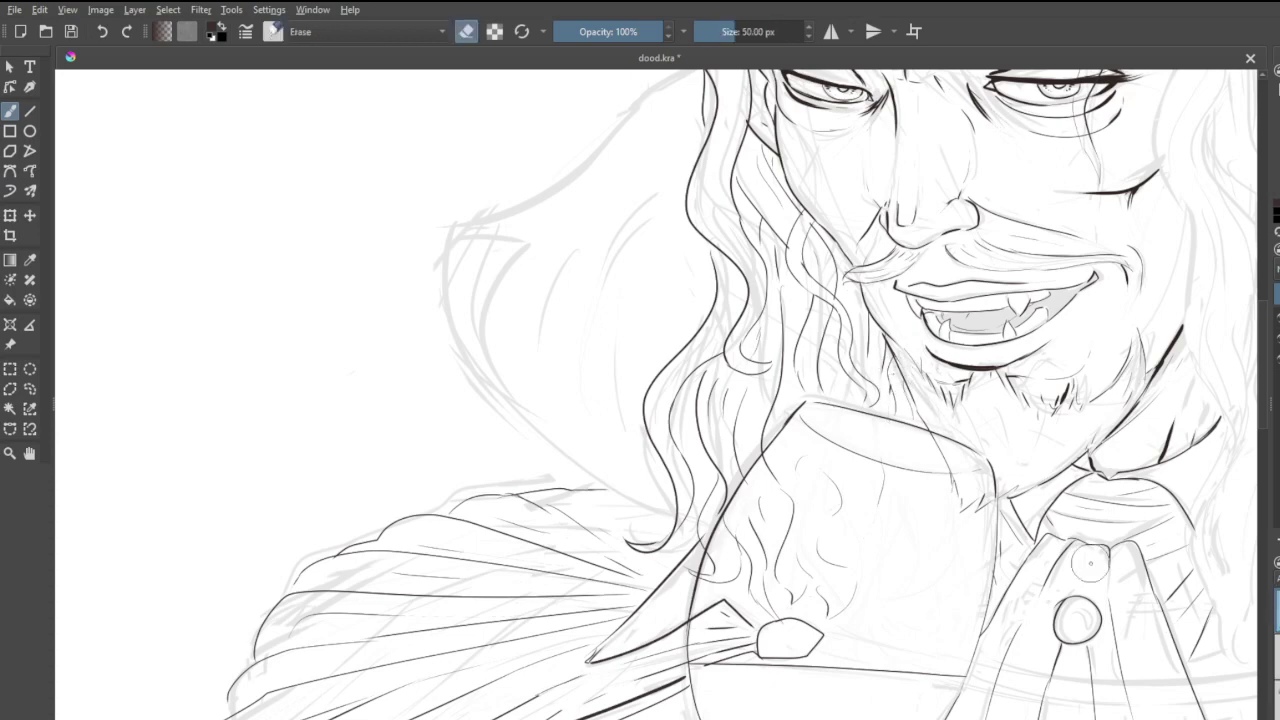
key(e)
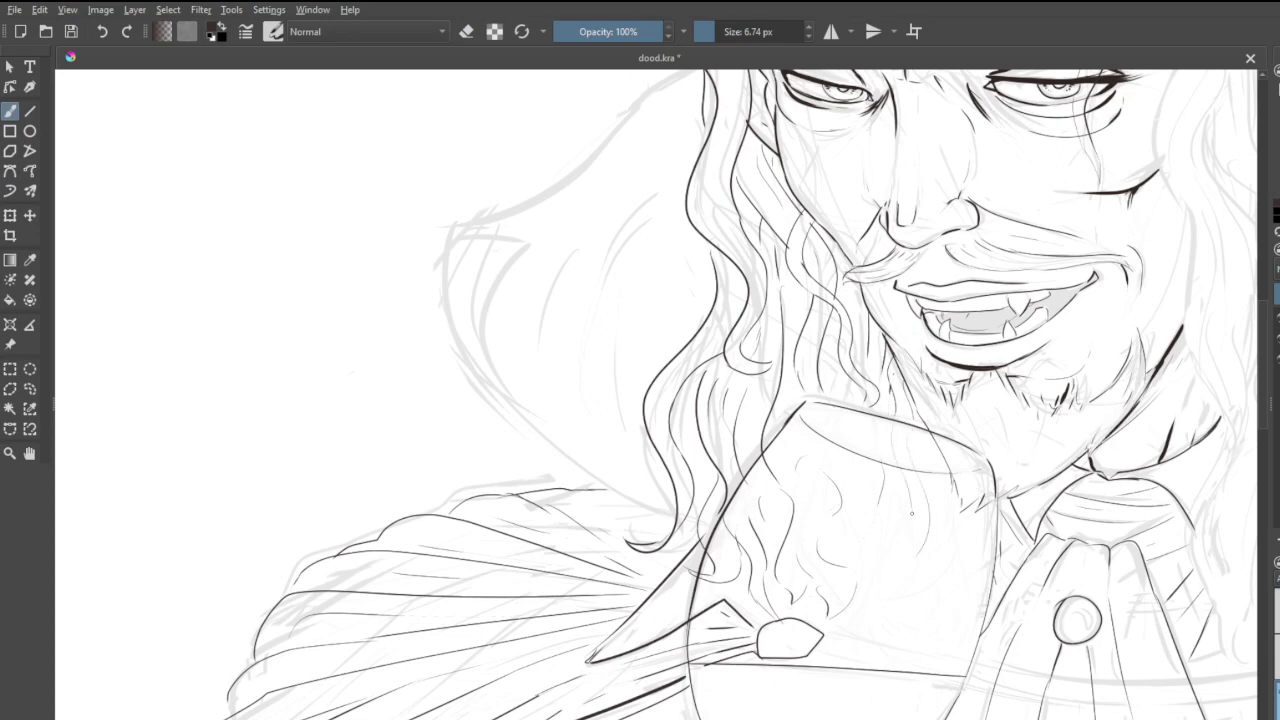
mouse_move(908, 536)
mouse_down()
mouse_move(870, 576)
mouse_move(909, 610)
mouse_up()
mouse_move(848, 468)
mouse_down()
mouse_move(855, 526)
mouse_move(884, 590)
mouse_up()
drag(947, 500, 941, 562)
drag(972, 563, 949, 593)
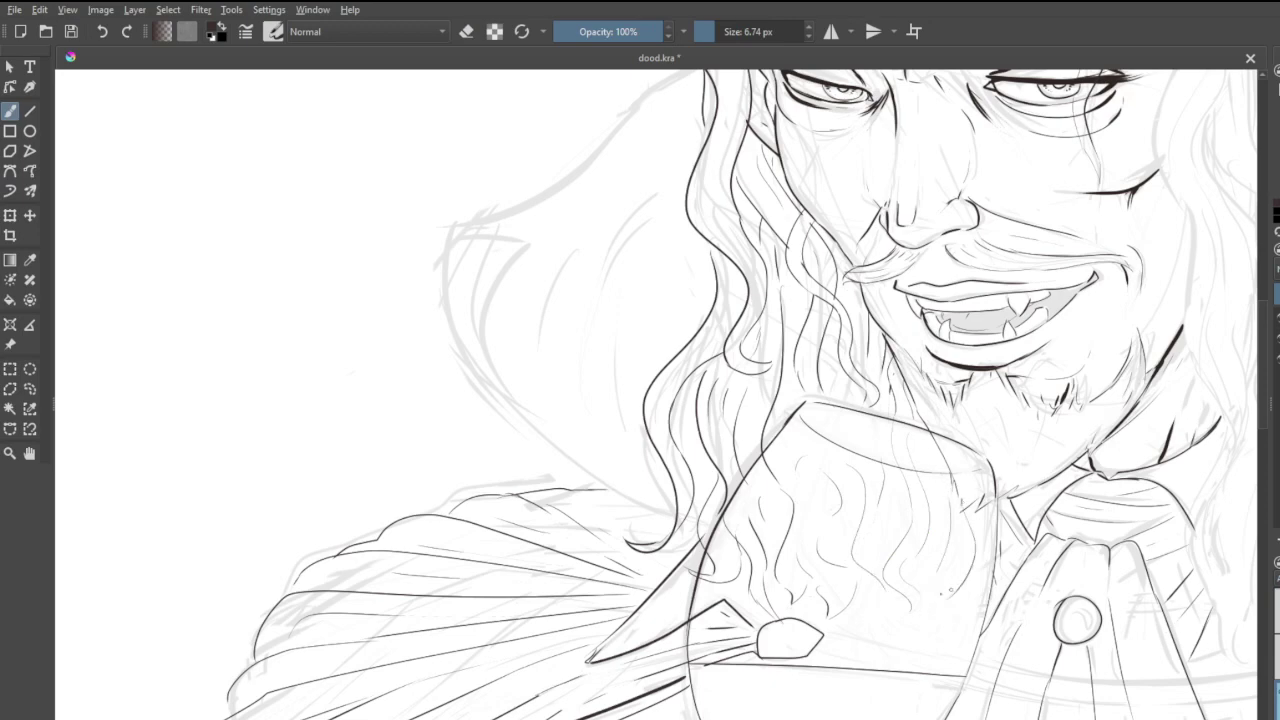
drag(950, 505, 938, 572)
- Ink the upper edge of the cape cord from the clasp across the glass and cravat to the bow knot
scroll(896, 453, down, 5)
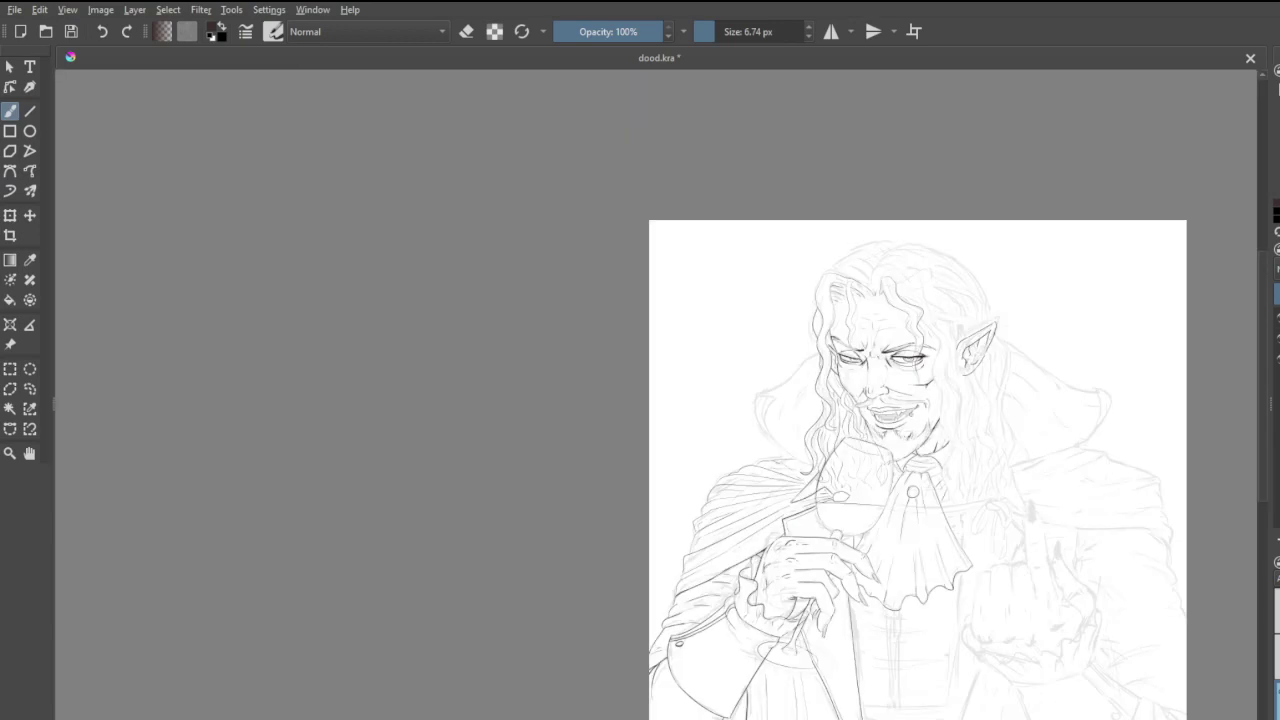
scroll(960, 470, up, 5)
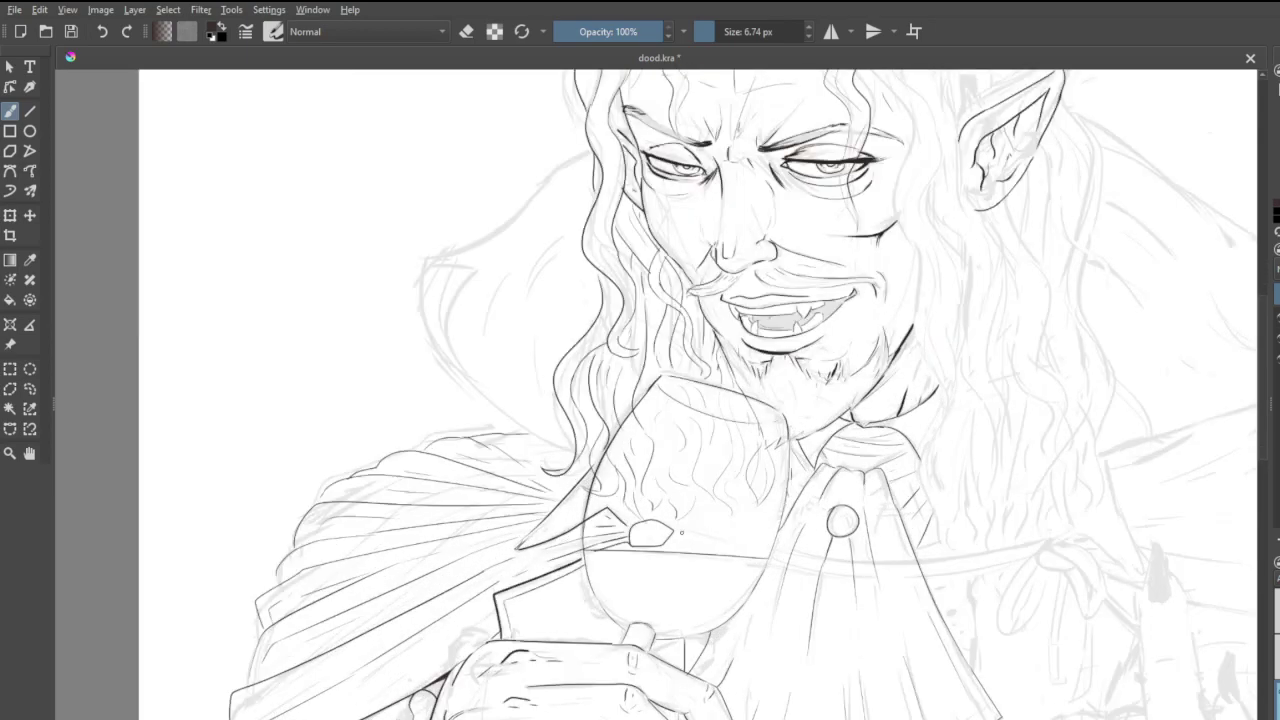
mouse_move(735, 549)
mouse_down()
mouse_move(972, 570)
mouse_move(1060, 541)
mouse_up()
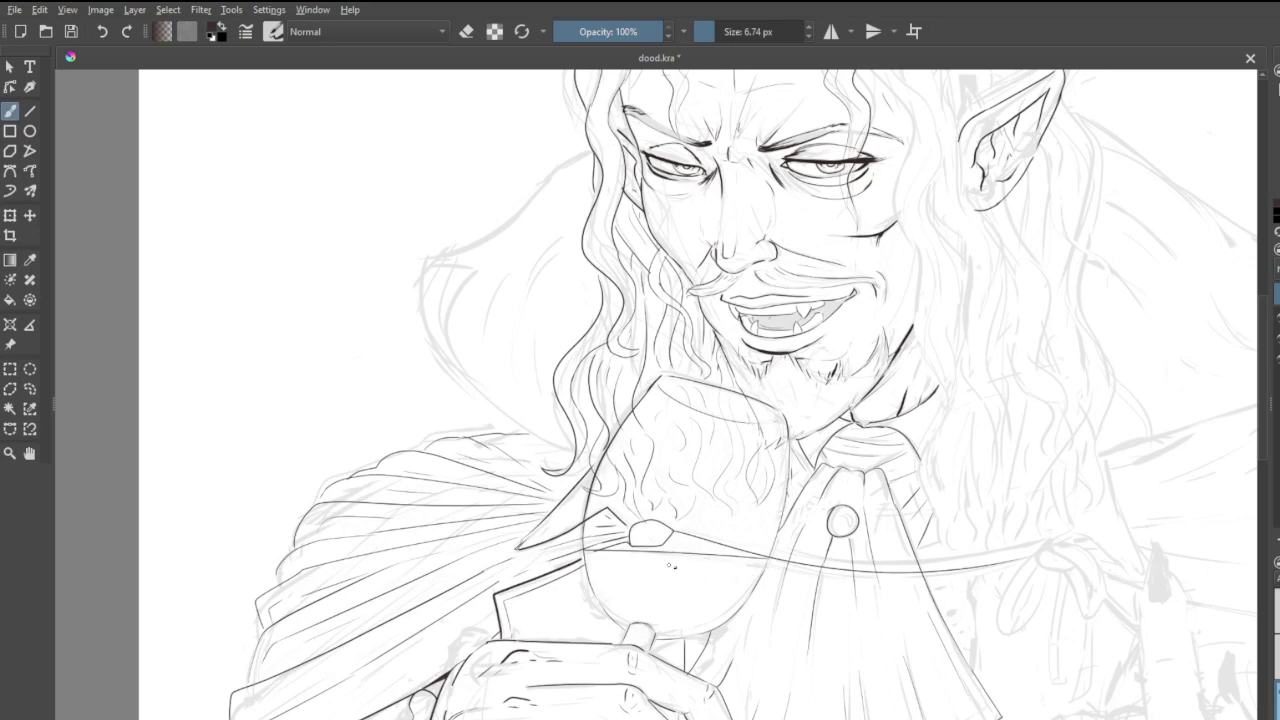
mouse_move(660, 541)
mouse_down()
mouse_move(906, 594)
mouse_move(1021, 578)
mouse_up()
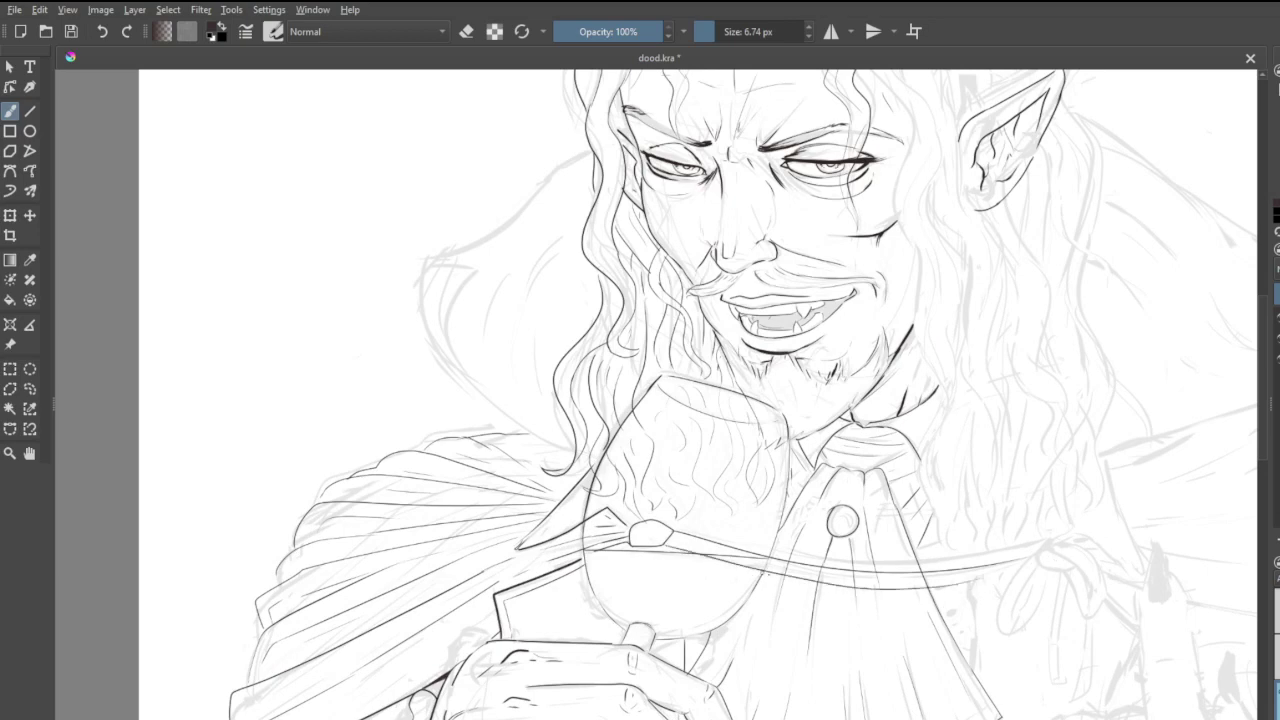
key(ctrl+z)
drag(660, 545, 1008, 580)
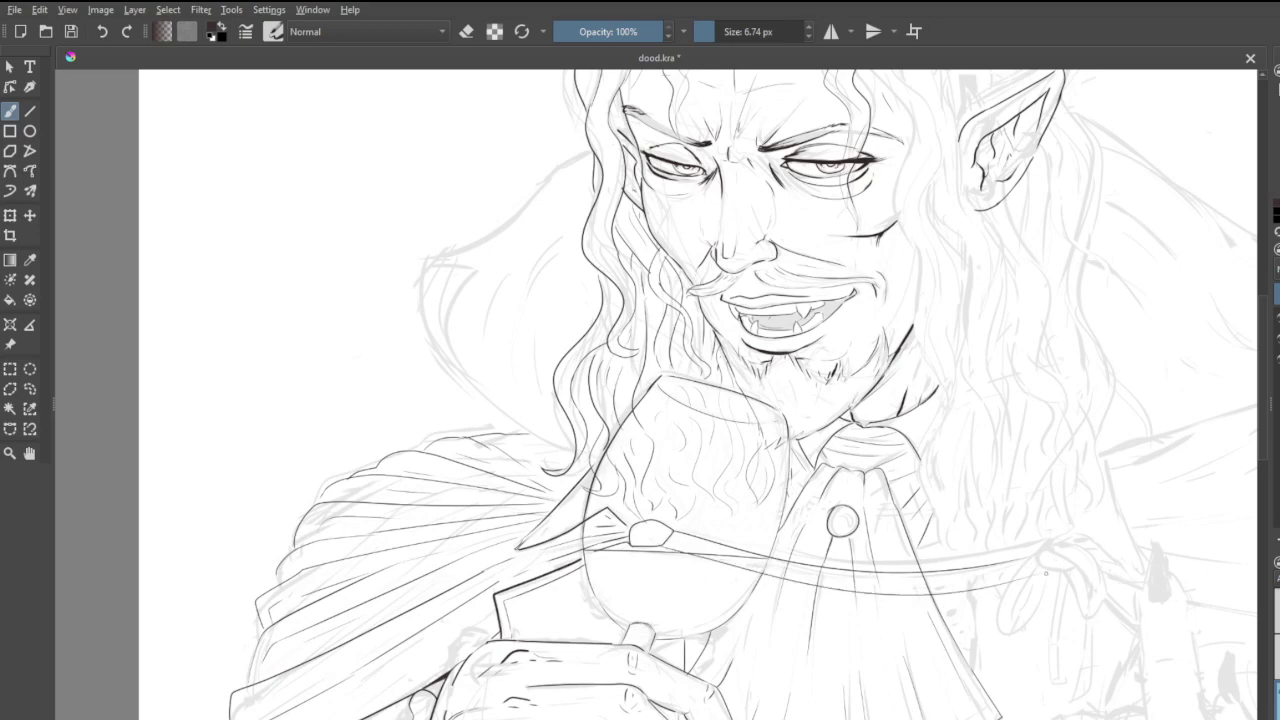
scroll(1019, 574, down, 2)
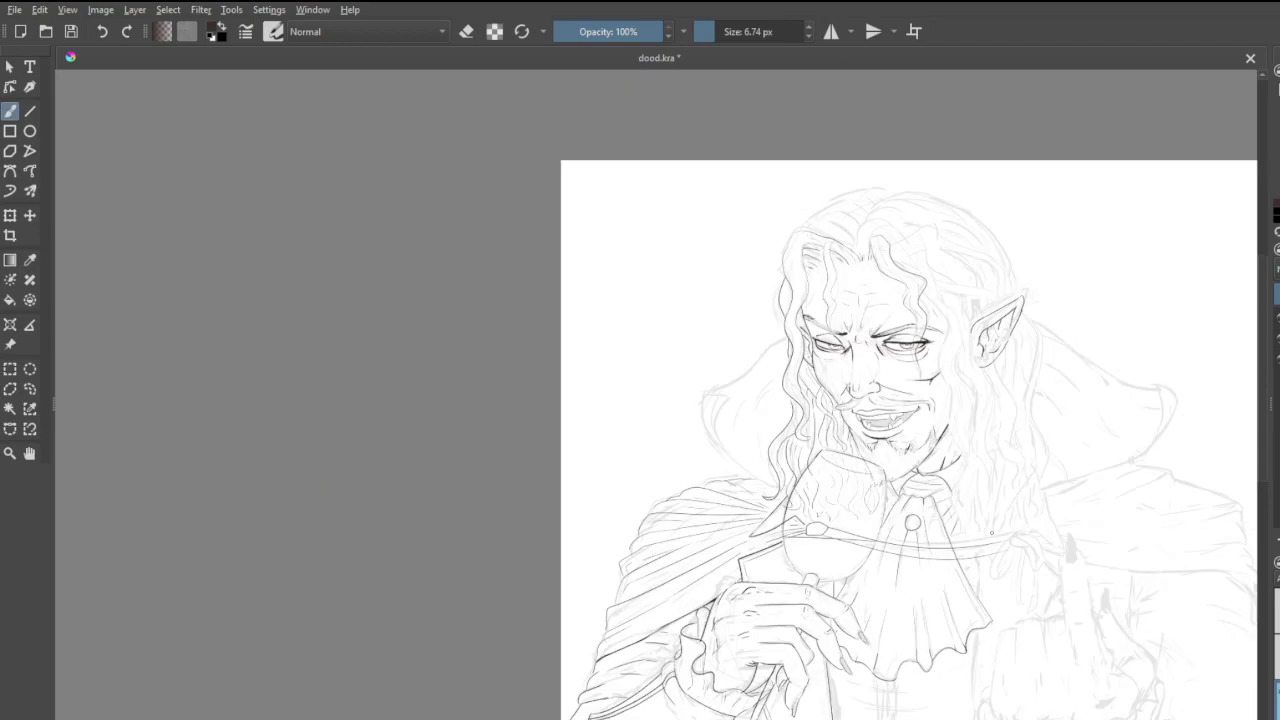
scroll(1019, 574, up, 4)
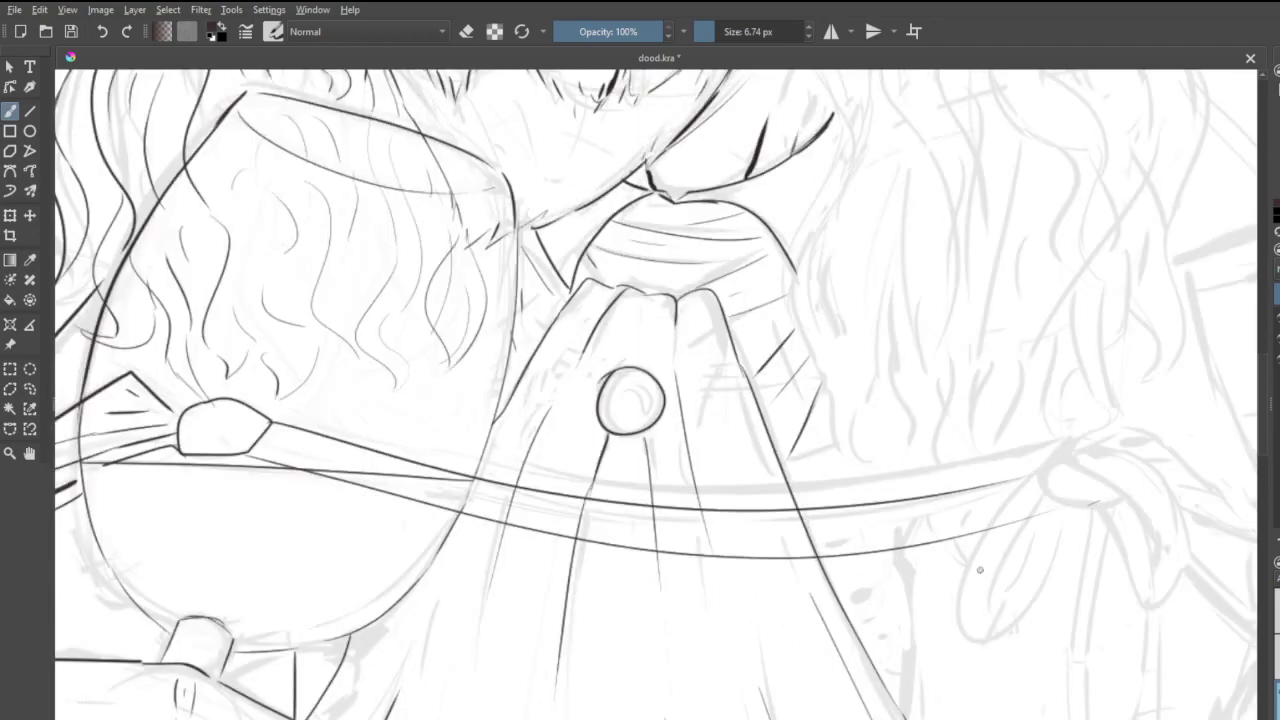
key(ctrl+z)
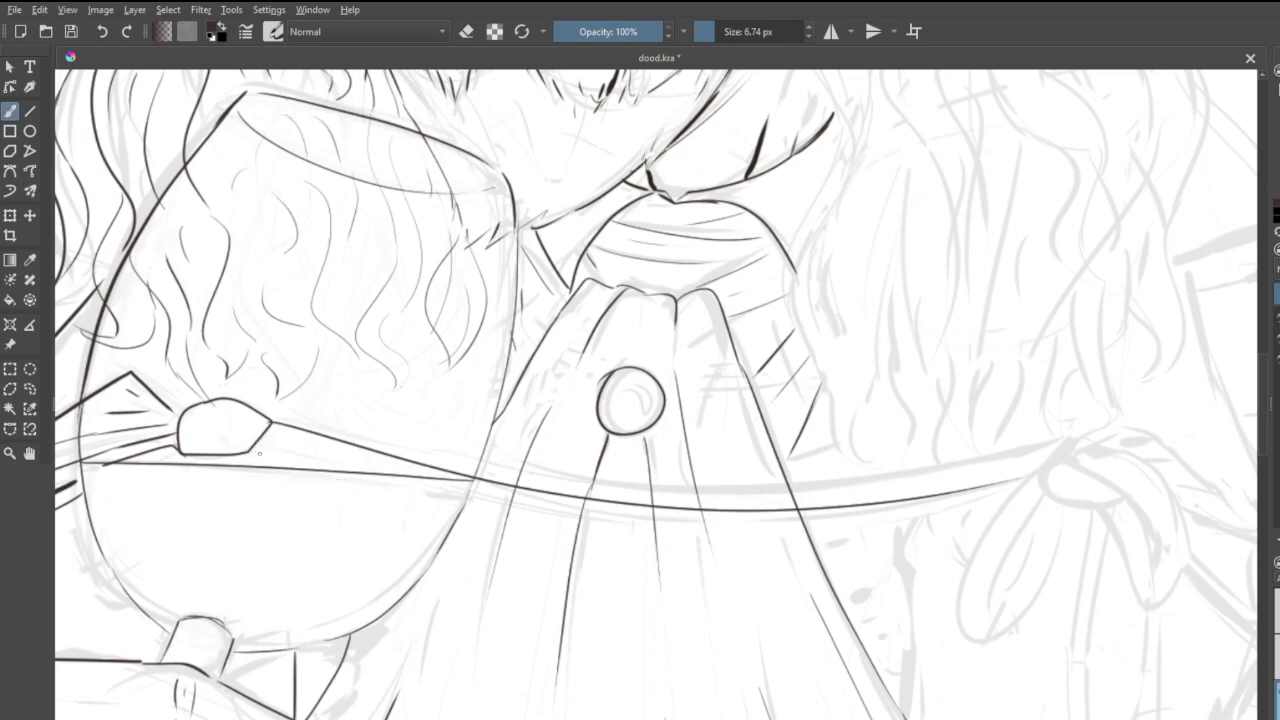
- Ink the cape cord's lower edge from the clasp to the bow knot and the curved underside of the knot
mouse_move(252, 454)
mouse_down()
mouse_move(700, 545)
mouse_move(1035, 516)
mouse_up()
key(ctrl+z)
mouse_move(249, 455)
mouse_down()
mouse_move(483, 524)
mouse_move(890, 539)
mouse_move(1042, 513)
mouse_up()
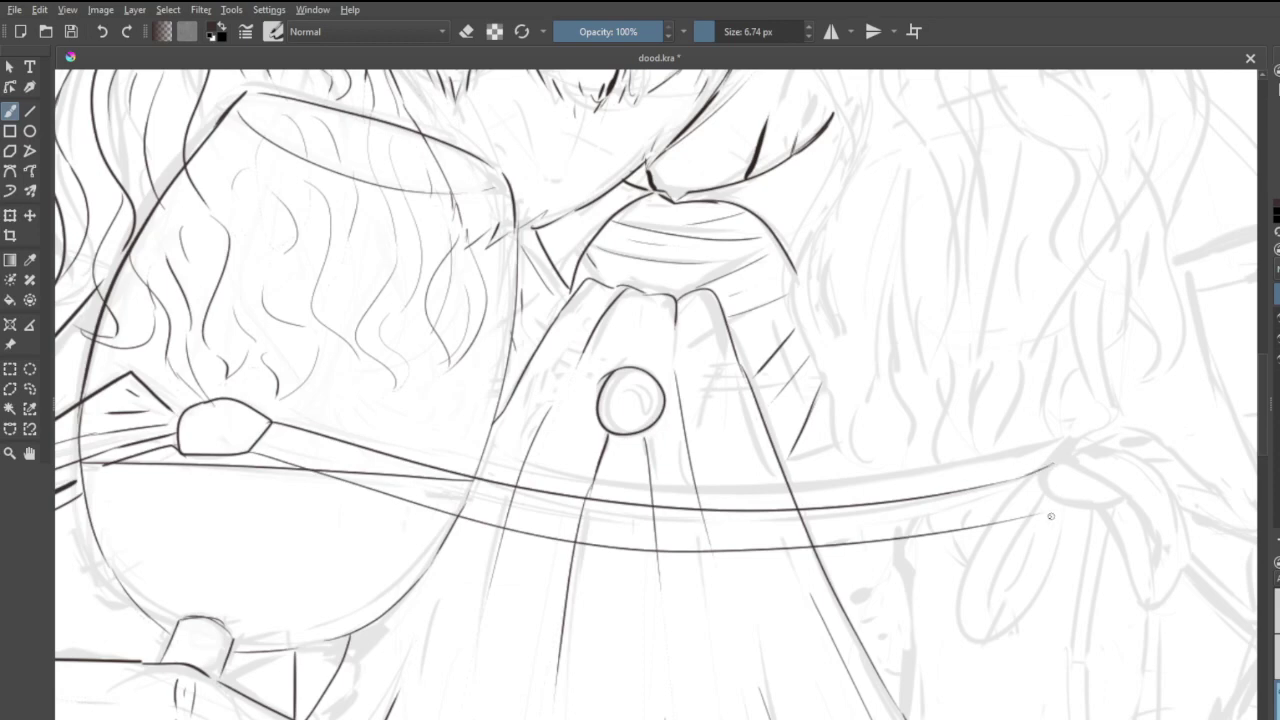
mouse_move(1038, 514)
mouse_down()
mouse_move(1087, 500)
mouse_move(1044, 492)
mouse_move(1119, 497)
mouse_up()
- Erase the wine surface line and cravat folds where they run through the band of the cape cord
key(e)
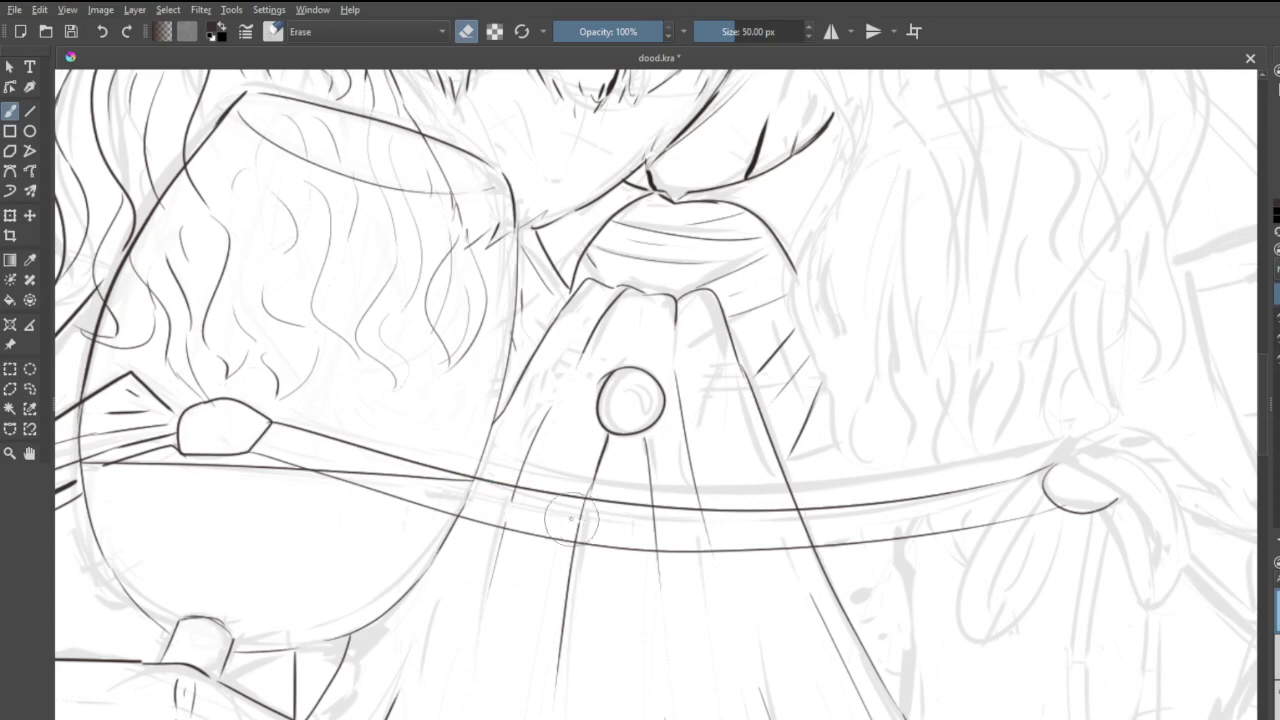
mouse_move(337, 474)
mouse_down()
mouse_move(320, 468)
mouse_move(374, 471)
mouse_up()
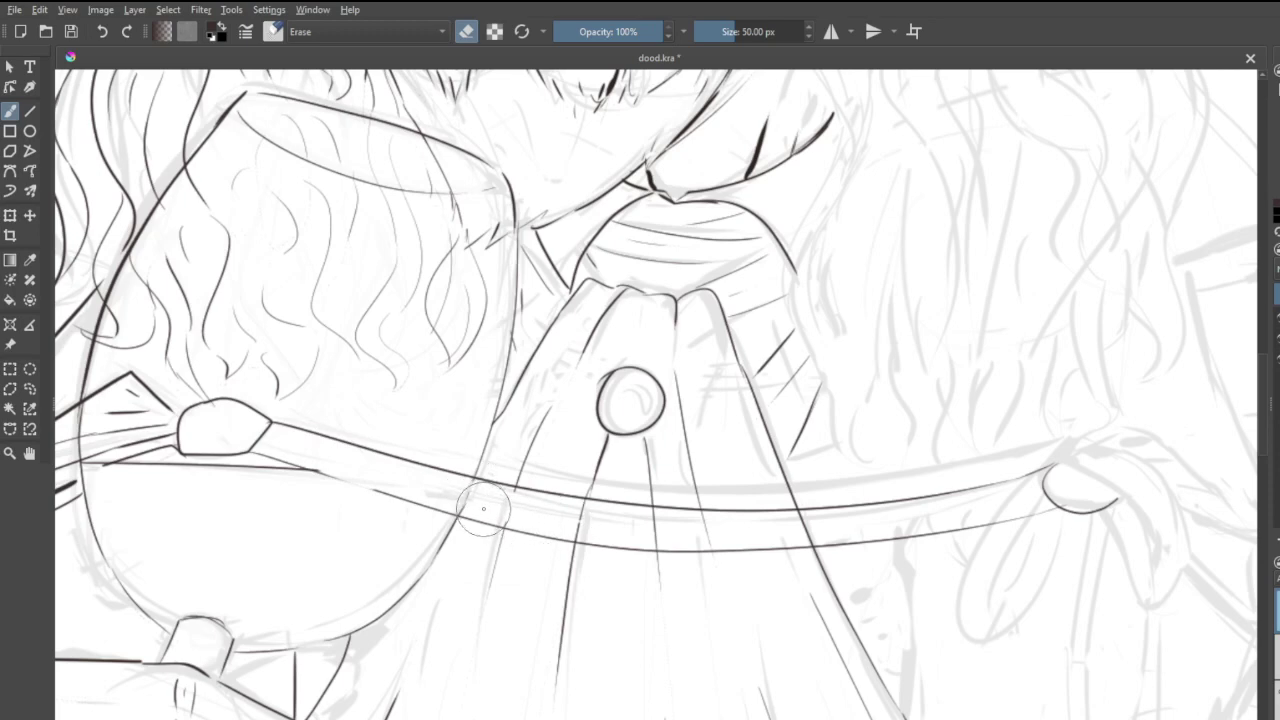
mouse_move(502, 513)
mouse_down()
mouse_move(722, 536)
mouse_move(645, 545)
mouse_move(749, 542)
mouse_move(635, 520)
mouse_move(758, 527)
mouse_move(644, 519)
mouse_move(714, 525)
mouse_up()
key(ctrl+z)
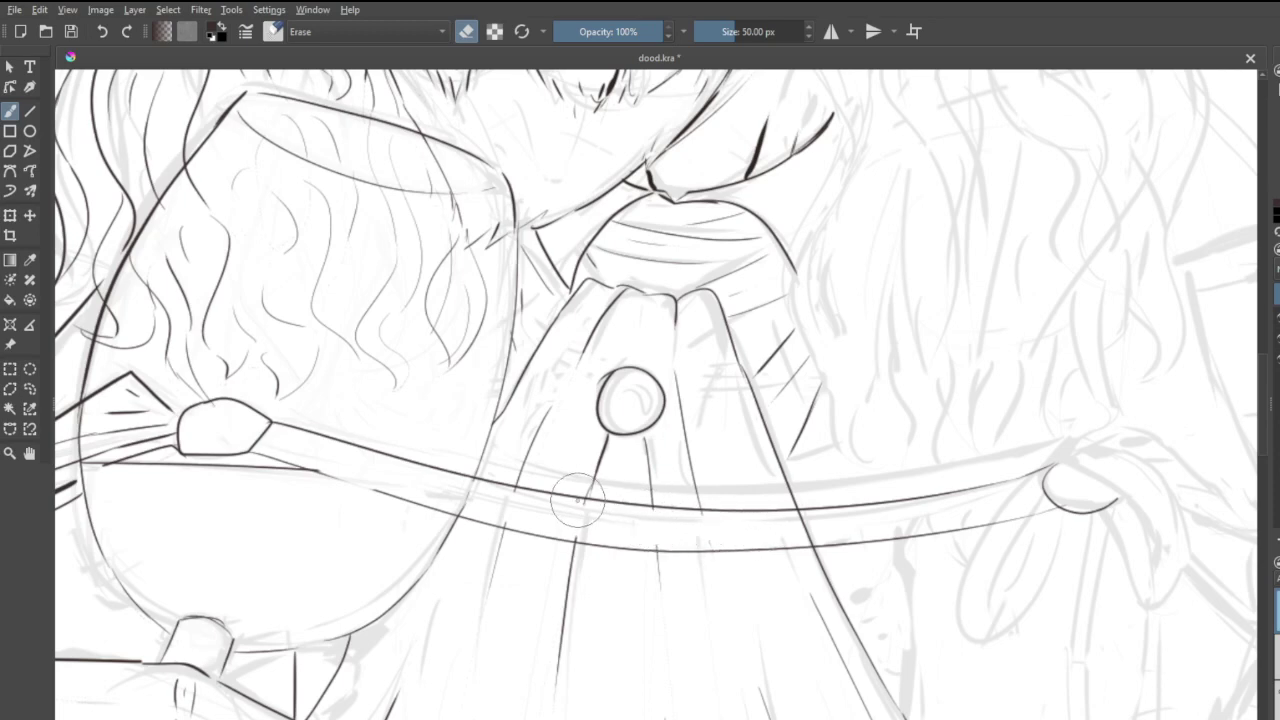
drag(578, 500, 574, 535)
mouse_move(597, 513)
mouse_down()
mouse_move(575, 538)
mouse_move(591, 538)
mouse_move(577, 539)
mouse_up()
scroll(640, 537, down, 2)
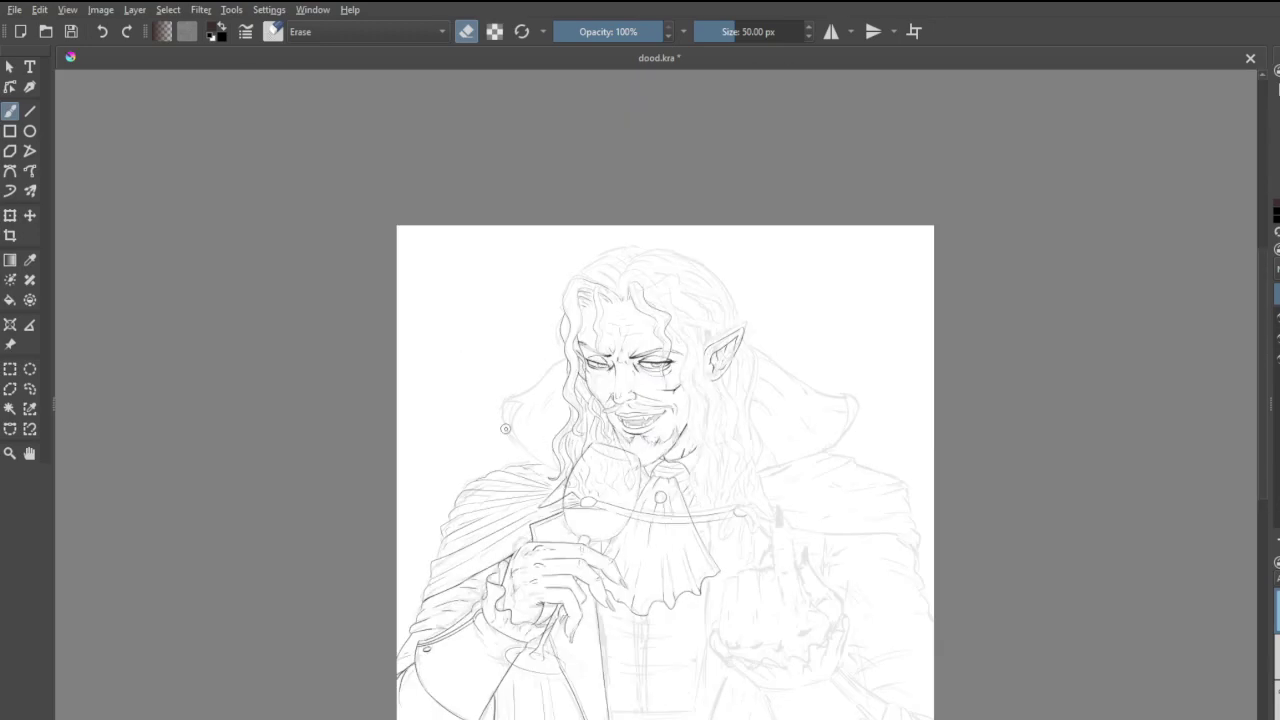
- Clean up the wine surface line below the cape cord and redraw it to the far edge of the glass
scroll(560, 495, up, 3)
scroll(741, 567, up, 1)
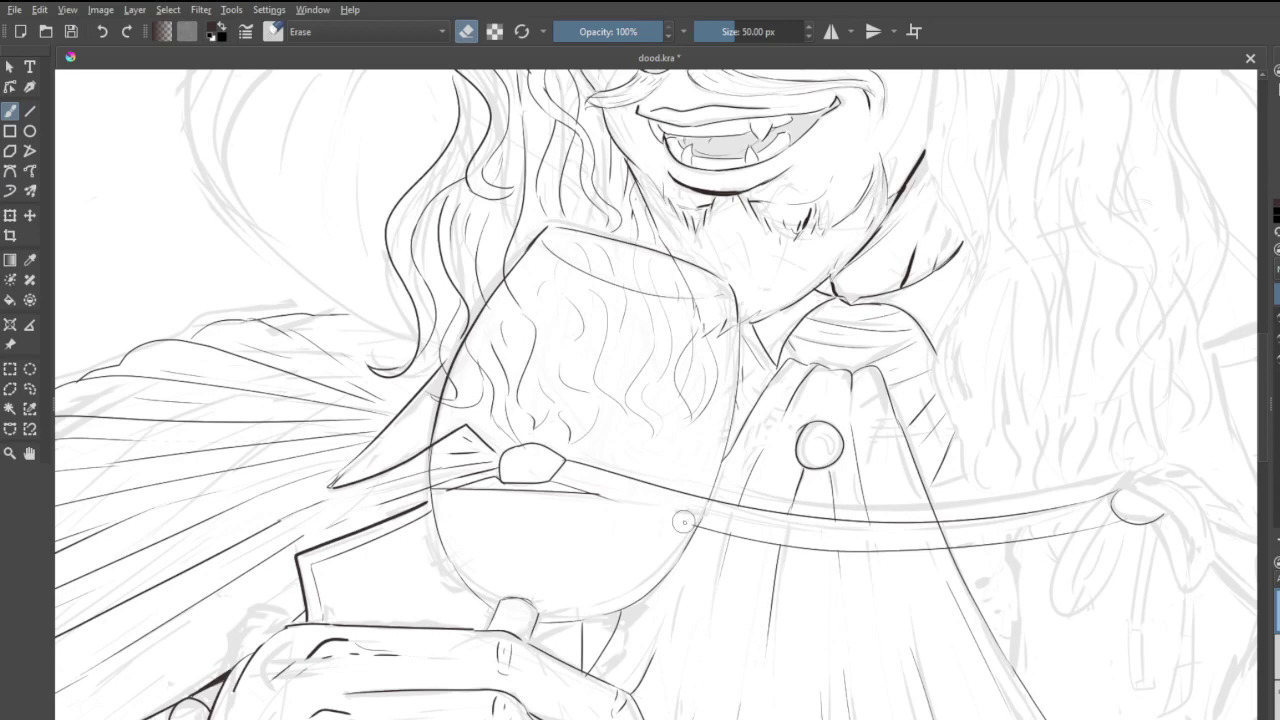
drag(628, 509, 606, 503)
key(e)
drag(597, 494, 702, 493)
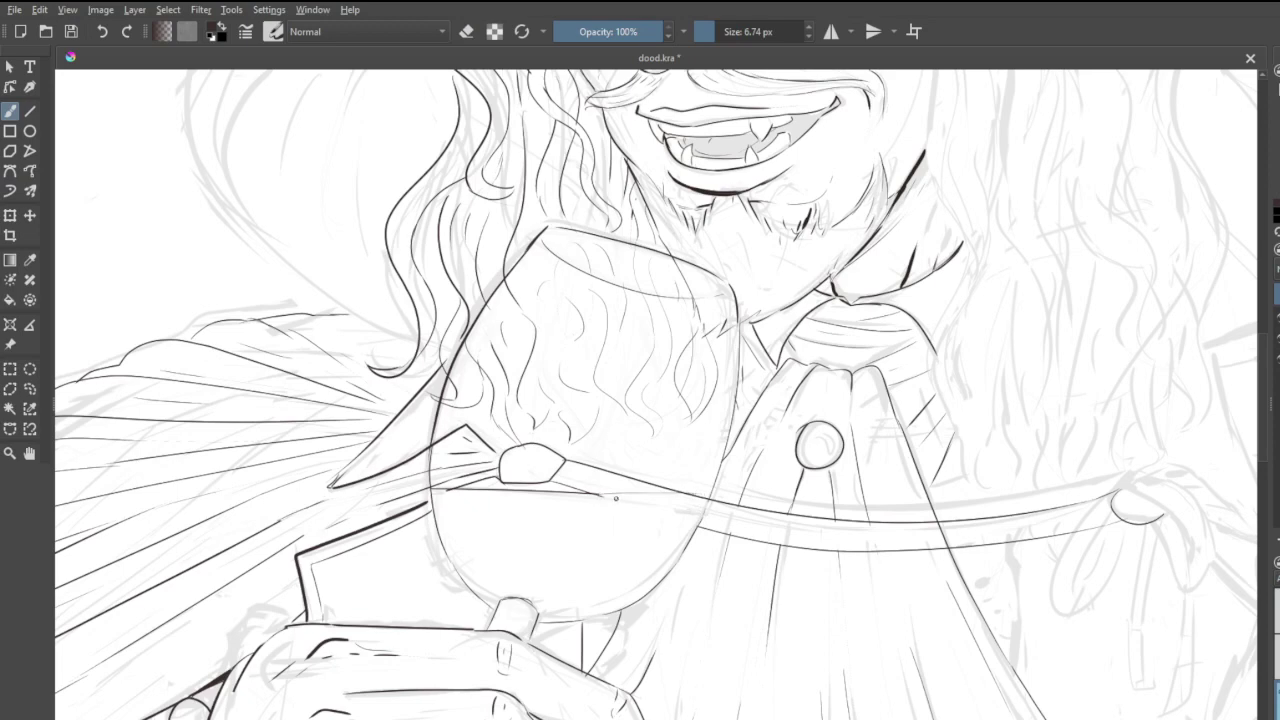
key(ctrl+z)
drag(603, 494, 705, 493)
drag(604, 494, 712, 492)
key(ctrl+z)
drag(598, 496, 711, 492)
key(e)
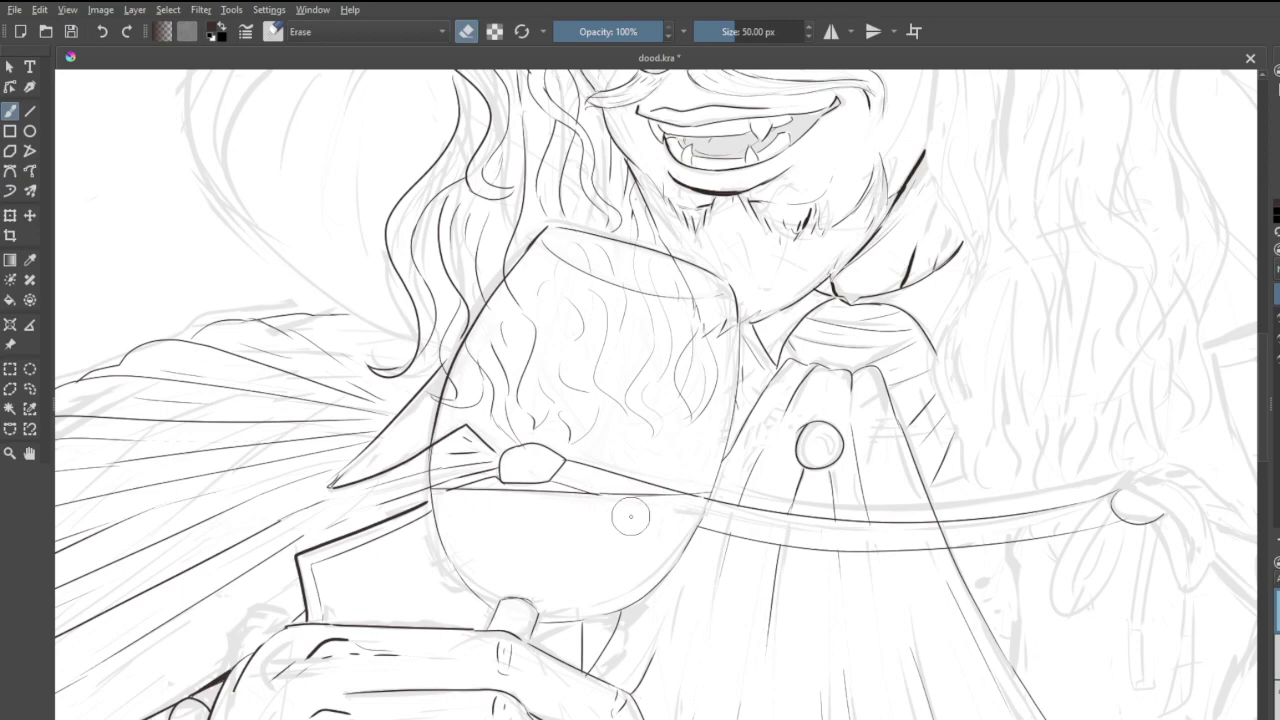
- Save the drawing and briefly hide the rough sketch to check the line art on its own
scroll(630, 516, down, 5)
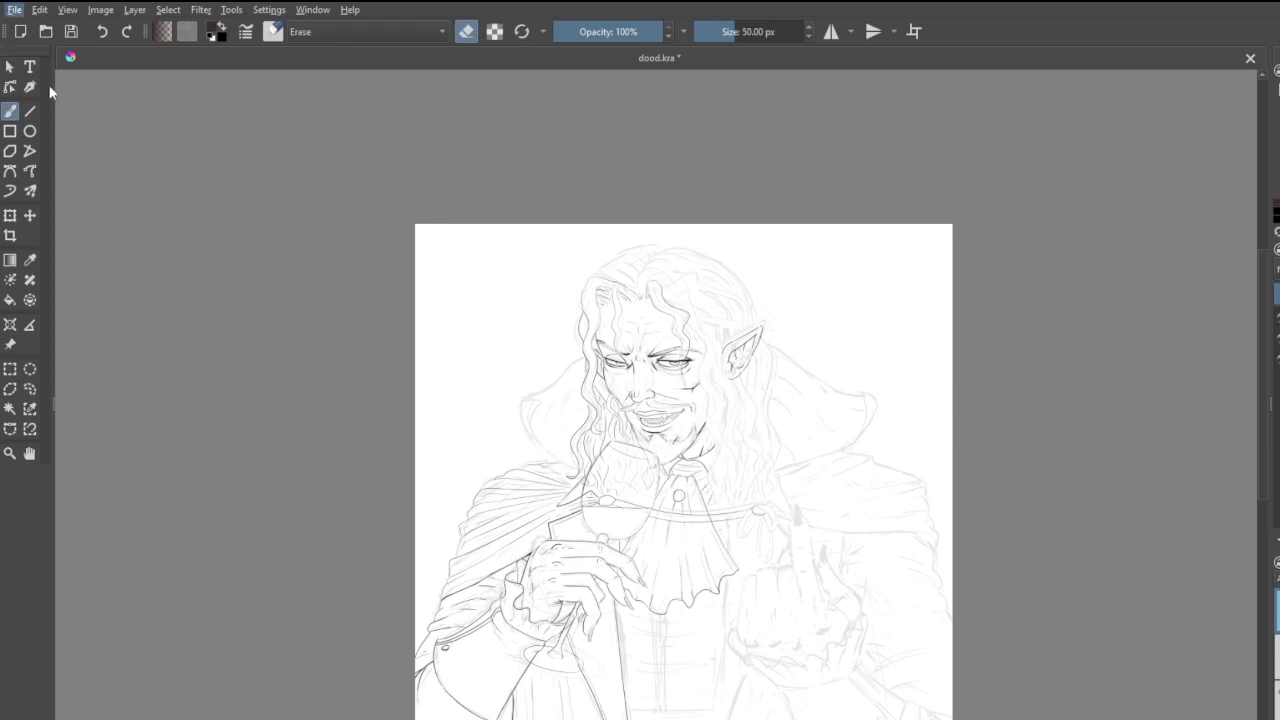
key(ctrl+s)
click(1277, 342)
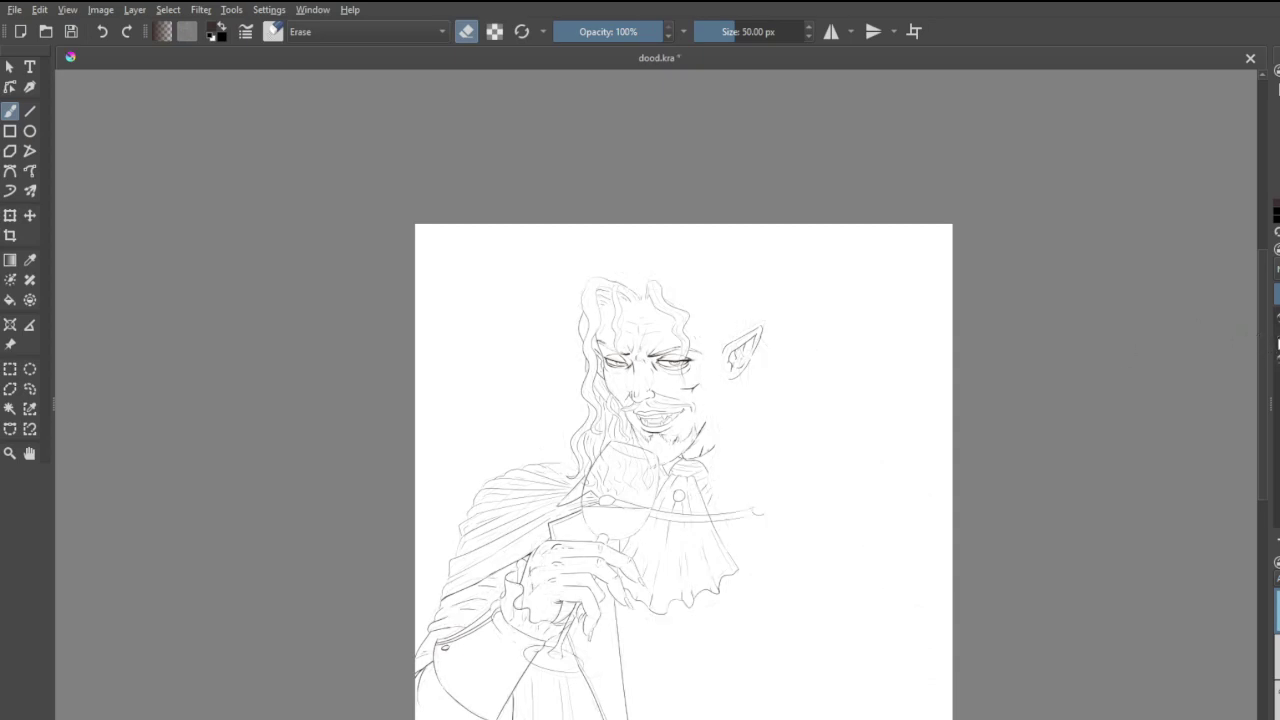
key(ctrl+z)
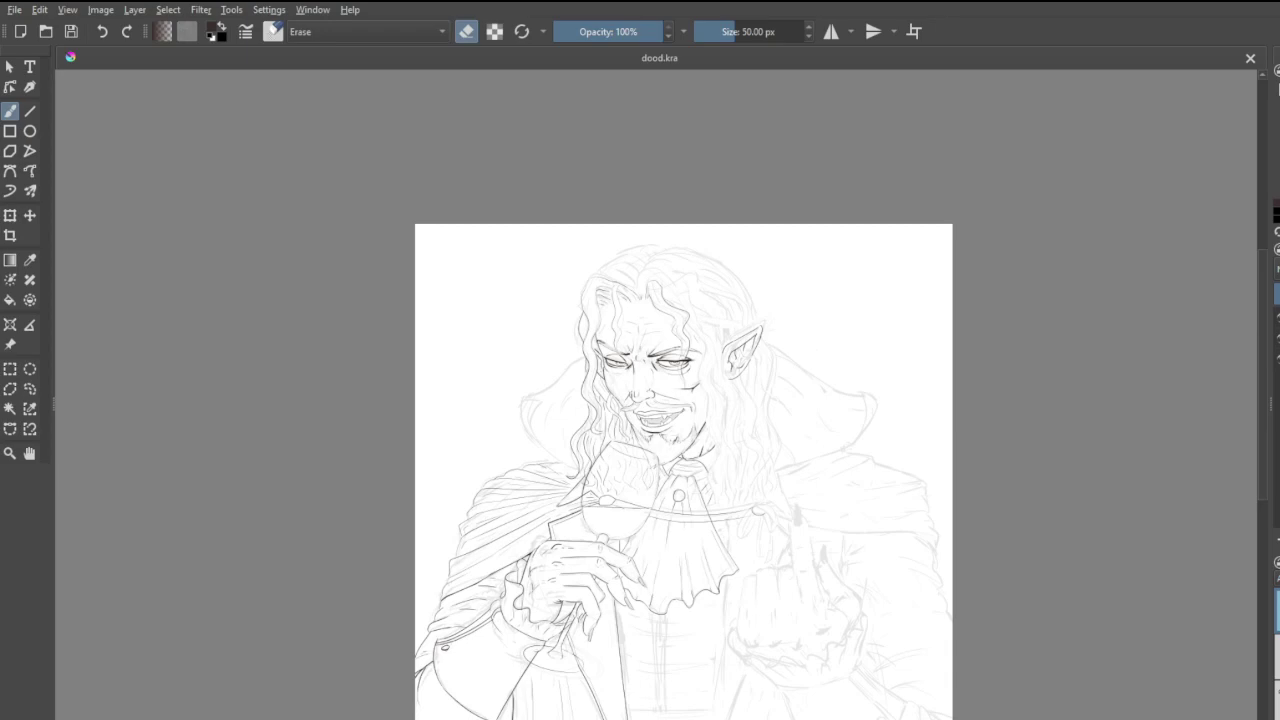
- Ink the scalloped hair parting from the forehead hairline up to the crown
scroll(580, 320, up, 2)
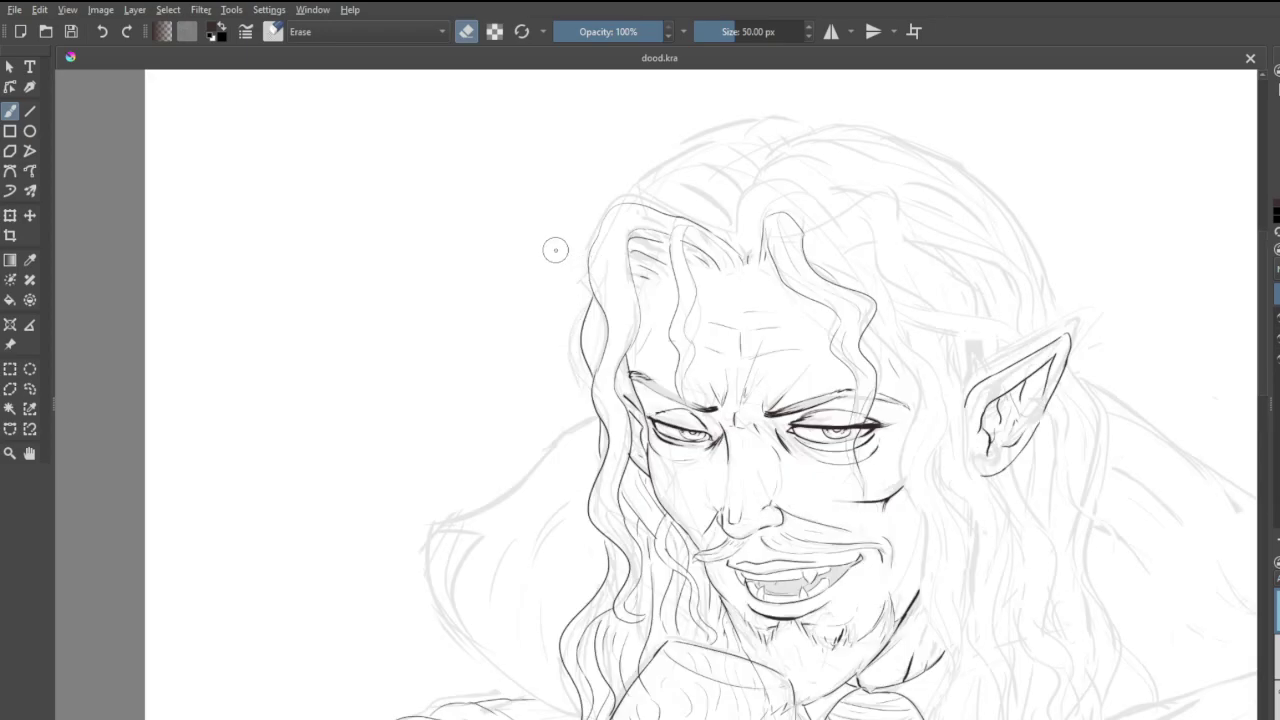
scroll(556, 249, down, 2)
scroll(556, 249, up, 5)
scroll(743, 171, down, 3)
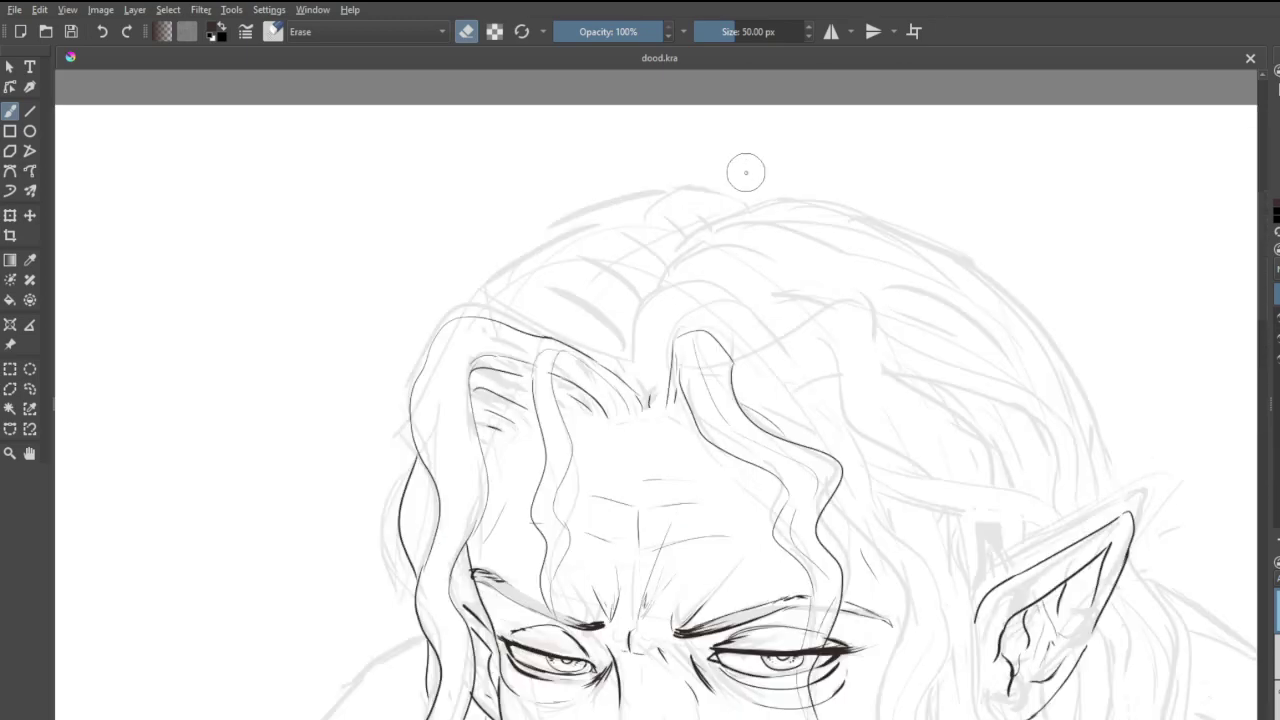
scroll(743, 174, up, 2)
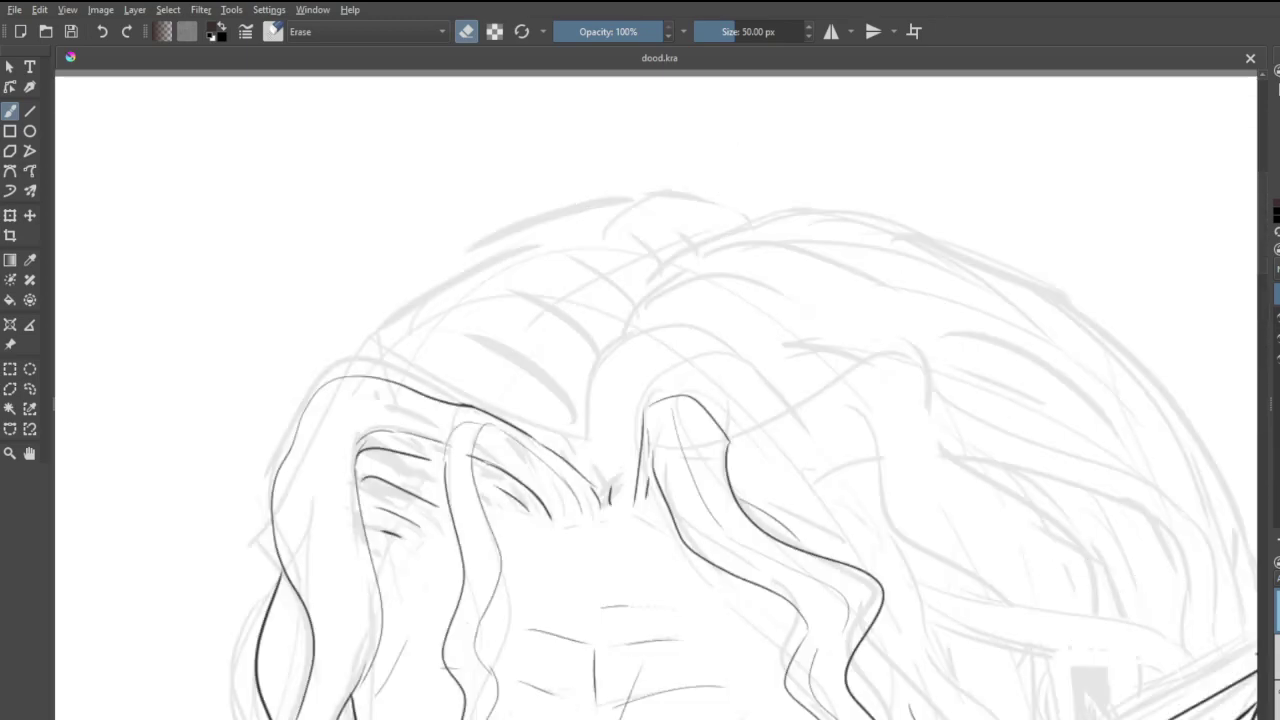
key(e)
drag(590, 477, 592, 389)
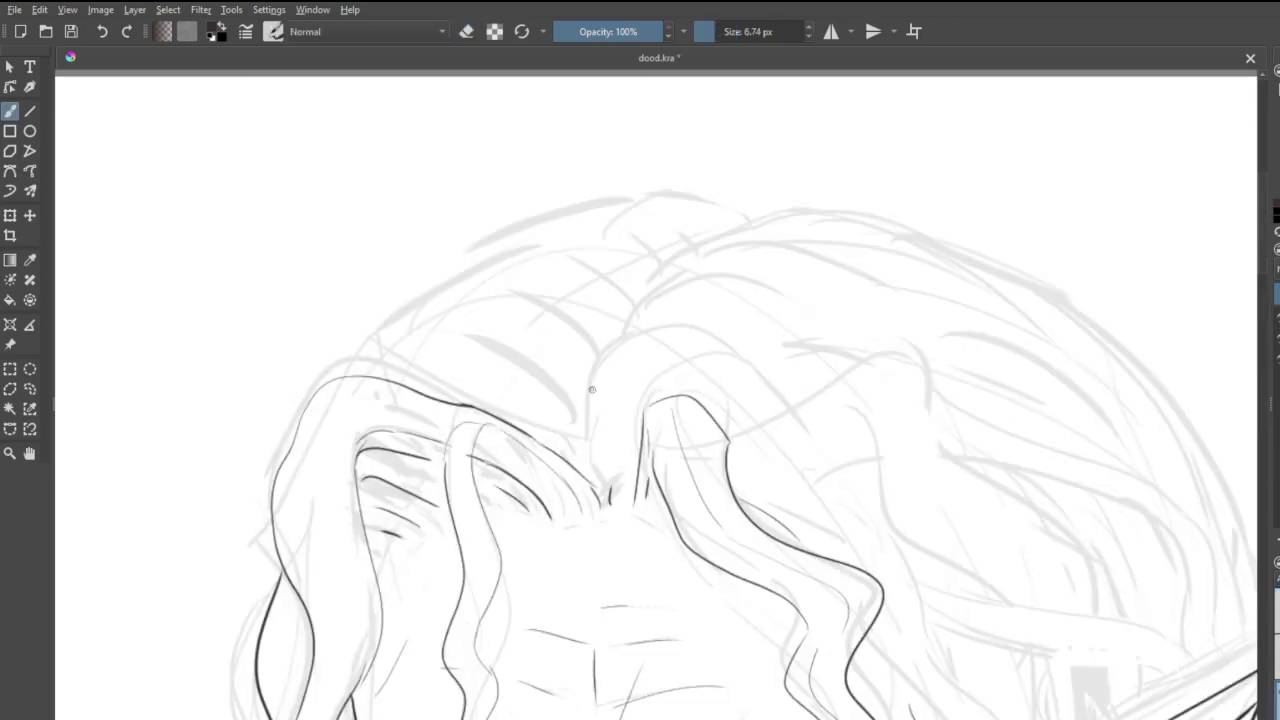
key(ctrl+s)
mouse_move(583, 467)
mouse_down()
mouse_move(589, 380)
mouse_move(631, 342)
mouse_up()
mouse_move(716, 329)
mouse_down()
mouse_move(666, 283)
mouse_move(798, 211)
mouse_move(746, 226)
mouse_move(776, 219)
mouse_up()
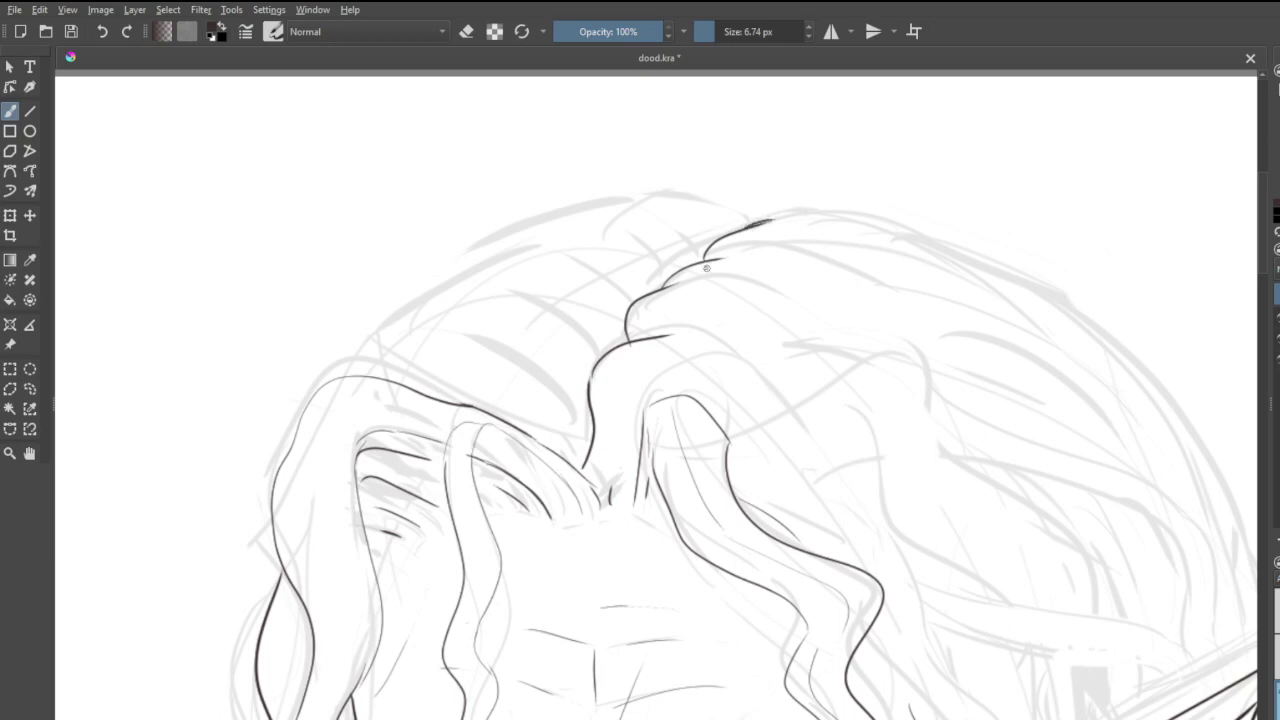
- Ink the hair's outer contour on the glass side, from the top of the parting to the front lock
drag(704, 260, 680, 232)
mouse_move(762, 221)
mouse_down()
mouse_move(690, 196)
mouse_move(560, 198)
mouse_up()
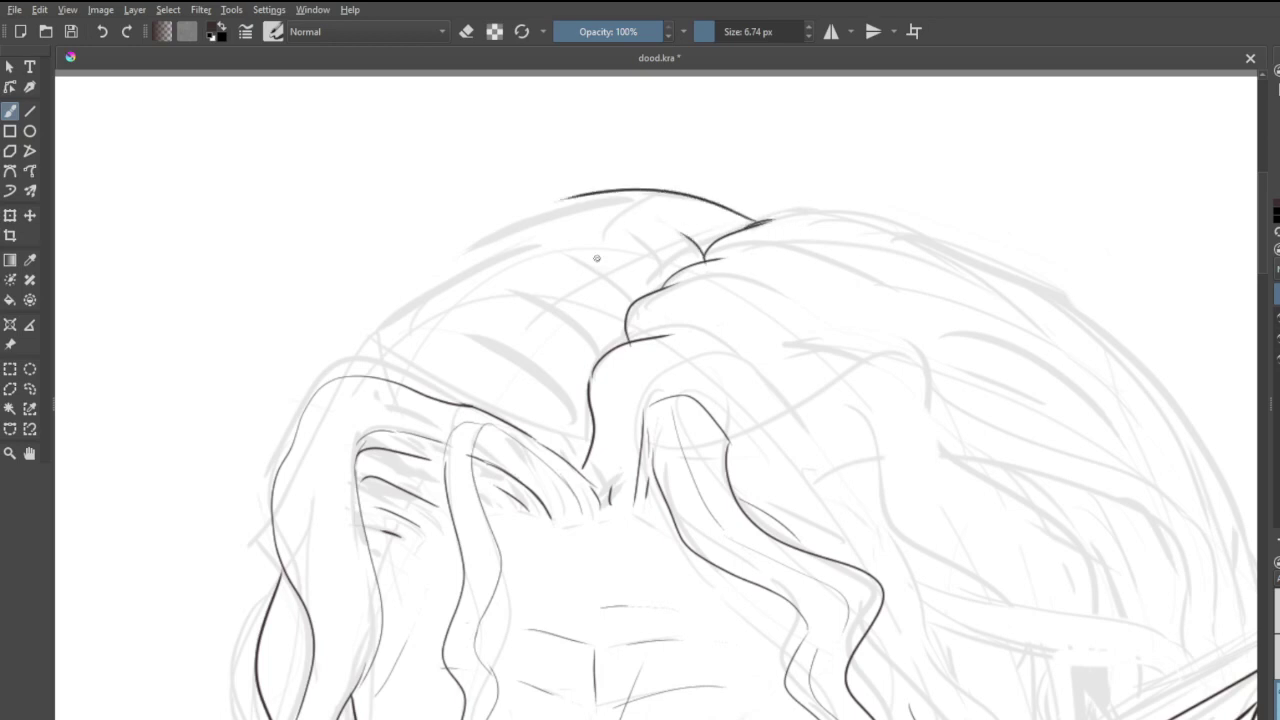
key(ctrl+z)
drag(748, 220, 605, 190)
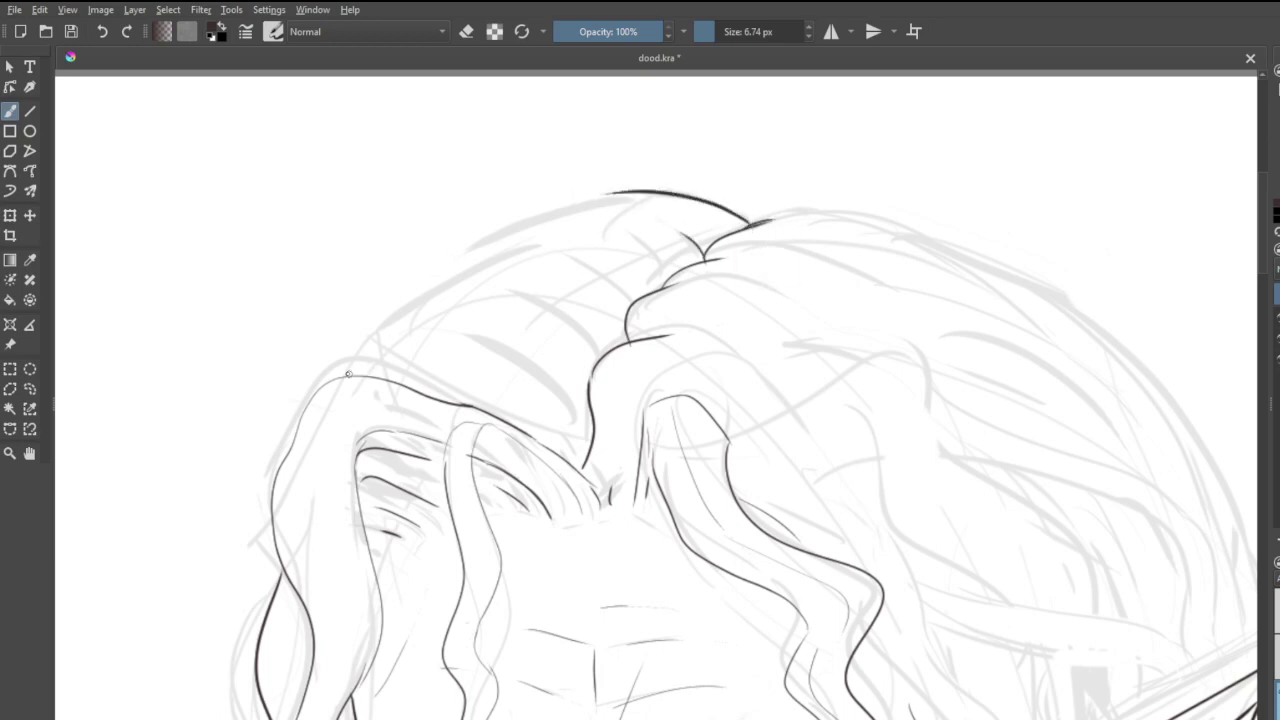
mouse_move(352, 367)
mouse_down()
mouse_move(476, 287)
mouse_move(500, 243)
mouse_move(615, 190)
mouse_up()
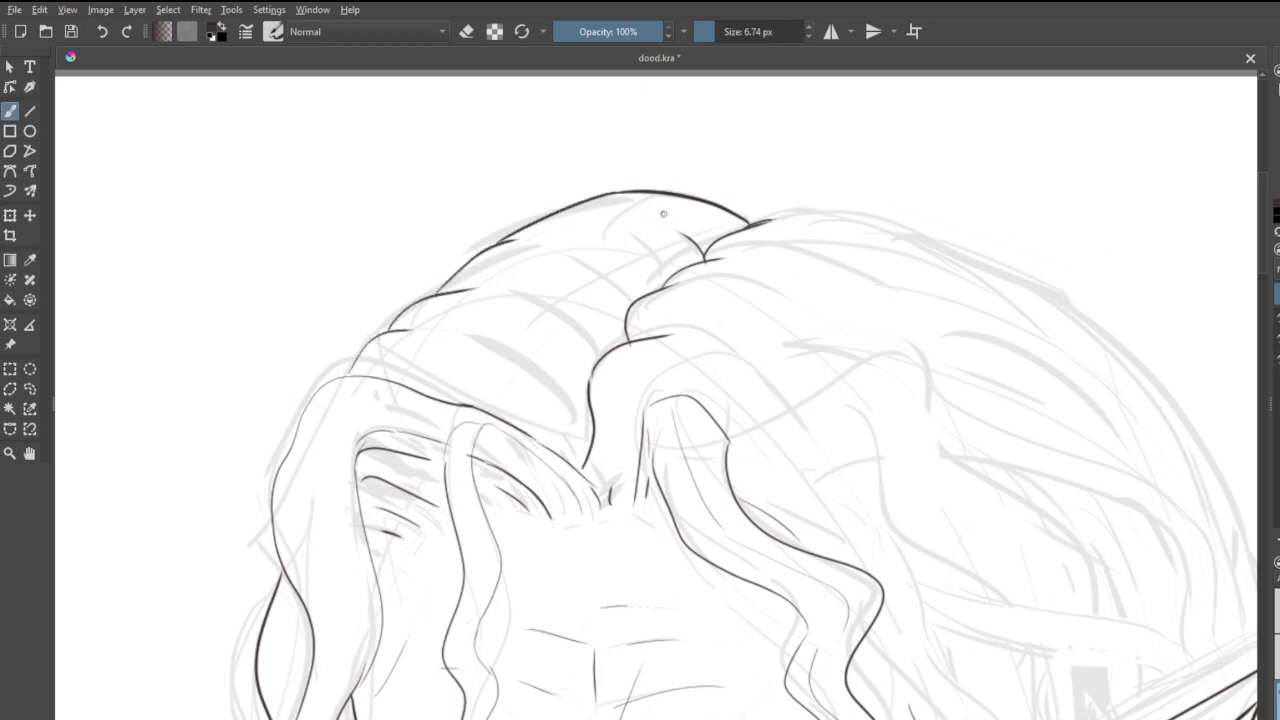
- Ink curved strands sweeping from the parting across the glass side of the hair, with short detail lines between them
drag(674, 234, 608, 213)
drag(656, 280, 557, 236)
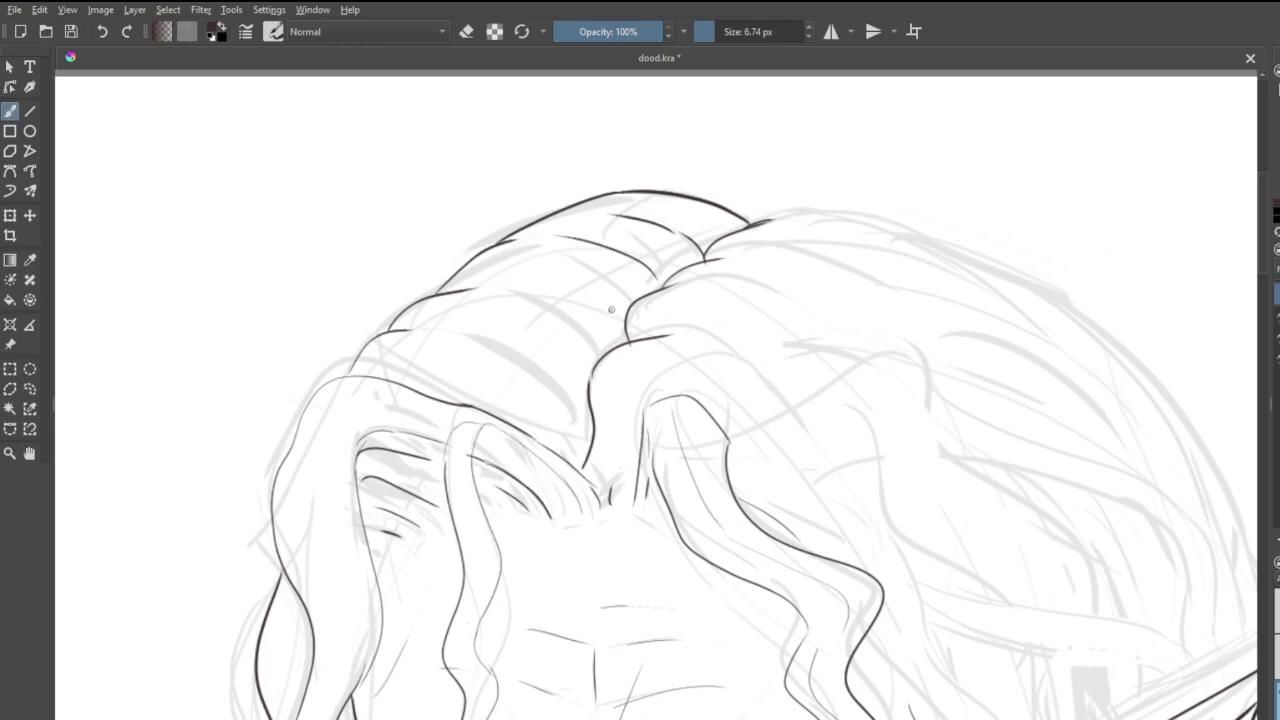
drag(617, 338, 508, 281)
mouse_move(586, 404)
mouse_down()
mouse_move(528, 359)
mouse_move(410, 371)
mouse_move(504, 407)
mouse_move(421, 371)
mouse_move(498, 386)
mouse_up()
drag(505, 312, 532, 324)
drag(543, 256, 573, 264)
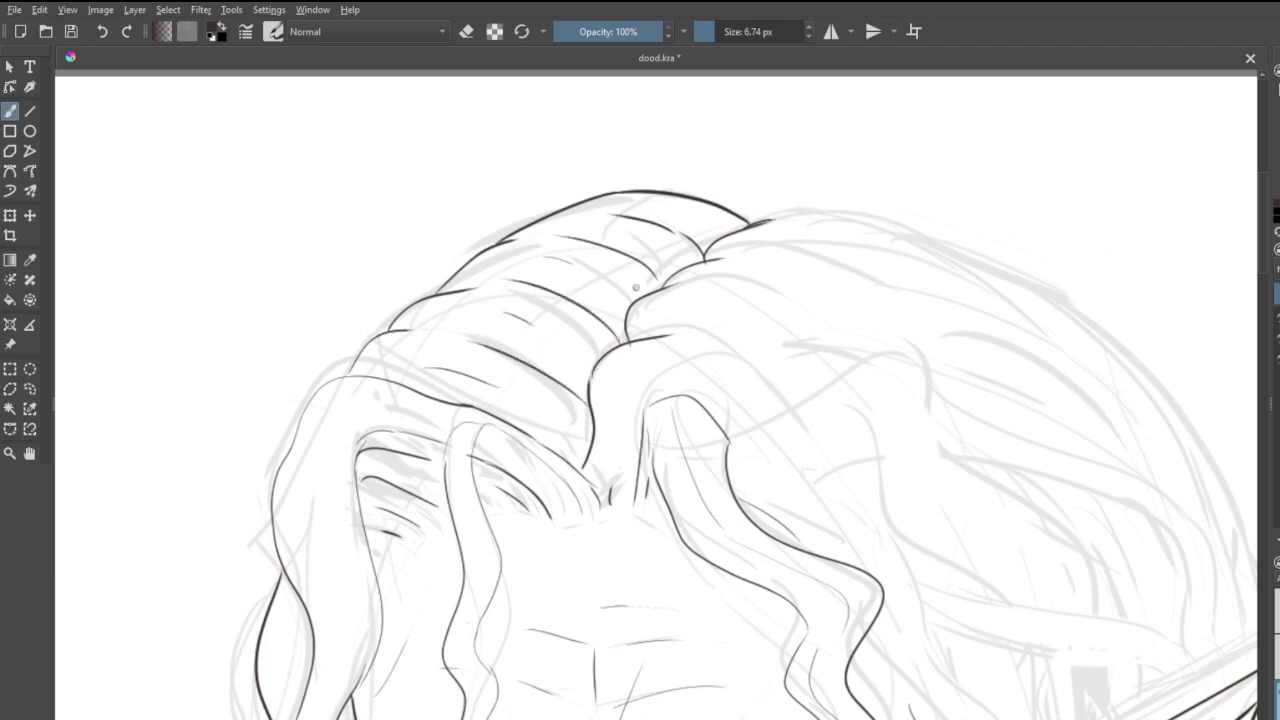
mouse_move(676, 206)
mouse_down()
mouse_move(708, 220)
mouse_move(682, 170)
mouse_up()
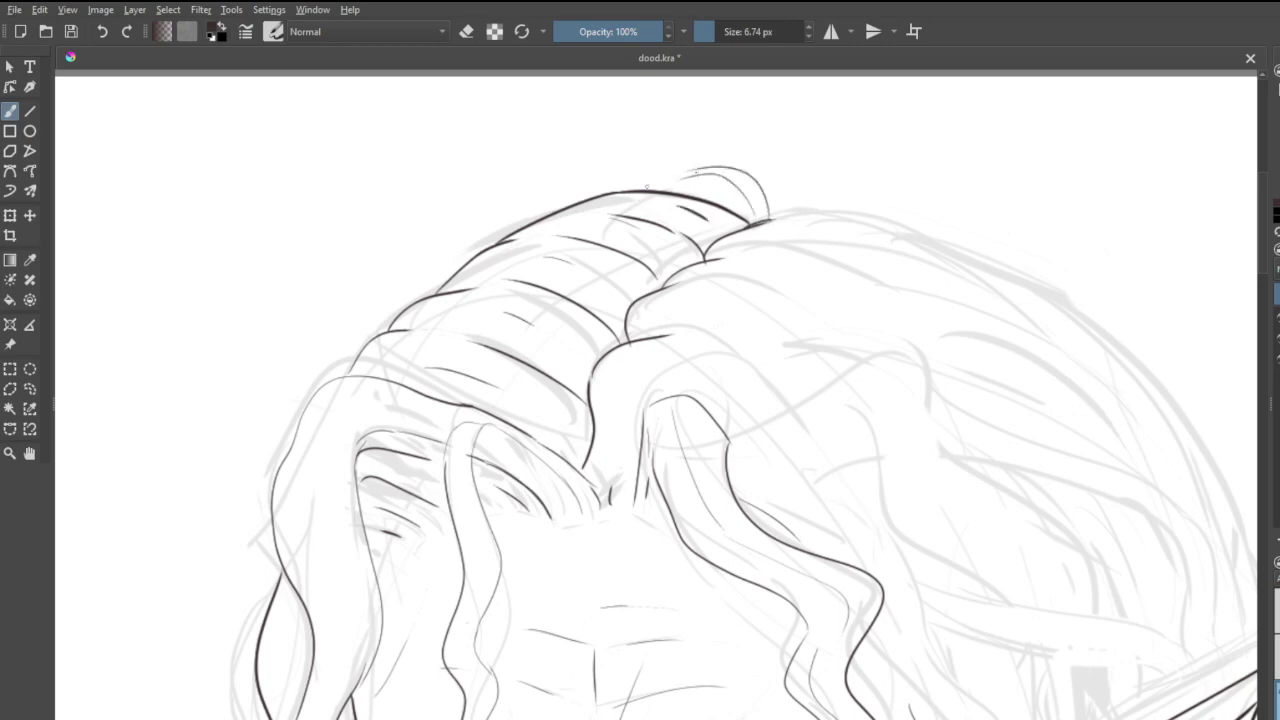
key(ctrl+z)
key(ctrl+z)
- Ink a raised loose strand arching from the parting over the crown's contour, with a thinner inner line
mouse_move(646, 256)
mouse_down()
mouse_move(598, 209)
mouse_move(498, 226)
mouse_up()
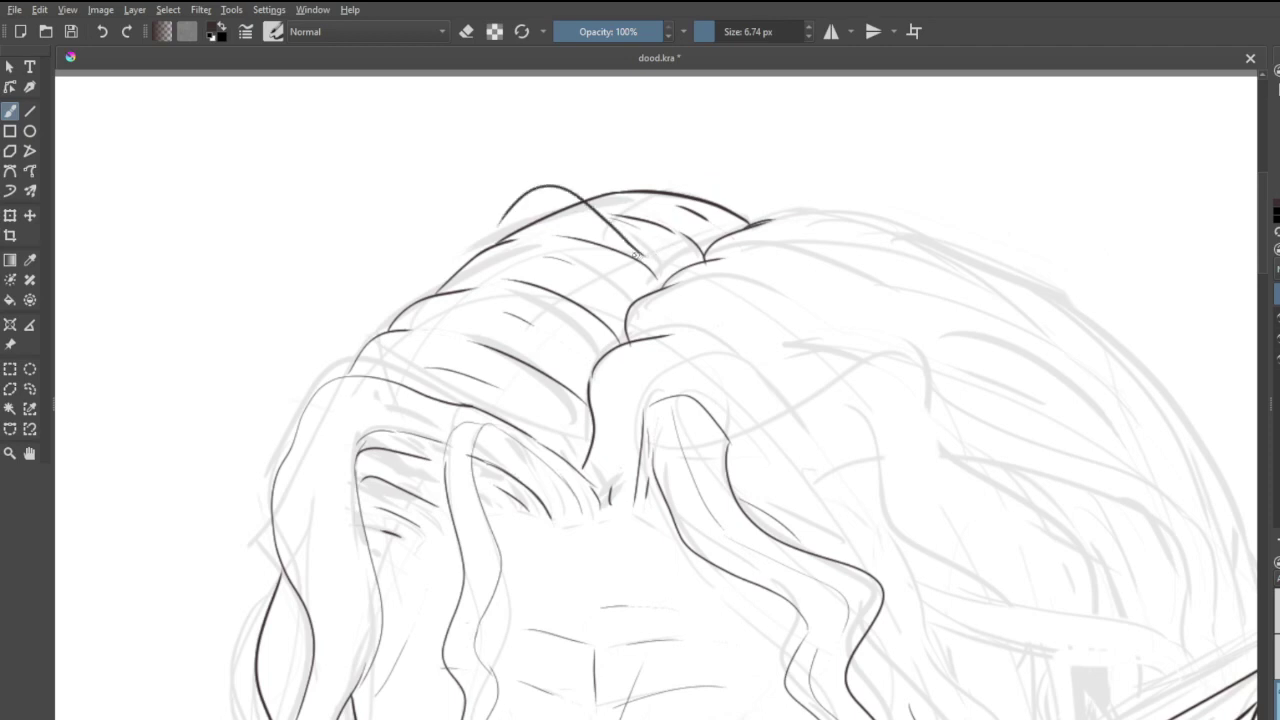
mouse_move(642, 280)
mouse_down()
mouse_move(584, 227)
mouse_move(542, 209)
mouse_move(519, 210)
mouse_move(498, 236)
mouse_up()
drag(522, 214, 504, 234)
key(ctrl+z)
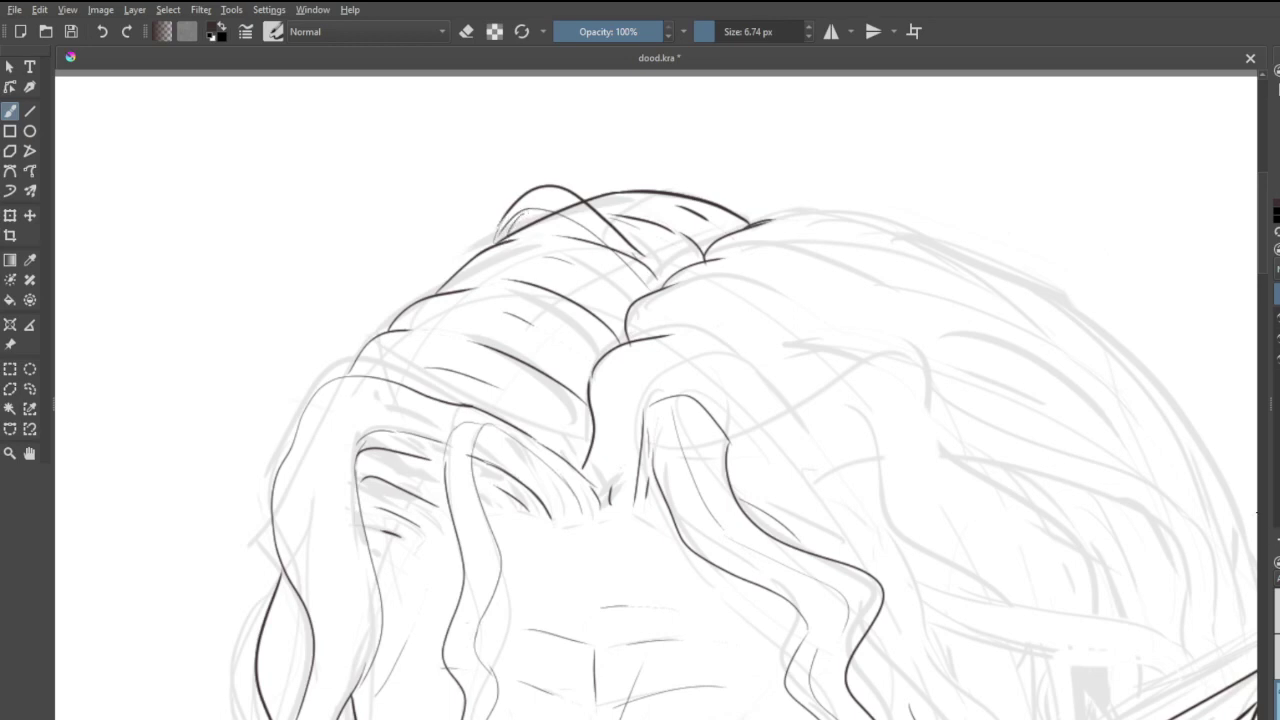
- Erase the hair line running through the raised strand and extend the strand's lower end to the parting
key(e)
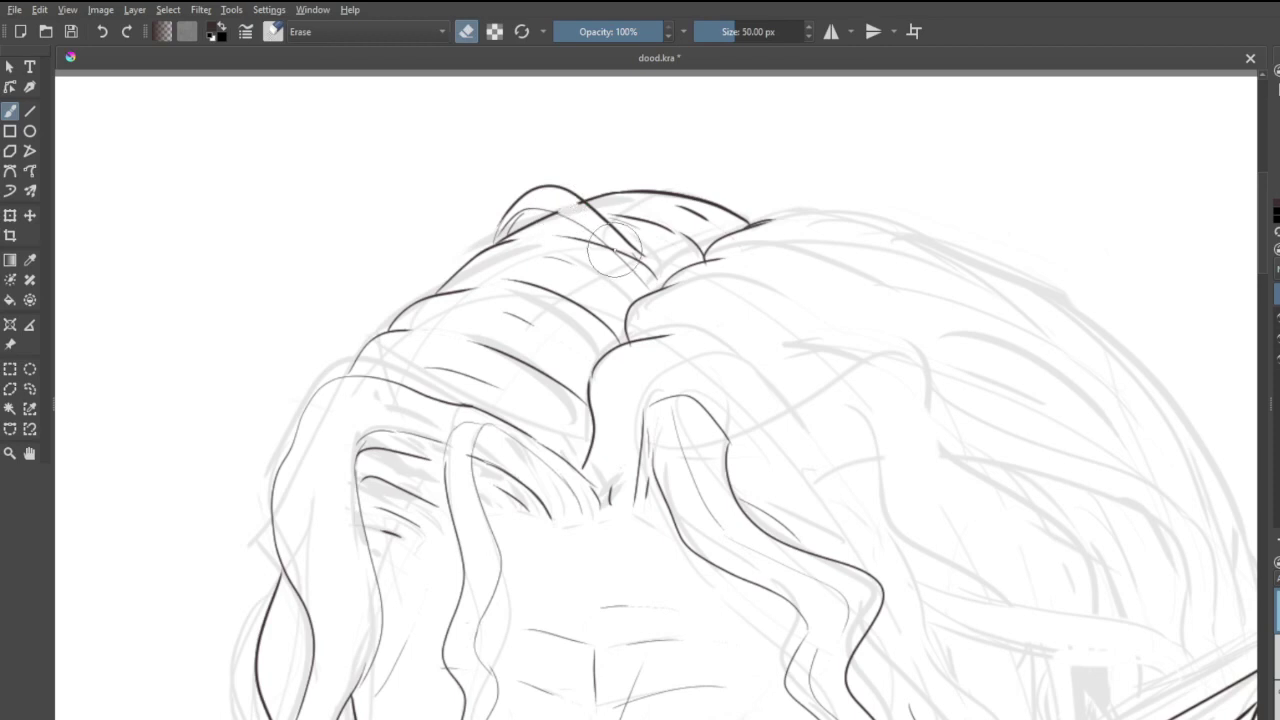
drag(605, 238, 644, 265)
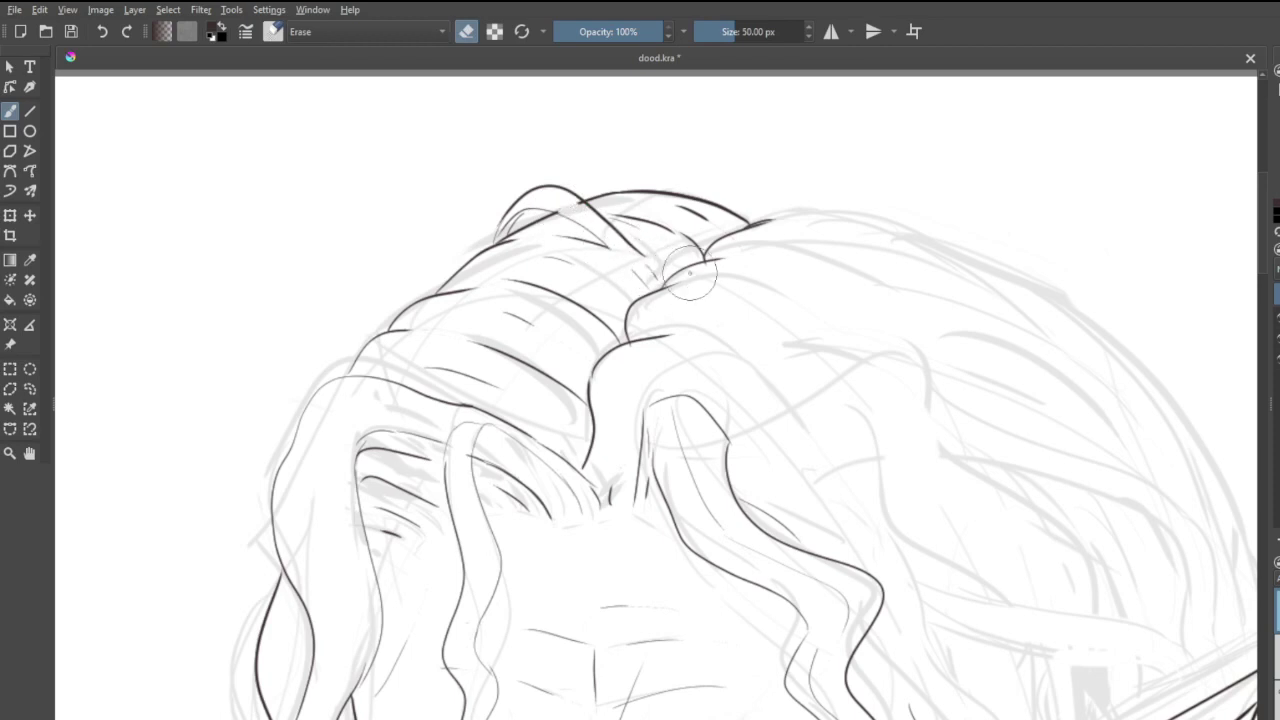
key(e)
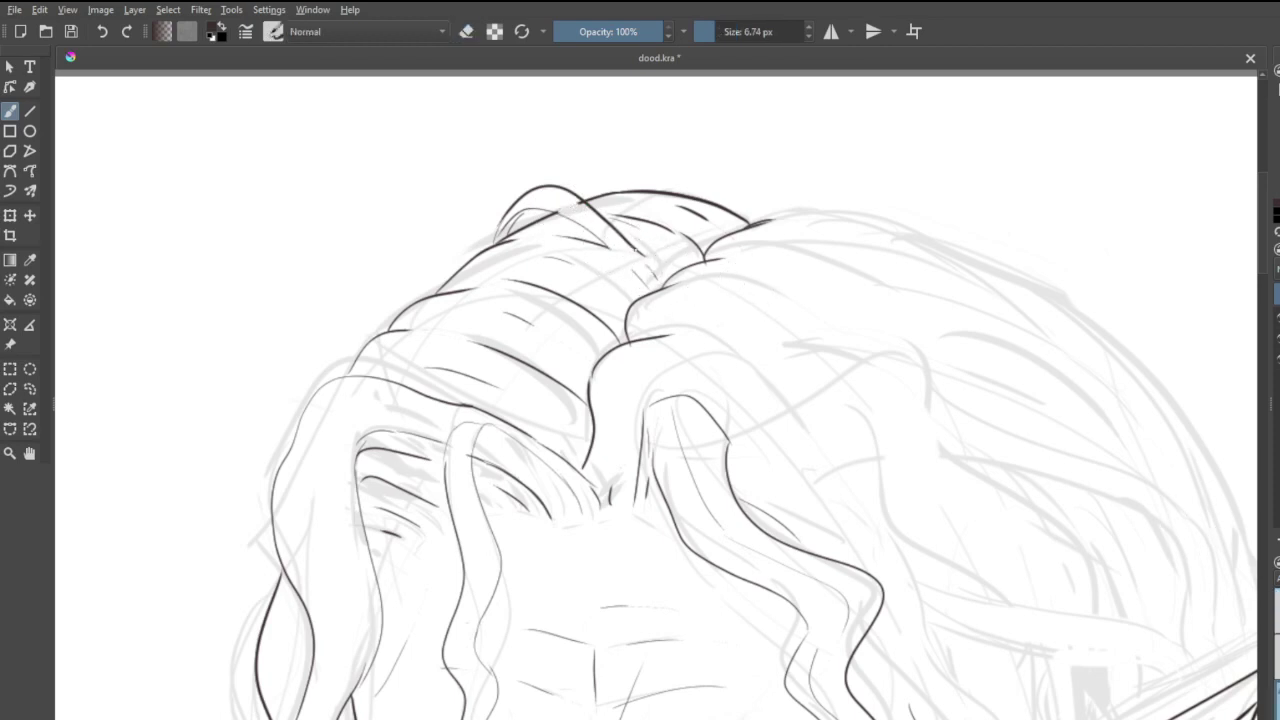
mouse_move(636, 250)
mouse_down()
mouse_move(662, 280)
mouse_move(640, 275)
mouse_up()
- Ink a second strand from the parting to the hair contour below the raised strand, and clean up where they overlap
mouse_move(607, 352)
mouse_down()
mouse_move(442, 291)
mouse_move(419, 300)
mouse_move(516, 283)
mouse_up()
key(ctrl+z)
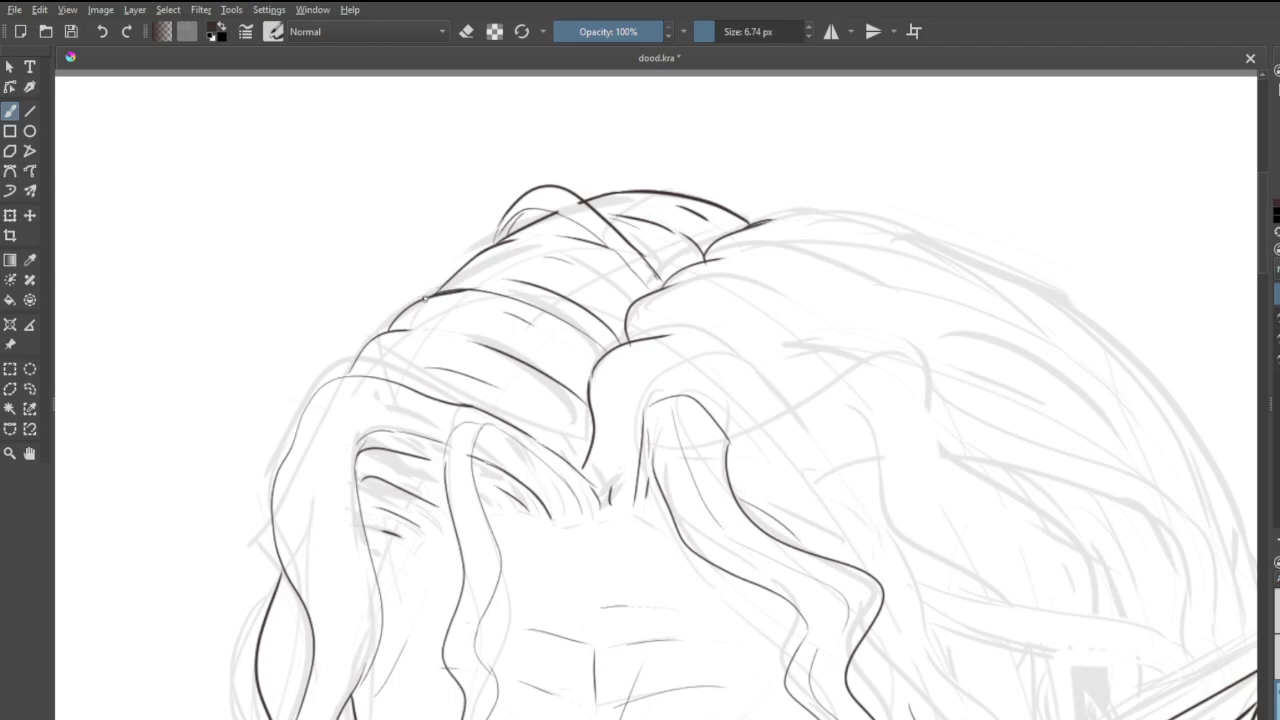
drag(414, 297, 538, 281)
key(e)
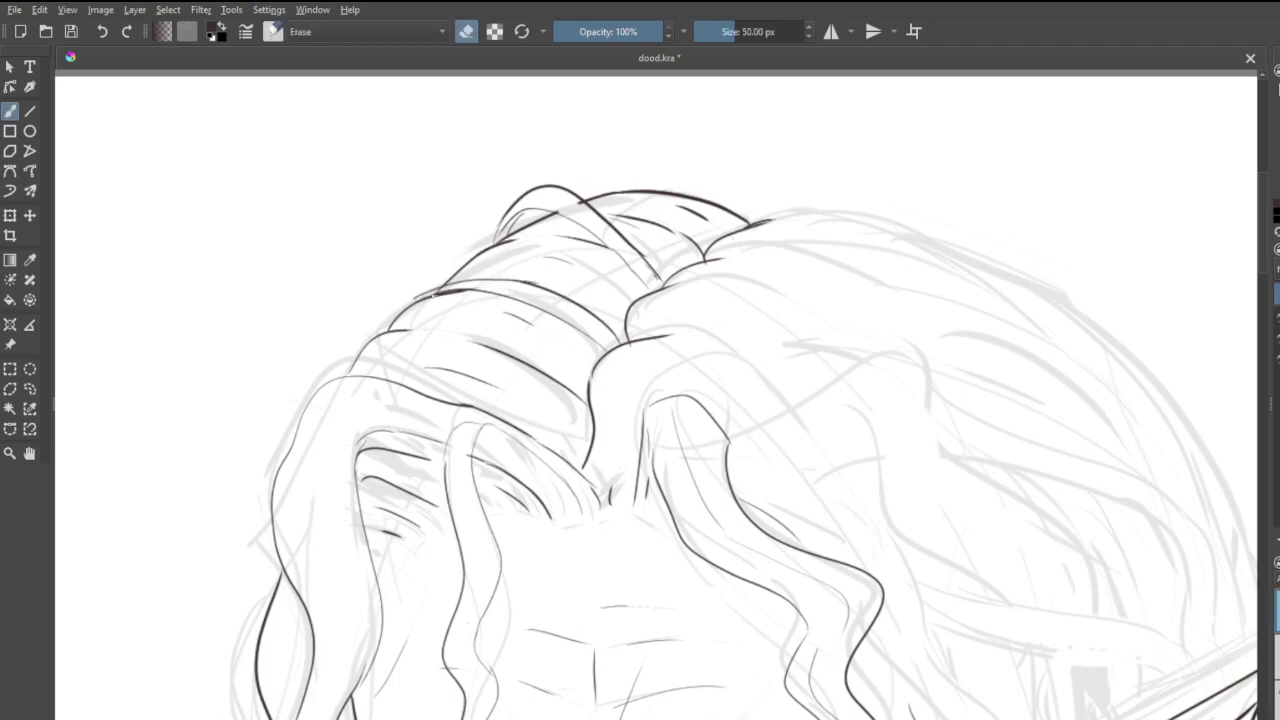
mouse_move(436, 296)
mouse_down()
mouse_move(450, 291)
mouse_move(428, 292)
mouse_up()
key(e)
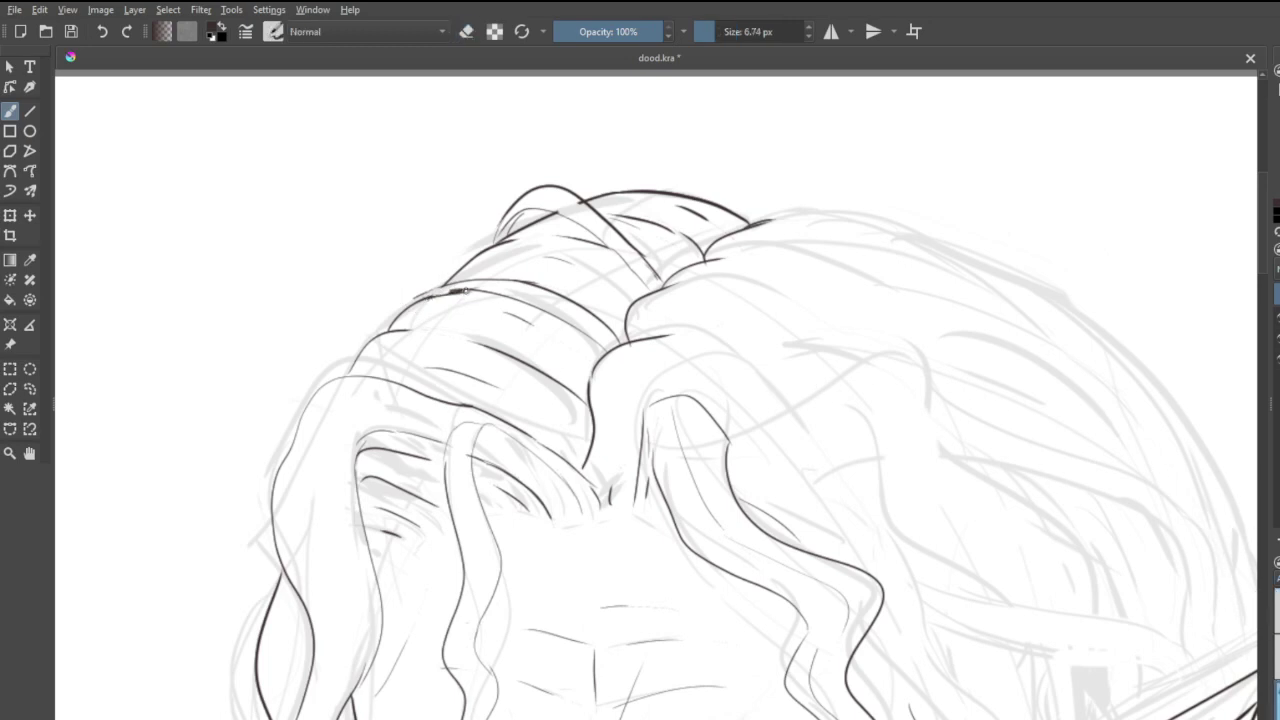
mouse_move(414, 297)
mouse_down()
mouse_move(427, 292)
mouse_move(405, 306)
mouse_up()
- Ink the front lock on the ear side, curving from the parting over the forehead and down to the temple
scroll(439, 409, down, 4)
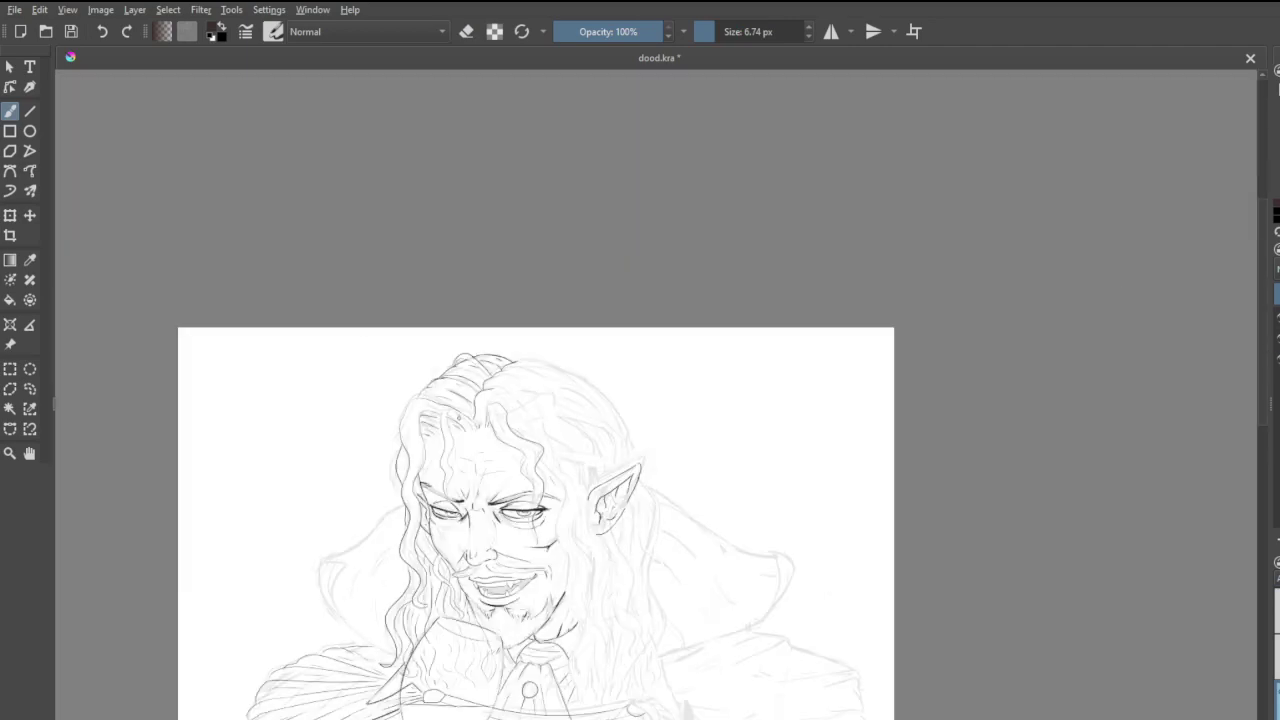
key(minus)
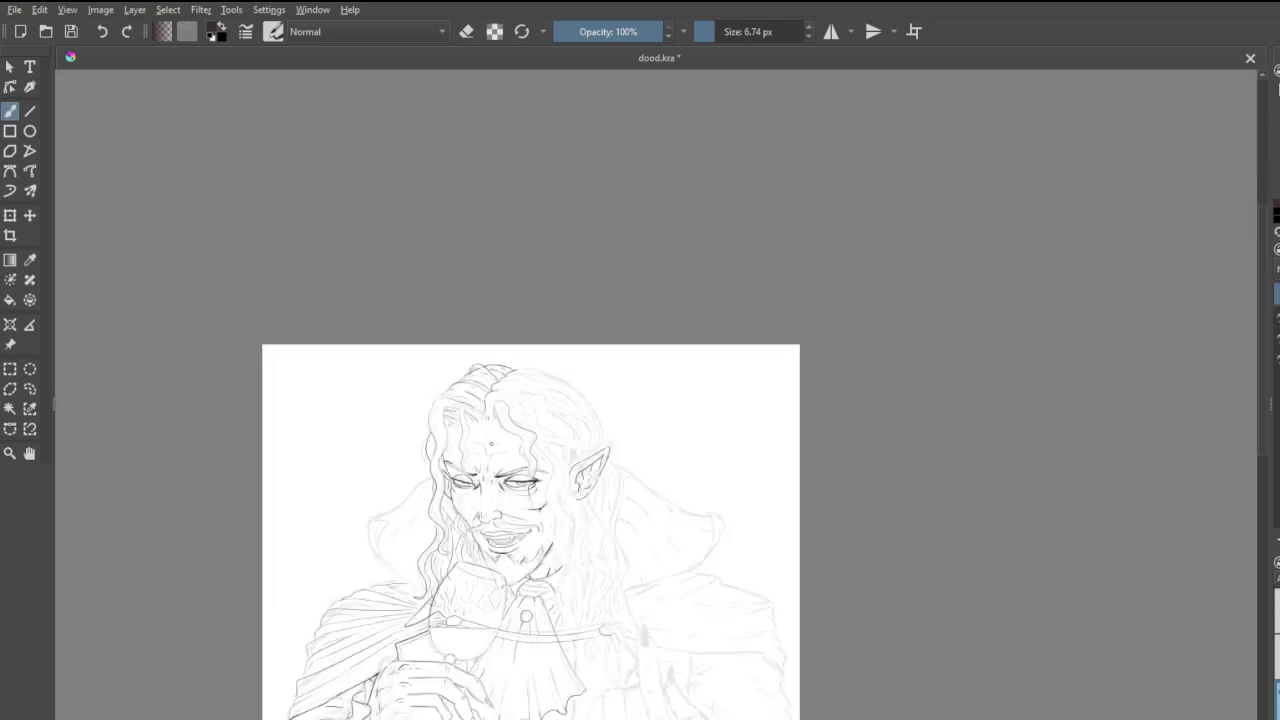
scroll(490, 443, up, 1)
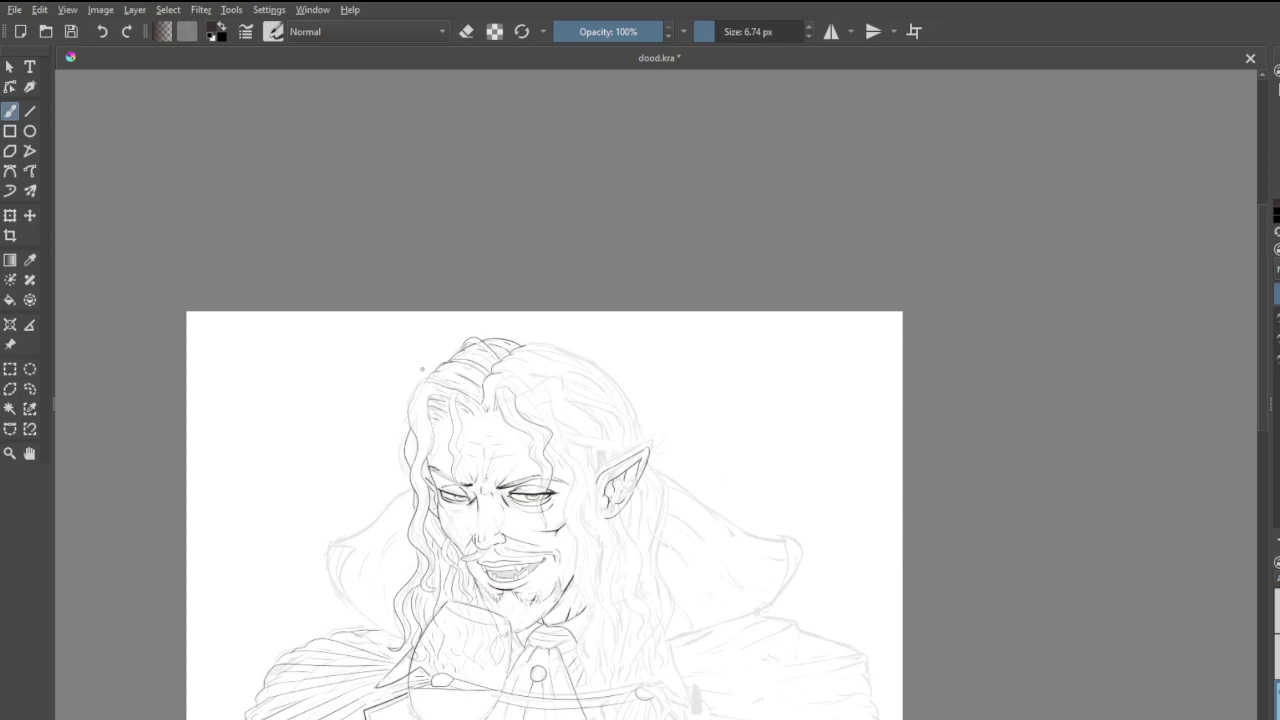
scroll(422, 369, up, 3)
scroll(490, 410, down, 3)
scroll(557, 433, up, 1)
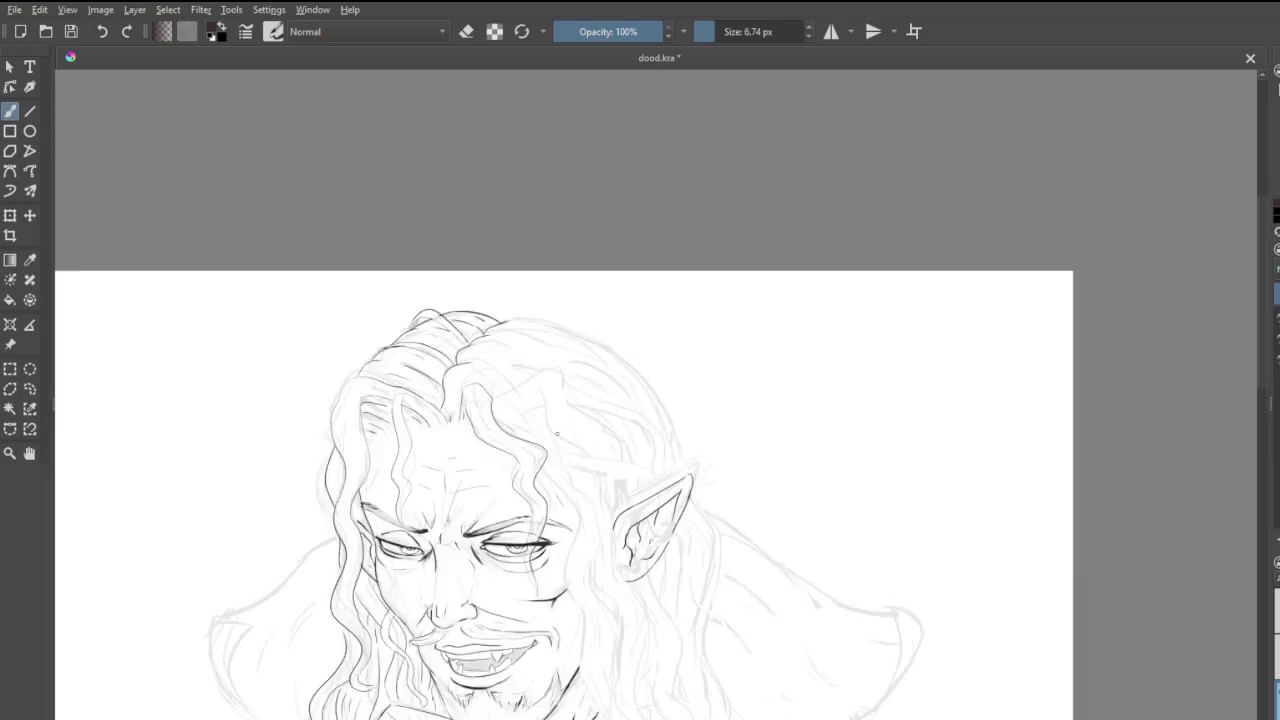
scroll(557, 433, up, 2)
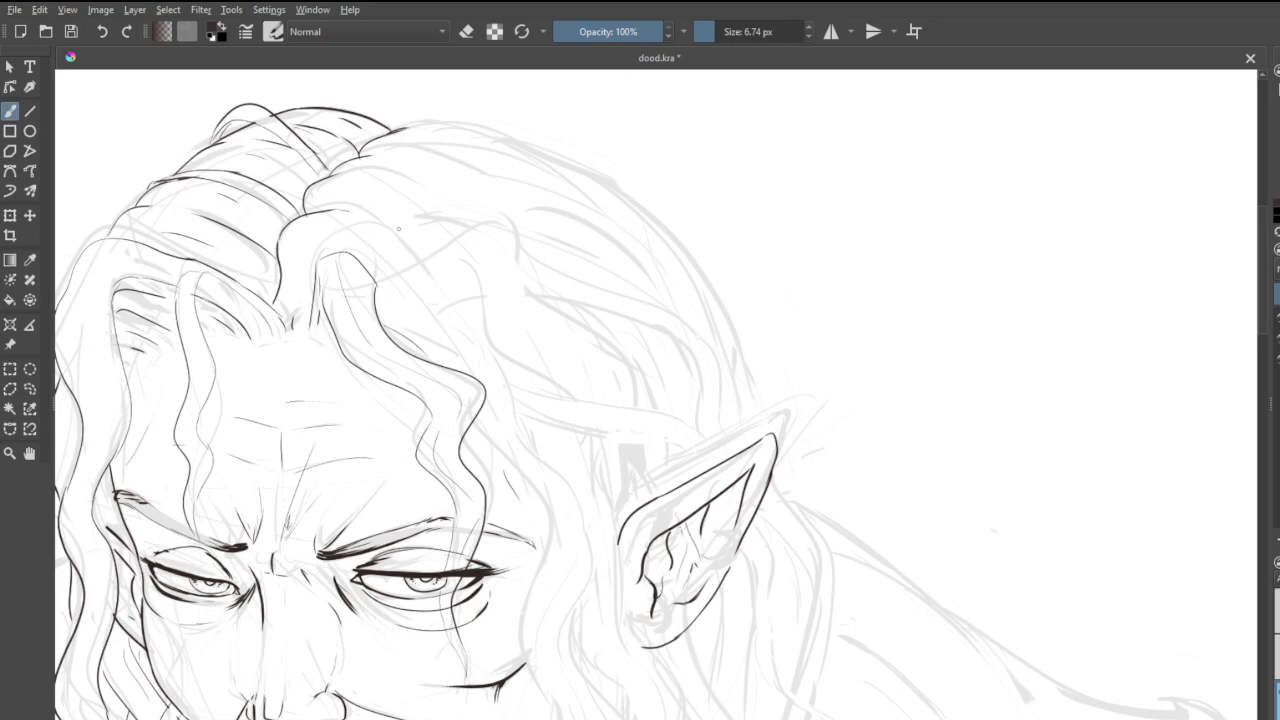
drag(355, 212, 466, 356)
mouse_move(401, 319)
mouse_down()
mouse_move(540, 425)
mouse_move(550, 458)
mouse_up()
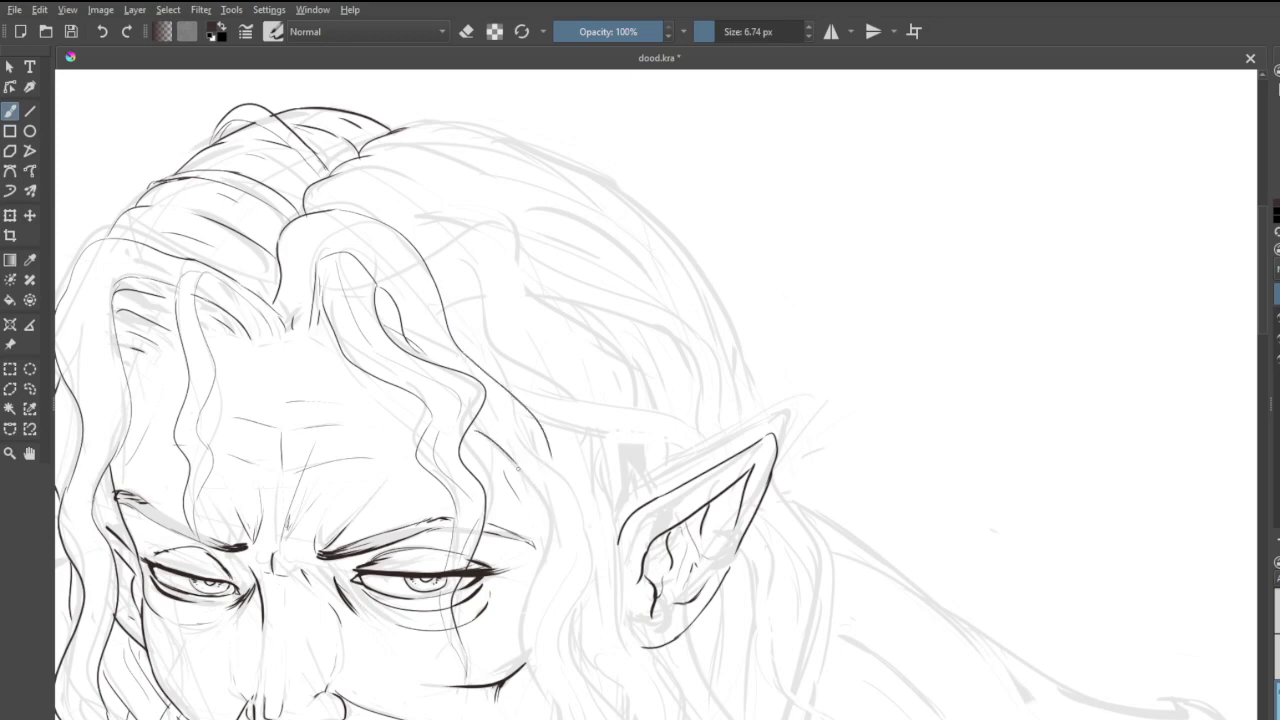
- Ink both edges of the wavy lock running from the temple down past the cheek, in front of the pointed ear
drag(548, 480, 528, 686)
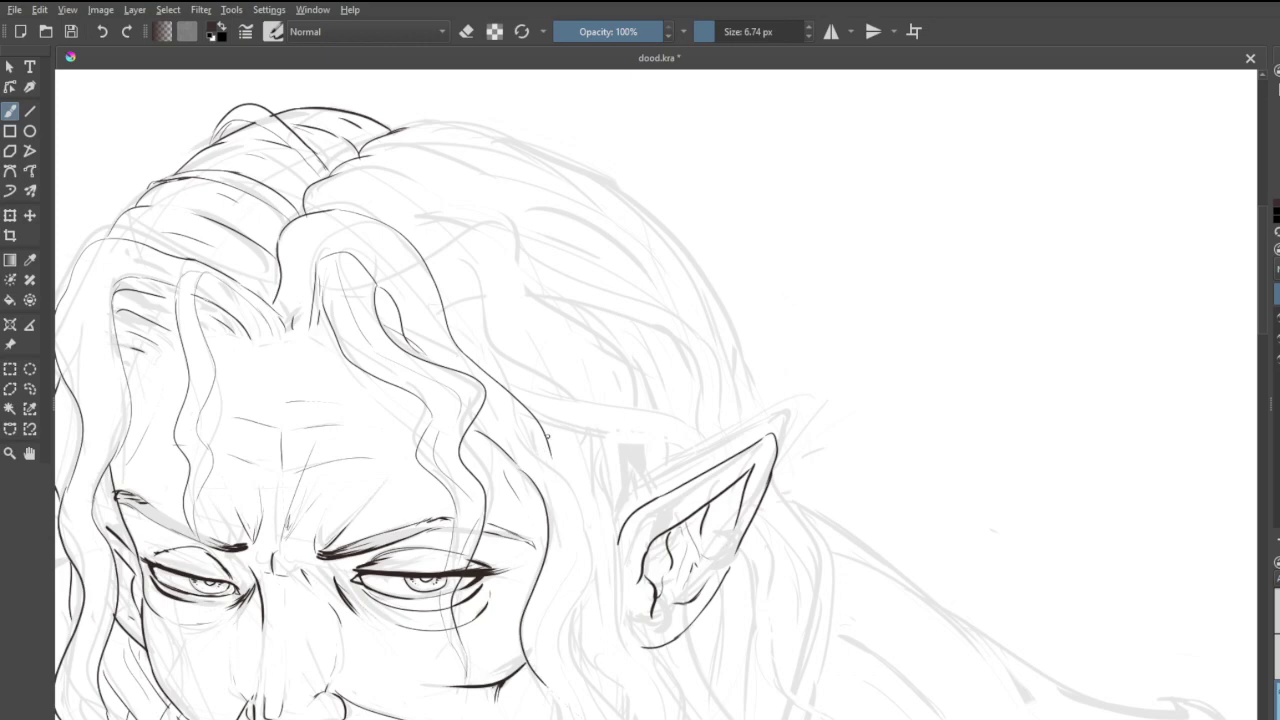
drag(599, 511, 583, 650)
key(ctrl+z)
mouse_move(548, 430)
mouse_down()
mouse_move(590, 630)
mouse_move(572, 680)
mouse_up()
- Ink both edges of the wavy lock from beside the cheek down past the jaw to its pointed tip over the collar
scroll(598, 615, down, 6)
scroll(596, 620, up, 5)
drag(595, 590, 656, 372)
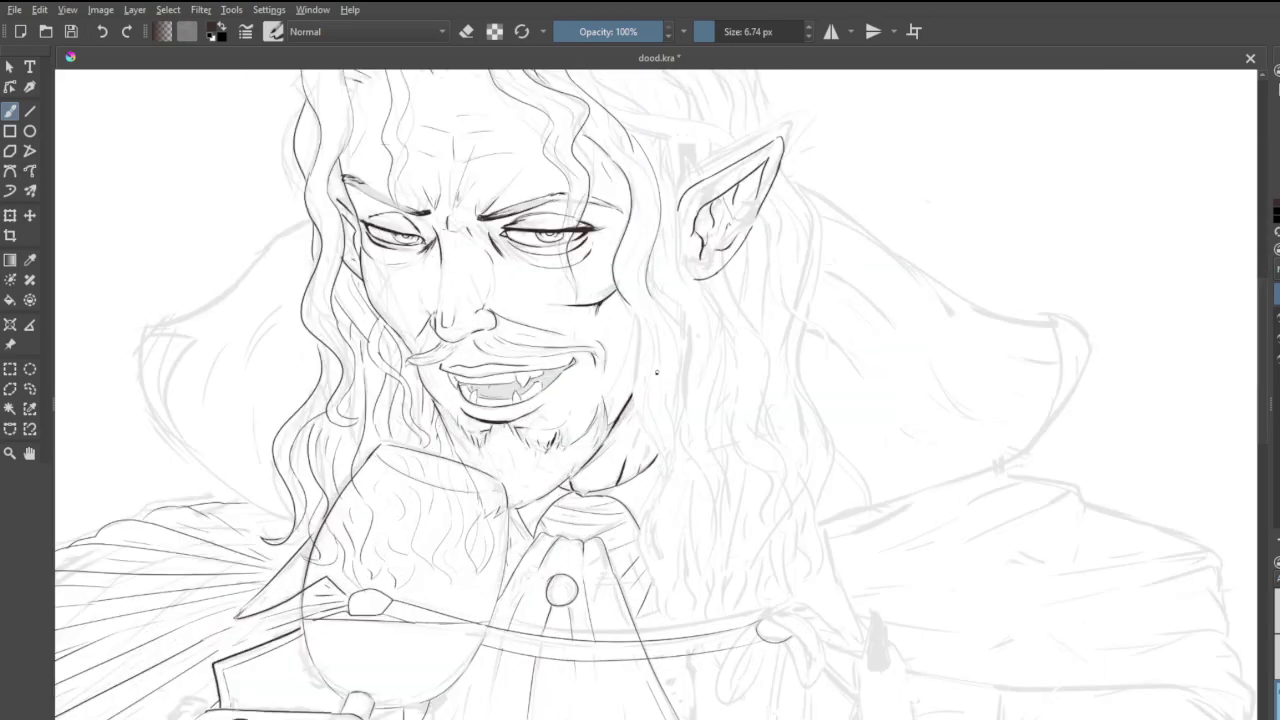
scroll(656, 372, up, 2)
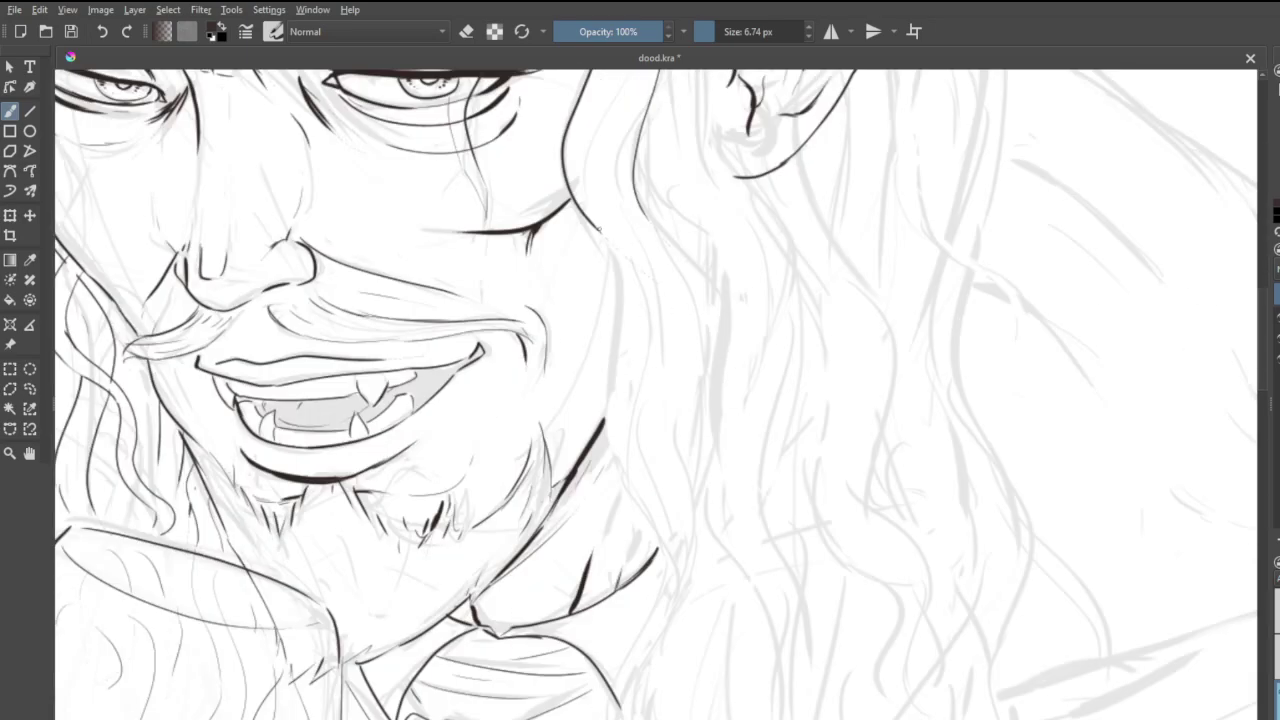
mouse_move(598, 232)
mouse_down()
mouse_move(621, 273)
mouse_move(590, 414)
mouse_move(617, 460)
mouse_move(643, 577)
mouse_move(695, 665)
mouse_move(645, 630)
mouse_move(674, 674)
mouse_move(683, 635)
mouse_move(680, 673)
mouse_move(657, 625)
mouse_move(705, 527)
mouse_move(651, 444)
mouse_move(686, 287)
mouse_up()
key(ctrl+z)
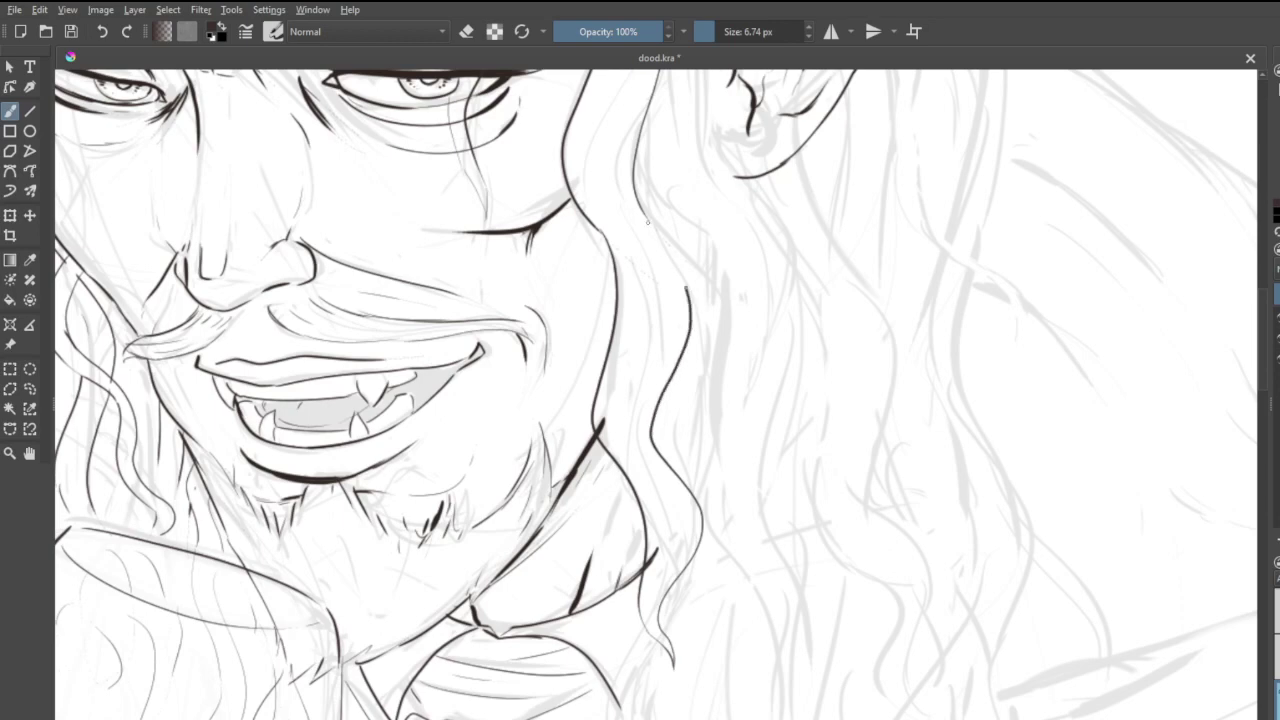
- Close the gap in the lock's outer edge beside the cheek and erase the jaw and collar lines running into the lock
drag(648, 222, 643, 163)
drag(642, 210, 669, 252)
key(e)
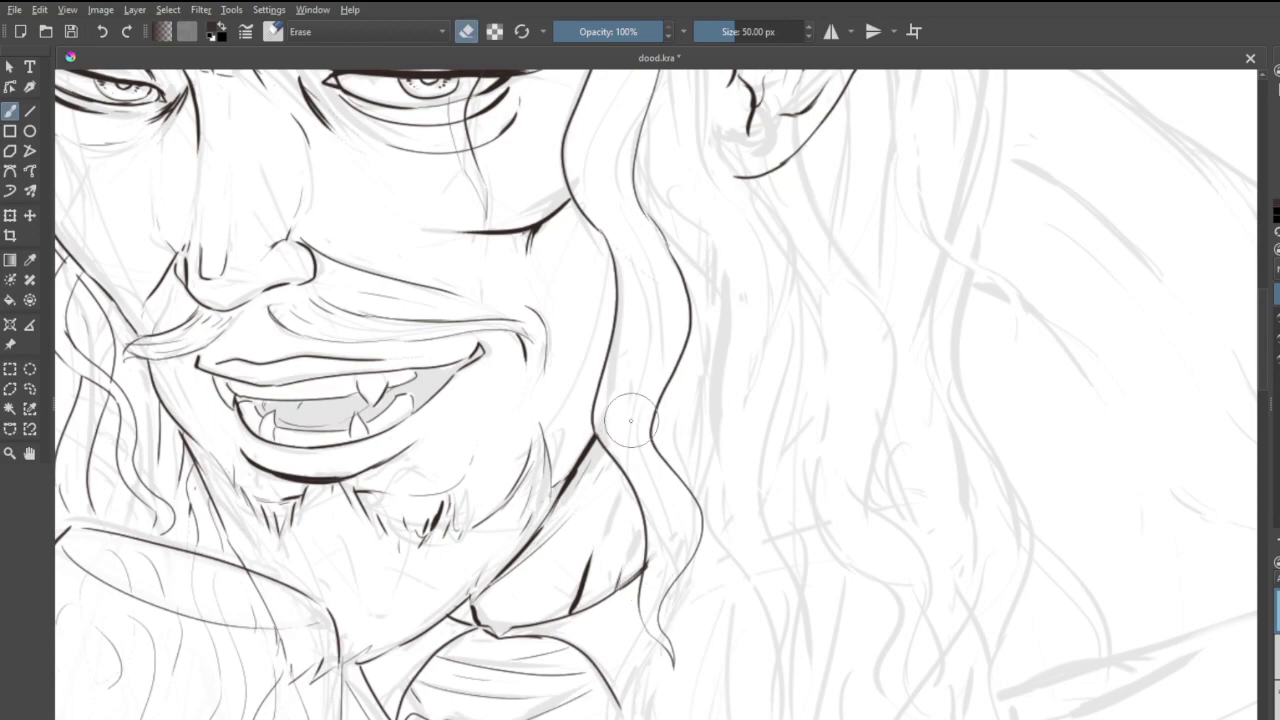
- Save the drawing
scroll(628, 405, down, 5)
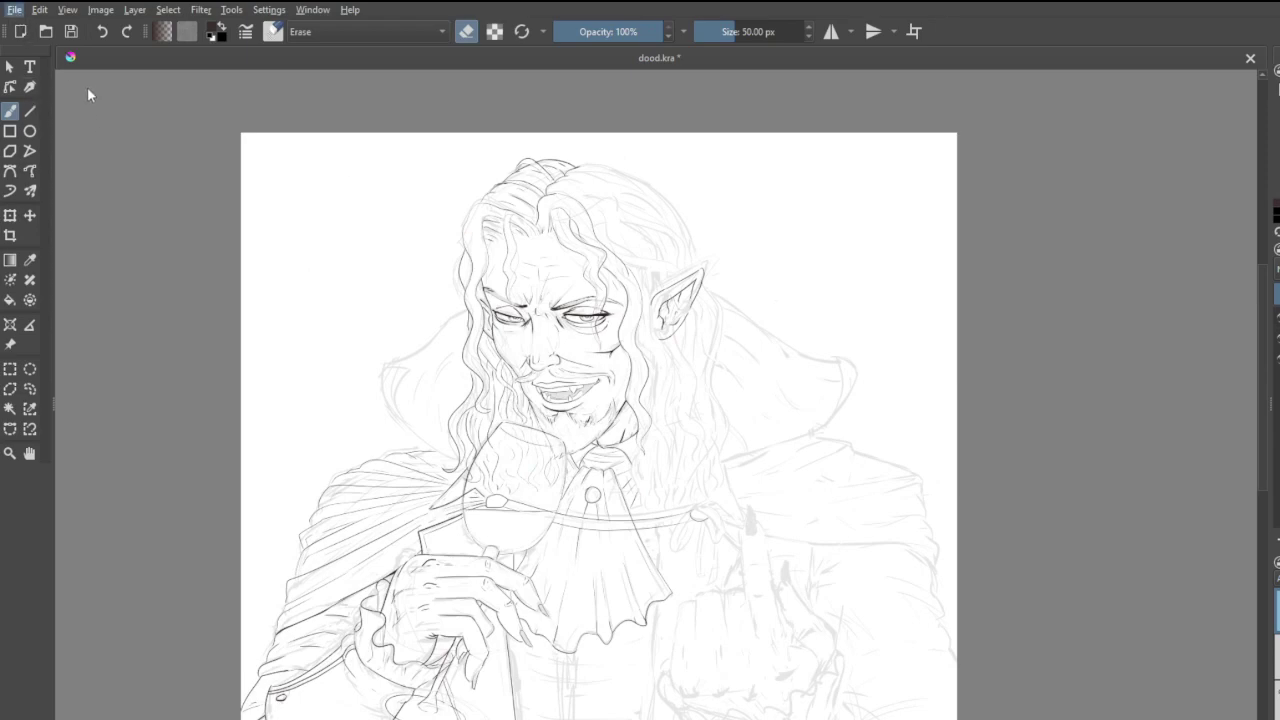
key(ctrl+s)
- Ink a thin loose strand from the temple down past the outer eye corner to the cheek, tapering its upper end
scroll(600, 298, up, 3)
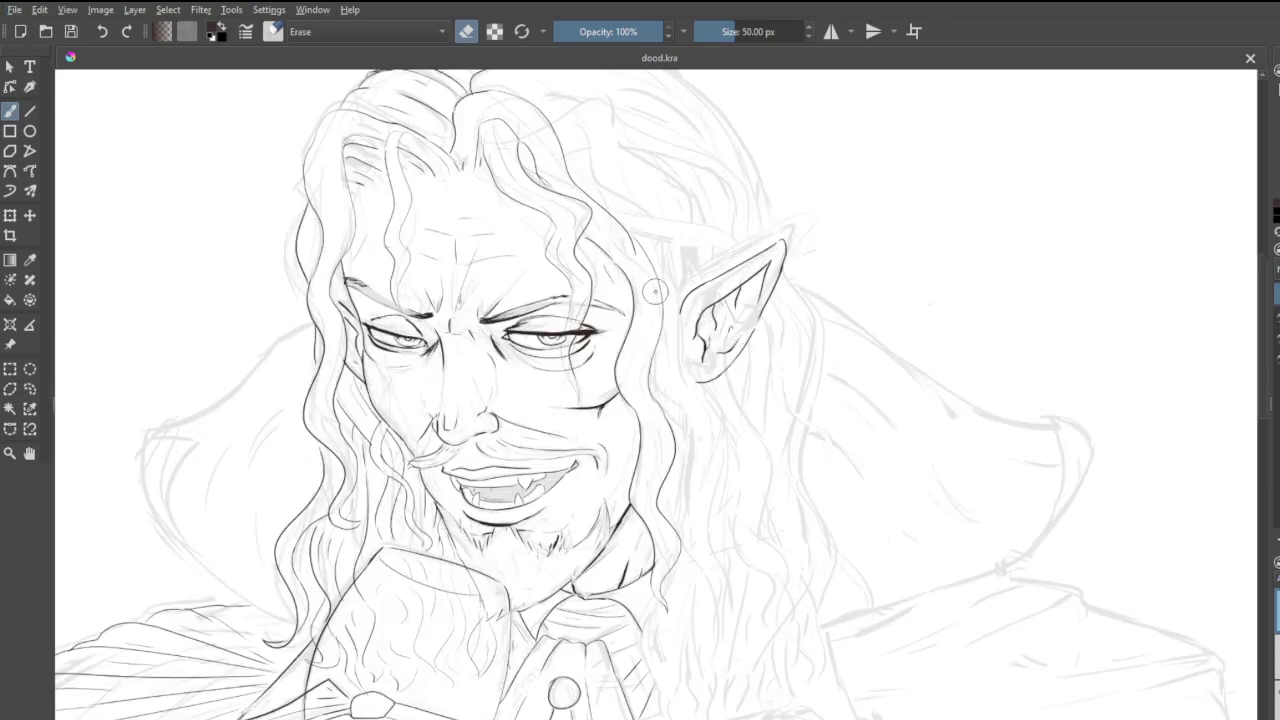
scroll(655, 291, down, 2)
scroll(590, 248, up, 3)
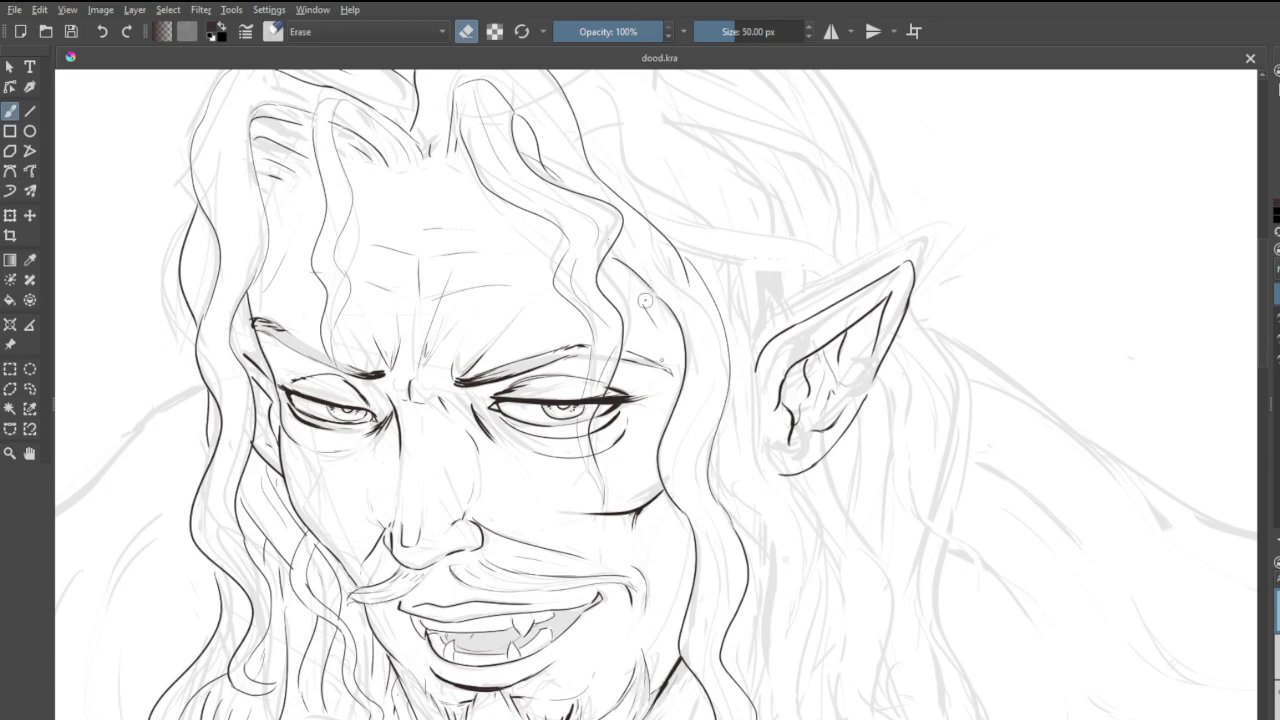
key(e)
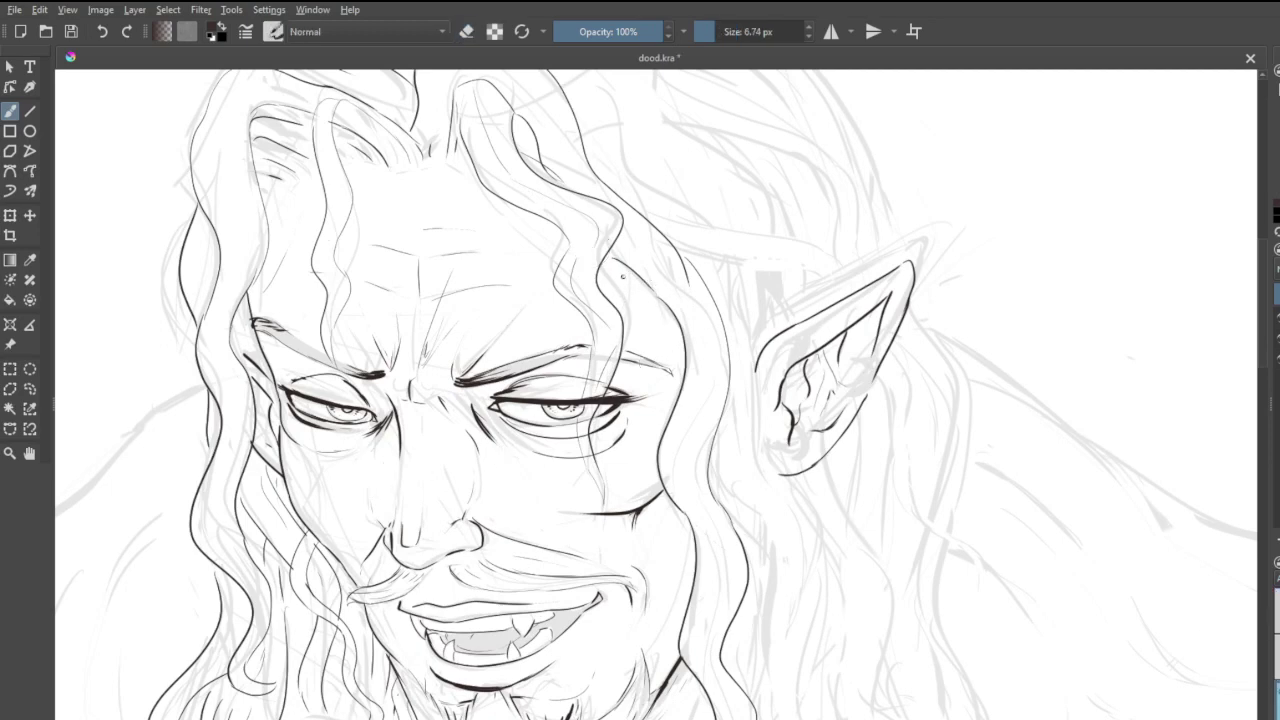
mouse_move(623, 276)
mouse_down()
mouse_move(628, 462)
mouse_move(648, 548)
mouse_up()
drag(628, 452, 644, 537)
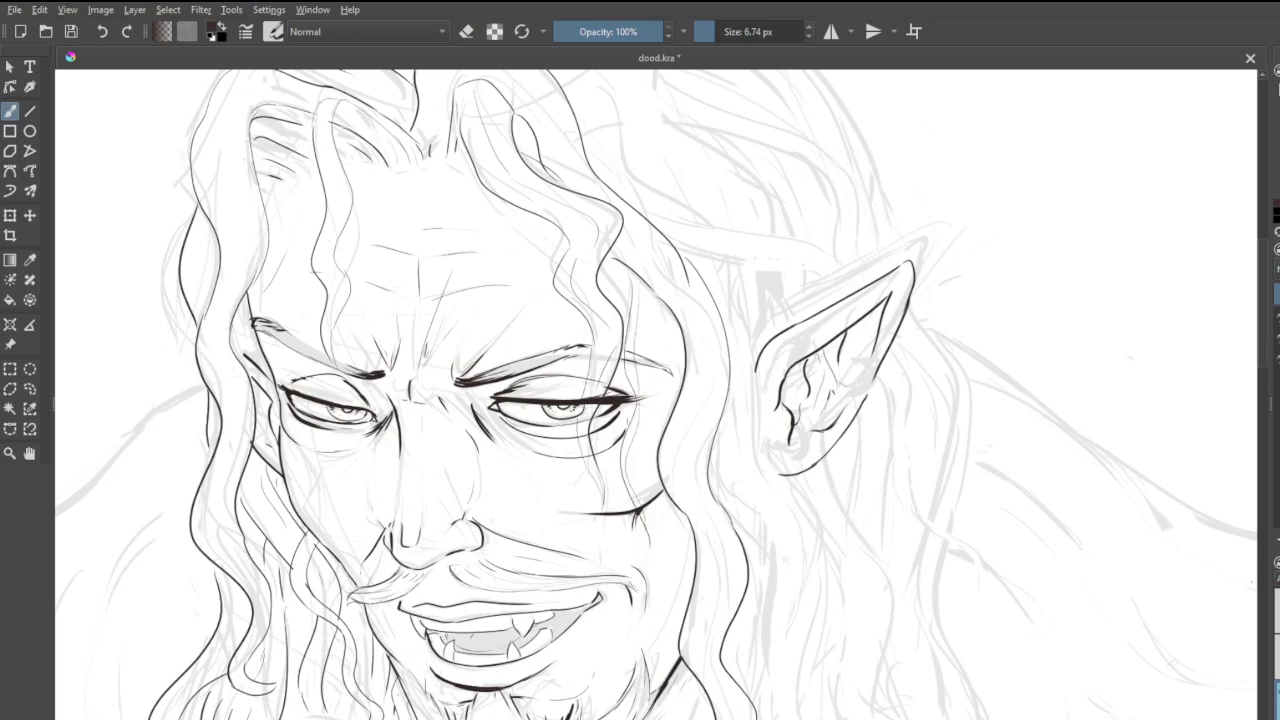
key(e)
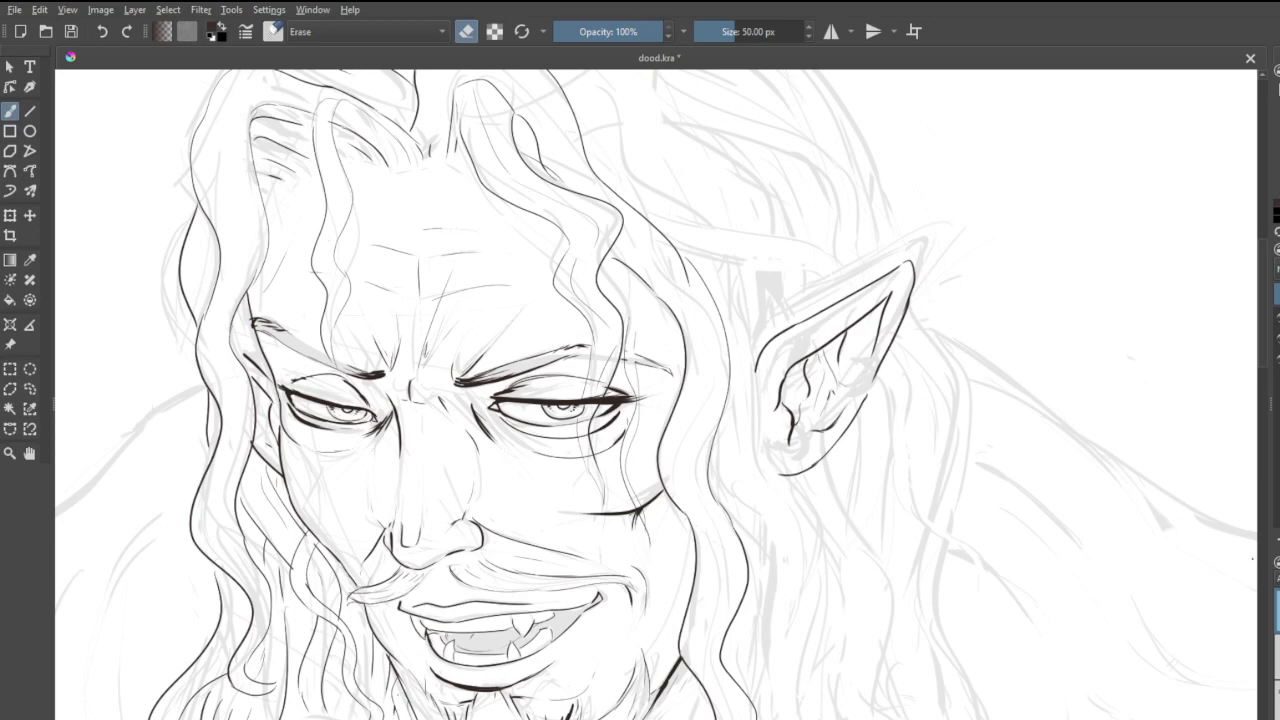
key(e)
drag(647, 292, 637, 336)
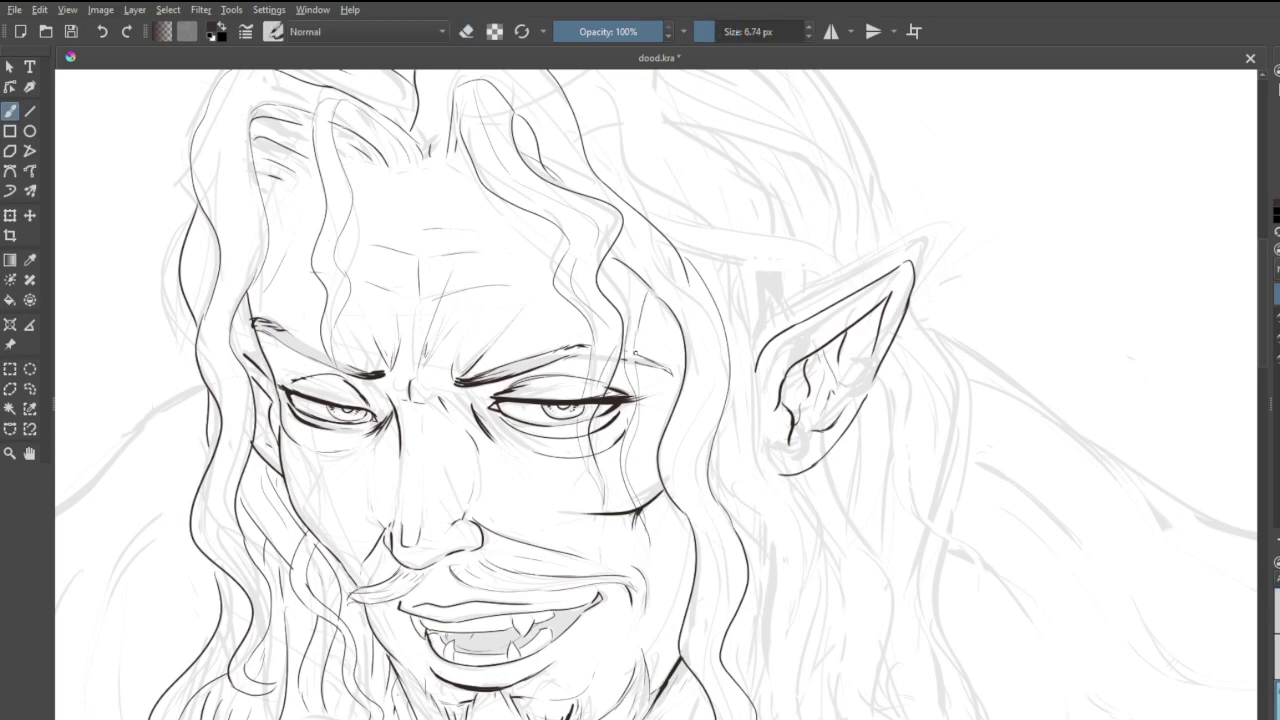
drag(631, 277, 621, 322)
key(ctrl+z)
drag(632, 278, 627, 317)
- Ink a thin wavy strand from the parting down the forehead and across the brow to the eye on the ear side
scroll(630, 408, down, 3)
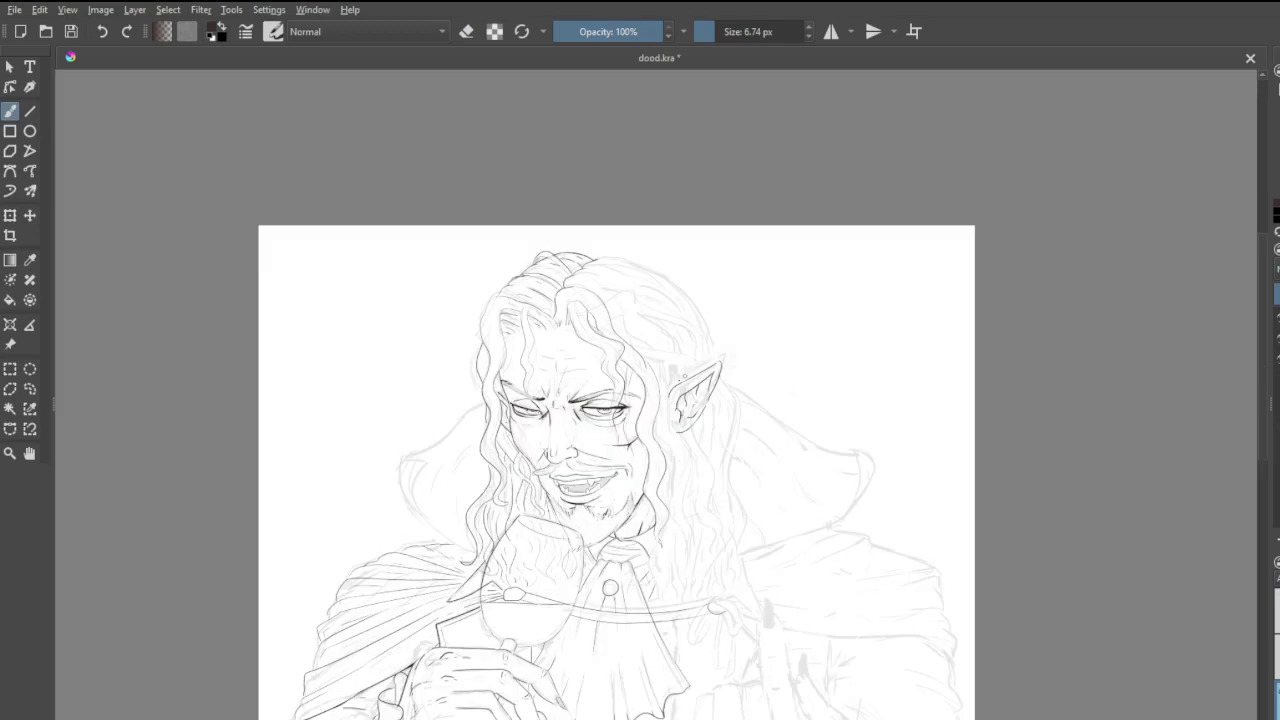
key(plus)
key(plus)
key(plus)
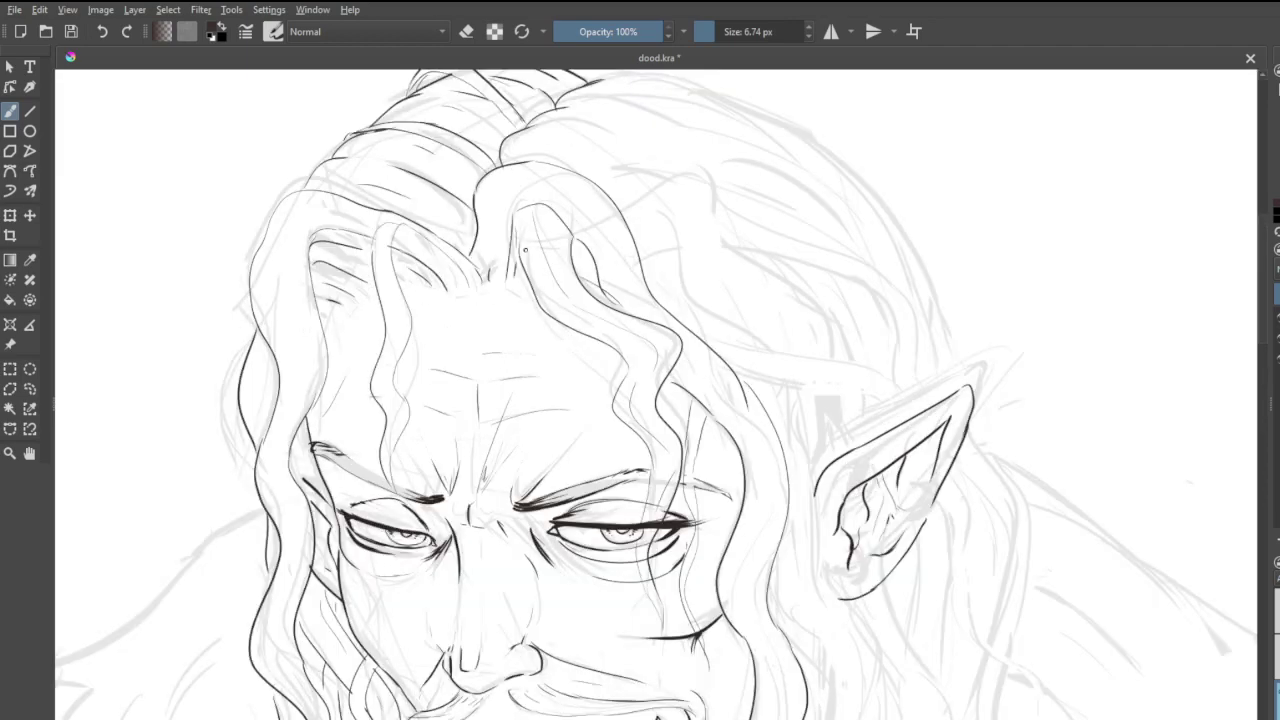
mouse_move(525, 298)
mouse_down()
mouse_move(520, 272)
mouse_move(584, 378)
mouse_move(620, 572)
mouse_up()
ctrl+click(512, 258)
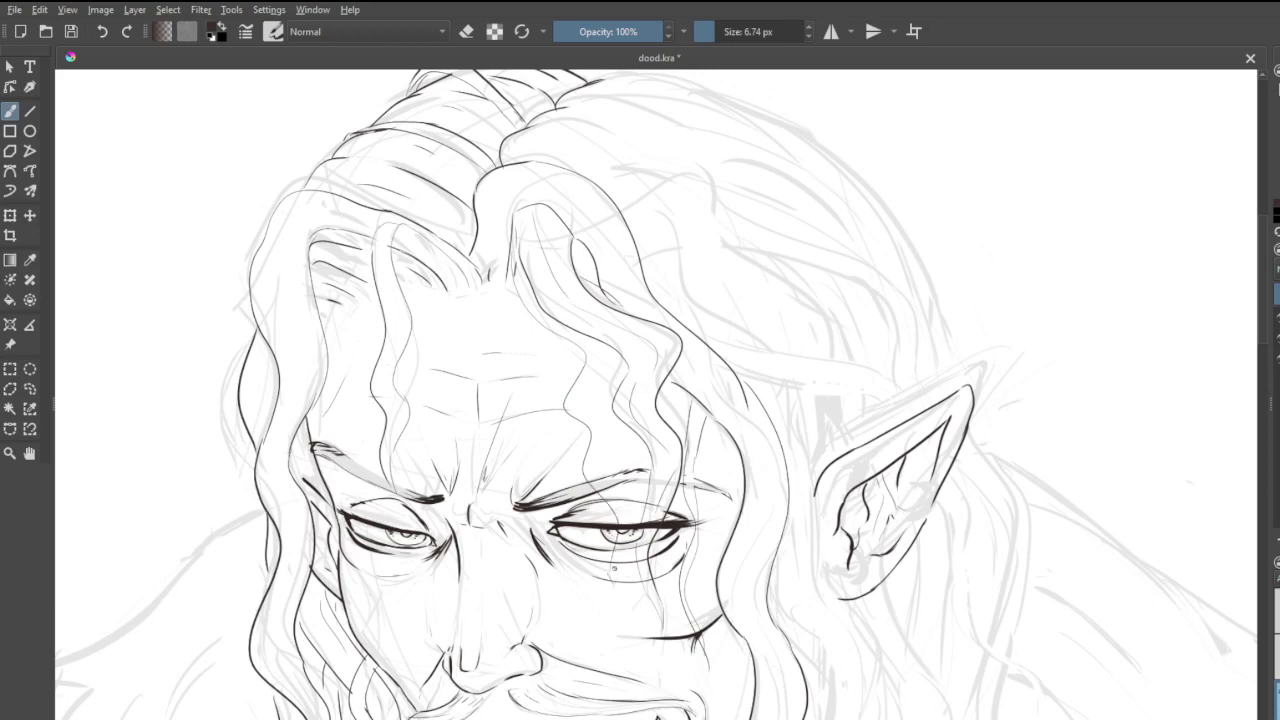
ctrl+click(614, 580)
key(ctrl+z)
drag(588, 470, 612, 548)
scroll(694, 380, down, 5)
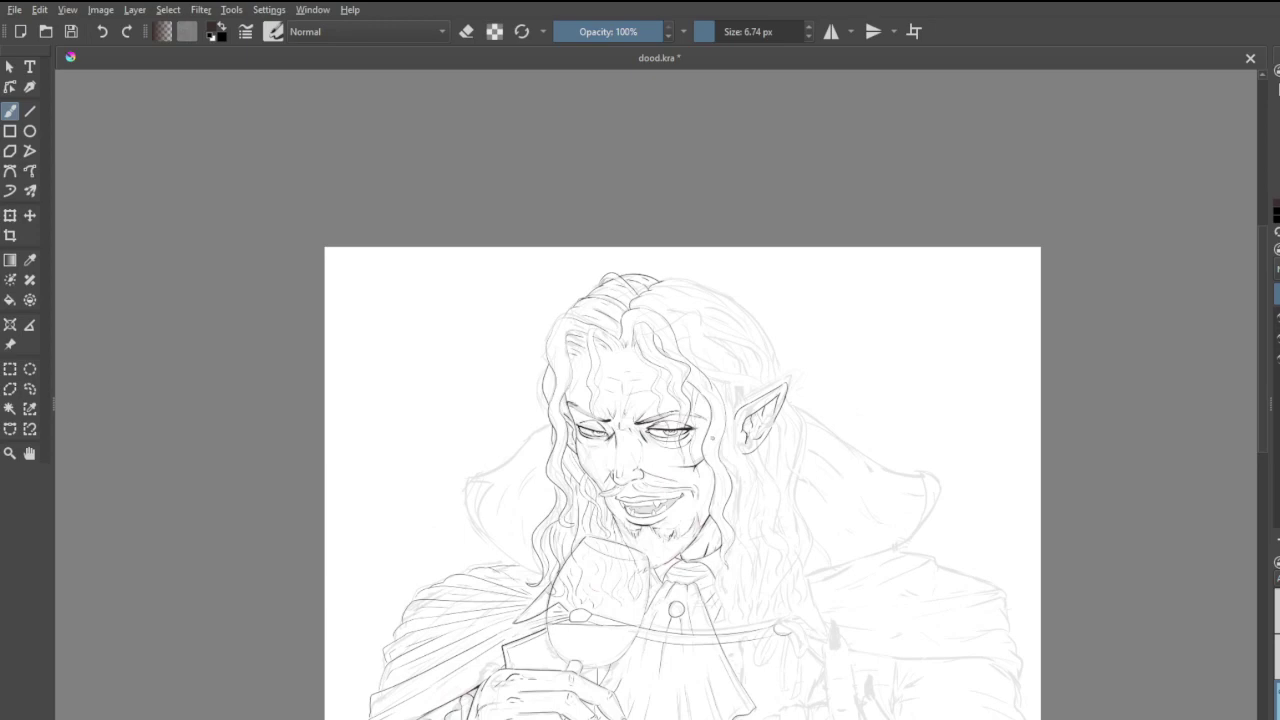
- Erase the overshooting end of the hair line where it meets the lock at the temple
scroll(712, 438, up, 5)
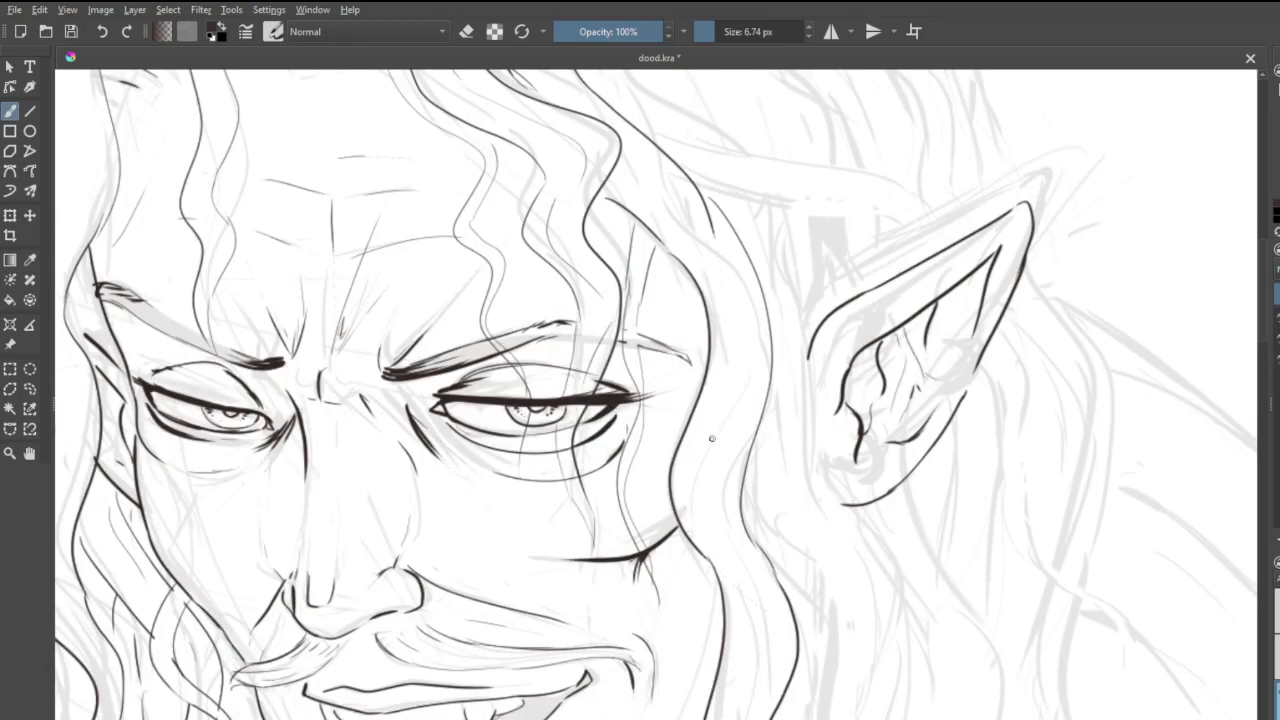
scroll(712, 438, down, 5)
scroll(729, 406, up, 4)
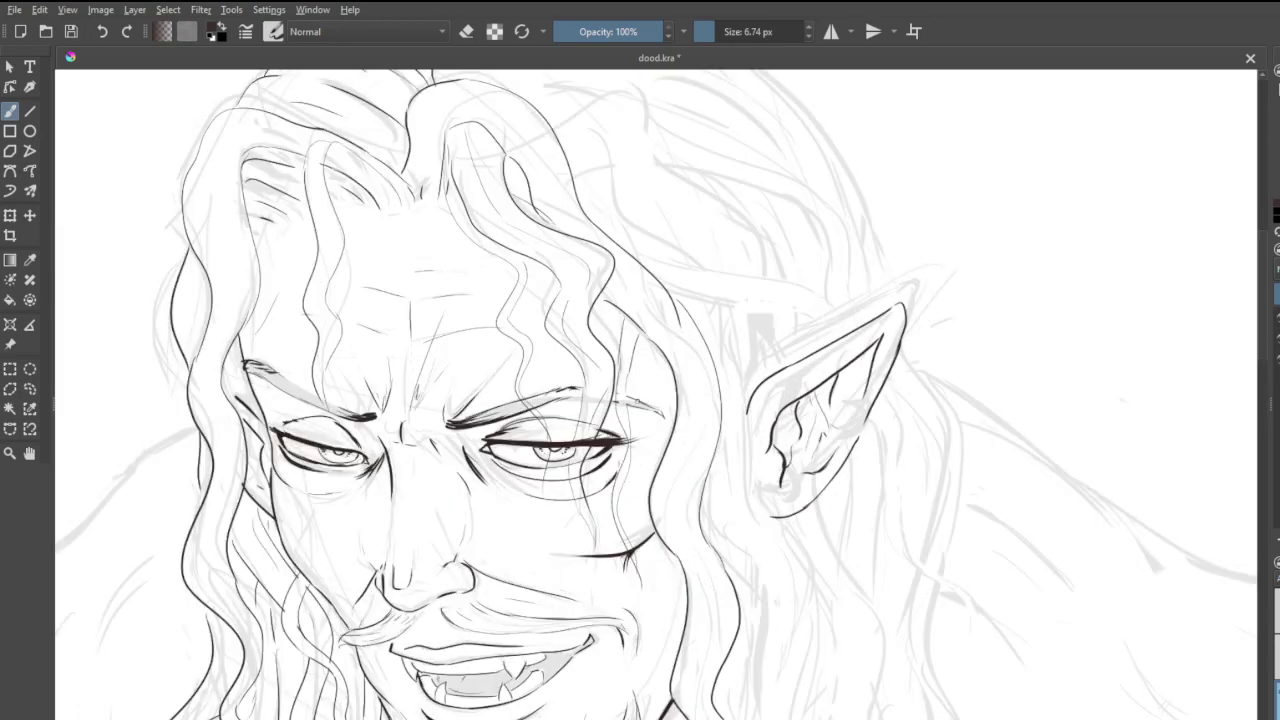
key(e)
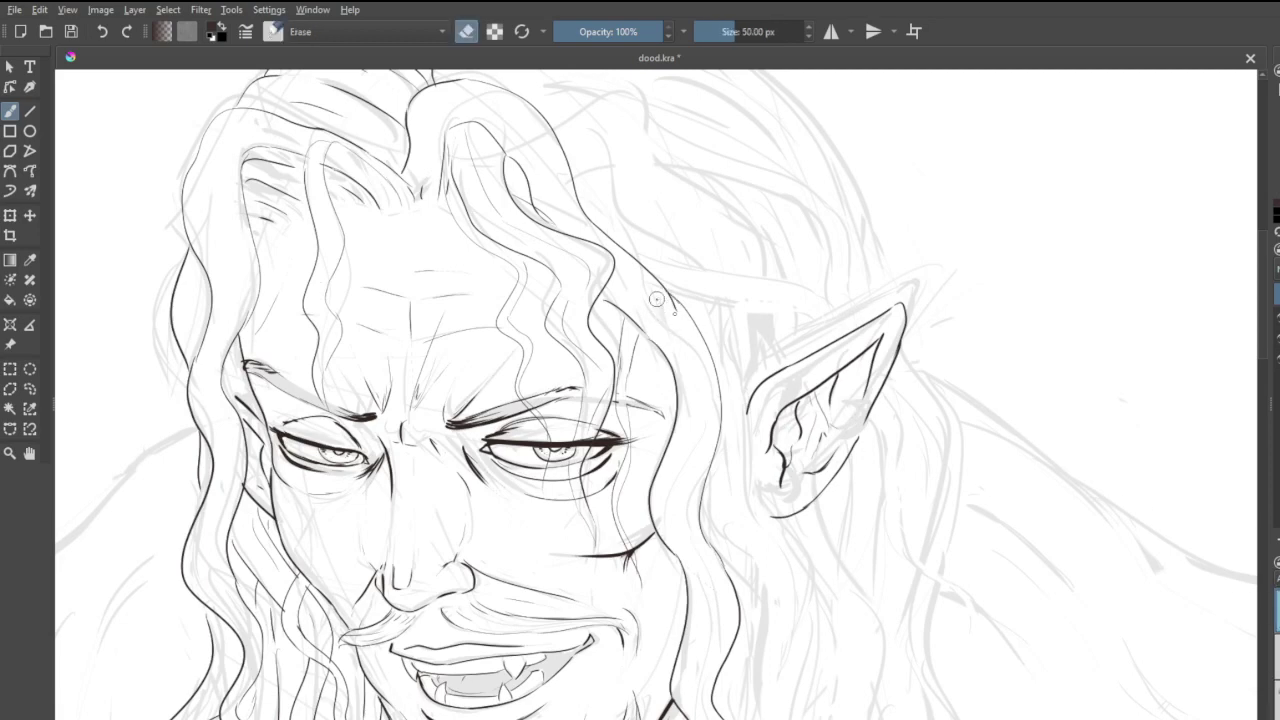
key(e)
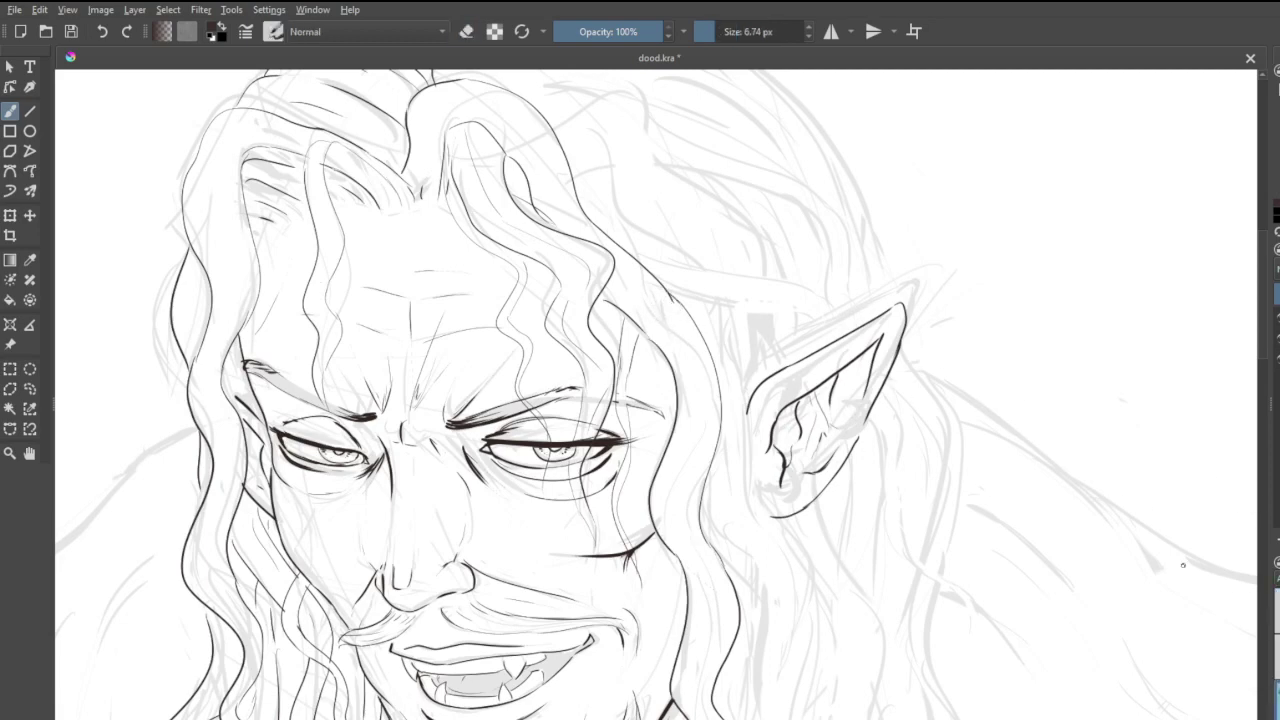
- Add fine hair lines inside the front lock near the parting and along the lock beside the temple and cheek
mouse_move(452, 128)
mouse_down()
mouse_move(490, 115)
mouse_move(563, 170)
mouse_up()
drag(526, 132, 552, 180)
drag(449, 111, 536, 128)
drag(632, 288, 688, 366)
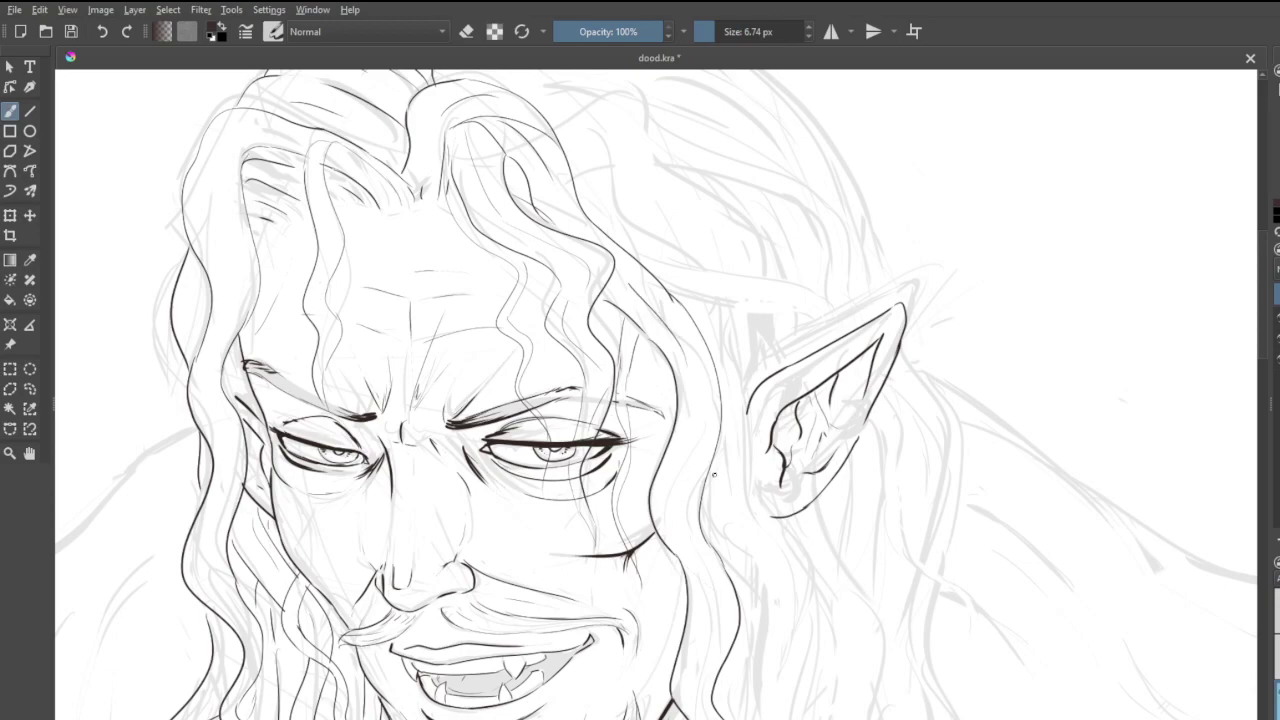
drag(676, 481, 674, 544)
- Ink a second wavy strand along the outer side of the cheek lock, running from below the ear down toward the collar
scroll(676, 589, down, 5)
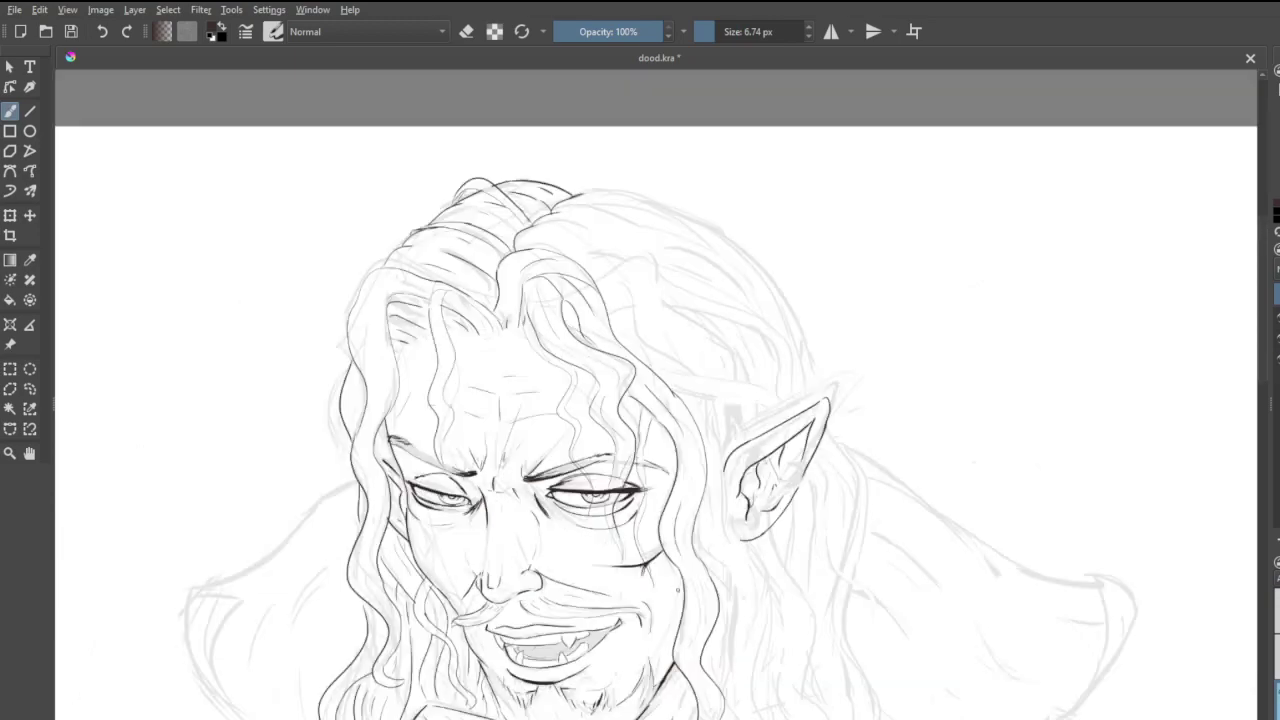
scroll(700, 606, up, 5)
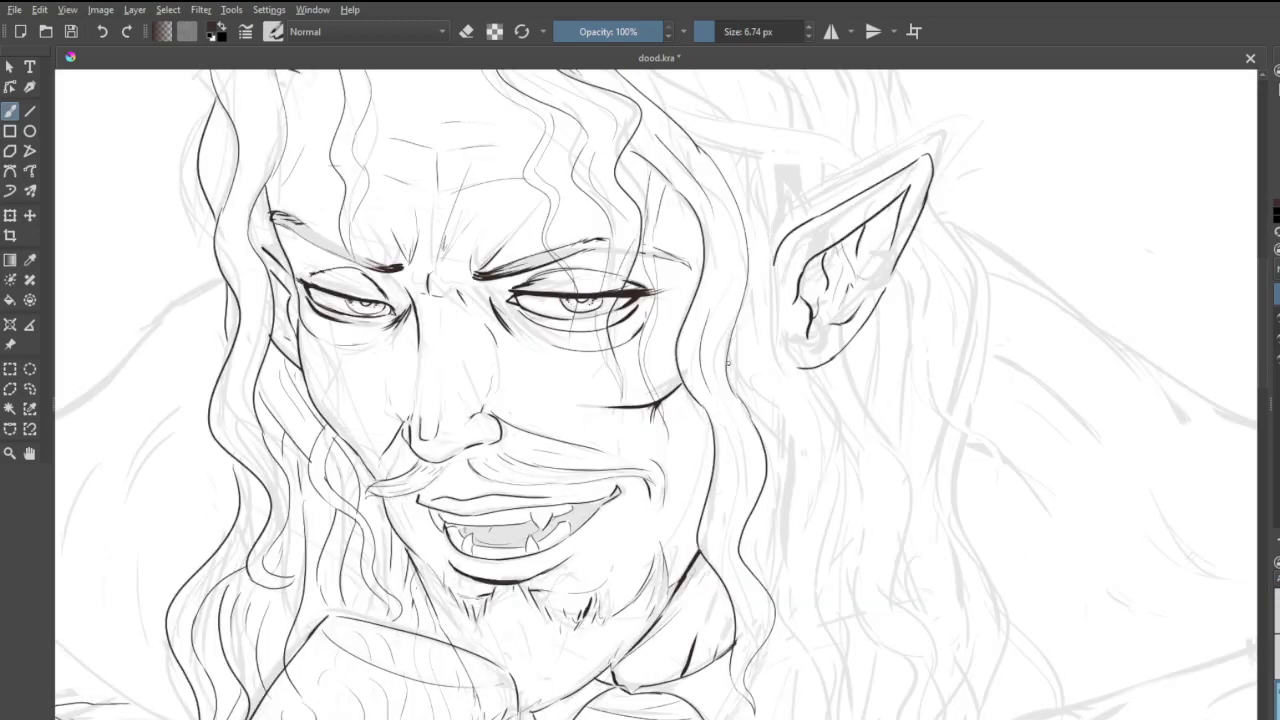
drag(747, 442, 778, 594)
key(ctrl+z)
mouse_move(764, 460)
mouse_down()
mouse_move(754, 586)
mouse_move(777, 615)
mouse_move(759, 673)
mouse_up()
mouse_move(767, 456)
mouse_down()
mouse_move(786, 518)
mouse_move(766, 606)
mouse_up()
key(ctrl+z)
drag(770, 462, 779, 642)
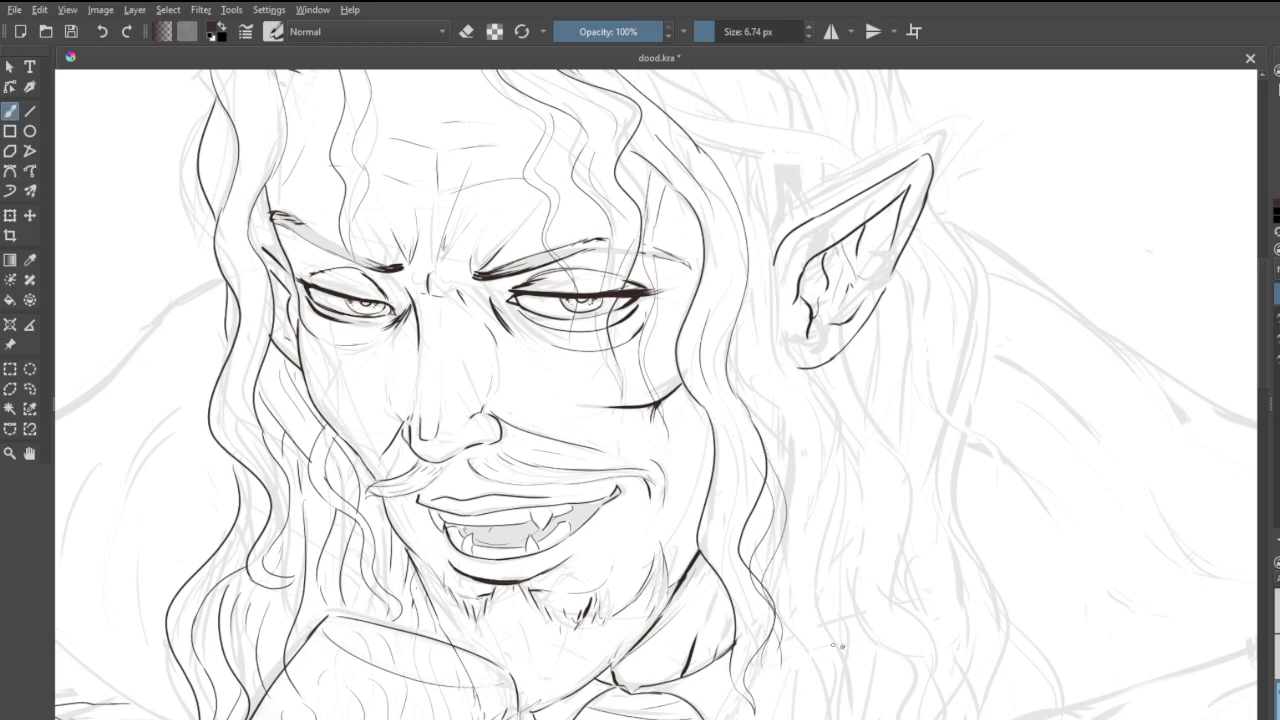
drag(779, 654, 785, 670)
- Erase the overlapping lines where the outer strand crosses the cheek lock and ink the strand's lower tip
key(e)
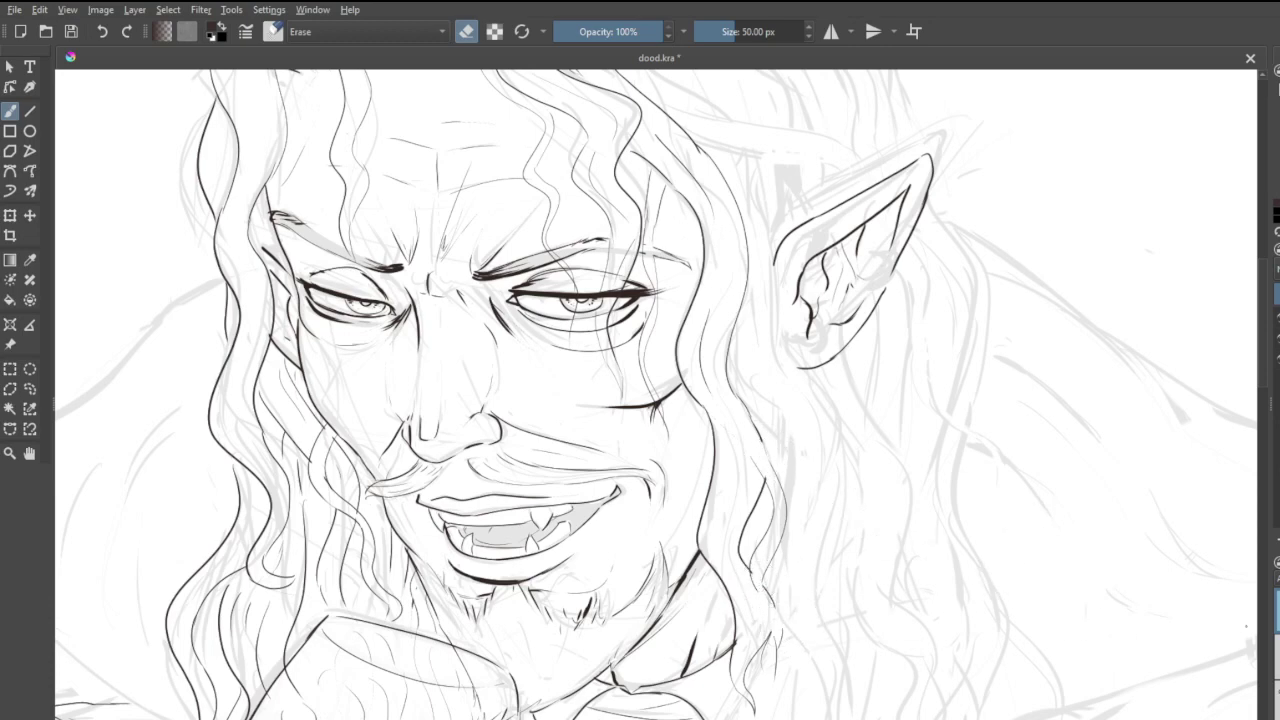
key(e)
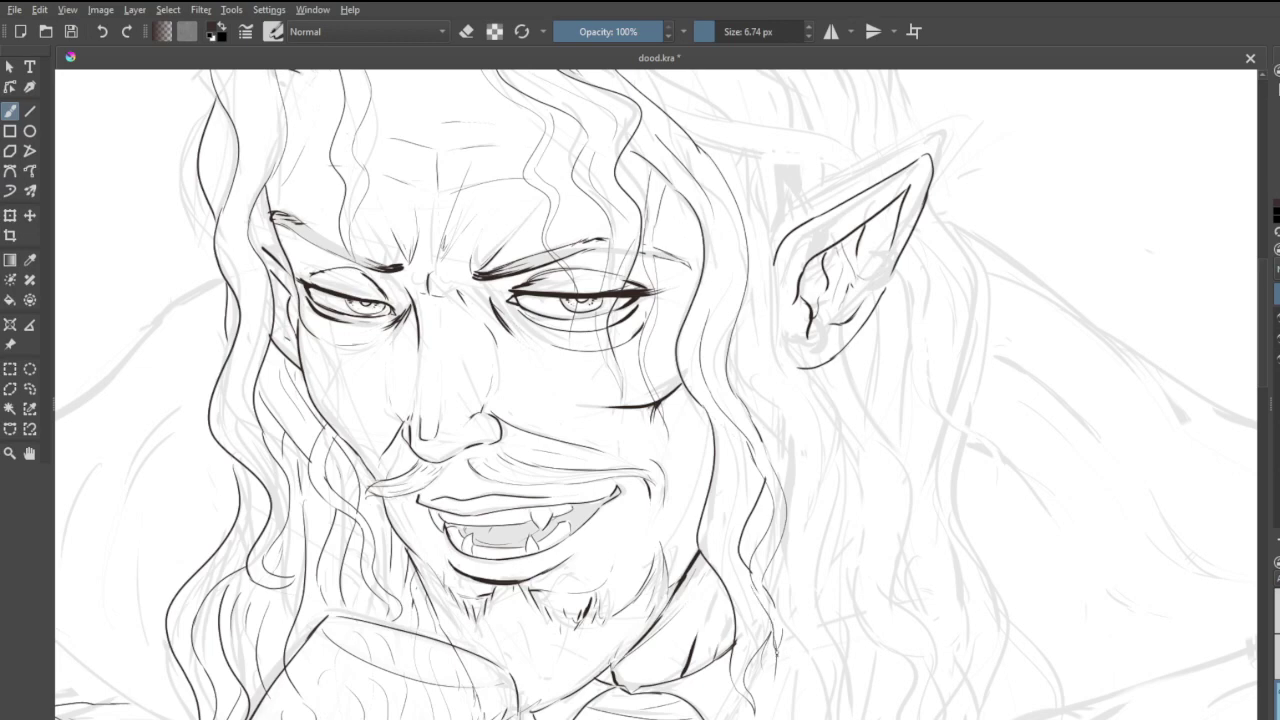
drag(776, 658, 786, 610)
- Ink the hair line from the temple down in front of the pointed ear to below the lobe, thickening it where it meets the ear
scroll(750, 516, down, 4)
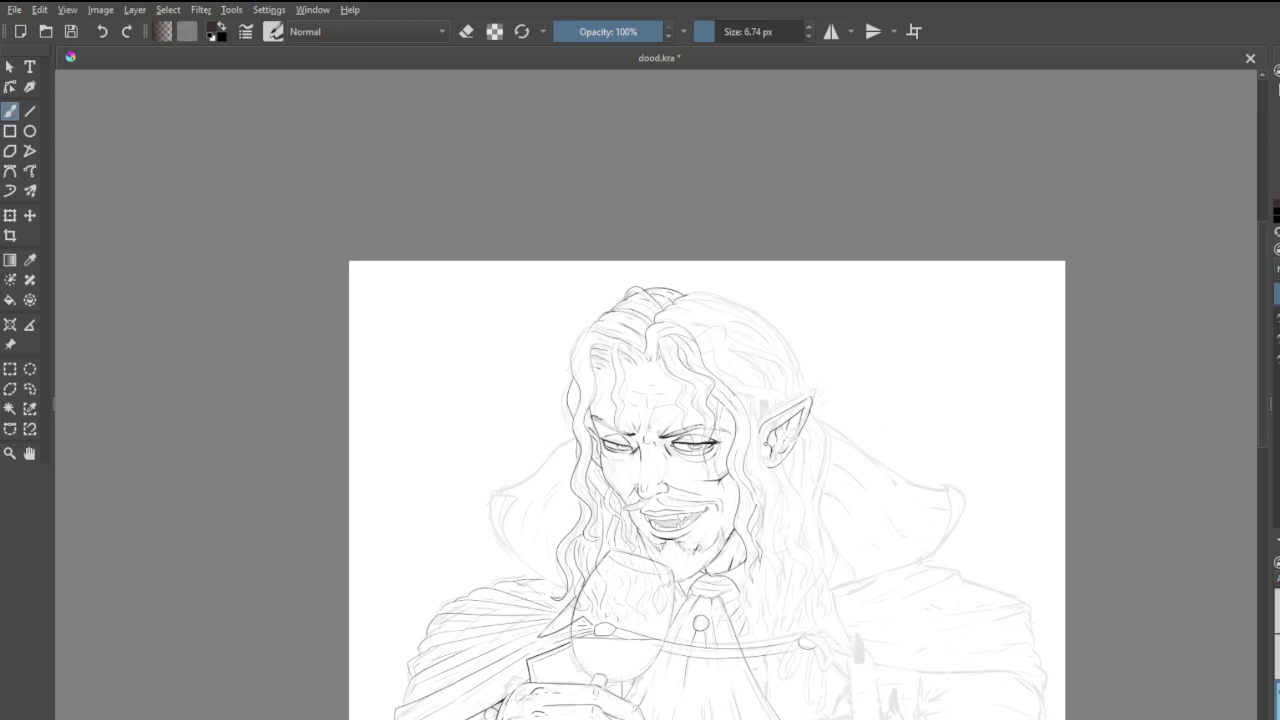
scroll(767, 441, up, 5)
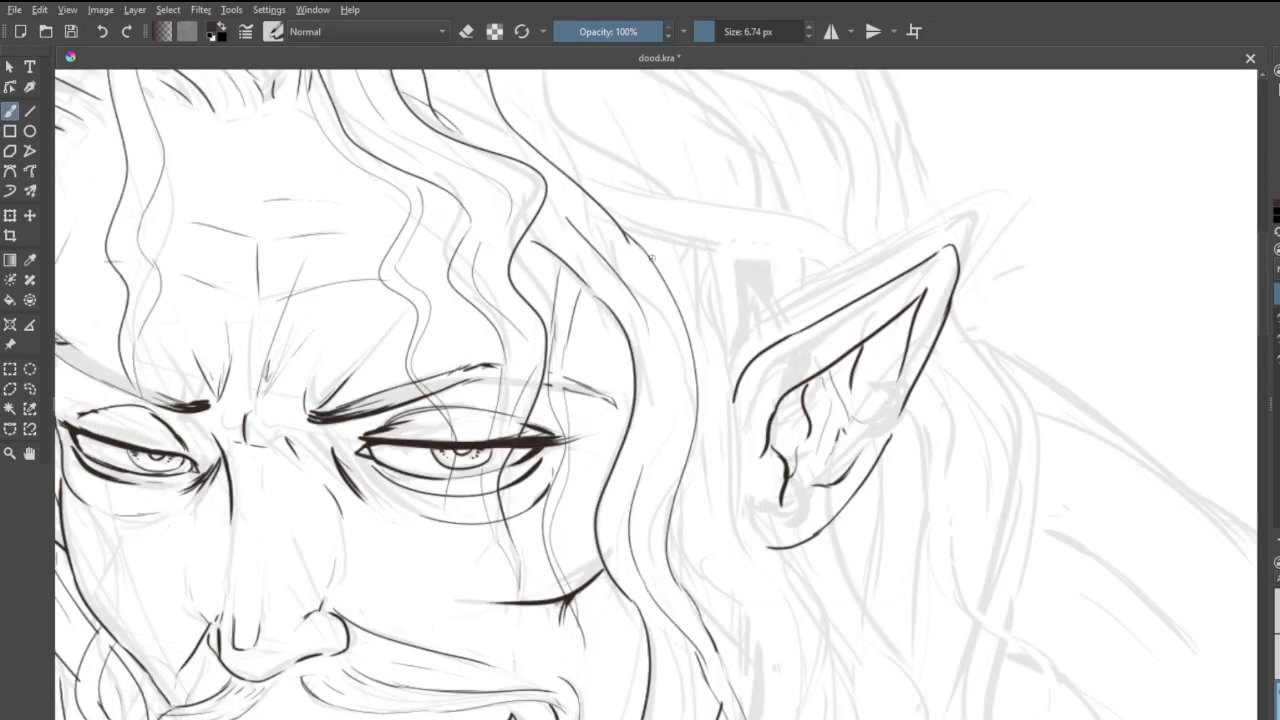
mouse_move(636, 236)
mouse_down()
mouse_move(719, 316)
mouse_move(741, 532)
mouse_up()
key(ctrl+z)
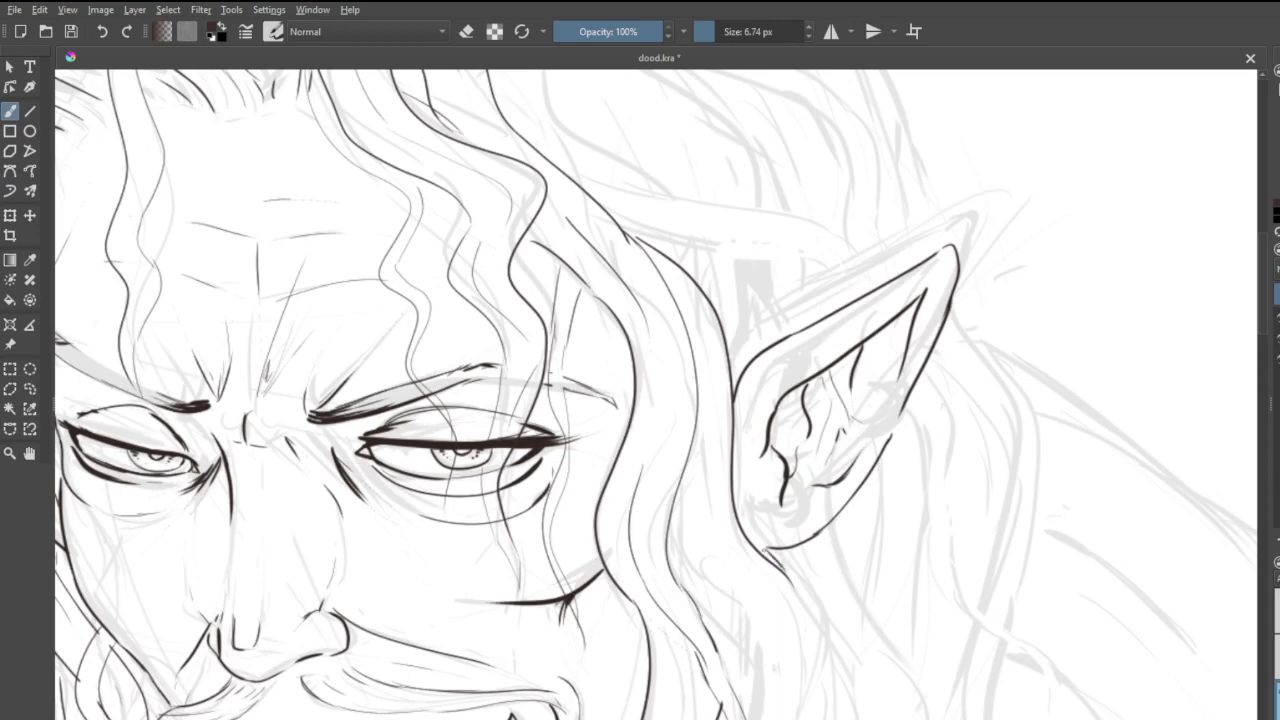
drag(764, 549, 800, 602)
mouse_move(737, 398)
mouse_down()
mouse_move(721, 326)
mouse_move(738, 392)
mouse_move(726, 338)
mouse_move(738, 380)
mouse_move(750, 322)
mouse_up()
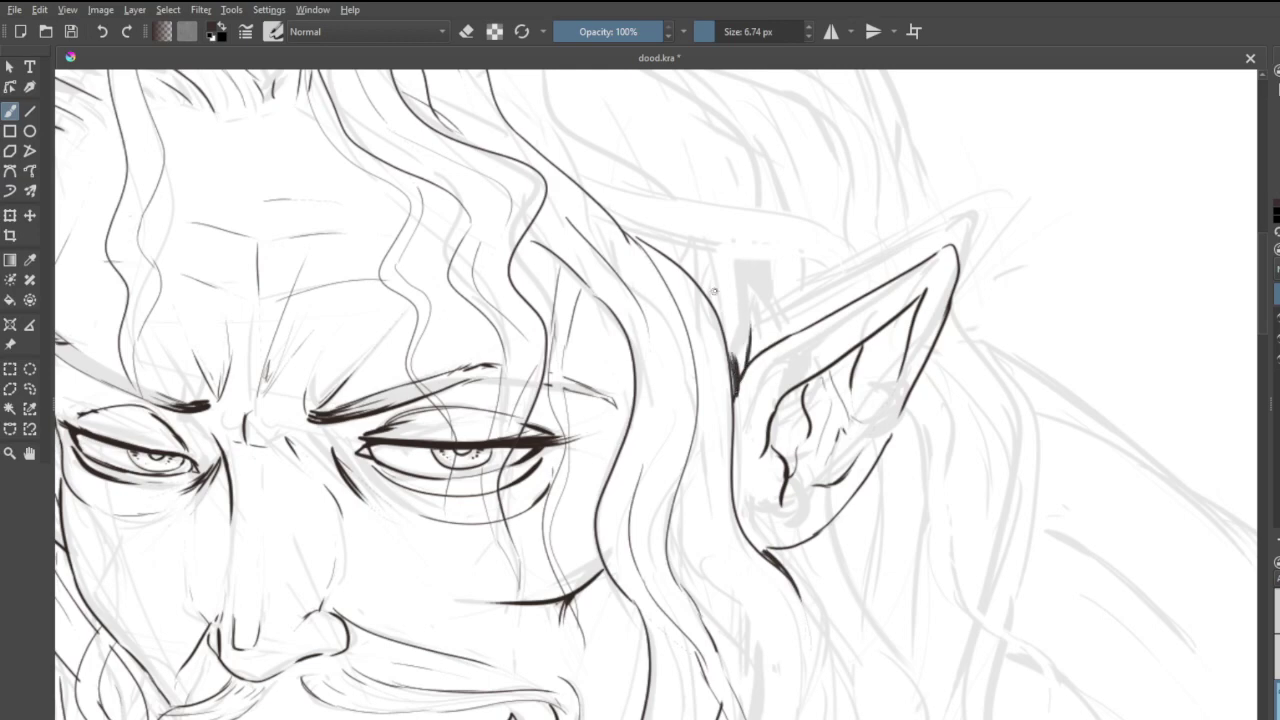
- Thicken the cheek lock's lines at its lower bends and tip, then erase the overlapping ends where the strands cross beside the collar
scroll(644, 387, down, 4)
scroll(642, 514, up, 4)
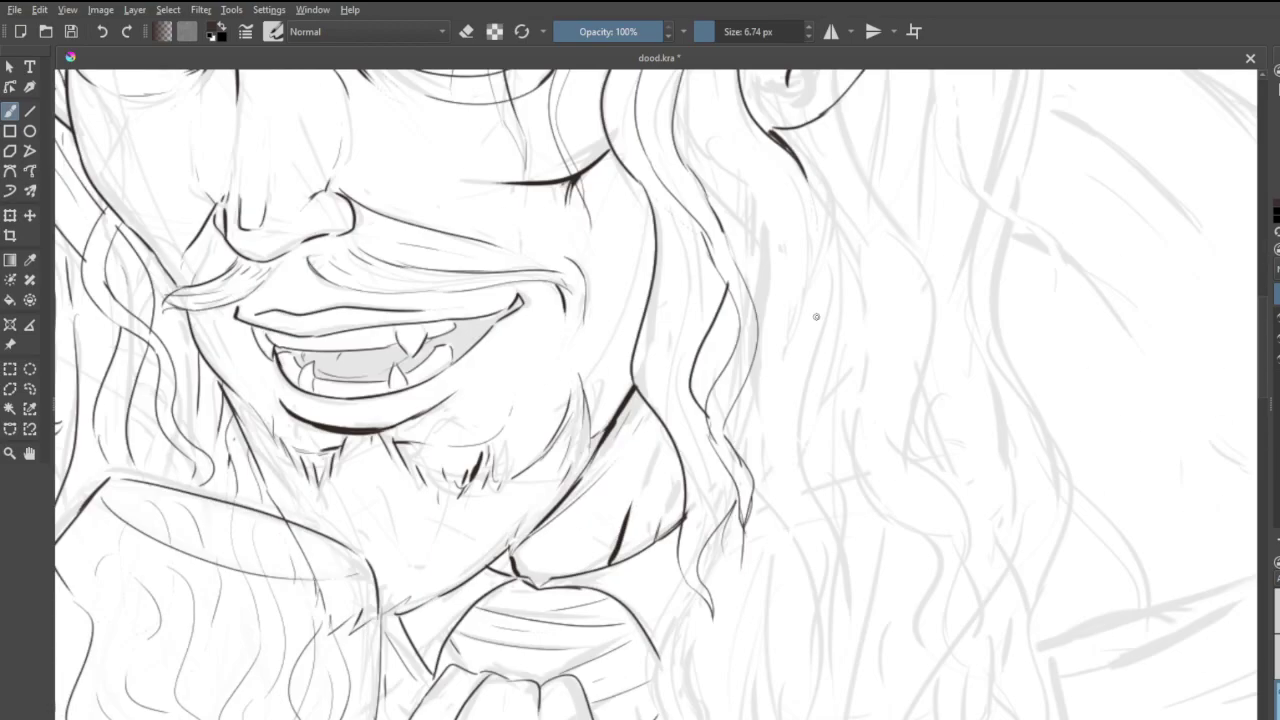
scroll(817, 317, down, 2)
scroll(802, 352, up, 2)
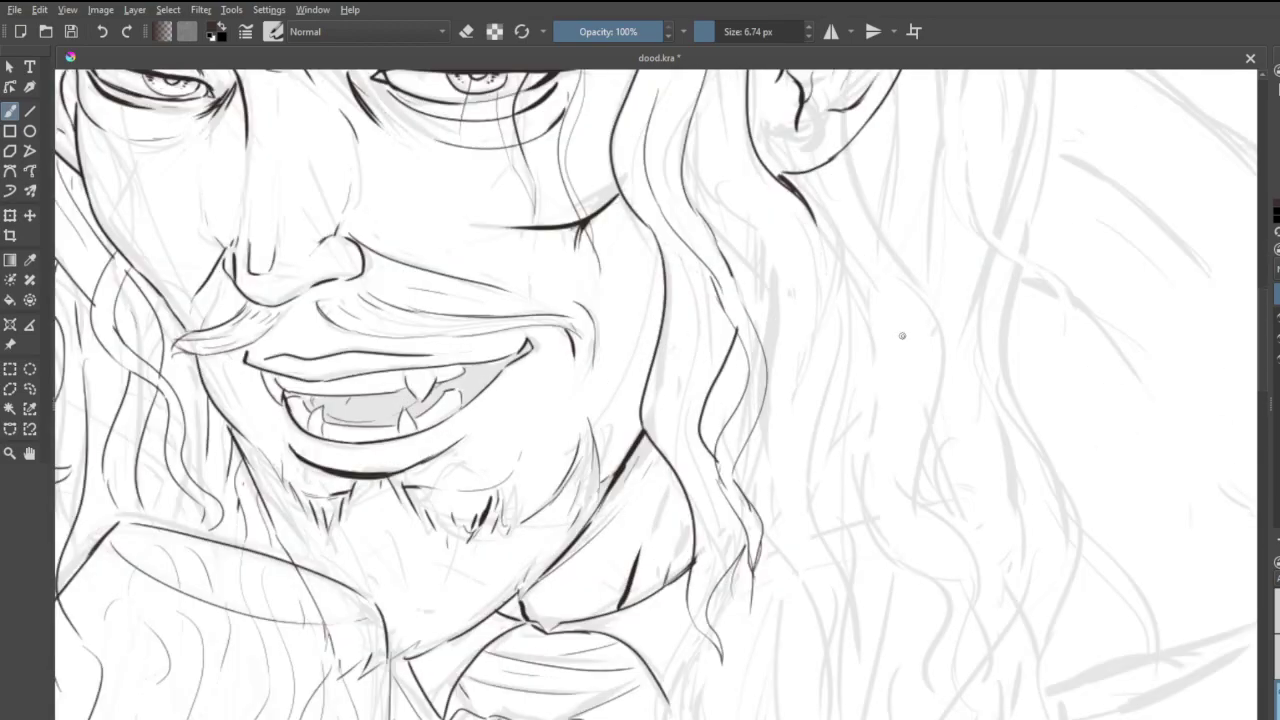
scroll(902, 335, up, 1)
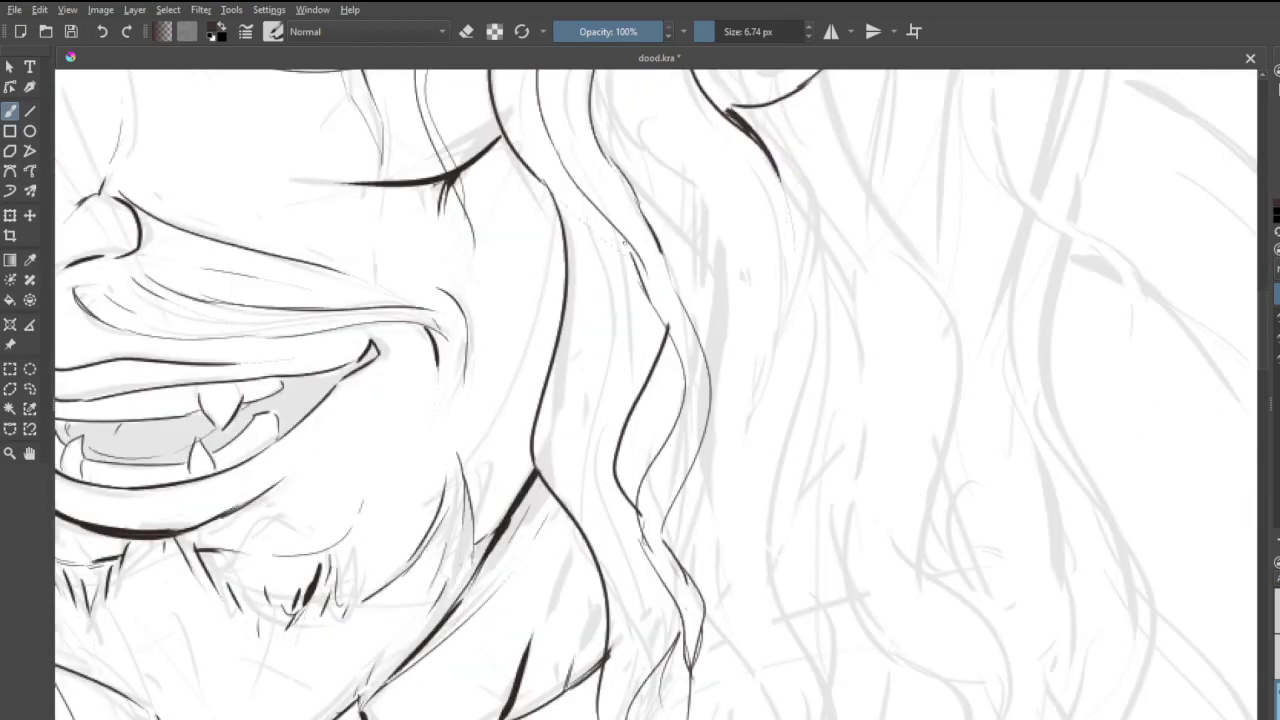
drag(625, 245, 652, 304)
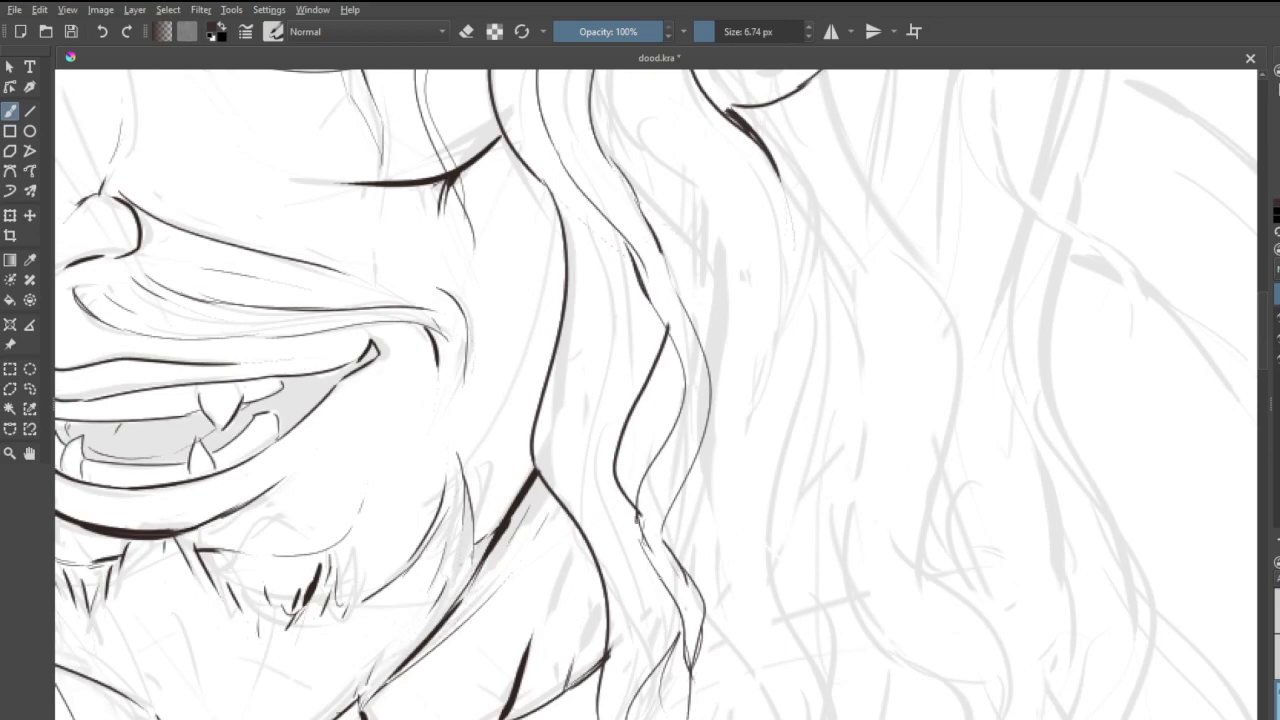
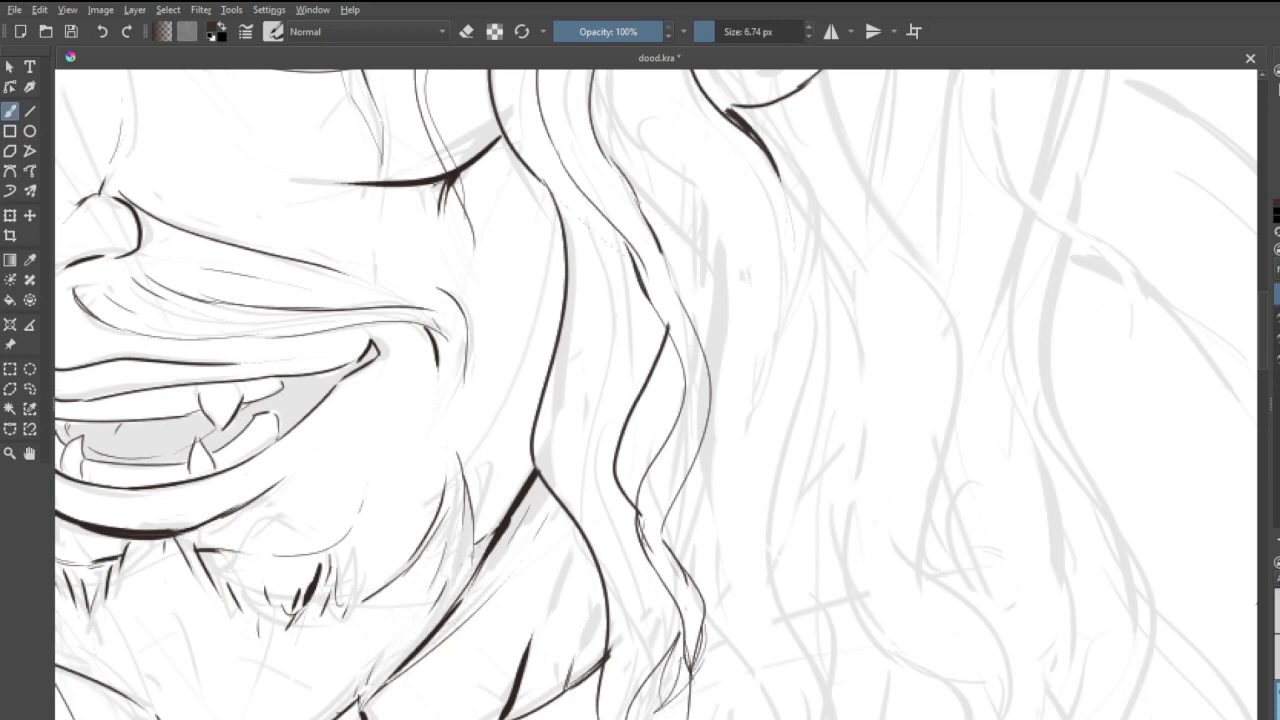
key(e)
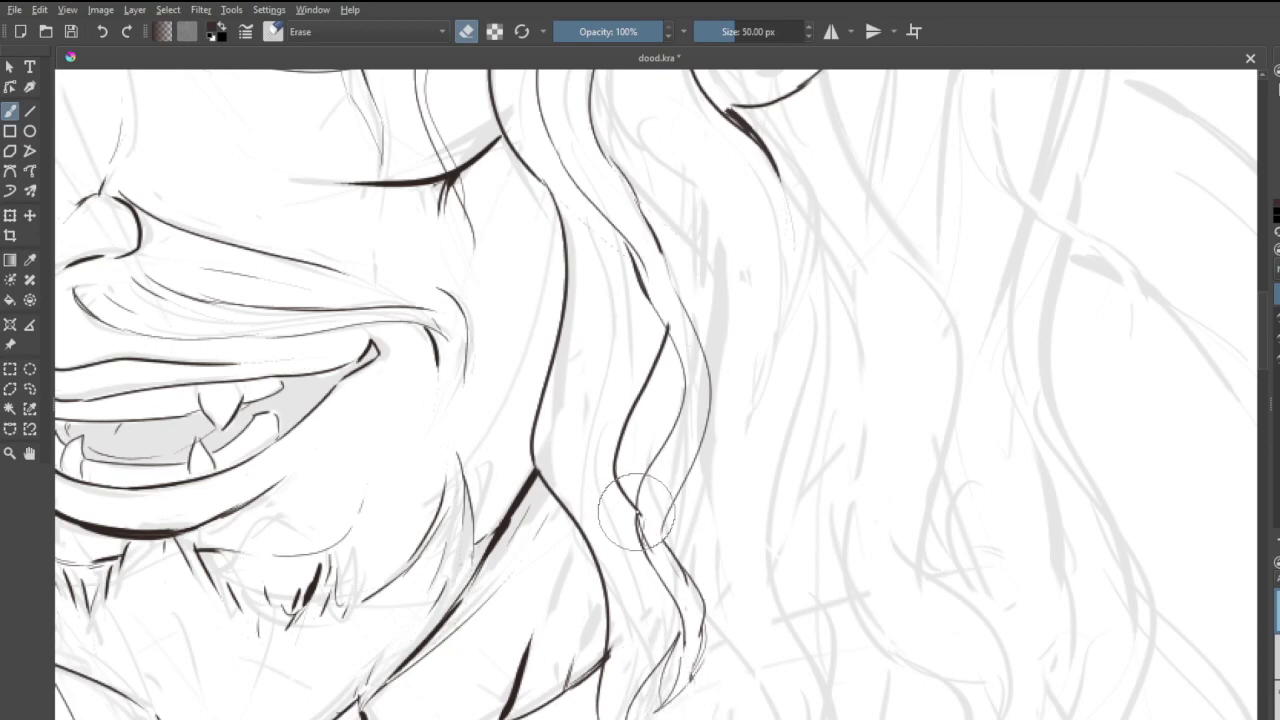
mouse_move(639, 508)
mouse_down()
mouse_move(645, 542)
mouse_move(680, 576)
mouse_up()
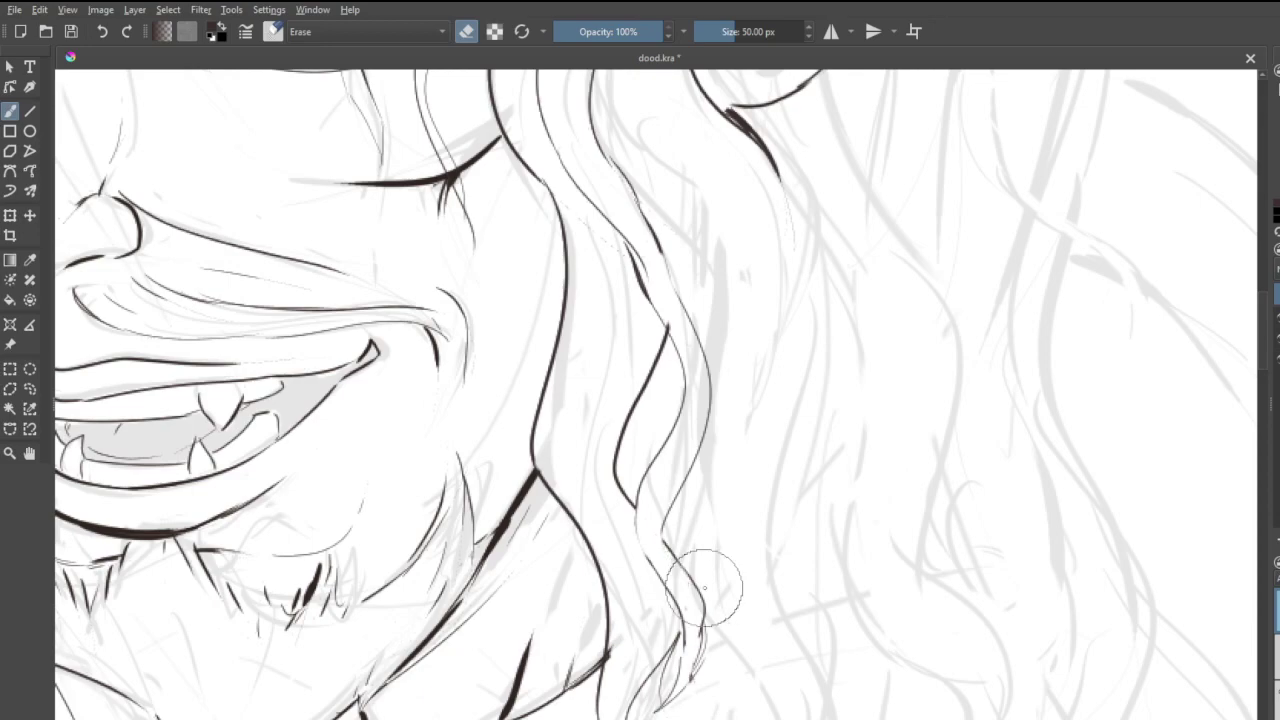
- Ink a long wavy lock from beneath the ear lobe down past the collar, with both edges meeting in a pointed tip
scroll(733, 561, down, 4)
scroll(735, 514, up, 5)
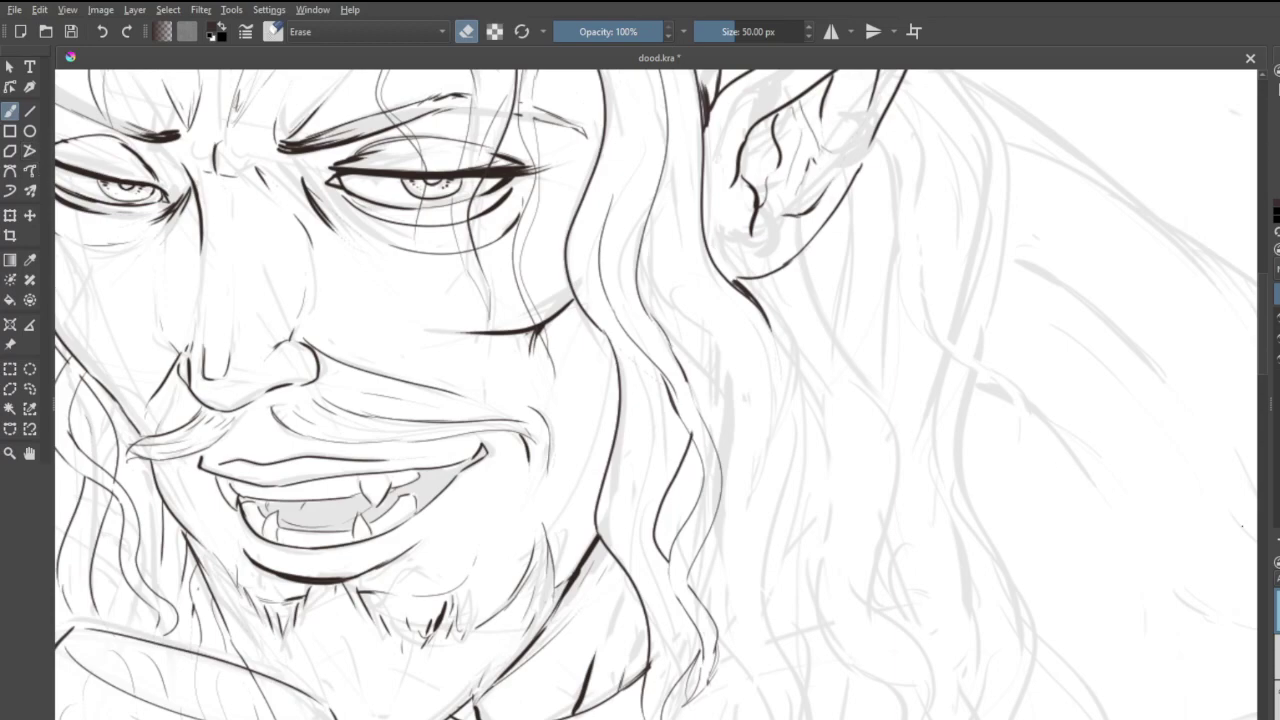
key(e)
mouse_move(786, 408)
mouse_down()
mouse_move(770, 562)
mouse_move(819, 690)
mouse_up()
scroll(805, 484, down, 5)
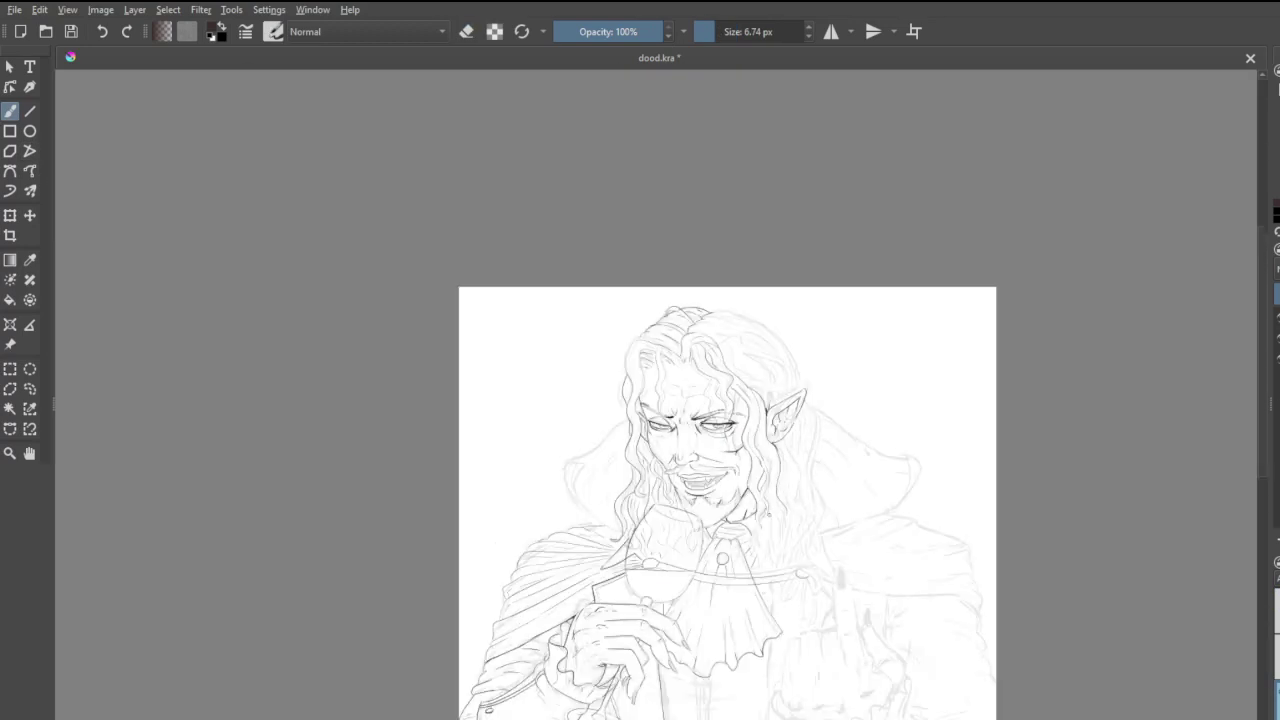
scroll(812, 540, up, 5)
scroll(806, 582, down, 2)
scroll(783, 636, up, 2)
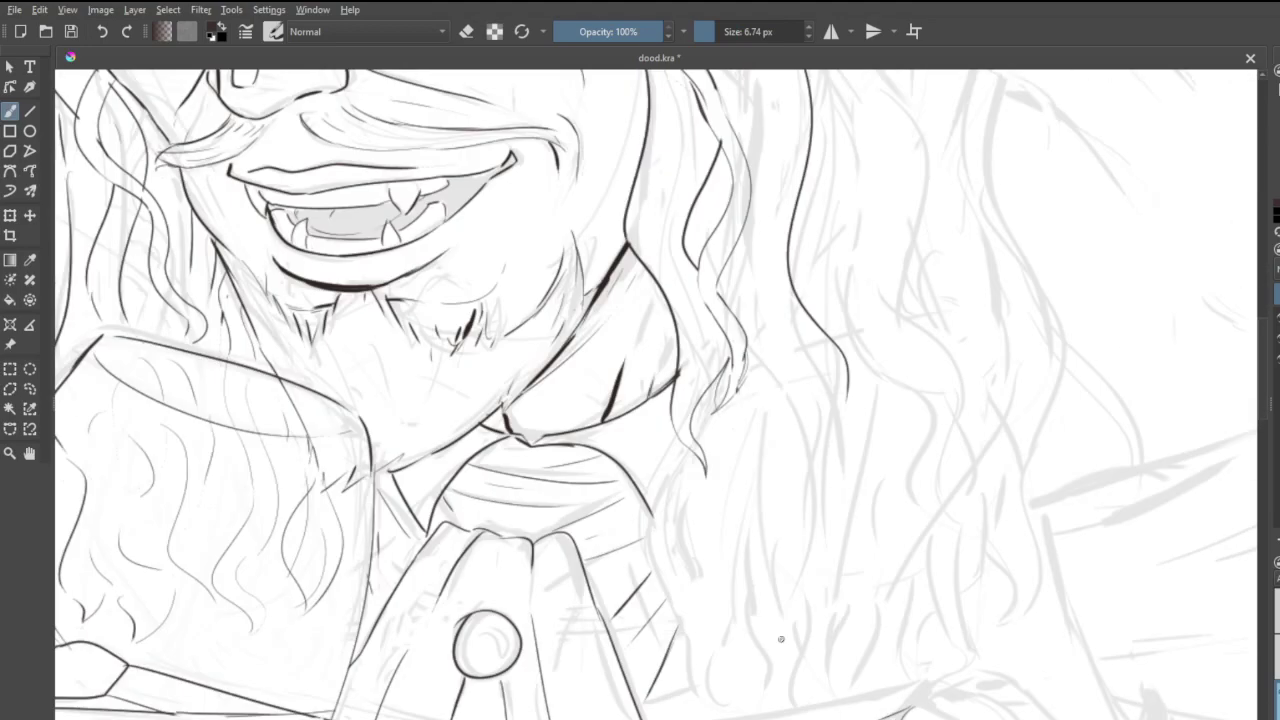
mouse_move(755, 365)
mouse_down()
mouse_move(753, 622)
mouse_move(779, 706)
mouse_move(805, 680)
mouse_move(808, 630)
mouse_move(774, 550)
mouse_move(843, 432)
mouse_move(846, 398)
mouse_up()
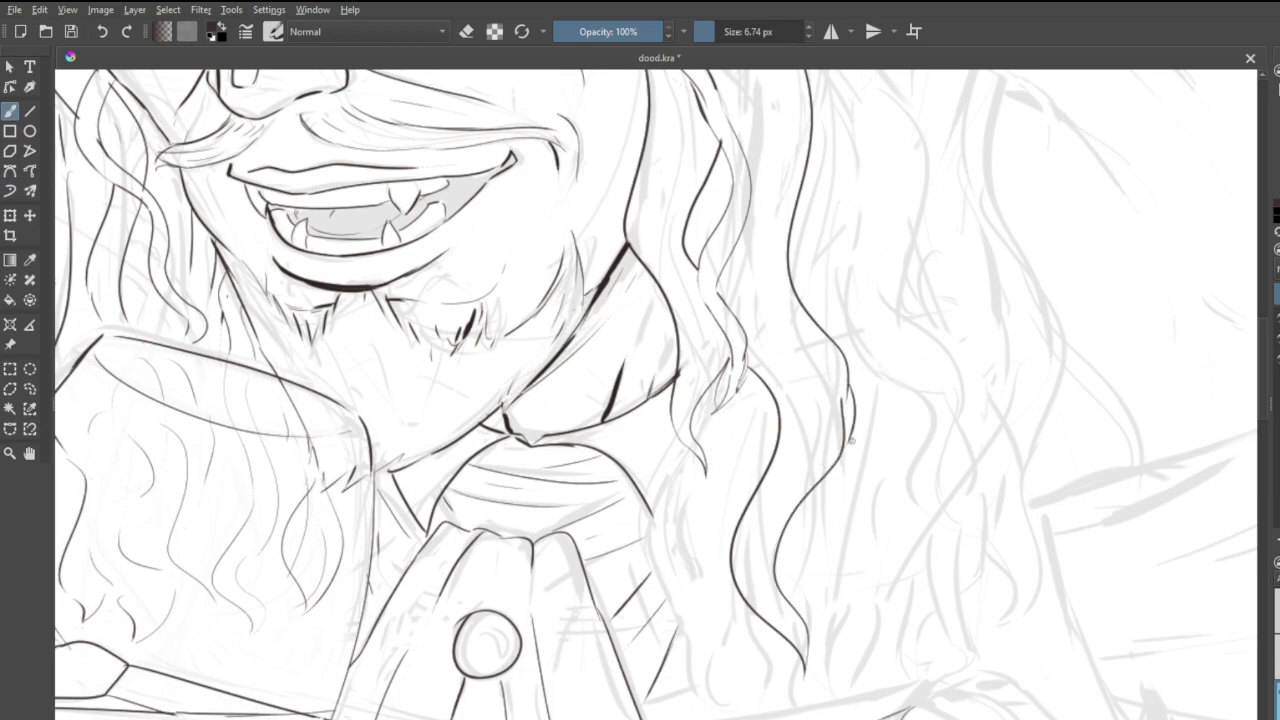
- Erase the doubled line at the long lock's outer bend and redraw it as one smooth curve
key(e)
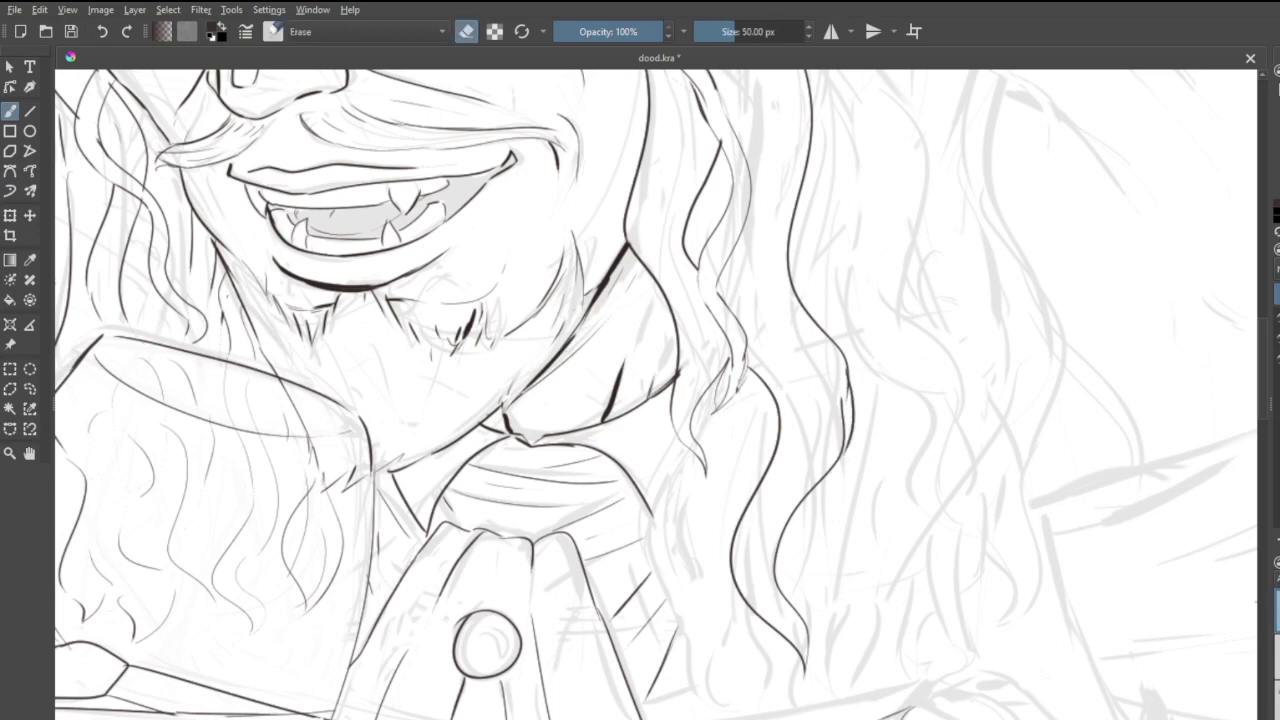
drag(841, 386, 828, 373)
key(e)
drag(852, 381, 847, 451)
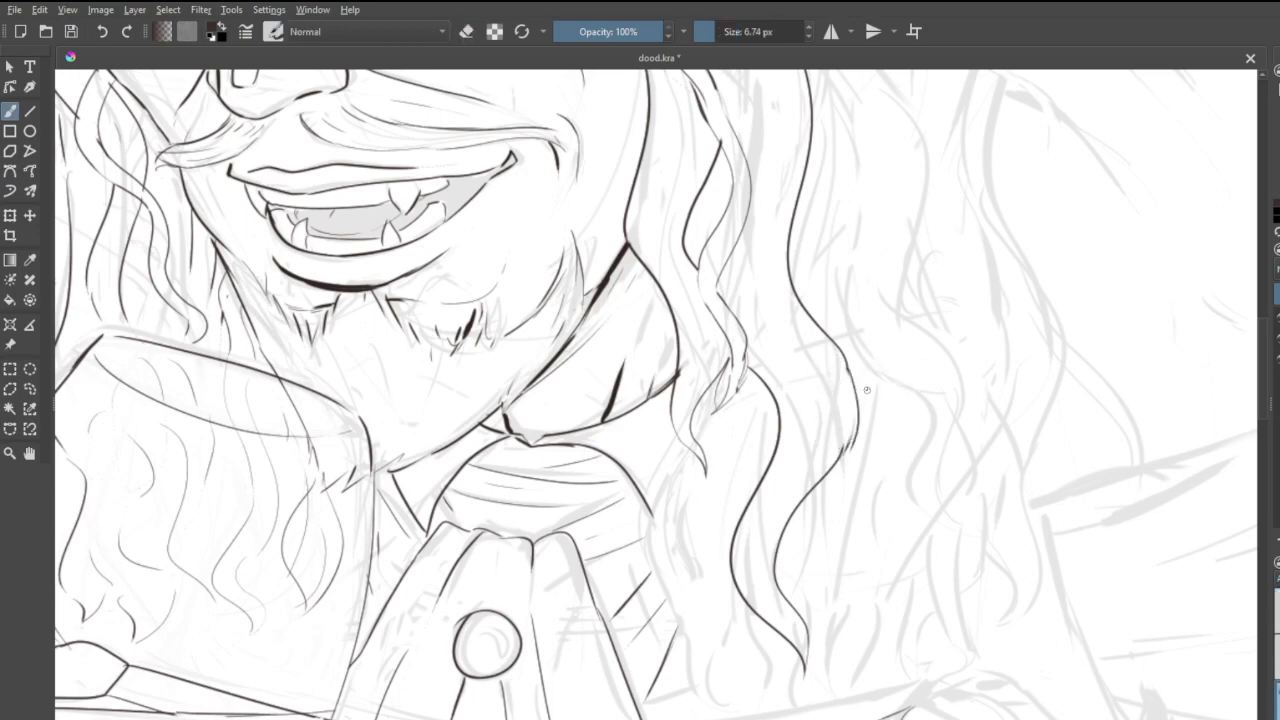
key(ctrl+z)
mouse_move(849, 366)
mouse_down()
mouse_move(820, 475)
mouse_move(846, 446)
mouse_up()
- Ink the inner wavy strands between the collar and the long lock, ending in curled tips beside the cravat
mouse_move(676, 432)
mouse_down()
mouse_move(650, 490)
mouse_move(724, 642)
mouse_move(716, 692)
mouse_up()
key(ctrl+z)
mouse_move(678, 441)
mouse_down()
mouse_move(638, 542)
mouse_move(703, 655)
mouse_move(695, 686)
mouse_move(742, 681)
mouse_move(742, 714)
mouse_move(719, 693)
mouse_move(731, 652)
mouse_move(709, 571)
mouse_up()
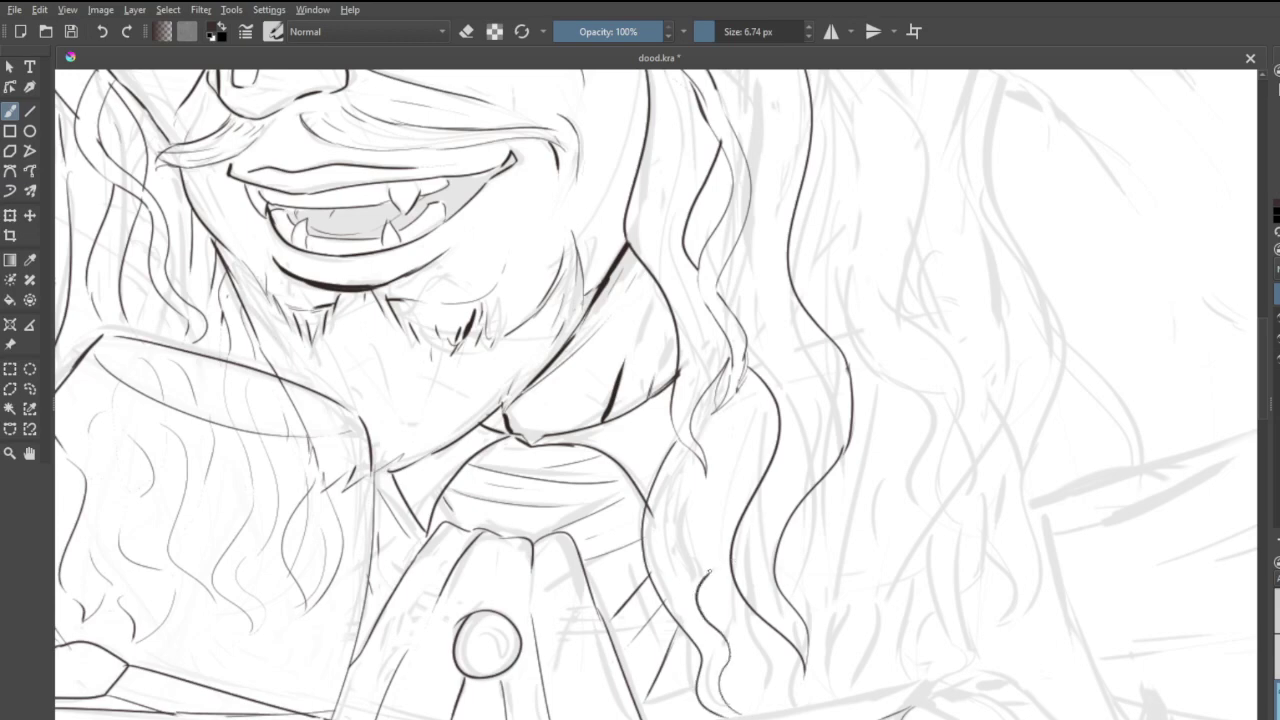
mouse_move(749, 378)
mouse_down()
mouse_move(706, 532)
mouse_move(761, 698)
mouse_up()
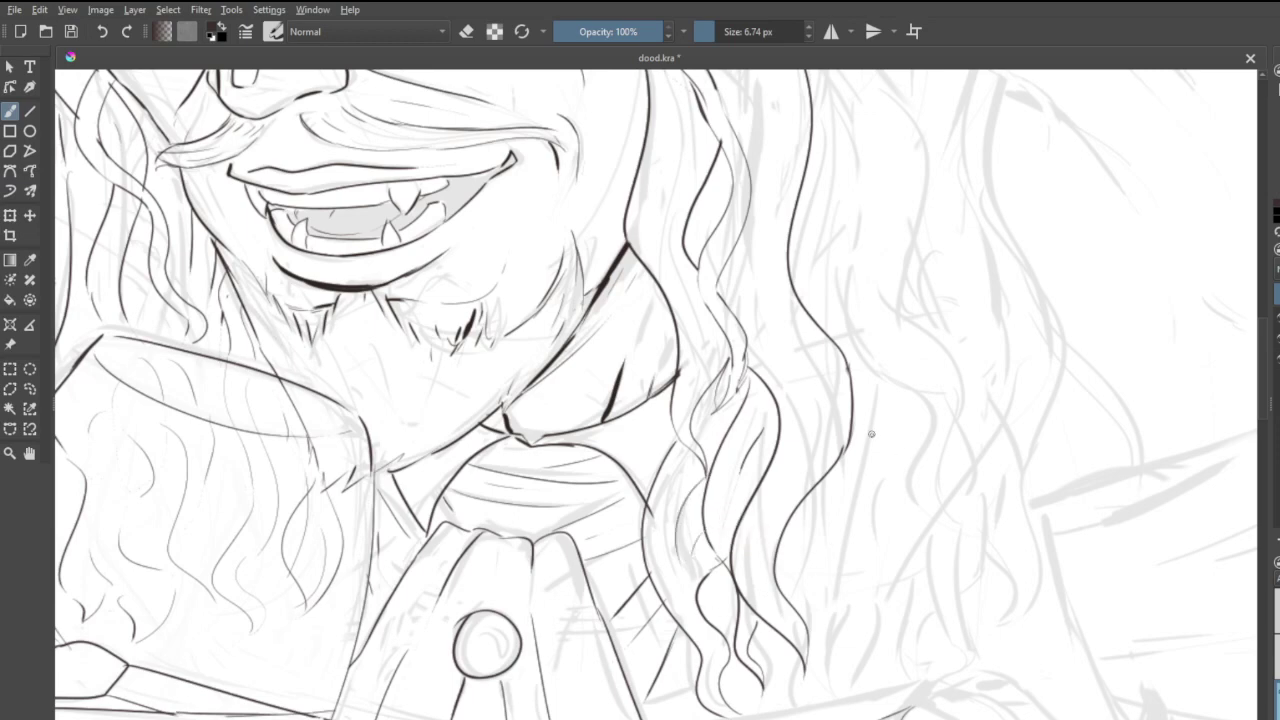
- Hide the rough sketch and add fine hair lines inside the long wavy locks on both sides of the face
scroll(867, 424, down, 5)
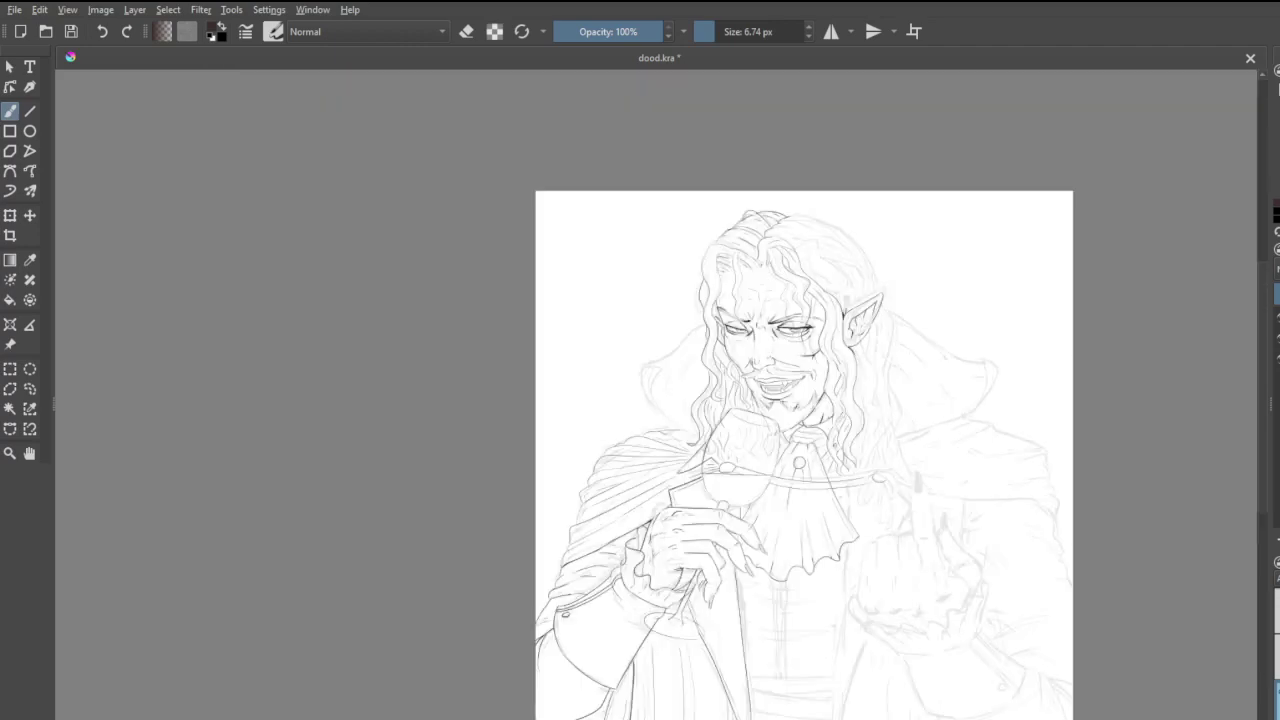
scroll(980, 329, up, 3)
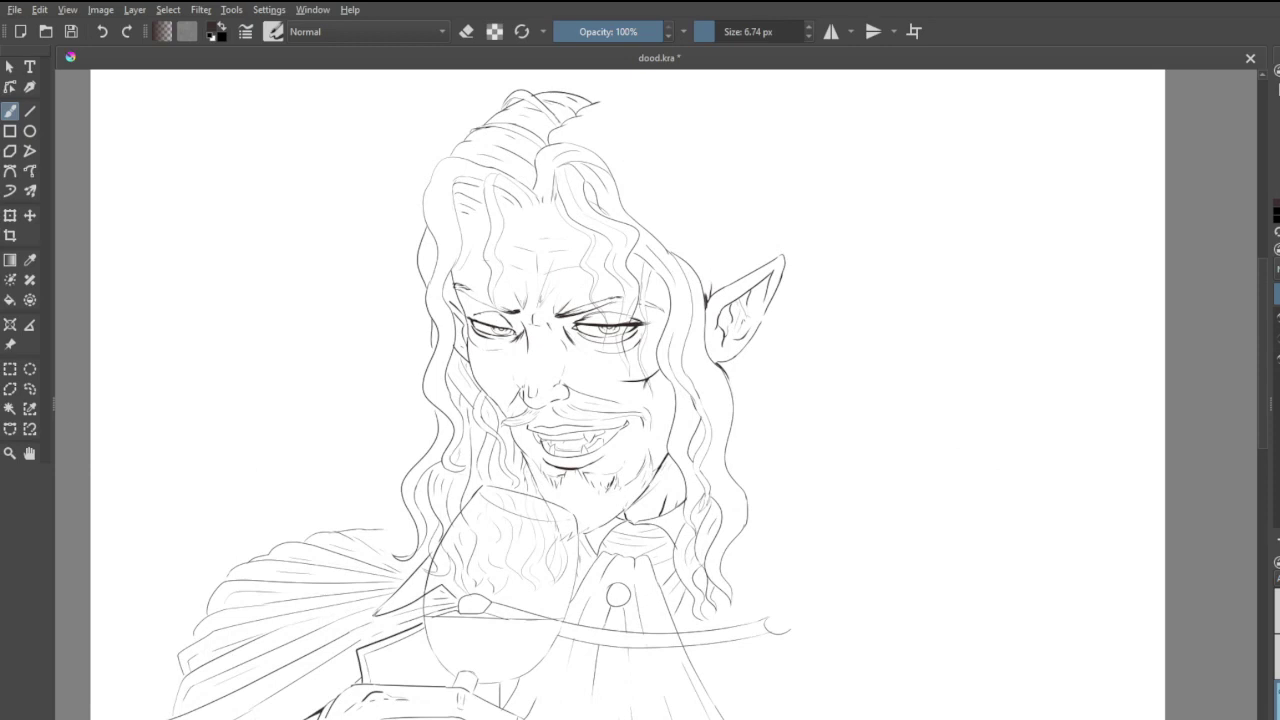
scroll(842, 449, up, 1)
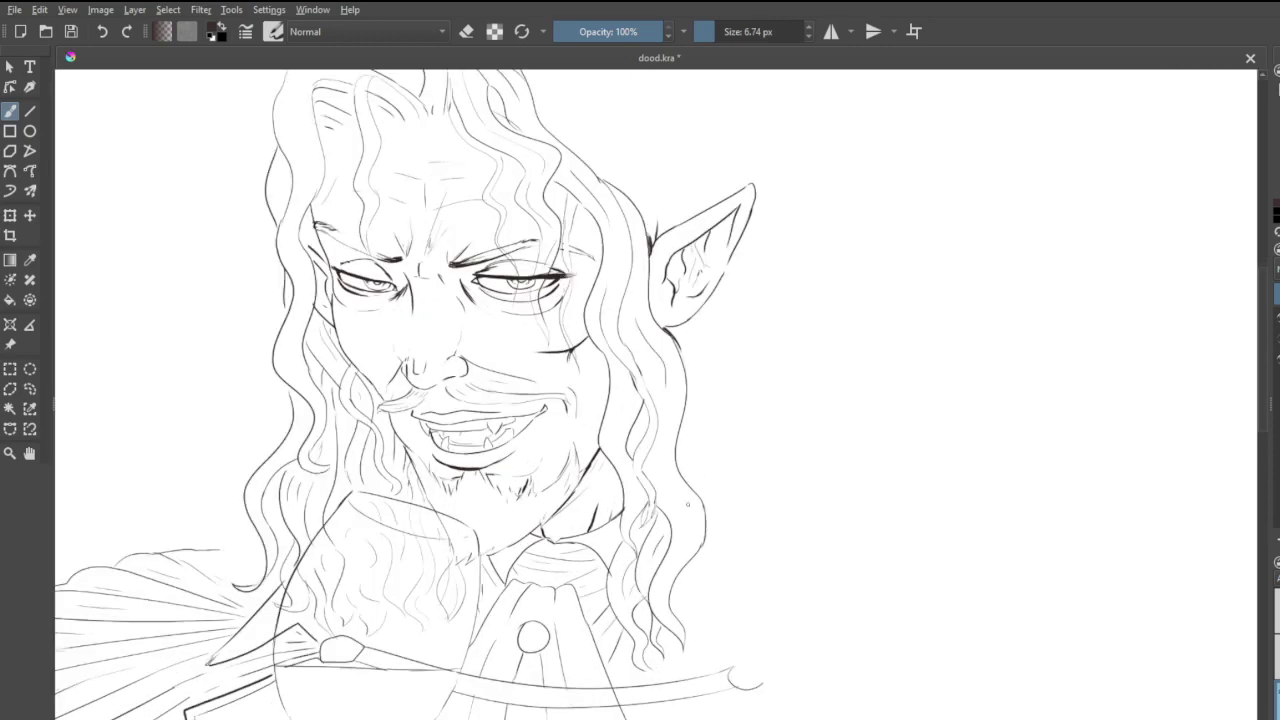
drag(657, 470, 693, 525)
drag(299, 302, 286, 374)
scroll(774, 469, down, 2)
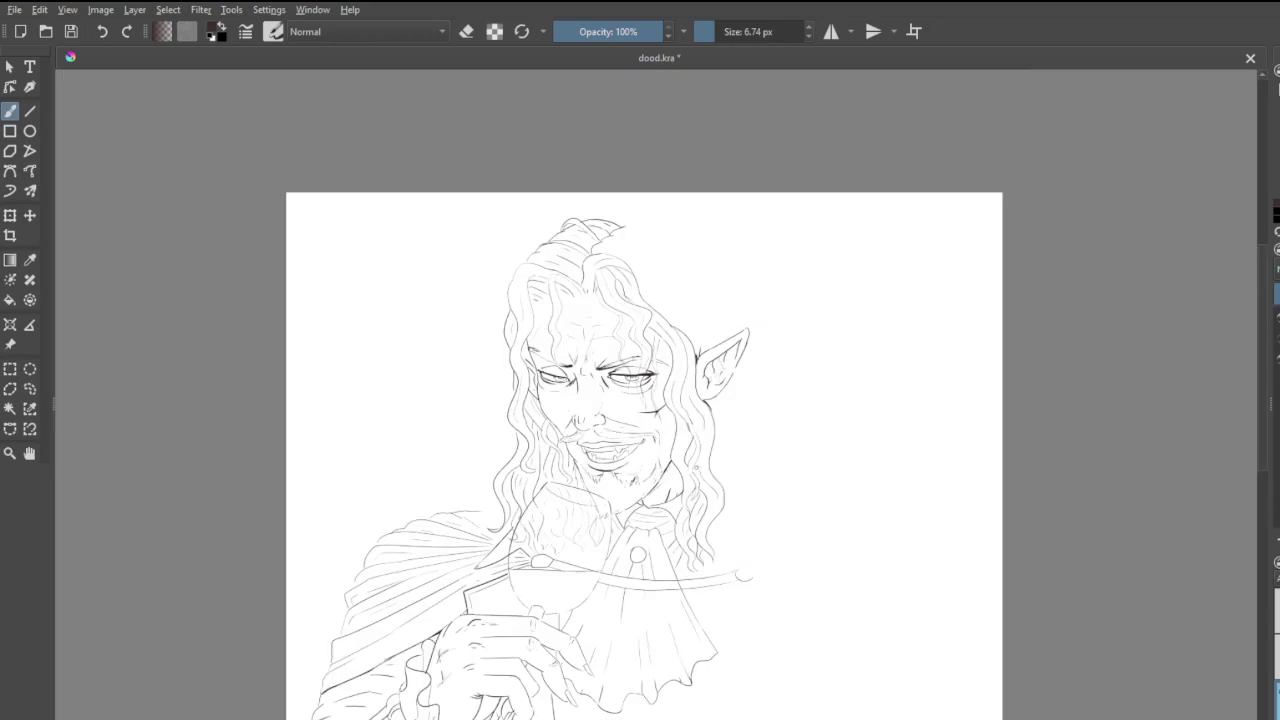
scroll(524, 445, up, 1)
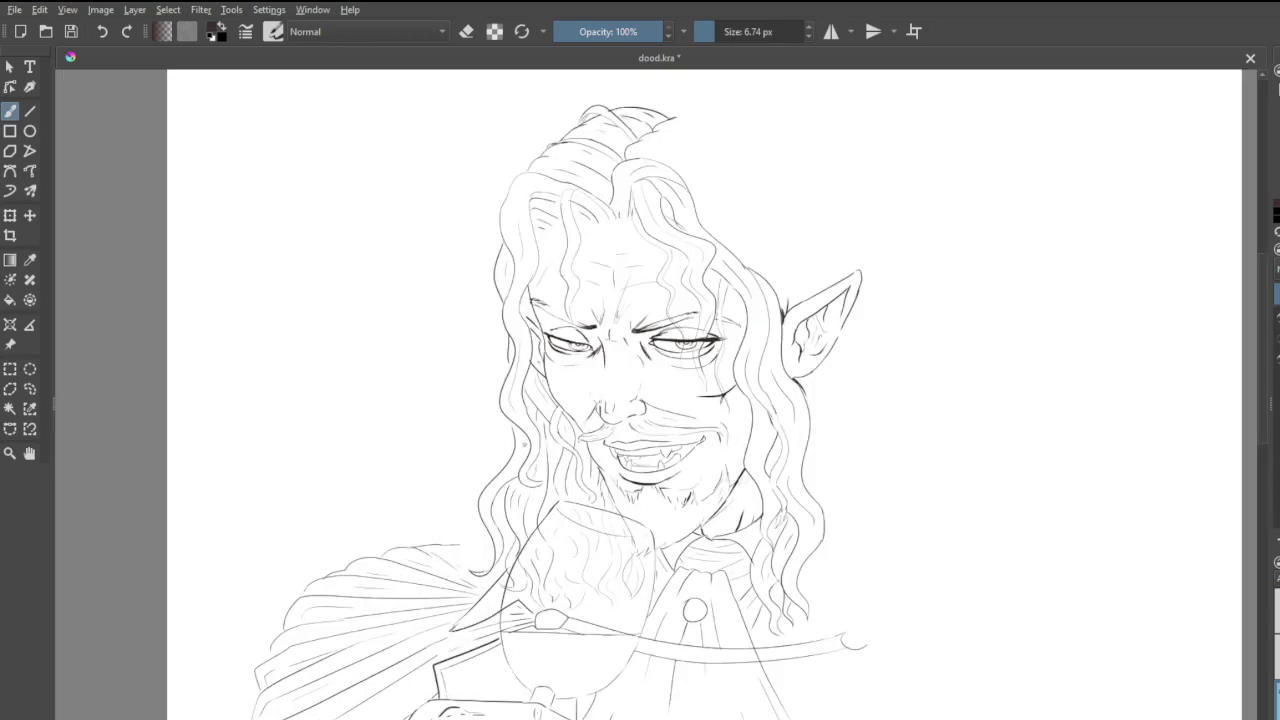
- Save the drawing and show the rough sketch again
scroll(524, 440, down, 3)
scroll(455, 410, up, 1)
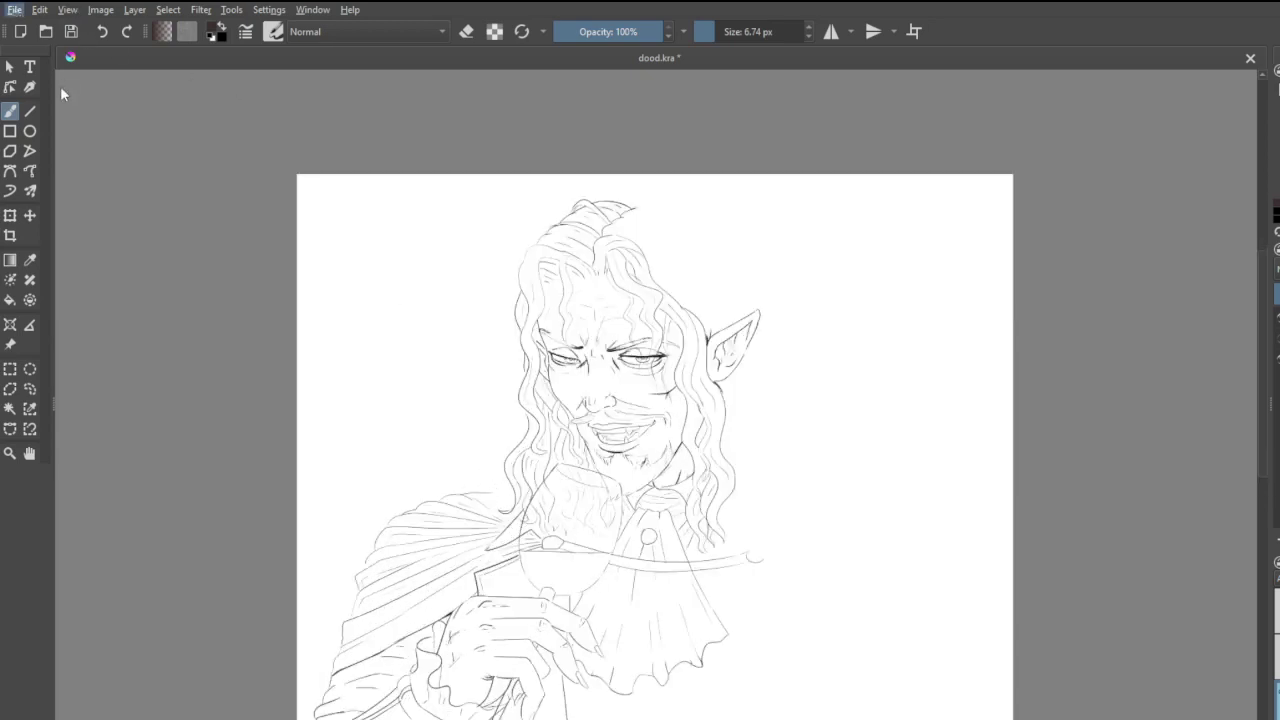
key(ctrl+s)
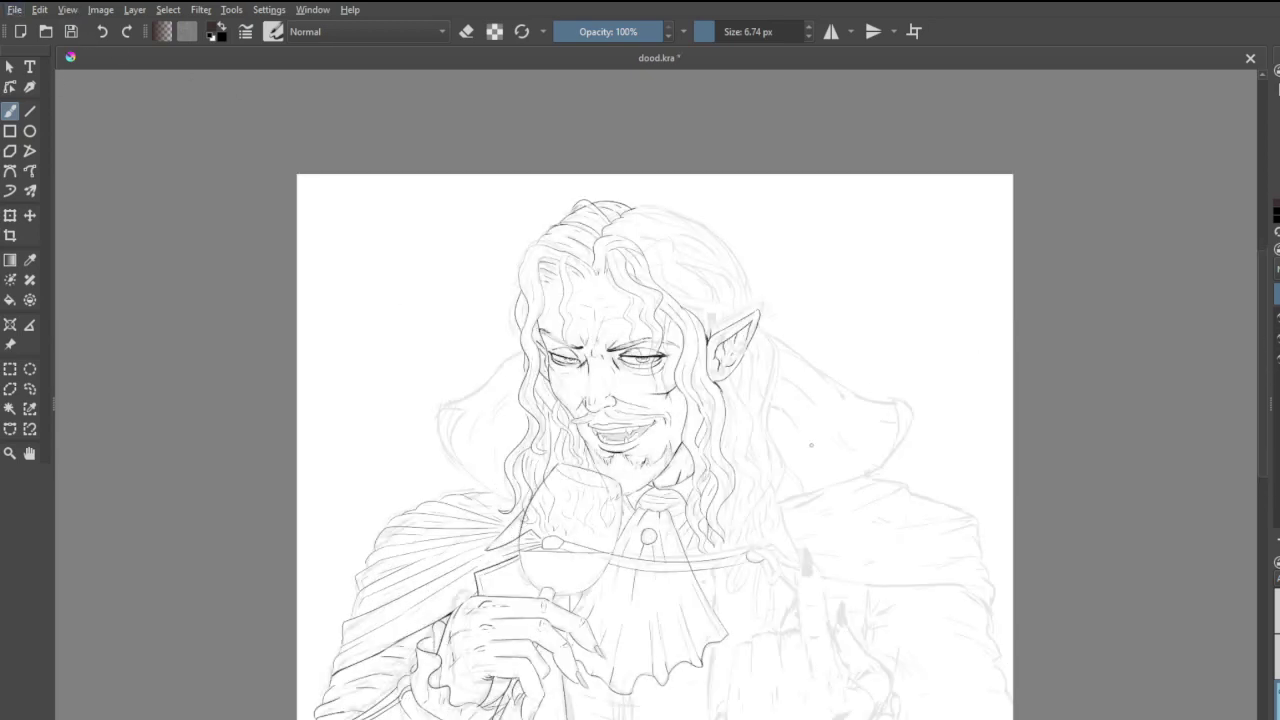
- Ink thin hair strands sweeping back from the temple lock to the upper edge of the pointed ear
scroll(766, 334, up, 2)
scroll(736, 185, down, 2)
scroll(714, 137, up, 6)
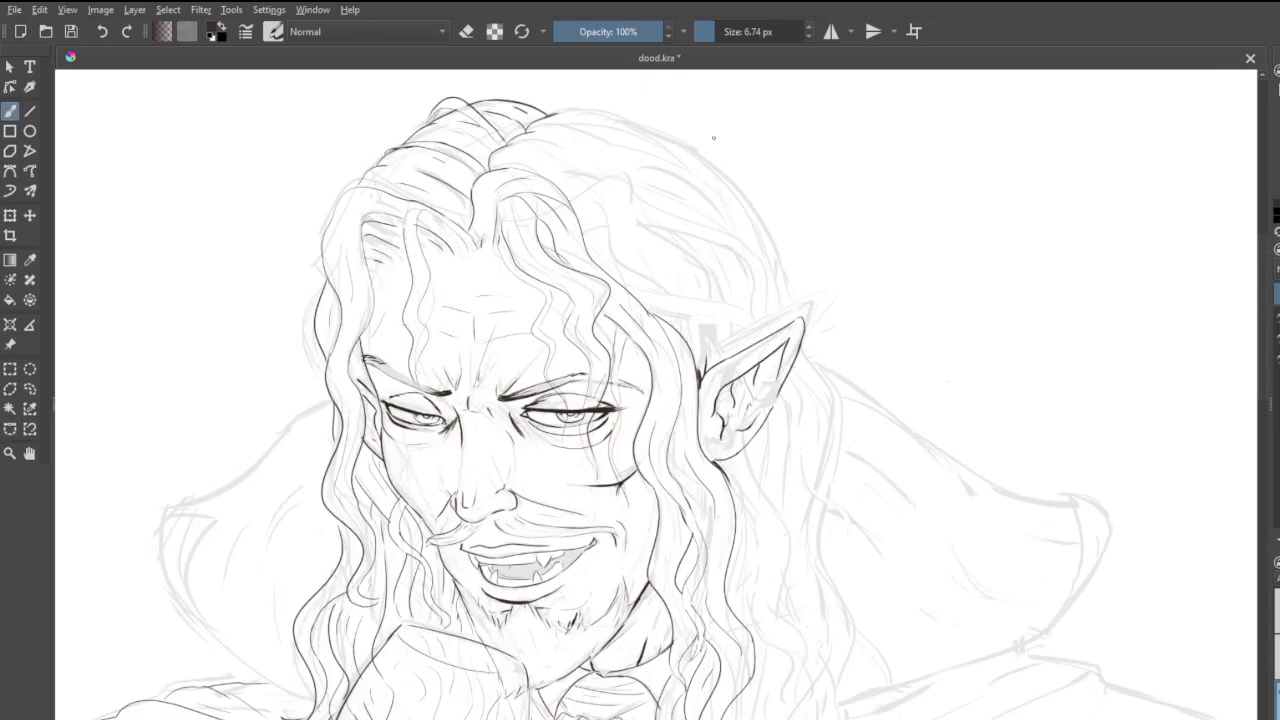
scroll(759, 285, down, 3)
scroll(953, 191, up, 4)
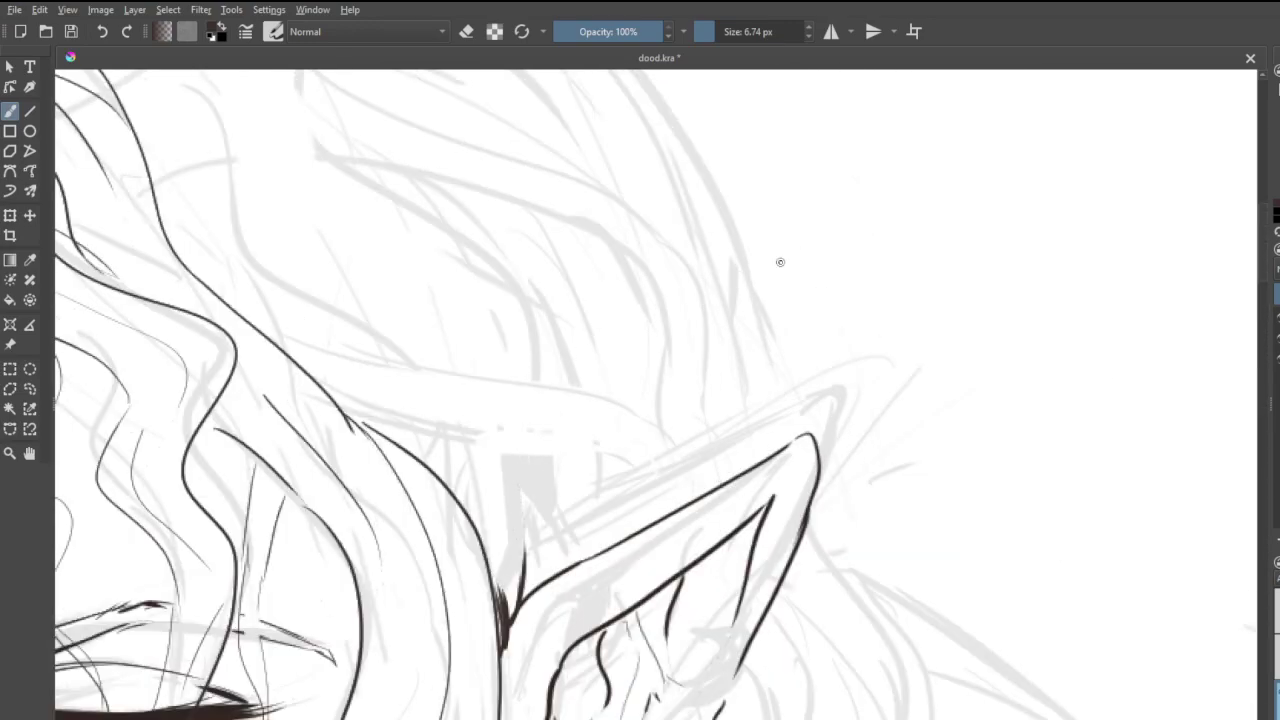
mouse_move(278, 335)
mouse_down()
mouse_move(419, 426)
mouse_move(655, 495)
mouse_up()
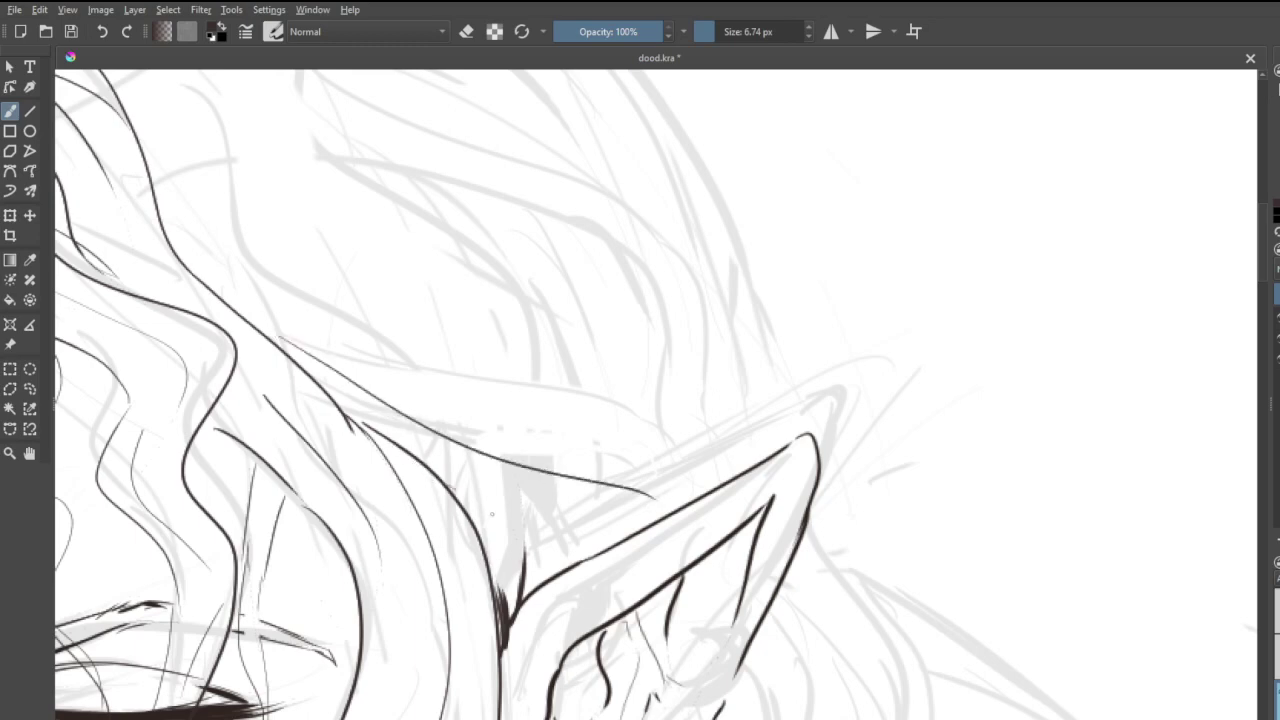
drag(452, 488, 592, 541)
drag(652, 497, 662, 512)
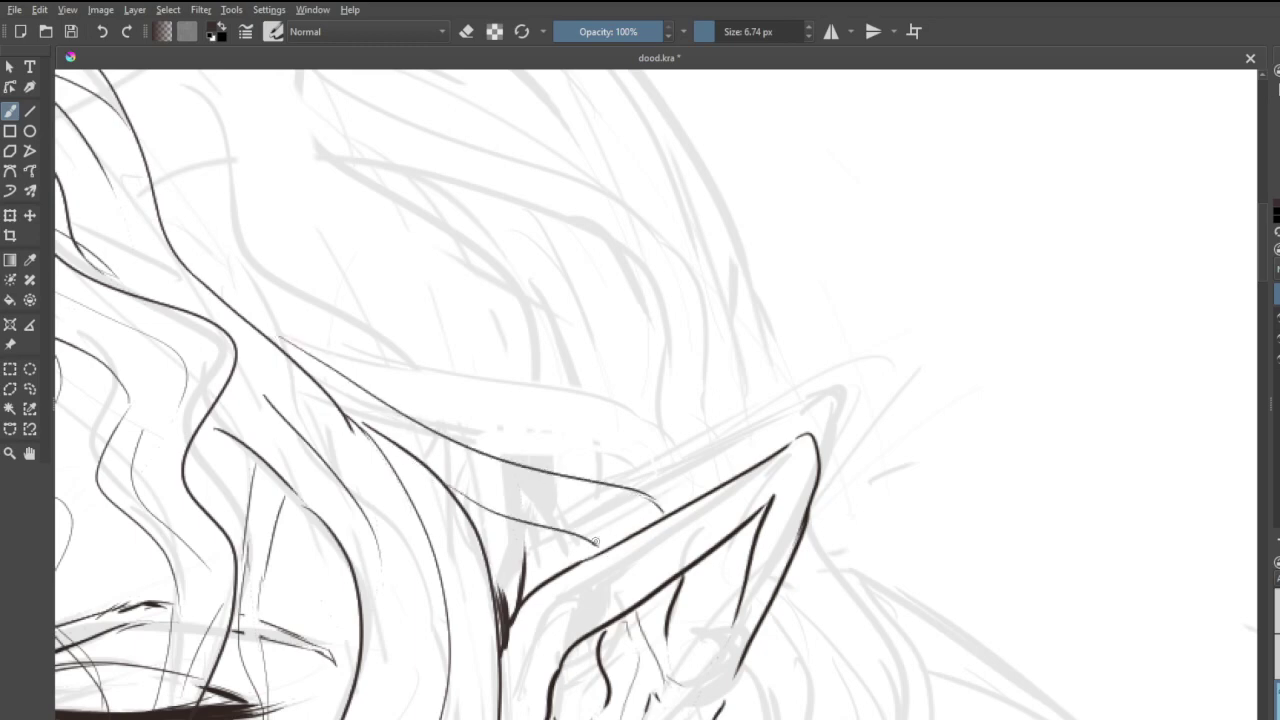
mouse_move(571, 566)
mouse_down()
mouse_move(558, 541)
mouse_move(525, 539)
mouse_move(571, 568)
mouse_up()
drag(443, 462, 618, 518)
- Ink two thin wavy strands that emerge behind the pointed ear and curl outward toward the cape collar
scroll(627, 557, down, 7)
scroll(650, 620, up, 5)
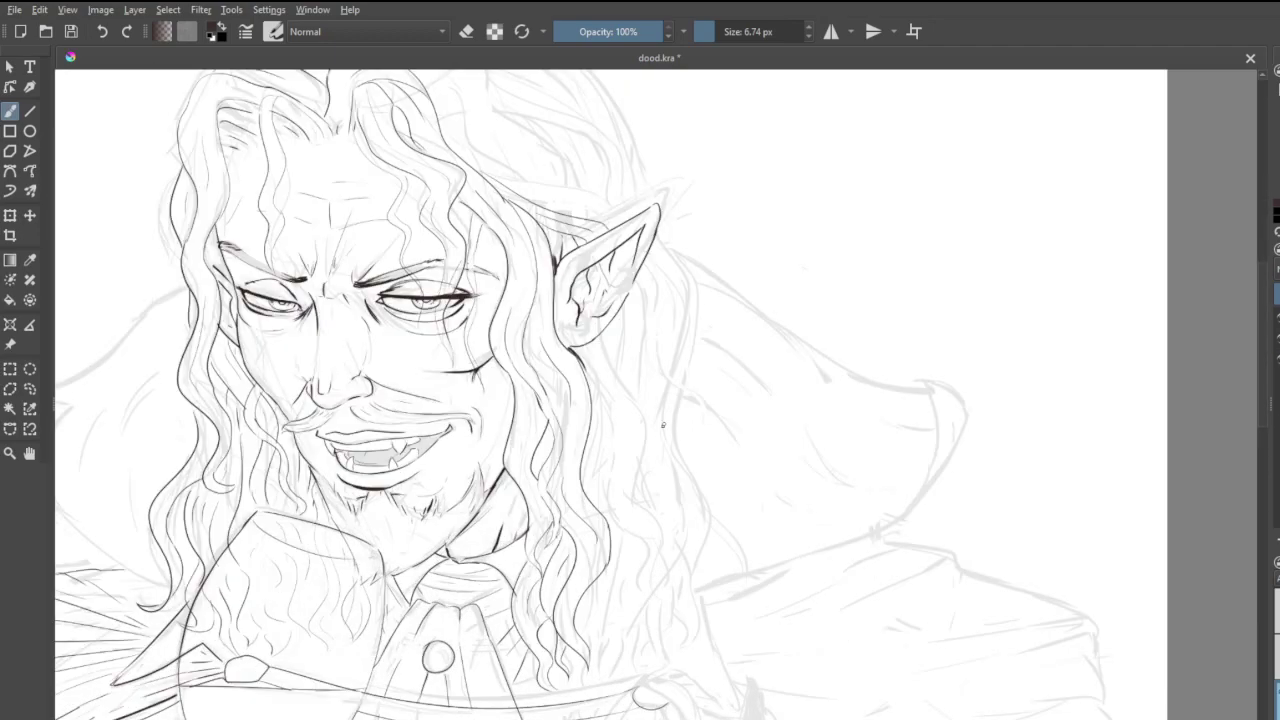
scroll(668, 368, down, 1)
scroll(669, 362, up, 4)
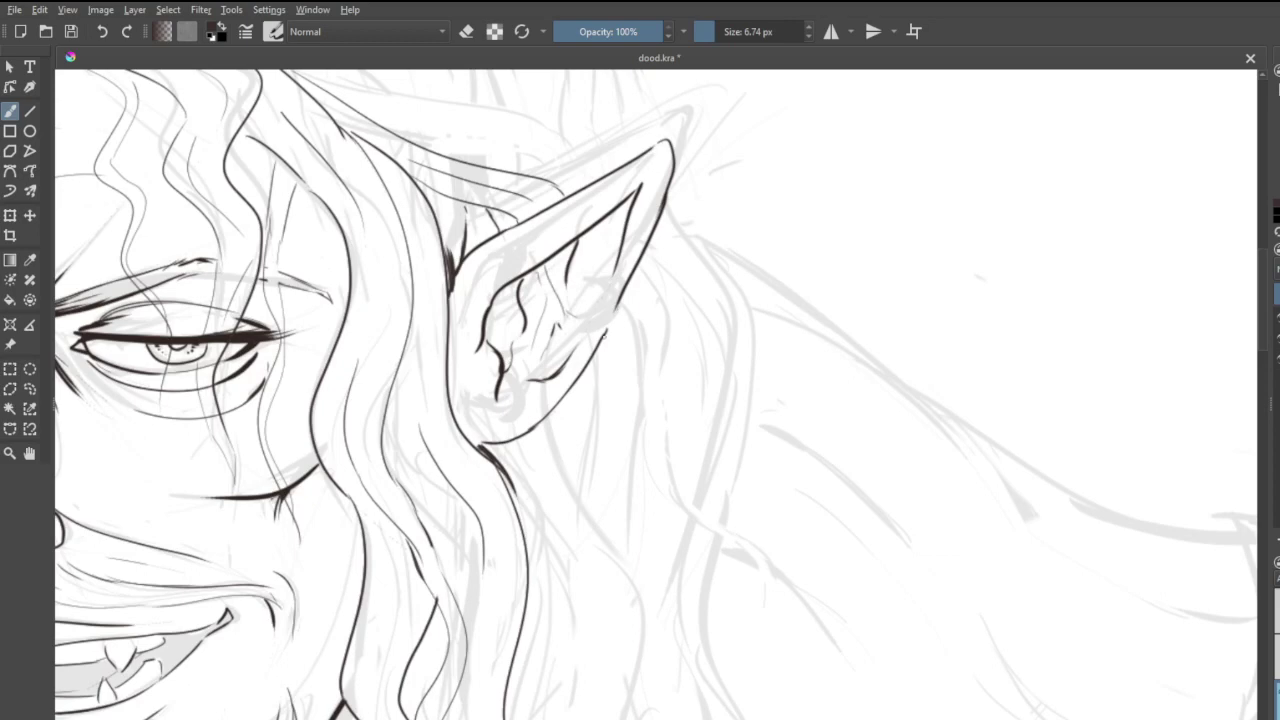
mouse_move(639, 367)
mouse_down()
mouse_move(726, 530)
mouse_move(801, 605)
mouse_move(790, 558)
mouse_move(657, 472)
mouse_move(646, 436)
mouse_move(655, 361)
mouse_move(620, 308)
mouse_up()
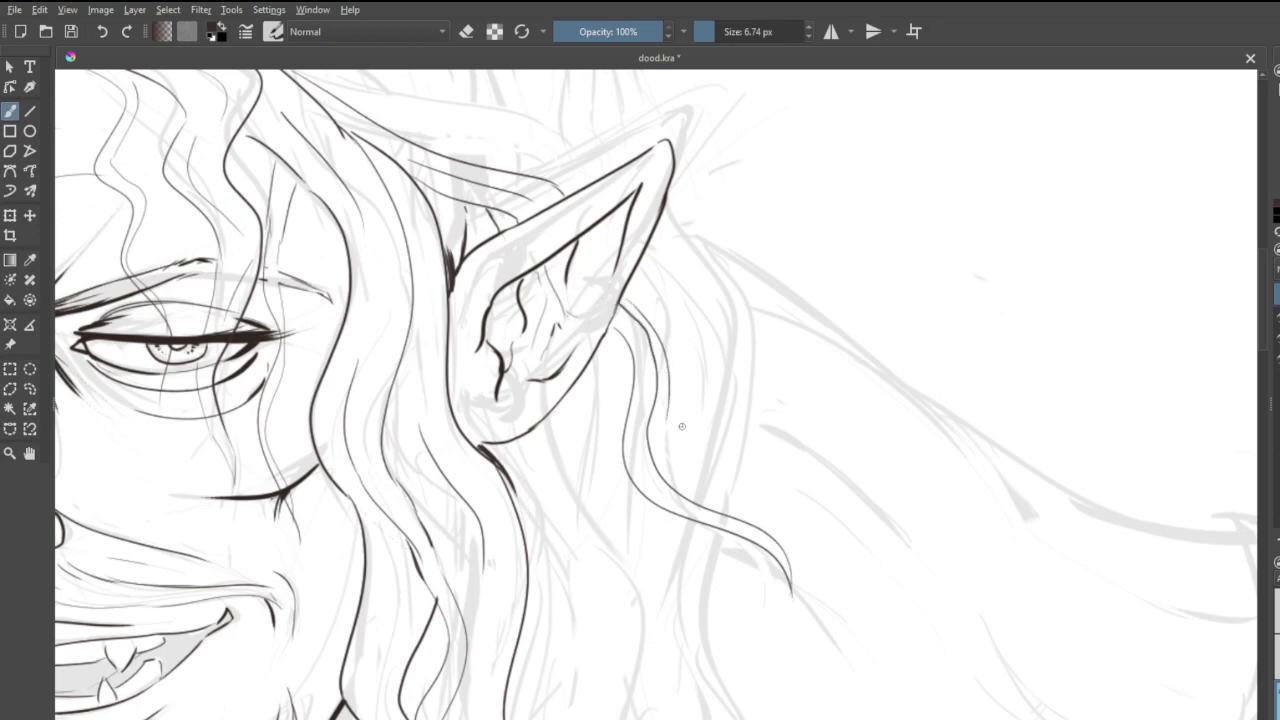
mouse_move(622, 295)
mouse_down()
mouse_move(670, 428)
mouse_move(703, 478)
mouse_move(825, 515)
mouse_up()
drag(652, 432, 828, 520)
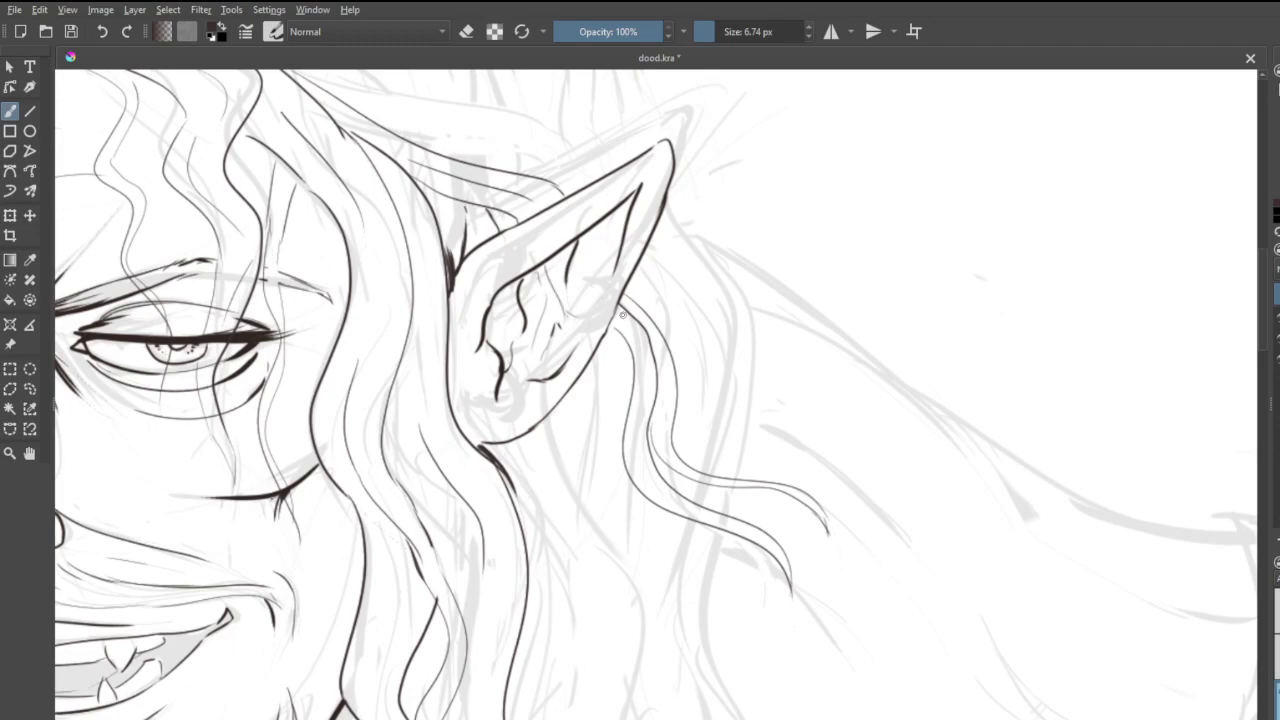
- Ink a long wavy hair line from the underside of the ear down toward the shoulder, outside the finished lock
scroll(621, 316, down, 4)
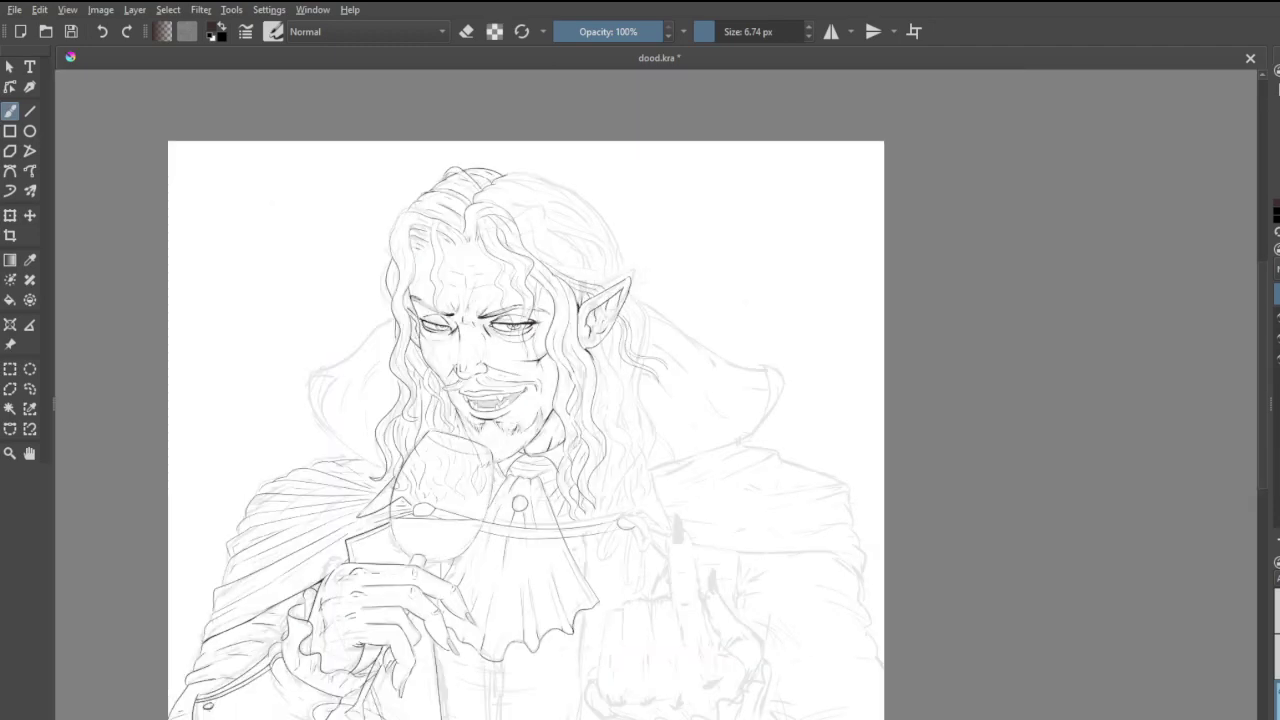
scroll(640, 410, up, 7)
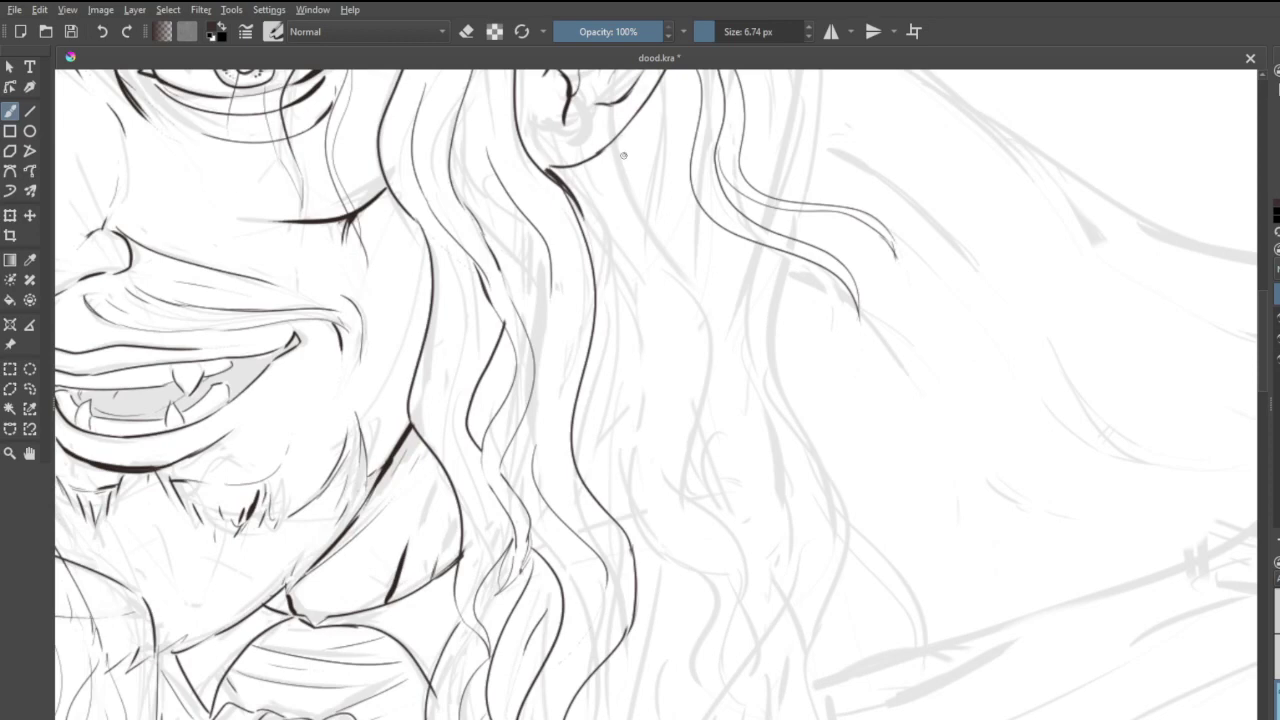
drag(621, 145, 672, 274)
mouse_move(719, 346)
mouse_down()
mouse_move(700, 590)
mouse_move(736, 652)
mouse_up()
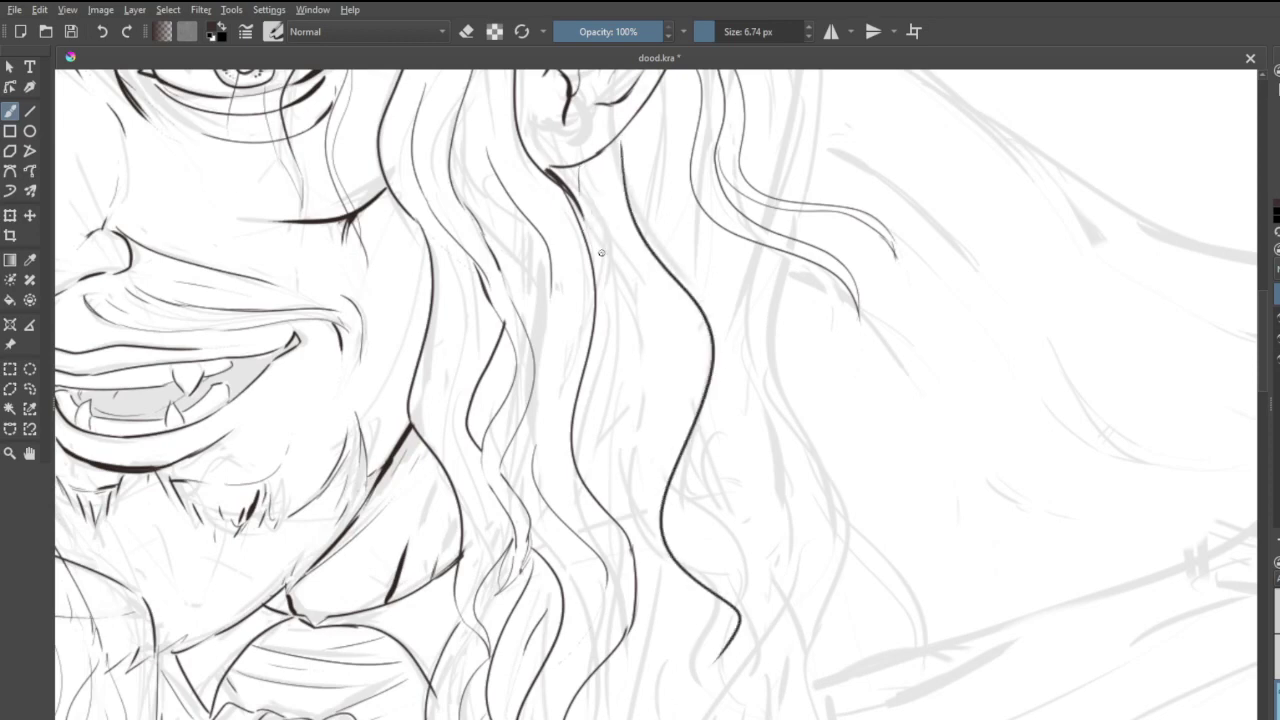
- Ink thin wavy strands inside the hair locks hanging below the pointed ear, following the grey sketch
drag(597, 282, 622, 325)
mouse_move(648, 397)
mouse_down()
mouse_move(611, 456)
mouse_move(659, 410)
mouse_move(646, 384)
mouse_move(622, 528)
mouse_up()
mouse_move(645, 575)
mouse_down()
mouse_move(713, 628)
mouse_move(658, 716)
mouse_up()
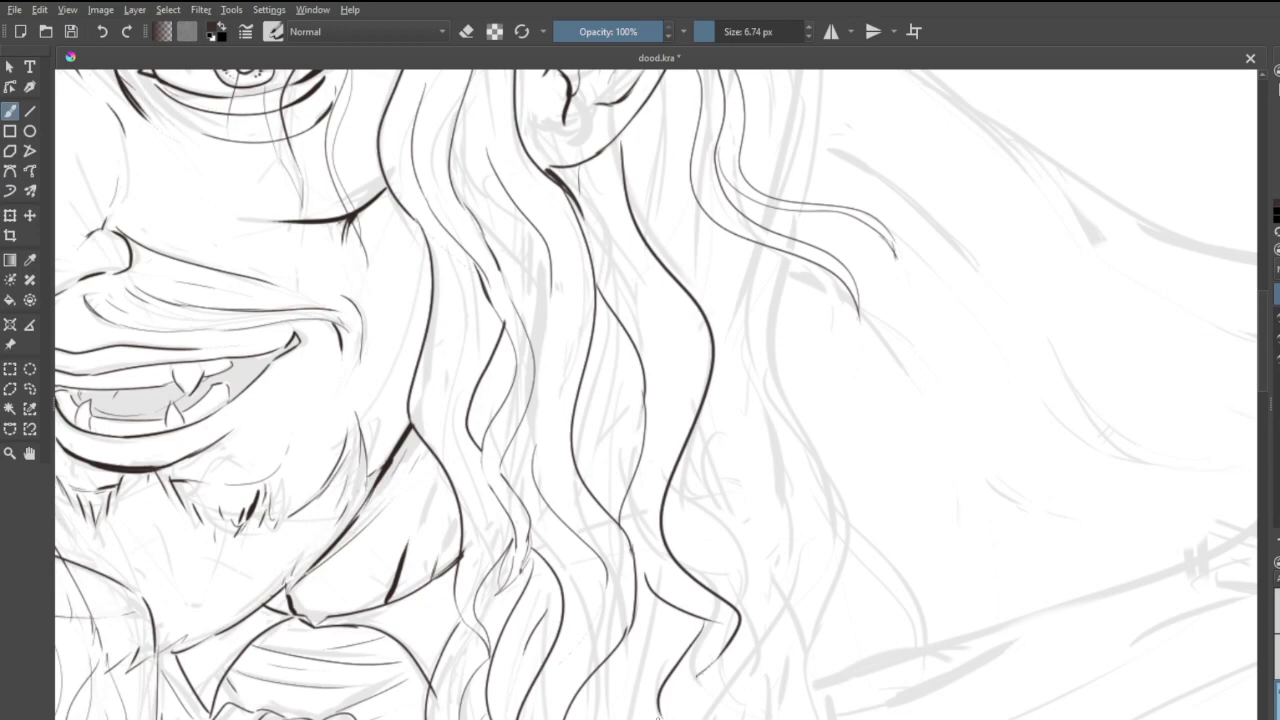
drag(698, 676, 666, 714)
mouse_move(612, 214)
mouse_down()
mouse_move(672, 350)
mouse_move(671, 410)
mouse_up()
mouse_move(620, 323)
mouse_down()
mouse_move(617, 478)
mouse_move(760, 590)
mouse_up()
drag(664, 546, 724, 586)
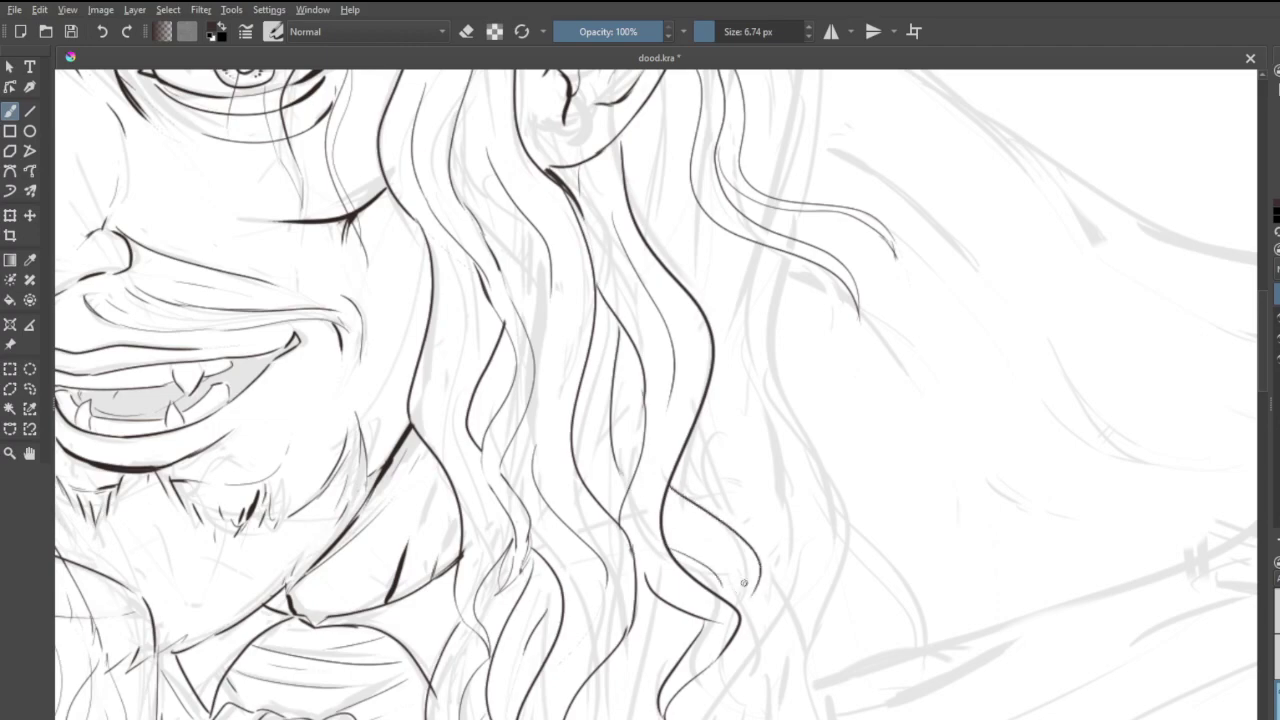
- Ink the curling lower ends of the ear-side hair locks, tapering the strands to points above the cloak chain
scroll(690, 562, down, 4)
scroll(678, 620, up, 4)
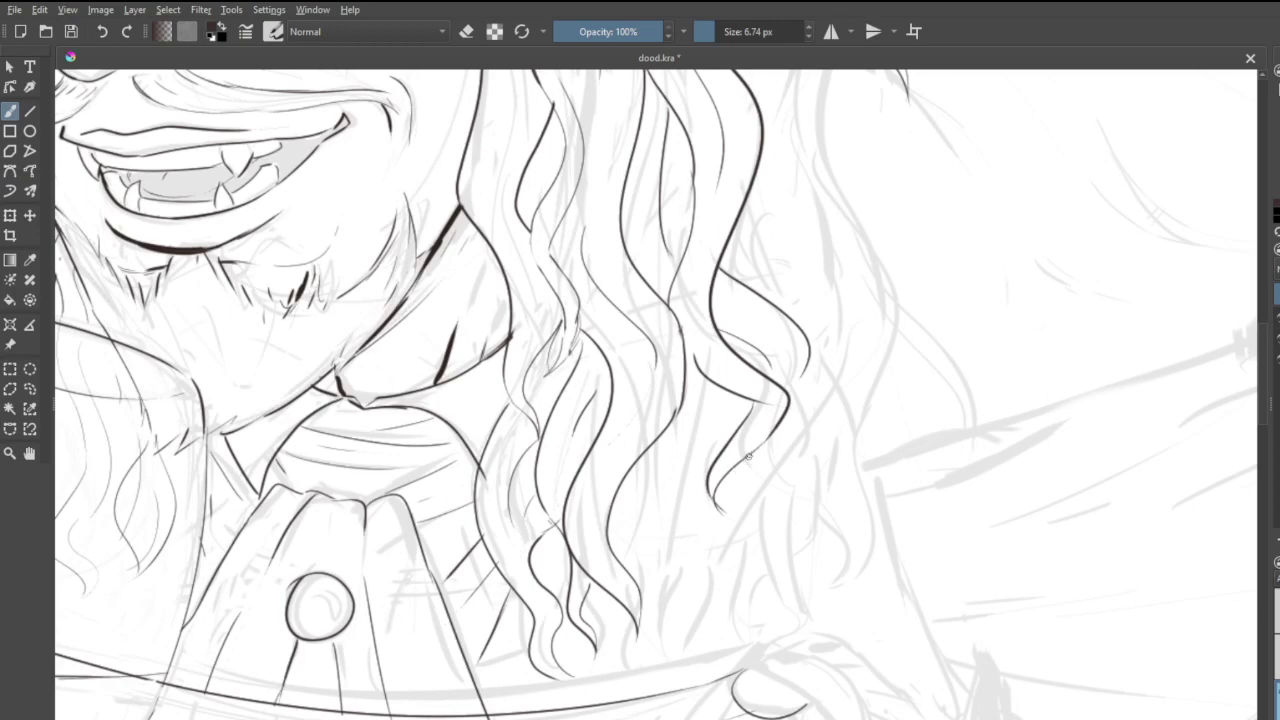
drag(749, 457, 744, 490)
mouse_move(767, 563)
mouse_down()
mouse_move(760, 622)
mouse_move(787, 550)
mouse_move(777, 436)
mouse_up()
drag(799, 382, 792, 400)
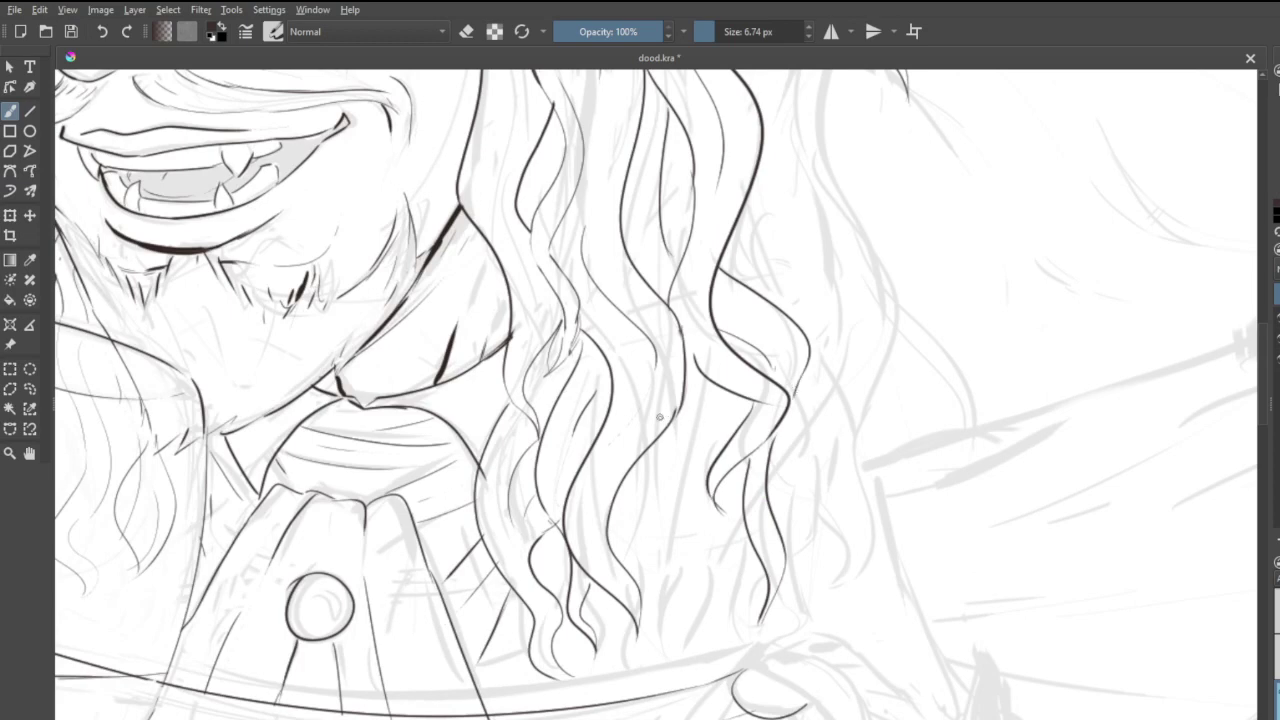
mouse_move(662, 432)
mouse_down()
mouse_move(706, 580)
mouse_move(684, 628)
mouse_move(738, 560)
mouse_move(697, 490)
mouse_up()
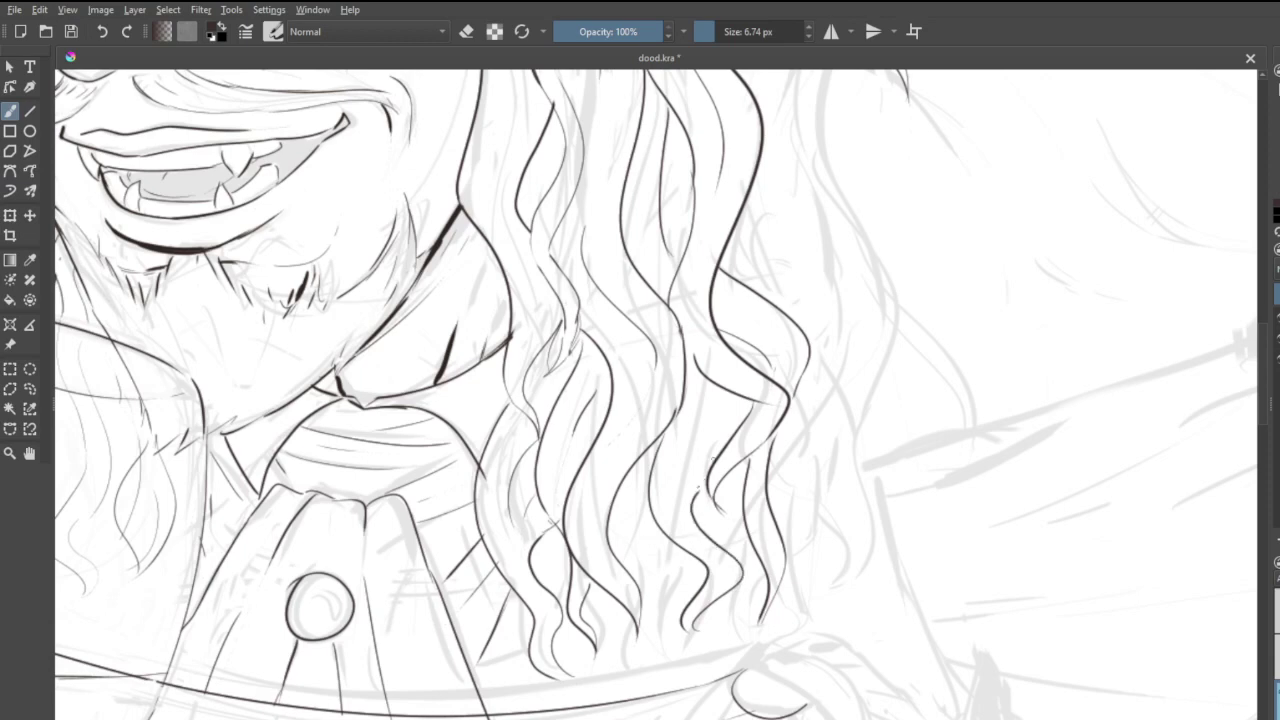
drag(717, 444, 714, 392)
mouse_move(746, 578)
mouse_down()
mouse_move(730, 631)
mouse_move(747, 644)
mouse_move(756, 594)
mouse_up()
mouse_move(662, 598)
mouse_down()
mouse_move(658, 640)
mouse_move(690, 565)
mouse_move(682, 551)
mouse_move(606, 522)
mouse_up()
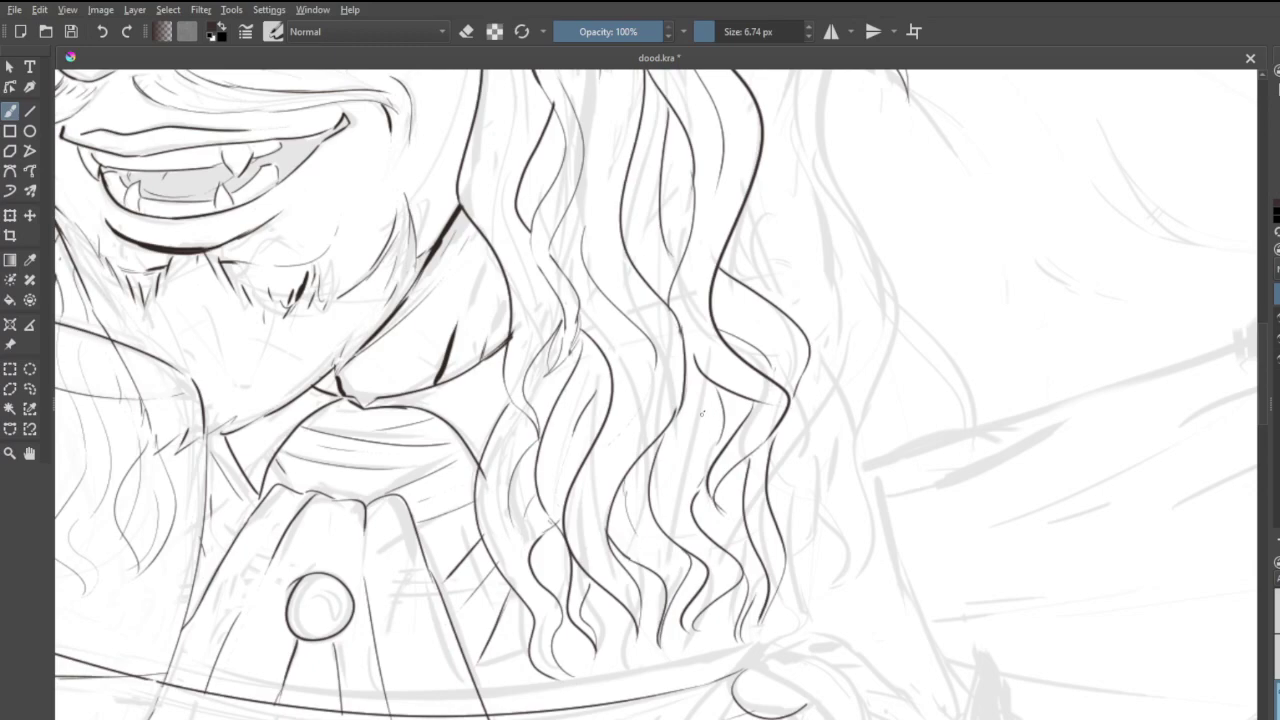
drag(701, 428, 686, 492)
drag(740, 547, 736, 516)
- Ink the outer hair locks behind the pointed ear, carrying them down past the crossing flyaway strands
scroll(700, 480, down, 5)
scroll(740, 432, up, 5)
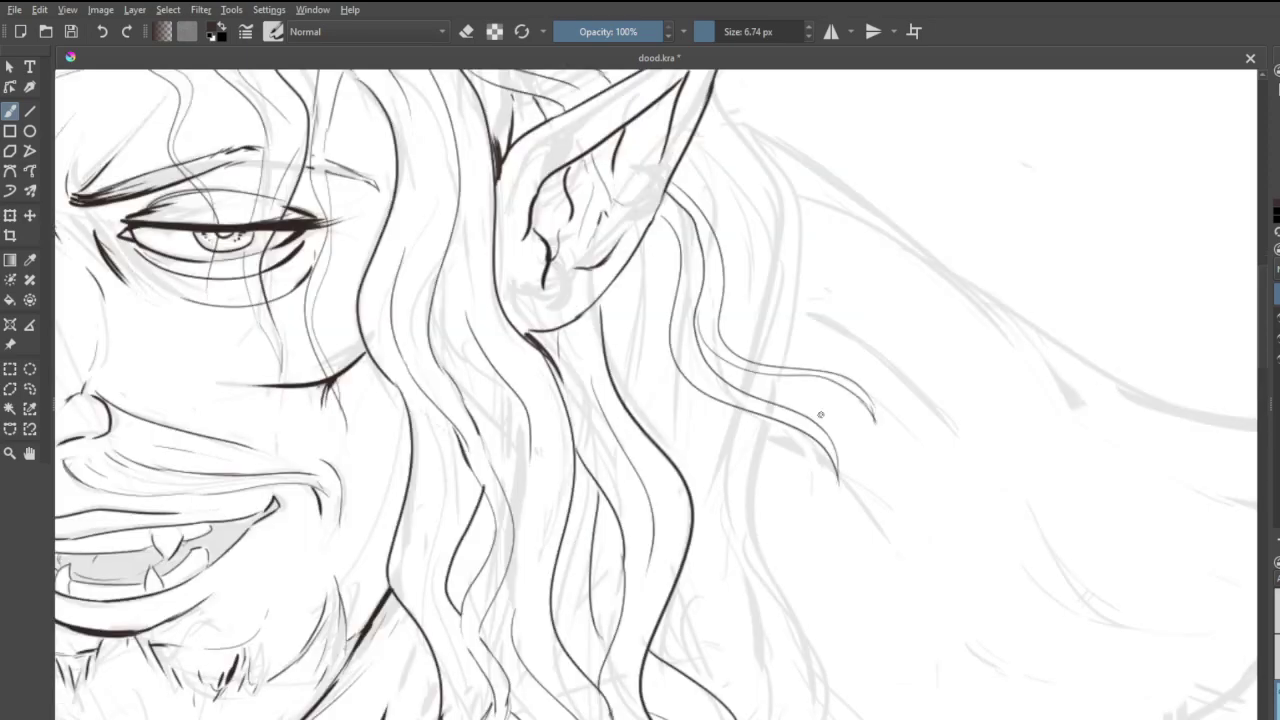
mouse_move(717, 88)
mouse_down()
mouse_move(778, 290)
mouse_move(740, 348)
mouse_up()
mouse_move(745, 128)
mouse_down()
mouse_move(814, 217)
mouse_move(768, 352)
mouse_up()
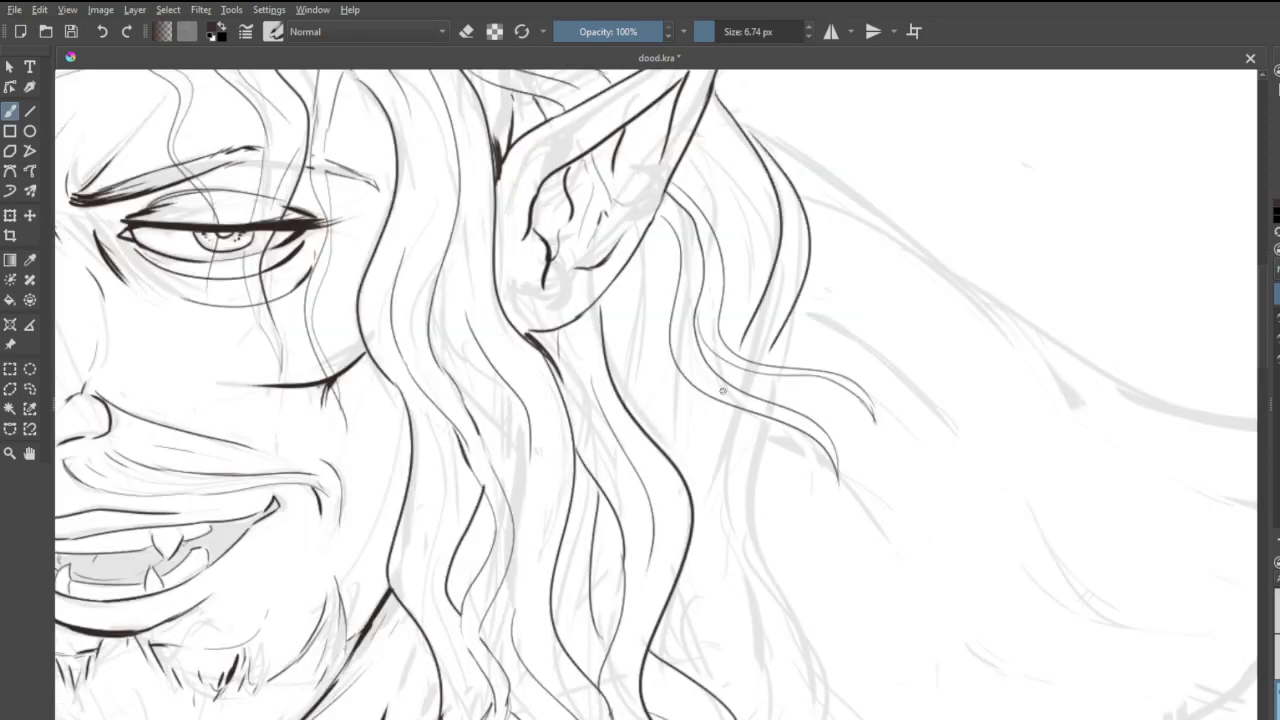
mouse_move(737, 396)
mouse_down()
mouse_move(730, 550)
mouse_move(792, 648)
mouse_up()
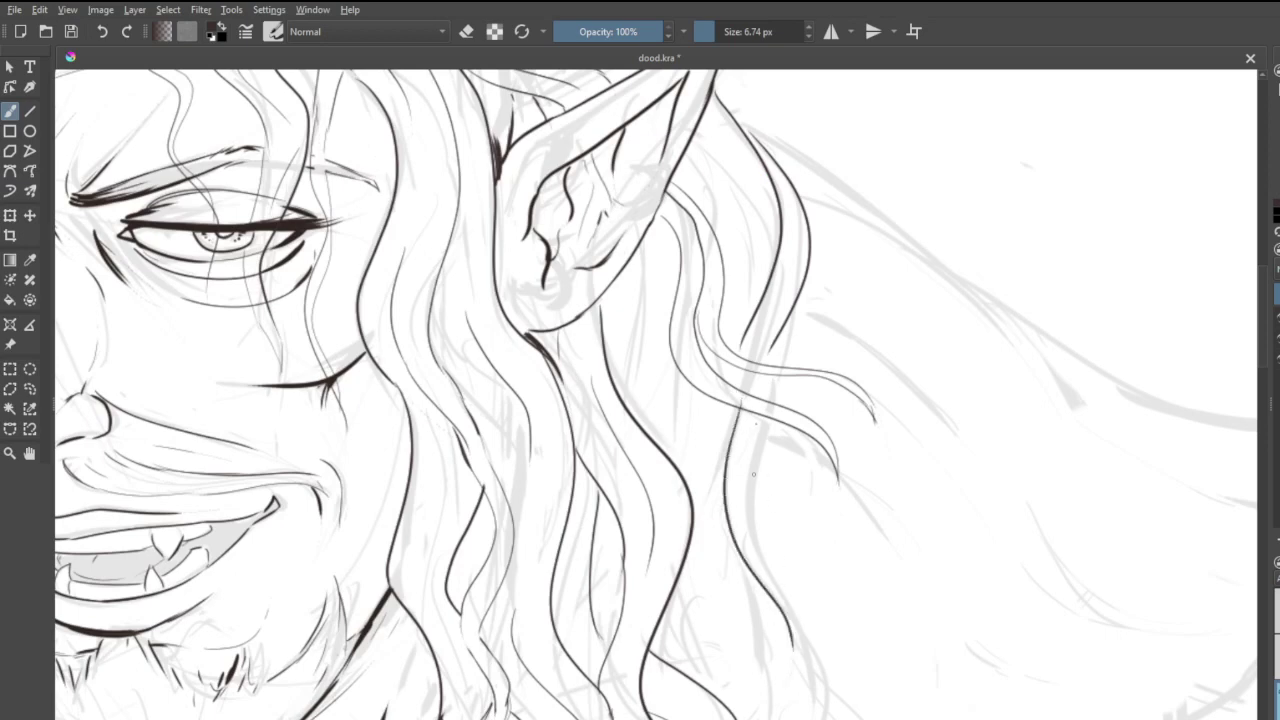
mouse_move(754, 422)
mouse_down()
mouse_move(801, 620)
mouse_move(797, 680)
mouse_up()
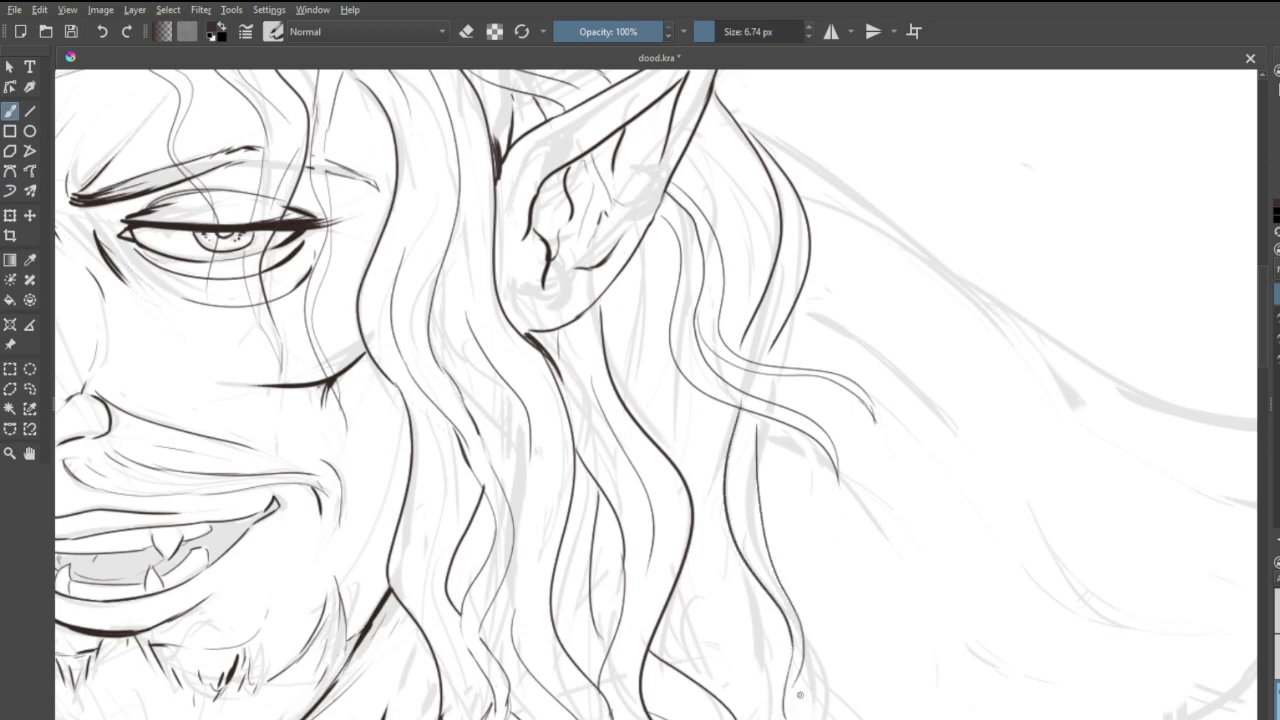
- Add thin inner strands to the hair behind the ear and along the outer locks beneath it
scroll(622, 596, down, 4)
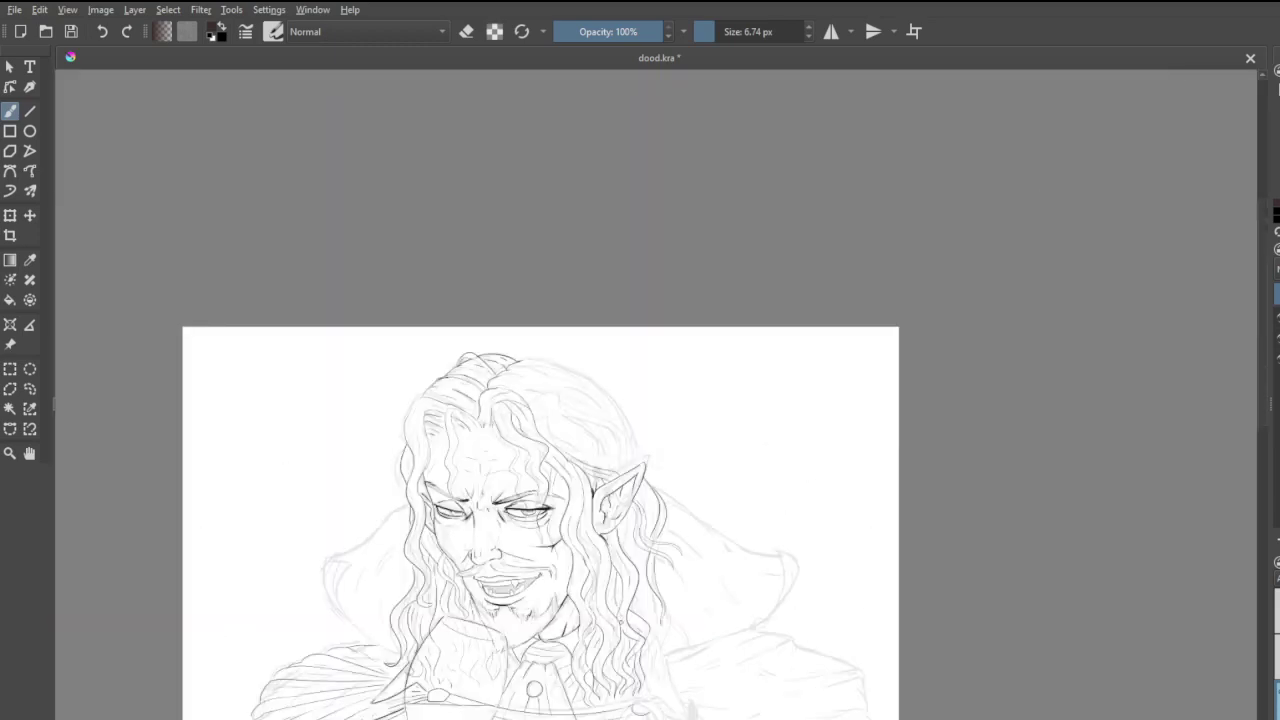
scroll(628, 660, up, 2)
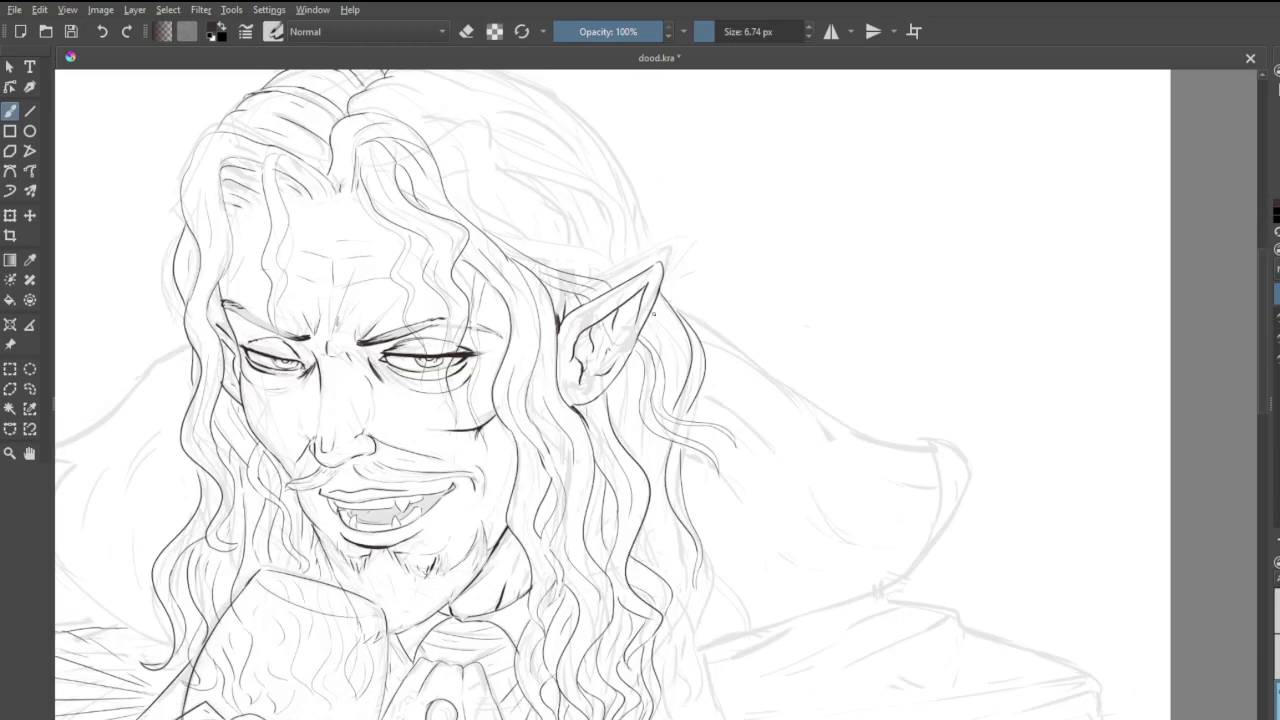
drag(654, 314, 676, 346)
drag(660, 472, 692, 578)
mouse_move(644, 526)
mouse_down()
mouse_move(674, 560)
mouse_move(664, 656)
mouse_up()
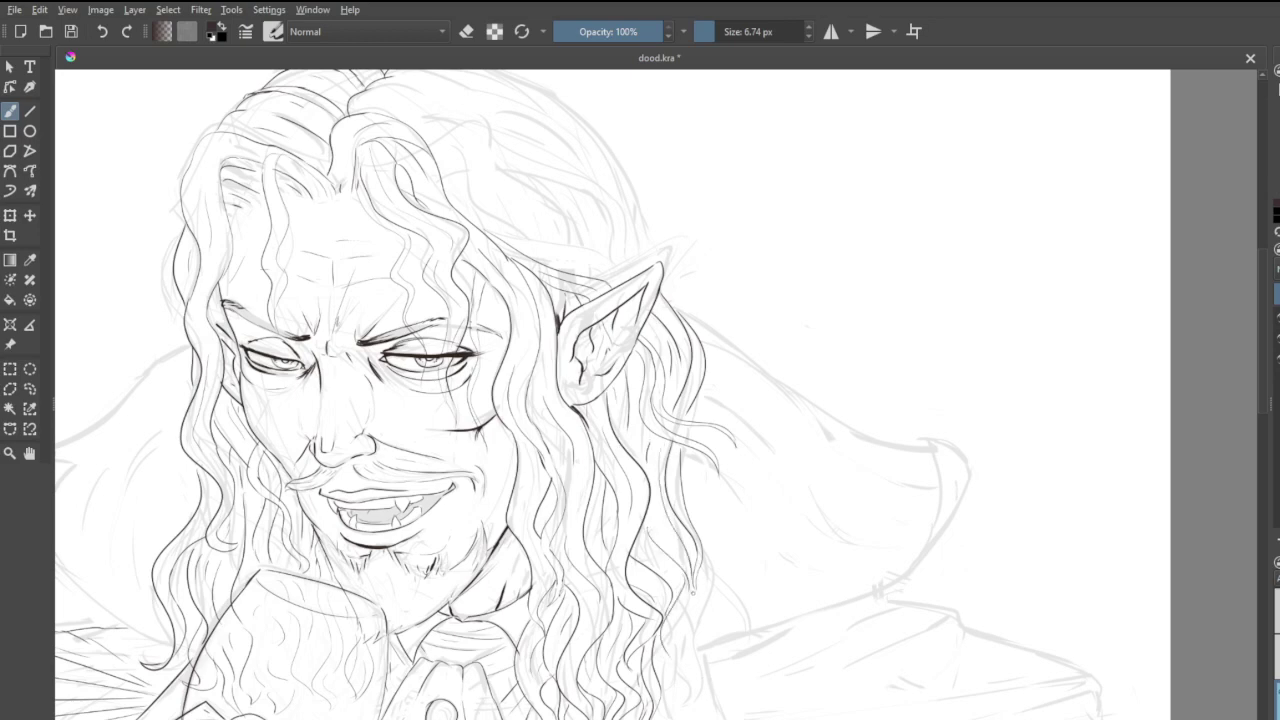
mouse_move(690, 586)
mouse_down()
mouse_move(664, 662)
mouse_move(687, 688)
mouse_up()
- Fill the gaps between the long wavy locks below the ear with short curved hair strokes
scroll(716, 665, up, 5)
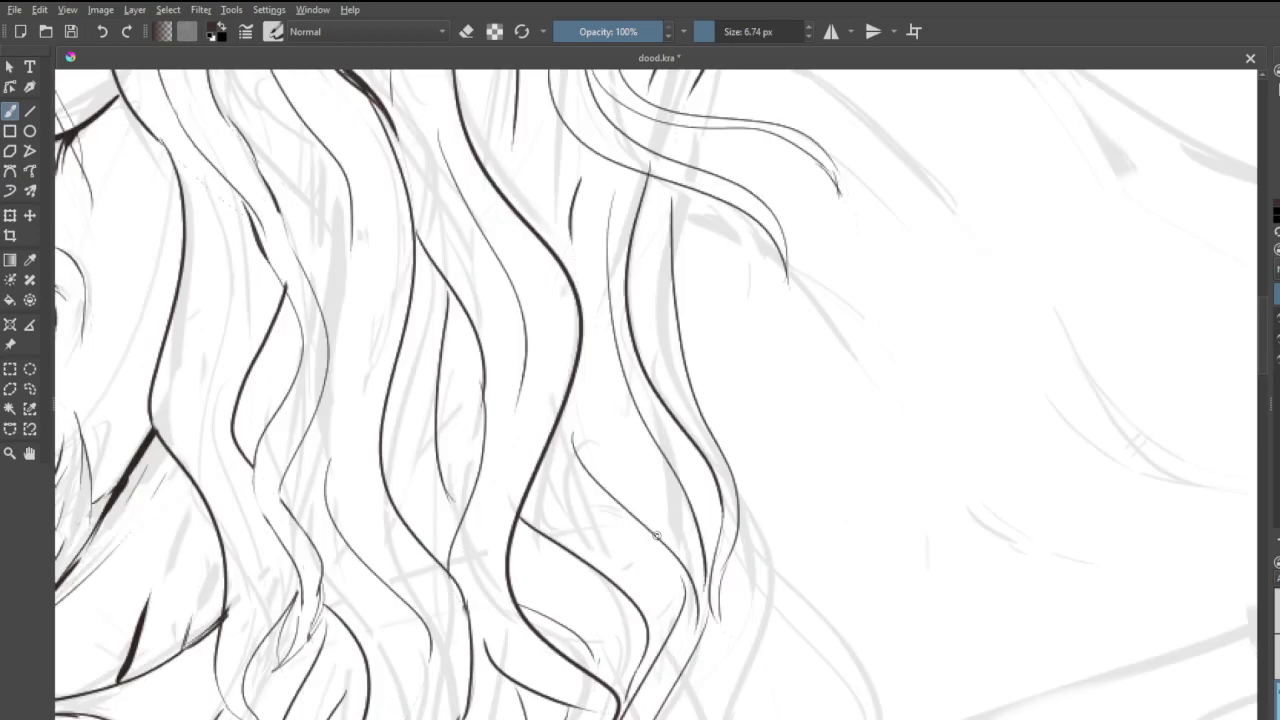
drag(590, 160, 562, 268)
mouse_move(569, 409)
mouse_down()
mouse_move(575, 436)
mouse_move(613, 452)
mouse_move(566, 478)
mouse_move(582, 566)
mouse_up()
drag(624, 512, 630, 592)
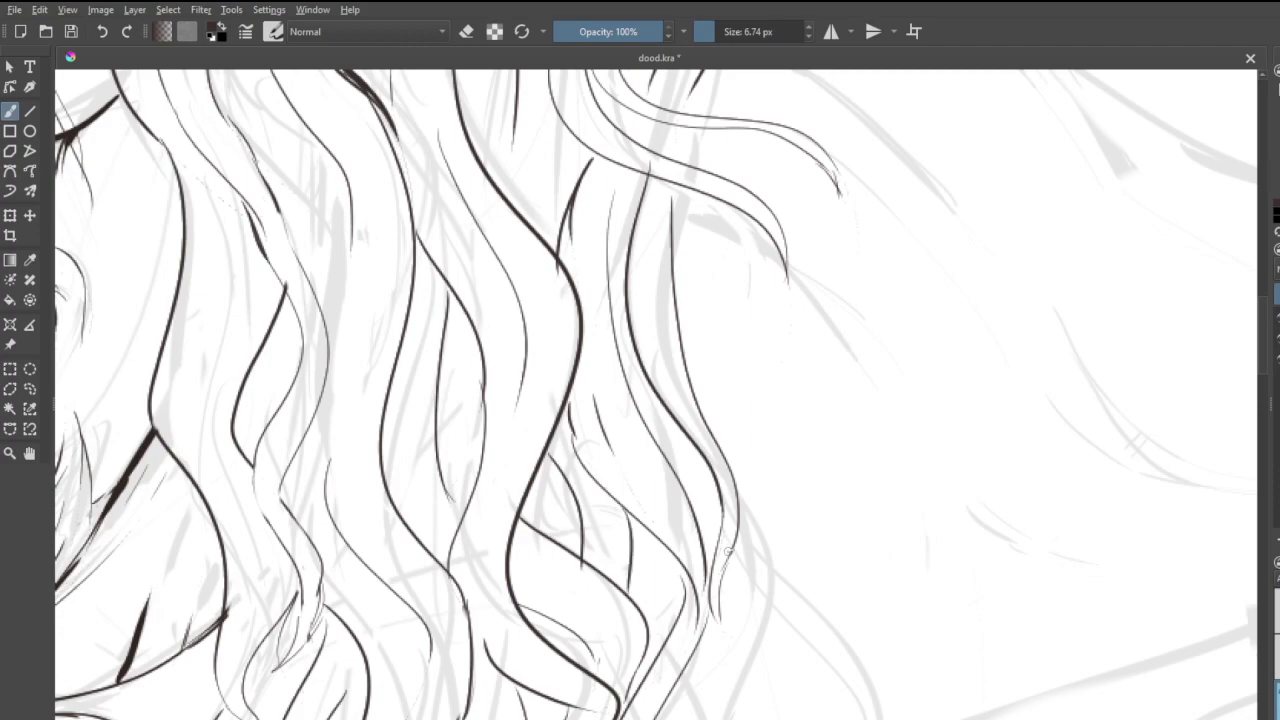
- Ink the outermost curls near the shoulder and add small tapered strokes among their tips
scroll(591, 435, down, 4)
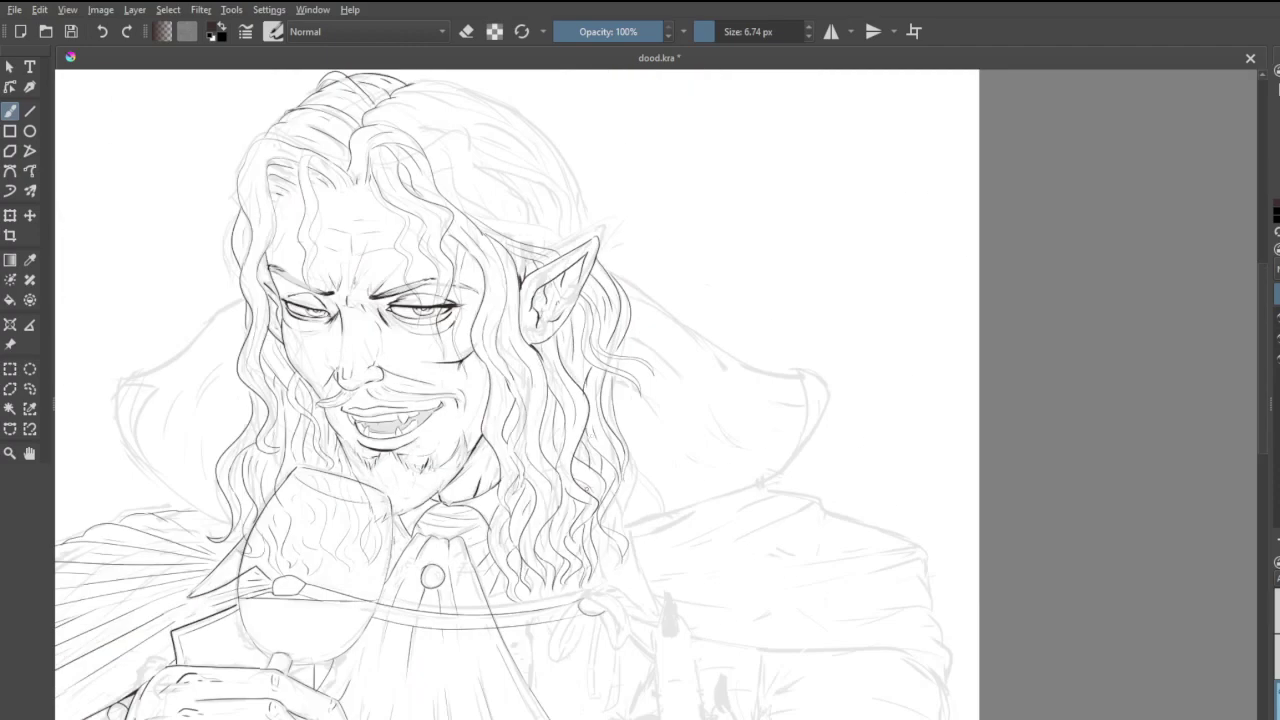
scroll(588, 515, up, 4)
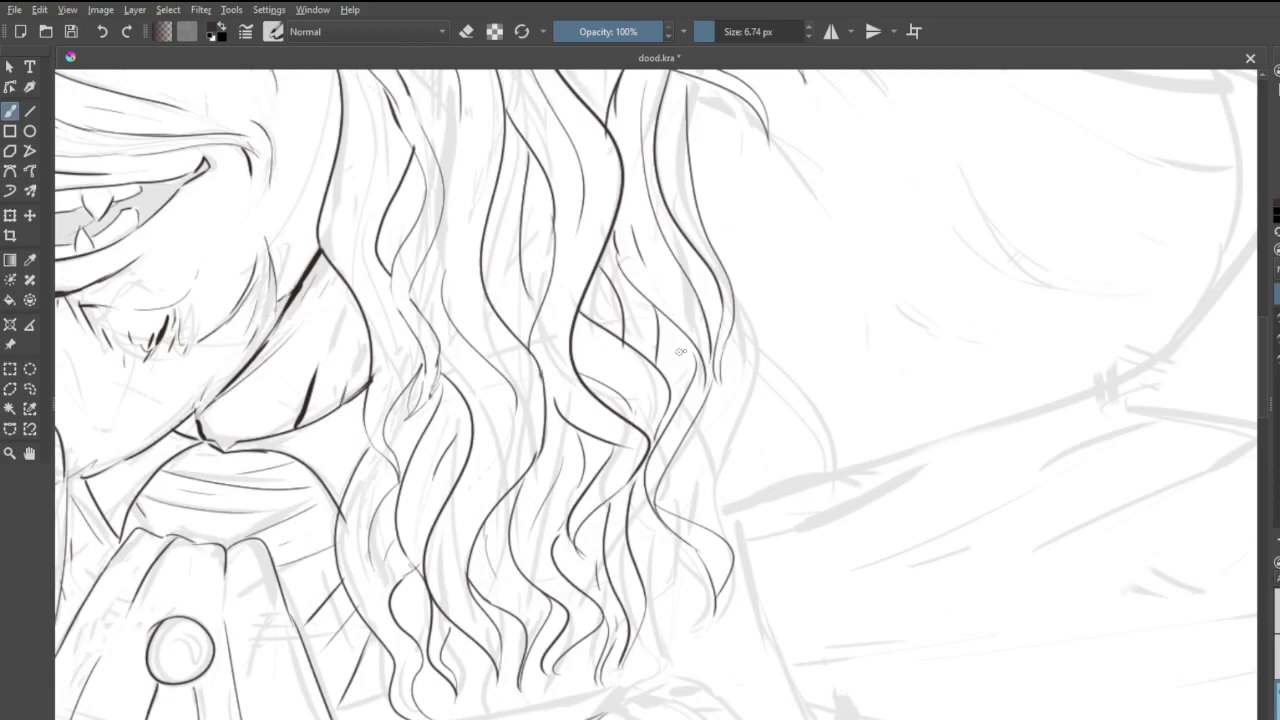
mouse_move(731, 348)
mouse_down()
mouse_move(809, 424)
mouse_move(785, 463)
mouse_move(802, 380)
mouse_move(742, 338)
mouse_up()
mouse_move(749, 383)
mouse_down()
mouse_move(705, 505)
mouse_move(688, 498)
mouse_move(738, 532)
mouse_move(710, 520)
mouse_up()
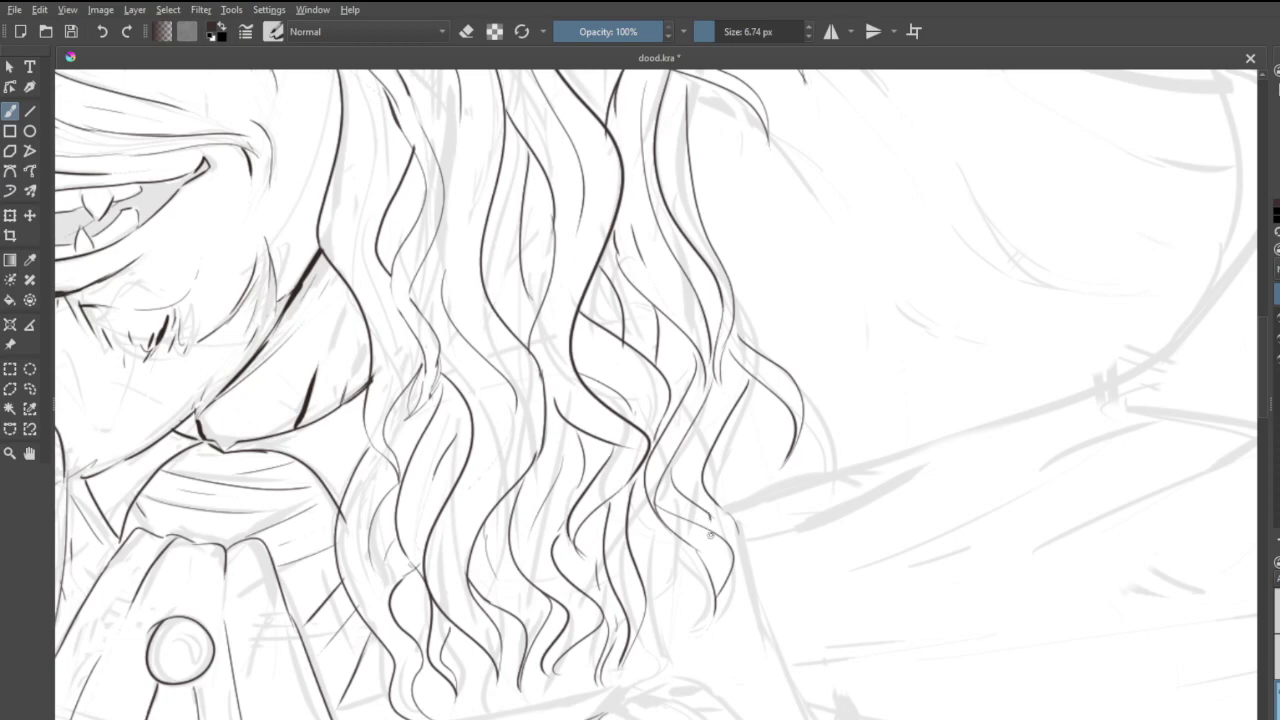
drag(734, 616, 747, 566)
mouse_move(640, 563)
mouse_down()
mouse_move(669, 613)
mouse_move(679, 584)
mouse_up()
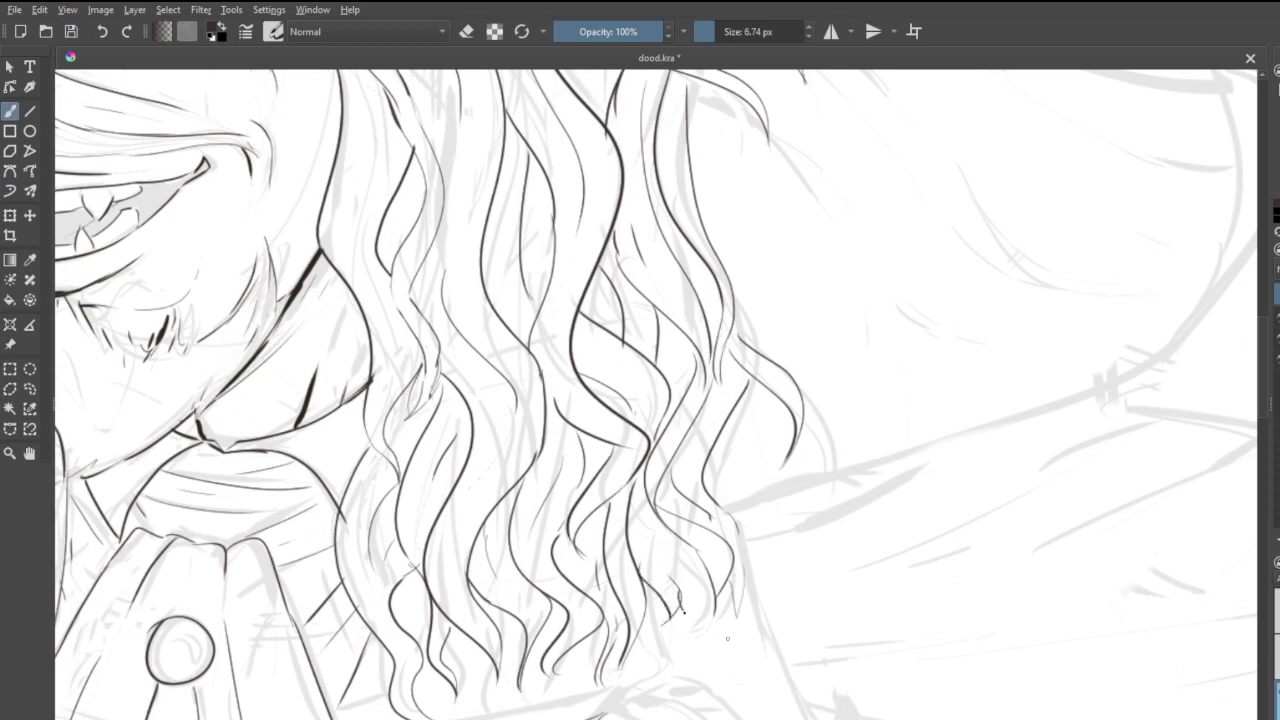
mouse_move(709, 626)
mouse_down()
mouse_move(697, 554)
mouse_move(640, 530)
mouse_up()
mouse_move(733, 418)
mouse_down()
mouse_move(737, 474)
mouse_move(757, 398)
mouse_up()
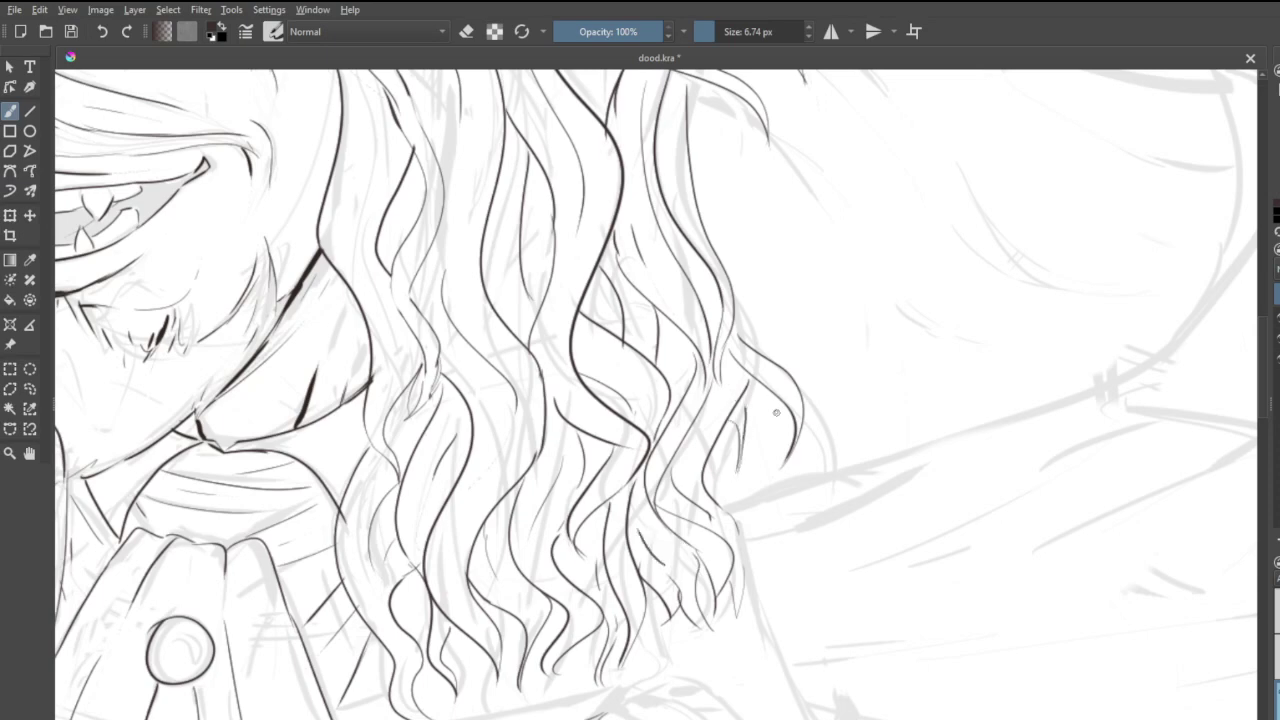
- Ink the long hair locks sweeping from the parting back toward the pointed ear, with short strands between them
scroll(776, 412, down, 5)
scroll(712, 231, up, 4)
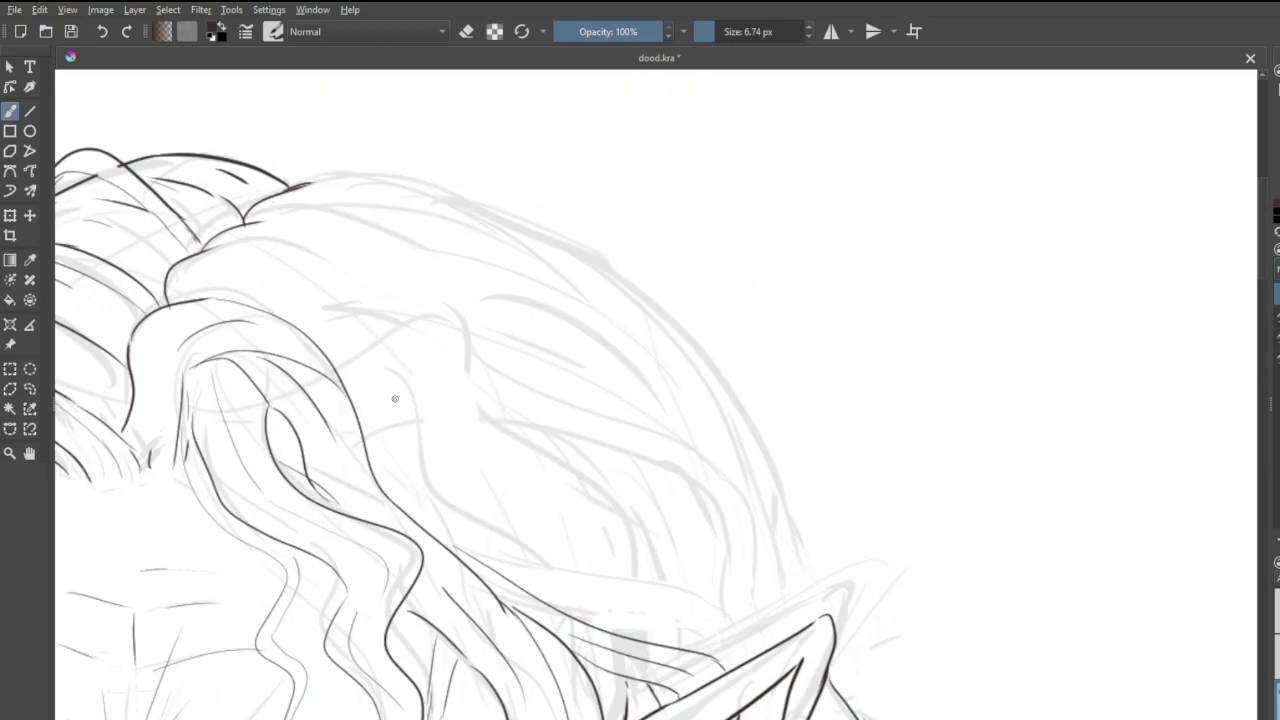
mouse_move(450, 419)
mouse_down()
mouse_move(543, 537)
mouse_move(655, 630)
mouse_up()
mouse_move(172, 274)
mouse_down()
mouse_move(348, 322)
mouse_move(428, 417)
mouse_move(466, 514)
mouse_move(648, 636)
mouse_up()
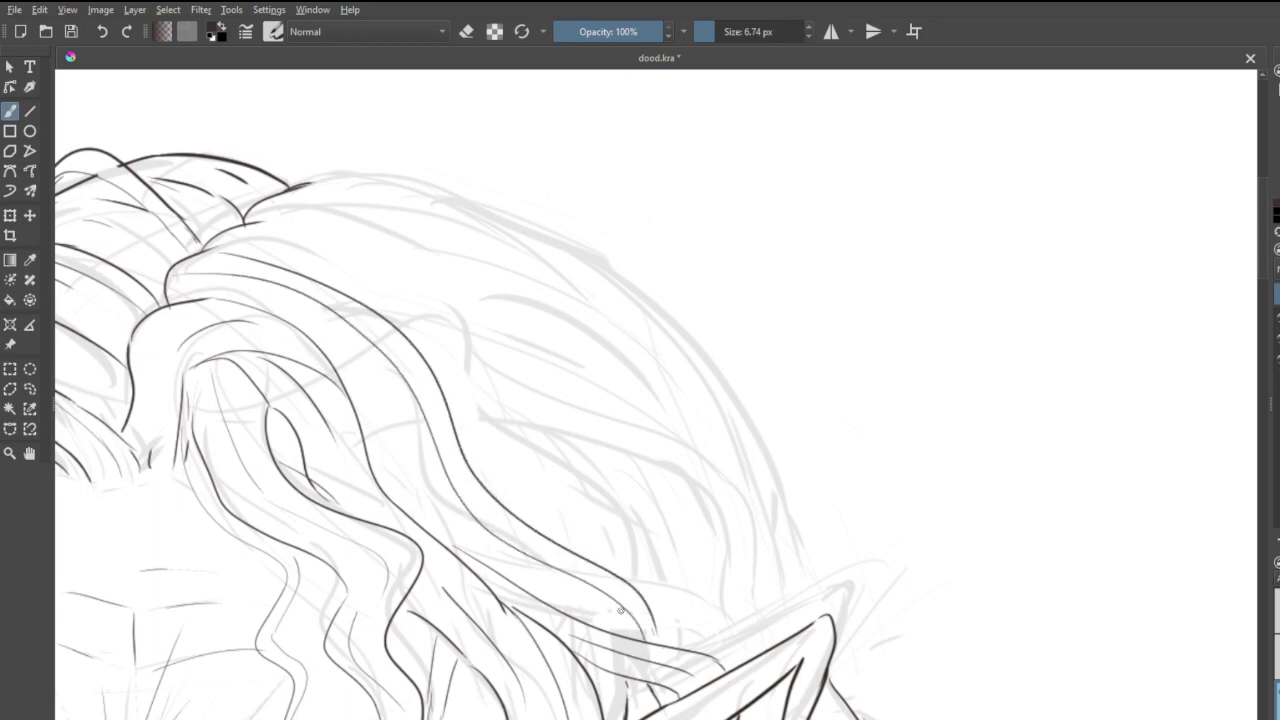
mouse_move(350, 393)
mouse_down()
mouse_move(413, 437)
mouse_move(444, 507)
mouse_up()
mouse_move(262, 223)
mouse_down()
mouse_move(374, 274)
mouse_move(616, 525)
mouse_move(748, 602)
mouse_move(777, 538)
mouse_move(712, 410)
mouse_up()
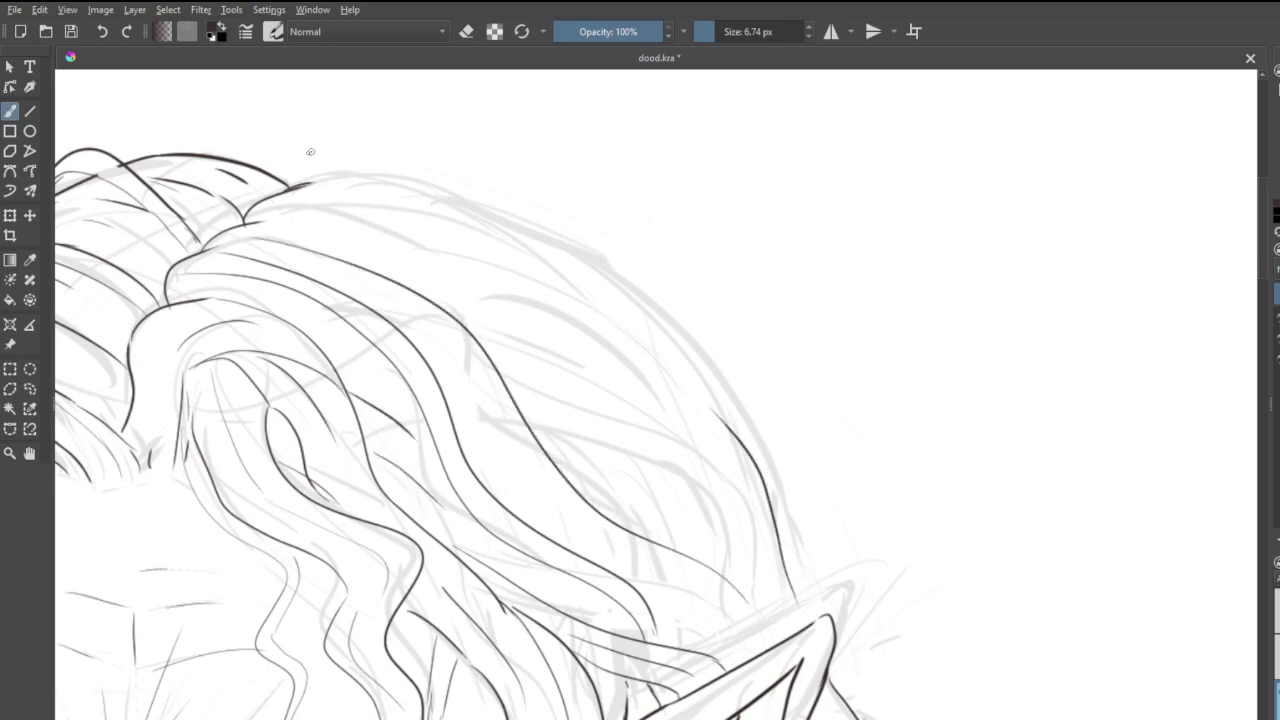
- Ink the outer contour of the hair from the crown to the back of the head, with flowing strands inside
mouse_move(330, 185)
mouse_down()
mouse_move(515, 228)
mouse_move(677, 323)
mouse_move(752, 414)
mouse_move(756, 492)
mouse_move(765, 462)
mouse_up()
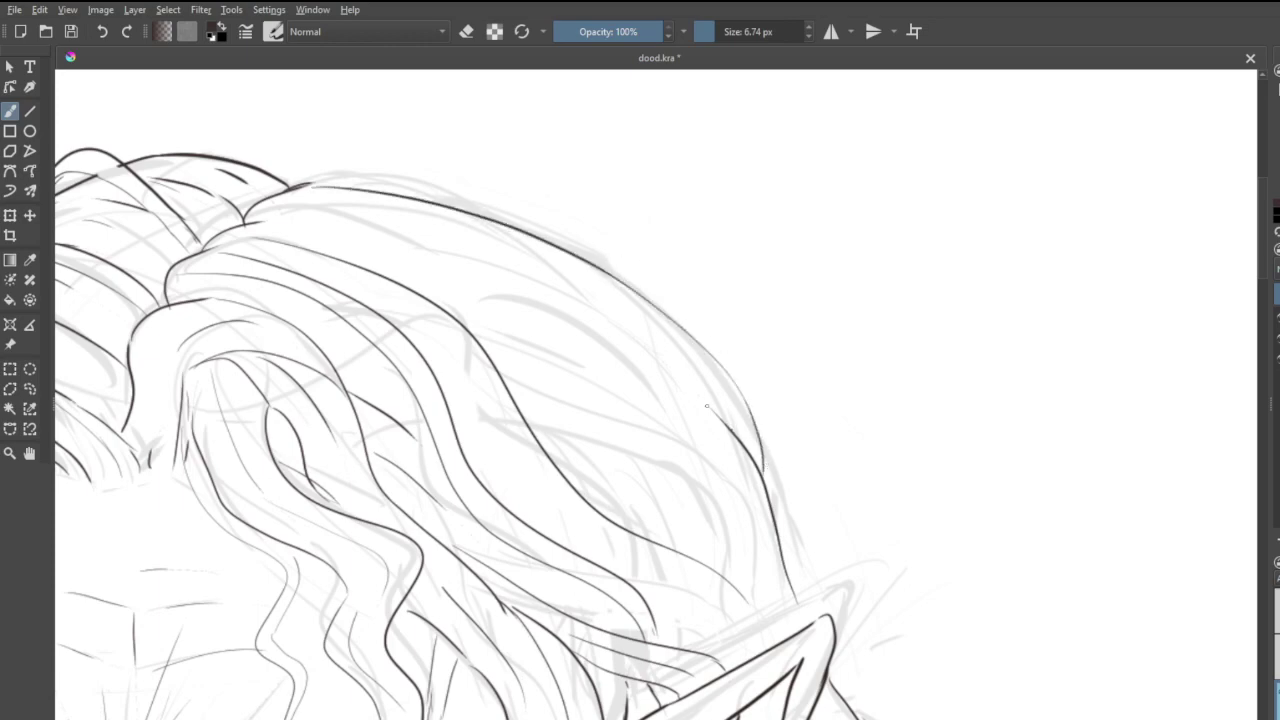
drag(708, 410, 618, 336)
mouse_move(738, 410)
mouse_down()
mouse_move(604, 302)
mouse_move(492, 270)
mouse_up()
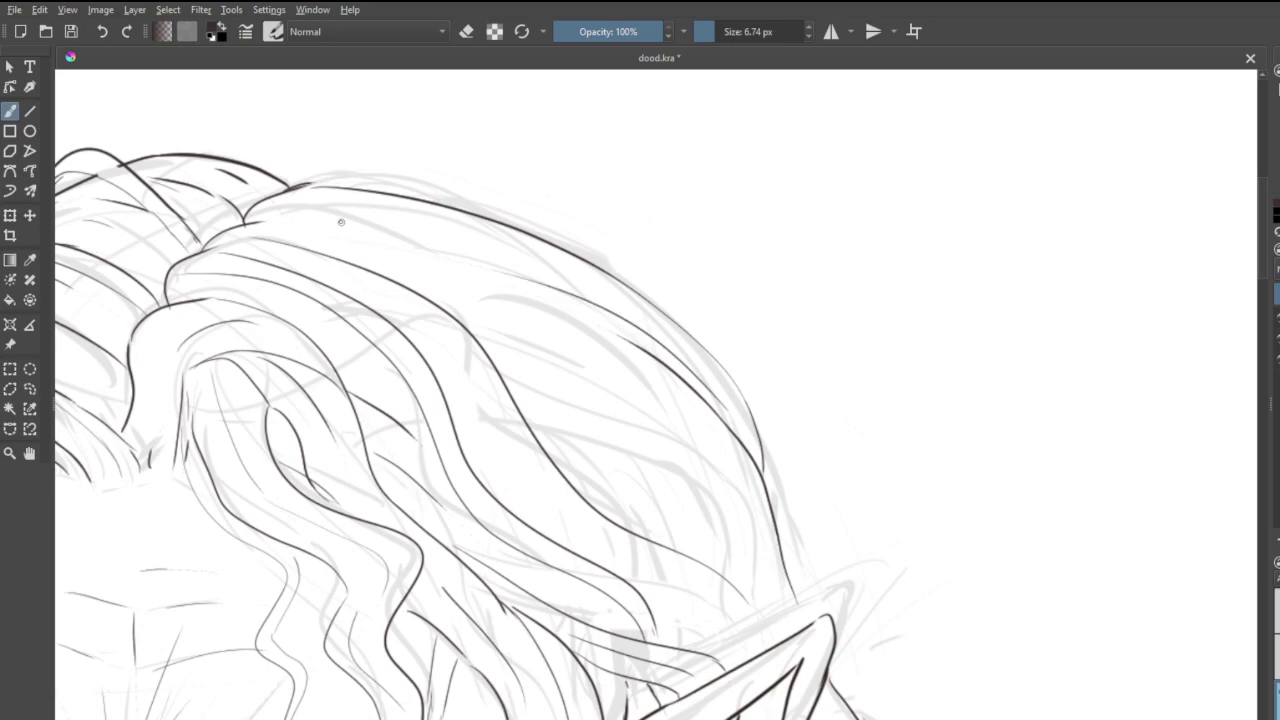
mouse_move(274, 213)
mouse_down()
mouse_move(564, 284)
mouse_move(575, 333)
mouse_move(440, 273)
mouse_move(624, 352)
mouse_move(757, 489)
mouse_up()
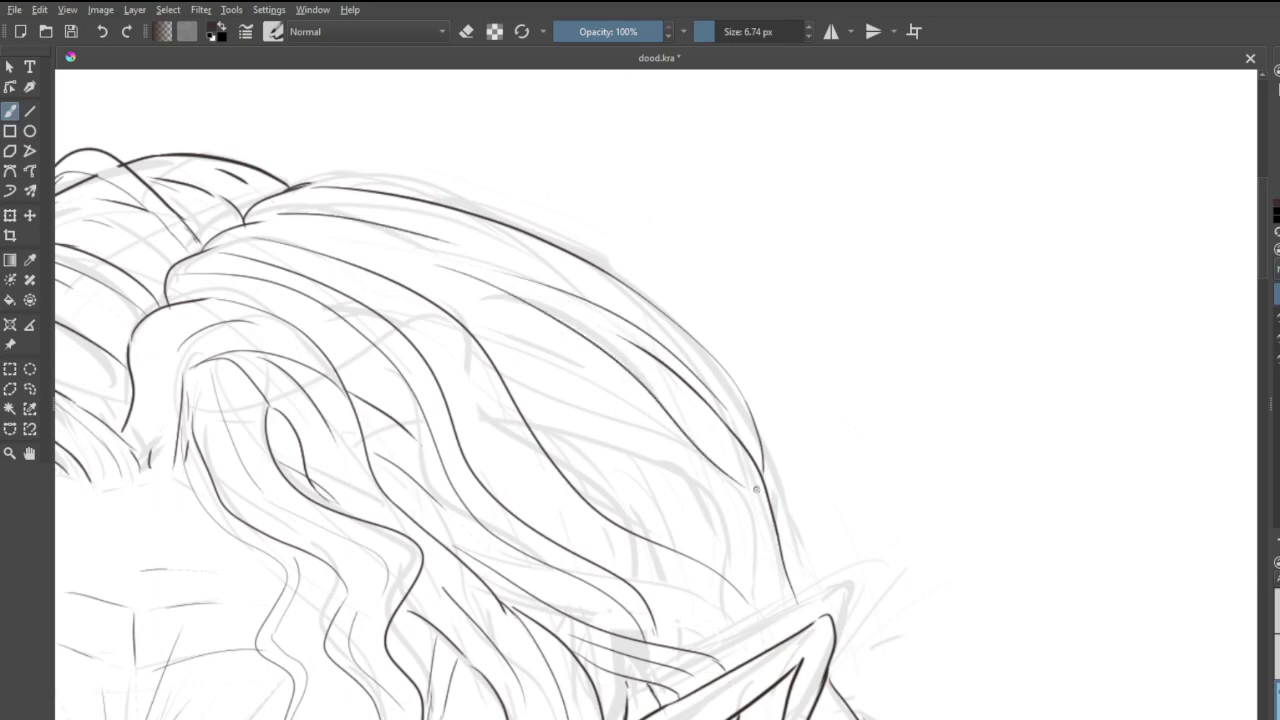
mouse_move(556, 360)
mouse_down()
mouse_move(710, 505)
mouse_move(815, 575)
mouse_up()
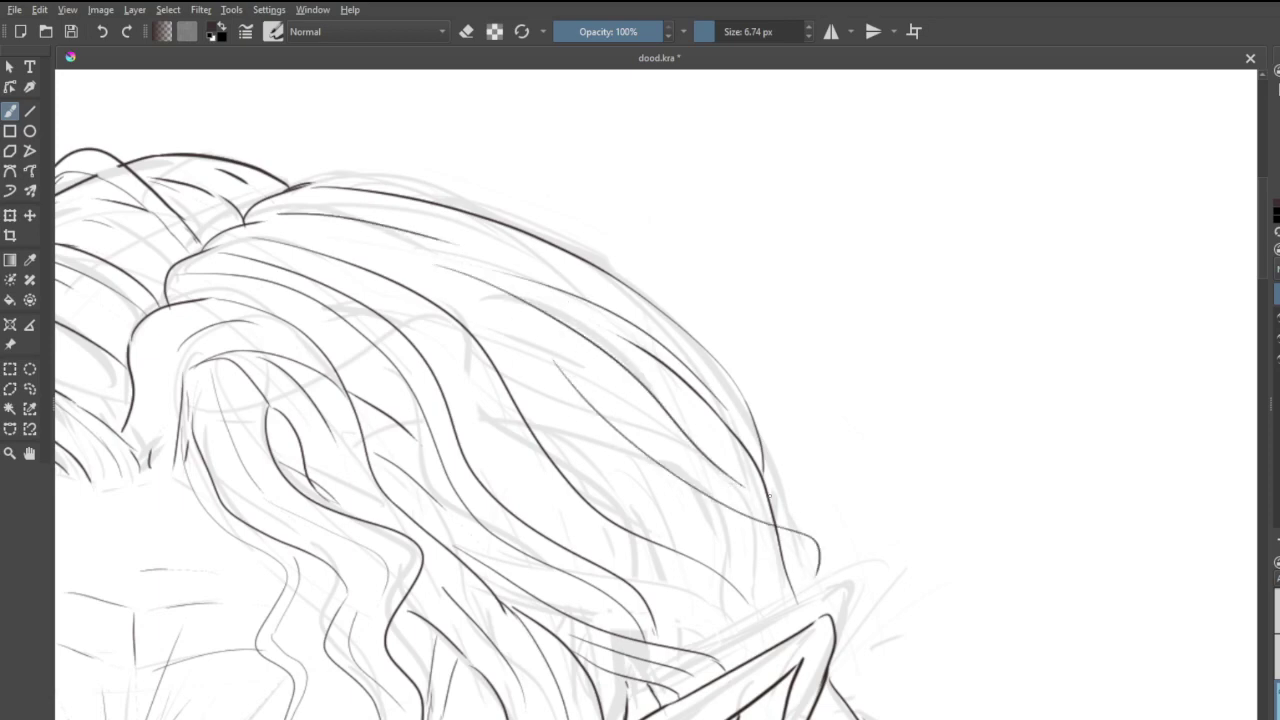
mouse_move(730, 482)
mouse_down()
mouse_move(816, 568)
mouse_move(800, 566)
mouse_up()
- Erase the contour line where it crosses the overlapping strands at the back of the head, then restore the 6.74 px ink brush
key(e)
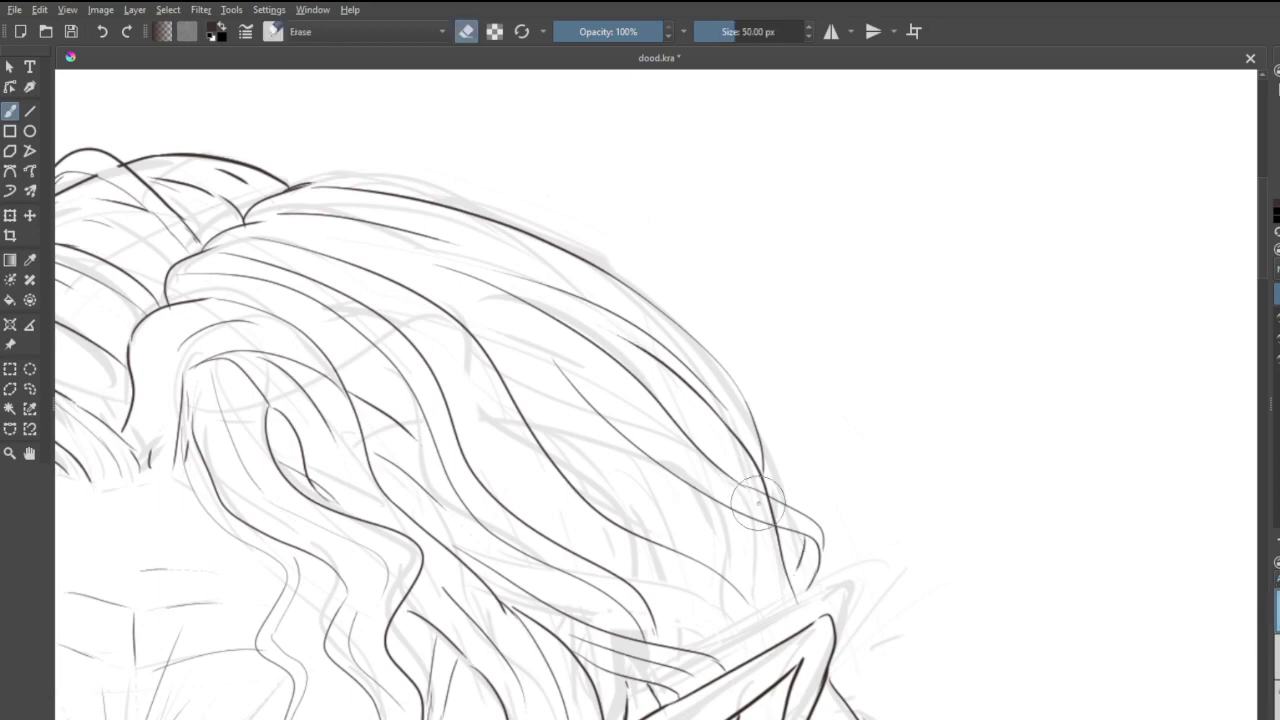
drag(758, 503, 777, 506)
key(e)
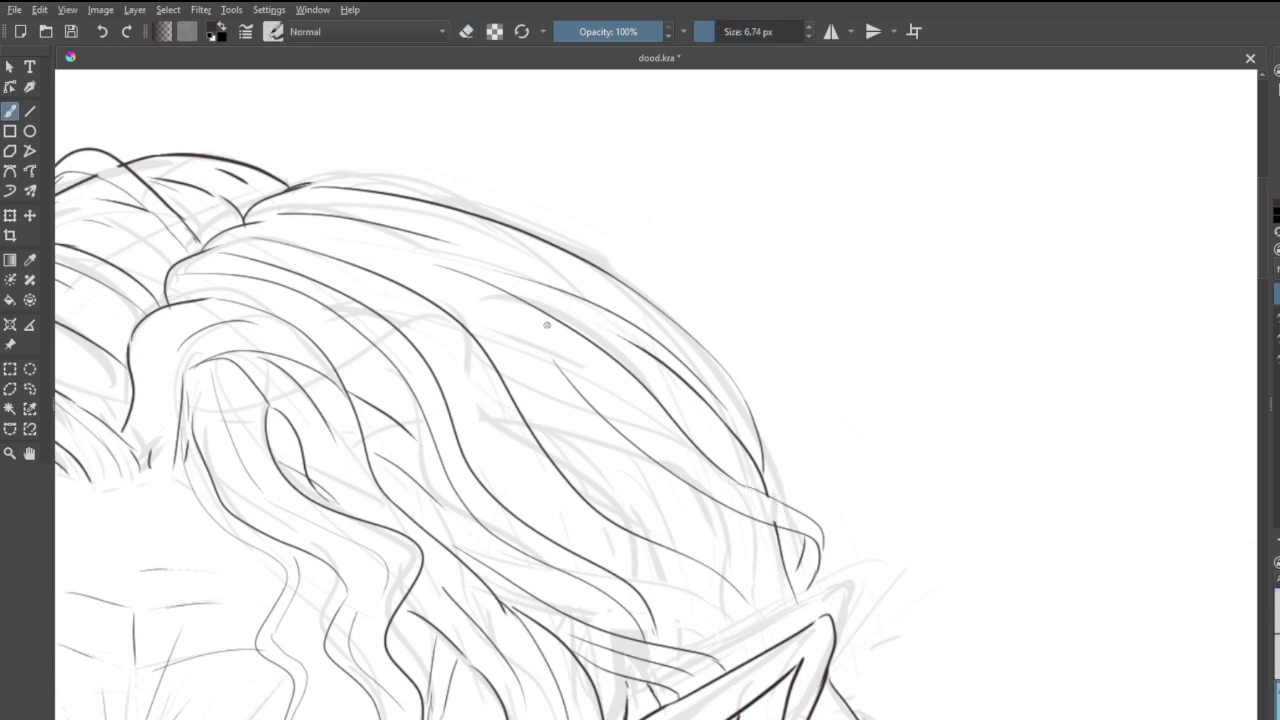
- Ink short curved strands between the swept-back locks just above the pointed ear
mouse_move(553, 365)
mouse_down()
mouse_move(478, 336)
mouse_move(566, 405)
mouse_move(615, 515)
mouse_up()
mouse_move(616, 430)
mouse_down()
mouse_move(656, 534)
mouse_move(758, 588)
mouse_up()
drag(768, 532, 764, 580)
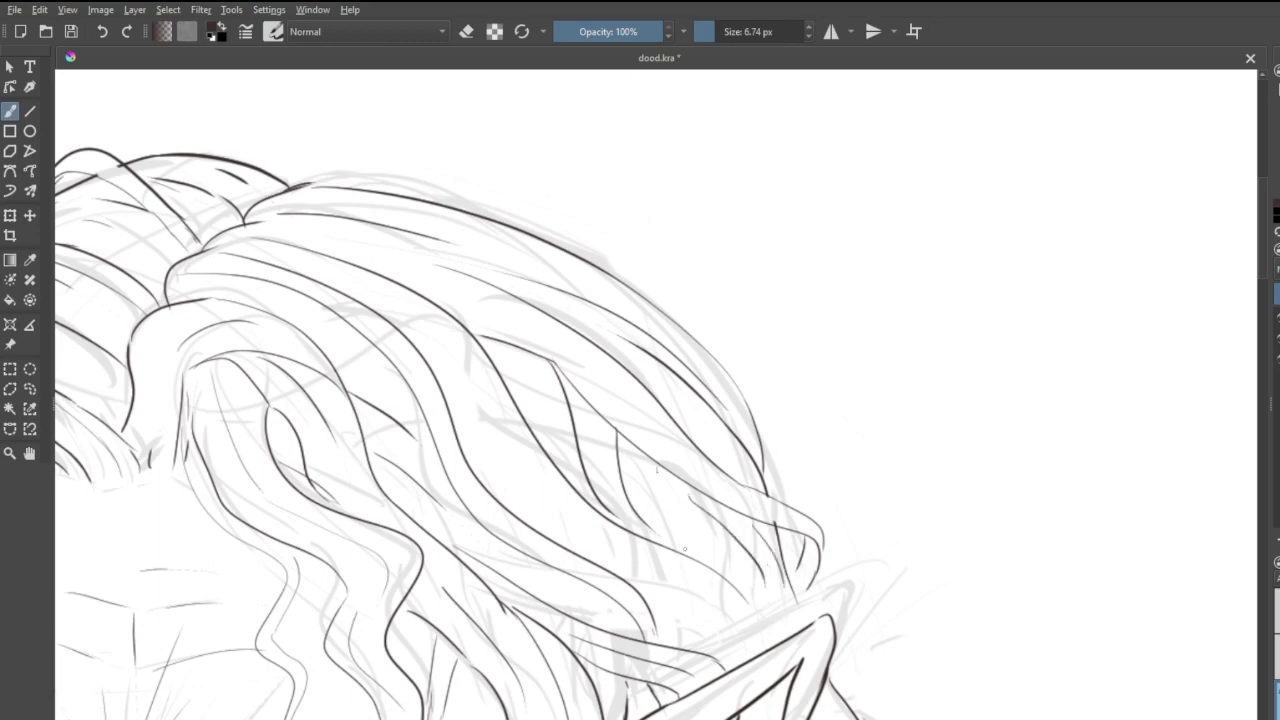
drag(656, 470, 687, 540)
scroll(783, 391, down, 4)
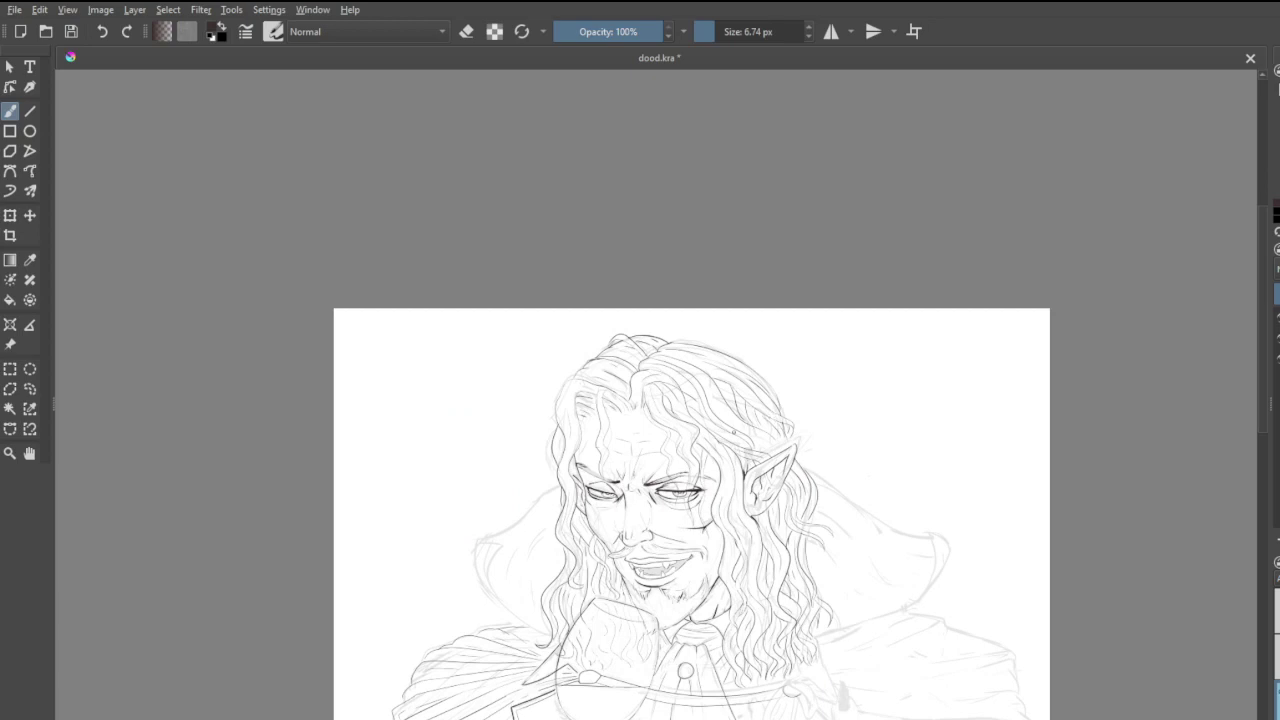
- Ink the outer contour of the cloak collar wing on the wine-glass side, from the hair around its tip to the shoulder
scroll(1200, 380, down, 1)
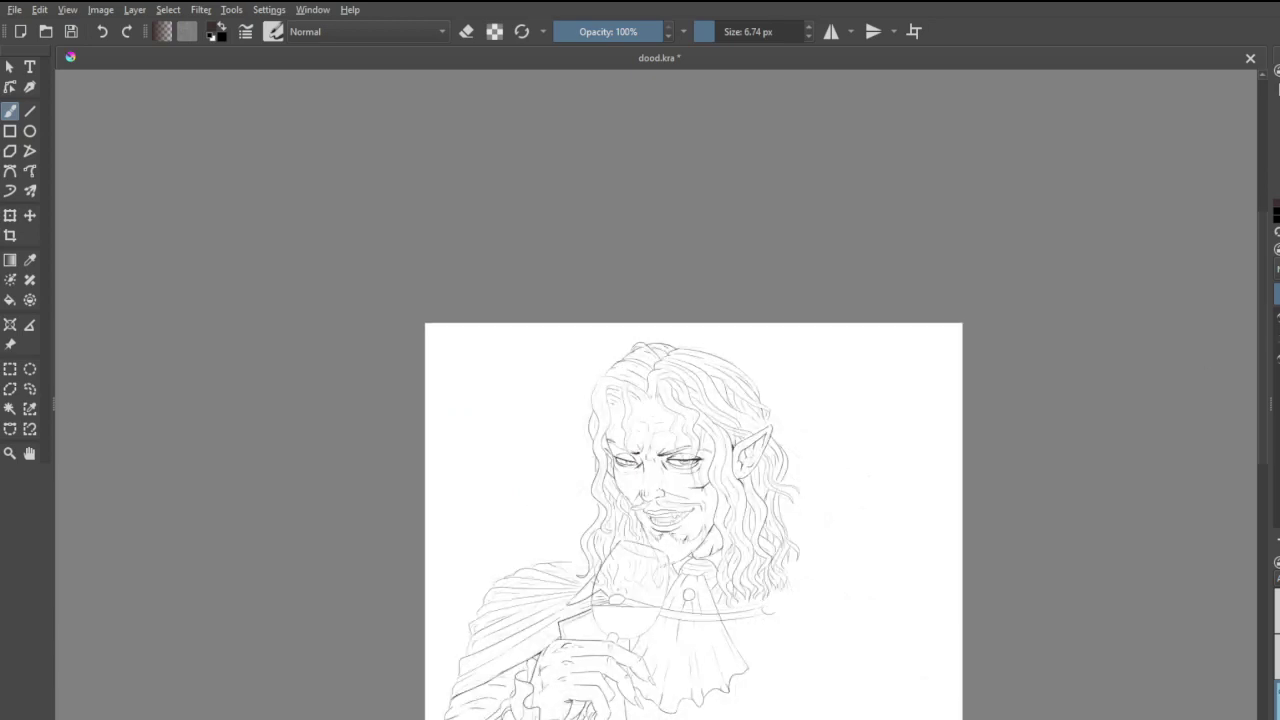
scroll(737, 578, up, 2)
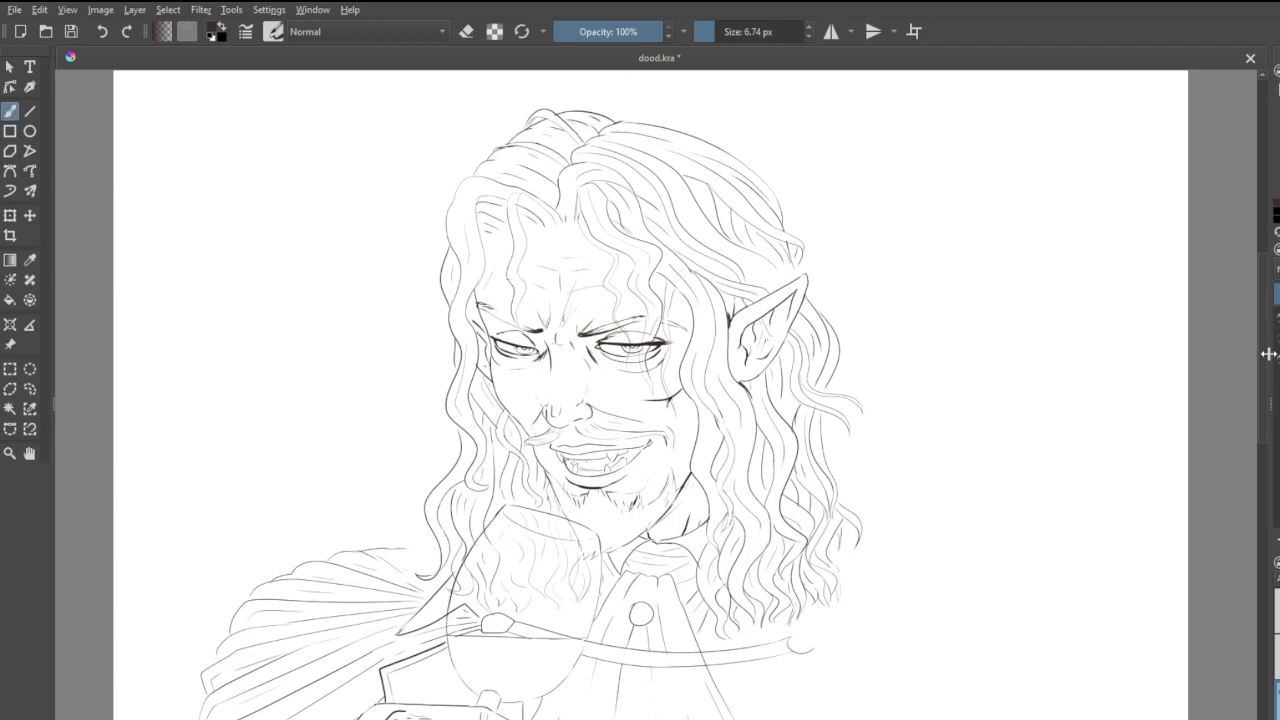
scroll(911, 322, down, 1)
scroll(484, 324, up, 3)
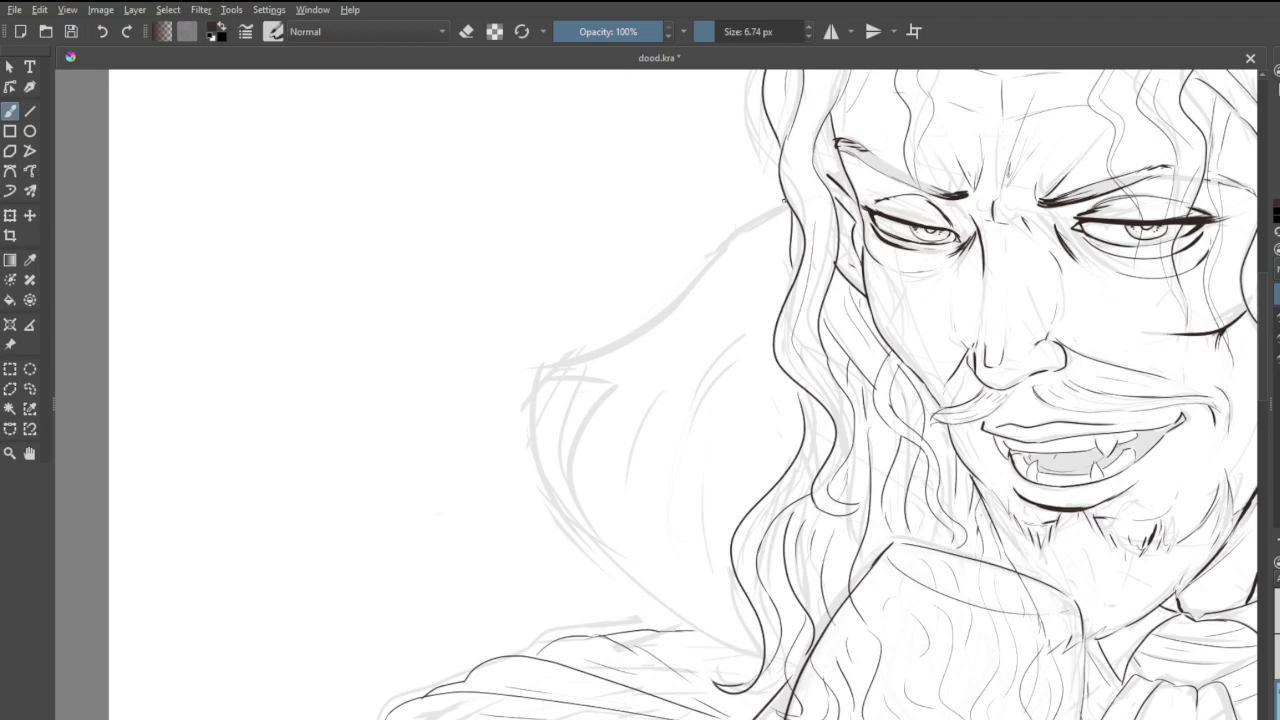
mouse_move(784, 204)
mouse_down()
mouse_move(553, 363)
mouse_move(492, 384)
mouse_up()
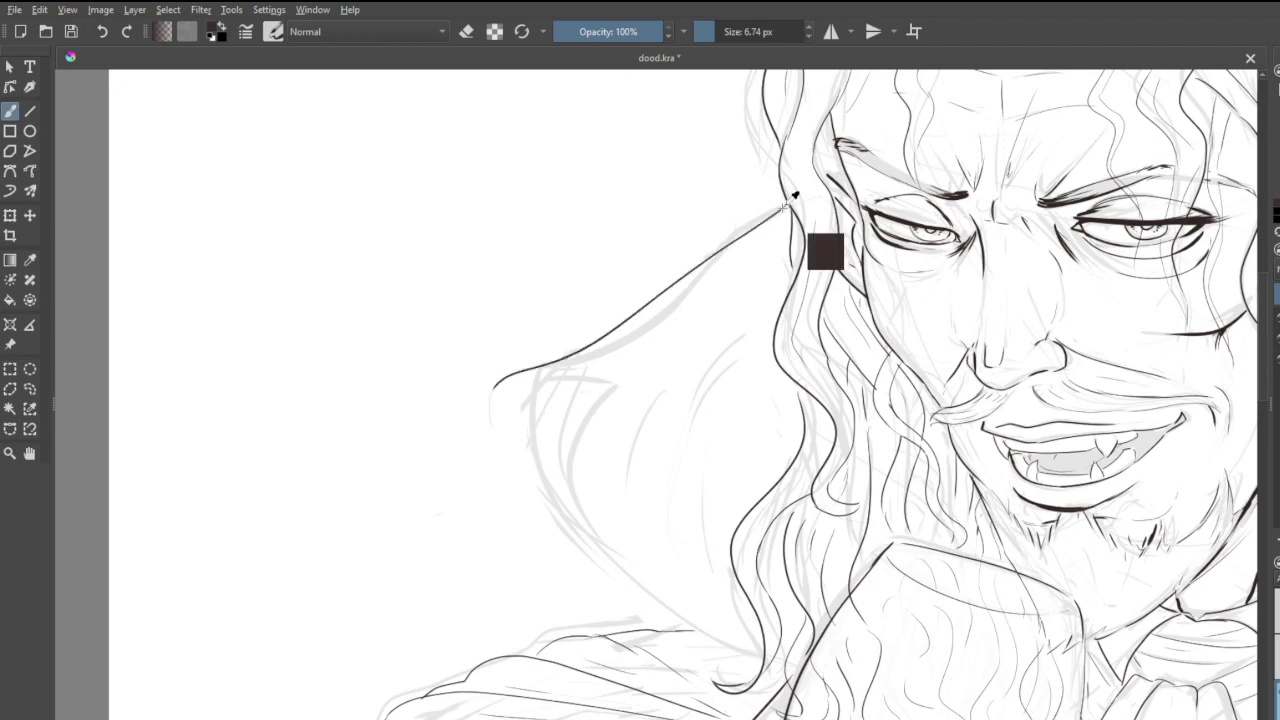
key(ctrl+z)
mouse_move(788, 208)
mouse_down()
mouse_move(692, 297)
mouse_move(583, 371)
mouse_move(523, 380)
mouse_move(545, 379)
mouse_move(529, 405)
mouse_move(562, 513)
mouse_move(594, 533)
mouse_move(554, 497)
mouse_move(673, 622)
mouse_move(749, 657)
mouse_up()
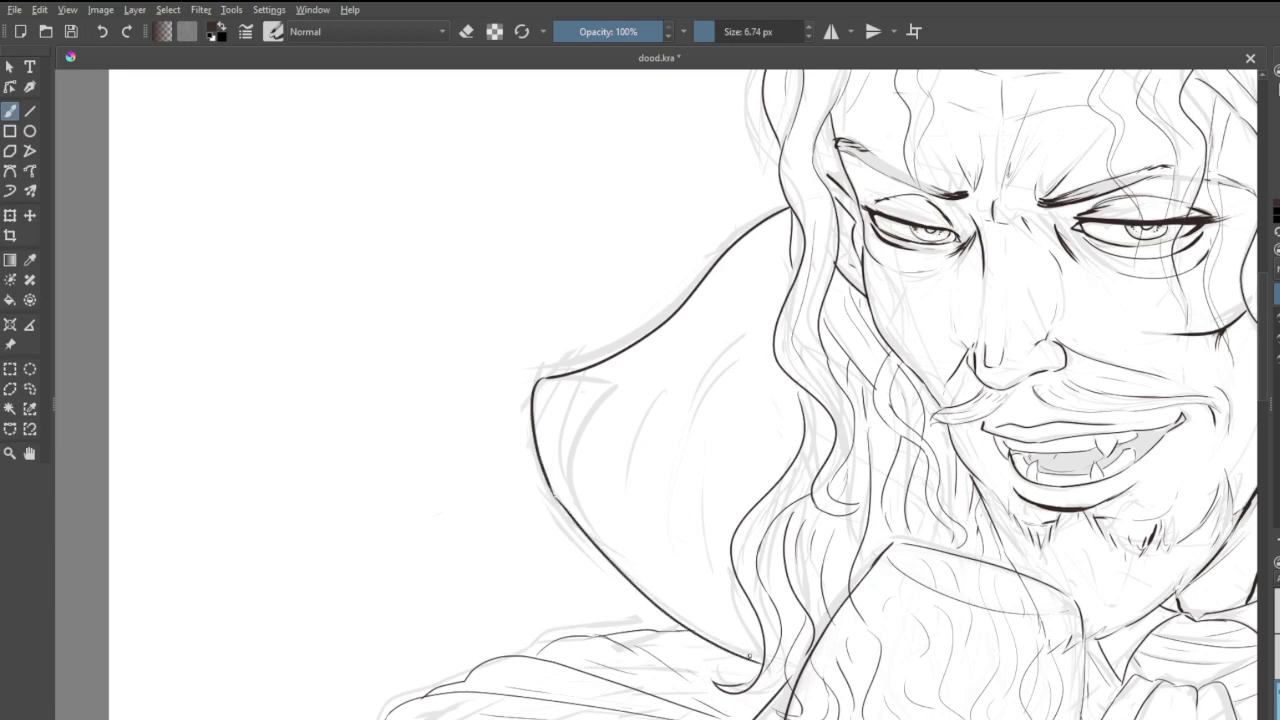
- Ink the folded-over tip of the glass-side collar wing with two curves meeting in a point inside the collar
drag(589, 538, 628, 405)
drag(543, 380, 628, 405)
key(ctrl+z)
drag(542, 379, 636, 411)
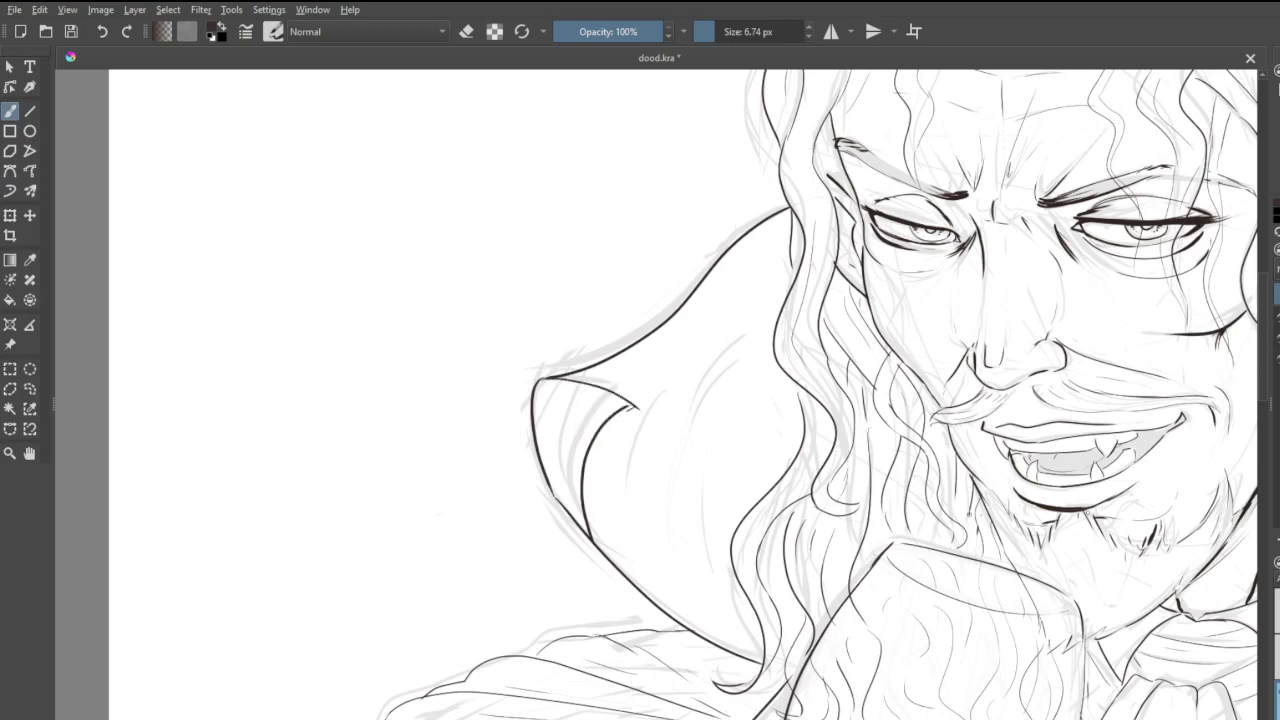
key(e)
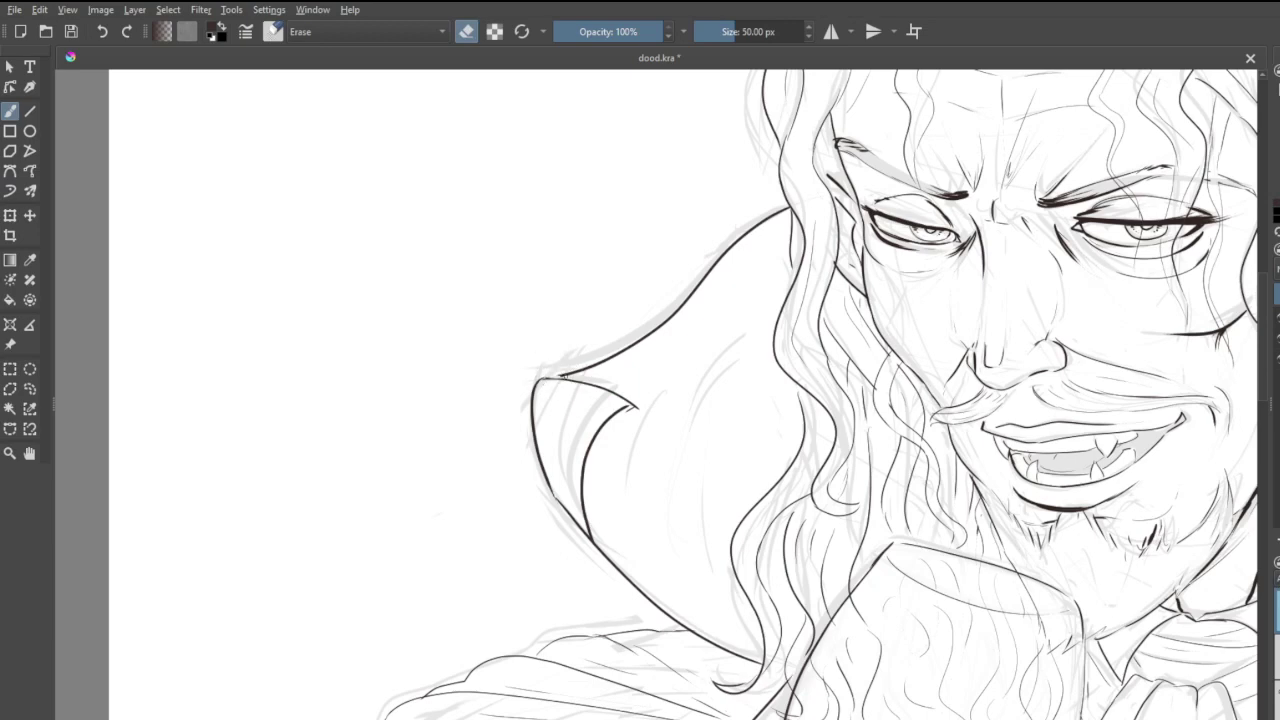
key(e)
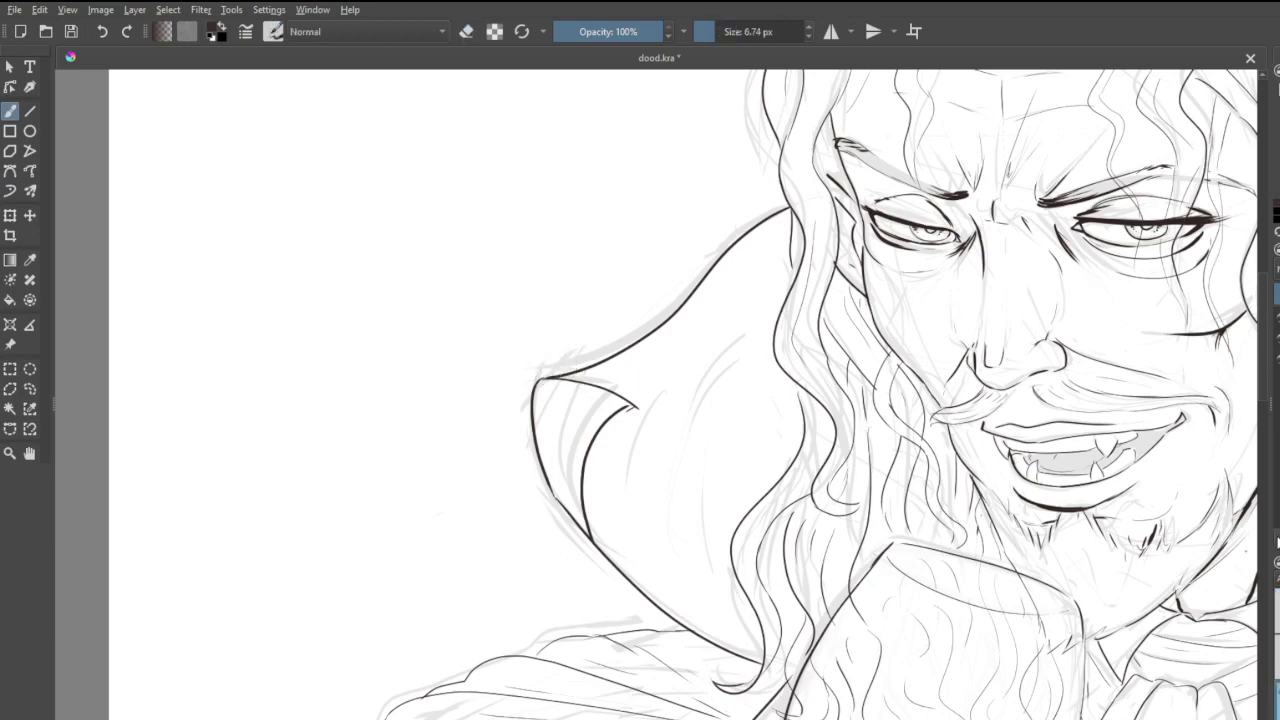
- Ink the lower edge of the ear-side collar wing and its narrow folded tip
scroll(636, 361, down, 5)
scroll(764, 390, up, 4)
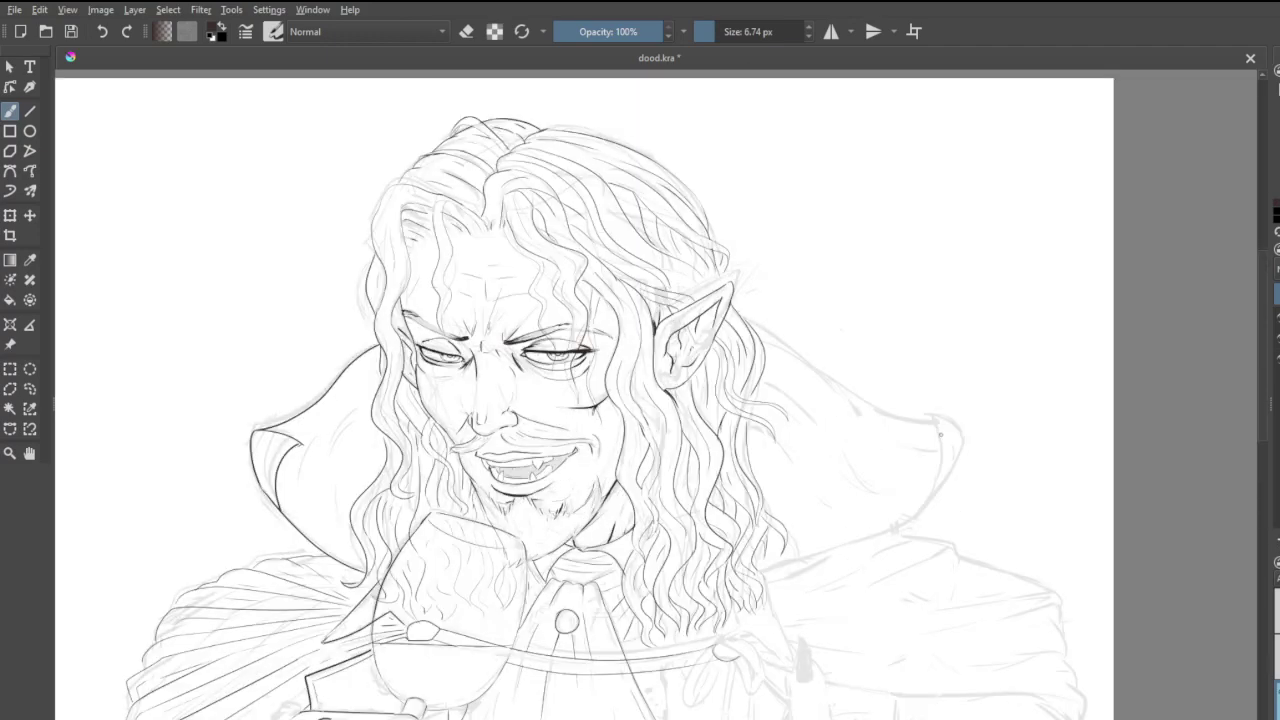
scroll(915, 637, up, 1)
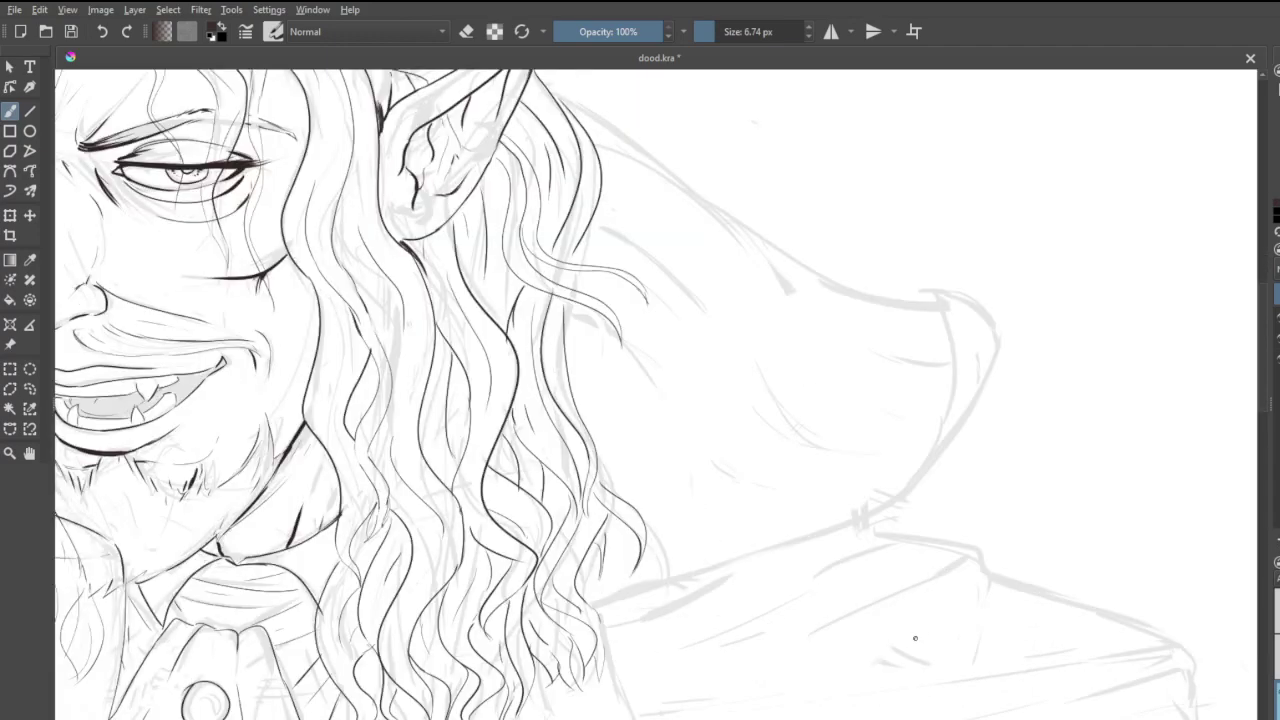
mouse_move(591, 604)
mouse_down()
mouse_move(887, 504)
mouse_move(977, 416)
mouse_up()
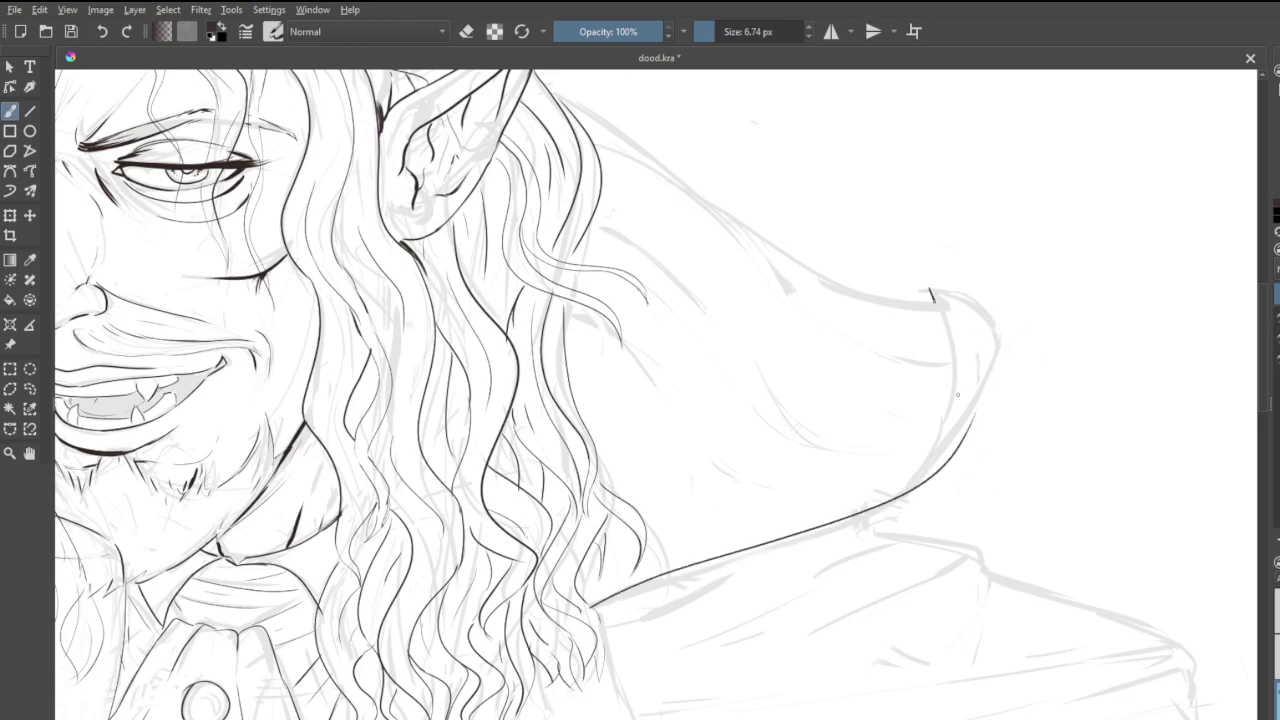
drag(934, 300, 936, 456)
mouse_move(931, 289)
mouse_down()
mouse_move(1002, 367)
mouse_move(977, 336)
mouse_move(985, 359)
mouse_move(953, 457)
mouse_up()
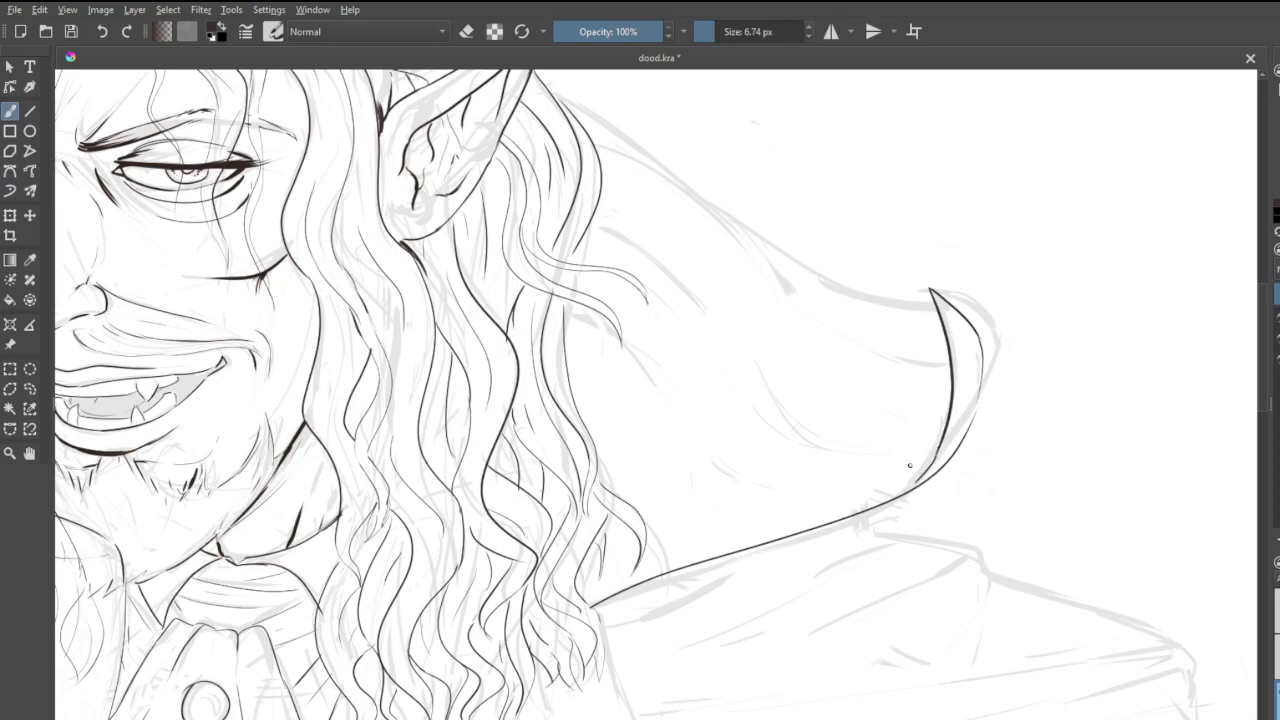
- Ink the upper edge of the ear-side collar wing from the hair to the folded tip, with a few fold lines inside
mouse_move(558, 87)
mouse_down()
mouse_move(850, 281)
mouse_move(940, 310)
mouse_up()
key(ctrl+z)
mouse_move(553, 88)
mouse_down()
mouse_move(678, 175)
mouse_move(774, 267)
mouse_move(912, 312)
mouse_up()
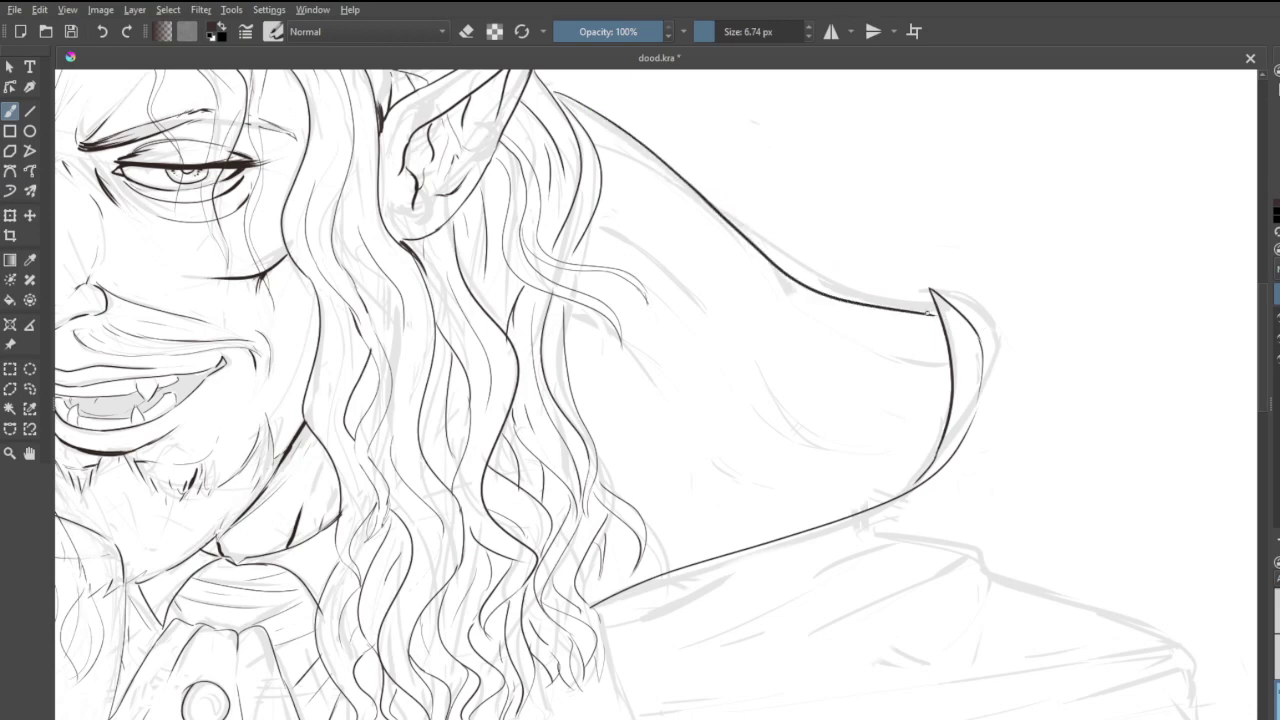
drag(858, 353, 948, 366)
drag(601, 224, 780, 400)
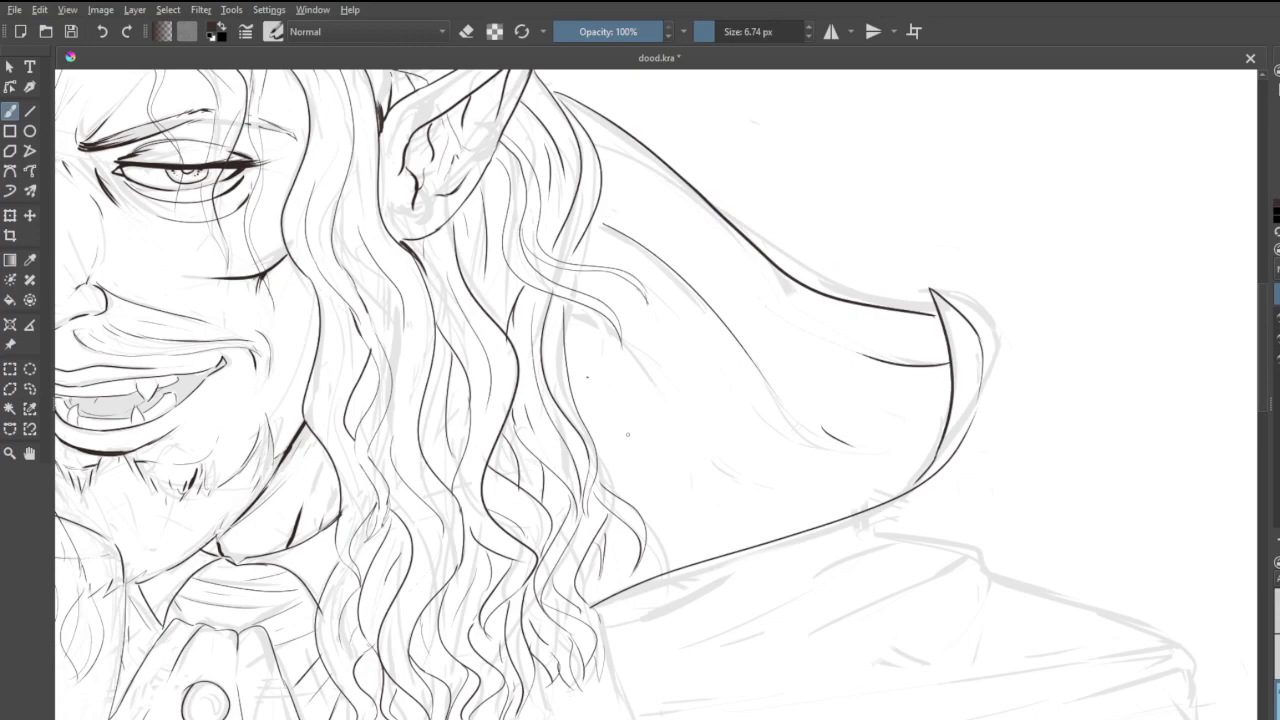
drag(628, 434, 664, 452)
- Ink curved fabric fold lines inside the glass-side collar wing, running outward from the hair
scroll(748, 442, down, 5)
key(m)
scroll(465, 416, up, 5)
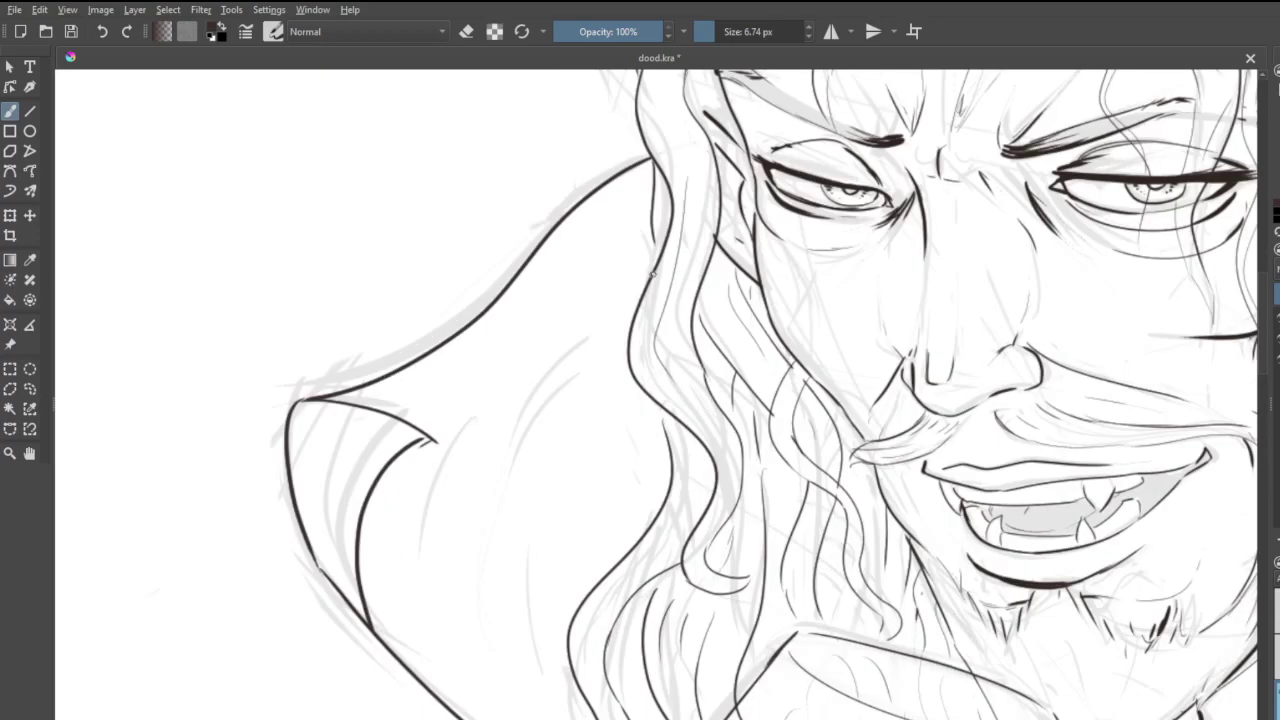
drag(652, 274, 498, 428)
mouse_move(649, 432)
mouse_down()
mouse_move(480, 620)
mouse_move(498, 640)
mouse_move(602, 546)
mouse_up()
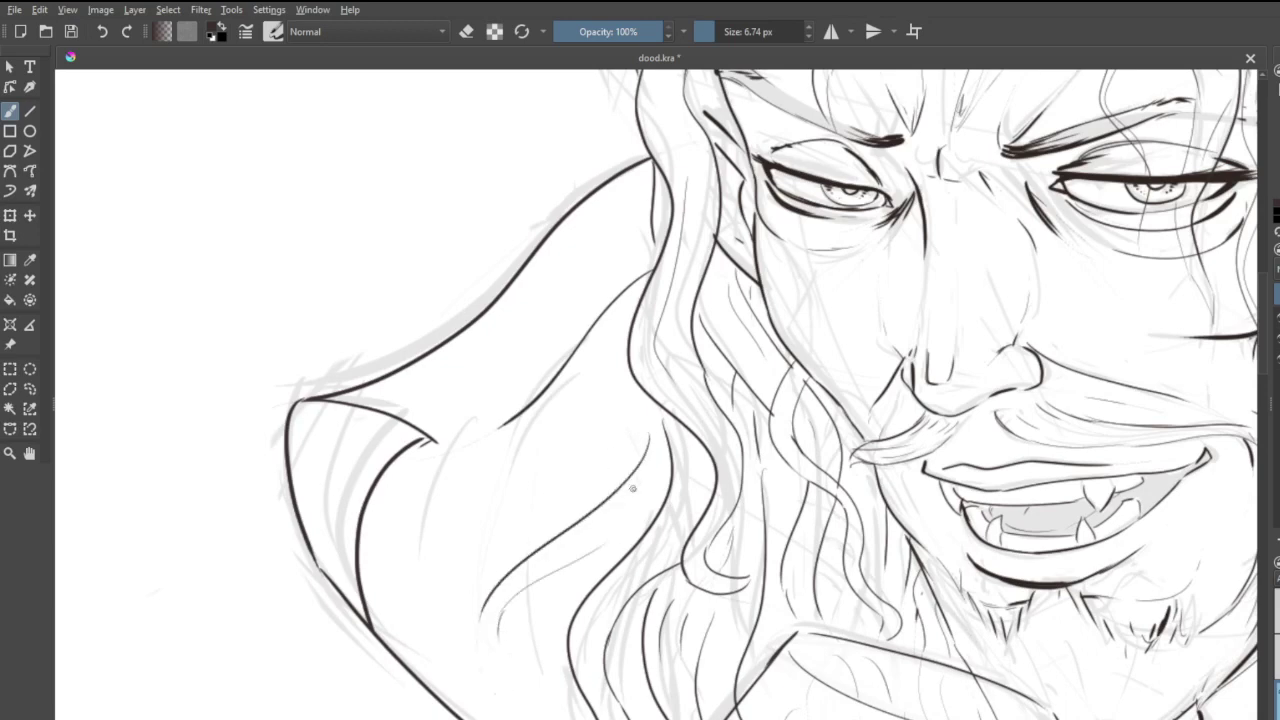
key(ctrl+z)
drag(520, 590, 610, 536)
drag(537, 419, 606, 354)
key(ctrl+z)
key(ctrl+shift+z)
- Add short fold strokes between the existing creases inside the ear-side collar wing
scroll(540, 400, down, 5)
scroll(880, 380, up, 3)
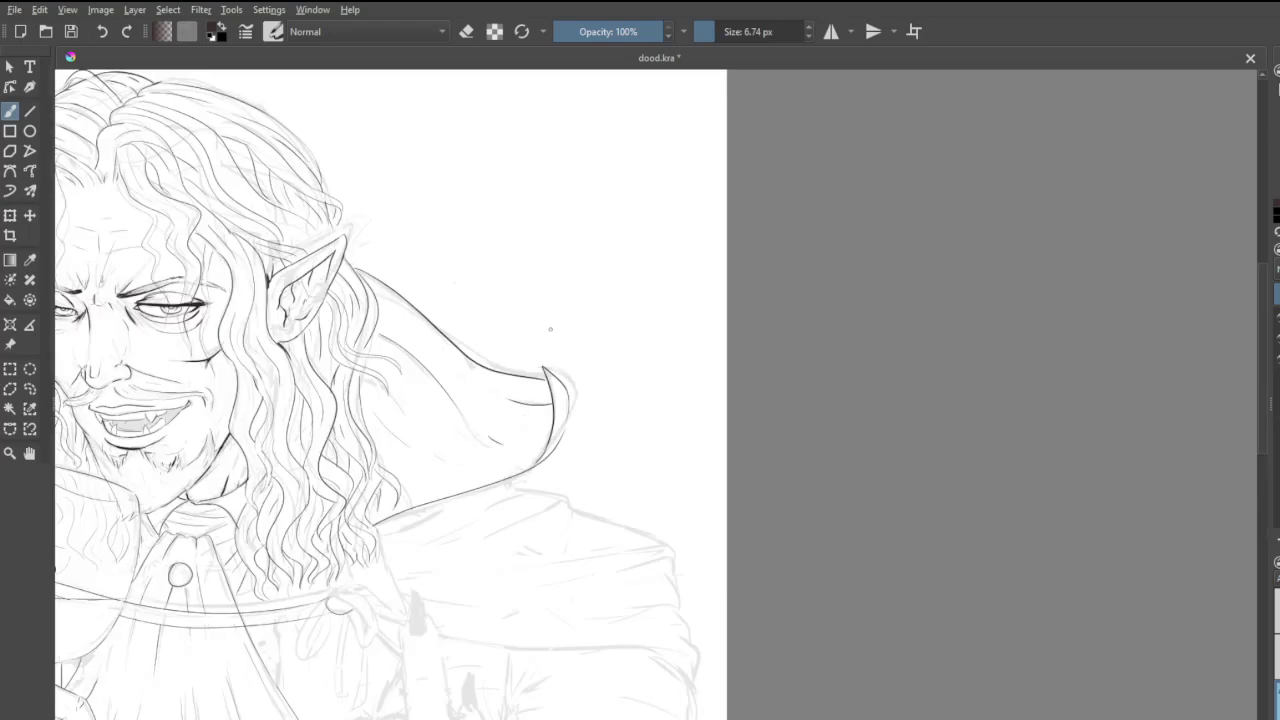
scroll(351, 388, up, 2)
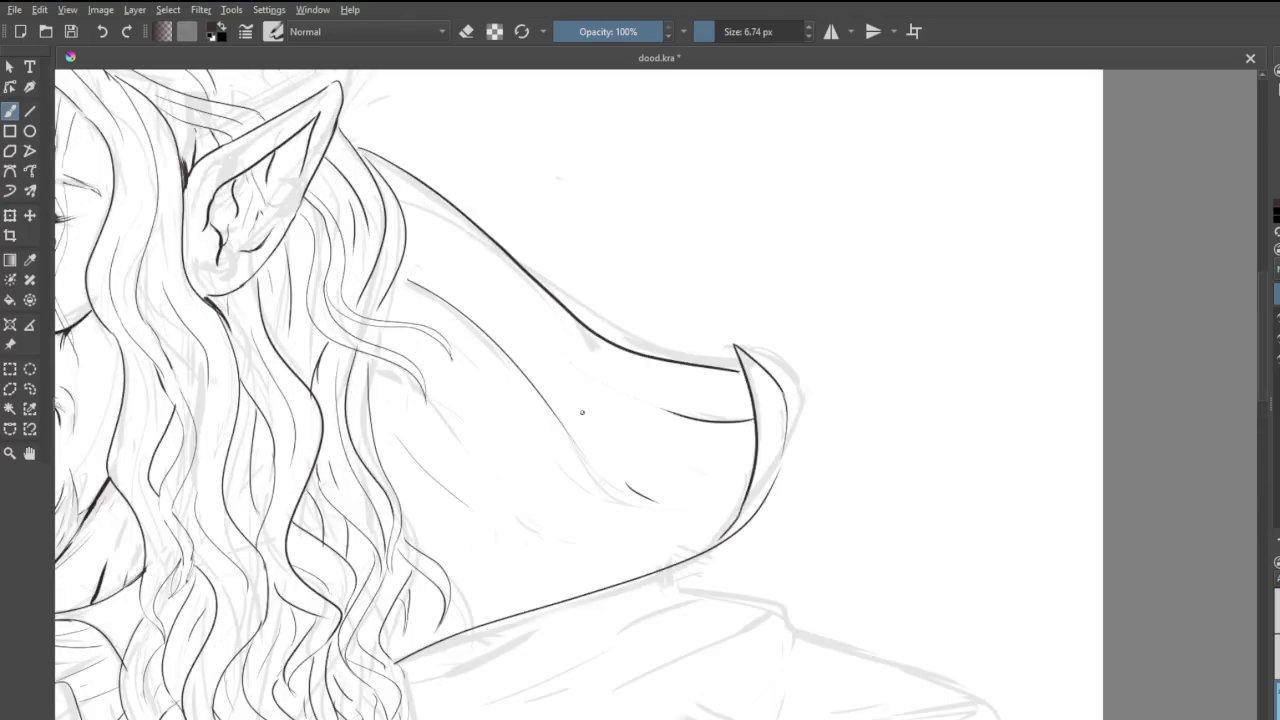
drag(610, 465, 628, 486)
key(ctrl+z)
mouse_move(557, 391)
mouse_down()
mouse_move(628, 487)
mouse_move(560, 385)
mouse_up()
key(ctrl+z)
drag(452, 478, 542, 521)
drag(544, 350, 638, 404)
- Ink the top curve of the bow's ear-side loop and its inner edge sweeping over the knot at the cloak cord's end
scroll(669, 403, down, 5)
scroll(385, 445, up, 3)
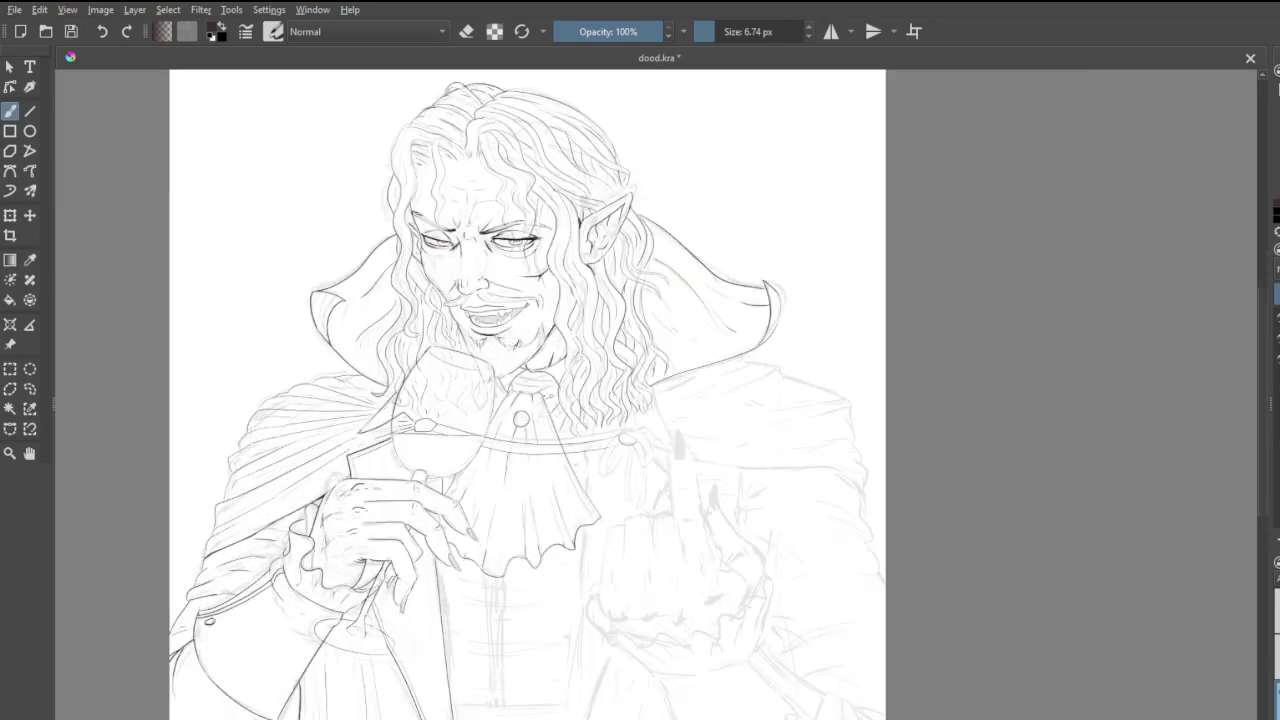
scroll(732, 412, up, 6)
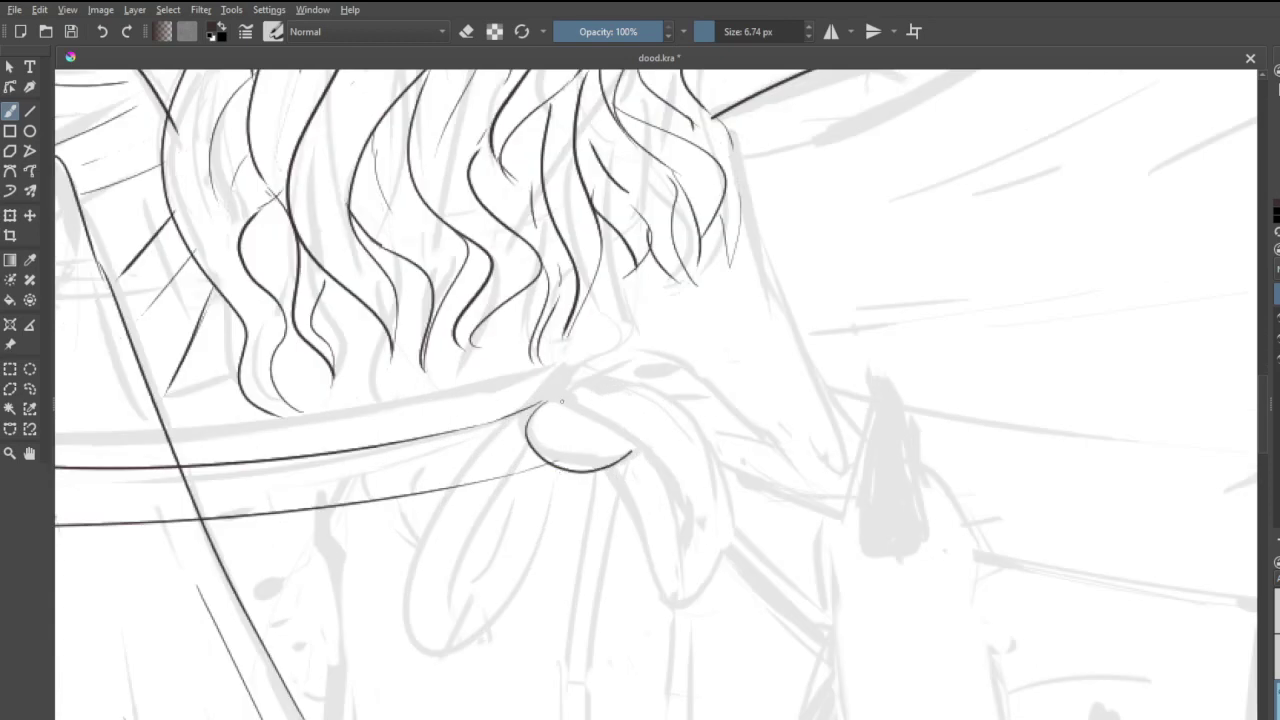
mouse_move(559, 397)
mouse_down()
mouse_move(606, 370)
mouse_move(650, 404)
mouse_up()
drag(556, 396, 676, 527)
key(ctrl+z)
drag(556, 396, 700, 540)
key(ctrl+z)
mouse_move(560, 397)
mouse_down()
mouse_move(684, 503)
mouse_move(680, 545)
mouse_up()
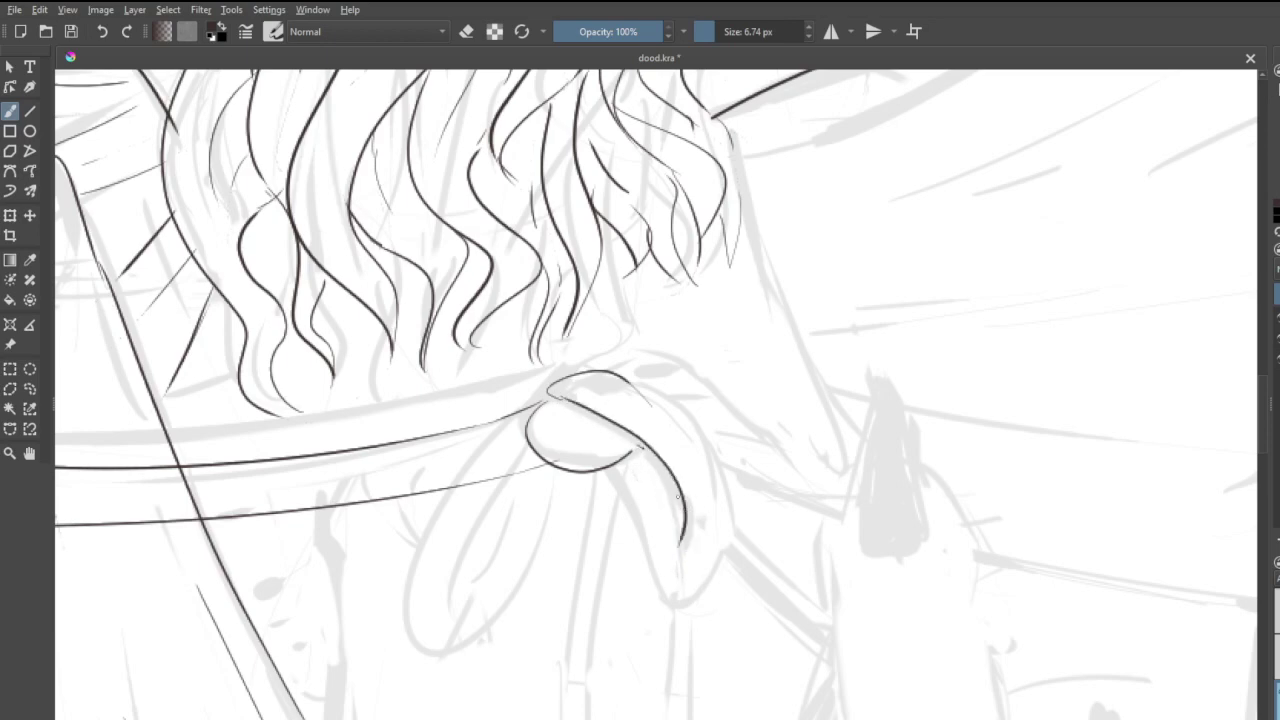
- Complete the bow's ear-side loop with its inner opening line and the rounded outer contour hanging below the knot
drag(678, 497, 681, 534)
key(ctrl+z)
mouse_move(644, 452)
mouse_down()
mouse_move(685, 514)
mouse_move(680, 539)
mouse_move(686, 521)
mouse_move(702, 523)
mouse_move(673, 565)
mouse_up()
mouse_move(609, 471)
mouse_down()
mouse_move(678, 613)
mouse_move(726, 577)
mouse_move(725, 470)
mouse_move(661, 402)
mouse_move(614, 378)
mouse_up()
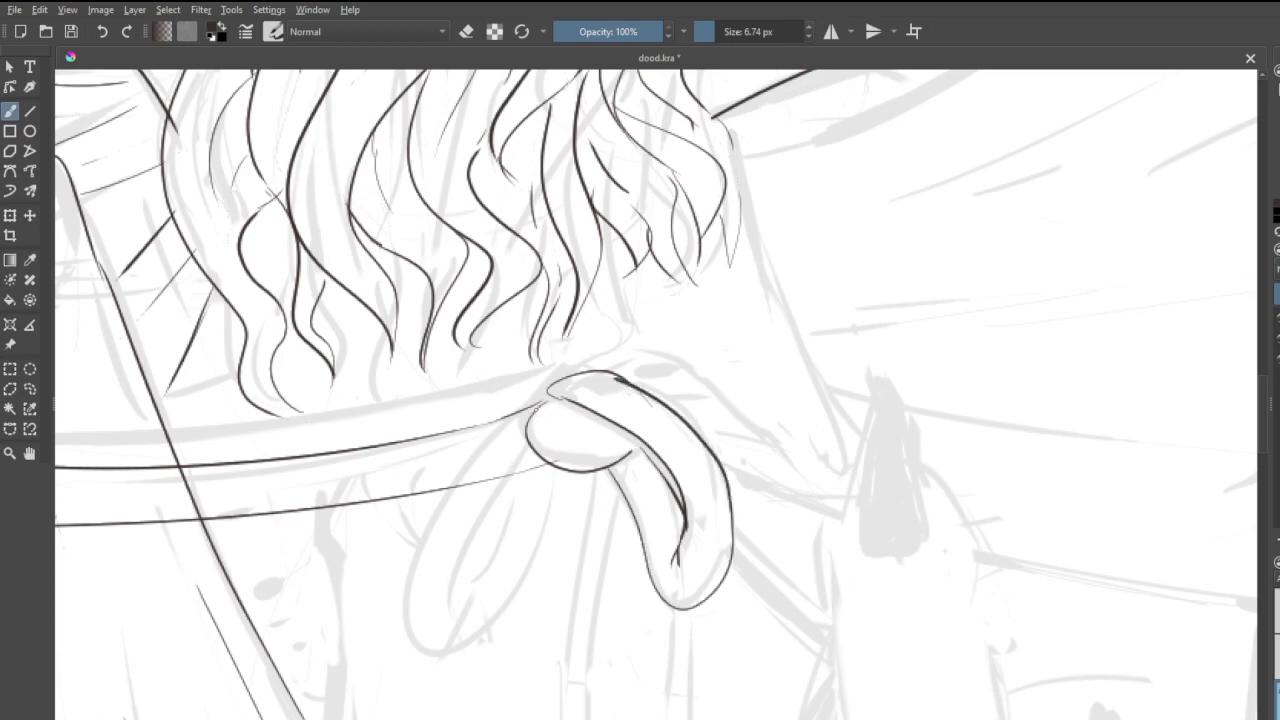
- Ink the bow's second loop hanging from the glass side of the knot, including its narrow inner opening
mouse_move(535, 410)
mouse_down()
mouse_move(462, 494)
mouse_move(455, 655)
mouse_move(530, 555)
mouse_move(536, 476)
mouse_up()
key(ctrl+z)
mouse_move(533, 402)
mouse_down()
mouse_move(437, 502)
mouse_move(409, 601)
mouse_move(442, 645)
mouse_up()
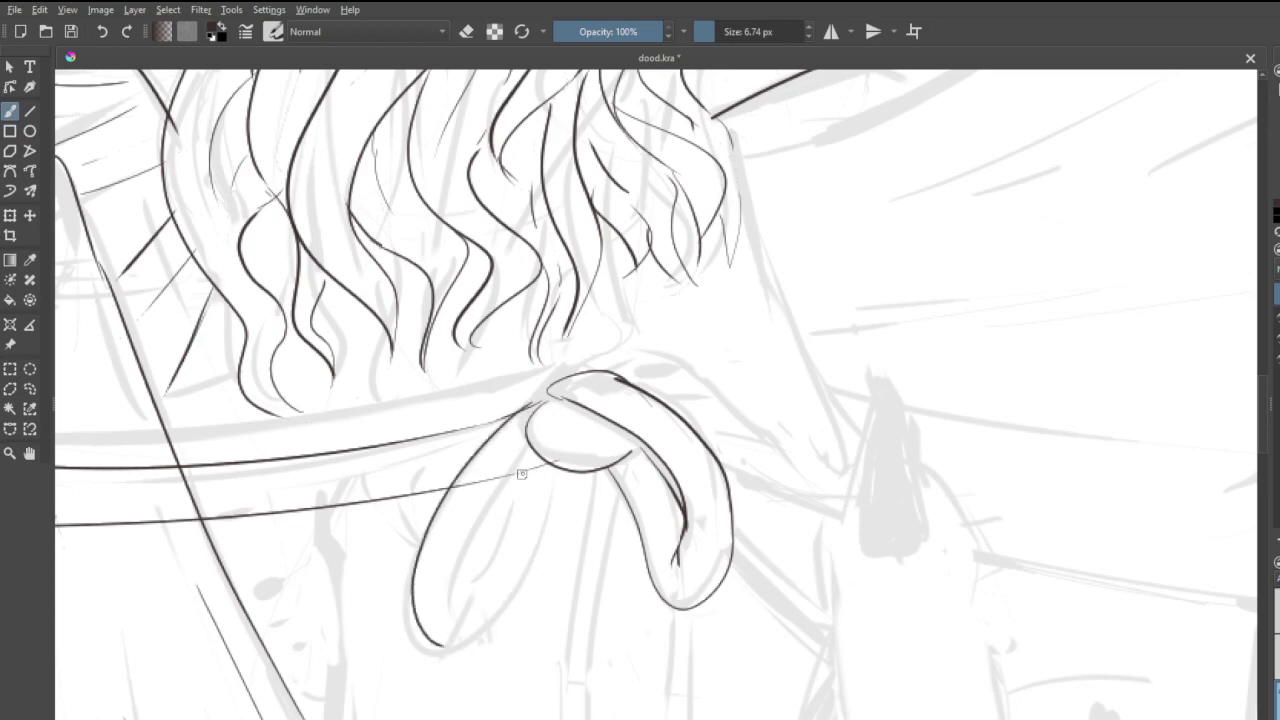
mouse_move(525, 452)
mouse_down()
mouse_move(459, 597)
mouse_move(526, 461)
mouse_move(527, 585)
mouse_move(436, 654)
mouse_move(488, 634)
mouse_up()
- Erase the cord line where it crosses the glass-side bow loop, then restore the 6.74 px ink brush
key(e)
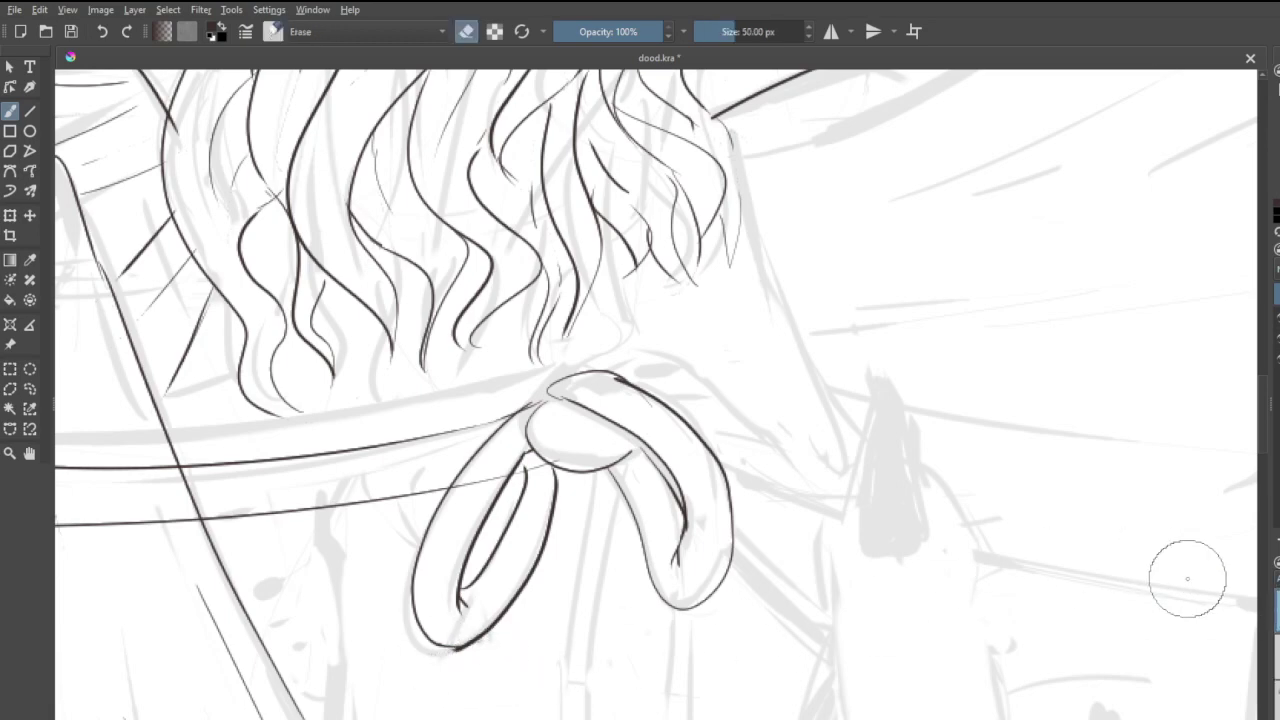
mouse_move(494, 477)
mouse_down()
mouse_move(457, 488)
mouse_move(530, 468)
mouse_move(525, 456)
mouse_move(523, 467)
mouse_up()
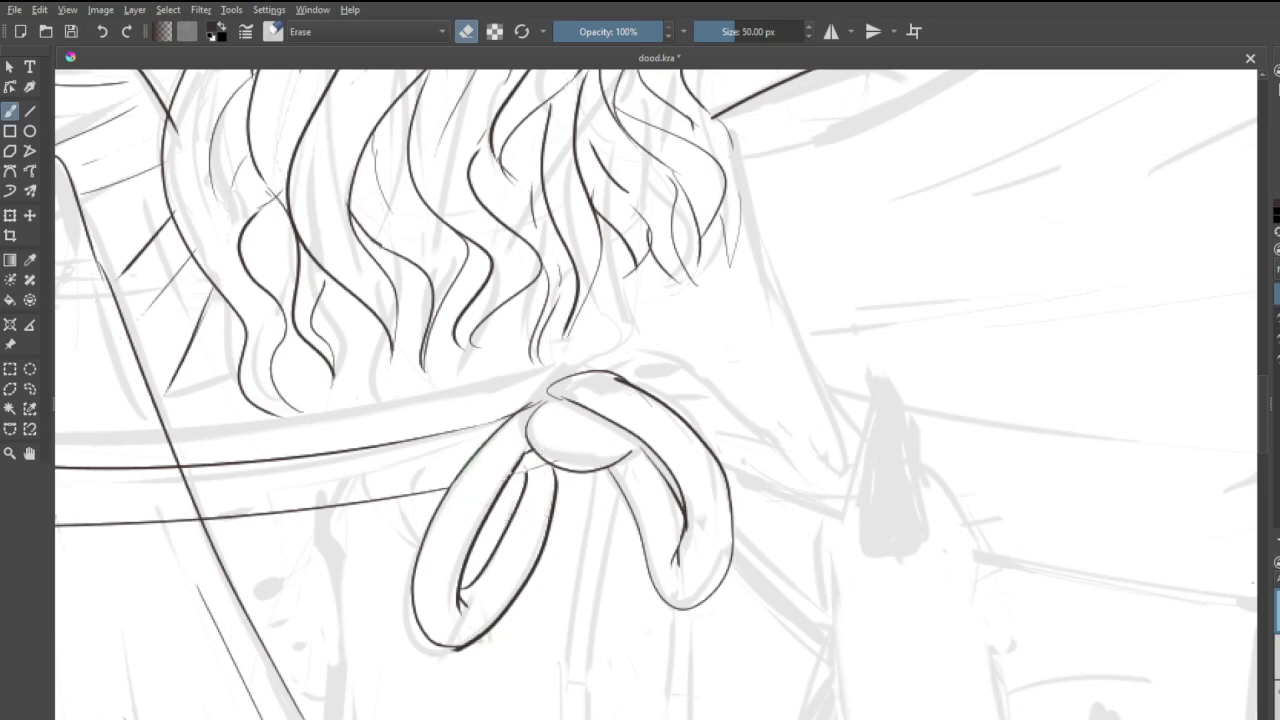
key(e)
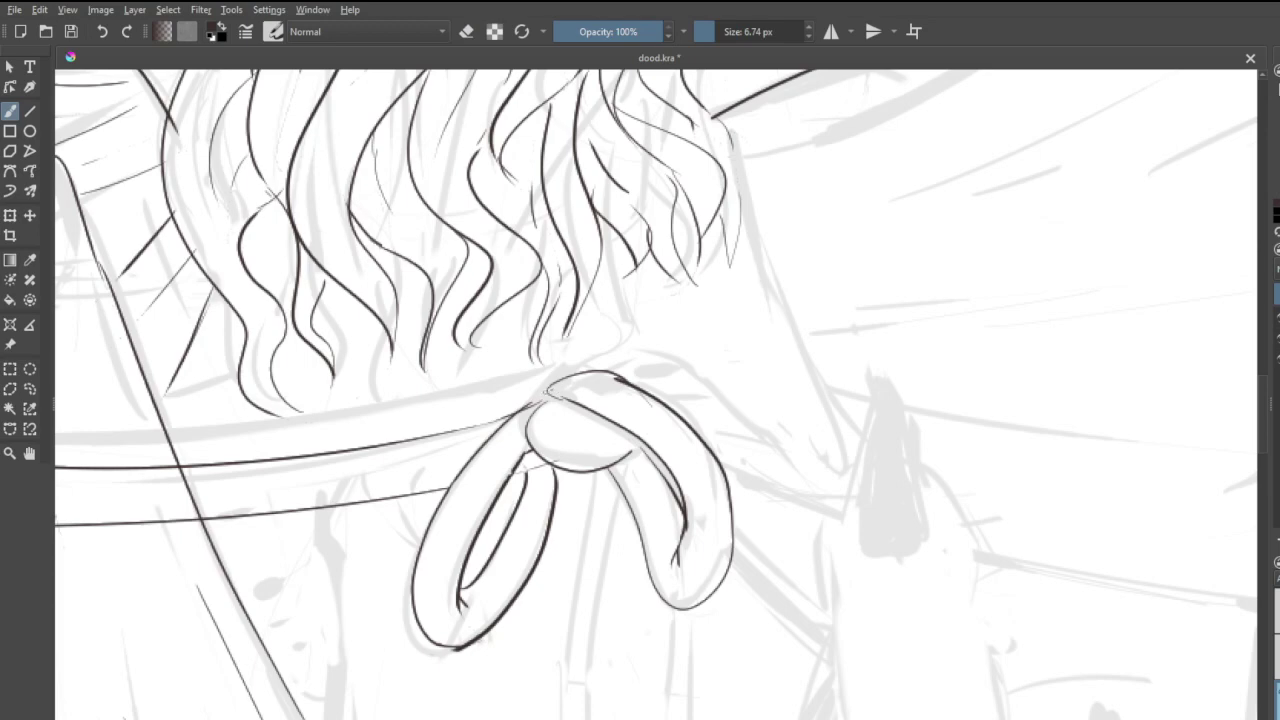
- Reinforce the line of the ear-side loop where it passes over the top of the bow's knot
drag(594, 407, 632, 424)
key(ctrl+z)
drag(553, 397, 668, 468)
- Ink a wavy hanging ribbon tail with two parallel edges and a closed end below the ear-side loop of the bow
scroll(685, 461, down, 5)
scroll(654, 403, up, 5)
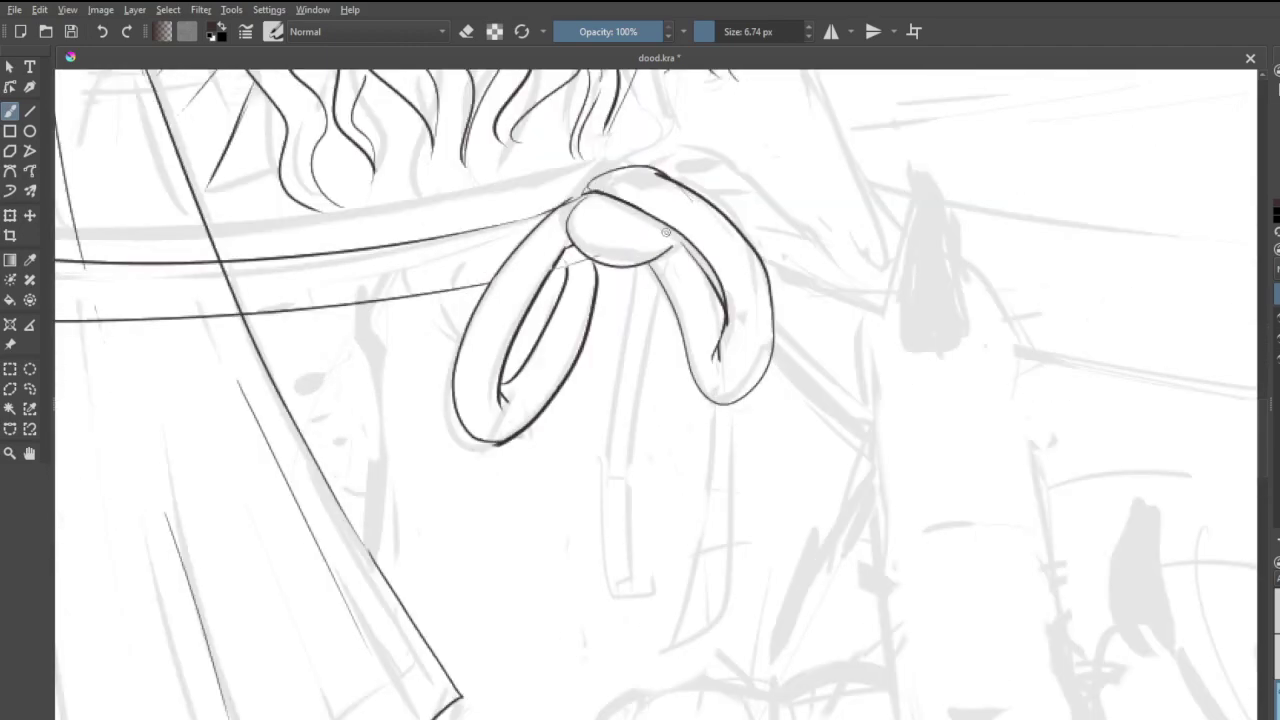
mouse_move(669, 235)
mouse_down()
mouse_move(657, 418)
mouse_move(686, 568)
mouse_up()
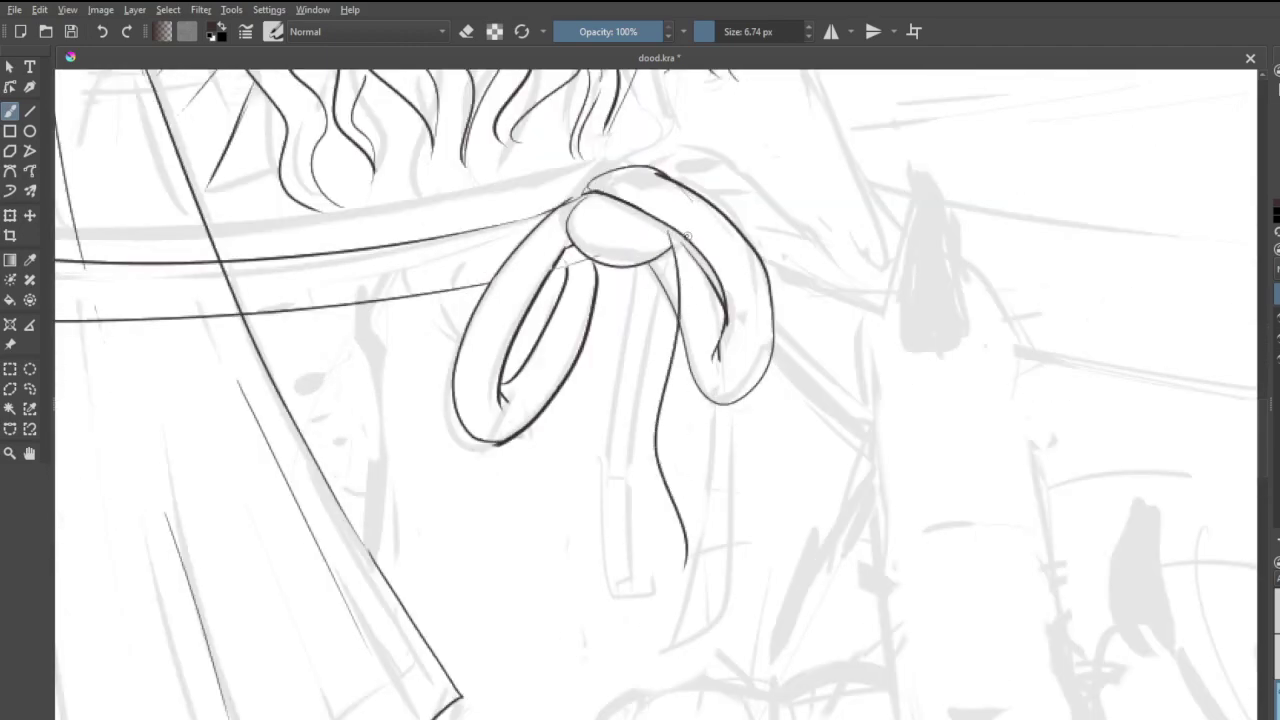
mouse_move(696, 258)
mouse_down()
mouse_move(668, 405)
mouse_move(696, 572)
mouse_up()
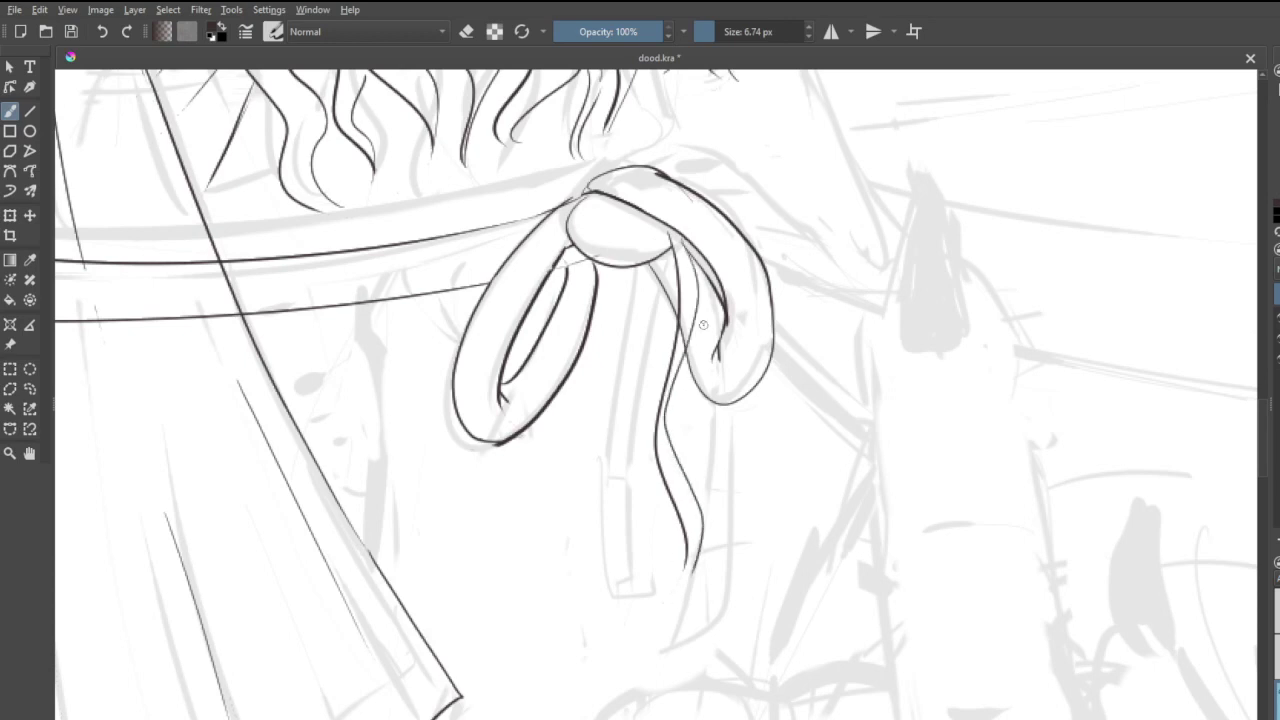
key(ctrl+z)
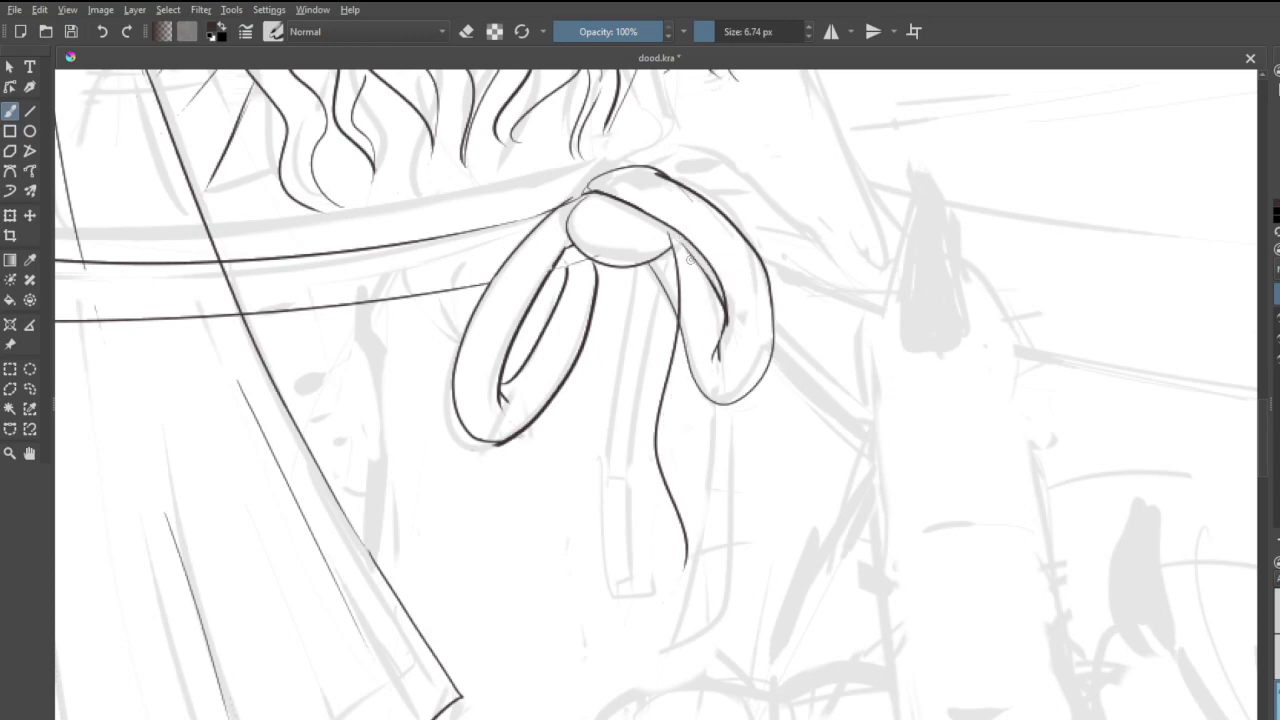
mouse_move(687, 238)
mouse_down()
mouse_move(680, 380)
mouse_move(706, 545)
mouse_up()
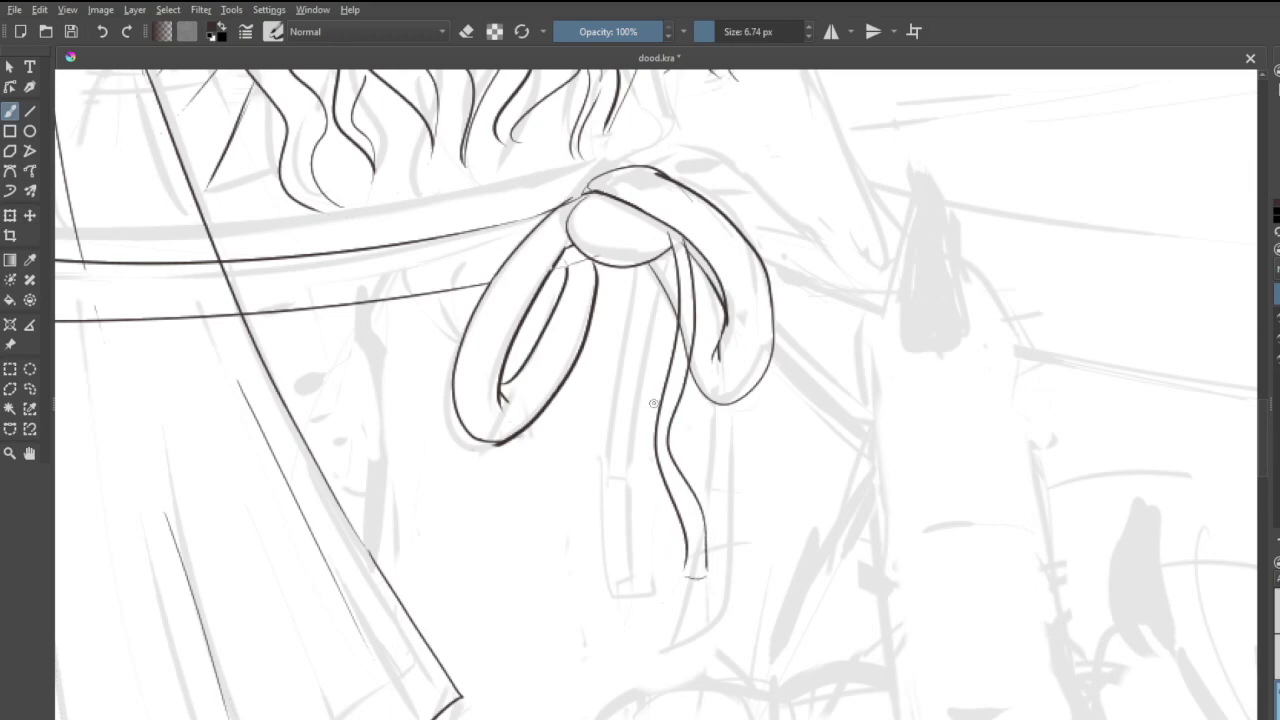
- Erase the loop's contour where it runs through the hanging ribbon tail, then restore the 6.74 px ink brush
key(e)
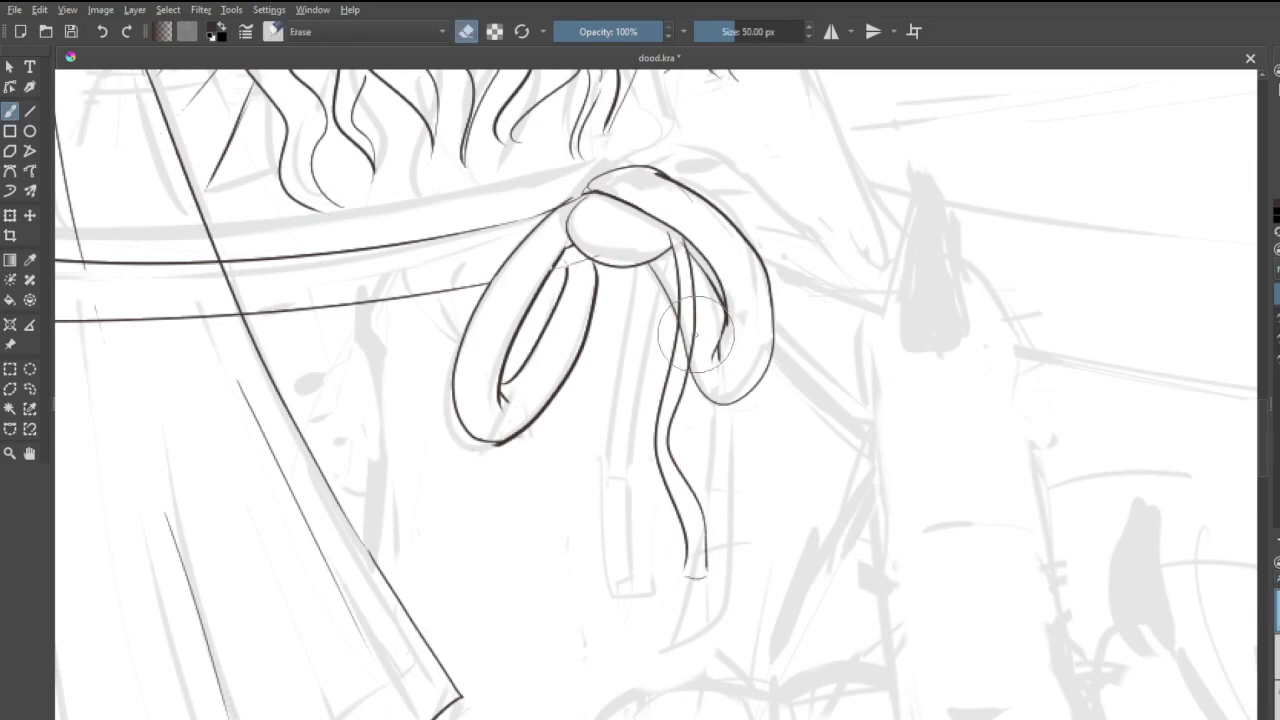
drag(679, 337, 683, 358)
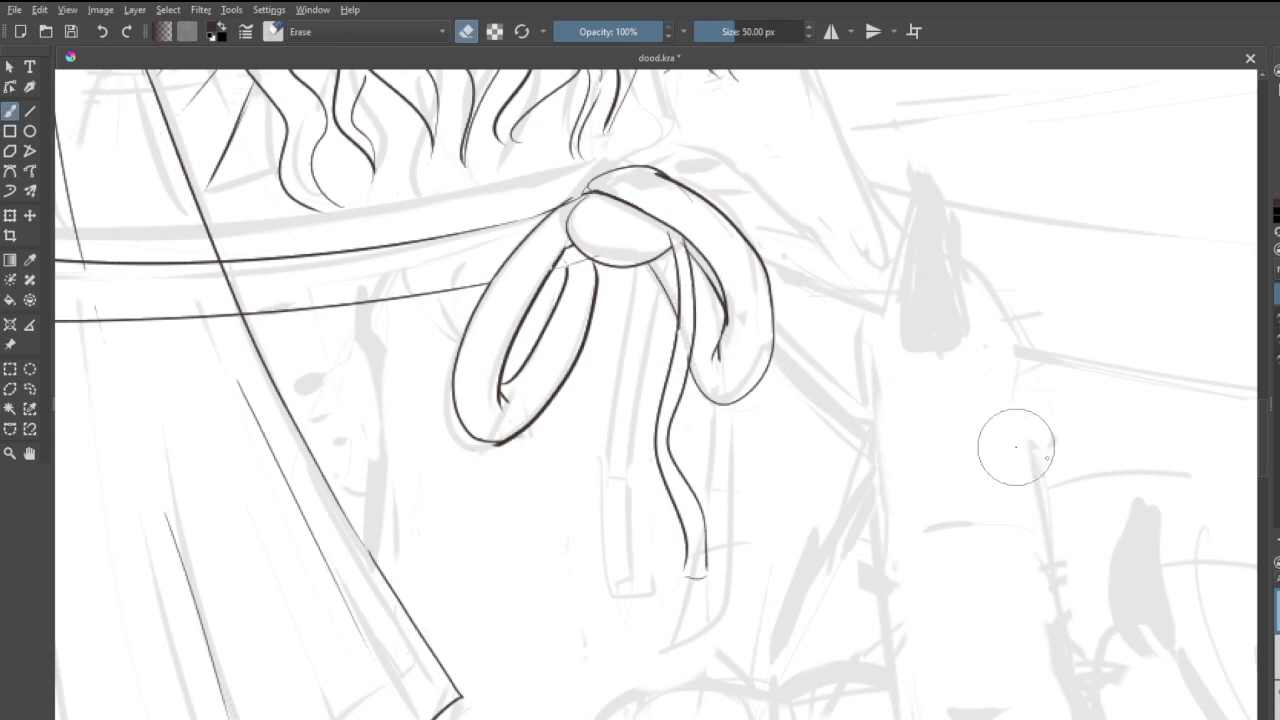
key(e)
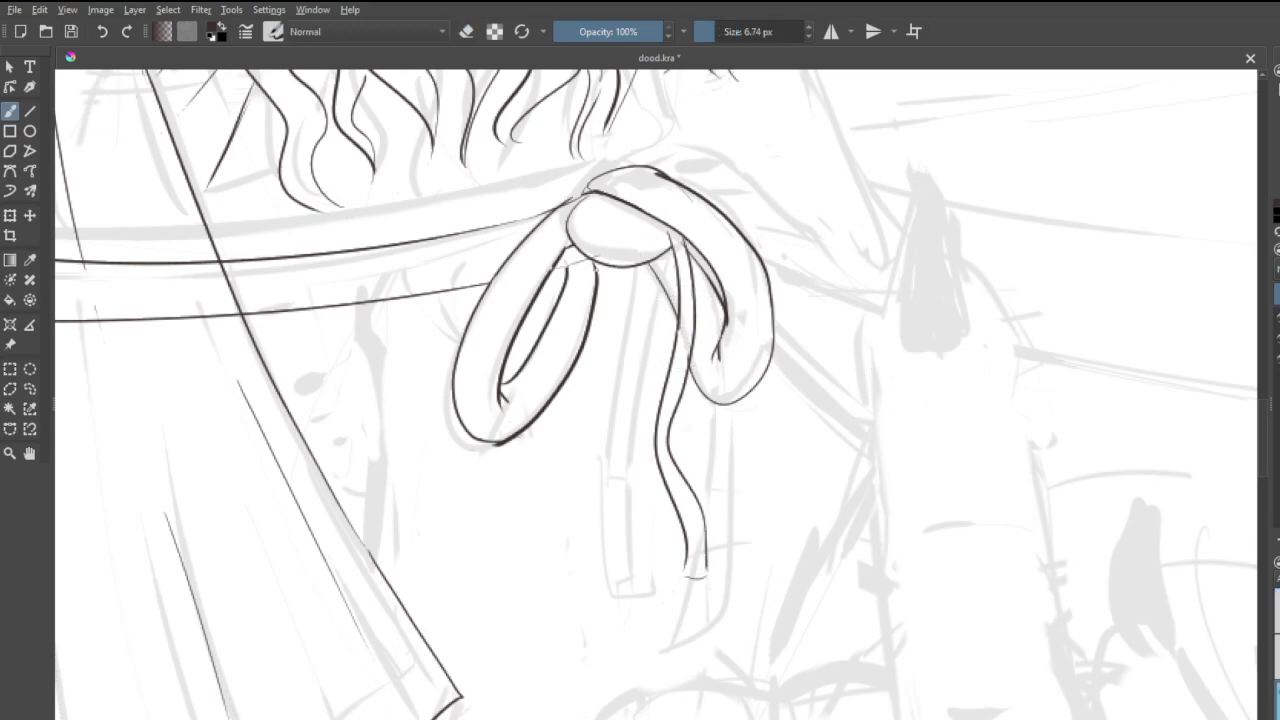
- Ink a second wavy ribbon tail with two parallel edges beside the glass-side bow loop, then switch to the 50 px eraser
mouse_move(598, 272)
mouse_down()
mouse_move(579, 421)
mouse_move(601, 630)
mouse_up()
mouse_move(610, 265)
mouse_down()
mouse_move(590, 460)
mouse_move(605, 632)
mouse_up()
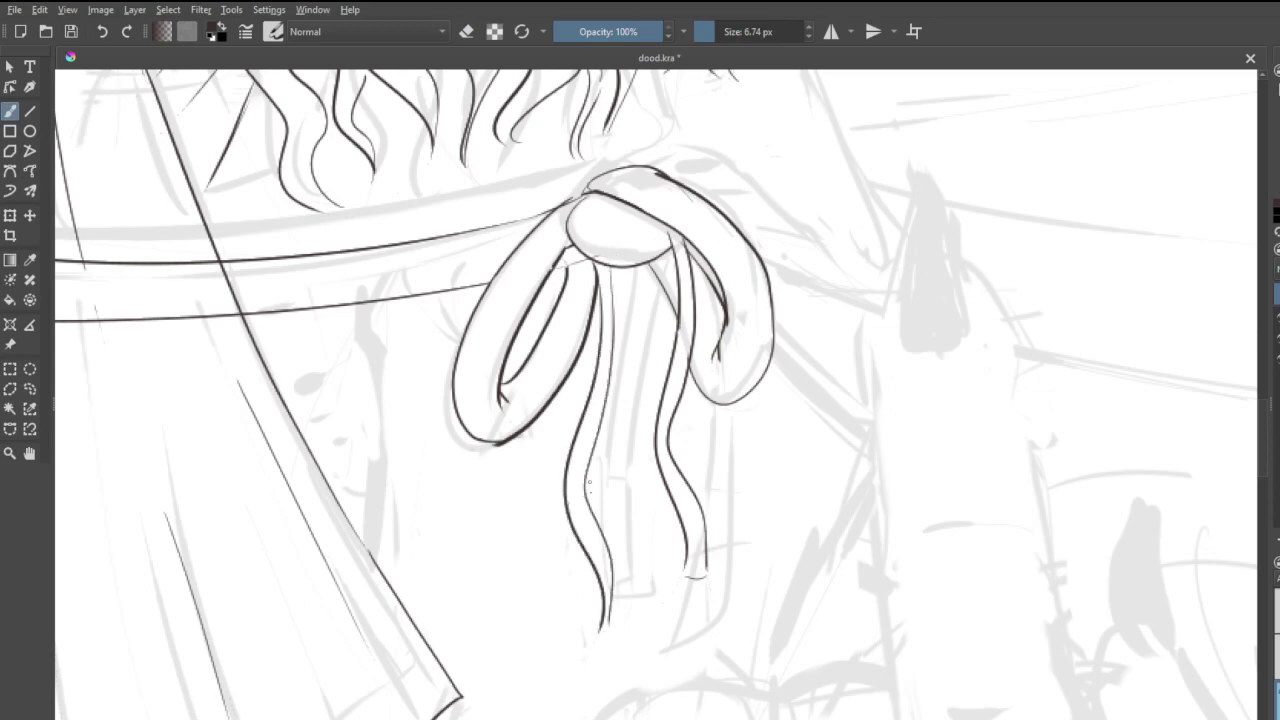
key(ctrl+z)
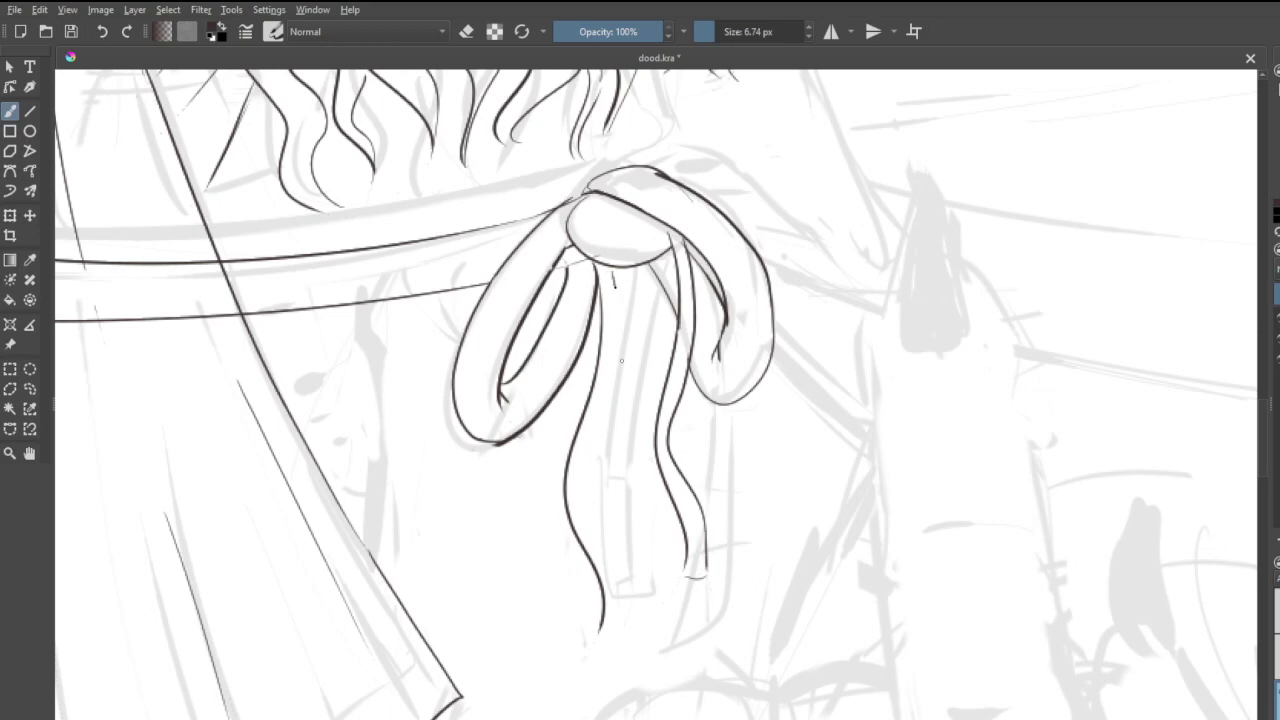
mouse_move(621, 360)
mouse_down()
mouse_move(593, 450)
mouse_move(595, 505)
mouse_move(618, 560)
mouse_move(601, 631)
mouse_up()
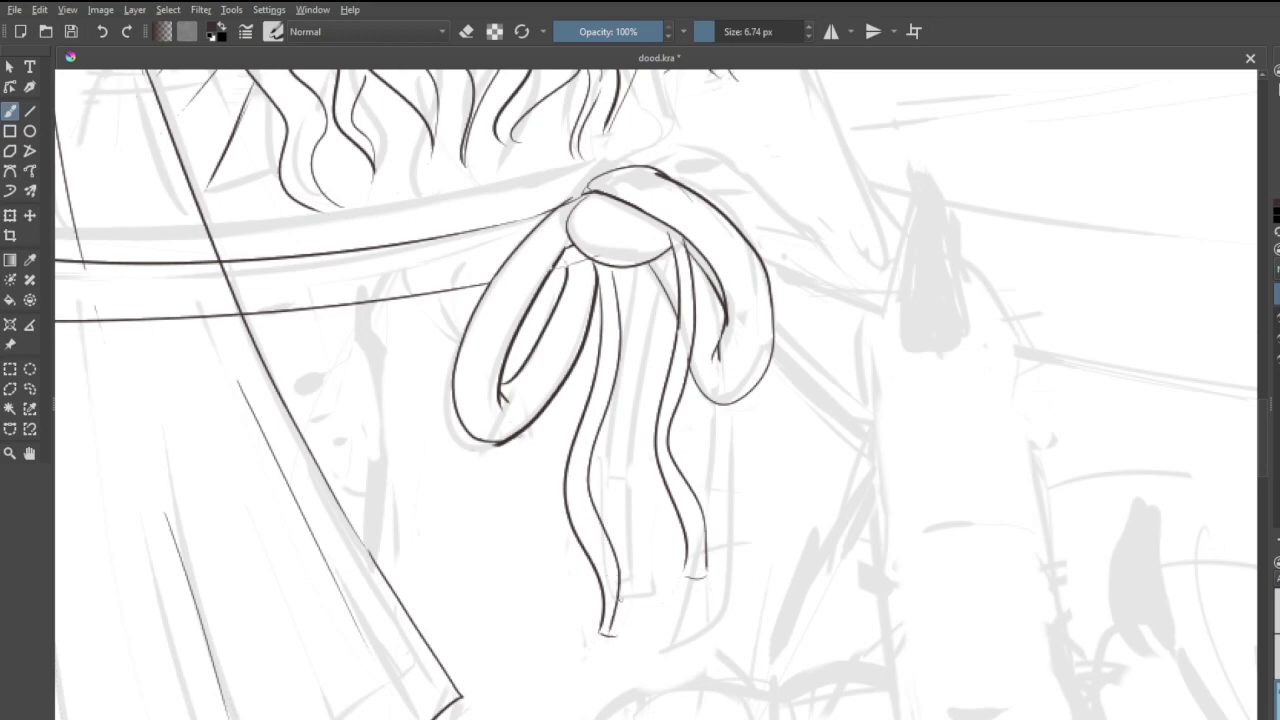
drag(618, 580, 621, 640)
key(ctrl+z)
drag(619, 585, 621, 636)
key(e)
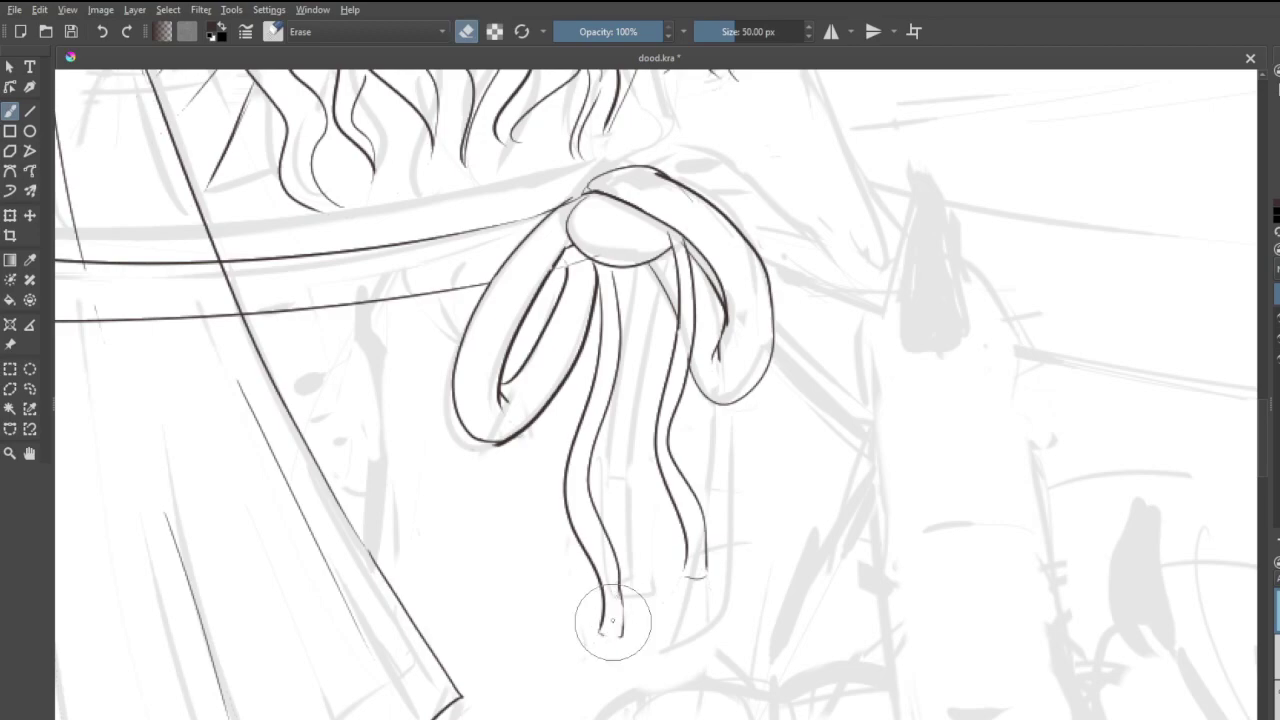
- Check the inked bow against the whole figure and save the drawing
scroll(648, 484, down, 5)
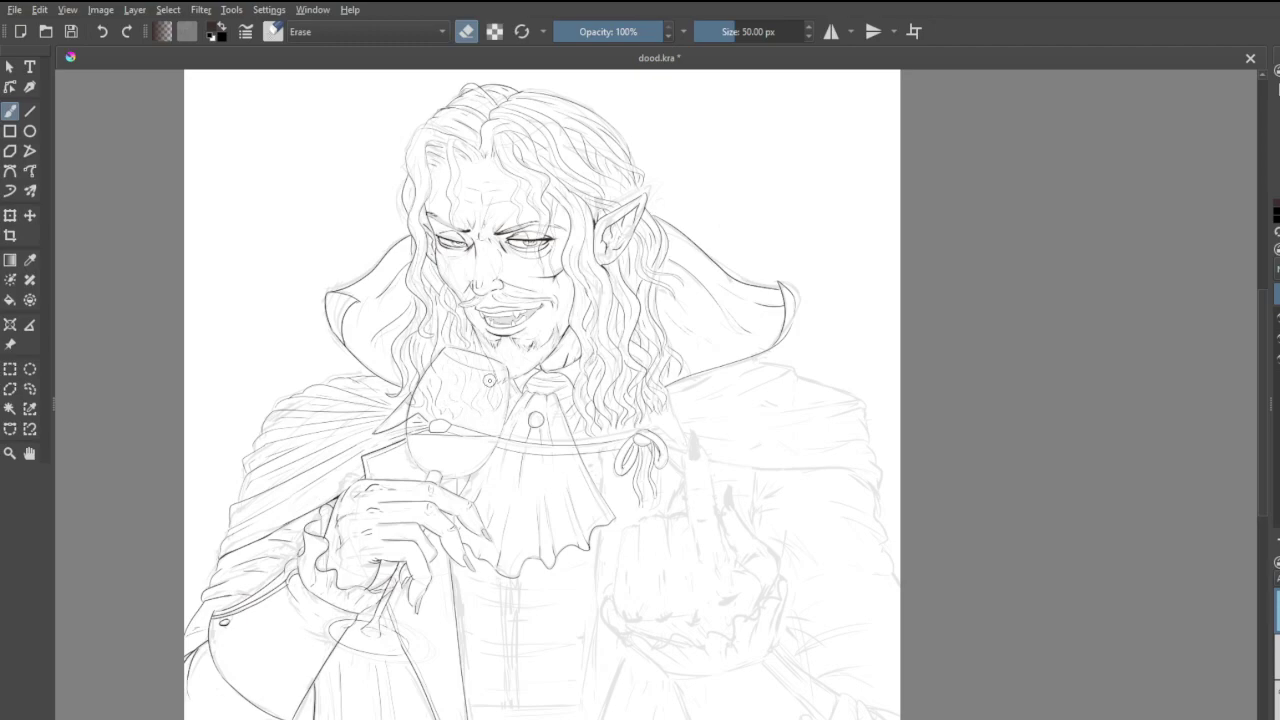
scroll(429, 404, up, 4)
scroll(421, 404, up, 2)
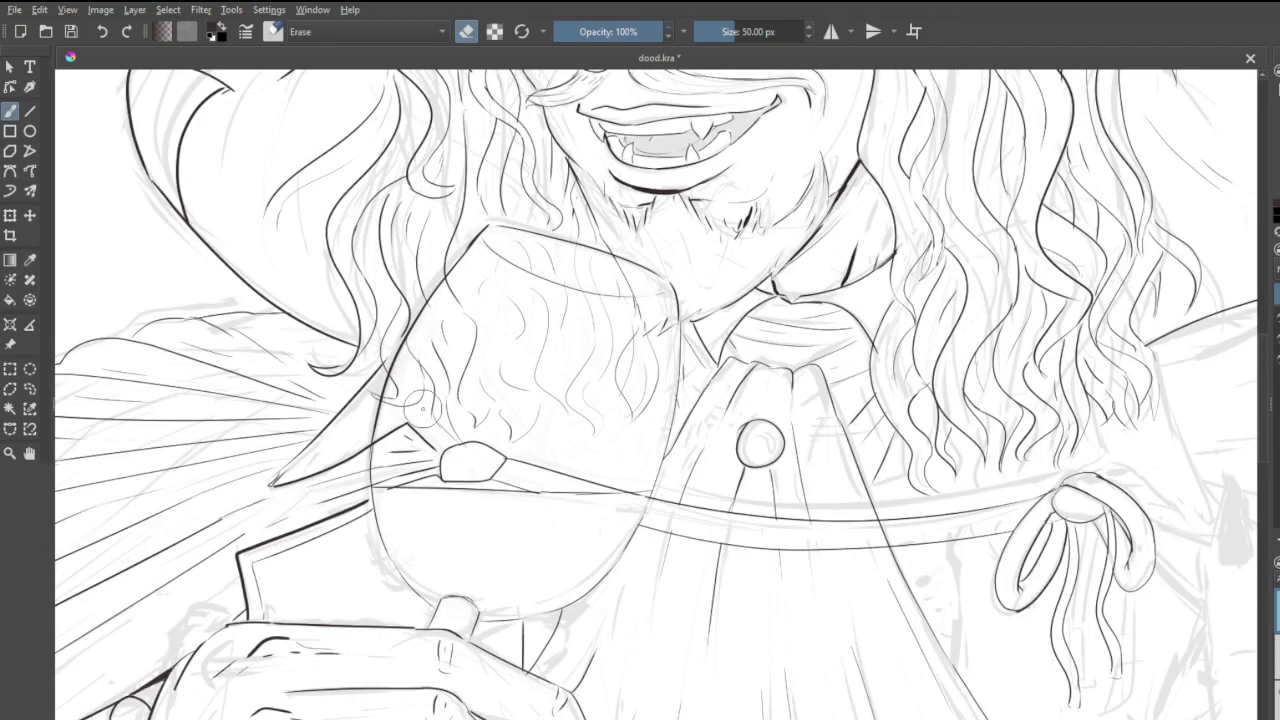
scroll(421, 404, down, 4)
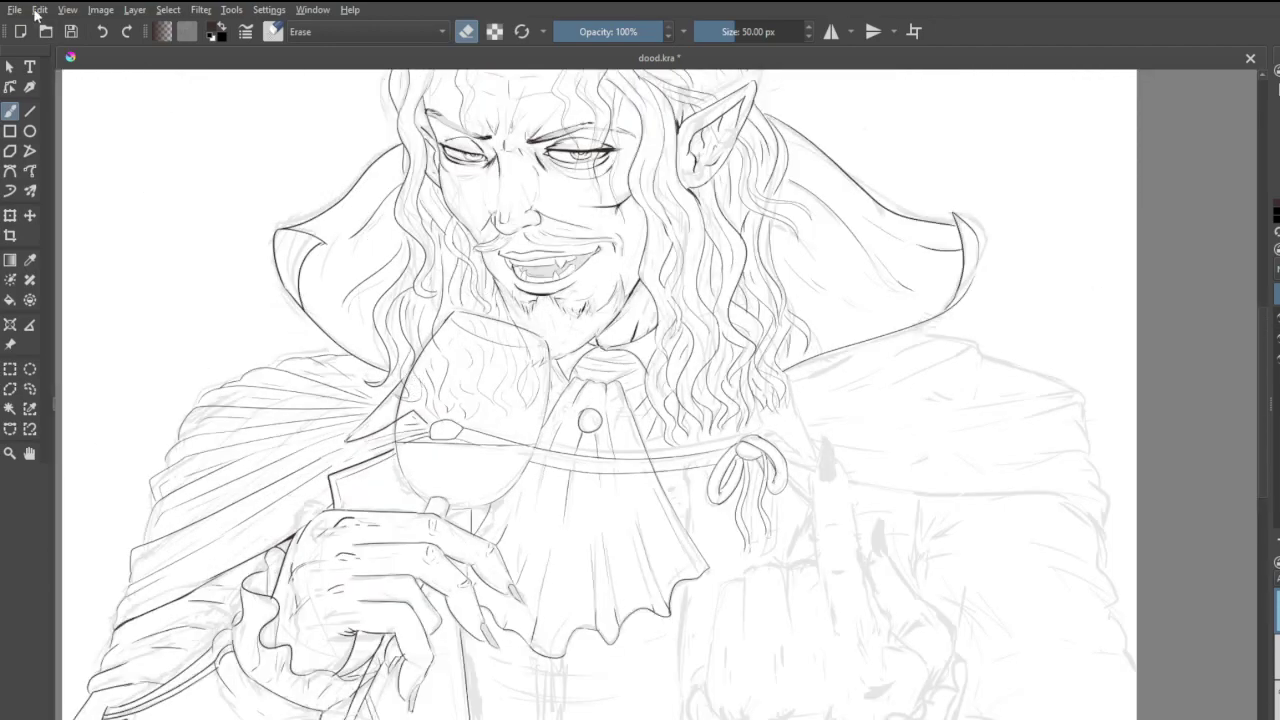
key(ctrl+s)
- Restore the 6.74 px ink brush and ink a short straight fold line inside the glass, just above the cord
scroll(515, 366, up, 3)
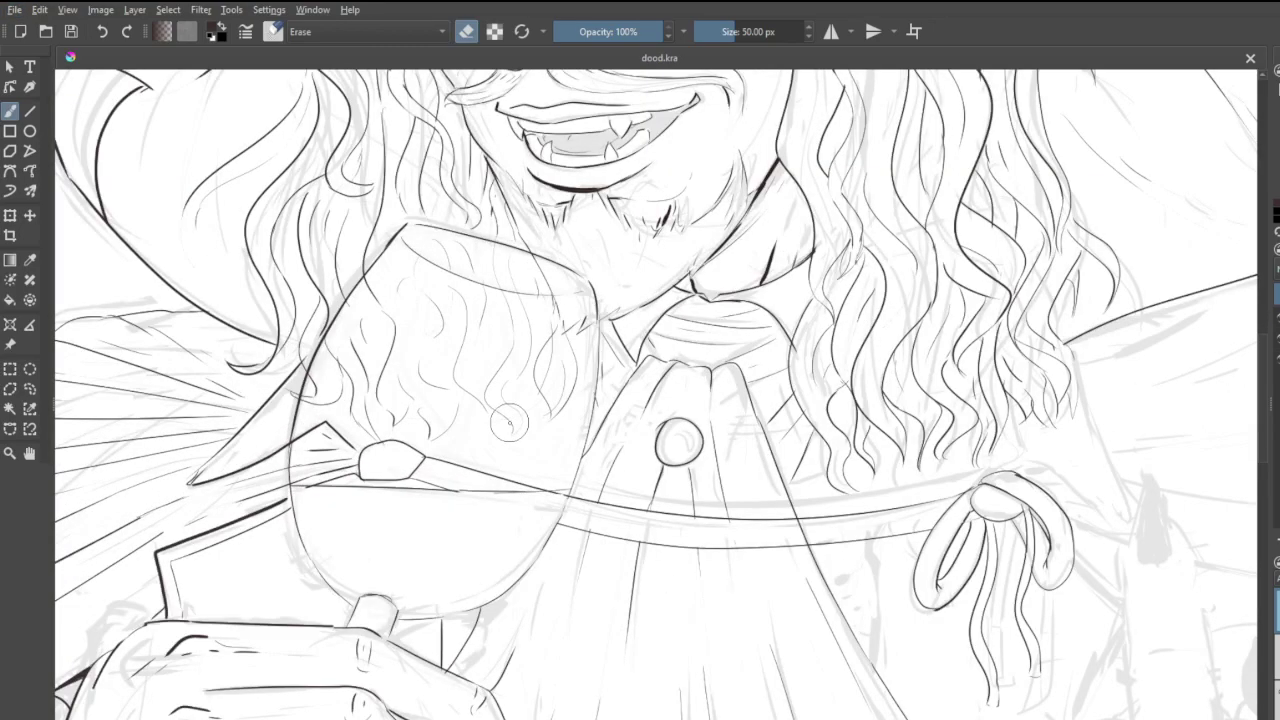
scroll(494, 423, up, 2)
scroll(485, 430, down, 4)
scroll(480, 441, up, 2)
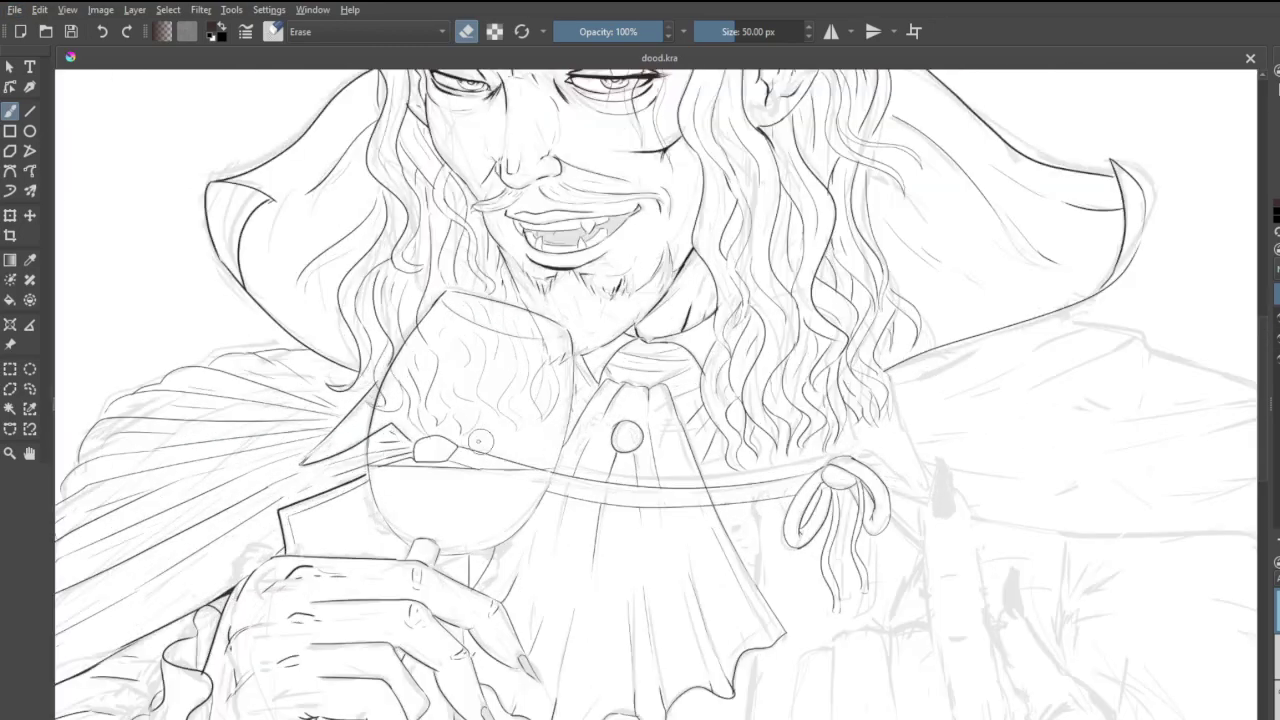
scroll(480, 441, up, 3)
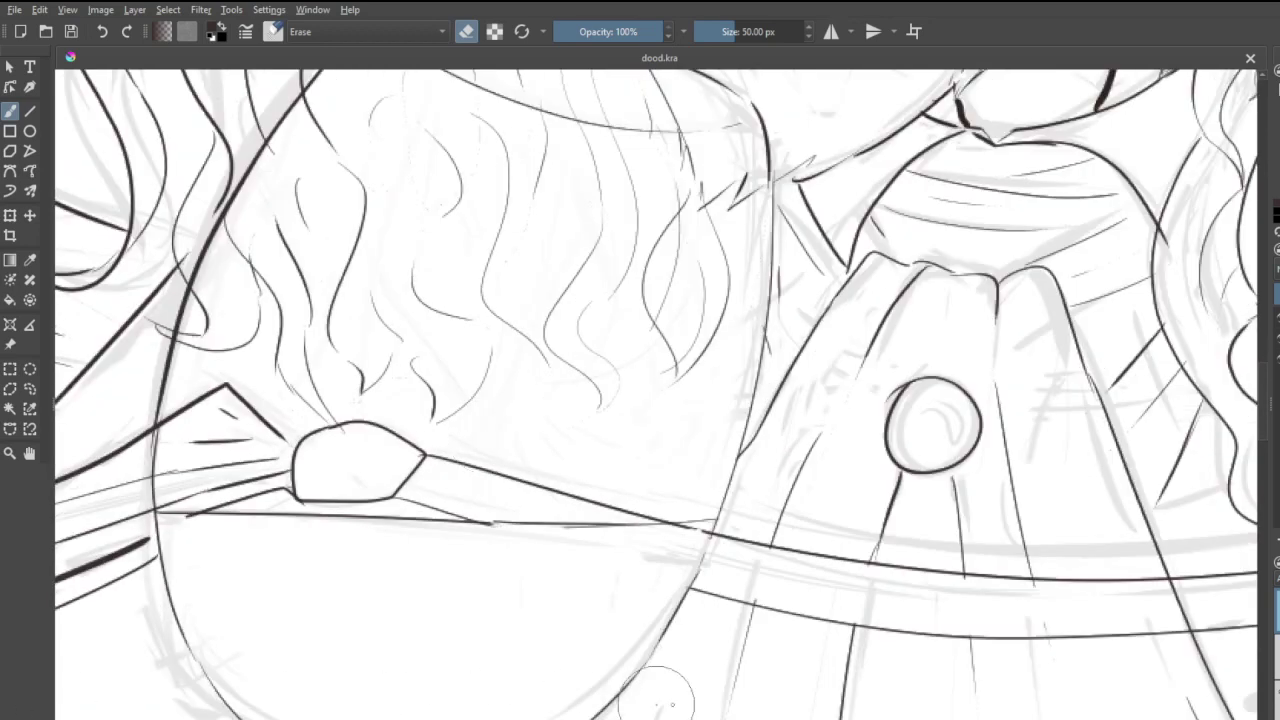
key(e)
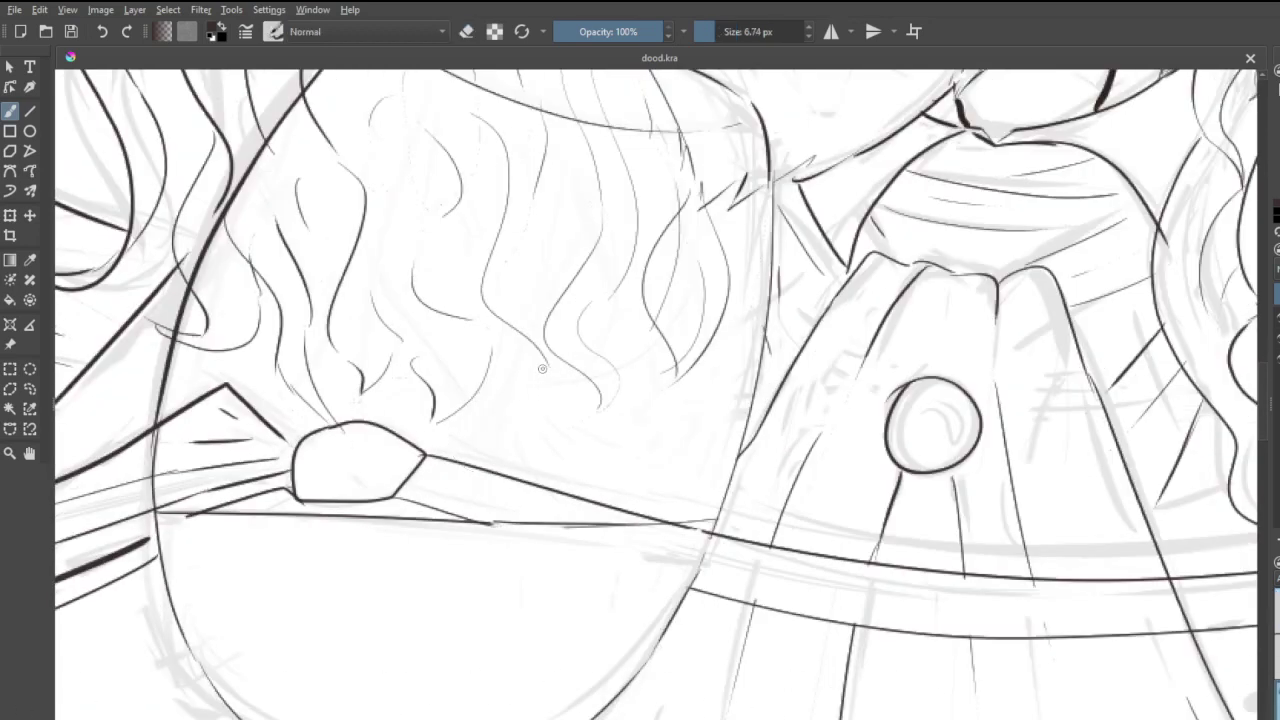
drag(544, 366, 517, 462)
scroll(517, 441, down, 8)
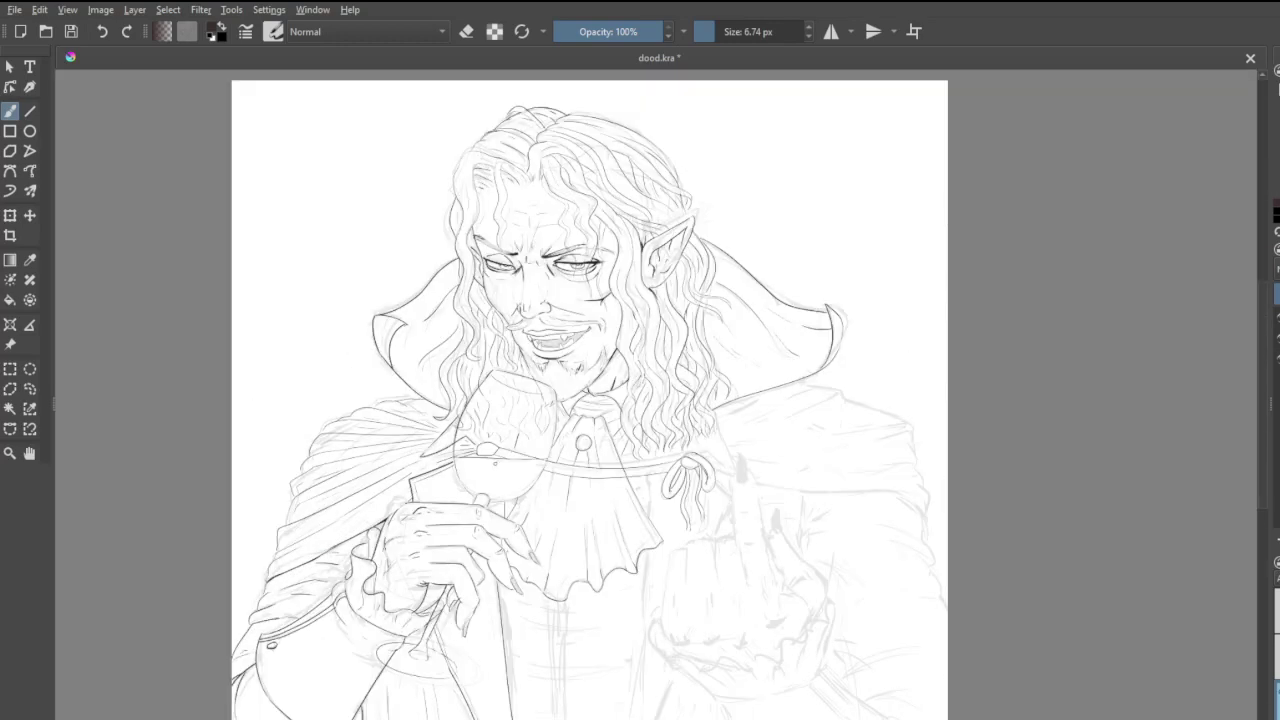
- Ink short diagonal fold lines inside the glass between the hair wisps, the cord and the jabot-side rim
scroll(494, 462, up, 3)
scroll(648, 373, up, 5)
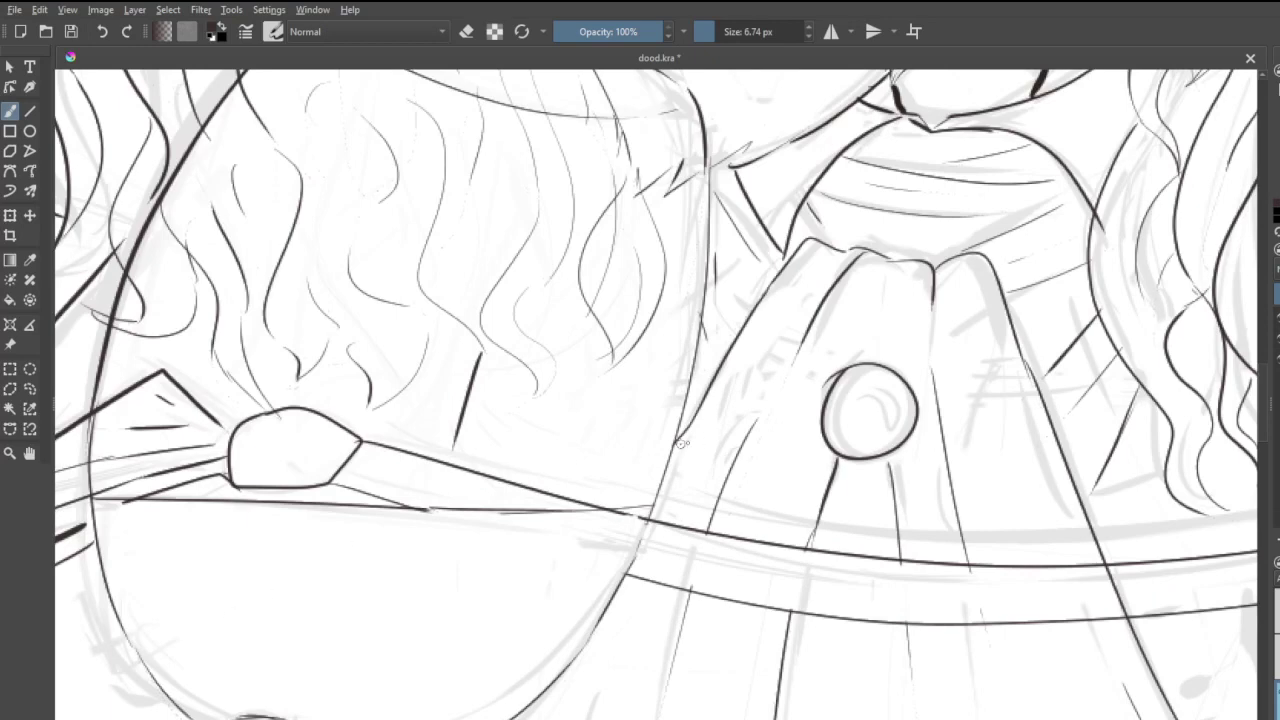
drag(662, 451, 630, 487)
drag(472, 424, 572, 460)
key(ctrl+z)
drag(497, 377, 592, 484)
drag(566, 368, 628, 440)
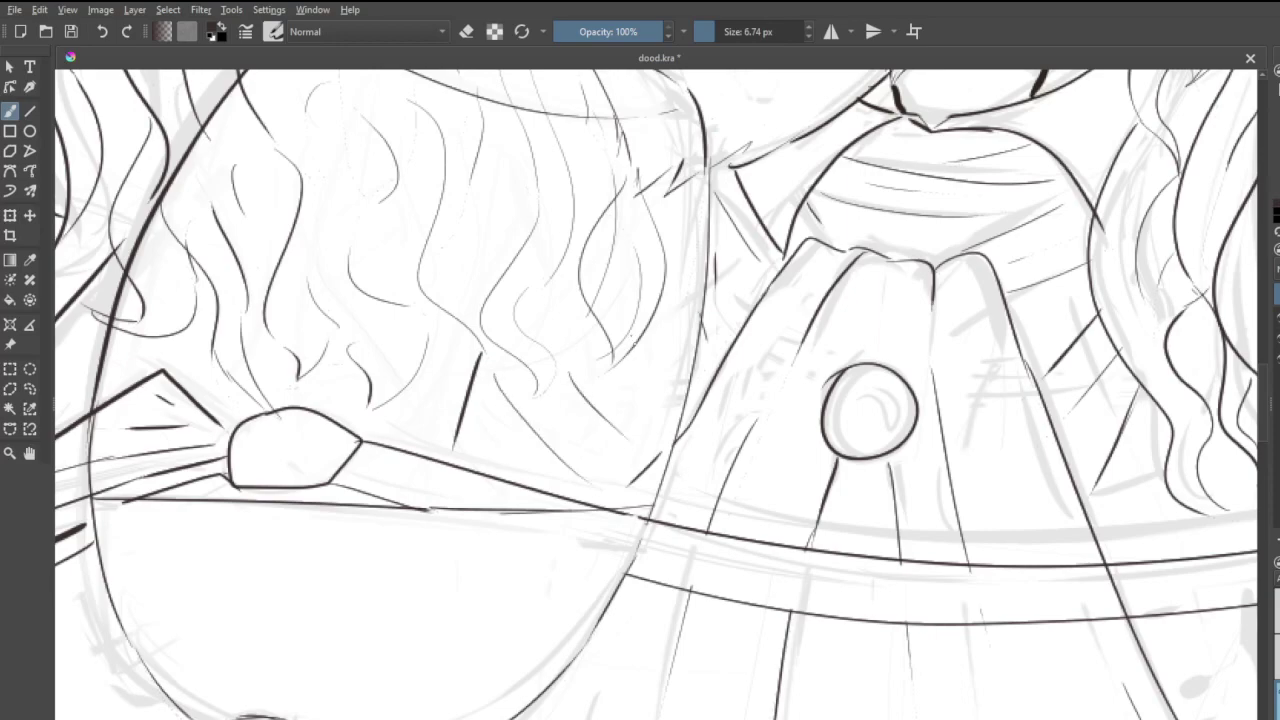
drag(650, 230, 674, 288)
- Ink the near-vertical coat edge between the jabot and the bow, above the cord band and continuing below it
scroll(576, 317, down, 4)
scroll(702, 371, down, 2)
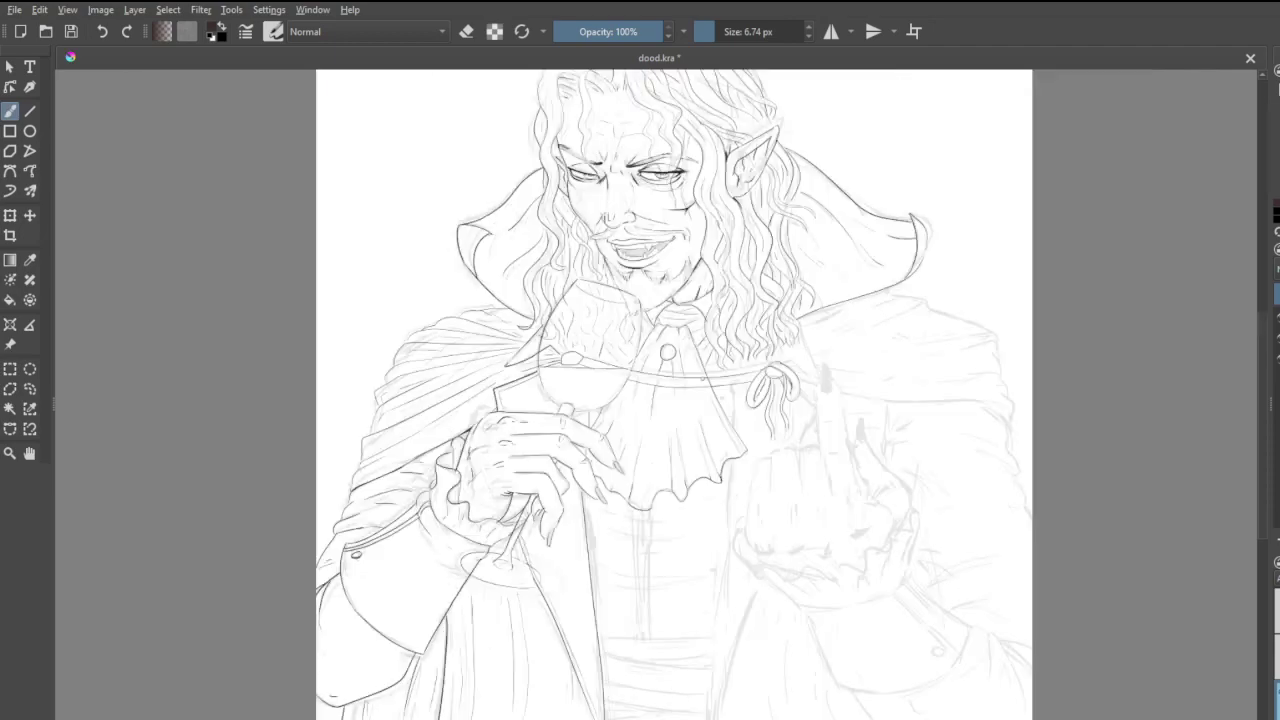
scroll(700, 470, up, 1)
scroll(704, 522, down, 2)
scroll(690, 612, up, 2)
scroll(762, 558, up, 1)
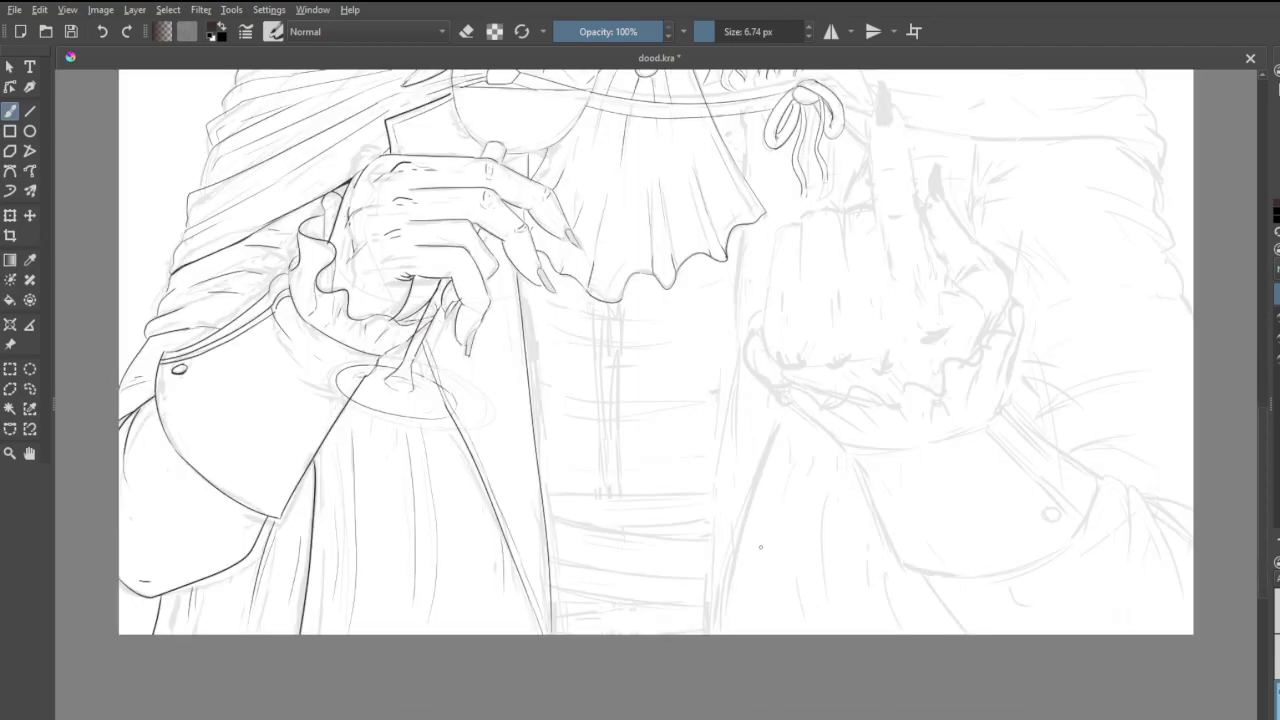
scroll(563, 275, up, 4)
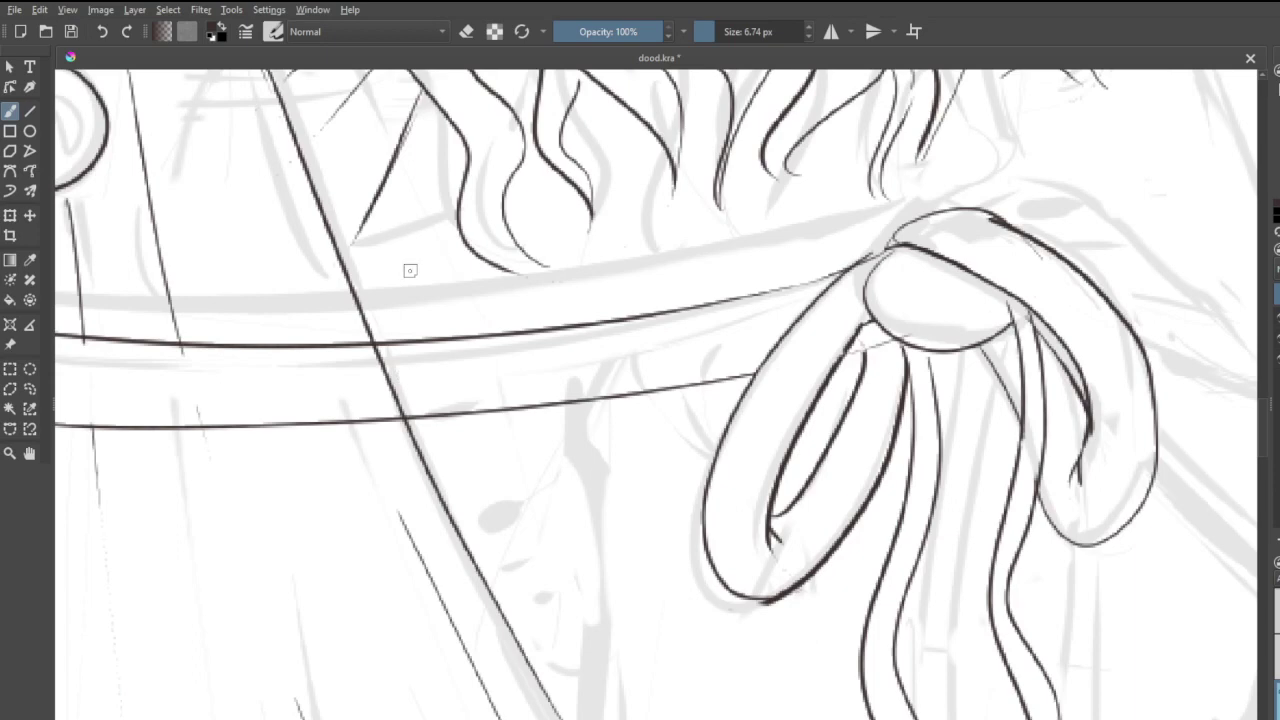
drag(600, 100, 617, 305)
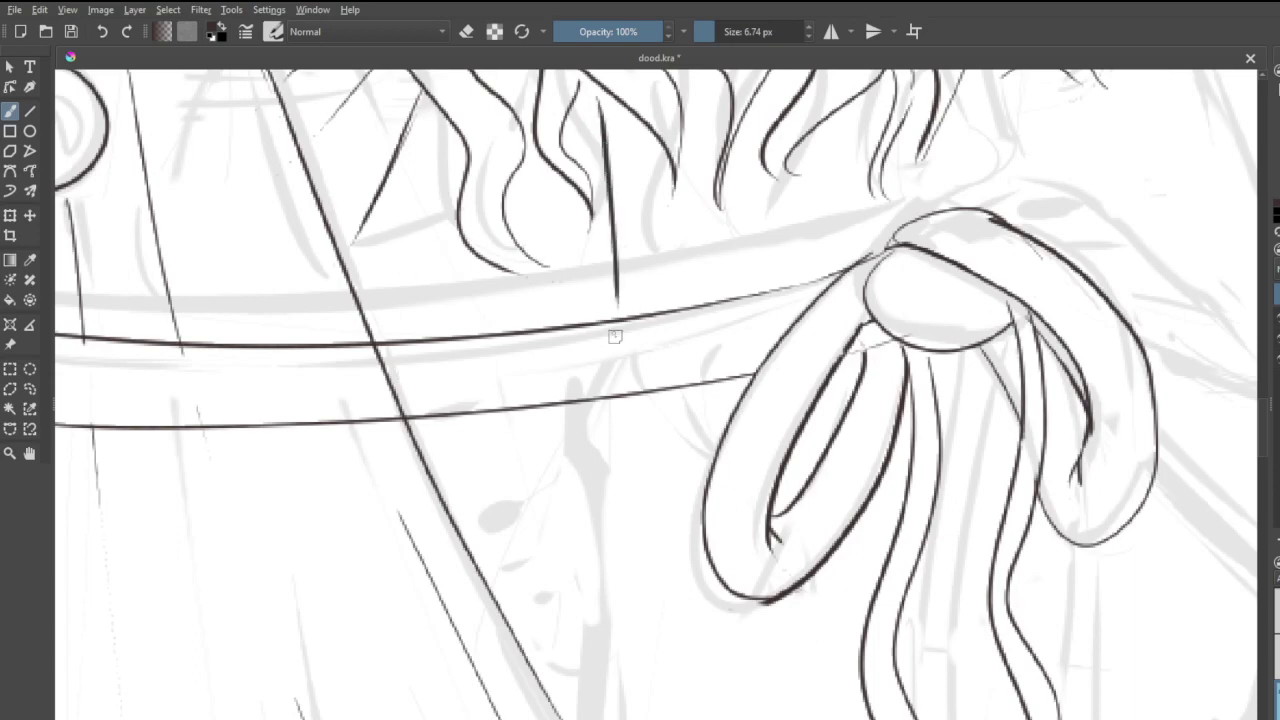
drag(611, 400, 618, 596)
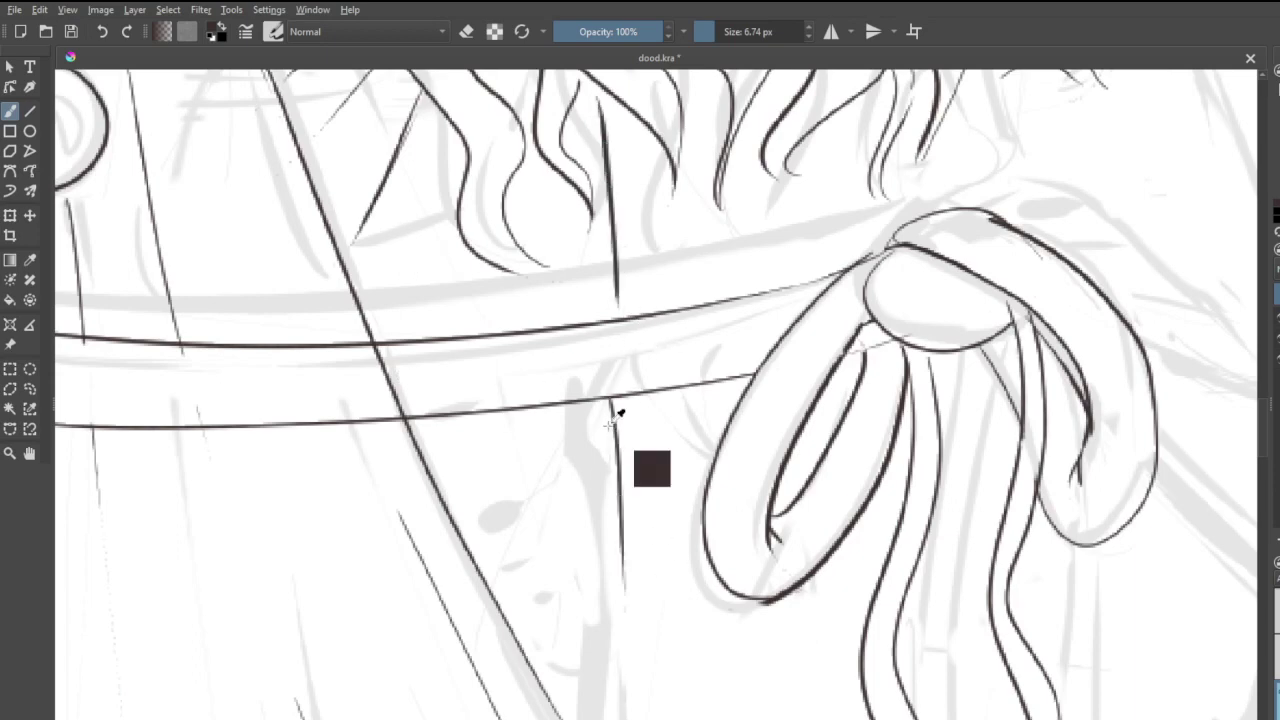
key(ctrl+z)
drag(610, 400, 605, 657)
- Extend the coat edge below the cord band down to the jabot's slanted outline and sample the line colour
scroll(626, 430, down, 5)
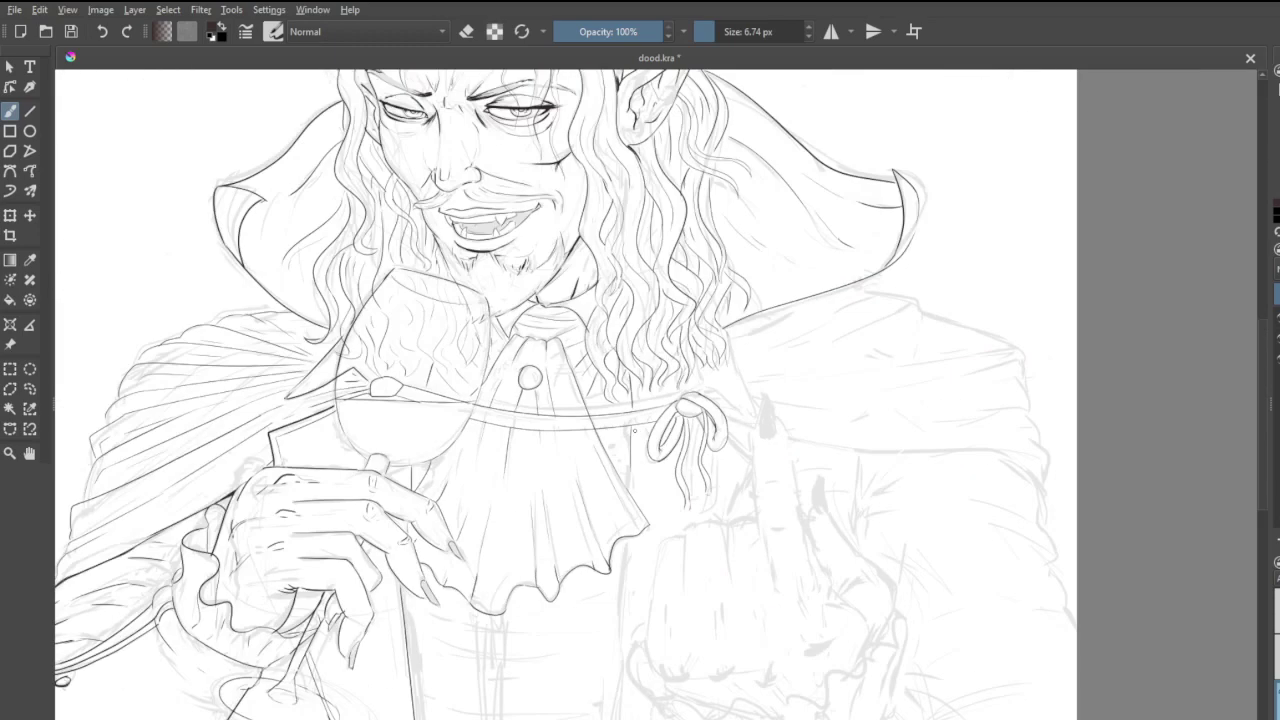
scroll(587, 508, up, 2)
scroll(660, 492, up, 3)
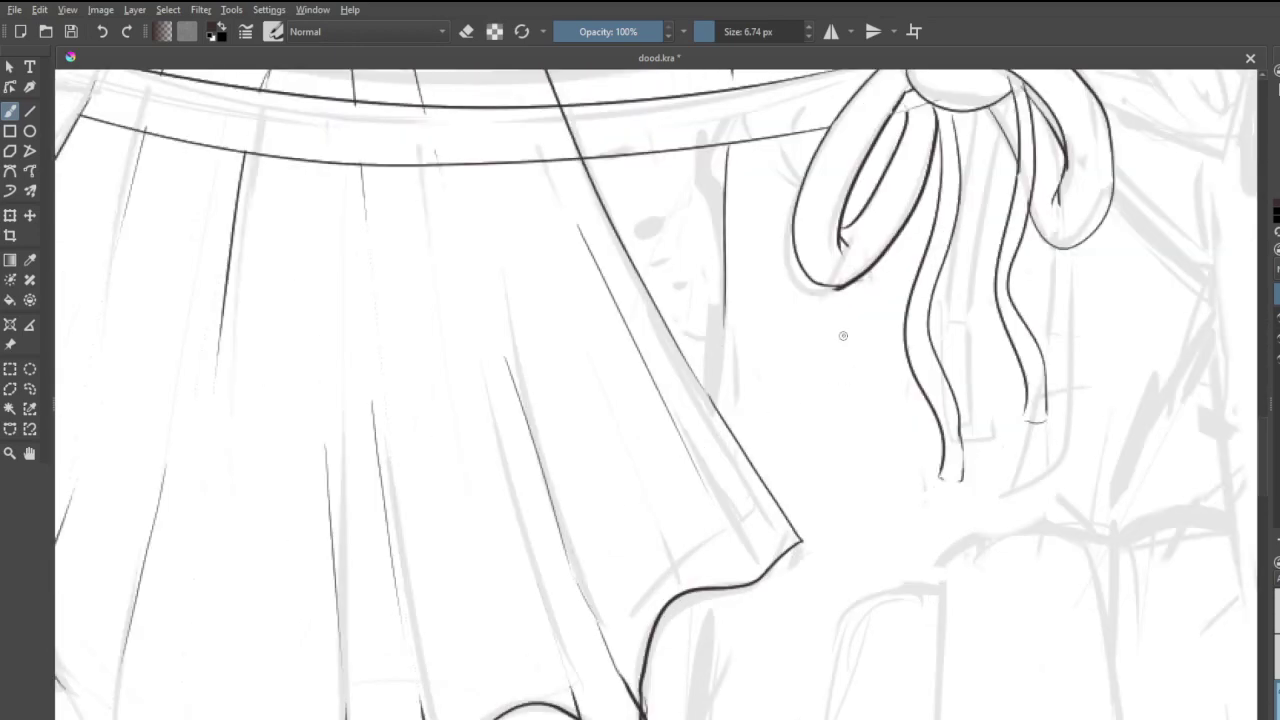
drag(725, 308, 717, 402)
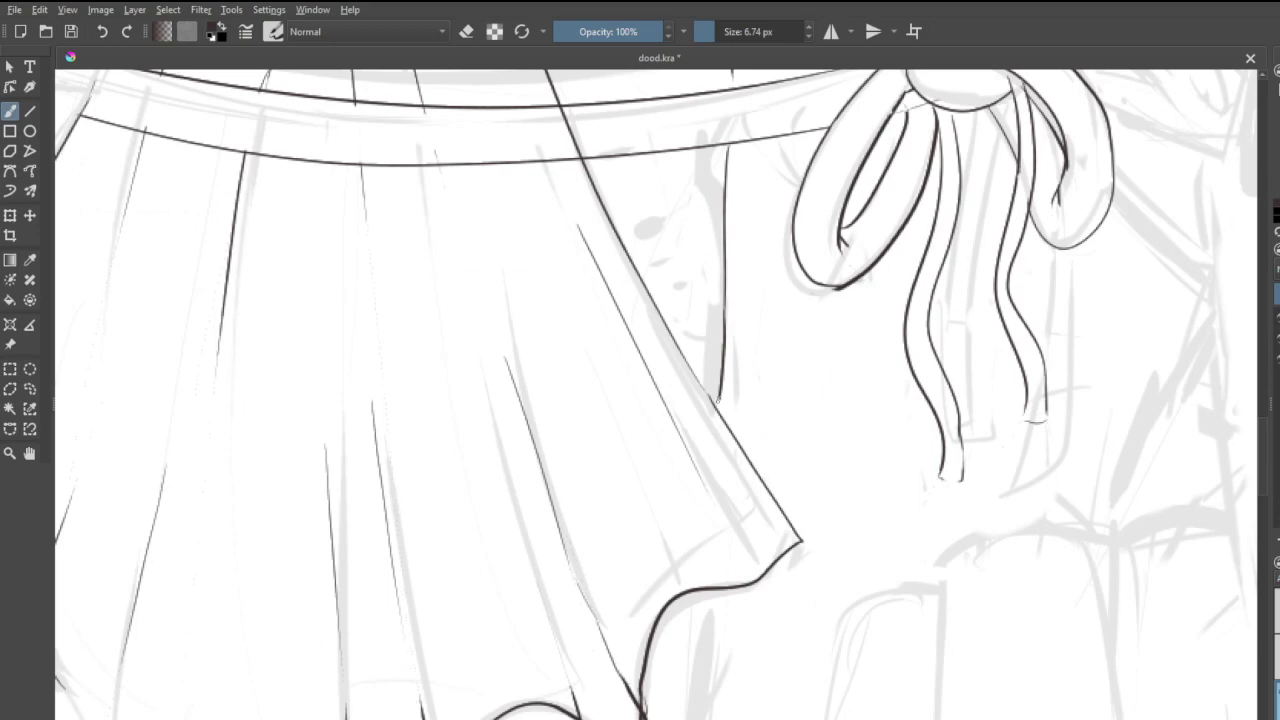
ctrl+click(720, 393)
- Erase the jabot's outline and inner fold line where they cross the cord band, using the 50 px eraser
scroll(790, 305, down, 6)
scroll(811, 251, up, 3)
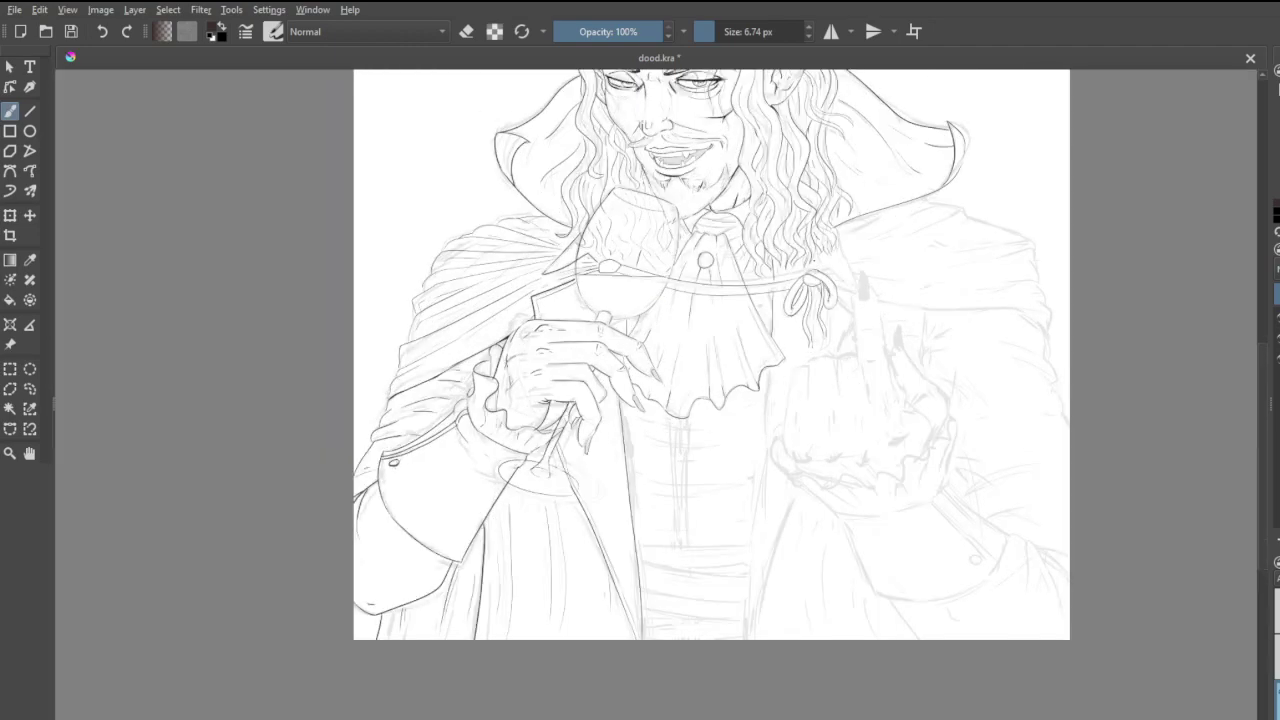
scroll(617, 378, up, 6)
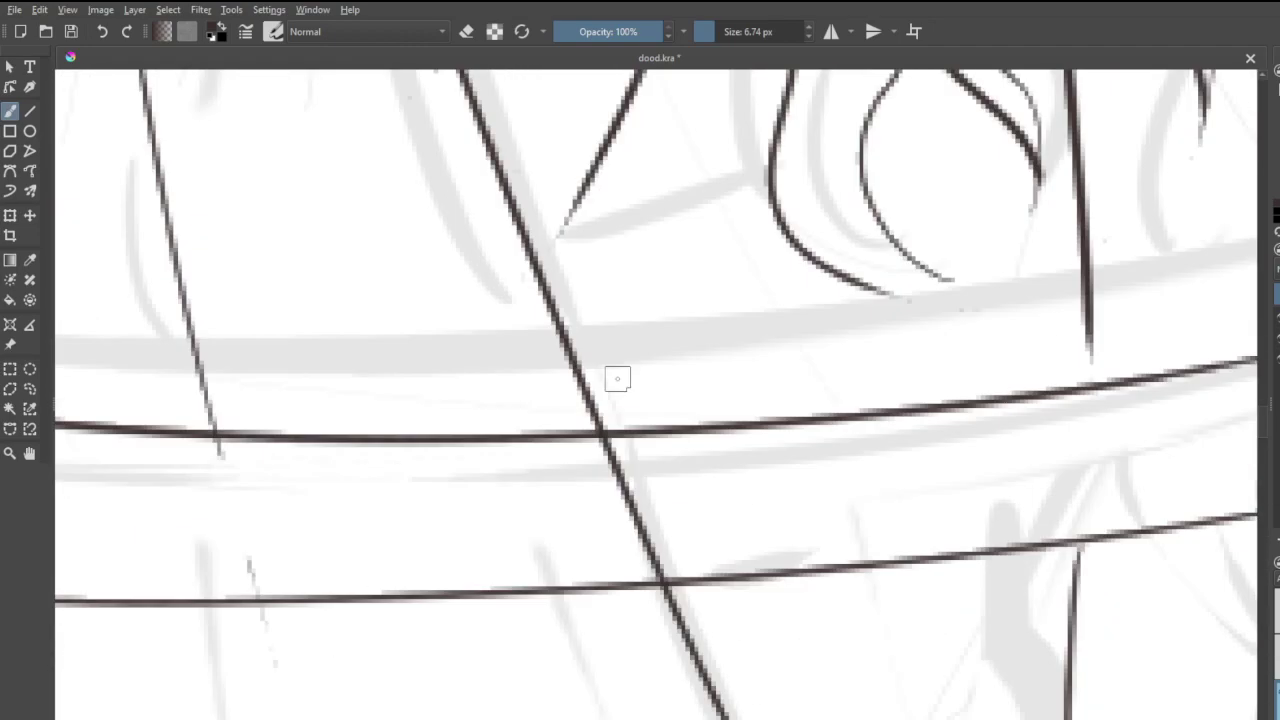
key(e)
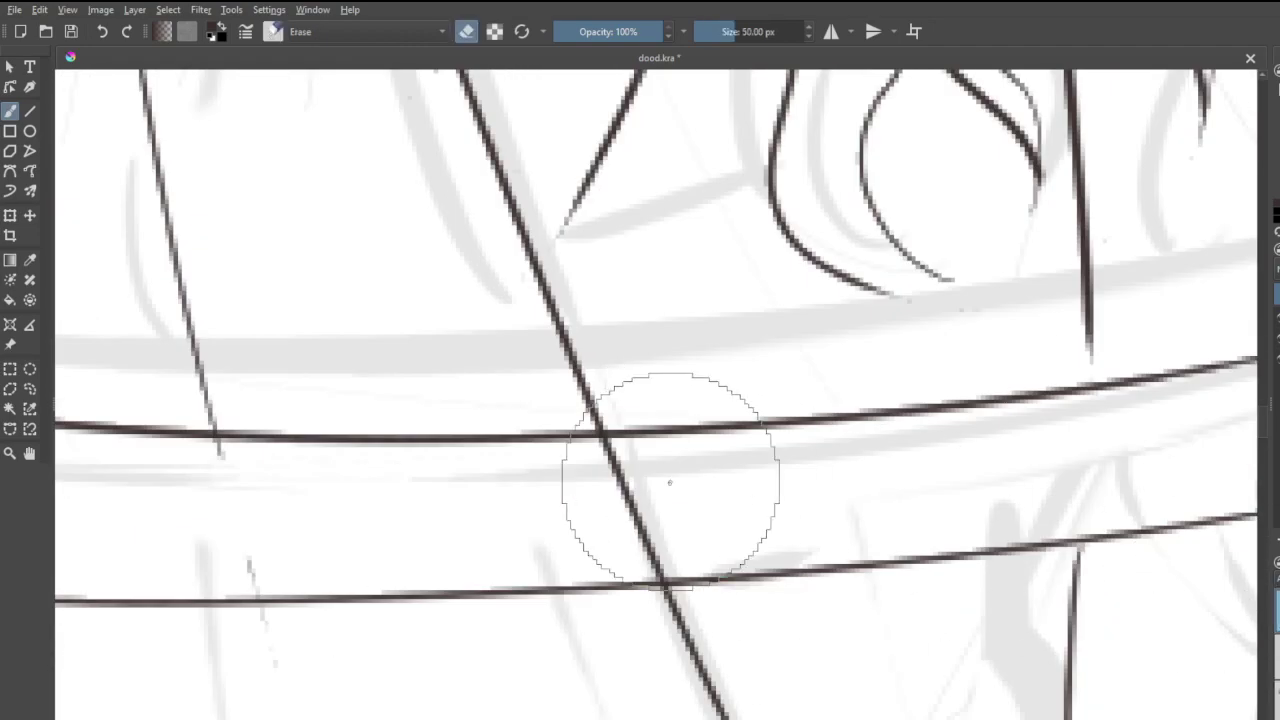
mouse_move(670, 482)
mouse_down()
mouse_move(608, 489)
mouse_move(636, 476)
mouse_move(591, 470)
mouse_move(631, 505)
mouse_move(634, 544)
mouse_move(666, 550)
mouse_up()
mouse_move(272, 556)
mouse_down()
mouse_move(245, 570)
mouse_move(205, 462)
mouse_move(235, 471)
mouse_up()
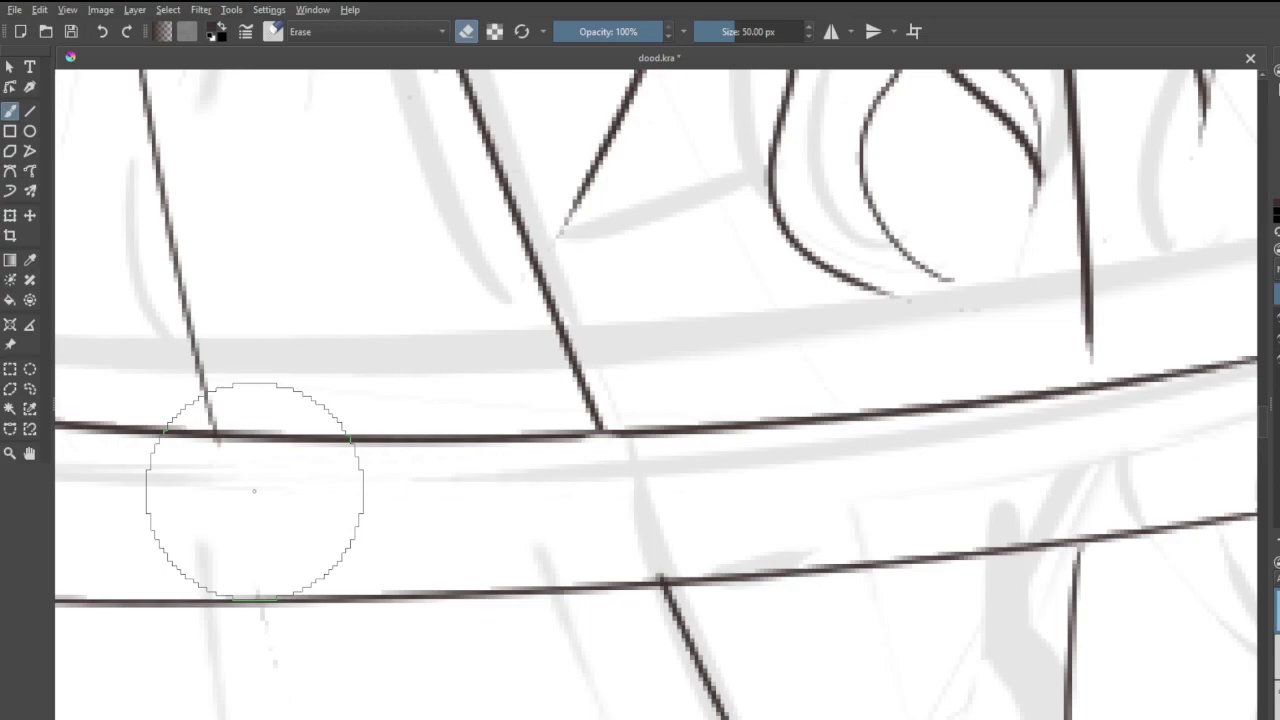
- Set the eraser to 27% opacity and 217.52 px, and fade the lines seen through the wine glass
scroll(260, 488, down, 10)
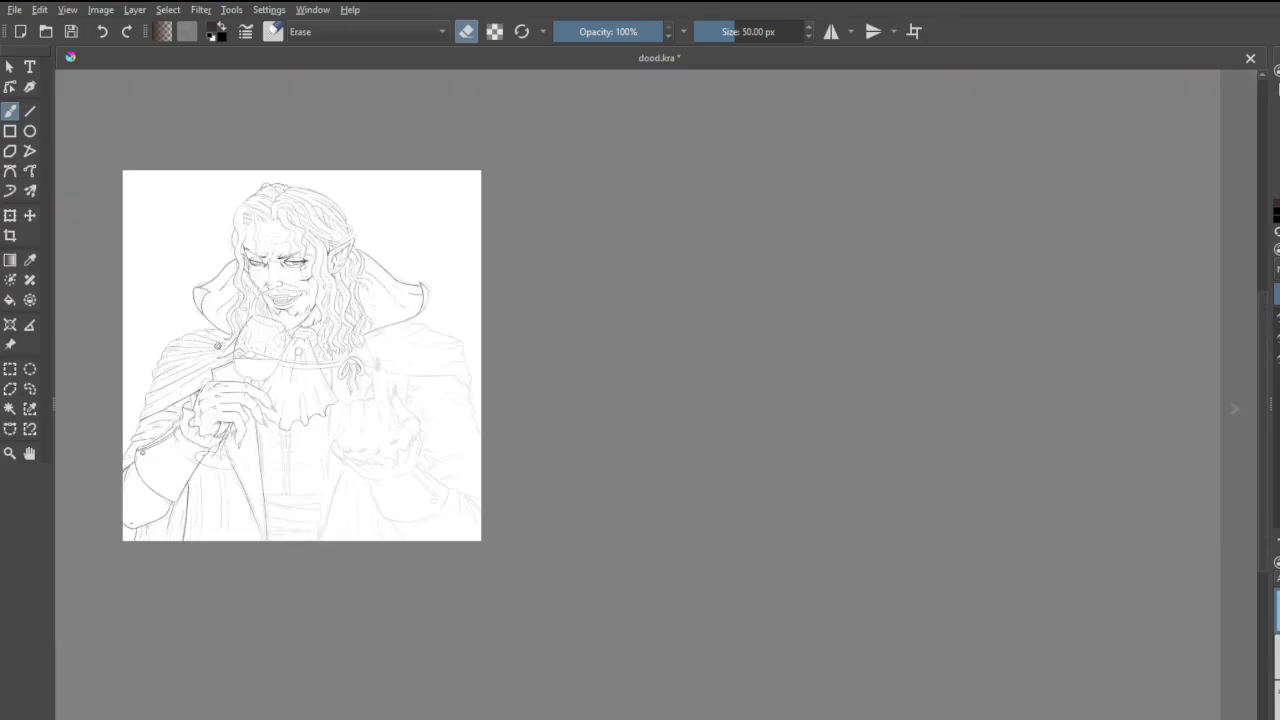
scroll(214, 342, up, 10)
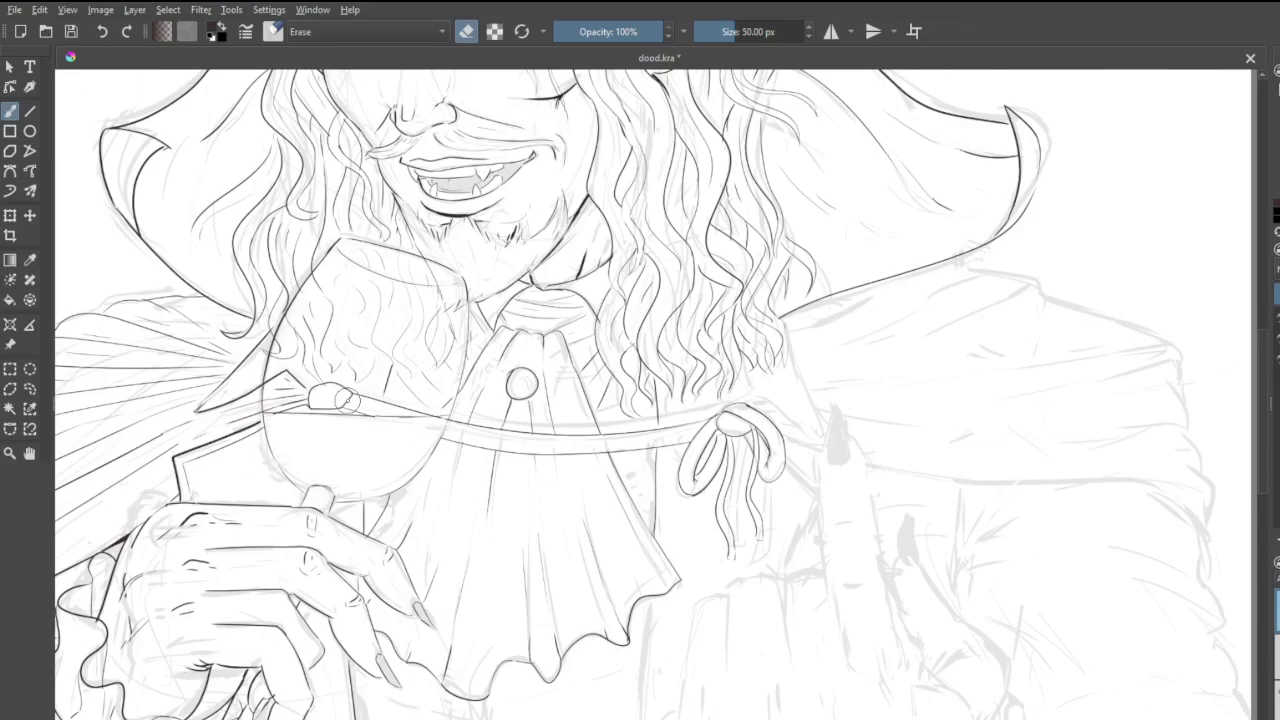
scroll(310, 362, down, 3)
scroll(200, 265, up, 5)
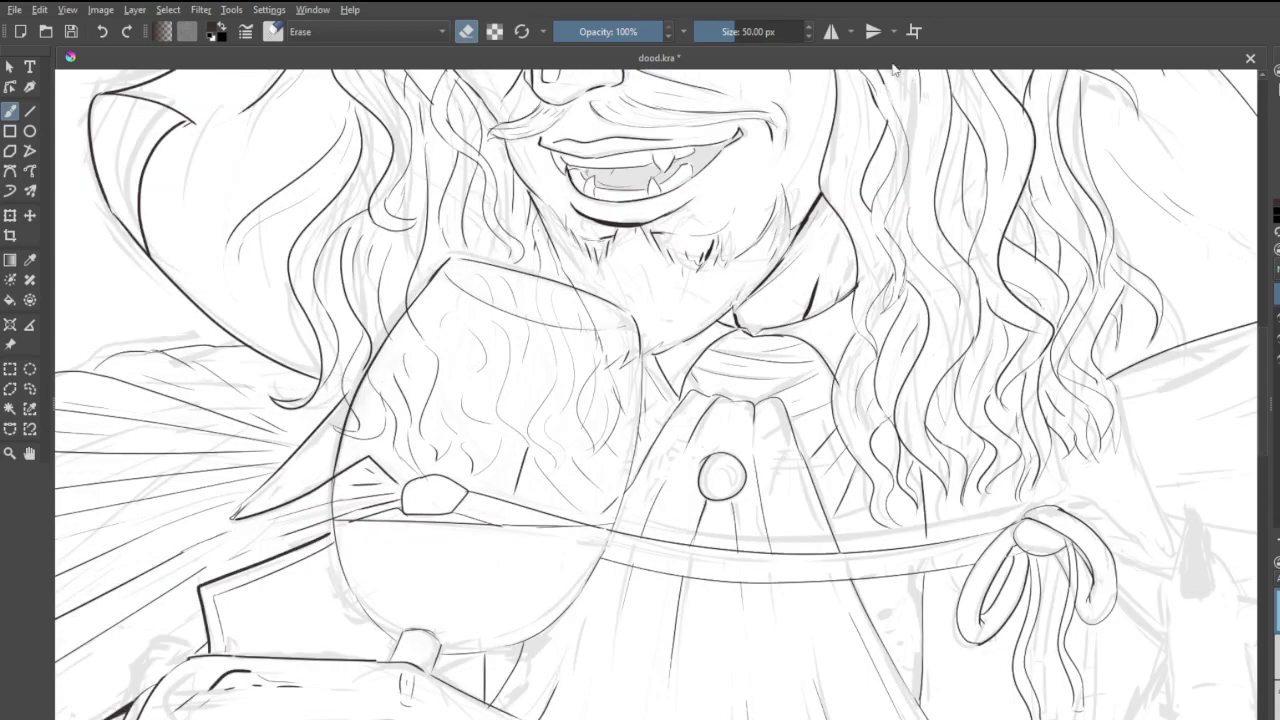
drag(657, 33, 584, 34)
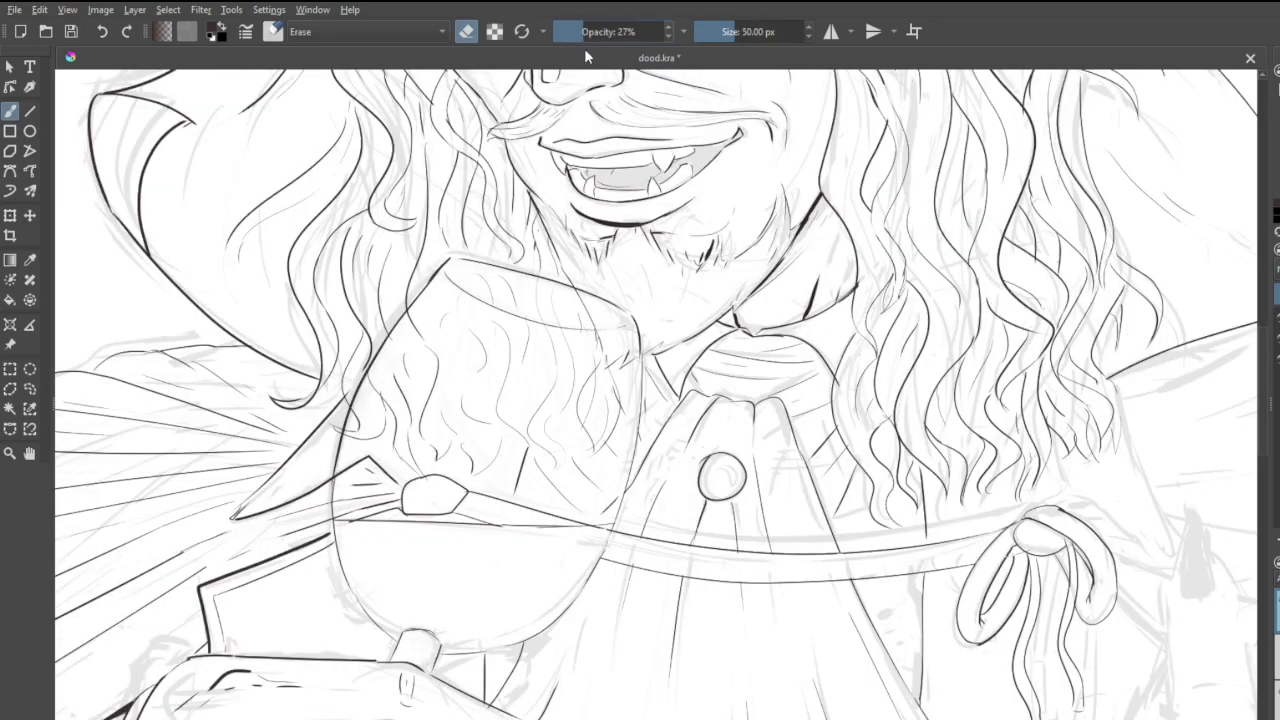
drag(757, 33, 810, 33)
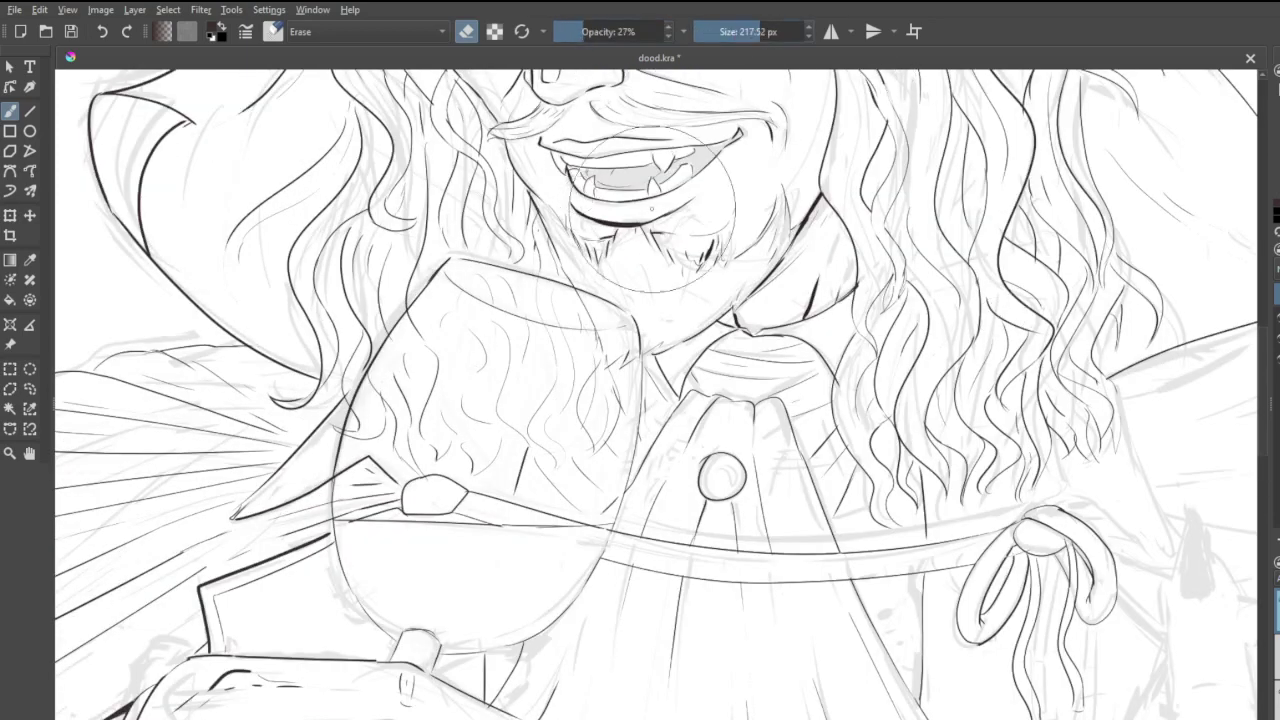
mouse_move(454, 420)
mouse_down()
mouse_move(413, 491)
mouse_move(512, 436)
mouse_move(501, 481)
mouse_move(536, 386)
mouse_move(489, 344)
mouse_move(443, 374)
mouse_move(421, 486)
mouse_move(514, 414)
mouse_move(488, 386)
mouse_move(414, 468)
mouse_move(443, 404)
mouse_move(448, 427)
mouse_move(417, 488)
mouse_move(543, 430)
mouse_move(528, 473)
mouse_move(568, 353)
mouse_move(483, 311)
mouse_move(478, 328)
mouse_move(468, 321)
mouse_move(416, 454)
mouse_move(448, 542)
mouse_move(555, 466)
mouse_move(550, 486)
mouse_move(568, 452)
mouse_up()
- Reset the eraser's opacity to 100% and save the drawing
scroll(570, 456, up, 1)
scroll(197, 182, down, 3)
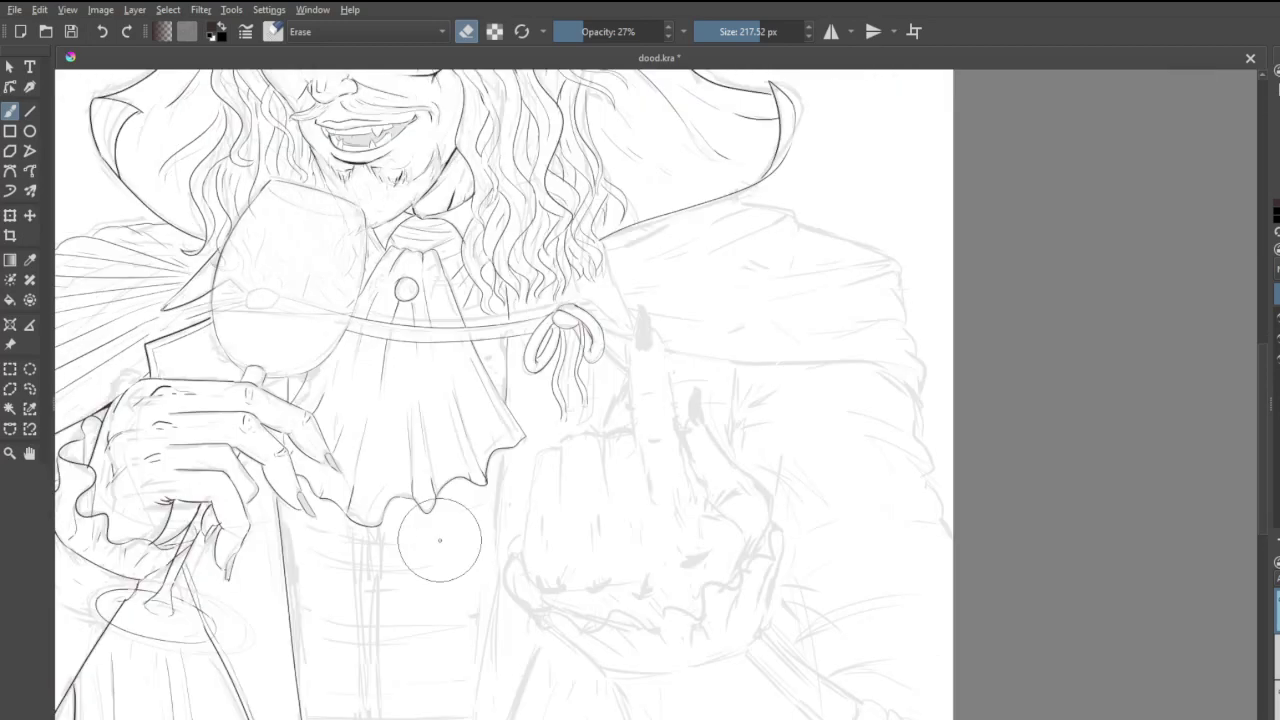
scroll(439, 540, down, 3)
drag(621, 30, 664, 31)
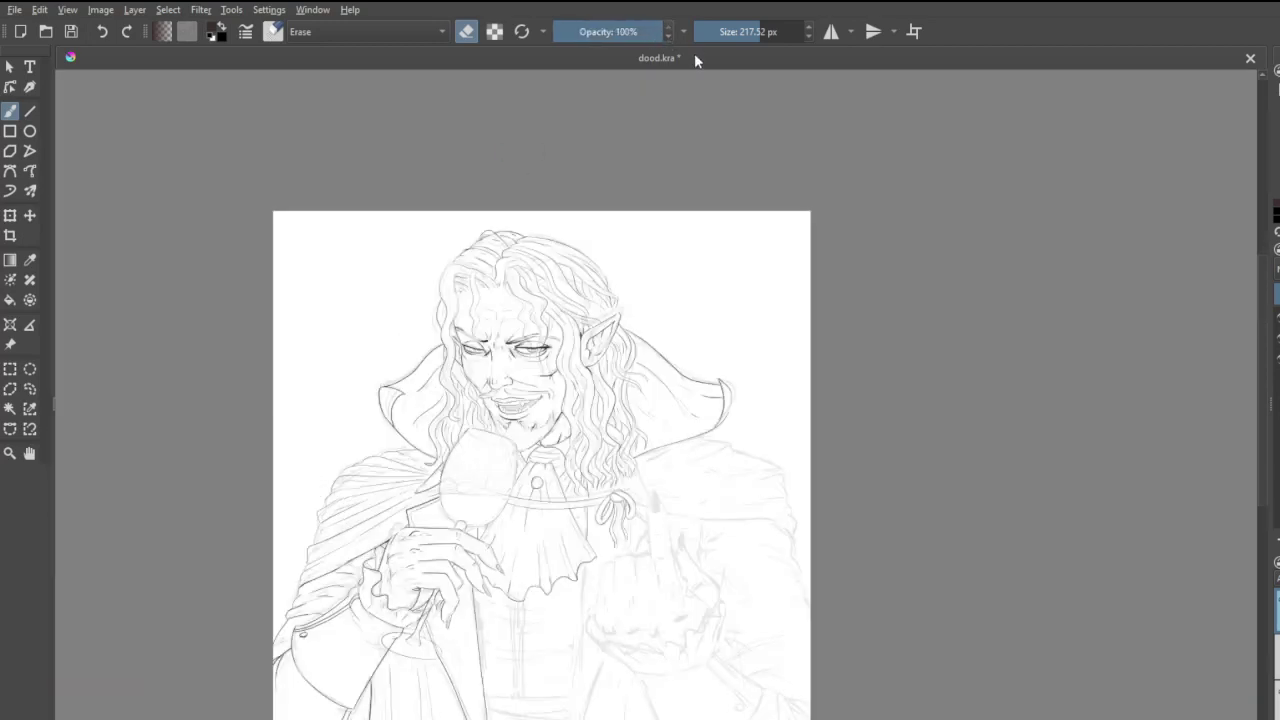
scroll(670, 392, down, 2)
scroll(580, 520, up, 4)
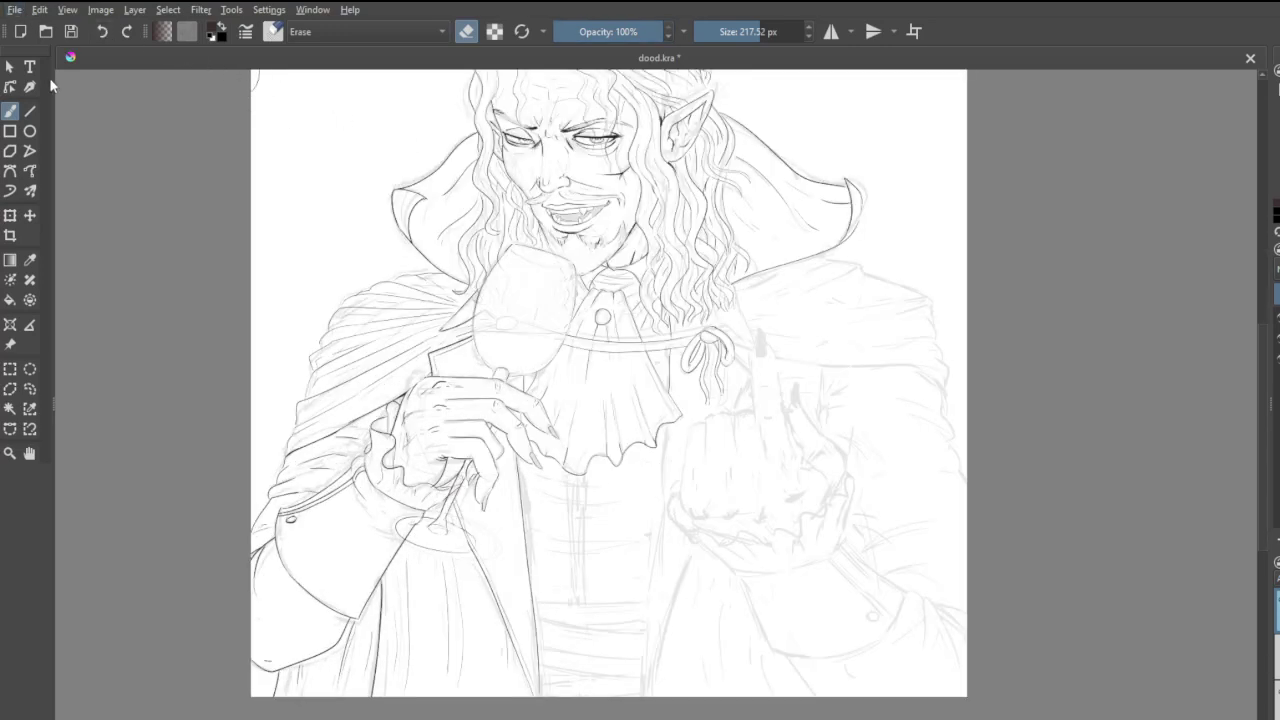
key(ctrl+s)
- Restore the 6.74 px ink brush in Normal mode
click(1276, 700)
scroll(830, 515, down, 1)
scroll(762, 625, up, 2)
scroll(805, 330, down, 1)
scroll(703, 599, up, 1)
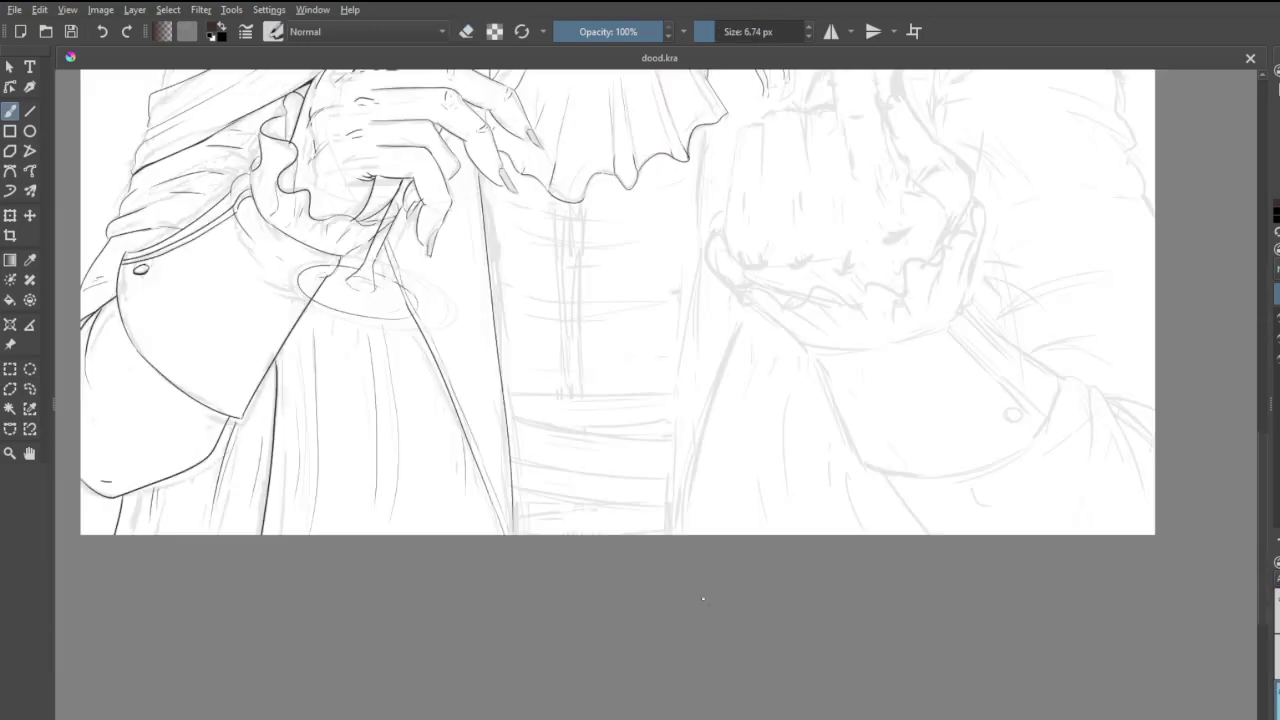
- Ink the coat's second front edge from the jabot to the canvas's lower edge, plus the slanted coat line running down from the sketched cuff
scroll(678, 440, up, 1)
scroll(674, 290, down, 2)
scroll(667, 150, up, 1)
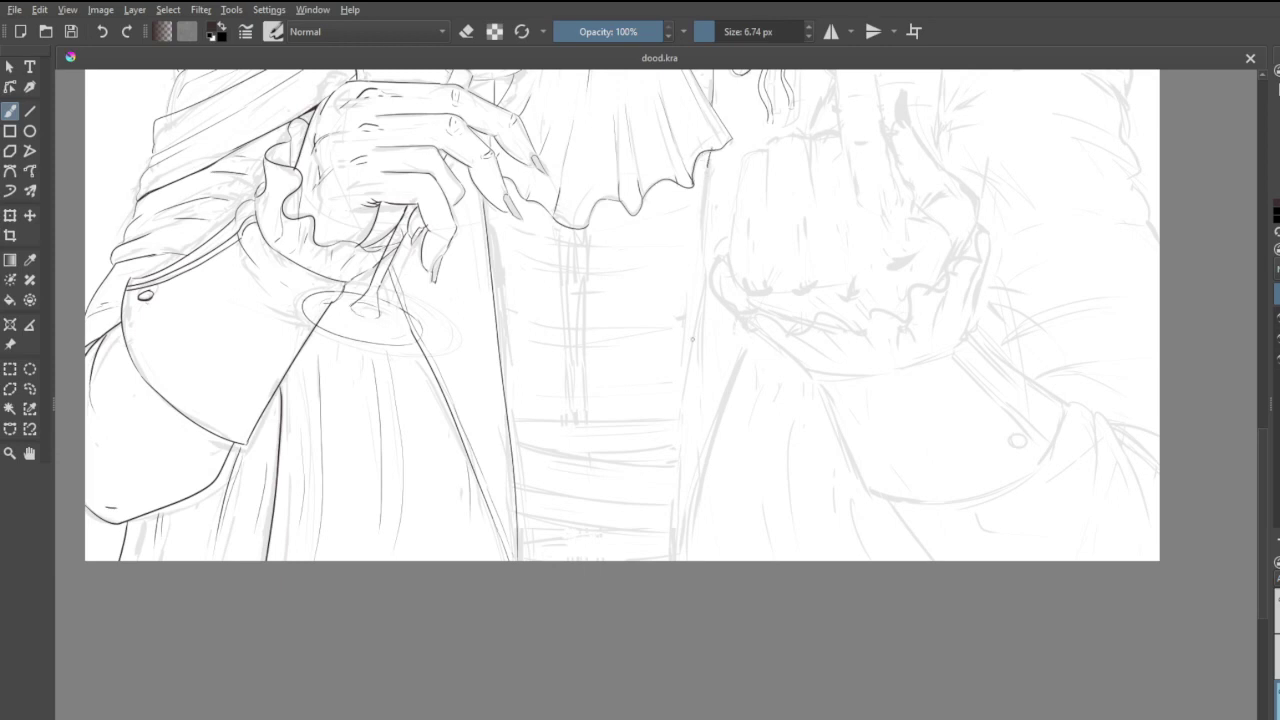
drag(706, 166, 682, 560)
key(ctrl+z)
drag(704, 150, 688, 264)
drag(676, 484, 674, 560)
key(ctrl+z)
drag(706, 157, 680, 560)
drag(752, 330, 680, 560)
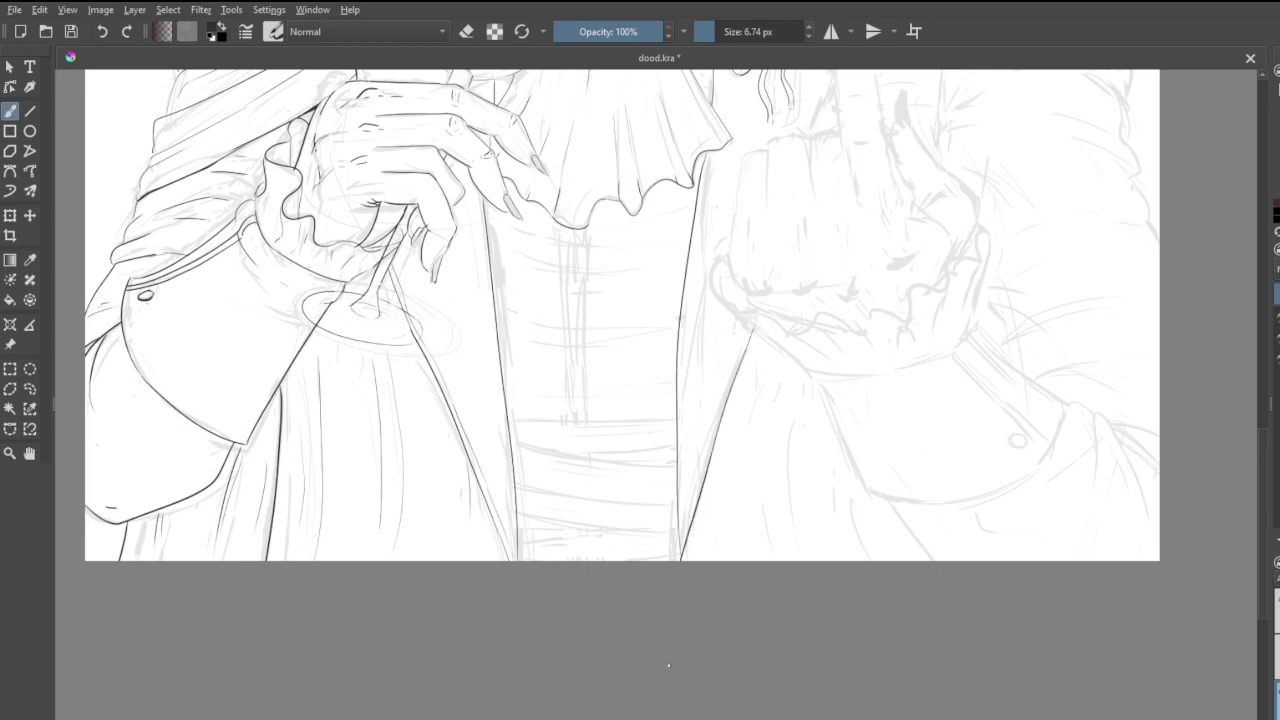
key(ctrl+z)
drag(752, 334, 685, 530)
- Ink the wrapped waist sash between the coat's front edges, with its upper and lower borders, main curved folds and thin creases
mouse_move(590, 532)
mouse_down()
mouse_move(521, 517)
mouse_move(656, 537)
mouse_up()
key(ctrl+z)
drag(515, 512, 672, 536)
drag(517, 488, 678, 513)
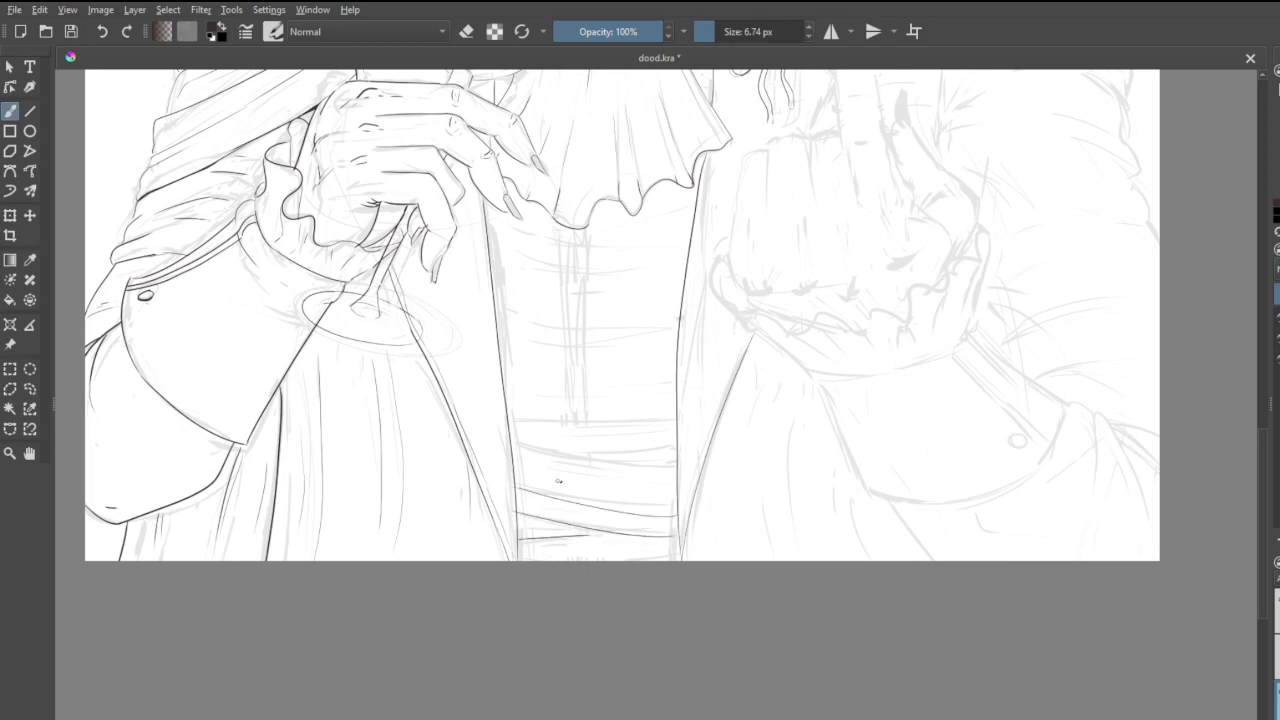
drag(518, 446, 670, 477)
drag(536, 479, 588, 490)
drag(520, 441, 672, 436)
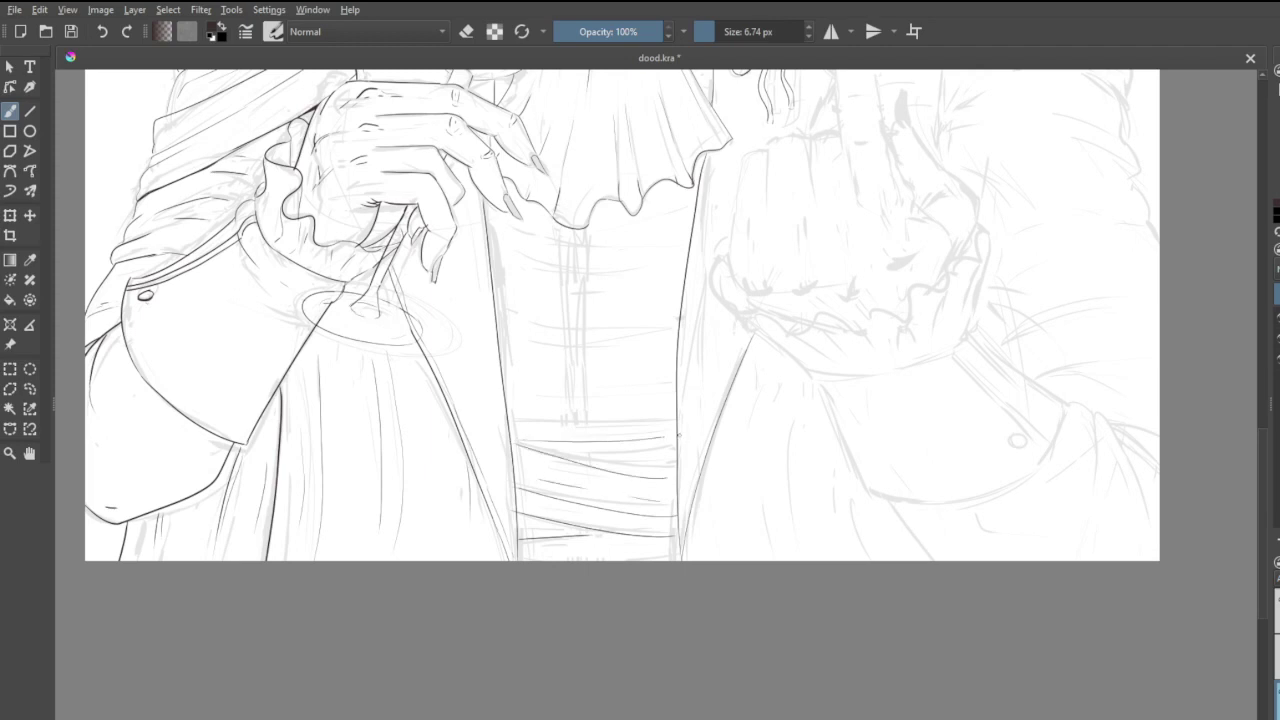
drag(540, 424, 683, 424)
drag(522, 545, 686, 552)
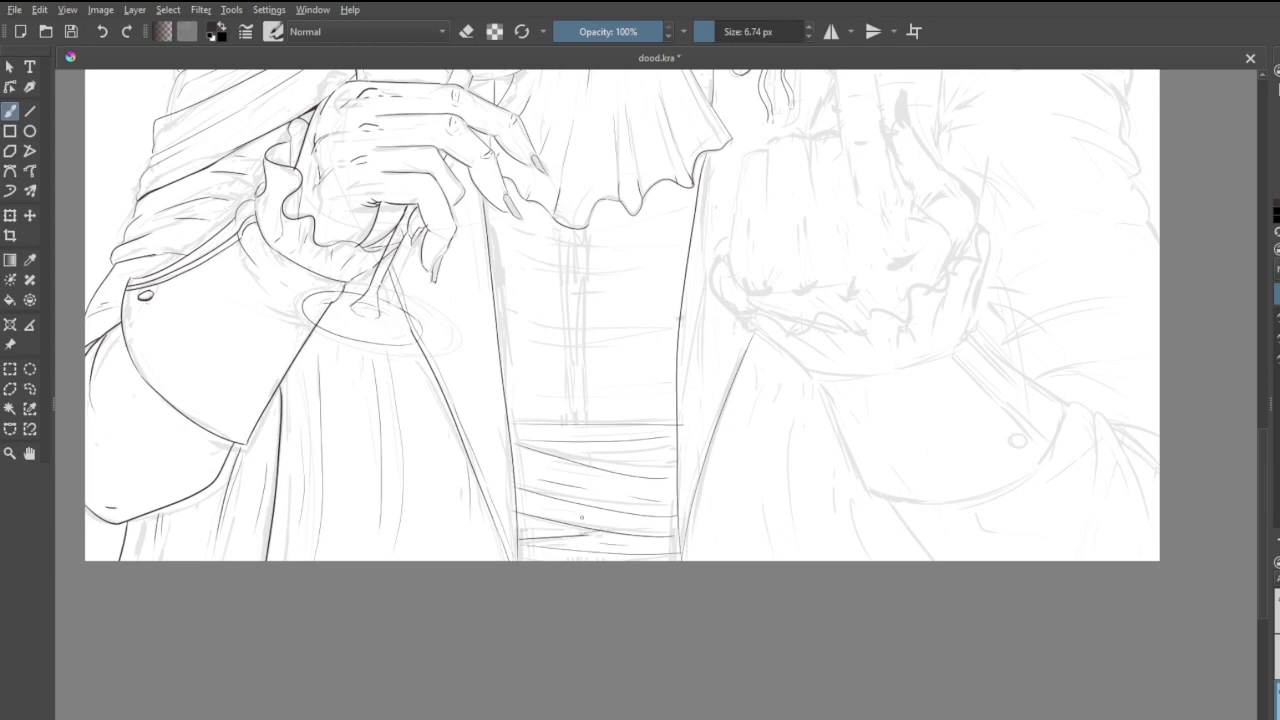
drag(588, 457, 665, 447)
scroll(659, 489, up, 5)
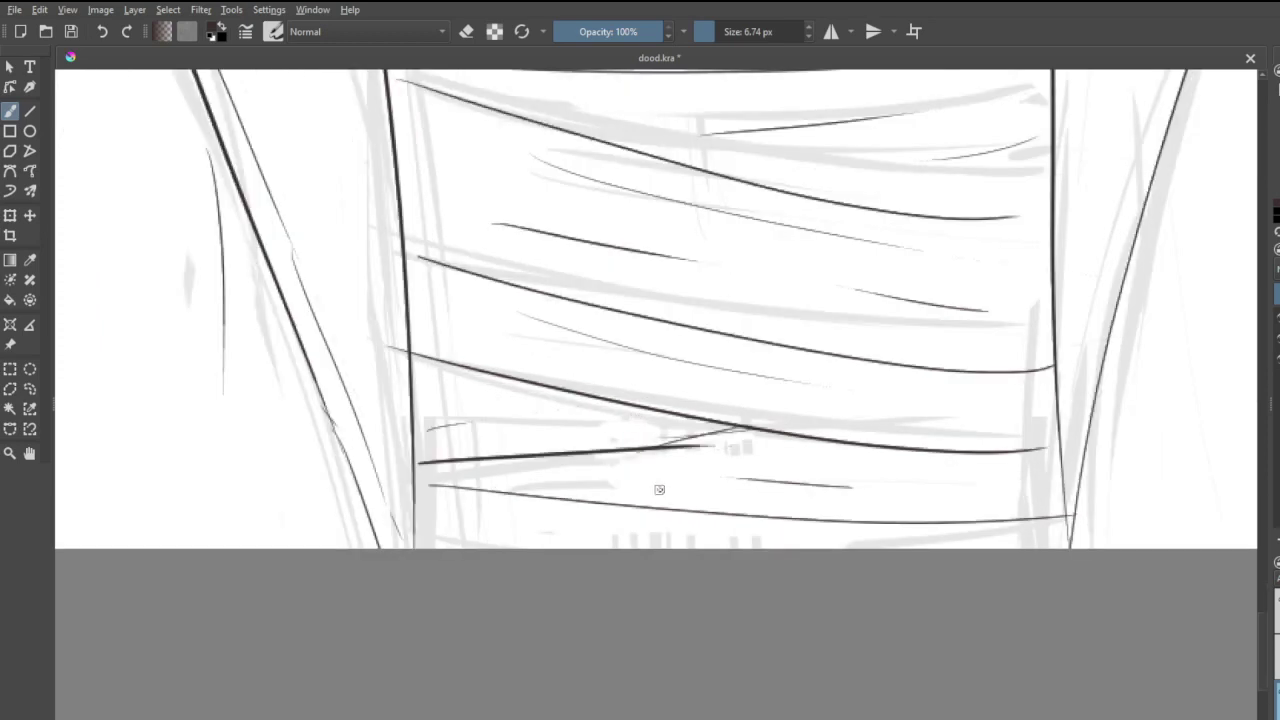
drag(619, 505, 622, 548)
drag(756, 517, 756, 548)
mouse_move(668, 509)
mouse_down()
mouse_move(668, 548)
mouse_move(706, 552)
mouse_up()
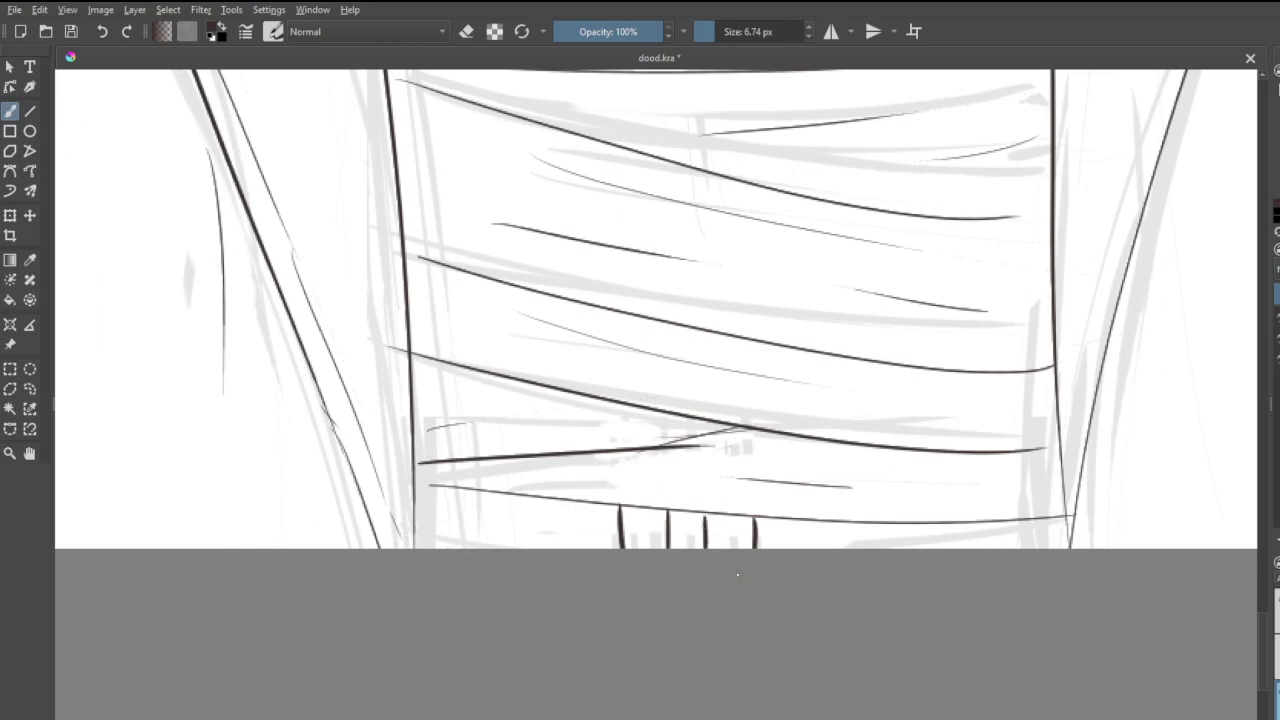
key(ctrl+z)
key(ctrl+z)
key(ctrl+z)
key(ctrl+z)
- Ink three short vertical lines from the sash's lower border down to the canvas edge
mouse_move(652, 509)
mouse_down()
mouse_move(683, 564)
mouse_move(650, 548)
mouse_up()
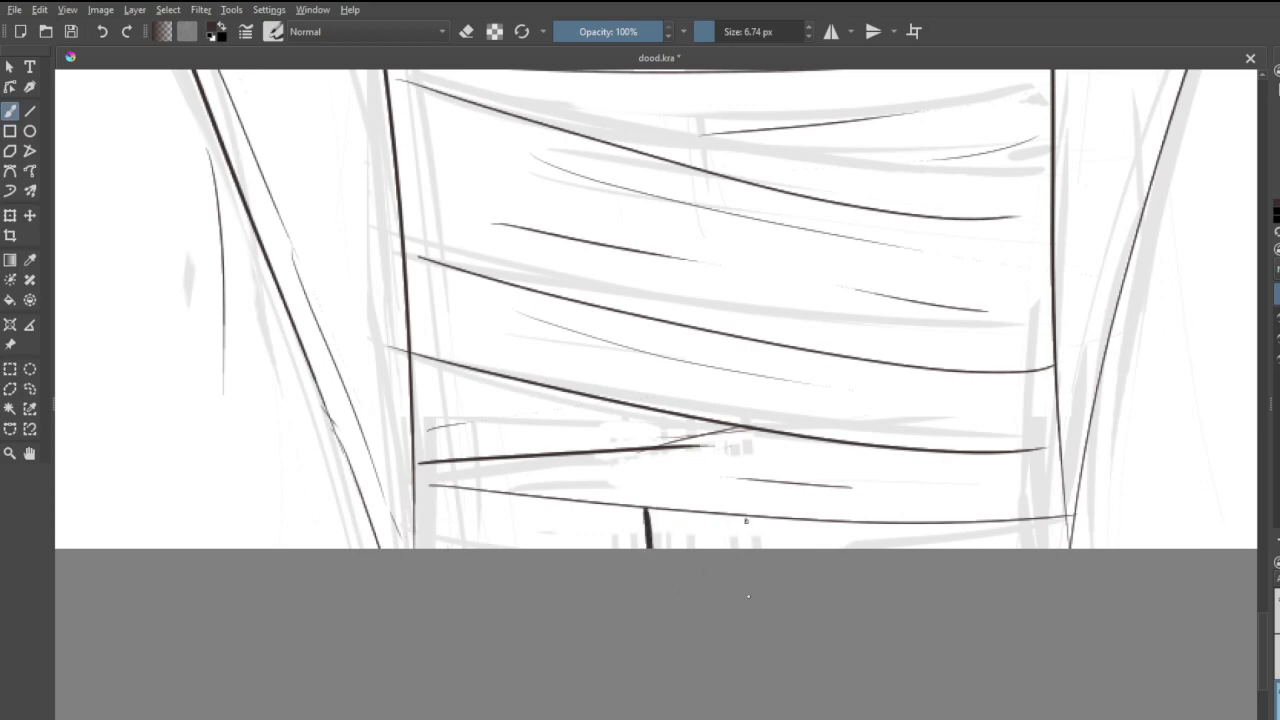
drag(745, 518, 747, 550)
drag(693, 512, 694, 550)
- Ink the vest's thick central vertical line from the jabot's lowest point down to the sash
scroll(700, 457, down, 5)
scroll(689, 296, up, 3)
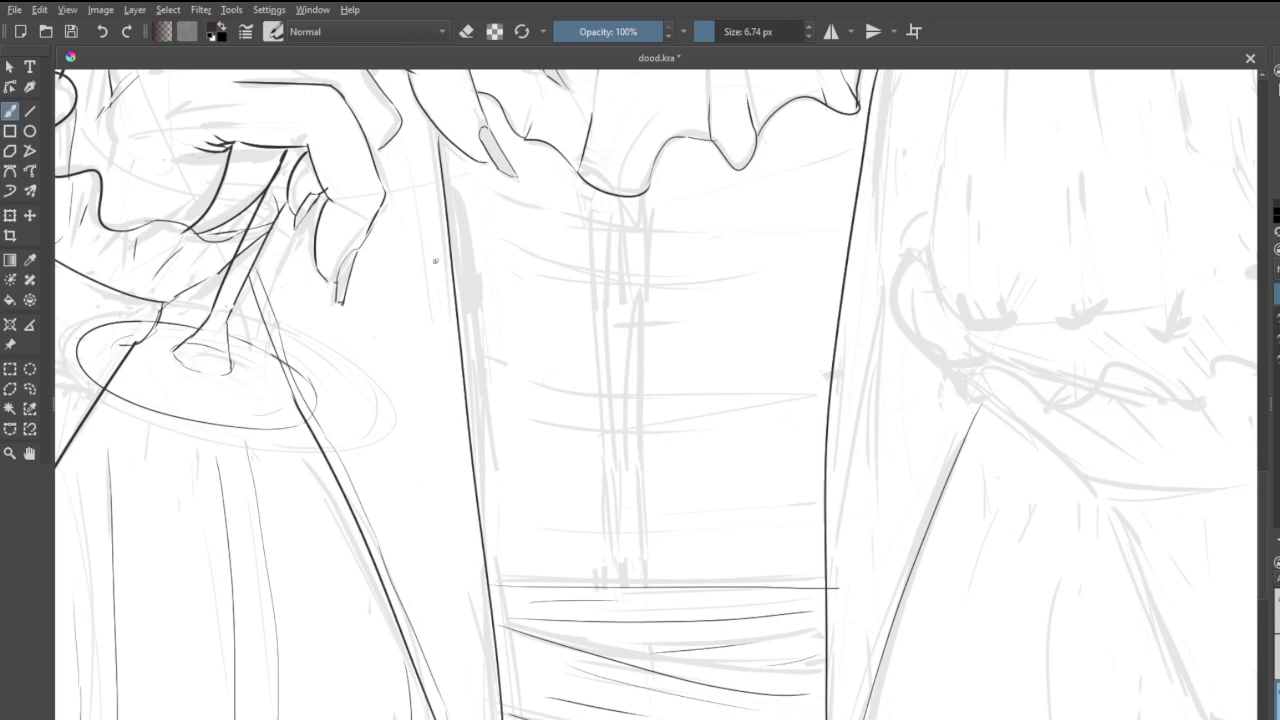
drag(622, 196, 646, 578)
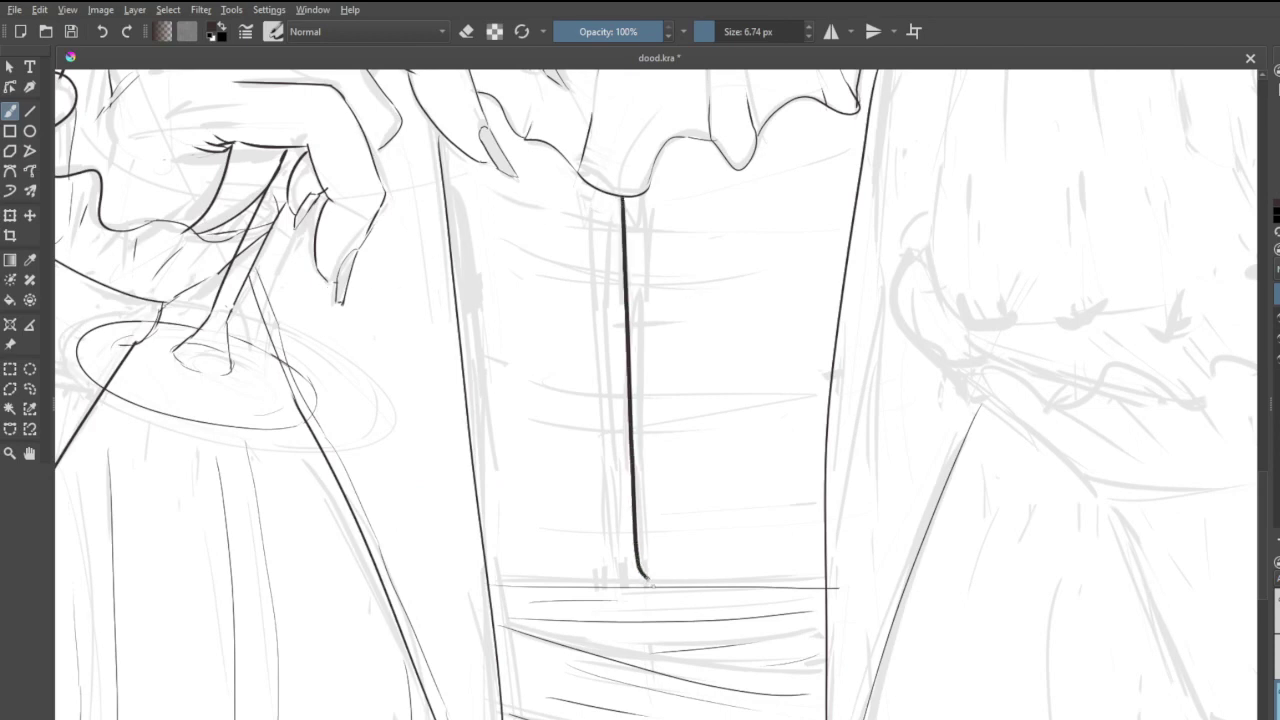
key(ctrl+z)
drag(618, 198, 631, 572)
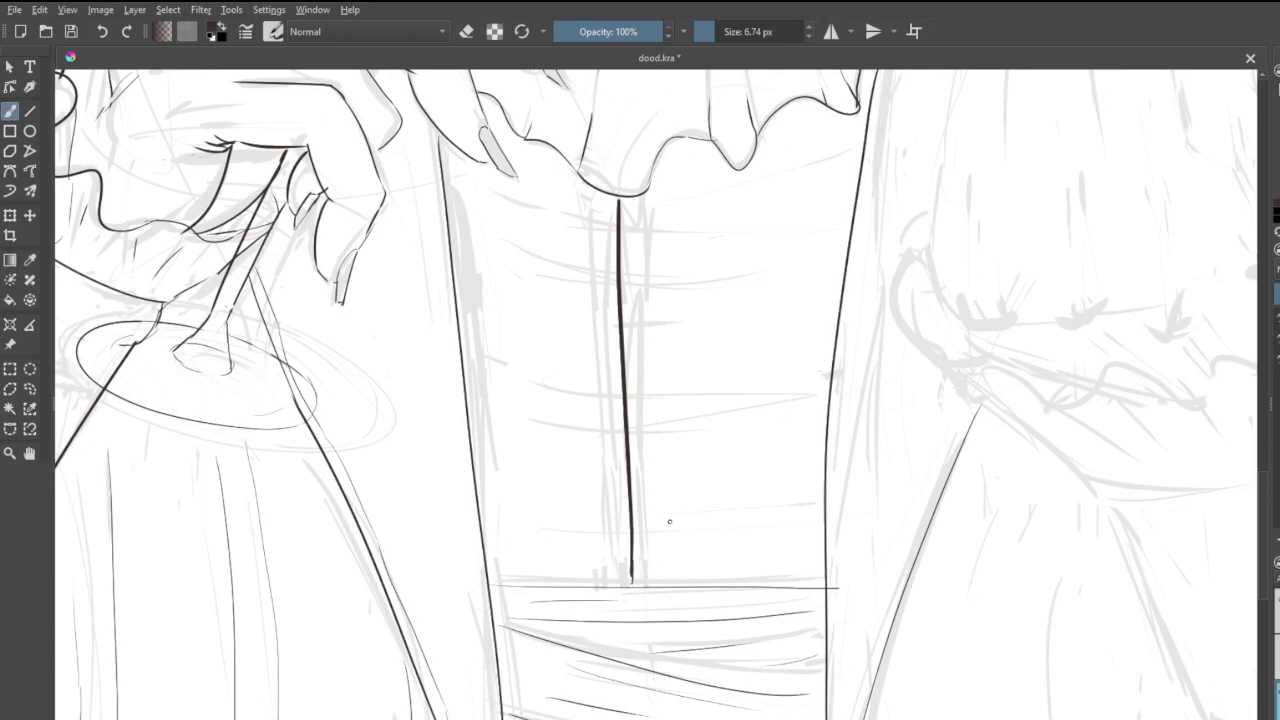
- Ink a thin placket line just right of the vest's central line, from the jabot to the sash, redrawing it until it runs smoothly
scroll(659, 521, down, 5)
scroll(556, 509, up, 6)
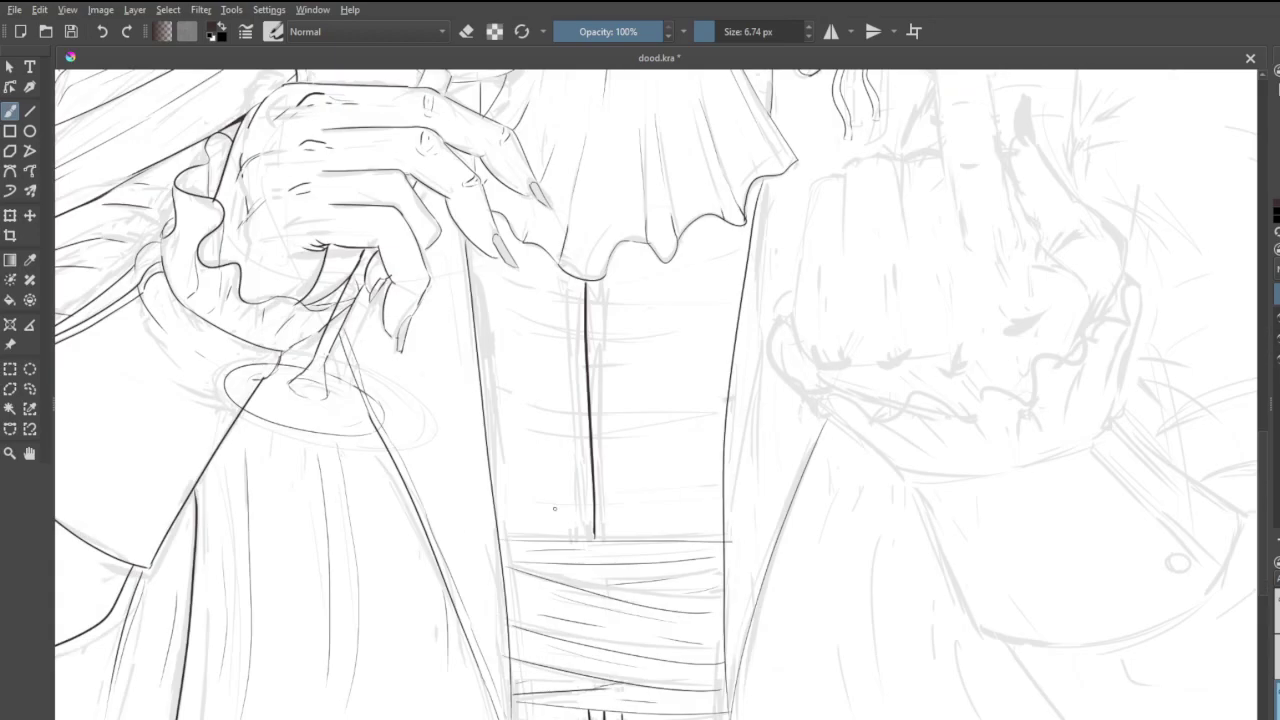
scroll(556, 509, down, 3)
scroll(454, 362, up, 2)
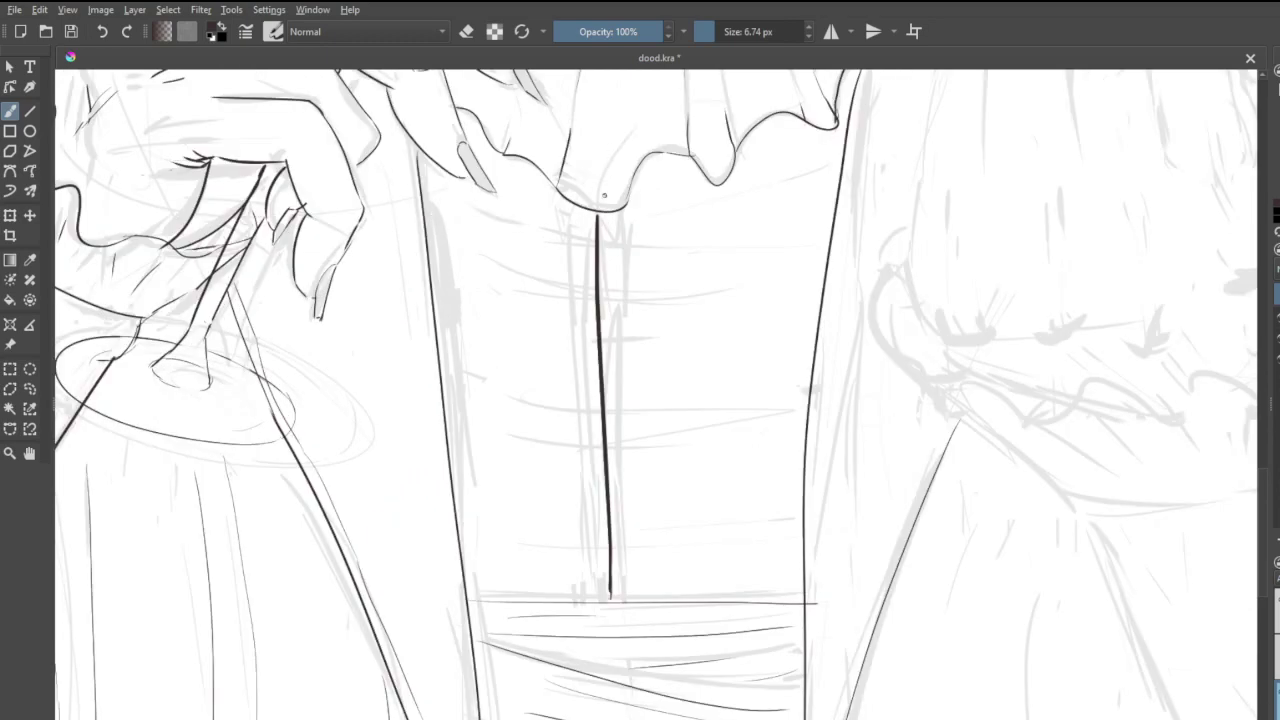
drag(628, 365, 625, 602)
key(ctrl+z)
drag(617, 215, 637, 607)
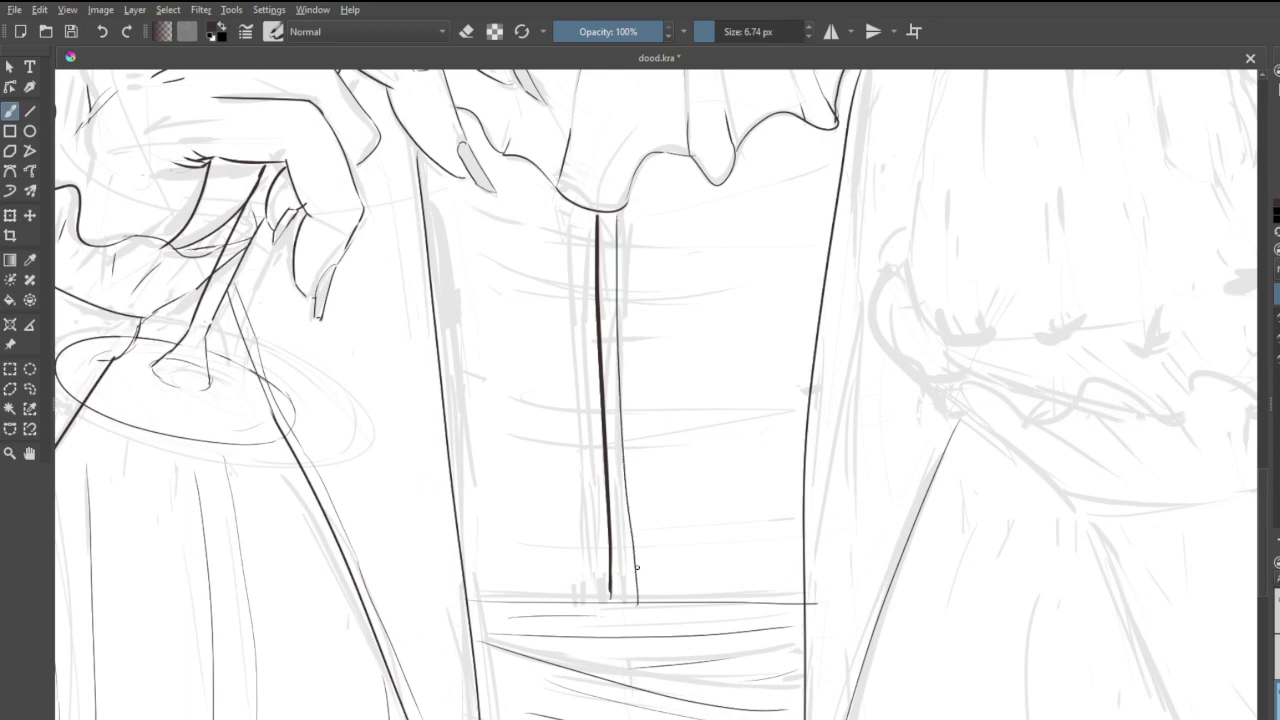
key(ctrl+z)
drag(614, 210, 636, 598)
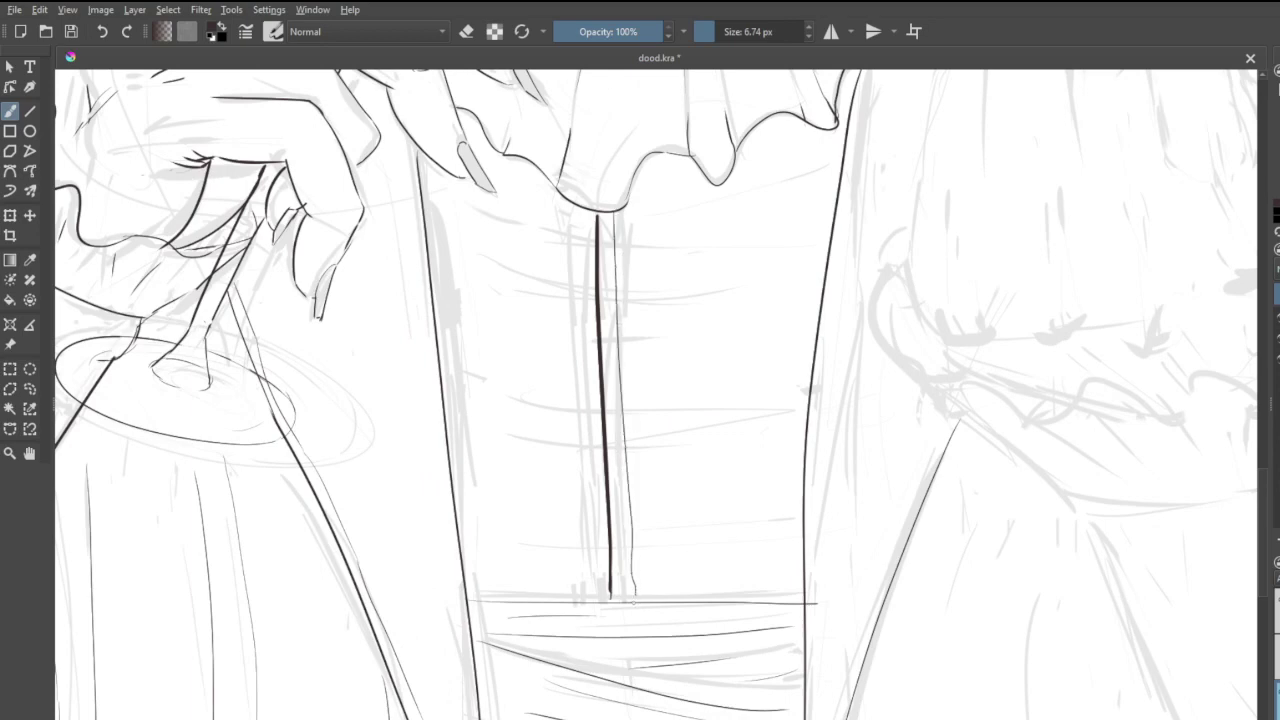
key(ctrl+z)
drag(615, 212, 640, 590)
key(ctrl+z)
drag(615, 211, 622, 594)
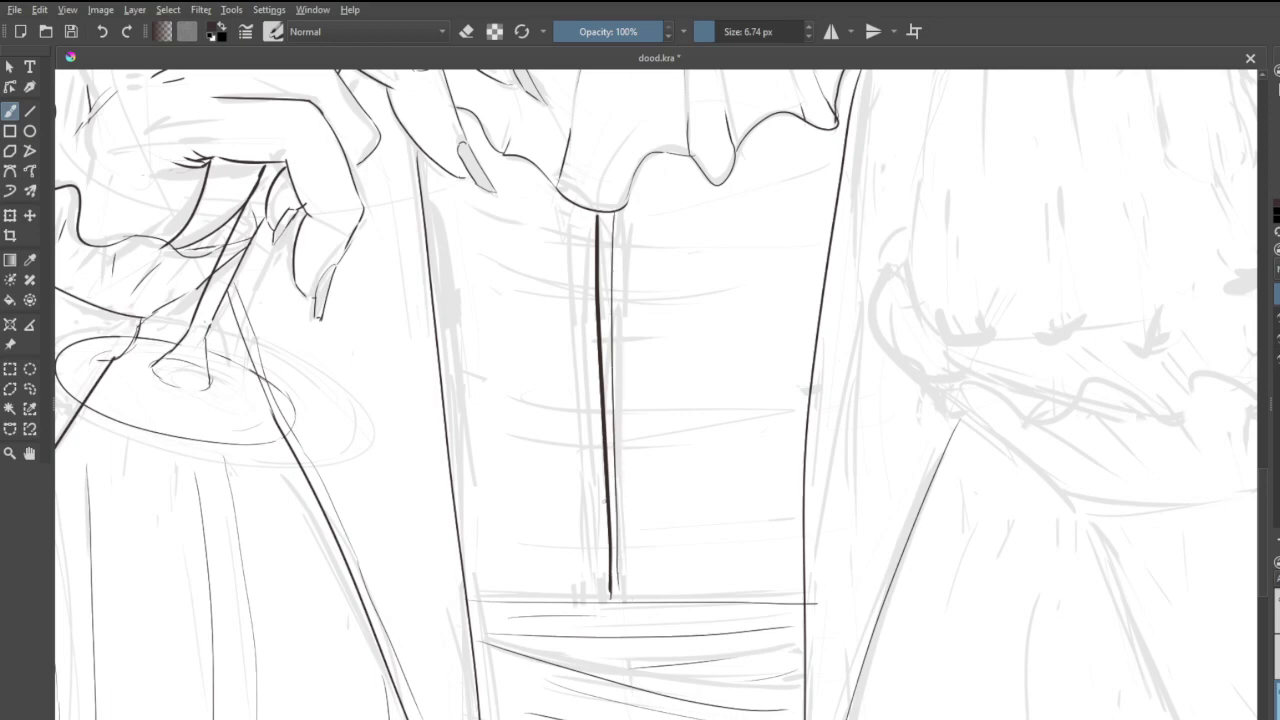
key(ctrl+z)
drag(615, 211, 625, 599)
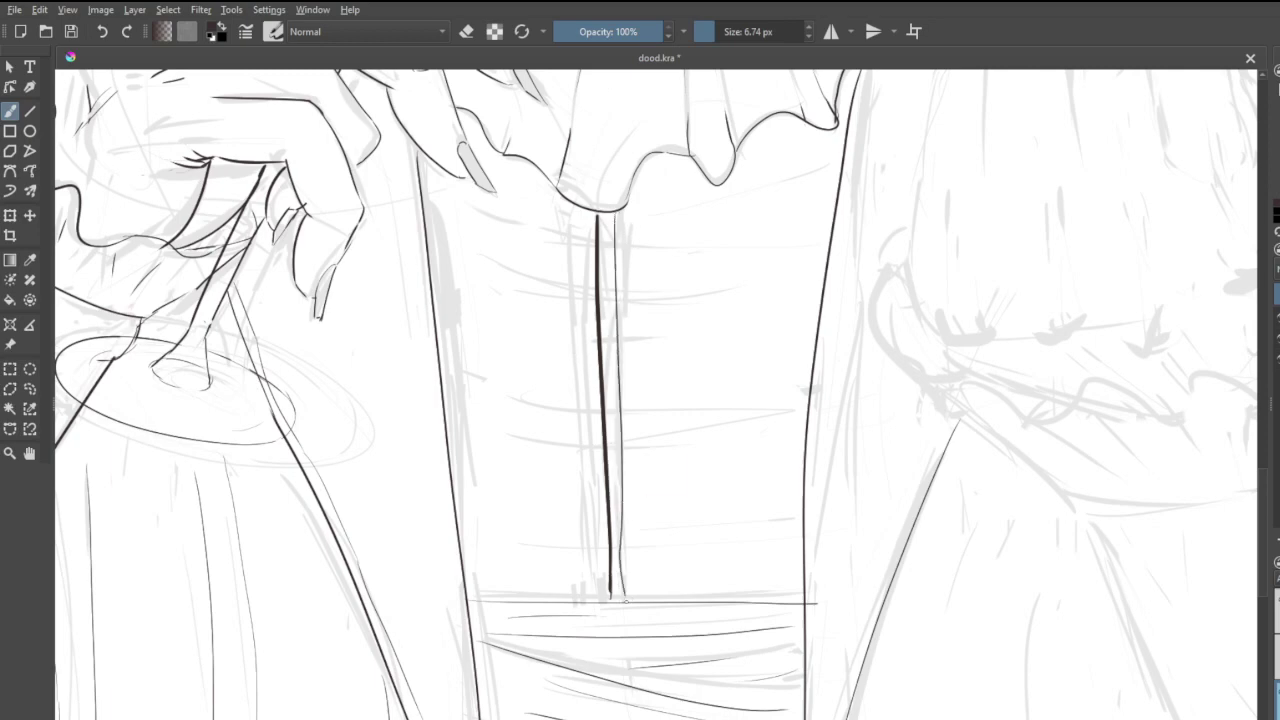
key(ctrl+z)
drag(613, 211, 627, 594)
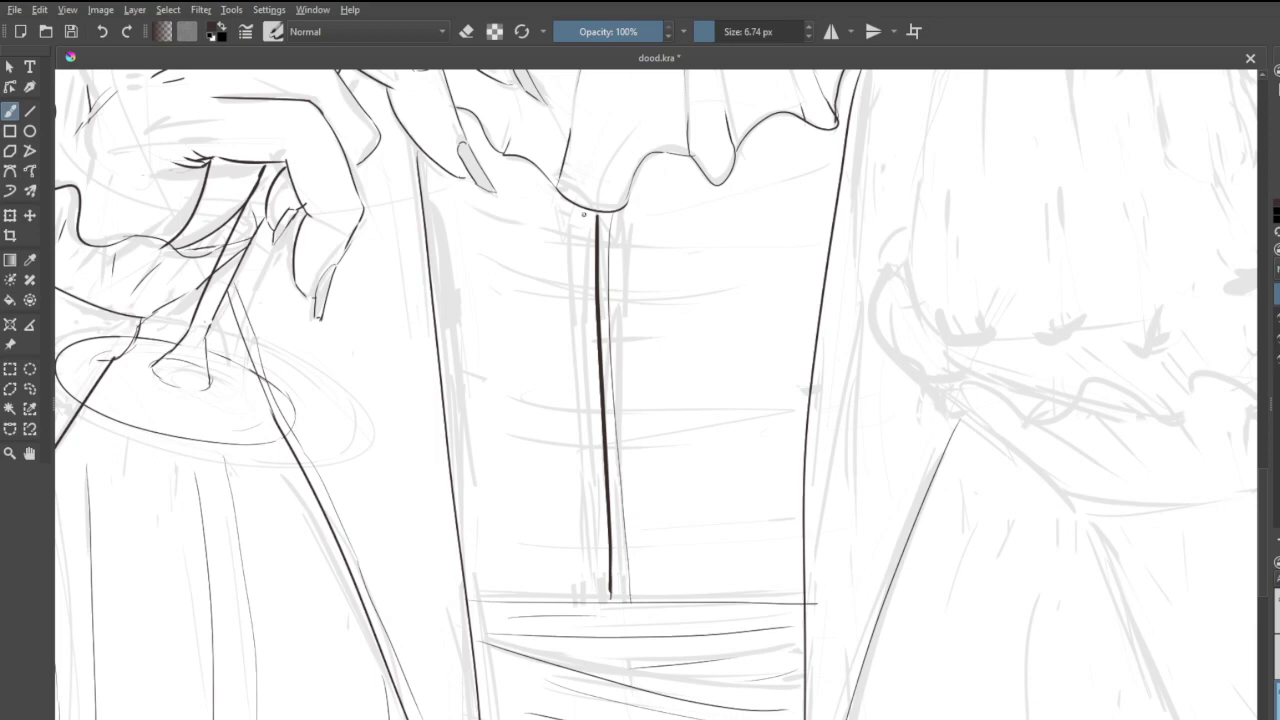
drag(580, 212, 567, 586)
key(ctrl+z)
drag(583, 230, 587, 592)
key(ctrl+z)
drag(584, 212, 581, 558)
key(ctrl+z)
drag(588, 212, 587, 574)
key(ctrl+z)
drag(585, 212, 595, 588)
key(ctrl+z)
drag(585, 212, 595, 578)
key(ctrl+z)
drag(585, 212, 598, 582)
key(ctrl+z)
- Ink the matching thin placket line left of the vest's central line in joined segments from the jabot down to the sash
scroll(539, 297, up, 2)
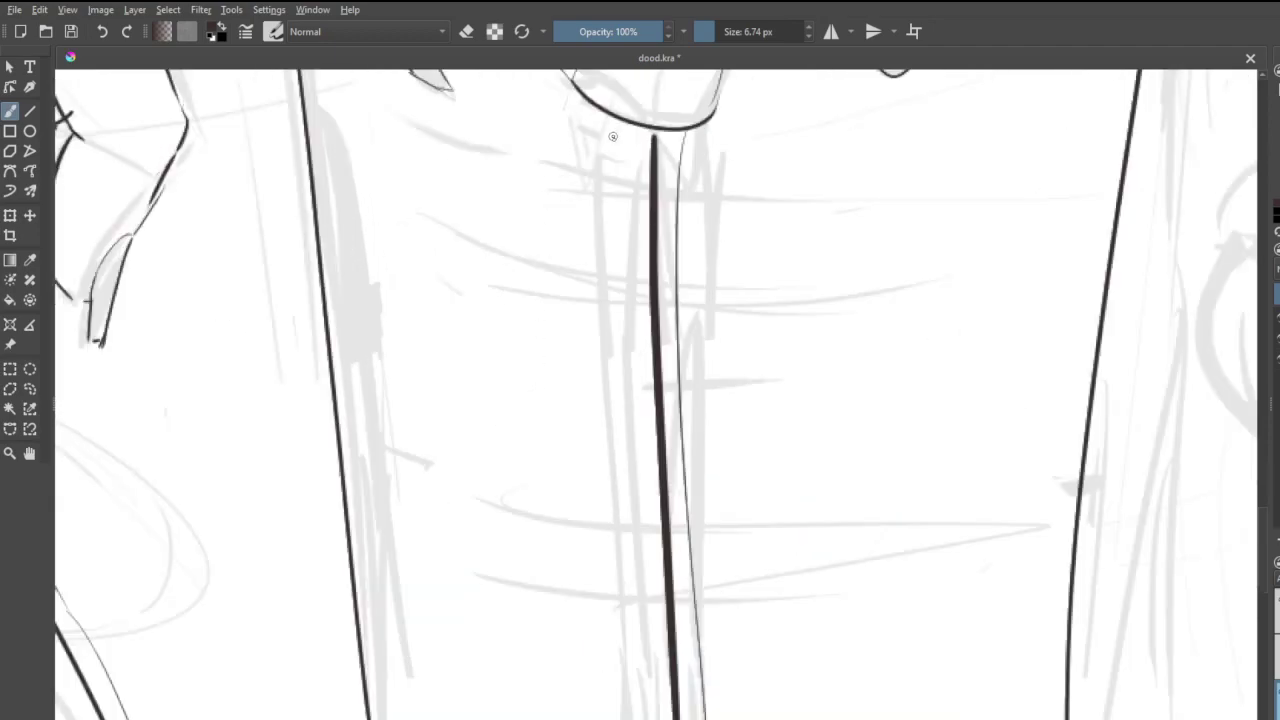
scroll(591, 215, down, 5)
scroll(583, 140, up, 6)
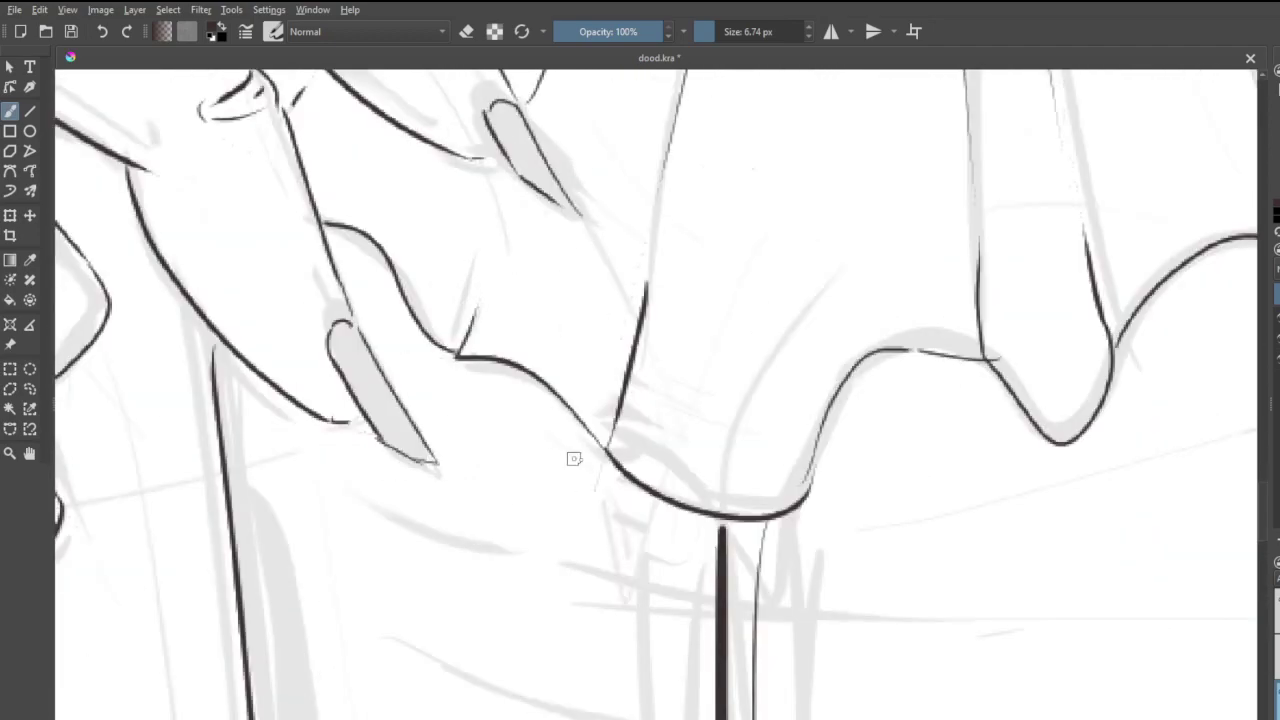
drag(679, 510, 687, 716)
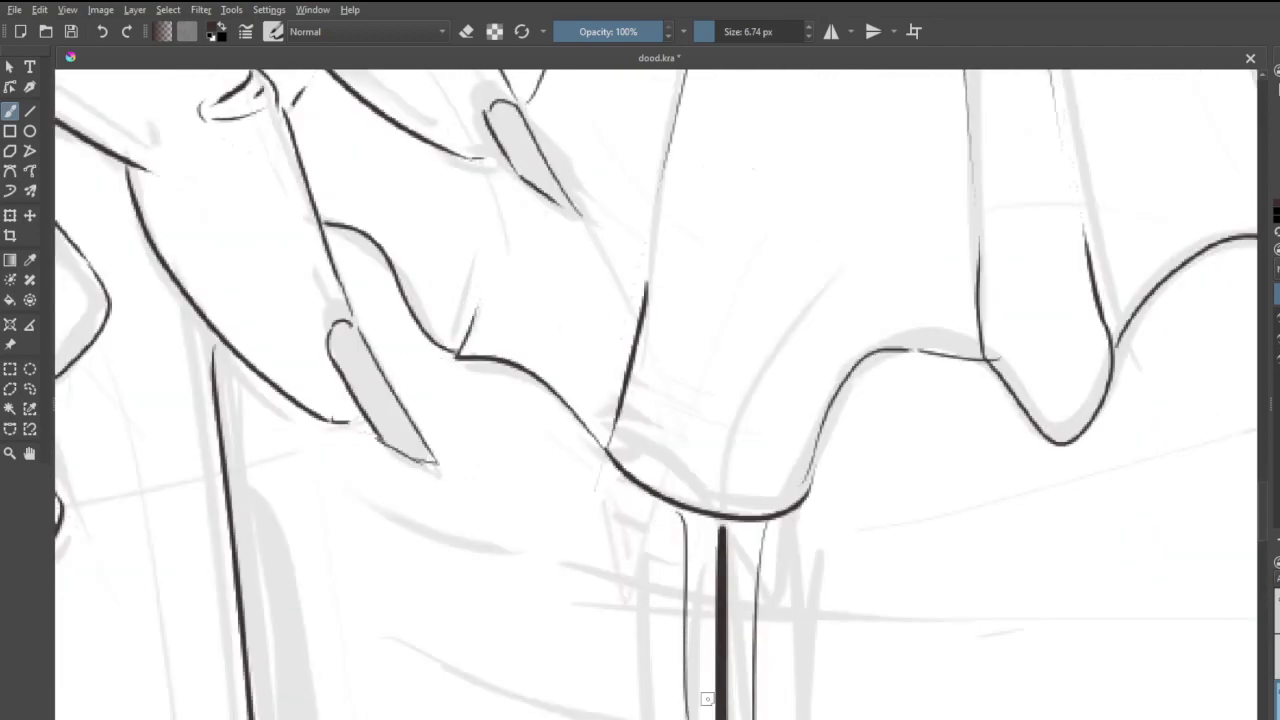
scroll(708, 690, down, 6)
scroll(706, 618, up, 5)
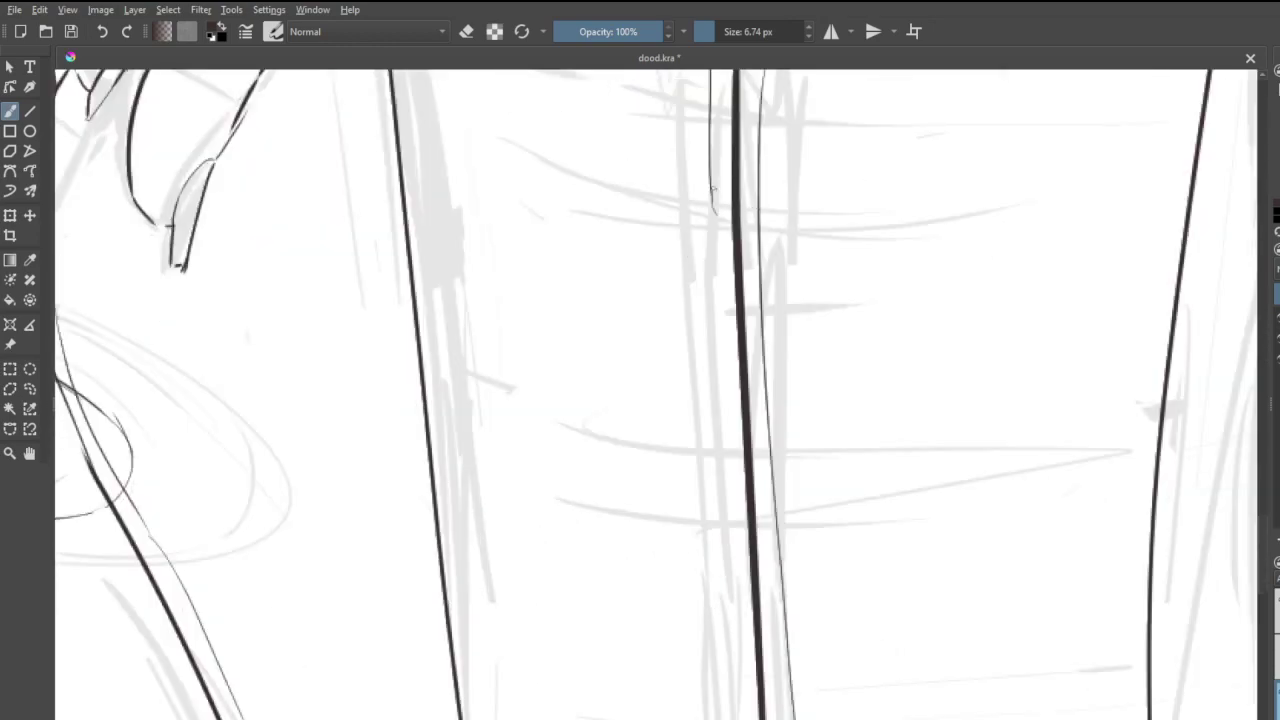
mouse_move(713, 188)
mouse_down()
mouse_move(742, 530)
mouse_move(727, 440)
mouse_up()
key(ctrl+z)
drag(711, 208, 728, 450)
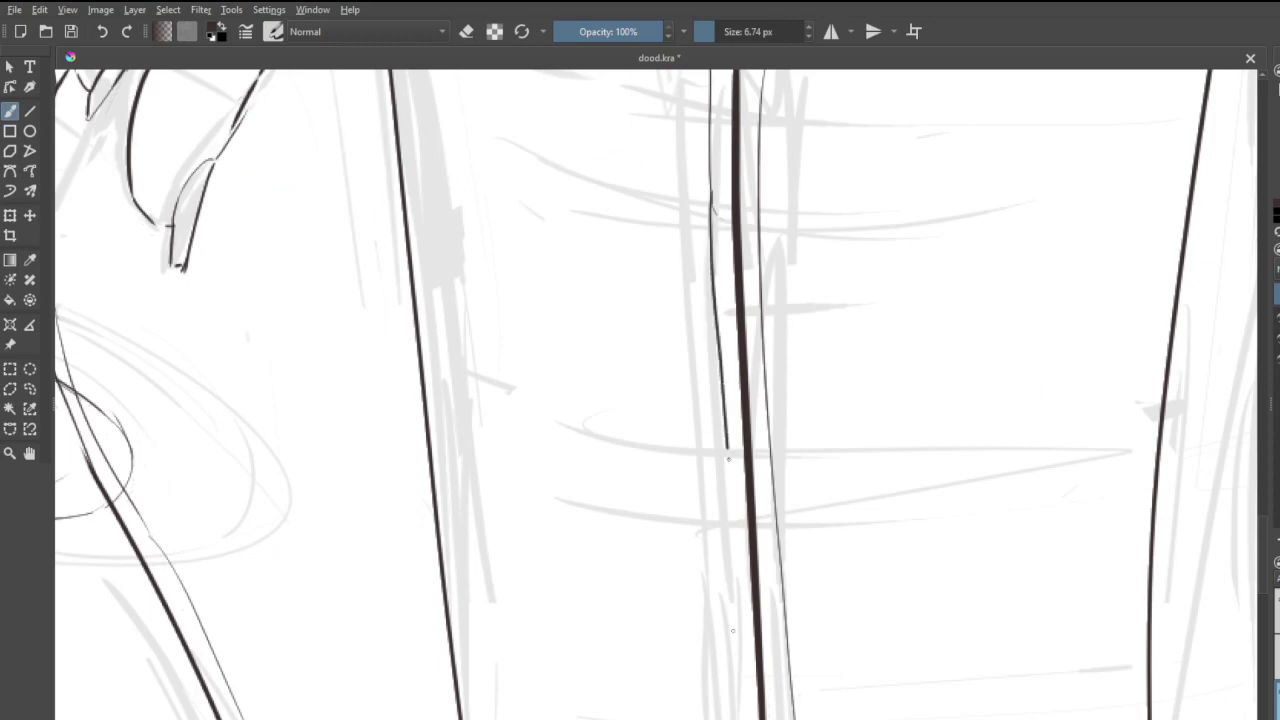
key(ctrl+z)
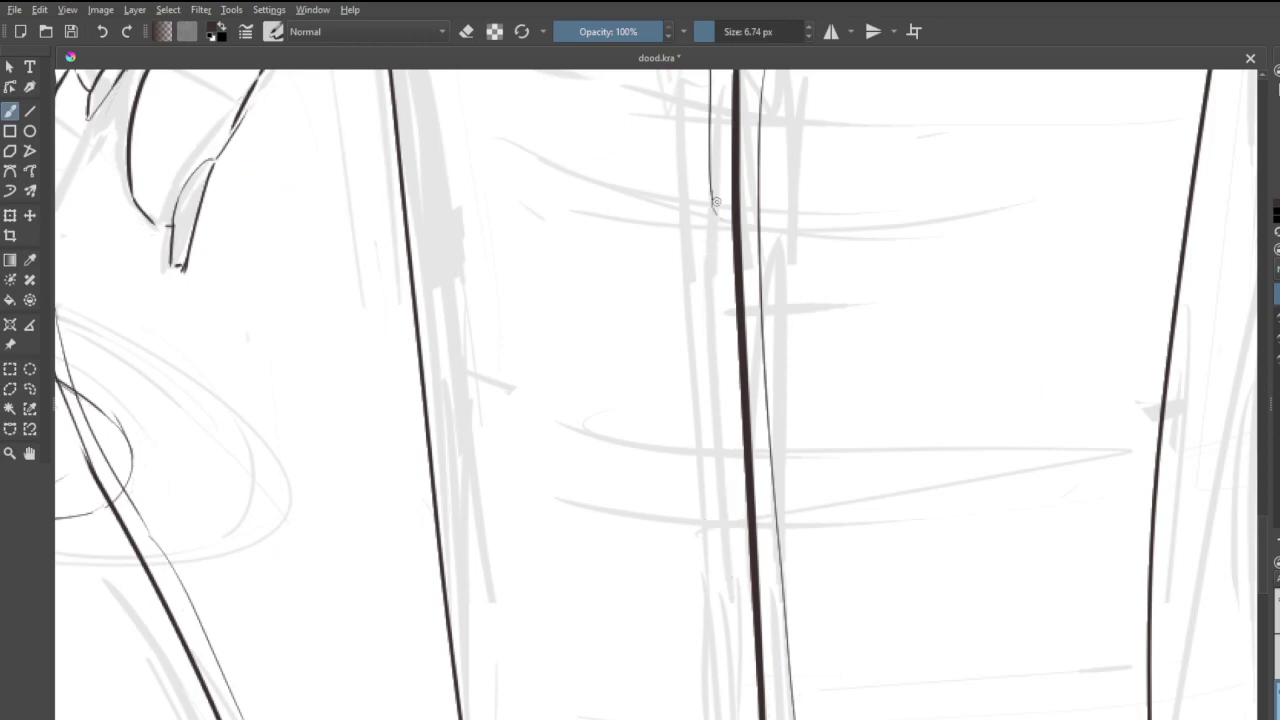
drag(710, 222, 727, 636)
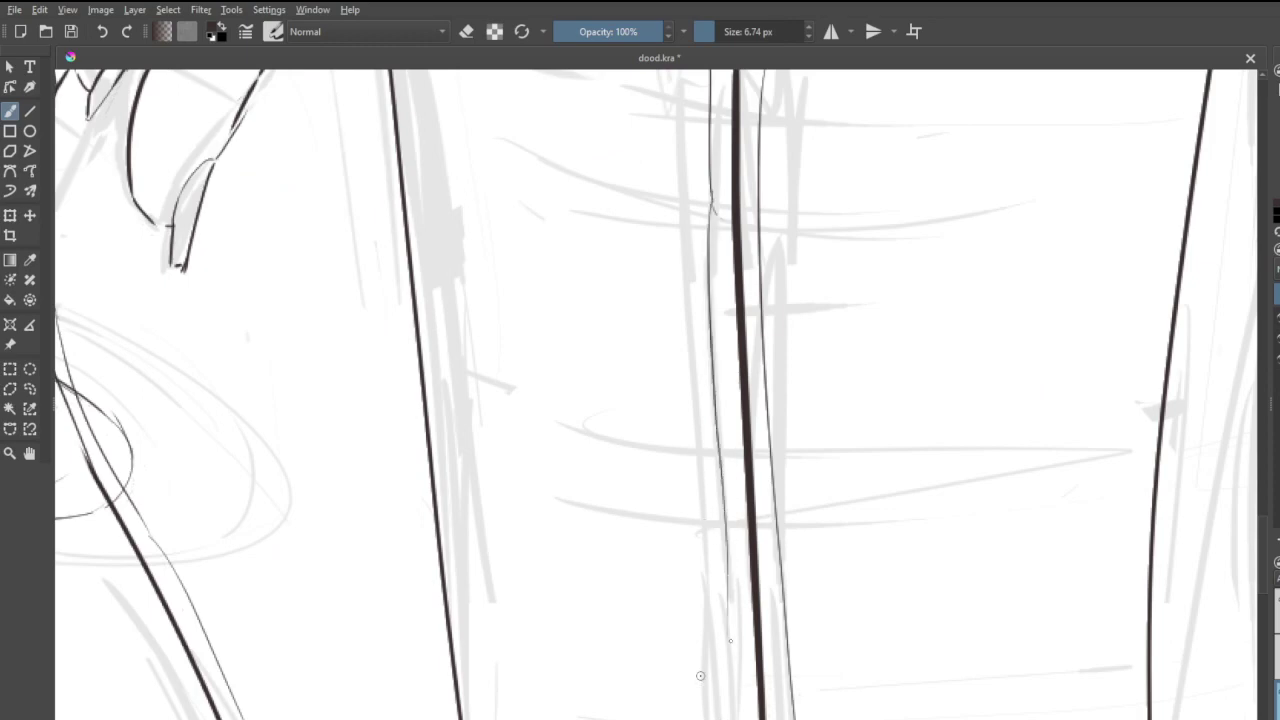
scroll(926, 370, down, 4)
scroll(928, 432, up, 5)
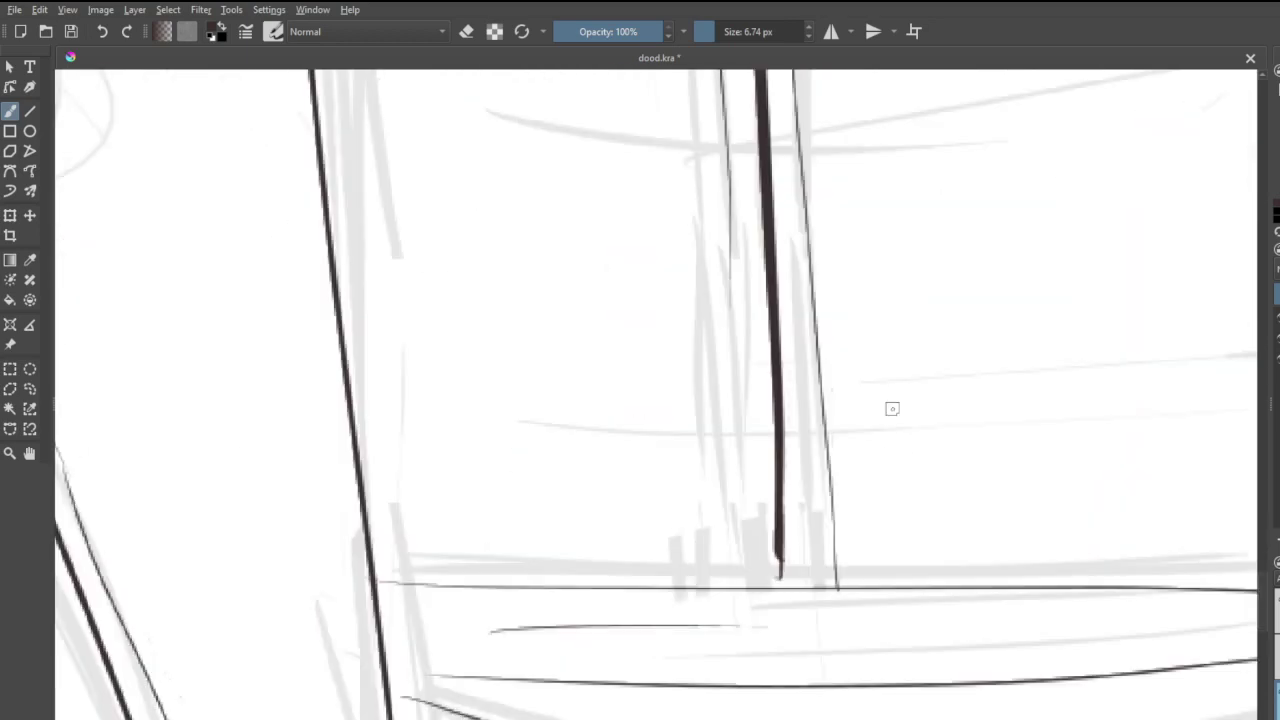
drag(733, 242, 747, 602)
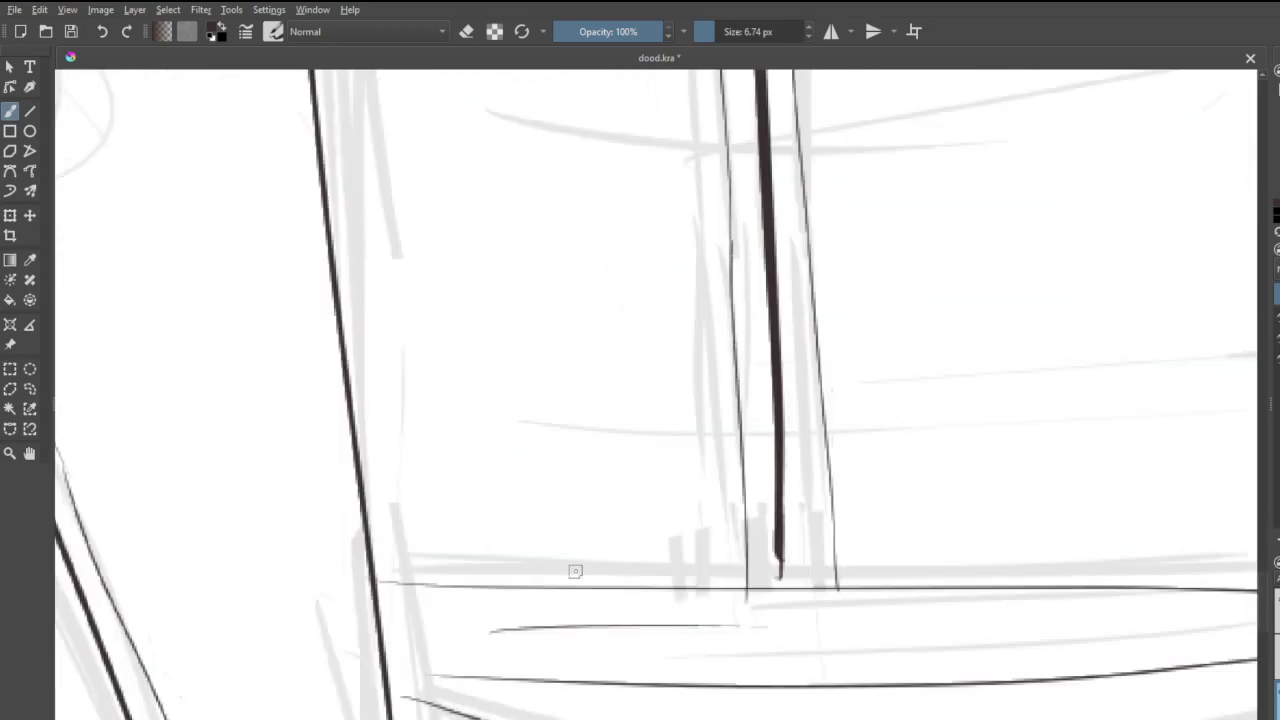
- Thicken the sash's upper border by retracing it from one coat front edge to the other
drag(377, 580, 822, 604)
key(ctrl+z)
drag(376, 572, 1070, 579)
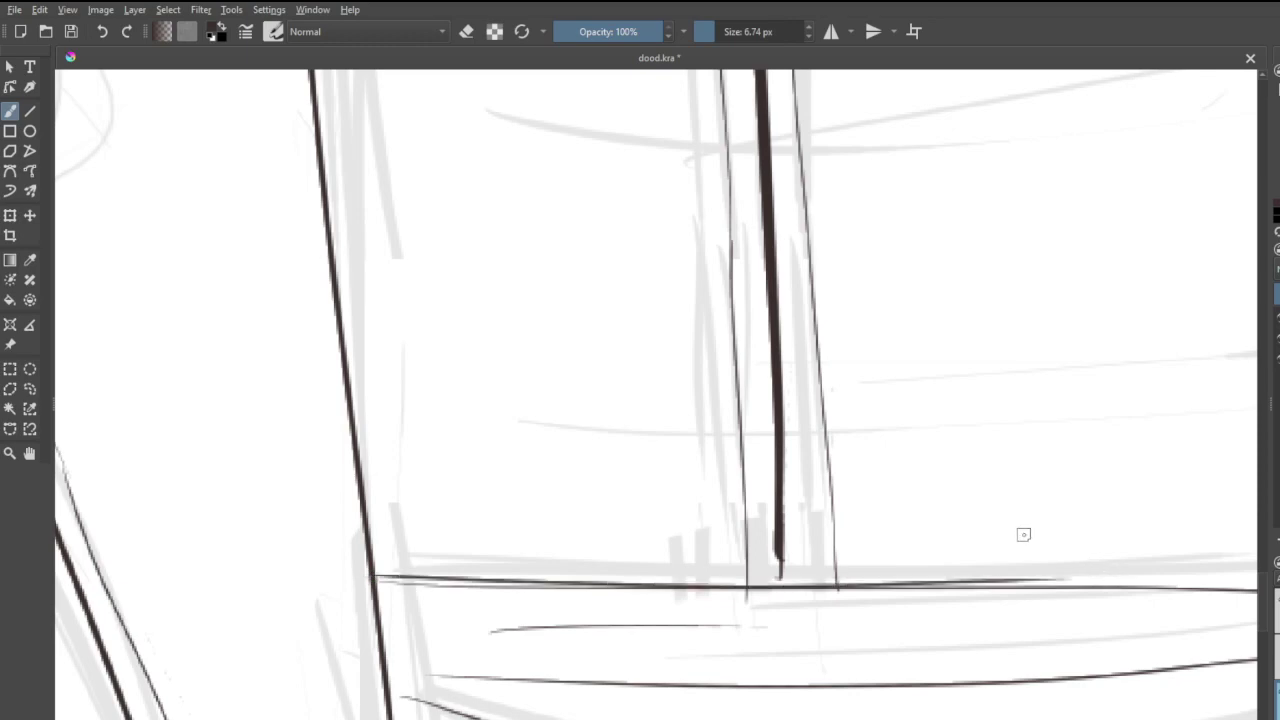
scroll(1023, 534, down, 5)
scroll(1076, 543, up, 5)
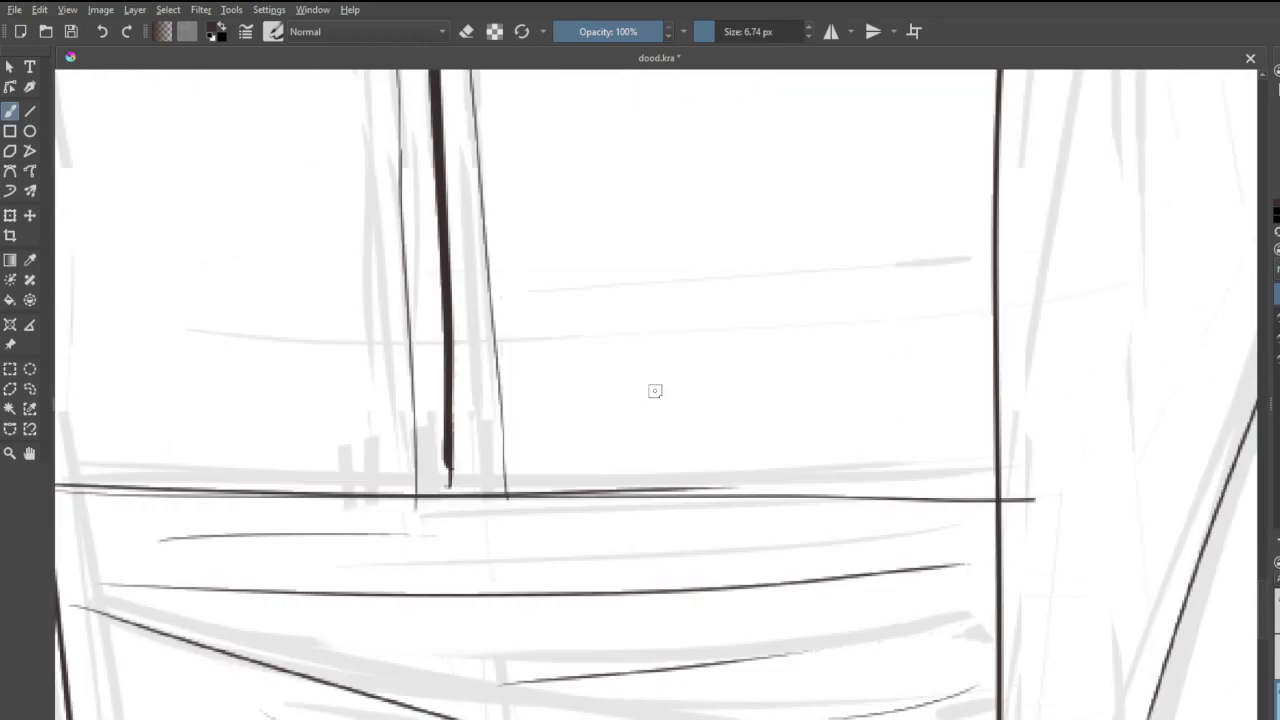
drag(525, 490, 997, 506)
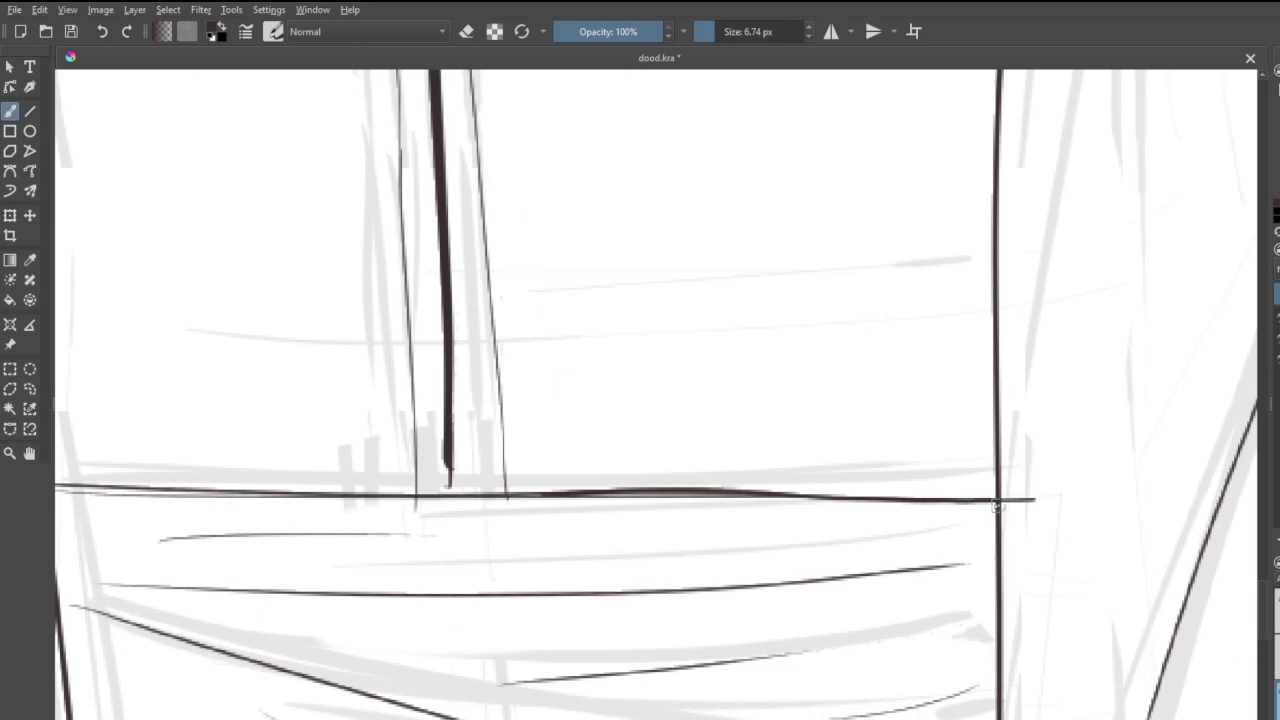
- Erase the sash border's overshoot past the coat's front edge with a reduced eraser, and set the eraser size to 14.67 px
key(e)
click(1040, 498)
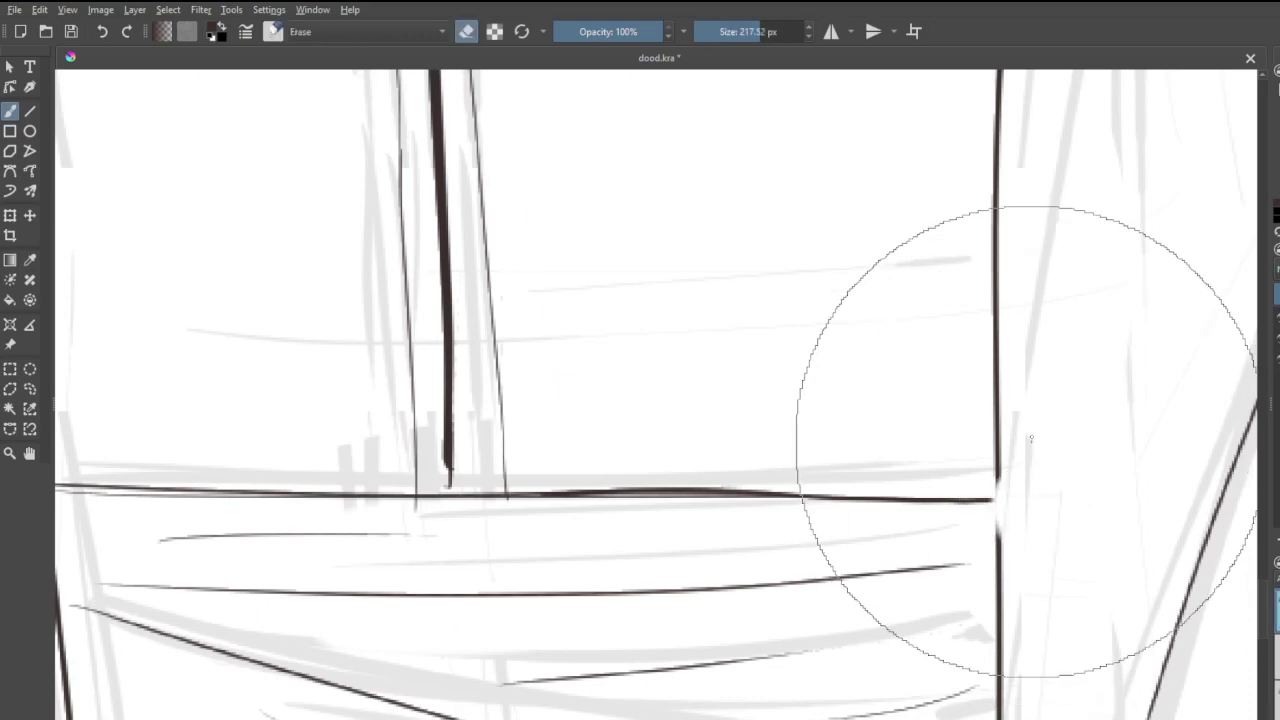
key(ctrl+z)
drag(752, 30, 737, 31)
drag(1060, 504, 1022, 503)
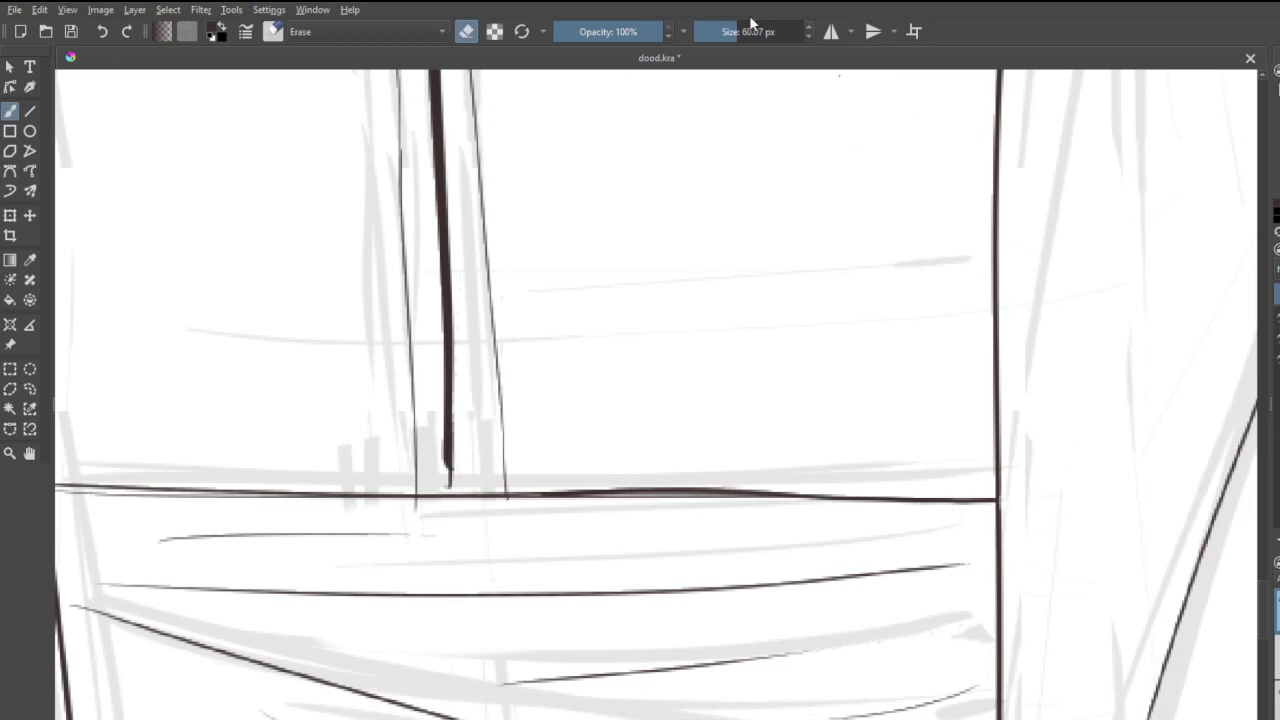
drag(751, 31, 720, 31)
- Switch back to the 6.74 px ink brush and thicken the sash's lower border
scroll(753, 161, down, 3)
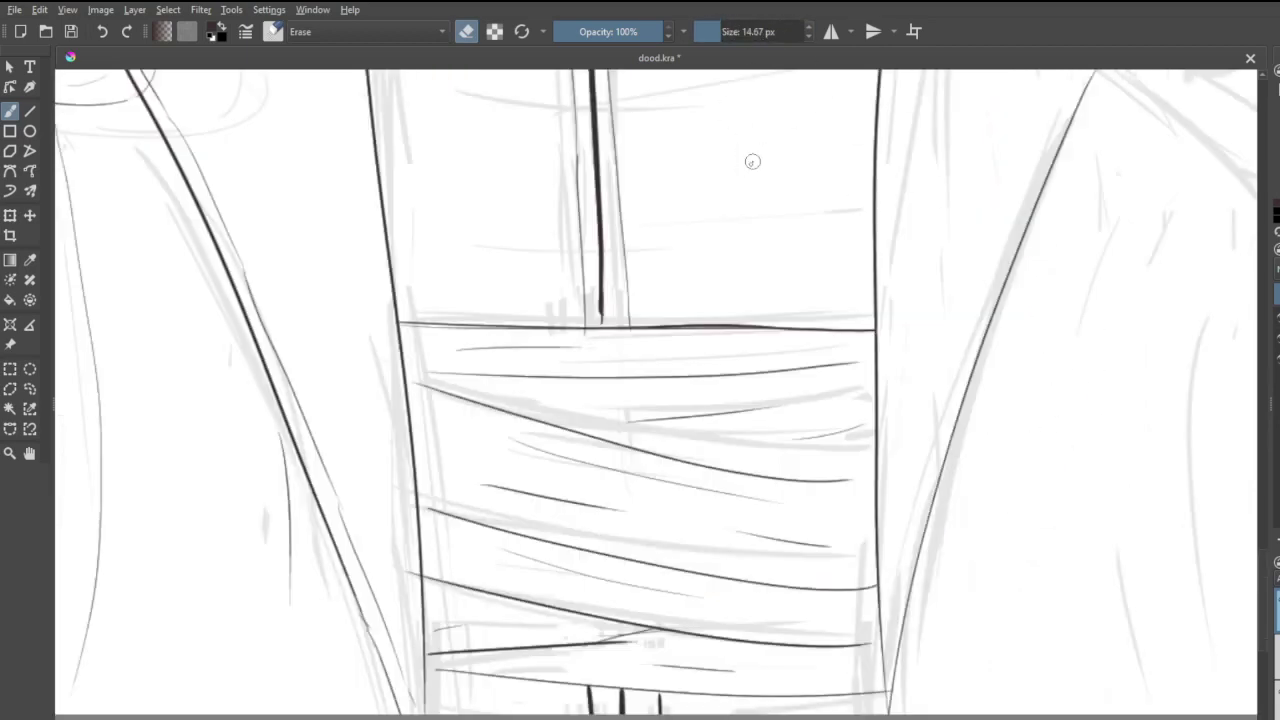
scroll(640, 366, down, 2)
scroll(723, 500, up, 5)
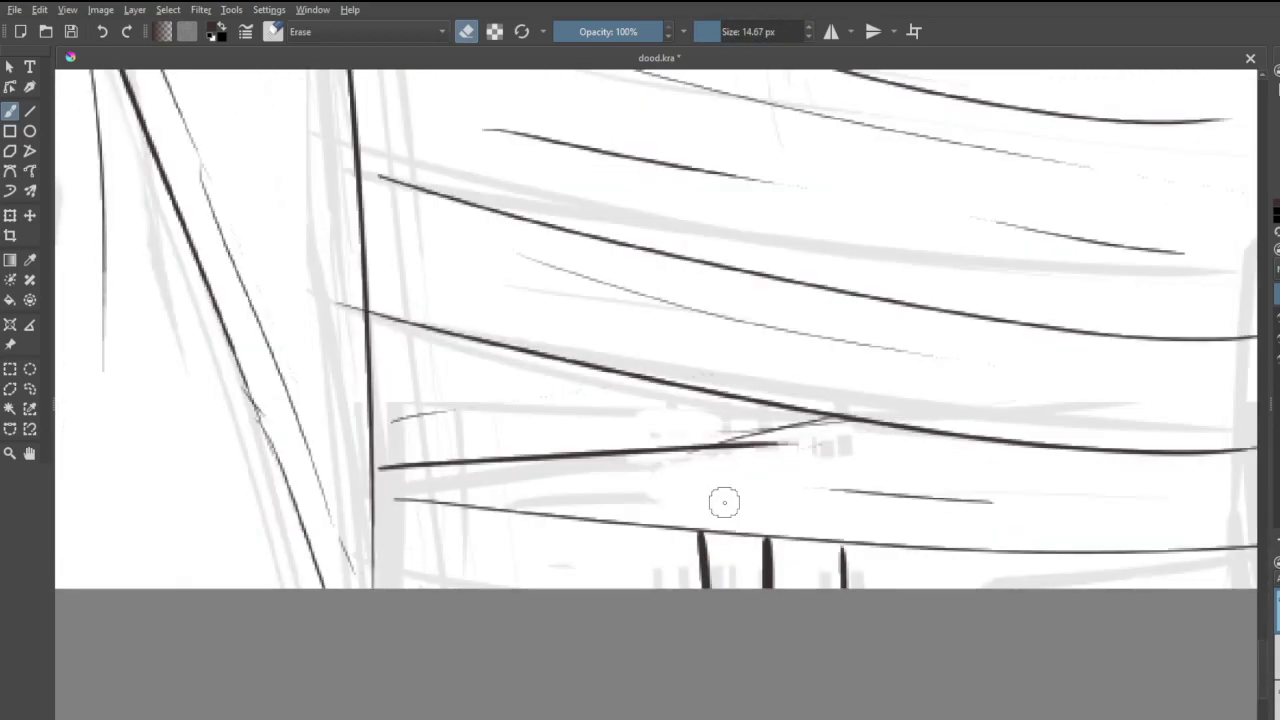
key(e)
drag(379, 494, 1014, 552)
scroll(1026, 393, down, 6)
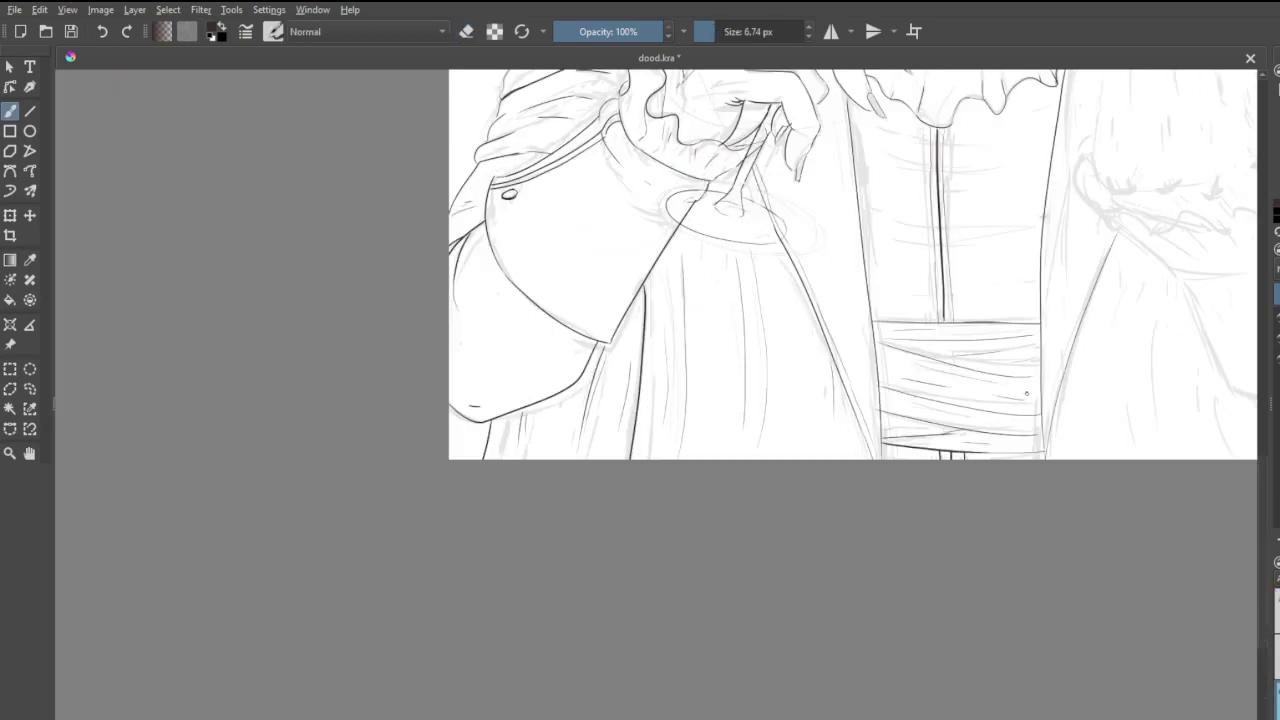
- Thicken the remaining thin part of the sash's lower border up to the coat's front edge
scroll(1026, 393, up, 7)
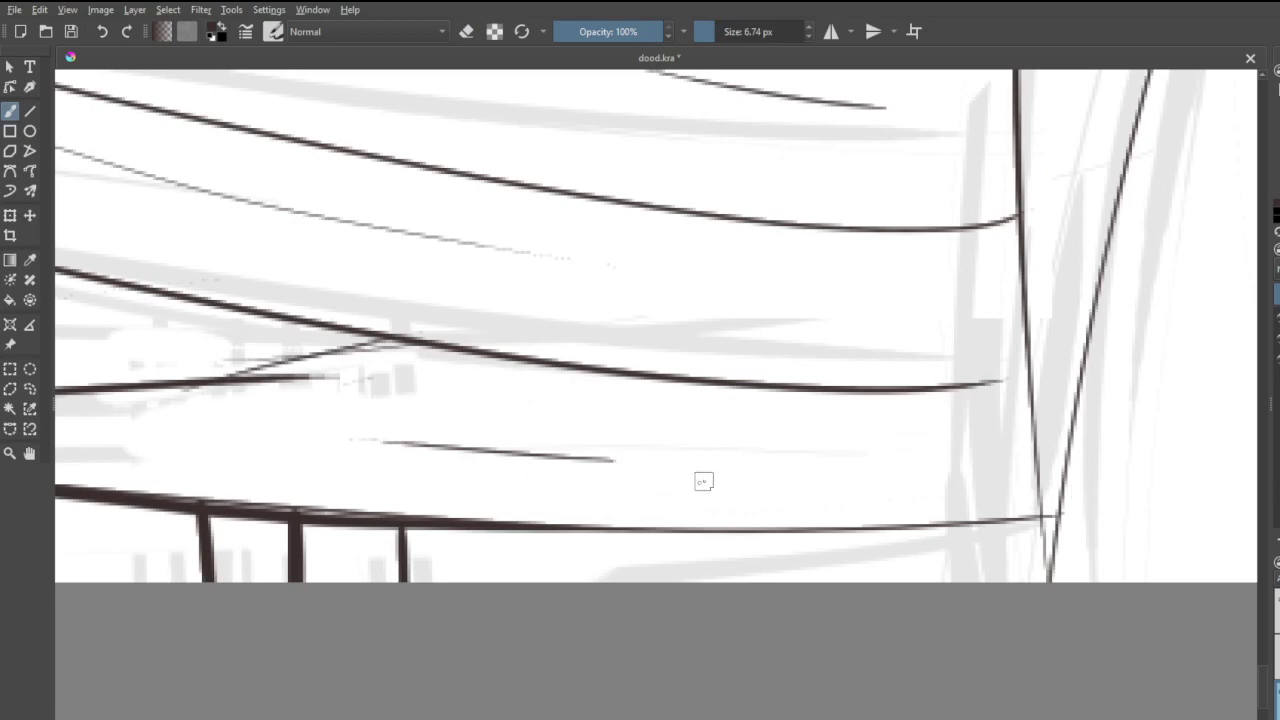
mouse_move(514, 517)
mouse_down()
mouse_move(649, 538)
mouse_move(992, 531)
mouse_up()
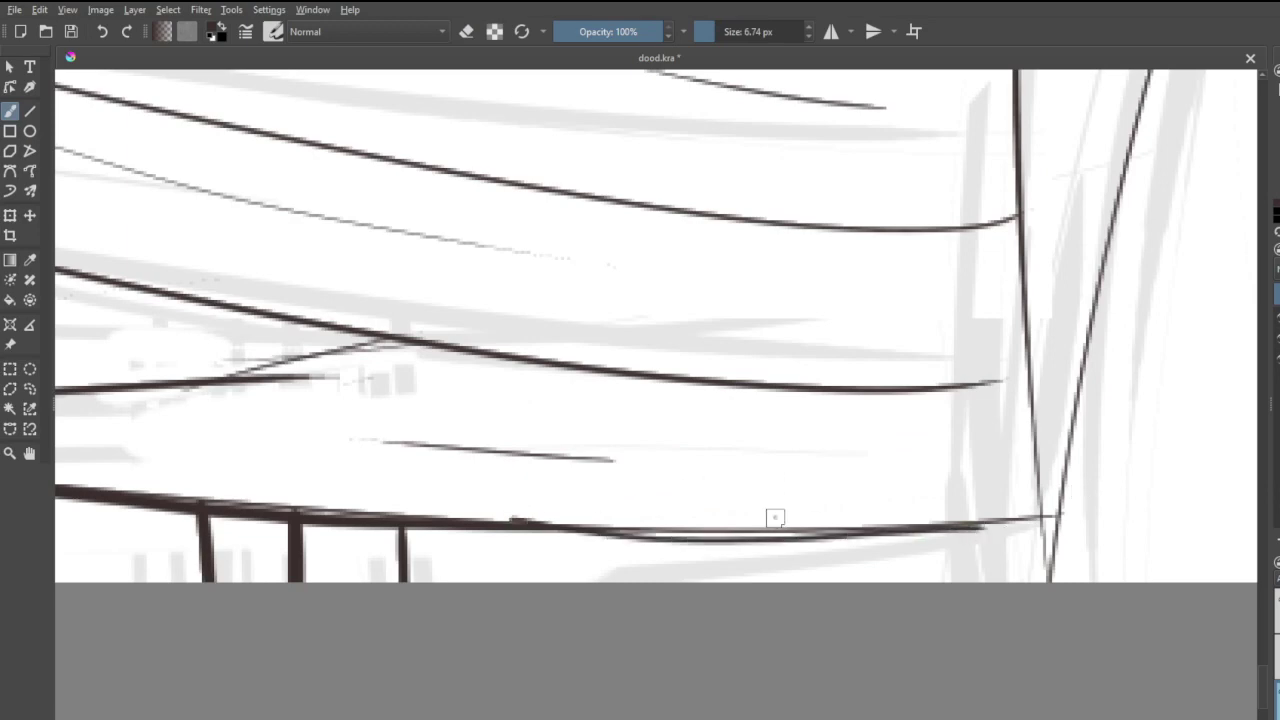
key(ctrl+z)
drag(536, 522, 1006, 522)
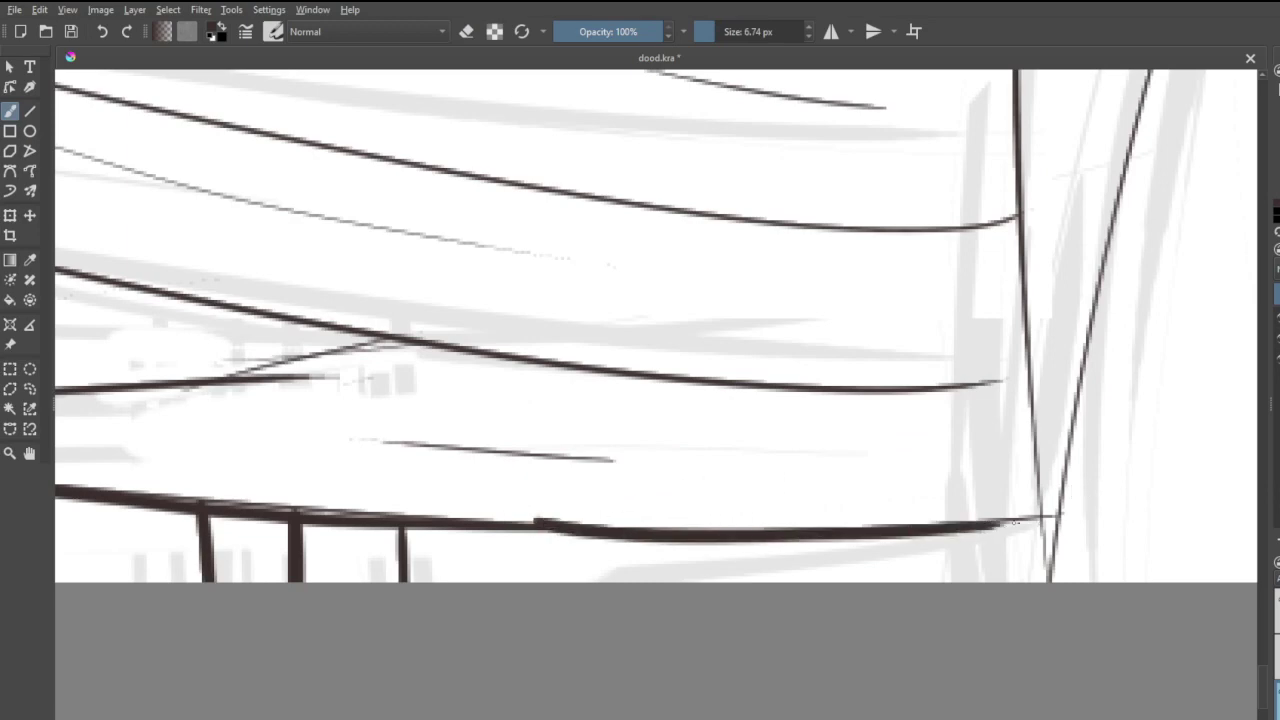
key(ctrl+z)
drag(496, 520, 1018, 515)
key(ctrl+z)
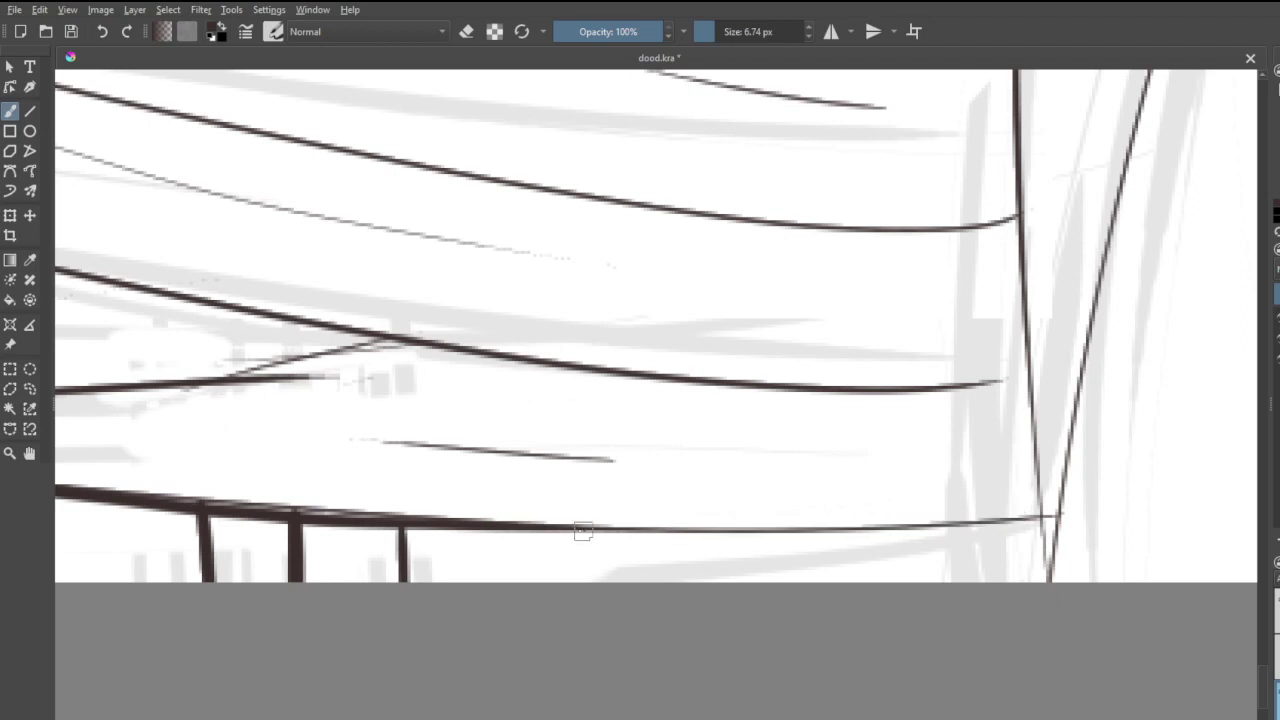
drag(500, 521, 994, 524)
key(ctrl+z)
drag(540, 526, 1044, 522)
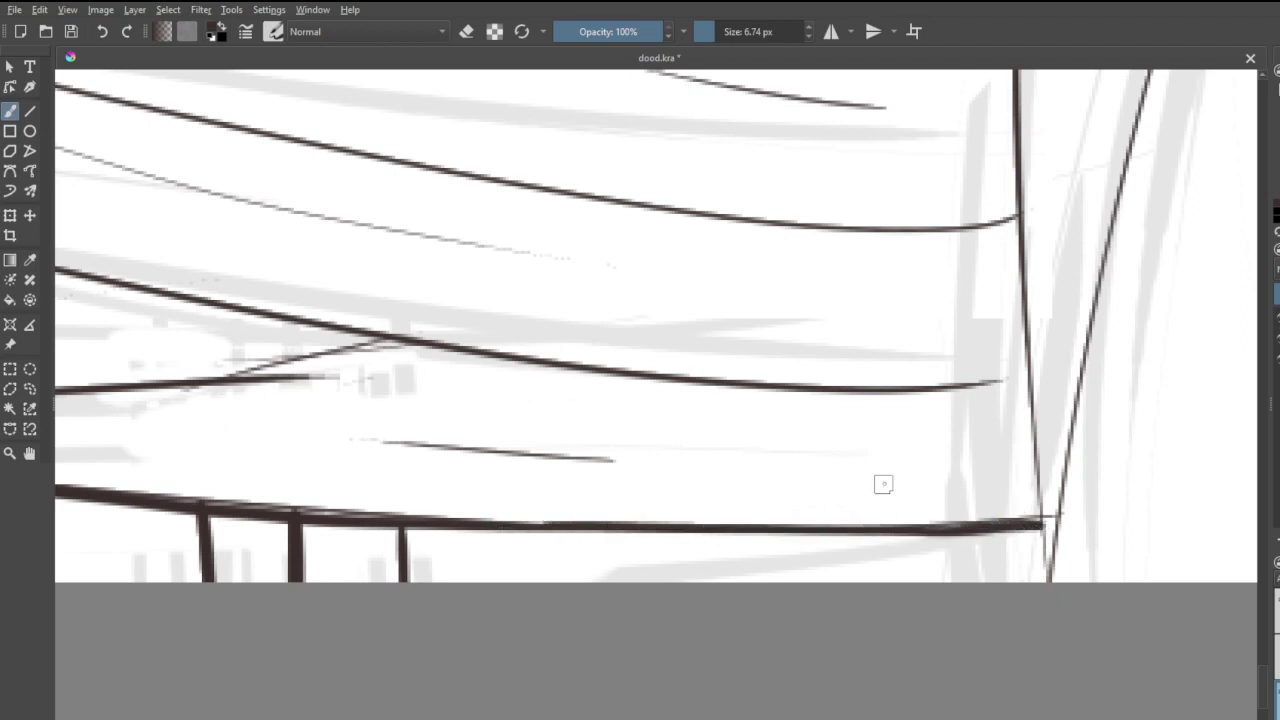
- Ink thin, slightly curved fabric creases across the vest between the jabot and the sash
scroll(820, 455, down, 10)
scroll(633, 350, up, 2)
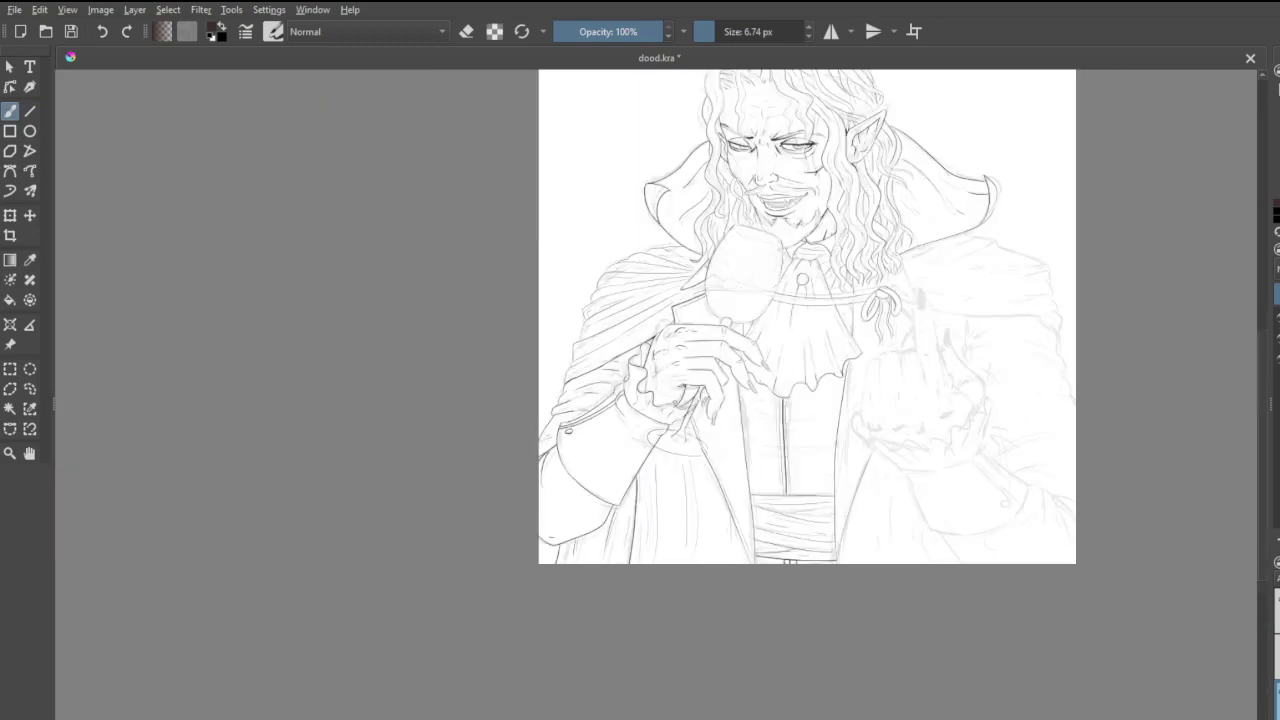
scroll(798, 437, up, 5)
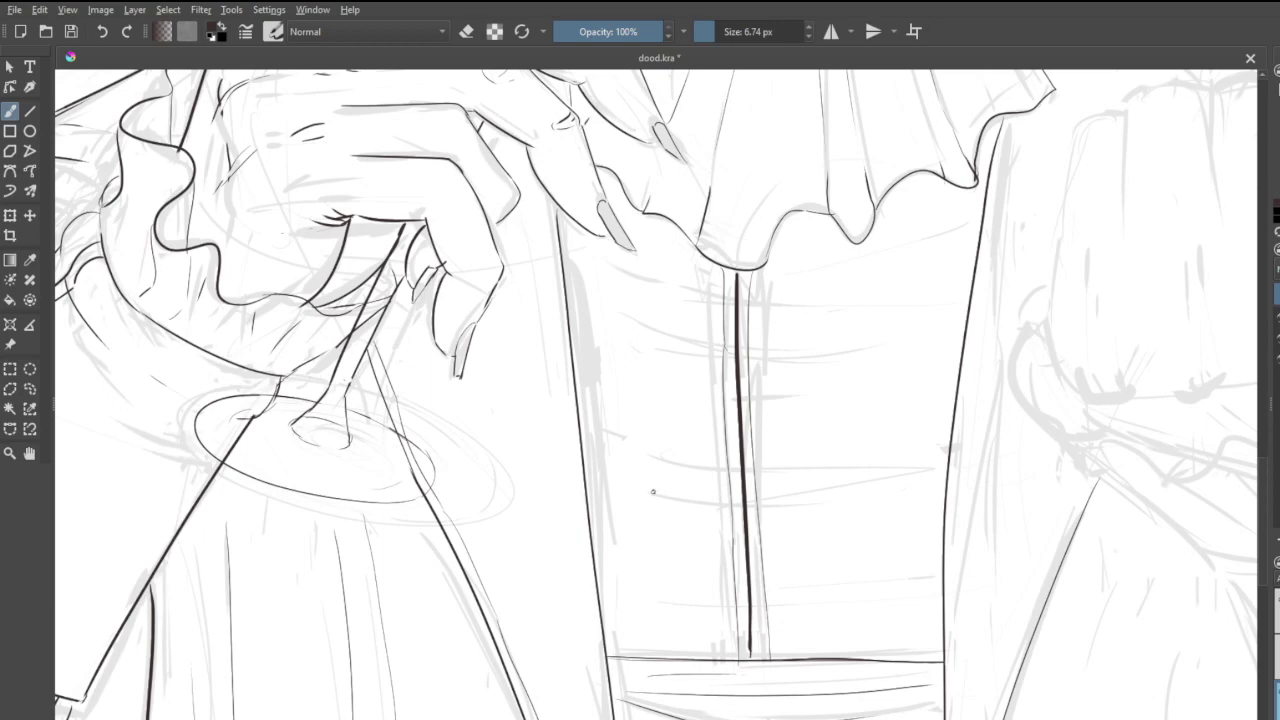
drag(653, 492, 816, 502)
drag(638, 451, 935, 468)
drag(608, 346, 866, 347)
drag(741, 315, 945, 278)
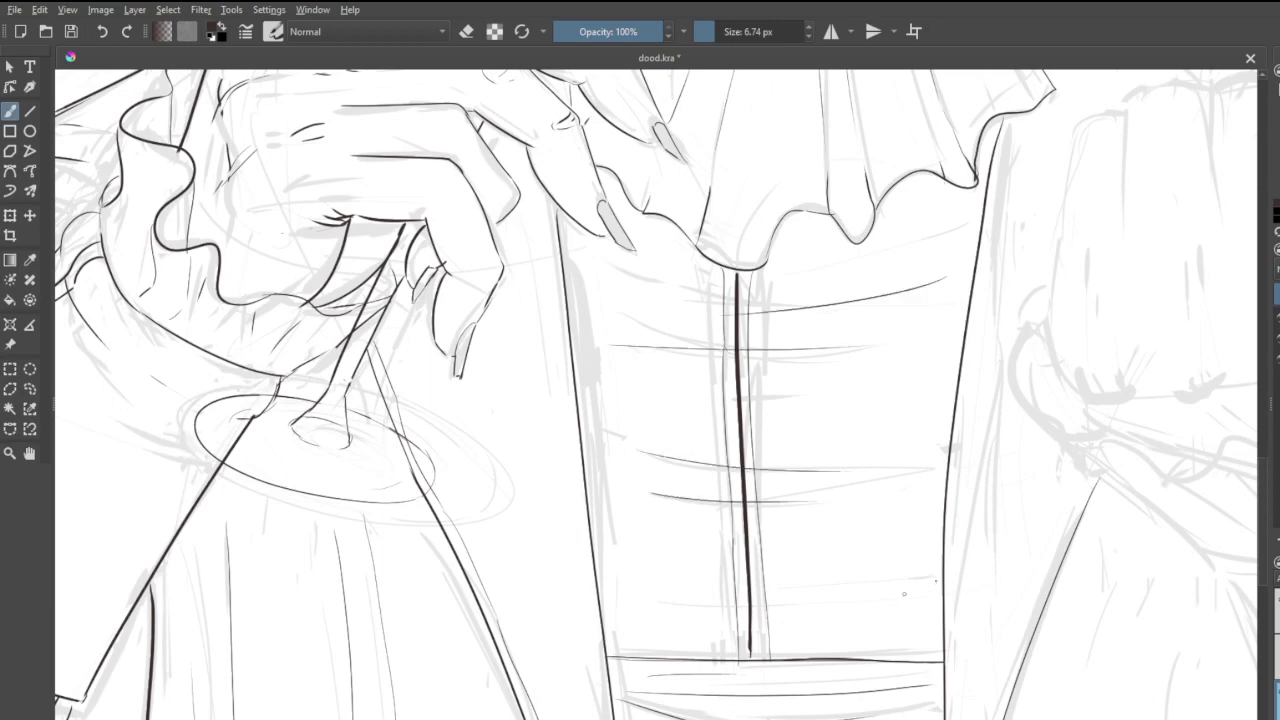
mouse_move(935, 581)
mouse_down()
mouse_move(880, 612)
mouse_move(925, 624)
mouse_up()
key(ctrl+z)
key(ctrl+z)
key(ctrl+z)
drag(781, 589, 876, 592)
- Hide the grey sketch to check the line art of the whole figure, and show the sketch again
scroll(781, 607, down, 5)
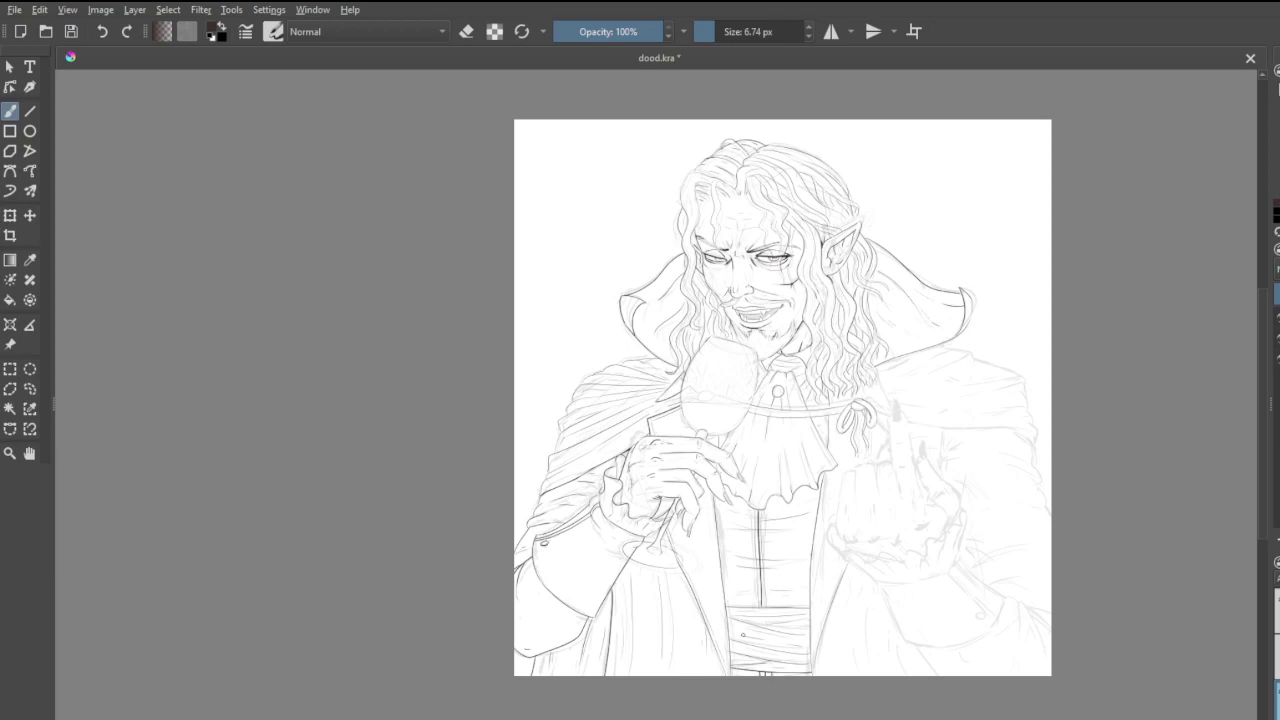
click(1277, 343)
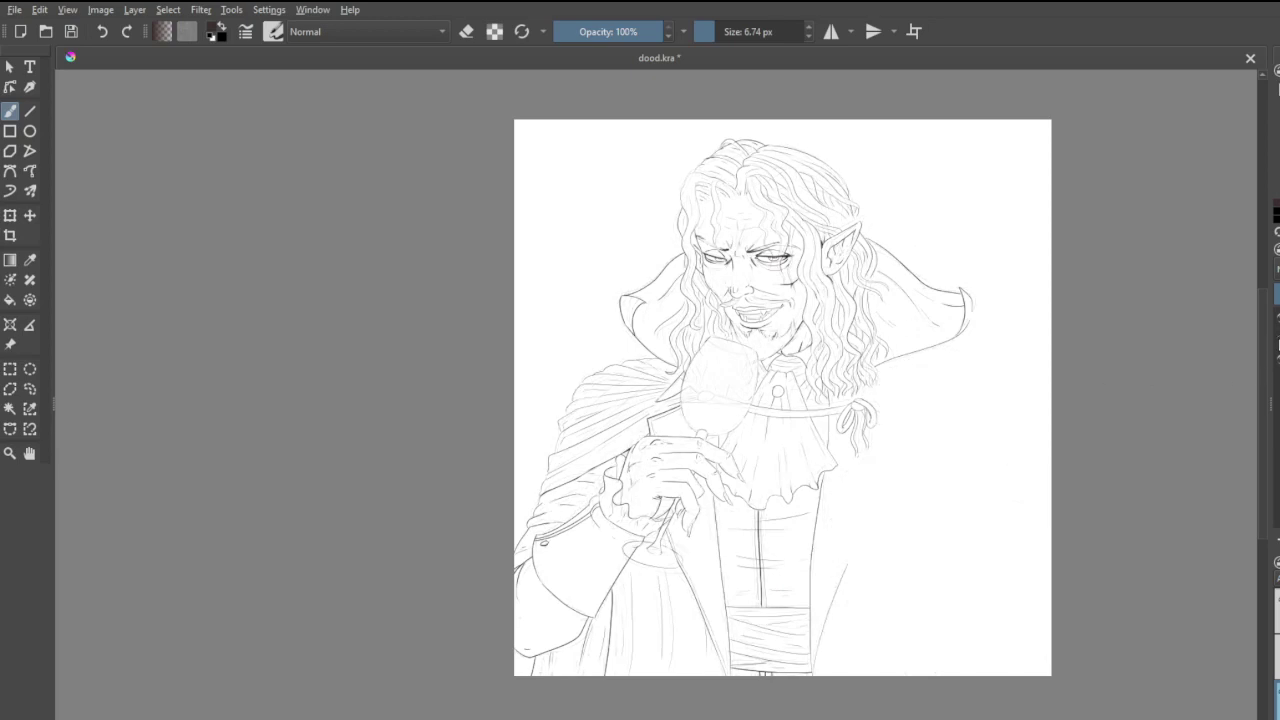
key(ctrl+z)
- Ink the cape's stepped shoulder top below the collar and two long folds running from its corner toward the chest
scroll(900, 345, up, 6)
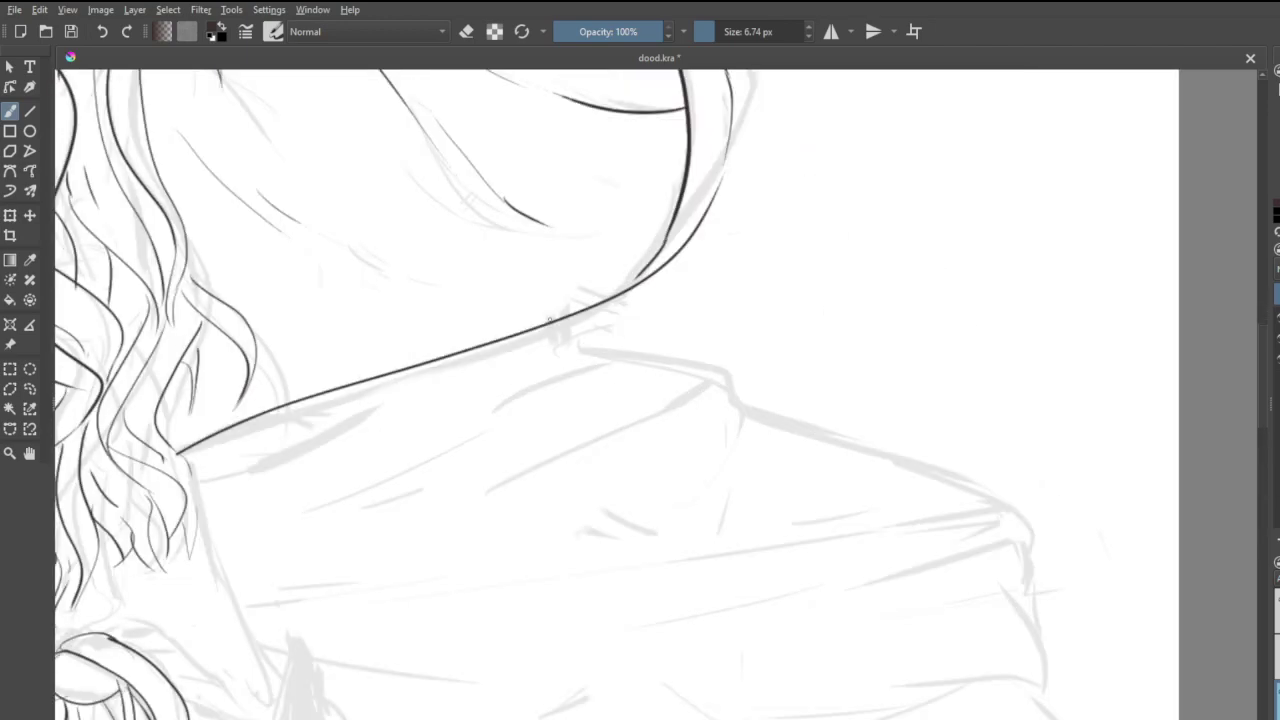
drag(553, 321, 595, 347)
mouse_move(710, 382)
mouse_down()
mouse_move(748, 426)
mouse_move(659, 440)
mouse_move(412, 532)
mouse_up()
drag(725, 401, 342, 547)
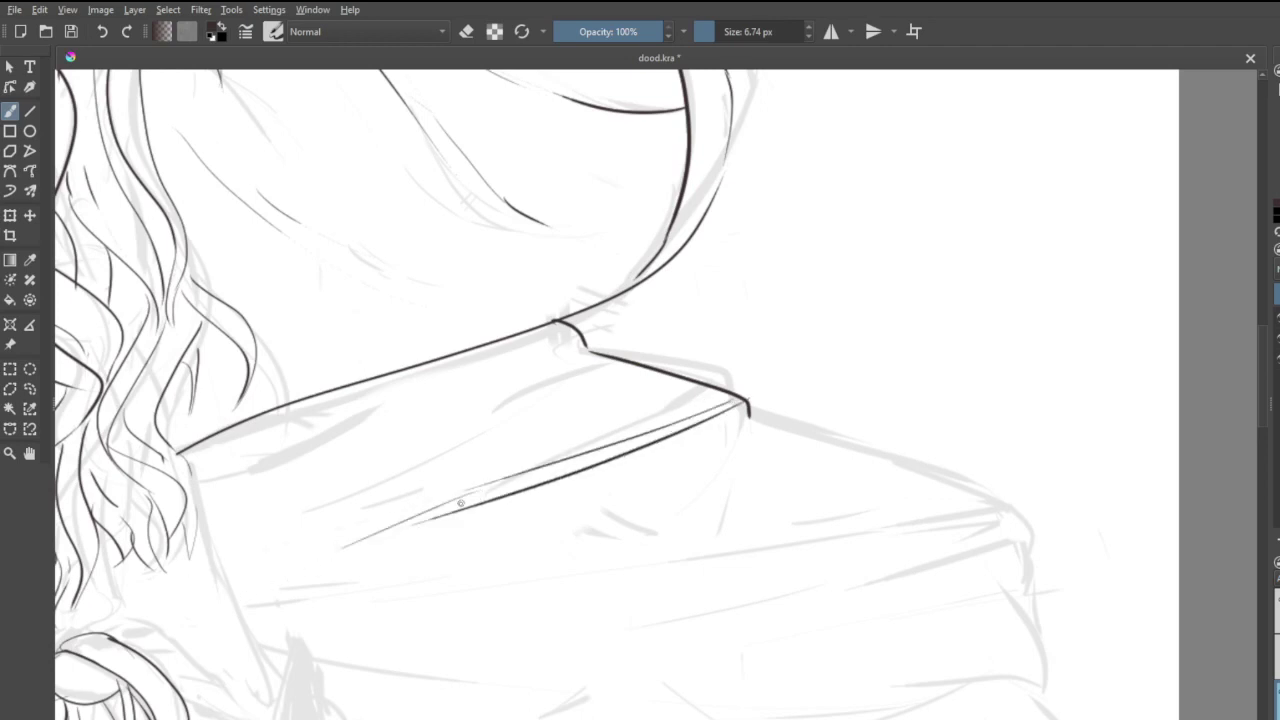
key(ctrl+z)
drag(250, 555, 474, 492)
drag(274, 560, 348, 542)
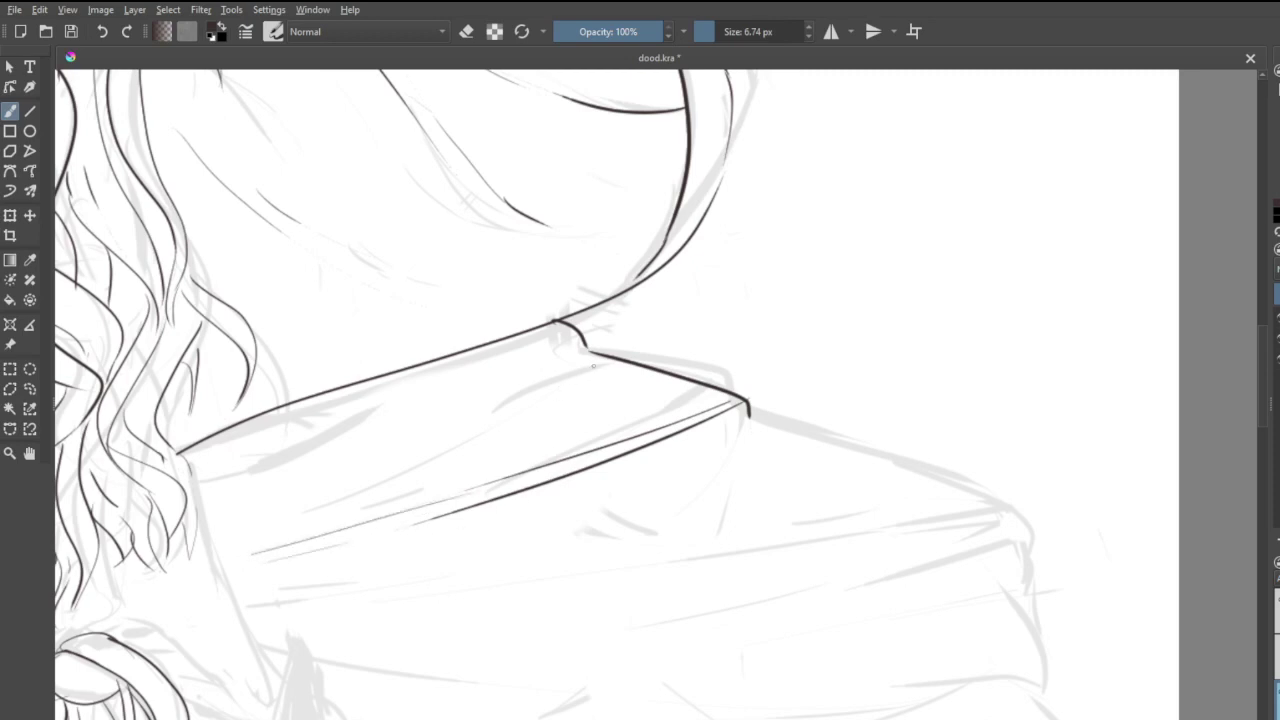
- Ink three thin diagonal folds fanning down from the collar line and the shoulder step across the upper cape
drag(590, 366, 334, 478)
key(ctrl+z)
drag(590, 356, 336, 498)
drag(468, 360, 292, 480)
drag(288, 410, 230, 464)
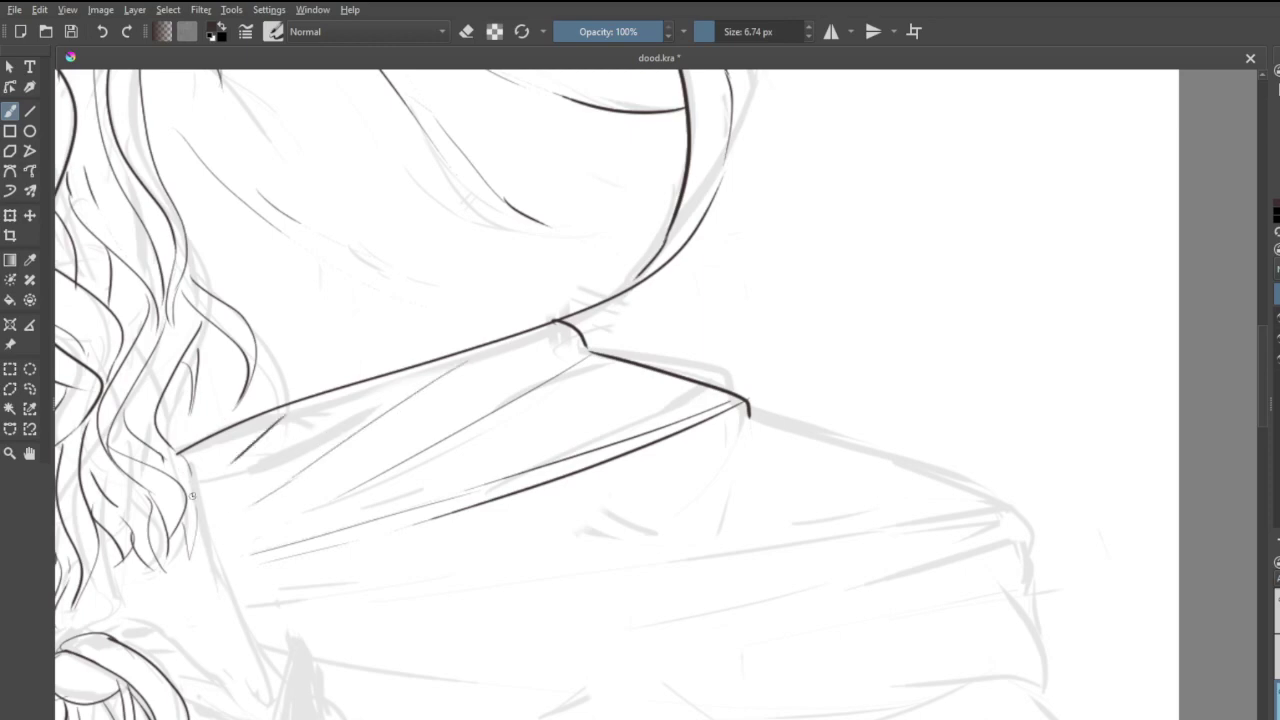
- Ink the cape's gathered corner beside the bow and its front edge running down from the collar to the same point
scroll(285, 520, down, 8)
scroll(263, 600, up, 10)
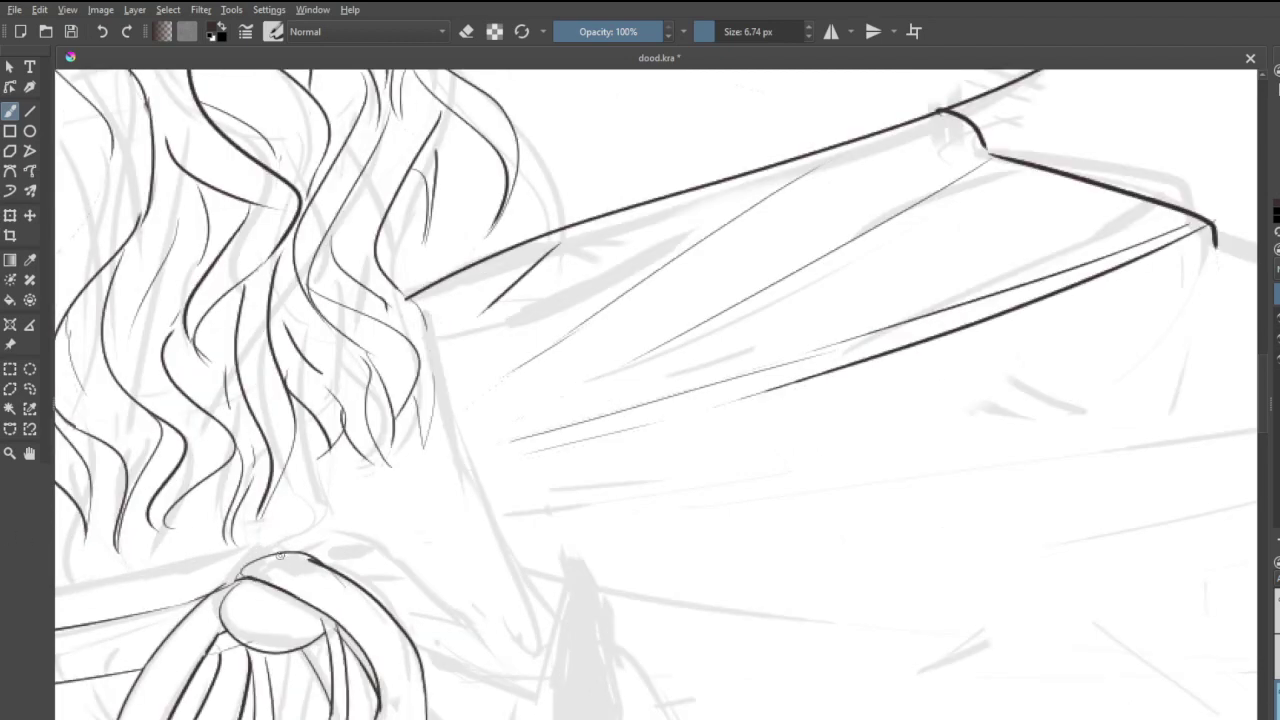
mouse_move(302, 553)
mouse_down()
mouse_move(333, 539)
mouse_move(515, 684)
mouse_up()
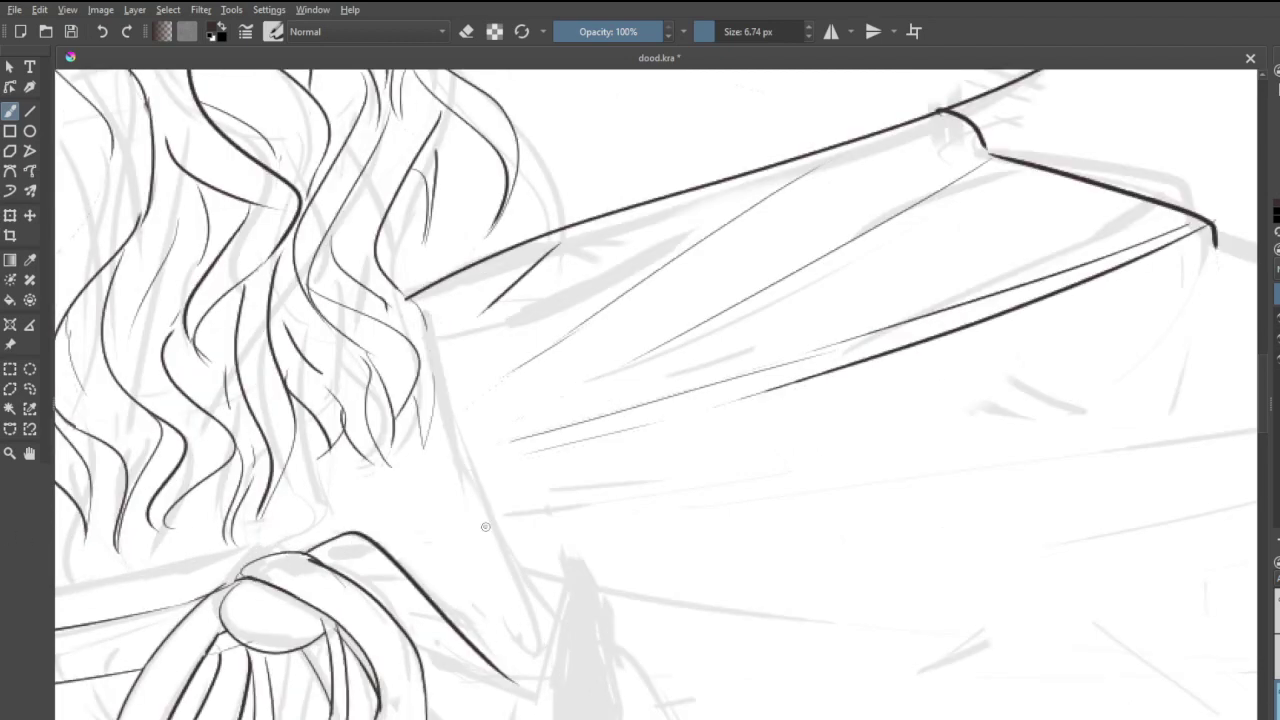
drag(425, 287, 446, 352)
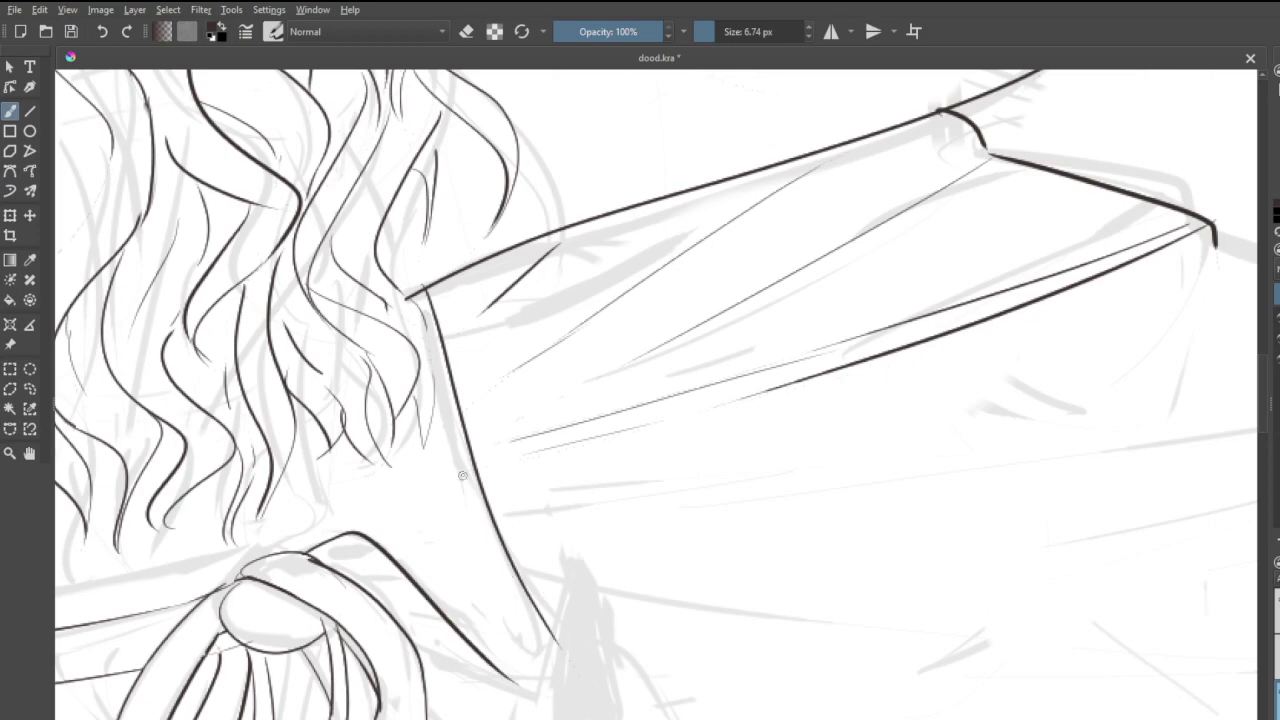
key(ctrl+z)
key(ctrl+z)
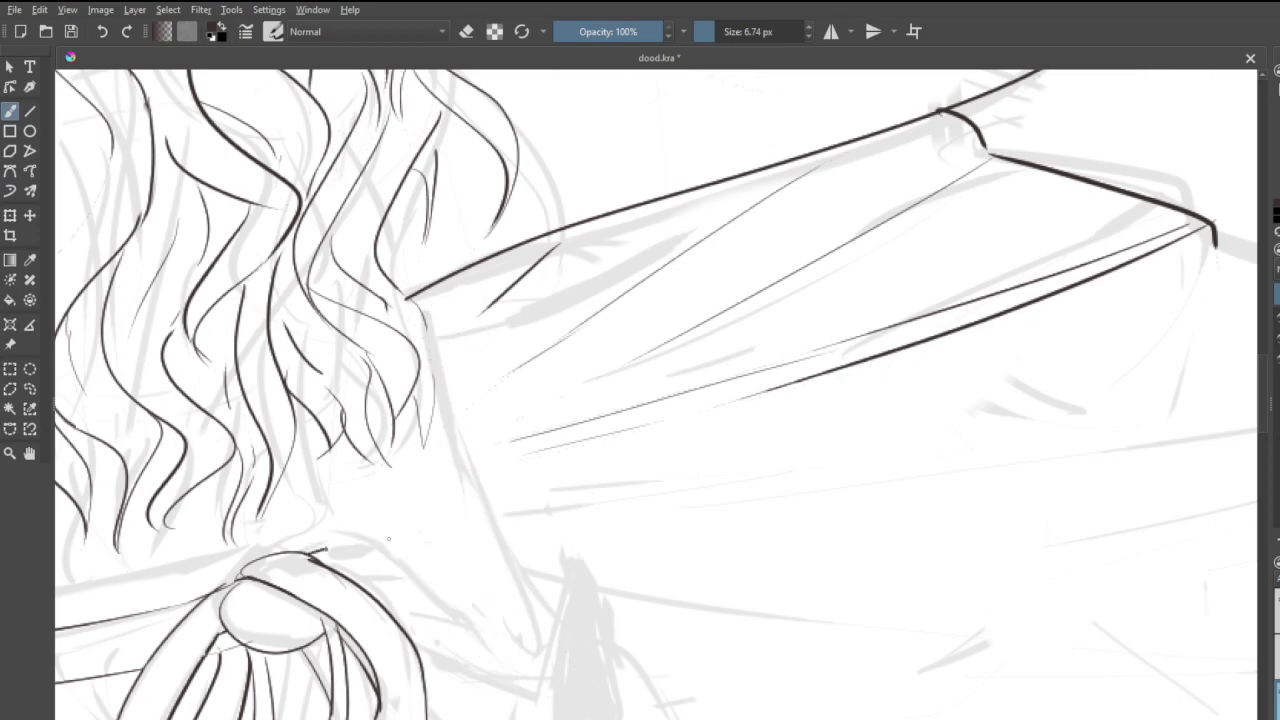
drag(310, 550, 520, 630)
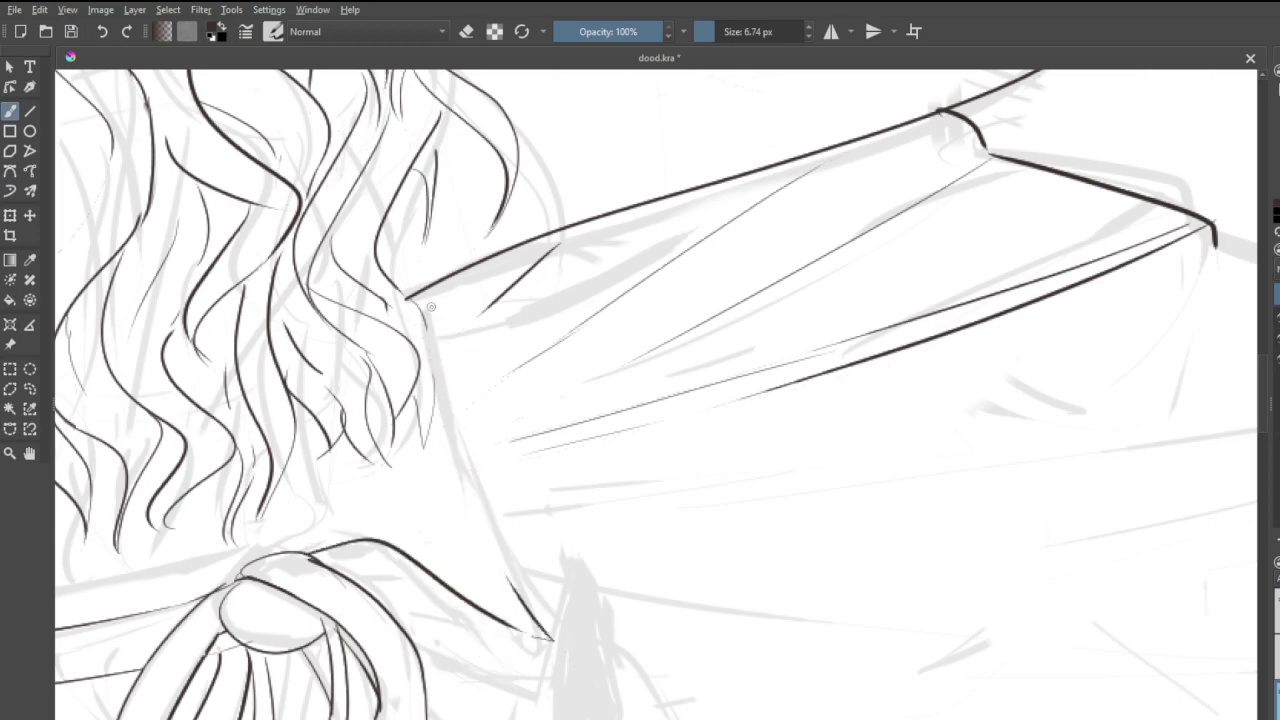
drag(428, 298, 550, 637)
key(ctrl+z)
mouse_move(428, 292)
mouse_down()
mouse_move(490, 512)
mouse_move(553, 640)
mouse_up()
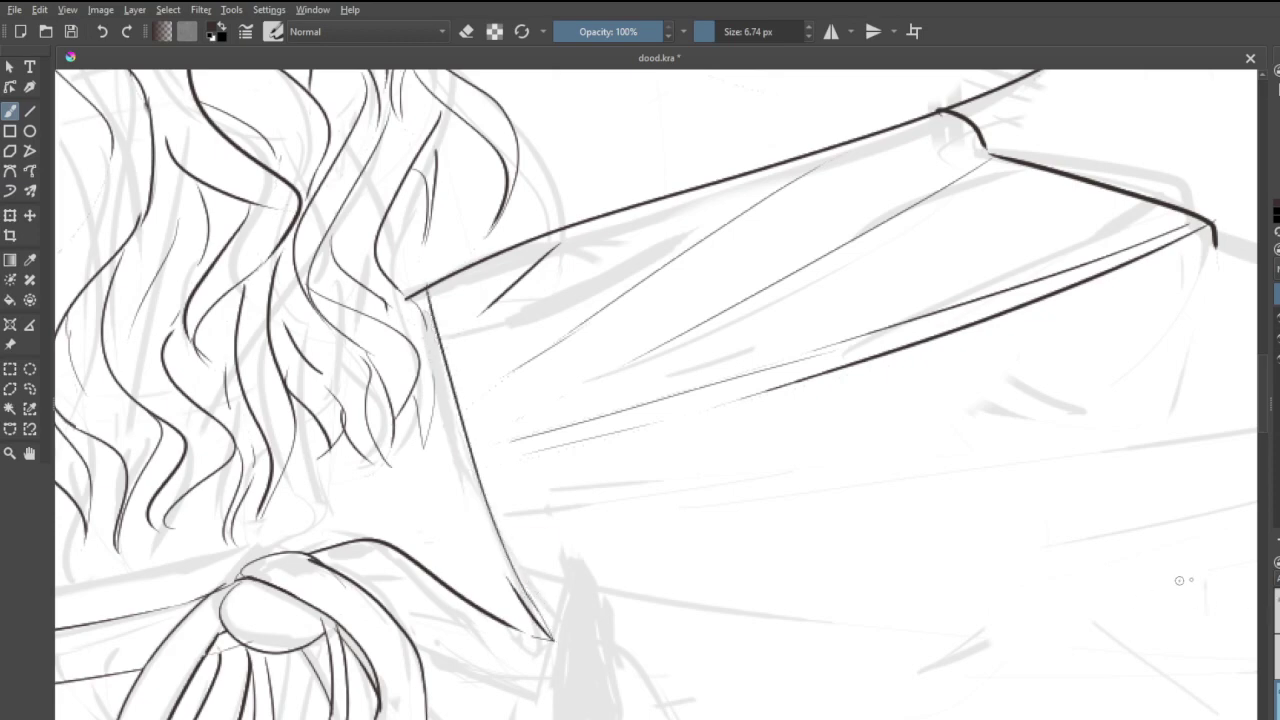
- Switch to the 14.67 px eraser and clean up the doubled line end at the tip of the cape's front edge
key(e)
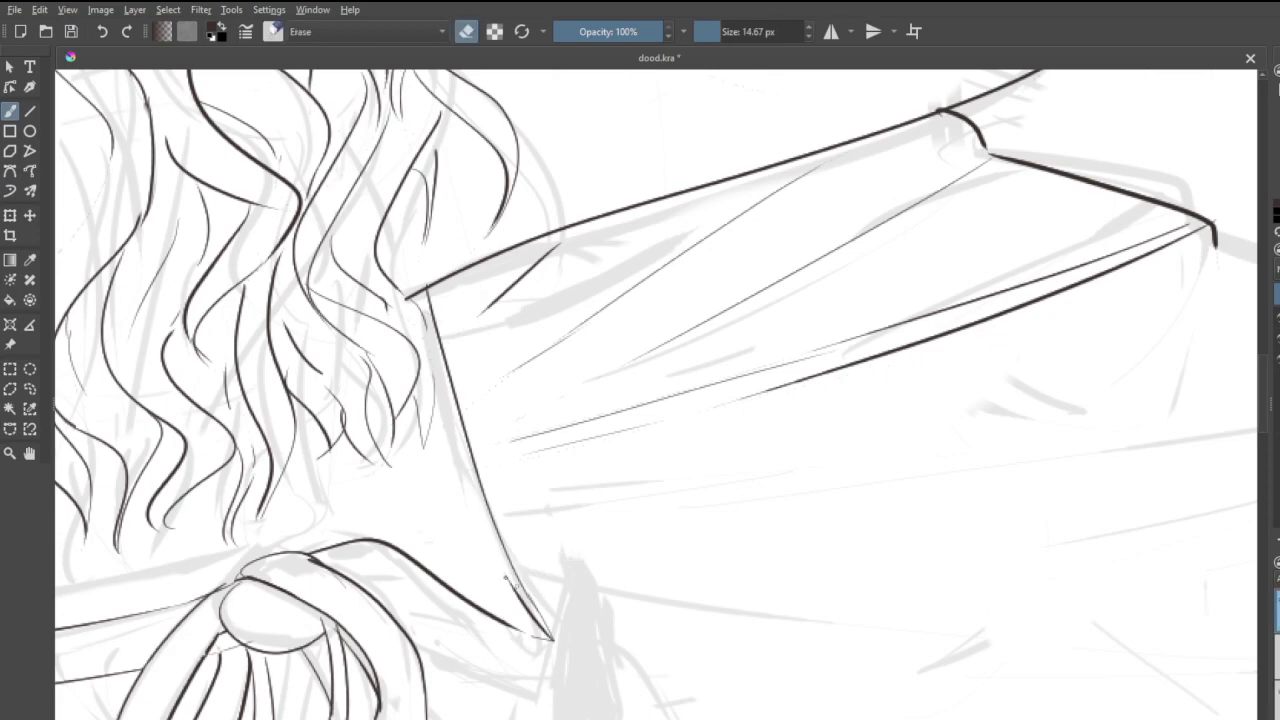
drag(508, 581, 548, 634)
key(ctrl+z)
scroll(586, 464, down, 4)
scroll(523, 590, up, 2)
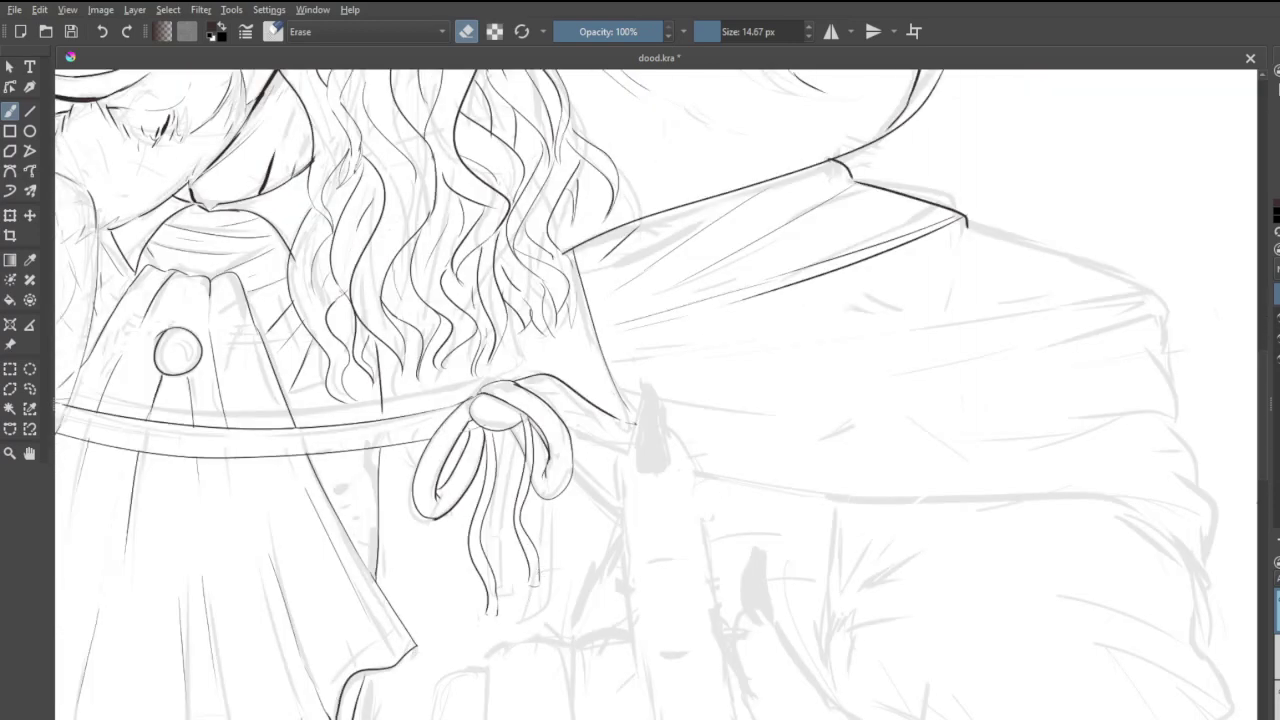
- Ink the two short slanted edges between the bow and the raised finger with the 6.74 px brush, and trim the lower end
key(e)
drag(620, 511, 616, 509)
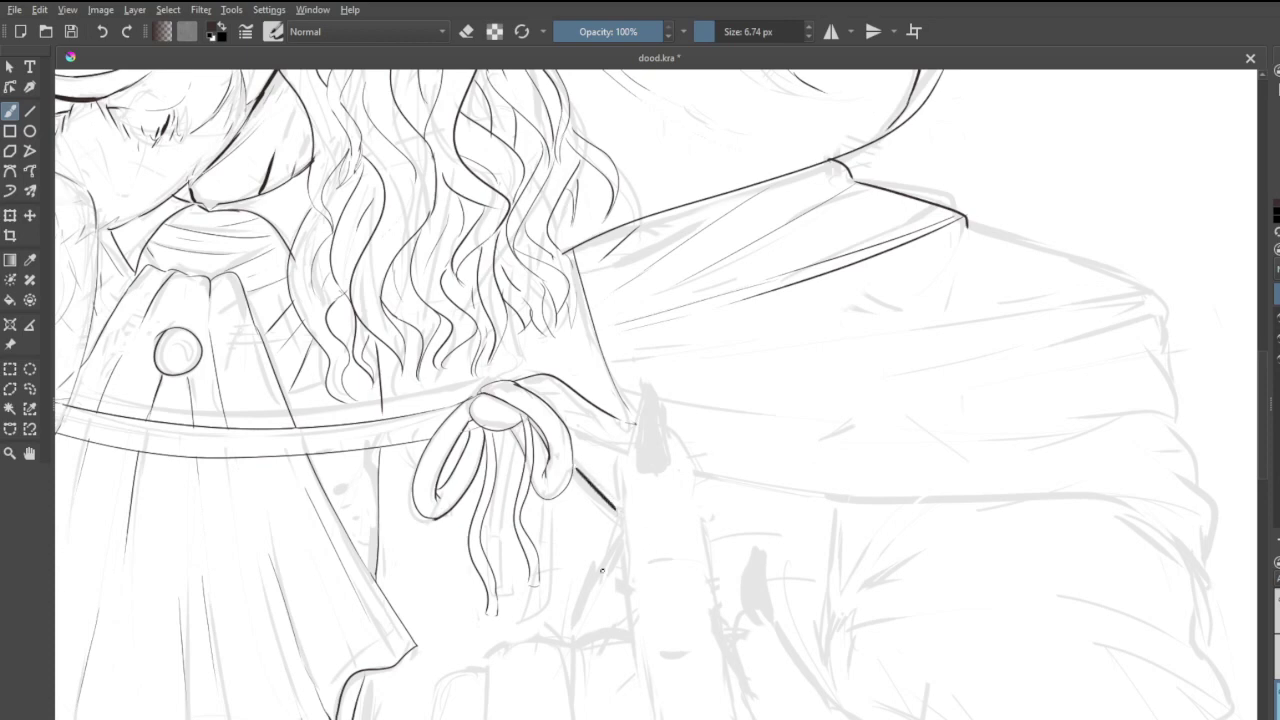
drag(617, 553, 551, 645)
key(ctrl+z)
drag(620, 548, 566, 662)
click(1272, 614)
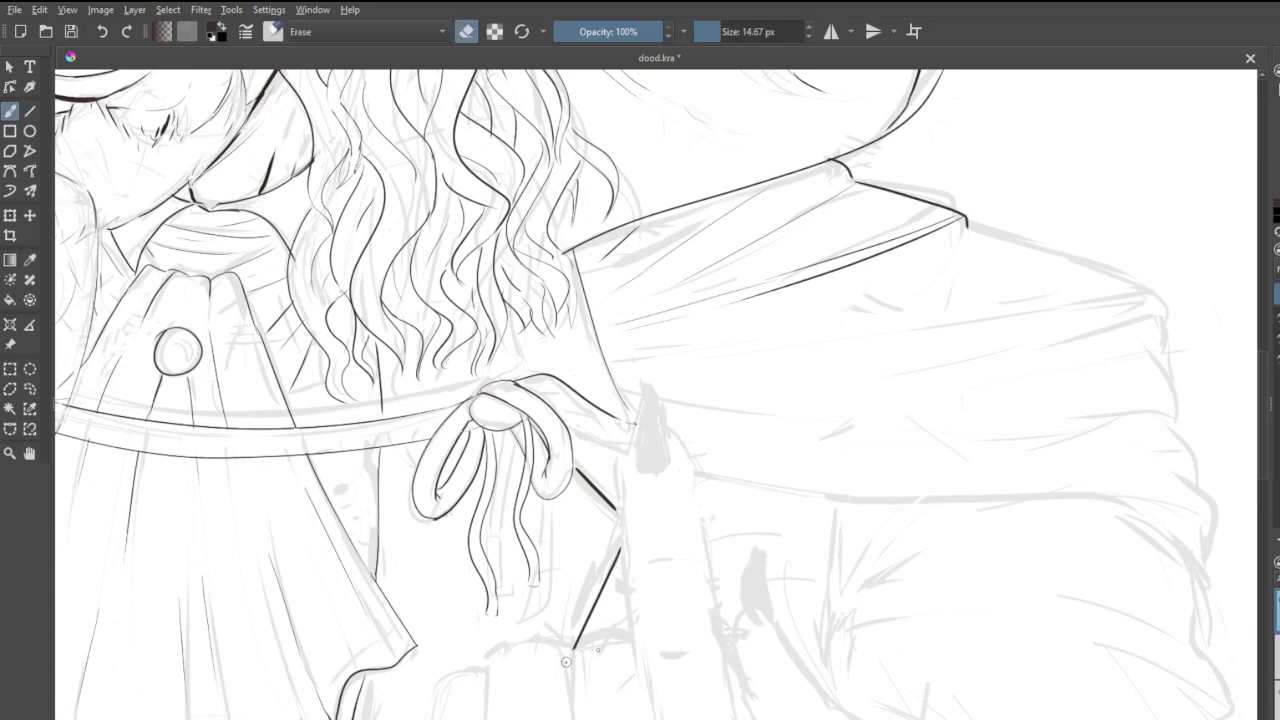
- Ink the cape's lower hem in one curve from the bow to the outer sleeve, and erase the part crossing the raised finger
scroll(560, 548, down, 10)
scroll(560, 548, up, 3)
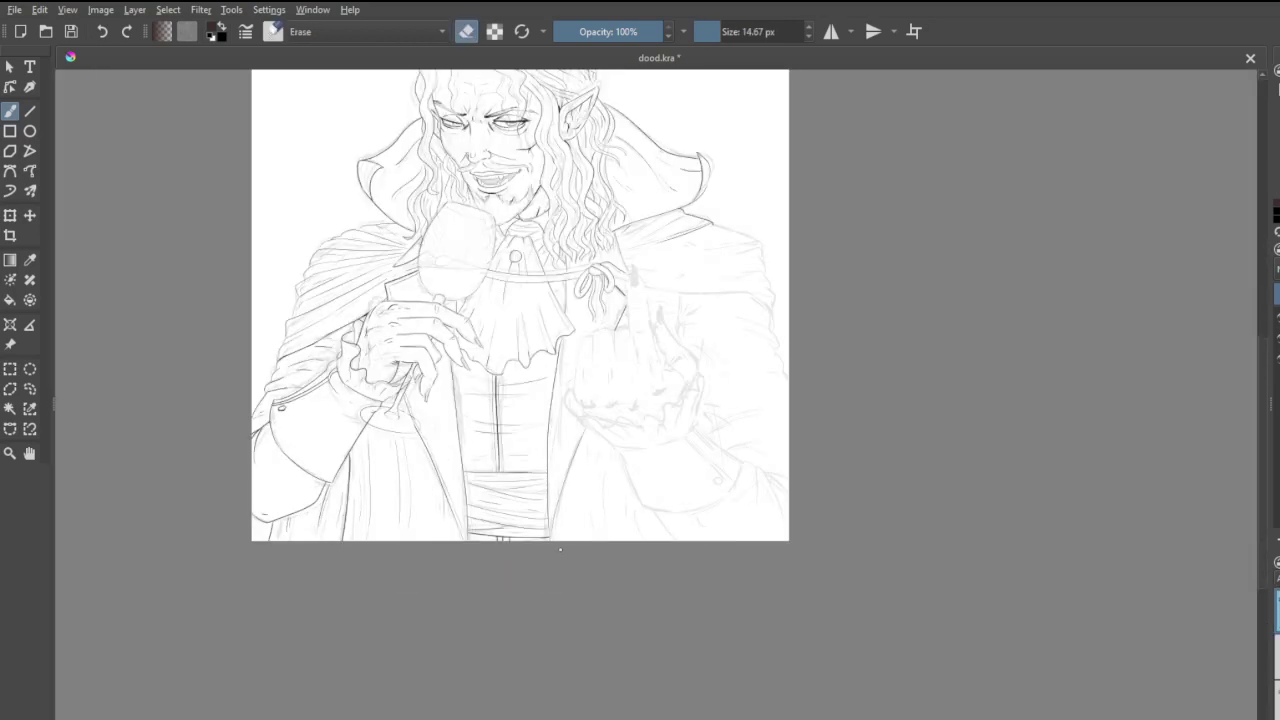
scroll(555, 205, down, 4)
scroll(590, 170, up, 6)
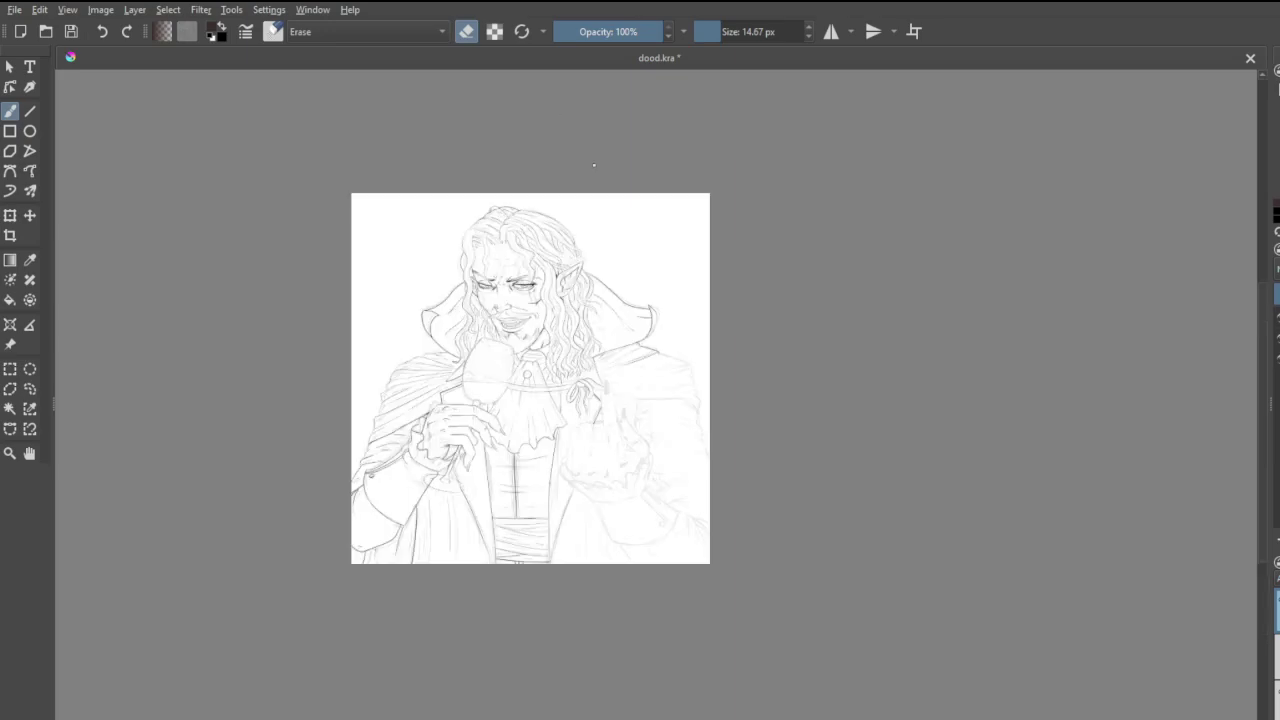
scroll(740, 558, up, 4)
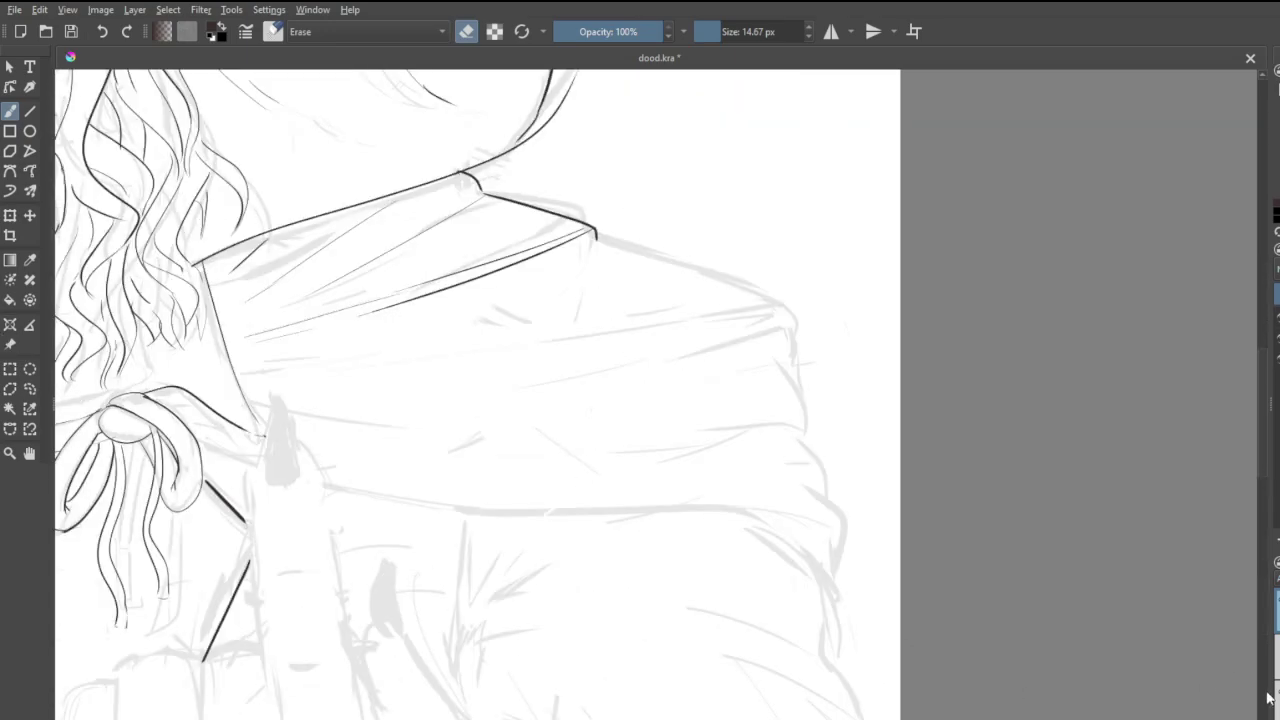
key(e)
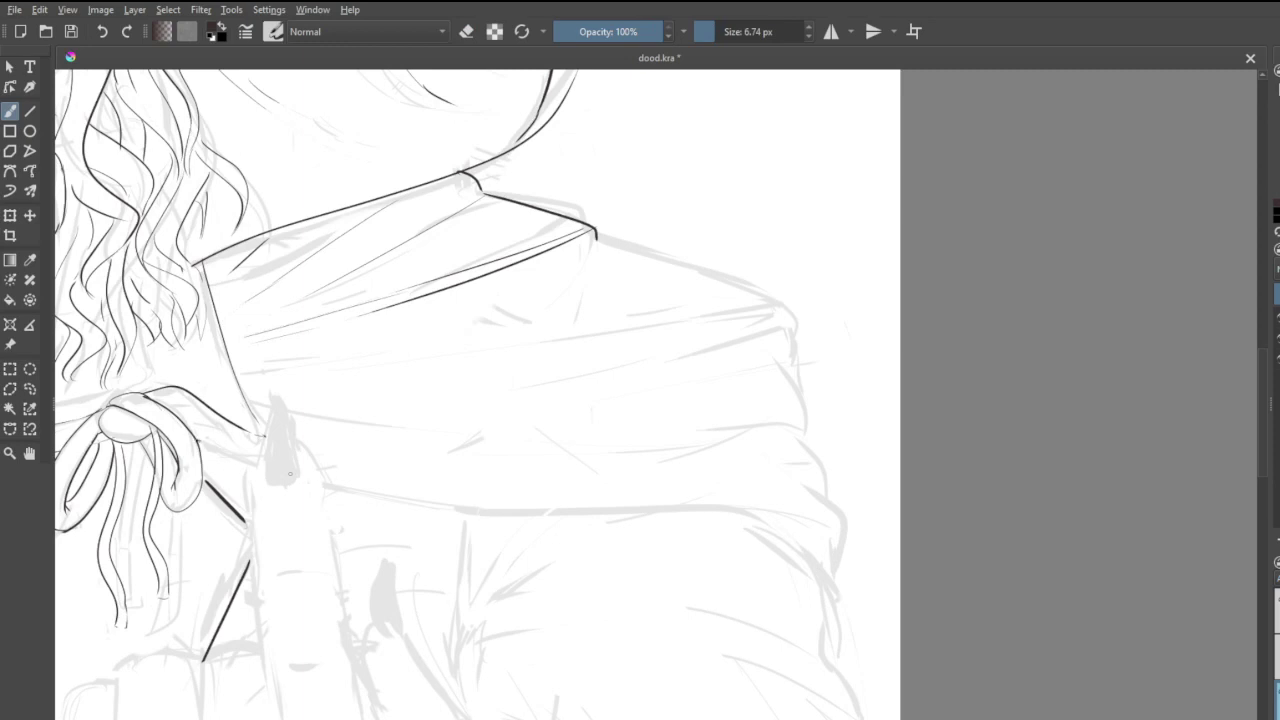
drag(198, 440, 818, 570)
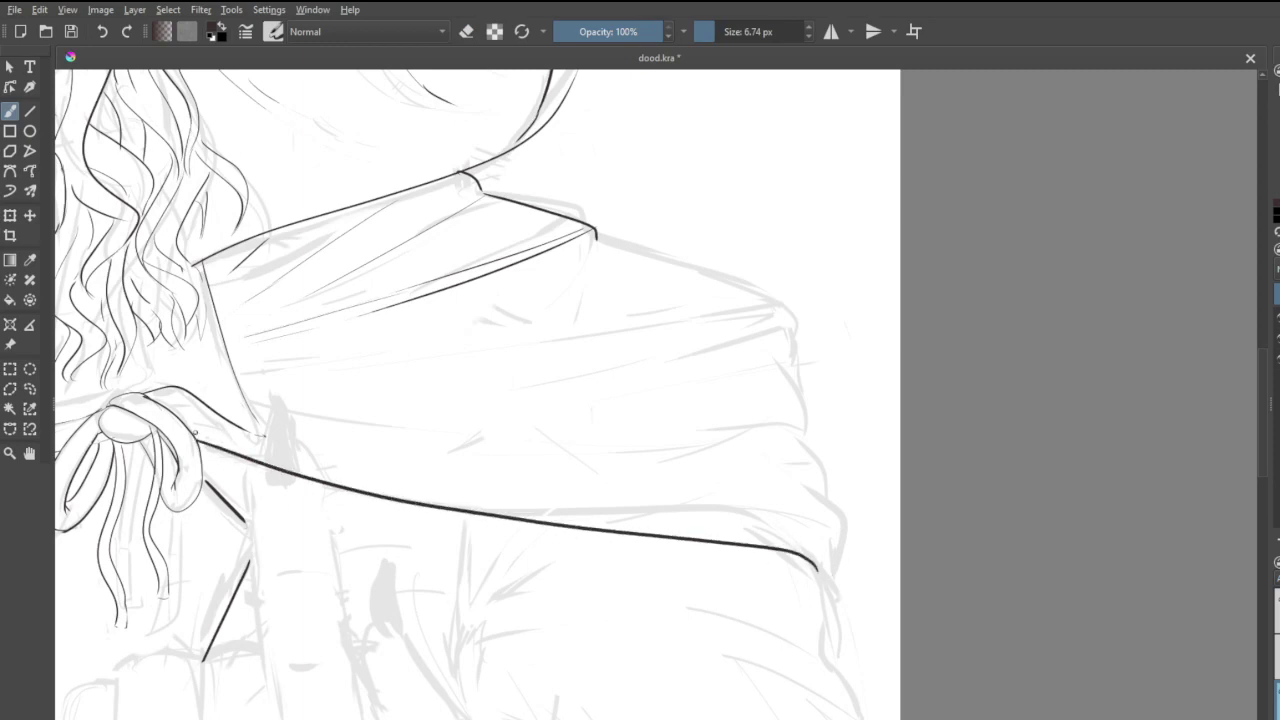
key(ctrl+z)
drag(205, 448, 795, 557)
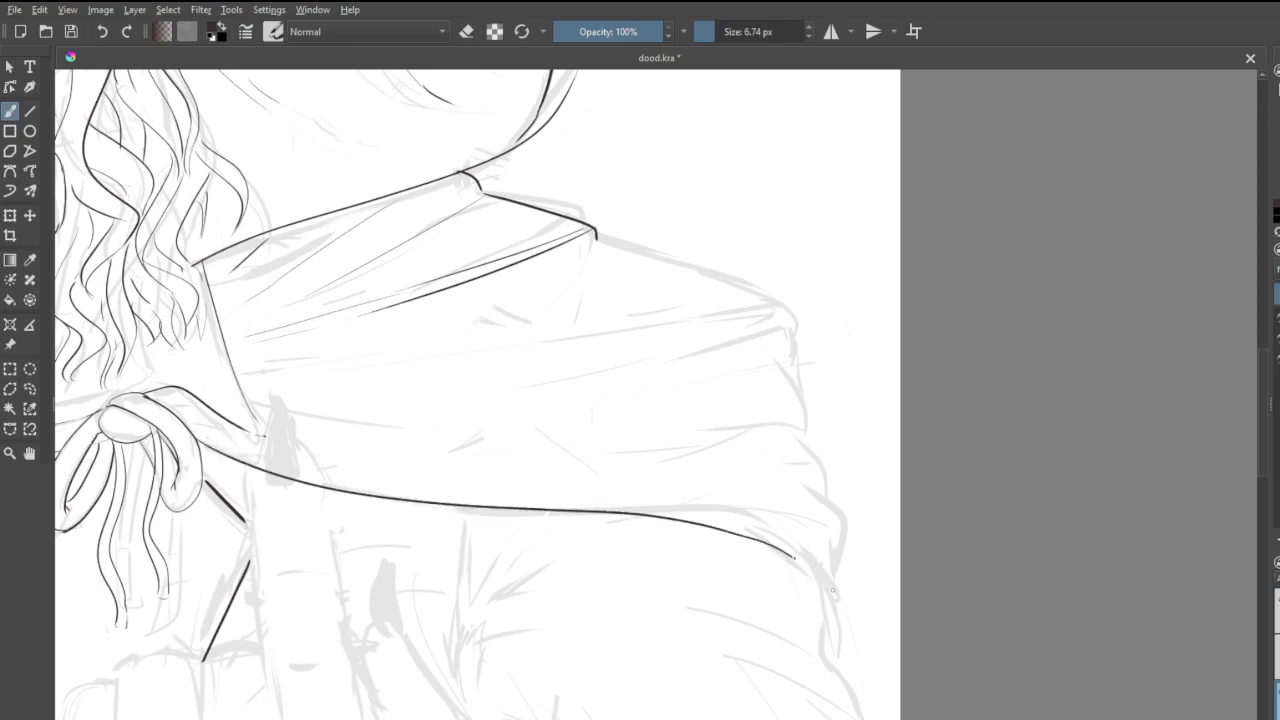
key(ctrl+z)
mouse_move(205, 447)
mouse_down()
mouse_move(600, 502)
mouse_move(810, 562)
mouse_up()
key(e)
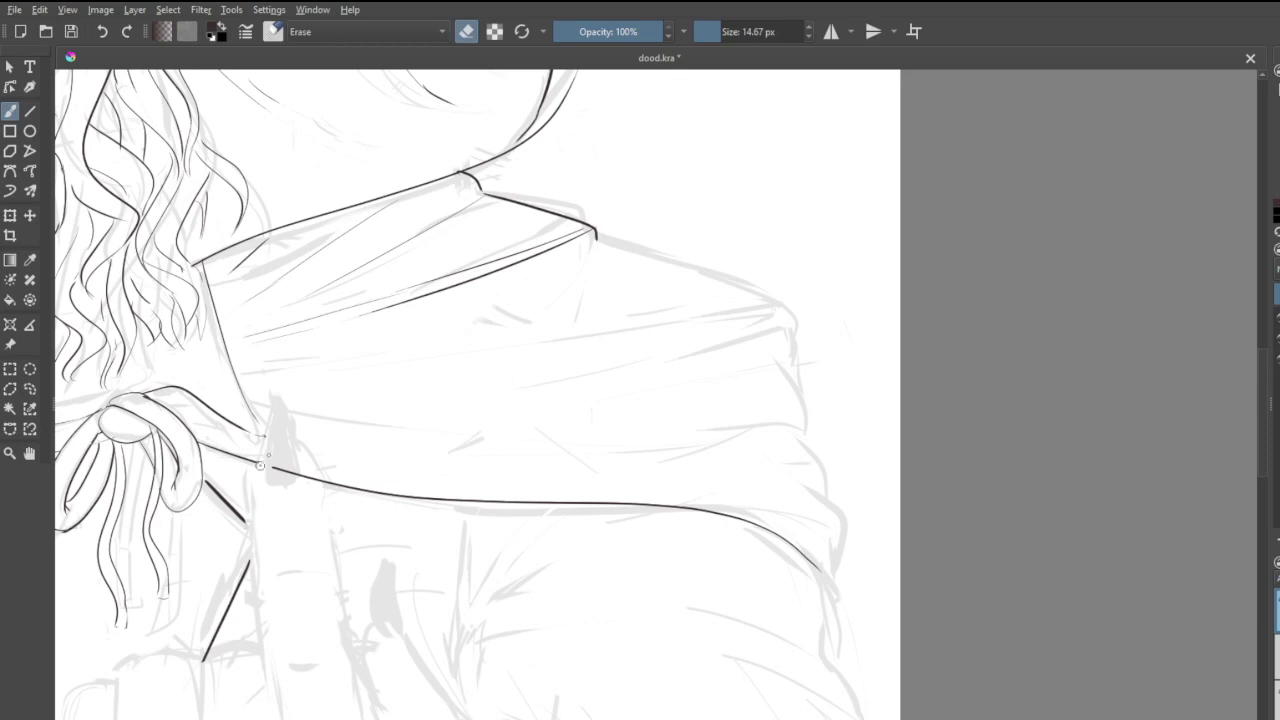
mouse_move(258, 462)
mouse_down()
mouse_move(317, 485)
mouse_move(307, 481)
mouse_up()
- Ink the cape's bumpy outer contour from the hem's end up around the shoulder to the step below the collar
key(e)
mouse_move(832, 580)
mouse_down()
mouse_move(833, 511)
mouse_move(782, 477)
mouse_move(784, 432)
mouse_up()
key(ctrl+z)
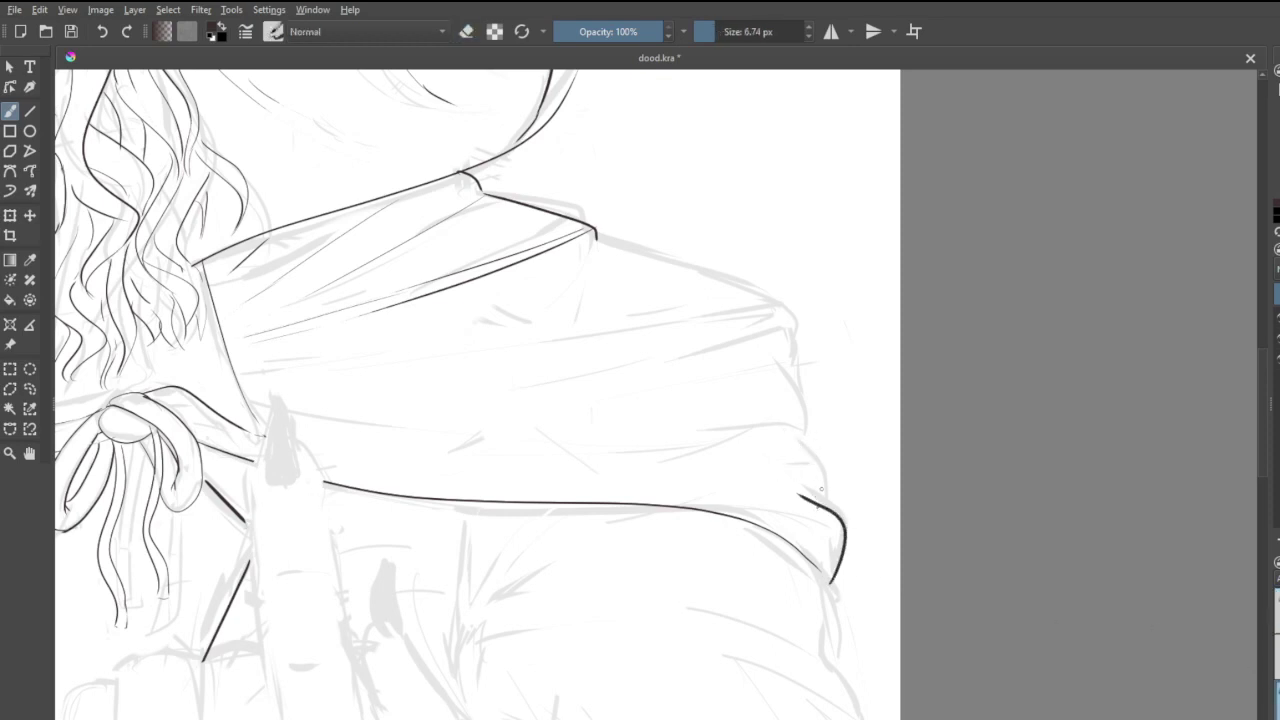
mouse_move(819, 502)
mouse_down()
mouse_move(817, 442)
mouse_move(783, 407)
mouse_move(804, 421)
mouse_move(781, 356)
mouse_move(798, 349)
mouse_move(802, 311)
mouse_move(760, 305)
mouse_up()
mouse_move(597, 233)
mouse_down()
mouse_move(665, 249)
mouse_move(782, 316)
mouse_up()
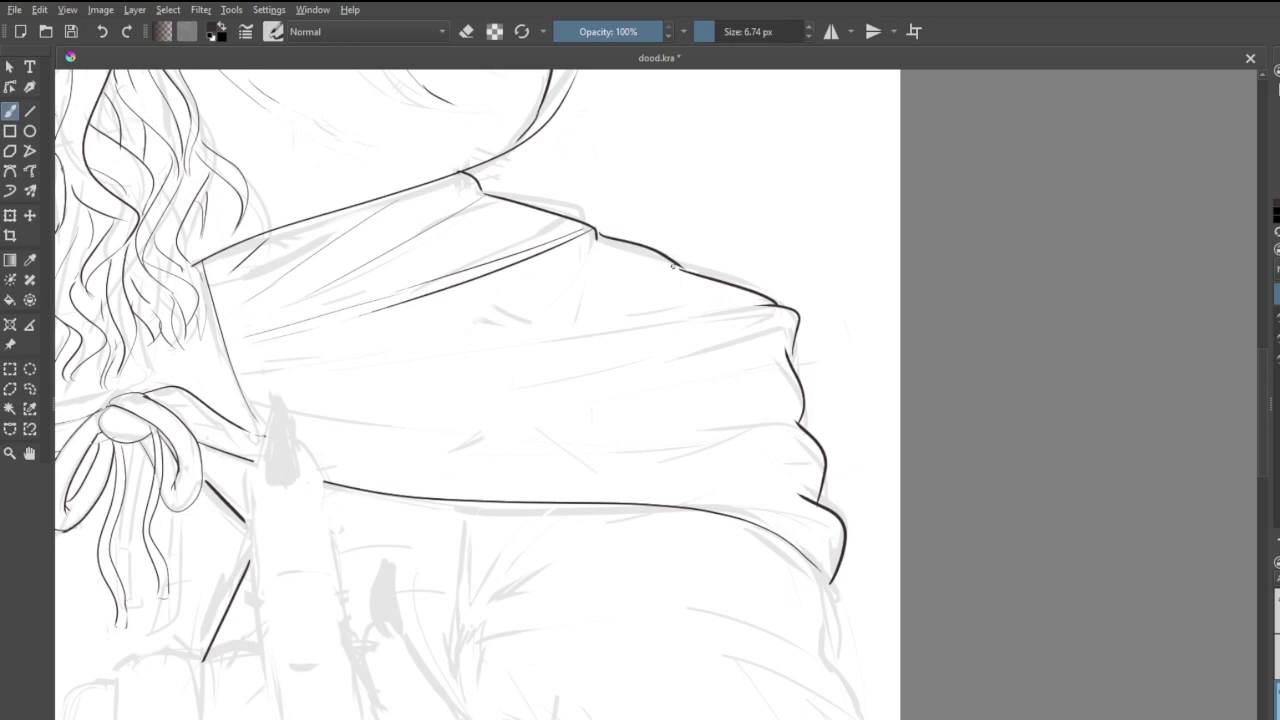
- Ink long tapering fold lines across the cape, running inward from the notches of its outer contour
drag(678, 270, 366, 354)
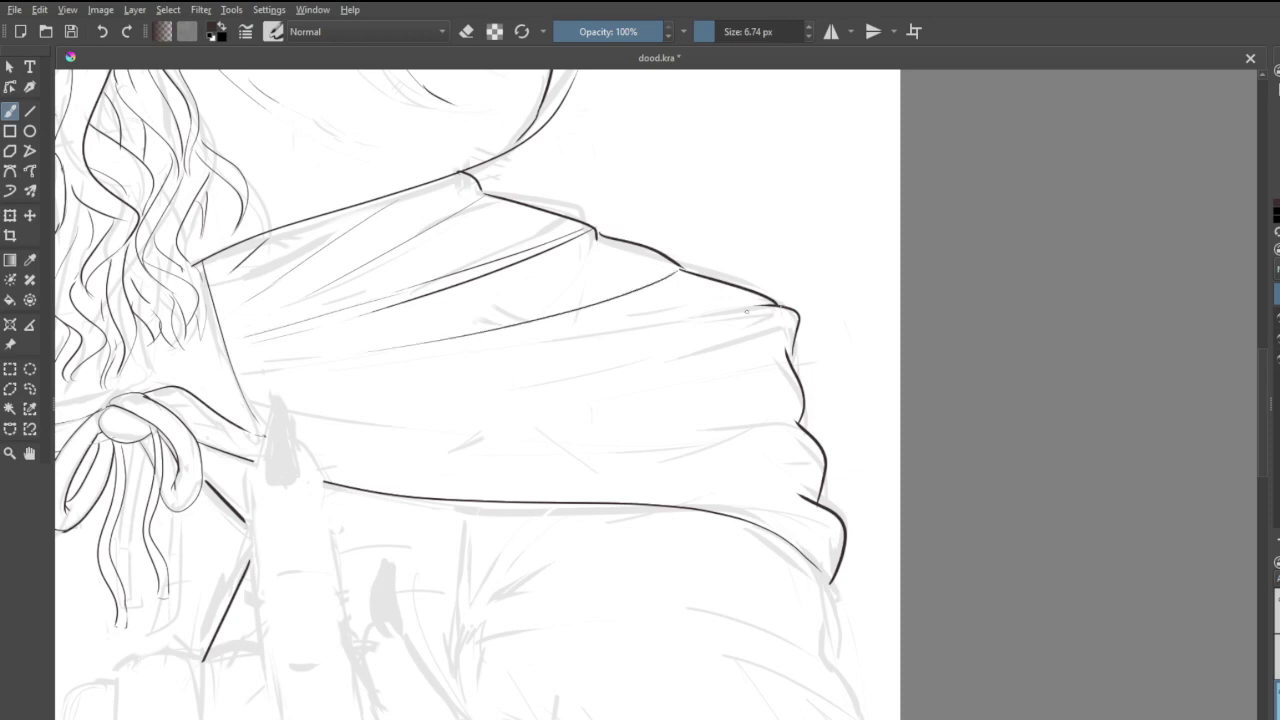
drag(776, 306, 460, 373)
key(ctrl+z)
drag(304, 382, 729, 340)
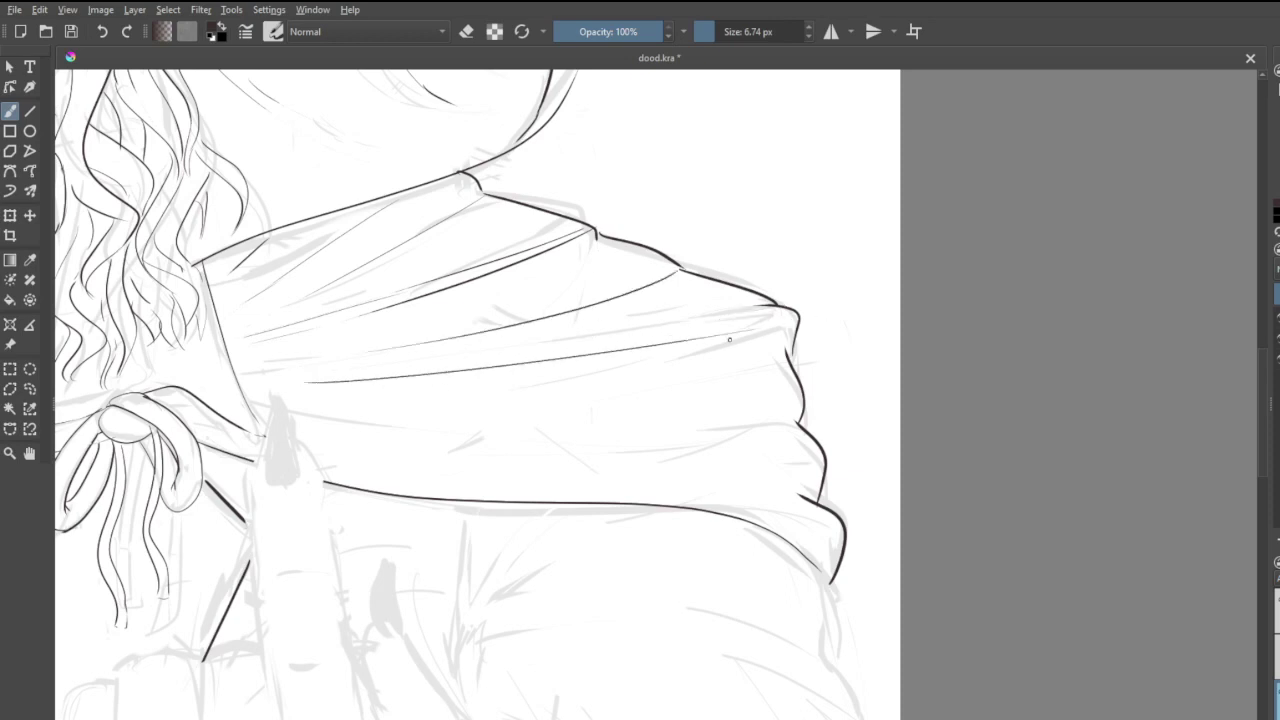
drag(556, 335, 776, 307)
drag(560, 420, 795, 424)
drag(790, 354, 532, 384)
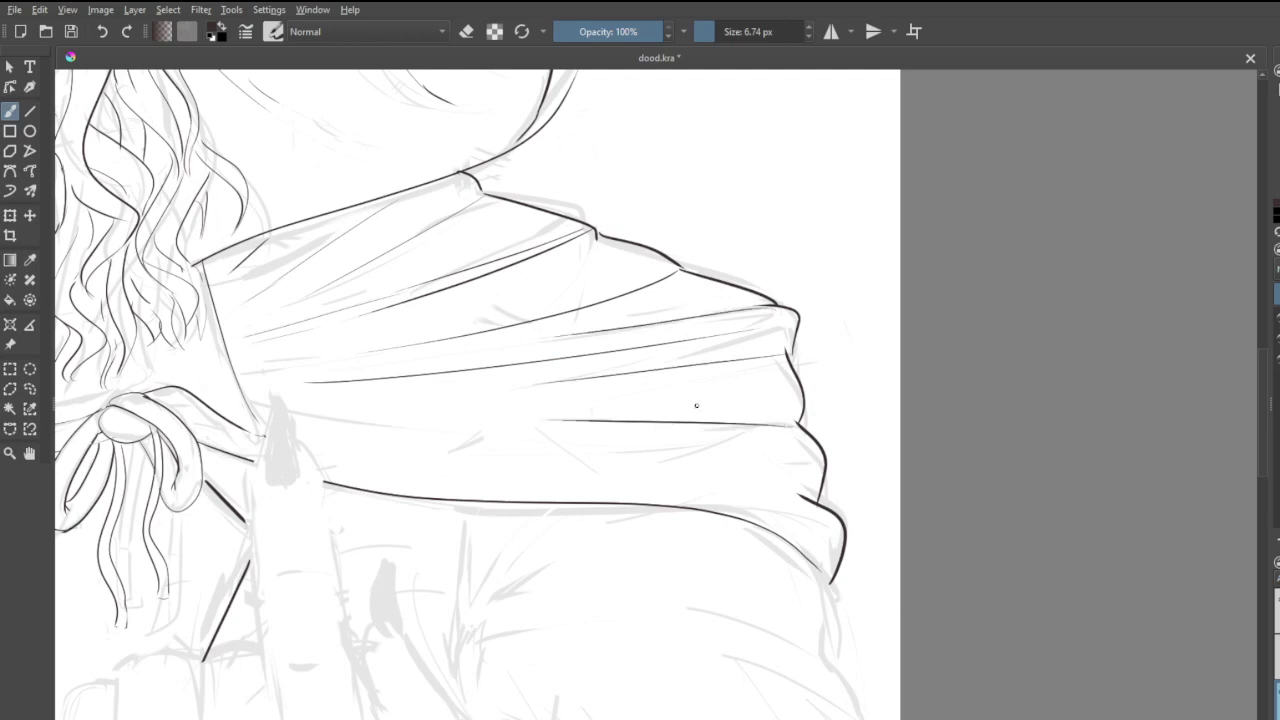
- Ink the long fold just above the cape's hem and add short creases between the existing folds
drag(776, 492, 466, 455)
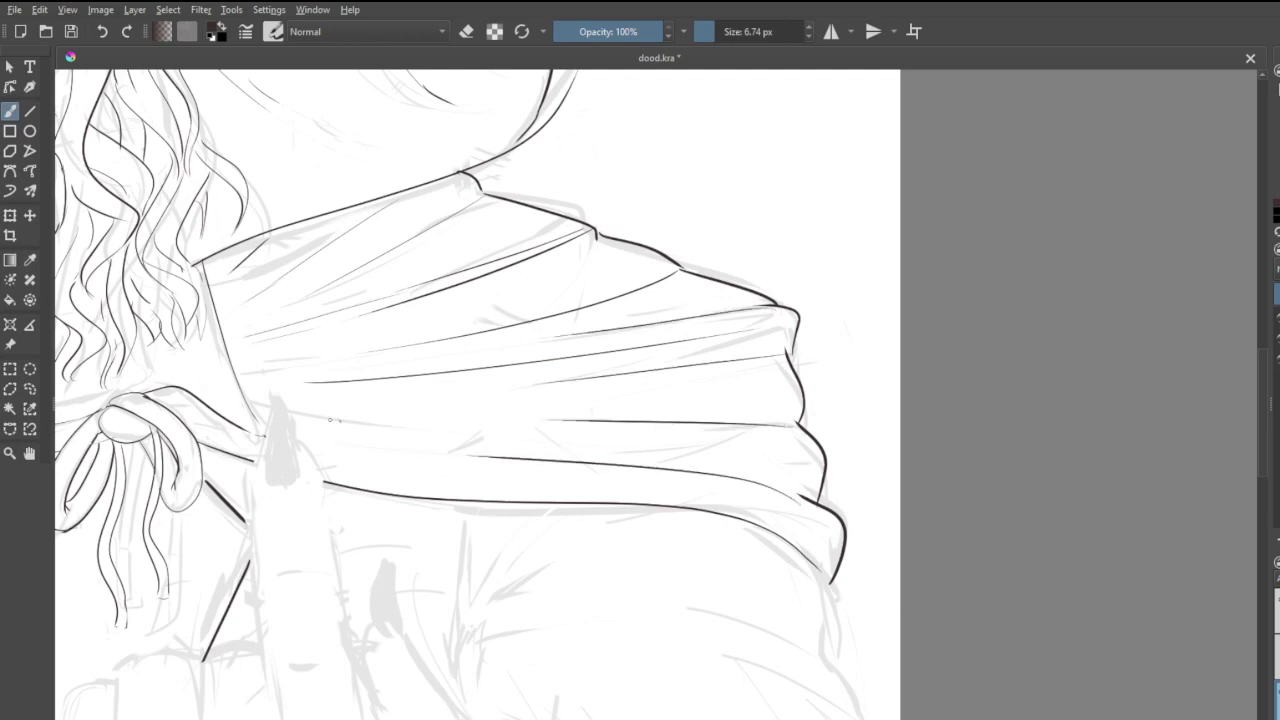
drag(334, 420, 432, 422)
drag(466, 483, 560, 489)
drag(528, 406, 682, 400)
drag(406, 323, 490, 304)
scroll(560, 320, down, 5)
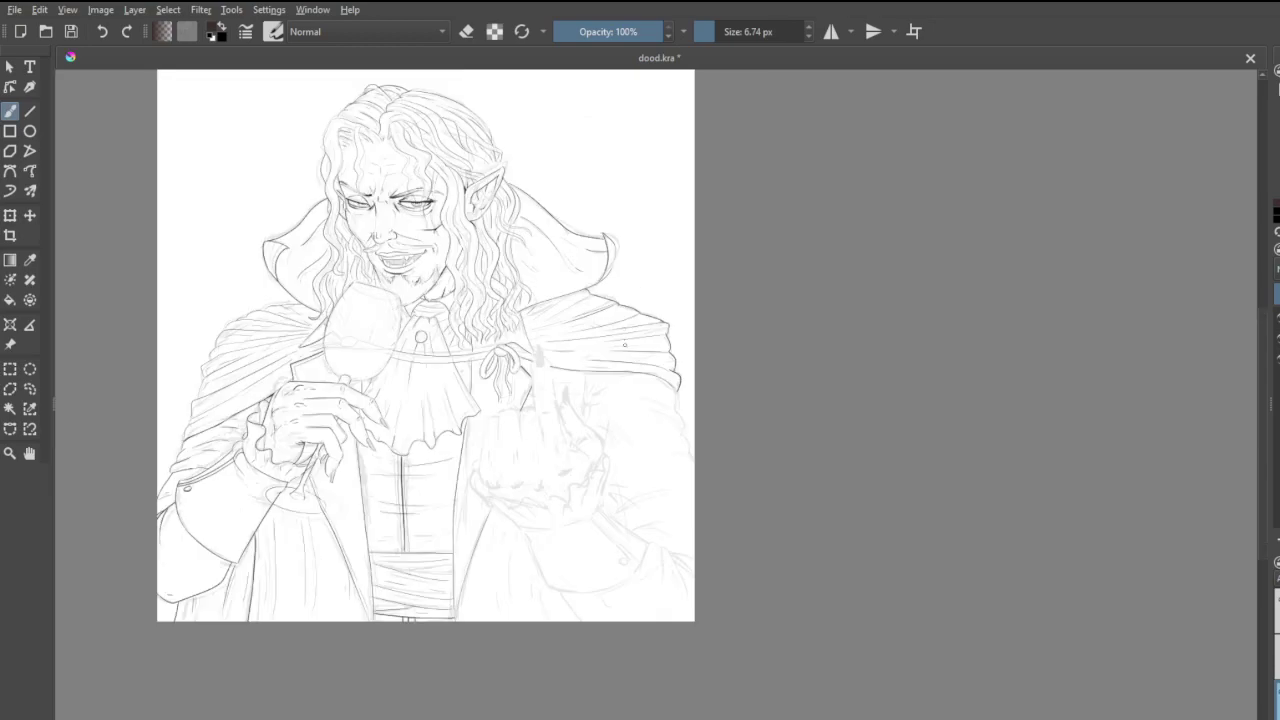
- Ink six curved diagonal twist lines along the cord where it crosses the jabot below the round brooch
scroll(410, 361, up, 6)
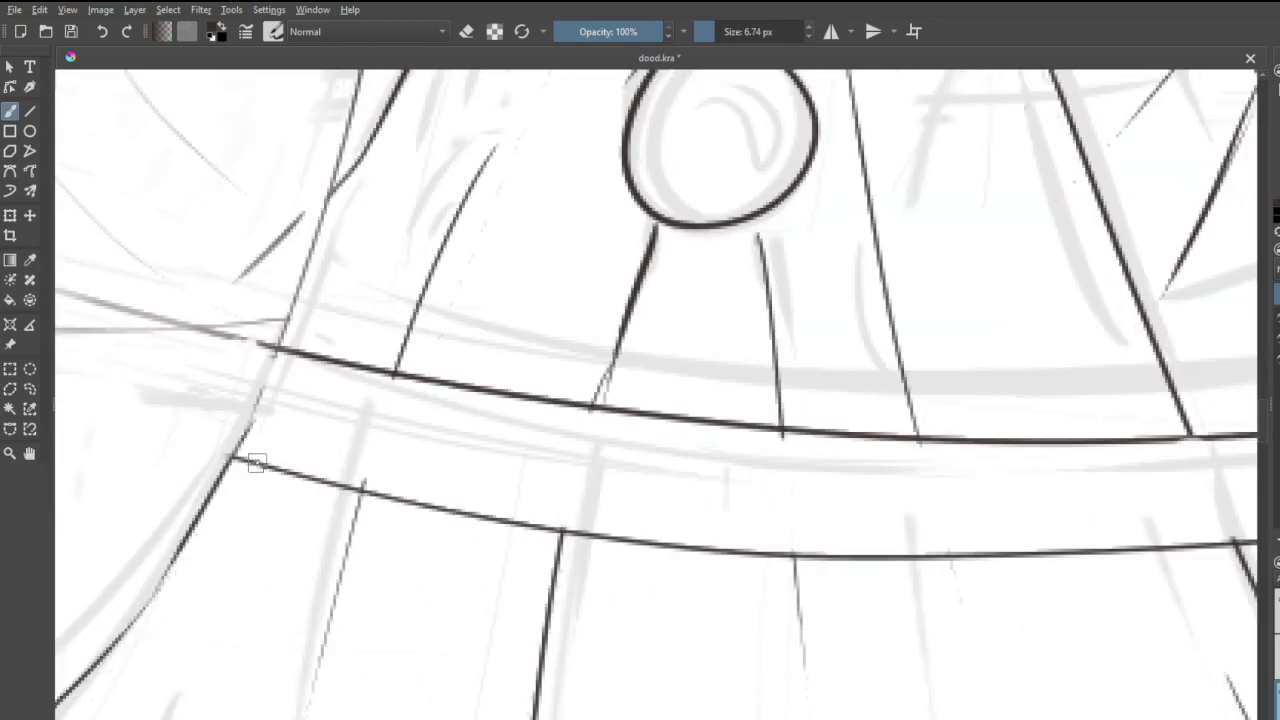
drag(236, 457, 393, 379)
mouse_move(340, 482)
mouse_down()
mouse_move(376, 475)
mouse_move(525, 395)
mouse_up()
mouse_move(462, 512)
mouse_down()
mouse_move(656, 440)
mouse_move(675, 420)
mouse_up()
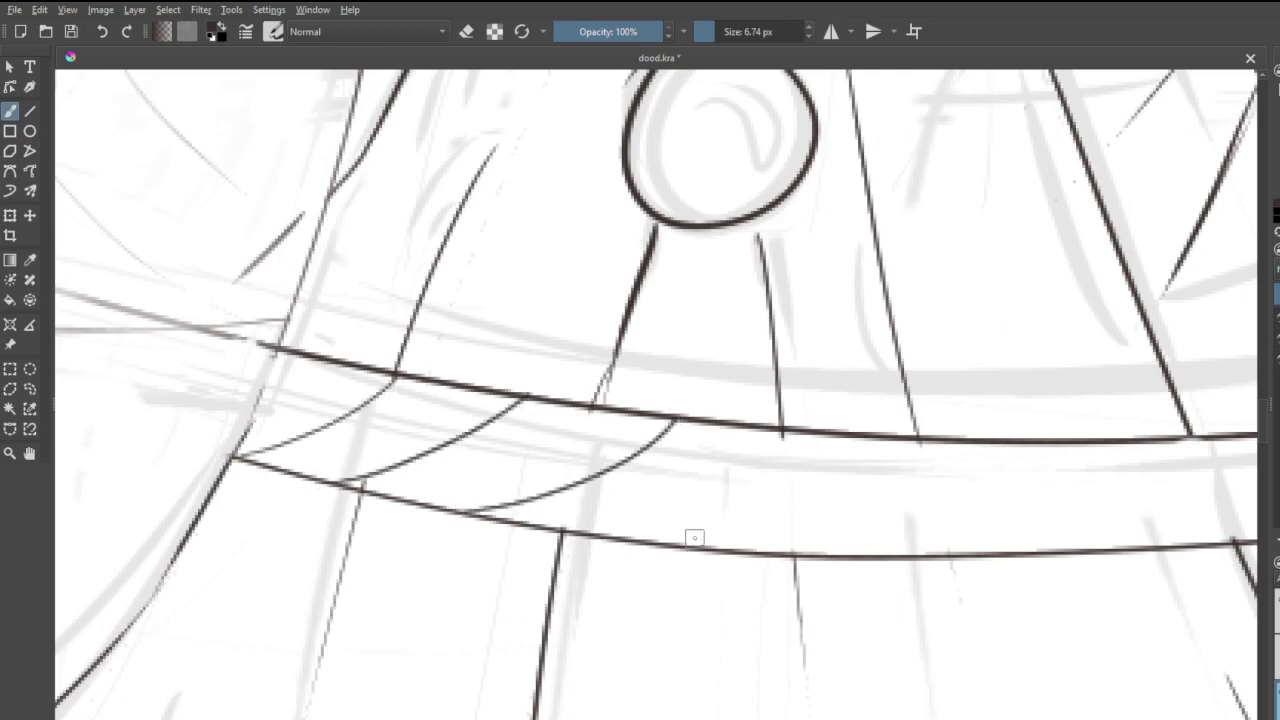
drag(660, 545, 848, 436)
drag(903, 553, 1042, 446)
drag(1138, 540, 1222, 447)
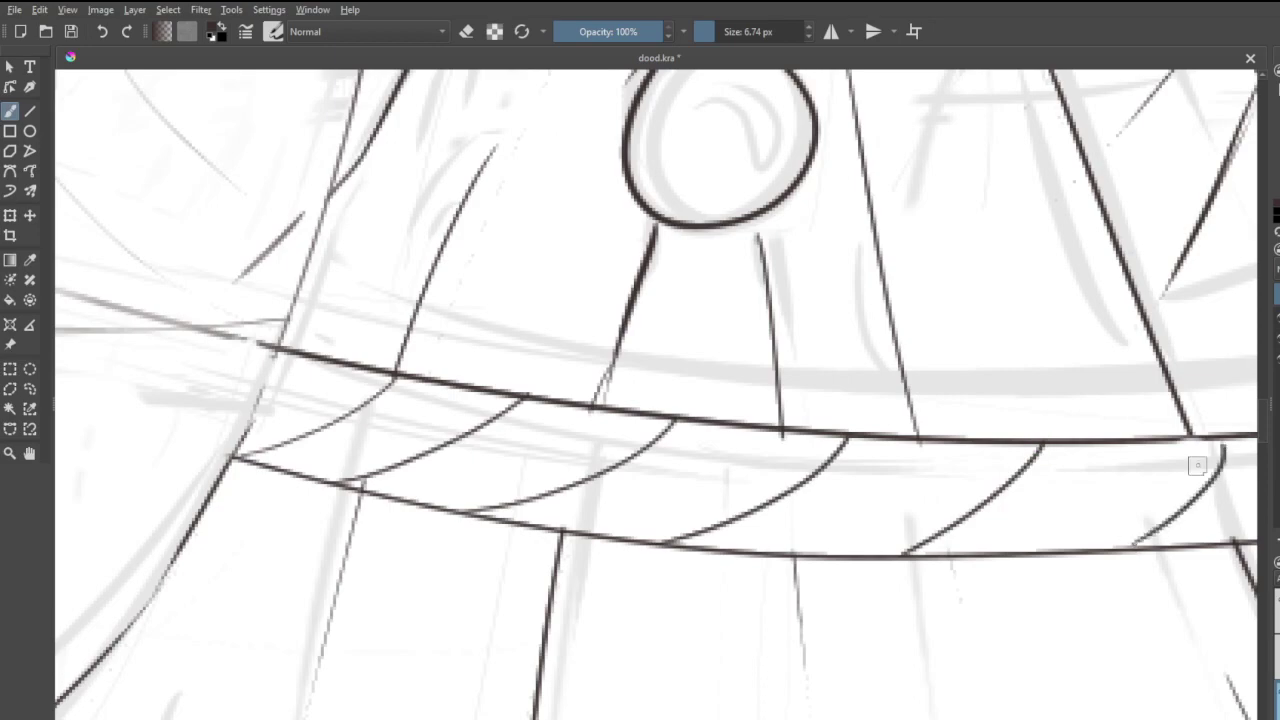
- Continue the curved twist lines along the cord from the jabot's edge to the bow
scroll(1070, 400, down, 7)
scroll(1110, 388, up, 6)
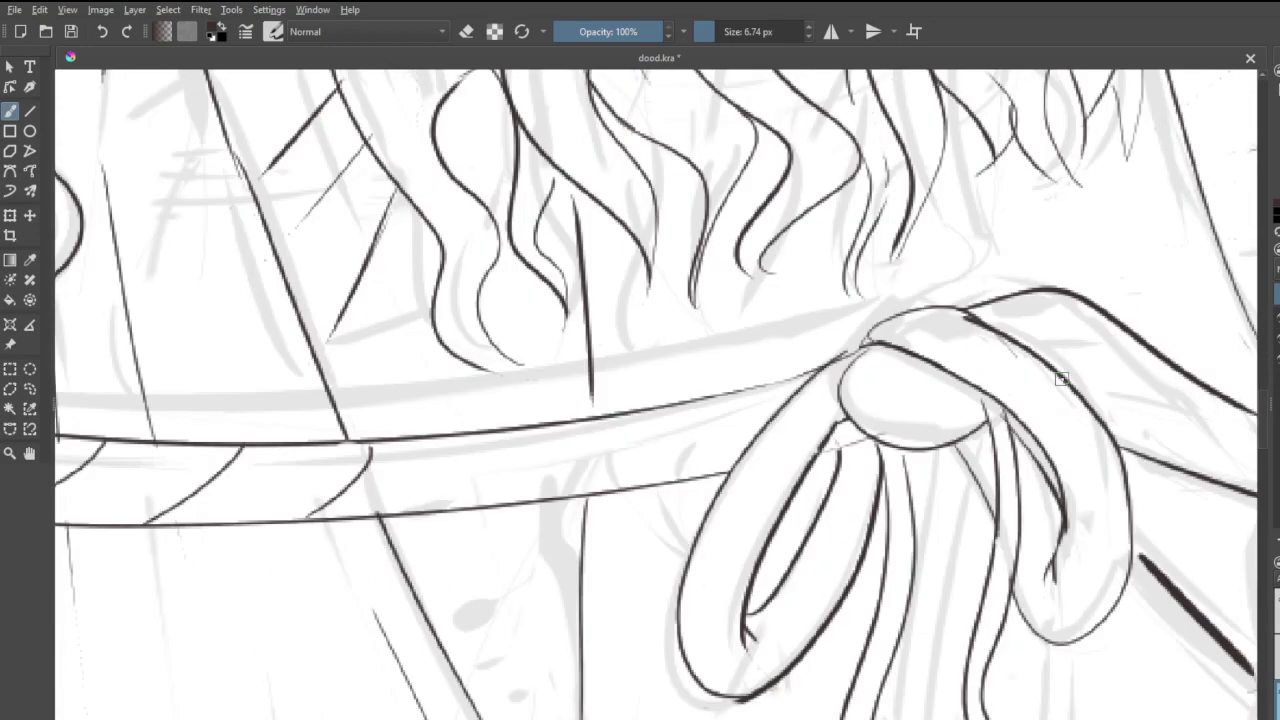
drag(416, 510, 458, 447)
drag(512, 503, 568, 433)
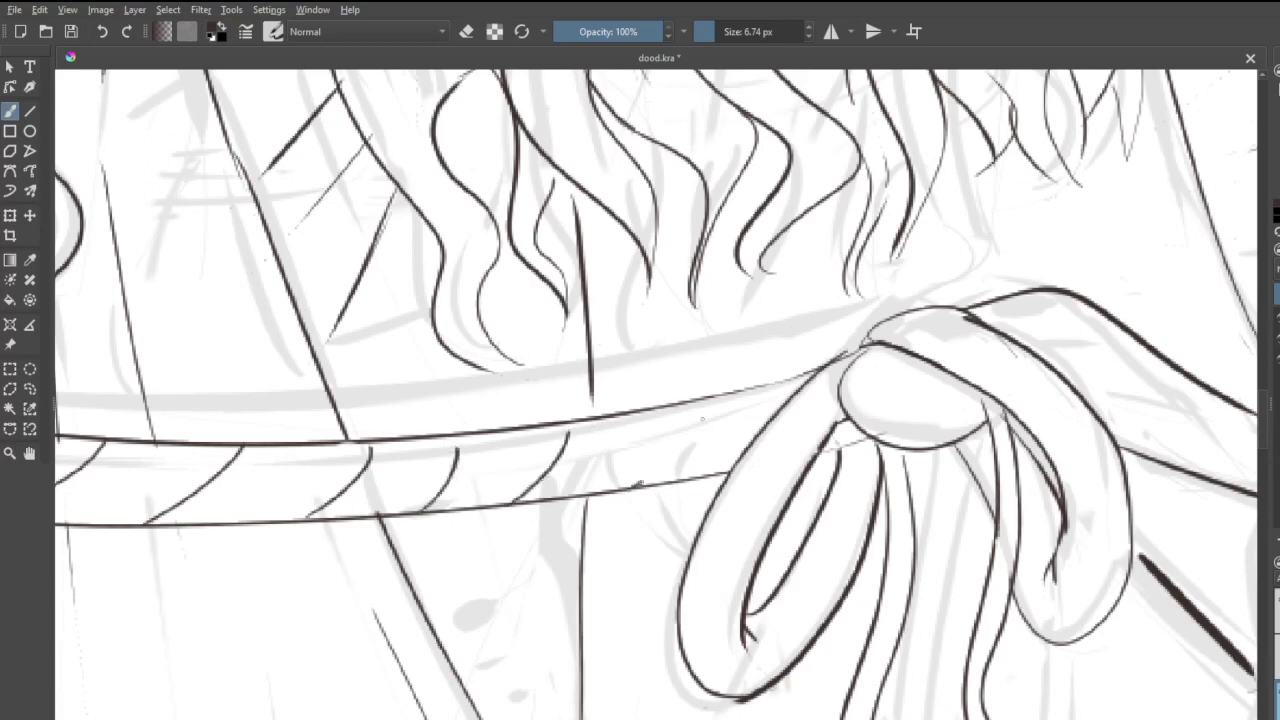
mouse_move(638, 486)
mouse_down()
mouse_move(703, 400)
mouse_move(770, 386)
mouse_move(784, 440)
mouse_move(757, 504)
mouse_move(766, 524)
mouse_up()
- Ink short curved rope-twist marks around the bow loop nearest the jabot, on both sides of its opening
drag(822, 373, 828, 393)
drag(697, 543, 744, 572)
drag(686, 621, 734, 615)
mouse_move(714, 680)
mouse_down()
mouse_move(744, 642)
mouse_move(791, 666)
mouse_up()
drag(776, 604, 795, 642)
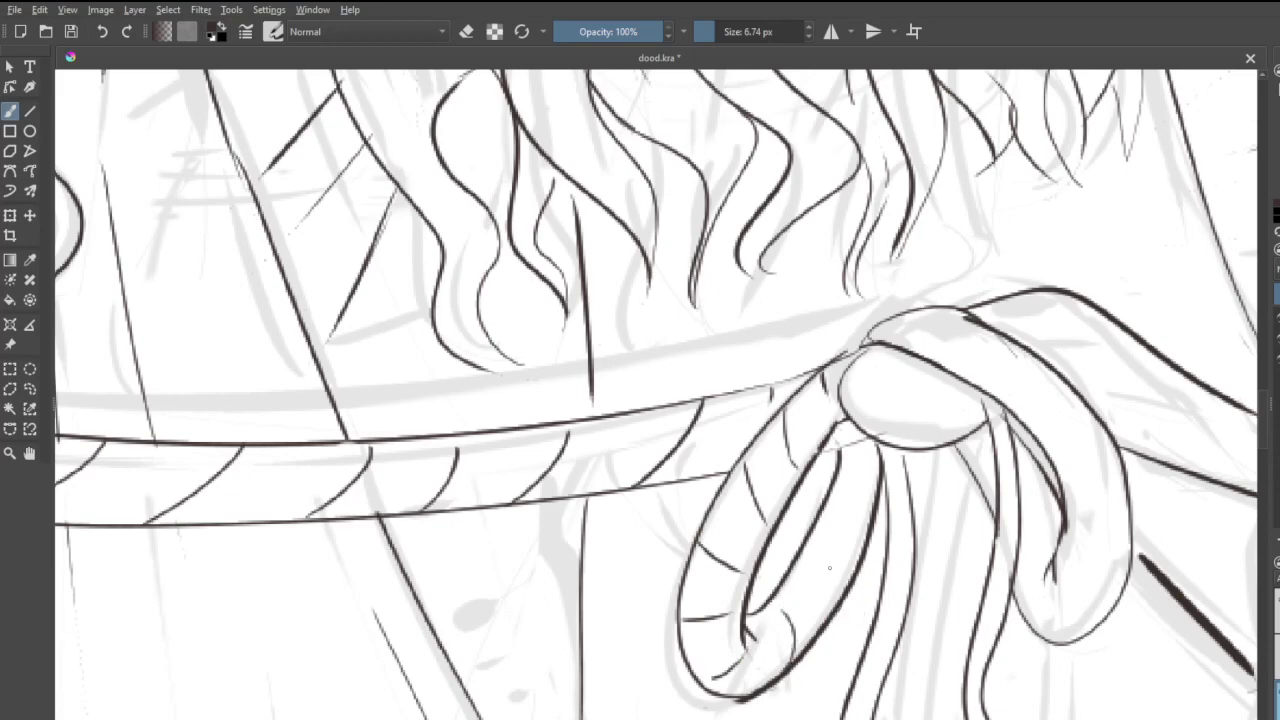
mouse_move(839, 602)
mouse_down()
mouse_move(820, 562)
mouse_move(835, 491)
mouse_up()
- Ink rope-twist marks around the bow loop nearest the raised finger, and add a curved line across the knot
drag(928, 355, 962, 322)
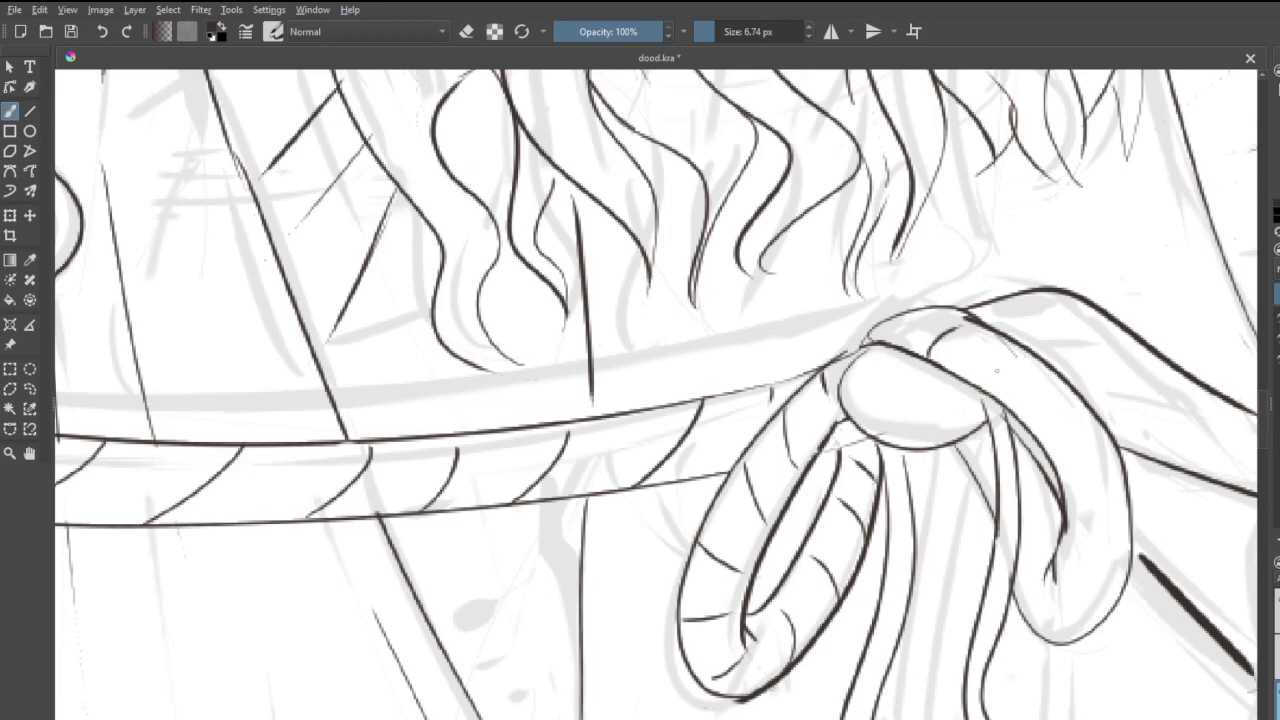
drag(982, 388, 1022, 366)
drag(1040, 428, 1085, 434)
mouse_move(1074, 488)
mouse_down()
mouse_move(1085, 548)
mouse_move(1074, 530)
mouse_move(1107, 582)
mouse_move(1087, 598)
mouse_move(1052, 558)
mouse_up()
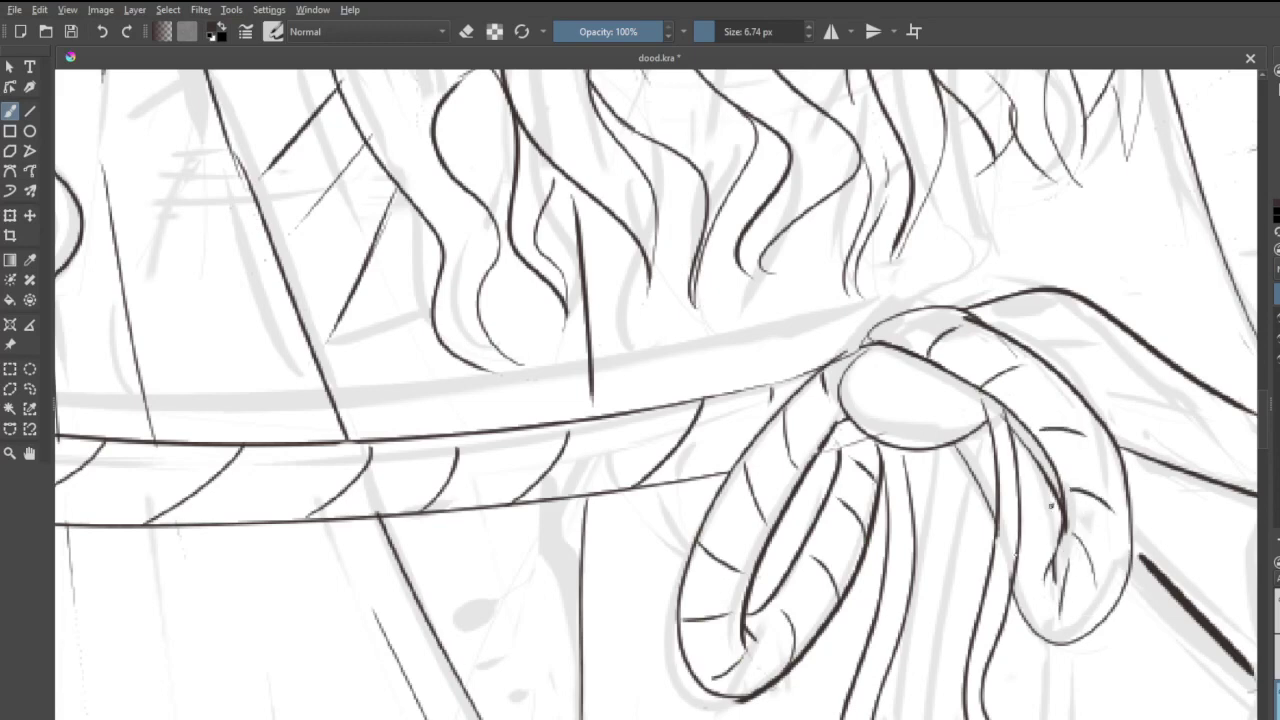
drag(906, 362, 918, 426)
- Ink small twist marks down both hanging ends of the bow's cord, and save the drawing
scroll(957, 442, down, 5)
scroll(948, 486, up, 4)
scroll(986, 518, down, 5)
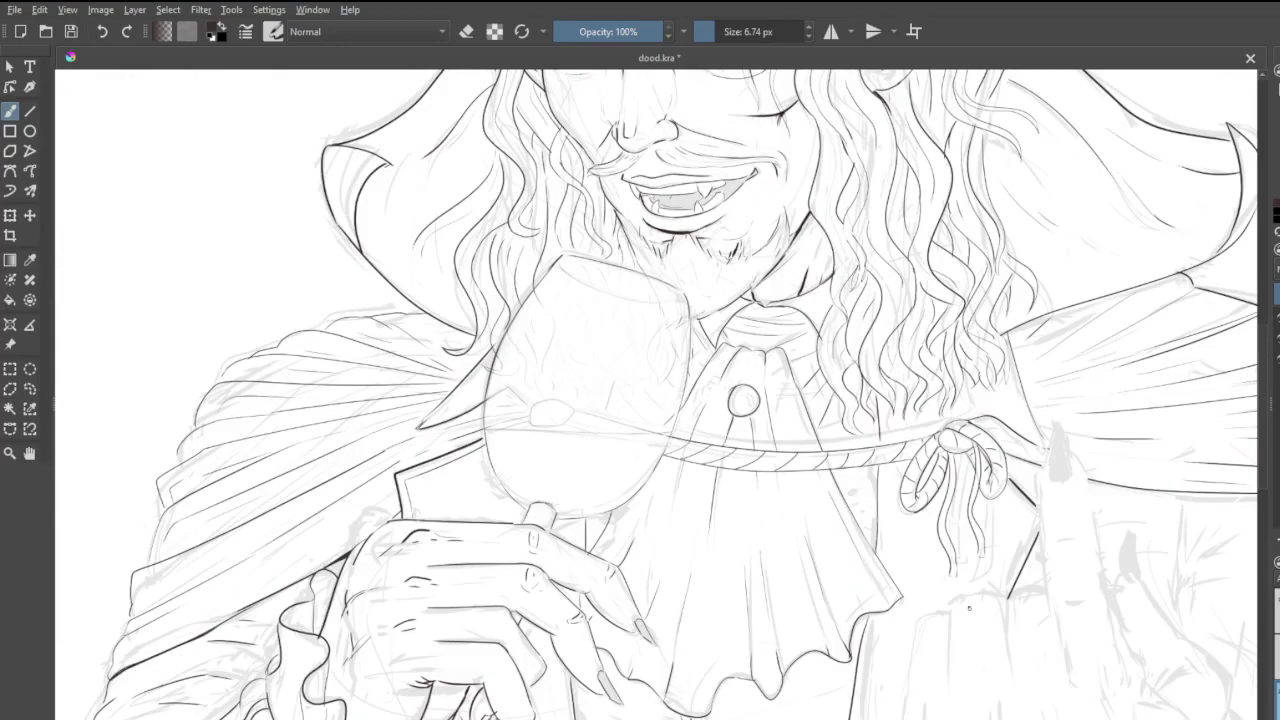
scroll(989, 573, up, 6)
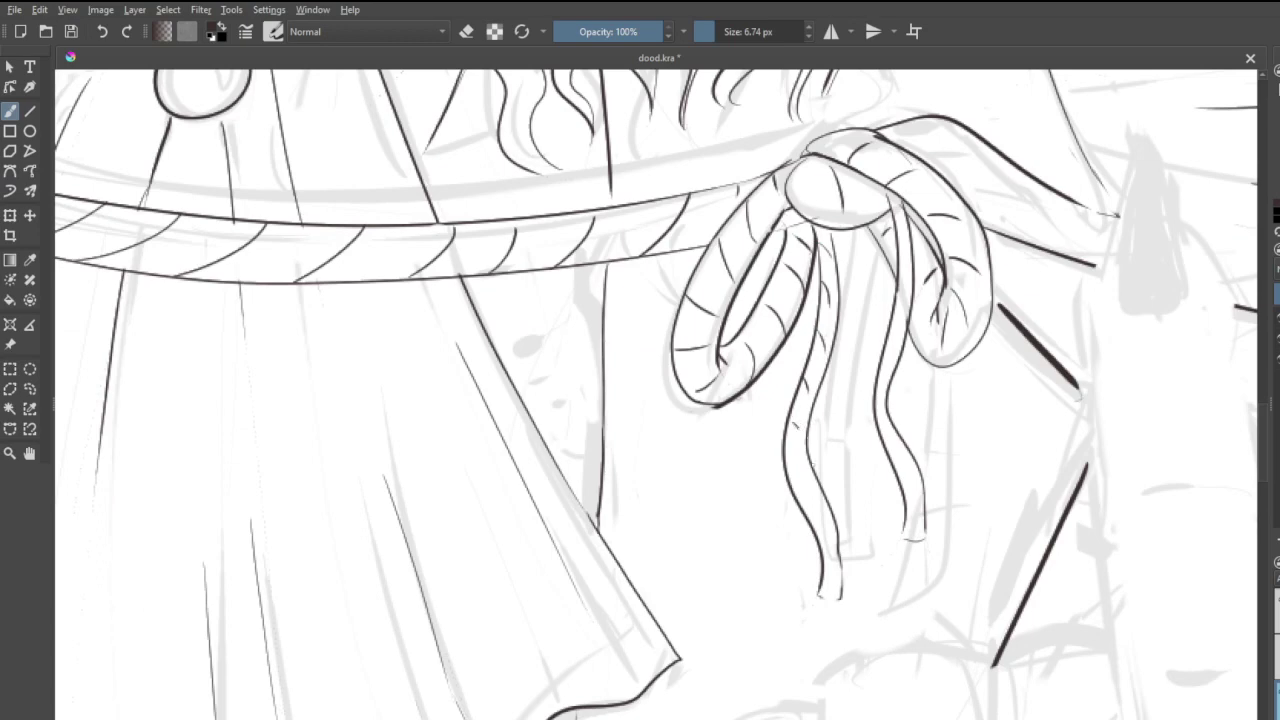
drag(794, 477, 823, 498)
drag(898, 208, 909, 310)
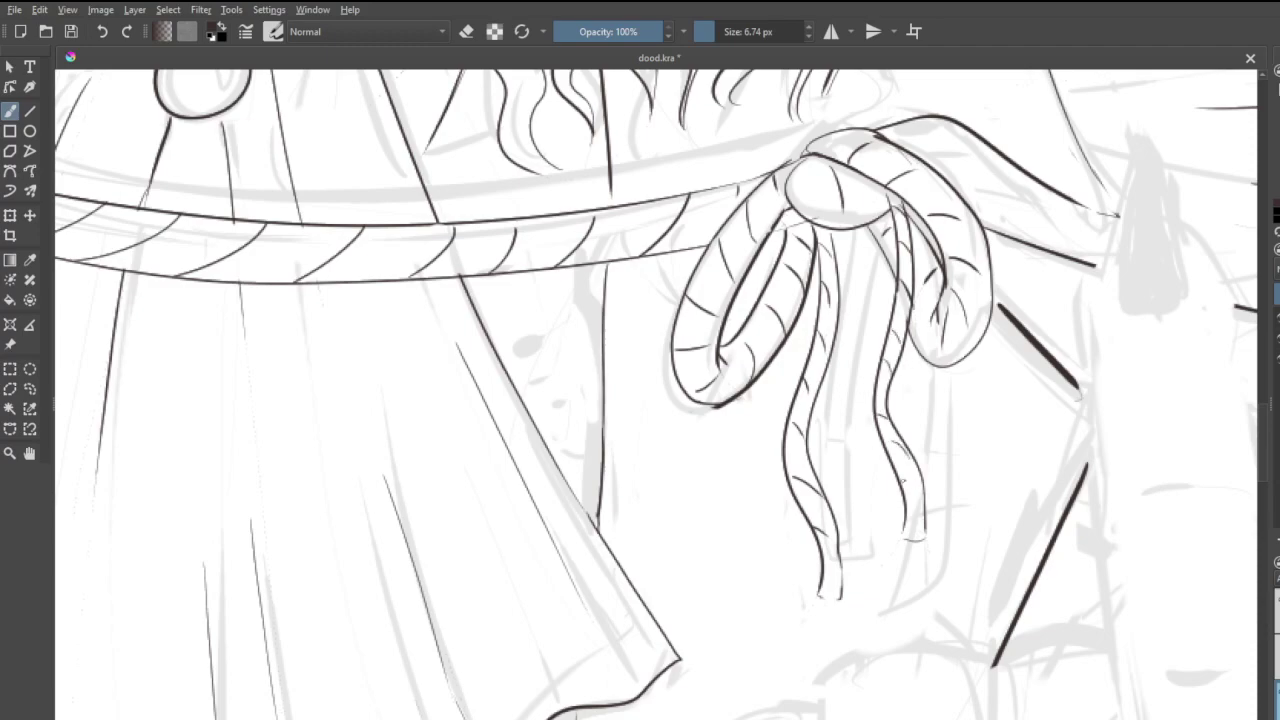
scroll(836, 400, down, 6)
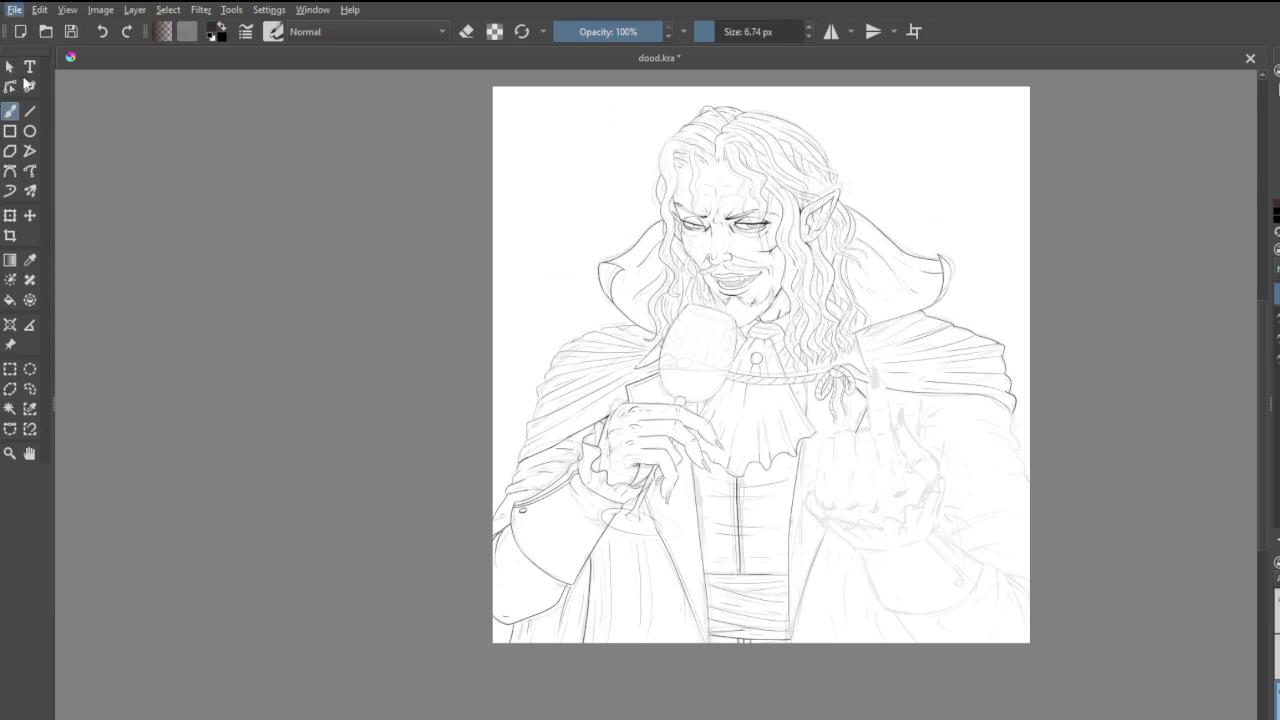
scroll(853, 449, up, 5)
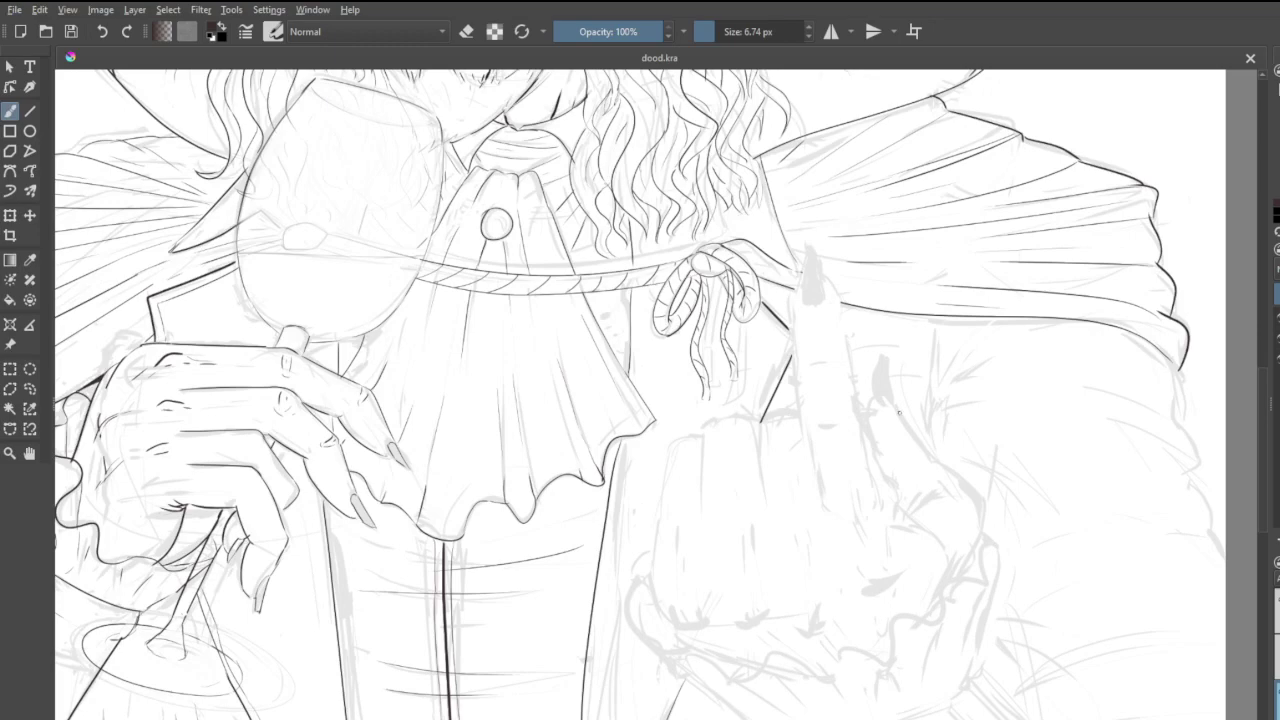
scroll(899, 412, up, 3)
scroll(872, 417, down, 2)
scroll(843, 311, up, 2)
scroll(800, 255, down, 1)
scroll(808, 195, up, 3)
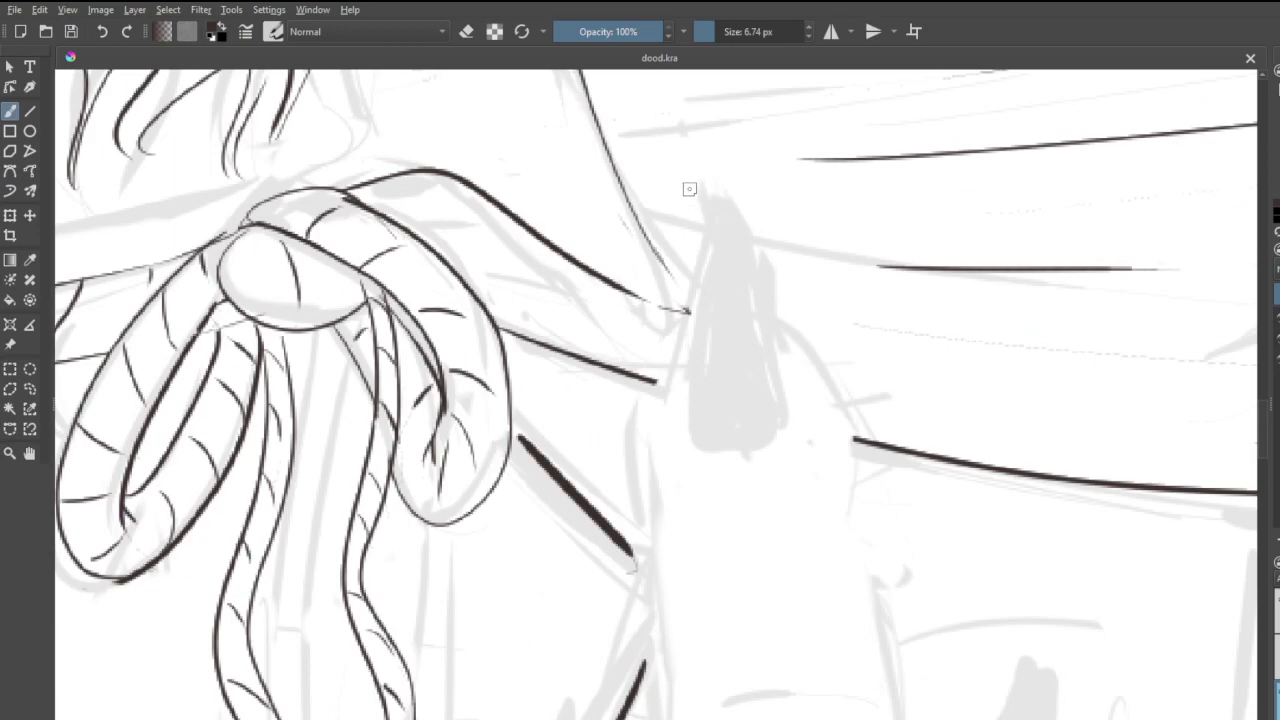
drag(705, 190, 667, 426)
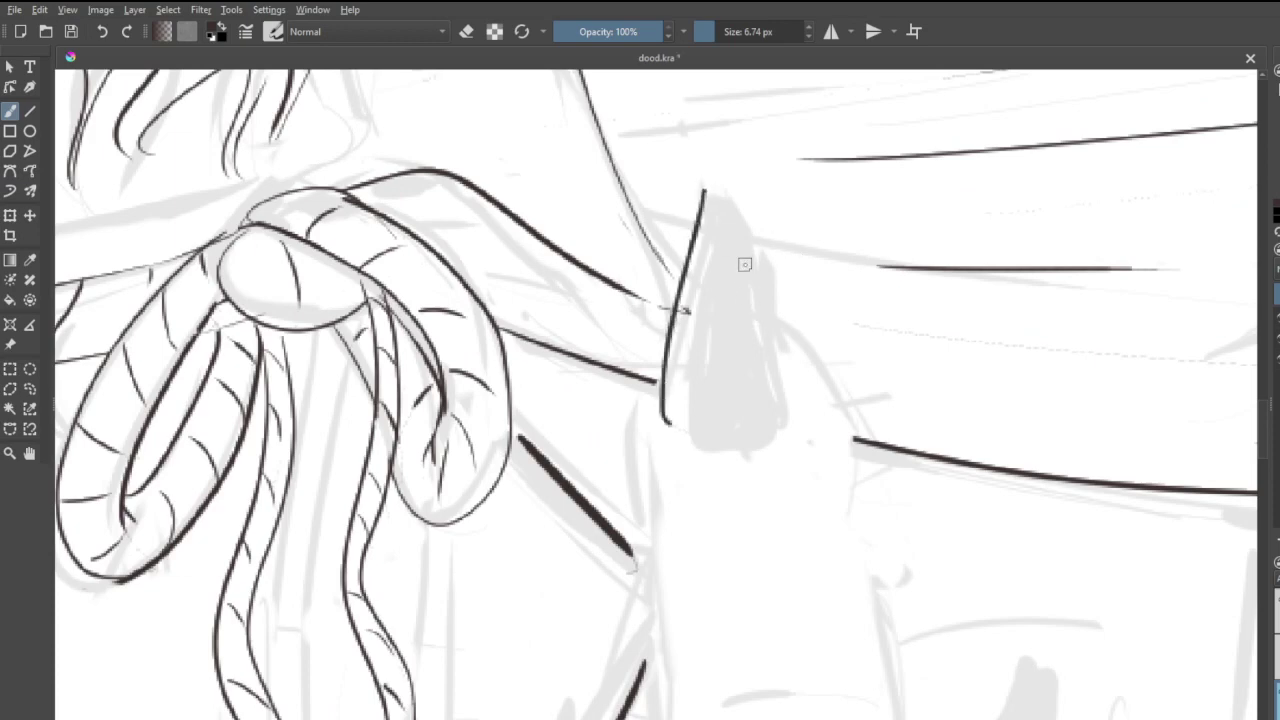
key(ctrl+z)
mouse_move(726, 176)
mouse_down()
mouse_move(686, 182)
mouse_move(668, 392)
mouse_up()
key(ctrl+z)
mouse_move(686, 180)
mouse_down()
mouse_move(674, 381)
mouse_move(709, 441)
mouse_move(768, 430)
mouse_up()
mouse_move(728, 176)
mouse_down()
mouse_move(772, 378)
mouse_move(770, 440)
mouse_up()
key(ctrl+z)
mouse_move(740, 179)
mouse_down()
mouse_move(777, 400)
mouse_move(770, 430)
mouse_up()
key(ctrl+z)
key(ctrl+z)
key(ctrl+z)
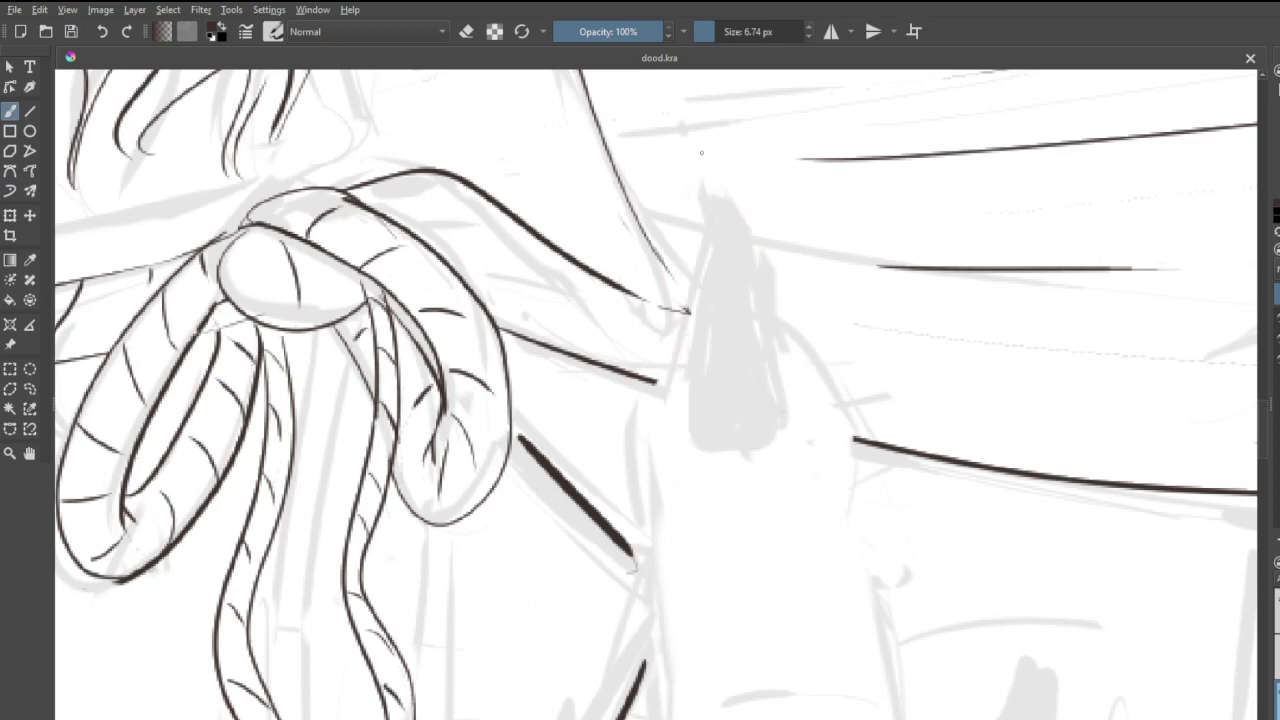
- Ink the raised finger's long pointed nail, with a rounded base and two curved sides meeting at a sharp tip
mouse_move(700, 152)
mouse_down()
mouse_move(675, 414)
mouse_move(702, 453)
mouse_move(778, 436)
mouse_up()
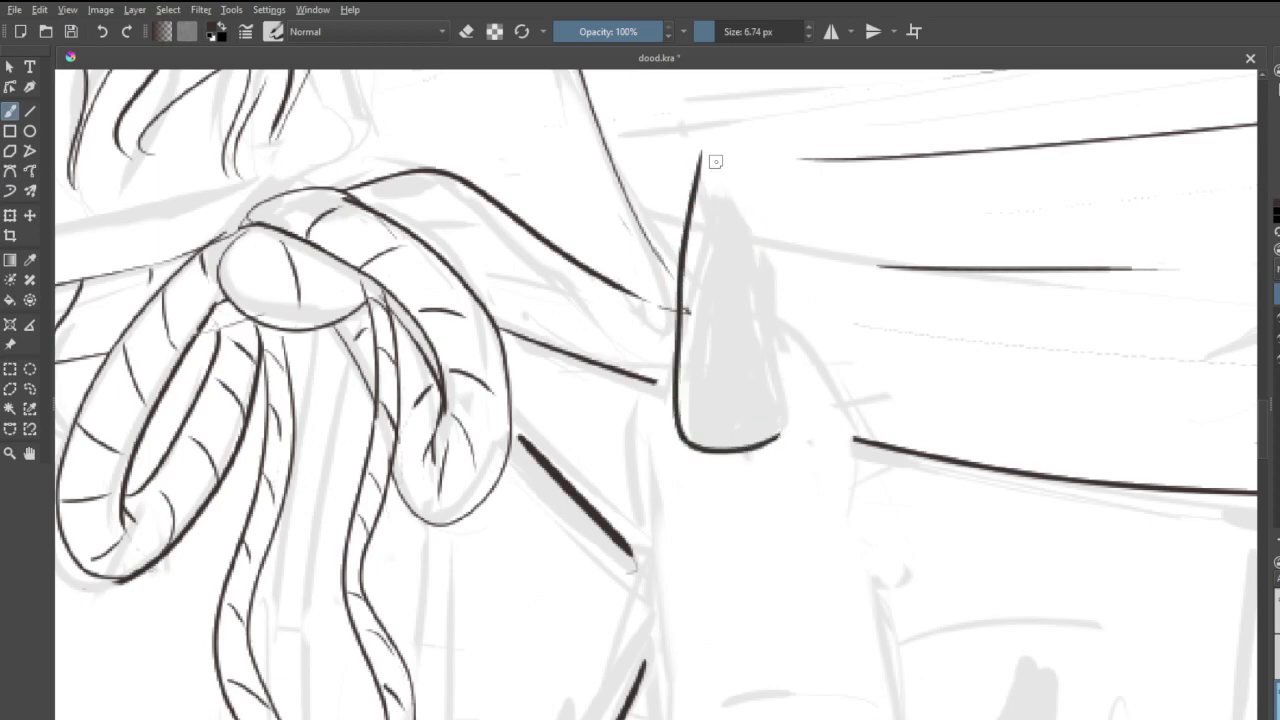
mouse_move(707, 136)
mouse_down()
mouse_move(772, 276)
mouse_move(786, 425)
mouse_up()
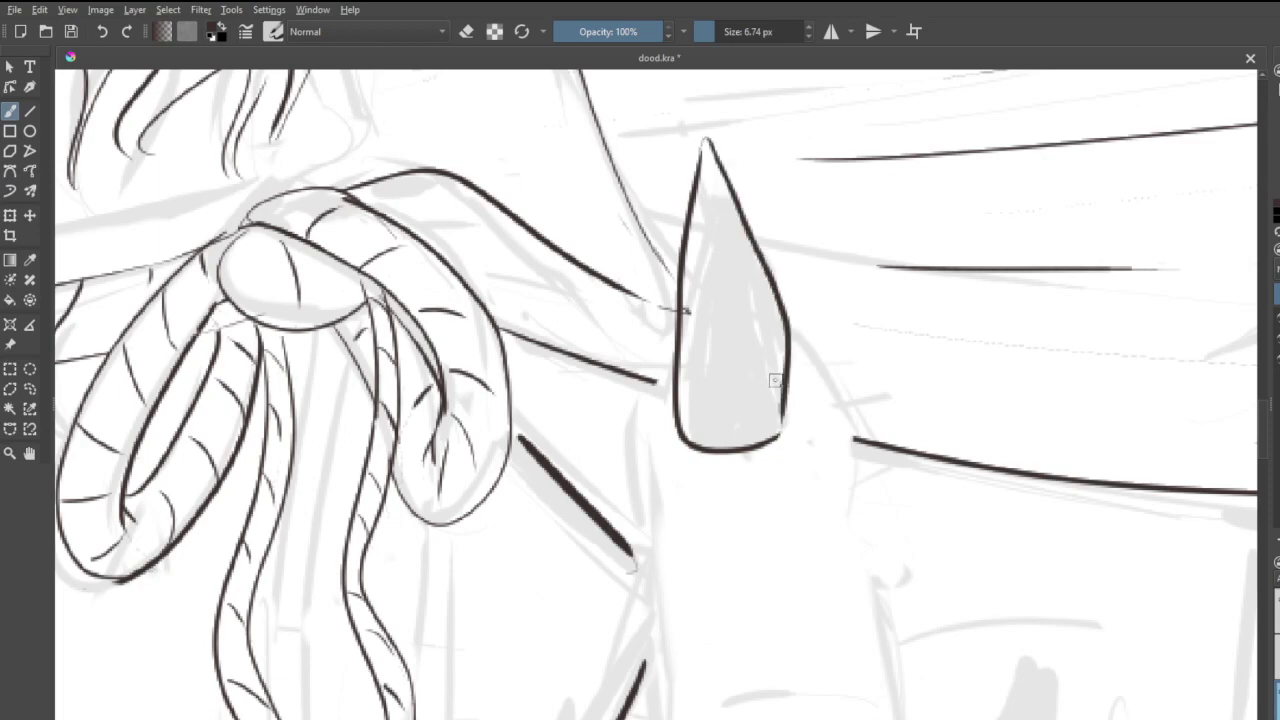
key(ctrl+z)
mouse_move(753, 232)
mouse_down()
mouse_move(786, 366)
mouse_move(778, 436)
mouse_up()
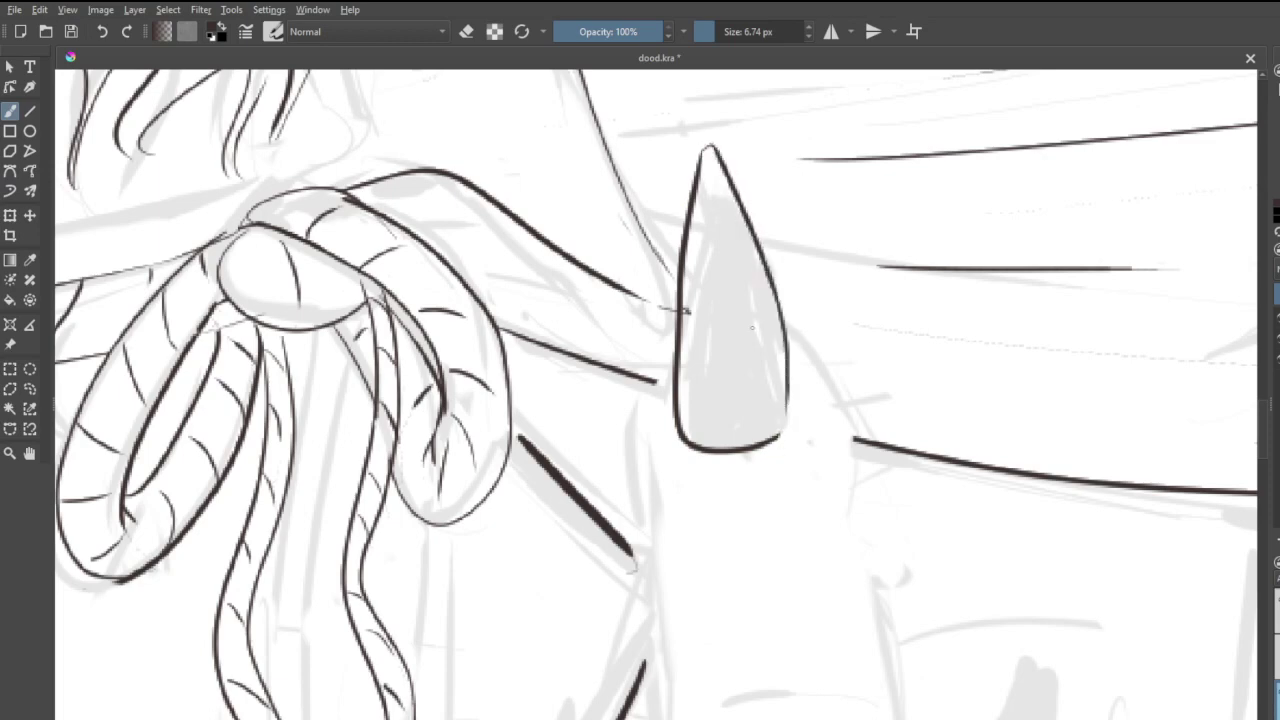
key(ctrl+z)
mouse_move(714, 140)
mouse_down()
mouse_move(758, 236)
mouse_move(778, 436)
mouse_move(791, 384)
mouse_move(726, 172)
mouse_up()
key(ctrl+z)
key(ctrl+z)
mouse_move(786, 437)
mouse_down()
mouse_move(791, 378)
mouse_move(704, 152)
mouse_up()
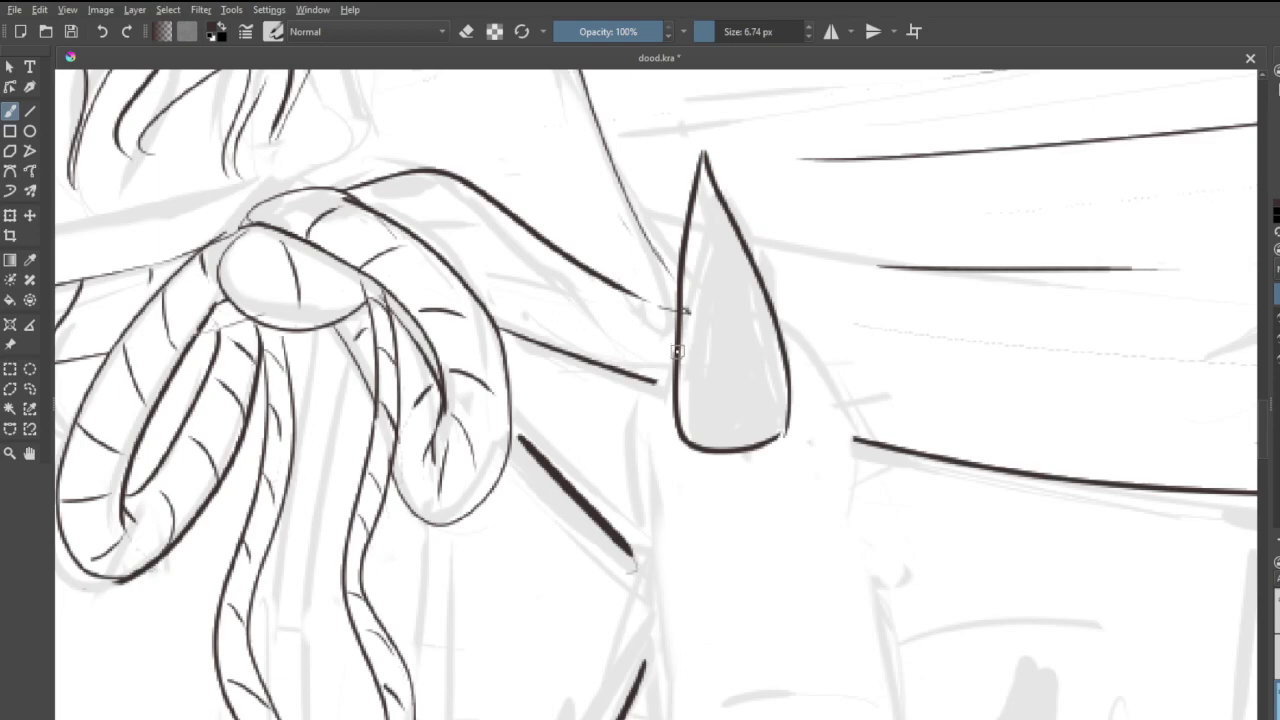
mouse_move(676, 350)
mouse_down()
mouse_move(648, 395)
mouse_move(634, 555)
mouse_up()
mouse_move(776, 322)
mouse_down()
mouse_move(866, 432)
mouse_move(900, 550)
mouse_up()
key(ctrl+z)
mouse_move(786, 333)
mouse_down()
mouse_move(832, 382)
mouse_move(872, 620)
mouse_up()
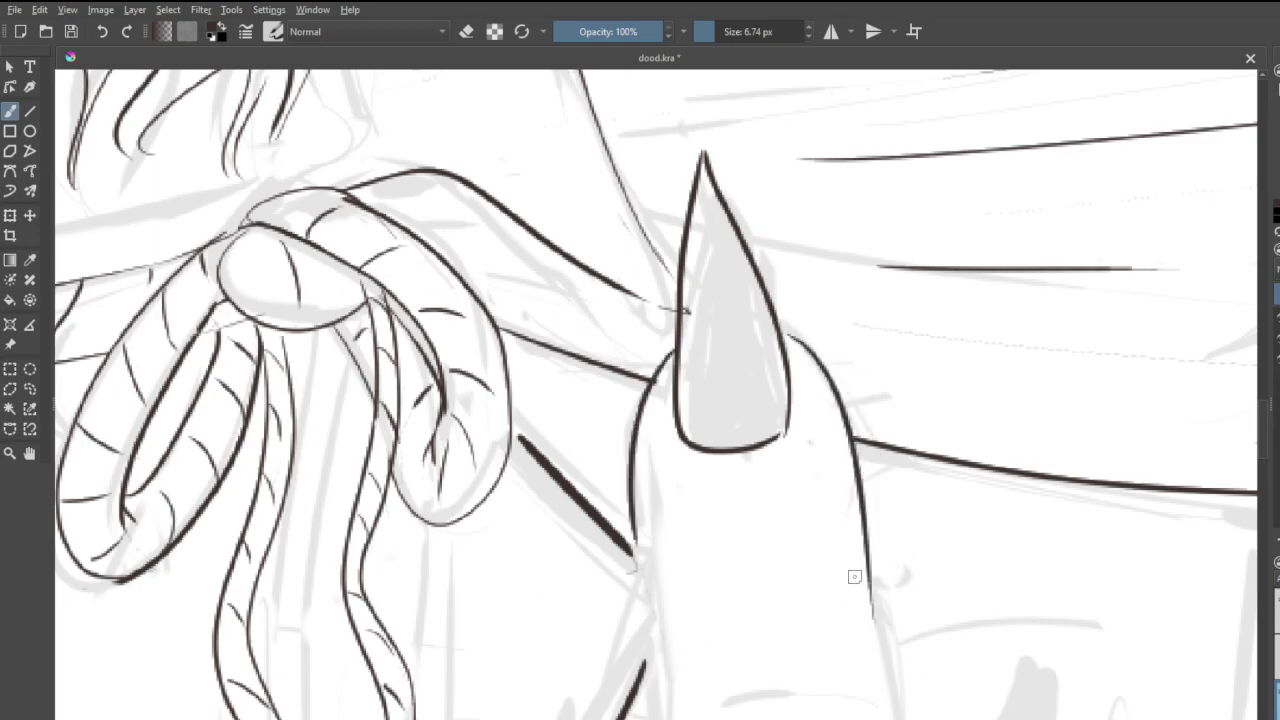
drag(640, 540, 645, 622)
drag(714, 467, 750, 468)
scroll(739, 490, down, 6)
scroll(736, 595, up, 7)
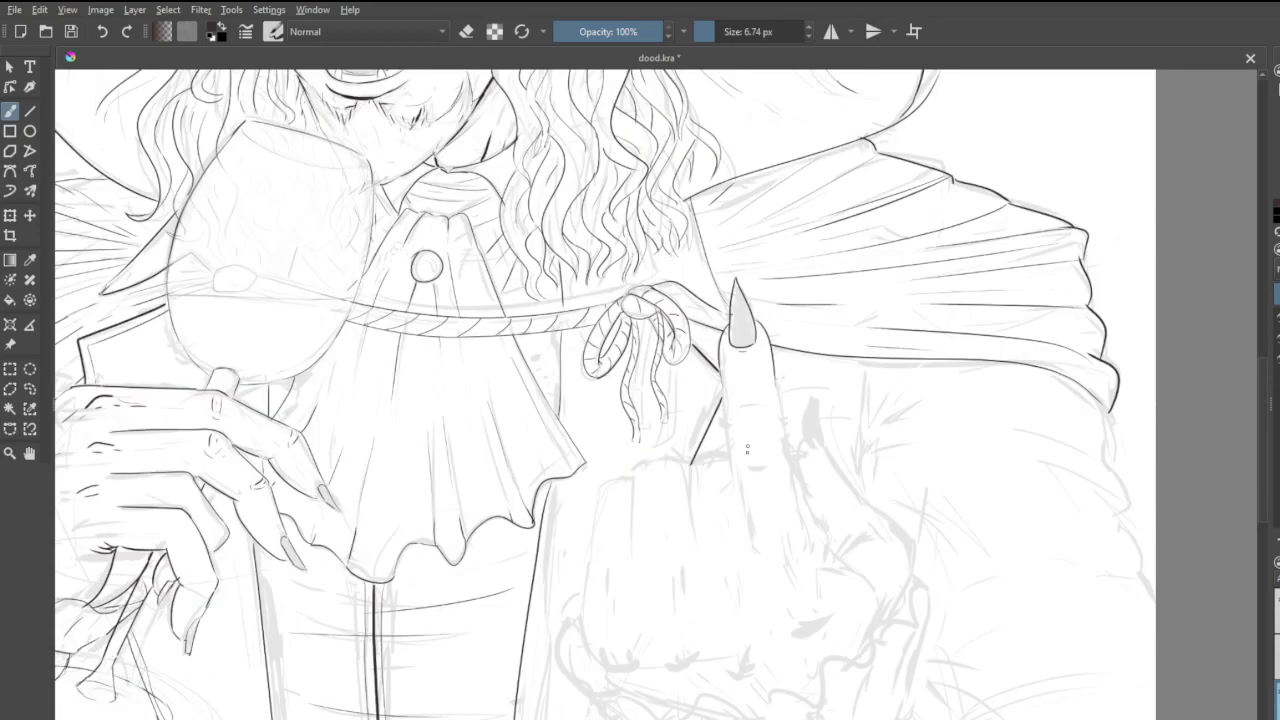
key(ctrl+z)
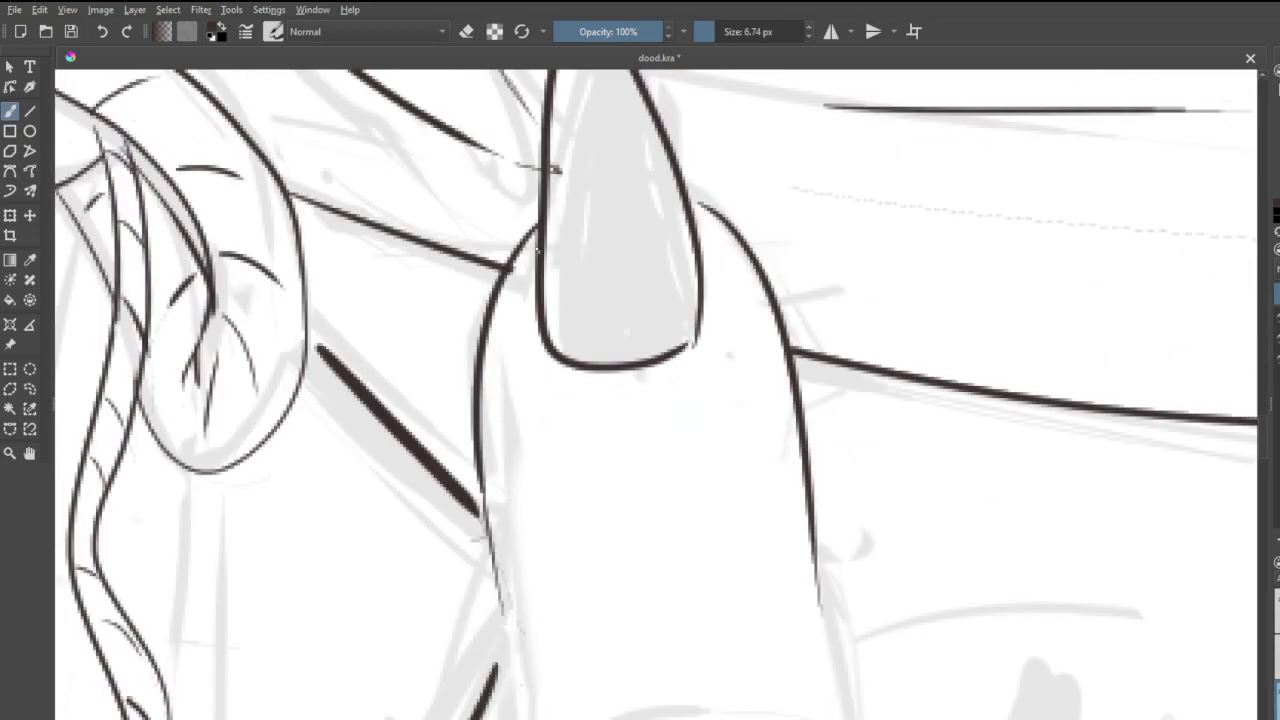
key(ctrl+z)
key(ctrl+z)
key(ctrl+z)
- Ink both curved edges of the raised fingertip, starting at the nail's sides and running down the finger
drag(538, 205, 500, 520)
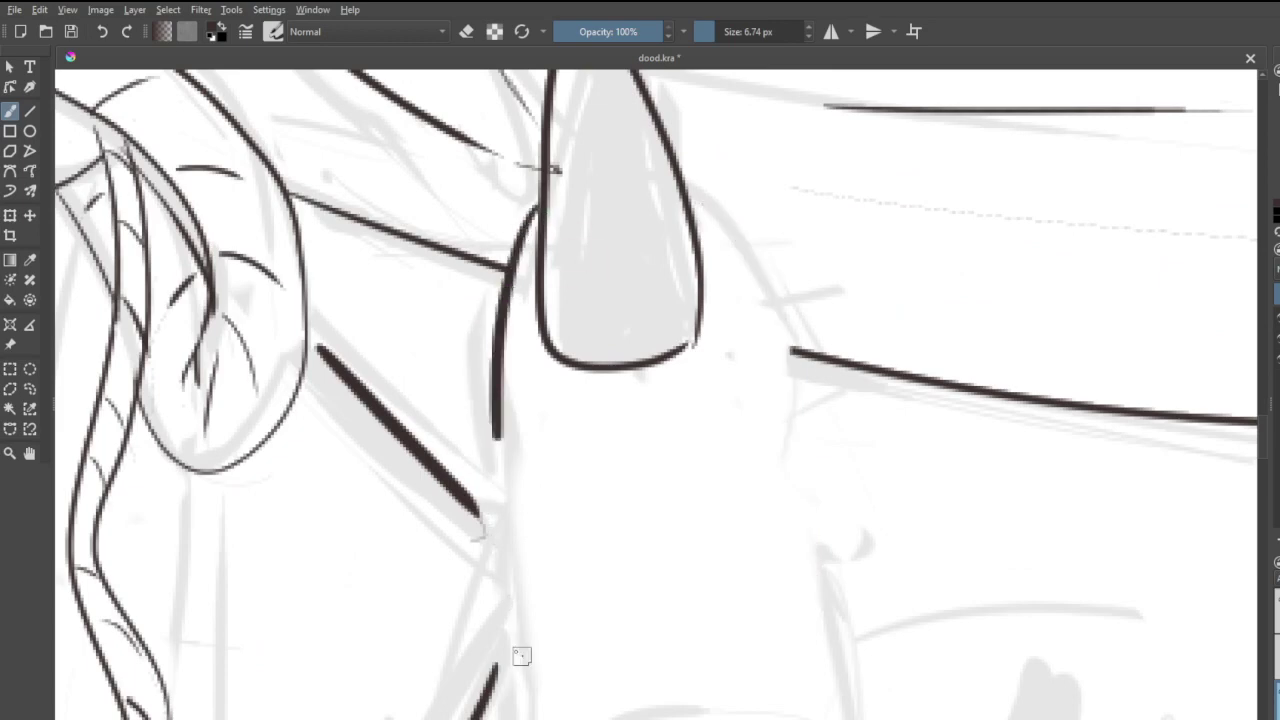
drag(686, 185, 812, 482)
key(ctrl+z)
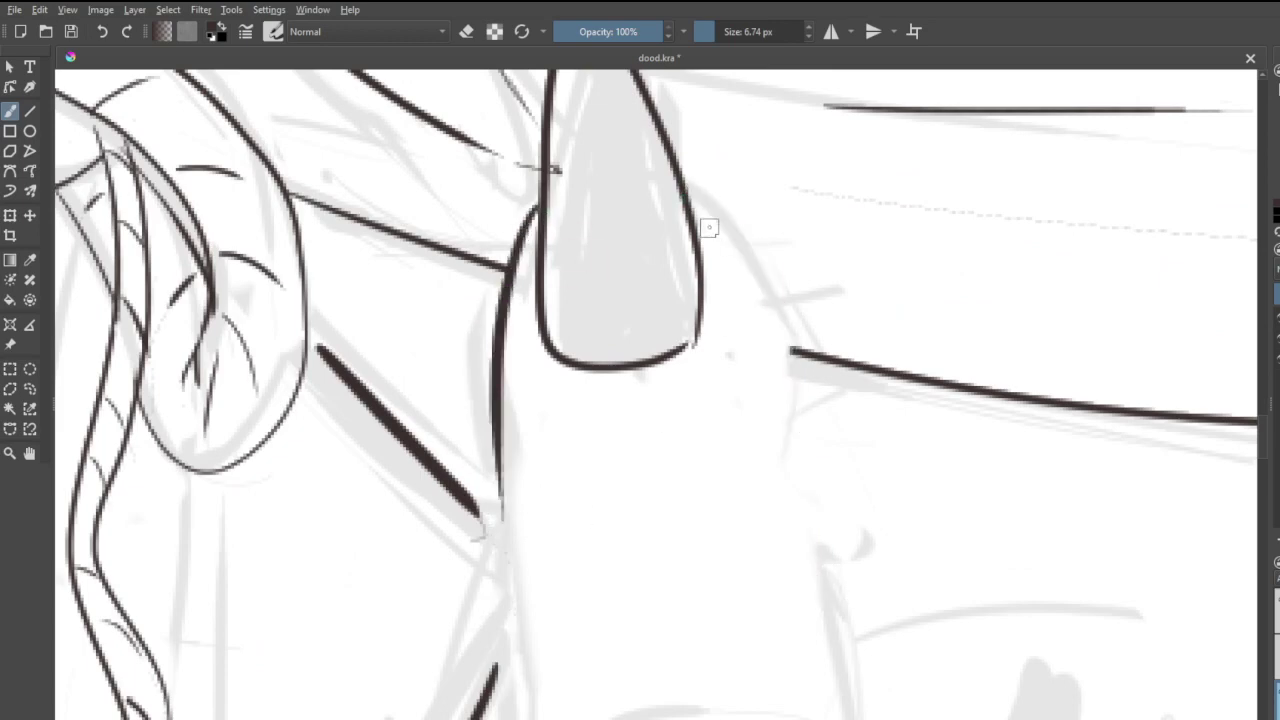
drag(688, 190, 806, 512)
scroll(691, 477, down, 5)
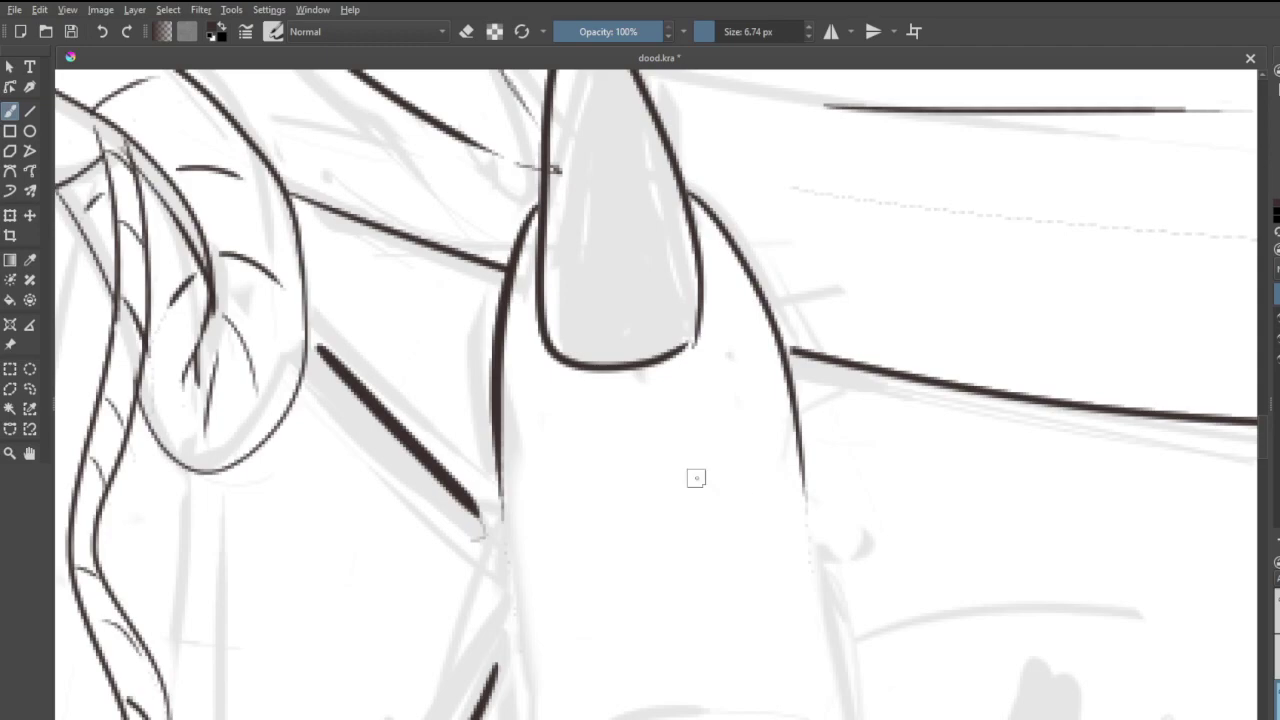
- Extend both edges of the raised finger down to its first joint and ink two short creases across the joint
scroll(694, 494, up, 5)
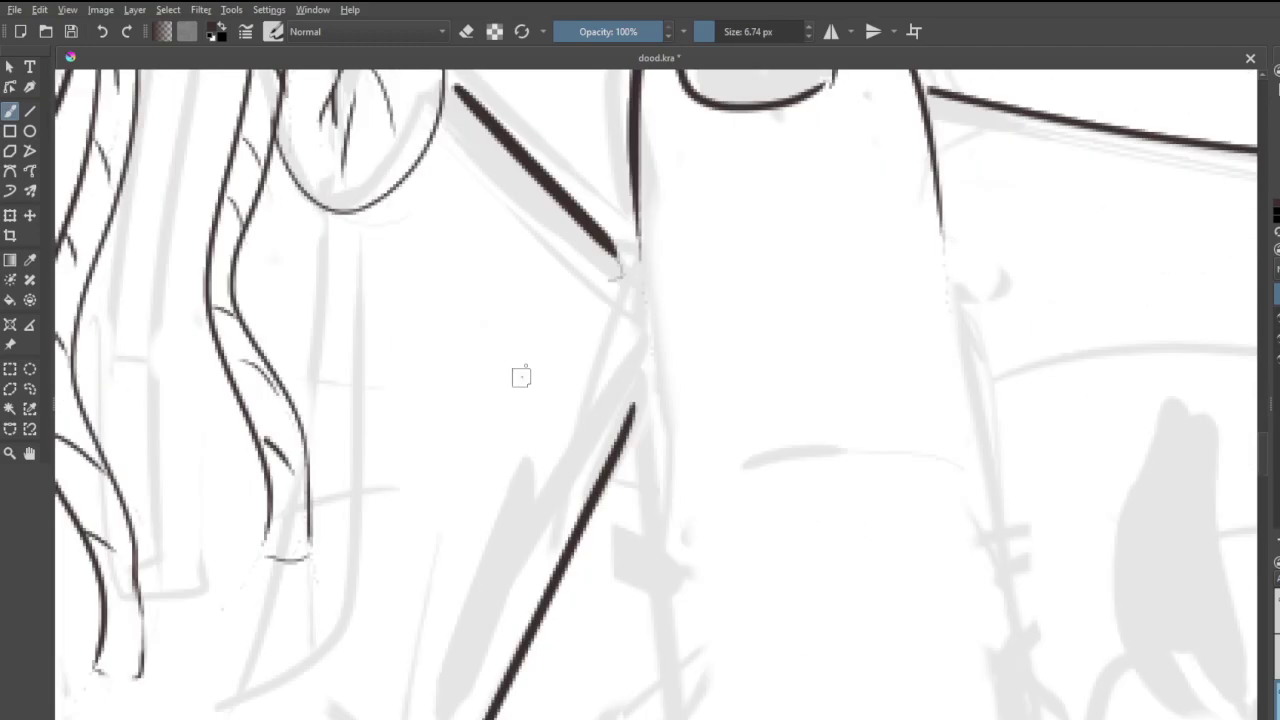
drag(633, 229, 658, 495)
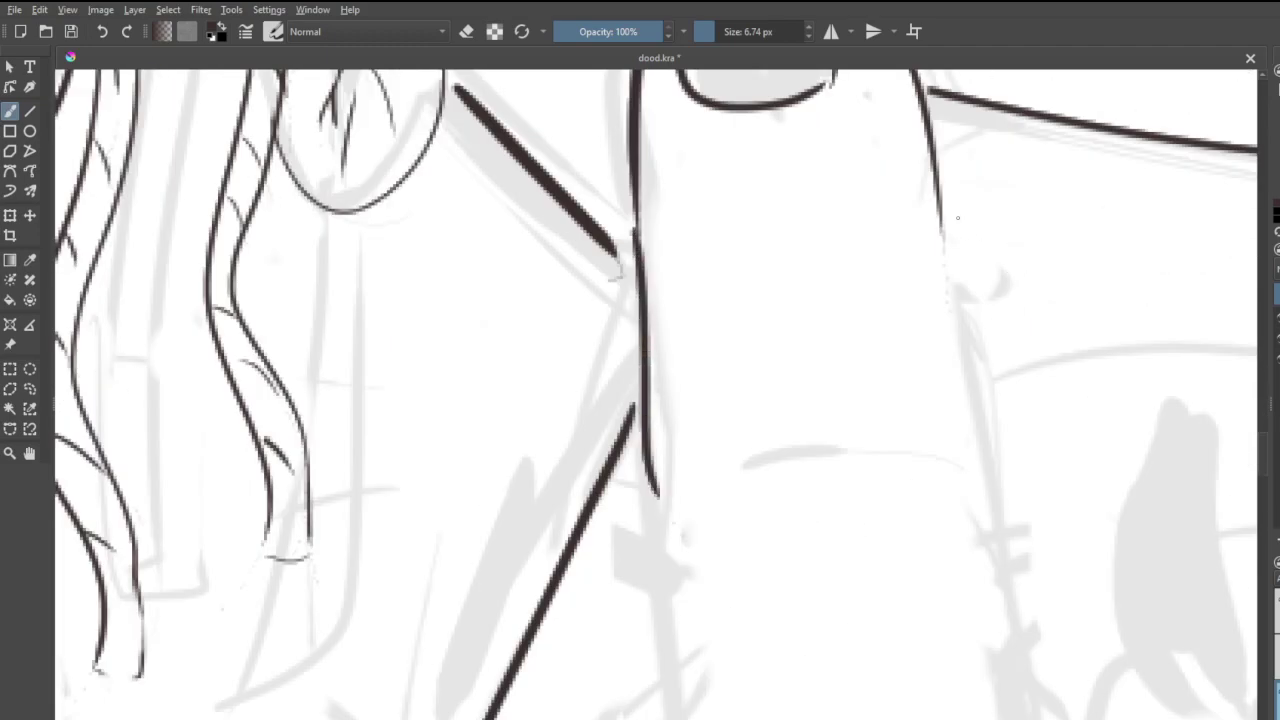
drag(940, 216, 937, 498)
key(ctrl+z)
drag(940, 224, 966, 460)
mouse_move(748, 440)
mouse_down()
mouse_move(885, 428)
mouse_move(930, 451)
mouse_up()
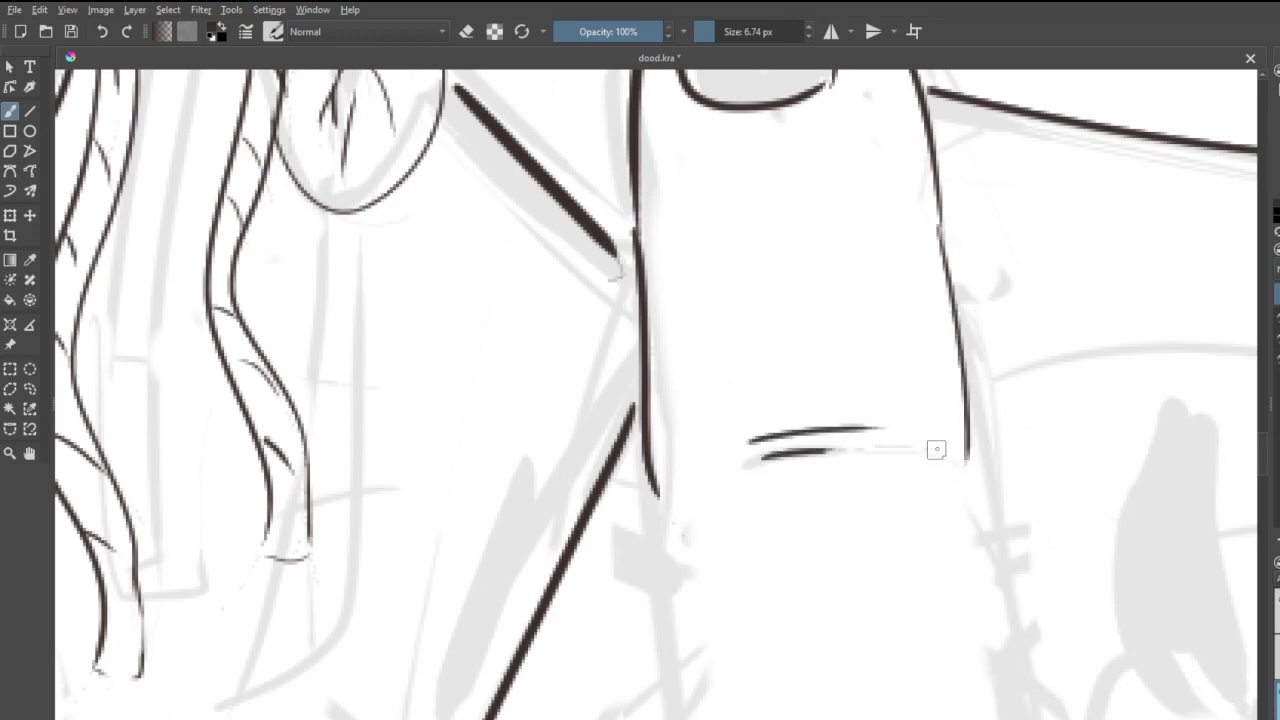
scroll(932, 451, down, 6)
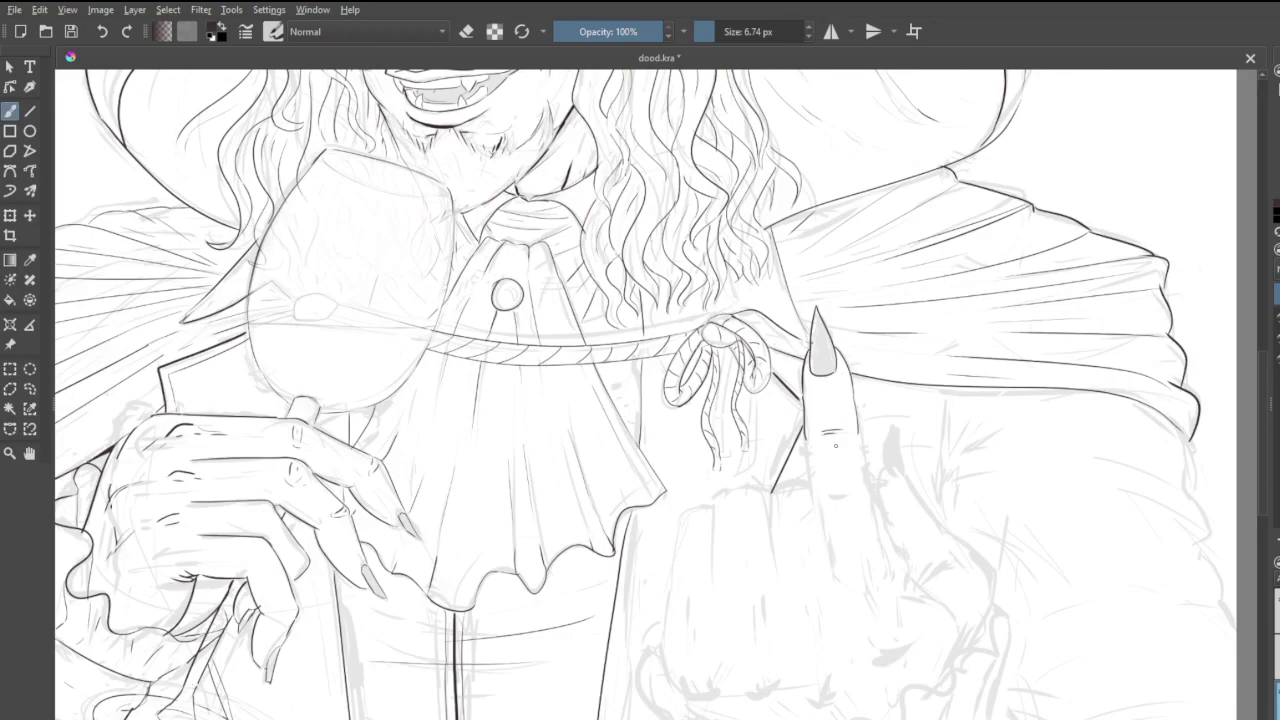
- Ink thin lengthwise lines down the raised finger's middle segment and below it, and short creases across its second joint
scroll(868, 462, up, 3)
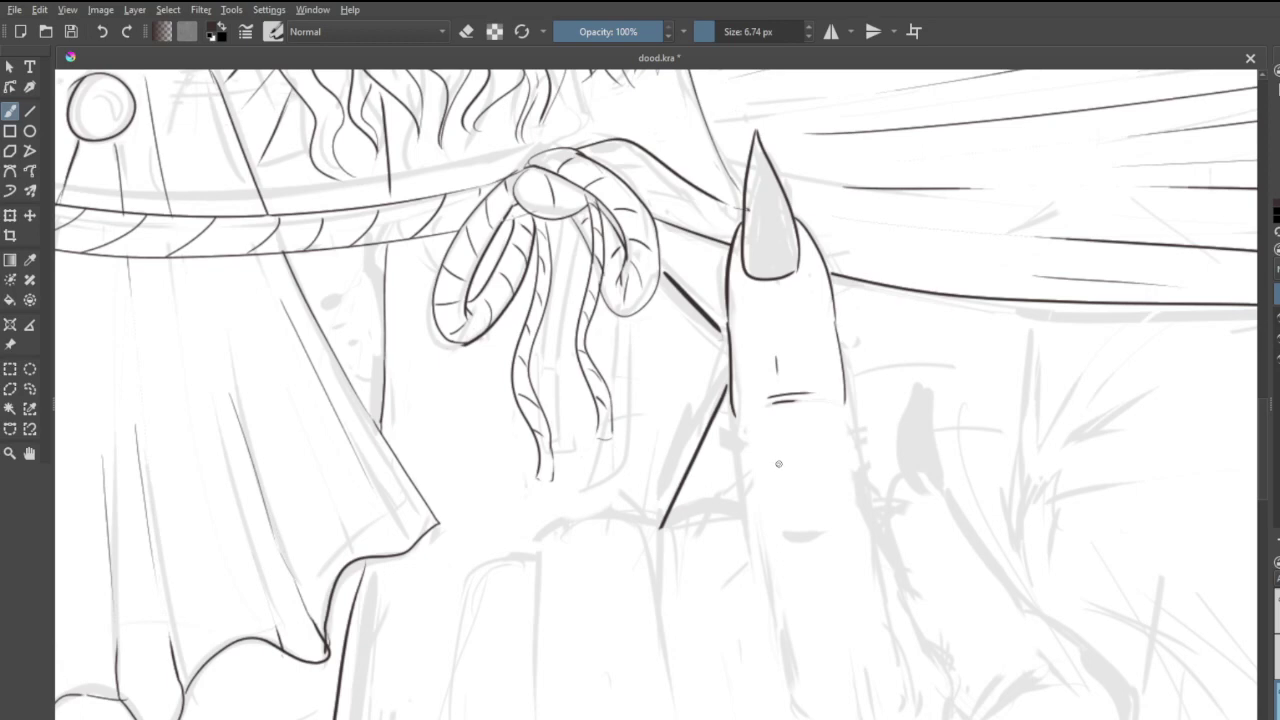
key(ctrl+z)
key(ctrl+z)
drag(805, 412, 814, 503)
key(ctrl+z)
drag(817, 424, 820, 490)
mouse_move(822, 558)
mouse_down()
mouse_move(832, 606)
mouse_move(838, 584)
mouse_up()
mouse_move(772, 540)
mouse_down()
mouse_move(836, 541)
mouse_move(792, 543)
mouse_move(839, 537)
mouse_move(811, 518)
mouse_up()
key(ctrl+z)
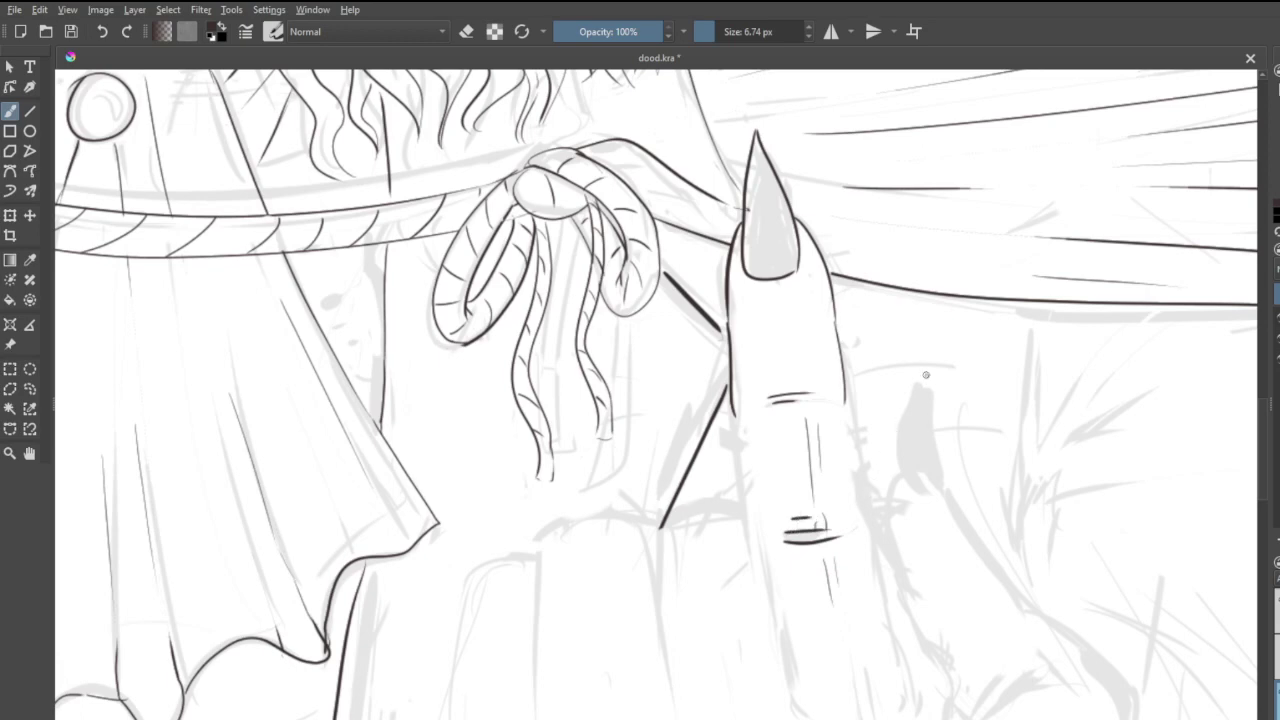
- Ink bulging curves on both sides of the raised finger's second joint and join them to the finger edges above
drag(848, 403, 880, 542)
key(ctrl+z)
drag(855, 490, 874, 546)
drag(750, 498, 755, 562)
mouse_move(753, 502)
mouse_down()
mouse_move(748, 426)
mouse_move(740, 484)
mouse_up()
key(ctrl+z)
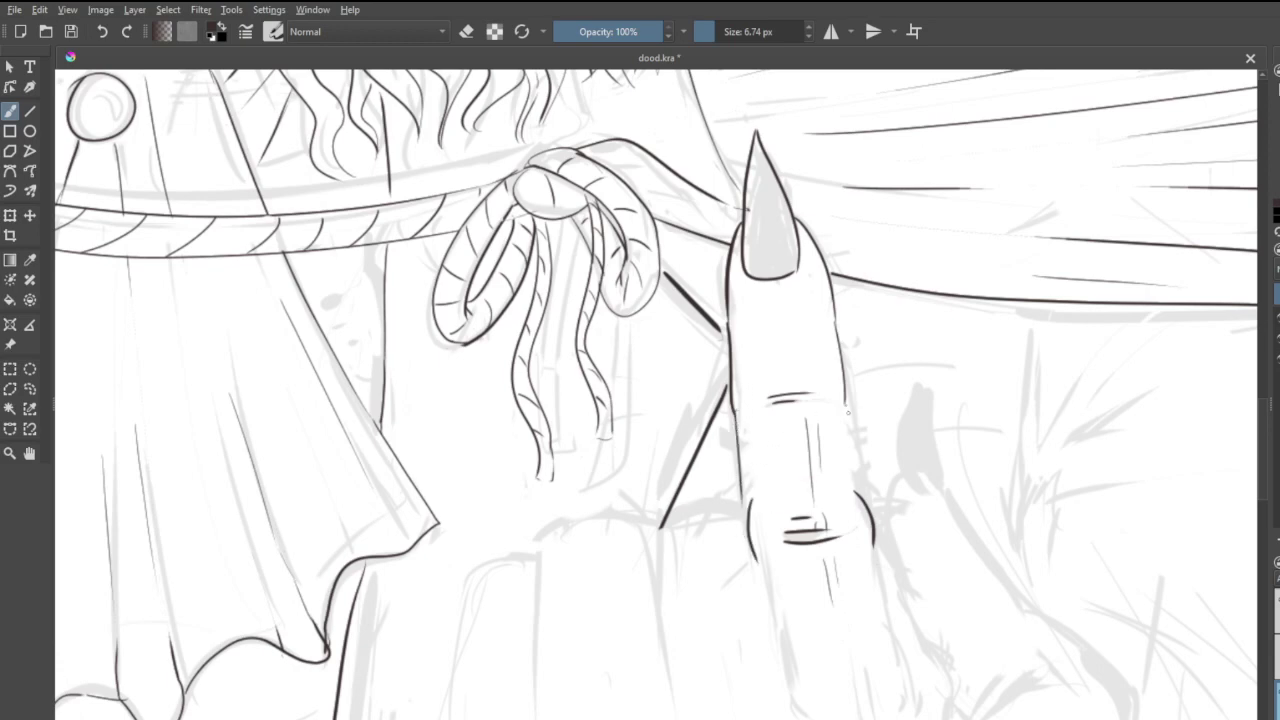
drag(848, 411, 861, 496)
- Erase the overlapping marks at the end of the creases on the raised finger's second joint
key(e)
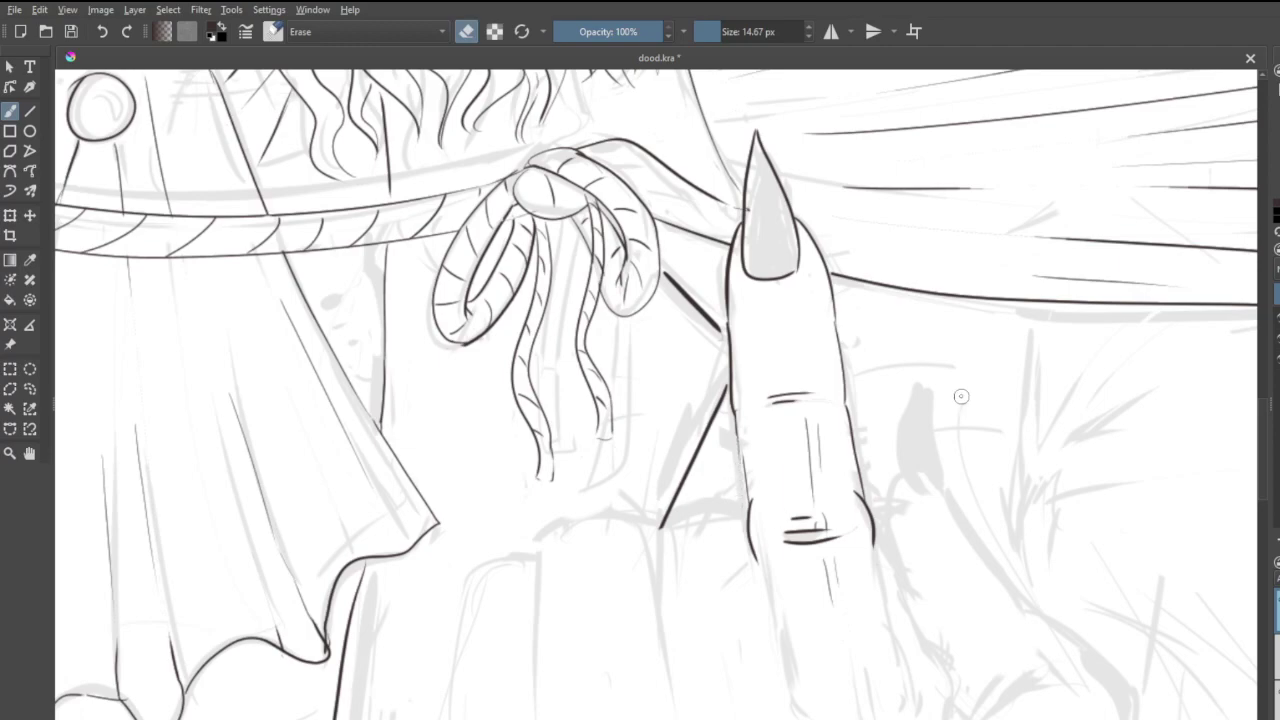
scroll(930, 460, down, 5)
scroll(924, 463, up, 2)
scroll(1019, 375, up, 2)
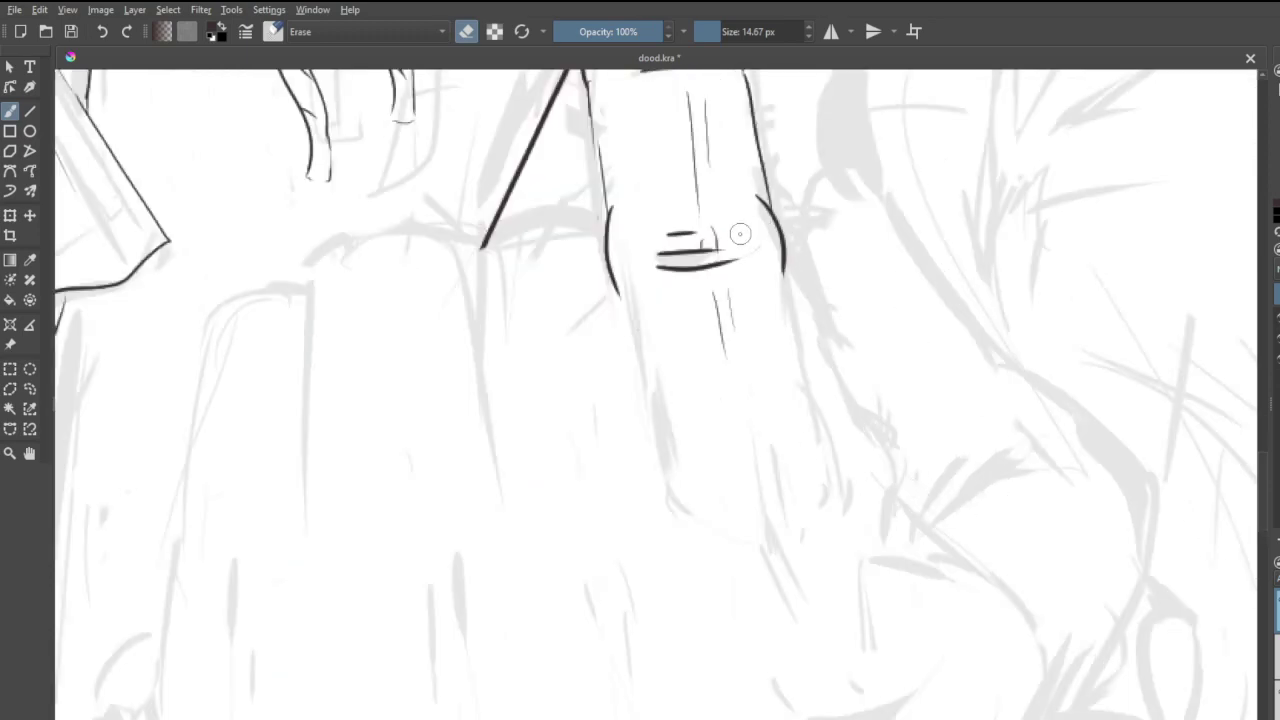
drag(712, 241, 705, 258)
- Ink both edges of the raised finger's lowest segment down to the knuckle, rounding the base and adding short crease marks
key(e)
mouse_move(621, 297)
mouse_down()
mouse_move(649, 468)
mouse_move(655, 444)
mouse_move(646, 480)
mouse_move(706, 531)
mouse_up()
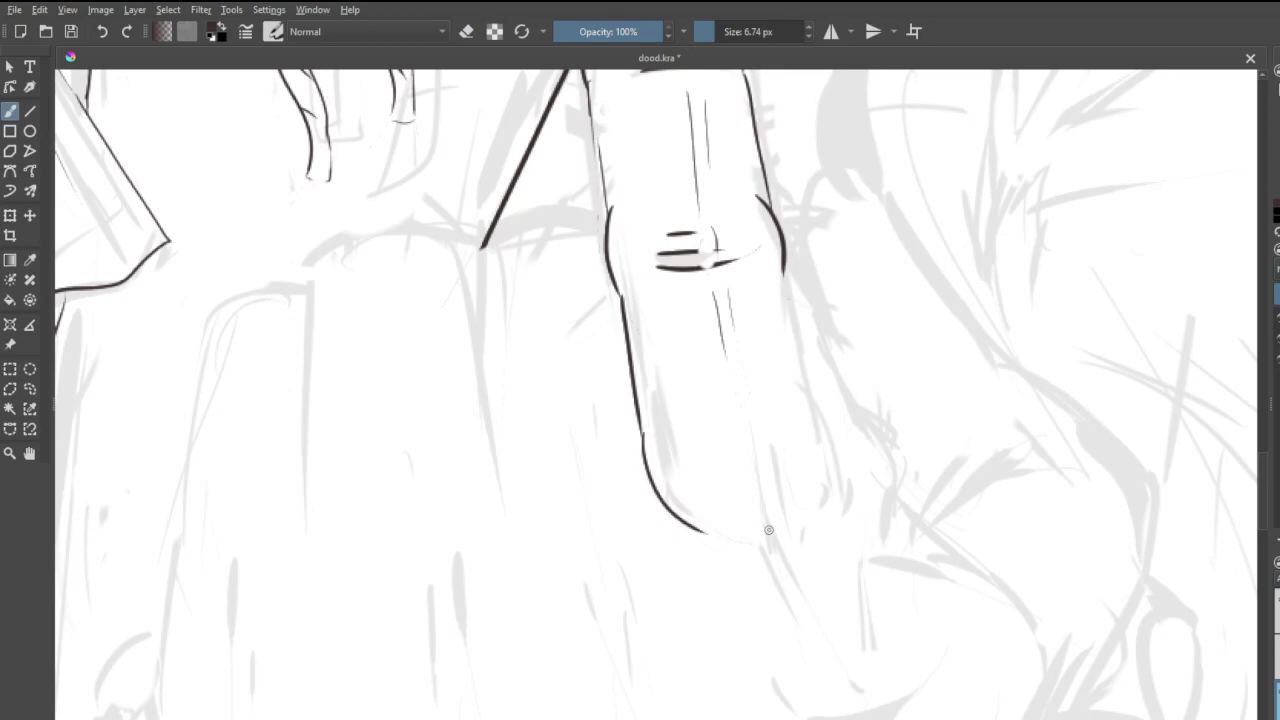
mouse_move(758, 531)
mouse_down()
mouse_move(788, 527)
mouse_move(784, 539)
mouse_up()
mouse_move(806, 393)
mouse_down()
mouse_move(845, 487)
mouse_move(846, 517)
mouse_up()
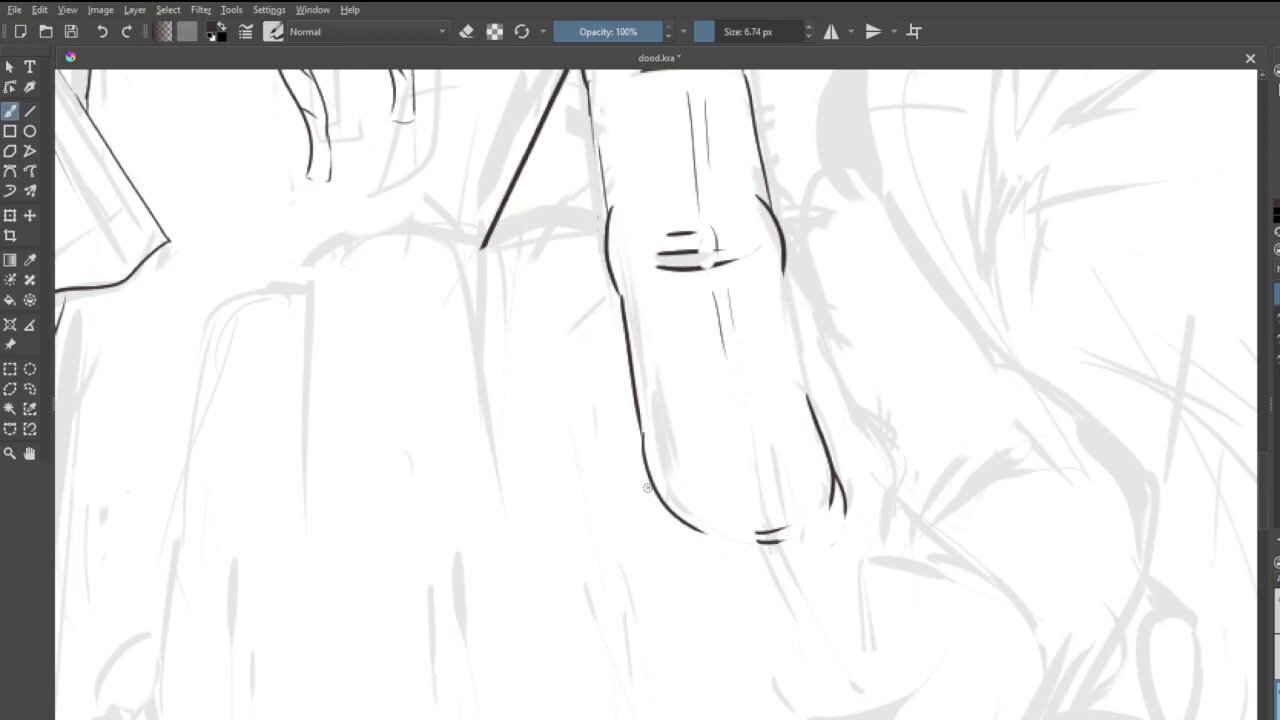
drag(650, 486, 668, 524)
drag(780, 274, 803, 395)
- Ink tendon lines running down across the raised finger's knuckle, erasing the overlapping stroke and redrawing it shorter
drag(766, 502, 781, 592)
key(ctrl+z)
mouse_move(766, 500)
mouse_down()
mouse_move(780, 586)
mouse_move(789, 548)
mouse_move(801, 615)
mouse_up()
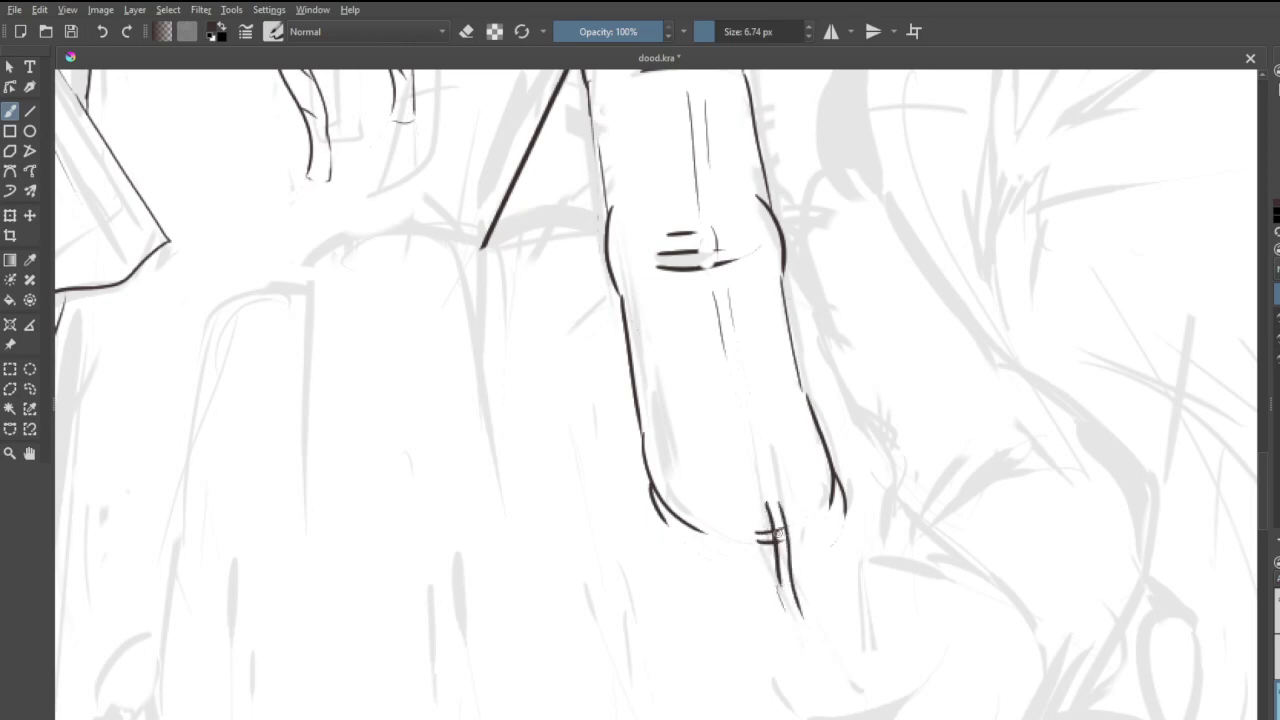
key(e)
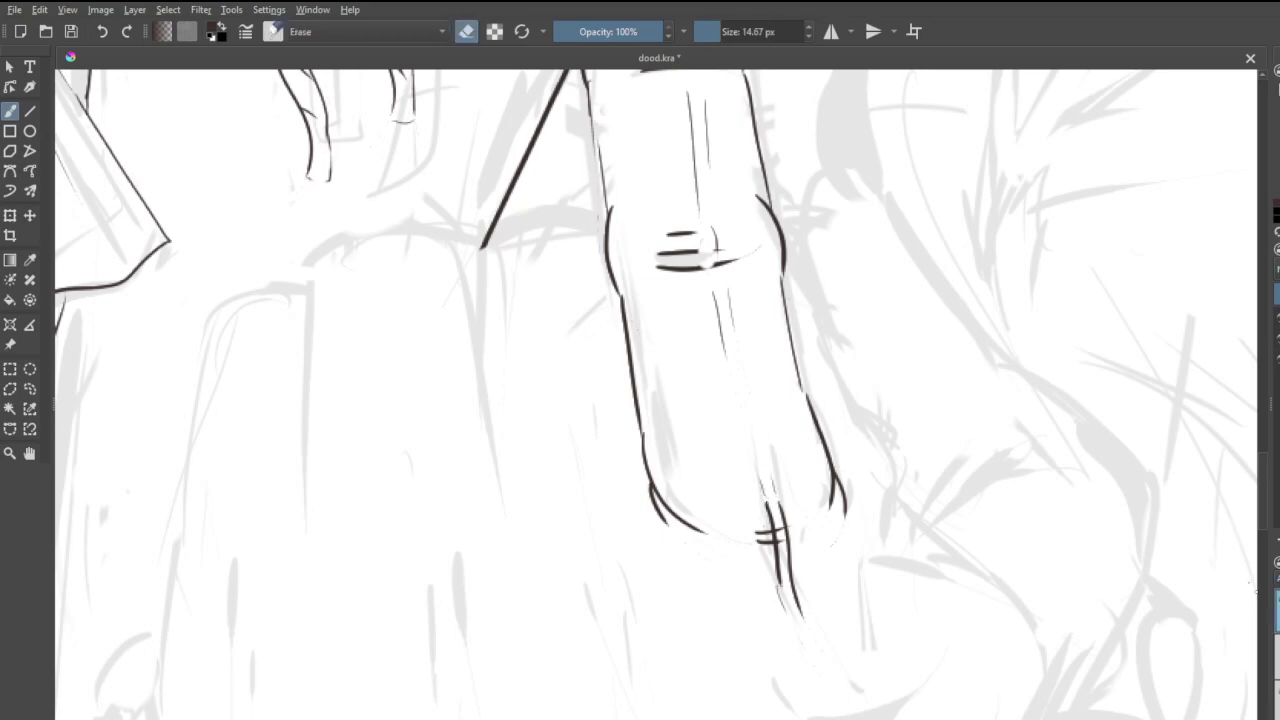
drag(778, 502, 782, 601)
key(e)
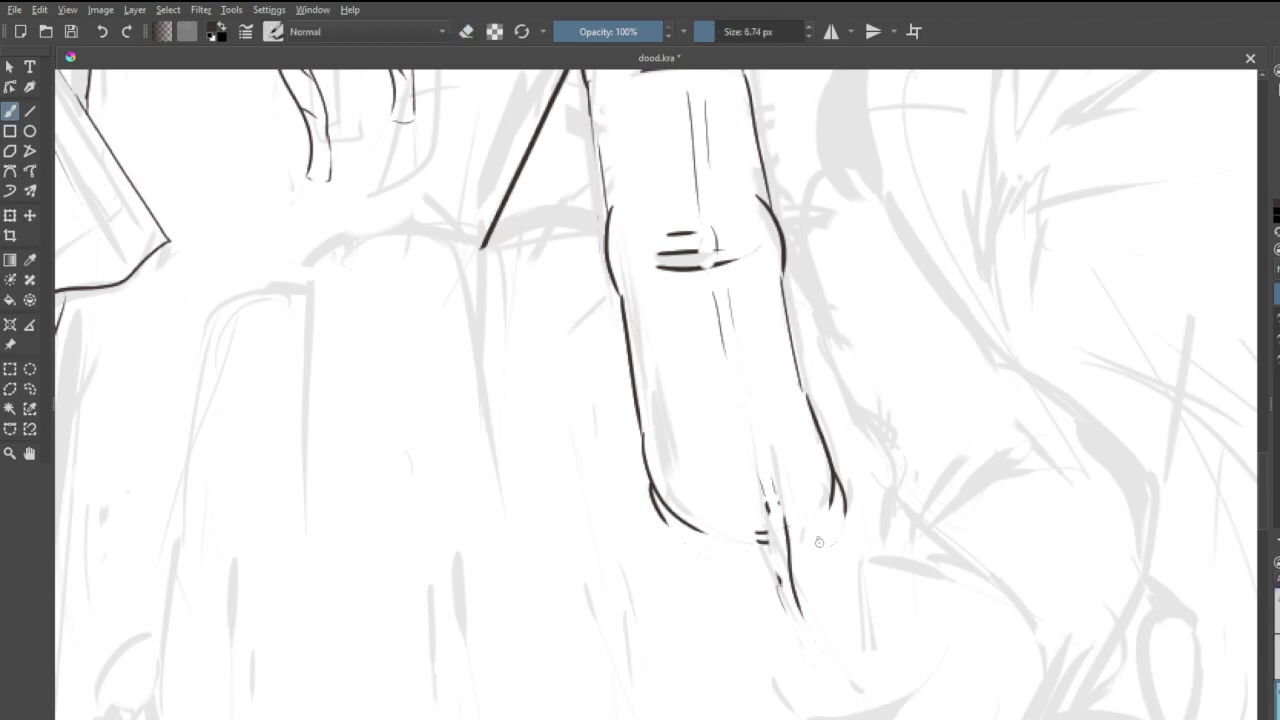
drag(766, 514, 776, 563)
key(ctrl+z)
drag(767, 520, 772, 553)
scroll(825, 560, down, 5)
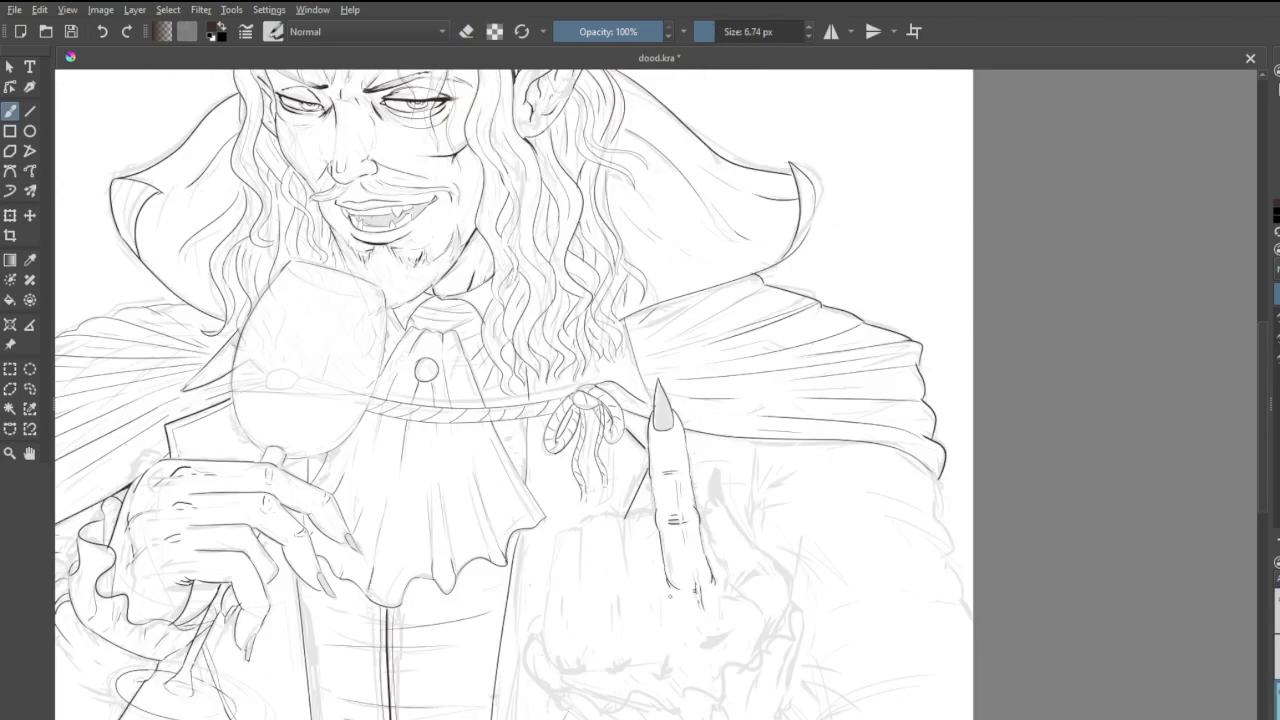
- Erase the thin lengthwise lines above and below the raised finger's second joint
scroll(569, 497, up, 5)
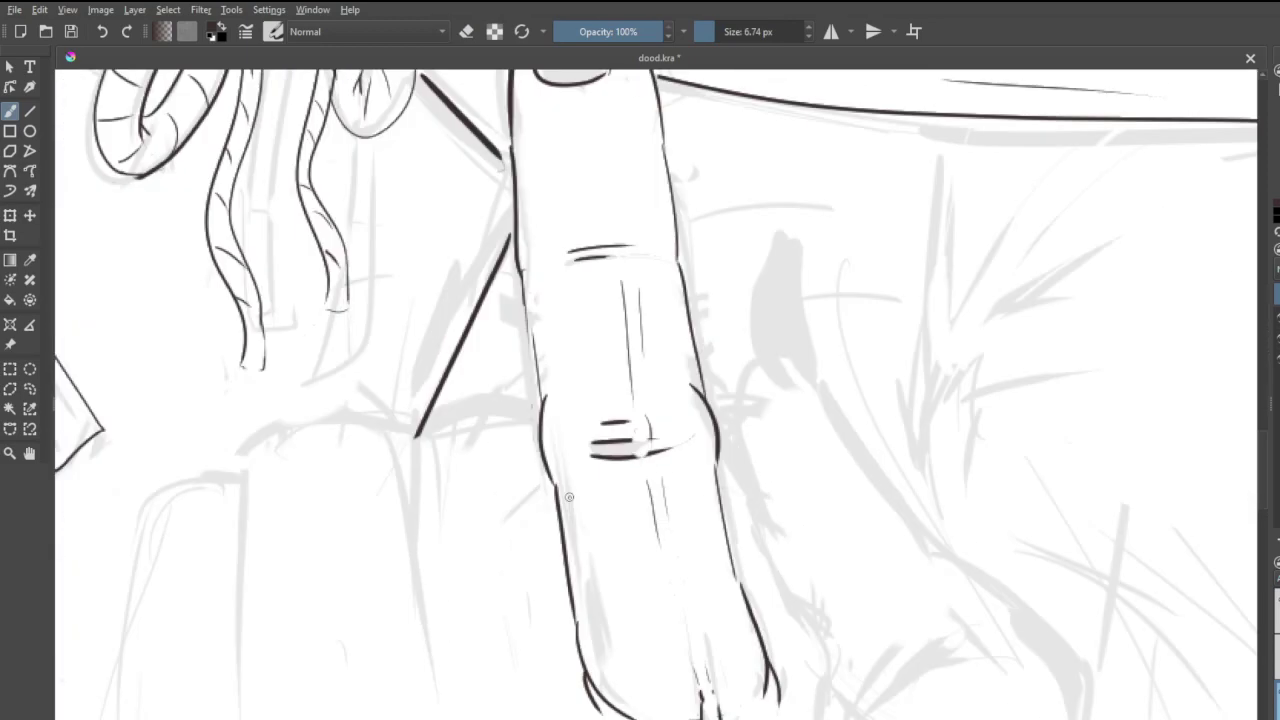
key(e)
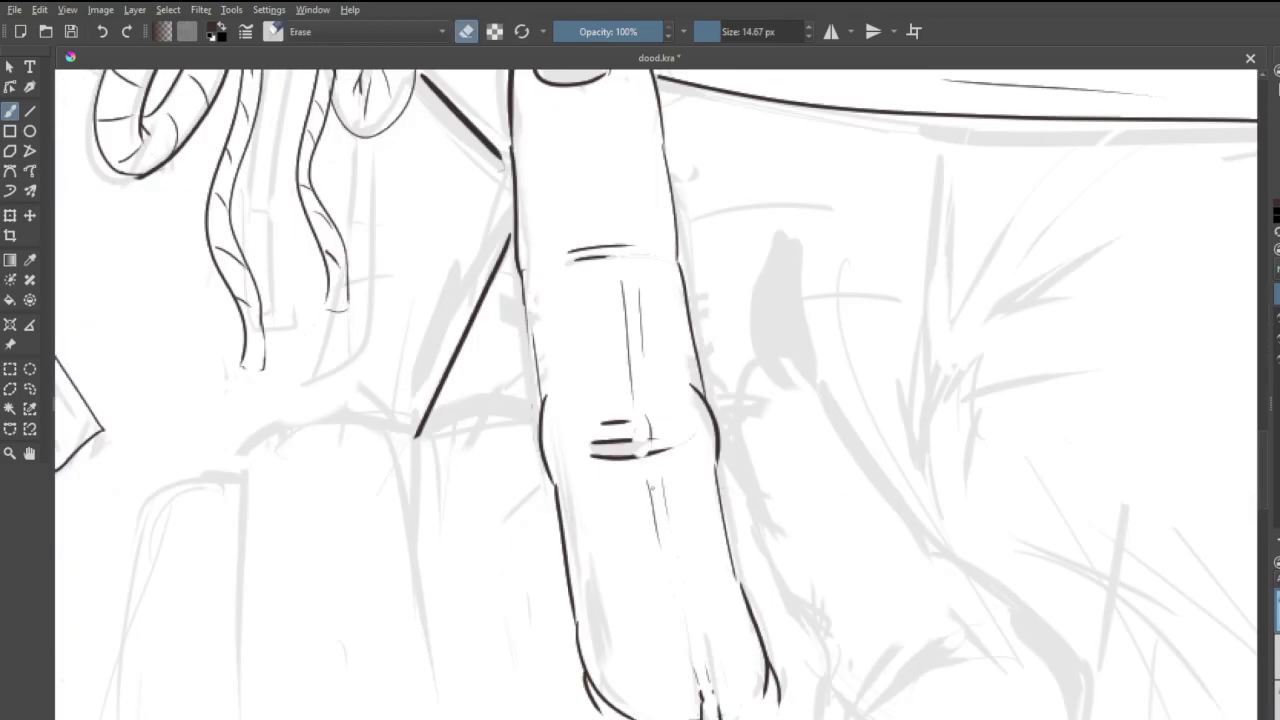
drag(668, 486, 658, 538)
mouse_move(624, 384)
mouse_down()
mouse_move(632, 334)
mouse_move(643, 349)
mouse_up()
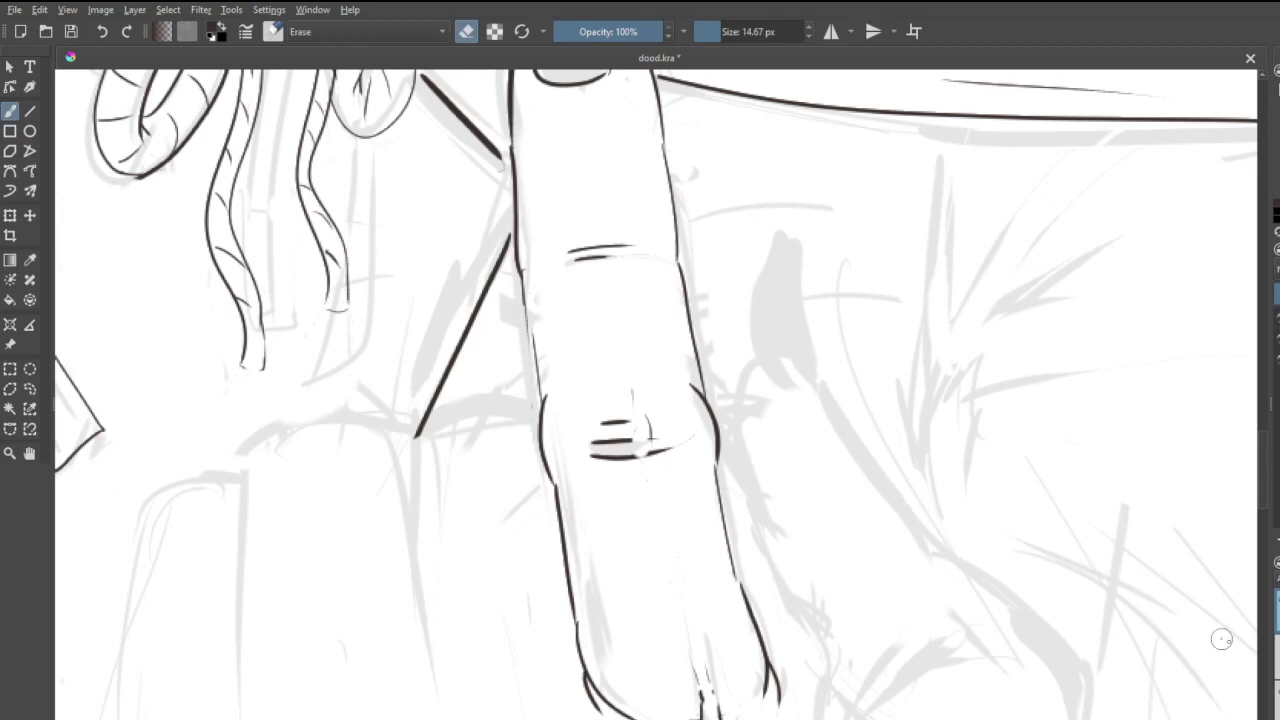
- Ink short contour strokes inside the raised finger's middle and lower segments, and touch up the second joint's creases
key(e)
drag(603, 512, 611, 558)
drag(676, 492, 681, 535)
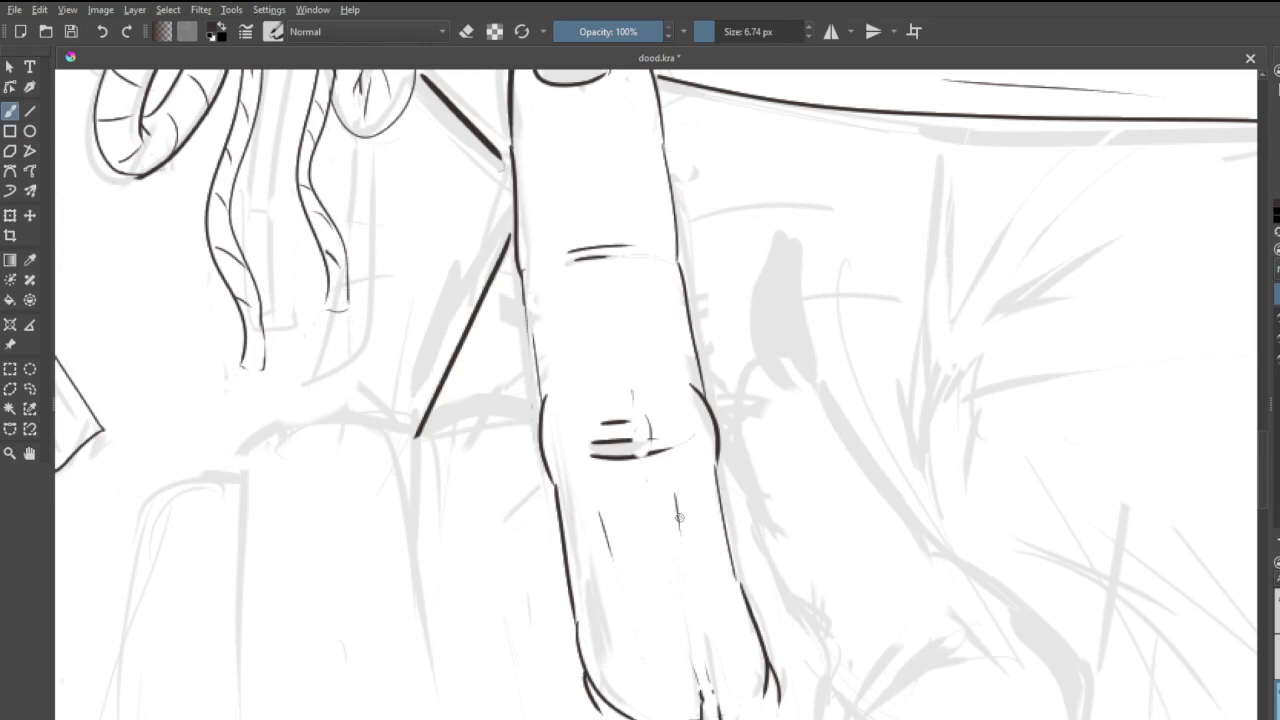
drag(573, 305, 577, 342)
drag(629, 282, 633, 310)
mouse_move(625, 460)
mouse_down()
mouse_move(649, 456)
mouse_move(650, 420)
mouse_up()
- Ink the rounded top of the folded finger beside the raised one and the line separating it from its neighbour
scroll(693, 392, down, 5)
scroll(600, 470, up, 6)
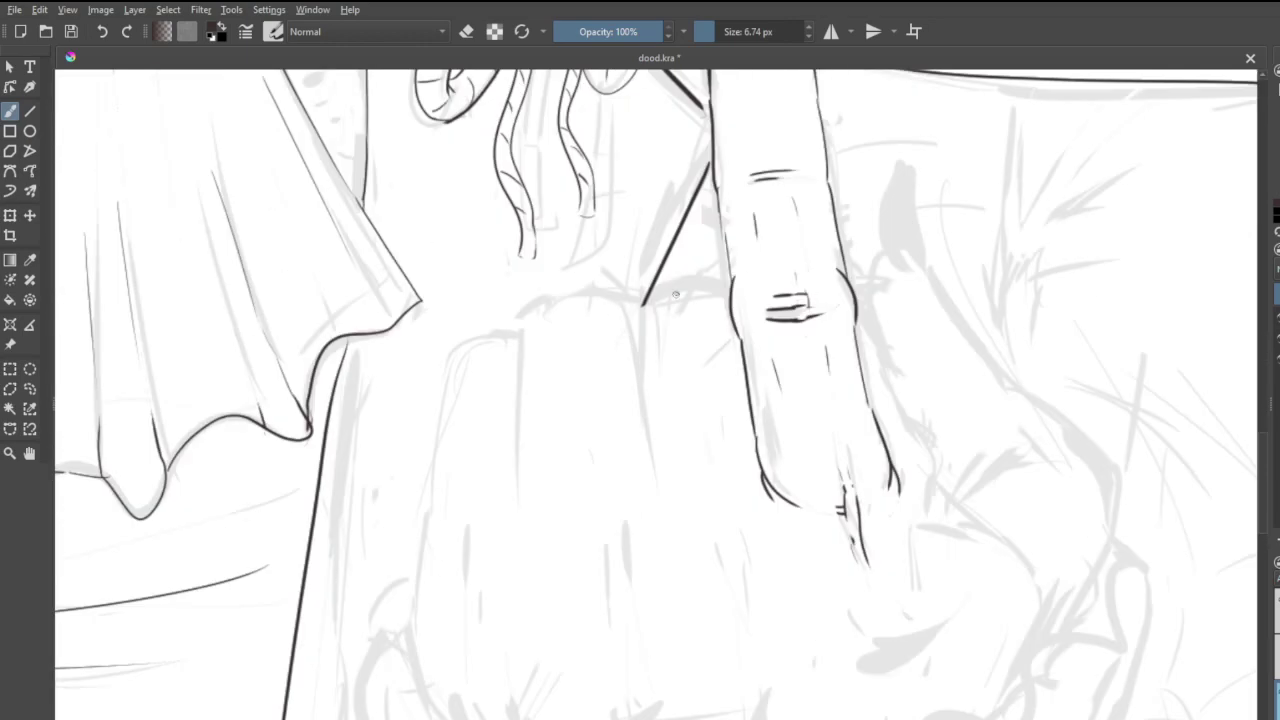
mouse_move(724, 291)
mouse_down()
mouse_move(643, 307)
mouse_move(635, 440)
mouse_up()
key(ctrl+z)
drag(630, 312, 655, 466)
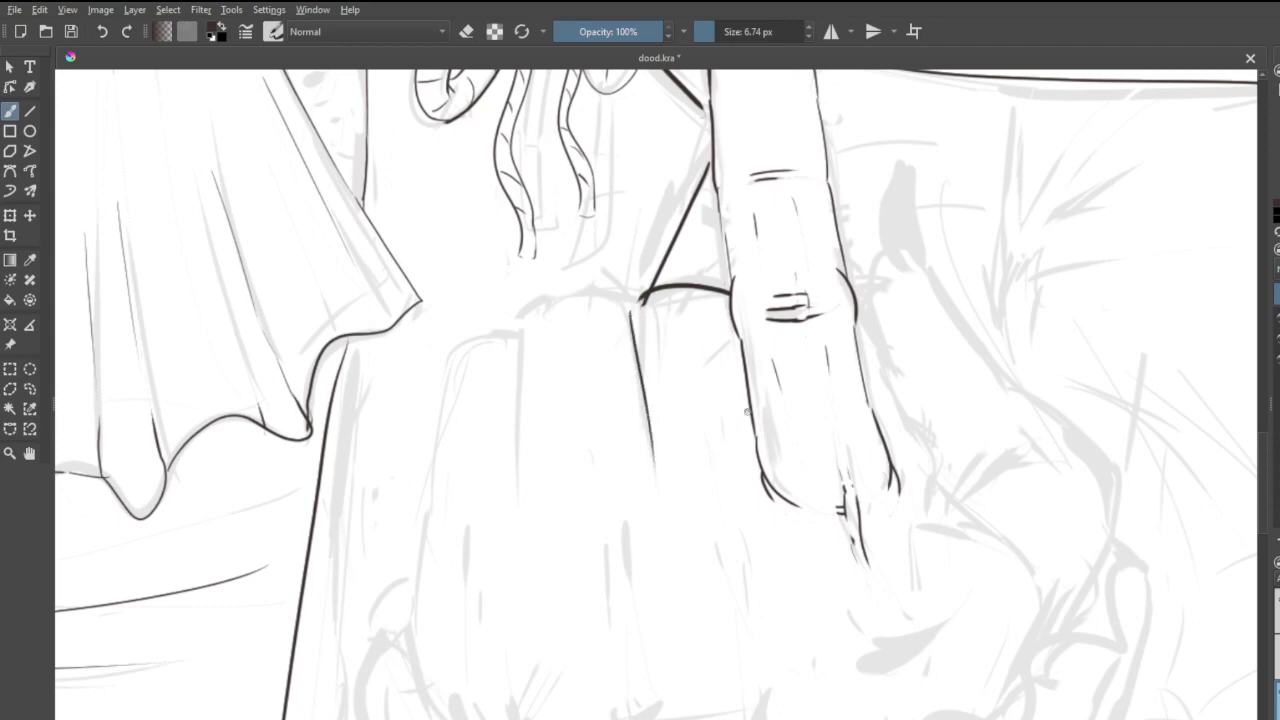
- Ink that folded finger's knuckle with two facing curves and tendon strokes, and add small marks at the raised finger's base
drag(703, 492, 705, 549)
drag(742, 487, 763, 552)
drag(716, 450, 727, 515)
drag(705, 449, 714, 480)
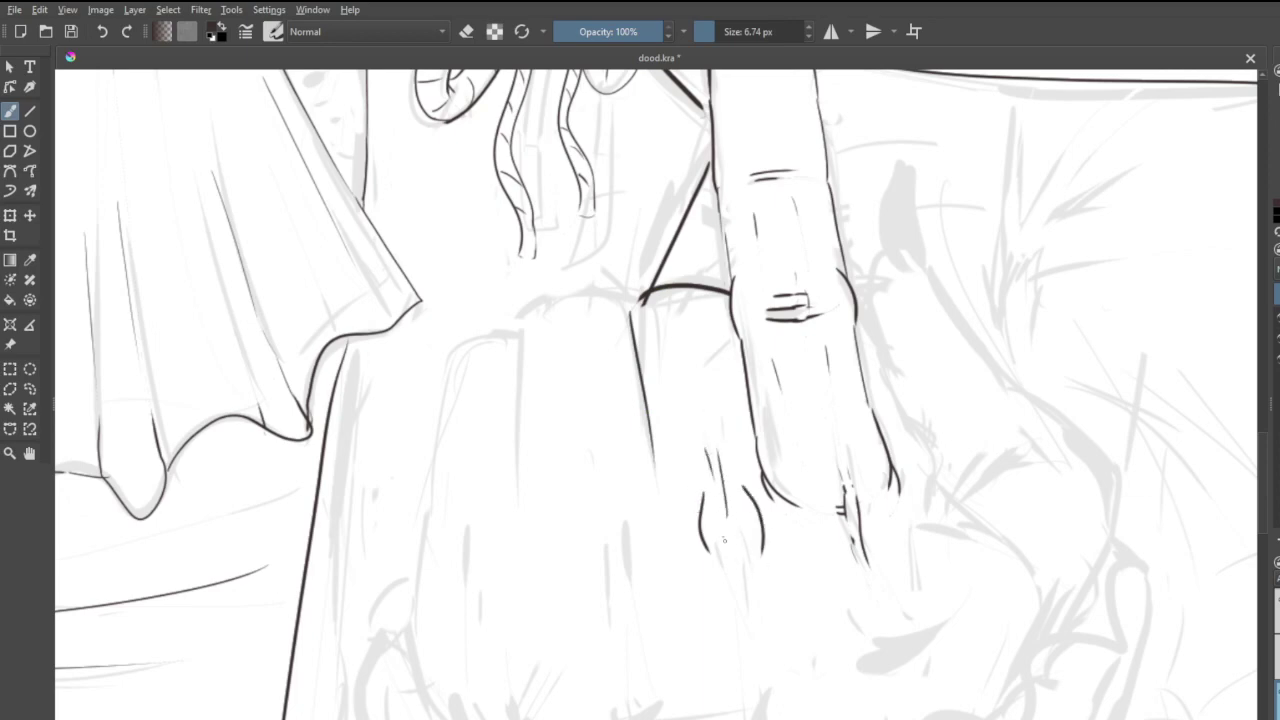
mouse_move(723, 537)
mouse_down()
mouse_move(750, 627)
mouse_move(745, 582)
mouse_up()
drag(820, 495, 815, 526)
drag(877, 490, 883, 506)
- Outline the next folded finger with a rounded top and a crease beneath, and ink its knuckle curves and tendon strokes
mouse_move(659, 305)
mouse_down()
mouse_move(569, 296)
mouse_move(505, 339)
mouse_move(527, 311)
mouse_move(509, 485)
mouse_move(519, 451)
mouse_move(517, 497)
mouse_up()
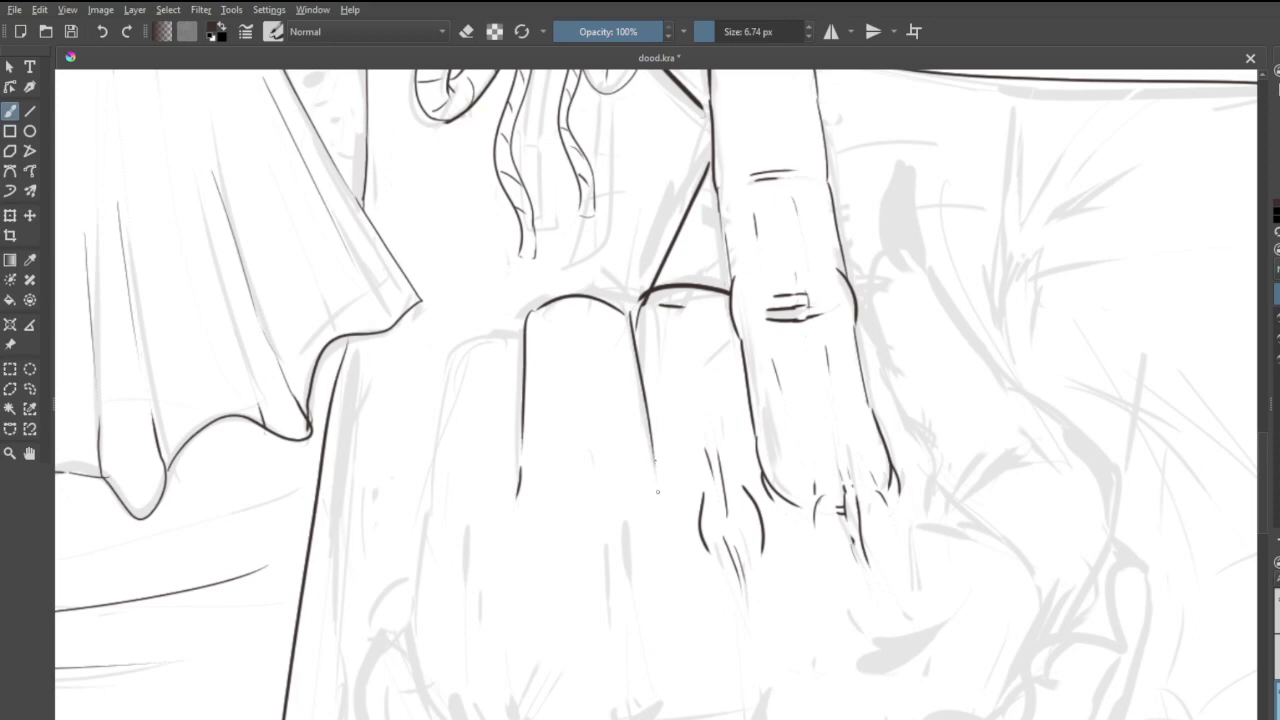
drag(658, 491, 657, 488)
drag(572, 513, 575, 571)
drag(623, 506, 630, 564)
mouse_move(596, 459)
mouse_down()
mouse_move(598, 526)
mouse_move(610, 511)
mouse_up()
drag(600, 555, 616, 583)
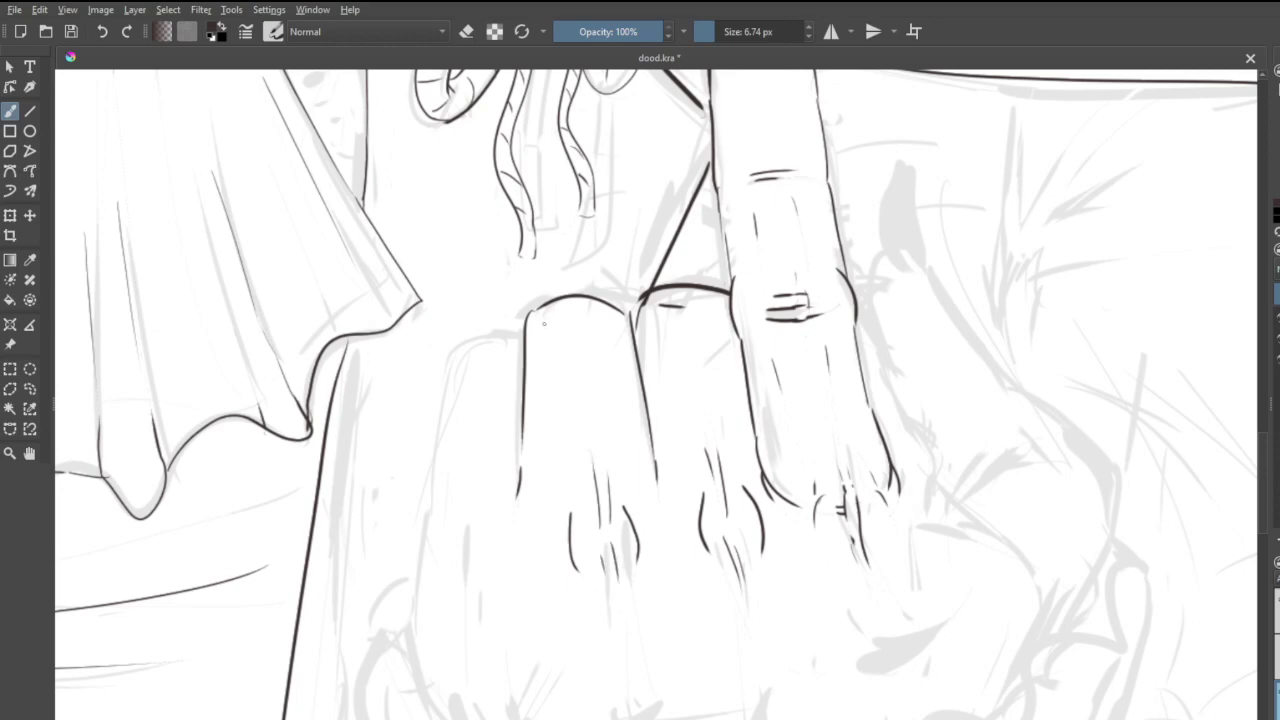
drag(544, 323, 606, 330)
- Outline the folded little finger down the hand's outer side and ink its knuckle with short curves and tendon strokes
mouse_move(521, 336)
mouse_down()
mouse_move(446, 436)
mouse_move(414, 645)
mouse_up()
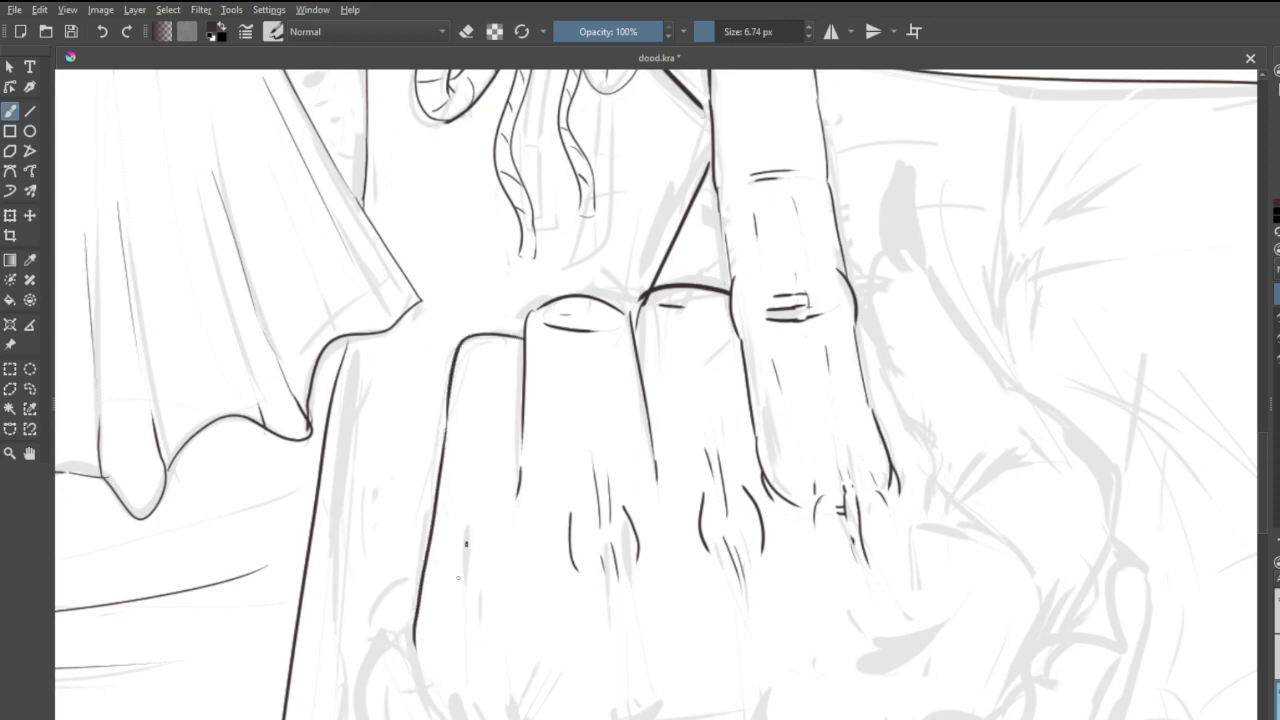
drag(466, 544, 461, 598)
drag(505, 551, 490, 584)
mouse_move(472, 512)
mouse_down()
mouse_move(467, 562)
mouse_move(490, 550)
mouse_up()
drag(479, 482, 481, 514)
mouse_move(471, 603)
mouse_down()
mouse_move(494, 636)
mouse_move(498, 626)
mouse_up()
- Ink short tendon lines across the back of the hand and a diagonal stroke from the raised finger's base toward the thumb
drag(752, 642, 756, 684)
drag(767, 640, 769, 670)
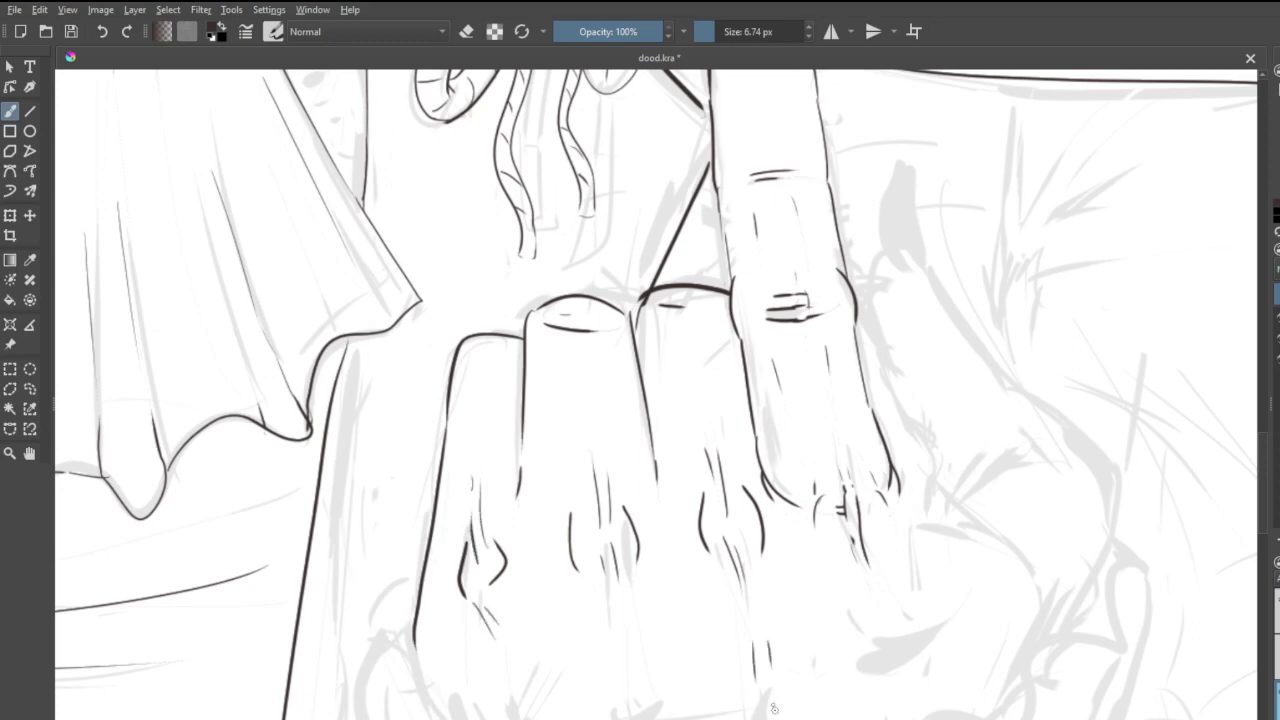
mouse_move(621, 627)
mouse_down()
mouse_move(632, 672)
mouse_move(618, 668)
mouse_up()
drag(884, 590, 876, 677)
drag(855, 605, 852, 653)
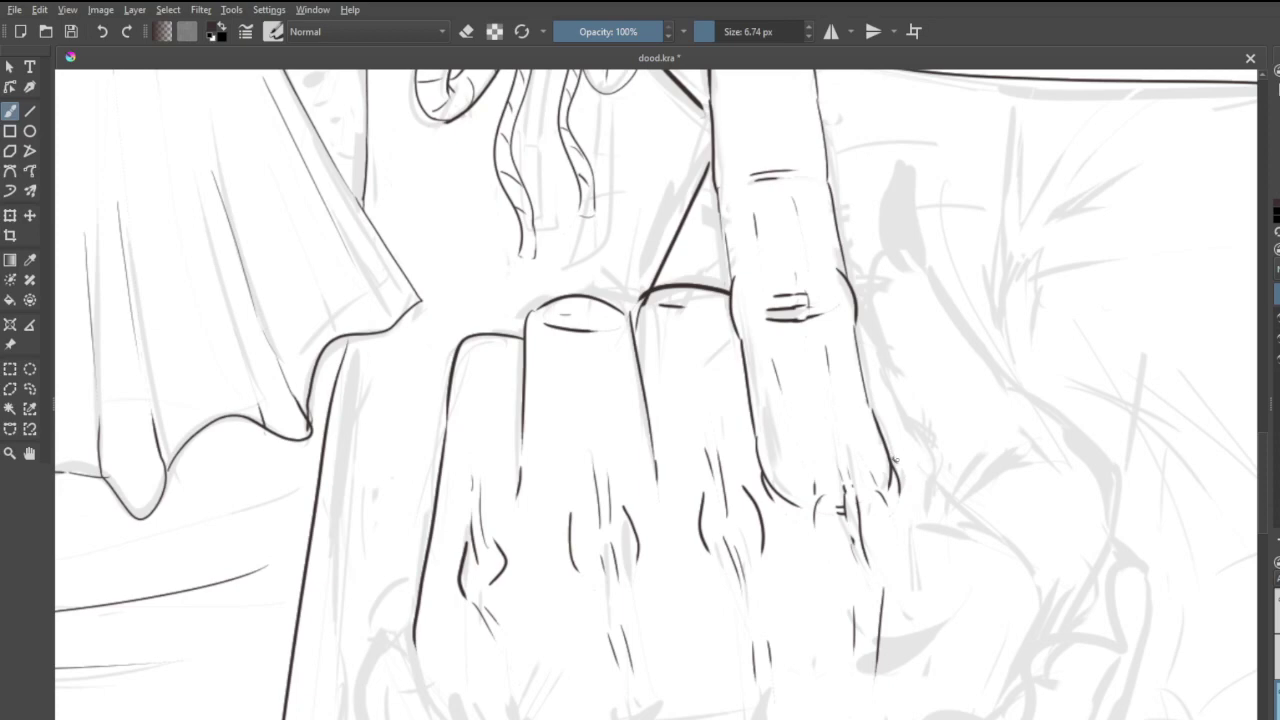
drag(895, 460, 934, 490)
- Ink thin wavy crease lines across the wrist below the back of the hand, with short marks beneath them
scroll(877, 632, down, 5)
scroll(880, 681, up, 4)
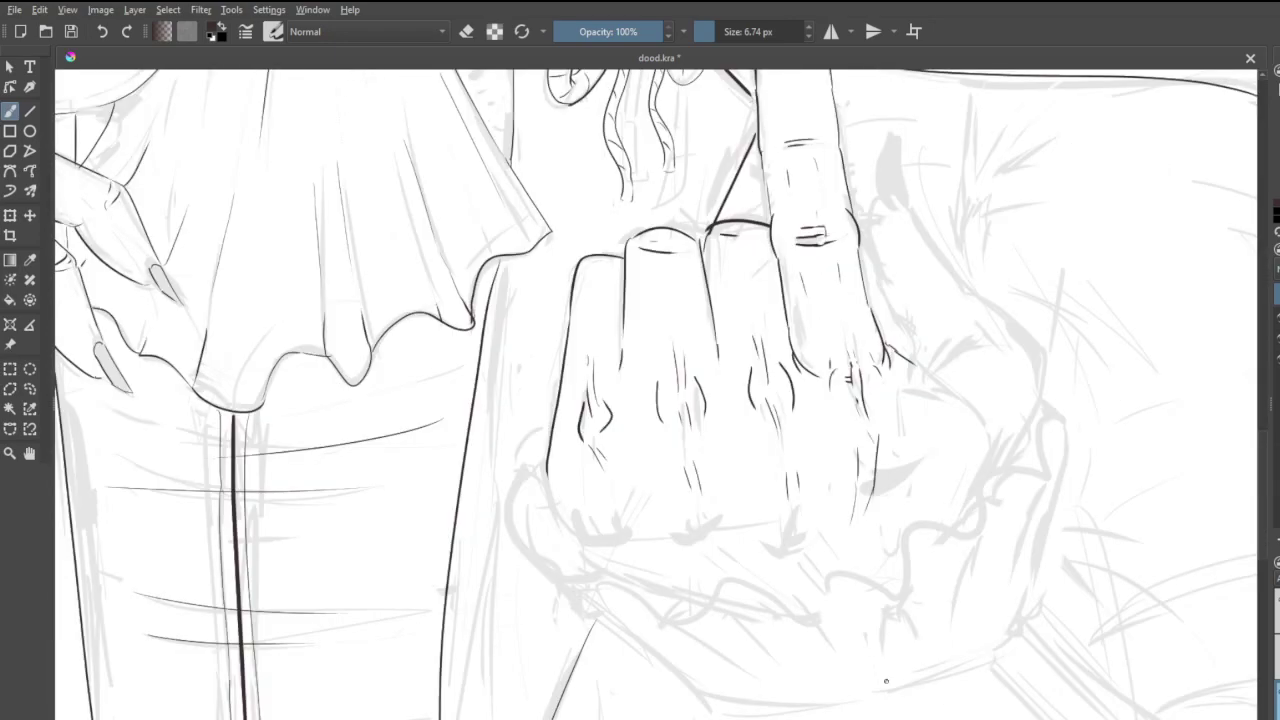
scroll(842, 665, up, 2)
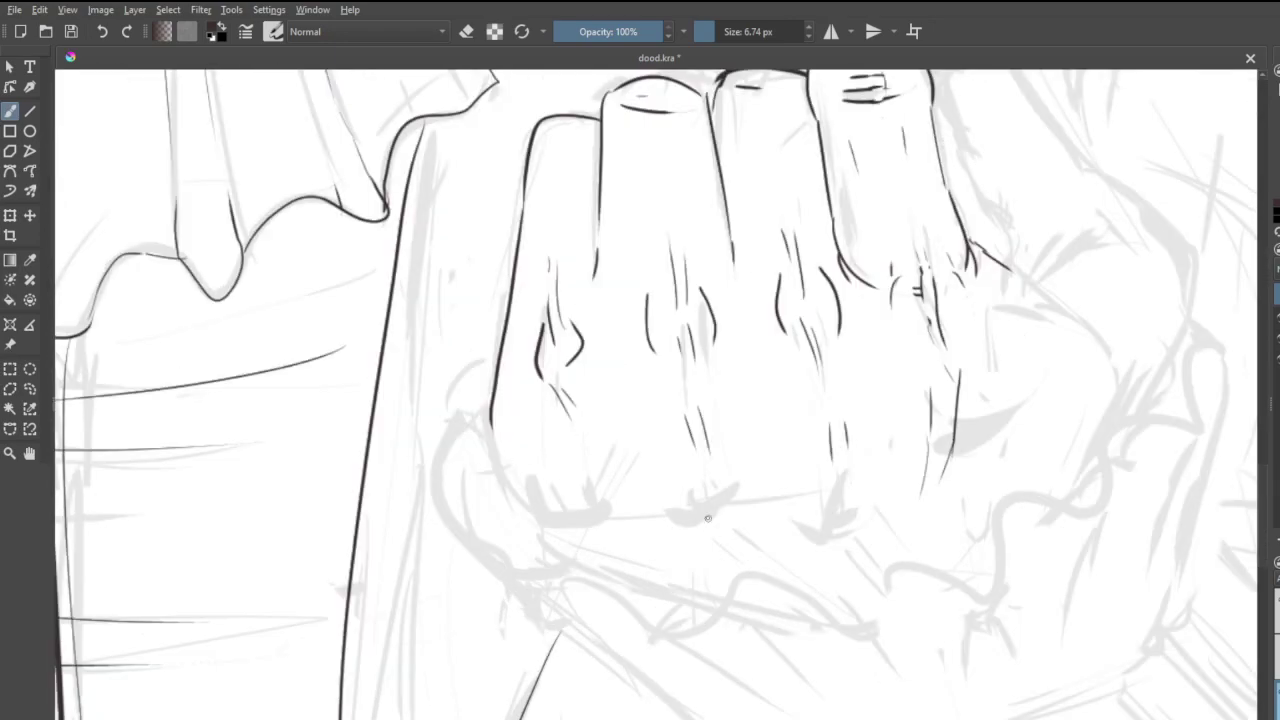
mouse_move(694, 495)
mouse_down()
mouse_move(778, 492)
mouse_move(808, 499)
mouse_move(818, 512)
mouse_move(774, 500)
mouse_move(808, 522)
mouse_move(877, 536)
mouse_move(883, 515)
mouse_move(954, 527)
mouse_move(854, 532)
mouse_move(940, 525)
mouse_up()
drag(858, 520, 936, 472)
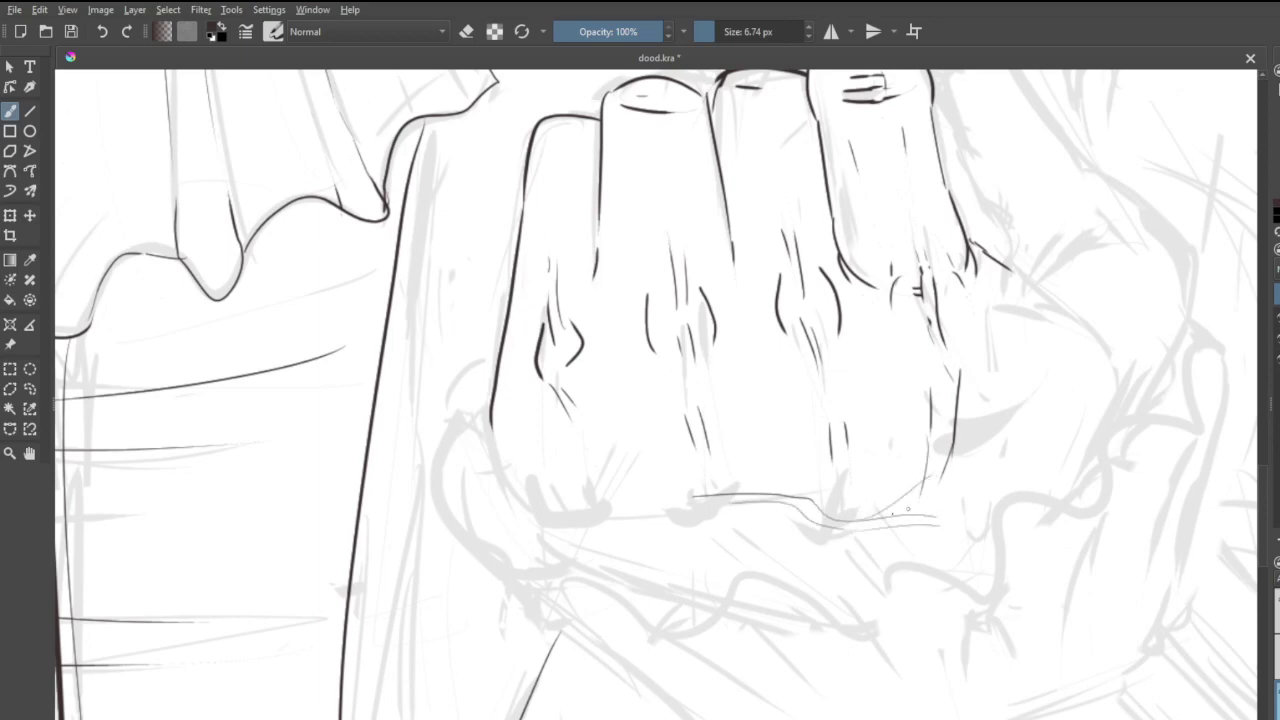
mouse_move(896, 510)
mouse_down()
mouse_move(973, 485)
mouse_move(939, 483)
mouse_move(982, 482)
mouse_up()
drag(764, 527, 775, 558)
- Undo the heavy strokes on the wrist crease and clear the short marks below it, keeping a light second line
key(e)
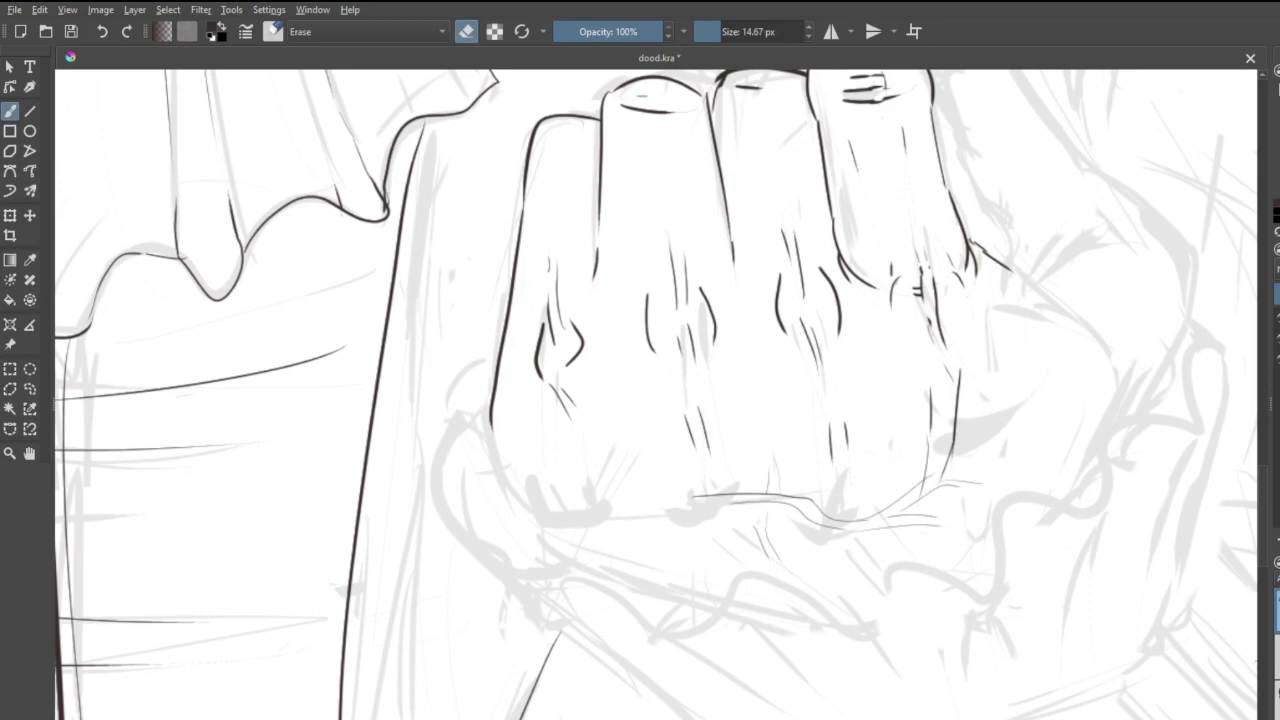
key(e)
drag(737, 503, 816, 532)
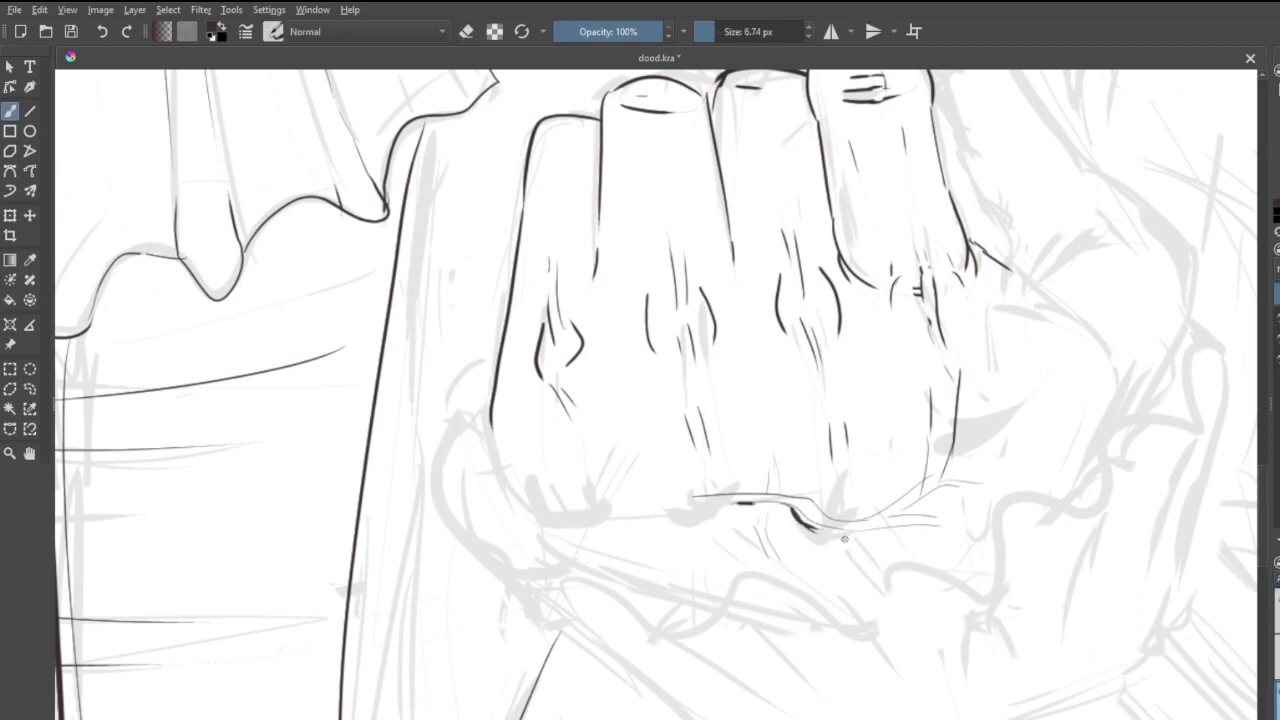
key(ctrl+z)
key(ctrl+z)
key(e)
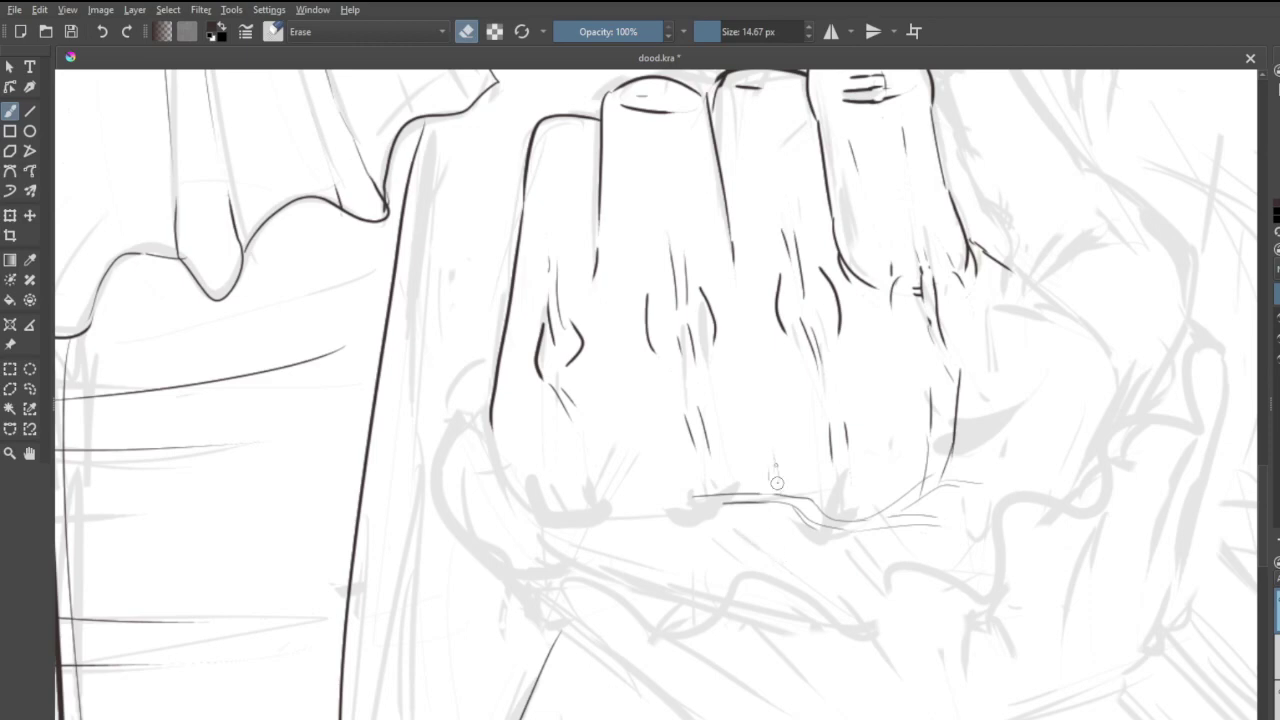
key(e)
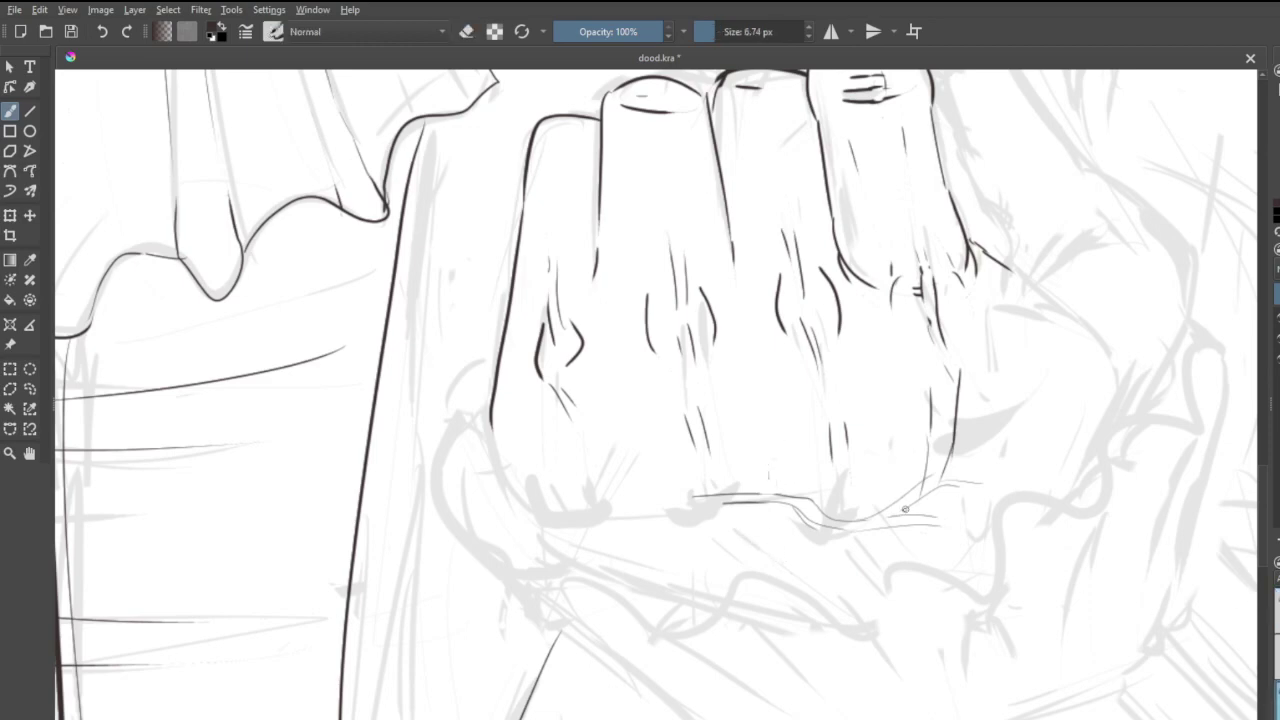
- Darken the wrist crease toward the thumb side, add short curved creases, and extend the hand's outer edge down past the wrist
mouse_move(938, 490)
mouse_down()
mouse_move(920, 498)
mouse_move(918, 531)
mouse_up()
drag(868, 532, 816, 520)
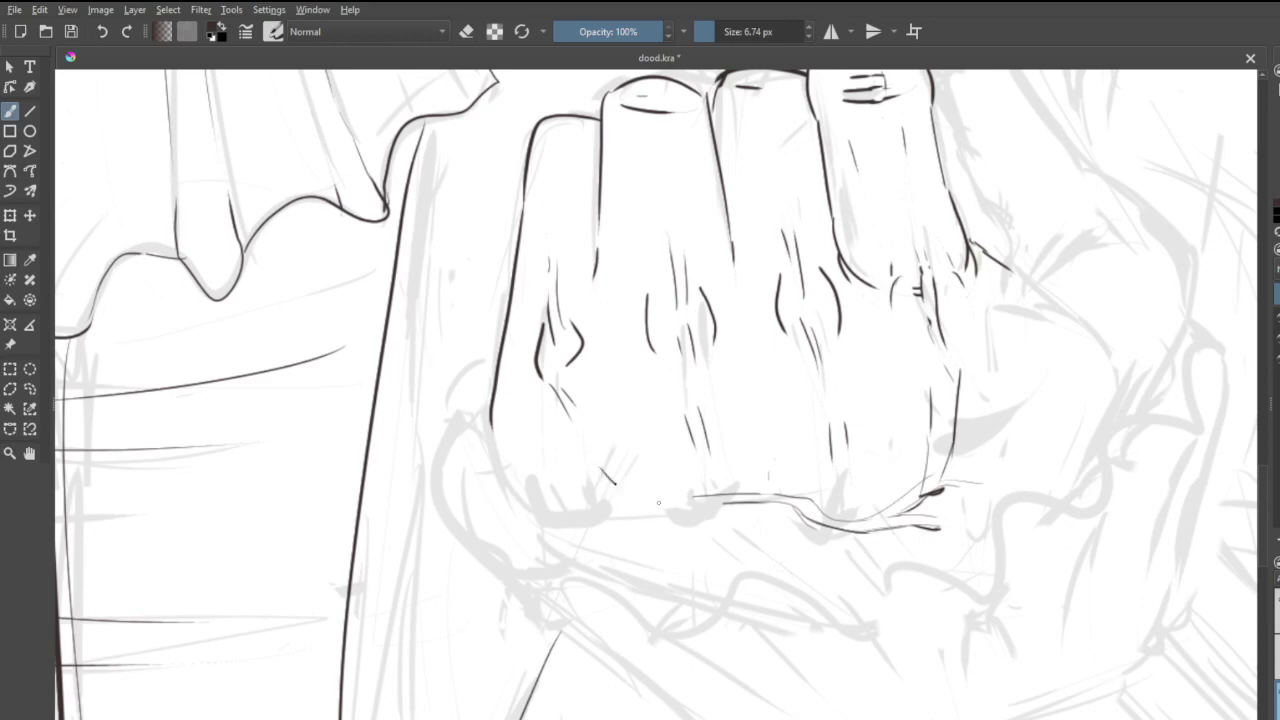
drag(604, 464, 655, 497)
mouse_move(490, 415)
mouse_down()
mouse_move(540, 505)
mouse_move(630, 578)
mouse_up()
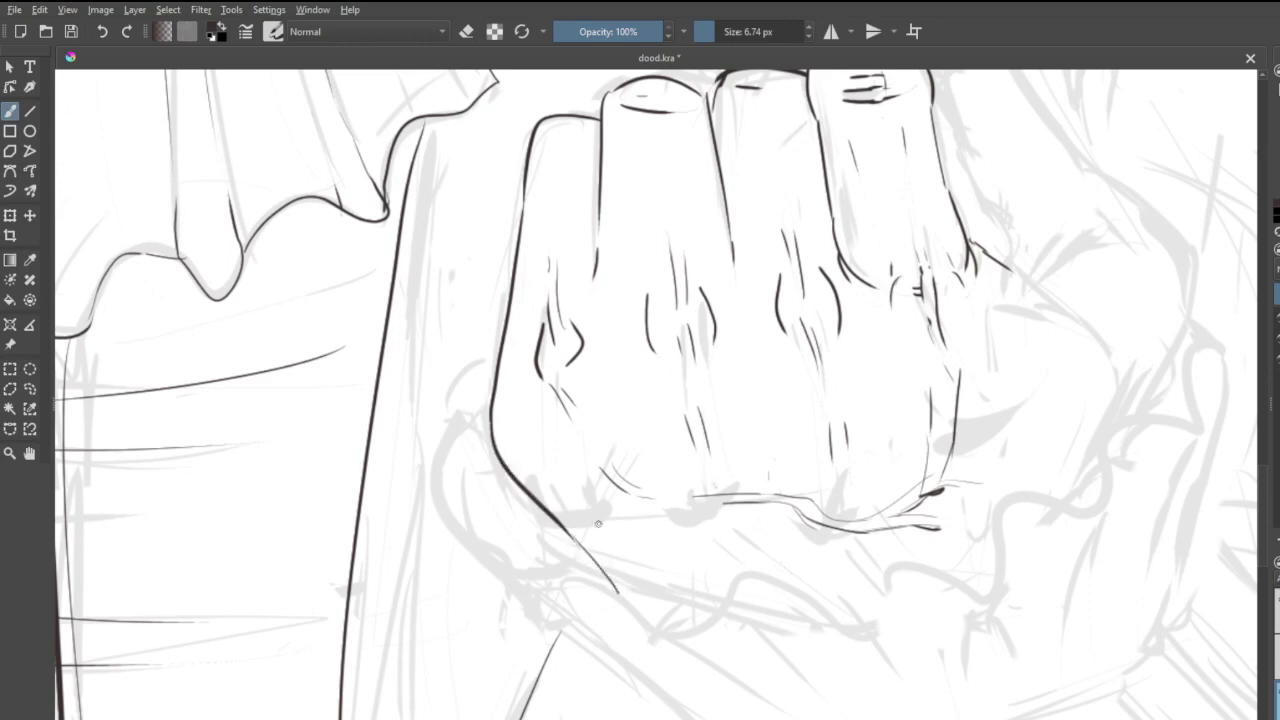
- Ink the curved web of skin from the raised finger's base toward the thumb, with short branching creases along it
scroll(668, 452, down, 4)
scroll(750, 410, up, 5)
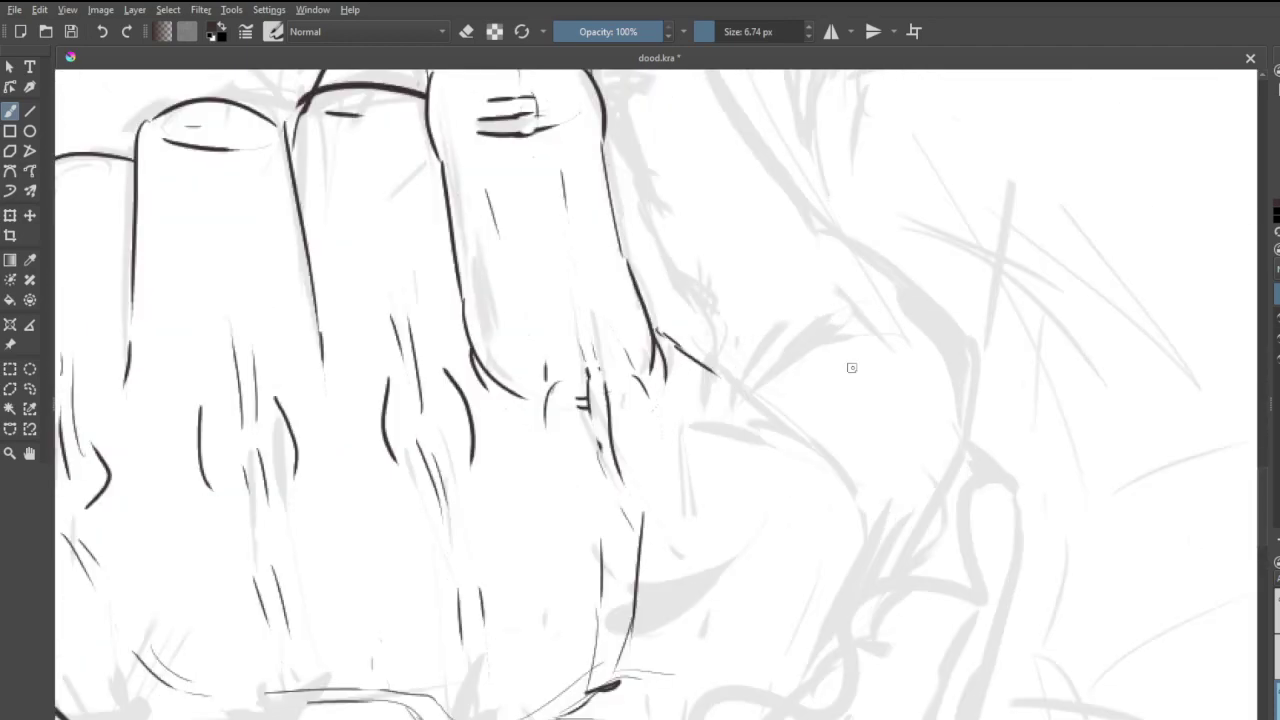
mouse_move(662, 341)
mouse_down()
mouse_move(717, 378)
mouse_move(760, 492)
mouse_up()
drag(738, 388, 786, 542)
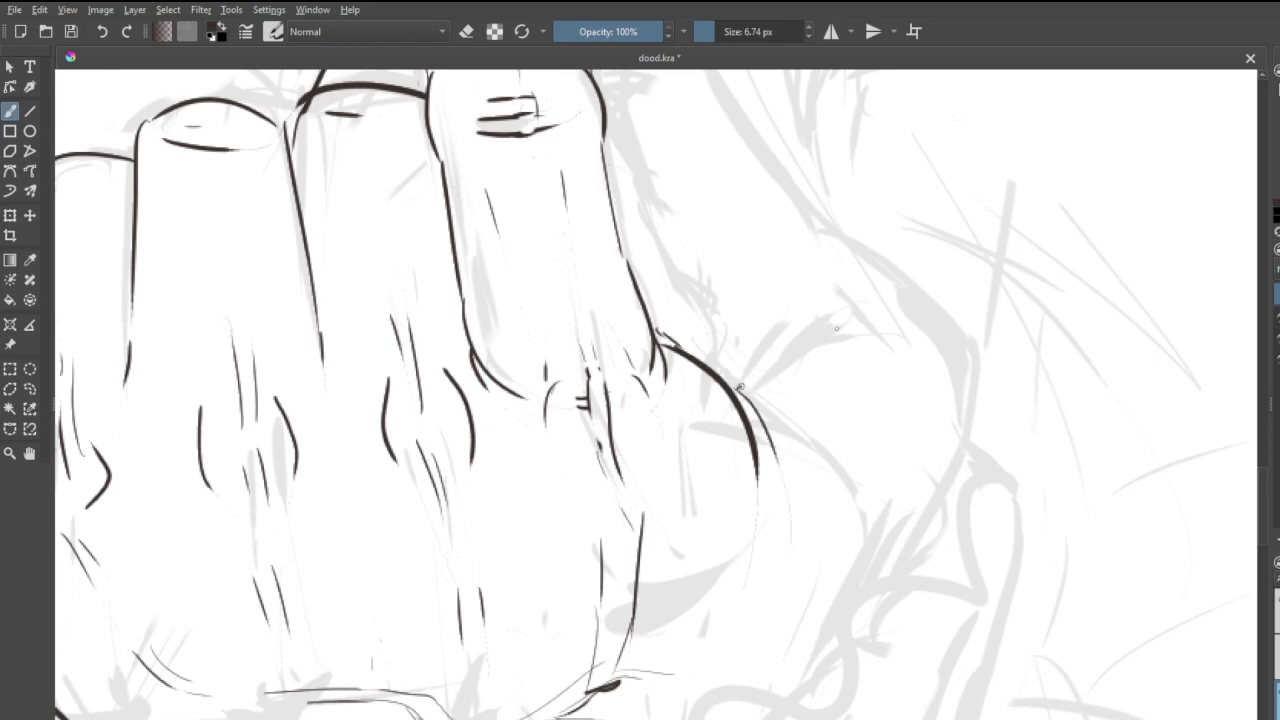
mouse_move(740, 386)
mouse_down()
mouse_move(778, 363)
mouse_move(770, 343)
mouse_up()
drag(623, 226, 700, 355)
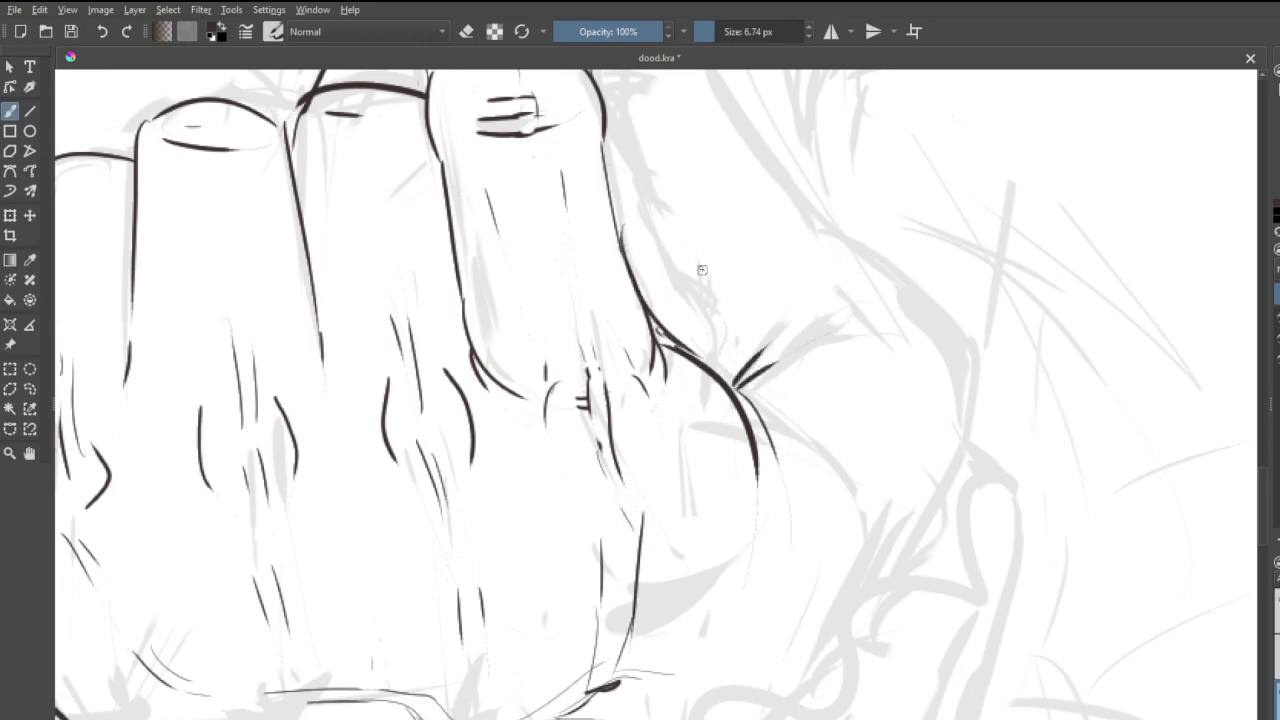
key(ctrl+z)
drag(617, 199, 708, 364)
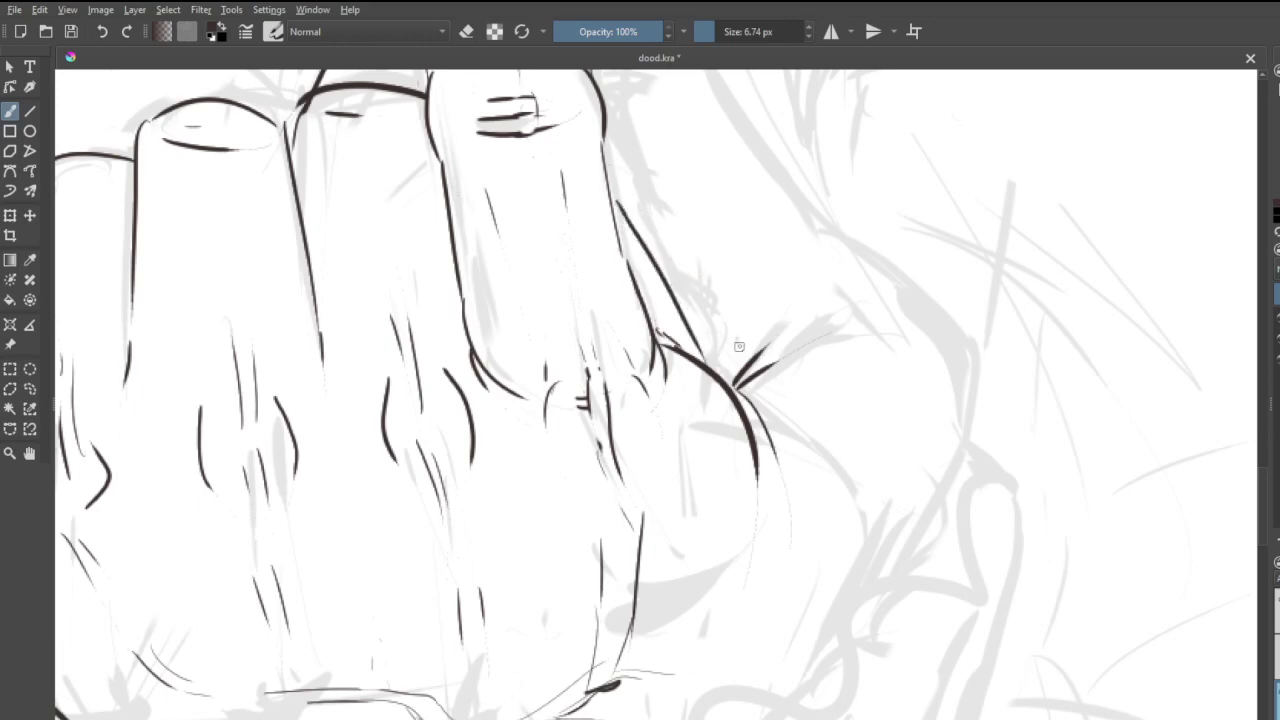
key(ctrl+z)
scroll(745, 284, down, 4)
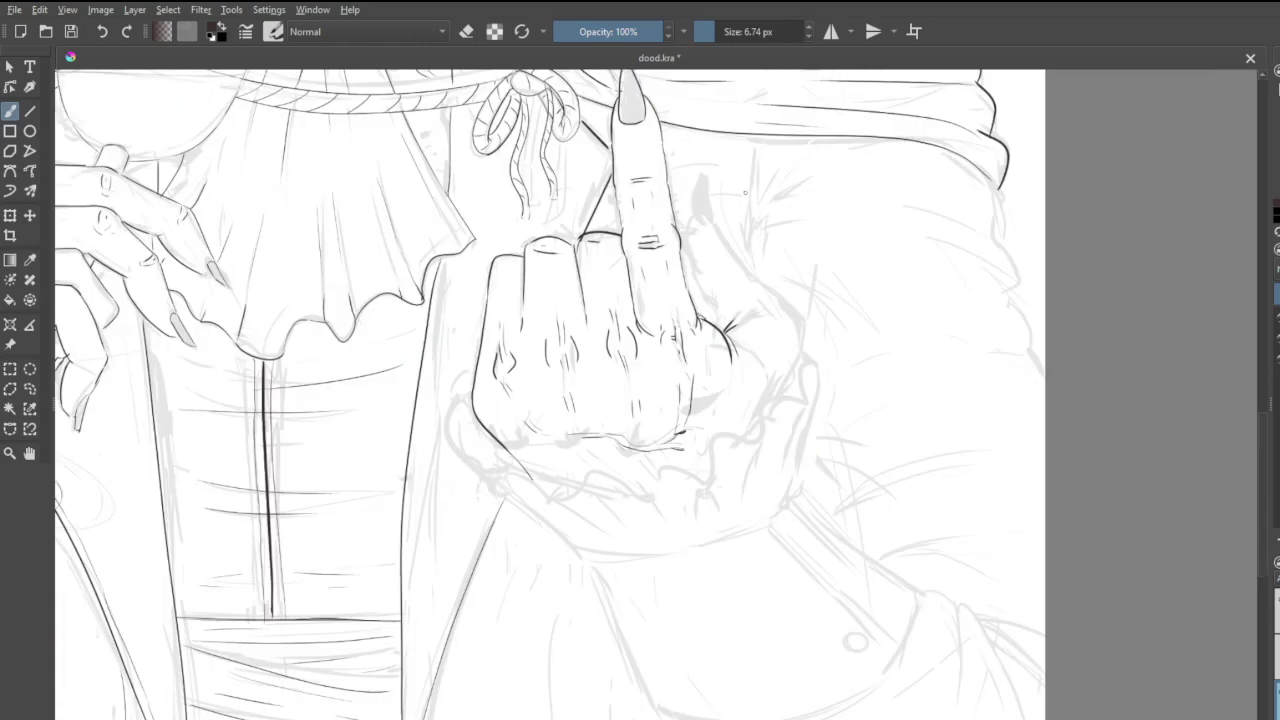
scroll(716, 295, up, 3)
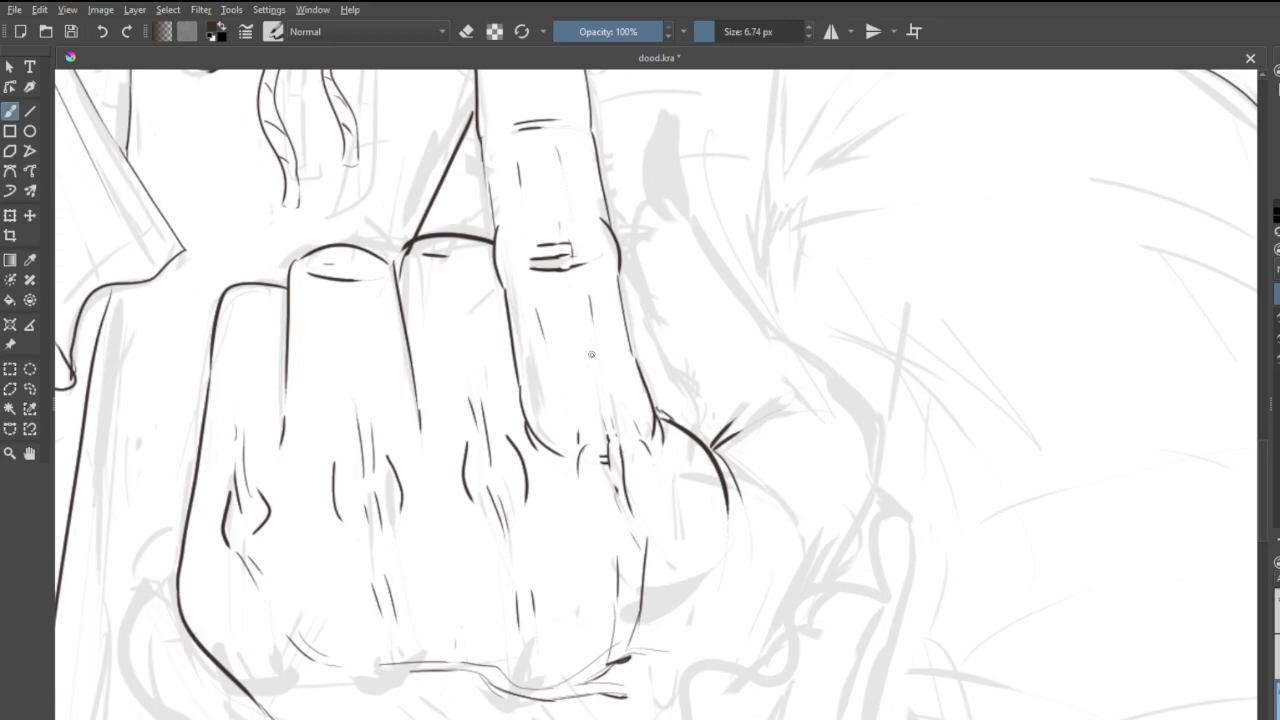
mouse_move(647, 209)
mouse_down()
mouse_move(641, 272)
mouse_move(665, 412)
mouse_up()
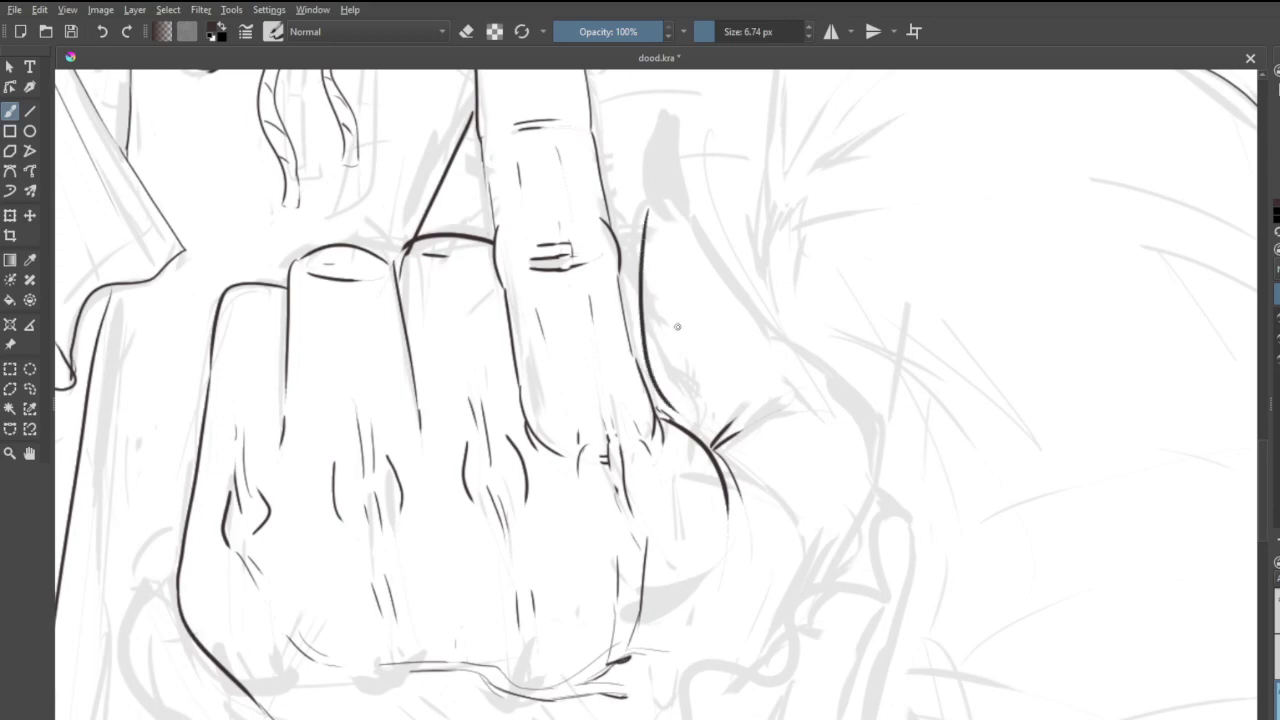
key(ctrl+z)
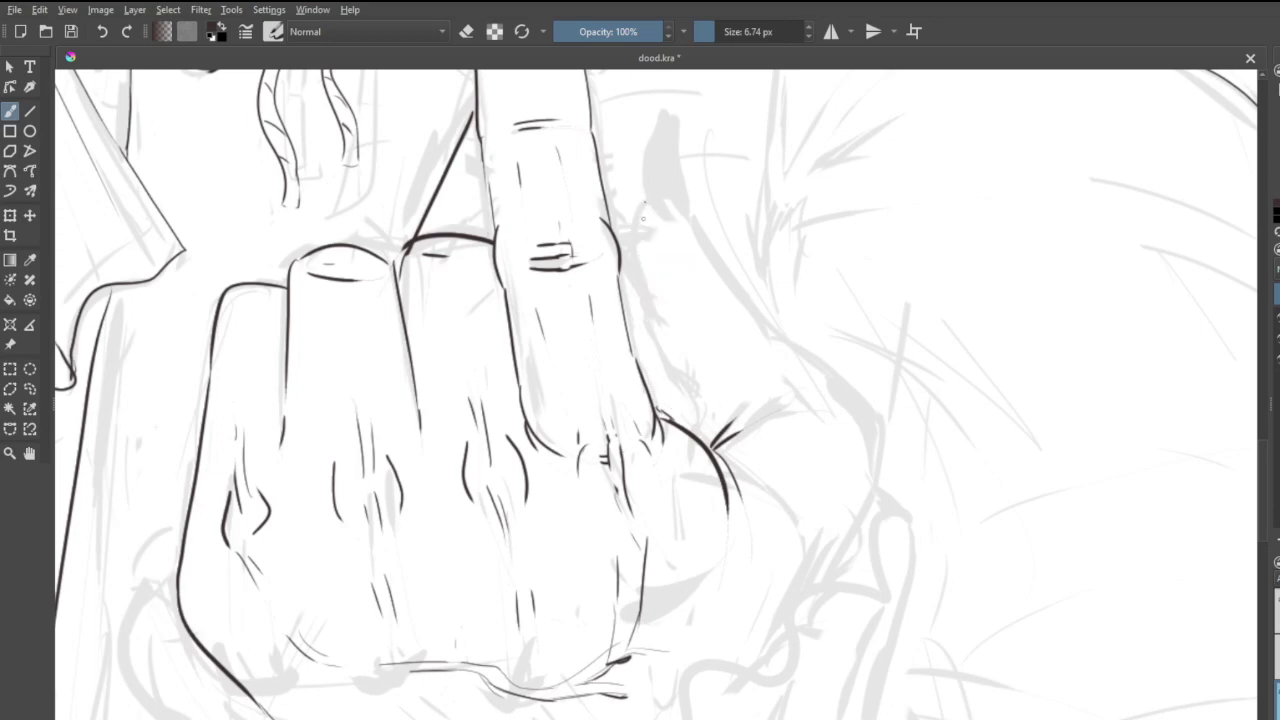
drag(643, 205, 665, 334)
key(ctrl+z)
mouse_move(646, 203)
mouse_down()
mouse_move(622, 256)
mouse_move(657, 338)
mouse_up()
key(ctrl+z)
- Ink the thumb's inner and outer contours beside the raised finger, with thin crease lines fanning from its base toward the wrist
drag(657, 328, 684, 408)
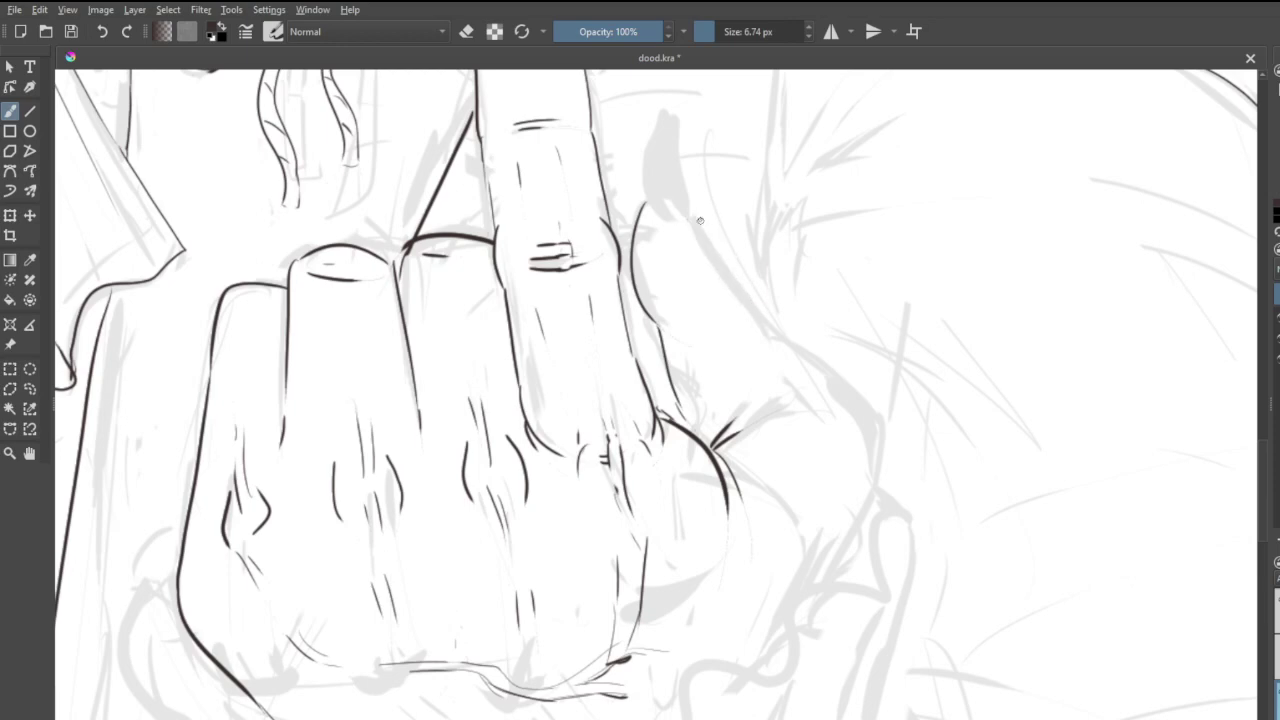
mouse_move(693, 217)
mouse_down()
mouse_move(699, 259)
mouse_move(750, 331)
mouse_move(737, 315)
mouse_move(837, 403)
mouse_move(847, 383)
mouse_move(820, 372)
mouse_move(823, 490)
mouse_move(839, 525)
mouse_move(822, 469)
mouse_move(808, 580)
mouse_up()
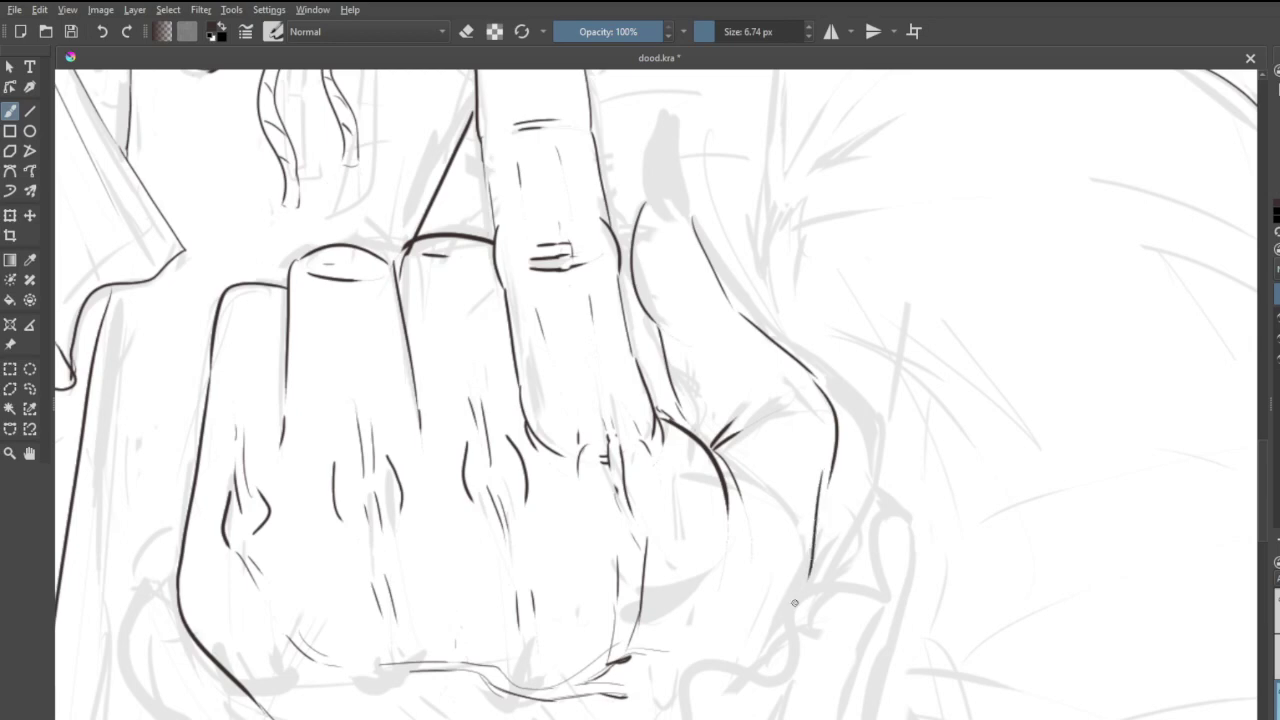
drag(710, 450, 776, 542)
mouse_move(776, 579)
mouse_down()
mouse_move(737, 632)
mouse_move(769, 617)
mouse_up()
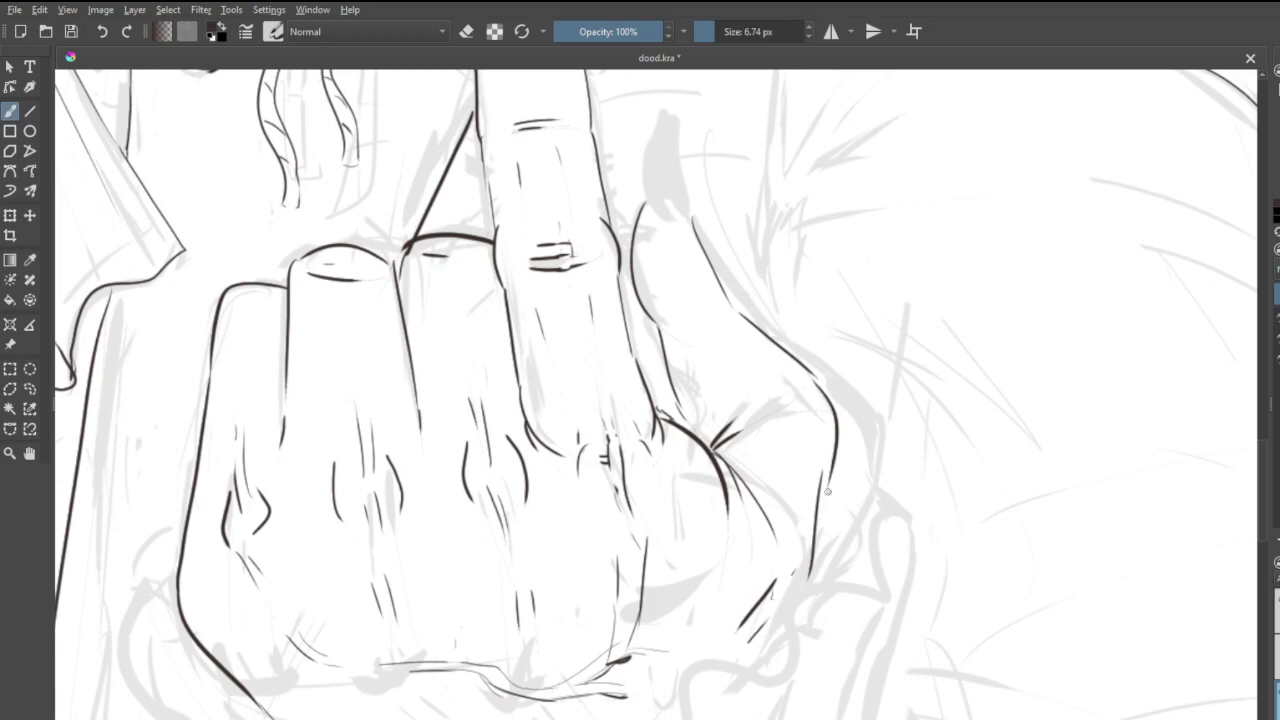
- Darken the outer contour at the thumb's joint and ink the narrow pointed nail at the thumb's tip
mouse_move(824, 482)
mouse_down()
mouse_move(841, 440)
mouse_move(818, 452)
mouse_move(807, 570)
mouse_up()
key(ctrl+z)
key(e)
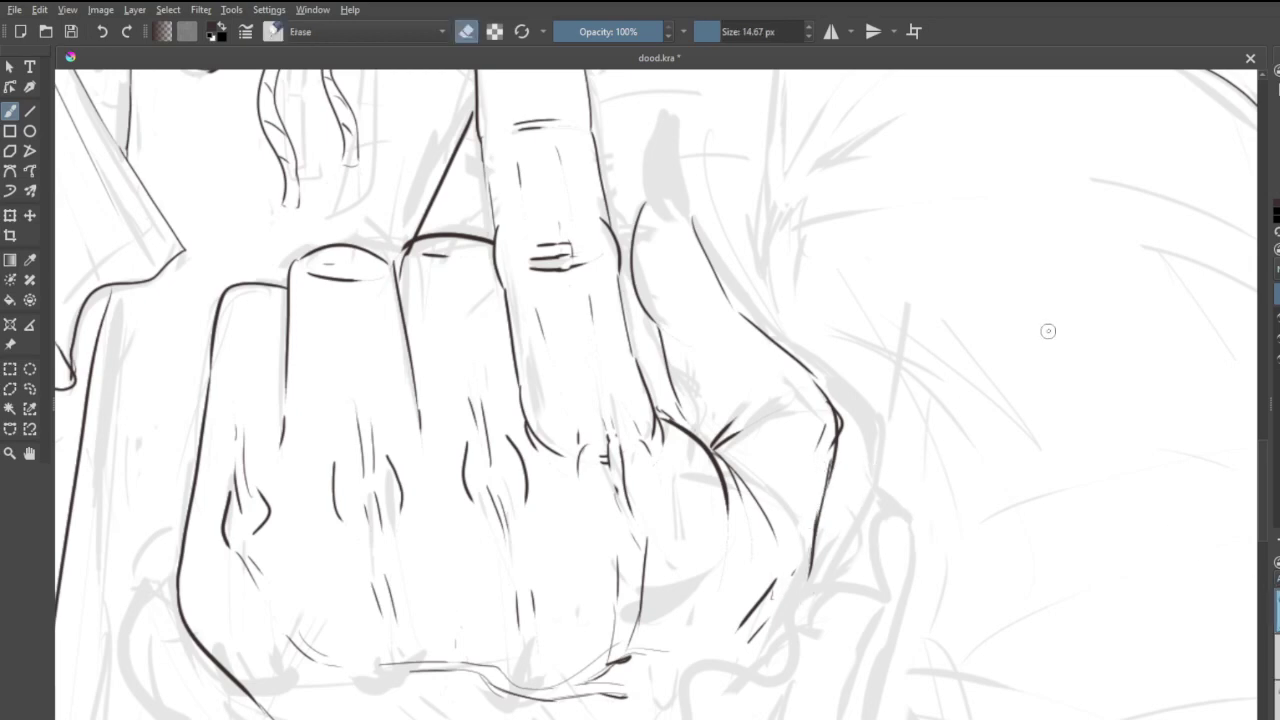
key(e)
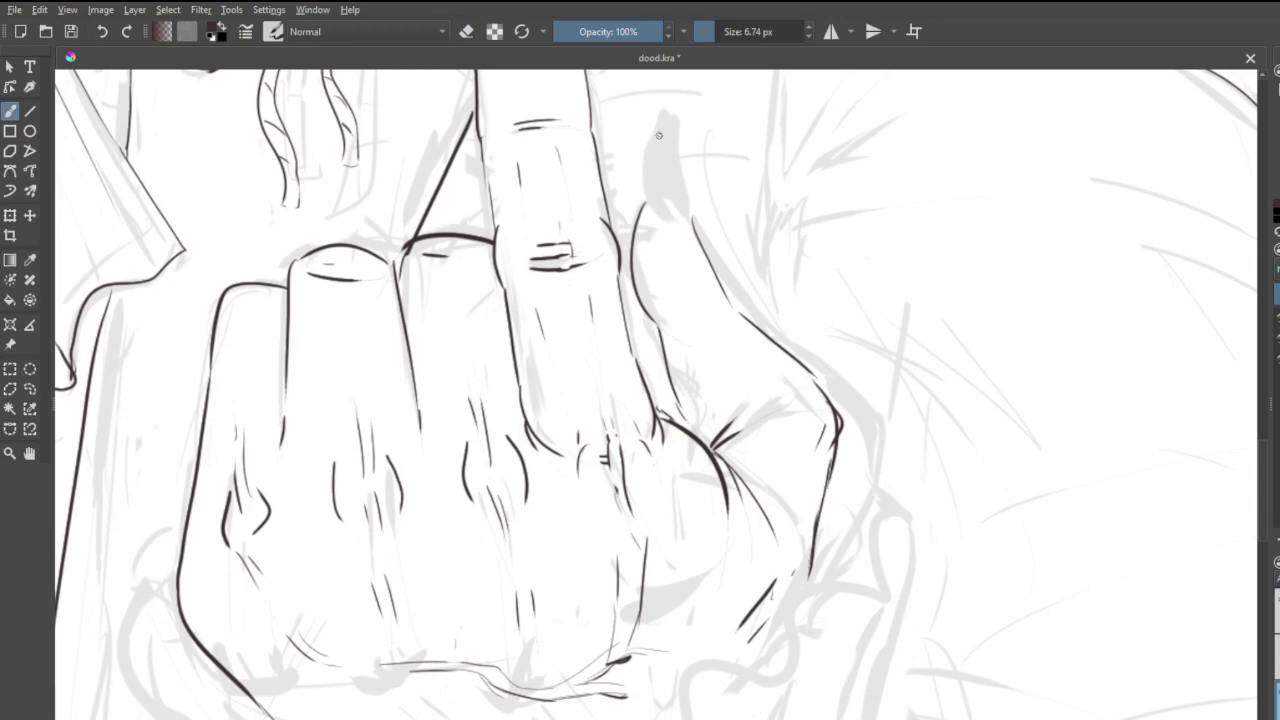
mouse_move(656, 133)
mouse_down()
mouse_move(682, 230)
mouse_move(698, 216)
mouse_move(688, 219)
mouse_move(658, 137)
mouse_up()
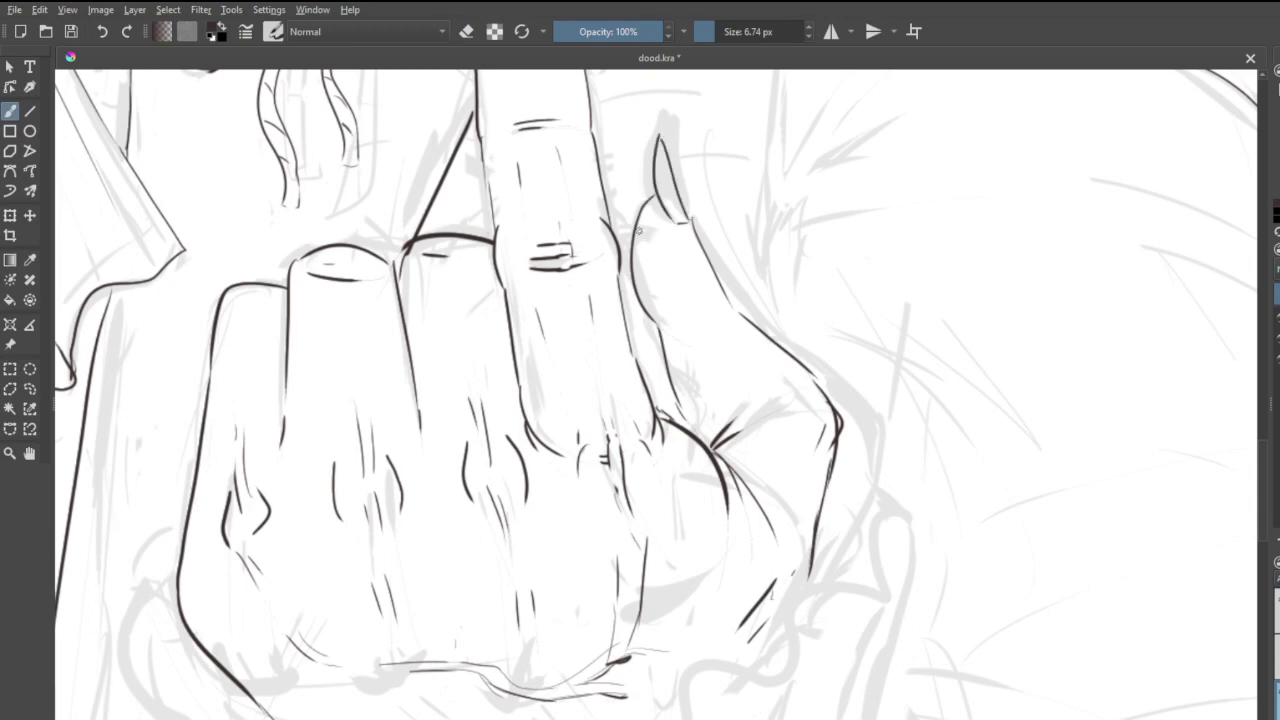
- Hide the grey sketch and examine the inked hand against the whole figure
scroll(660, 210, down, 6)
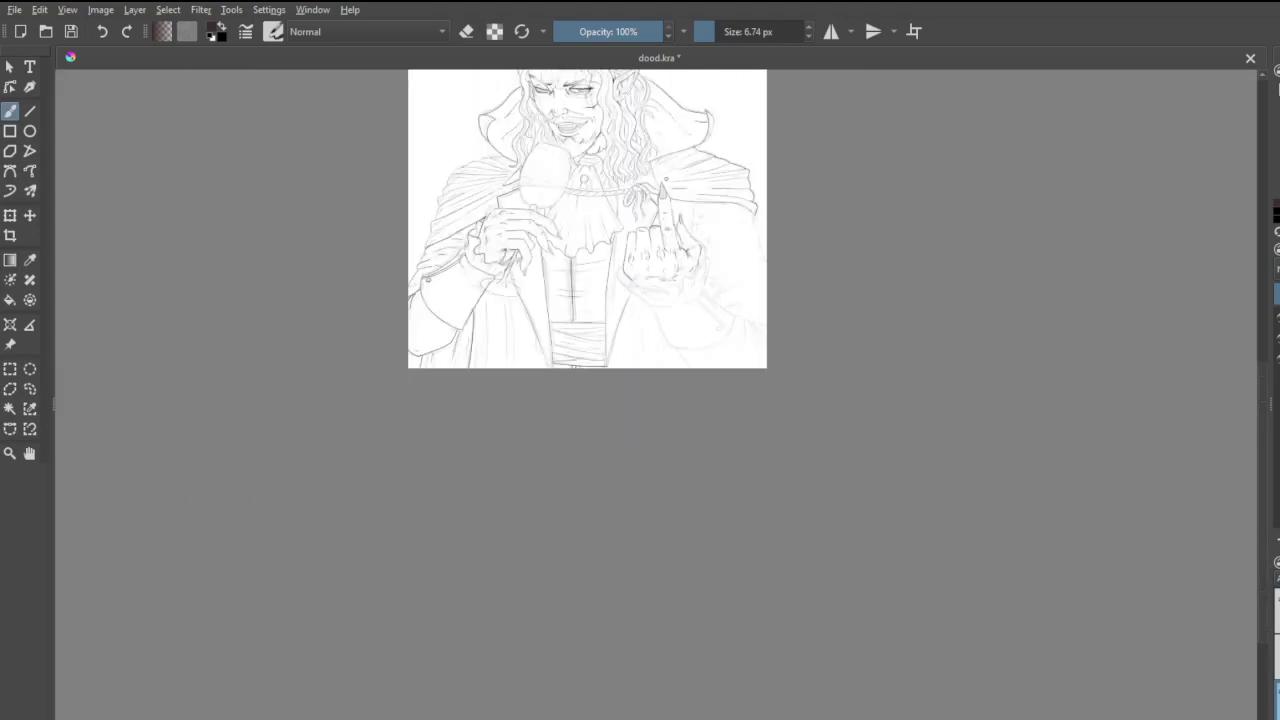
scroll(666, 175, up, 1)
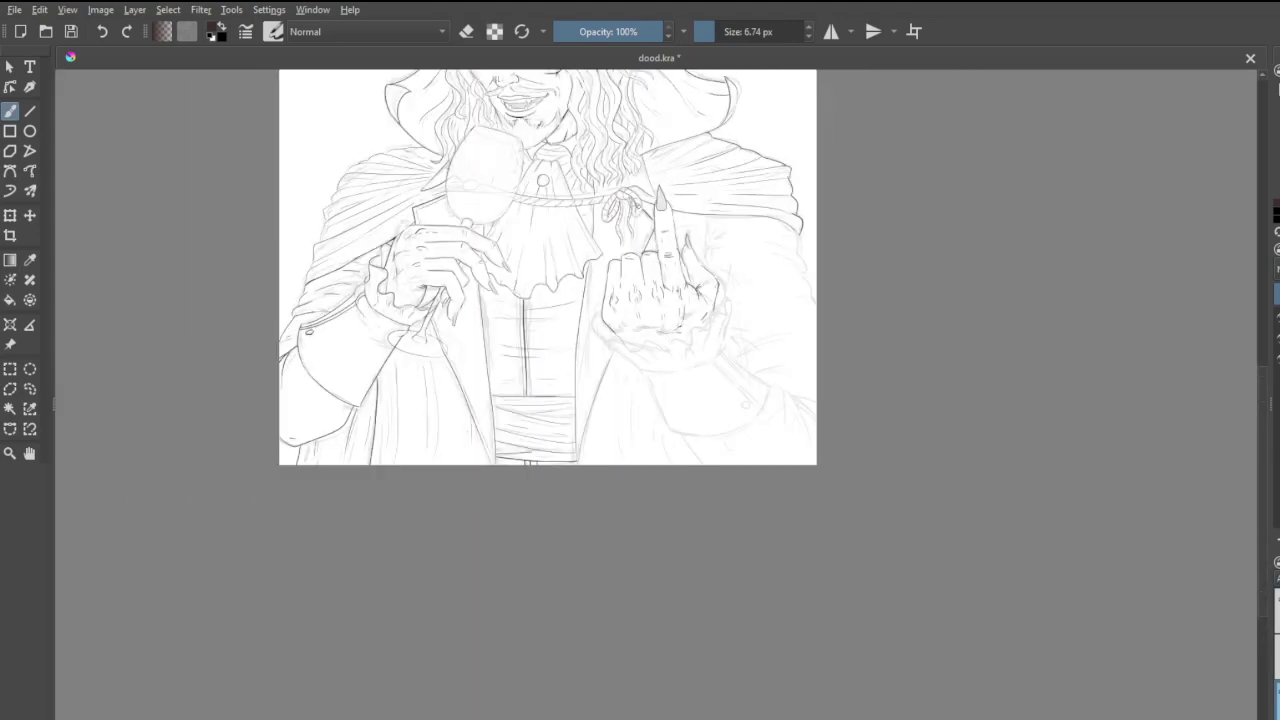
scroll(660, 304, up, 3)
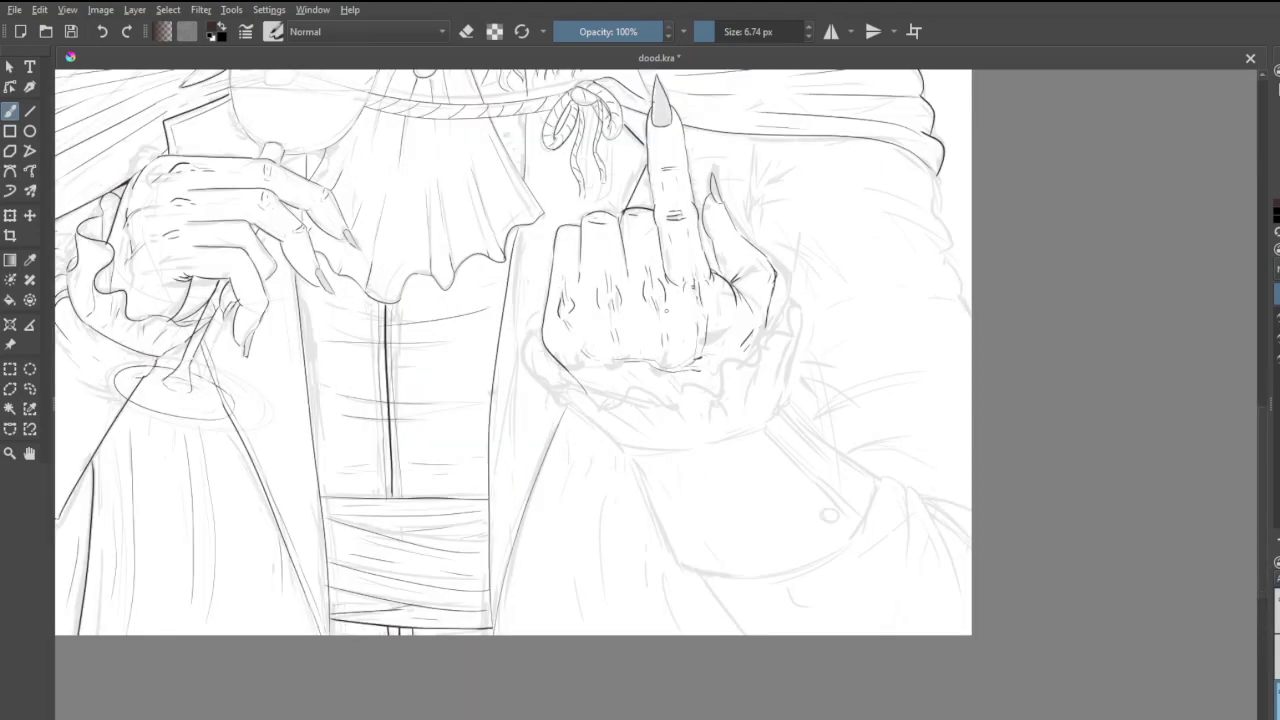
scroll(860, 350, down, 5)
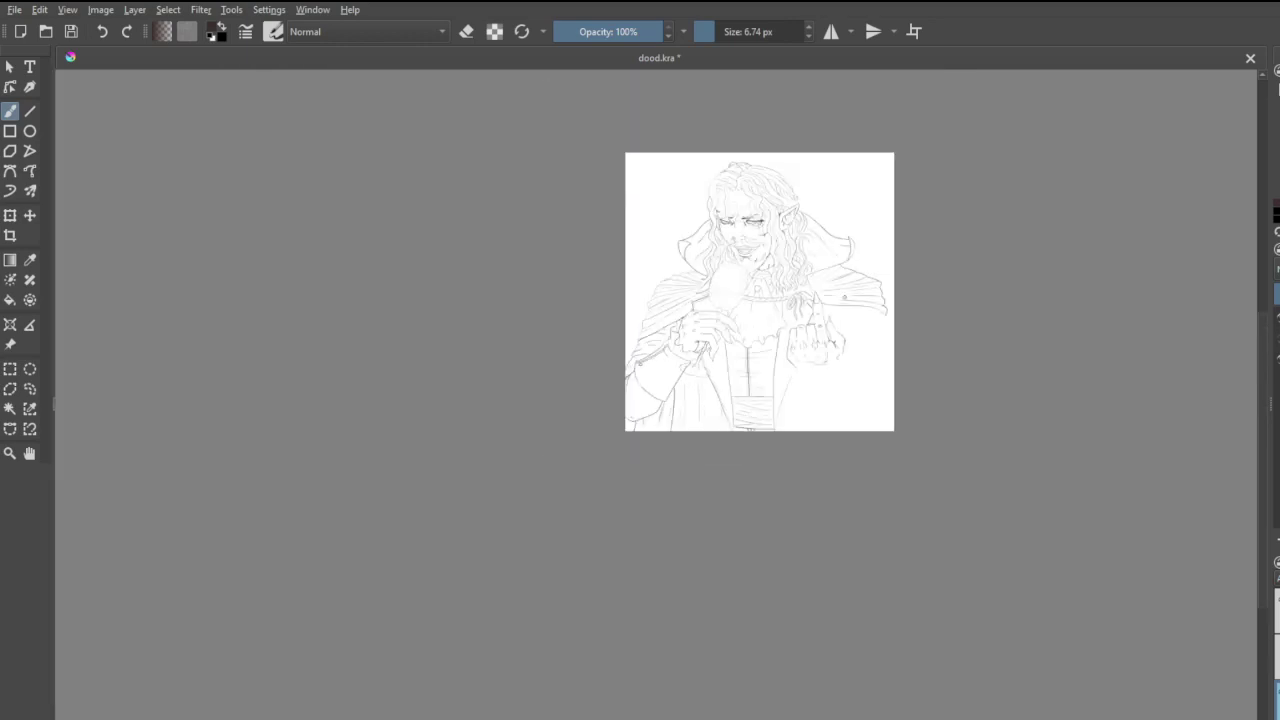
scroll(842, 328, up, 2)
scroll(842, 328, up, 1)
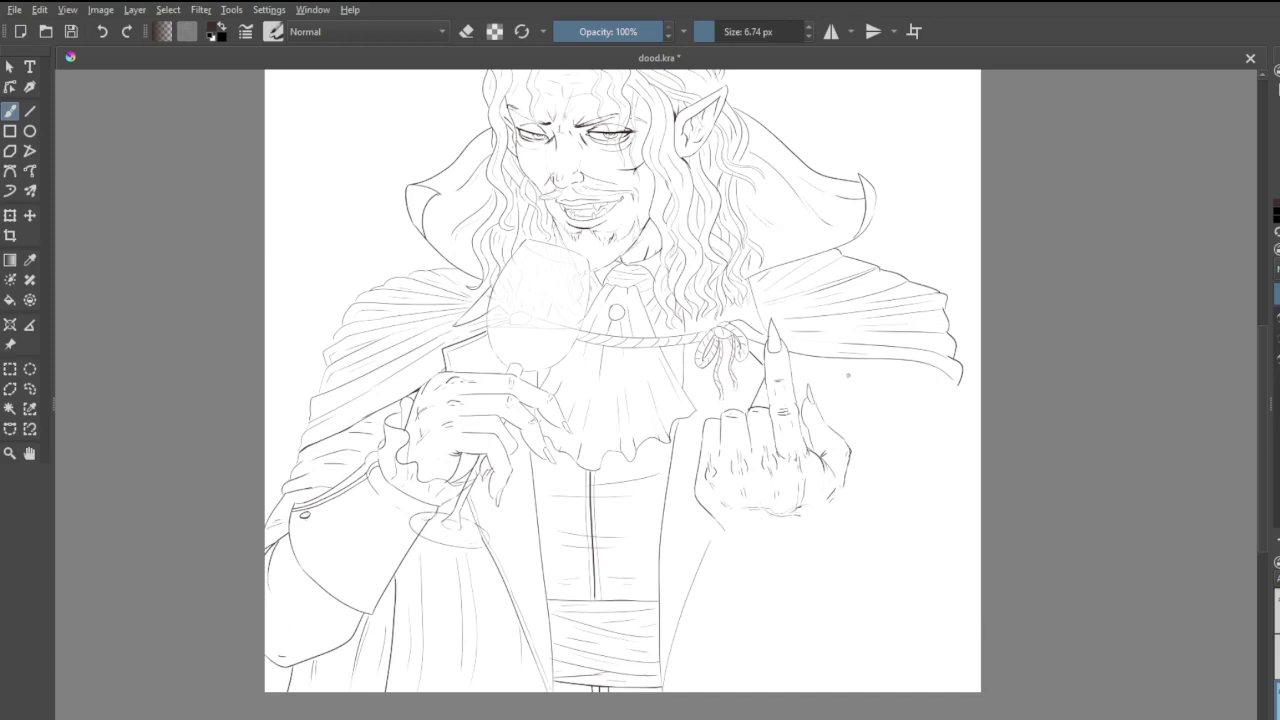
- Rework the thumb's outer edge down to the joint, erasing the doubled line so a single thin contour remains
scroll(848, 398, up, 4)
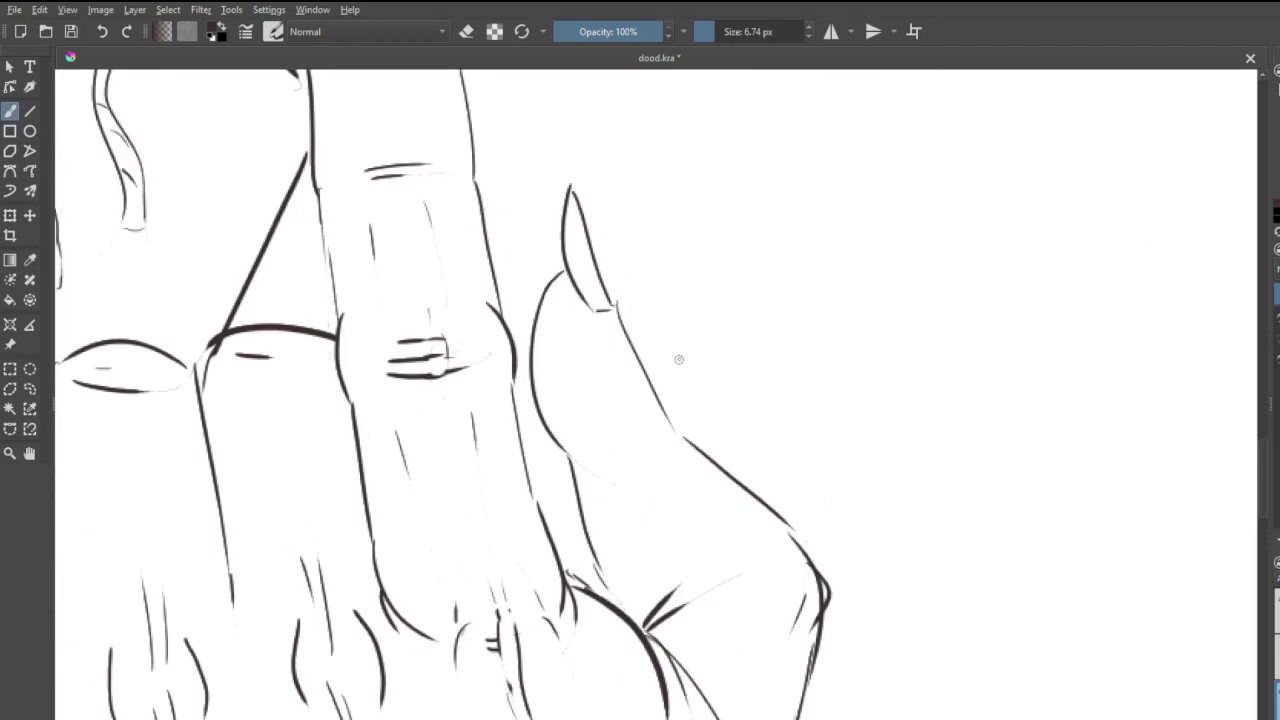
drag(681, 440, 748, 506)
key(ctrl+z)
drag(677, 438, 800, 540)
key(e)
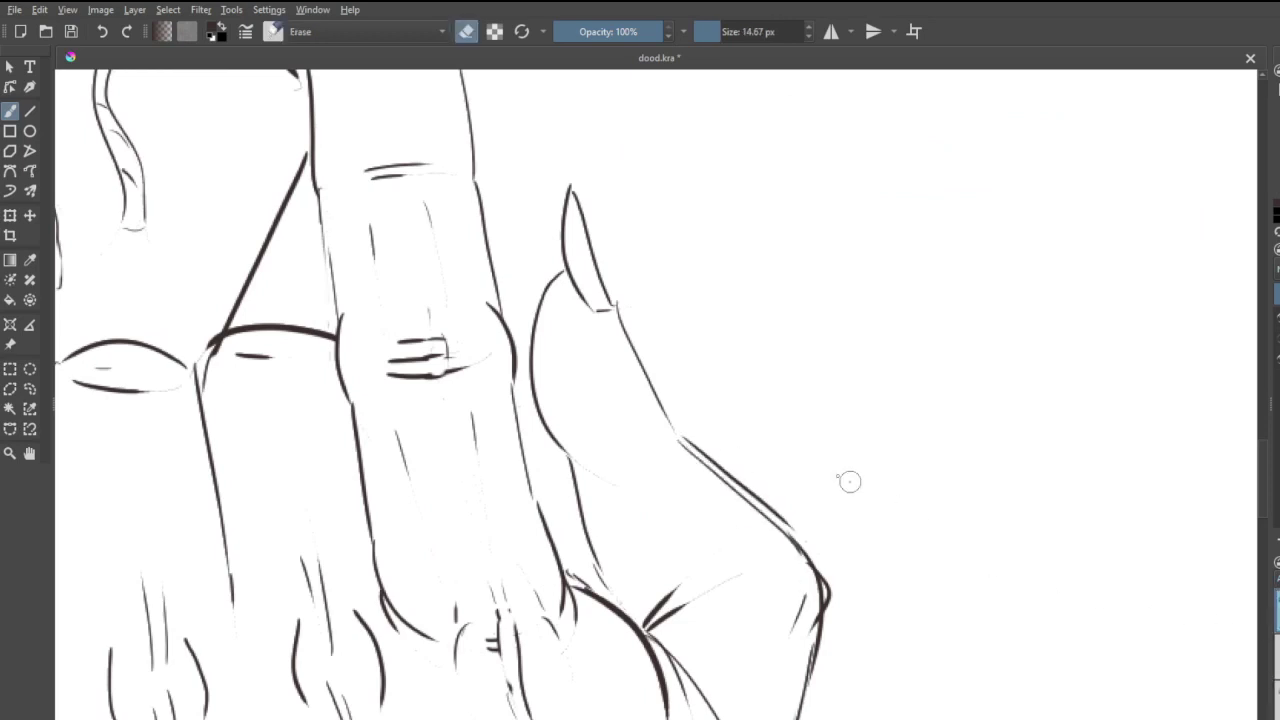
mouse_move(680, 434)
mouse_down()
mouse_move(824, 541)
mouse_move(744, 465)
mouse_move(723, 463)
mouse_move(797, 532)
mouse_move(856, 549)
mouse_move(817, 608)
mouse_up()
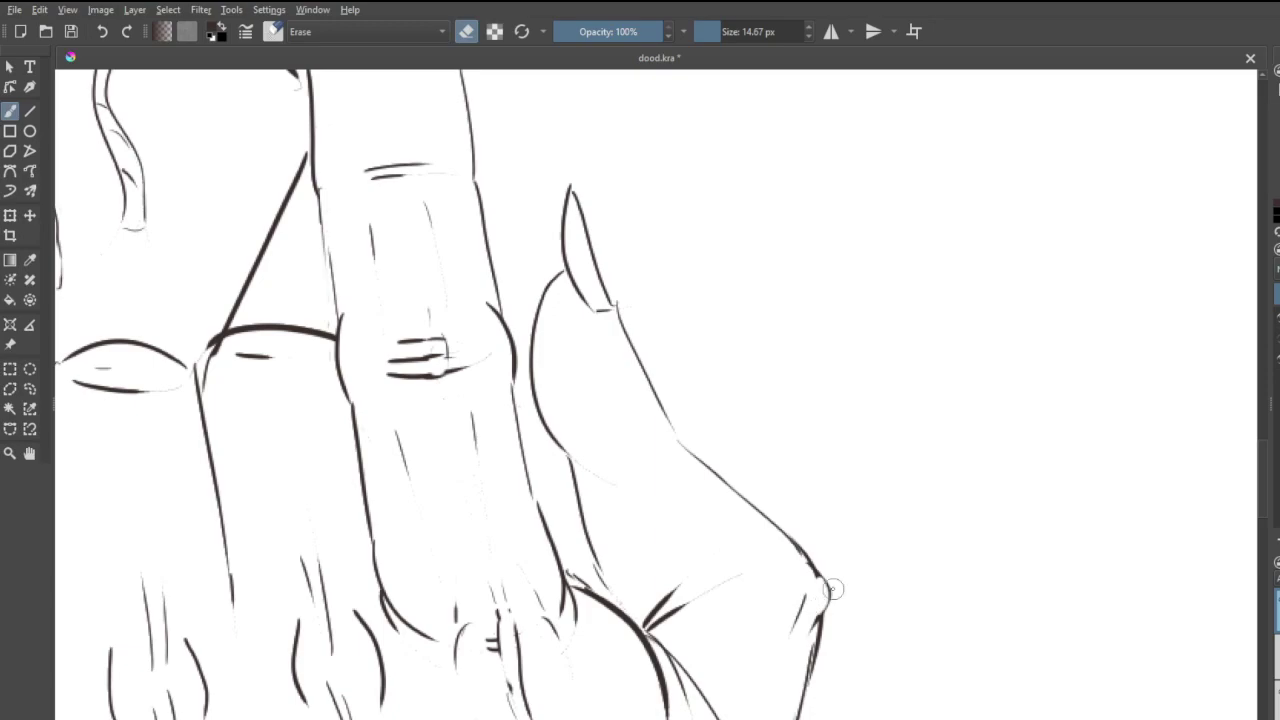
- Check the cleaned-up thumb within the whole figure and show the grey sketch under the line art again
scroll(833, 590, down, 4)
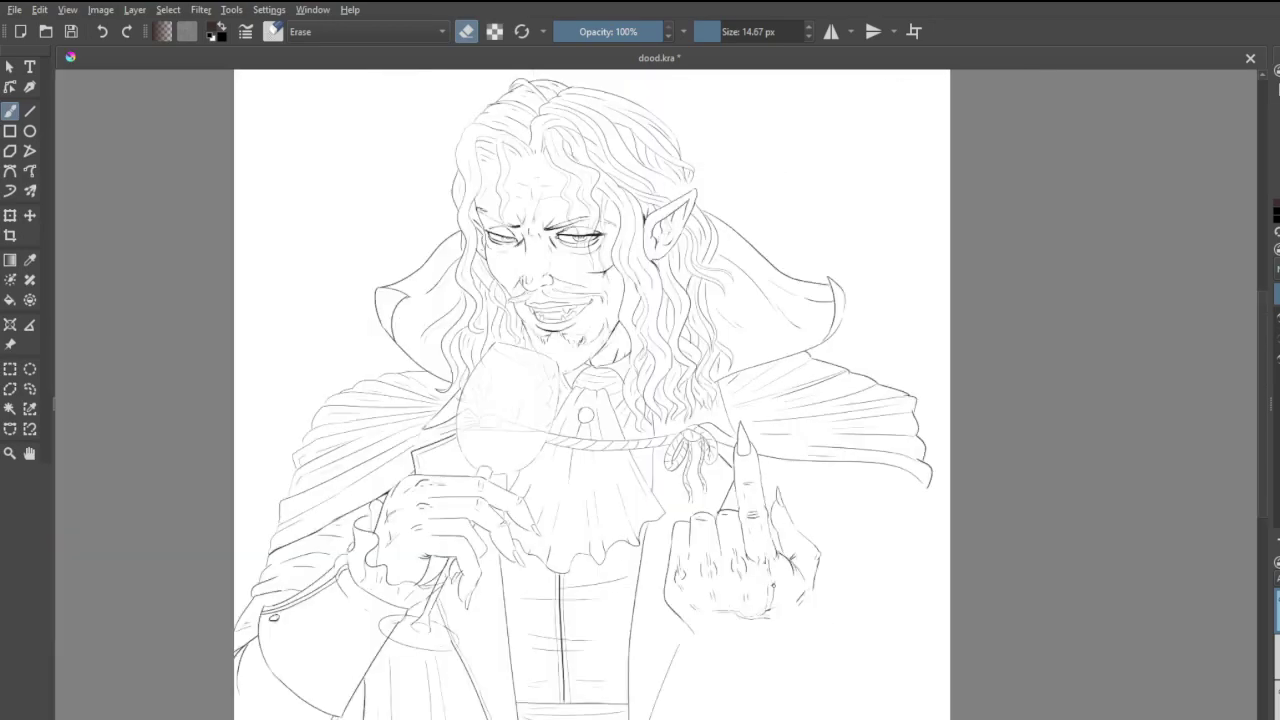
scroll(787, 588, up, 4)
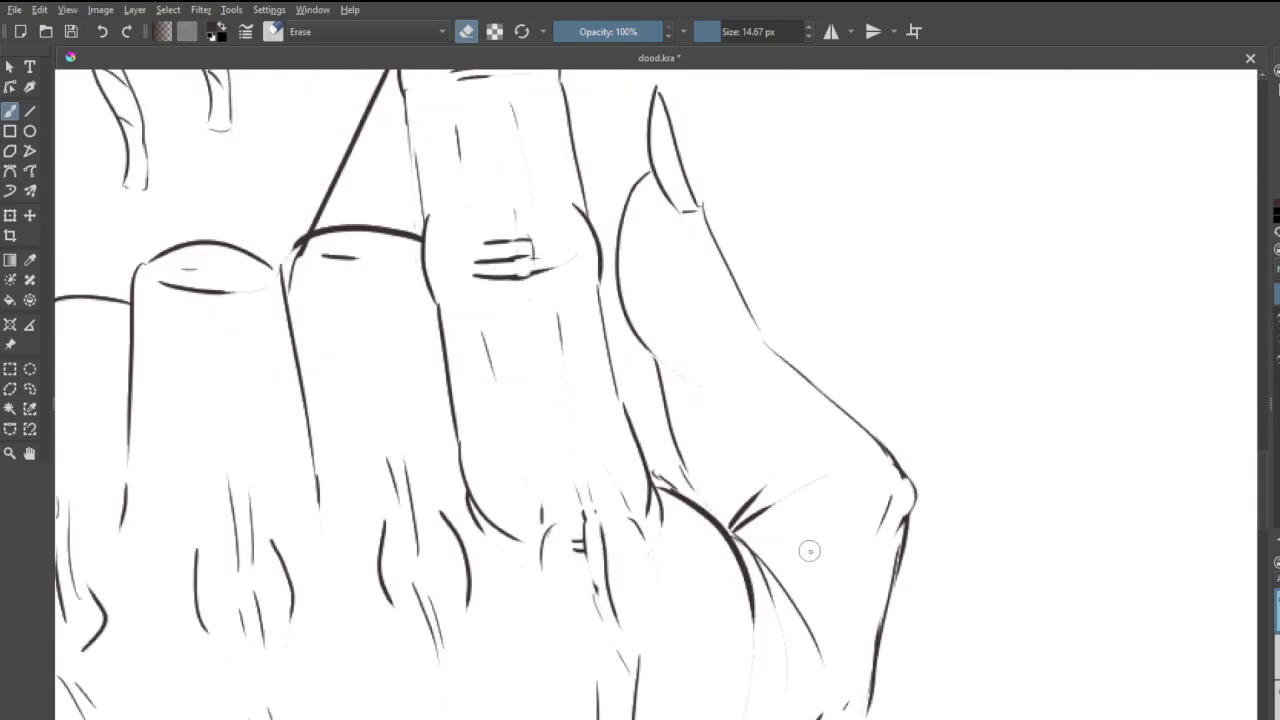
scroll(808, 550, down, 3)
scroll(808, 553, down, 3)
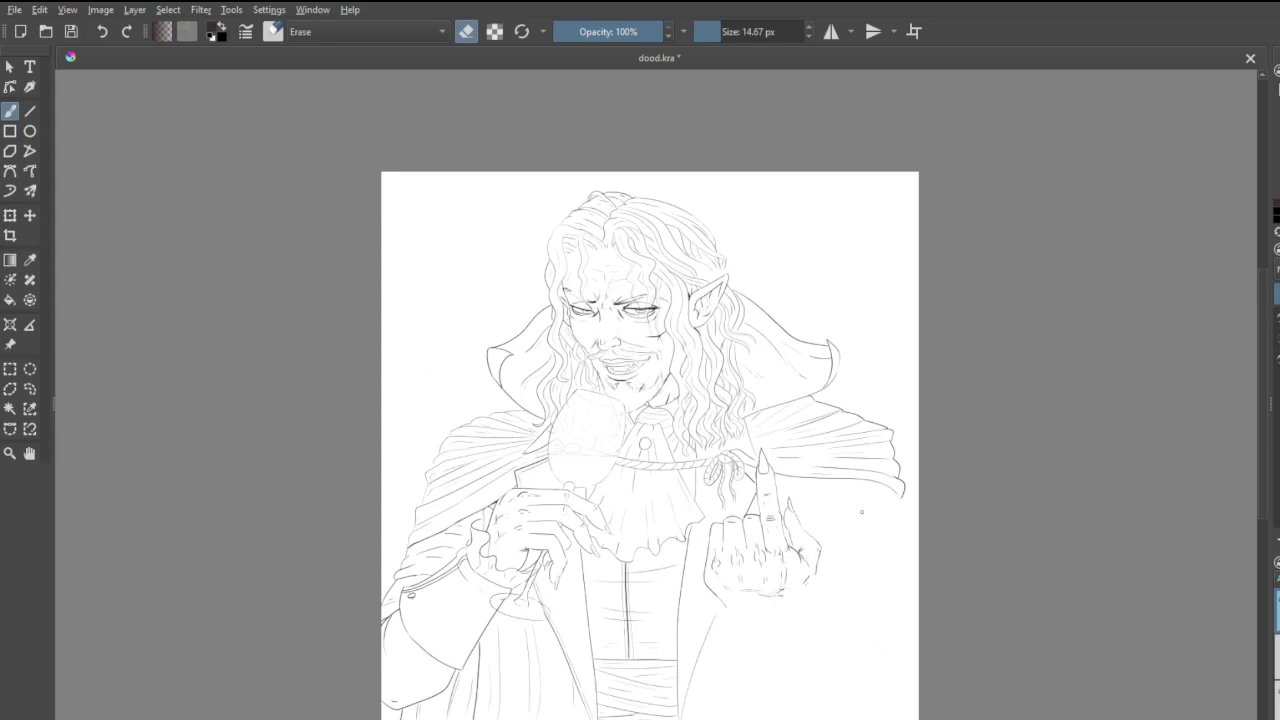
click(1276, 342)
scroll(848, 640, up, 5)
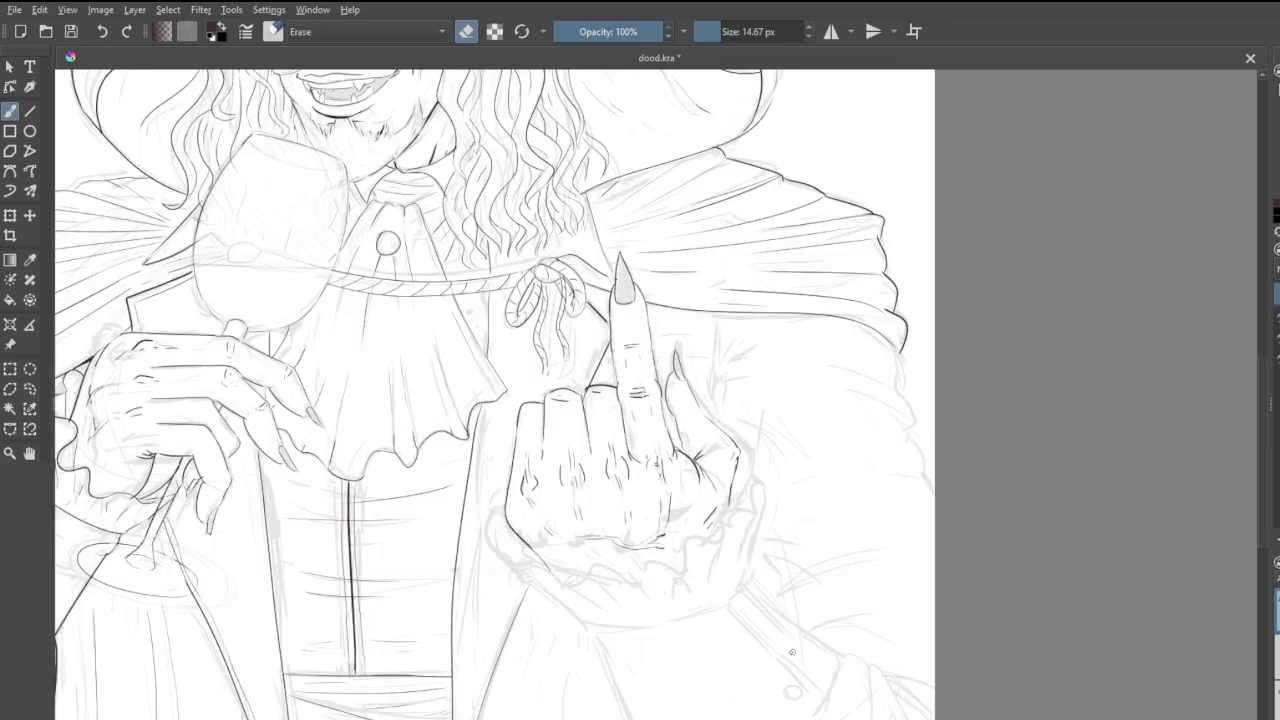
- Ink the wavy edge of the ruffled cuff around the raised hand's wrist, from the thumb side to the little-finger side
key(e)
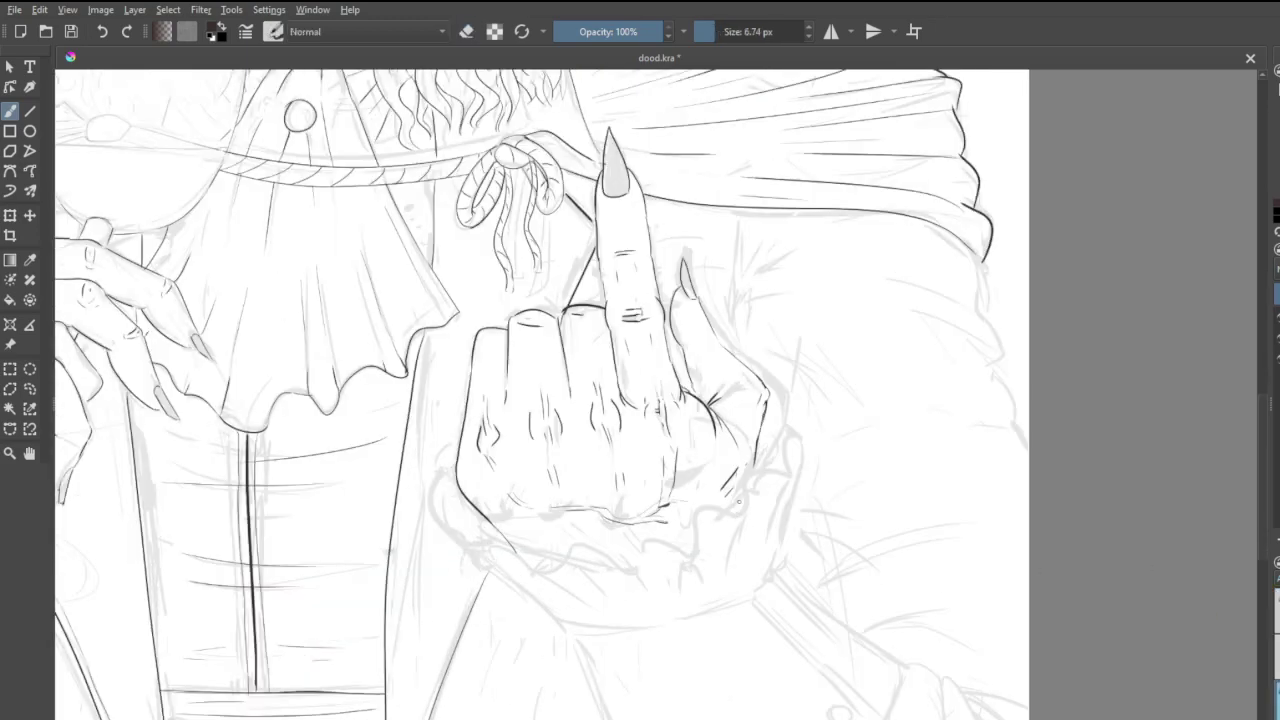
scroll(849, 452, up, 3)
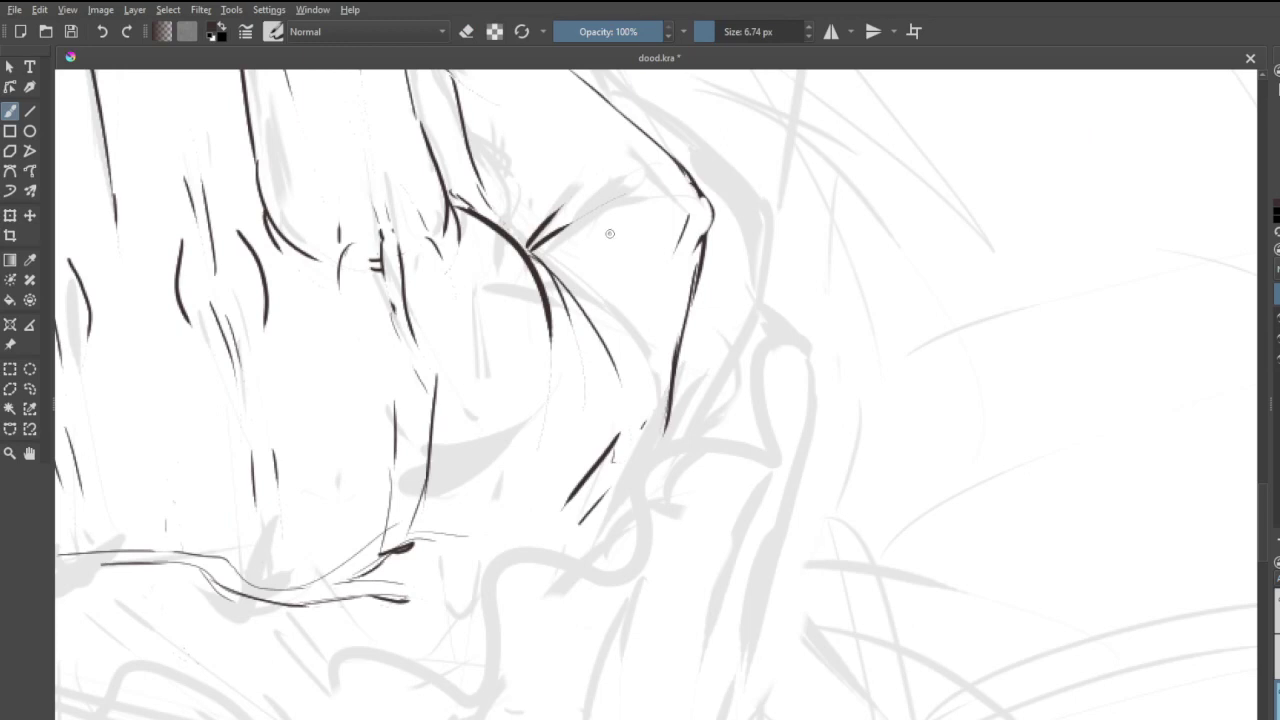
mouse_move(697, 299)
mouse_down()
mouse_move(778, 337)
mouse_move(640, 540)
mouse_move(514, 568)
mouse_move(473, 607)
mouse_up()
scroll(420, 630, down, 5)
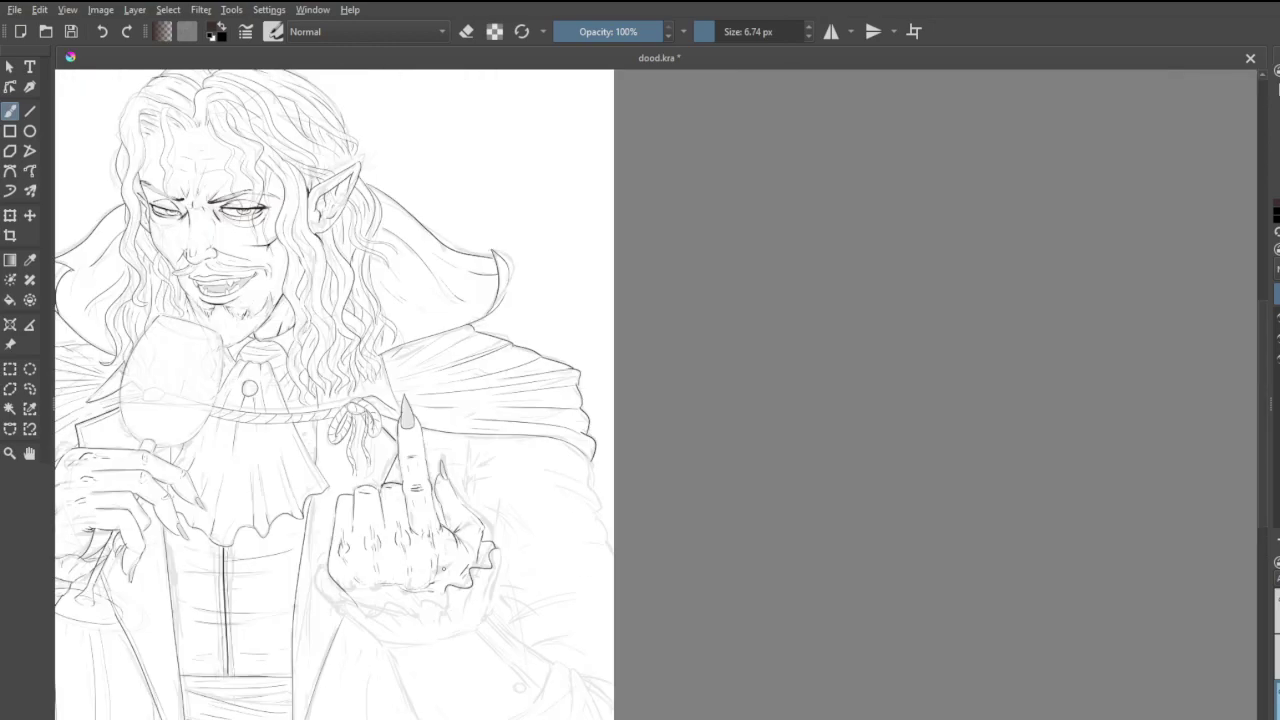
scroll(395, 638, up, 4)
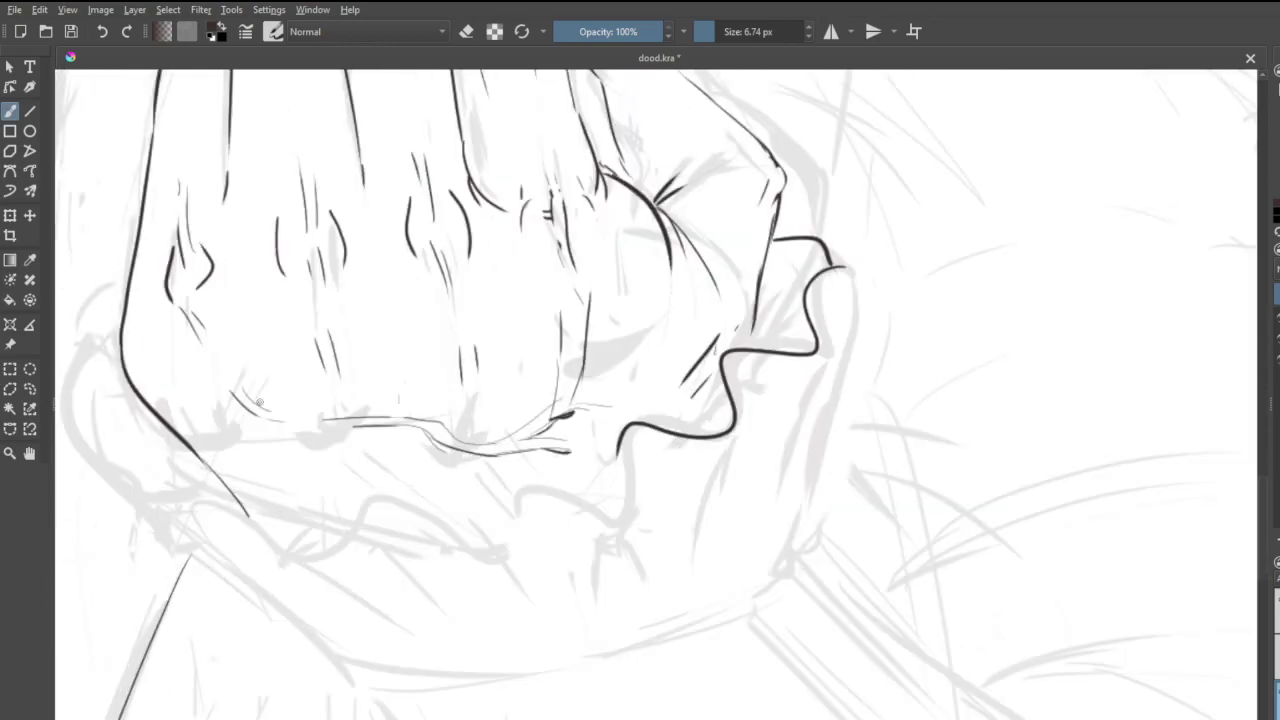
mouse_move(620, 450)
mouse_down()
mouse_move(620, 524)
mouse_move(556, 494)
mouse_move(498, 510)
mouse_move(469, 576)
mouse_move(418, 501)
mouse_move(342, 522)
mouse_move(285, 581)
mouse_move(243, 514)
mouse_move(147, 489)
mouse_move(181, 447)
mouse_move(173, 425)
mouse_move(127, 413)
mouse_move(148, 395)
mouse_move(124, 434)
mouse_move(205, 557)
mouse_move(296, 637)
mouse_move(414, 670)
mouse_up()
- Ink thin pleat lines running down from the waves of the cuff's ruffled edge below the wrist
drag(354, 528, 441, 663)
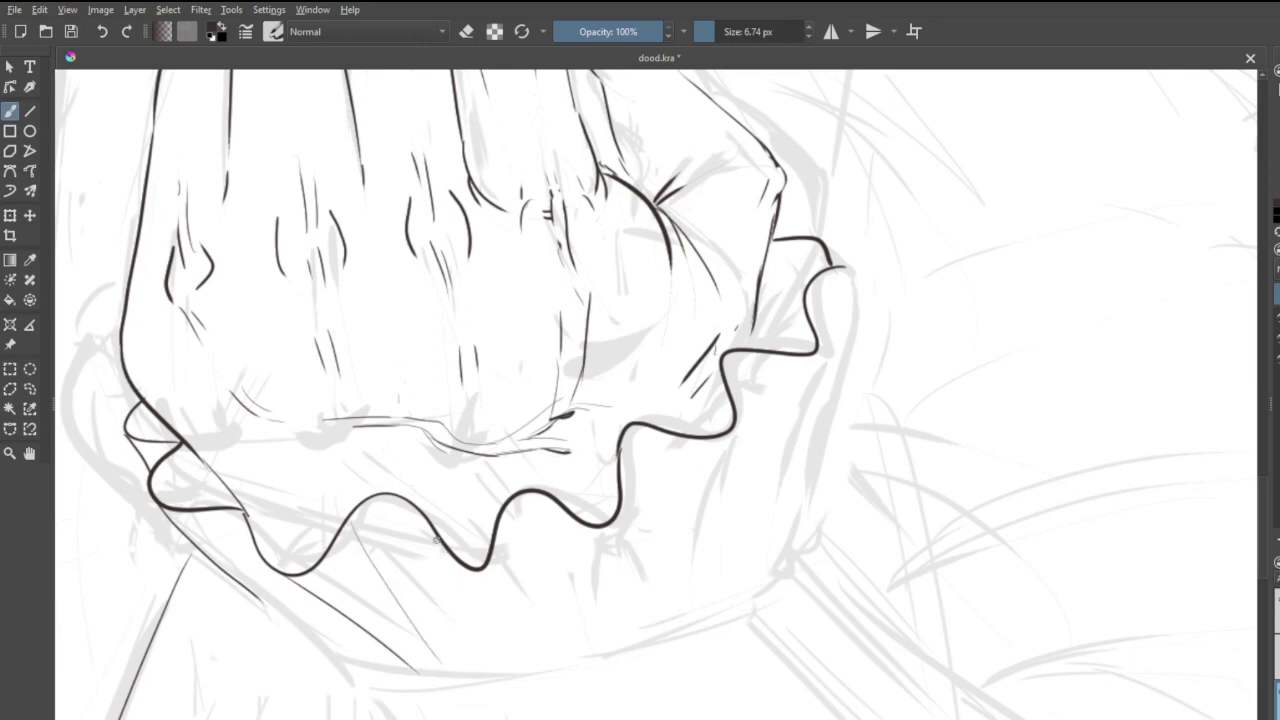
drag(432, 538, 476, 658)
drag(500, 538, 512, 654)
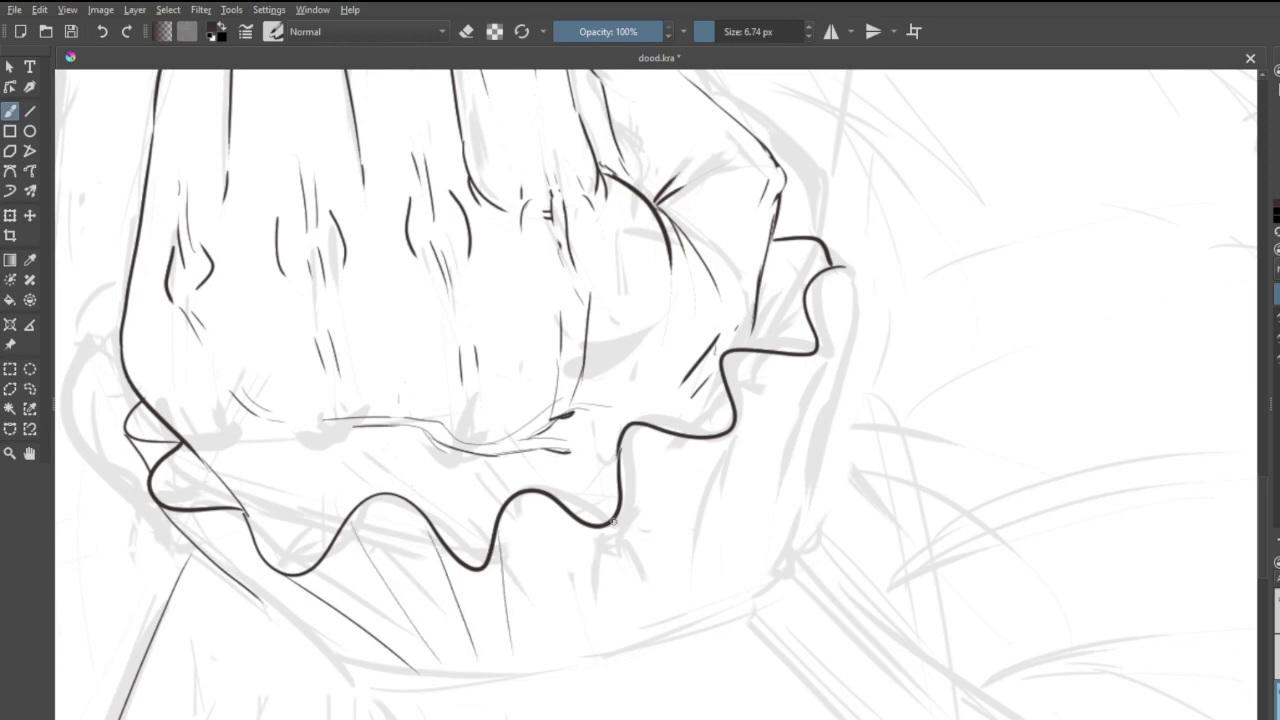
drag(613, 520, 610, 578)
drag(557, 503, 575, 612)
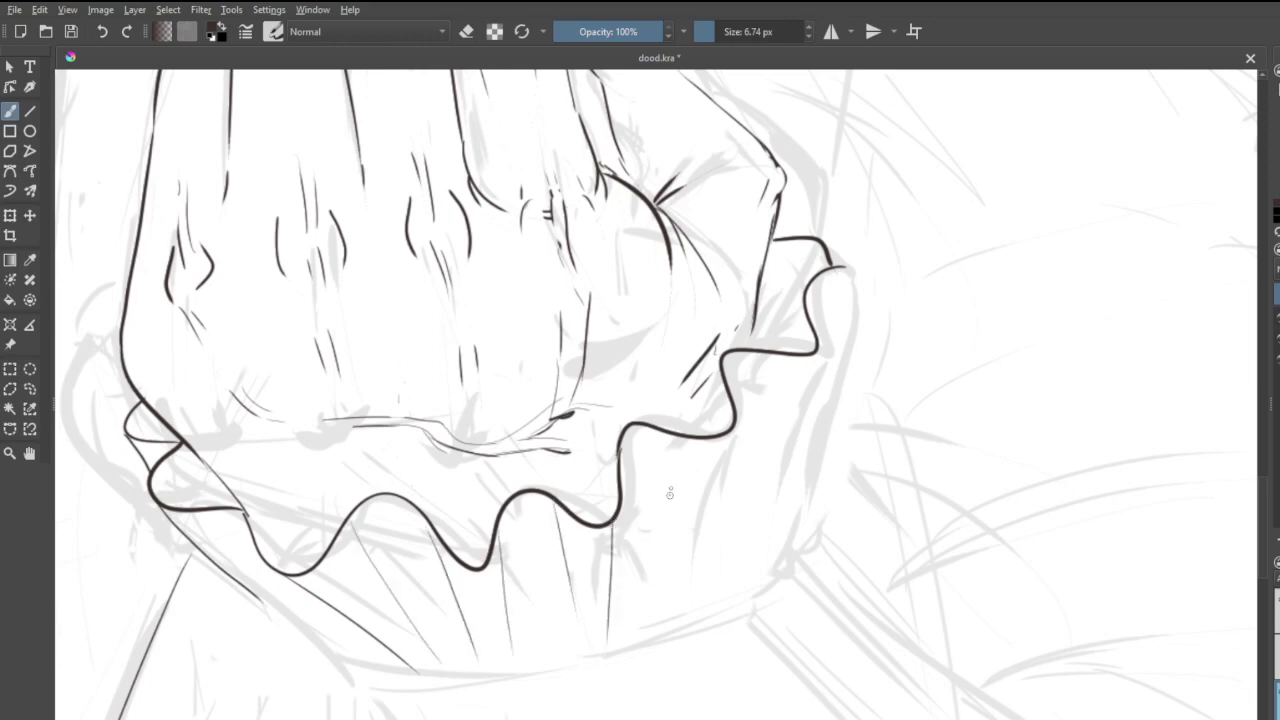
drag(618, 470, 607, 521)
drag(252, 522, 312, 562)
- Extend the hand's crease to the ruffle on the thumb side, and ink the cuff's outer side and long pleats beneath it
drag(720, 367, 688, 436)
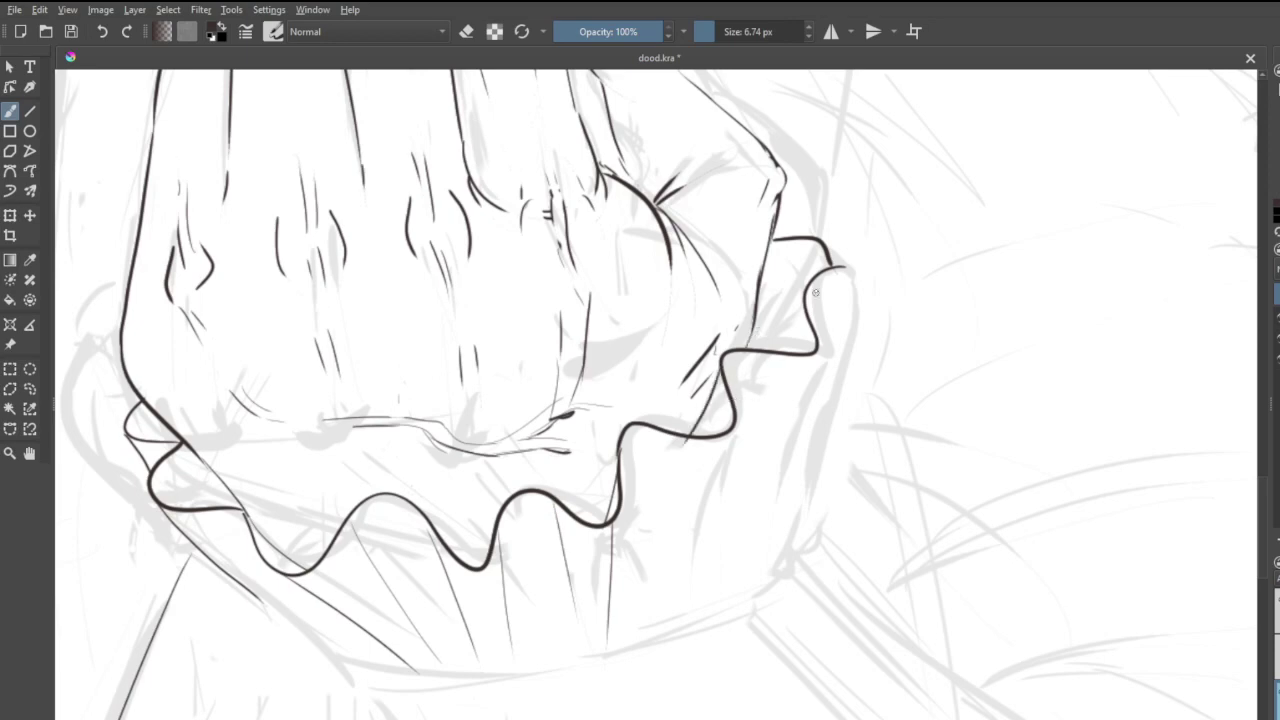
mouse_move(838, 277)
mouse_down()
mouse_move(758, 599)
mouse_move(781, 572)
mouse_up()
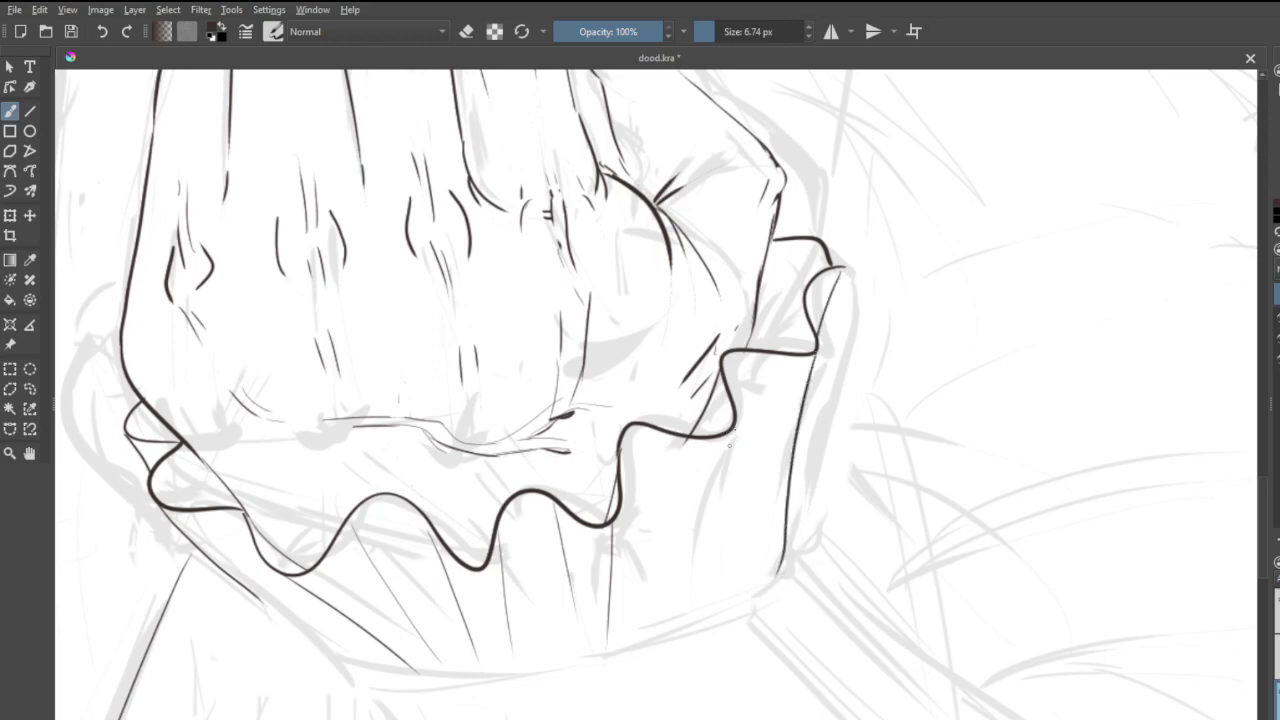
drag(731, 436, 679, 610)
drag(757, 388, 725, 605)
- Extend the cuff's lower outline on the little-finger side and add short crease strokes on the wrist above the ruffle
drag(256, 601, 368, 664)
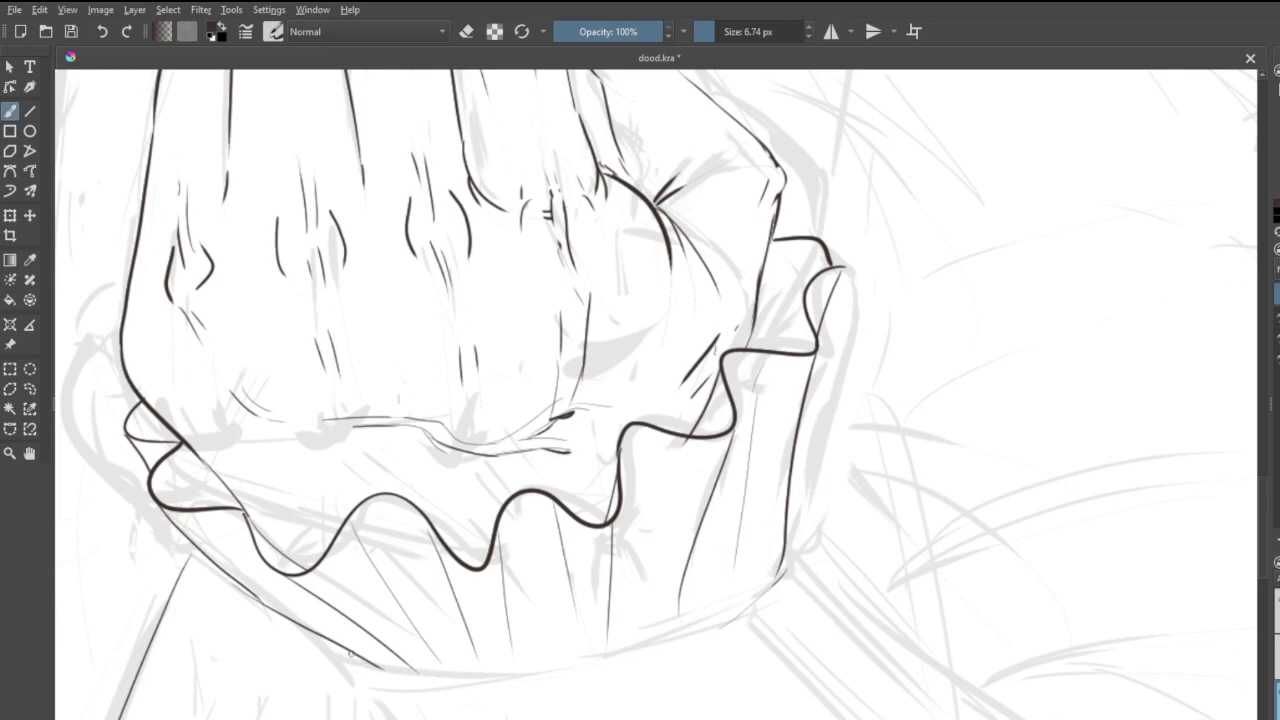
drag(385, 662, 415, 668)
drag(294, 471, 344, 503)
scroll(417, 466, down, 5)
scroll(388, 486, up, 5)
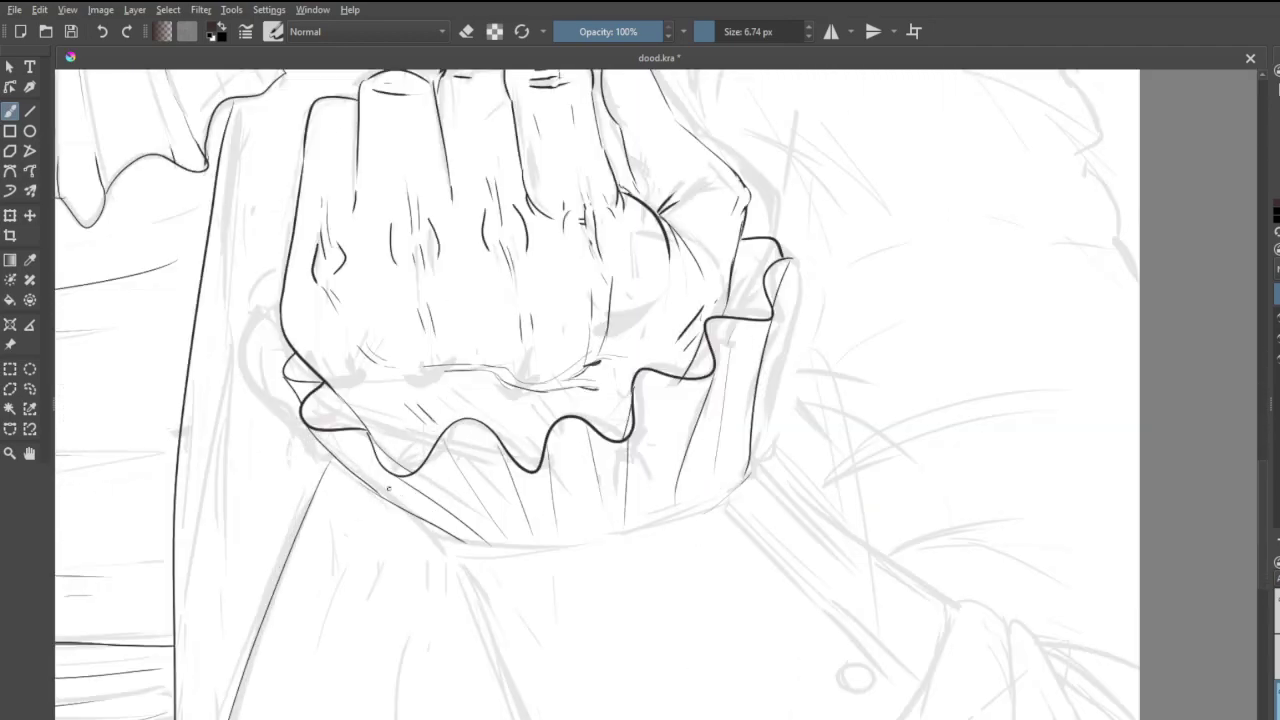
scroll(437, 410, down, 2)
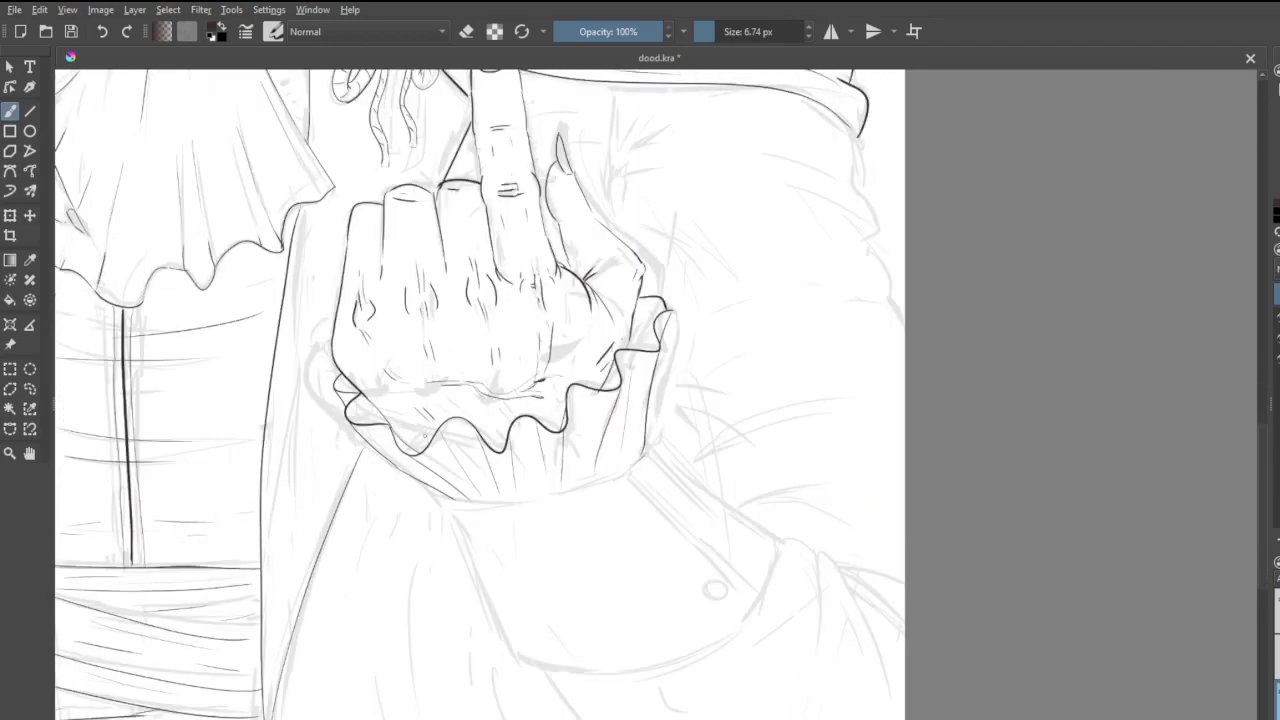
- Ink a short fold line inside the cuff ruffle on the little-finger side of the raised hand
scroll(419, 446, down, 2)
scroll(349, 421, up, 5)
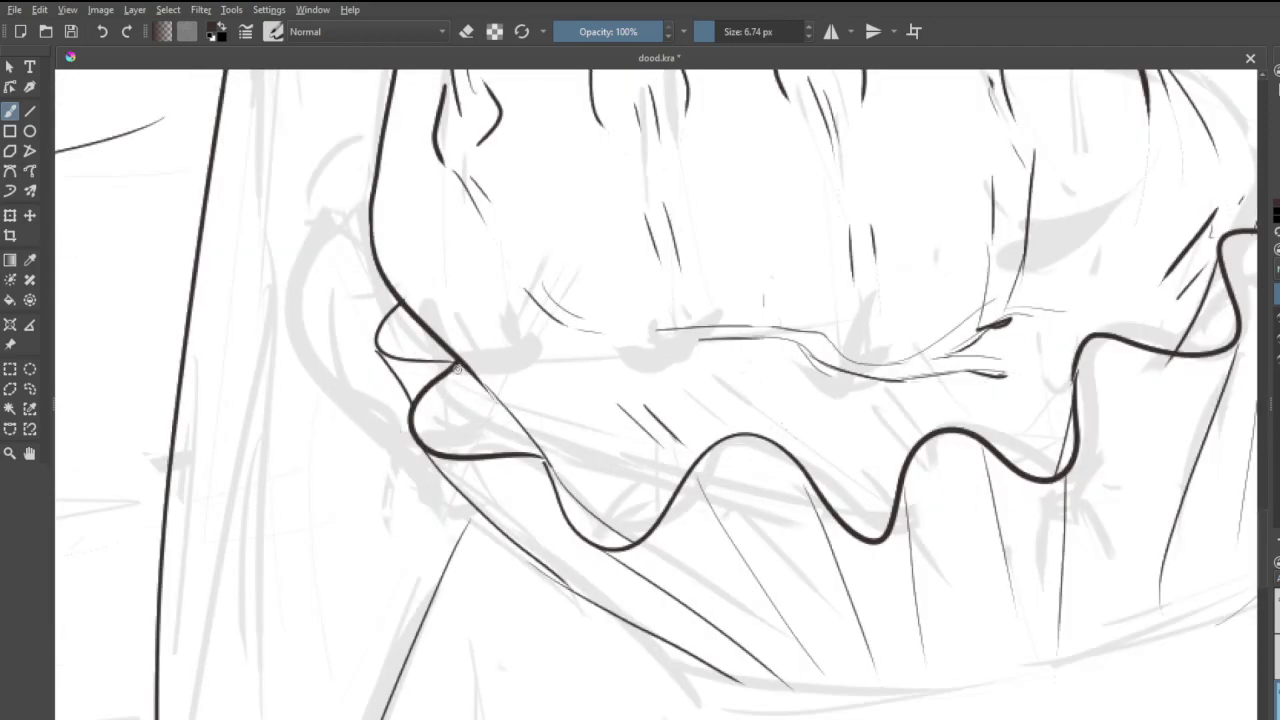
drag(462, 366, 484, 455)
key(ctrl+z)
drag(462, 366, 492, 452)
scroll(691, 540, down, 5)
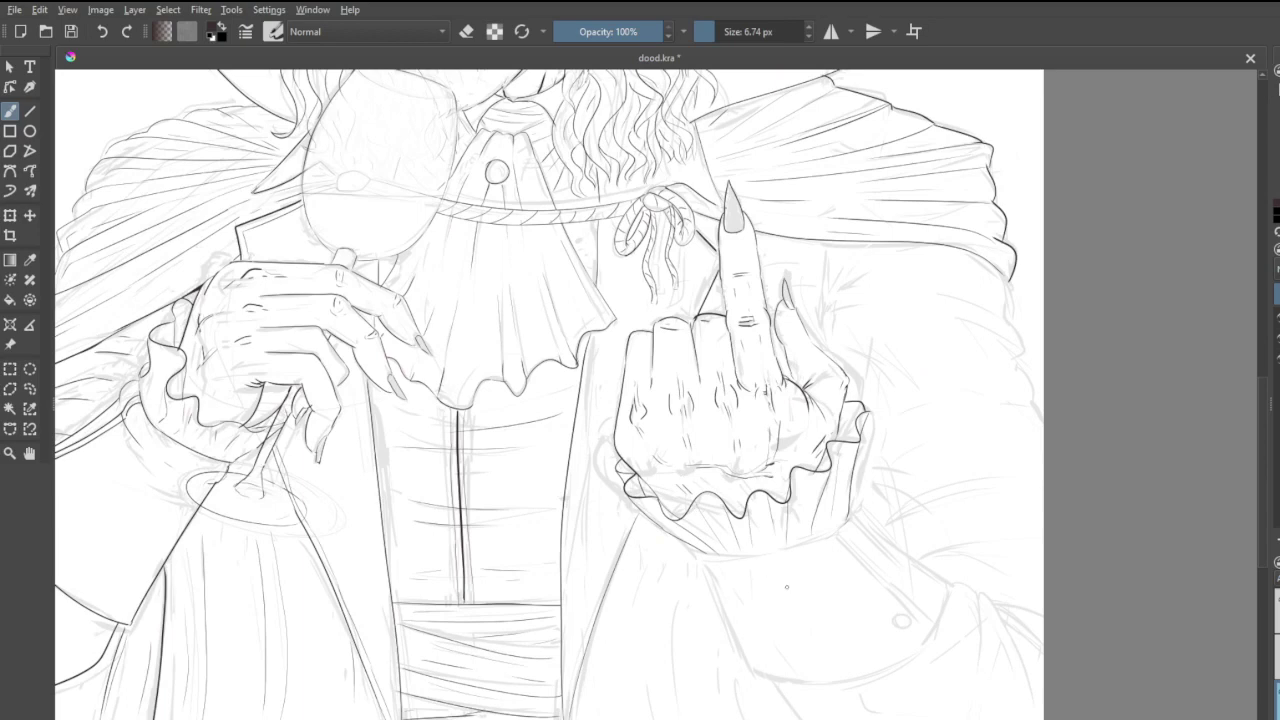
scroll(786, 587, down, 2)
scroll(888, 630, up, 4)
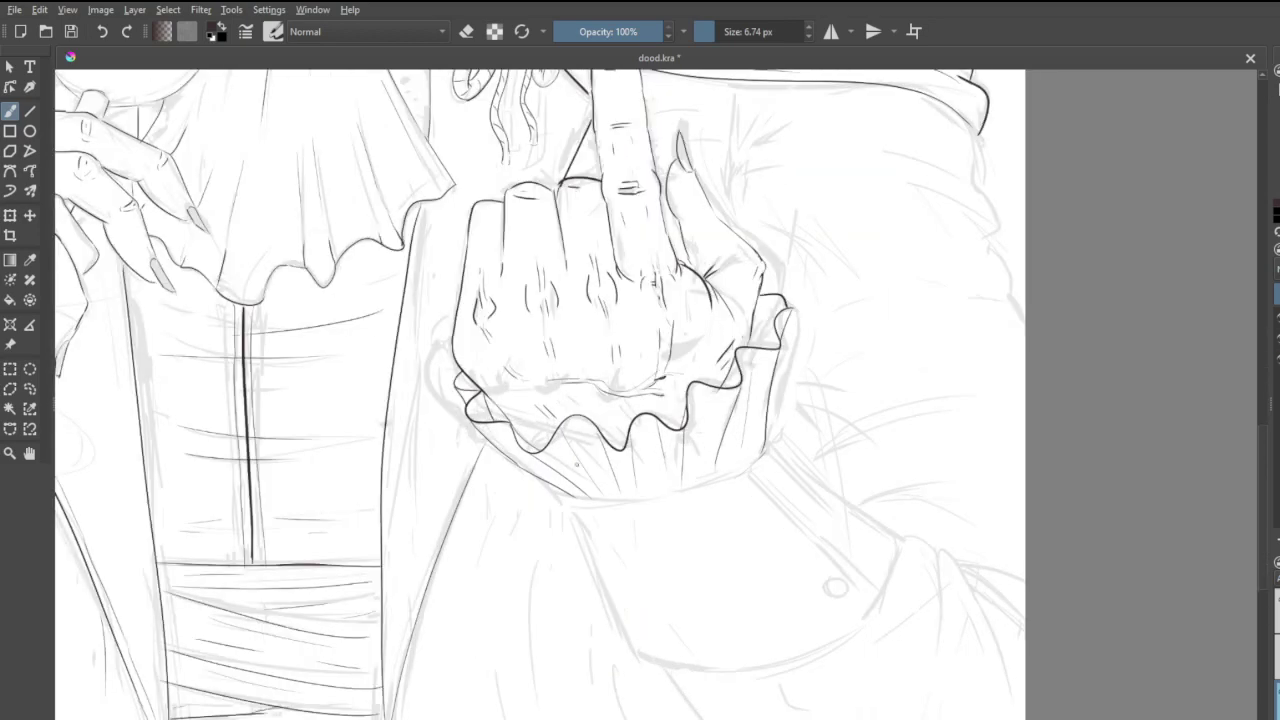
- Rework the outer side line of the ruffled cuff on the thumb side and clean up its stray ink
mouse_move(572, 496)
mouse_down()
mouse_move(624, 497)
mouse_move(770, 453)
mouse_up()
key(ctrl+z)
mouse_move(778, 364)
mouse_down()
mouse_move(750, 476)
mouse_move(764, 413)
mouse_up()
key(ctrl+z)
key(e)
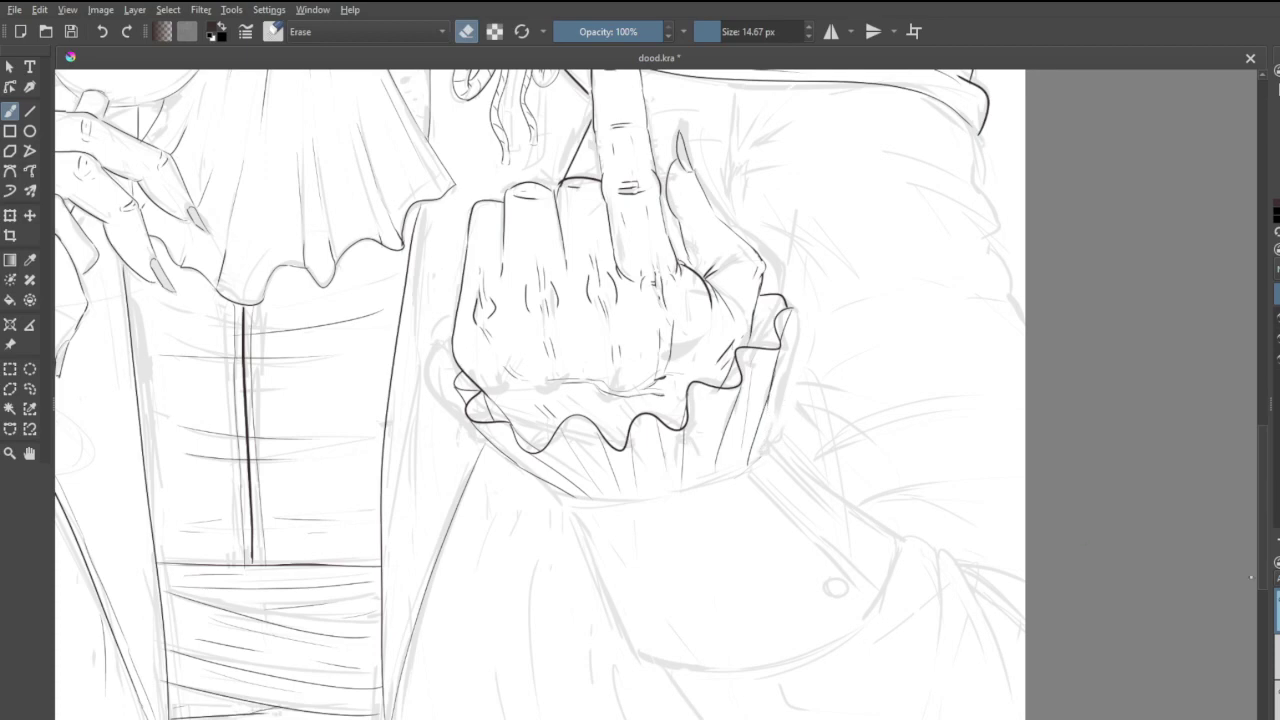
key(e)
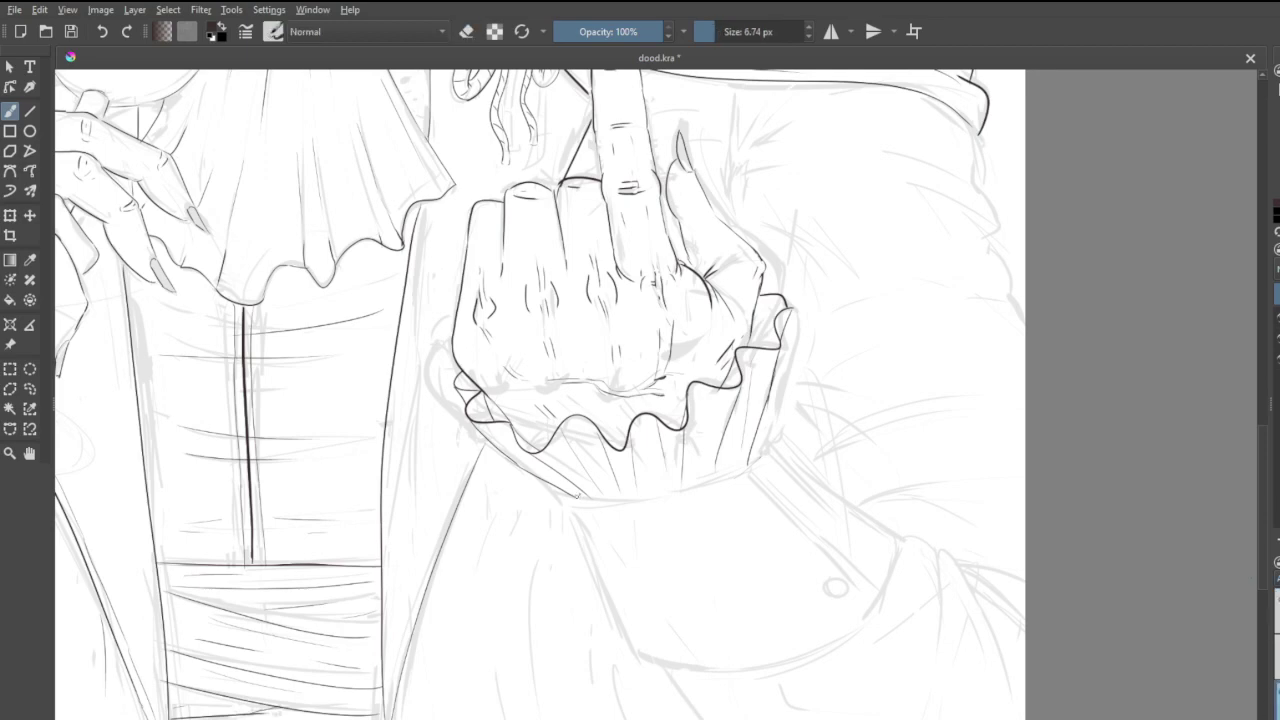
- Ink the curved seam at the base of the ruffled cuff and the coat cuff's straight edge on the thumb side
mouse_move(577, 495)
mouse_down()
mouse_move(721, 482)
mouse_move(760, 462)
mouse_up()
drag(756, 459, 908, 550)
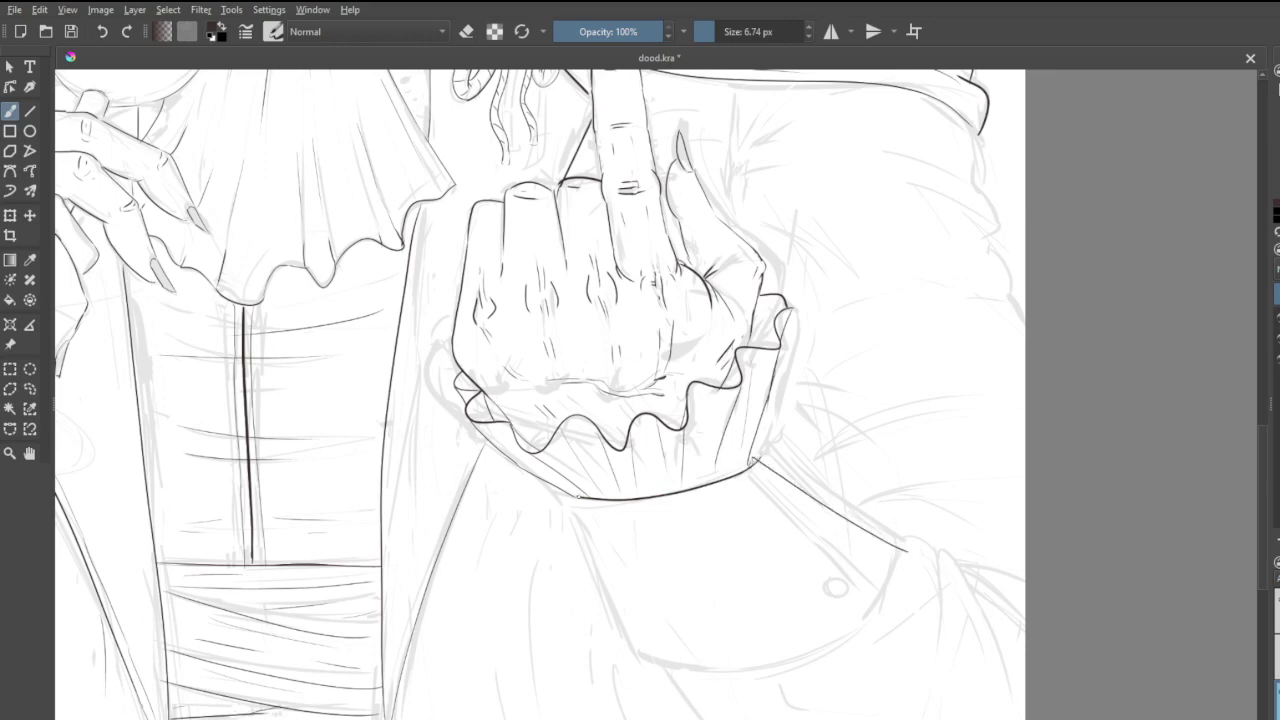
drag(638, 620, 662, 648)
key(ctrl+z)
- Ink the coat cuff's opposite side and rounded lower edge, and erase the line overshooting its outer corner
mouse_move(572, 499)
mouse_down()
mouse_move(646, 657)
mouse_move(894, 612)
mouse_up()
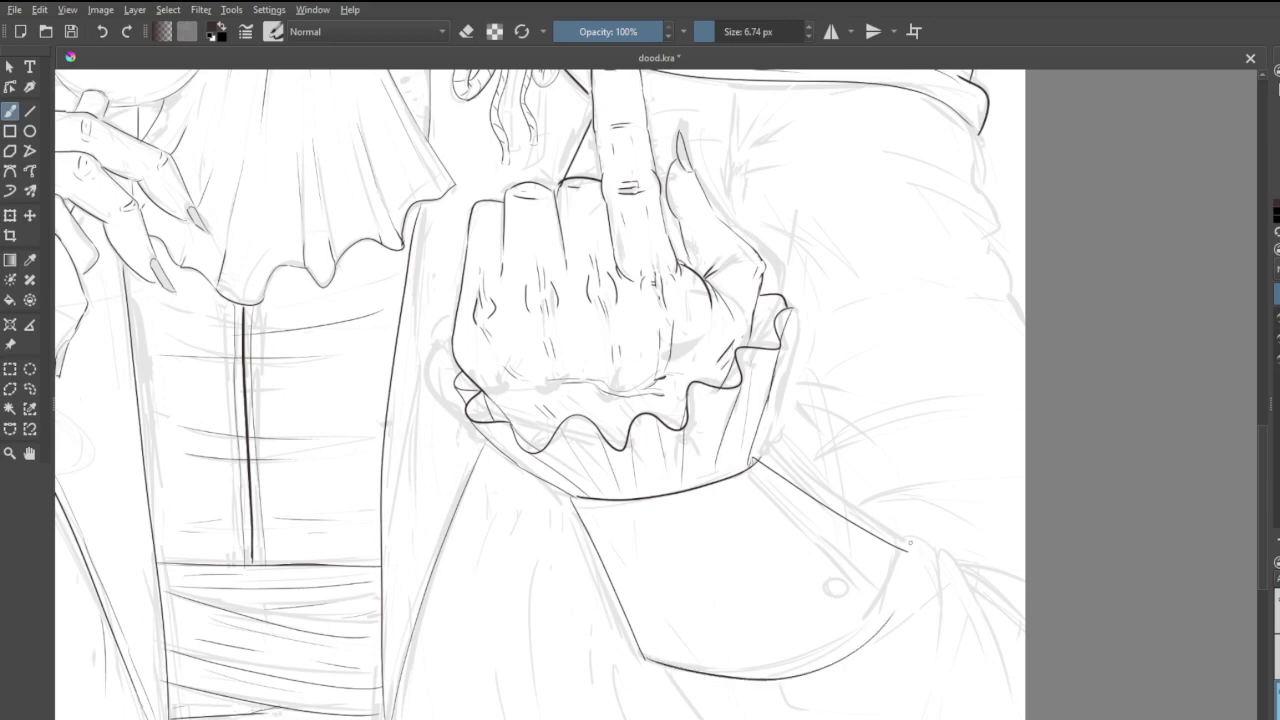
key(ctrl+z)
mouse_move(646, 658)
mouse_down()
mouse_move(796, 672)
mouse_move(905, 552)
mouse_move(742, 672)
mouse_move(642, 662)
mouse_move(710, 664)
mouse_up()
key(ctrl+z)
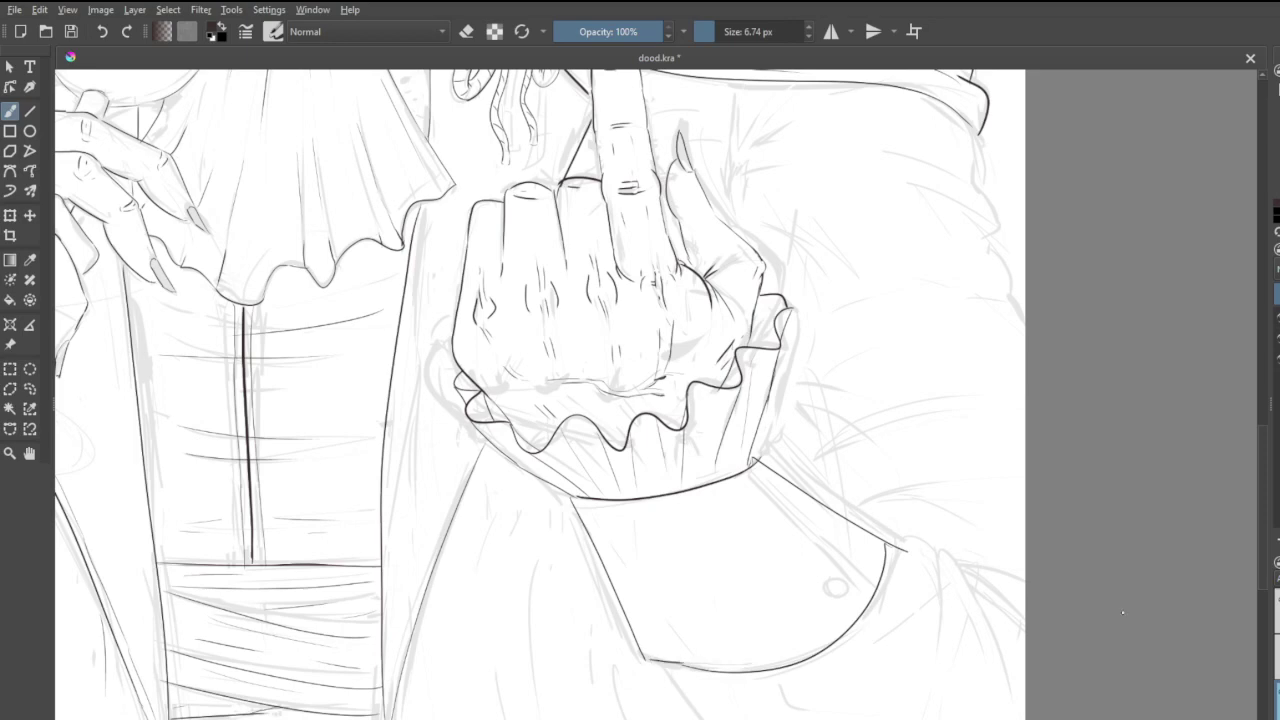
key(e)
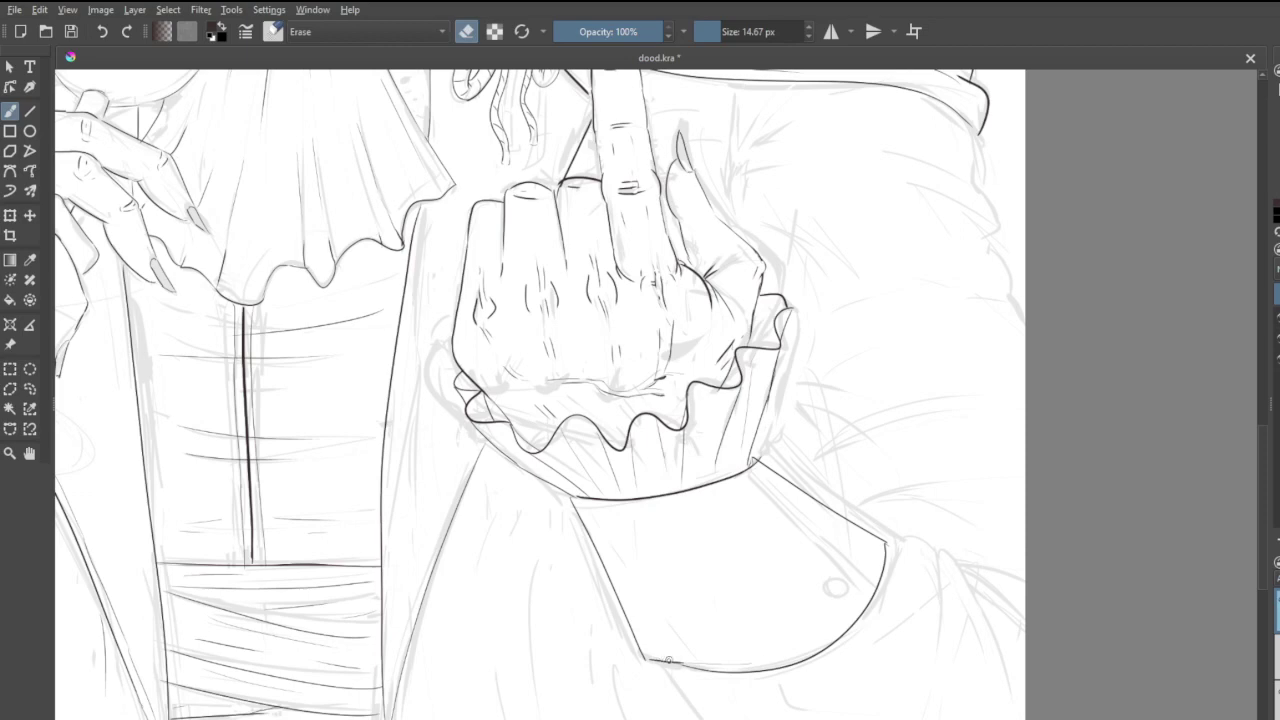
key(e)
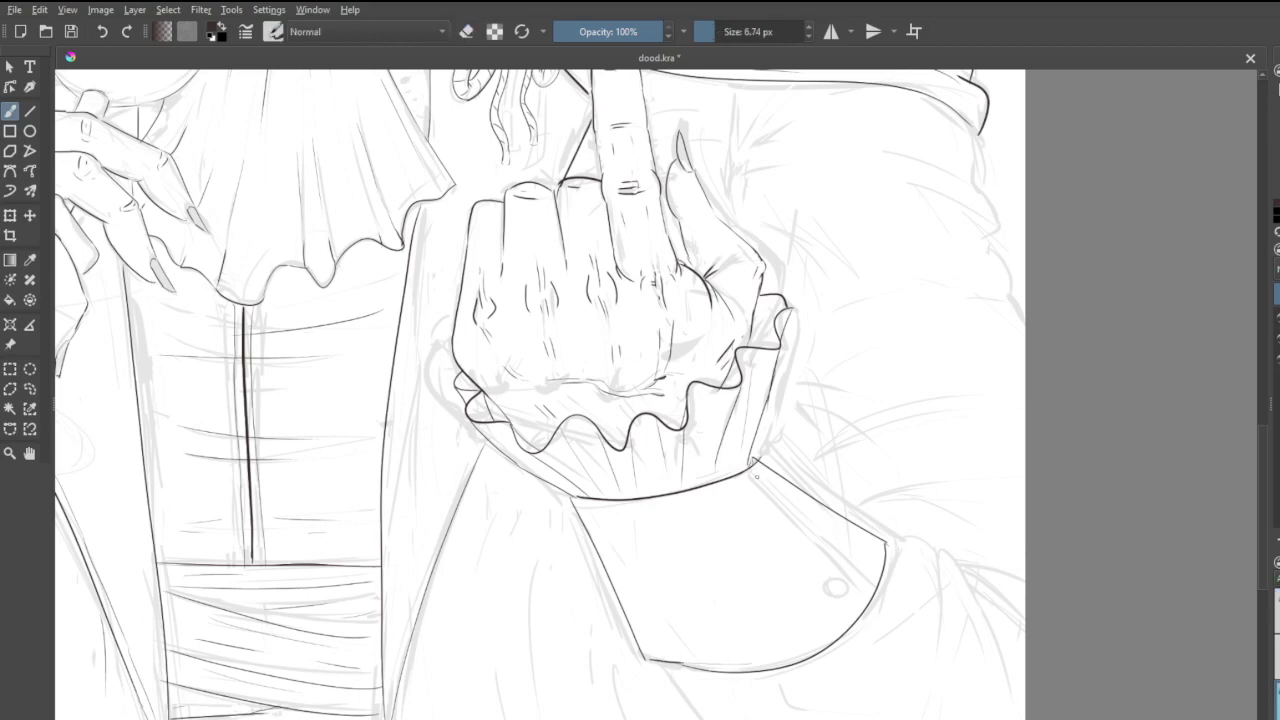
- Ink two parallel trim lines across the coat cuff on the thumb side and erase the ends extending beyond its rounded edge
drag(750, 476, 877, 589)
drag(752, 468, 891, 580)
key(ctrl+z)
drag(752, 468, 878, 580)
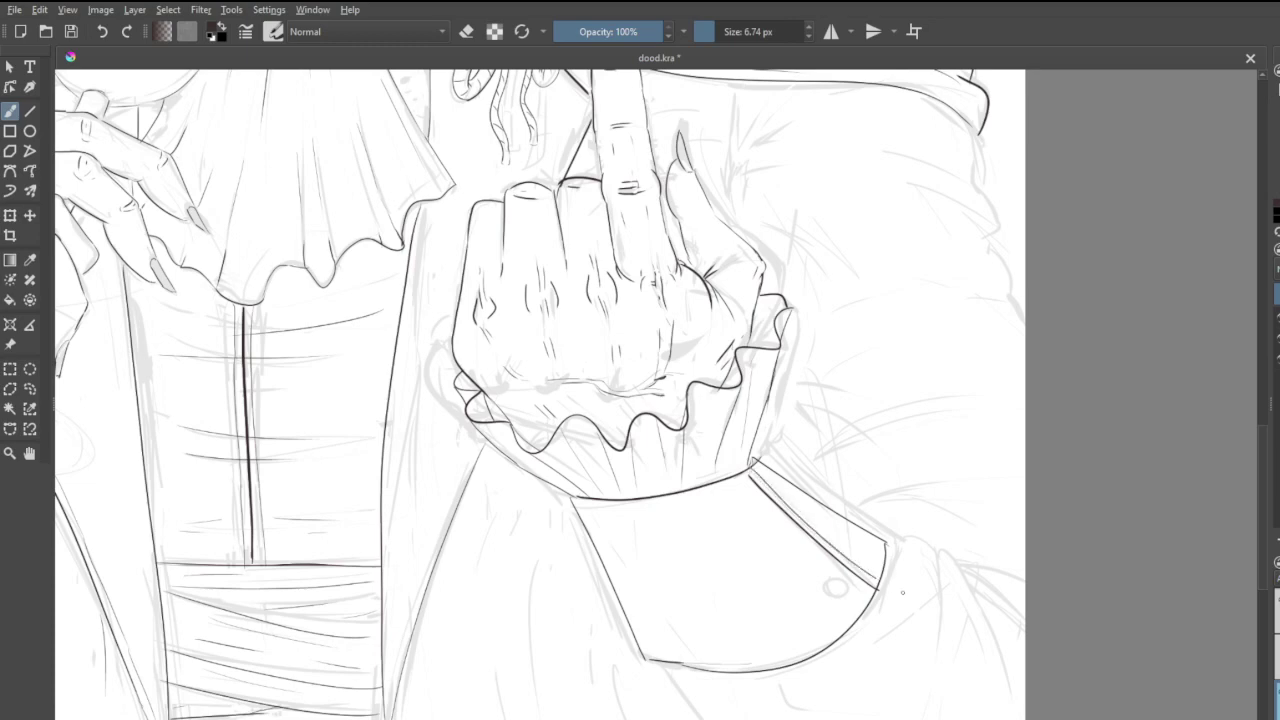
scroll(882, 604, up, 3)
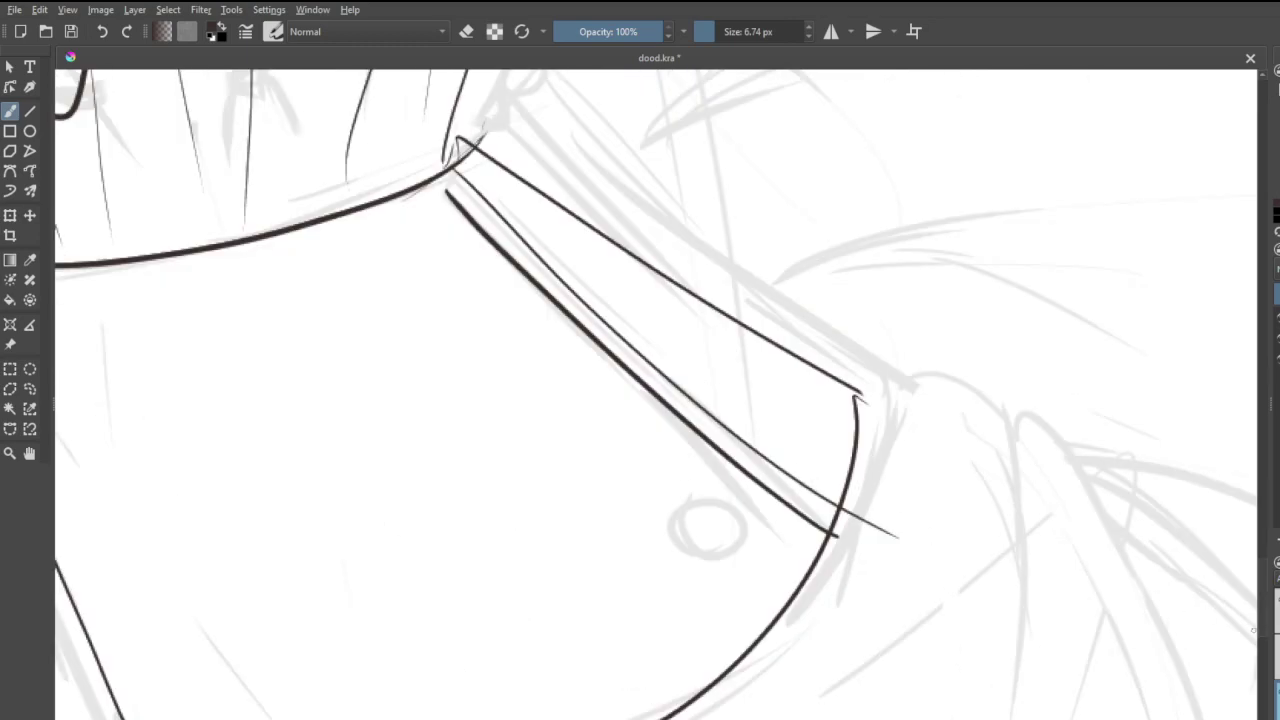
key(e)
mouse_move(852, 508)
mouse_down()
mouse_move(824, 563)
mouse_move(887, 508)
mouse_move(861, 550)
mouse_move(862, 516)
mouse_move(876, 558)
mouse_move(903, 543)
mouse_up()
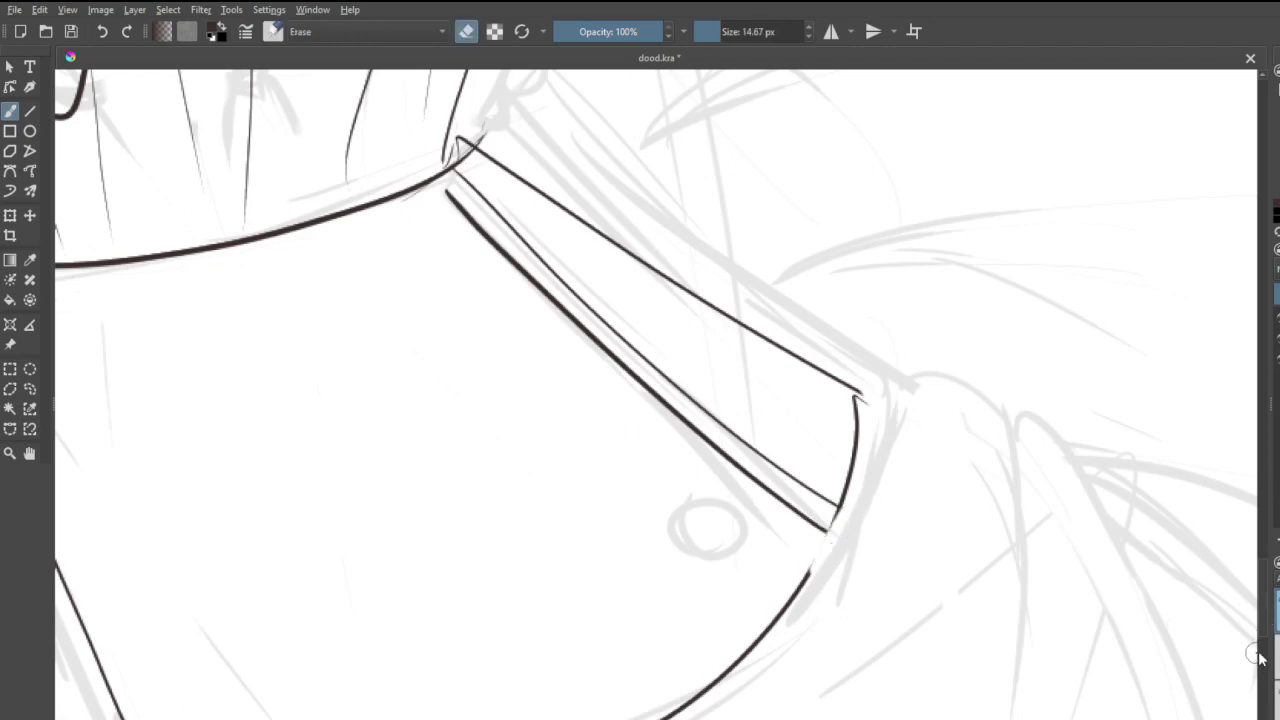
key(e)
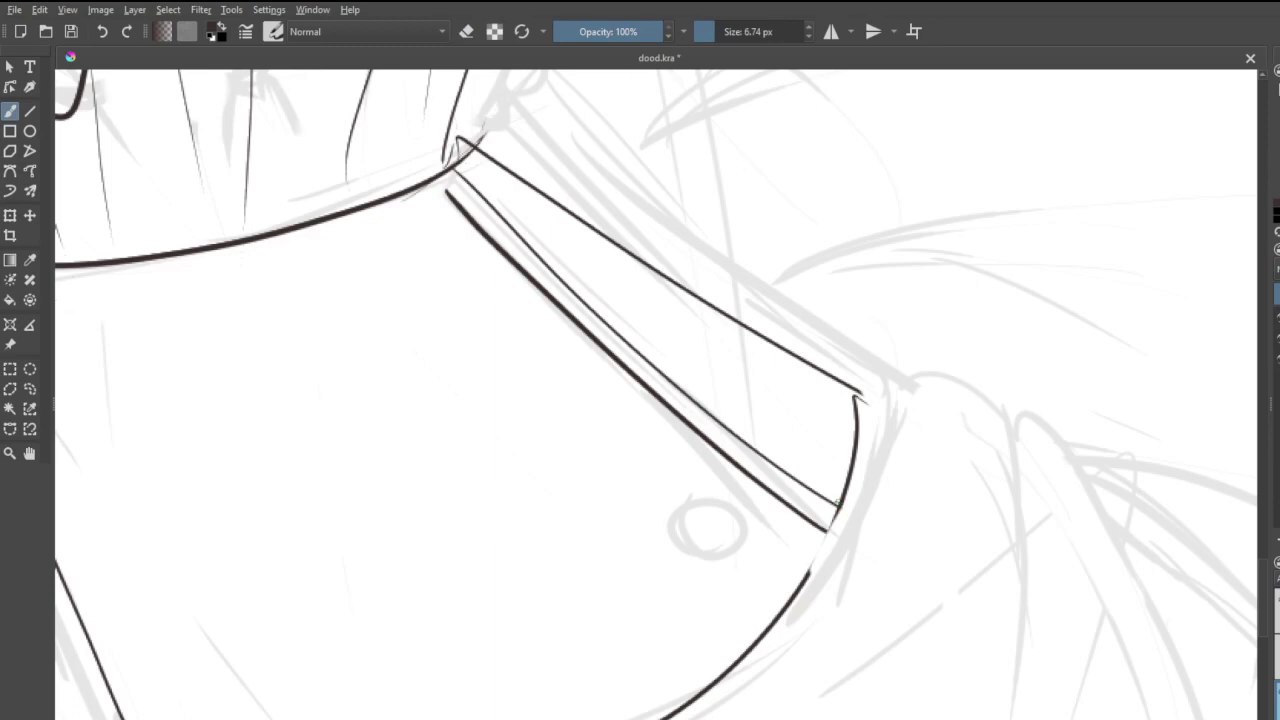
- Reconnect the coat cuff's rounded edge beside the trim lines and ink the round button
mouse_move(836, 506)
mouse_down()
mouse_move(824, 549)
mouse_move(794, 592)
mouse_up()
mouse_move(697, 503)
mouse_down()
mouse_move(741, 532)
mouse_move(694, 500)
mouse_up()
scroll(730, 548, down, 6)
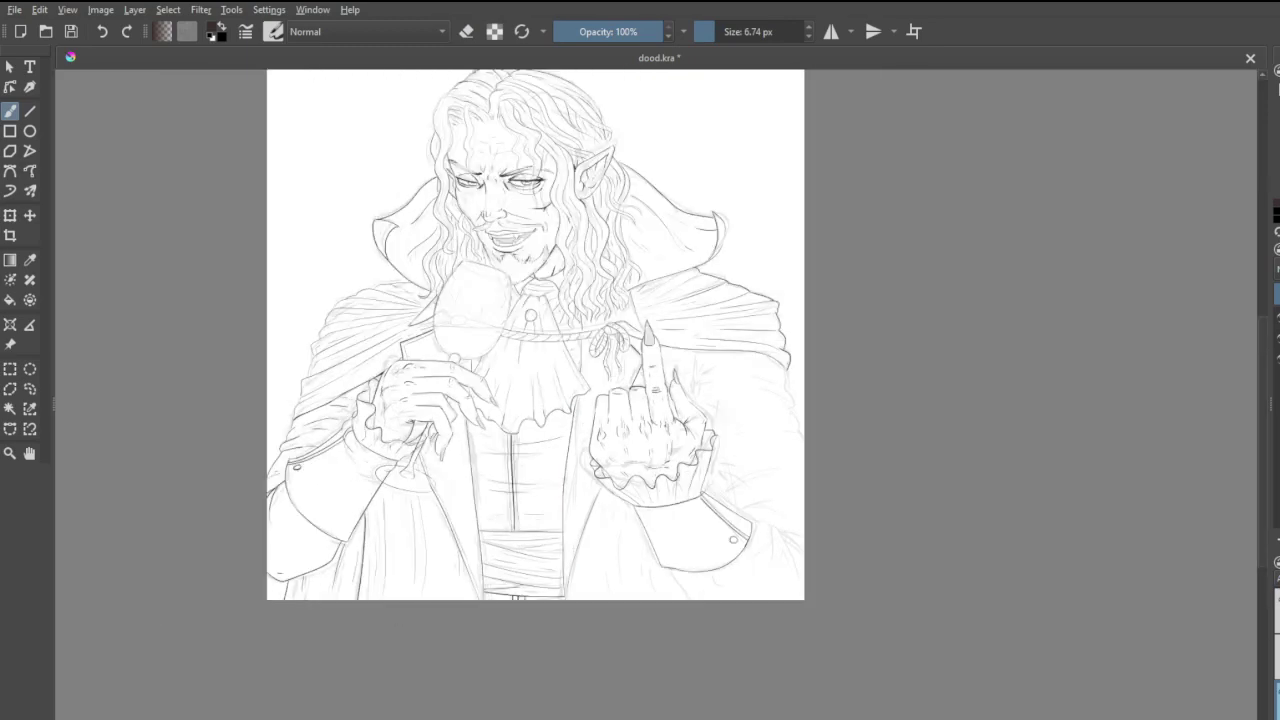
- Ink the bunched sleeve folds behind the coat cuff's outer corner, with crease lines hanging below and running to the canvas edge
scroll(891, 636, up, 5)
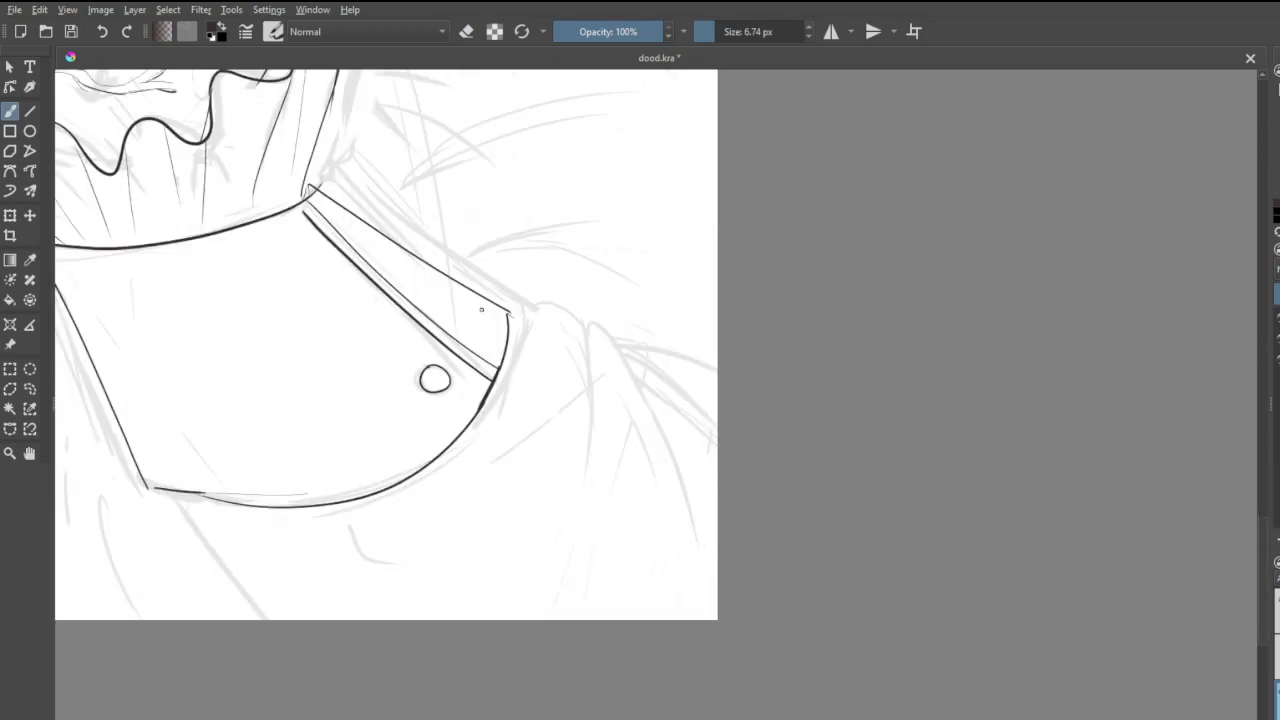
mouse_move(507, 315)
mouse_down()
mouse_move(560, 316)
mouse_move(582, 400)
mouse_up()
drag(578, 346, 648, 460)
drag(600, 358, 593, 487)
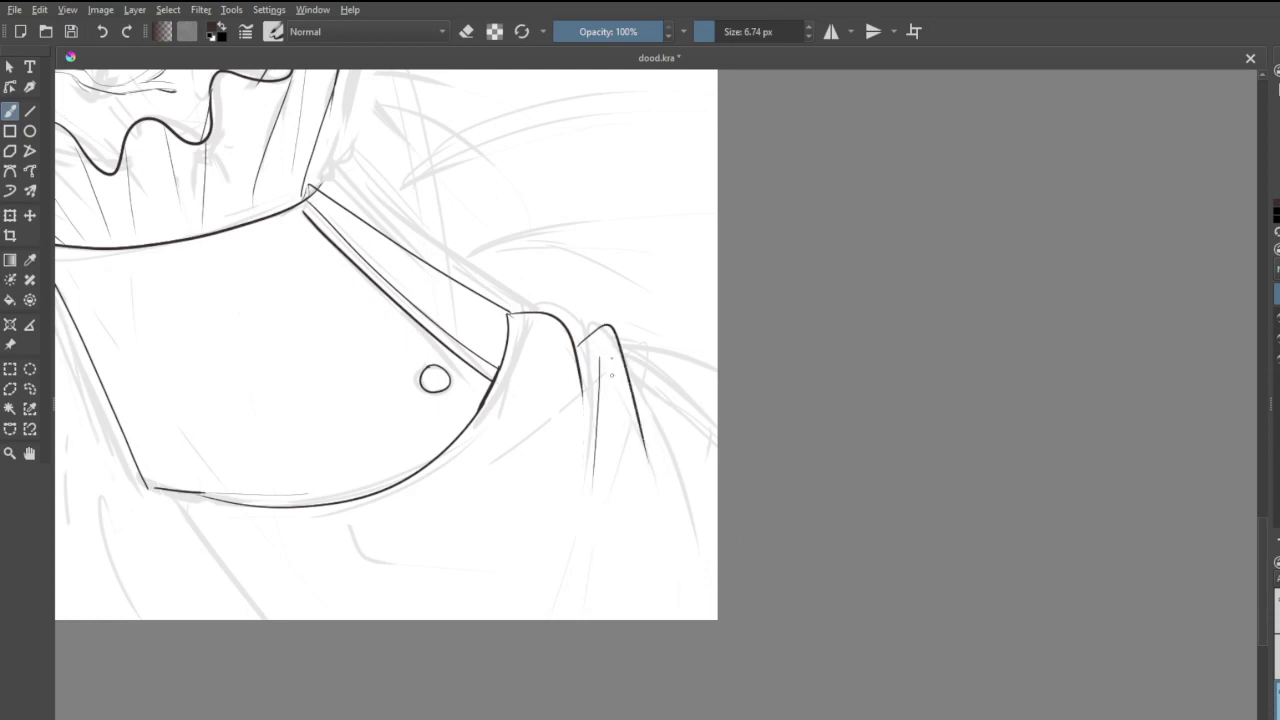
drag(611, 358, 627, 480)
mouse_move(633, 350)
mouse_down()
mouse_move(714, 408)
mouse_move(644, 350)
mouse_move(717, 364)
mouse_up()
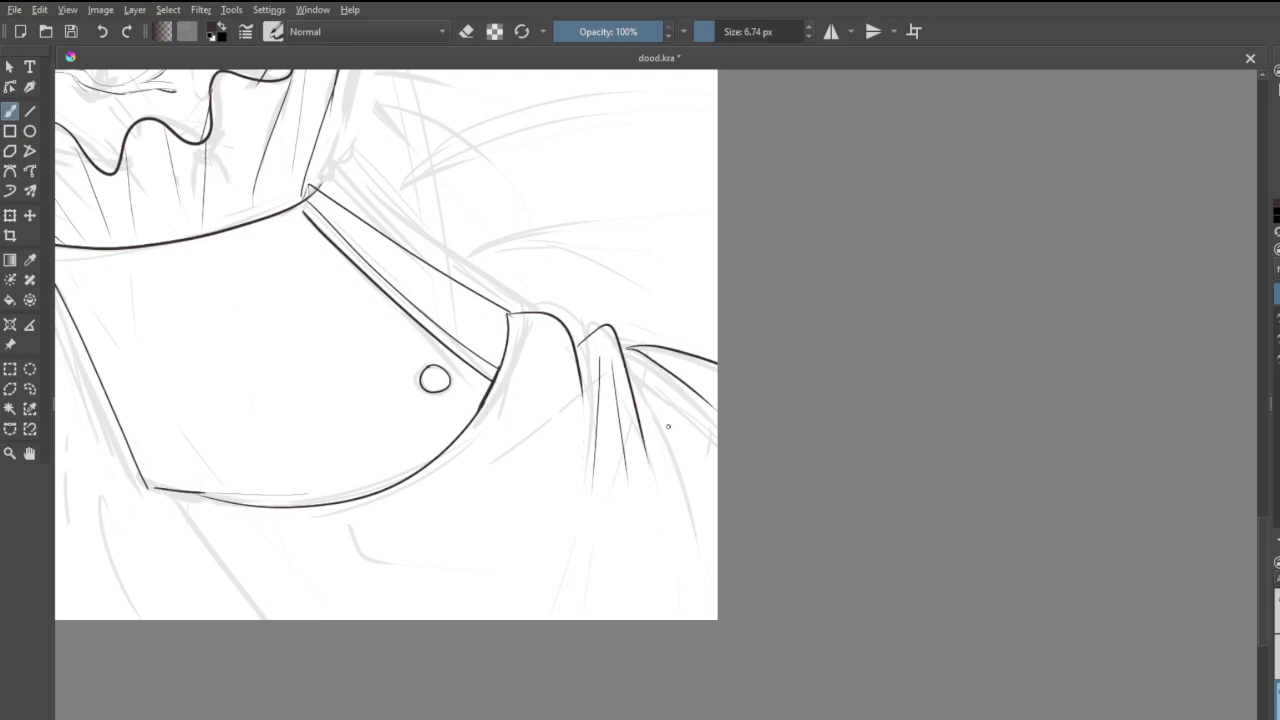
mouse_move(622, 500)
mouse_down()
mouse_move(612, 648)
mouse_move(592, 515)
mouse_move(571, 576)
mouse_up()
drag(581, 478, 558, 552)
- Ink the sleeve's underside from the coat cuff's lower corner, add fold lines beside it, and erase the overlapping stretch
drag(168, 490, 302, 618)
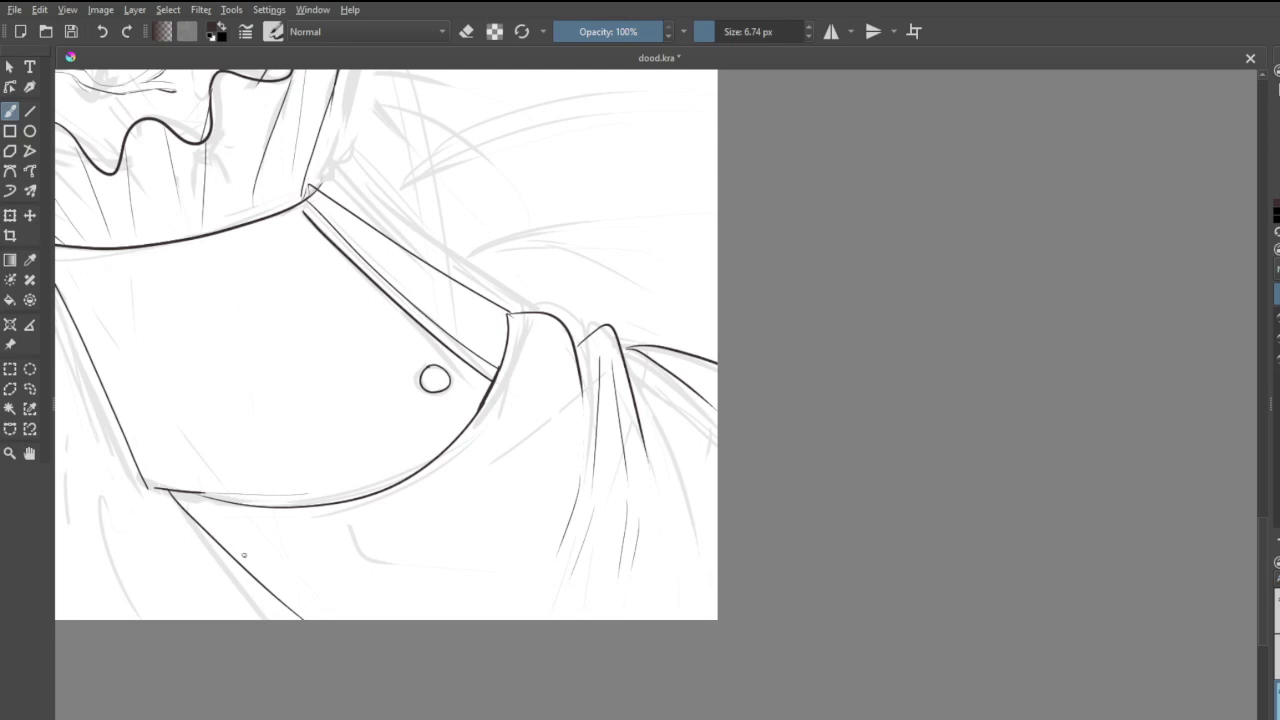
mouse_move(178, 497)
mouse_down()
mouse_move(200, 536)
mouse_move(270, 565)
mouse_up()
drag(345, 553, 418, 532)
key(e)
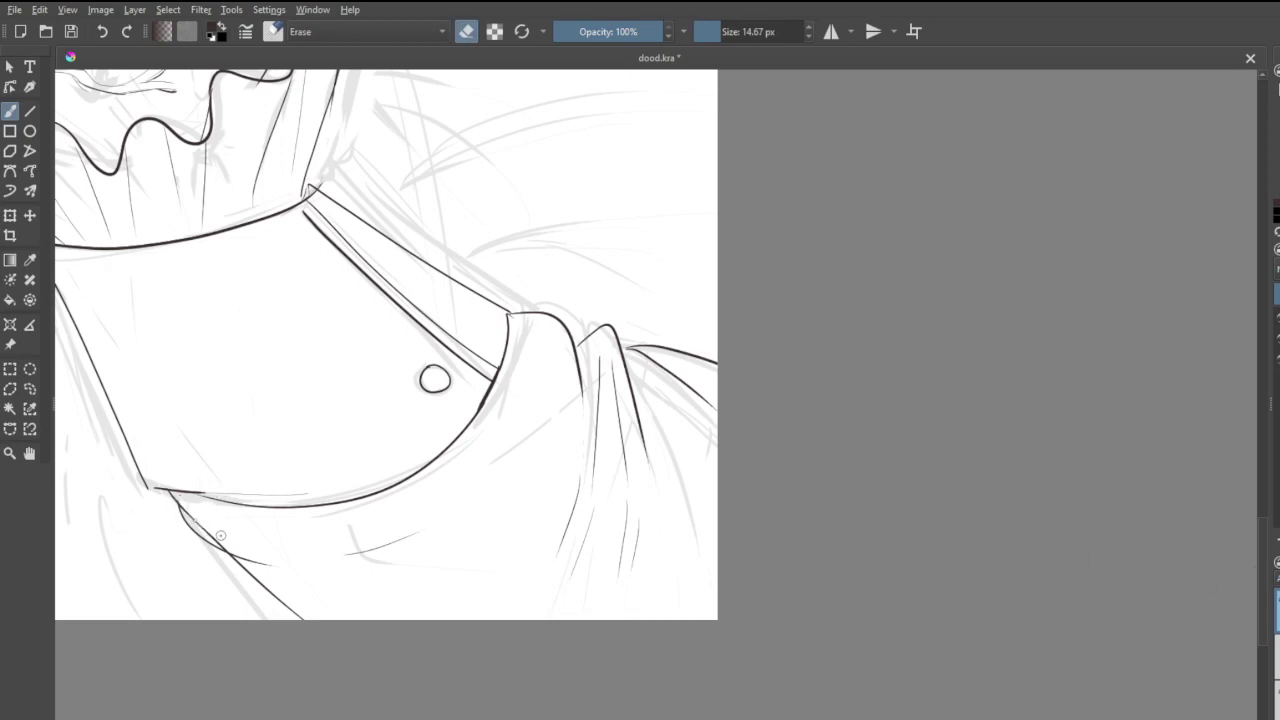
mouse_move(194, 518)
mouse_down()
mouse_move(232, 548)
mouse_move(188, 507)
mouse_up()
scroll(692, 537, down, 6)
scroll(597, 411, up, 8)
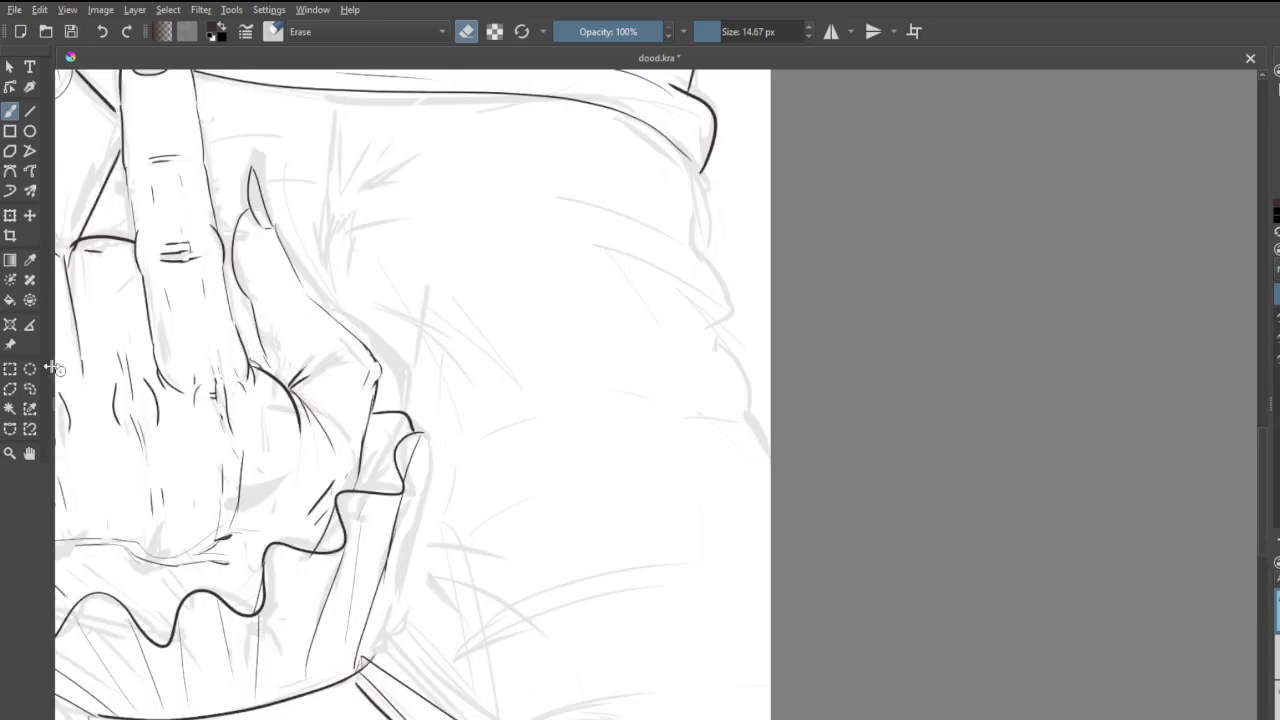
- Ink the sleeve line and fanned creases rising from behind the raised hand's thumb toward the cape
key(e)
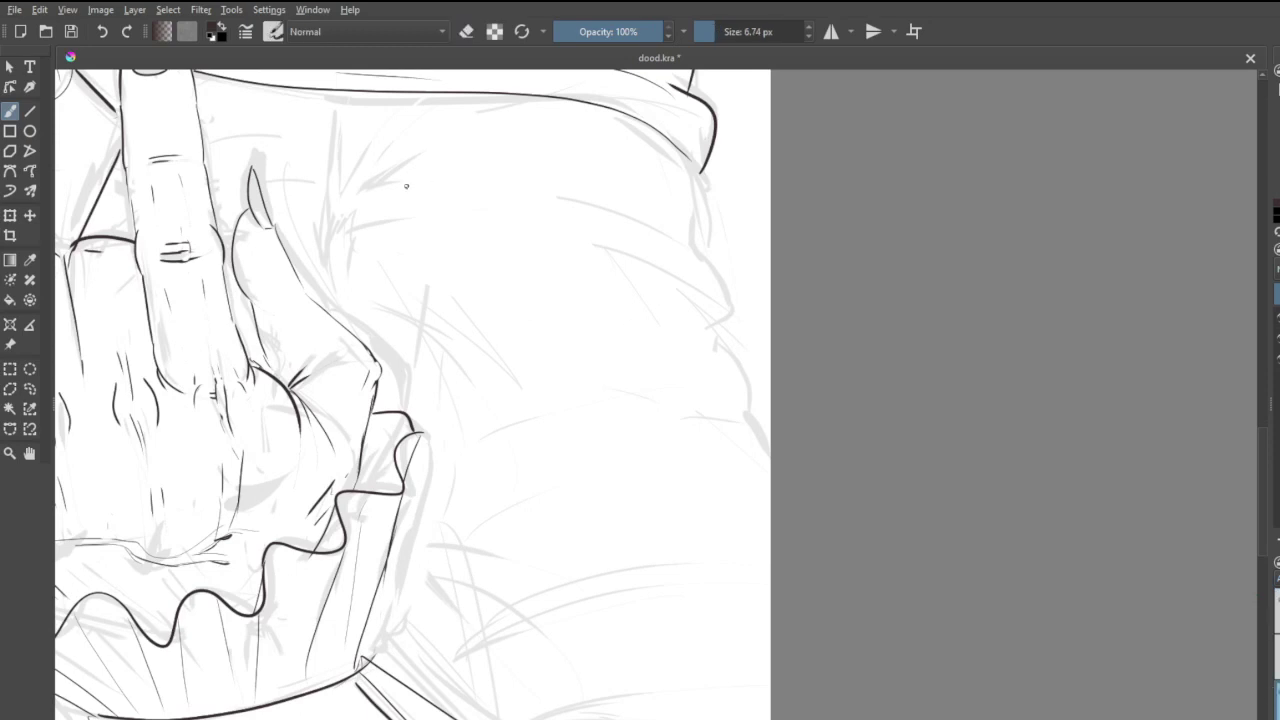
mouse_move(322, 303)
mouse_down()
mouse_move(374, 184)
mouse_move(400, 158)
mouse_up()
mouse_move(330, 247)
mouse_down()
mouse_move(350, 145)
mouse_move(341, 198)
mouse_move(394, 142)
mouse_move(362, 134)
mouse_move(330, 184)
mouse_move(424, 116)
mouse_move(452, 114)
mouse_up()
- Ink the sleeve's bumpy outer contour from the cape's hem to the canvas edge, with crease lines running inward from it
mouse_move(698, 172)
mouse_down()
mouse_move(702, 259)
mouse_move(719, 249)
mouse_move(705, 233)
mouse_move(732, 314)
mouse_move(712, 348)
mouse_up()
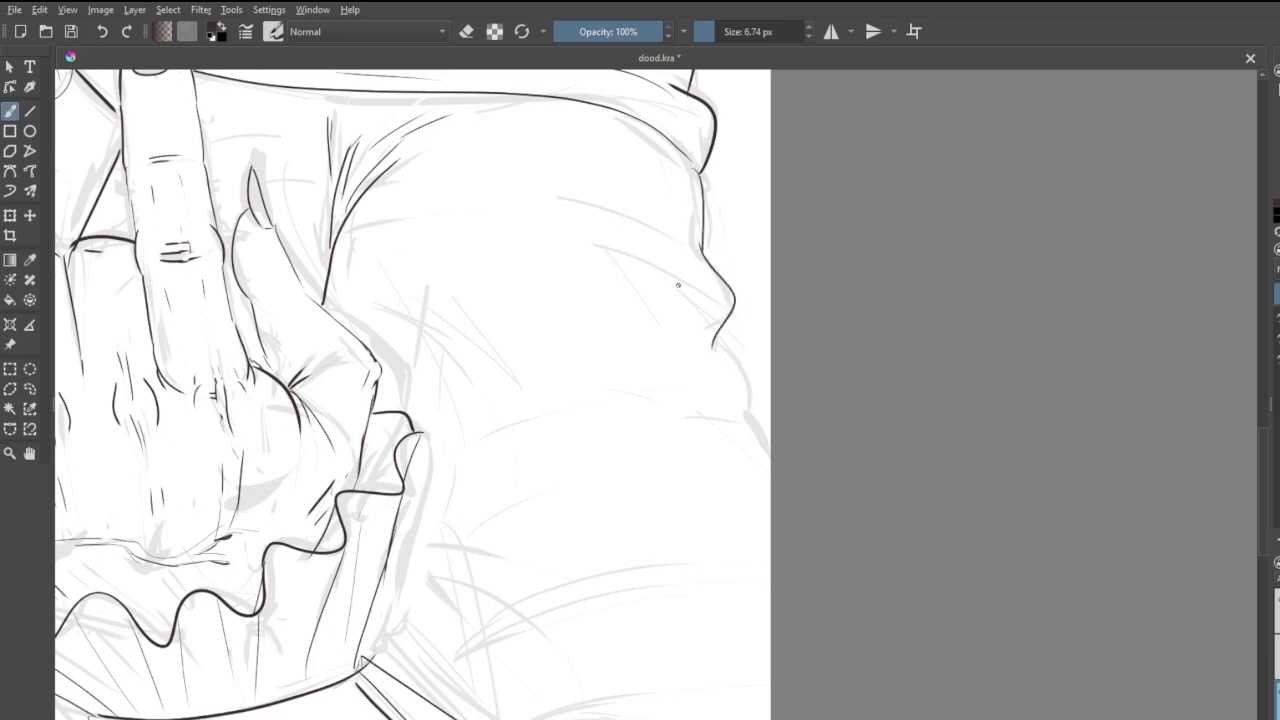
key(ctrl+z)
mouse_move(700, 246)
mouse_down()
mouse_move(743, 316)
mouse_move(753, 367)
mouse_move(734, 346)
mouse_move(761, 407)
mouse_move(767, 519)
mouse_up()
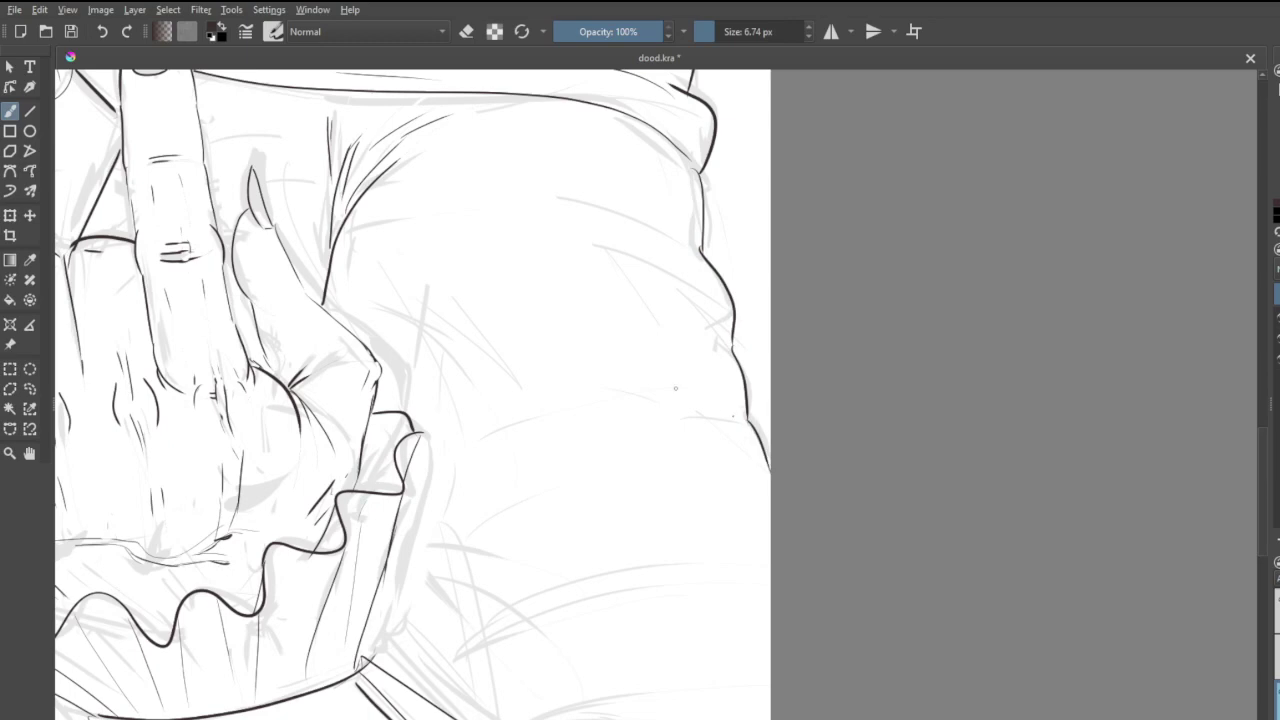
drag(612, 388, 734, 417)
mouse_move(733, 338)
mouse_down()
mouse_move(673, 281)
mouse_move(504, 242)
mouse_move(644, 230)
mouse_move(702, 250)
mouse_up()
scroll(679, 432, down, 5)
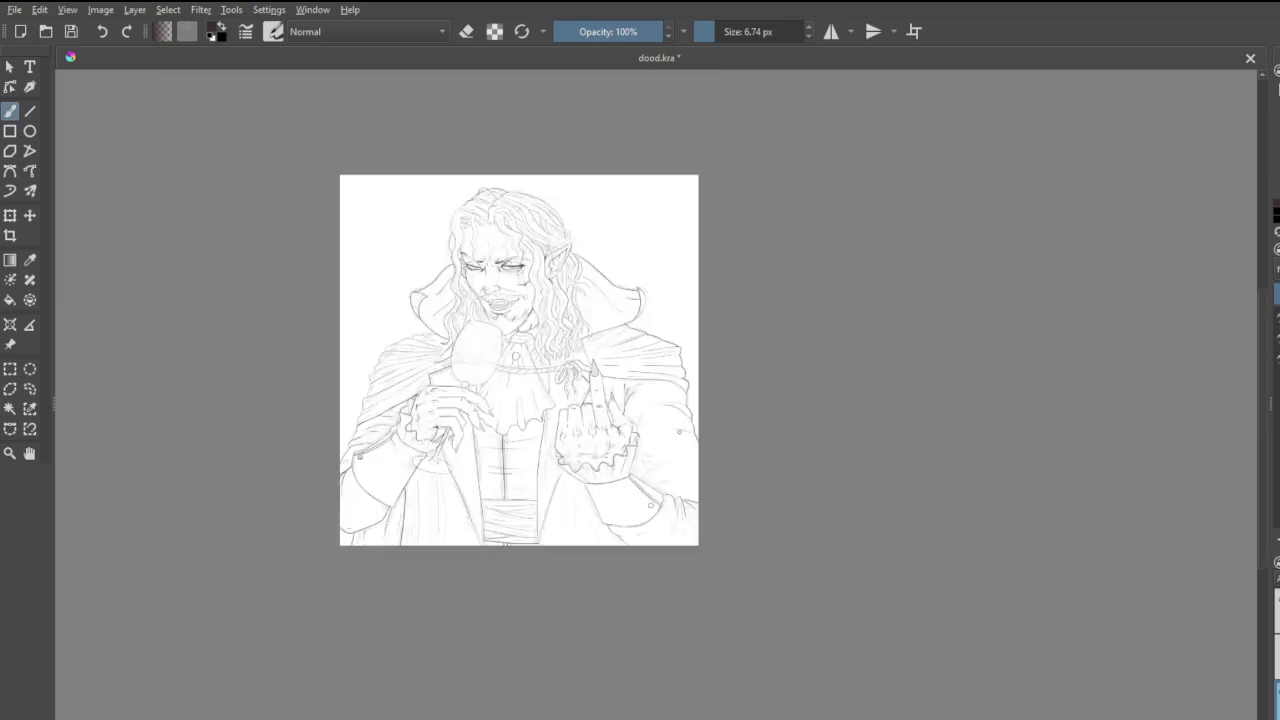
- Ink two pairs of long curved folds across the sleeve above the coat cuff's thumb-side edge
scroll(688, 470, up, 5)
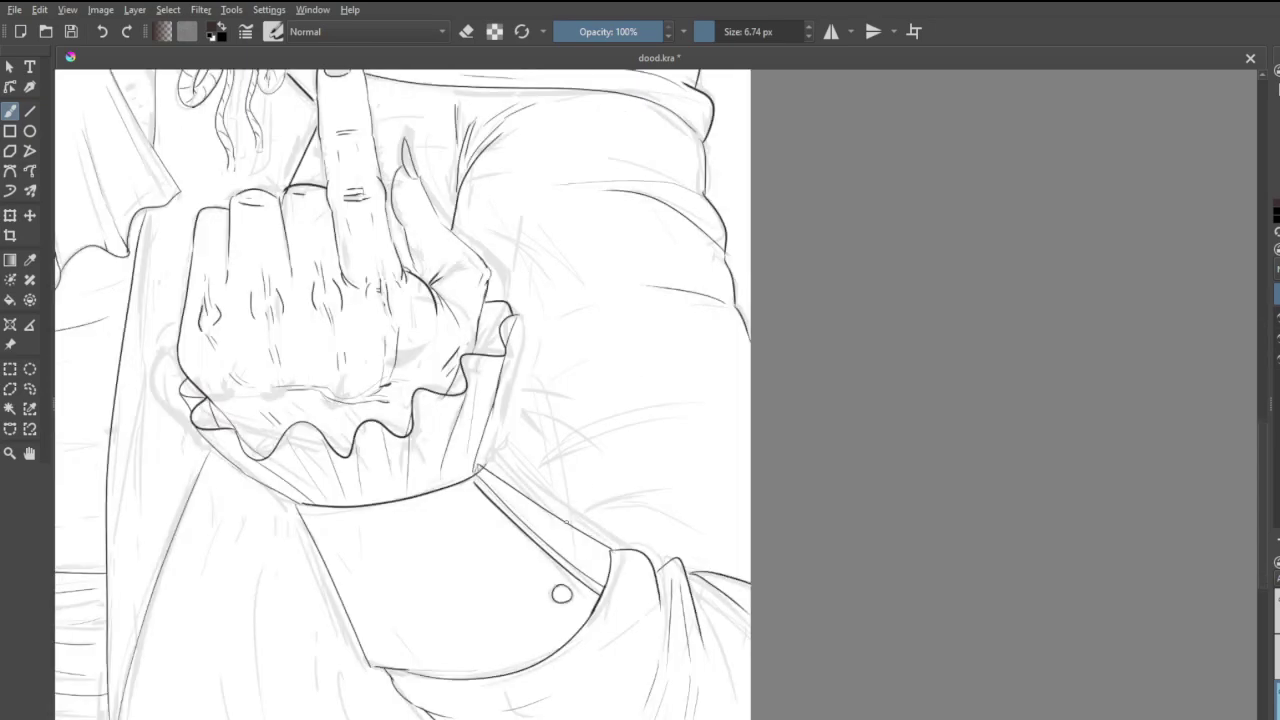
drag(570, 520, 680, 468)
mouse_move(585, 523)
mouse_down()
mouse_move(678, 477)
mouse_move(730, 470)
mouse_up()
drag(502, 476, 674, 394)
drag(572, 447, 726, 404)
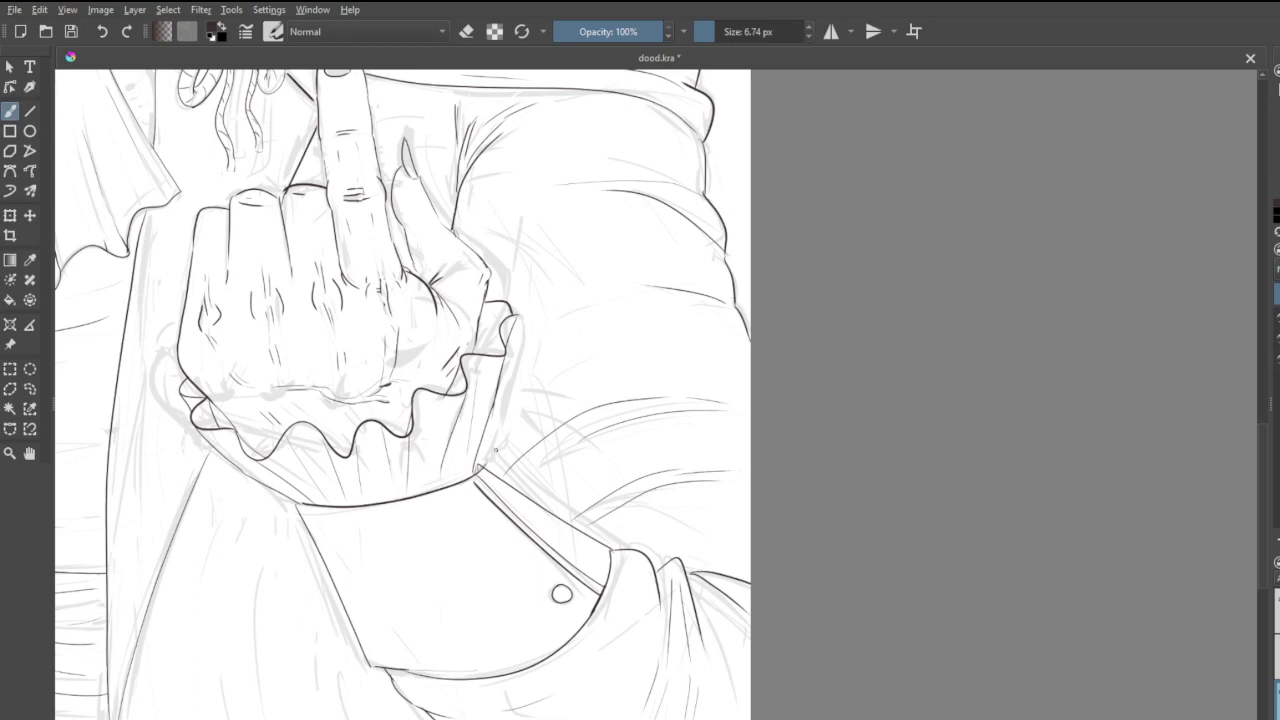
- Ink a short sleeve line beside the base of the ruffled cuff on the thumb side and trim its upper end
drag(493, 439, 486, 467)
scroll(514, 515, down, 8)
scroll(470, 563, up, 5)
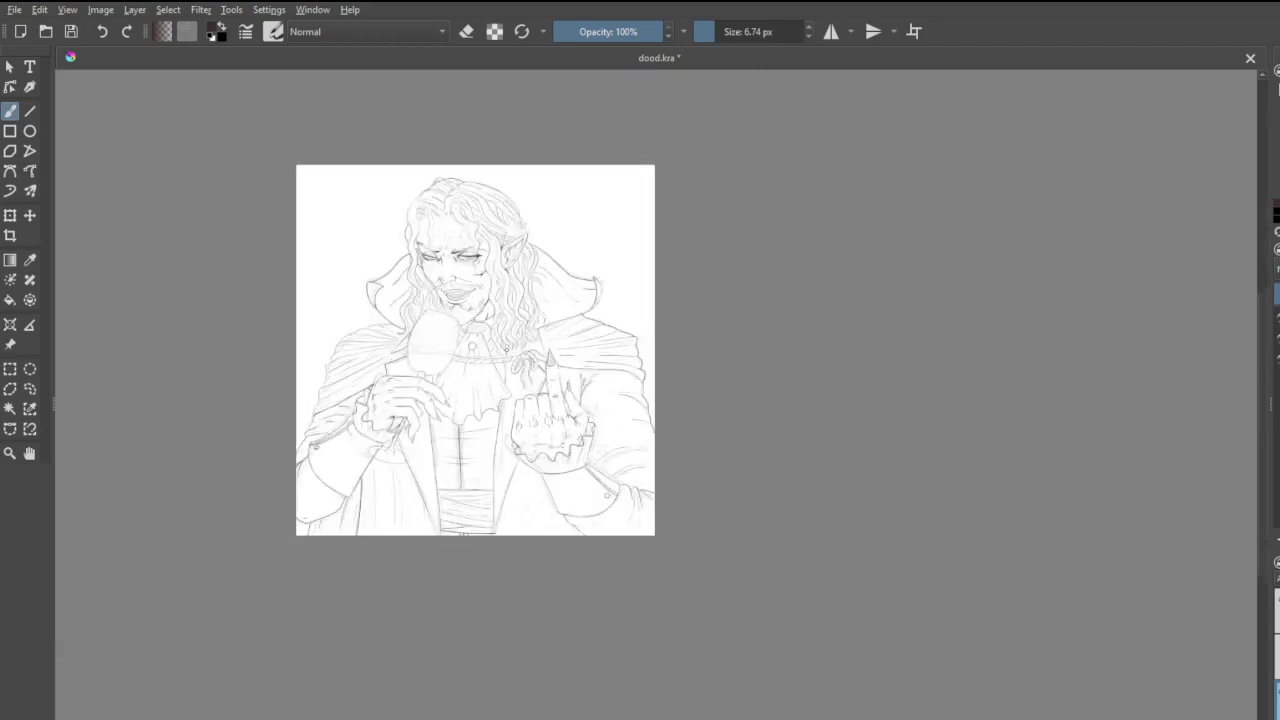
scroll(642, 517, up, 6)
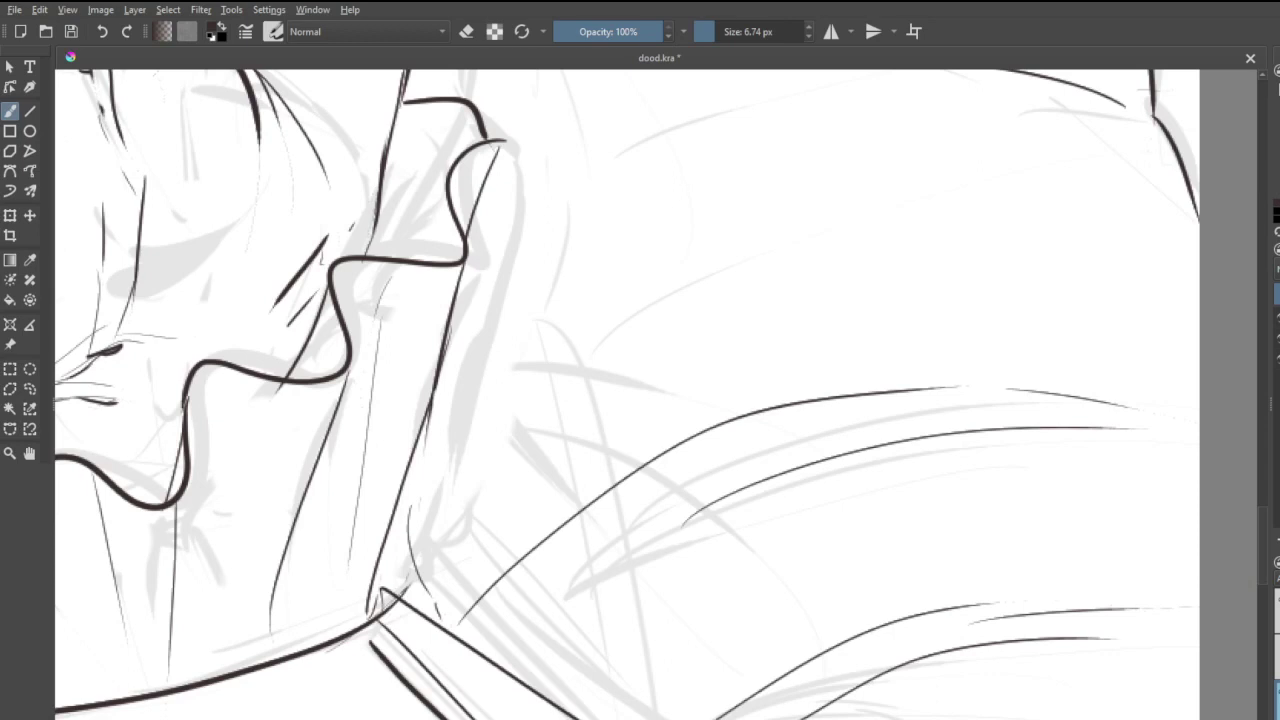
key(e)
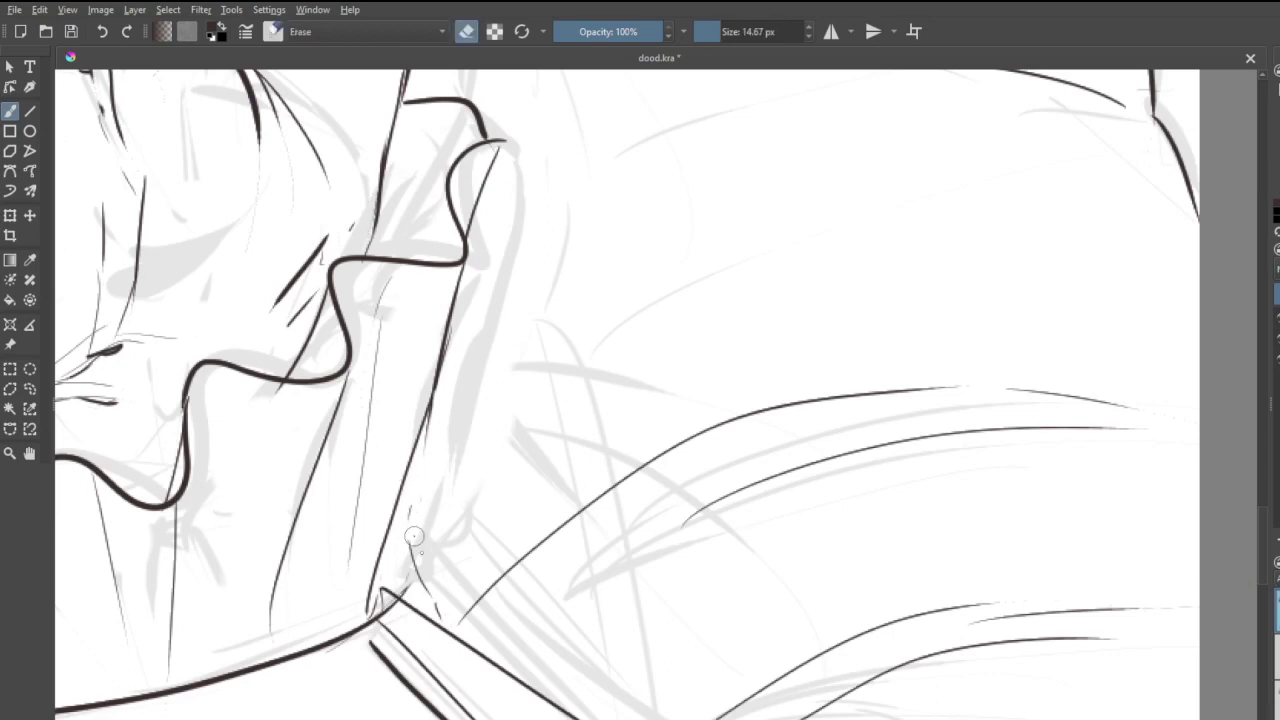
mouse_move(414, 536)
mouse_down()
mouse_move(444, 614)
mouse_move(413, 580)
mouse_move(401, 585)
mouse_move(428, 497)
mouse_move(433, 536)
mouse_up()
scroll(485, 496, down, 4)
scroll(456, 508, down, 2)
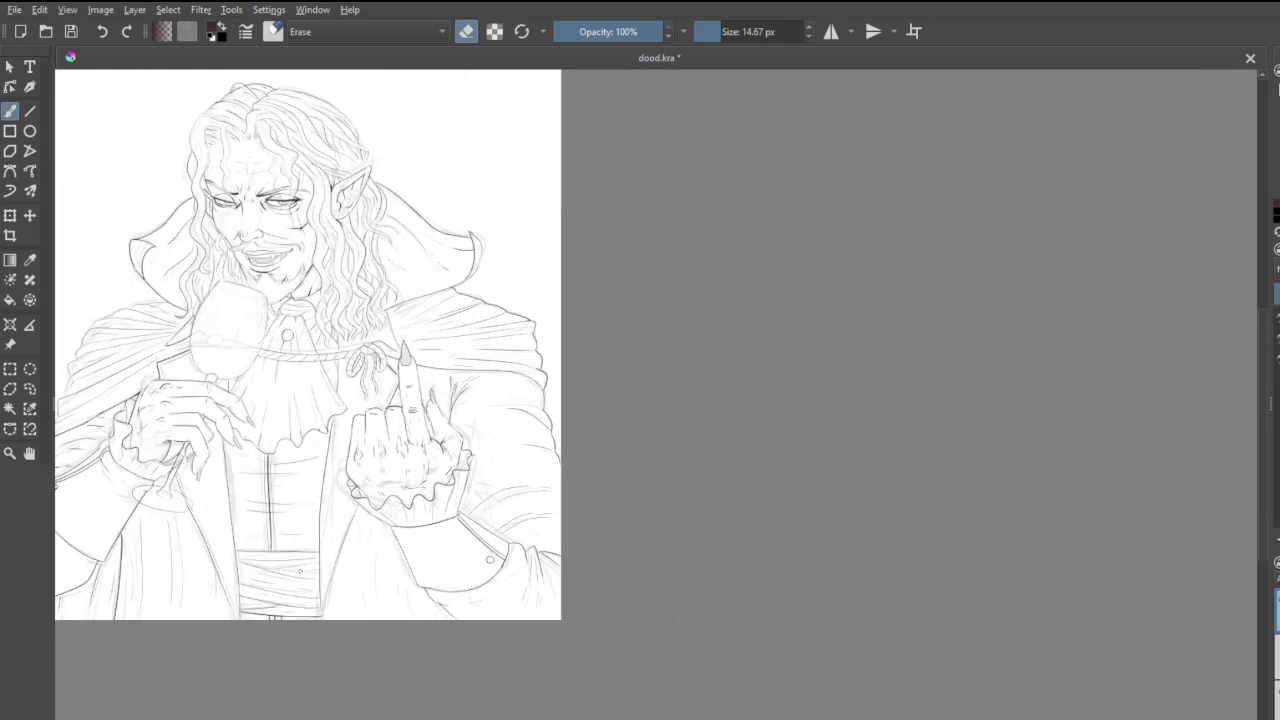
- Hide the grey sketch and check the inked line art over the whole figure and around the chest cord's bow
scroll(298, 563, down, 2)
scroll(180, 544, up, 2)
scroll(173, 543, down, 2)
scroll(120, 513, up, 2)
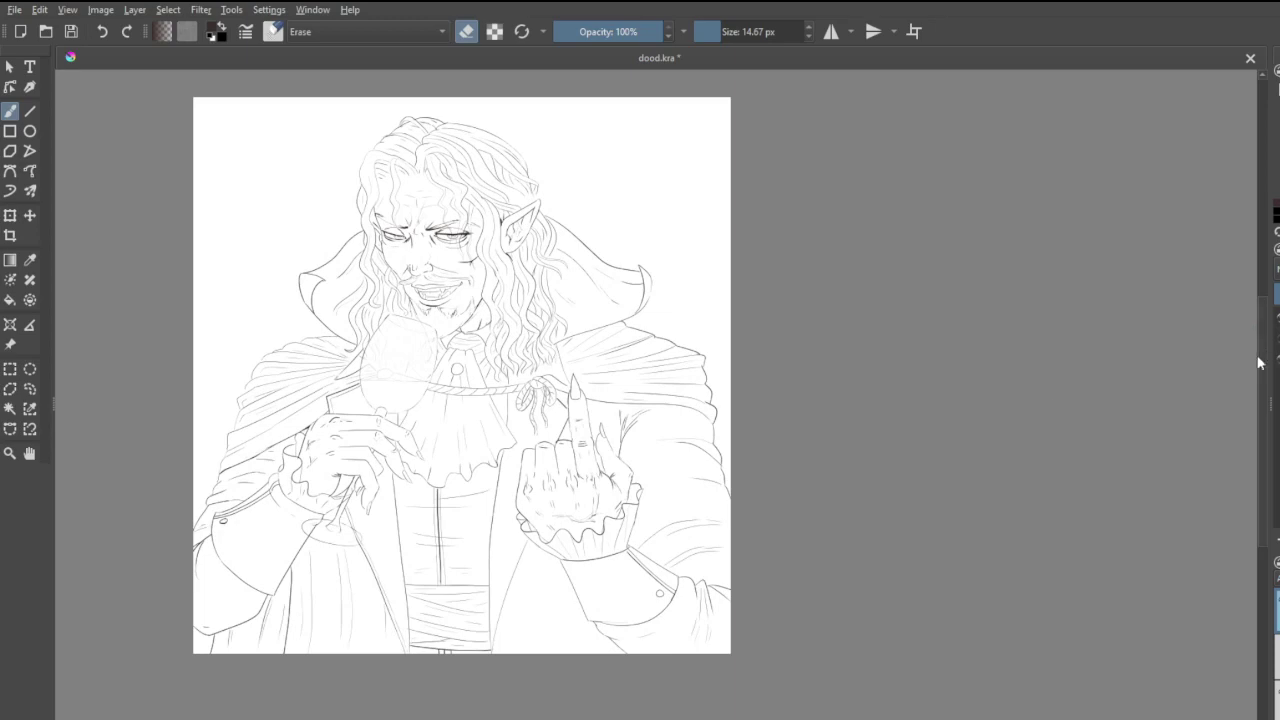
scroll(456, 536, up, 2)
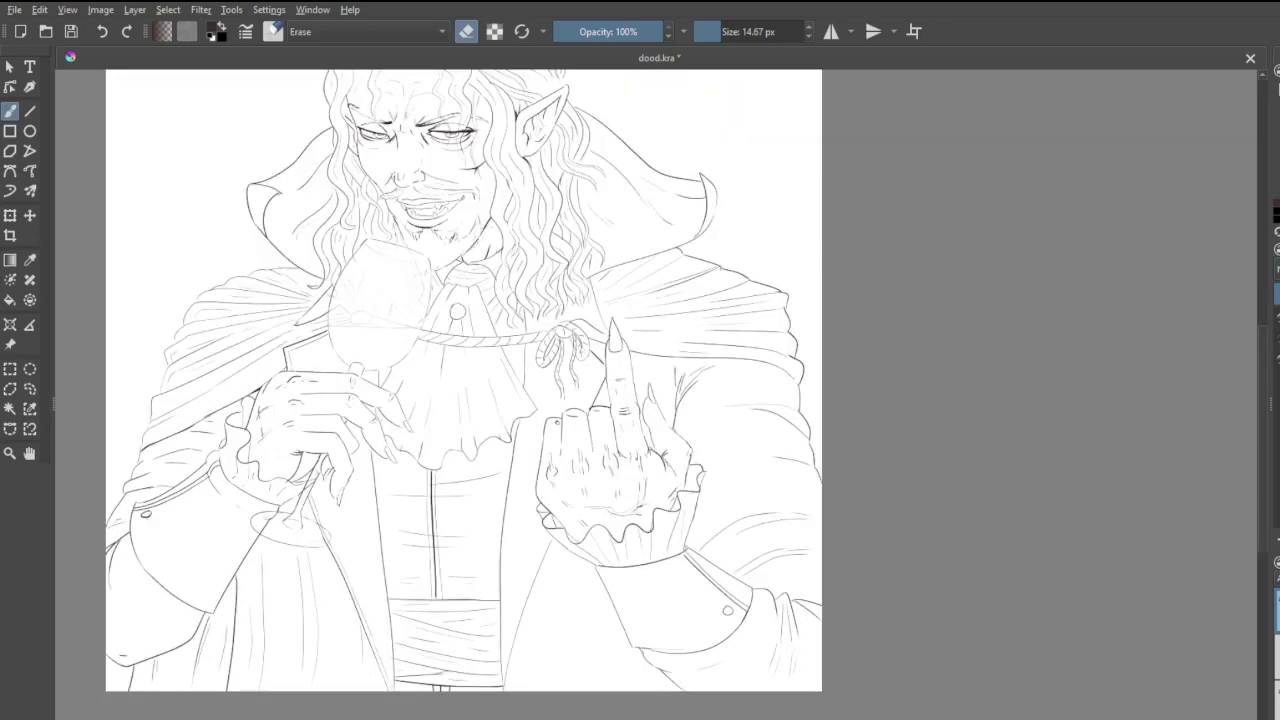
scroll(570, 345, up, 4)
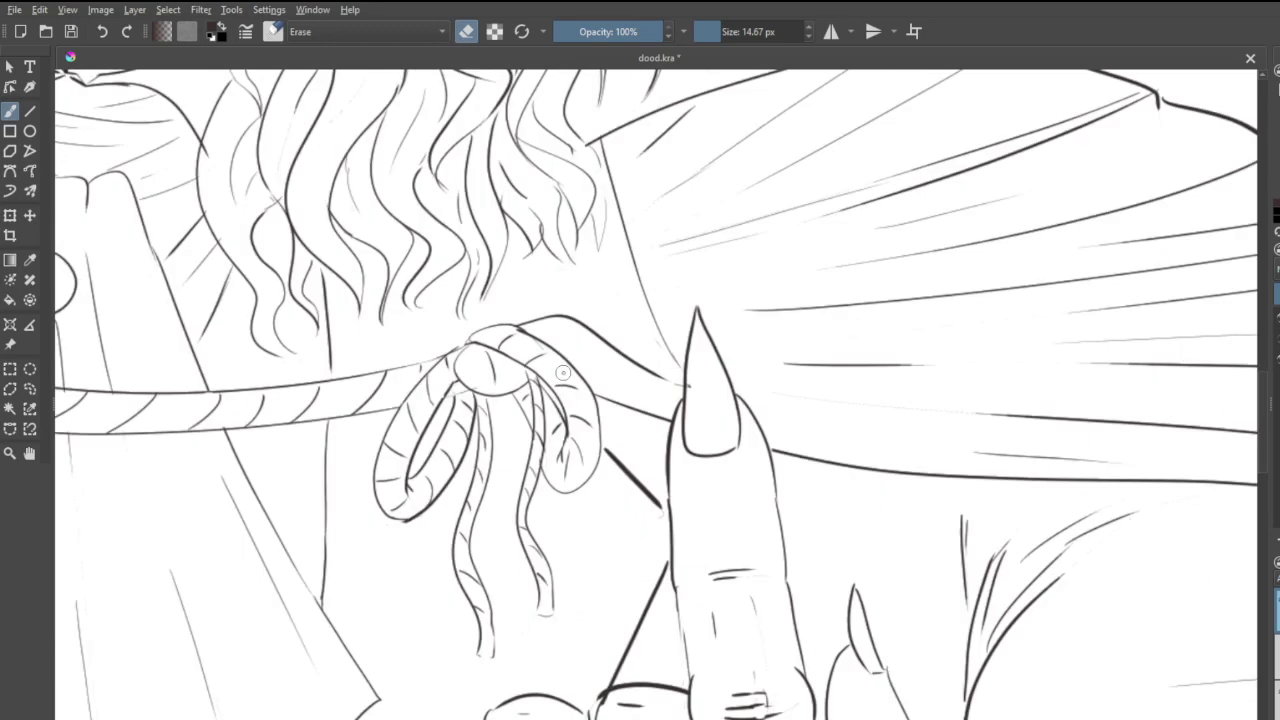
key(e)
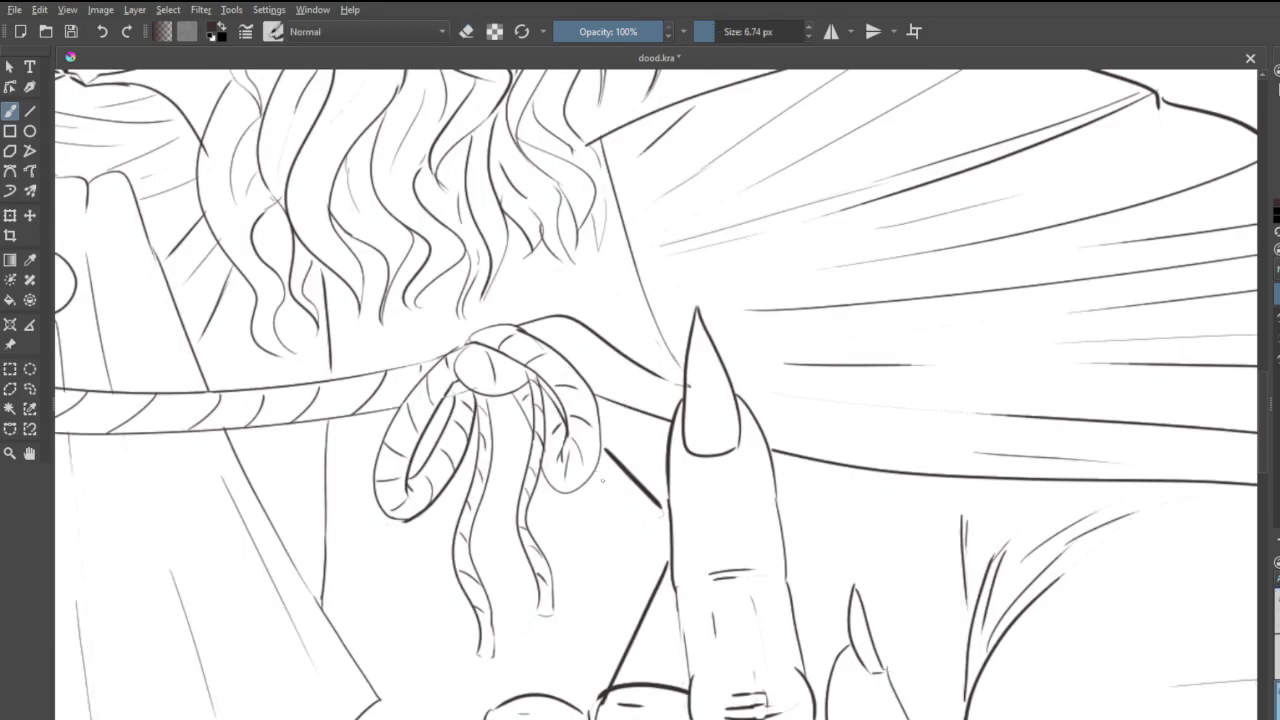
- Ink the inner contour of the coat's pointed lapel between the chest cord's bow and the raised hand's knuckles
mouse_move(597, 474)
mouse_down()
mouse_move(644, 550)
mouse_move(675, 555)
mouse_move(639, 547)
mouse_move(574, 682)
mouse_up()
key(ctrl+z)
drag(640, 549, 575, 703)
- Ink a thin seam line parallel to the coat's front edge, starting below the raised hand's ruffled cuff
scroll(634, 232, down, 5)
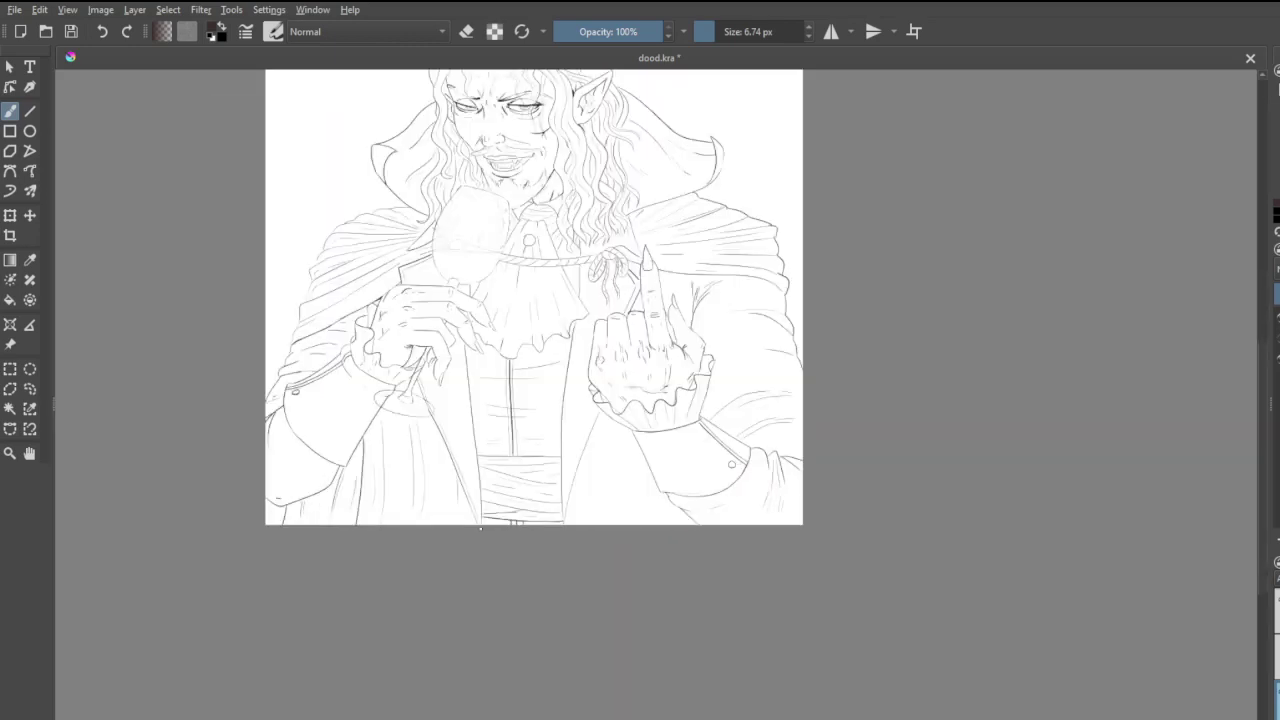
scroll(519, 470, up, 2)
scroll(684, 397, up, 4)
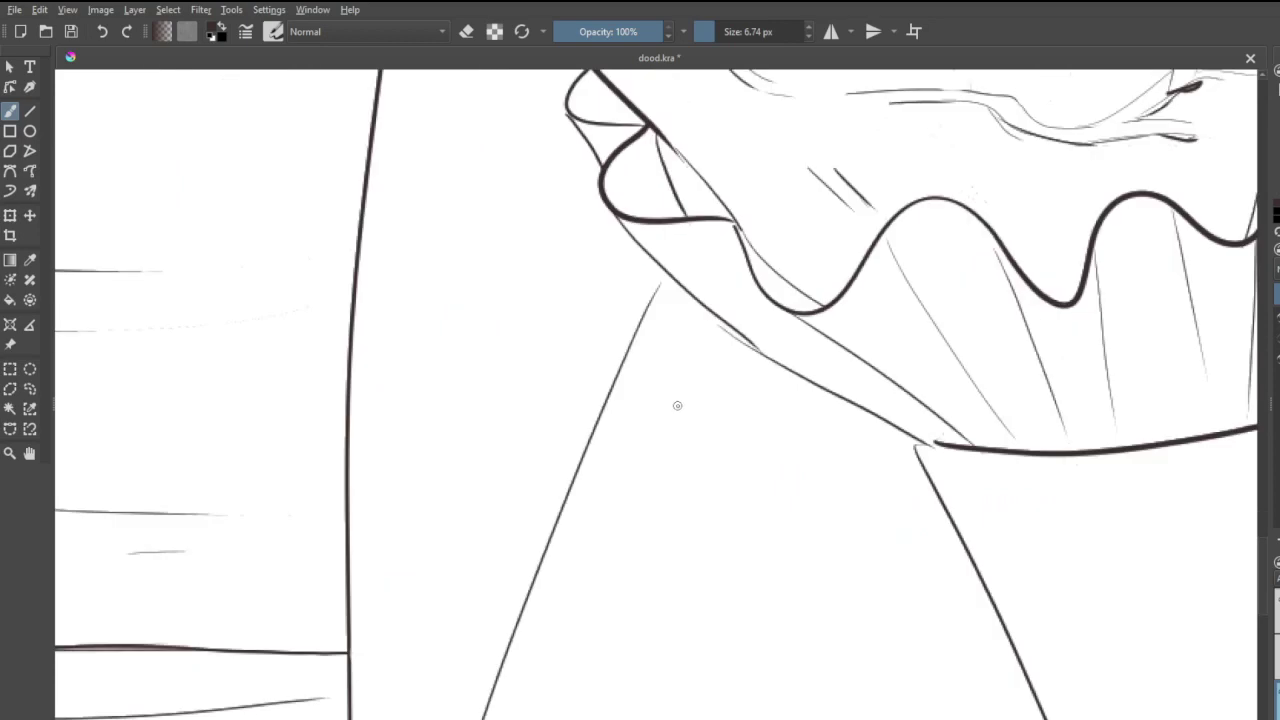
scroll(716, 443, down, 3)
scroll(598, 550, up, 2)
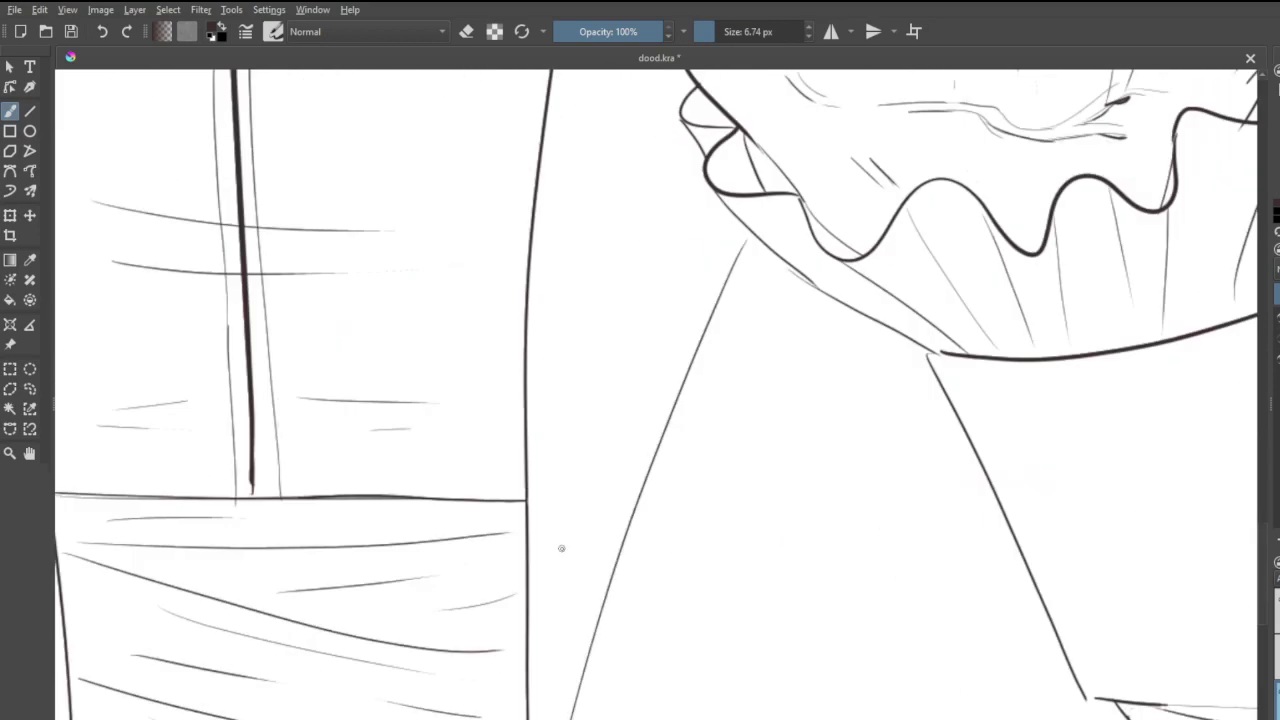
drag(741, 227, 616, 433)
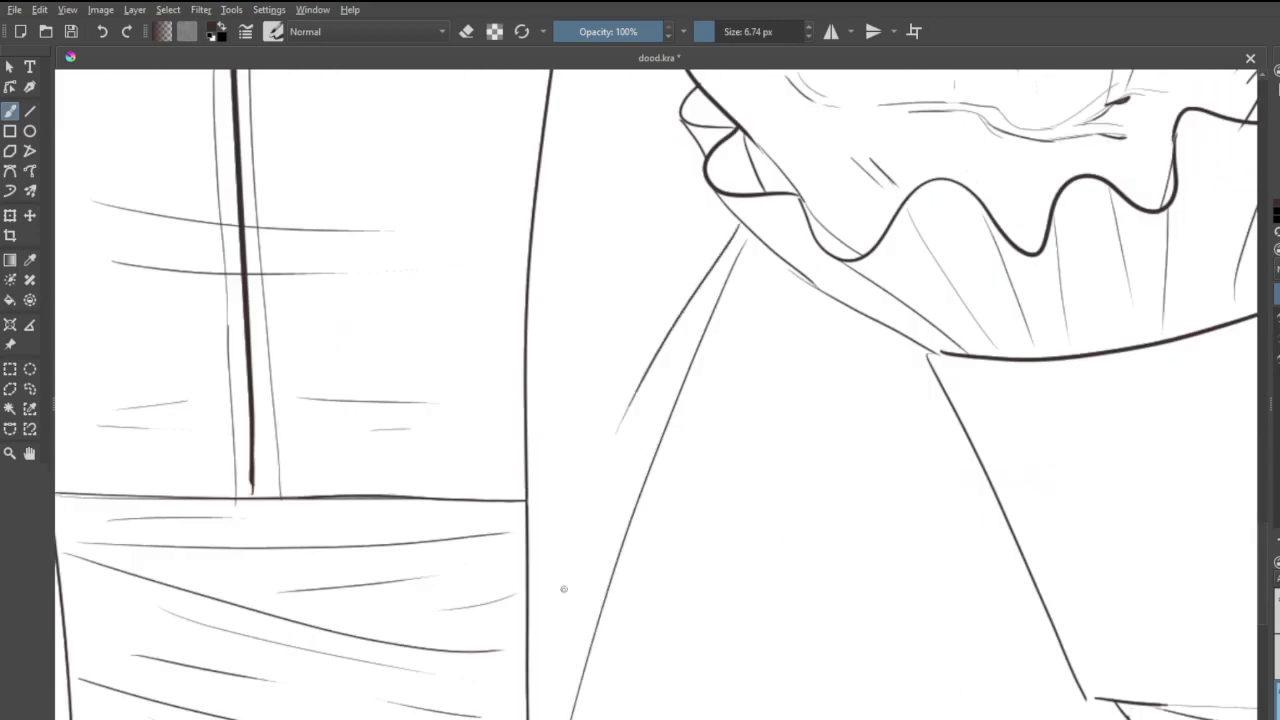
key(ctrl+z)
mouse_move(740, 227)
mouse_down()
mouse_move(628, 462)
mouse_move(576, 636)
mouse_up()
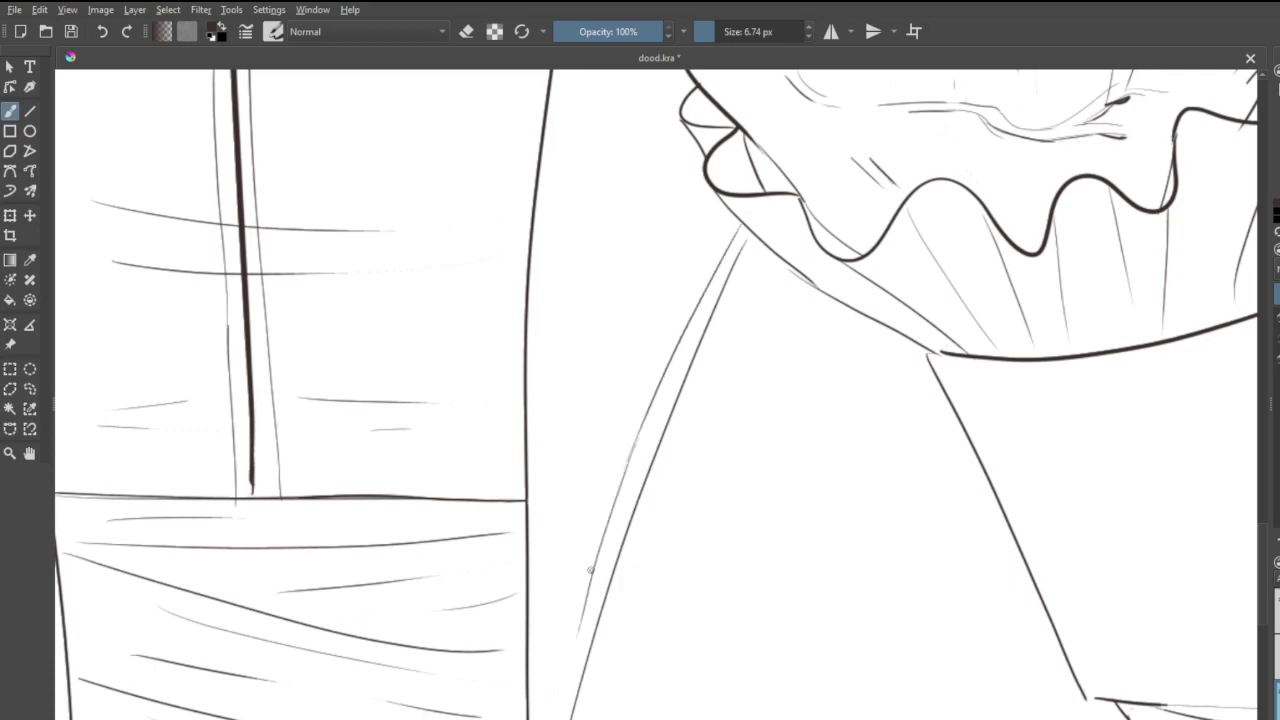
- Extend the coat's thin front seam line downward until it meets the vest's side edge beside the lower sash
scroll(598, 567, down, 3)
scroll(606, 655, up, 4)
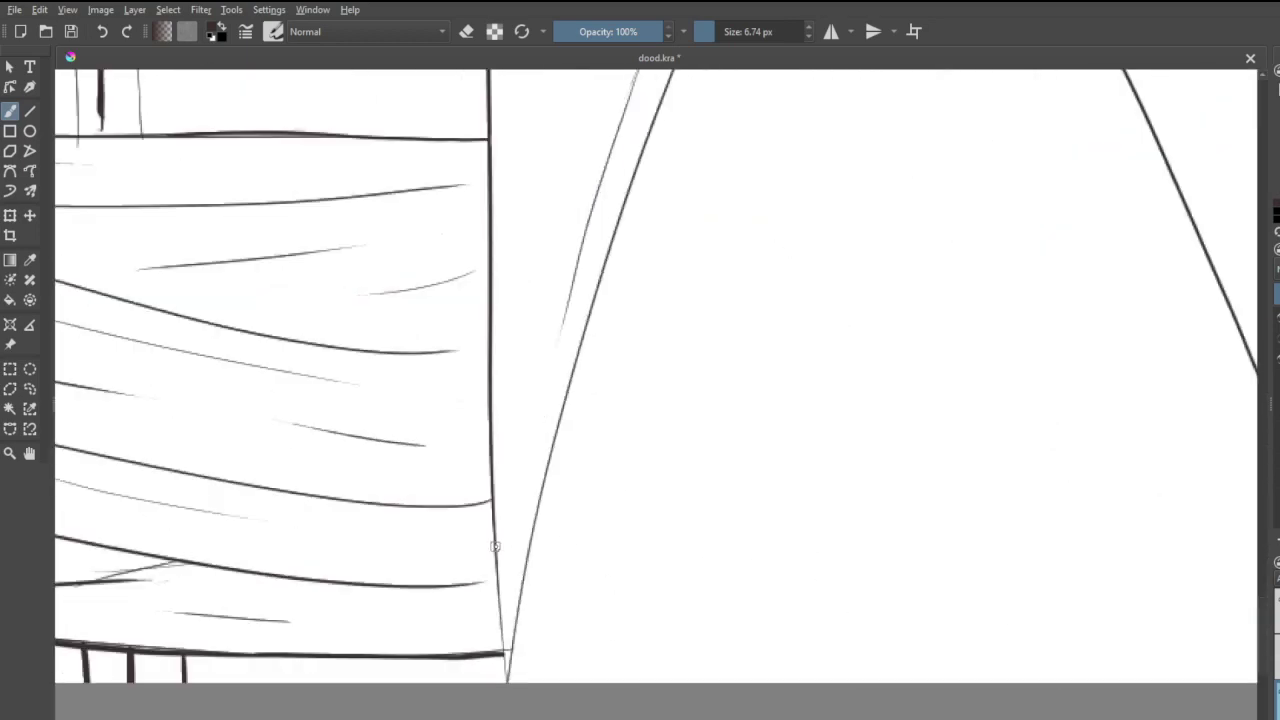
drag(575, 284, 469, 571)
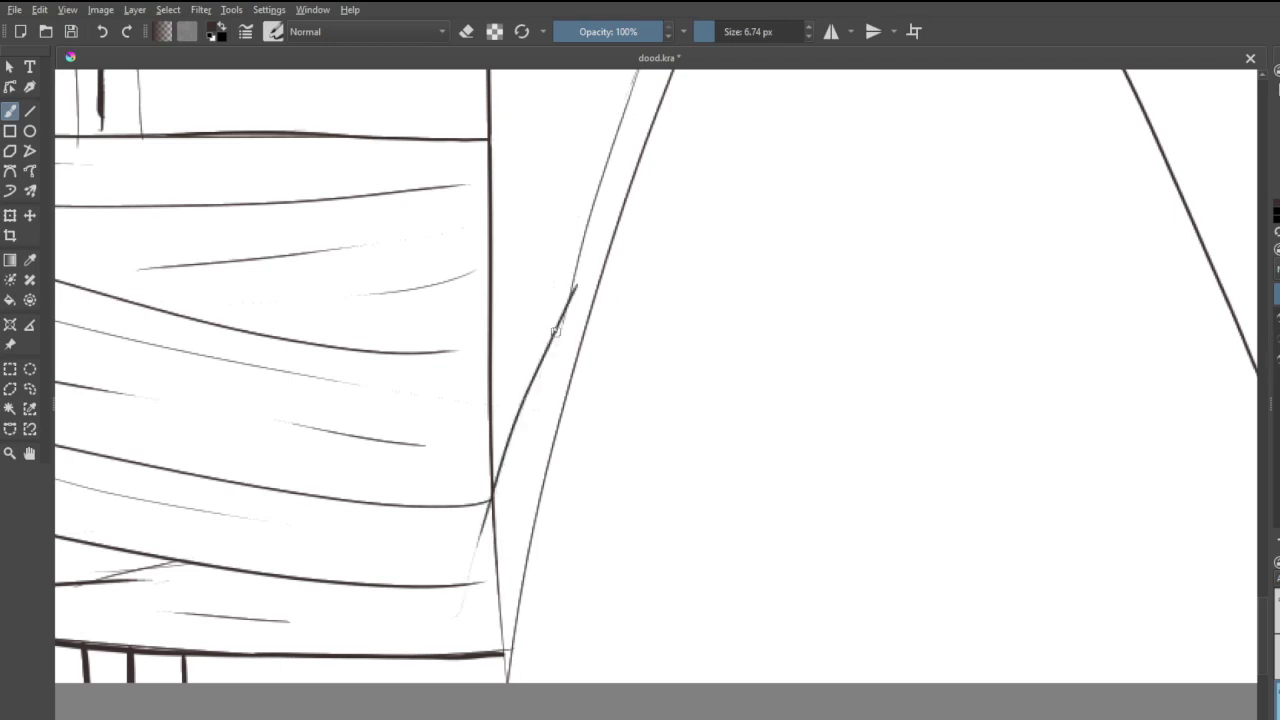
key(ctrl+z)
drag(572, 300, 503, 553)
key(ctrl+z)
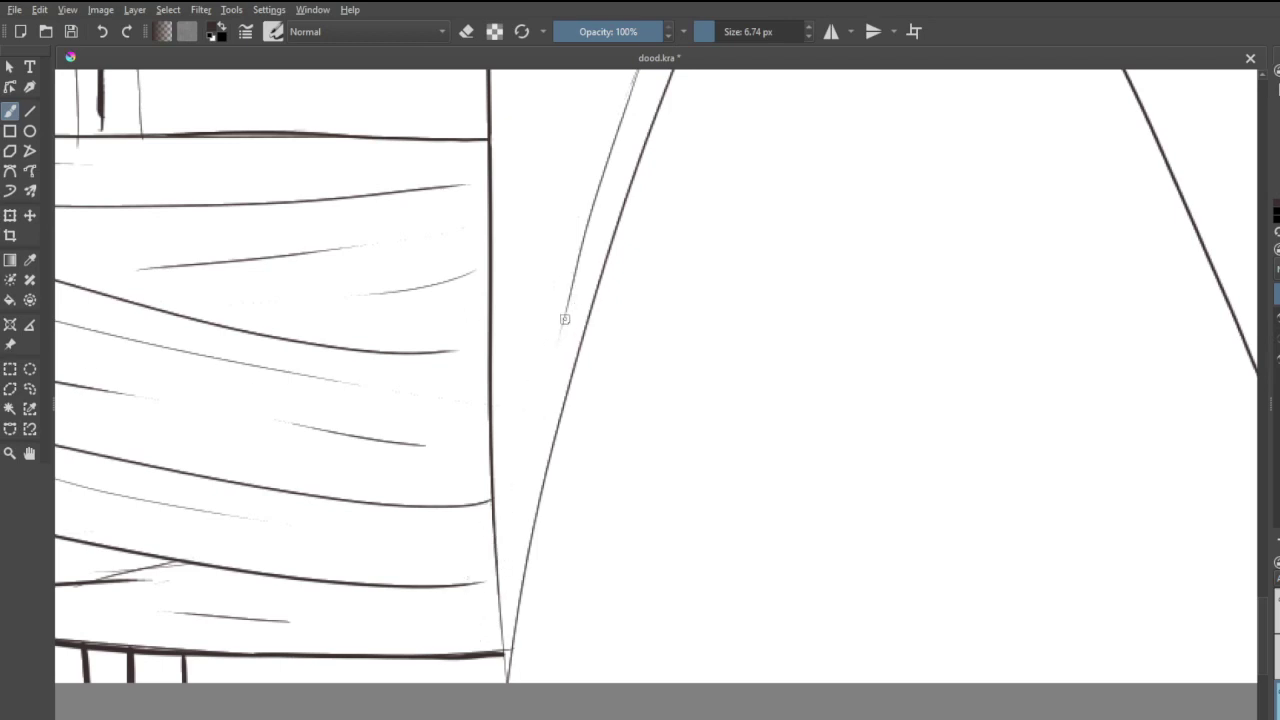
drag(564, 318, 478, 596)
key(ctrl+z)
drag(558, 338, 480, 600)
key(ctrl+z)
mouse_move(558, 332)
mouse_down()
mouse_move(499, 504)
mouse_move(492, 565)
mouse_up()
key(ctrl+z)
drag(558, 334, 502, 584)
key(ctrl+z)
drag(557, 344, 506, 557)
key(ctrl+z)
mouse_move(556, 347)
mouse_down()
mouse_move(497, 570)
mouse_move(555, 404)
mouse_up()
key(ctrl+z)
key(ctrl+z)
drag(560, 336, 526, 532)
key(ctrl+z)
drag(554, 348, 496, 496)
key(ctrl+z)
drag(560, 344, 510, 564)
key(ctrl+z)
mouse_move(560, 334)
mouse_down()
mouse_move(505, 595)
mouse_move(502, 549)
mouse_move(500, 600)
mouse_up()
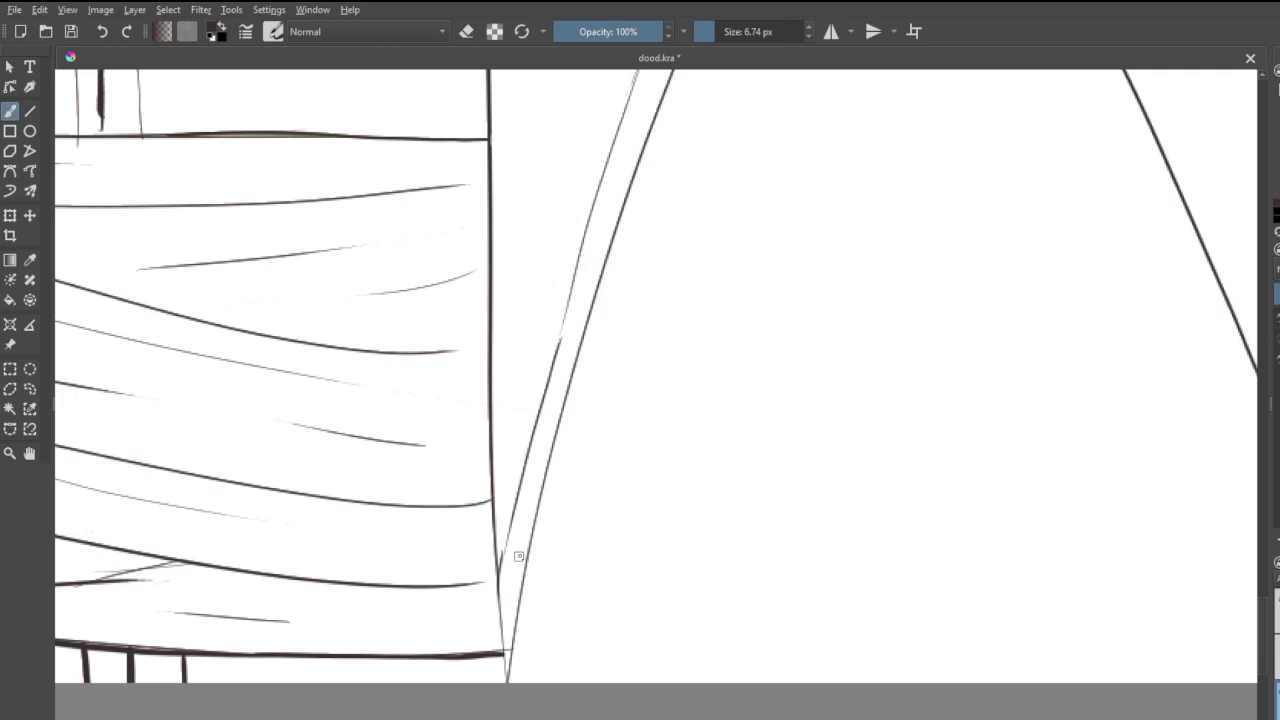
- Ink long and short vertical fold lines down the coat panel between the front seam and the raised arm's cuff
scroll(531, 540, down, 7)
scroll(582, 194, up, 2)
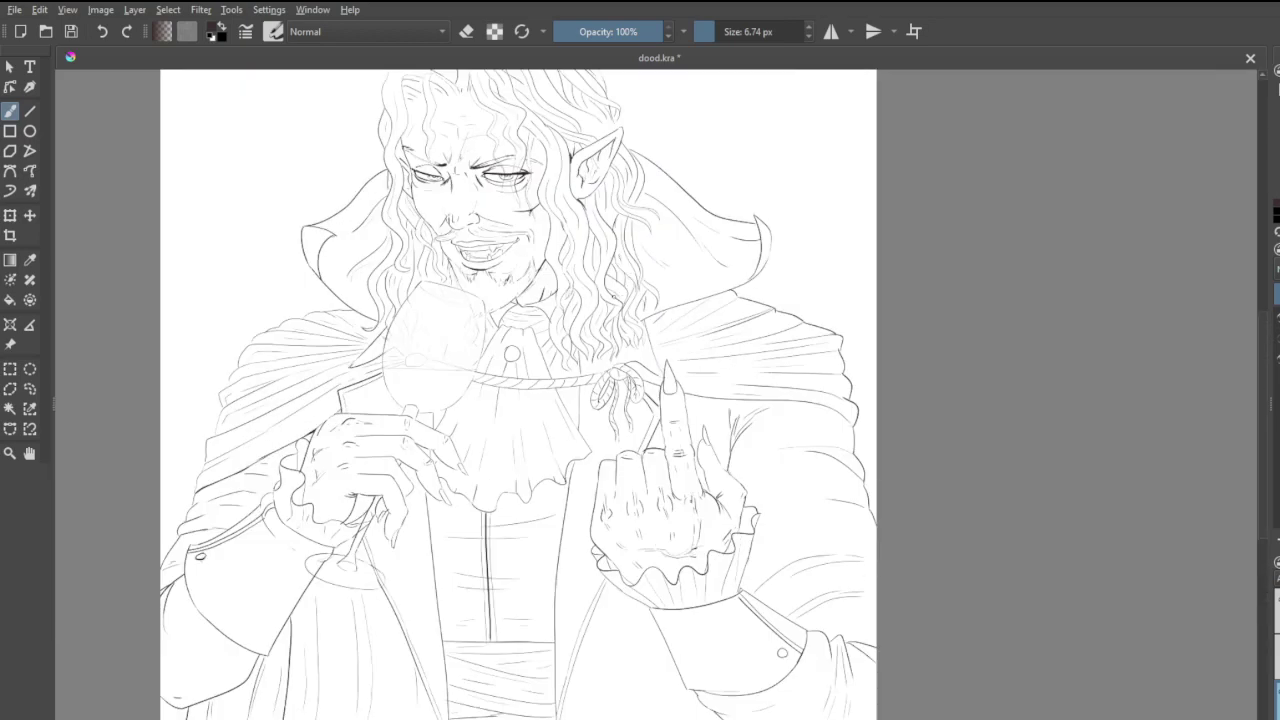
scroll(654, 564, down, 2)
scroll(654, 564, up, 5)
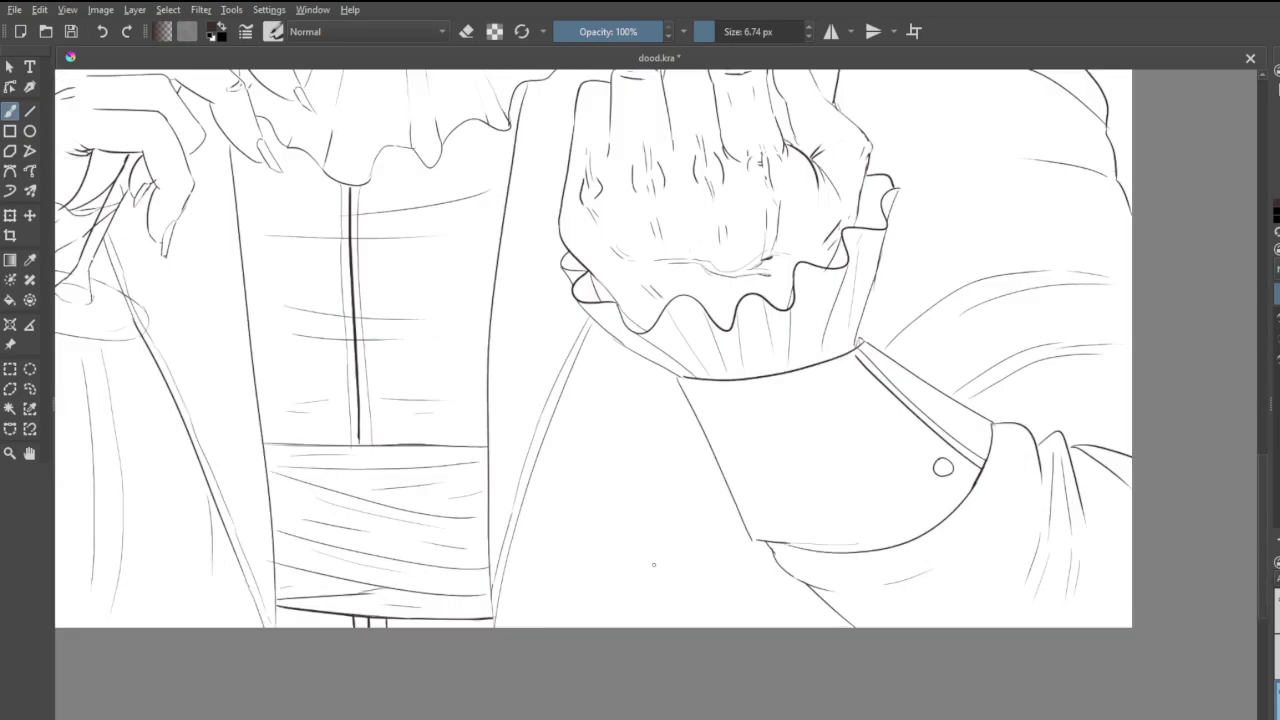
drag(643, 364, 638, 620)
key(ctrl+z)
drag(646, 362, 636, 620)
drag(664, 422, 656, 546)
drag(756, 542, 770, 596)
drag(576, 412, 566, 512)
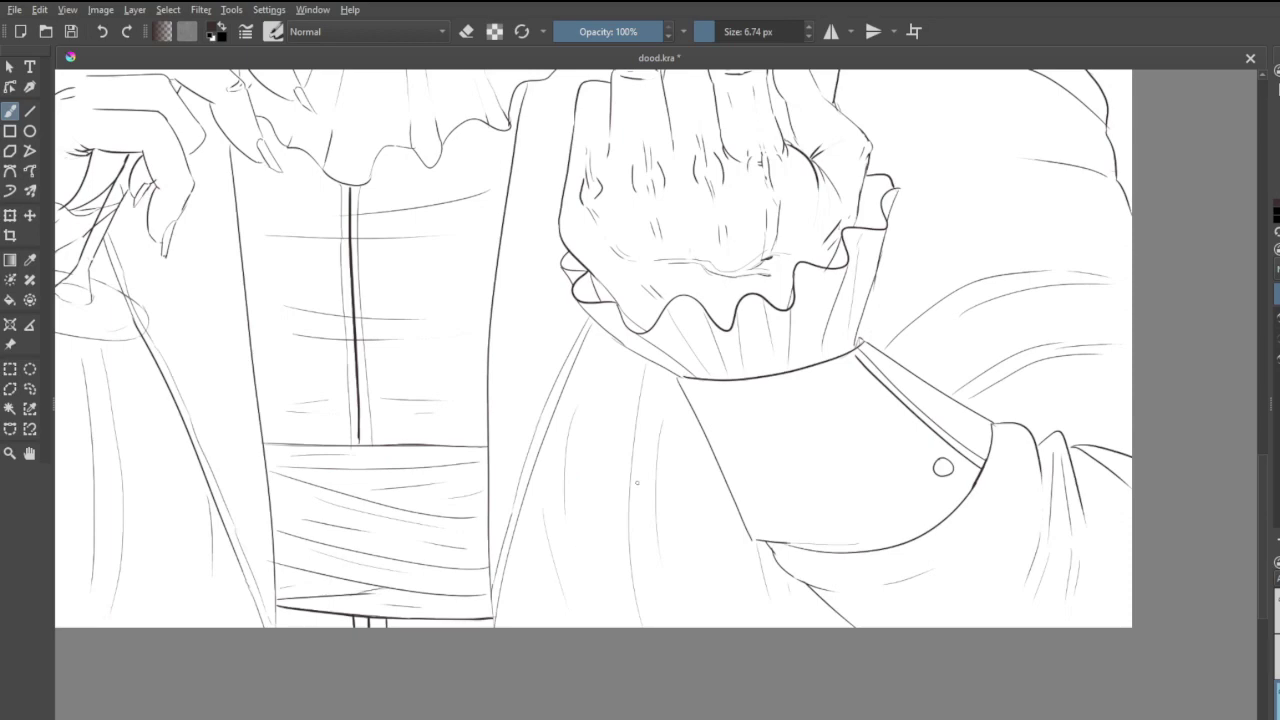
- Ink short crease lines on the sleeve under the cape's hem, beside the raised middle finger and across the upper arm
scroll(637, 483, down, 3)
scroll(627, 503, down, 1)
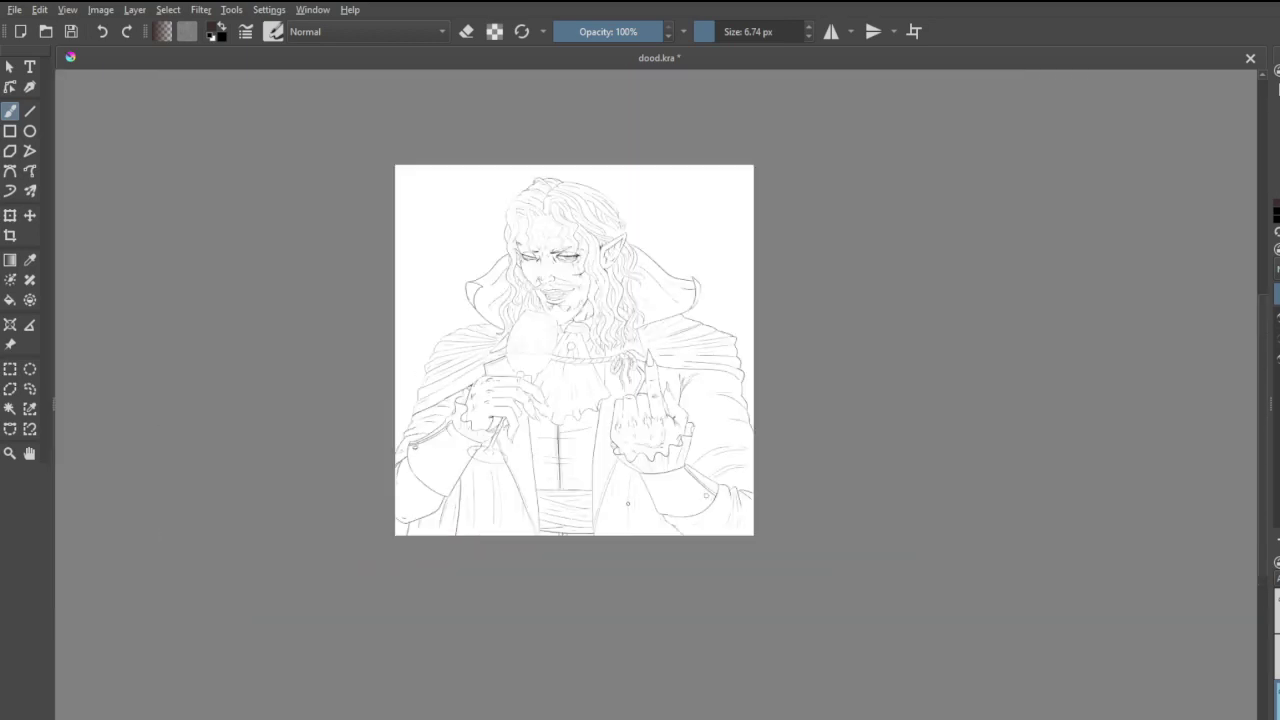
scroll(628, 503, up, 2)
scroll(651, 384, down, 1)
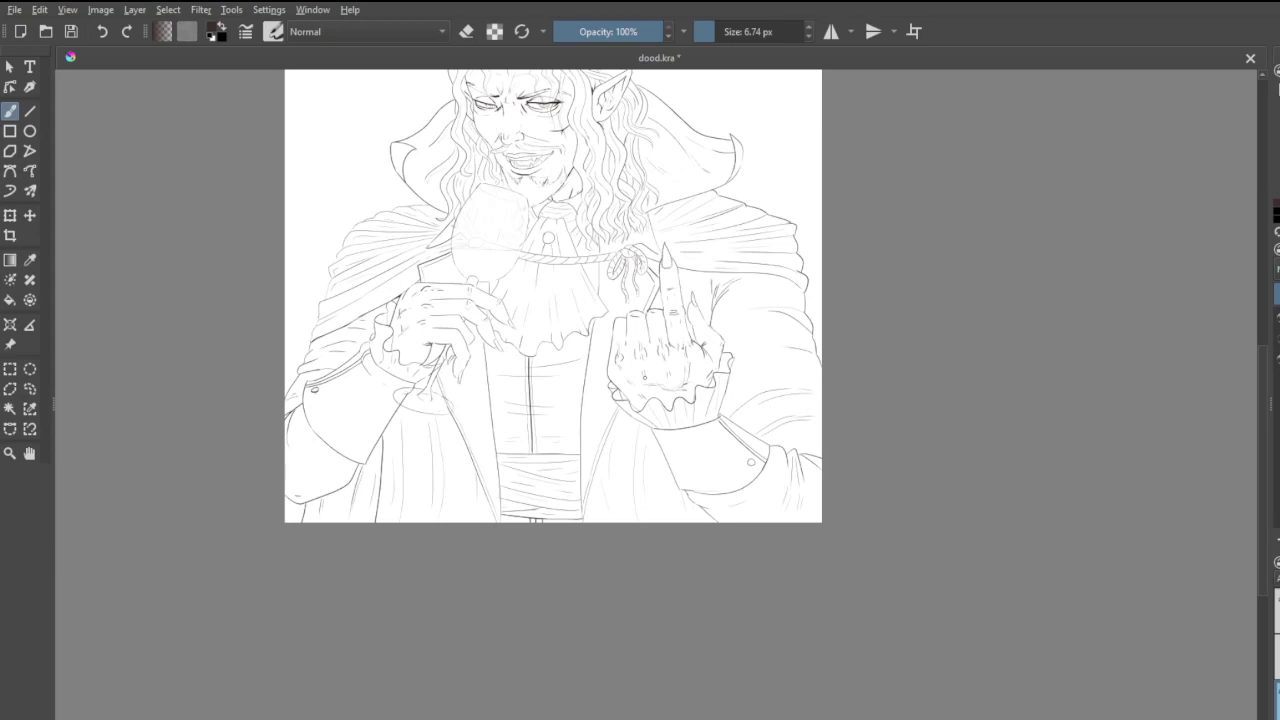
scroll(785, 347, up, 1)
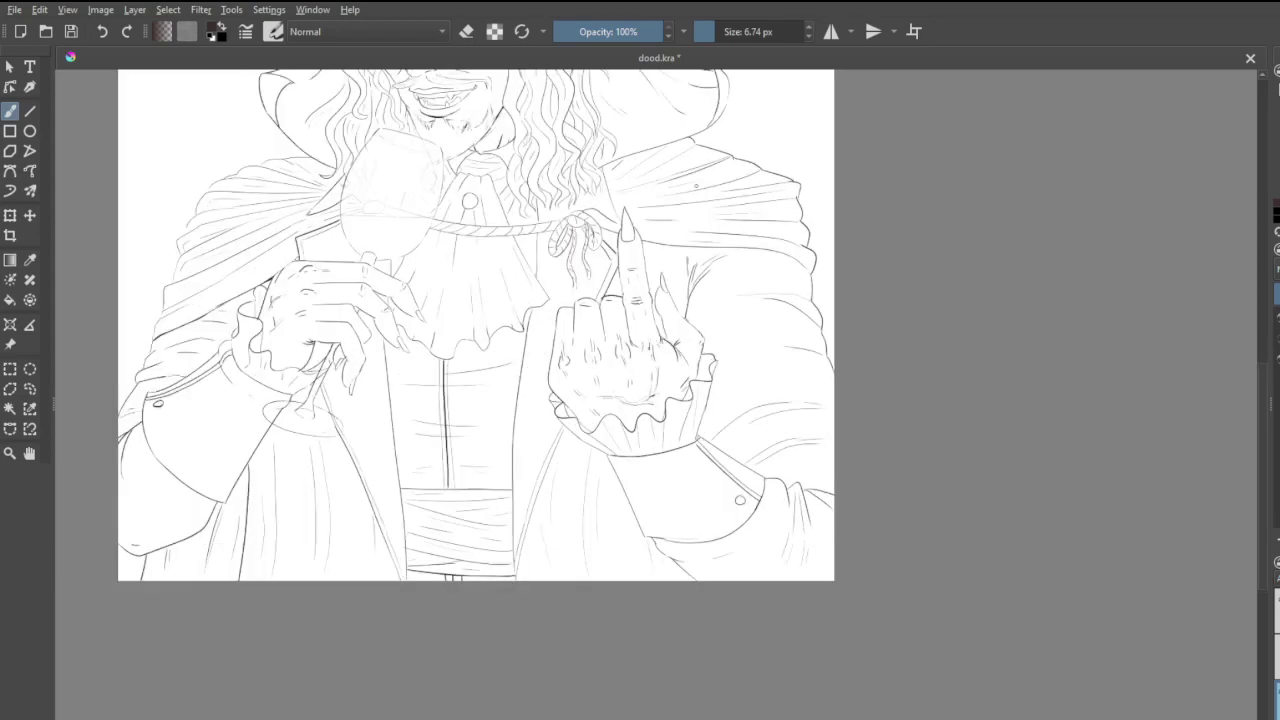
scroll(696, 186, up, 4)
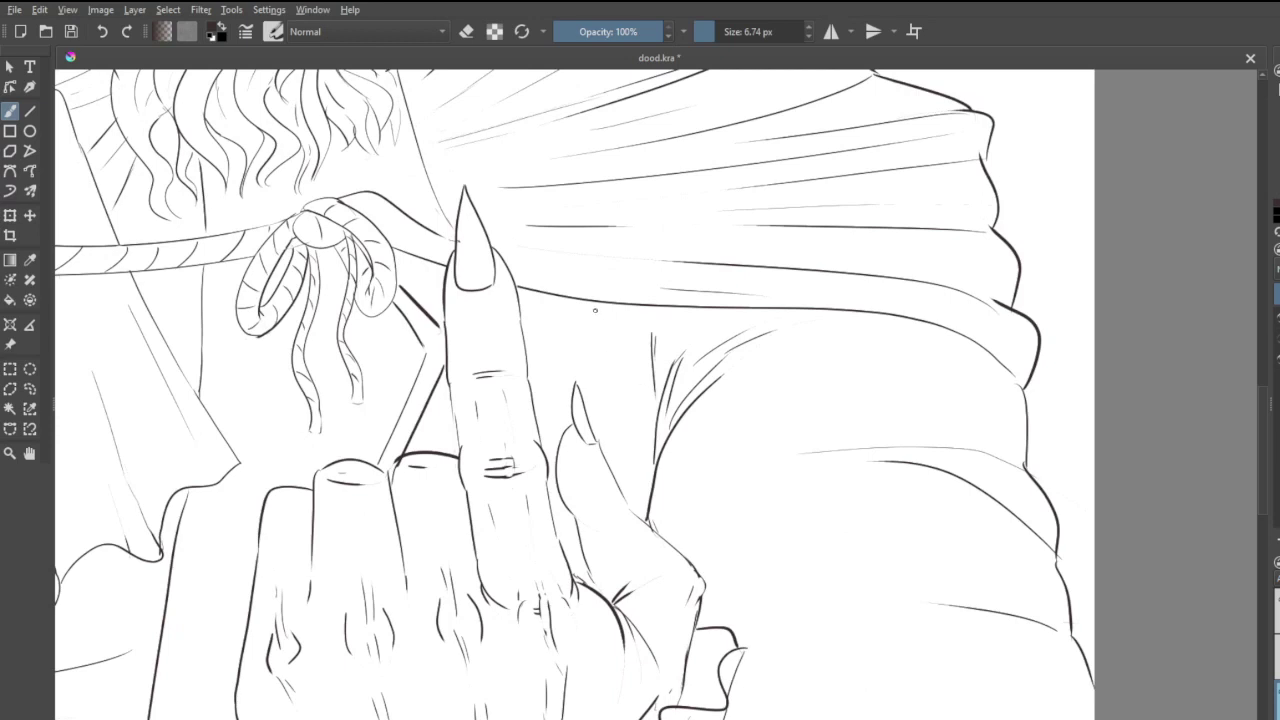
mouse_move(626, 314)
mouse_down()
mouse_move(581, 337)
mouse_move(586, 360)
mouse_up()
drag(842, 341, 874, 338)
- Swap the foreground and background colours and fill the whole canvas behind the line art with muted reddish brown
scroll(903, 402, down, 5)
scroll(762, 408, up, 2)
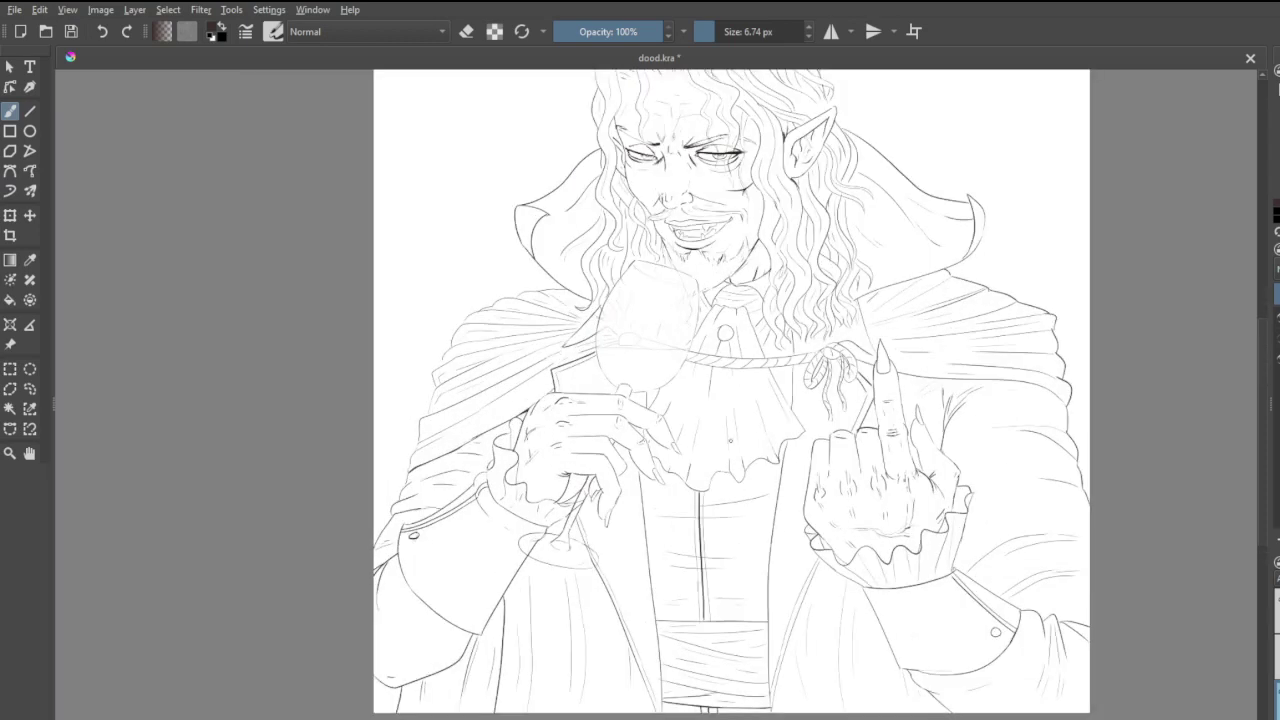
scroll(731, 442, down, 3)
scroll(738, 478, up, 2)
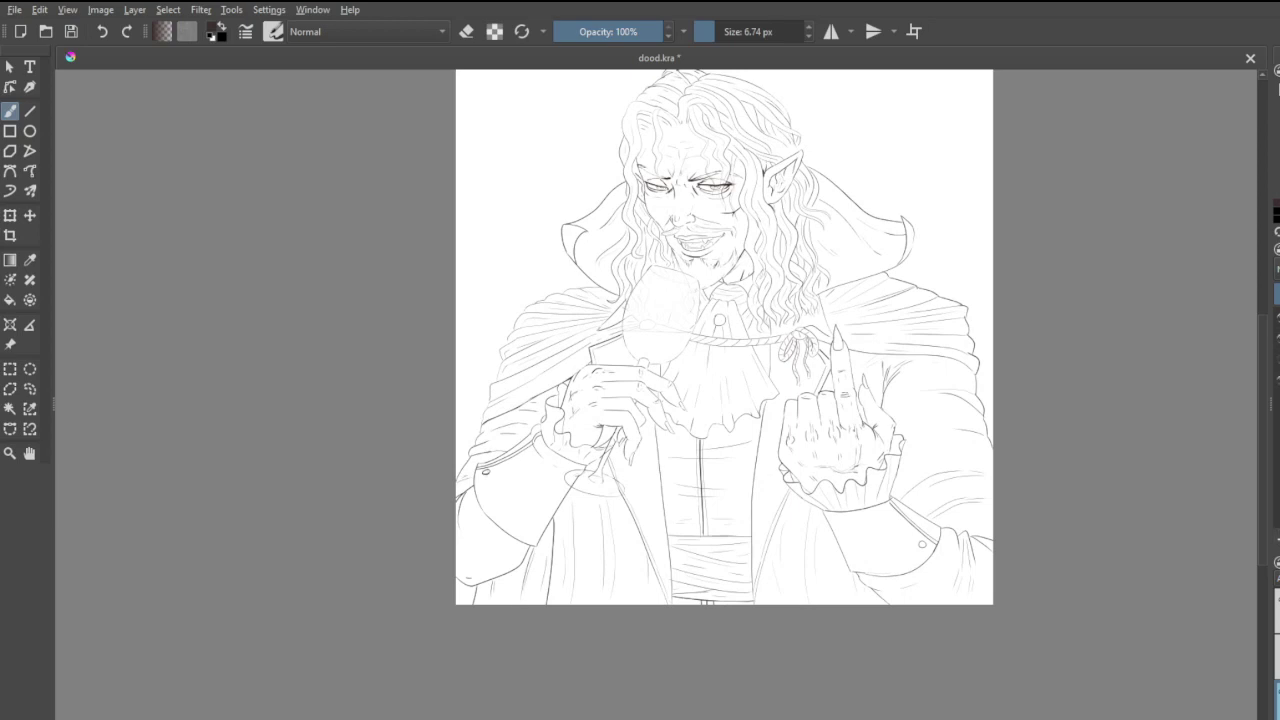
key(x)
click(10, 300)
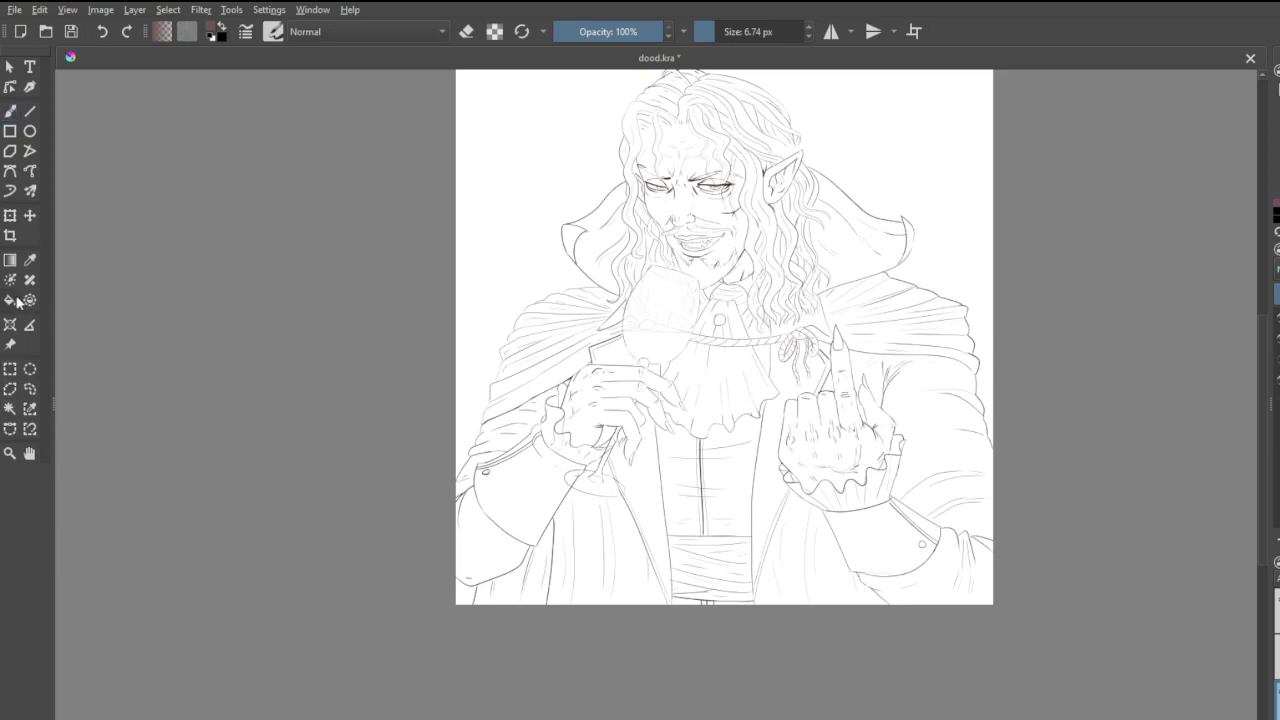
click(533, 177)
scroll(541, 108, up, 3)
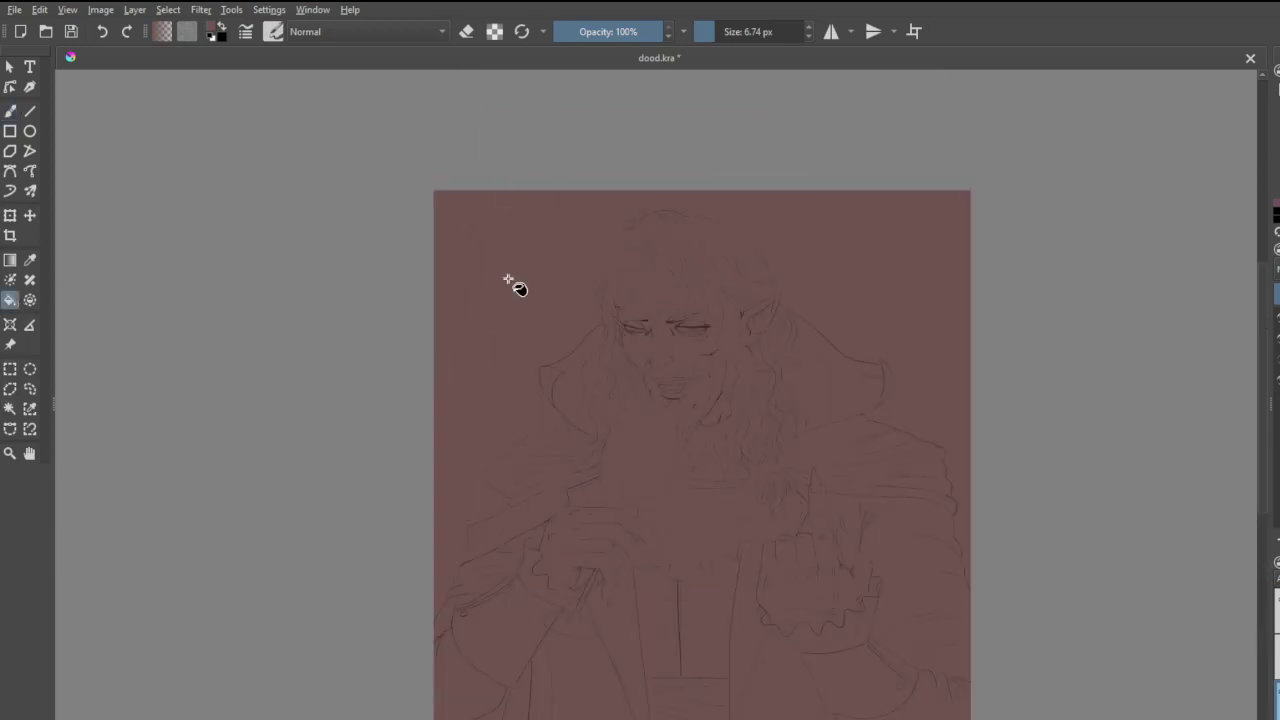
scroll(510, 300, down, 1)
scroll(500, 389, up, 1)
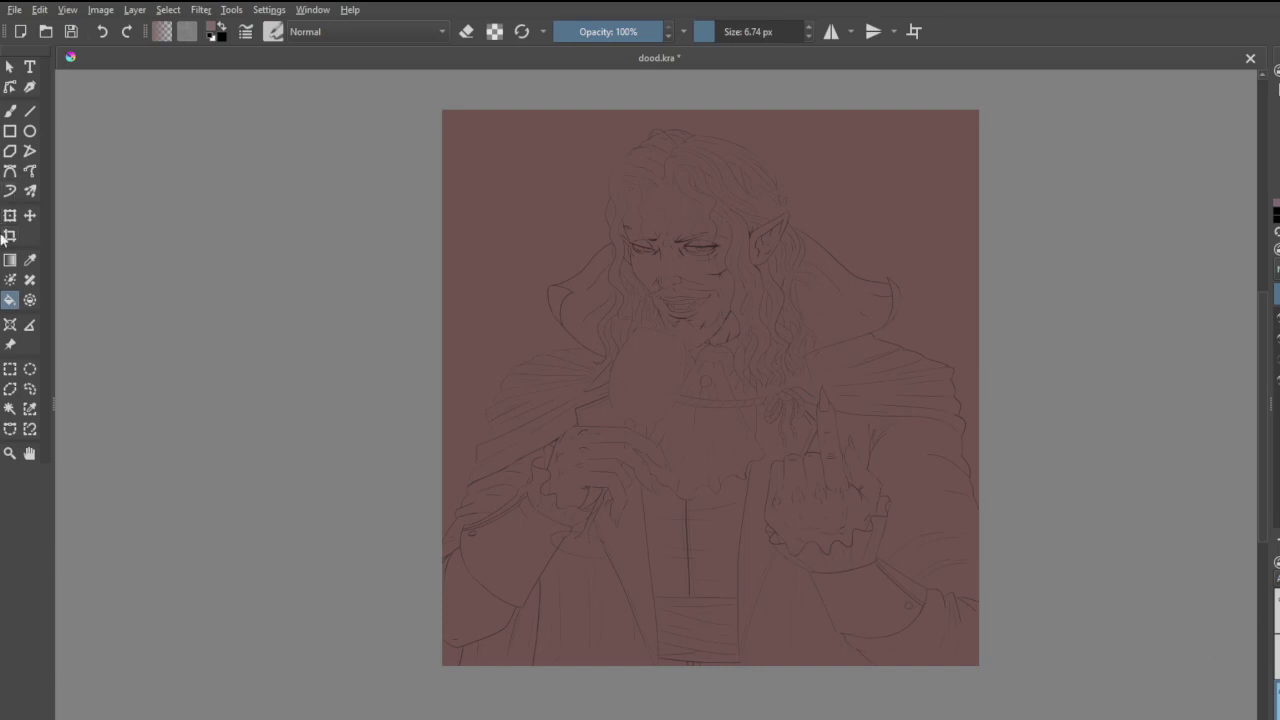
- Paint a broad greyish-brown silhouette over the head, torso and arms with a 652.02 px brush, and clear the full-canvas fill around it
click(9, 111)
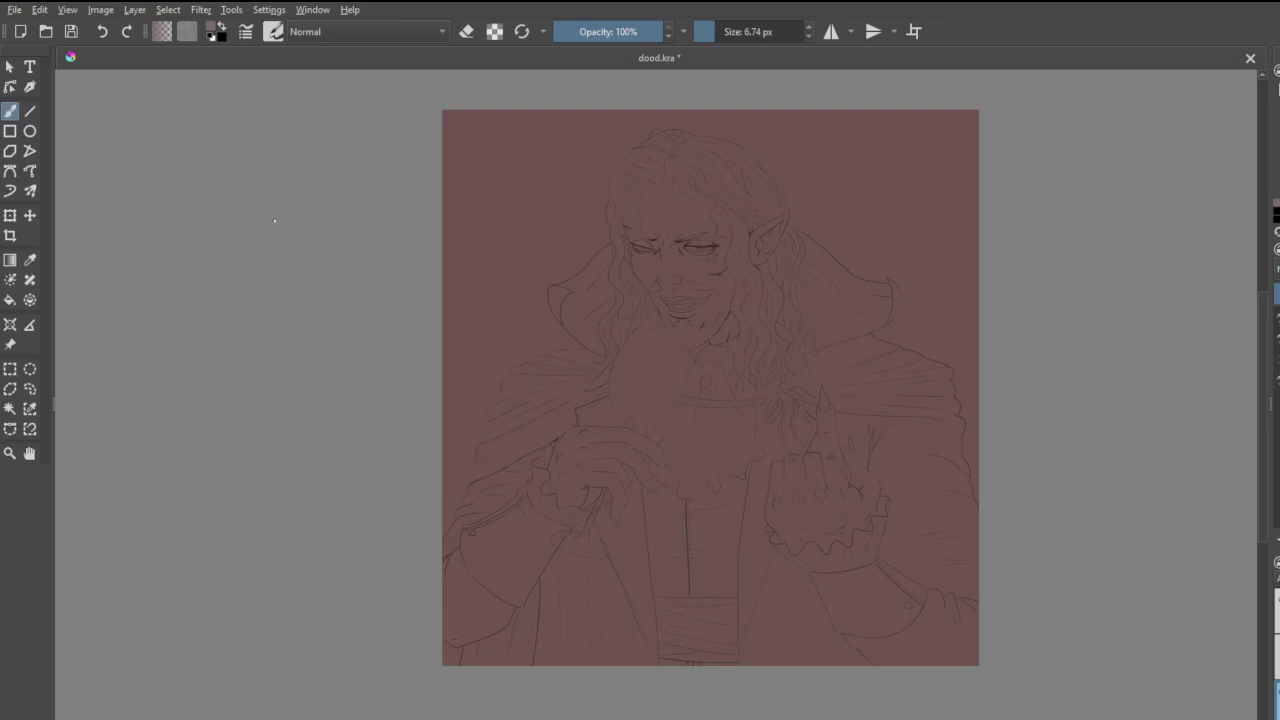
click(792, 31)
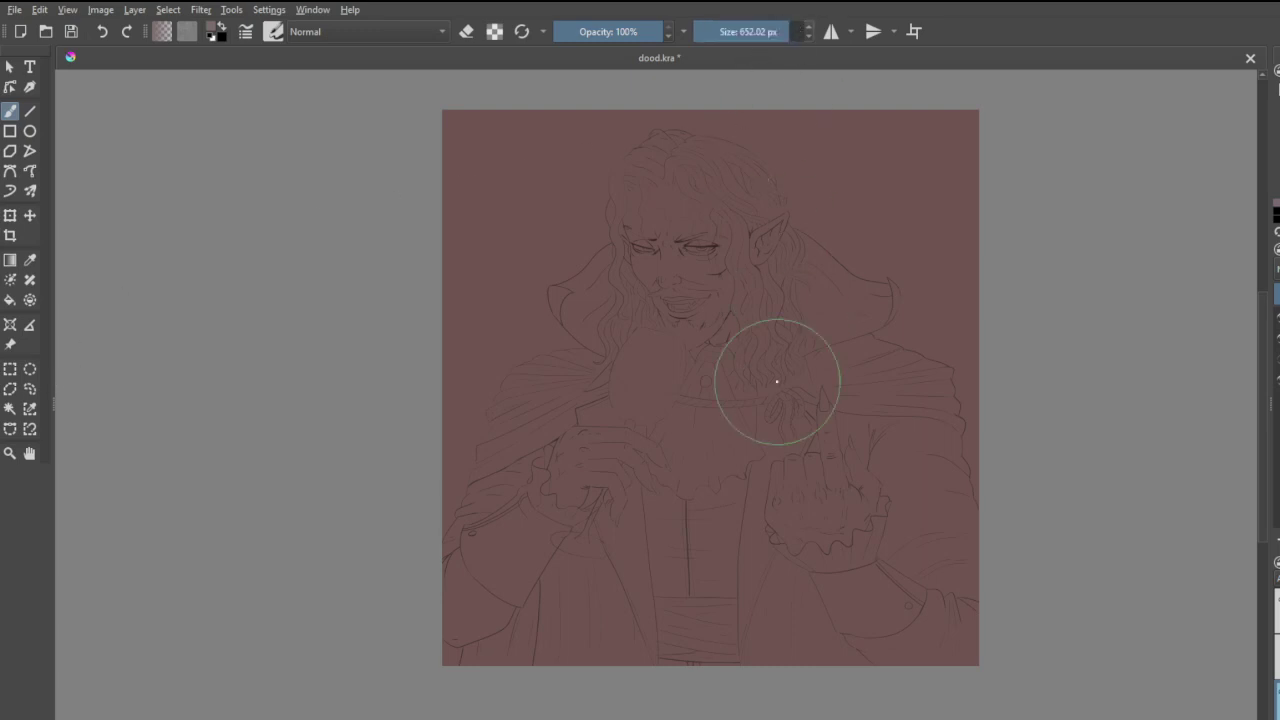
mouse_move(774, 371)
mouse_down()
mouse_move(555, 555)
mouse_move(787, 450)
mouse_up()
key(ctrl+z)
key(ctrl+z)
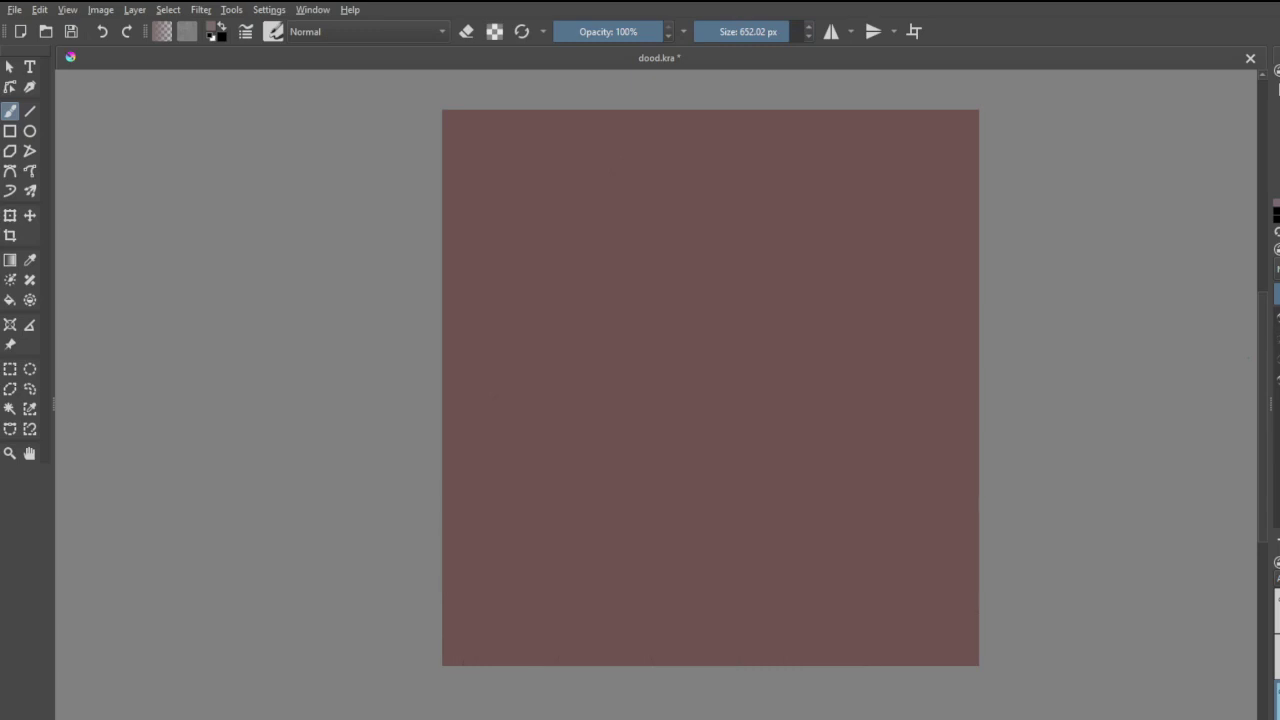
key(ctrl+shift+z)
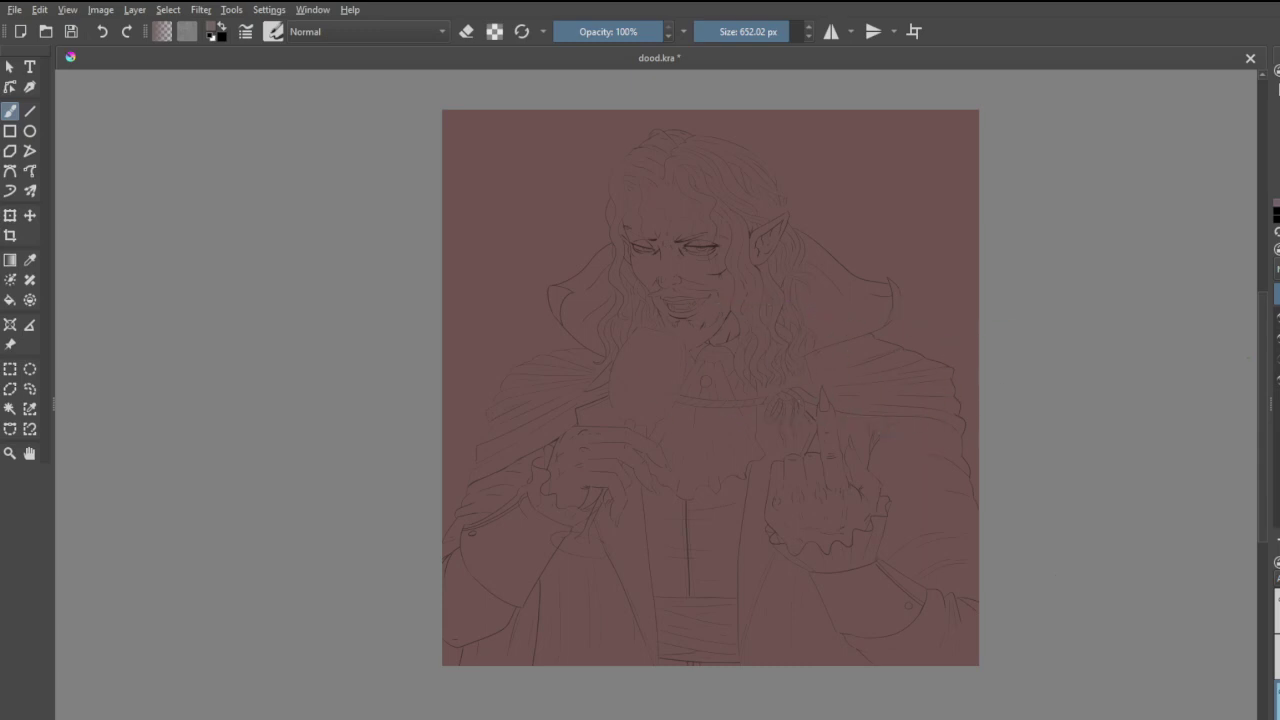
mouse_move(745, 412)
mouse_down()
mouse_move(650, 507)
mouse_move(845, 465)
mouse_move(871, 571)
mouse_move(910, 640)
mouse_move(720, 380)
mouse_move(670, 260)
mouse_move(577, 548)
mouse_move(560, 529)
mouse_move(531, 606)
mouse_move(586, 474)
mouse_up()
mouse_move(876, 414)
mouse_down()
mouse_move(797, 402)
mouse_move(735, 353)
mouse_move(764, 318)
mouse_move(712, 281)
mouse_move(701, 202)
mouse_move(675, 200)
mouse_move(669, 222)
mouse_move(672, 374)
mouse_up()
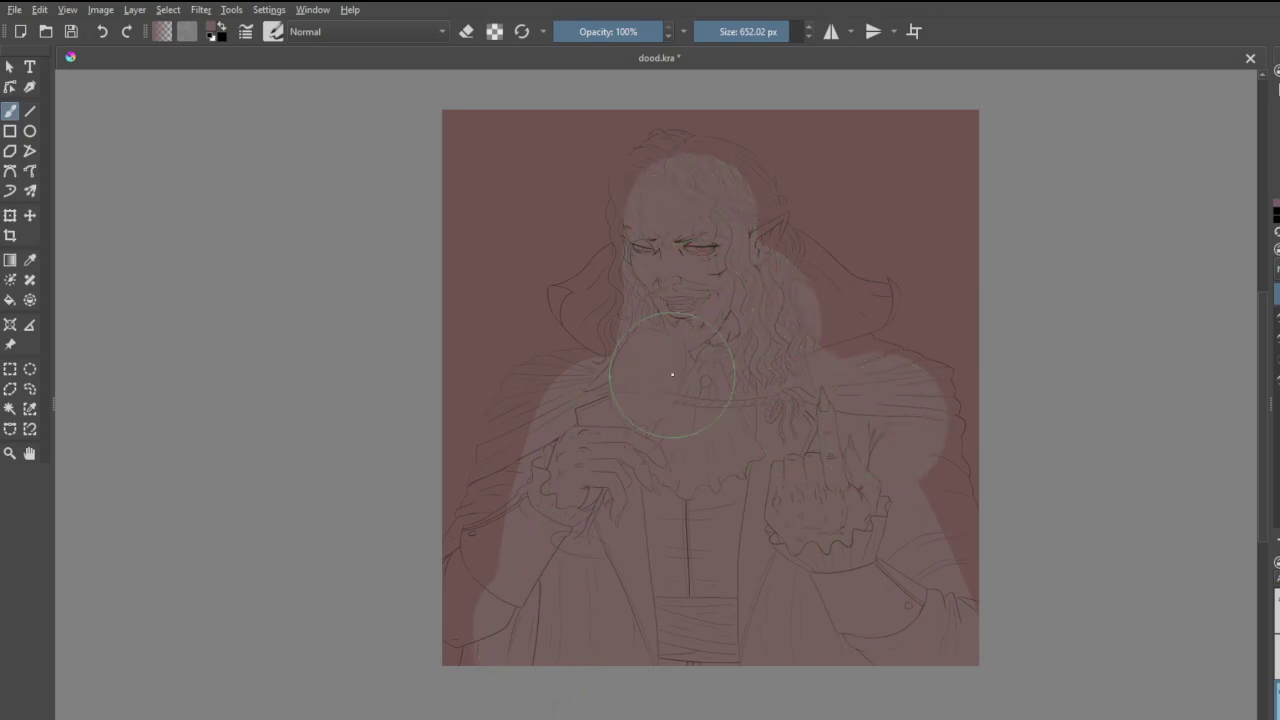
key(Delete)
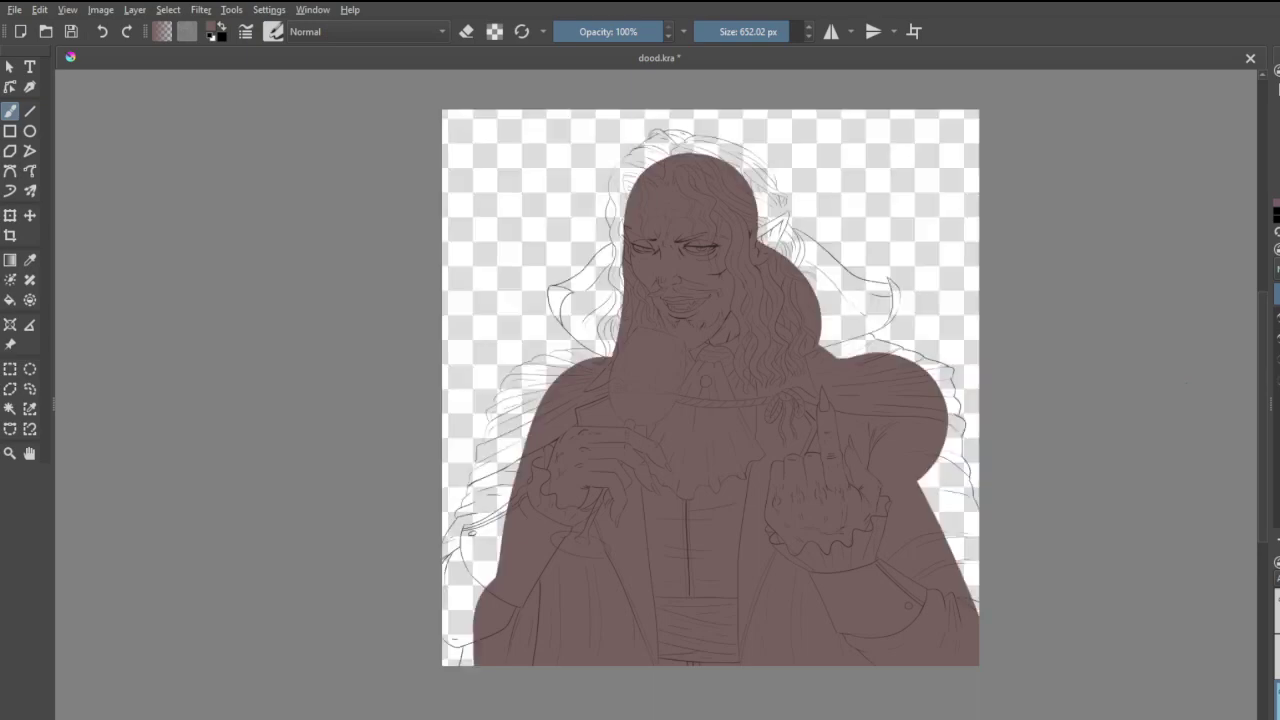
- Extend the silhouette over the glass-holding arm's lower sleeve with a 98.32 px brush and erase the spill beyond the sleeve and coat edges
scroll(457, 650, up, 1)
drag(457, 650, 506, 521)
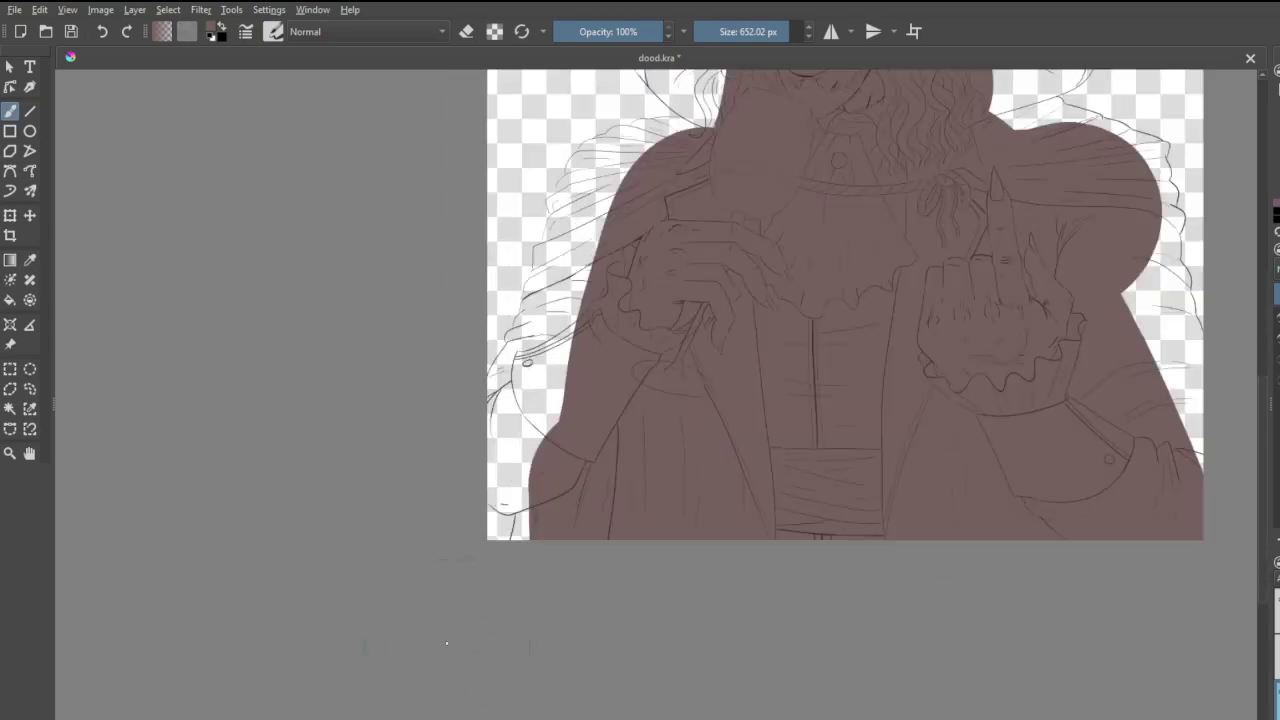
scroll(449, 636, up, 2)
scroll(537, 297, up, 1)
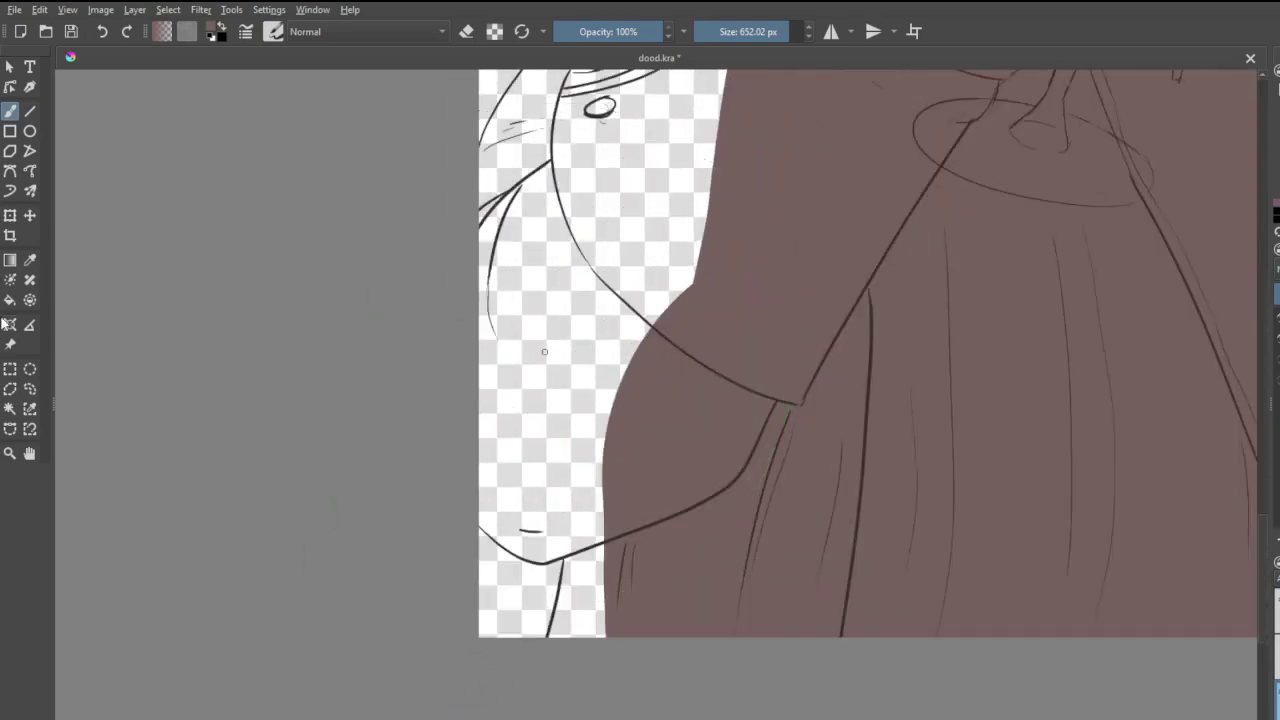
click(744, 31)
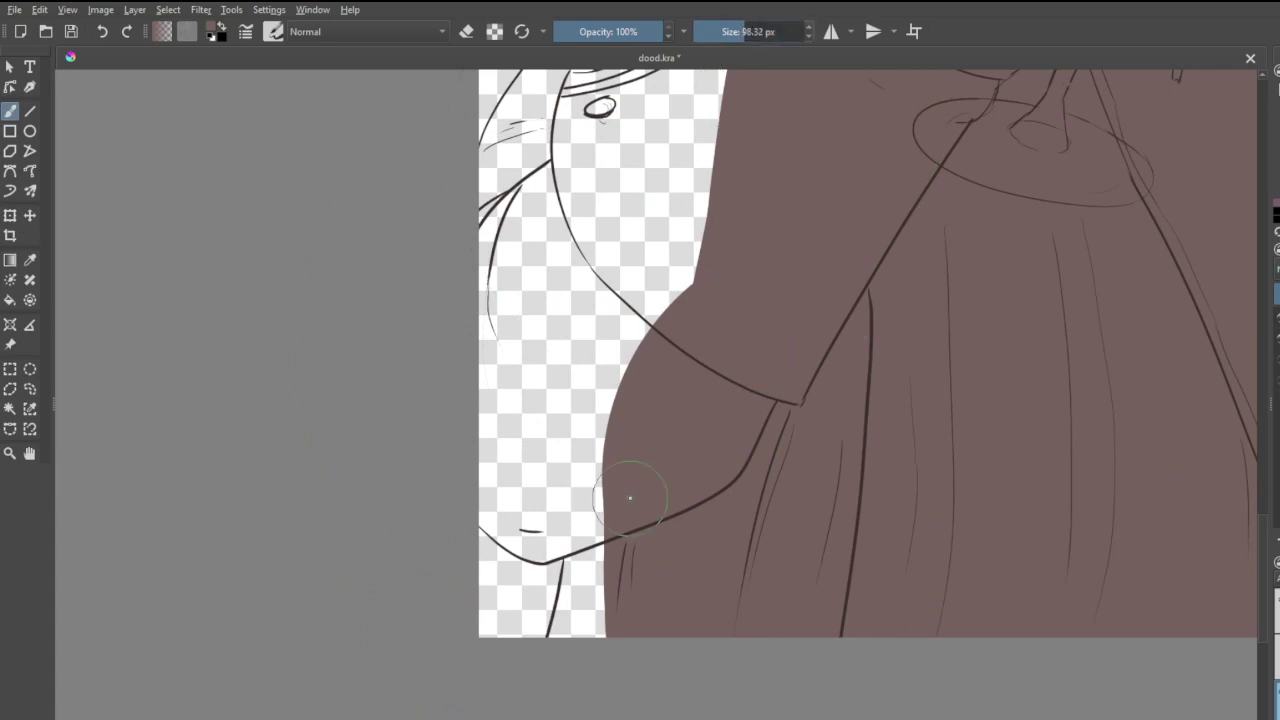
mouse_move(629, 500)
mouse_down()
mouse_move(575, 665)
mouse_move(606, 548)
mouse_move(564, 665)
mouse_move(603, 509)
mouse_move(594, 557)
mouse_up()
mouse_move(526, 300)
mouse_down()
mouse_move(492, 342)
mouse_move(565, 224)
mouse_move(600, 365)
mouse_move(515, 470)
mouse_move(505, 515)
mouse_move(537, 526)
mouse_move(515, 540)
mouse_move(525, 553)
mouse_move(500, 528)
mouse_move(565, 546)
mouse_up()
key(e)
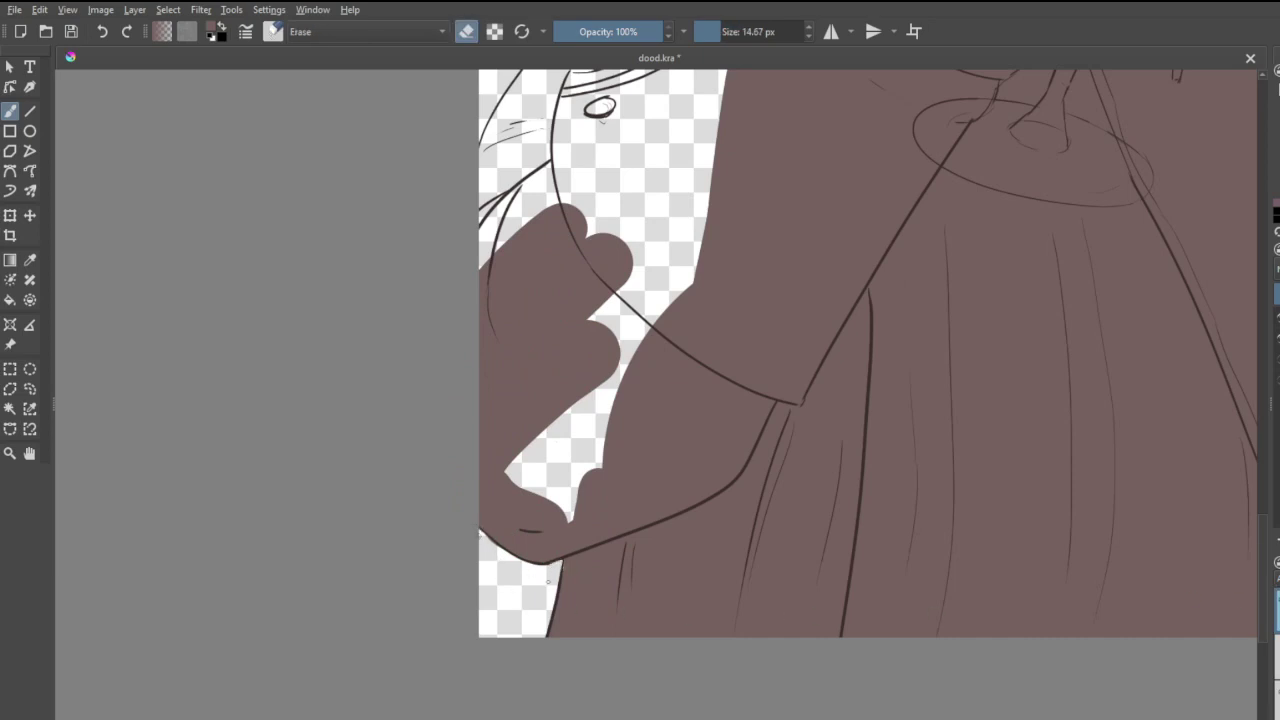
key(e)
mouse_move(557, 323)
mouse_down()
mouse_move(556, 451)
mouse_move(592, 457)
mouse_move(587, 482)
mouse_move(624, 316)
mouse_move(692, 195)
mouse_move(618, 331)
mouse_move(757, 177)
mouse_move(504, 329)
mouse_move(613, 166)
mouse_move(481, 362)
mouse_up()
- Examine the silhouette's coverage against the line art around the head, shoulders and the glass-holding arm
scroll(617, 285, down, 6)
scroll(683, 208, down, 1)
scroll(683, 208, up, 1)
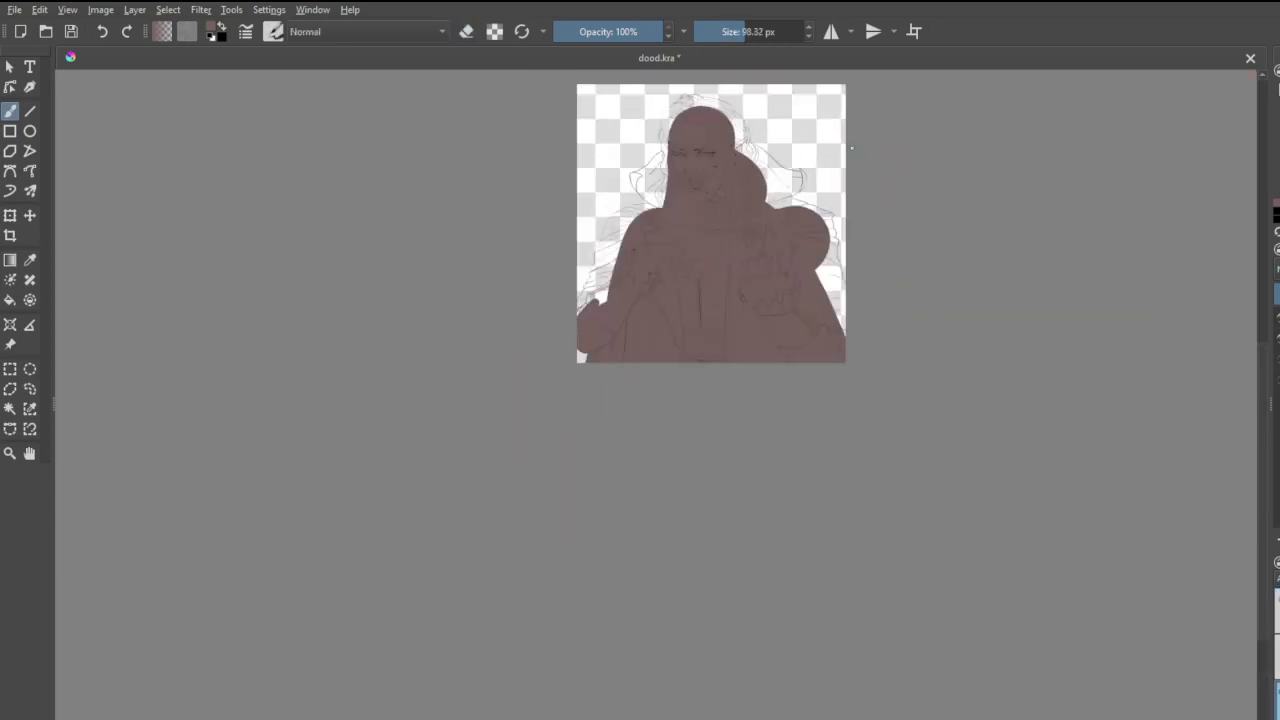
scroll(846, 148, up, 2)
scroll(620, 148, down, 2)
scroll(650, 120, up, 2)
scroll(530, 180, down, 1)
scroll(550, 174, up, 4)
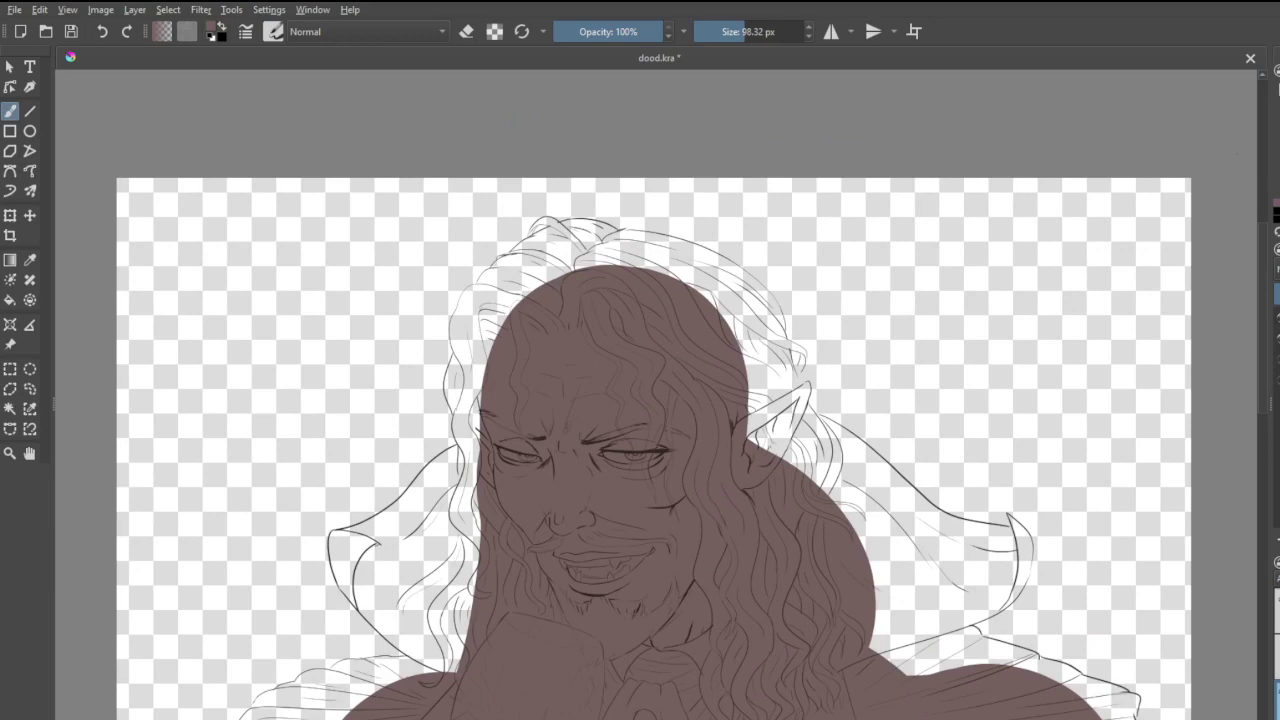
scroll(994, 363, down, 4)
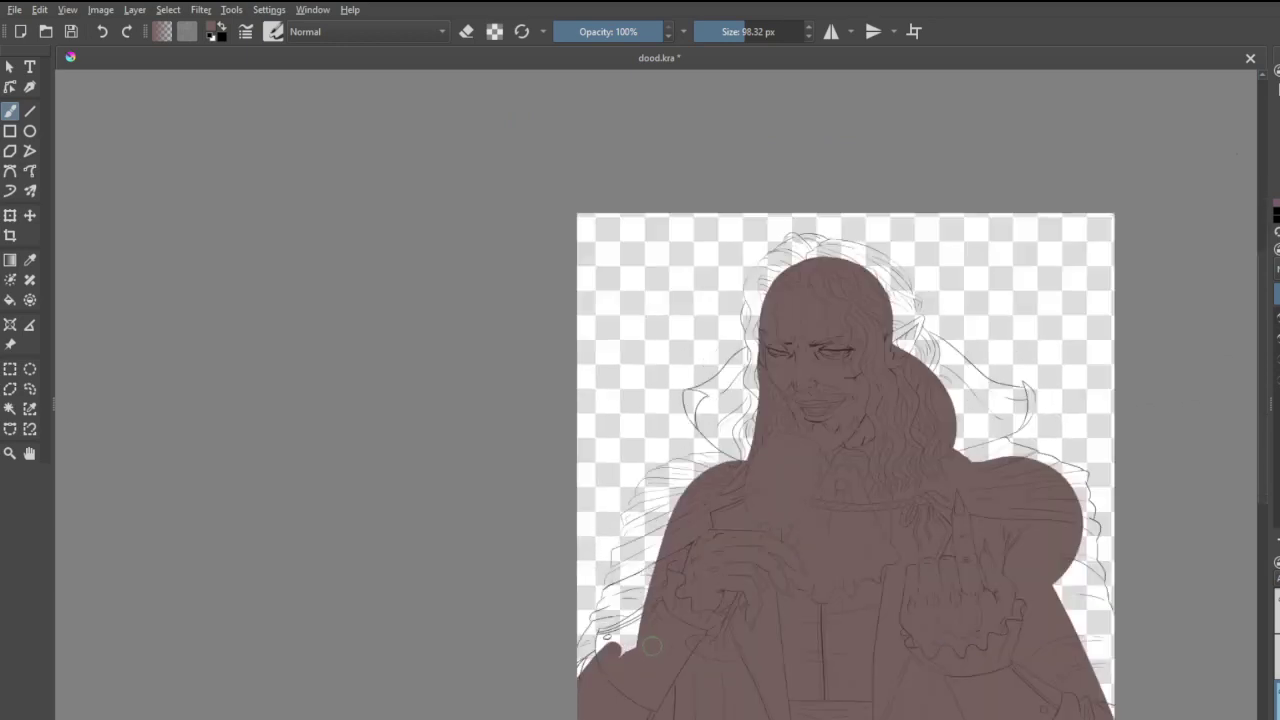
scroll(650, 645, up, 3)
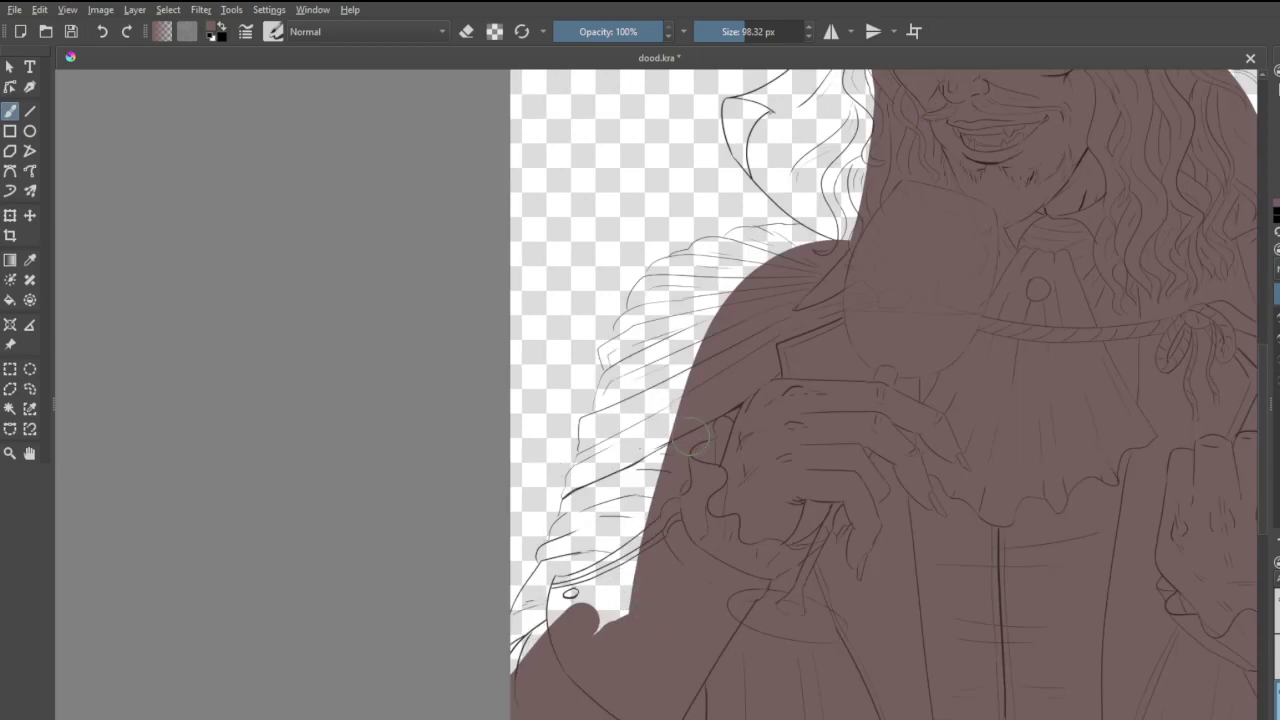
- Extend the base silhouette over the cape's shoulder and folds on the glass-holding side with the 98.32 px brush
mouse_move(693, 438)
mouse_down()
mouse_move(645, 480)
mouse_move(542, 638)
mouse_move(619, 546)
mouse_move(636, 573)
mouse_up()
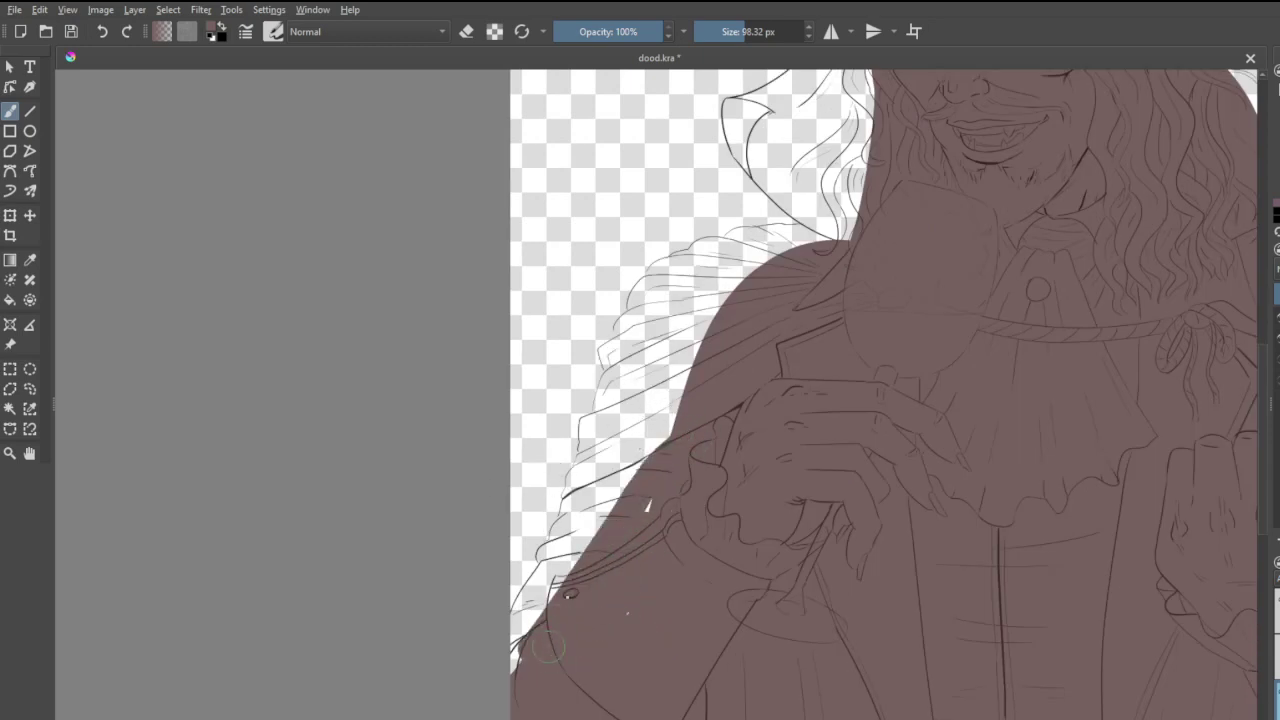
mouse_move(548, 648)
mouse_down()
mouse_move(538, 575)
mouse_move(518, 630)
mouse_move(561, 567)
mouse_move(550, 576)
mouse_move(605, 395)
mouse_move(605, 350)
mouse_move(637, 324)
mouse_move(620, 320)
mouse_move(666, 270)
mouse_move(638, 295)
mouse_move(752, 233)
mouse_move(820, 230)
mouse_up()
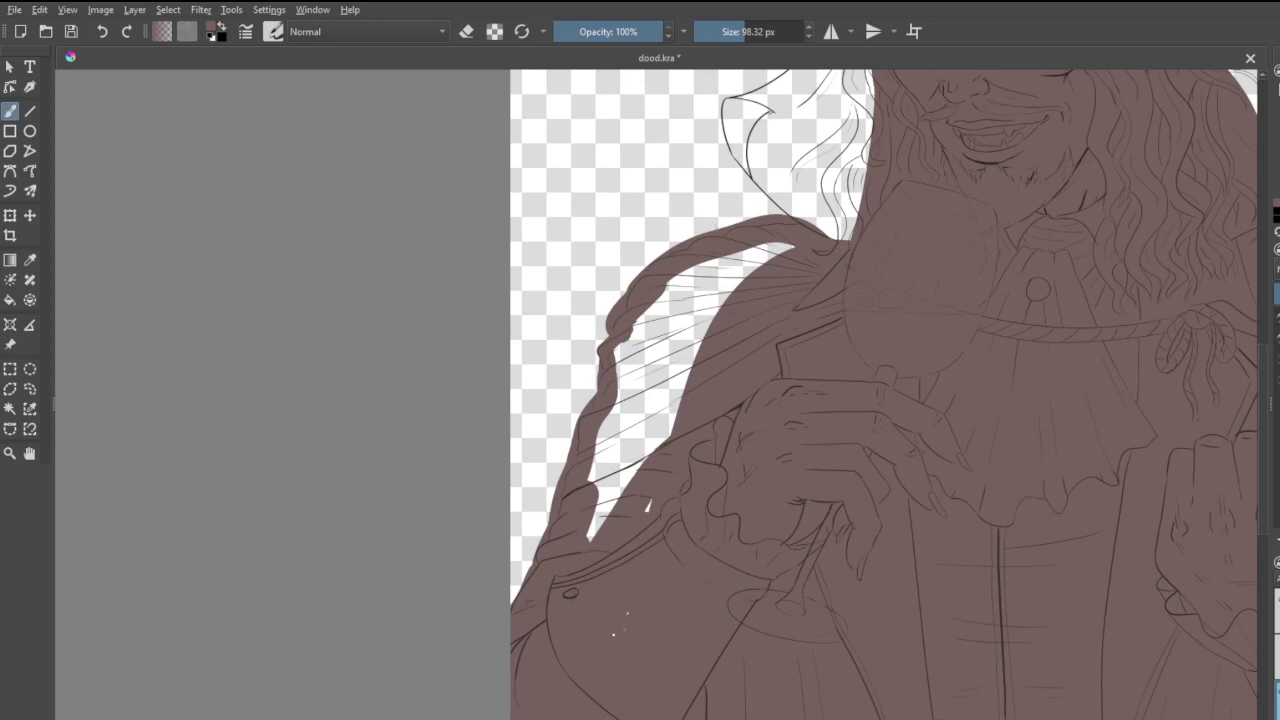
mouse_move(601, 538)
mouse_down()
mouse_move(602, 420)
mouse_move(620, 520)
mouse_move(660, 290)
mouse_move(608, 419)
mouse_move(670, 300)
mouse_move(660, 440)
mouse_move(770, 262)
mouse_move(755, 252)
mouse_move(675, 300)
mouse_up()
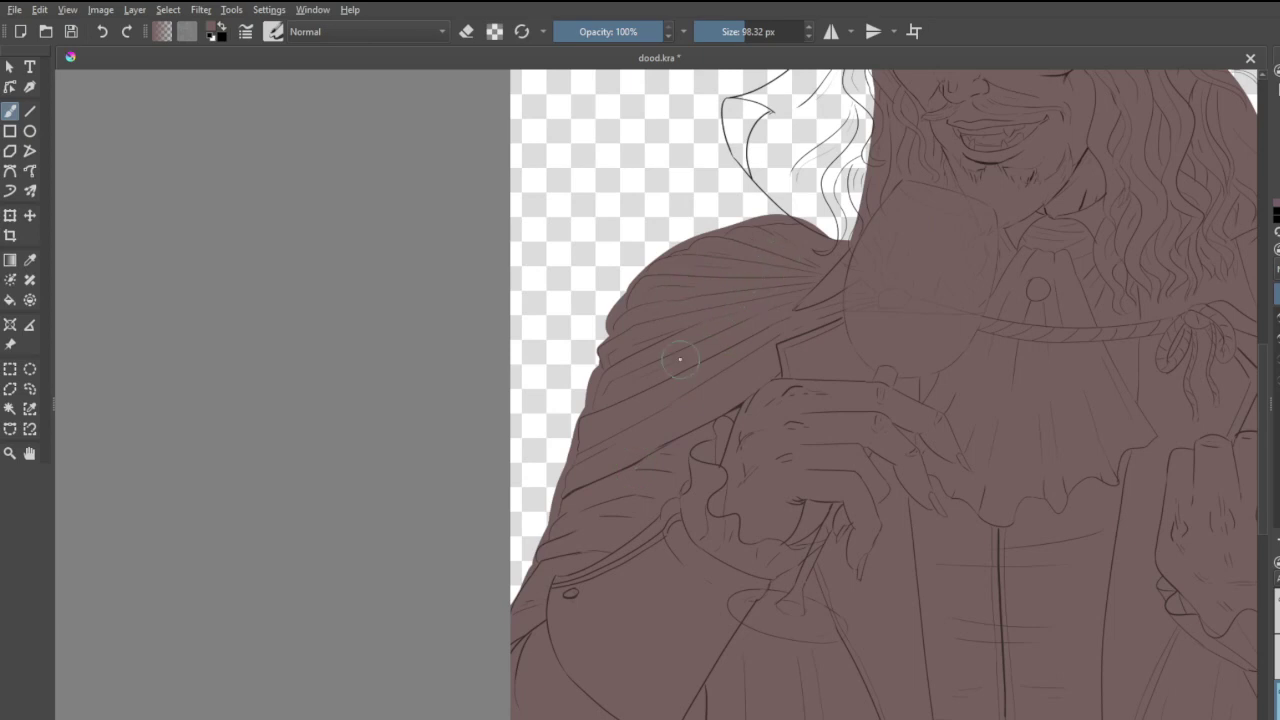
- Erase the silhouette's spill along the lower cape edge above the glass arm's cuff, enlarging the eraser from 14.67 to 33.30 px
scroll(520, 530, up, 2)
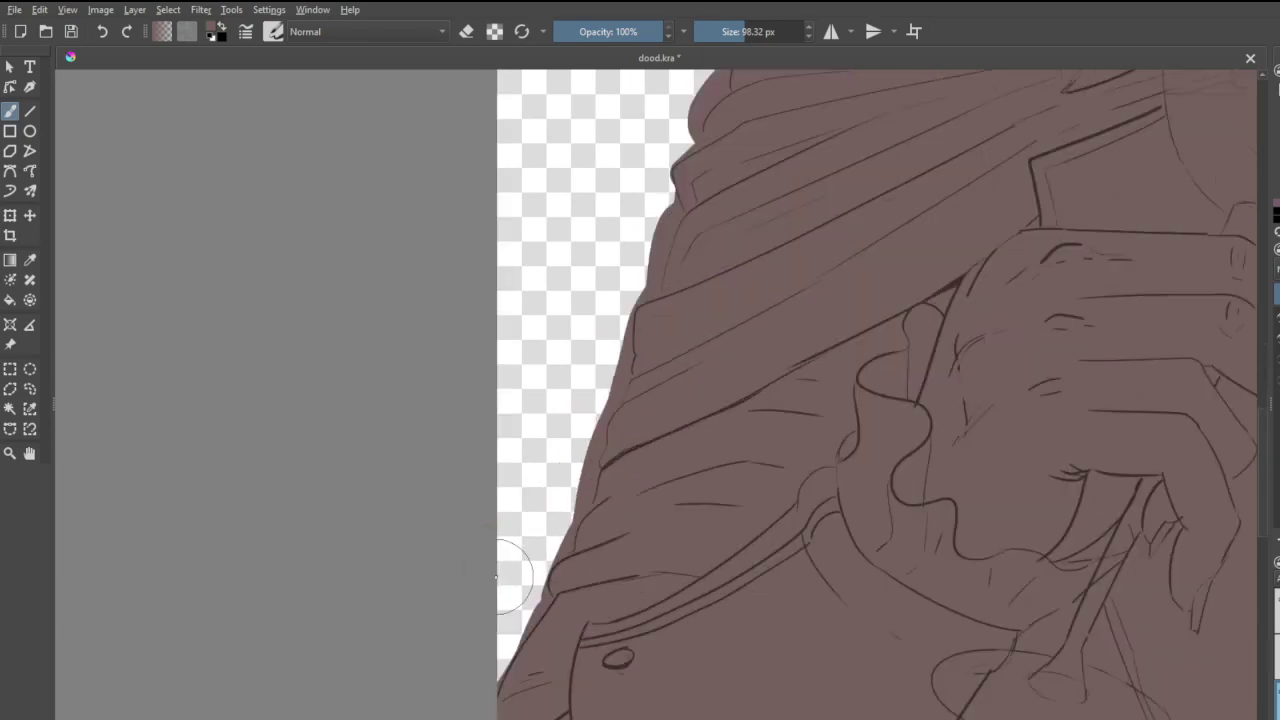
key(e)
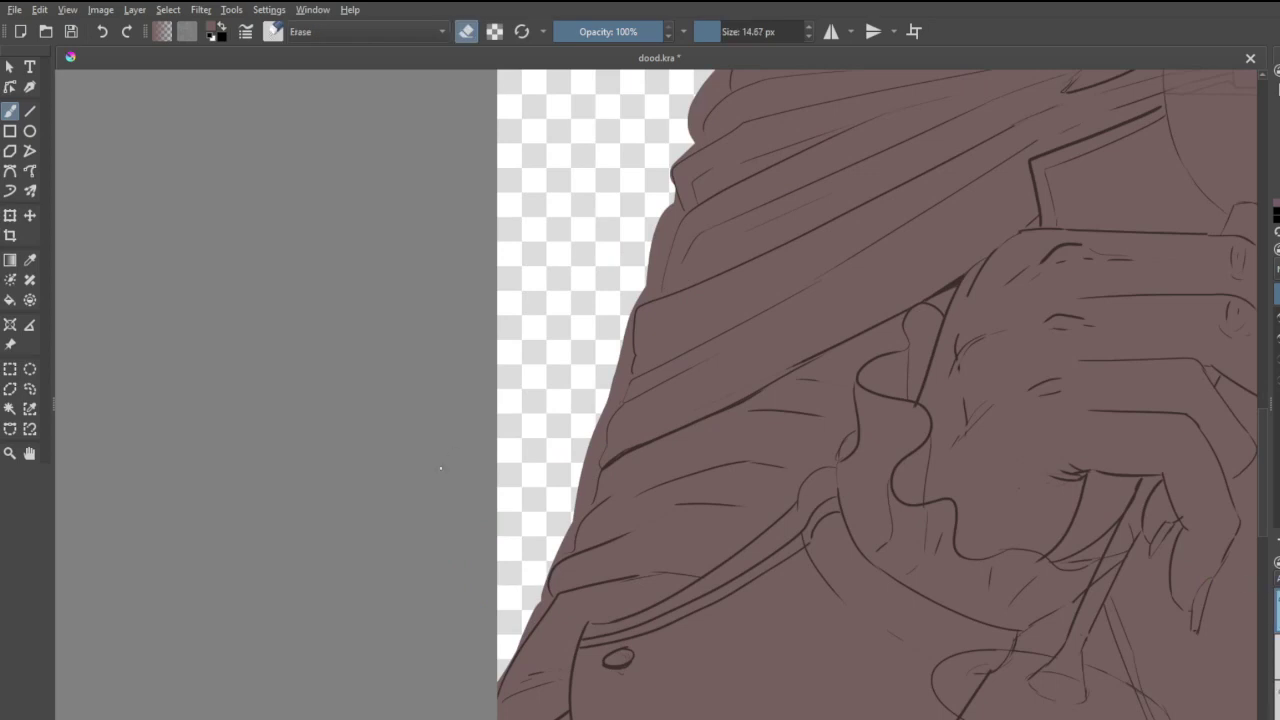
drag(545, 586, 500, 670)
key(ctrl+z)
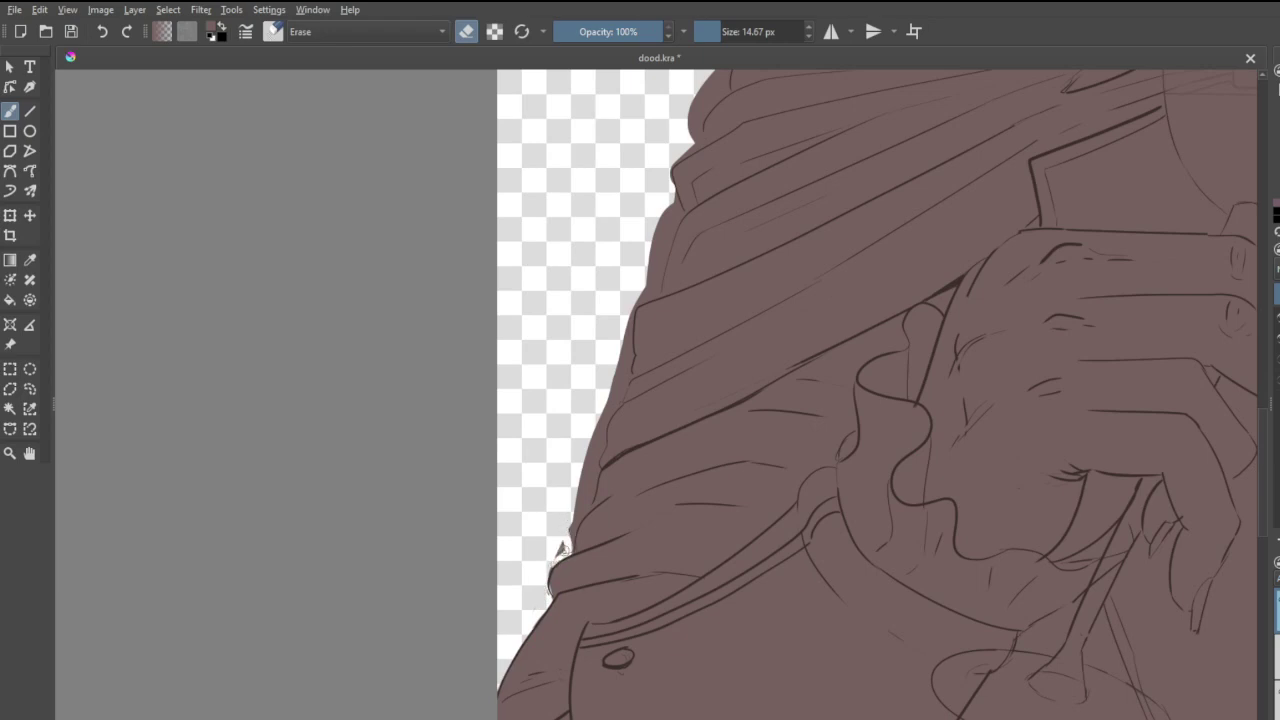
click(745, 37)
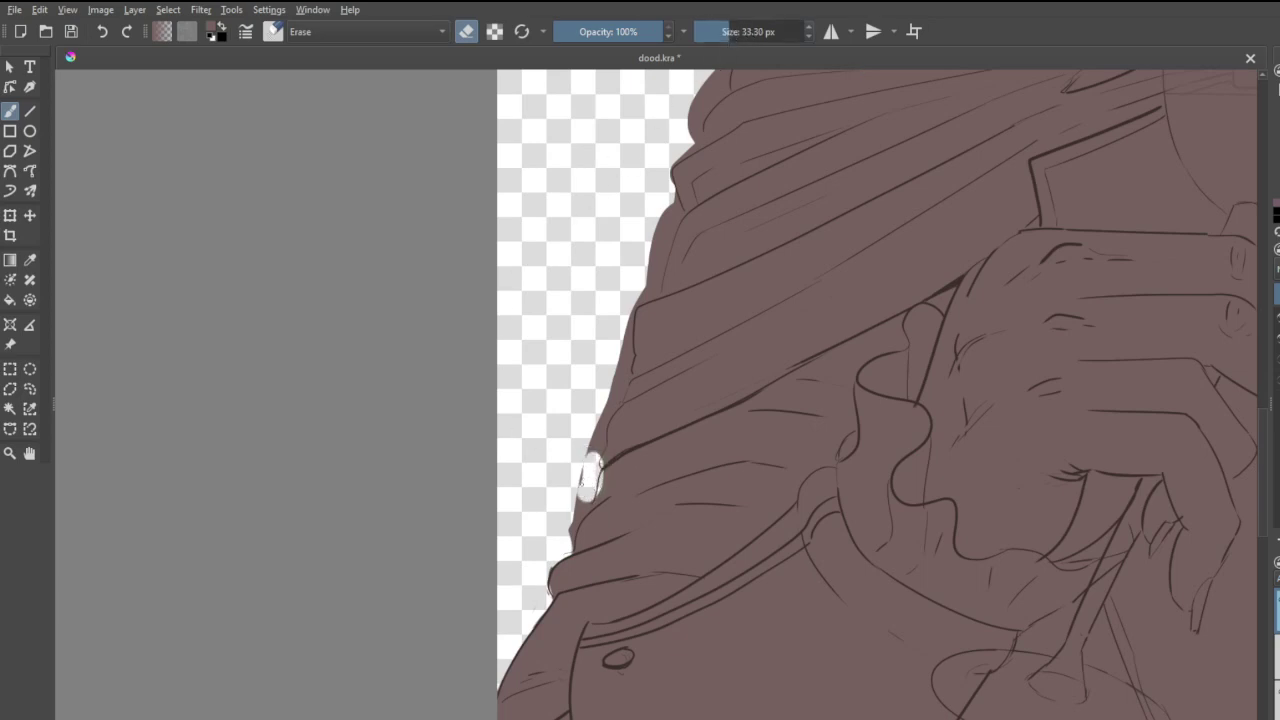
mouse_move(590, 472)
mouse_down()
mouse_move(572, 547)
mouse_move(575, 530)
mouse_up()
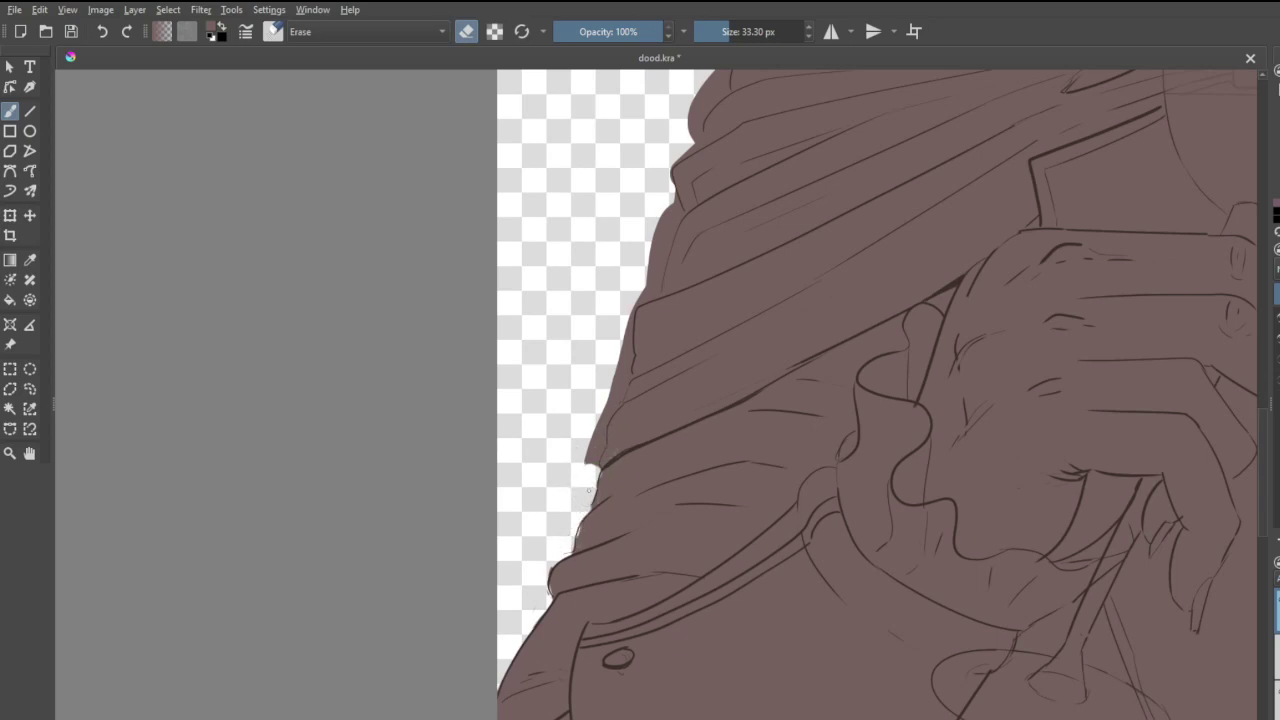
- Trim the silhouette's spill along the higher cape folds beside the glass-holding arm with the 33.30 px eraser
mouse_move(596, 447)
mouse_down()
mouse_move(616, 377)
mouse_move(617, 398)
mouse_up()
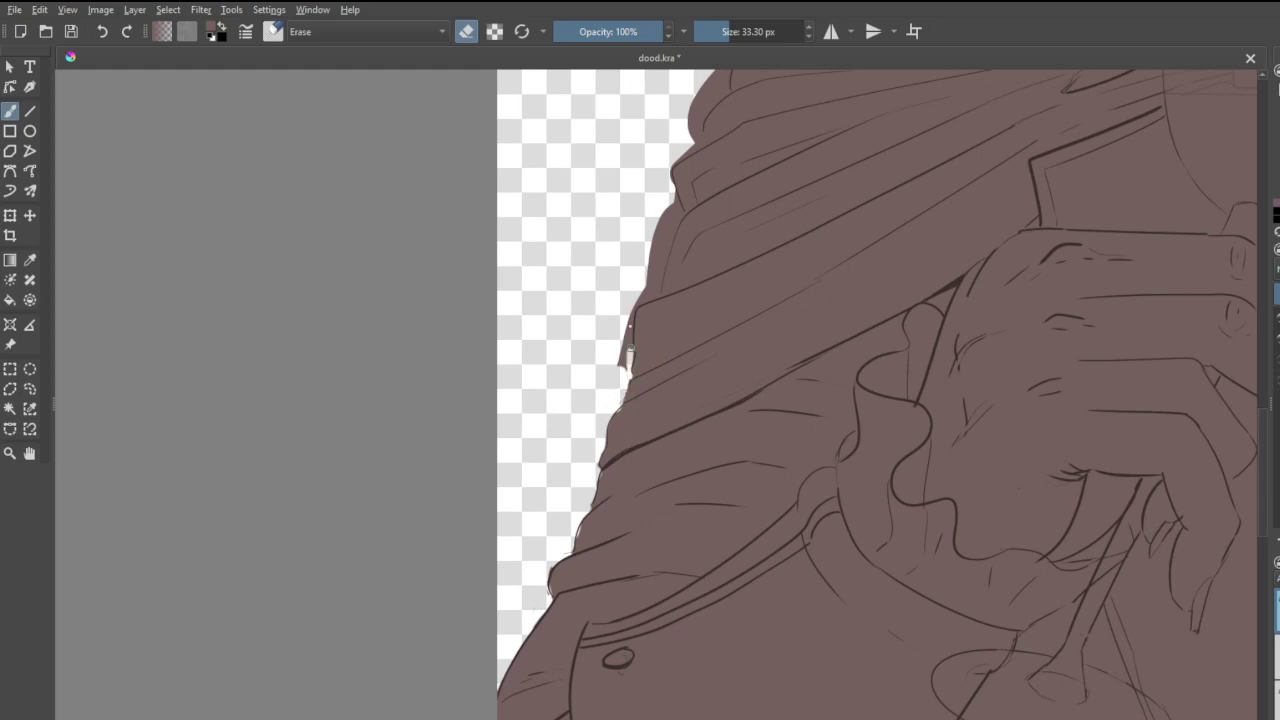
mouse_move(630, 330)
mouse_down()
mouse_move(628, 300)
mouse_move(624, 385)
mouse_move(616, 356)
mouse_up()
mouse_move(630, 310)
mouse_down()
mouse_move(655, 295)
mouse_move(668, 194)
mouse_up()
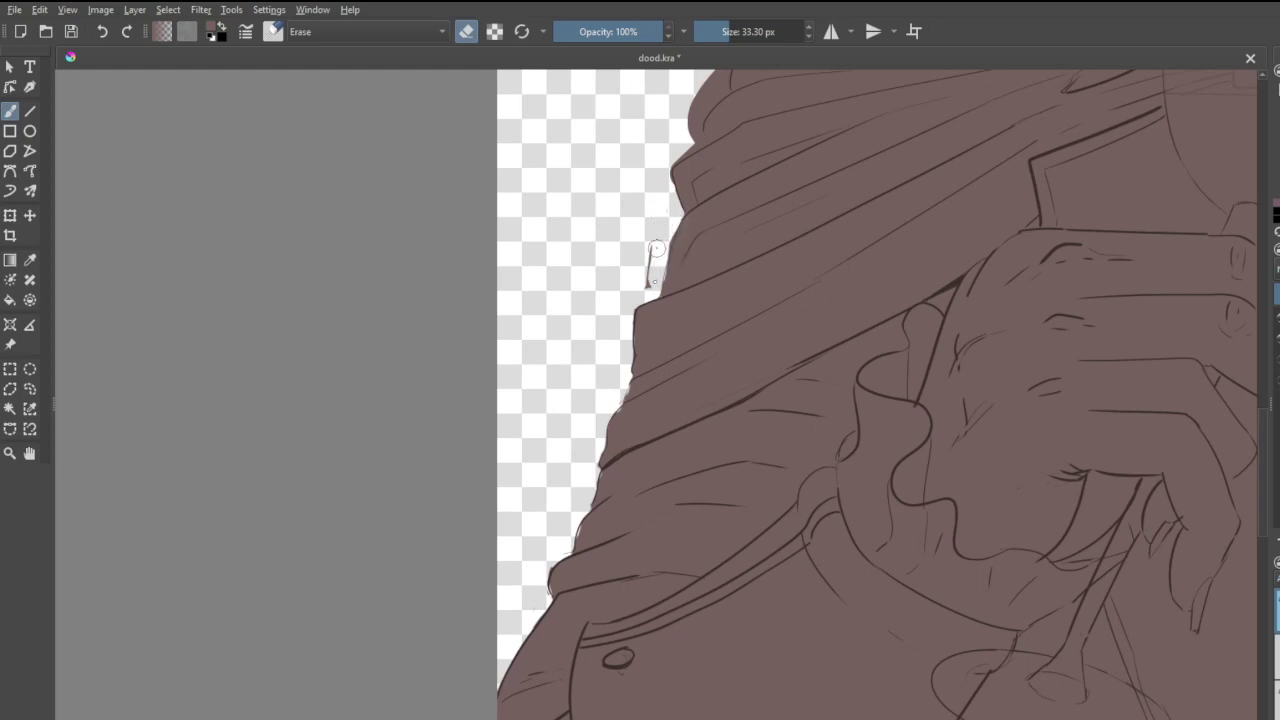
drag(658, 240, 652, 280)
drag(659, 205, 671, 212)
key(e)
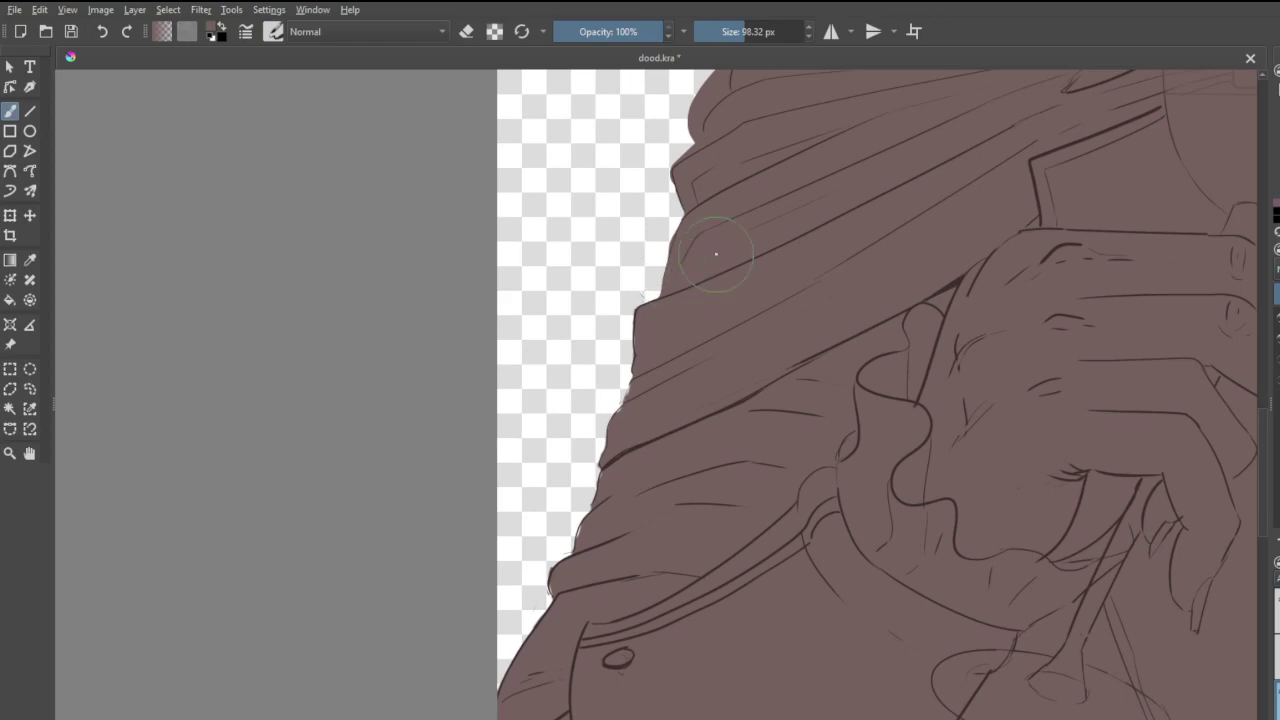
- Fill the long side hair and the flared collar on the glass-holding side with the 98.32 px silhouette brush
scroll(716, 254, down, 5)
scroll(723, 169, up, 1)
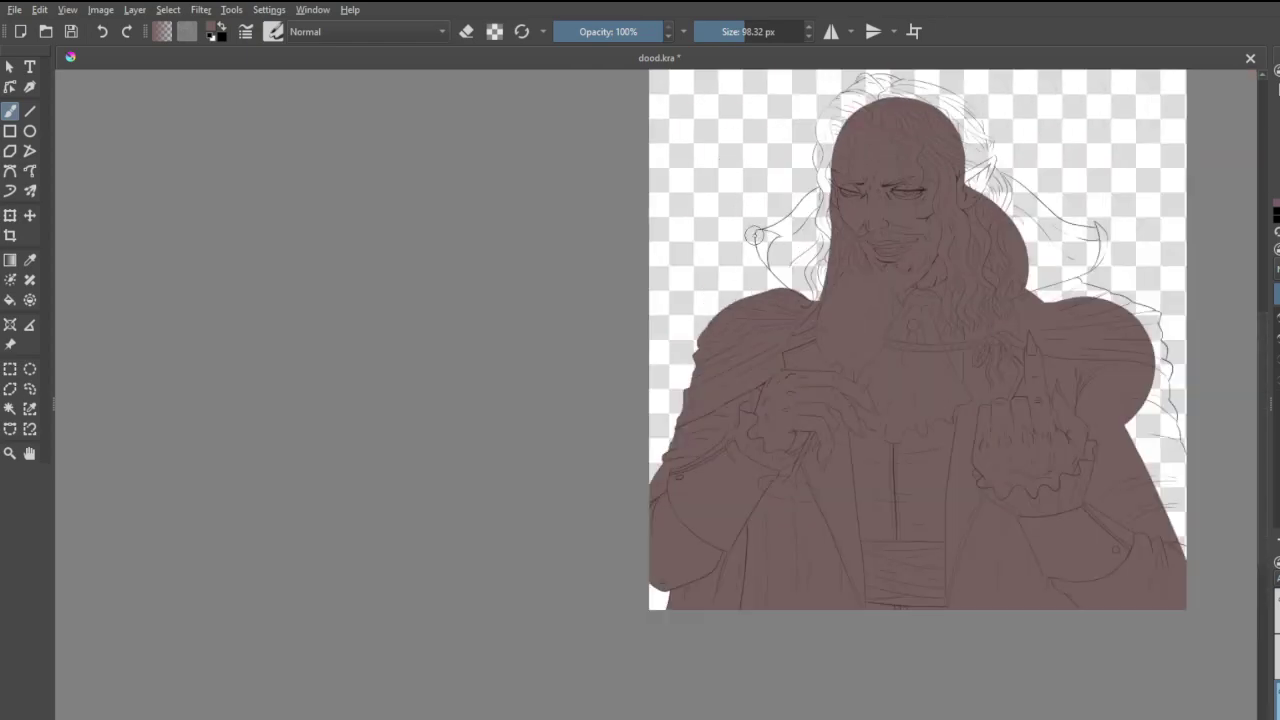
scroll(752, 237, up, 2)
scroll(738, 246, down, 5)
scroll(820, 130, up, 5)
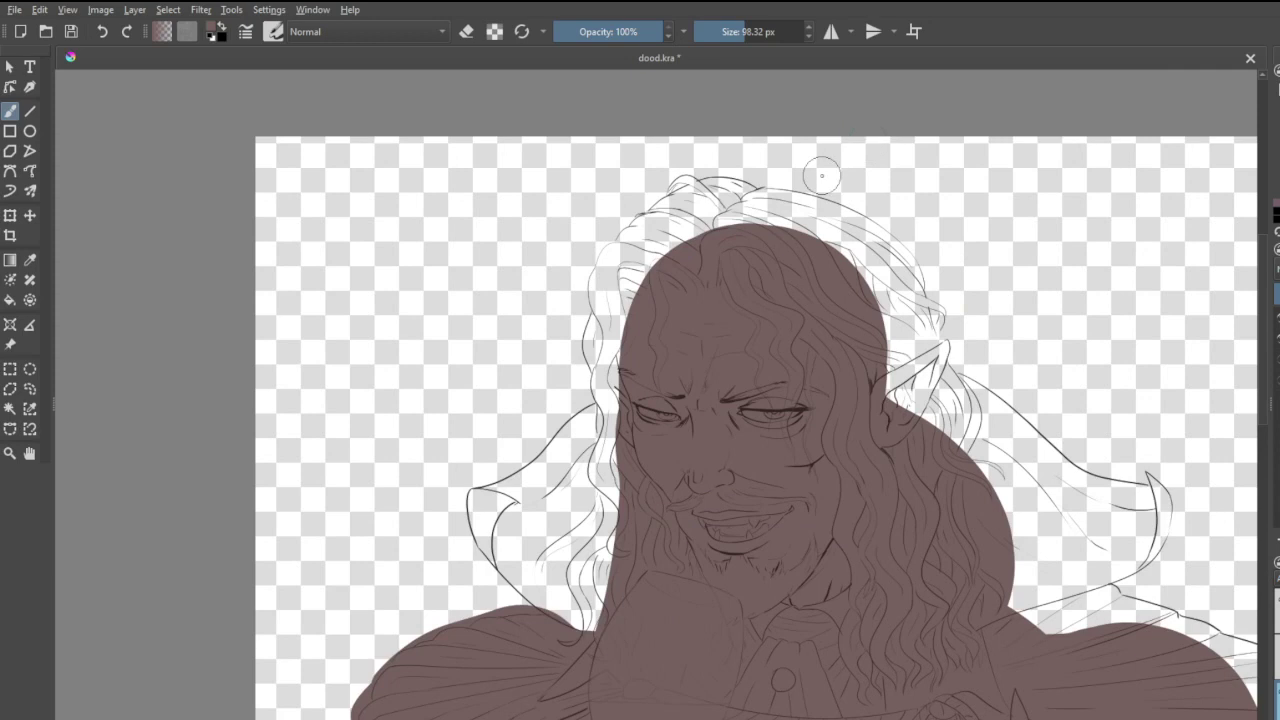
mouse_move(644, 414)
mouse_down()
mouse_move(608, 439)
mouse_move(629, 409)
mouse_move(585, 436)
mouse_move(587, 419)
mouse_move(600, 414)
mouse_move(542, 472)
mouse_move(520, 484)
mouse_move(550, 464)
mouse_move(474, 499)
mouse_move(523, 578)
mouse_move(598, 628)
mouse_up()
mouse_move(472, 522)
mouse_down()
mouse_move(490, 570)
mouse_move(580, 625)
mouse_move(555, 615)
mouse_move(605, 485)
mouse_move(593, 605)
mouse_move(550, 500)
mouse_move(506, 545)
mouse_move(528, 500)
mouse_move(556, 508)
mouse_up()
- Extend the silhouette over the crown, both outer sides of the hair and the pointed ear
mouse_move(745, 227)
mouse_down()
mouse_move(735, 188)
mouse_move(700, 180)
mouse_move(662, 200)
mouse_move(650, 240)
mouse_move(612, 268)
mouse_move(606, 385)
mouse_move(597, 330)
mouse_up()
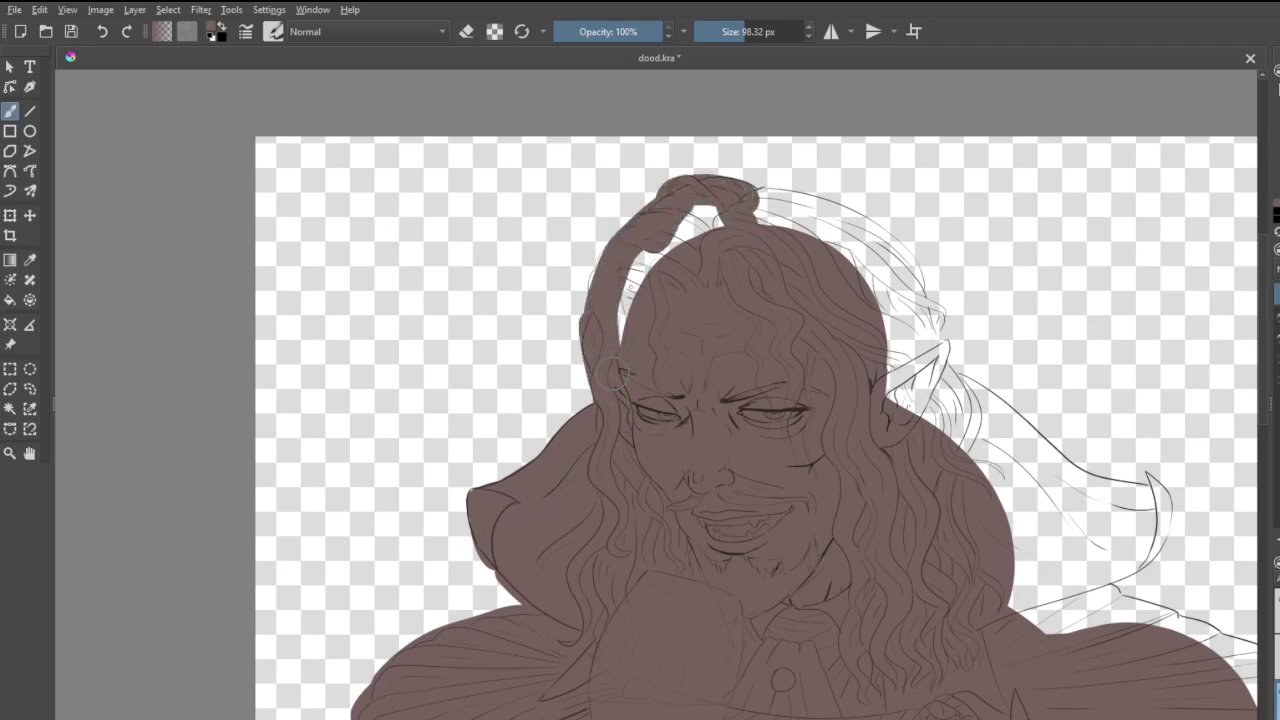
mouse_move(616, 372)
mouse_down()
mouse_move(646, 261)
mouse_move(671, 236)
mouse_move(647, 298)
mouse_move(709, 224)
mouse_up()
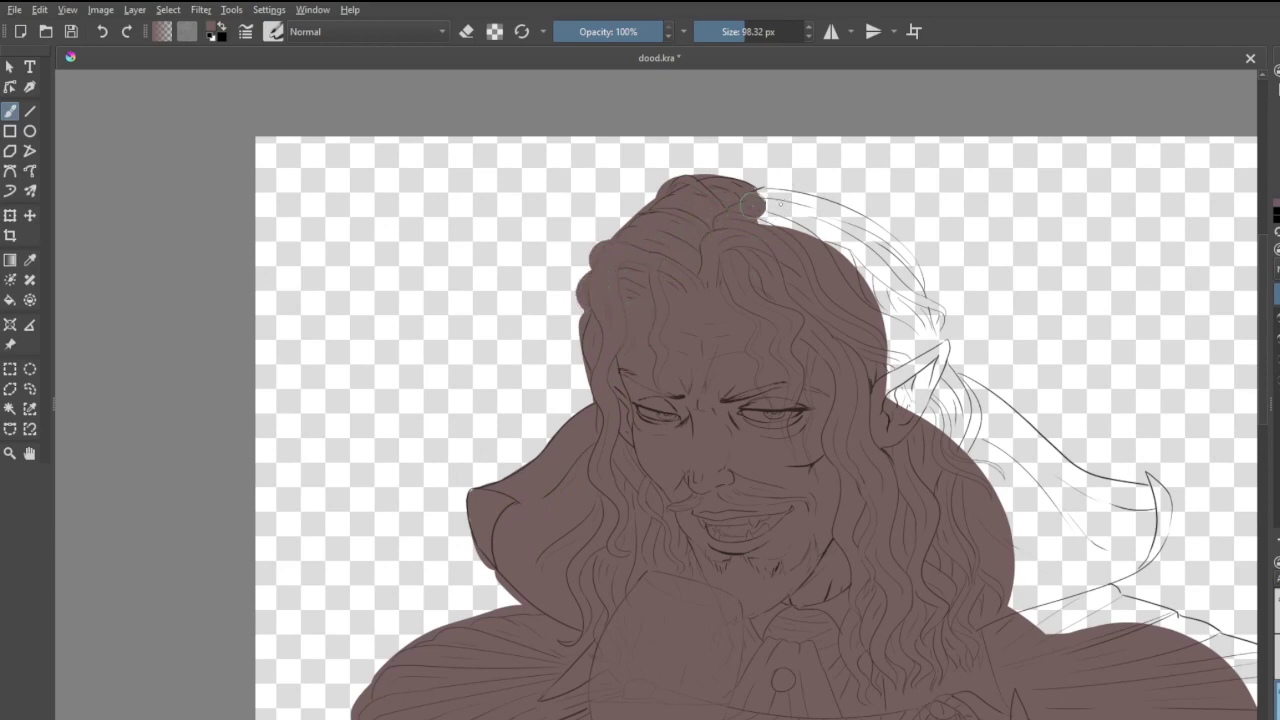
mouse_move(752, 204)
mouse_down()
mouse_move(849, 226)
mouse_move(799, 208)
mouse_move(752, 200)
mouse_move(897, 255)
mouse_move(910, 348)
mouse_move(895, 445)
mouse_move(849, 237)
mouse_move(772, 220)
mouse_move(843, 256)
mouse_up()
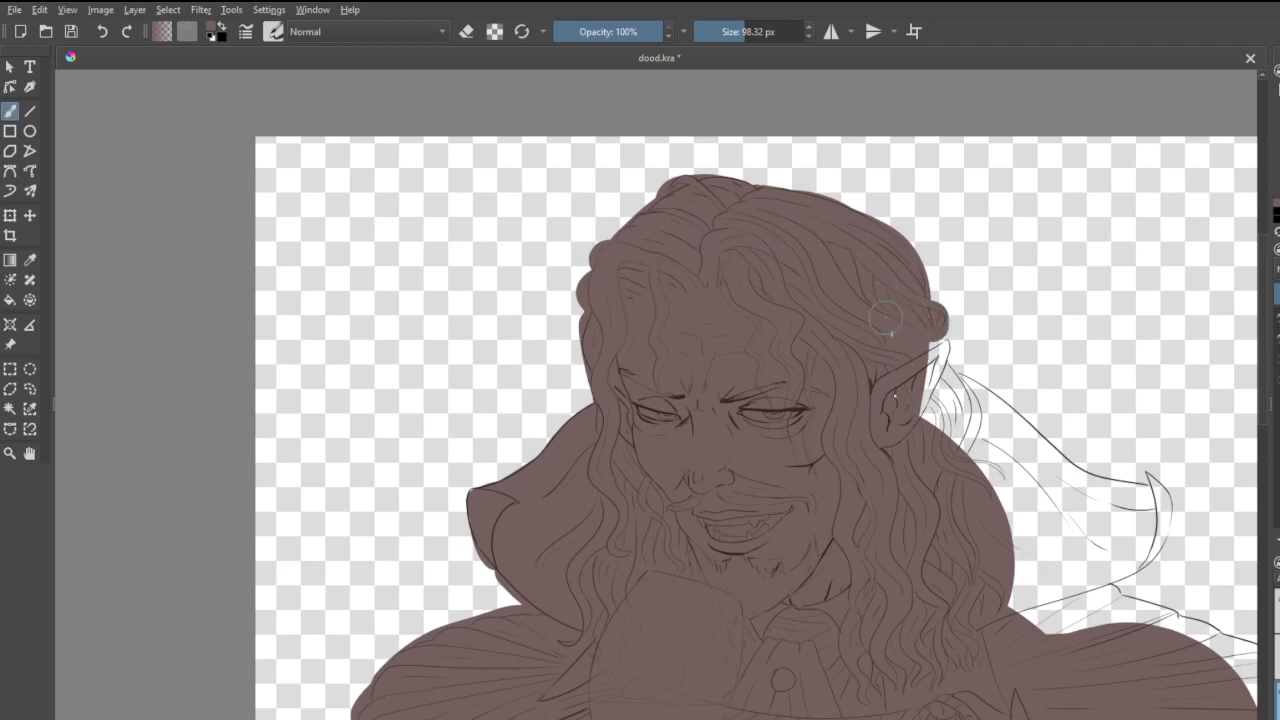
mouse_move(910, 326)
mouse_down()
mouse_move(932, 361)
mouse_move(938, 344)
mouse_move(919, 414)
mouse_move(939, 386)
mouse_move(940, 457)
mouse_up()
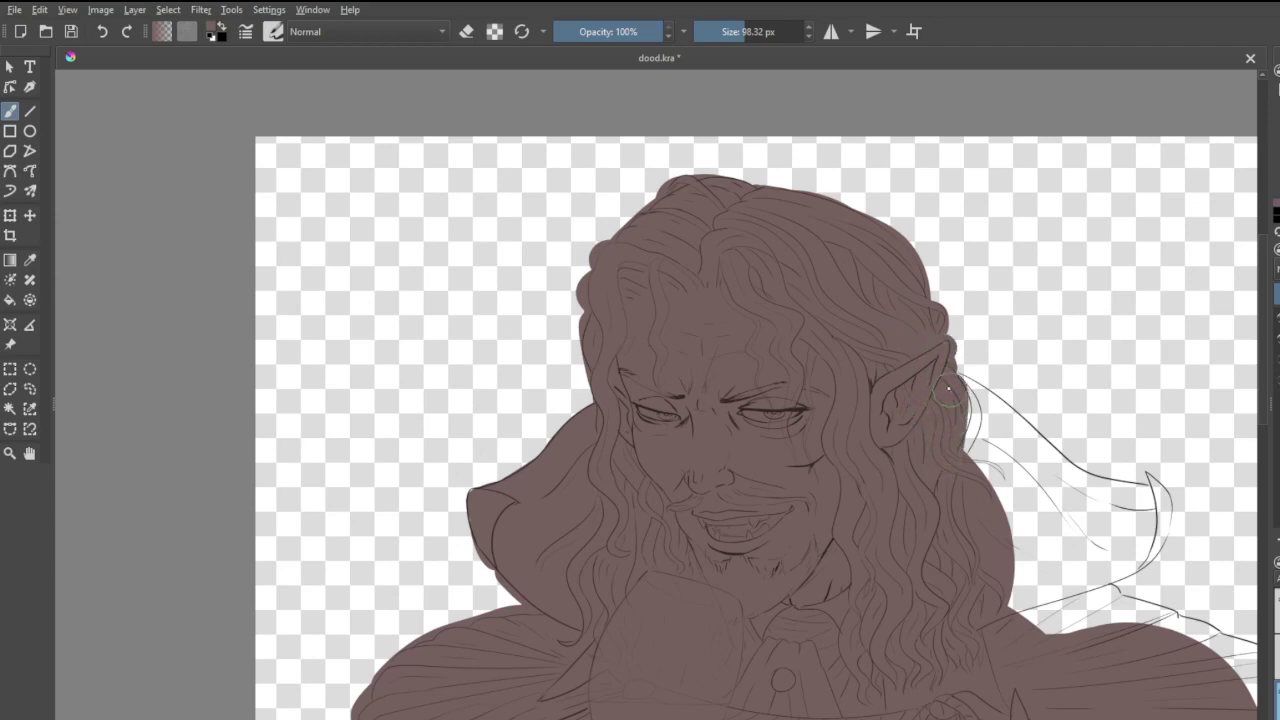
- Outline and fill the flared collar behind the pointed ear with the silhouette colour
drag(948, 388, 1070, 490)
mouse_move(1025, 436)
mouse_down()
mouse_move(1086, 479)
mouse_move(1153, 488)
mouse_move(1140, 548)
mouse_move(958, 620)
mouse_up()
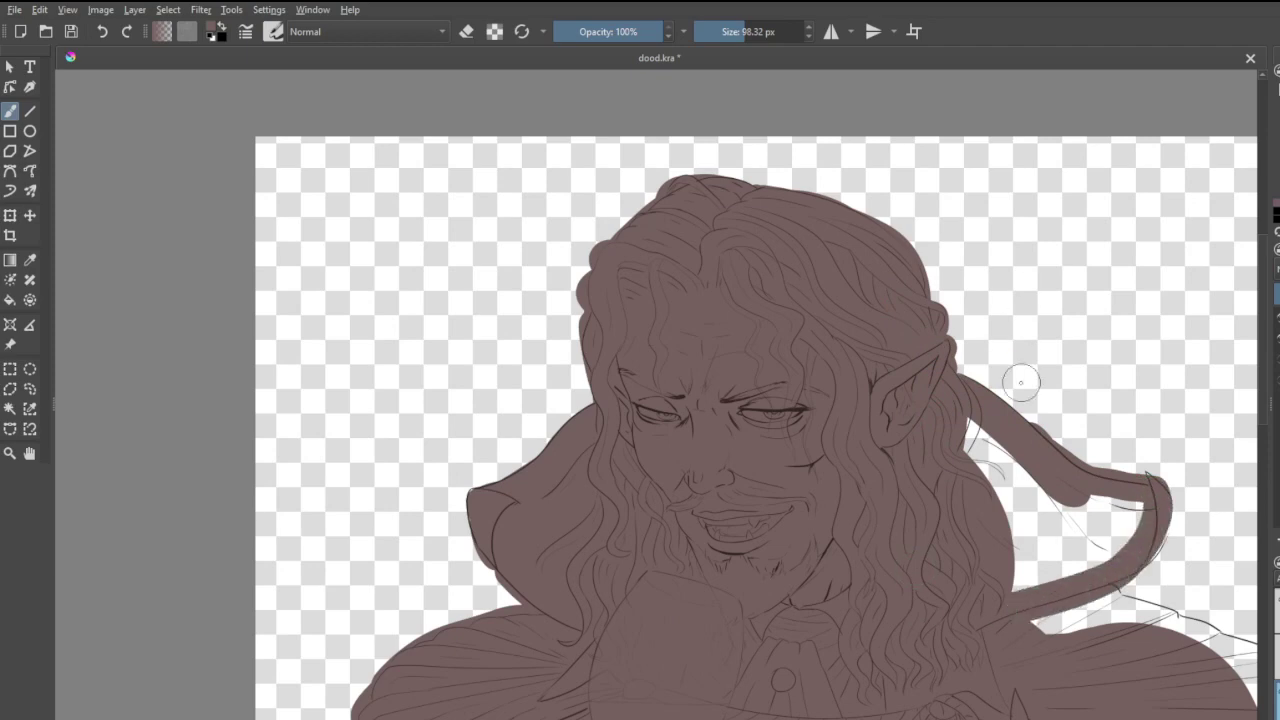
mouse_move(956, 430)
mouse_down()
mouse_move(990, 457)
mouse_move(1002, 521)
mouse_move(968, 411)
mouse_move(1026, 603)
mouse_move(1022, 469)
mouse_move(1045, 572)
mouse_move(1059, 529)
mouse_move(1081, 559)
mouse_move(1105, 519)
mouse_move(1121, 546)
mouse_move(1155, 519)
mouse_up()
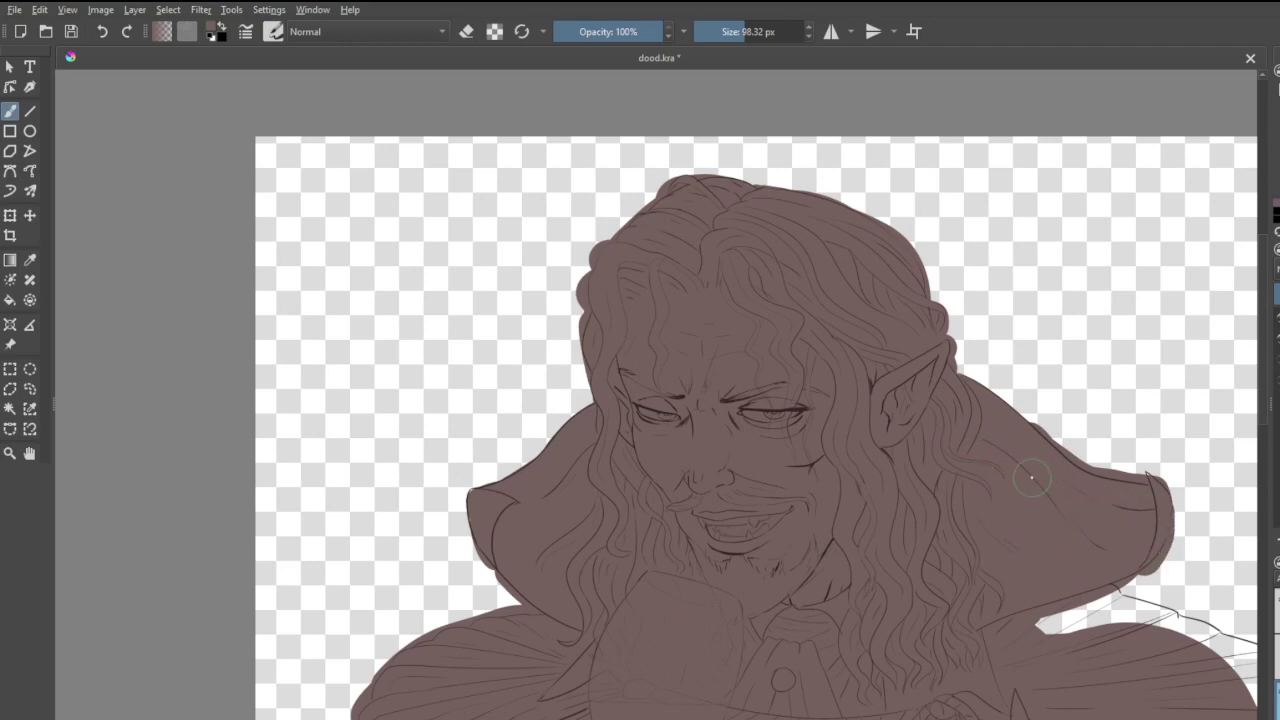
- Extend the silhouette along the cape's shoulder and outer edge on the raised-finger side
scroll(795, 478, down, 5)
scroll(868, 532, up, 4)
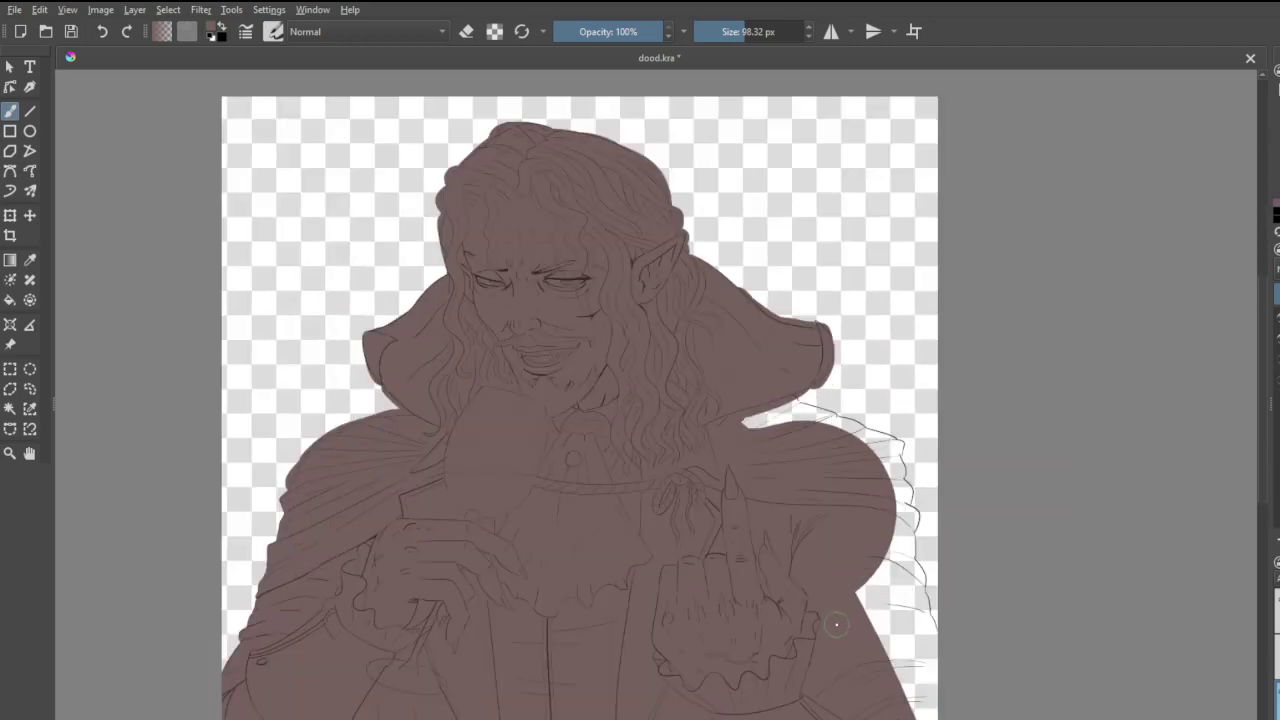
scroll(836, 625, up, 2)
mouse_move(701, 290)
mouse_down()
mouse_move(747, 342)
mouse_move(717, 310)
mouse_move(733, 316)
mouse_move(676, 350)
mouse_up()
mouse_move(748, 325)
mouse_down()
mouse_move(856, 383)
mouse_move(829, 366)
mouse_move(965, 403)
mouse_move(936, 395)
mouse_move(949, 398)
mouse_move(936, 525)
mouse_move(914, 393)
mouse_move(921, 477)
mouse_move(948, 553)
mouse_move(945, 490)
mouse_move(961, 537)
mouse_move(963, 660)
mouse_move(893, 655)
mouse_move(923, 590)
mouse_move(866, 692)
mouse_up()
mouse_move(950, 668)
mouse_down()
mouse_move(975, 585)
mouse_move(955, 712)
mouse_up()
- Fill the remaining gap in the cape beside the raised-finger arm, out to the canvas edge
scroll(805, 512, down, 5)
scroll(805, 562, up, 4)
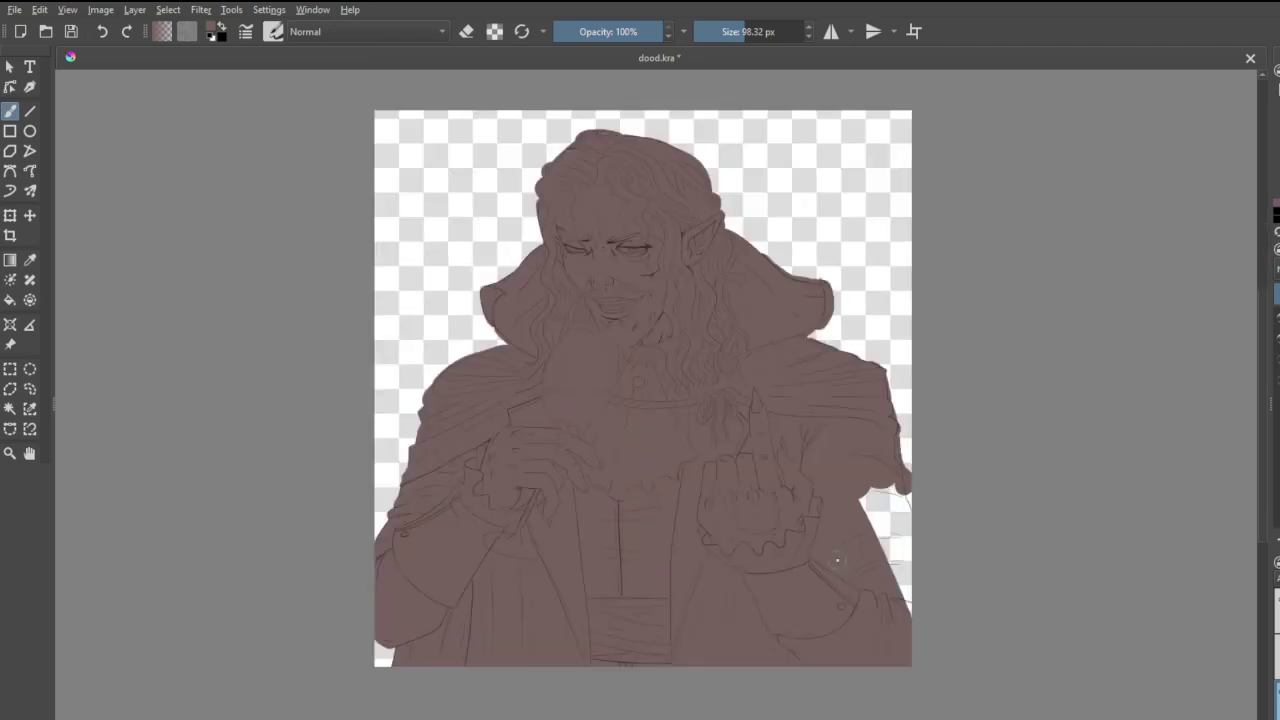
drag(880, 447, 896, 508)
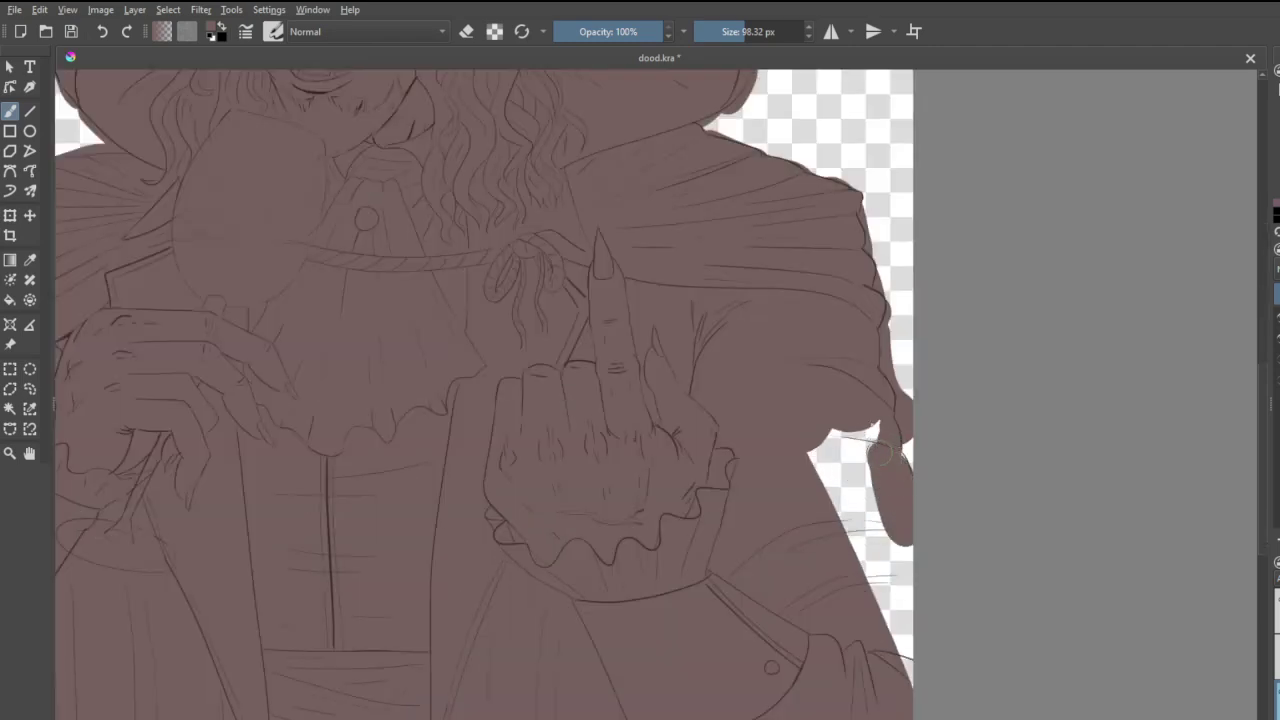
mouse_move(879, 437)
mouse_down()
mouse_move(862, 638)
mouse_move(838, 477)
mouse_move(813, 420)
mouse_move(803, 526)
mouse_move(813, 430)
mouse_move(901, 658)
mouse_move(888, 489)
mouse_move(930, 650)
mouse_up()
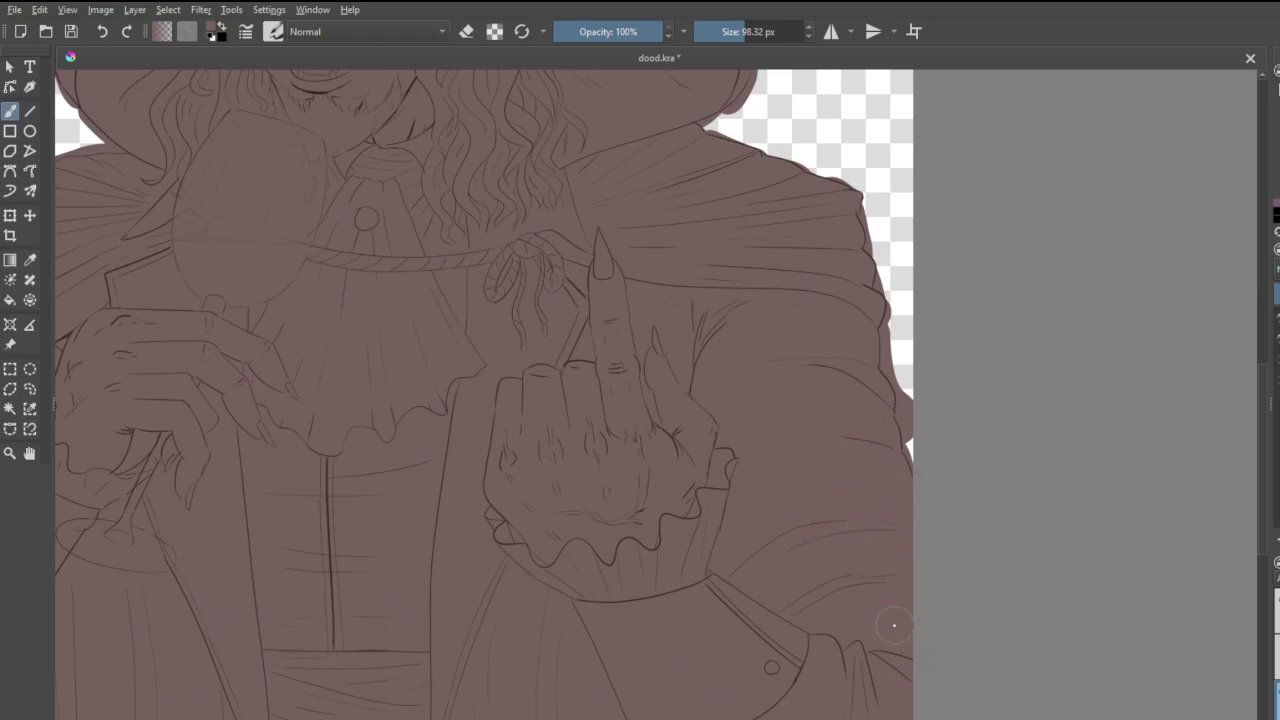
scroll(749, 535, down, 4)
scroll(465, 450, up, 2)
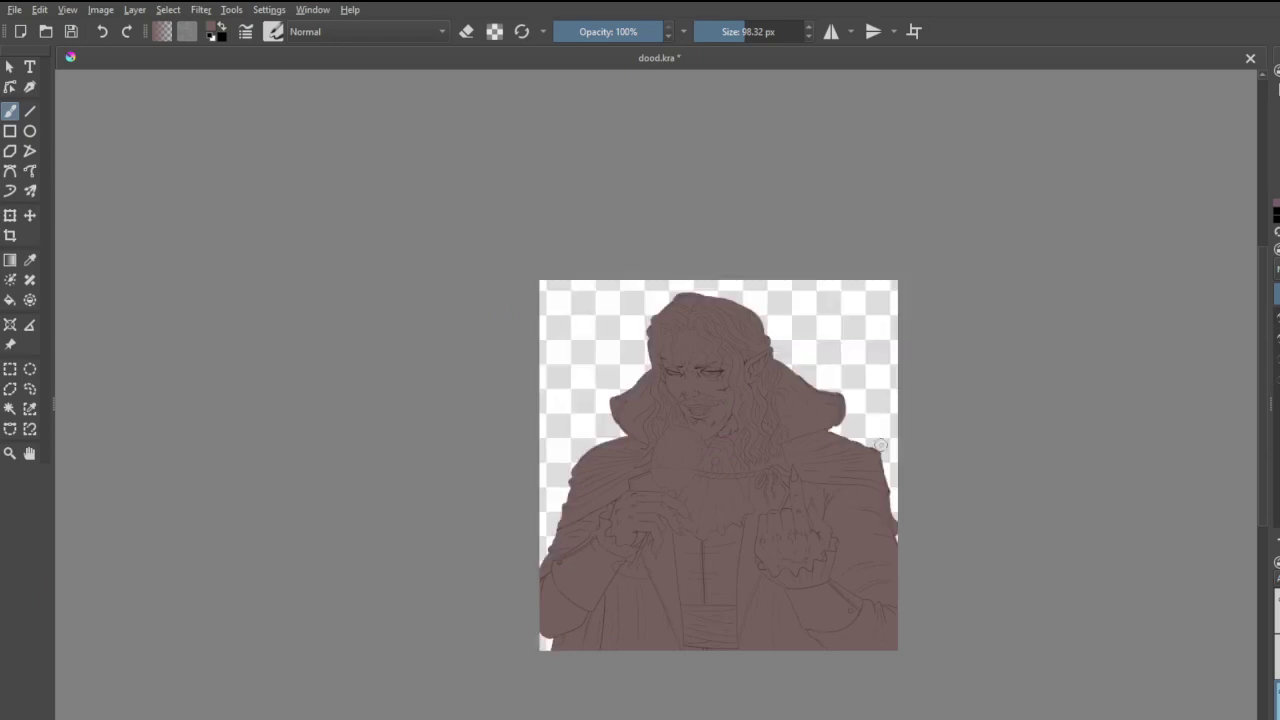
- Erase the excess fill outside the lineart on the left shoulder's cape folds, using the eraser at 20.30 px
scroll(612, 430, up, 4)
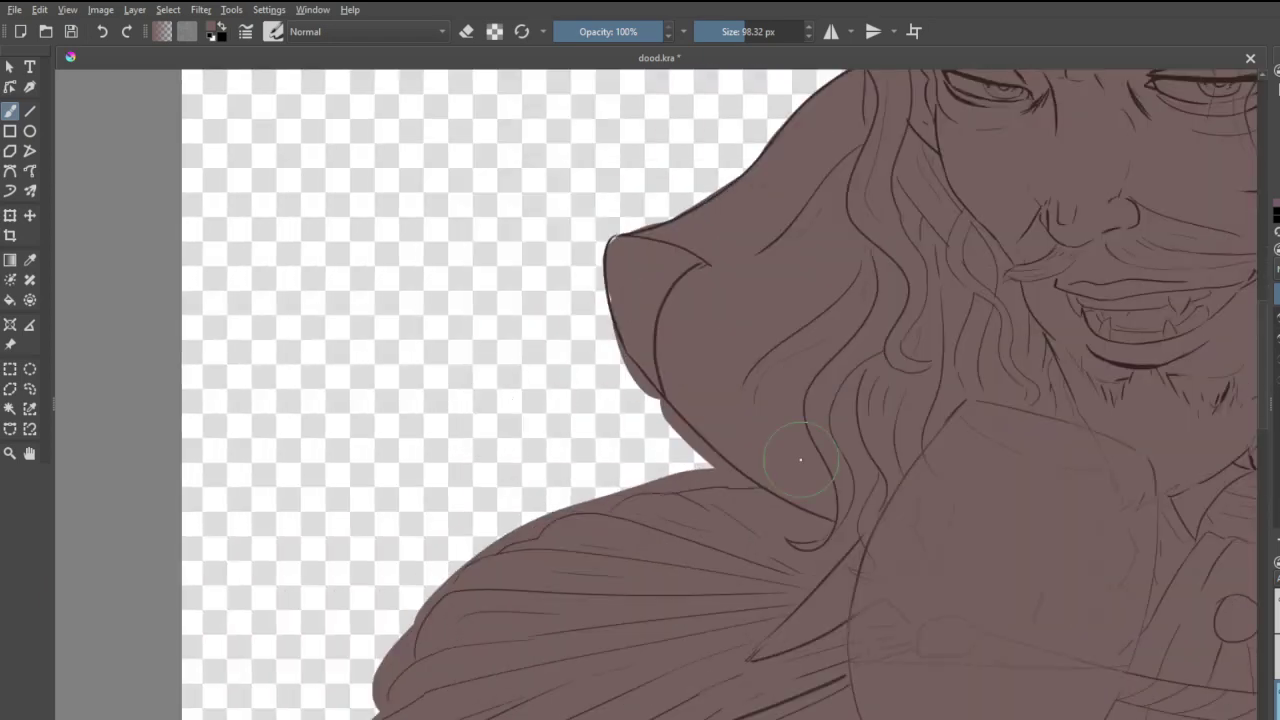
key(e)
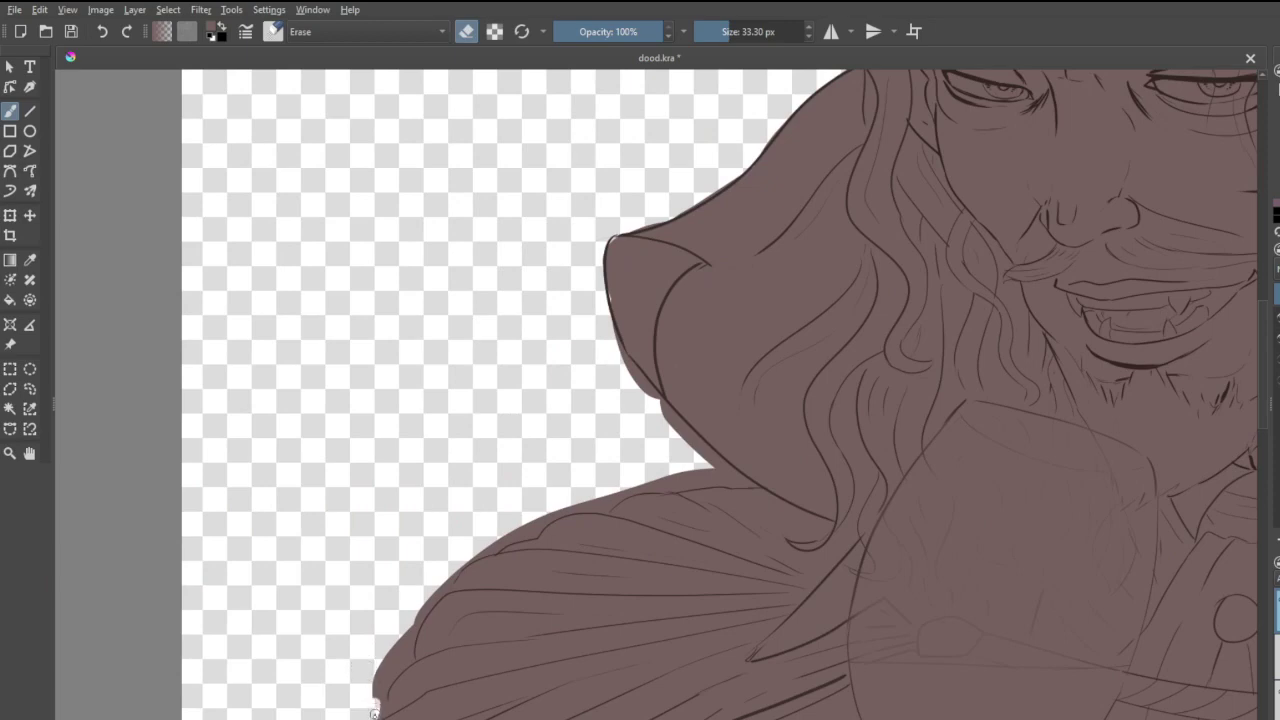
drag(376, 712, 377, 649)
scroll(434, 634, down, 1)
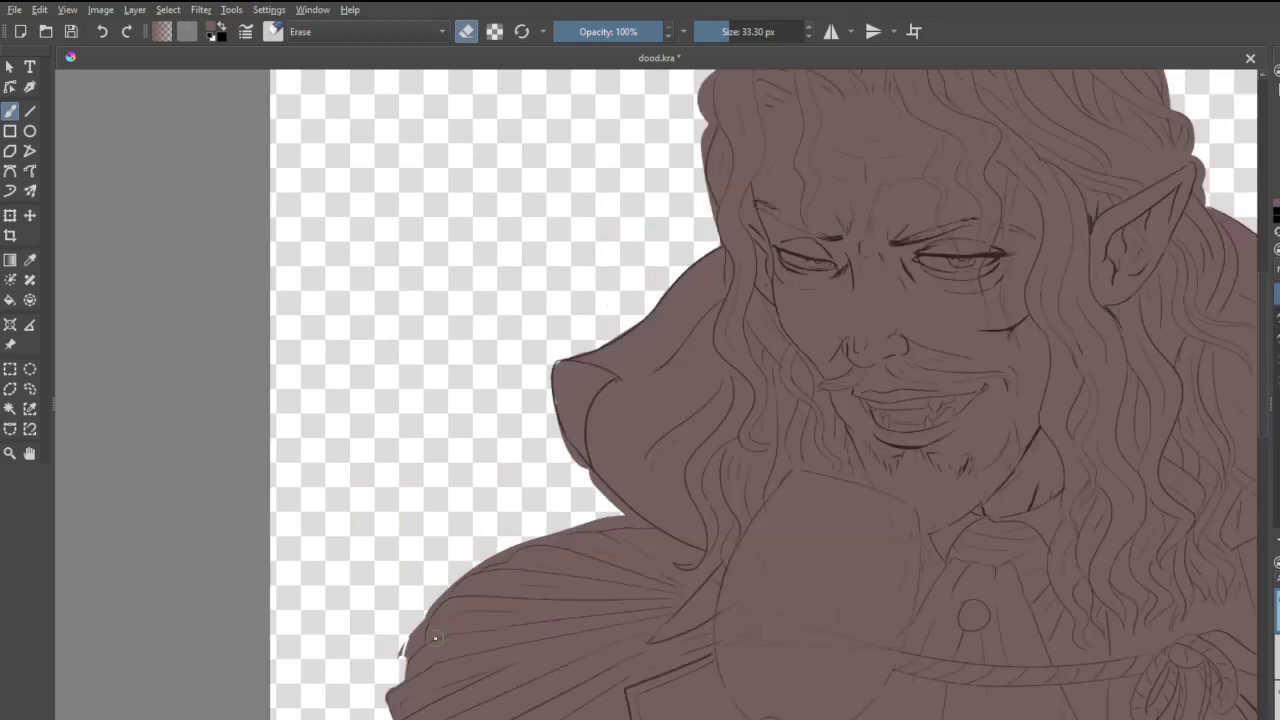
scroll(421, 630, up, 4)
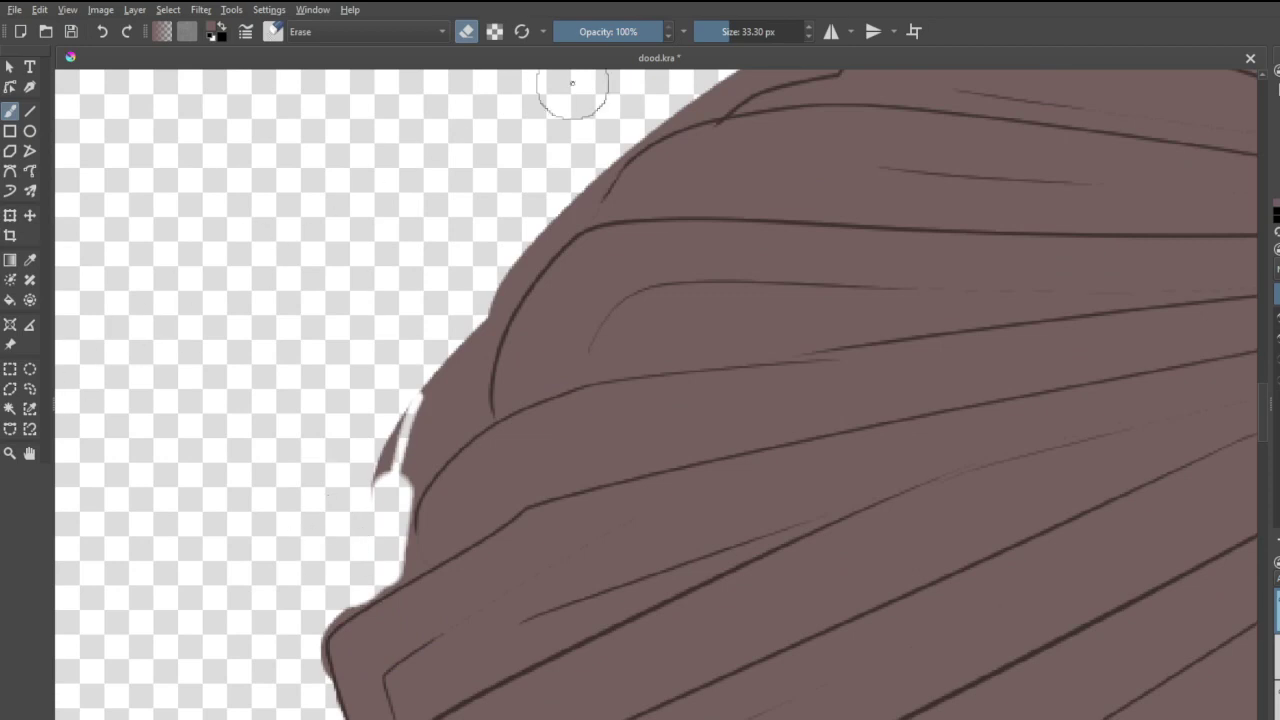
drag(712, 31, 724, 31)
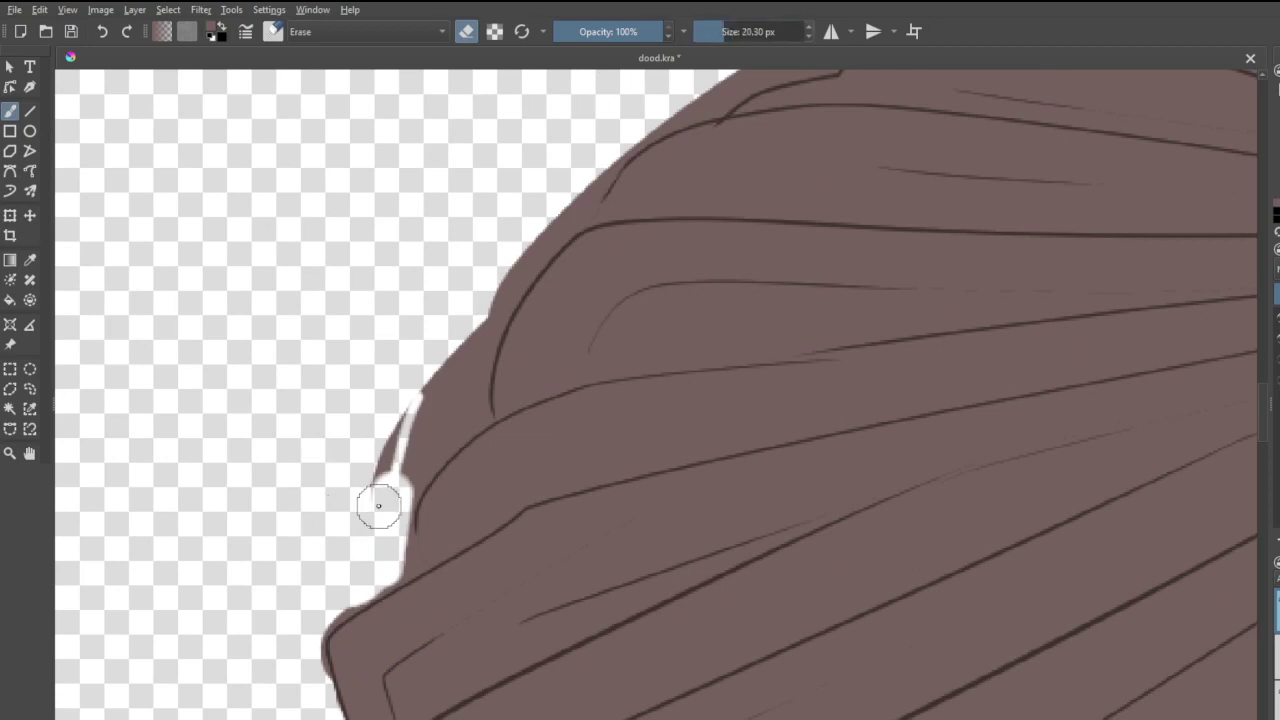
mouse_move(394, 508)
mouse_down()
mouse_move(441, 444)
mouse_move(471, 423)
mouse_move(443, 455)
mouse_move(483, 421)
mouse_move(467, 296)
mouse_move(483, 273)
mouse_move(460, 400)
mouse_move(431, 430)
mouse_move(400, 434)
mouse_move(428, 368)
mouse_move(342, 507)
mouse_move(373, 482)
mouse_move(393, 495)
mouse_move(433, 399)
mouse_move(396, 515)
mouse_move(400, 557)
mouse_move(312, 632)
mouse_move(320, 689)
mouse_move(303, 645)
mouse_up()
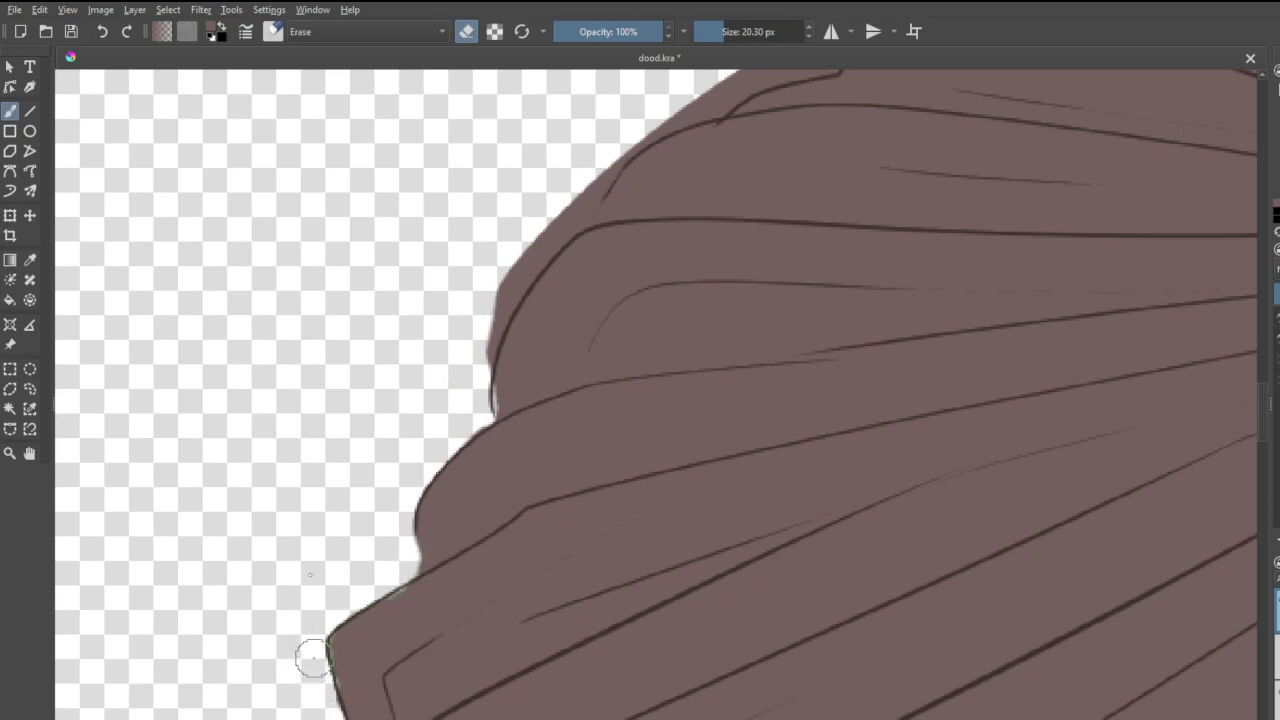
mouse_move(585, 190)
mouse_down()
mouse_move(491, 300)
mouse_move(557, 186)
mouse_move(563, 196)
mouse_move(534, 223)
mouse_move(610, 152)
mouse_up()
click(1276, 700)
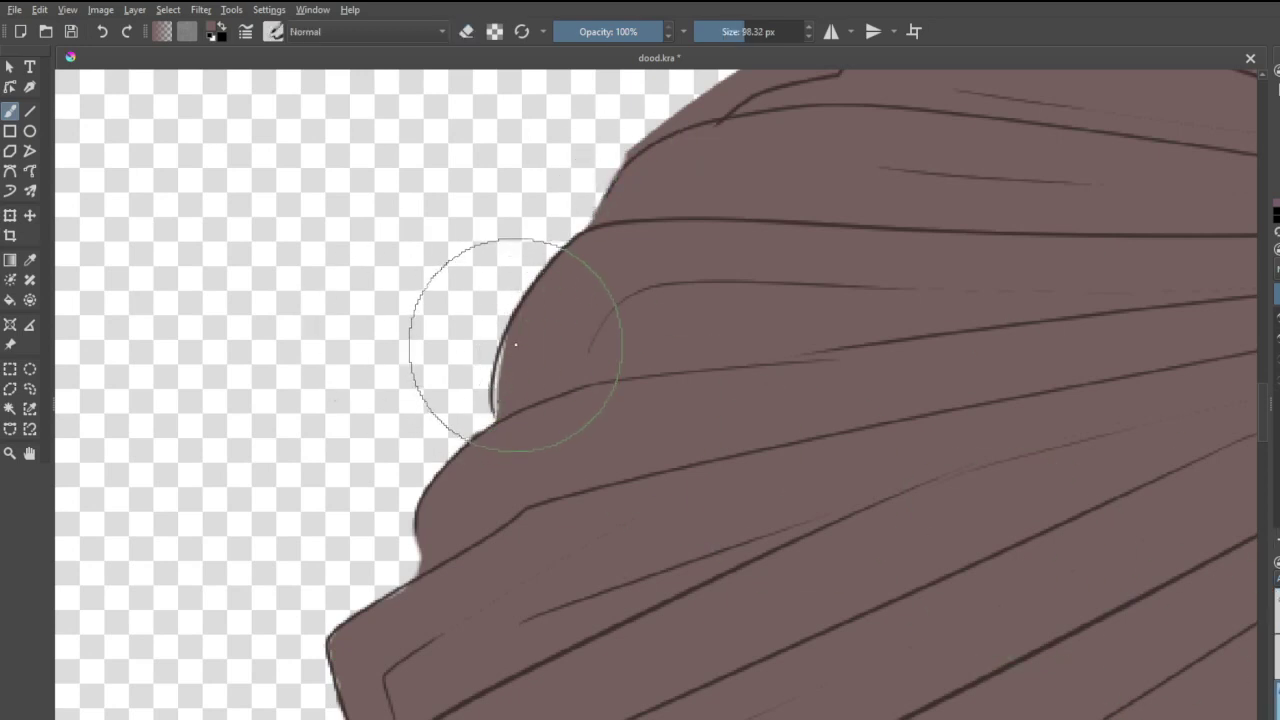
drag(508, 345, 490, 425)
key(ctrl+z)
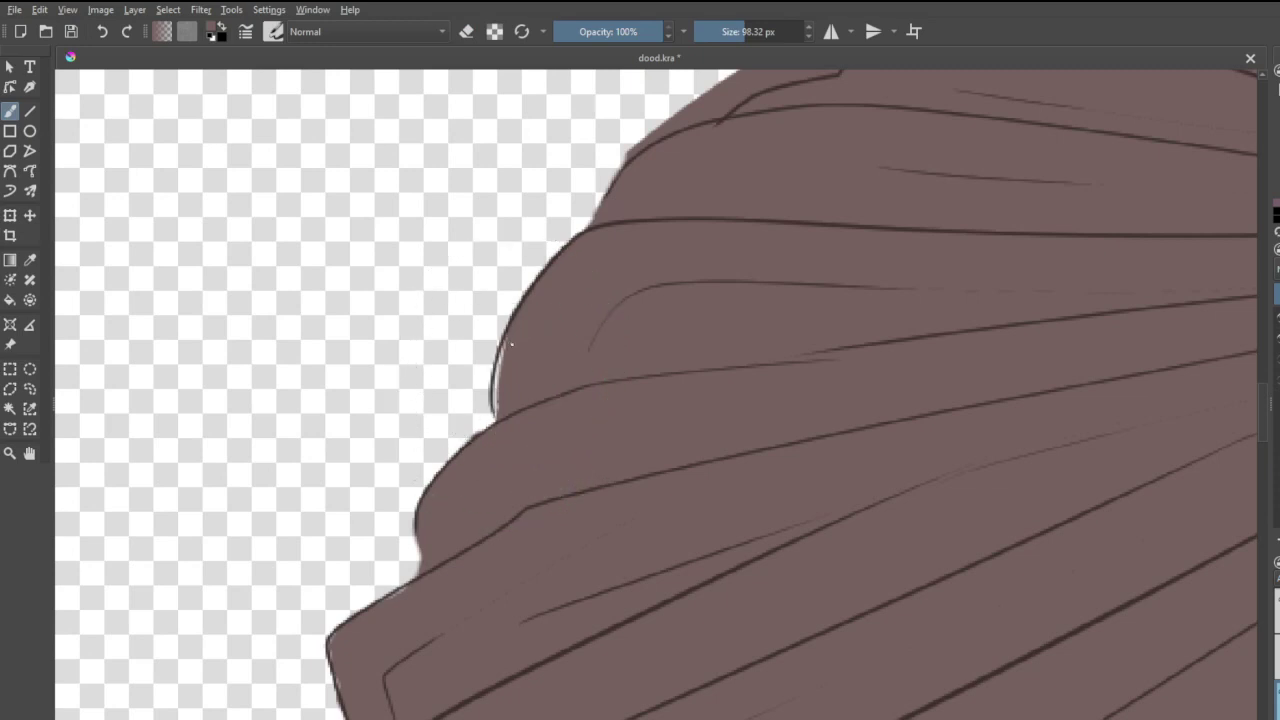
mouse_move(508, 346)
mouse_down()
mouse_move(491, 365)
mouse_move(491, 421)
mouse_move(523, 349)
mouse_move(517, 417)
mouse_move(510, 403)
mouse_up()
key(ctrl+z)
- Erase the excess fill in the gap between the left collar's underside and the top edge of the shoulder
scroll(510, 403, down, 4)
scroll(574, 155, up, 2)
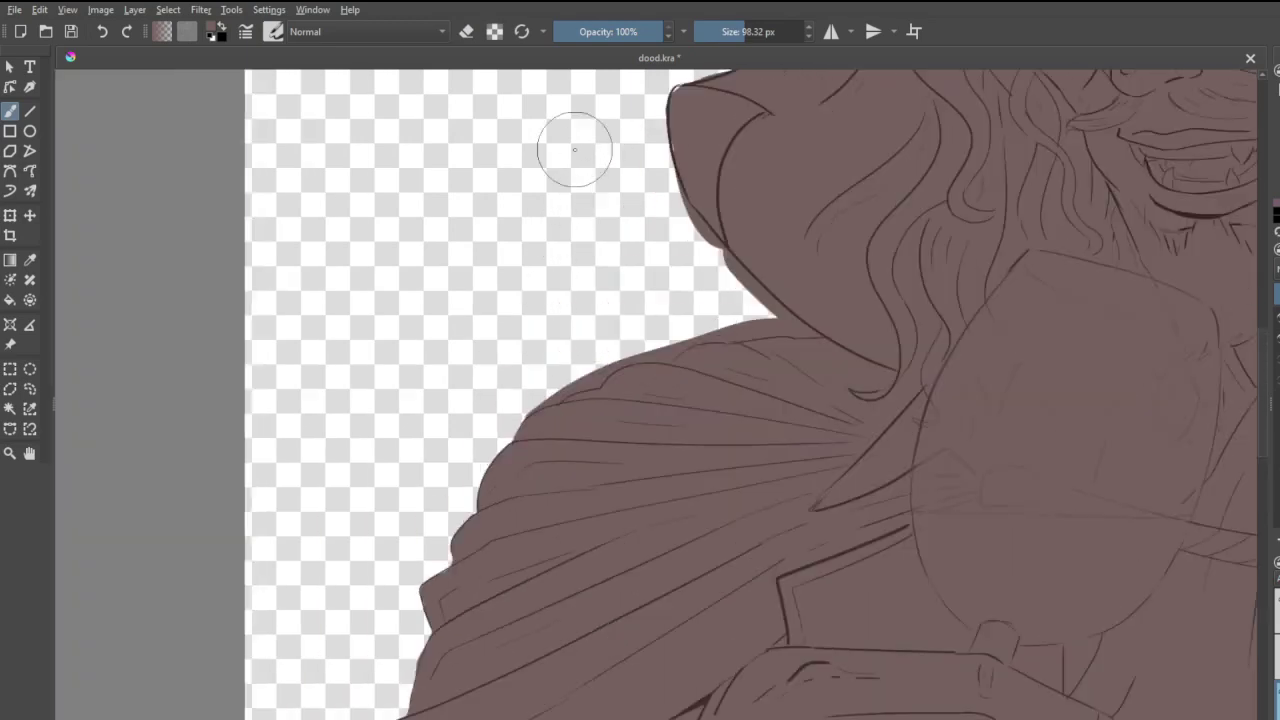
scroll(690, 380, up, 1)
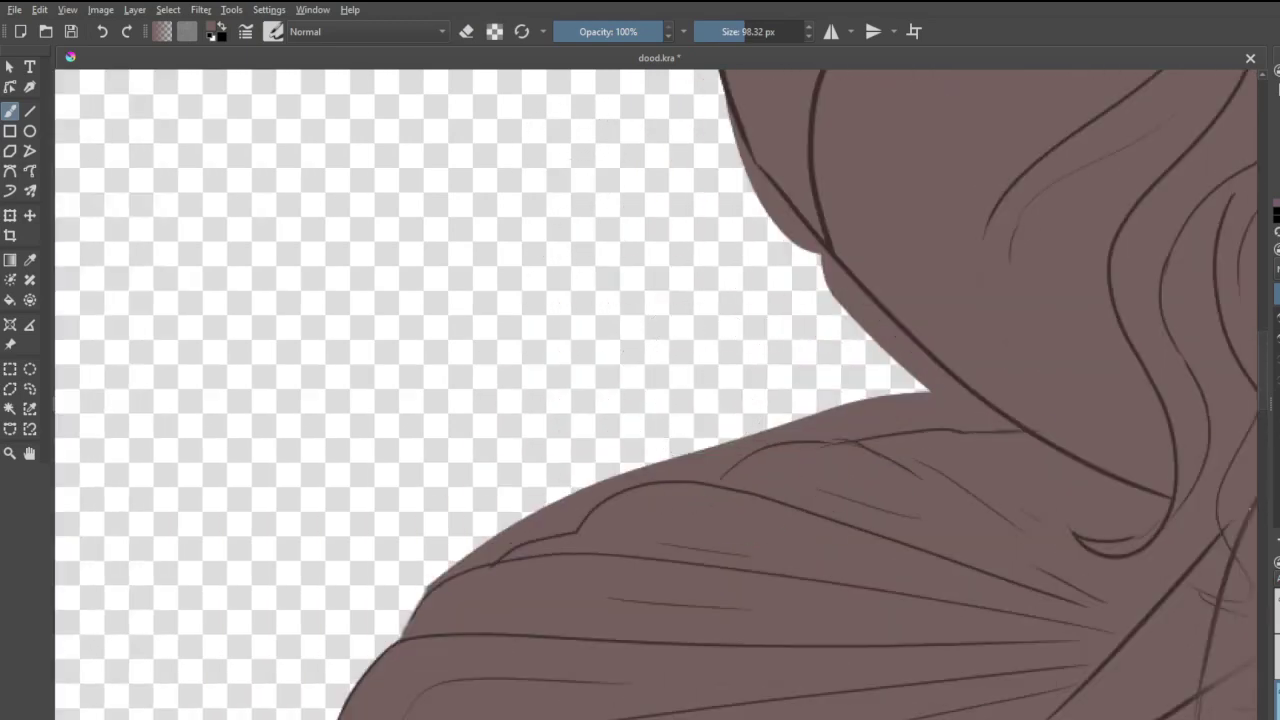
key(e)
mouse_move(824, 250)
mouse_down()
mouse_move(950, 390)
mouse_move(910, 348)
mouse_move(988, 408)
mouse_move(619, 446)
mouse_up()
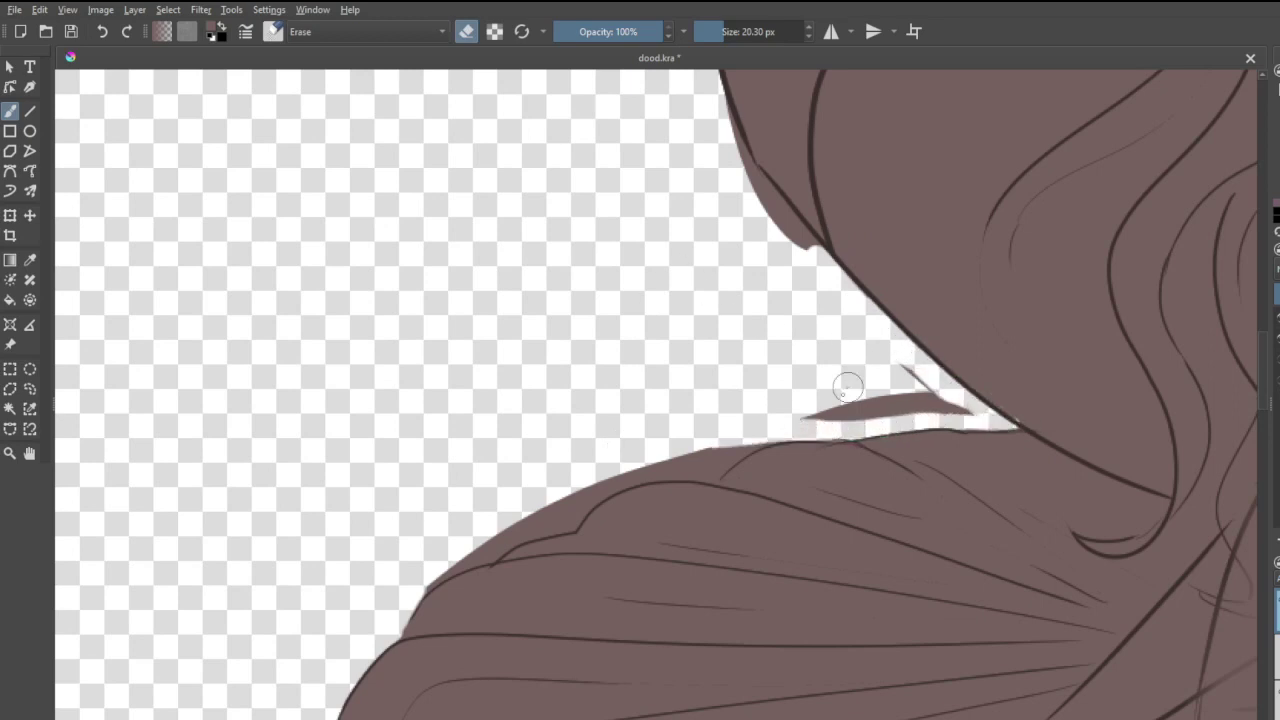
mouse_move(807, 420)
mouse_down()
mouse_move(961, 413)
mouse_move(872, 360)
mouse_move(906, 394)
mouse_move(812, 407)
mouse_up()
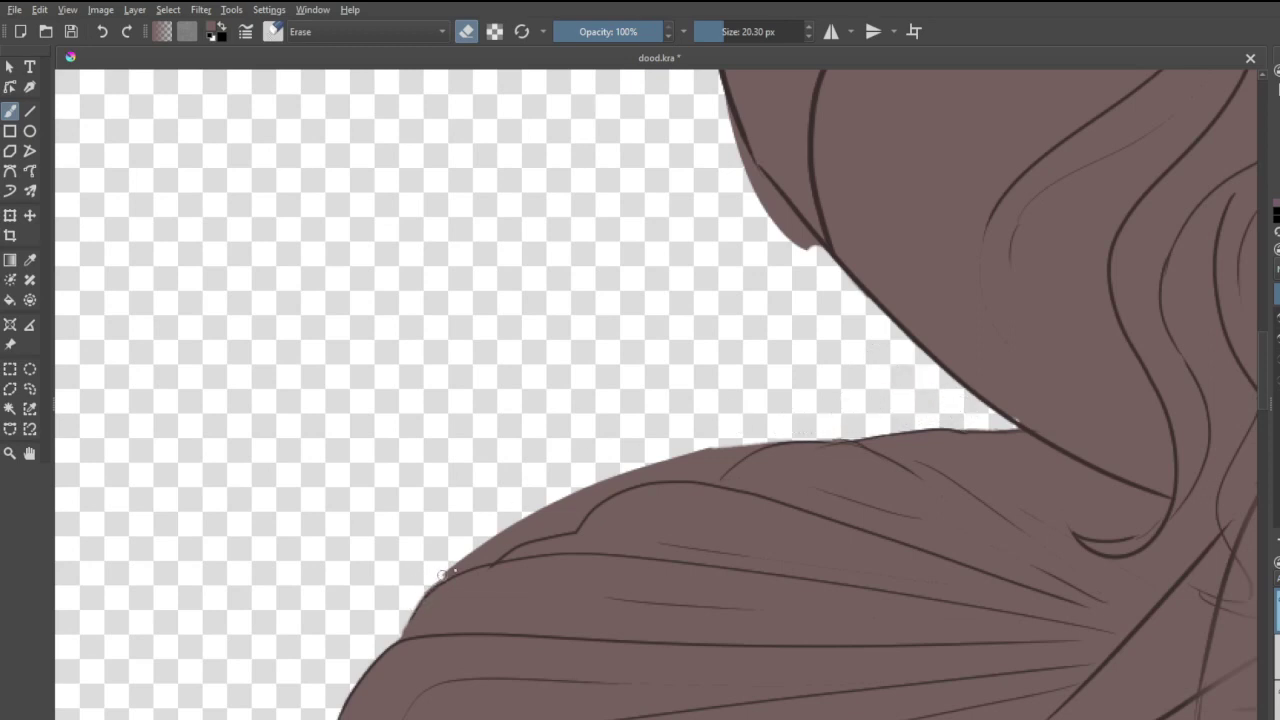
- Erase the excess fill above the scalloped cape folds along the left shoulder's upper outline
mouse_move(429, 579)
mouse_down()
mouse_move(571, 527)
mouse_move(639, 455)
mouse_move(458, 551)
mouse_up()
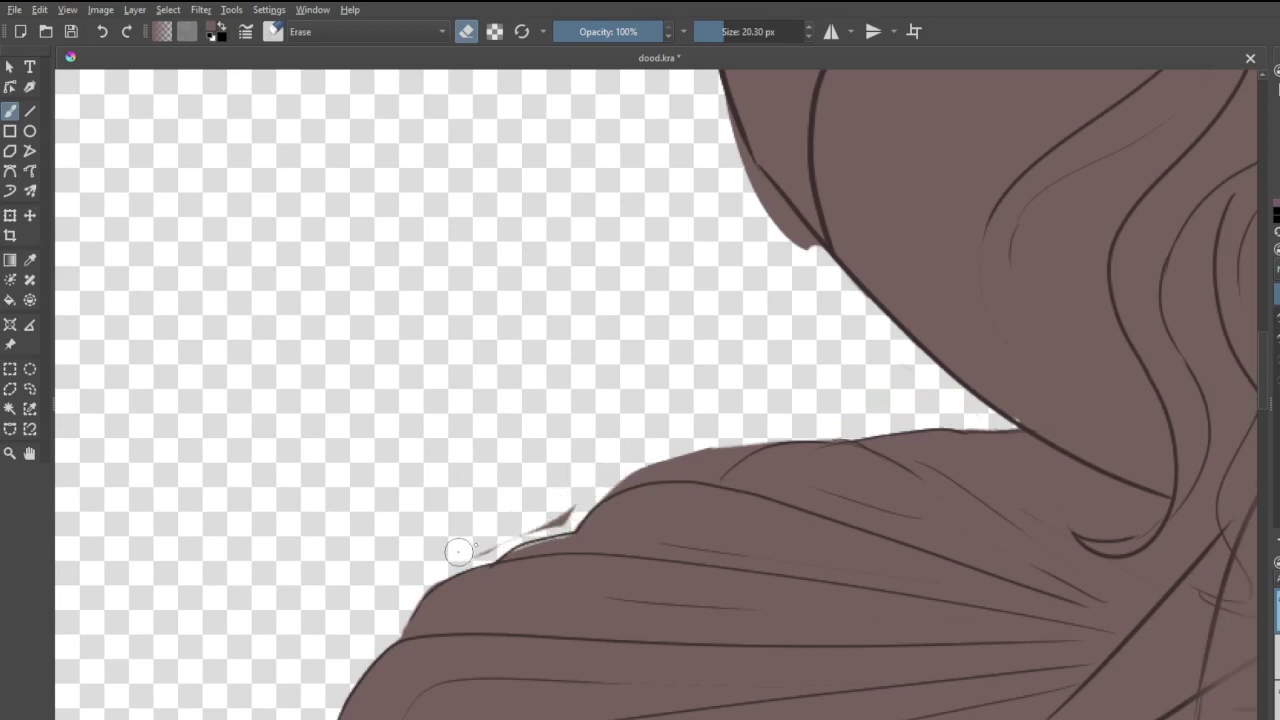
mouse_move(539, 513)
mouse_down()
mouse_move(475, 551)
mouse_move(564, 520)
mouse_move(629, 473)
mouse_move(767, 429)
mouse_up()
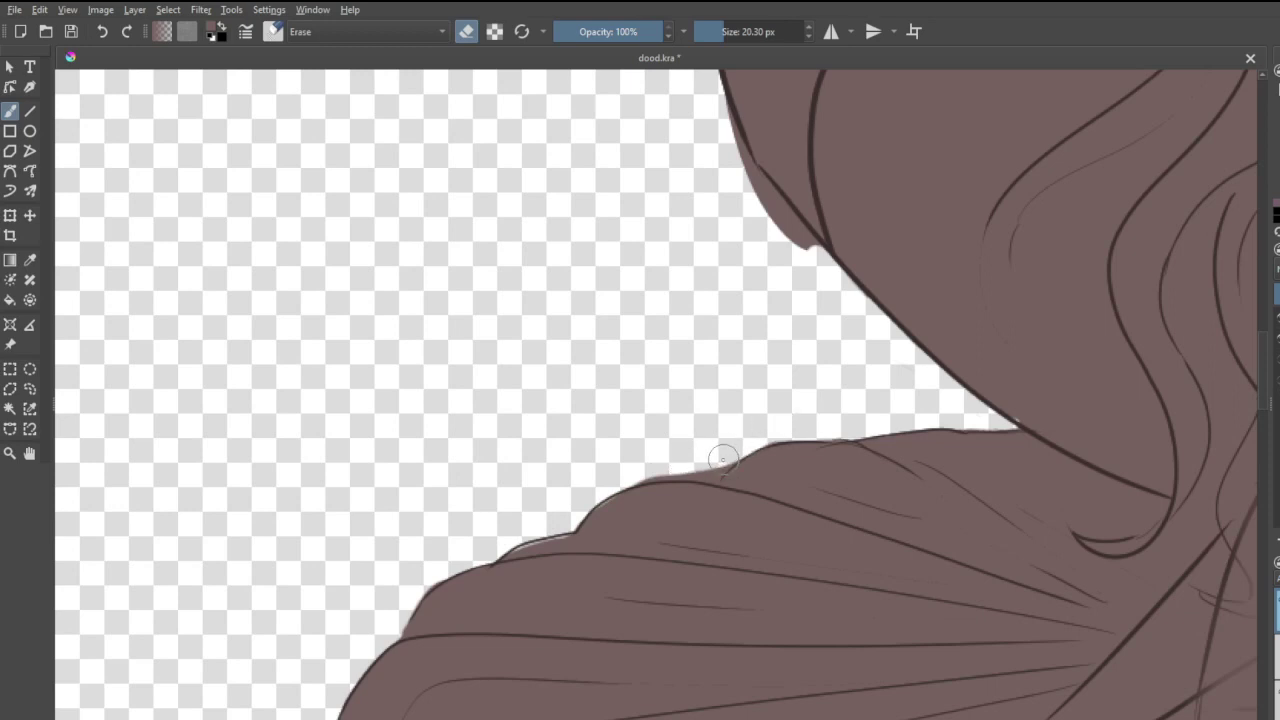
mouse_move(707, 476)
mouse_down()
mouse_move(644, 474)
mouse_move(570, 501)
mouse_up()
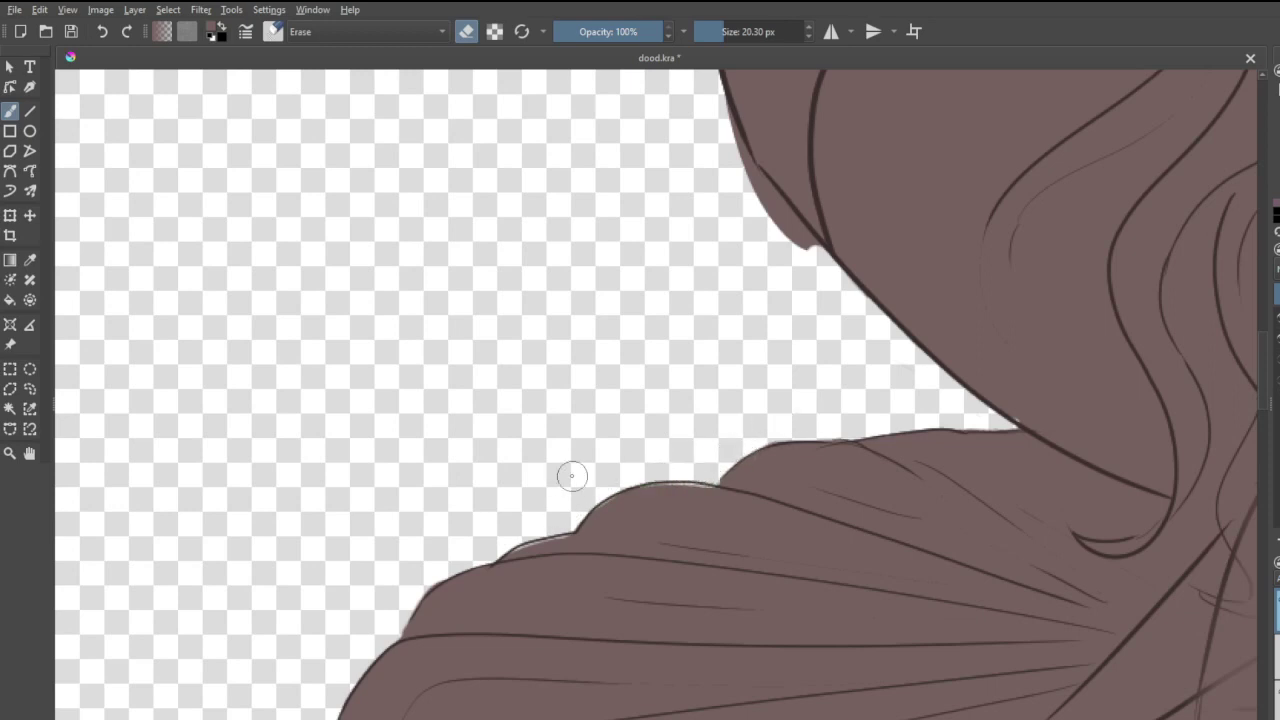
- Erase a strip of excess fill just outside the lineart of the figure's right-hand sleeve near the canvas edge
scroll(1078, 398, down, 10)
scroll(1047, 374, up, 7)
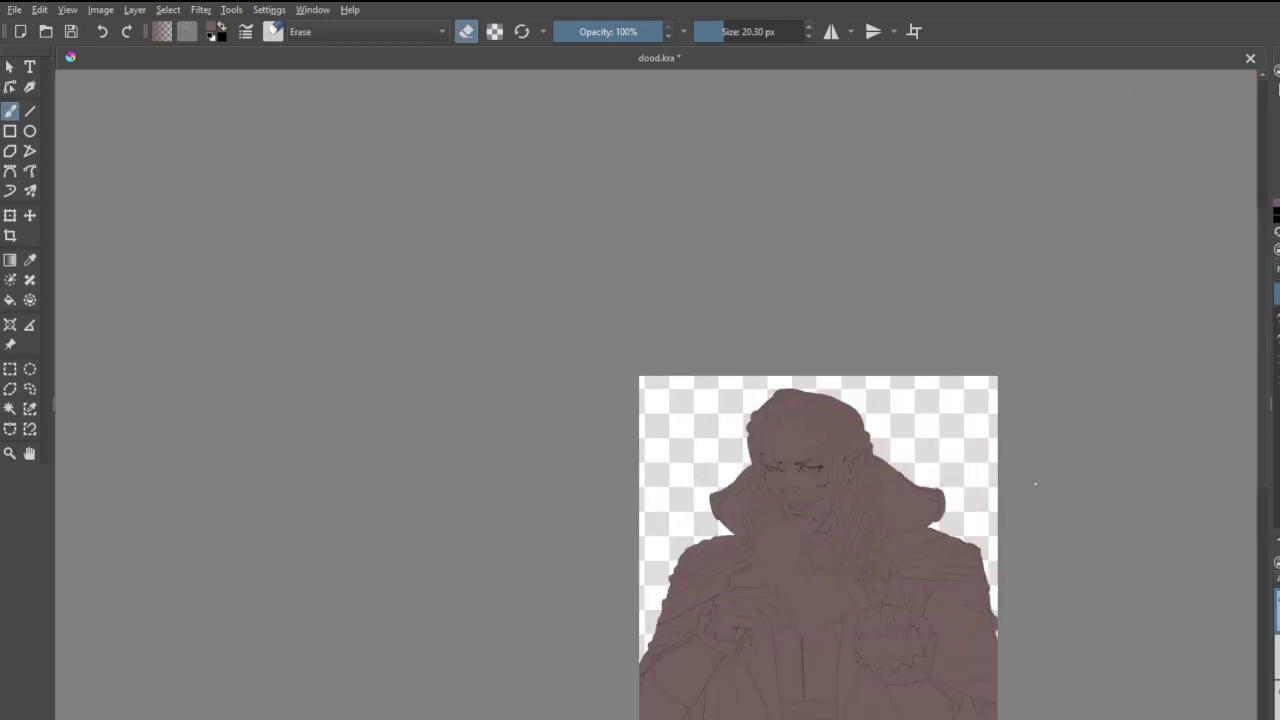
scroll(1020, 658, up, 3)
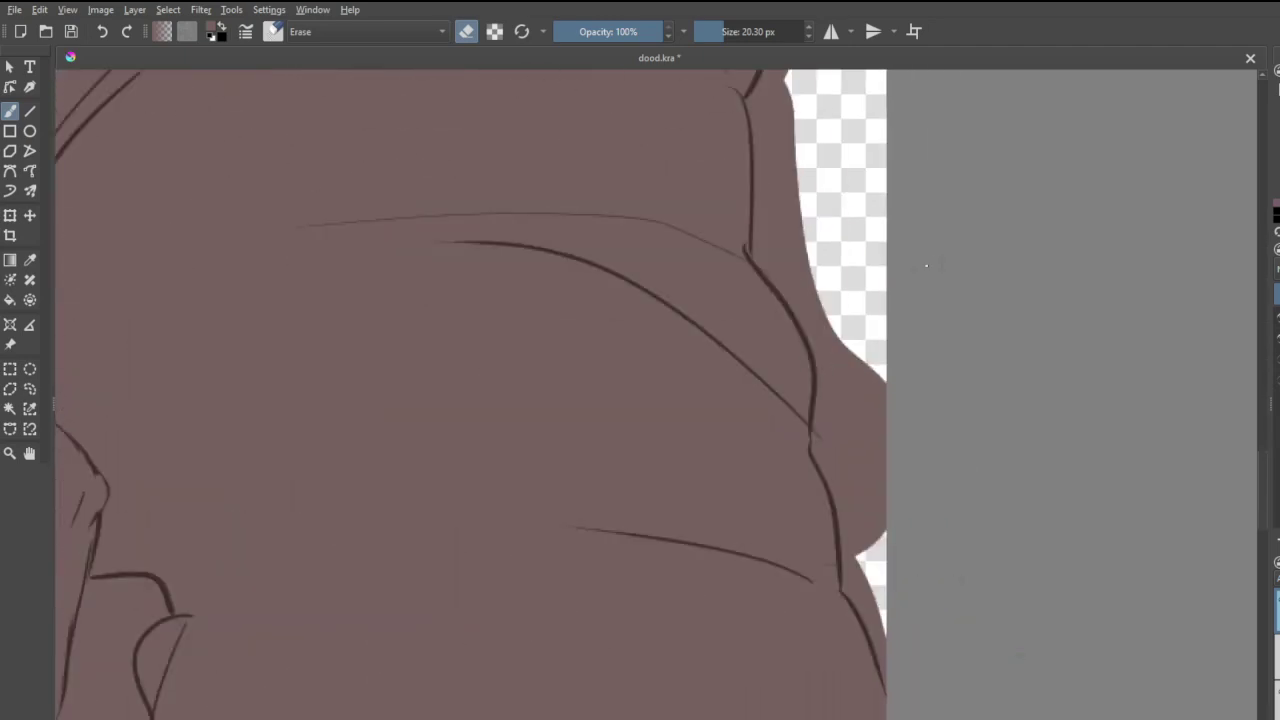
mouse_move(768, 99)
mouse_down()
mouse_move(772, 252)
mouse_move(770, 240)
mouse_move(808, 342)
mouse_move(822, 535)
mouse_up()
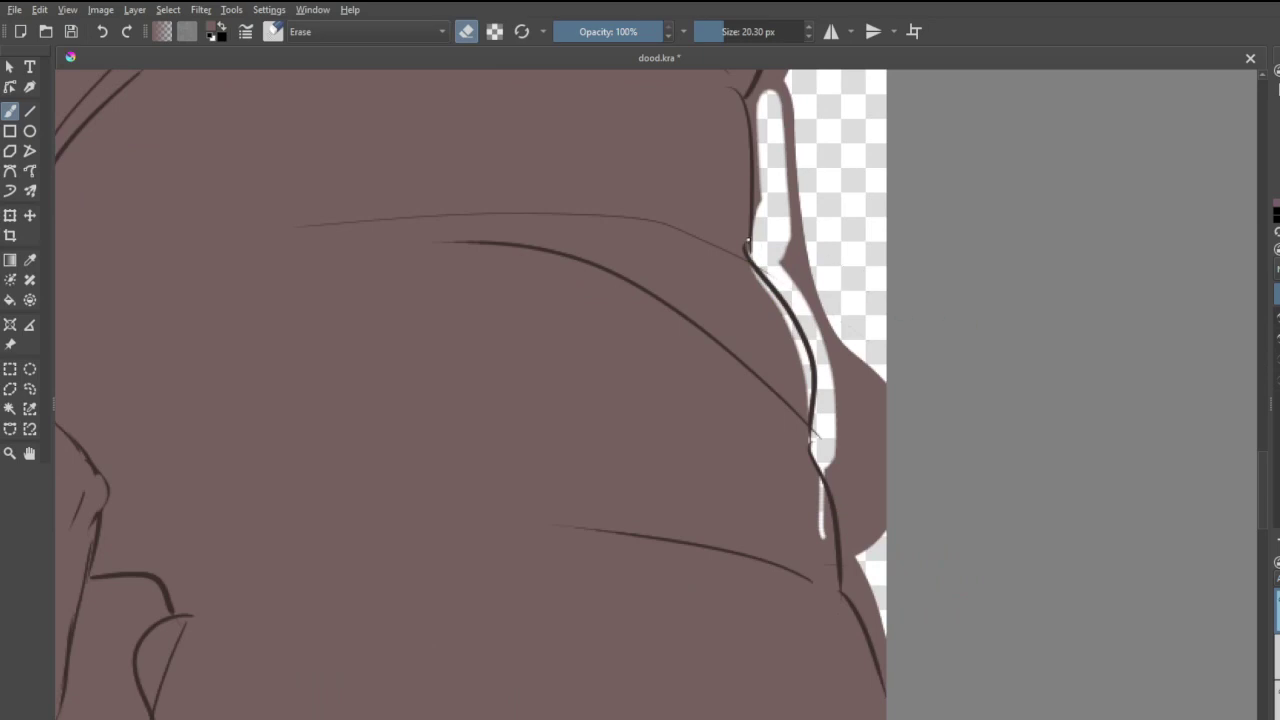
key(ctrl+z)
mouse_move(758, 232)
mouse_down()
mouse_move(836, 394)
mouse_move(862, 545)
mouse_up()
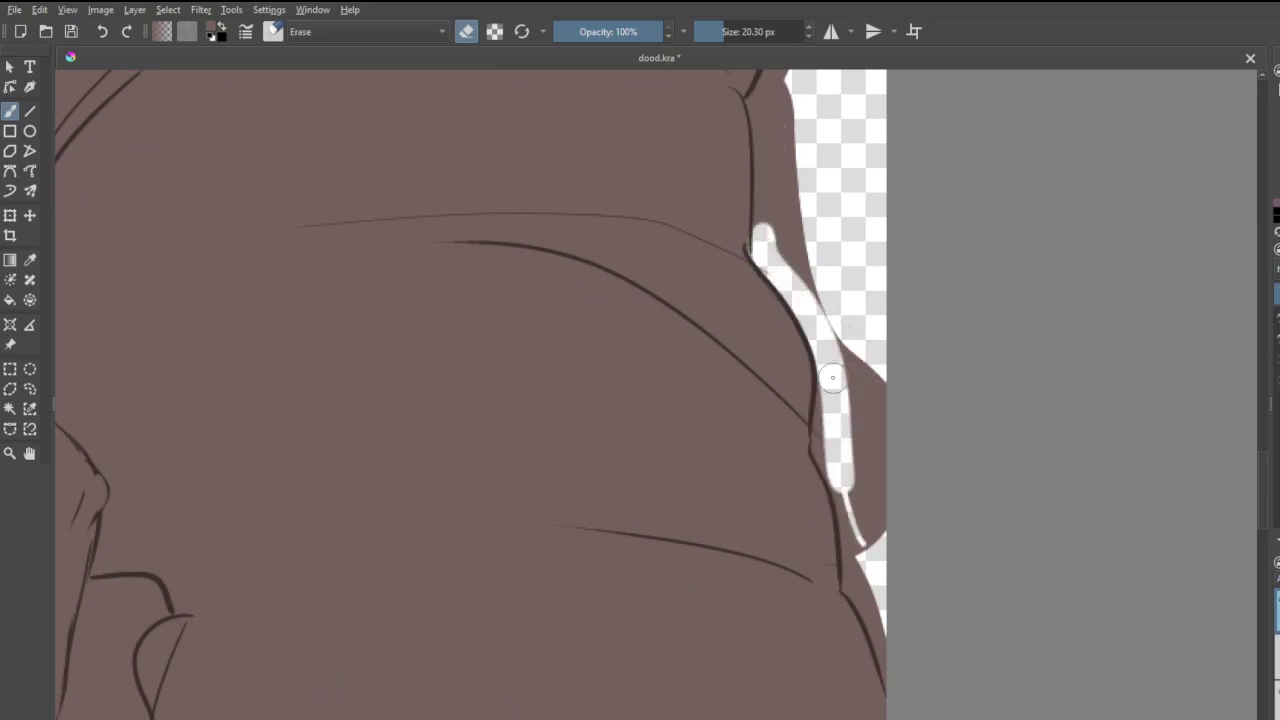
- Clear the excess fill between the lower right-hand sleeve outline and the canvas edge, undoing and redoing imprecise eraser strokes
mouse_move(832, 377)
mouse_down()
mouse_move(818, 415)
mouse_move(858, 625)
mouse_up()
key(ctrl+z)
mouse_move(815, 441)
mouse_down()
mouse_move(852, 509)
mouse_move(860, 620)
mouse_up()
key(ctrl+z)
mouse_move(819, 460)
mouse_down()
mouse_move(826, 407)
mouse_move(874, 527)
mouse_up()
key(ctrl+z)
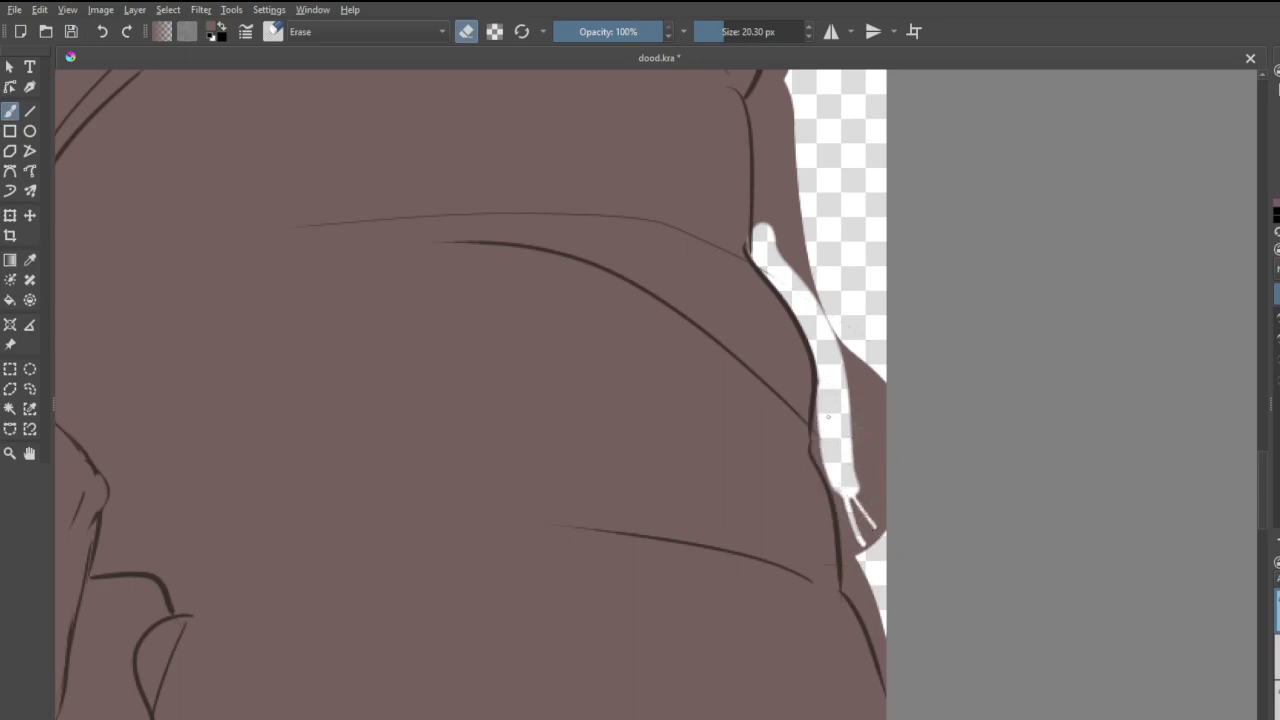
drag(827, 424, 817, 469)
key(ctrl+z)
mouse_move(824, 418)
mouse_down()
mouse_move(870, 506)
mouse_move(890, 508)
mouse_move(839, 477)
mouse_move(859, 592)
mouse_move(877, 621)
mouse_up()
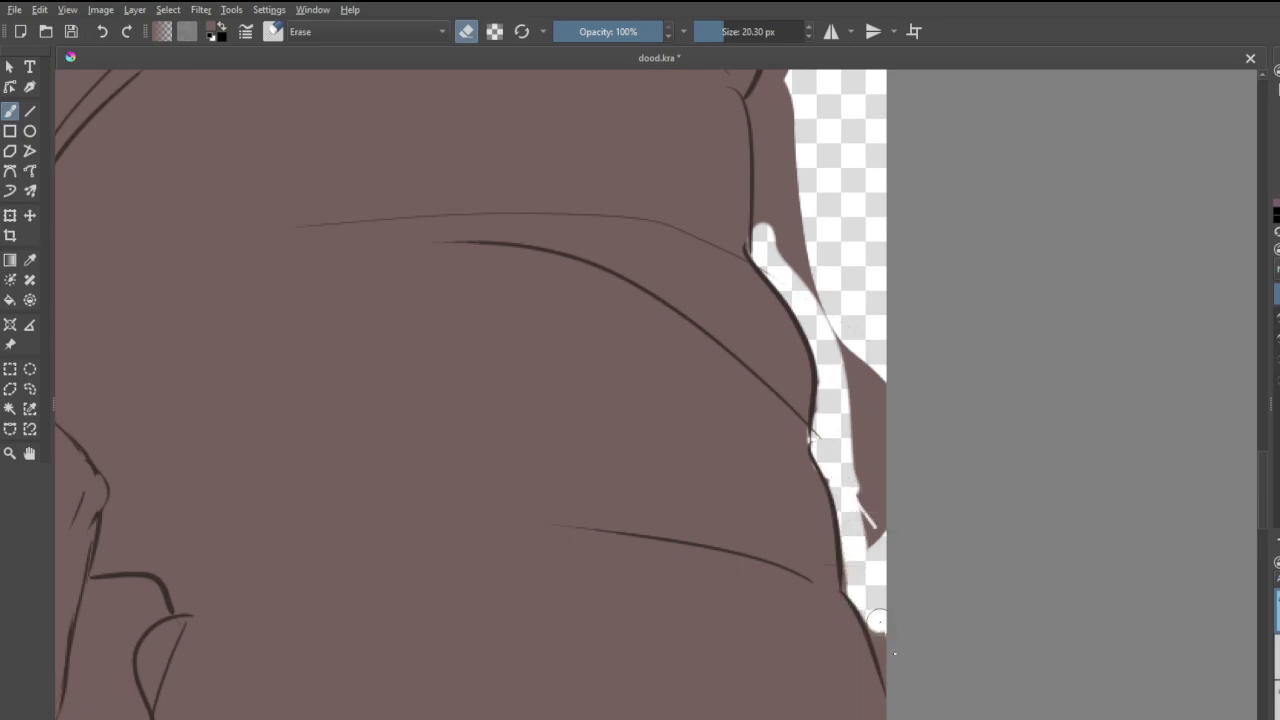
mouse_move(880, 532)
mouse_down()
mouse_move(878, 455)
mouse_move(855, 423)
mouse_up()
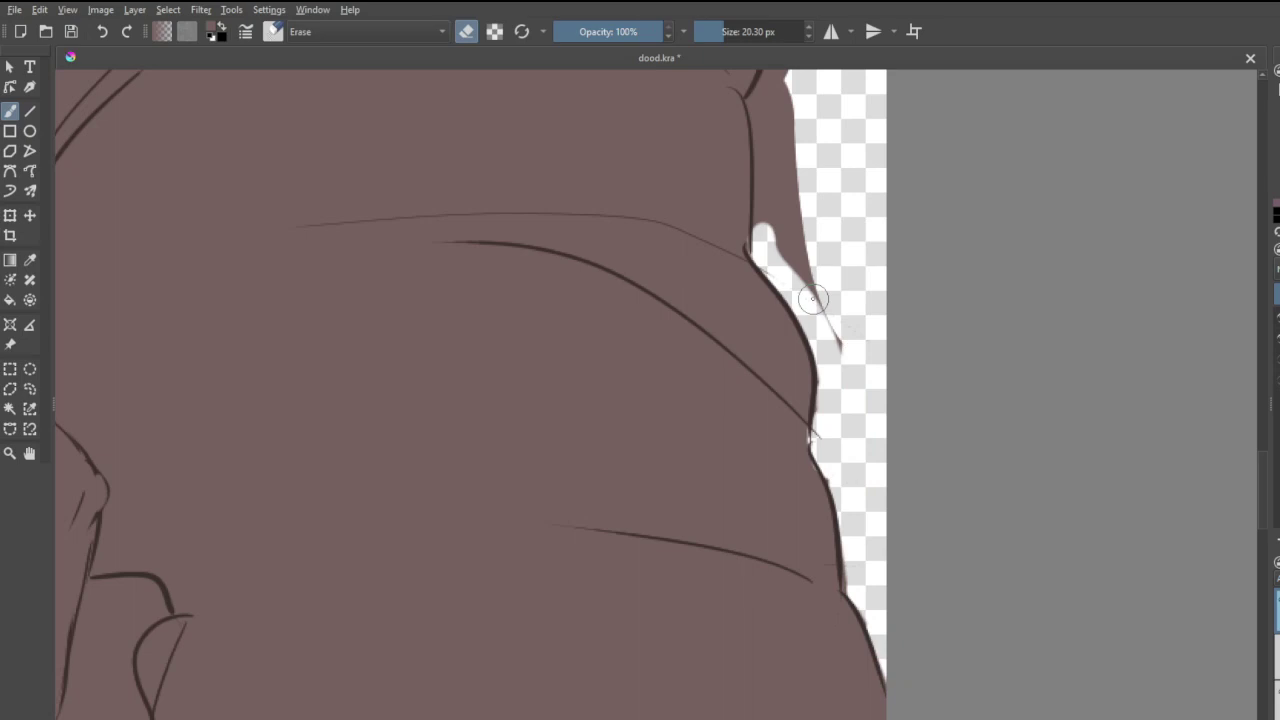
- Erase the excess fill and leftover specks outside the middle folds of the right-hand sleeve
scroll(872, 305, down, 3)
scroll(882, 163, up, 3)
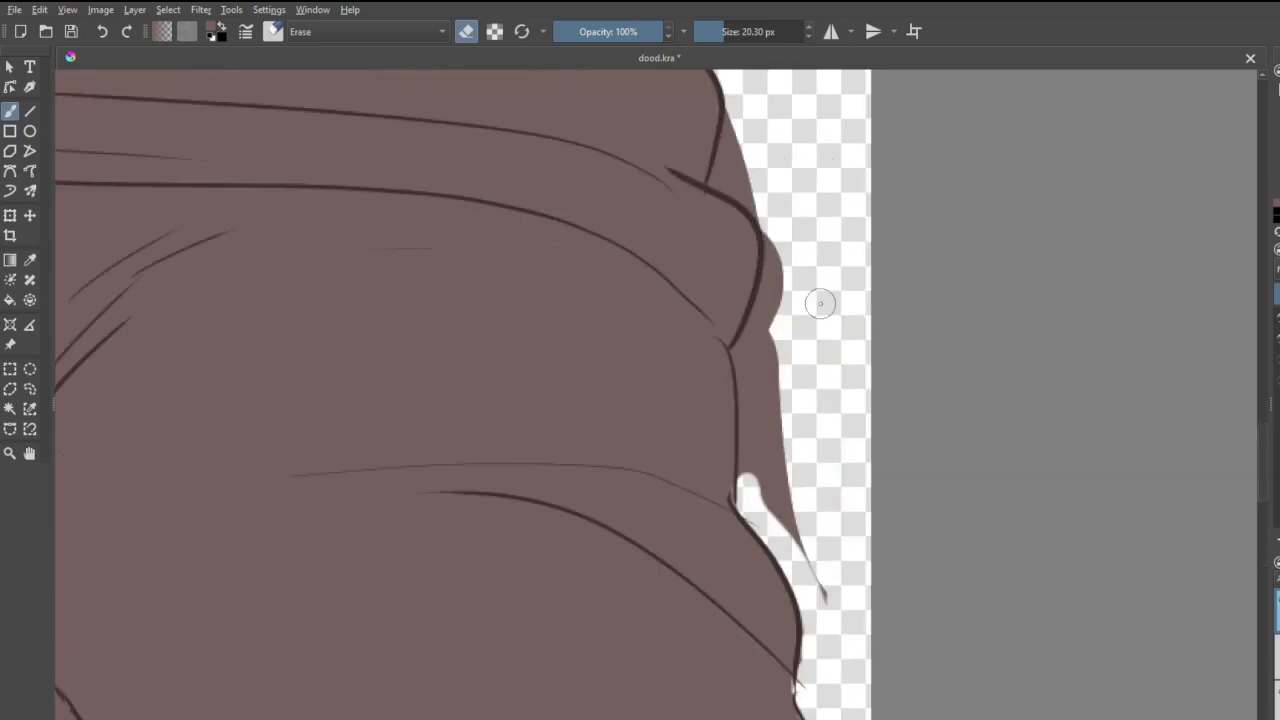
mouse_move(768, 225)
mouse_down()
mouse_move(775, 327)
mouse_move(774, 295)
mouse_move(752, 337)
mouse_move(741, 495)
mouse_move(768, 370)
mouse_move(785, 524)
mouse_move(832, 597)
mouse_up()
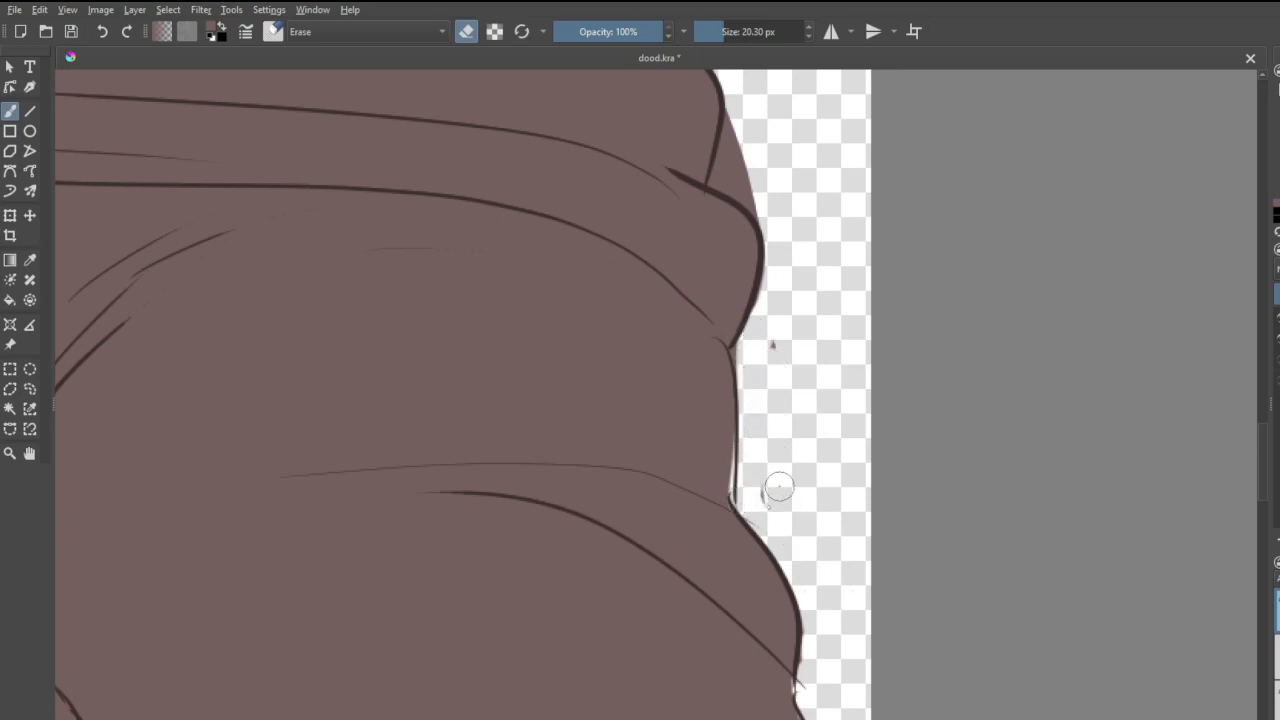
drag(779, 488, 773, 352)
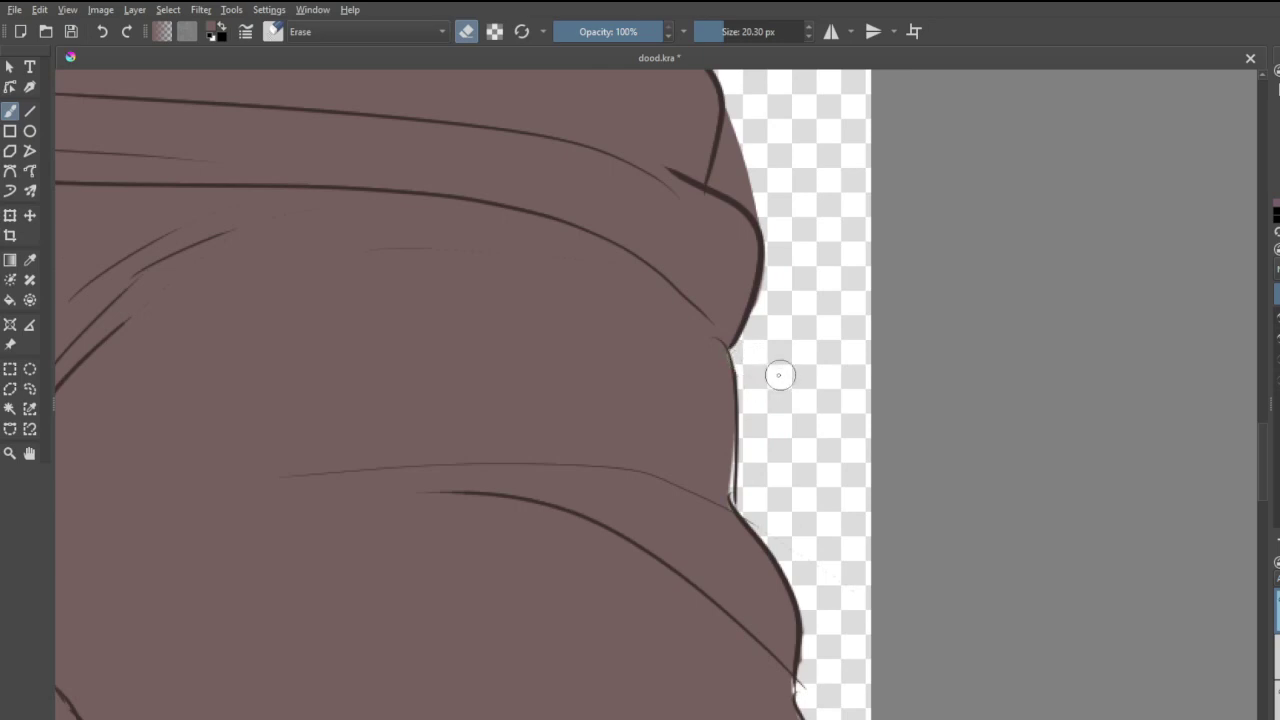
- Erase the excess fill outside the upper folds of the right-hand sleeve, following the lineart
scroll(683, 297, down, 3)
scroll(726, 140, up, 4)
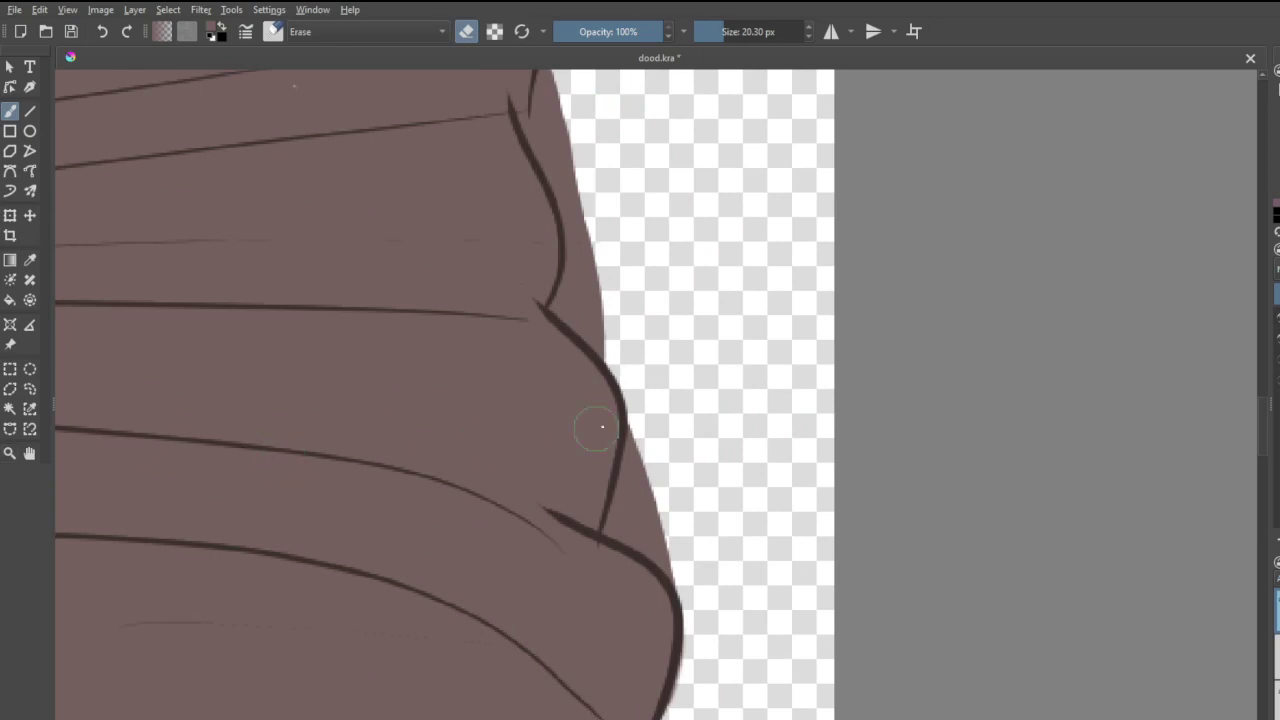
mouse_move(638, 462)
mouse_down()
mouse_move(611, 524)
mouse_move(686, 572)
mouse_move(645, 505)
mouse_up()
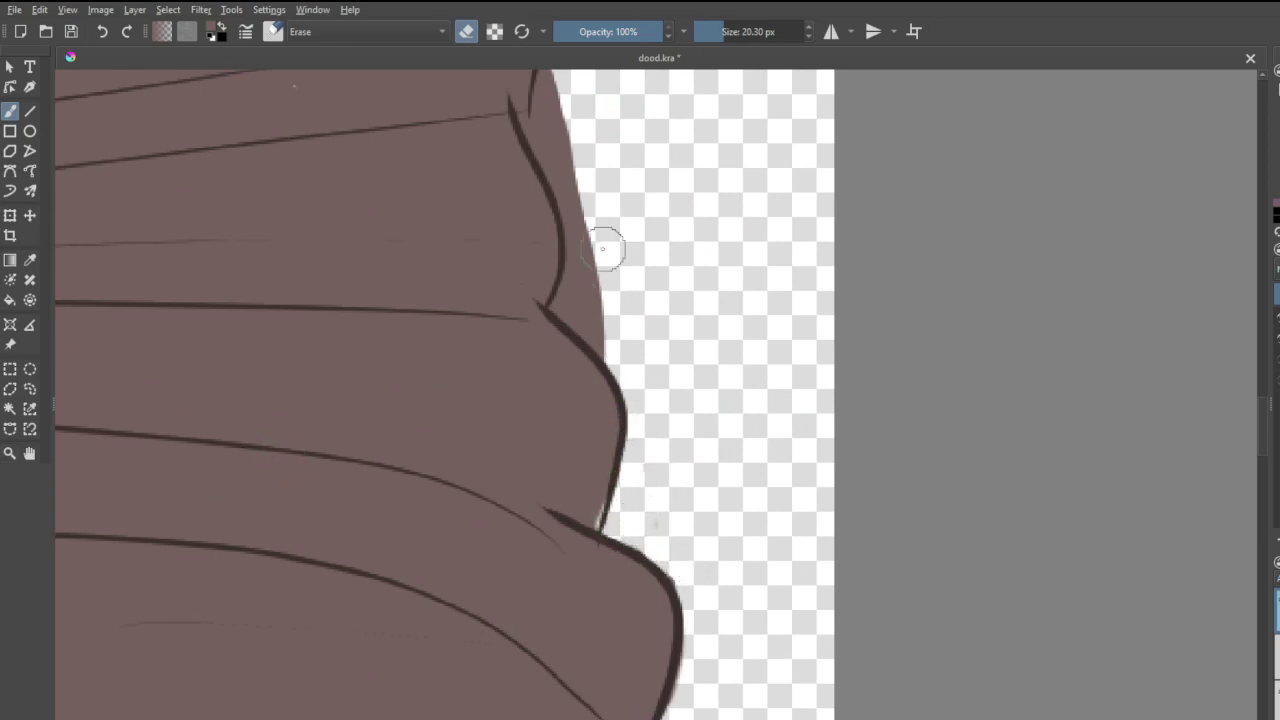
mouse_move(591, 206)
mouse_down()
mouse_move(562, 300)
mouse_move(611, 345)
mouse_move(593, 274)
mouse_move(617, 314)
mouse_up()
- Erase the excess fill along the sleeve's outer edge just below the right shoulder corner
scroll(446, 303, down, 4)
scroll(409, 230, up, 5)
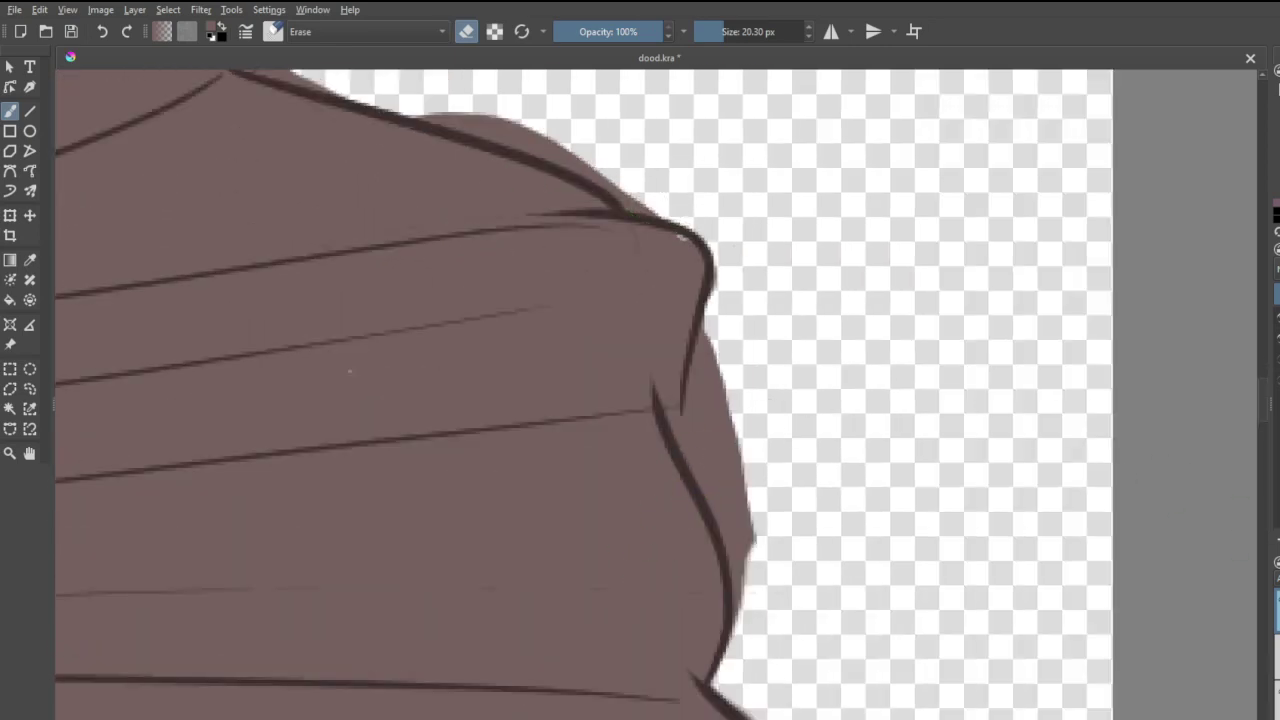
key(e)
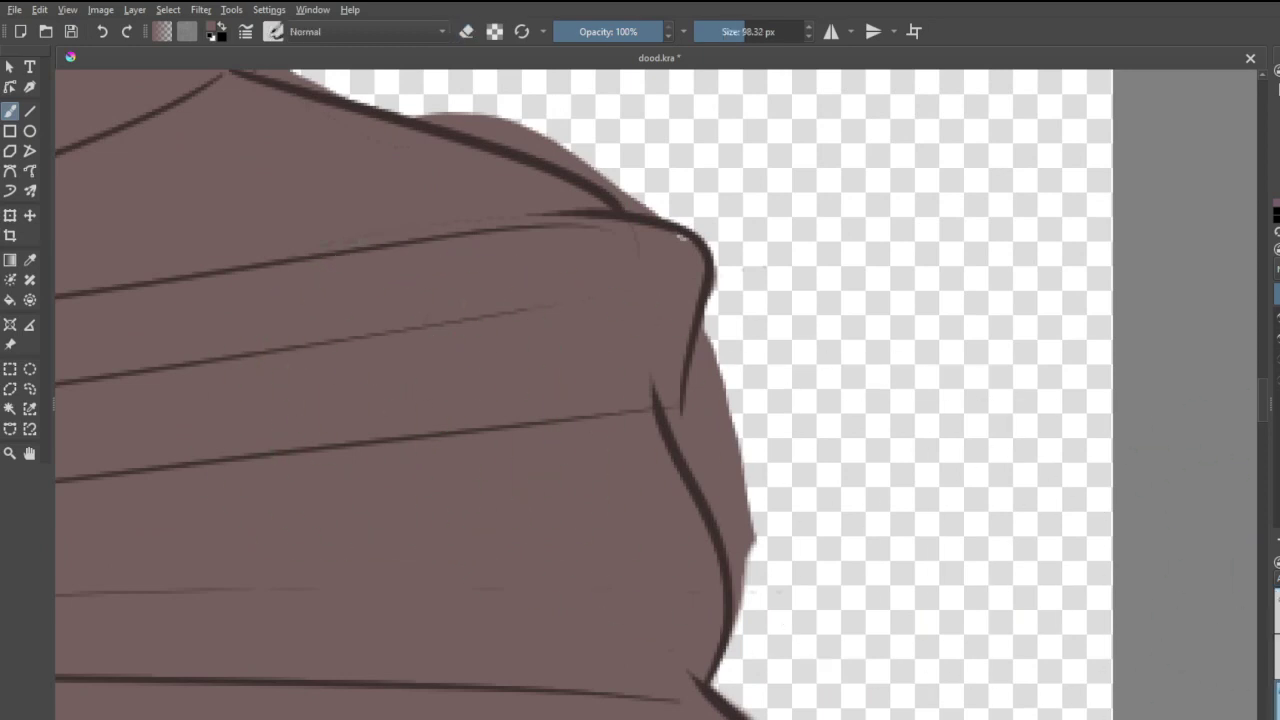
key(e)
mouse_move(729, 334)
mouse_down()
mouse_move(714, 429)
mouse_move(762, 592)
mouse_move(753, 615)
mouse_up()
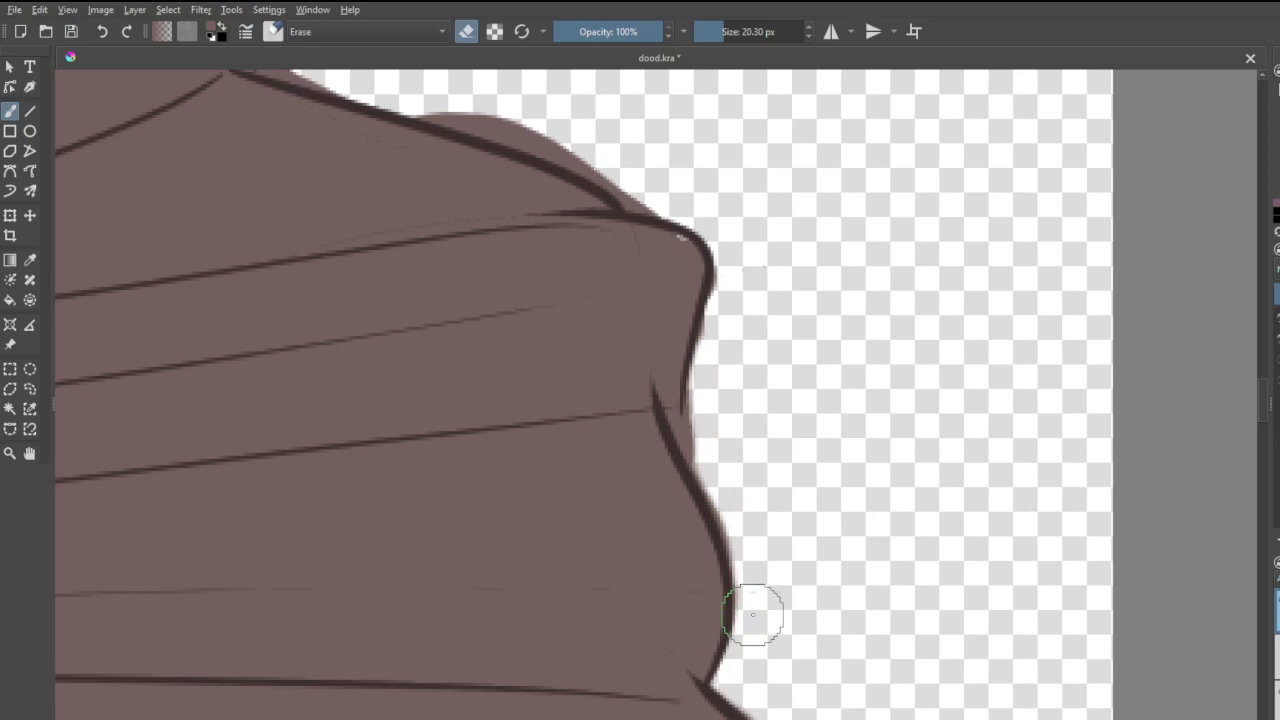
- Erase the excess fill above the right shoulder's top outline, redoing the stroke nearest the shoulder corner
scroll(546, 206, down, 3)
scroll(533, 210, up, 3)
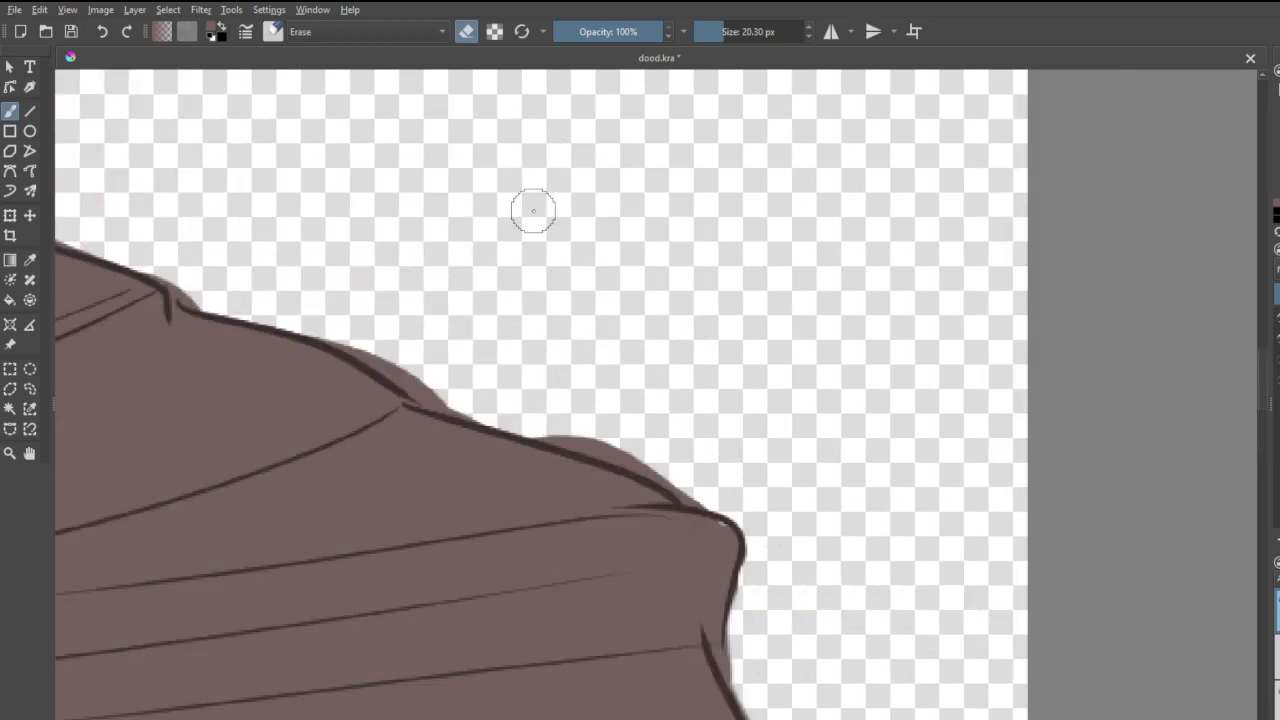
drag(543, 434, 683, 476)
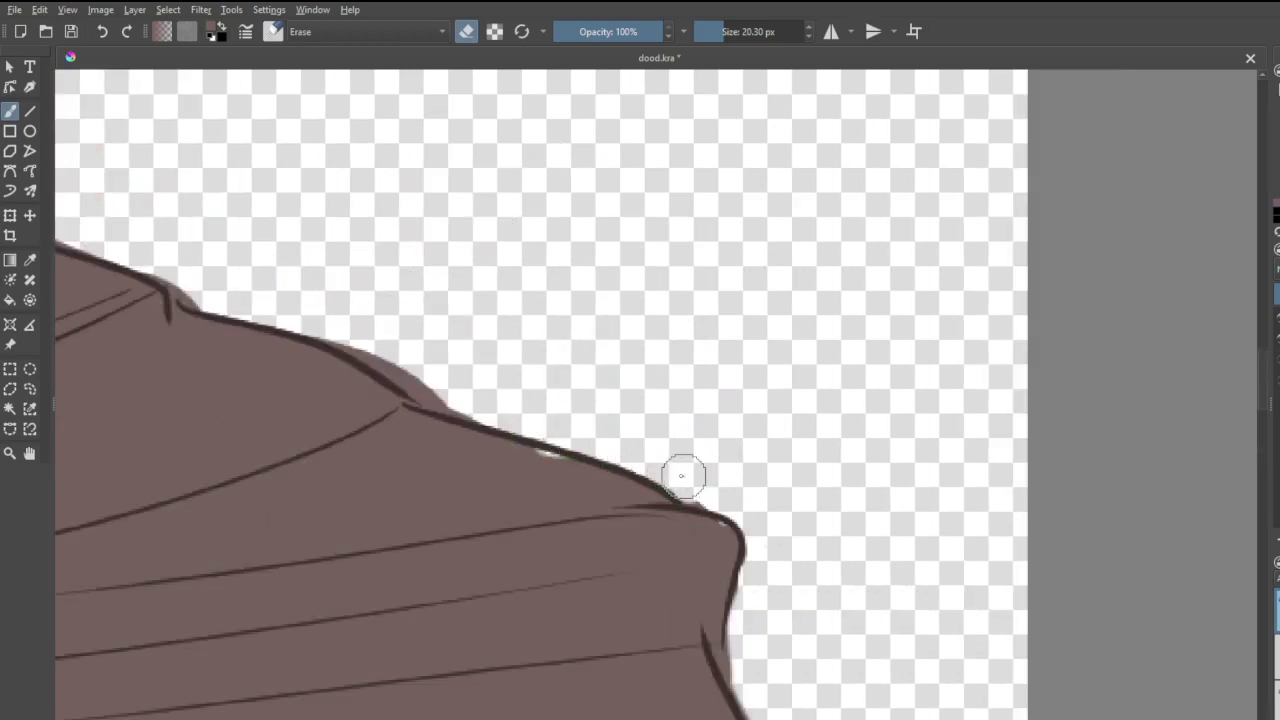
key(ctrl+z)
mouse_move(543, 434)
mouse_down()
mouse_move(677, 477)
mouse_move(685, 498)
mouse_move(607, 448)
mouse_up()
mouse_move(348, 340)
mouse_down()
mouse_move(472, 408)
mouse_move(334, 334)
mouse_move(216, 302)
mouse_move(120, 251)
mouse_up()
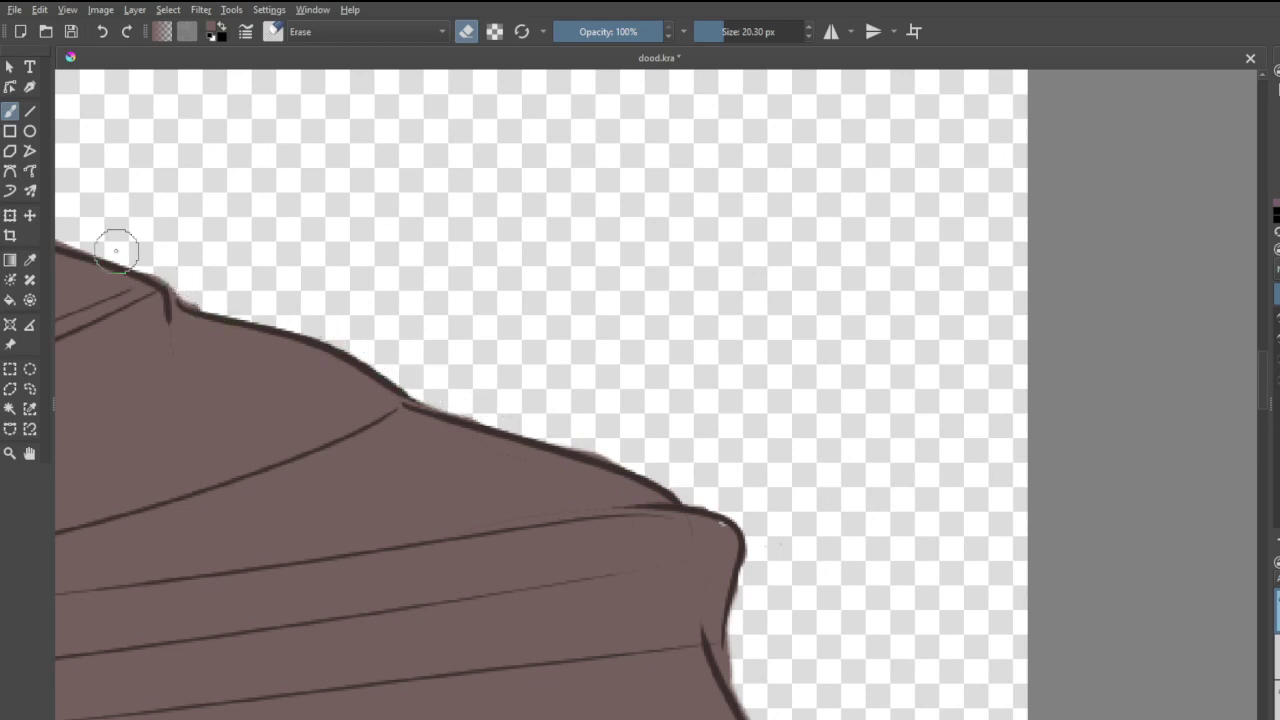
- Erase the excess fill in the gap between the right-hand collar and shoulder, following the shoulder's top line and the collar's underside
scroll(116, 250, down, 8)
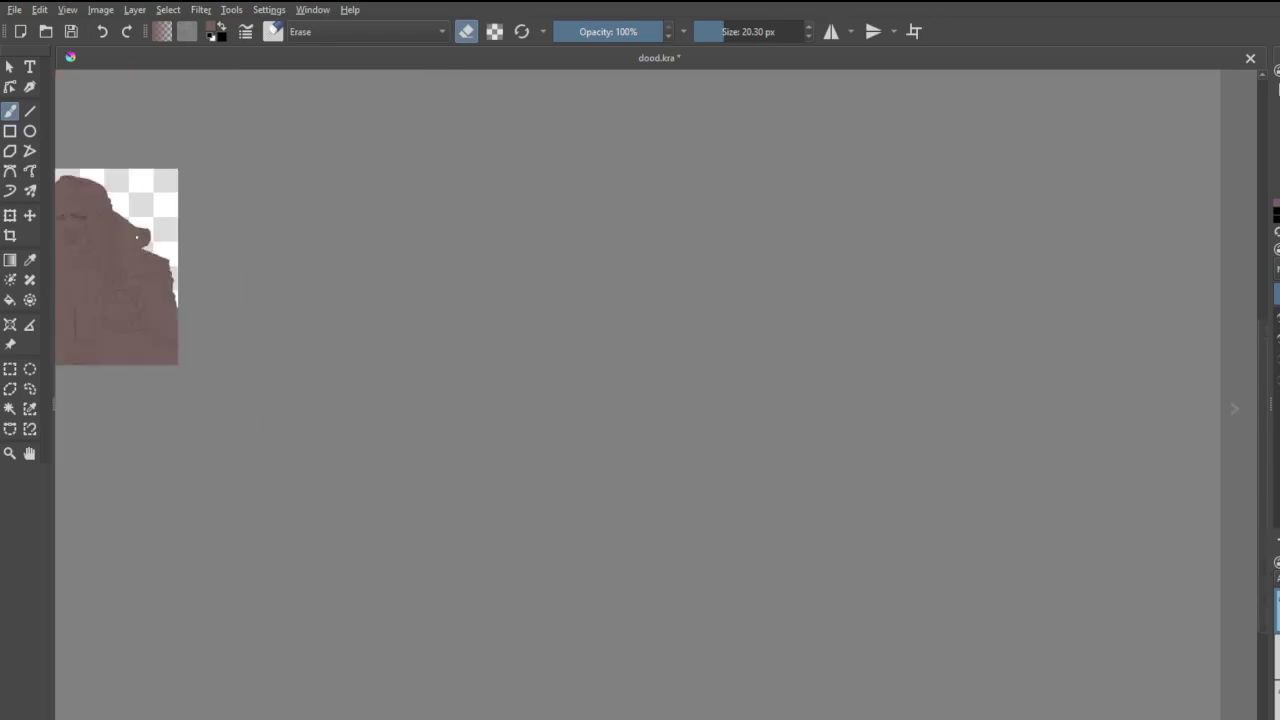
scroll(100, 234, up, 6)
scroll(100, 234, down, 6)
scroll(786, 600, up, 8)
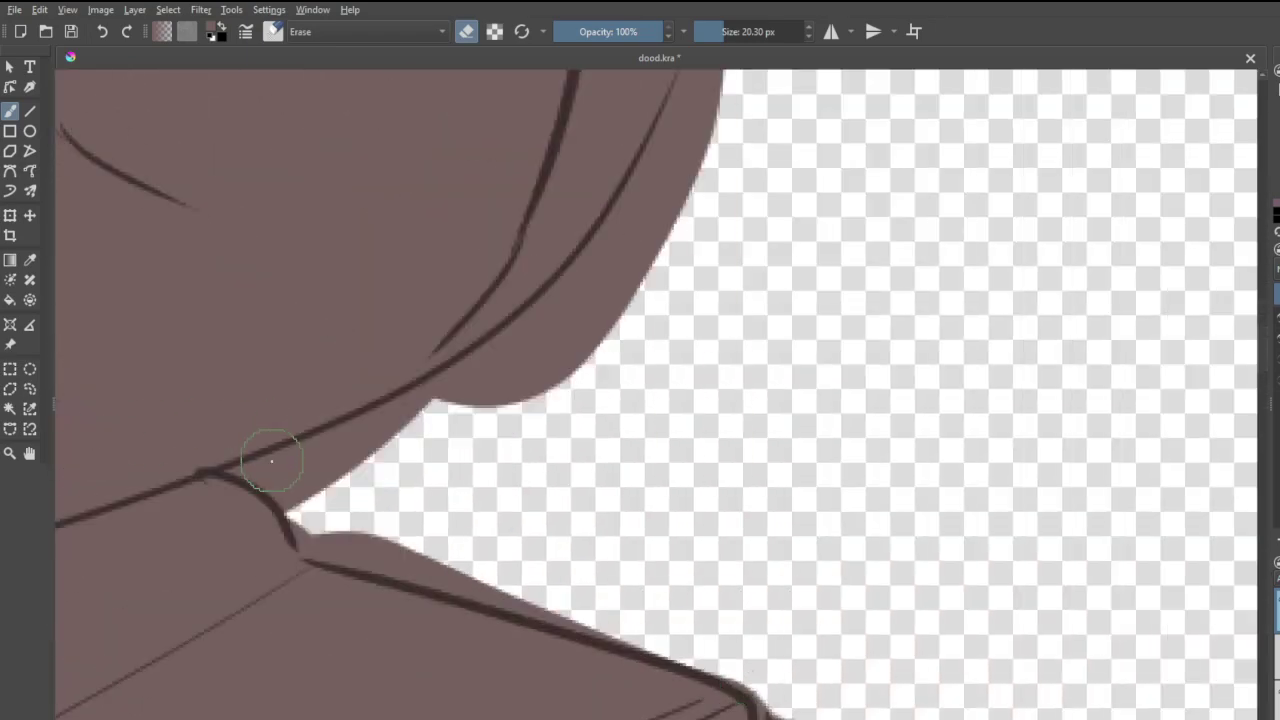
mouse_move(232, 470)
mouse_down()
mouse_move(307, 500)
mouse_move(308, 533)
mouse_move(288, 500)
mouse_up()
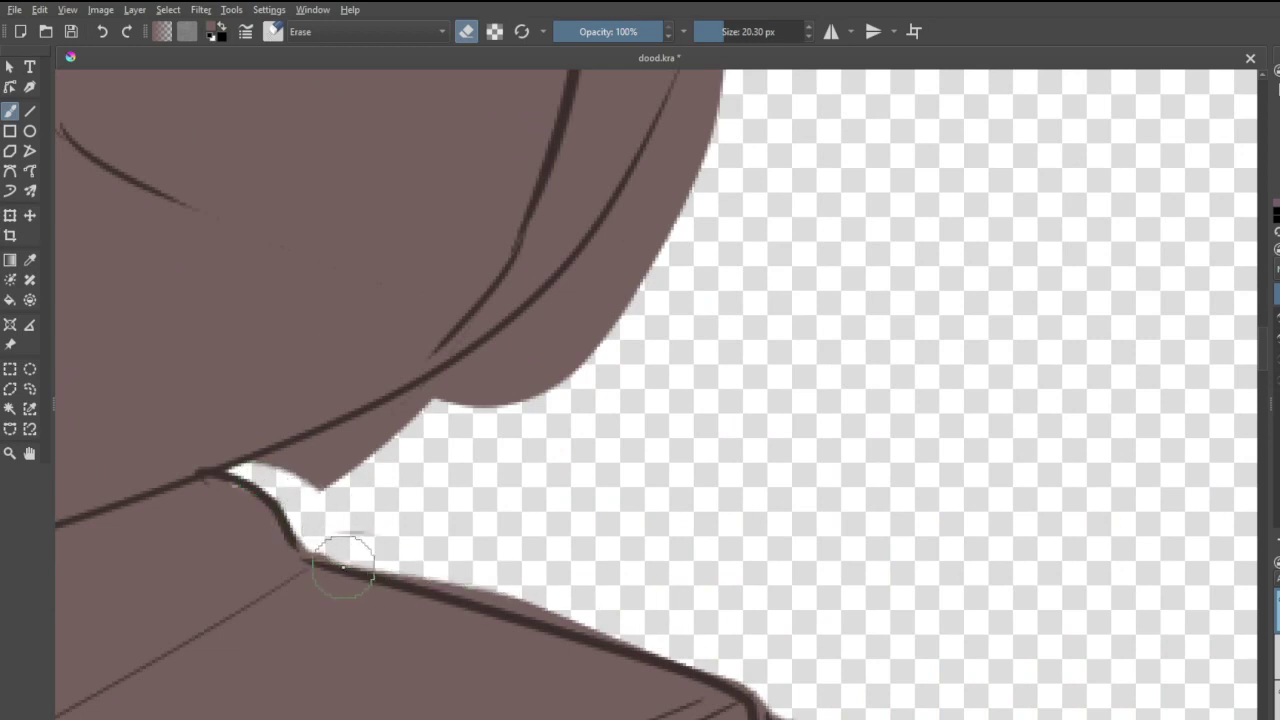
drag(320, 557, 600, 618)
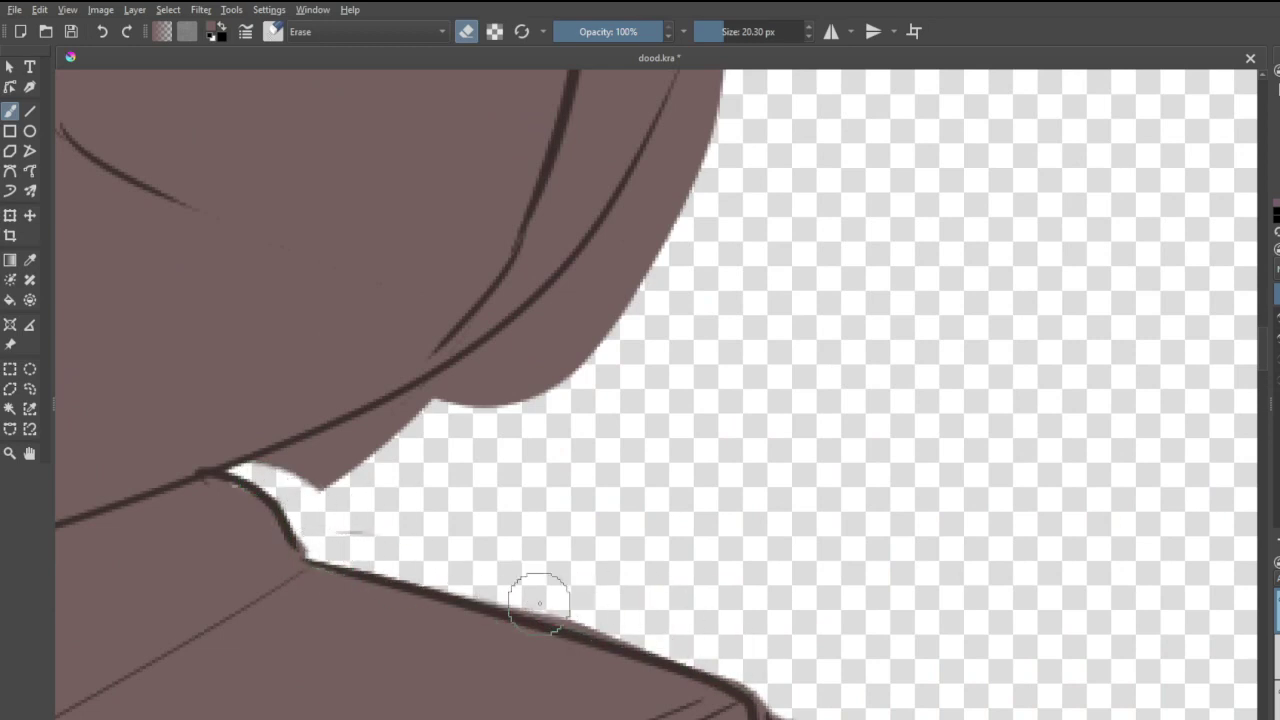
mouse_move(585, 290)
mouse_down()
mouse_move(512, 360)
mouse_move(402, 425)
mouse_move(260, 469)
mouse_move(342, 475)
mouse_move(643, 257)
mouse_move(486, 420)
mouse_move(602, 352)
mouse_move(659, 250)
mouse_move(665, 178)
mouse_move(559, 338)
mouse_move(725, 126)
mouse_move(691, 147)
mouse_move(583, 300)
mouse_up()
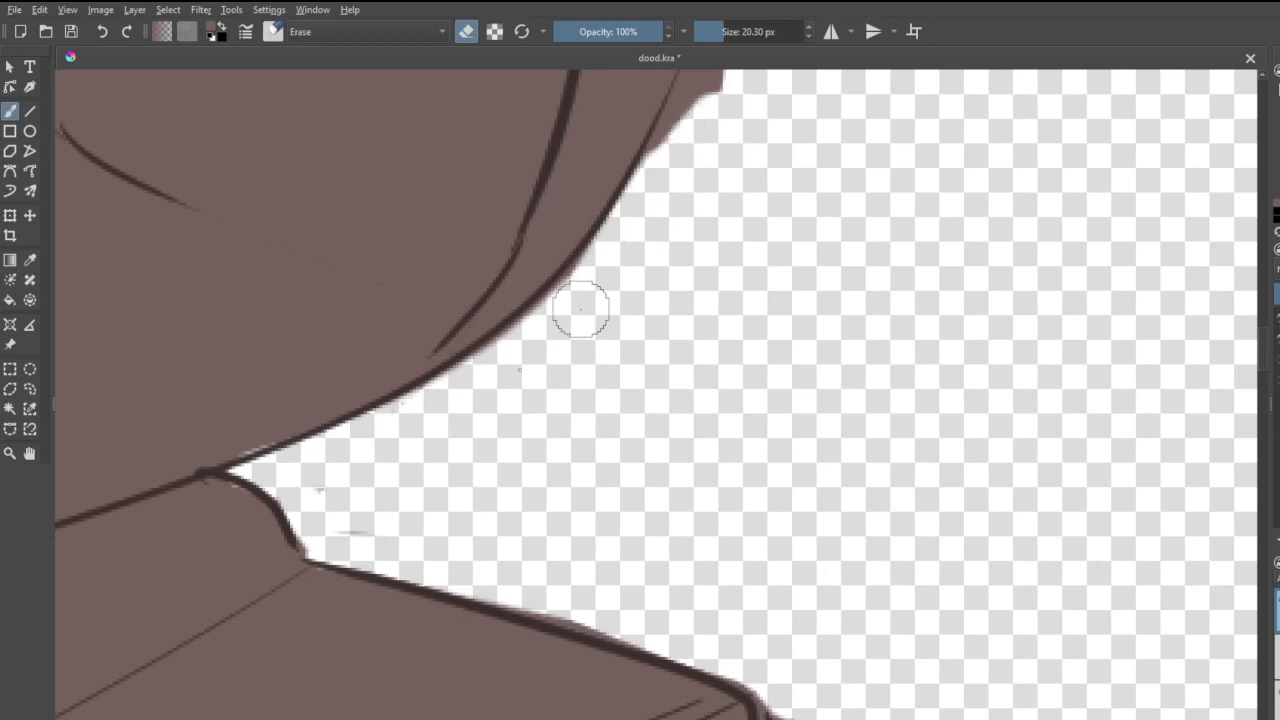
- Erase the excess fill outside the pointed tip and outer curve of the right-hand collar
scroll(472, 388, down, 6)
scroll(503, 222, up, 3)
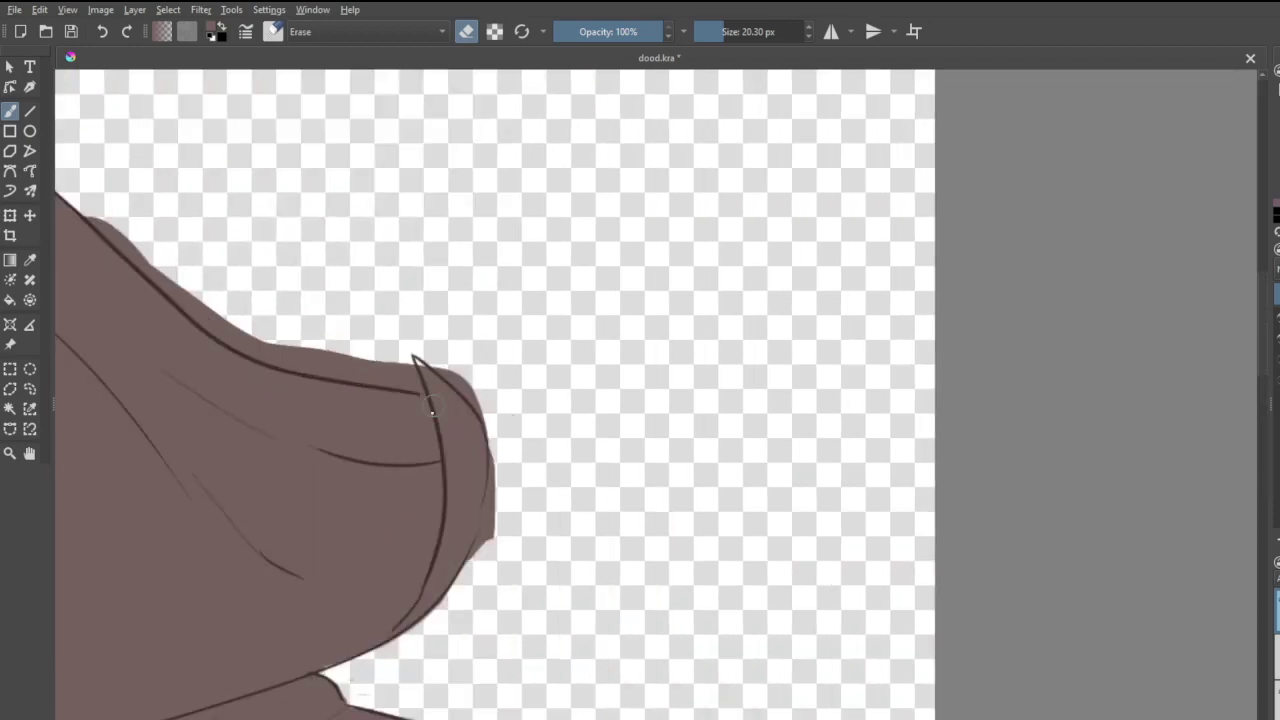
scroll(436, 510, up, 2)
key(e)
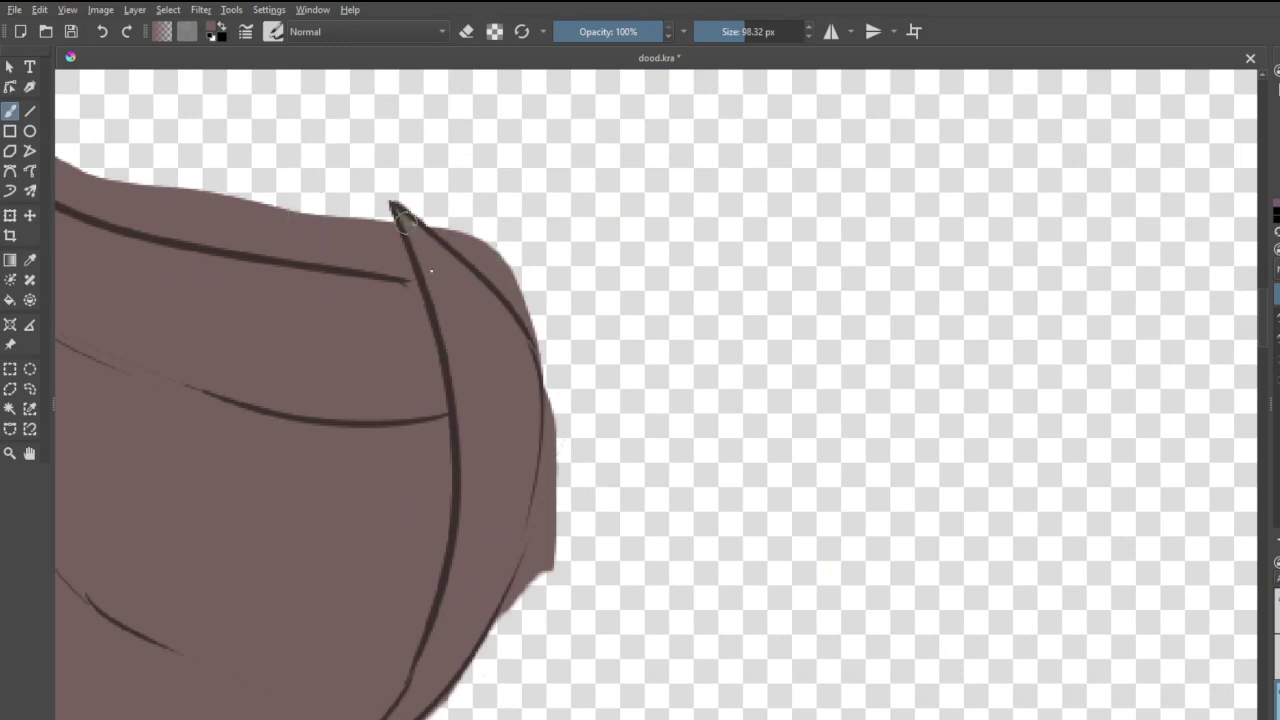
key(e)
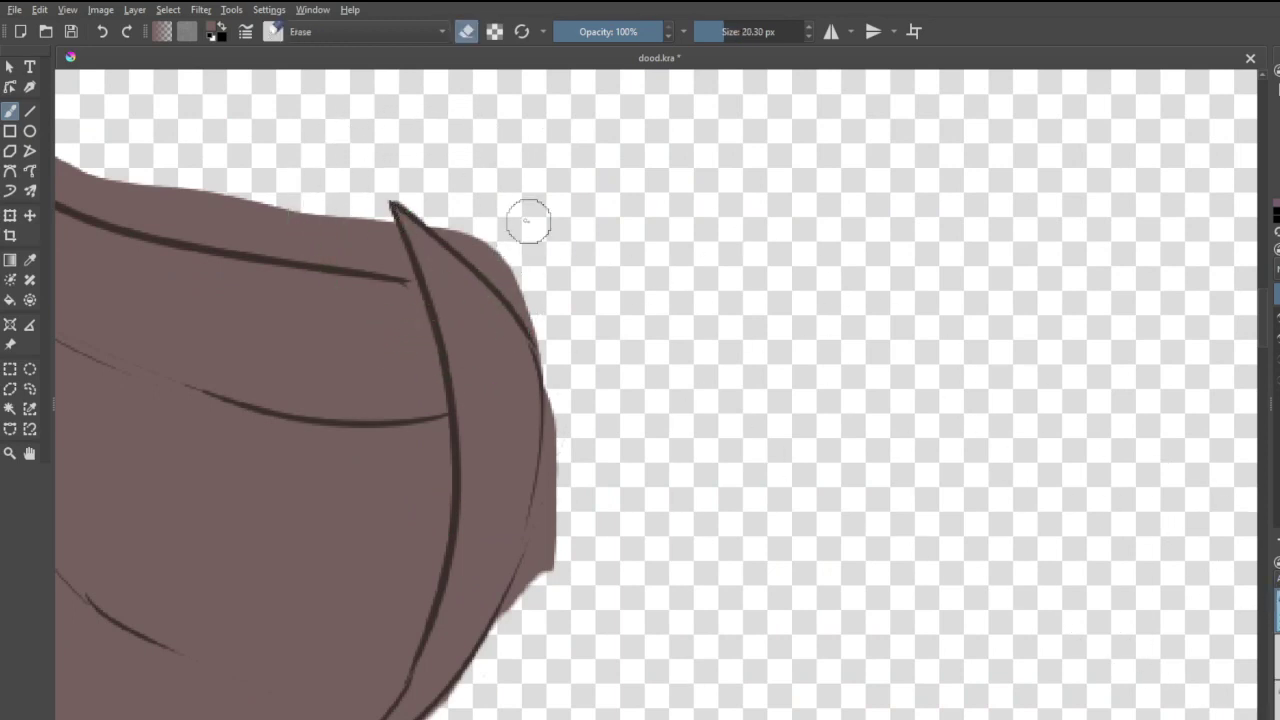
drag(435, 215, 535, 320)
mouse_move(500, 271)
mouse_down()
mouse_move(565, 353)
mouse_move(592, 426)
mouse_move(540, 419)
mouse_move(562, 389)
mouse_move(523, 638)
mouse_move(516, 623)
mouse_move(560, 499)
mouse_move(561, 488)
mouse_move(507, 643)
mouse_move(540, 574)
mouse_move(494, 646)
mouse_up()
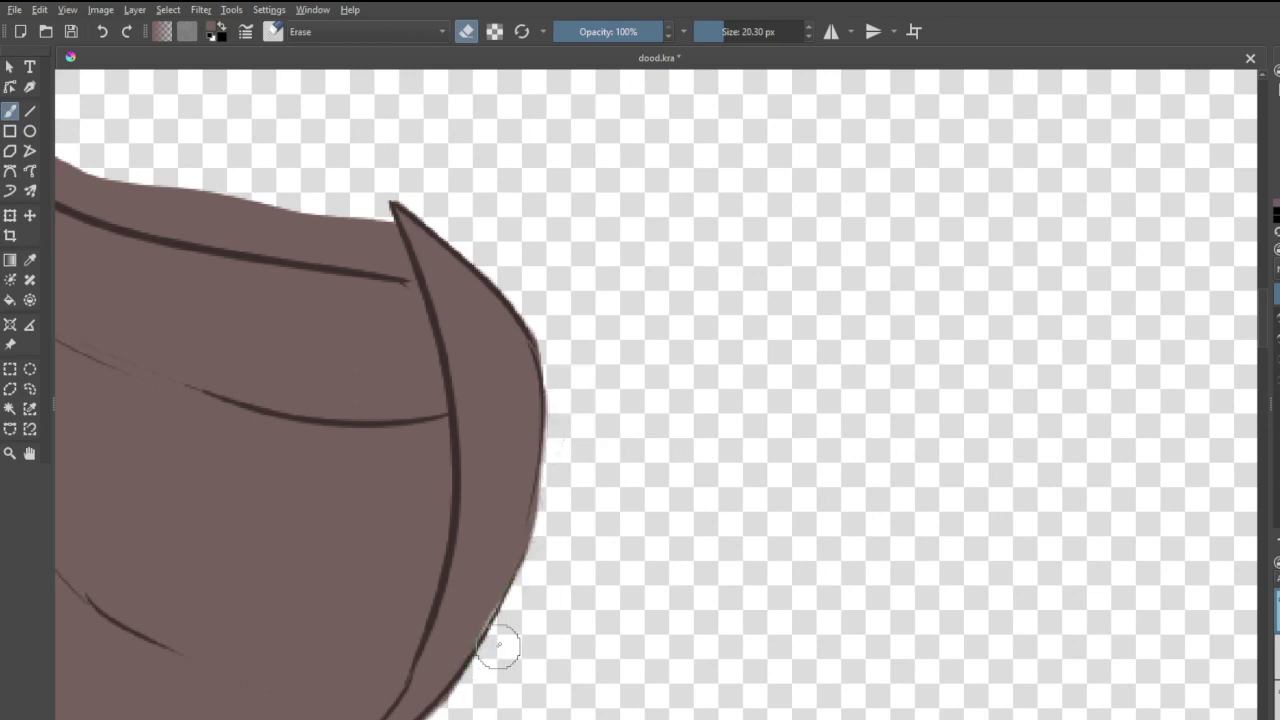
- Save the drawing and erase the excess fill outside the lower outer edge of the left-hand collar
scroll(393, 317, down, 10)
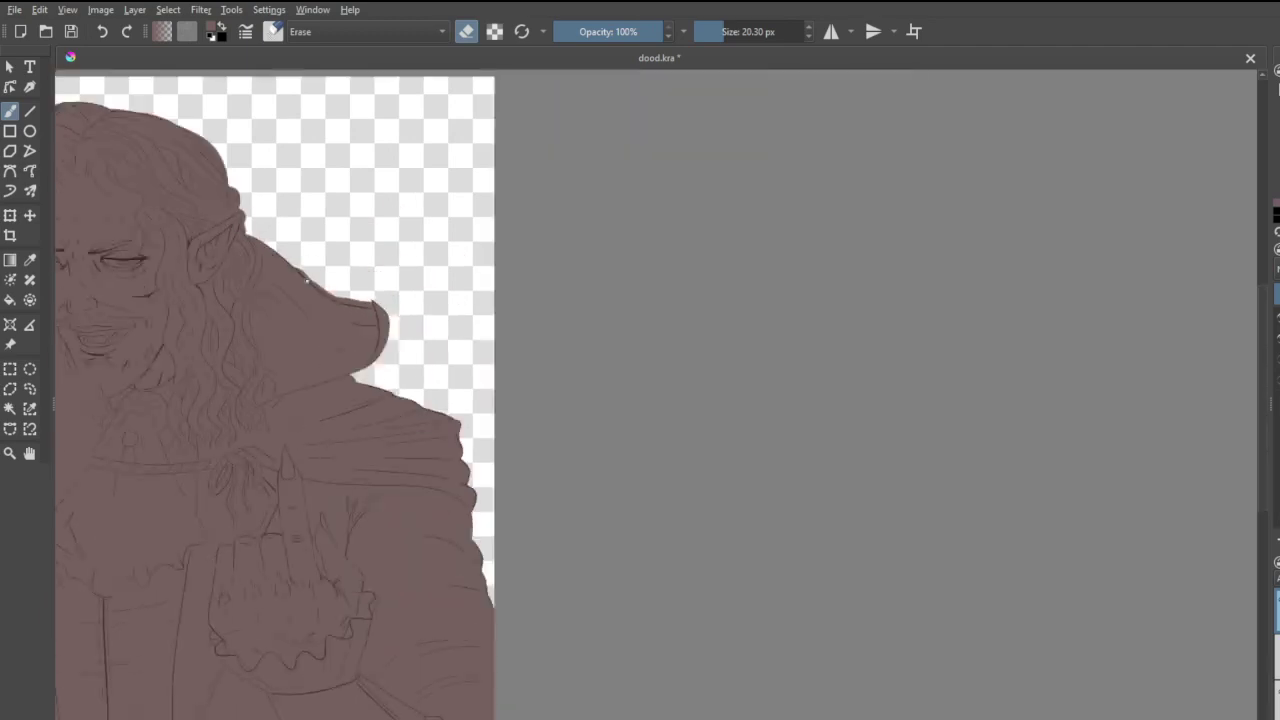
scroll(195, 256, up, 3)
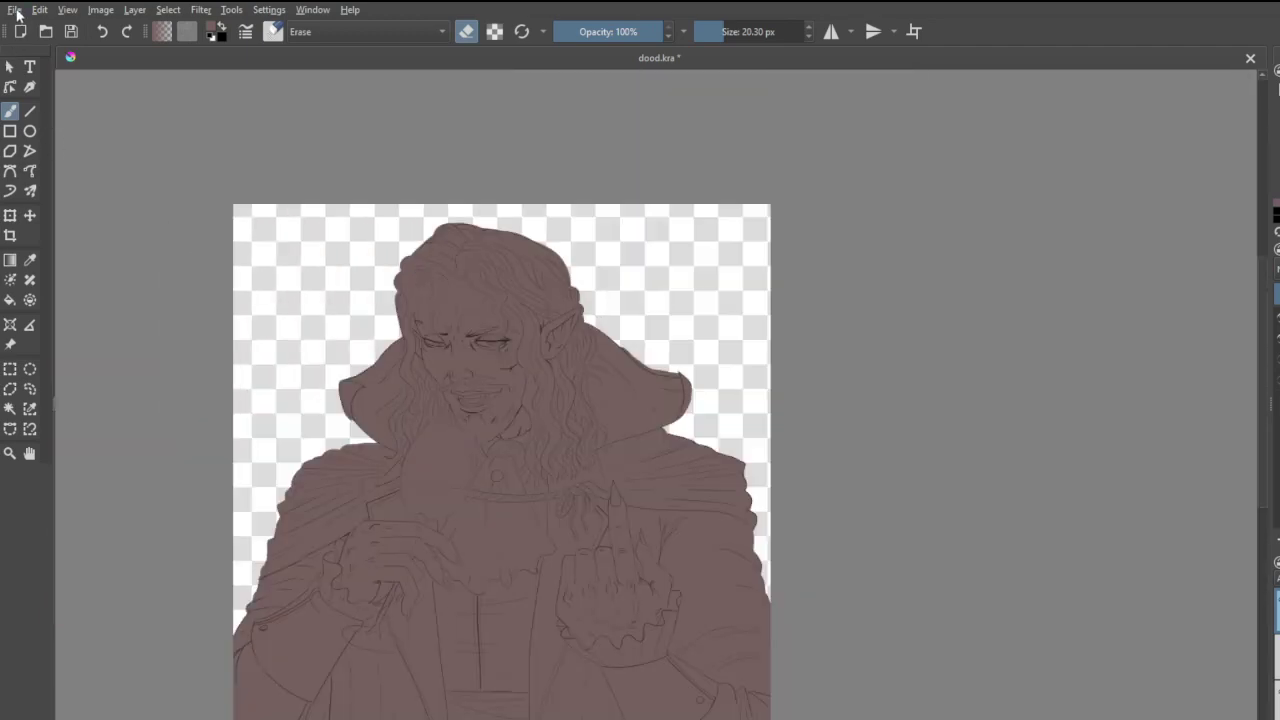
scroll(285, 403, up, 8)
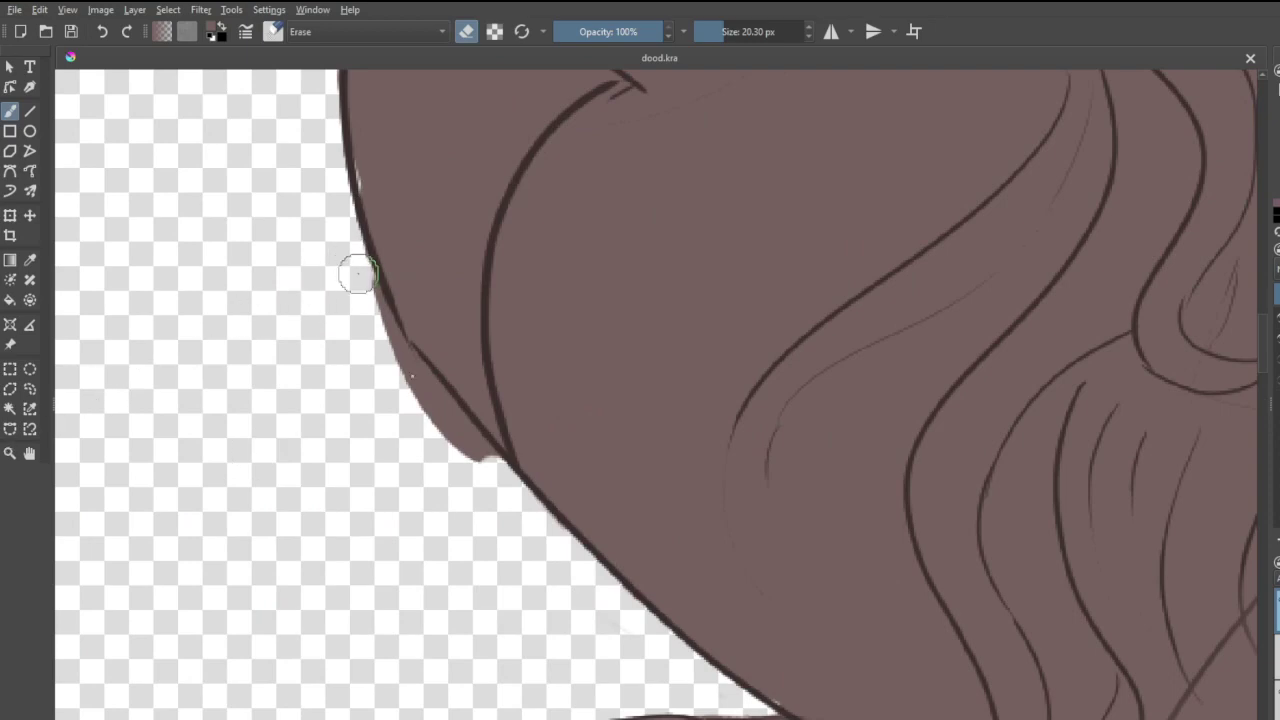
drag(357, 271, 490, 455)
drag(427, 398, 486, 457)
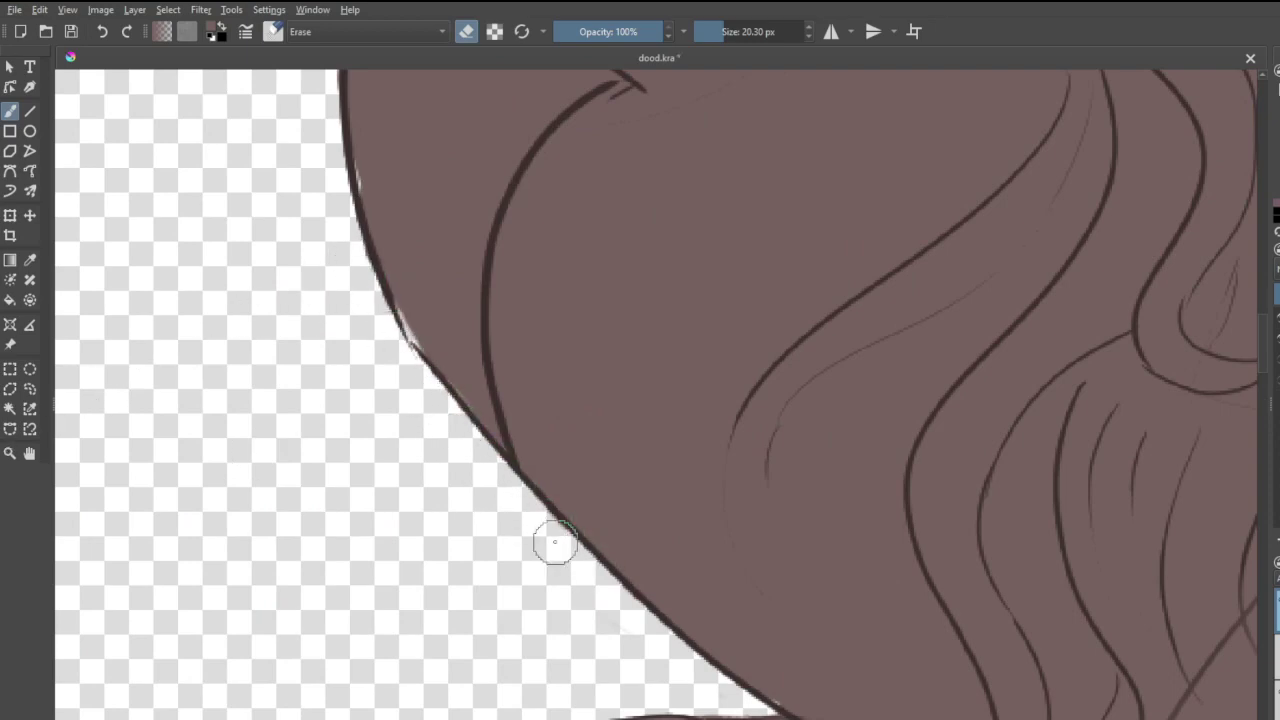
- Erase the excess fill above the left-hand collar's upper edge and paint in the gaps along its outer edge
scroll(551, 537, down, 8)
drag(875, 176, 906, 316)
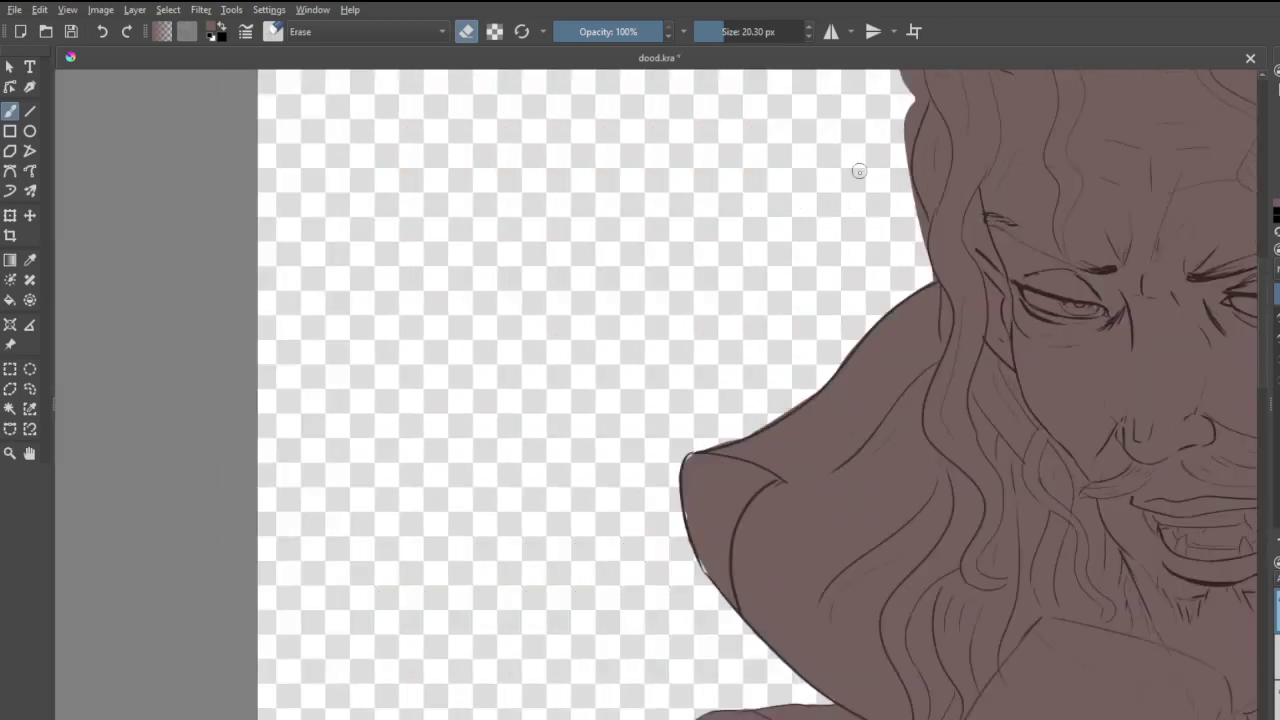
scroll(812, 470, up, 2)
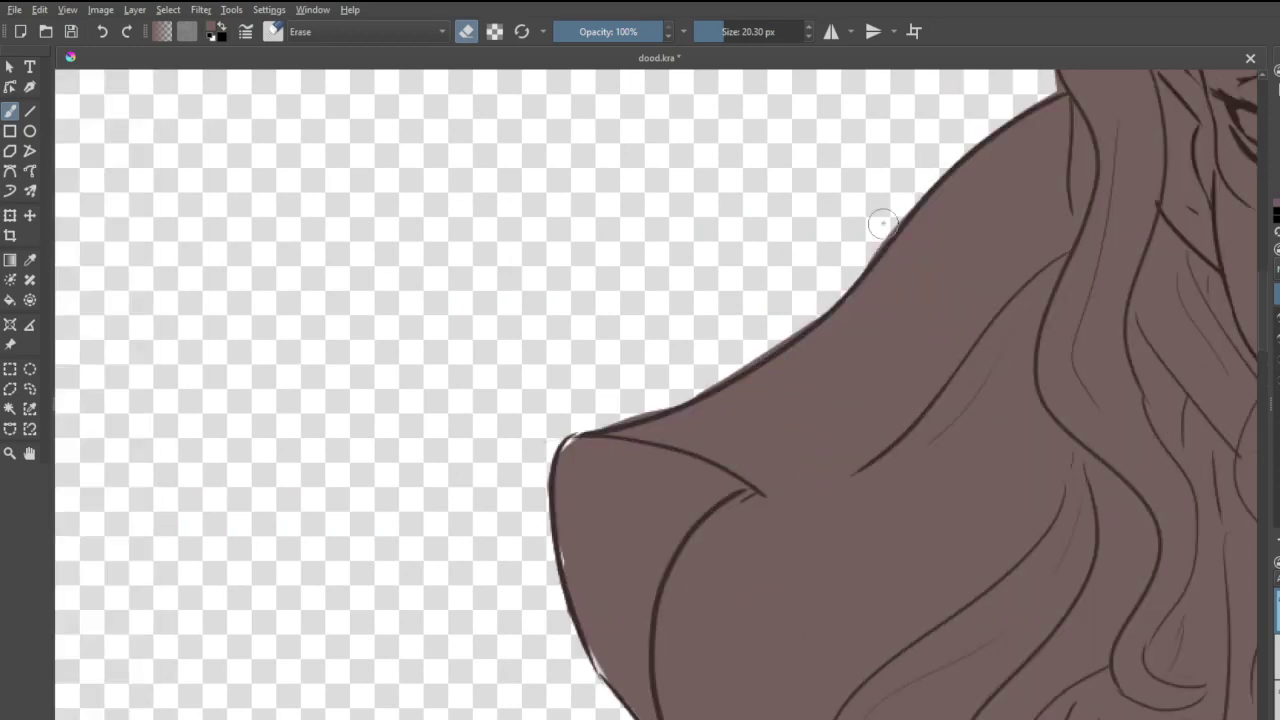
drag(904, 206, 862, 272)
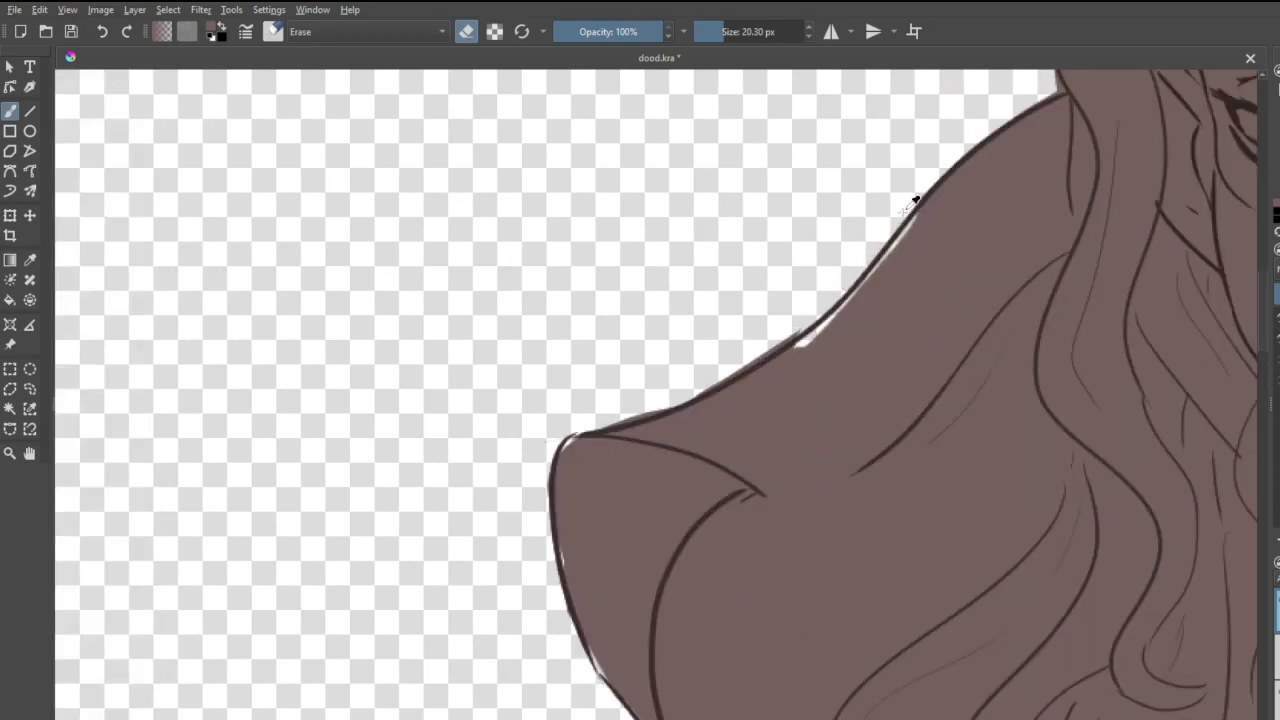
drag(915, 200, 900, 213)
drag(868, 259, 828, 297)
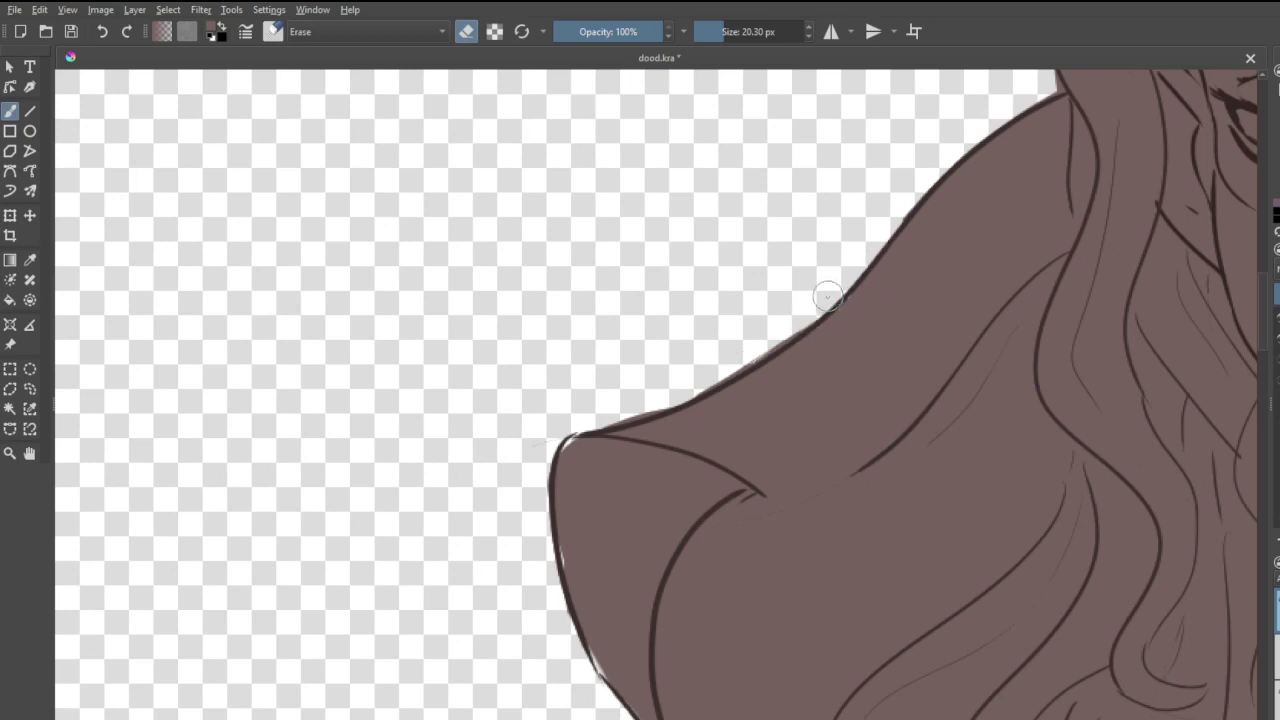
mouse_move(781, 336)
mouse_down()
mouse_move(713, 349)
mouse_move(763, 345)
mouse_move(610, 403)
mouse_move(708, 382)
mouse_move(695, 389)
mouse_move(562, 436)
mouse_up()
key(e)
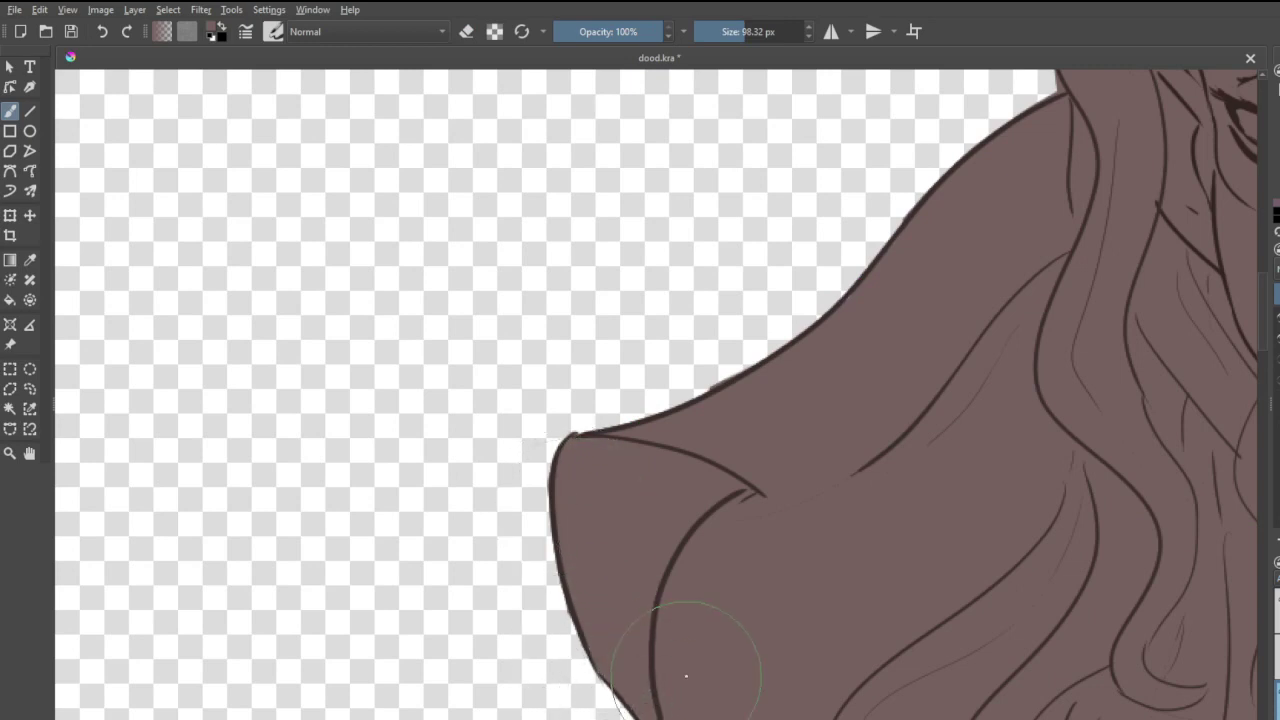
- Erase the excess fill outside the hair lock just above the left-hand collar
scroll(686, 668, down, 4)
scroll(894, 287, up, 2)
scroll(666, 634, up, 2)
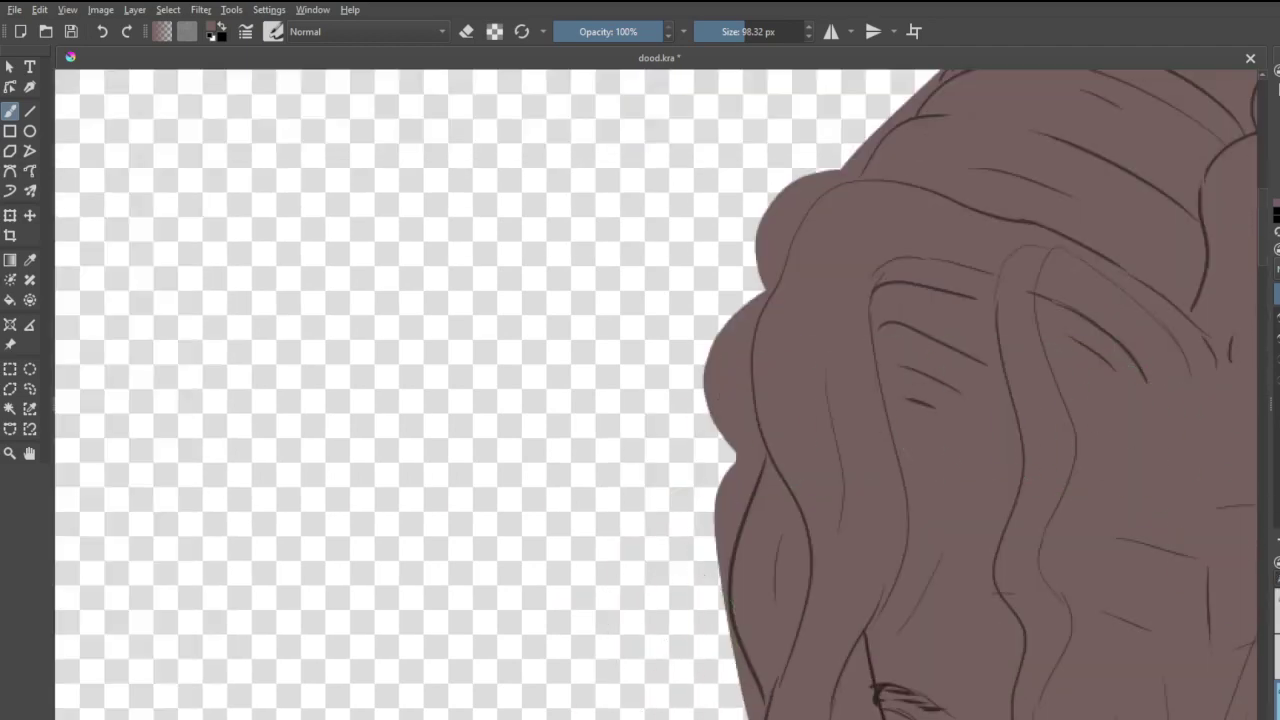
key(e)
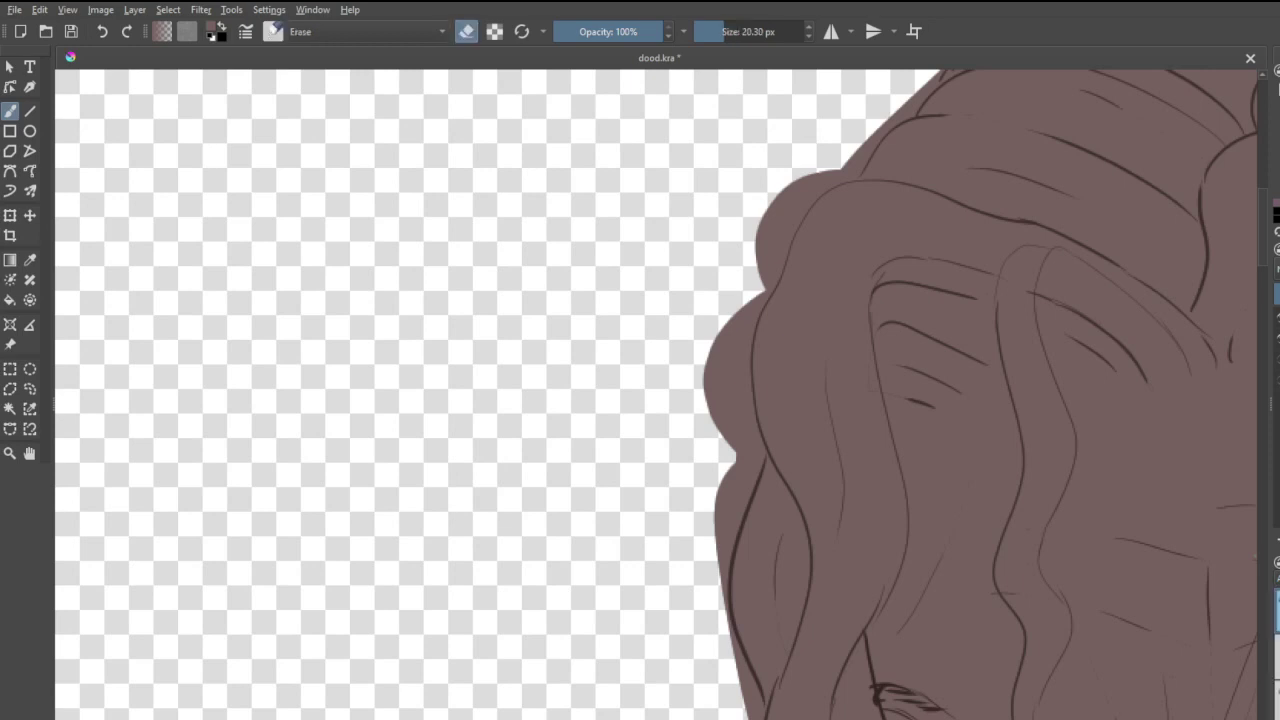
scroll(1200, 380, down, 3)
scroll(955, 629, up, 3)
scroll(908, 525, up, 2)
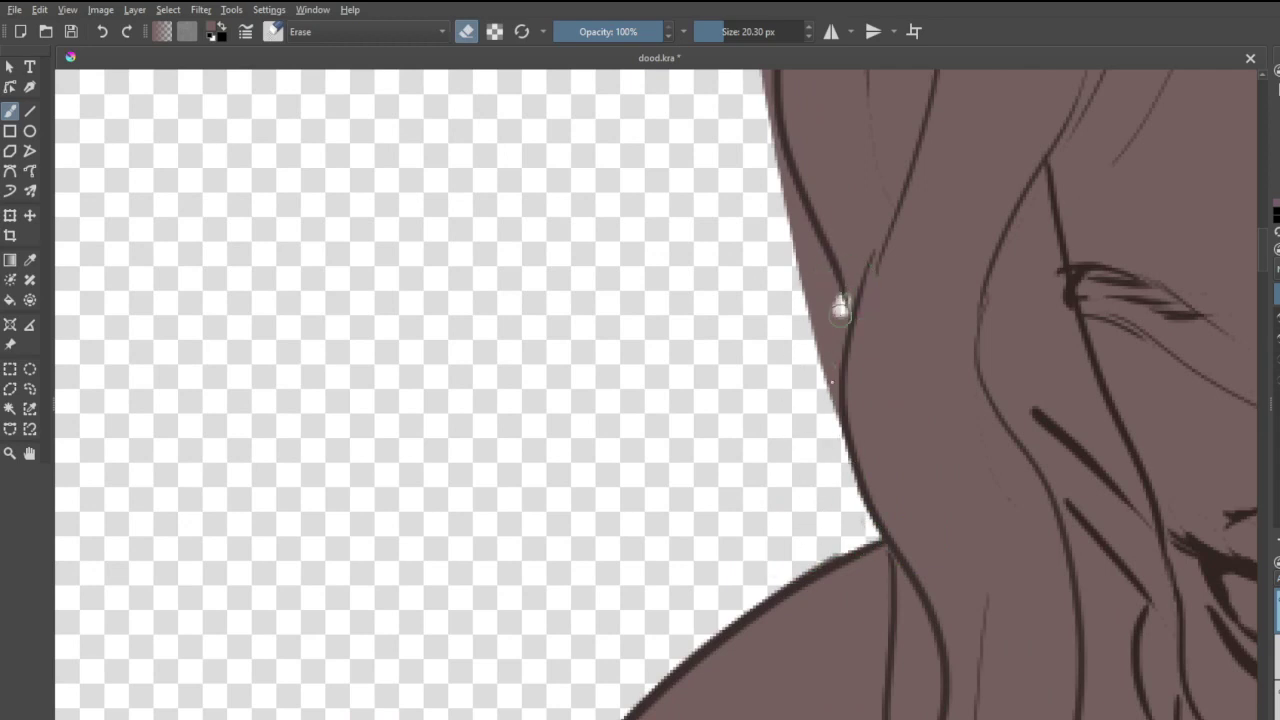
mouse_move(840, 300)
mouse_down()
mouse_move(847, 340)
mouse_move(852, 318)
mouse_move(836, 297)
mouse_move(821, 309)
mouse_move(772, 185)
mouse_move(807, 341)
mouse_move(762, 160)
mouse_move(822, 305)
mouse_move(820, 289)
mouse_move(817, 354)
mouse_move(791, 213)
mouse_move(741, 124)
mouse_up()
- Erase the excess fill outside the upper hair waves on the head's left side, redoing strokes that miss the lineart
scroll(921, 340, down, 6)
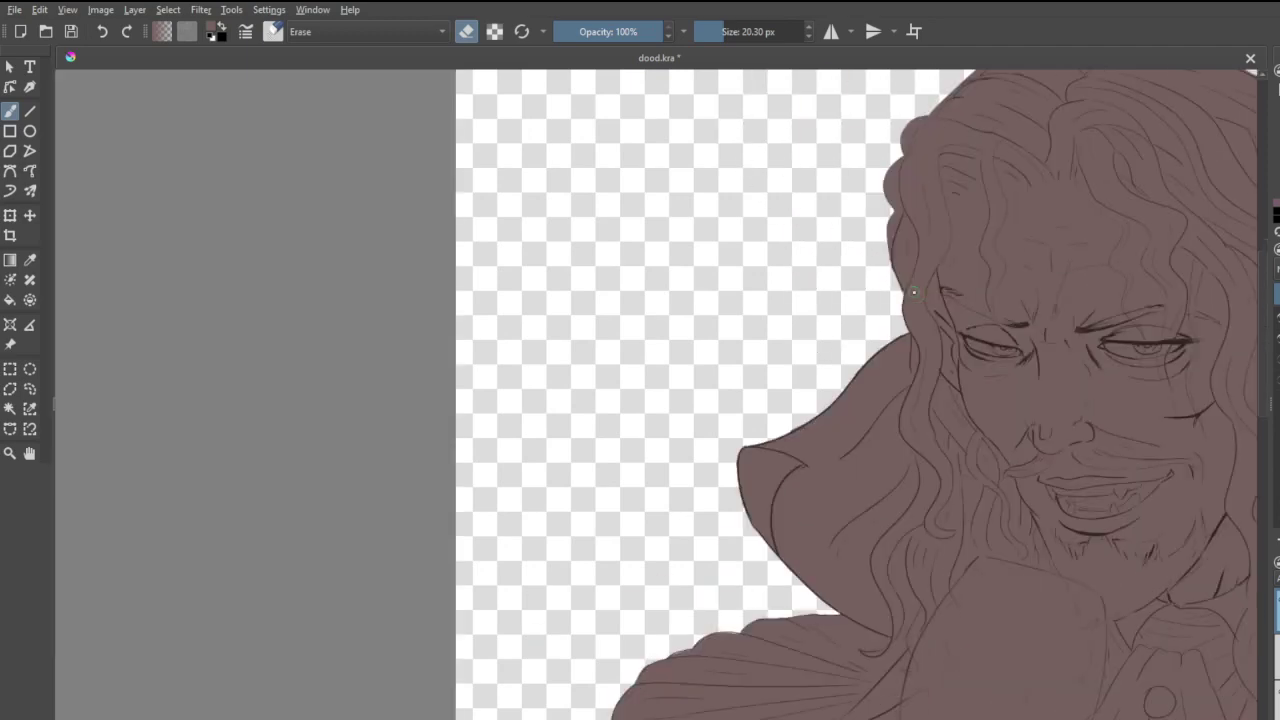
scroll(926, 183, up, 2)
scroll(880, 423, up, 2)
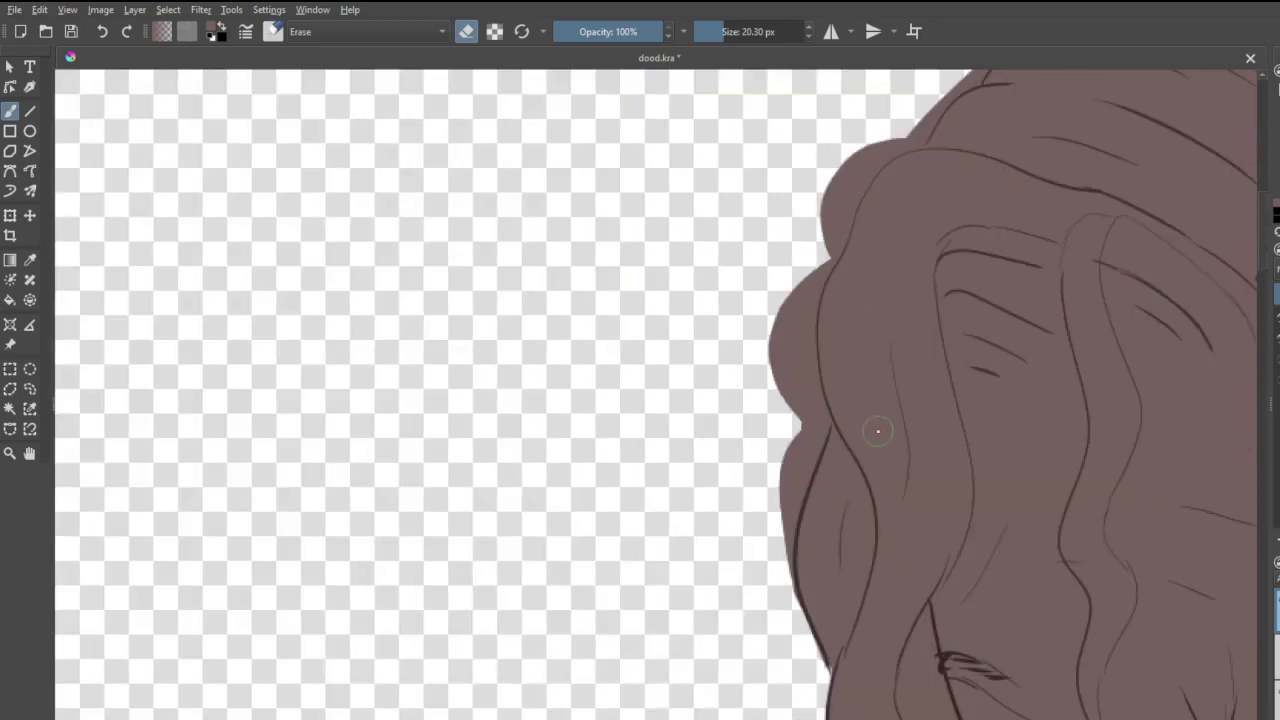
drag(919, 128, 828, 196)
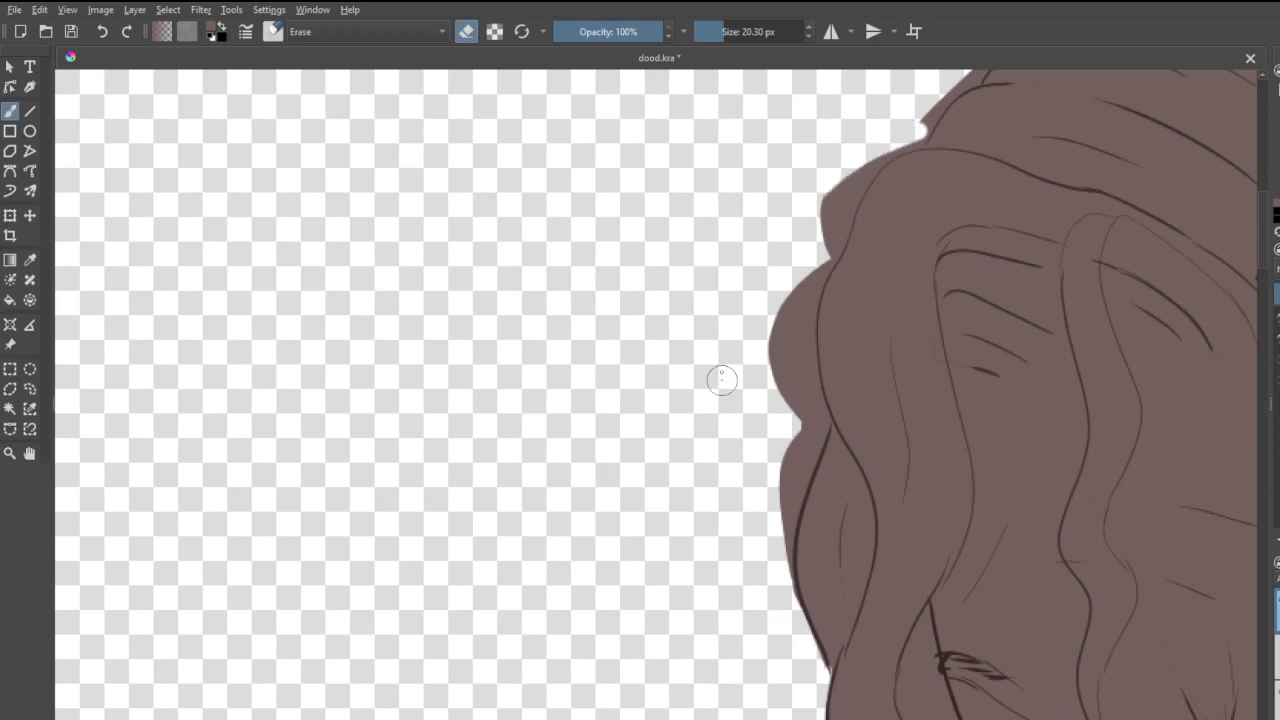
mouse_move(918, 138)
mouse_down()
mouse_move(854, 171)
mouse_move(867, 214)
mouse_move(891, 156)
mouse_move(862, 180)
mouse_move(793, 334)
mouse_up()
key(ctrl+z)
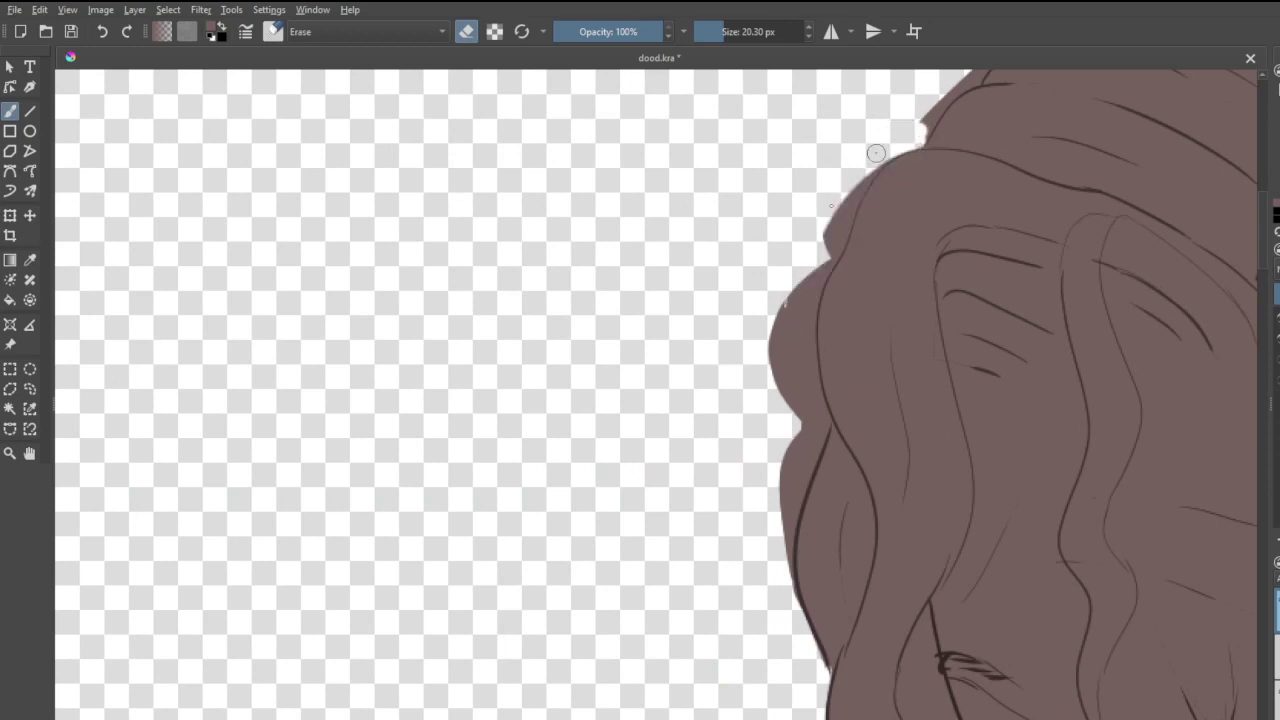
drag(876, 153, 784, 355)
key(ctrl+z)
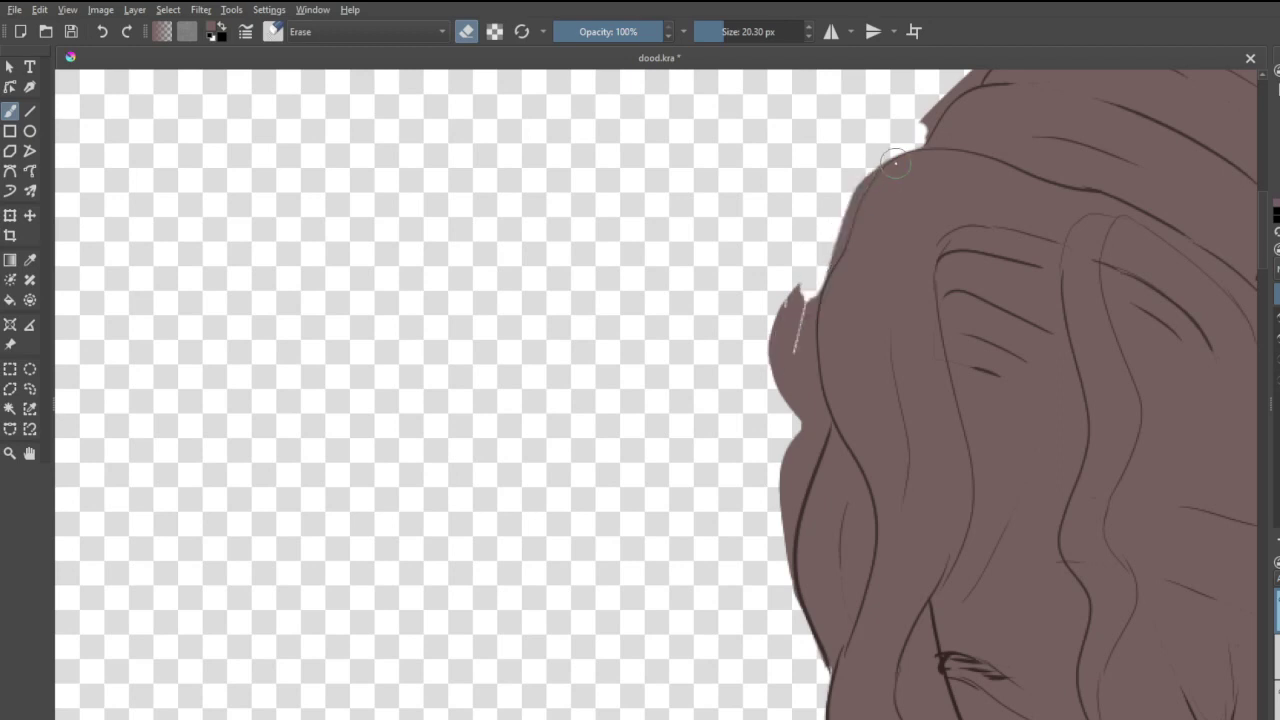
drag(881, 165, 794, 321)
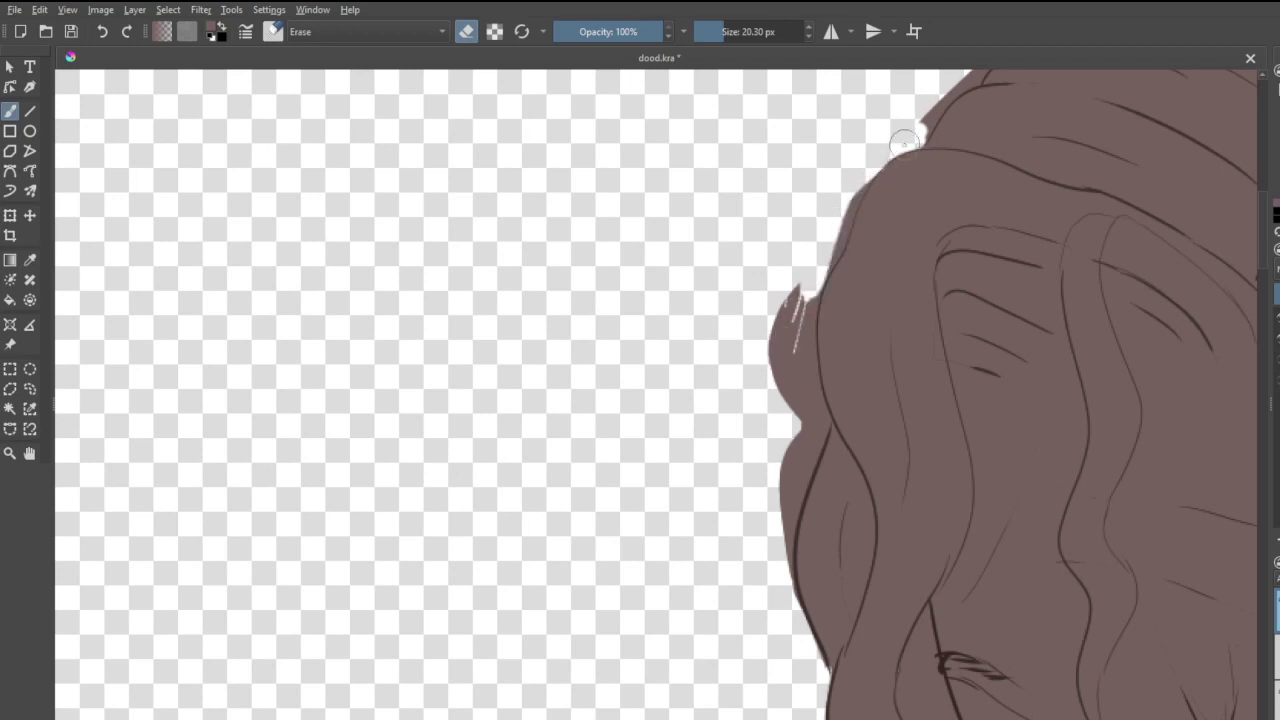
drag(868, 175, 835, 255)
mouse_move(858, 193)
mouse_down()
mouse_move(821, 290)
mouse_move(842, 240)
mouse_move(816, 274)
mouse_move(799, 357)
mouse_move(809, 325)
mouse_move(826, 425)
mouse_up()
key(ctrl+z)
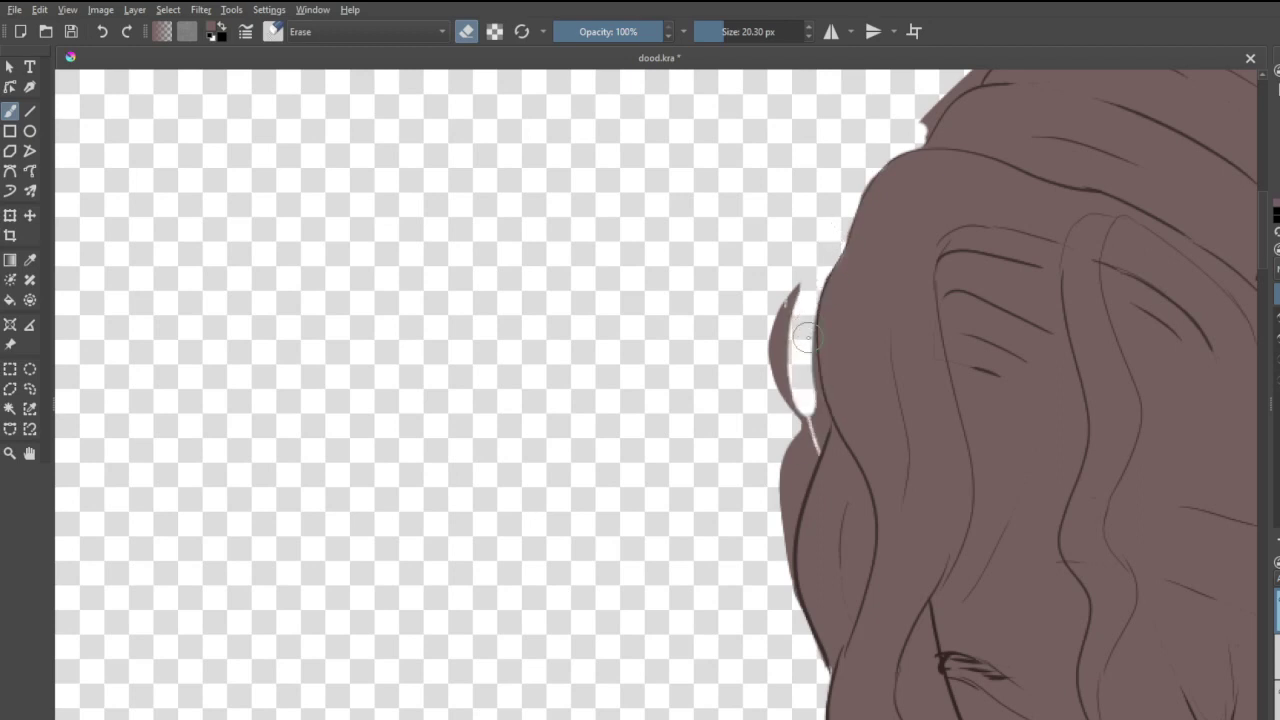
- Erase the excess fill beside the lower left-hand hair waves and remove the detached slivers left outside them
mouse_move(810, 347)
mouse_down()
mouse_move(822, 430)
mouse_move(800, 530)
mouse_up()
key(ctrl+z)
mouse_move(816, 430)
mouse_down()
mouse_move(768, 581)
mouse_move(796, 615)
mouse_up()
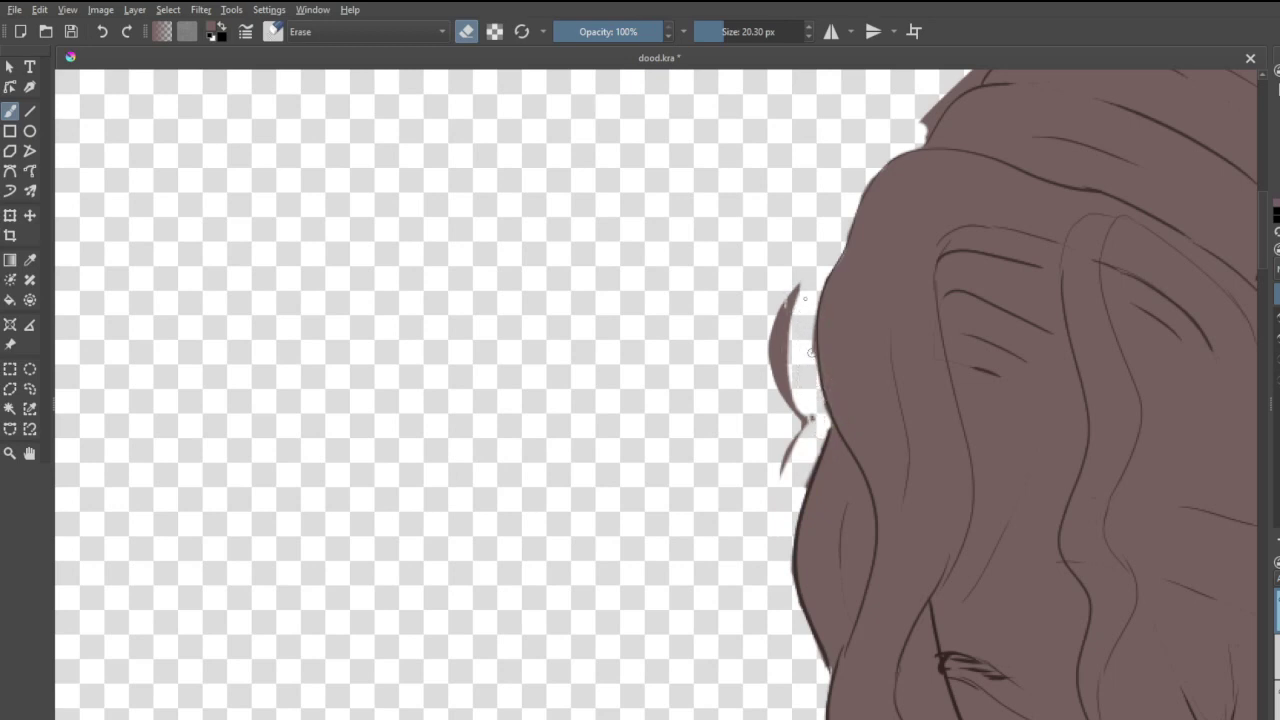
mouse_move(799, 288)
mouse_down()
mouse_move(769, 388)
mouse_move(777, 423)
mouse_move(791, 400)
mouse_move(786, 464)
mouse_move(810, 420)
mouse_up()
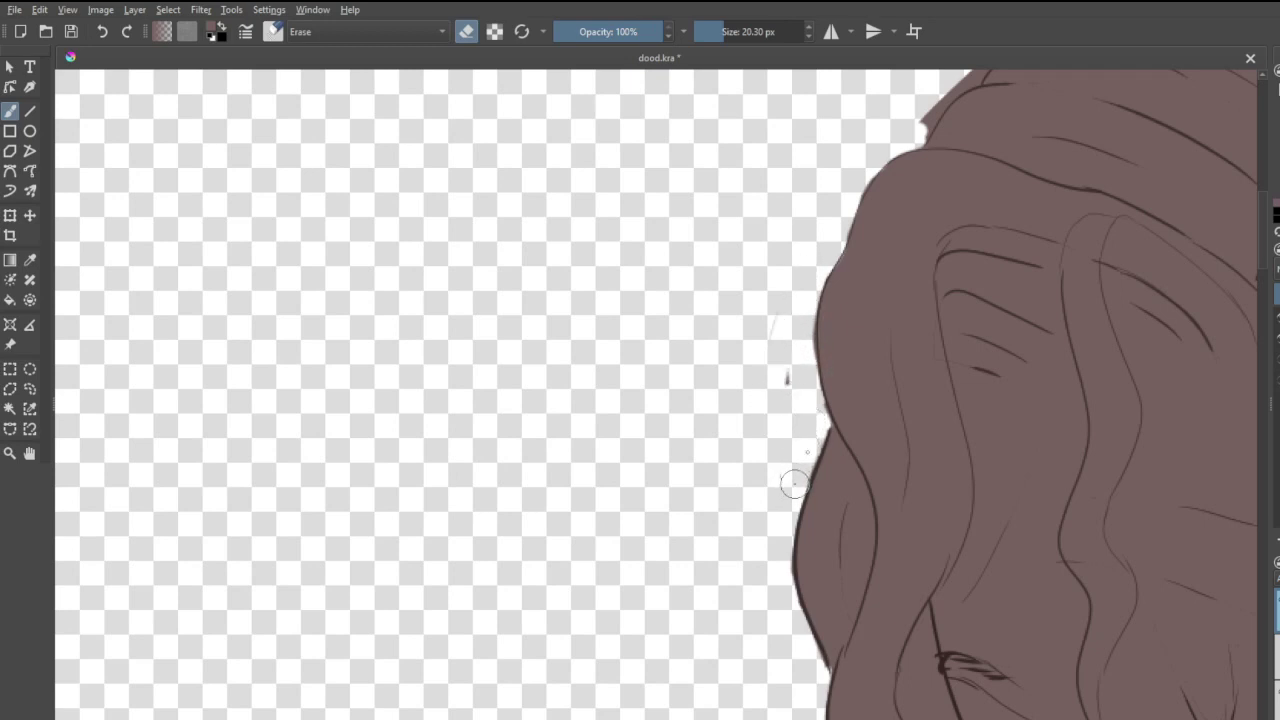
drag(794, 485, 799, 459)
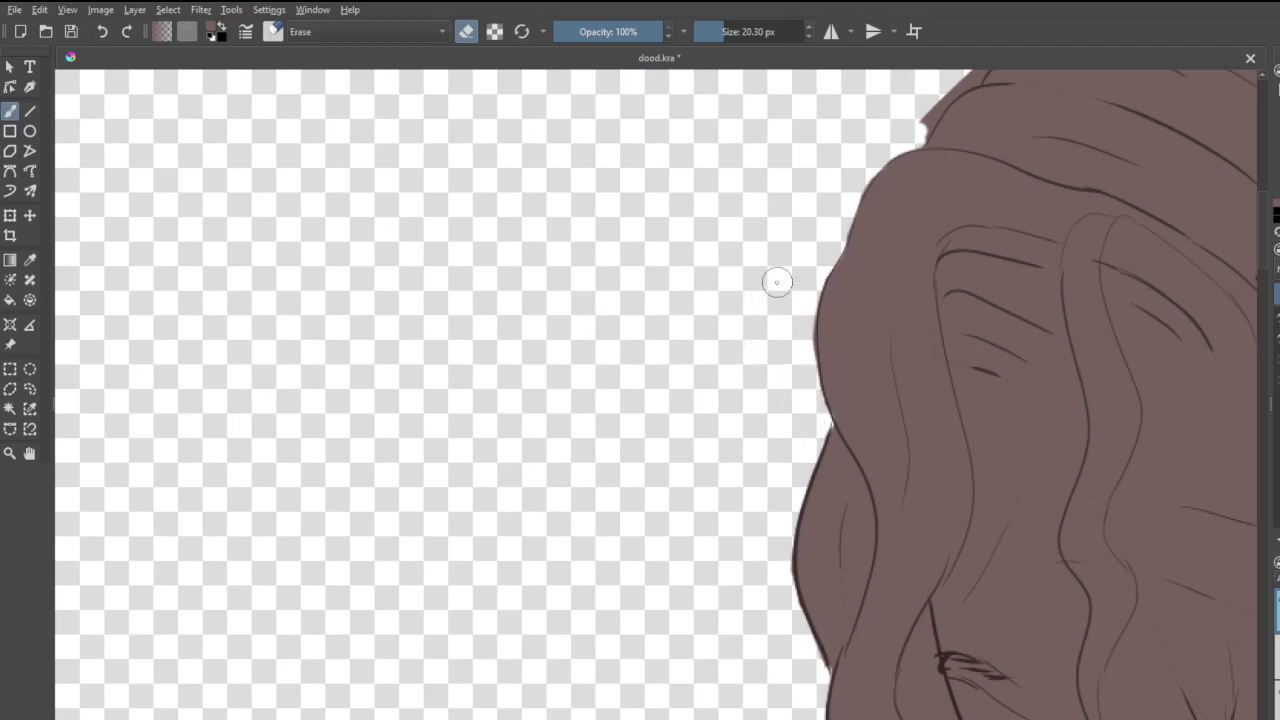
- Erase the excess fill outside the hair along the head's upper left slope up to the crown, redoing the first stroke
scroll(830, 290, down, 7)
scroll(866, 177, up, 4)
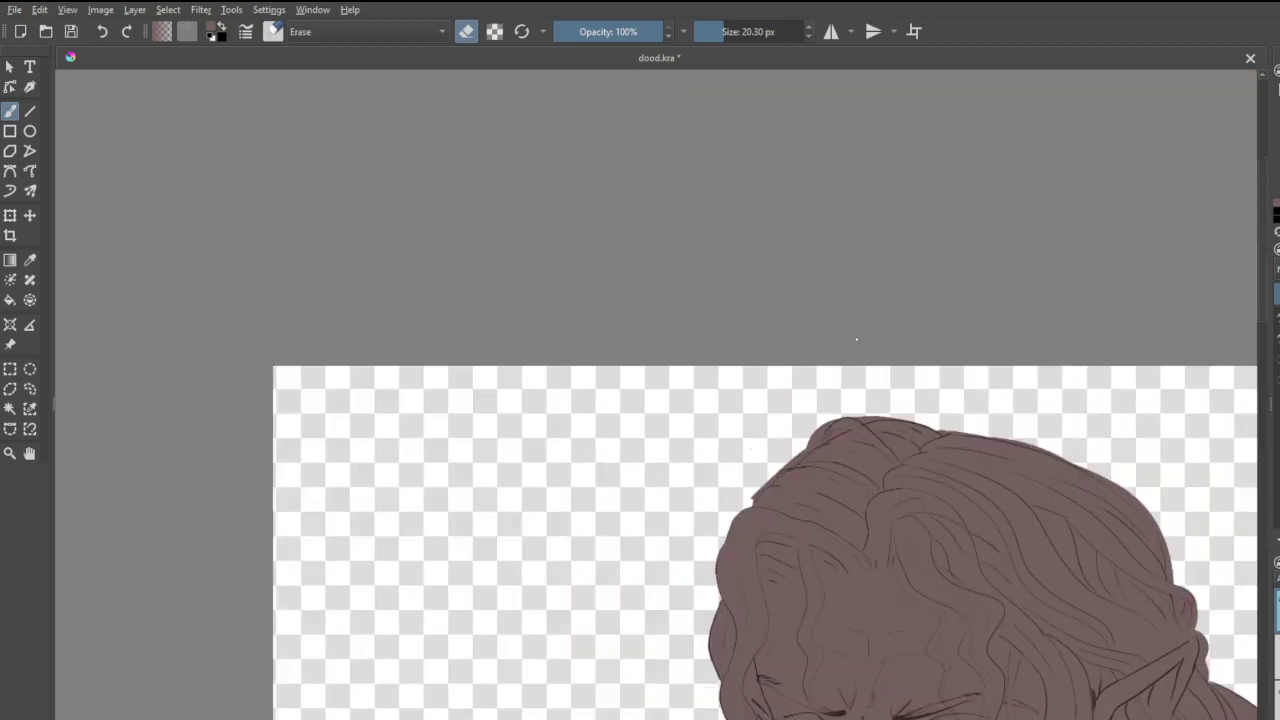
scroll(852, 465, up, 4)
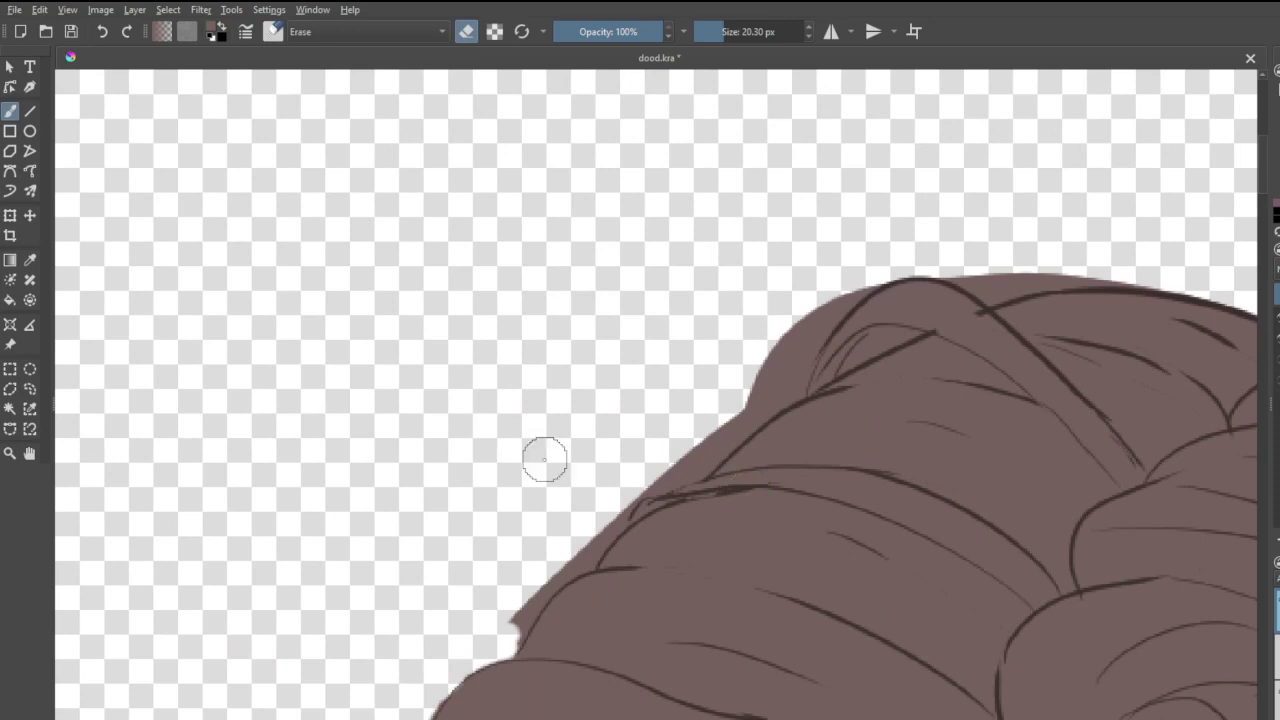
drag(509, 642, 582, 545)
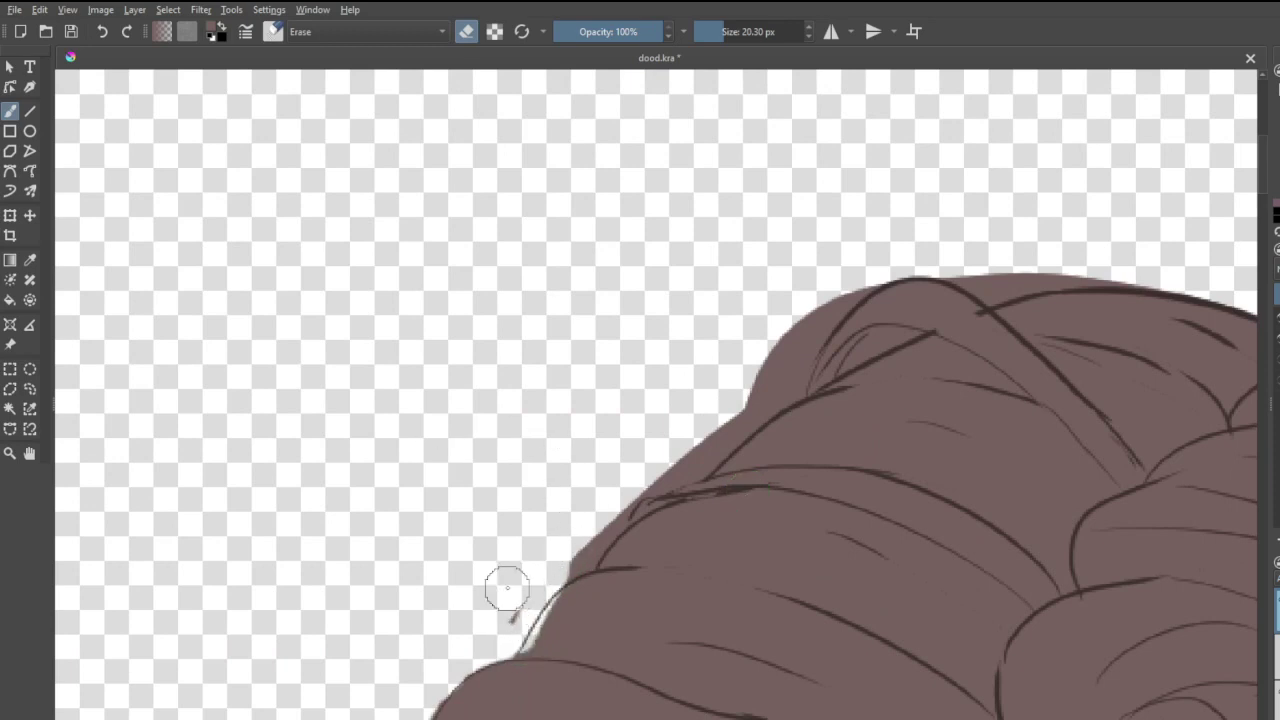
key(ctrl+z)
mouse_move(500, 628)
mouse_down()
mouse_move(518, 627)
mouse_move(503, 629)
mouse_move(529, 571)
mouse_move(587, 555)
mouse_move(606, 514)
mouse_move(675, 470)
mouse_move(629, 477)
mouse_move(672, 467)
mouse_move(786, 374)
mouse_move(789, 386)
mouse_move(829, 308)
mouse_move(756, 392)
mouse_up()
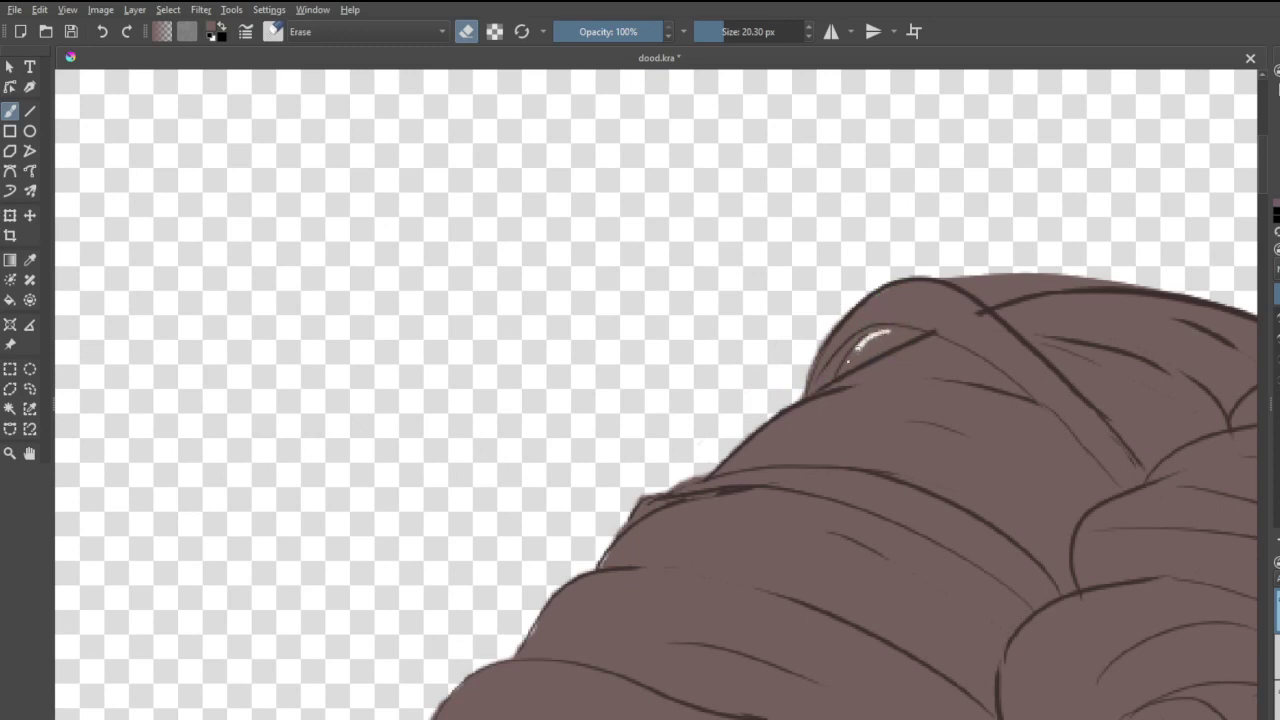
- Erase the fill inside the small hair loop at the crown and the excess fill above the crown's outline
drag(845, 365, 885, 347)
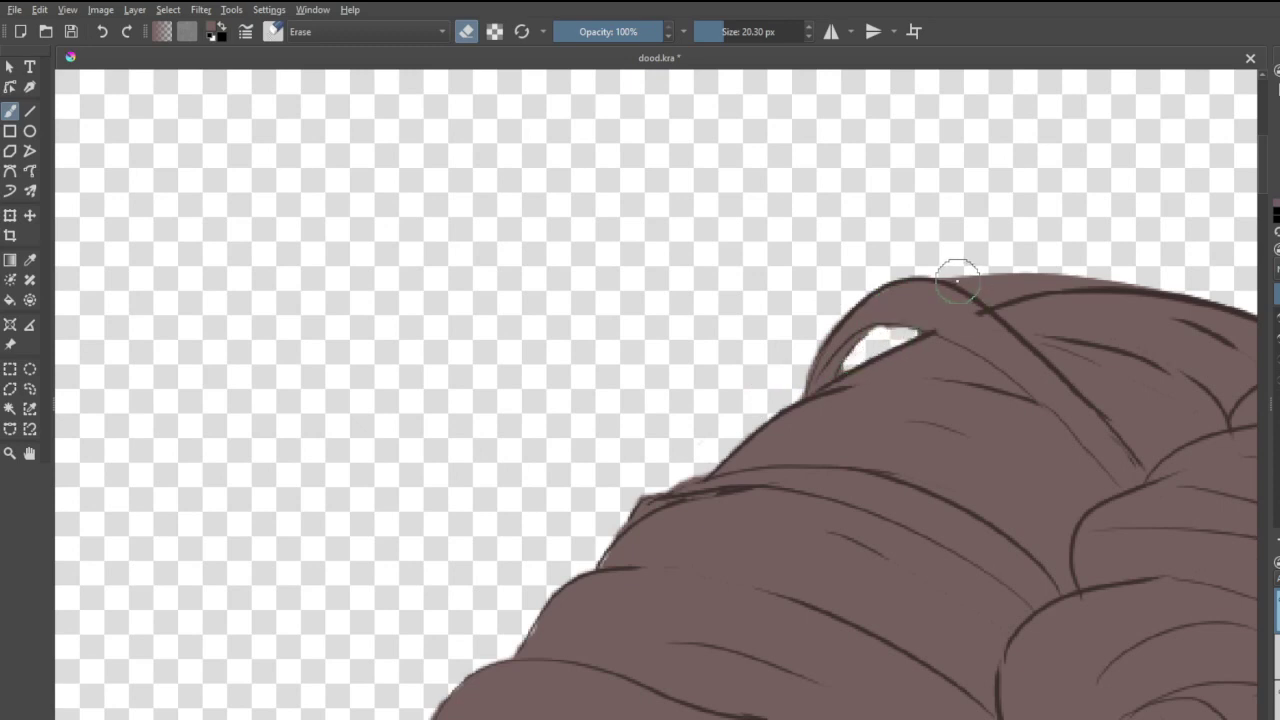
mouse_move(960, 280)
mouse_down()
mouse_move(963, 280)
mouse_move(996, 298)
mouse_move(1124, 263)
mouse_move(1021, 291)
mouse_move(1173, 273)
mouse_move(986, 271)
mouse_up()
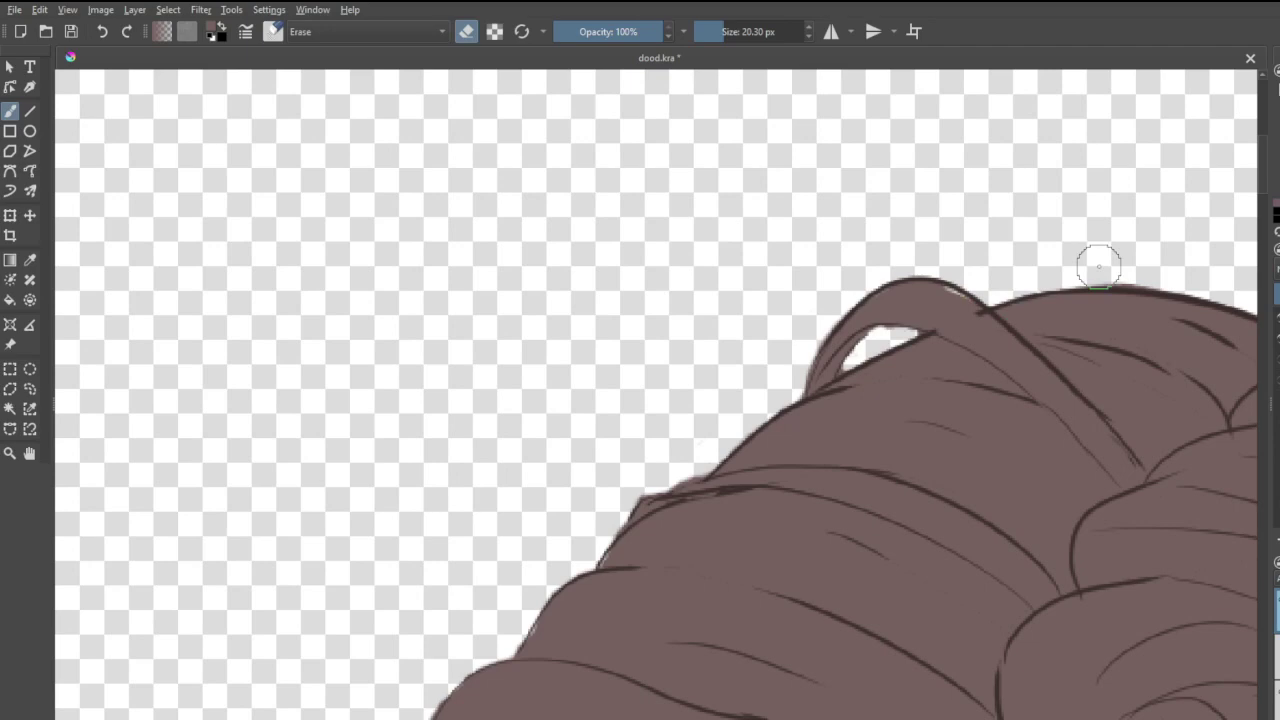
- Erase the excess fill outside the hair along the head's upper right slope, redoing strokes that miss the lineart
scroll(1098, 267, down, 4)
scroll(1251, 246, up, 3)
scroll(1073, 303, up, 2)
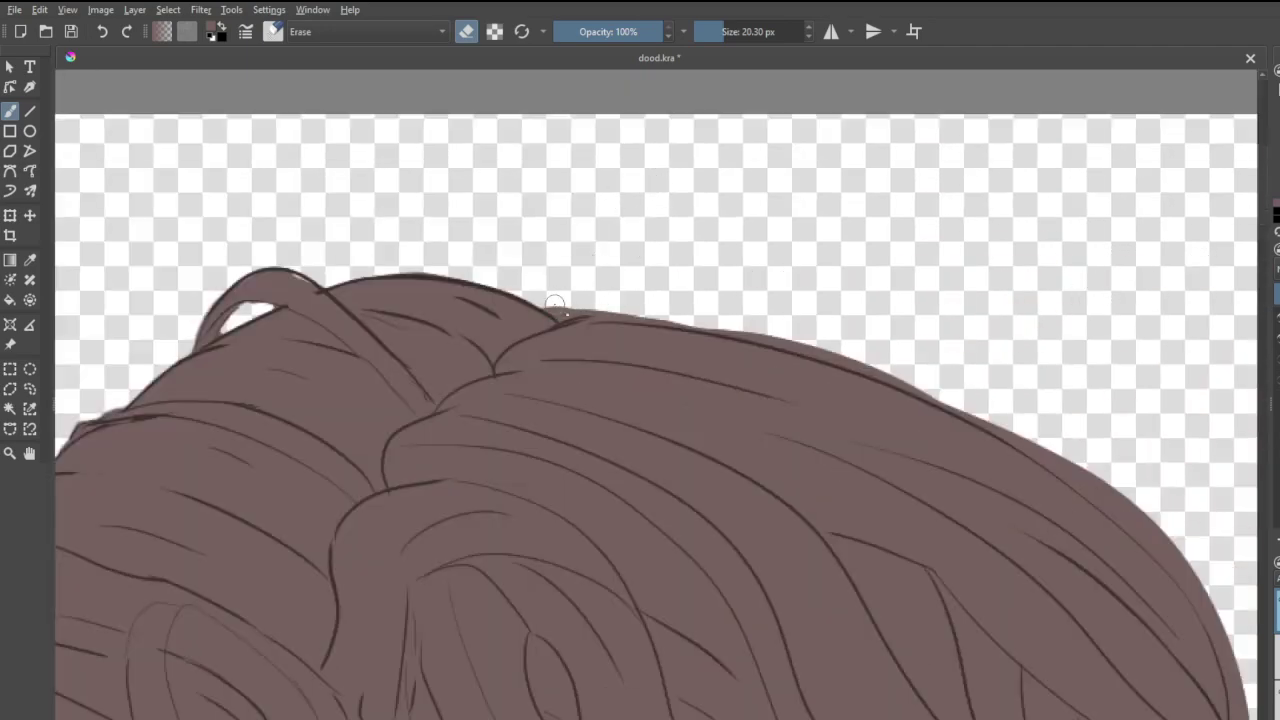
mouse_move(555, 302)
mouse_down()
mouse_move(684, 319)
mouse_move(713, 340)
mouse_up()
key(ctrl+z)
drag(561, 312, 838, 341)
drag(738, 320, 982, 412)
key(ctrl+z)
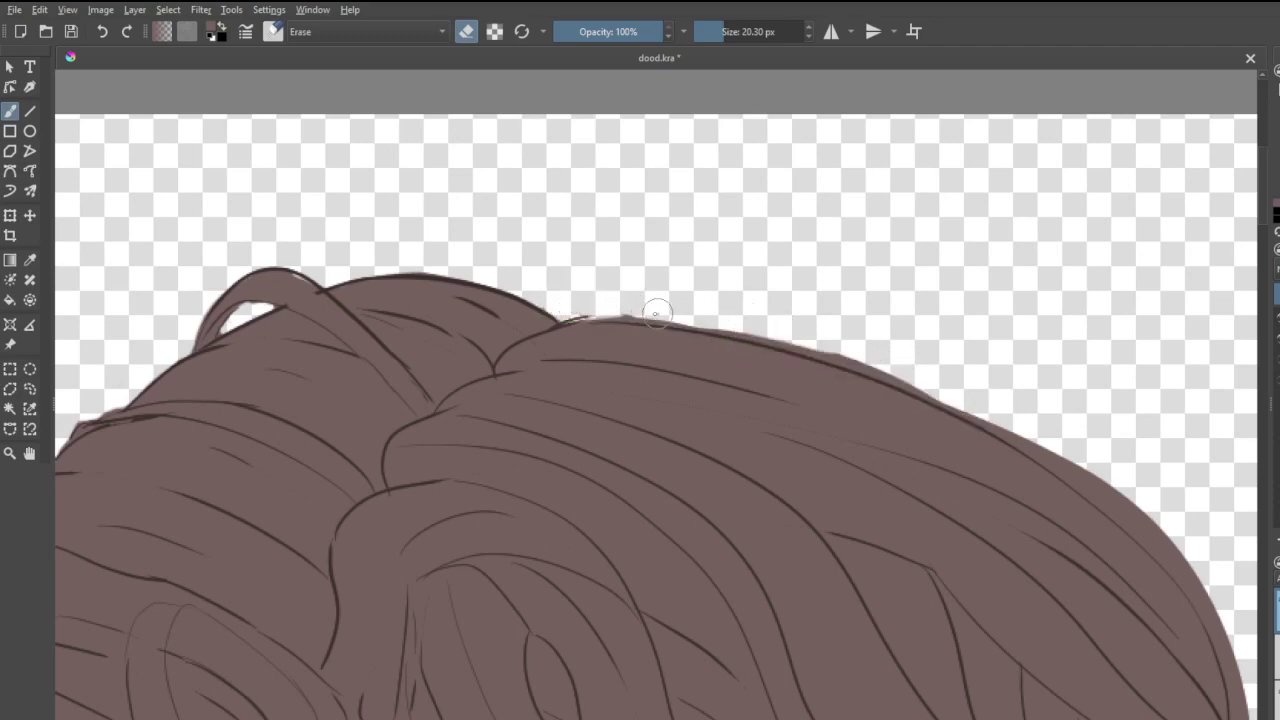
key(ctrl+z)
mouse_move(627, 317)
mouse_down()
mouse_move(953, 395)
mouse_move(815, 345)
mouse_move(739, 333)
mouse_move(1020, 407)
mouse_move(933, 395)
mouse_move(1171, 530)
mouse_up()
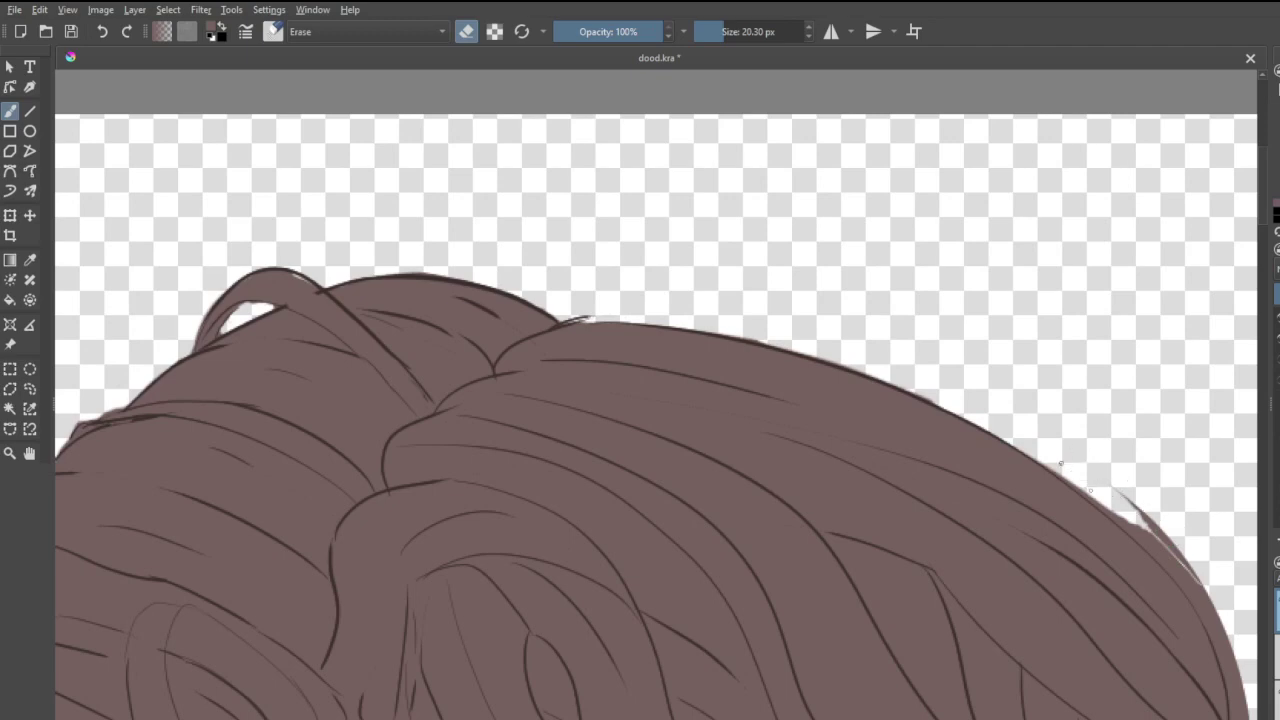
drag(1062, 468, 1175, 548)
drag(1126, 490, 1102, 486)
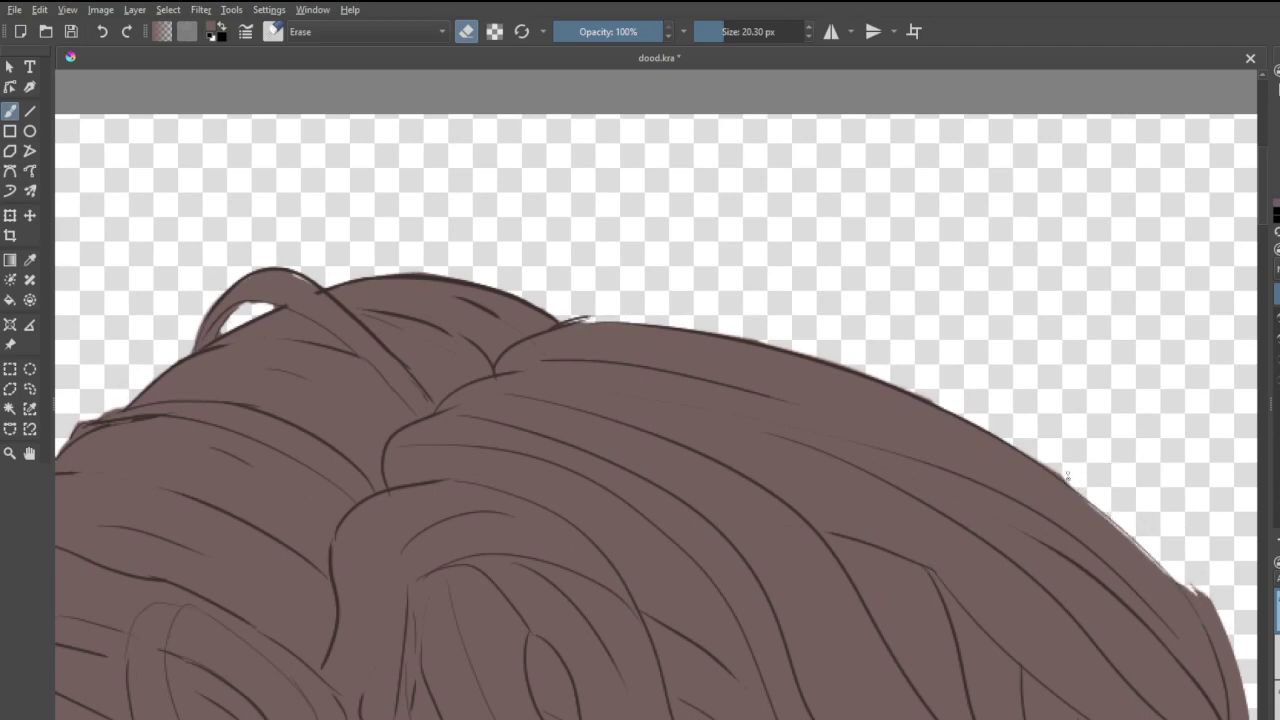
- Erase the excess fill down the back of the head and clear the gap inside the protruding hair loop above the ear
scroll(1026, 410, down, 6)
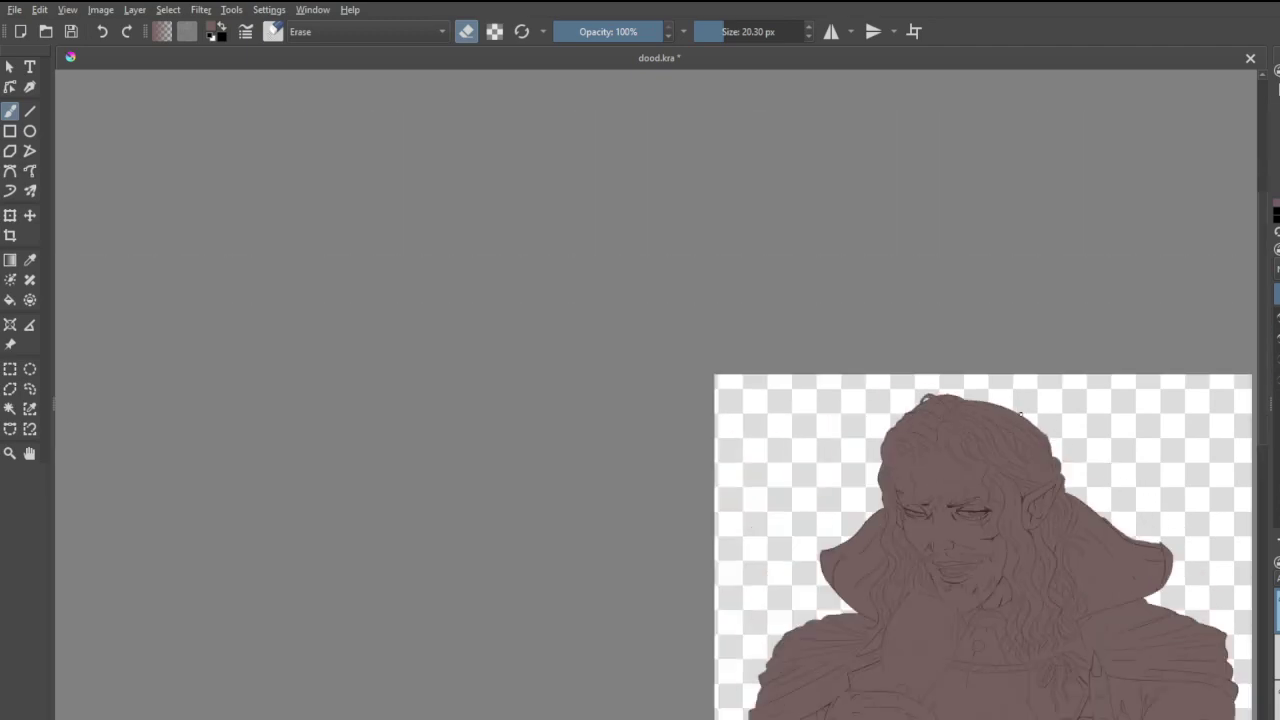
scroll(1060, 449, up, 7)
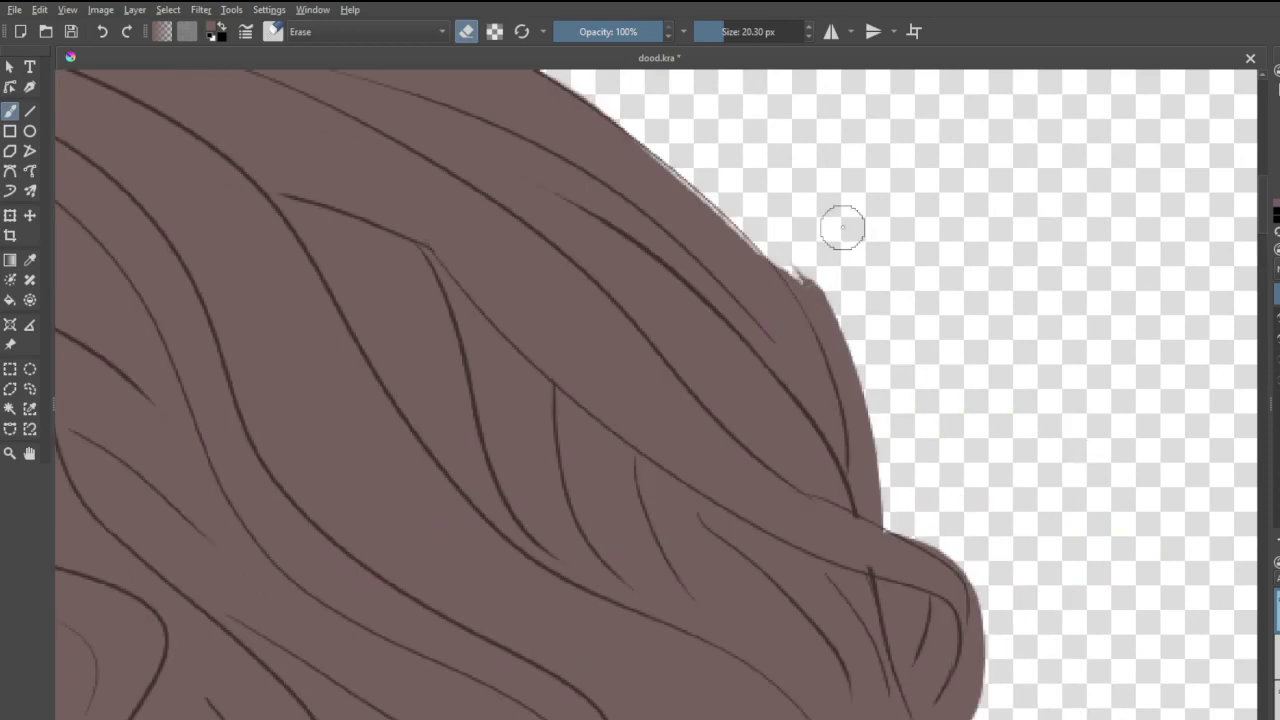
drag(794, 246, 878, 399)
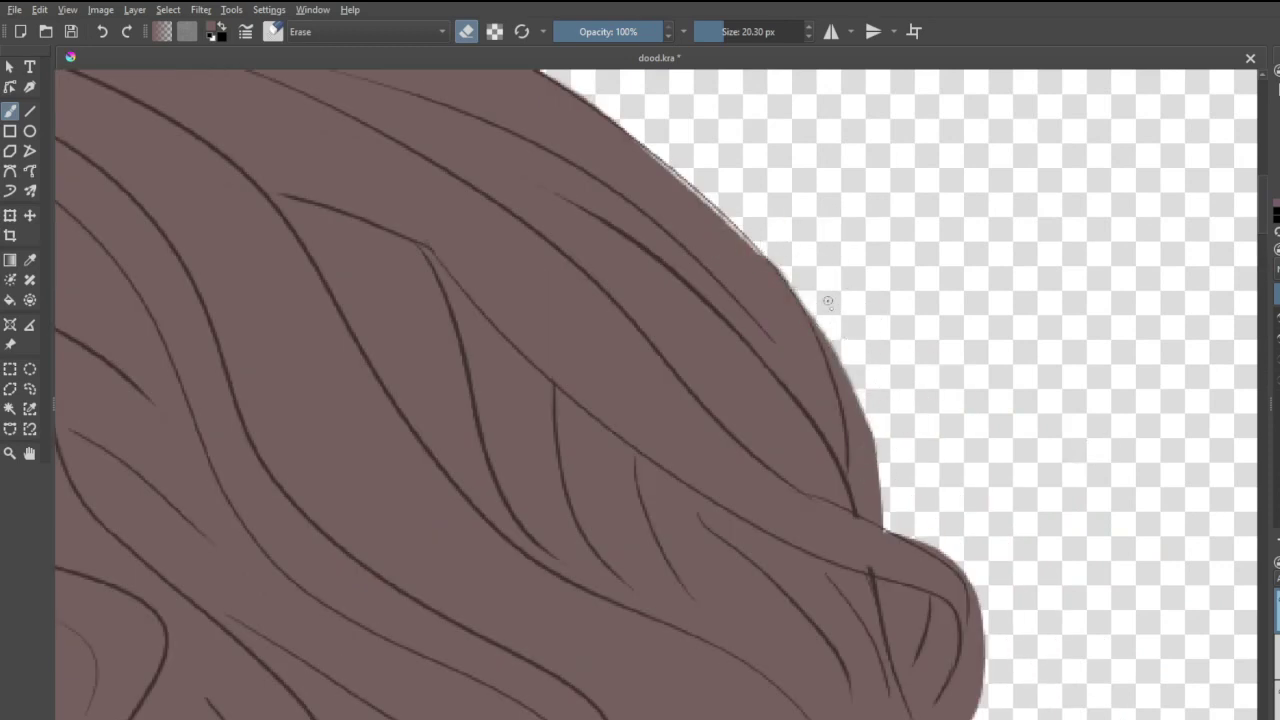
mouse_move(848, 345)
mouse_down()
mouse_move(894, 470)
mouse_move(873, 495)
mouse_move(880, 510)
mouse_move(874, 379)
mouse_move(868, 468)
mouse_move(851, 347)
mouse_move(841, 321)
mouse_move(870, 431)
mouse_move(816, 299)
mouse_move(897, 460)
mouse_up()
mouse_move(882, 578)
mouse_down()
mouse_move(896, 643)
mouse_move(903, 598)
mouse_move(918, 607)
mouse_move(899, 658)
mouse_move(881, 589)
mouse_move(911, 615)
mouse_up()
key(ctrl+z)
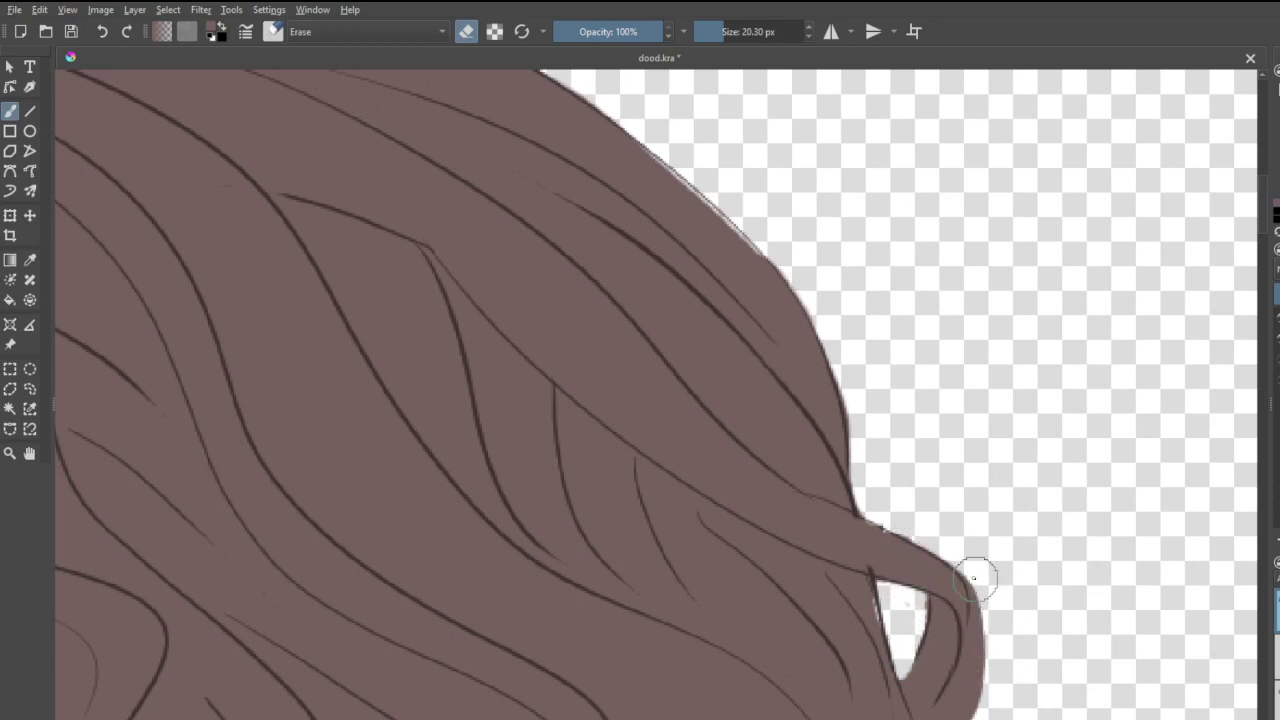
mouse_move(973, 588)
mouse_down()
mouse_move(989, 636)
mouse_move(976, 629)
mouse_move(954, 690)
mouse_up()
- Erase the excess fill below the hair loop and around the pointed ear's tip down to the collar
scroll(895, 433, down, 5)
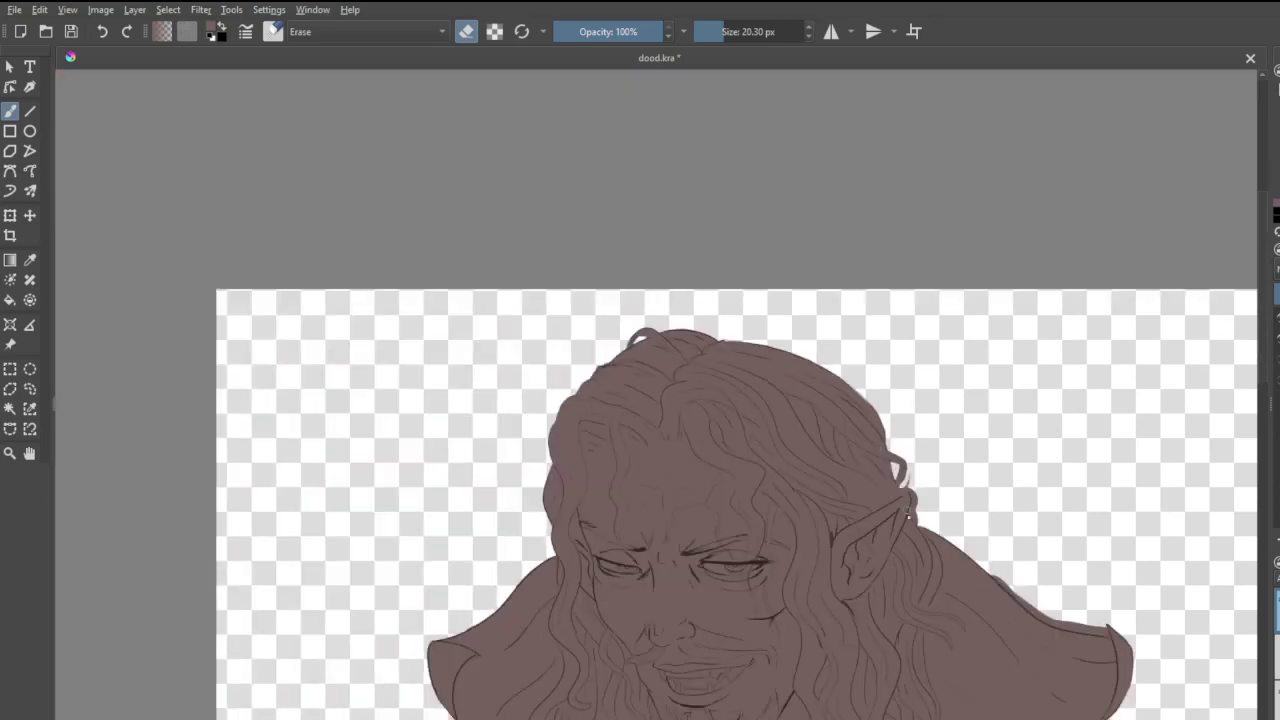
scroll(914, 575, up, 6)
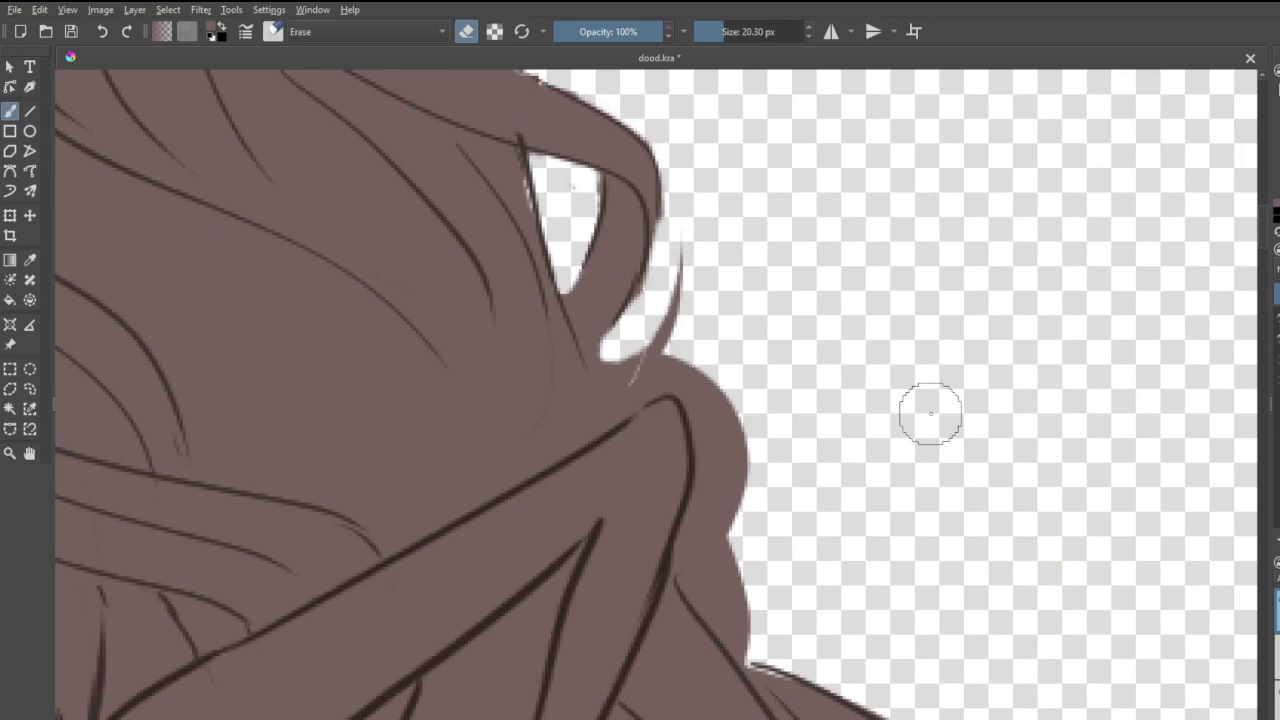
mouse_move(678, 238)
mouse_down()
mouse_move(614, 372)
mouse_move(618, 410)
mouse_move(605, 400)
mouse_move(615, 420)
mouse_move(642, 395)
mouse_move(669, 334)
mouse_move(712, 375)
mouse_move(697, 387)
mouse_move(723, 486)
mouse_move(698, 565)
mouse_move(754, 643)
mouse_move(709, 600)
mouse_move(705, 560)
mouse_move(737, 551)
mouse_move(740, 480)
mouse_up()
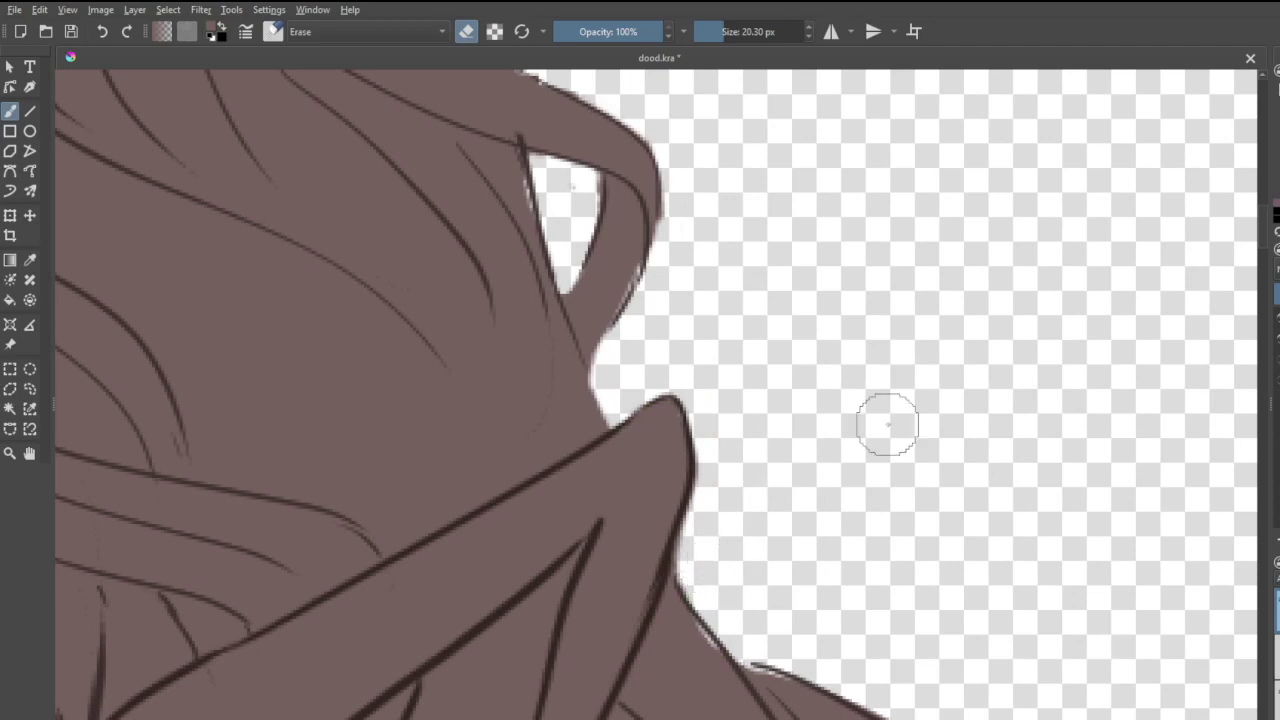
- Erase the excess fill along the right-hand collar's upper edge, repainting and trimming the over-erased spot at its tip
scroll(887, 424, down, 5)
scroll(921, 450, up, 6)
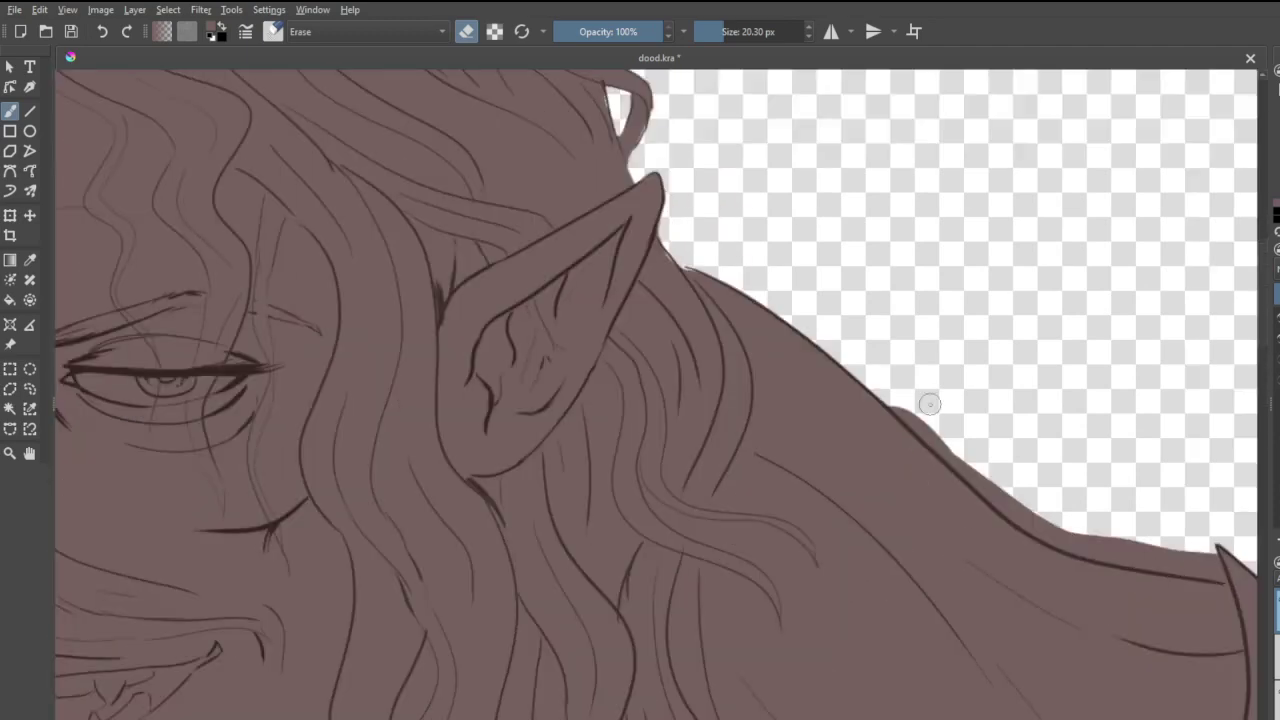
scroll(930, 403, down, 5)
scroll(1046, 396, up, 5)
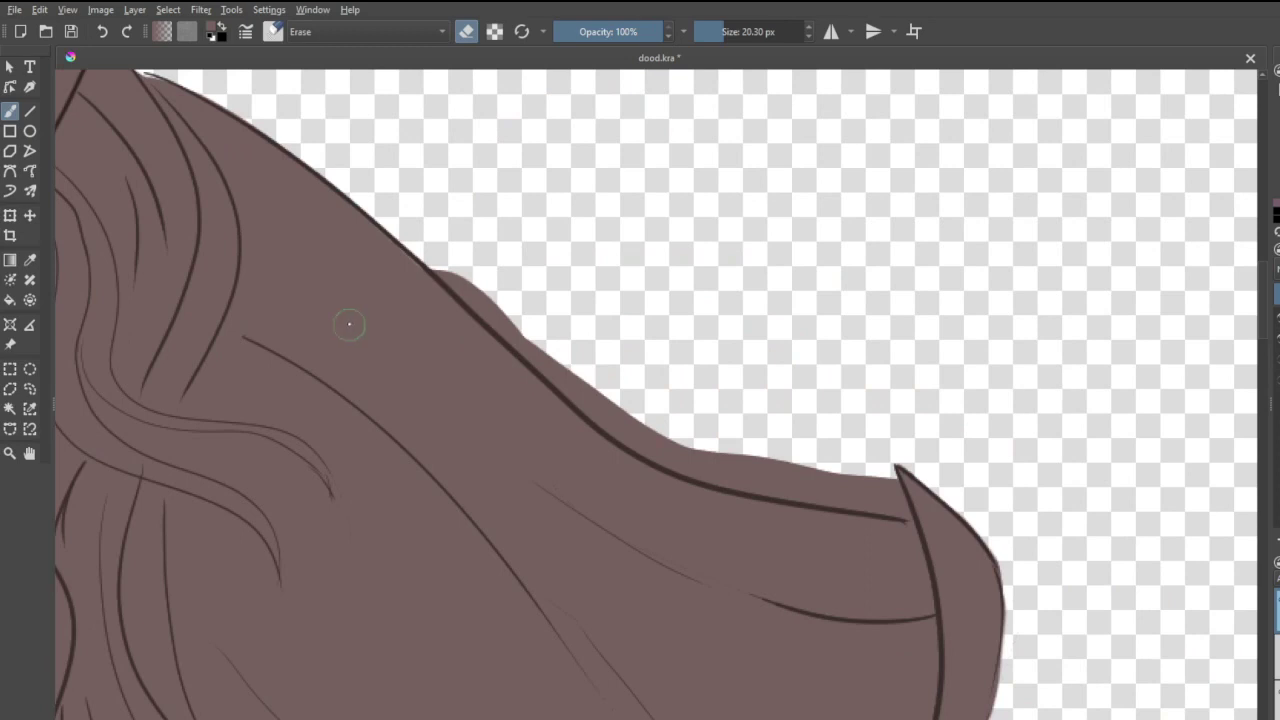
drag(442, 260, 628, 425)
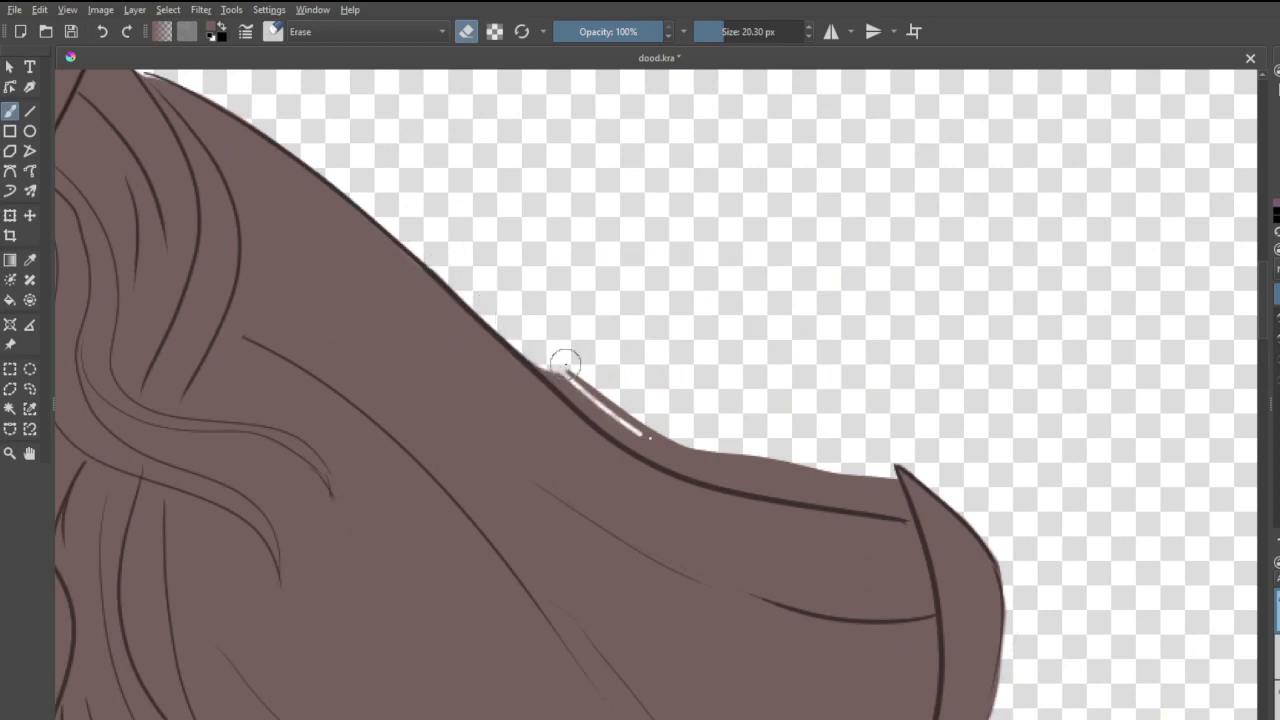
drag(566, 364, 706, 446)
drag(537, 355, 745, 462)
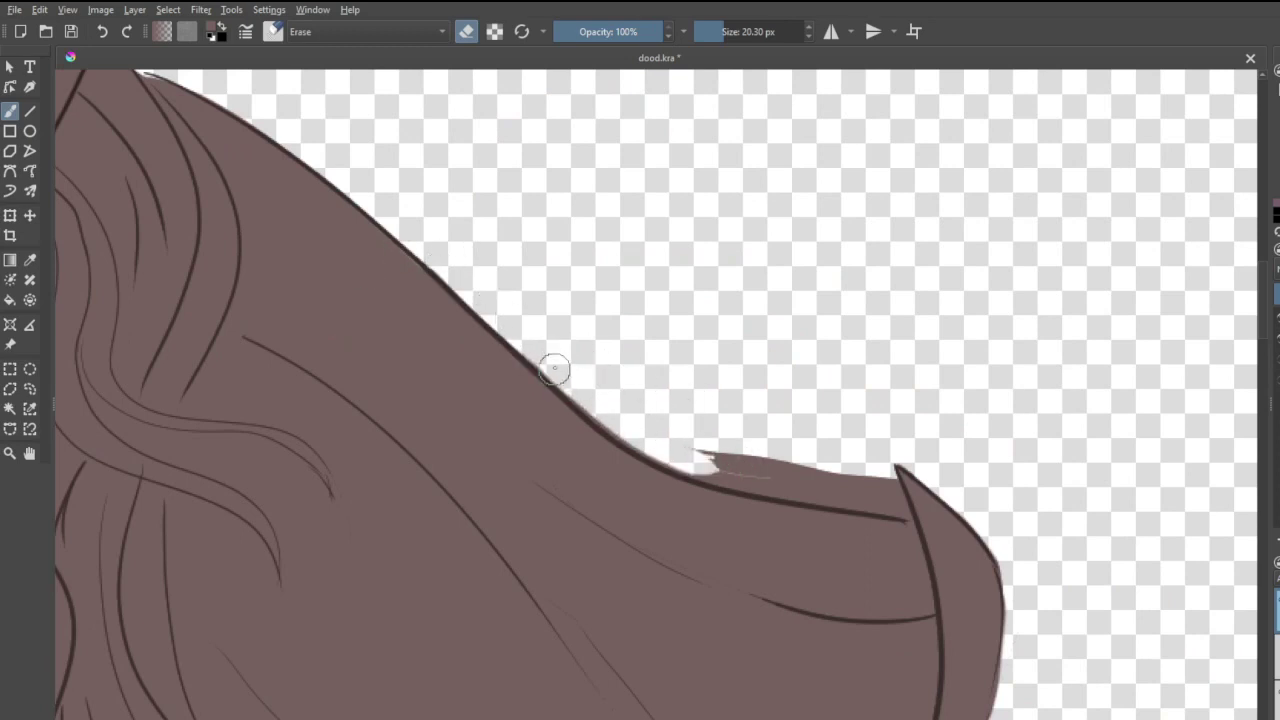
mouse_move(559, 370)
mouse_down()
mouse_move(653, 449)
mouse_move(783, 488)
mouse_move(900, 495)
mouse_move(886, 482)
mouse_move(907, 515)
mouse_move(749, 478)
mouse_move(685, 436)
mouse_move(825, 478)
mouse_move(781, 468)
mouse_move(862, 474)
mouse_move(883, 482)
mouse_move(646, 439)
mouse_up()
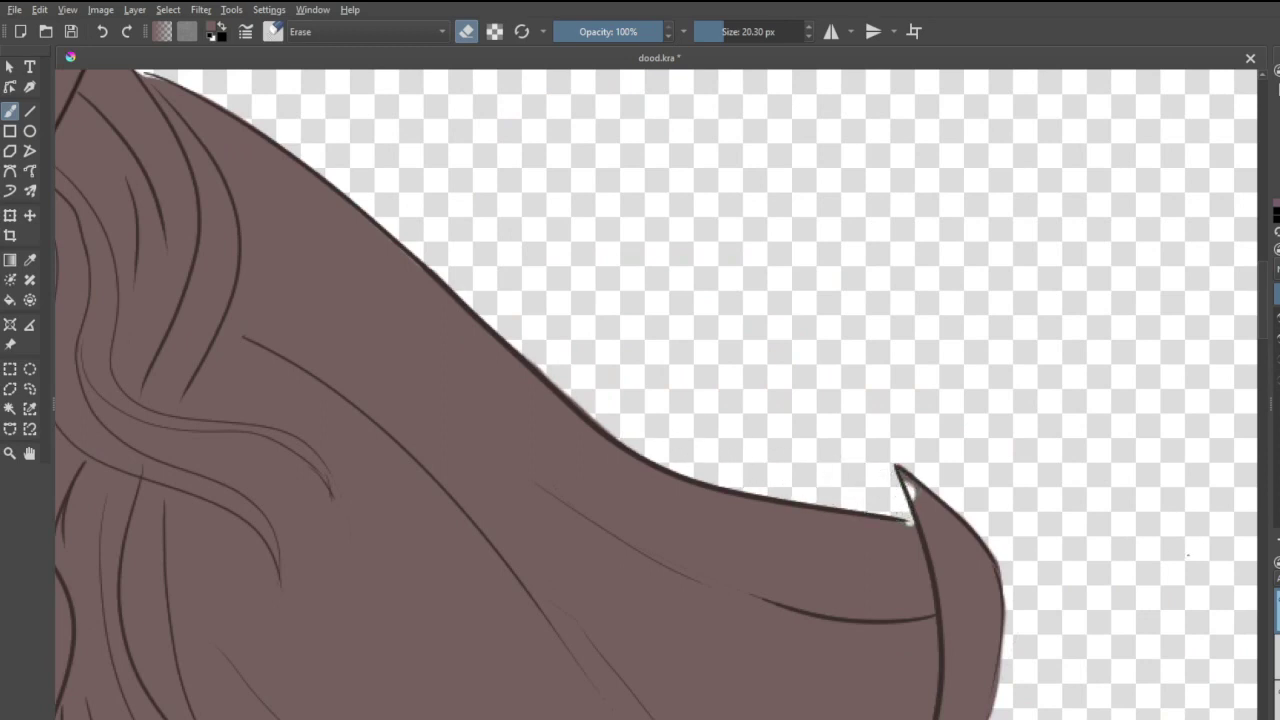
key(e)
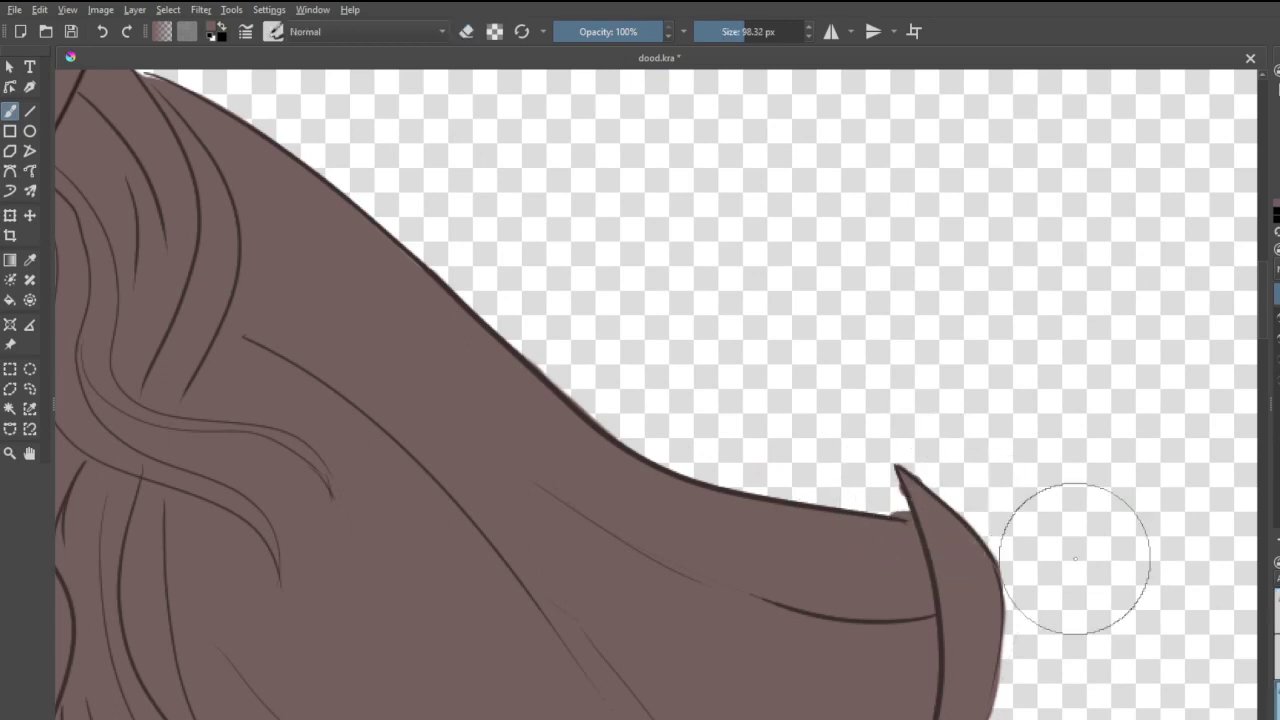
key(e)
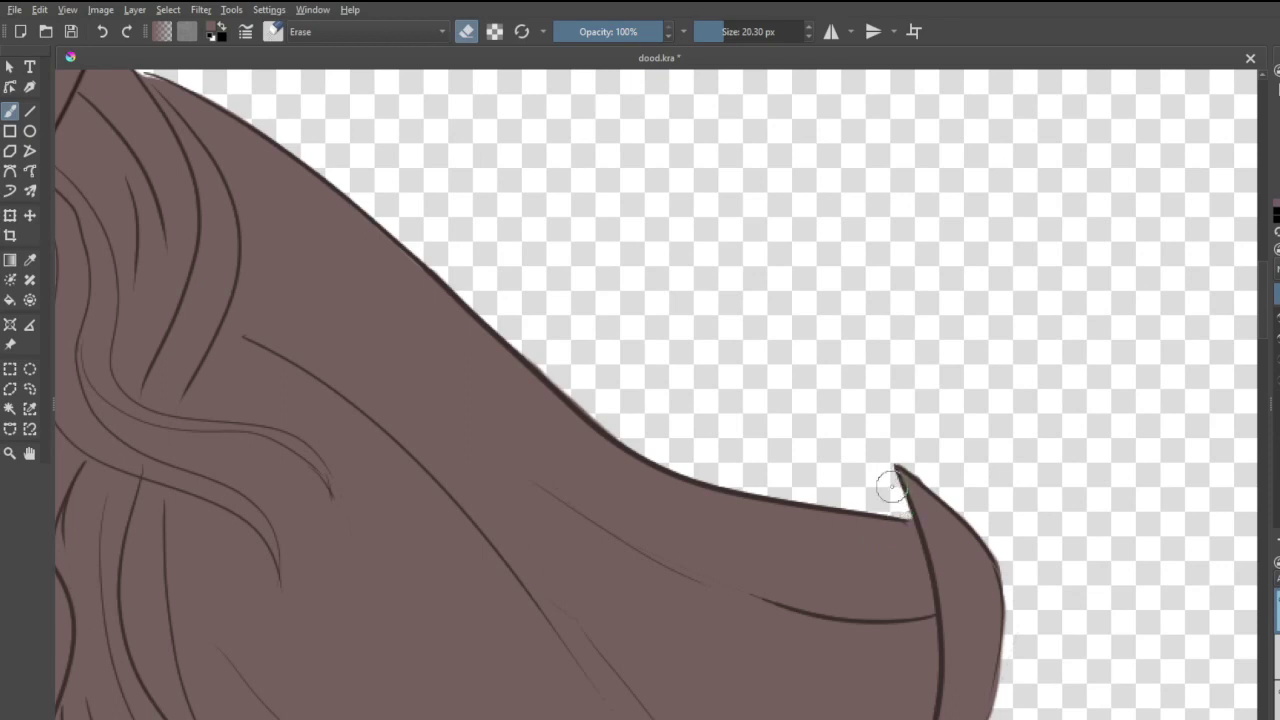
- Fill the canvas background behind the figure with dark red and save the file
scroll(872, 500, down, 5)
scroll(860, 616, down, 4)
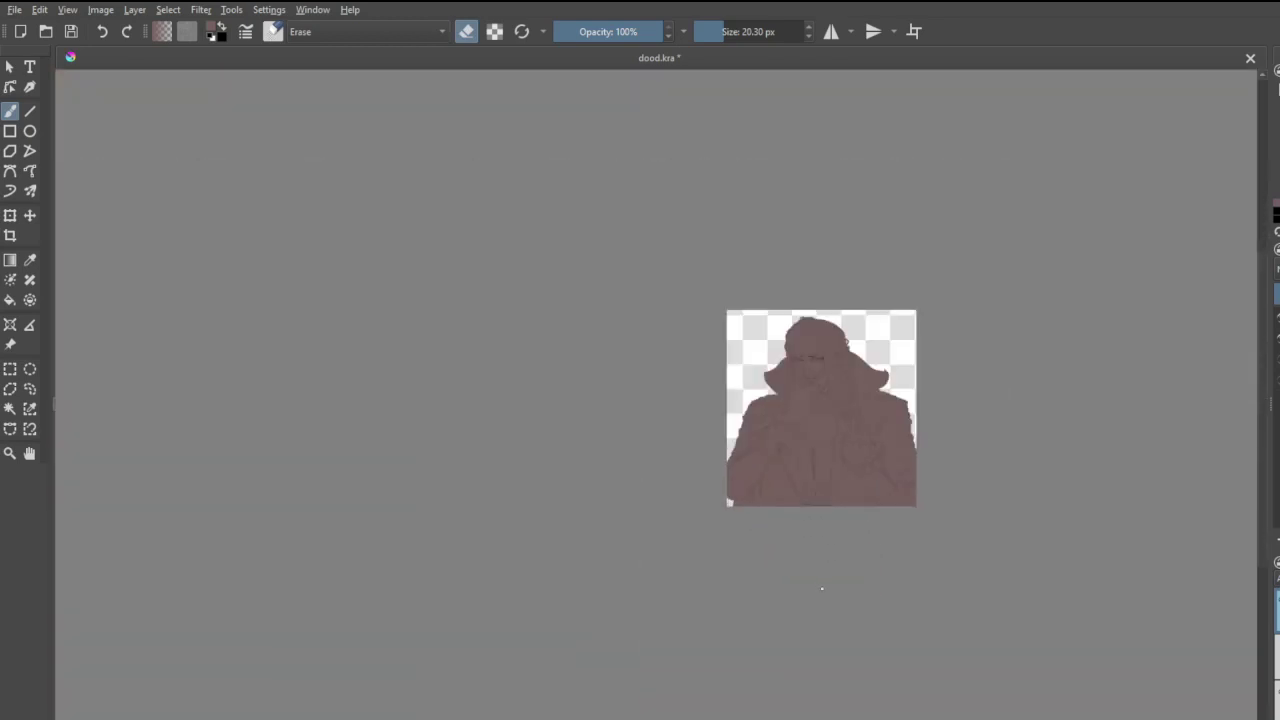
scroll(875, 445, up, 2)
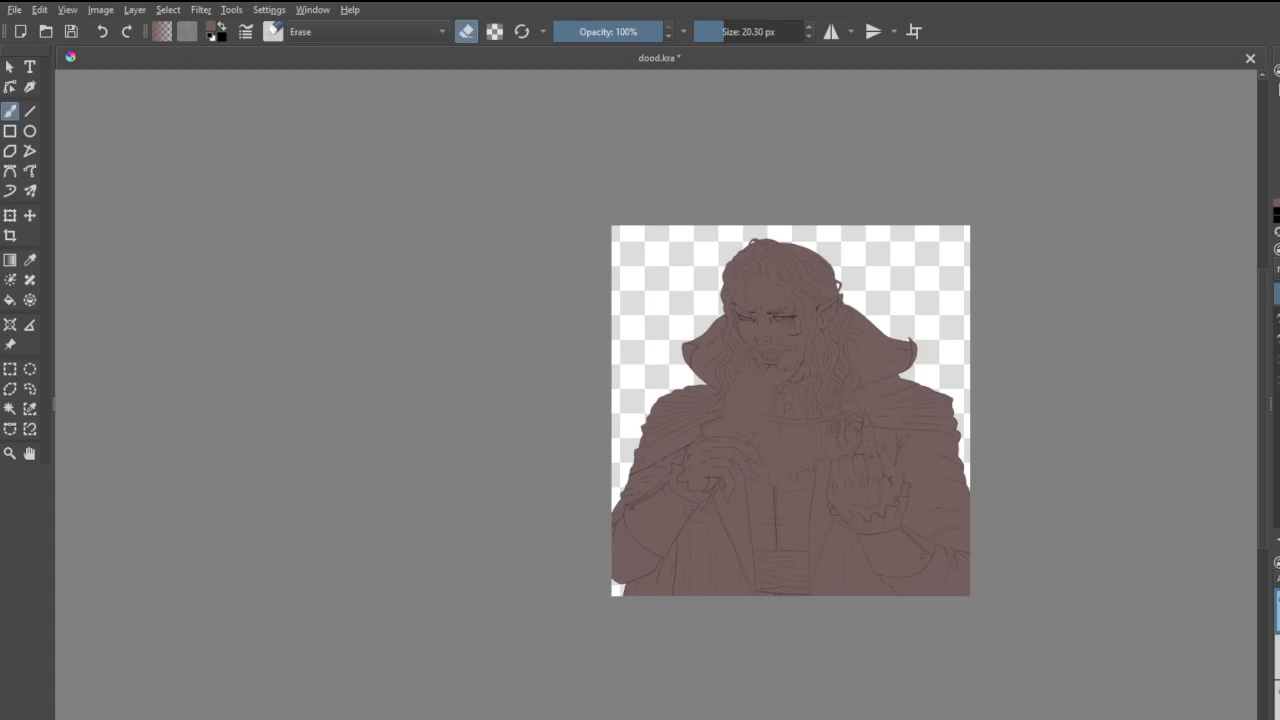
key(shift+BackSpace)
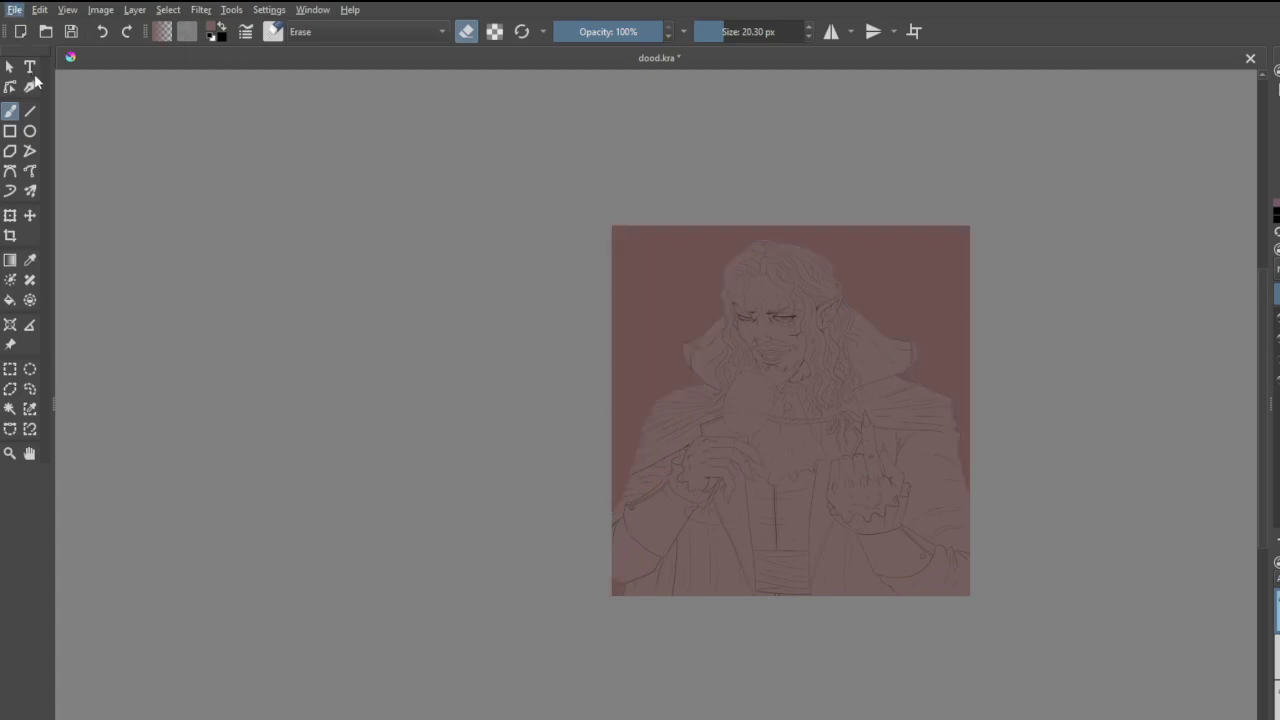
- Select the figure's whole silhouette from its flat base color with the contiguous selection tool
scroll(855, 327, up, 2)
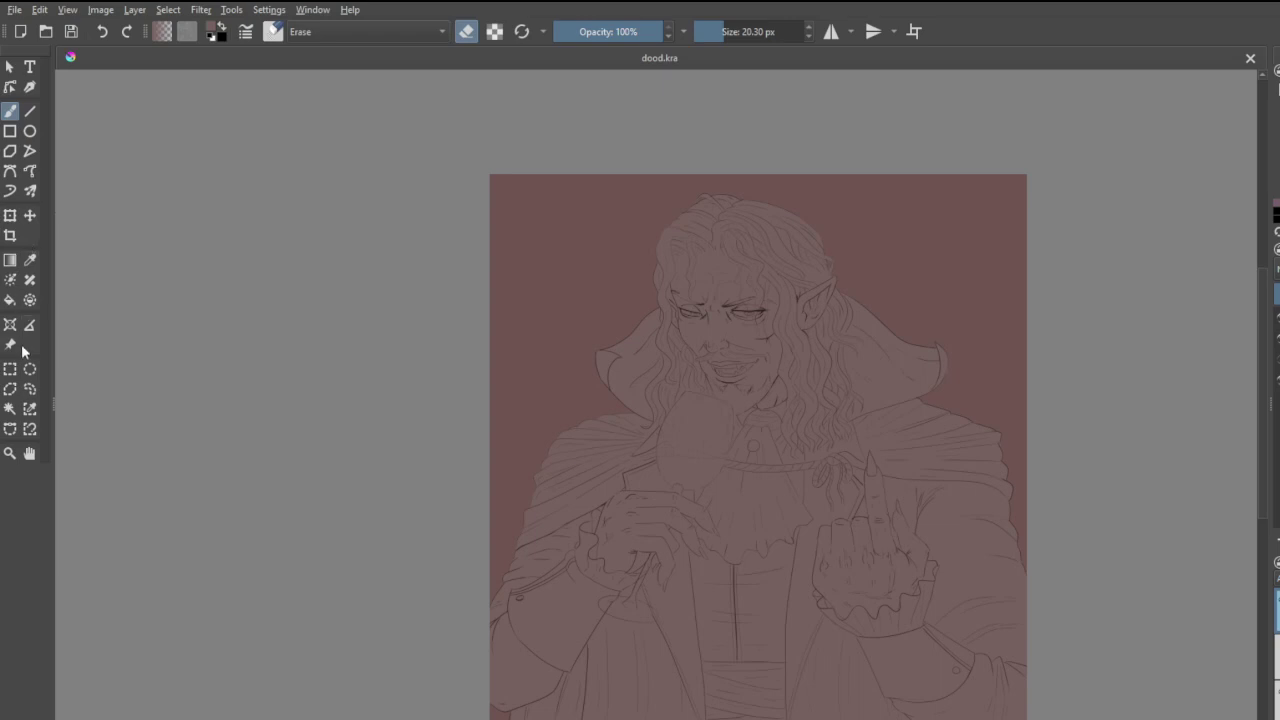
click(9, 410)
click(740, 409)
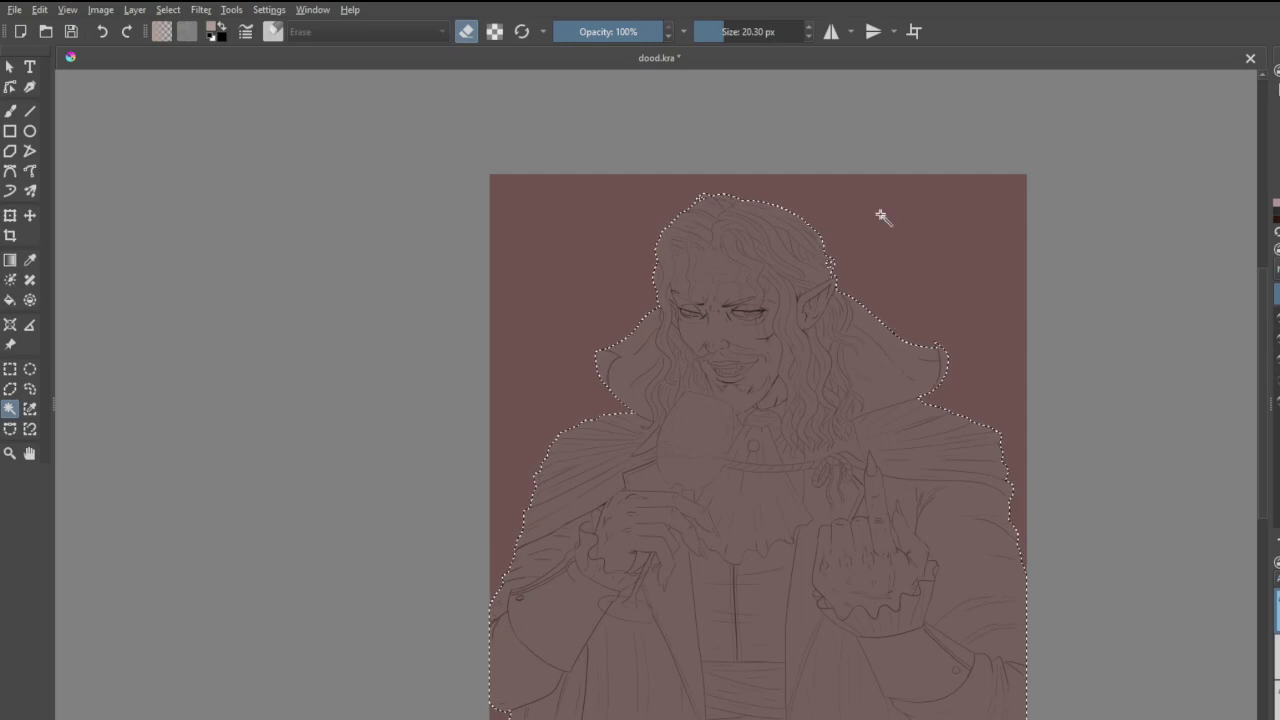
- Paint light beige skin strokes over the back and index finger of the glass-holding hand with a 70.24 px brush
scroll(763, 320, up, 1)
key(e)
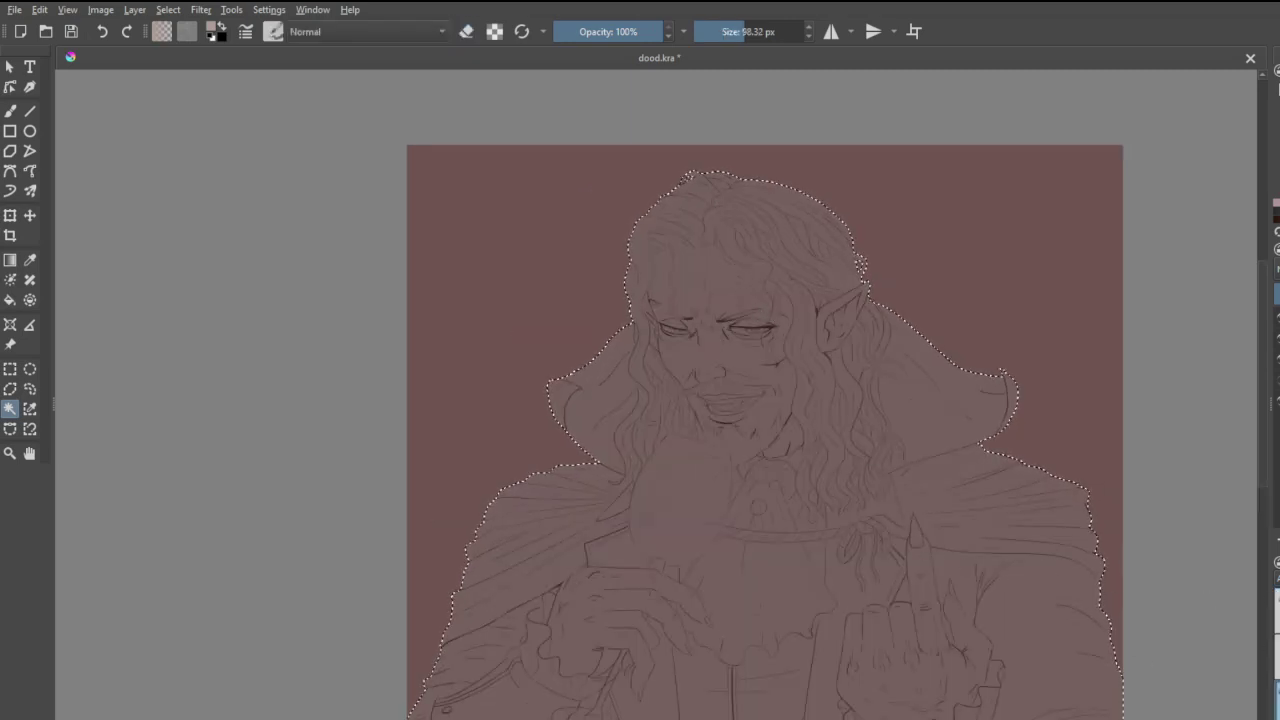
scroll(563, 571, down, 1)
scroll(646, 557, up, 3)
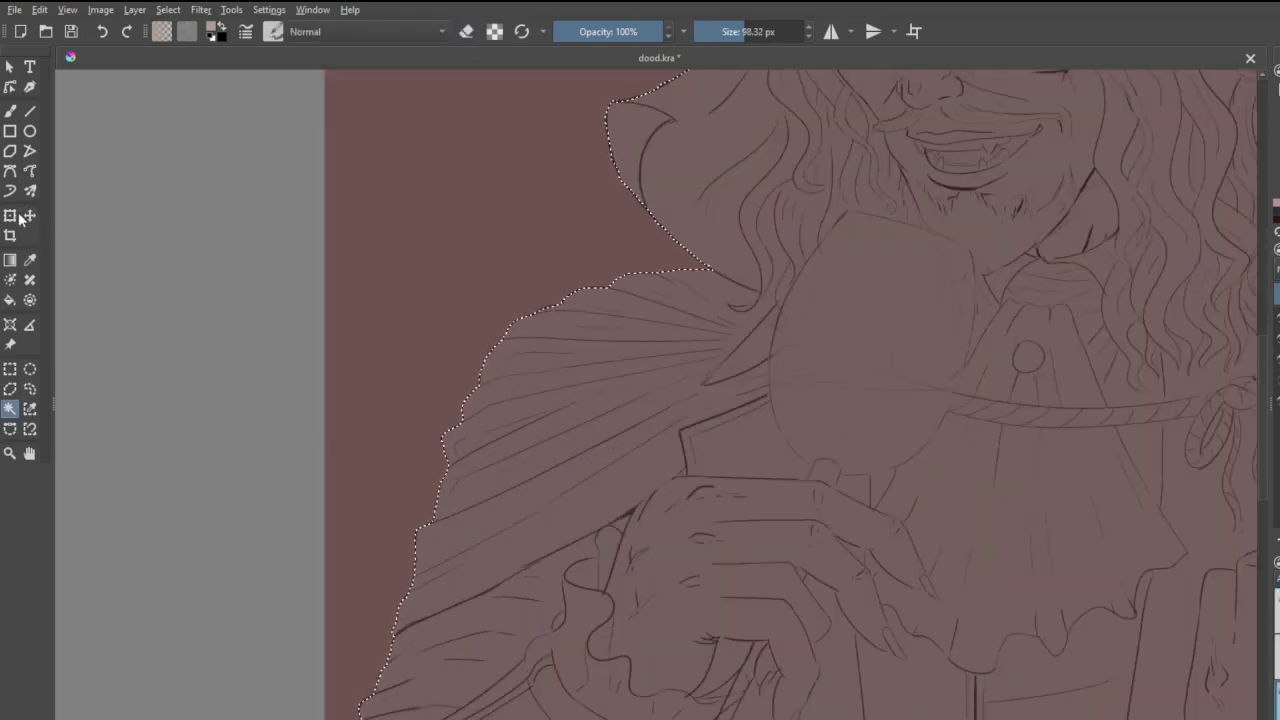
click(10, 111)
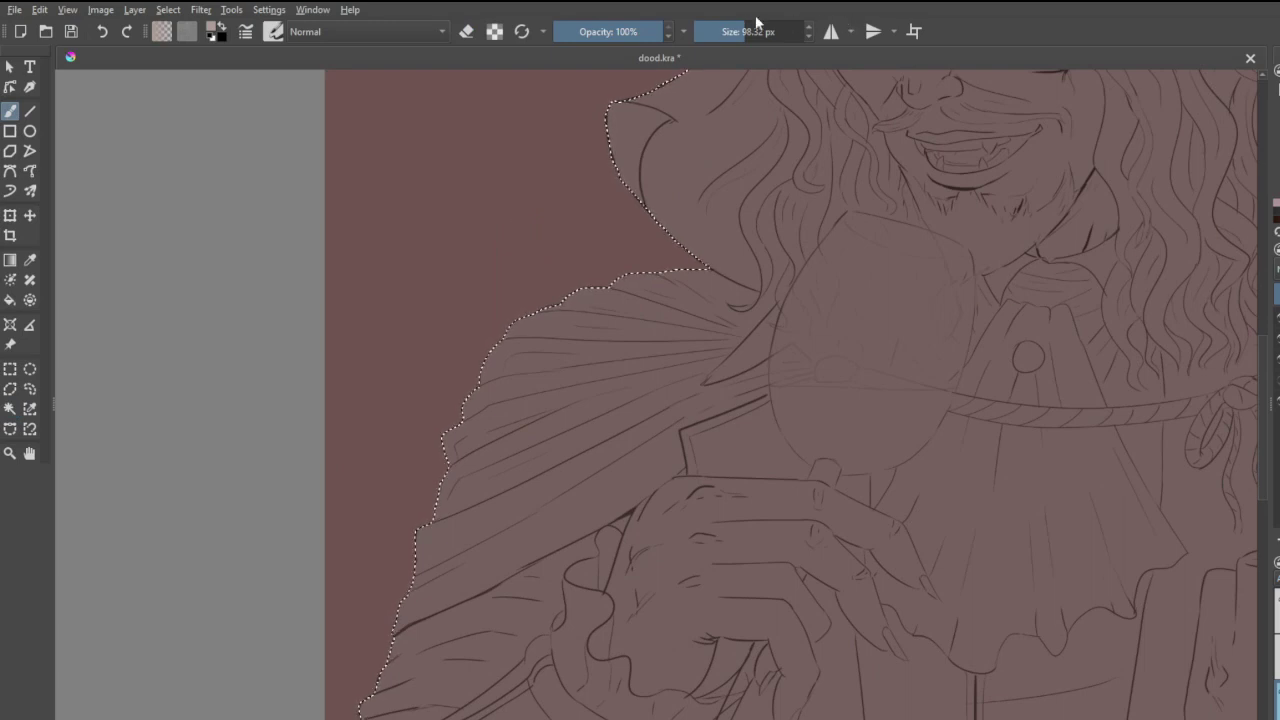
mouse_move(757, 22)
mouse_down()
mouse_move(731, 24)
mouse_move(741, 30)
mouse_up()
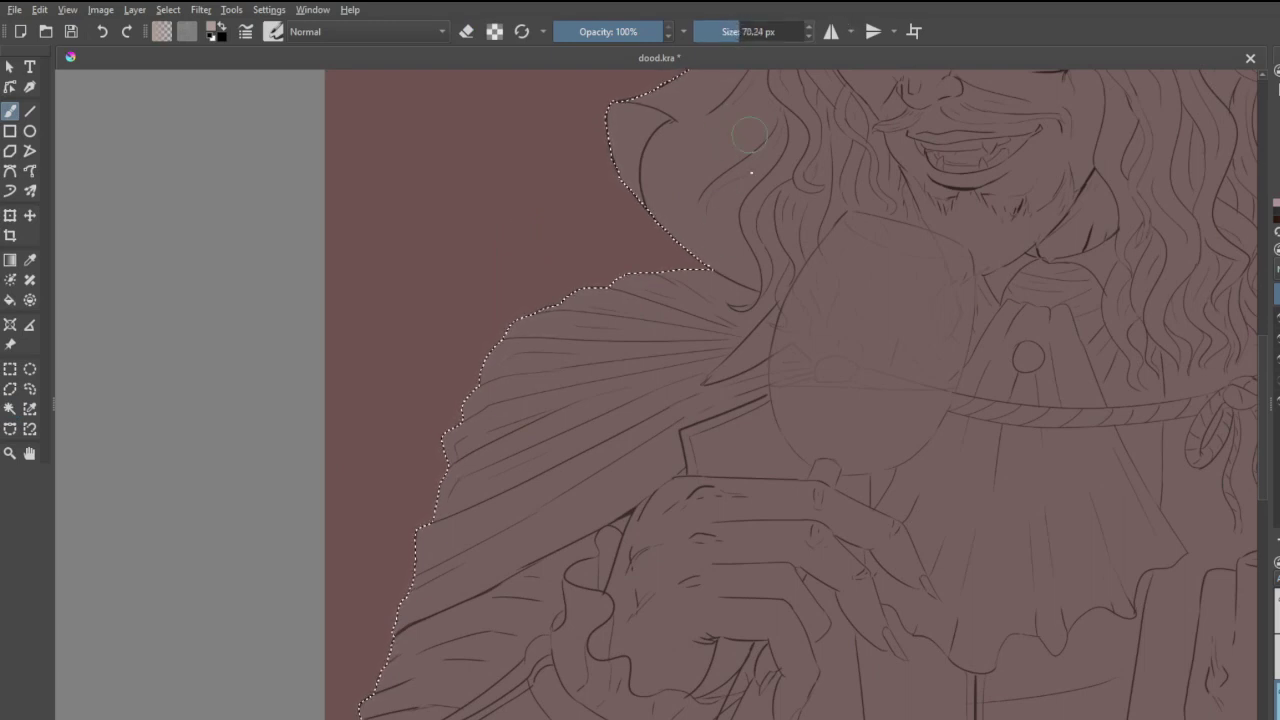
scroll(681, 620, down, 1)
scroll(677, 672, up, 2)
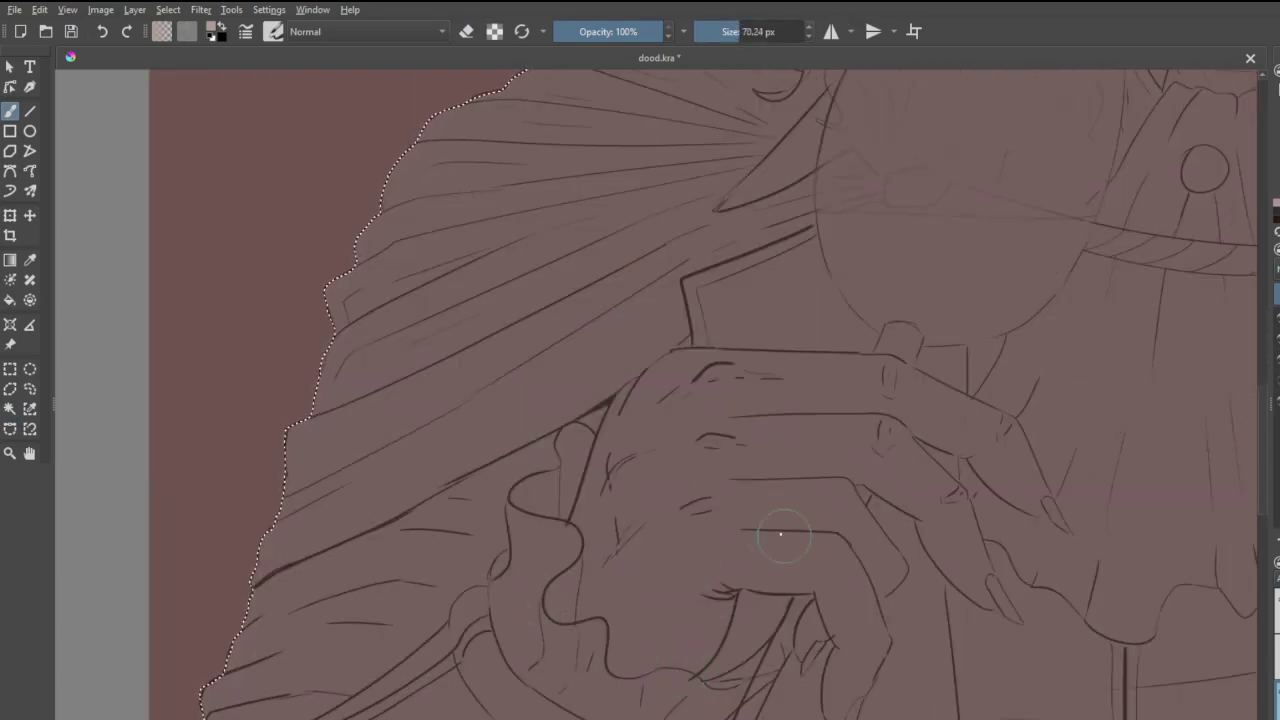
mouse_move(750, 502)
mouse_down()
mouse_move(750, 577)
mouse_move(754, 546)
mouse_move(726, 633)
mouse_move(768, 575)
mouse_move(737, 637)
mouse_move(772, 565)
mouse_move(746, 435)
mouse_move(648, 567)
mouse_move(701, 436)
mouse_move(611, 498)
mouse_move(655, 389)
mouse_move(634, 416)
mouse_move(780, 382)
mouse_move(916, 394)
mouse_move(1040, 490)
mouse_up()
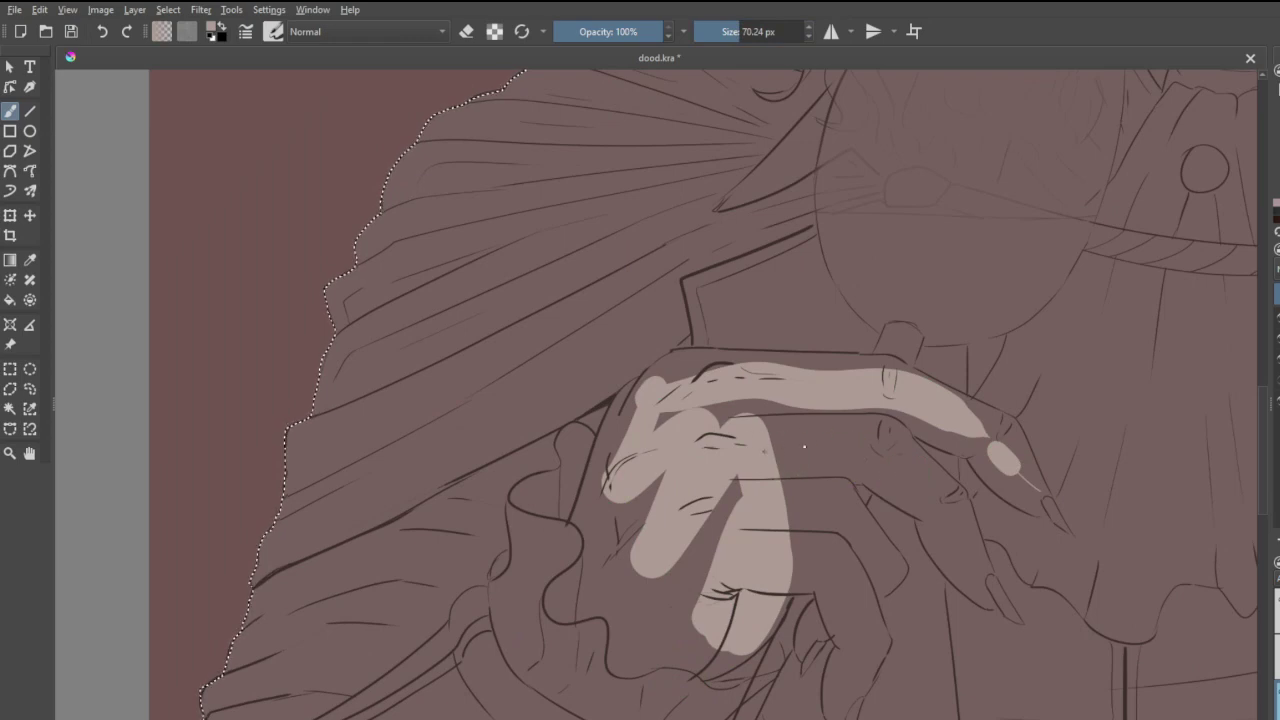
- Roughly paint light beige skin strokes along the remaining fingers and the palm side of the glass-holding hand
mouse_move(772, 444)
mouse_down()
mouse_move(918, 456)
mouse_move(965, 540)
mouse_up()
mouse_move(782, 497)
mouse_down()
mouse_move(858, 523)
mouse_move(875, 598)
mouse_up()
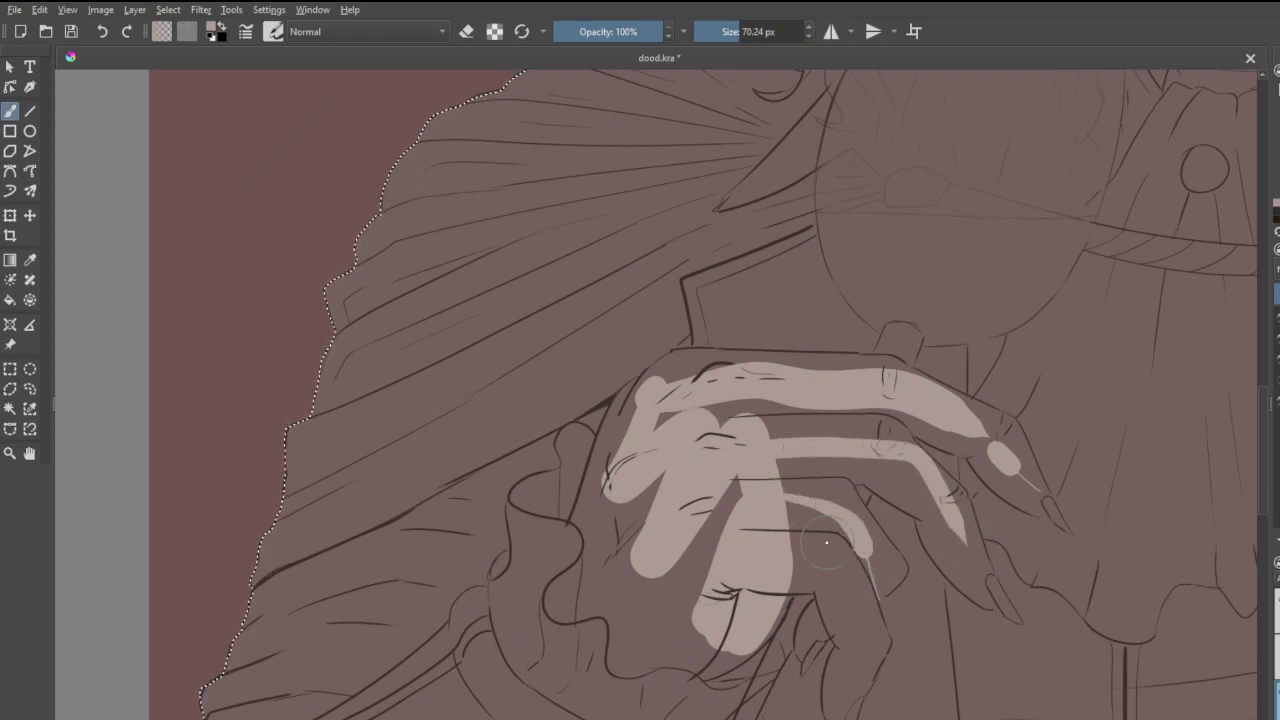
mouse_move(826, 542)
mouse_down()
mouse_move(862, 582)
mouse_move(812, 632)
mouse_up()
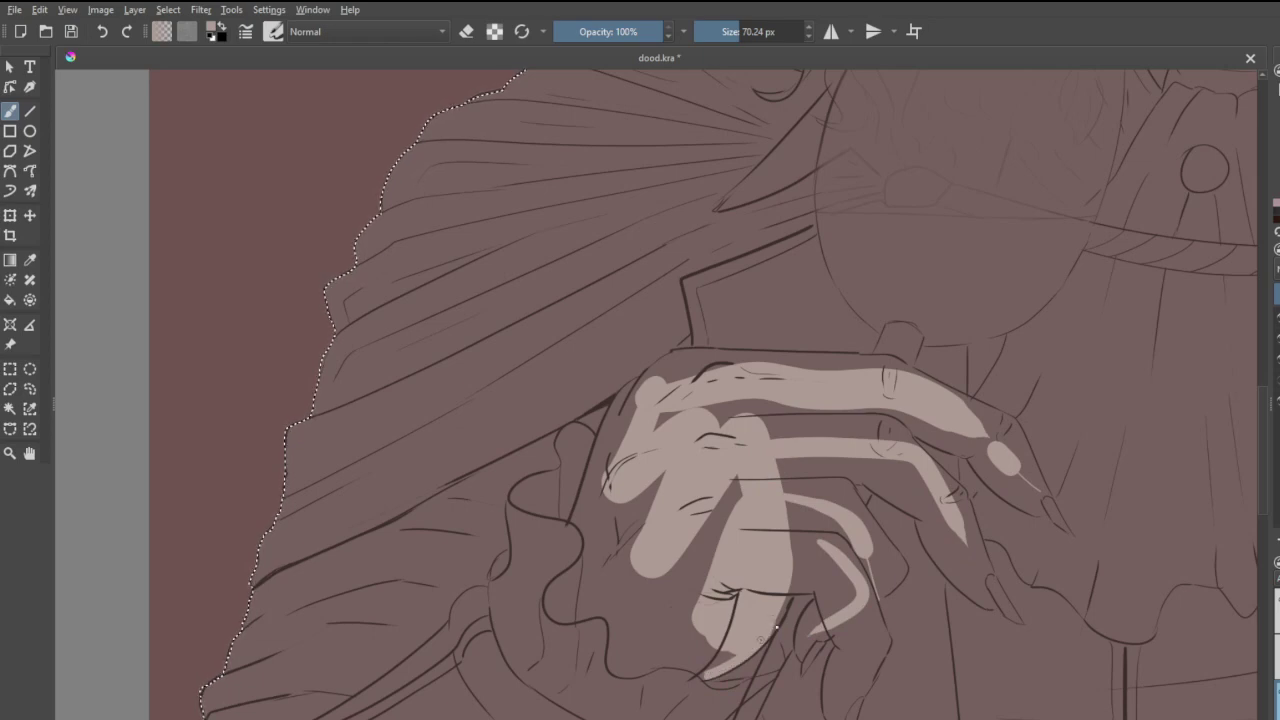
mouse_move(785, 615)
mouse_down()
mouse_move(868, 484)
mouse_move(808, 532)
mouse_move(800, 524)
mouse_move(885, 462)
mouse_up()
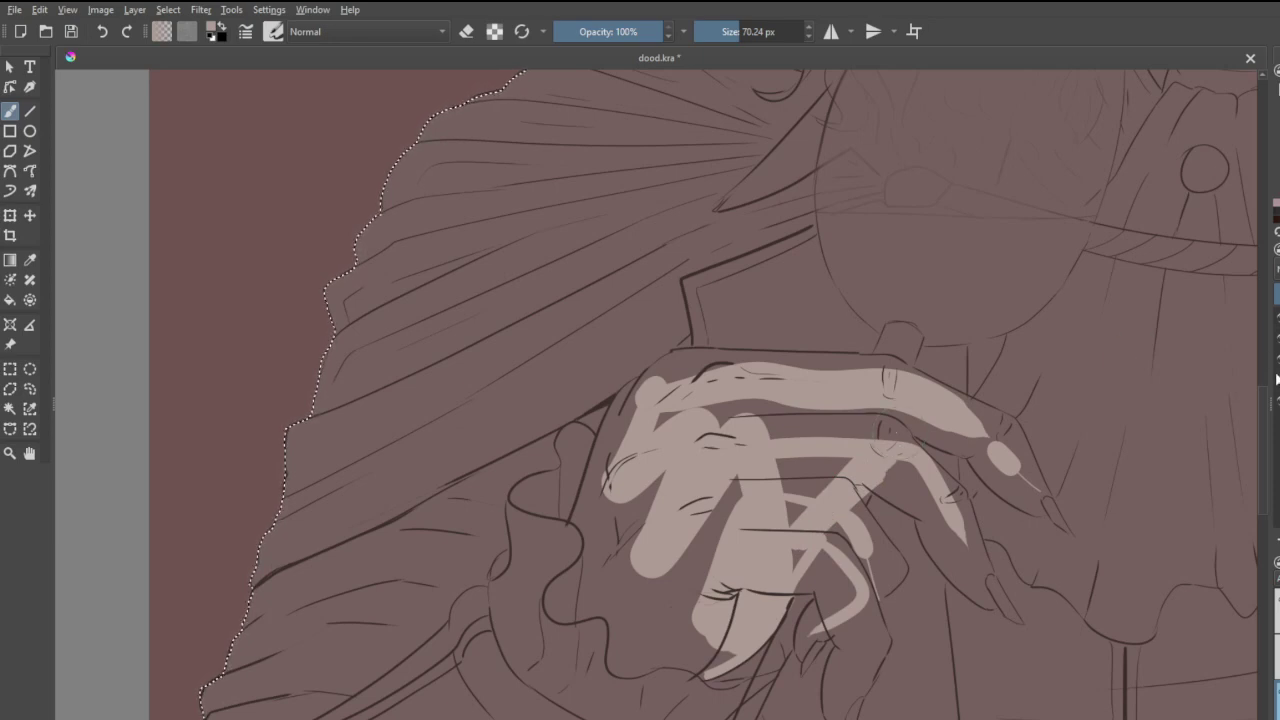
scroll(811, 353, down, 3)
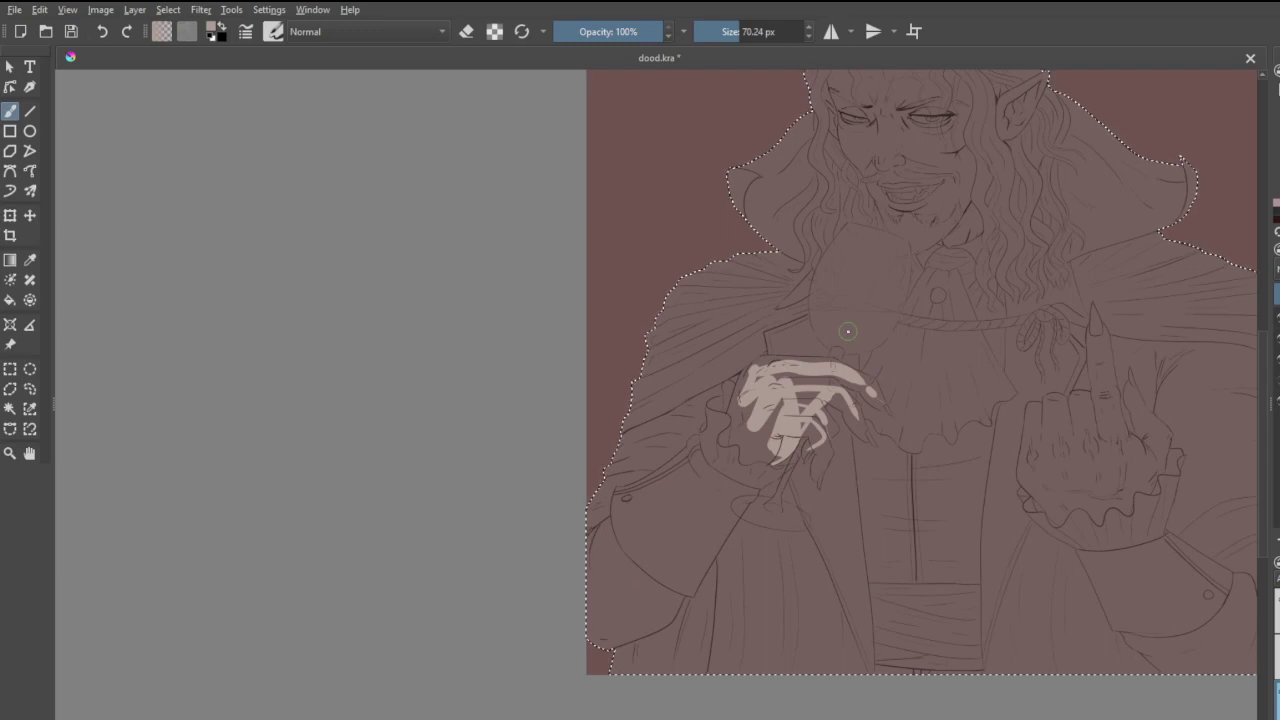
- Sample the dark line-art color near the glass-holding hand and set the brush size to 5.35 px
scroll(847, 331, up, 5)
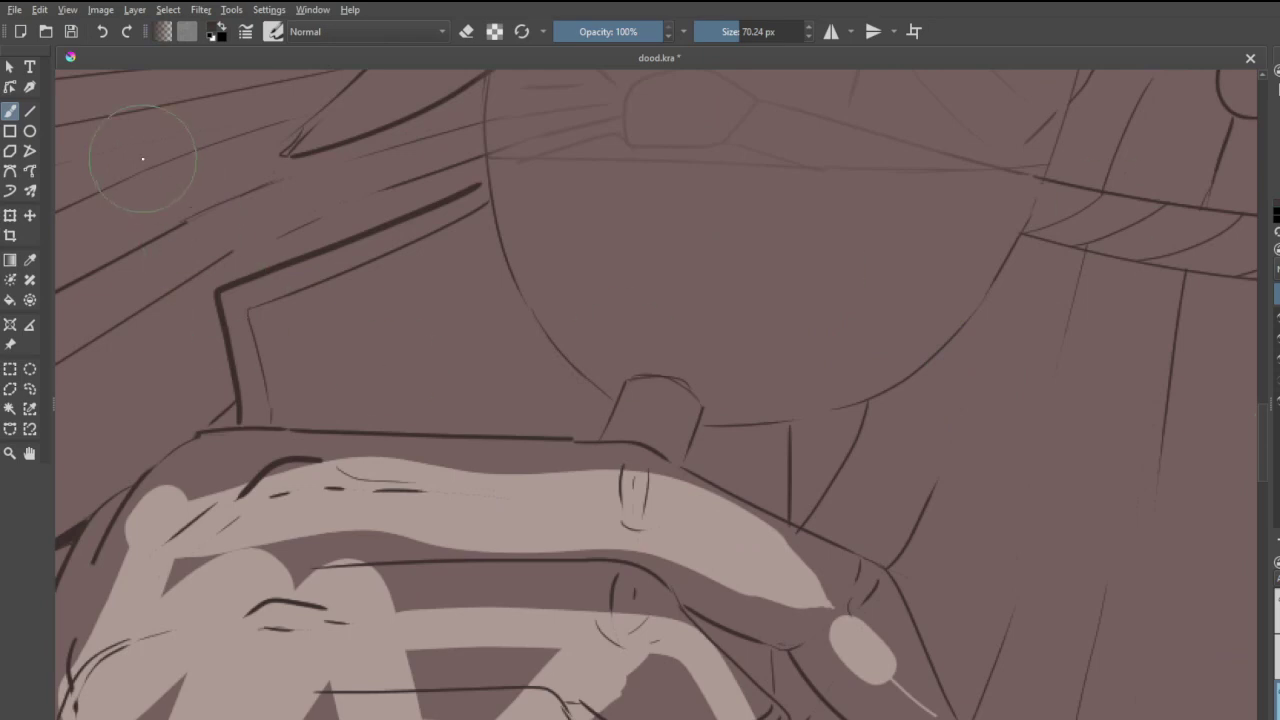
click(30, 262)
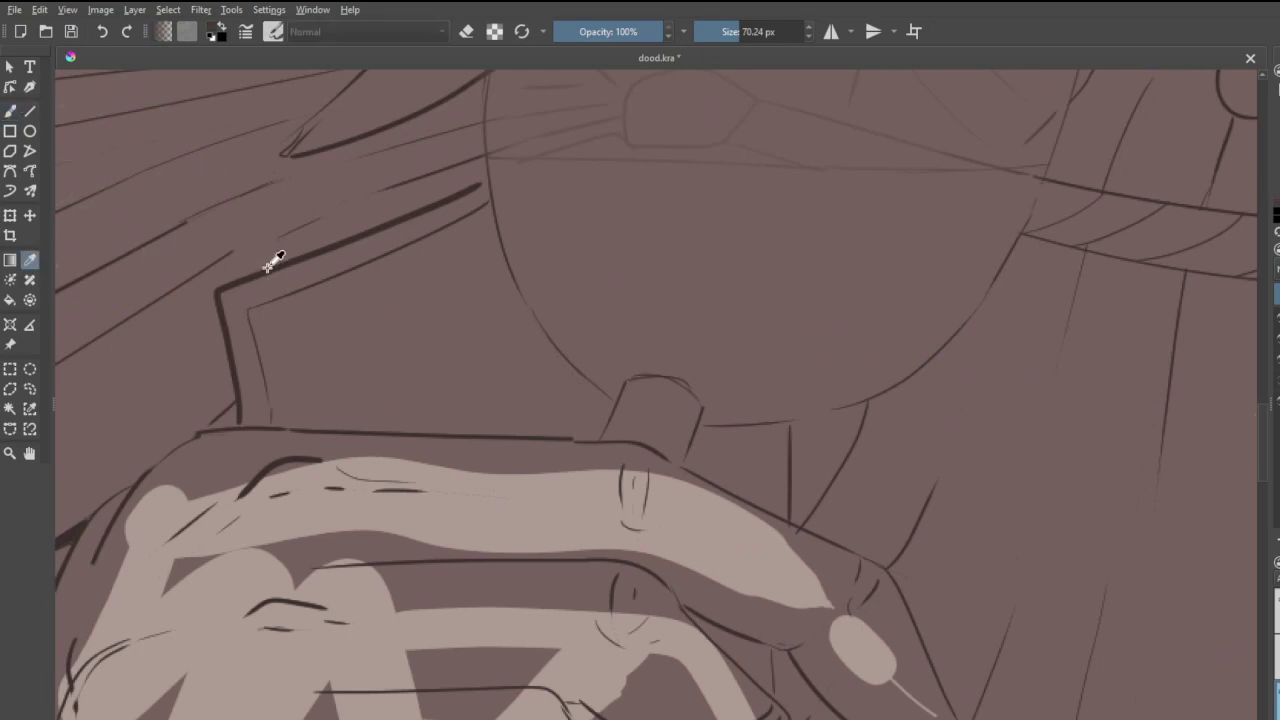
click(10, 110)
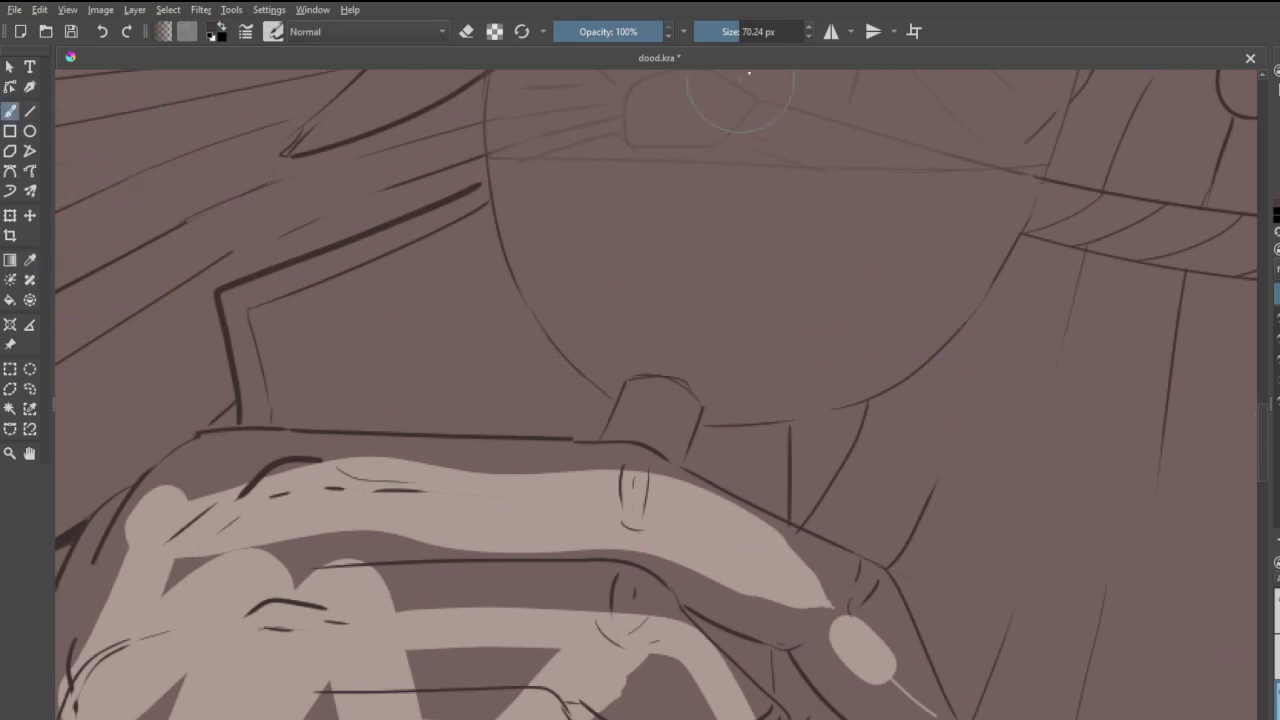
drag(750, 32, 714, 32)
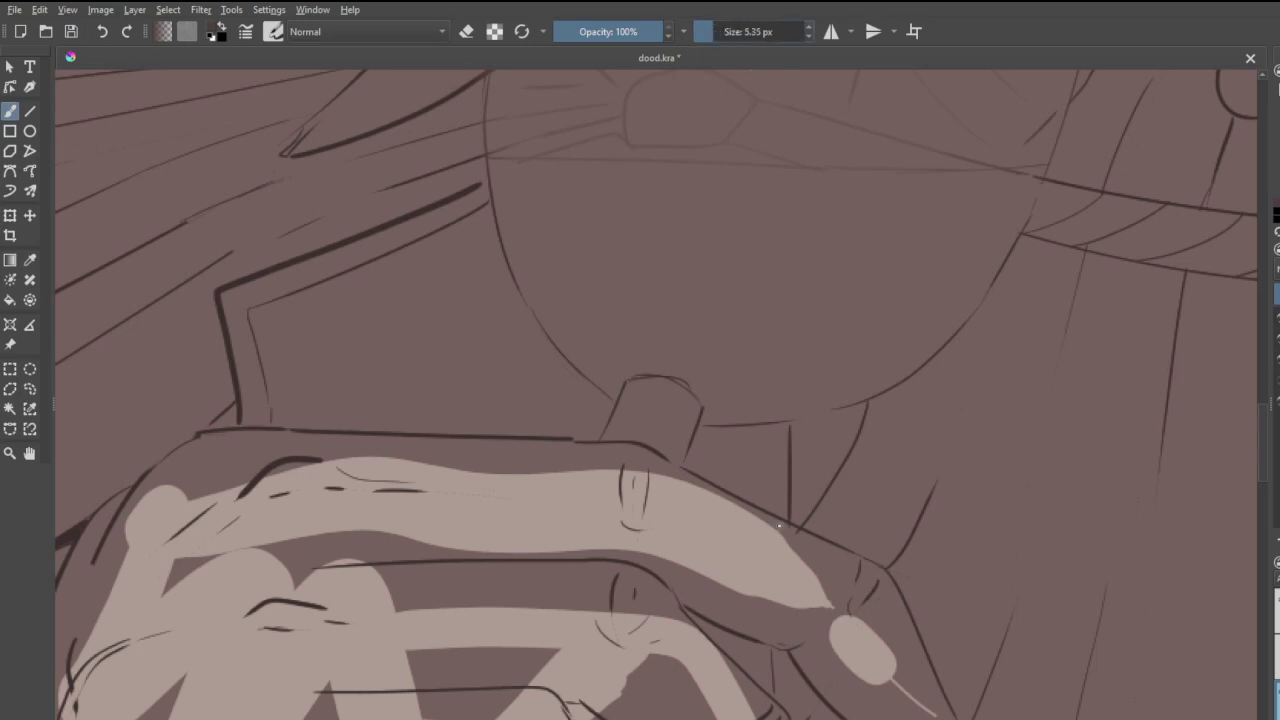
drag(792, 517, 874, 430)
key(ctrl+z)
key(ctrl+z)
drag(792, 516, 895, 393)
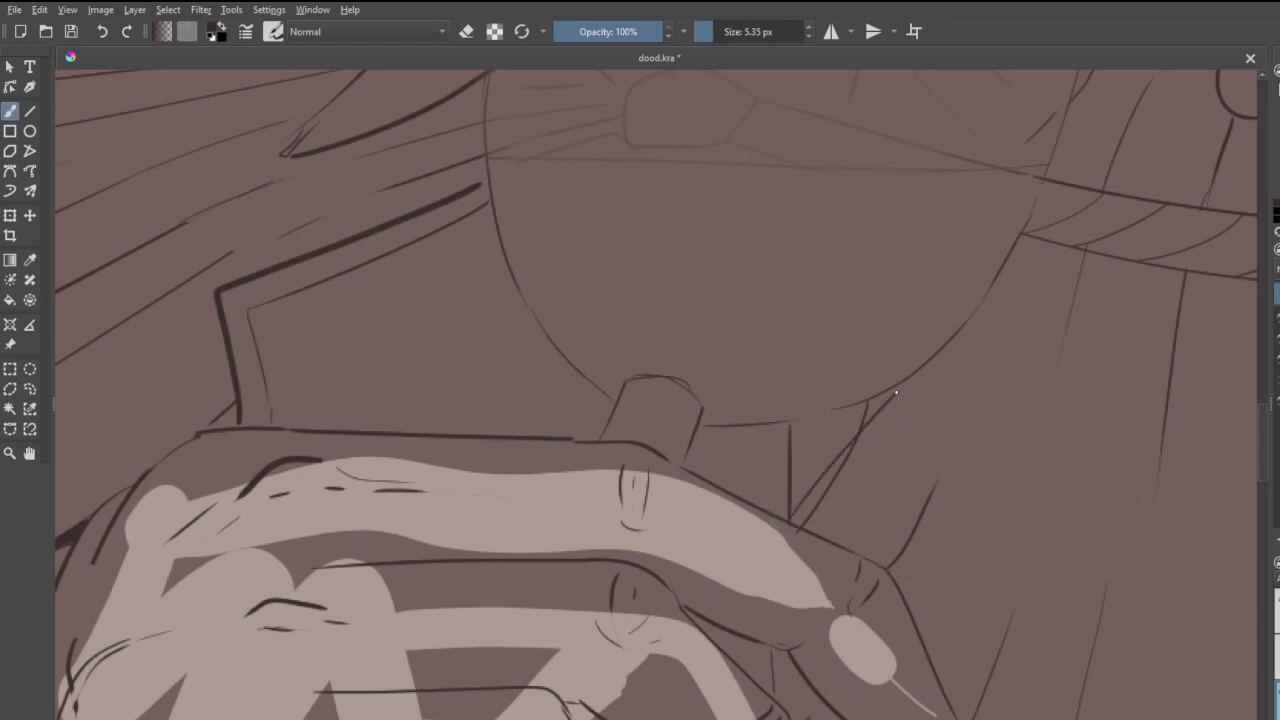
key(ctrl+z)
- Draw a rounded fingertip with a pointed nail behind the index finger and erase the old line crossing it
drag(700, 474, 814, 478)
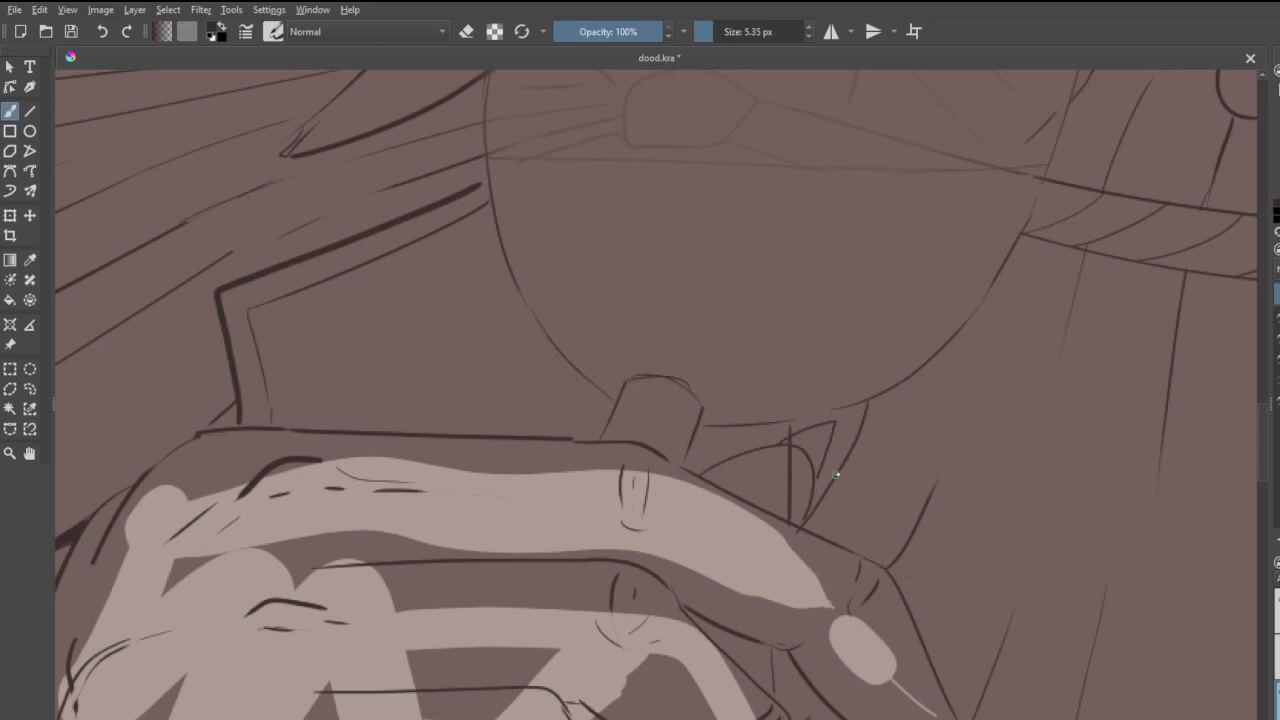
key(e)
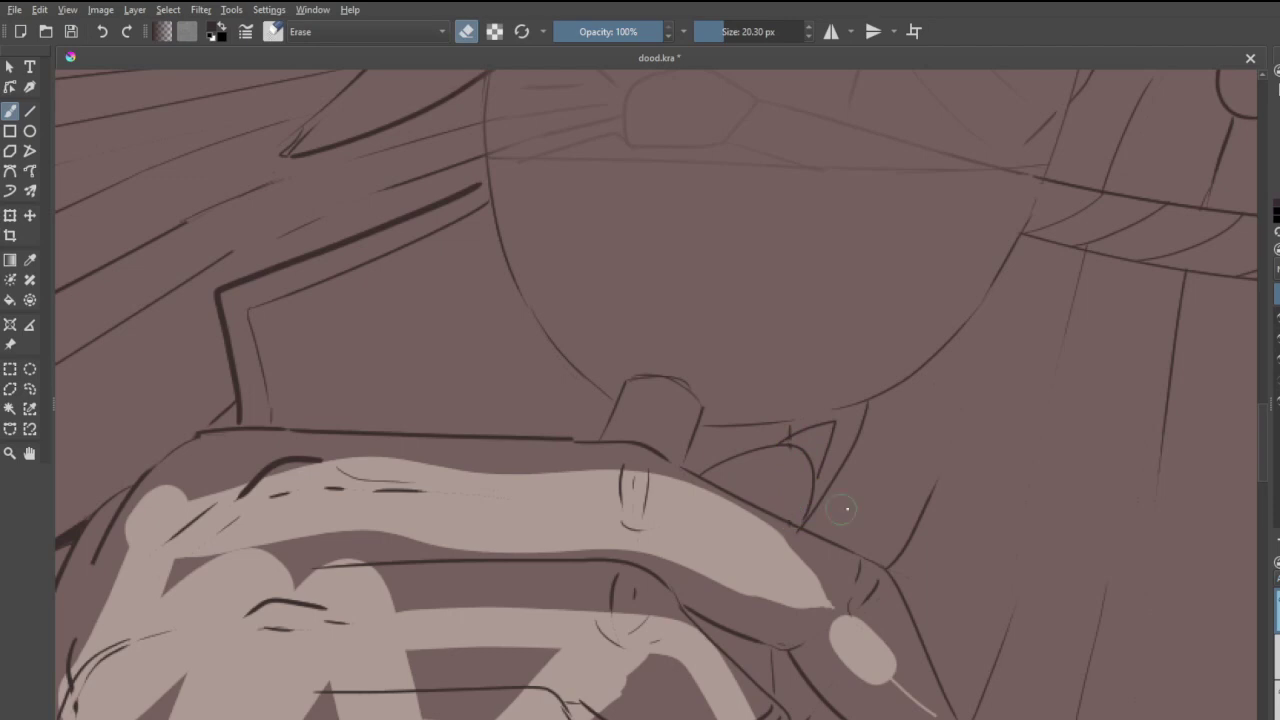
key(e)
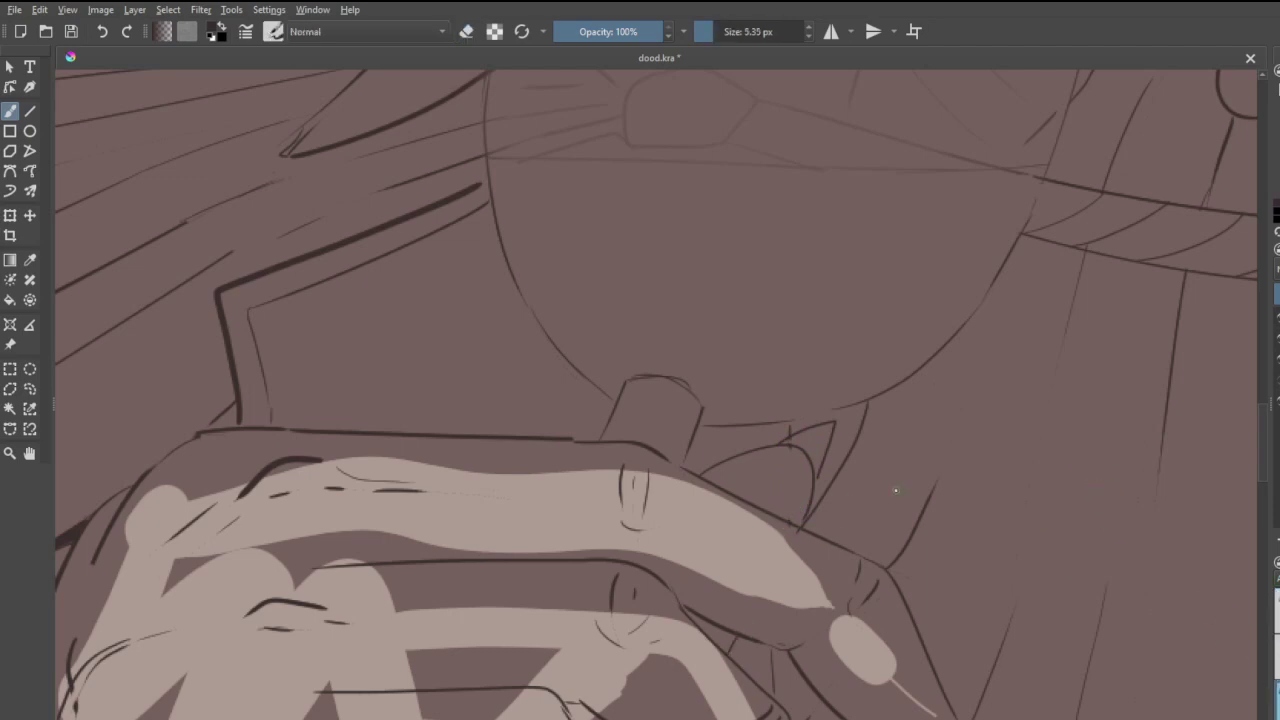
scroll(625, 383, down, 4)
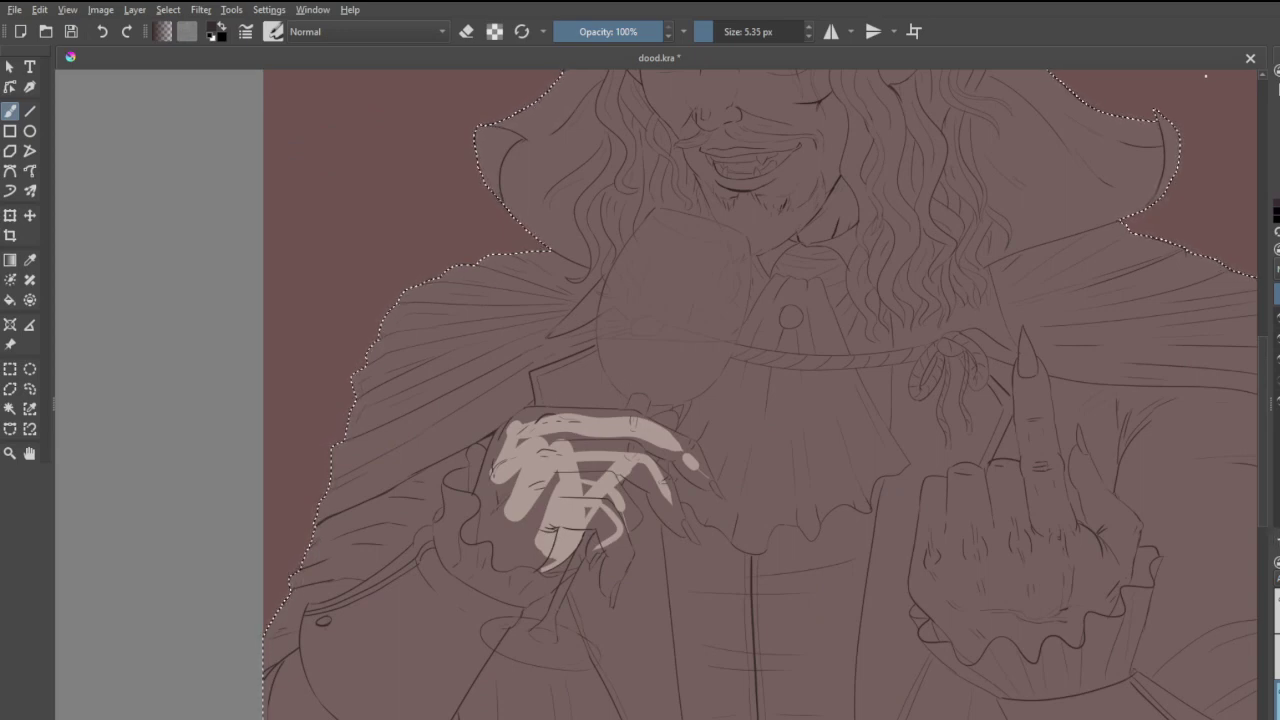
- Sample the light beige skin color and fill the new fingertip behind the index finger with a 66.73 px brush
click(30, 262)
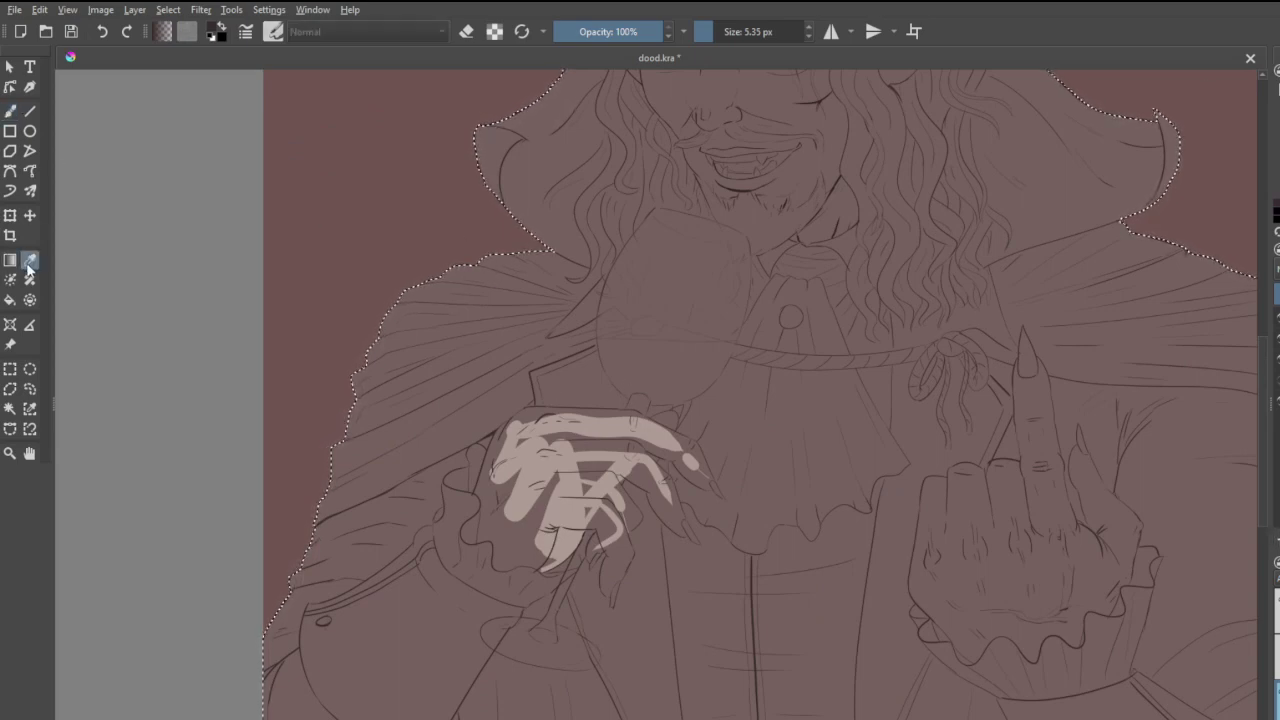
click(543, 443)
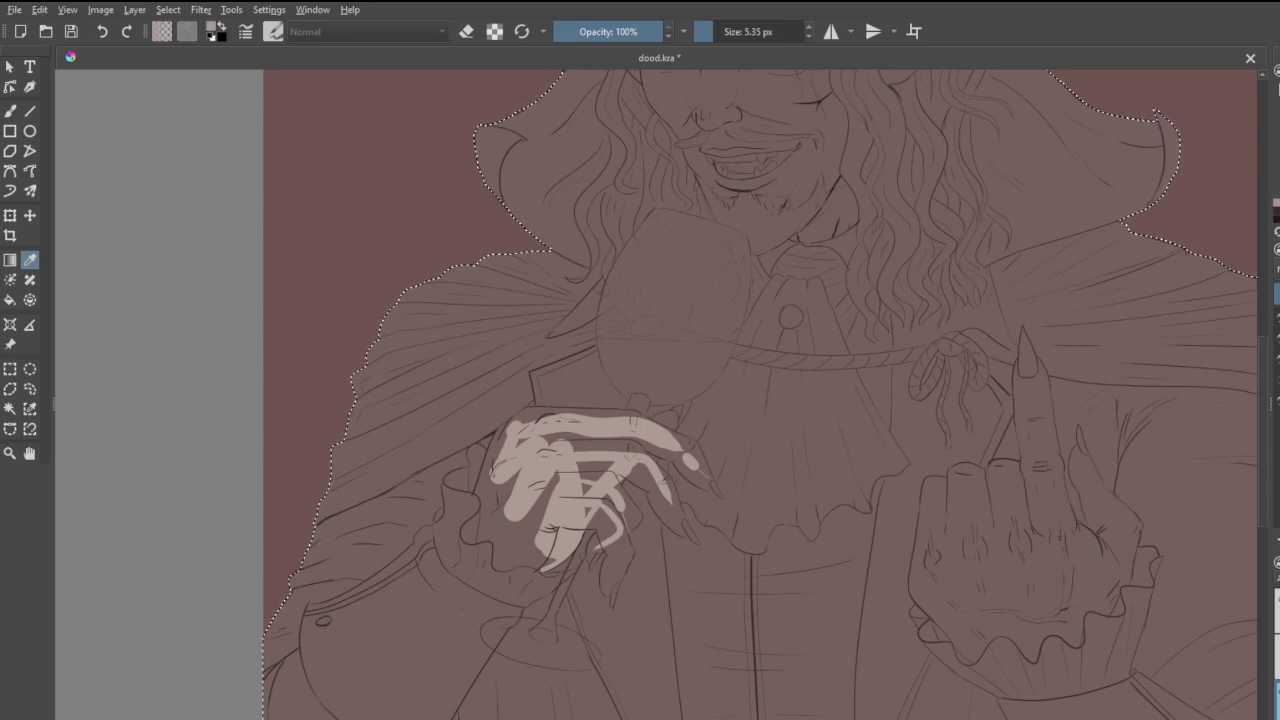
click(743, 35)
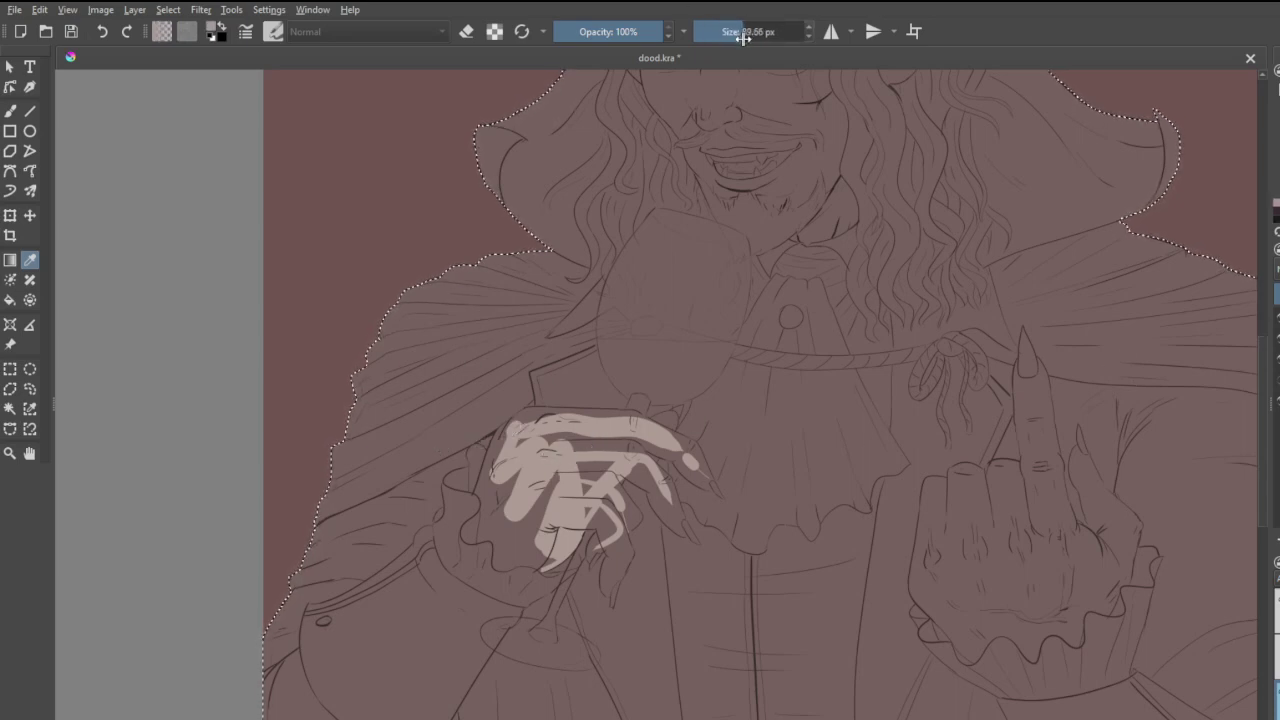
drag(743, 35, 746, 35)
scroll(651, 389, up, 4)
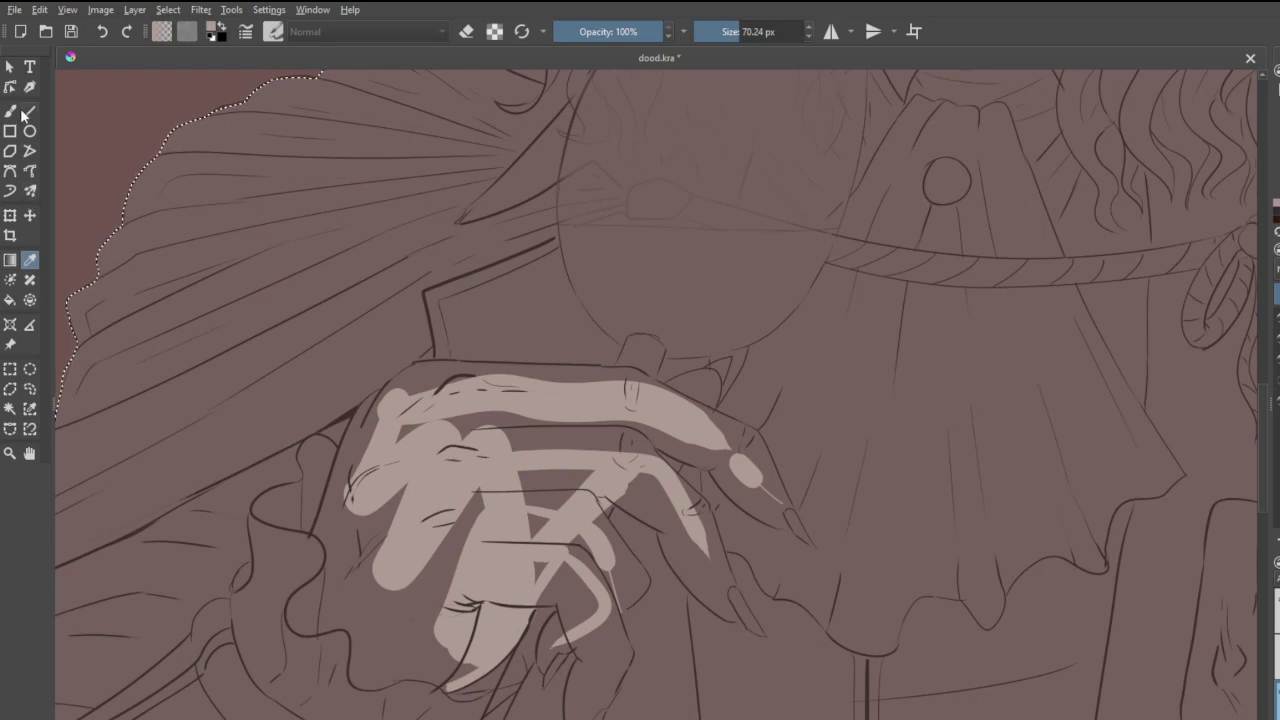
click(14, 112)
scroll(748, 370, up, 3)
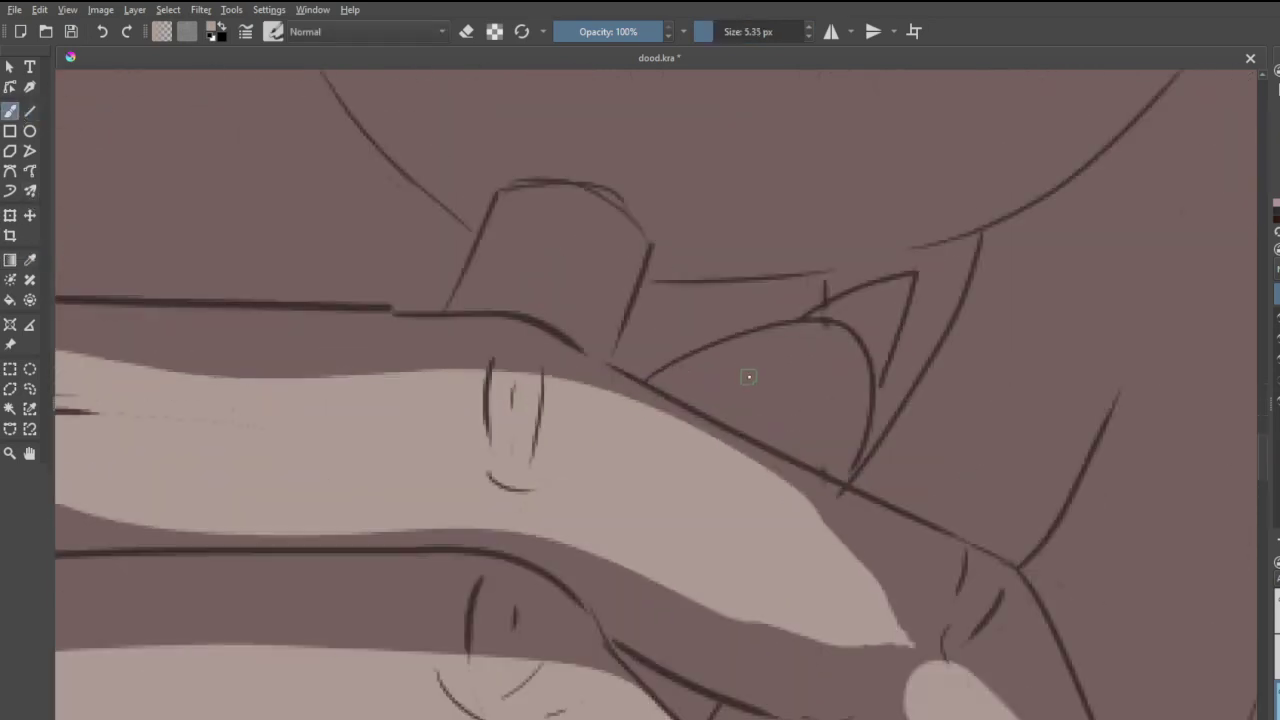
click(766, 31)
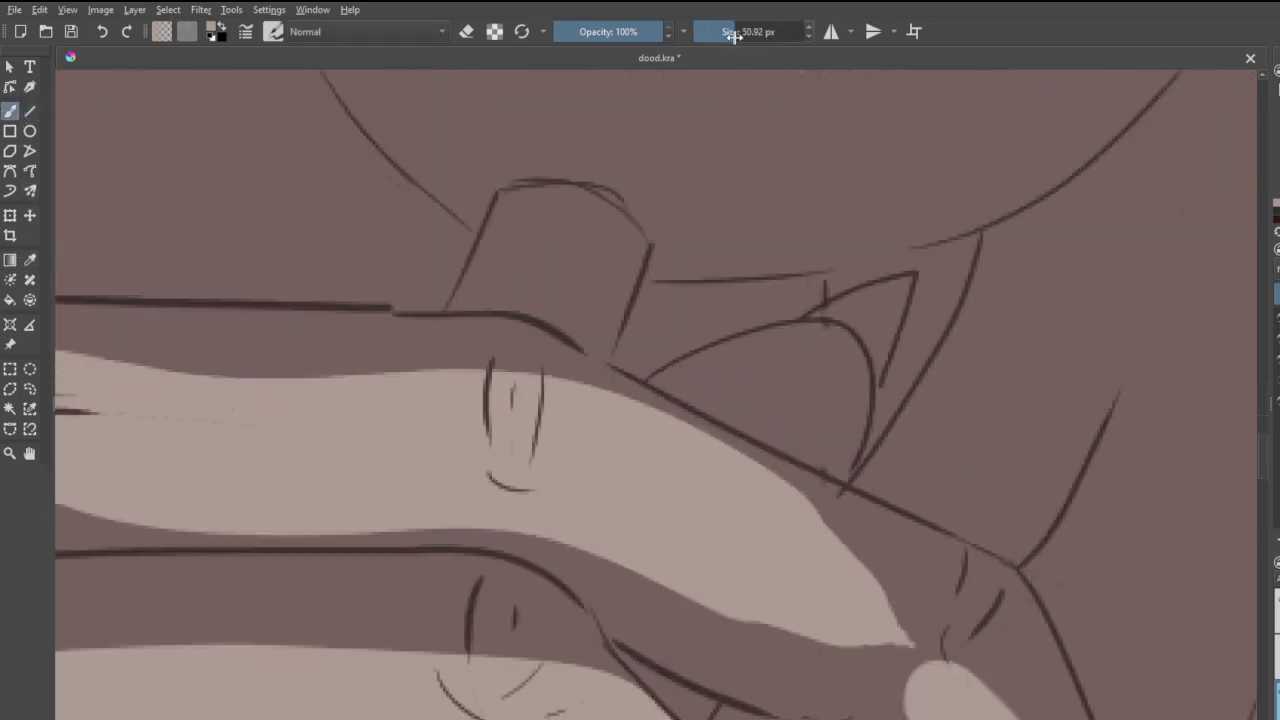
mouse_move(797, 344)
mouse_down()
mouse_move(640, 409)
mouse_move(791, 376)
mouse_move(711, 456)
mouse_move(781, 404)
mouse_move(796, 439)
mouse_move(831, 405)
mouse_move(805, 482)
mouse_move(840, 402)
mouse_move(837, 444)
mouse_move(839, 410)
mouse_move(809, 341)
mouse_move(834, 345)
mouse_move(850, 375)
mouse_up()
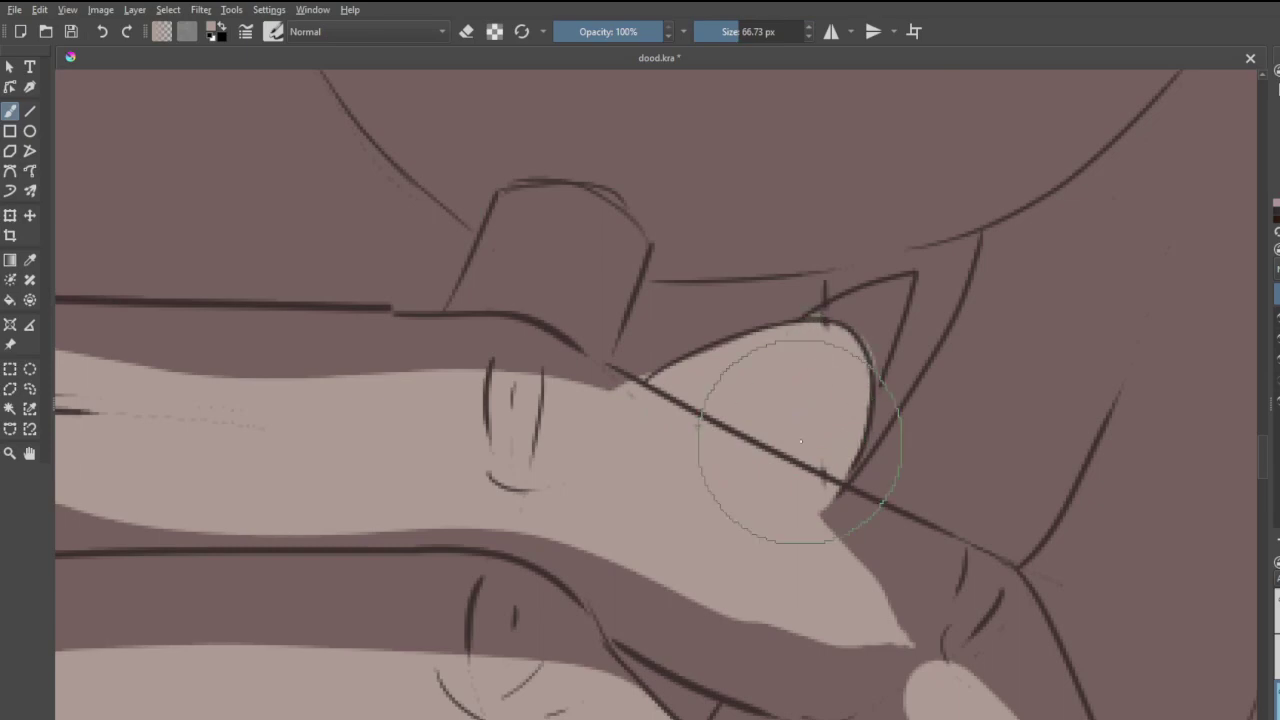
- Paint light beige over the new fingertip's pointed nail and the upper edge of the index finger's knuckle
scroll(800, 441, down, 5)
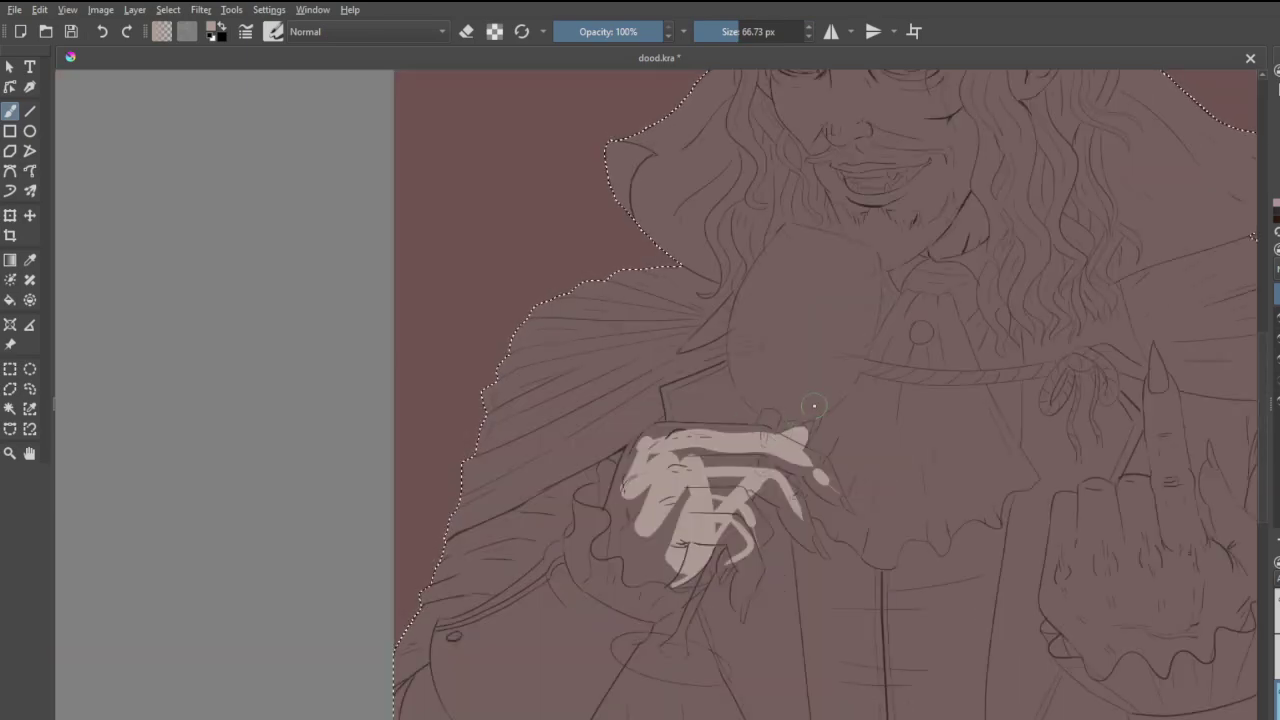
scroll(808, 422, up, 2)
scroll(808, 422, up, 4)
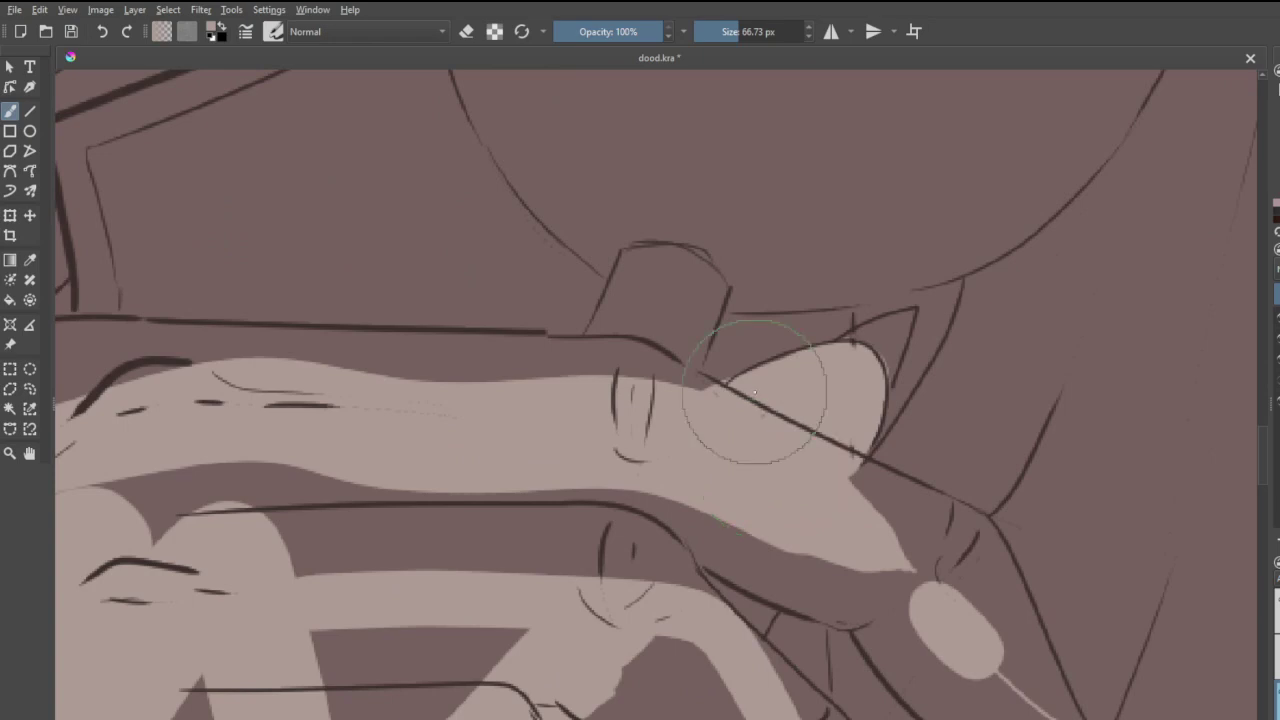
mouse_move(851, 345)
mouse_down()
mouse_move(902, 322)
mouse_move(831, 349)
mouse_move(906, 316)
mouse_move(873, 394)
mouse_move(881, 340)
mouse_up()
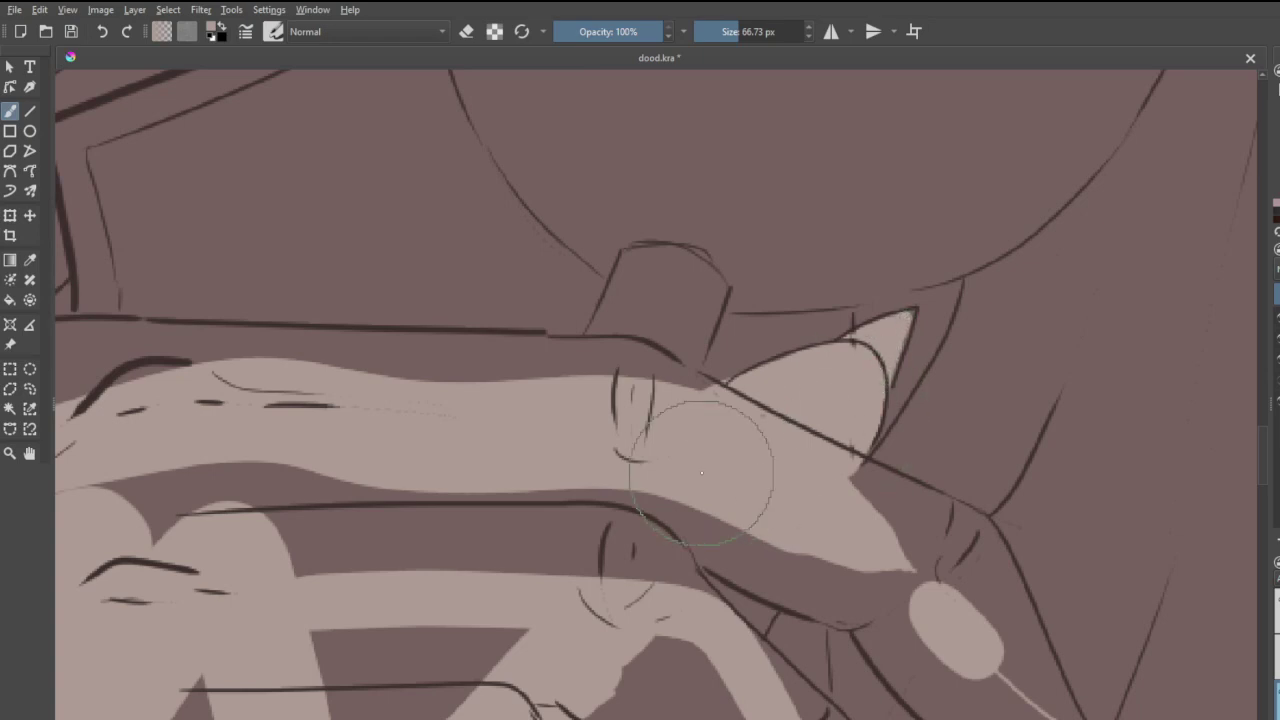
mouse_move(648, 392)
mouse_down()
mouse_move(718, 413)
mouse_move(637, 373)
mouse_move(730, 408)
mouse_move(658, 367)
mouse_move(731, 406)
mouse_move(637, 360)
mouse_move(717, 400)
mouse_up()
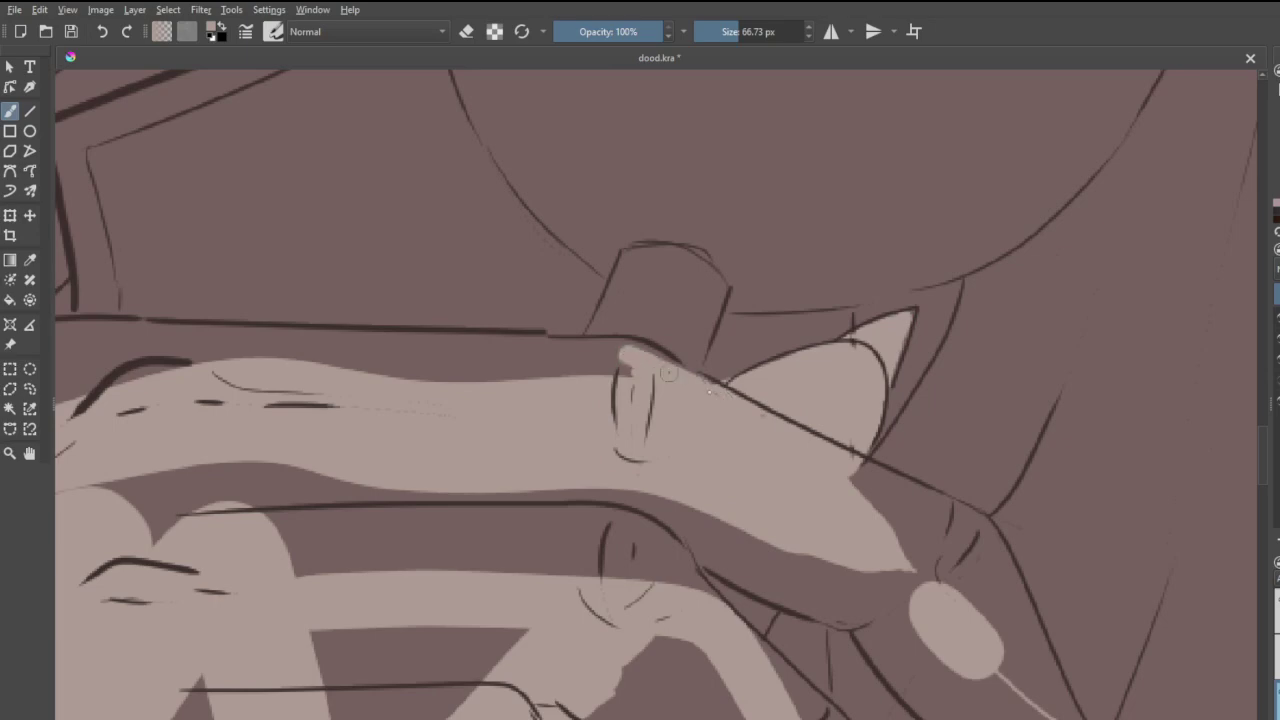
mouse_move(638, 358)
mouse_down()
mouse_move(624, 352)
mouse_move(659, 376)
mouse_up()
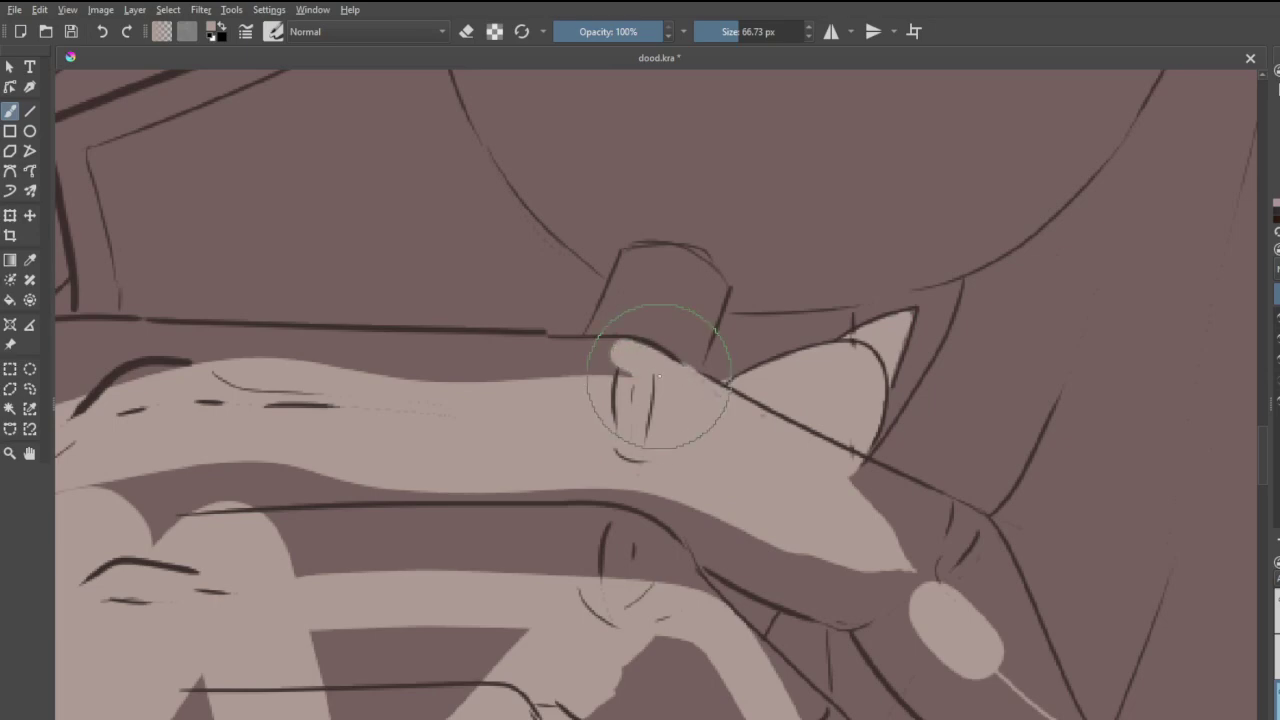
scroll(659, 376, down, 5)
scroll(578, 449, up, 3)
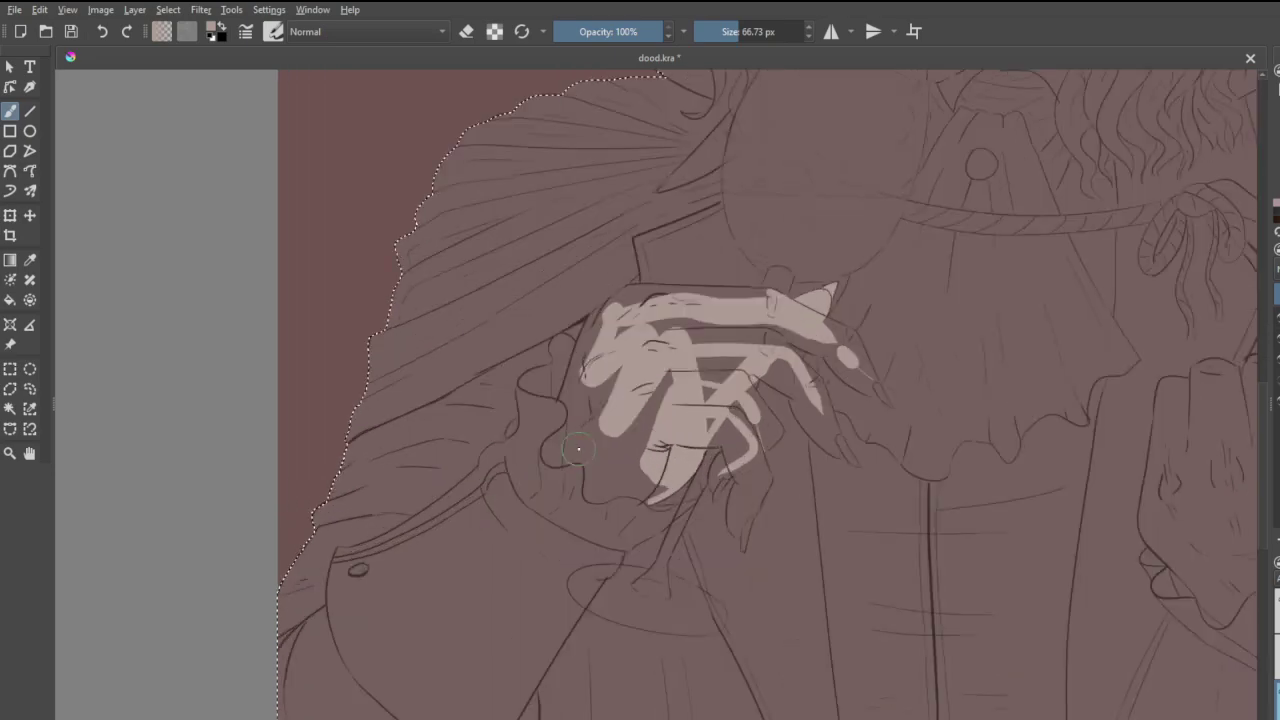
- Fill the gaps across the back of the glass-holding hand and its lower fingers with light beige skin
scroll(578, 449, up, 3)
mouse_move(590, 405)
mouse_down()
mouse_move(606, 486)
mouse_move(674, 380)
mouse_move(806, 366)
mouse_up()
mouse_move(814, 320)
mouse_down()
mouse_move(938, 368)
mouse_move(965, 297)
mouse_move(941, 403)
mouse_up()
mouse_move(950, 512)
mouse_down()
mouse_move(928, 570)
mouse_move(934, 528)
mouse_move(921, 608)
mouse_move(966, 574)
mouse_up()
- Paint the lowest small fingertip, the large claw's edge and a gap beside the knuckles with a 27.20 px beige brush
click(724, 32)
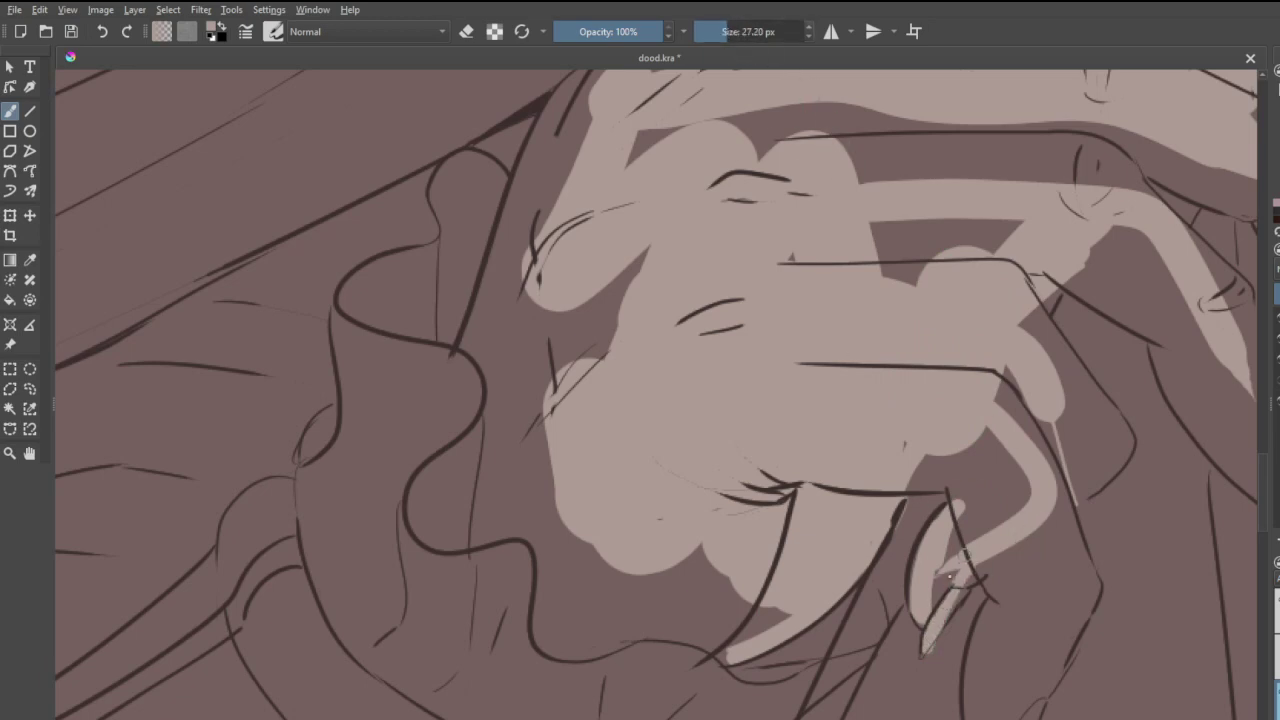
mouse_move(950, 575)
mouse_down()
mouse_move(925, 612)
mouse_move(975, 485)
mouse_move(962, 585)
mouse_move(945, 612)
mouse_up()
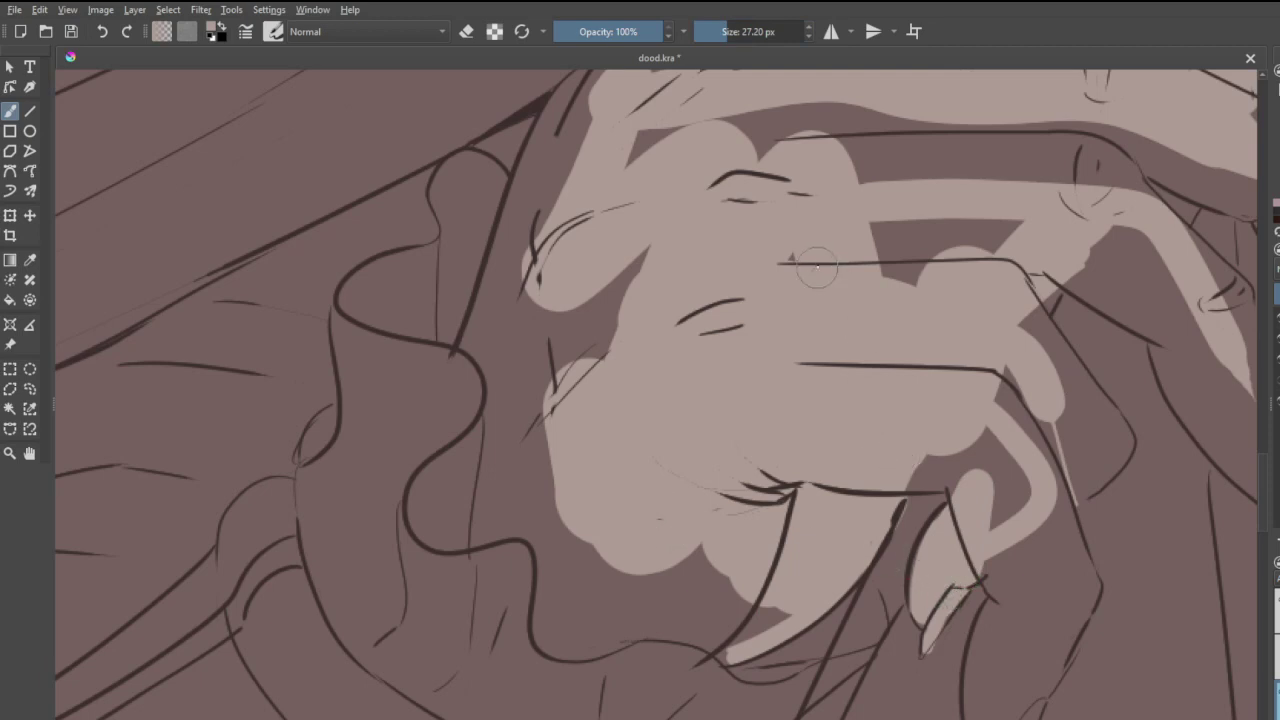
mouse_move(752, 600)
mouse_down()
mouse_move(760, 625)
mouse_move(735, 632)
mouse_up()
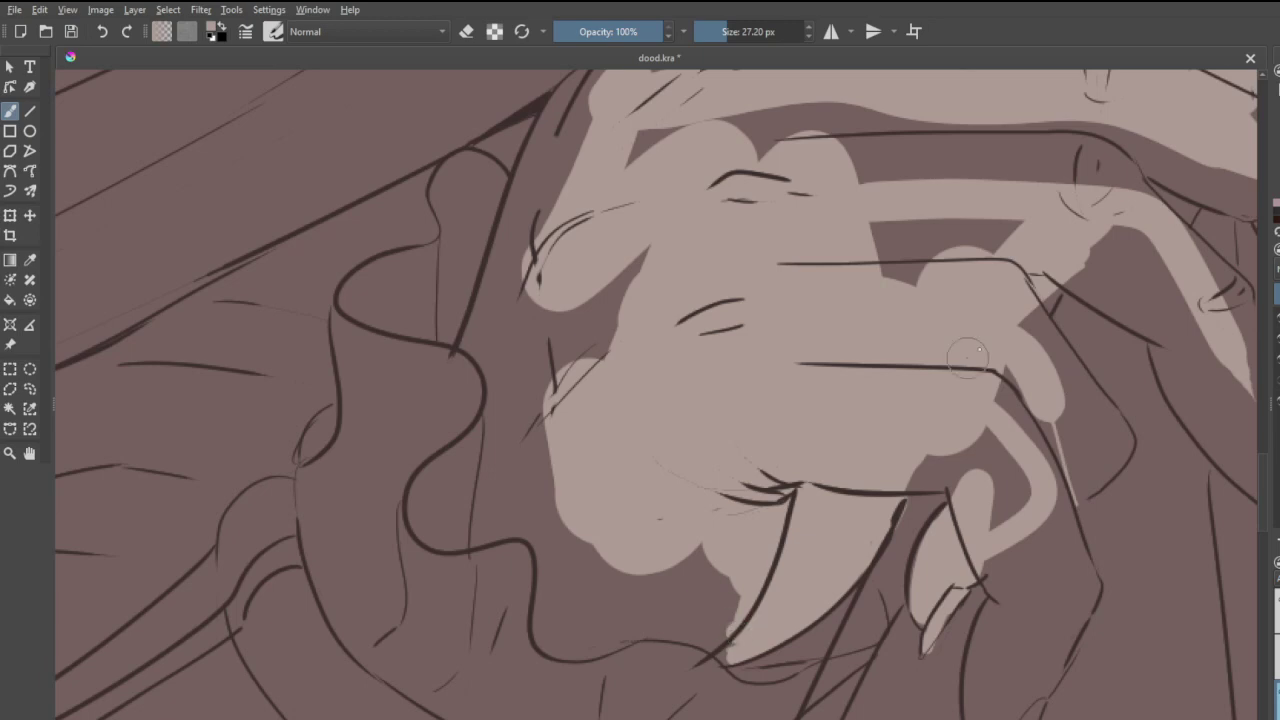
drag(1051, 292, 1043, 318)
- Paint beige skin over the middle finger's bend and erase the short stray line between it and the ring finger
scroll(1067, 284, down, 3)
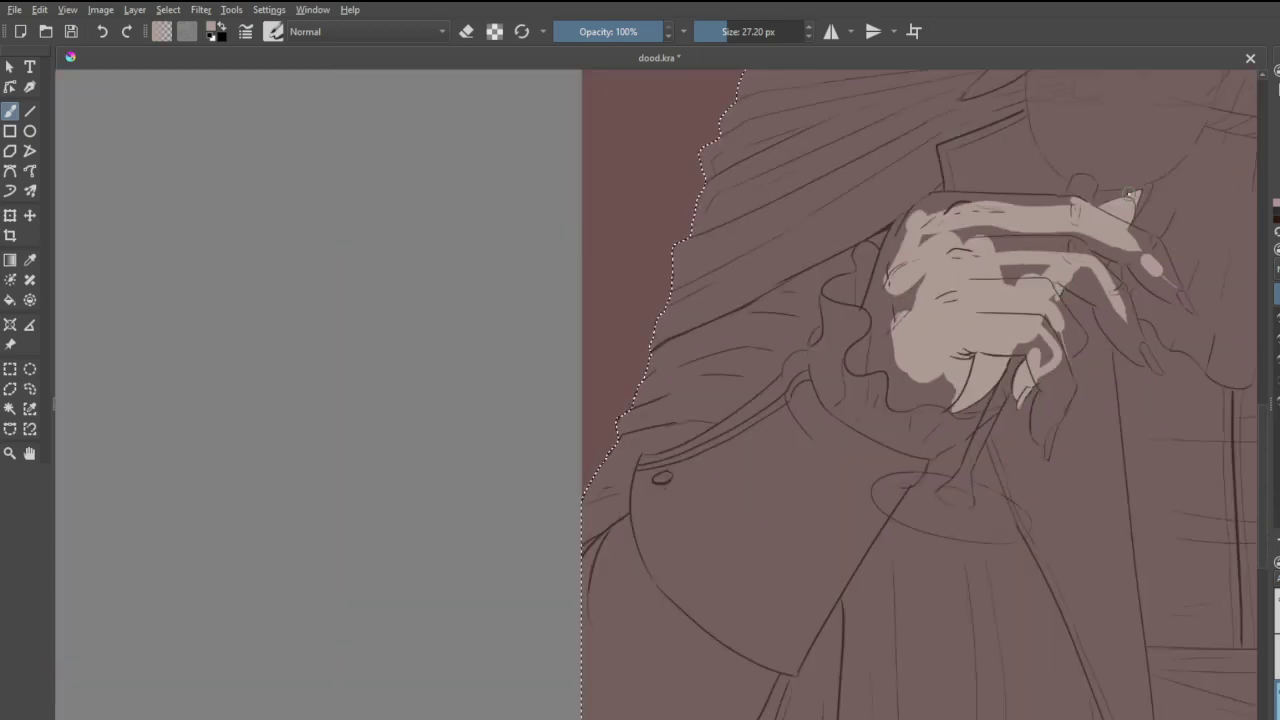
scroll(1119, 230, up, 3)
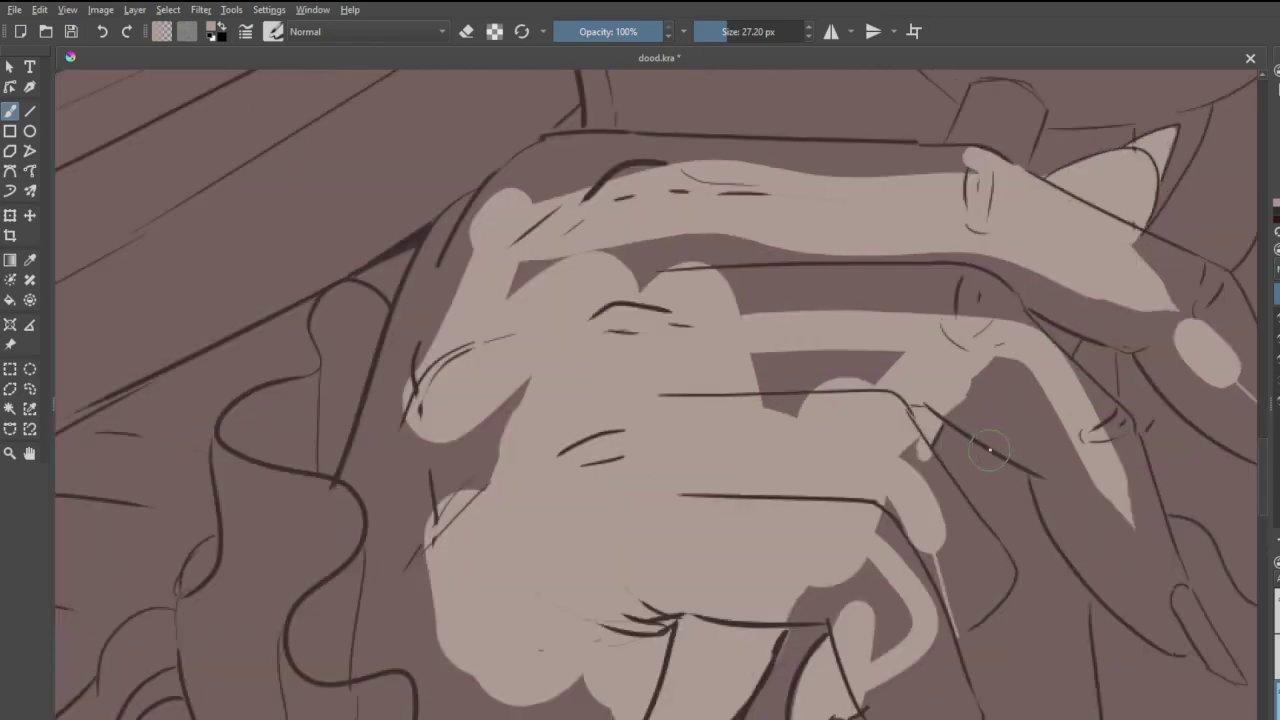
mouse_move(1002, 450)
mouse_down()
mouse_move(930, 492)
mouse_move(969, 467)
mouse_move(941, 433)
mouse_move(1032, 448)
mouse_move(996, 455)
mouse_move(1035, 427)
mouse_move(1003, 444)
mouse_move(1071, 471)
mouse_move(955, 342)
mouse_move(1051, 369)
mouse_move(1036, 359)
mouse_move(1108, 255)
mouse_move(1114, 217)
mouse_move(998, 418)
mouse_move(1043, 368)
mouse_move(1008, 434)
mouse_move(1071, 318)
mouse_move(1028, 422)
mouse_move(1048, 371)
mouse_up()
key(ctrl+z)
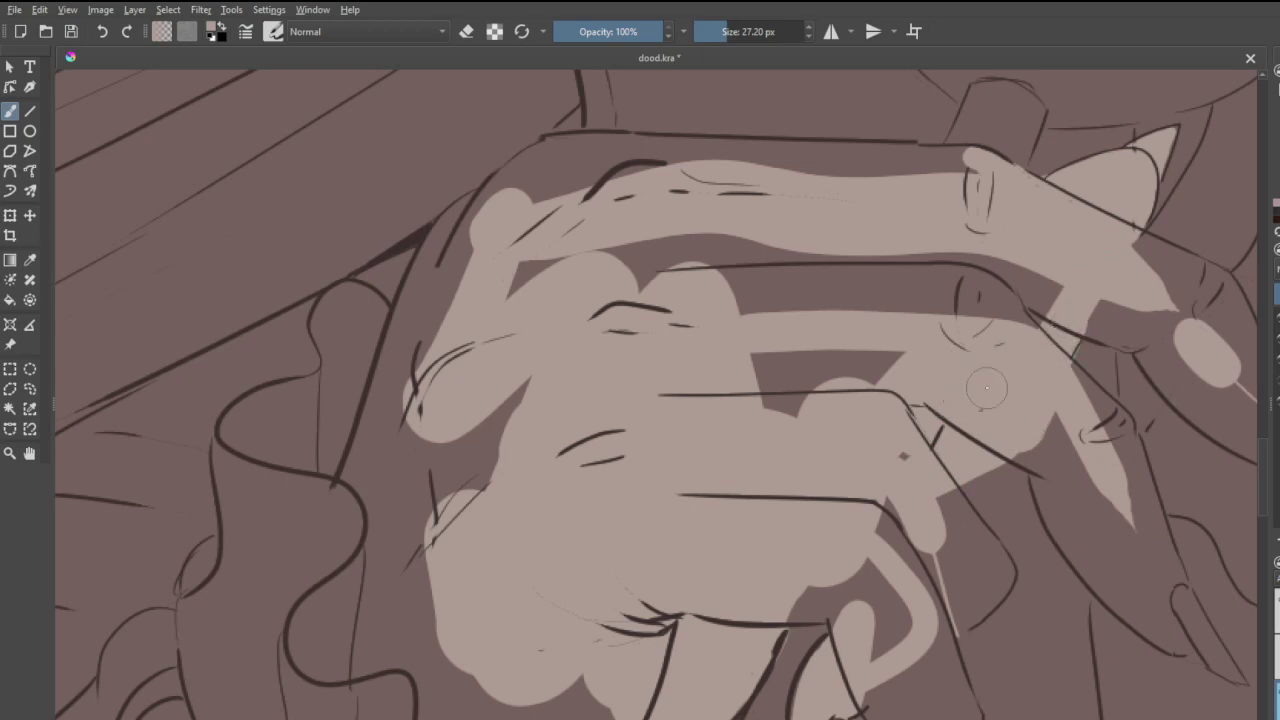
key(e)
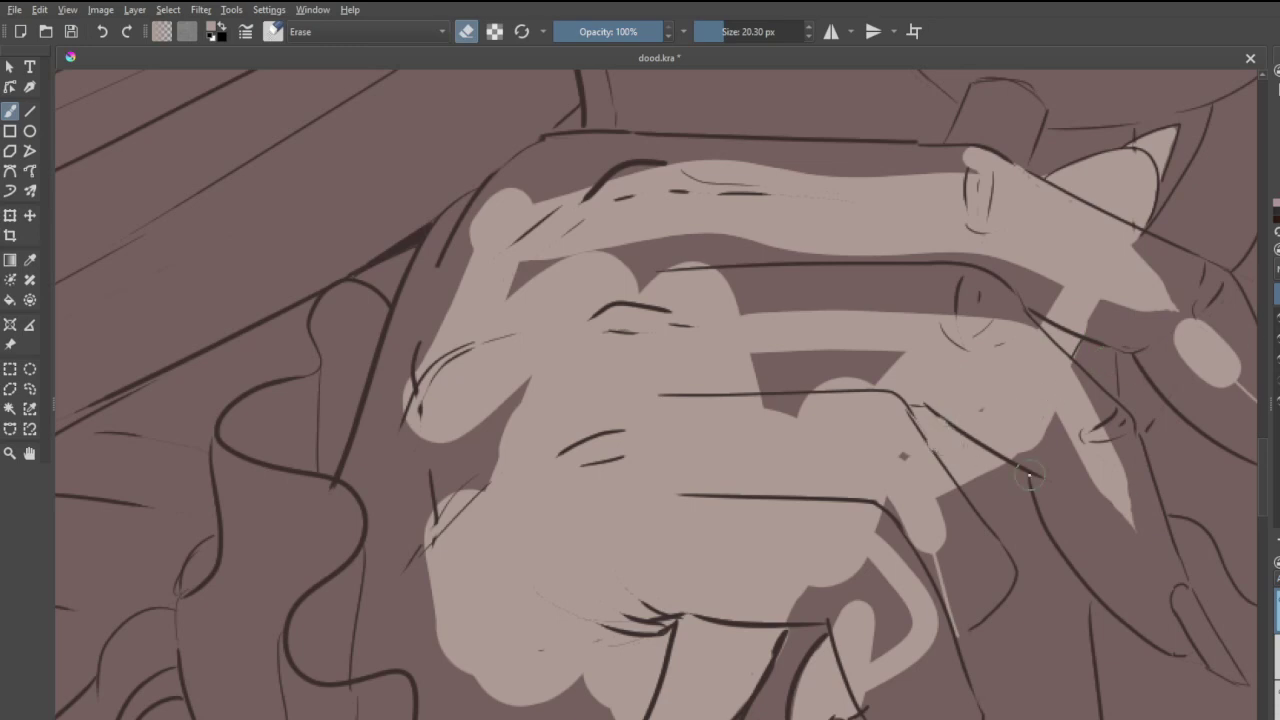
key(e)
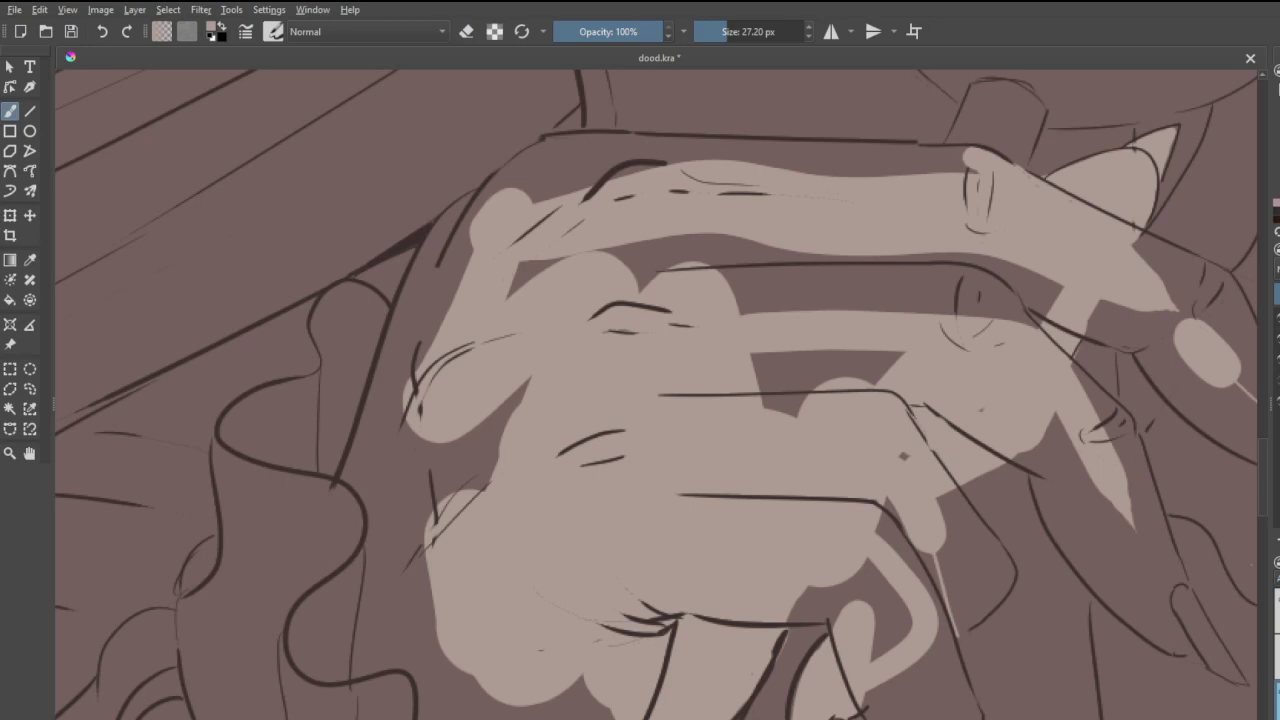
- Fill the bent ring finger's outer end and the middle finger down to its pointed nail with light beige skin
mouse_move(903, 516)
mouse_down()
mouse_move(941, 613)
mouse_move(972, 605)
mouse_move(953, 619)
mouse_move(1005, 581)
mouse_move(942, 492)
mouse_move(942, 553)
mouse_up()
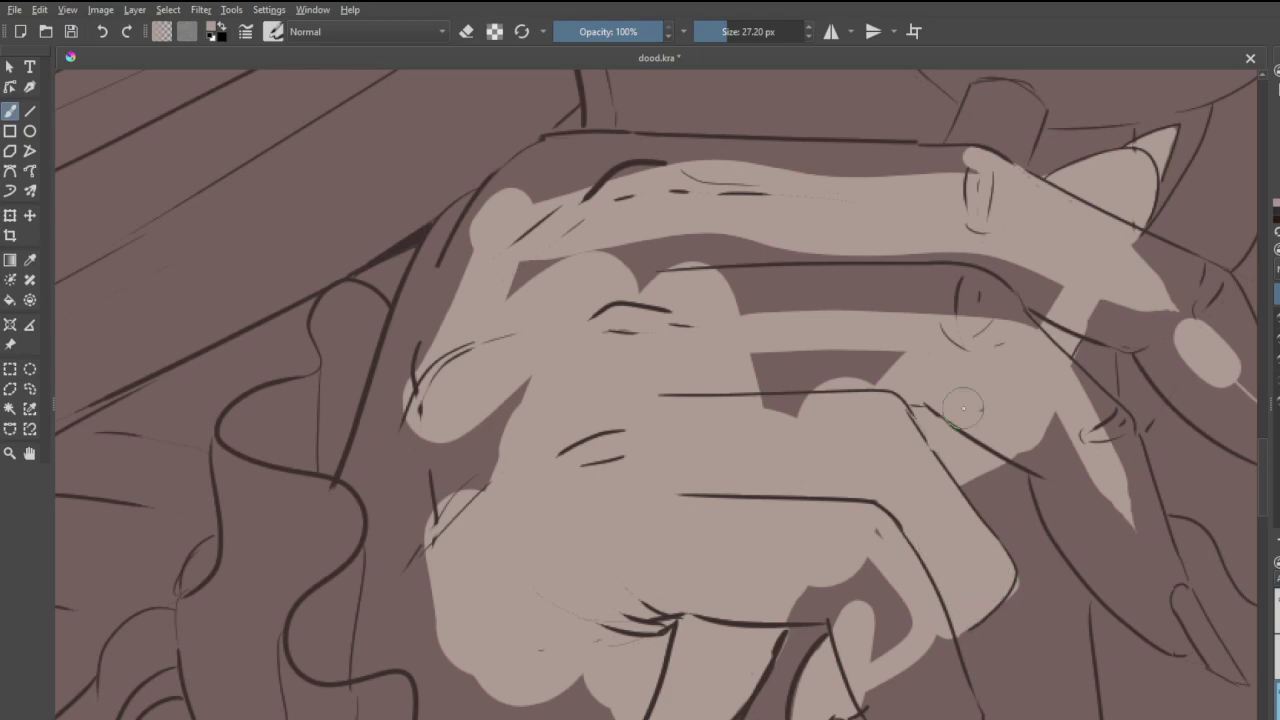
mouse_move(1043, 448)
mouse_down()
mouse_move(1060, 465)
mouse_move(996, 485)
mouse_up()
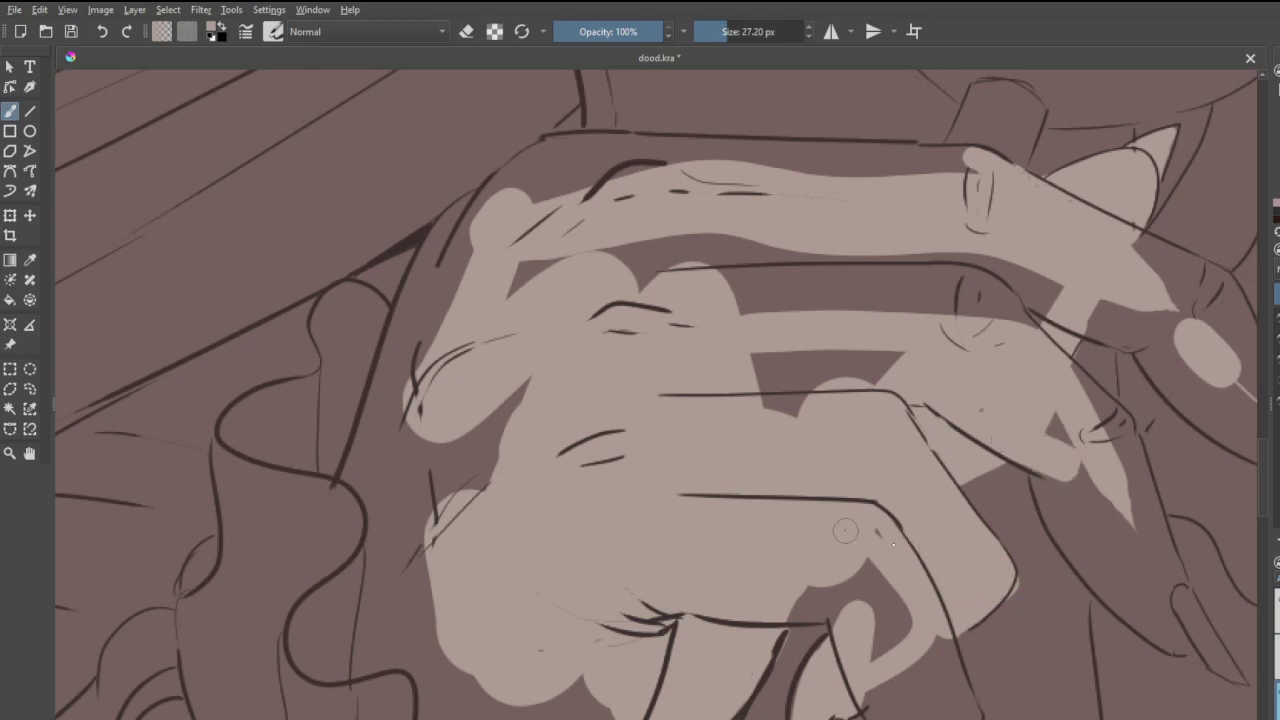
mouse_move(1063, 420)
mouse_down()
mouse_move(1051, 488)
mouse_move(1069, 522)
mouse_move(1048, 490)
mouse_move(1095, 564)
mouse_up()
mouse_move(1055, 507)
mouse_down()
mouse_move(1074, 568)
mouse_move(1133, 600)
mouse_move(1074, 556)
mouse_up()
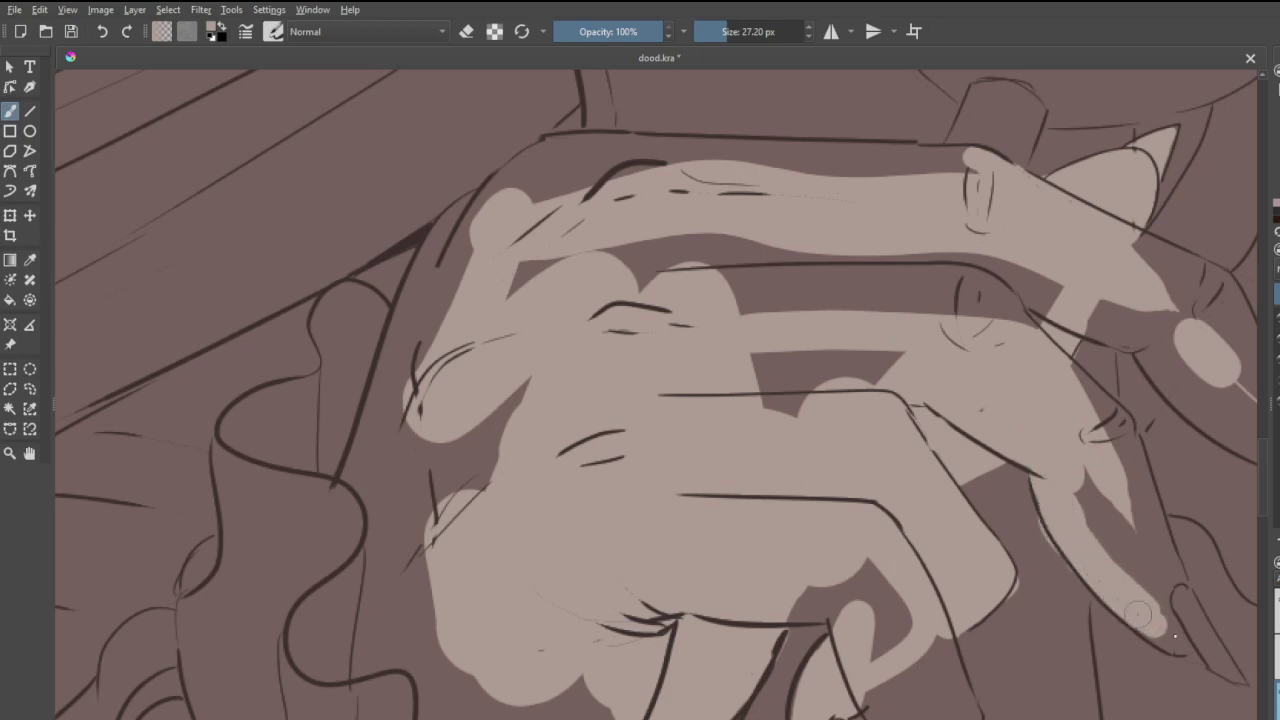
mouse_move(1137, 613)
mouse_down()
mouse_move(1238, 678)
mouse_move(1185, 579)
mouse_move(1188, 615)
mouse_move(1164, 610)
mouse_move(1173, 640)
mouse_up()
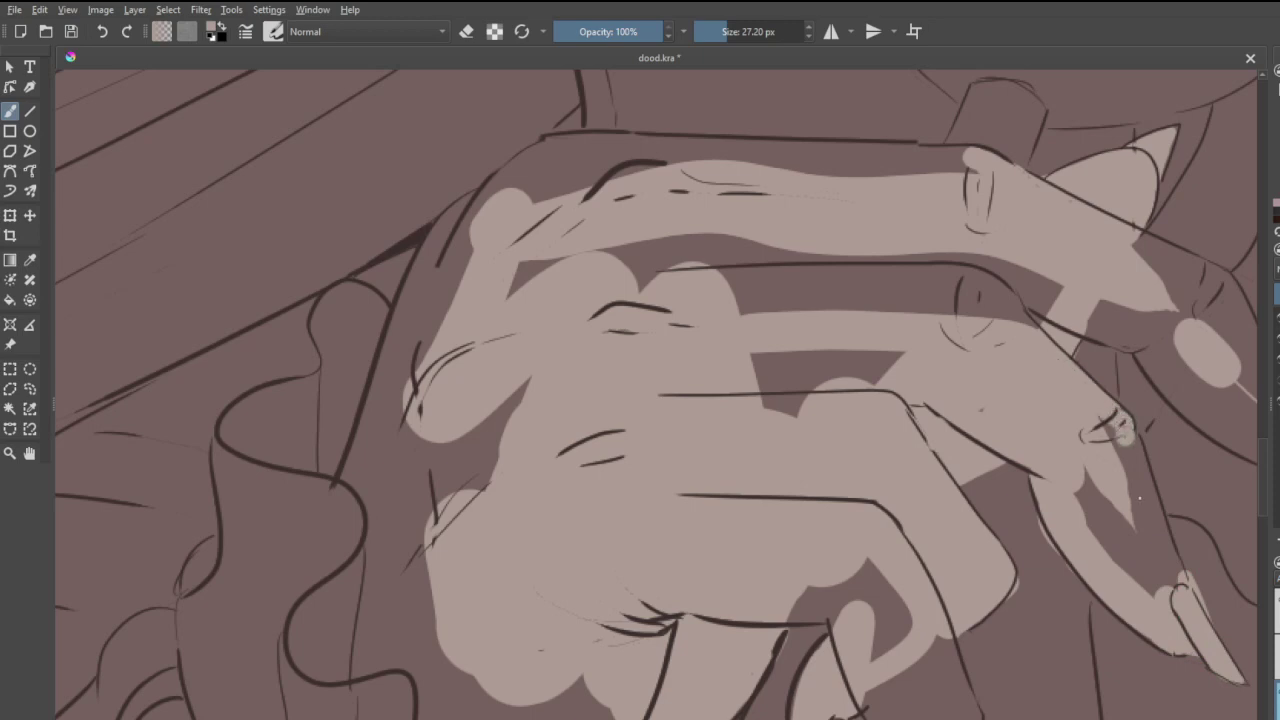
drag(1118, 440, 1173, 577)
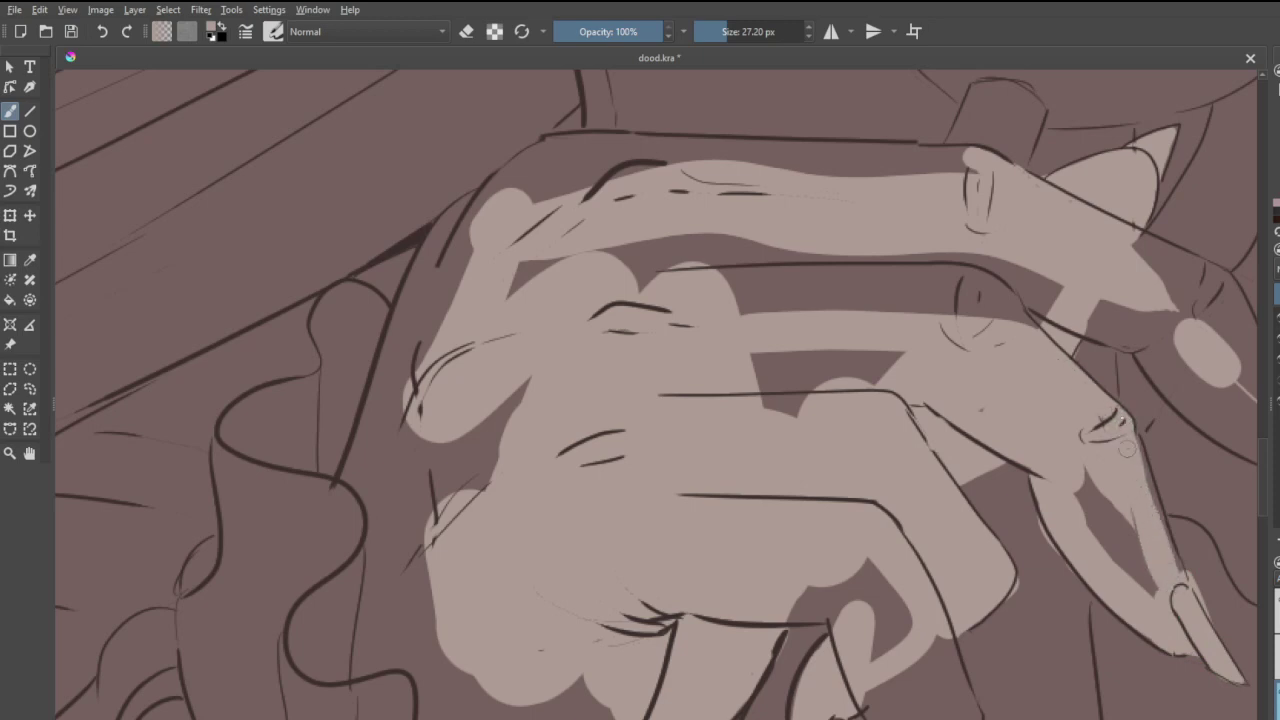
mouse_move(1129, 418)
mouse_down()
mouse_move(1182, 590)
mouse_move(1125, 525)
mouse_move(1135, 585)
mouse_move(1089, 477)
mouse_up()
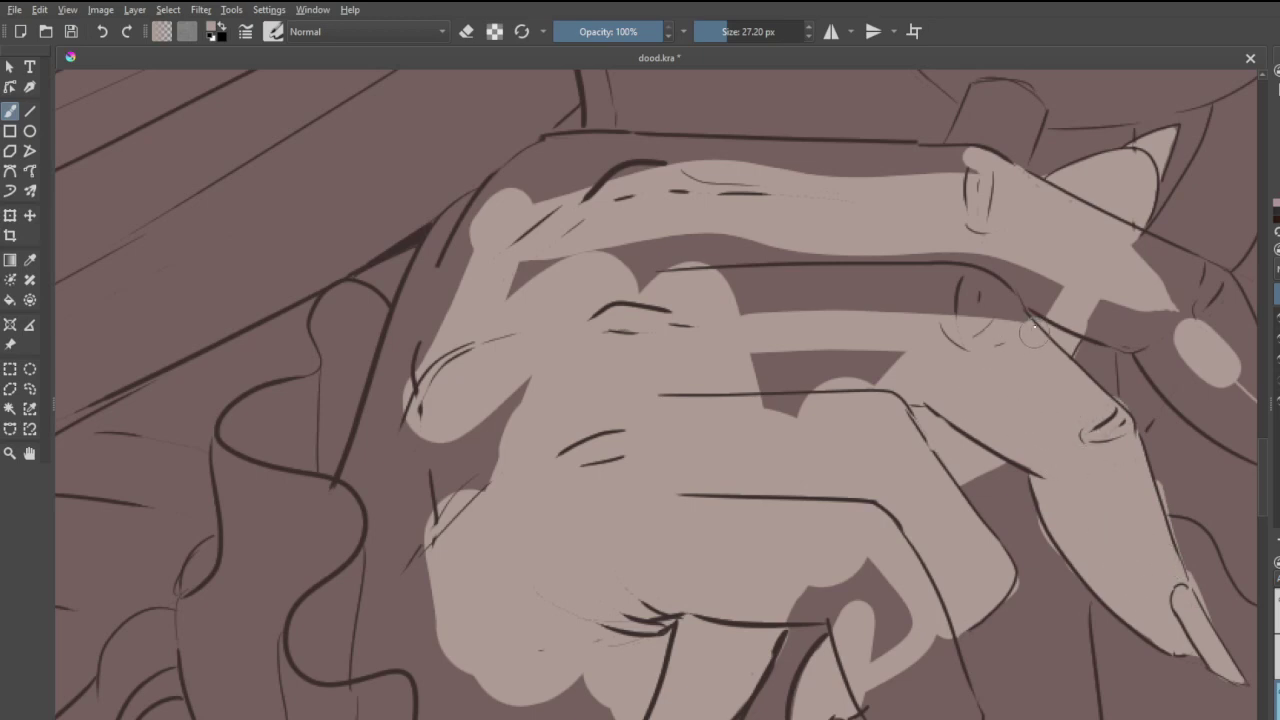
- Fill the lowest, downward-hanging finger from its knuckle to its pointed nail with light beige skin
scroll(1026, 338, down, 6)
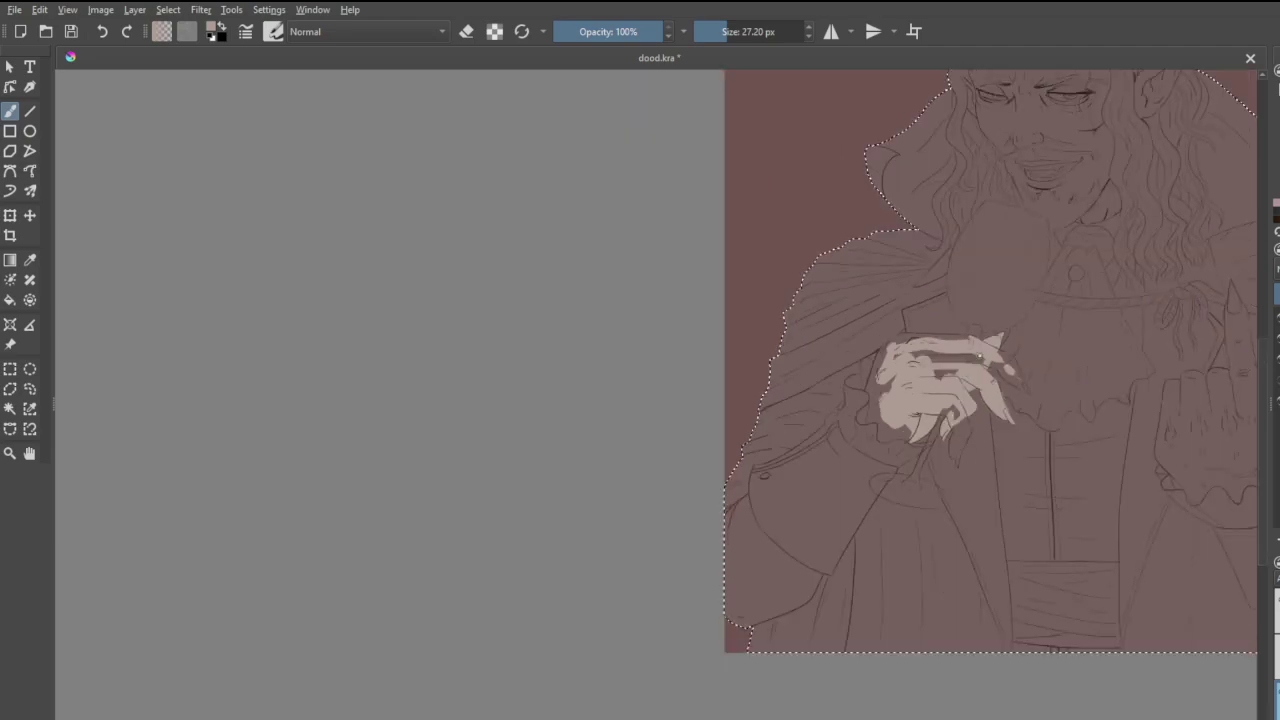
scroll(1034, 419, up, 3)
scroll(1034, 419, up, 5)
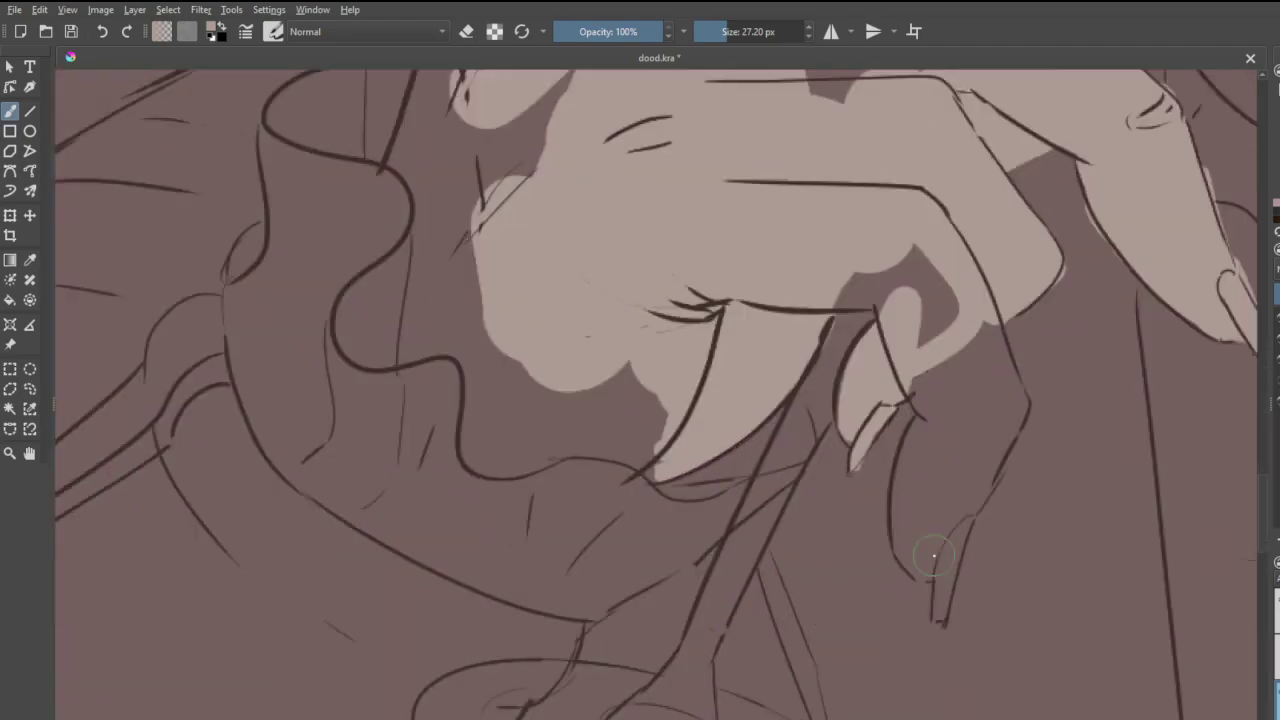
scroll(1020, 500, down, 2)
scroll(1014, 566, up, 3)
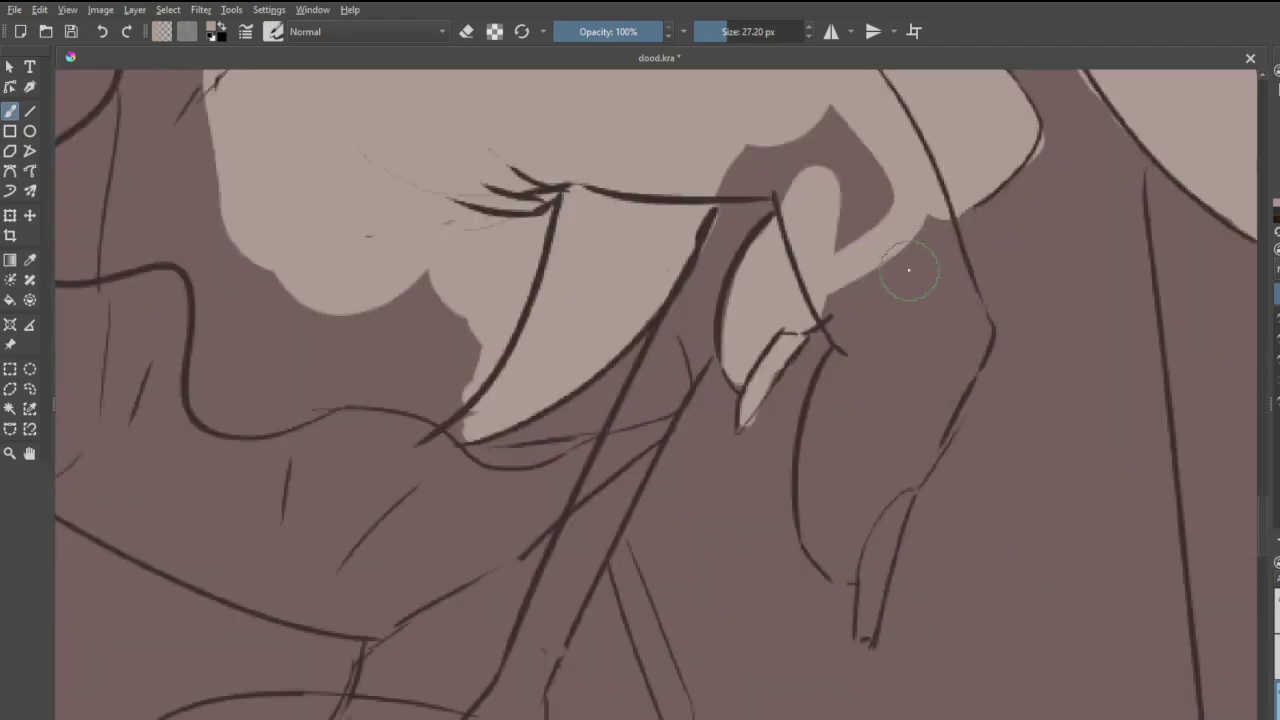
mouse_move(850, 262)
mouse_down()
mouse_move(870, 352)
mouse_move(836, 284)
mouse_move(850, 338)
mouse_move(825, 290)
mouse_move(889, 401)
mouse_move(880, 363)
mouse_move(839, 399)
mouse_move(873, 340)
mouse_move(843, 379)
mouse_move(844, 353)
mouse_move(815, 430)
mouse_move(807, 524)
mouse_move(834, 562)
mouse_move(864, 565)
mouse_move(853, 632)
mouse_move(943, 361)
mouse_up()
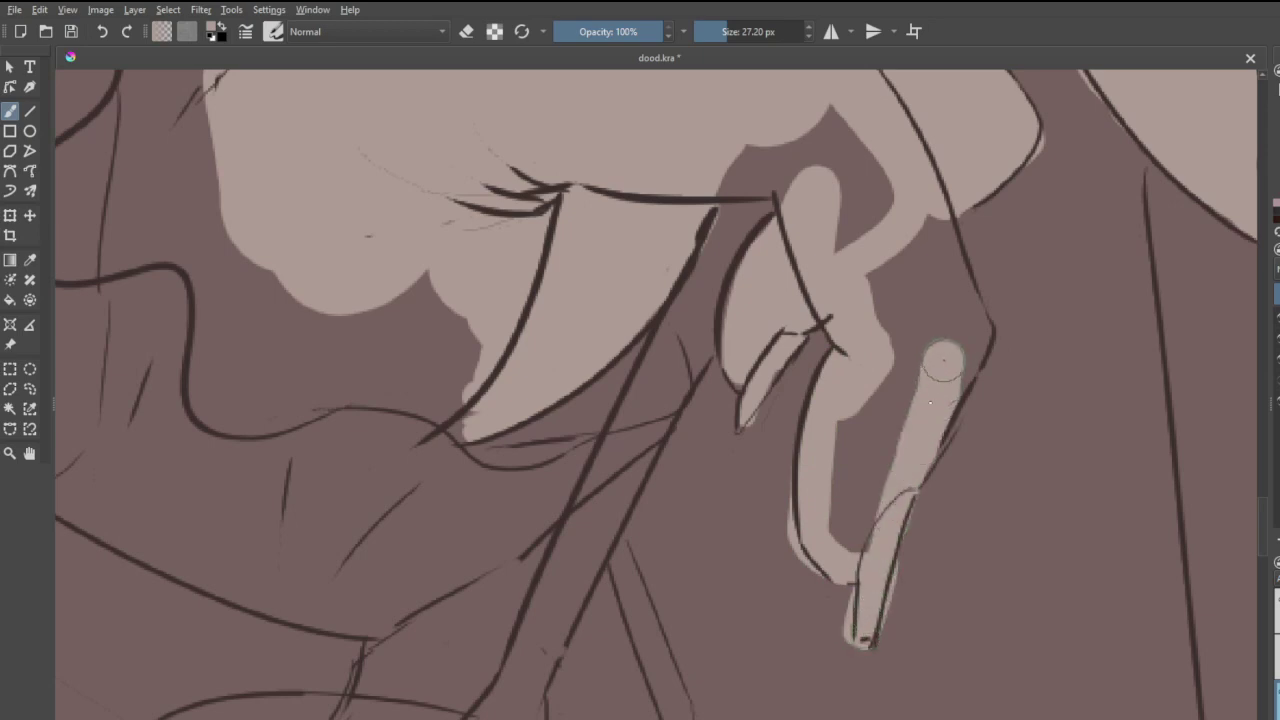
drag(923, 425, 957, 329)
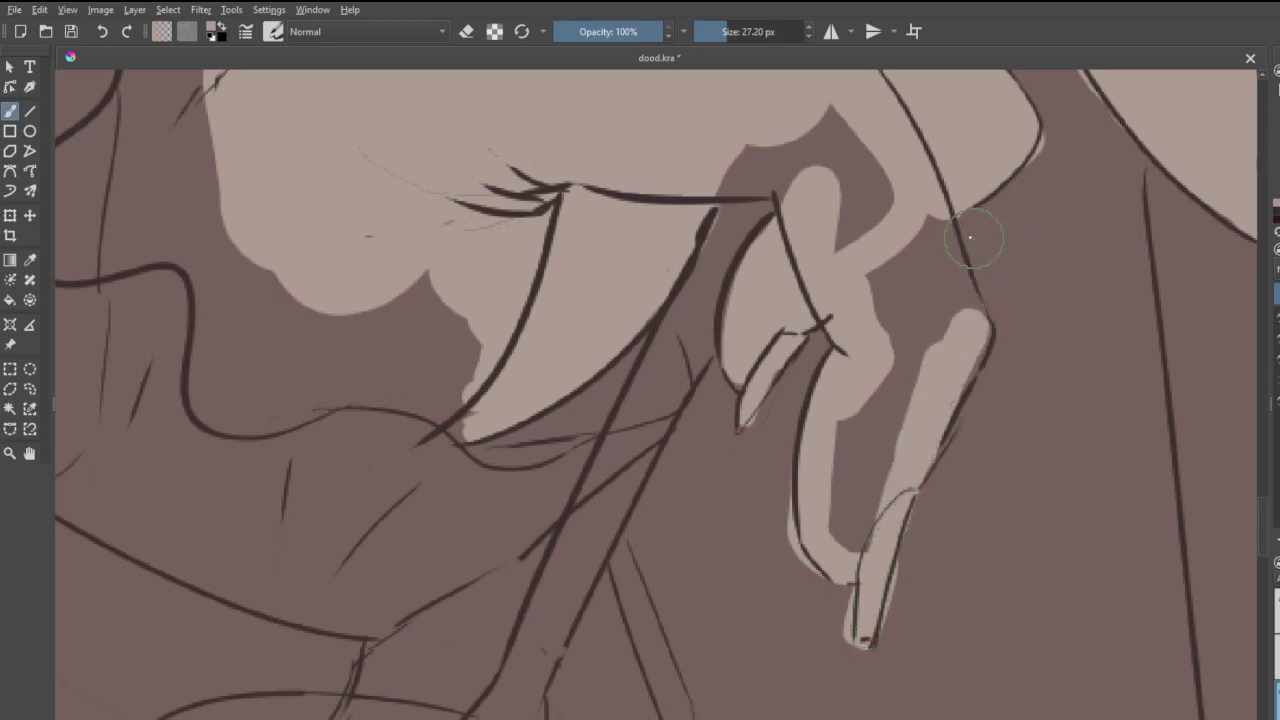
drag(942, 209, 969, 350)
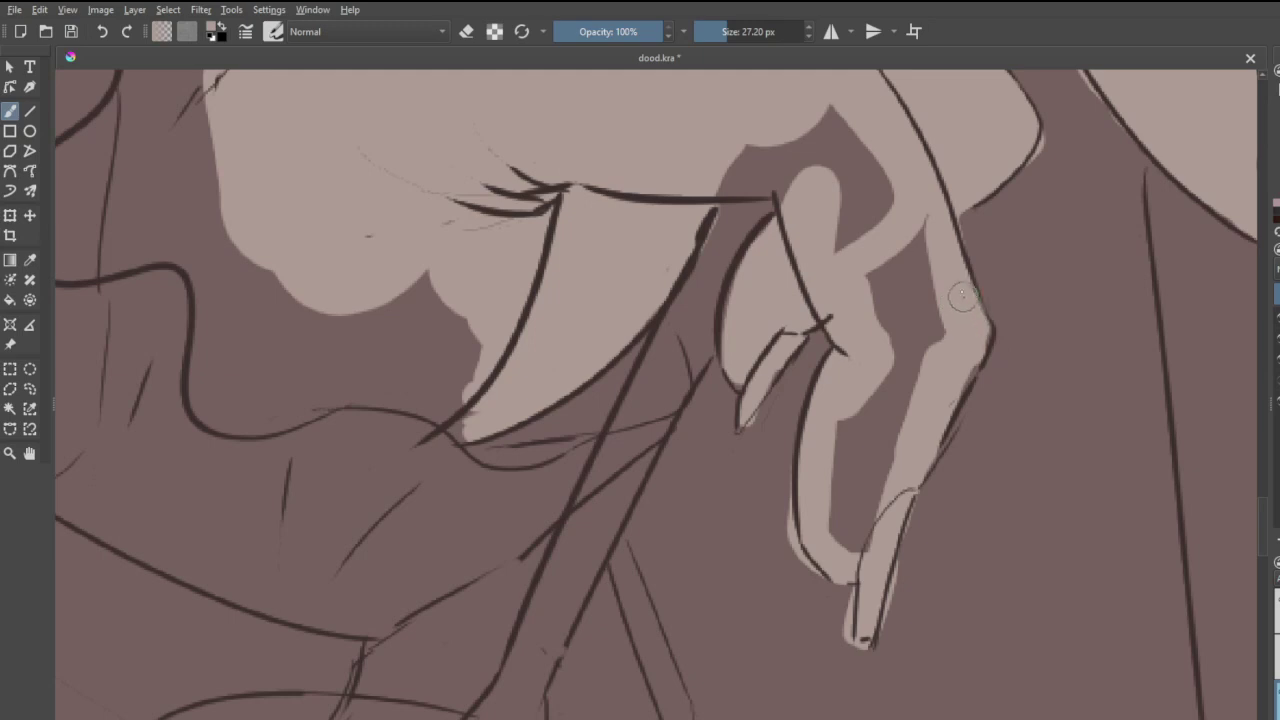
mouse_move(963, 296)
mouse_down()
mouse_move(979, 350)
mouse_move(867, 461)
mouse_move(881, 465)
mouse_move(848, 538)
mouse_move(850, 488)
mouse_move(910, 326)
mouse_move(852, 452)
mouse_move(908, 392)
mouse_move(911, 272)
mouse_move(895, 259)
mouse_move(872, 327)
mouse_move(914, 217)
mouse_move(887, 195)
mouse_move(846, 233)
mouse_move(798, 178)
mouse_move(697, 176)
mouse_move(878, 146)
mouse_move(838, 123)
mouse_move(838, 226)
mouse_up()
- Fill the index finger's front half, from the knuckle past the crease to the pointed nail, with light beige skin
scroll(838, 226, down, 3)
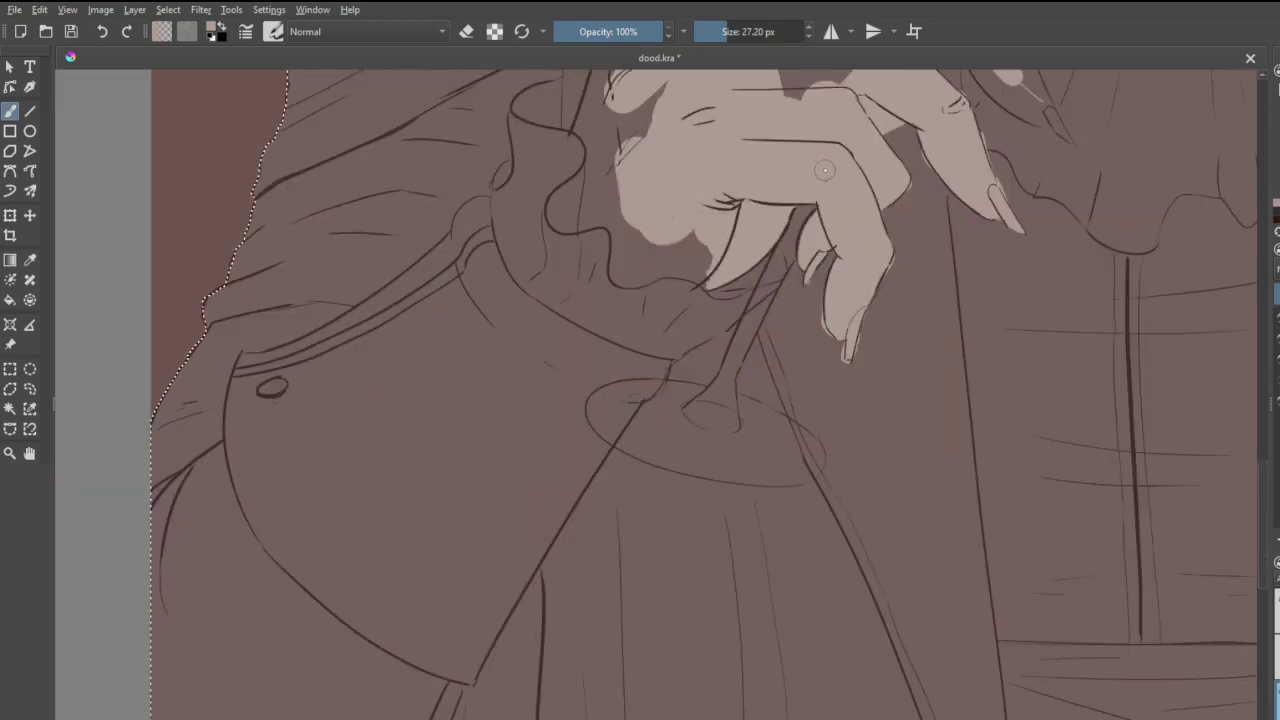
scroll(829, 181, down, 4)
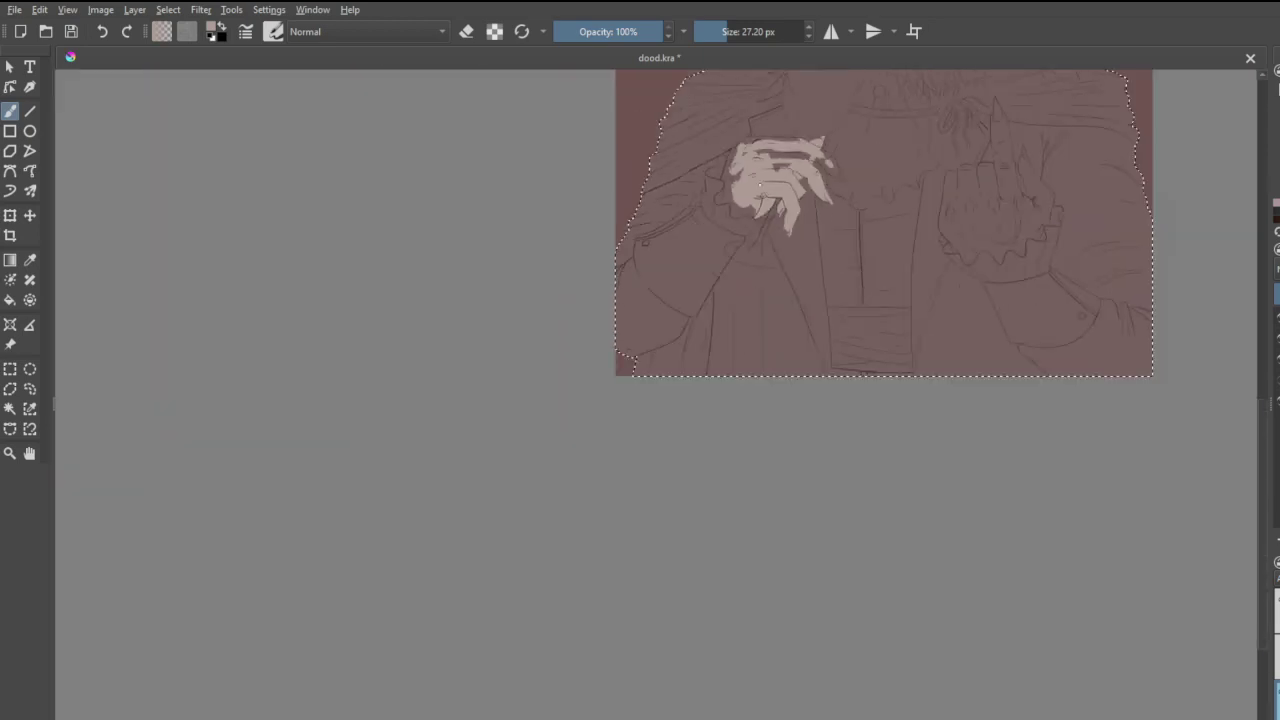
scroll(829, 181, up, 10)
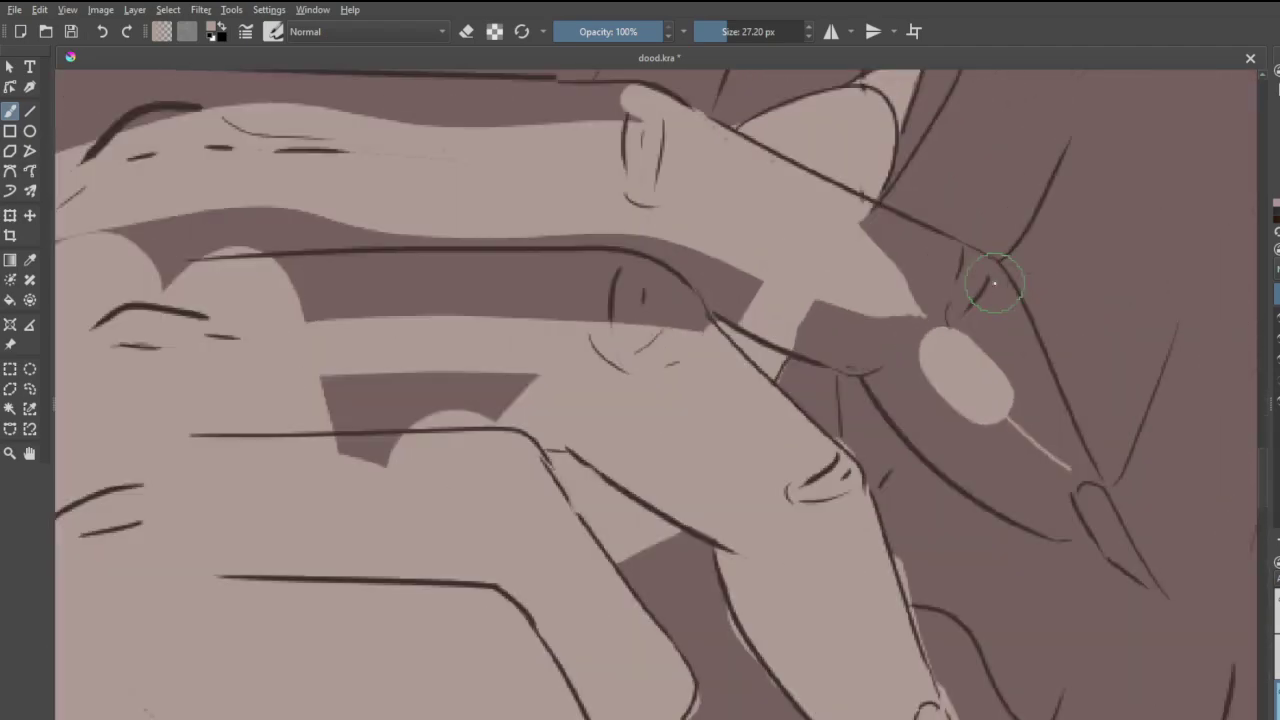
mouse_move(530, 255)
mouse_down()
mouse_move(600, 285)
mouse_move(650, 330)
mouse_move(660, 290)
mouse_move(725, 255)
mouse_move(880, 355)
mouse_move(950, 356)
mouse_move(886, 360)
mouse_move(932, 412)
mouse_move(892, 390)
mouse_move(994, 484)
mouse_move(952, 444)
mouse_up()
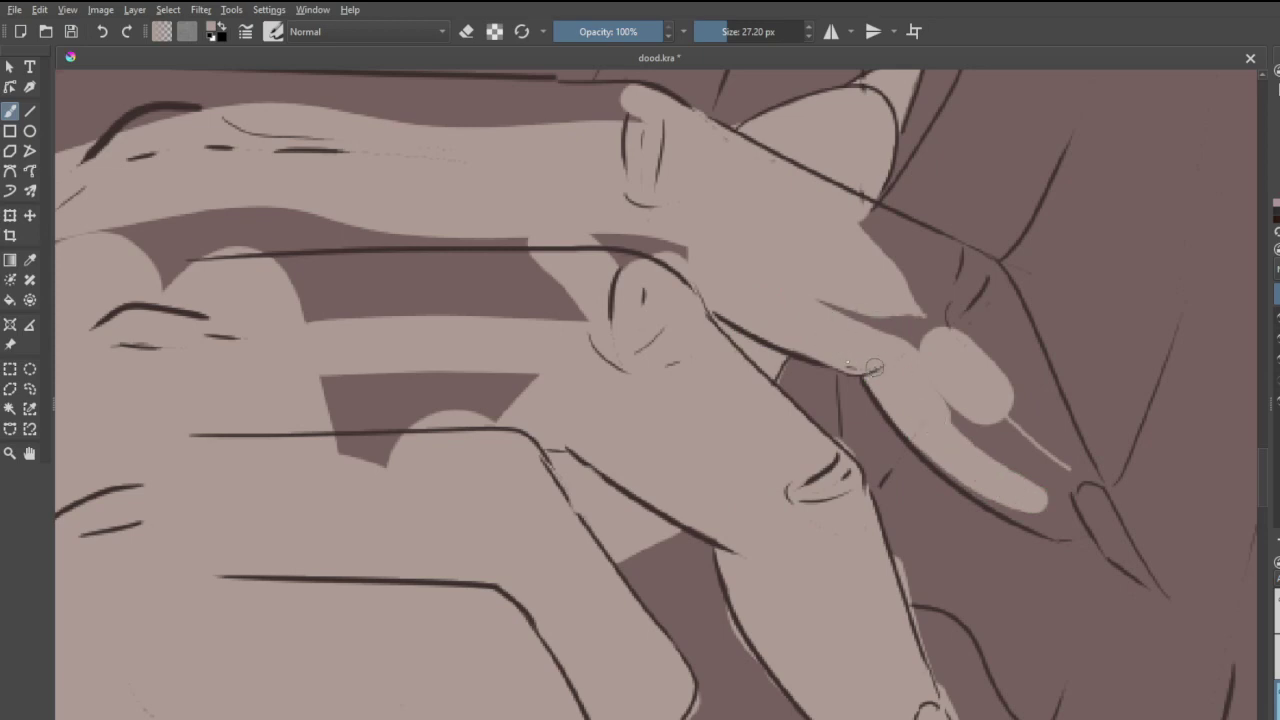
mouse_move(961, 389)
mouse_down()
mouse_move(934, 380)
mouse_move(996, 440)
mouse_move(1007, 481)
mouse_up()
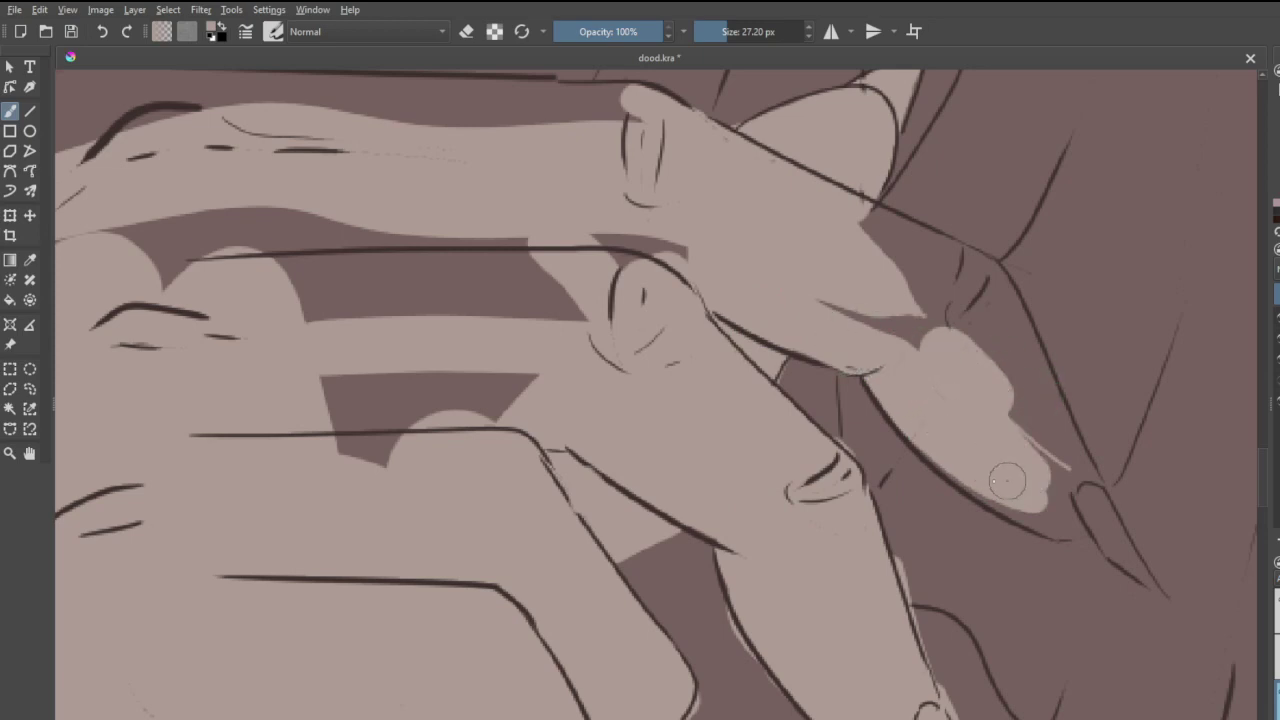
mouse_move(945, 450)
mouse_down()
mouse_move(990, 493)
mouse_move(1096, 530)
mouse_move(1155, 585)
mouse_move(1053, 435)
mouse_move(1074, 502)
mouse_move(1021, 410)
mouse_move(1053, 484)
mouse_move(1005, 344)
mouse_move(1060, 457)
mouse_up()
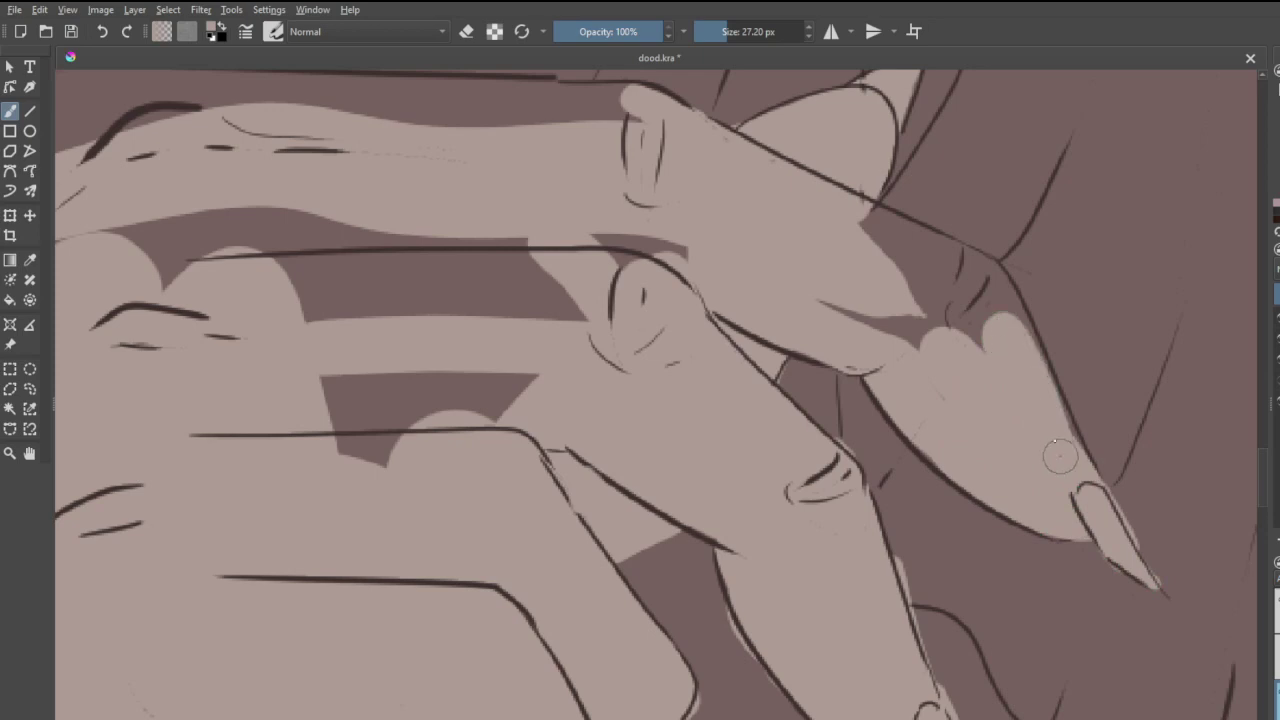
drag(1038, 407, 990, 308)
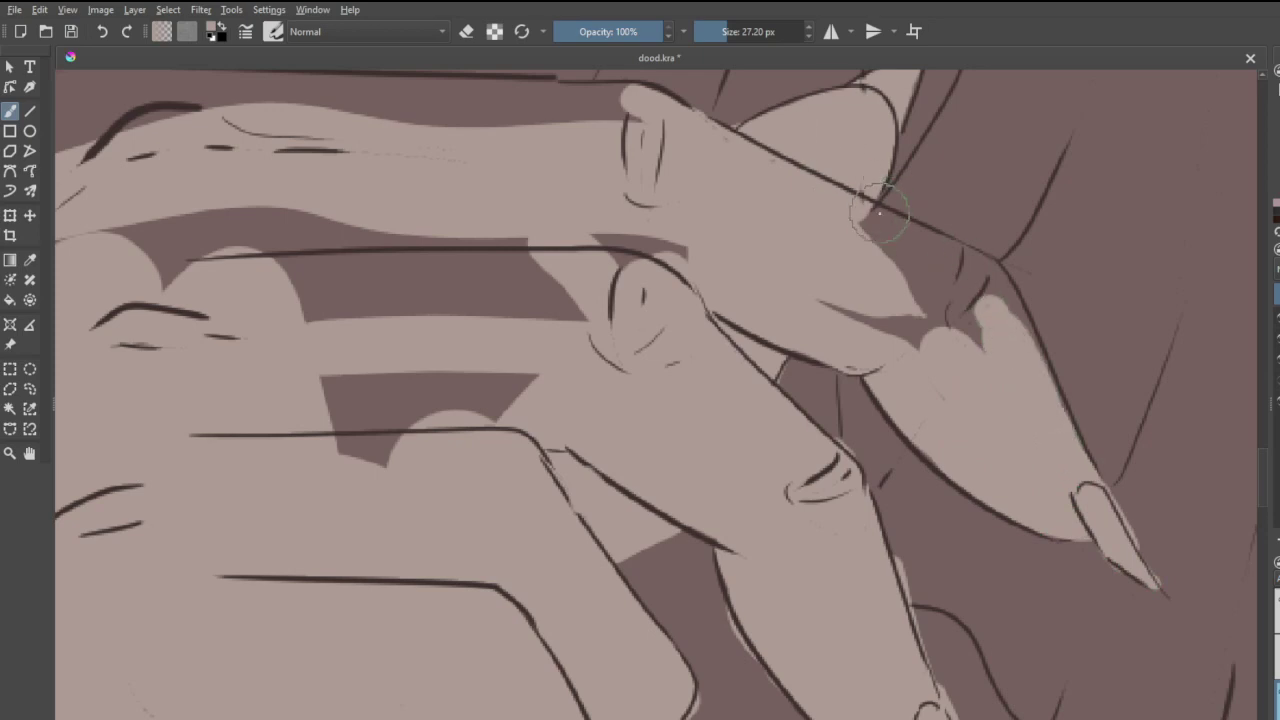
mouse_move(866, 213)
mouse_down()
mouse_move(1000, 283)
mouse_move(1037, 367)
mouse_move(898, 257)
mouse_move(948, 350)
mouse_move(911, 315)
mouse_move(822, 289)
mouse_move(931, 274)
mouse_up()
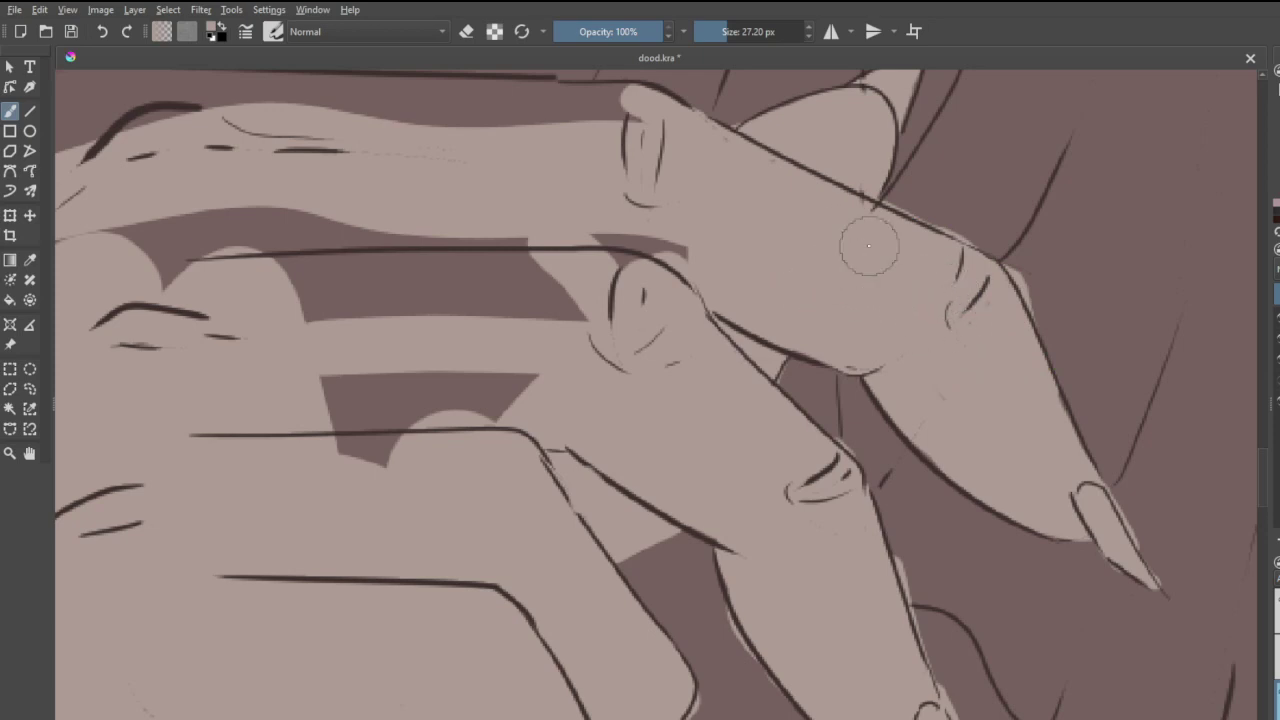
mouse_move(640, 267)
mouse_down()
mouse_move(662, 248)
mouse_move(587, 241)
mouse_up()
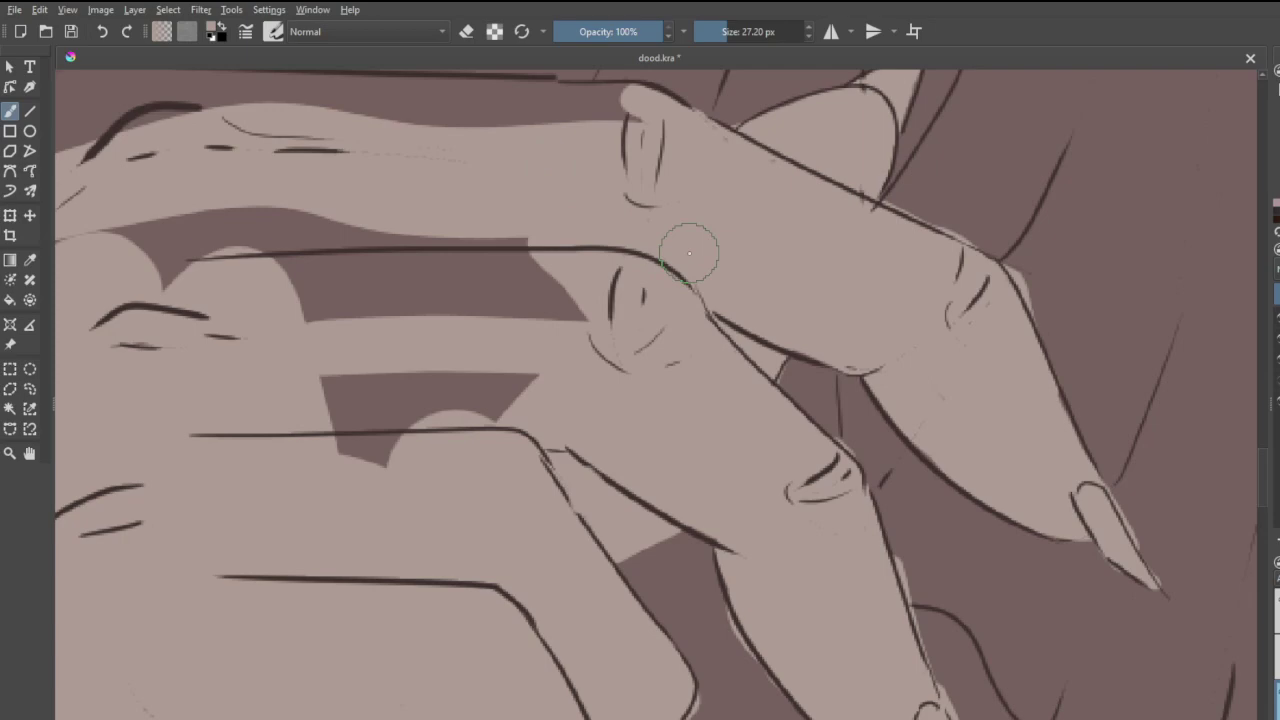
- Extend the beige skin from the back of the hand to the wavy cuff ruffle and close the small gaps there
scroll(655, 305, down, 9)
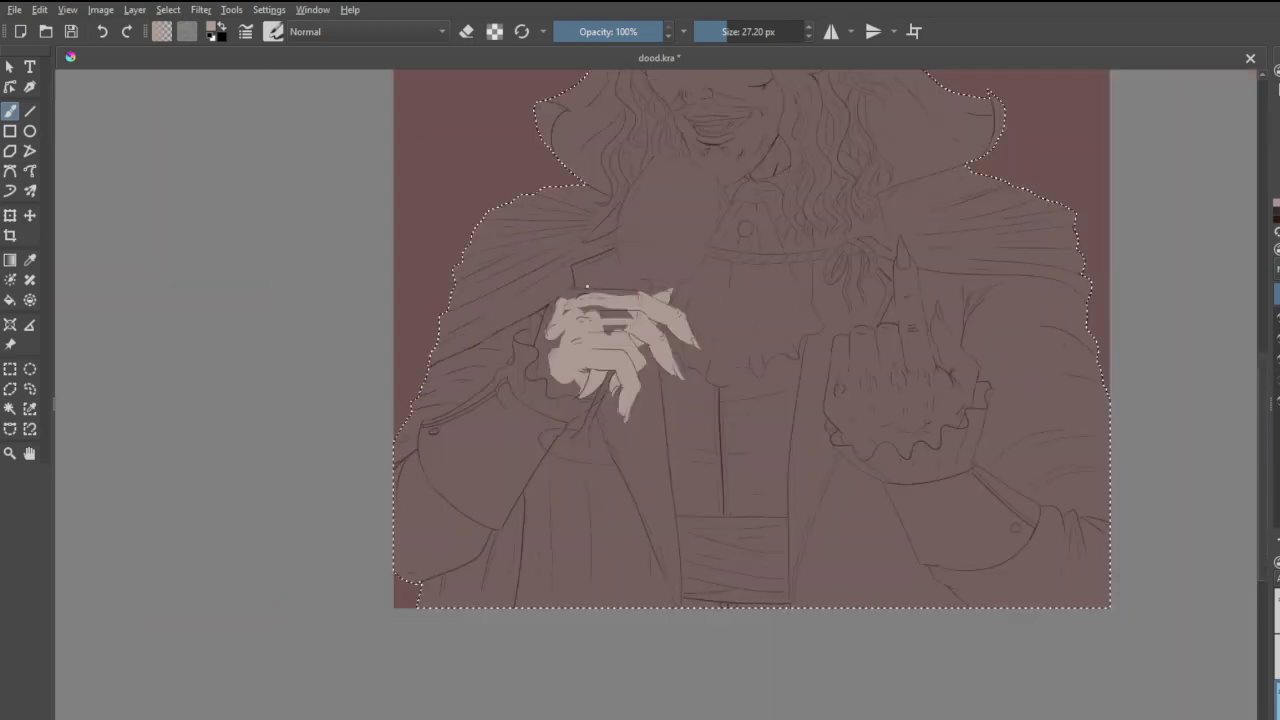
scroll(514, 182, up, 2)
scroll(545, 263, up, 6)
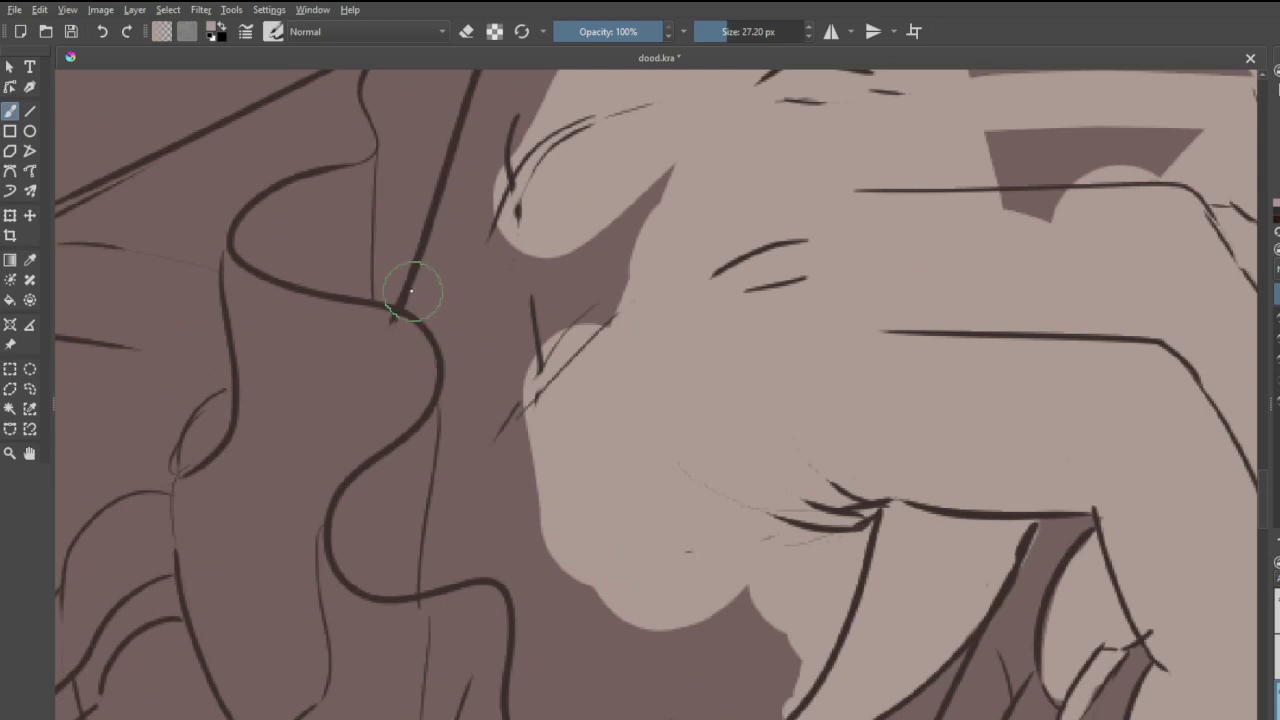
mouse_move(412, 298)
mouse_down()
mouse_move(439, 318)
mouse_move(408, 308)
mouse_move(439, 320)
mouse_move(478, 415)
mouse_move(450, 420)
mouse_move(433, 335)
mouse_move(455, 351)
mouse_move(460, 445)
mouse_move(451, 561)
mouse_move(422, 592)
mouse_move(482, 458)
mouse_move(428, 529)
mouse_move(462, 563)
mouse_move(541, 577)
mouse_move(582, 614)
mouse_move(520, 598)
mouse_move(548, 656)
mouse_move(546, 683)
mouse_move(532, 628)
mouse_move(540, 710)
mouse_move(610, 713)
mouse_move(710, 690)
mouse_move(777, 708)
mouse_move(680, 701)
mouse_move(753, 715)
mouse_move(775, 618)
mouse_move(728, 667)
mouse_move(734, 591)
mouse_move(627, 670)
mouse_move(630, 613)
mouse_up()
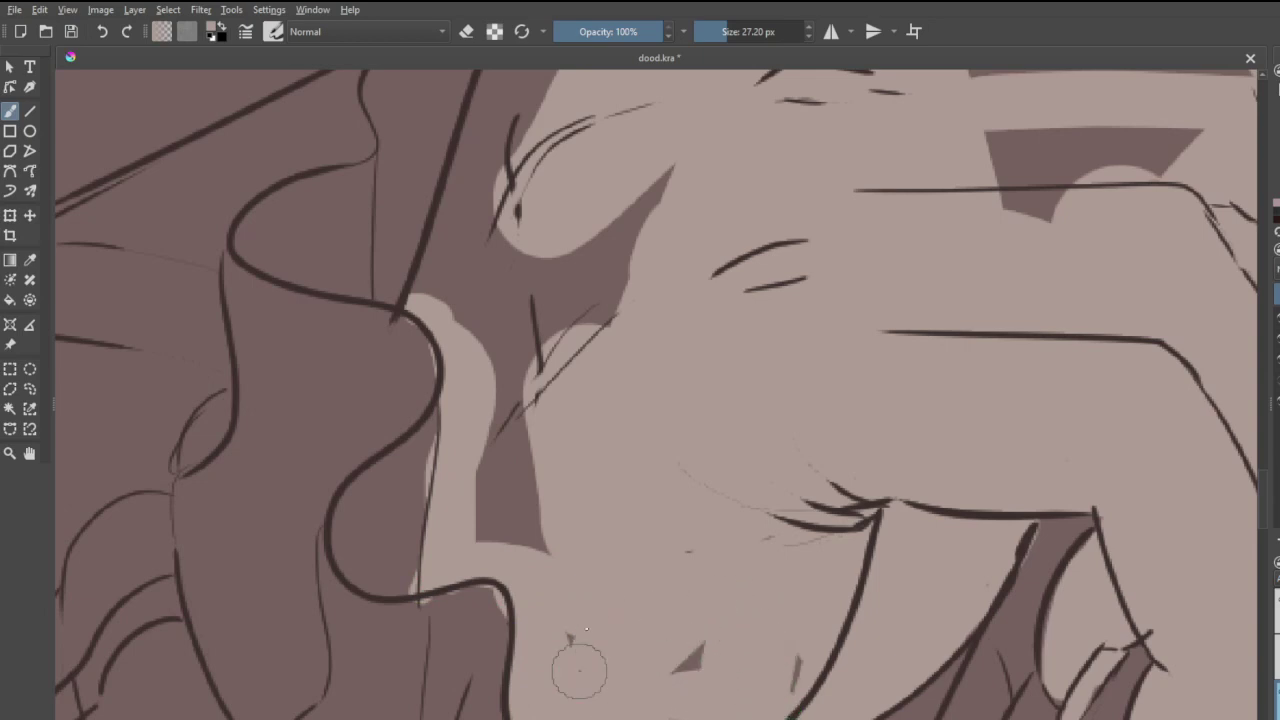
mouse_move(579, 670)
mouse_down()
mouse_move(625, 645)
mouse_move(800, 672)
mouse_up()
mouse_move(473, 400)
mouse_down()
mouse_move(477, 494)
mouse_move(491, 508)
mouse_move(533, 441)
mouse_move(550, 551)
mouse_move(518, 496)
mouse_move(542, 383)
mouse_move(648, 246)
mouse_move(663, 165)
mouse_move(585, 233)
mouse_move(493, 369)
mouse_move(650, 209)
mouse_move(481, 416)
mouse_move(579, 239)
mouse_move(551, 243)
mouse_move(489, 296)
mouse_move(479, 275)
mouse_move(501, 220)
mouse_move(424, 297)
mouse_move(500, 144)
mouse_move(424, 252)
mouse_up()
- Paint beige skin along the hand's outer edge from the cuff up to the base knuckle of the index finger
scroll(424, 252, down, 5)
scroll(553, 323, up, 6)
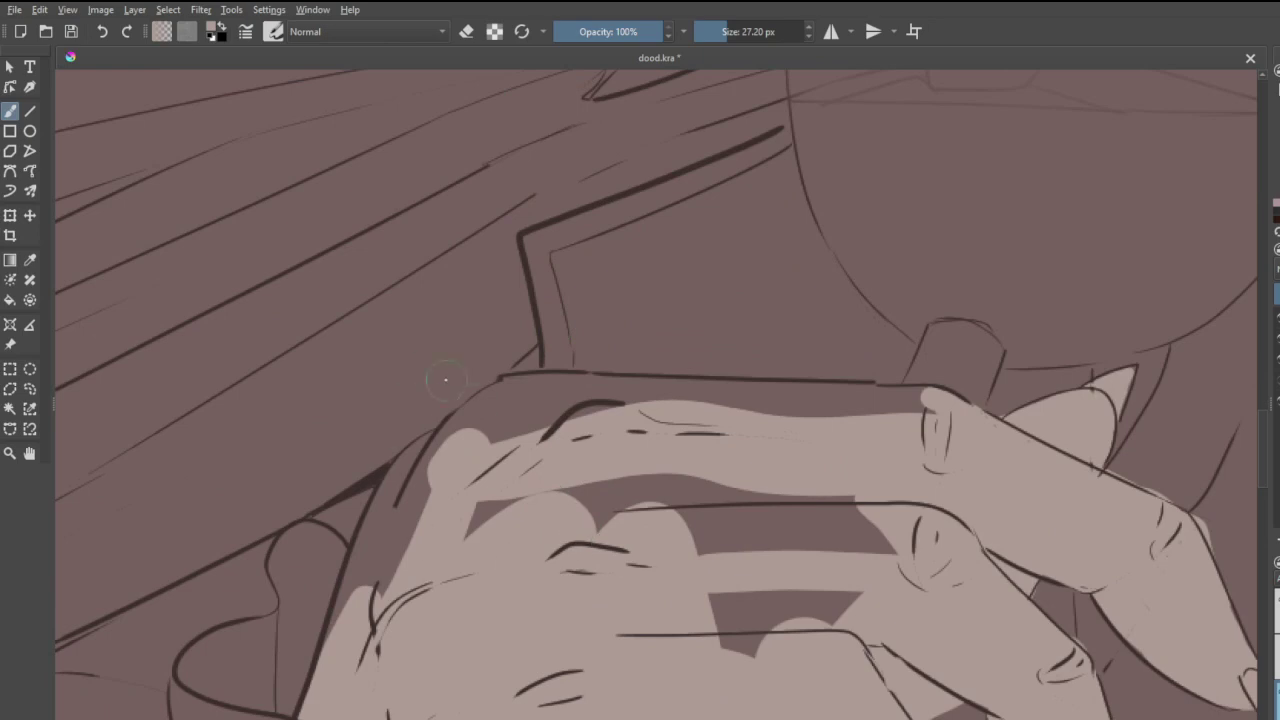
mouse_move(496, 401)
mouse_down()
mouse_move(435, 478)
mouse_move(453, 437)
mouse_move(408, 468)
mouse_move(367, 588)
mouse_up()
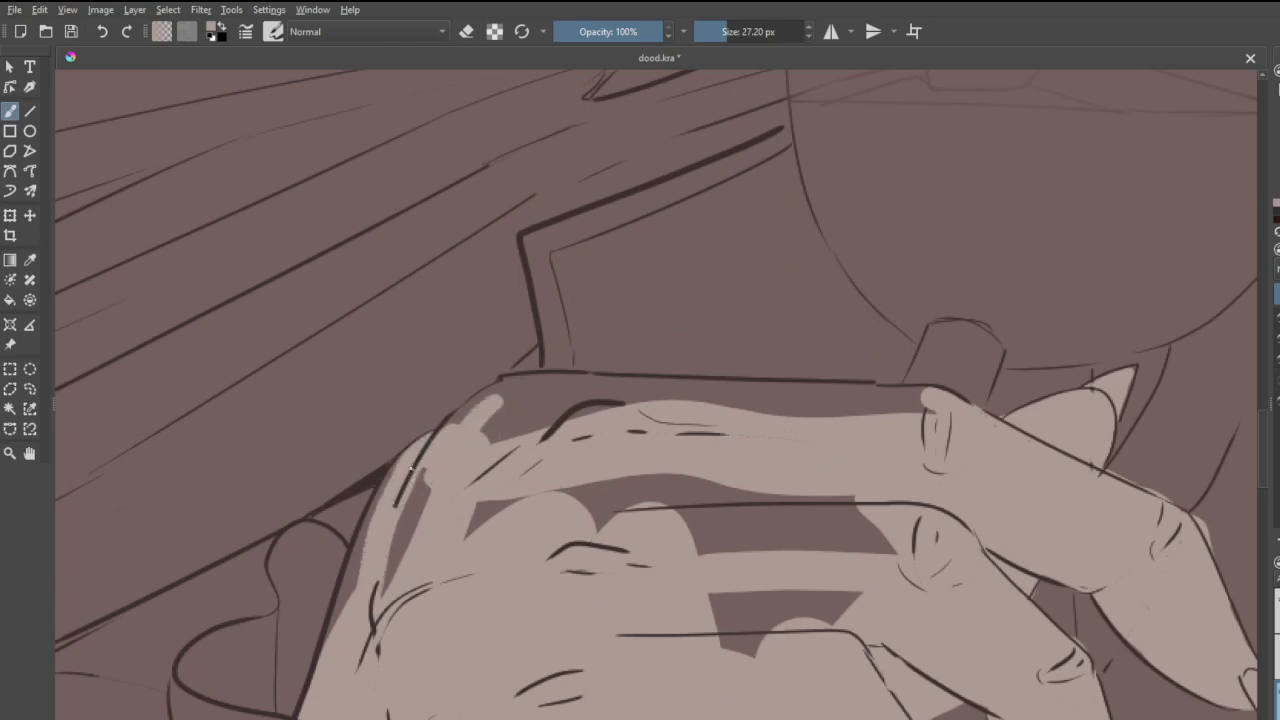
drag(375, 499, 341, 654)
mouse_move(395, 588)
mouse_down()
mouse_move(455, 480)
mouse_move(407, 499)
mouse_up()
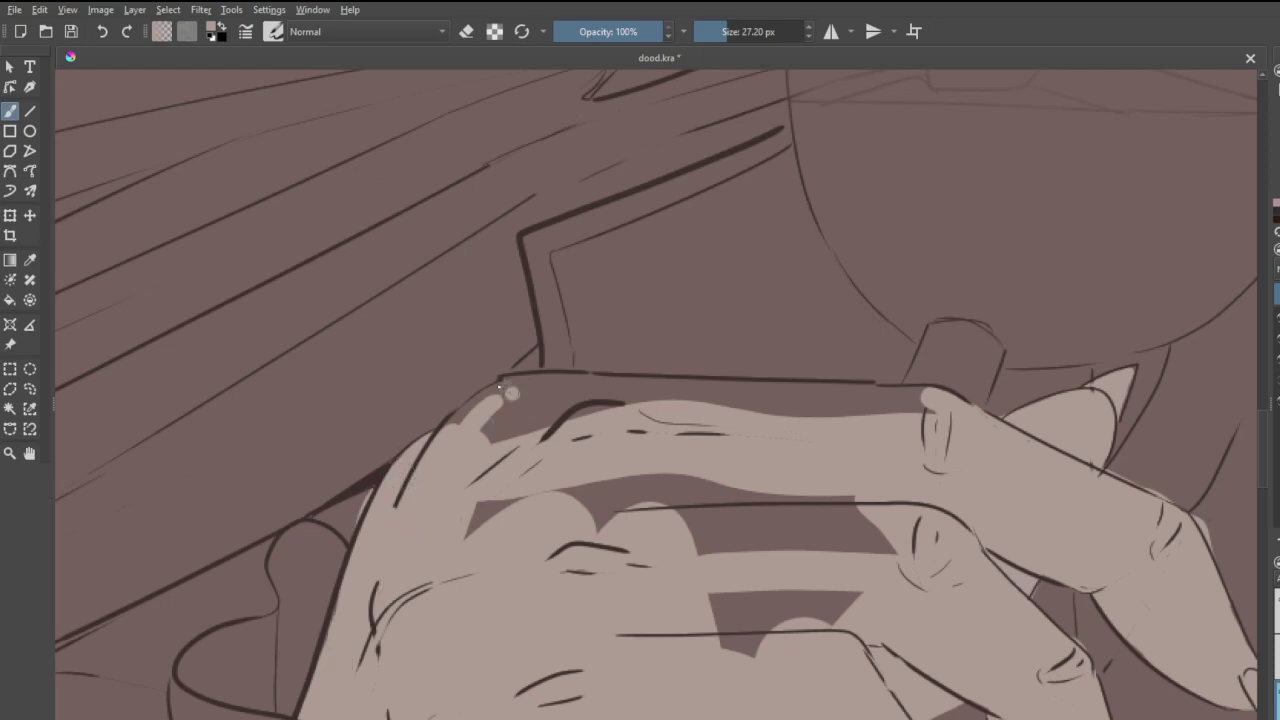
drag(511, 394, 456, 421)
- Fill the index finger's upper edge and the remaining gaps between the finger bases with light beige skin
drag(510, 381, 888, 378)
key(ctrl+z)
drag(520, 388, 852, 400)
mouse_move(548, 414)
mouse_down()
mouse_move(464, 551)
mouse_move(515, 442)
mouse_move(511, 419)
mouse_move(492, 429)
mouse_move(559, 396)
mouse_move(479, 402)
mouse_move(531, 391)
mouse_move(490, 390)
mouse_move(928, 410)
mouse_up()
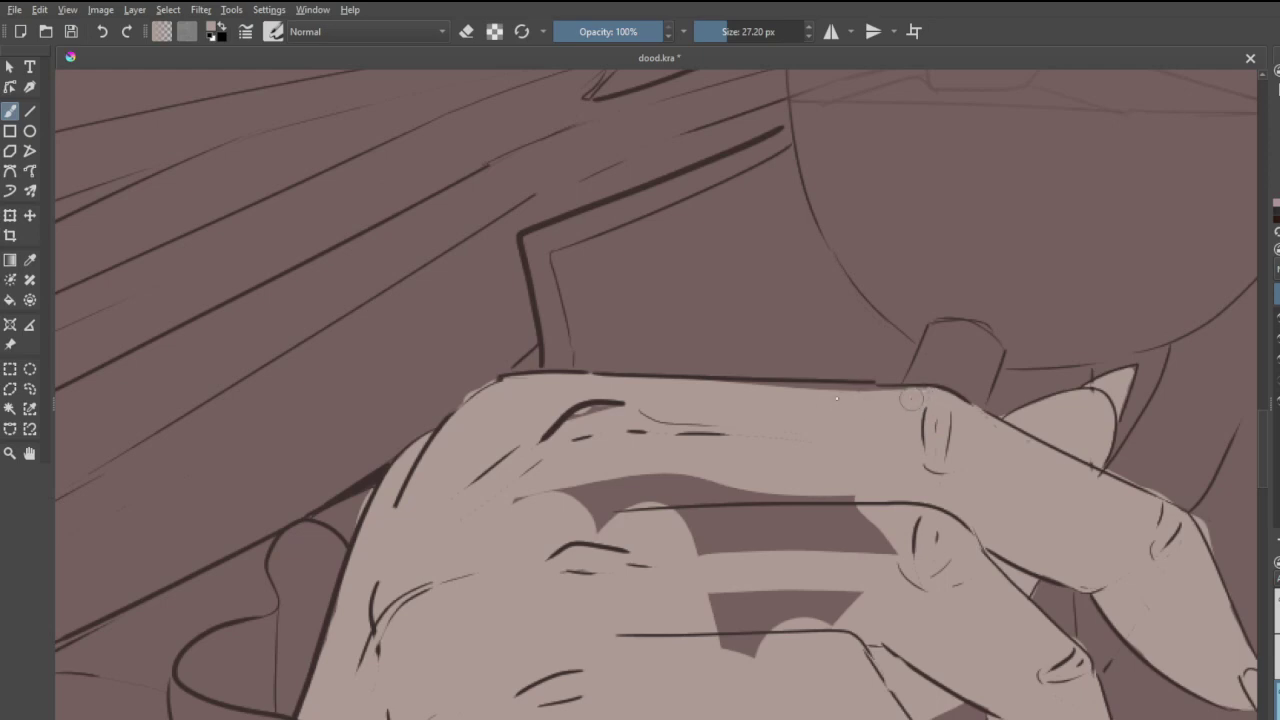
drag(911, 399, 741, 397)
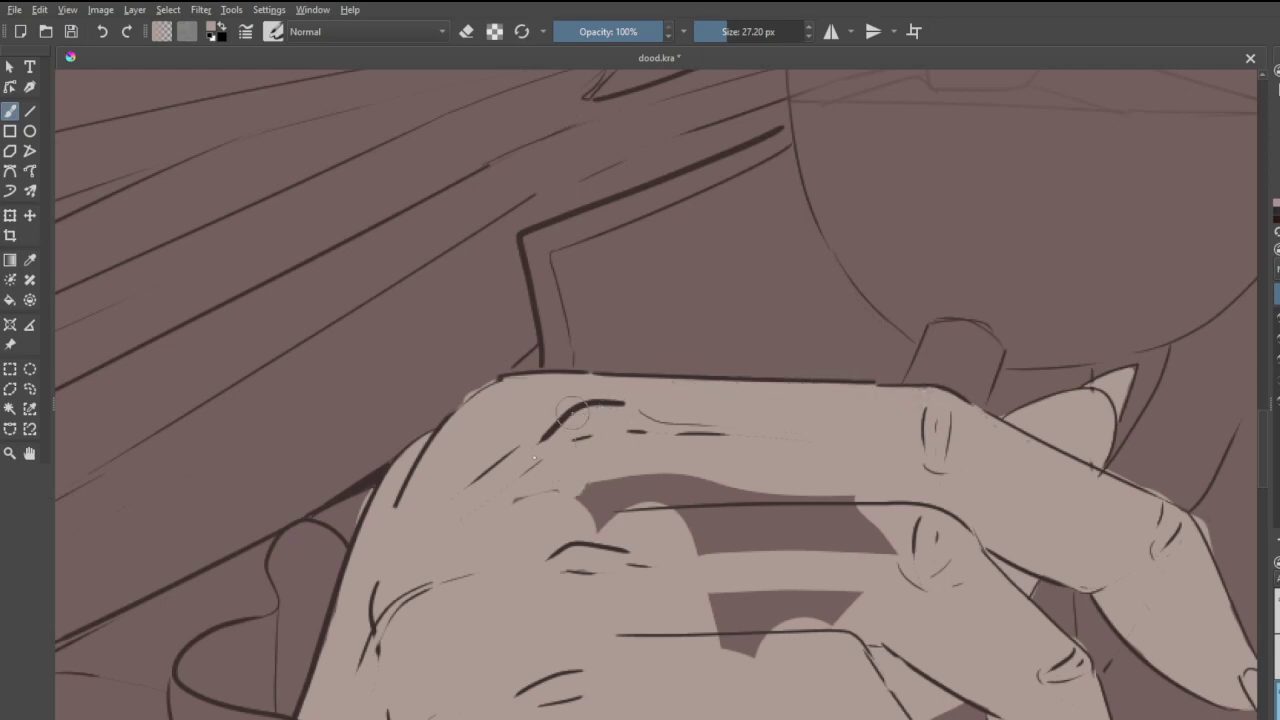
mouse_move(545, 474)
mouse_down()
mouse_move(597, 488)
mouse_move(640, 476)
mouse_move(561, 533)
mouse_move(669, 491)
mouse_move(535, 488)
mouse_up()
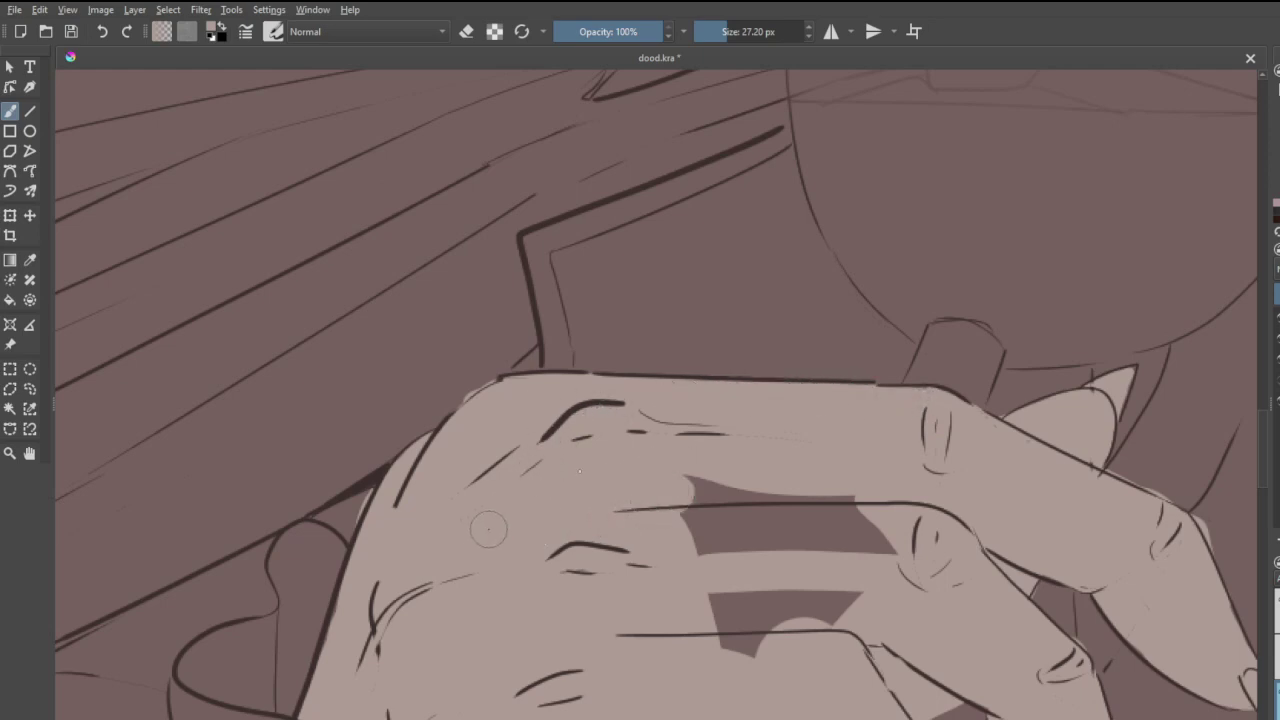
mouse_move(641, 522)
mouse_down()
mouse_move(731, 560)
mouse_move(845, 560)
mouse_move(805, 634)
mouse_move(837, 591)
mouse_move(797, 568)
mouse_move(751, 566)
mouse_move(648, 472)
mouse_move(722, 482)
mouse_up()
- Examine the beige hand against the whole figure, then the vampire's unpainted face up close
scroll(936, 566, down, 5)
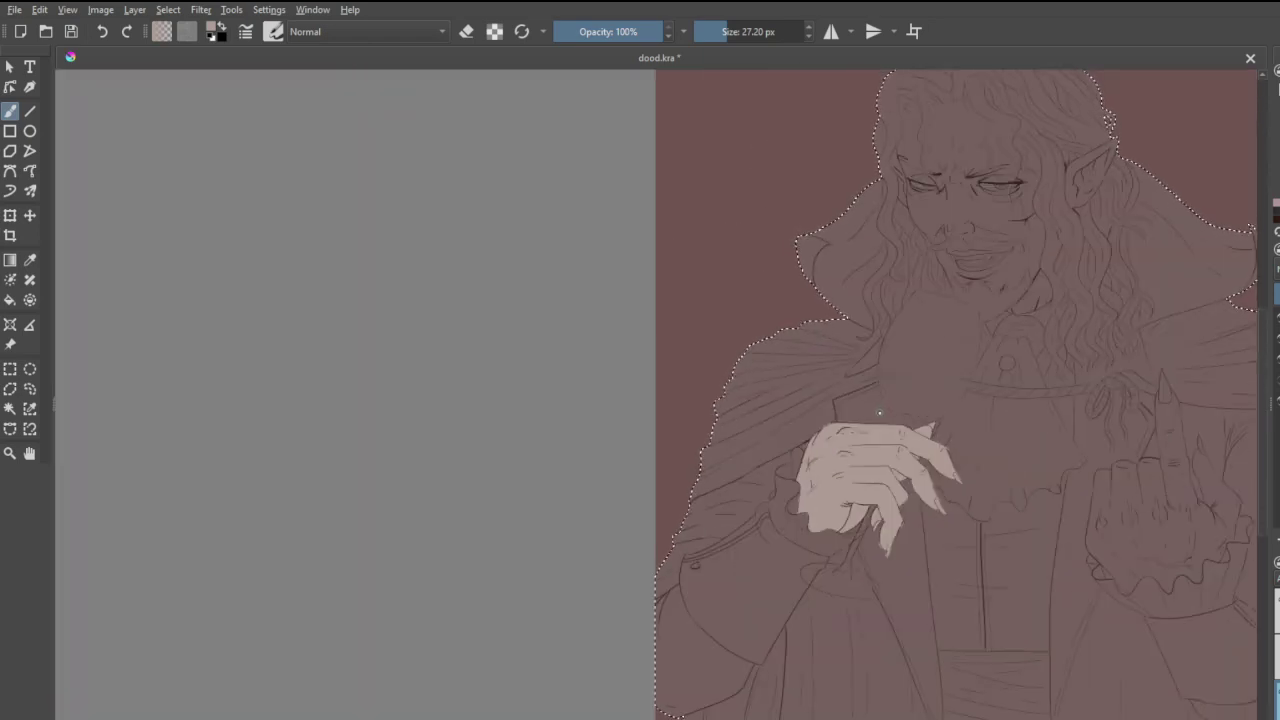
scroll(882, 410, down, 1)
scroll(838, 440, up, 1)
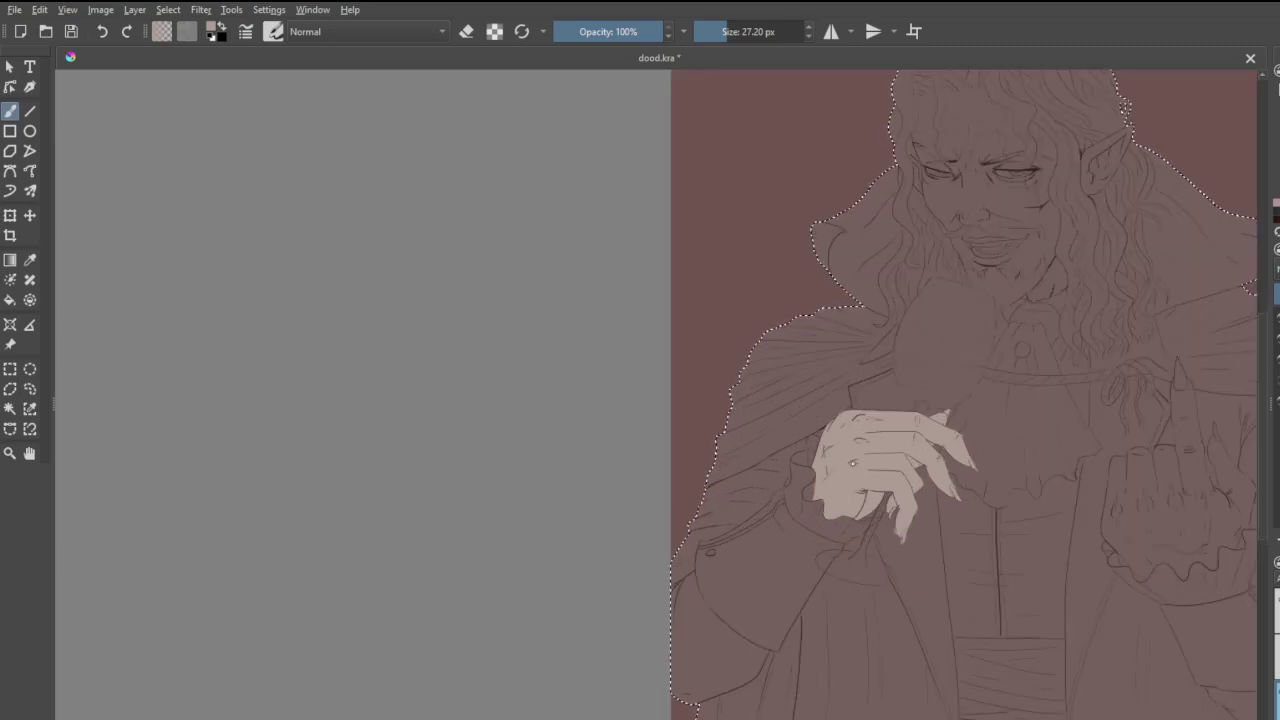
scroll(852, 470, up, 1)
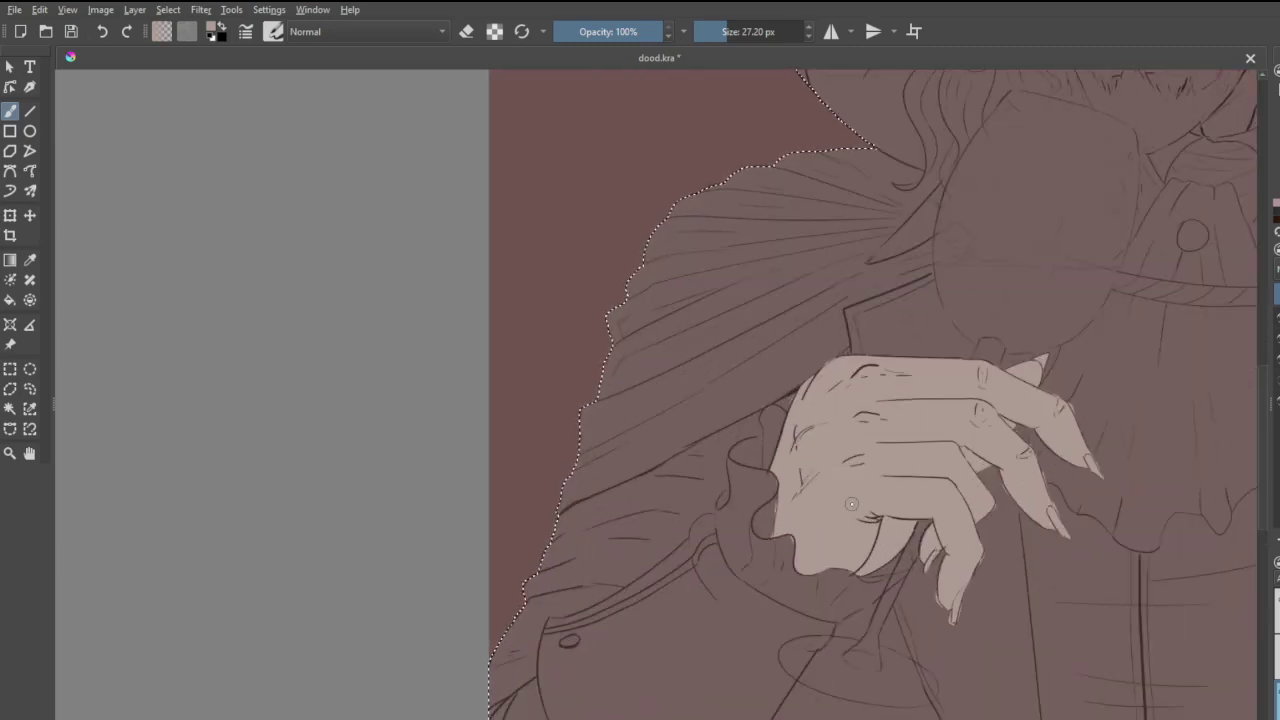
scroll(851, 504, down, 2)
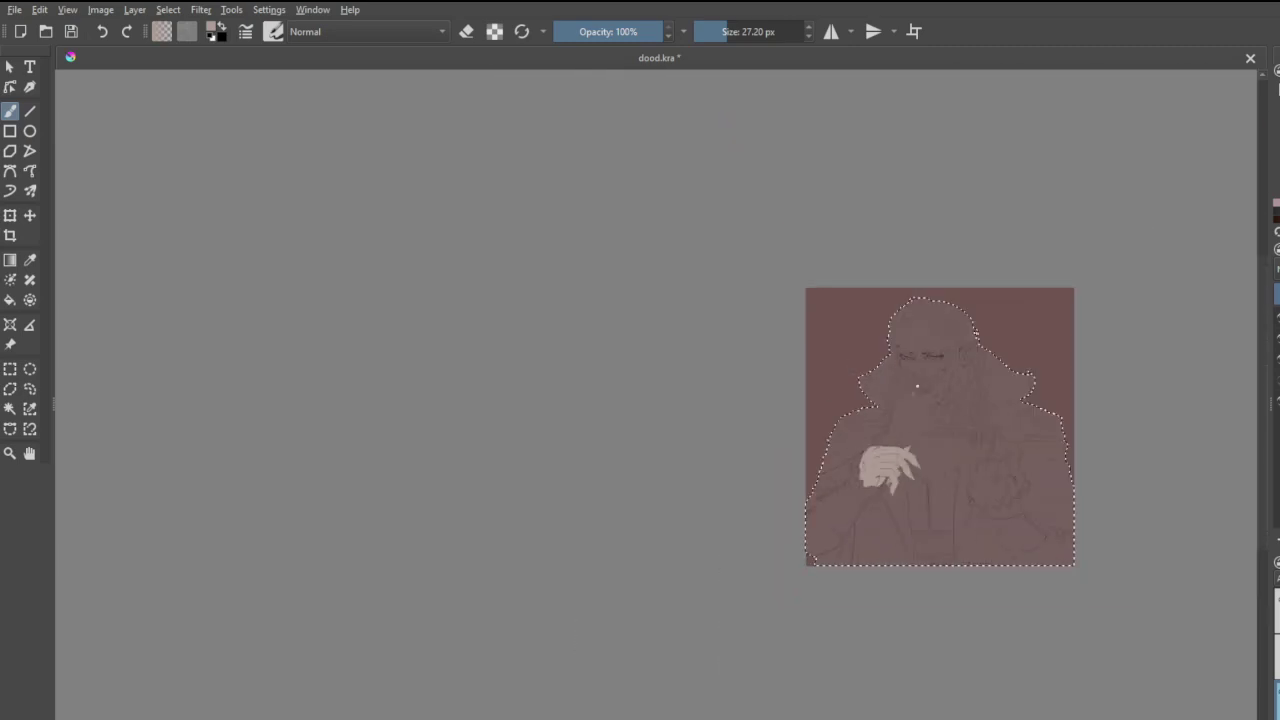
scroll(714, 625, up, 2)
scroll(950, 515, up, 2)
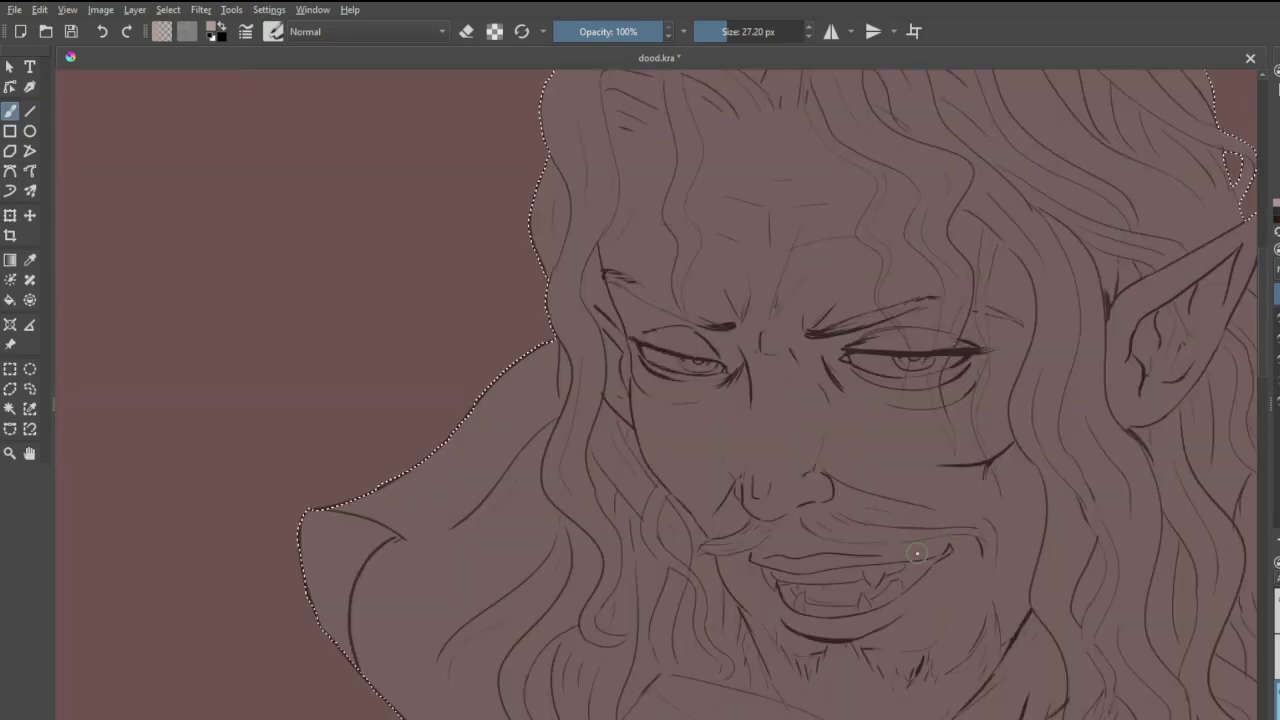
- Paint beige skin over the far ear and along the face's outer edge from the forehead hairline down past the eye
scroll(833, 551, down, 3)
scroll(593, 340, up, 2)
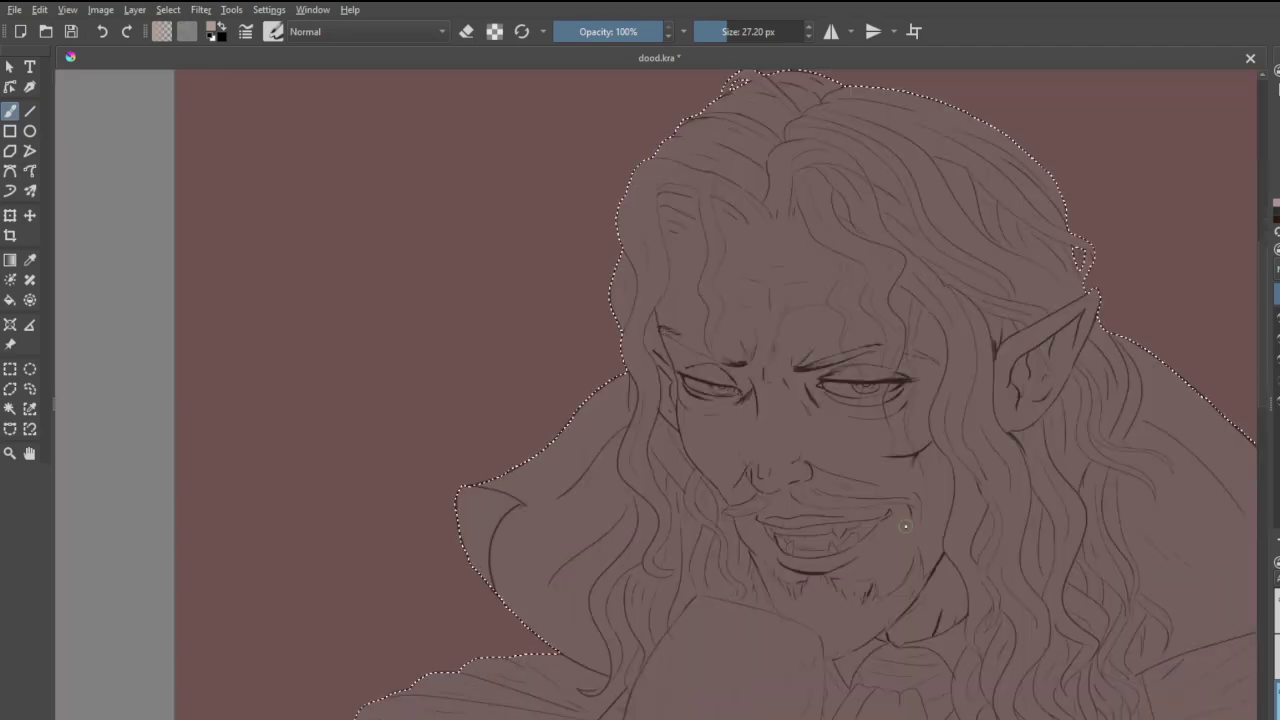
scroll(593, 340, up, 2)
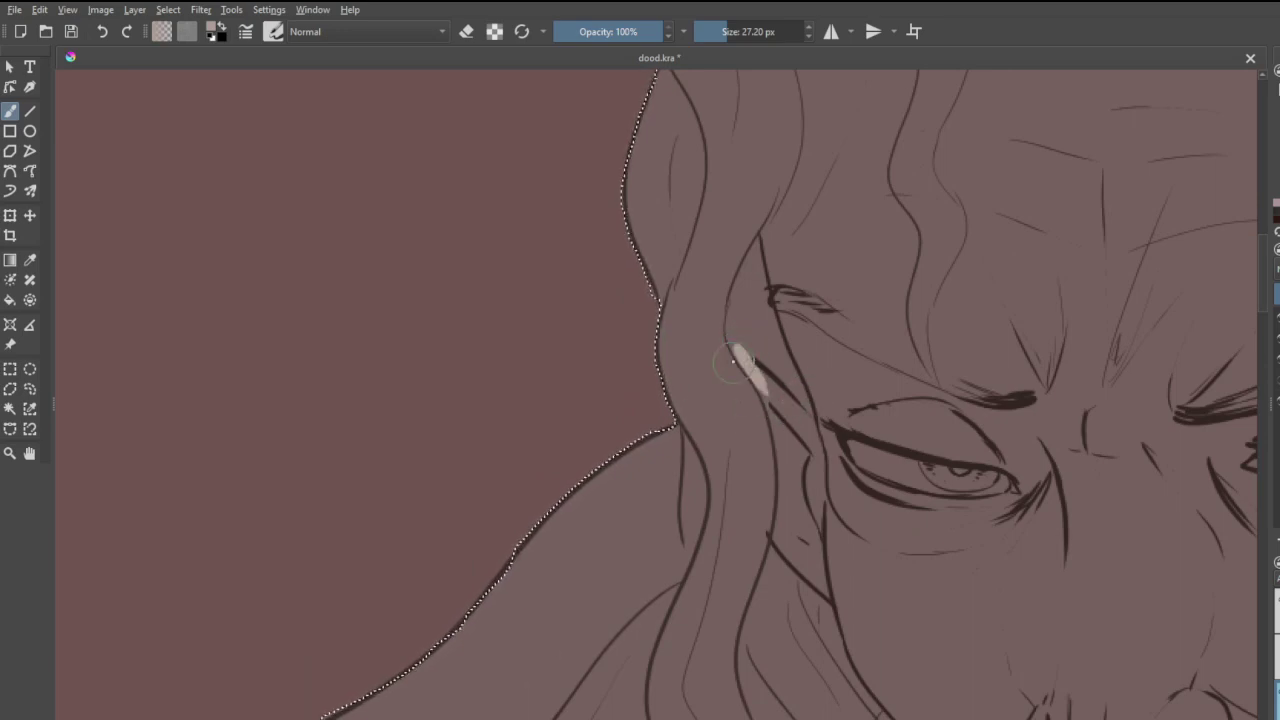
mouse_move(732, 363)
mouse_down()
mouse_move(775, 395)
mouse_move(817, 480)
mouse_move(818, 565)
mouse_move(783, 545)
mouse_move(790, 455)
mouse_move(778, 410)
mouse_move(813, 553)
mouse_move(850, 592)
mouse_up()
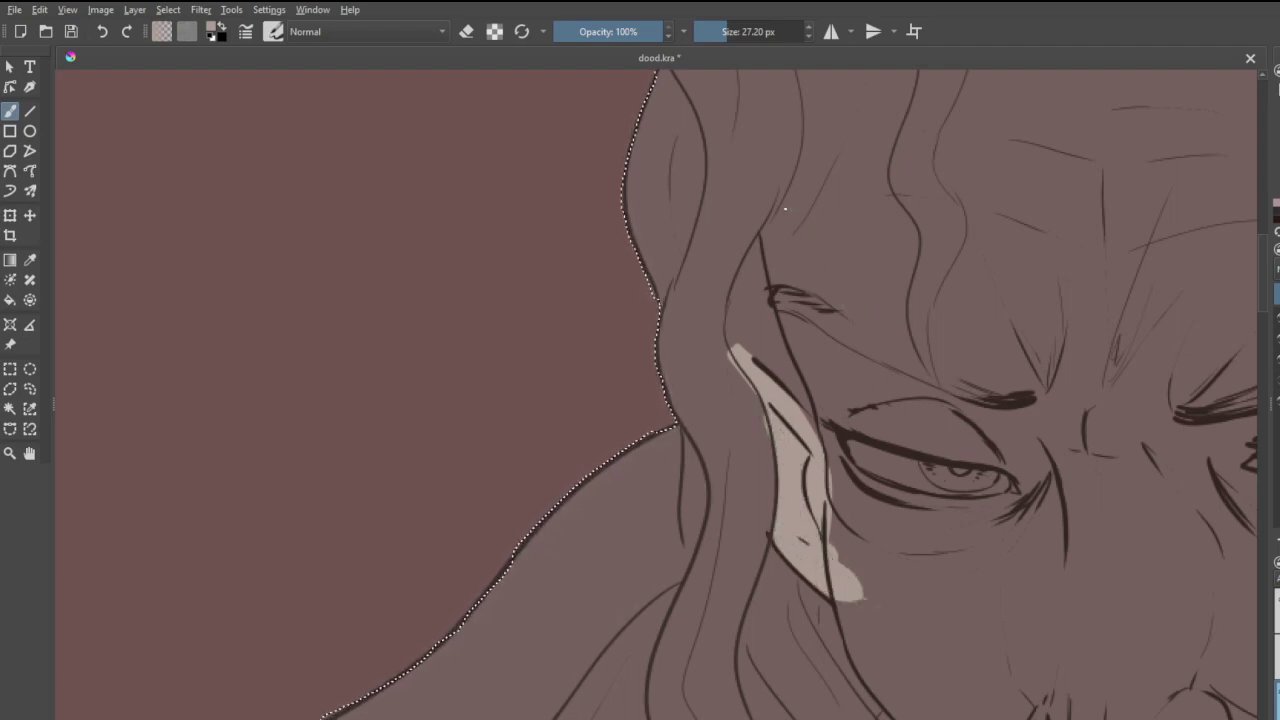
mouse_move(785, 209)
mouse_down()
mouse_move(786, 316)
mouse_move(840, 490)
mouse_up()
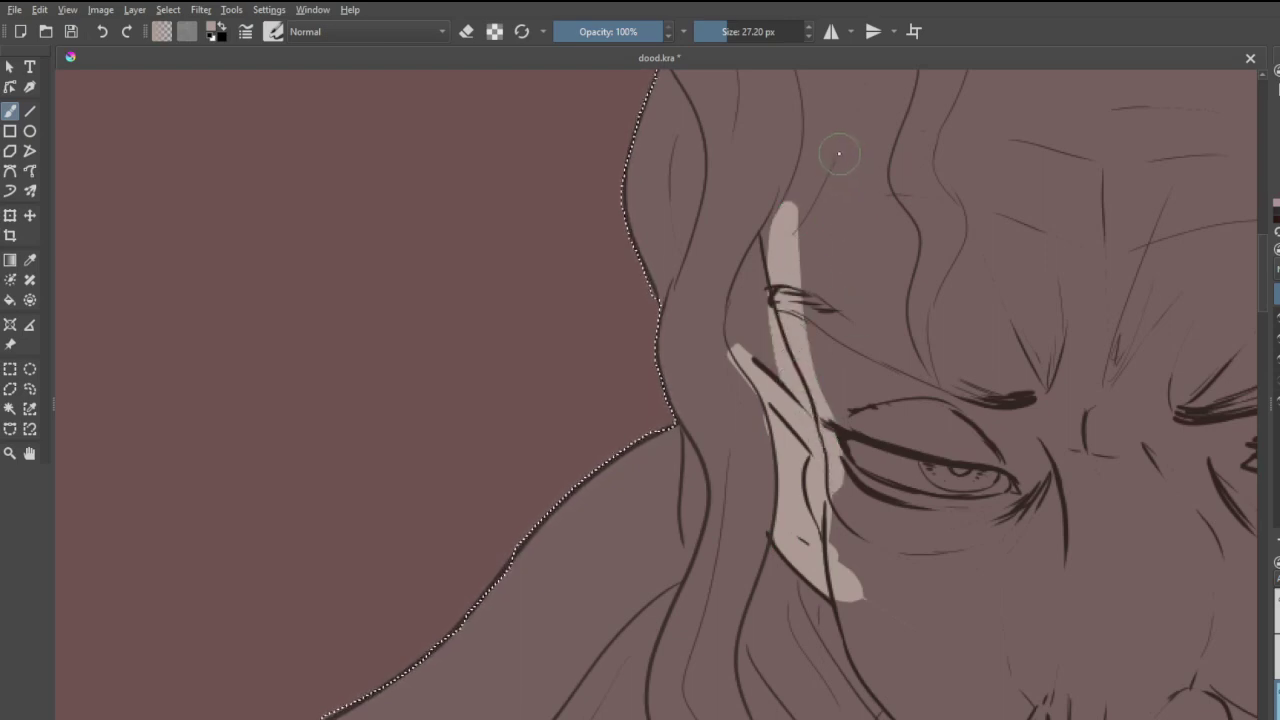
key(ctrl+z)
mouse_move(826, 120)
mouse_down()
mouse_move(791, 228)
mouse_move(772, 238)
mouse_move(832, 522)
mouse_up()
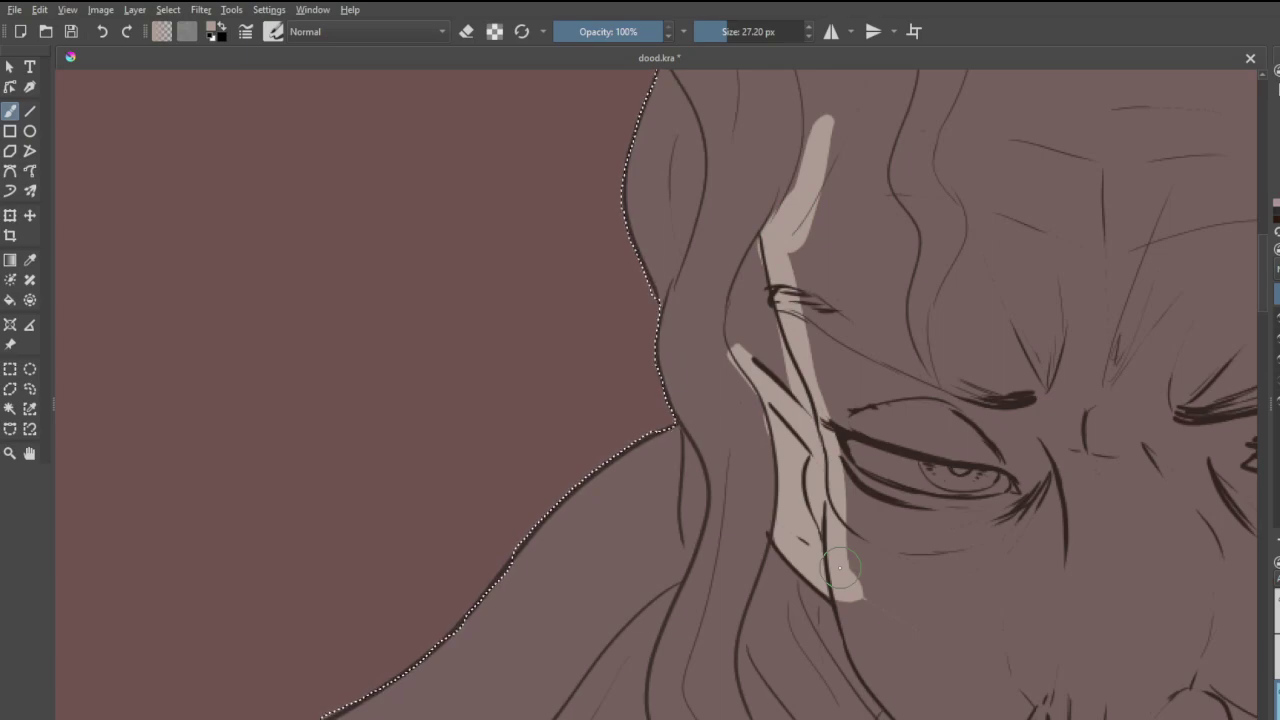
- Continue the beige skin down the far cheek's contour and across the moustache, nose tip and upper lip
scroll(728, 463, down, 6)
scroll(778, 511, up, 5)
scroll(780, 512, up, 1)
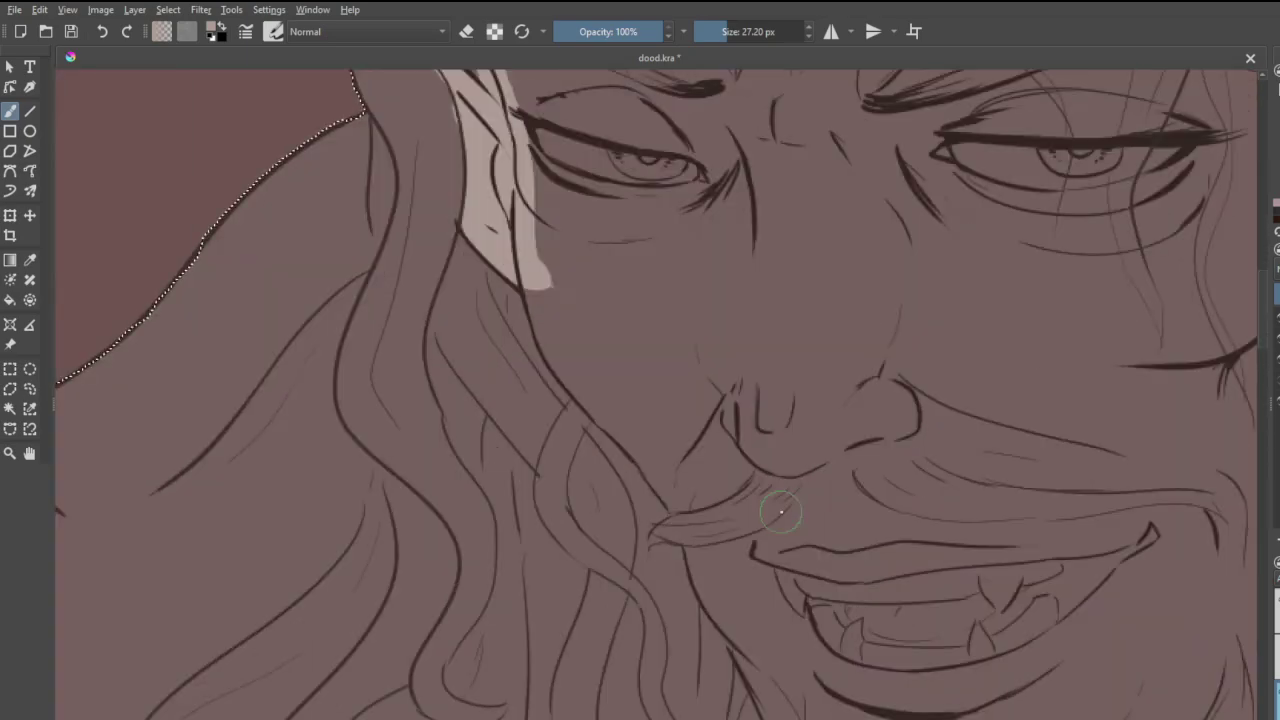
mouse_move(572, 263)
mouse_down()
mouse_move(554, 291)
mouse_move(569, 355)
mouse_move(552, 277)
mouse_move(557, 353)
mouse_move(521, 237)
mouse_move(488, 213)
mouse_move(553, 311)
mouse_move(549, 335)
mouse_move(619, 432)
mouse_move(557, 369)
mouse_move(678, 506)
mouse_up()
drag(690, 551, 761, 628)
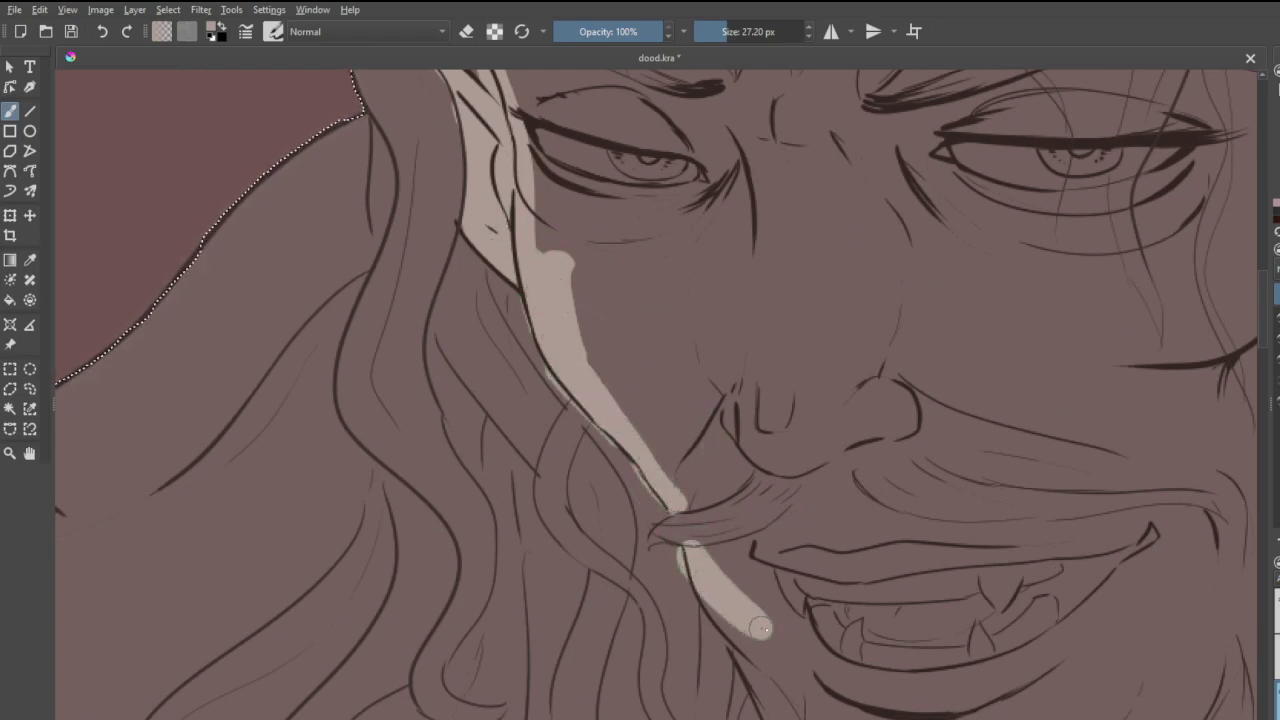
mouse_move(700, 541)
mouse_down()
mouse_move(737, 600)
mouse_move(726, 538)
mouse_move(738, 478)
mouse_move(761, 591)
mouse_move(773, 433)
mouse_move(812, 545)
mouse_move(816, 455)
mouse_move(866, 486)
mouse_move(876, 525)
mouse_move(829, 550)
mouse_move(748, 555)
mouse_move(915, 570)
mouse_move(788, 596)
mouse_up()
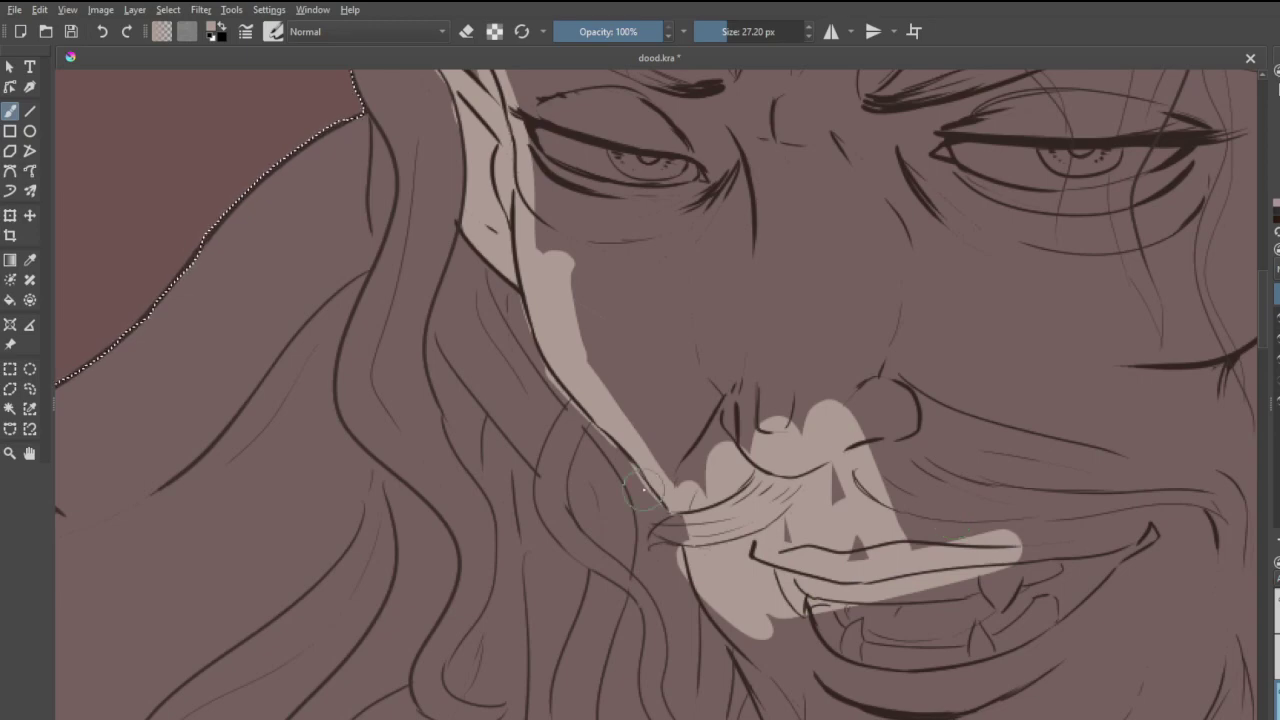
- Enlarge the brush to 138.58 px and fill the forehead, eyes, cheeks, mouth and chin with beige skin
scroll(632, 344, down, 3)
click(750, 32)
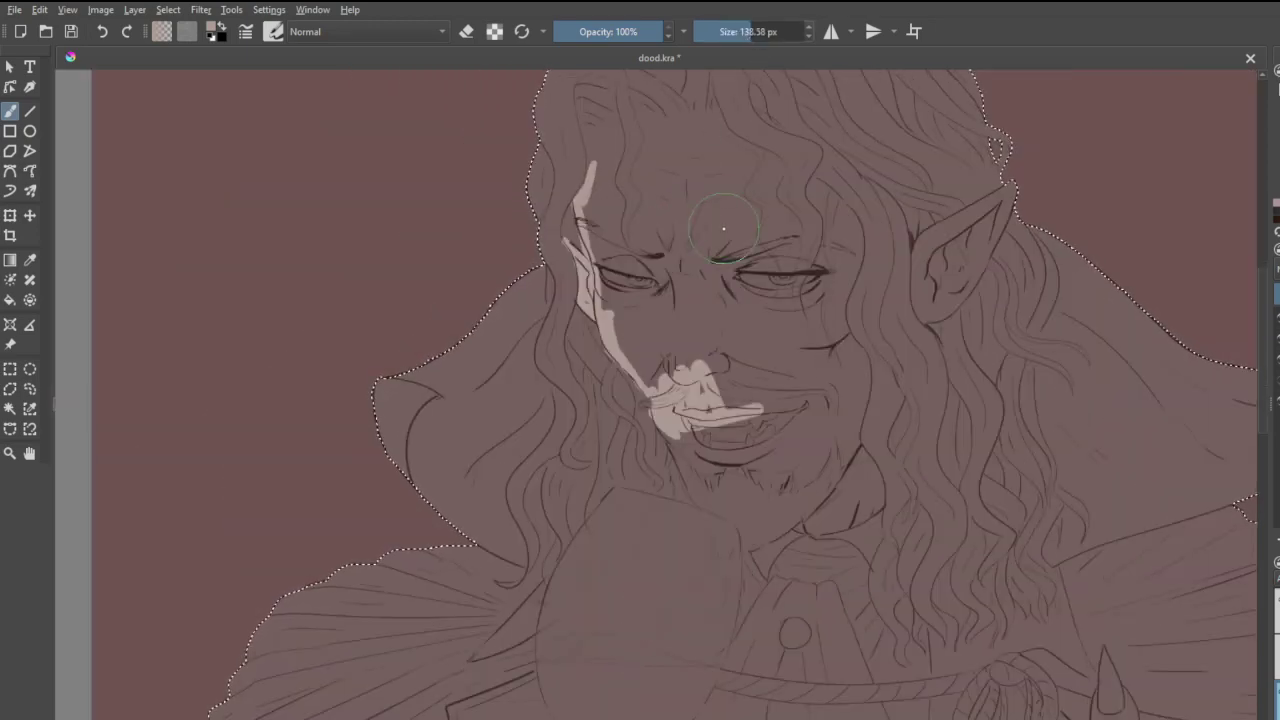
mouse_move(686, 163)
mouse_down()
mouse_move(652, 235)
mouse_move(628, 150)
mouse_move(614, 165)
mouse_move(715, 130)
mouse_move(808, 205)
mouse_move(836, 252)
mouse_move(840, 395)
mouse_move(821, 467)
mouse_move(800, 490)
mouse_move(760, 495)
mouse_move(668, 438)
mouse_move(740, 425)
mouse_move(792, 375)
mouse_up()
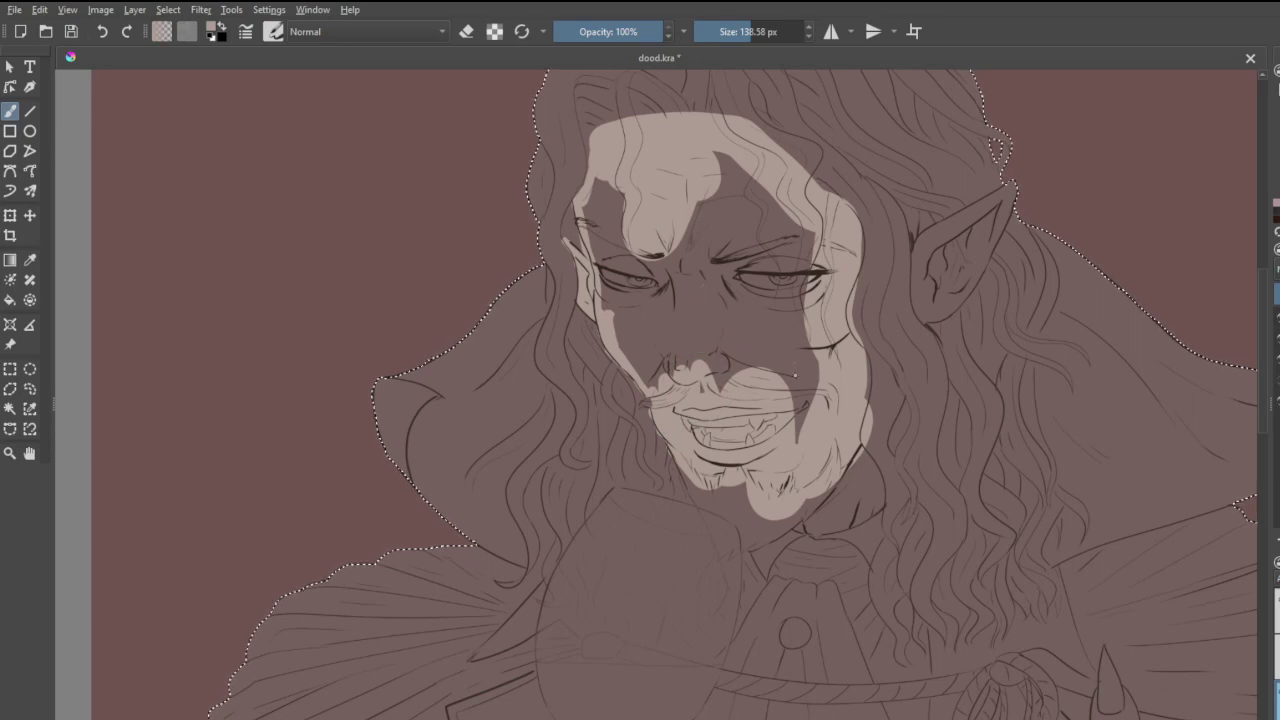
mouse_move(796, 375)
mouse_down()
mouse_move(801, 297)
mouse_move(774, 226)
mouse_move(714, 152)
mouse_move(768, 346)
mouse_move(762, 375)
mouse_move(676, 187)
mouse_move(710, 368)
mouse_move(674, 303)
mouse_move(681, 362)
mouse_move(648, 326)
mouse_move(626, 282)
mouse_move(626, 213)
mouse_move(603, 190)
mouse_move(615, 306)
mouse_up()
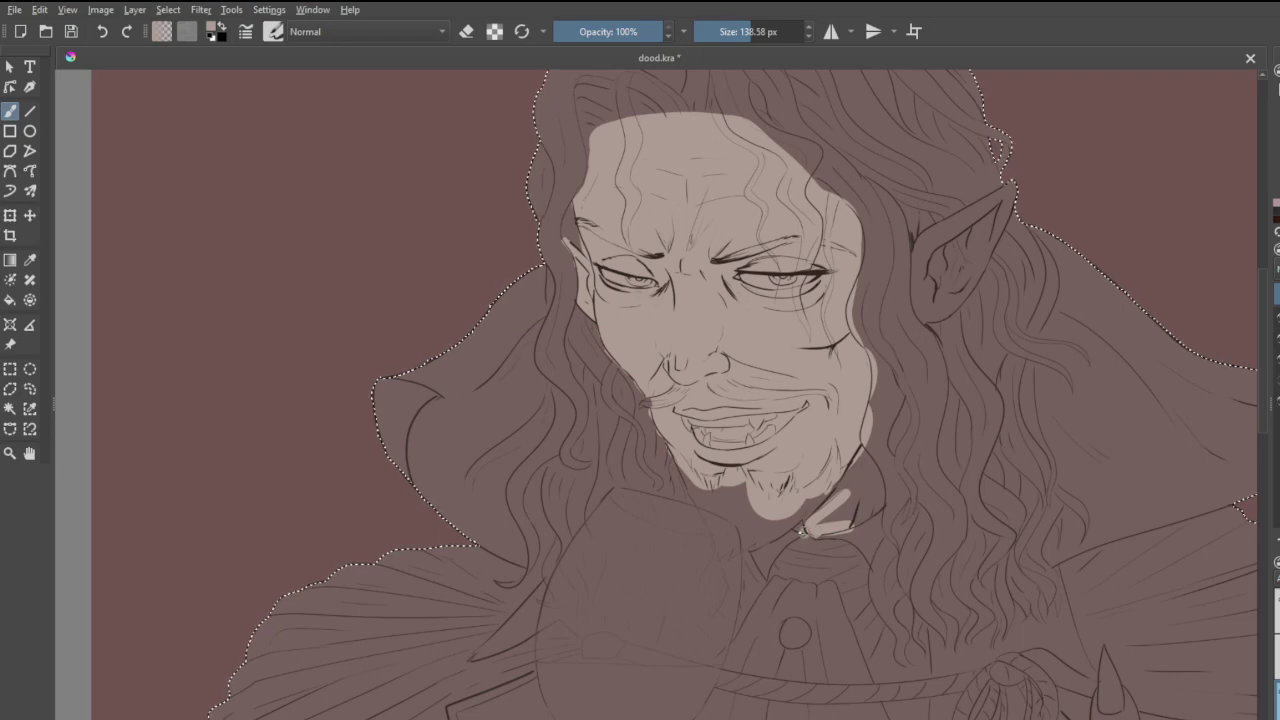
- Fill the exposed neck below the jaw and the whole pointed ear with beige skin
drag(803, 528, 818, 521)
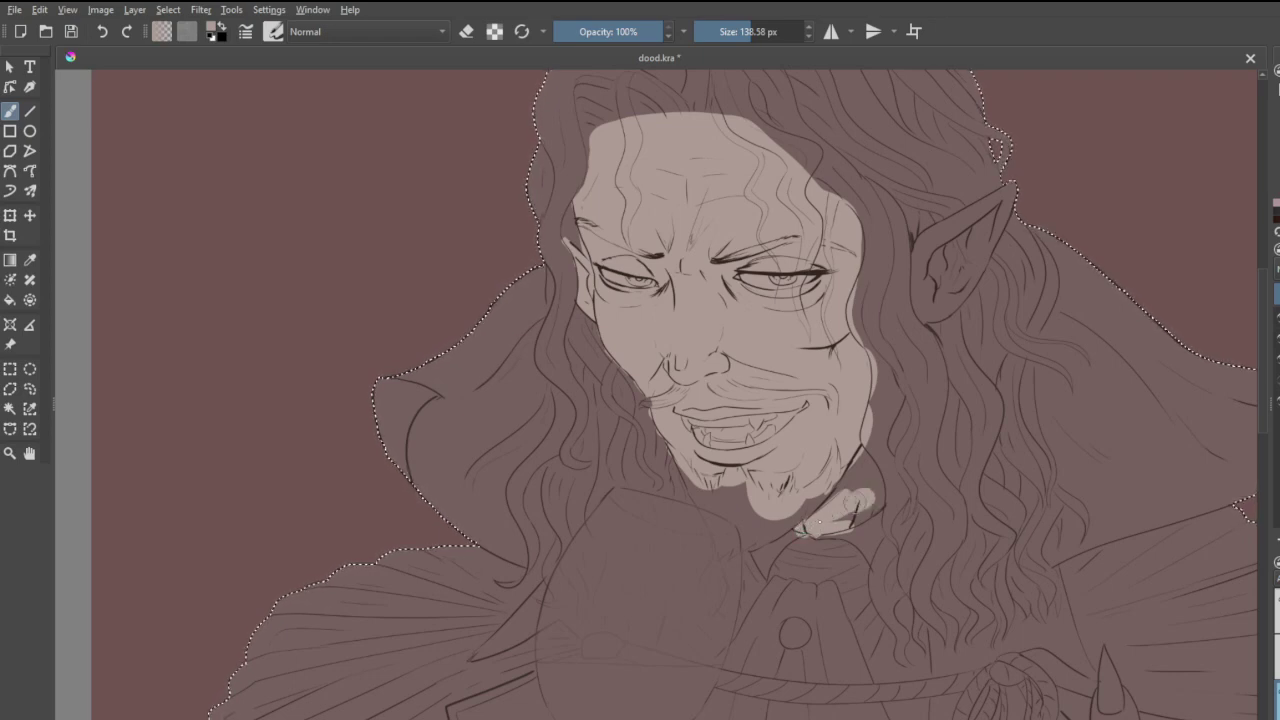
mouse_move(854, 473)
mouse_down()
mouse_move(842, 516)
mouse_move(878, 498)
mouse_up()
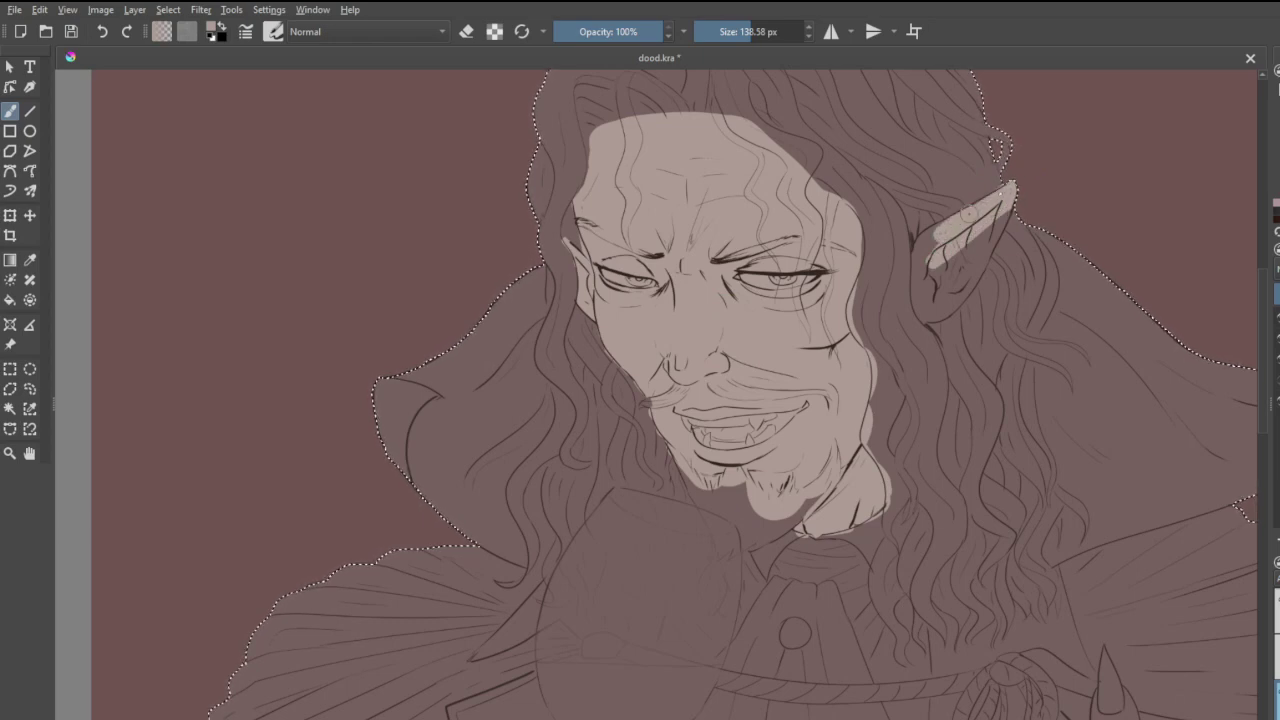
mouse_move(936, 230)
mouse_down()
mouse_move(917, 262)
mouse_move(930, 316)
mouse_move(975, 235)
mouse_up()
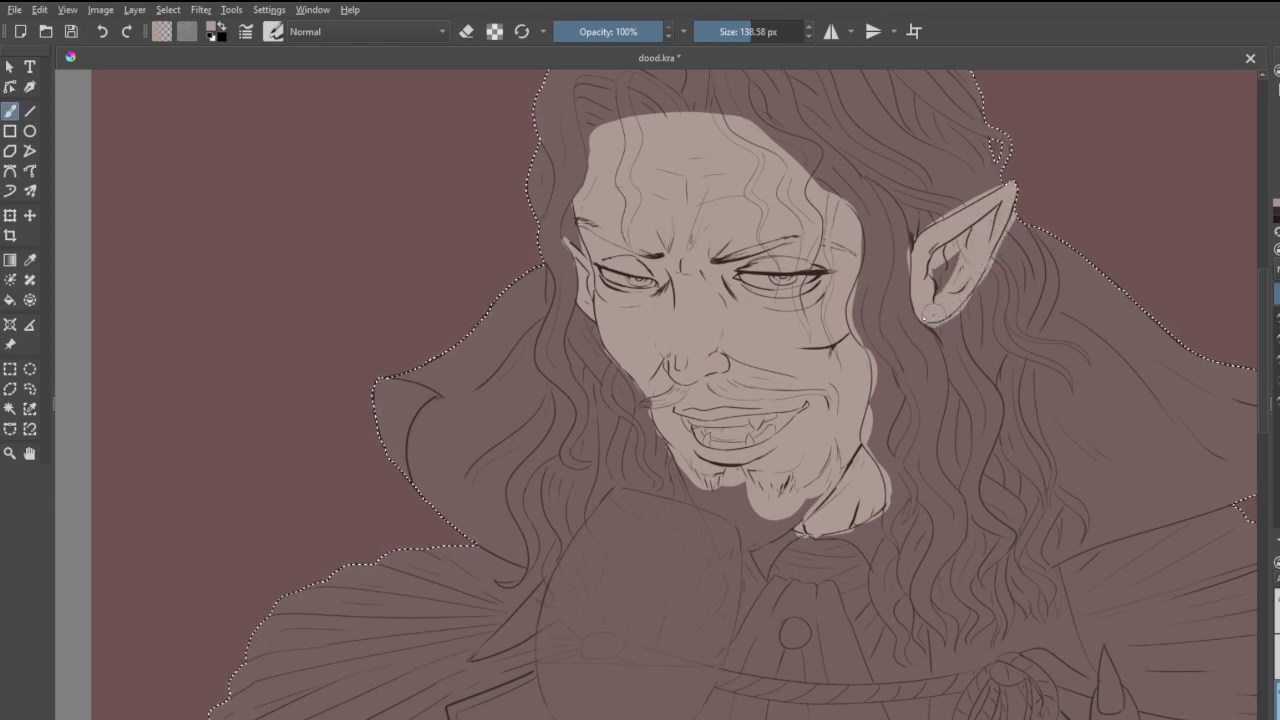
drag(930, 313, 946, 255)
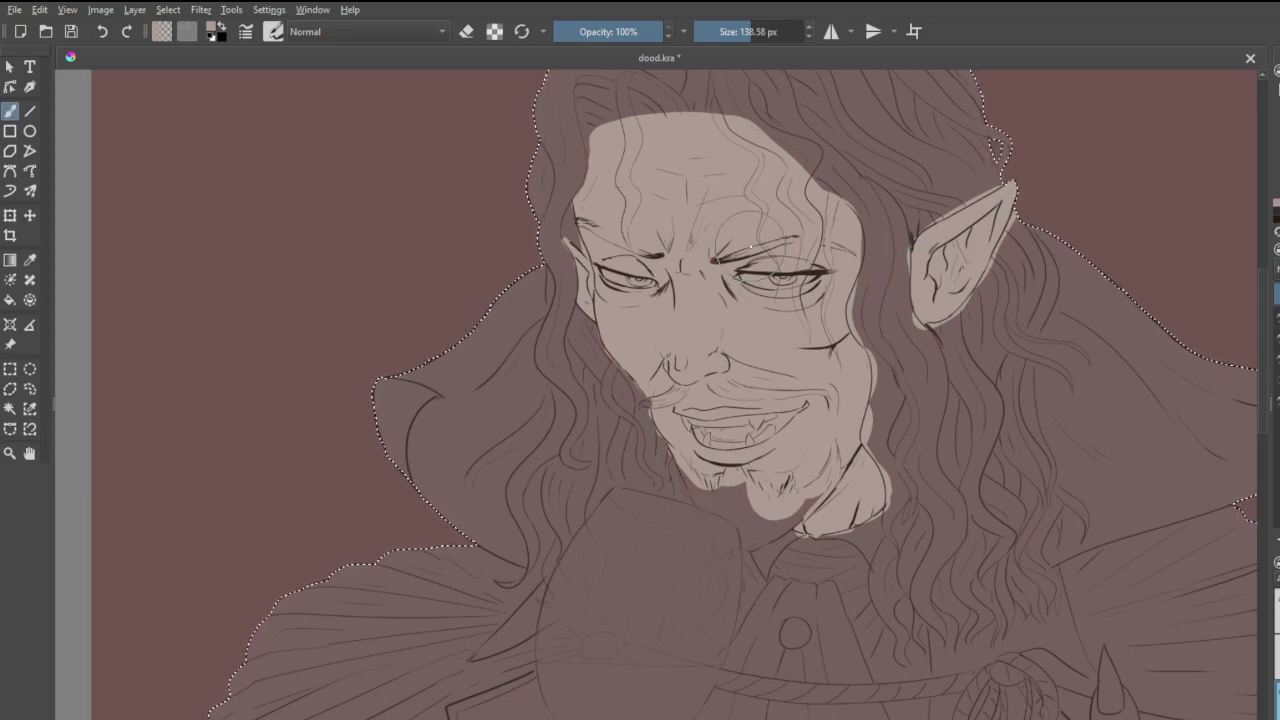
- Extend the beige skin to the hairline at both temples of the forehead
scroll(818, 106, up, 3)
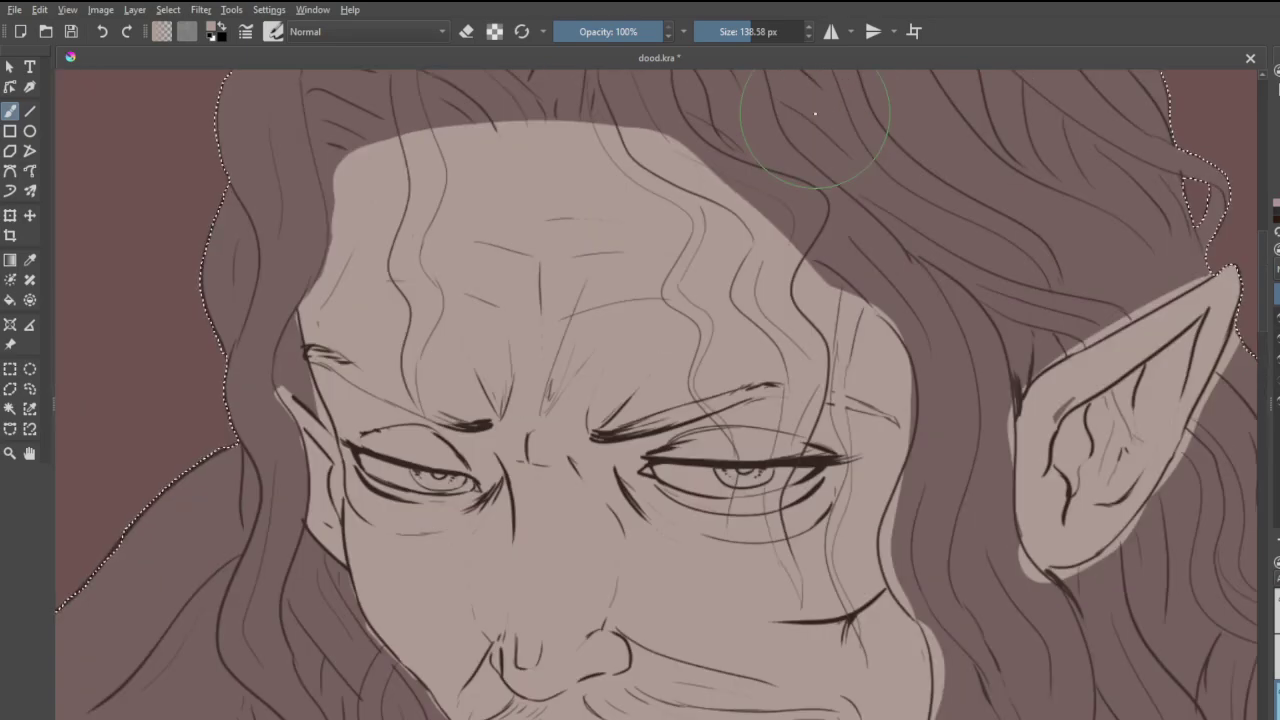
click(808, 276)
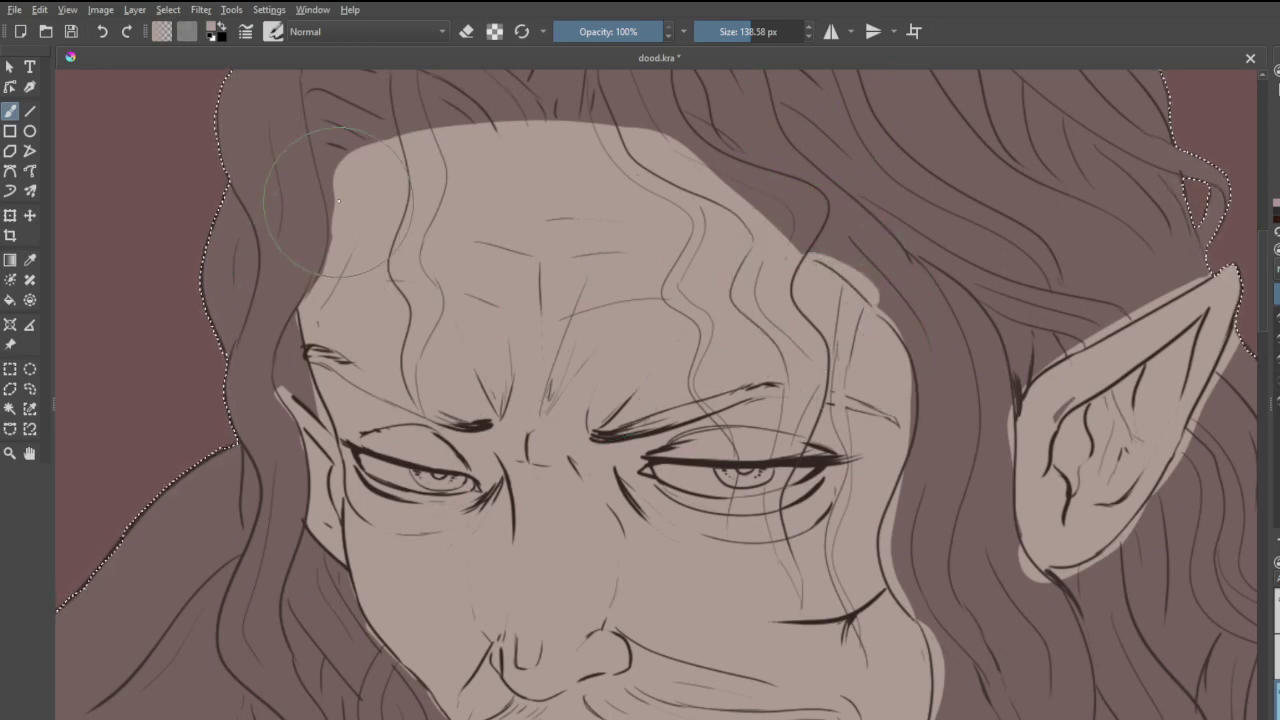
drag(332, 185, 338, 237)
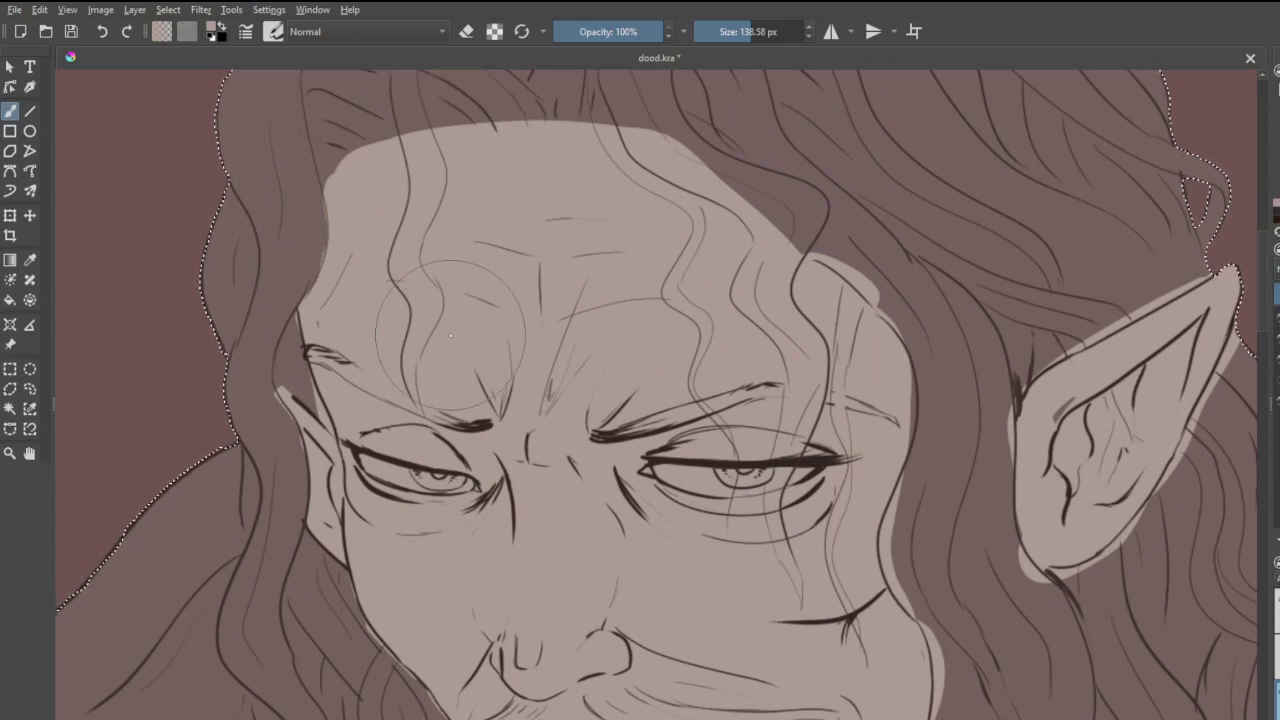
- Block in beige skin on the raised middle finger, back of the hand and thumb of the unpainted hand
scroll(516, 416, down, 8)
scroll(563, 512, up, 6)
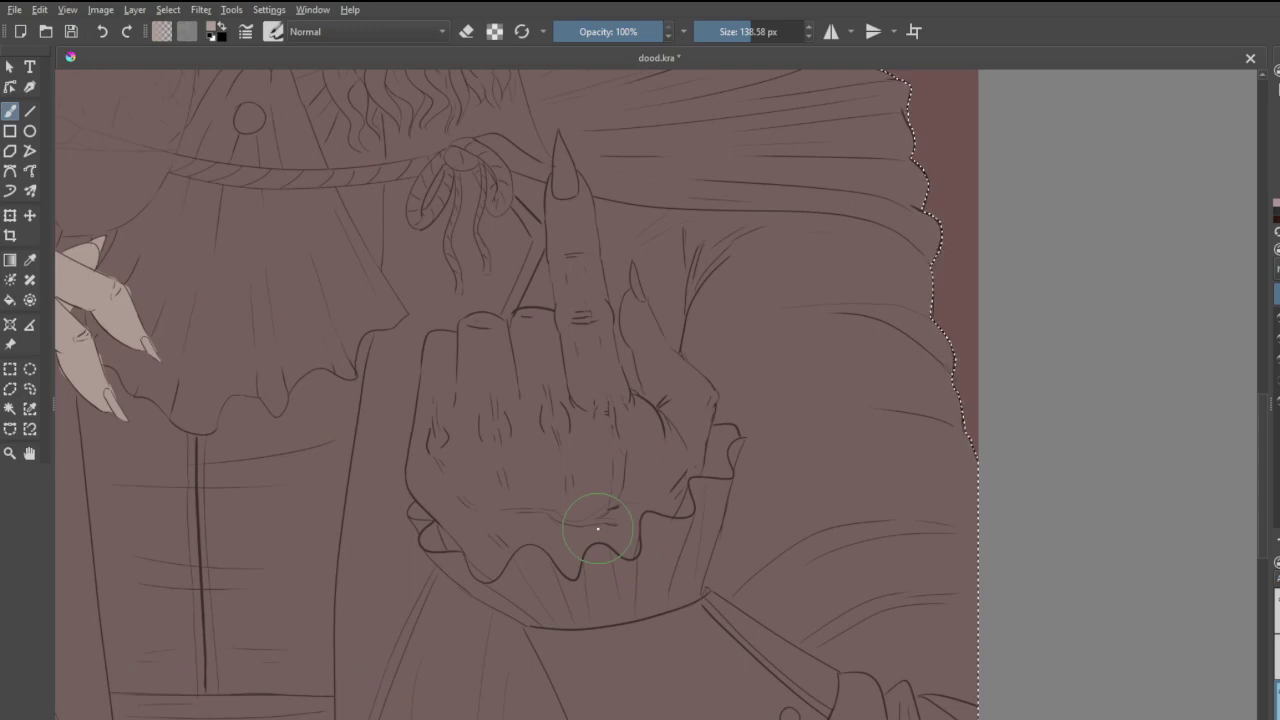
mouse_move(565, 190)
mouse_down()
mouse_move(558, 435)
mouse_move(561, 422)
mouse_move(505, 428)
mouse_move(483, 413)
mouse_move(546, 357)
mouse_move(479, 384)
mouse_move(530, 357)
mouse_move(501, 378)
mouse_move(585, 413)
mouse_move(557, 475)
mouse_move(614, 449)
mouse_move(600, 450)
mouse_move(605, 480)
mouse_move(668, 402)
mouse_move(640, 328)
mouse_move(692, 425)
mouse_move(616, 510)
mouse_move(481, 521)
mouse_move(468, 437)
mouse_up()
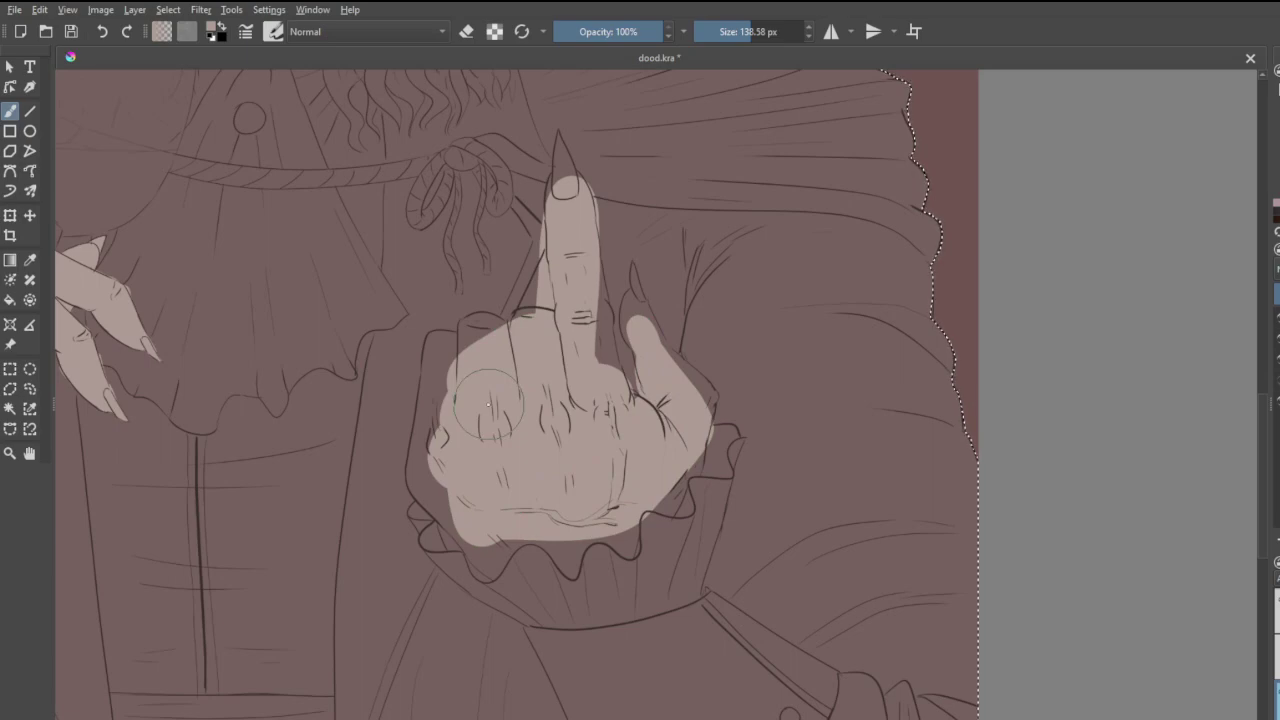
- Reduce the brush size to 60.07 px and save the drawing
scroll(491, 397, down, 6)
scroll(486, 389, up, 5)
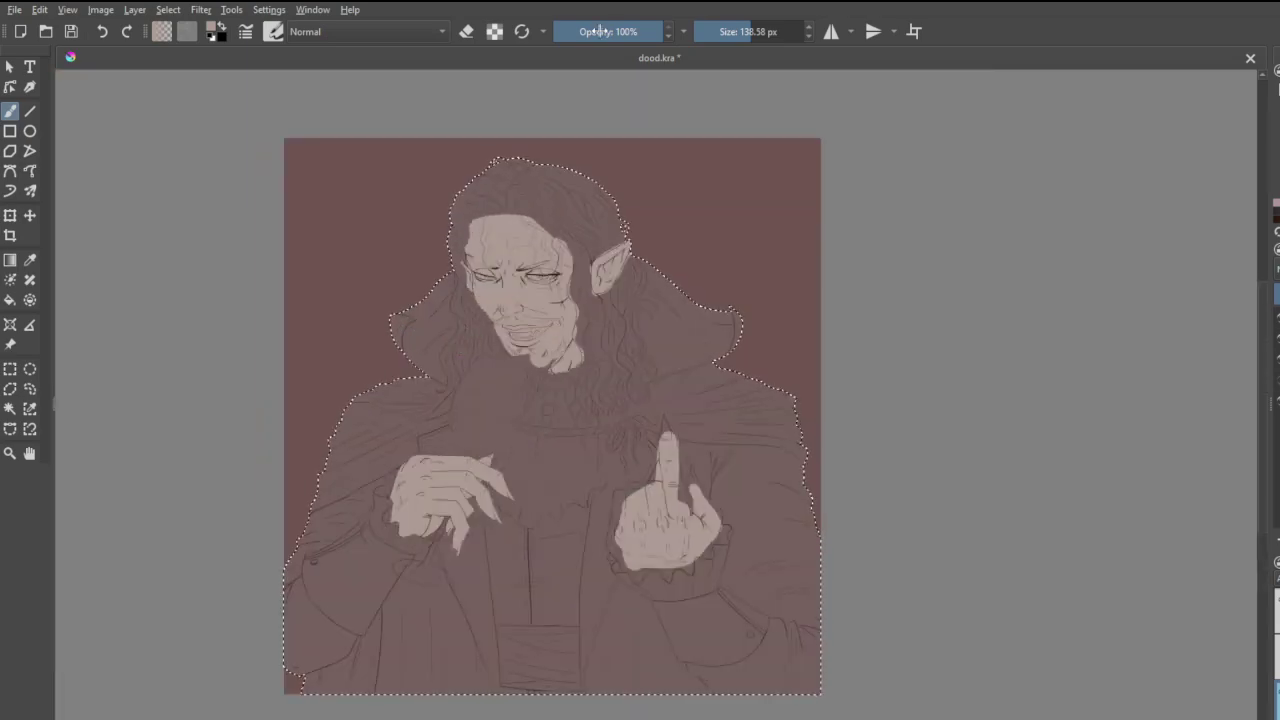
drag(752, 33, 733, 37)
scroll(715, 450, up, 6)
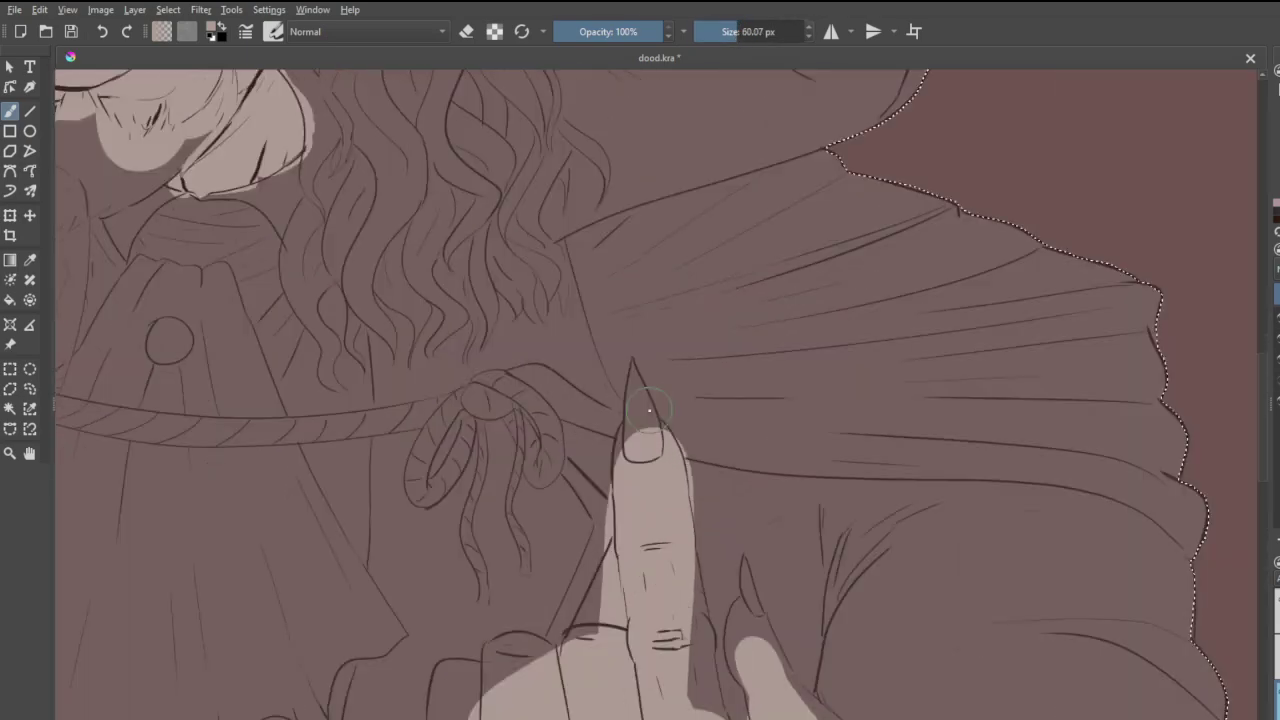
key(ctrl+s)
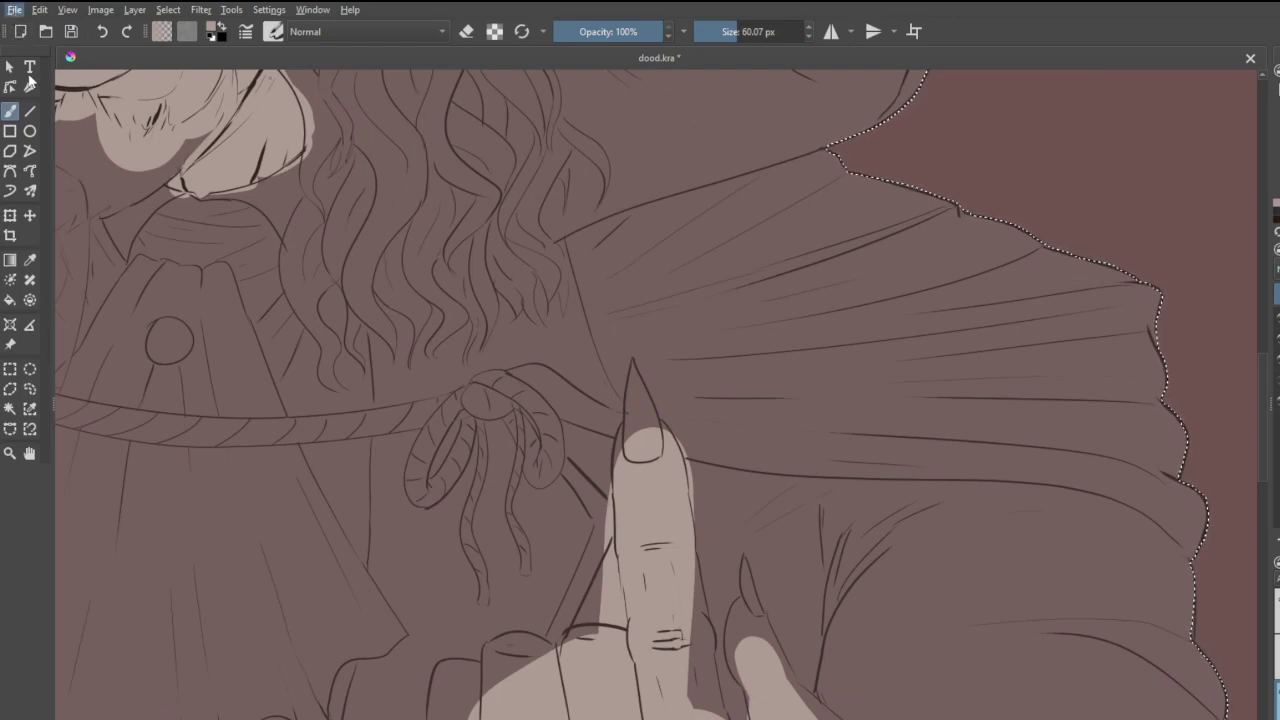
- Fill the raised finger's pointed nail and the gap beside its nail bed with beige
scroll(649, 355, up, 3)
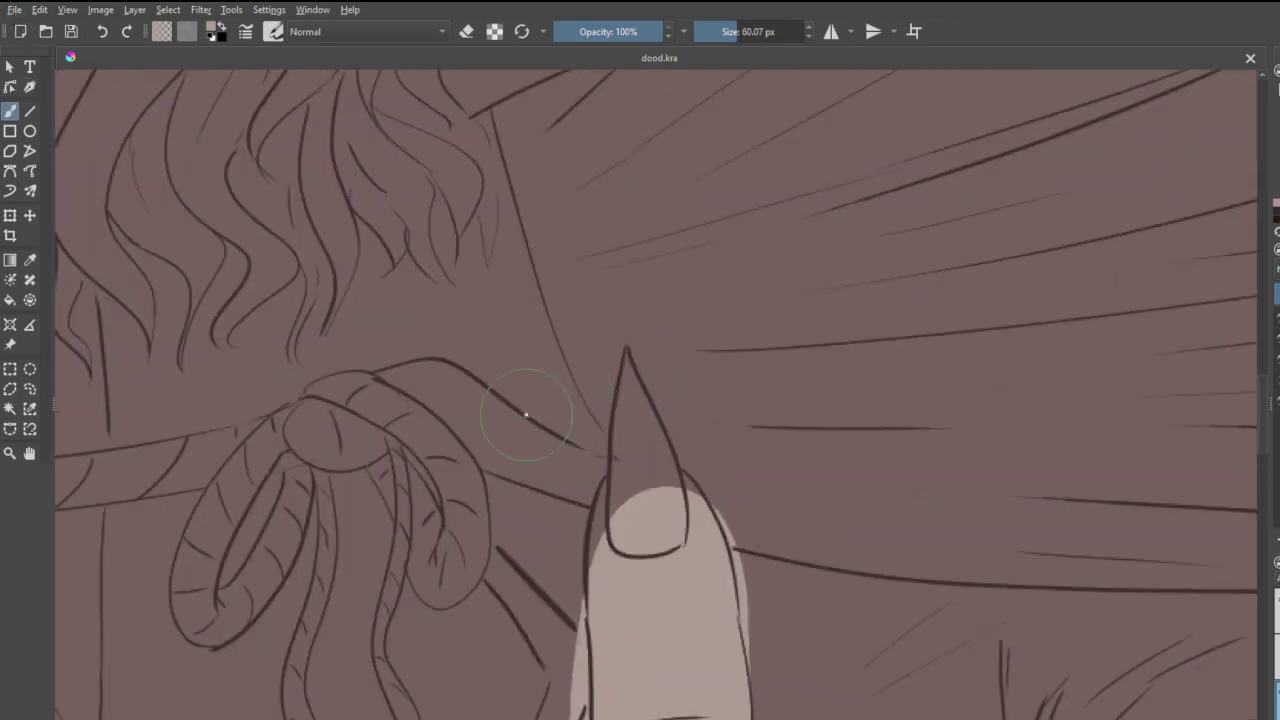
drag(633, 426, 641, 468)
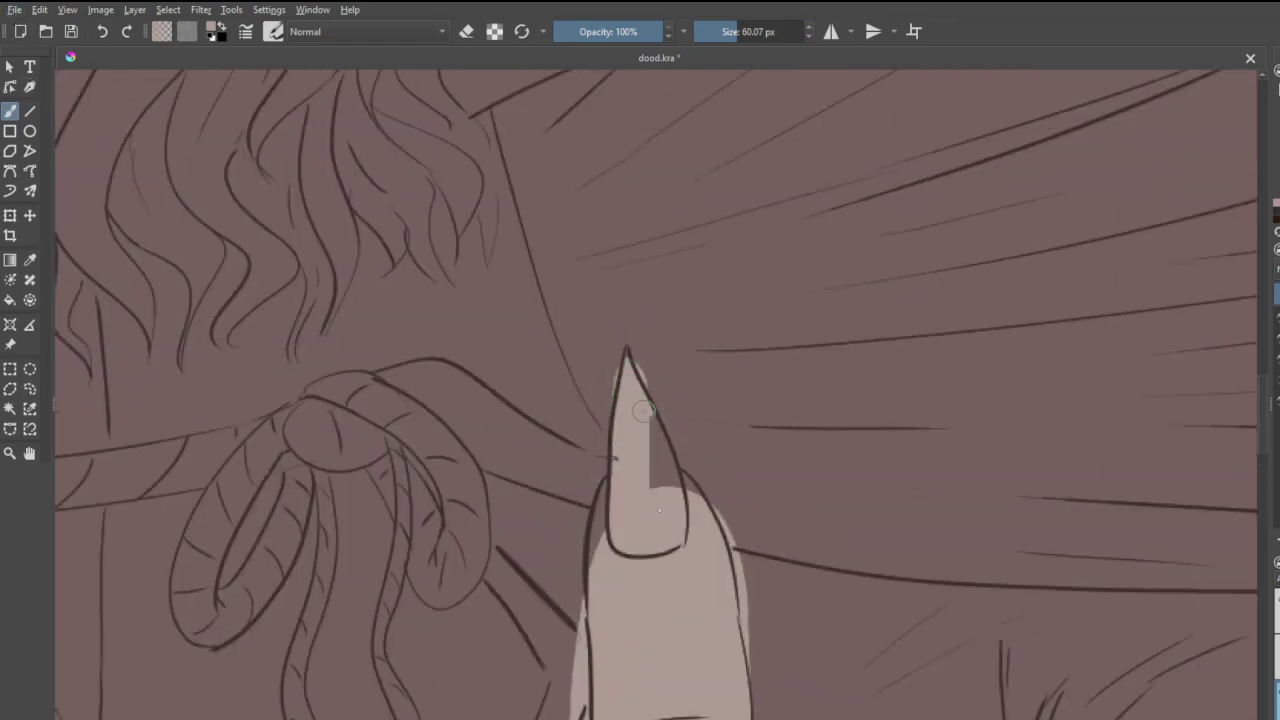
drag(643, 410, 660, 490)
drag(656, 432, 692, 512)
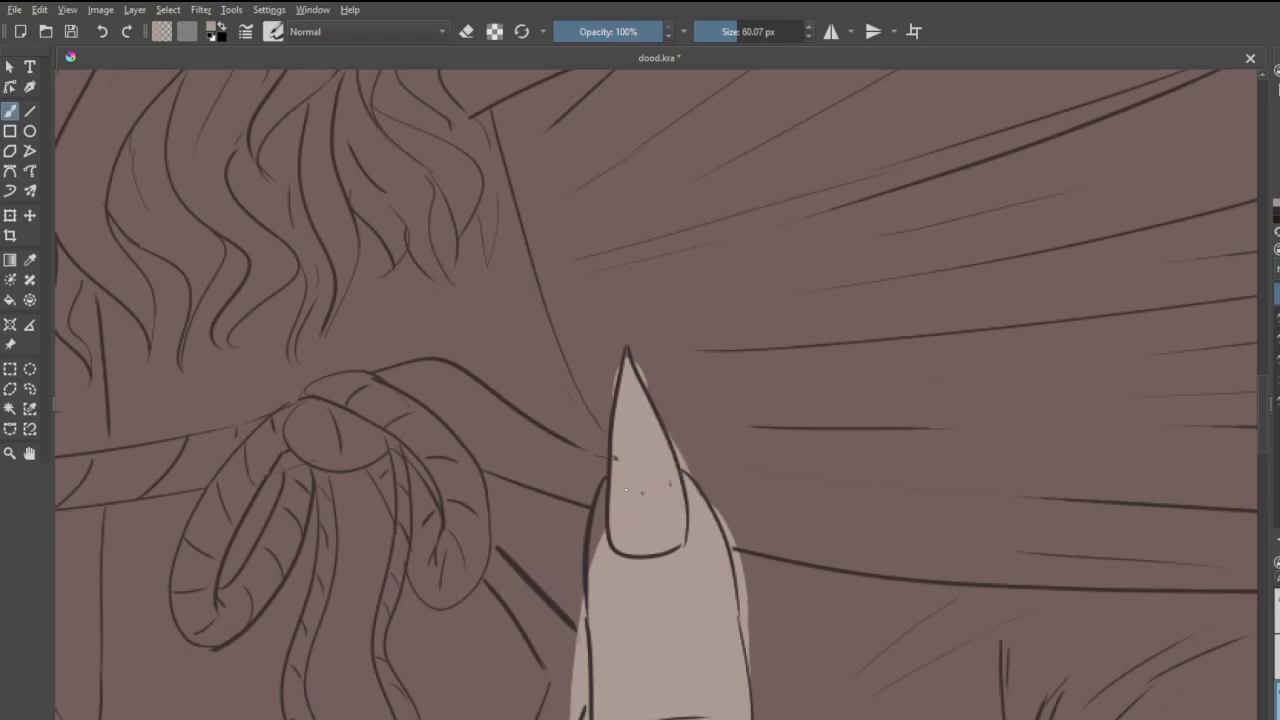
drag(607, 503, 598, 560)
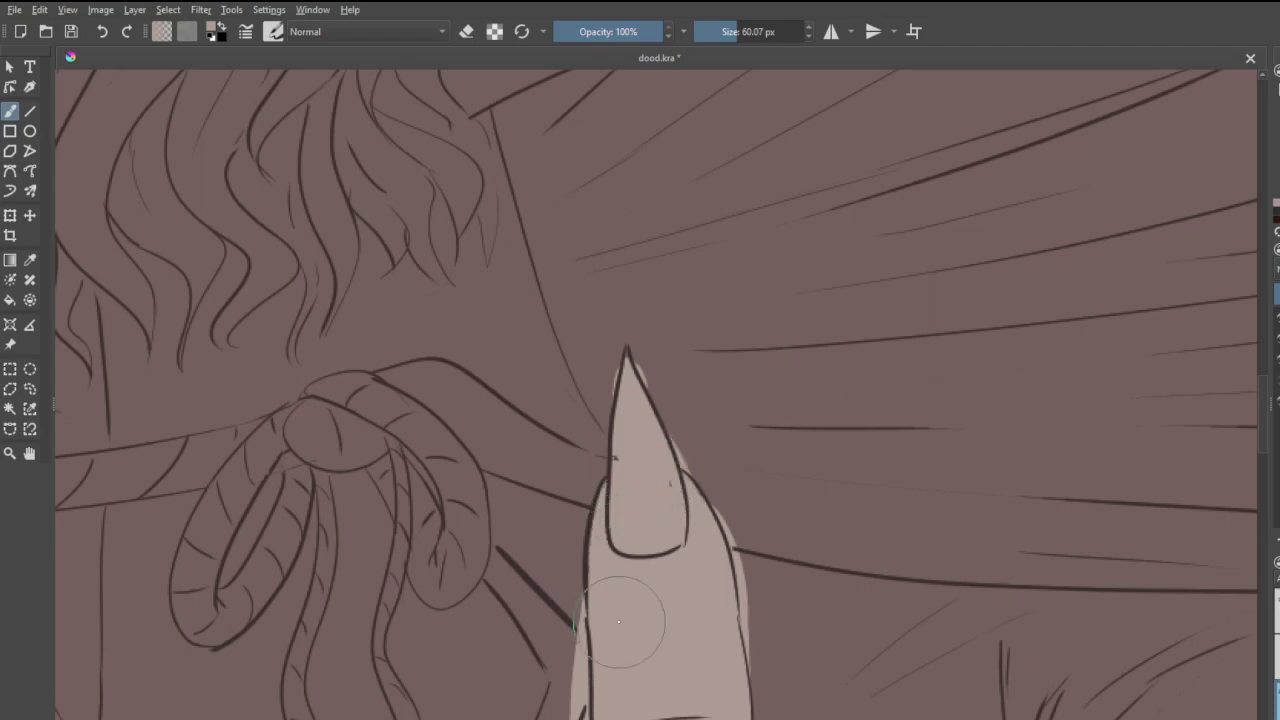
- Fill the curled ring and little fingers with beige skin out to the hand's outer contour
scroll(628, 625, down, 3)
scroll(620, 673, up, 5)
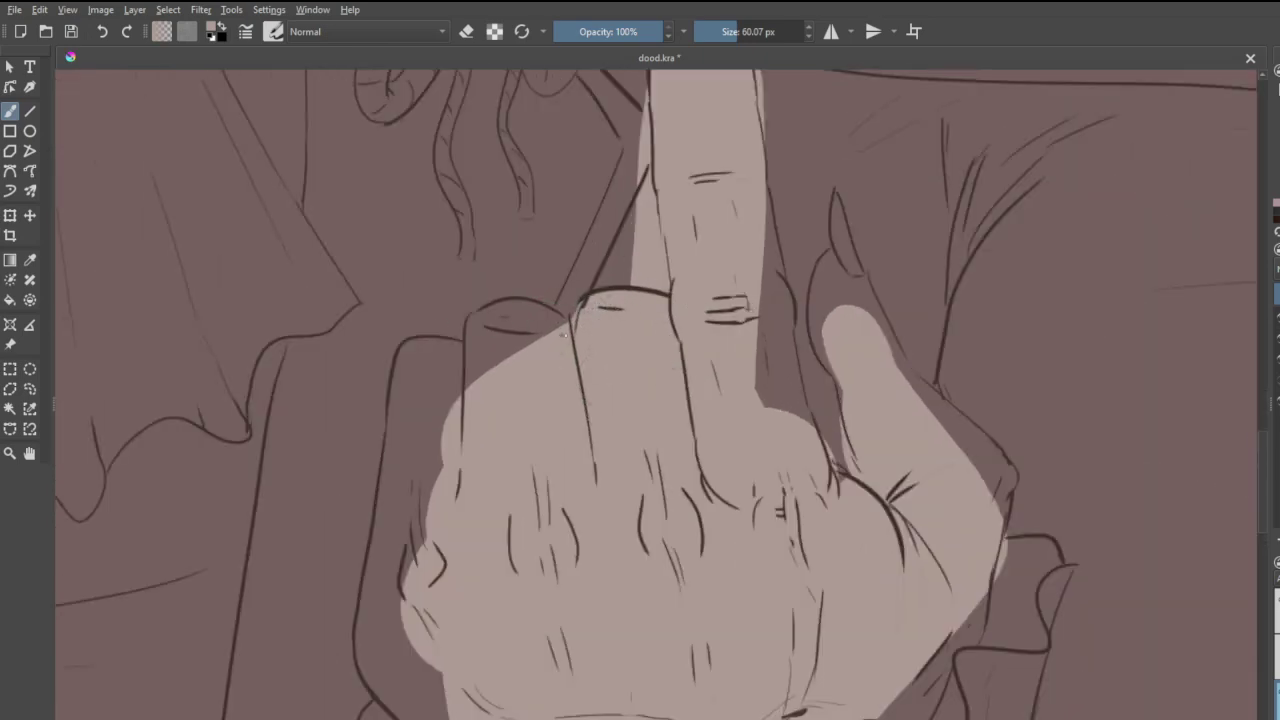
mouse_move(564, 335)
mouse_down()
mouse_move(530, 319)
mouse_move(480, 323)
mouse_move(480, 405)
mouse_move(531, 320)
mouse_move(493, 323)
mouse_move(490, 351)
mouse_move(416, 352)
mouse_move(394, 611)
mouse_move(434, 359)
mouse_move(488, 534)
mouse_up()
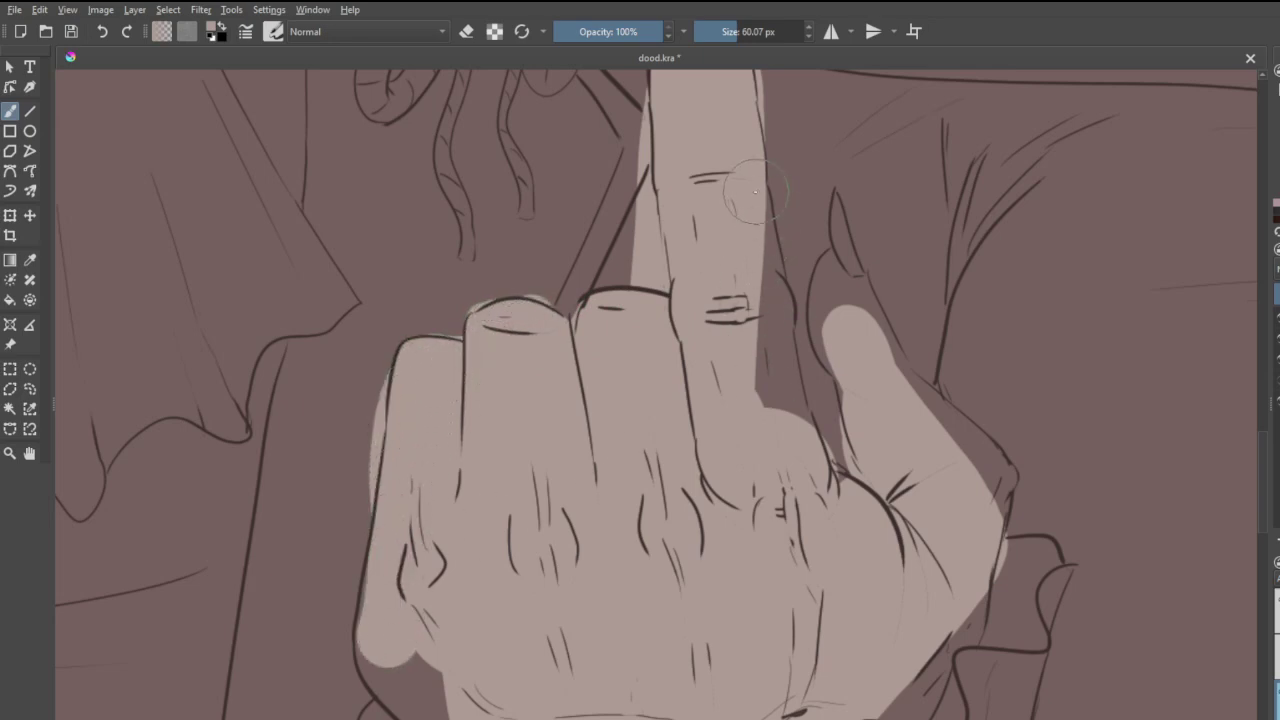
- Extend the beige skin along the raised finger's thumb-side edge down to its base knuckle
drag(767, 205, 780, 392)
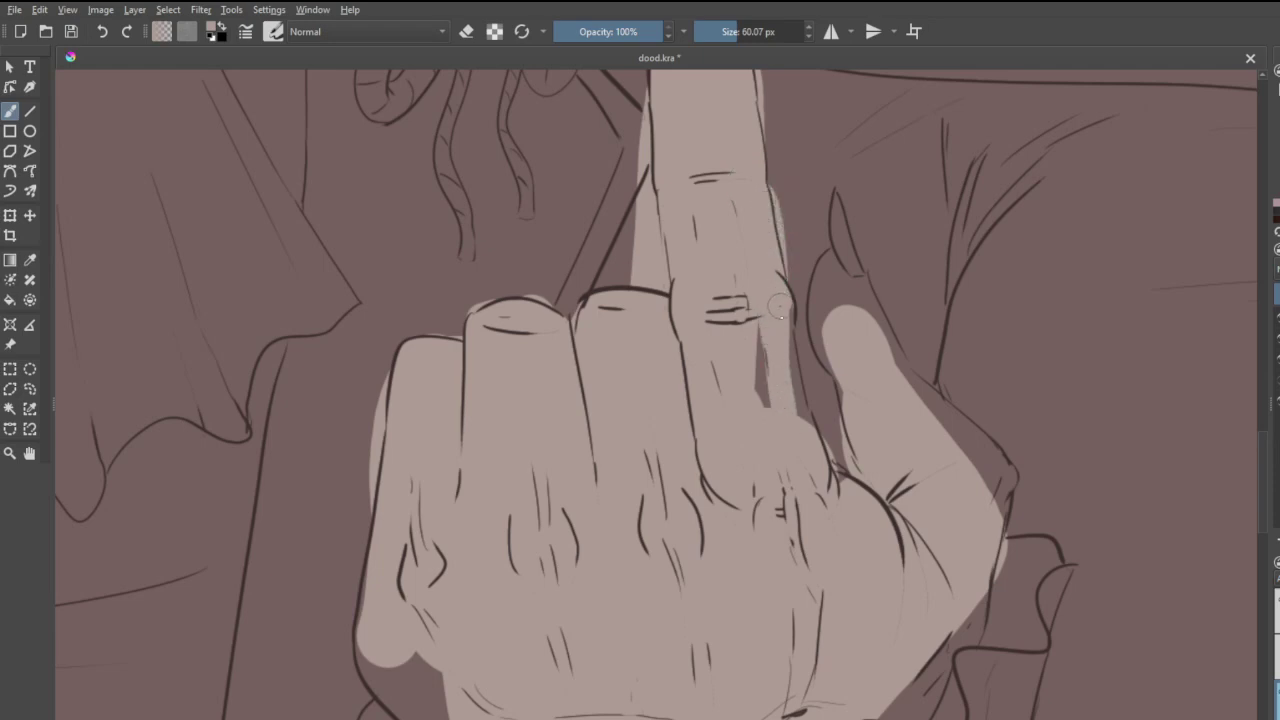
drag(776, 305, 779, 406)
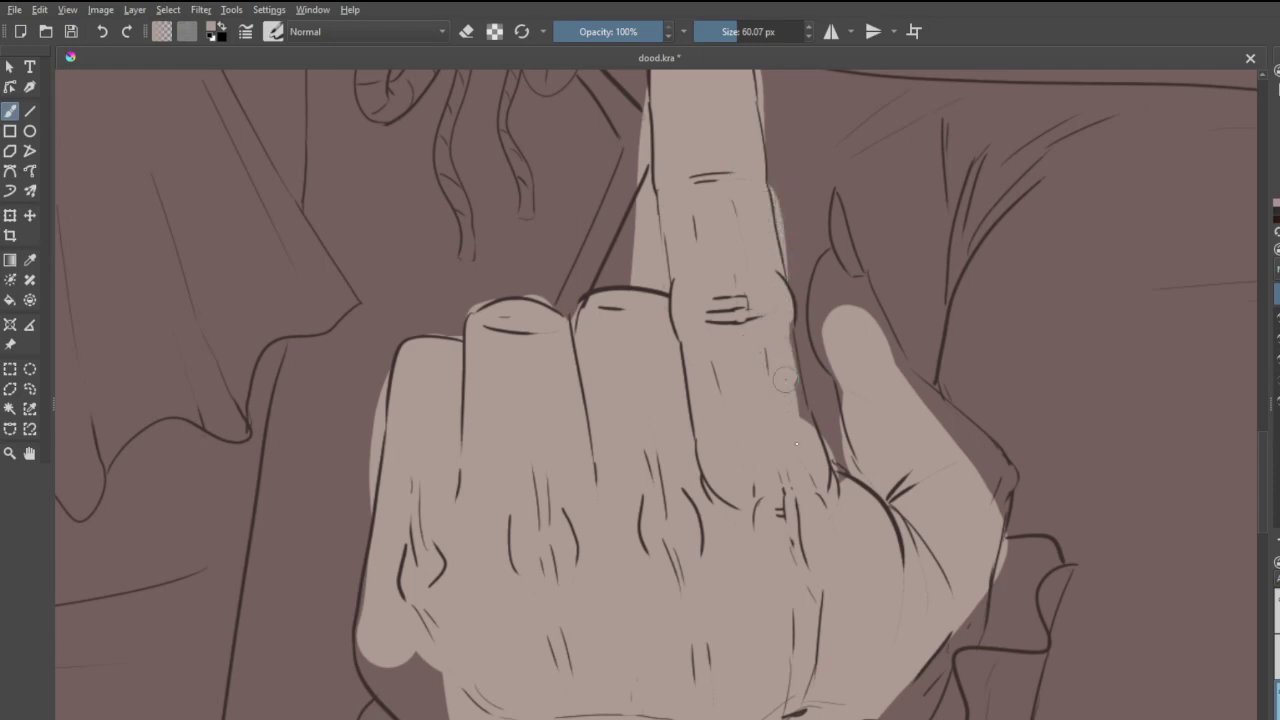
drag(785, 310, 820, 444)
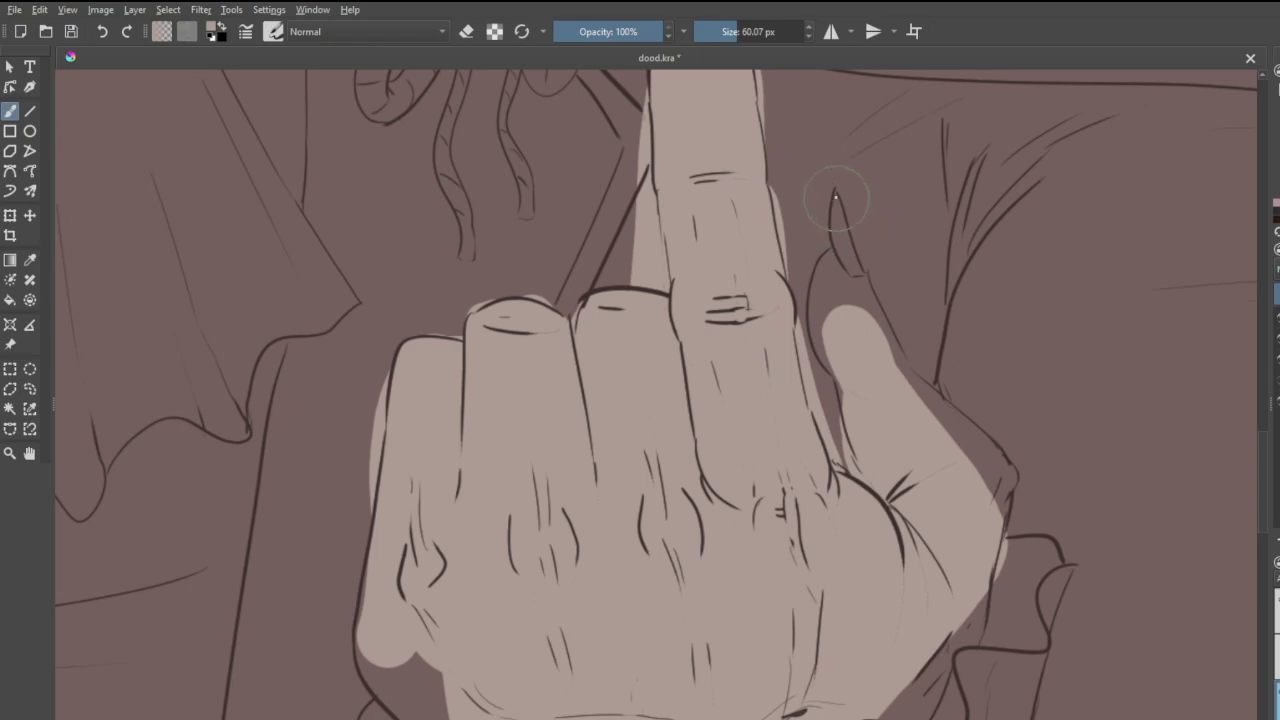
- Fill the thumb with beige skin from its pointed nail around the outer knuckle and down to the cuff edge
mouse_move(837, 208)
mouse_down()
mouse_move(867, 292)
mouse_move(837, 192)
mouse_move(846, 253)
mouse_move(817, 311)
mouse_move(866, 382)
mouse_up()
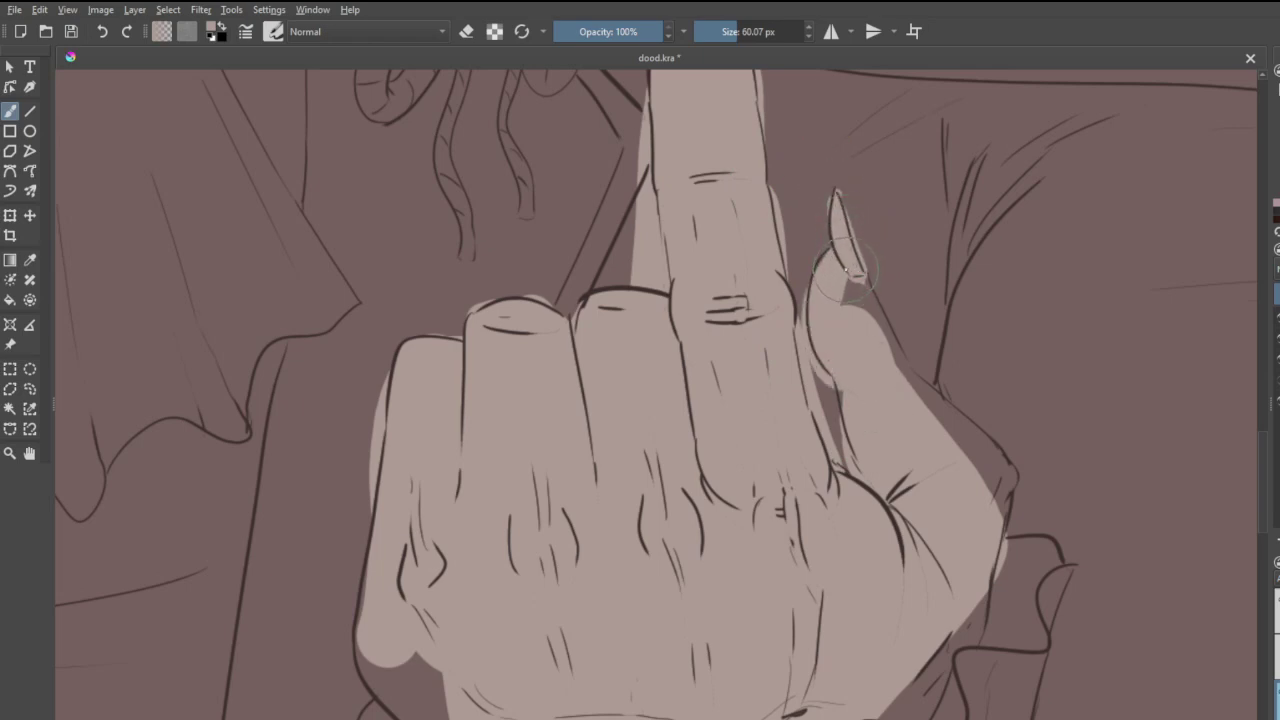
key(ctrl+z)
mouse_move(844, 262)
mouse_down()
mouse_move(820, 295)
mouse_move(855, 360)
mouse_up()
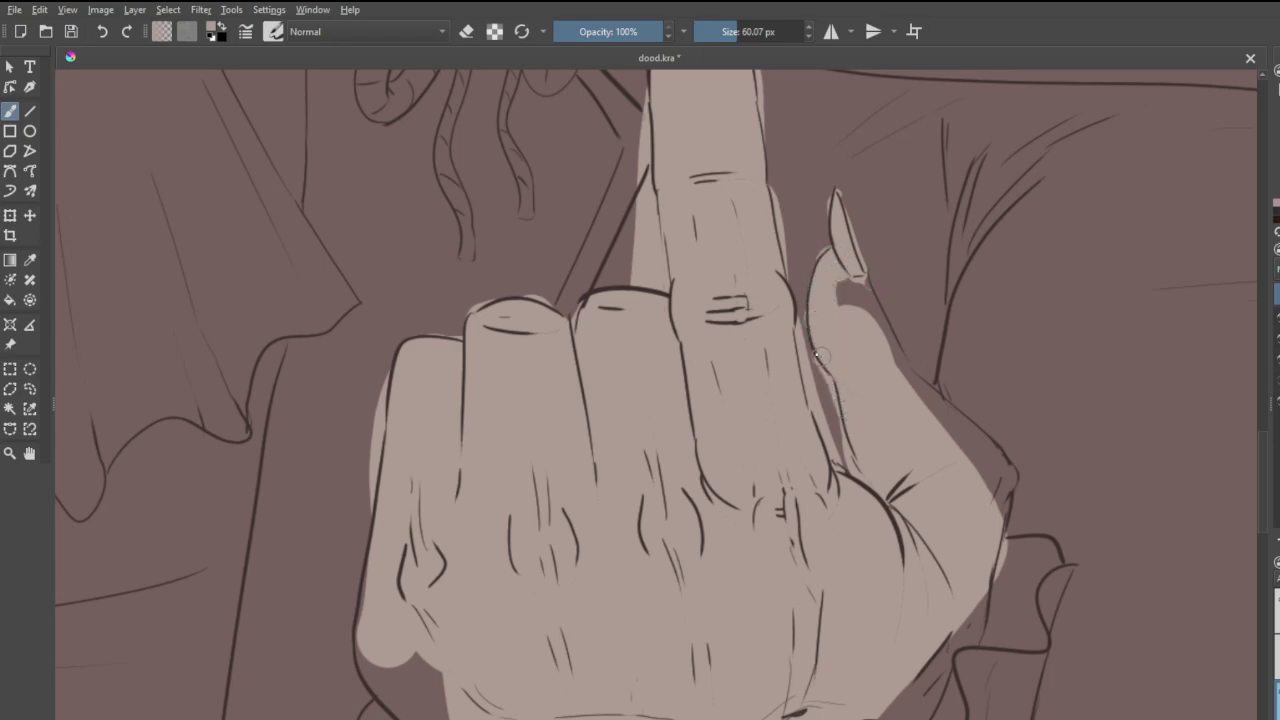
mouse_move(851, 303)
mouse_down()
mouse_move(890, 349)
mouse_move(845, 286)
mouse_move(839, 299)
mouse_move(854, 306)
mouse_move(735, 270)
mouse_move(852, 316)
mouse_move(842, 335)
mouse_move(888, 344)
mouse_move(963, 444)
mouse_move(901, 385)
mouse_move(988, 446)
mouse_move(997, 504)
mouse_move(982, 552)
mouse_up()
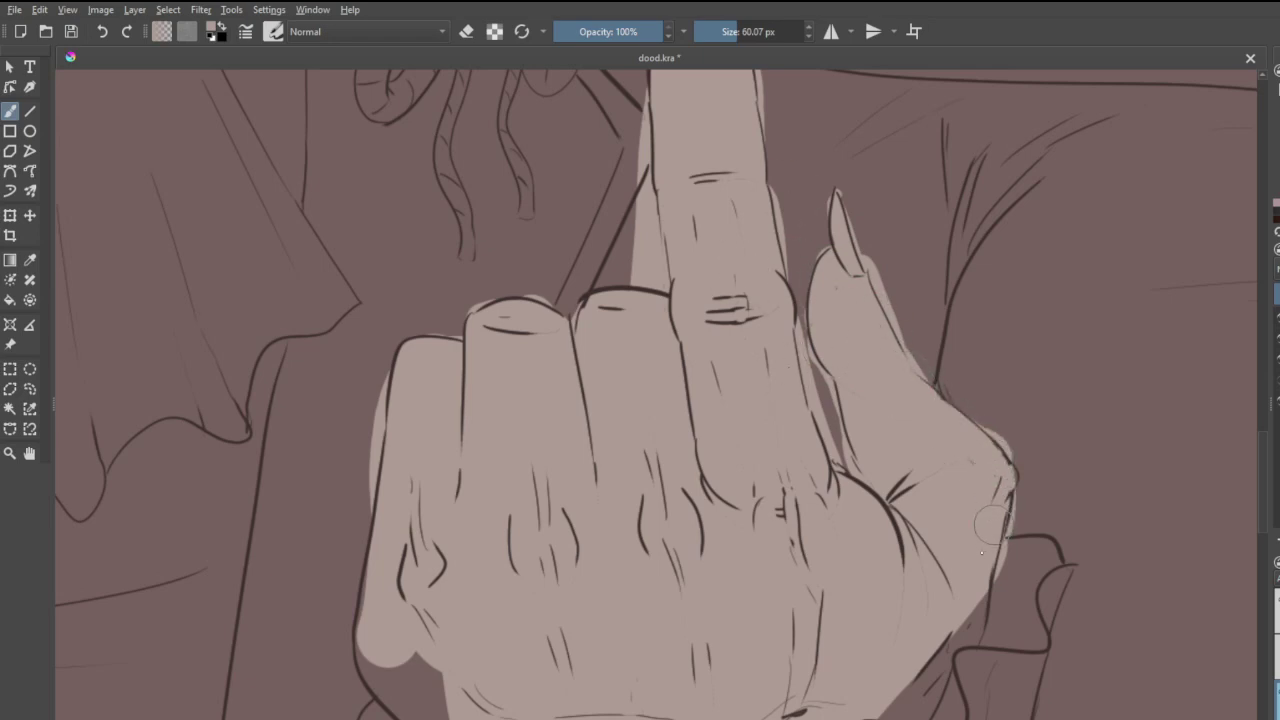
mouse_move(963, 608)
mouse_down()
mouse_move(966, 629)
mouse_move(978, 606)
mouse_up()
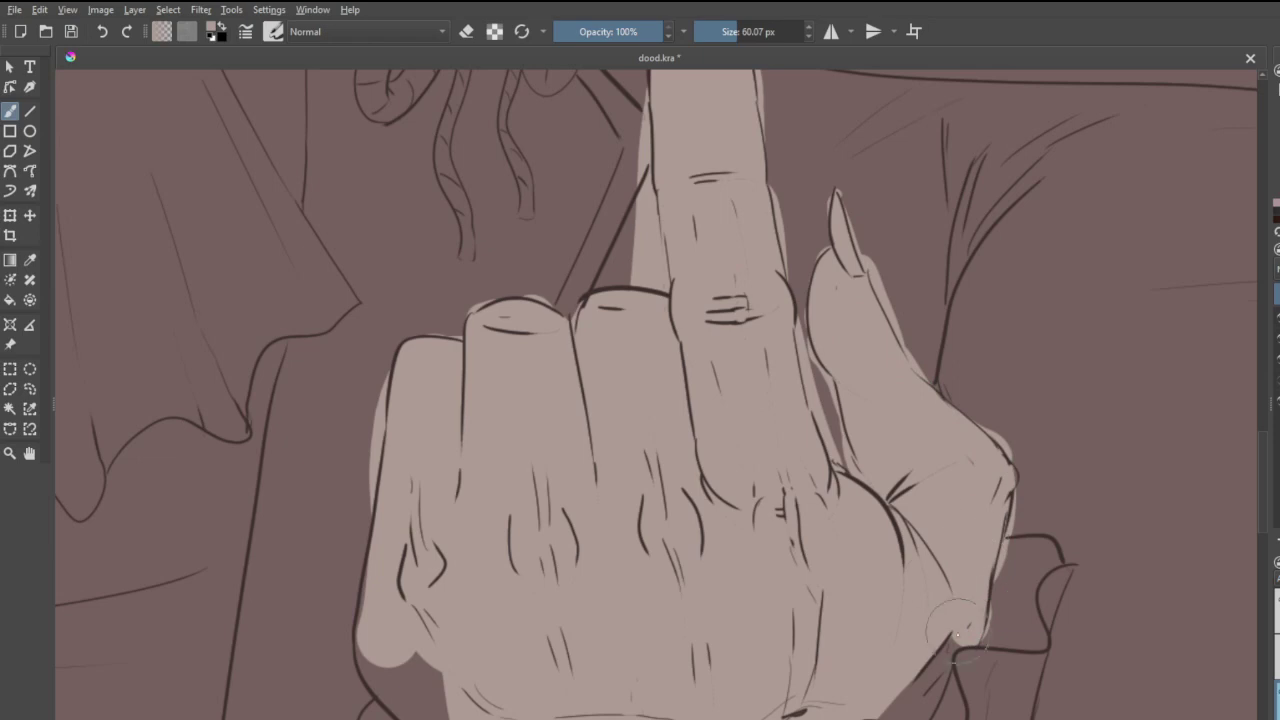
drag(940, 650, 905, 714)
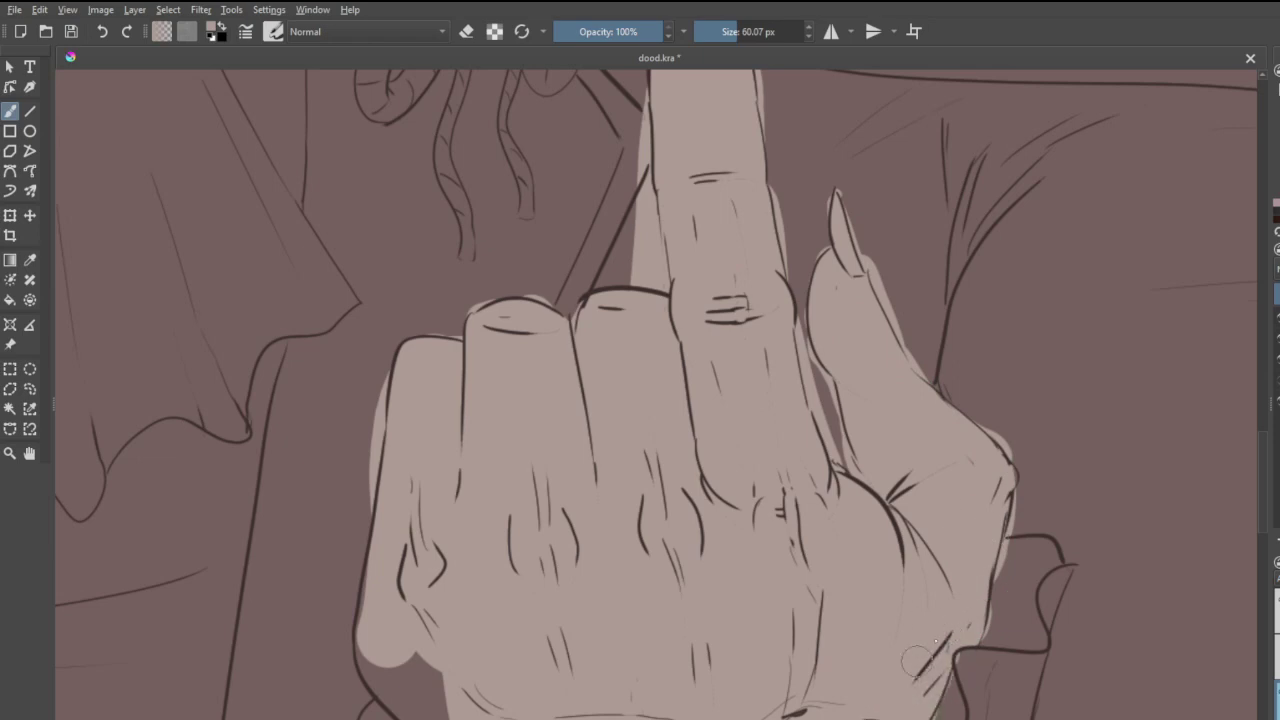
scroll(967, 559, down, 5)
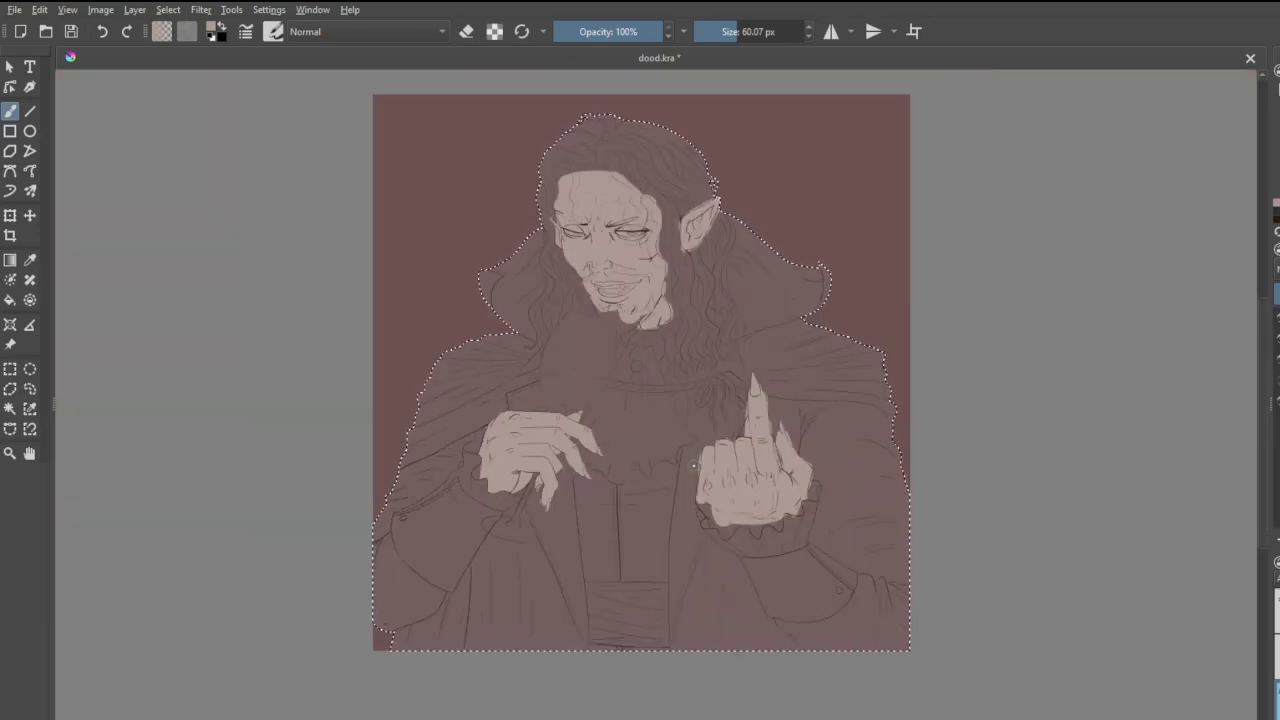
- Fill the heel of the raised-finger hand with beige along its little-finger-side contour and close the leftover gap inside
scroll(703, 541, up, 5)
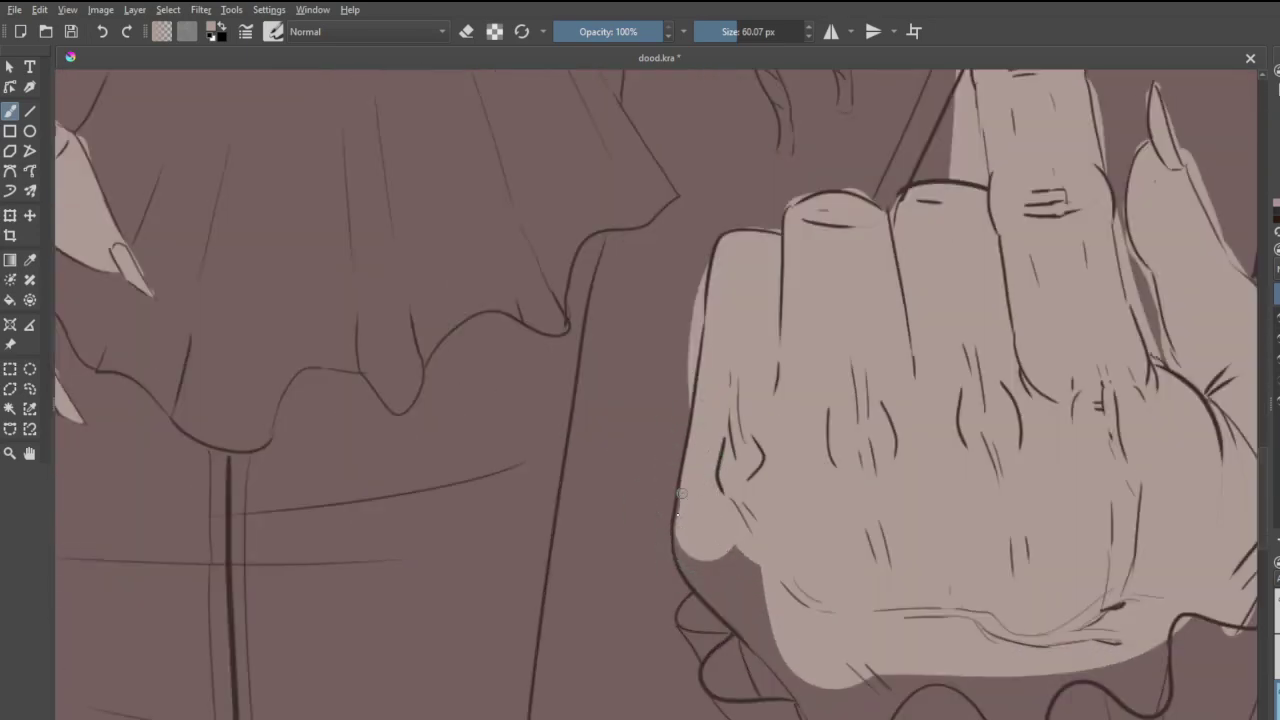
mouse_move(681, 493)
mouse_down()
mouse_move(677, 530)
mouse_move(710, 569)
mouse_move(686, 566)
mouse_move(840, 698)
mouse_up()
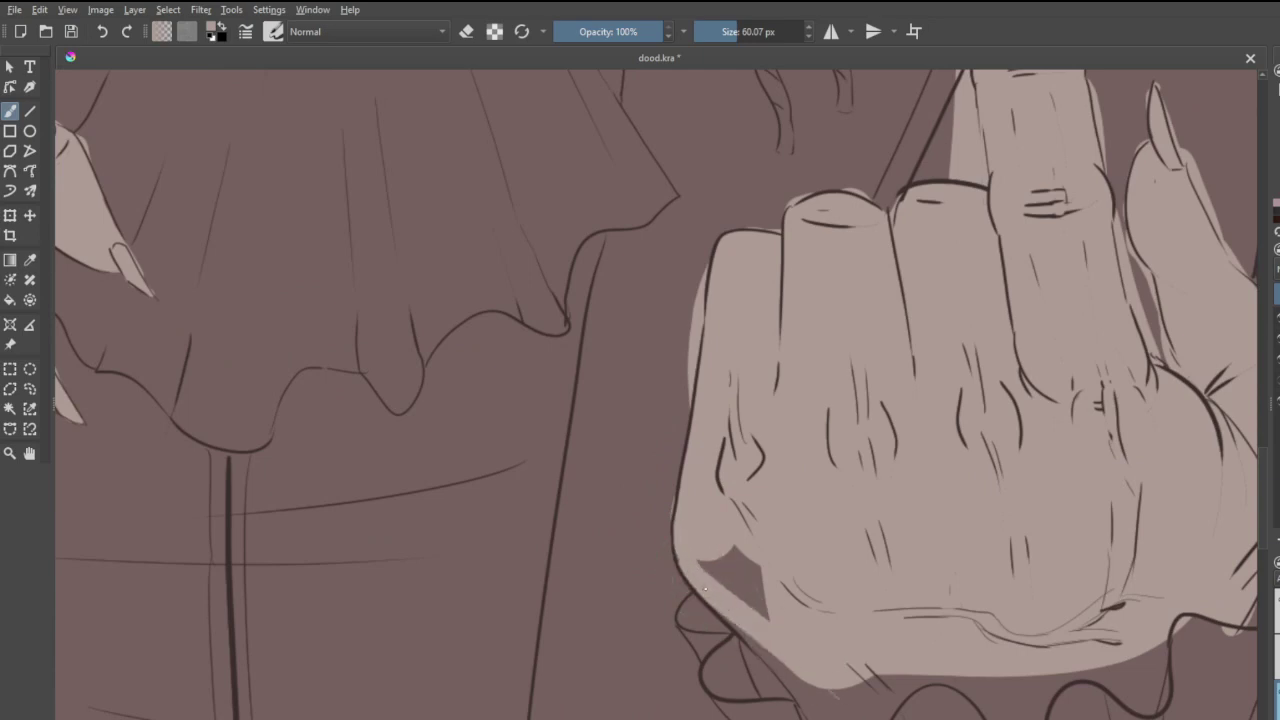
mouse_move(705, 589)
mouse_down()
mouse_move(793, 674)
mouse_move(781, 650)
mouse_up()
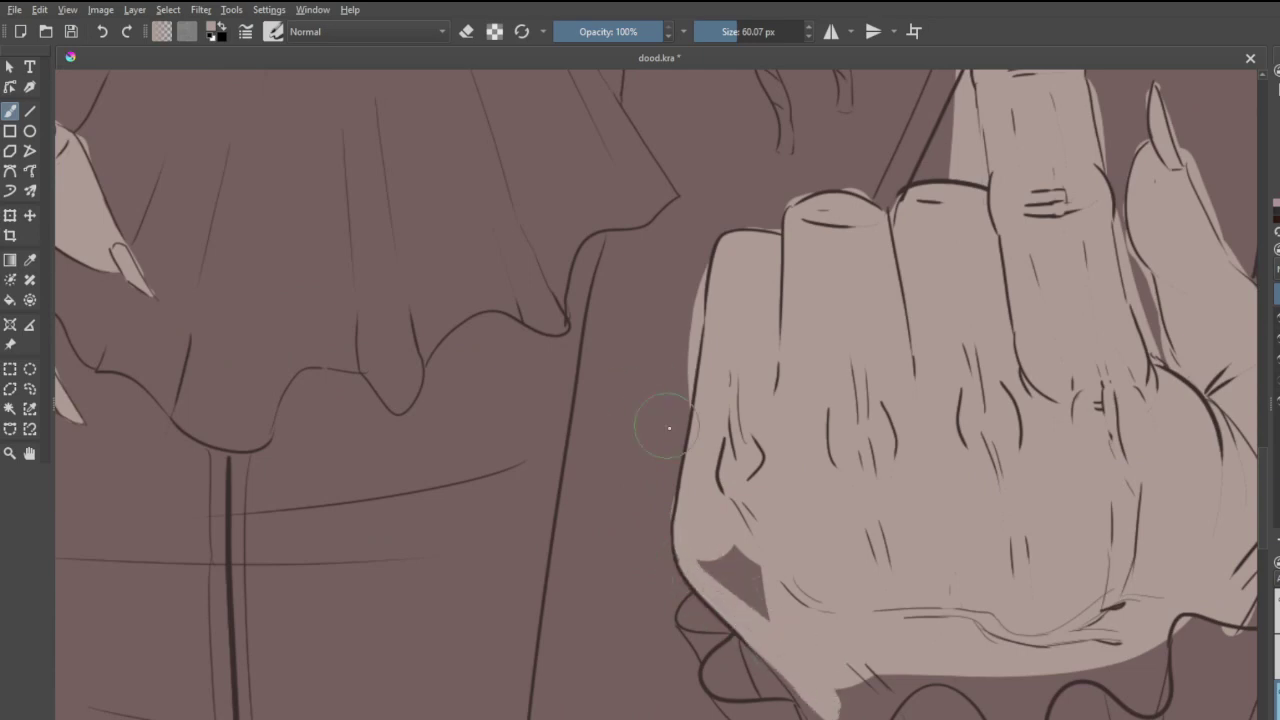
mouse_move(800, 543)
mouse_down()
mouse_move(757, 563)
mouse_move(716, 564)
mouse_move(721, 547)
mouse_up()
scroll(756, 480, down, 5)
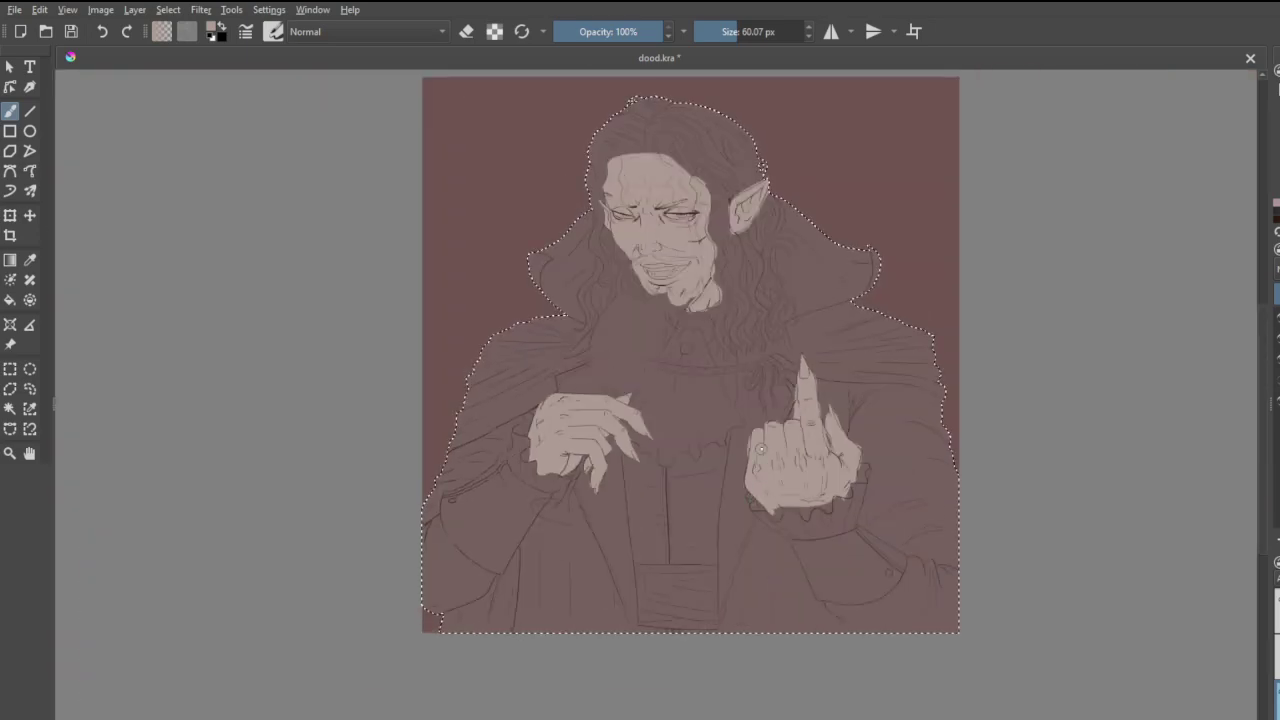
- Extend the beige skin across the wrist of the raised-finger hand down to the wavy edge of the ruffled cuff
scroll(762, 488, up, 6)
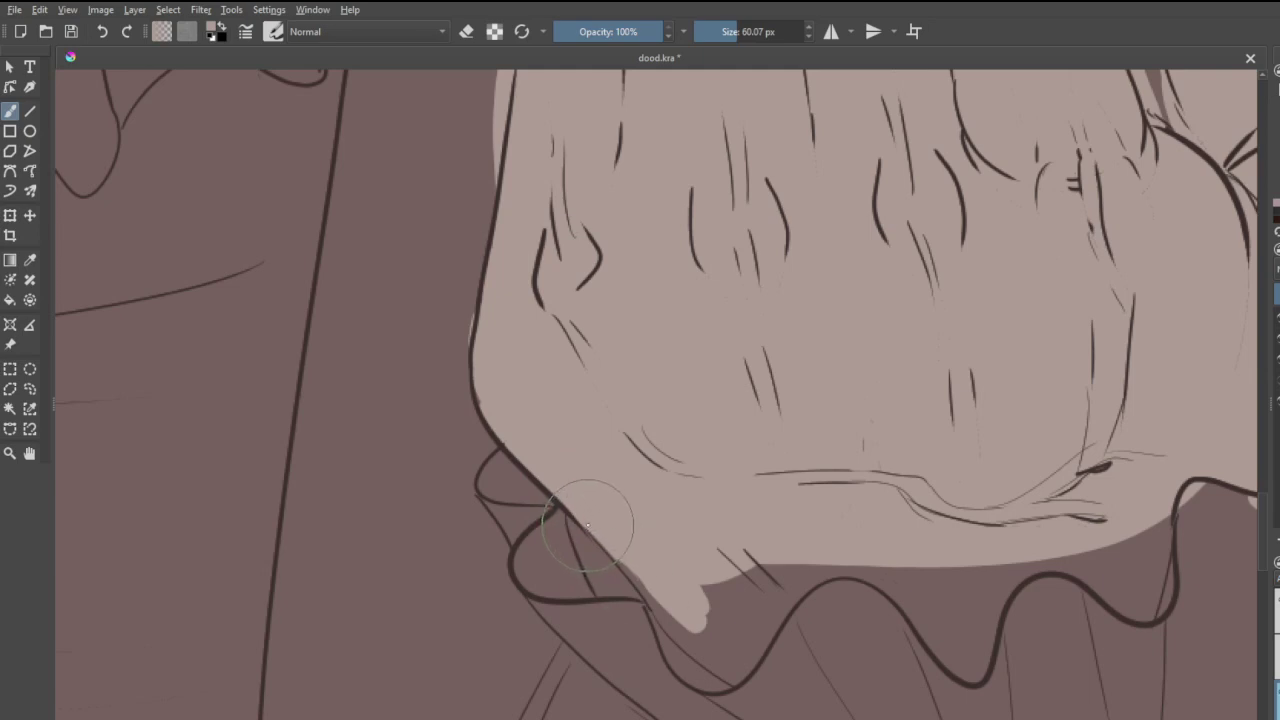
mouse_move(600, 514)
mouse_down()
mouse_move(657, 600)
mouse_move(686, 606)
mouse_up()
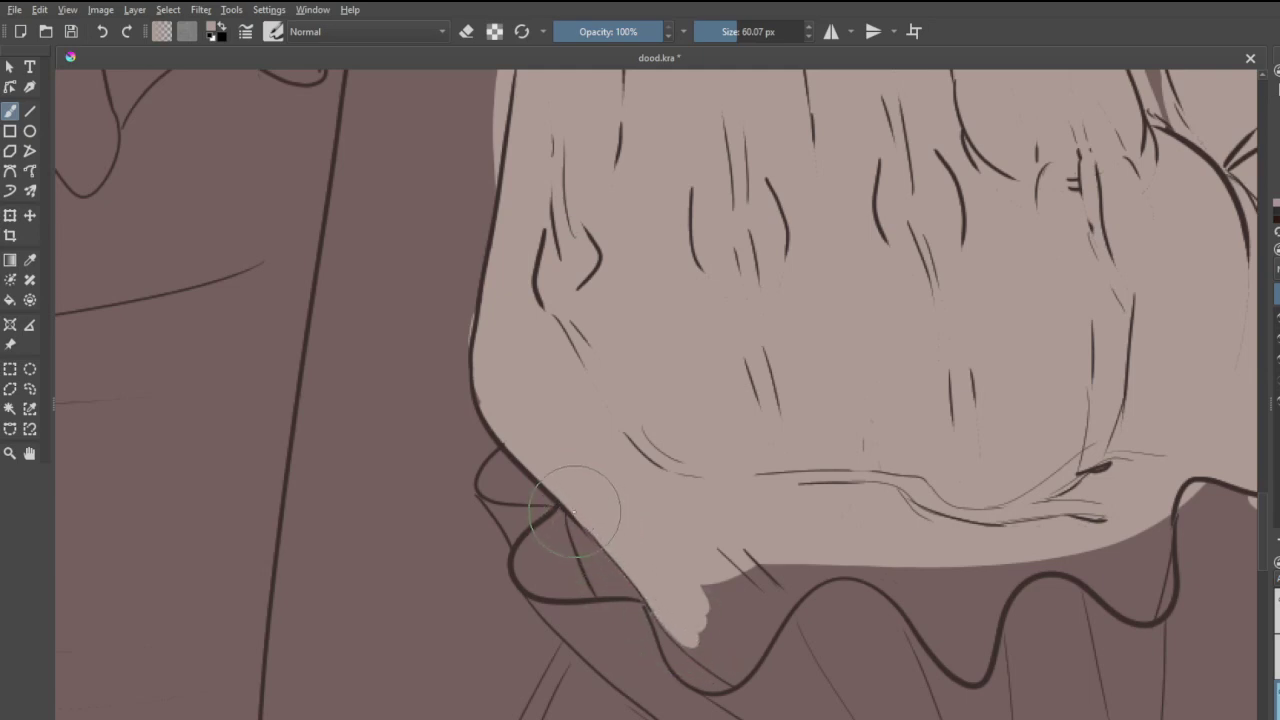
mouse_move(572, 505)
mouse_down()
mouse_move(595, 565)
mouse_move(591, 538)
mouse_up()
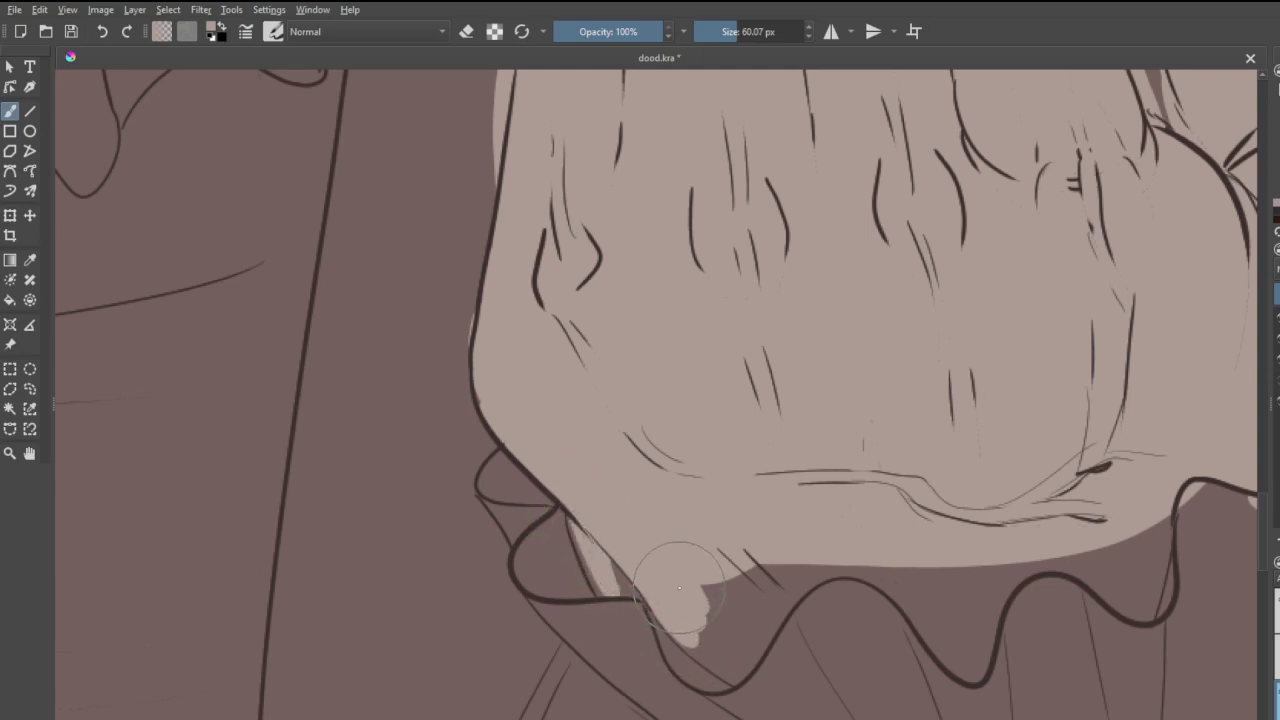
key(ctrl+z)
mouse_move(658, 598)
mouse_down()
mouse_move(734, 656)
mouse_move(712, 645)
mouse_move(740, 605)
mouse_move(745, 625)
mouse_move(771, 557)
mouse_move(912, 556)
mouse_move(958, 640)
mouse_move(884, 582)
mouse_move(955, 648)
mouse_move(976, 592)
mouse_up()
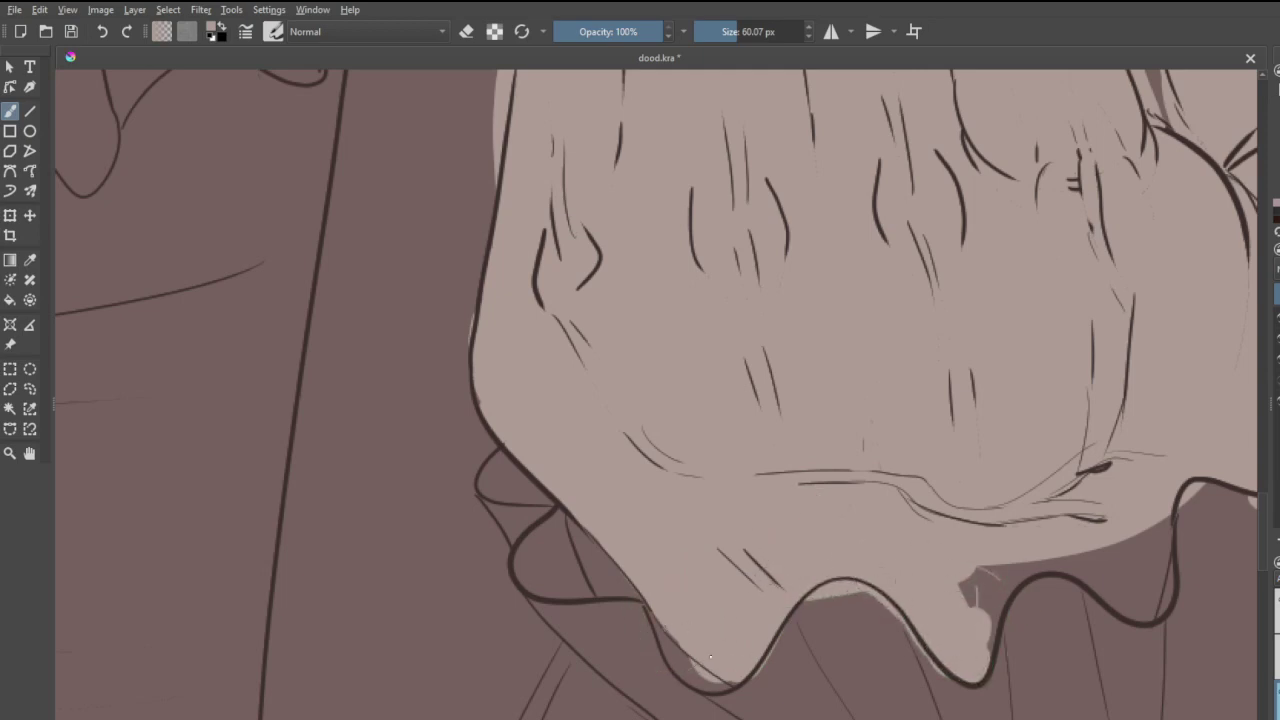
drag(738, 683, 655, 615)
mouse_move(988, 645)
mouse_down()
mouse_move(1016, 563)
mouse_move(1058, 525)
mouse_move(1142, 543)
mouse_move(1161, 521)
mouse_move(1143, 603)
mouse_move(1167, 549)
mouse_move(1138, 629)
mouse_move(1129, 601)
mouse_move(1056, 565)
mouse_move(969, 586)
mouse_move(951, 604)
mouse_move(1068, 548)
mouse_move(1134, 561)
mouse_move(1134, 502)
mouse_up()
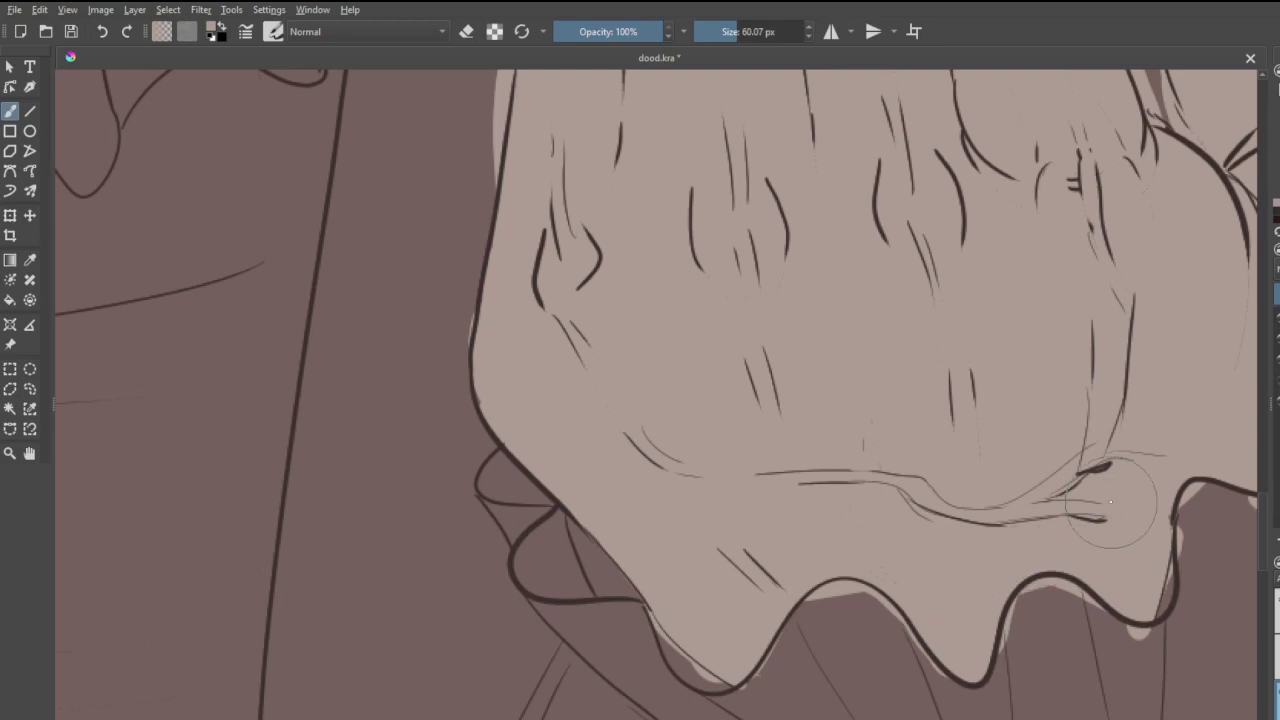
scroll(765, 471, down, 1)
scroll(743, 467, down, 3)
scroll(717, 440, down, 3)
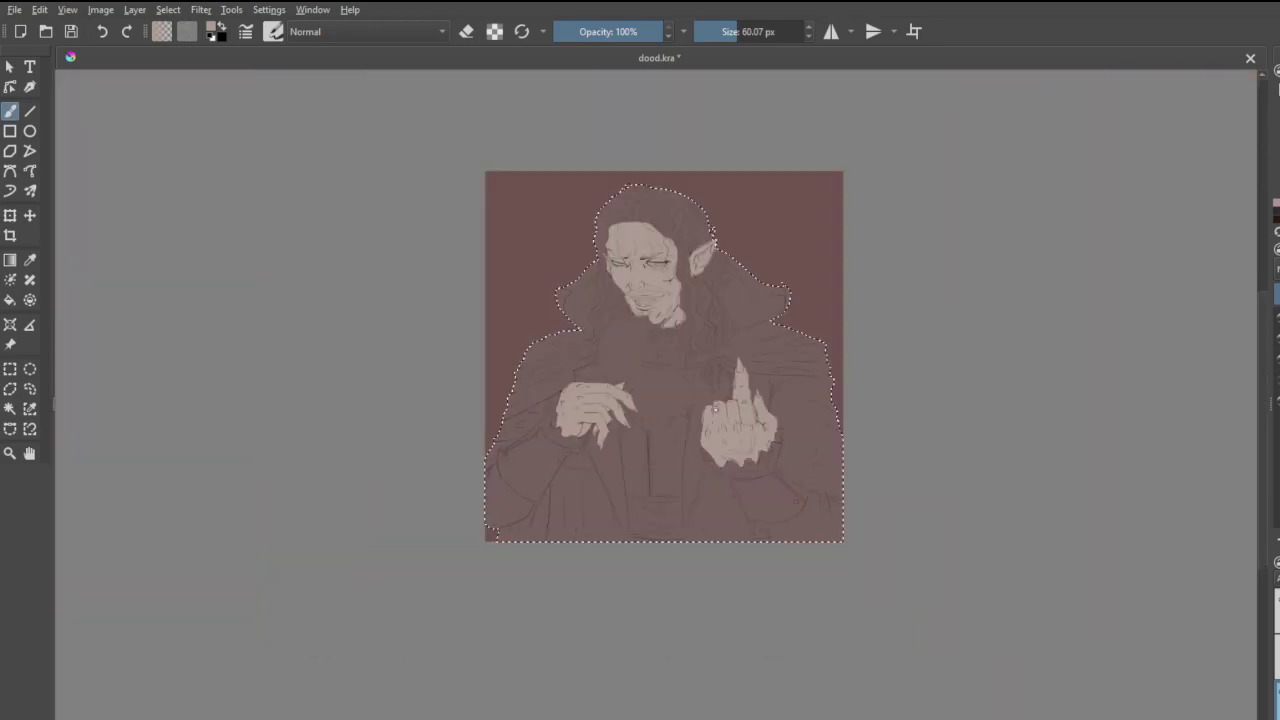
- Try bright and dark red shades with brush strokes on the collar lining beside the relaxed-hand side of the face
scroll(695, 329, up, 1)
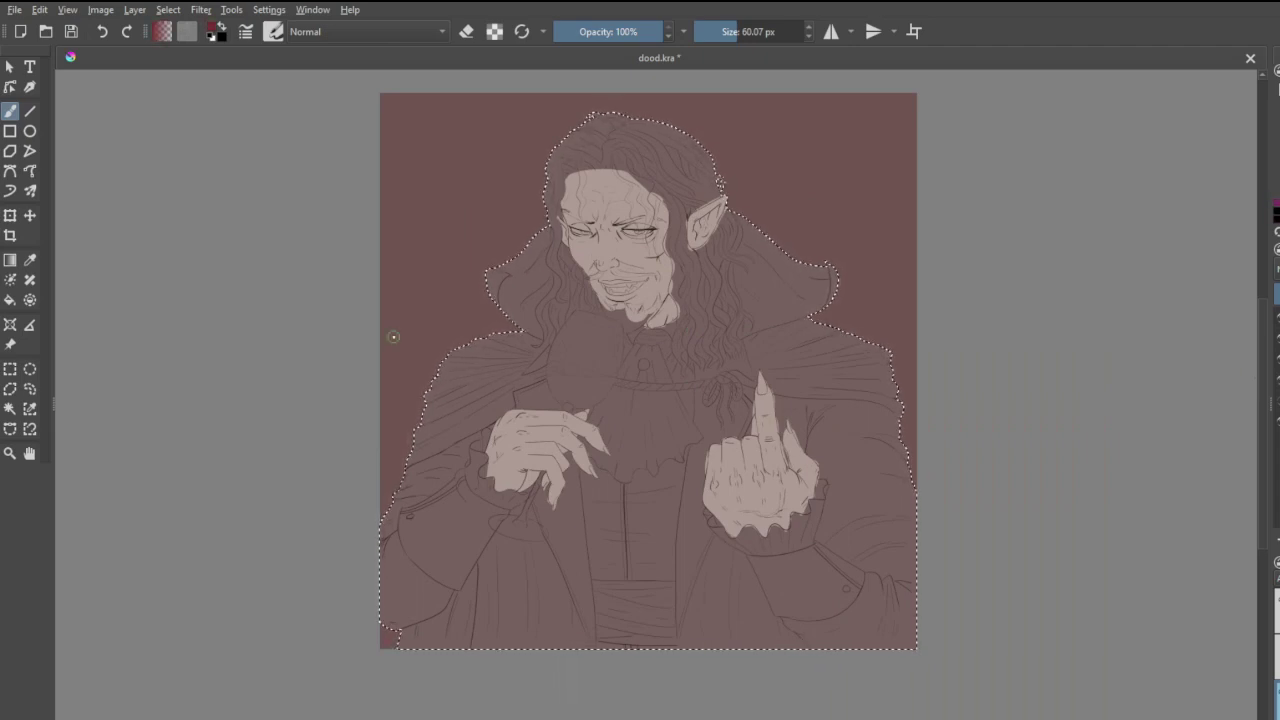
scroll(429, 223, up, 3)
scroll(644, 340, up, 2)
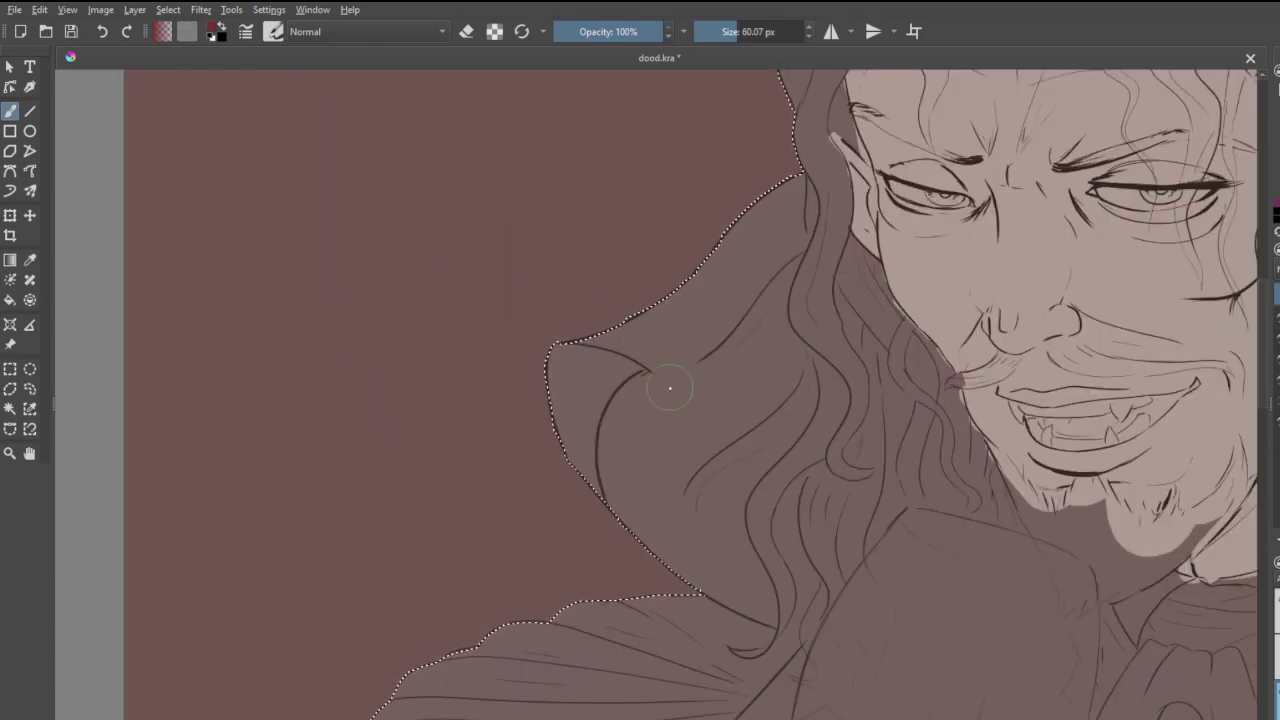
drag(641, 391, 619, 453)
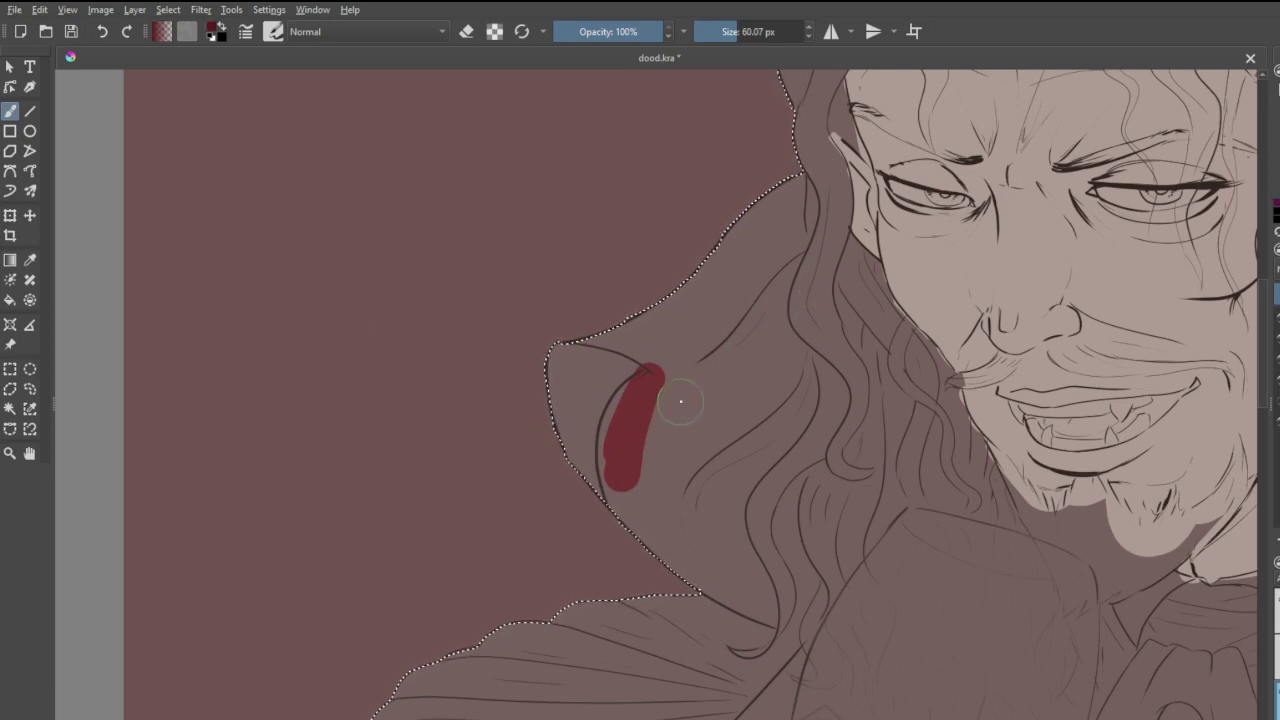
mouse_move(668, 390)
mouse_down()
mouse_move(622, 454)
mouse_move(636, 415)
mouse_move(713, 359)
mouse_move(626, 435)
mouse_move(668, 376)
mouse_move(620, 454)
mouse_move(651, 374)
mouse_move(616, 432)
mouse_move(612, 498)
mouse_move(712, 374)
mouse_move(687, 422)
mouse_move(741, 386)
mouse_move(702, 432)
mouse_move(762, 398)
mouse_move(734, 452)
mouse_move(778, 401)
mouse_move(771, 432)
mouse_move(787, 388)
mouse_move(790, 423)
mouse_move(806, 364)
mouse_up()
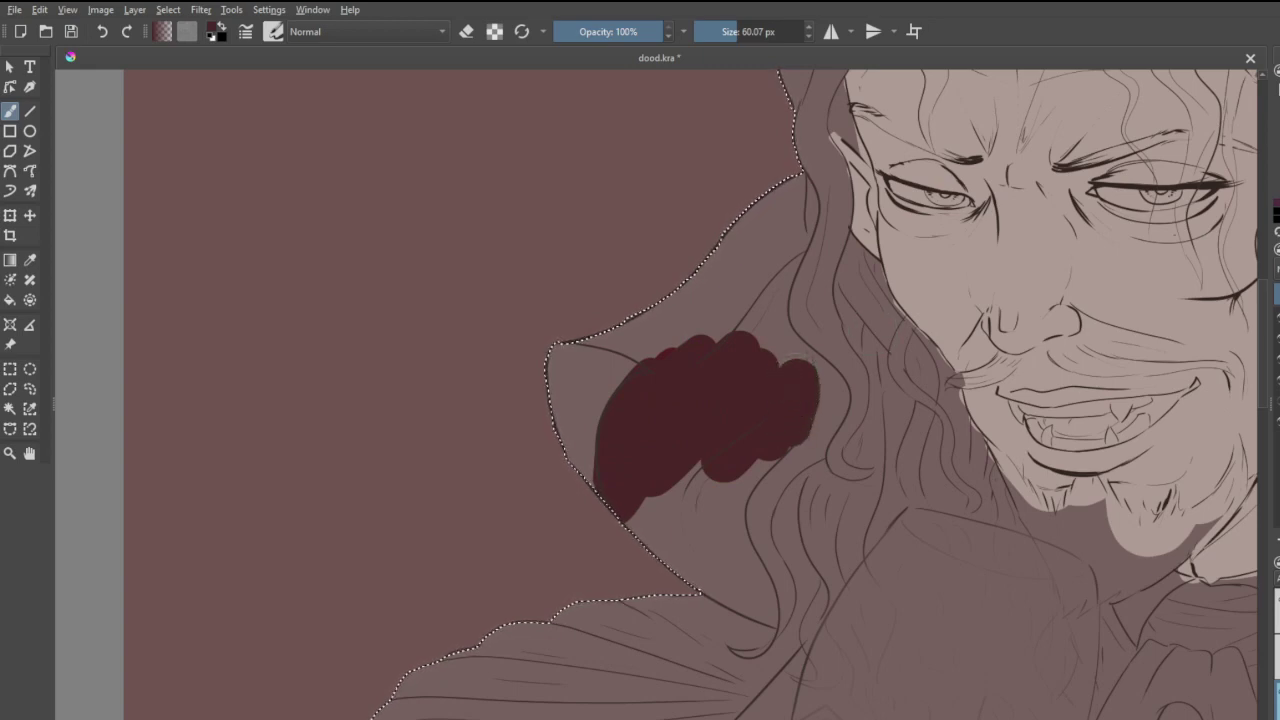
mouse_move(712, 378)
mouse_down()
mouse_move(634, 449)
mouse_move(700, 346)
mouse_move(625, 410)
mouse_up()
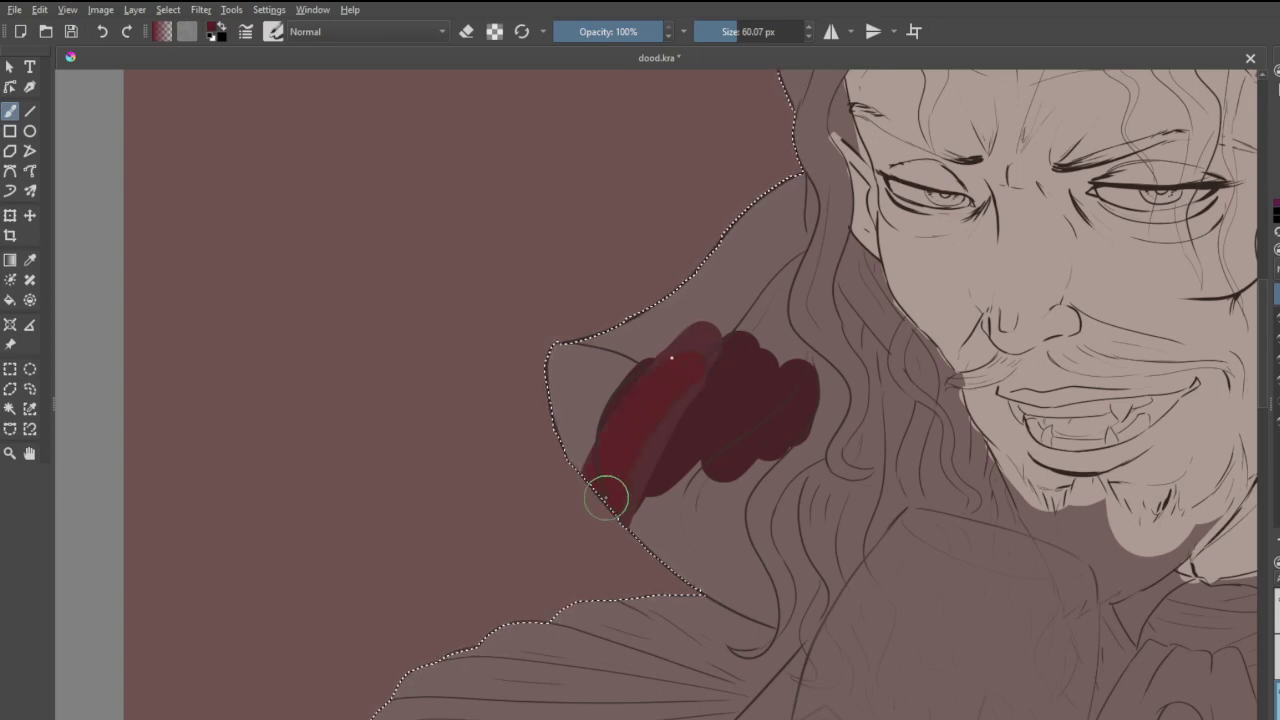
- Fill the collar lining on the relaxed-hand side with dark red up to the hair, leaving the folded collar tip unpainted
drag(606, 497, 638, 403)
mouse_move(673, 345)
mouse_down()
mouse_move(641, 460)
mouse_move(674, 456)
mouse_move(726, 389)
mouse_move(649, 540)
mouse_move(752, 400)
mouse_move(674, 572)
mouse_move(698, 502)
mouse_move(714, 593)
mouse_move(720, 550)
mouse_move(752, 605)
mouse_move(793, 621)
mouse_move(807, 575)
mouse_move(790, 501)
mouse_move(807, 479)
mouse_move(783, 546)
mouse_move(800, 574)
mouse_move(757, 586)
mouse_move(772, 592)
mouse_move(748, 500)
mouse_move(758, 457)
mouse_move(722, 539)
mouse_move(826, 395)
mouse_up()
mouse_move(751, 355)
mouse_down()
mouse_move(764, 422)
mouse_move(792, 367)
mouse_move(795, 386)
mouse_move(776, 353)
mouse_move(795, 355)
mouse_move(781, 296)
mouse_move(798, 178)
mouse_move(713, 378)
mouse_move(761, 256)
mouse_up()
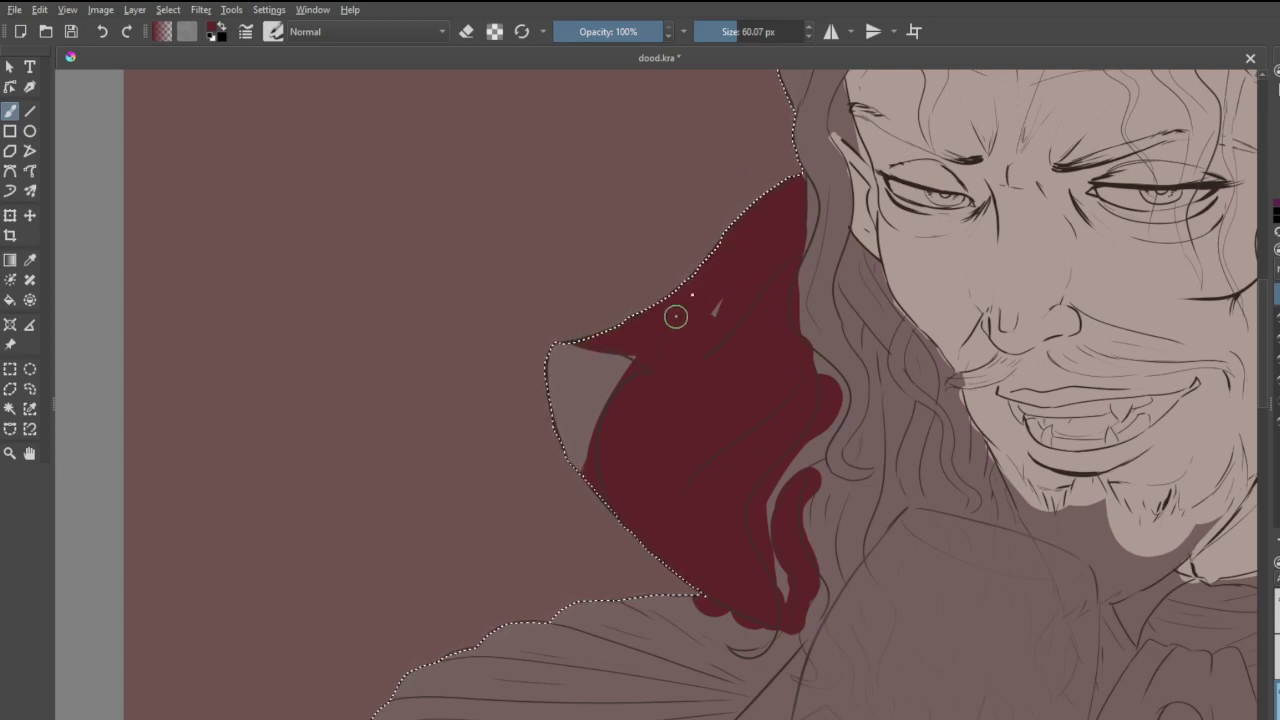
drag(730, 277, 699, 377)
- Paint dark red along the hair edge of the opposite collar lining, from below the pointed ear up to the collar's top
scroll(810, 374, down, 3)
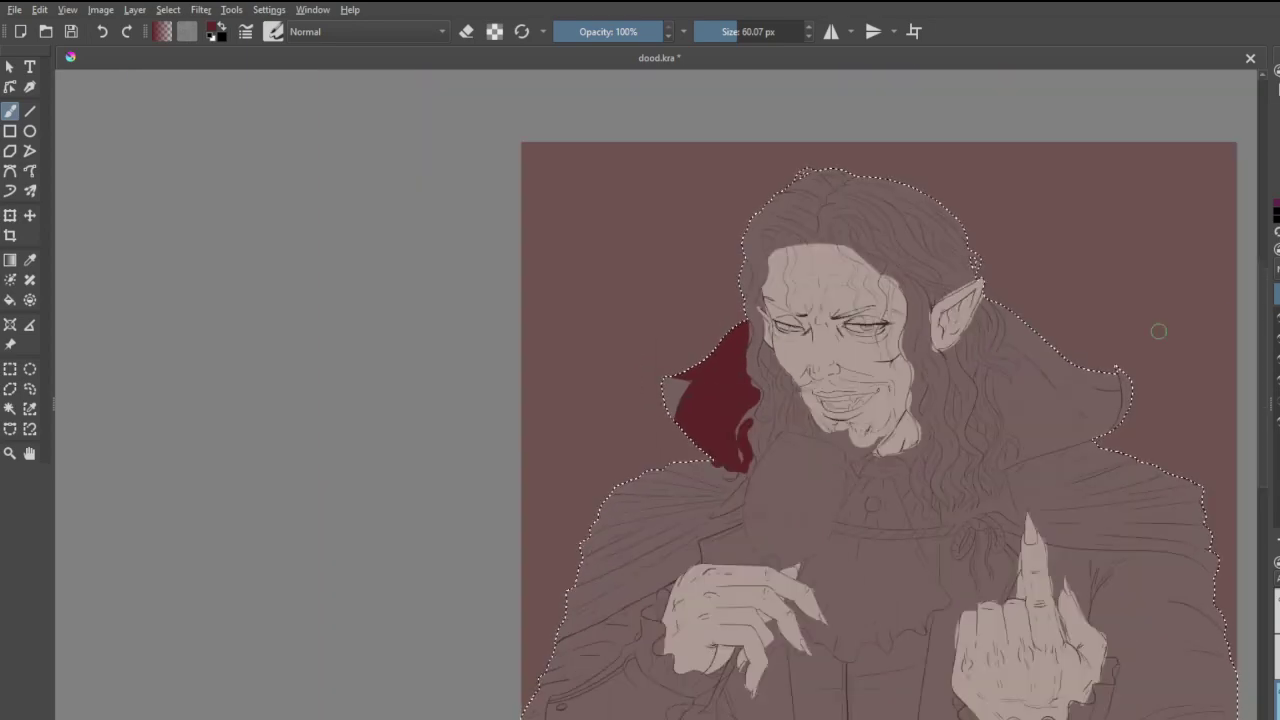
scroll(1157, 329, up, 2)
scroll(1000, 449, up, 3)
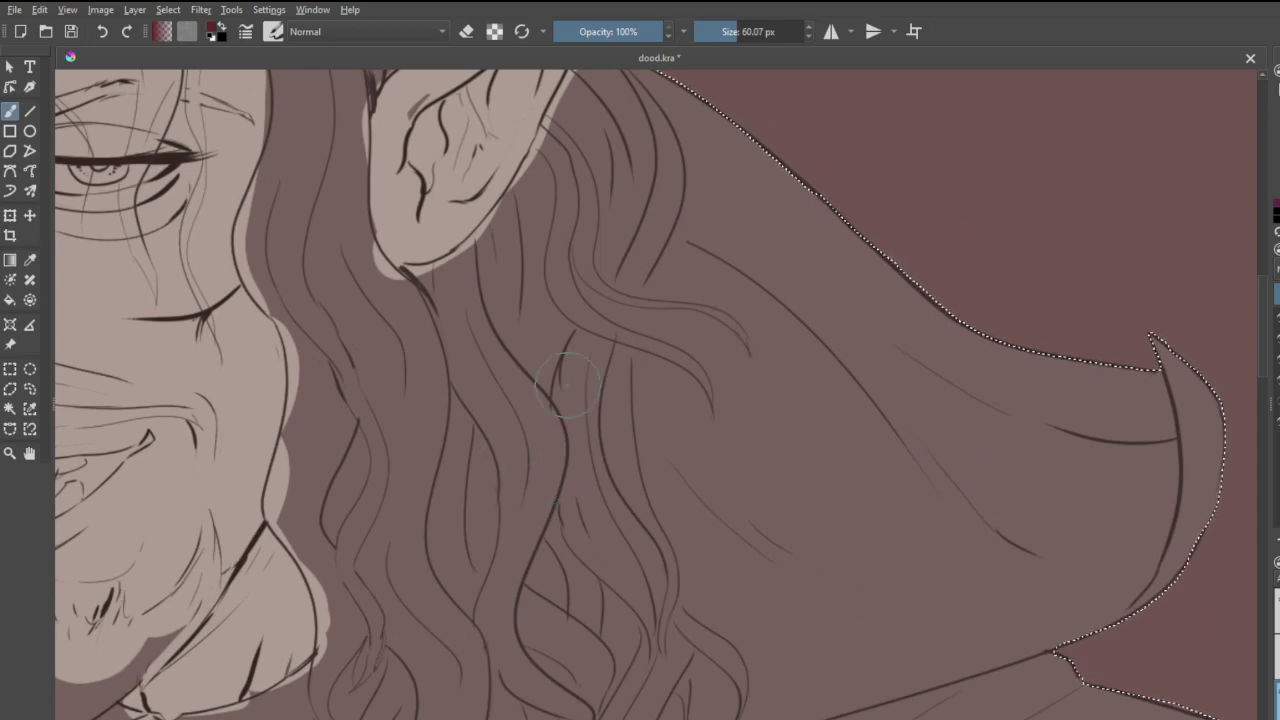
drag(640, 330, 793, 445)
mouse_move(693, 348)
mouse_down()
mouse_move(766, 434)
mouse_move(751, 449)
mouse_up()
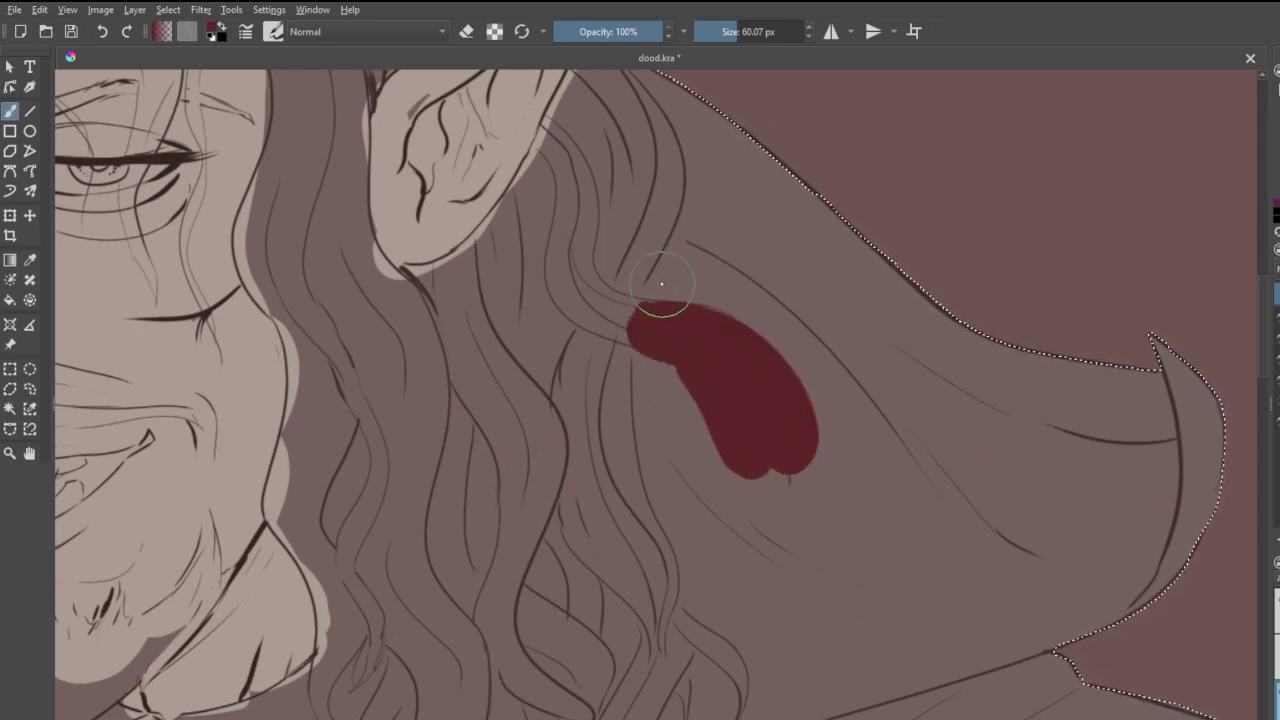
mouse_move(650, 298)
mouse_down()
mouse_move(725, 210)
mouse_move(677, 277)
mouse_move(696, 205)
mouse_move(662, 295)
mouse_move(704, 150)
mouse_up()
scroll(698, 114, down, 4)
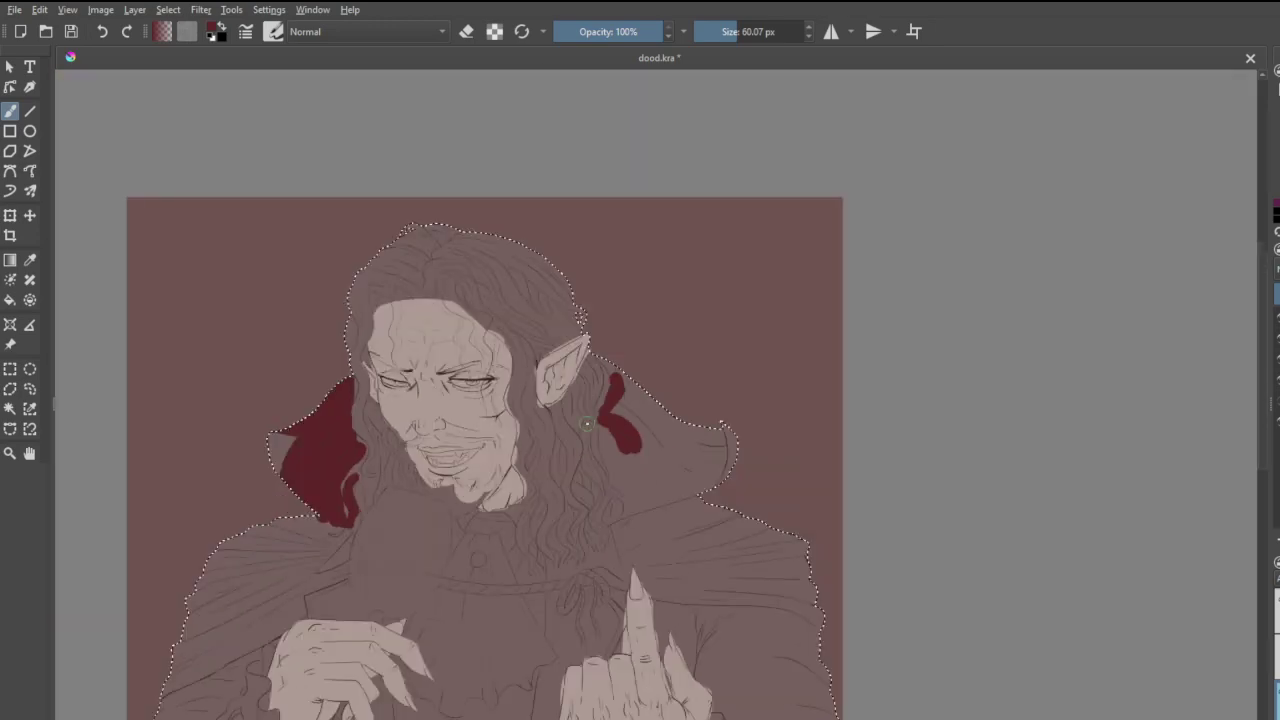
scroll(622, 493, up, 2)
scroll(628, 545, up, 4)
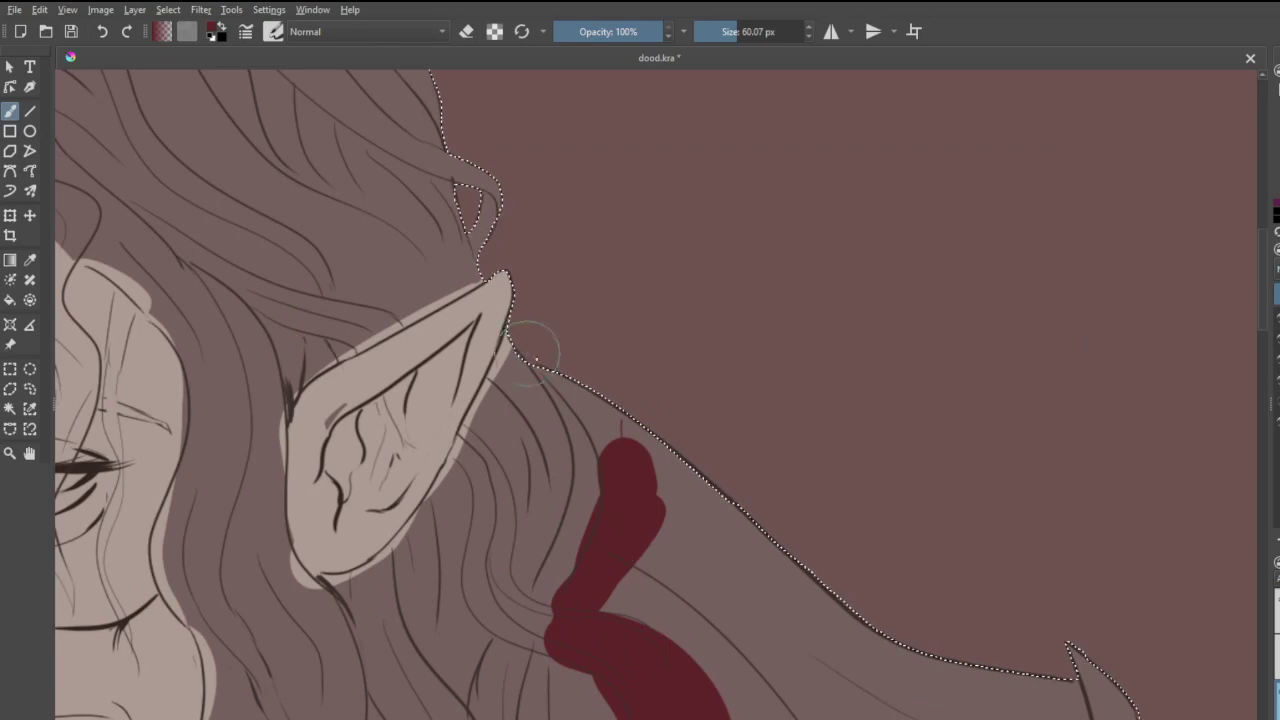
mouse_move(555, 355)
mouse_down()
mouse_move(620, 477)
mouse_move(586, 389)
mouse_move(543, 366)
mouse_move(690, 435)
mouse_up()
- Outline this collar lining in dark red along its shoulder seam, the folded tip and the wavy hair strands
scroll(690, 435, down, 5)
scroll(660, 480, up, 5)
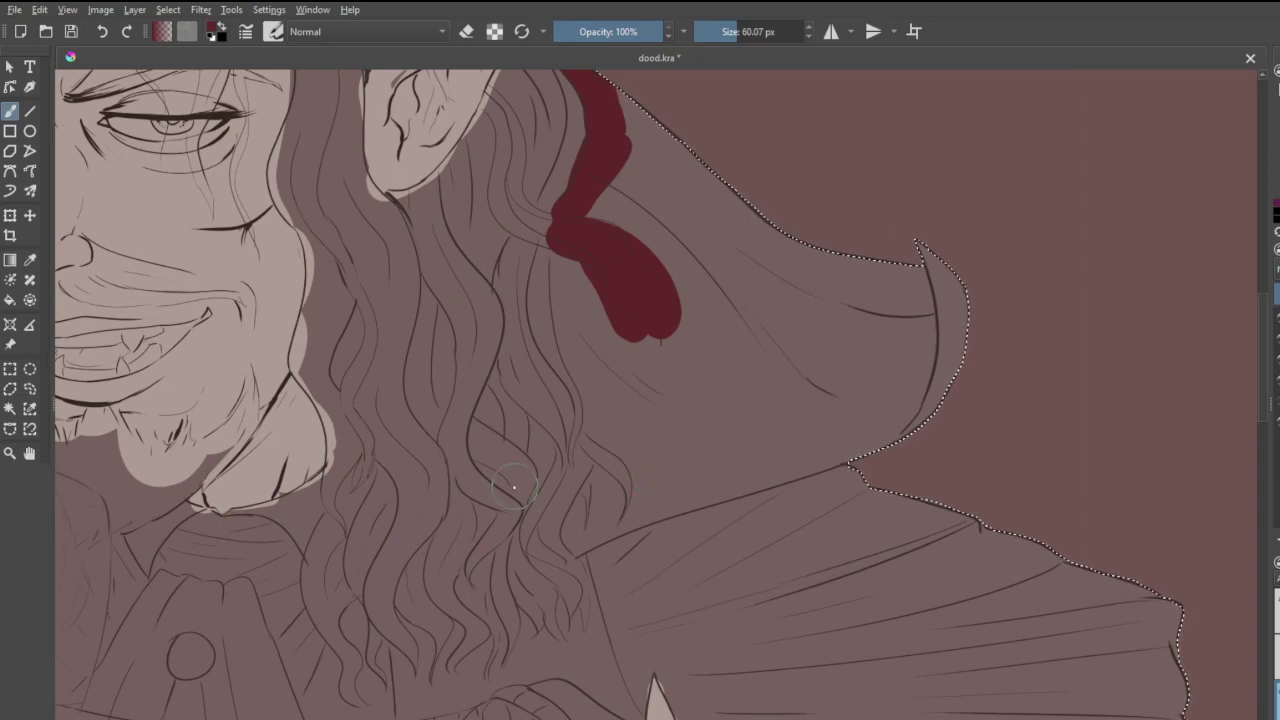
mouse_move(577, 546)
mouse_down()
mouse_move(574, 513)
mouse_move(574, 545)
mouse_move(835, 422)
mouse_move(665, 506)
mouse_move(872, 428)
mouse_up()
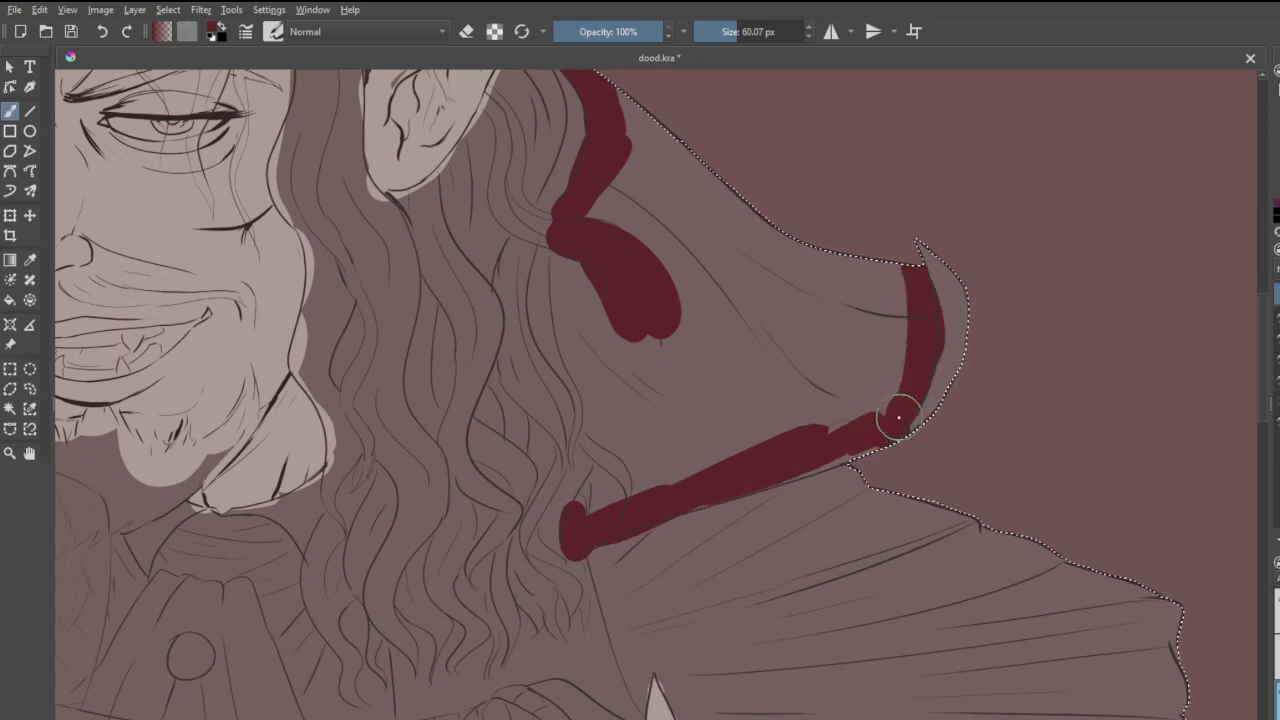
mouse_move(895, 424)
mouse_down()
mouse_move(760, 481)
mouse_move(889, 444)
mouse_move(783, 482)
mouse_move(584, 530)
mouse_up()
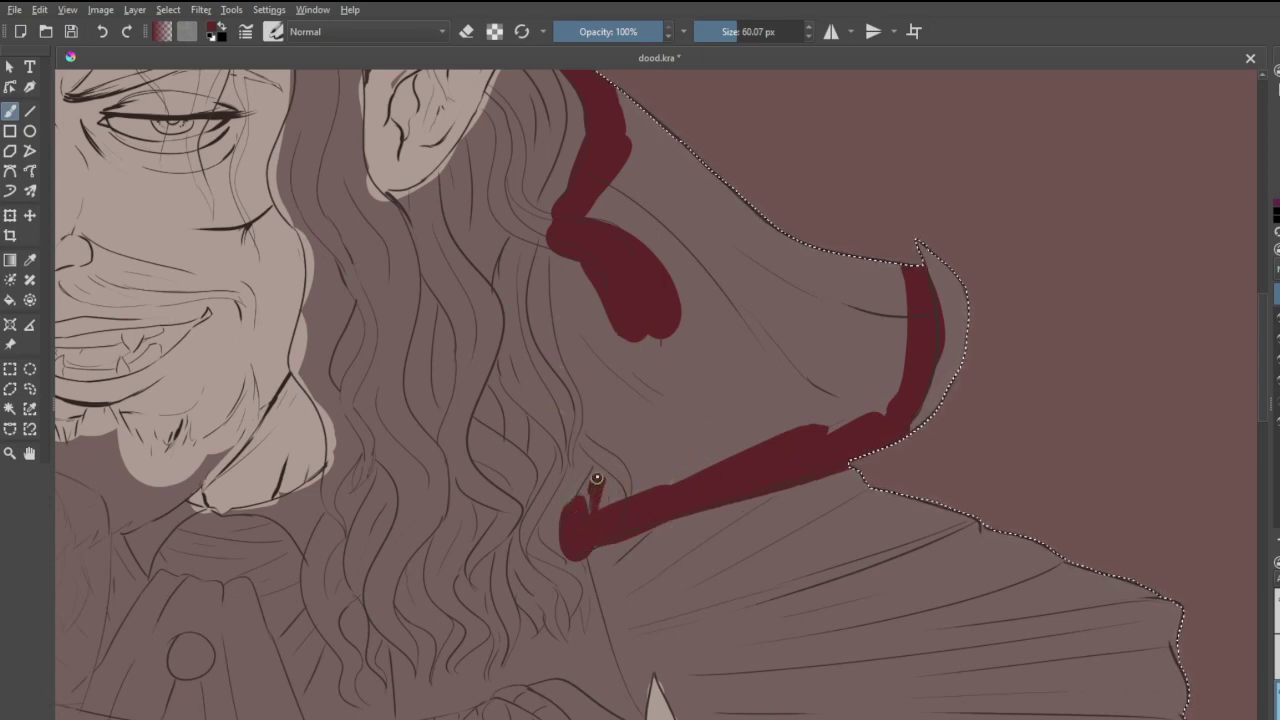
drag(597, 478, 615, 490)
mouse_move(571, 260)
mouse_down()
mouse_move(589, 368)
mouse_move(558, 310)
mouse_move(592, 424)
mouse_move(639, 467)
mouse_move(640, 497)
mouse_up()
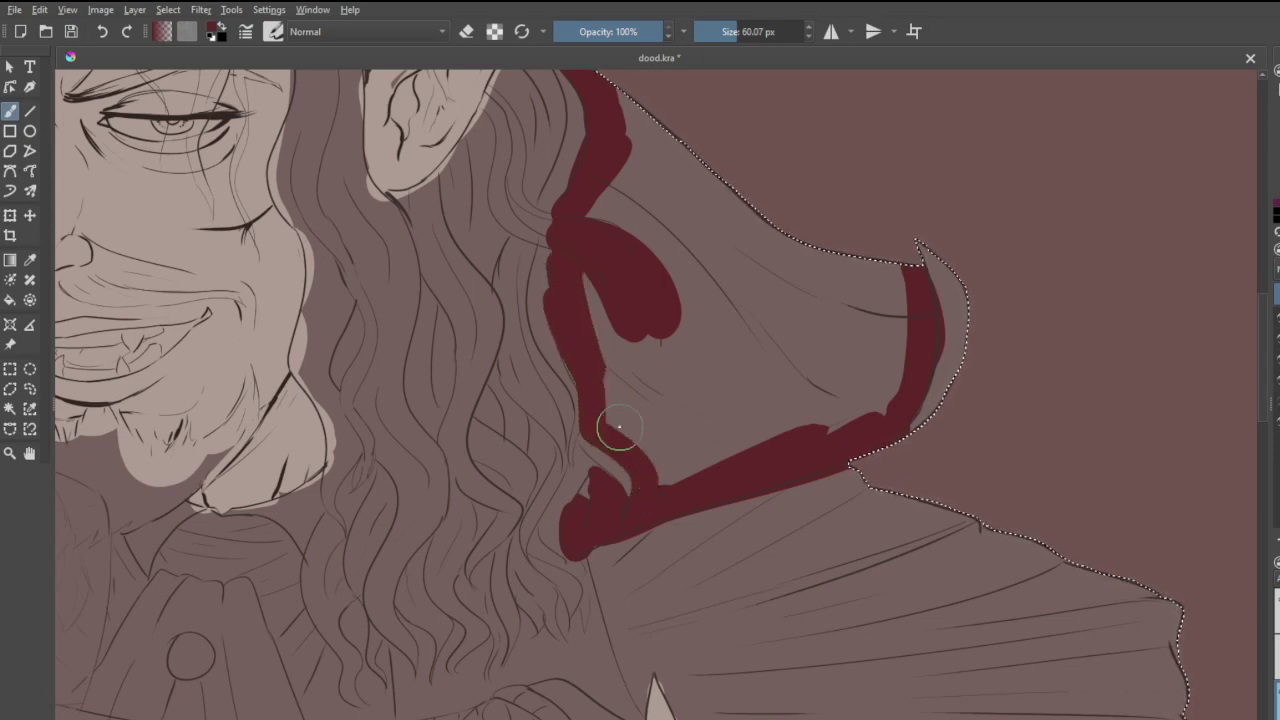
drag(619, 427, 585, 353)
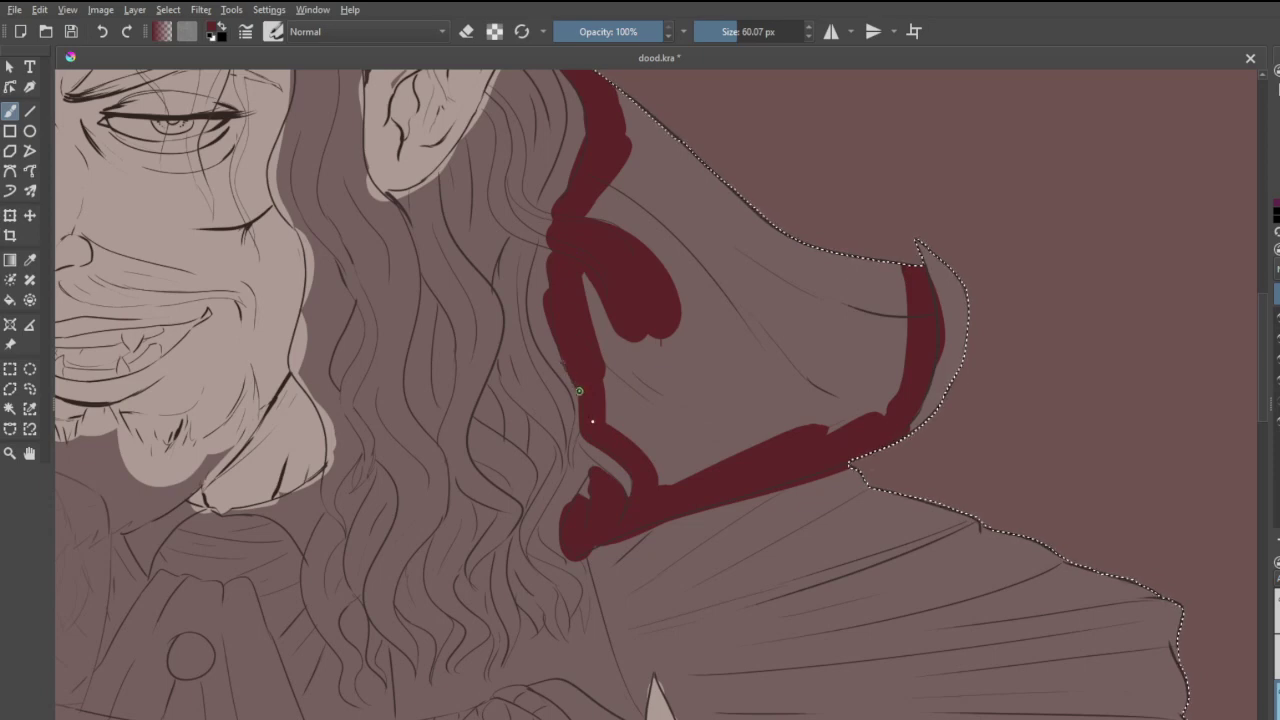
- Fill the remaining interior of the collar lining behind the pointed ear with dark red up to its upper edge
mouse_move(606, 282)
mouse_down()
mouse_move(611, 404)
mouse_move(637, 452)
mouse_move(675, 472)
mouse_move(857, 399)
mouse_move(844, 418)
mouse_move(885, 381)
mouse_move(903, 314)
mouse_move(888, 259)
mouse_move(861, 330)
mouse_move(769, 414)
mouse_move(816, 422)
mouse_move(849, 393)
mouse_up()
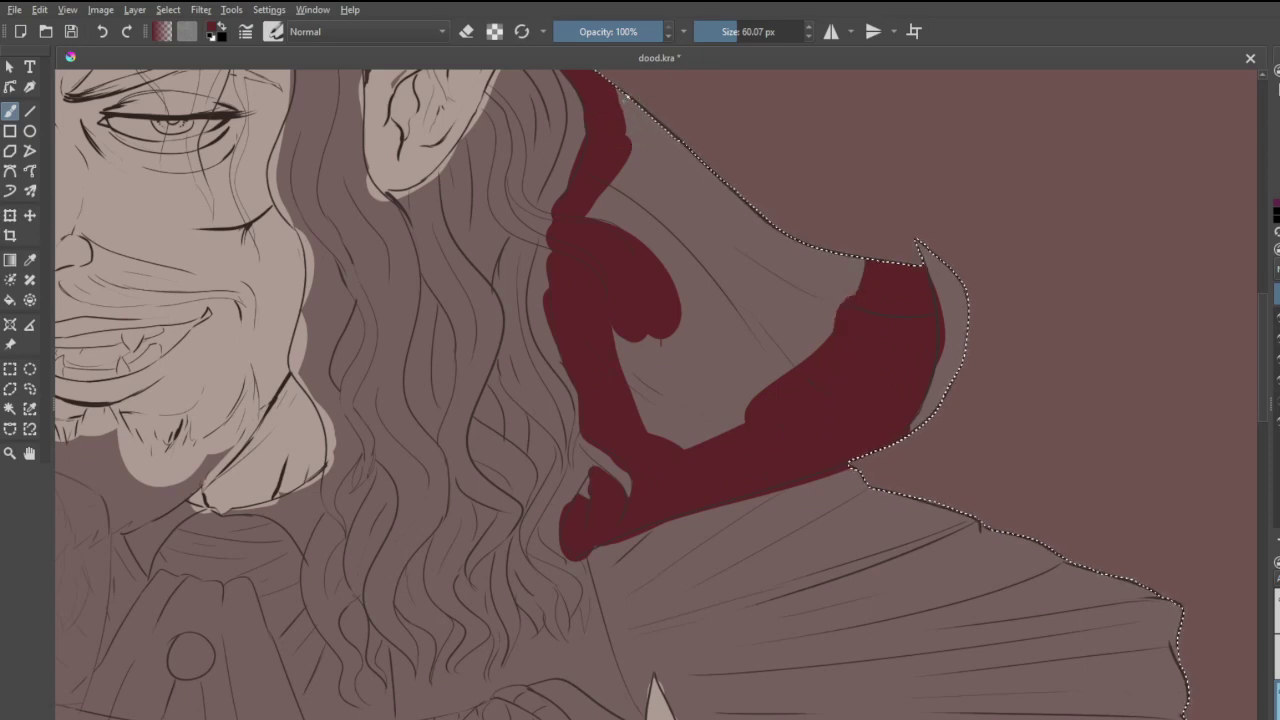
mouse_move(883, 289)
mouse_down()
mouse_move(727, 423)
mouse_move(647, 446)
mouse_move(603, 383)
mouse_move(618, 319)
mouse_move(635, 407)
mouse_move(698, 385)
mouse_move(793, 292)
mouse_move(683, 403)
mouse_move(831, 305)
mouse_move(650, 388)
mouse_move(661, 358)
mouse_move(801, 254)
mouse_move(648, 342)
mouse_move(769, 255)
mouse_move(709, 255)
mouse_move(700, 261)
mouse_move(719, 266)
mouse_move(672, 284)
mouse_move(649, 233)
mouse_move(601, 228)
mouse_move(601, 202)
mouse_move(651, 172)
mouse_move(658, 268)
mouse_move(622, 124)
mouse_up()
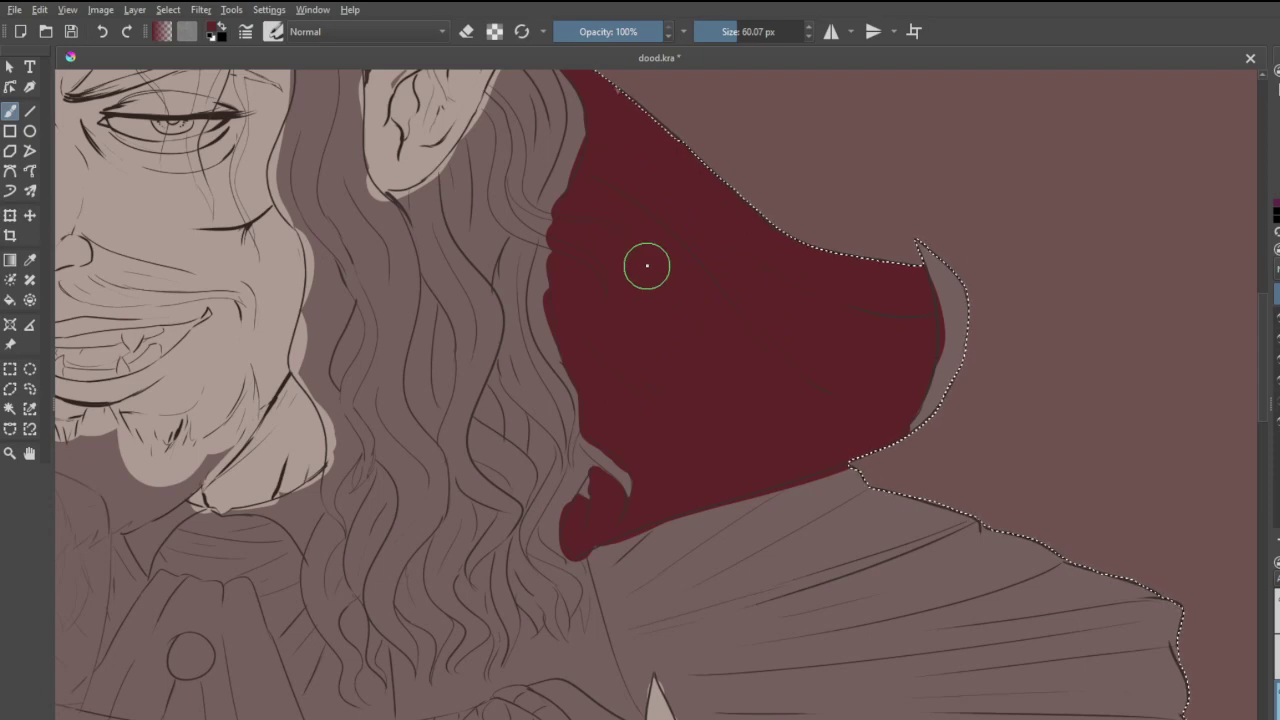
scroll(656, 257, down, 2)
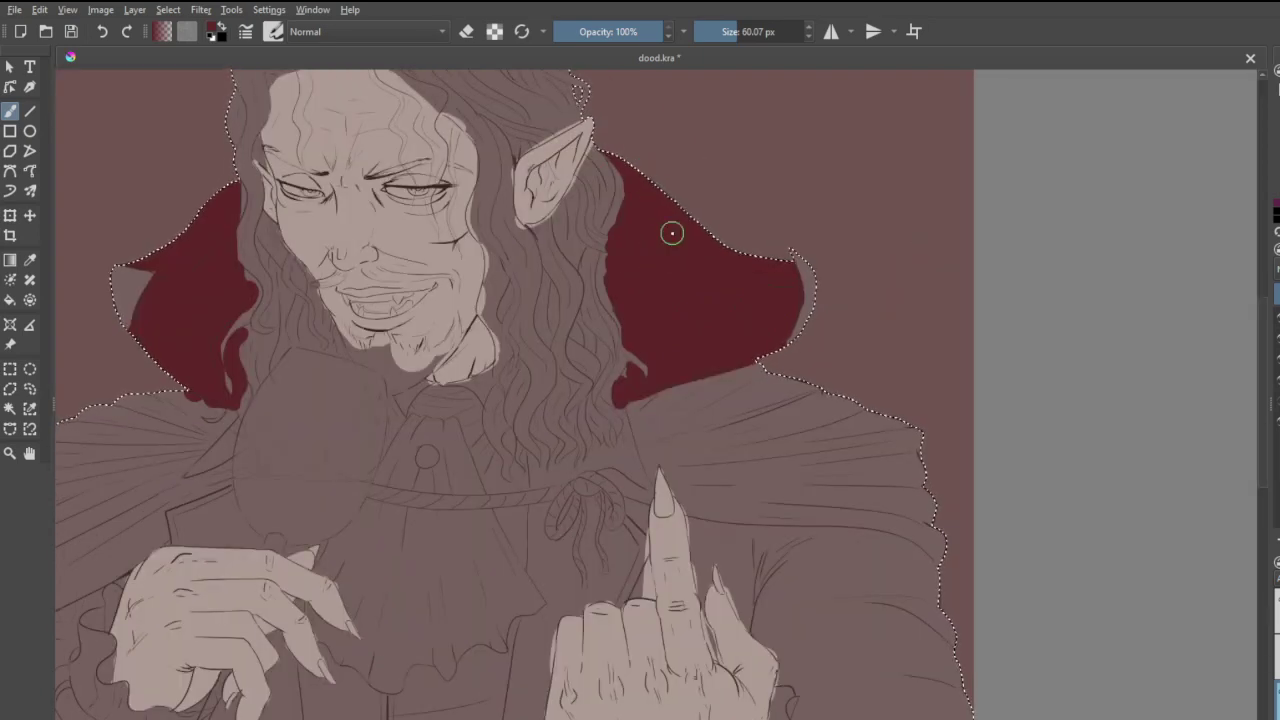
- Save the drawing with the finished dark red collar lining
scroll(651, 260, down, 4)
scroll(546, 245, up, 1)
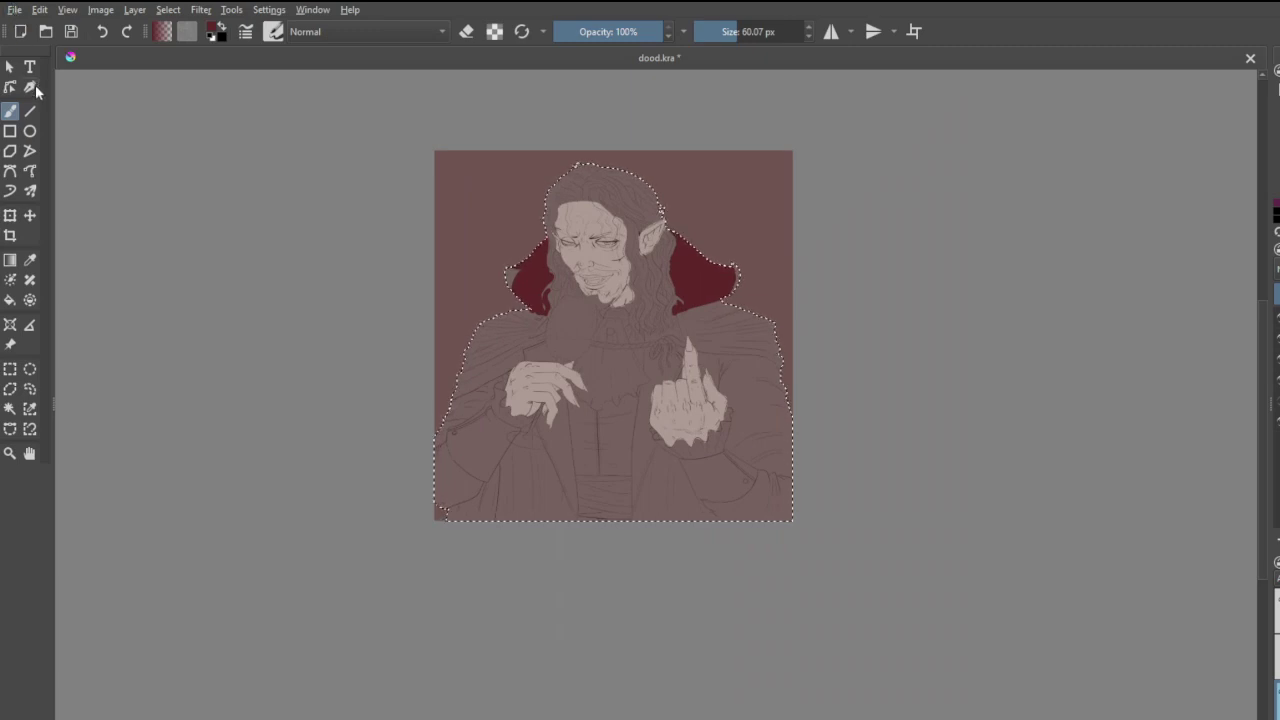
key(ctrl+s)
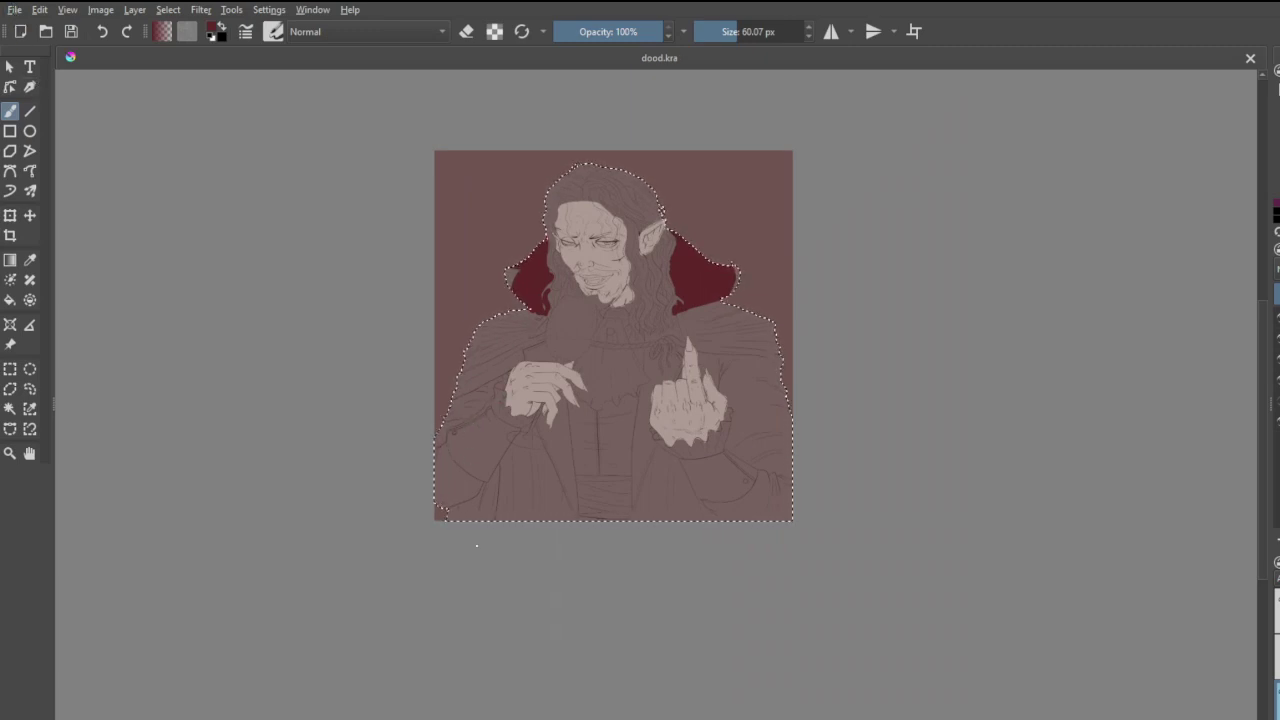
- Outline the pleated waist sash in dark red along its edges and fill its interior completely
scroll(612, 497, up, 5)
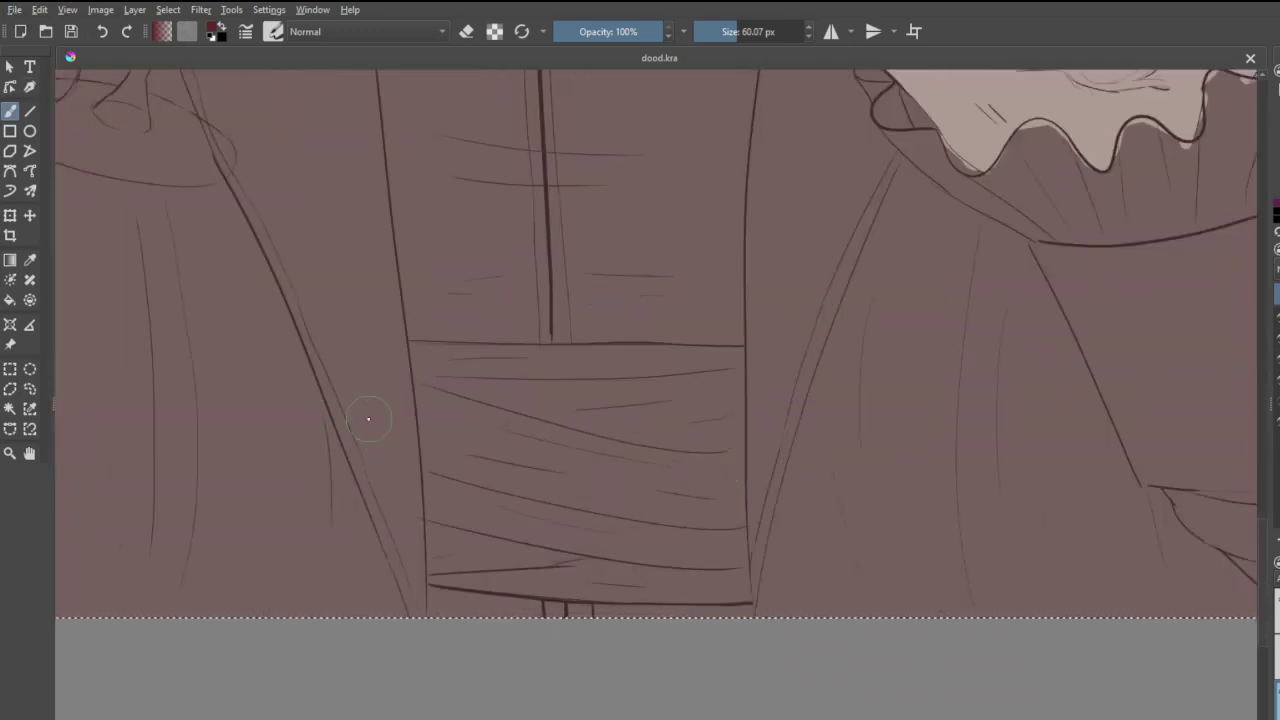
mouse_move(452, 367)
mouse_down()
mouse_move(458, 406)
mouse_move(451, 373)
mouse_move(449, 403)
mouse_move(432, 351)
mouse_move(430, 371)
mouse_move(417, 347)
mouse_move(455, 505)
mouse_move(427, 403)
mouse_move(435, 510)
mouse_move(431, 398)
mouse_move(447, 539)
mouse_move(434, 535)
mouse_move(437, 574)
mouse_move(568, 584)
mouse_up()
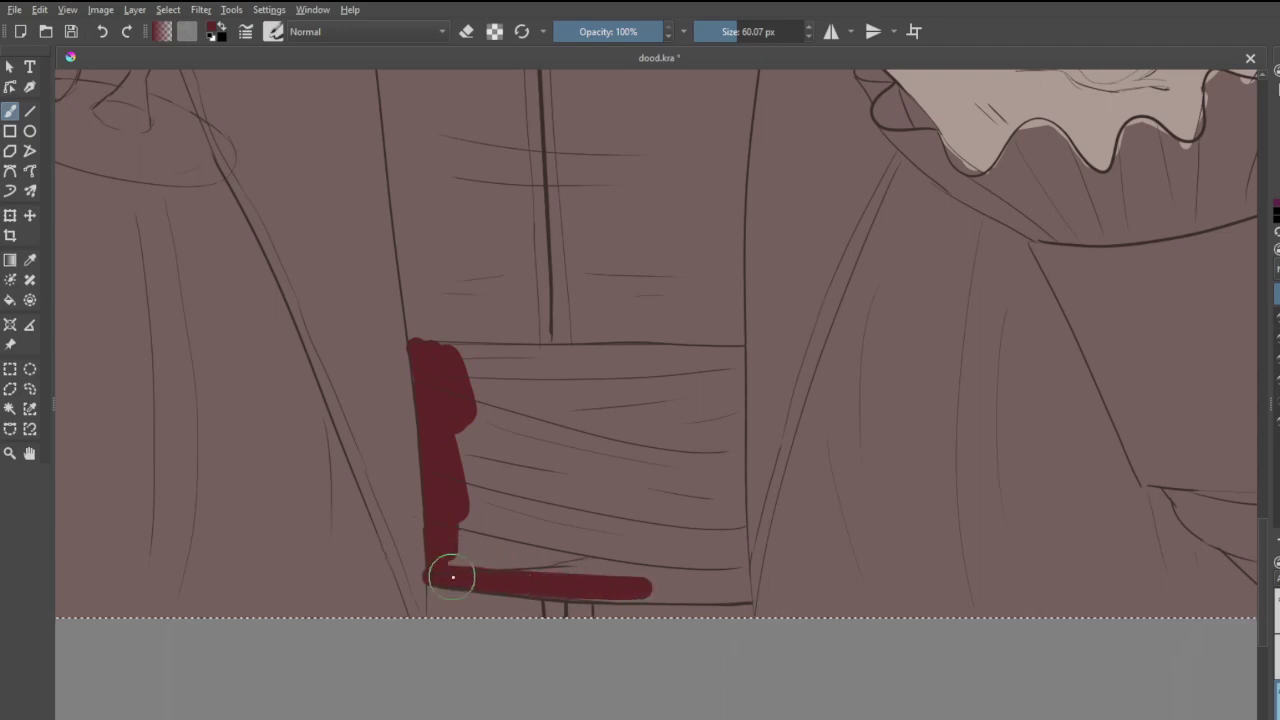
drag(452, 577, 671, 586)
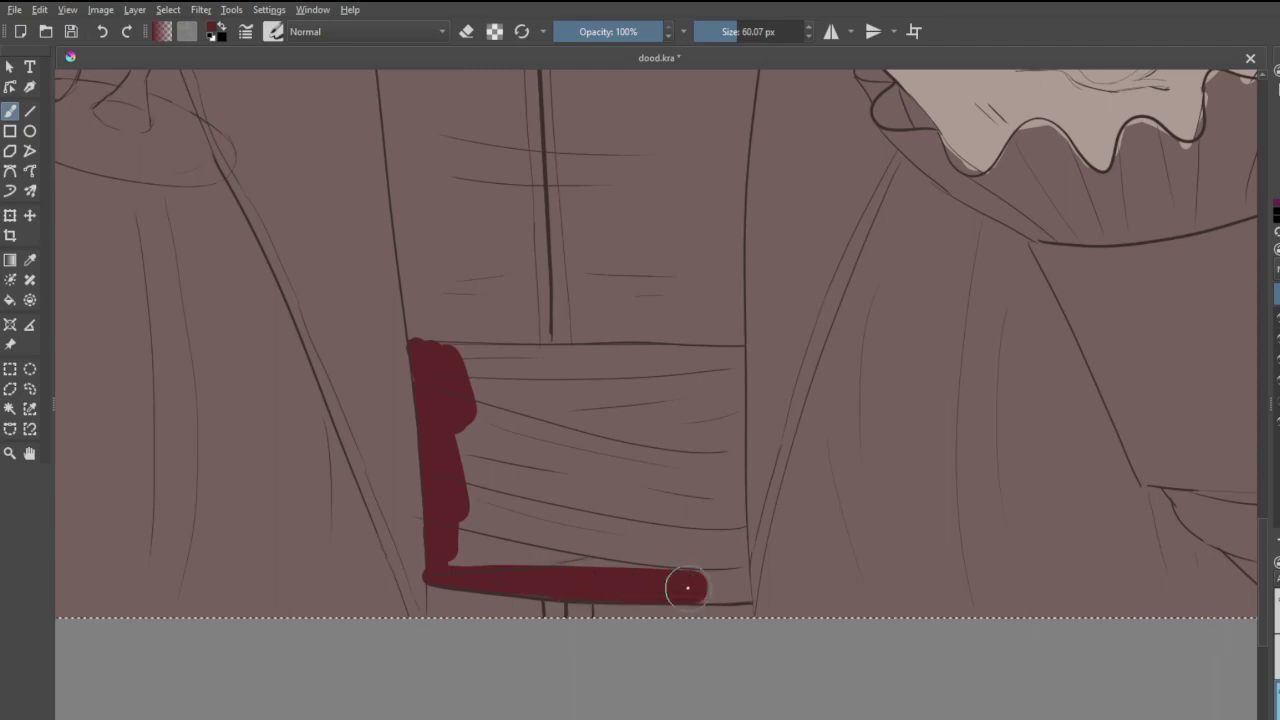
drag(742, 353, 737, 575)
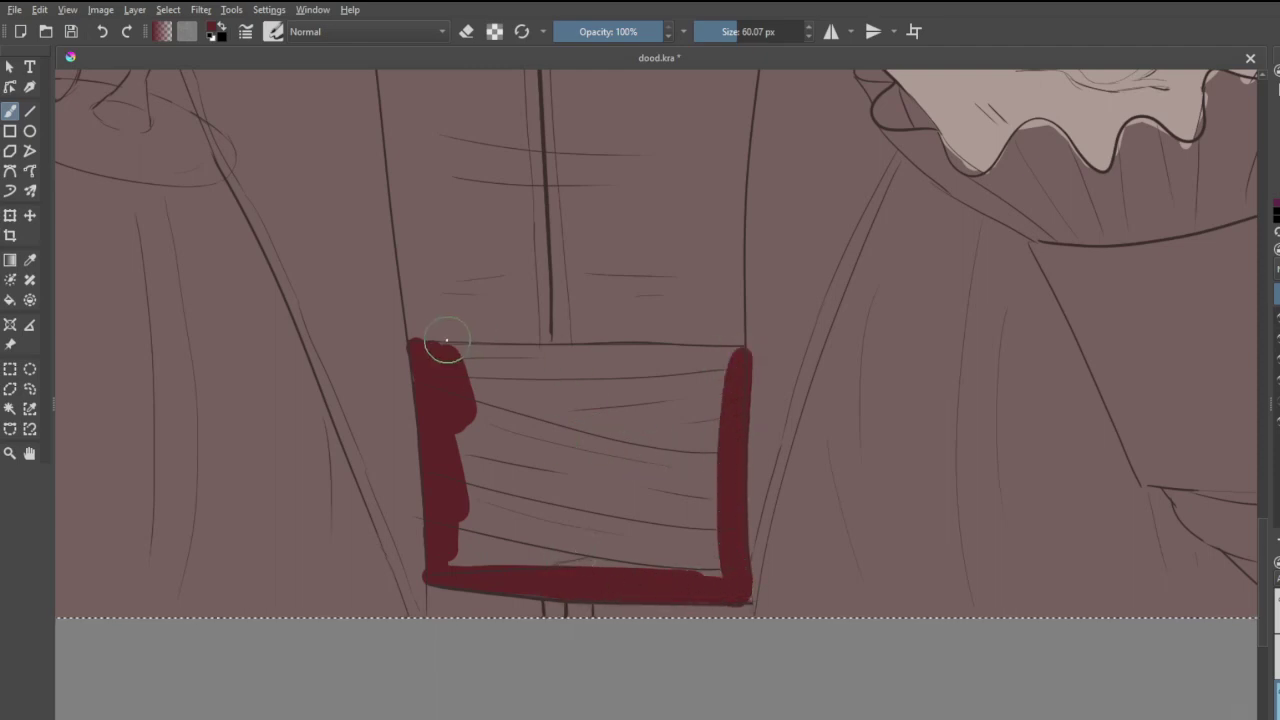
mouse_move(429, 354)
mouse_down()
mouse_move(738, 358)
mouse_move(408, 361)
mouse_move(452, 559)
mouse_move(464, 557)
mouse_move(481, 423)
mouse_move(508, 569)
mouse_move(579, 442)
mouse_move(564, 535)
mouse_move(618, 468)
mouse_up()
mouse_move(598, 545)
mouse_down()
mouse_move(686, 479)
mouse_move(674, 556)
mouse_move(711, 512)
mouse_move(732, 572)
mouse_move(708, 542)
mouse_move(727, 566)
mouse_move(562, 542)
mouse_move(532, 435)
mouse_move(507, 478)
mouse_move(527, 509)
mouse_move(450, 392)
mouse_move(437, 416)
mouse_move(493, 379)
mouse_move(720, 386)
mouse_move(723, 411)
mouse_move(650, 529)
mouse_move(682, 455)
mouse_move(593, 531)
mouse_move(682, 408)
mouse_move(546, 475)
mouse_move(639, 409)
mouse_move(560, 425)
mouse_move(538, 407)
mouse_move(501, 412)
mouse_up()
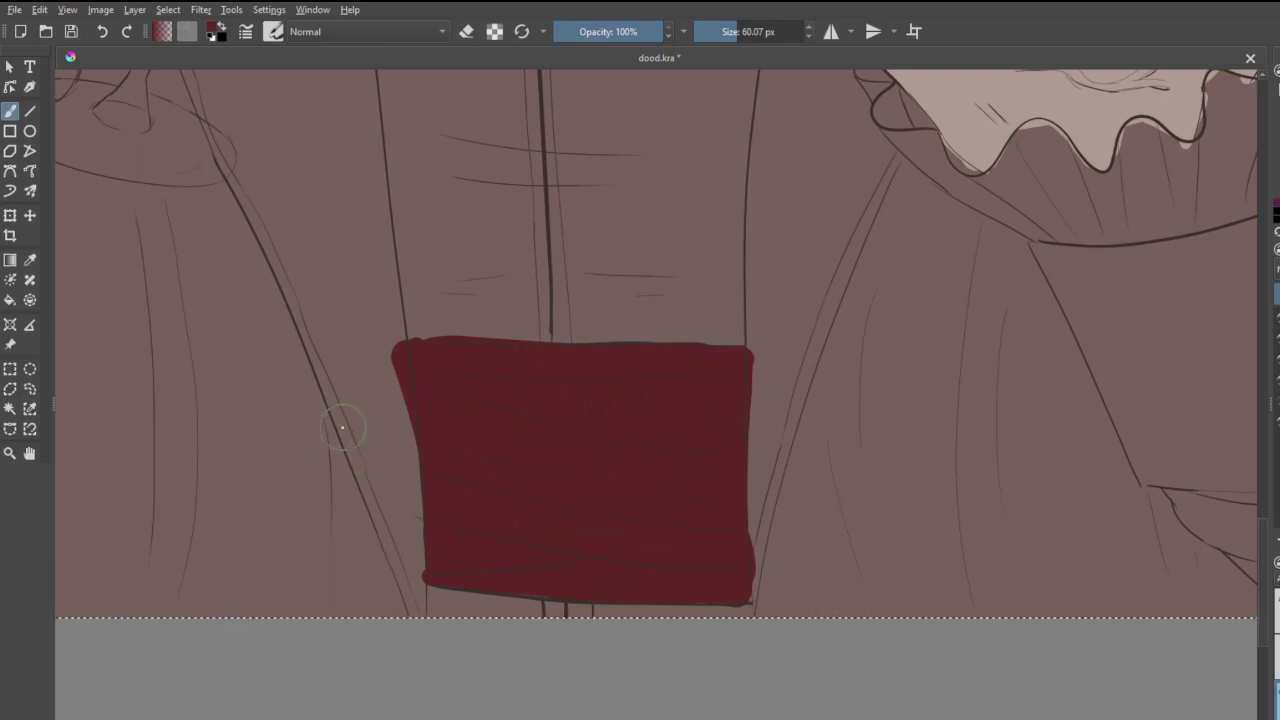
- Paint dark red into the narrow gaps on both sides of the sash, following the coat's open front edges upward
mouse_move(343, 426)
mouse_down()
mouse_move(408, 606)
mouse_move(389, 409)
mouse_move(417, 563)
mouse_move(391, 403)
mouse_move(336, 393)
mouse_move(386, 437)
mouse_move(380, 305)
mouse_up()
drag(776, 326, 732, 600)
key(ctrl+z)
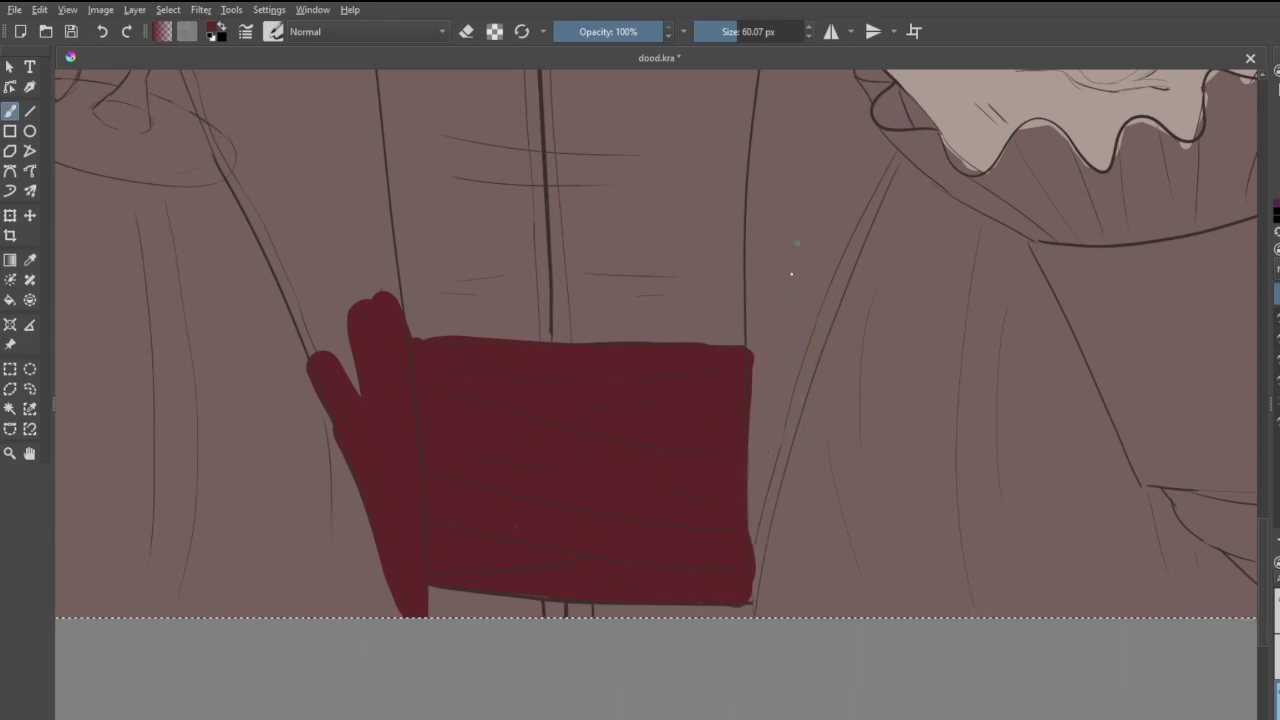
drag(794, 245, 739, 626)
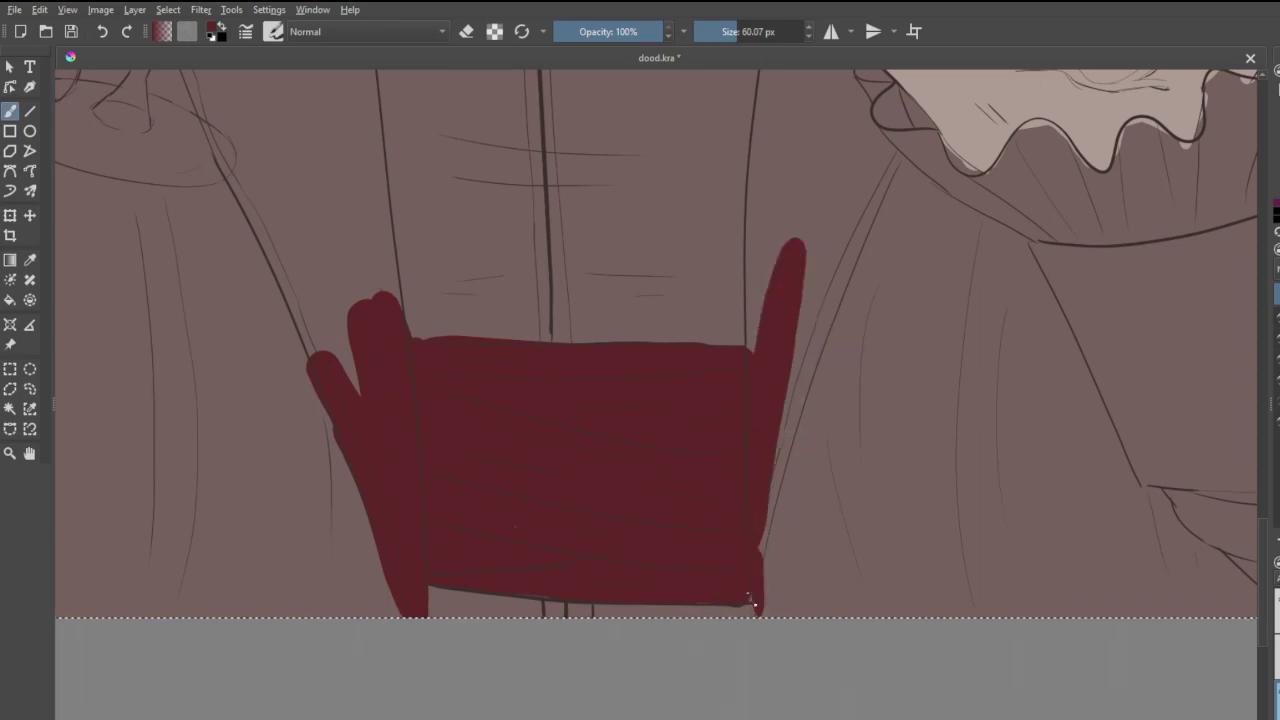
drag(788, 445, 846, 286)
mouse_move(897, 161)
mouse_down()
mouse_move(831, 266)
mouse_move(770, 412)
mouse_up()
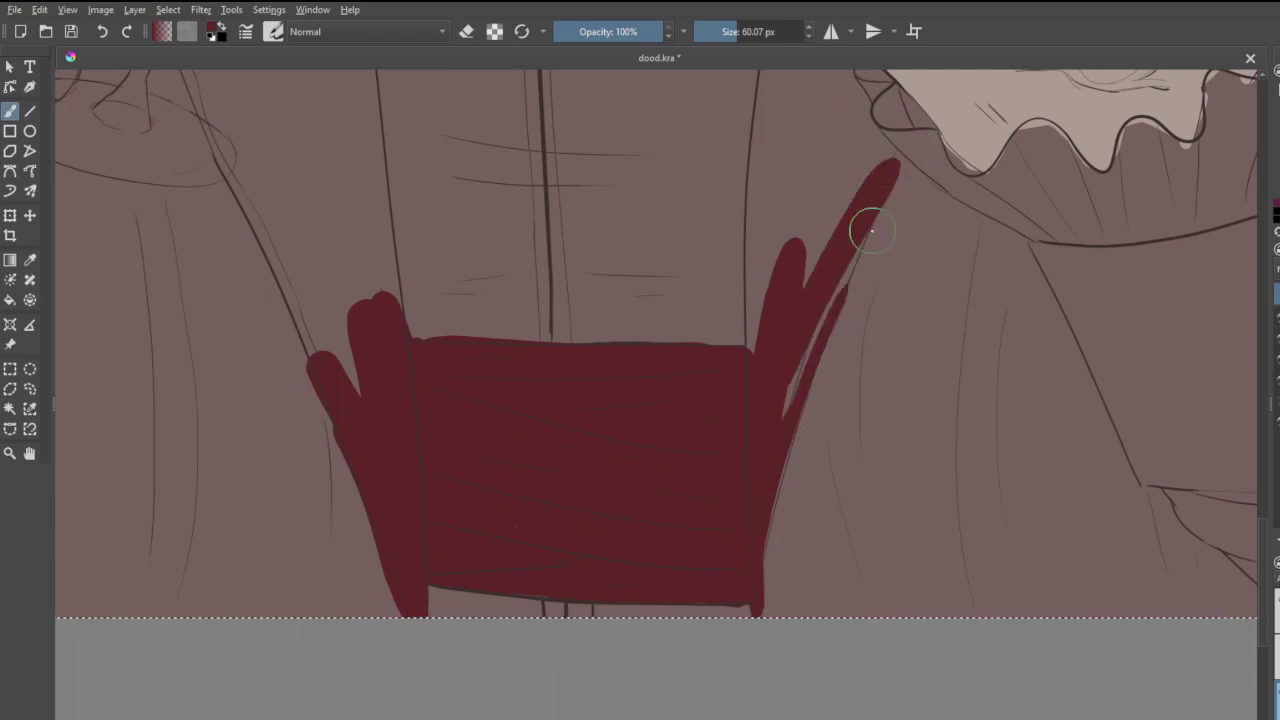
mouse_move(866, 229)
mouse_down()
mouse_move(834, 280)
mouse_move(782, 398)
mouse_up()
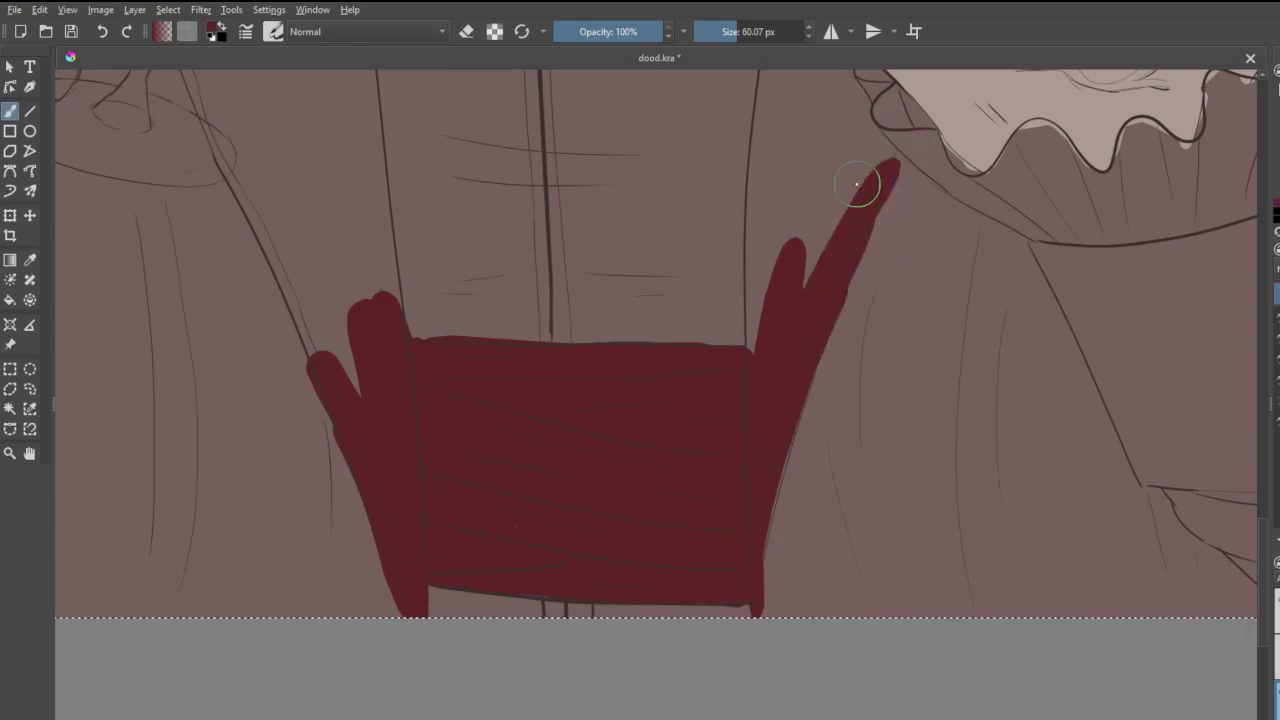
- Outline the sleeve cuff below the relaxed hand in dark red, along its wrist, upper, curved outer and lower edges
scroll(837, 212, down, 7)
scroll(794, 135, up, 3)
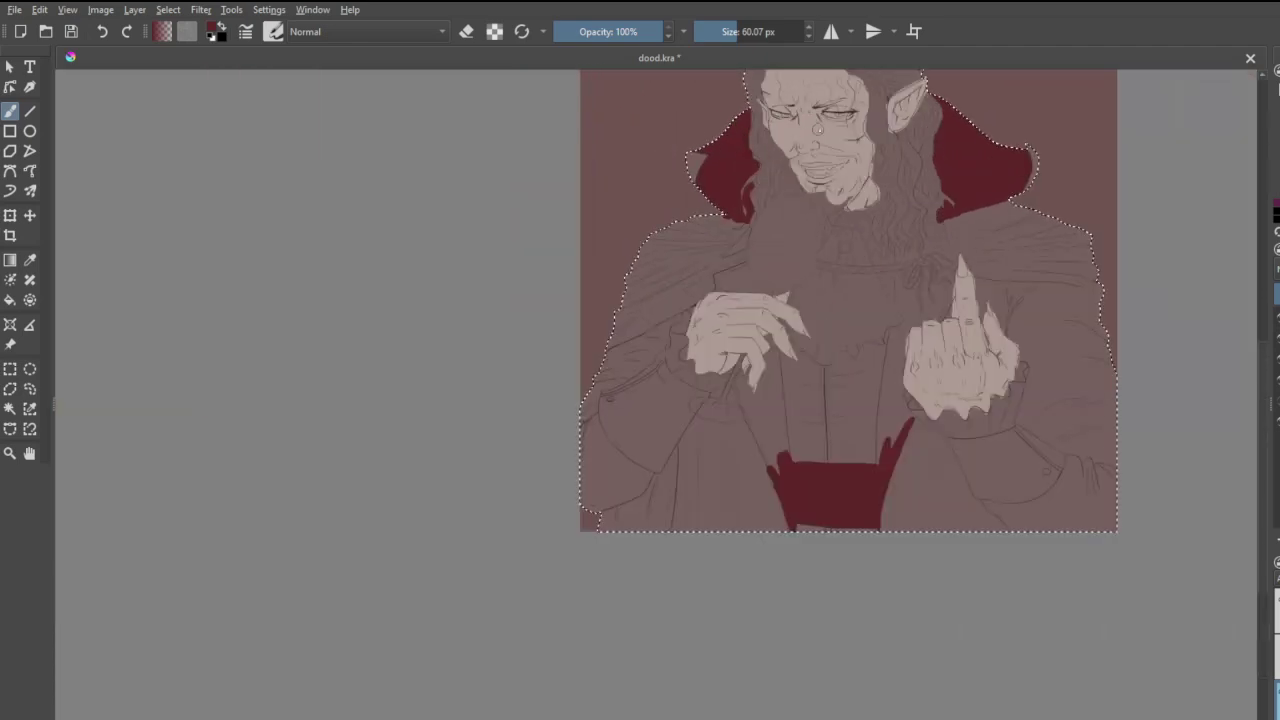
scroll(823, 142, up, 1)
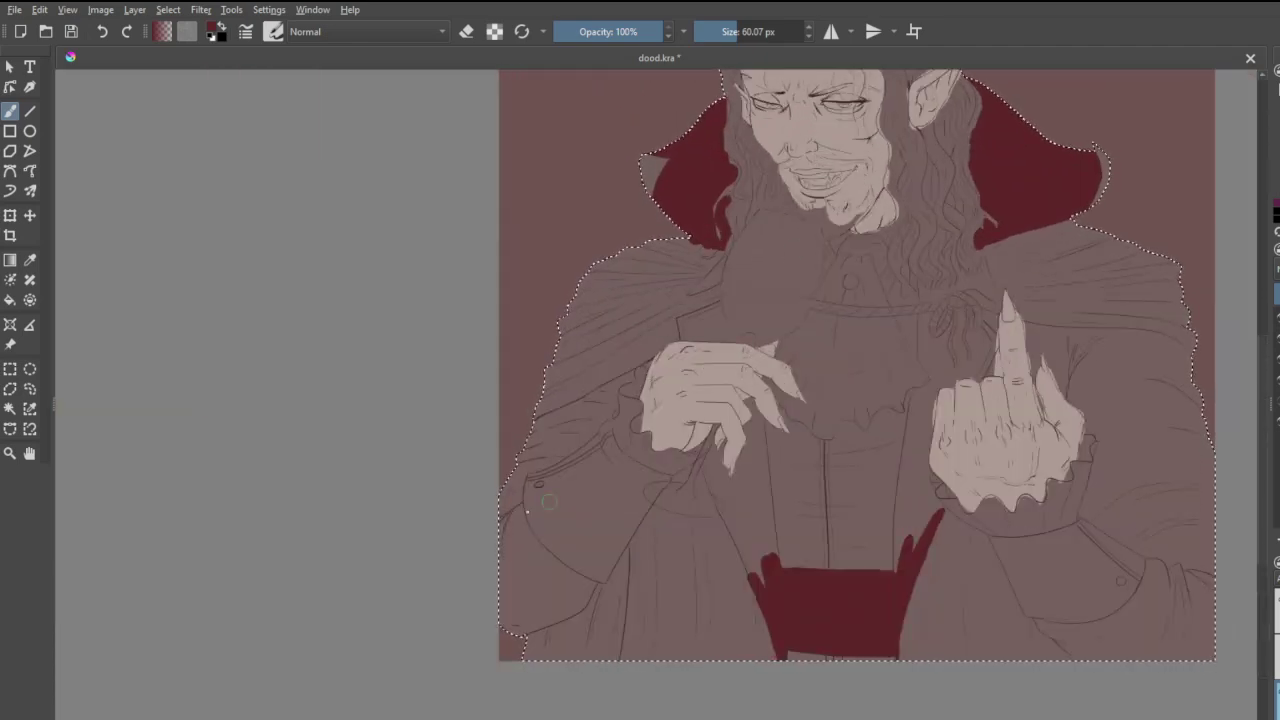
scroll(470, 528, up, 3)
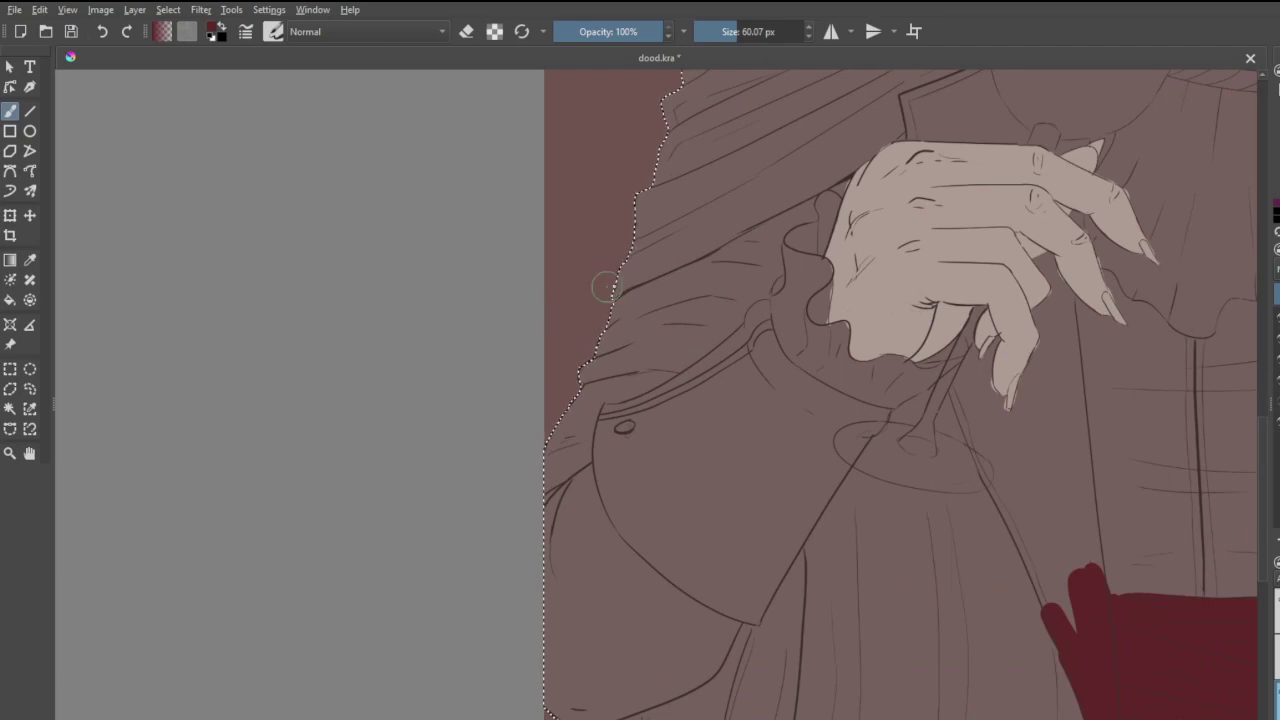
mouse_move(747, 315)
mouse_down()
mouse_move(775, 359)
mouse_move(768, 309)
mouse_move(764, 354)
mouse_move(789, 371)
mouse_move(768, 331)
mouse_move(789, 387)
mouse_move(795, 374)
mouse_move(861, 395)
mouse_up()
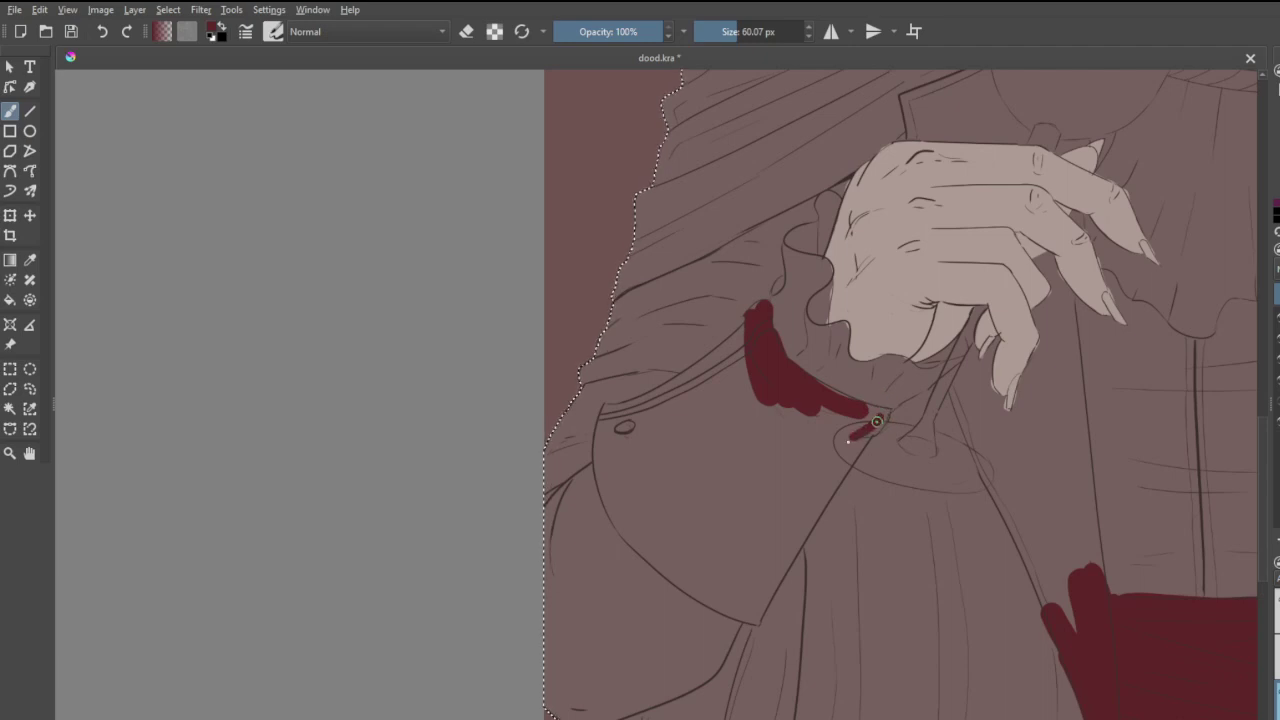
mouse_move(885, 415)
mouse_down()
mouse_move(851, 414)
mouse_move(820, 386)
mouse_move(897, 410)
mouse_up()
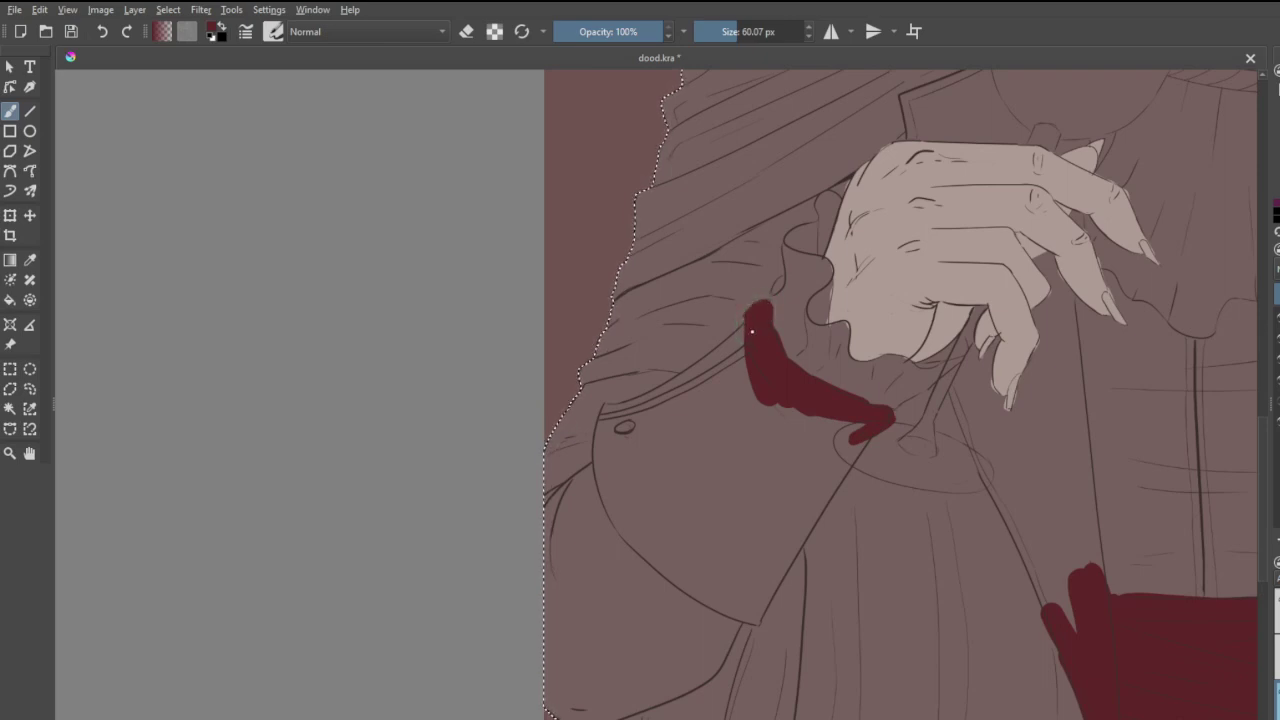
drag(752, 331, 647, 408)
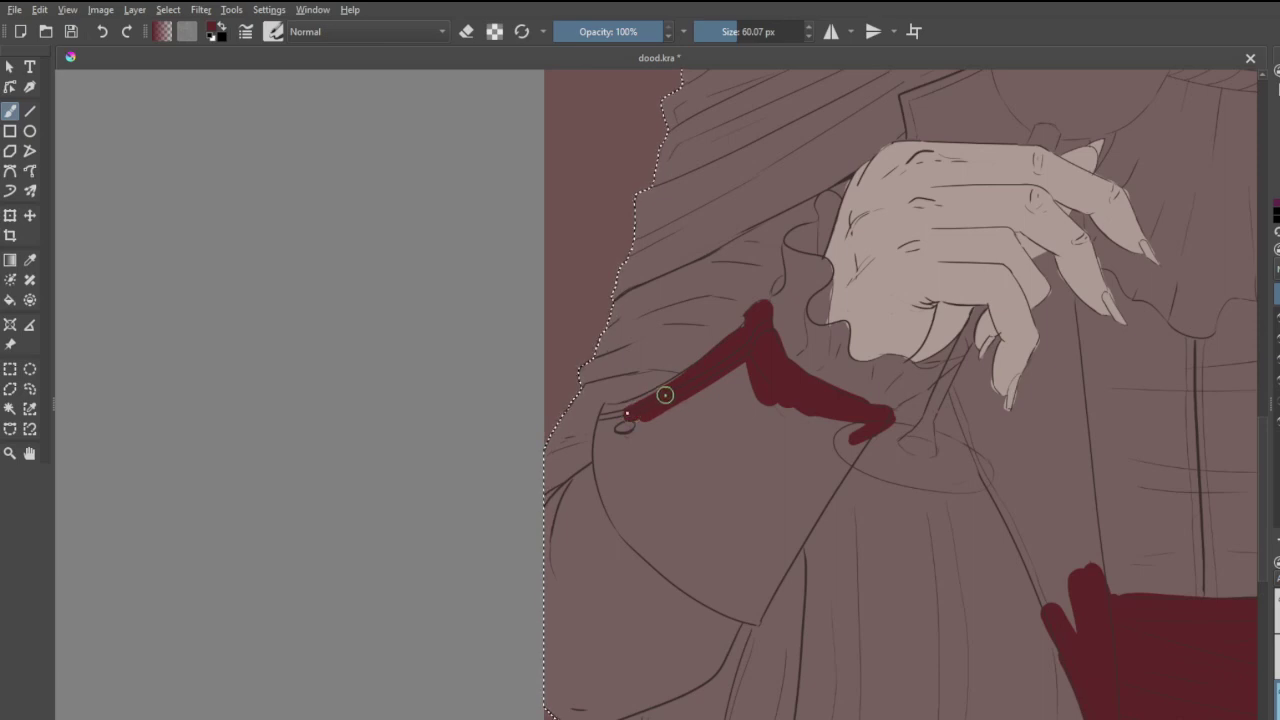
mouse_move(608, 414)
mouse_down()
mouse_move(606, 469)
mouse_move(640, 551)
mouse_move(738, 612)
mouse_move(655, 567)
mouse_up()
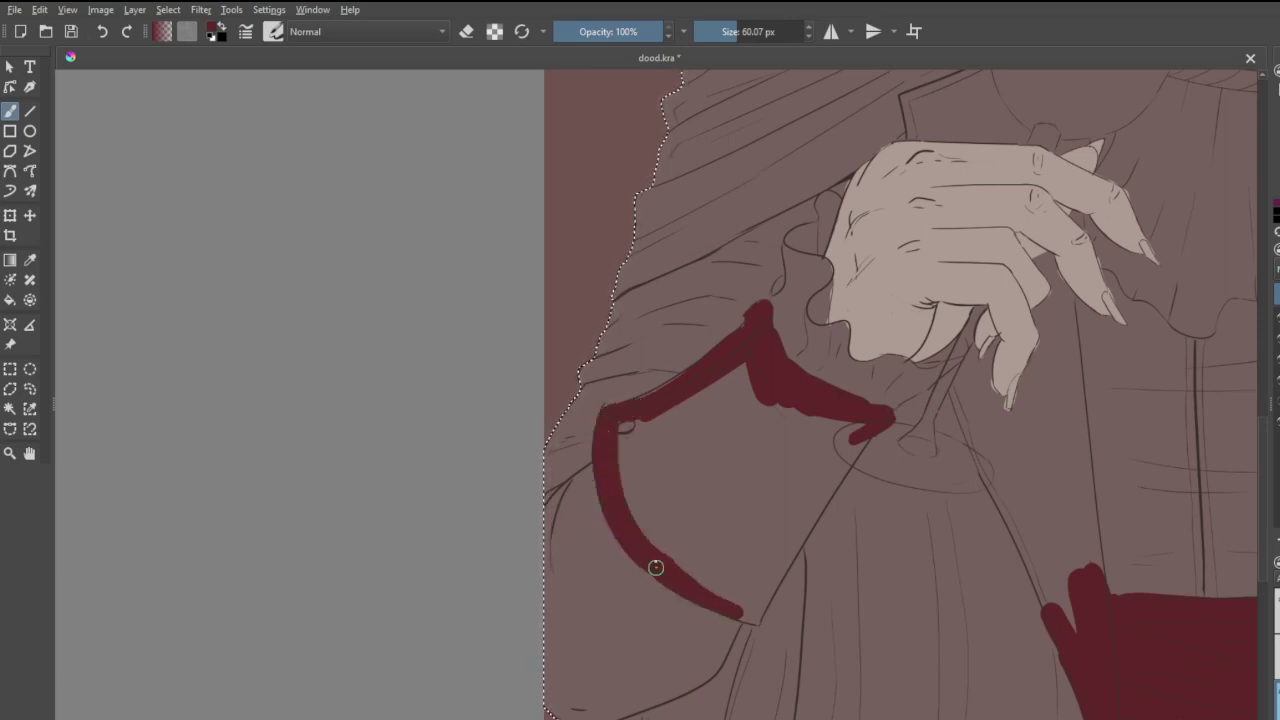
mouse_move(861, 429)
mouse_down()
mouse_move(734, 618)
mouse_move(757, 615)
mouse_move(858, 456)
mouse_move(846, 427)
mouse_move(790, 426)
mouse_move(768, 405)
mouse_up()
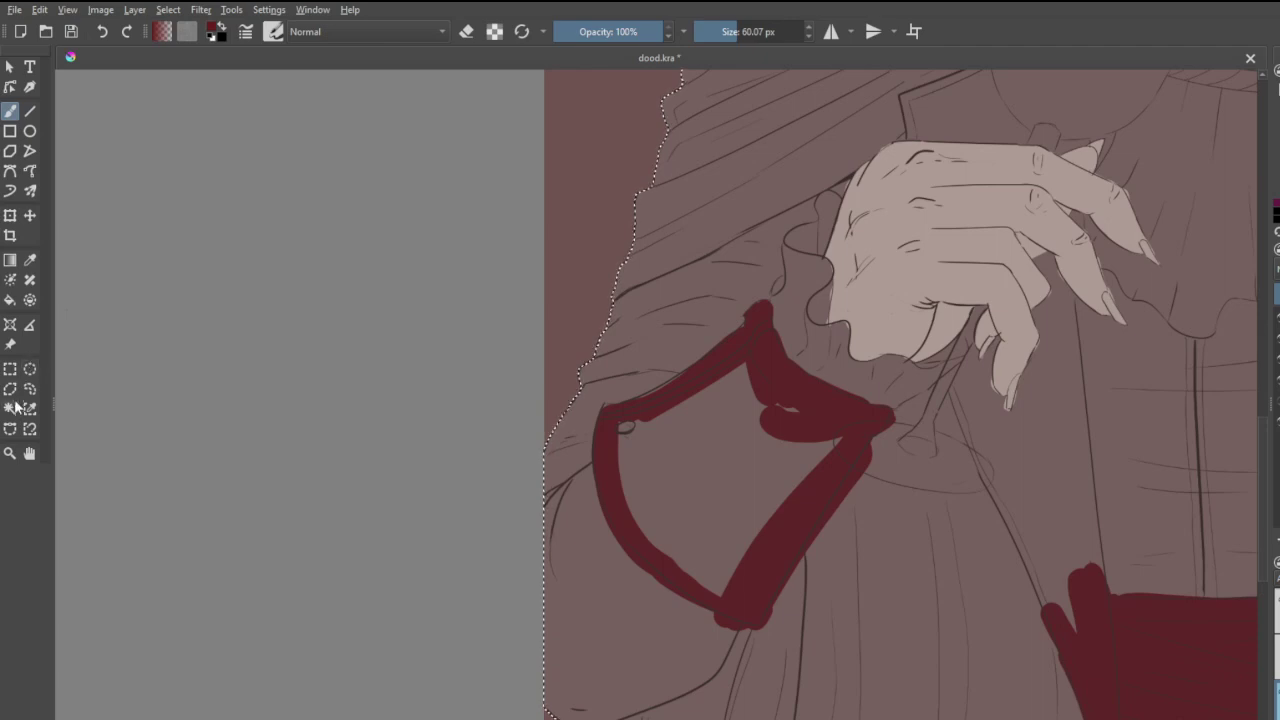
click(10, 301)
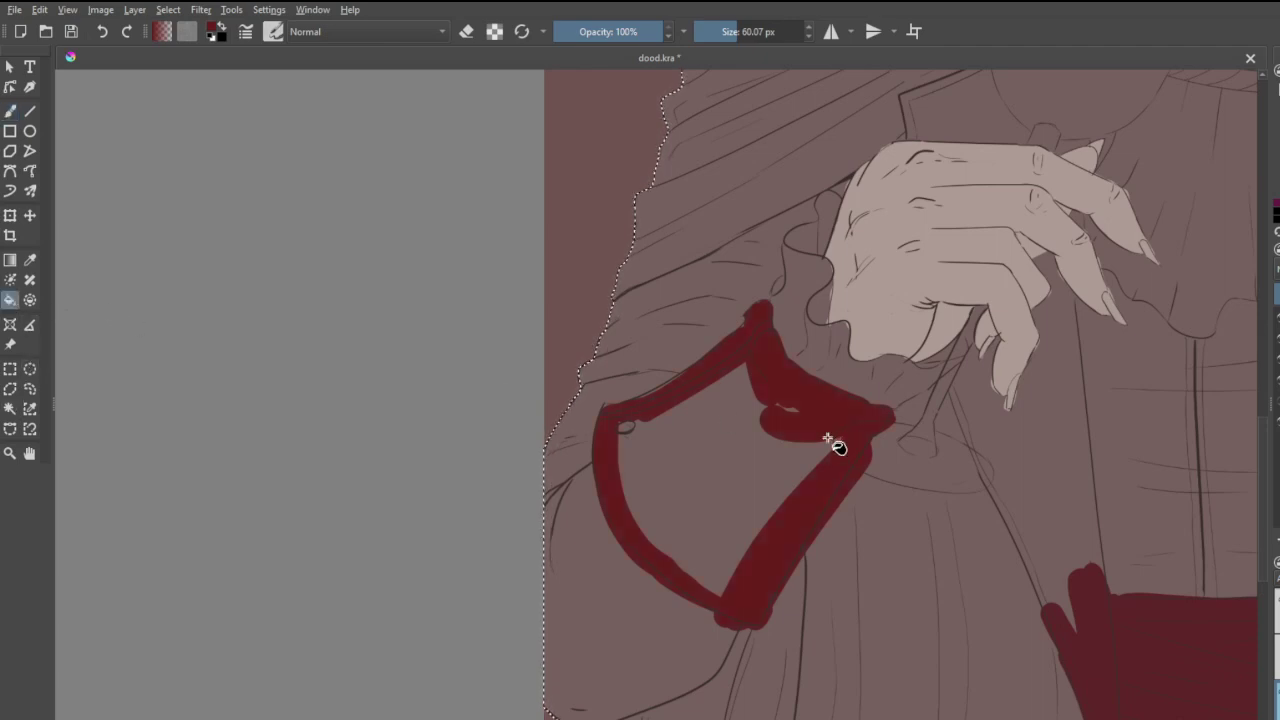
click(803, 436)
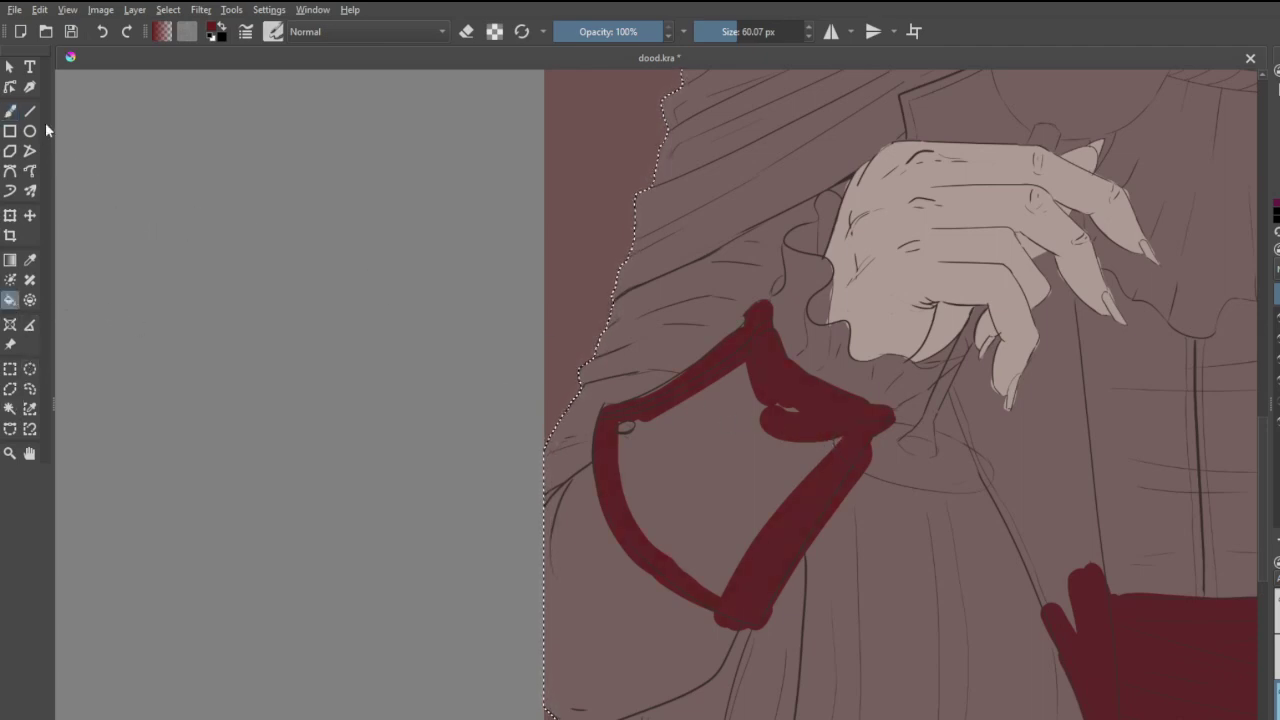
click(30, 260)
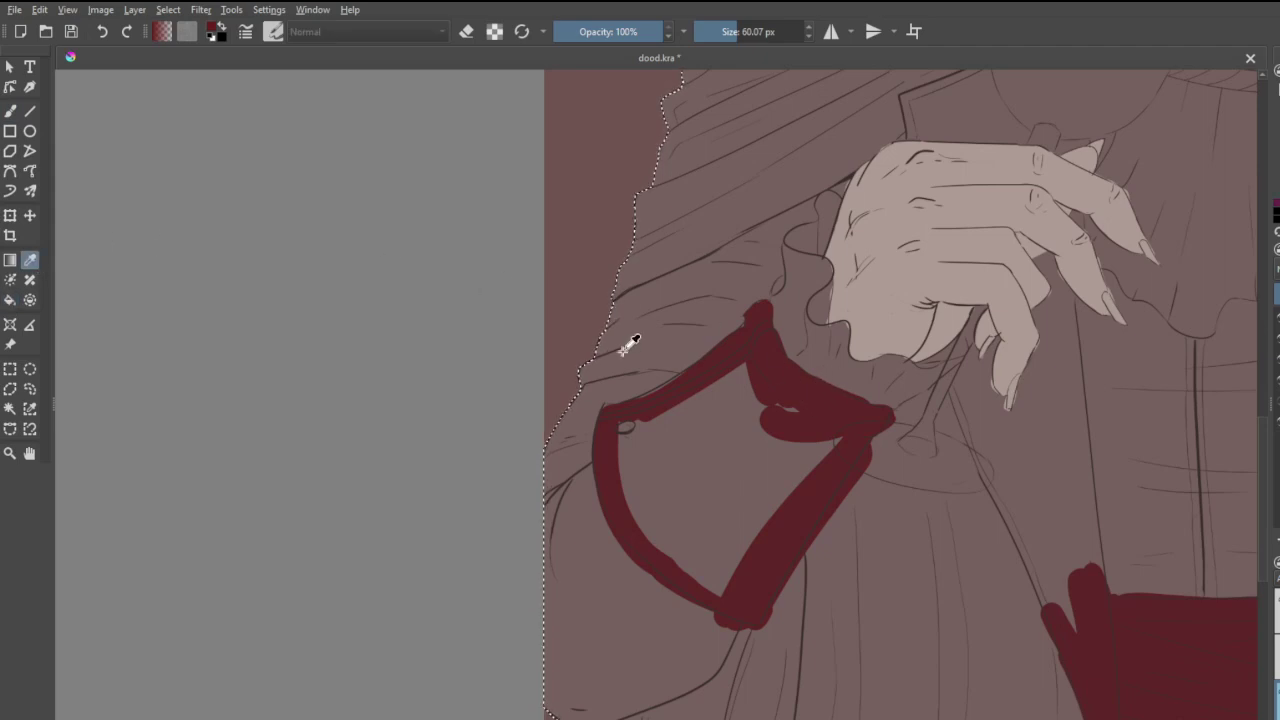
click(10, 112)
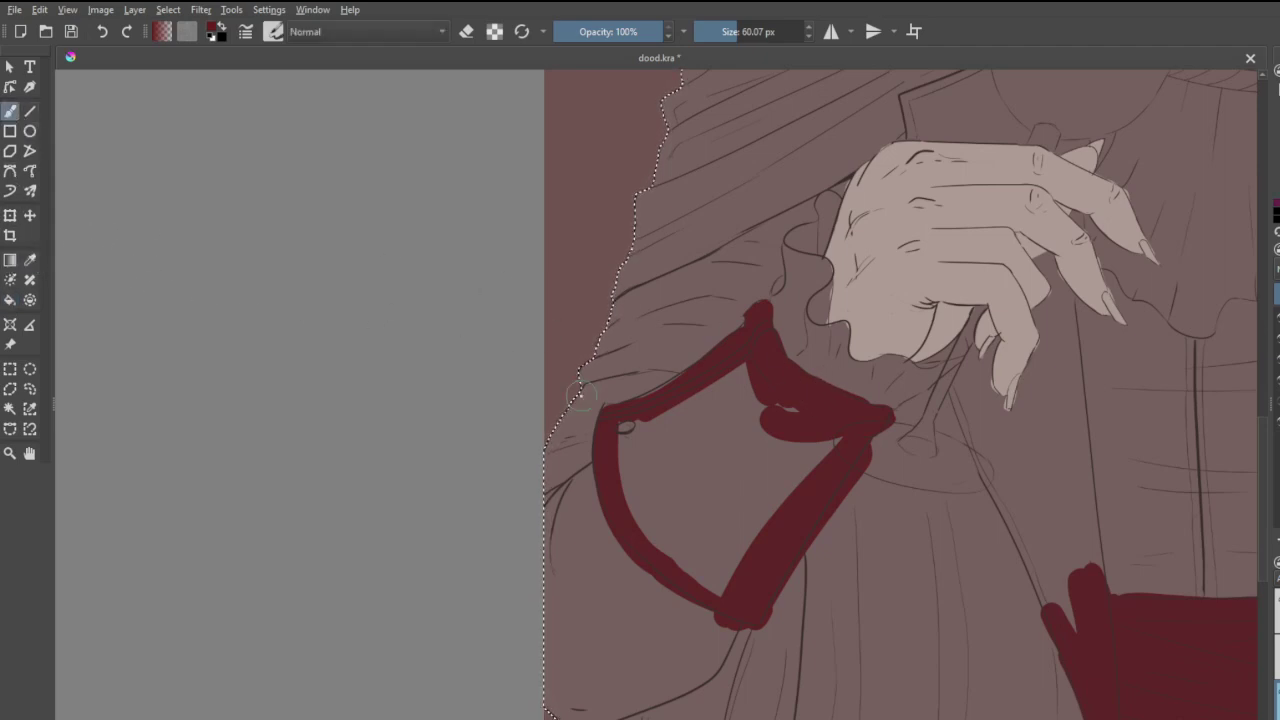
- Fill the interior of the relaxed hand's cuff with dark red by brush, covering the button
mouse_move(725, 473)
mouse_down()
mouse_move(808, 440)
mouse_move(803, 469)
mouse_move(826, 454)
mouse_move(760, 372)
mouse_move(757, 321)
mouse_up()
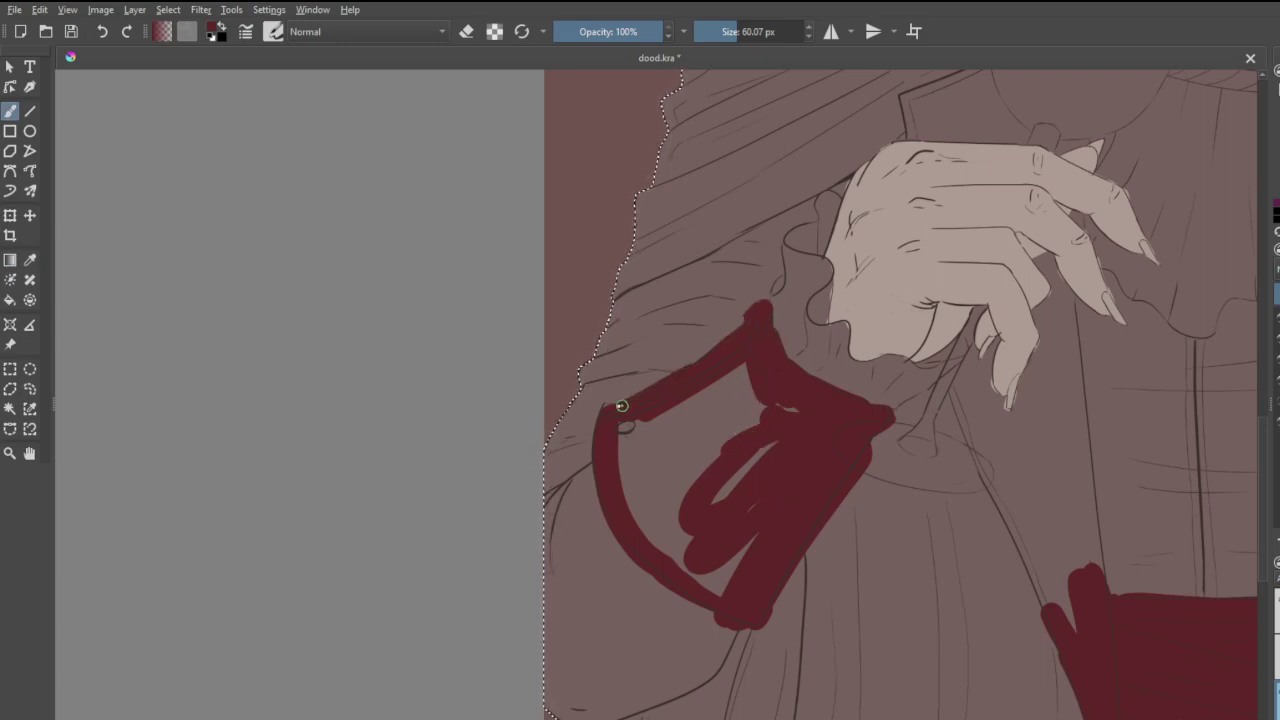
drag(633, 432, 642, 511)
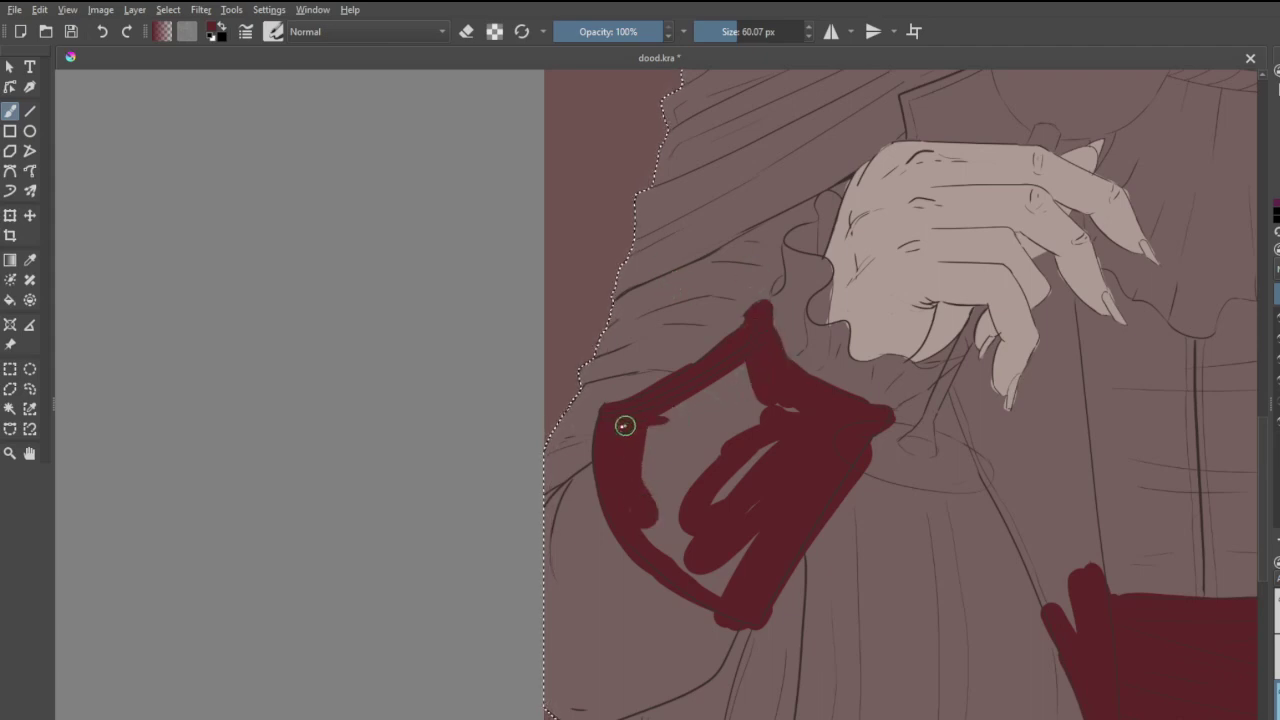
mouse_move(624, 426)
mouse_down()
mouse_move(677, 556)
mouse_move(634, 510)
mouse_move(736, 587)
mouse_move(755, 527)
mouse_move(733, 555)
mouse_move(804, 407)
mouse_move(730, 458)
mouse_move(778, 397)
mouse_move(672, 465)
mouse_move(750, 384)
mouse_move(636, 464)
mouse_move(710, 387)
mouse_move(638, 441)
mouse_move(684, 426)
mouse_move(703, 464)
mouse_move(667, 520)
mouse_move(766, 452)
mouse_move(686, 552)
mouse_move(736, 524)
mouse_move(725, 573)
mouse_move(686, 541)
mouse_move(660, 456)
mouse_up()
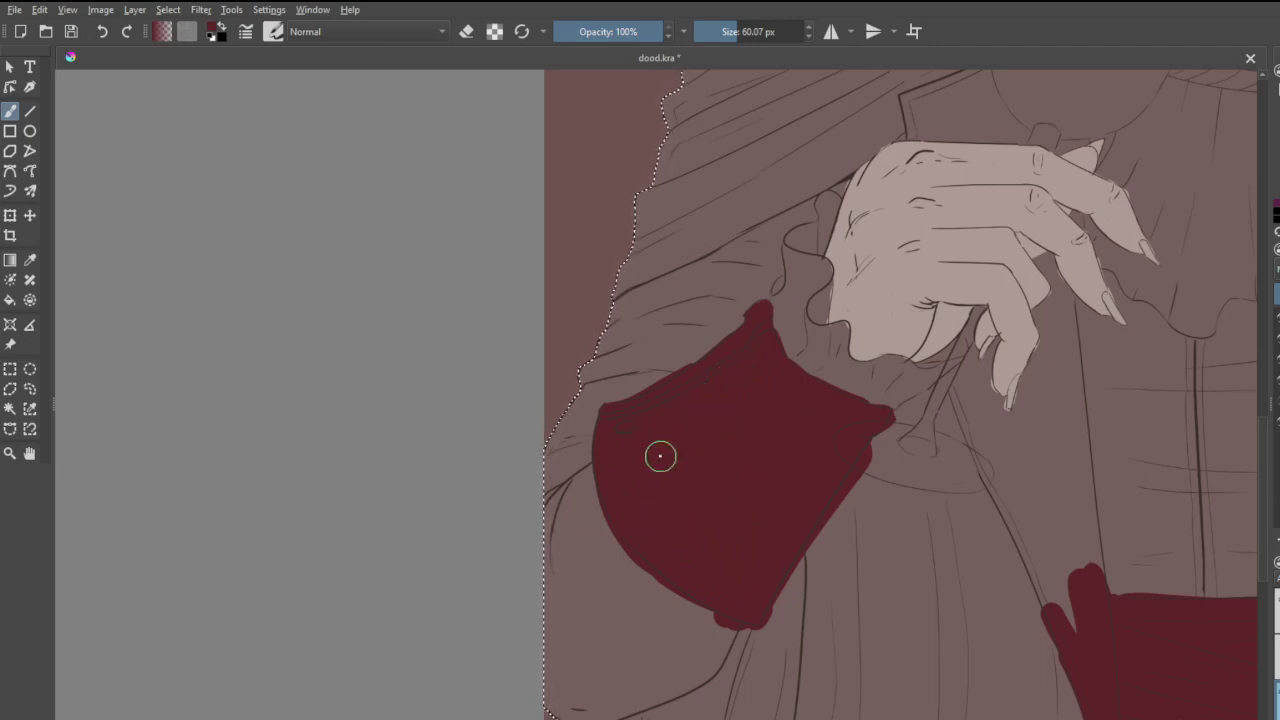
- Fill the sleeve cuff below the raised-finger hand with dark red, including its folded flap and button
scroll(660, 456, down, 6)
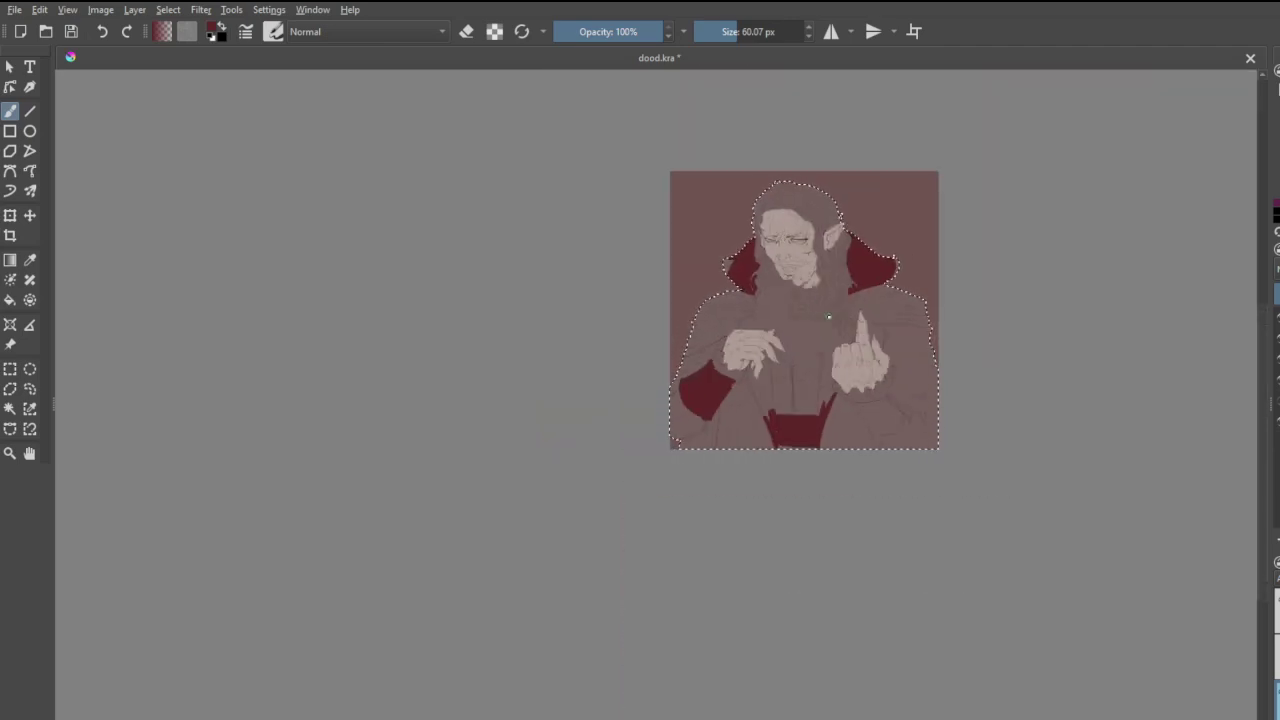
scroll(891, 405, up, 8)
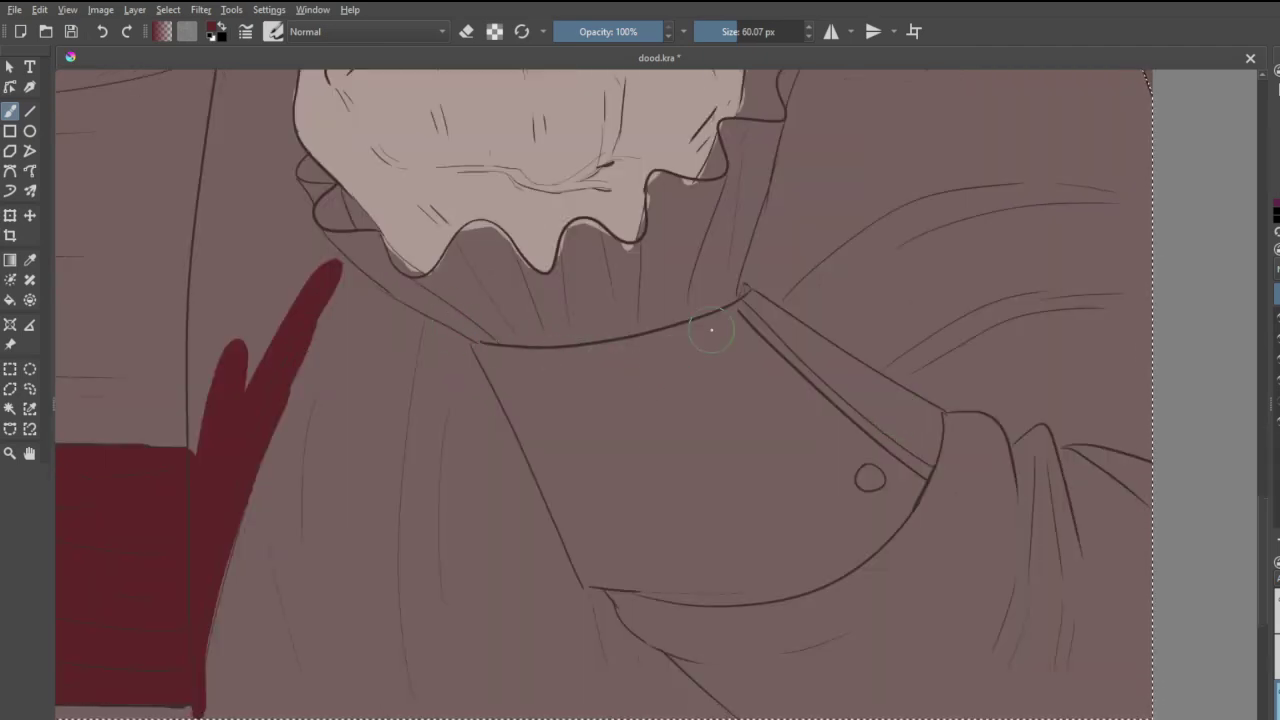
mouse_move(711, 330)
mouse_down()
mouse_move(614, 387)
mouse_move(737, 364)
mouse_move(610, 448)
mouse_move(770, 407)
mouse_move(653, 490)
mouse_move(747, 470)
mouse_move(714, 519)
mouse_move(798, 493)
mouse_move(714, 546)
mouse_move(825, 511)
mouse_move(722, 576)
mouse_move(827, 545)
mouse_move(770, 583)
mouse_move(847, 553)
mouse_move(903, 491)
mouse_move(922, 418)
mouse_up()
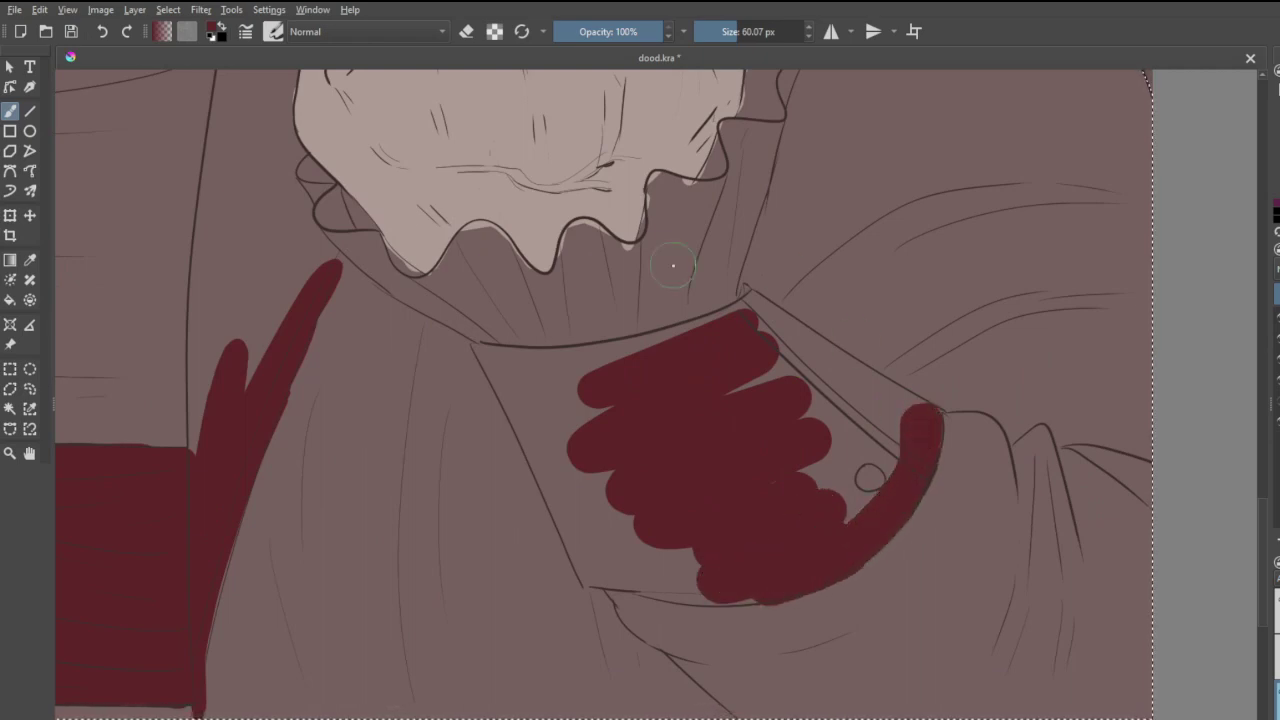
mouse_move(755, 292)
mouse_down()
mouse_move(922, 406)
mouse_move(833, 502)
mouse_move(909, 437)
mouse_move(806, 537)
mouse_move(859, 456)
mouse_move(856, 428)
mouse_move(801, 463)
mouse_move(880, 398)
mouse_move(778, 435)
mouse_move(856, 391)
mouse_move(762, 403)
mouse_move(801, 370)
mouse_move(761, 370)
mouse_move(782, 365)
mouse_move(726, 386)
mouse_move(769, 331)
mouse_move(746, 296)
mouse_move(844, 380)
mouse_up()
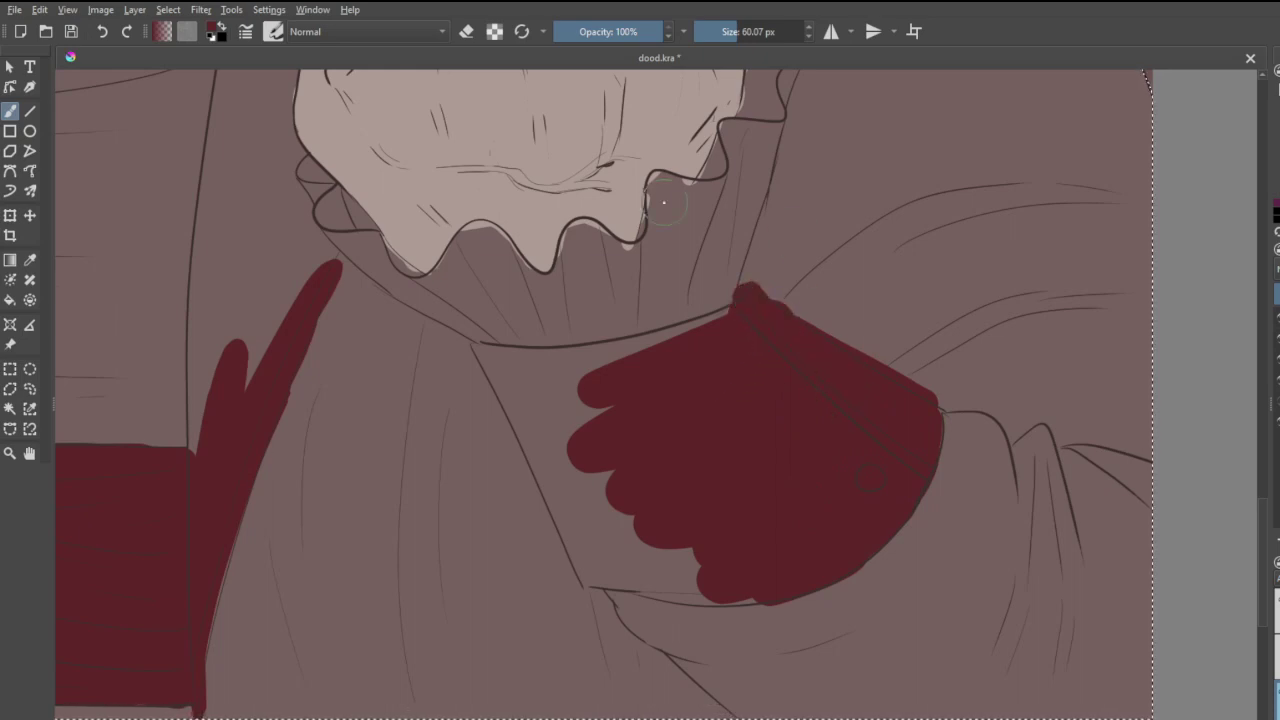
mouse_move(748, 313)
mouse_down()
mouse_move(548, 368)
mouse_move(641, 340)
mouse_move(546, 357)
mouse_move(475, 347)
mouse_move(586, 337)
mouse_move(482, 355)
mouse_move(571, 523)
mouse_move(475, 364)
mouse_move(511, 396)
mouse_move(573, 566)
mouse_move(682, 587)
mouse_move(571, 439)
mouse_move(685, 560)
mouse_move(626, 582)
mouse_move(786, 595)
mouse_move(613, 584)
mouse_move(659, 542)
mouse_move(703, 561)
mouse_move(608, 553)
mouse_move(612, 495)
mouse_move(603, 553)
mouse_move(571, 526)
mouse_move(567, 439)
mouse_move(502, 379)
mouse_move(515, 369)
mouse_move(594, 426)
mouse_move(622, 530)
mouse_move(555, 417)
mouse_move(571, 387)
mouse_move(602, 492)
mouse_up()
- Paint dark red into the narrow inner cloak fold below the collar, beside the goblet's upper edge
scroll(602, 492, down, 6)
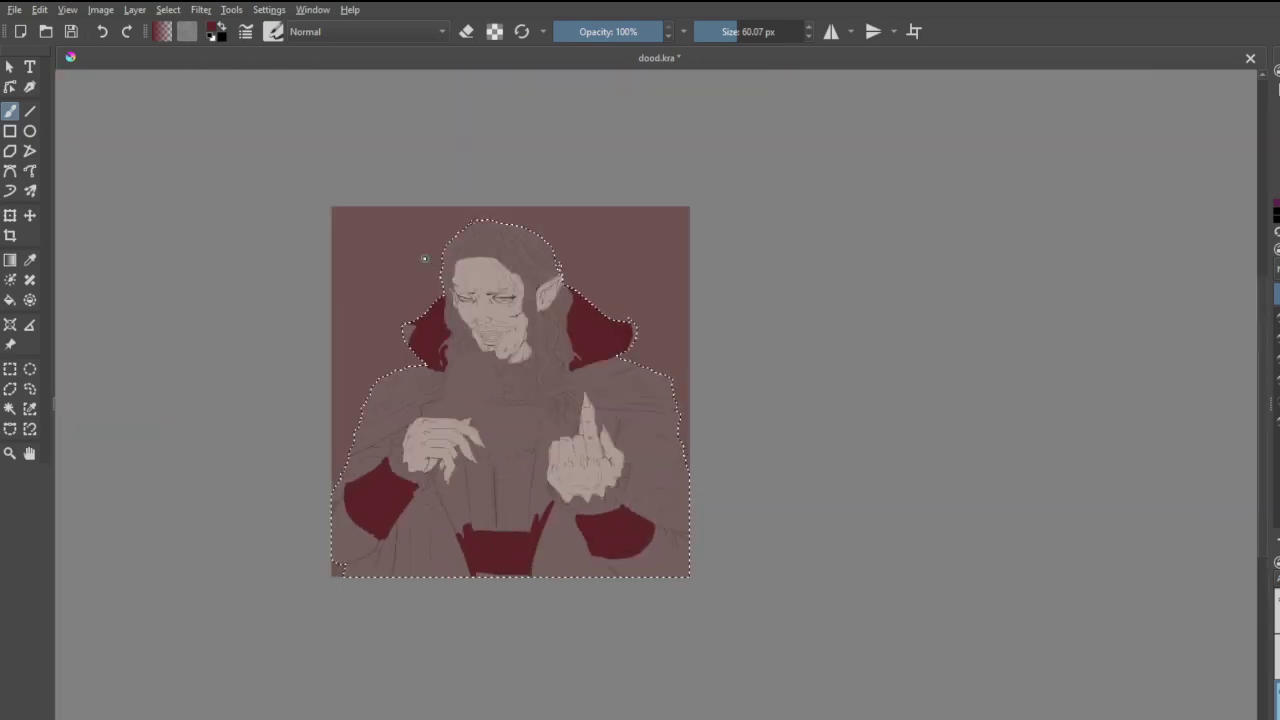
scroll(477, 455, up, 4)
scroll(477, 455, up, 2)
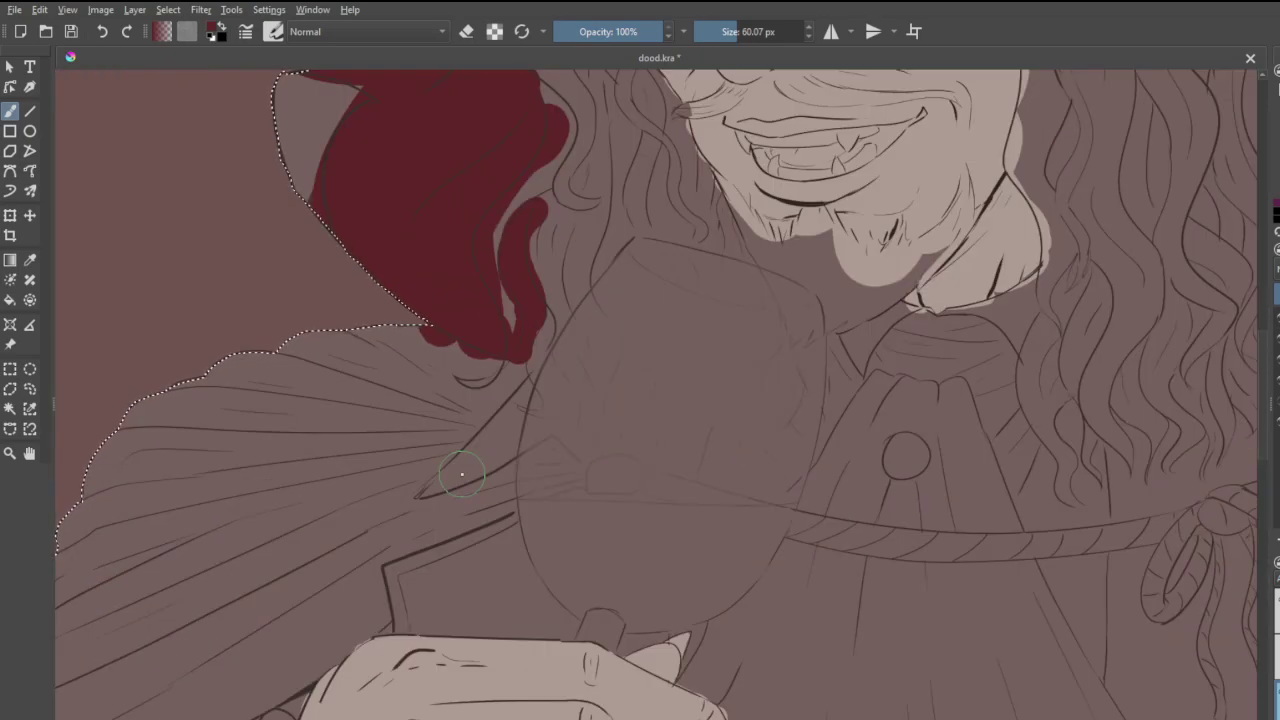
mouse_move(554, 425)
mouse_down()
mouse_move(589, 469)
mouse_move(573, 395)
mouse_move(571, 425)
mouse_move(471, 486)
mouse_up()
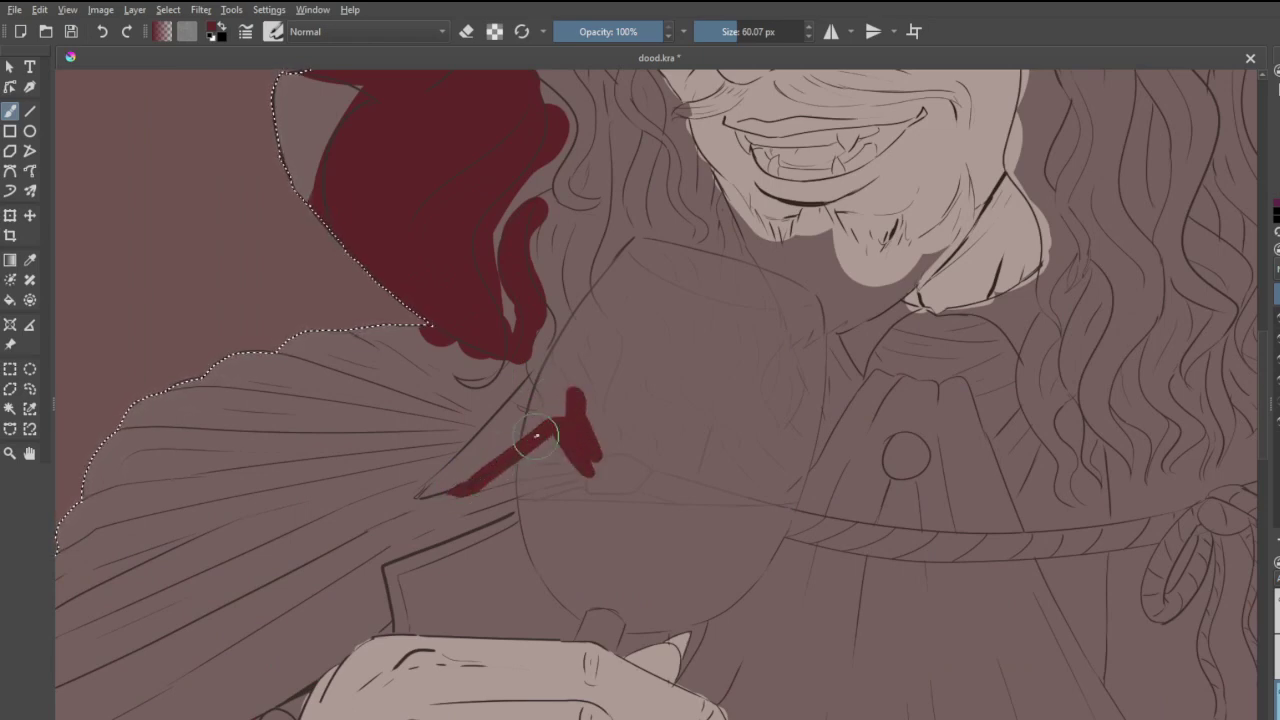
mouse_move(538, 425)
mouse_down()
mouse_move(508, 415)
mouse_move(540, 401)
mouse_move(520, 392)
mouse_move(531, 385)
mouse_move(448, 490)
mouse_move(473, 450)
mouse_move(428, 490)
mouse_move(526, 435)
mouse_move(500, 434)
mouse_move(538, 422)
mouse_up()
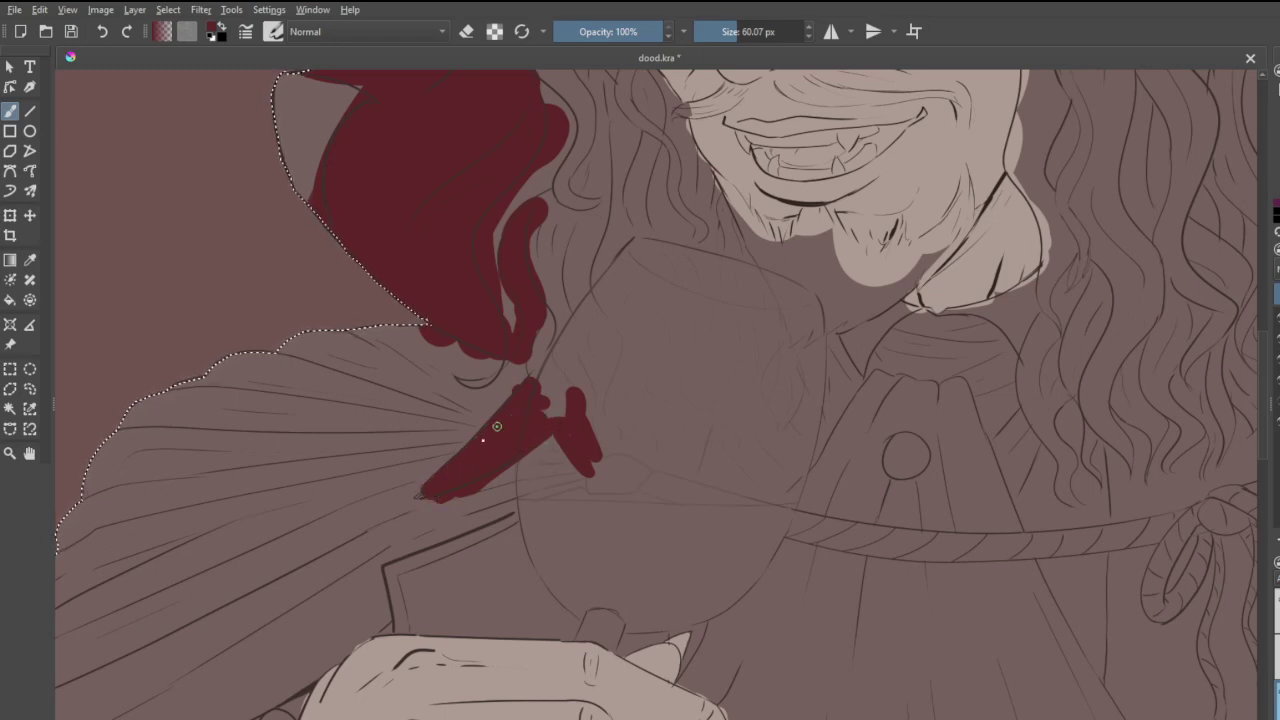
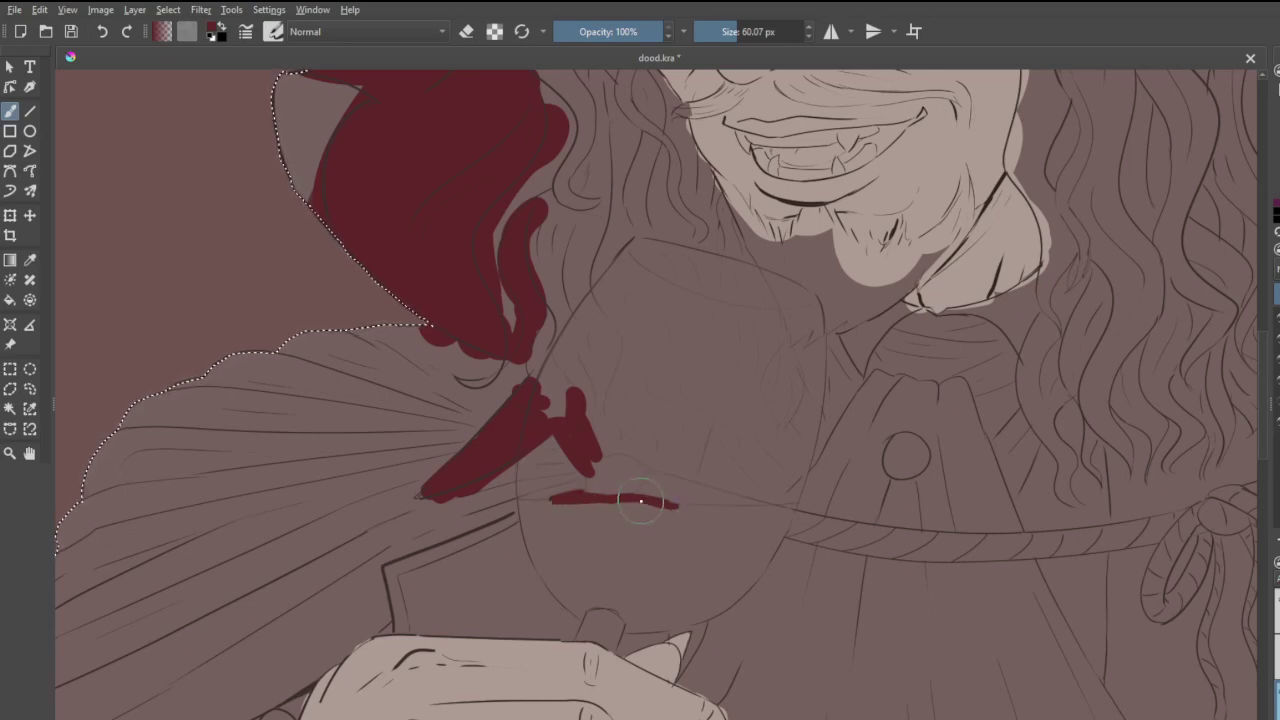
- Paint a dark red strip along the top of the relaxed hand's fingers, across the base of the goblet's stem
scroll(641, 501, down, 2)
scroll(461, 592, up, 1)
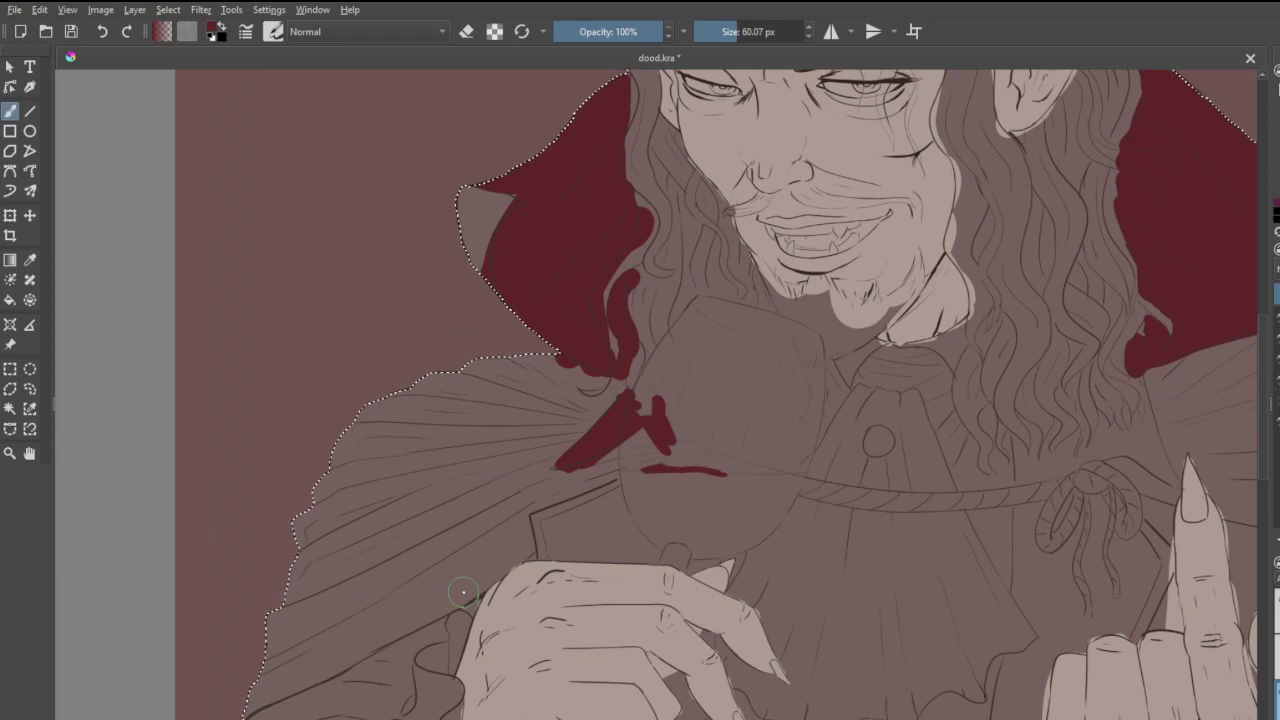
scroll(463, 592, up, 3)
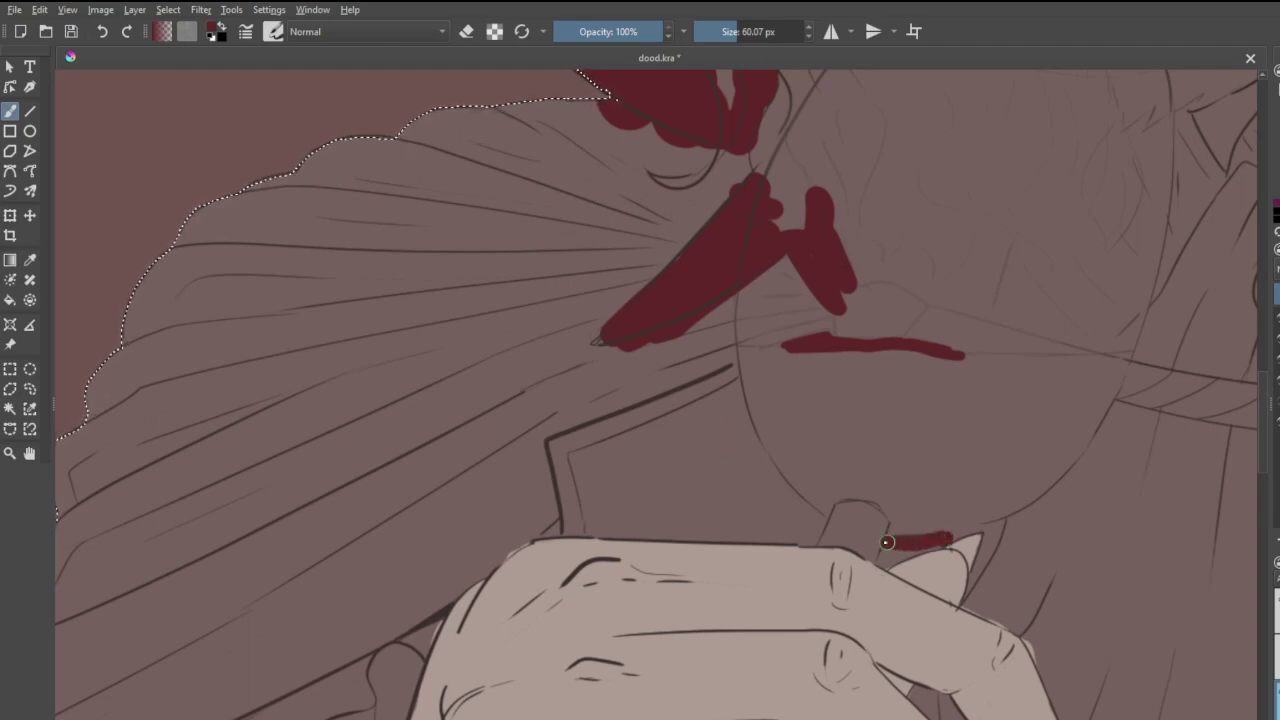
drag(892, 561, 938, 545)
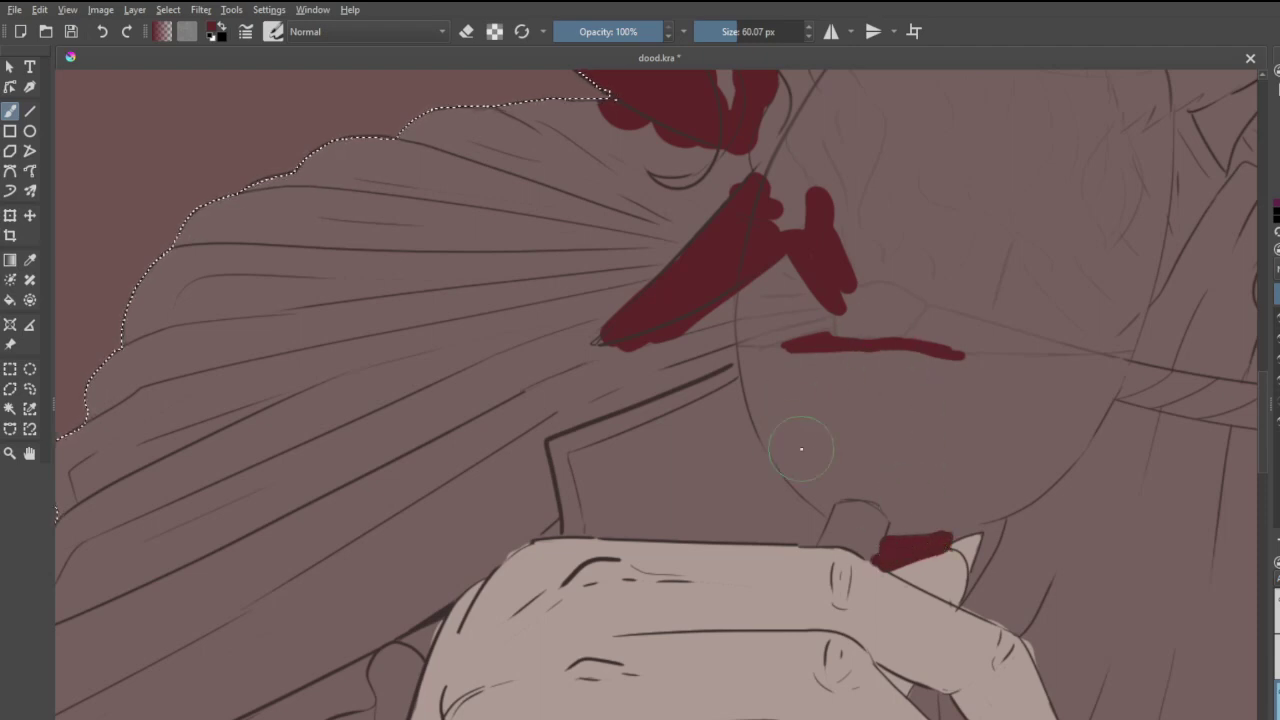
mouse_move(819, 541)
mouse_down()
mouse_move(871, 538)
mouse_move(895, 557)
mouse_up()
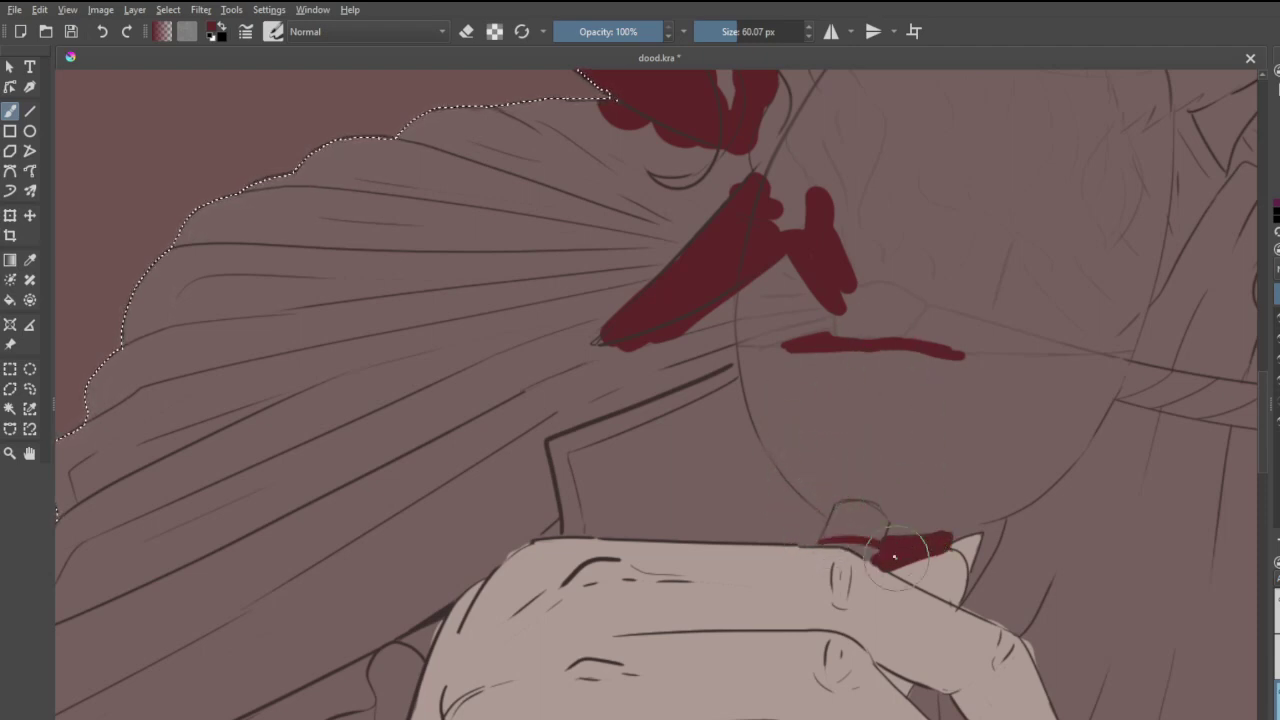
drag(829, 534, 875, 550)
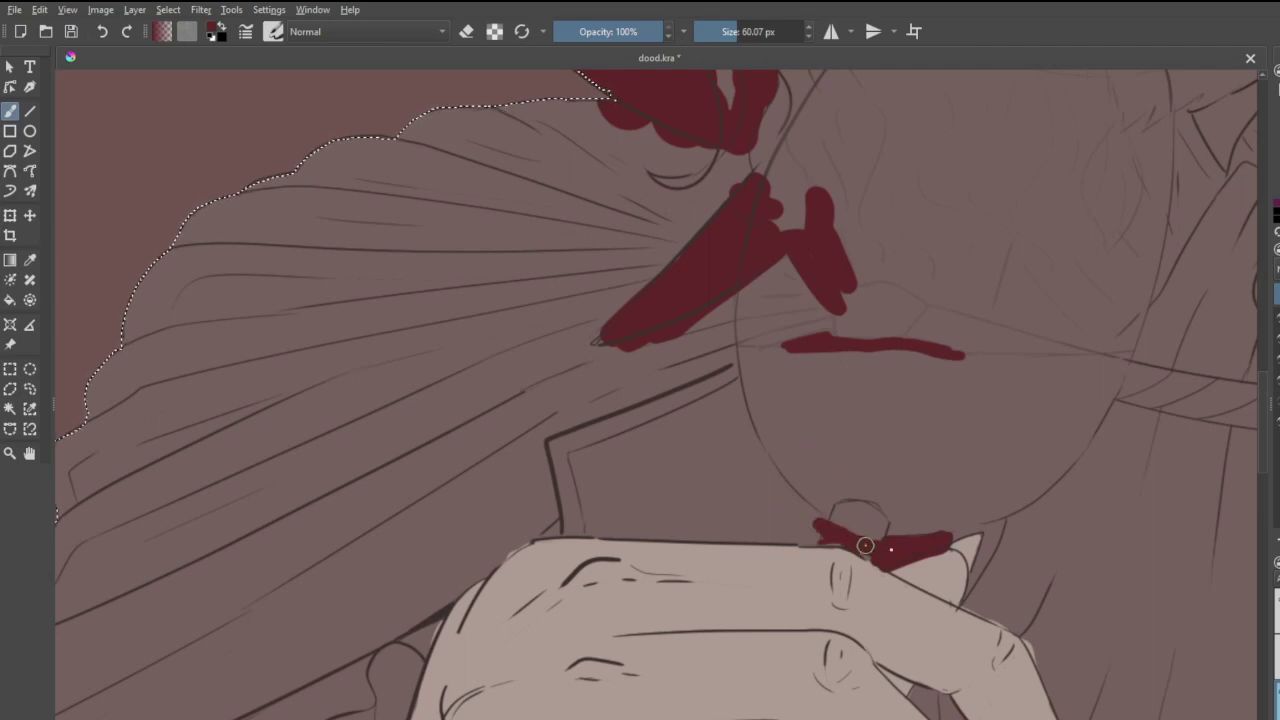
drag(876, 557, 802, 540)
- Outline the goblet's lower curve in dark red and fill the coat area between the goblet, cloak edge and relaxed hand
mouse_move(735, 372)
mouse_down()
mouse_move(749, 452)
mouse_move(798, 522)
mouse_up()
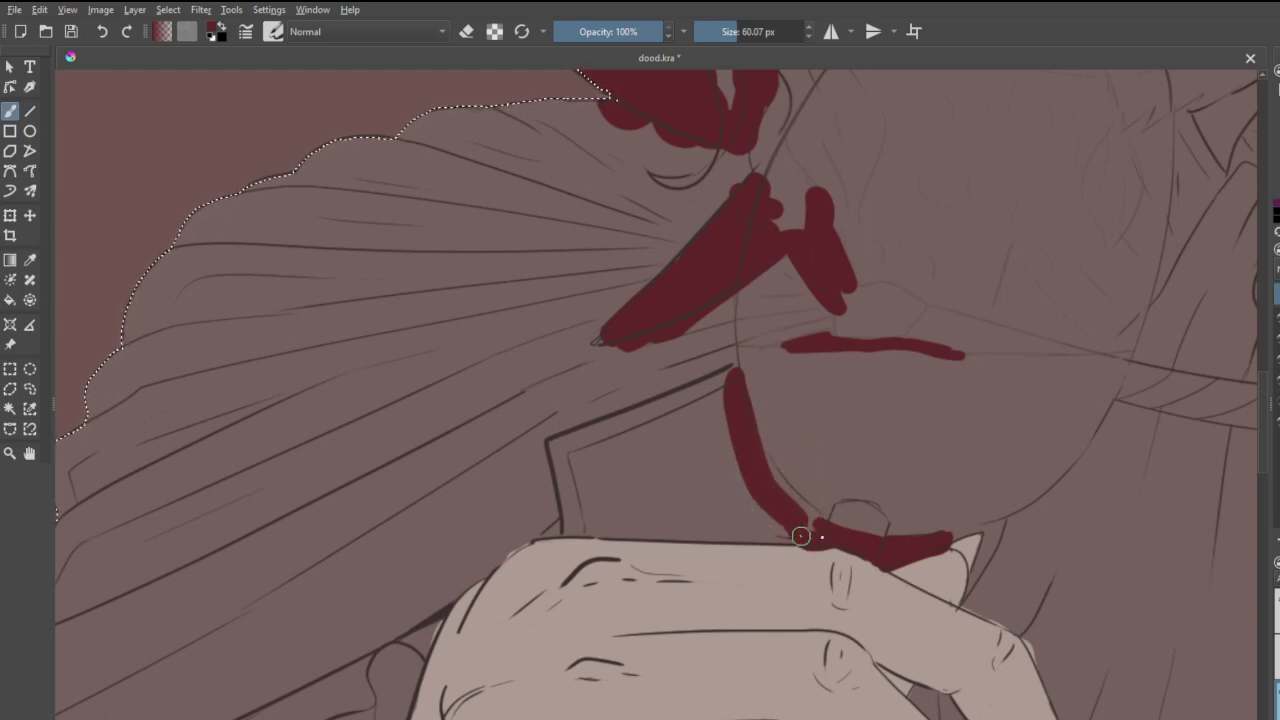
mouse_move(800, 520)
mouse_down()
mouse_move(789, 489)
mouse_move(774, 489)
mouse_up()
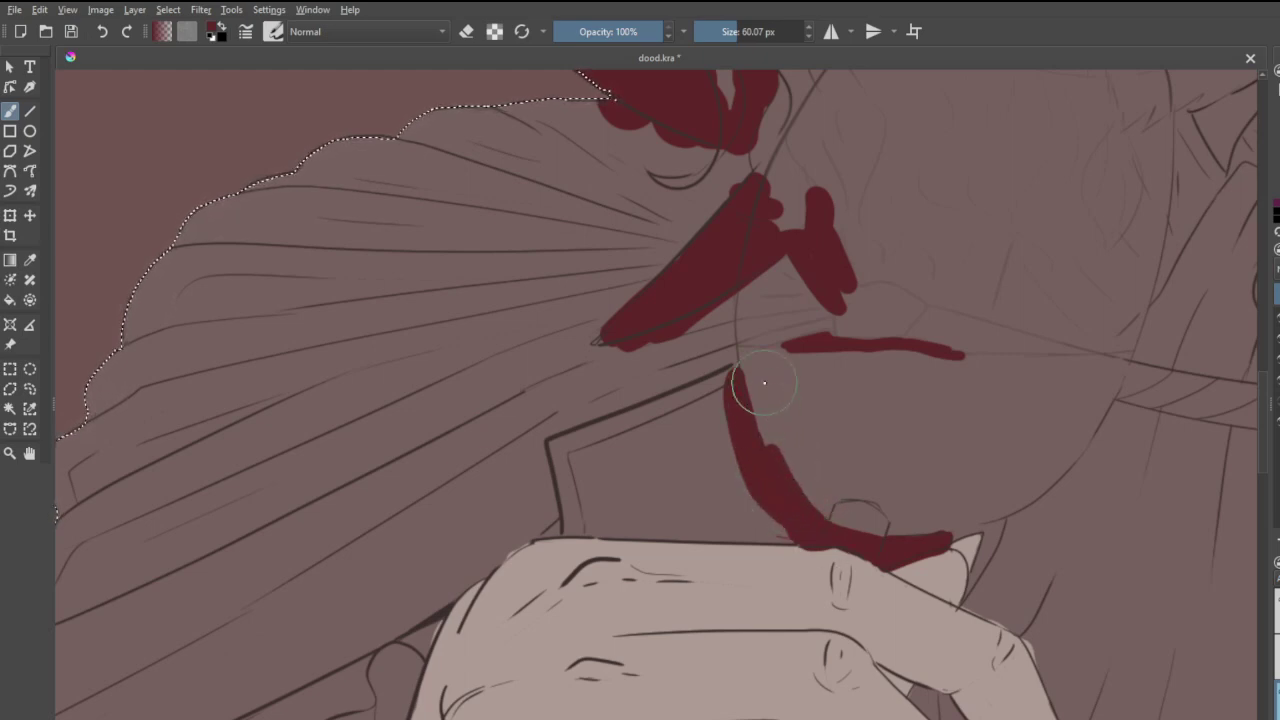
mouse_move(737, 376)
mouse_down()
mouse_move(563, 447)
mouse_move(579, 526)
mouse_move(808, 534)
mouse_move(769, 510)
mouse_move(710, 435)
mouse_move(711, 470)
mouse_move(721, 417)
mouse_move(699, 494)
mouse_move(631, 444)
mouse_move(607, 505)
mouse_move(597, 473)
mouse_move(648, 445)
mouse_move(650, 467)
mouse_move(691, 497)
mouse_up()
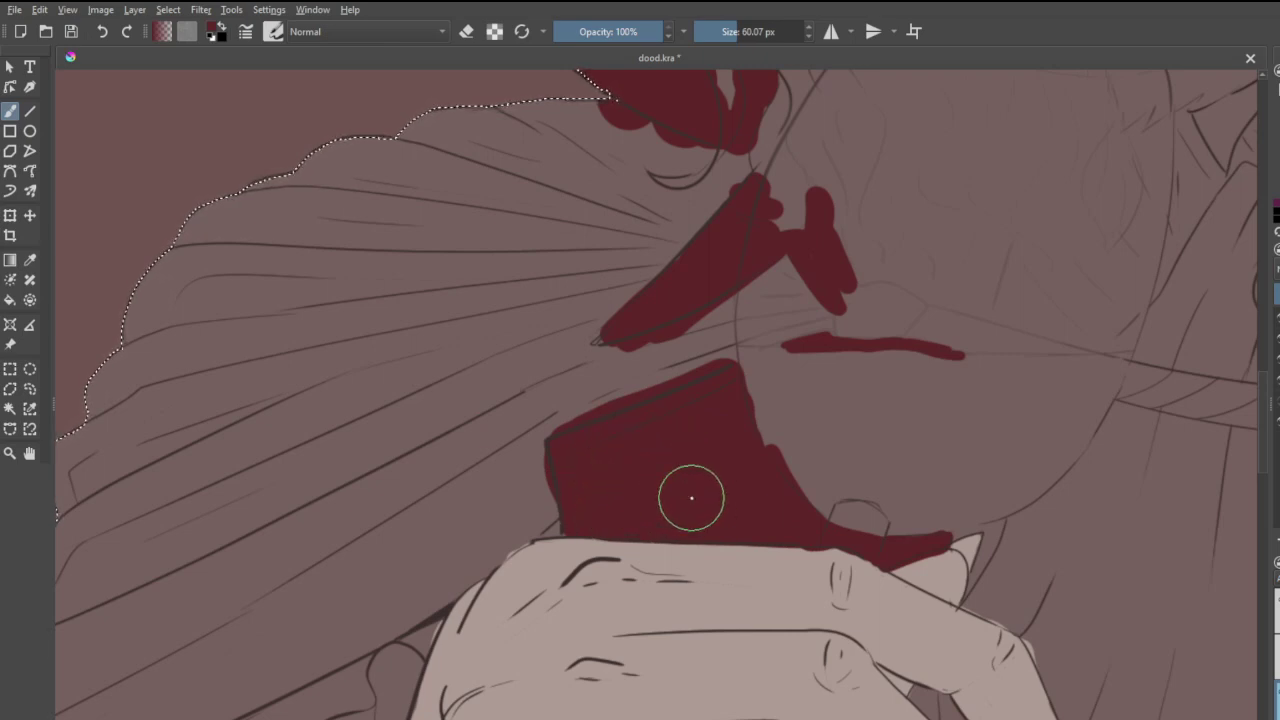
- Save the drawing
scroll(691, 497, down, 7)
scroll(713, 522, up, 1)
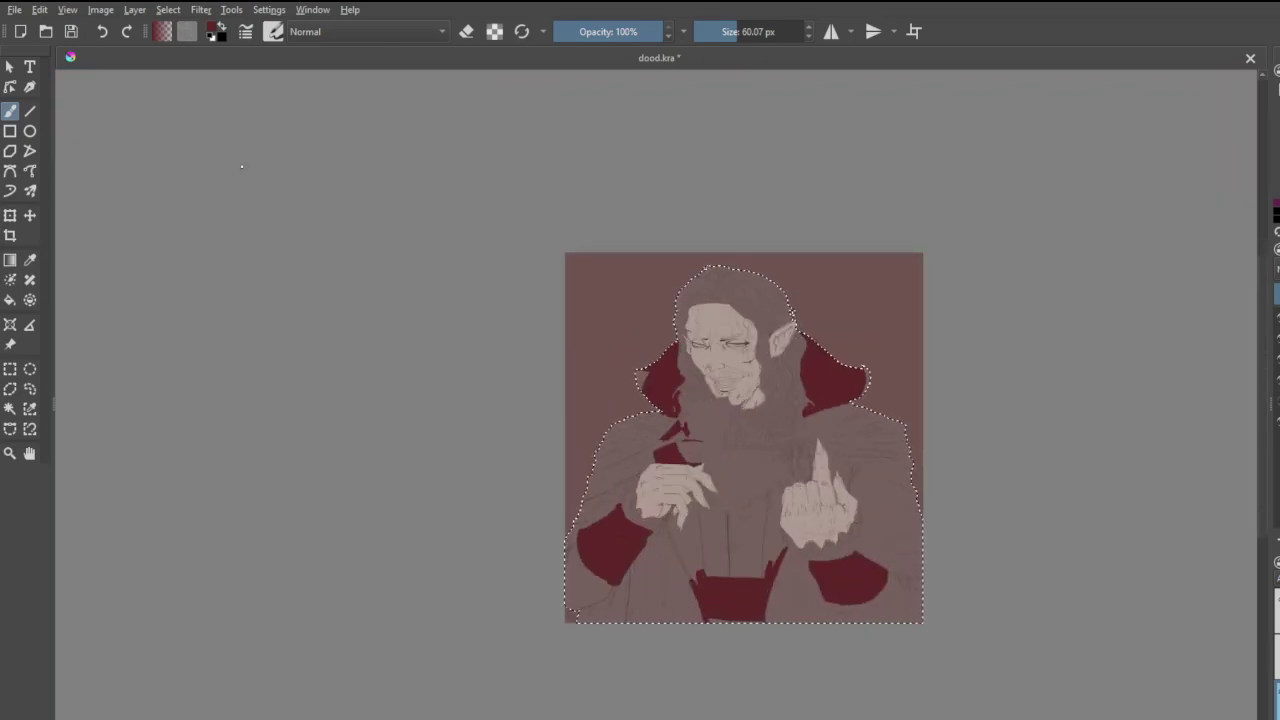
click(14, 11)
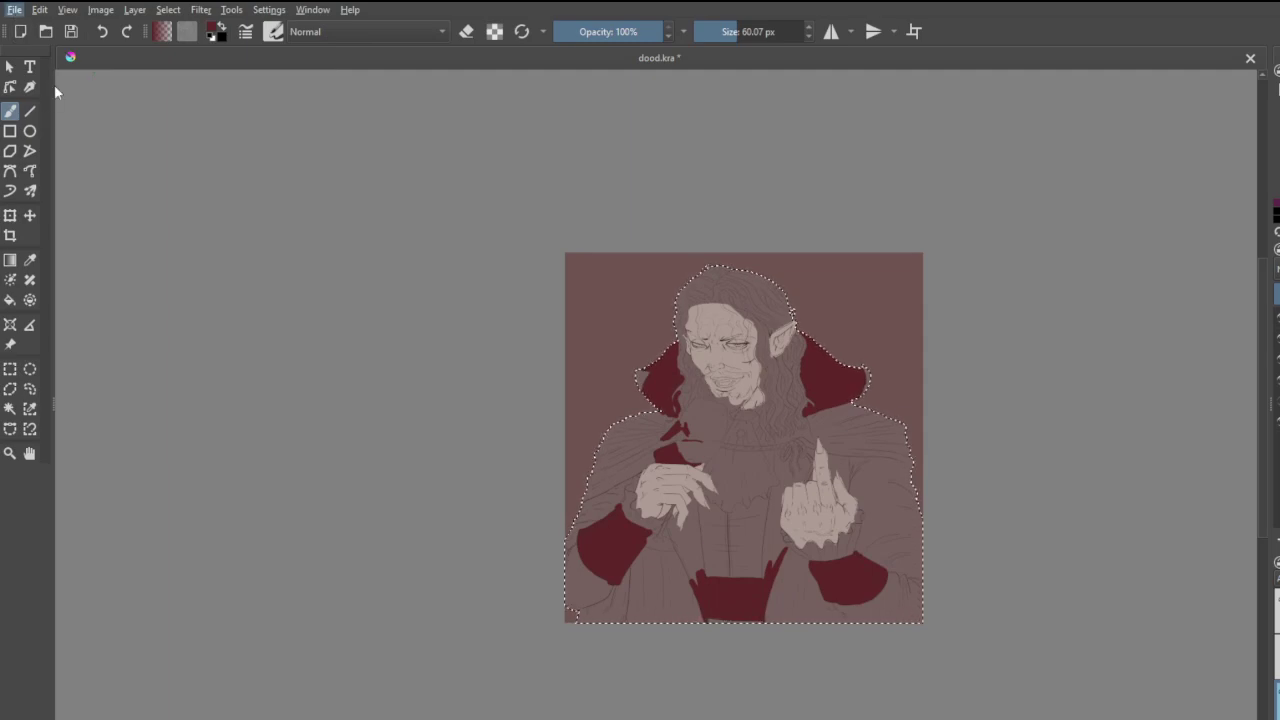
- Paint dark red between the ends of the hair strands above the rope and its knotted bow
scroll(752, 556, up, 4)
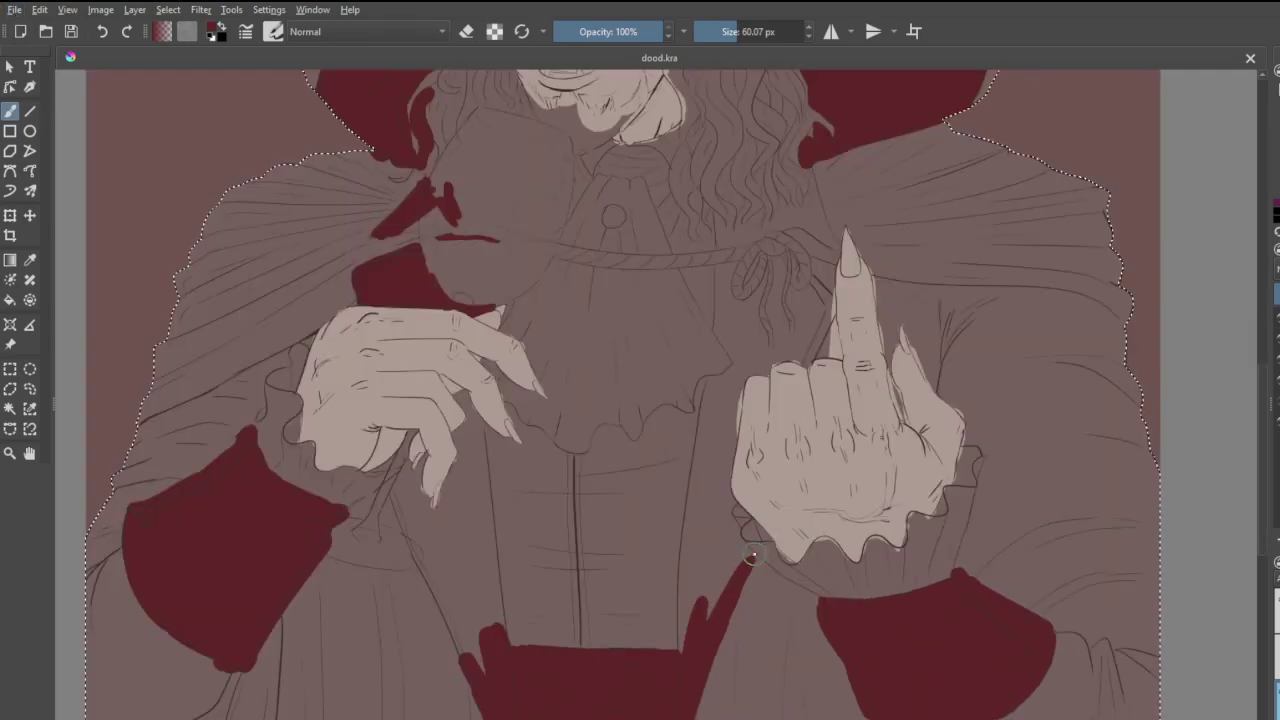
scroll(808, 313, up, 4)
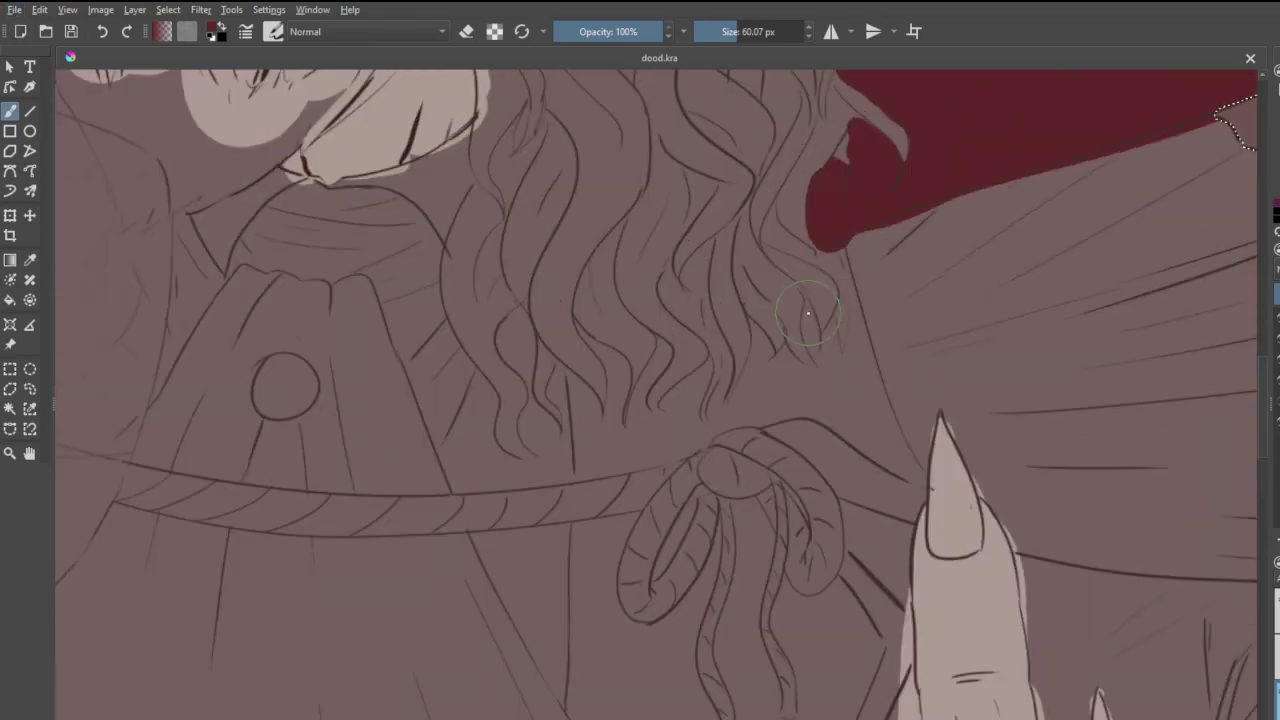
mouse_move(576, 385)
mouse_down()
mouse_move(592, 480)
mouse_move(614, 357)
mouse_move(580, 330)
mouse_up()
mouse_move(584, 395)
mouse_down()
mouse_move(569, 359)
mouse_move(600, 330)
mouse_move(574, 326)
mouse_move(609, 315)
mouse_move(642, 349)
mouse_move(658, 344)
mouse_move(627, 407)
mouse_move(642, 451)
mouse_move(611, 466)
mouse_move(697, 395)
mouse_move(703, 366)
mouse_move(669, 405)
mouse_move(718, 372)
mouse_up()
drag(716, 328, 713, 405)
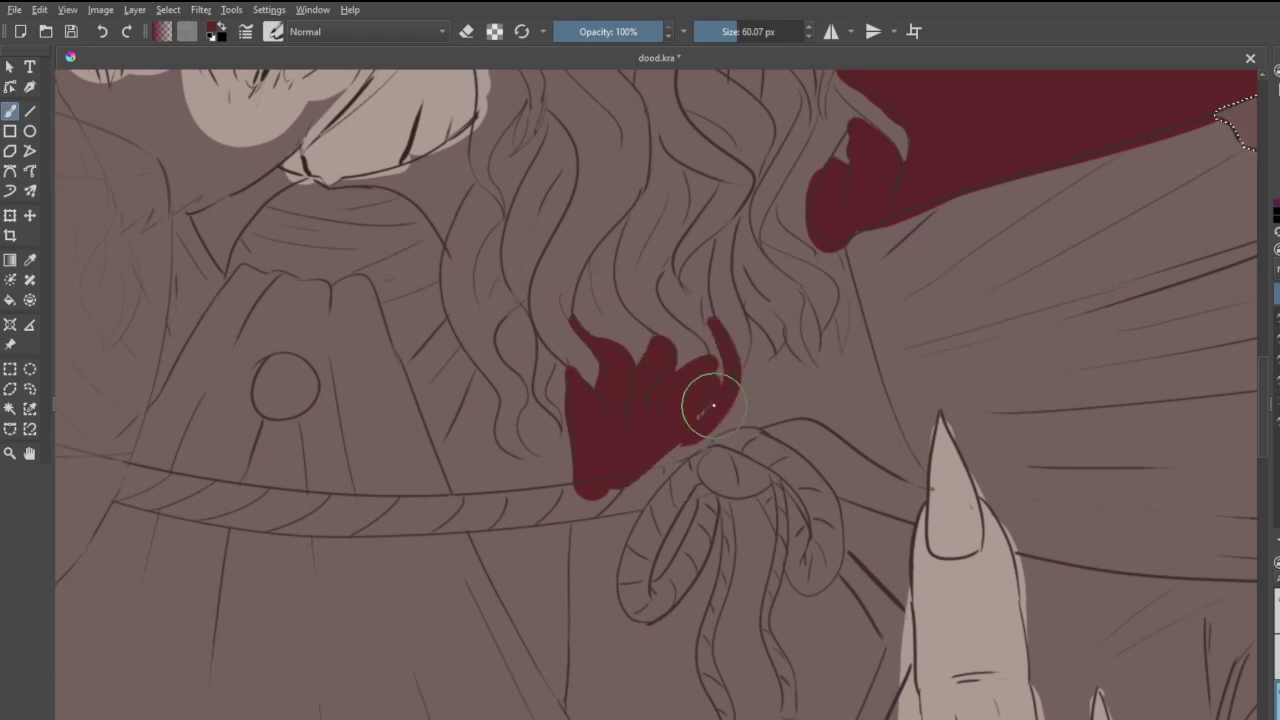
mouse_move(707, 319)
mouse_down()
mouse_move(709, 293)
mouse_move(758, 335)
mouse_move(737, 391)
mouse_up()
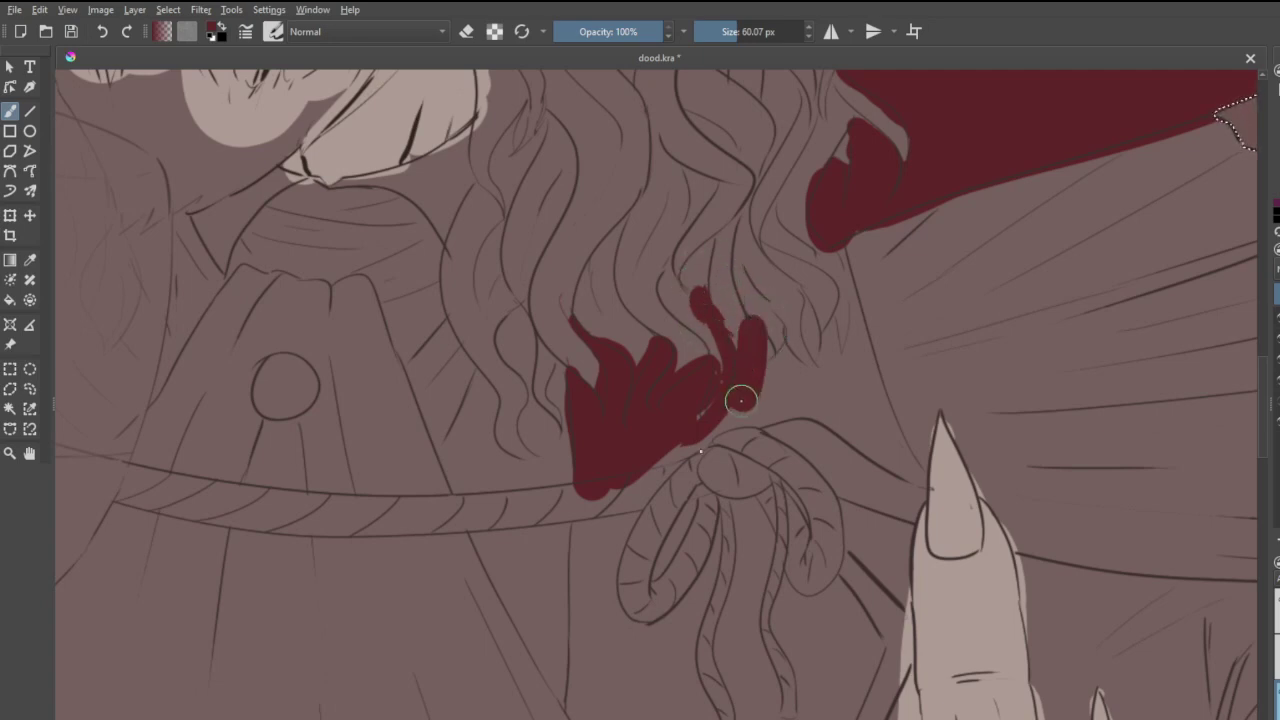
- Extend the dark red from the rope bow to the raised fingertip, filling up to the hair ends and cloak edge
mouse_move(636, 467)
mouse_down()
mouse_move(742, 419)
mouse_move(807, 408)
mouse_move(910, 470)
mouse_up()
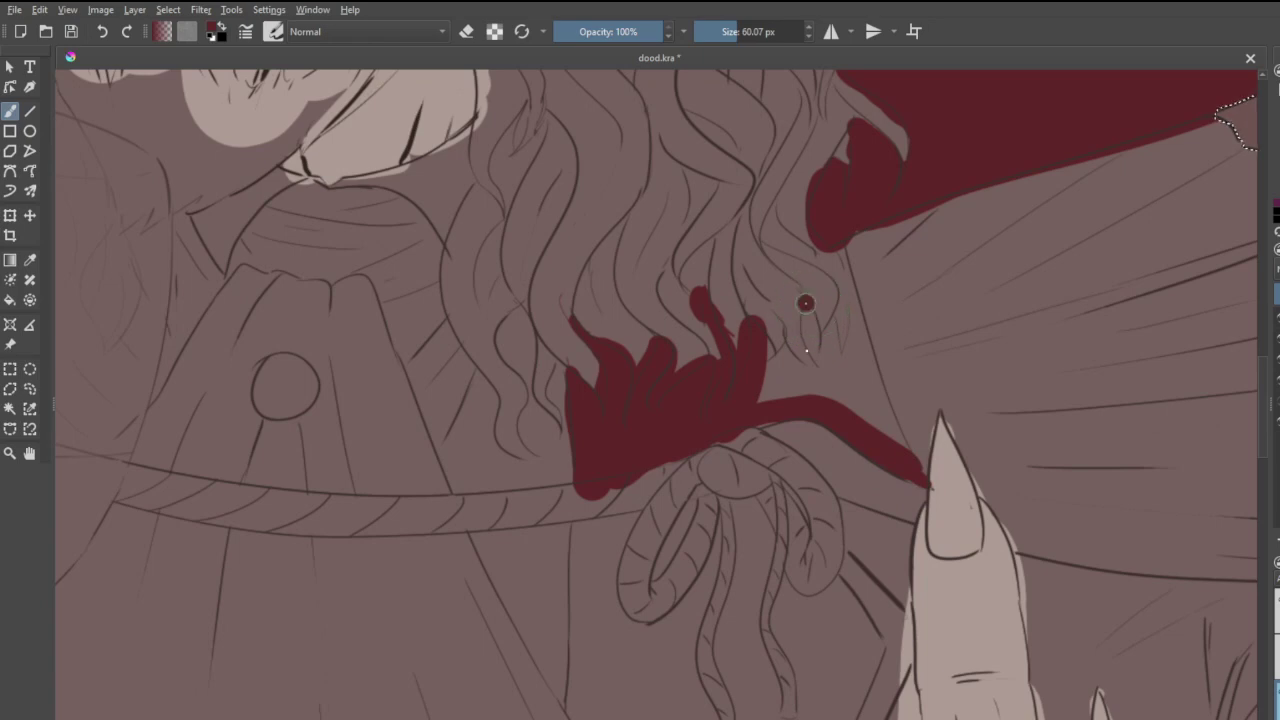
drag(806, 300, 824, 386)
mouse_move(790, 345)
mouse_down()
mouse_move(757, 393)
mouse_move(793, 370)
mouse_move(780, 381)
mouse_move(837, 397)
mouse_move(831, 323)
mouse_up()
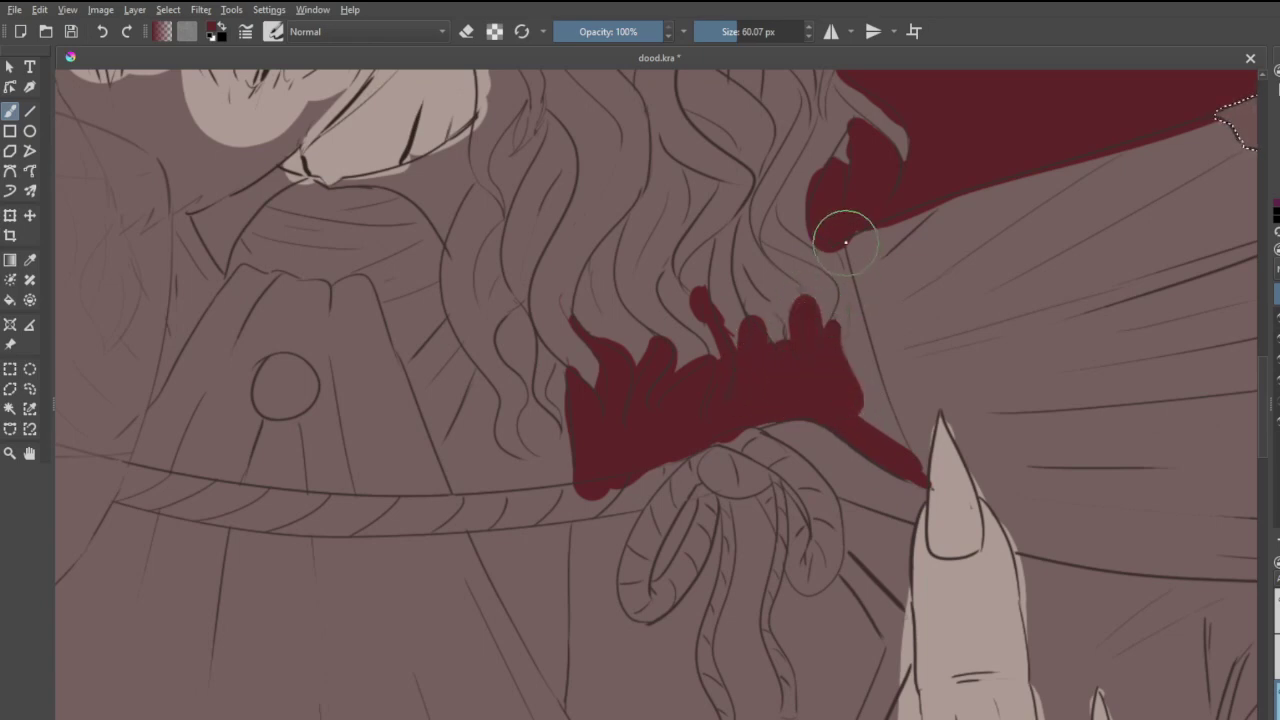
drag(849, 279, 896, 442)
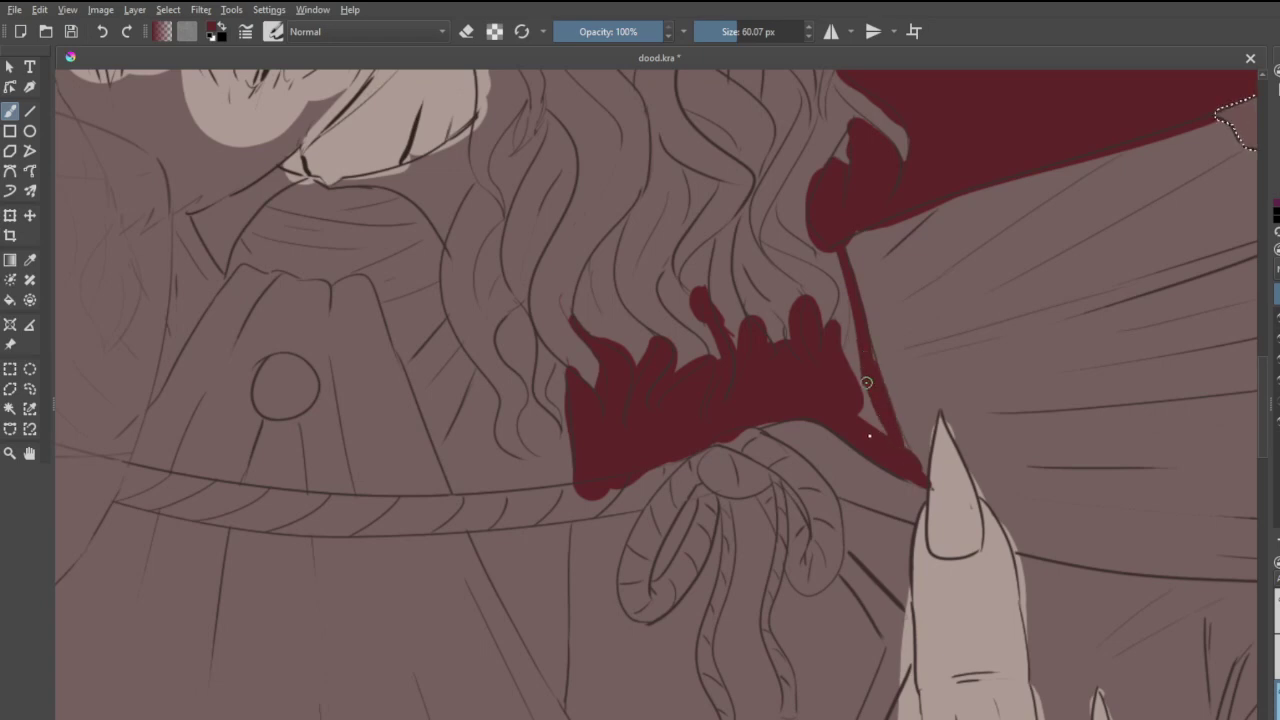
drag(866, 382, 850, 338)
drag(863, 338, 905, 453)
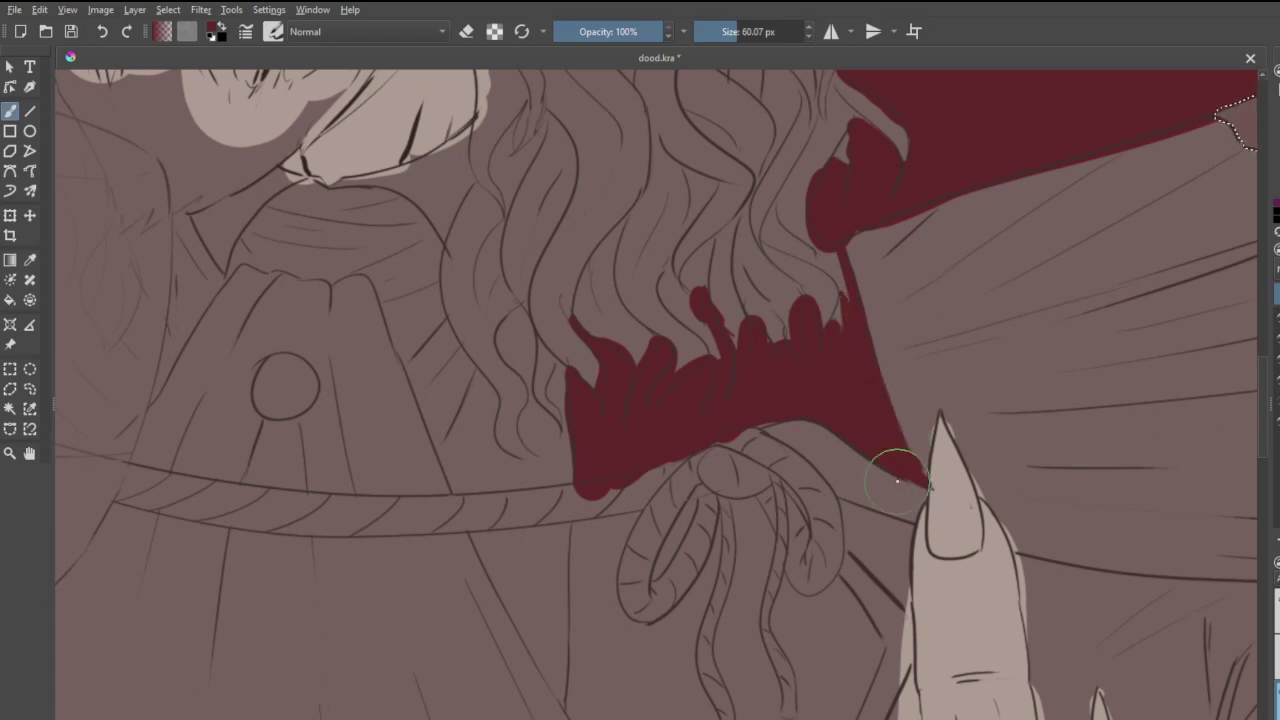
- Fill the chest area seen through the goblet with dark red and touch up the adjoining cloak fold
scroll(682, 450, down, 3)
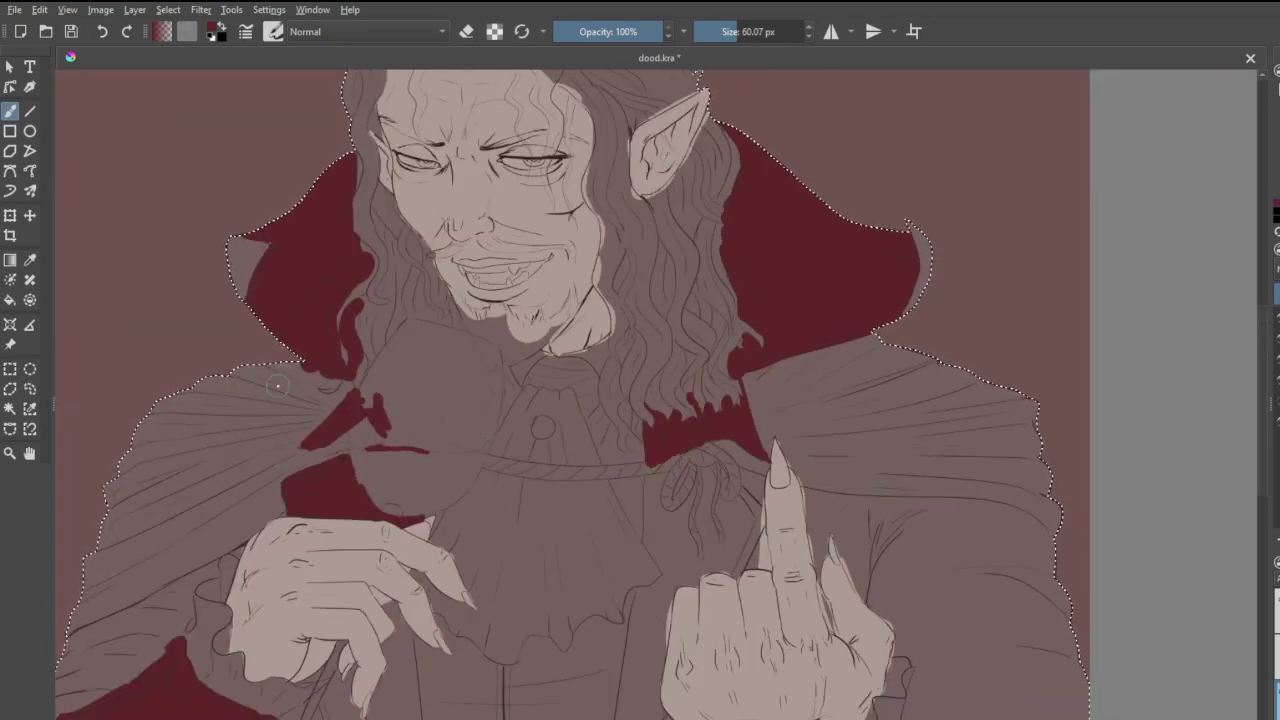
scroll(355, 365, up, 3)
scroll(423, 409, up, 2)
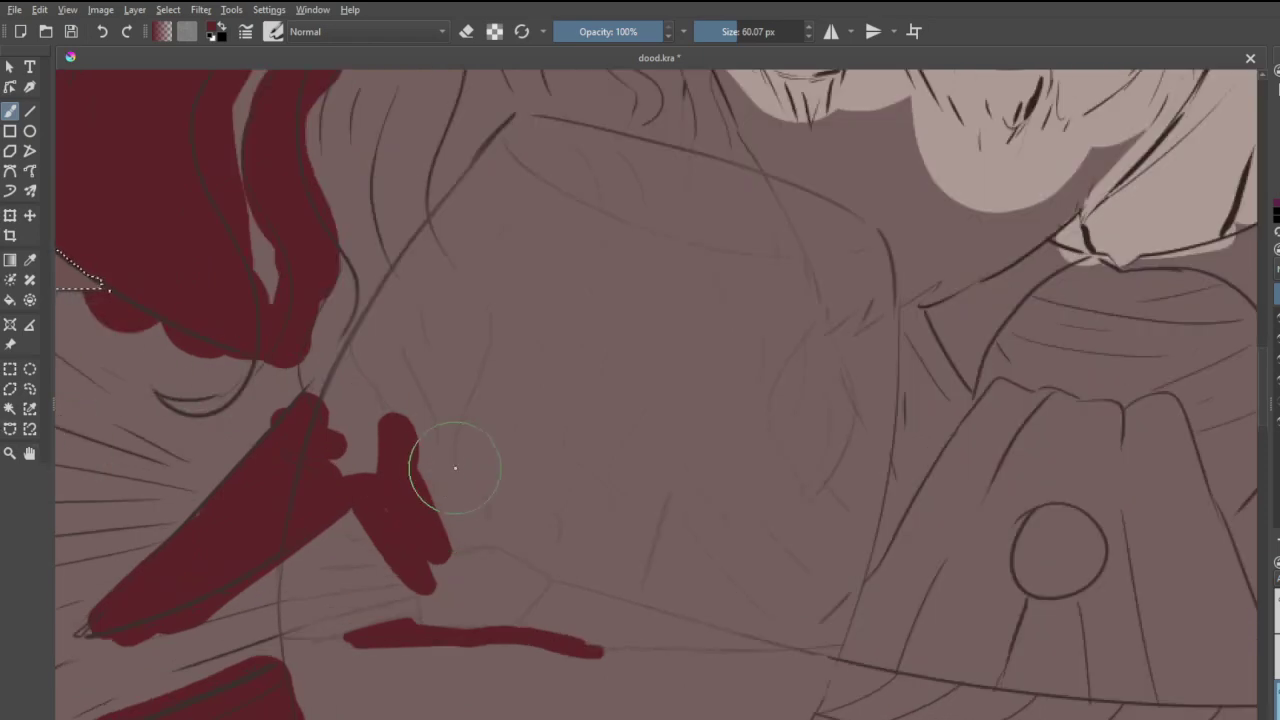
mouse_move(457, 463)
mouse_down()
mouse_move(462, 535)
mouse_move(503, 531)
mouse_move(534, 485)
mouse_move(542, 544)
mouse_move(555, 528)
mouse_move(566, 558)
mouse_move(613, 527)
mouse_move(634, 465)
mouse_move(611, 540)
mouse_move(583, 569)
mouse_move(623, 583)
mouse_up()
mouse_move(634, 586)
mouse_down()
mouse_move(664, 490)
mouse_move(627, 563)
mouse_move(617, 502)
mouse_move(579, 553)
mouse_move(613, 484)
mouse_move(564, 548)
mouse_move(568, 518)
mouse_move(547, 481)
mouse_move(568, 518)
mouse_up()
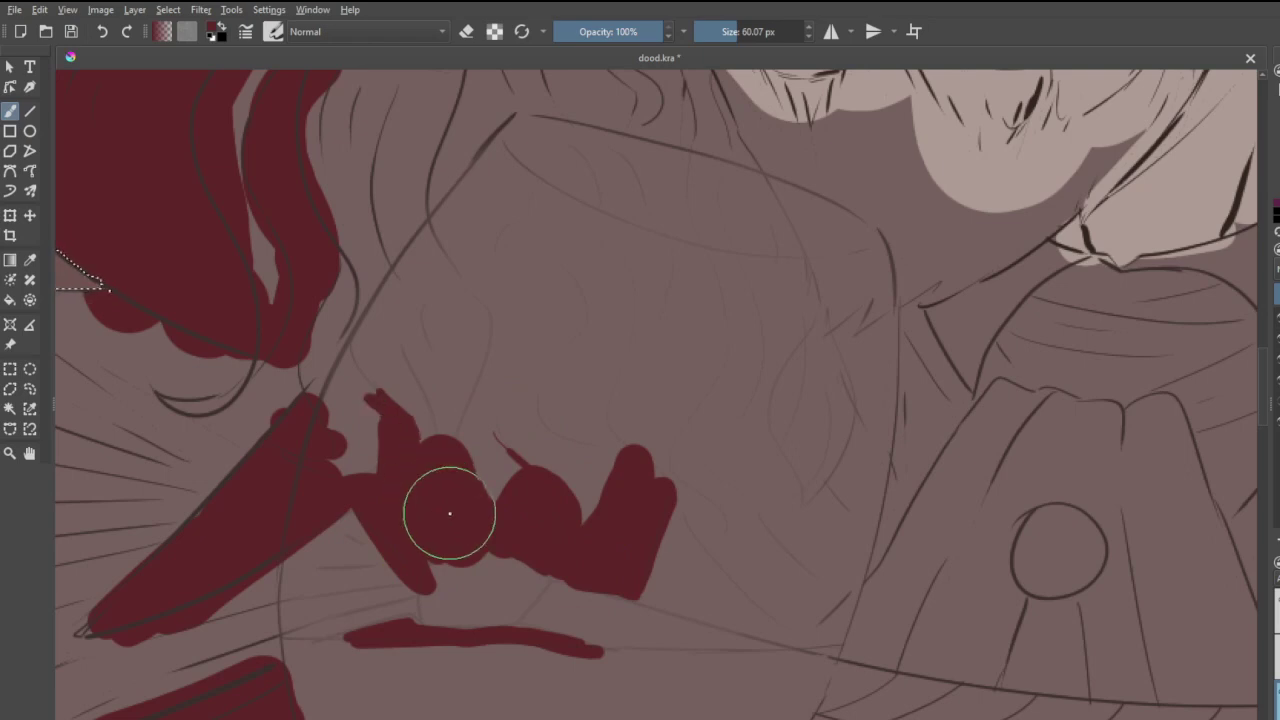
drag(346, 484, 234, 534)
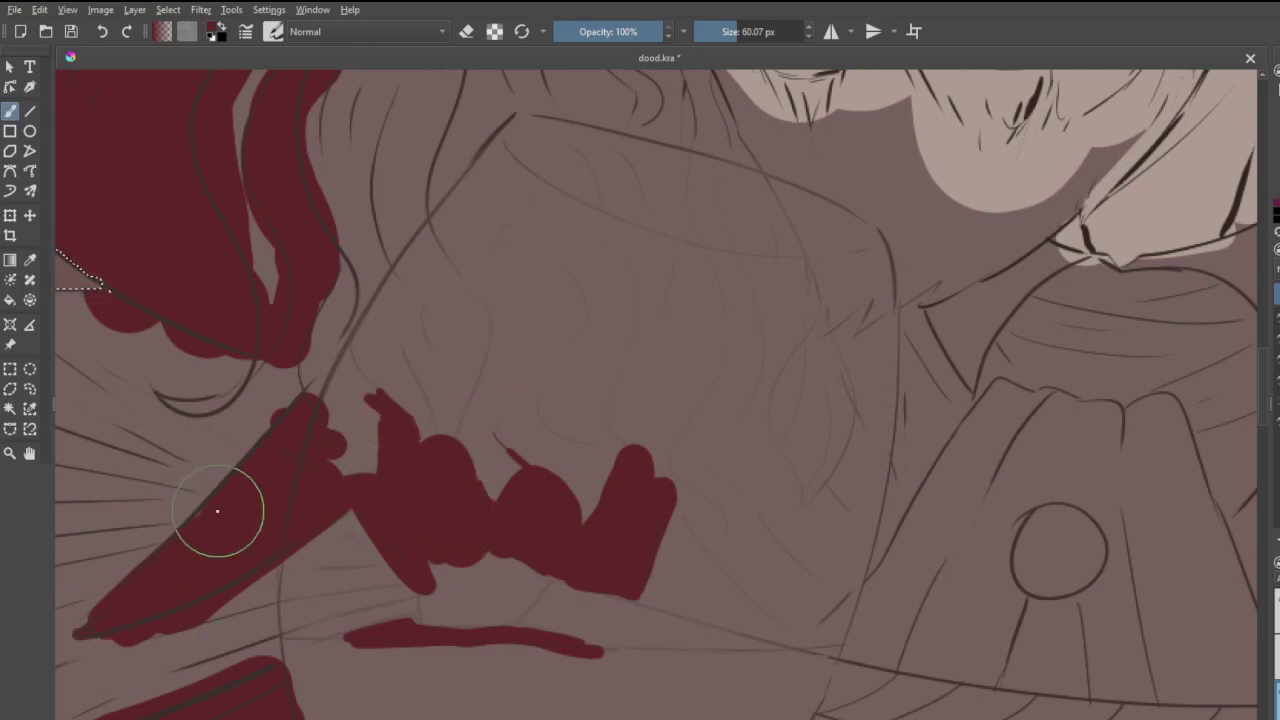
- Paint dark red down the cloak lining below the relaxed hand's cuff, following the coat's edge to the canvas bottom
scroll(195, 526, down, 5)
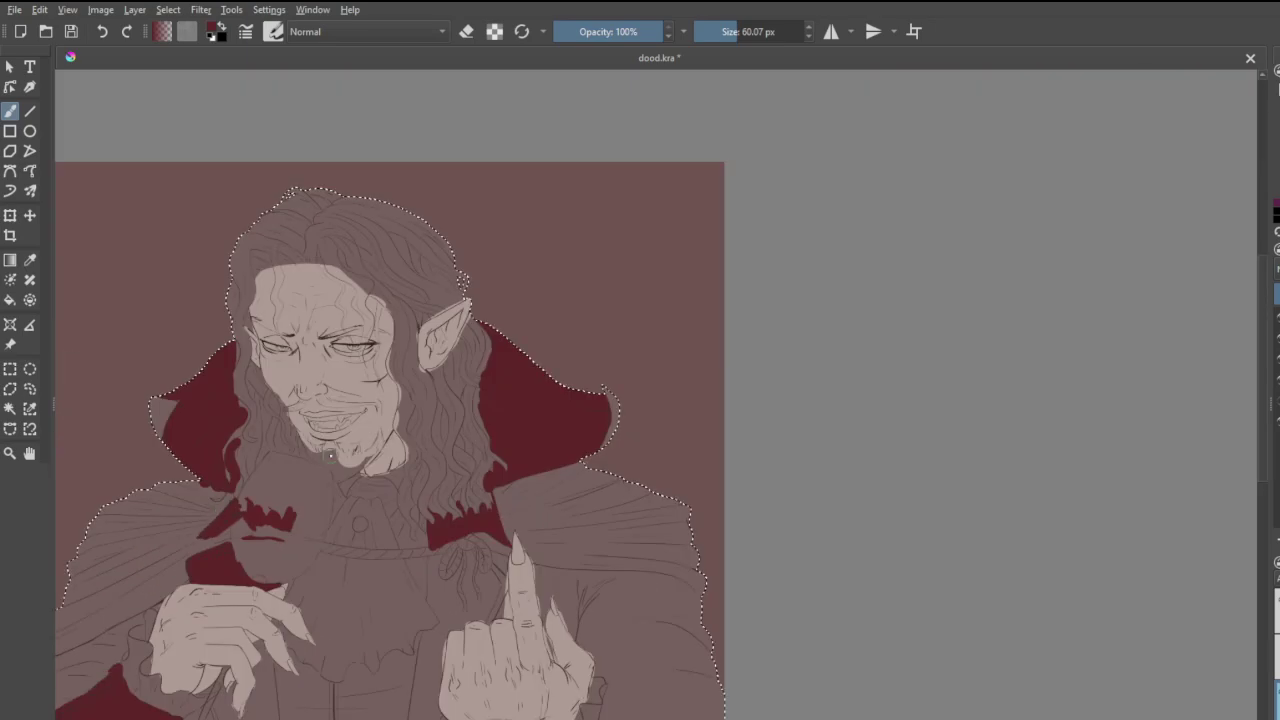
scroll(312, 456, down, 2)
scroll(468, 430, down, 1)
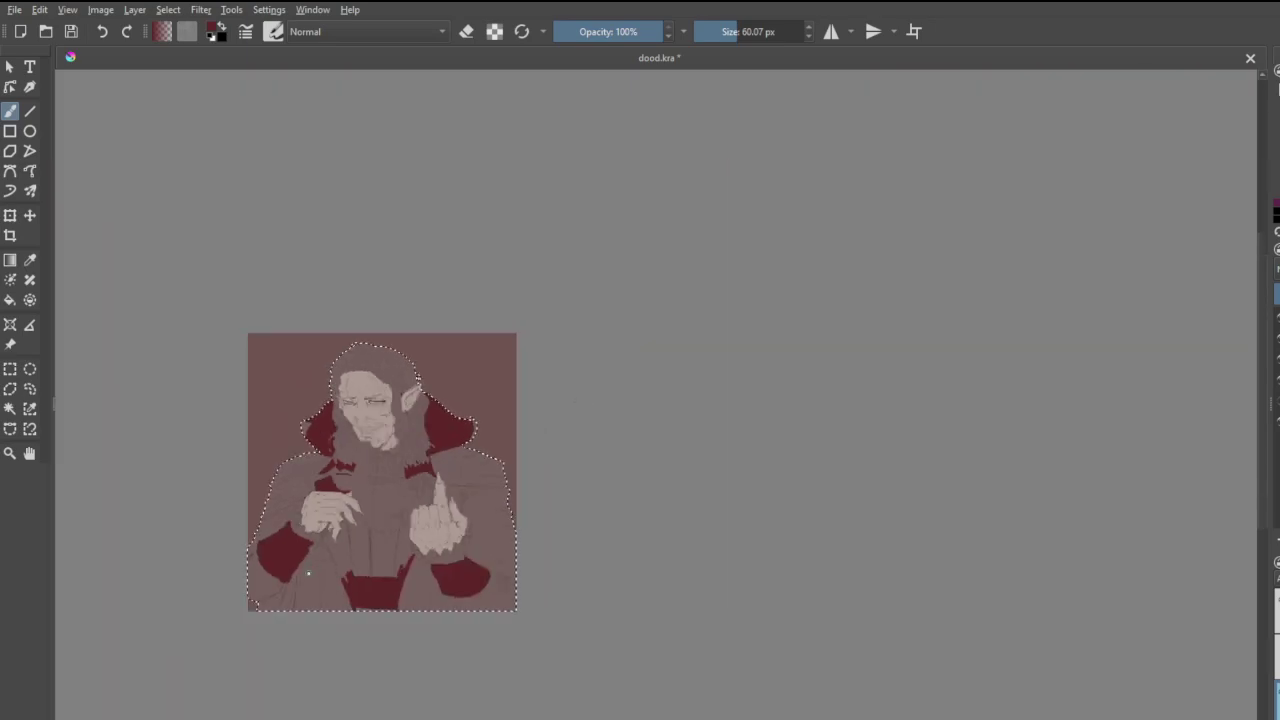
scroll(312, 570, up, 3)
scroll(314, 549, up, 4)
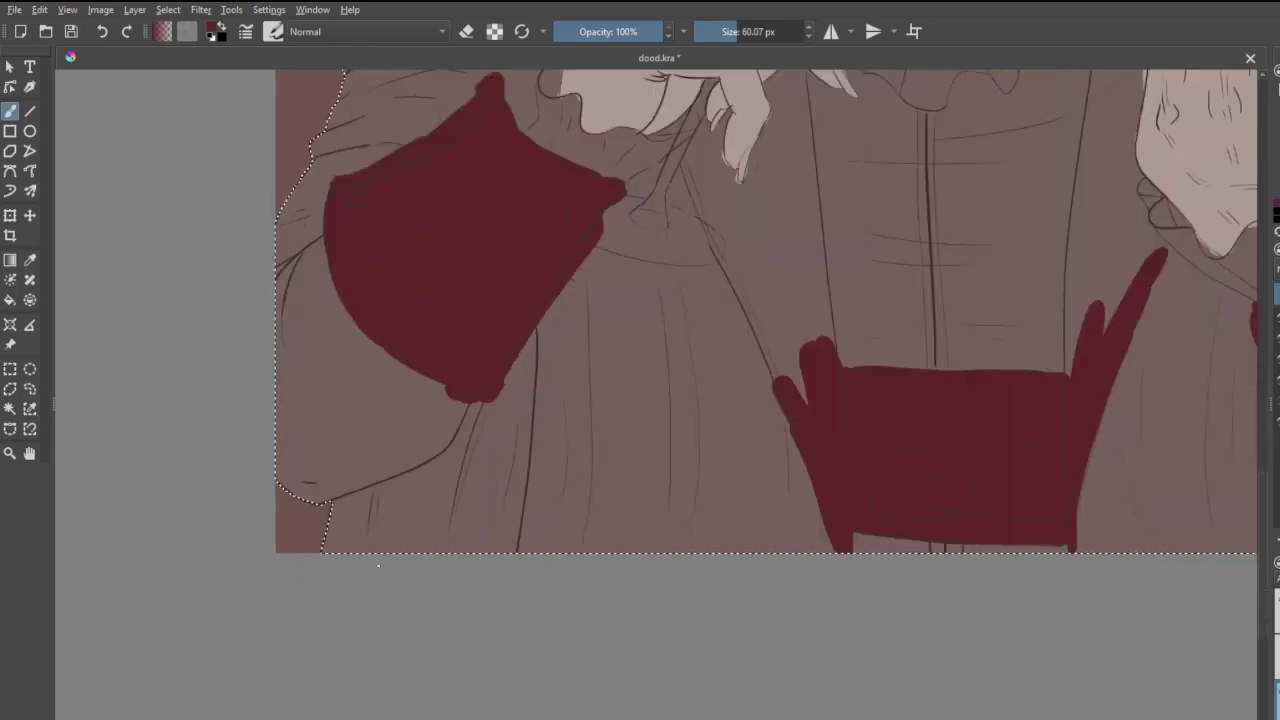
scroll(378, 502, up, 2)
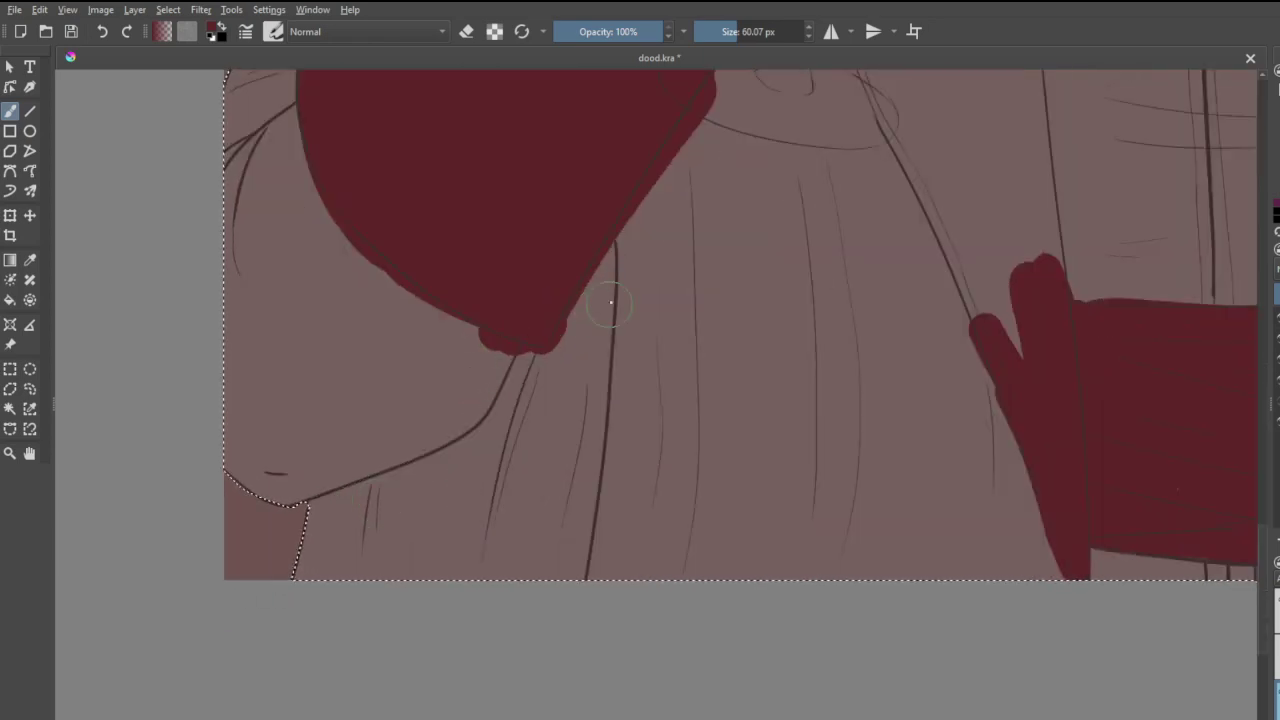
drag(610, 238, 548, 572)
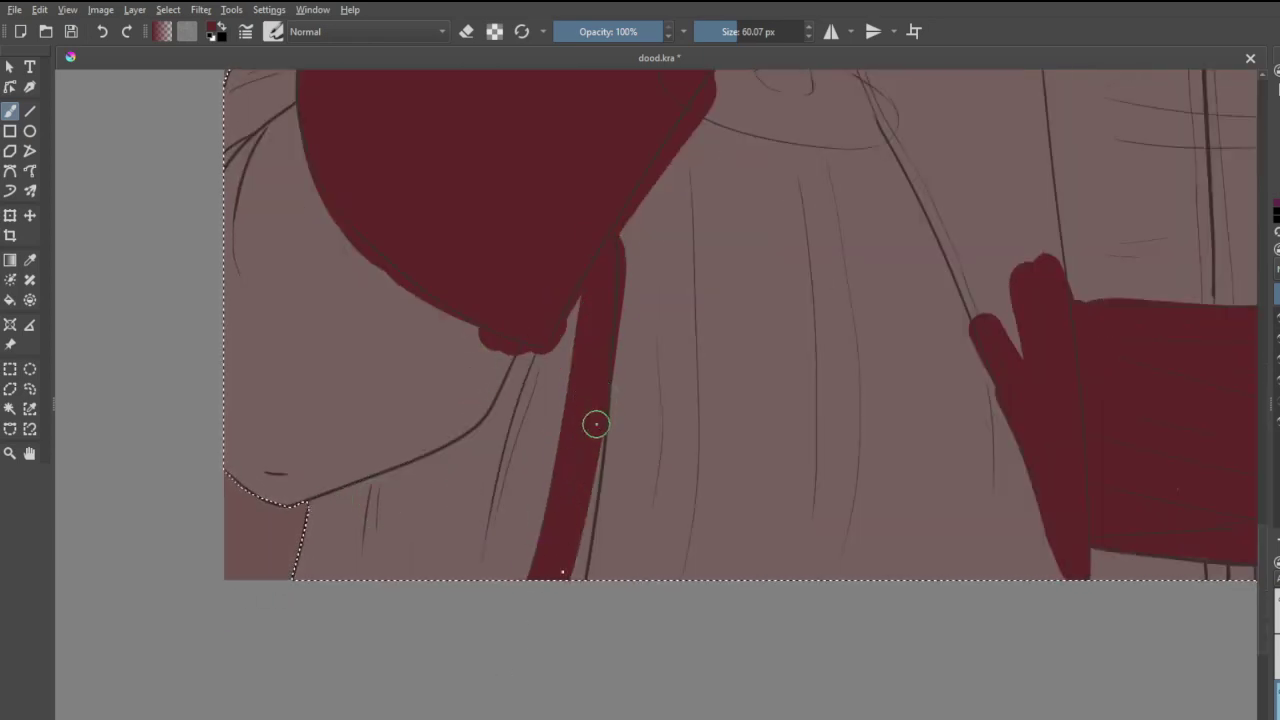
drag(595, 424, 556, 519)
mouse_move(564, 425)
mouse_down()
mouse_move(564, 301)
mouse_move(544, 397)
mouse_move(568, 495)
mouse_move(592, 389)
mouse_up()
- Fill the remaining cloak lining under the hanging sleeve with dark red, out to the silhouette's edge and canvas bottom
mouse_move(571, 325)
mouse_down()
mouse_move(500, 422)
mouse_move(503, 327)
mouse_move(499, 461)
mouse_move(554, 335)
mouse_move(508, 471)
mouse_move(521, 499)
mouse_move(570, 292)
mouse_move(541, 580)
mouse_up()
key(ctrl+z)
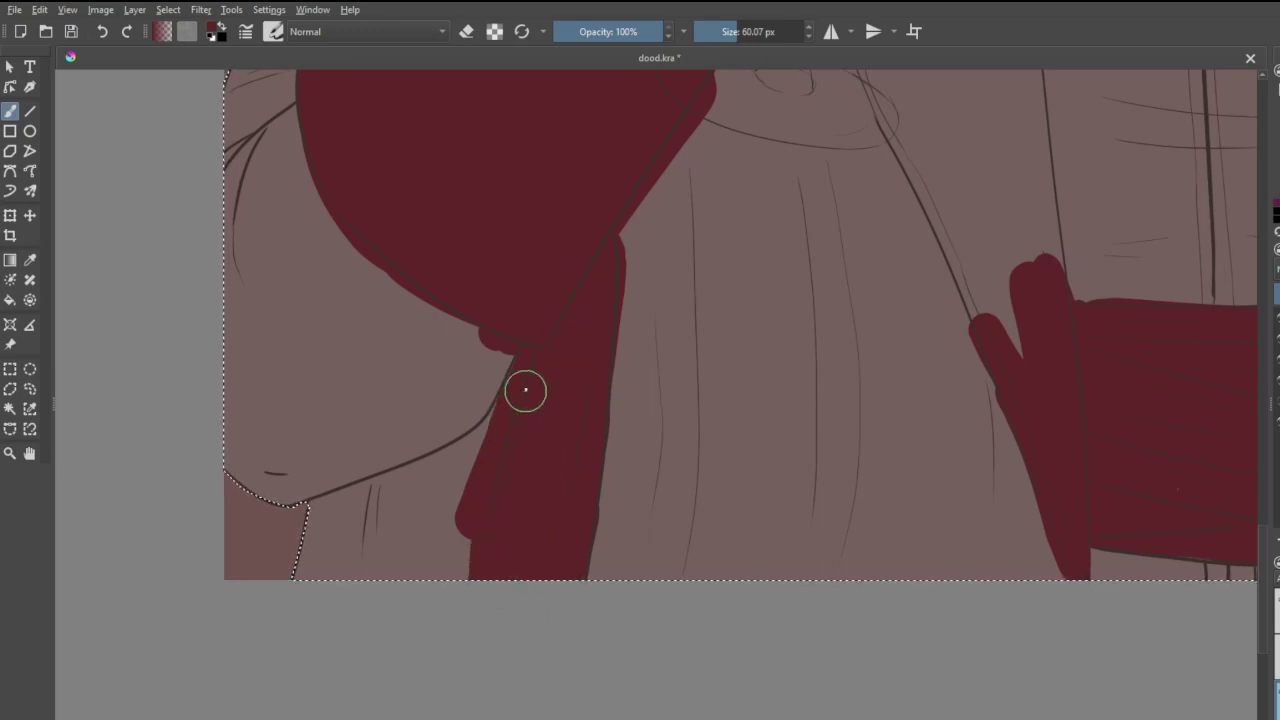
mouse_move(525, 390)
mouse_down()
mouse_move(467, 462)
mouse_move(312, 521)
mouse_up()
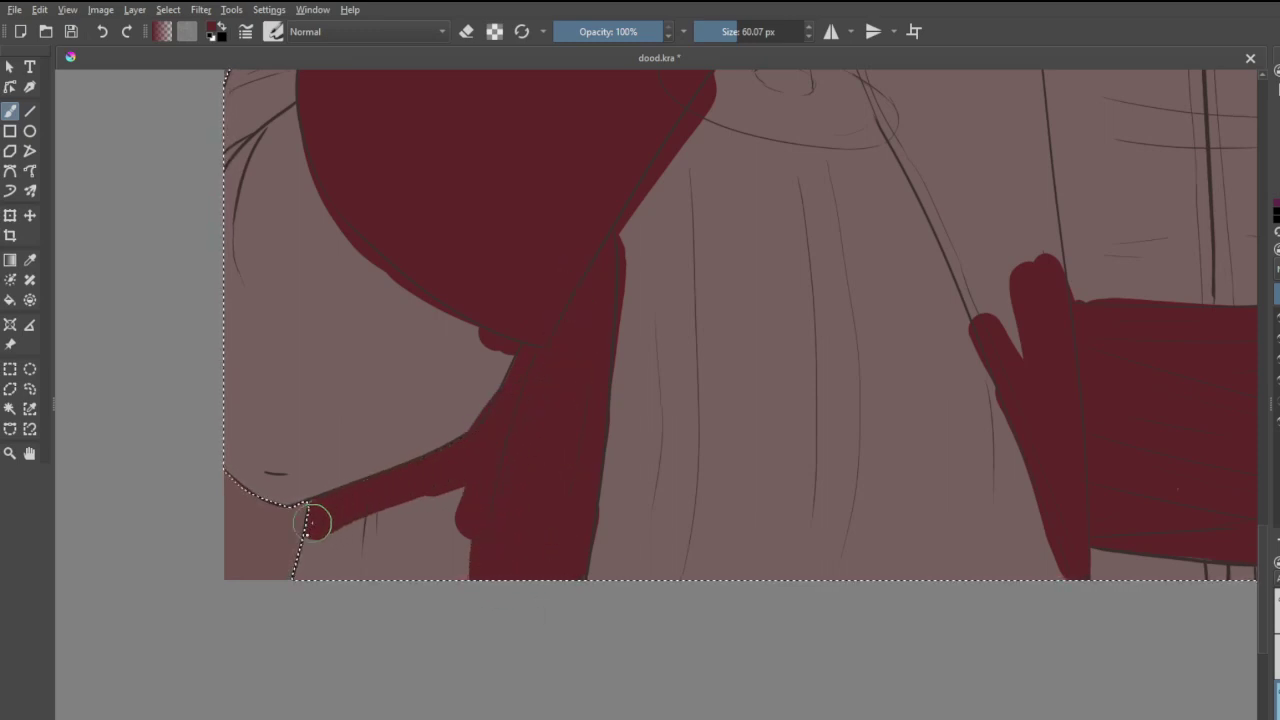
mouse_move(409, 485)
mouse_down()
mouse_move(328, 577)
mouse_move(465, 505)
mouse_up()
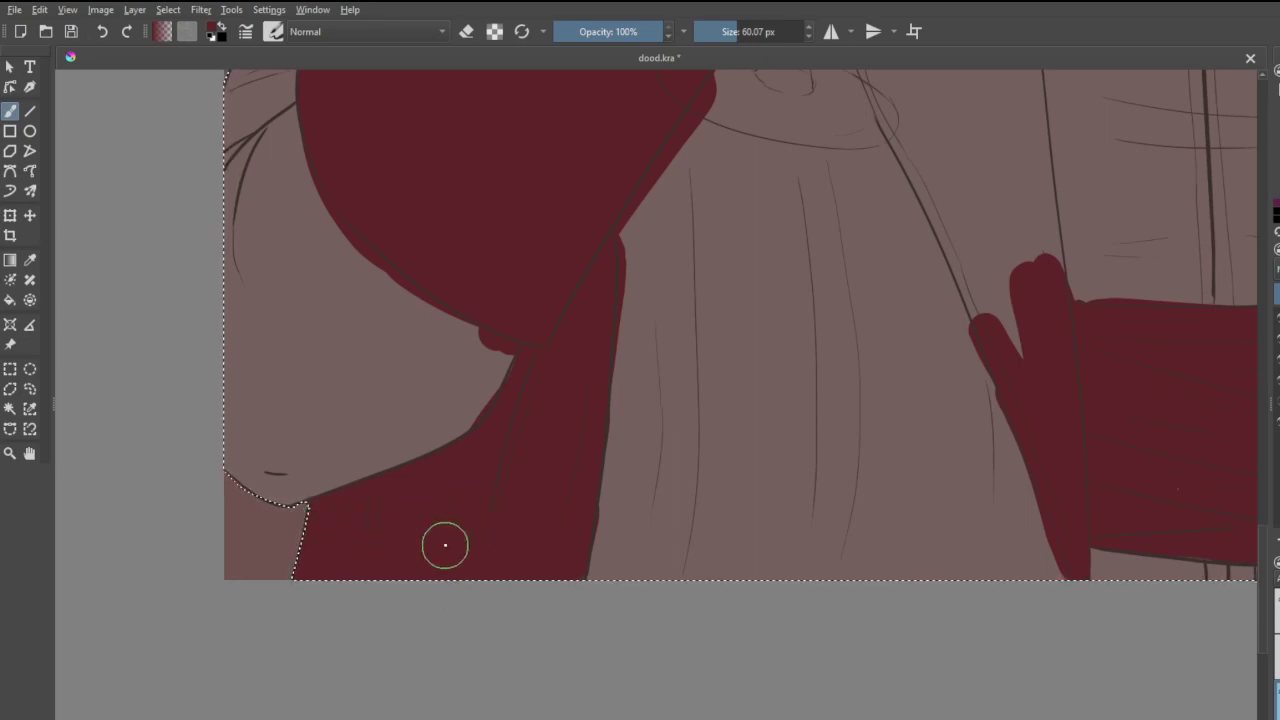
- Save the painting with its current dark red fills
scroll(466, 545, down, 5)
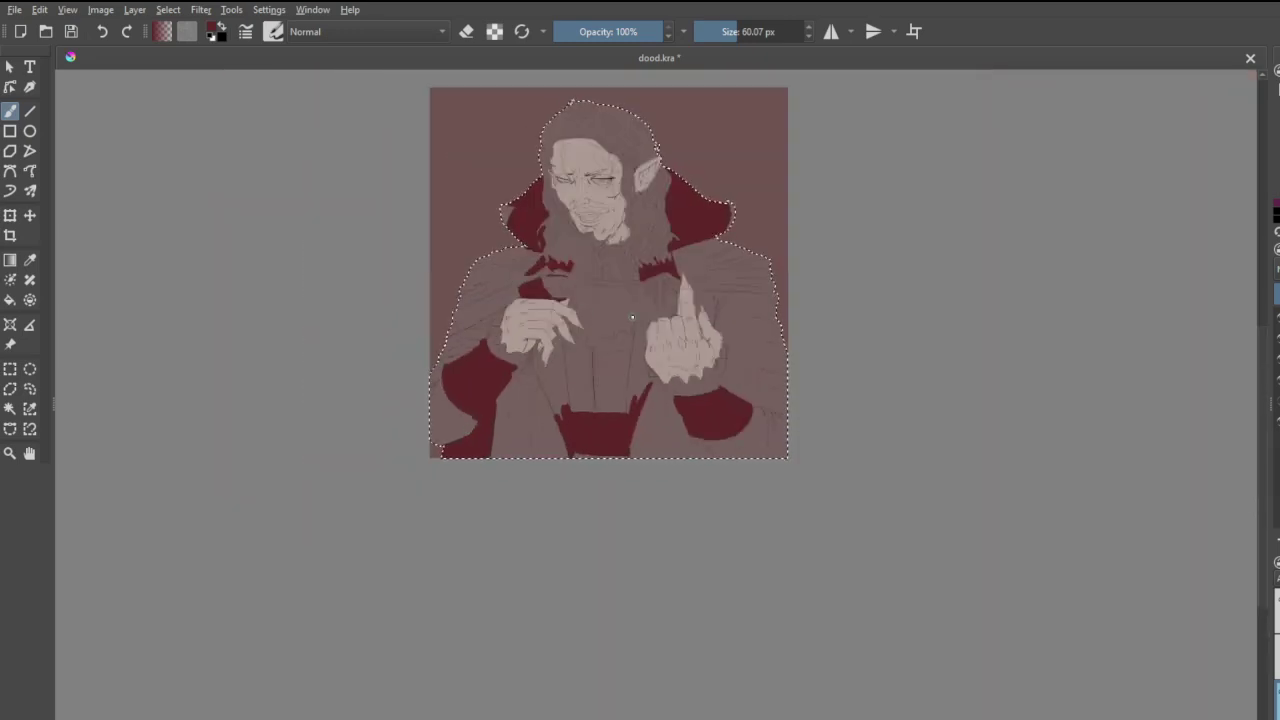
scroll(642, 295, up, 1)
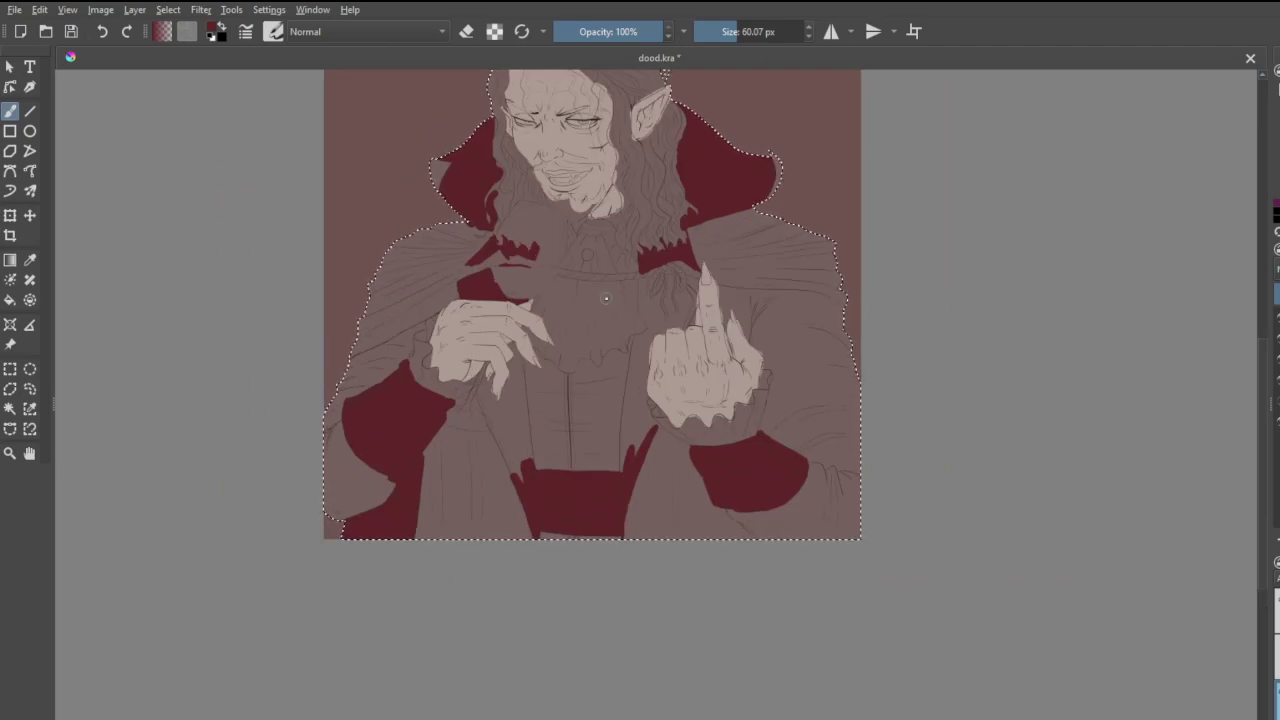
key(ctrl+s)
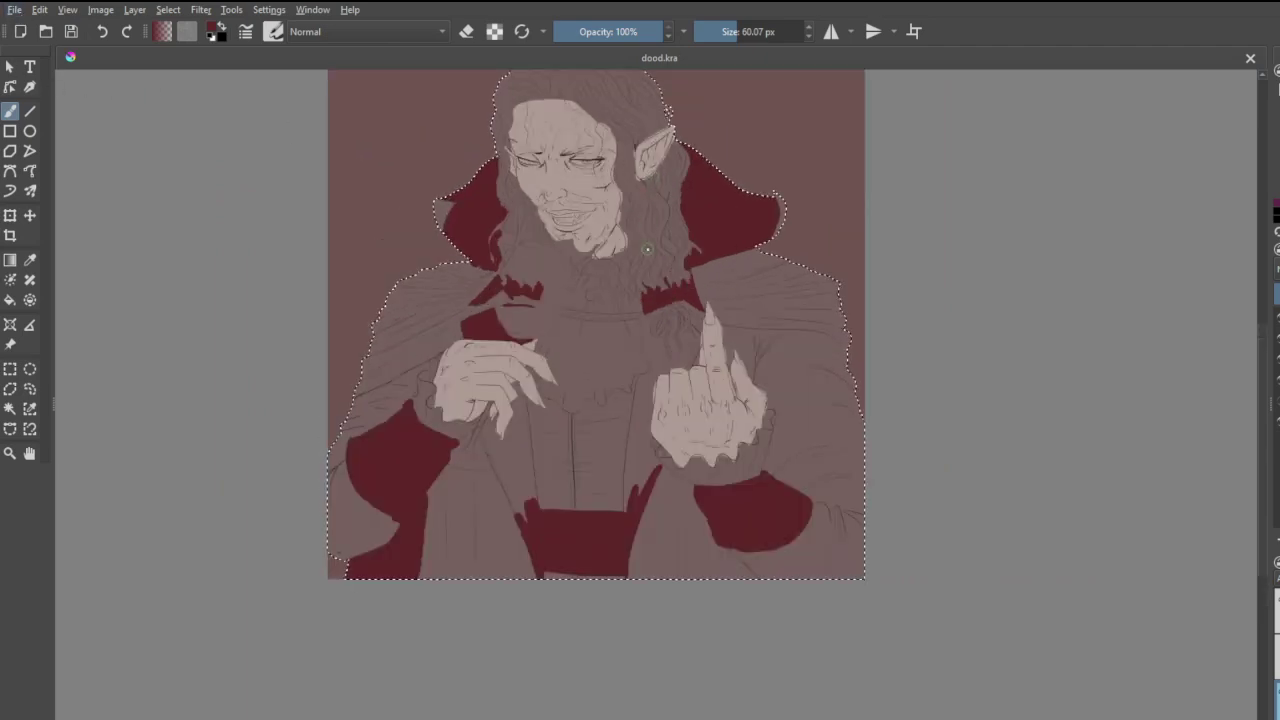
- Outline the coat panel below the relaxed hand in dark red, along the open coat's edge and the vest's side down to the sash
scroll(470, 435, up, 2)
scroll(485, 449, up, 1)
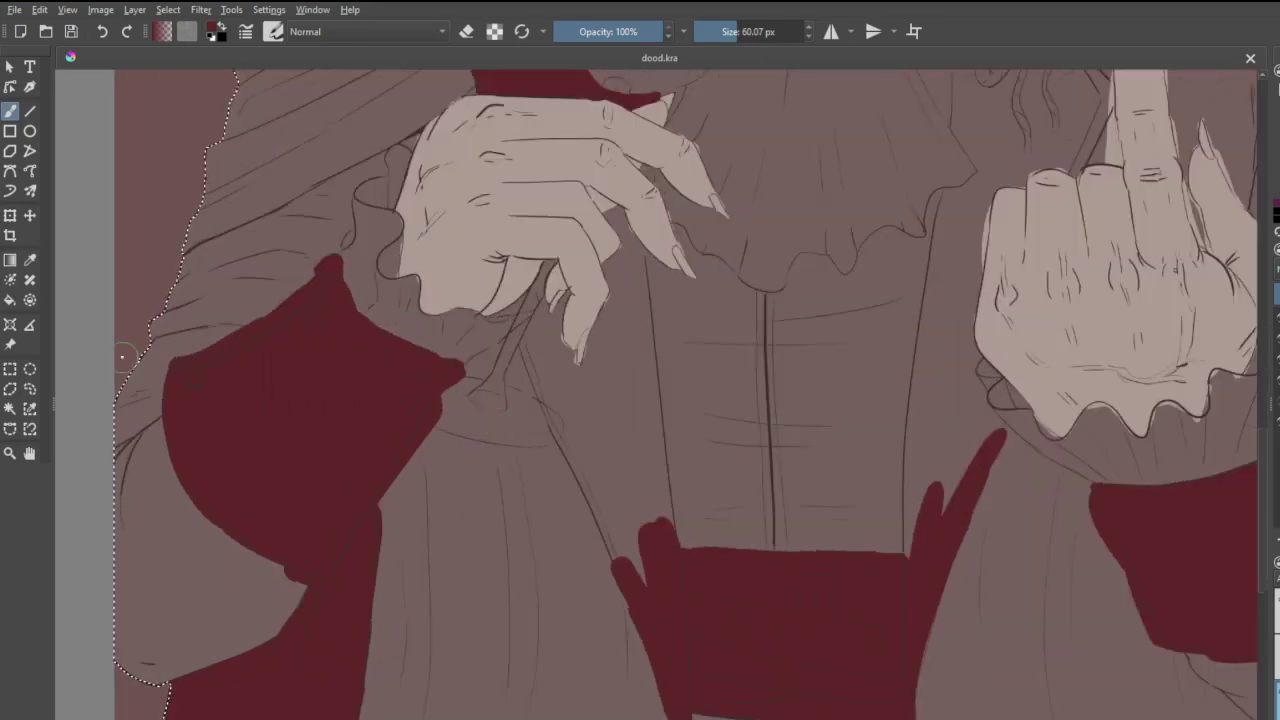
mouse_move(520, 342)
mouse_down()
mouse_move(587, 483)
mouse_move(526, 349)
mouse_up()
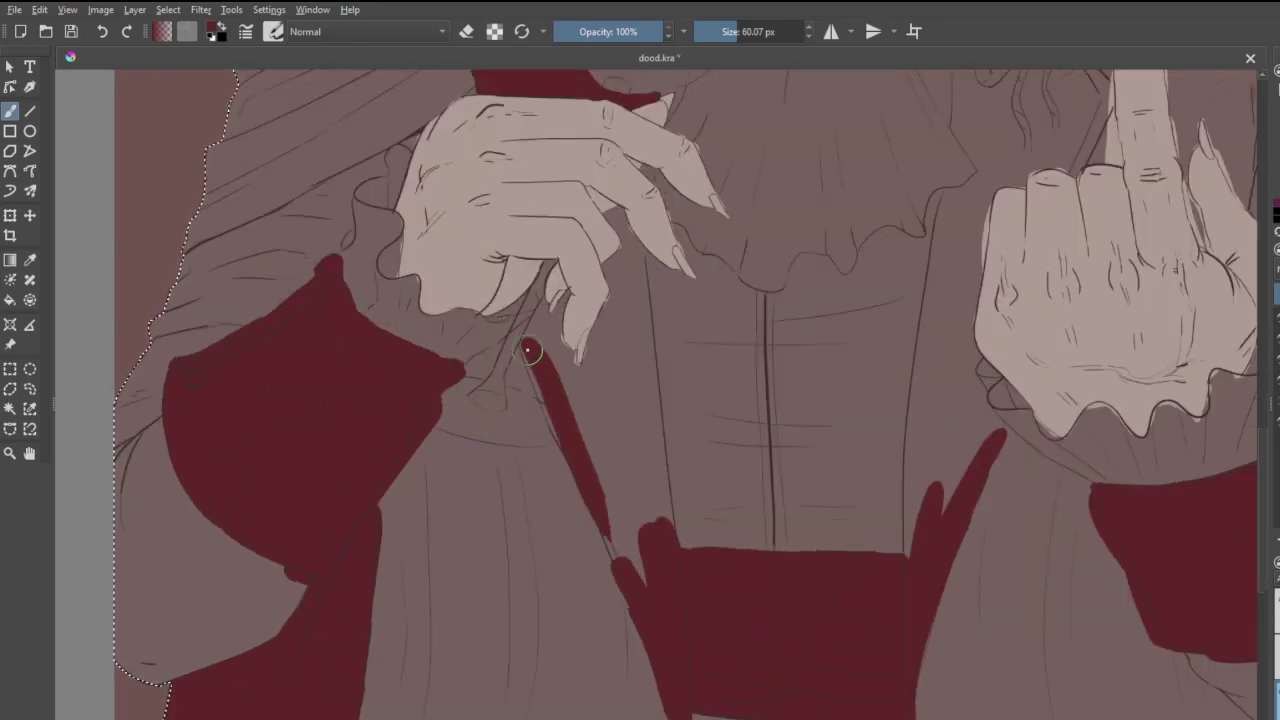
drag(560, 409, 649, 617)
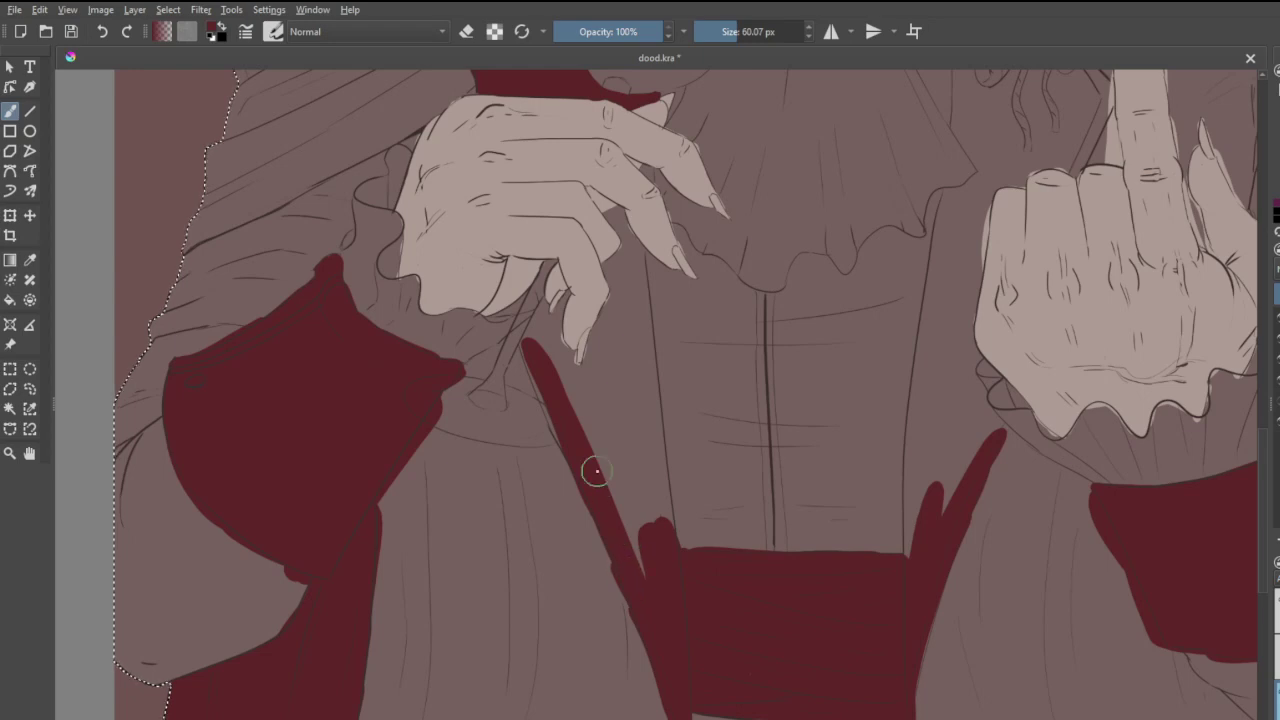
drag(527, 343, 585, 480)
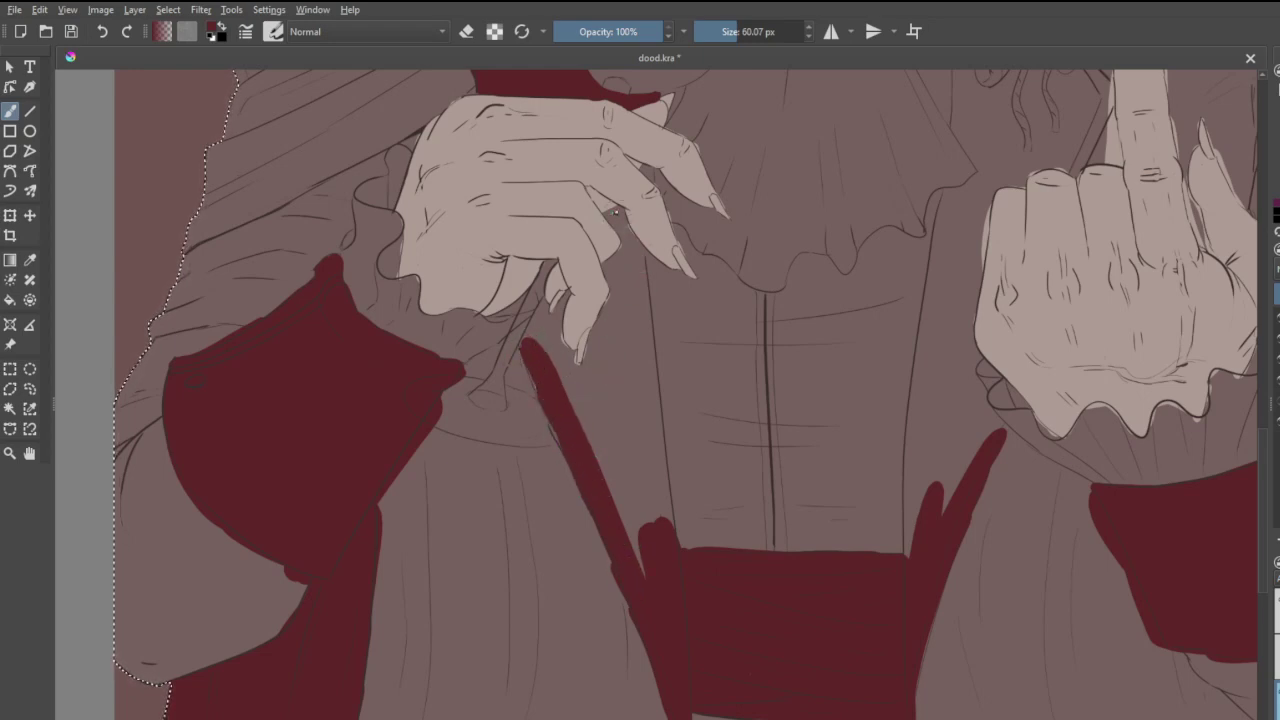
mouse_move(610, 214)
mouse_down()
mouse_move(622, 211)
mouse_move(636, 246)
mouse_move(645, 470)
mouse_up()
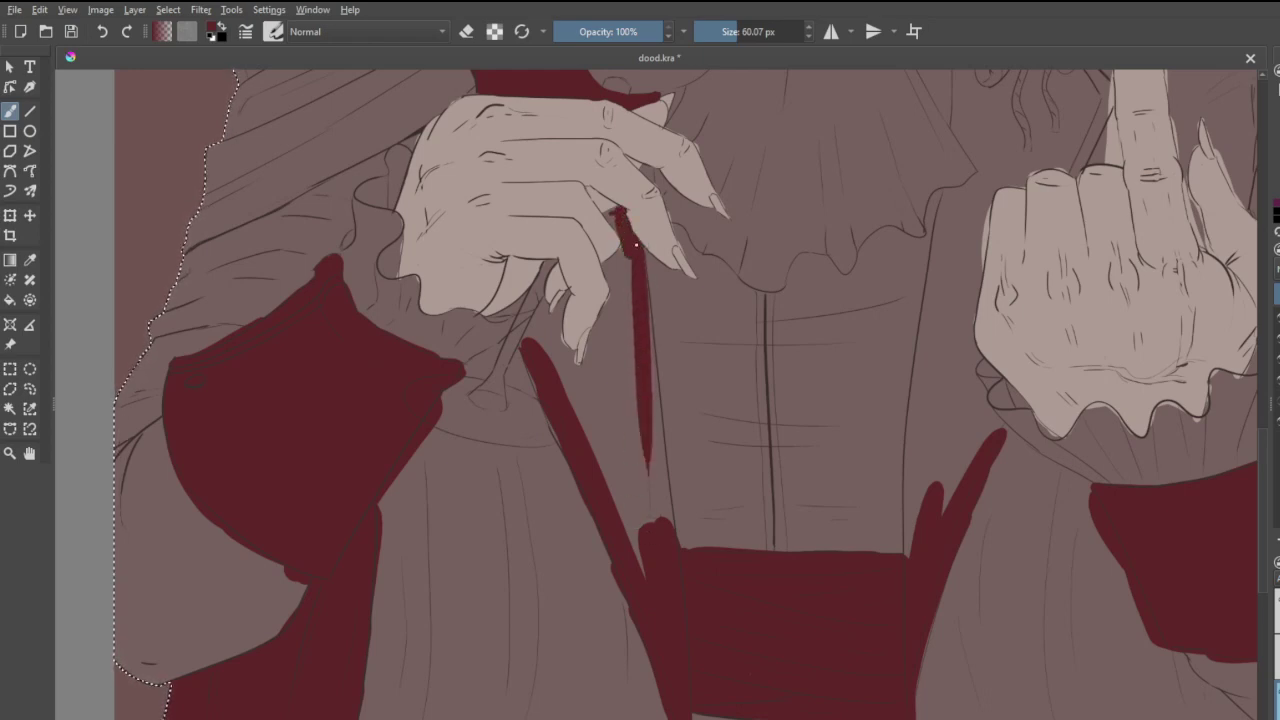
drag(645, 290, 663, 517)
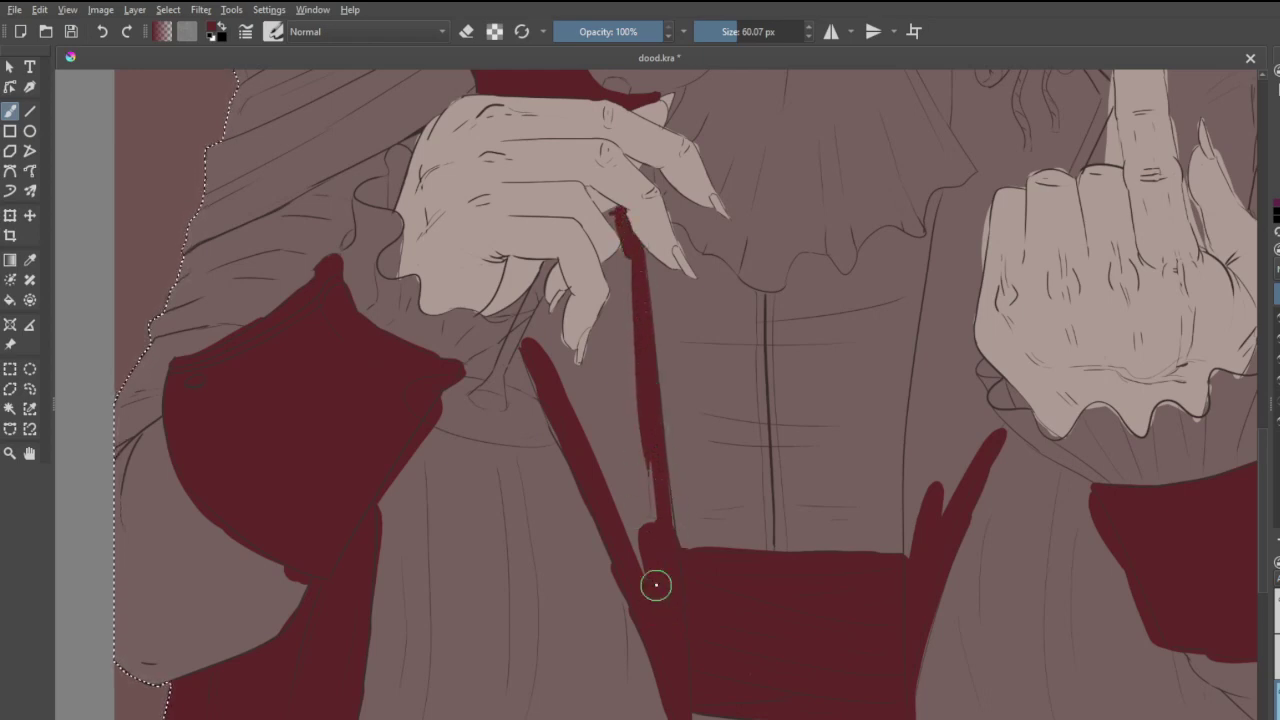
- Fill the gap between the relaxed hand's fingers with dark red and continue along the underside of the bent finger
ctrl+scroll(555, 270, up, 1)
ctrl+scroll(612, 173, up, 2)
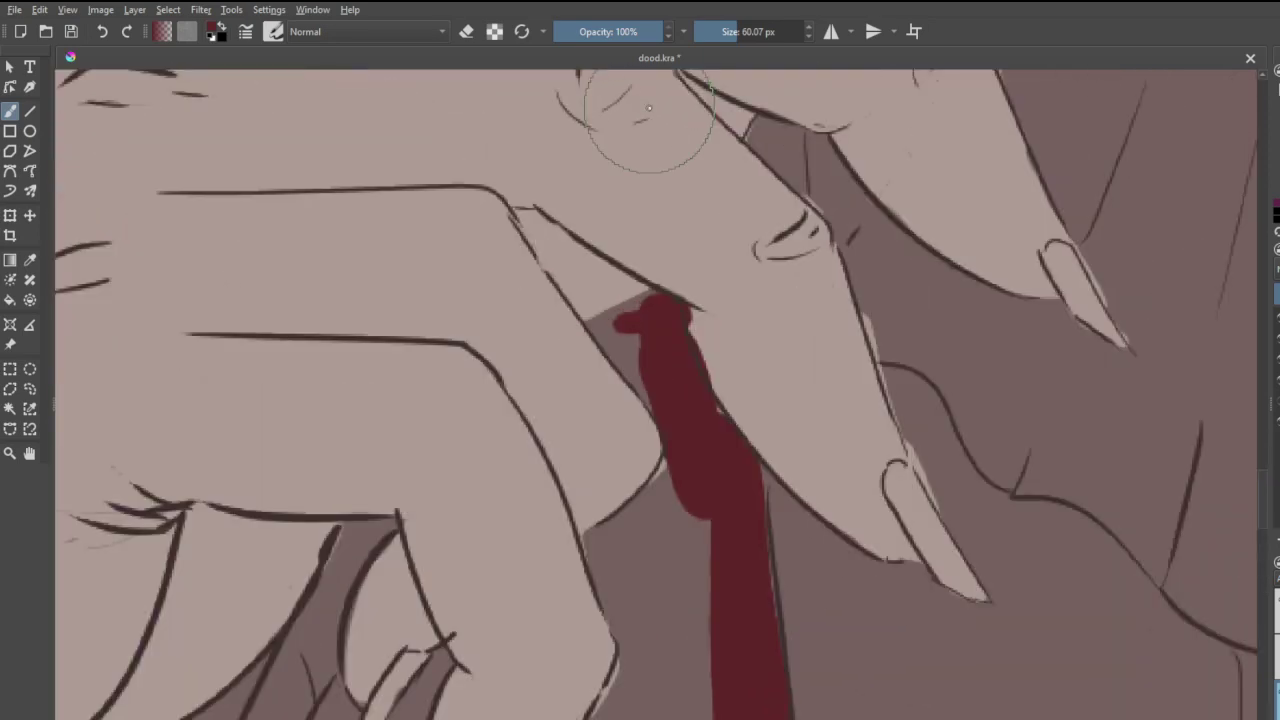
mouse_move(592, 326)
mouse_down()
mouse_move(664, 411)
mouse_move(612, 354)
mouse_move(651, 391)
mouse_move(624, 333)
mouse_move(639, 312)
mouse_move(592, 320)
mouse_move(646, 300)
mouse_up()
key(ctrl+z)
mouse_move(597, 322)
mouse_down()
mouse_move(652, 381)
mouse_move(602, 331)
mouse_up()
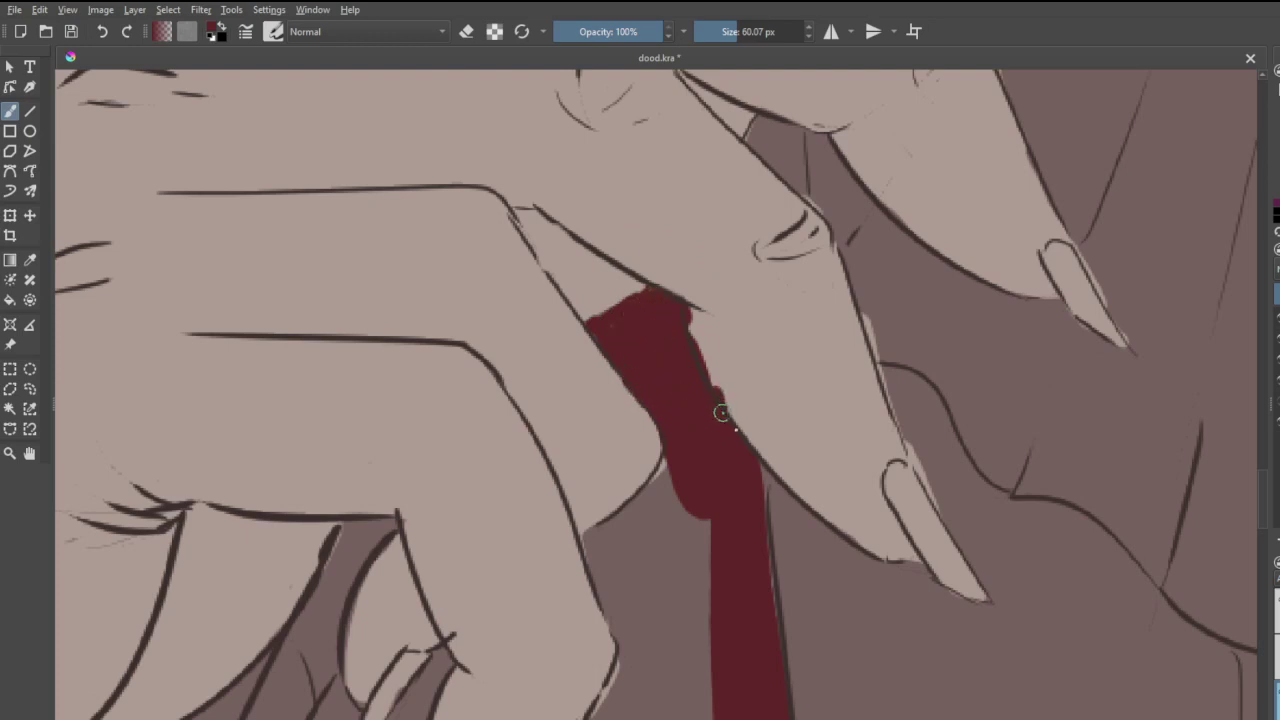
mouse_move(680, 455)
mouse_down()
mouse_move(643, 512)
mouse_move(592, 548)
mouse_up()
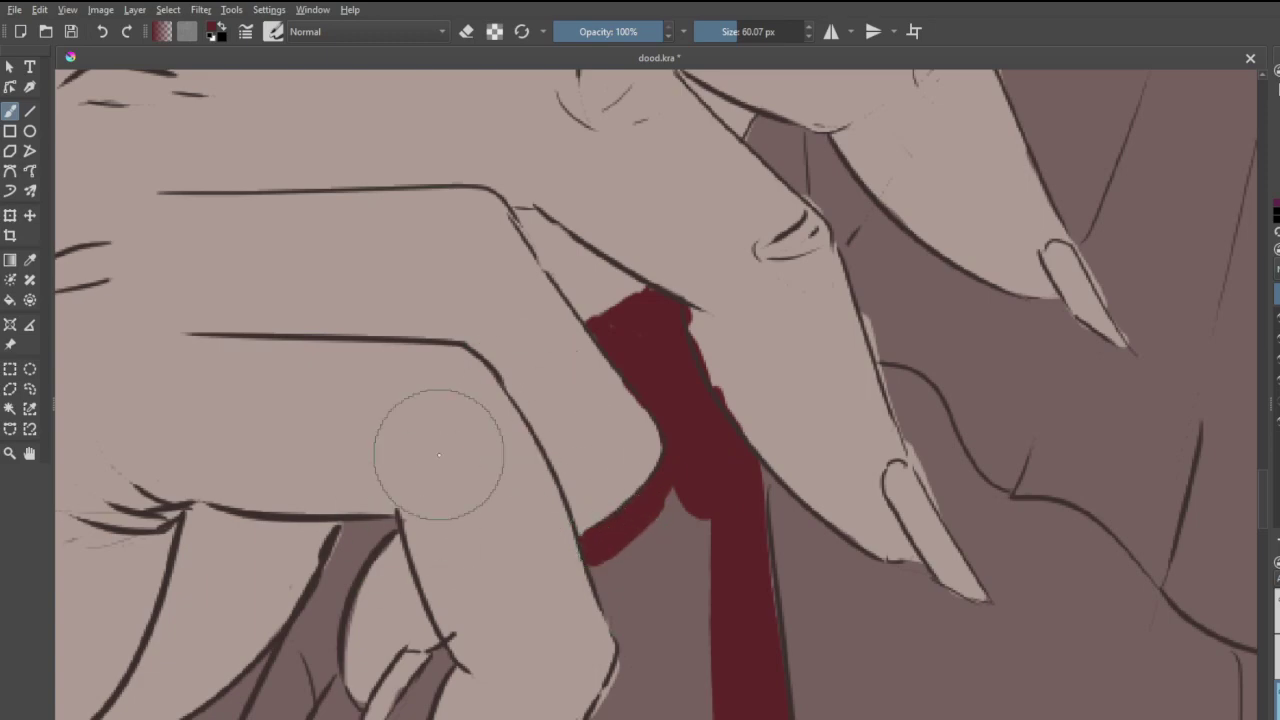
- Paint dark red beside the goblet stem and around the relaxed hand's curled fingertips, joining the strokes along the coat panel
scroll(439, 455, down, 4)
scroll(349, 546, up, 3)
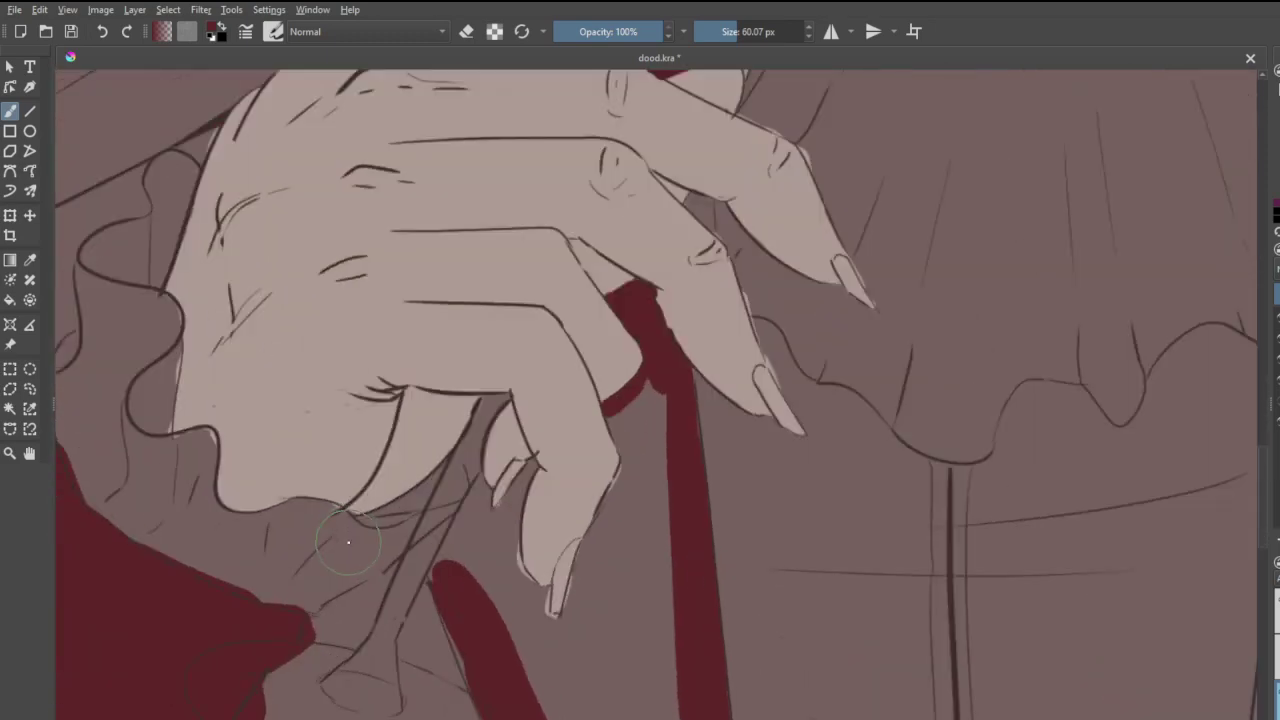
scroll(362, 558, down, 5)
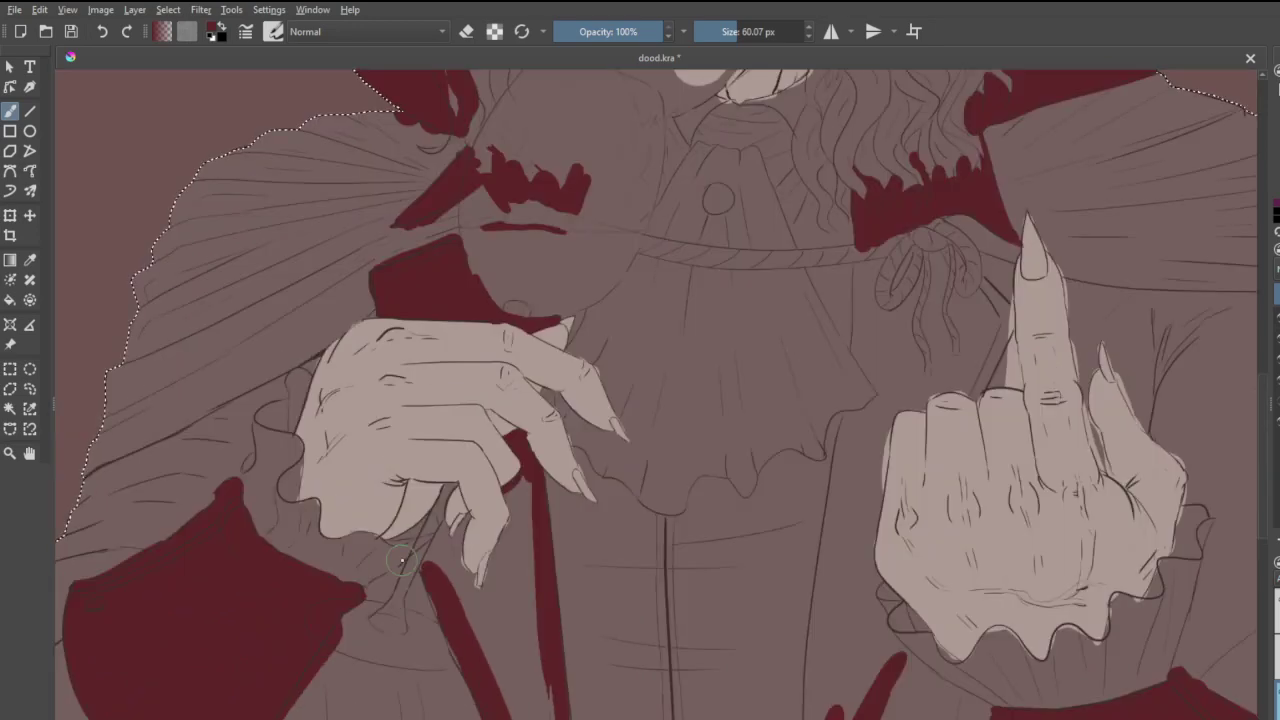
scroll(404, 577, up, 5)
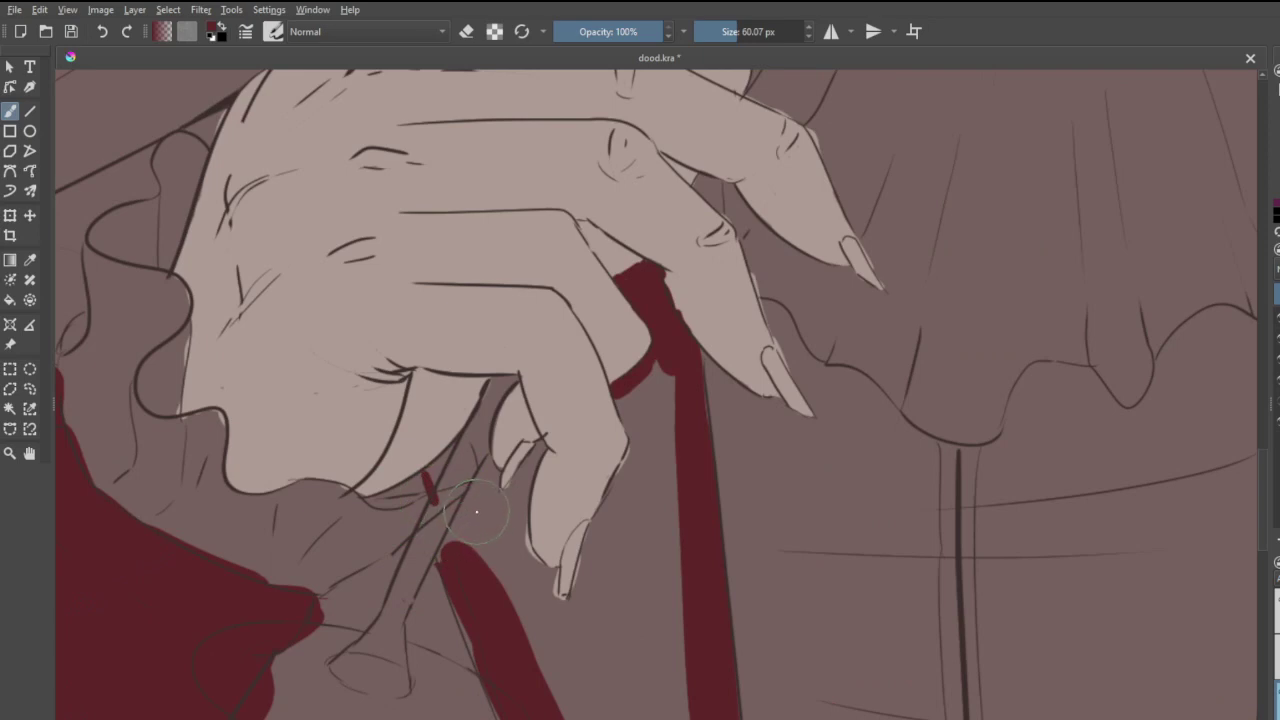
key(ctrl+z)
drag(486, 462, 453, 540)
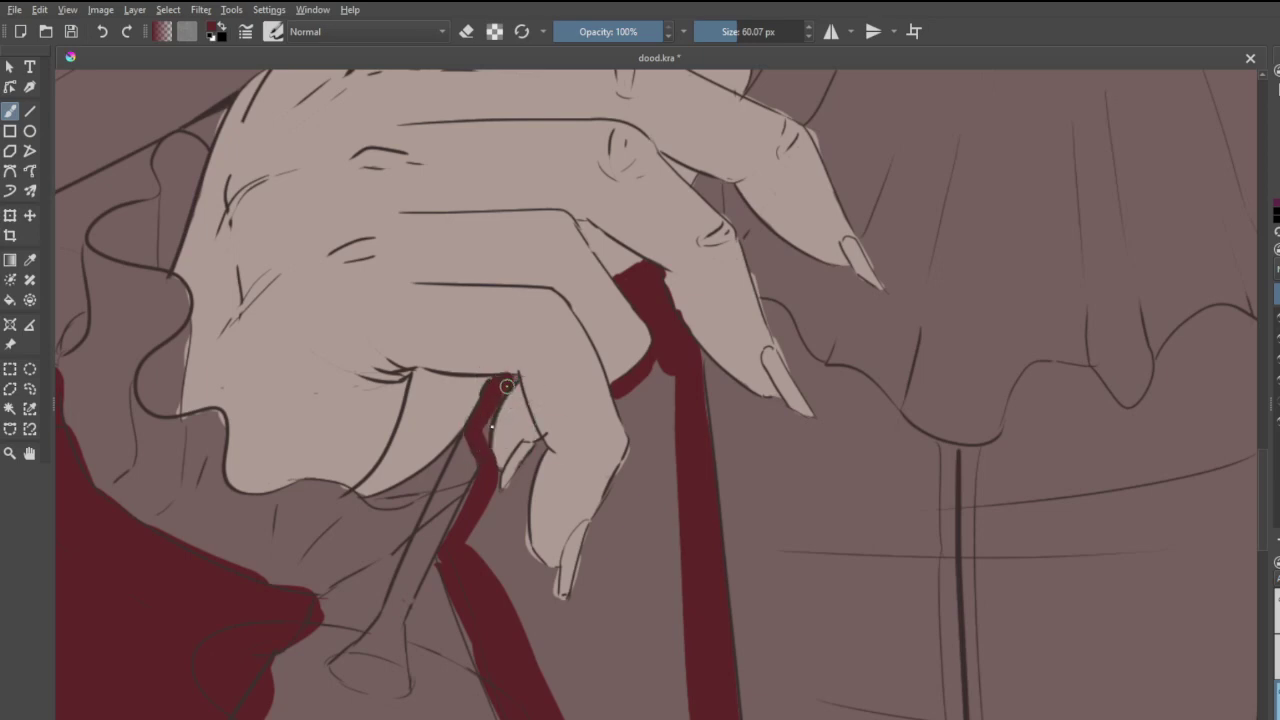
key(ctrl+z)
drag(480, 476, 448, 551)
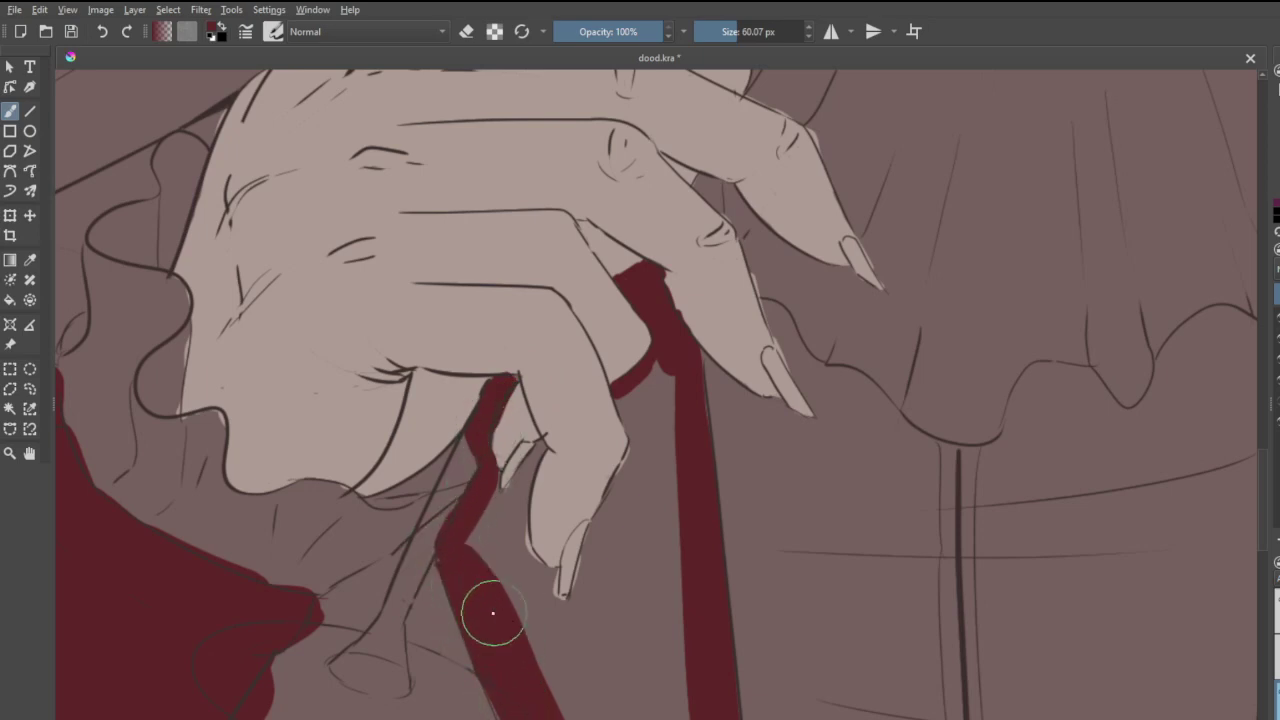
drag(535, 456, 484, 556)
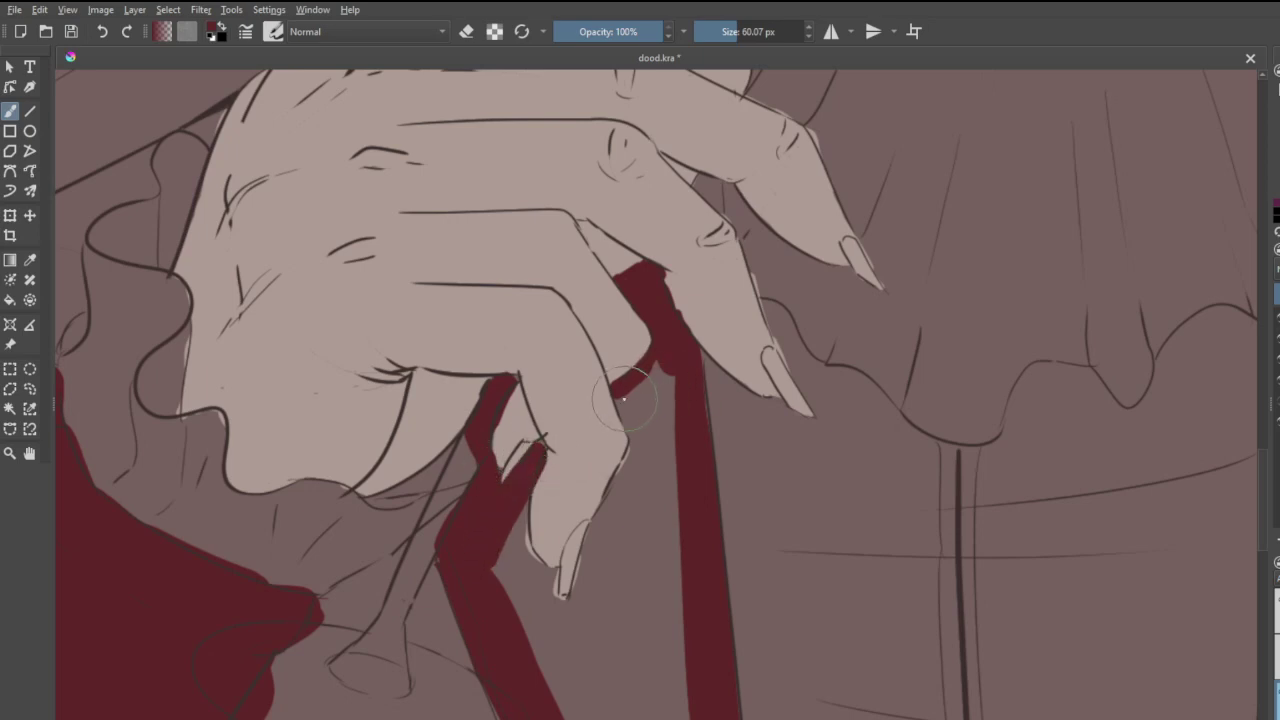
mouse_move(621, 397)
mouse_down()
mouse_move(650, 482)
mouse_move(656, 385)
mouse_move(646, 483)
mouse_move(641, 471)
mouse_move(571, 629)
mouse_move(506, 551)
mouse_move(501, 539)
mouse_move(533, 566)
mouse_move(530, 525)
mouse_up()
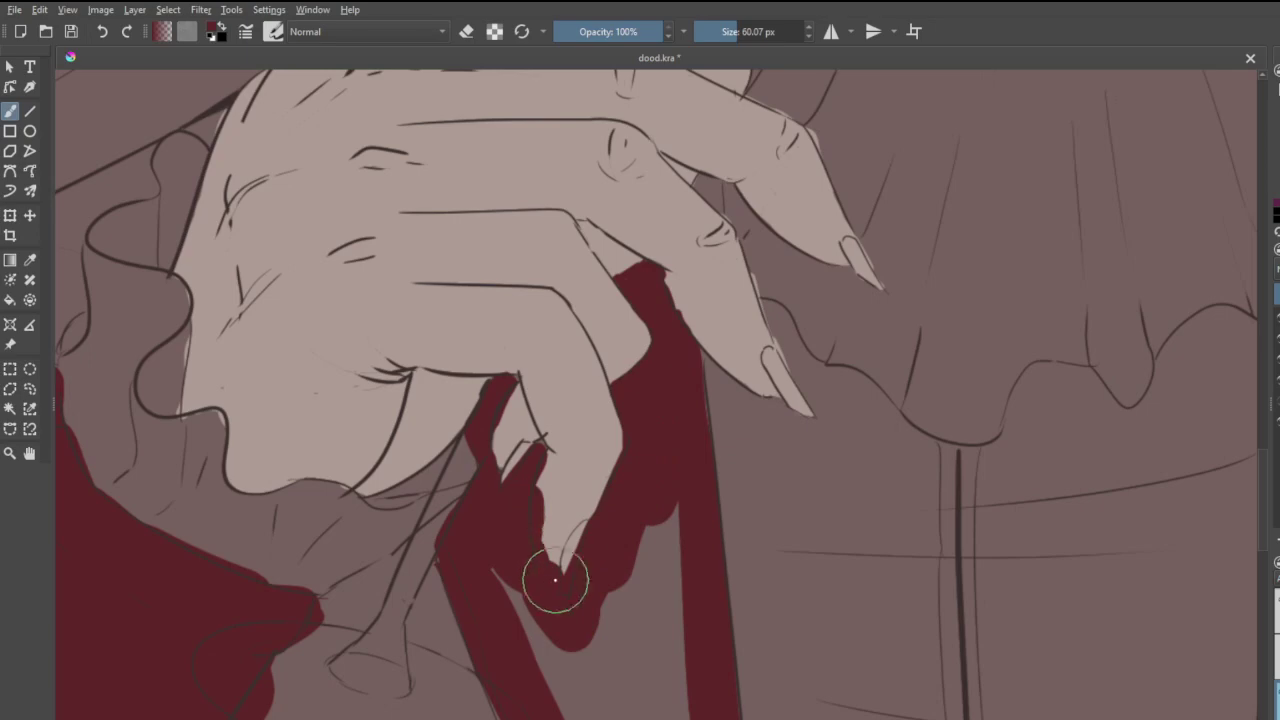
- Fill the rest of the coat panel between the relaxed hand and the sash with dark red, touching up its outer edge
scroll(642, 439, down, 4)
scroll(652, 438, down, 1)
scroll(627, 532, up, 3)
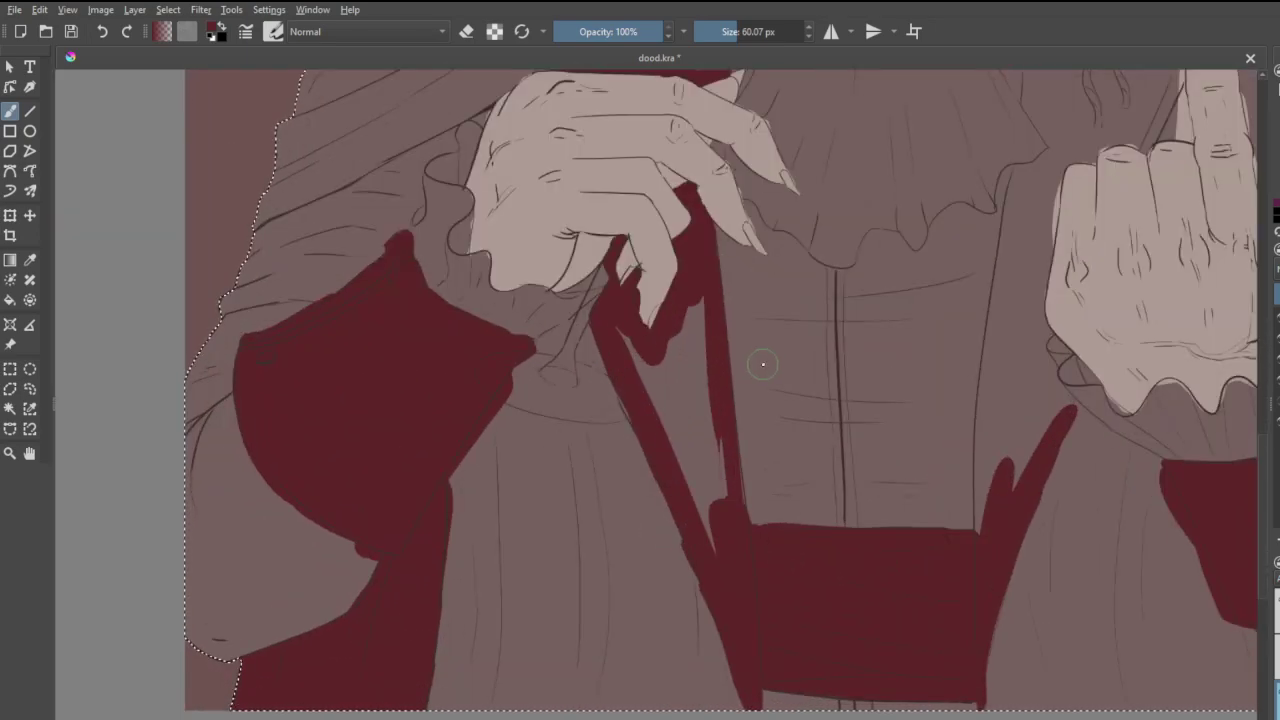
mouse_move(639, 389)
mouse_down()
mouse_move(610, 365)
mouse_move(634, 423)
mouse_up()
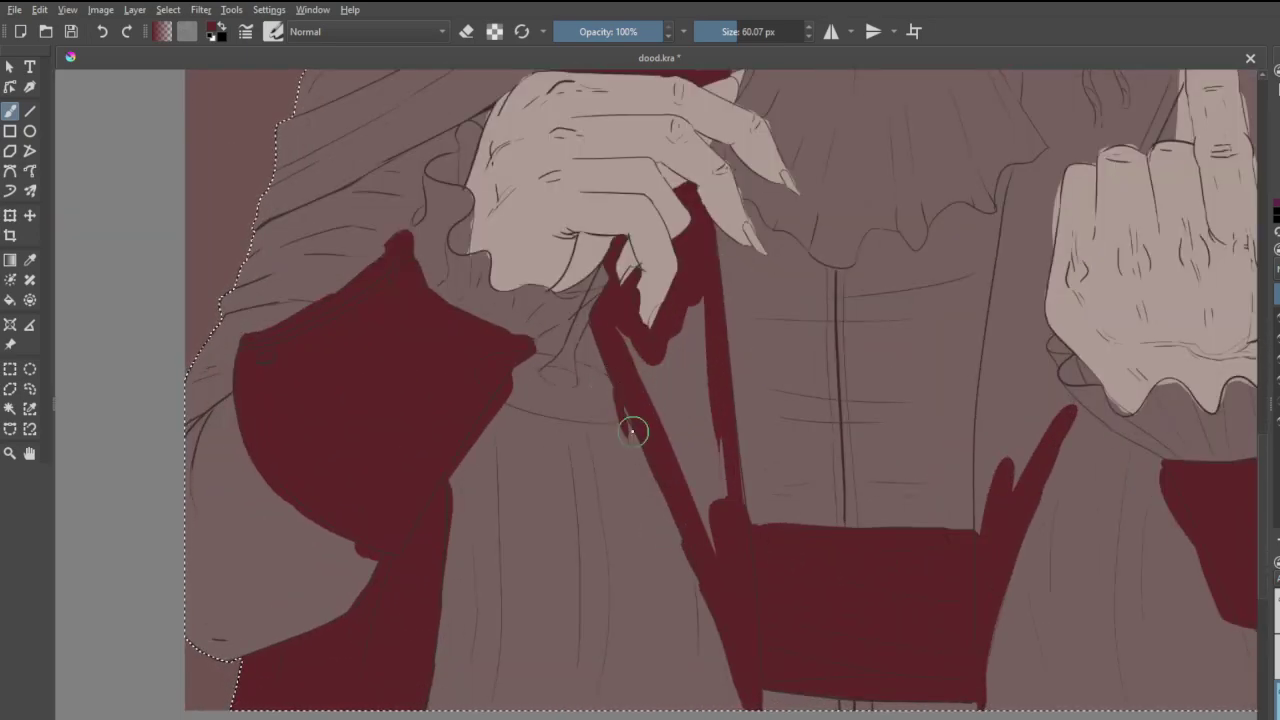
click(628, 234)
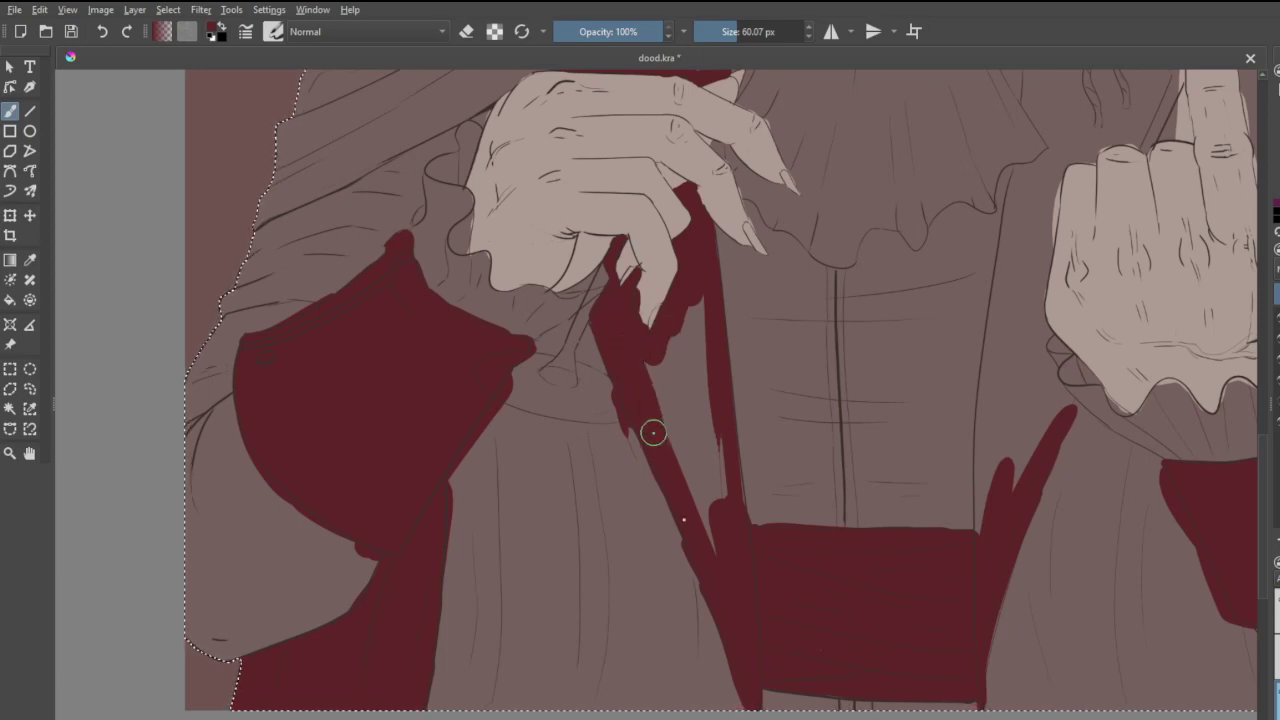
mouse_move(714, 517)
mouse_down()
mouse_move(681, 389)
mouse_move(705, 488)
mouse_move(718, 486)
mouse_move(718, 425)
mouse_move(733, 511)
mouse_move(733, 488)
mouse_move(693, 303)
mouse_move(709, 396)
mouse_move(689, 325)
mouse_move(684, 398)
mouse_move(668, 347)
mouse_move(664, 395)
mouse_move(642, 372)
mouse_move(696, 498)
mouse_move(726, 486)
mouse_up()
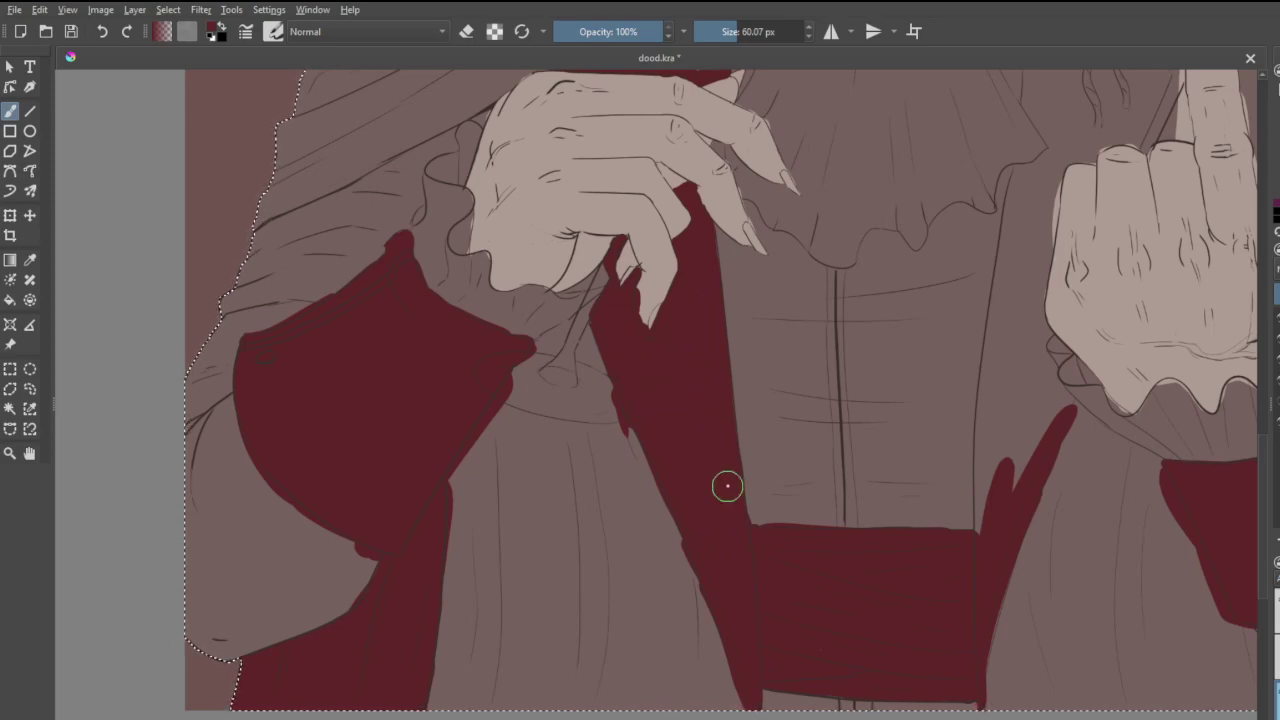
- Paint dark red inside and around the rope bow's loops and hanging cords, and down the jabot's edge beside it
scroll(689, 354, down, 4)
scroll(887, 214, up, 3)
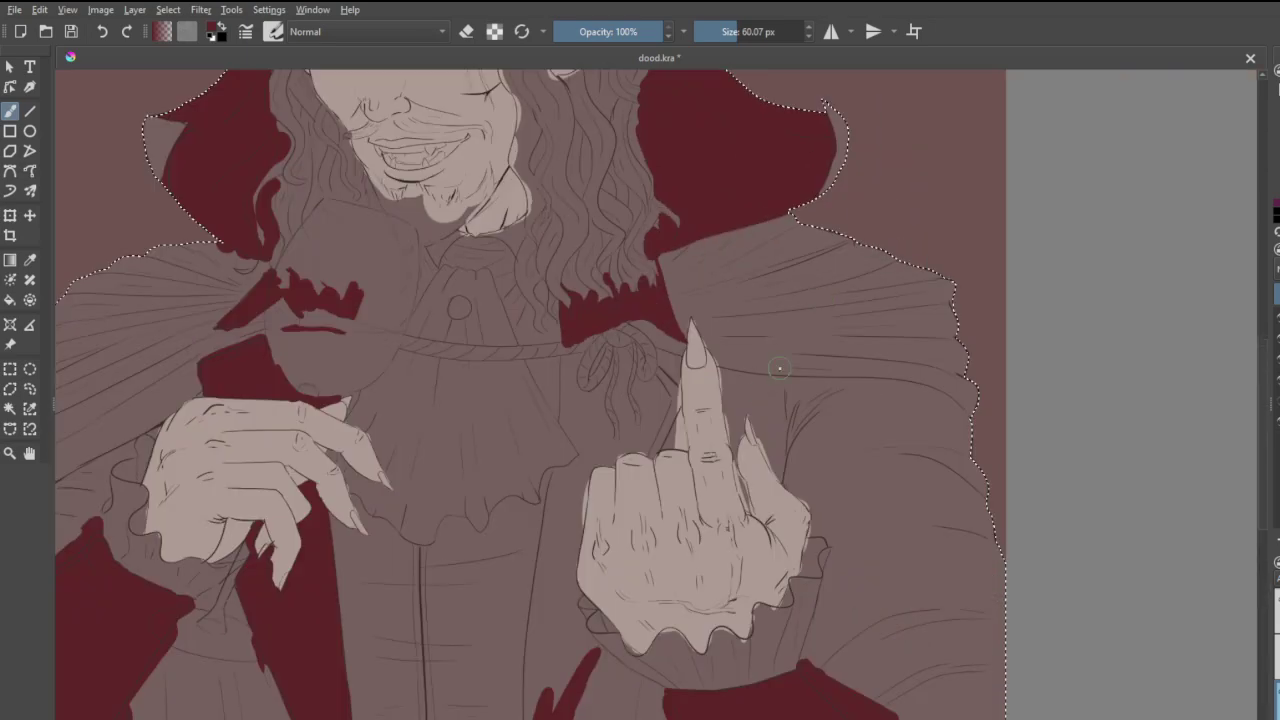
scroll(613, 374, up, 2)
scroll(611, 357, up, 4)
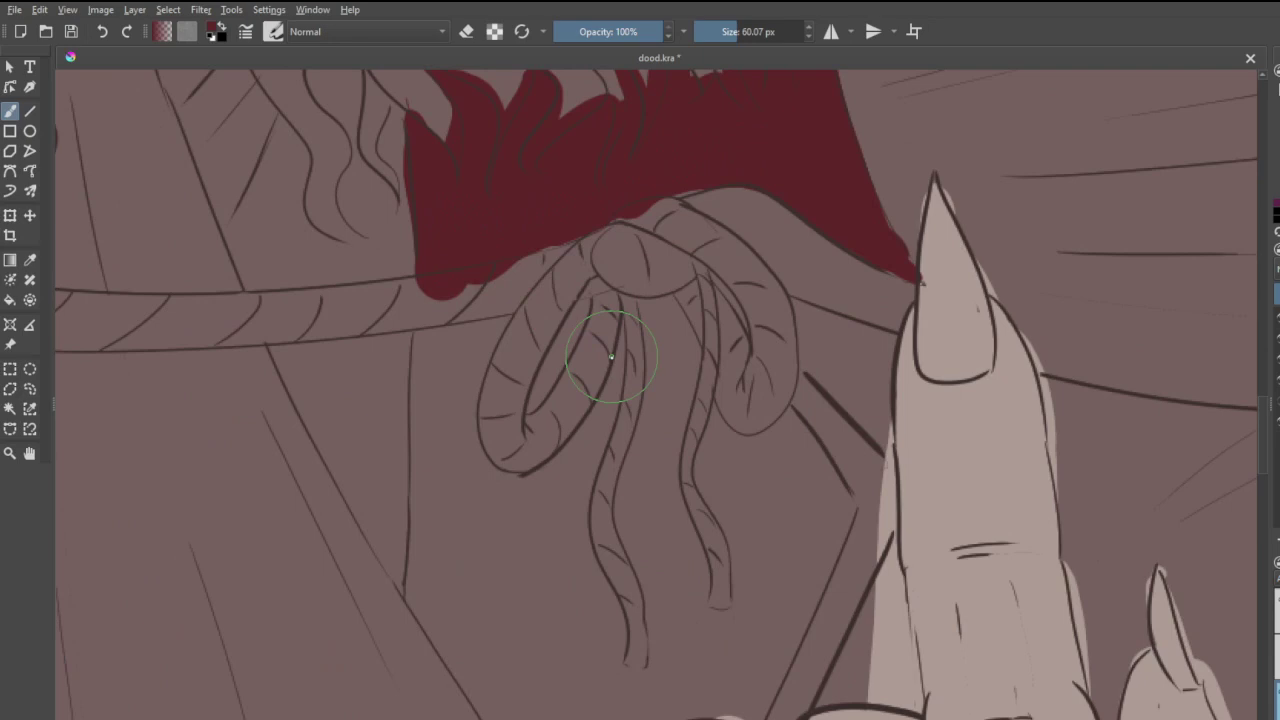
drag(589, 301, 508, 416)
mouse_move(645, 300)
mouse_down()
mouse_move(652, 420)
mouse_move(690, 572)
mouse_up()
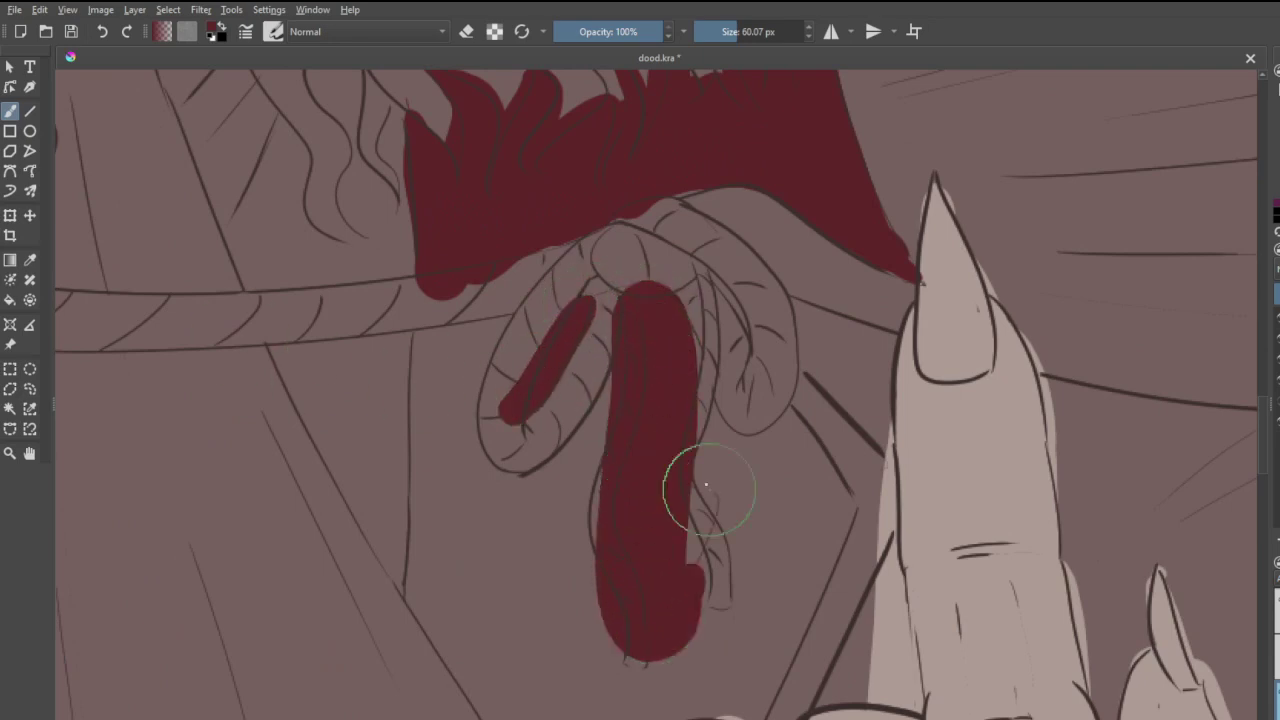
mouse_move(798, 377)
mouse_down()
mouse_move(785, 421)
mouse_move(745, 451)
mouse_move(707, 405)
mouse_up()
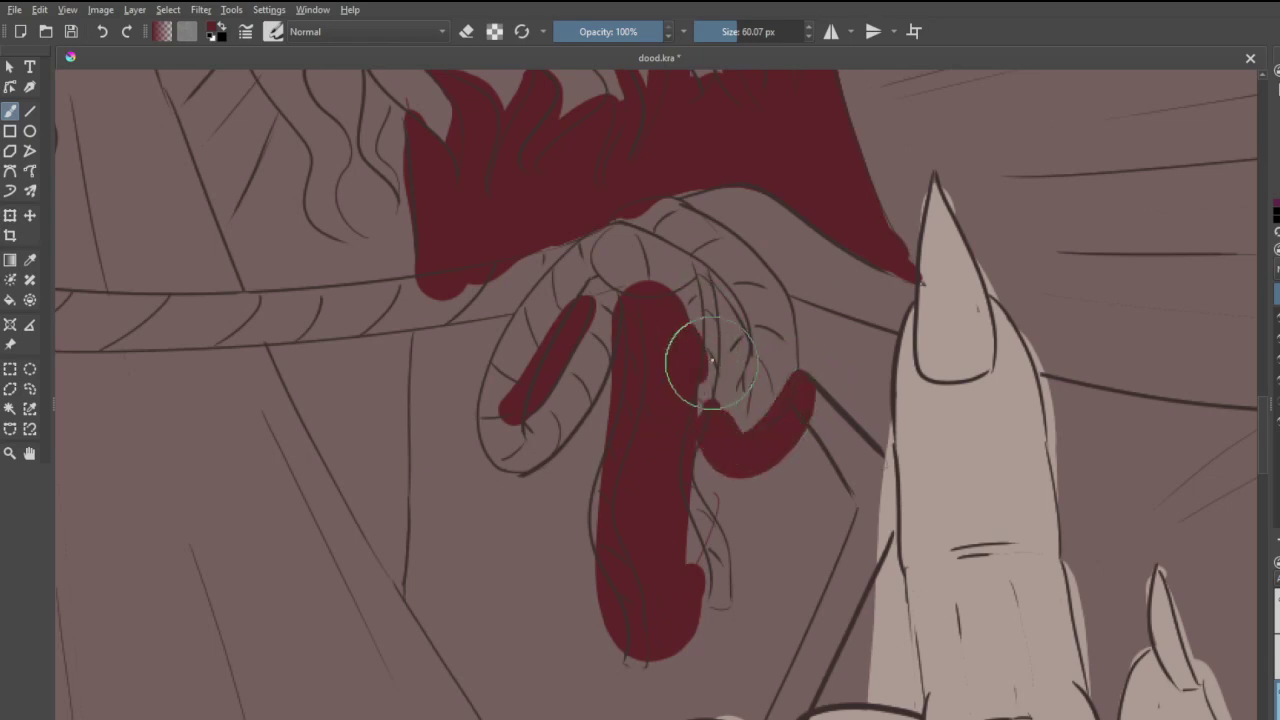
mouse_move(508, 320)
mouse_down()
mouse_move(421, 341)
mouse_move(406, 582)
mouse_up()
mouse_move(418, 504)
mouse_down()
mouse_move(426, 374)
mouse_move(460, 383)
mouse_move(460, 423)
mouse_move(483, 344)
mouse_move(431, 489)
mouse_move(463, 617)
mouse_move(430, 598)
mouse_move(474, 666)
mouse_move(486, 509)
mouse_move(546, 506)
mouse_move(631, 369)
mouse_move(505, 522)
mouse_move(582, 450)
mouse_up()
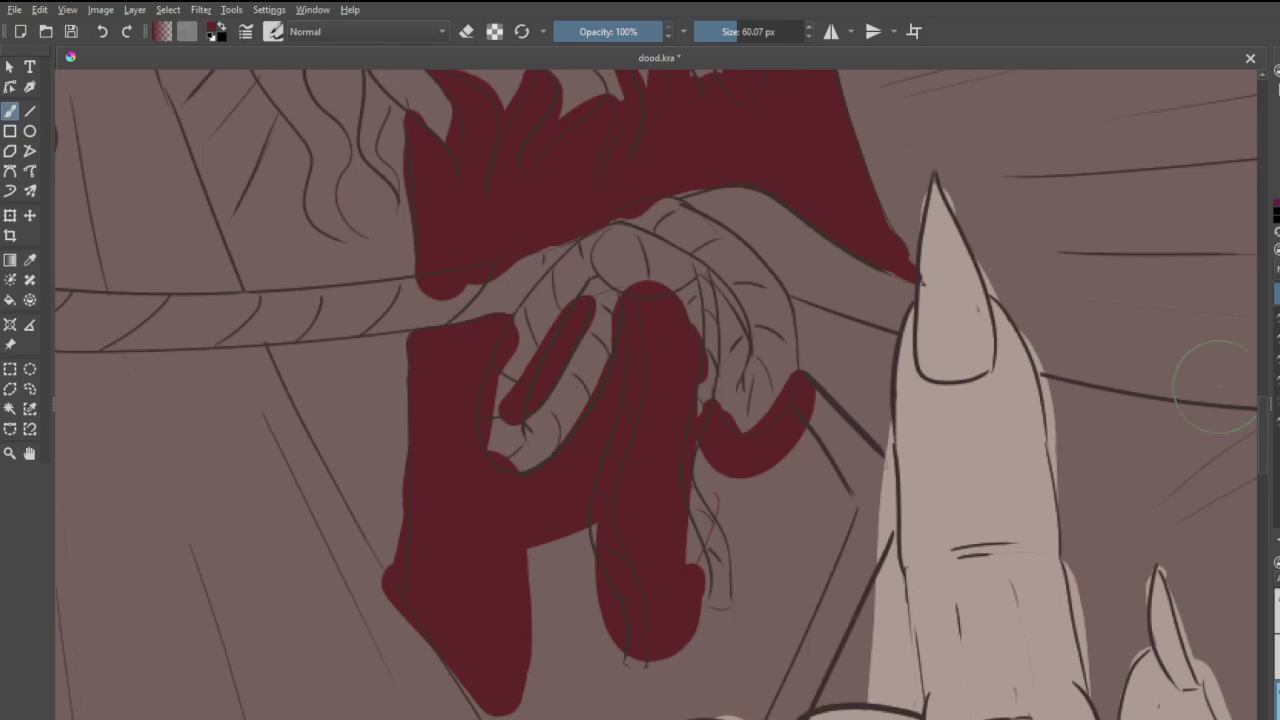
- Fill the coat panel above the sash with dark red between the vest and the raised hand's ruffled cuff
scroll(805, 350, down, 5)
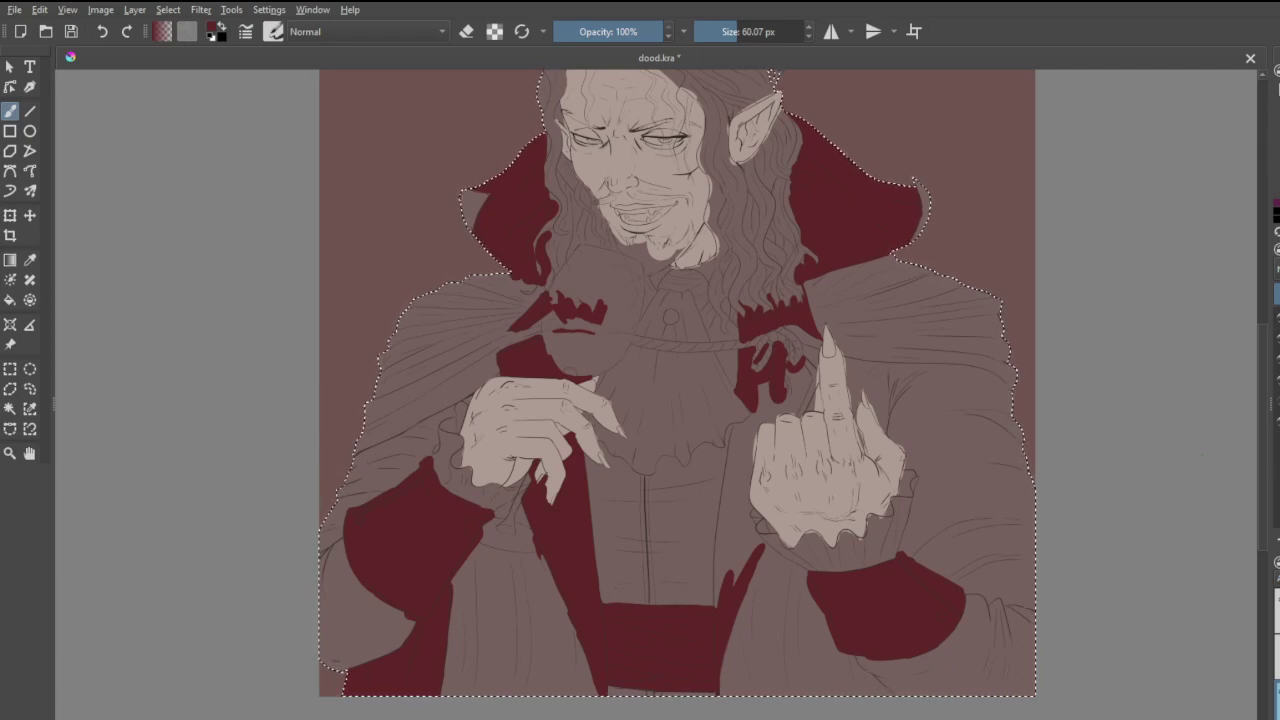
scroll(896, 256, down, 4)
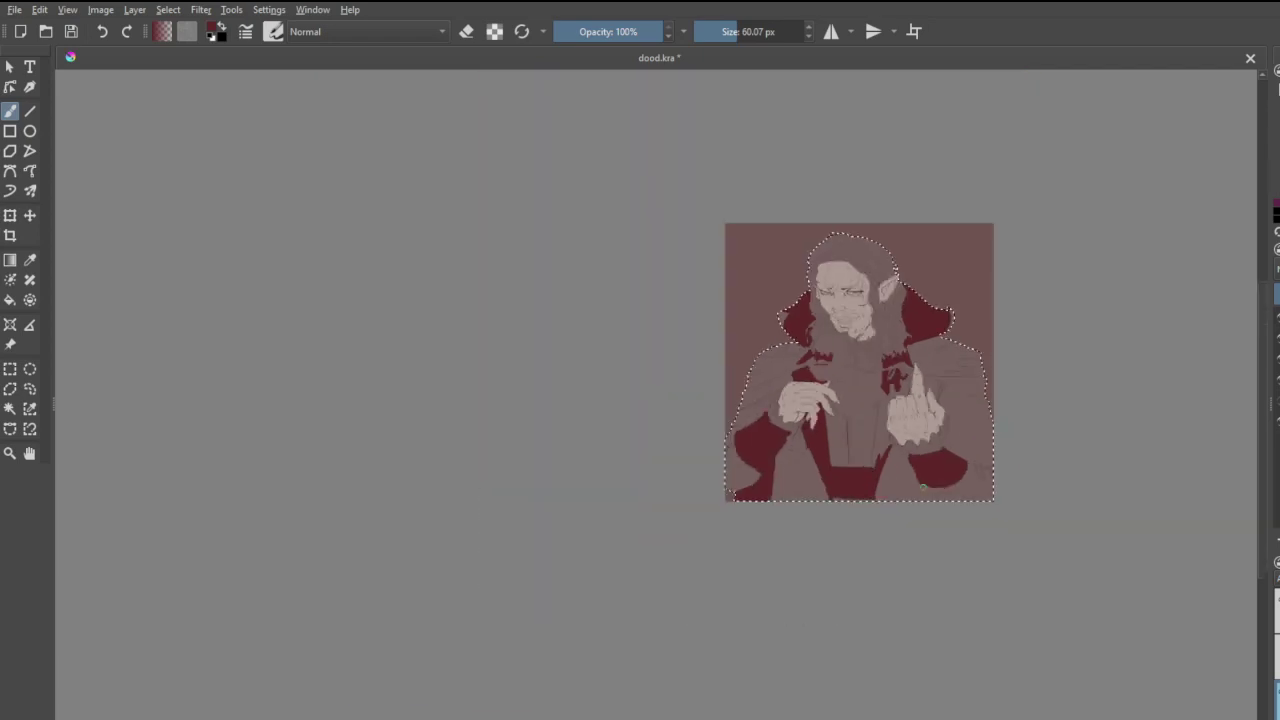
scroll(980, 353, up, 3)
scroll(980, 353, up, 5)
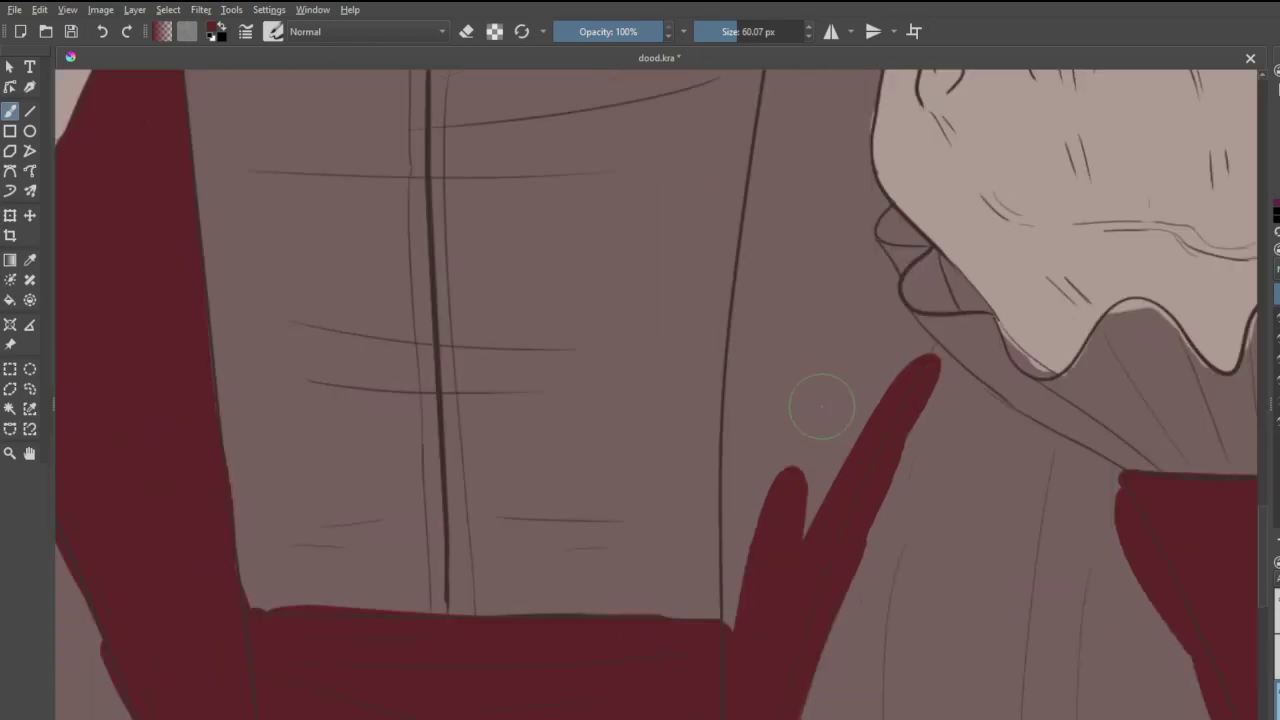
mouse_move(854, 261)
mouse_down()
mouse_move(880, 287)
mouse_move(858, 254)
mouse_move(881, 273)
mouse_move(885, 330)
mouse_move(917, 343)
mouse_move(904, 361)
mouse_move(887, 314)
mouse_move(798, 492)
mouse_move(872, 376)
mouse_move(839, 440)
mouse_move(726, 616)
mouse_move(760, 293)
mouse_move(773, 306)
mouse_move(775, 483)
mouse_move(825, 295)
mouse_move(847, 287)
mouse_move(842, 332)
mouse_move(825, 239)
mouse_move(839, 246)
mouse_move(893, 213)
mouse_up()
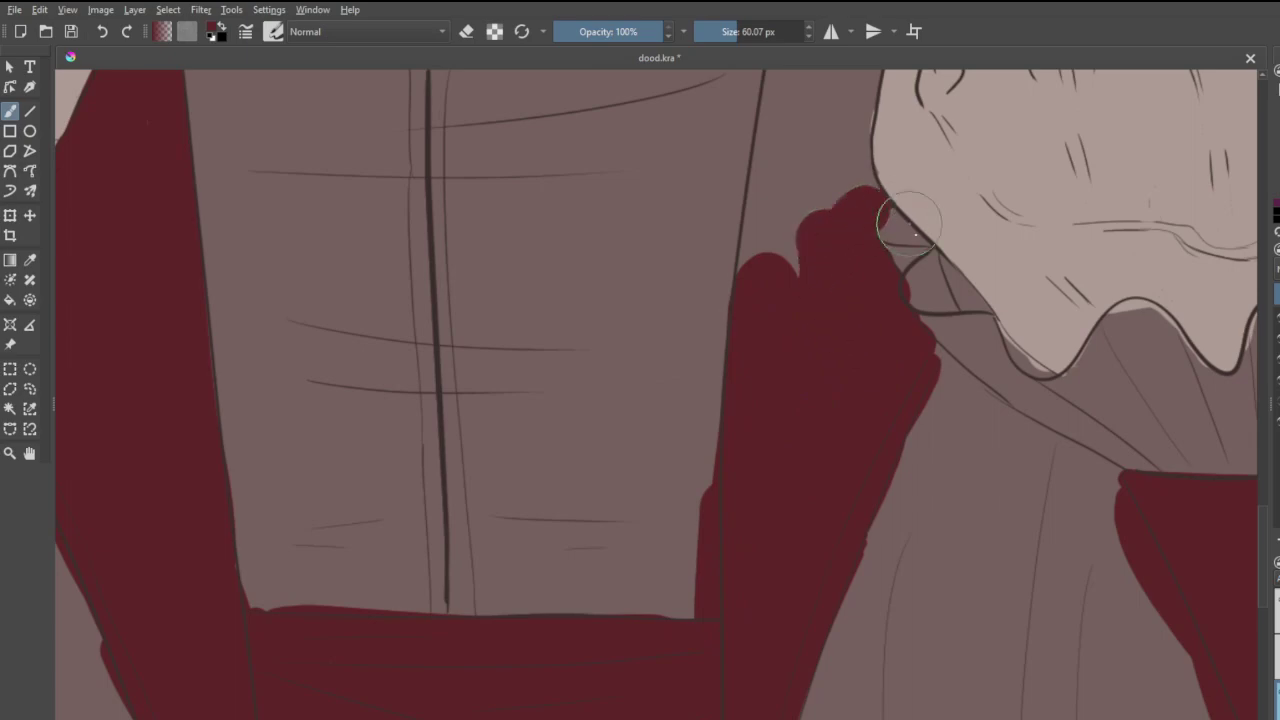
- Extend the dark red up between the vest and the raised hand to the jabot, and along the tops of the knuckles
scroll(832, 242, down, 5)
scroll(850, 185, up, 4)
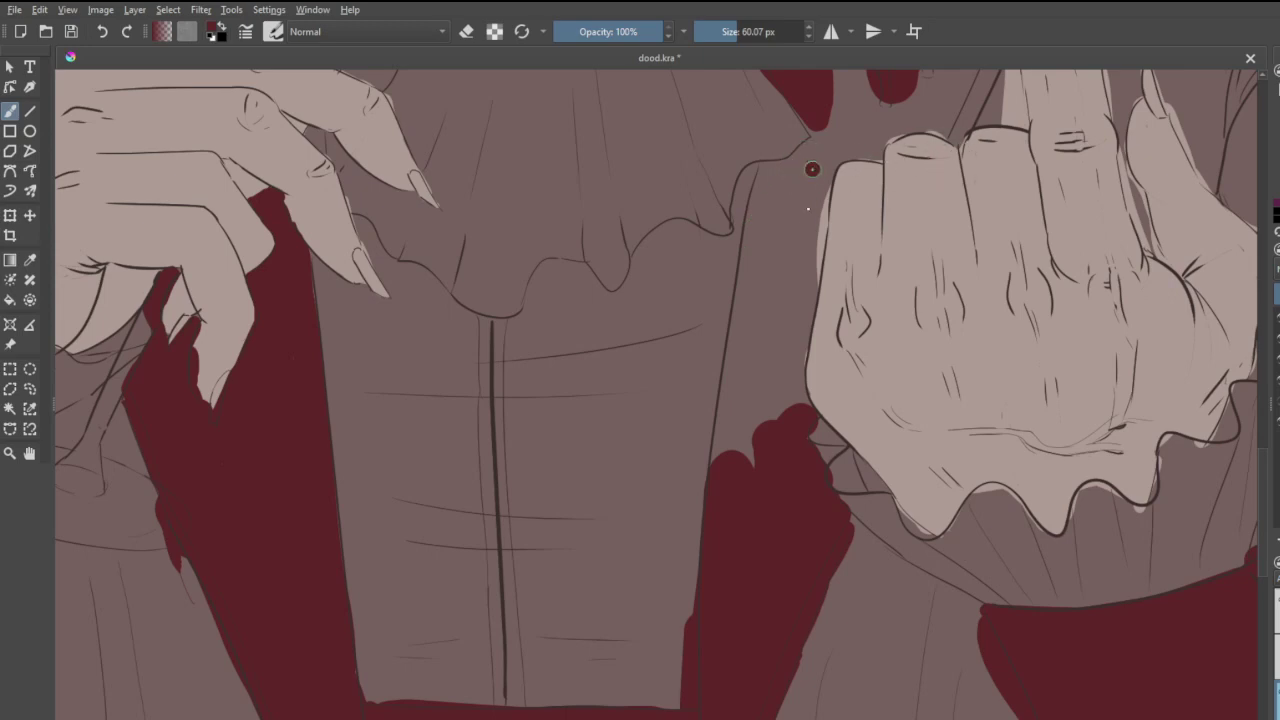
mouse_move(812, 169)
mouse_down()
mouse_move(797, 283)
mouse_move(820, 225)
mouse_move(788, 403)
mouse_up()
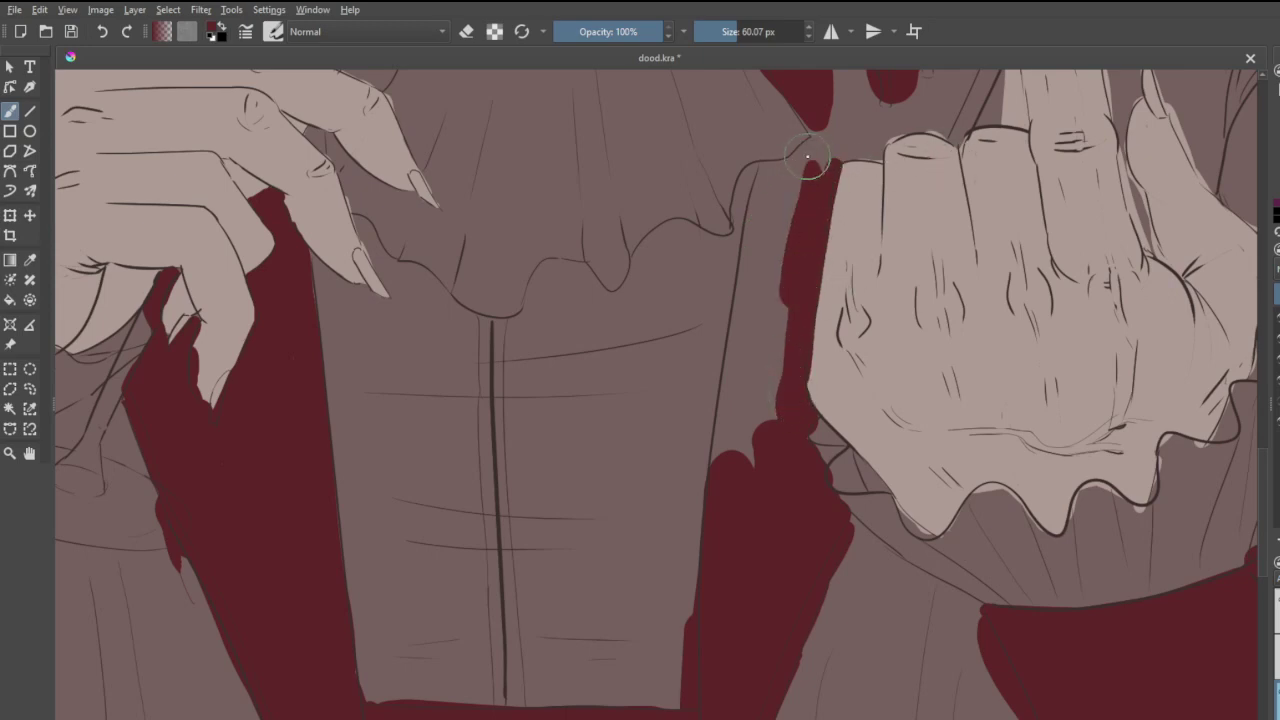
mouse_move(768, 170)
mouse_down()
mouse_move(714, 516)
mouse_move(740, 385)
mouse_move(750, 453)
mouse_move(788, 294)
mouse_move(795, 229)
mouse_move(757, 322)
mouse_move(789, 171)
mouse_up()
drag(820, 149, 955, 129)
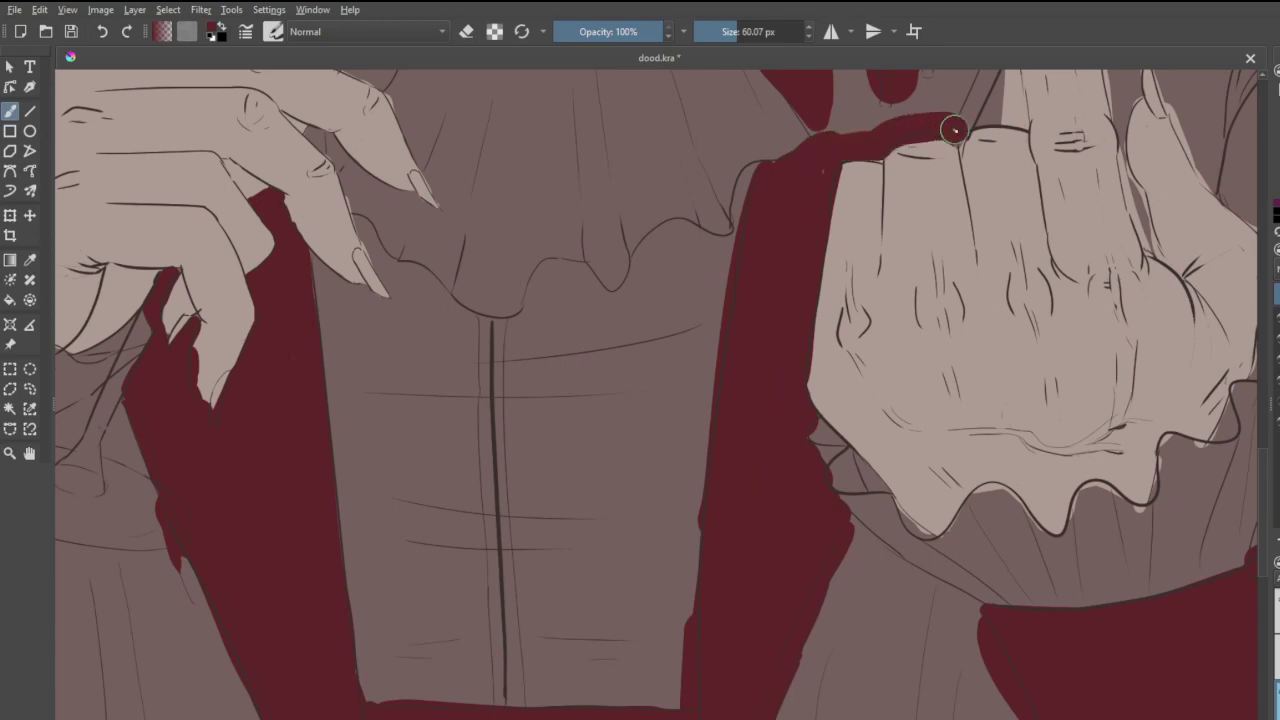
- Outline the gap between the rope bow, raised finger and knuckles in dark red and fill the coat panel inside it
scroll(795, 300, down, 5)
scroll(798, 205, up, 7)
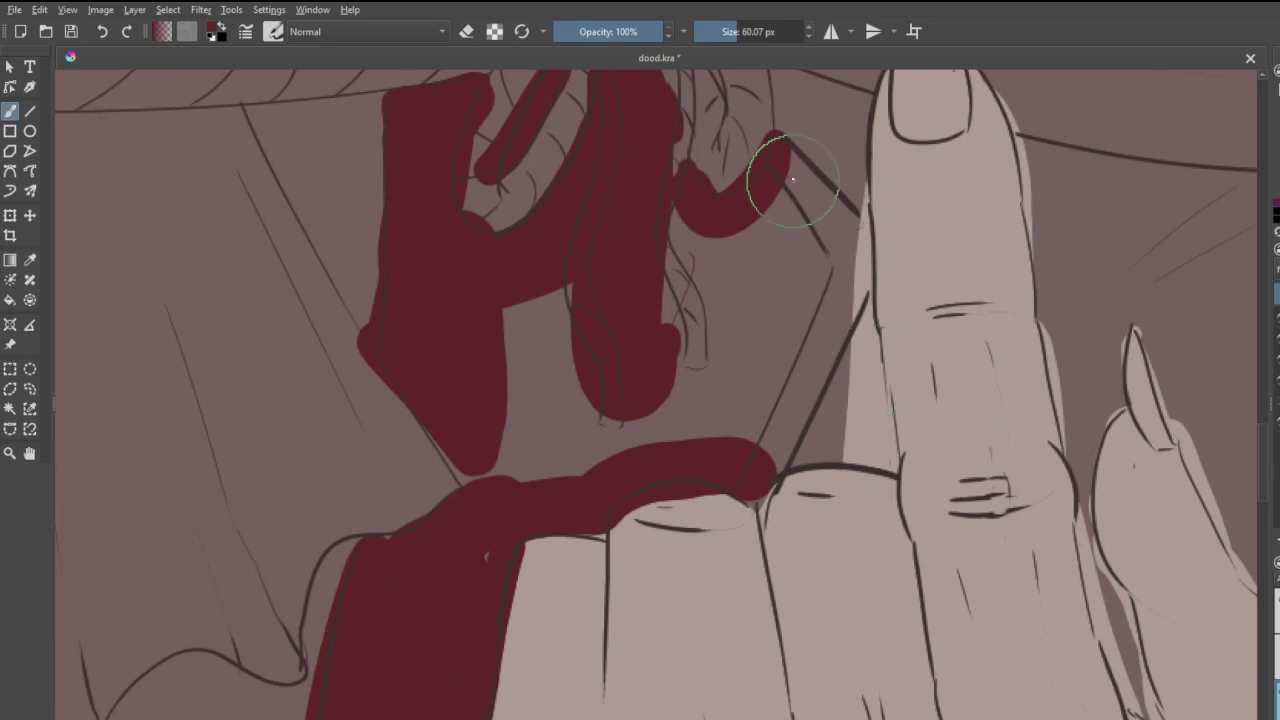
mouse_move(783, 160)
mouse_down()
mouse_move(864, 276)
mouse_move(830, 200)
mouse_move(872, 247)
mouse_move(773, 382)
mouse_move(747, 437)
mouse_move(766, 429)
mouse_move(751, 501)
mouse_move(780, 452)
mouse_up()
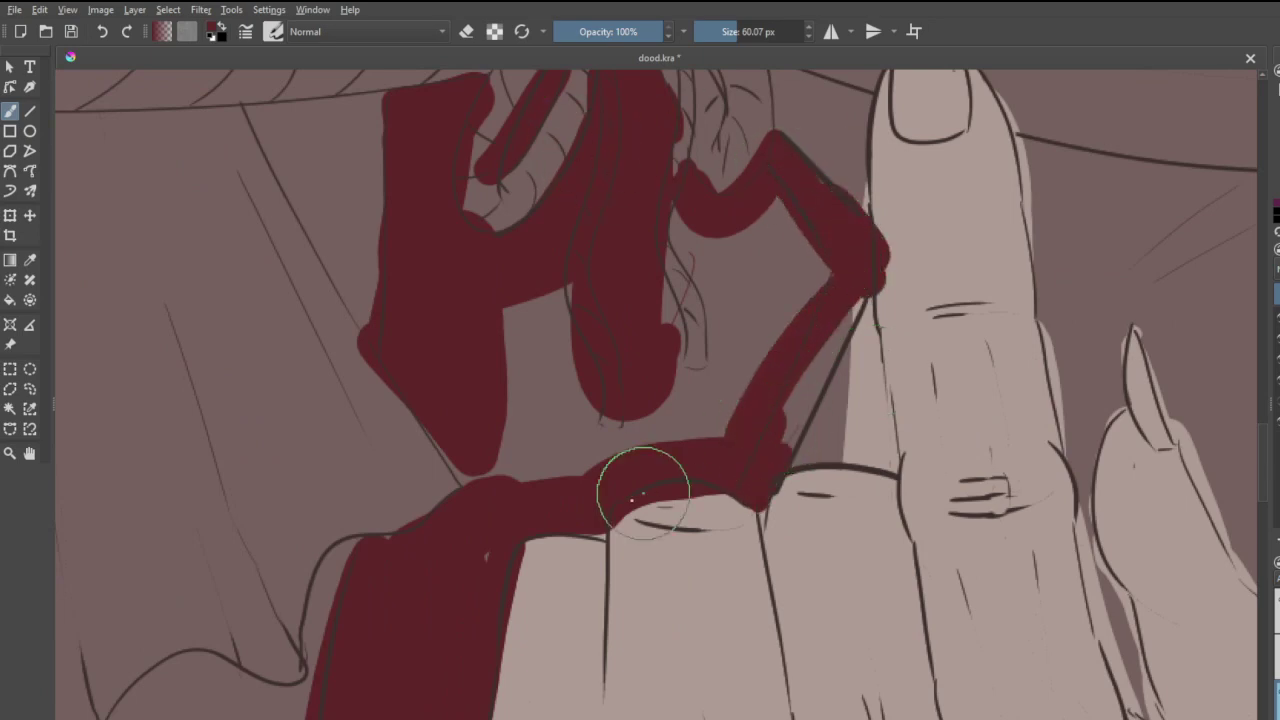
drag(604, 539, 588, 534)
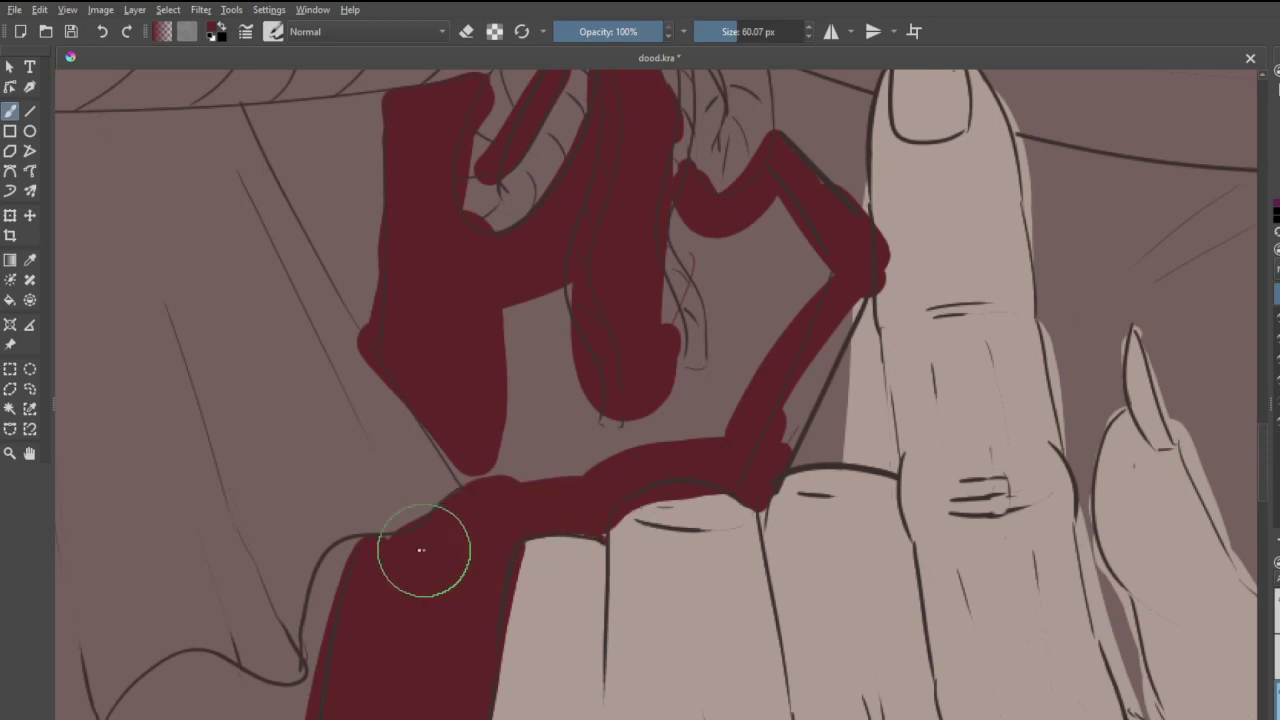
mouse_move(425, 414)
mouse_down()
mouse_move(480, 503)
mouse_move(476, 447)
mouse_move(499, 459)
mouse_move(527, 439)
mouse_move(567, 277)
mouse_move(540, 435)
mouse_move(503, 327)
mouse_move(594, 444)
mouse_move(662, 342)
mouse_move(659, 419)
mouse_move(745, 340)
mouse_move(705, 414)
mouse_move(759, 355)
mouse_move(755, 408)
mouse_move(773, 373)
mouse_move(767, 418)
mouse_move(844, 276)
mouse_move(785, 213)
mouse_move(648, 272)
mouse_move(687, 304)
mouse_move(777, 280)
mouse_move(682, 234)
mouse_move(665, 188)
mouse_move(641, 238)
mouse_up()
scroll(446, 398, down, 6)
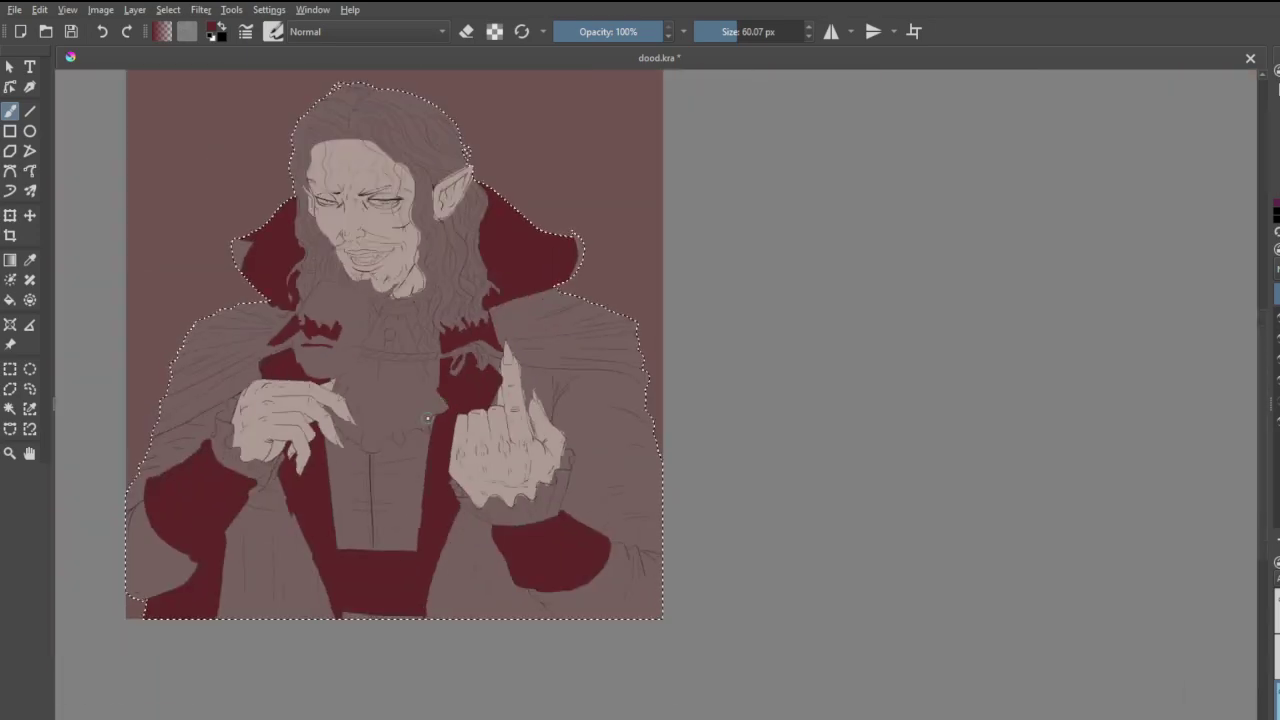
- Erase the dark red spilling over the raised middle finger's edge with a 20.30 px eraser
scroll(433, 407, up, 1)
scroll(504, 393, up, 3)
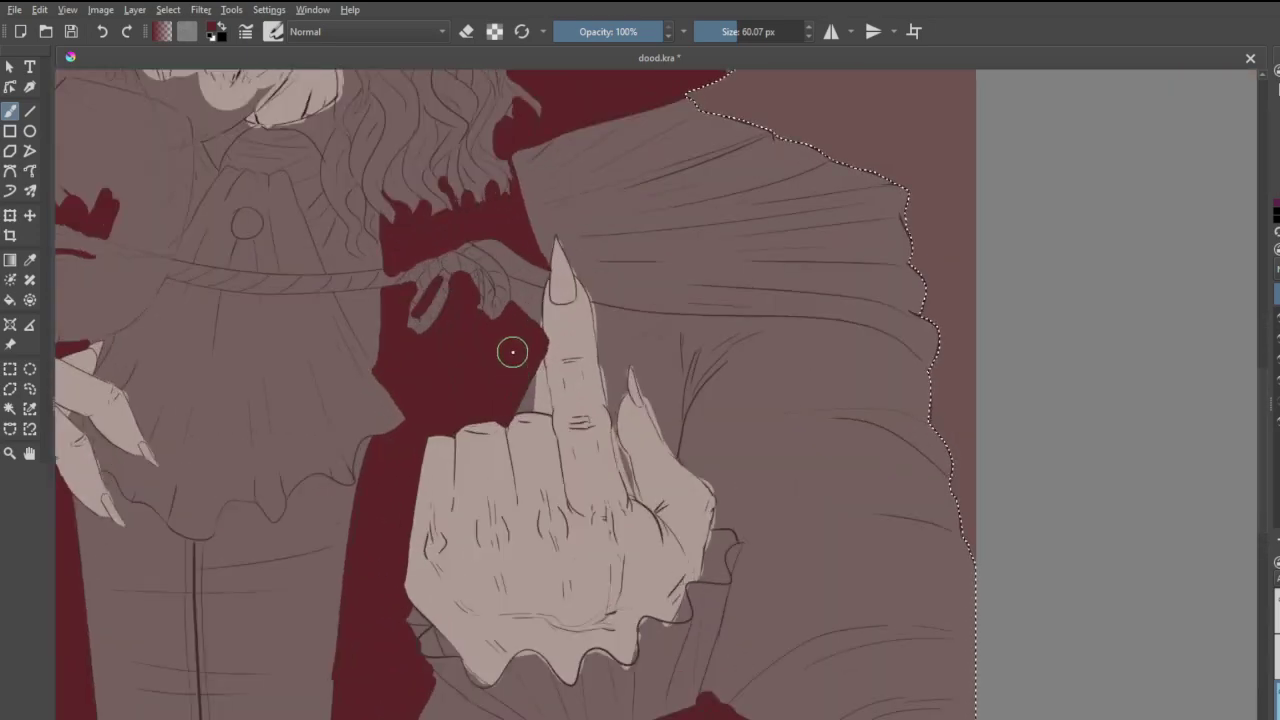
scroll(503, 364, down, 3)
scroll(503, 364, up, 6)
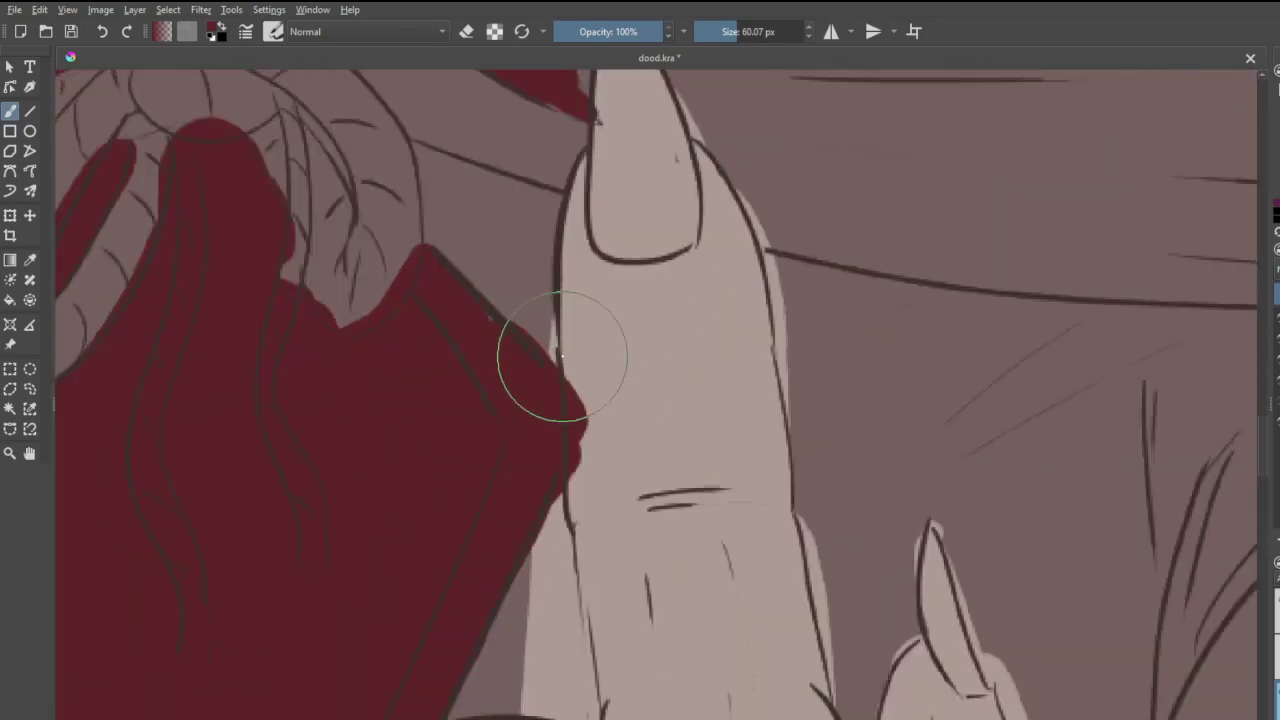
key(e)
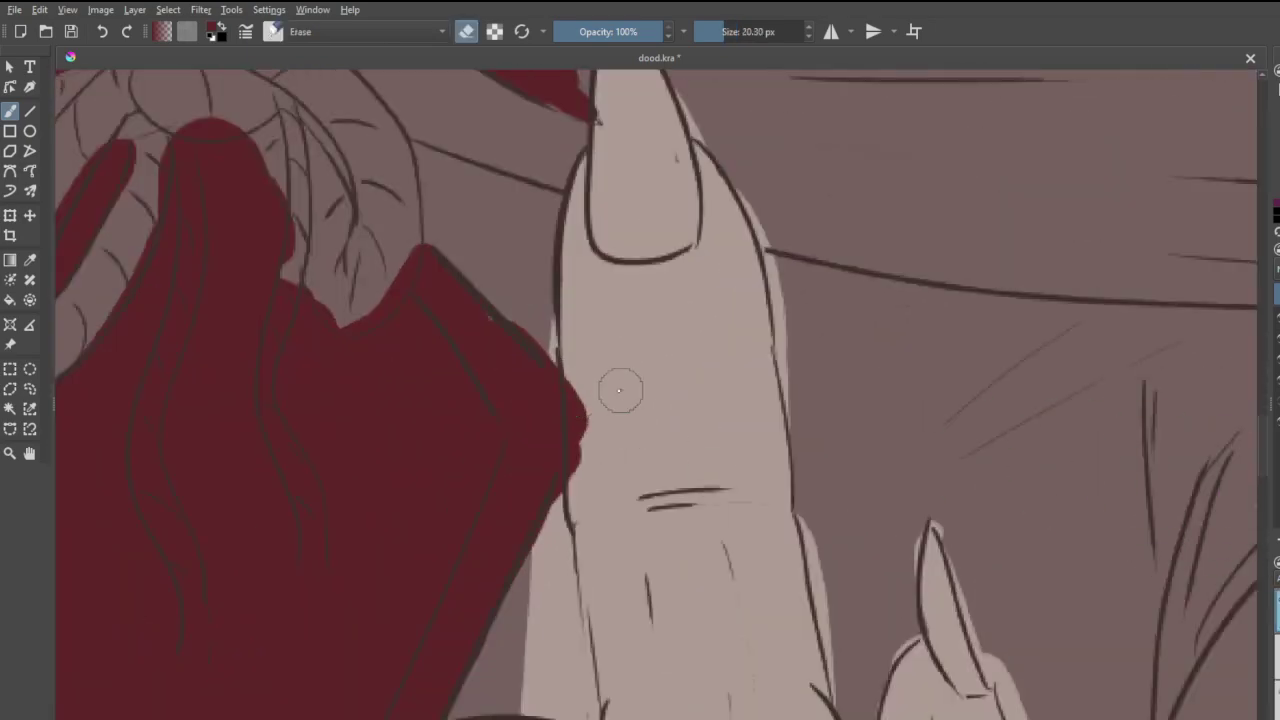
drag(581, 373, 594, 509)
drag(573, 396, 609, 566)
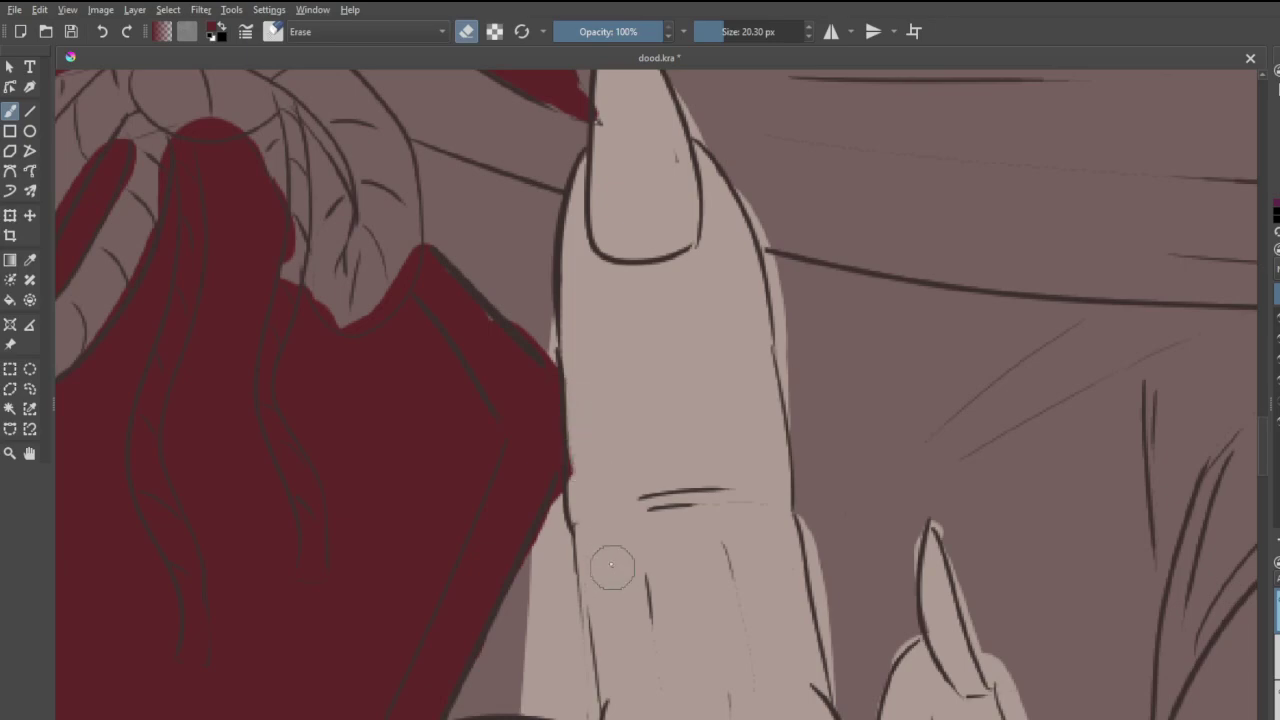
scroll(586, 351, down, 5)
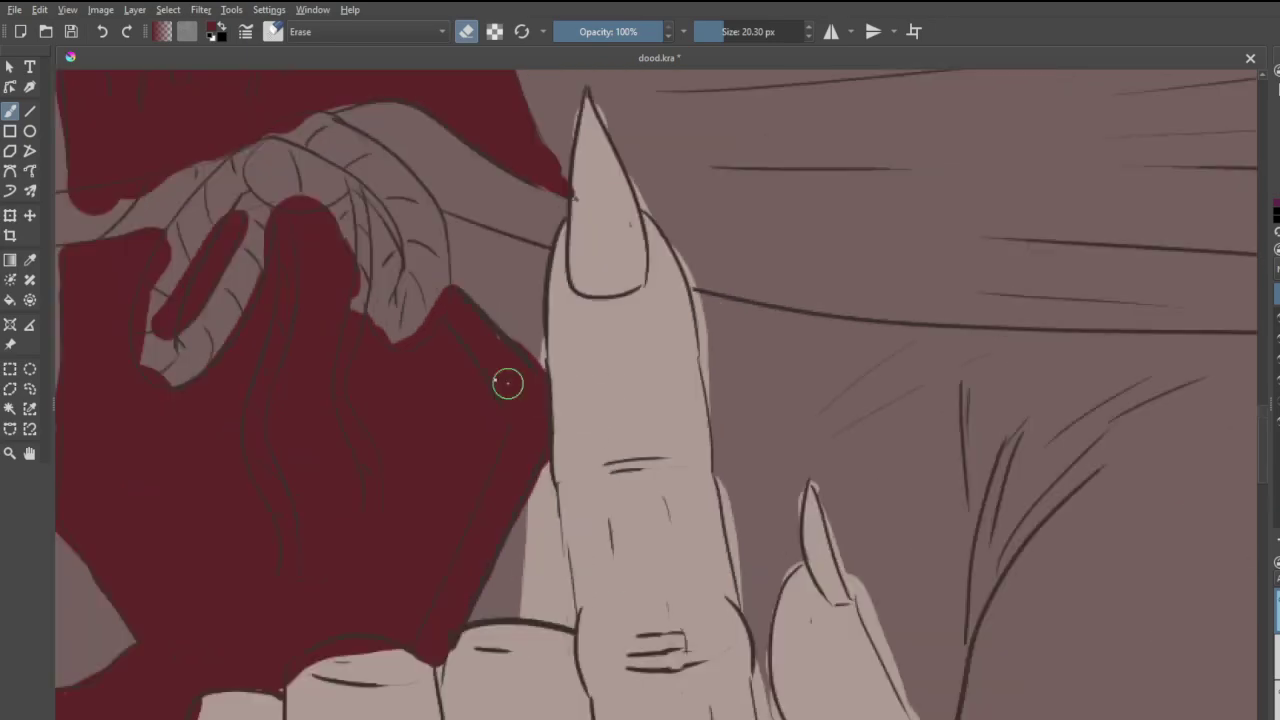
- Erase the dark red overlapping the raised hand's folded fingers, along the outer finger's side and over the knuckle tops
scroll(524, 446, up, 5)
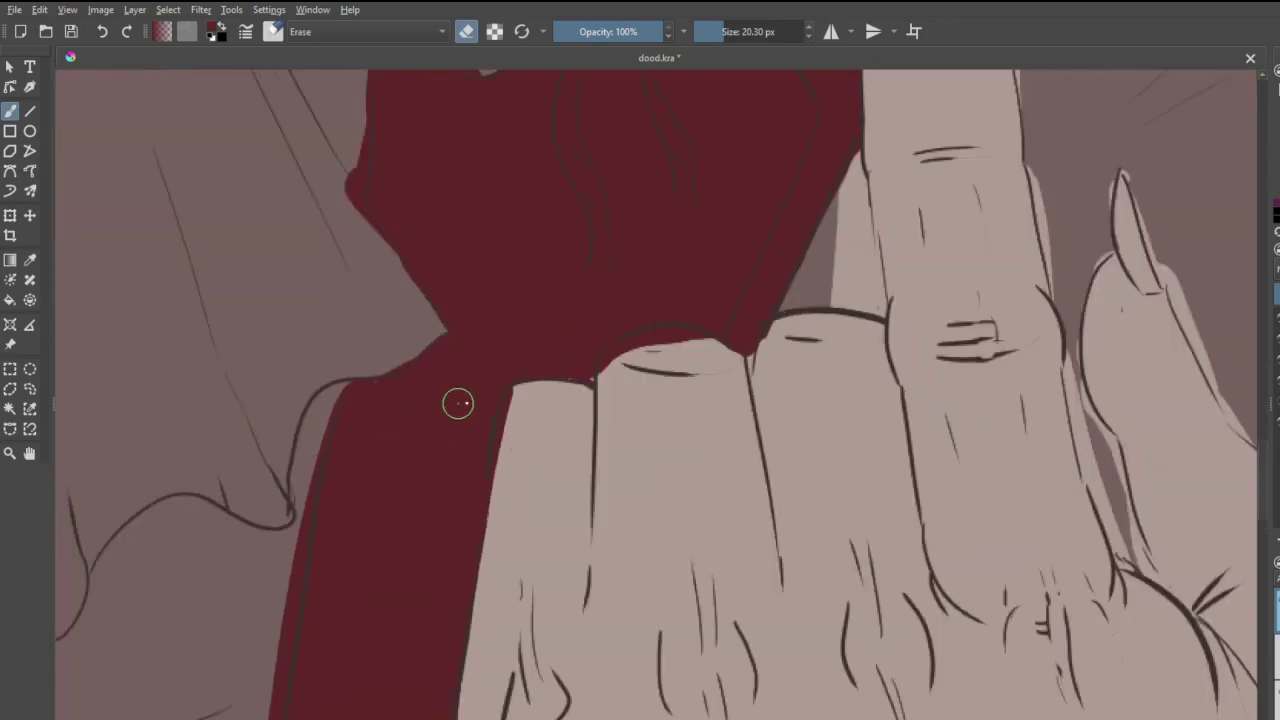
drag(508, 408, 521, 491)
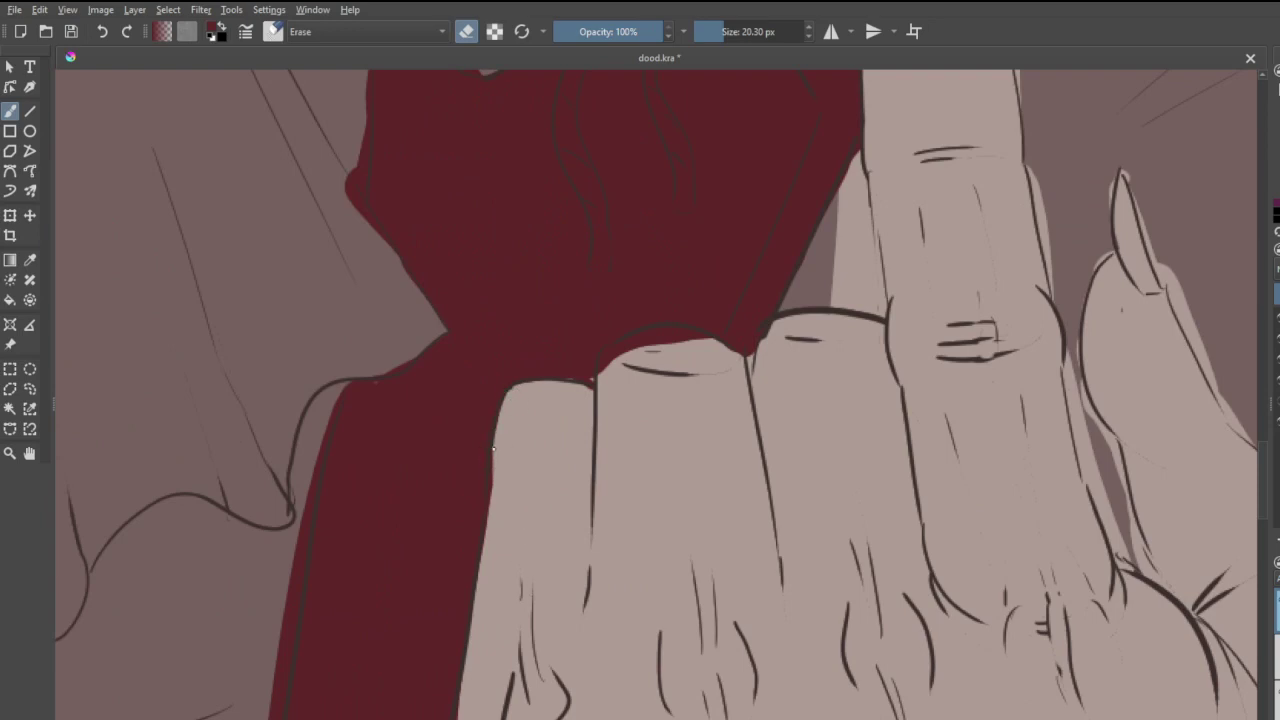
drag(493, 449, 501, 604)
key(ctrl+z)
drag(501, 447, 494, 537)
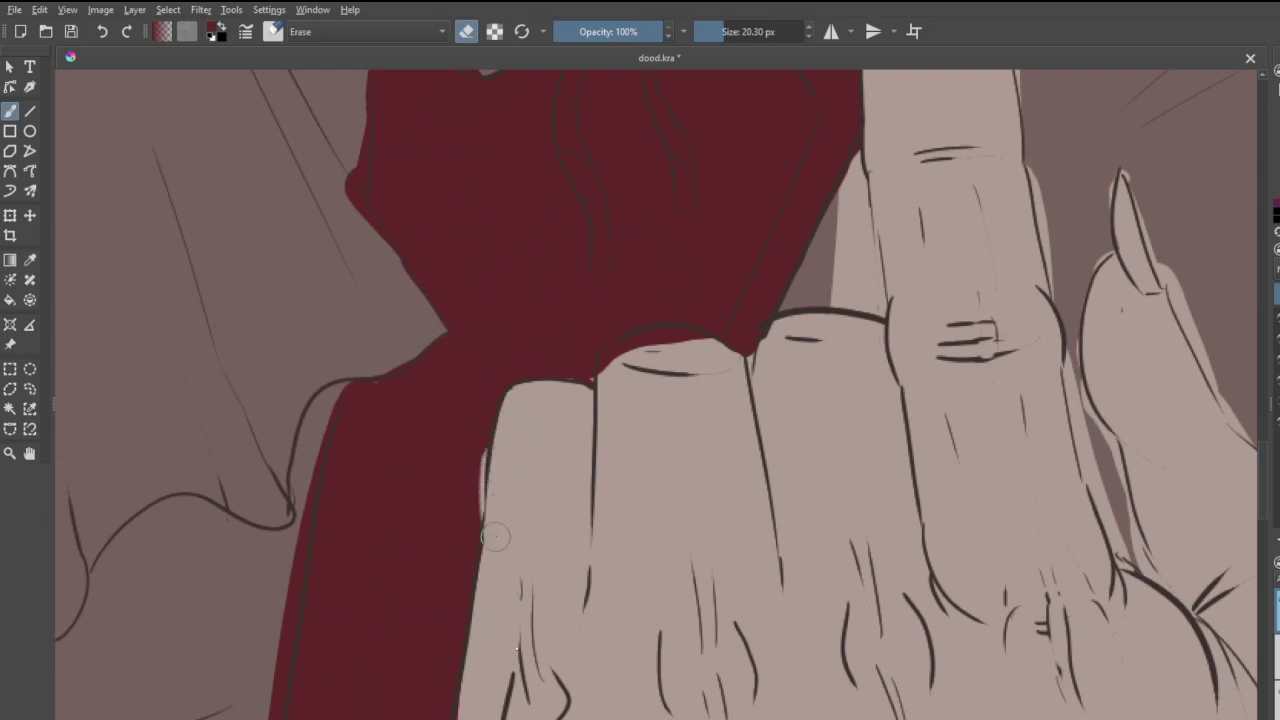
key(ctrl+z)
drag(500, 459, 500, 516)
mouse_move(700, 347)
mouse_down()
mouse_move(629, 343)
mouse_move(606, 366)
mouse_up()
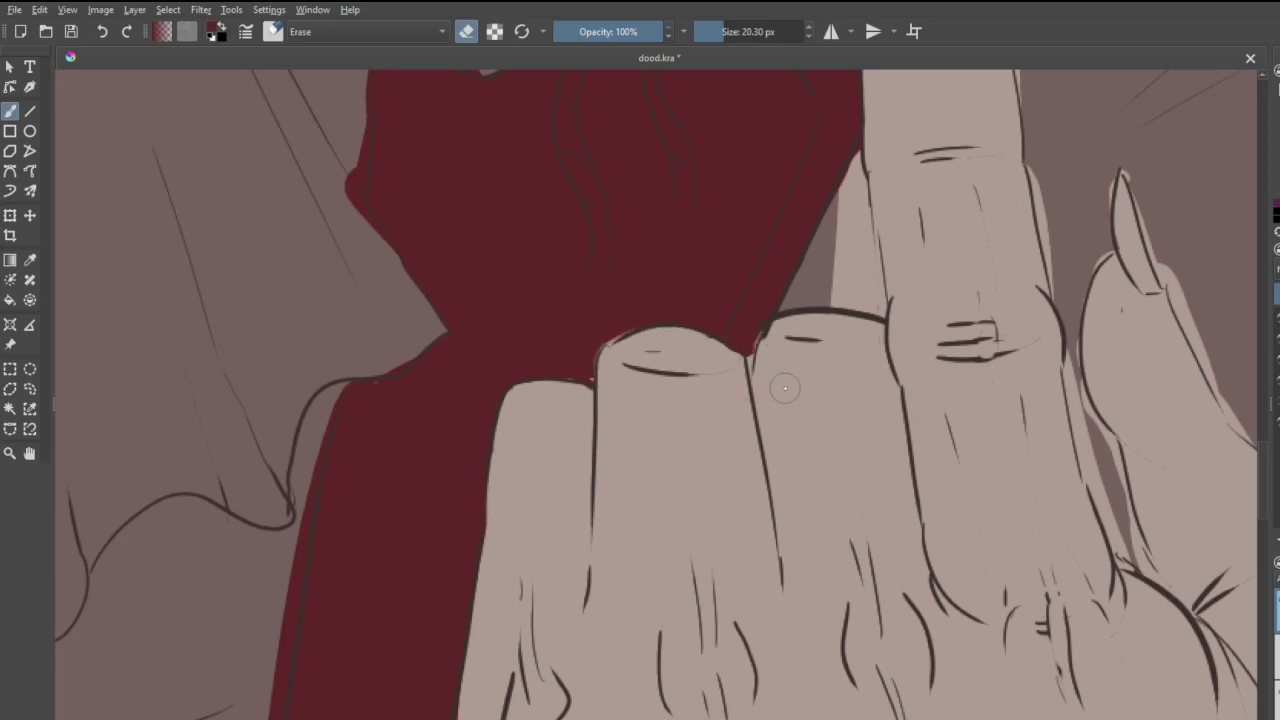
- Erase the dark red spill around the small gap between the relaxed hand's curled fingers
scroll(785, 388, down, 5)
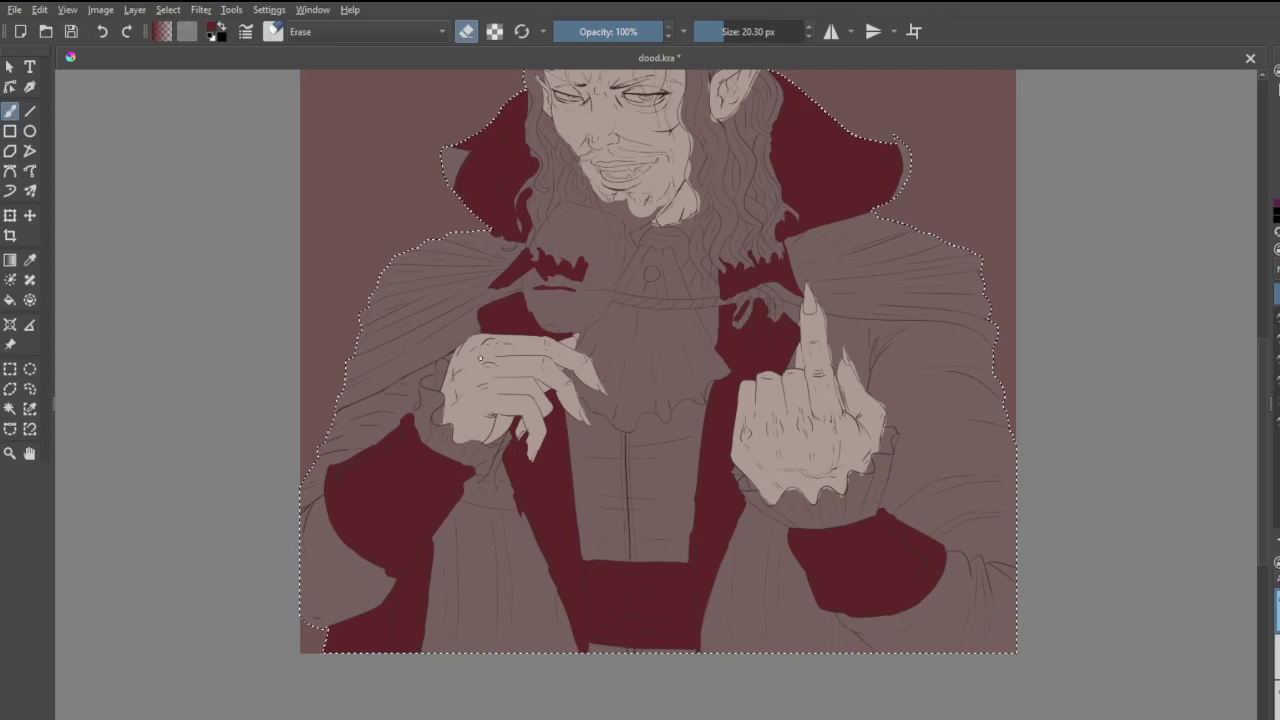
scroll(500, 408, up, 2)
scroll(534, 426, up, 3)
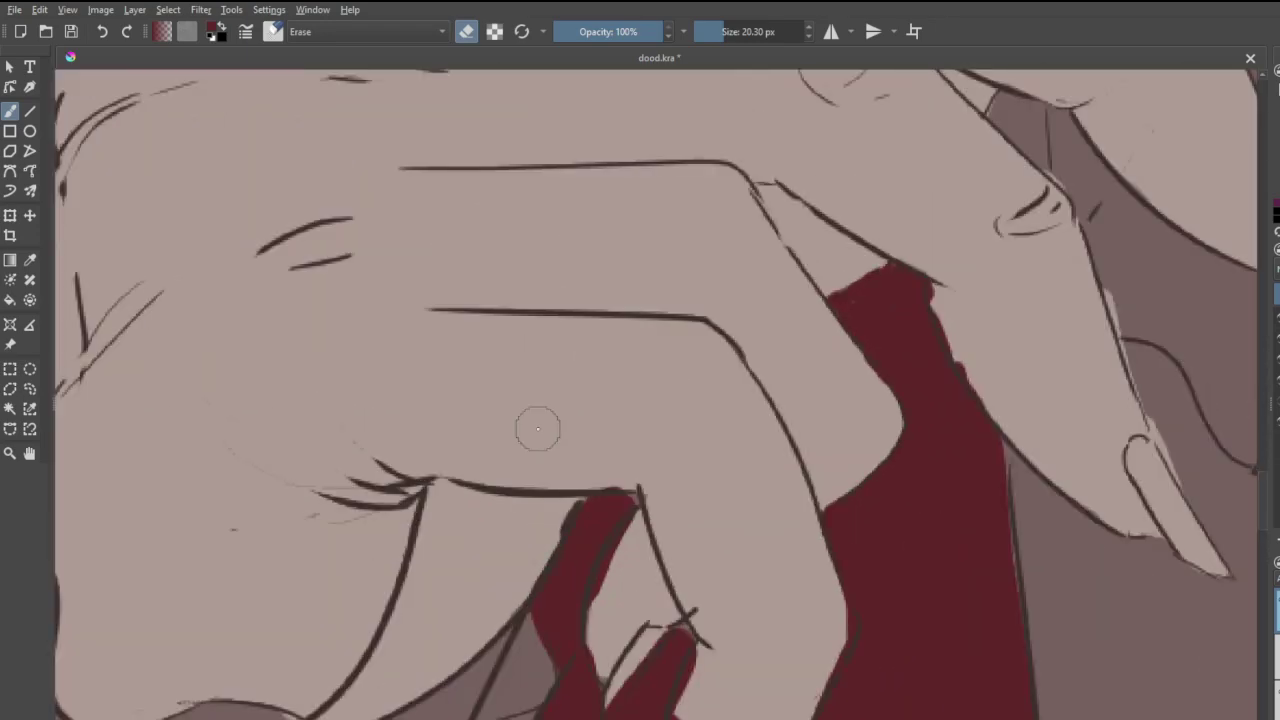
drag(603, 475, 630, 477)
mouse_move(650, 538)
mouse_down()
mouse_move(613, 626)
mouse_move(605, 585)
mouse_move(608, 616)
mouse_move(622, 572)
mouse_move(608, 713)
mouse_move(639, 656)
mouse_move(609, 705)
mouse_up()
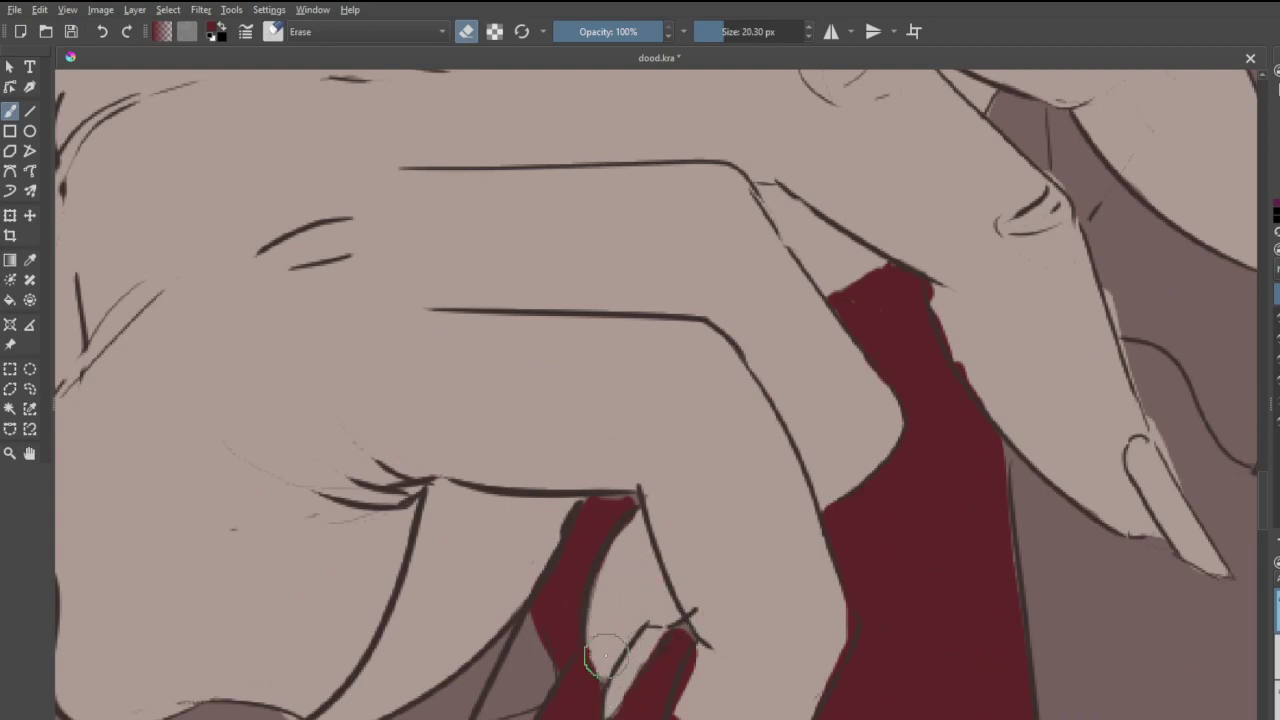
- Erase the dark red covering the relaxed hand's lowest curled finger and its long nail, following the line art
scroll(845, 479, down, 4)
scroll(828, 528, up, 5)
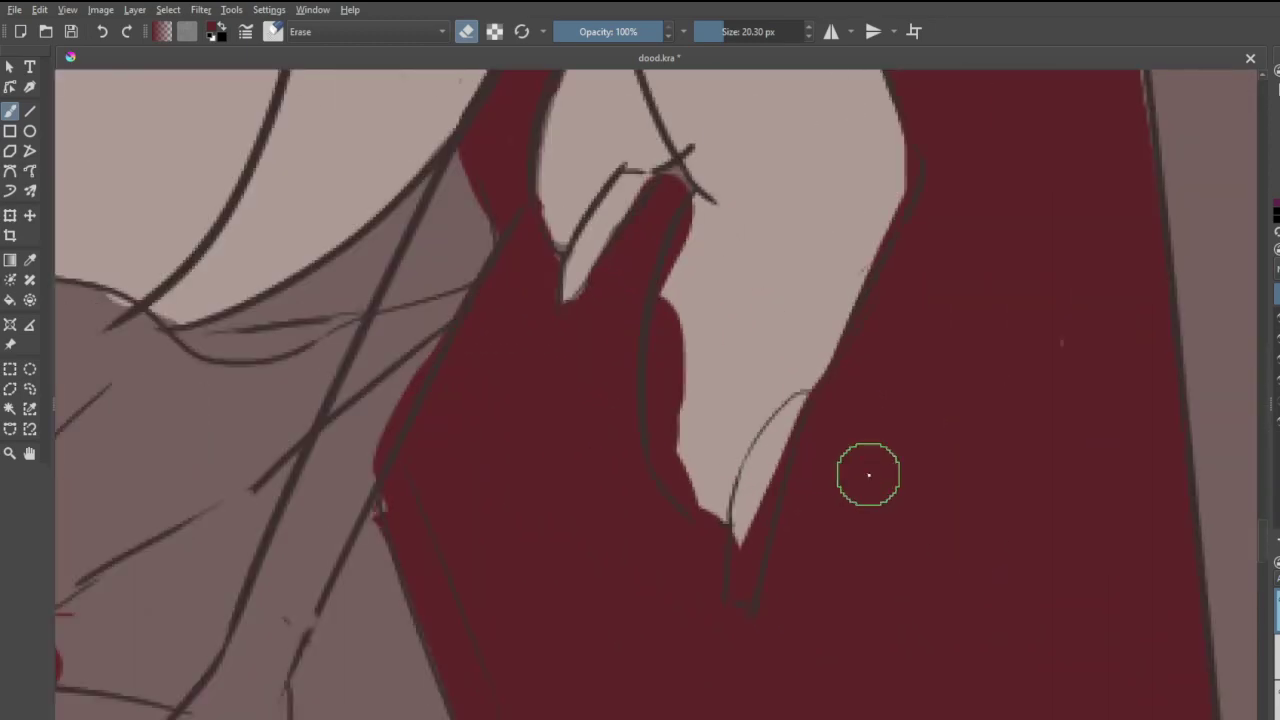
mouse_move(720, 216)
mouse_down()
mouse_move(689, 280)
mouse_move(722, 218)
mouse_move(686, 251)
mouse_move(677, 451)
mouse_move(697, 480)
mouse_move(760, 470)
mouse_move(779, 443)
mouse_move(748, 589)
mouse_move(745, 522)
mouse_up()
key(ctrl+z)
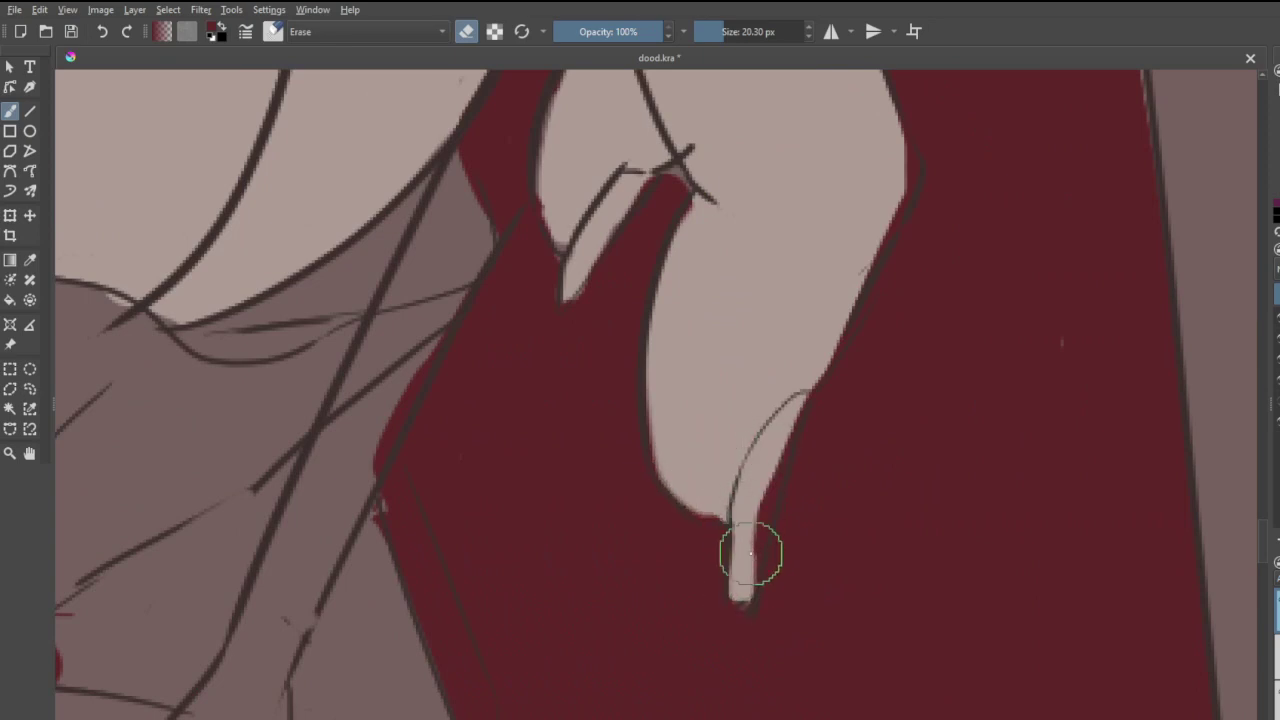
mouse_move(747, 583)
mouse_down()
mouse_move(771, 475)
mouse_move(706, 511)
mouse_move(772, 451)
mouse_move(750, 550)
mouse_move(794, 394)
mouse_up()
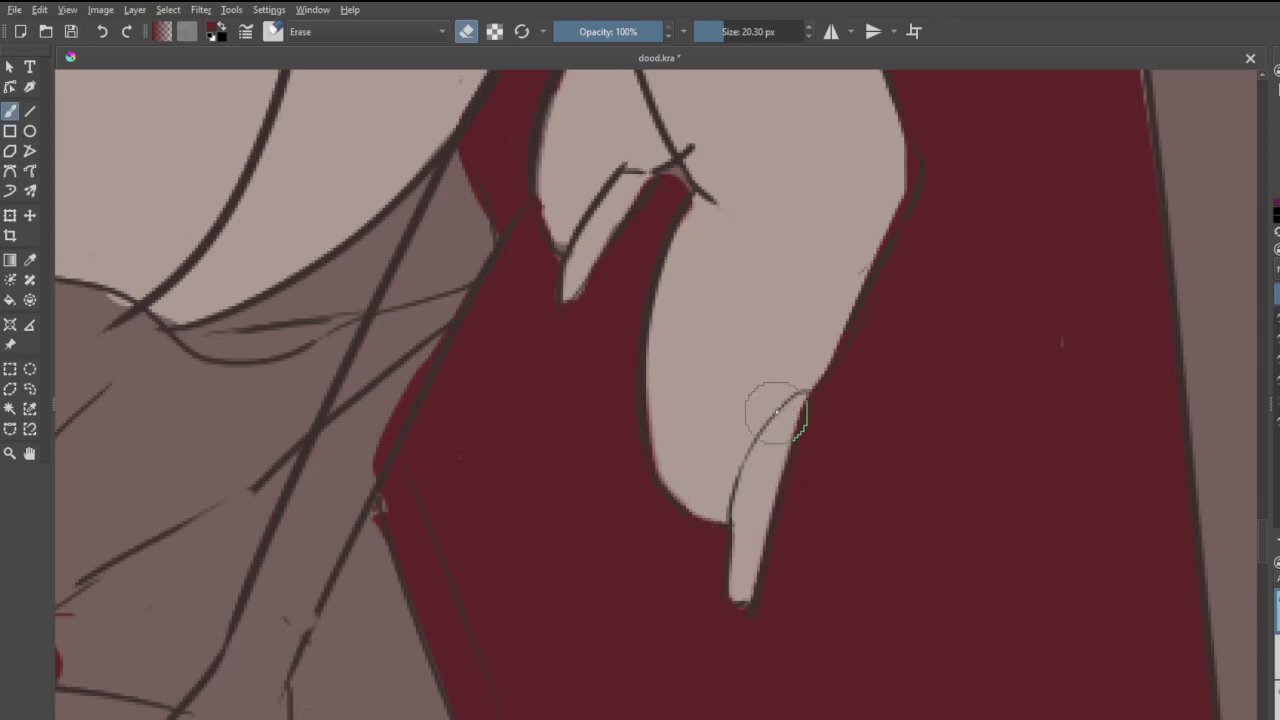
- Erase the dark red crossing the upper edge of the relaxed hand at the index finger's knuckle
scroll(732, 372, down, 6)
scroll(815, 165, up, 2)
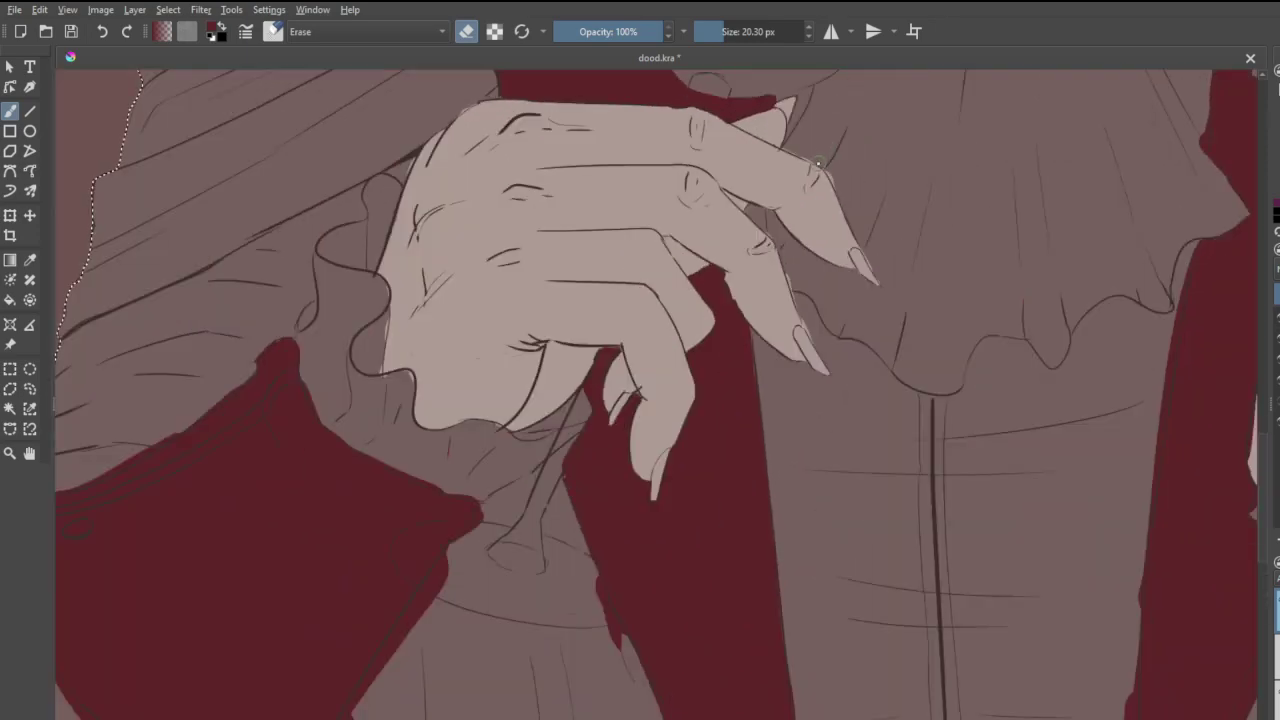
scroll(808, 170, down, 3)
scroll(791, 124, down, 1)
scroll(791, 124, up, 5)
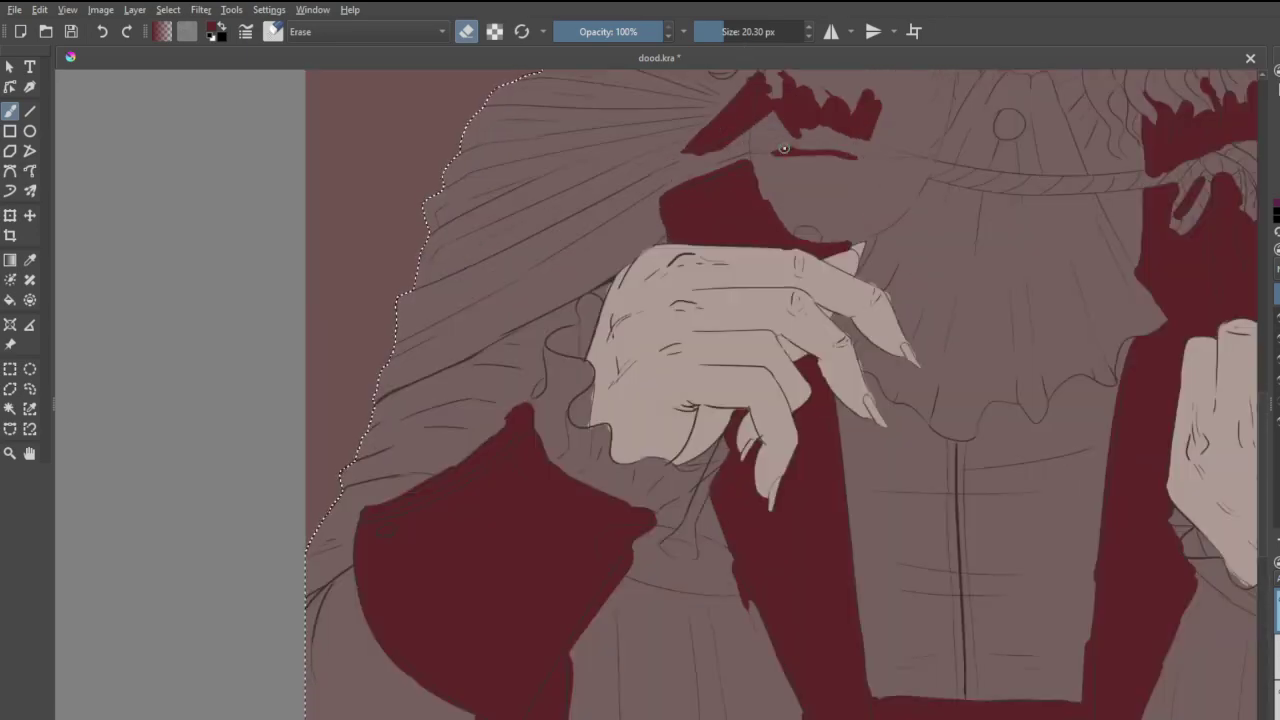
scroll(784, 148, up, 1)
scroll(784, 148, up, 3)
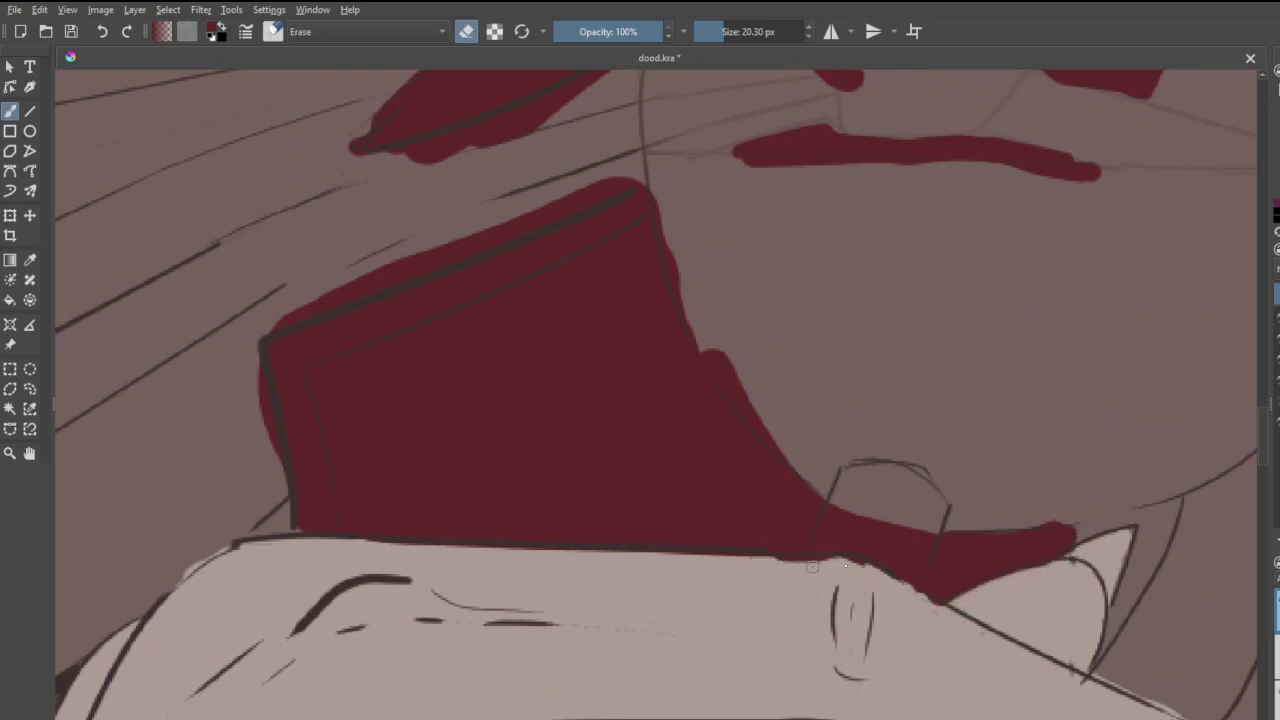
drag(862, 570, 878, 578)
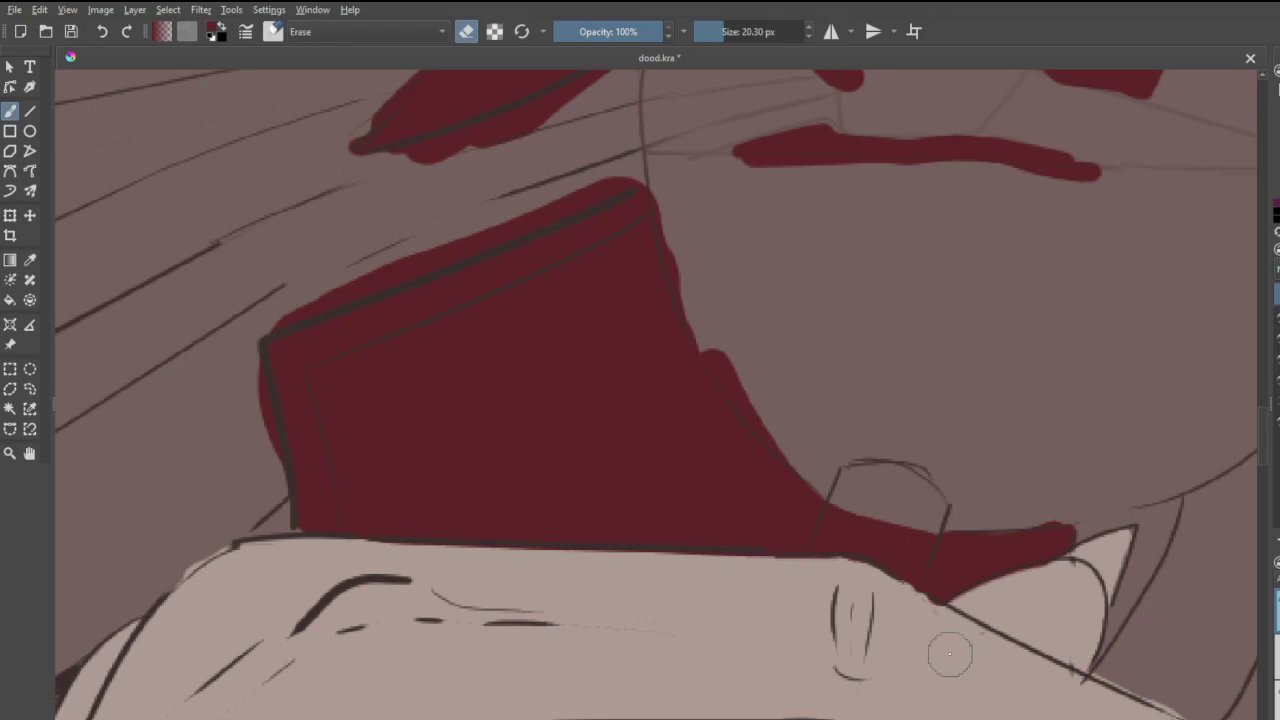
- Examine the whole figure to check the dark red areas and the regions still without local color
scroll(949, 651, down, 8)
scroll(1005, 556, up, 3)
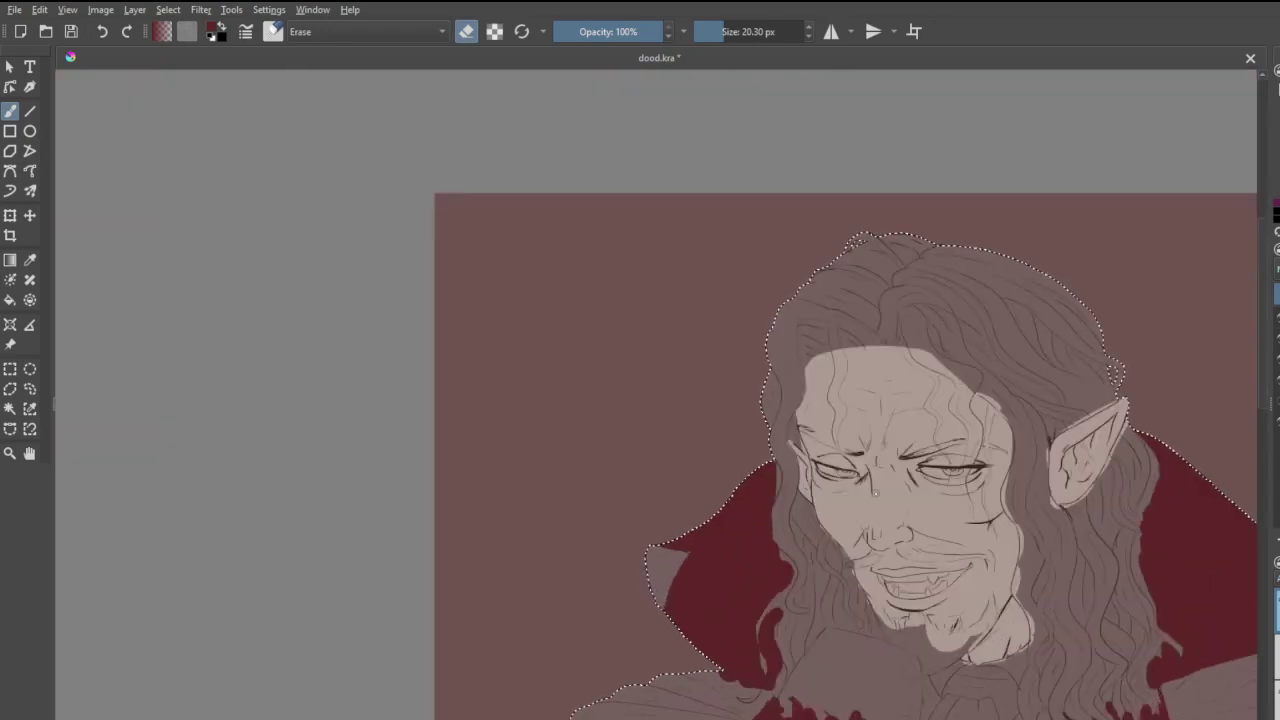
scroll(847, 420, down, 4)
scroll(848, 373, up, 4)
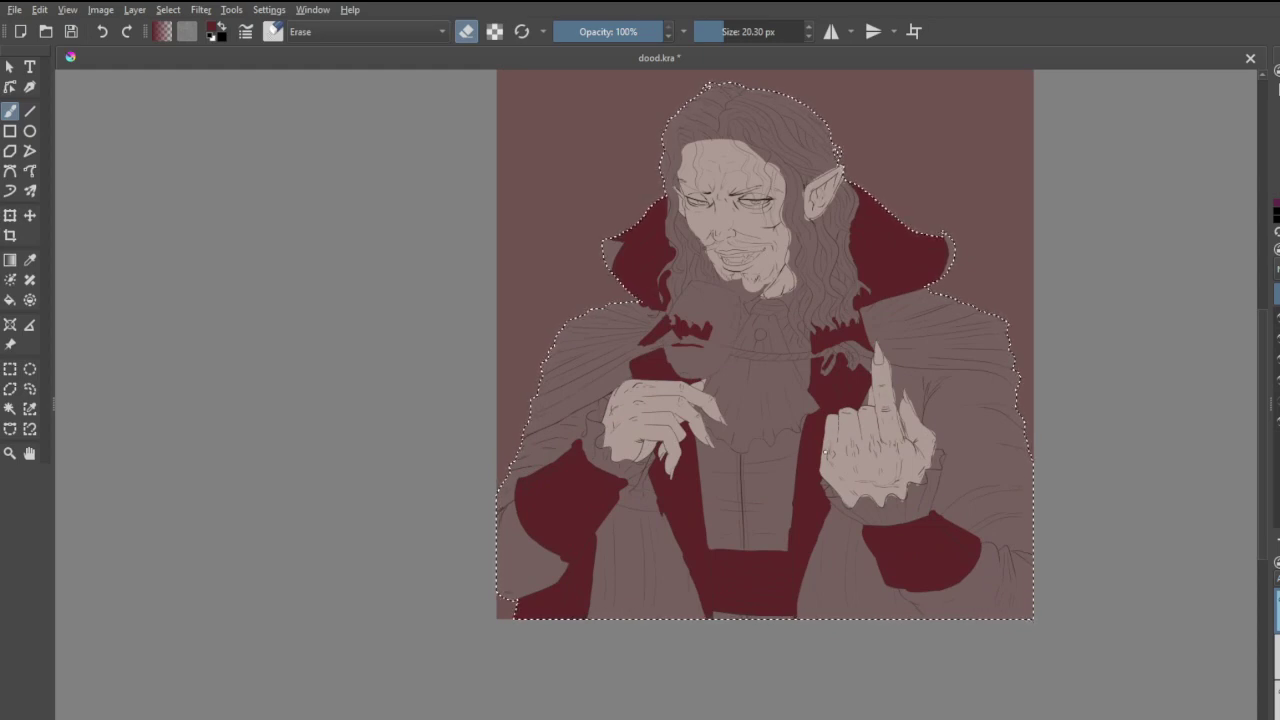
scroll(834, 428, down, 3)
scroll(897, 346, up, 3)
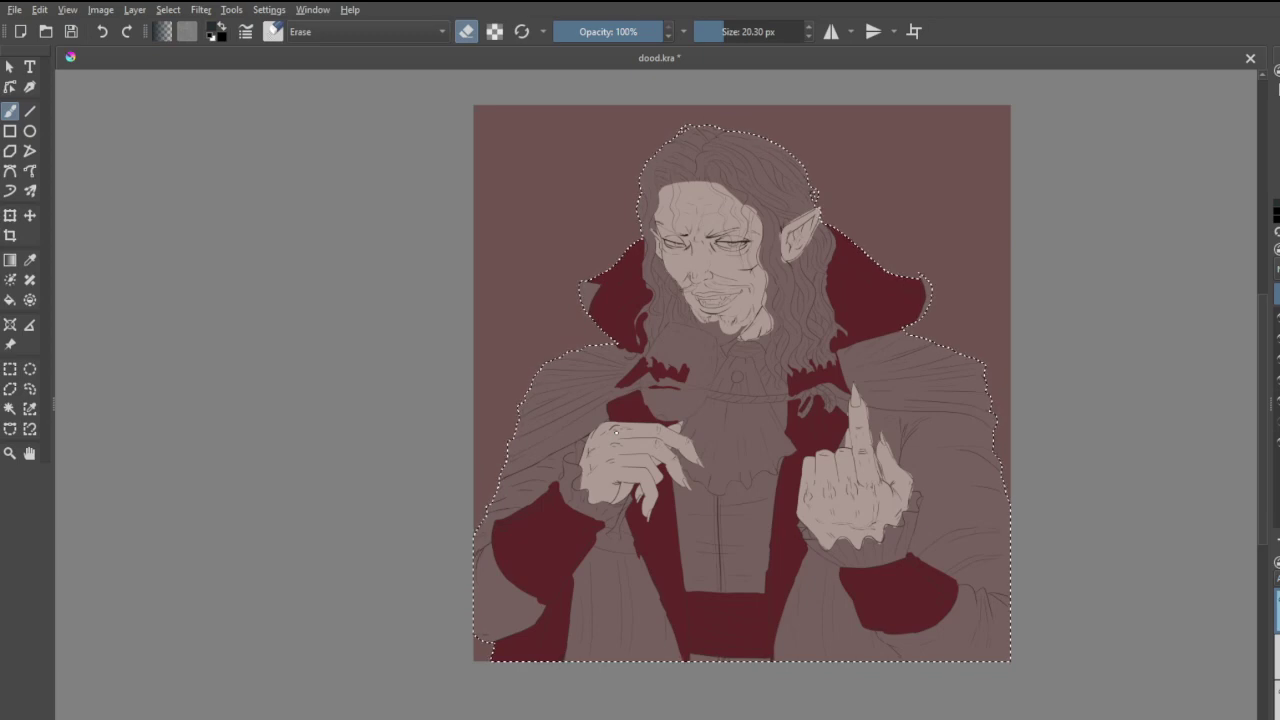
scroll(628, 594, down, 1)
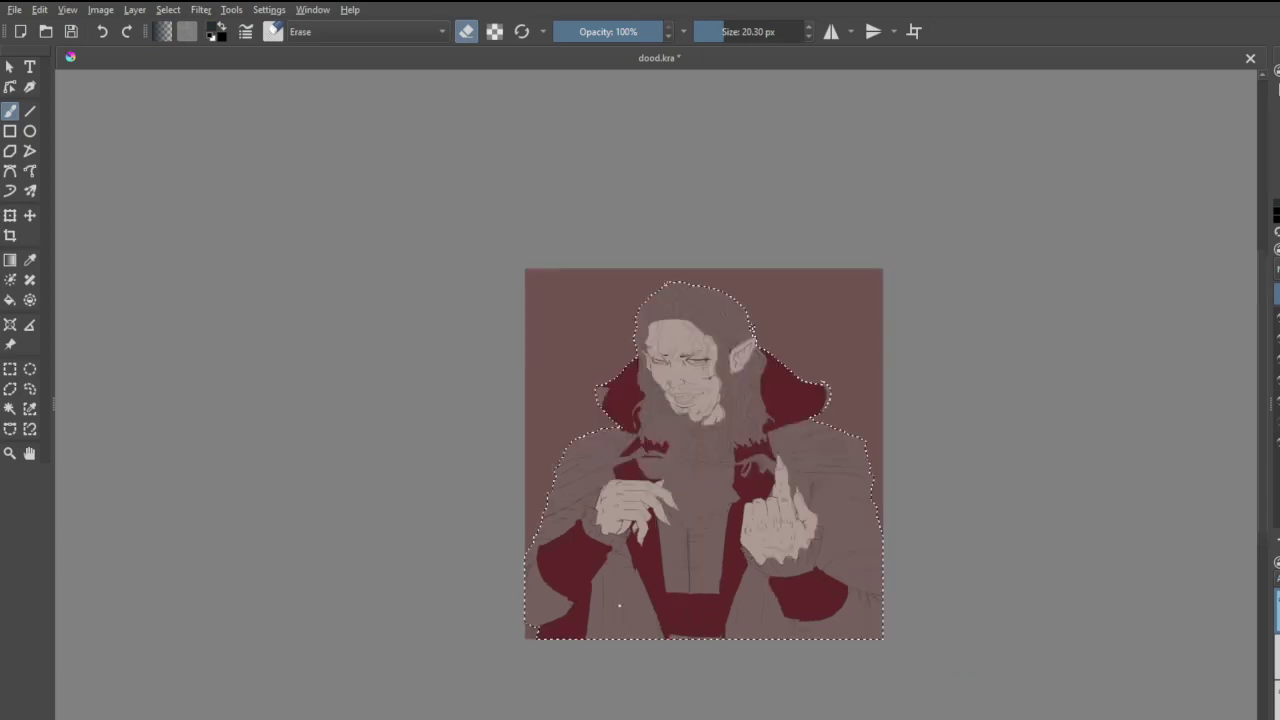
scroll(601, 637, up, 2)
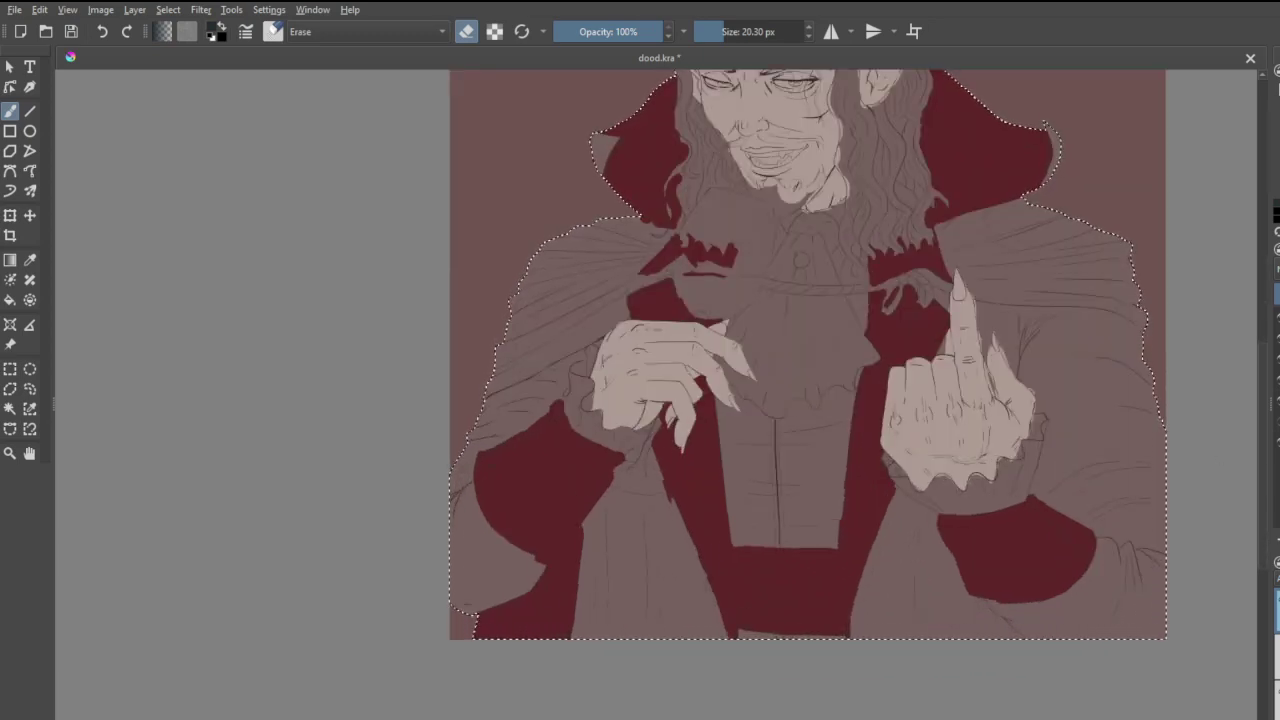
- Block in near-black on the coat skirt, cloak shoulders, collar tip and outer sleeve with a 188.56 px brush
key(e)
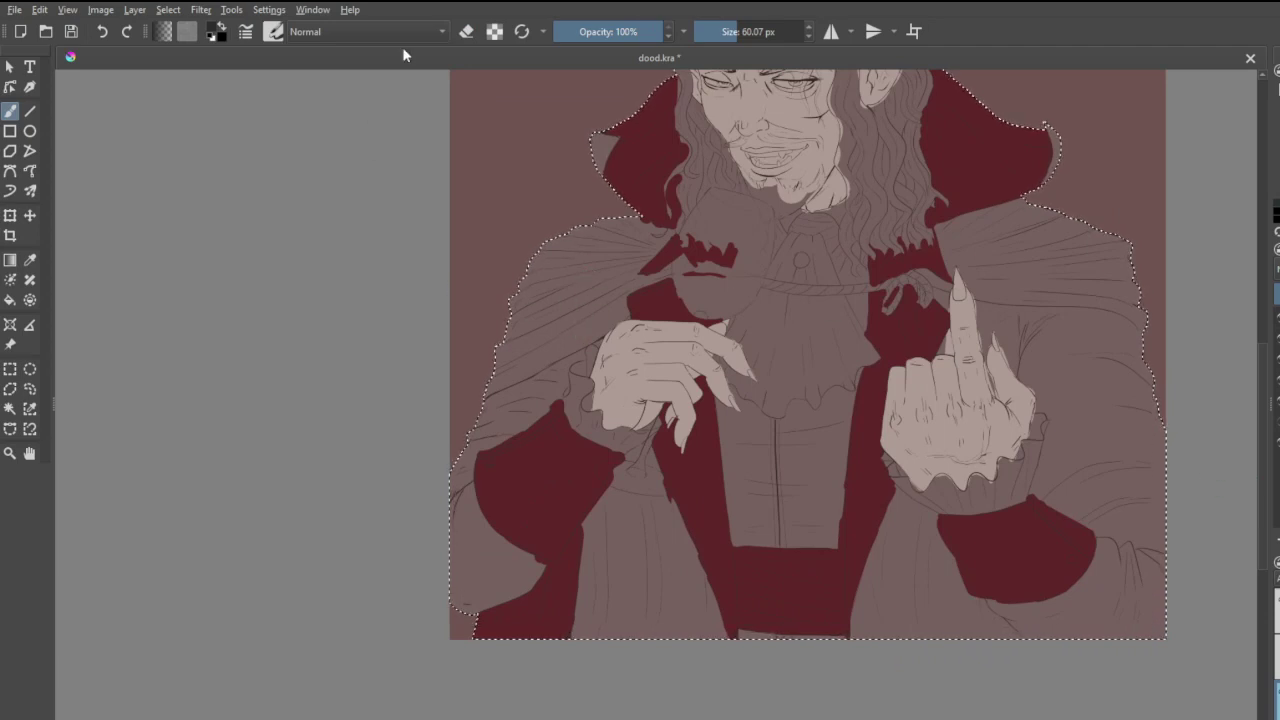
click(757, 31)
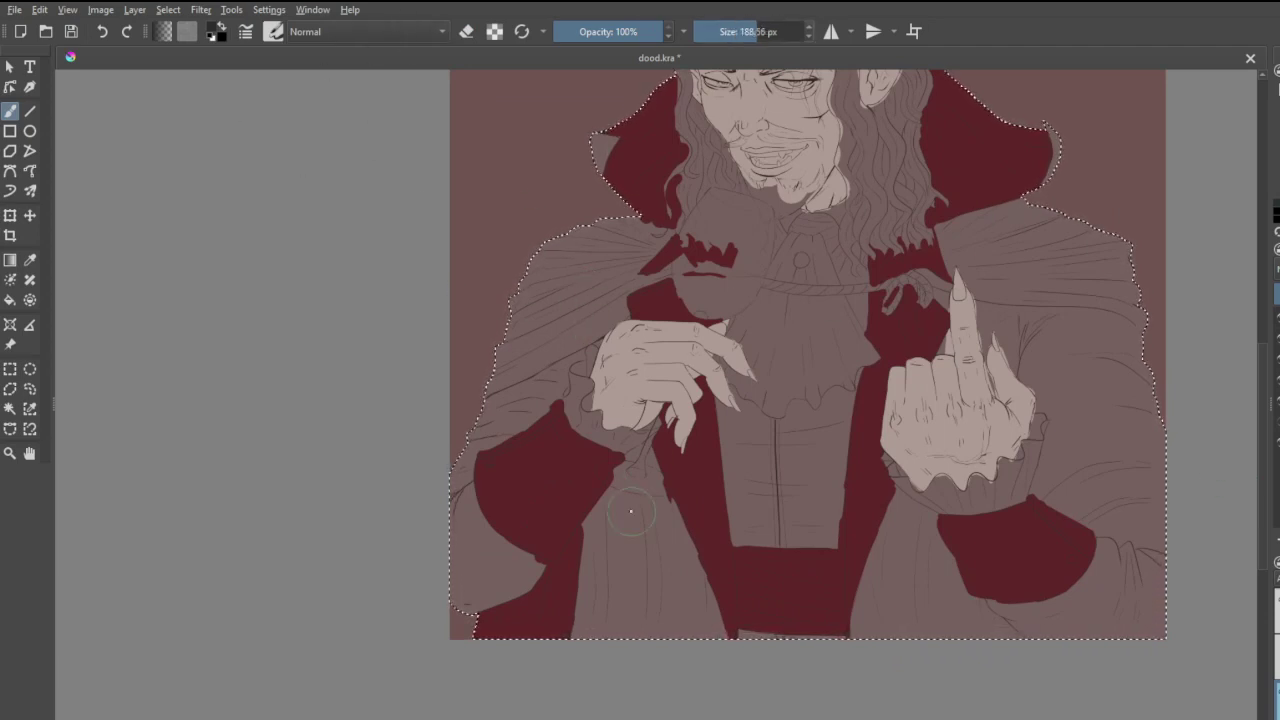
mouse_move(627, 530)
mouse_down()
mouse_move(618, 583)
mouse_move(643, 563)
mouse_move(652, 628)
mouse_up()
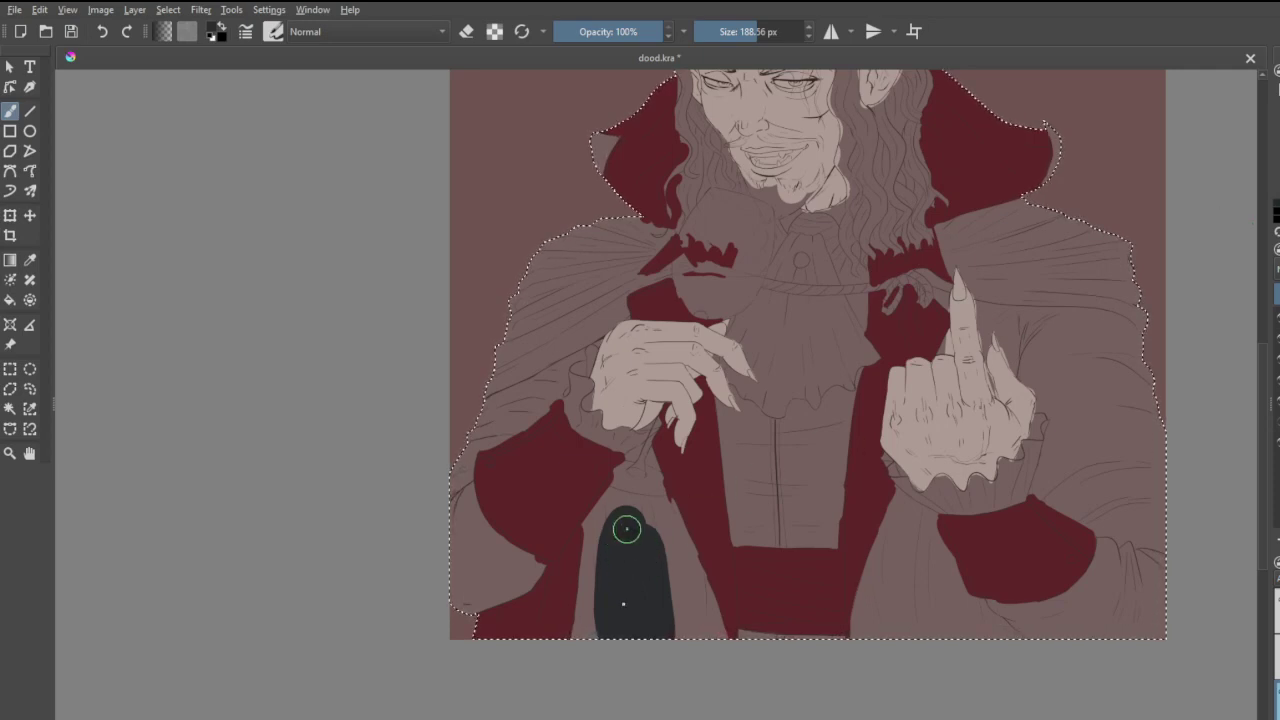
mouse_move(618, 539)
mouse_down()
mouse_move(623, 642)
mouse_move(641, 525)
mouse_move(668, 638)
mouse_move(678, 560)
mouse_up()
mouse_move(504, 392)
mouse_down()
mouse_move(592, 274)
mouse_move(620, 260)
mouse_up()
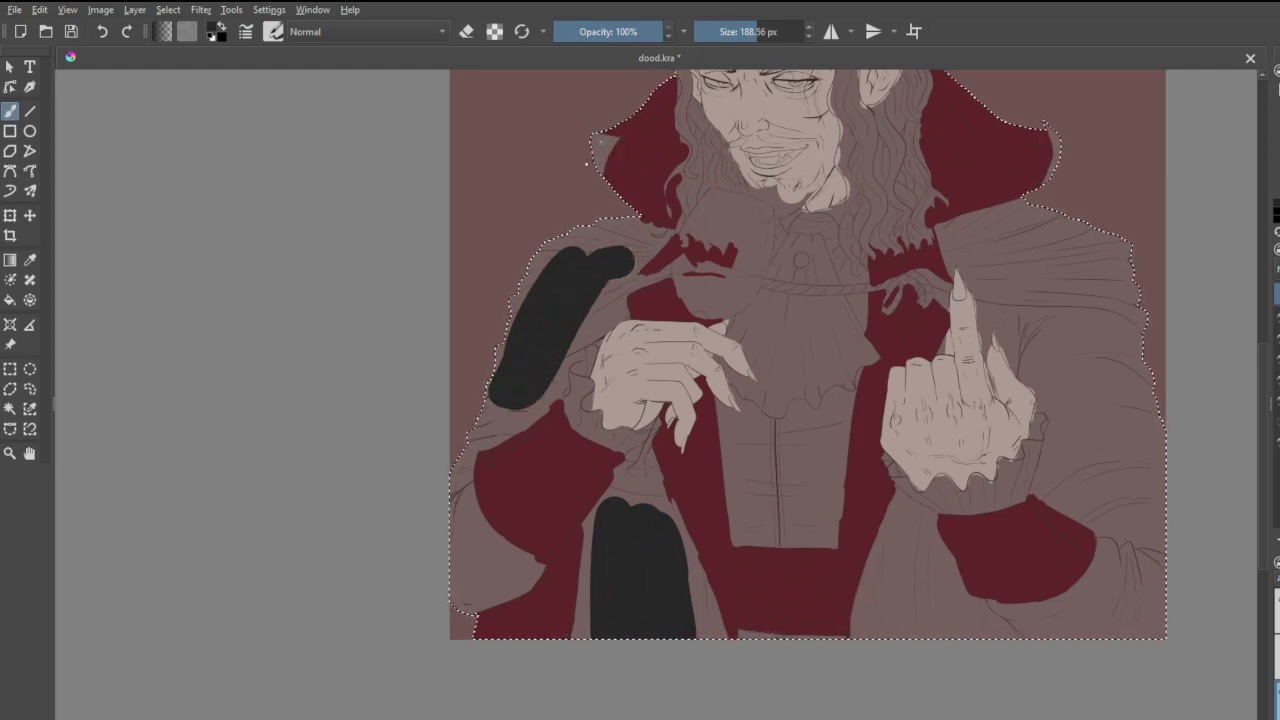
mouse_move(1000, 245)
mouse_down()
mouse_move(1014, 243)
mouse_move(1114, 366)
mouse_move(1123, 451)
mouse_move(1033, 323)
mouse_up()
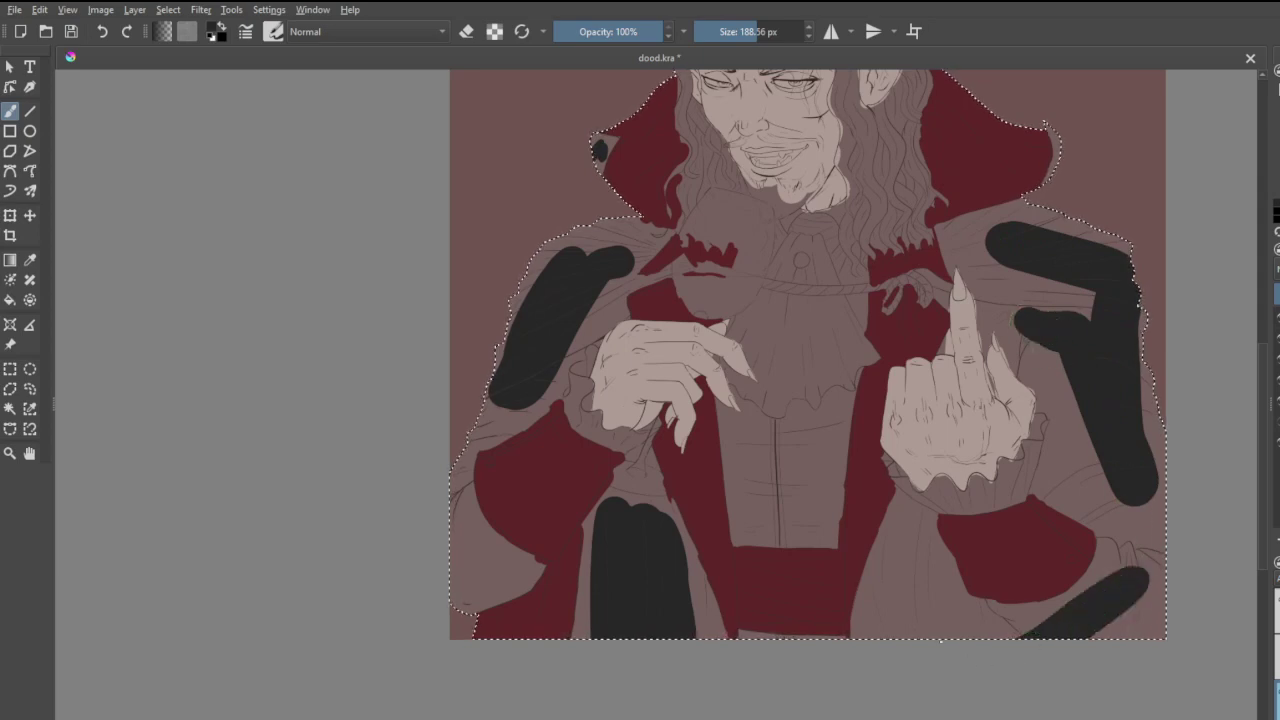
- Block in dark grey patches on the coat below the raised finger, the vest front and the hanging sleeve end at the image's left
drag(905, 590, 934, 527)
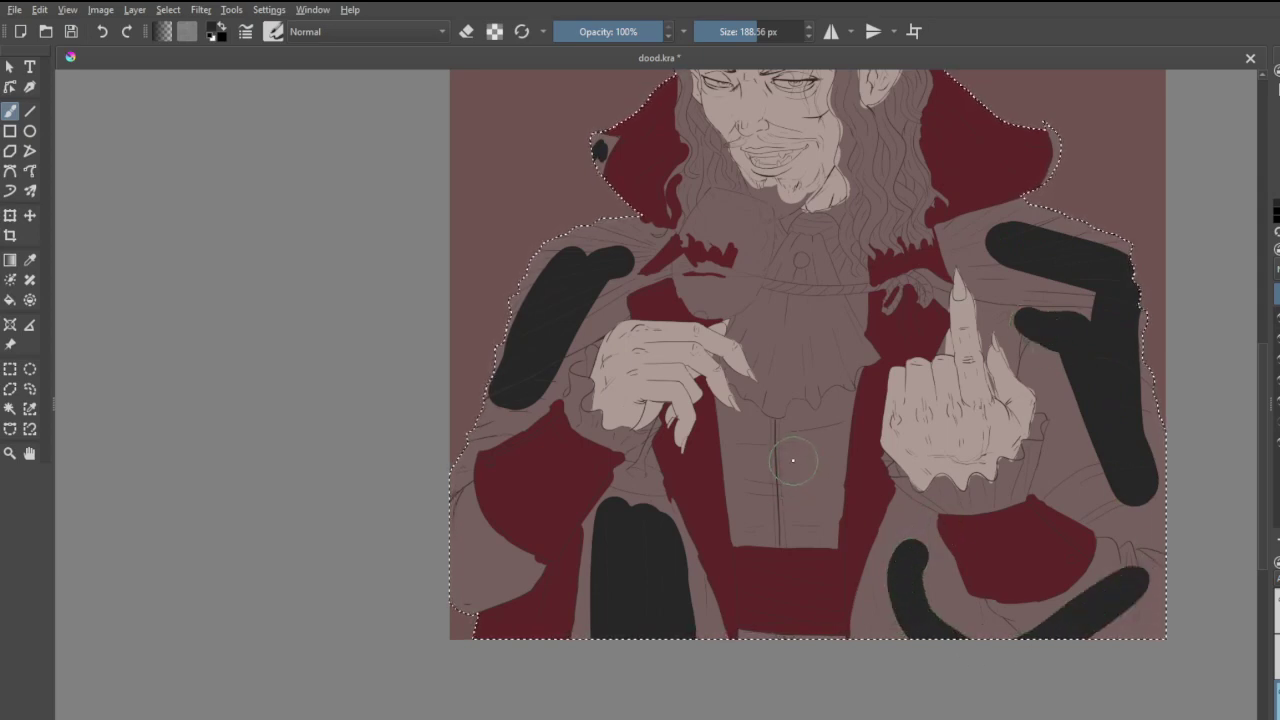
mouse_move(786, 458)
mouse_down()
mouse_move(788, 497)
mouse_move(752, 480)
mouse_up()
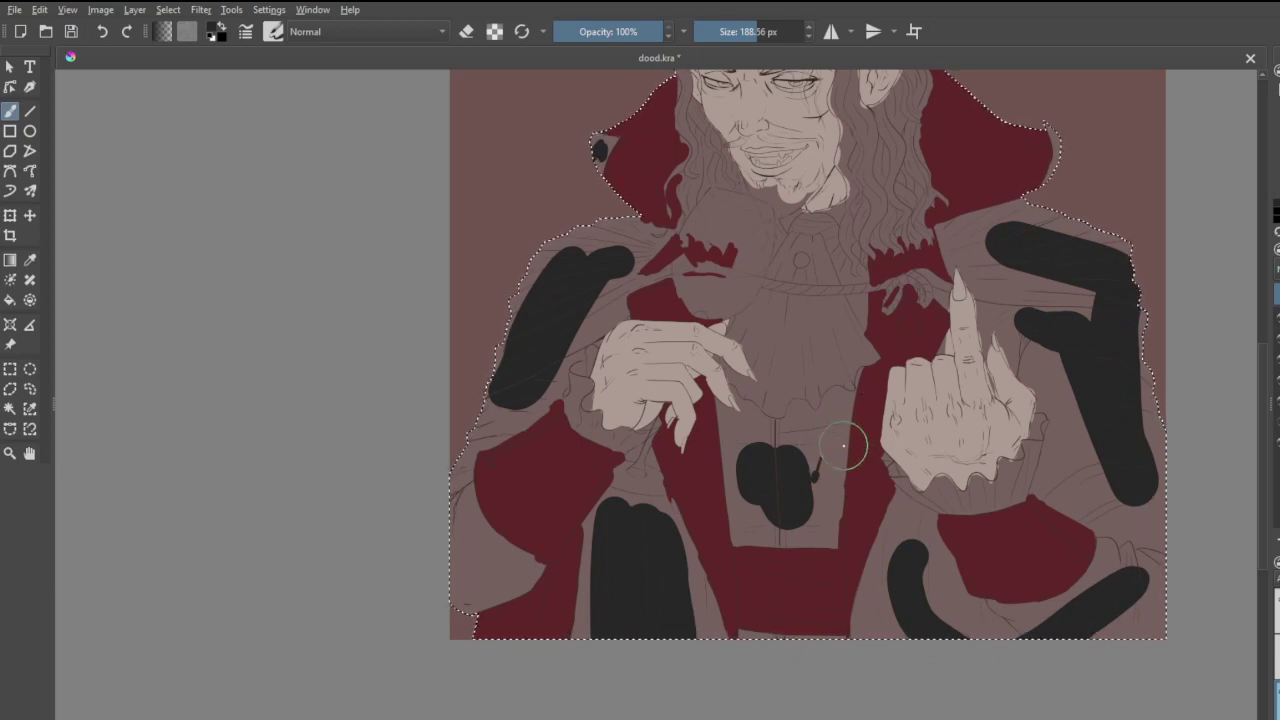
scroll(794, 471, down, 2)
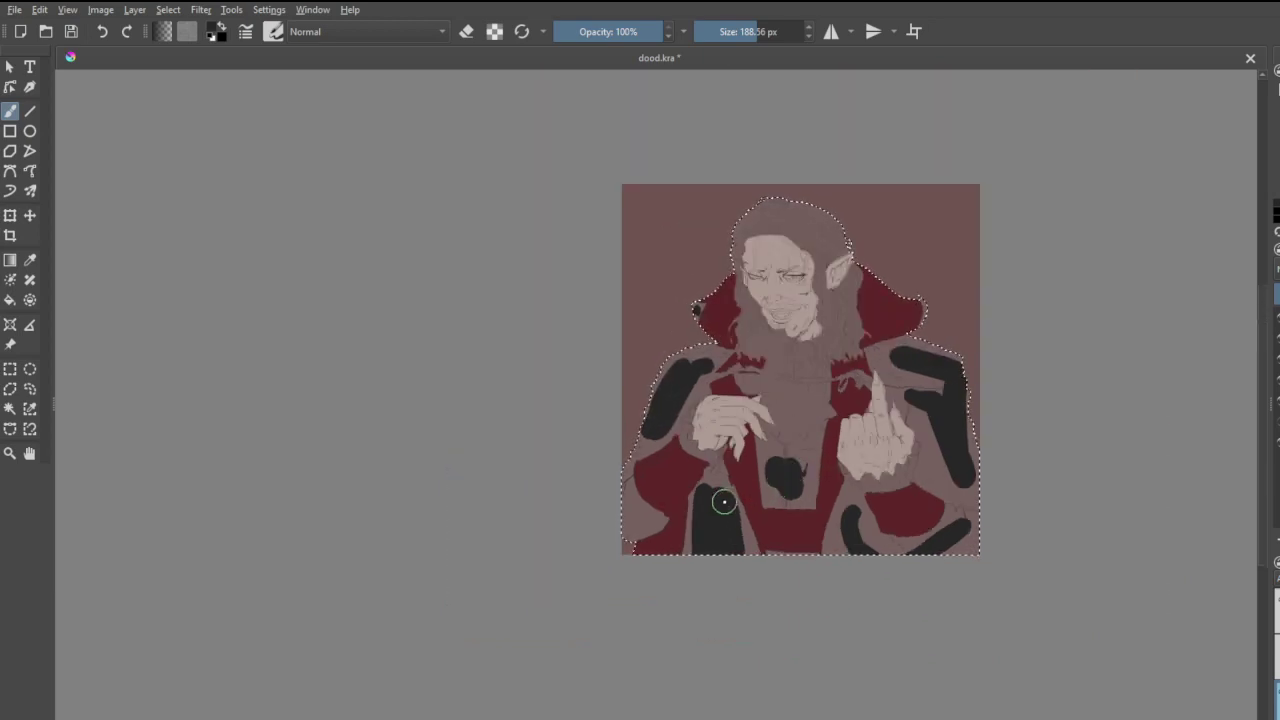
scroll(724, 502, up, 3)
scroll(660, 492, down, 2)
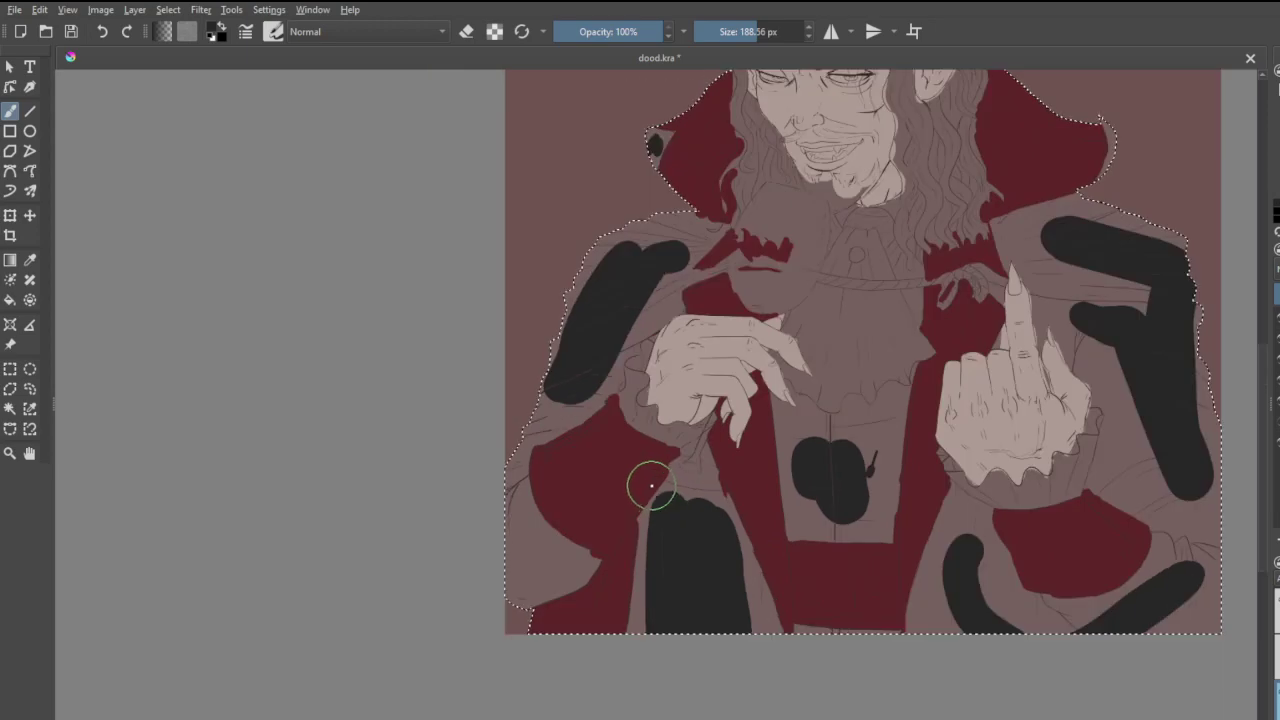
click(533, 556)
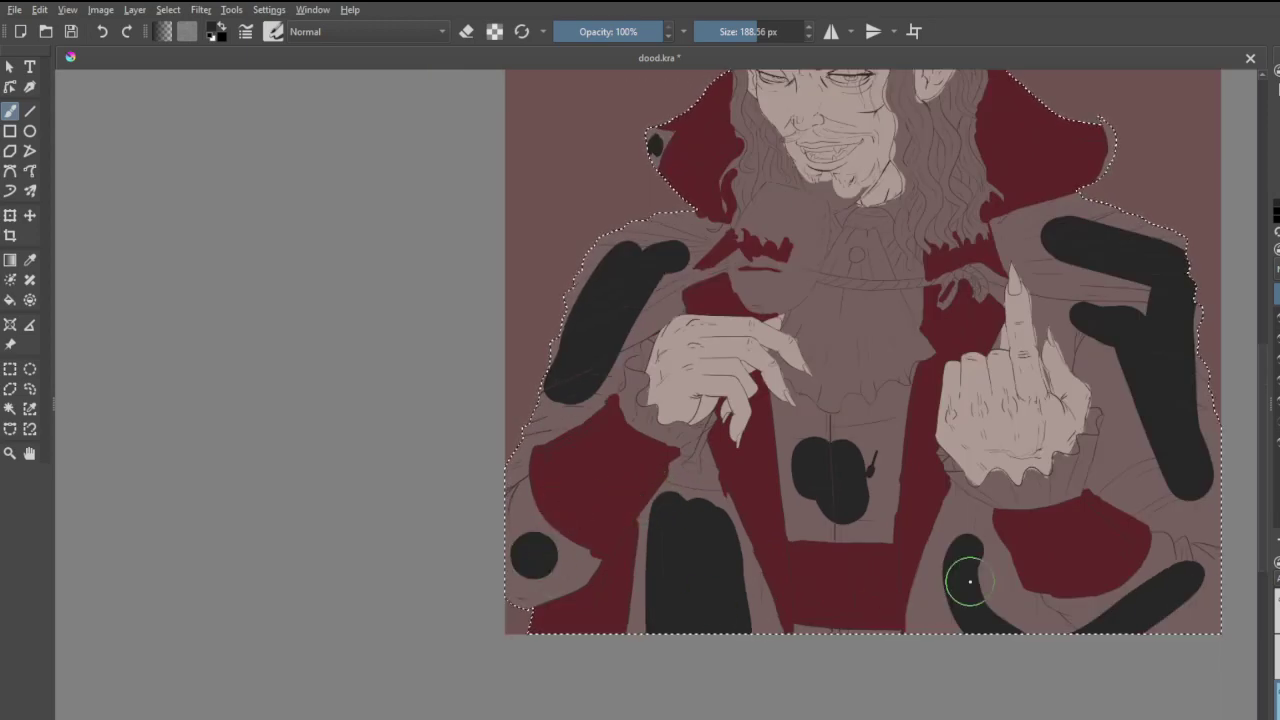
- Fill the narrow strip below the red waistband at the canvas's lower edge with dark grey
scroll(971, 586, down, 1)
scroll(966, 583, up, 5)
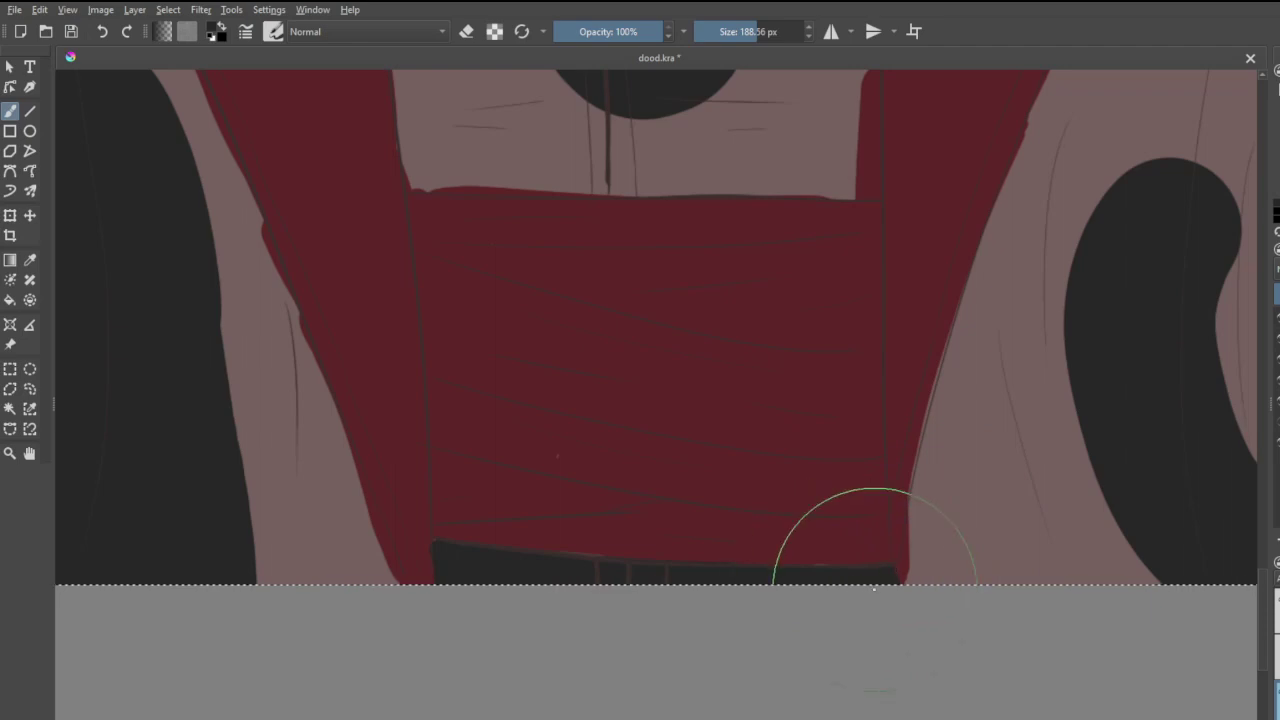
scroll(873, 588, down, 5)
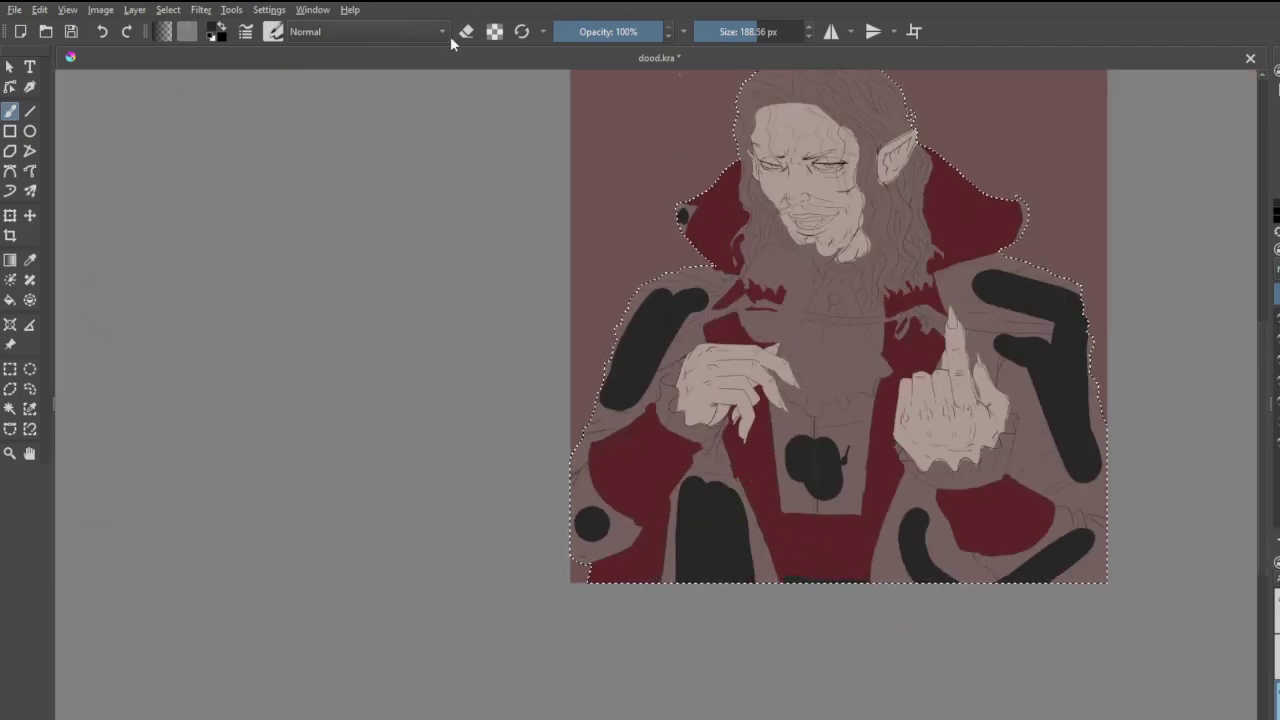
- Set the brush size to 63.34 px and paint dark grey along the outer curved edge of the left red cuff
click(737, 31)
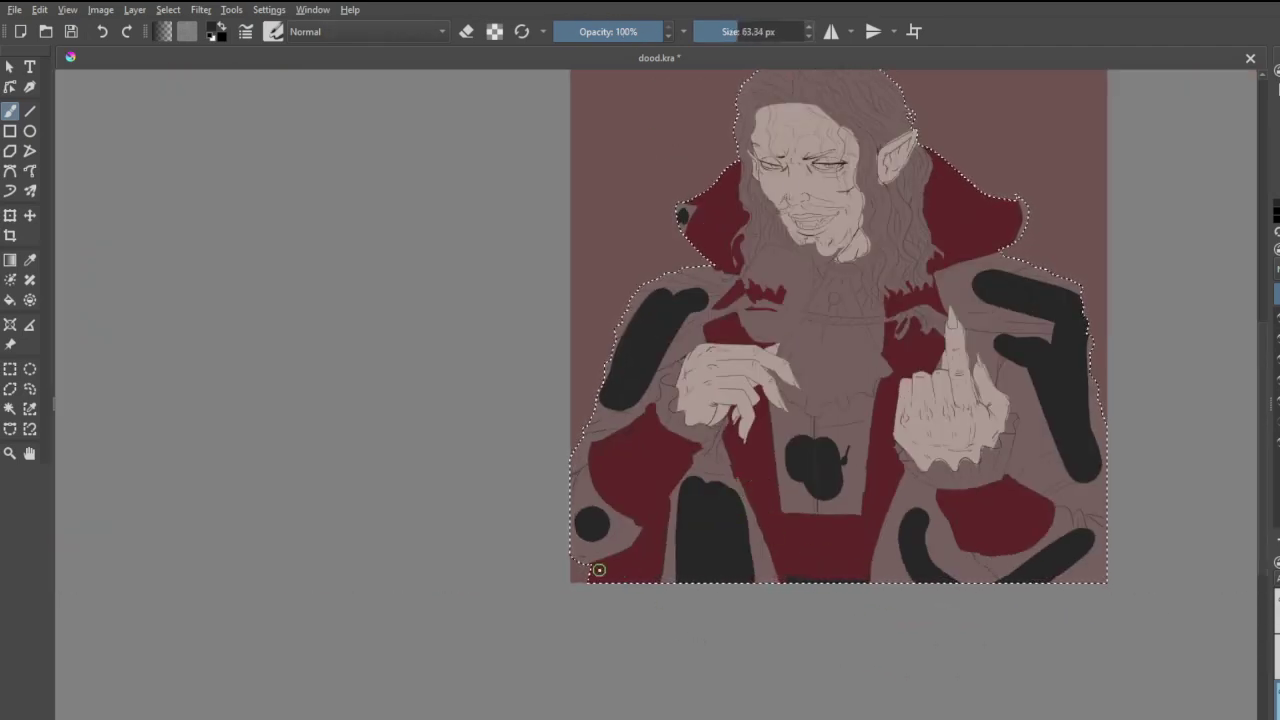
scroll(598, 570, up, 6)
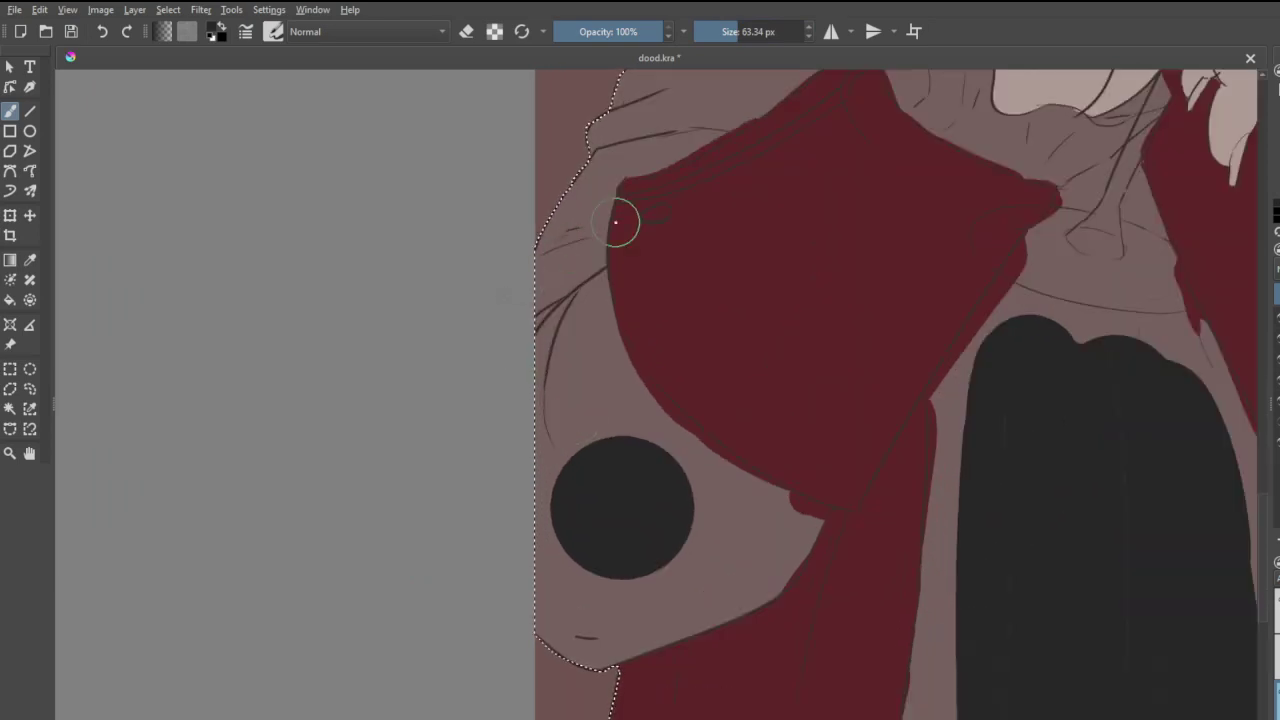
mouse_move(590, 218)
mouse_down()
mouse_move(591, 366)
mouse_move(579, 270)
mouse_move(631, 422)
mouse_up()
mouse_move(604, 330)
mouse_down()
mouse_move(673, 455)
mouse_move(630, 376)
mouse_move(732, 468)
mouse_up()
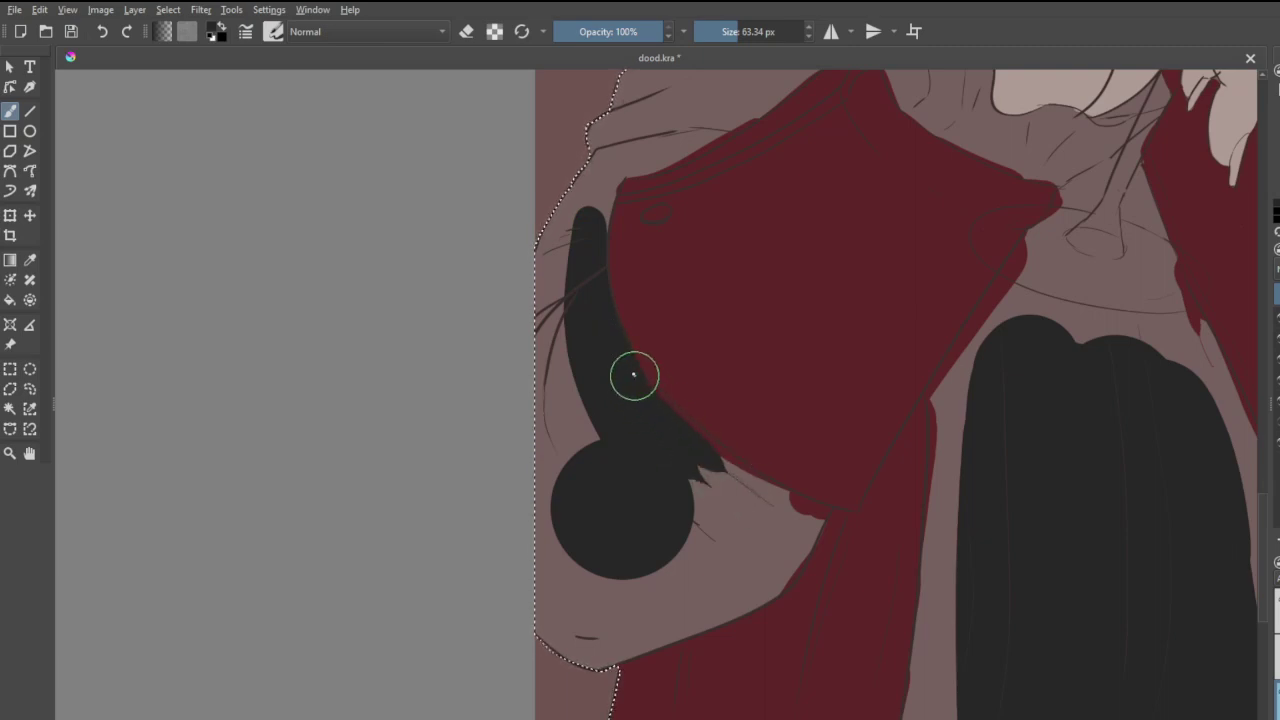
drag(634, 374, 760, 476)
mouse_move(666, 403)
mouse_down()
mouse_move(797, 508)
mouse_move(723, 453)
mouse_move(764, 488)
mouse_move(732, 457)
mouse_up()
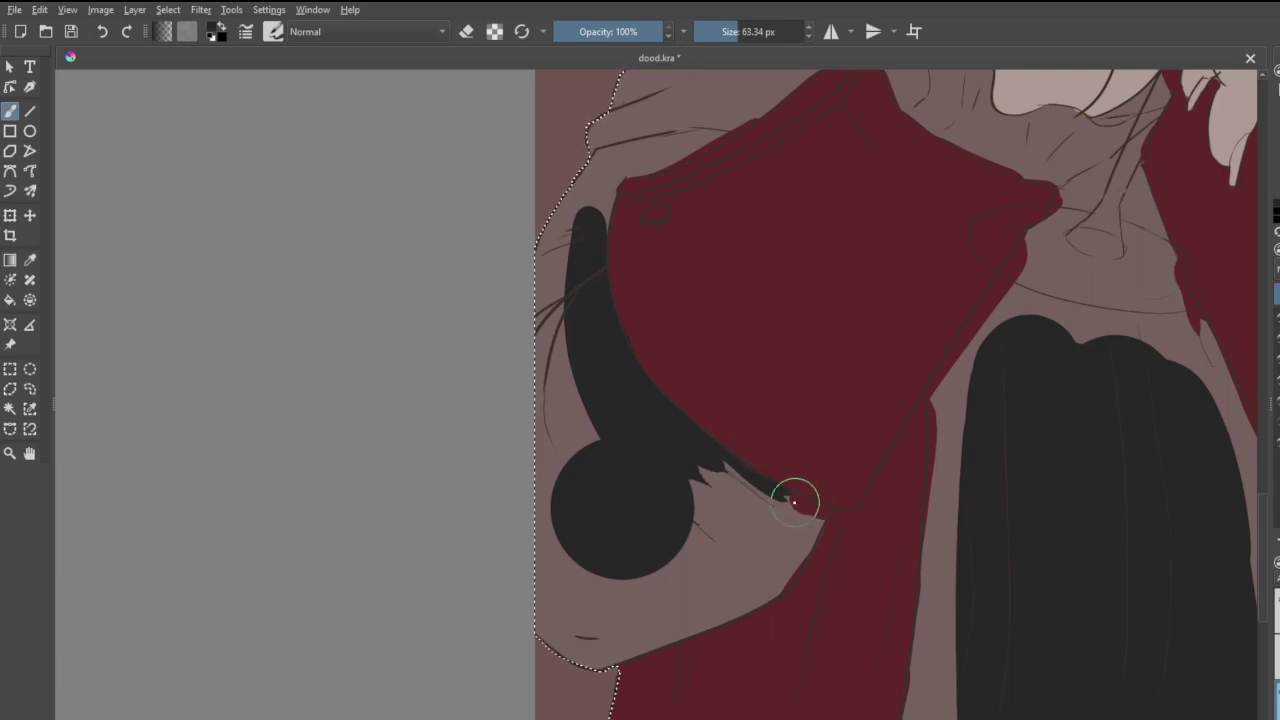
- Paint the sleeve corner beneath the left cuff's lower tip and the small cuff button dark grey
mouse_move(778, 512)
mouse_down()
mouse_move(766, 544)
mouse_move(786, 530)
mouse_move(773, 577)
mouse_move(787, 583)
mouse_up()
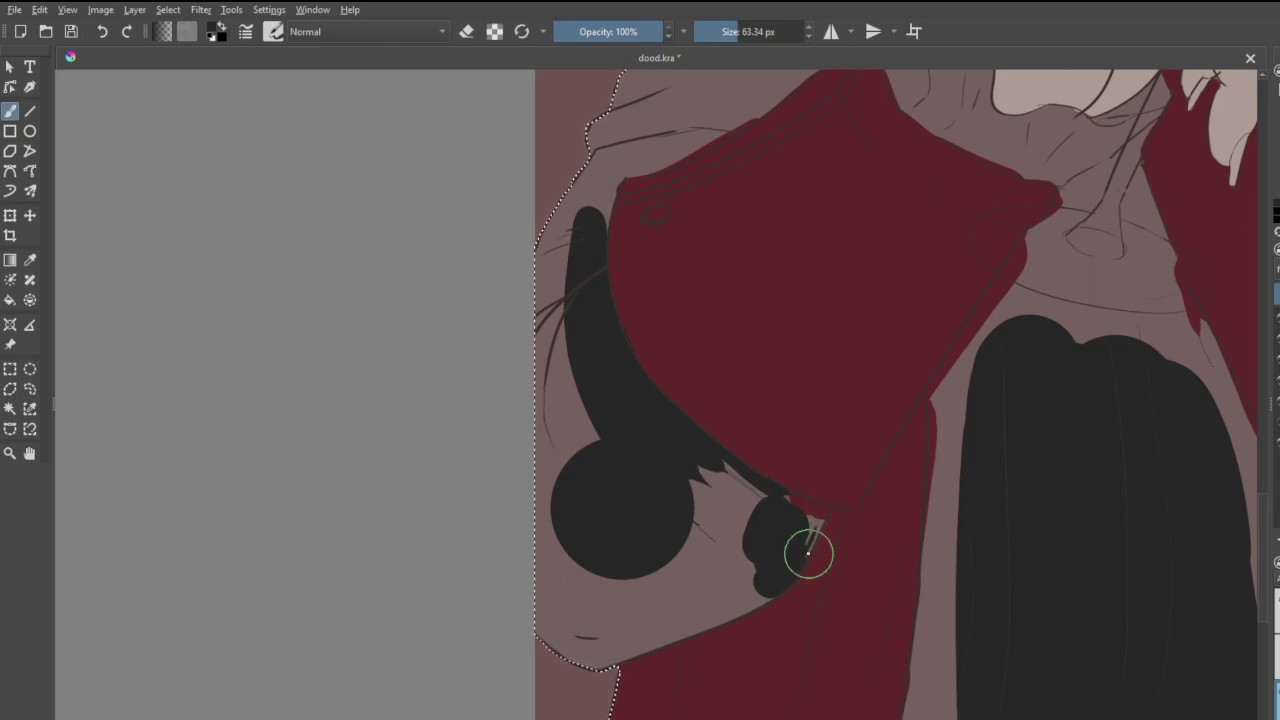
drag(790, 523, 823, 515)
mouse_move(794, 571)
mouse_down()
mouse_move(827, 511)
mouse_move(798, 503)
mouse_up()
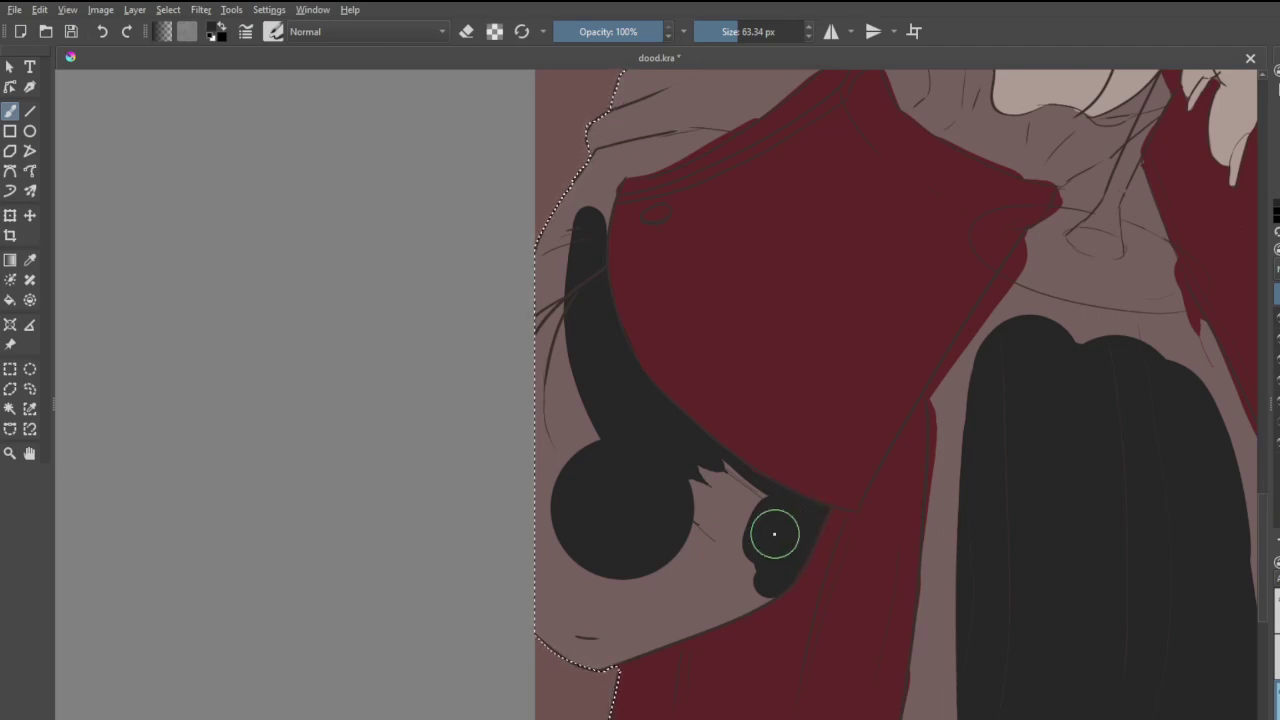
drag(645, 213, 664, 212)
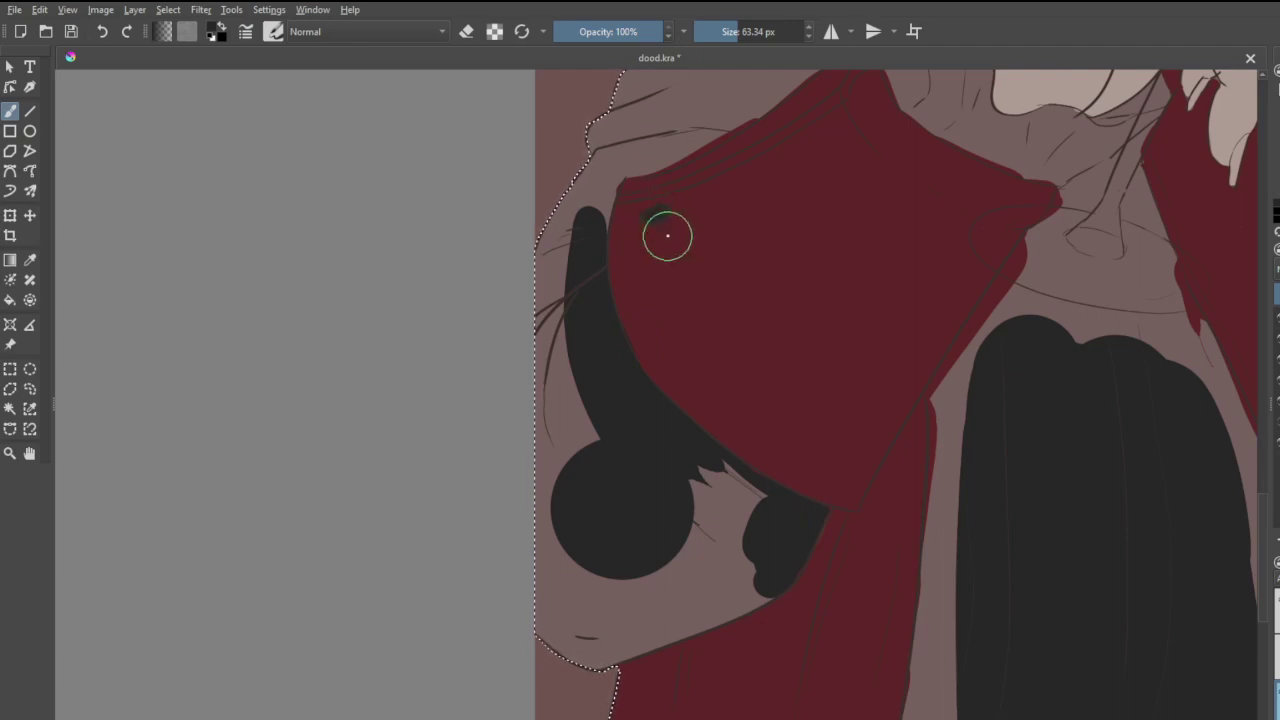
- Paint a dark grey border along the left red cuff's upper edge, up to the ruffle beside the hand
scroll(655, 243, down, 4)
scroll(677, 140, up, 1)
scroll(677, 140, down, 3)
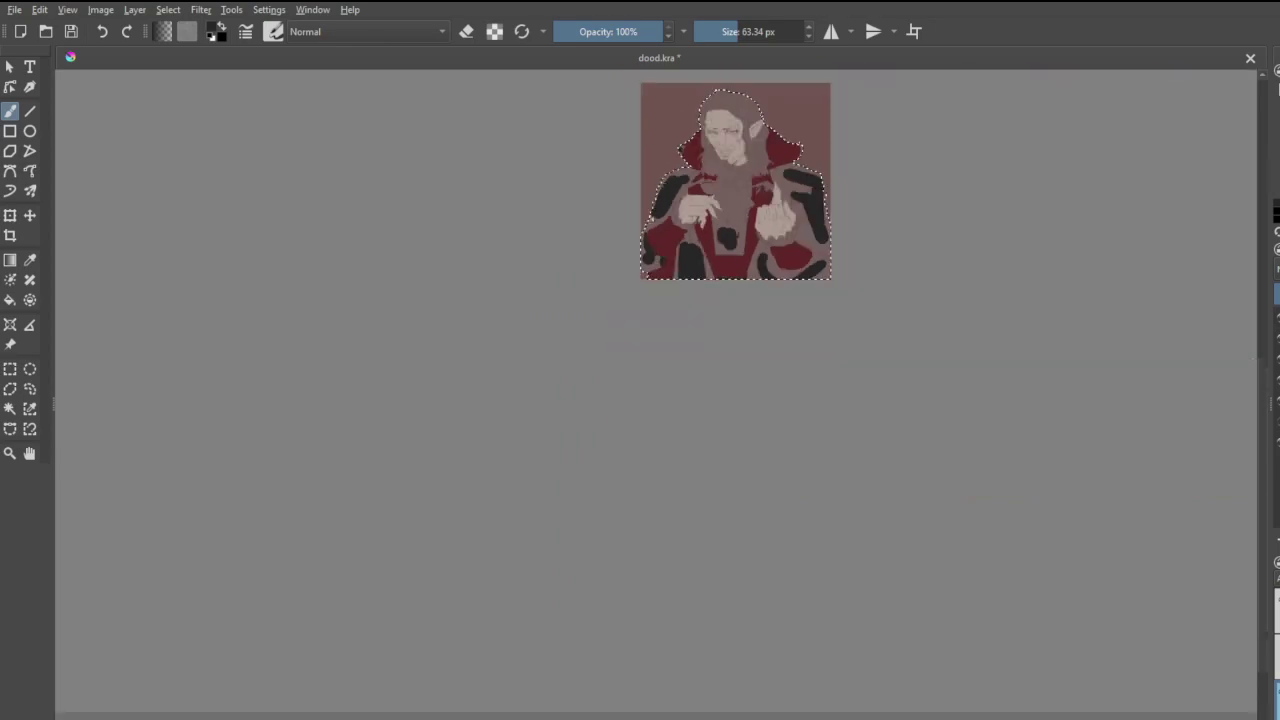
scroll(671, 177, up, 6)
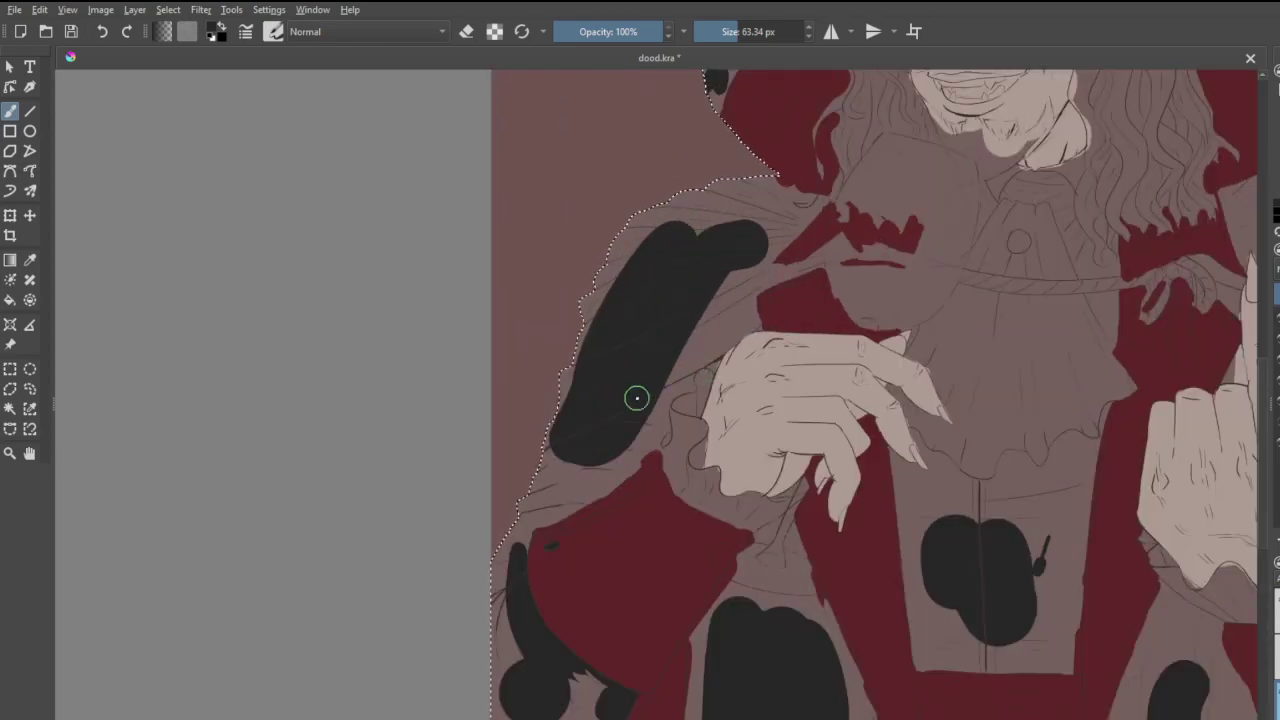
scroll(634, 397, up, 3)
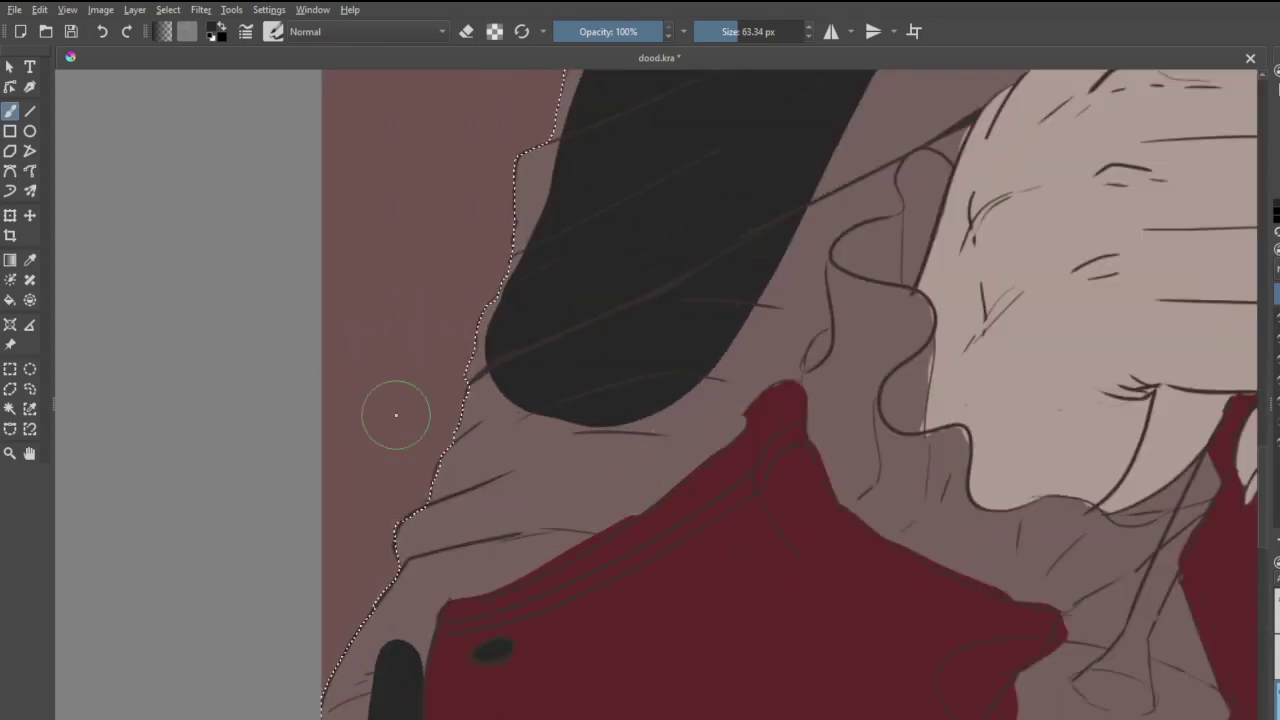
mouse_move(480, 562)
mouse_down()
mouse_move(528, 557)
mouse_move(463, 580)
mouse_move(602, 522)
mouse_move(586, 536)
mouse_move(731, 422)
mouse_move(733, 394)
mouse_move(763, 367)
mouse_up()
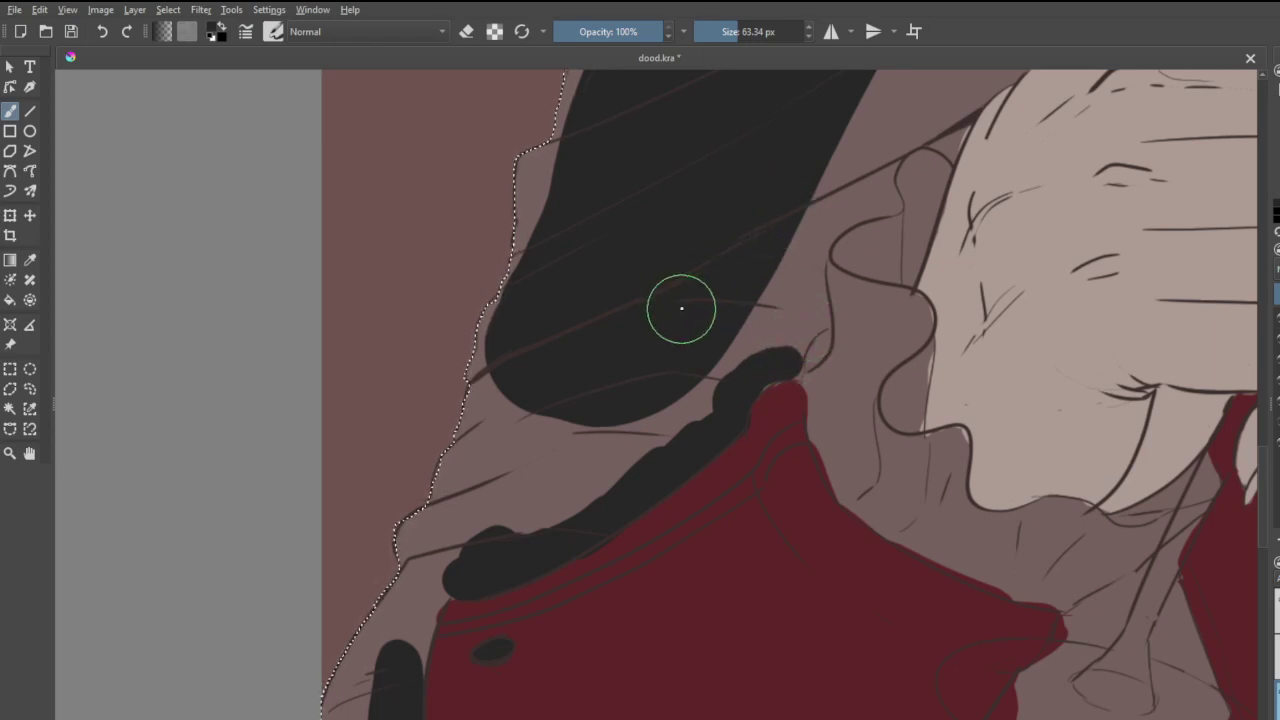
drag(785, 357, 799, 338)
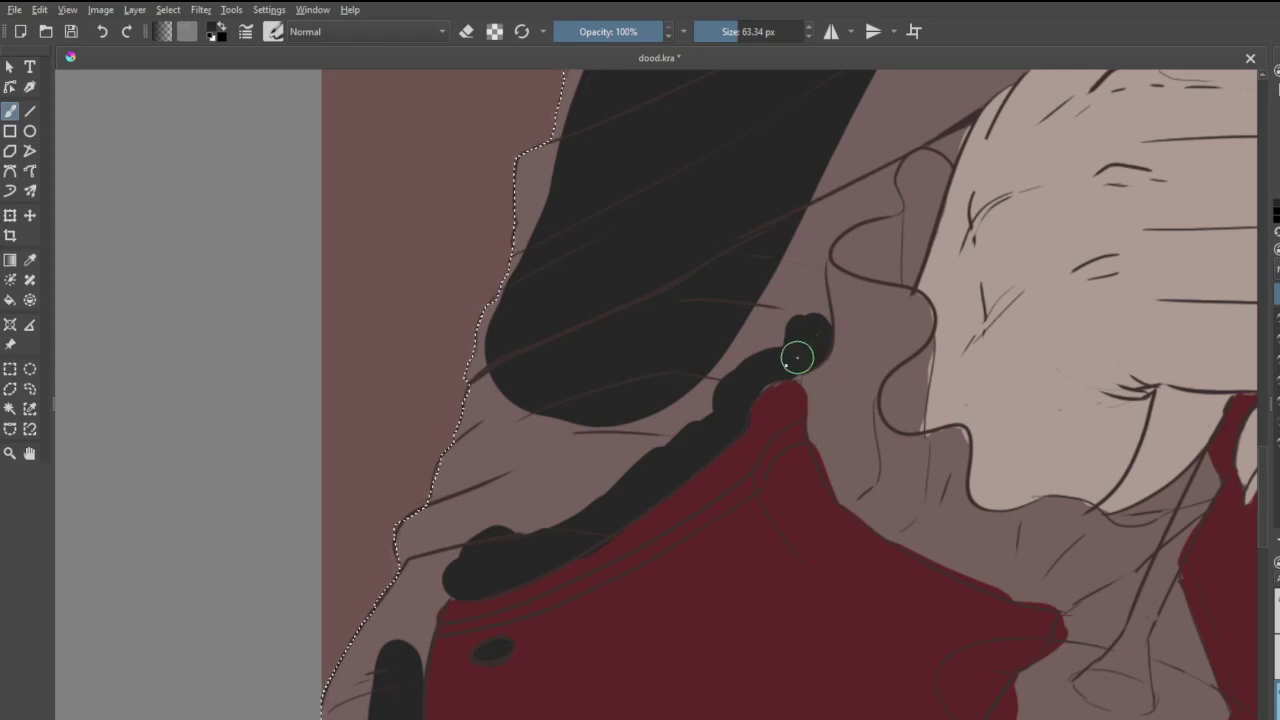
drag(762, 386, 794, 378)
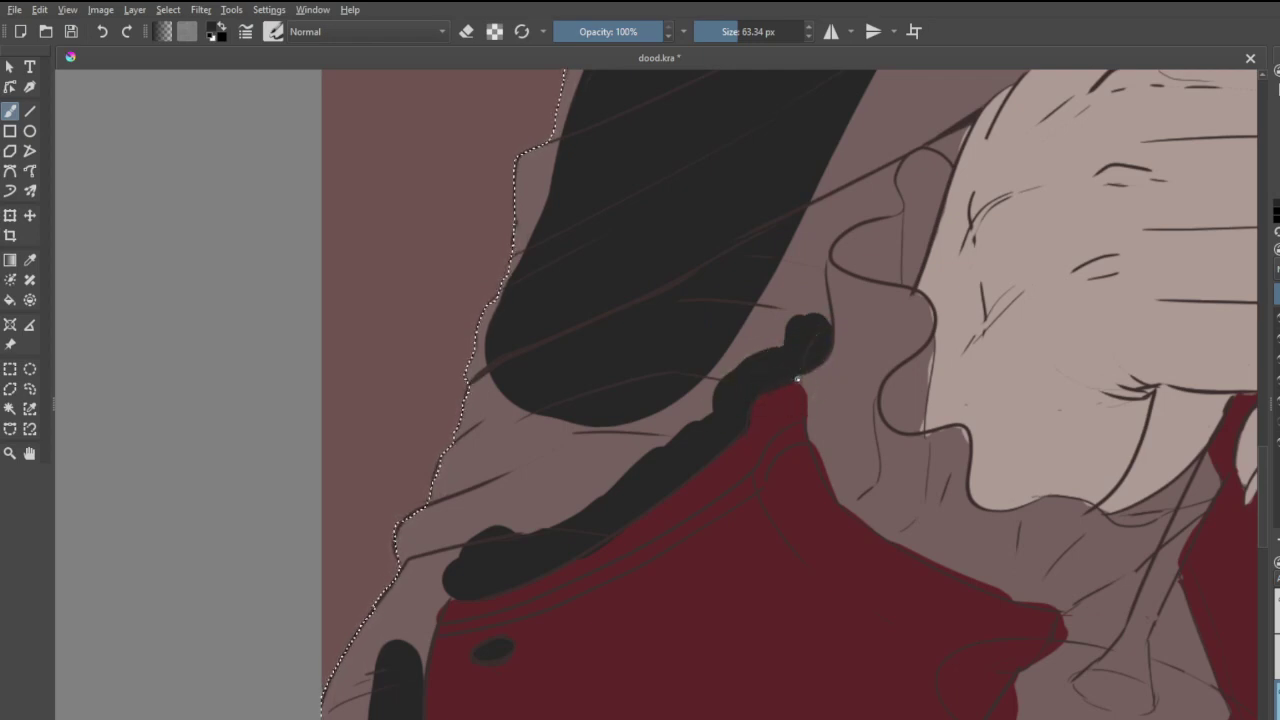
- Fill the left sleeve with dark grey from its outer silhouette to the red cuff and the ruffle
key(e)
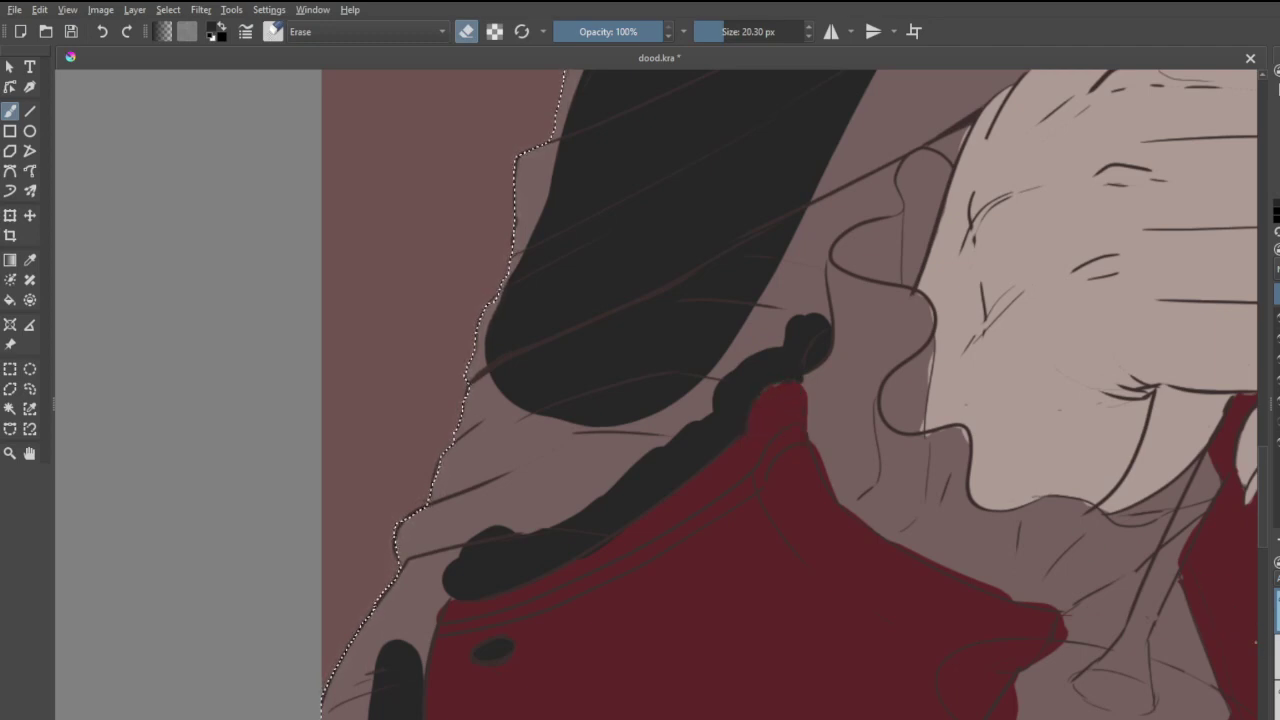
key(e)
drag(535, 430, 493, 453)
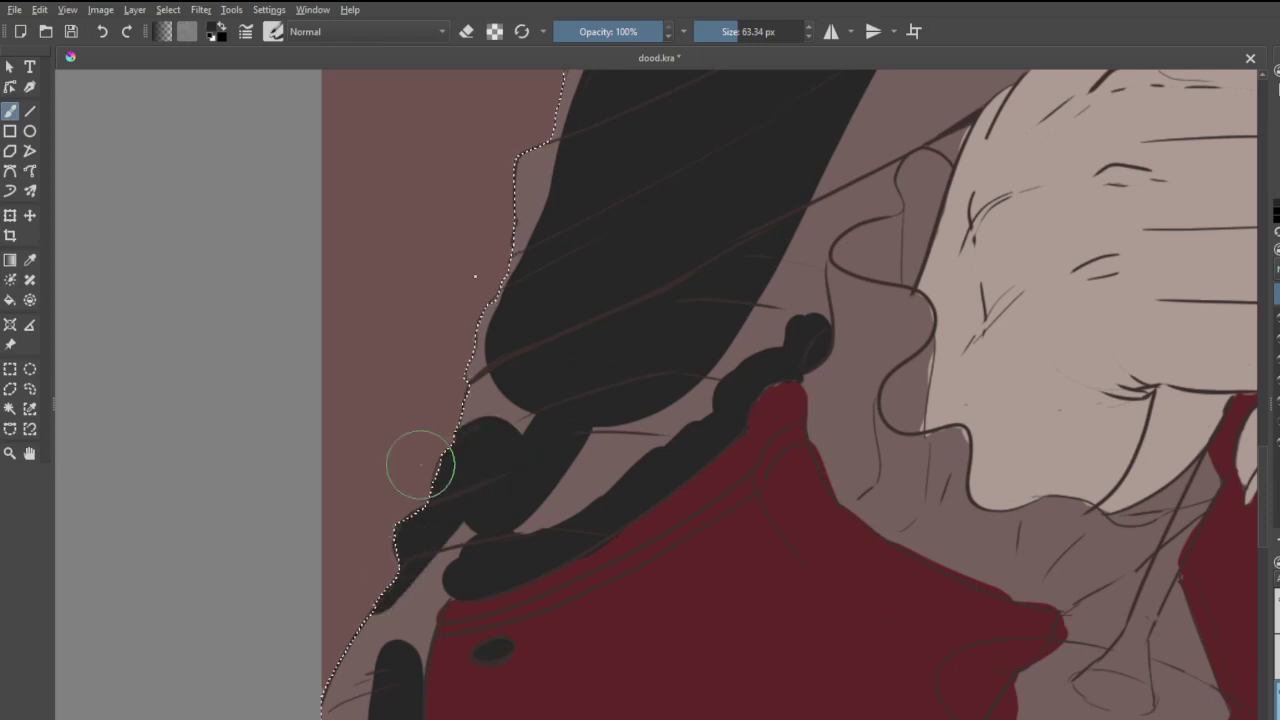
drag(503, 270, 590, 277)
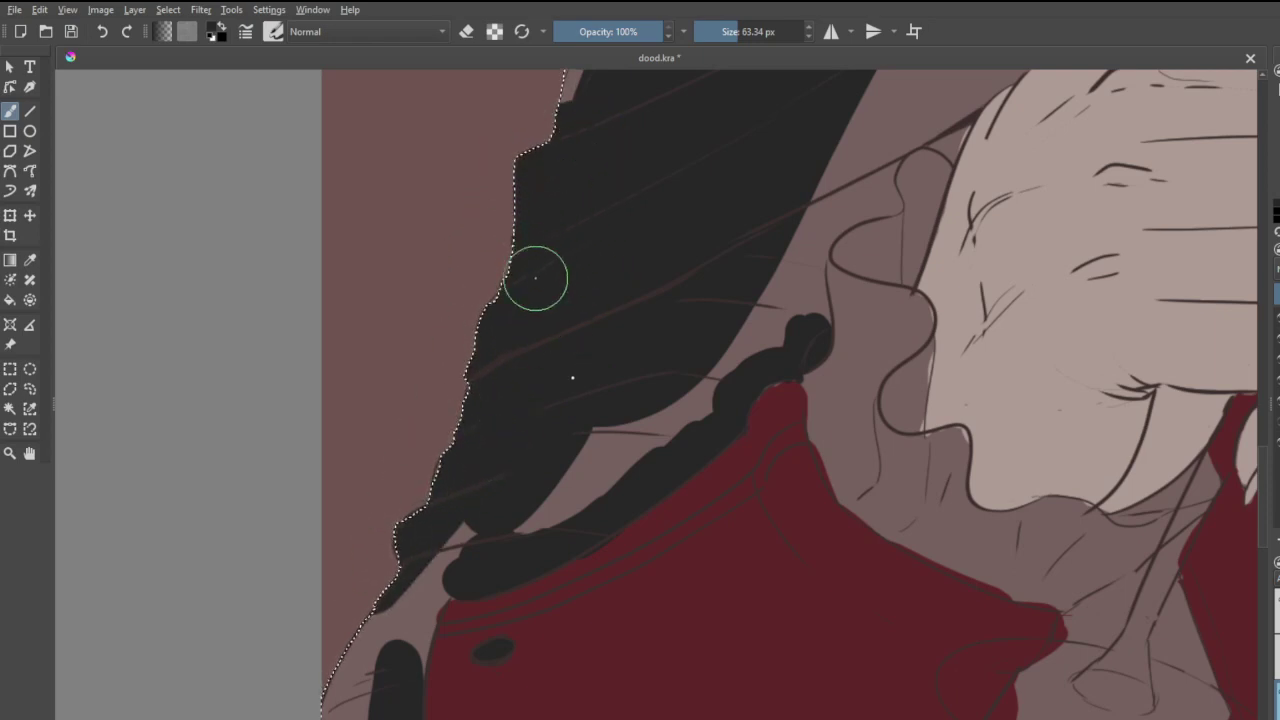
mouse_move(630, 380)
mouse_down()
mouse_move(589, 503)
mouse_move(453, 559)
mouse_up()
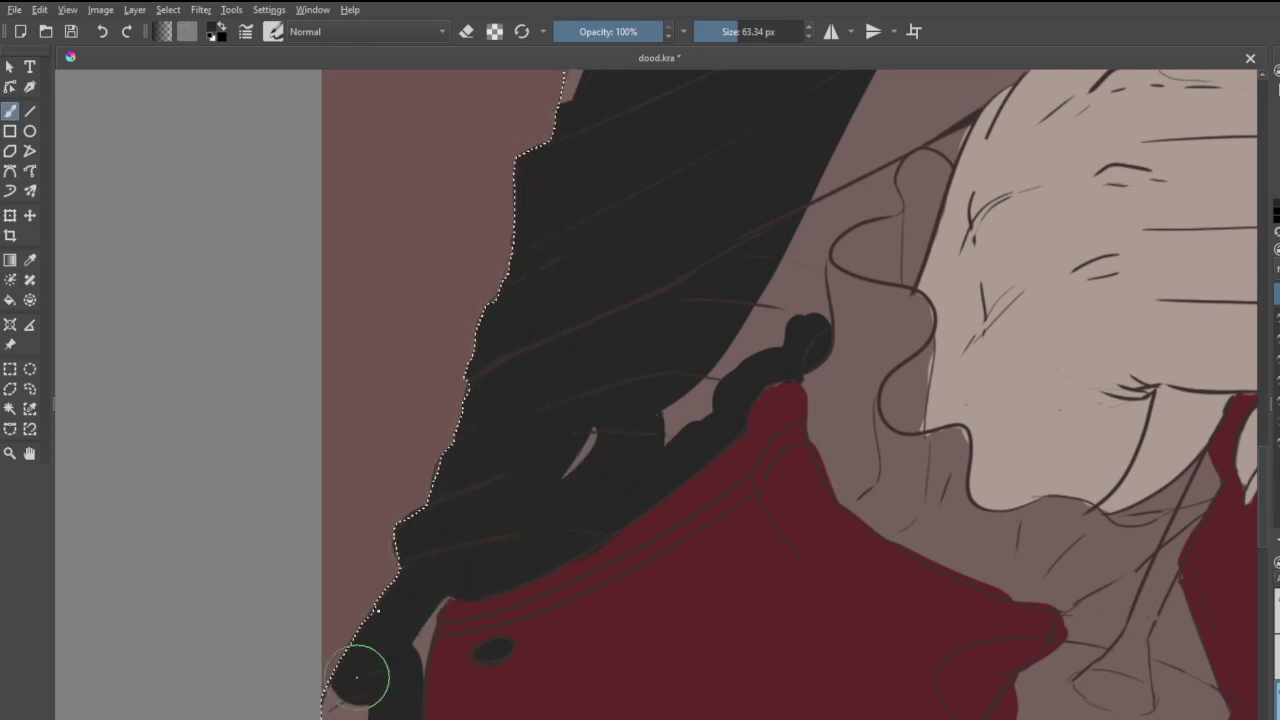
mouse_move(545, 438)
mouse_down()
mouse_move(575, 447)
mouse_move(625, 416)
mouse_move(702, 339)
mouse_move(692, 390)
mouse_move(753, 303)
mouse_move(767, 331)
mouse_move(785, 293)
mouse_move(790, 327)
mouse_move(791, 292)
mouse_move(803, 325)
mouse_move(812, 230)
mouse_up()
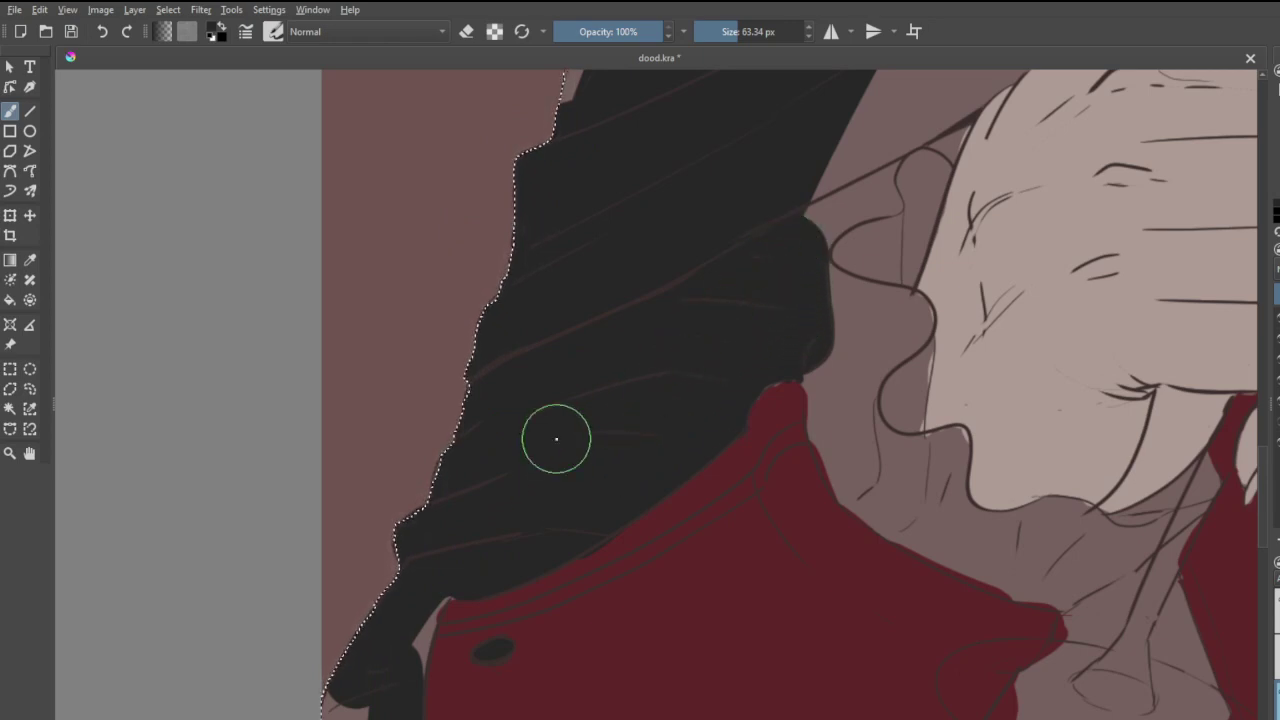
- Edge the left shoulder in dark grey under the red collar and fill the shoulder toward its outer silhouette
scroll(556, 439, down, 6)
scroll(514, 350, up, 7)
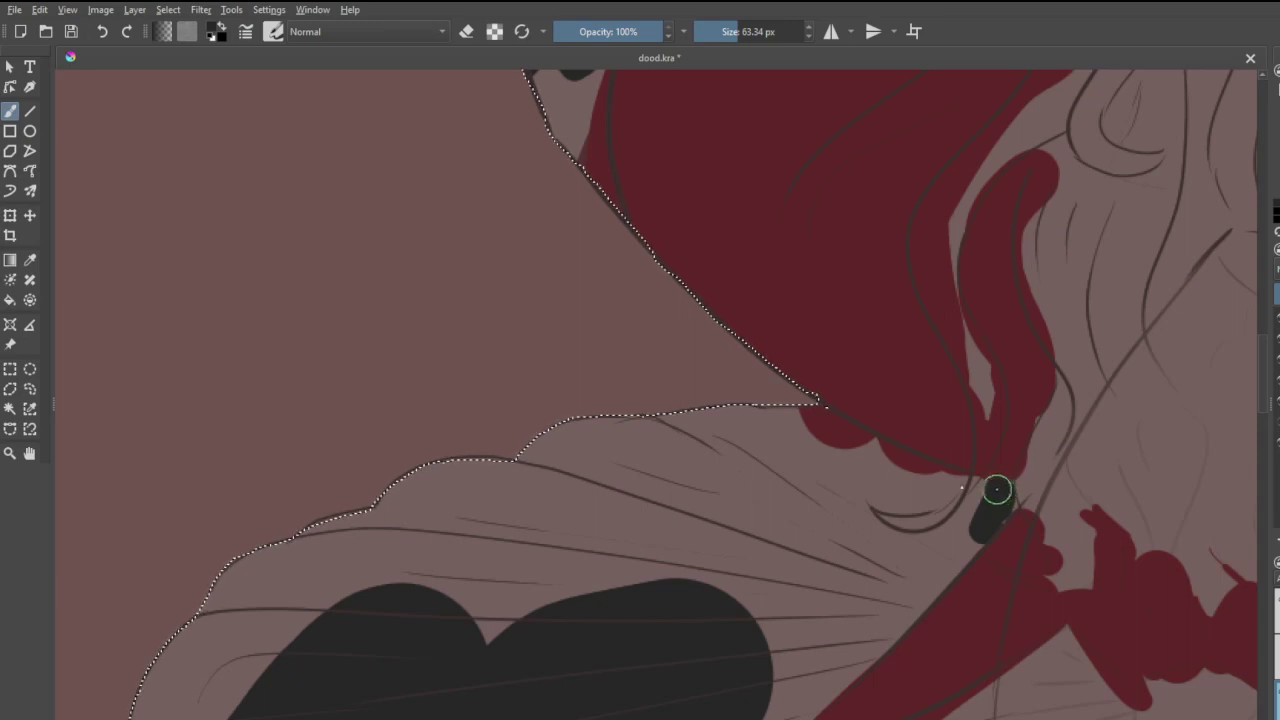
drag(997, 490, 790, 412)
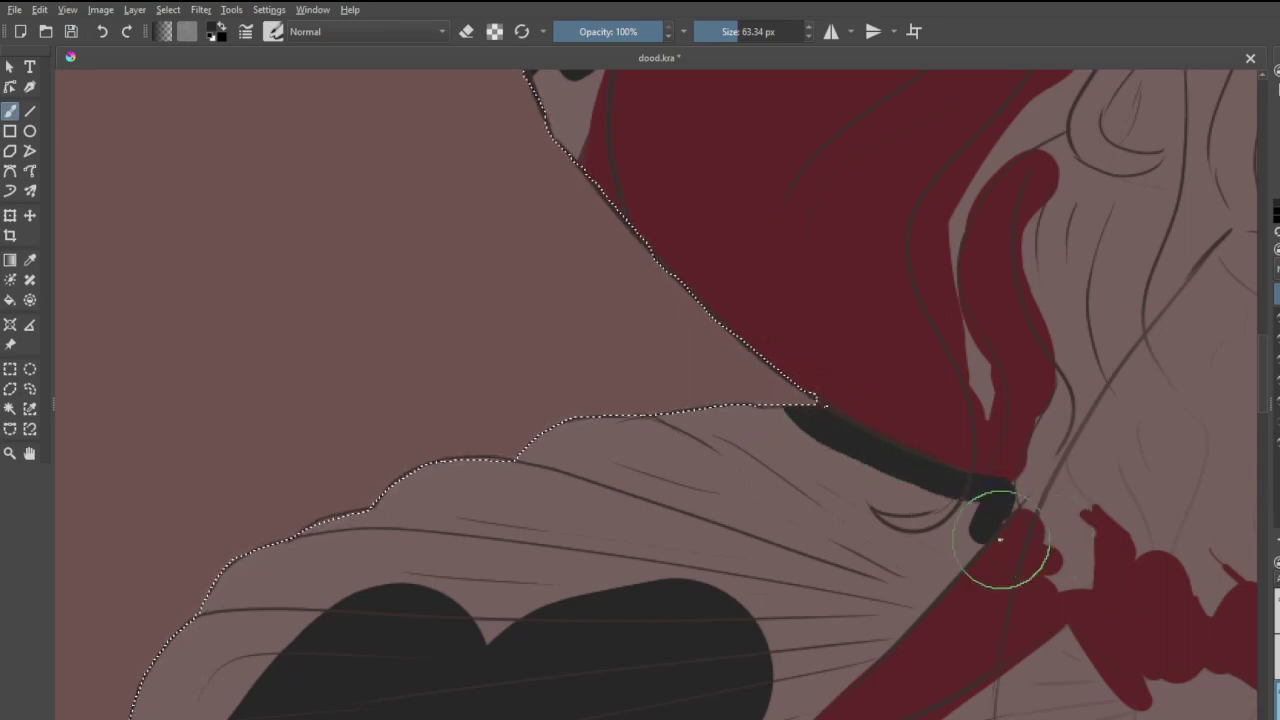
mouse_move(984, 532)
mouse_down()
mouse_move(911, 591)
mouse_move(960, 517)
mouse_move(861, 554)
mouse_move(803, 521)
mouse_move(757, 528)
mouse_move(825, 482)
mouse_move(751, 451)
mouse_move(526, 454)
mouse_move(348, 538)
mouse_move(474, 497)
mouse_move(536, 533)
mouse_move(420, 612)
mouse_move(685, 505)
mouse_move(525, 614)
mouse_move(736, 501)
mouse_move(764, 469)
mouse_move(762, 427)
mouse_move(788, 453)
mouse_move(782, 519)
mouse_move(712, 609)
mouse_move(822, 573)
mouse_move(806, 615)
mouse_move(826, 617)
mouse_move(778, 661)
mouse_move(854, 533)
mouse_move(859, 489)
mouse_move(870, 493)
mouse_move(868, 559)
mouse_move(912, 532)
mouse_move(895, 558)
mouse_move(850, 546)
mouse_up()
scroll(850, 545, down, 3)
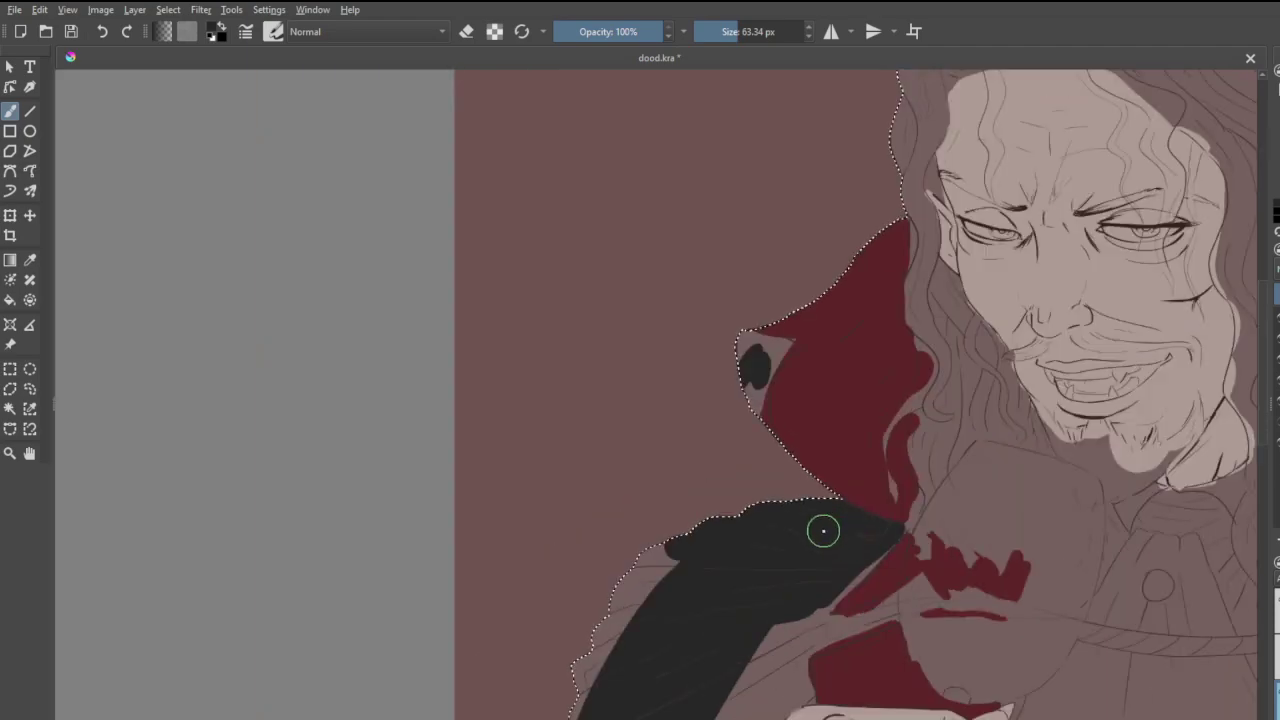
- Paint a dark grey border along the lower edge of the red lapel strip beside the left shoulder
scroll(808, 540, up, 2)
scroll(870, 553, up, 4)
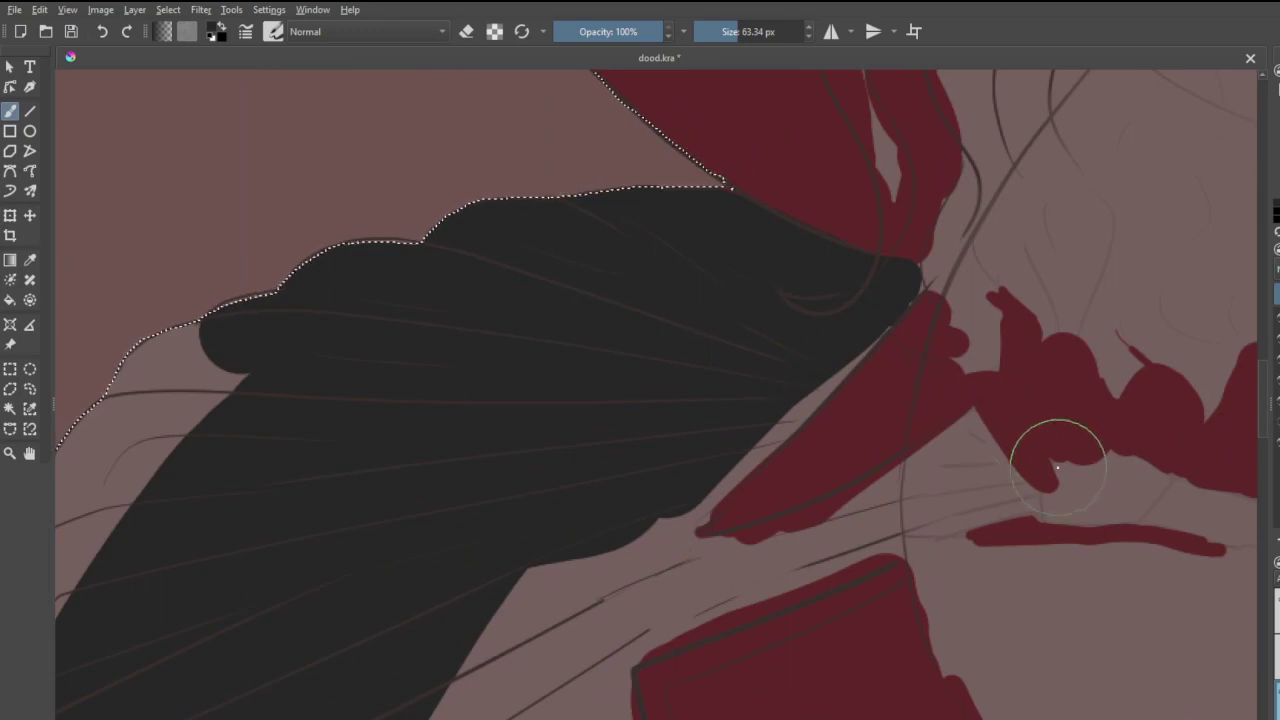
mouse_move(1013, 489)
mouse_down()
mouse_move(979, 446)
mouse_move(1017, 478)
mouse_move(966, 424)
mouse_move(765, 528)
mouse_move(665, 549)
mouse_up()
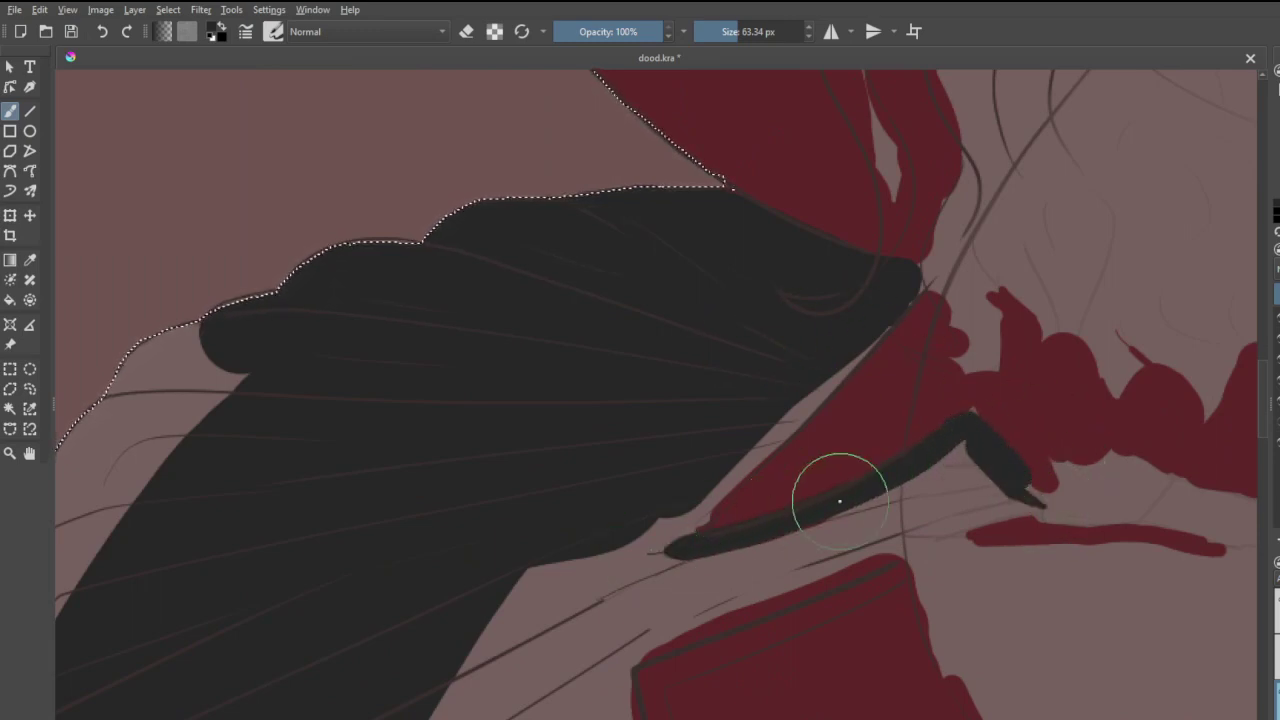
drag(960, 478, 745, 570)
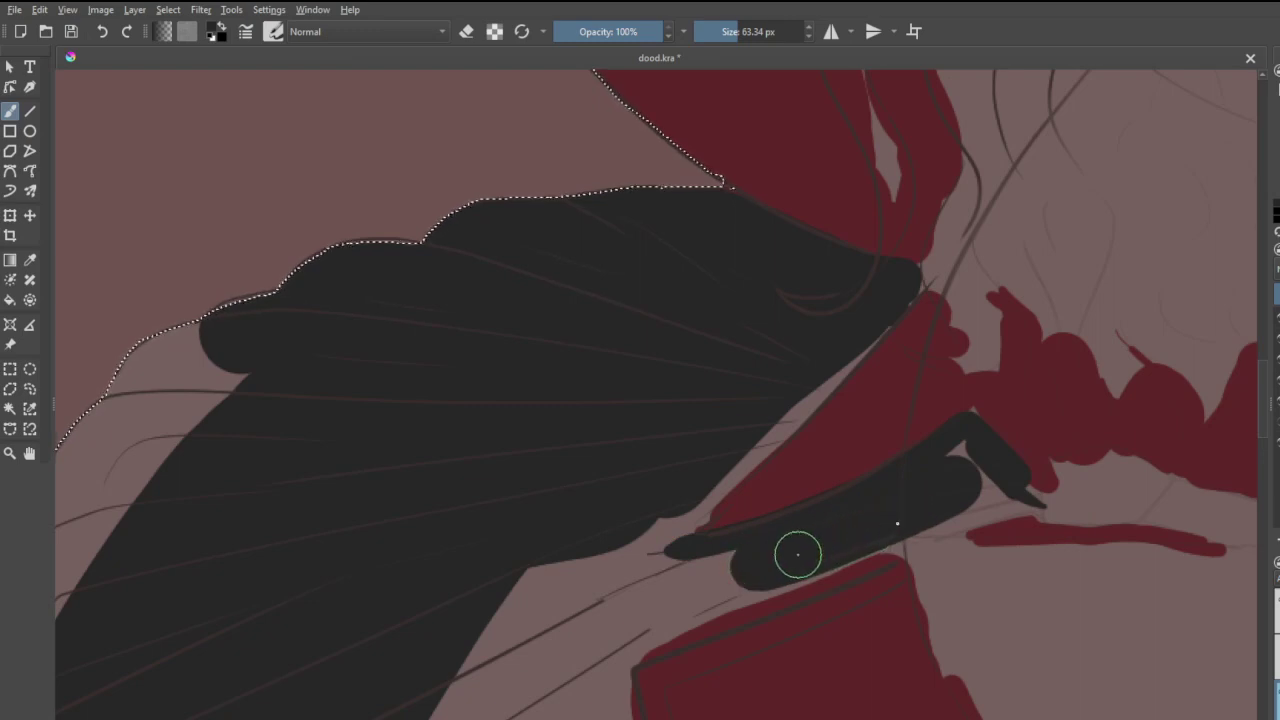
drag(929, 518, 974, 522)
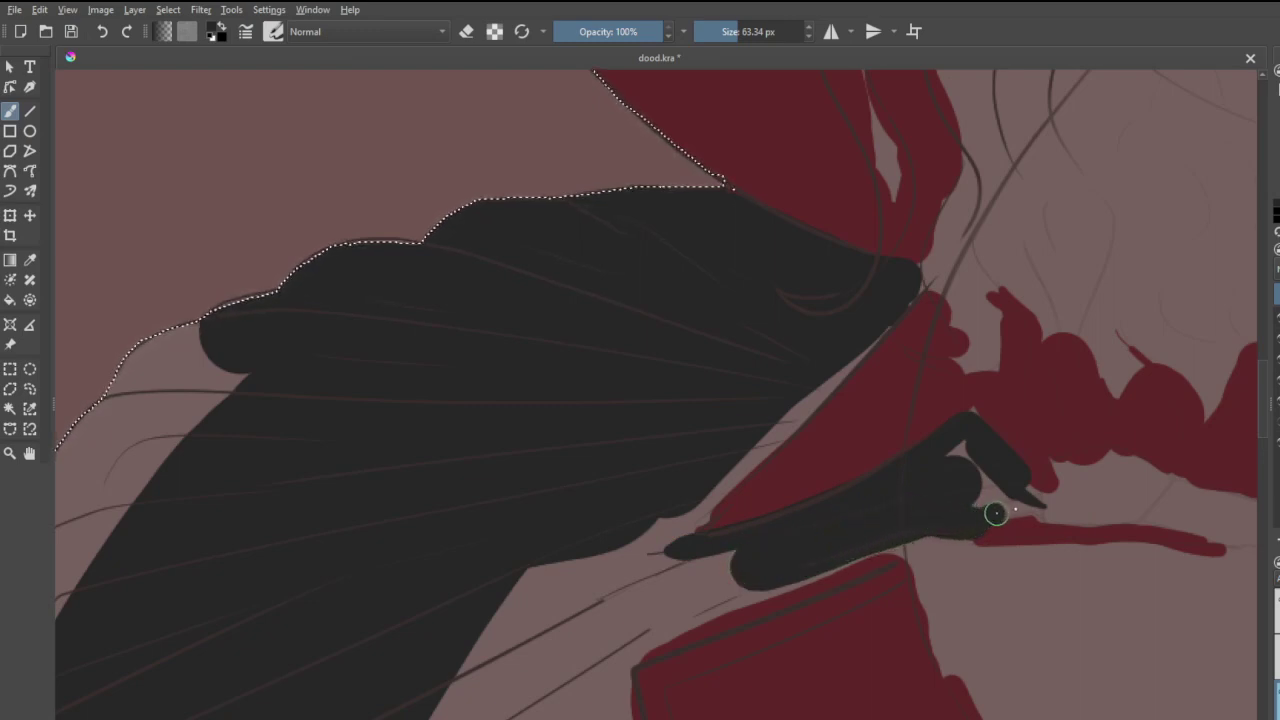
key(ctrl+z)
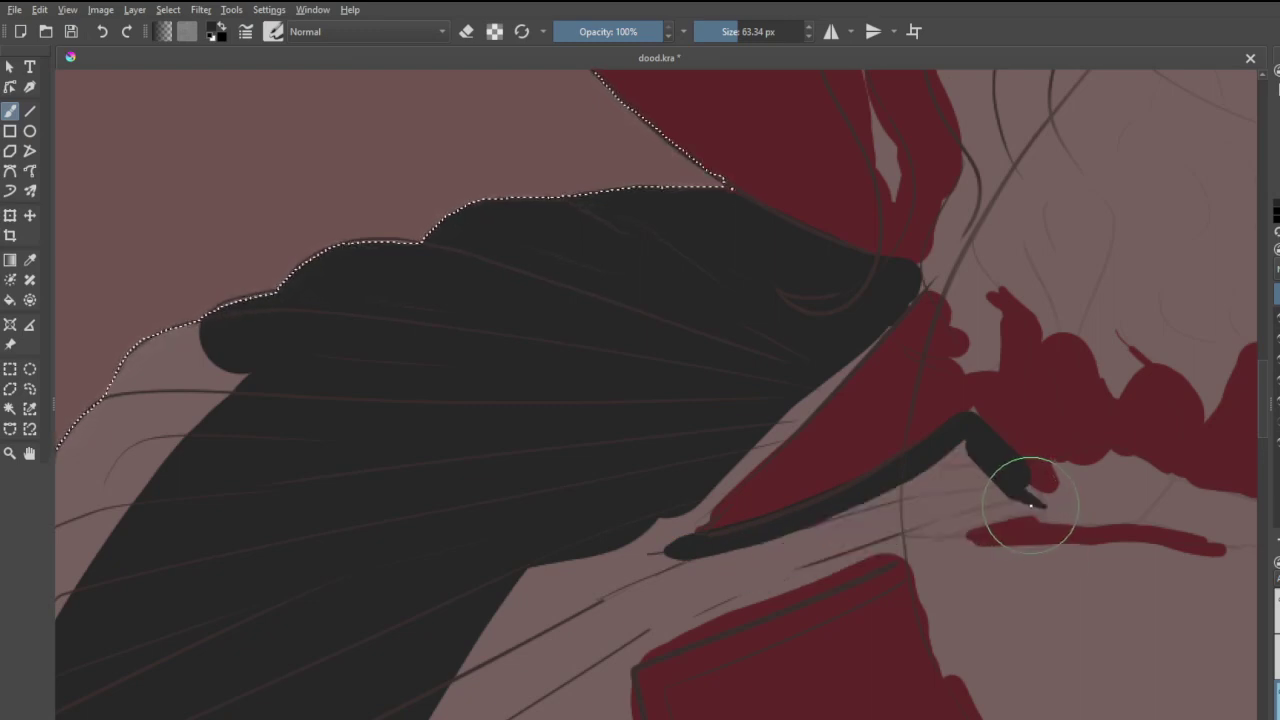
- Outline and fill the coat strip between the red lapel strip and the red panel beneath it with dark grey, beside the left shoulder
drag(1032, 509, 945, 529)
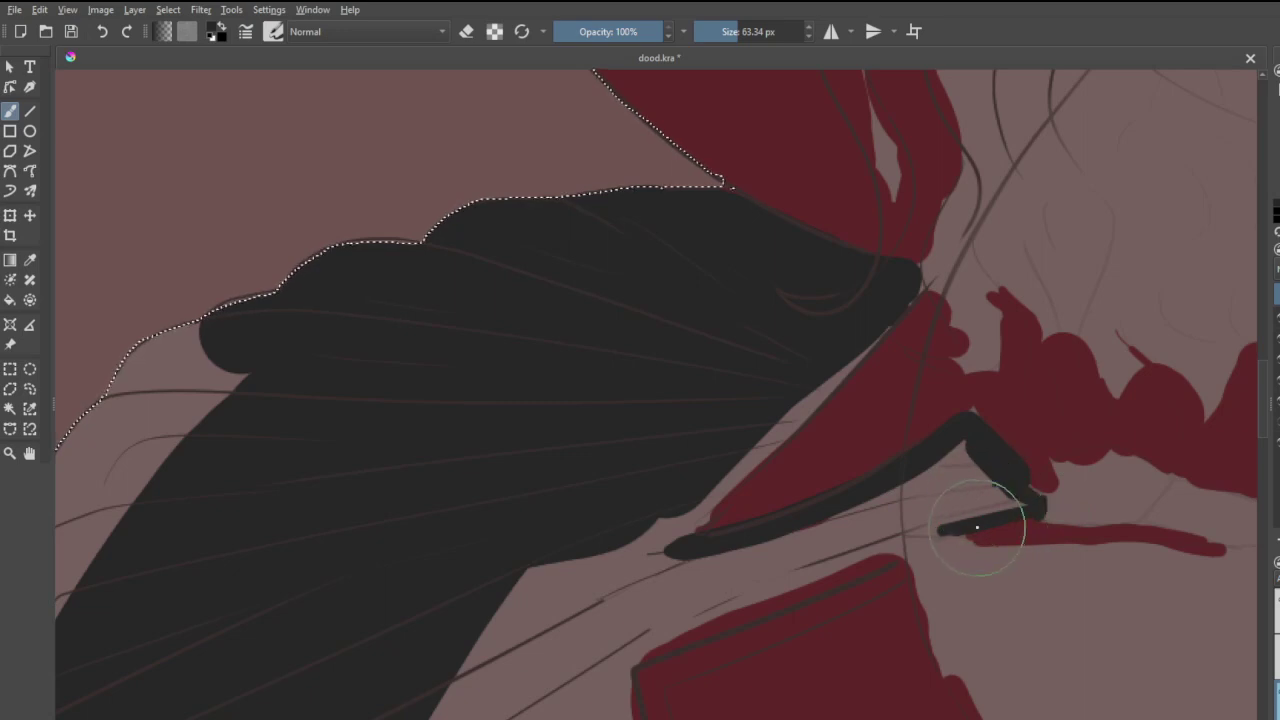
drag(895, 534, 642, 630)
drag(900, 546, 898, 552)
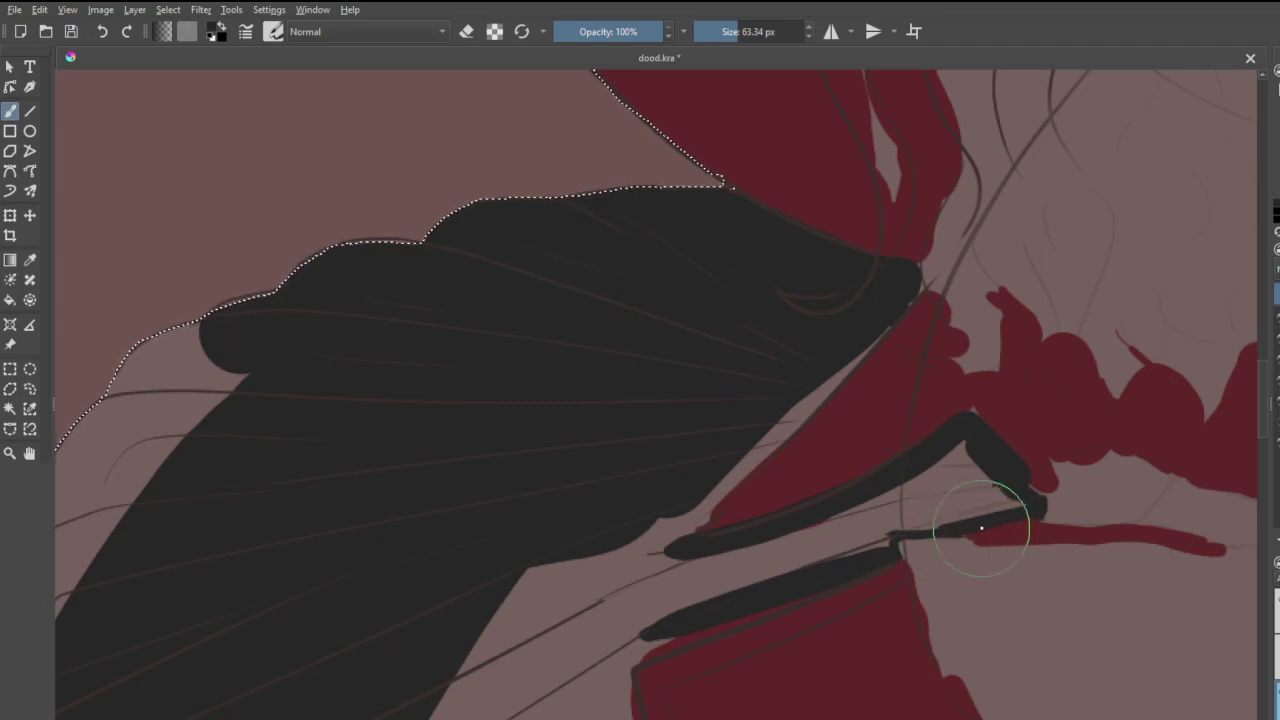
mouse_move(1012, 507)
mouse_down()
mouse_move(962, 453)
mouse_move(969, 463)
mouse_move(974, 412)
mouse_move(1022, 456)
mouse_move(972, 461)
mouse_move(686, 568)
mouse_move(732, 566)
mouse_move(704, 576)
mouse_move(974, 499)
mouse_move(895, 538)
mouse_up()
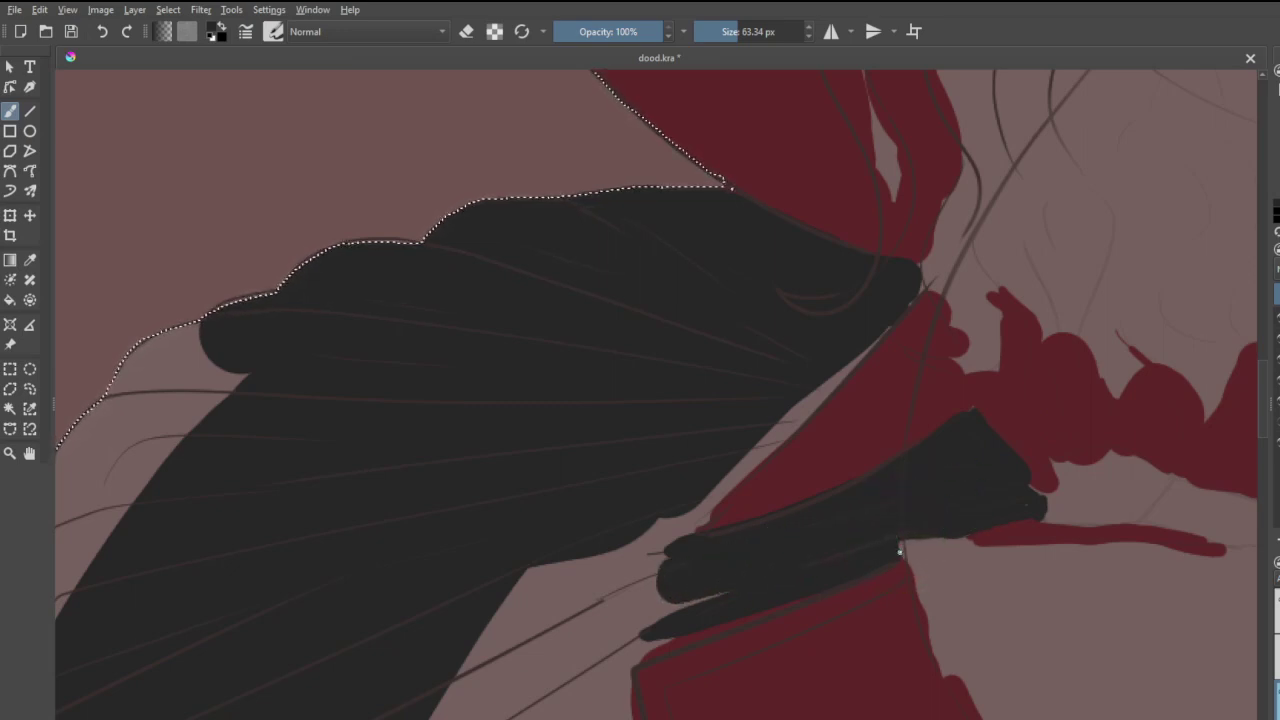
- Extend the left shoulder's dark grey fill to the red lapel strip's outer edge and erase the overlap onto the red
drag(909, 286, 913, 301)
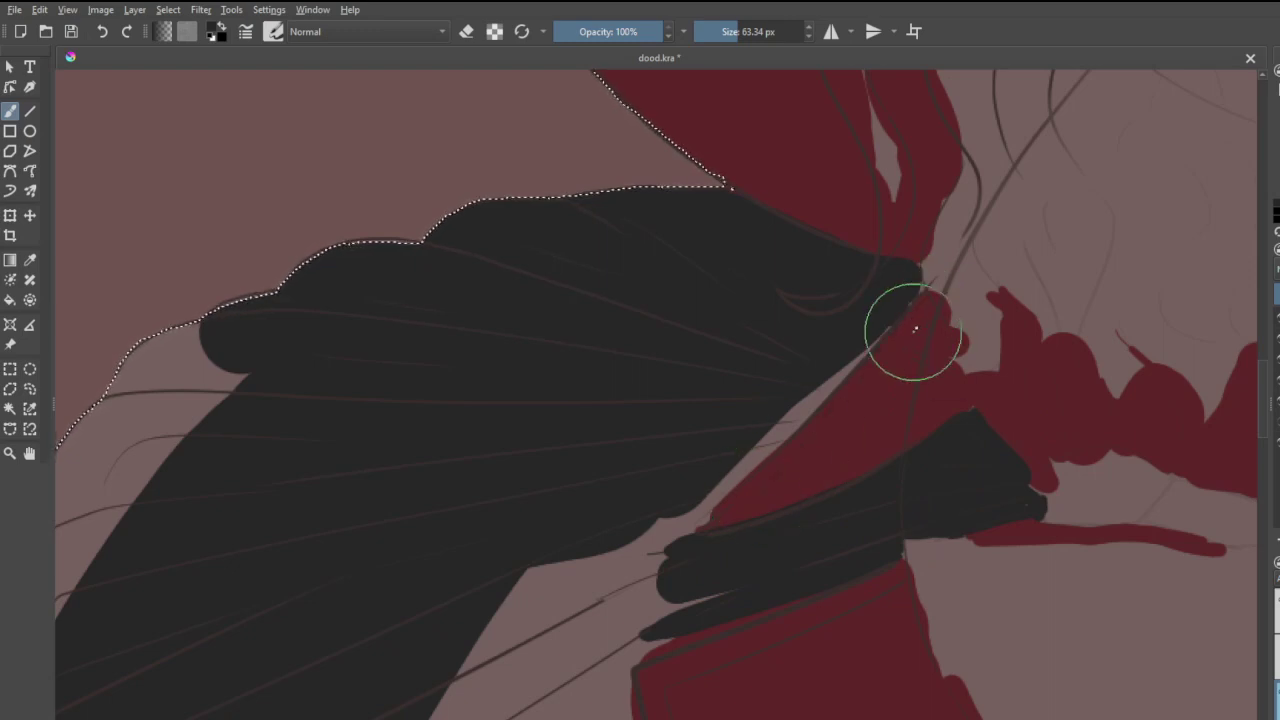
drag(904, 308, 750, 470)
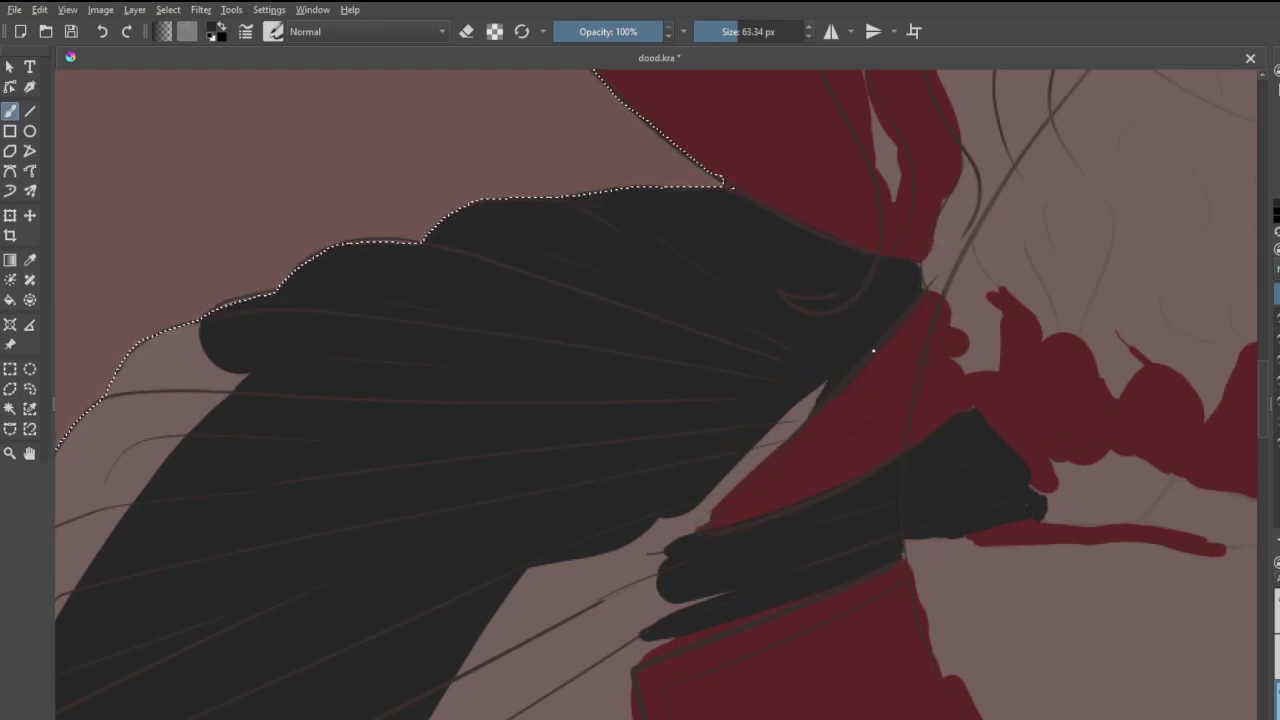
key(ctrl+z)
mouse_move(915, 292)
mouse_down()
mouse_move(811, 406)
mouse_move(640, 555)
mouse_up()
mouse_move(813, 396)
mouse_down()
mouse_move(598, 599)
mouse_move(815, 406)
mouse_move(730, 499)
mouse_move(635, 568)
mouse_up()
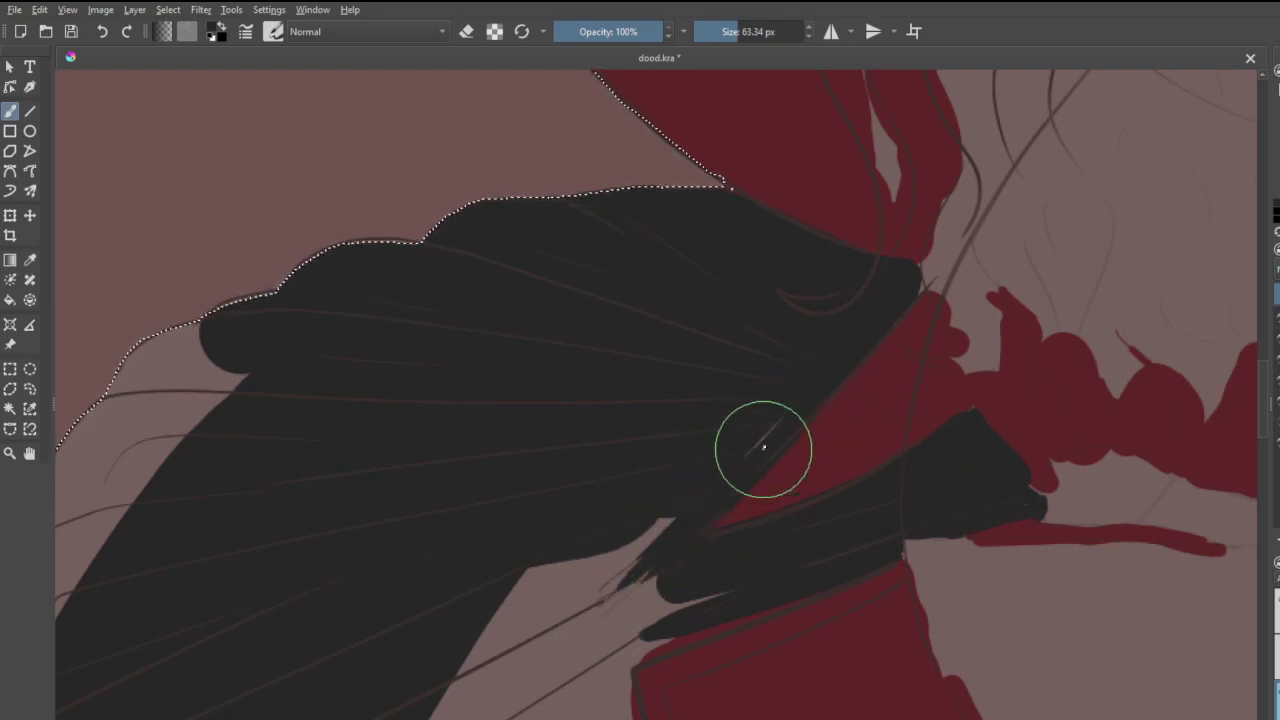
key(e)
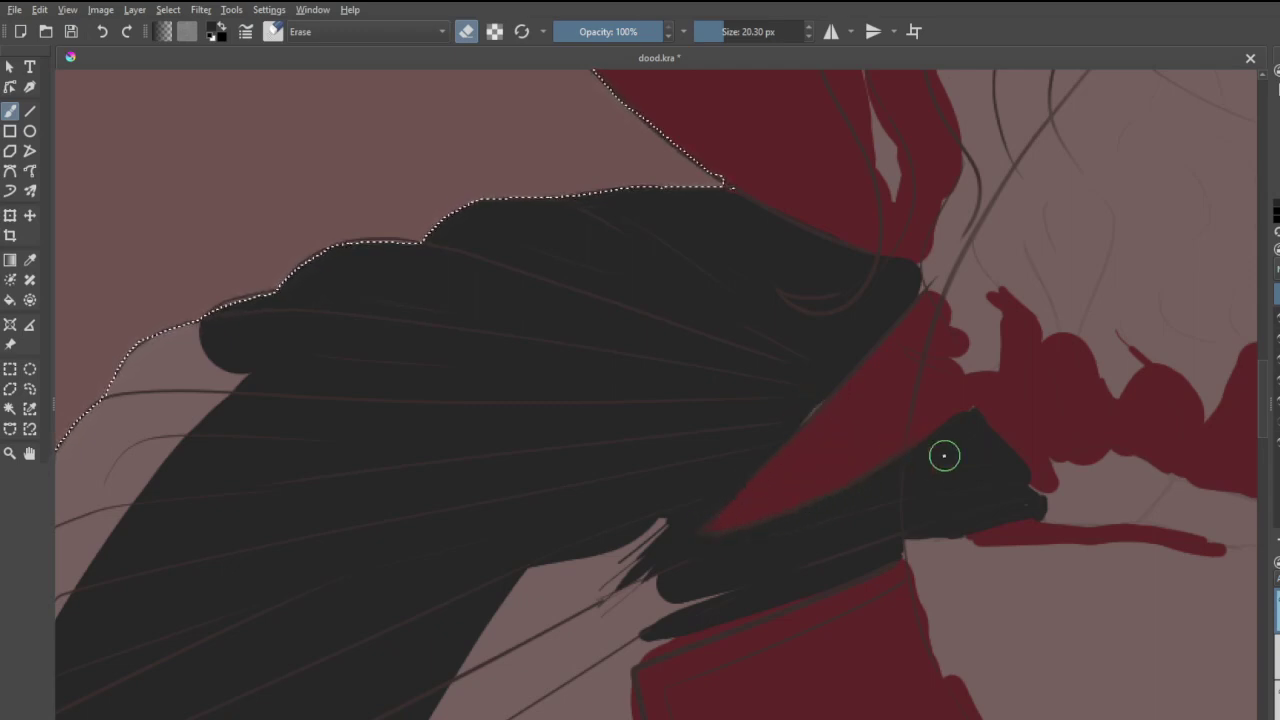
key(e)
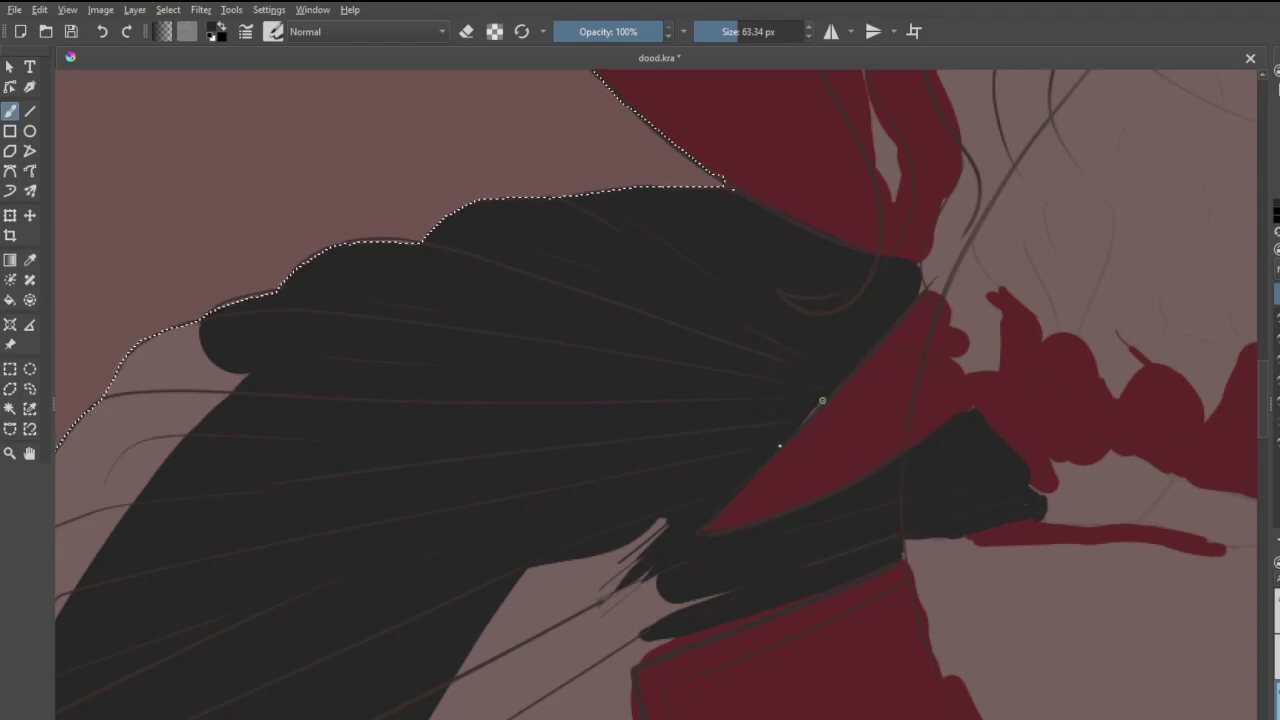
- Outline and fill the left collar's folded tip with dark grey, erasing the spill past its inner point
scroll(808, 394, down, 5)
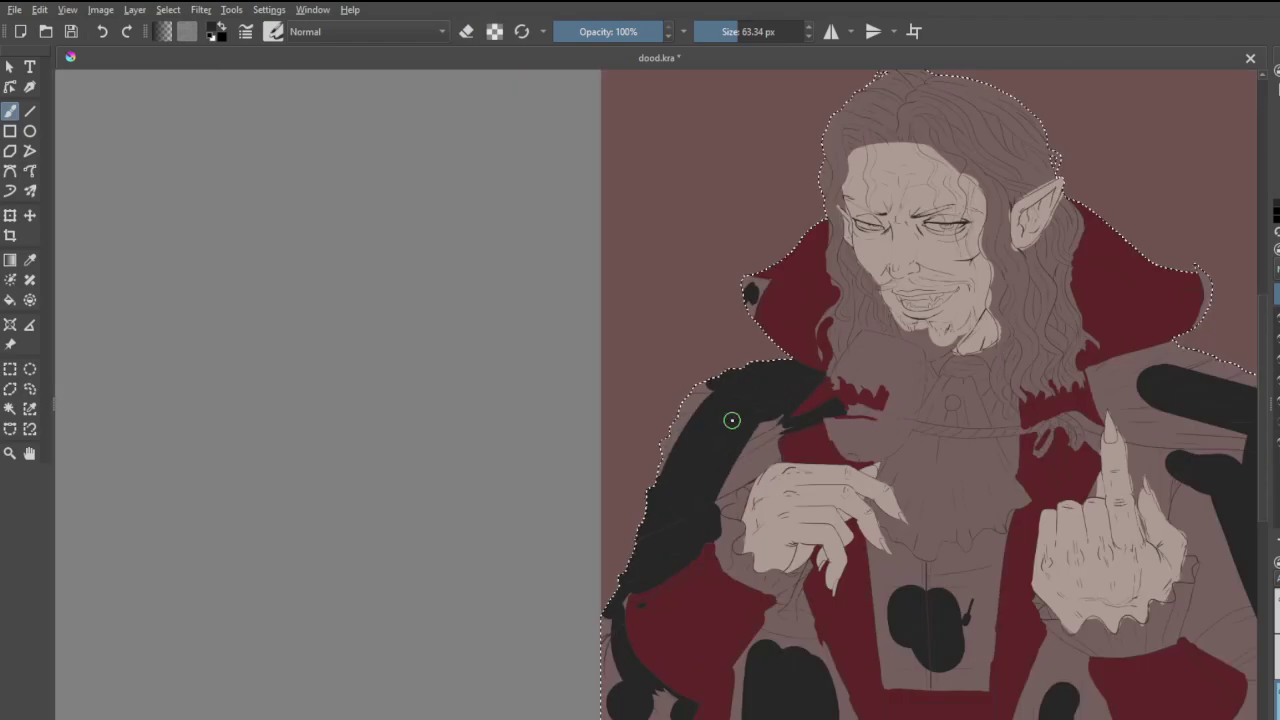
scroll(723, 289, up, 6)
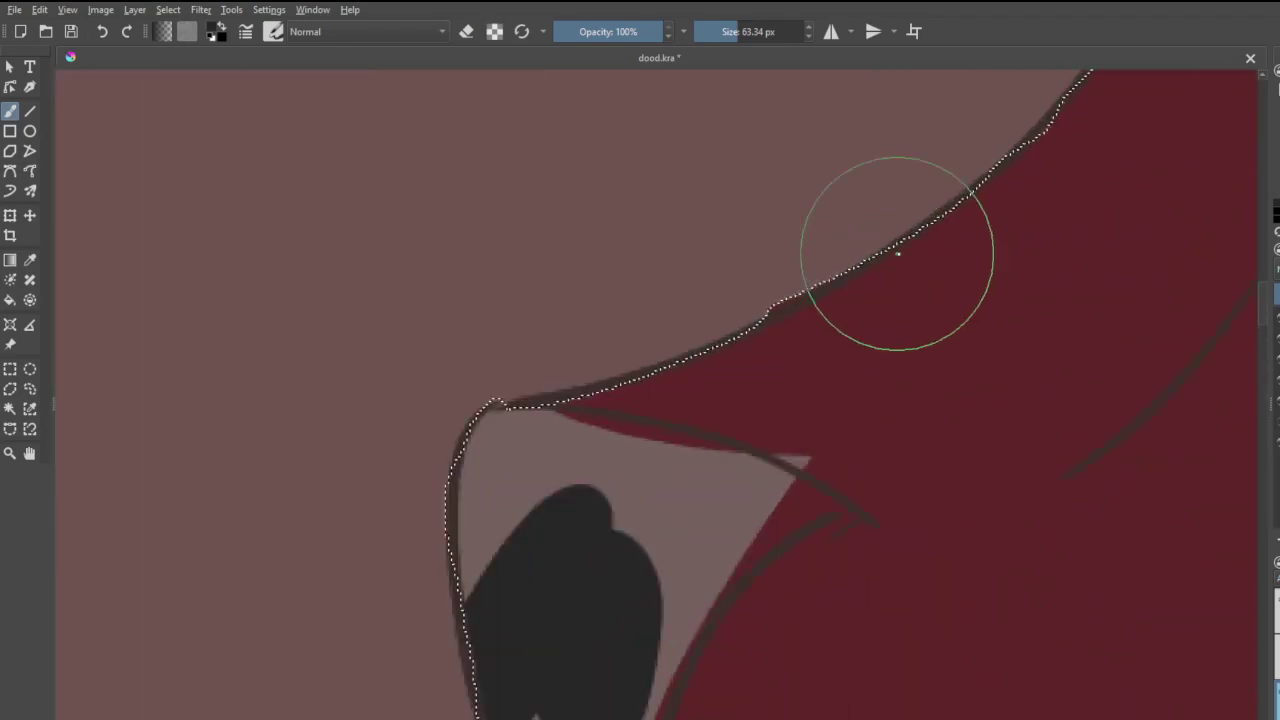
mouse_move(478, 420)
mouse_down()
mouse_move(597, 434)
mouse_move(853, 517)
mouse_move(591, 430)
mouse_move(803, 511)
mouse_move(668, 606)
mouse_up()
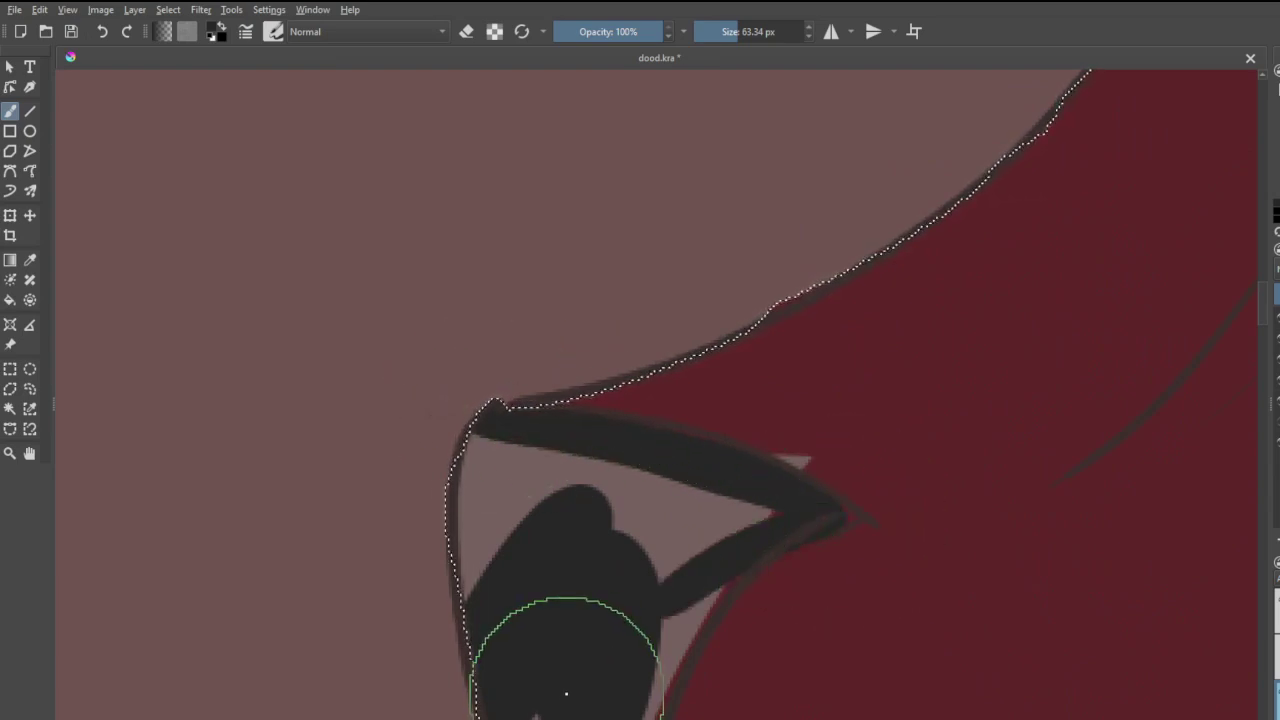
scroll(570, 660, down, 3)
scroll(557, 686, up, 2)
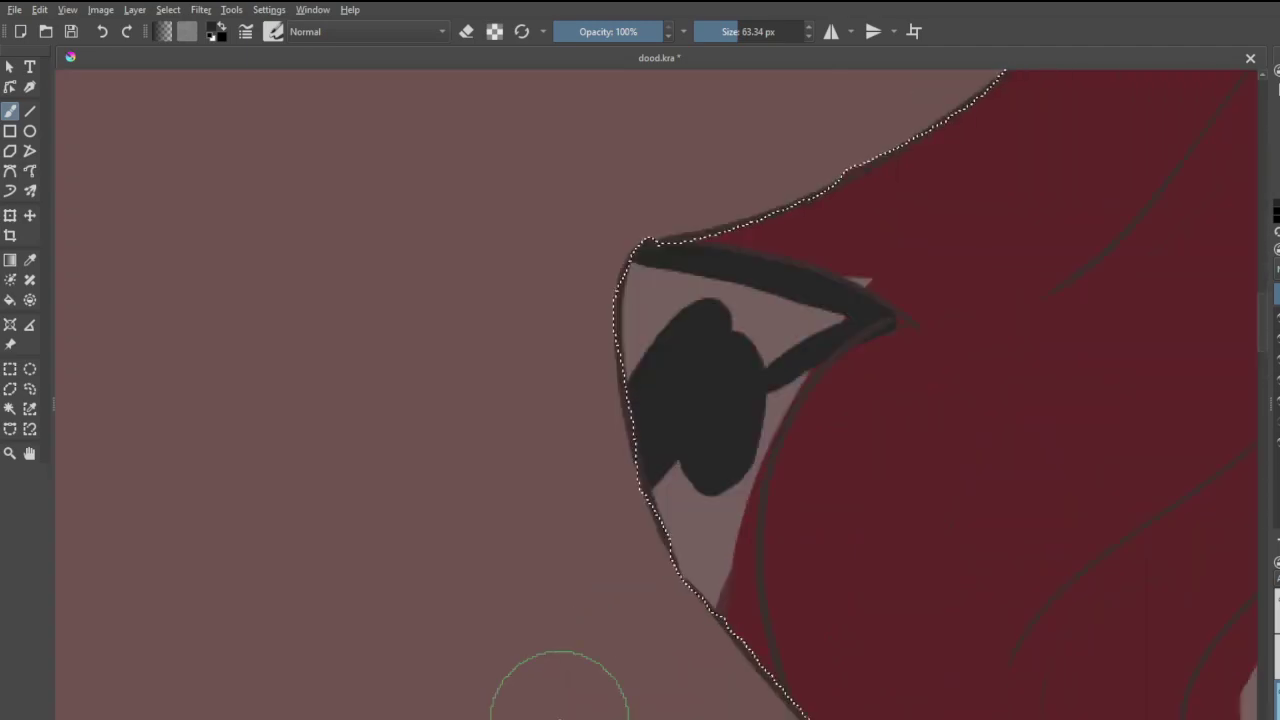
mouse_move(791, 330)
mouse_down()
mouse_move(750, 347)
mouse_move(714, 296)
mouse_move(644, 284)
mouse_move(640, 382)
mouse_move(686, 312)
mouse_move(660, 489)
mouse_move(721, 645)
mouse_move(713, 605)
mouse_move(762, 684)
mouse_move(738, 605)
mouse_move(770, 686)
mouse_move(733, 596)
mouse_move(734, 504)
mouse_move(743, 611)
mouse_move(733, 482)
mouse_move(814, 328)
mouse_move(749, 453)
mouse_move(841, 321)
mouse_move(834, 358)
mouse_up()
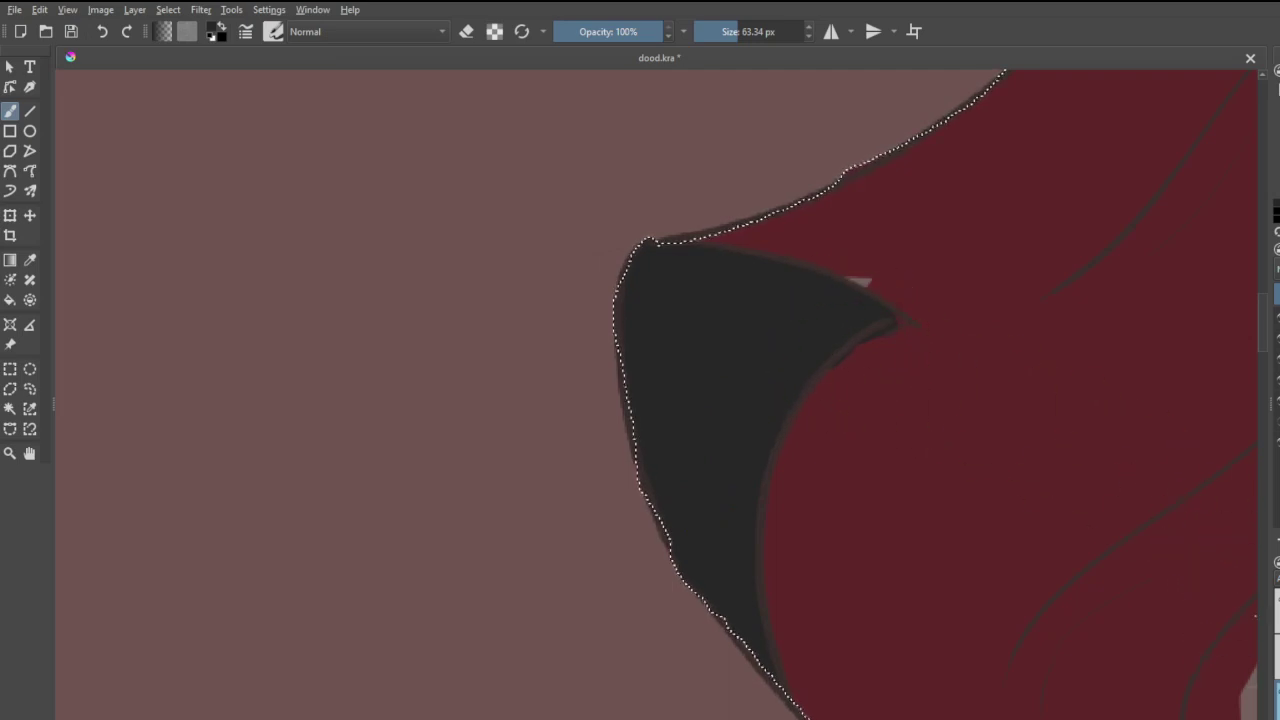
click(1276, 612)
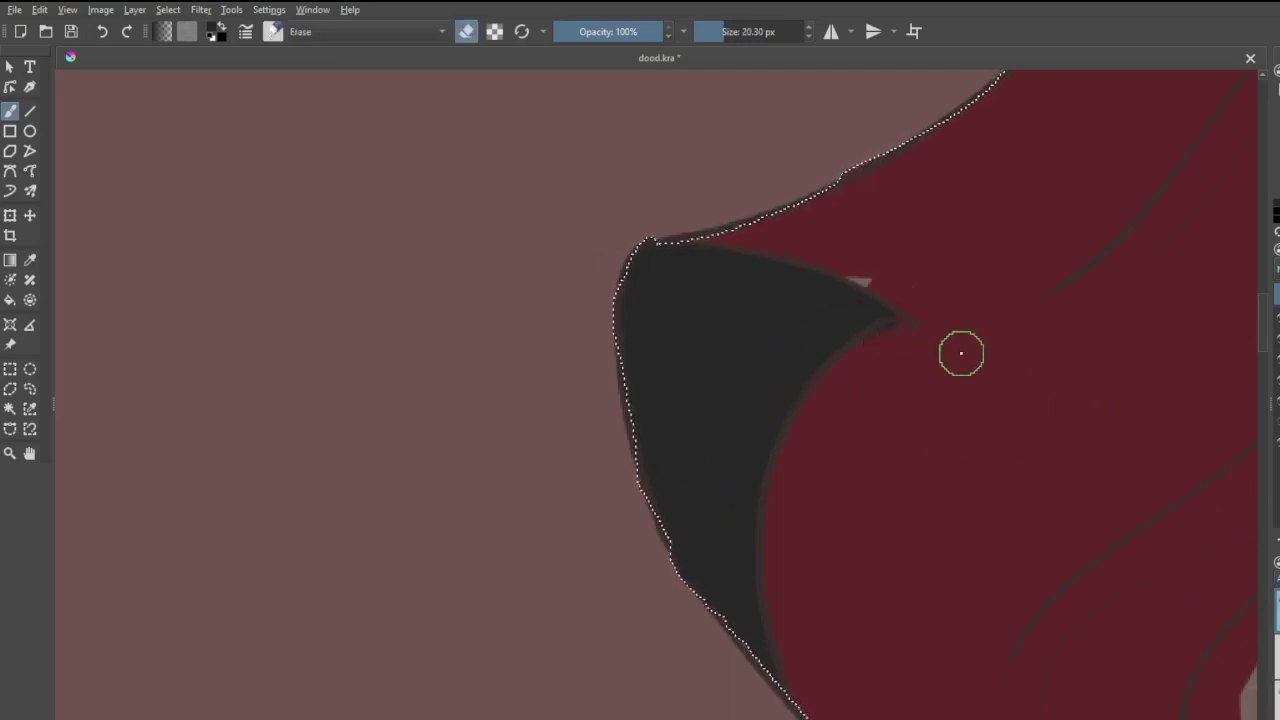
- Fill the right collar tip's outer rim with dark grey and erase the overlap along the red inner edge
scroll(893, 360, down, 8)
scroll(834, 356, down, 2)
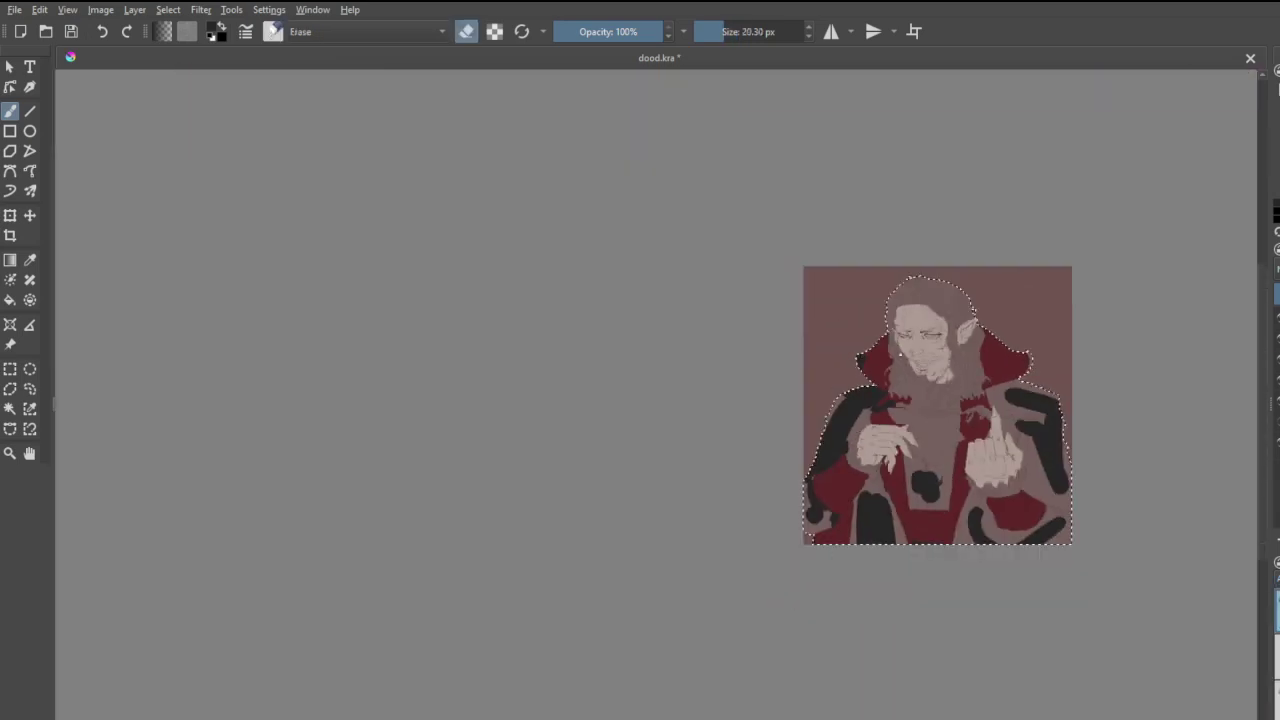
scroll(995, 337, up, 2)
scroll(1055, 365, up, 5)
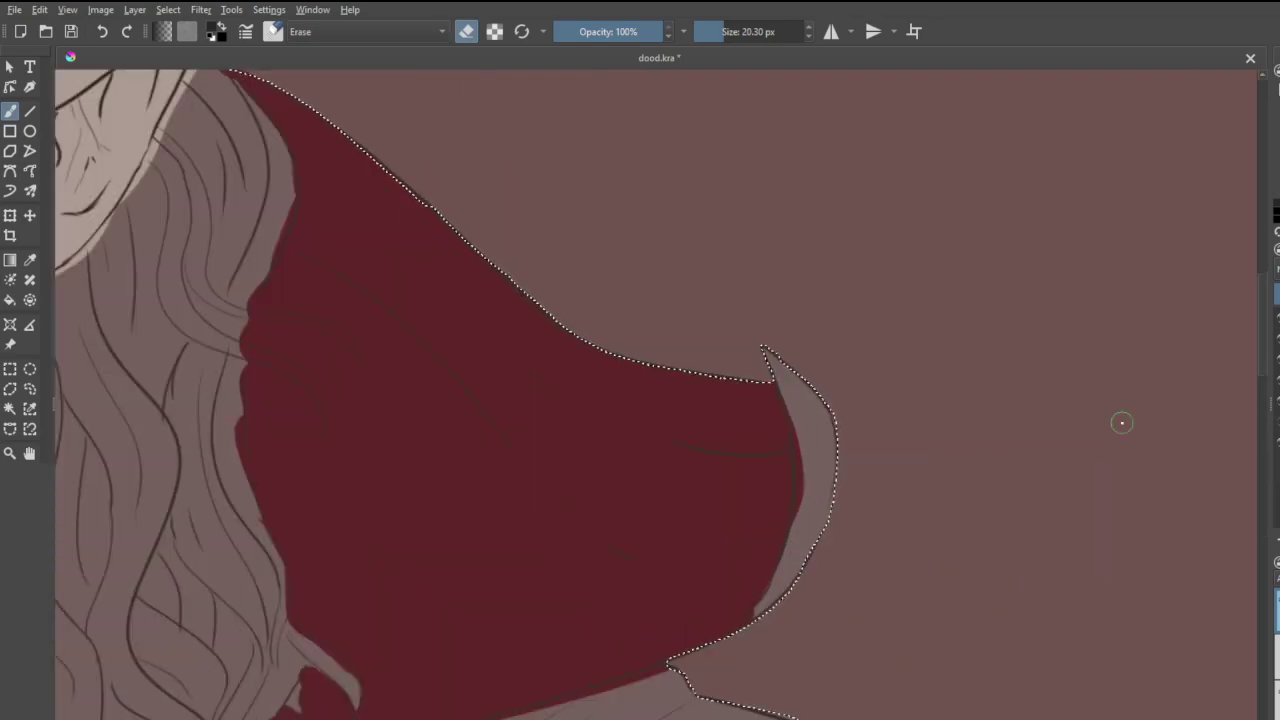
key(e)
mouse_move(775, 360)
mouse_down()
mouse_move(821, 555)
mouse_move(770, 620)
mouse_up()
key(ctrl+z)
mouse_move(784, 340)
mouse_down()
mouse_move(819, 422)
mouse_move(818, 469)
mouse_move(796, 589)
mouse_move(752, 632)
mouse_up()
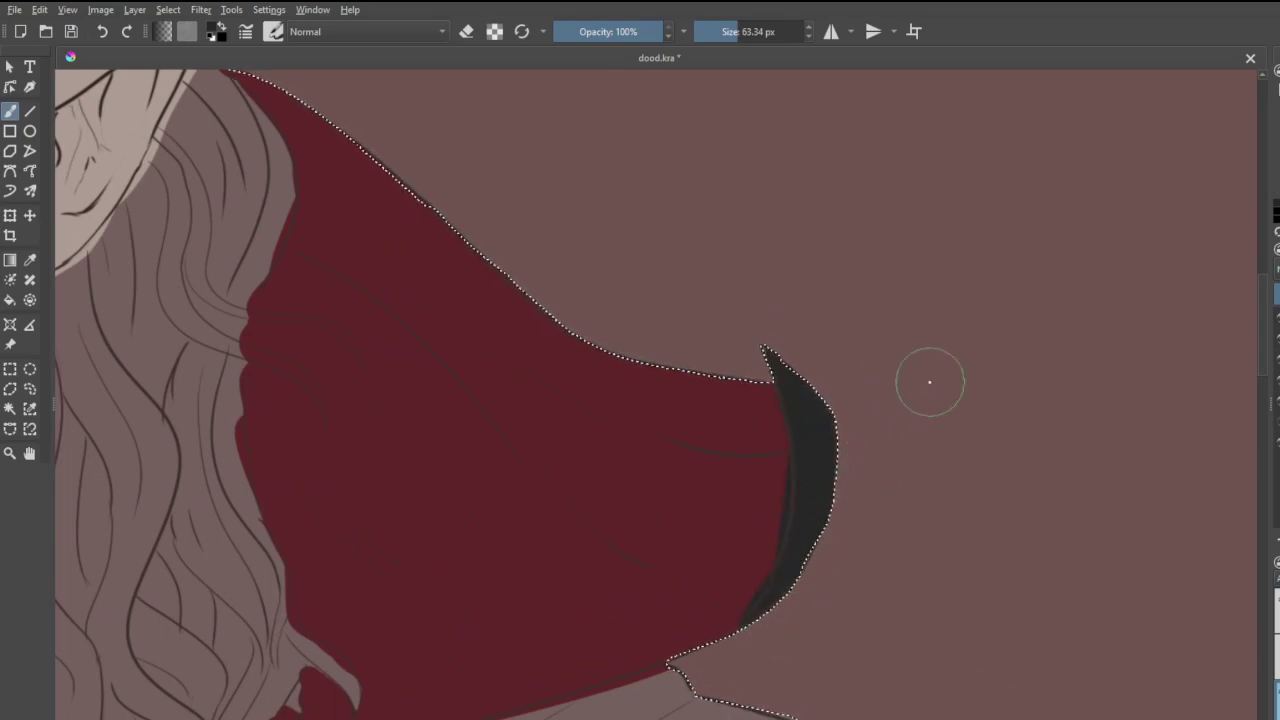
key(e)
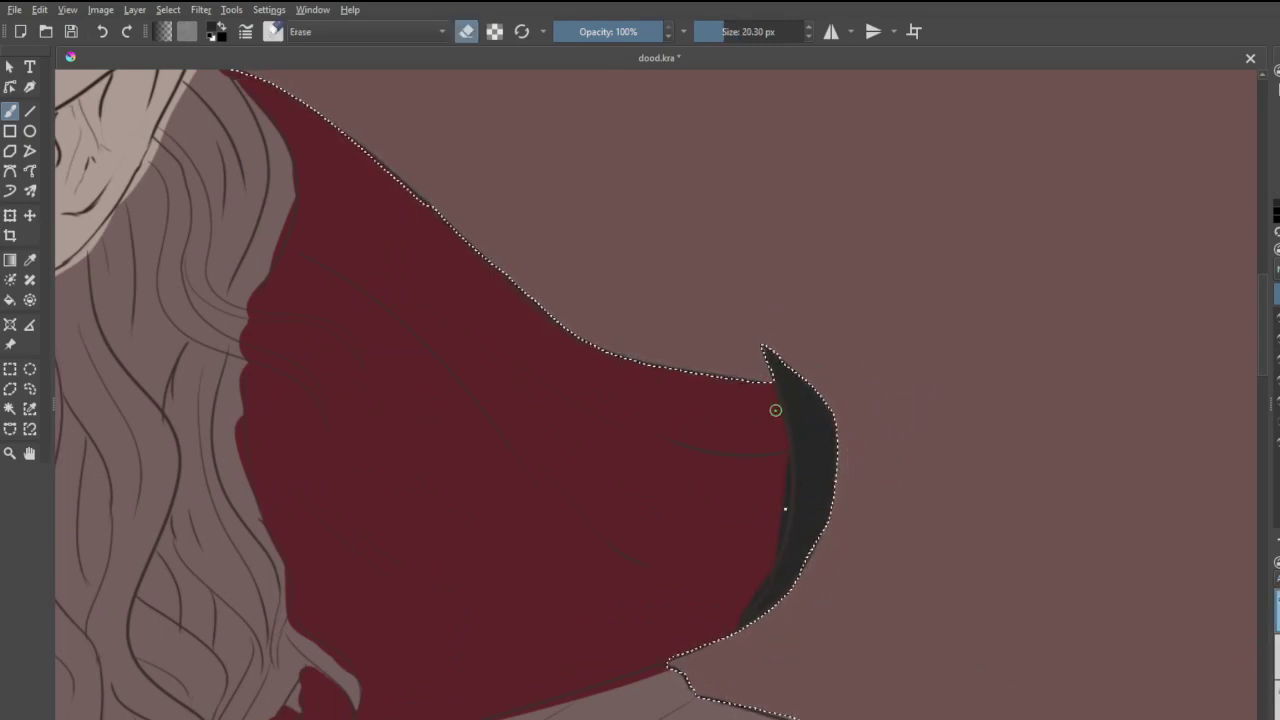
mouse_move(780, 474)
mouse_down()
mouse_move(758, 577)
mouse_move(766, 569)
mouse_move(727, 628)
mouse_up()
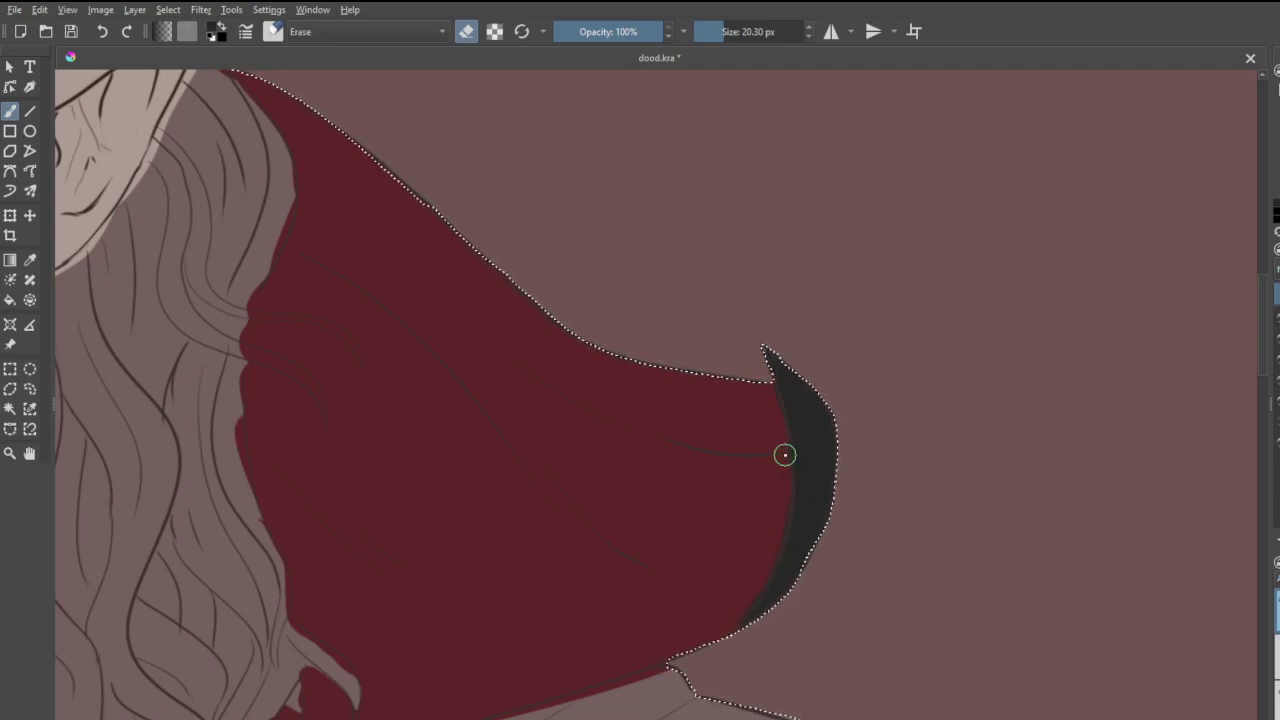
- Edge the right shoulder in dark grey under the red collar and fill its top out to the silhouette
scroll(783, 451, down, 5)
scroll(771, 578, up, 5)
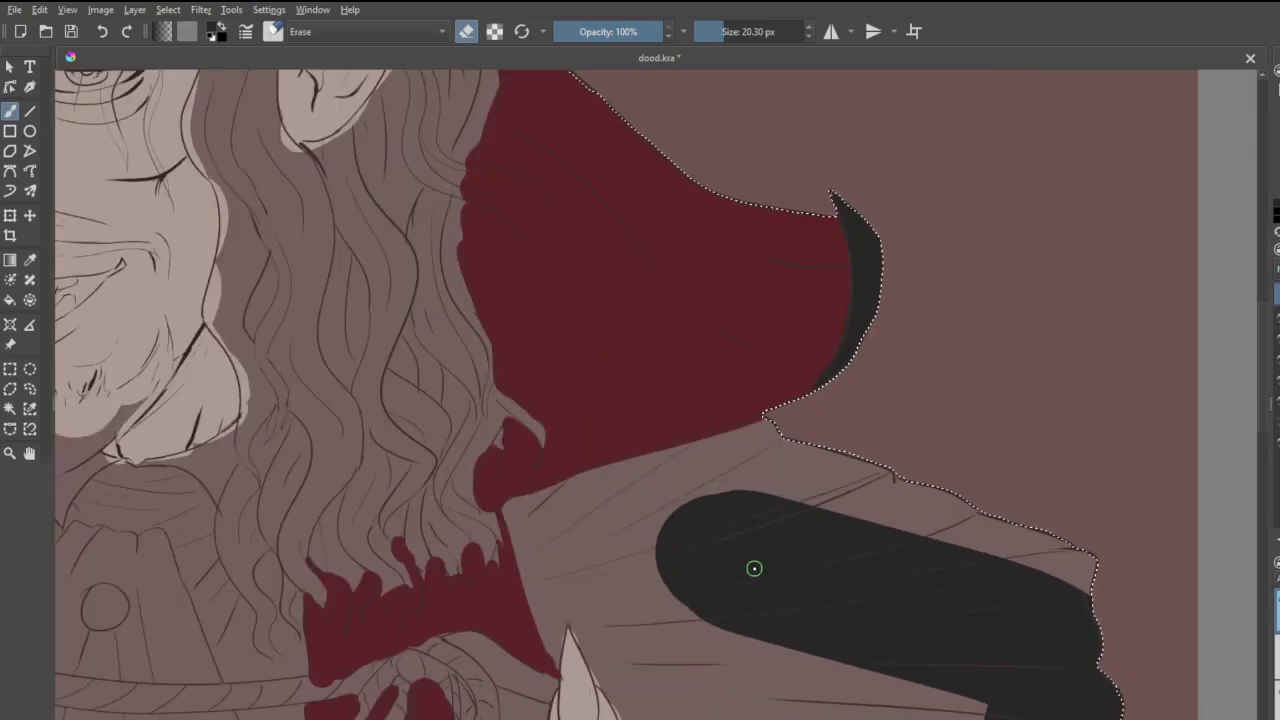
key(e)
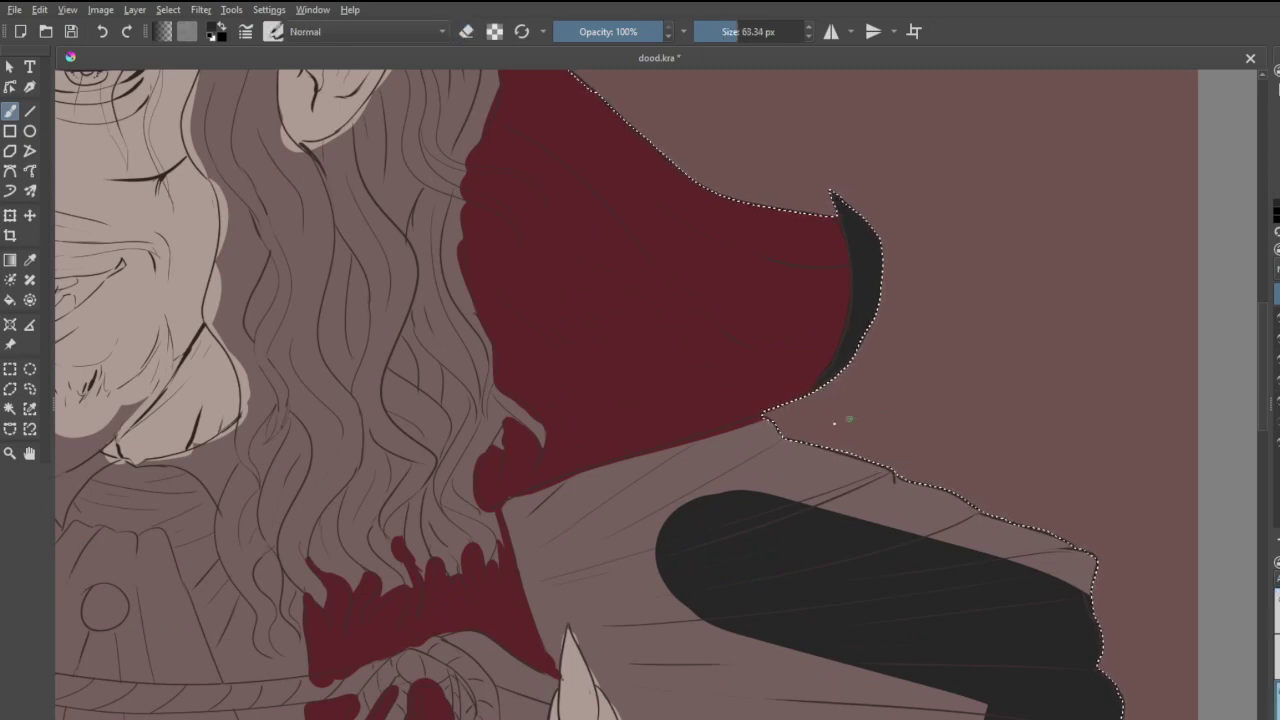
mouse_move(849, 419)
mouse_down()
mouse_move(750, 455)
mouse_move(762, 436)
mouse_move(672, 458)
mouse_up()
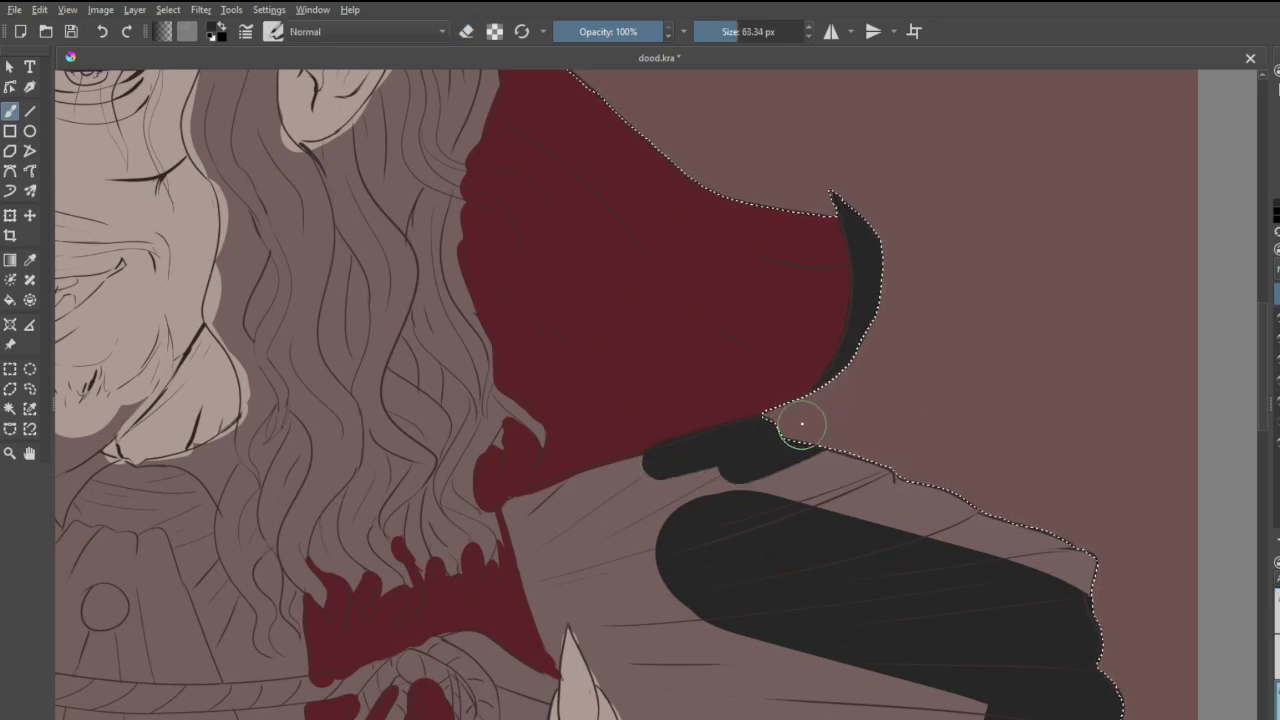
key(ctrl+z)
mouse_move(772, 438)
mouse_down()
mouse_move(711, 466)
mouse_move(748, 434)
mouse_move(582, 507)
mouse_up()
key(ctrl+z)
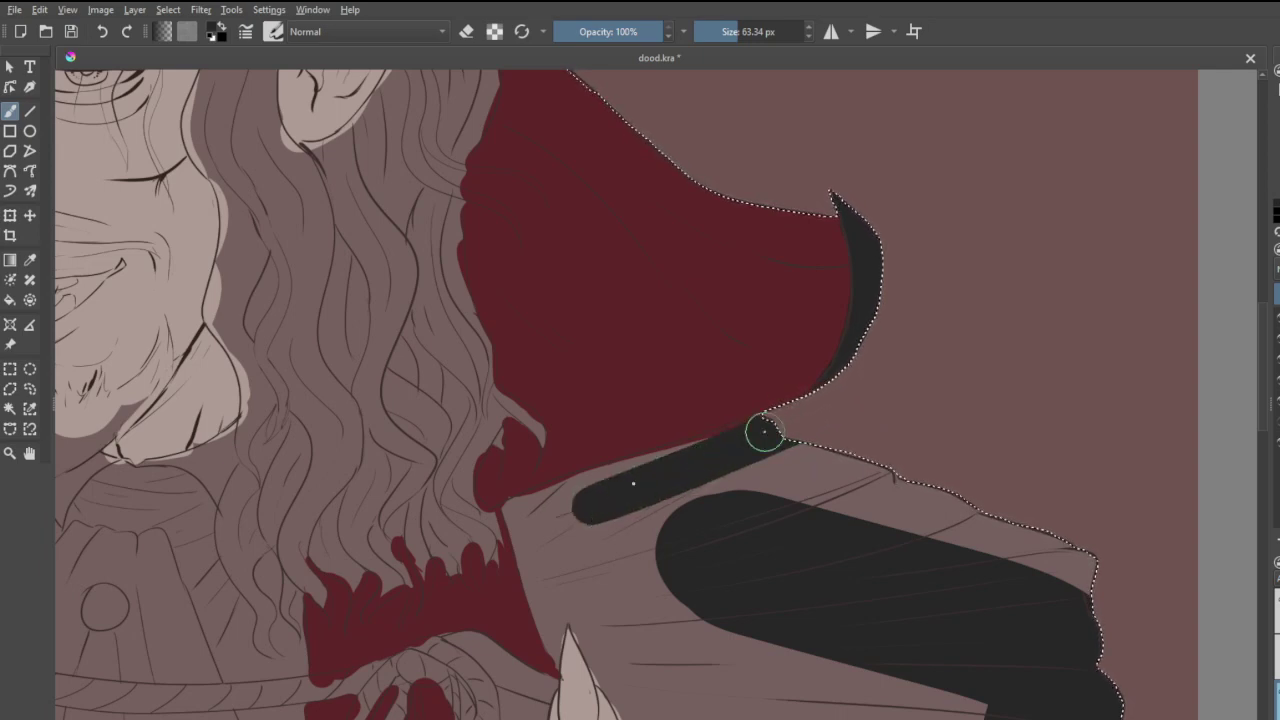
mouse_move(764, 432)
mouse_down()
mouse_move(640, 466)
mouse_move(677, 460)
mouse_move(549, 511)
mouse_move(765, 500)
mouse_up()
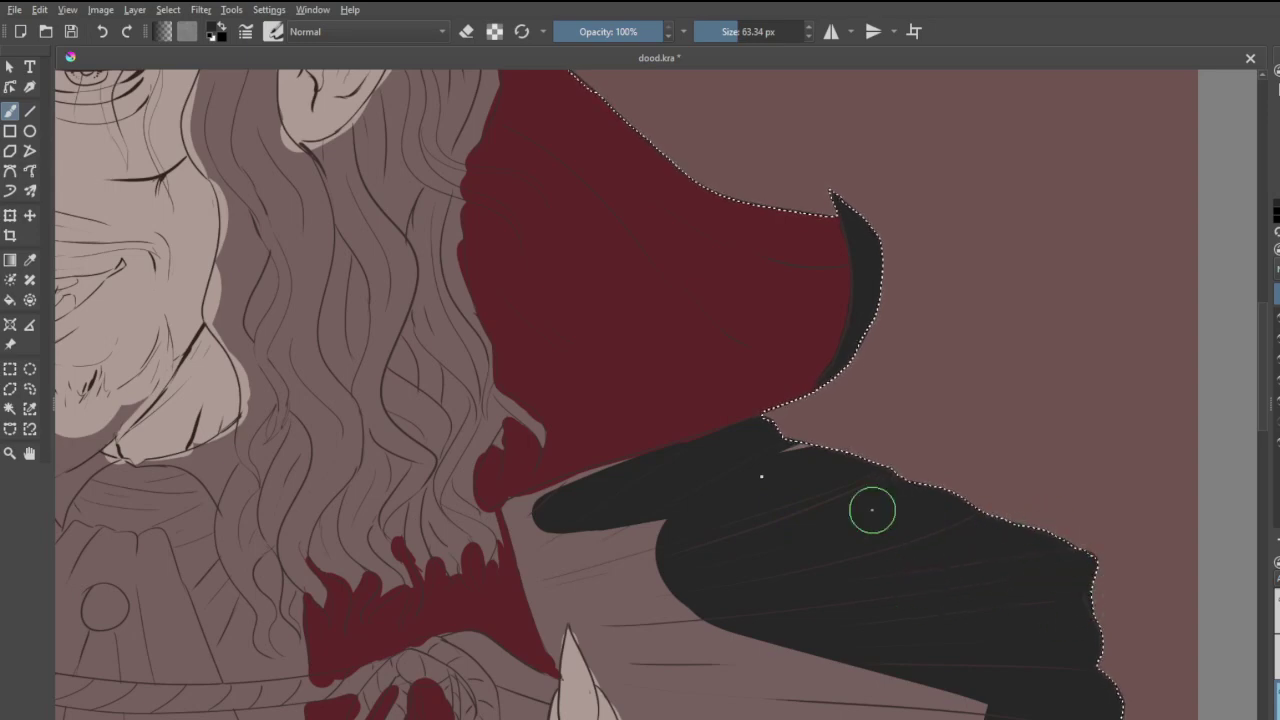
- Paint a dark grey border on the left sleeve along the upper edge of the hand and around the ruffle
scroll(440, 587, down, 7)
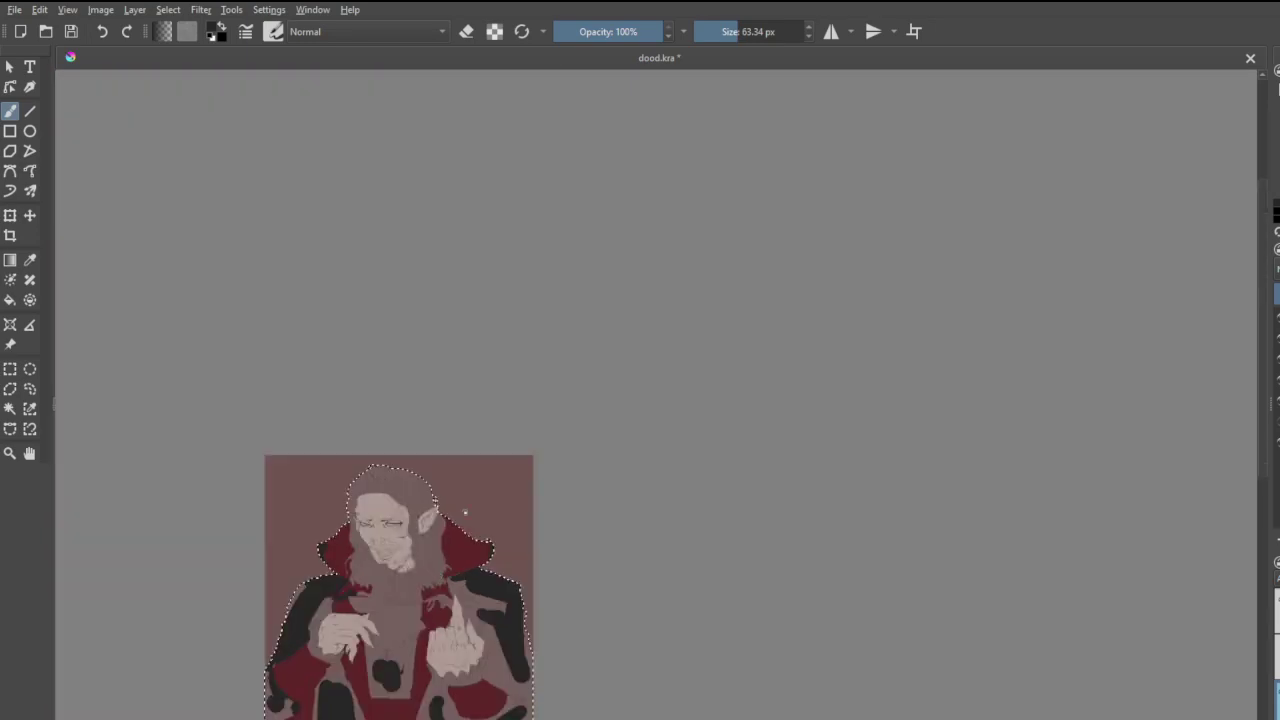
scroll(350, 586, up, 2)
scroll(312, 578, up, 3)
scroll(554, 406, down, 3)
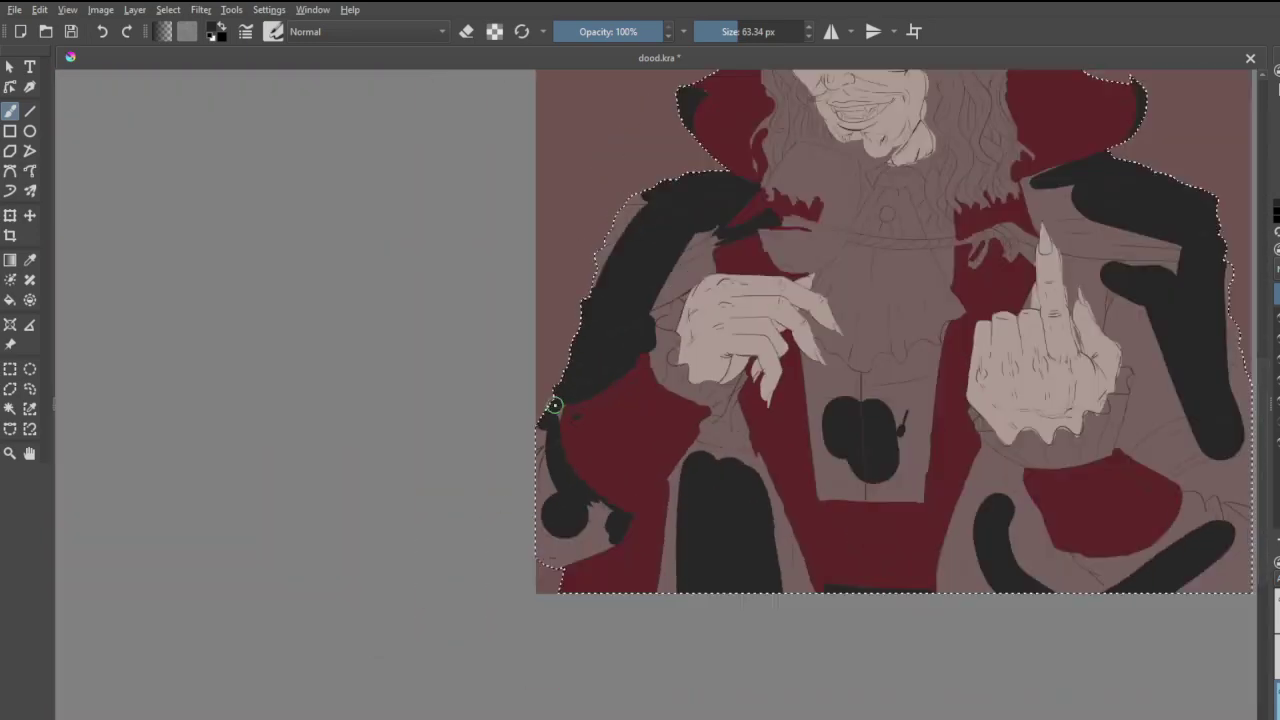
scroll(643, 340, up, 2)
scroll(493, 556, up, 4)
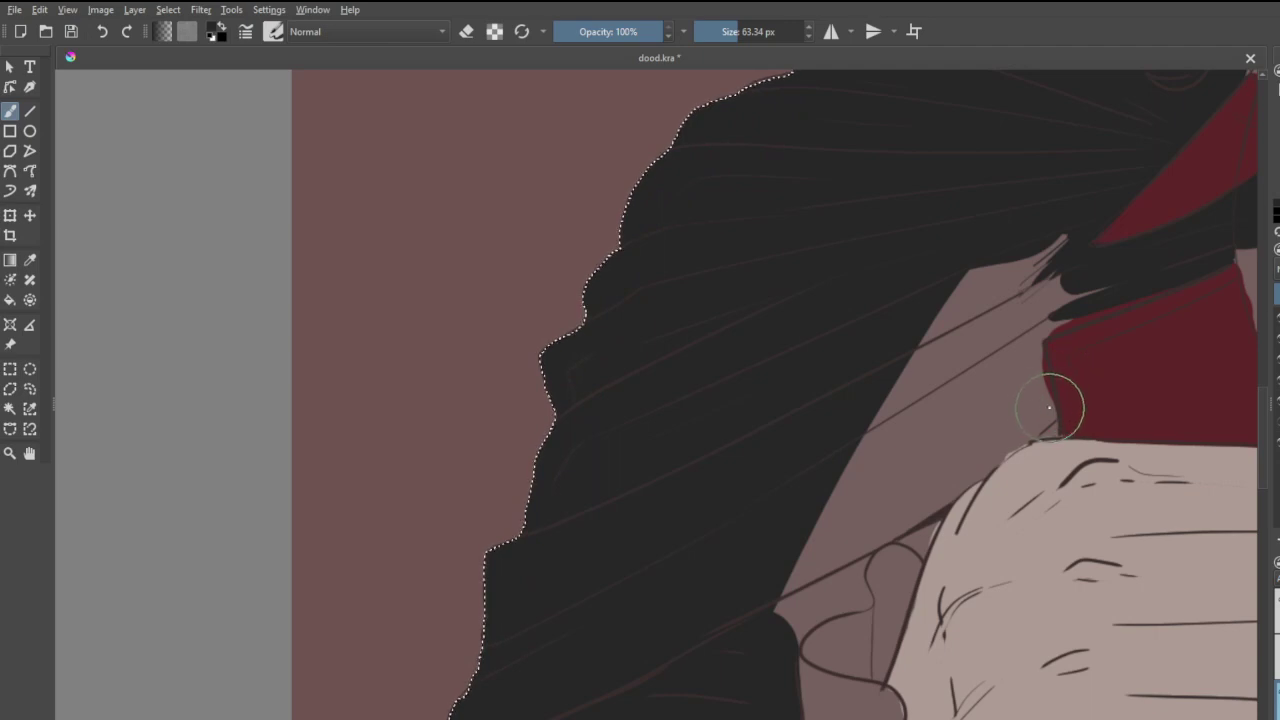
drag(1050, 407, 954, 467)
mouse_move(1041, 420)
mouse_down()
mouse_move(885, 519)
mouse_move(779, 641)
mouse_up()
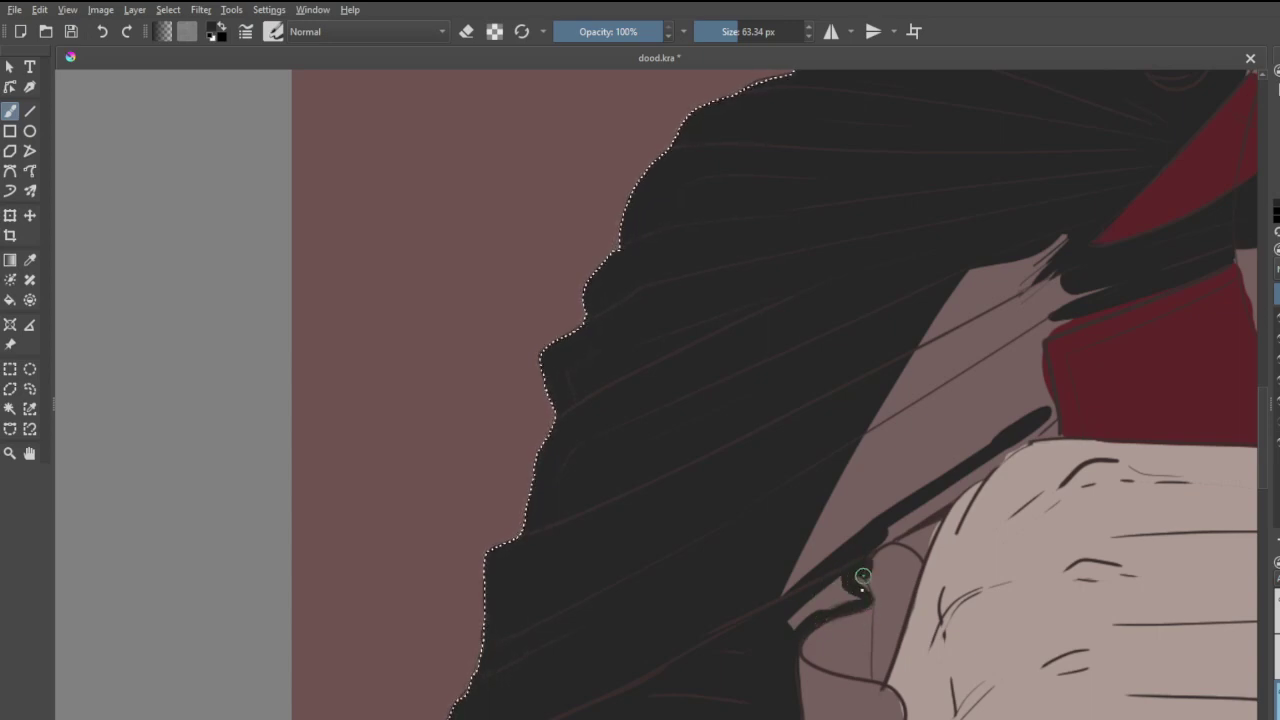
drag(861, 590, 756, 640)
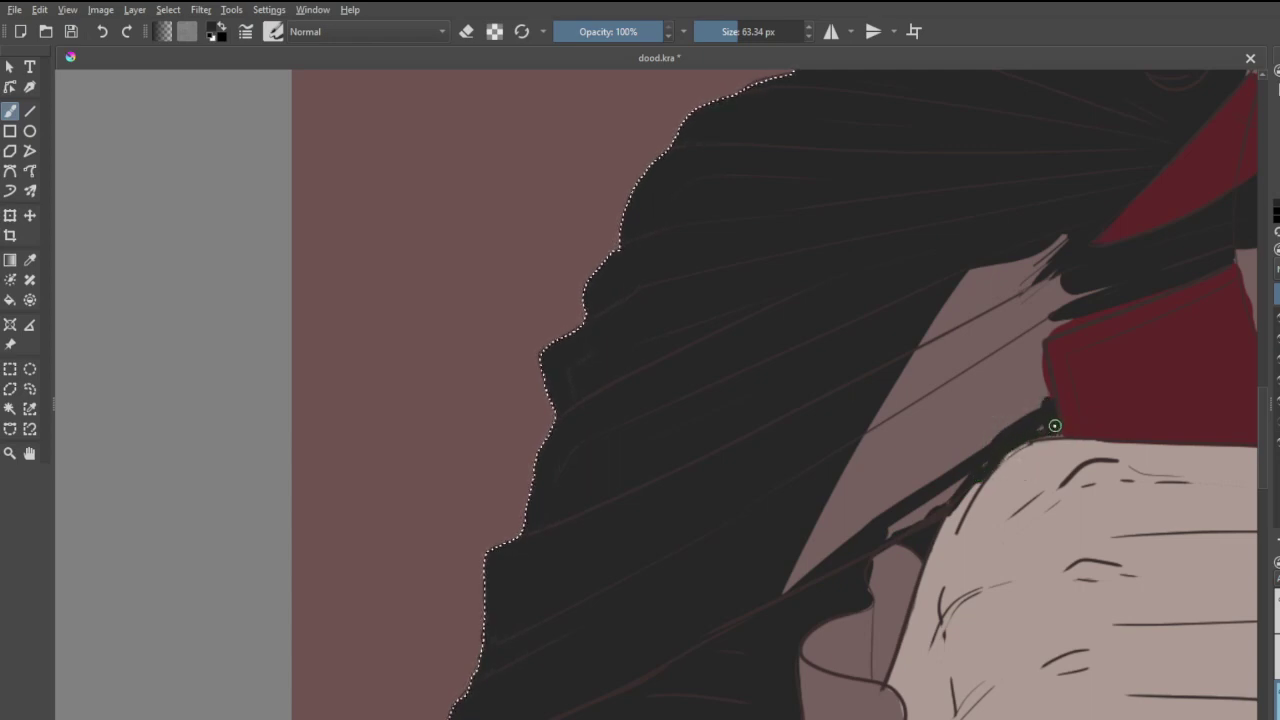
- Edge the red panel above the left hand in dark grey and fill the remaining gap in the sleeve
mouse_move(1054, 425)
mouse_down()
mouse_move(1027, 337)
mouse_move(1066, 320)
mouse_up()
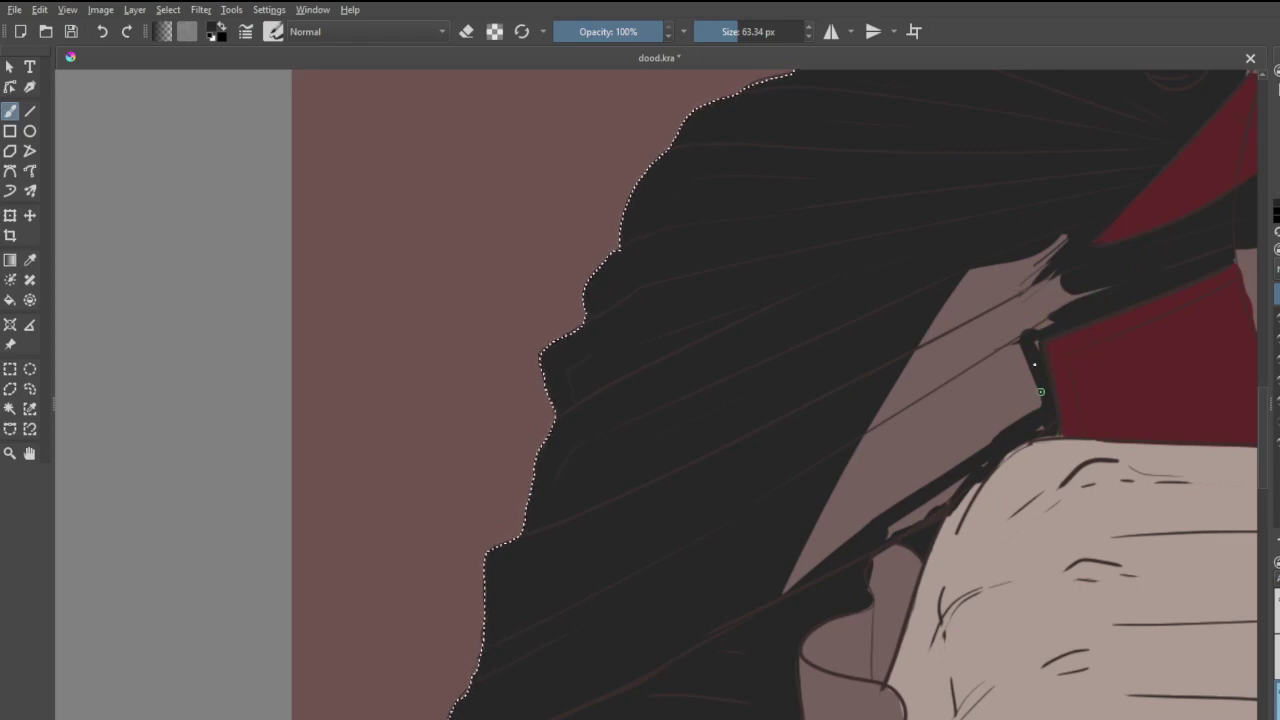
drag(1050, 425, 932, 478)
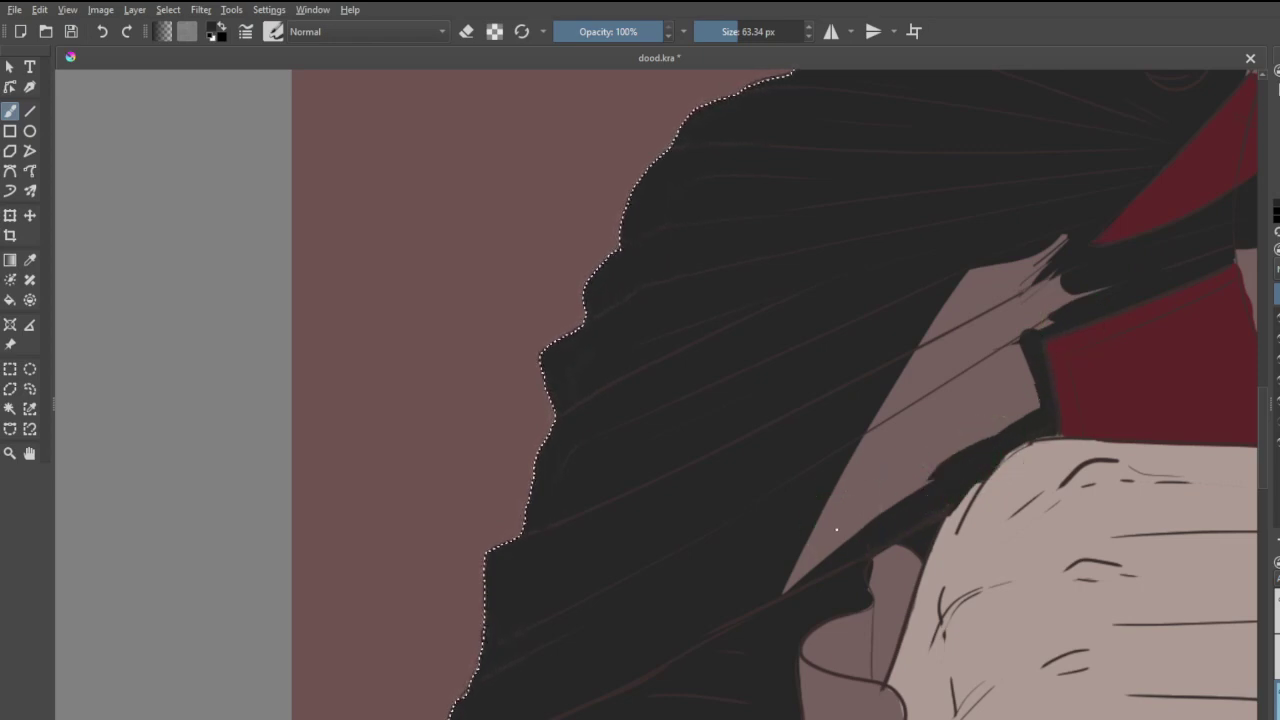
mouse_move(836, 529)
mouse_down()
mouse_move(802, 555)
mouse_move(900, 467)
mouse_move(925, 464)
mouse_move(987, 385)
mouse_move(996, 402)
mouse_move(1005, 215)
mouse_move(1006, 342)
mouse_move(1038, 357)
mouse_move(1001, 374)
mouse_move(991, 429)
mouse_move(1022, 400)
mouse_move(1016, 286)
mouse_move(1048, 254)
mouse_move(864, 456)
mouse_move(942, 284)
mouse_move(969, 282)
mouse_move(1001, 322)
mouse_move(1086, 284)
mouse_move(911, 412)
mouse_up()
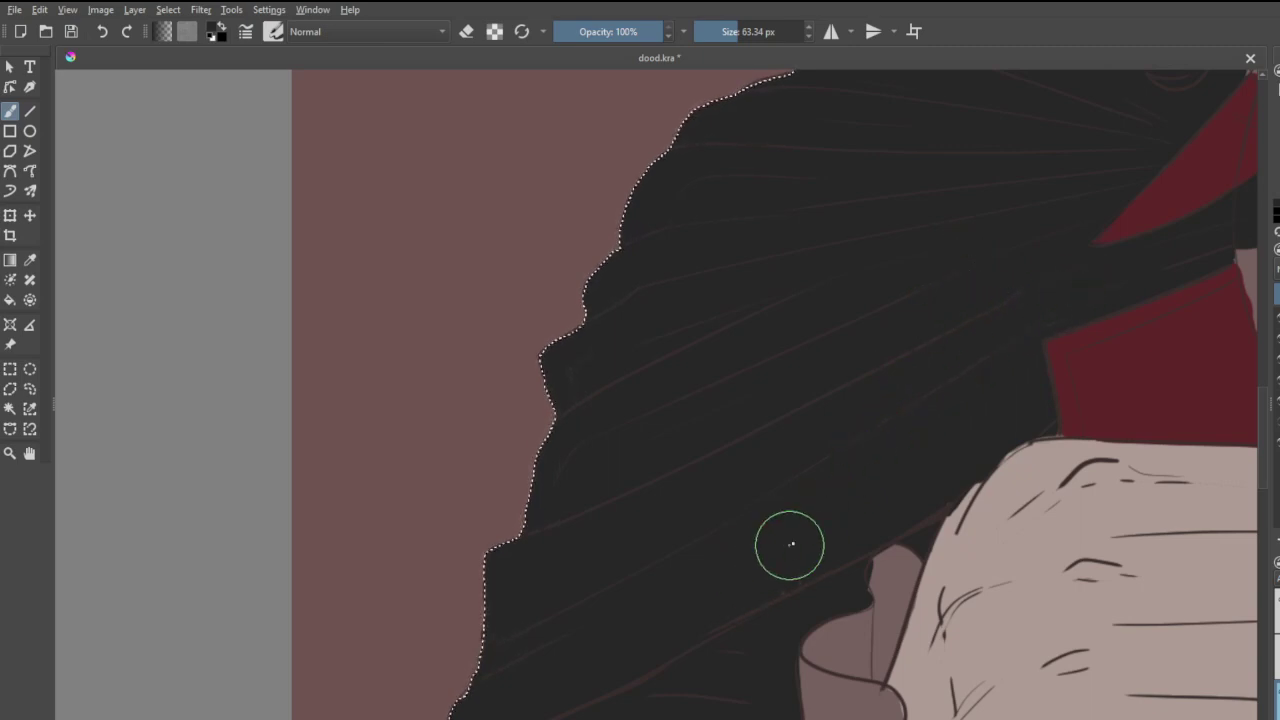
- Erase the dark grey overlap along the upper edge of the left hand and beside its ruffle
key(e)
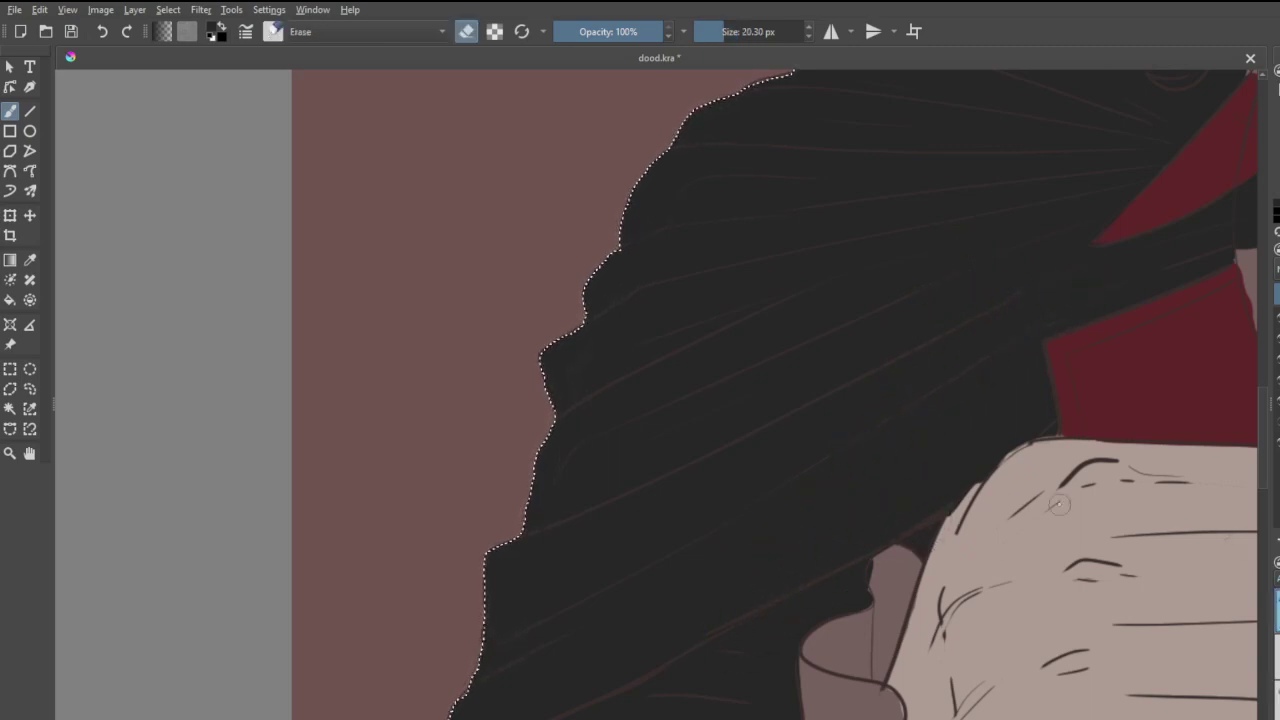
drag(996, 466, 968, 512)
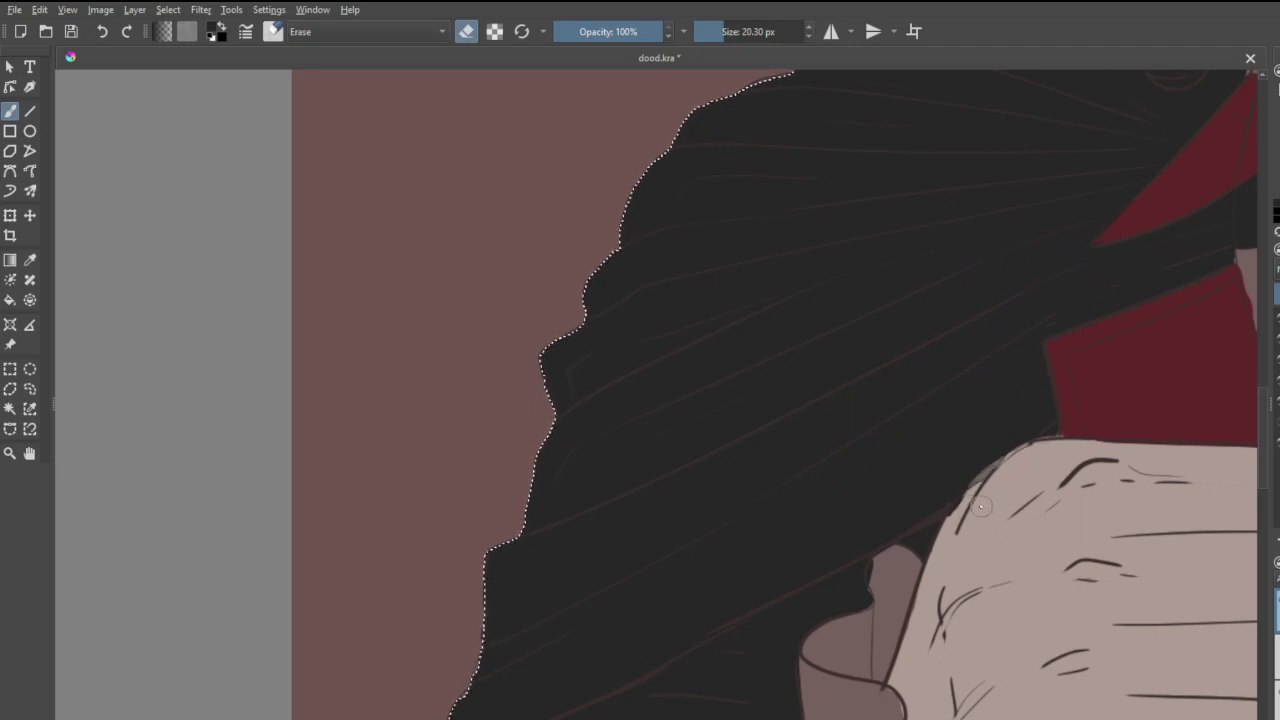
key(ctrl+z)
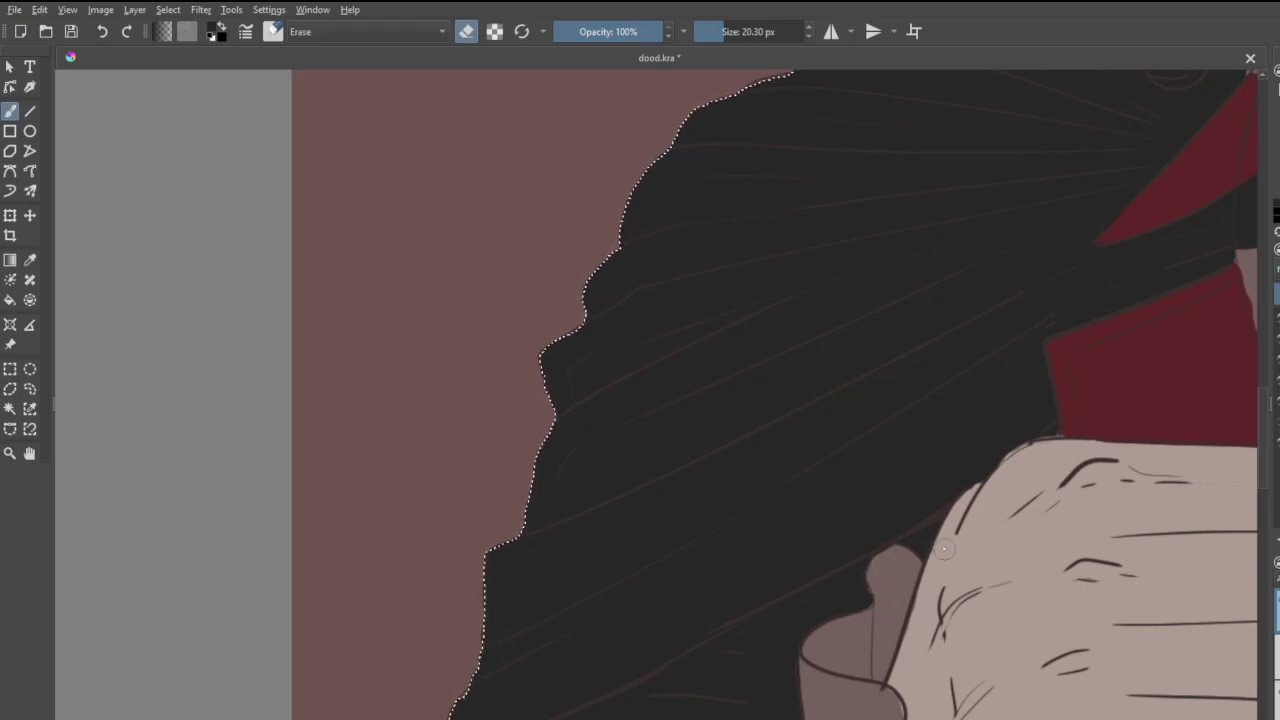
- Fill the lower left part of the cape below the red cuff in dark grey out to the canvas edge
scroll(943, 548, down, 5)
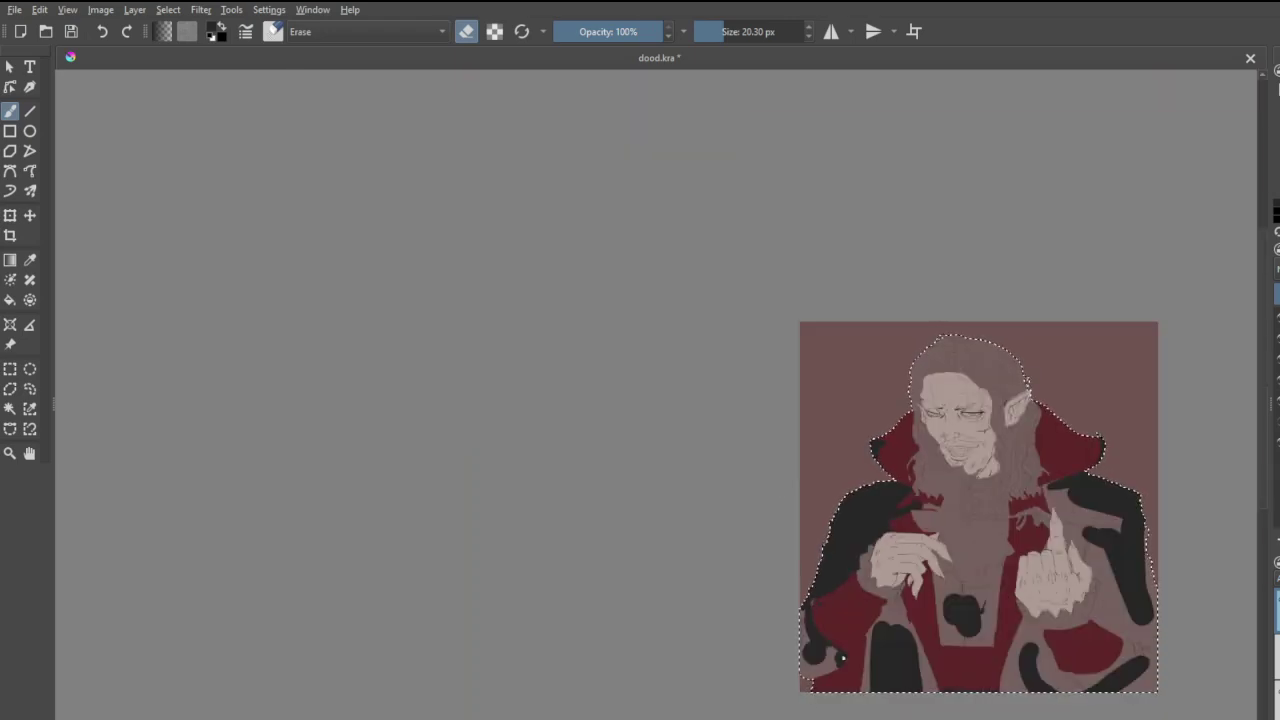
scroll(842, 657, up, 5)
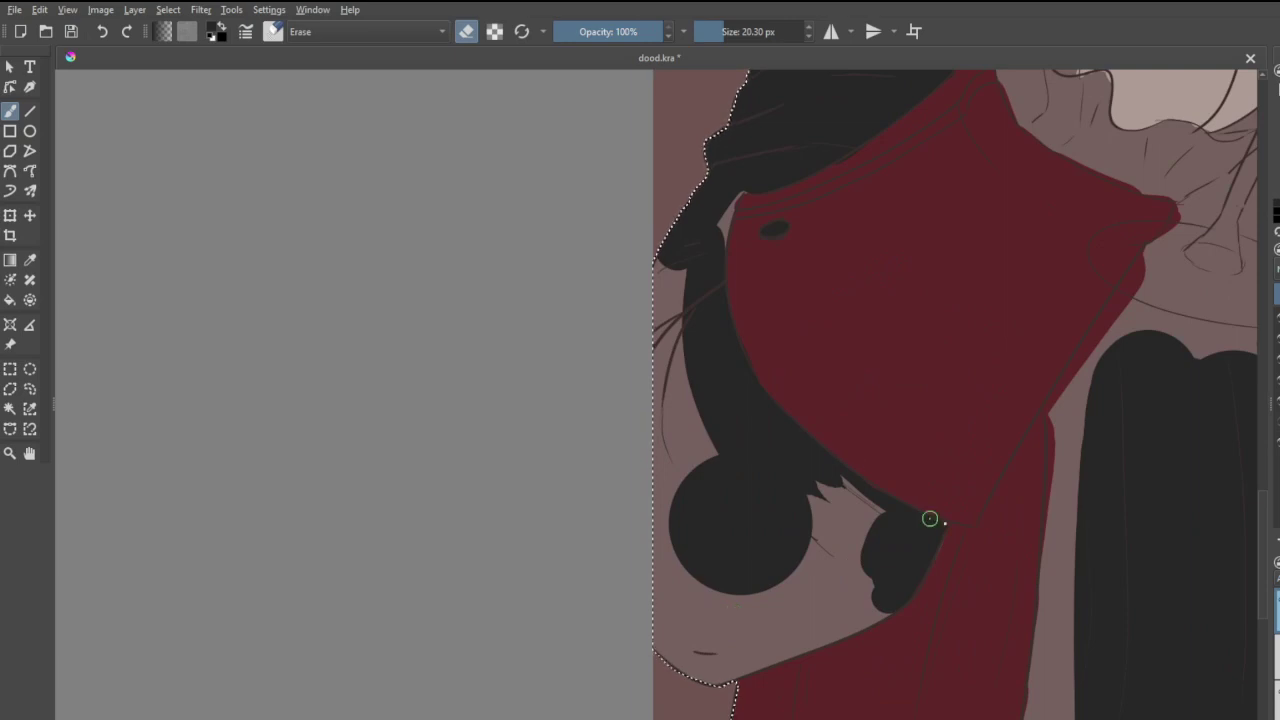
key(e)
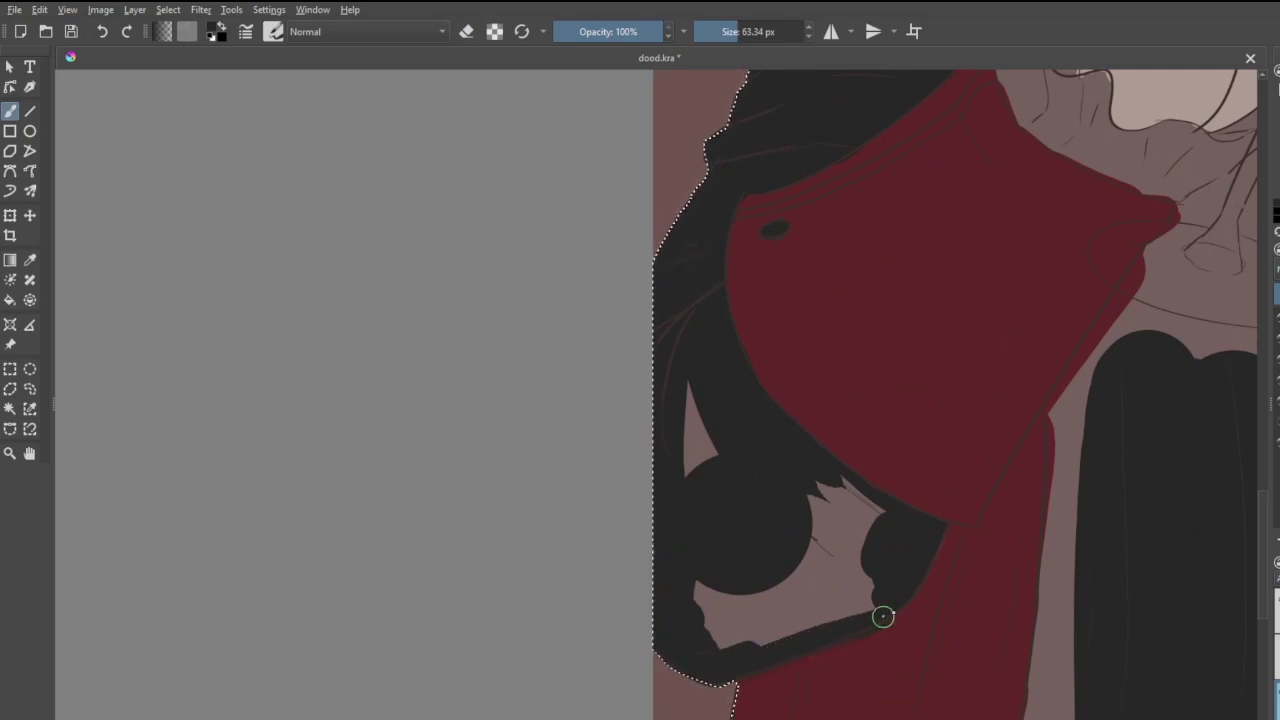
mouse_move(894, 586)
mouse_down()
mouse_move(846, 620)
mouse_move(753, 646)
mouse_move(877, 598)
mouse_move(752, 638)
mouse_up()
key(ctrl+z)
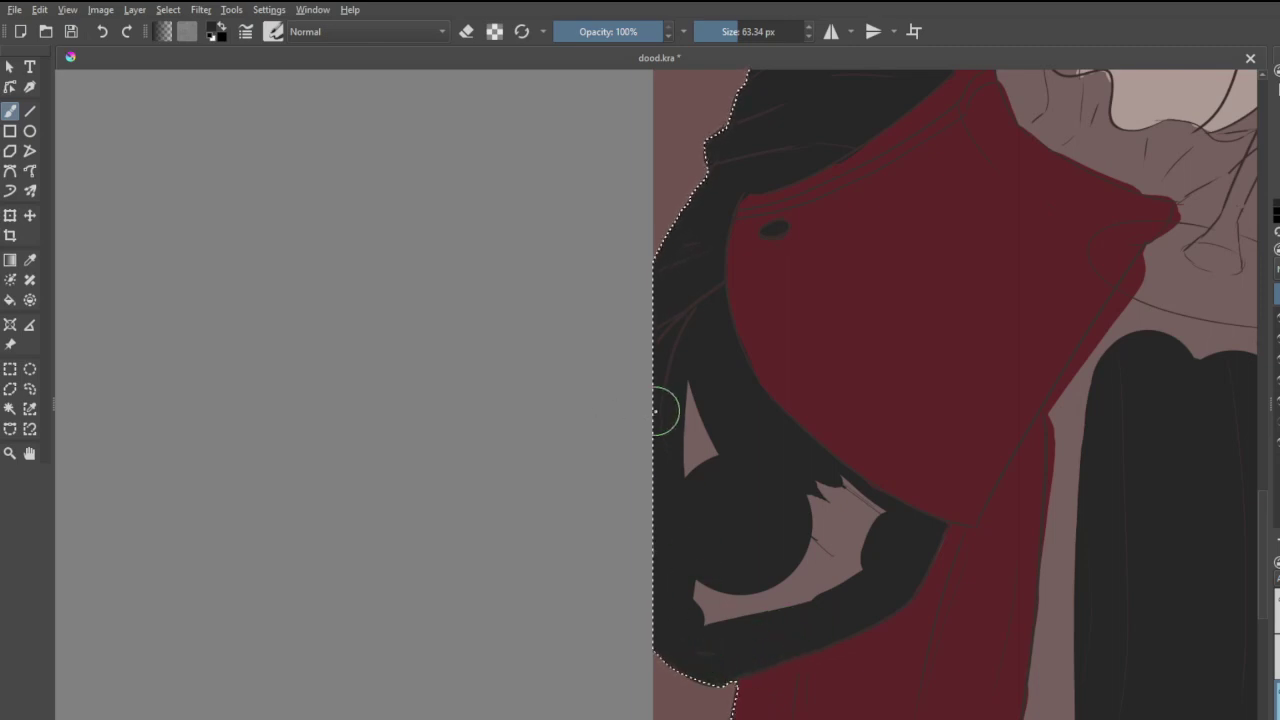
mouse_move(707, 398)
mouse_down()
mouse_move(715, 519)
mouse_move(695, 545)
mouse_move(688, 384)
mouse_move(688, 622)
mouse_move(870, 556)
mouse_move(873, 532)
mouse_move(820, 494)
mouse_move(873, 515)
mouse_move(779, 545)
mouse_move(753, 592)
mouse_move(818, 534)
mouse_move(678, 645)
mouse_move(715, 594)
mouse_up()
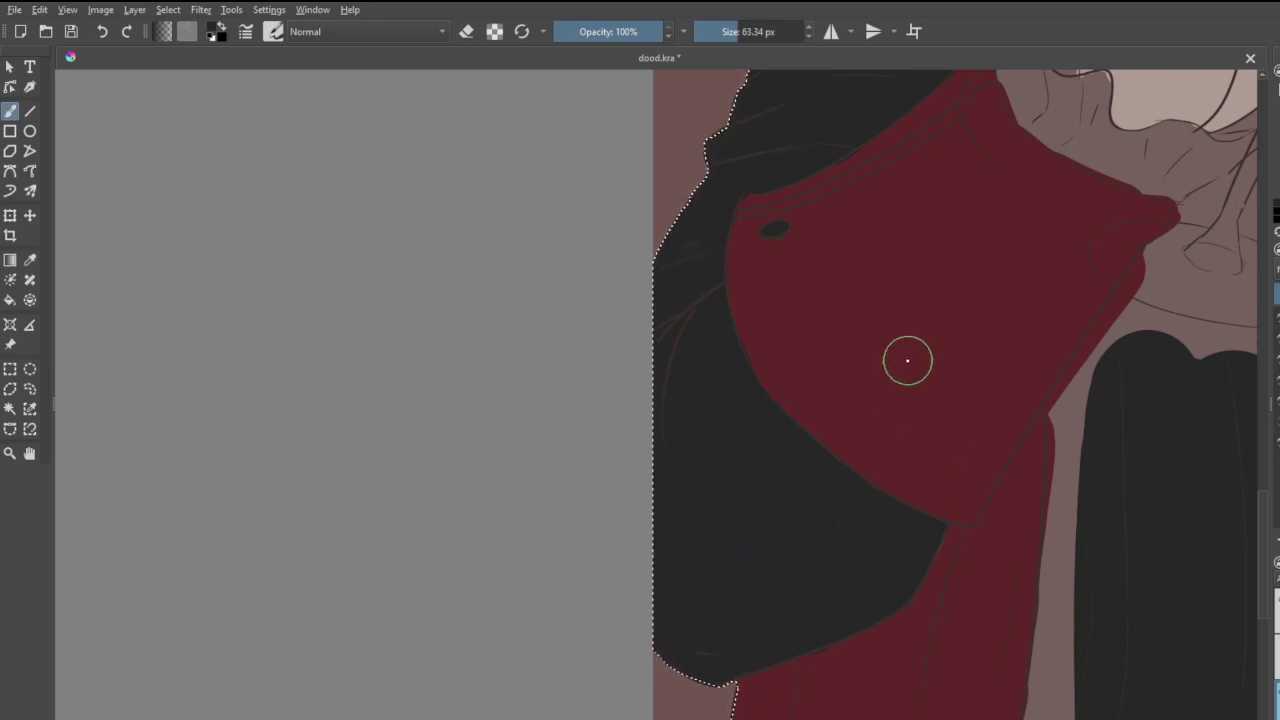
- Paint the upper end of the trim band on the left sleeve's red cuff in dark grey
scroll(906, 355, down, 2)
scroll(920, 215, up, 4)
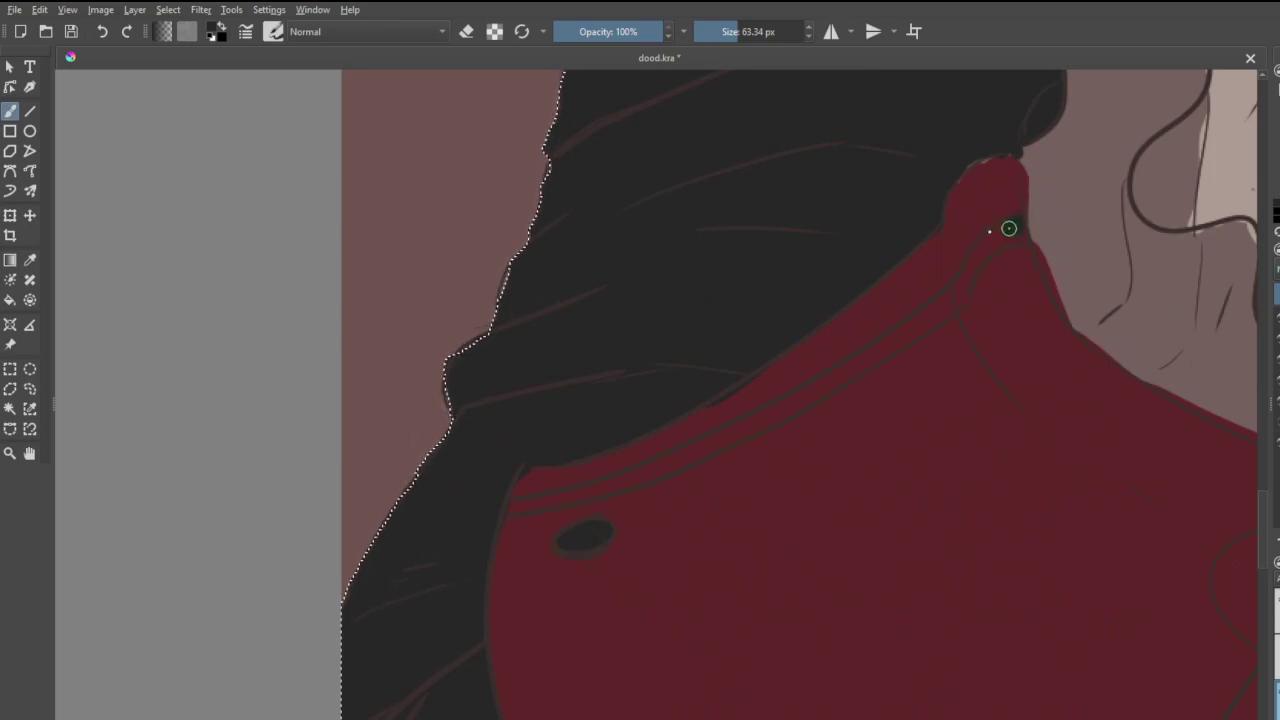
mouse_move(976, 256)
mouse_down()
mouse_move(954, 299)
mouse_move(978, 259)
mouse_move(1025, 235)
mouse_move(1014, 218)
mouse_move(928, 319)
mouse_move(697, 438)
mouse_up()
key(ctrl+z)
mouse_move(951, 286)
mouse_down()
mouse_move(714, 441)
mouse_move(584, 448)
mouse_up()
key(ctrl+z)
mouse_move(951, 286)
mouse_down()
mouse_move(909, 326)
mouse_move(626, 466)
mouse_move(493, 492)
mouse_move(499, 508)
mouse_move(664, 475)
mouse_up()
key(ctrl+z)
key(ctrl+z)
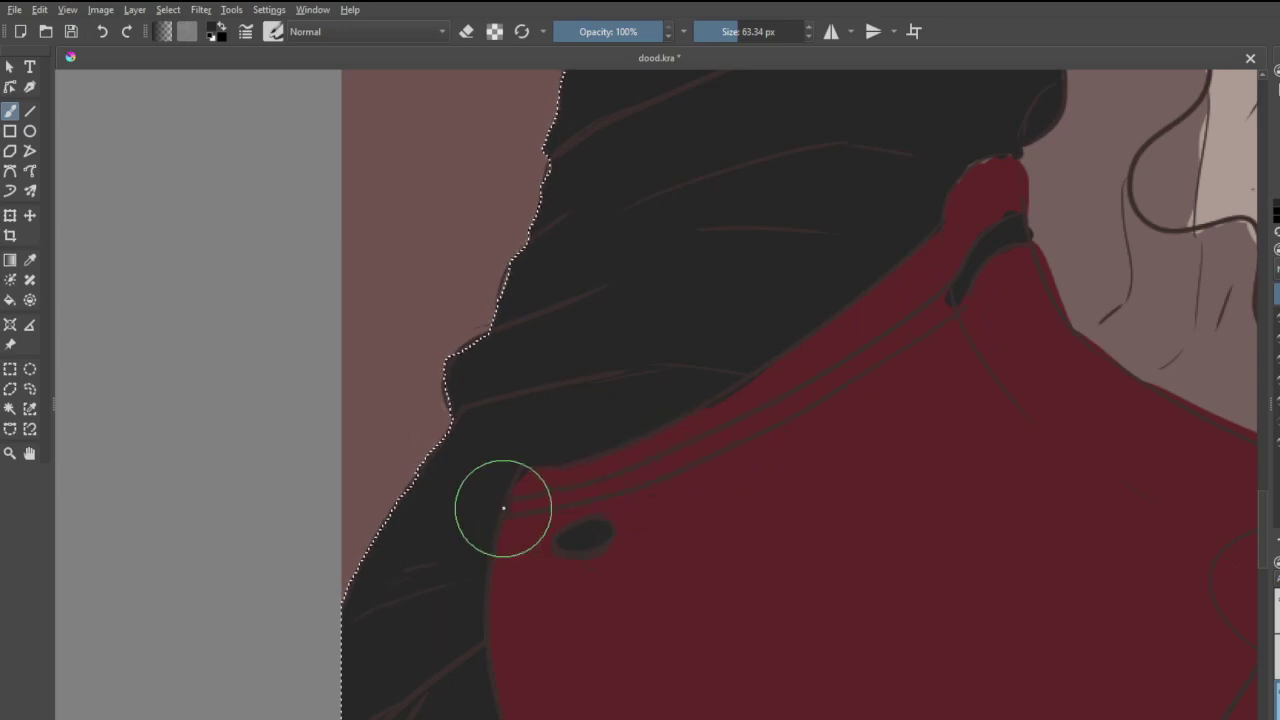
- Fill the rest of the left cuff's trim band in dark grey between its two outlines and save the illustration
drag(503, 508, 694, 457)
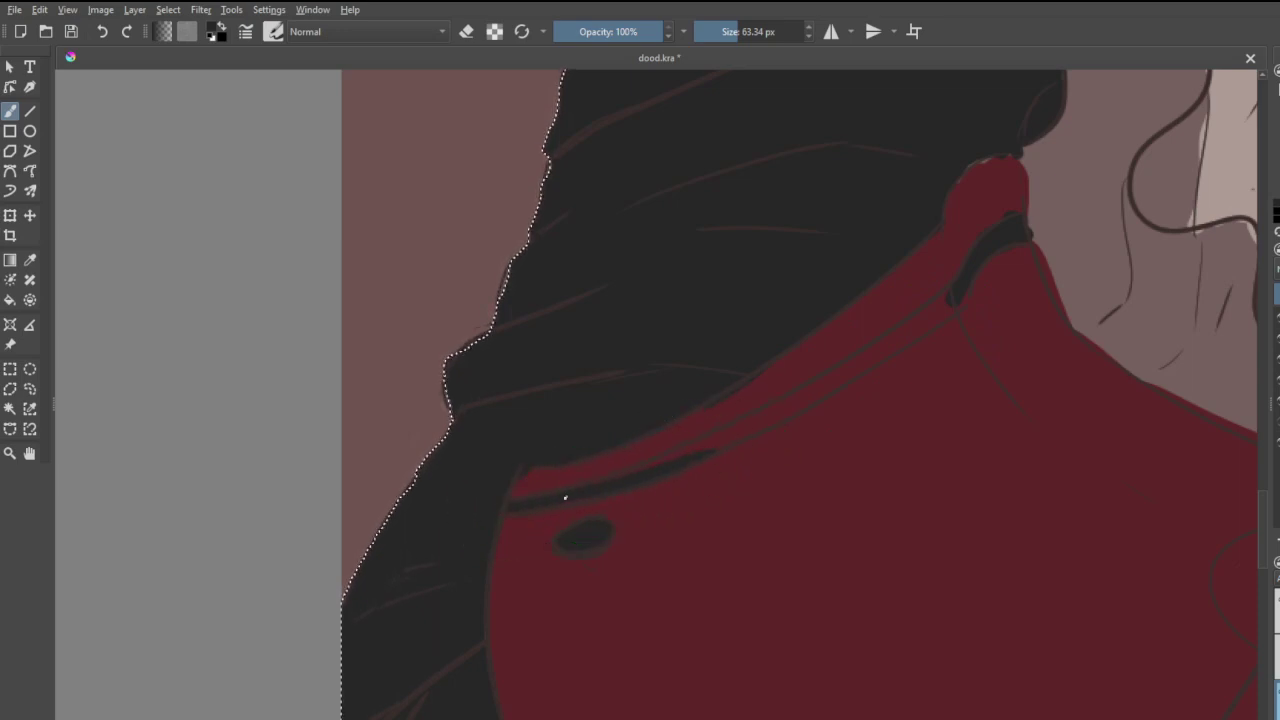
drag(630, 483, 833, 389)
drag(723, 437, 845, 375)
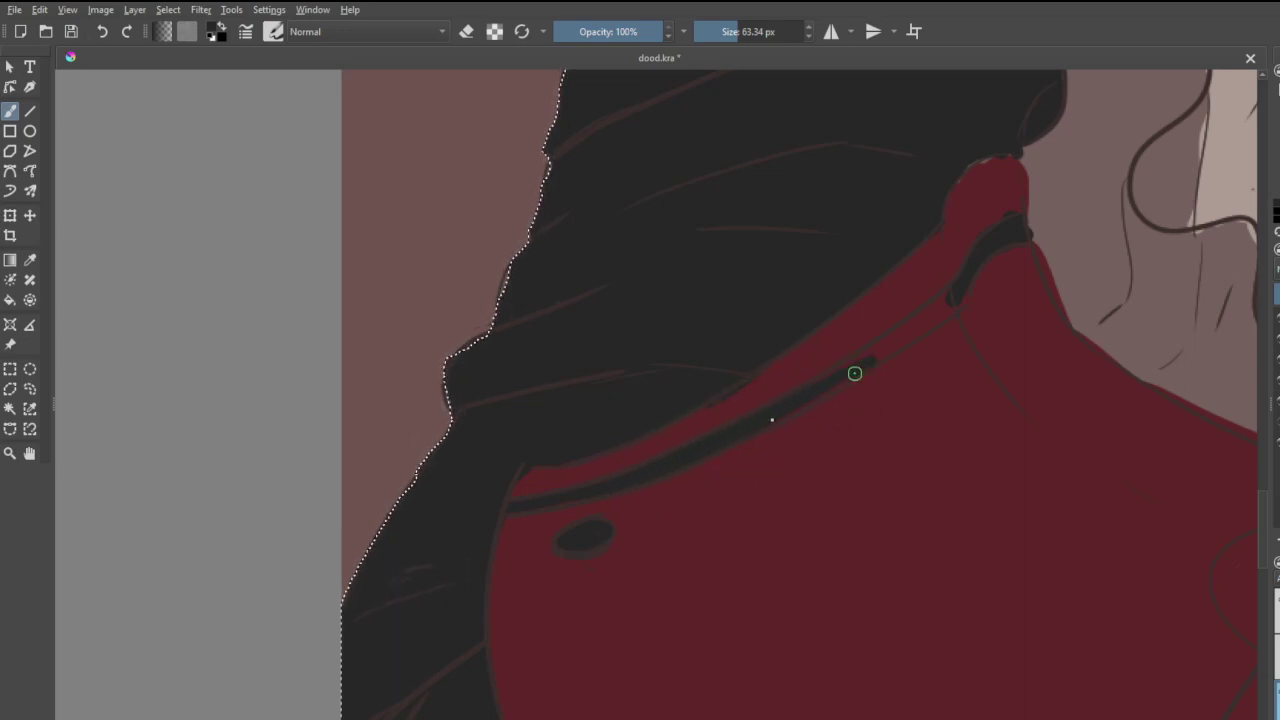
drag(937, 314, 822, 383)
mouse_move(946, 291)
mouse_down()
mouse_move(828, 383)
mouse_move(966, 292)
mouse_move(951, 316)
mouse_up()
key(e)
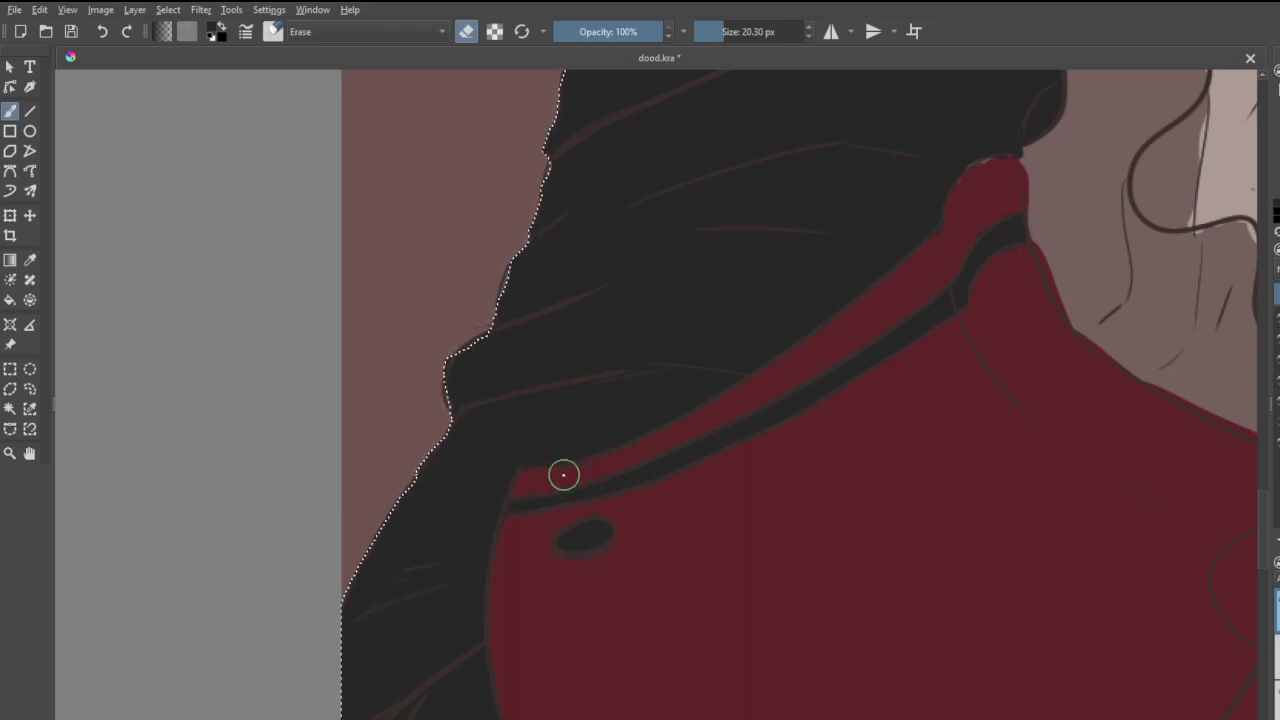
scroll(563, 475, down, 8)
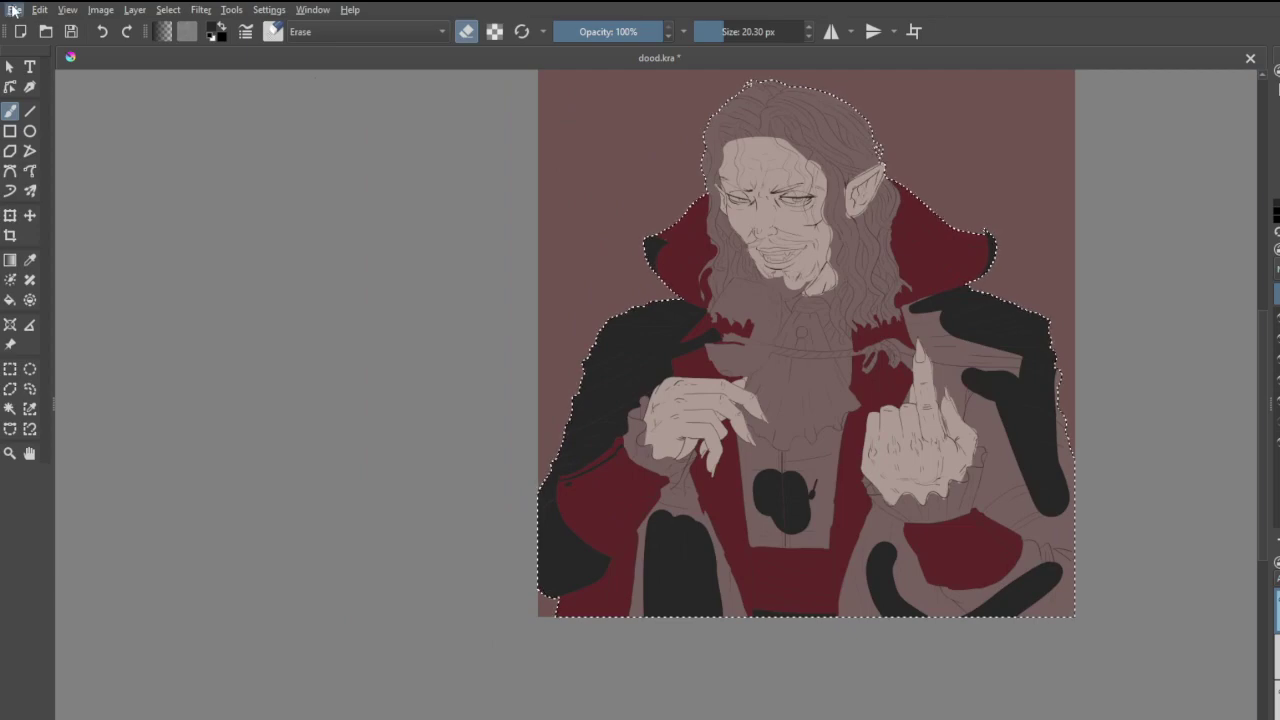
key(ctrl+s)
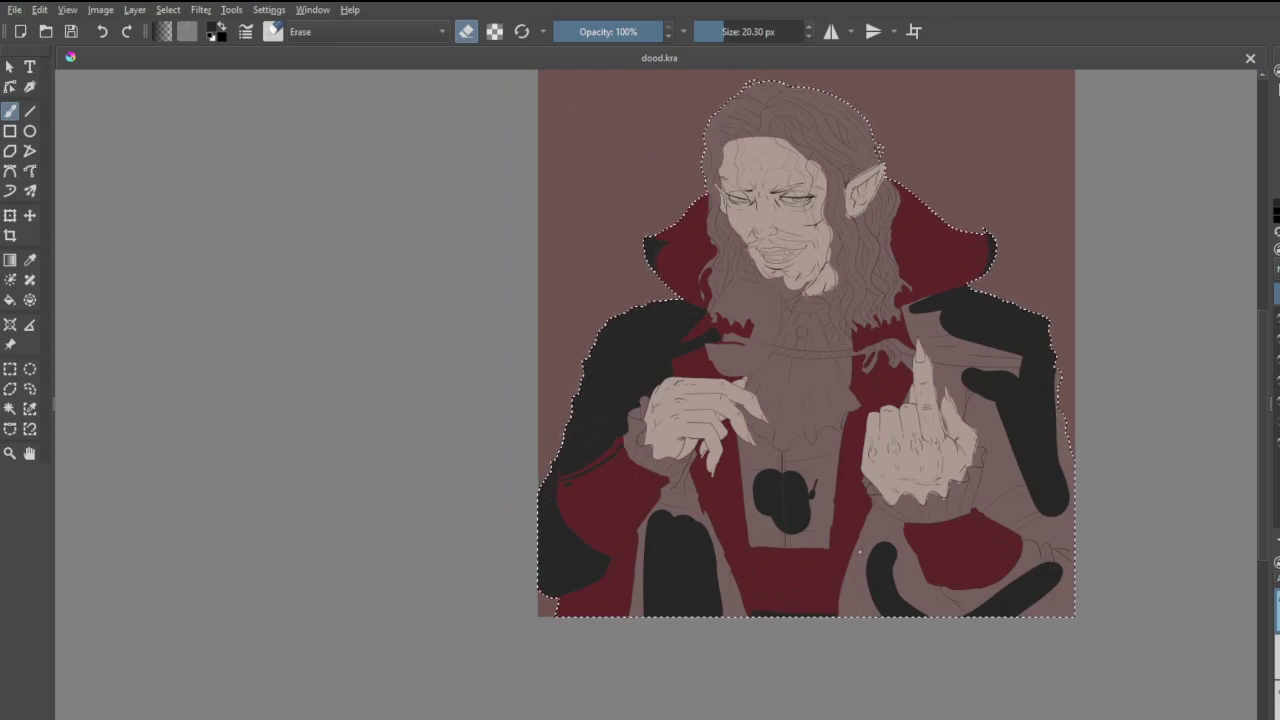
- Paint a short dark grey stroke below the left hand's ruffle, next to the inner tip of the red cuff
scroll(741, 597, up, 6)
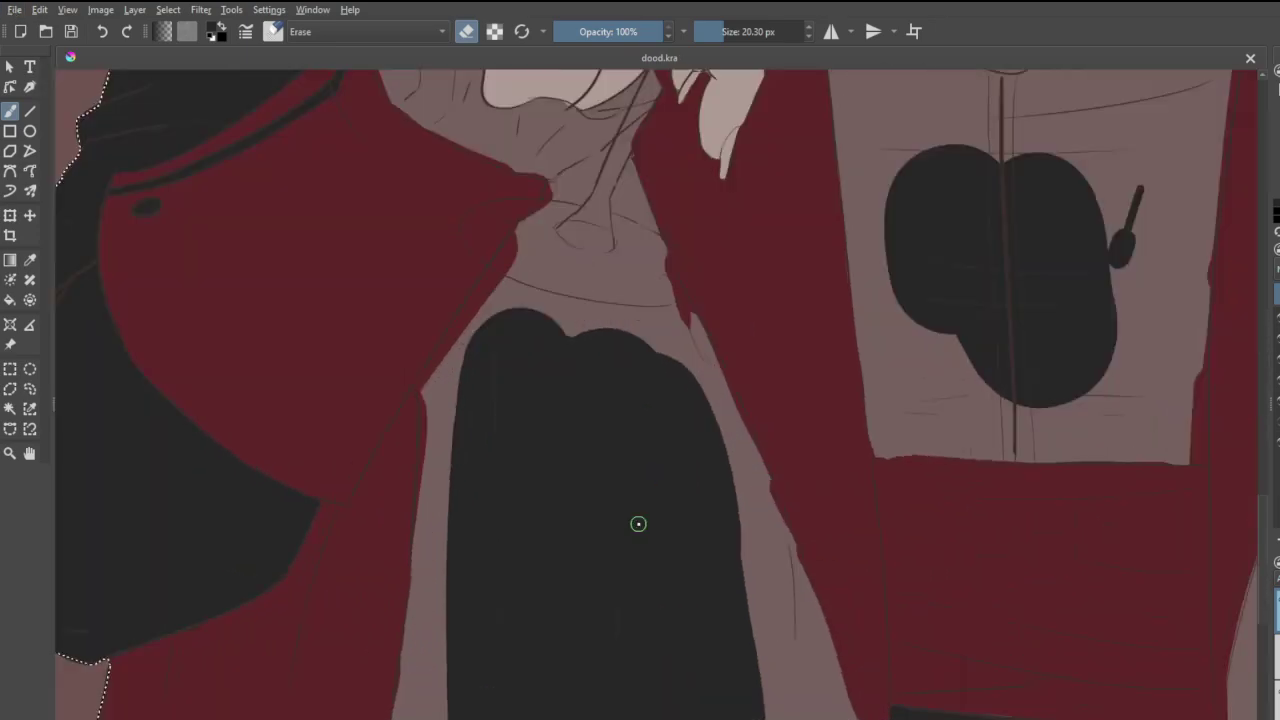
key(e)
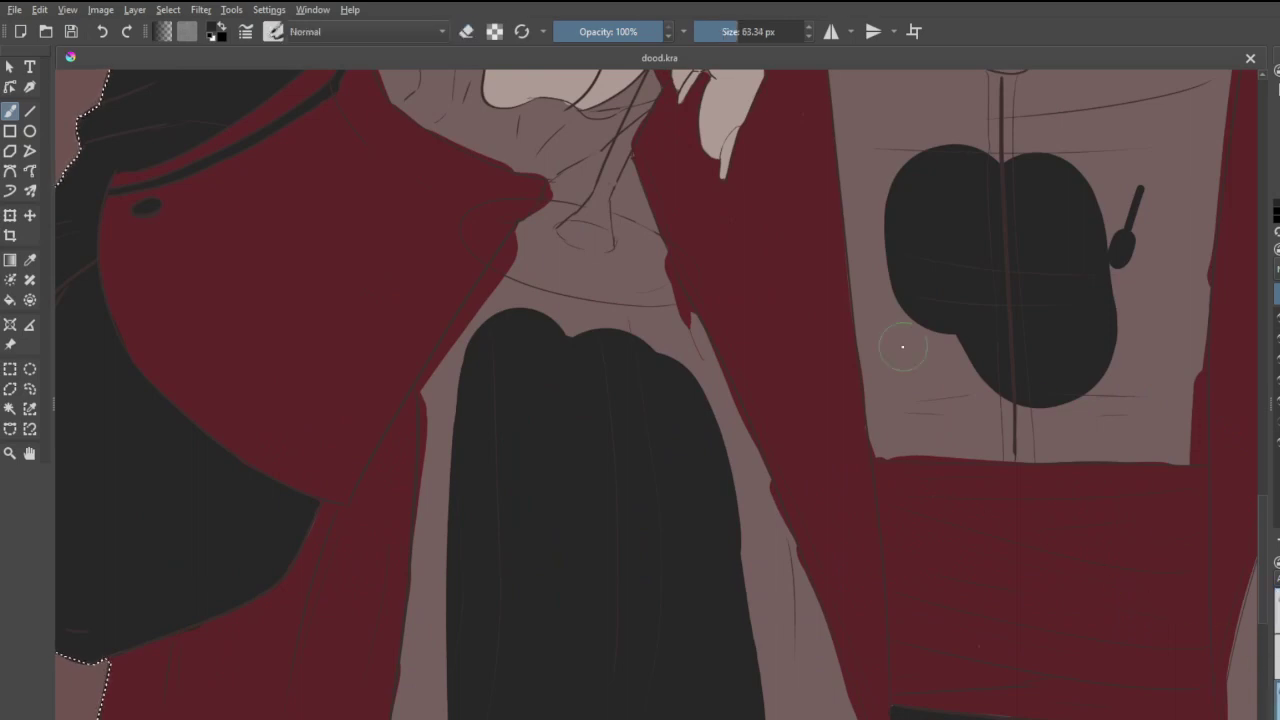
mouse_move(596, 190)
mouse_down()
mouse_move(551, 206)
mouse_move(621, 170)
mouse_move(656, 318)
mouse_up()
drag(642, 192, 660, 206)
key(ctrl+z)
key(ctrl+z)
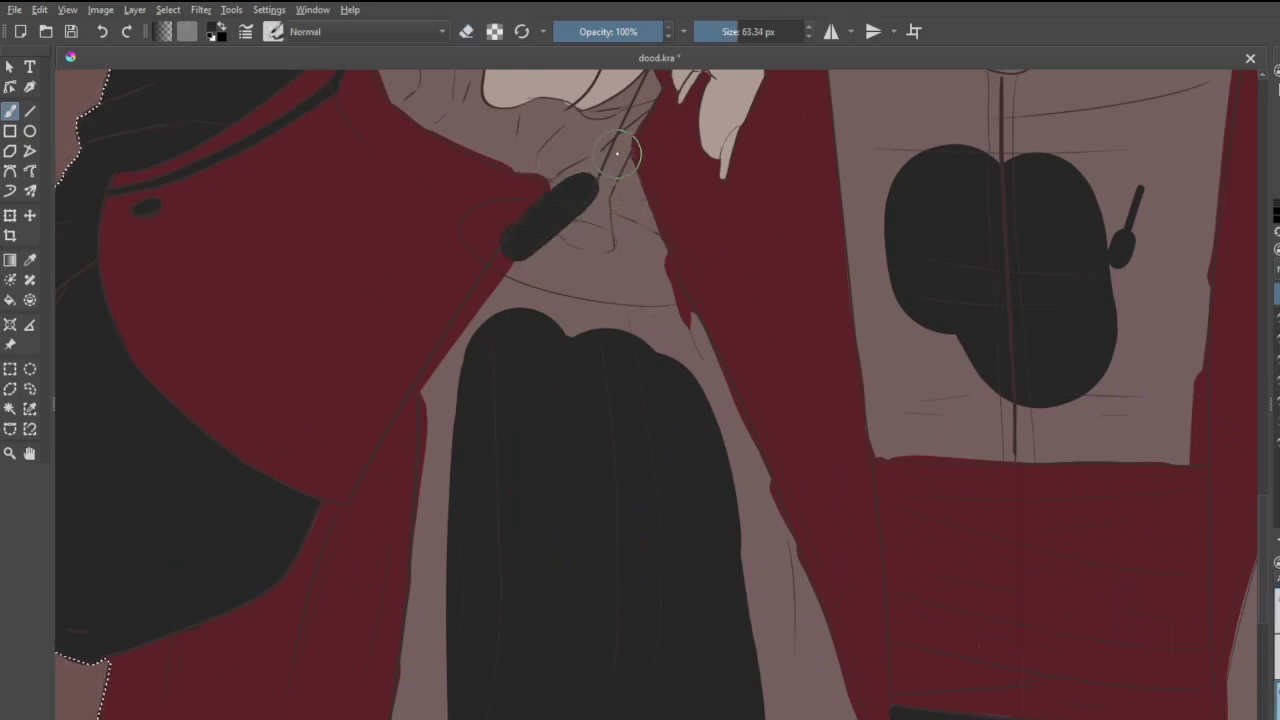
- Edge the upper part of the coat panel below the left hand in dark grey along the red lining
drag(621, 141, 655, 237)
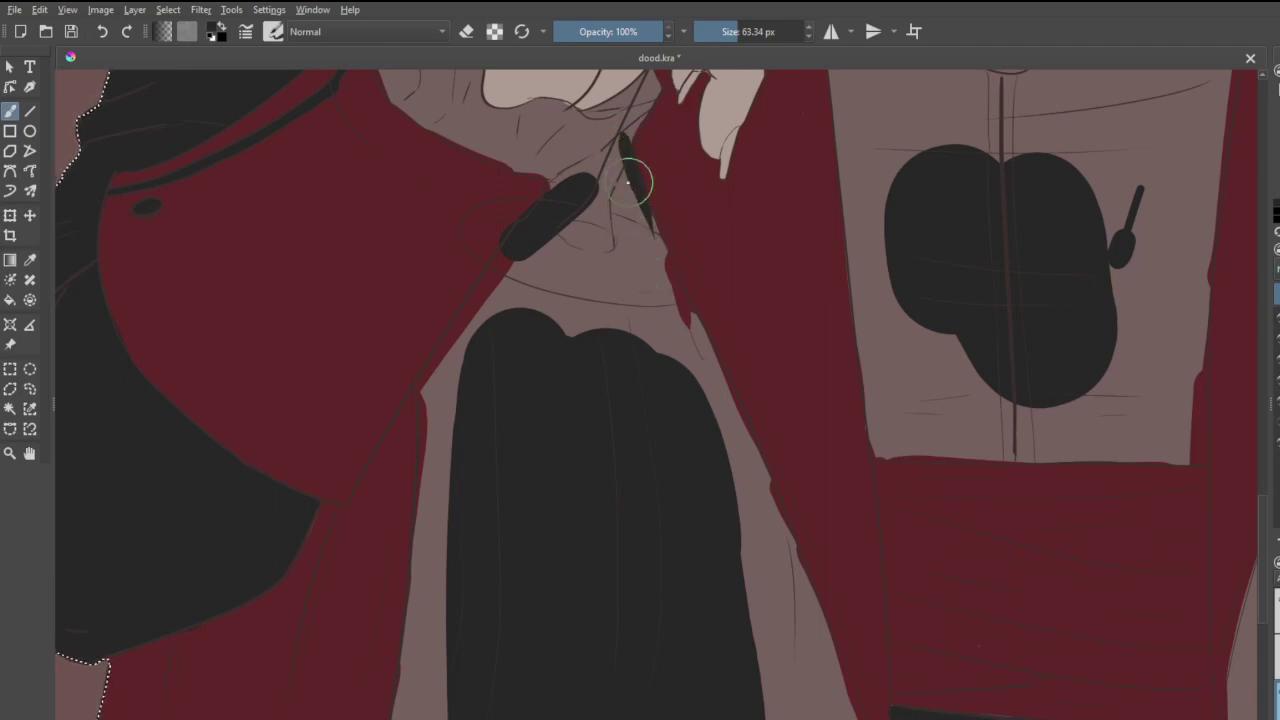
drag(625, 154, 668, 258)
drag(644, 204, 703, 368)
drag(661, 234, 720, 382)
drag(690, 306, 746, 422)
key(ctrl+z)
key(ctrl+z)
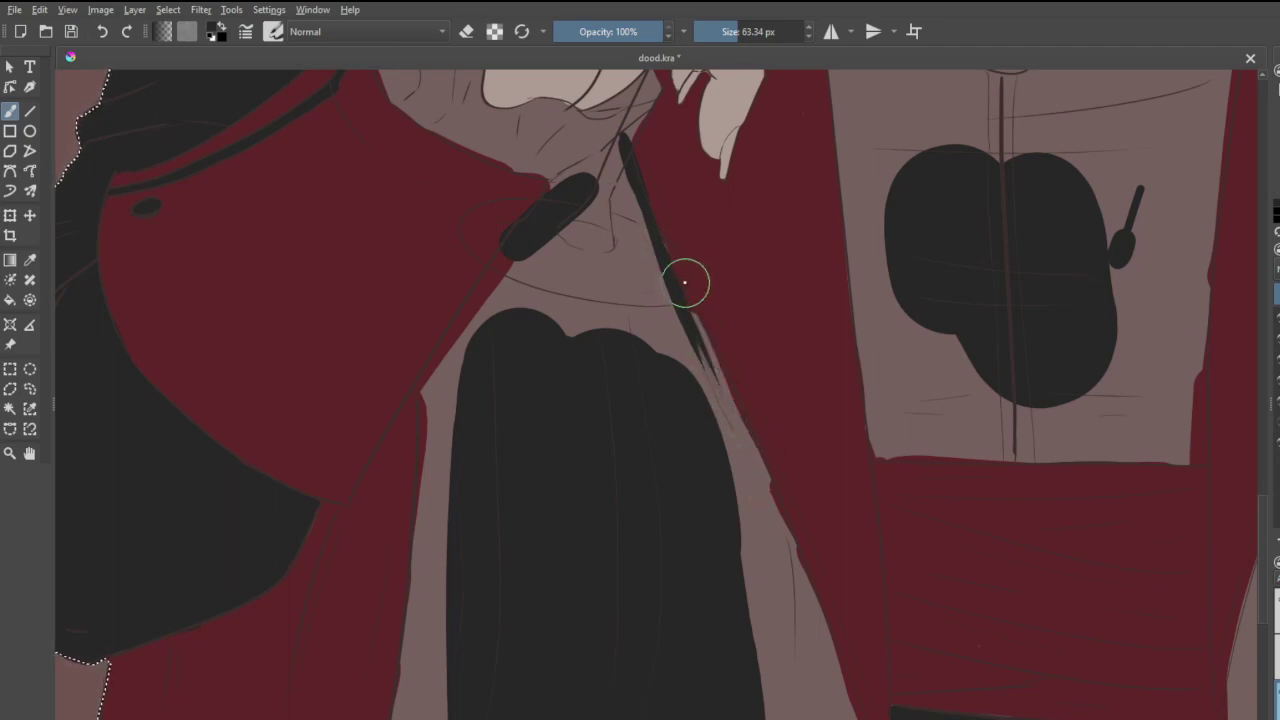
- Extend the coat panel's dark grey edge down along the red lining and widen it towards the canvas bottom
drag(682, 268, 750, 445)
drag(699, 337, 766, 515)
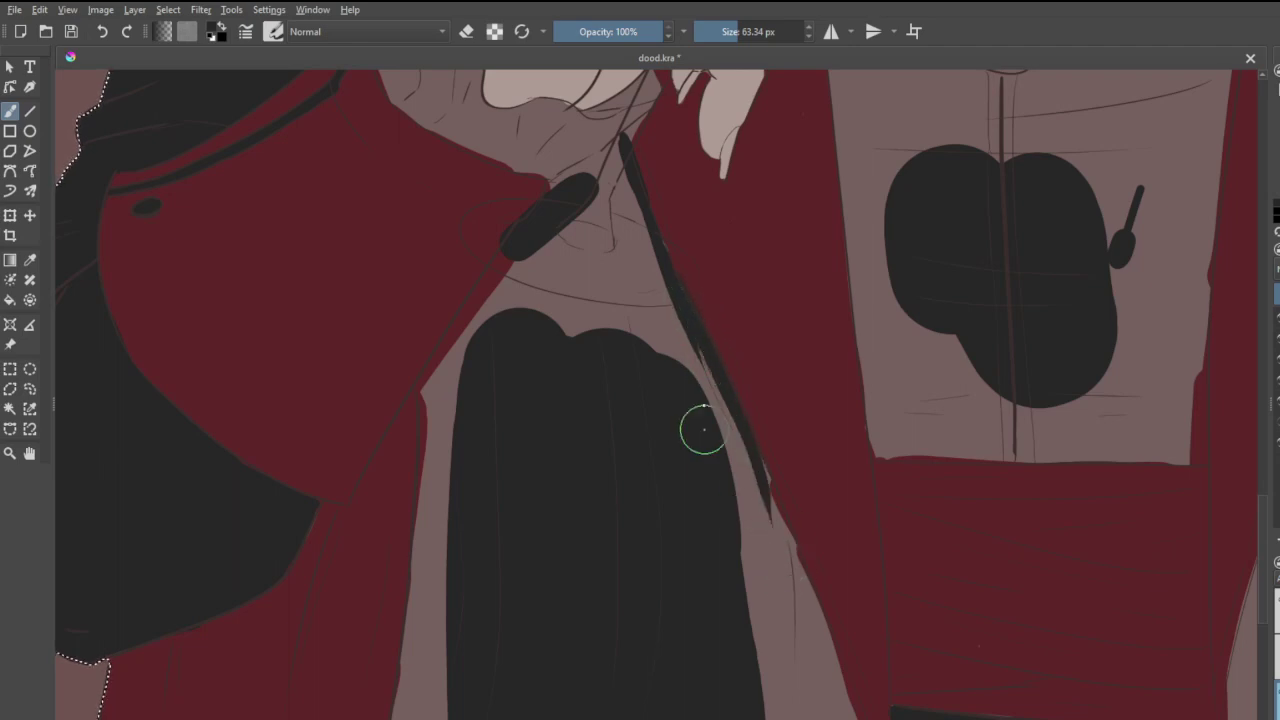
drag(747, 453, 782, 565)
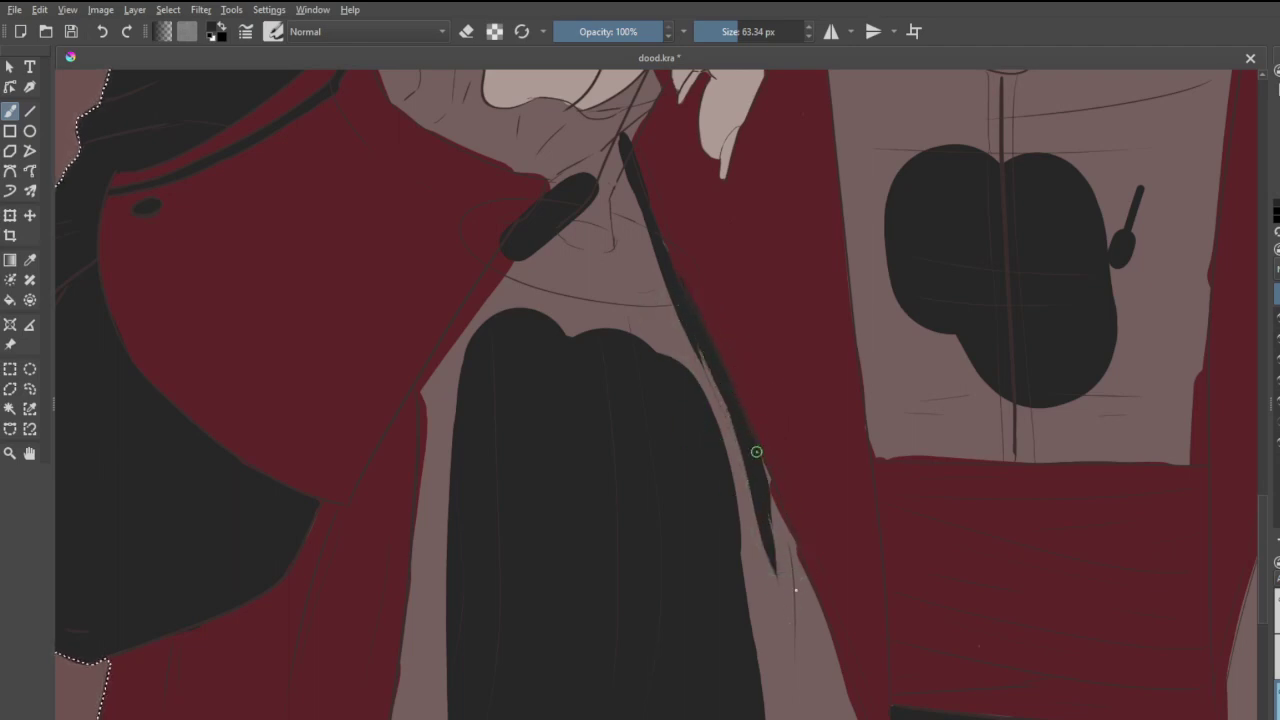
drag(757, 449, 788, 555)
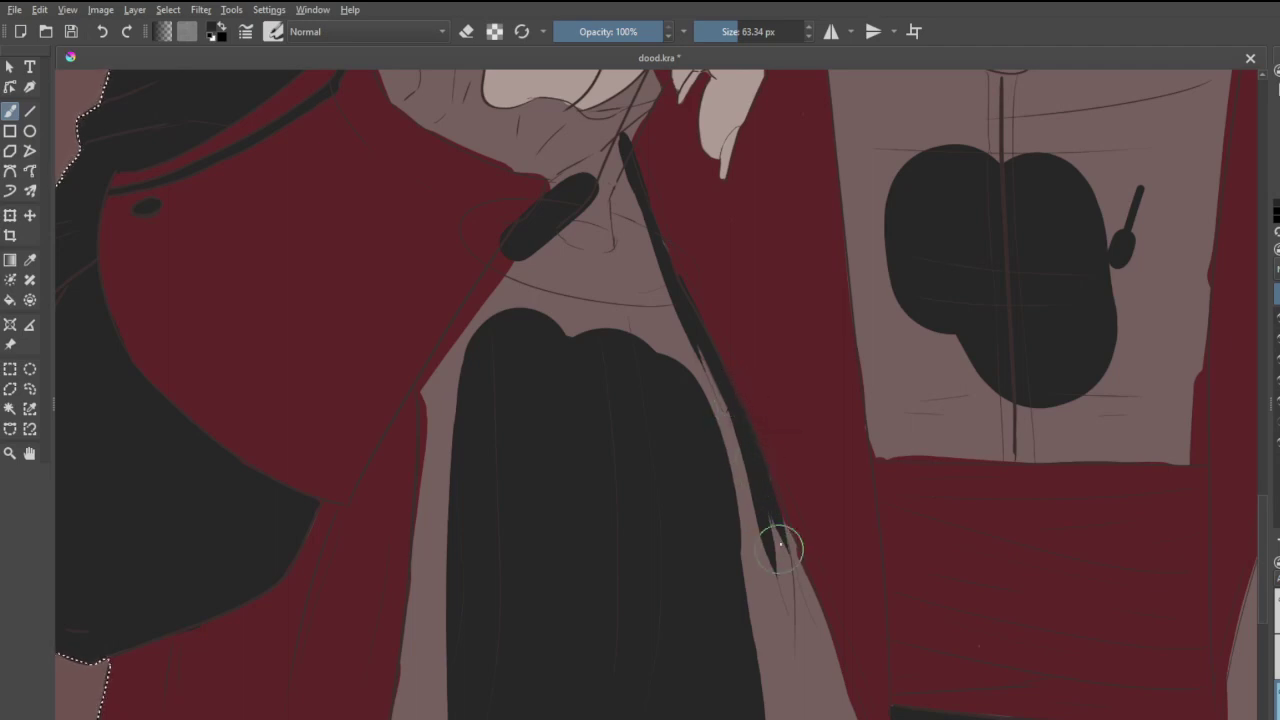
drag(762, 507, 800, 651)
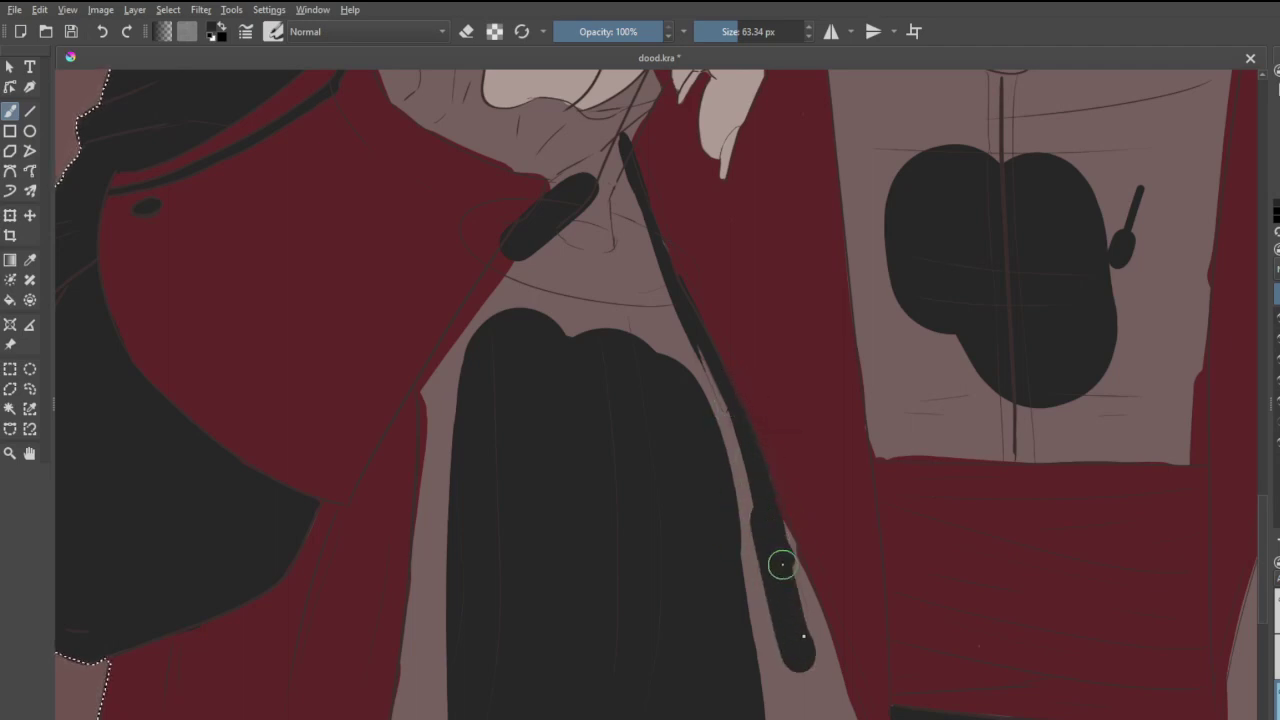
drag(782, 564, 803, 634)
mouse_move(775, 532)
mouse_down()
mouse_move(799, 589)
mouse_move(769, 481)
mouse_move(790, 617)
mouse_move(836, 717)
mouse_move(862, 718)
mouse_move(795, 581)
mouse_move(795, 719)
mouse_move(763, 635)
mouse_move(801, 683)
mouse_up()
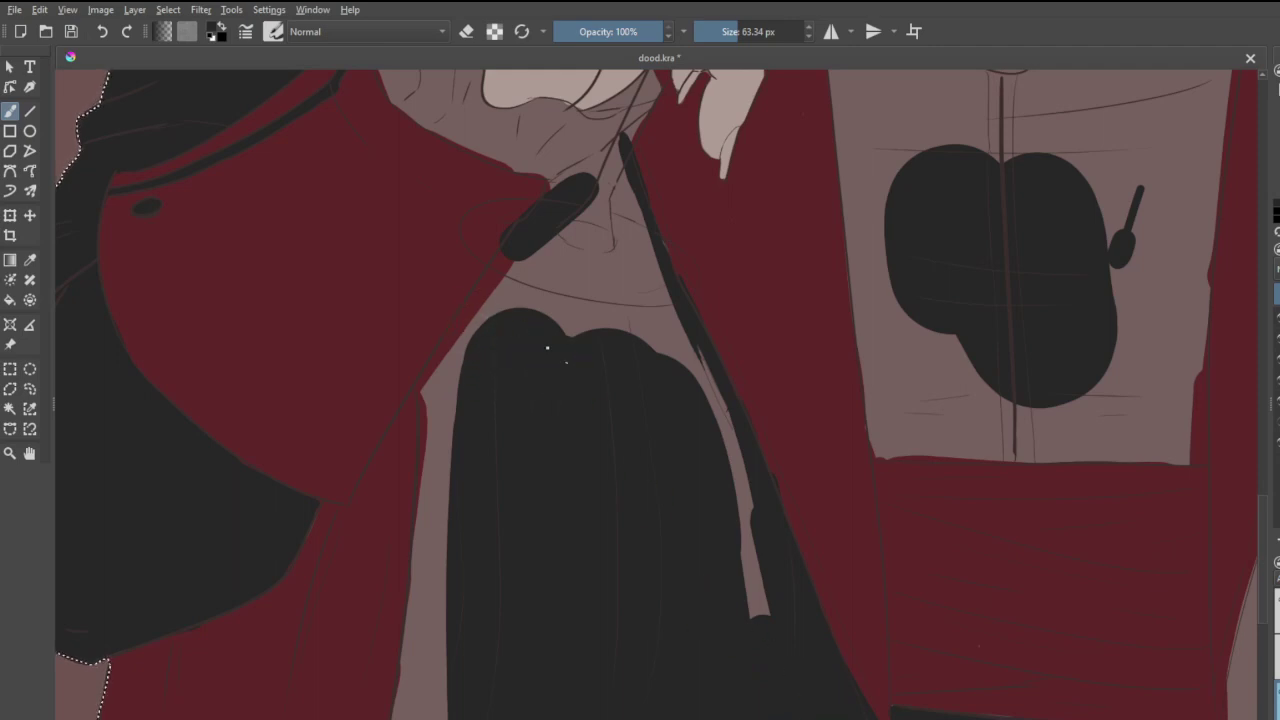
- Fill the remaining coat panel below the left hand in dark grey up to the ruffle and erase the overlap along its red borders
mouse_move(503, 343)
mouse_down()
mouse_move(493, 295)
mouse_move(508, 262)
mouse_move(425, 395)
mouse_move(492, 471)
mouse_move(450, 405)
mouse_move(469, 376)
mouse_move(458, 493)
mouse_move(436, 430)
mouse_move(415, 712)
mouse_up()
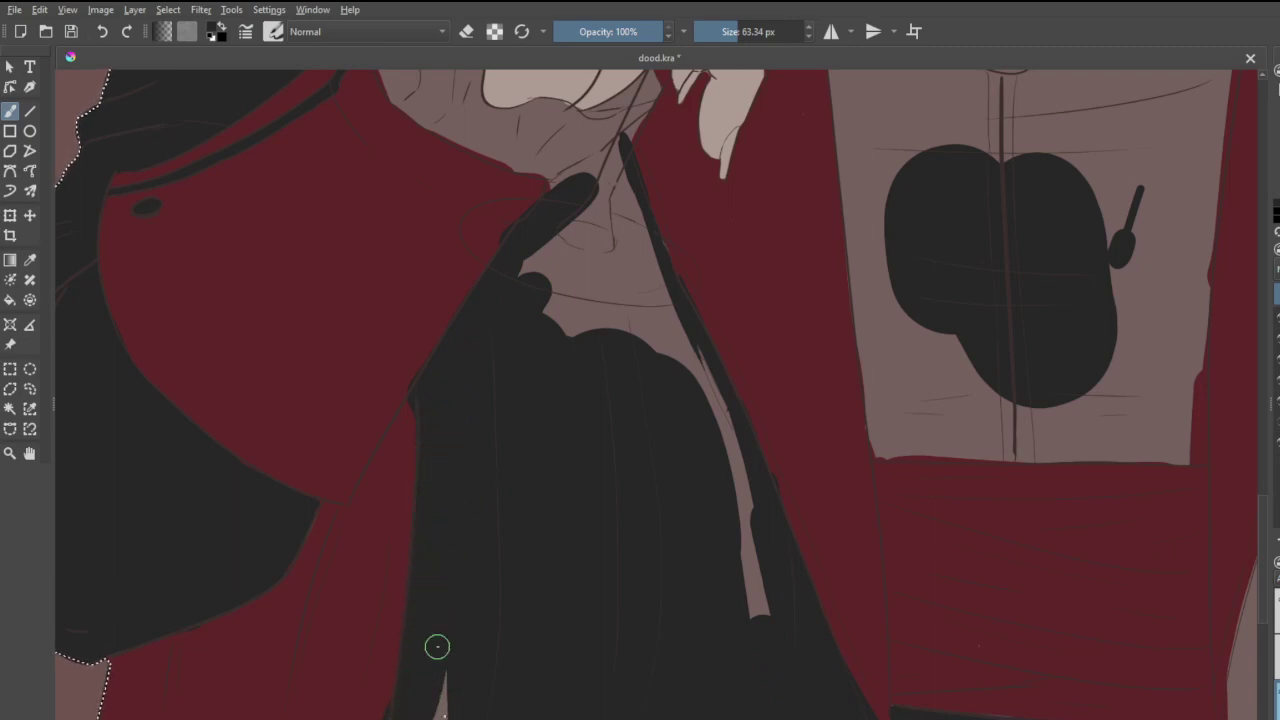
mouse_move(526, 303)
mouse_down()
mouse_move(582, 234)
mouse_move(526, 280)
mouse_move(640, 152)
mouse_move(611, 154)
mouse_move(615, 143)
mouse_move(551, 190)
mouse_move(612, 151)
mouse_move(622, 187)
mouse_move(613, 155)
mouse_move(598, 179)
mouse_move(616, 347)
mouse_move(616, 262)
mouse_move(568, 314)
mouse_move(610, 283)
mouse_move(614, 386)
mouse_move(547, 296)
mouse_move(595, 317)
mouse_move(592, 240)
mouse_move(618, 193)
mouse_up()
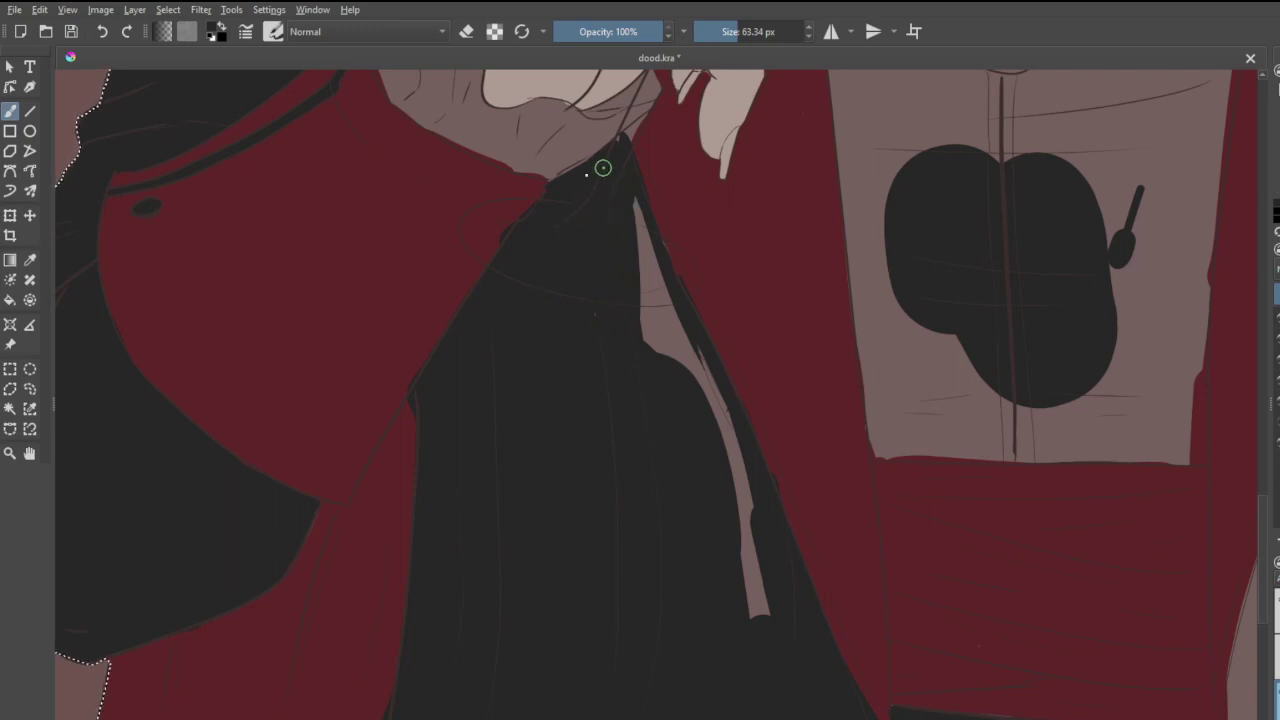
mouse_move(619, 142)
mouse_down()
mouse_move(568, 183)
mouse_move(664, 225)
mouse_move(619, 201)
mouse_move(672, 404)
mouse_move(626, 284)
mouse_move(689, 345)
mouse_move(733, 421)
mouse_move(764, 515)
mouse_move(760, 619)
mouse_move(701, 489)
mouse_move(729, 546)
mouse_move(706, 457)
mouse_up()
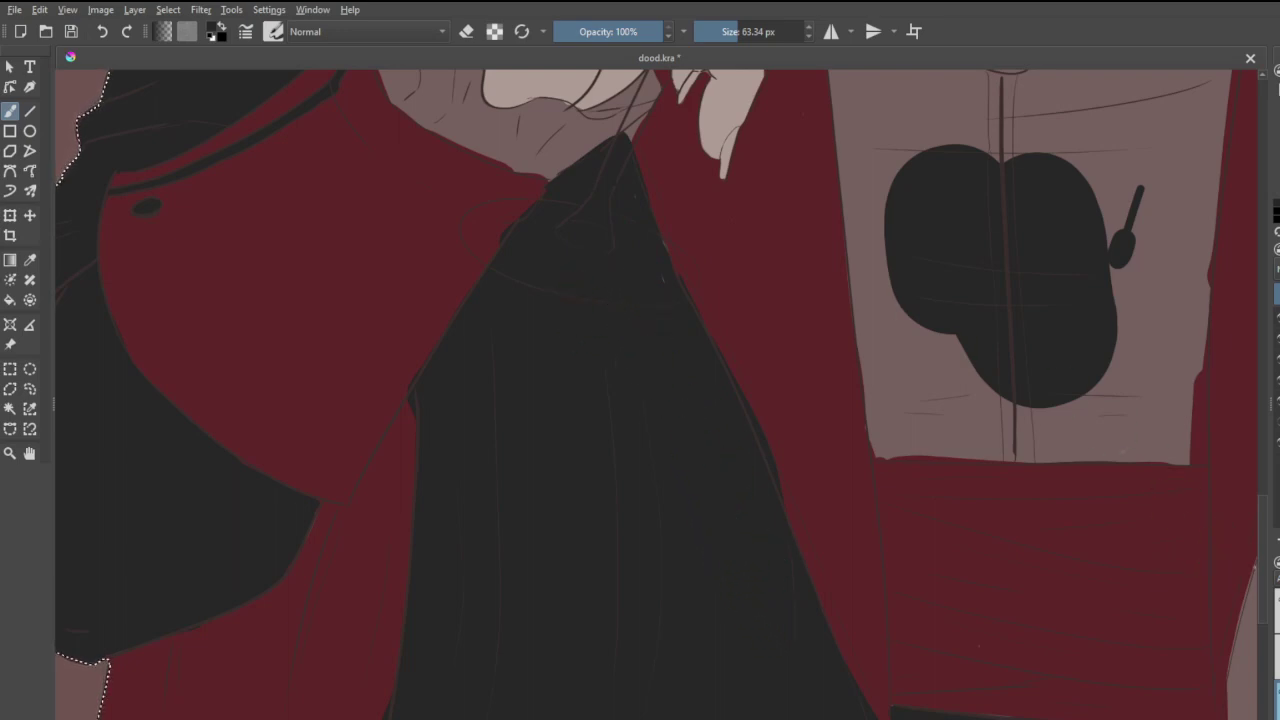
key(e)
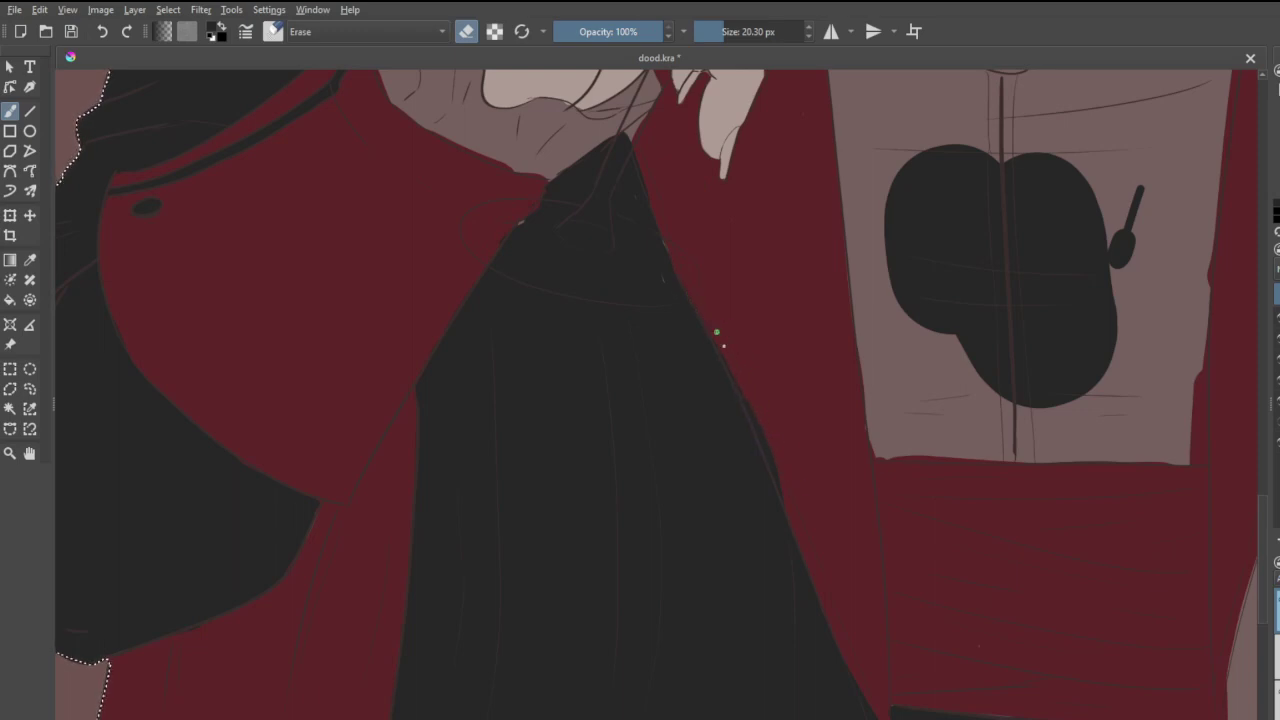
drag(723, 345, 790, 503)
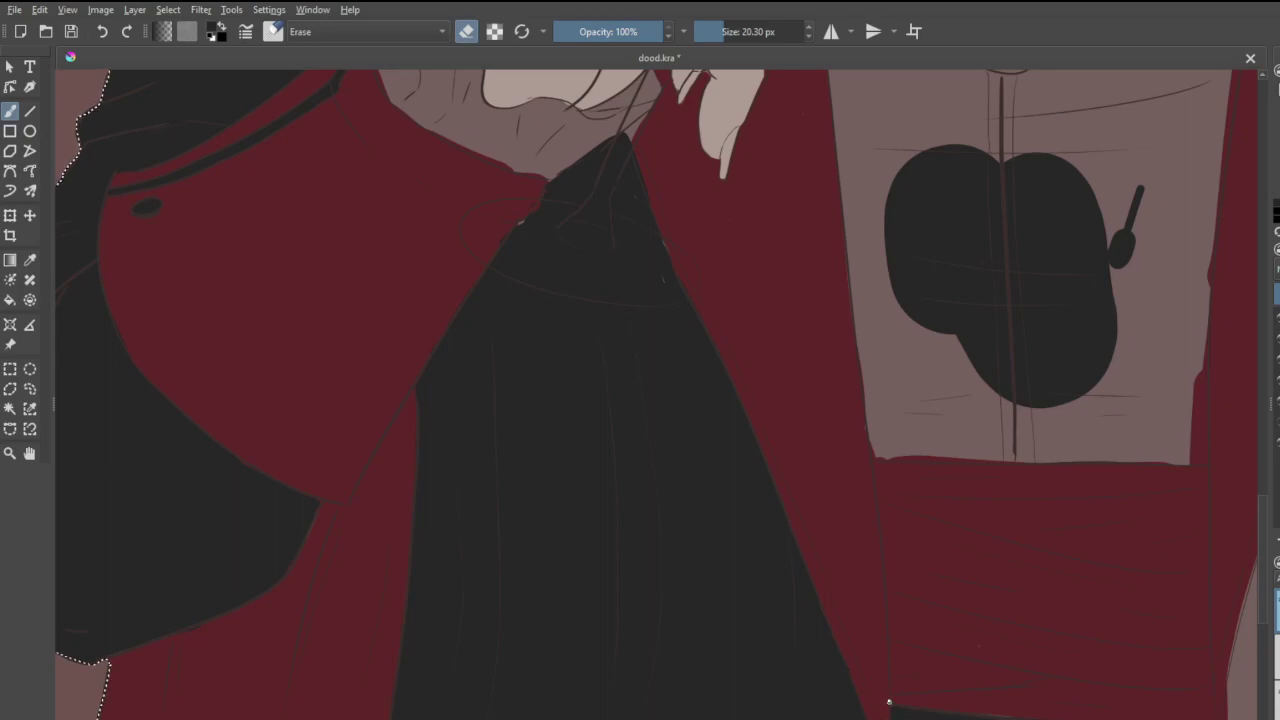
- Paint a thick dark grey border around the outer and lower edges of the red cuff below the right hand
scroll(916, 612, down, 6)
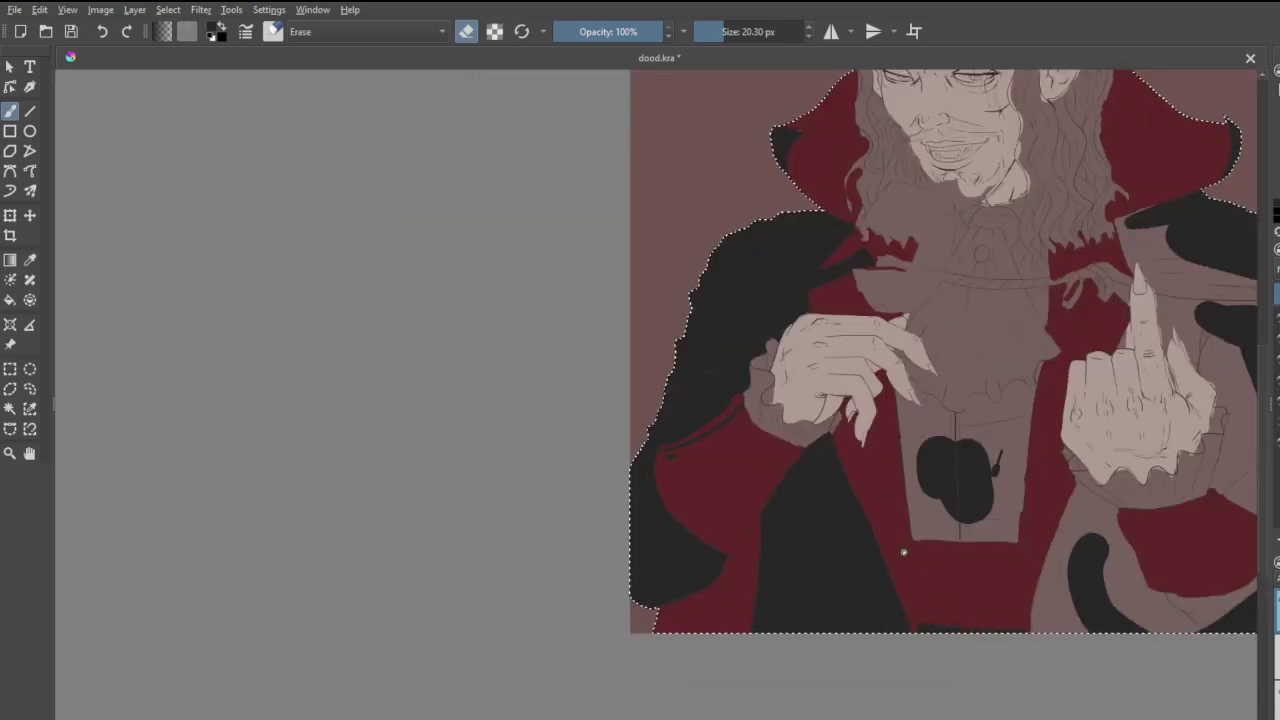
scroll(1050, 557, up, 4)
scroll(842, 617, up, 2)
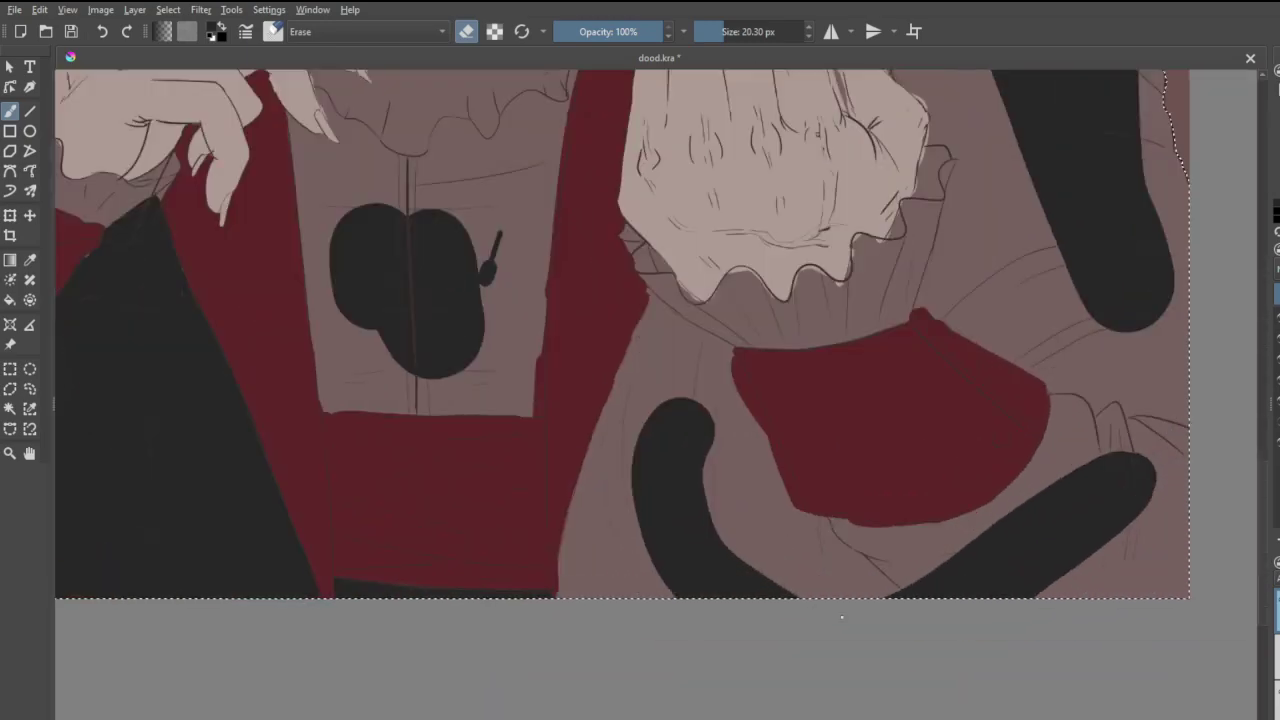
key(e)
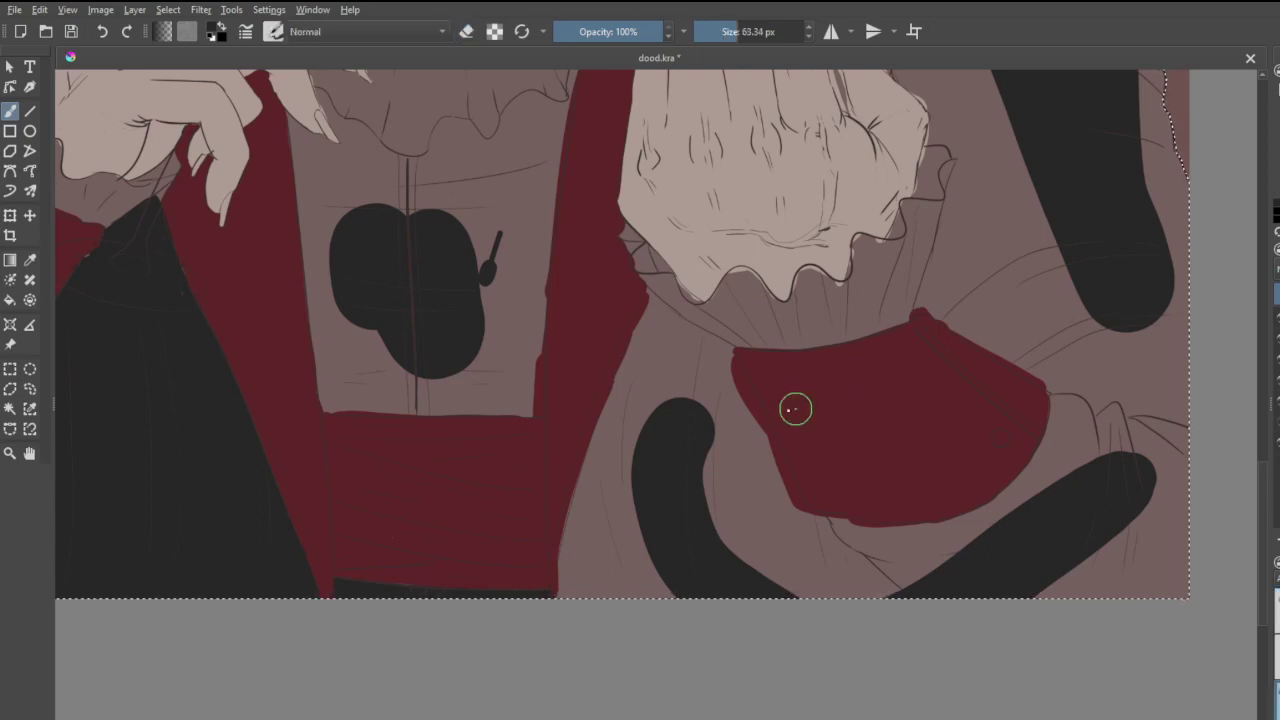
drag(730, 367, 746, 445)
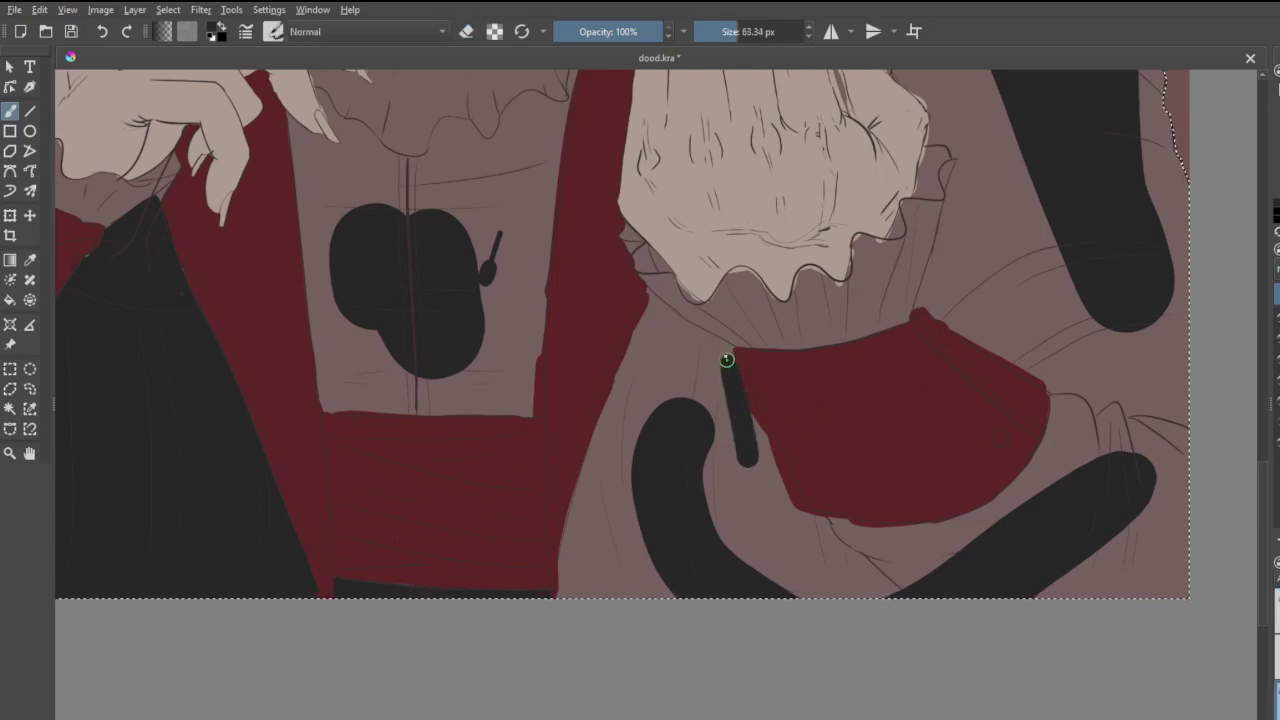
mouse_move(727, 359)
mouse_down()
mouse_move(753, 422)
mouse_move(736, 369)
mouse_up()
mouse_move(755, 421)
mouse_down()
mouse_move(777, 509)
mouse_move(763, 434)
mouse_move(803, 528)
mouse_move(781, 454)
mouse_move(815, 535)
mouse_move(903, 540)
mouse_move(814, 526)
mouse_move(903, 534)
mouse_move(1050, 489)
mouse_move(1006, 503)
mouse_move(1097, 371)
mouse_move(1069, 431)
mouse_move(1062, 362)
mouse_move(1057, 463)
mouse_move(1046, 449)
mouse_move(955, 522)
mouse_up()
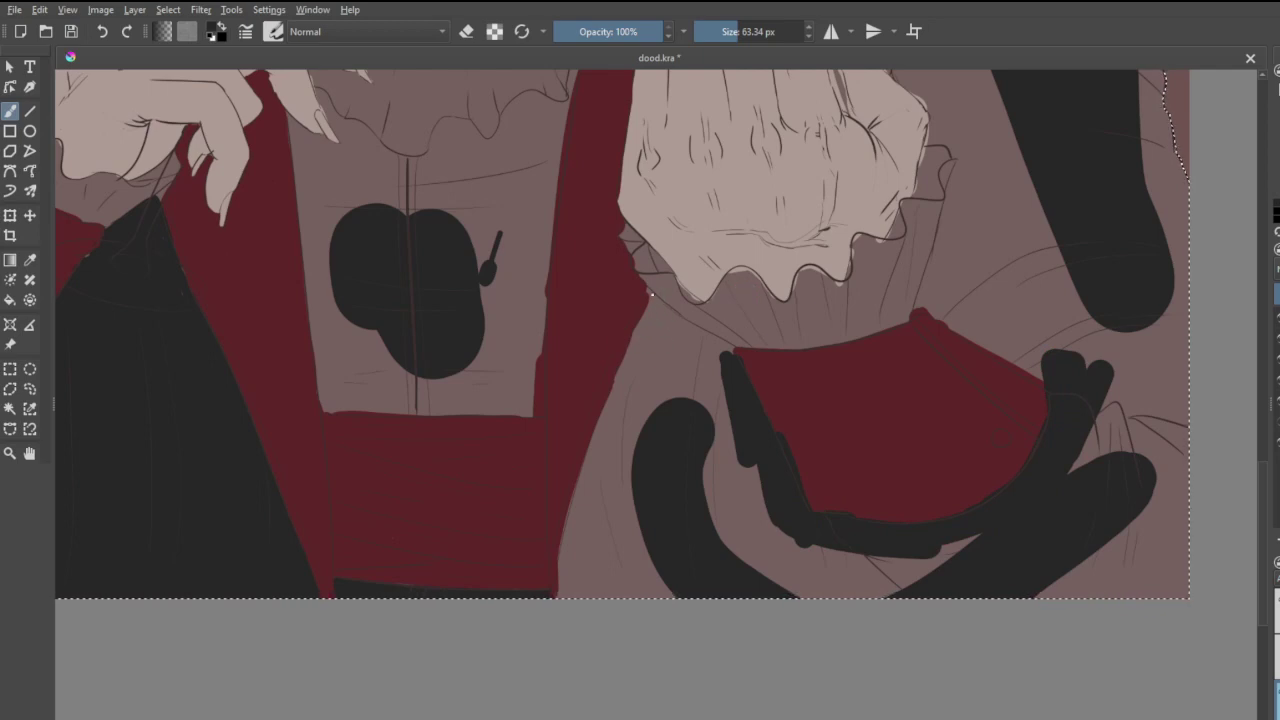
- Edge the tip of the coat panel below the right hand in dark grey, following the ruffle down to the red cuff
drag(652, 294, 595, 526)
key(ctrl+z)
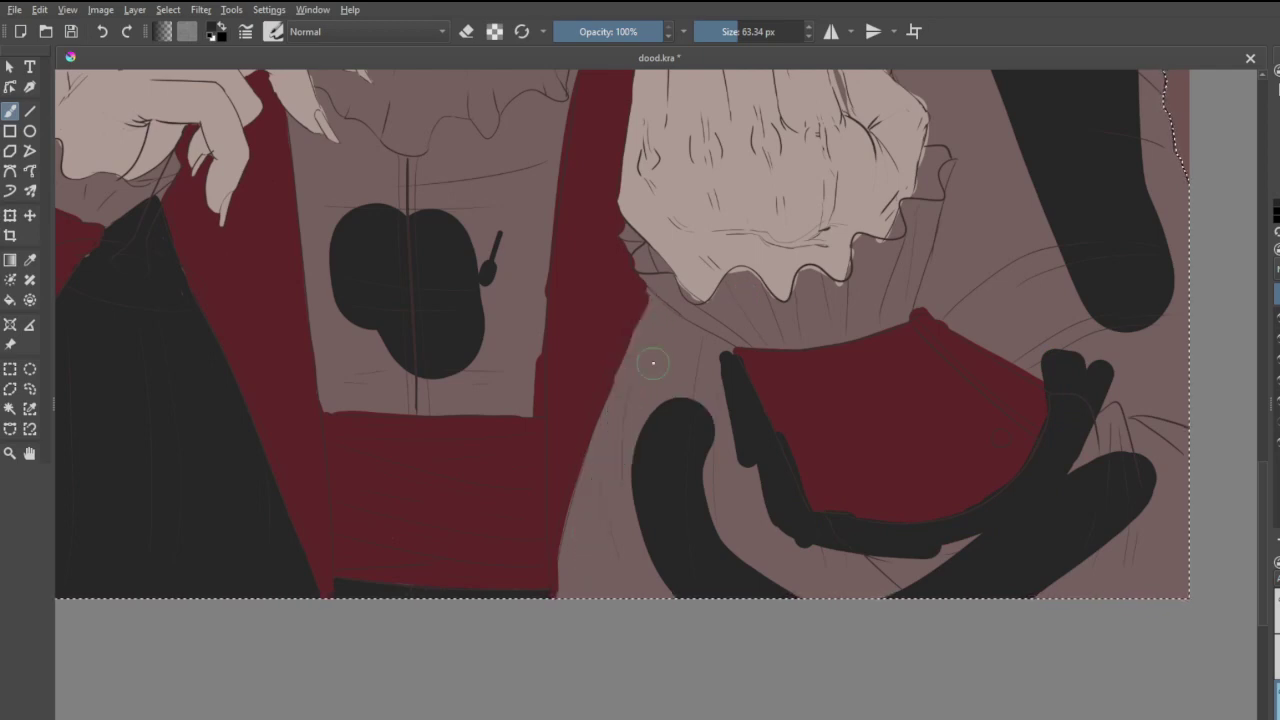
scroll(630, 370, up, 2)
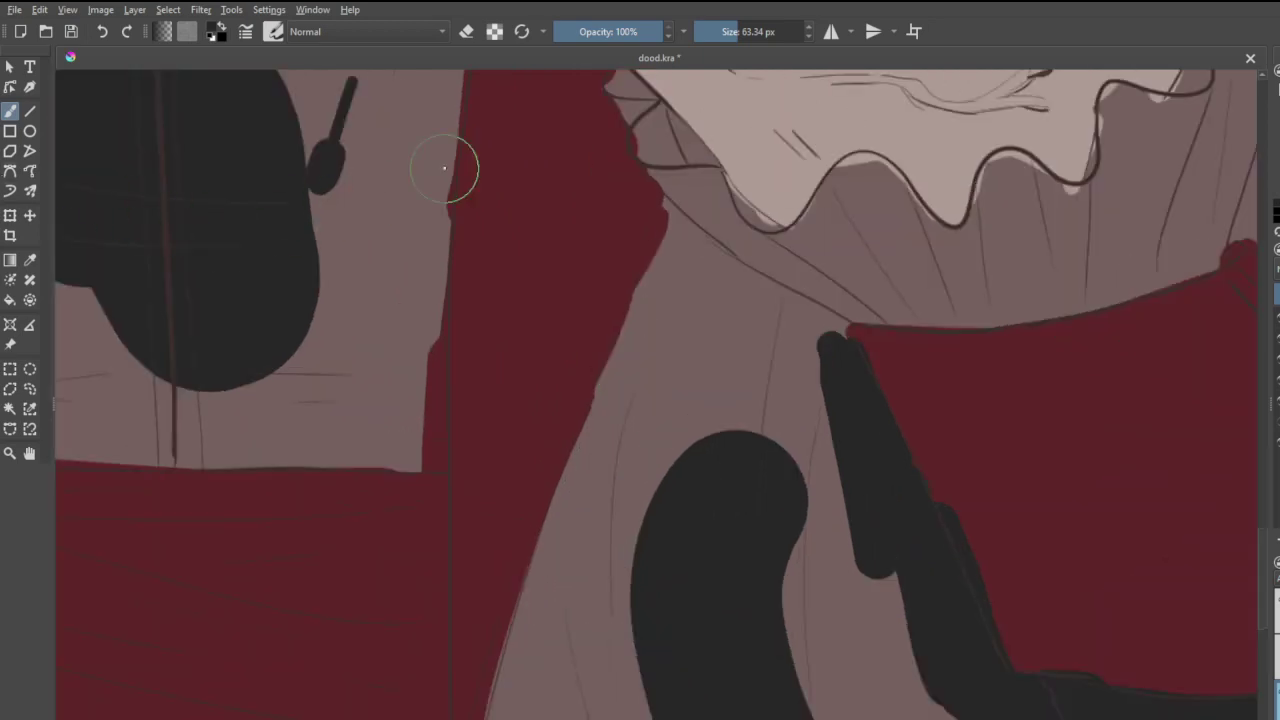
drag(676, 216, 656, 262)
drag(676, 215, 740, 271)
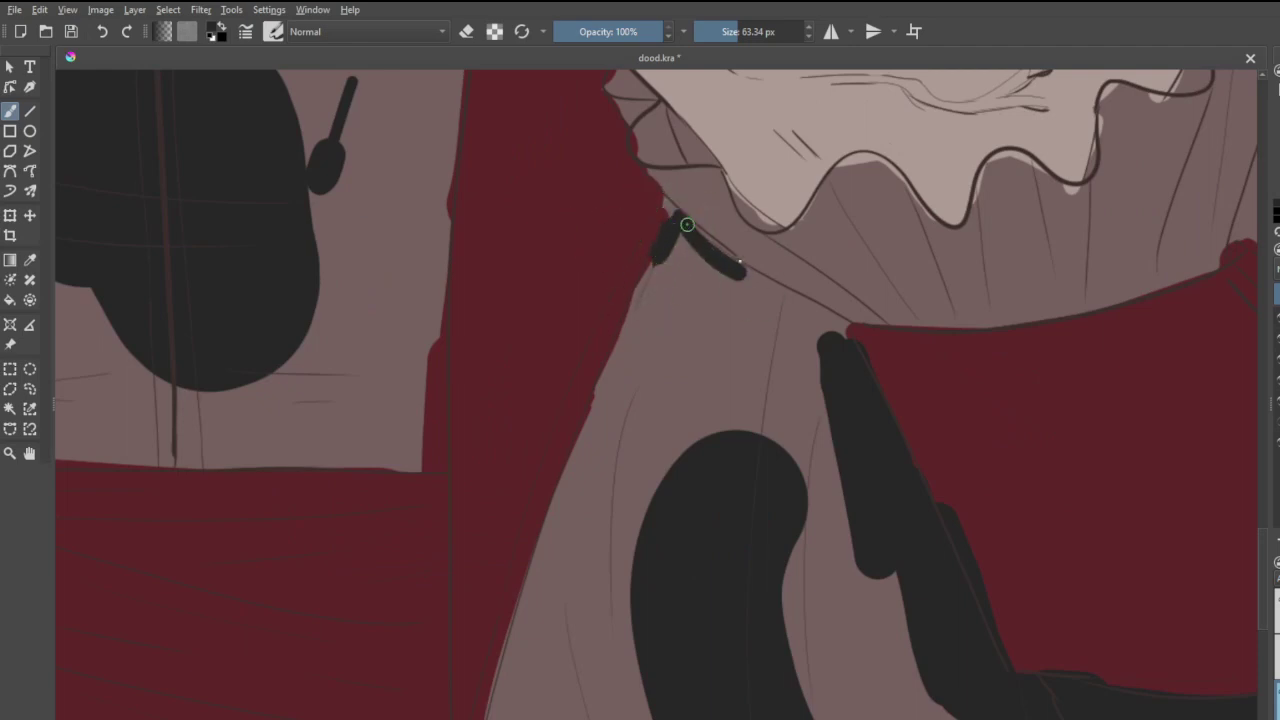
drag(687, 224, 792, 292)
mouse_move(726, 268)
mouse_down()
mouse_move(831, 340)
mouse_move(831, 329)
mouse_up()
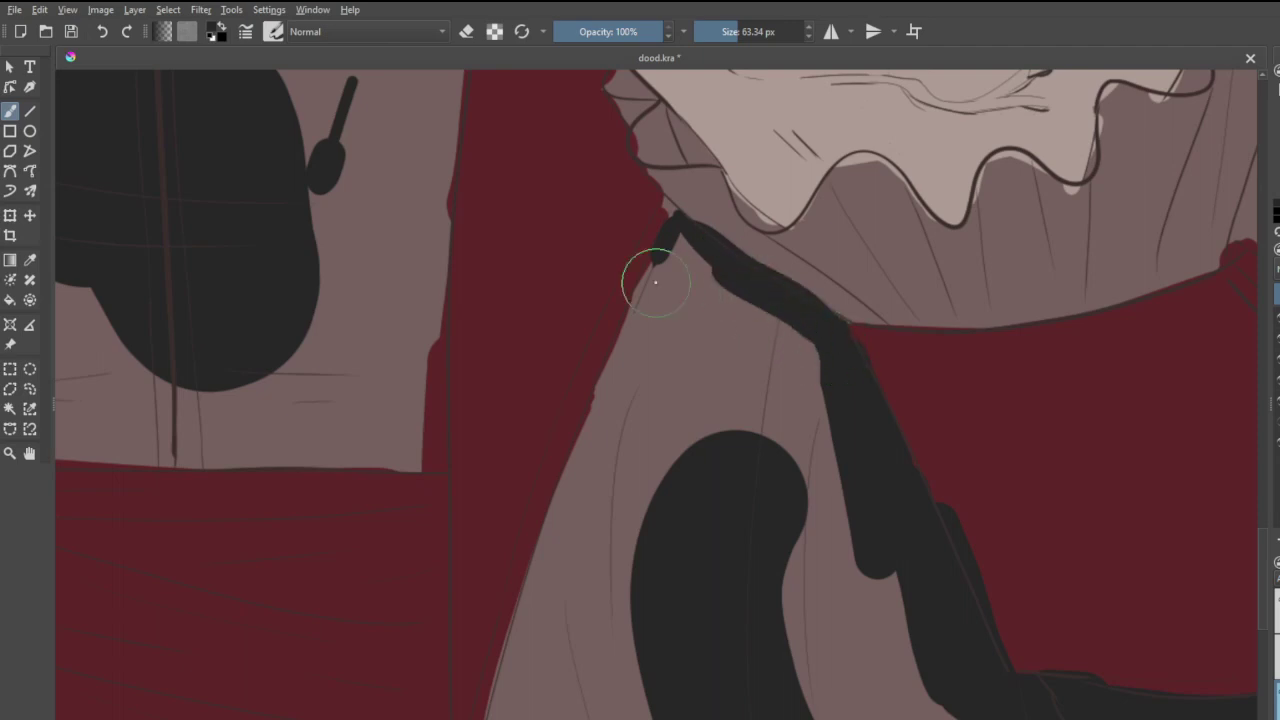
- Paint a thick dark grey edge down the upper red lining of that coat panel and start filling towards the cuff
mouse_move(656, 282)
mouse_down()
mouse_move(685, 292)
mouse_move(674, 310)
mouse_move(690, 258)
mouse_move(654, 327)
mouse_up()
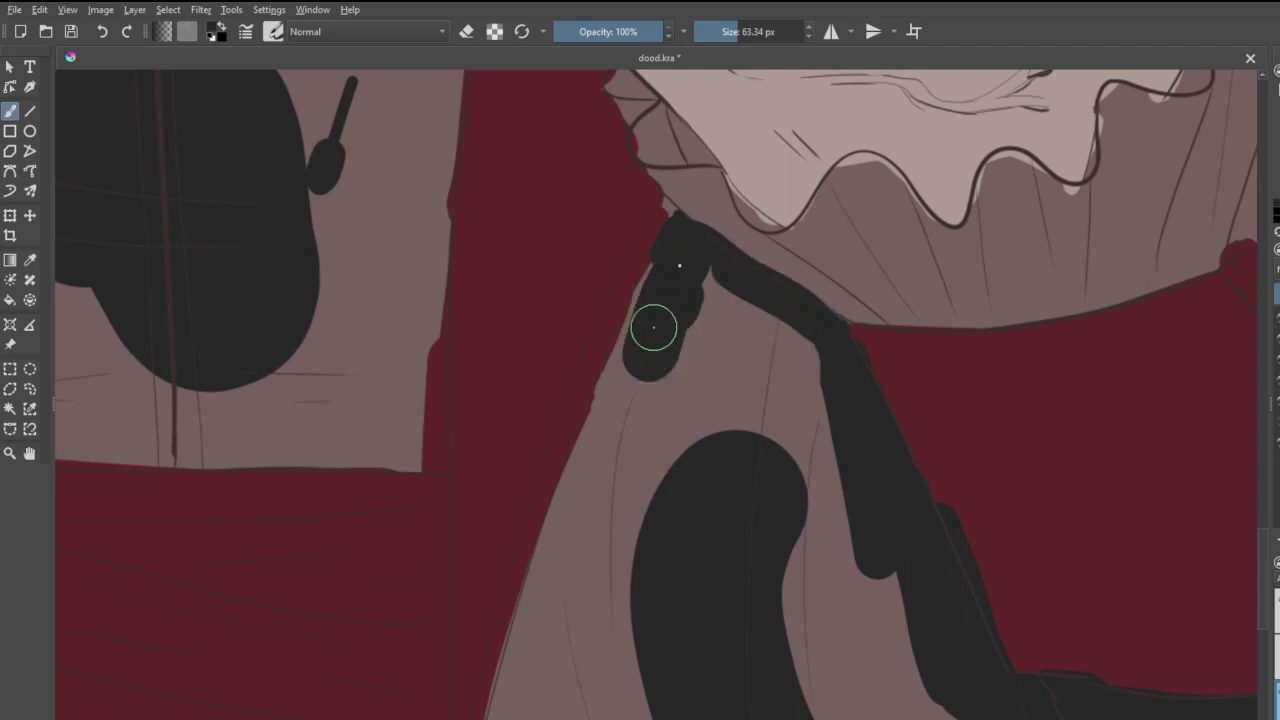
drag(663, 280, 625, 398)
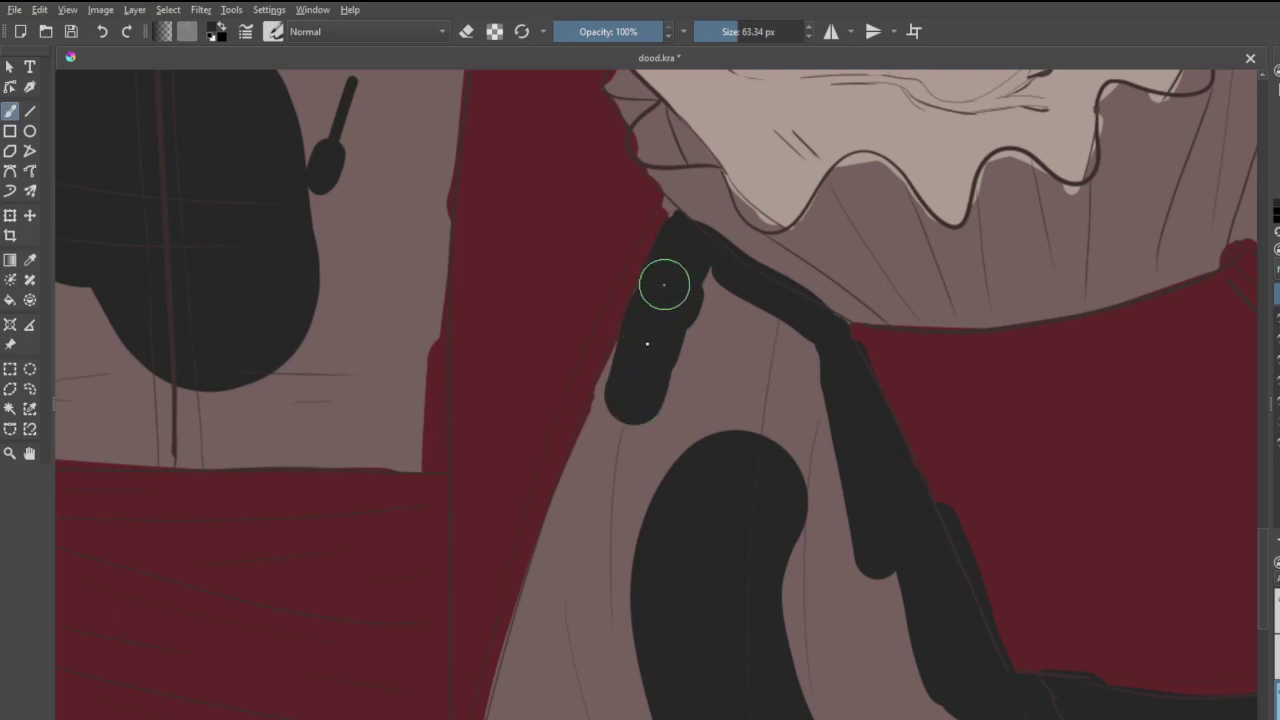
drag(651, 309, 603, 478)
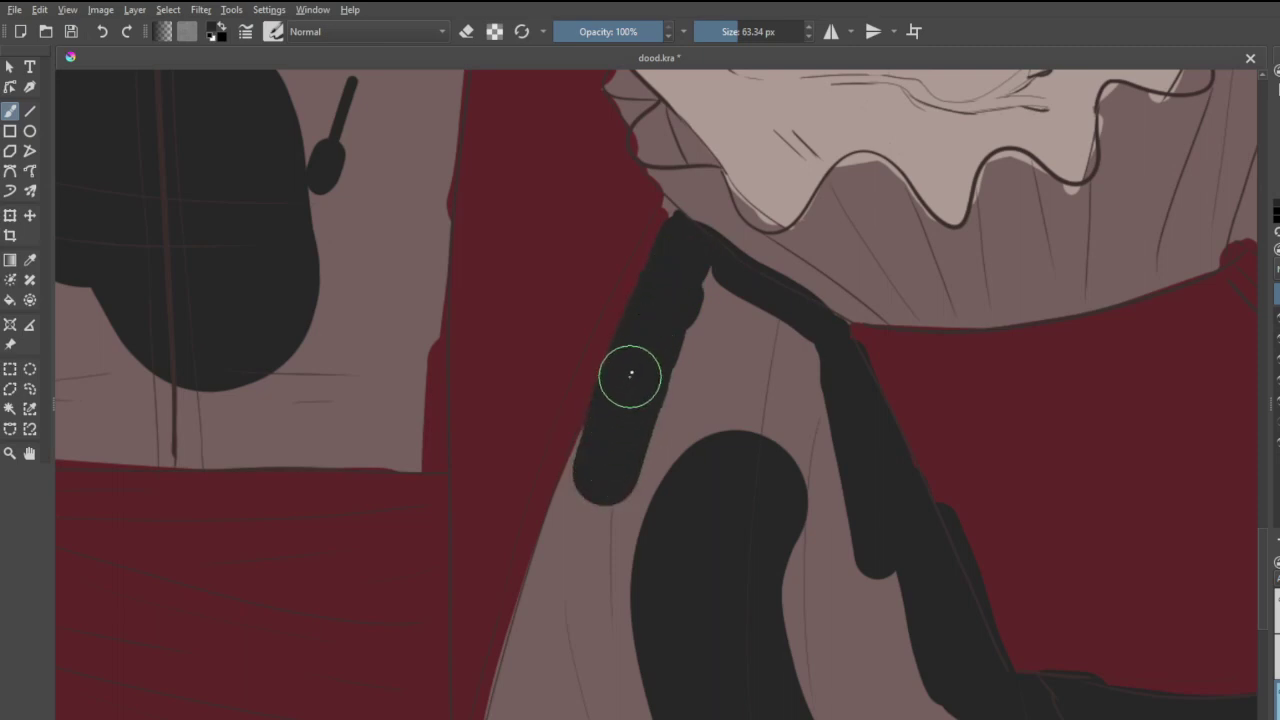
mouse_move(630, 374)
mouse_down()
mouse_move(604, 474)
mouse_move(631, 374)
mouse_move(705, 281)
mouse_move(713, 351)
mouse_move(685, 526)
mouse_move(763, 323)
mouse_move(770, 474)
mouse_move(785, 336)
mouse_move(812, 447)
mouse_move(804, 564)
mouse_up()
- Extend the dark grey along the panel's lower red lining to the canvas bottom and fill across to the existing curved stroke
scroll(706, 472, down, 4)
scroll(652, 606, up, 3)
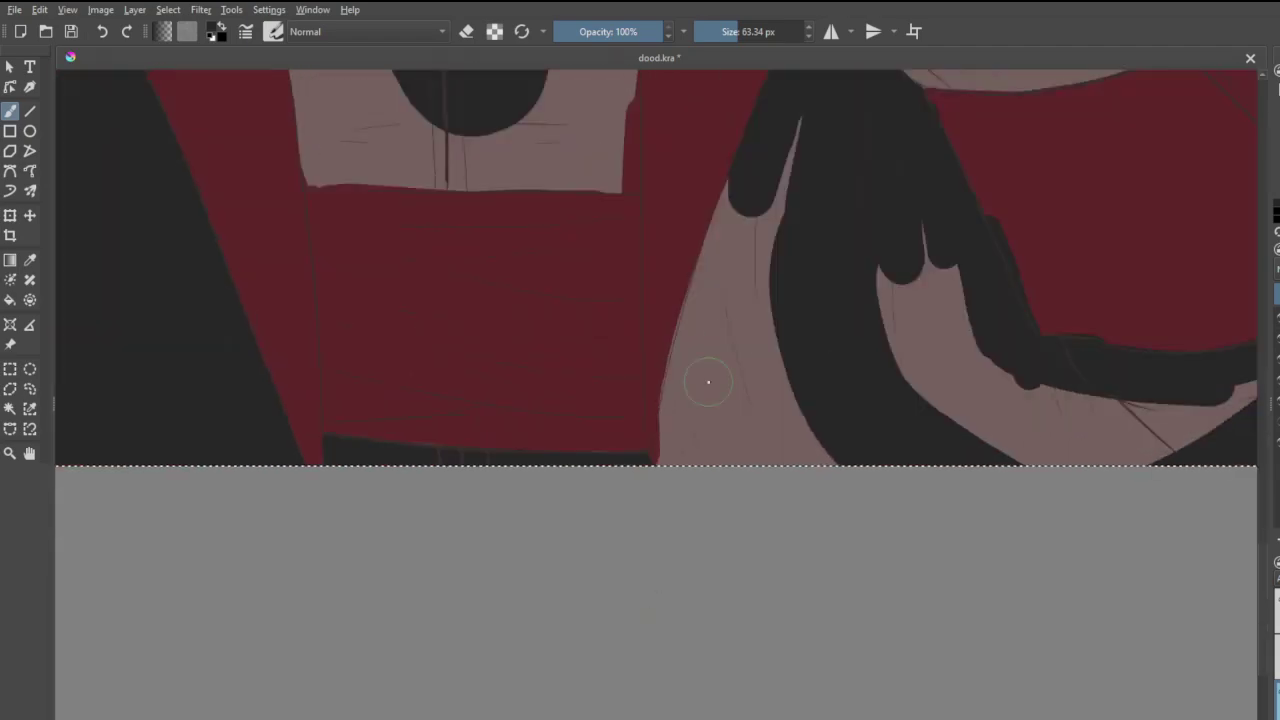
scroll(708, 381, up, 3)
click(678, 356)
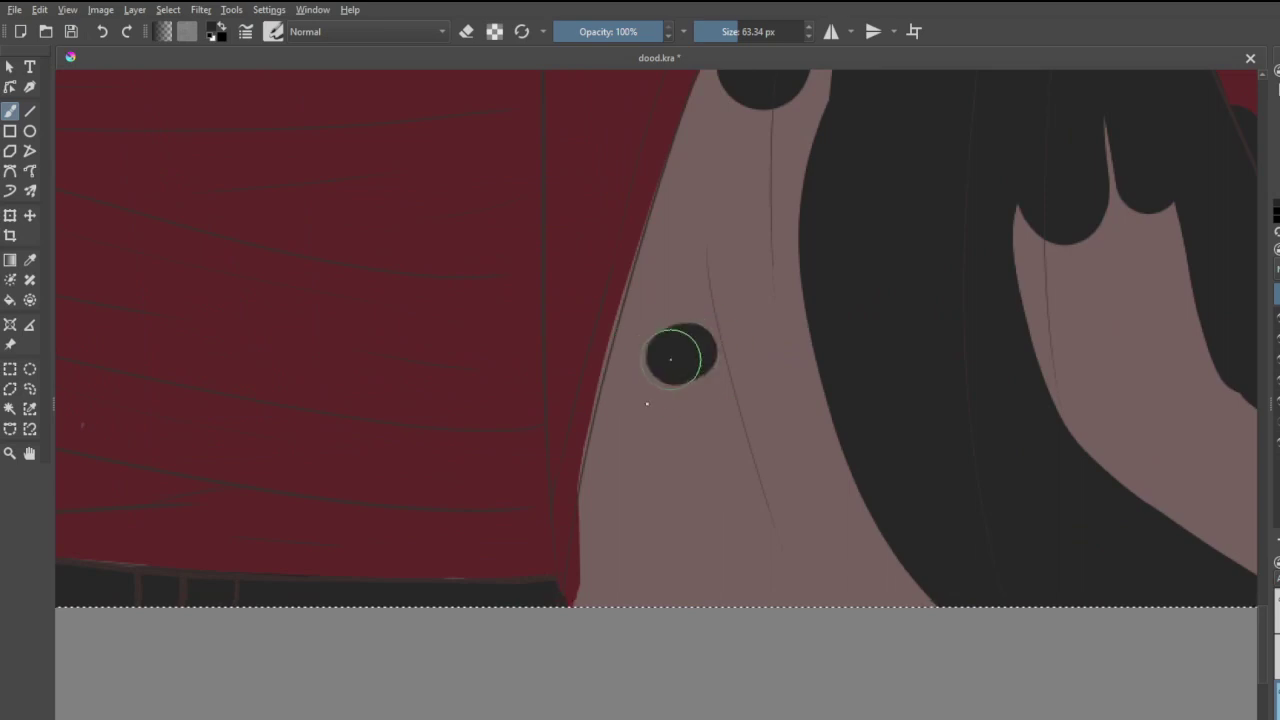
mouse_move(672, 357)
mouse_down()
mouse_move(614, 452)
mouse_move(592, 595)
mouse_up()
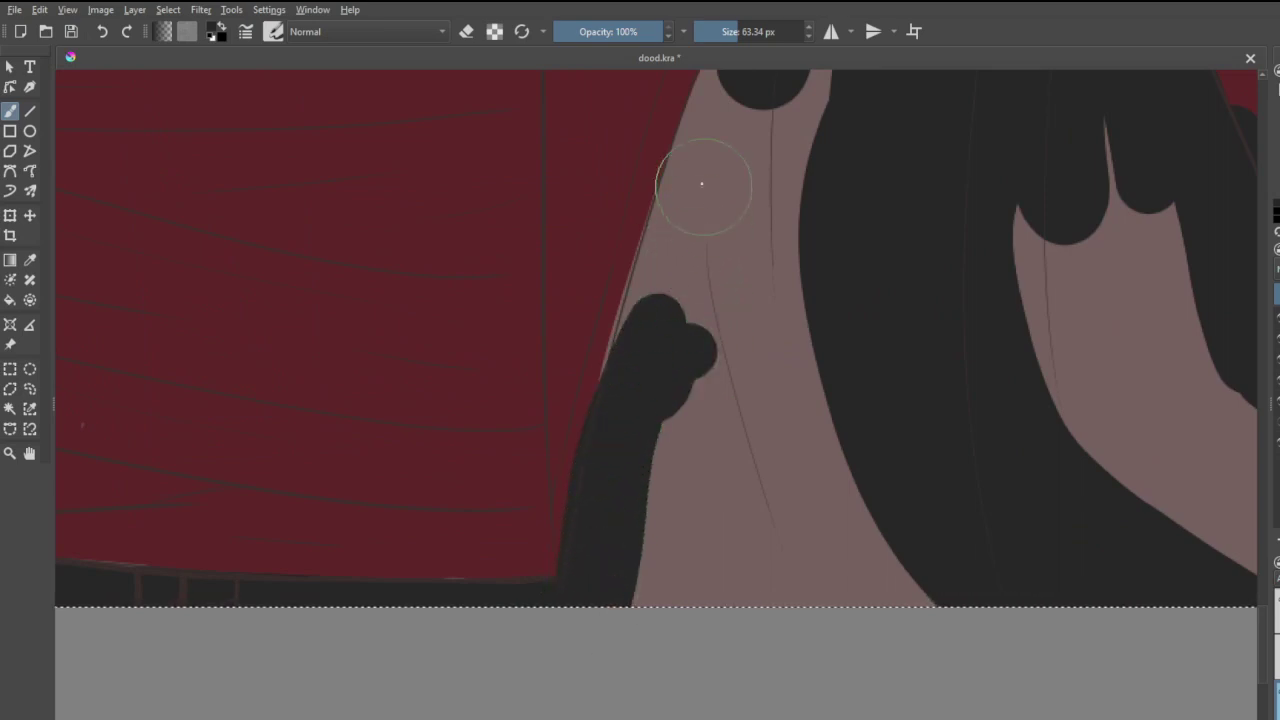
key(ctrl+z)
mouse_move(714, 157)
mouse_down()
mouse_move(652, 465)
mouse_move(602, 590)
mouse_move(669, 305)
mouse_move(640, 429)
mouse_move(654, 310)
mouse_move(724, 97)
mouse_move(743, 257)
mouse_move(693, 572)
mouse_move(832, 389)
mouse_move(717, 615)
mouse_move(880, 521)
mouse_move(767, 651)
mouse_move(942, 576)
mouse_move(926, 640)
mouse_up()
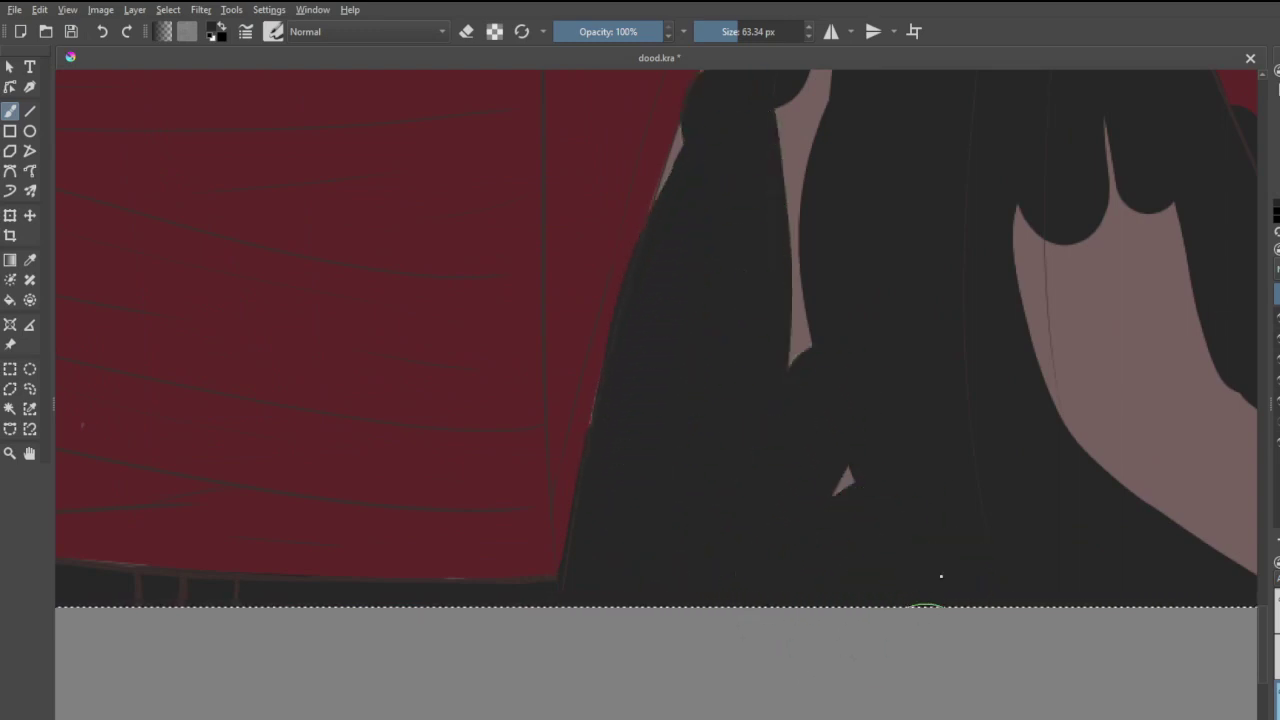
mouse_move(941, 576)
mouse_down()
mouse_move(823, 566)
mouse_move(754, 469)
mouse_up()
- Fill the remaining gaps inside the coat panel between the red lining and the red cuff in dark grey
scroll(780, 436, down, 6)
scroll(841, 396, up, 2)
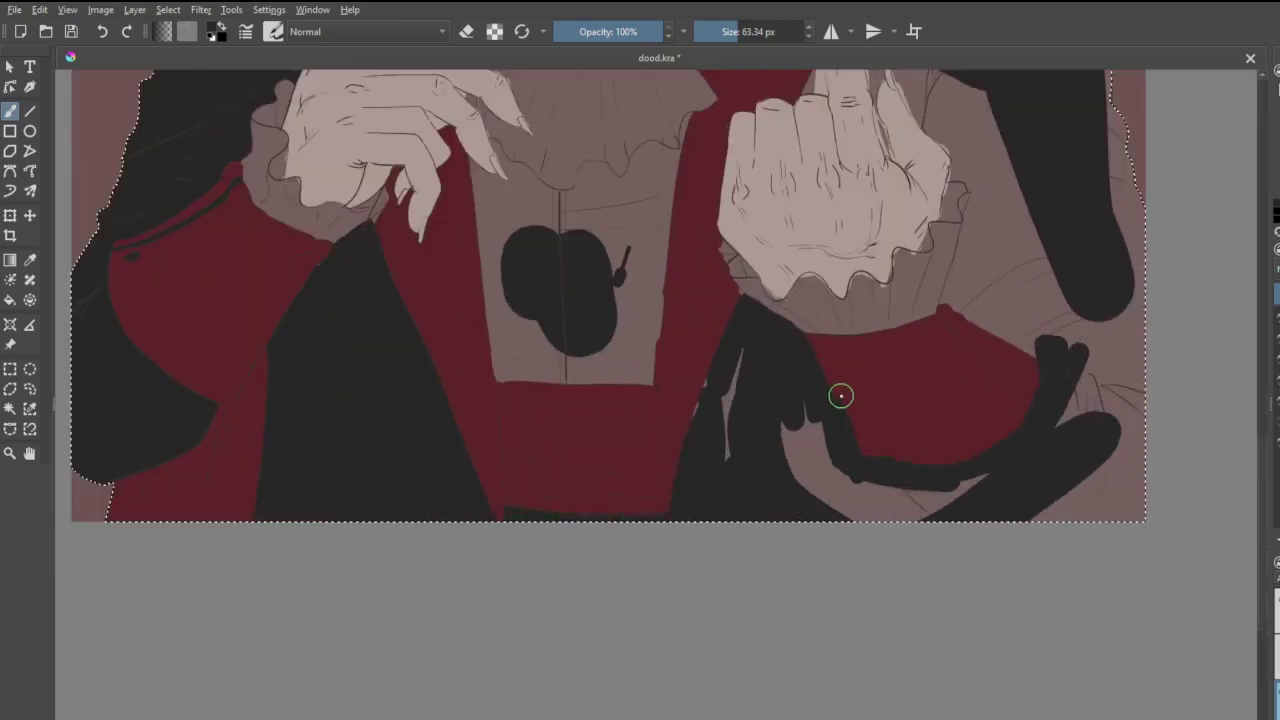
scroll(841, 396, up, 3)
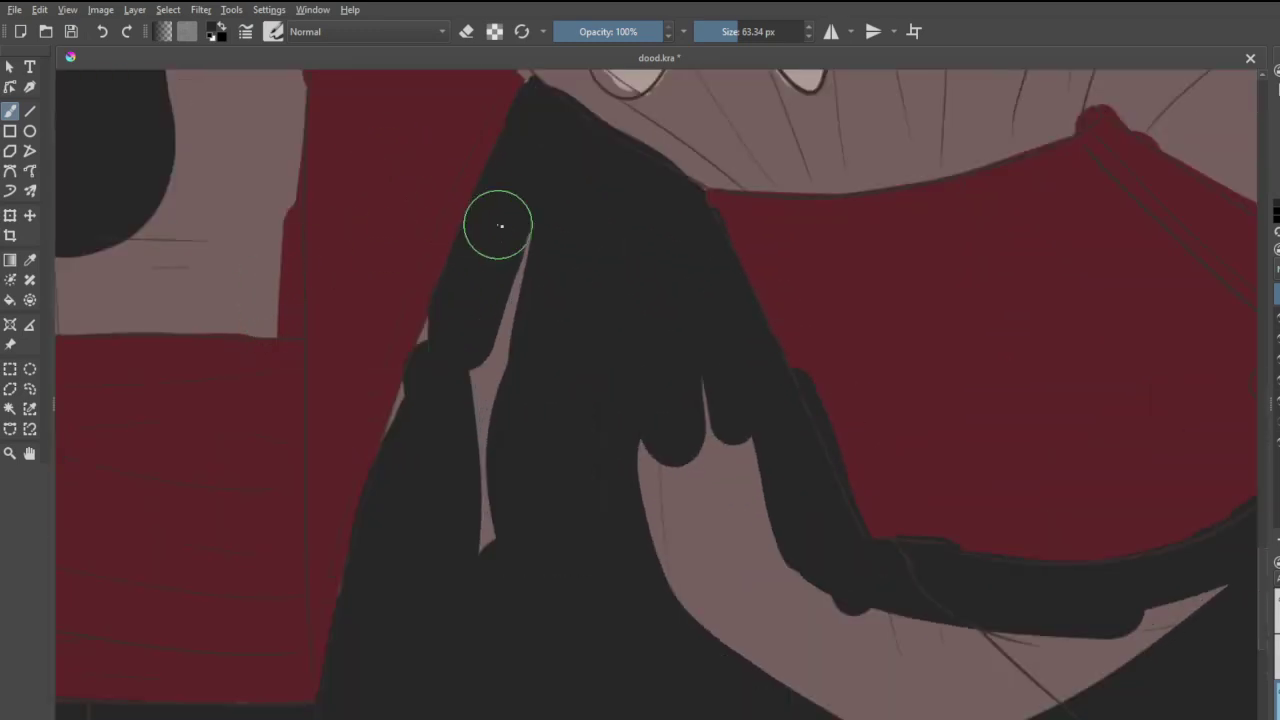
mouse_move(494, 220)
mouse_down()
mouse_move(503, 281)
mouse_move(448, 345)
mouse_move(436, 321)
mouse_move(381, 460)
mouse_move(458, 390)
mouse_move(515, 240)
mouse_move(494, 571)
mouse_move(521, 481)
mouse_move(650, 398)
mouse_move(727, 622)
mouse_move(704, 457)
mouse_move(736, 467)
mouse_move(788, 668)
mouse_move(753, 470)
mouse_move(808, 641)
mouse_move(792, 668)
mouse_move(620, 519)
mouse_move(617, 478)
mouse_move(664, 519)
mouse_move(694, 622)
mouse_up()
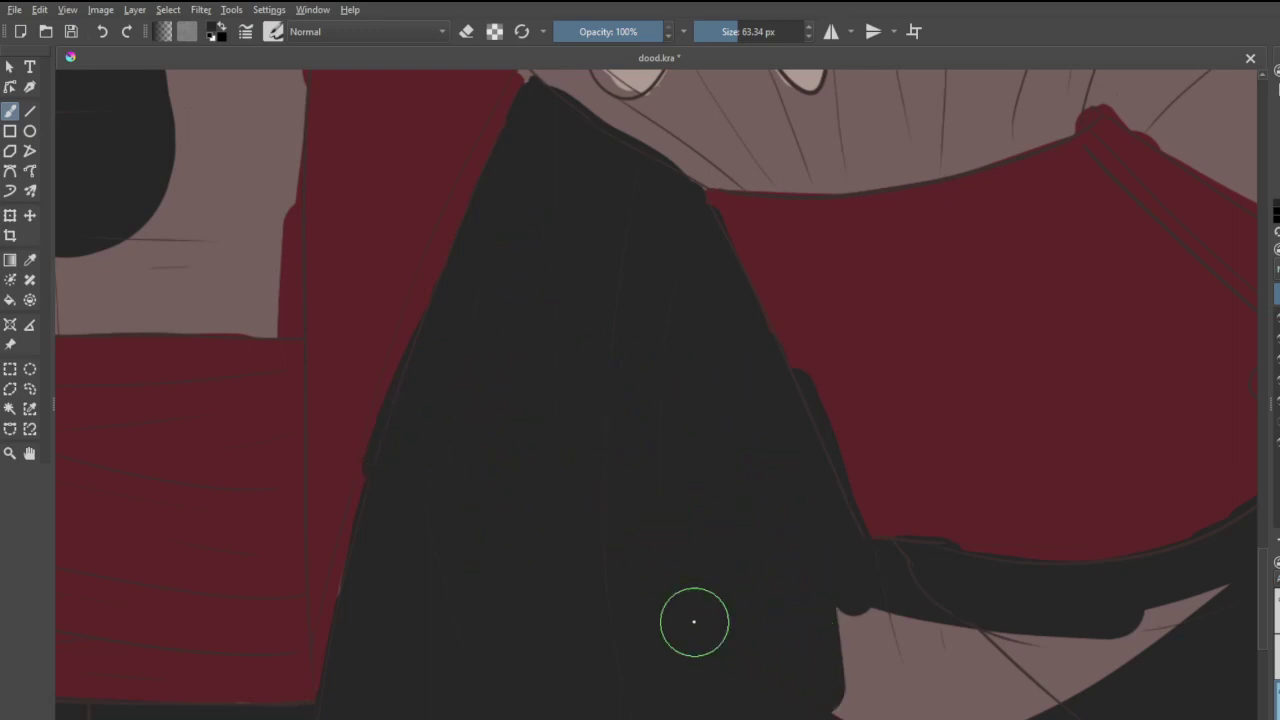
- Fill the area below and beside the red cuff in dark grey out to the canvas's bottom and right edges
scroll(683, 611, down, 5)
scroll(770, 610, up, 5)
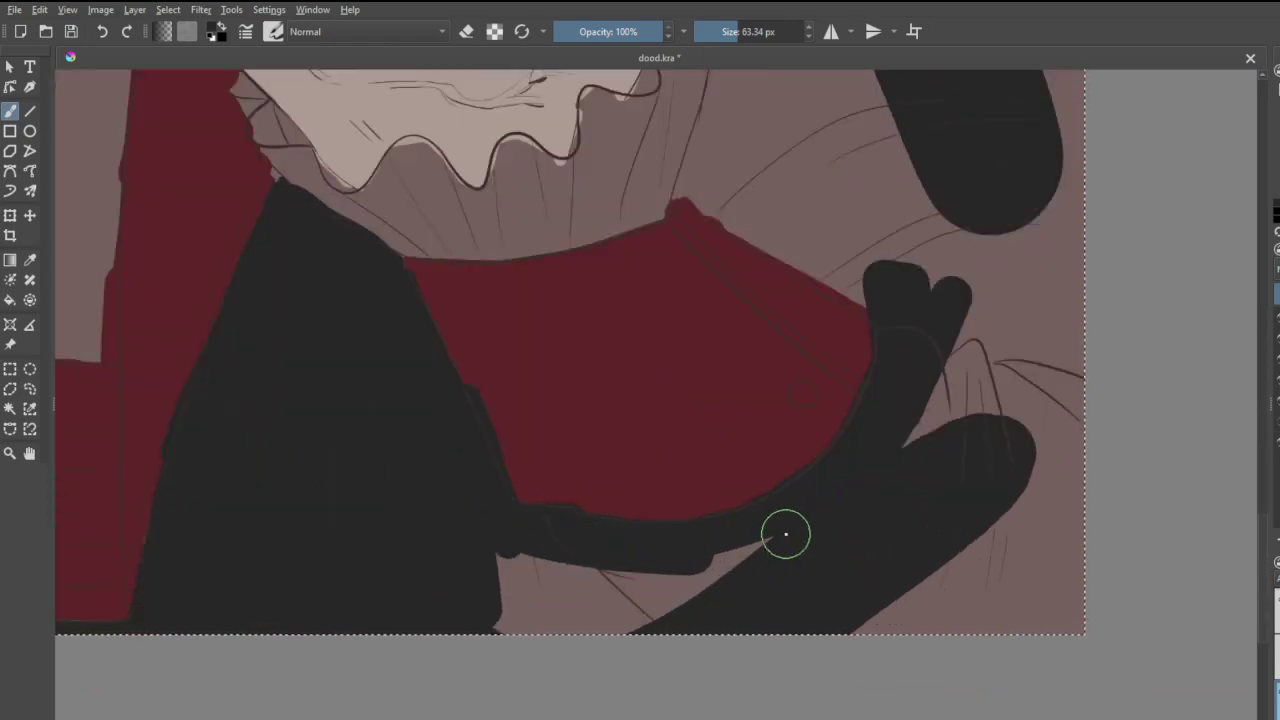
mouse_move(809, 546)
mouse_down()
mouse_move(656, 577)
mouse_move(432, 575)
mouse_move(682, 570)
mouse_up()
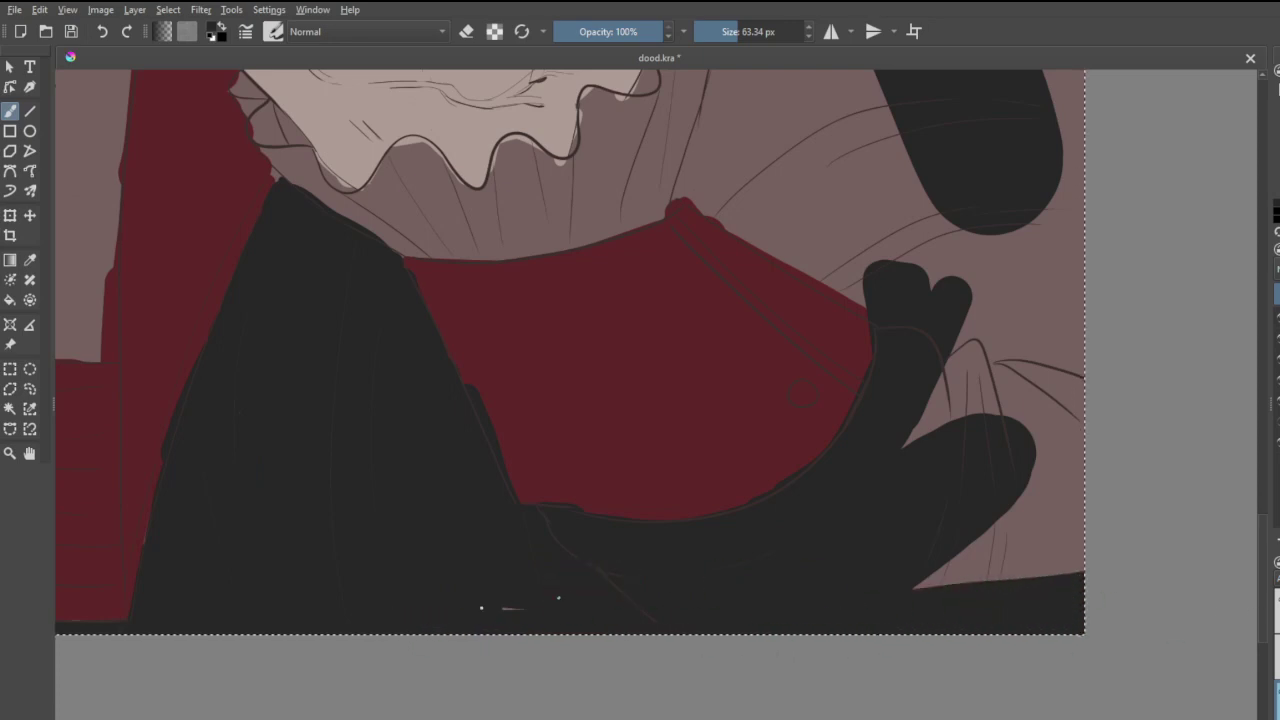
mouse_move(960, 410)
mouse_down()
mouse_move(953, 367)
mouse_move(943, 433)
mouse_move(1022, 322)
mouse_move(969, 565)
mouse_move(1014, 389)
mouse_move(914, 611)
mouse_move(992, 394)
mouse_move(1010, 422)
mouse_move(975, 599)
mouse_move(1048, 372)
mouse_up()
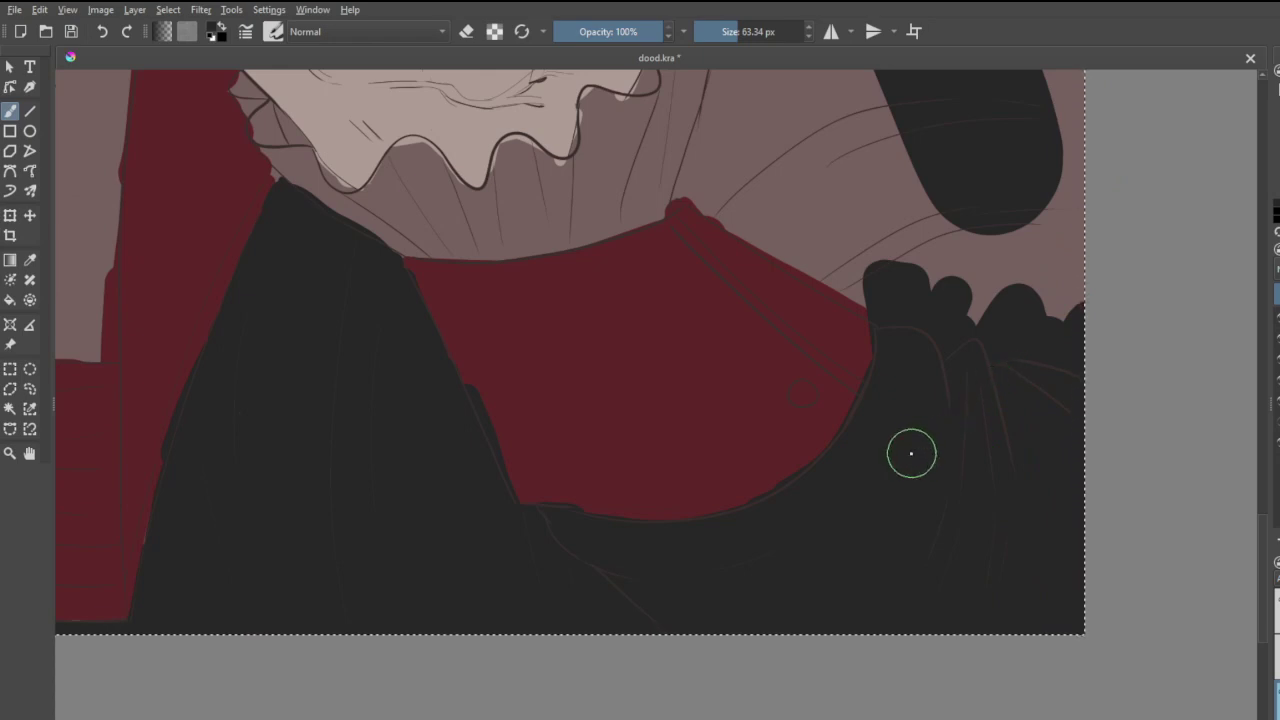
- Edge the top of the vest in dark grey around the left hand's fingertip, along the wavy ruffle hem and beside the lining
scroll(883, 430, down, 5)
scroll(877, 266, down, 2)
scroll(878, 215, up, 2)
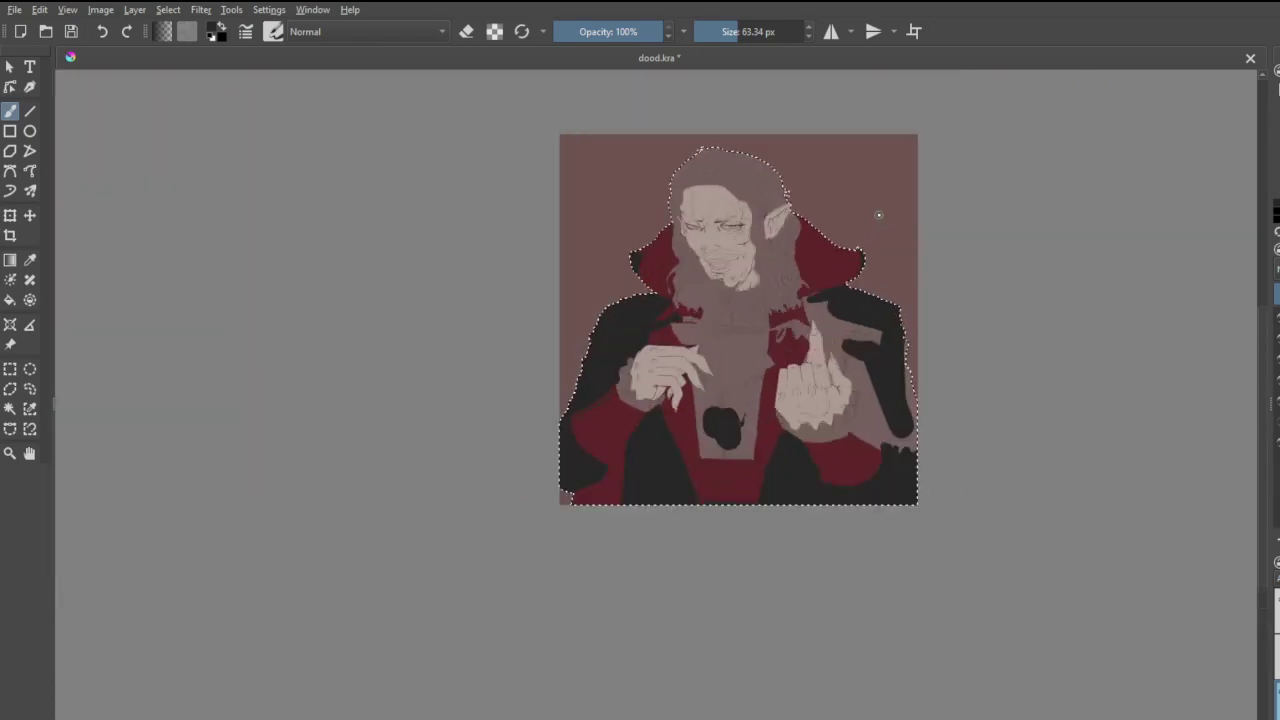
scroll(816, 190, up, 2)
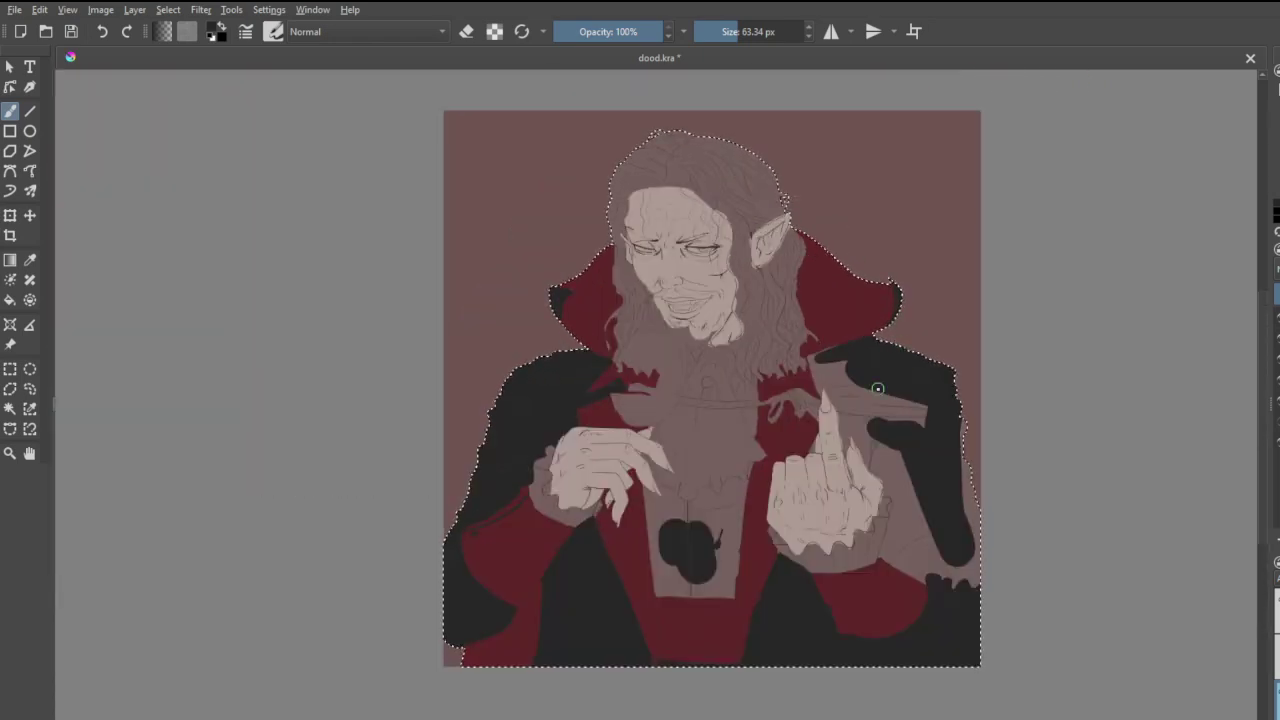
scroll(692, 573, up, 3)
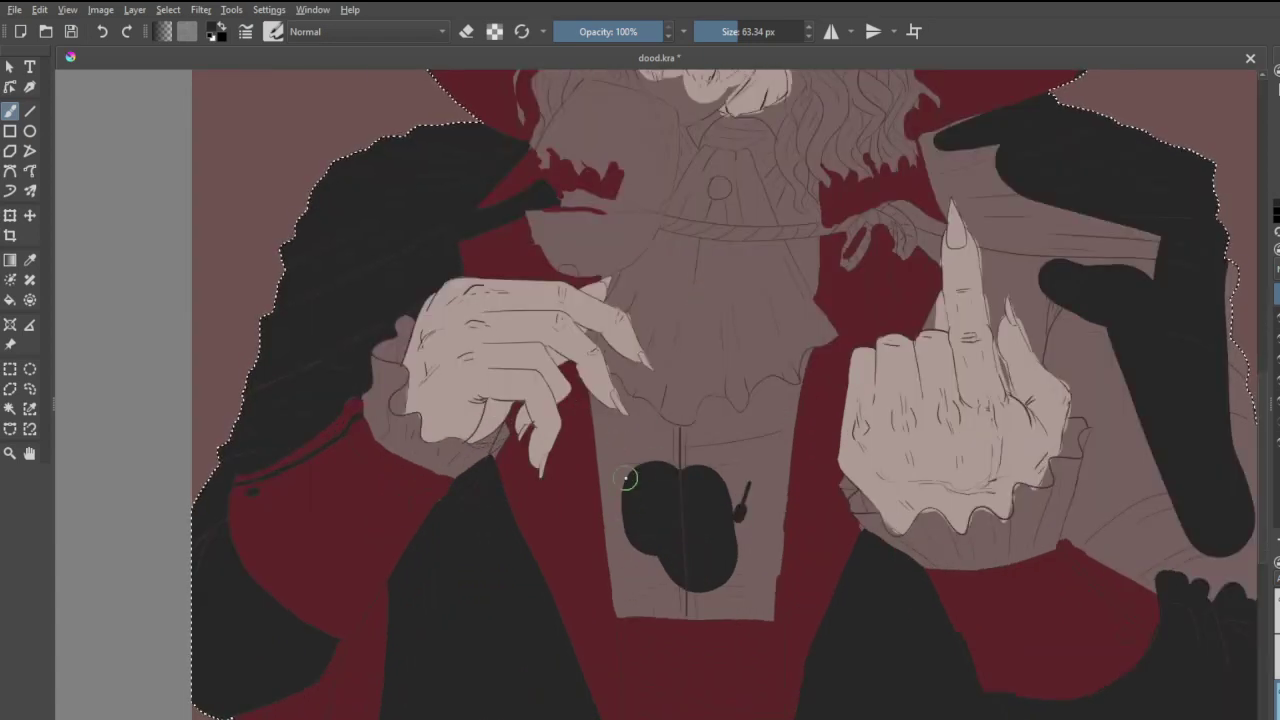
scroll(620, 490, up, 1)
scroll(617, 495, up, 1)
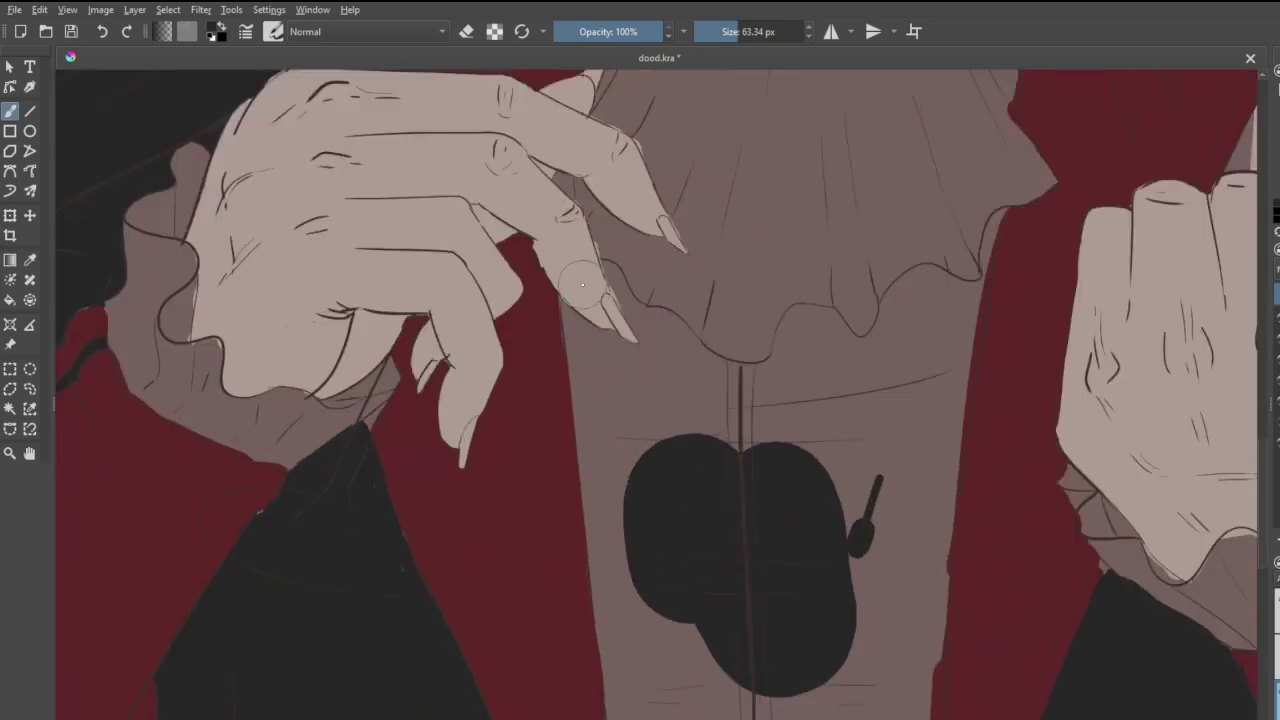
mouse_move(607, 263)
mouse_down()
mouse_move(636, 316)
mouse_move(616, 273)
mouse_up()
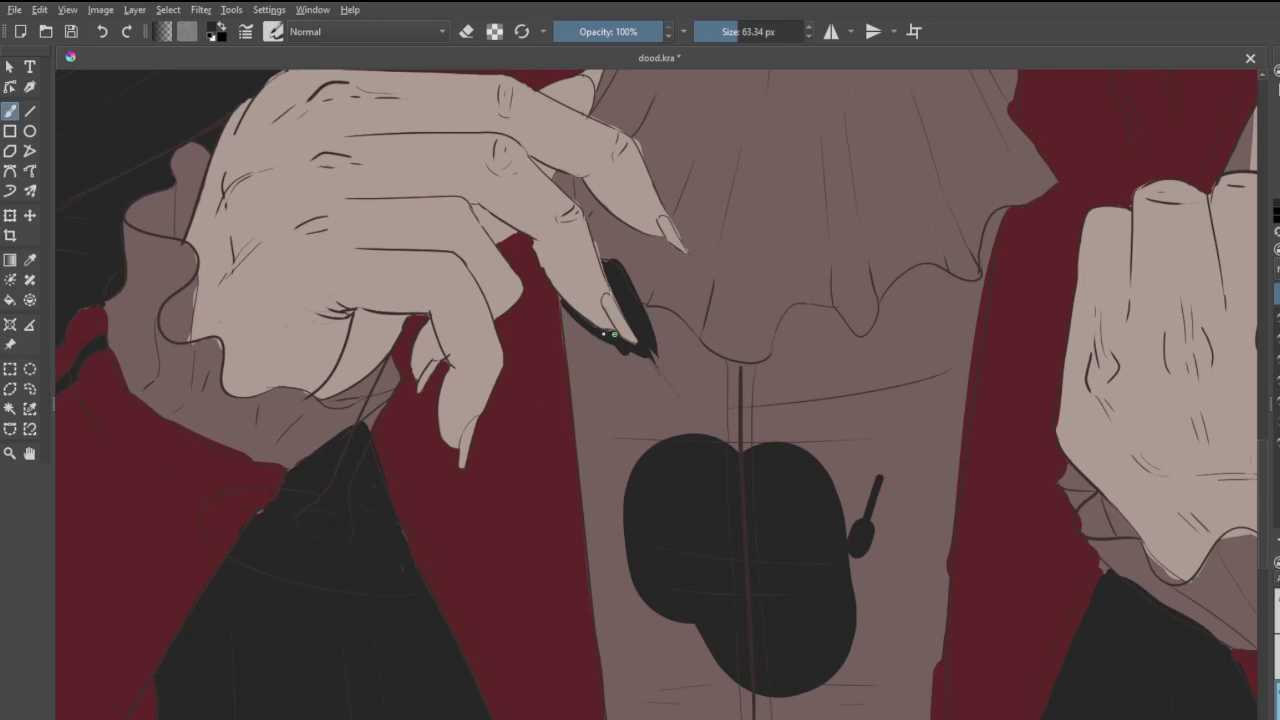
drag(582, 330, 626, 462)
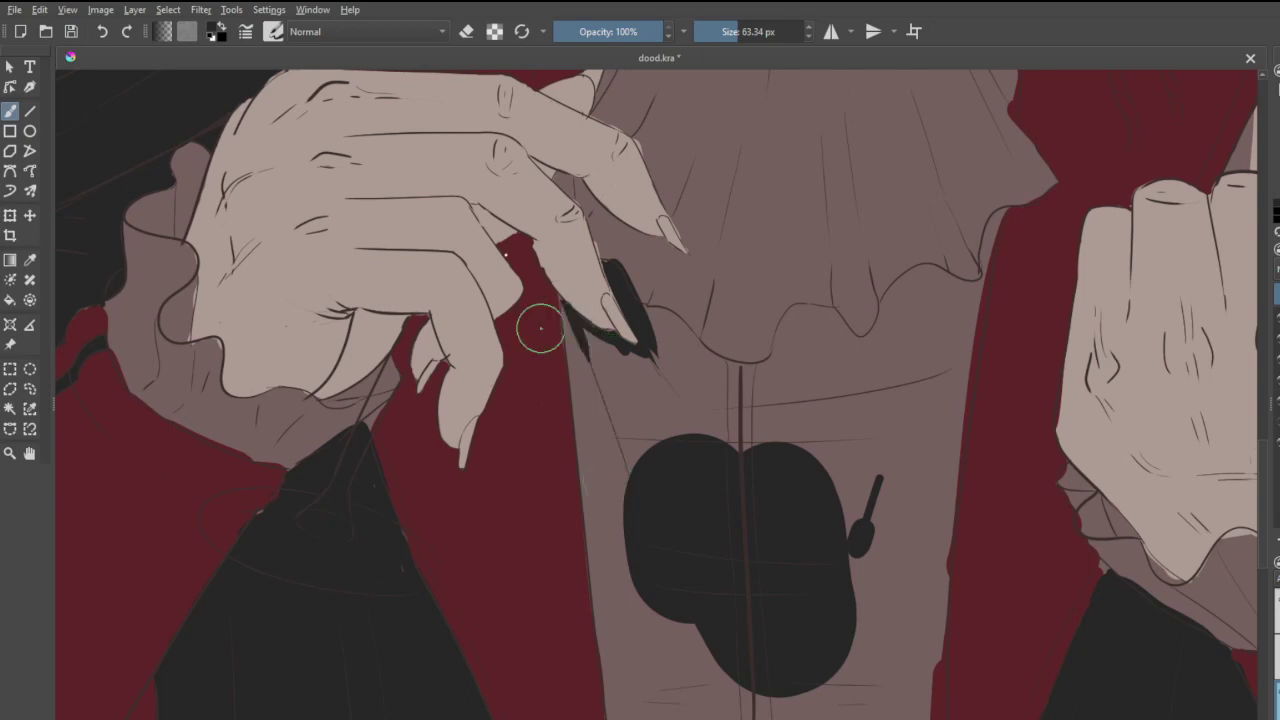
mouse_move(590, 315)
mouse_down()
mouse_move(585, 505)
mouse_move(584, 370)
mouse_move(613, 467)
mouse_move(591, 342)
mouse_move(622, 372)
mouse_move(646, 449)
mouse_move(646, 364)
mouse_move(594, 347)
mouse_move(588, 330)
mouse_move(657, 315)
mouse_move(732, 372)
mouse_move(769, 375)
mouse_move(782, 355)
mouse_move(739, 375)
mouse_move(796, 316)
mouse_move(833, 344)
mouse_move(832, 321)
mouse_move(846, 338)
mouse_move(883, 333)
mouse_move(893, 306)
mouse_move(947, 277)
mouse_move(1000, 212)
mouse_up()
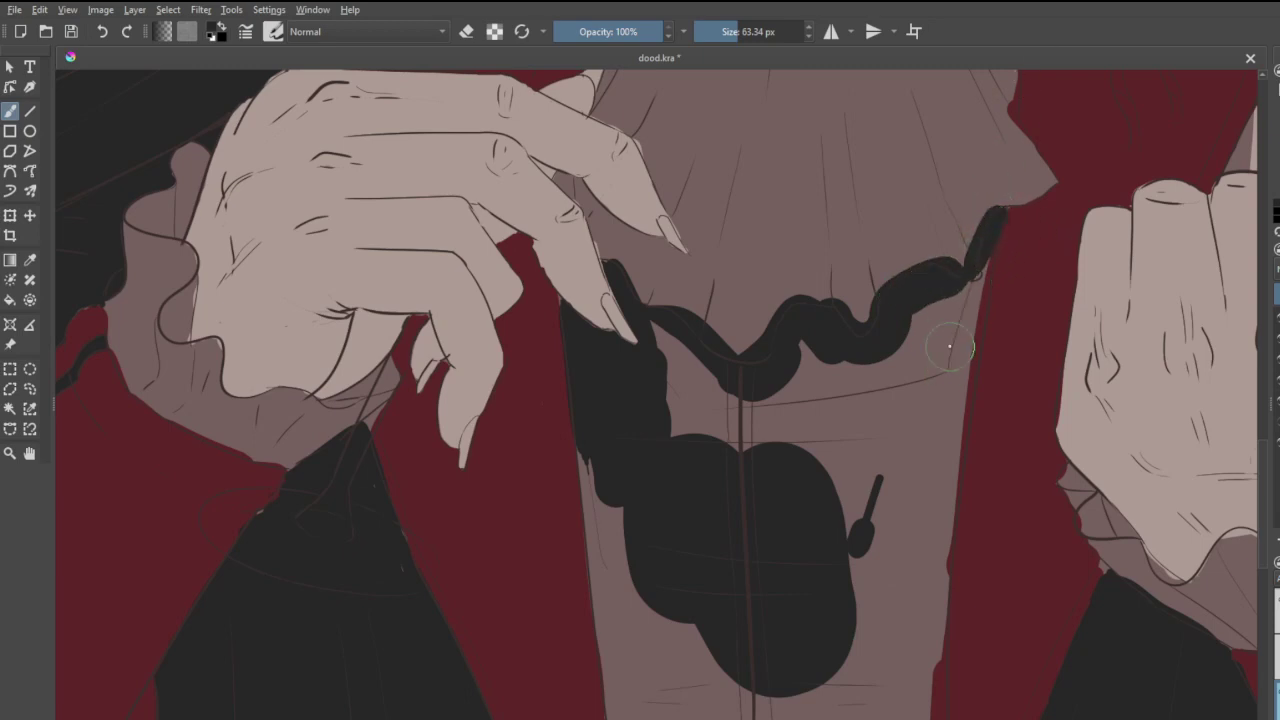
drag(991, 229, 935, 438)
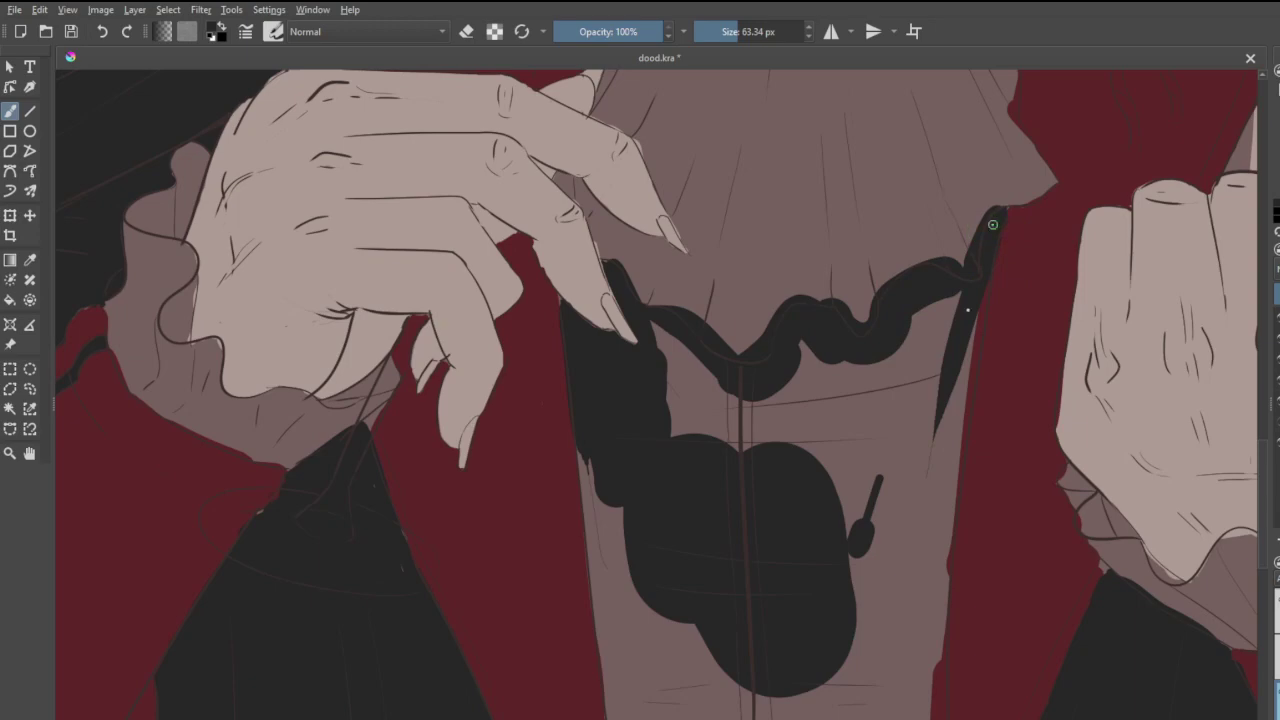
- Outline the vest's sides and bottom in dark grey and fill its whole interior up to the ruffle
scroll(861, 286, down, 5)
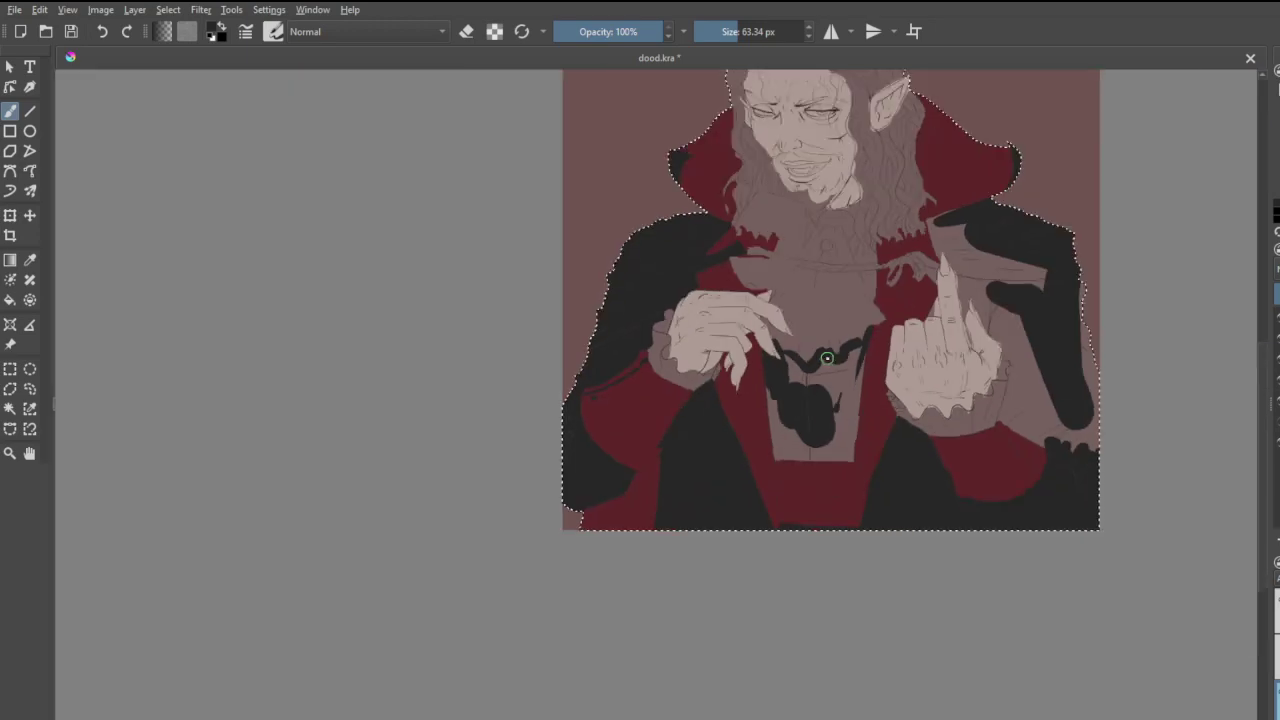
scroll(808, 398, up, 5)
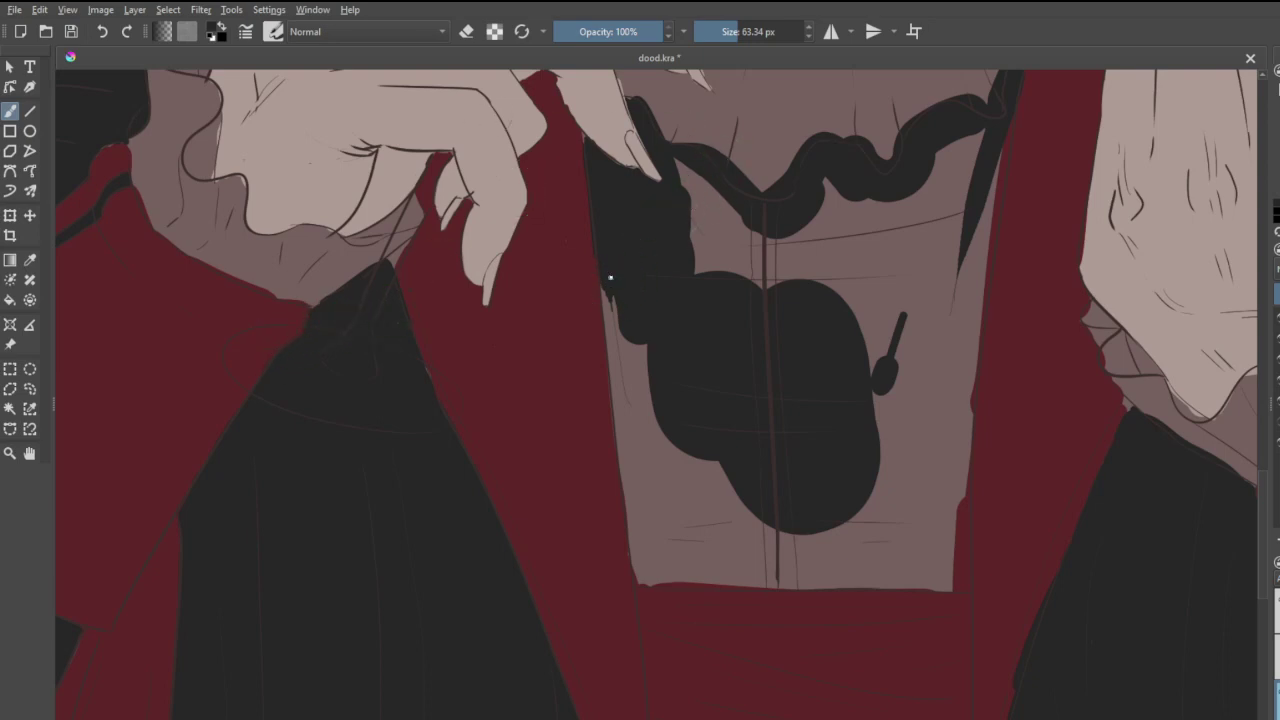
mouse_move(606, 277)
mouse_down()
mouse_move(634, 400)
mouse_move(640, 523)
mouse_move(658, 563)
mouse_move(640, 583)
mouse_move(957, 580)
mouse_move(970, 400)
mouse_up()
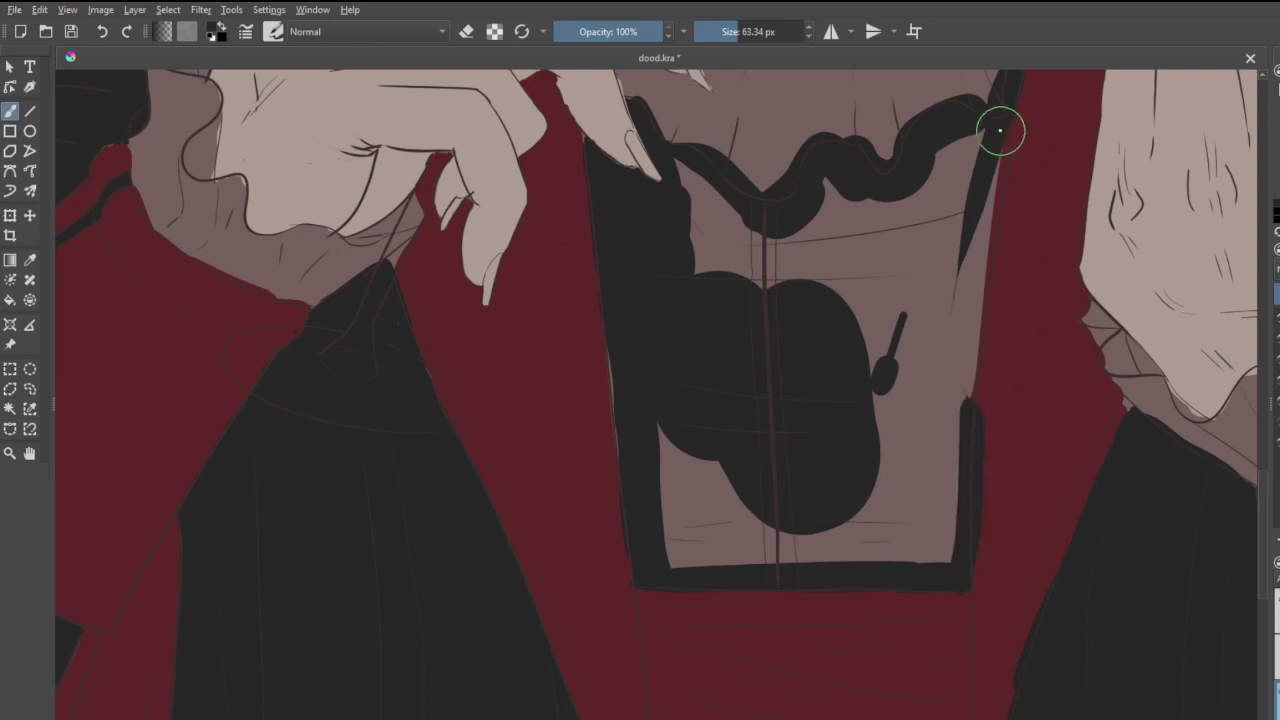
drag(1002, 110, 958, 398)
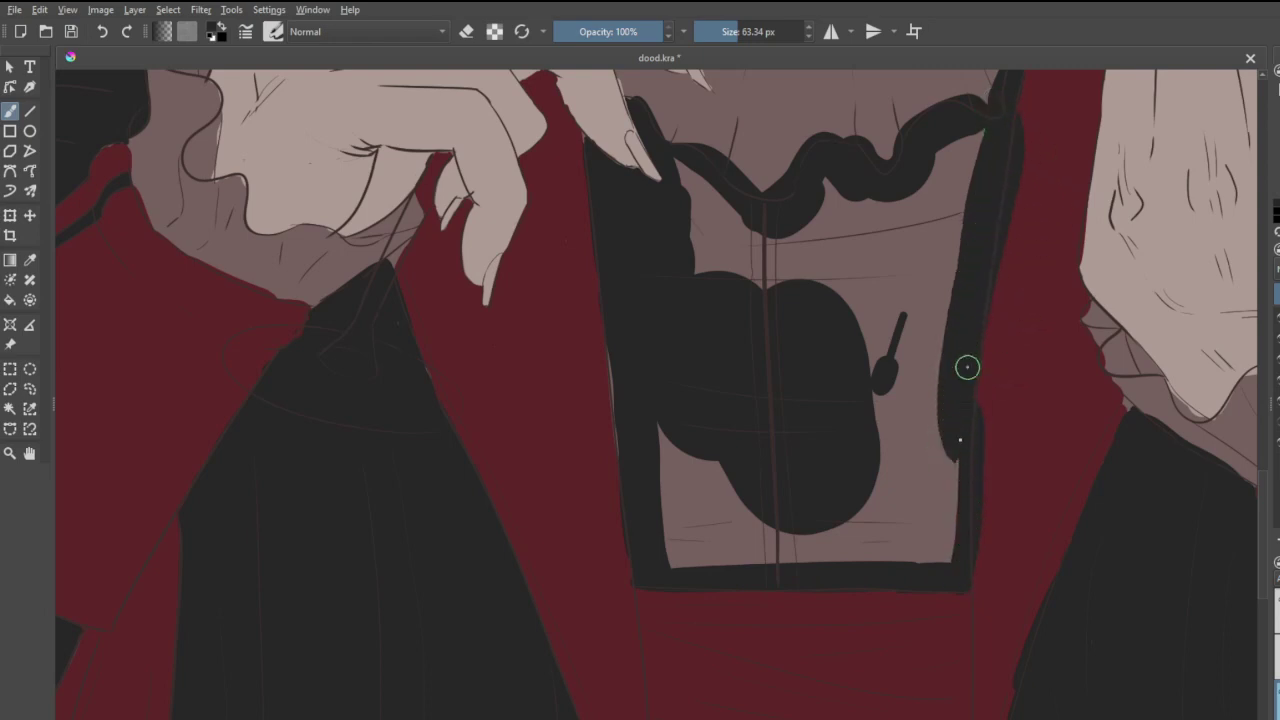
mouse_move(705, 190)
mouse_down()
mouse_move(671, 170)
mouse_move(688, 207)
mouse_move(670, 354)
mouse_move(721, 365)
mouse_move(648, 361)
mouse_move(644, 397)
mouse_move(631, 353)
mouse_move(635, 437)
mouse_move(620, 342)
mouse_move(639, 486)
mouse_up()
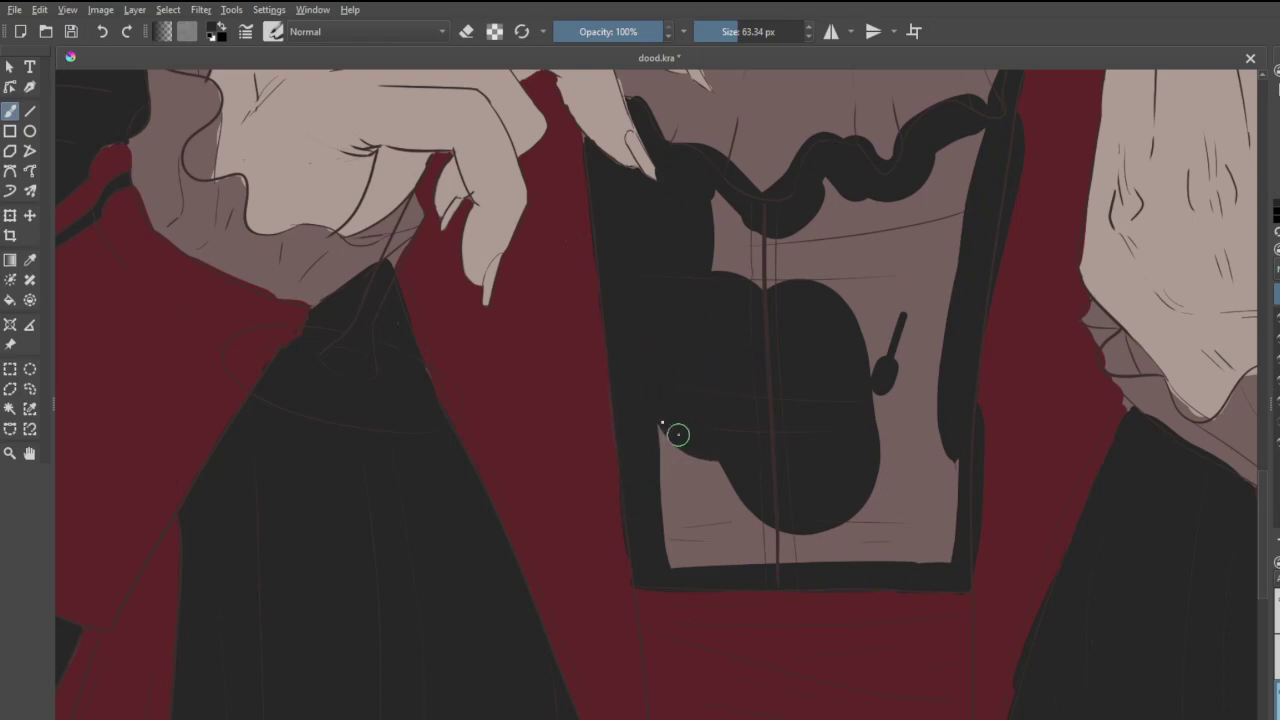
mouse_move(678, 434)
mouse_down()
mouse_move(694, 552)
mouse_move(673, 539)
mouse_move(682, 518)
mouse_move(936, 557)
mouse_move(946, 451)
mouse_move(875, 532)
mouse_move(725, 553)
mouse_move(707, 546)
mouse_move(704, 476)
mouse_move(761, 521)
mouse_move(824, 437)
mouse_move(851, 504)
mouse_move(933, 388)
mouse_move(884, 512)
mouse_move(905, 375)
mouse_move(849, 444)
mouse_move(881, 313)
mouse_move(927, 250)
mouse_move(975, 139)
mouse_move(918, 380)
mouse_move(945, 277)
mouse_move(953, 151)
mouse_move(895, 305)
mouse_move(922, 325)
mouse_move(934, 185)
mouse_move(841, 328)
mouse_move(889, 200)
mouse_move(809, 272)
mouse_move(839, 173)
mouse_move(775, 276)
mouse_move(806, 189)
mouse_move(724, 263)
mouse_move(717, 197)
mouse_move(766, 296)
mouse_up()
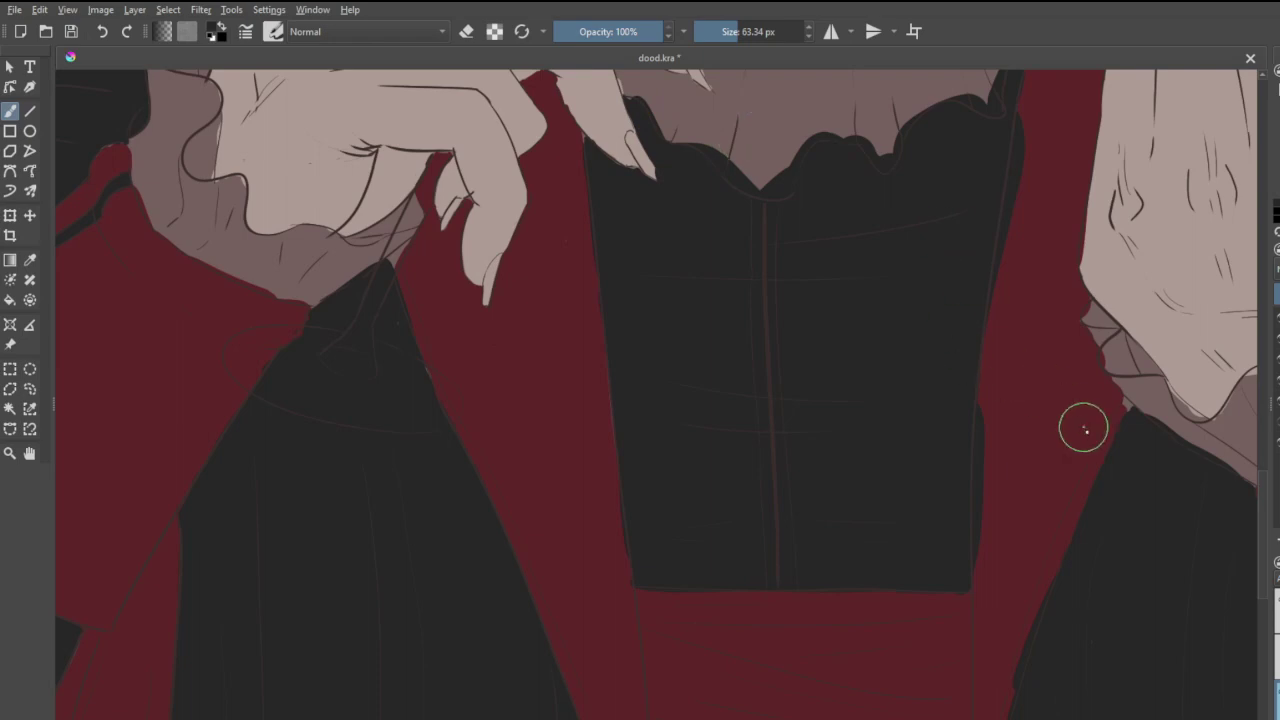
- Erase the dark grey overlap along the vest's right and bottom borders with a 20.30 px eraser
key(e)
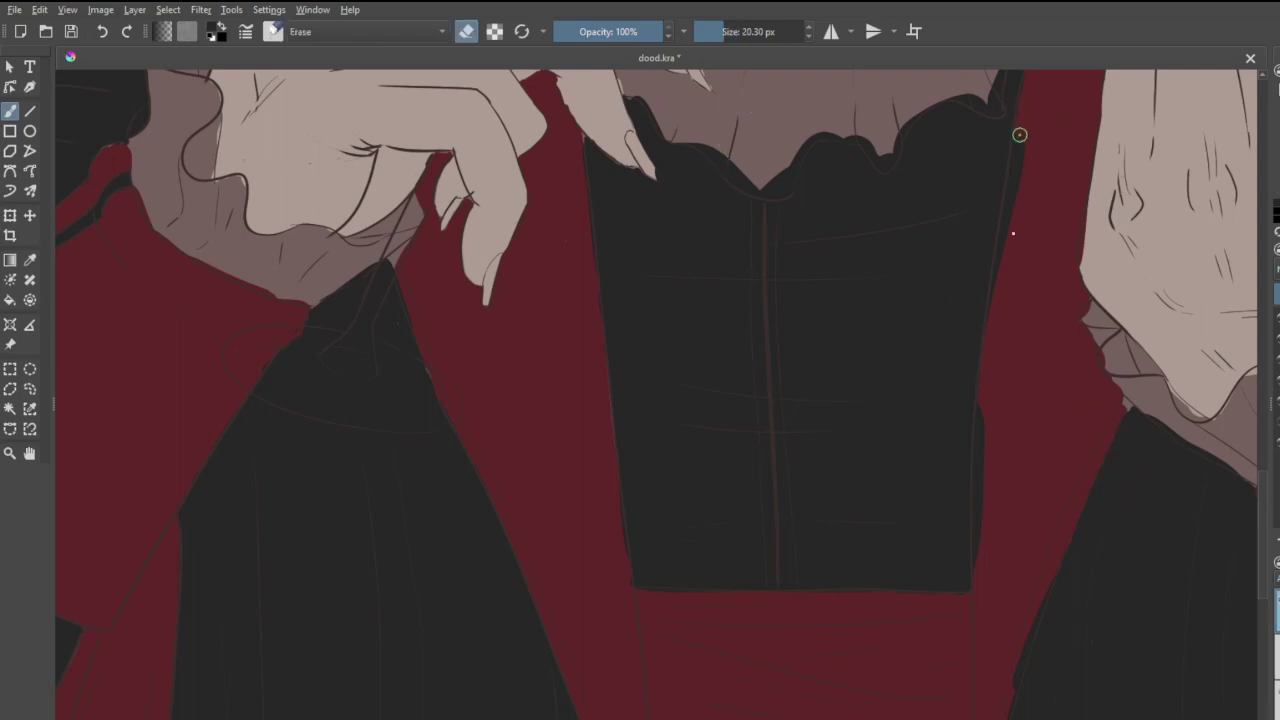
drag(1019, 135, 1029, 185)
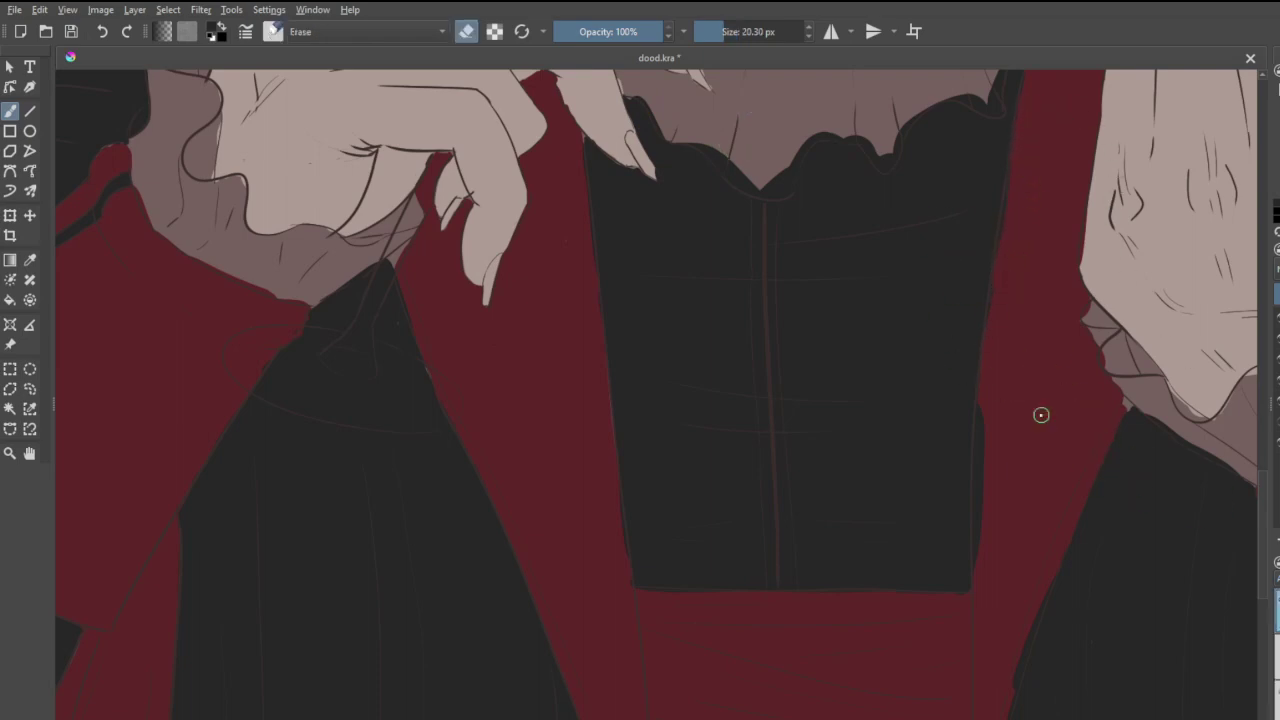
click(1012, 657)
click(990, 323)
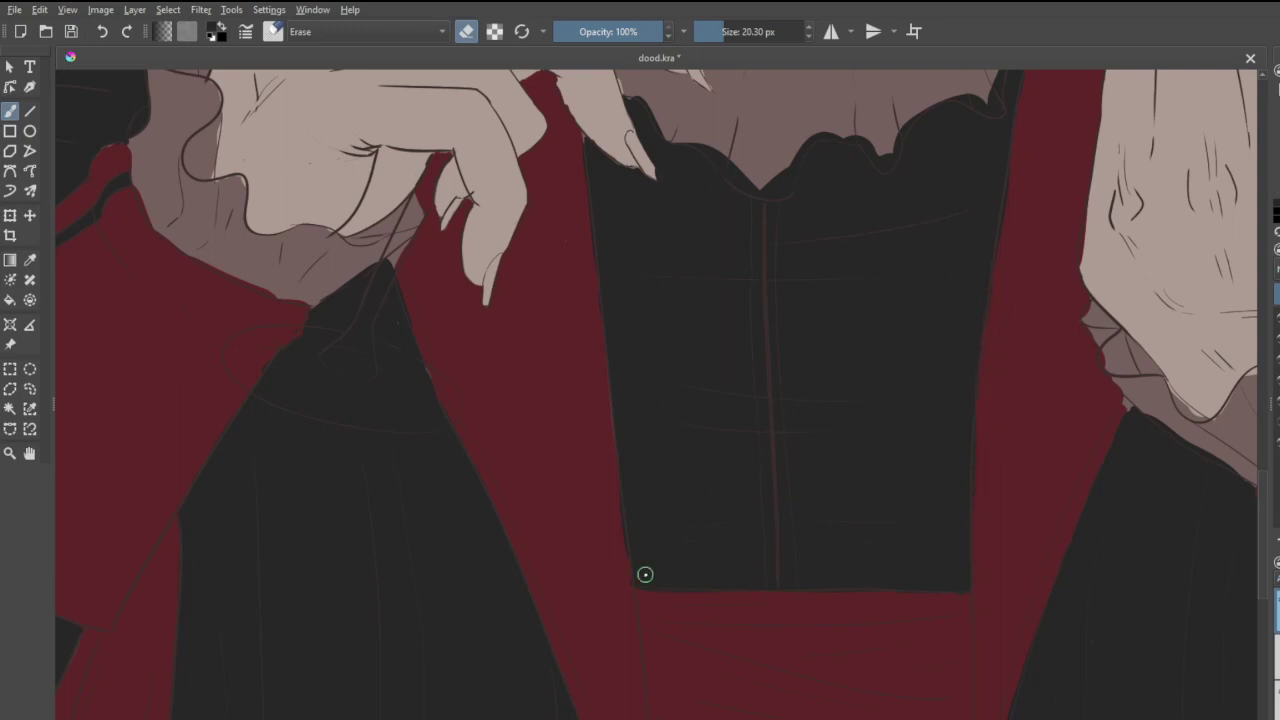
drag(632, 587, 795, 590)
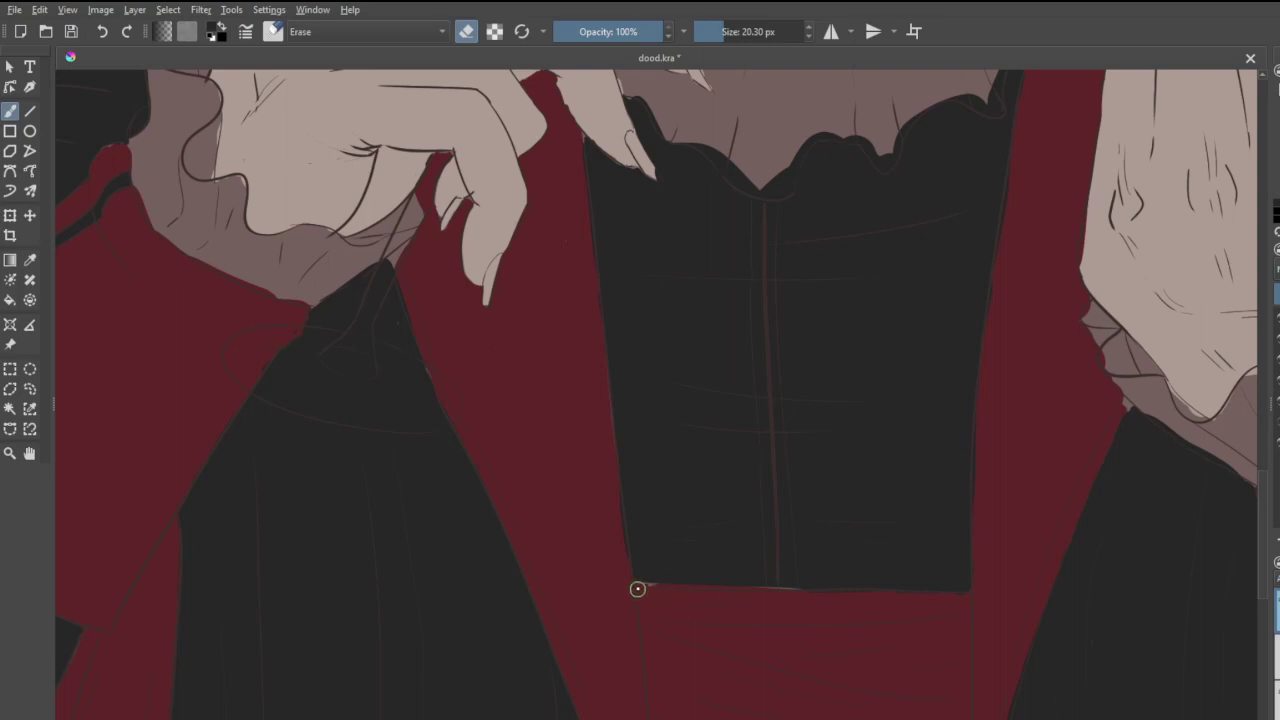
- Clean up the vest's lower-left corner with the eraser and patch the gaps along its right edge in dark grey with a 63.34 px brush
drag(637, 589, 631, 593)
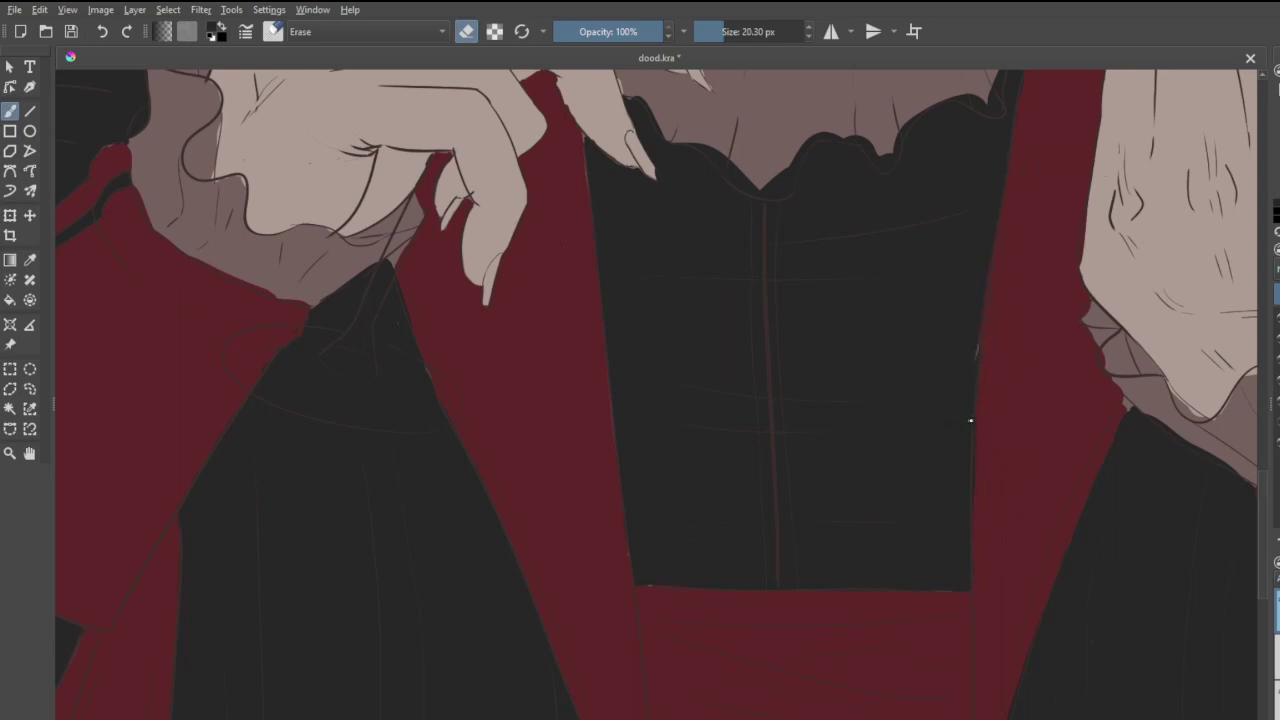
scroll(935, 544, down, 1)
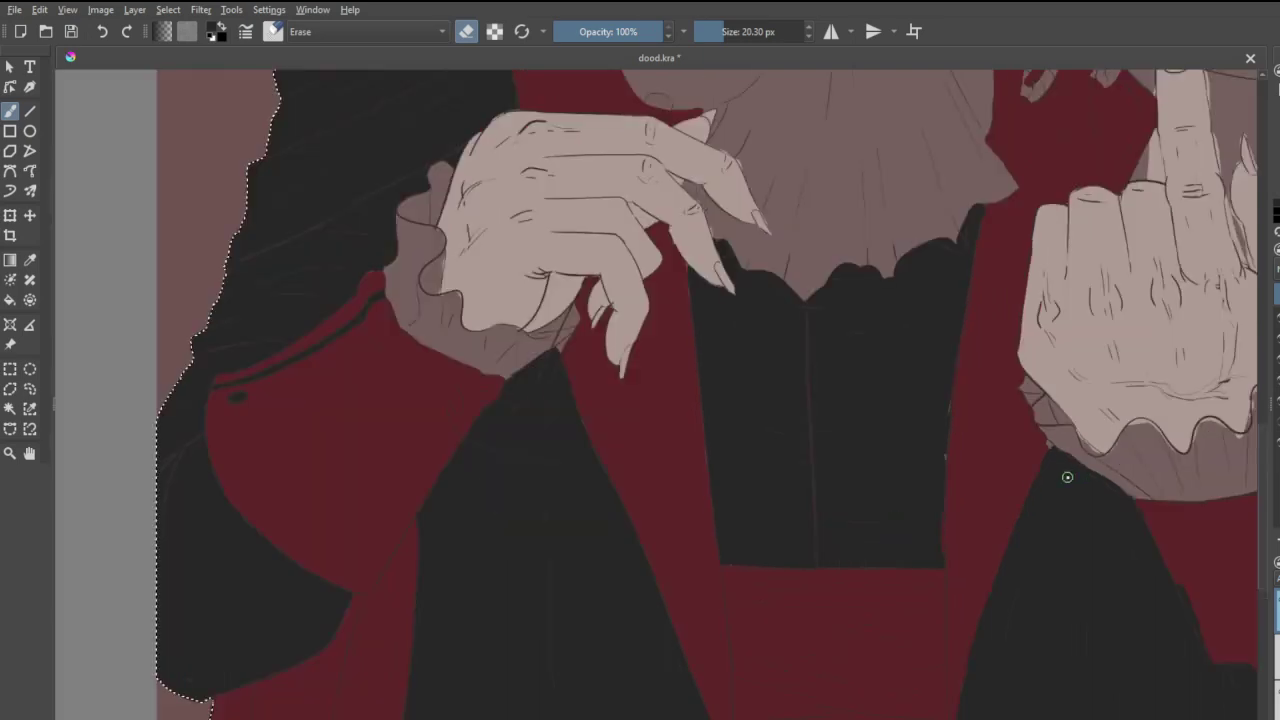
scroll(1068, 480, up, 3)
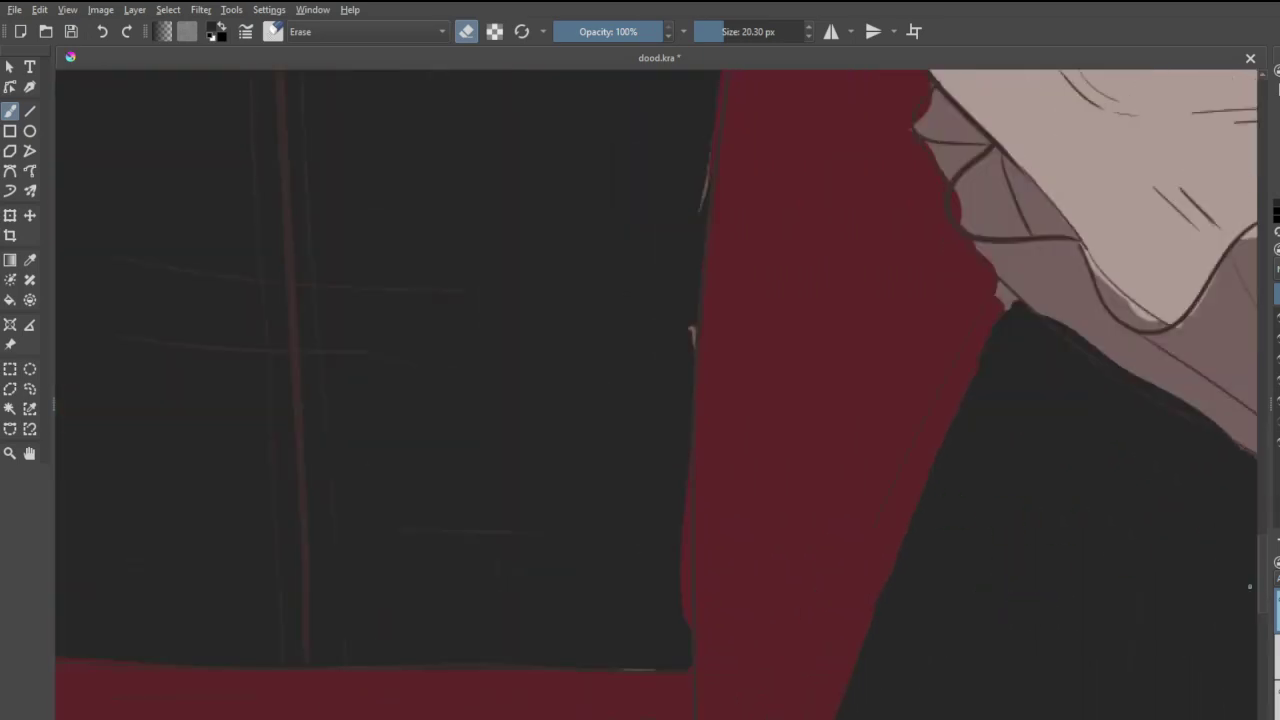
key(e)
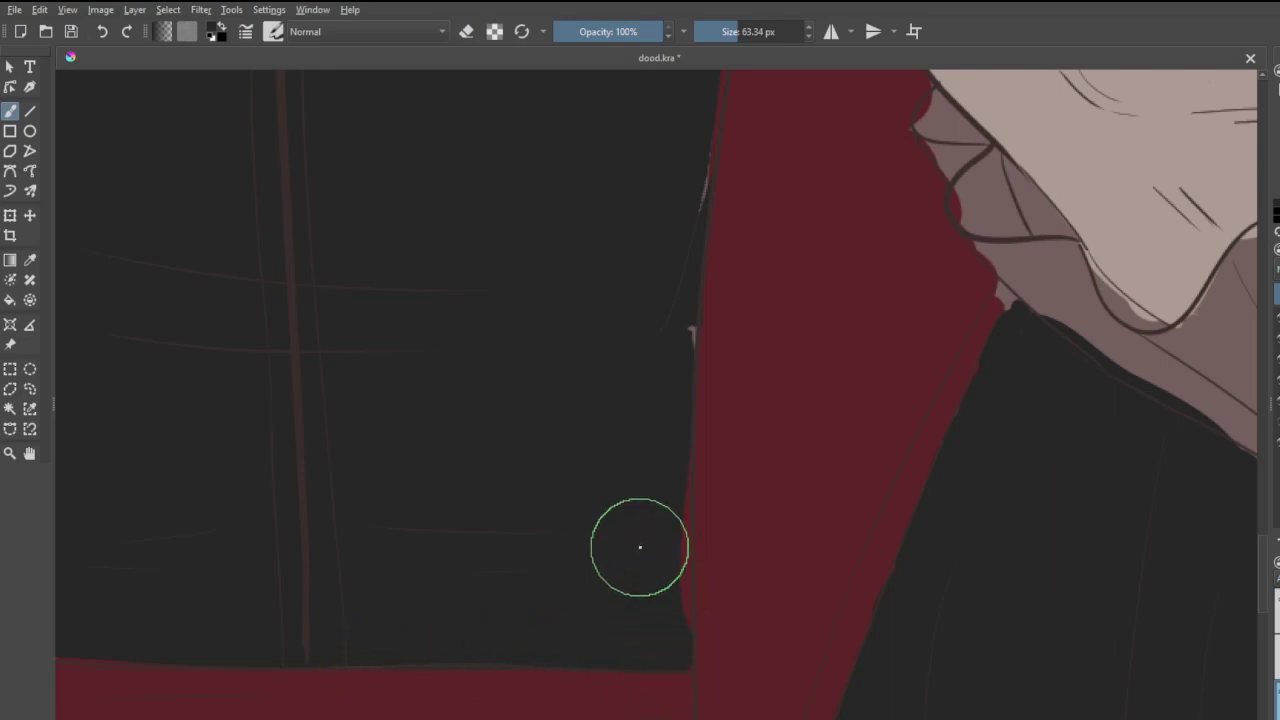
drag(676, 436, 688, 638)
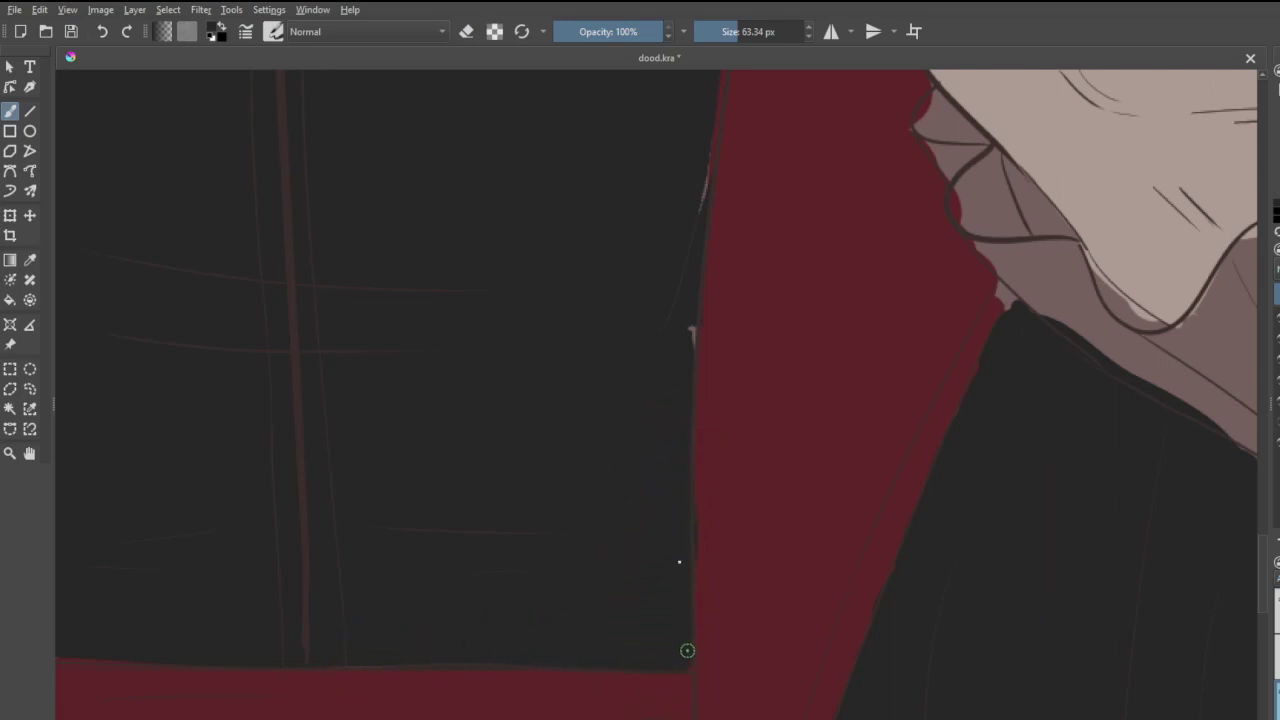
mouse_move(691, 329)
mouse_down()
mouse_move(691, 358)
mouse_move(695, 300)
mouse_up()
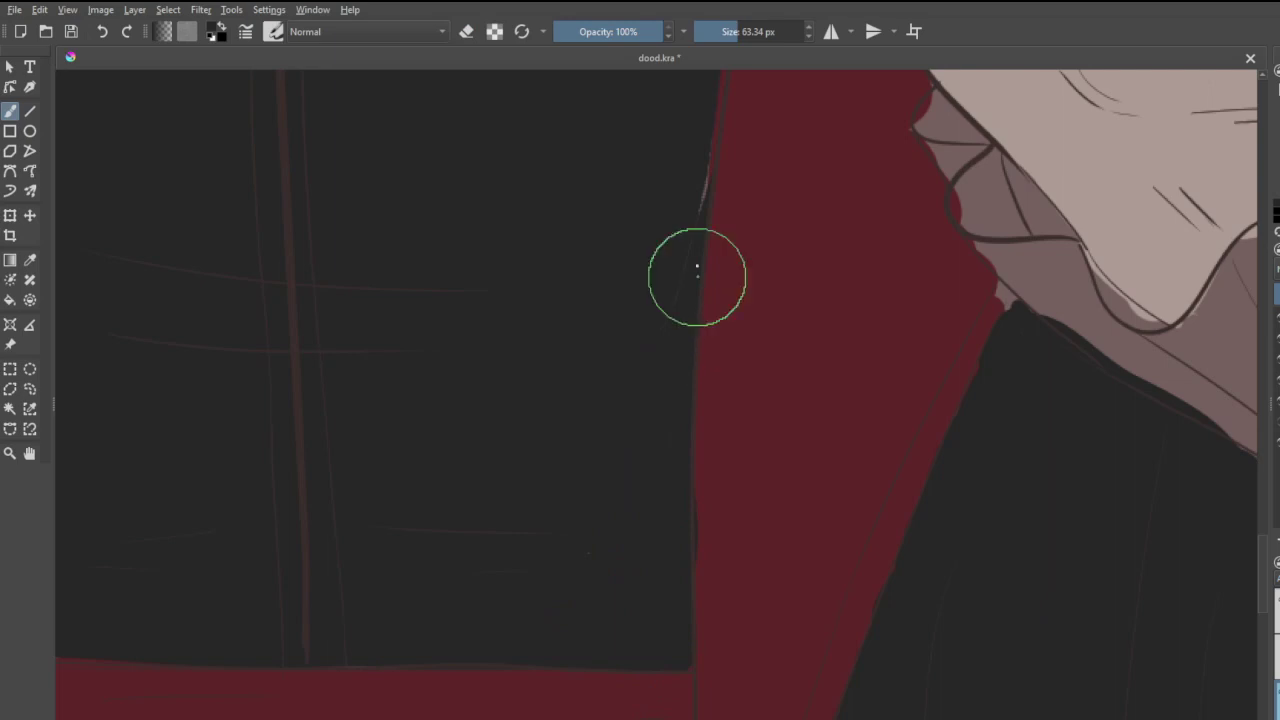
drag(709, 163, 698, 212)
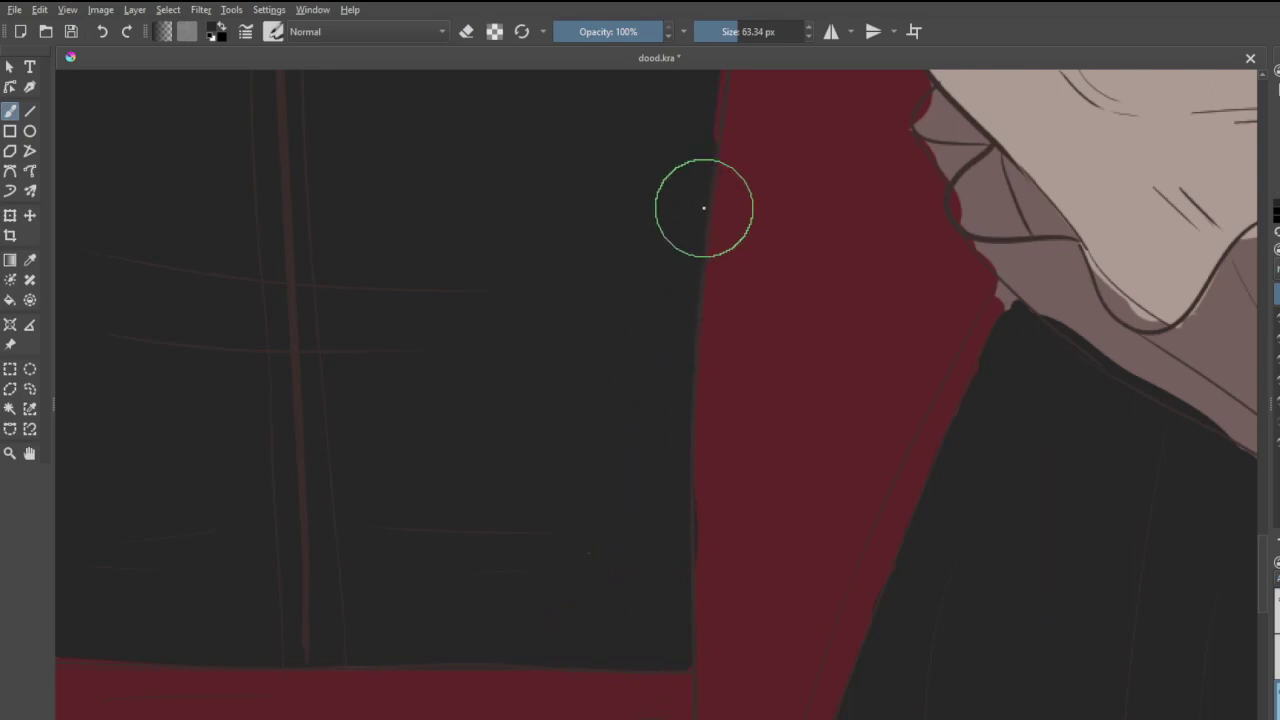
scroll(707, 212, down, 4)
scroll(711, 134, up, 4)
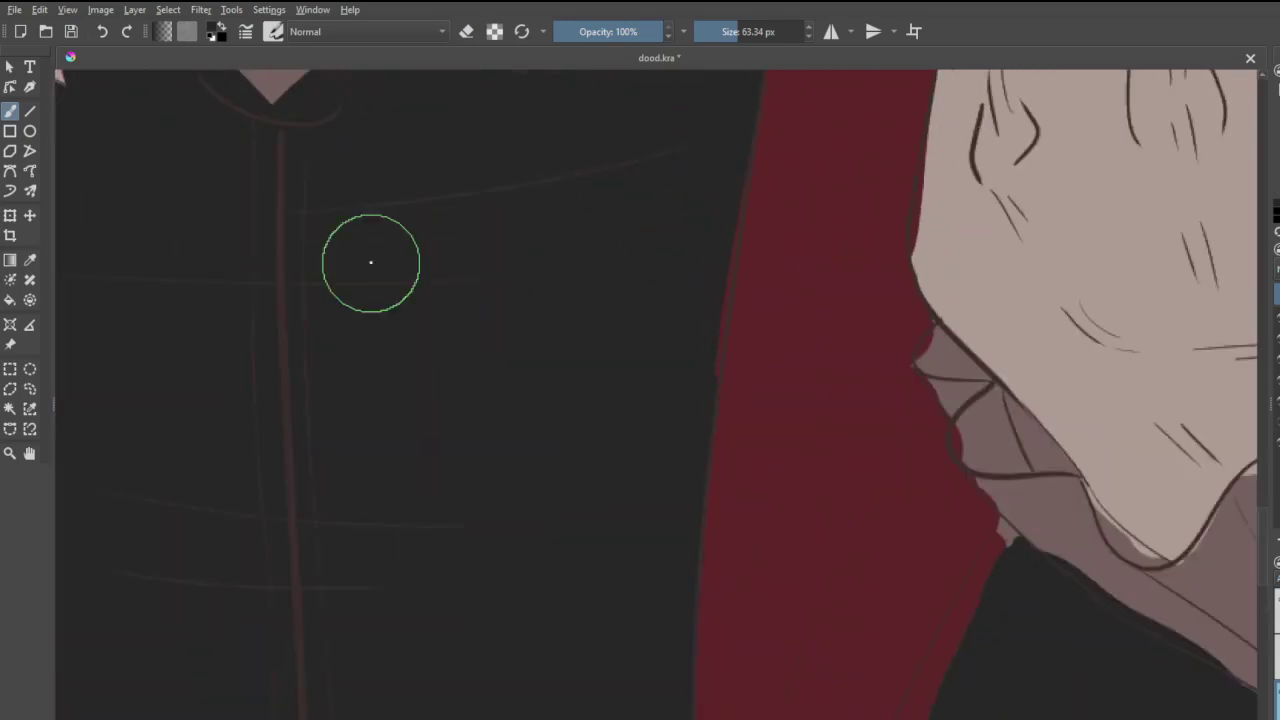
drag(743, 185, 705, 425)
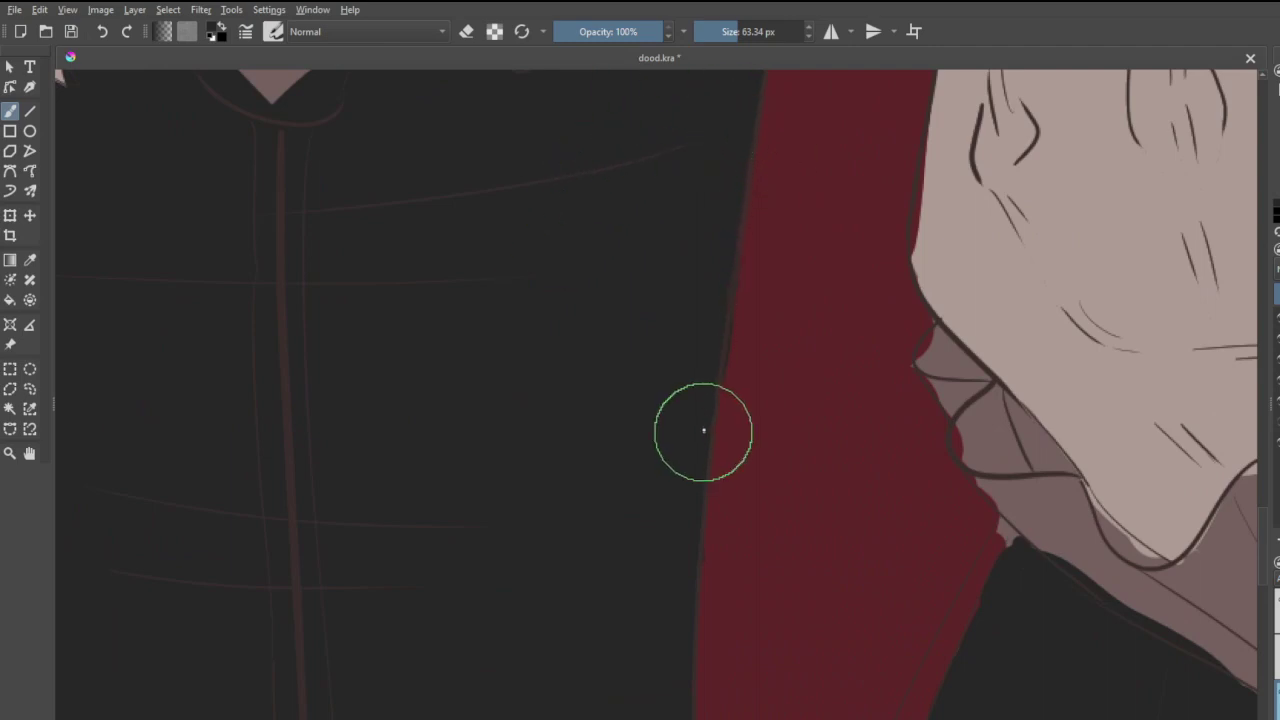
- Erase the colour overlap along the vest's right edge and the outline of the raised hand with a 20.30 px eraser
key(e)
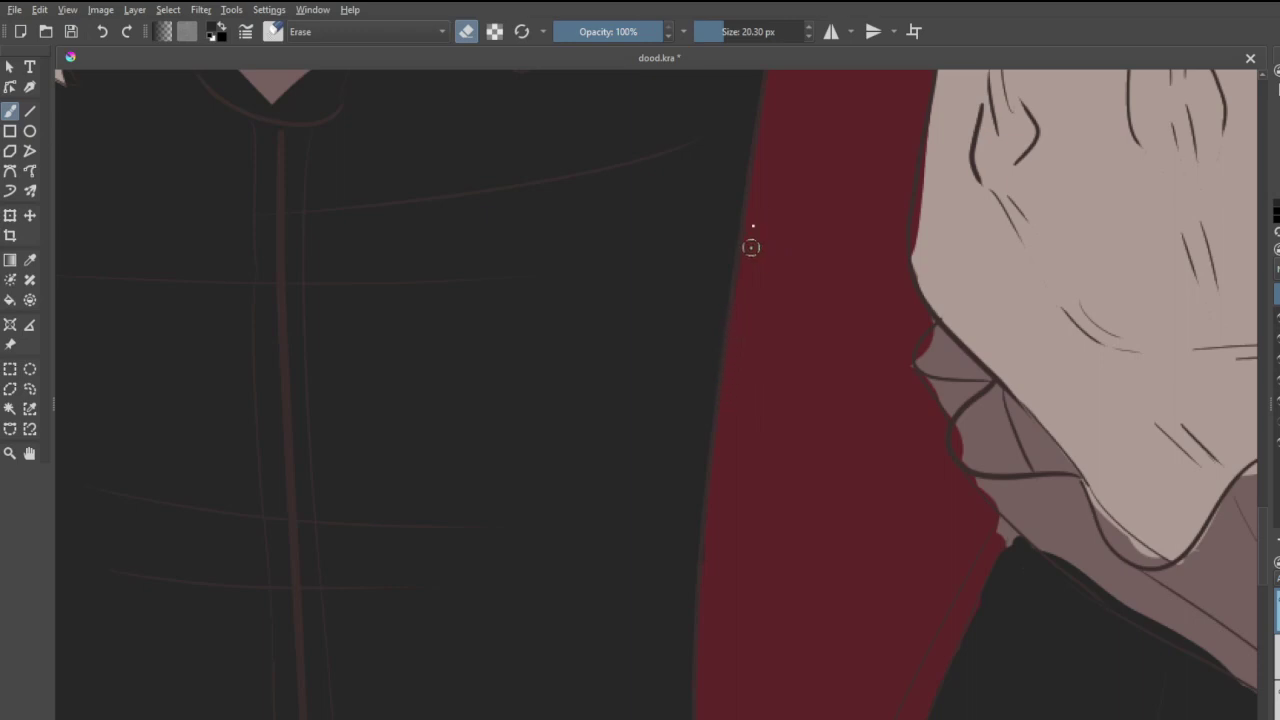
scroll(835, 275, down, 3)
scroll(869, 177, up, 3)
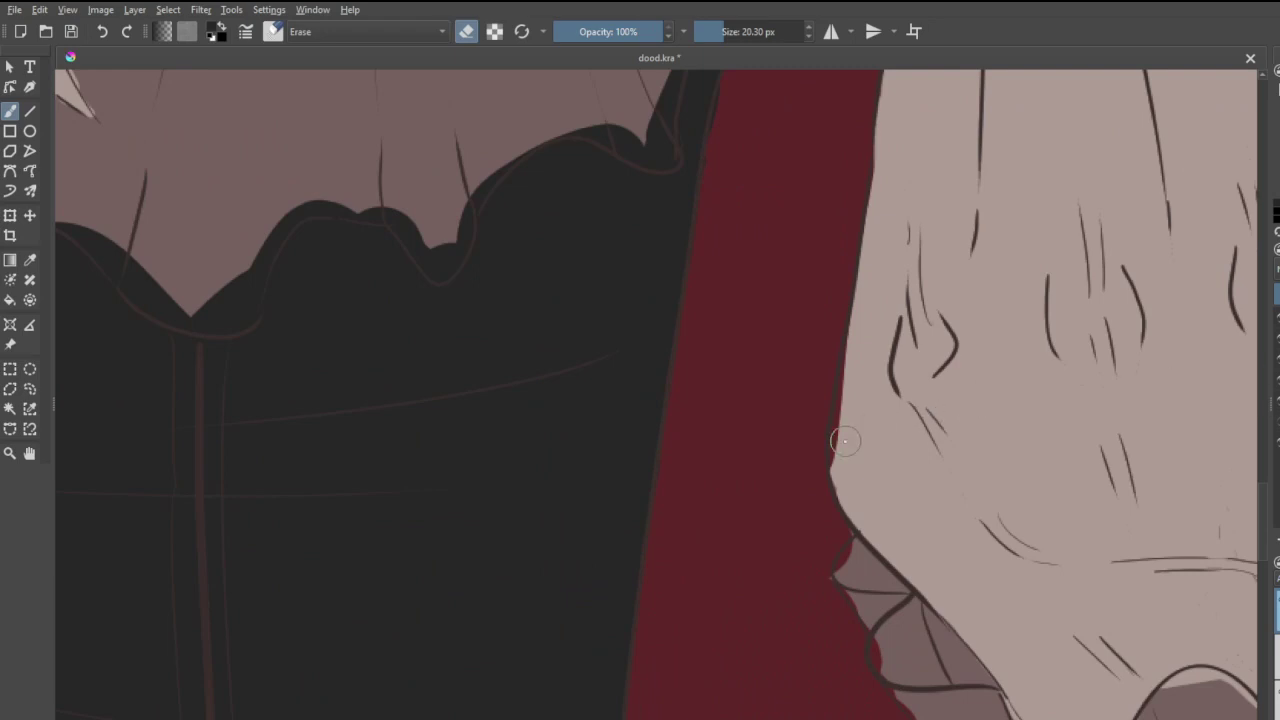
drag(839, 443, 846, 395)
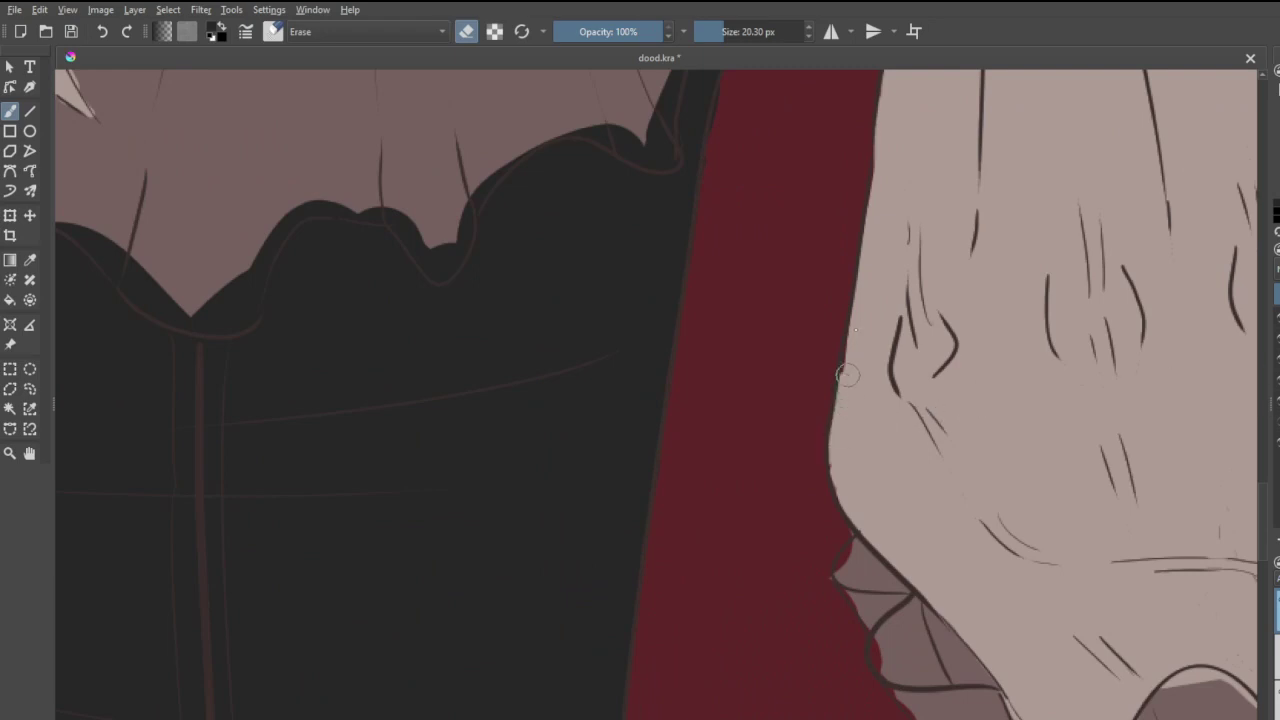
- Save the dood.kra illustration
scroll(857, 301, down, 6)
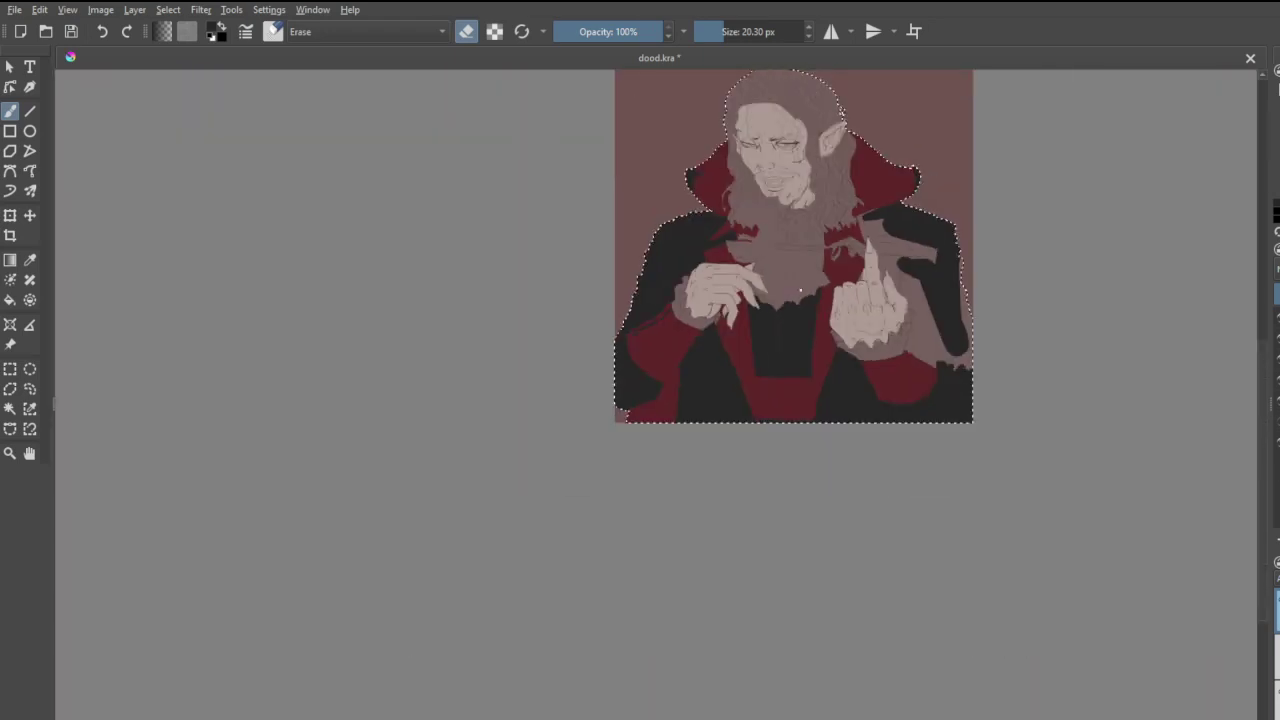
scroll(873, 183, up, 3)
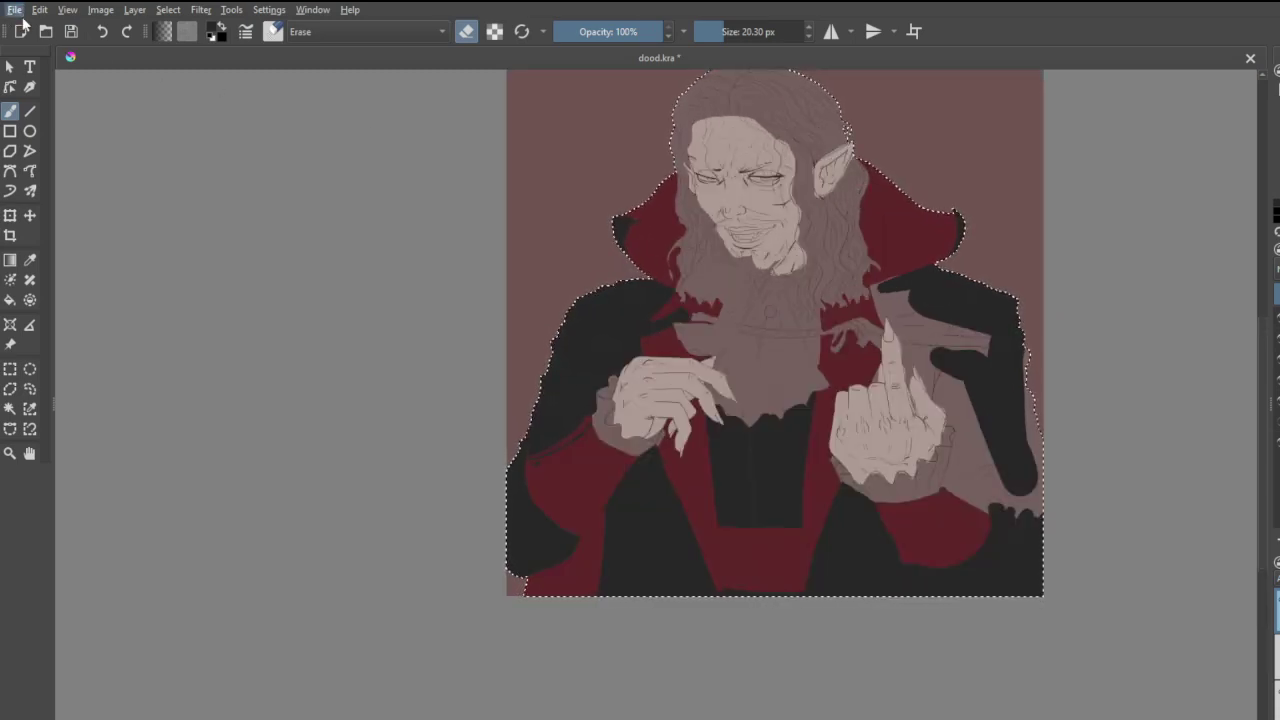
key(ctrl+s)
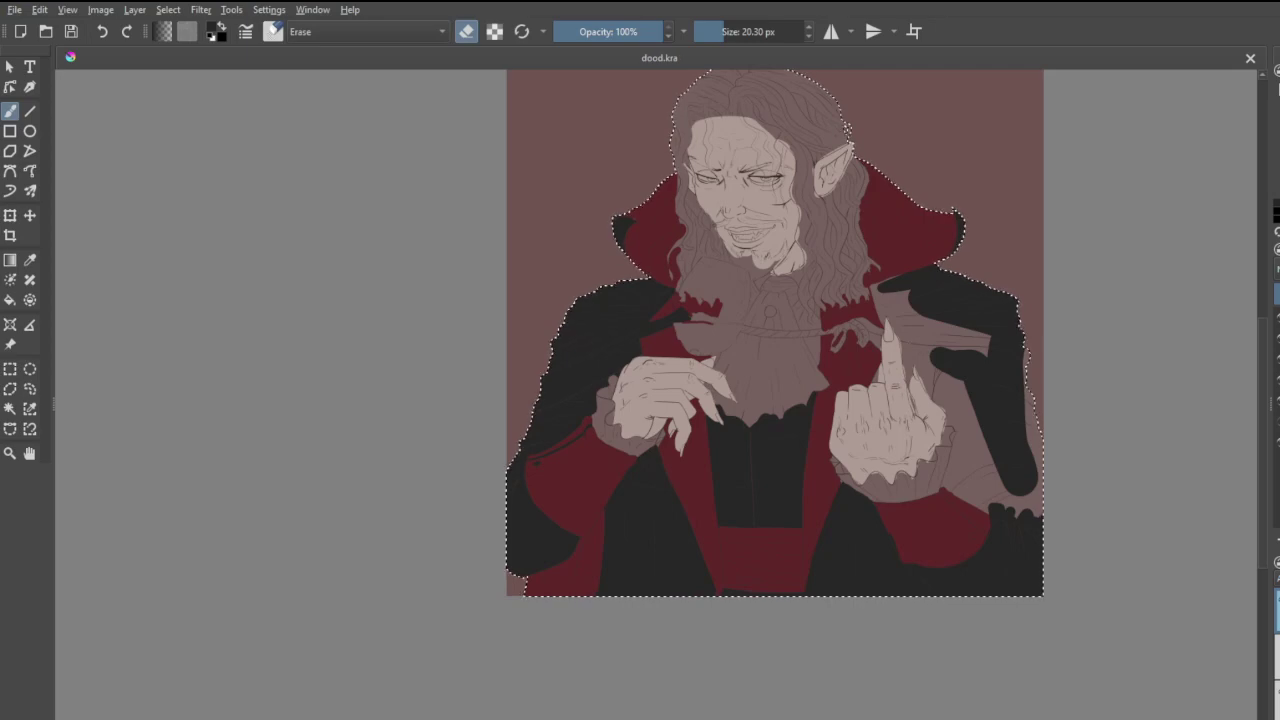
- Paint the diagonal trim stripe and the round button on the raised arm's red cuff in dark grey with a 63.34 px brush
key(e)
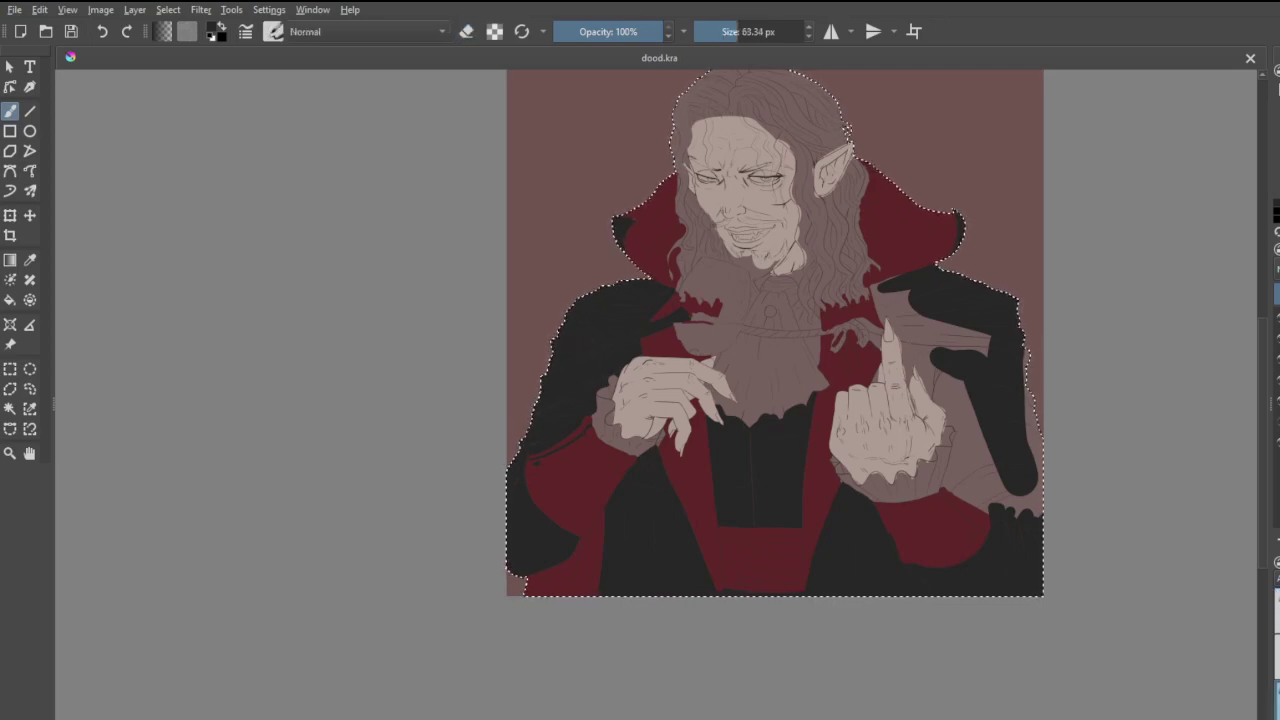
scroll(1040, 600, up, 6)
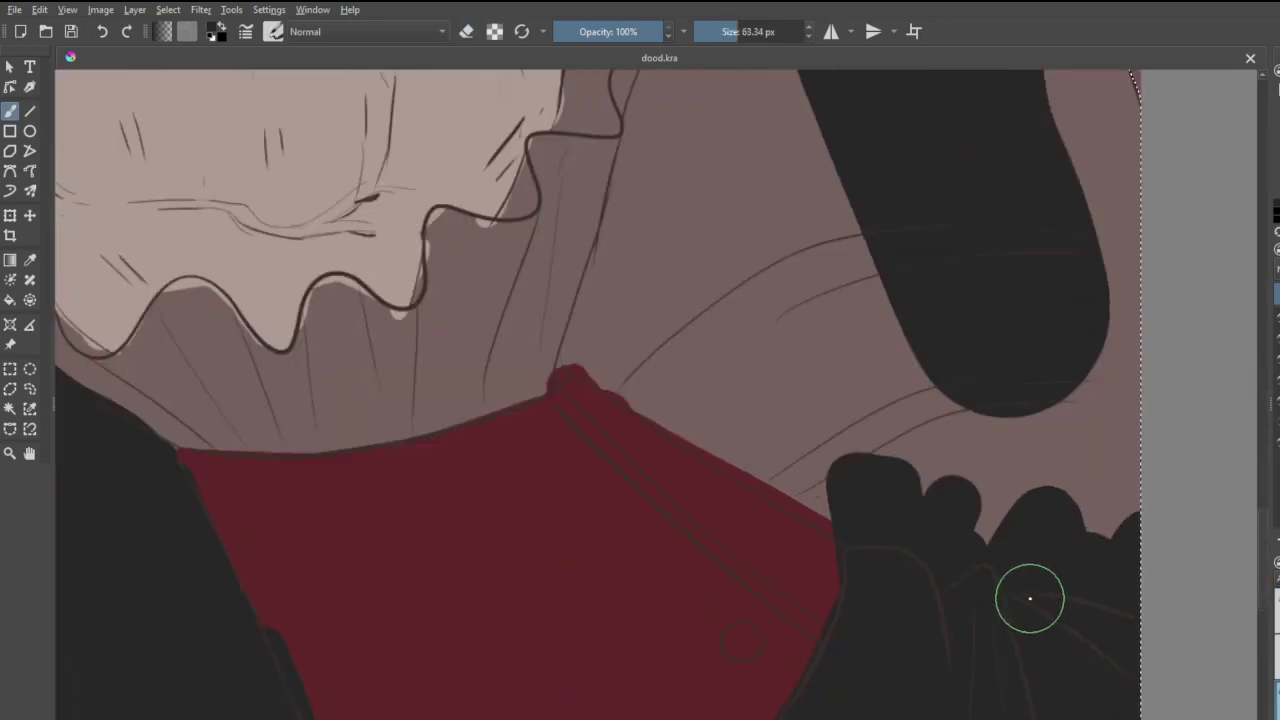
scroll(1037, 600, up, 2)
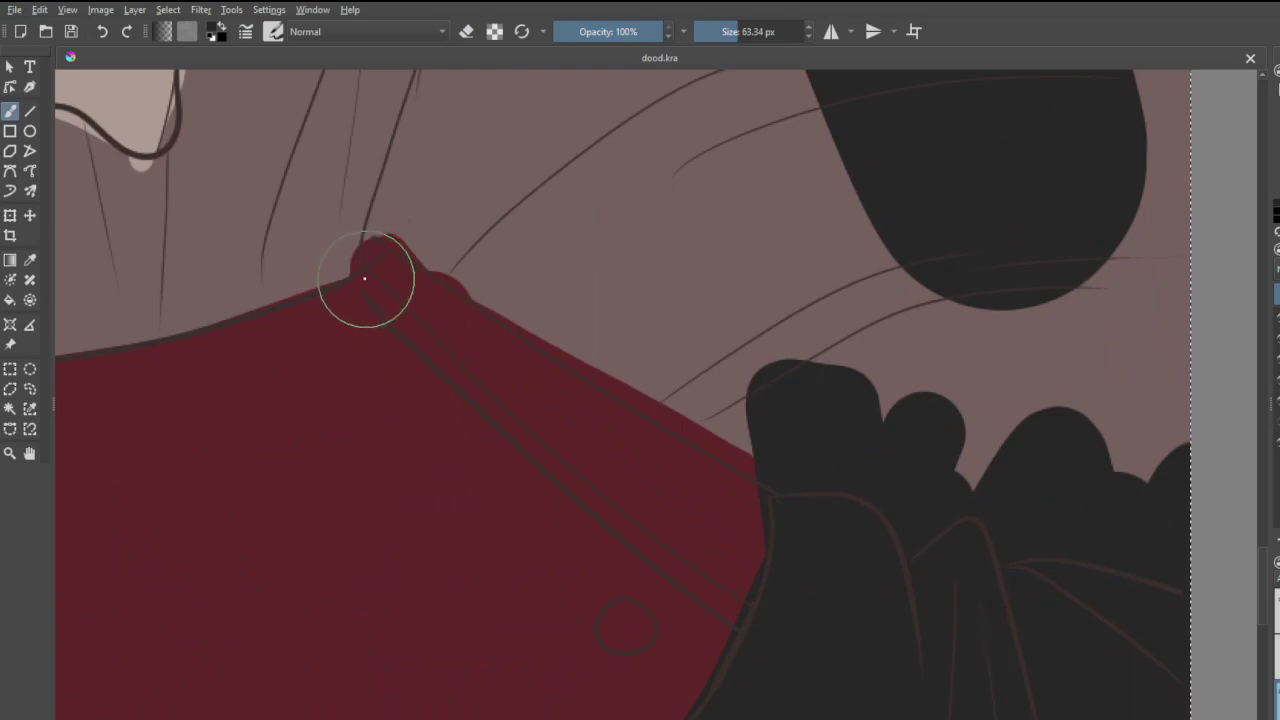
drag(360, 280, 665, 518)
key(ctrl+z)
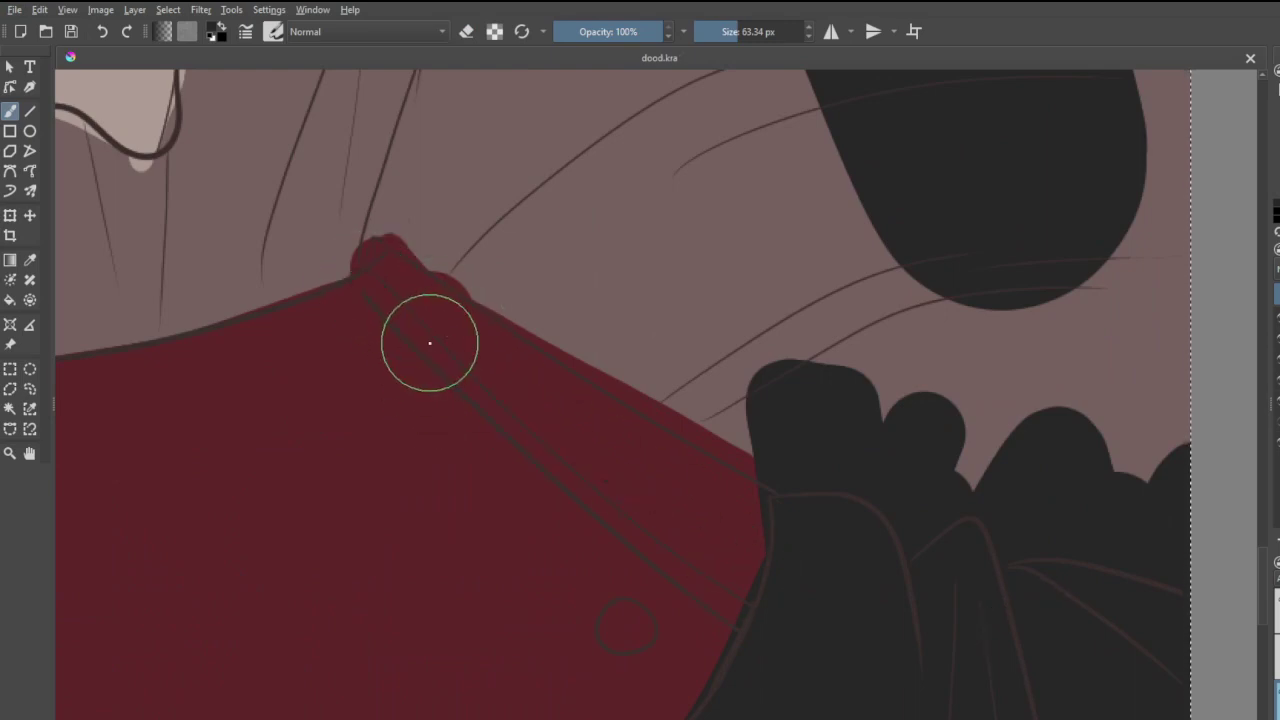
drag(362, 279, 637, 513)
key(ctrl+z)
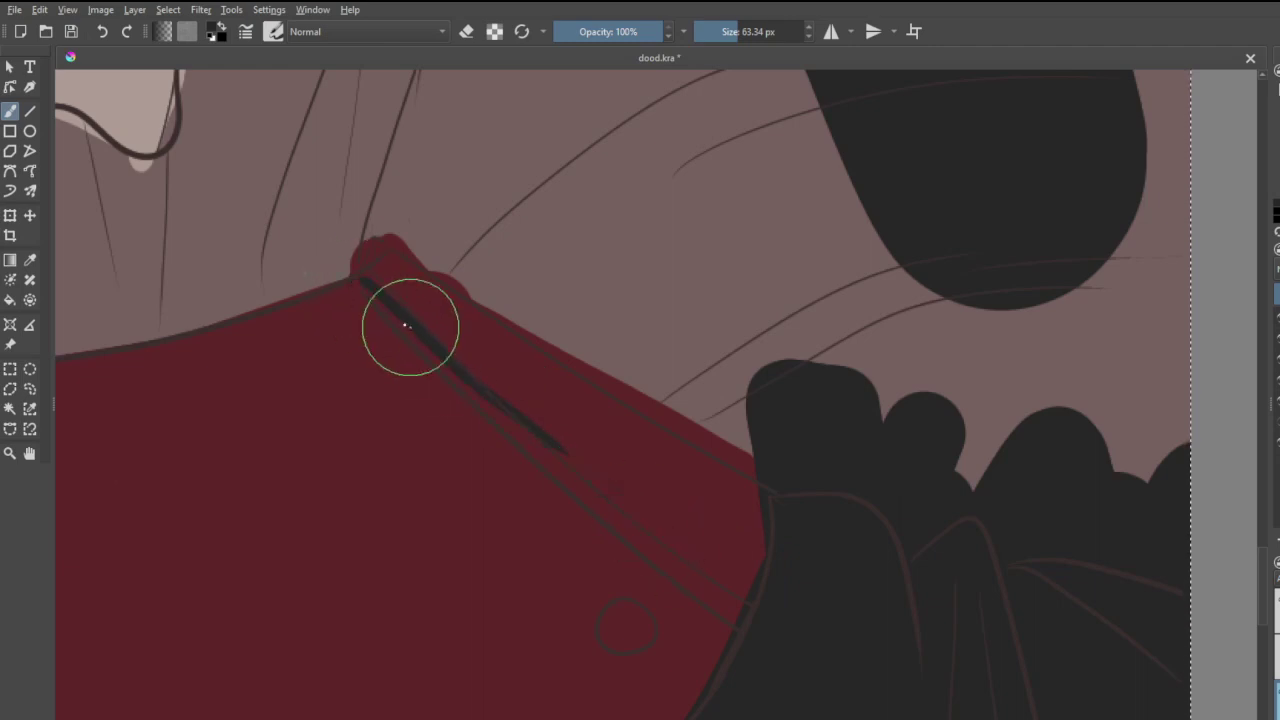
drag(364, 285, 745, 609)
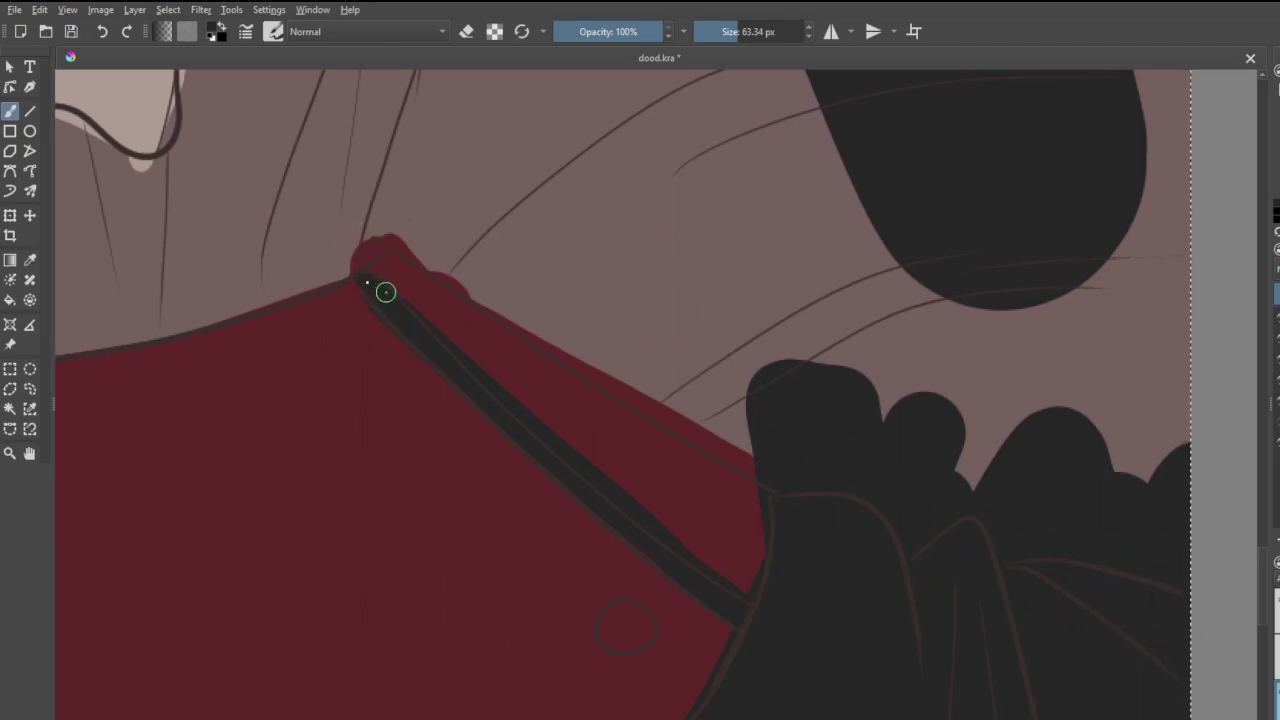
mouse_move(623, 623)
mouse_down()
mouse_move(637, 631)
mouse_move(623, 636)
mouse_up()
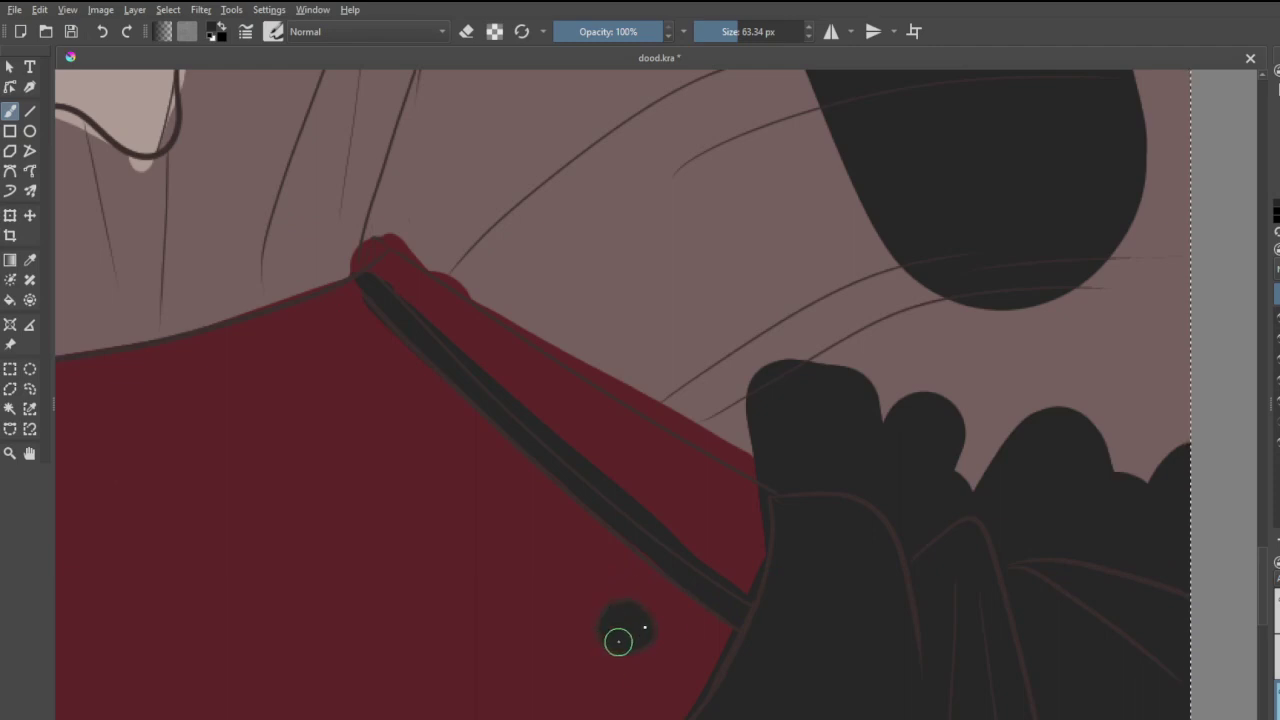
- Erase the excess dark grey along the trim stripe's upper edge and the cuff's outer end with a 20.30 px eraser
key(e)
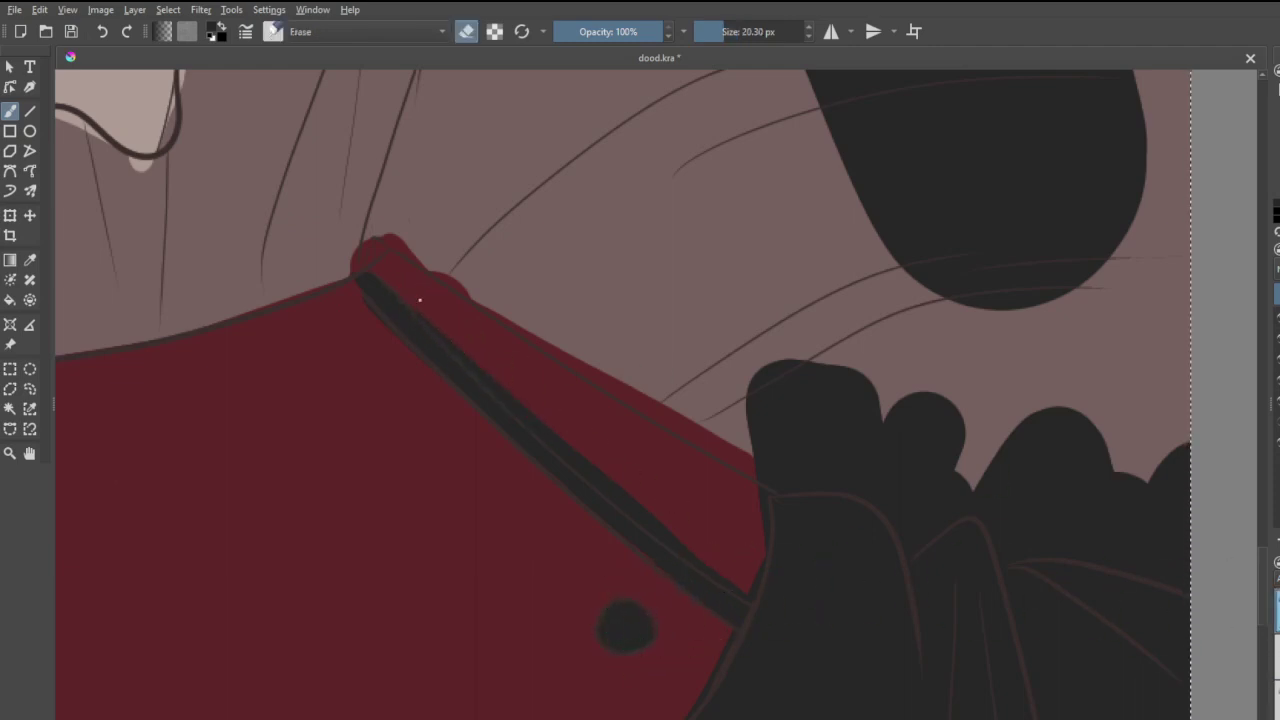
mouse_move(420, 299)
mouse_down()
mouse_move(611, 486)
mouse_move(728, 572)
mouse_up()
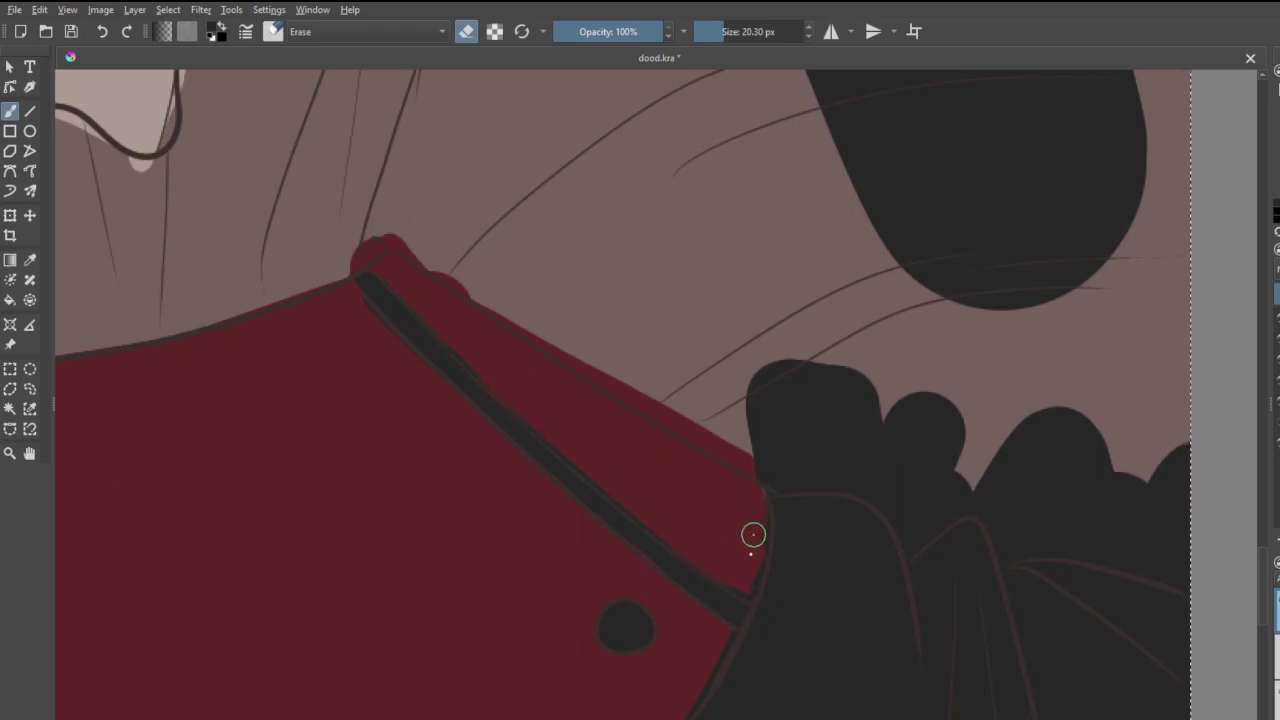
drag(750, 501, 761, 581)
key(ctrl+z)
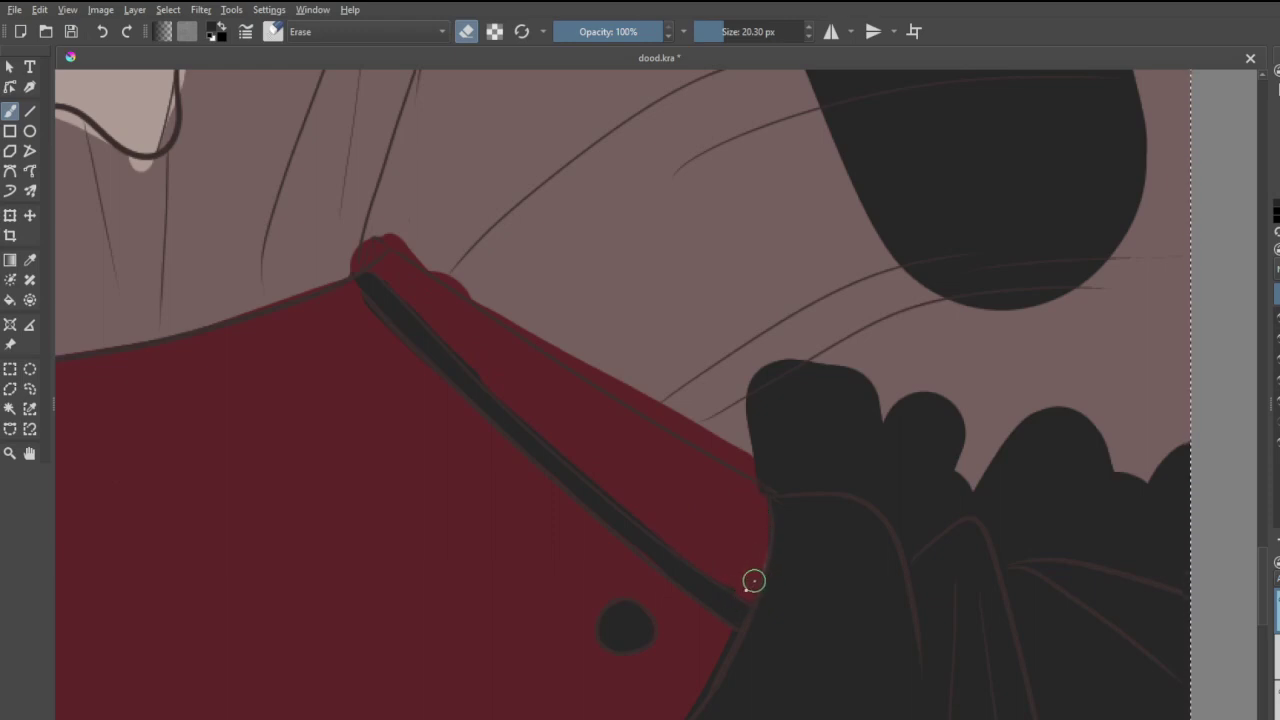
key(ctrl+z)
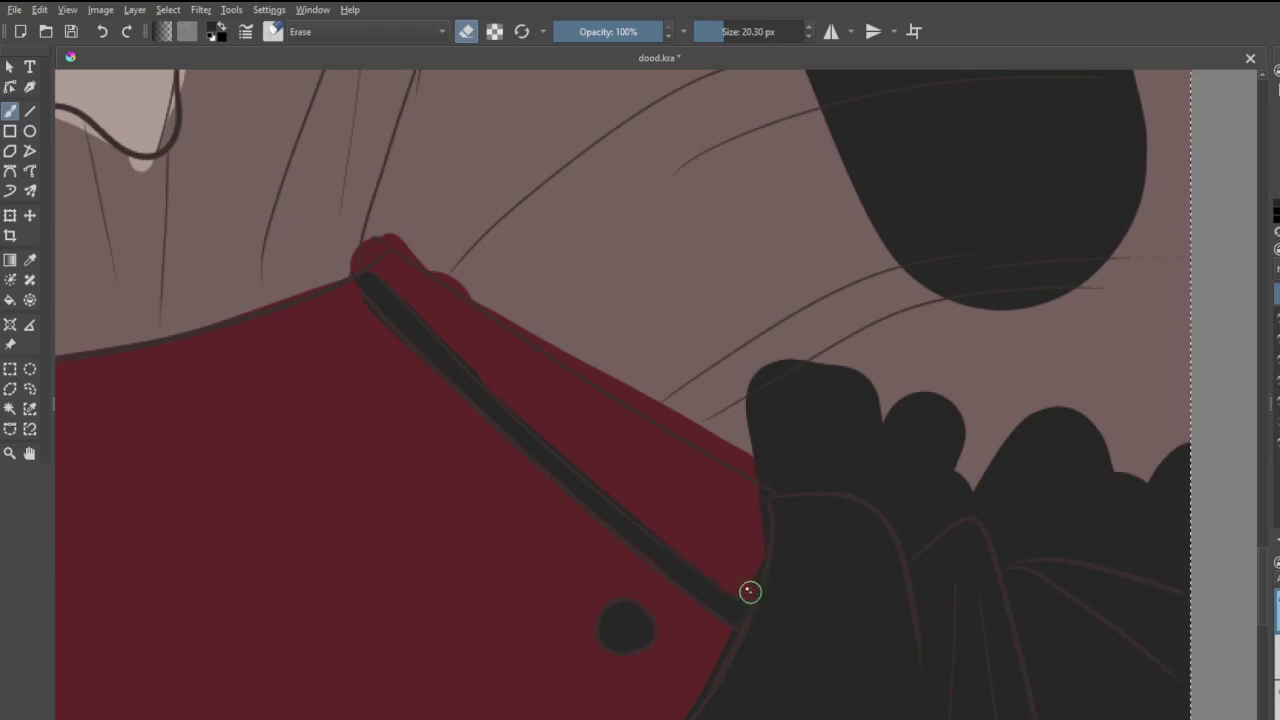
drag(750, 592, 756, 490)
- Paint a dark grey band along the outside of the red cuff's upper edge, from its tip to the dark sleeve folds
key(e)
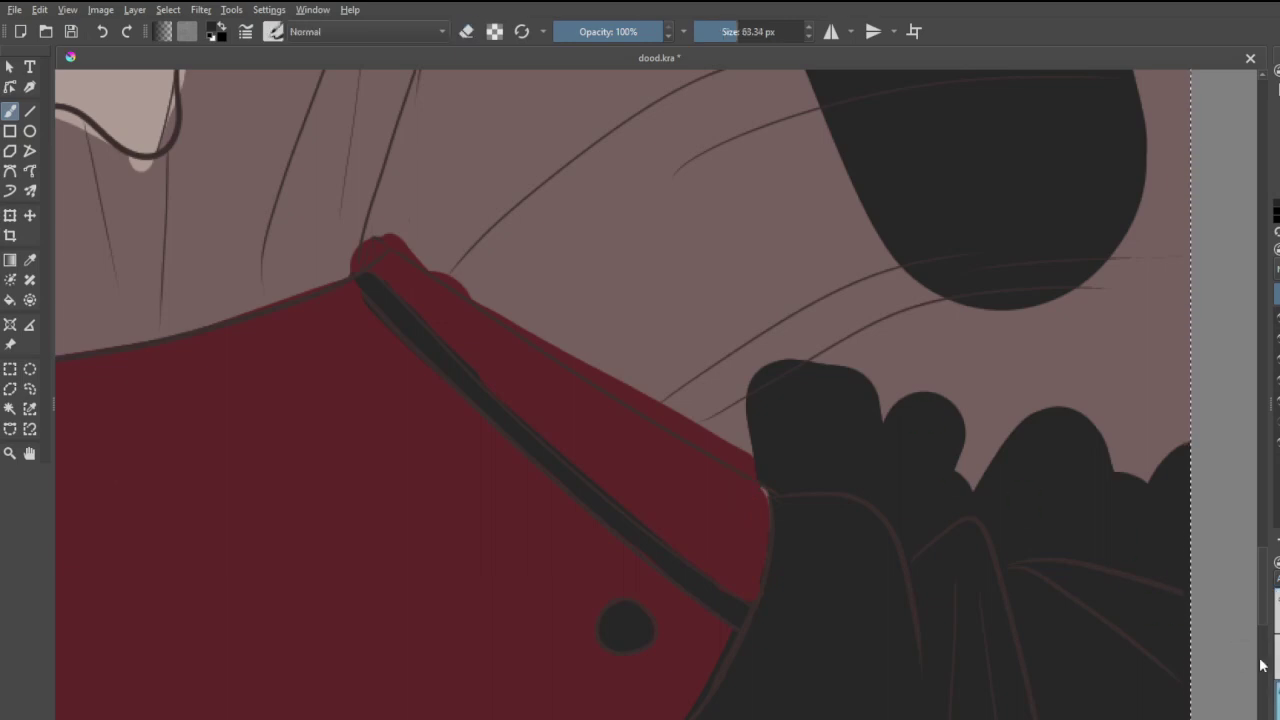
drag(372, 219, 432, 268)
key(ctrl+z)
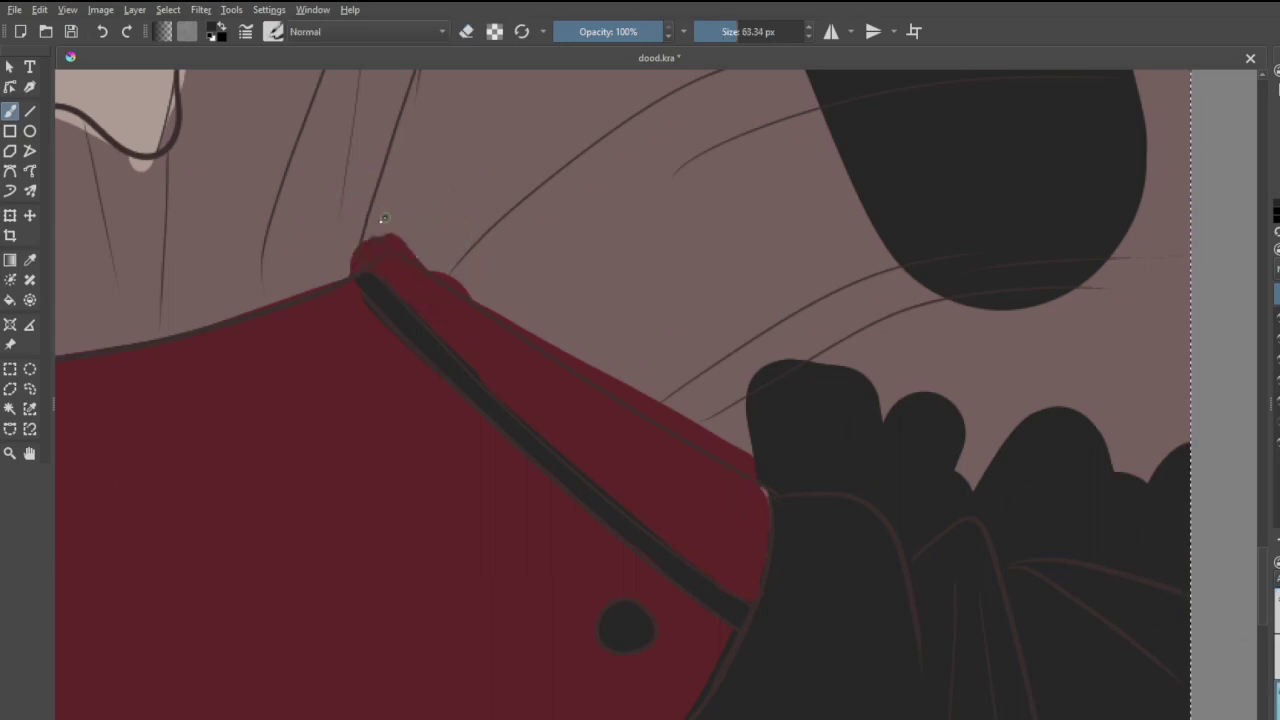
mouse_move(385, 225)
mouse_down()
mouse_move(434, 256)
mouse_move(383, 222)
mouse_move(596, 348)
mouse_up()
drag(451, 263, 774, 443)
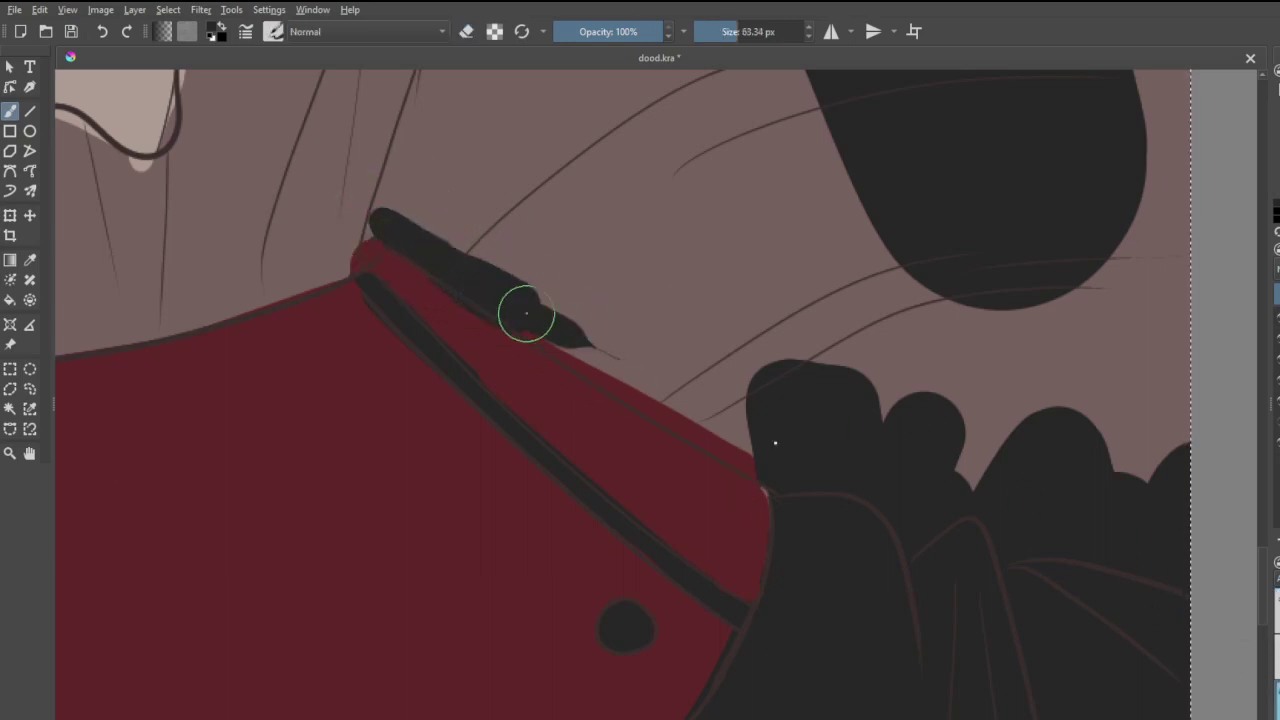
drag(492, 276, 760, 451)
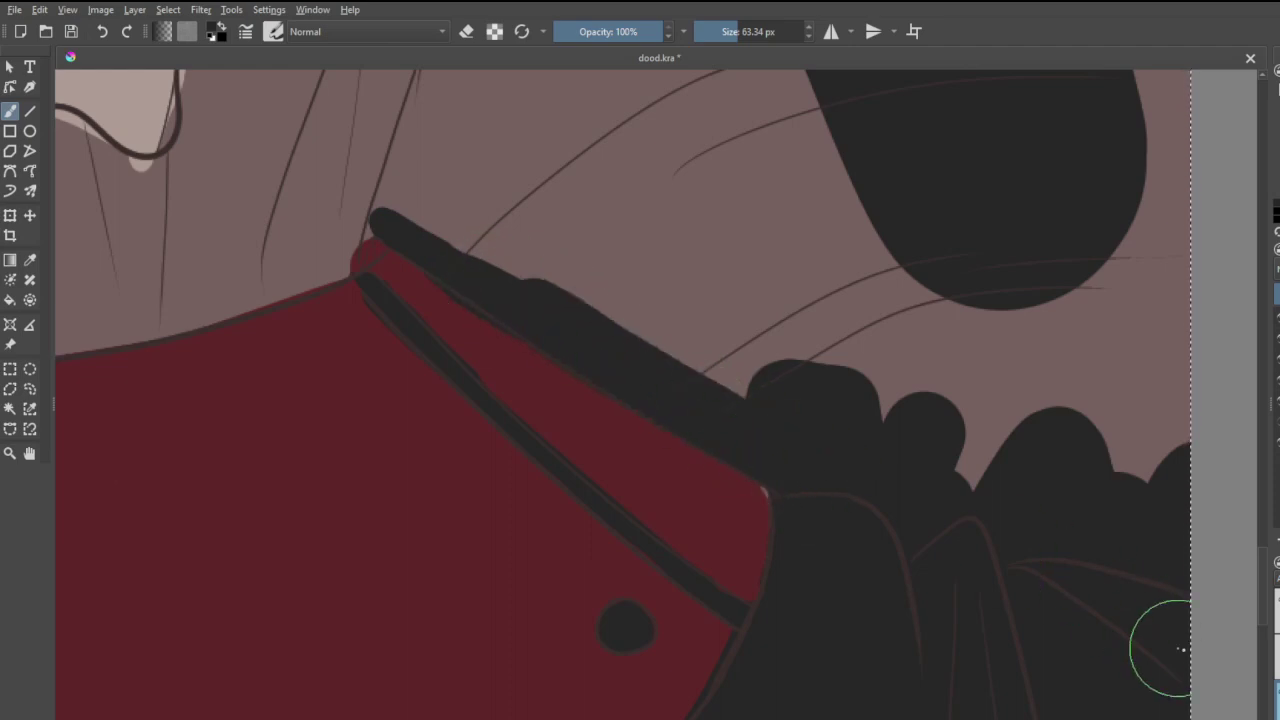
- Erase the excess dark grey along the red cuff's inner, lower and outer edges with the 20.30 px eraser
key(e)
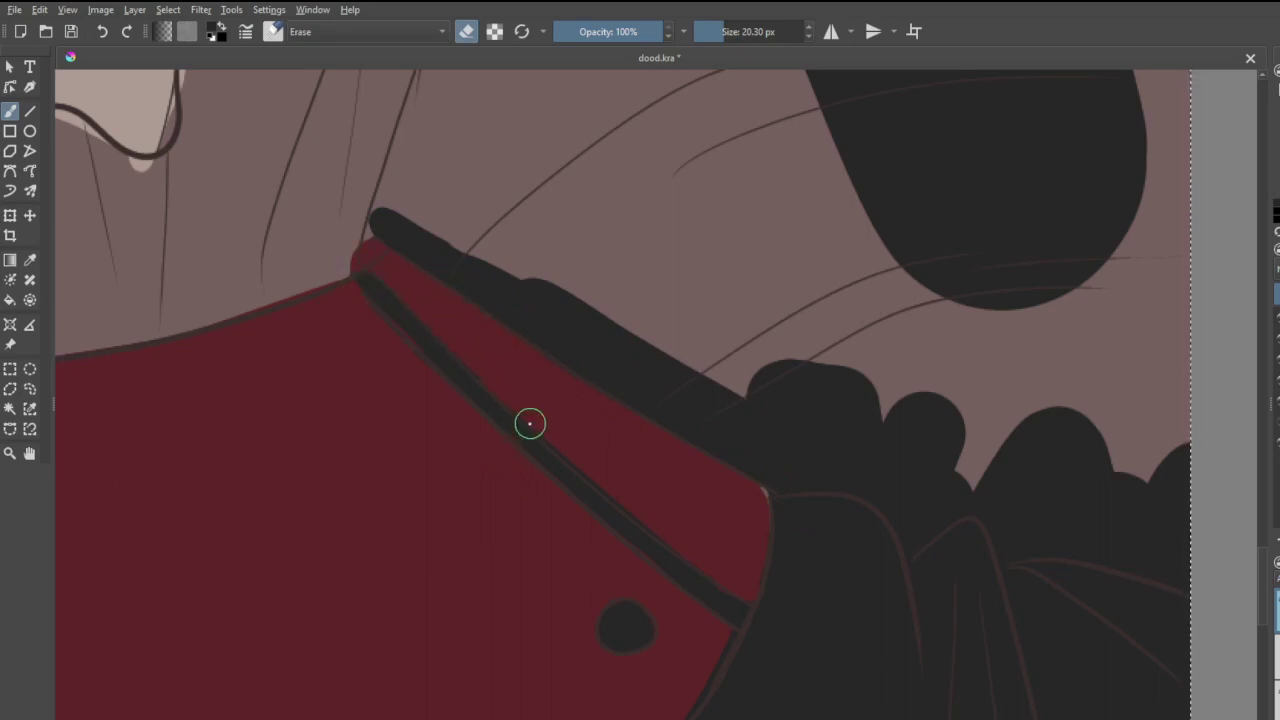
scroll(705, 334, down, 6)
scroll(602, 297, down, 1)
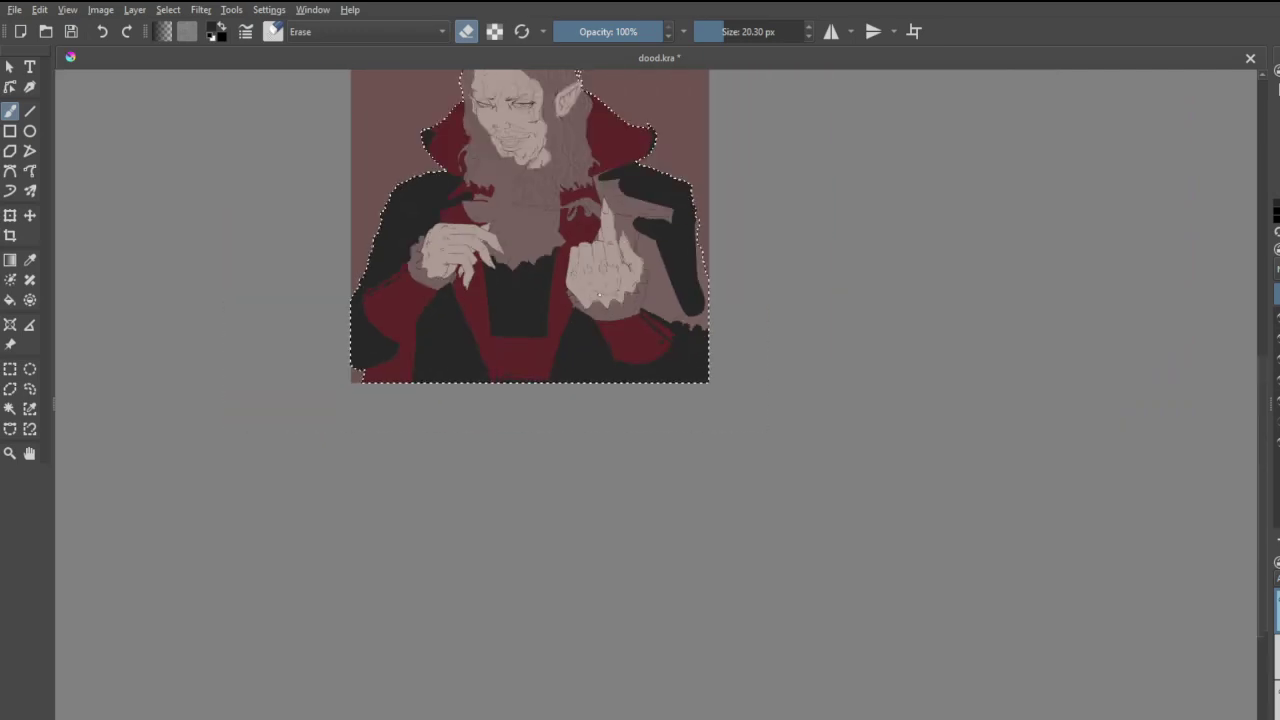
scroll(659, 190, up, 2)
scroll(625, 553, up, 5)
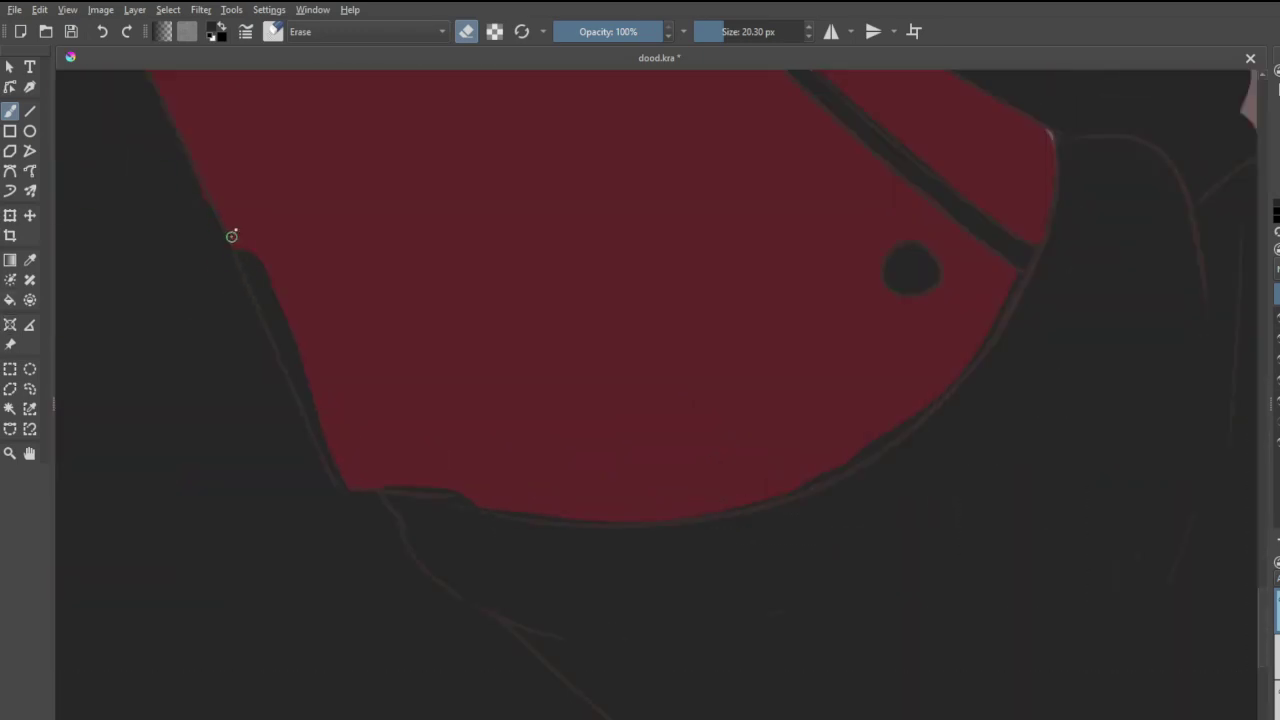
drag(231, 235, 314, 386)
mouse_move(252, 269)
mouse_down()
mouse_move(341, 472)
mouse_move(460, 490)
mouse_up()
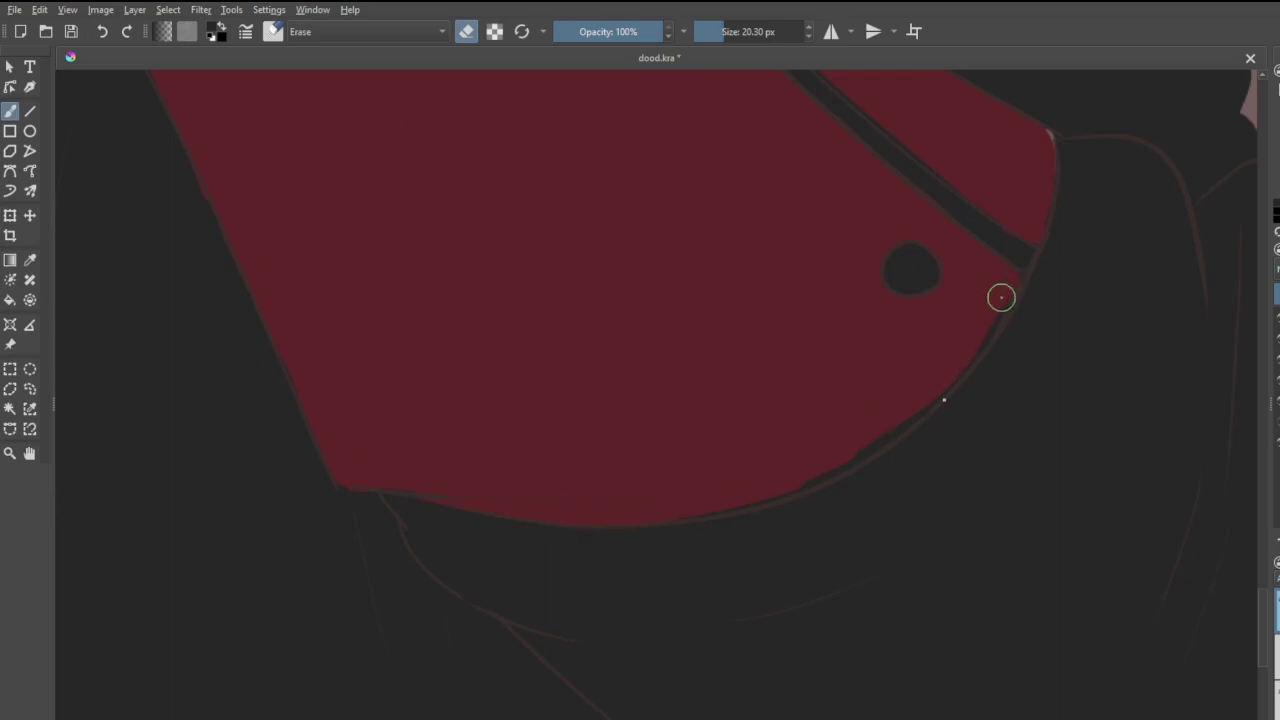
drag(922, 422, 991, 324)
key(ctrl+z)
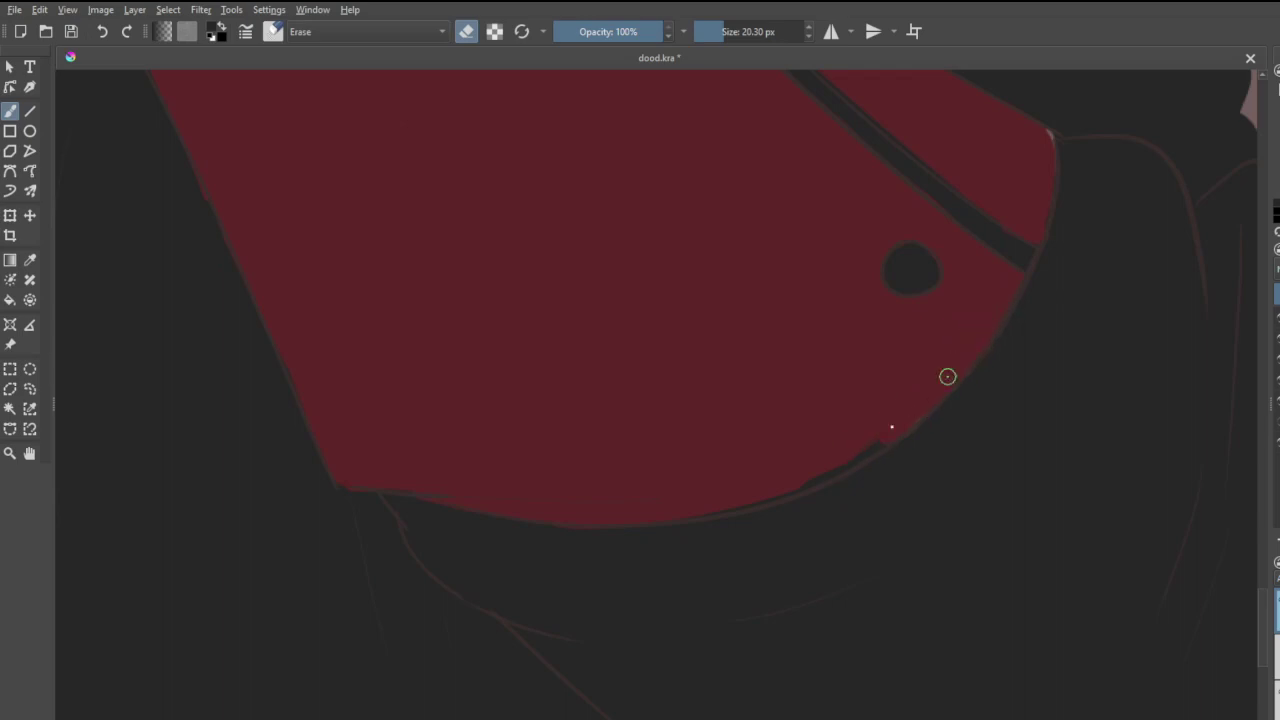
key(ctrl+z)
- With the 63.34 px brush, paint dark grey in the small gap between raised finger and red lapel and across the cape beside the finger
scroll(831, 409, down, 6)
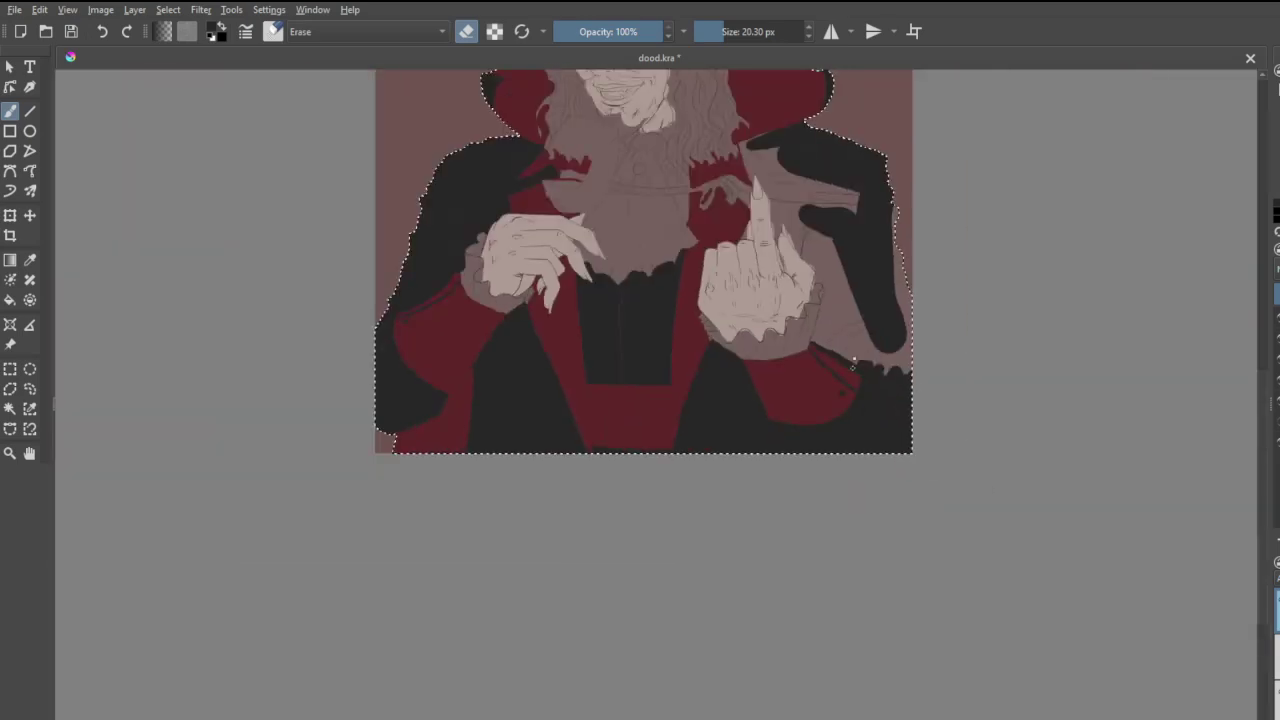
scroll(876, 163, down, 3)
drag(885, 116, 877, 256)
scroll(877, 256, up, 3)
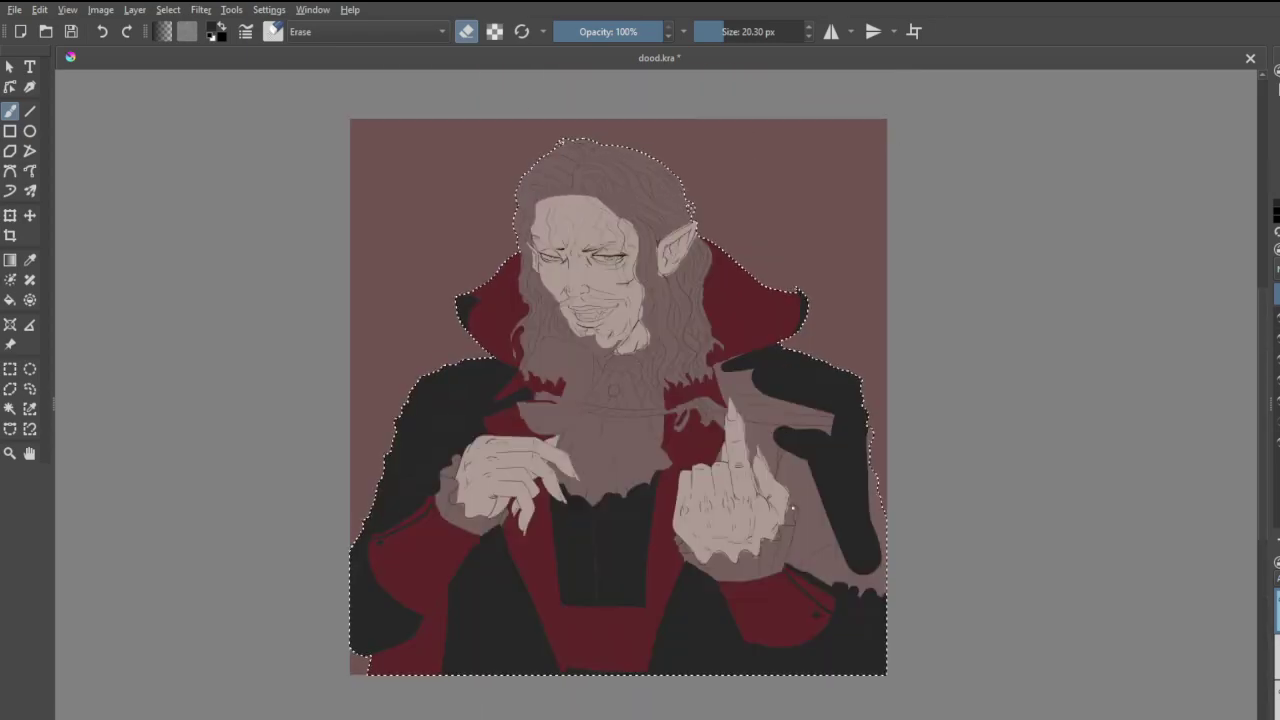
scroll(829, 357, up, 3)
scroll(829, 357, up, 3)
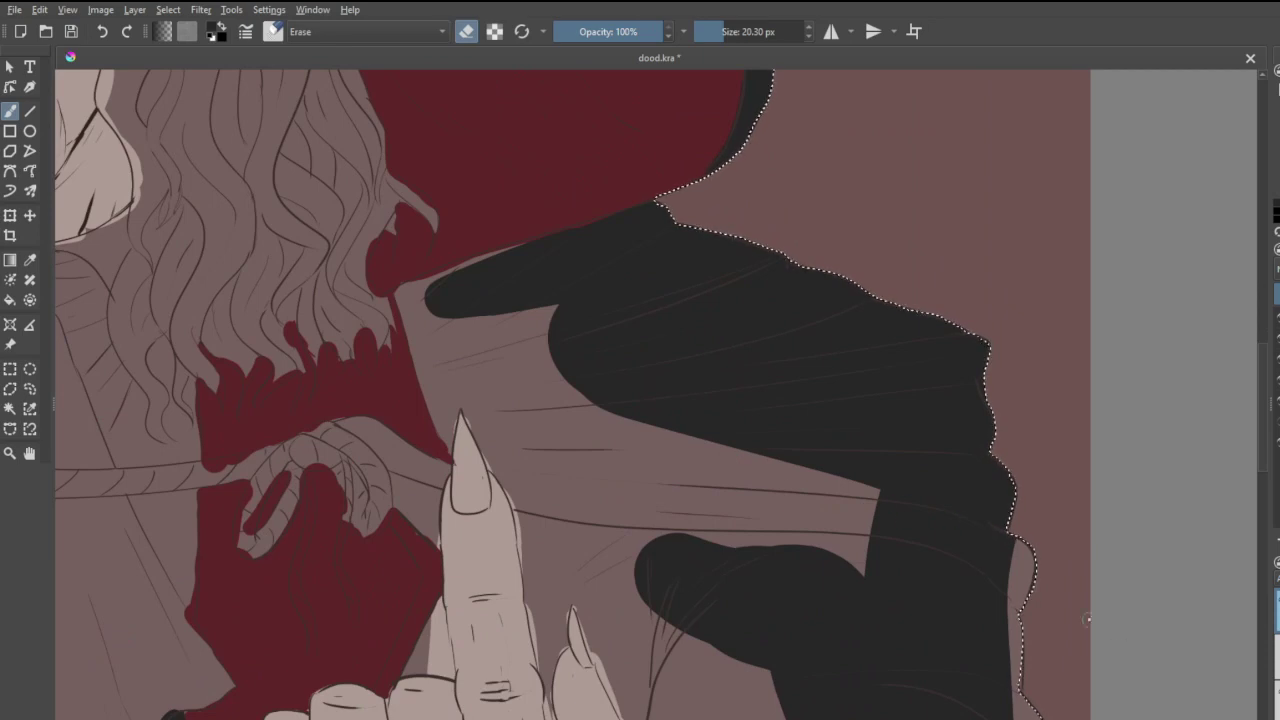
key(e)
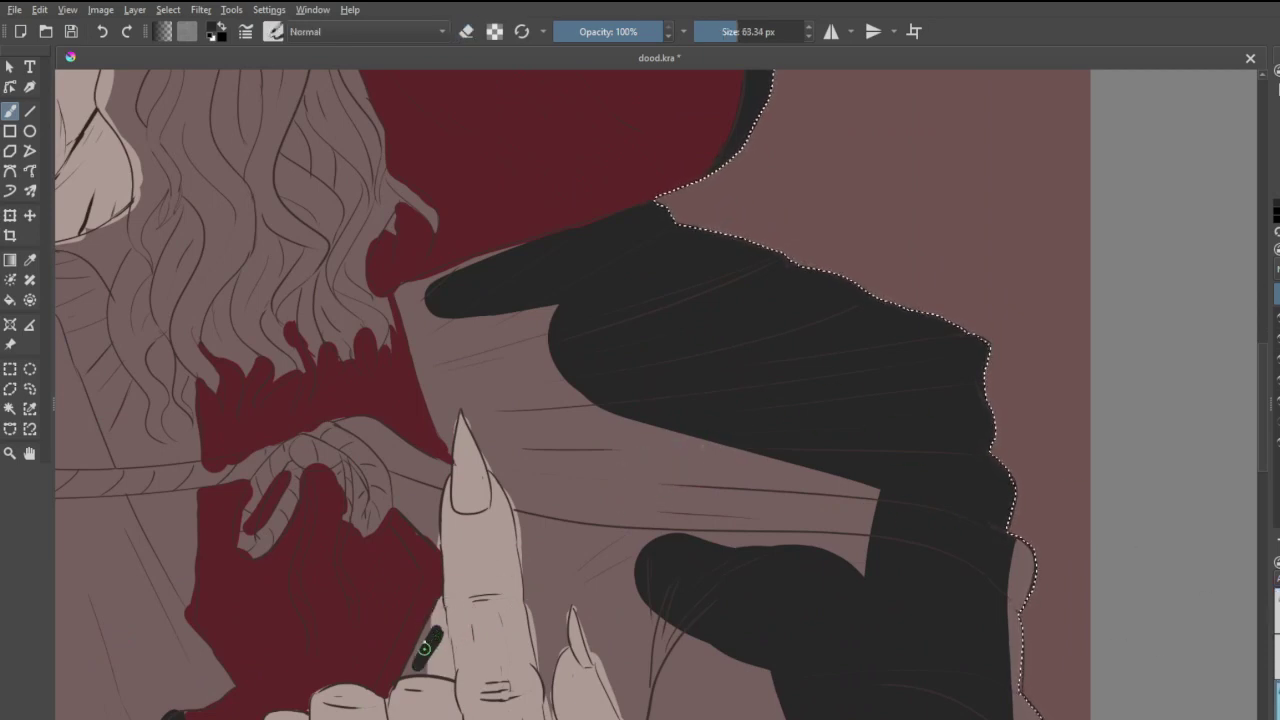
drag(439, 608, 452, 668)
mouse_move(533, 435)
mouse_down()
mouse_move(571, 578)
mouse_move(579, 409)
mouse_move(633, 526)
mouse_move(668, 459)
mouse_move(700, 562)
mouse_move(728, 423)
mouse_move(769, 609)
mouse_move(793, 435)
mouse_move(852, 604)
mouse_move(897, 454)
mouse_move(867, 556)
mouse_move(792, 510)
mouse_move(810, 527)
mouse_move(871, 478)
mouse_move(758, 563)
mouse_move(656, 527)
mouse_move(634, 505)
mouse_move(695, 413)
mouse_move(679, 512)
mouse_move(772, 465)
mouse_move(723, 483)
mouse_move(745, 460)
mouse_up()
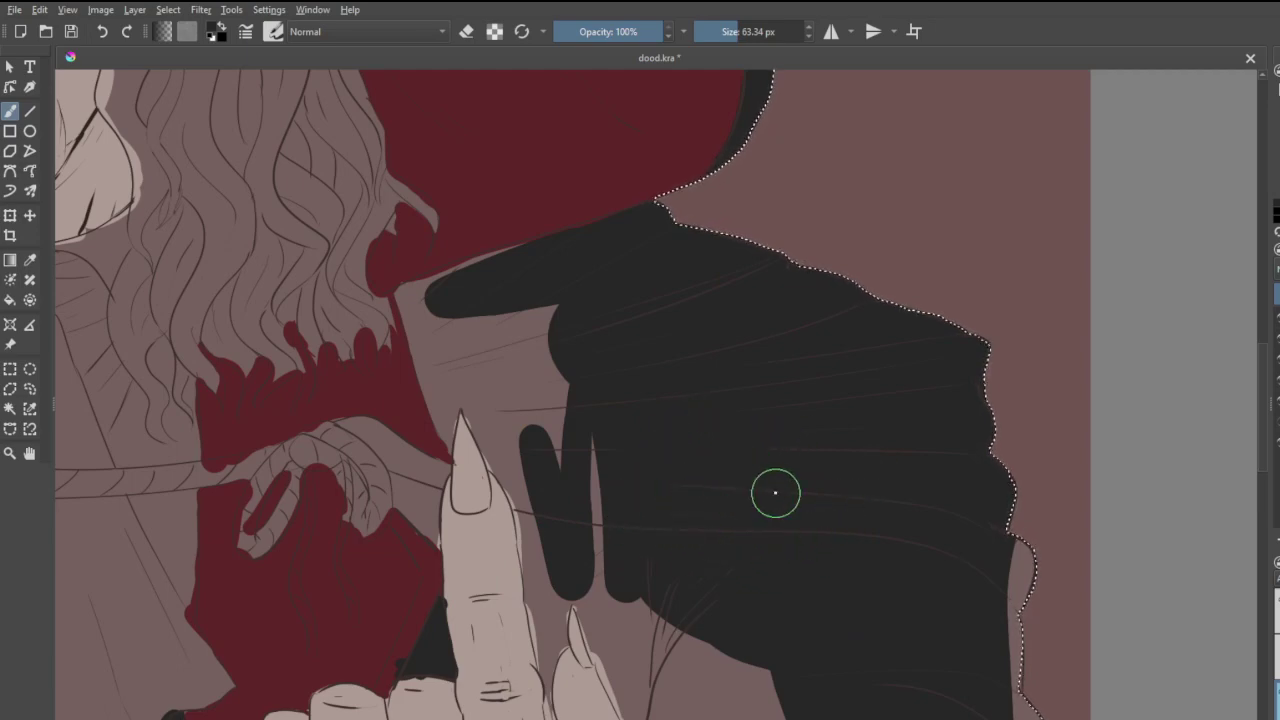
- Outline the cape along the raised arm's wrist ruffle in dark grey and fill the area out to the canvas edge
scroll(777, 491, down, 5)
scroll(806, 563, up, 3)
scroll(797, 593, down, 4)
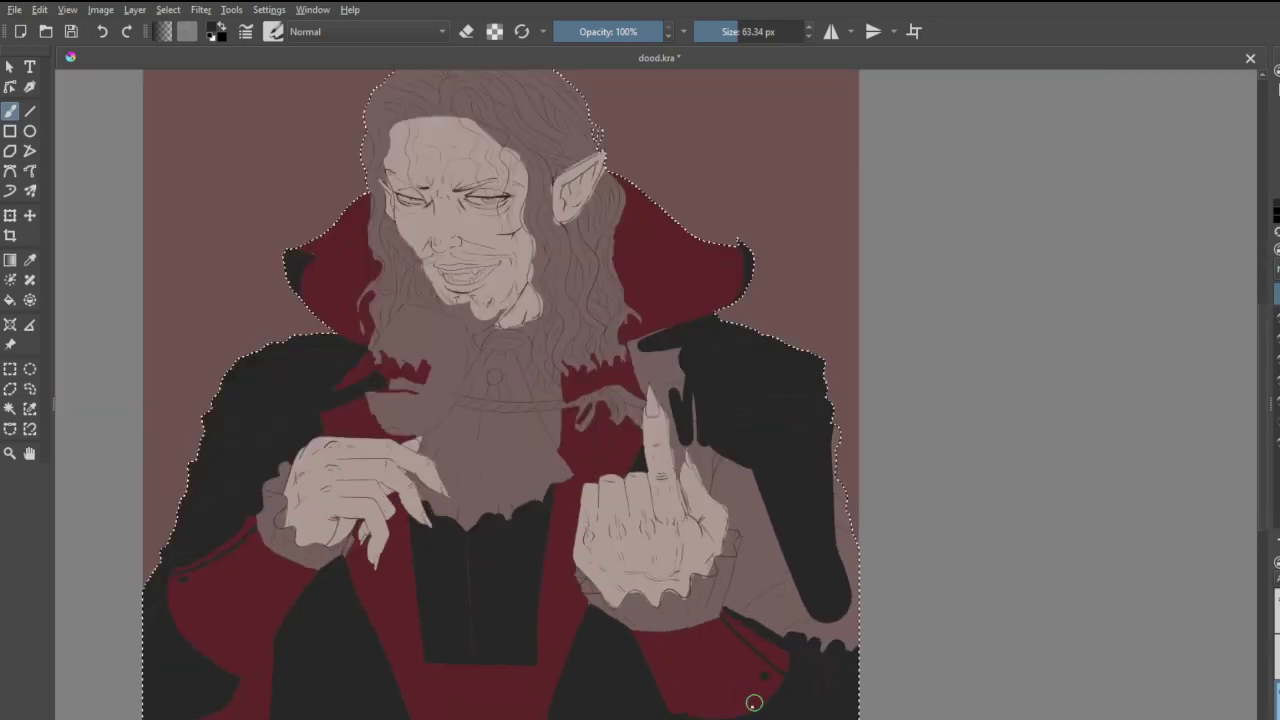
scroll(766, 594, up, 7)
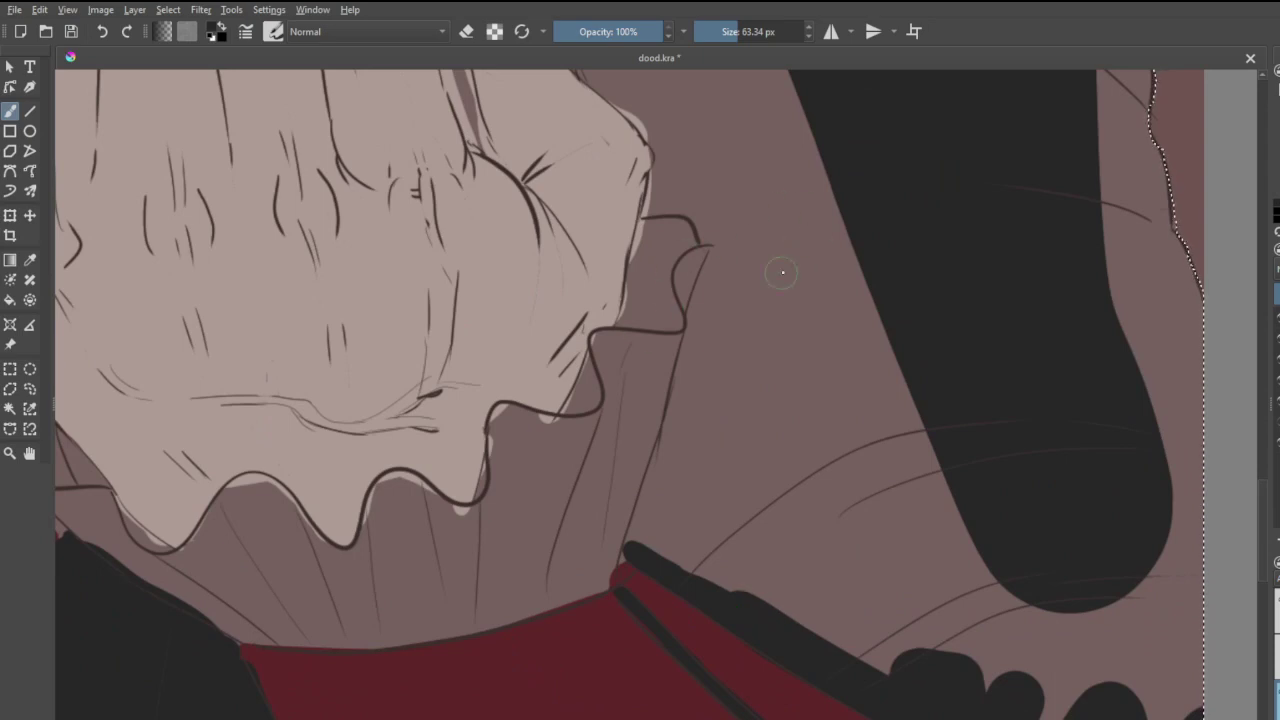
mouse_move(782, 272)
mouse_down()
mouse_move(737, 305)
mouse_move(748, 269)
mouse_move(728, 296)
mouse_move(731, 263)
mouse_move(658, 539)
mouse_move(638, 537)
mouse_move(638, 556)
mouse_move(657, 479)
mouse_move(695, 521)
mouse_move(679, 544)
mouse_move(977, 700)
mouse_move(995, 640)
mouse_move(1028, 652)
mouse_move(1047, 719)
mouse_move(1075, 605)
mouse_move(1102, 582)
mouse_move(1109, 698)
mouse_move(1153, 569)
mouse_move(1157, 703)
mouse_up()
drag(1190, 511, 1139, 259)
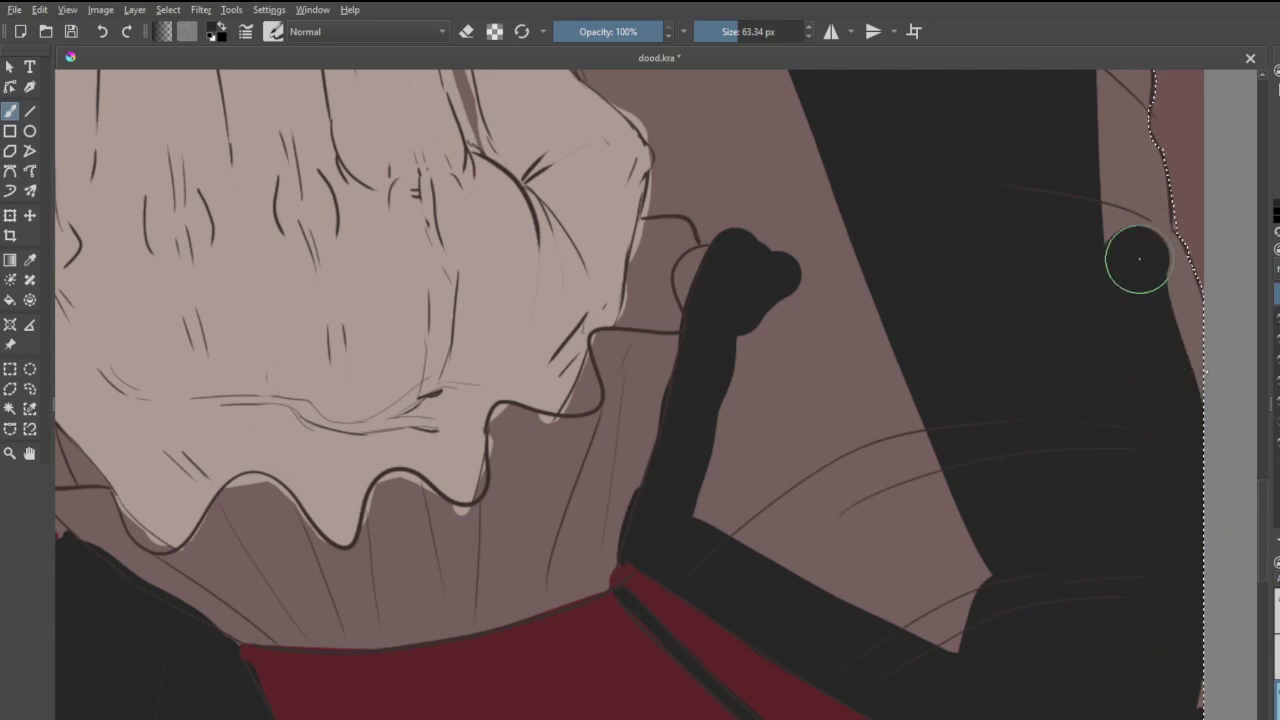
drag(1172, 315, 1140, 193)
mouse_move(1034, 510)
mouse_down()
mouse_move(958, 627)
mouse_move(948, 587)
mouse_move(911, 585)
mouse_move(921, 564)
mouse_move(872, 536)
mouse_move(849, 555)
mouse_move(948, 450)
mouse_move(776, 552)
mouse_move(922, 445)
mouse_move(849, 468)
mouse_move(746, 532)
mouse_move(932, 382)
mouse_move(706, 525)
mouse_move(750, 468)
mouse_move(849, 389)
mouse_move(734, 462)
mouse_move(683, 475)
mouse_move(821, 352)
mouse_move(900, 336)
mouse_move(830, 422)
mouse_move(917, 308)
mouse_move(755, 377)
mouse_move(772, 333)
mouse_move(868, 249)
mouse_up()
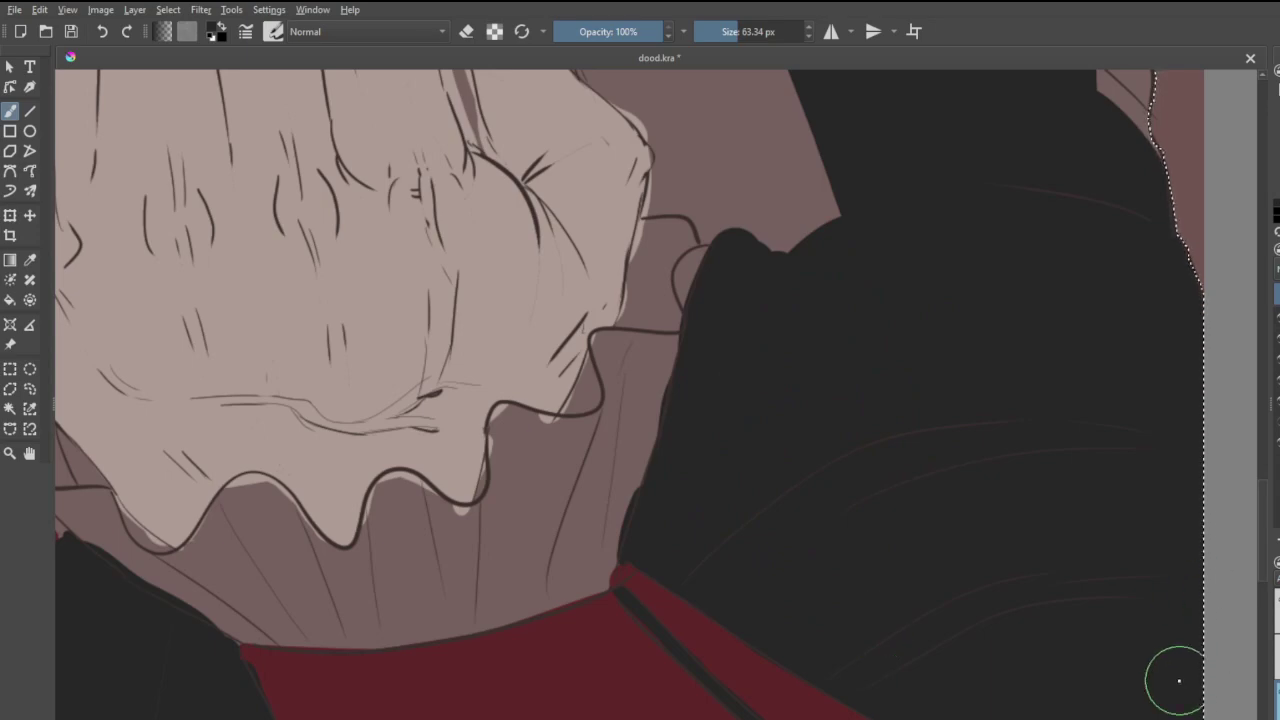
- Paint dark grey along the outer edge of the raised hand's thumb, from the wrist ruffle up to the thumbnail
scroll(1155, 600, down, 5)
scroll(997, 634, up, 5)
scroll(1000, 640, up, 1)
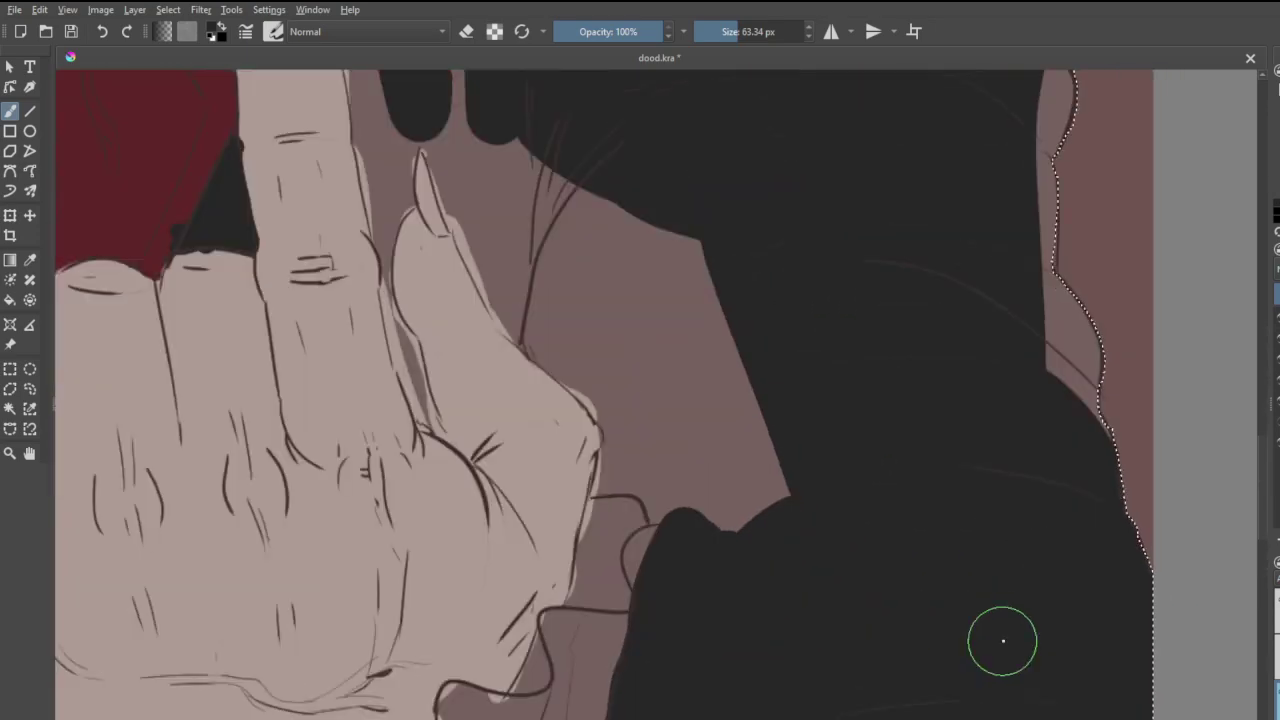
scroll(1128, 314, down, 5)
scroll(1129, 314, up, 4)
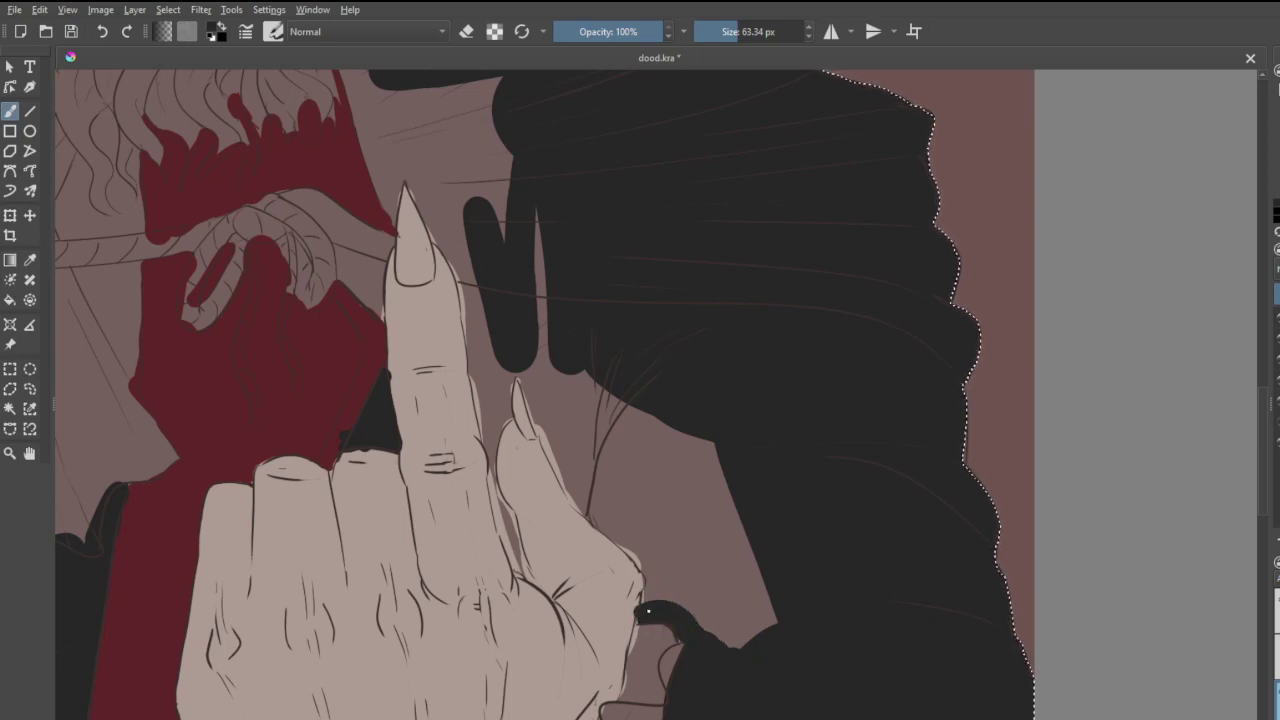
mouse_move(645, 563)
mouse_down()
mouse_move(581, 512)
mouse_move(556, 462)
mouse_up()
mouse_move(558, 405)
mouse_down()
mouse_move(581, 480)
mouse_move(552, 452)
mouse_move(536, 398)
mouse_move(500, 366)
mouse_move(484, 373)
mouse_move(500, 415)
mouse_move(496, 389)
mouse_move(489, 473)
mouse_move(533, 577)
mouse_move(489, 513)
mouse_move(525, 562)
mouse_up()
key(ctrl+z)
key(ctrl+z)
key(ctrl+z)
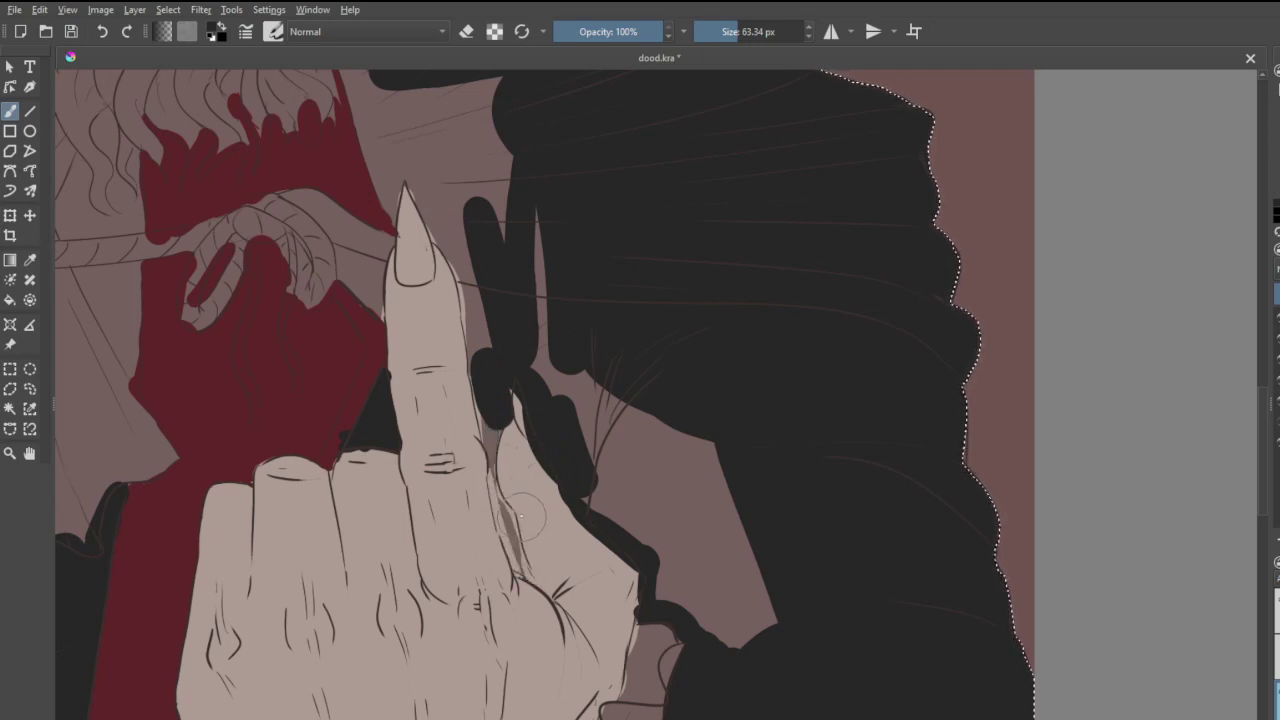
- Paint the gap between the raised finger and the thumb dark grey and fill the remaining cape area beside the hand
drag(503, 514, 523, 566)
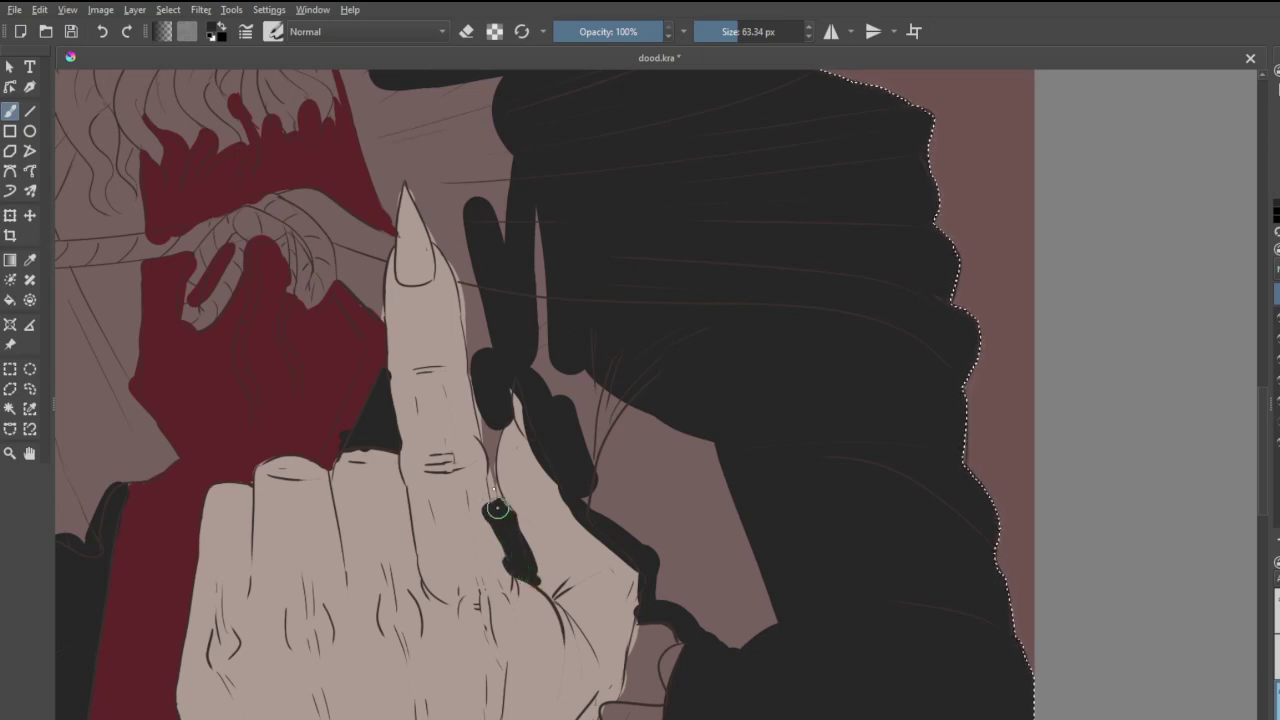
drag(497, 509, 493, 453)
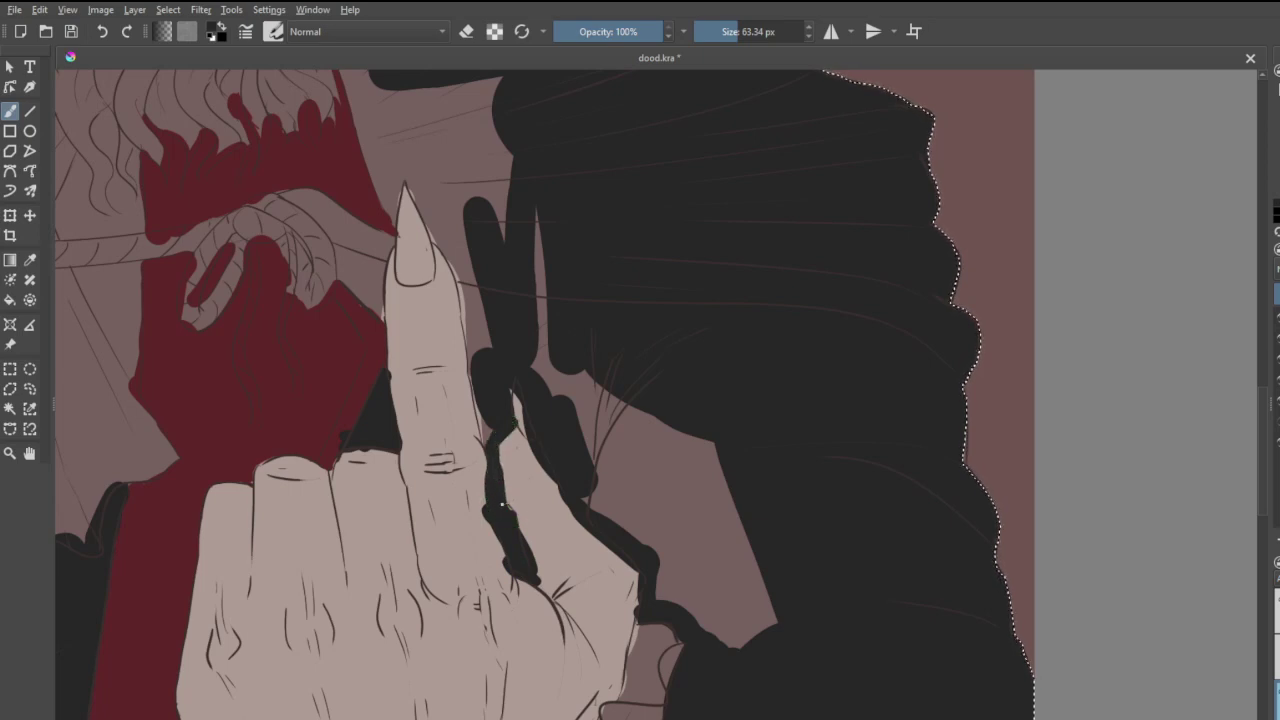
mouse_move(752, 622)
mouse_down()
mouse_move(716, 574)
mouse_move(725, 626)
mouse_move(674, 579)
mouse_move(665, 586)
mouse_move(659, 525)
mouse_move(593, 487)
mouse_move(557, 331)
mouse_move(547, 382)
mouse_move(545, 335)
mouse_move(659, 487)
mouse_move(662, 511)
mouse_move(566, 388)
mouse_move(734, 587)
mouse_move(662, 422)
mouse_move(743, 520)
mouse_move(774, 641)
mouse_move(730, 451)
mouse_move(689, 555)
mouse_move(614, 373)
mouse_move(540, 360)
mouse_move(508, 420)
mouse_move(487, 418)
mouse_move(491, 443)
mouse_move(484, 411)
mouse_up()
mouse_move(480, 281)
mouse_down()
mouse_move(509, 329)
mouse_move(543, 300)
mouse_move(577, 220)
mouse_move(562, 259)
mouse_up()
- Fill the area between the cord's bow and the raised finger, plus the thin gap inside the bow, in dark grey
scroll(562, 259, down, 5)
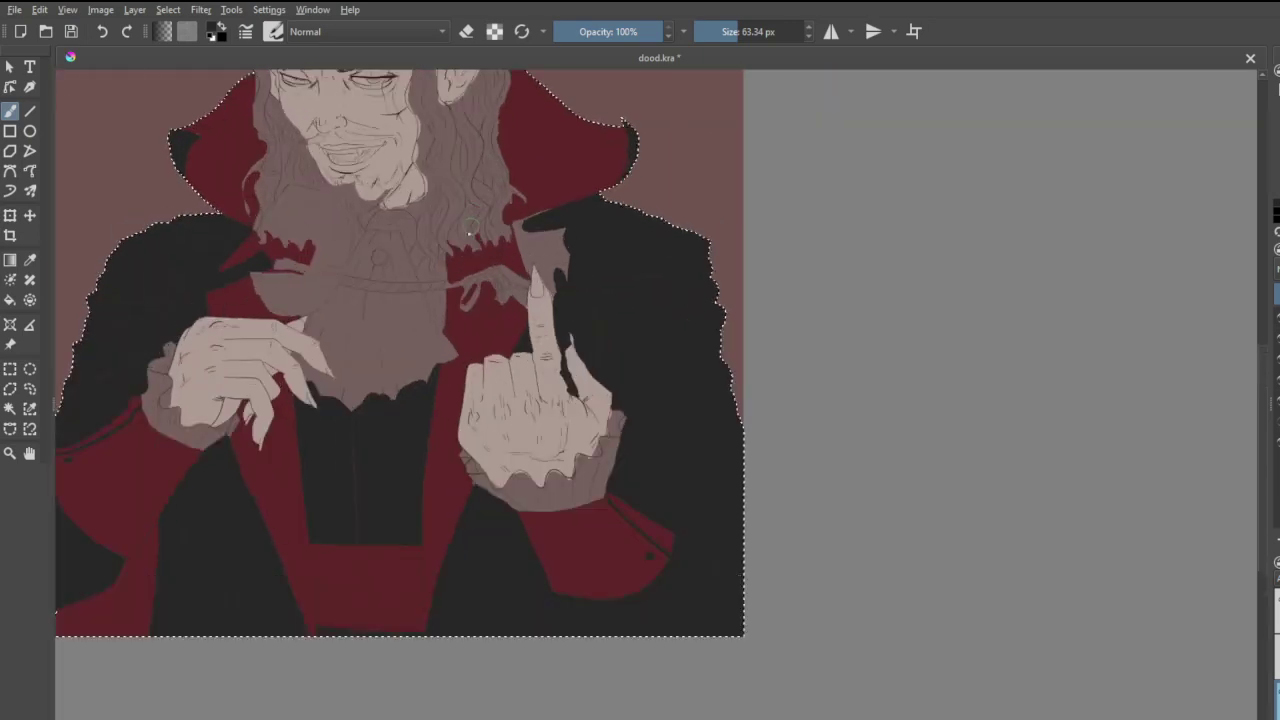
scroll(500, 266, up, 8)
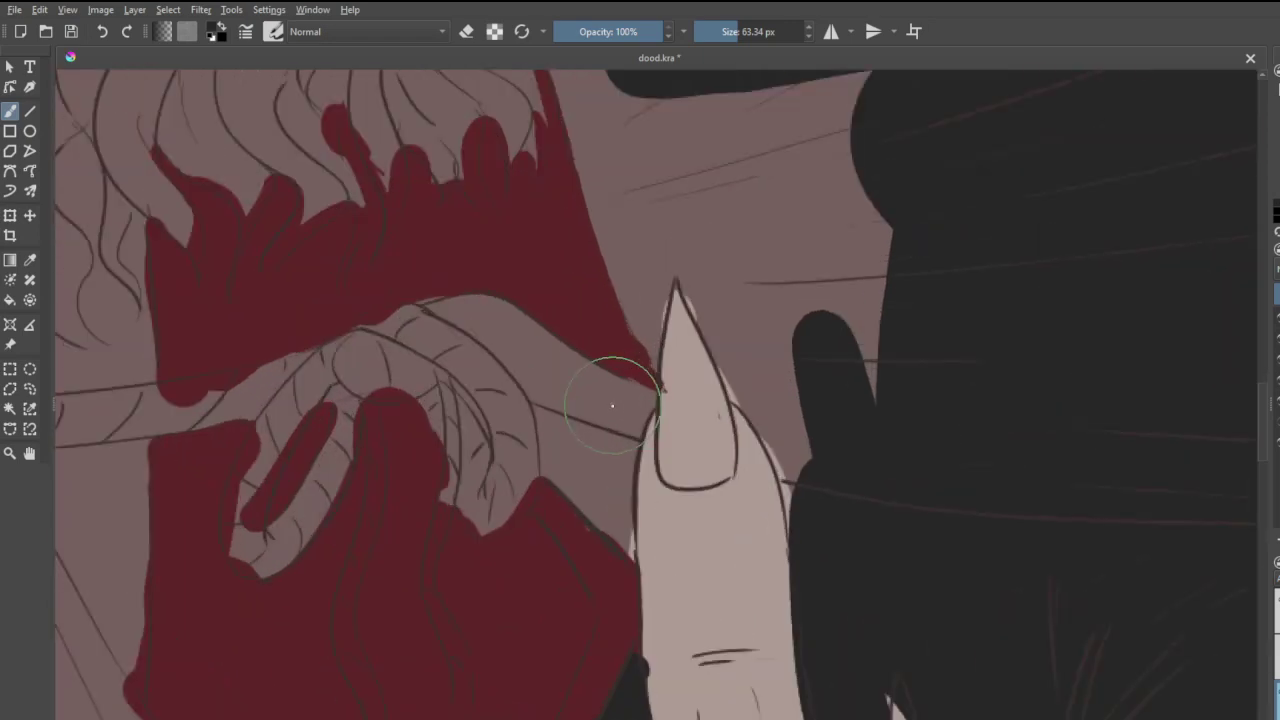
mouse_move(612, 405)
mouse_down()
mouse_move(449, 286)
mouse_move(437, 307)
mouse_move(557, 380)
mouse_move(529, 366)
mouse_move(571, 449)
mouse_move(549, 426)
mouse_move(557, 474)
mouse_move(626, 557)
mouse_move(646, 397)
mouse_move(577, 374)
mouse_move(597, 472)
mouse_move(563, 403)
mouse_move(460, 300)
mouse_move(555, 360)
mouse_up()
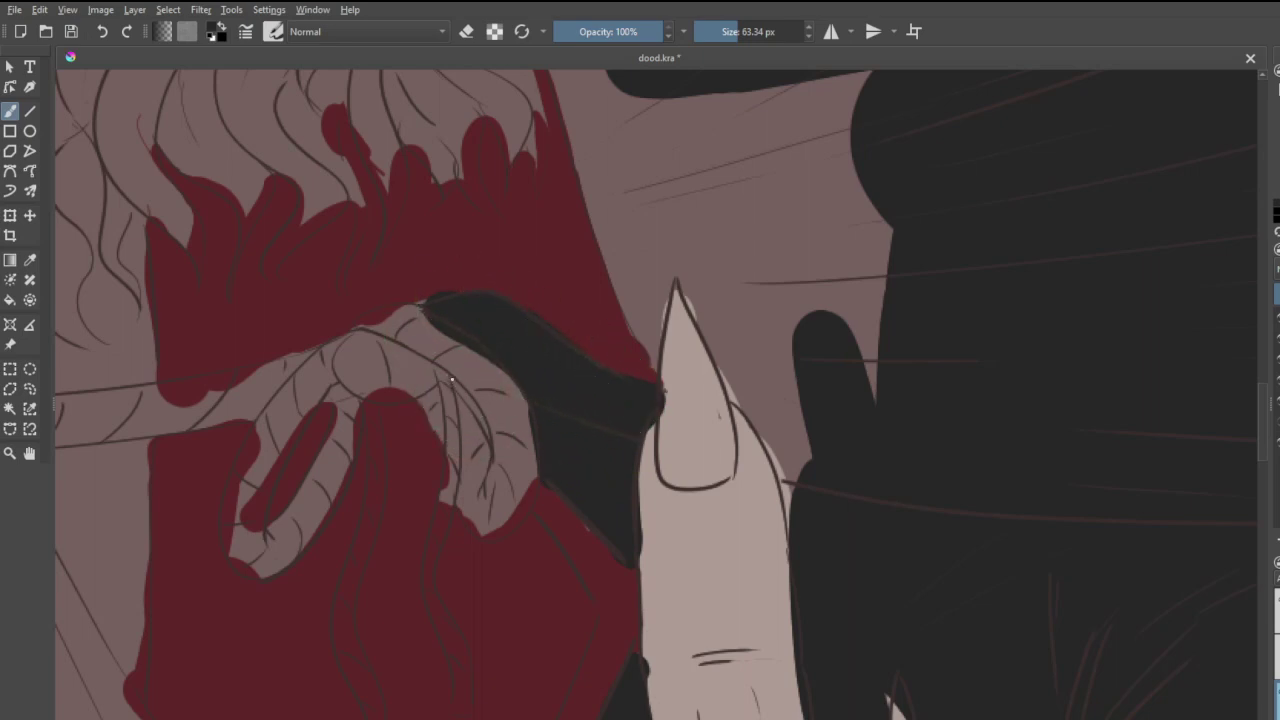
drag(456, 380, 489, 434)
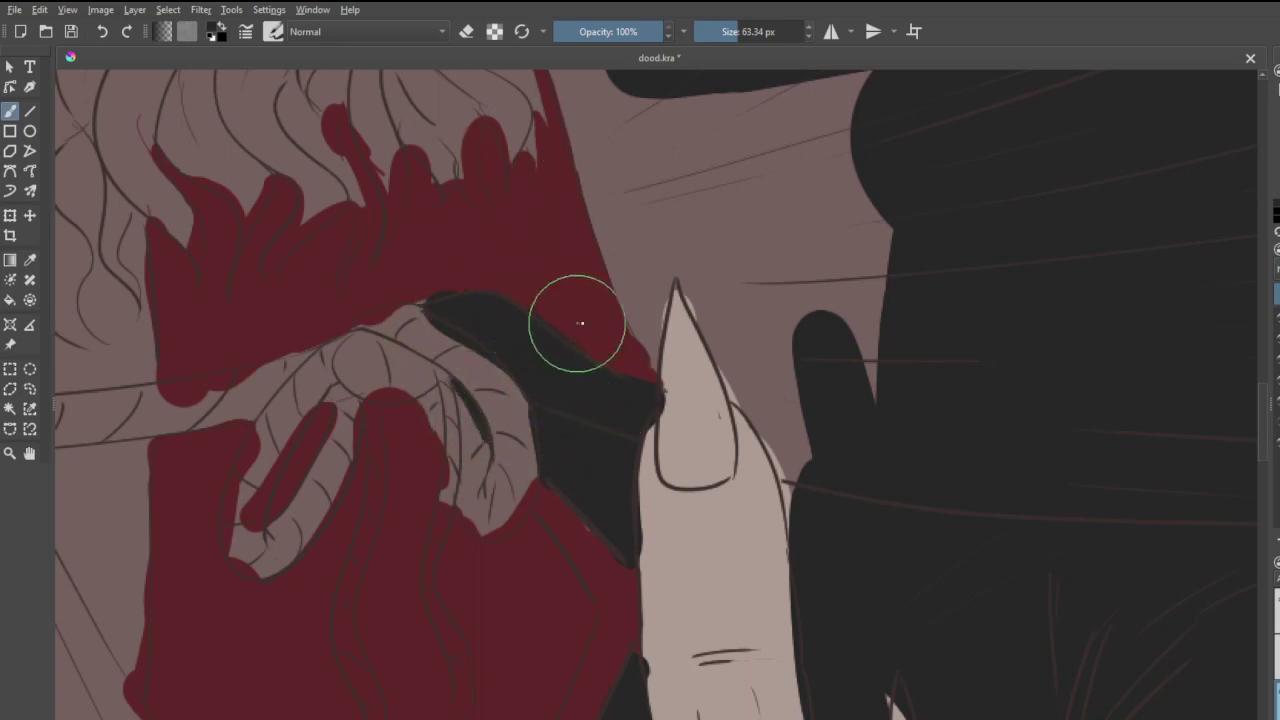
- Paint dark grey around the raised fingertip and fill the rest of the cape's shoulder up to the red collar and lapel
mouse_move(705, 298)
mouse_down()
mouse_move(800, 466)
mouse_move(814, 529)
mouse_up()
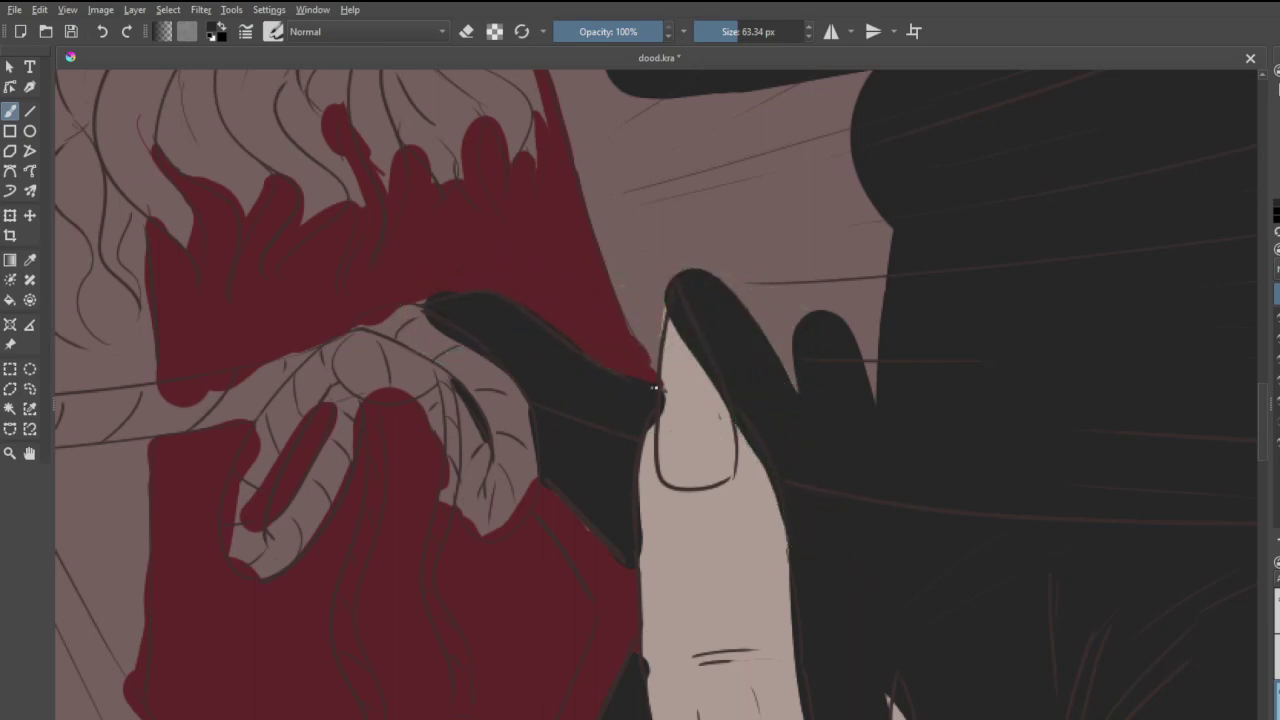
mouse_move(653, 367)
mouse_down()
mouse_move(617, 274)
mouse_move(651, 350)
mouse_move(676, 278)
mouse_move(664, 334)
mouse_up()
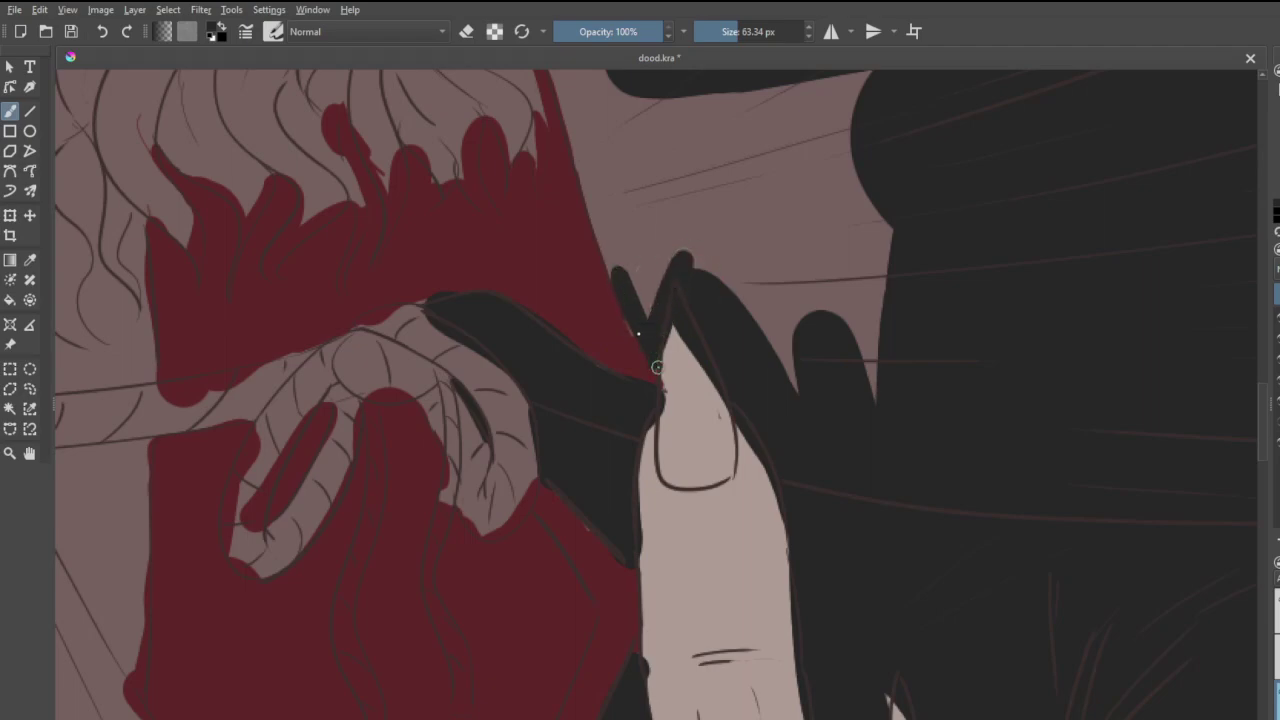
drag(619, 272, 612, 245)
scroll(637, 197, down, 3)
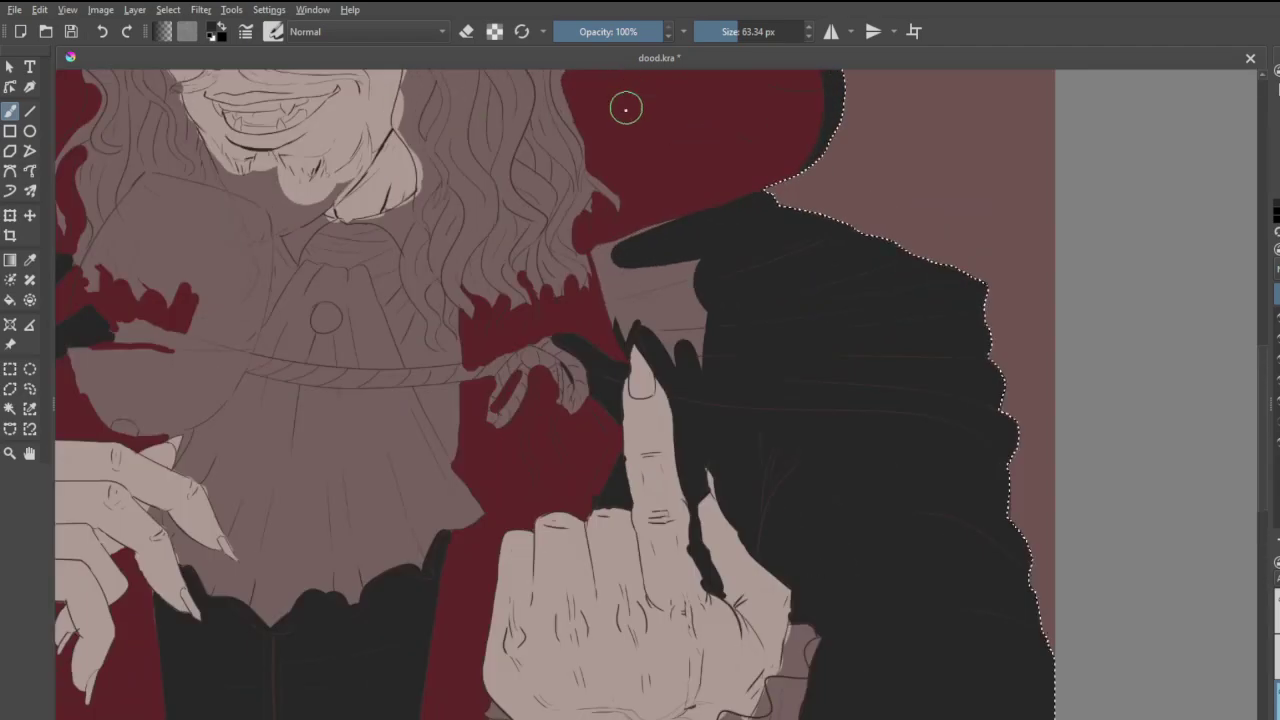
scroll(636, 215, up, 3)
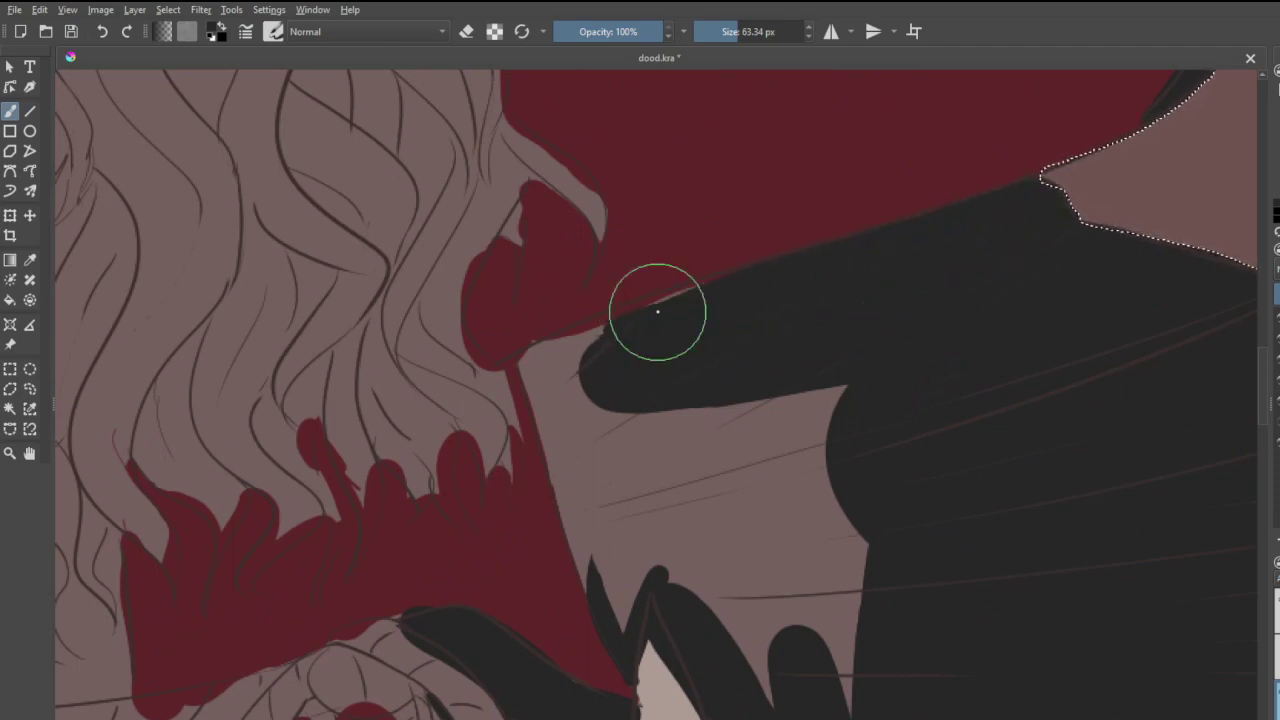
mouse_move(728, 287)
mouse_down()
mouse_move(760, 276)
mouse_move(549, 345)
mouse_move(549, 360)
mouse_move(591, 355)
mouse_move(552, 363)
mouse_move(559, 422)
mouse_move(528, 356)
mouse_move(602, 617)
mouse_move(619, 623)
mouse_move(623, 408)
mouse_move(673, 564)
mouse_move(804, 699)
mouse_move(822, 580)
mouse_move(863, 653)
mouse_move(838, 676)
mouse_move(821, 425)
mouse_move(776, 451)
mouse_move(755, 578)
mouse_move(662, 364)
mouse_move(581, 357)
mouse_move(780, 414)
mouse_move(700, 432)
mouse_move(826, 391)
mouse_up()
- Save the dood.kra illustration
scroll(893, 342, down, 8)
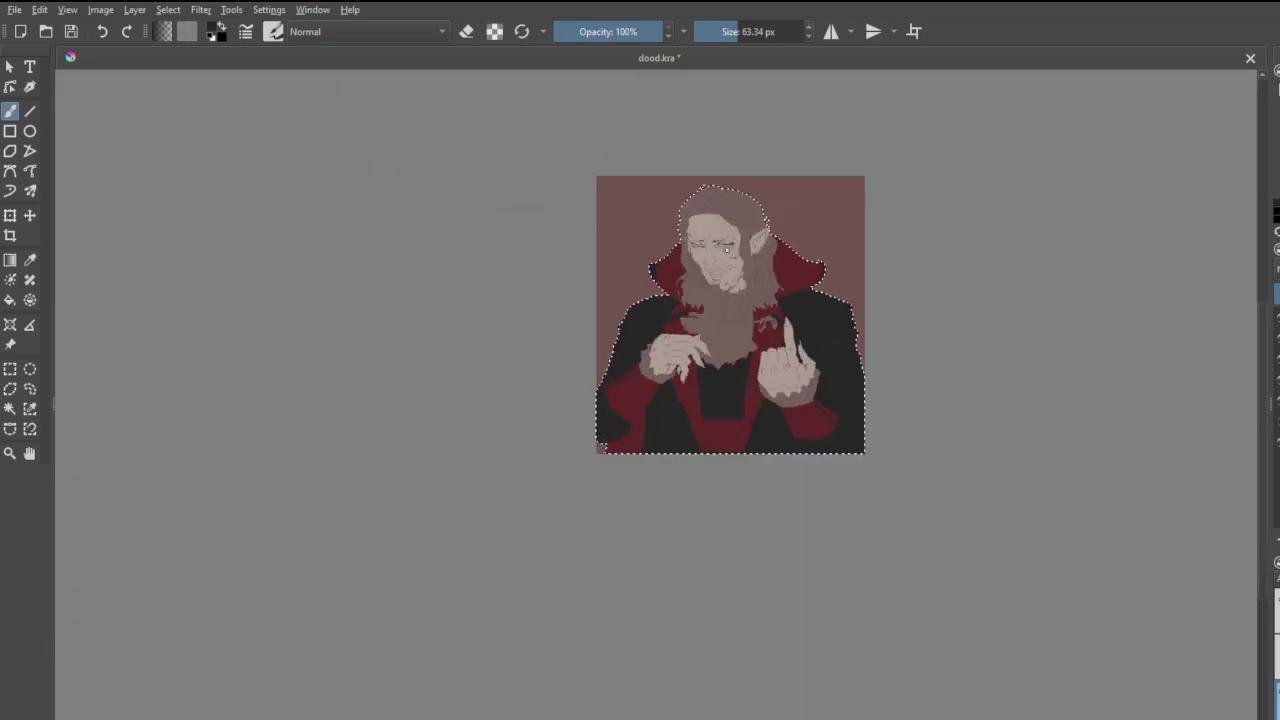
scroll(697, 235, up, 2)
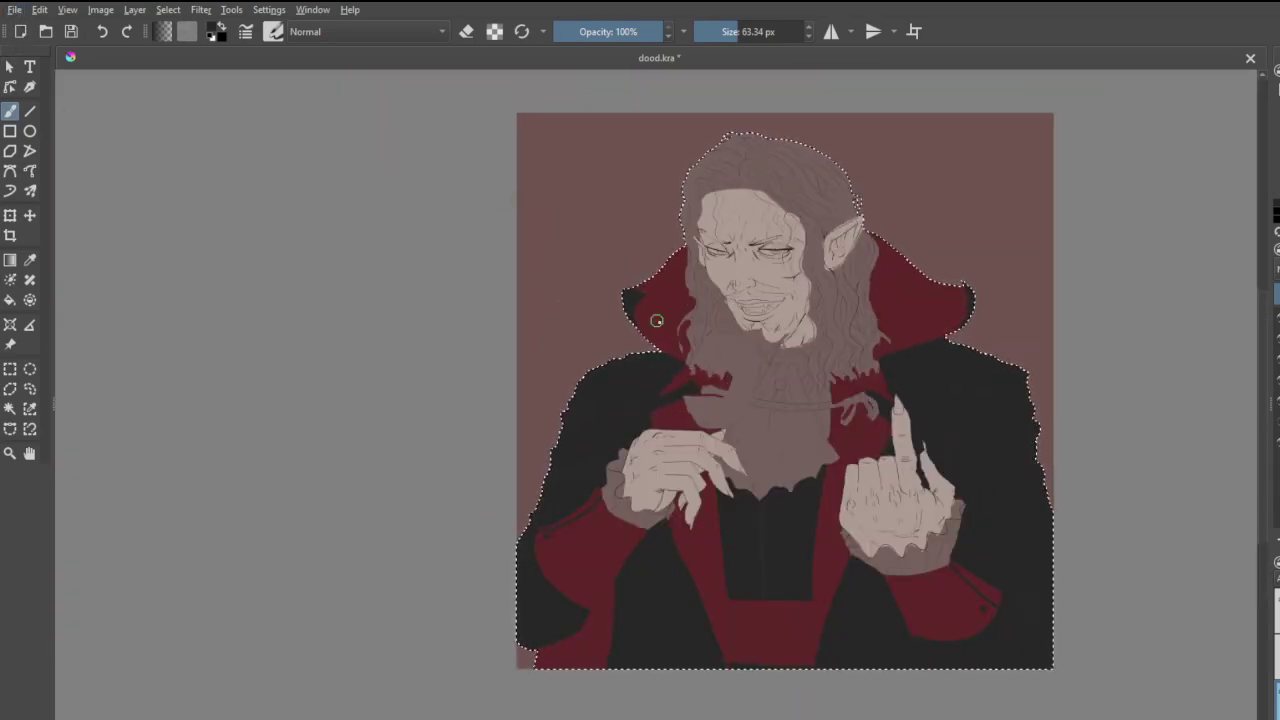
key(ctrl+s)
- Erase the dark grey spill around the small triangle between the red lapel and the raised hand's fingers with the 20.30 px eraser
scroll(980, 351, up, 3)
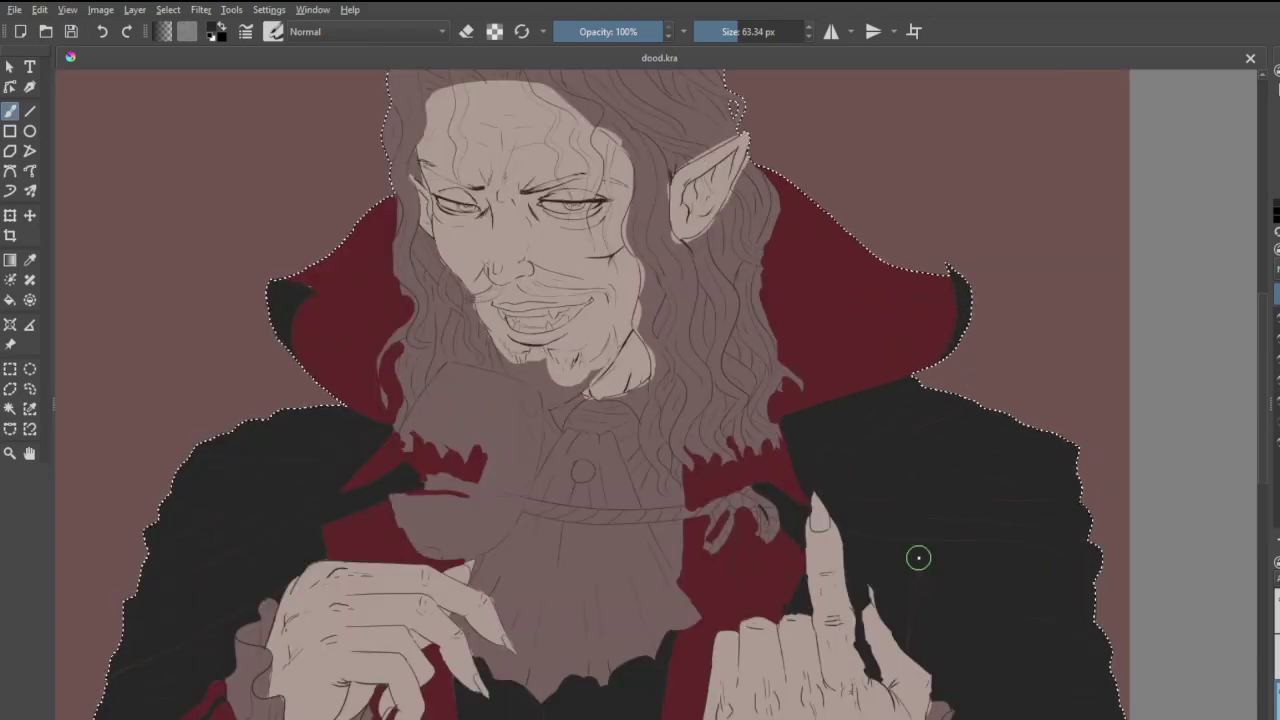
scroll(917, 554, up, 3)
scroll(888, 658, down, 1)
scroll(885, 660, up, 3)
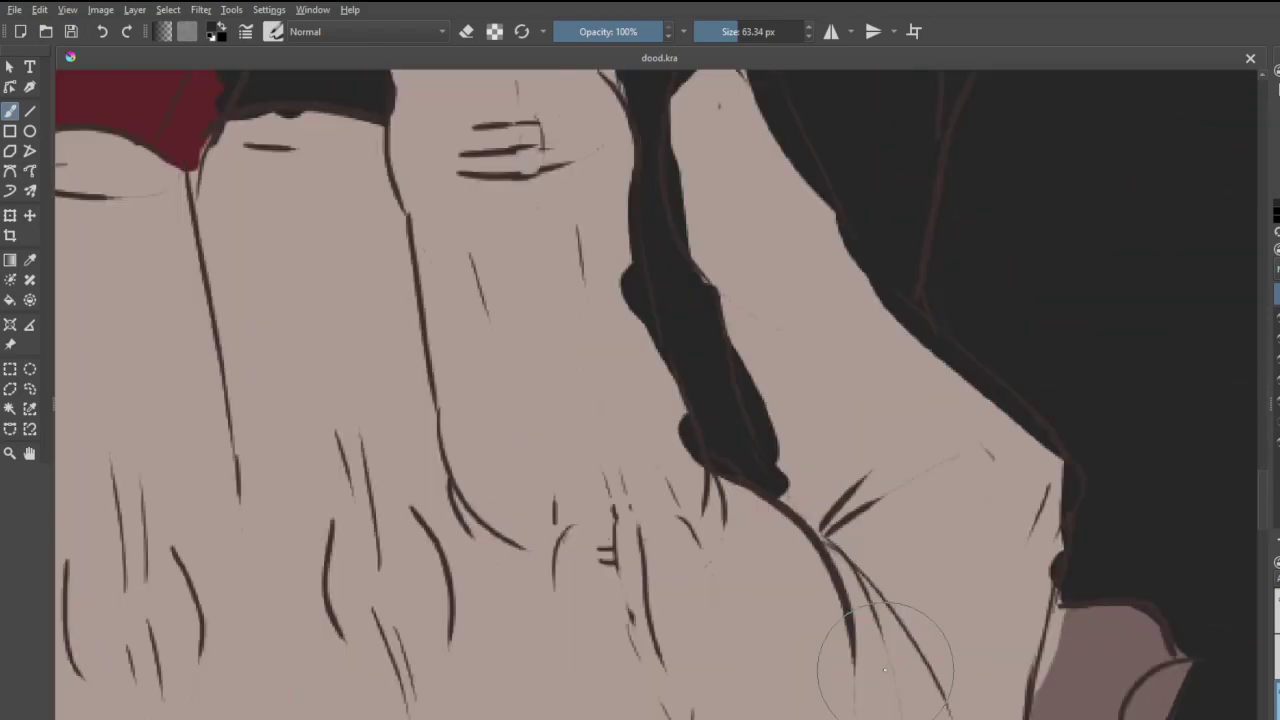
scroll(885, 668, down, 4)
scroll(803, 506, up, 4)
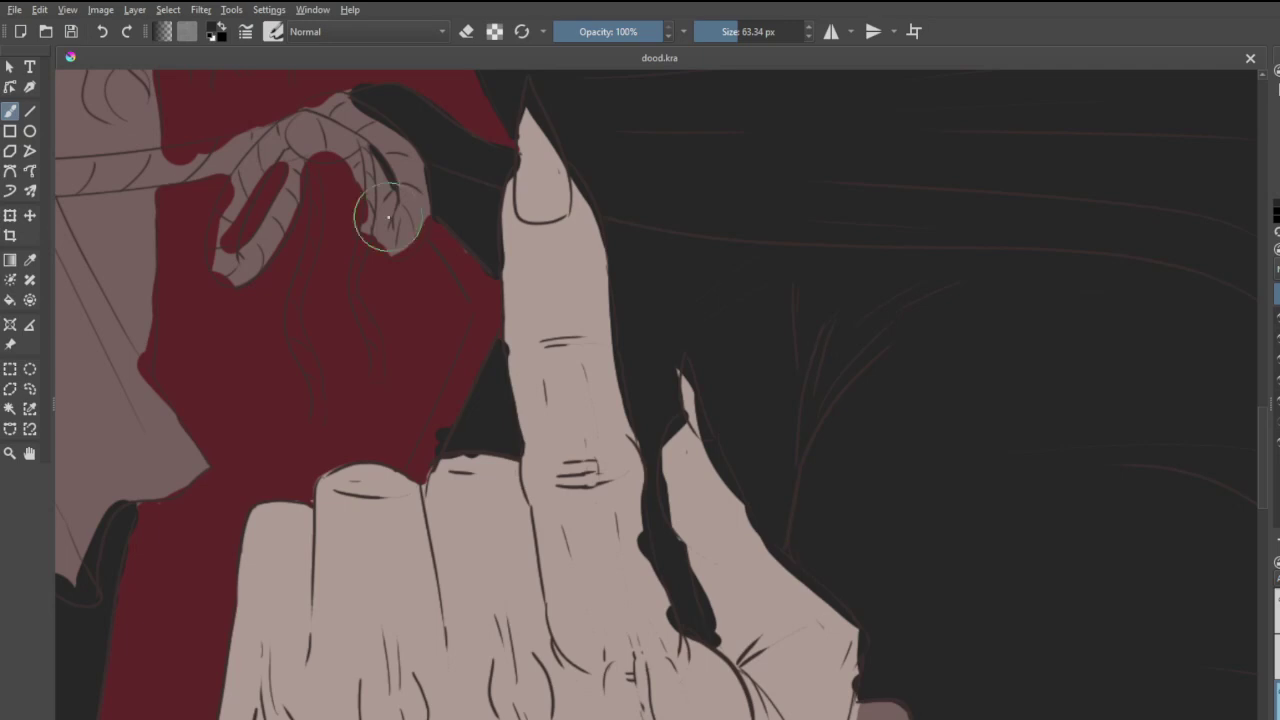
key(e)
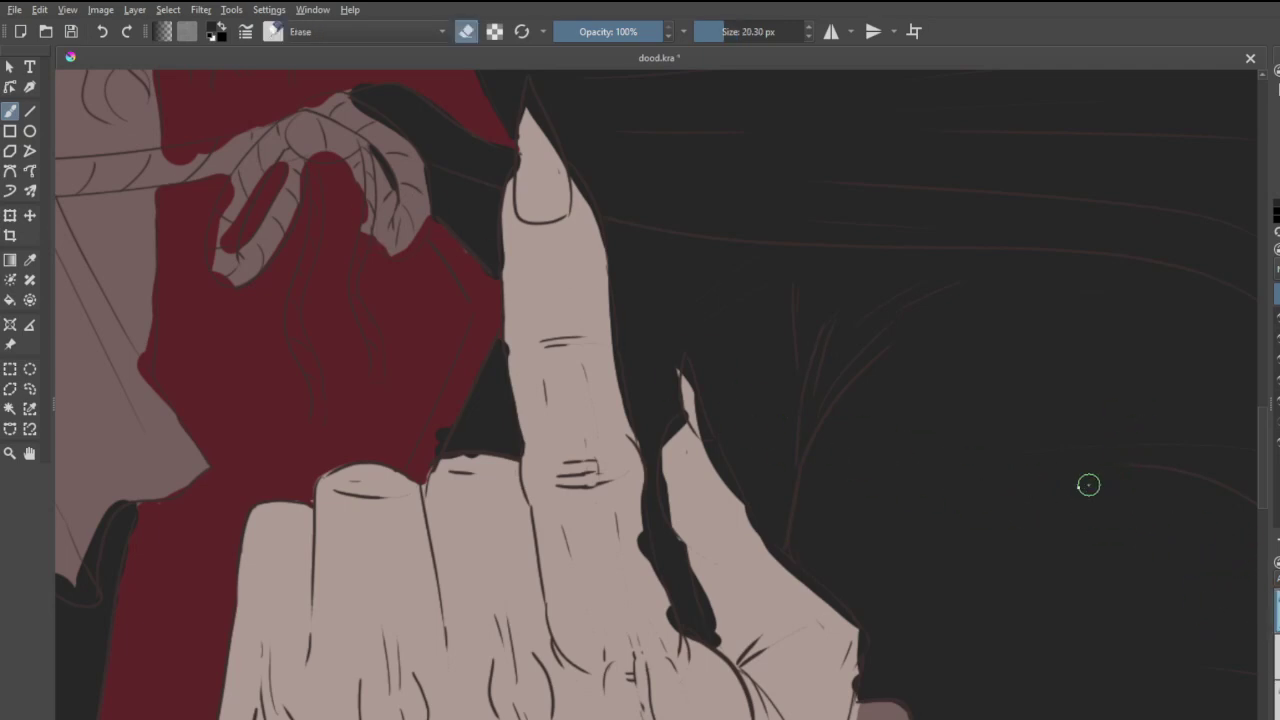
mouse_move(502, 353)
mouse_down()
mouse_move(501, 370)
mouse_move(508, 331)
mouse_up()
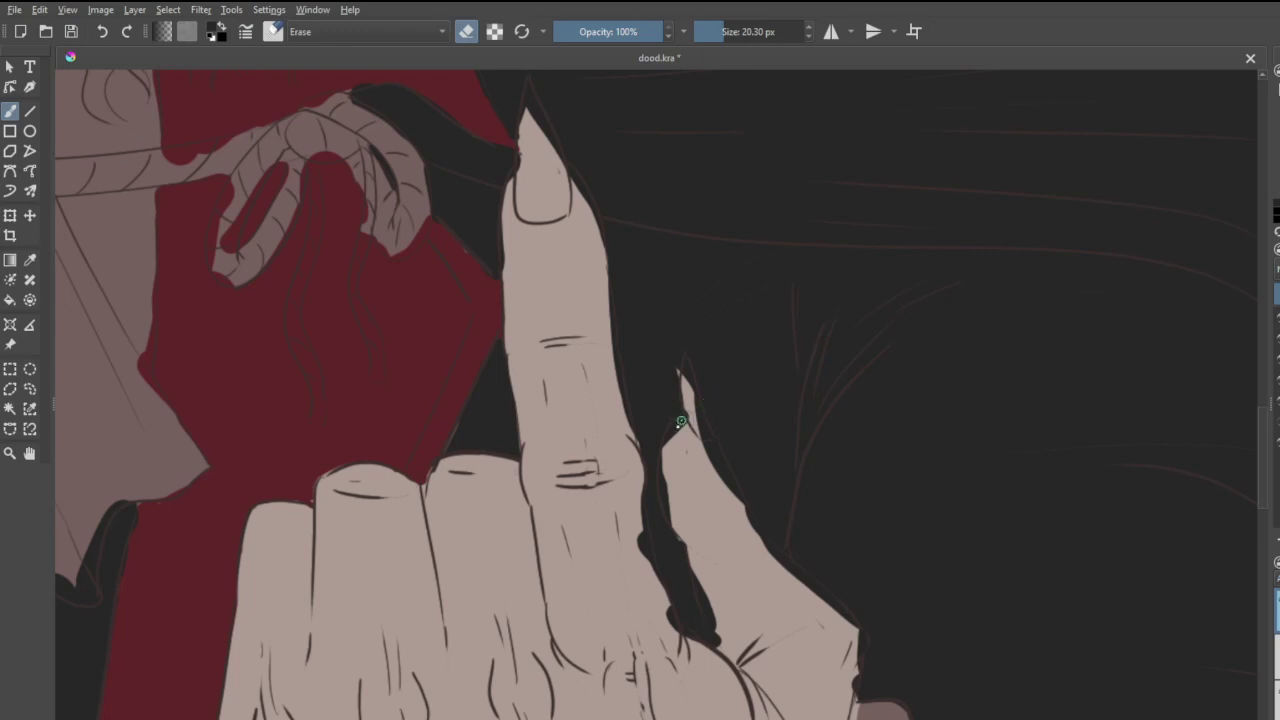
- Erase the dark grey overlapping the thumb's inner edge below its nail, retrying the stroke until it follows the line art
drag(681, 421, 682, 501)
key(ctrl+z)
drag(684, 424, 680, 554)
key(ctrl+z)
drag(679, 428, 682, 522)
drag(669, 476, 676, 521)
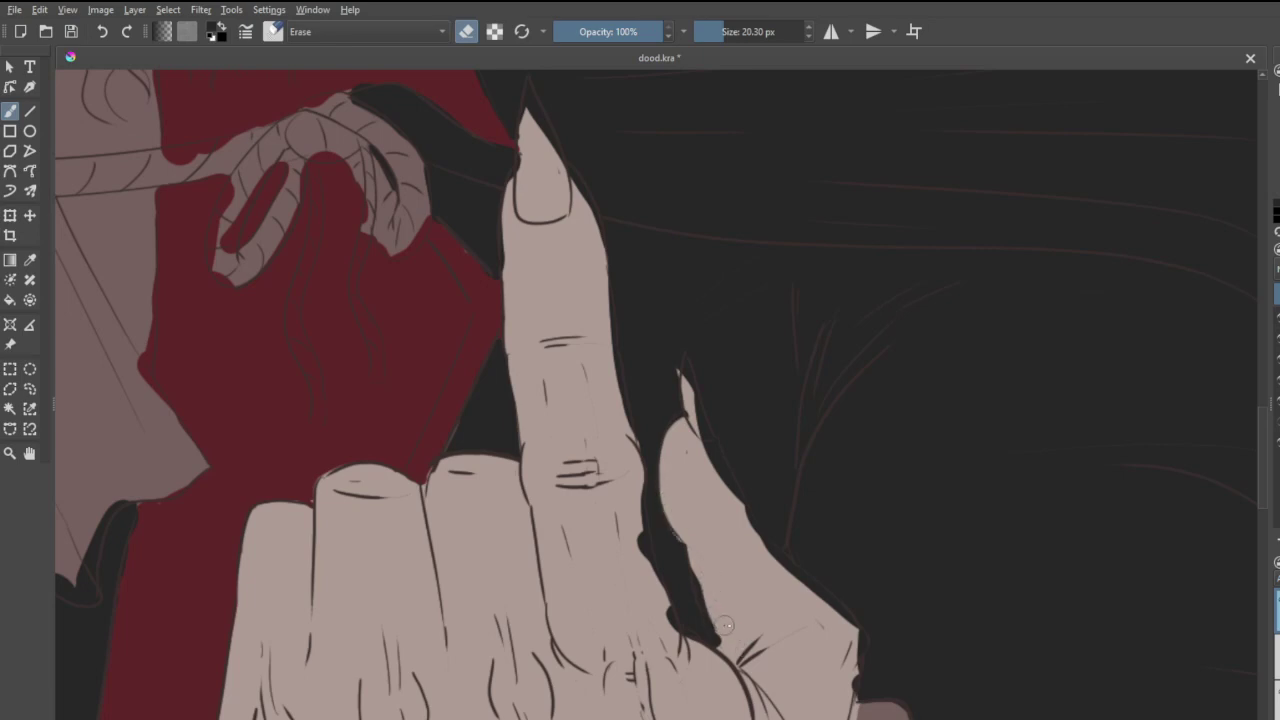
- Erase the dark grey overlapping the gap between thumb and raised index finger and along that finger's outer edge
drag(719, 609, 700, 561)
drag(659, 624, 692, 636)
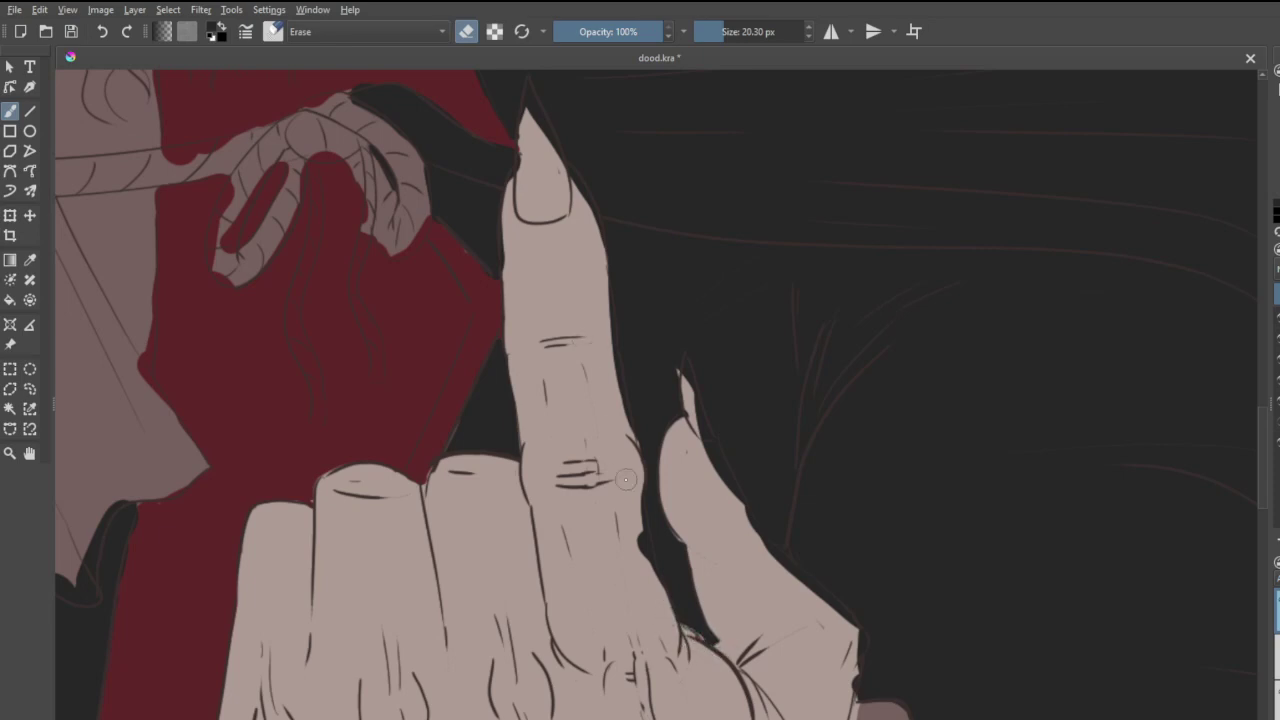
mouse_move(637, 487)
mouse_down()
mouse_move(657, 635)
mouse_move(637, 529)
mouse_move(652, 627)
mouse_move(646, 546)
mouse_up()
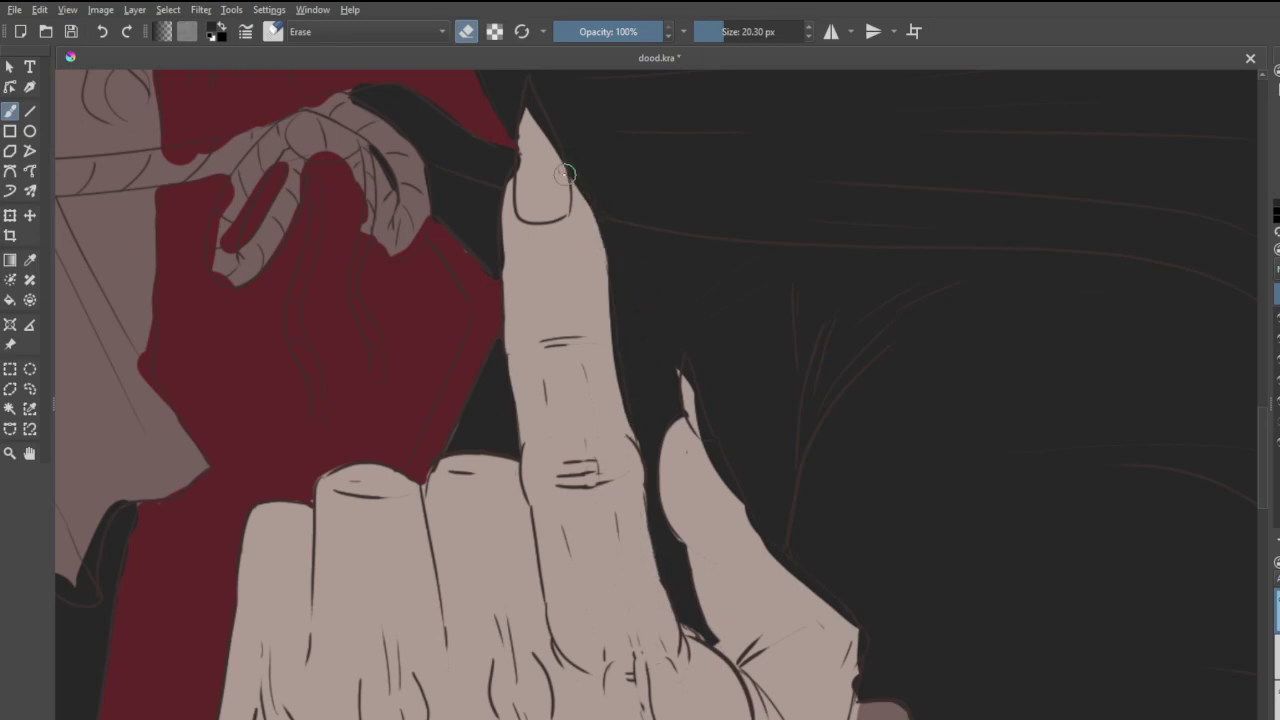
drag(565, 174, 587, 219)
drag(607, 326, 620, 489)
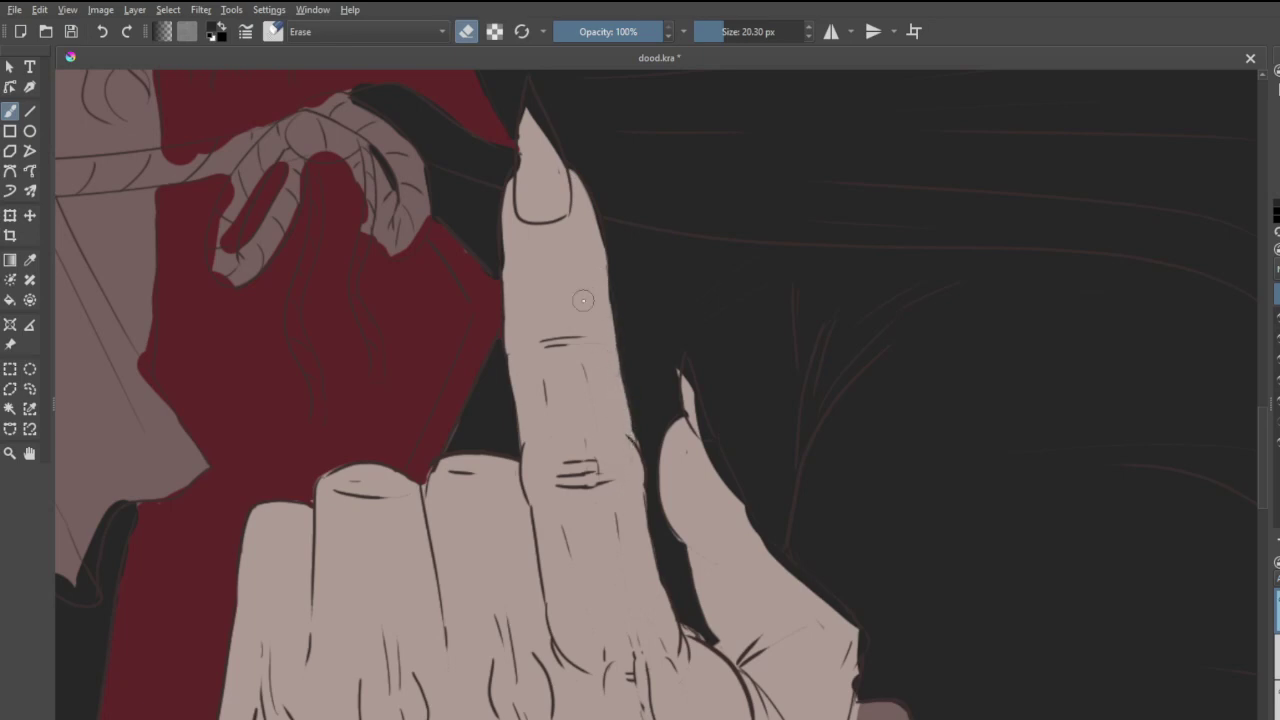
- Clean up the dark grey along both sides of the raised fingertip beside the nail with the 20.30 px eraser
scroll(583, 300, down, 3)
scroll(480, 237, up, 5)
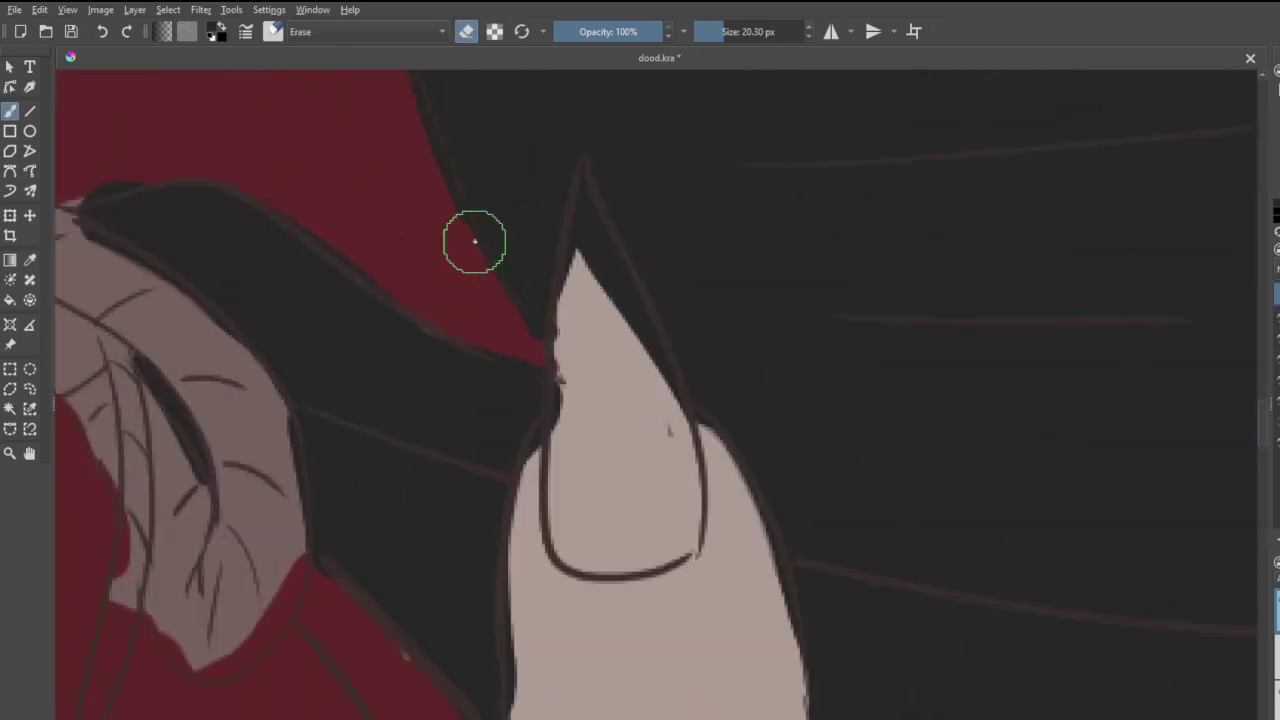
mouse_move(525, 690)
mouse_down()
mouse_move(509, 663)
mouse_move(528, 714)
mouse_up()
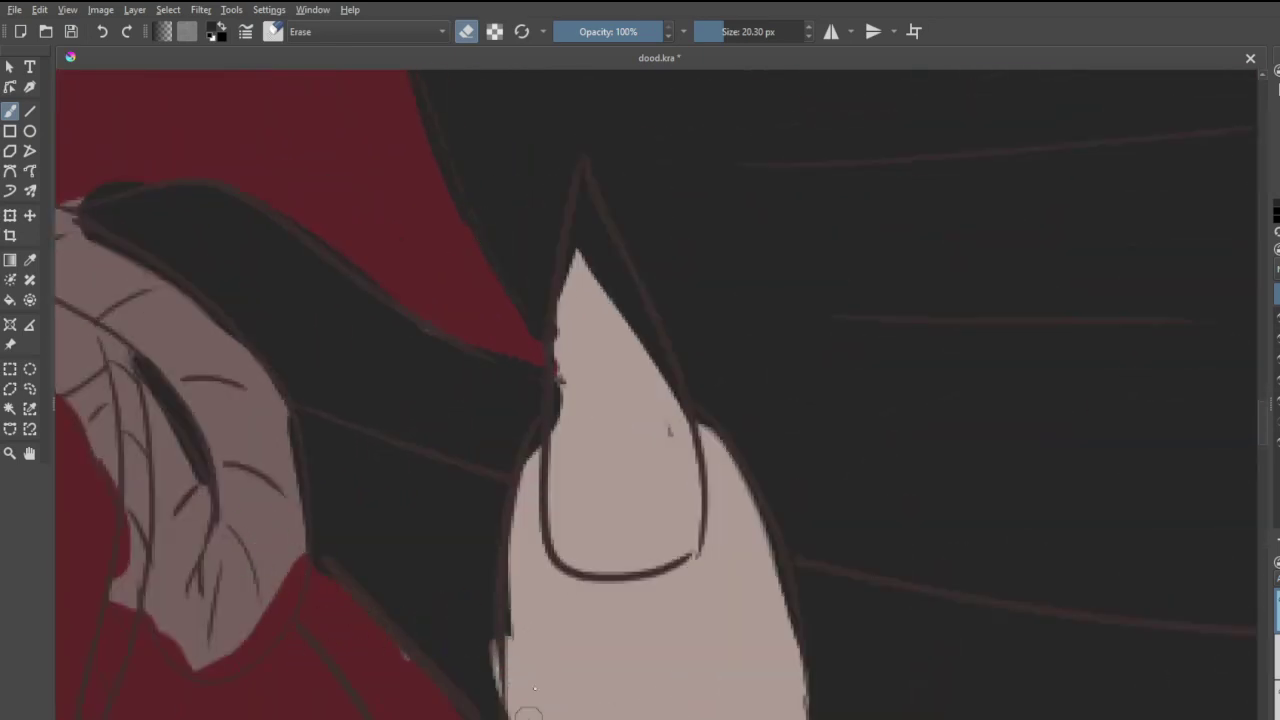
key(ctrl+z)
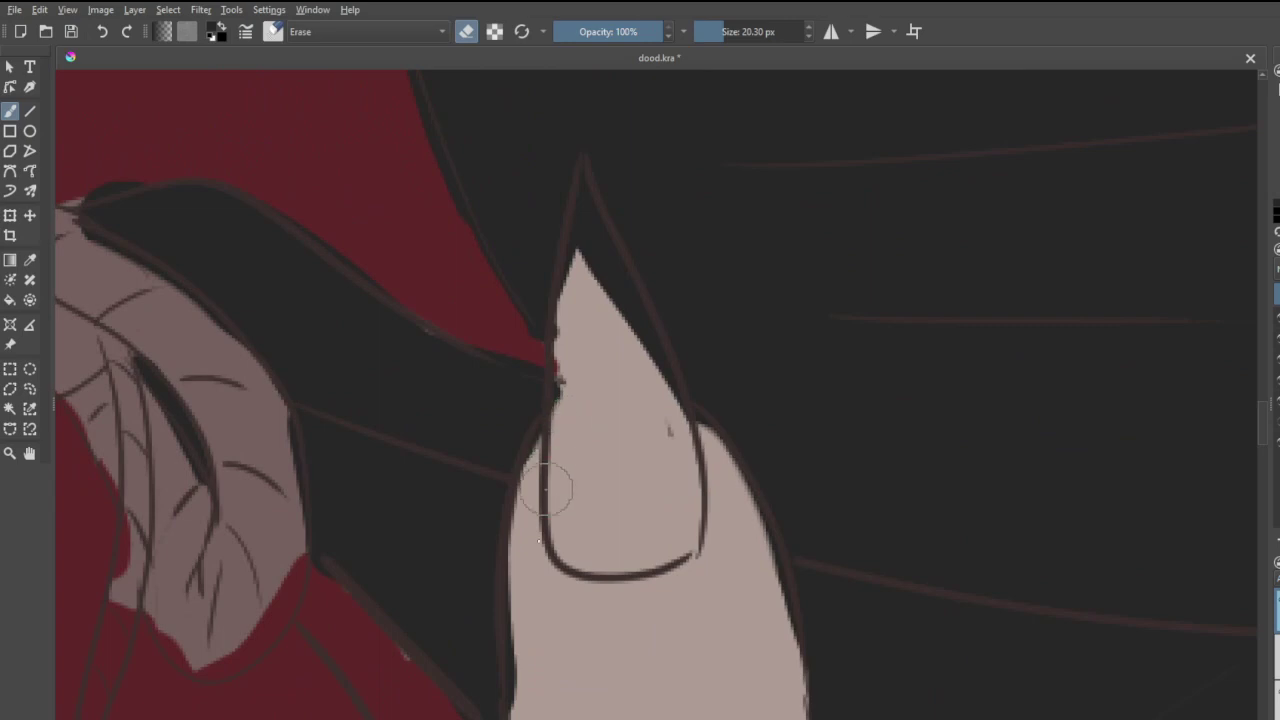
mouse_move(543, 608)
mouse_down()
mouse_move(526, 663)
mouse_move(525, 638)
mouse_move(531, 705)
mouse_move(543, 543)
mouse_move(519, 598)
mouse_up()
drag(729, 487, 763, 603)
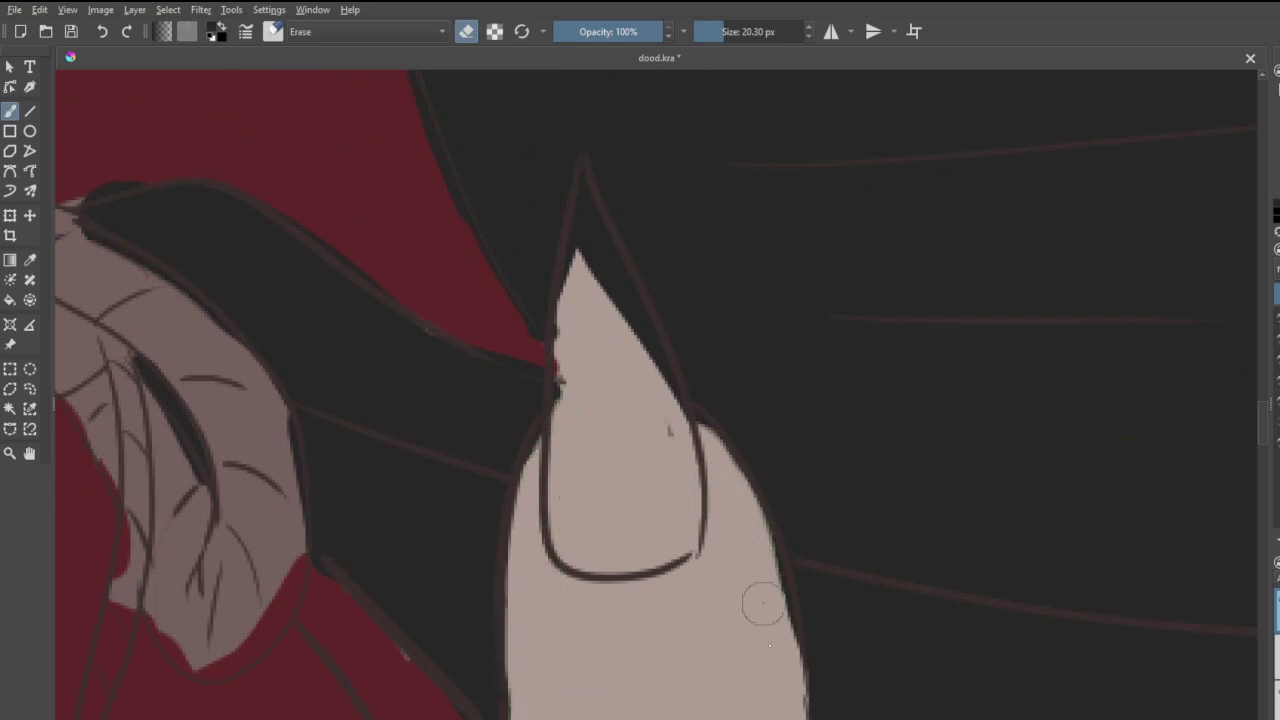
mouse_move(760, 550)
mouse_down()
mouse_move(774, 631)
mouse_move(756, 523)
mouse_up()
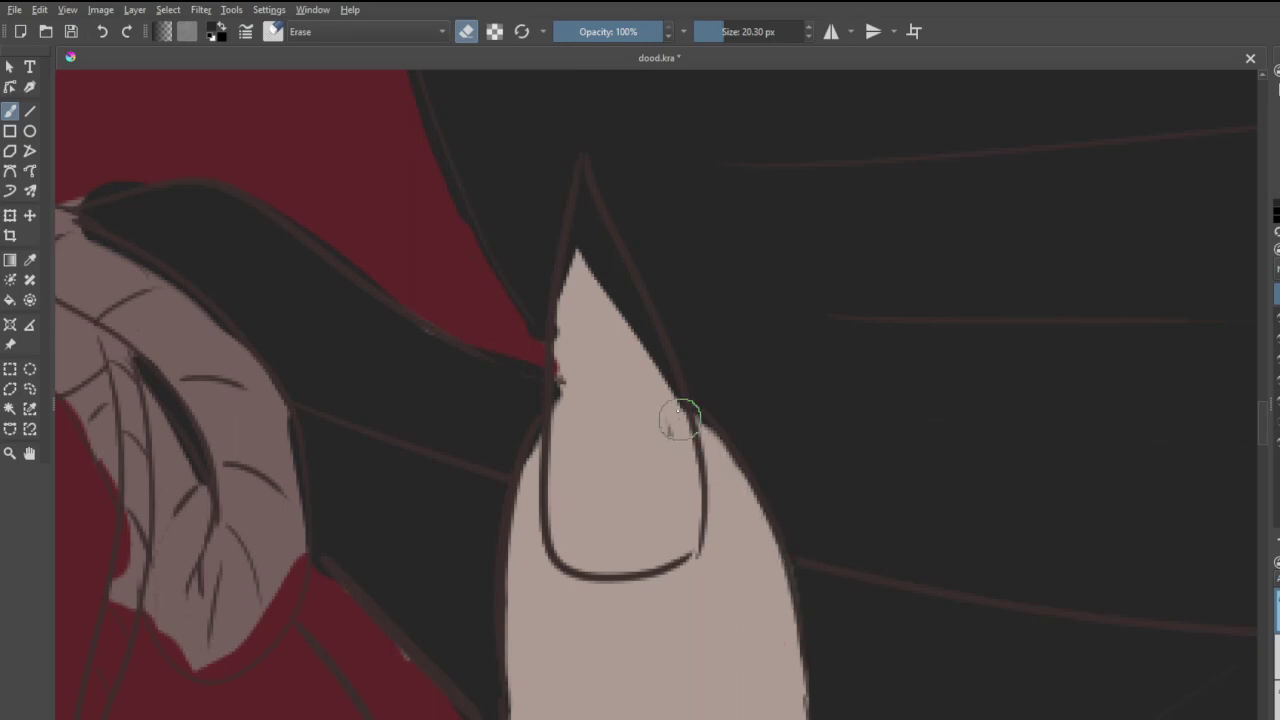
- Erase the dark grey inside the raised finger's pointed nail tip and repaint the over-erased edge with the 63.34 px brush
drag(580, 189, 586, 285)
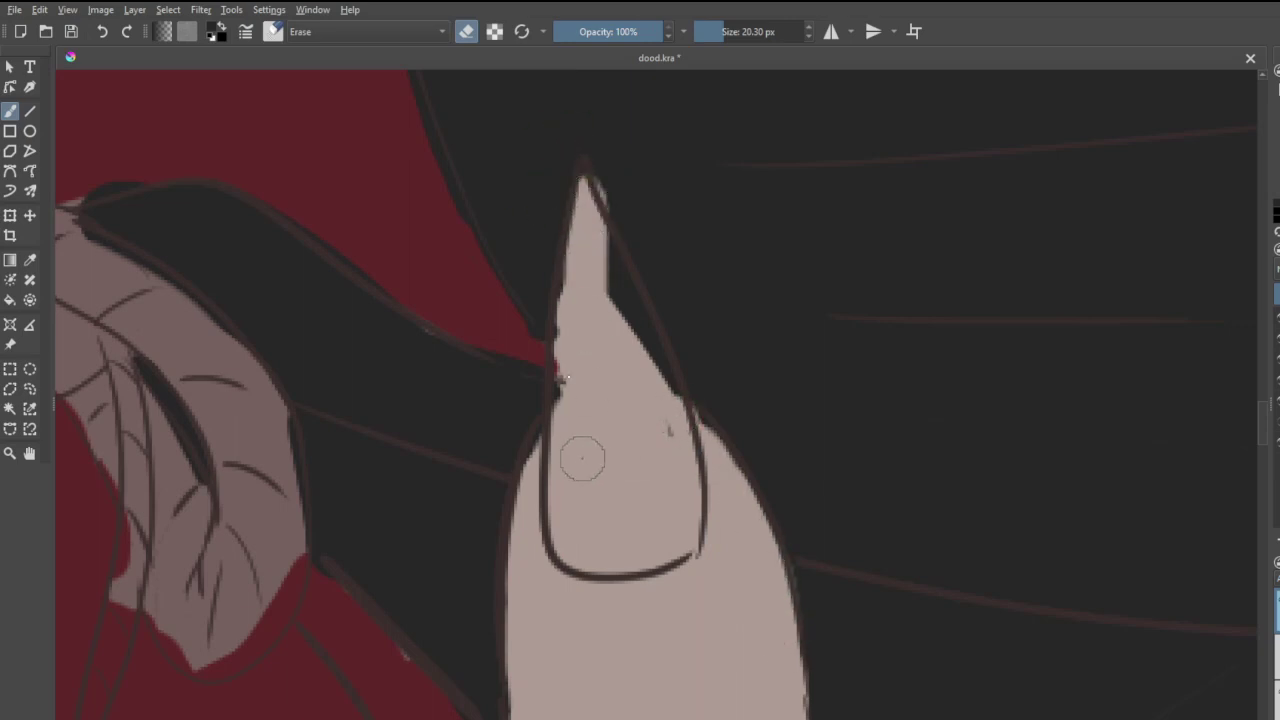
mouse_move(591, 380)
mouse_down()
mouse_move(606, 256)
mouse_move(647, 420)
mouse_move(618, 304)
mouse_move(671, 407)
mouse_move(620, 289)
mouse_up()
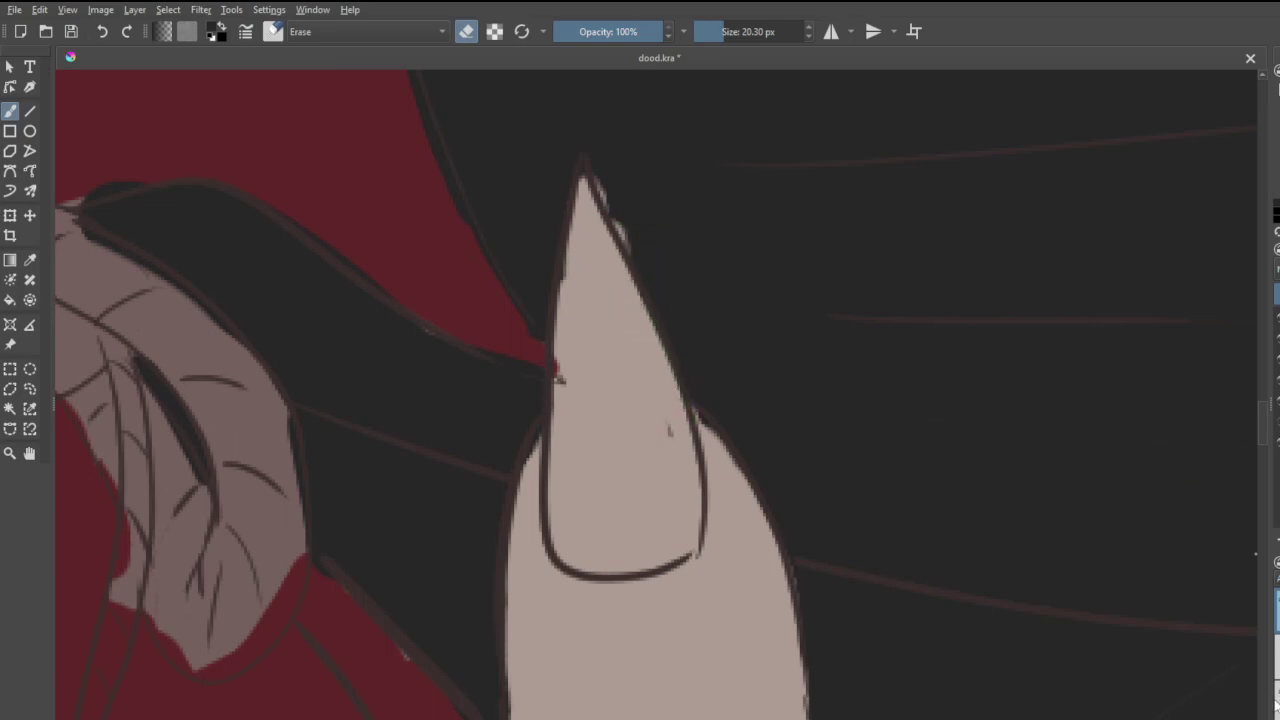
key(e)
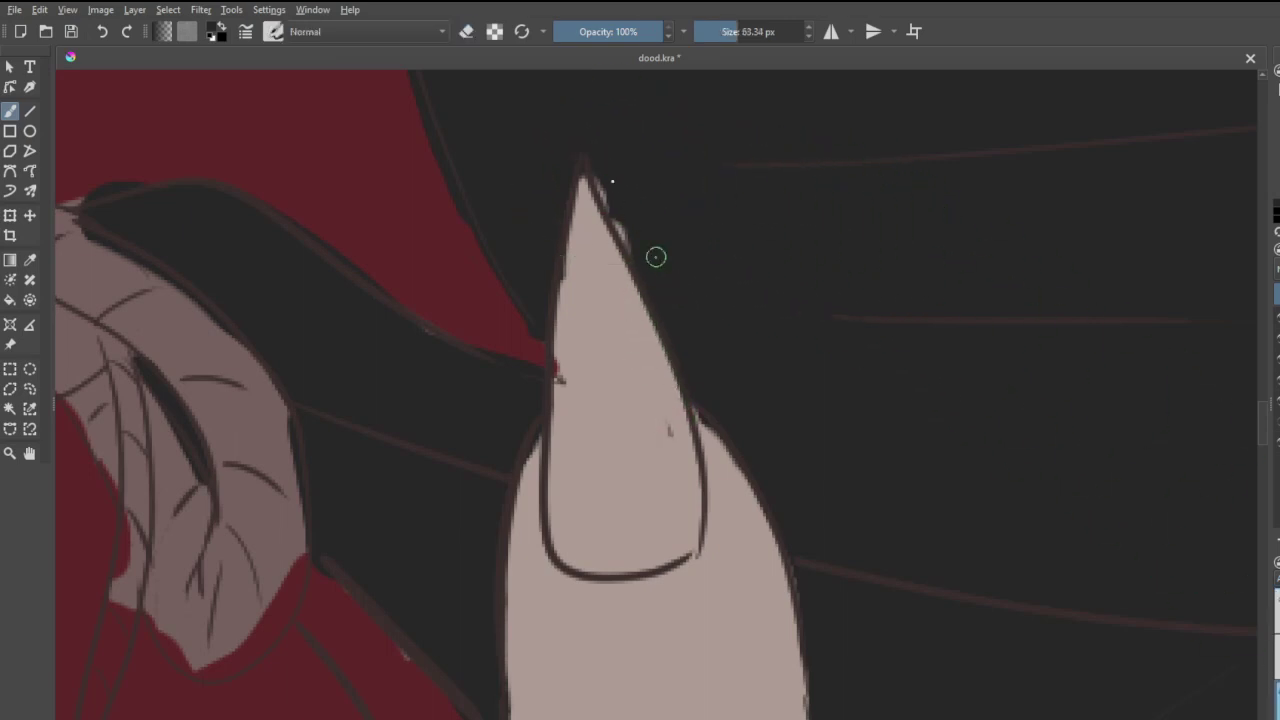
mouse_move(656, 257)
mouse_down()
mouse_move(596, 159)
mouse_move(706, 334)
mouse_up()
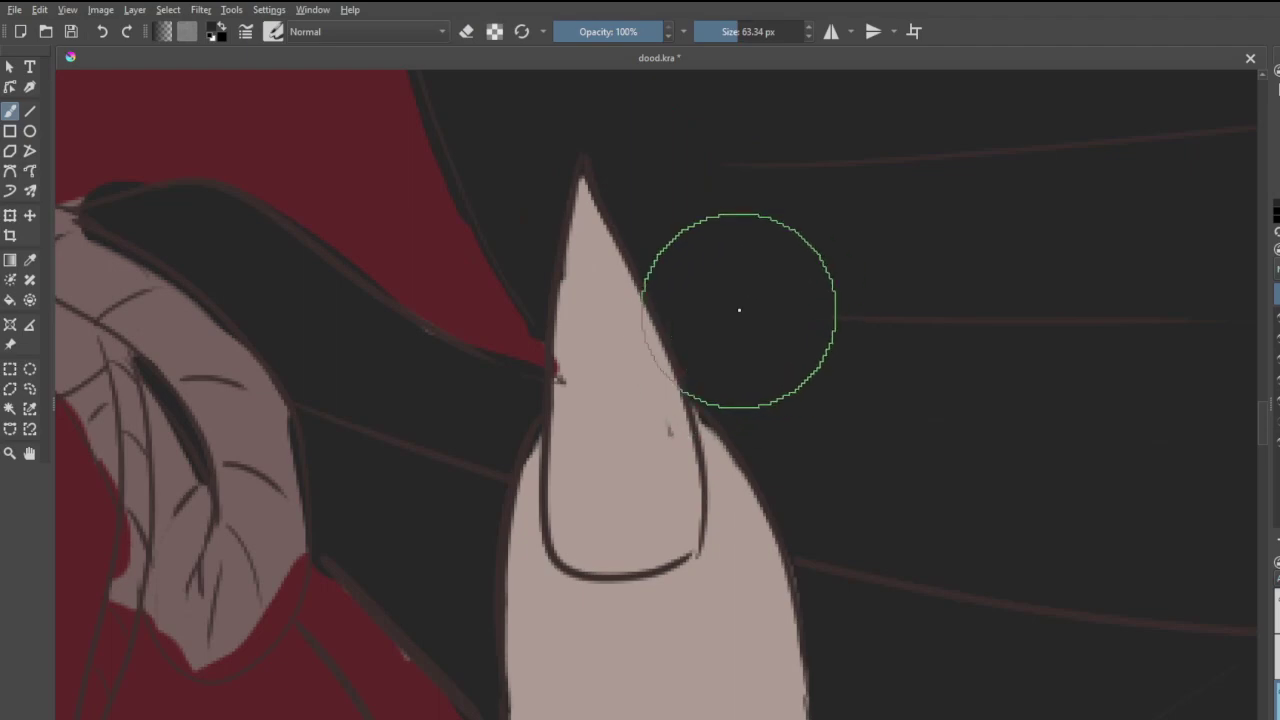
- Erase the dark grey spilling over the red collar along the cape's corner and edge down to the fingernail
scroll(739, 310, down, 6)
scroll(651, 130, up, 4)
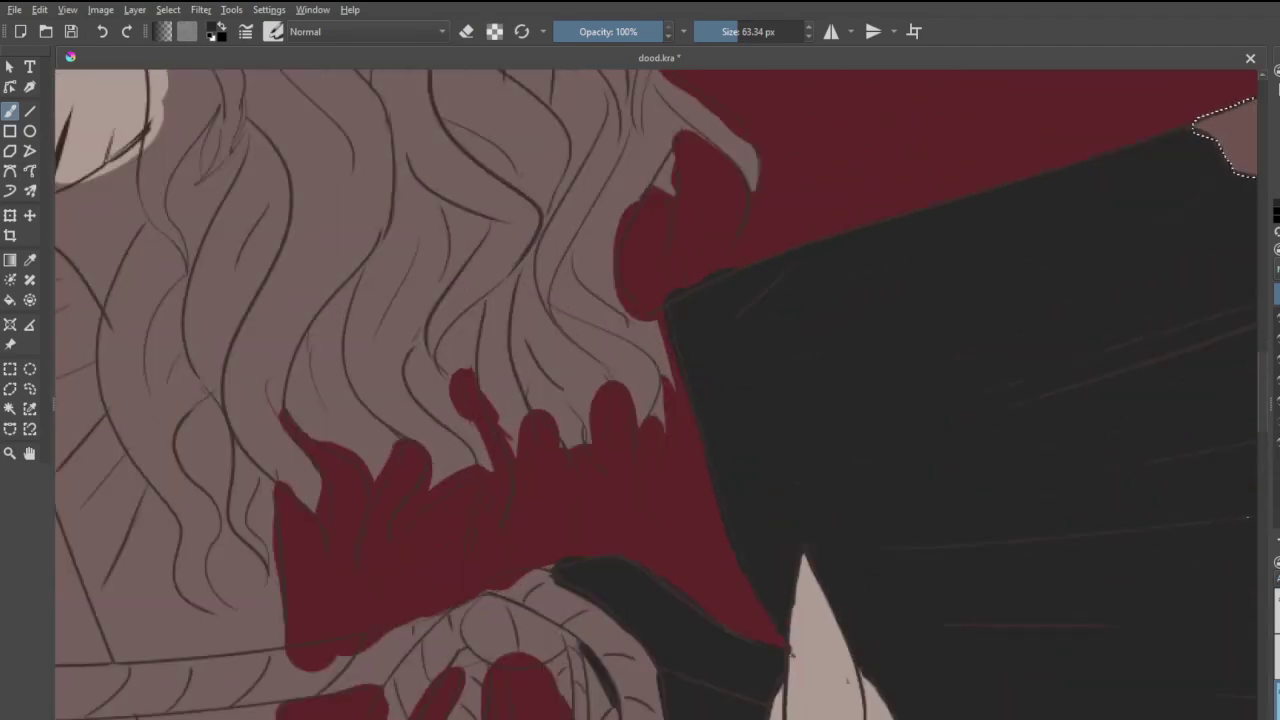
key(e)
mouse_move(705, 270)
mouse_down()
mouse_move(709, 280)
mouse_move(654, 295)
mouse_up()
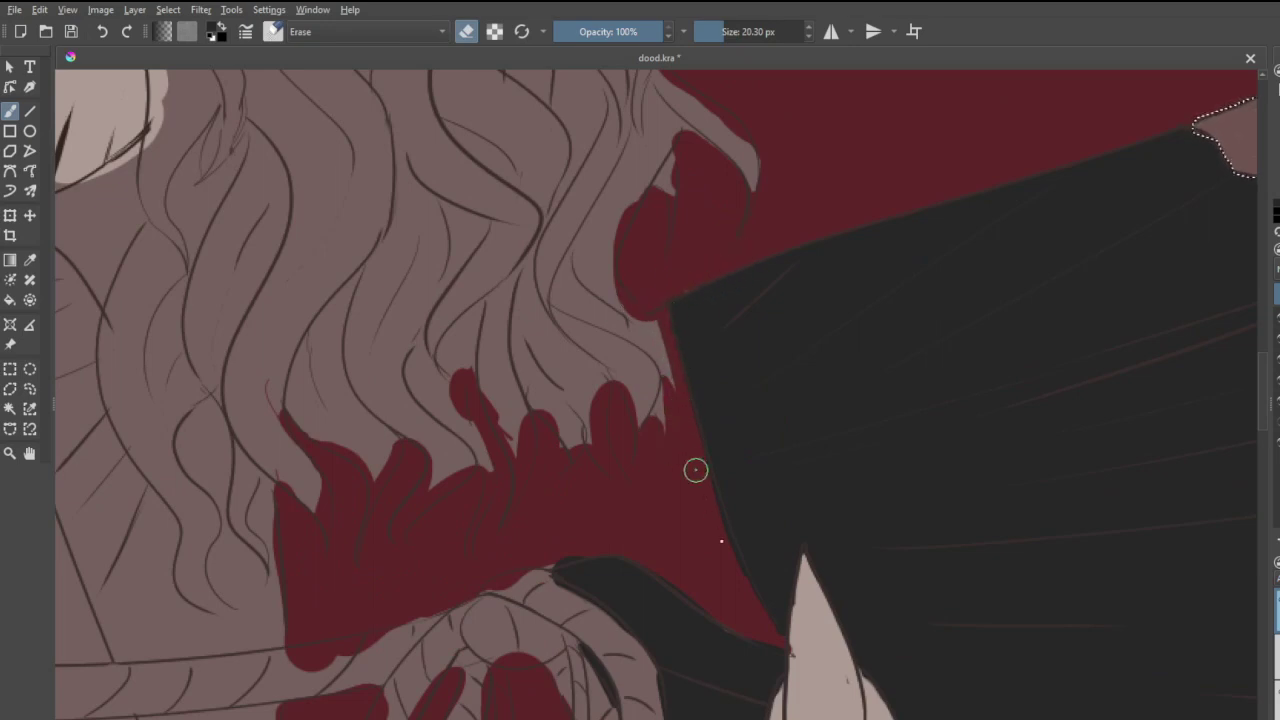
drag(707, 482, 749, 587)
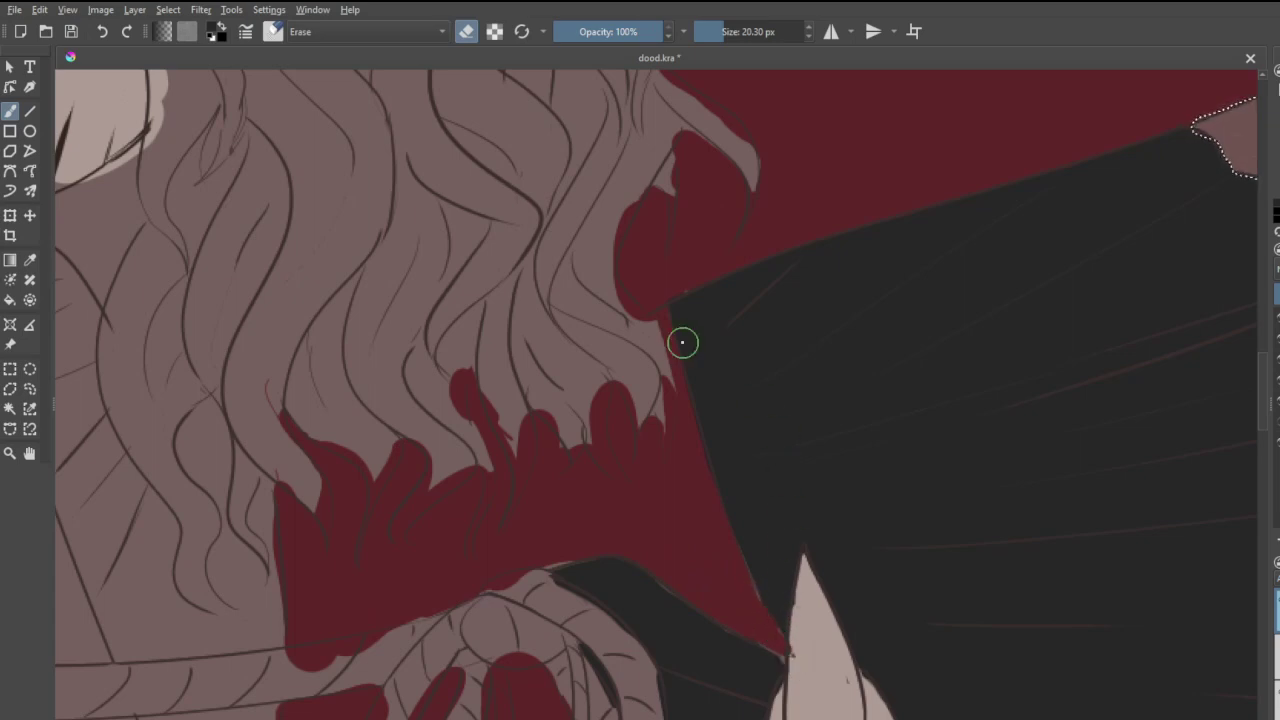
- Erase the dark grey covering the thumb's nail and outer edge down to the wrist, and restore the over-erased cape beside the nail
scroll(683, 334, down, 4)
scroll(820, 558, up, 3)
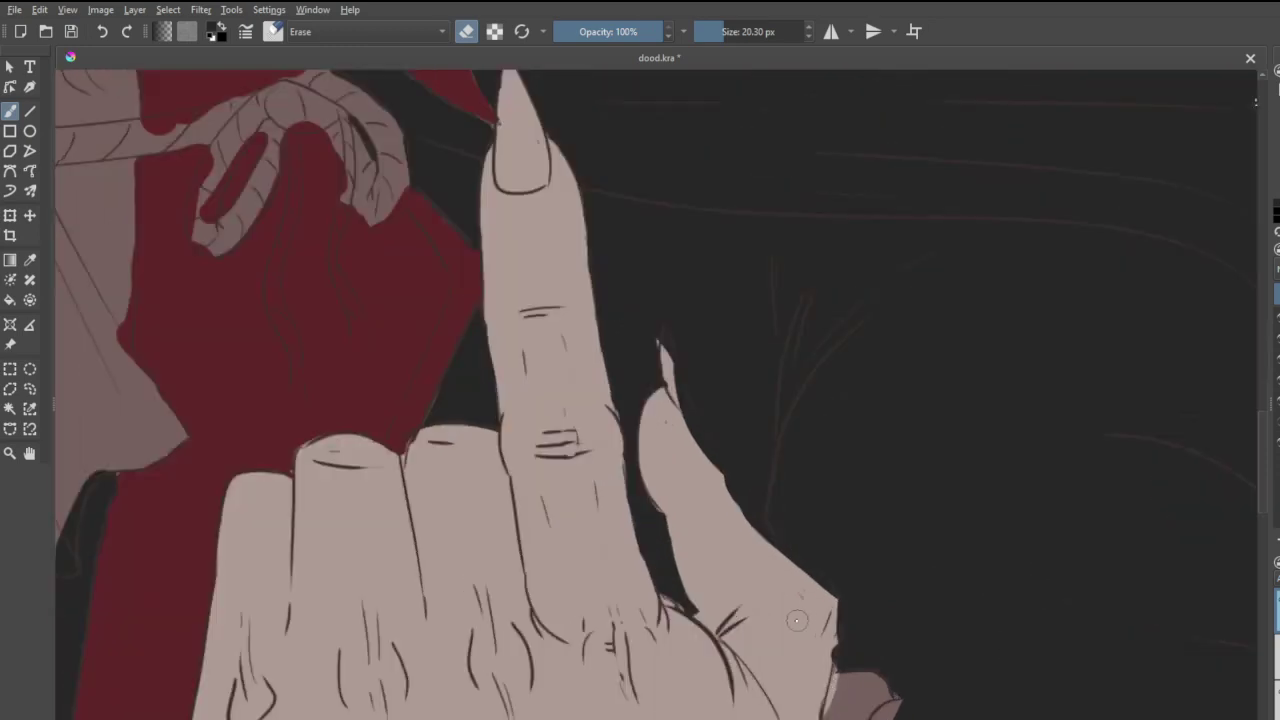
scroll(796, 620, up, 2)
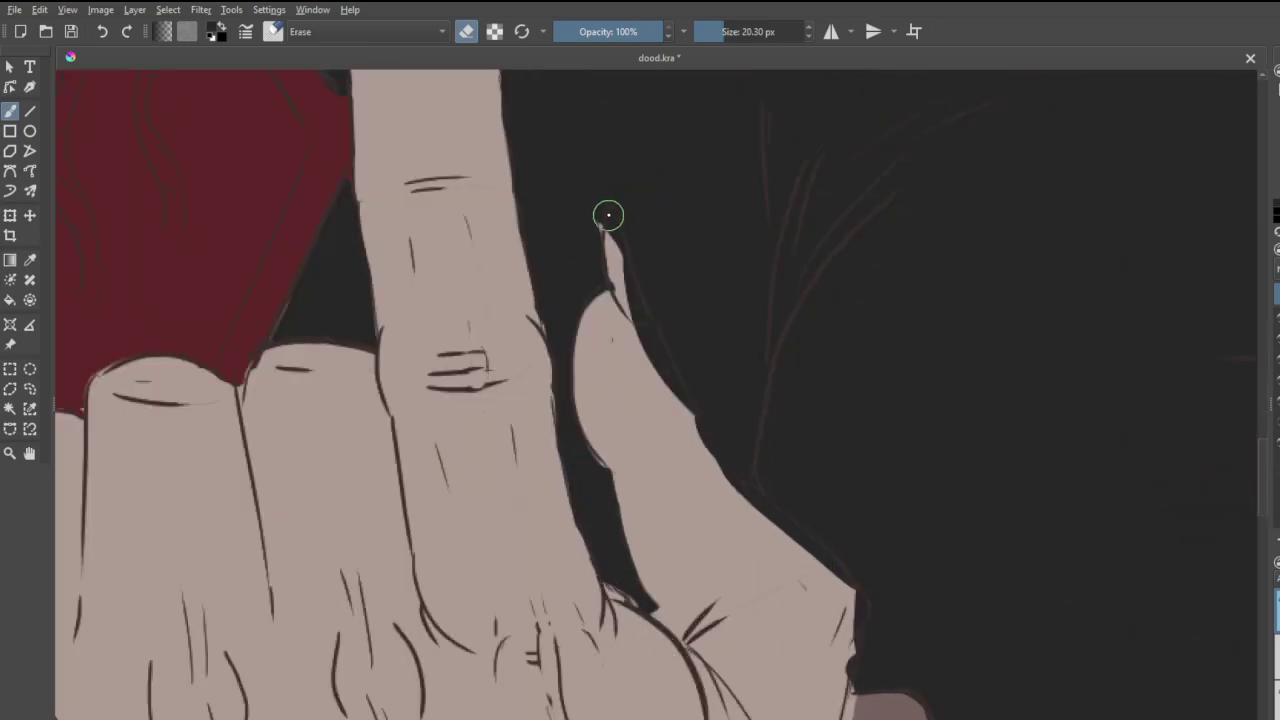
mouse_move(616, 214)
mouse_down()
mouse_move(688, 408)
mouse_move(613, 289)
mouse_move(612, 327)
mouse_move(665, 412)
mouse_move(665, 378)
mouse_move(740, 505)
mouse_up()
mouse_move(677, 366)
mouse_down()
mouse_move(752, 520)
mouse_move(699, 403)
mouse_move(679, 389)
mouse_move(736, 501)
mouse_move(705, 467)
mouse_move(856, 587)
mouse_move(861, 613)
mouse_move(816, 651)
mouse_move(863, 587)
mouse_move(858, 672)
mouse_up()
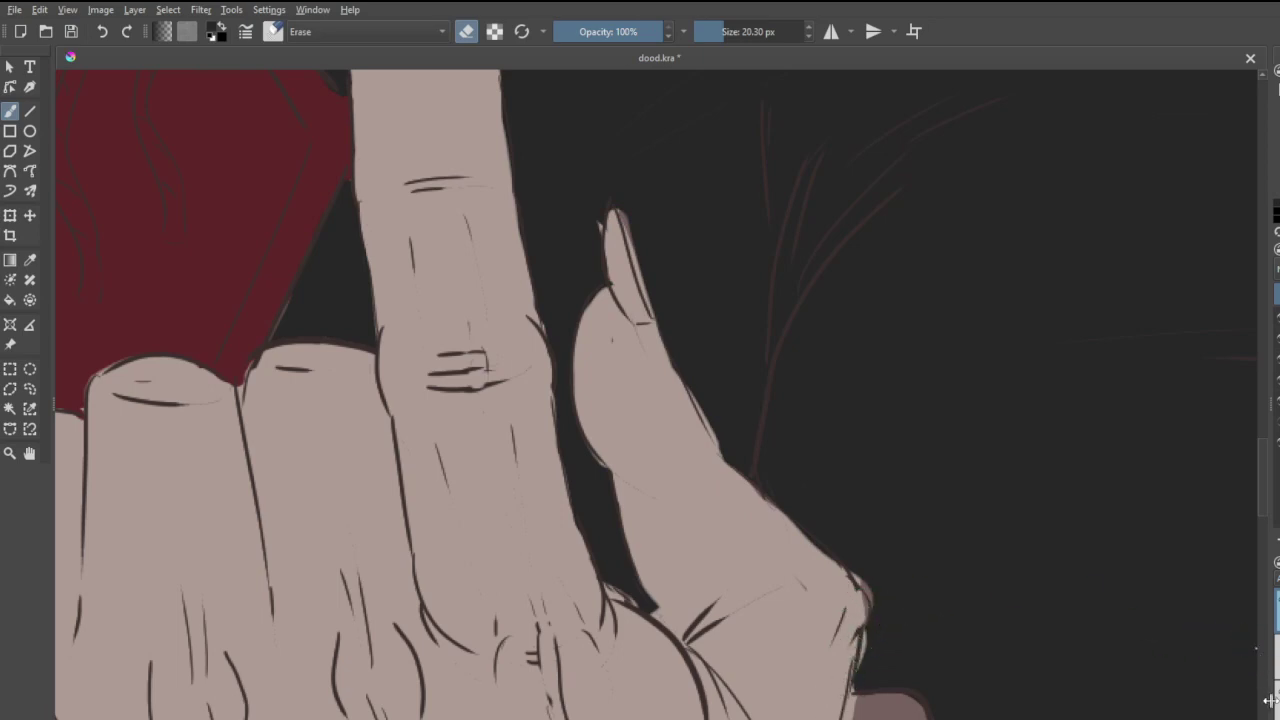
key(e)
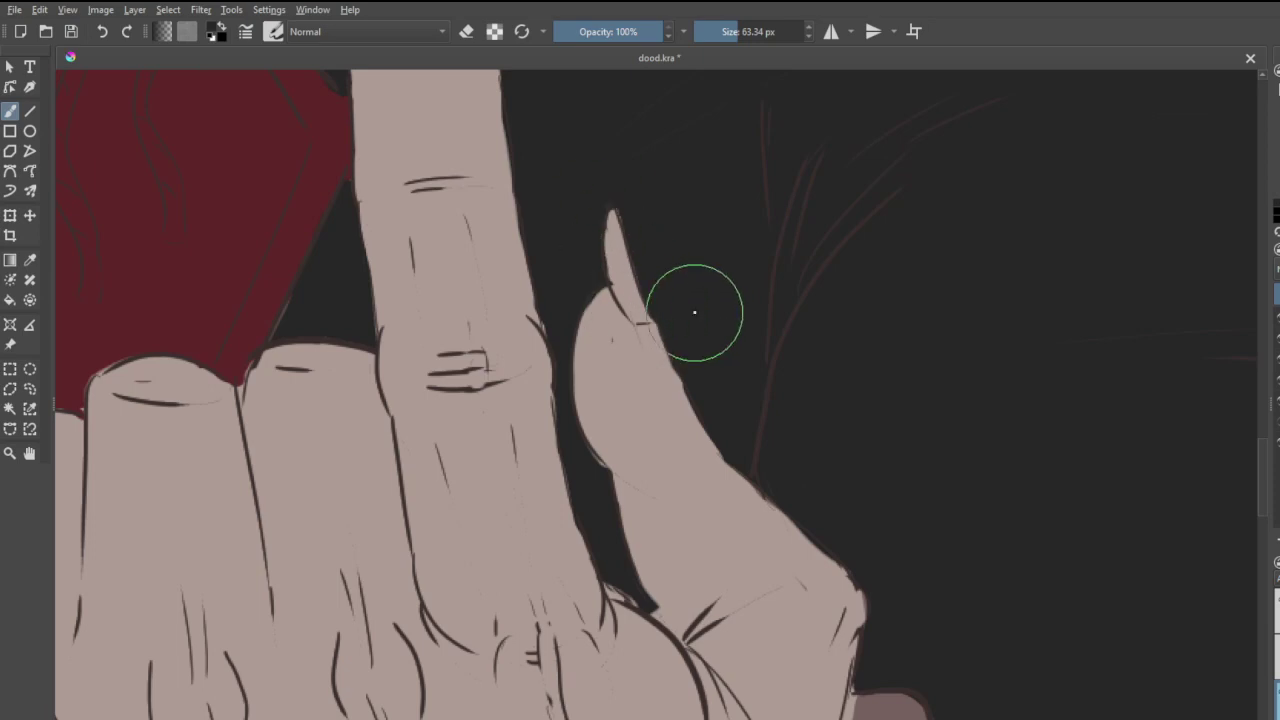
- Inspect the raised hand's sleeve and the whole figure for remaining flaws in the base colours
scroll(637, 356, down, 5)
scroll(608, 518, up, 4)
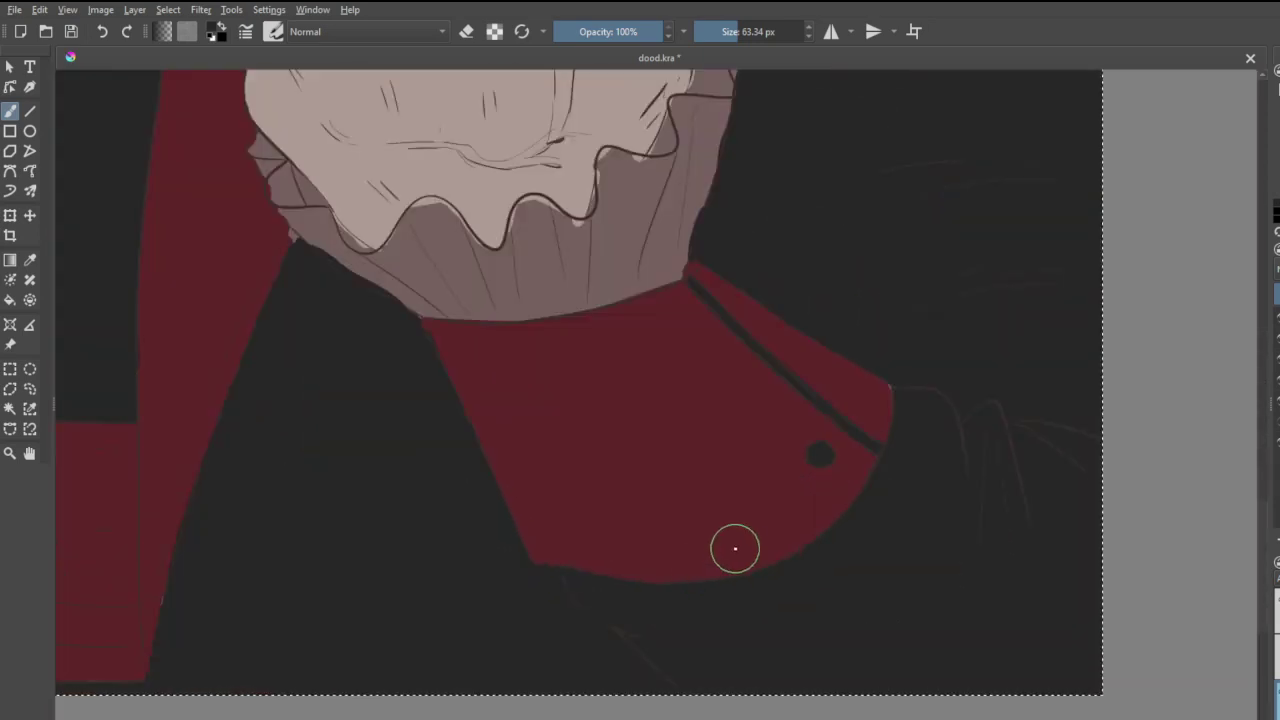
scroll(662, 500, down, 4)
scroll(597, 431, down, 1)
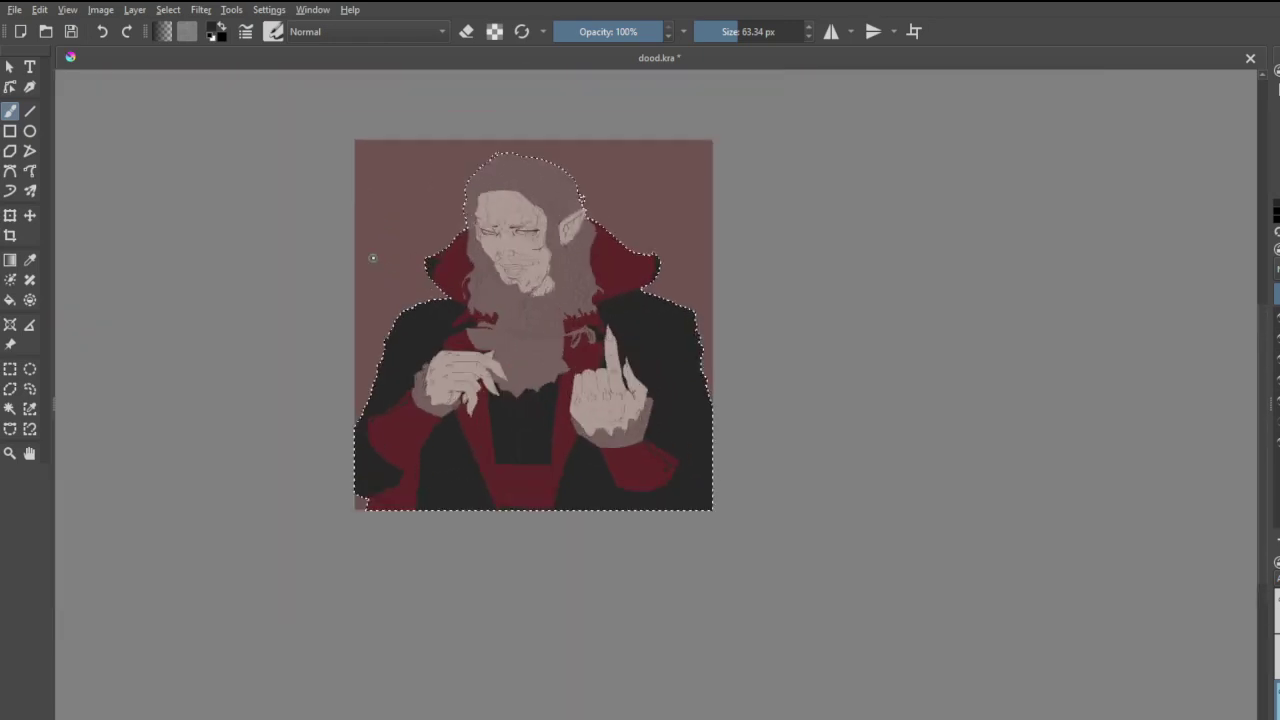
scroll(372, 258, up, 1)
scroll(451, 266, down, 1)
scroll(451, 266, up, 1)
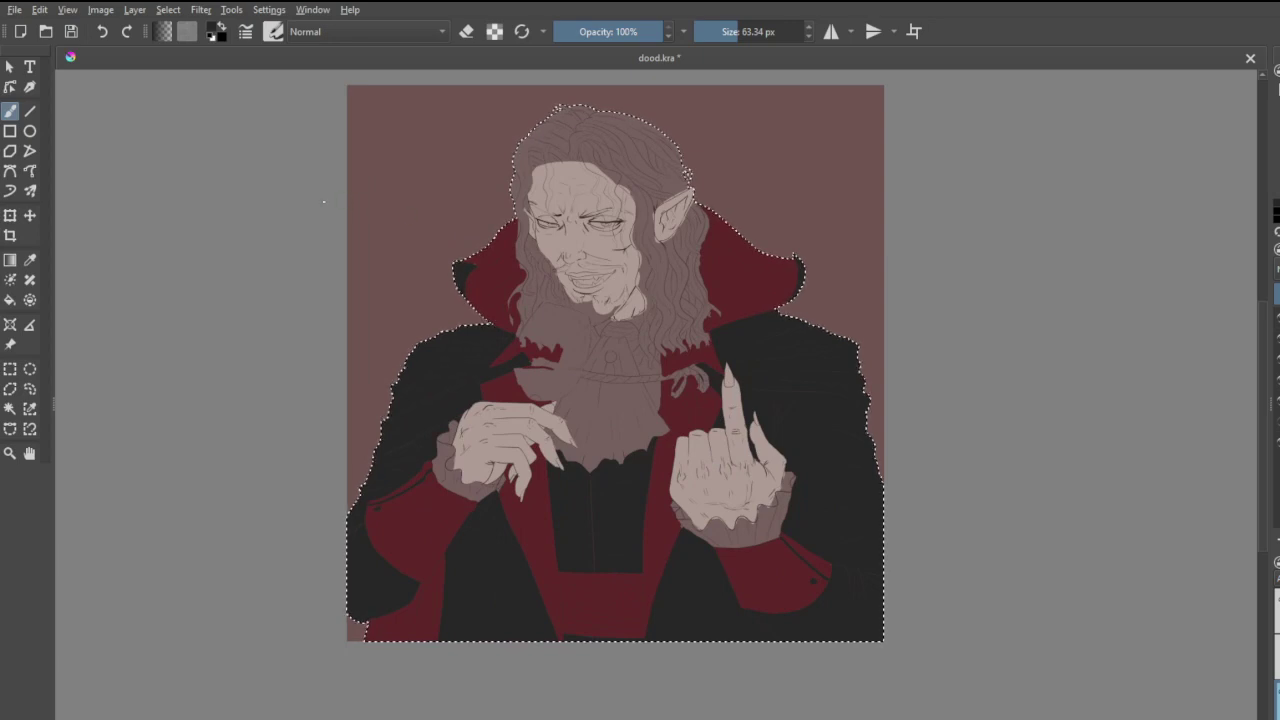
scroll(262, 200, down, 1)
scroll(225, 154, up, 1)
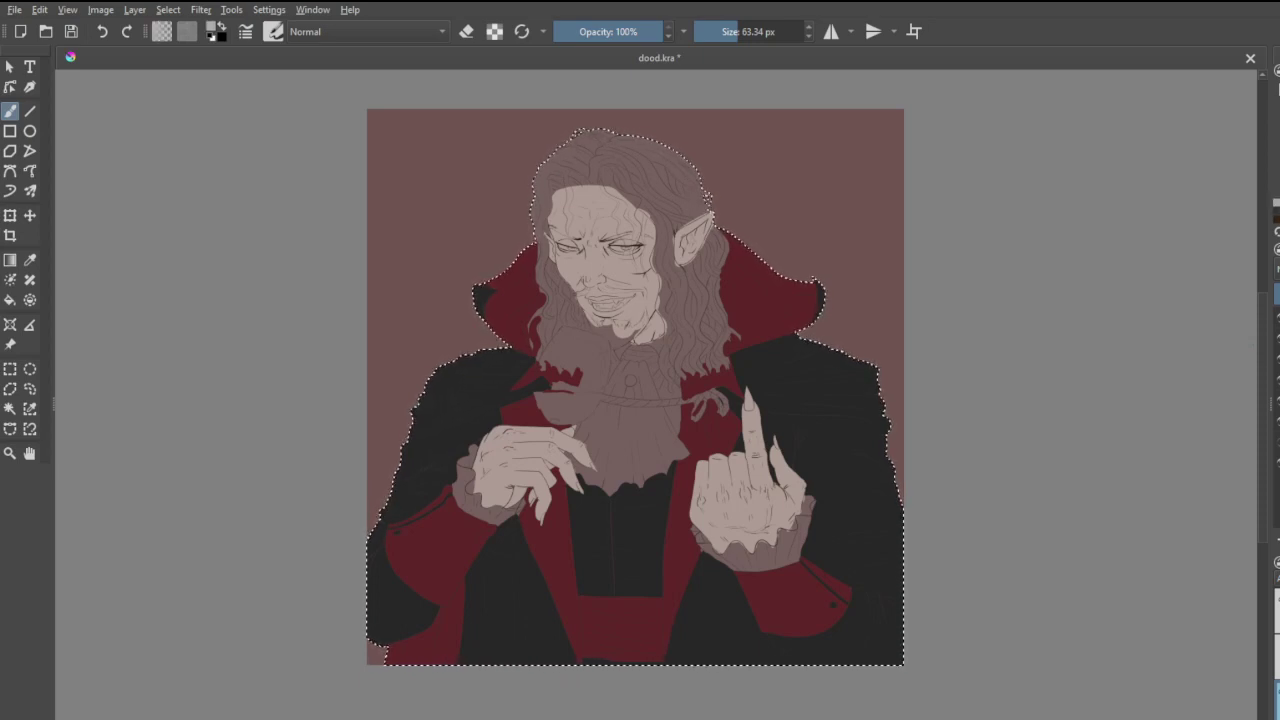
- Paint light grey over the small side folds of the raised hand's ruffled cuff with the 63.34 px brush
scroll(827, 580, up, 1)
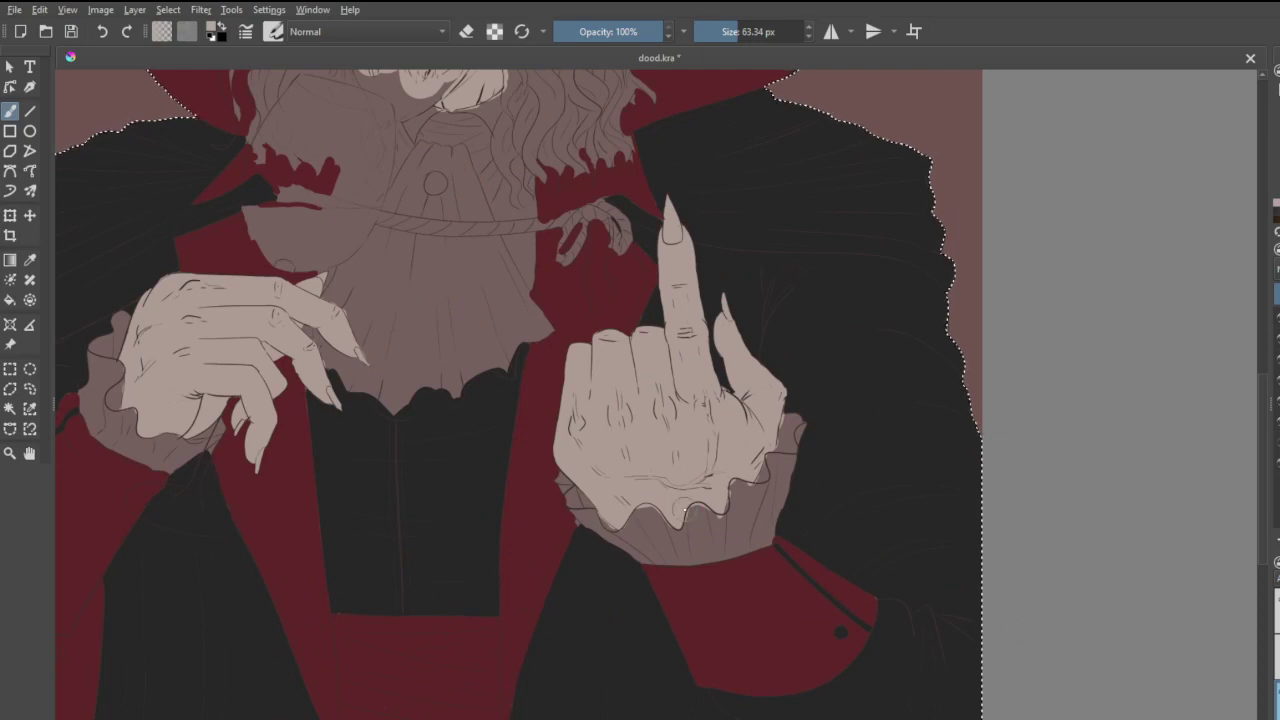
scroll(680, 560, up, 3)
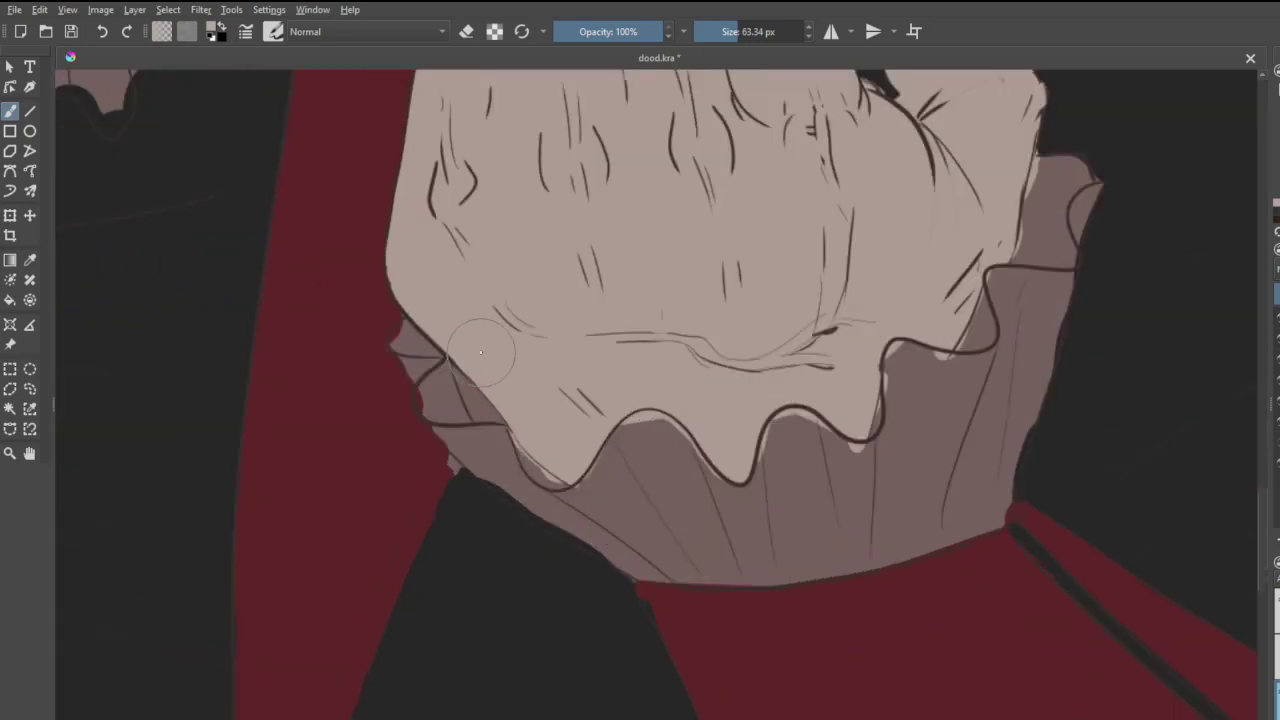
mouse_move(453, 389)
mouse_down()
mouse_move(473, 424)
mouse_move(449, 399)
mouse_up()
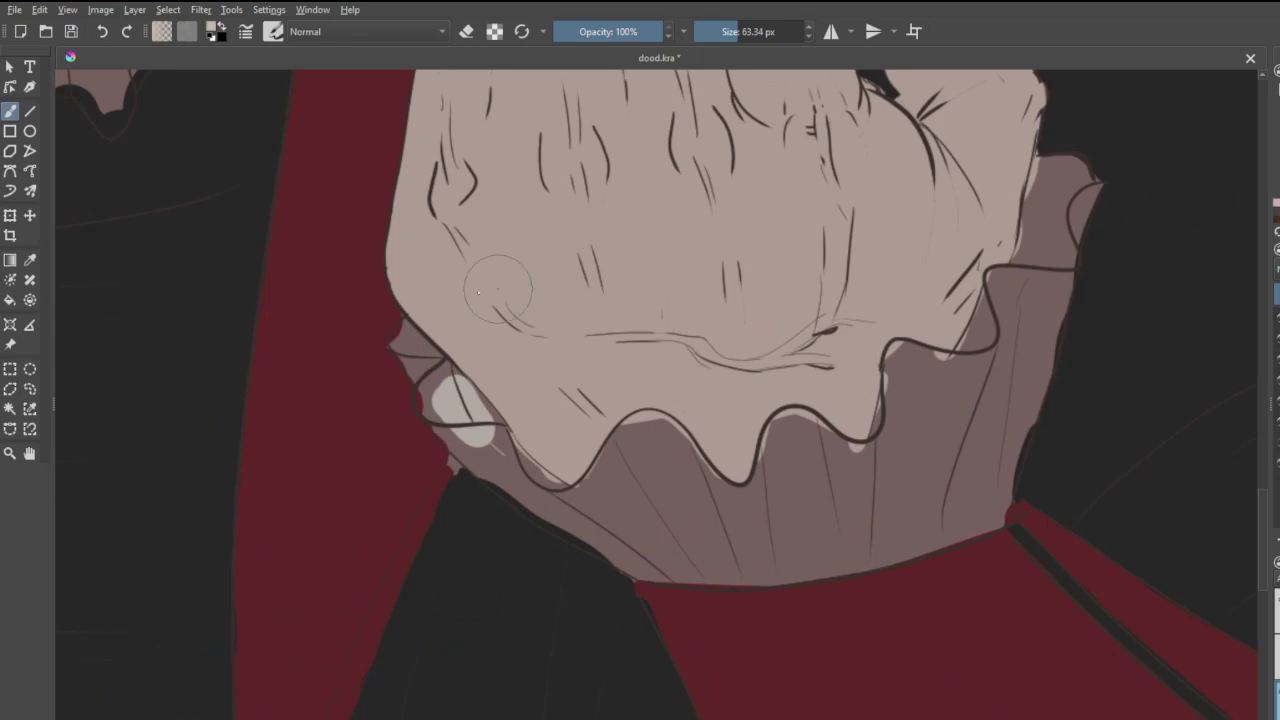
click(455, 414)
drag(463, 428, 560, 488)
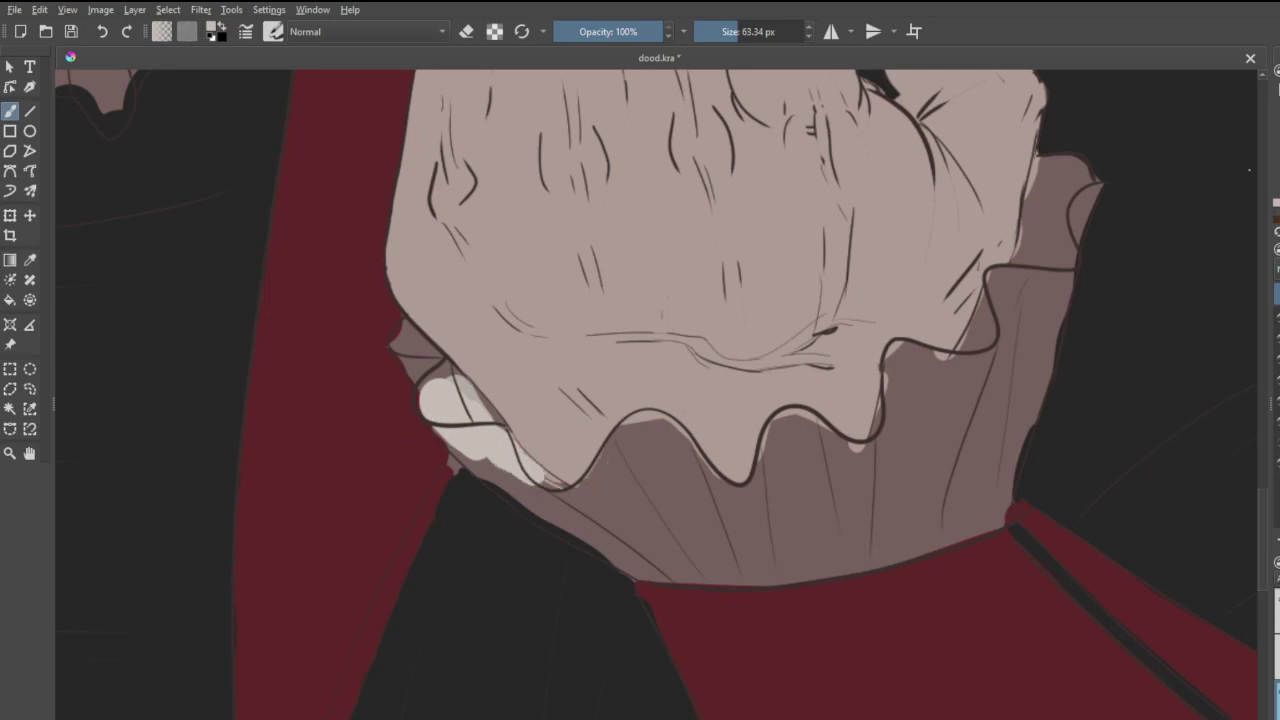
drag(444, 410, 459, 442)
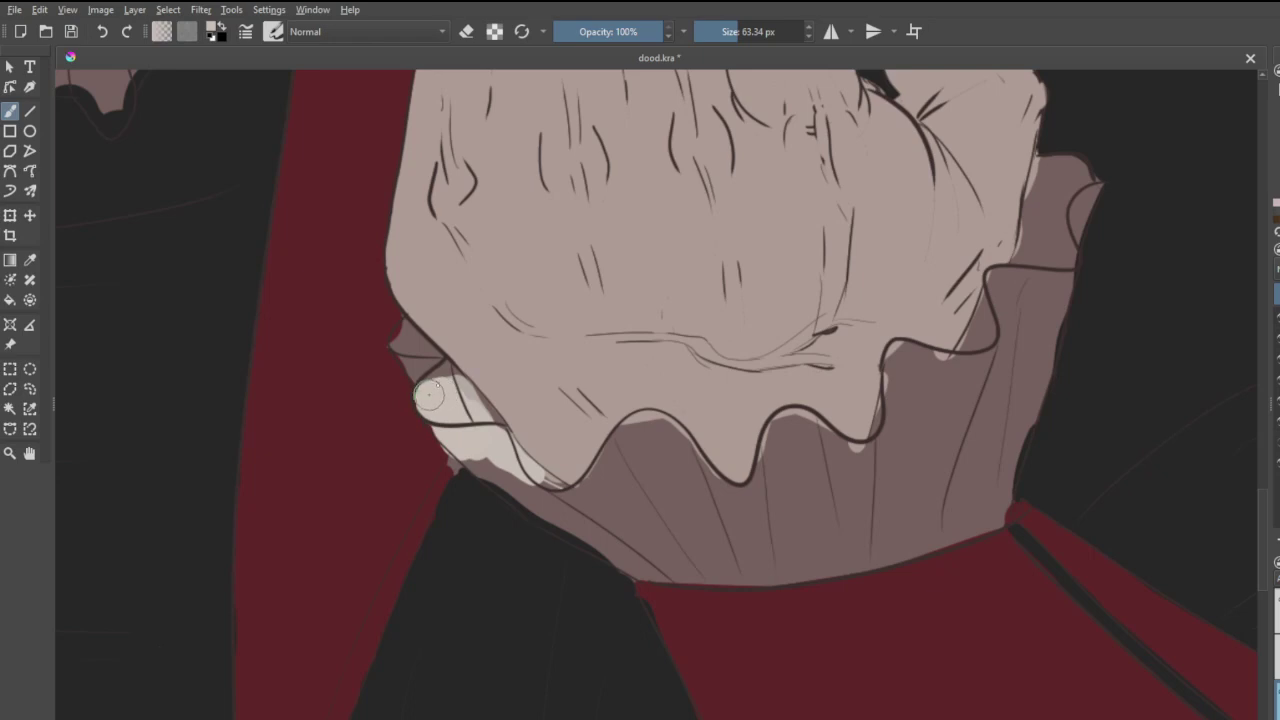
drag(429, 395, 437, 362)
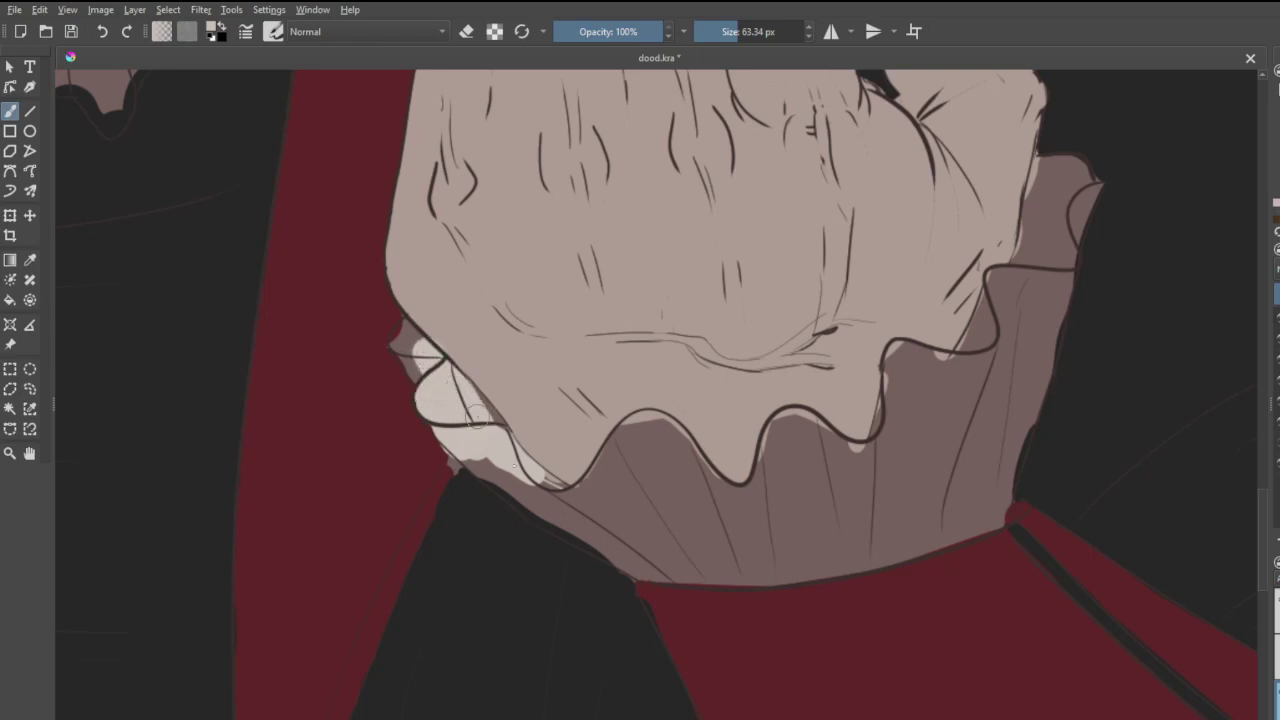
mouse_move(447, 365)
mouse_down()
mouse_move(386, 334)
mouse_move(405, 330)
mouse_up()
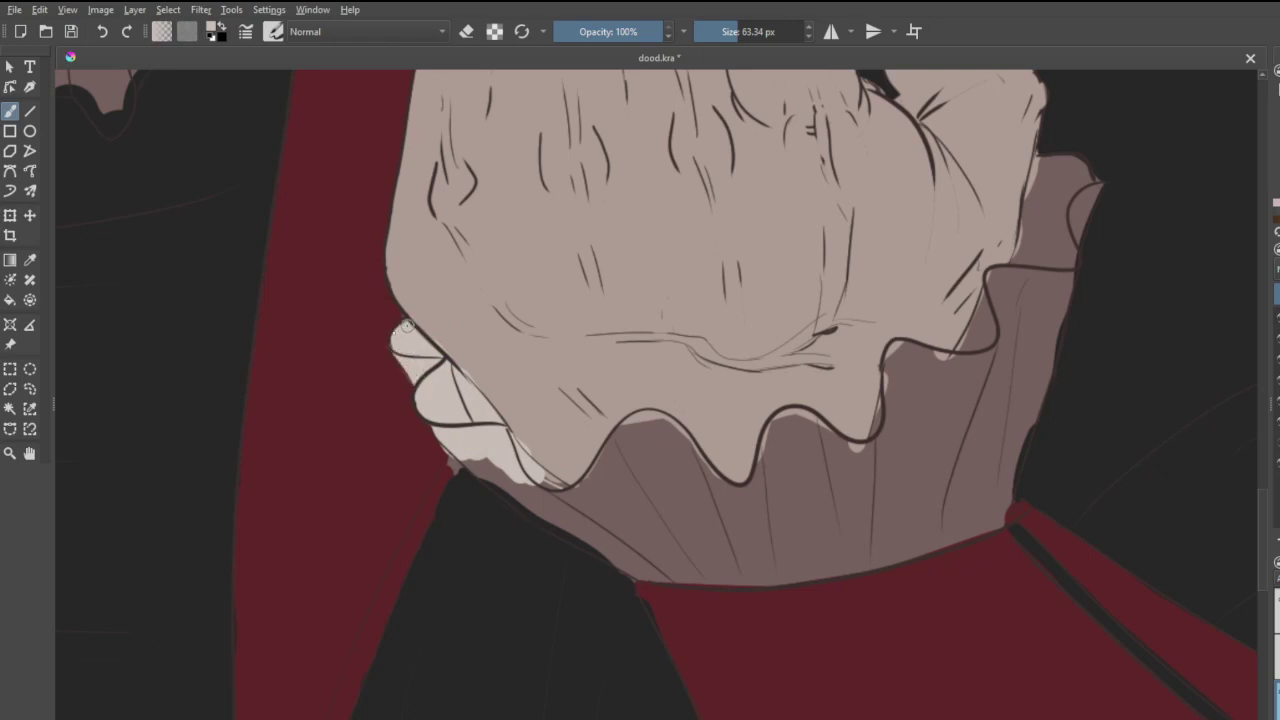
- Paint light grey along the raised hand's ruffle from the side folds across its lower edge and up the opposite side
drag(470, 460, 645, 548)
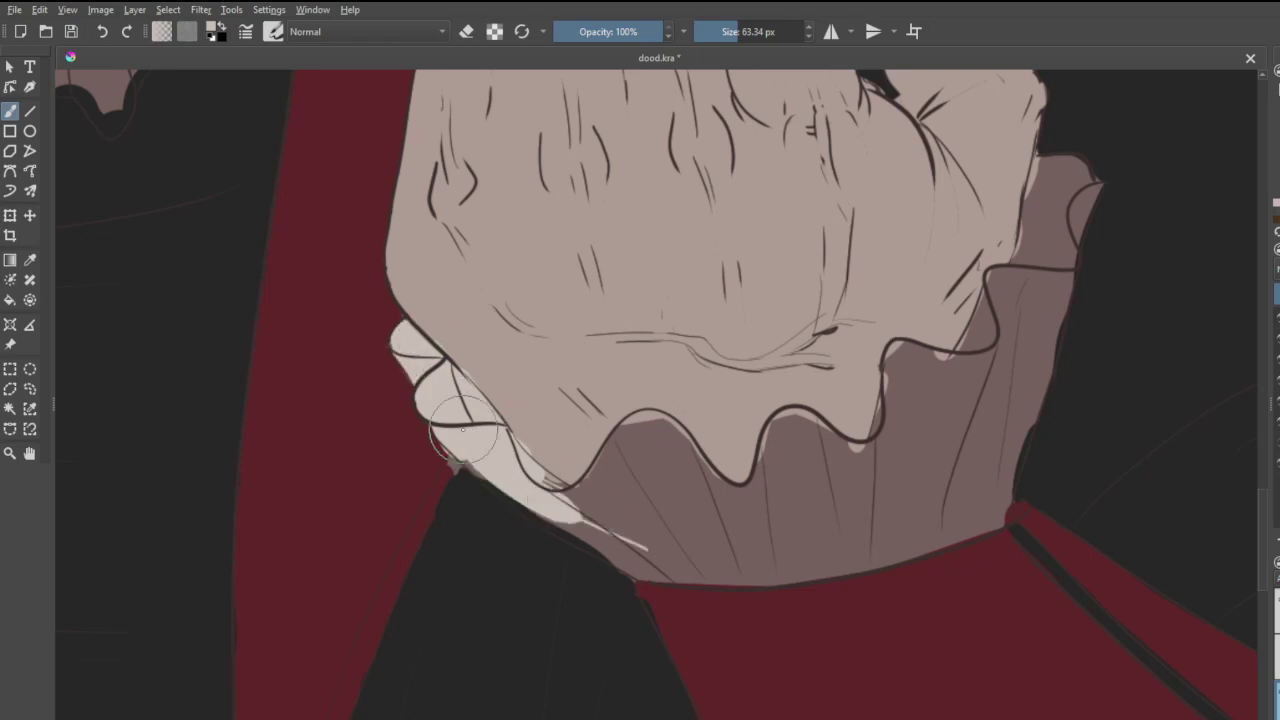
drag(495, 473, 560, 515)
mouse_move(457, 448)
mouse_down()
mouse_move(645, 566)
mouse_move(690, 568)
mouse_up()
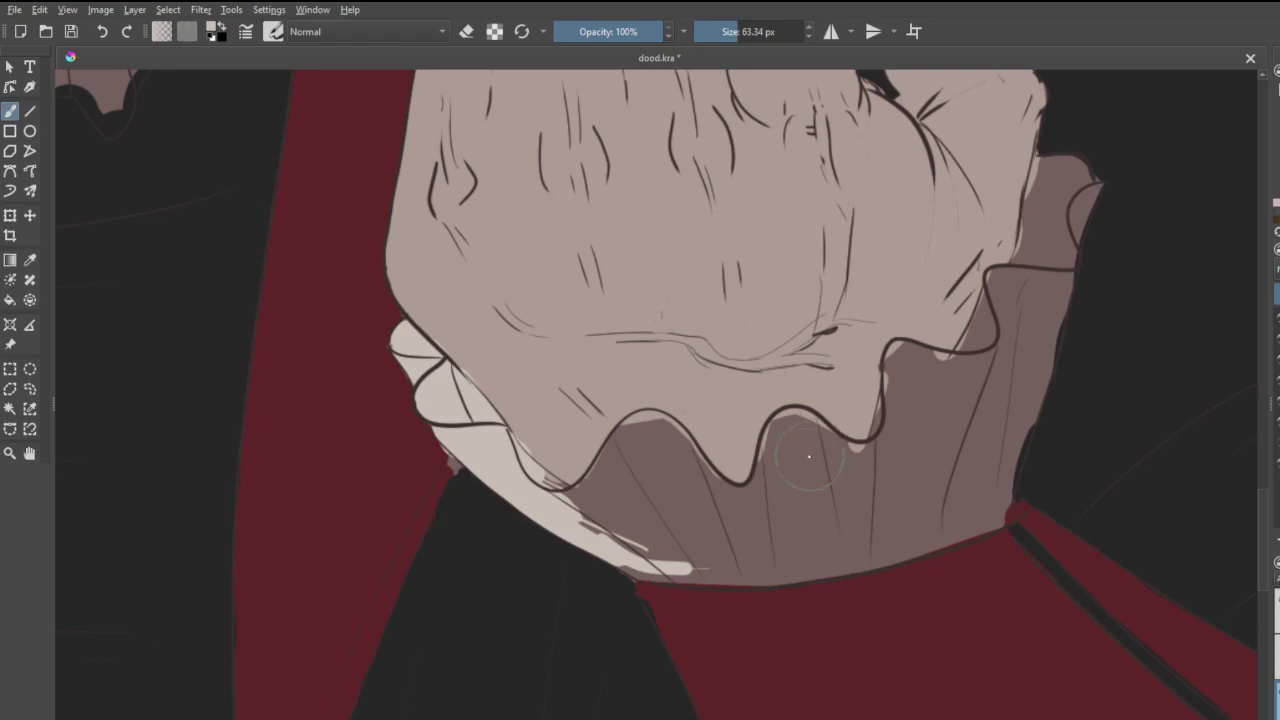
mouse_move(634, 535)
mouse_down()
mouse_move(708, 547)
mouse_move(655, 549)
mouse_move(739, 552)
mouse_move(633, 558)
mouse_move(709, 568)
mouse_move(929, 544)
mouse_move(999, 506)
mouse_move(1025, 433)
mouse_up()
mouse_move(912, 352)
mouse_down()
mouse_move(897, 453)
mouse_move(878, 485)
mouse_up()
drag(878, 485, 918, 370)
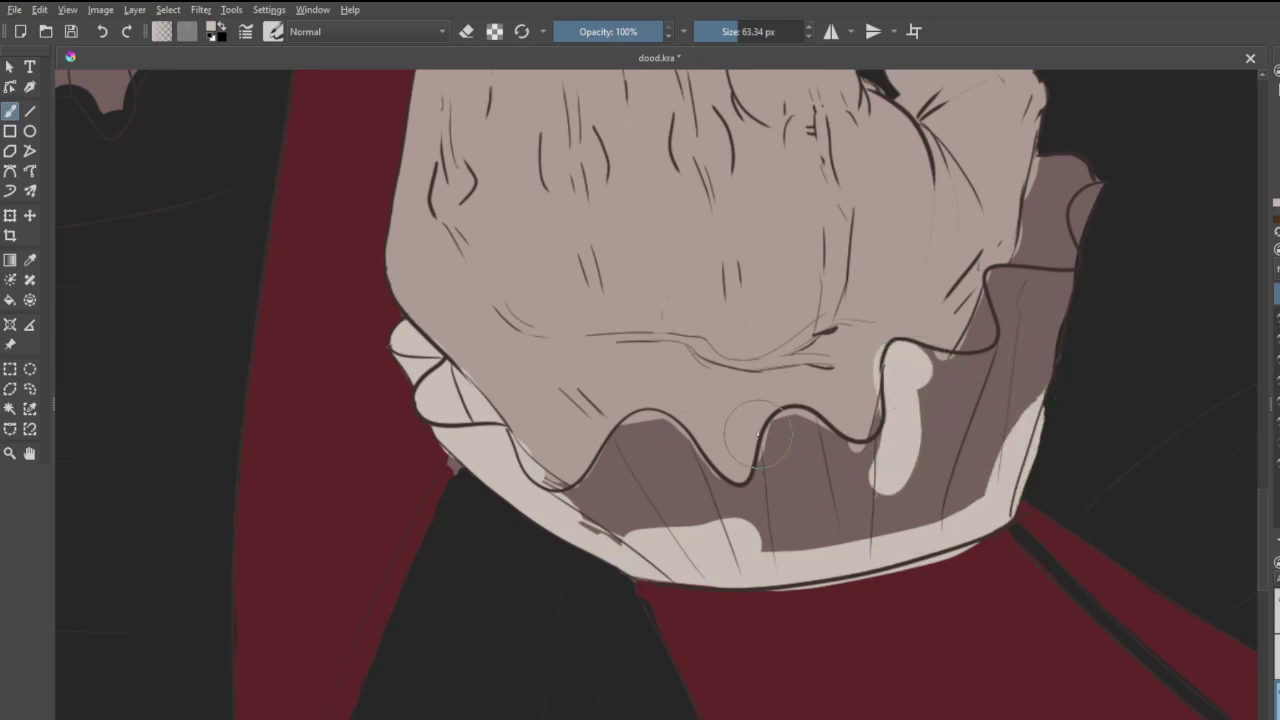
- Undo the stray ruffle stroke and fill the ruffle's first large scallop with light grey down to the lower edge, redoing the stroke
key(ctrl+z)
drag(642, 446, 745, 530)
key(ctrl+z)
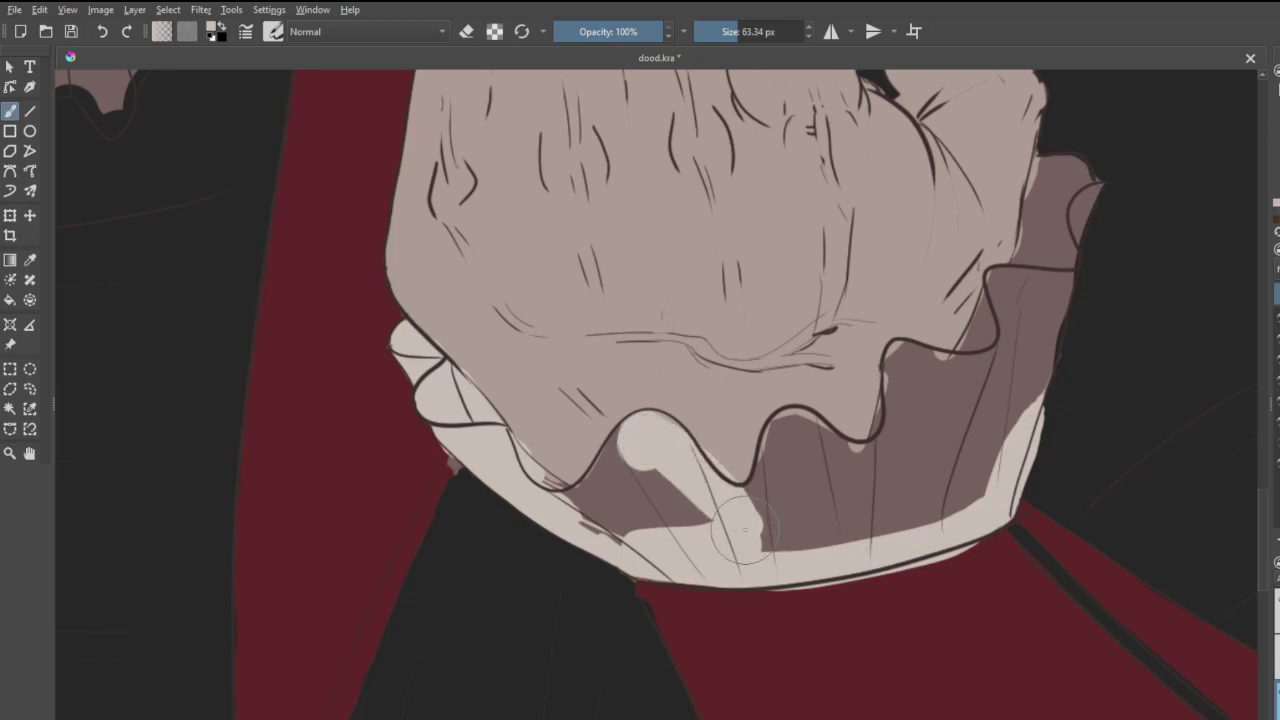
mouse_move(624, 430)
mouse_down()
mouse_move(576, 504)
mouse_move(534, 478)
mouse_move(594, 505)
mouse_move(581, 498)
mouse_move(606, 469)
mouse_move(578, 523)
mouse_move(656, 476)
mouse_move(648, 526)
mouse_move(686, 498)
mouse_move(640, 480)
mouse_up()
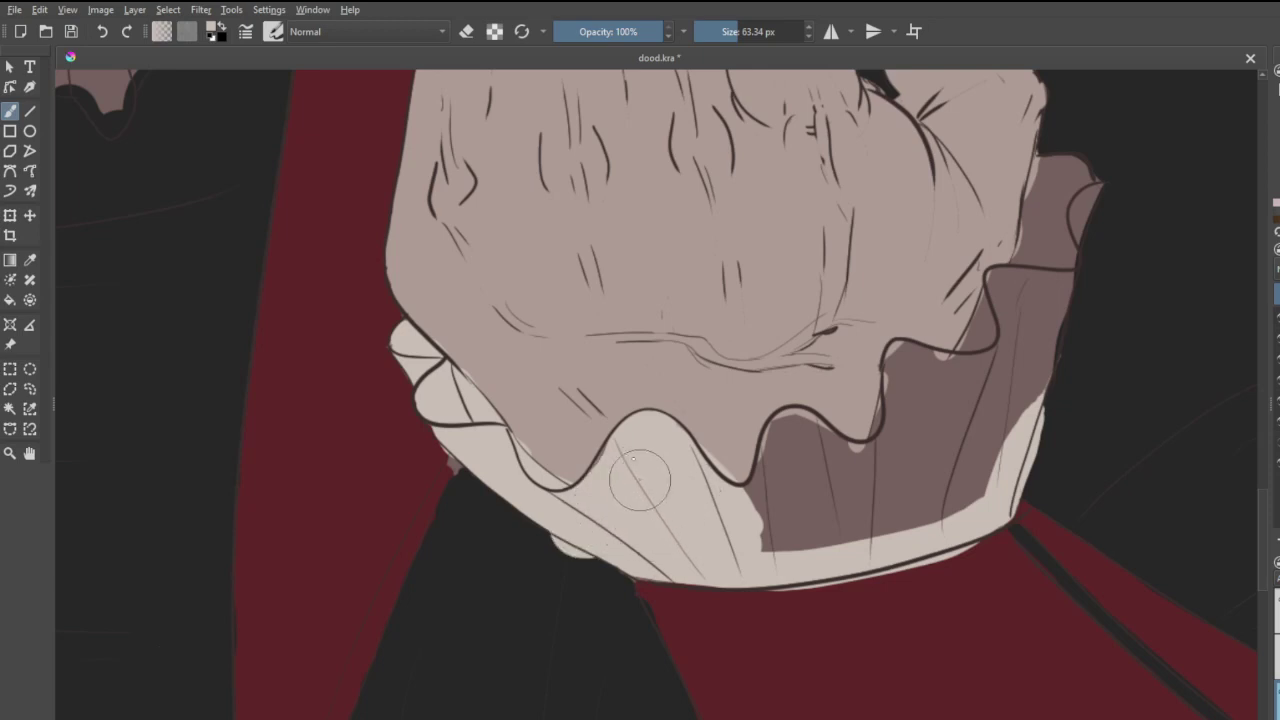
- Fill the remaining scallops of the raised hand's ruffled cuff with light grey, up to the fold beside the thumb
mouse_move(798, 495)
mouse_down()
mouse_move(790, 439)
mouse_move(804, 443)
mouse_move(794, 433)
mouse_move(804, 439)
mouse_move(788, 493)
mouse_move(787, 458)
mouse_move(764, 505)
mouse_move(781, 481)
mouse_move(768, 540)
mouse_move(929, 492)
mouse_move(844, 499)
mouse_move(857, 470)
mouse_up()
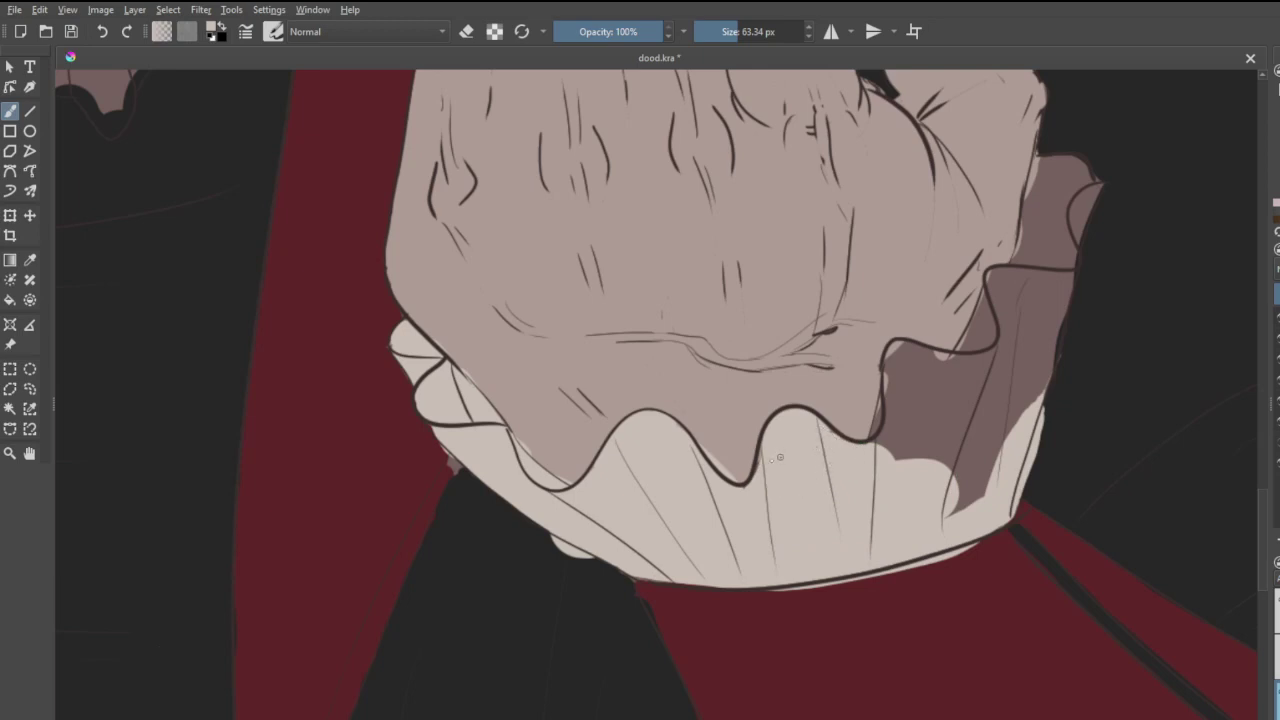
mouse_move(935, 422)
mouse_down()
mouse_move(899, 358)
mouse_move(865, 493)
mouse_move(908, 389)
mouse_move(898, 369)
mouse_move(969, 358)
mouse_move(1007, 296)
mouse_move(950, 485)
mouse_move(975, 418)
mouse_move(930, 472)
mouse_move(936, 427)
mouse_move(913, 472)
mouse_move(963, 425)
mouse_move(951, 484)
mouse_move(1028, 335)
mouse_move(967, 487)
mouse_move(1034, 333)
mouse_move(1022, 408)
mouse_move(1078, 197)
mouse_up()
scroll(1075, 178, down, 6)
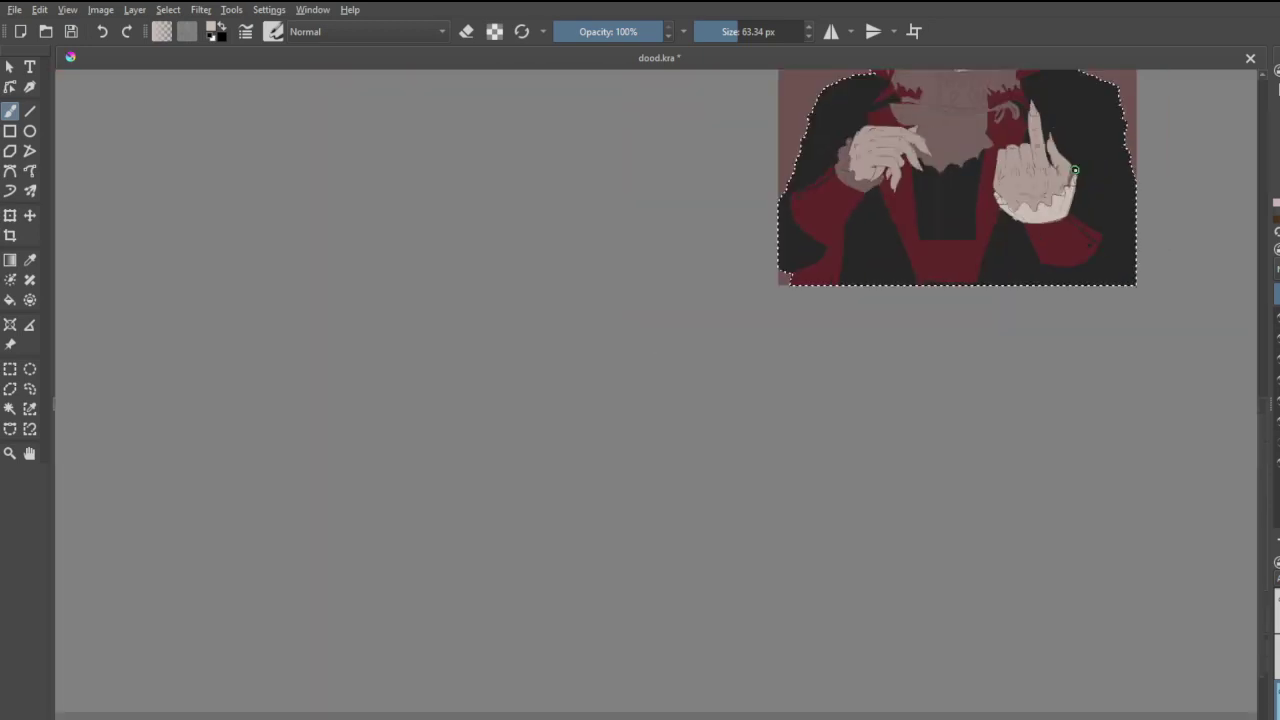
scroll(899, 237, down, 1)
scroll(960, 229, up, 2)
scroll(877, 517, up, 2)
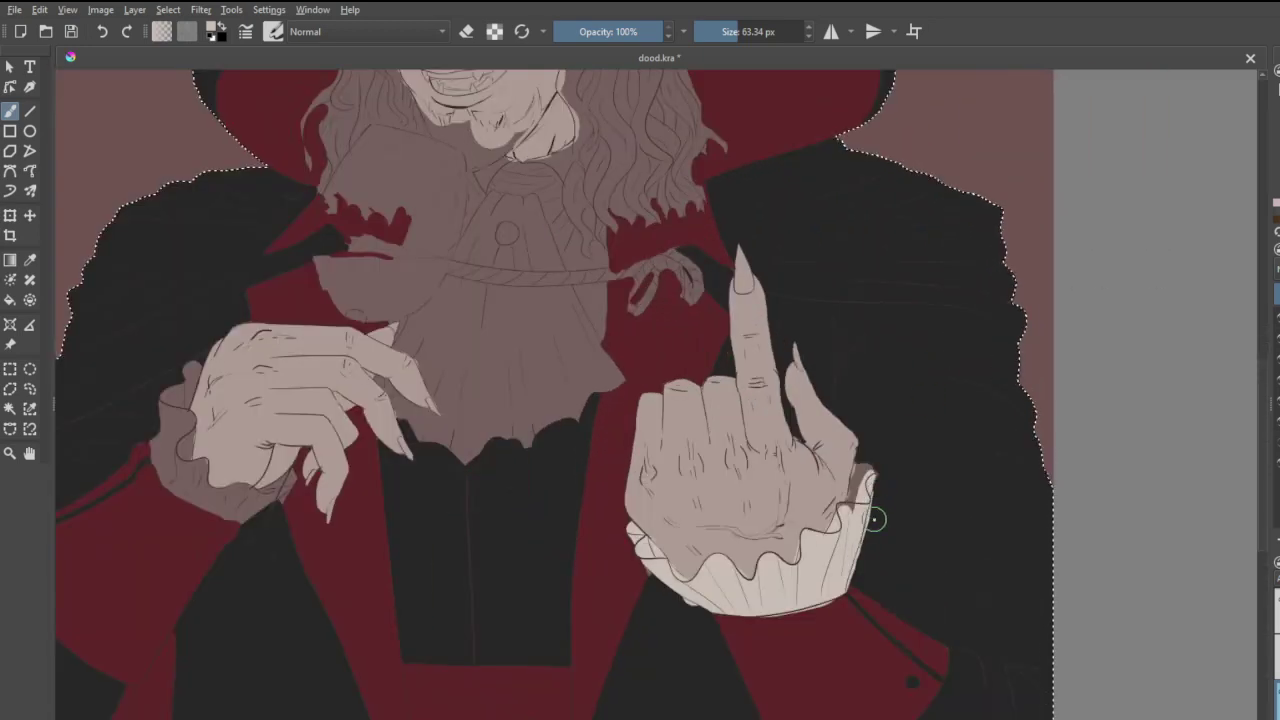
scroll(880, 560, up, 2)
scroll(865, 503, up, 2)
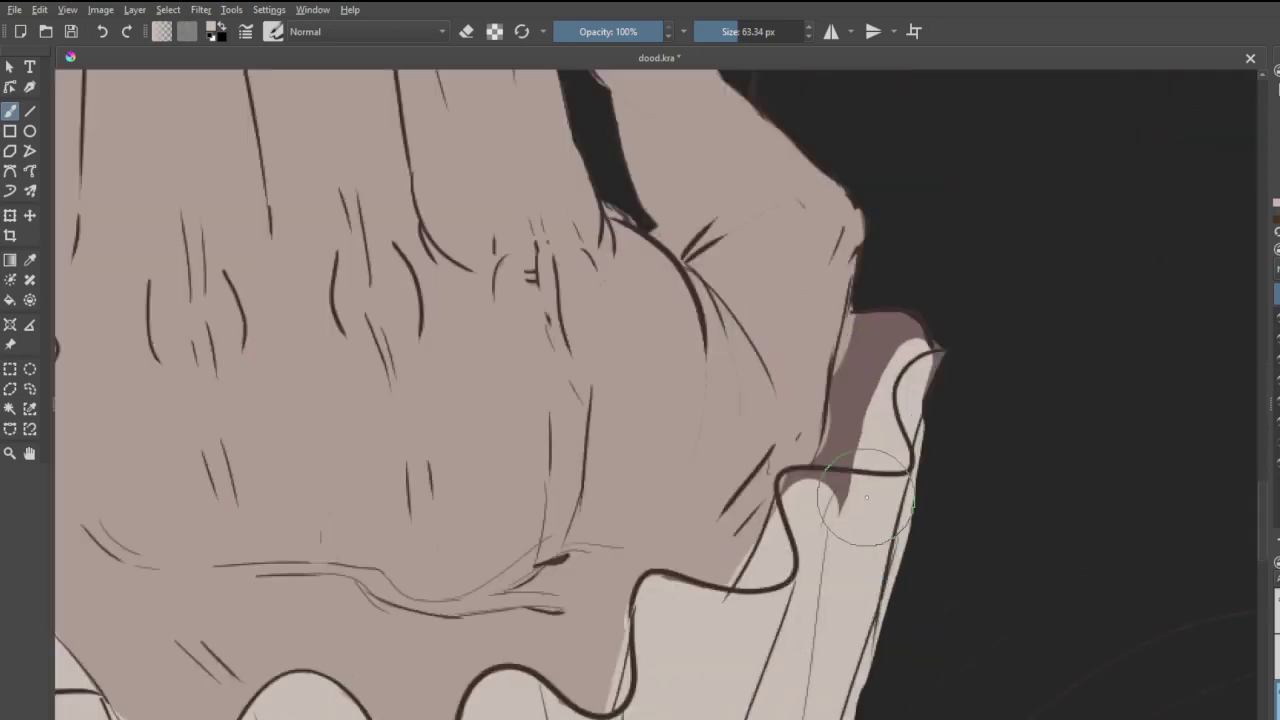
mouse_move(912, 342)
mouse_down()
mouse_move(858, 333)
mouse_move(852, 352)
mouse_move(820, 492)
mouse_move(863, 389)
mouse_move(839, 513)
mouse_move(809, 491)
mouse_up()
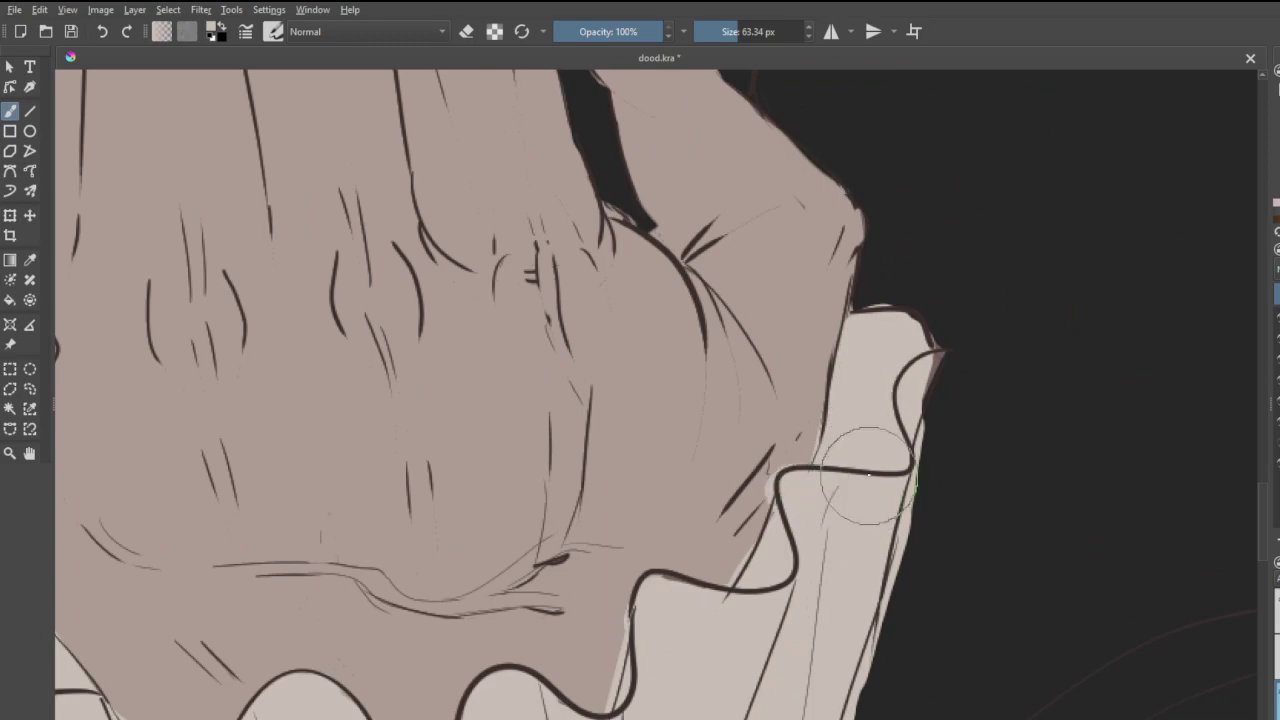
- Mark the cravat with rough light grey strokes, a zigzag below the cord and a loop around the round brooch above it
key(2)
scroll(733, 283, up, 2)
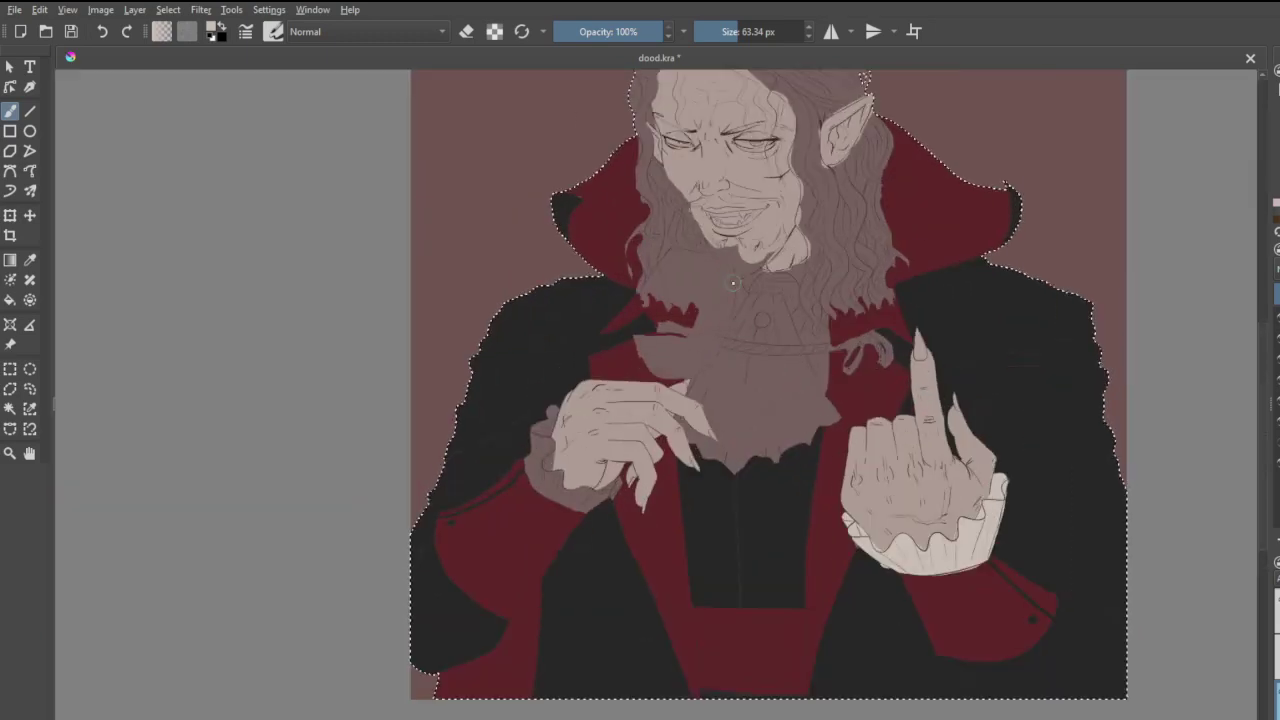
scroll(752, 397, up, 2)
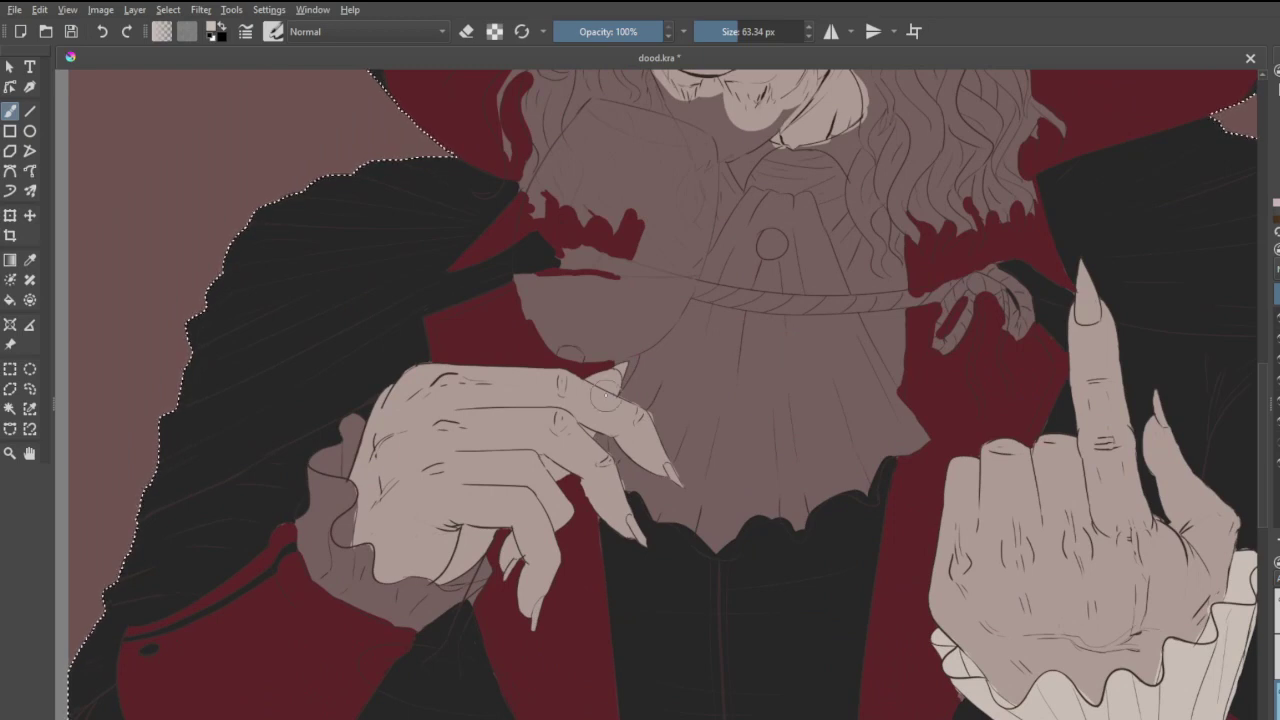
mouse_move(652, 378)
mouse_down()
mouse_move(724, 336)
mouse_move(724, 387)
mouse_move(757, 385)
mouse_move(752, 442)
mouse_move(821, 367)
mouse_move(825, 408)
mouse_move(859, 365)
mouse_move(850, 420)
mouse_up()
mouse_move(825, 200)
mouse_down()
mouse_move(839, 268)
mouse_move(791, 177)
mouse_move(735, 242)
mouse_move(751, 178)
mouse_move(788, 258)
mouse_up()
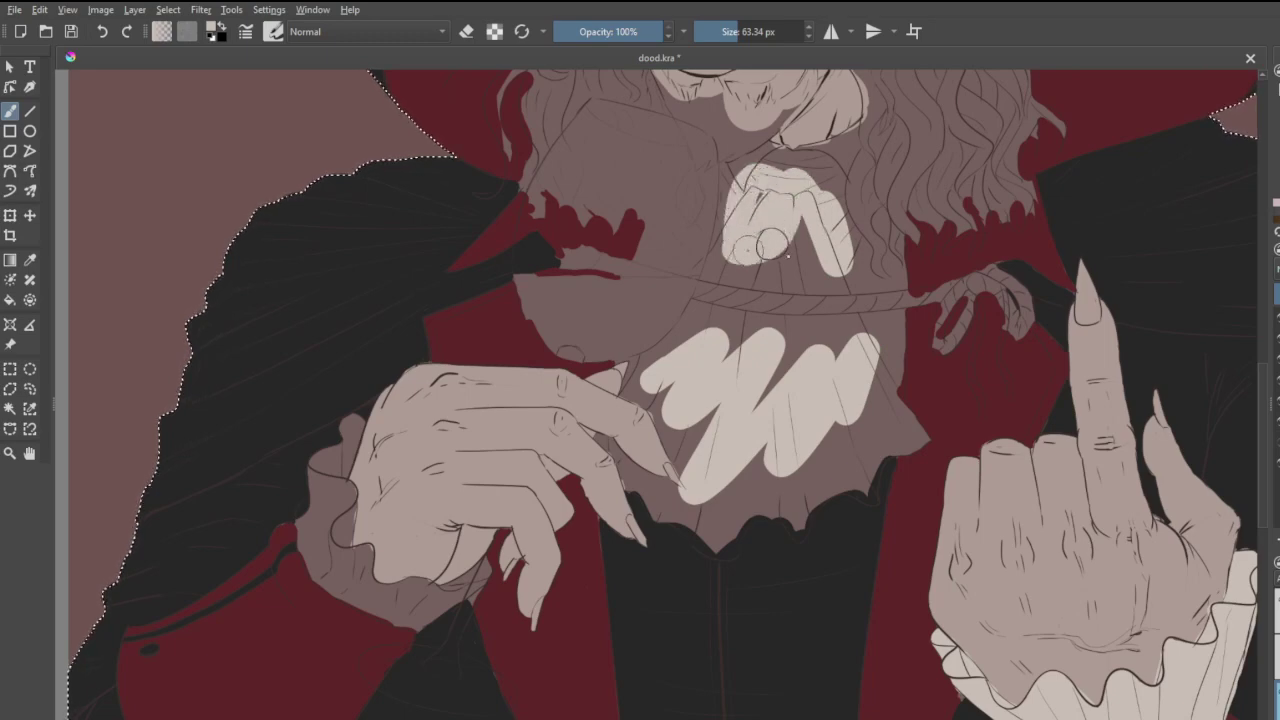
- Paint the eye nearer the partly hidden ear light grey between its lids
key(2)
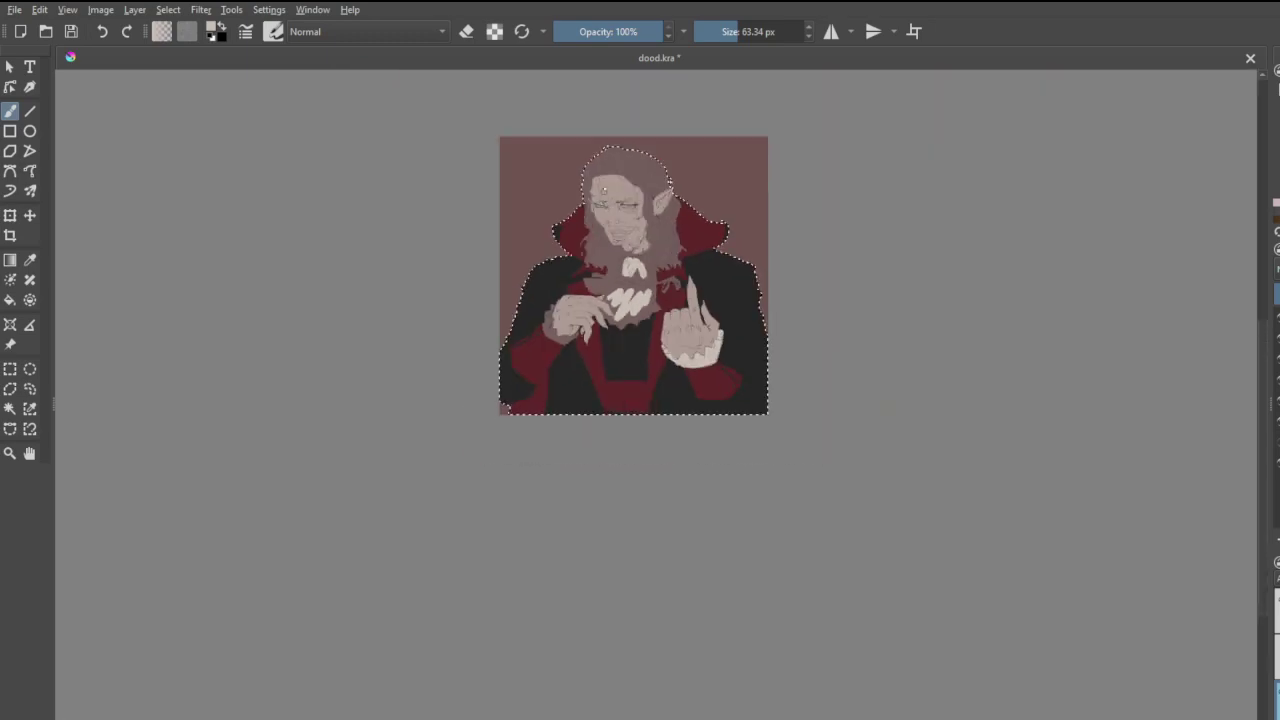
scroll(604, 189, up, 3)
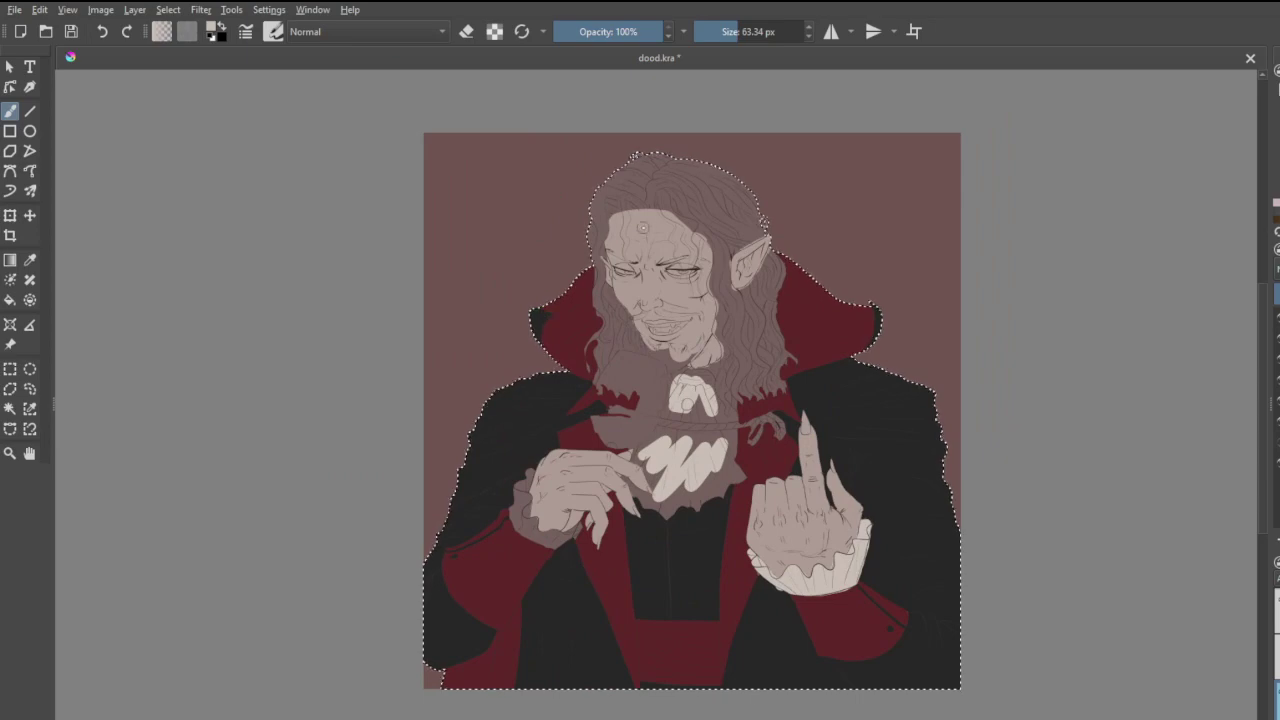
scroll(640, 245, up, 8)
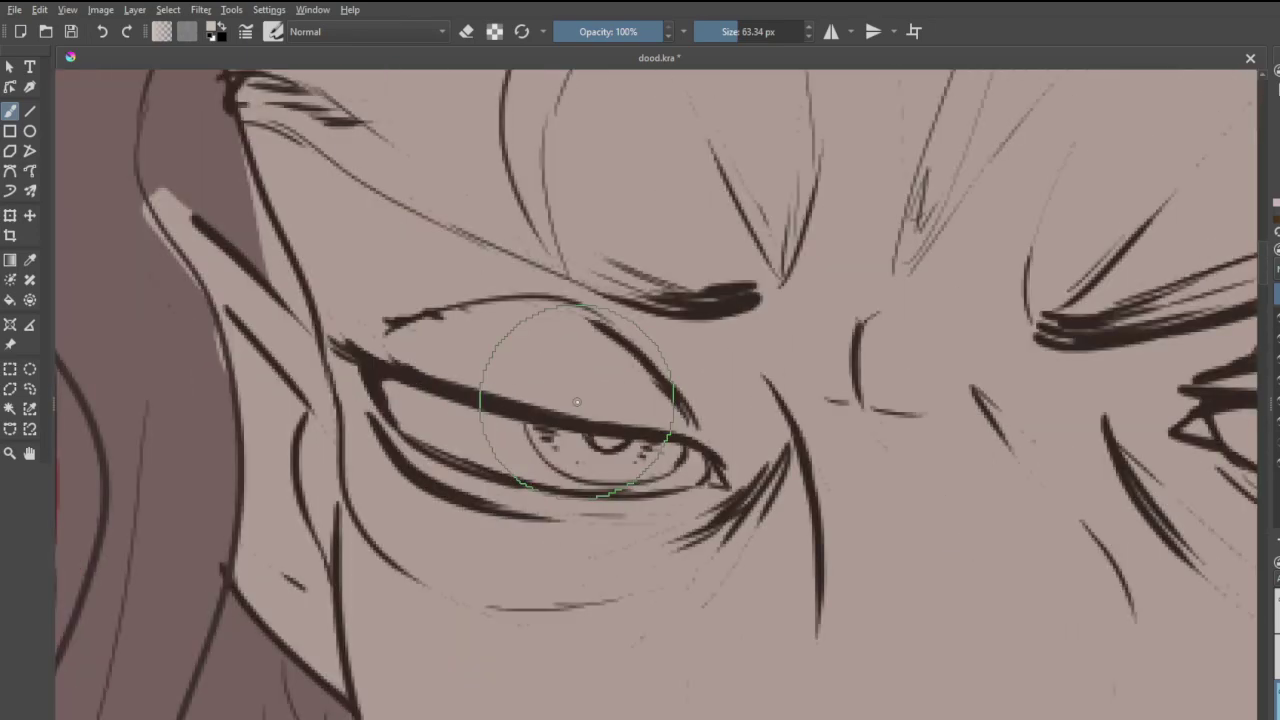
mouse_move(405, 405)
mouse_down()
mouse_move(505, 444)
mouse_move(421, 417)
mouse_move(637, 472)
mouse_move(559, 453)
mouse_move(618, 480)
mouse_move(683, 464)
mouse_up()
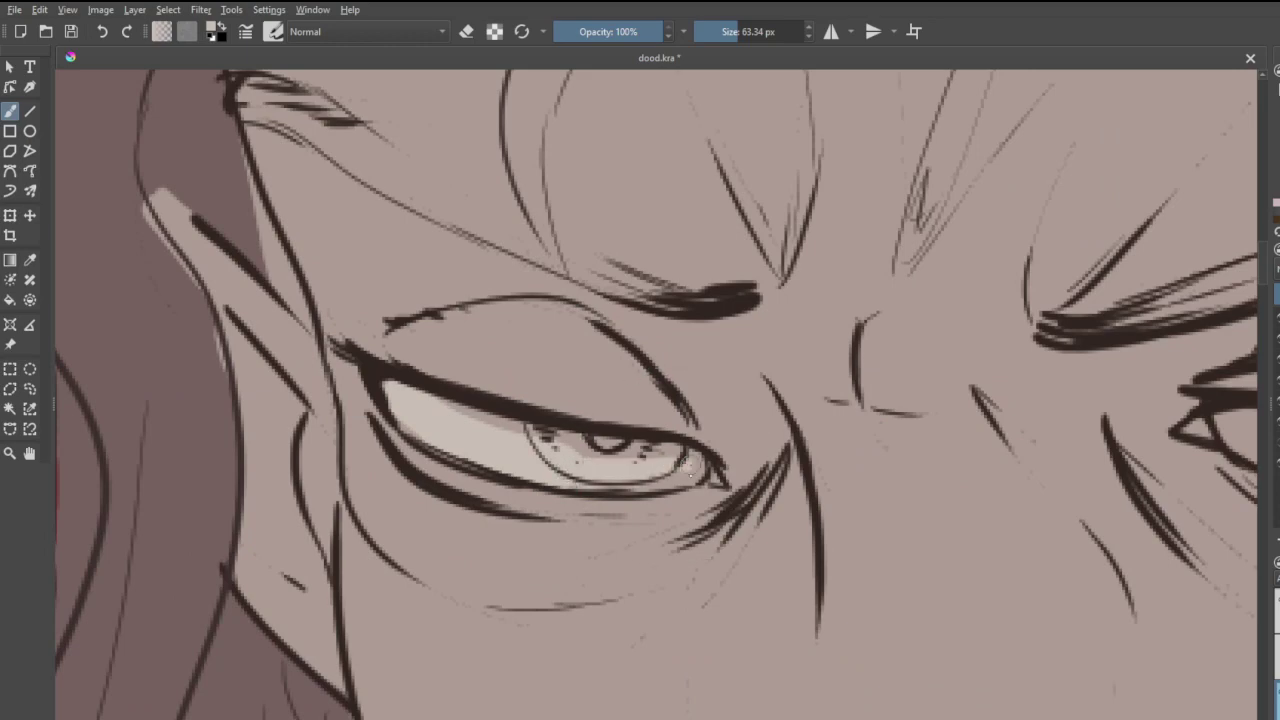
drag(484, 420, 708, 473)
- Paint the other eye, nearer the large pointed ear, light grey from corner to corner between the lids
scroll(709, 473, down, 4)
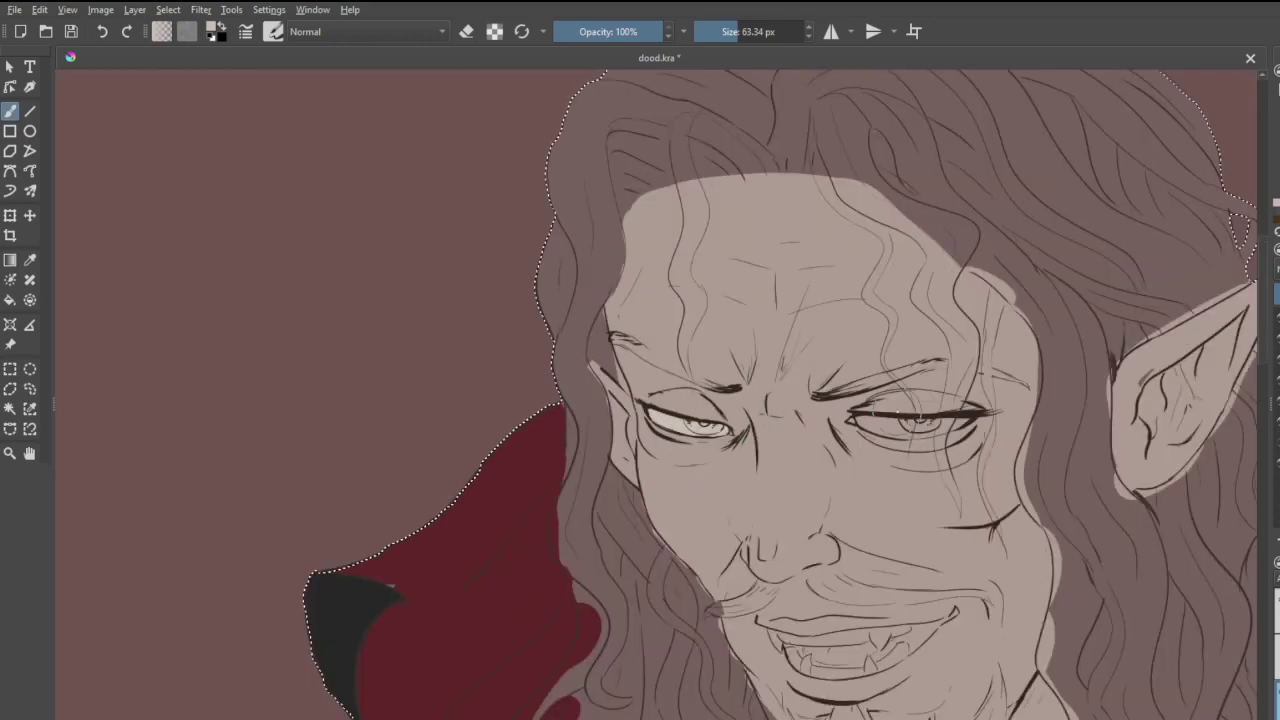
scroll(932, 411, up, 3)
scroll(985, 420, up, 2)
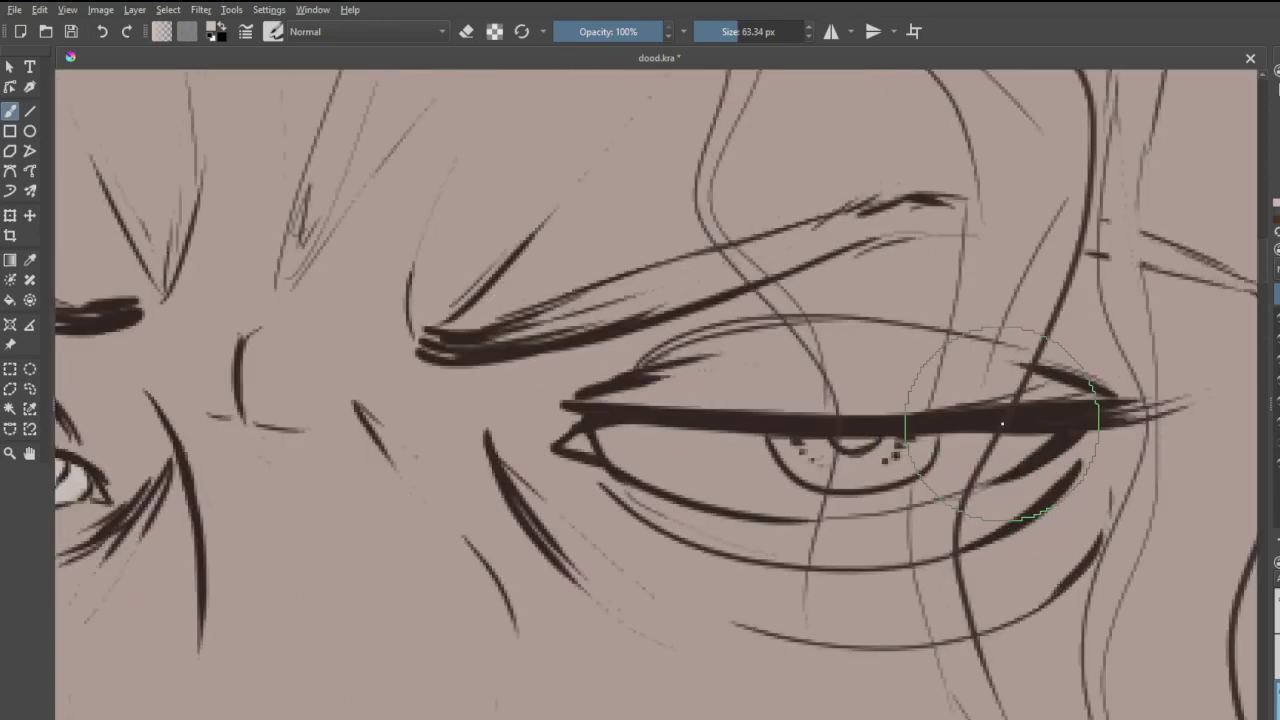
mouse_move(608, 438)
mouse_down()
mouse_move(739, 489)
mouse_move(670, 474)
mouse_move(871, 487)
mouse_move(1042, 445)
mouse_move(860, 461)
mouse_move(630, 445)
mouse_move(800, 450)
mouse_up()
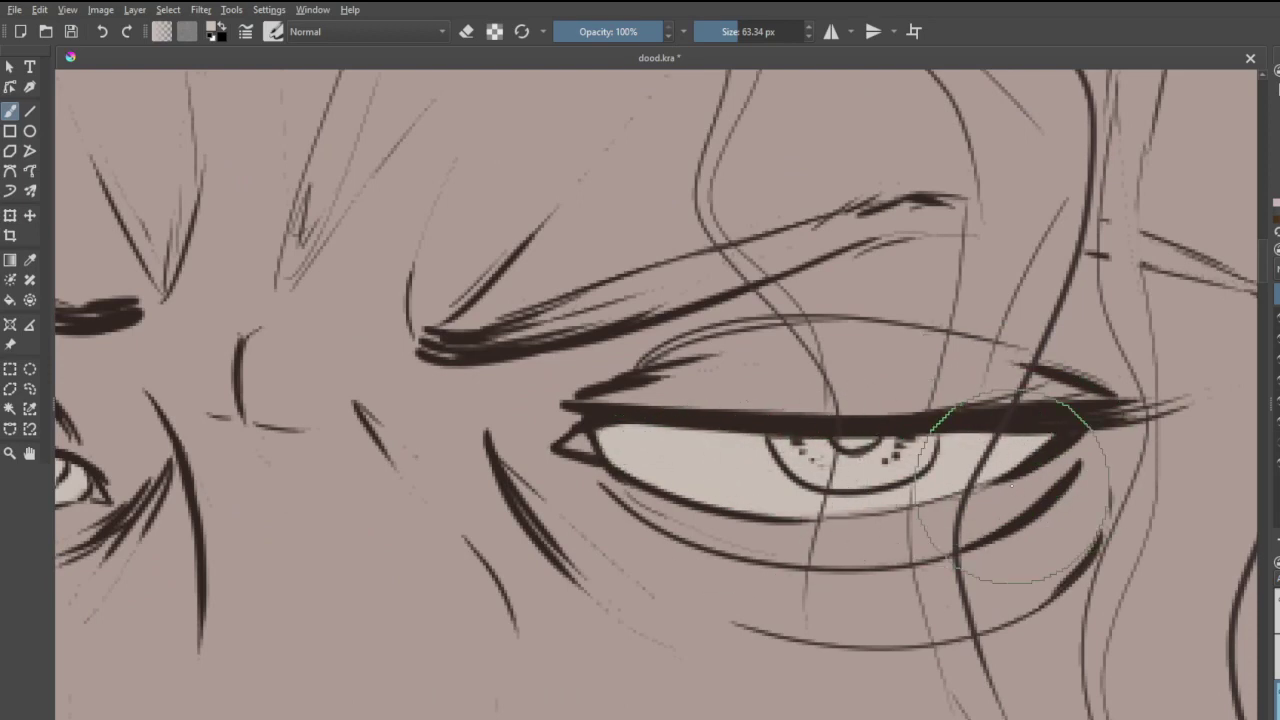
- Paint the lower teeth and fangs light grey, followed by the upper row of teeth and its fangs
scroll(728, 434, down, 7)
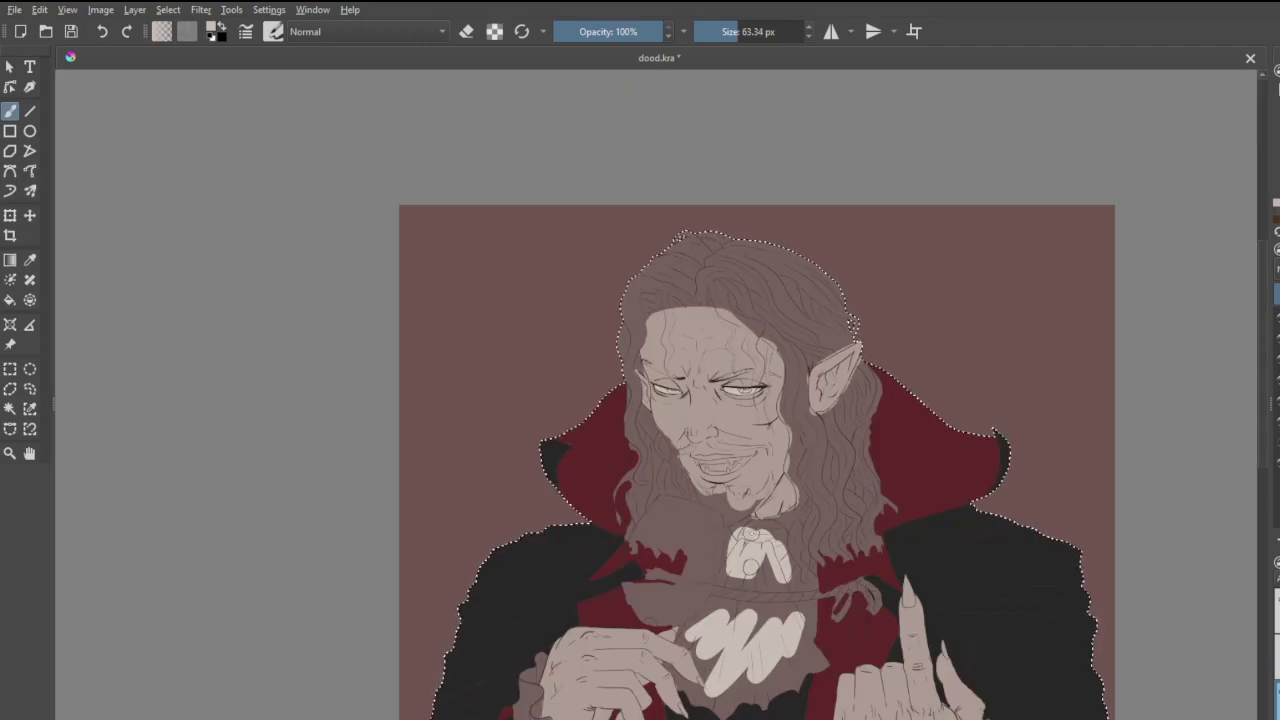
scroll(759, 494, down, 1)
scroll(759, 494, up, 6)
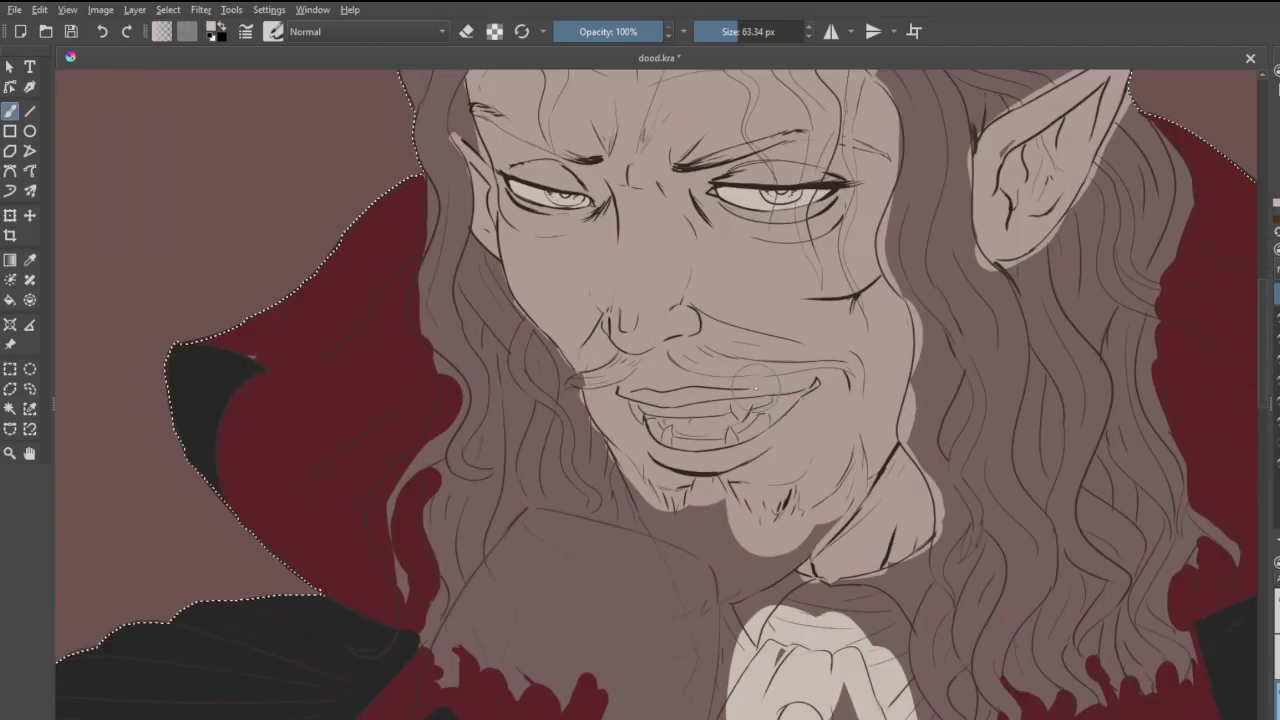
scroll(760, 358, up, 3)
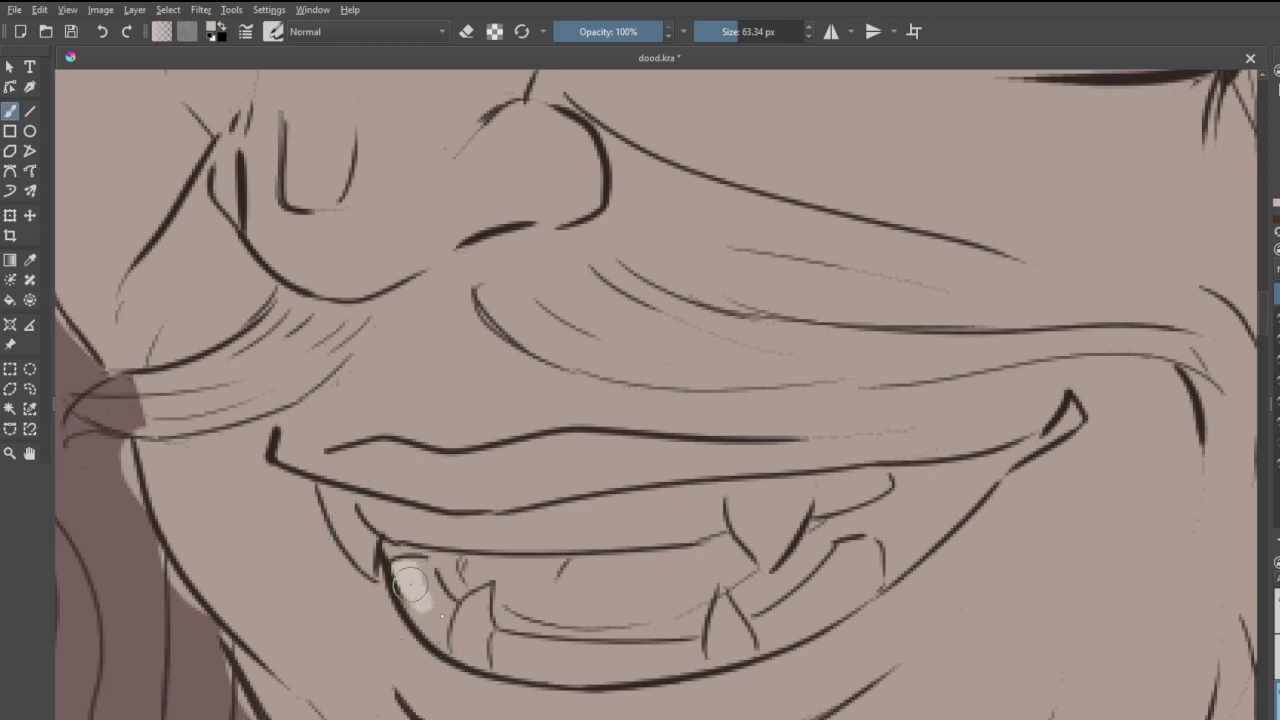
drag(410, 585, 410, 572)
mouse_move(445, 617)
mouse_down()
mouse_move(423, 606)
mouse_move(460, 625)
mouse_move(478, 598)
mouse_up()
mouse_move(476, 648)
mouse_down()
mouse_move(515, 668)
mouse_move(588, 667)
mouse_move(615, 656)
mouse_move(522, 655)
mouse_move(713, 650)
mouse_move(720, 625)
mouse_move(678, 665)
mouse_up()
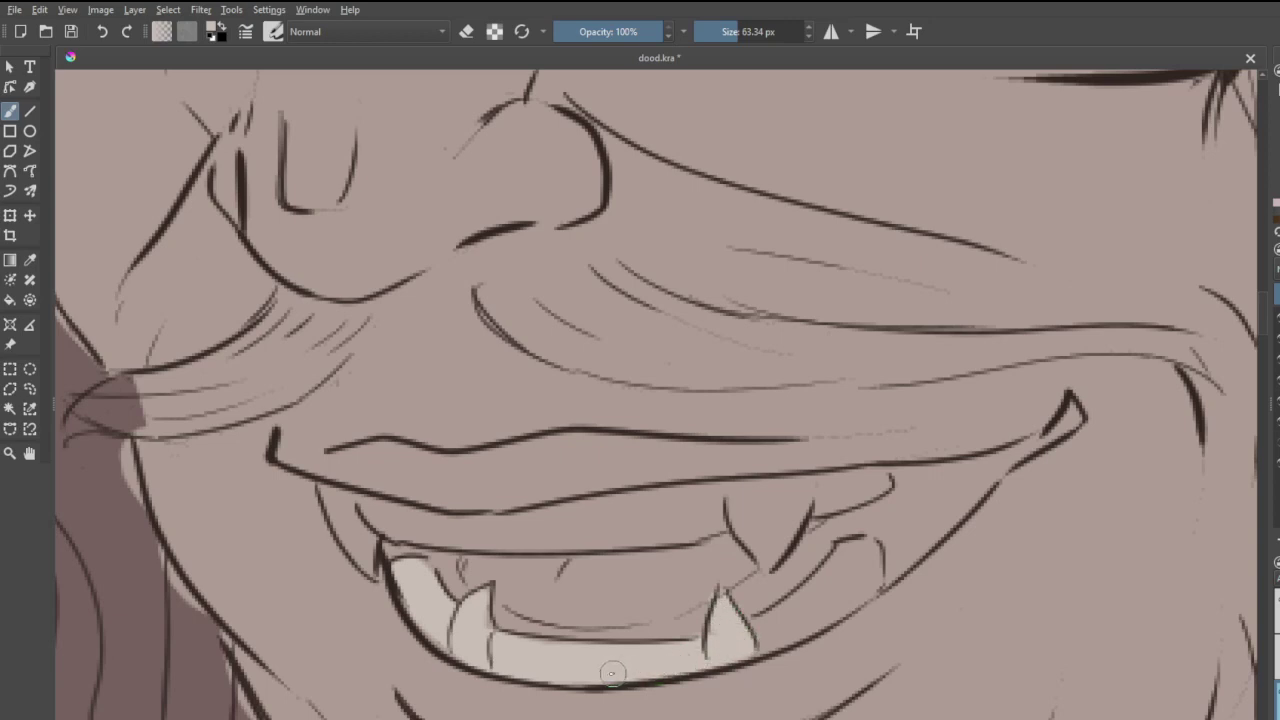
mouse_move(845, 550)
mouse_down()
mouse_move(825, 594)
mouse_move(758, 636)
mouse_up()
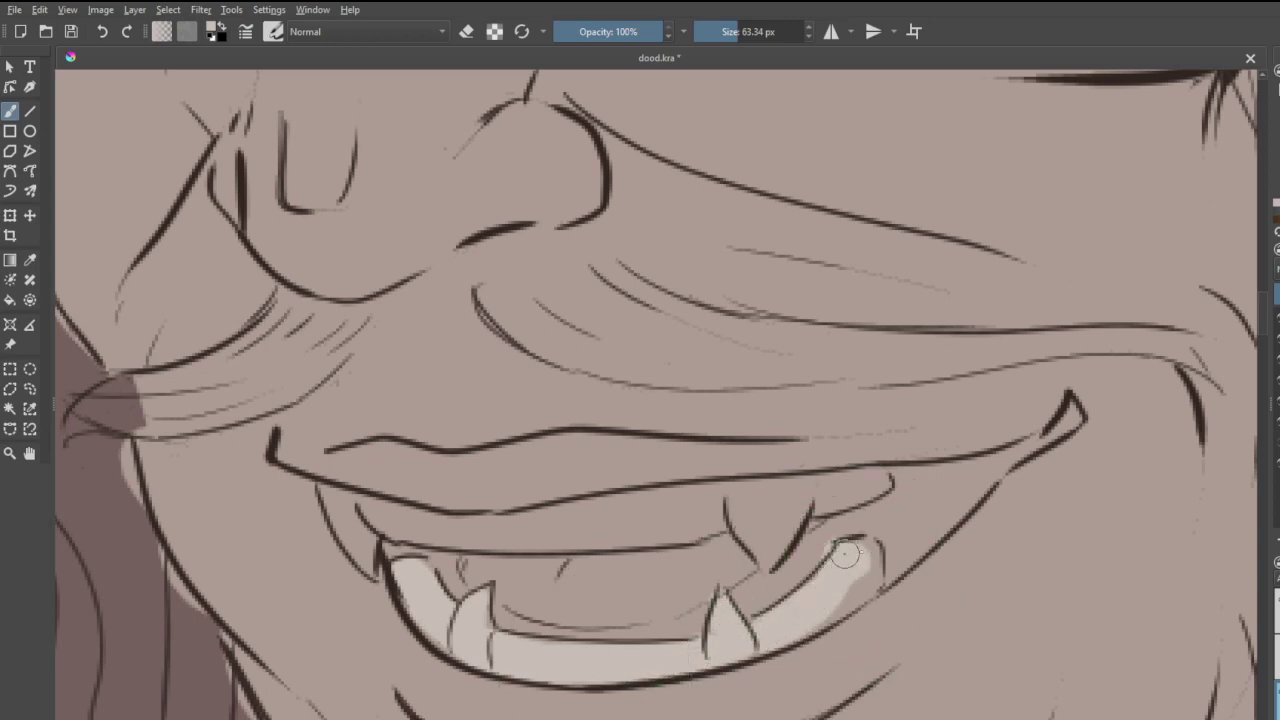
drag(868, 572, 814, 614)
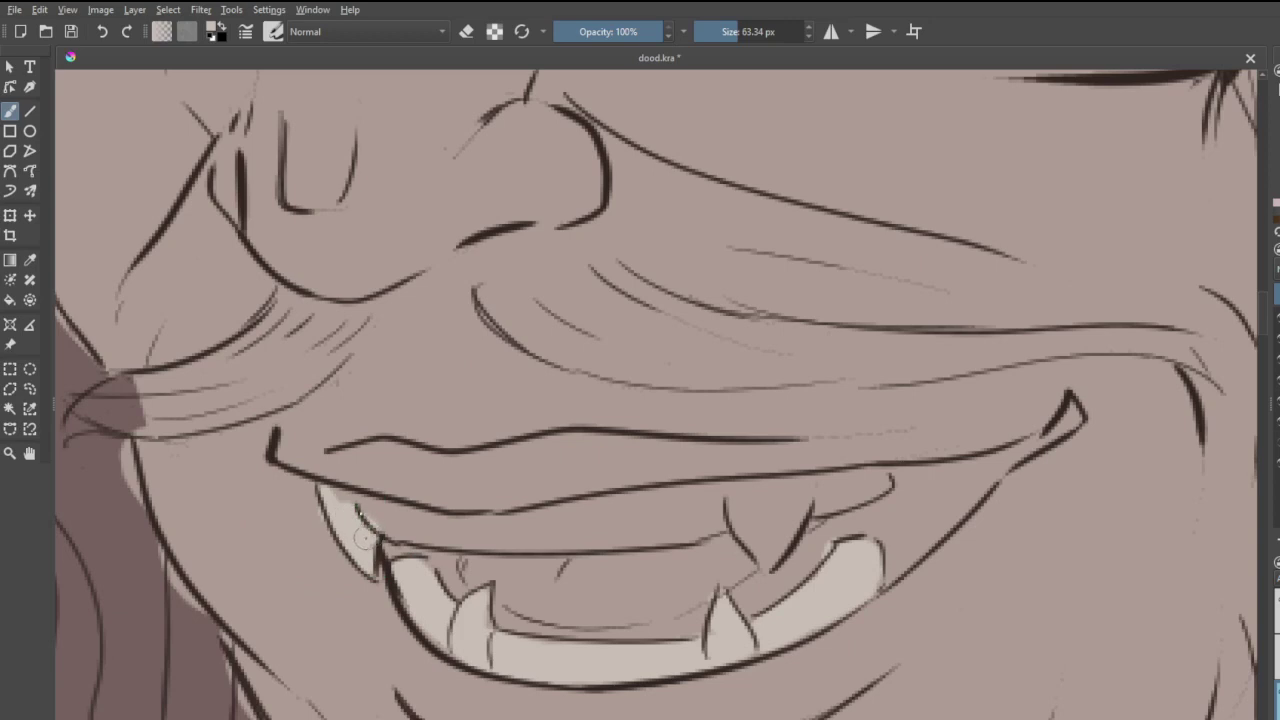
mouse_move(344, 500)
mouse_down()
mouse_move(447, 530)
mouse_move(366, 518)
mouse_move(429, 535)
mouse_move(650, 520)
mouse_move(629, 511)
mouse_move(486, 540)
mouse_move(499, 541)
mouse_move(742, 521)
mouse_move(689, 536)
mouse_move(749, 520)
mouse_move(765, 559)
mouse_move(724, 493)
mouse_move(451, 519)
mouse_move(736, 507)
mouse_move(683, 517)
mouse_move(750, 510)
mouse_move(766, 543)
mouse_move(781, 497)
mouse_move(749, 492)
mouse_move(880, 485)
mouse_up()
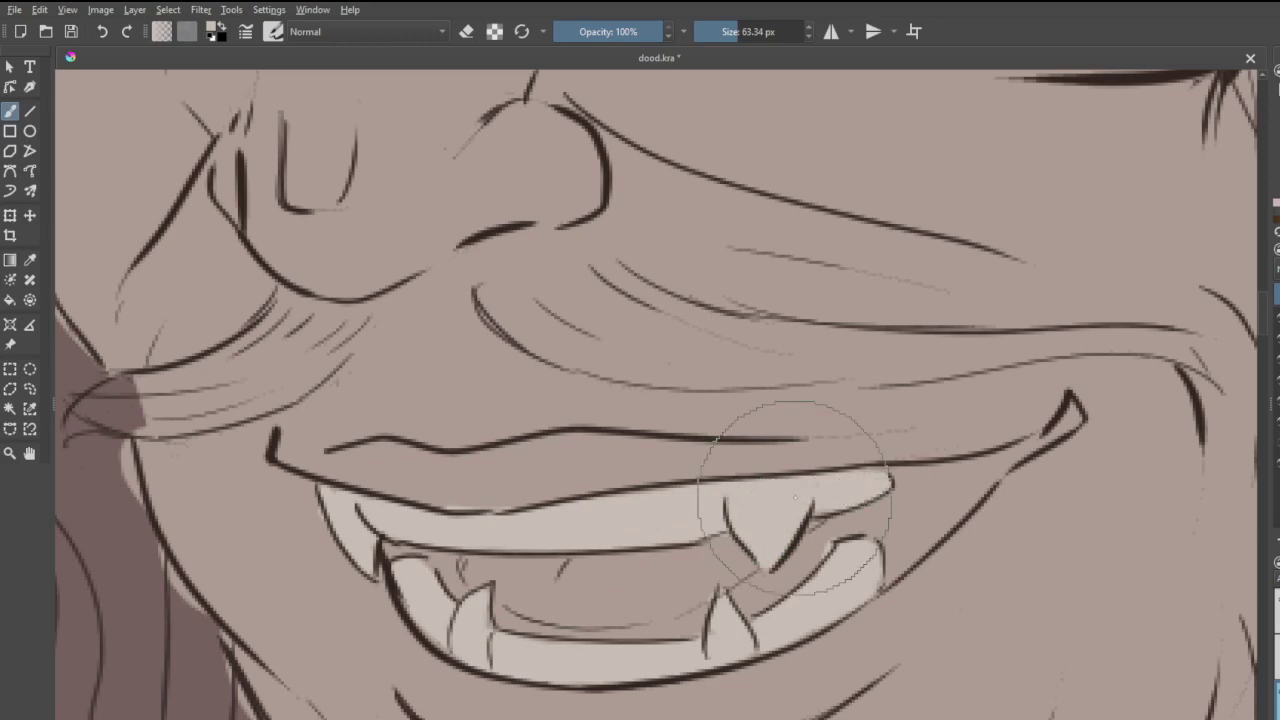
- Fill the ruffled cuff of the lowered hand with light grey, including the small folds beside the wrist
scroll(750, 450, down, 8)
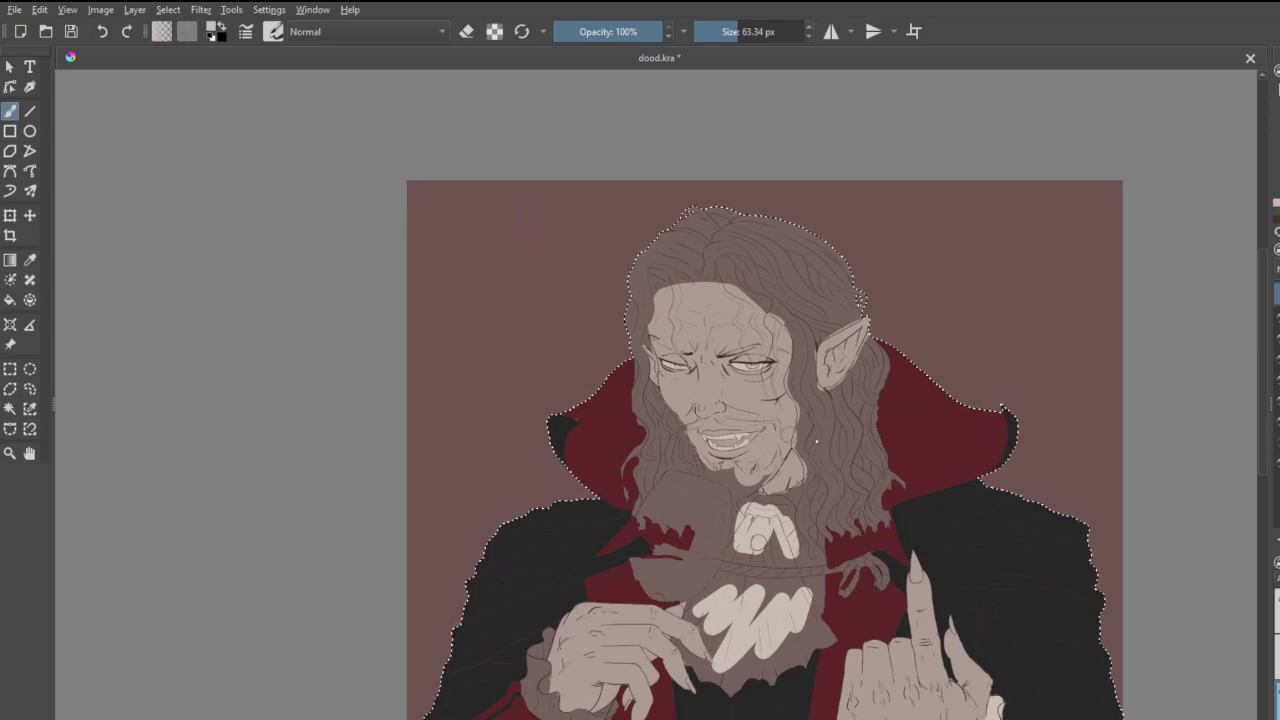
scroll(886, 414, down, 2)
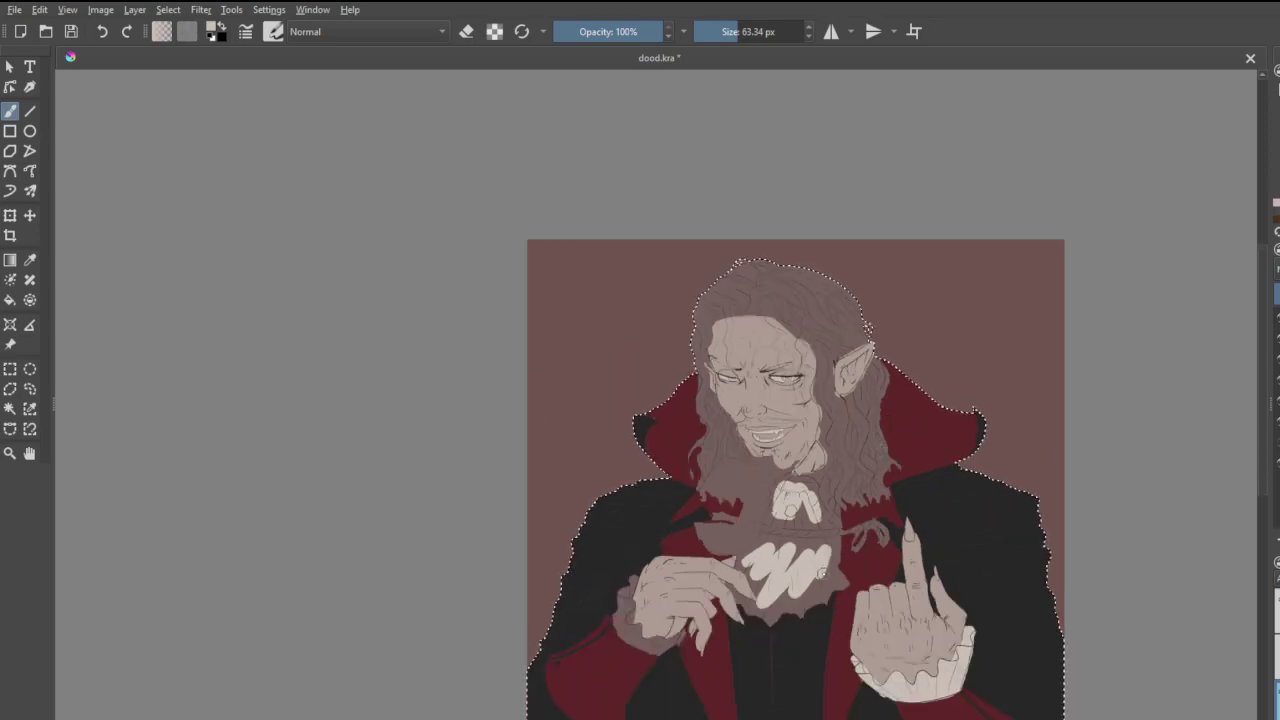
scroll(724, 573, up, 4)
scroll(631, 661, down, 5)
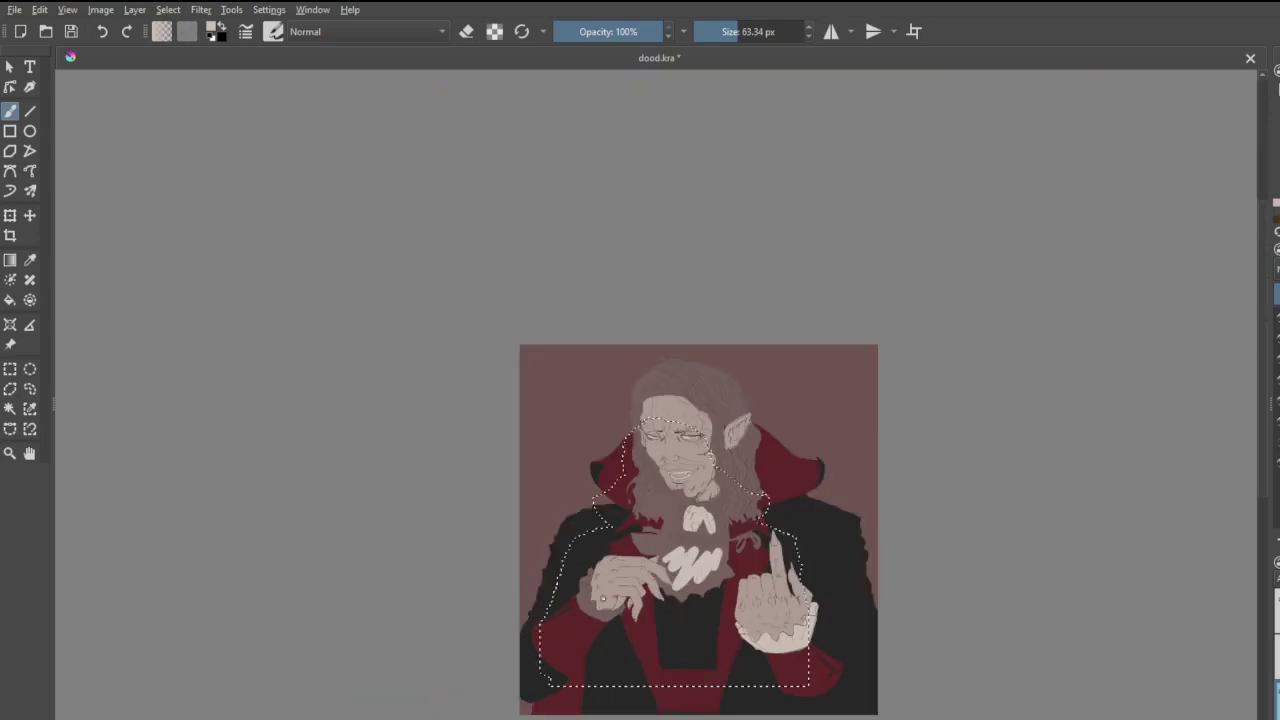
scroll(722, 466, up, 4)
scroll(722, 466, up, 3)
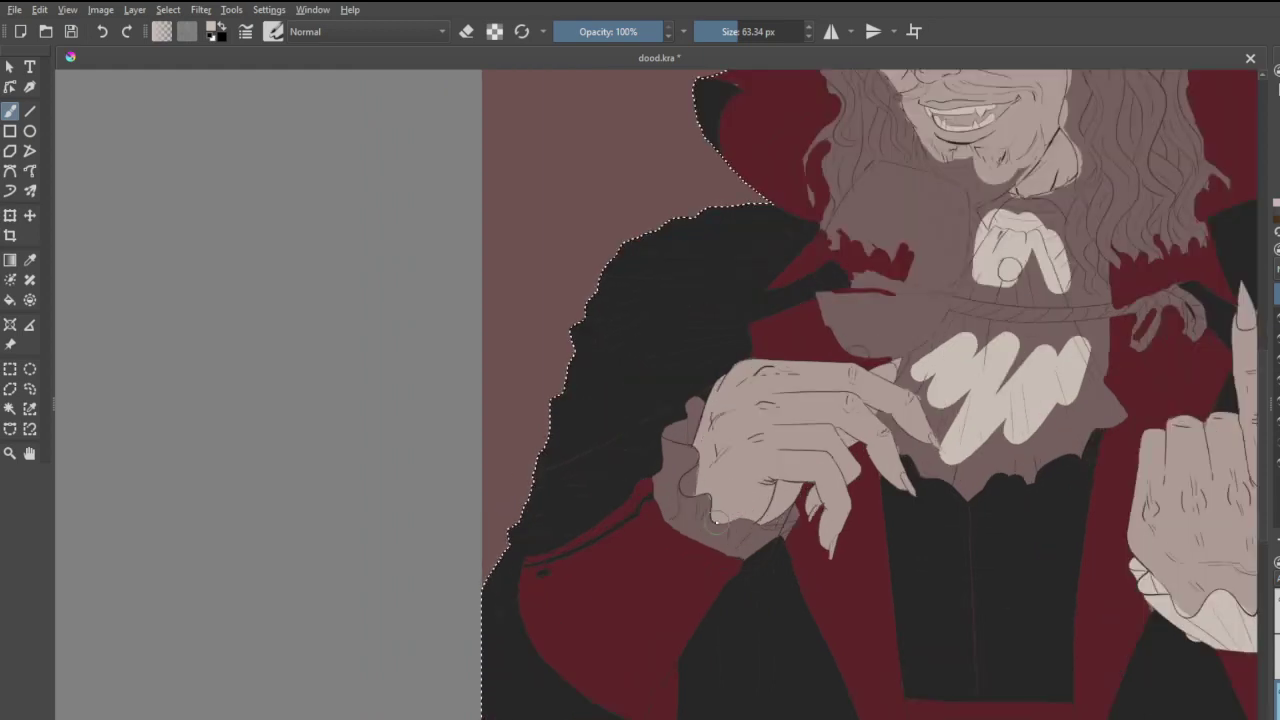
scroll(720, 468, up, 2)
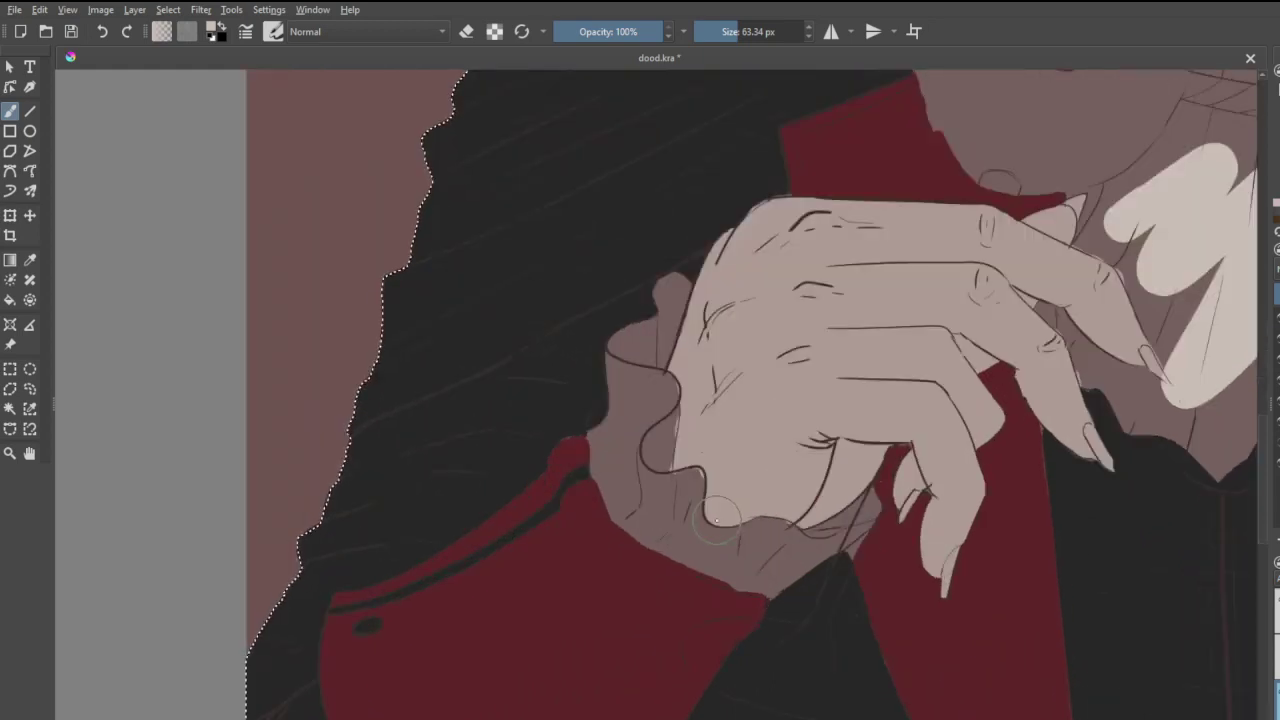
drag(623, 427, 613, 451)
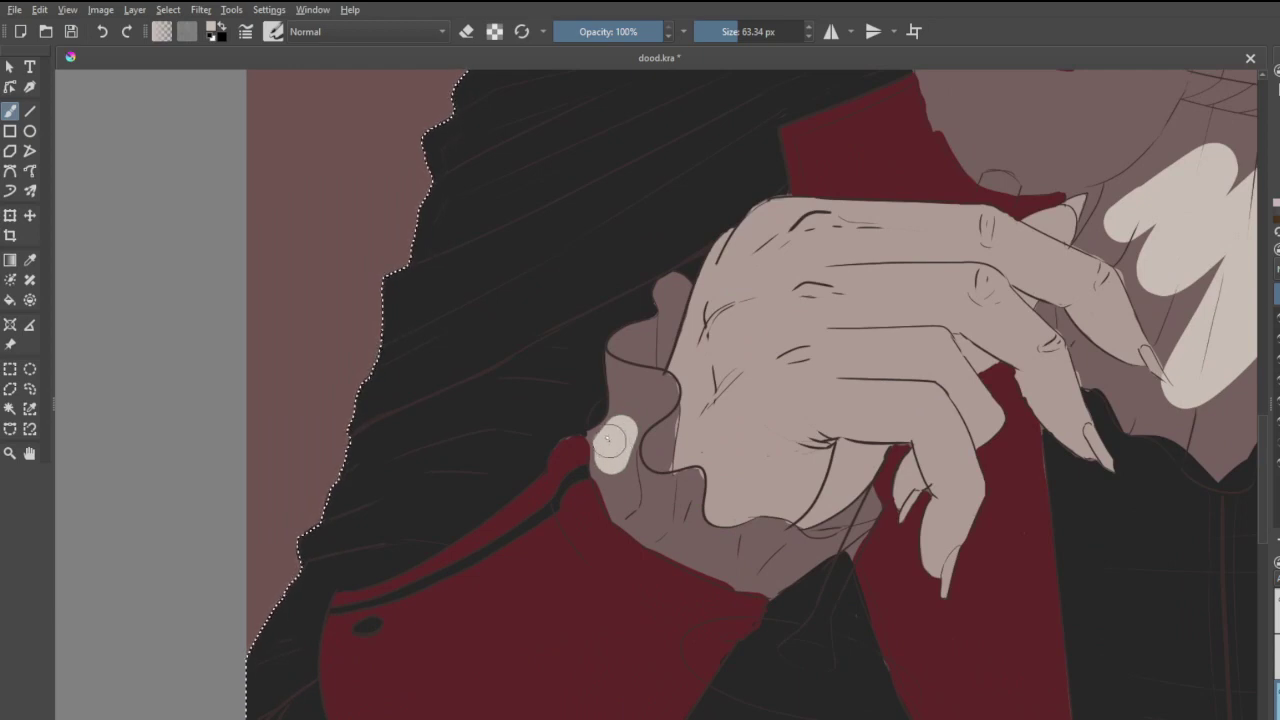
drag(605, 437, 614, 482)
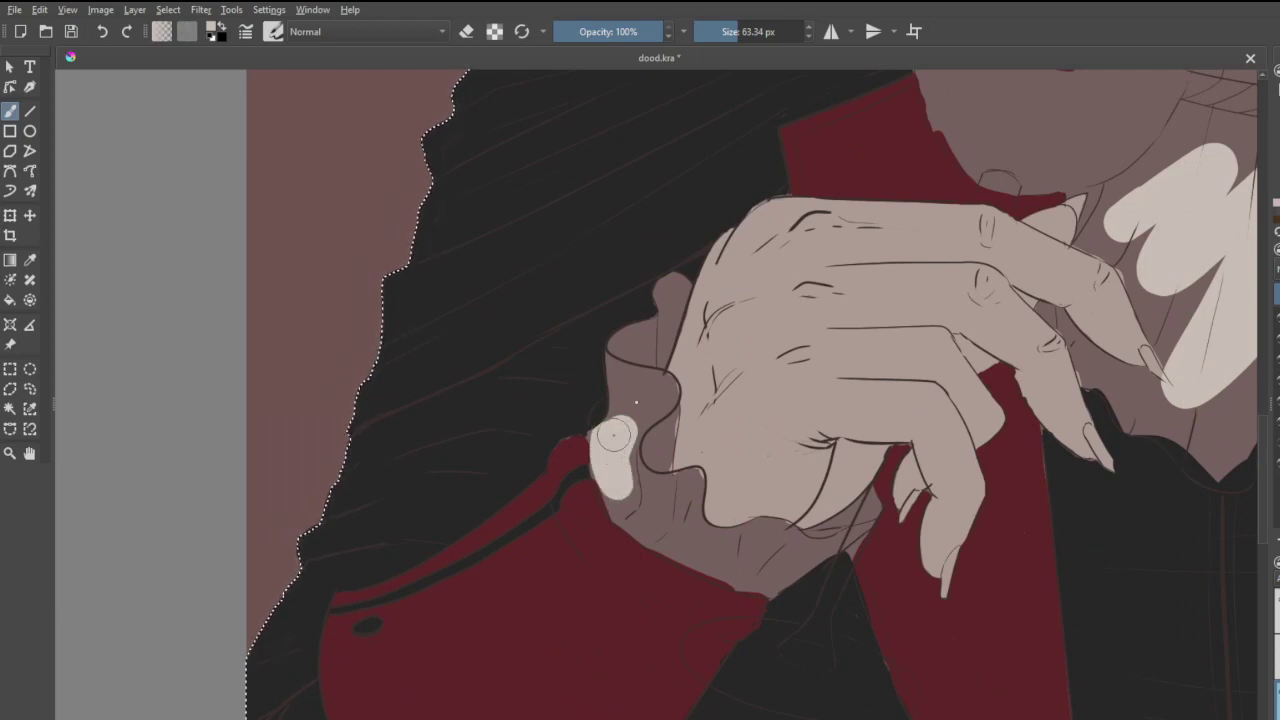
mouse_move(614, 434)
mouse_down()
mouse_move(638, 455)
mouse_move(654, 404)
mouse_move(635, 485)
mouse_move(606, 442)
mouse_move(624, 509)
mouse_move(755, 580)
mouse_move(889, 513)
mouse_move(865, 506)
mouse_move(872, 496)
mouse_move(766, 561)
mouse_move(757, 543)
mouse_move(772, 536)
mouse_move(732, 546)
mouse_move(692, 531)
mouse_move(690, 484)
mouse_move(650, 517)
mouse_up()
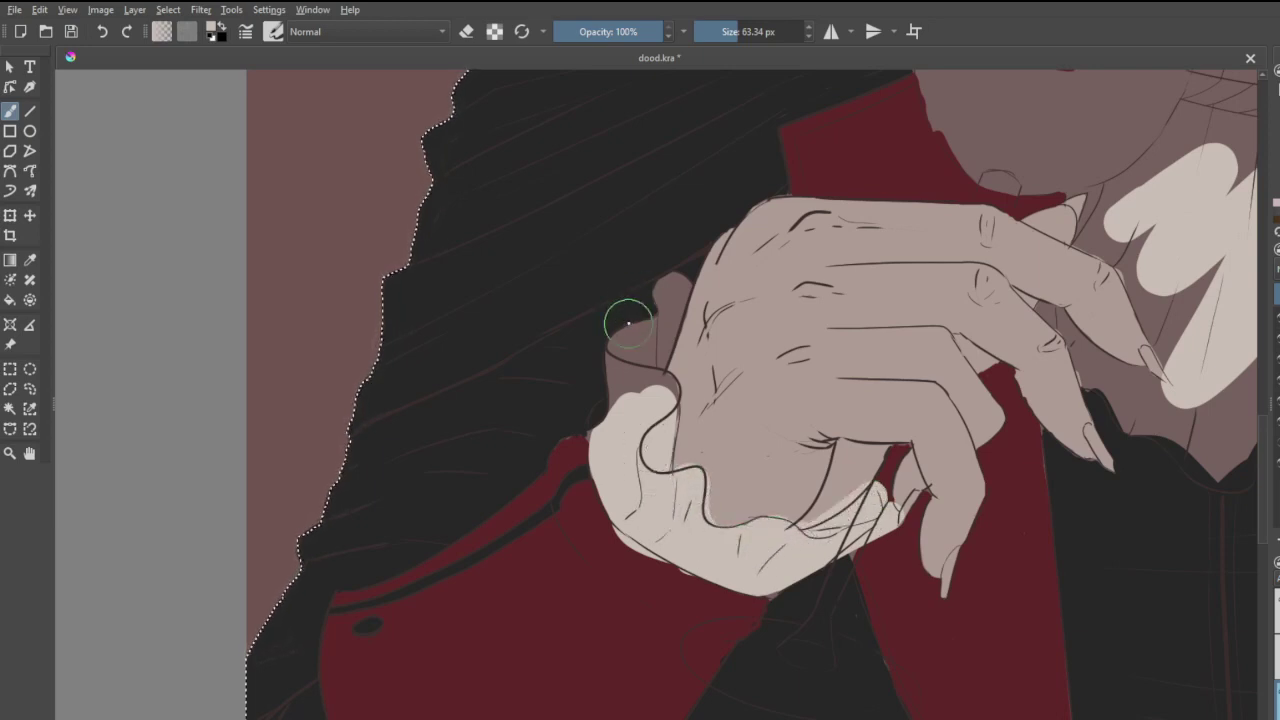
mouse_move(628, 367)
mouse_down()
mouse_move(630, 412)
mouse_move(620, 377)
mouse_move(648, 334)
mouse_move(640, 392)
mouse_up()
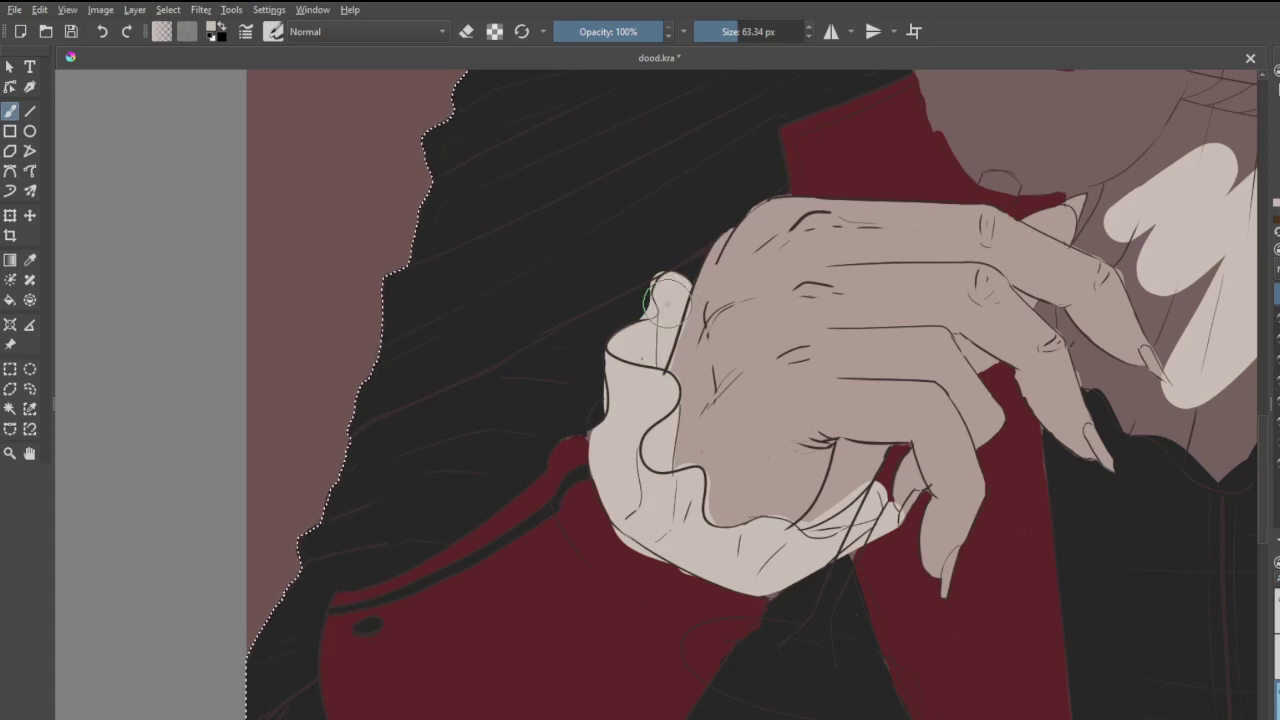
- Paint a light grey border along the cravat's scalloped lower hem, from behind the fingers to its far outer corner
scroll(717, 503, down, 7)
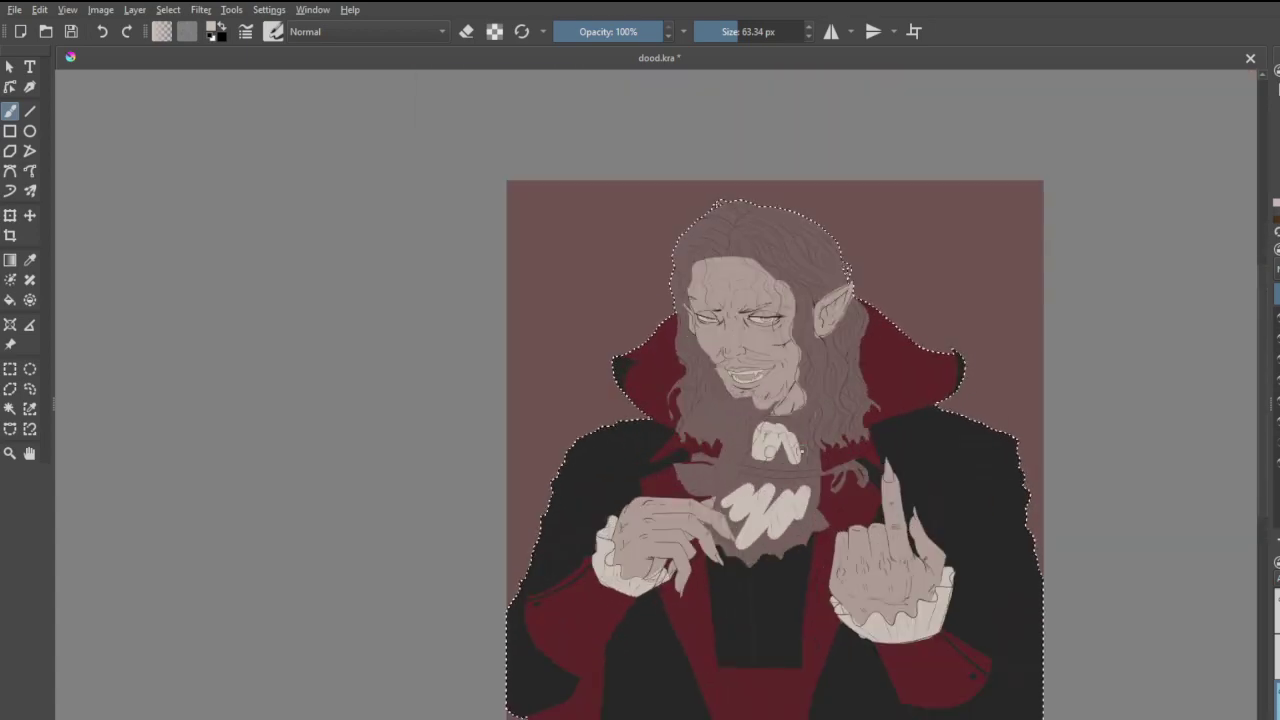
scroll(775, 512, up, 3)
scroll(759, 540, down, 4)
scroll(757, 537, up, 3)
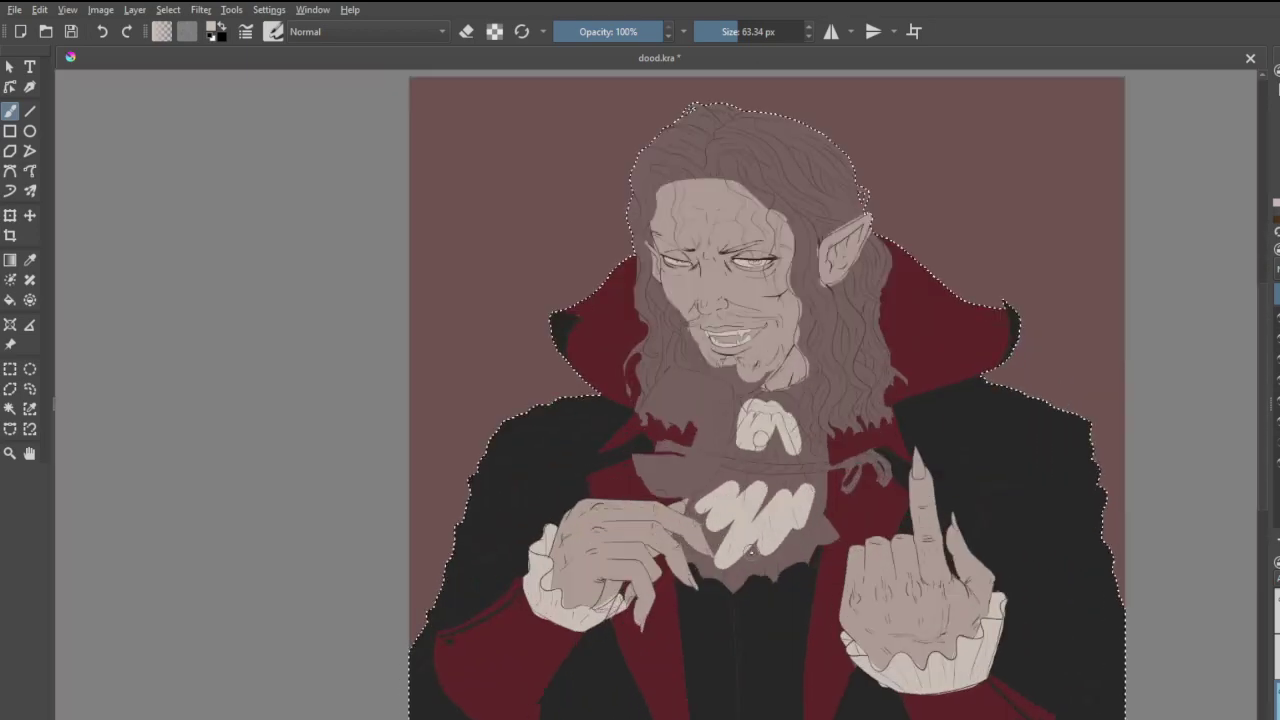
scroll(748, 556, up, 3)
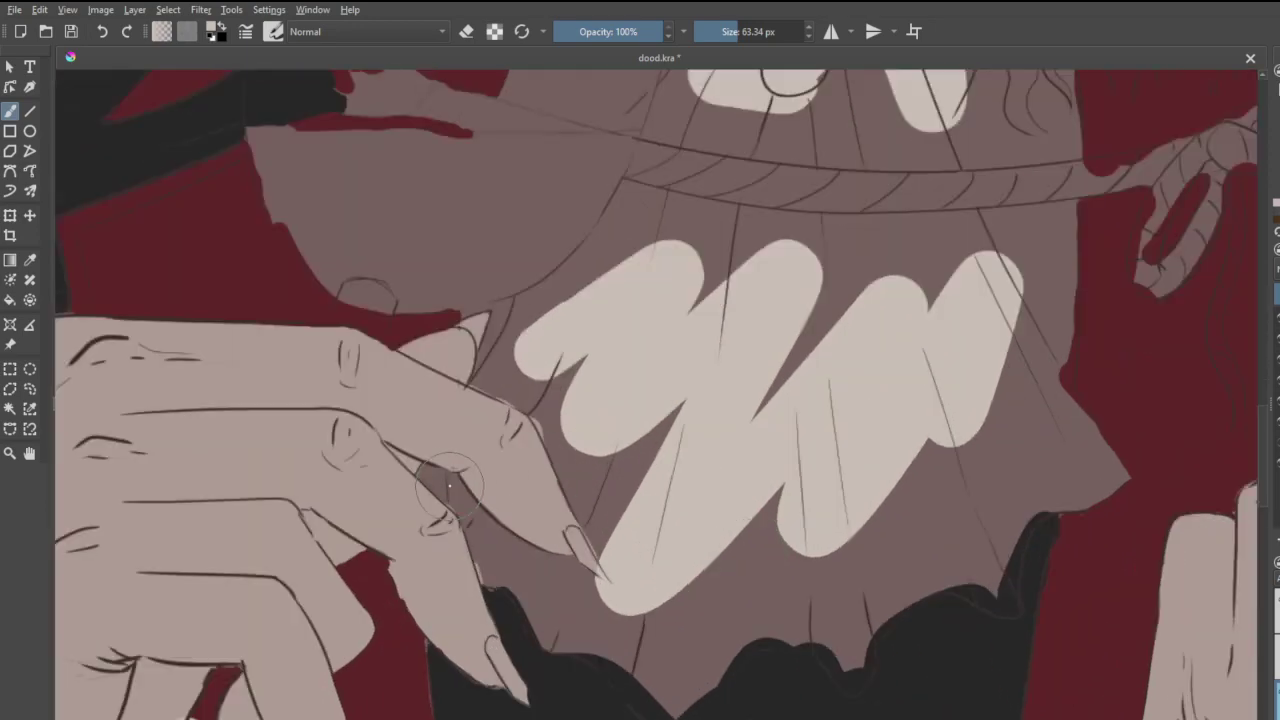
mouse_move(433, 482)
mouse_down()
mouse_move(469, 518)
mouse_move(490, 582)
mouse_move(539, 600)
mouse_move(552, 619)
mouse_move(516, 589)
mouse_move(546, 641)
mouse_move(617, 655)
mouse_move(584, 642)
mouse_move(568, 652)
mouse_move(646, 706)
mouse_move(708, 709)
mouse_move(740, 649)
mouse_move(779, 635)
mouse_move(825, 648)
mouse_move(854, 679)
mouse_move(862, 626)
mouse_move(909, 589)
mouse_move(879, 647)
mouse_up()
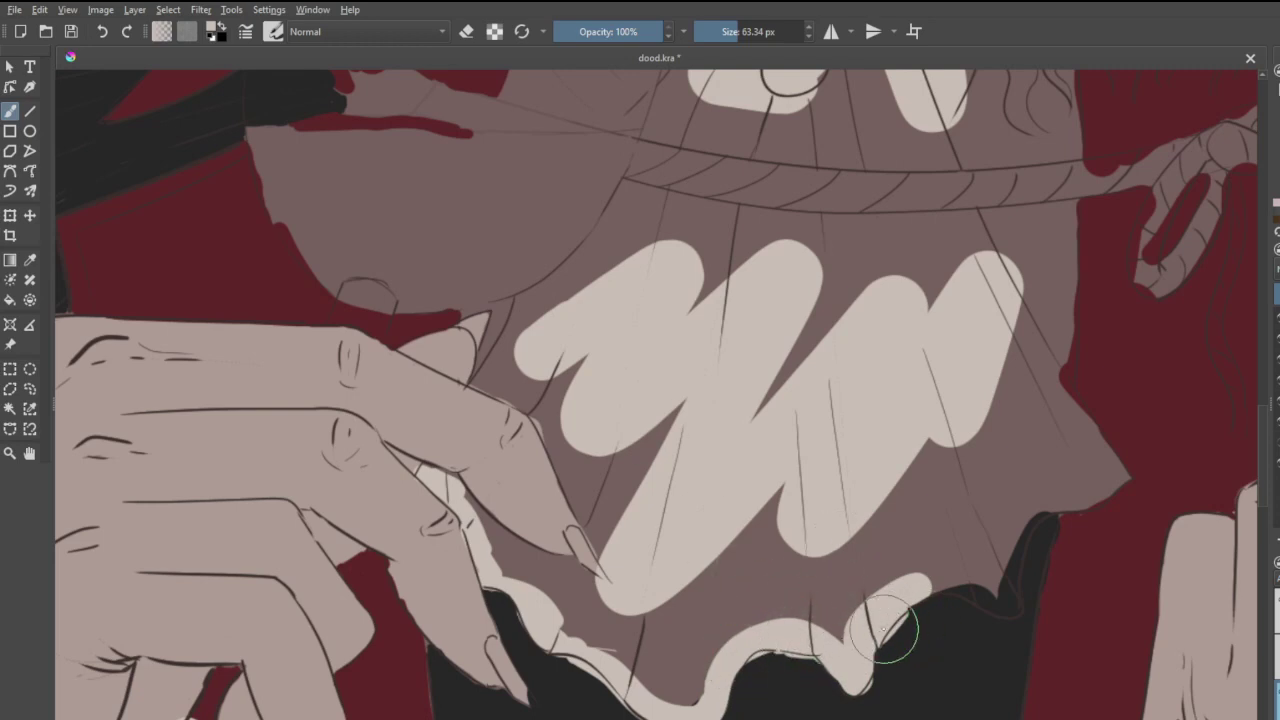
mouse_move(885, 629)
mouse_down()
mouse_move(949, 589)
mouse_move(935, 585)
mouse_move(1017, 603)
mouse_move(999, 577)
mouse_move(1005, 516)
mouse_up()
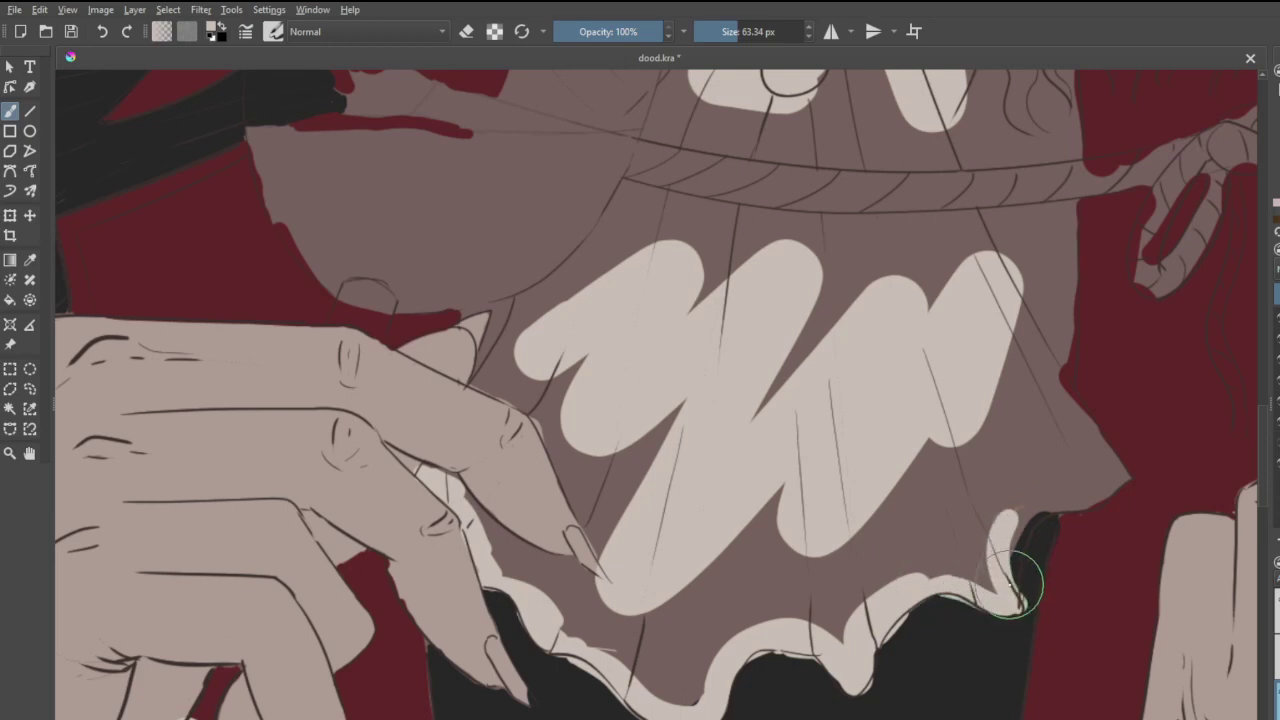
drag(1020, 586, 1046, 460)
mouse_move(1014, 566)
mouse_down()
mouse_move(1019, 535)
mouse_move(1061, 491)
mouse_move(1020, 542)
mouse_move(1062, 495)
mouse_move(1041, 514)
mouse_move(1124, 480)
mouse_up()
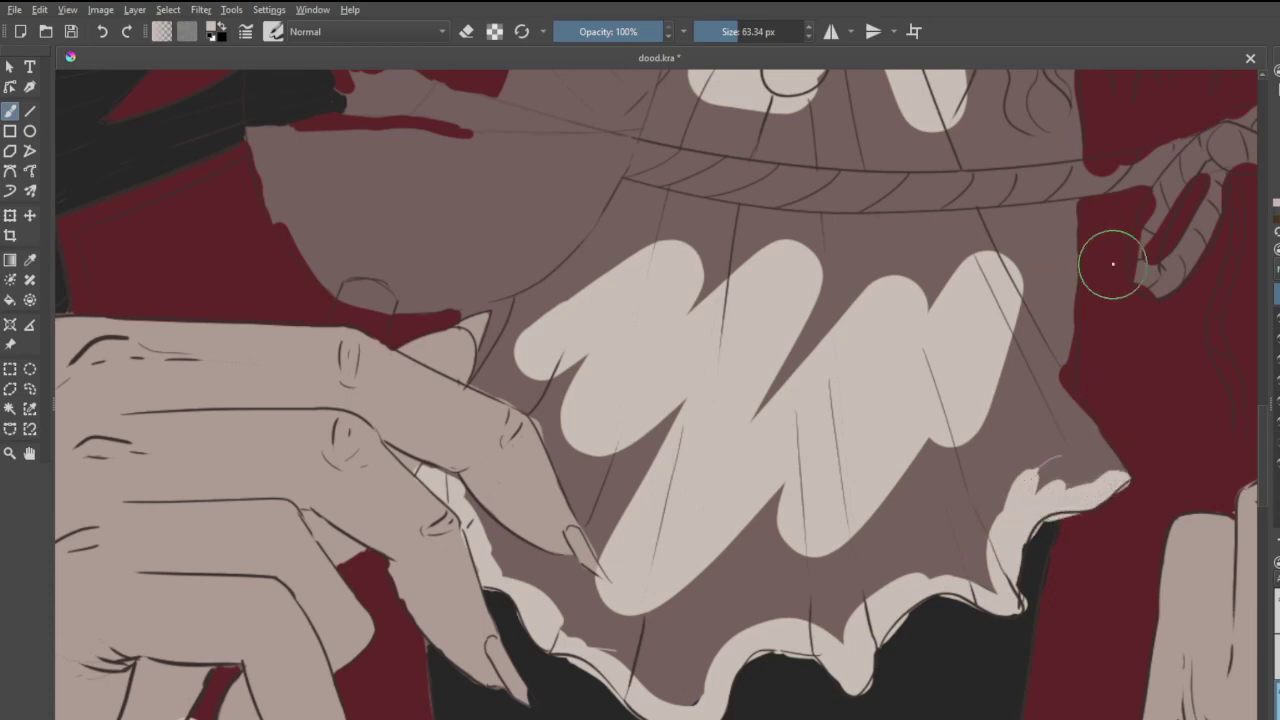
- Fill the pleats of the lower cravat with light grey, from the outer edge up to the cord and across to the hand
drag(950, 232, 1080, 415)
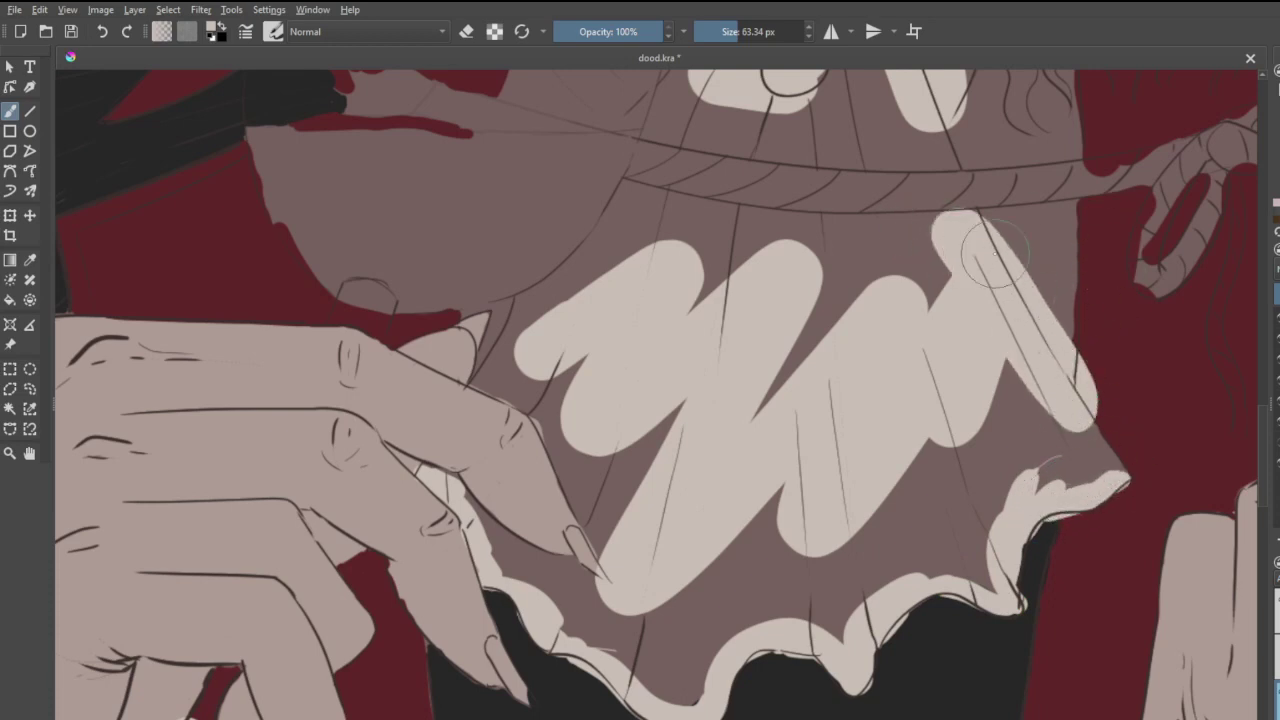
key(ctrl+z)
mouse_move(935, 235)
mouse_down()
mouse_move(1038, 409)
mouse_move(1052, 417)
mouse_move(1025, 364)
mouse_move(1093, 471)
mouse_up()
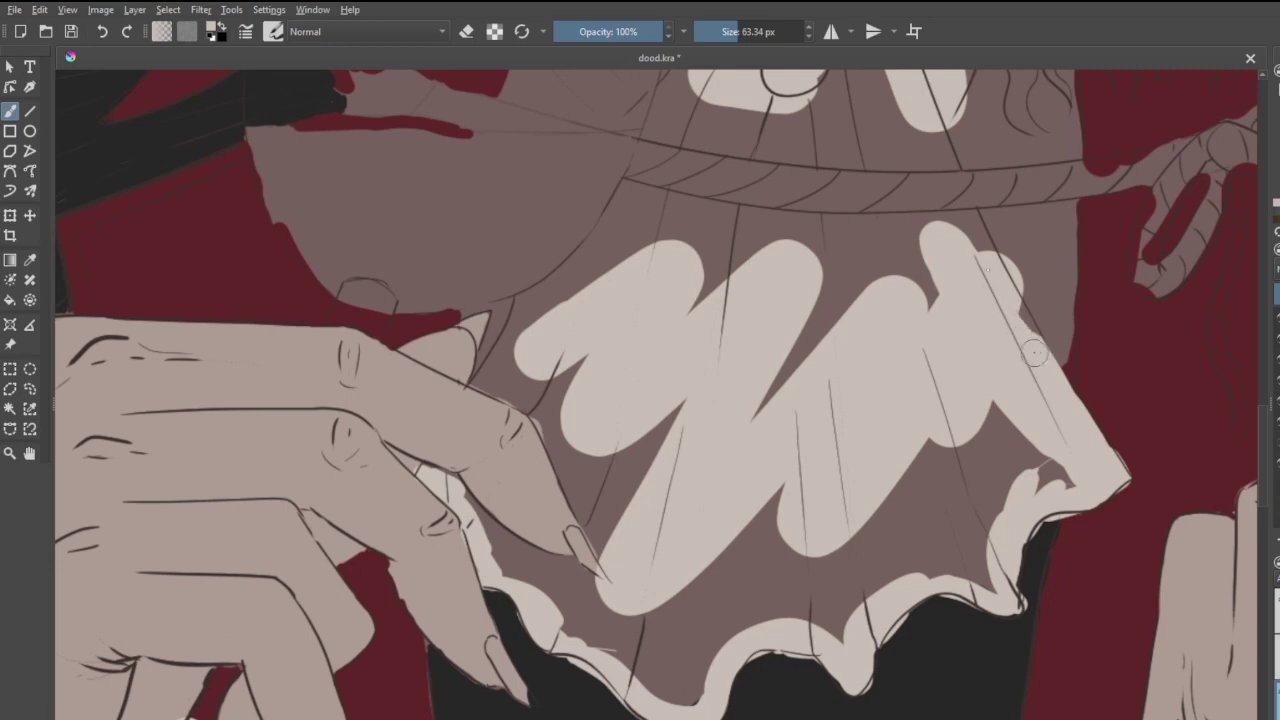
mouse_move(1034, 351)
mouse_down()
mouse_move(996, 283)
mouse_move(1023, 326)
mouse_move(1030, 280)
mouse_move(1045, 314)
mouse_move(1046, 255)
mouse_move(1043, 380)
mouse_move(1059, 260)
mouse_move(1057, 416)
mouse_move(1060, 222)
mouse_move(1072, 207)
mouse_move(1068, 237)
mouse_move(1052, 215)
mouse_move(735, 234)
mouse_move(634, 201)
mouse_move(721, 350)
mouse_move(780, 275)
mouse_move(757, 382)
mouse_move(895, 268)
mouse_move(757, 421)
mouse_move(830, 520)
mouse_move(844, 601)
mouse_move(935, 510)
mouse_move(937, 556)
mouse_move(969, 551)
mouse_move(978, 570)
mouse_move(986, 441)
mouse_move(1026, 477)
mouse_move(1056, 466)
mouse_move(932, 459)
mouse_move(822, 570)
mouse_move(920, 419)
mouse_move(929, 277)
mouse_move(966, 428)
mouse_move(852, 297)
mouse_move(535, 160)
mouse_move(647, 207)
mouse_up()
mouse_move(498, 151)
mouse_down()
mouse_move(467, 311)
mouse_move(482, 299)
mouse_move(504, 315)
mouse_move(480, 386)
mouse_move(542, 405)
mouse_move(535, 374)
mouse_move(625, 540)
mouse_move(553, 444)
mouse_move(620, 560)
mouse_move(605, 477)
mouse_move(706, 406)
mouse_move(653, 409)
mouse_move(589, 372)
mouse_move(511, 362)
mouse_move(549, 262)
mouse_move(543, 247)
mouse_move(502, 270)
mouse_move(508, 195)
mouse_move(540, 185)
mouse_move(615, 222)
mouse_move(607, 245)
mouse_move(557, 263)
mouse_move(592, 233)
mouse_move(512, 196)
mouse_up()
mouse_move(569, 154)
mouse_down()
mouse_move(492, 139)
mouse_move(698, 215)
mouse_move(505, 140)
mouse_move(722, 207)
mouse_up()
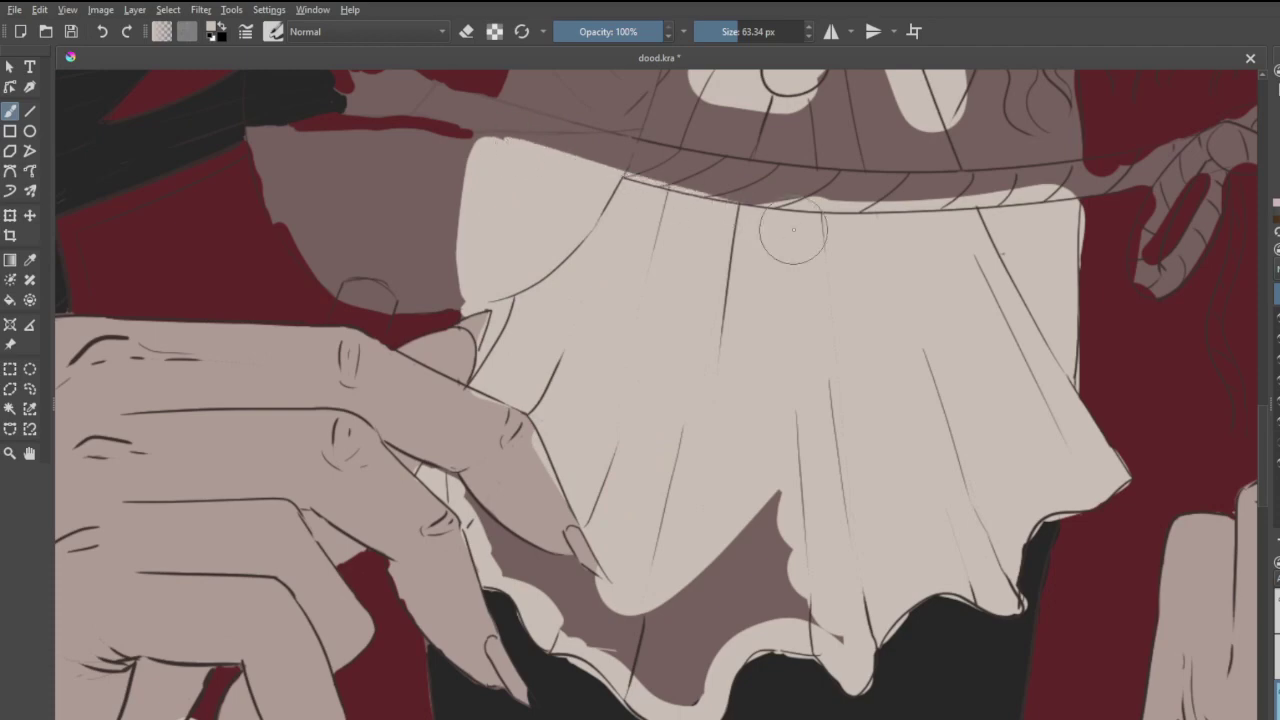
- Fill the remaining gap in the lower cravat with light grey, between the index finger and the scalloped hem
scroll(752, 291, down, 6)
scroll(726, 306, up, 7)
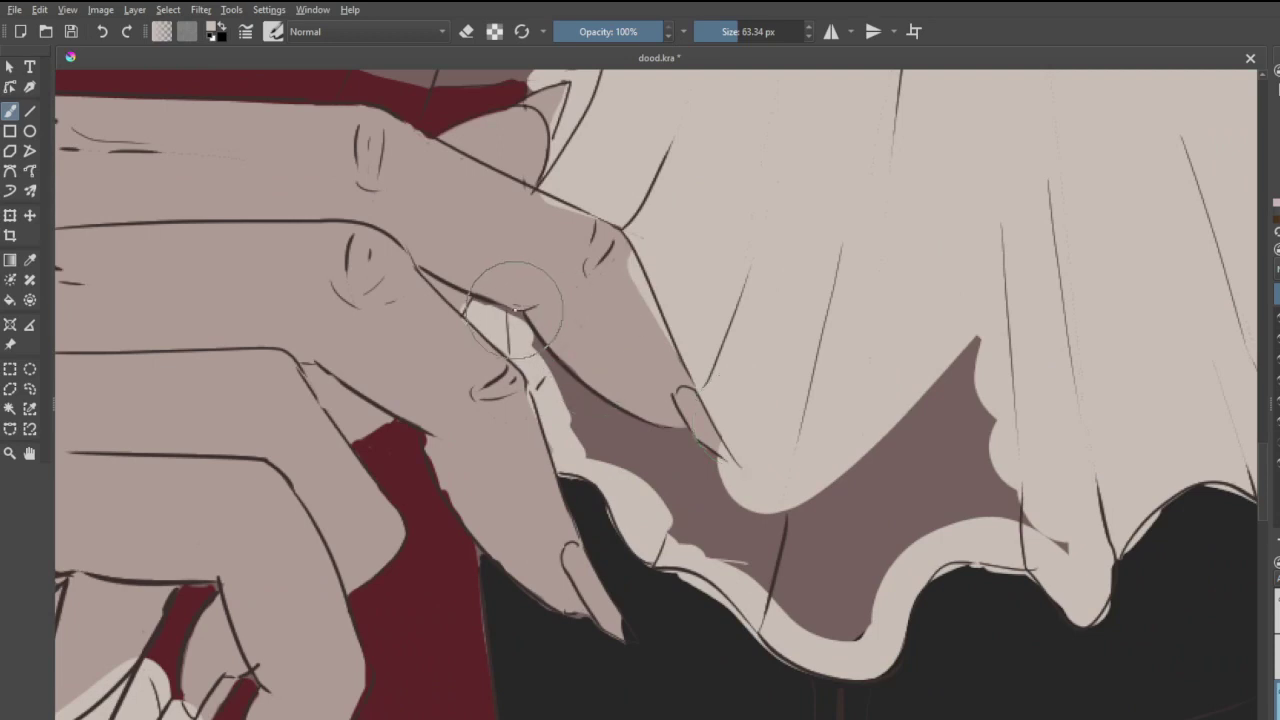
mouse_move(518, 311)
mouse_down()
mouse_move(650, 443)
mouse_move(713, 475)
mouse_up()
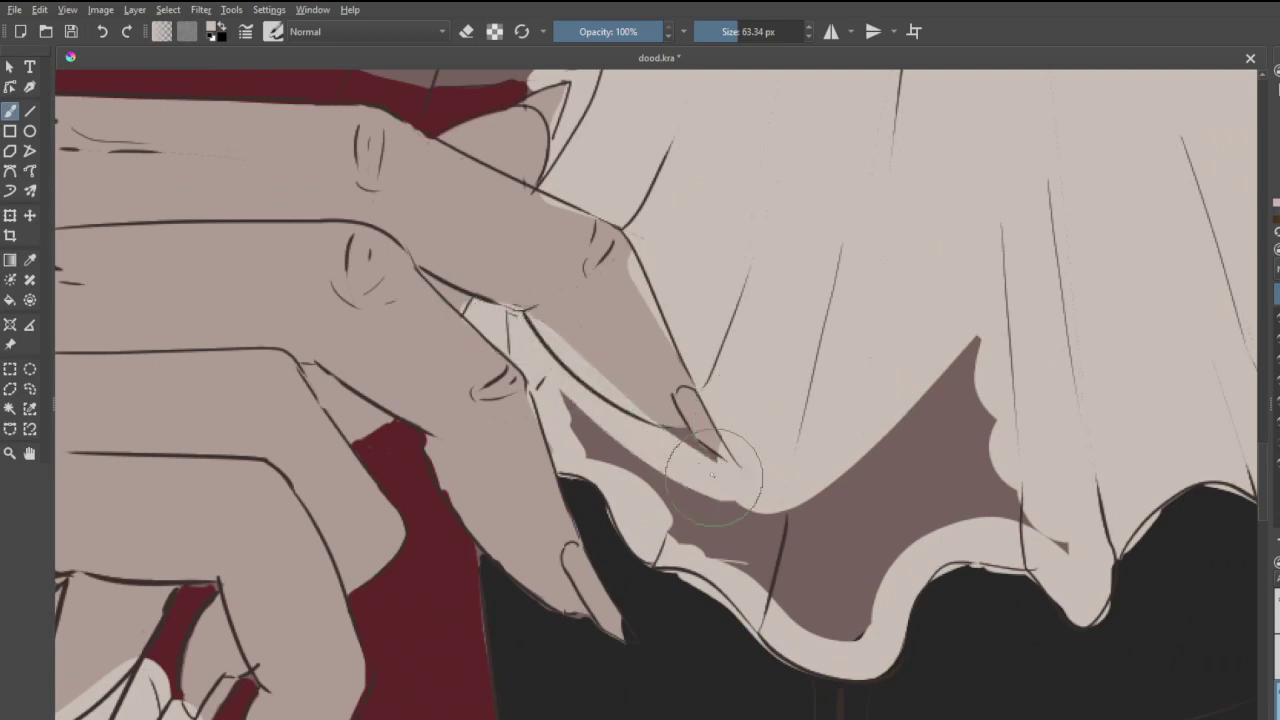
mouse_move(560, 420)
mouse_down()
mouse_move(663, 503)
mouse_move(751, 534)
mouse_move(829, 597)
mouse_move(868, 608)
mouse_move(943, 491)
mouse_move(1040, 509)
mouse_move(902, 461)
mouse_move(820, 500)
mouse_move(909, 480)
mouse_up()
- Paint the jagged ruffle edge of the upper cravat light grey, from below the chin down to the cord
scroll(909, 480, down, 7)
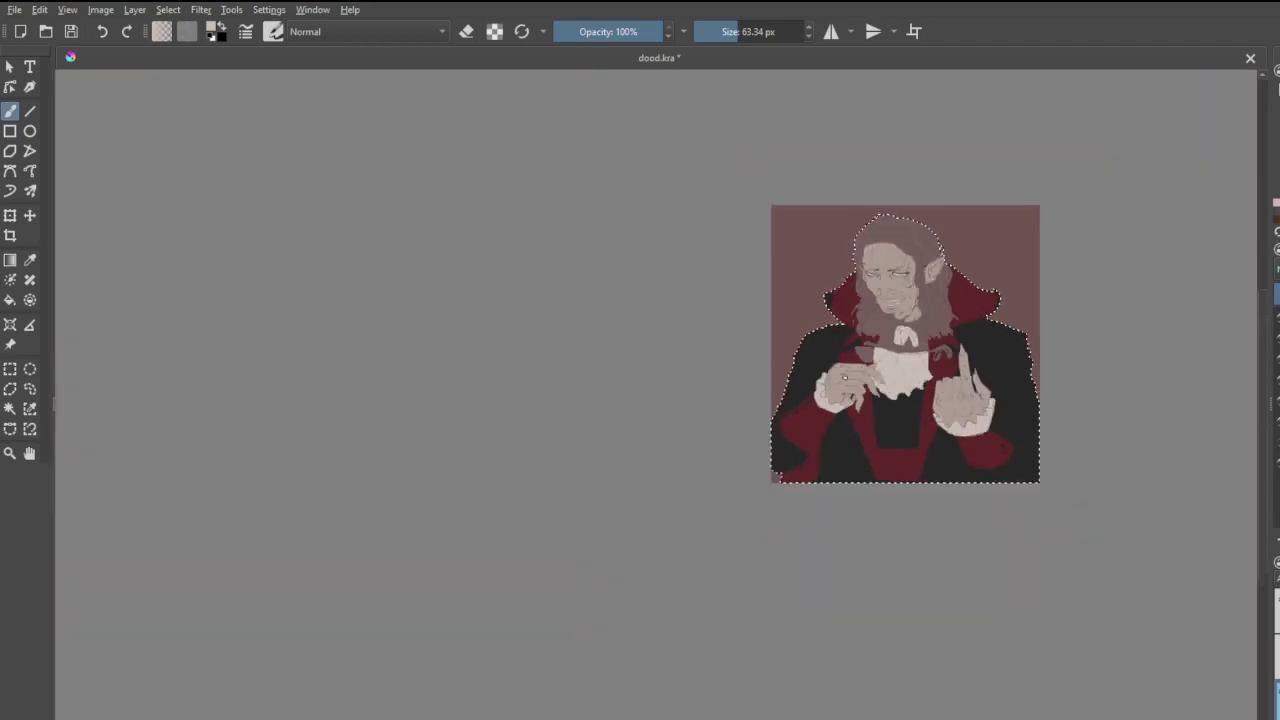
scroll(922, 200, up, 3)
scroll(881, 529, up, 3)
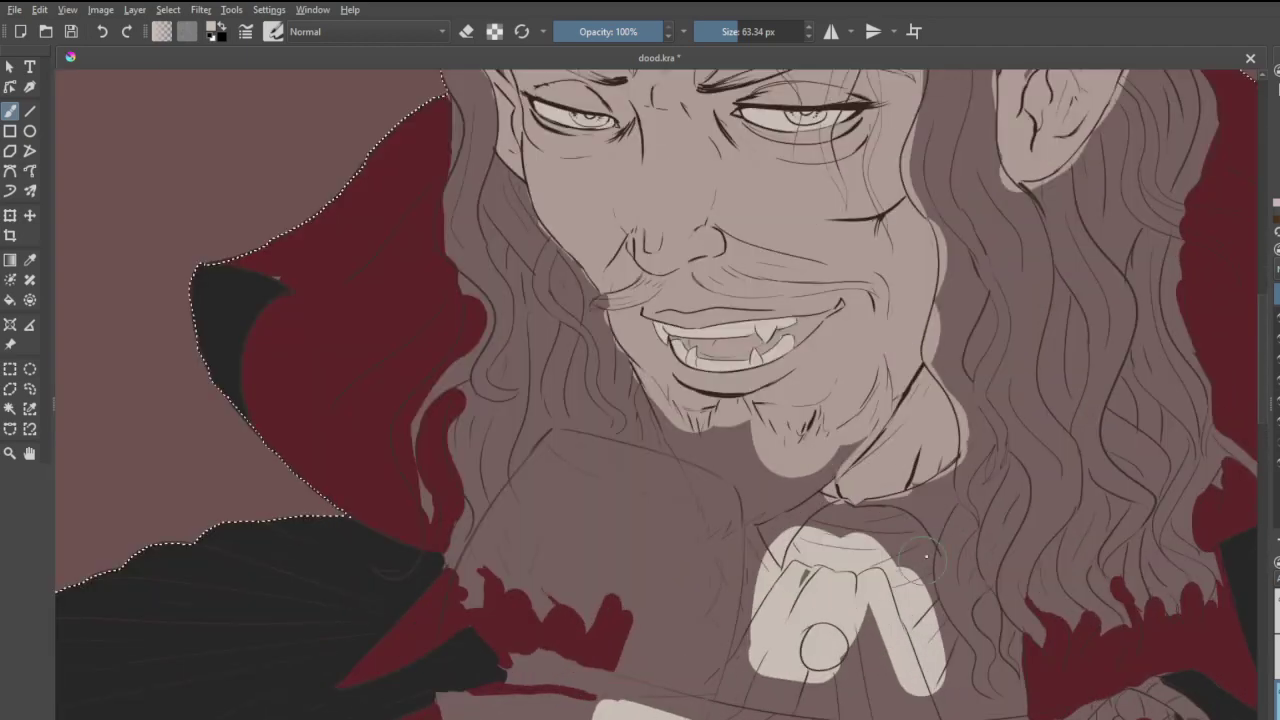
scroll(900, 611, down, 2)
scroll(917, 669, up, 2)
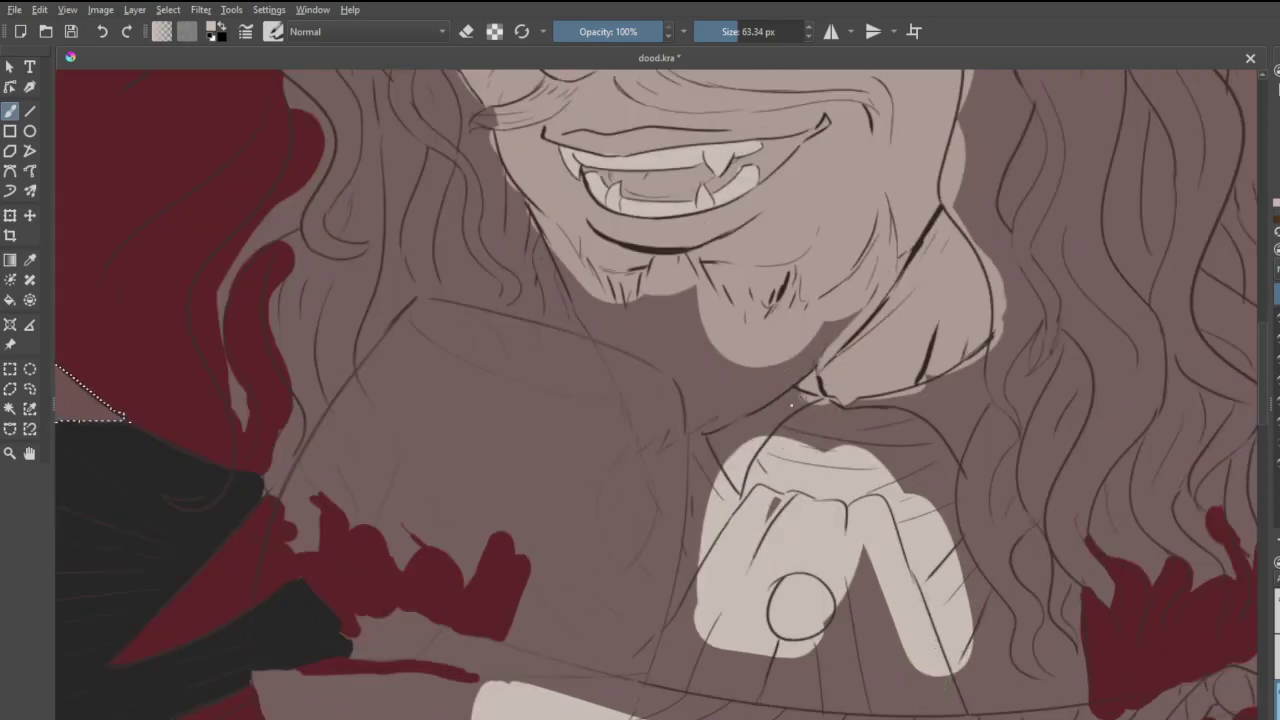
mouse_move(776, 416)
mouse_down()
mouse_move(705, 450)
mouse_move(710, 423)
mouse_move(690, 525)
mouse_move(695, 600)
mouse_move(650, 465)
mouse_move(662, 492)
mouse_up()
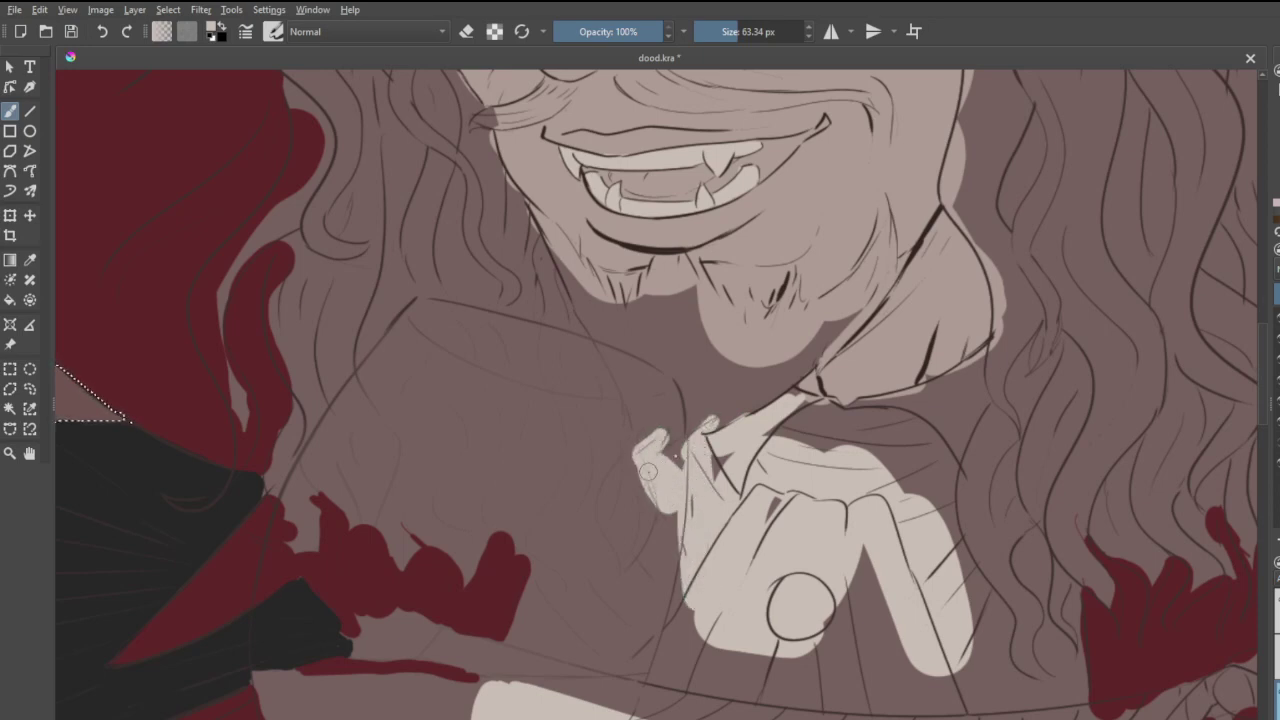
mouse_move(697, 455)
mouse_down()
mouse_move(699, 506)
mouse_move(676, 479)
mouse_move(630, 589)
mouse_move(619, 474)
mouse_move(636, 558)
mouse_move(628, 592)
mouse_move(575, 556)
mouse_move(608, 598)
mouse_up()
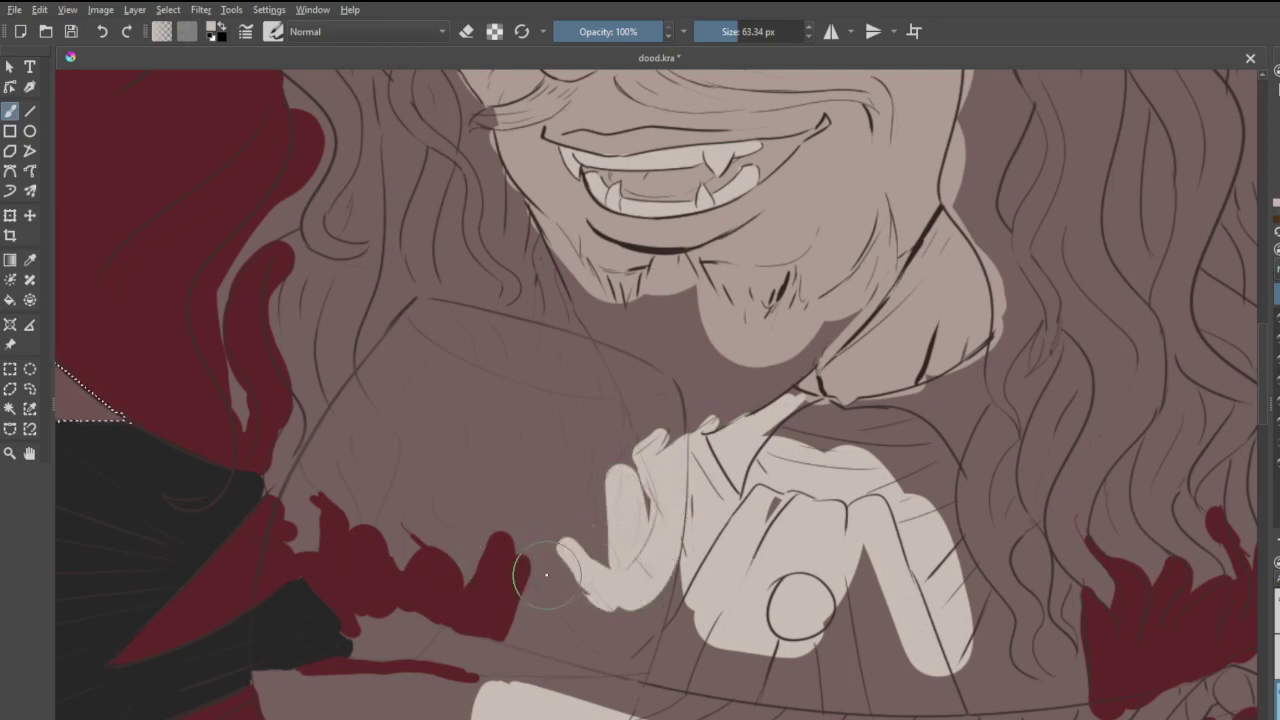
mouse_move(540, 572)
mouse_down()
mouse_move(559, 612)
mouse_move(578, 579)
mouse_move(565, 551)
mouse_move(574, 566)
mouse_move(524, 612)
mouse_up()
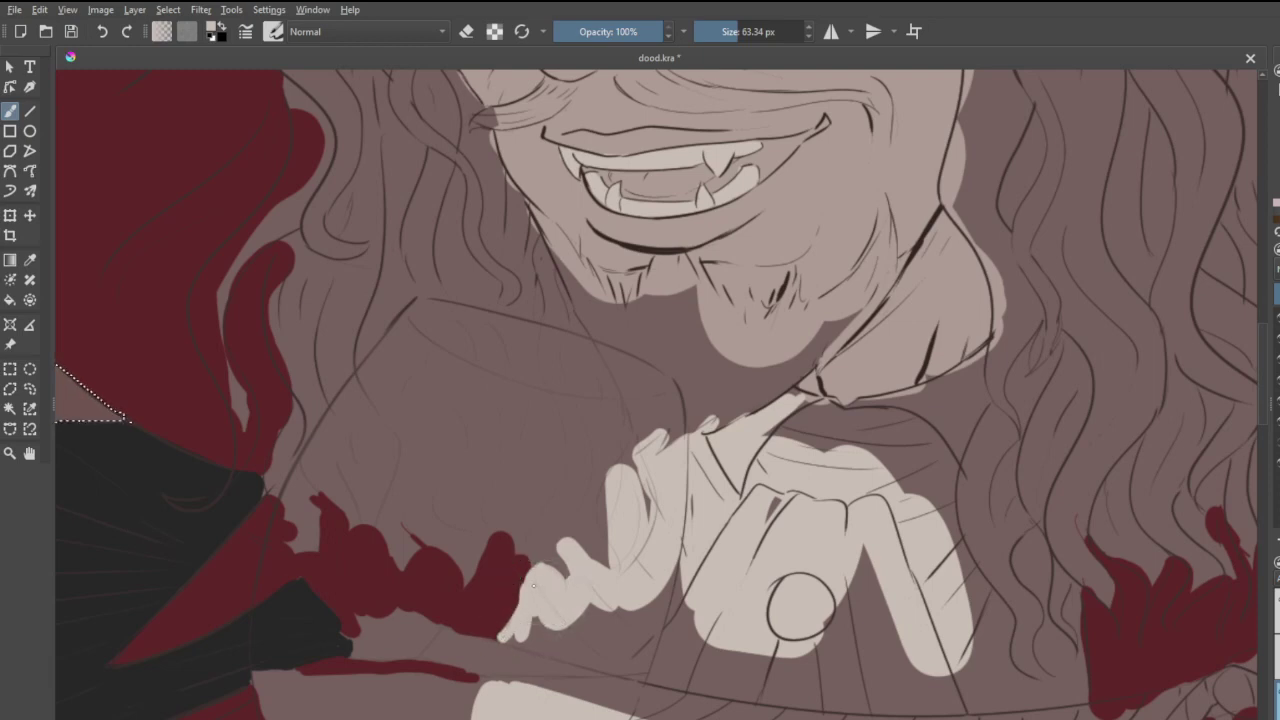
key(ctrl+z)
mouse_move(529, 582)
mouse_down()
mouse_move(530, 628)
mouse_move(519, 592)
mouse_move(511, 637)
mouse_move(695, 690)
mouse_up()
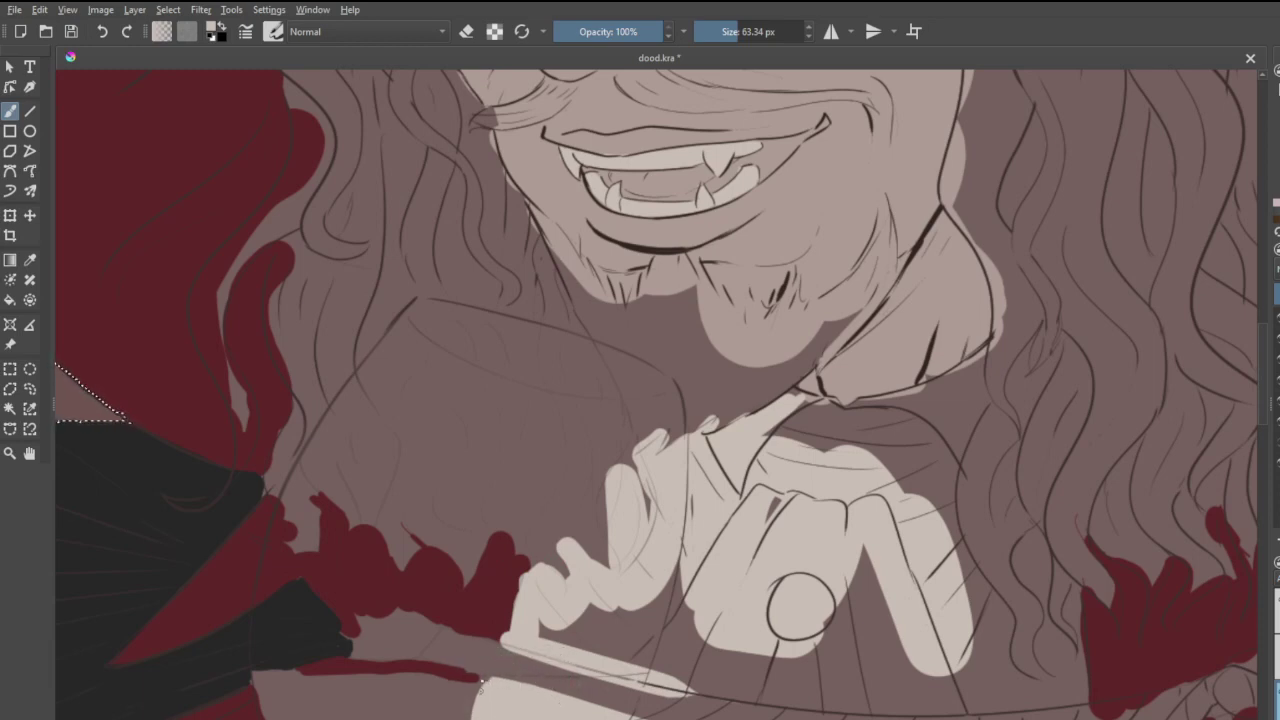
- Fill the upper cravat above the cord with light grey, around the round brooch and out to the wavy hair locks
mouse_move(565, 622)
mouse_down()
mouse_move(743, 684)
mouse_move(838, 685)
mouse_move(845, 699)
mouse_move(1071, 684)
mouse_move(1079, 696)
mouse_move(1073, 604)
mouse_up()
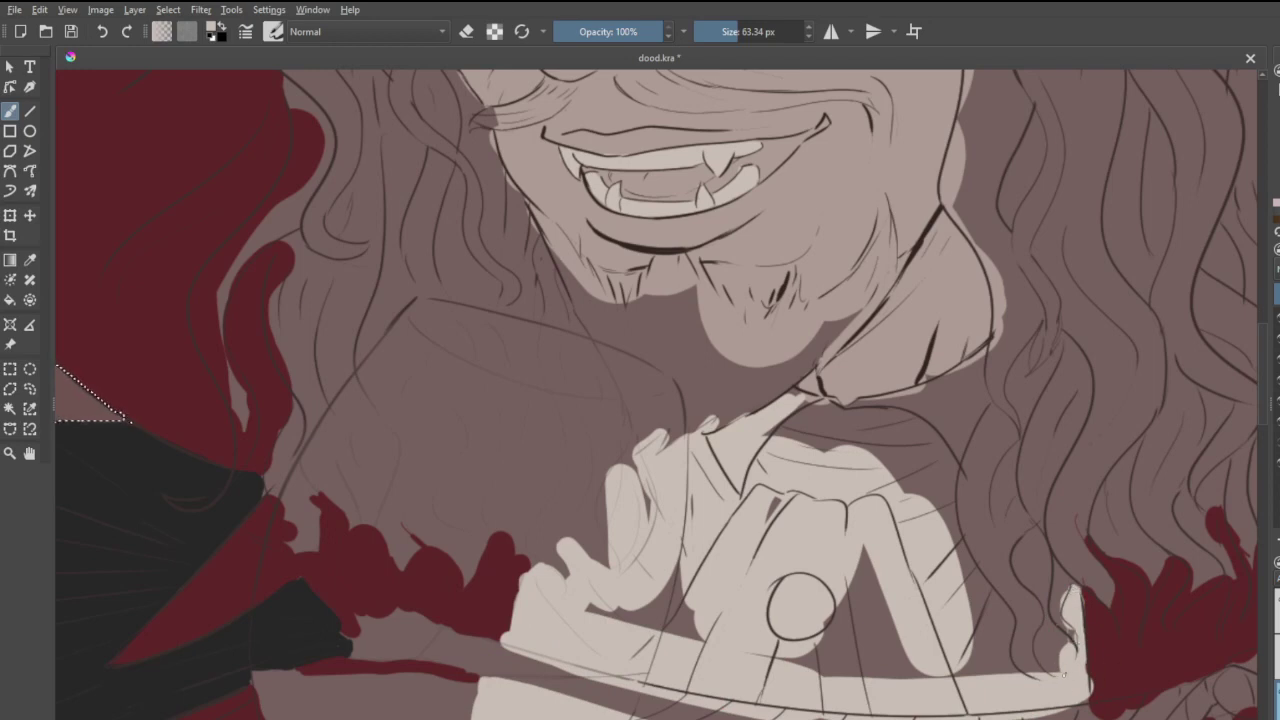
mouse_move(1060, 675)
mouse_down()
mouse_move(1029, 538)
mouse_move(1030, 626)
mouse_move(1013, 597)
mouse_move(995, 605)
mouse_move(960, 669)
mouse_move(973, 656)
mouse_move(920, 664)
mouse_move(610, 617)
mouse_move(645, 580)
mouse_move(646, 611)
mouse_move(668, 545)
mouse_move(710, 548)
mouse_move(742, 590)
mouse_move(755, 501)
mouse_move(820, 497)
mouse_move(855, 624)
mouse_move(905, 542)
mouse_move(923, 619)
mouse_move(957, 629)
mouse_move(925, 544)
mouse_move(992, 664)
mouse_move(920, 540)
mouse_up()
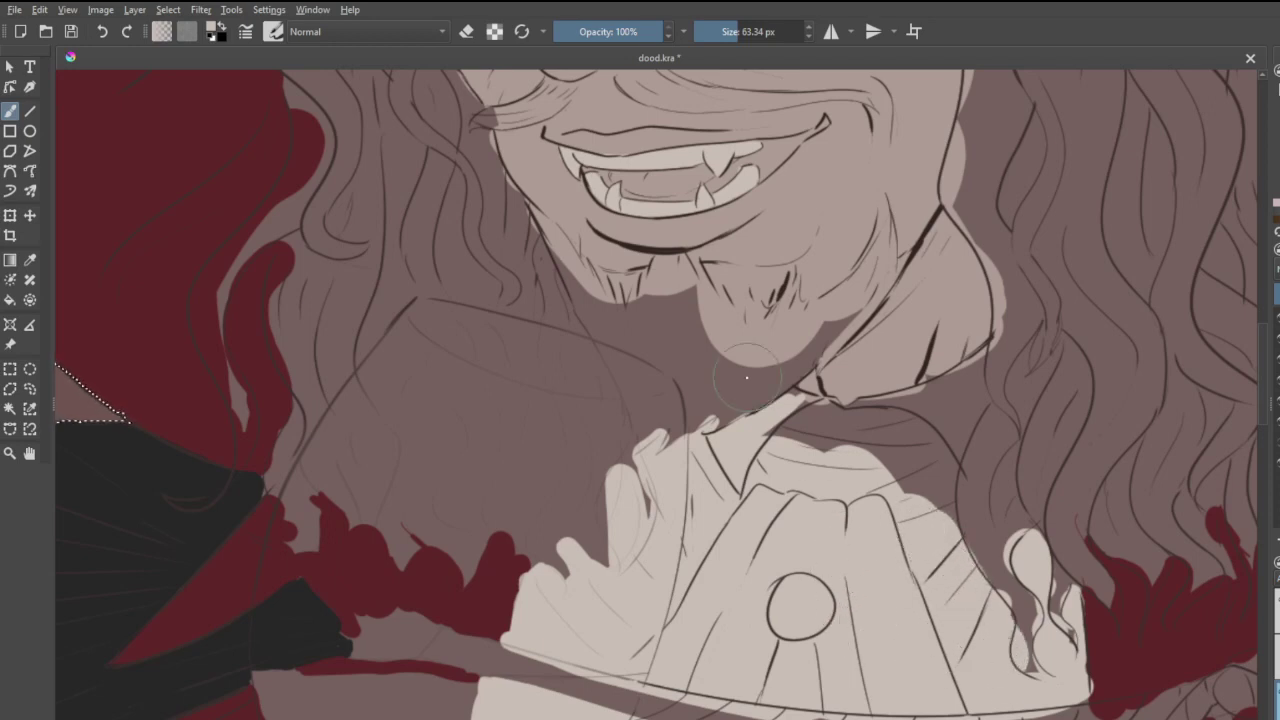
mouse_move(1004, 457)
mouse_down()
mouse_move(1006, 489)
mouse_move(1032, 510)
mouse_move(1019, 462)
mouse_move(1027, 537)
mouse_move(1023, 442)
mouse_move(1022, 506)
mouse_move(1043, 518)
mouse_move(1027, 513)
mouse_move(1040, 568)
mouse_up()
- Paint the collar below the neck light grey, and fill the gap between it and the cravat's top folds
mouse_move(983, 349)
mouse_down()
mouse_move(989, 403)
mouse_move(974, 378)
mouse_move(977, 365)
mouse_move(988, 411)
mouse_move(944, 494)
mouse_up()
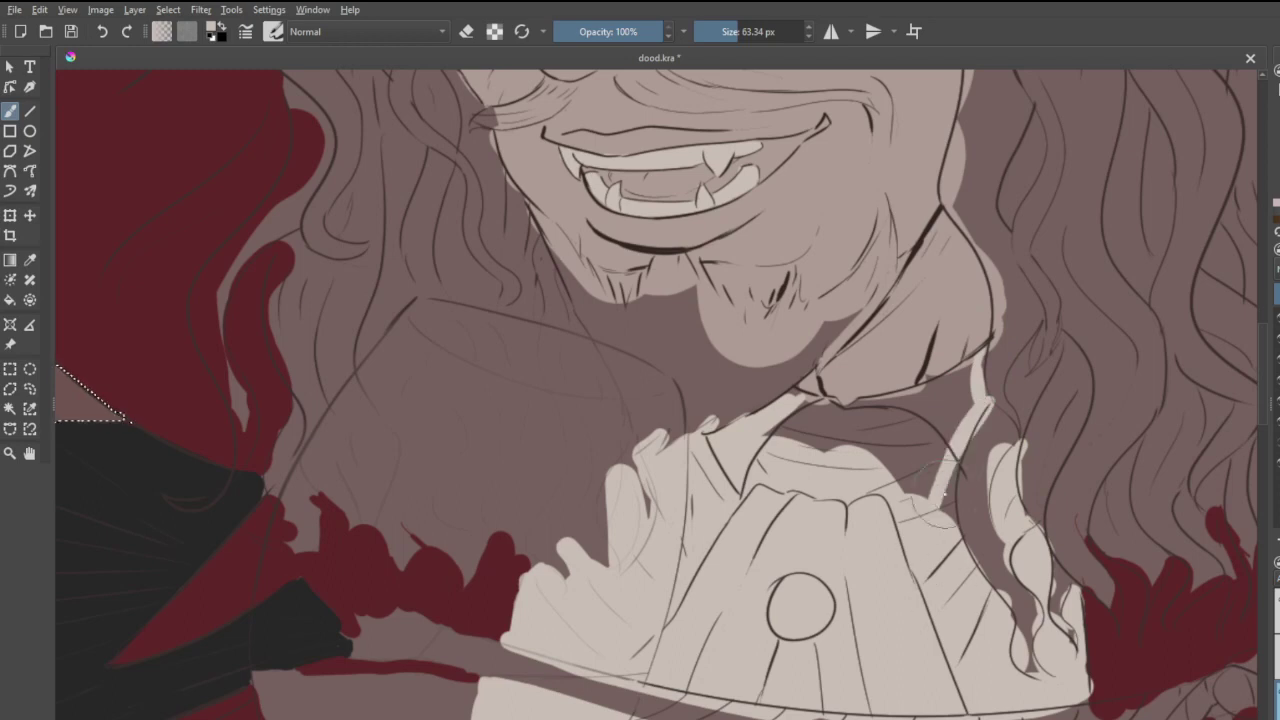
mouse_move(978, 417)
mouse_down()
mouse_move(950, 478)
mouse_move(946, 538)
mouse_move(951, 471)
mouse_move(952, 529)
mouse_up()
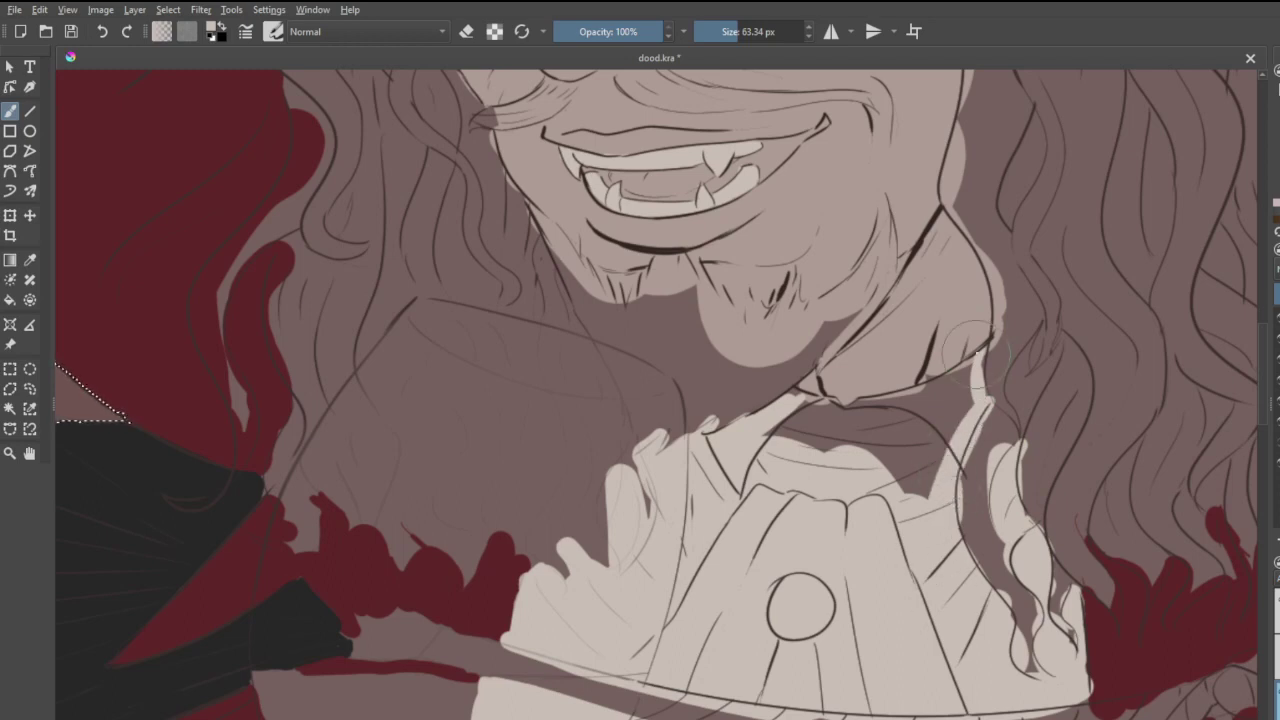
mouse_move(968, 366)
mouse_down()
mouse_move(860, 425)
mouse_move(795, 408)
mouse_up()
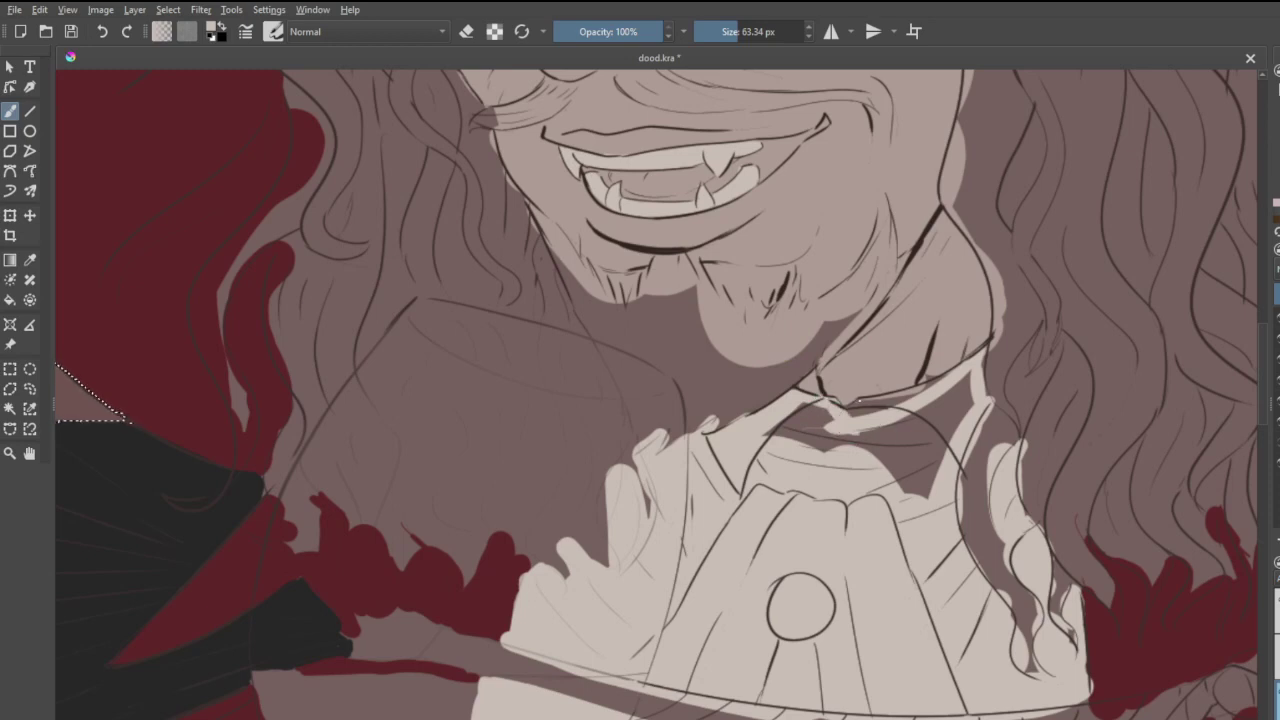
mouse_move(858, 403)
mouse_down()
mouse_move(960, 370)
mouse_move(822, 434)
mouse_move(787, 420)
mouse_move(765, 439)
mouse_move(852, 434)
mouse_move(873, 452)
mouse_move(920, 434)
mouse_move(963, 389)
mouse_move(908, 487)
mouse_move(937, 528)
mouse_up()
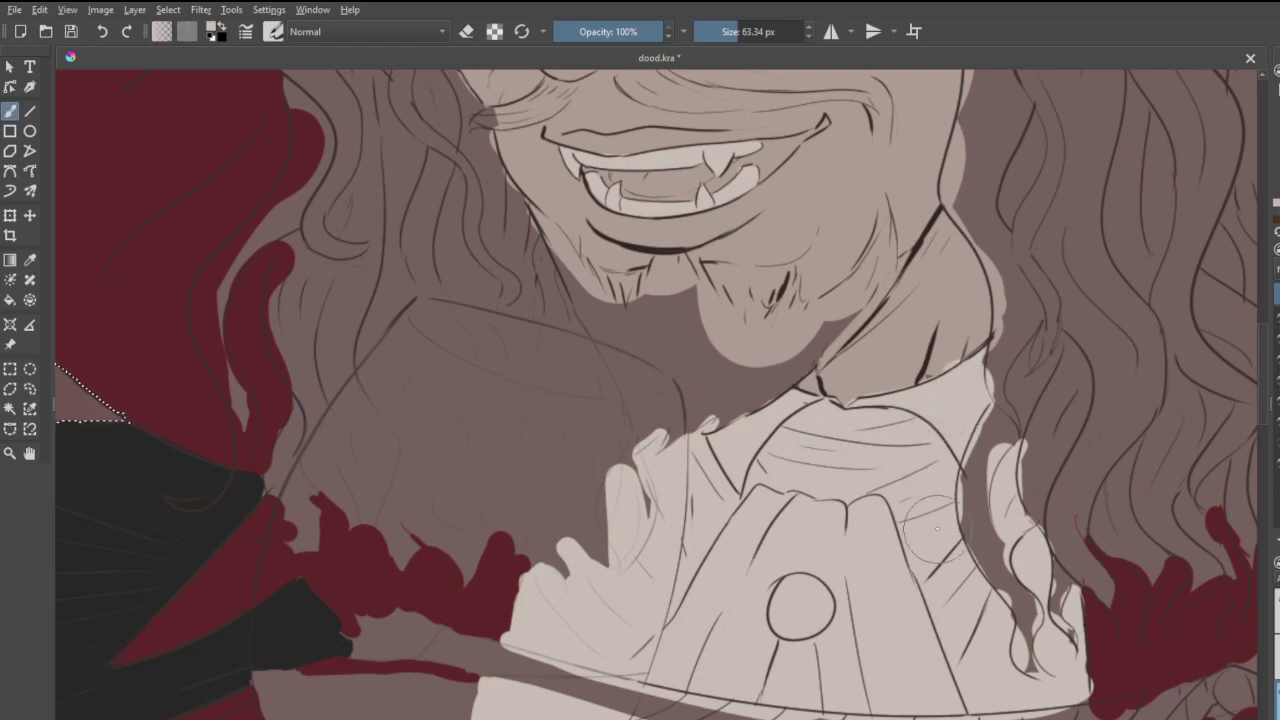
- Shift the base colour of the cravat, cuffs, eyes and teeth to a muted cream, and the skin to a lighter beige
scroll(943, 450, down, 4)
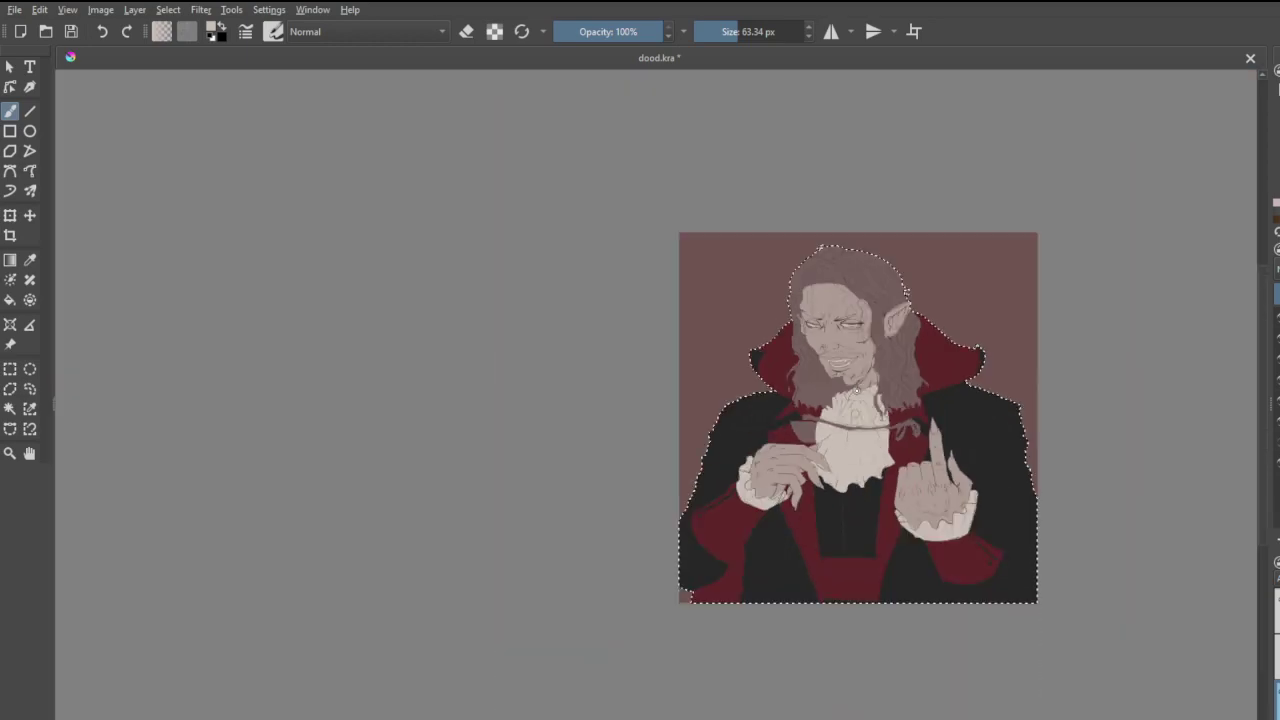
scroll(876, 384, up, 2)
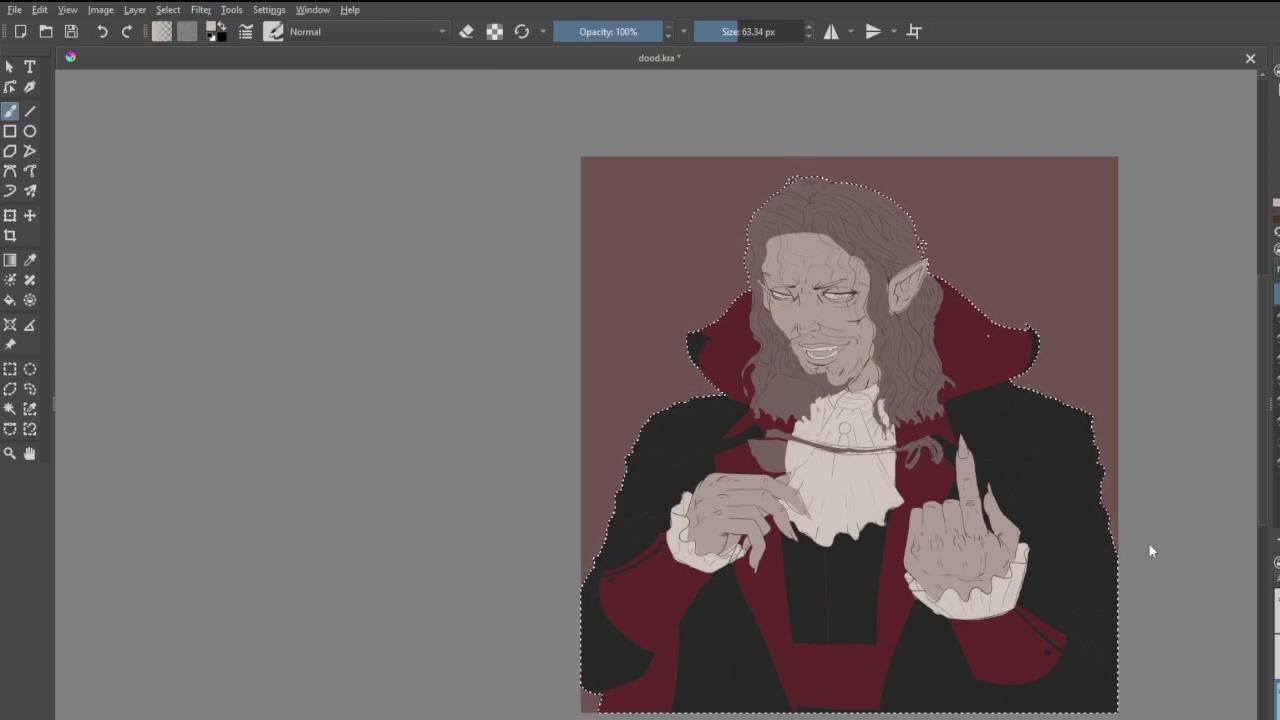
key(ctrl+z)
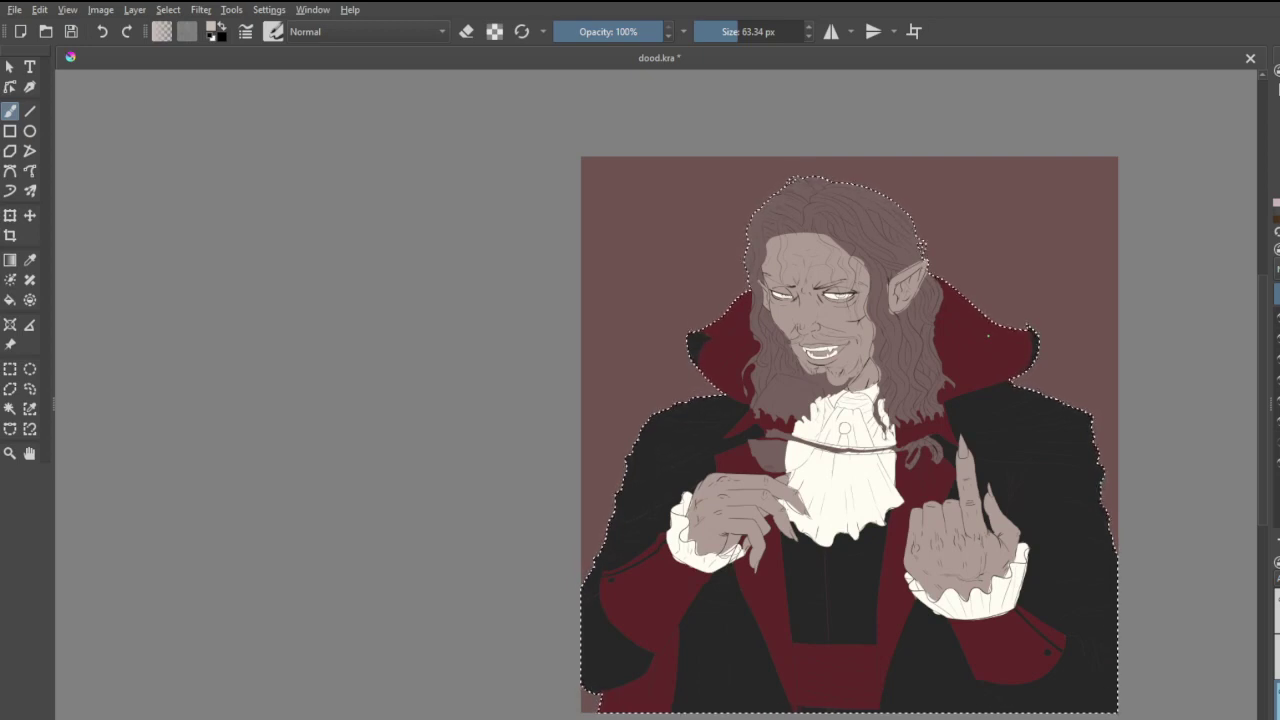
key(ctrl+shift+z)
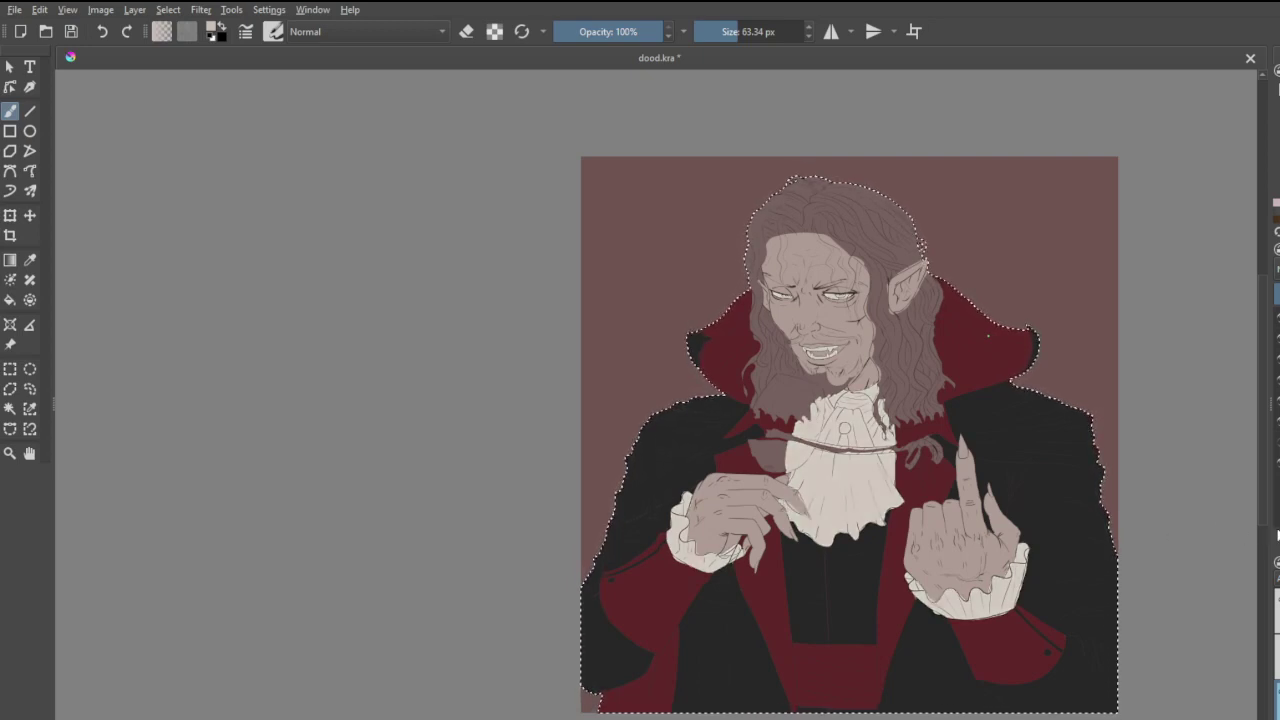
key(ctrl+z)
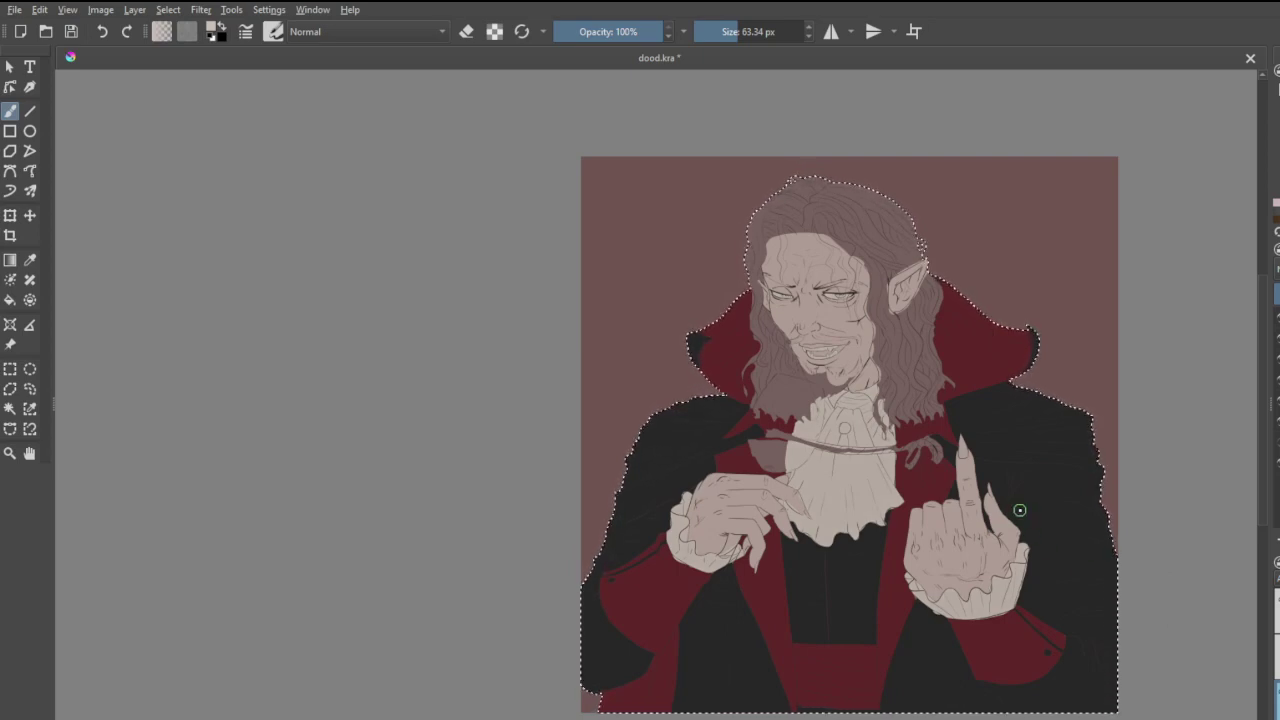
- Save the drawing
scroll(1020, 511, down, 1)
scroll(1061, 562, up, 1)
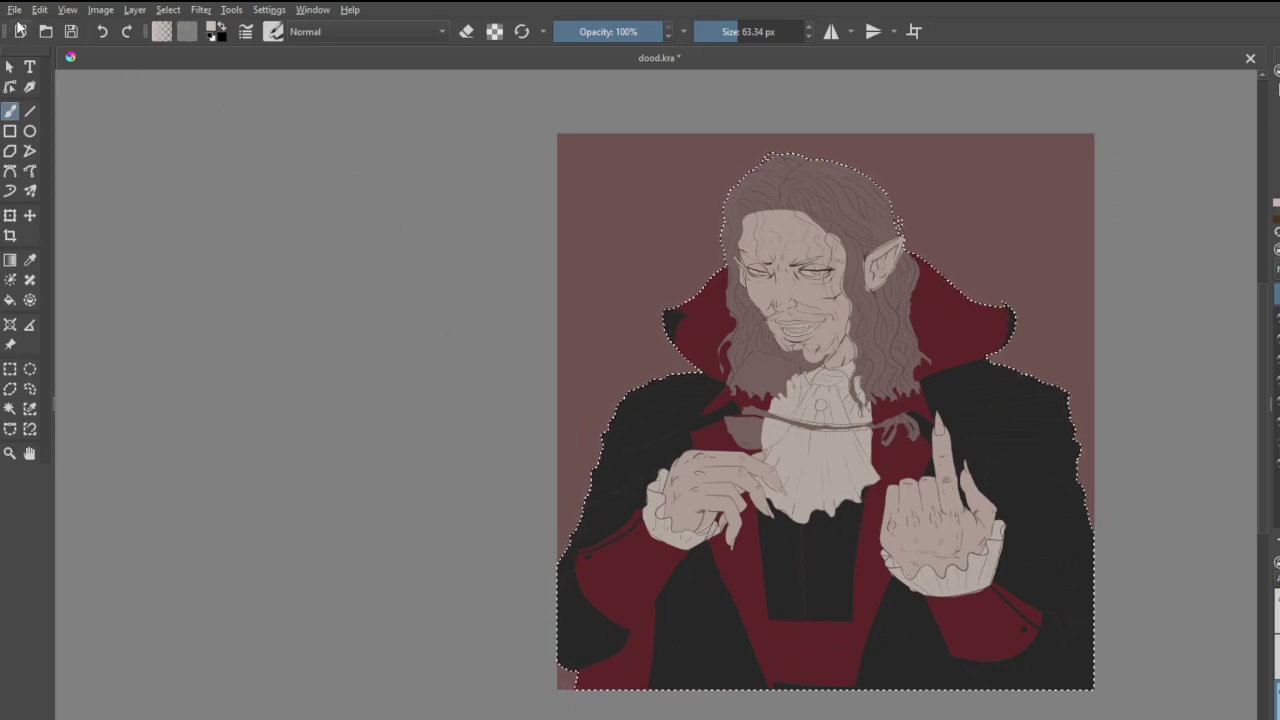
key(ctrl+s)
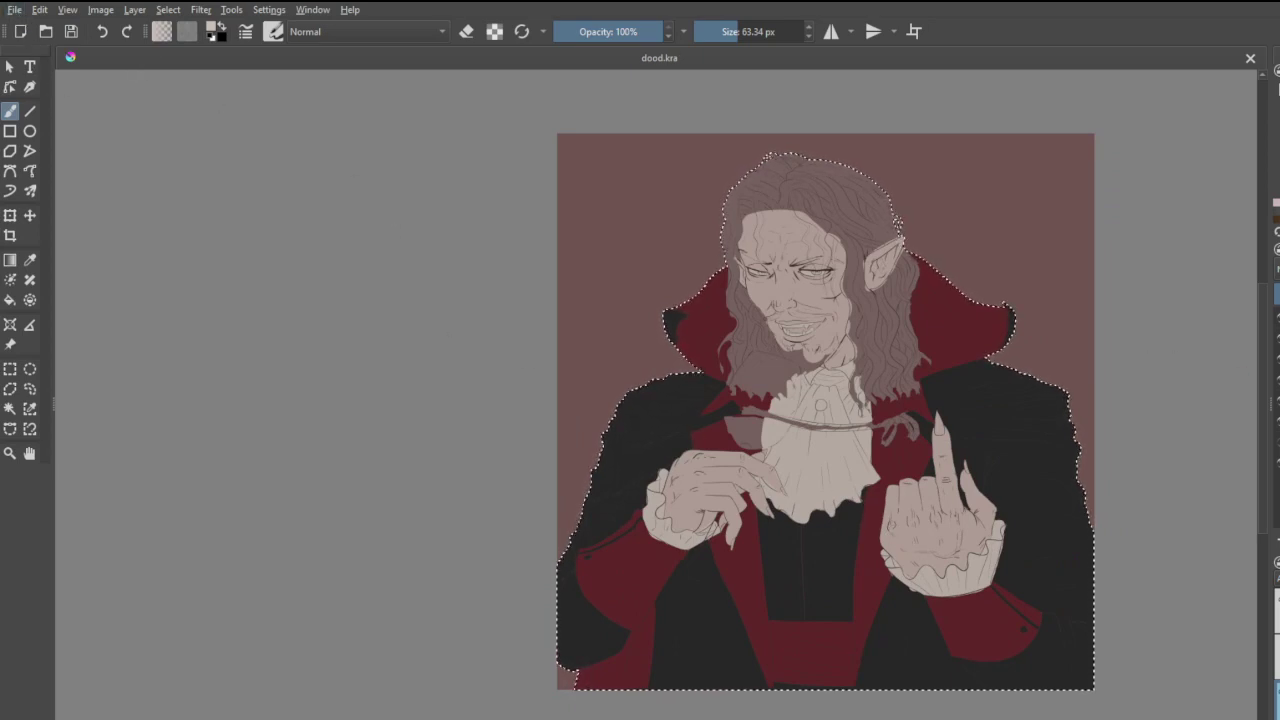
- Apply a colour adjustment filter to brighten the red of the clothes, keeping the cape and vest near black
click(201, 10)
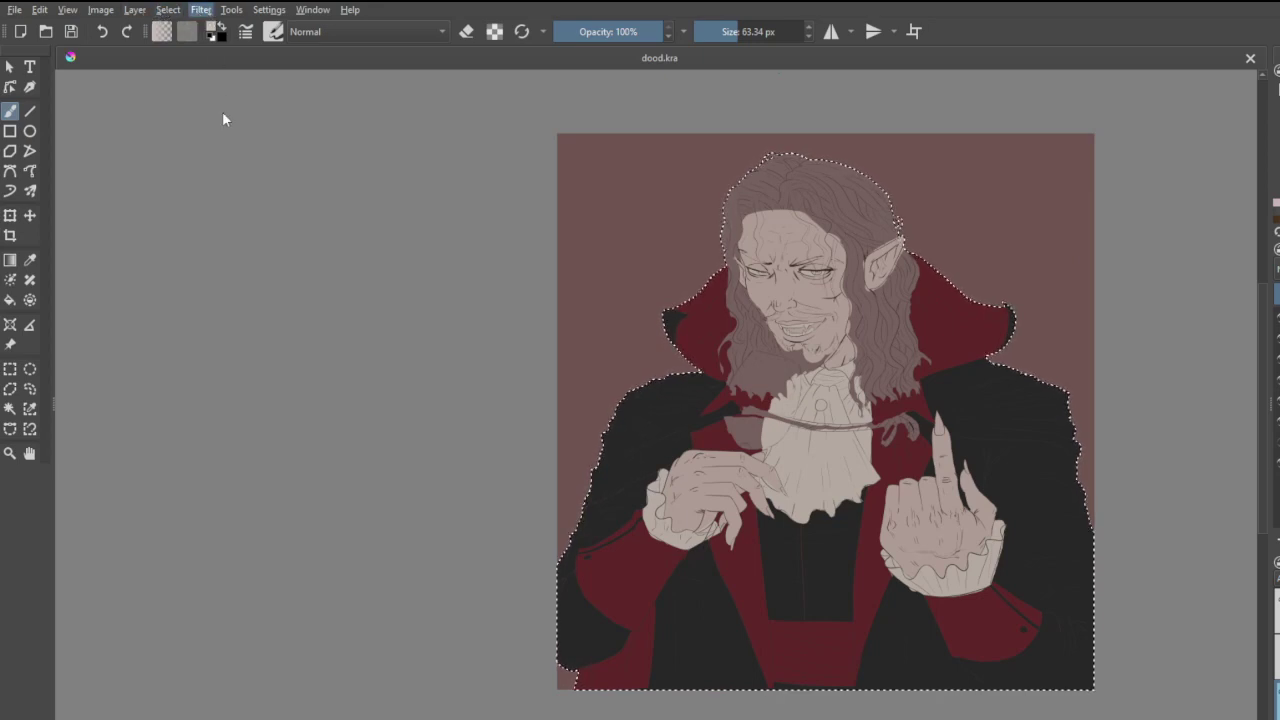
click(528, 223)
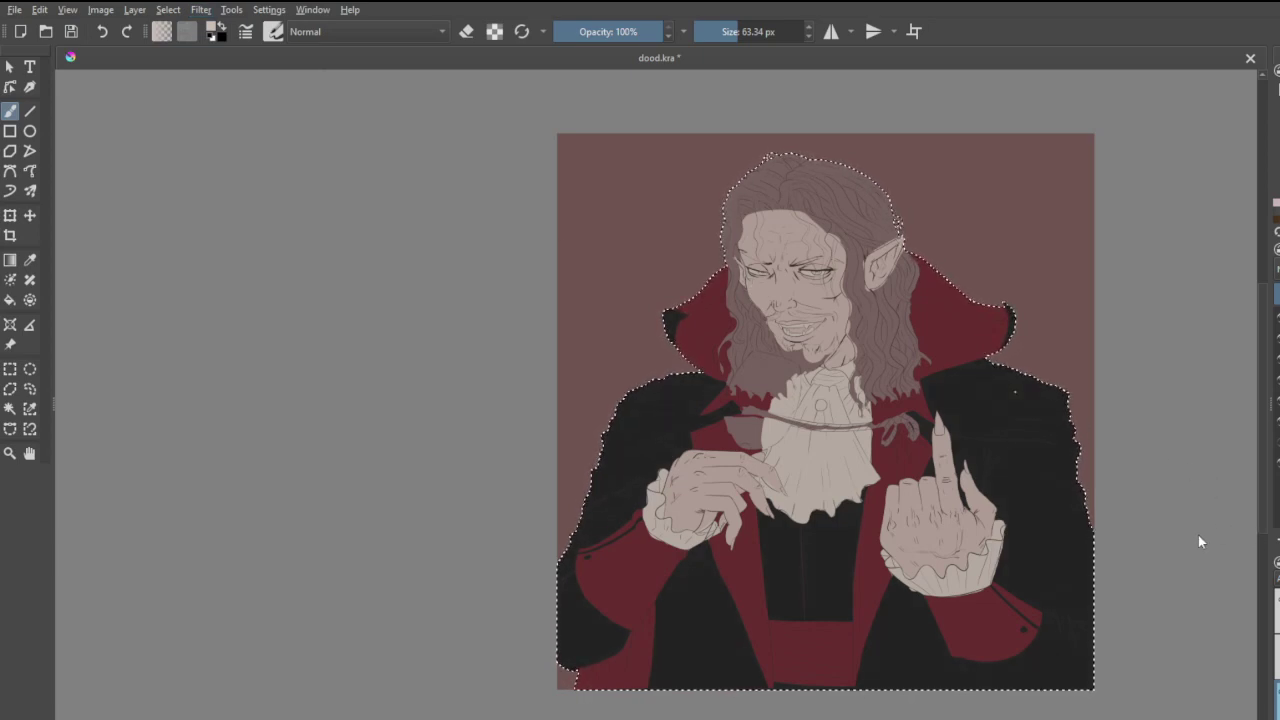
key(ctrl+z)
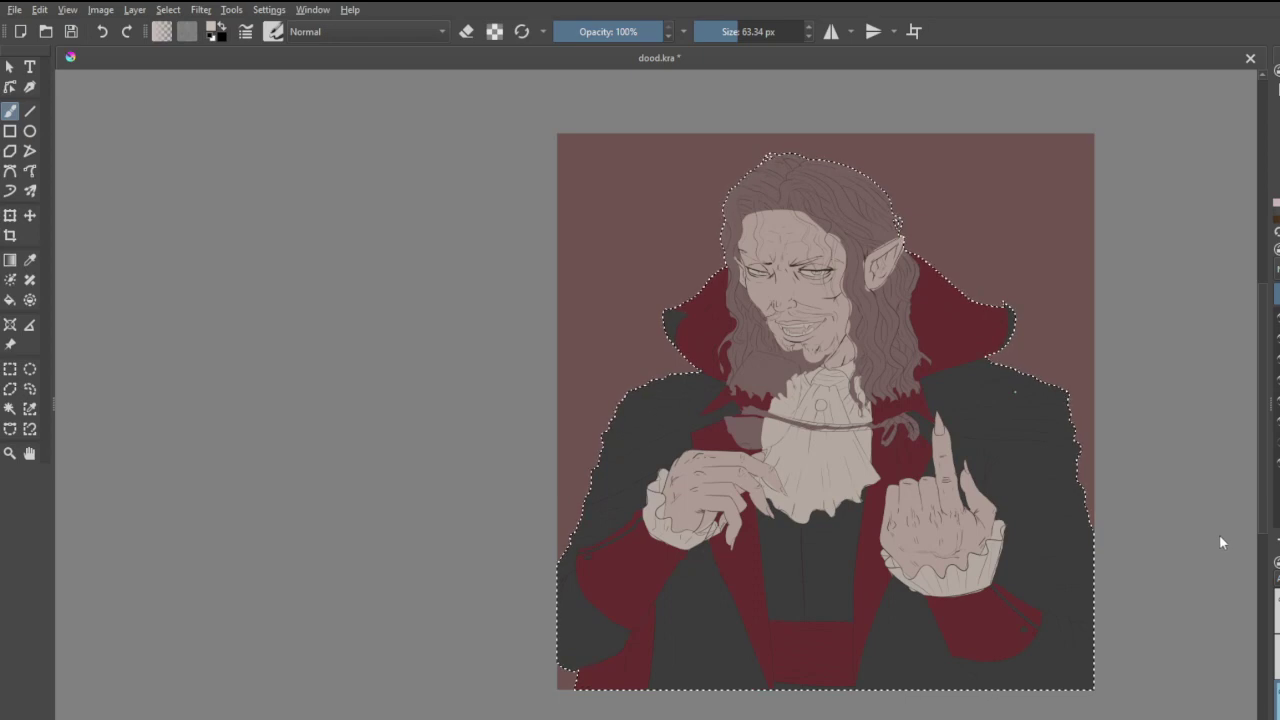
key(ctrl+shift+z)
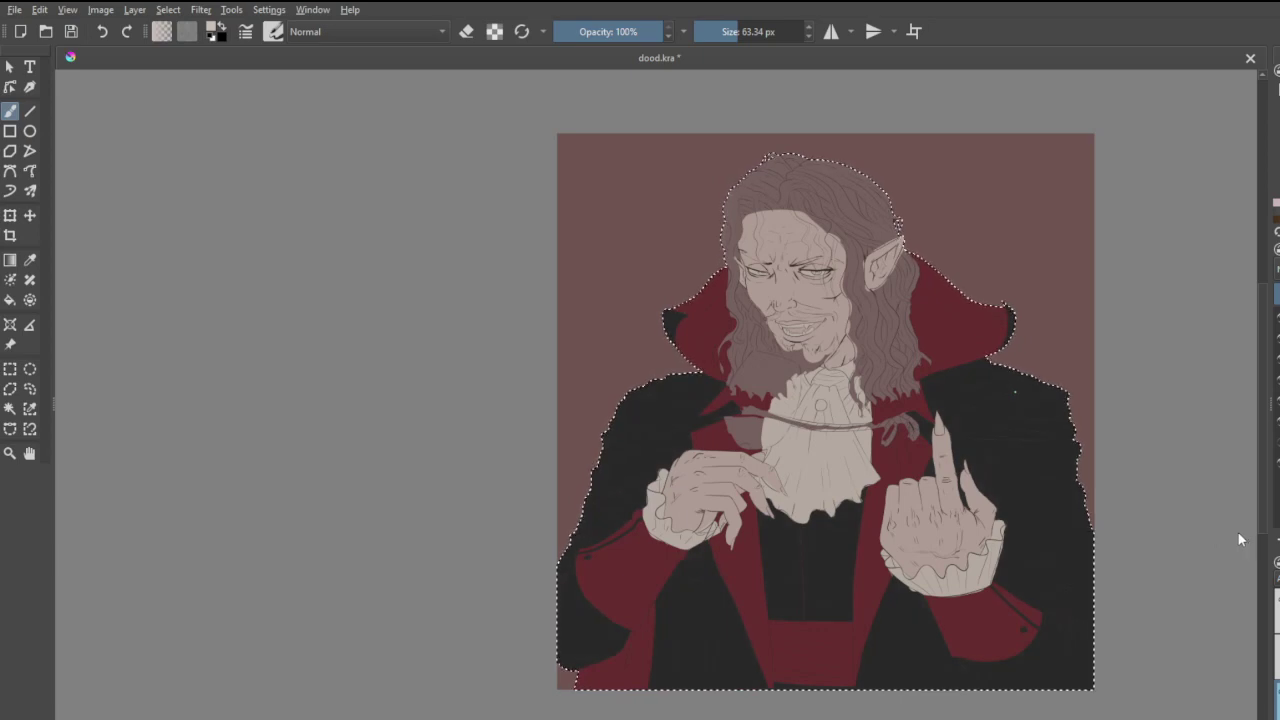
- Check the whole figure at a smaller scale and save the drawing
scroll(843, 467, down, 2)
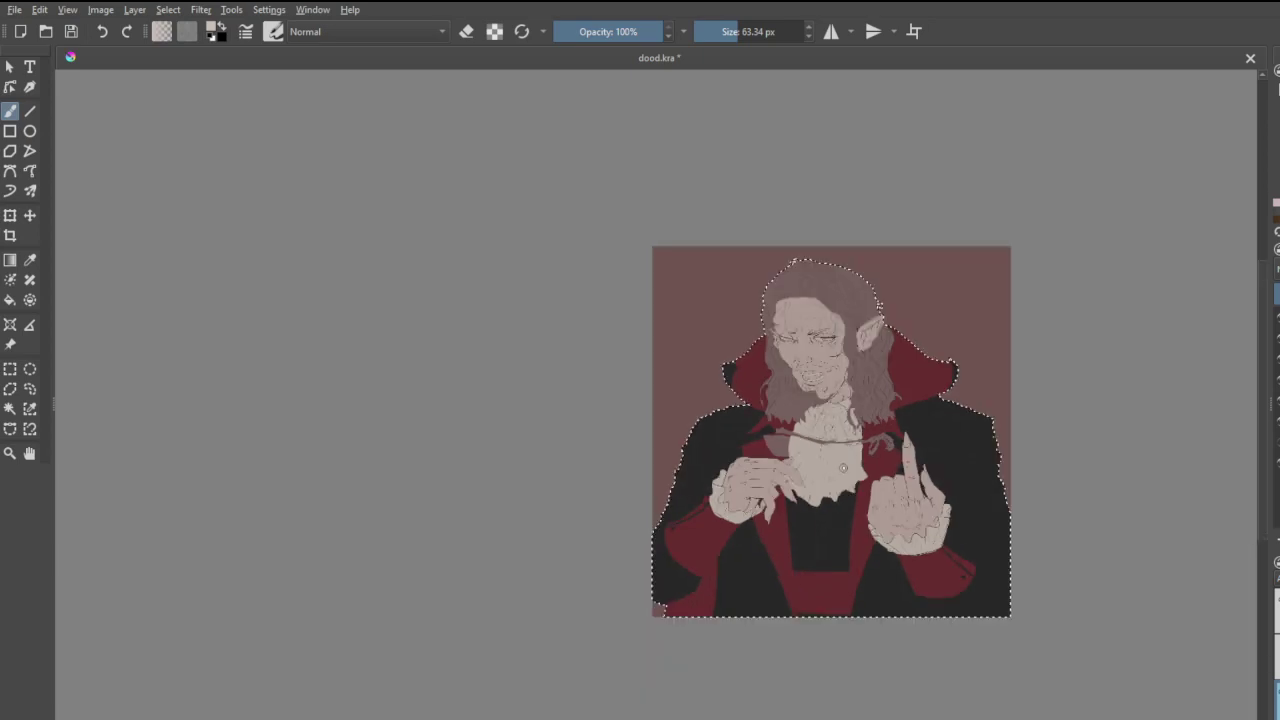
scroll(843, 467, down, 2)
scroll(941, 475, up, 3)
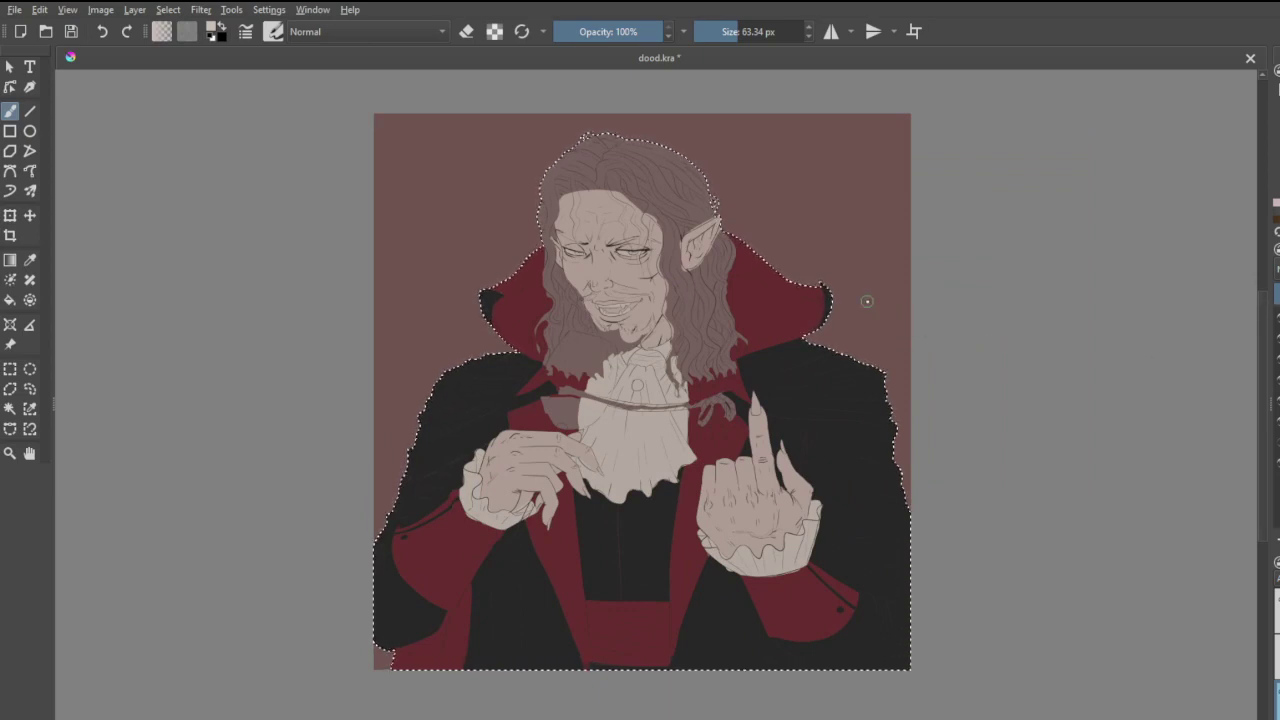
scroll(867, 301, down, 1)
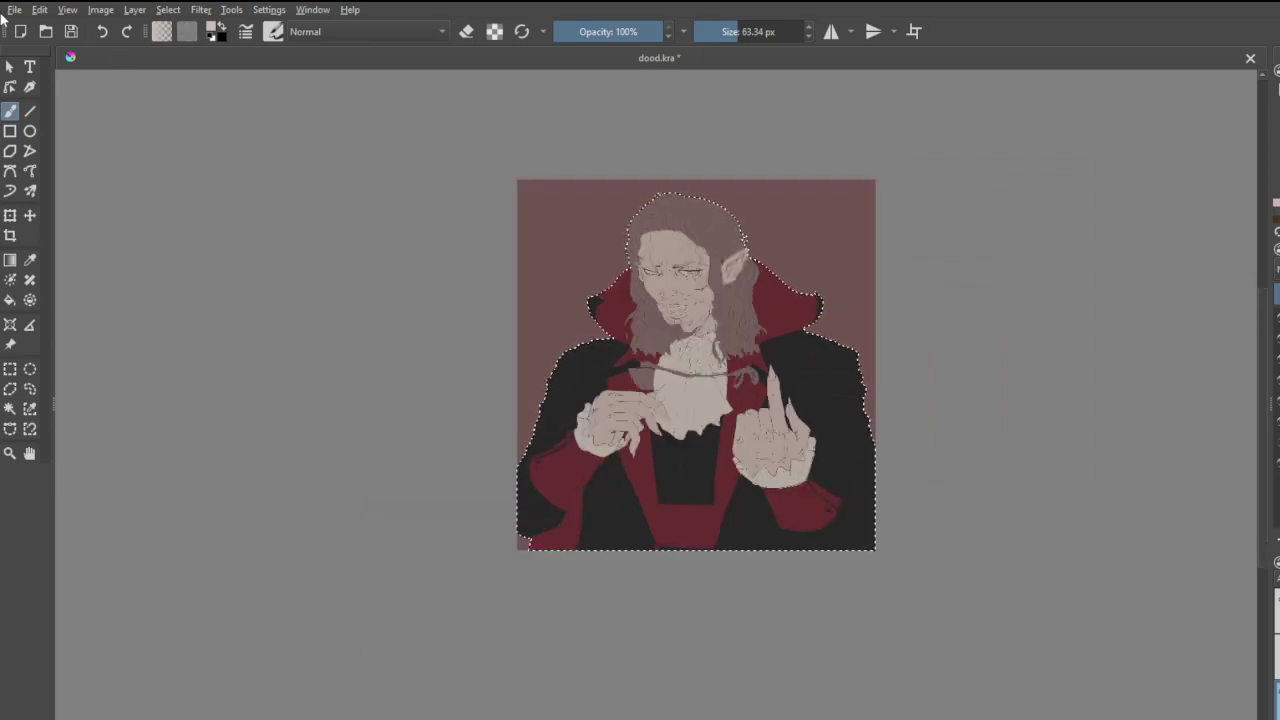
key(ctrl+s)
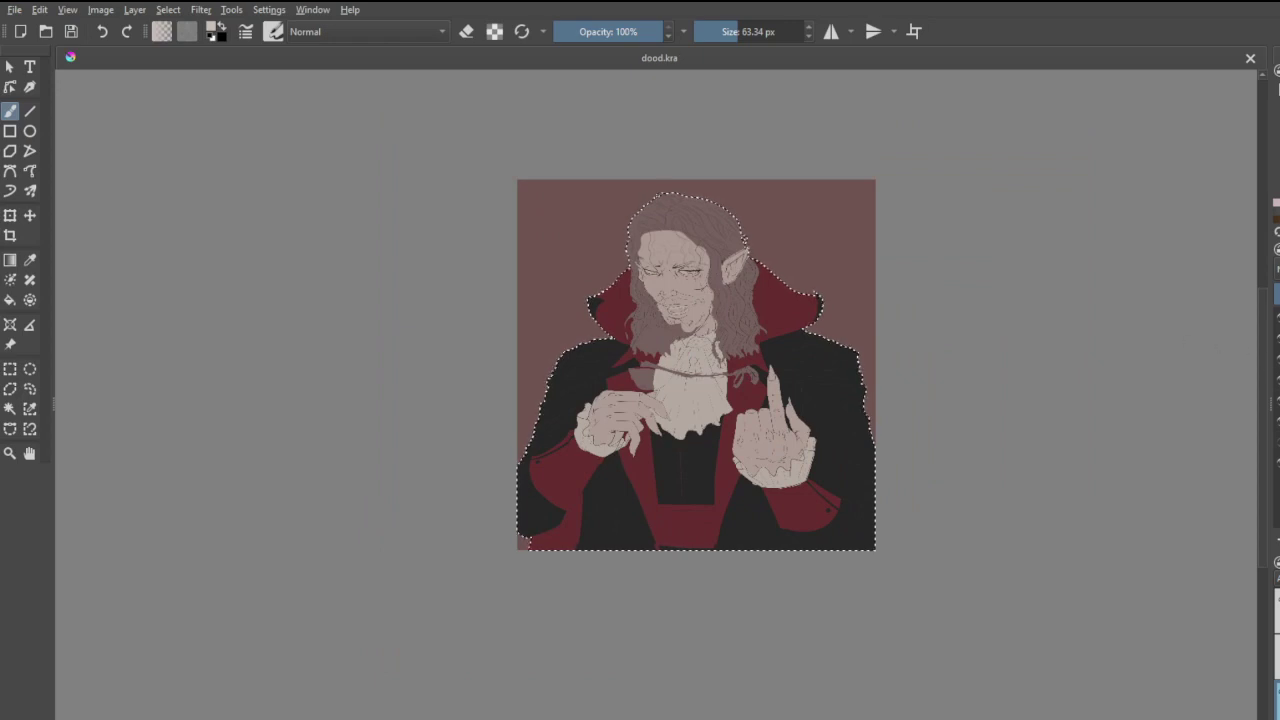
- Erase the cream that spills past the lower outline of the cuff on the hand with the raised finger
key(e)
scroll(680, 490, up, 3)
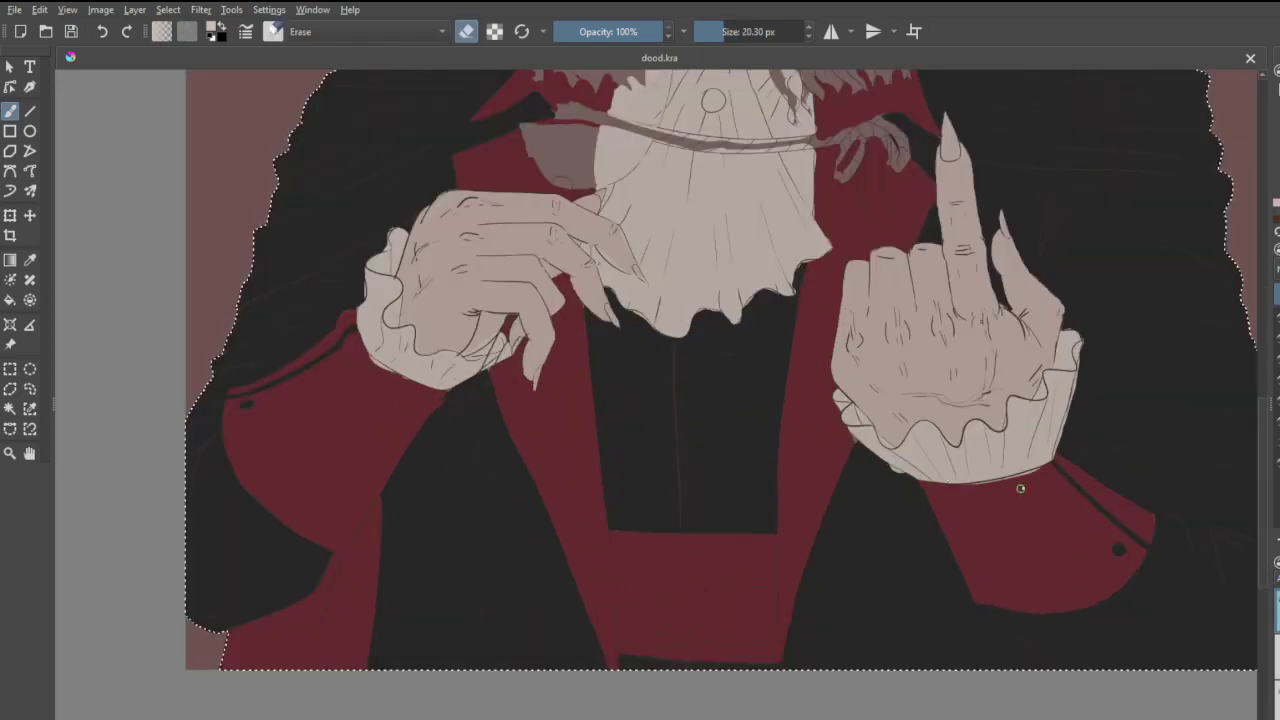
scroll(1020, 488, up, 2)
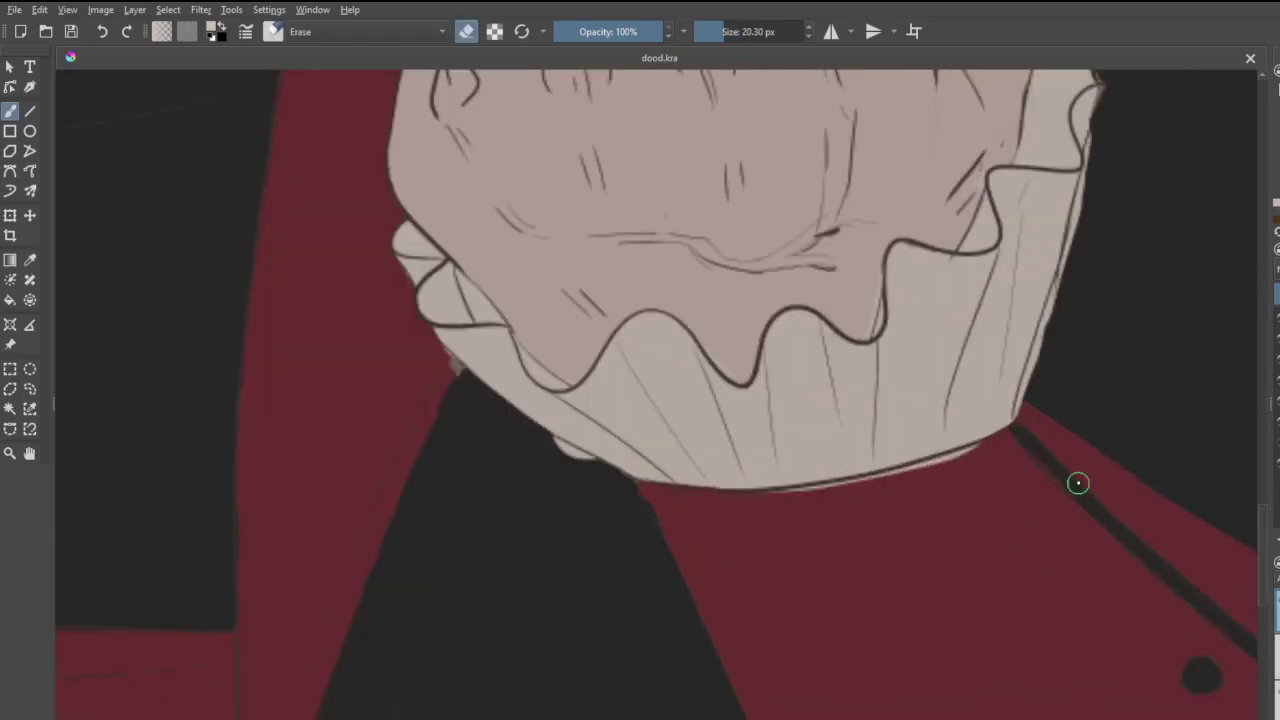
mouse_move(545, 428)
mouse_down()
mouse_move(607, 467)
mouse_move(528, 427)
mouse_move(576, 453)
mouse_up()
key(ctrl+z)
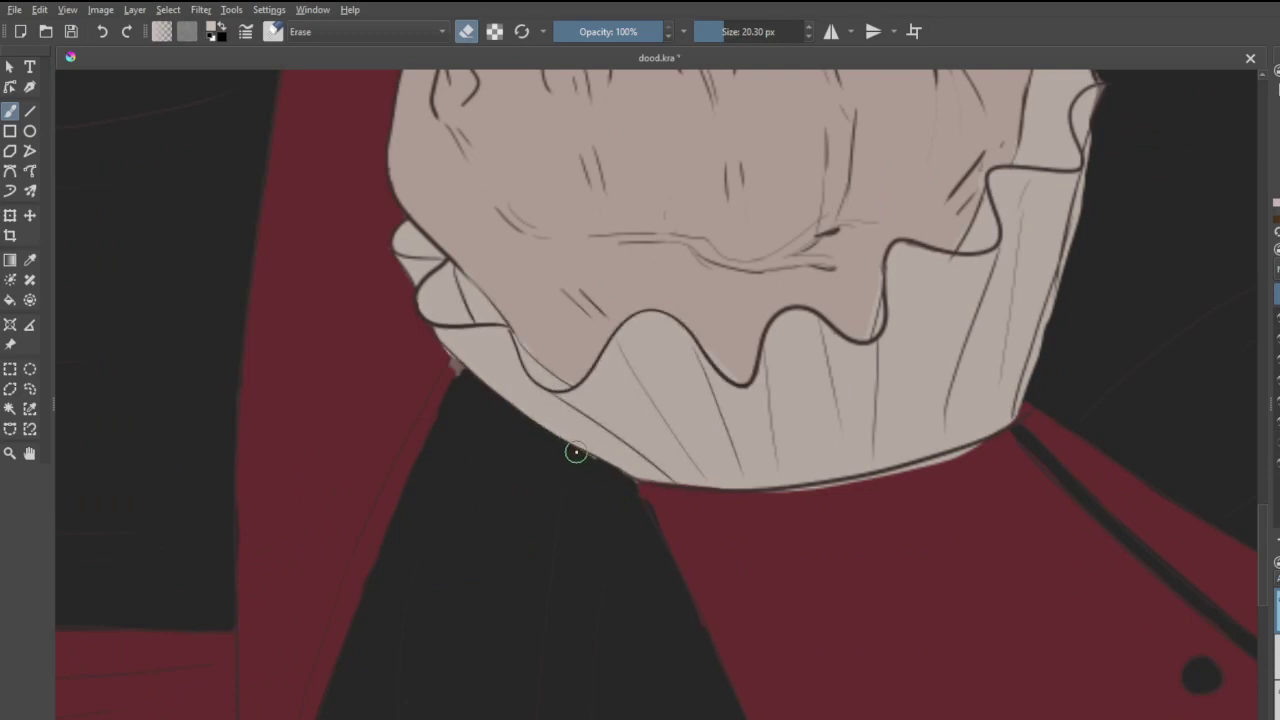
mouse_move(983, 444)
mouse_down()
mouse_move(853, 491)
mouse_move(766, 491)
mouse_up()
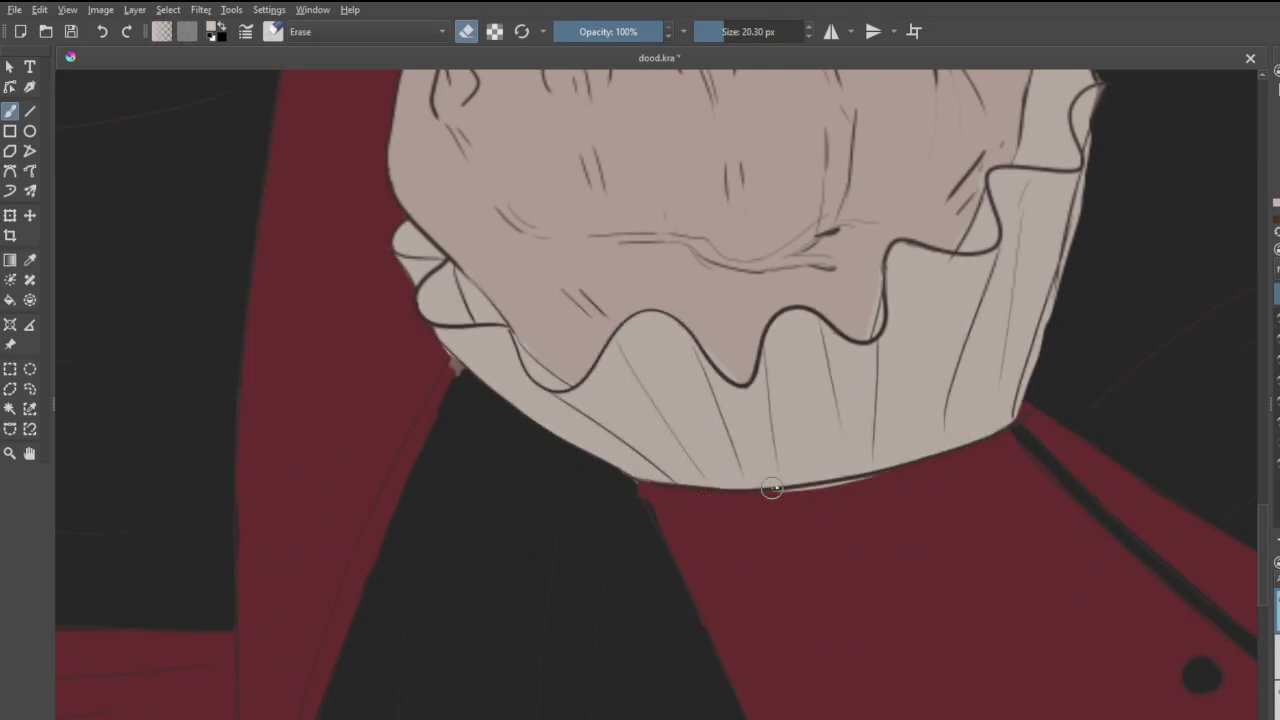
mouse_move(923, 463)
mouse_down()
mouse_move(802, 497)
mouse_move(752, 482)
mouse_up()
scroll(892, 396, down, 4)
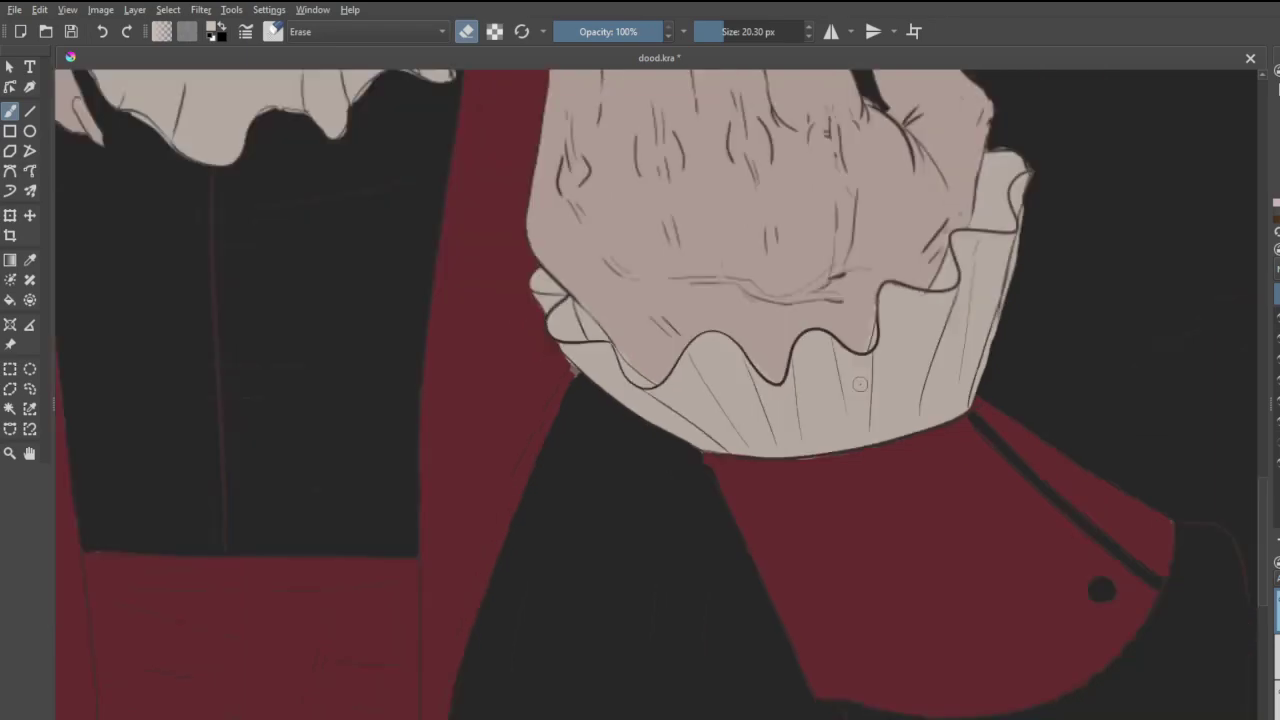
- Erase the excess cream along the outer side and upper corner of the raised hand's cuff, following the line art
scroll(845, 461, up, 6)
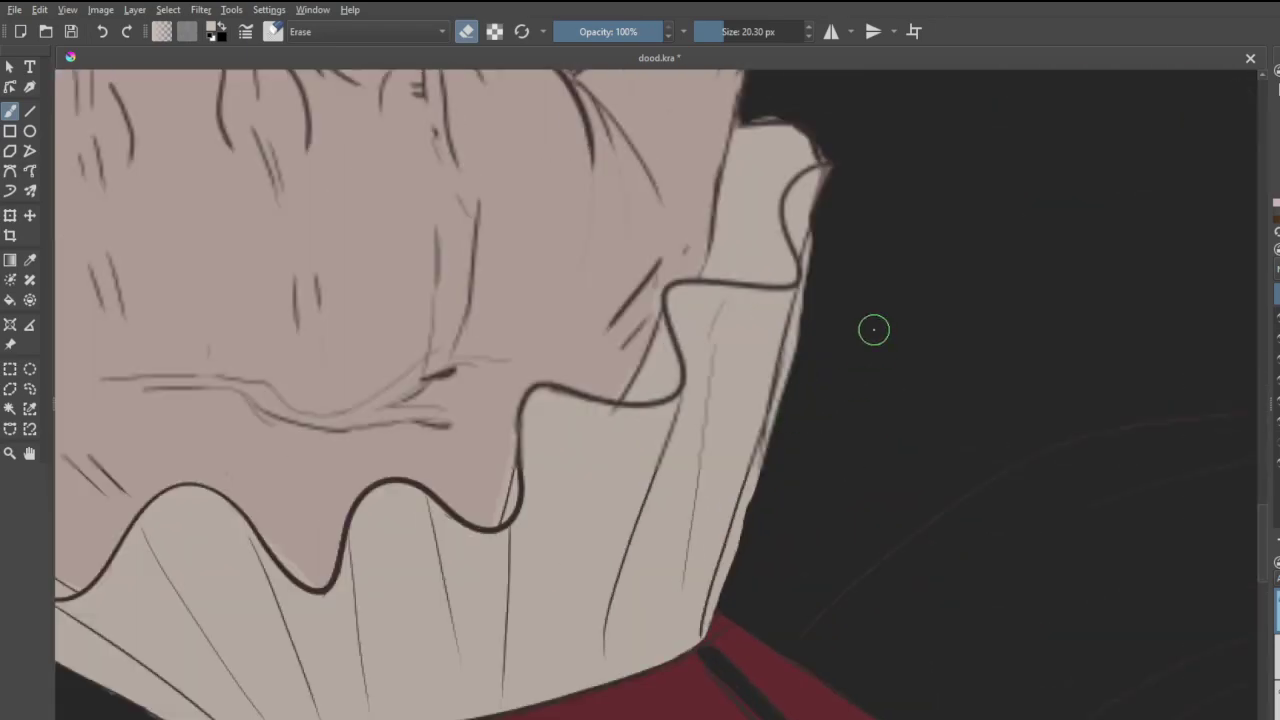
drag(824, 222, 806, 329)
mouse_move(818, 257)
mouse_down()
mouse_move(813, 227)
mouse_move(781, 458)
mouse_up()
mouse_move(780, 383)
mouse_down()
mouse_move(765, 513)
mouse_move(772, 443)
mouse_move(762, 514)
mouse_move(765, 467)
mouse_move(743, 570)
mouse_move(750, 495)
mouse_move(714, 626)
mouse_up()
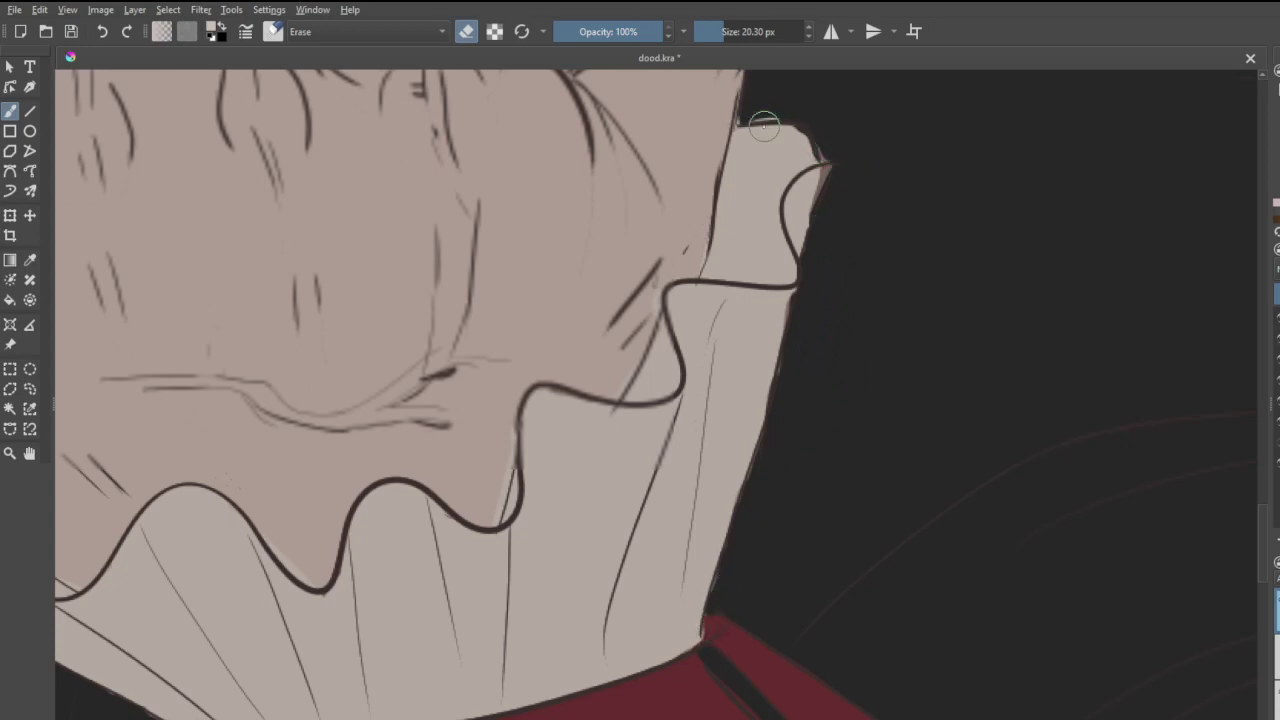
mouse_move(754, 134)
mouse_down()
mouse_move(805, 138)
mouse_move(826, 172)
mouse_up()
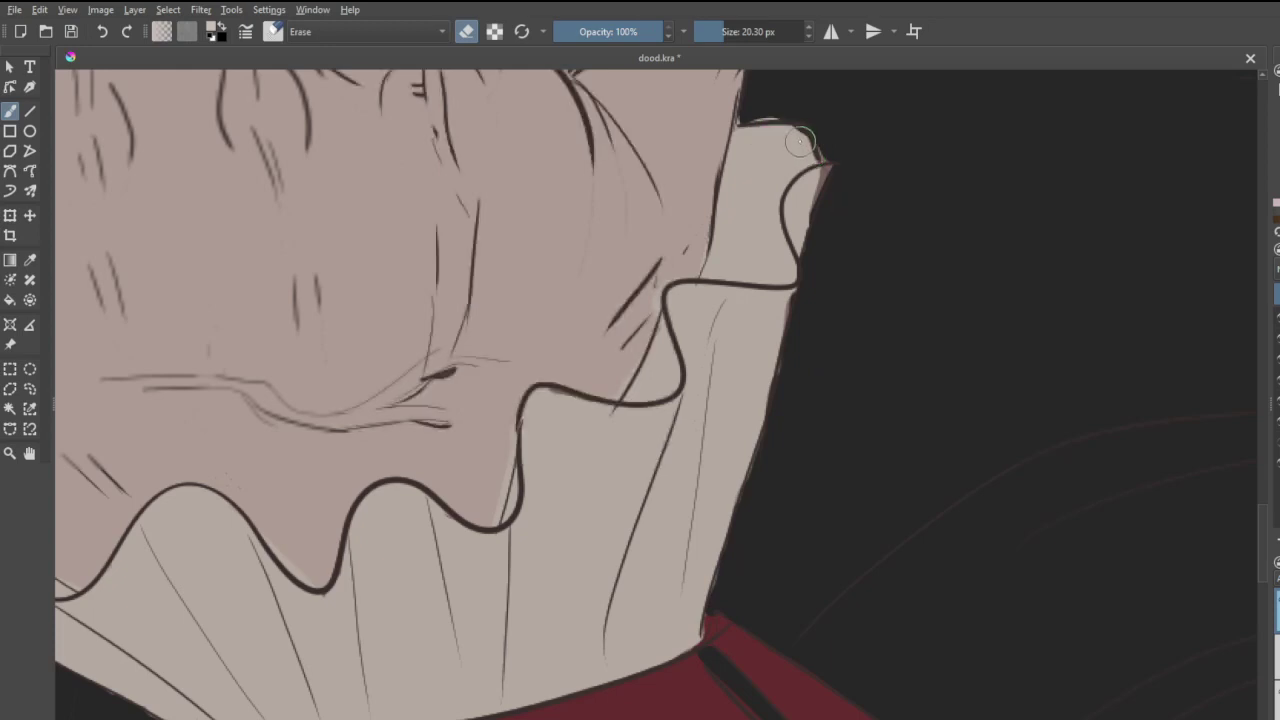
- Sample the cuff's cream and paint it into the unfilled tip at the cuff's upper outer corner
key(e)
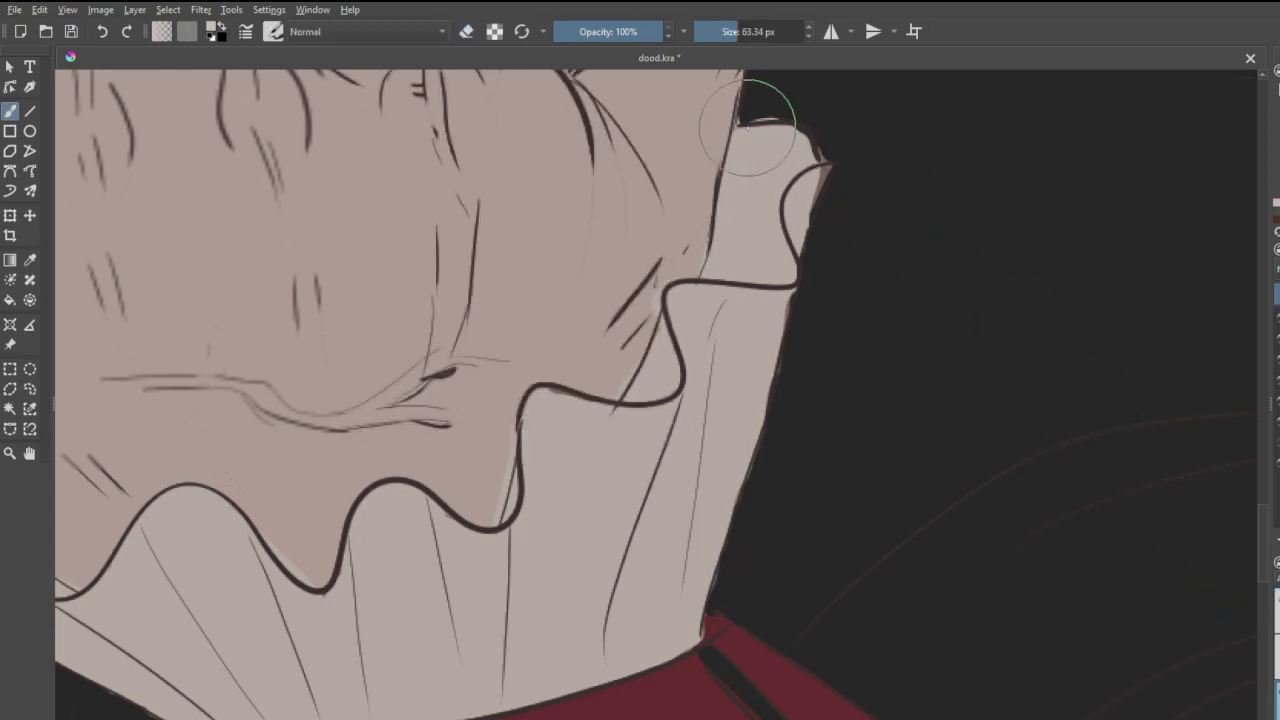
drag(810, 147, 823, 162)
key(ctrl+z)
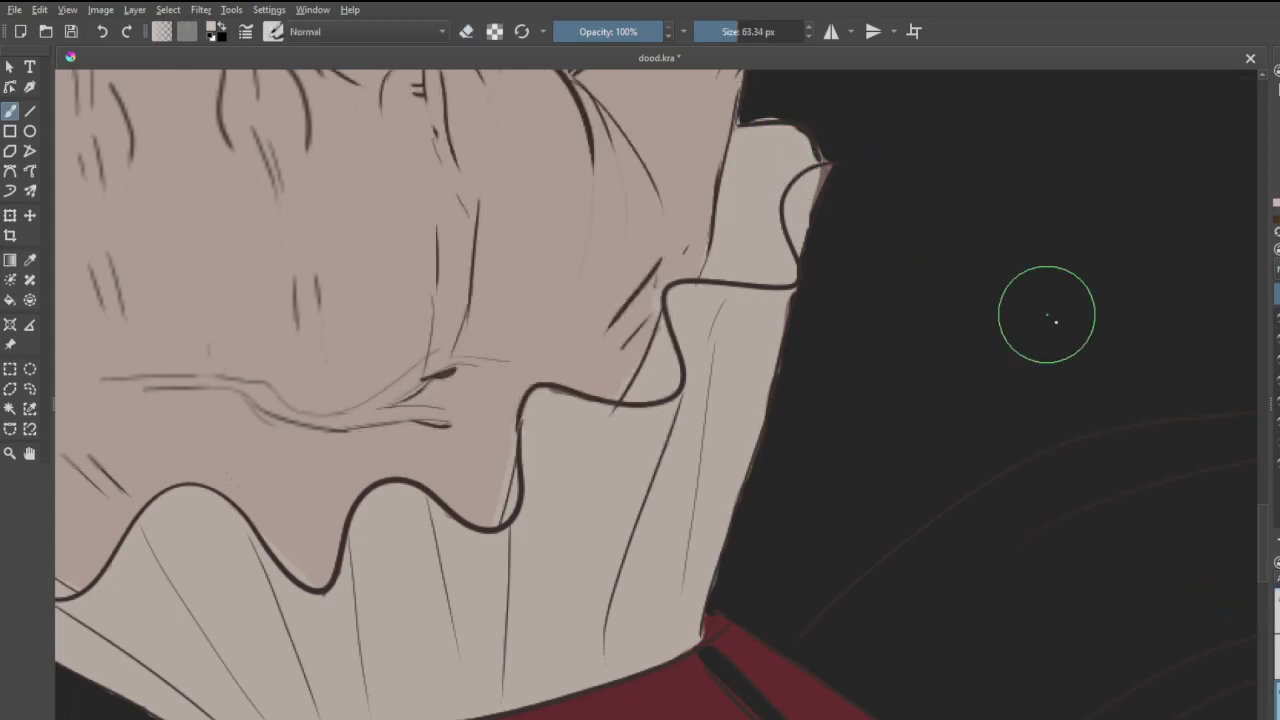
key(p)
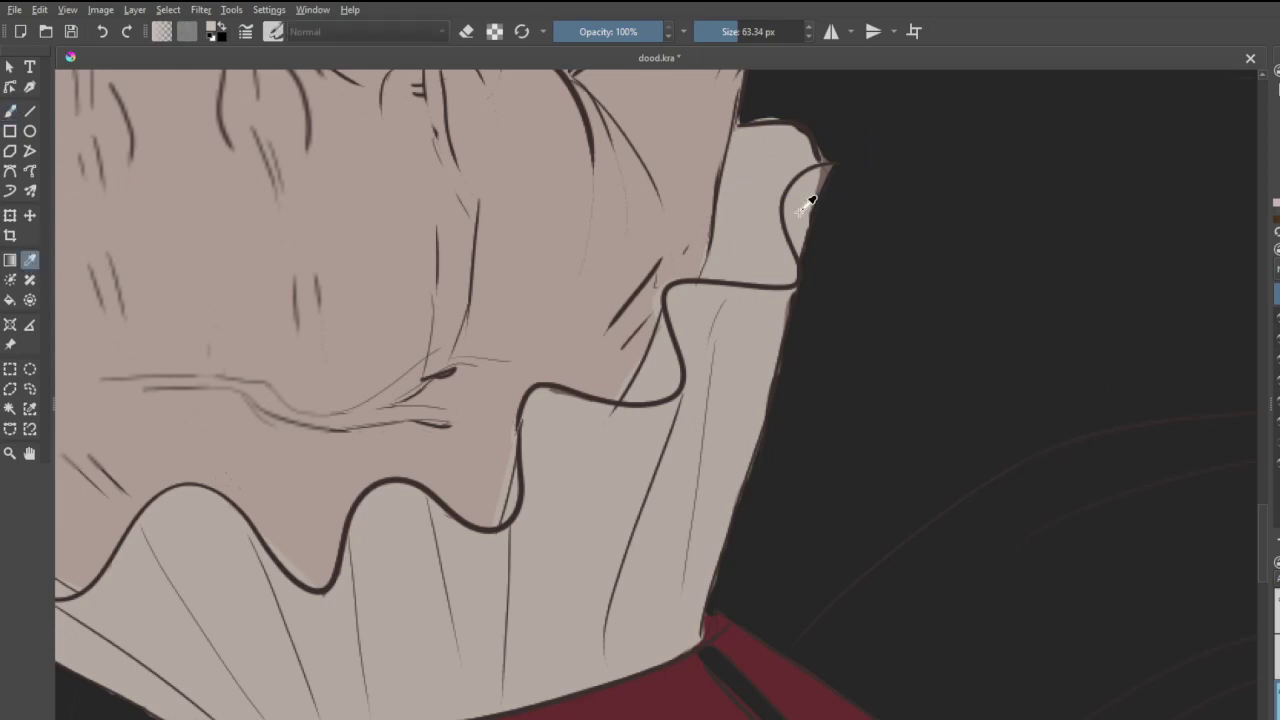
click(10, 111)
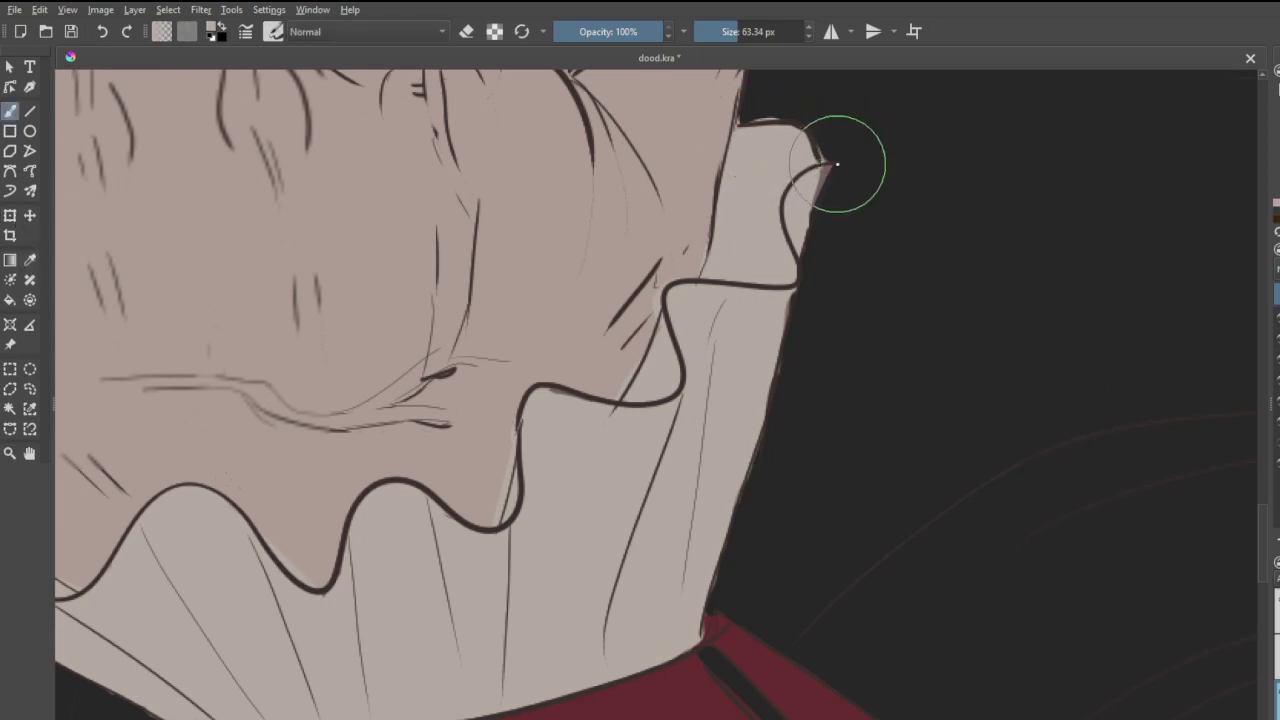
click(814, 216)
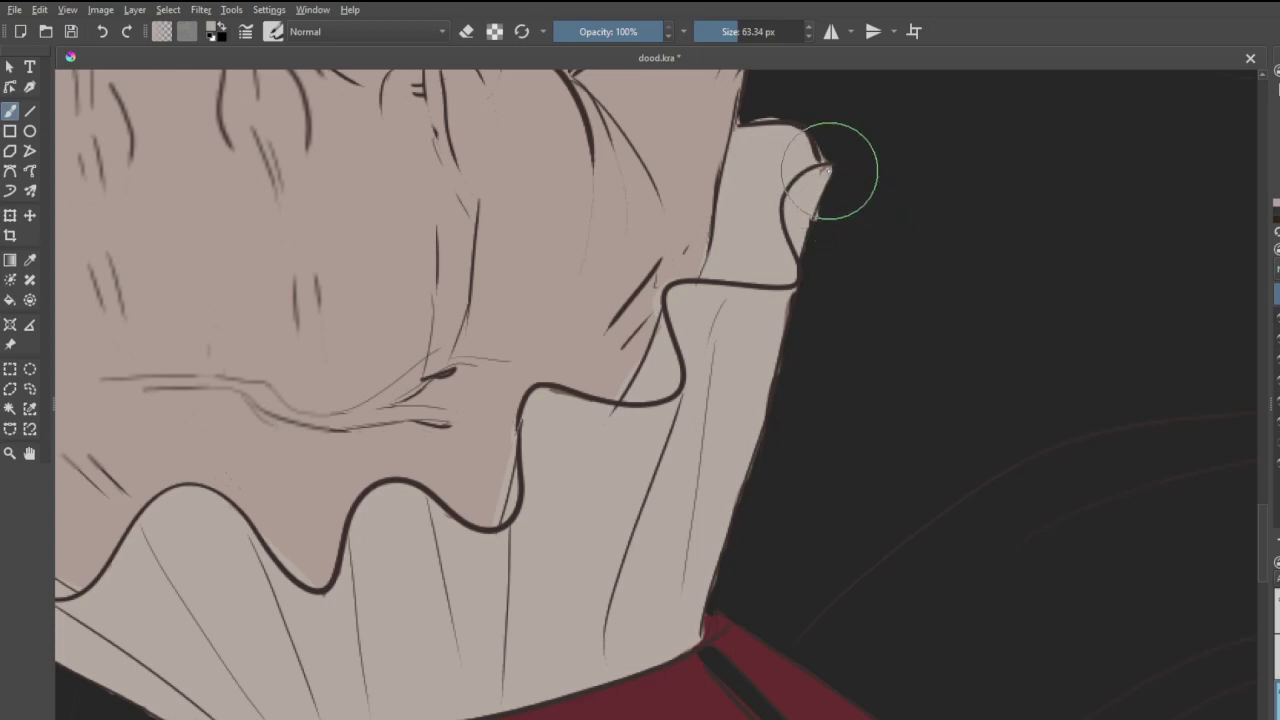
drag(826, 170, 806, 146)
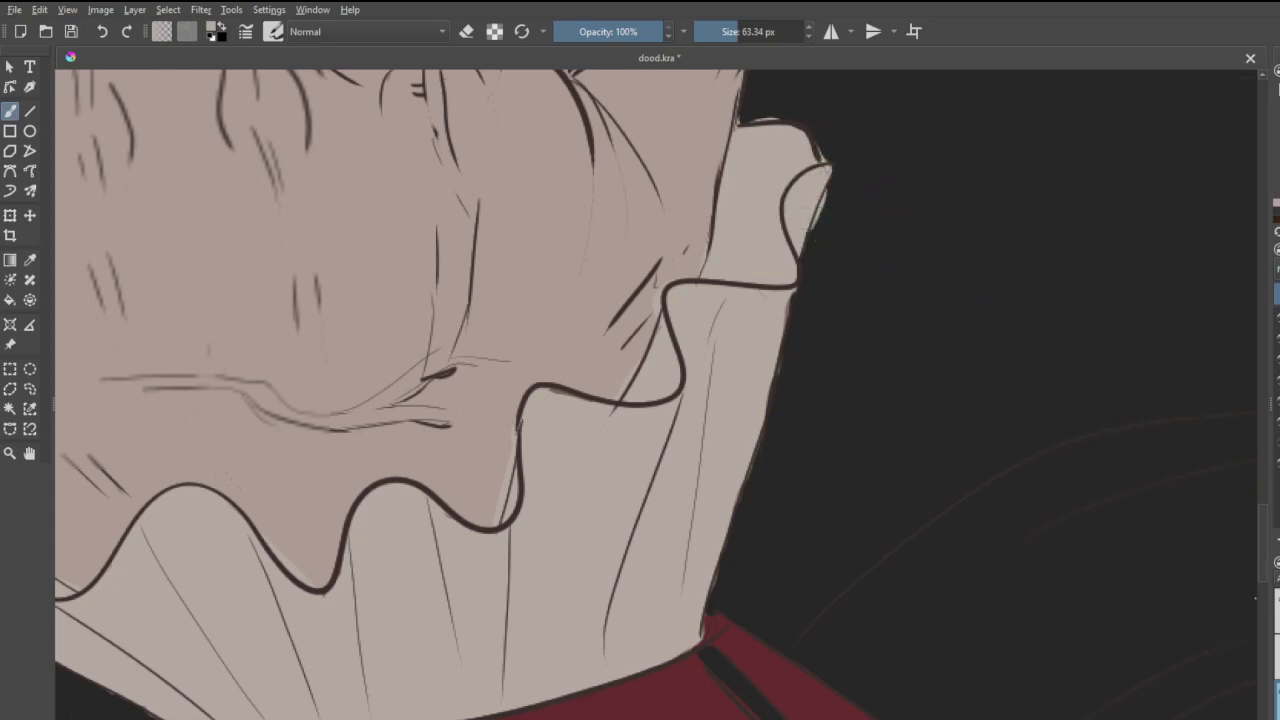
- Erase the cream overlapping the skin along the wavy ruffle line of the raised hand's cuff
key(e)
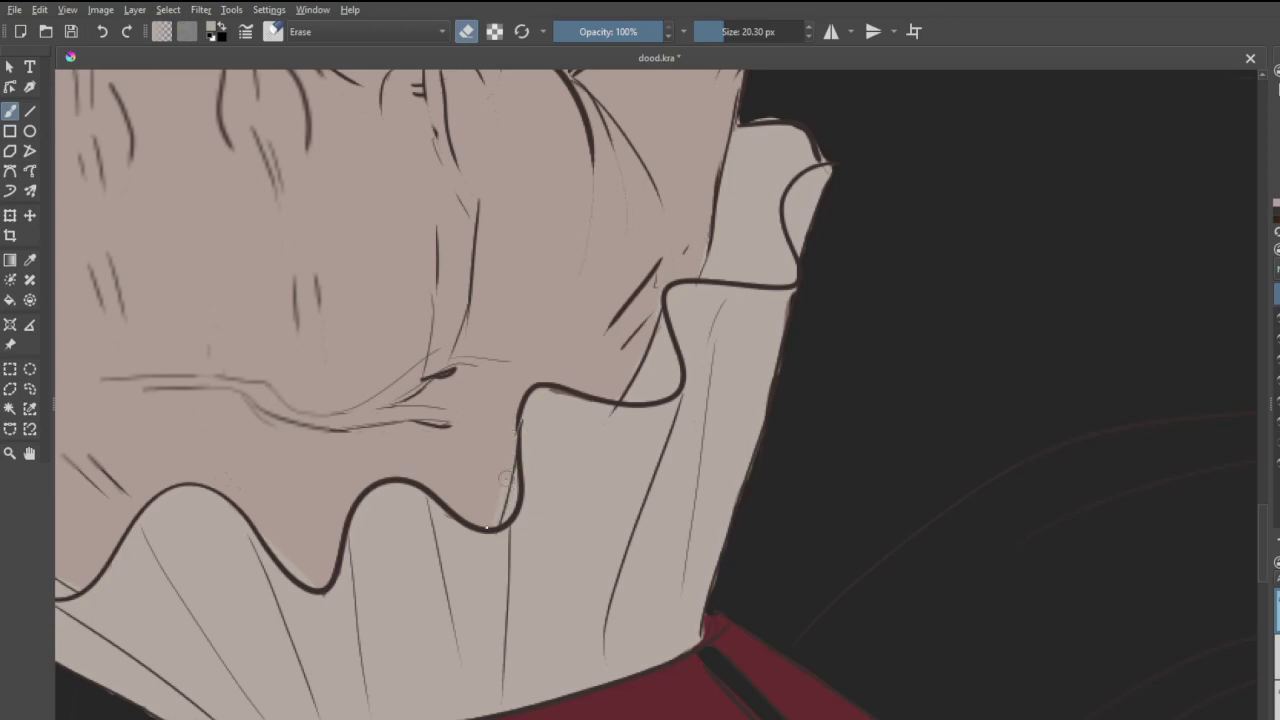
scroll(515, 410, down, 5)
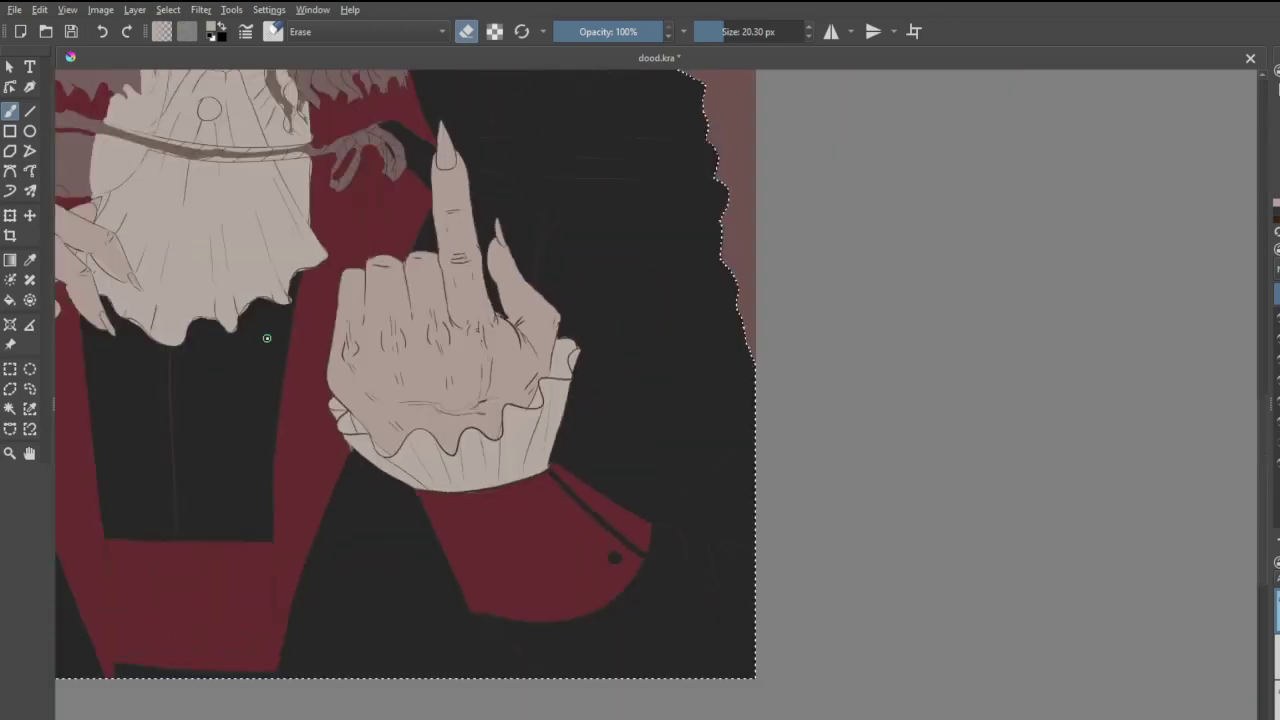
scroll(354, 444, up, 5)
scroll(819, 492, up, 1)
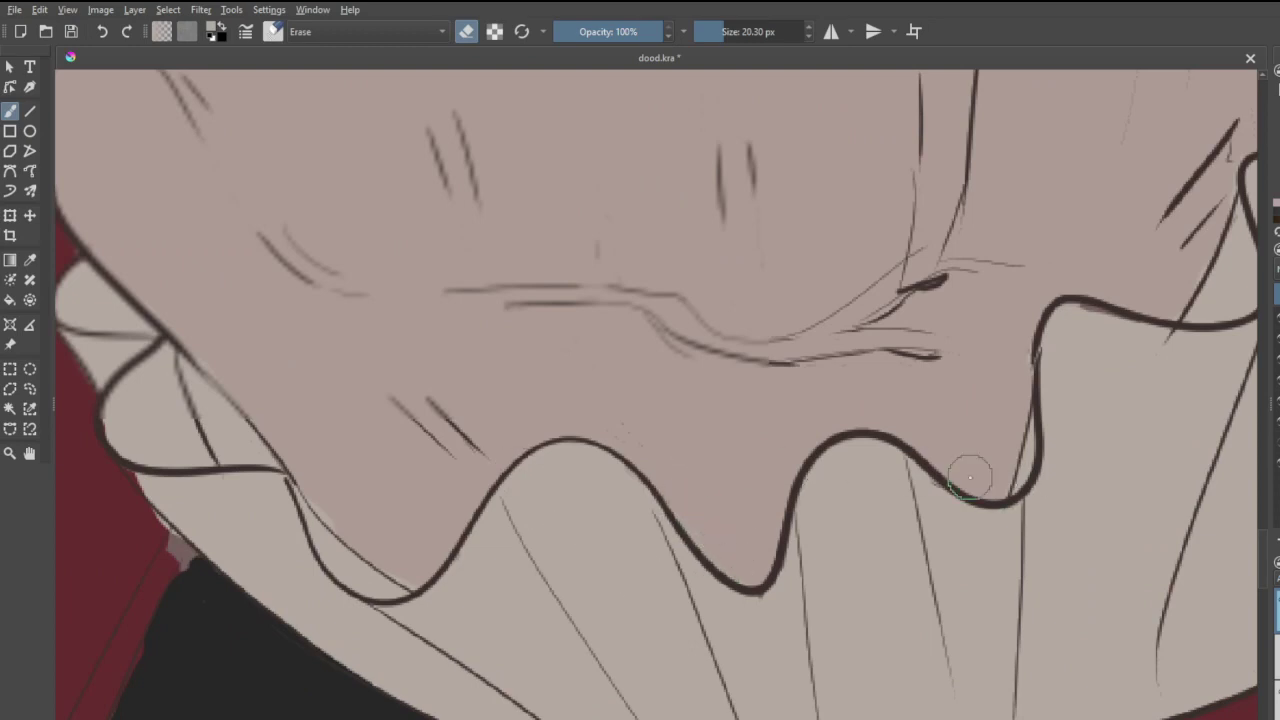
scroll(970, 478, down, 6)
scroll(562, 190, up, 1)
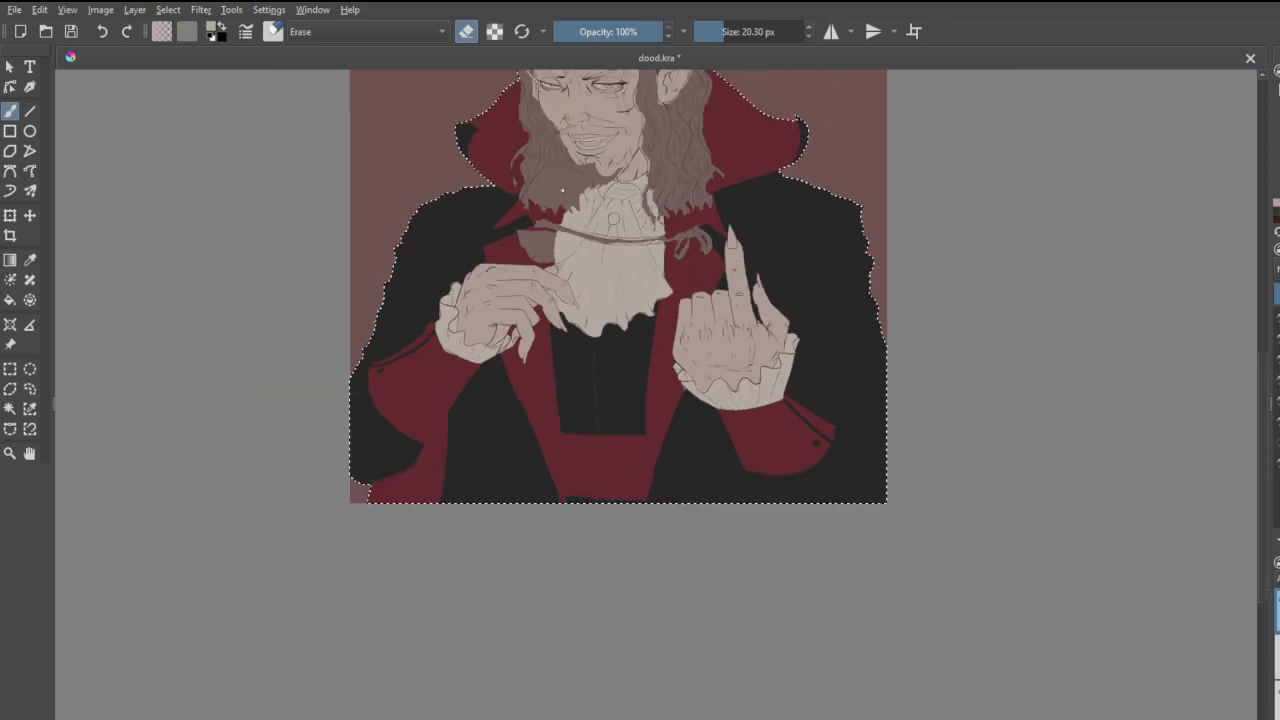
- Erase the excess cream below the other hand's cuff and along the edge of its palm
scroll(430, 270, up, 6)
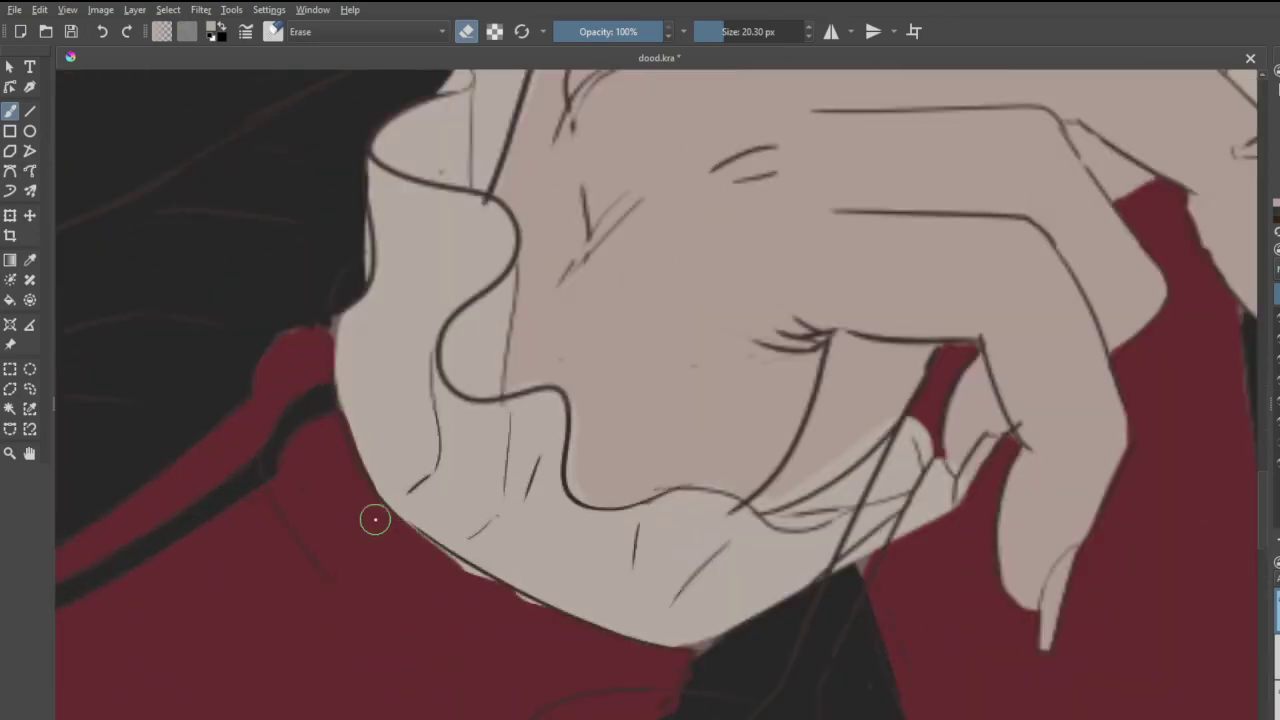
drag(368, 503, 586, 640)
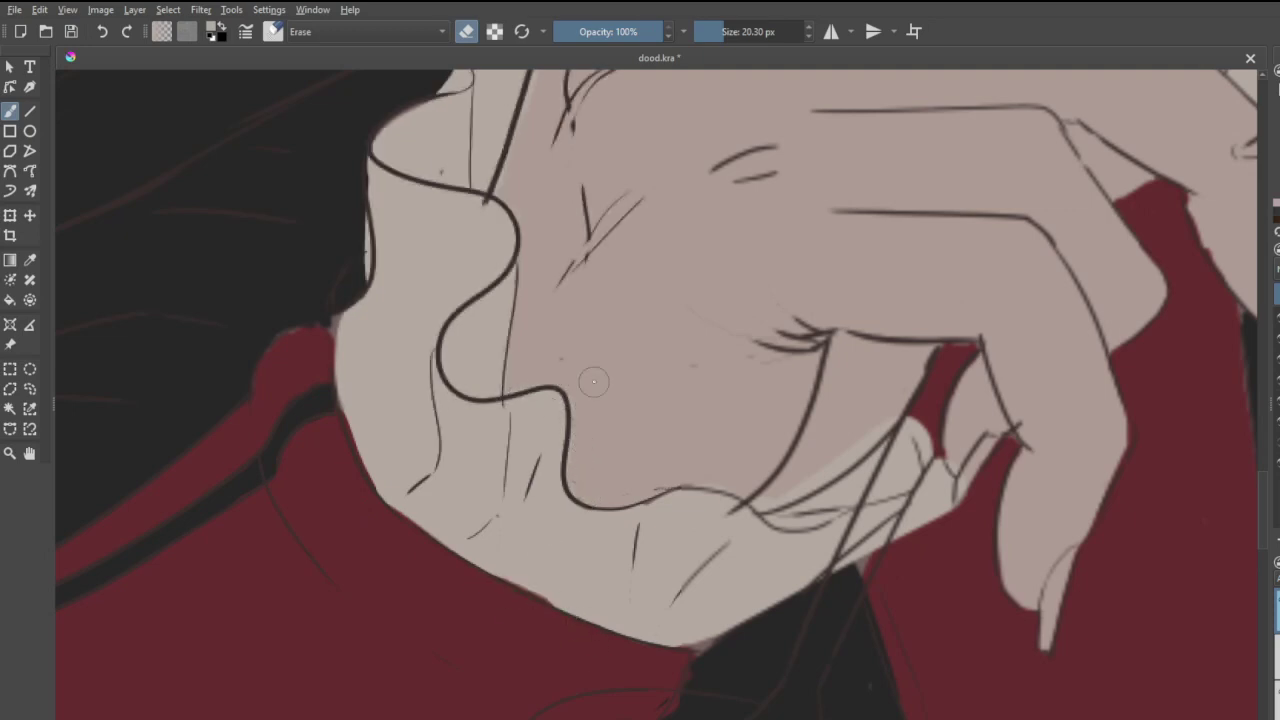
mouse_move(764, 502)
mouse_down()
mouse_move(891, 439)
mouse_move(892, 412)
mouse_move(781, 488)
mouse_up()
key(ctrl+z)
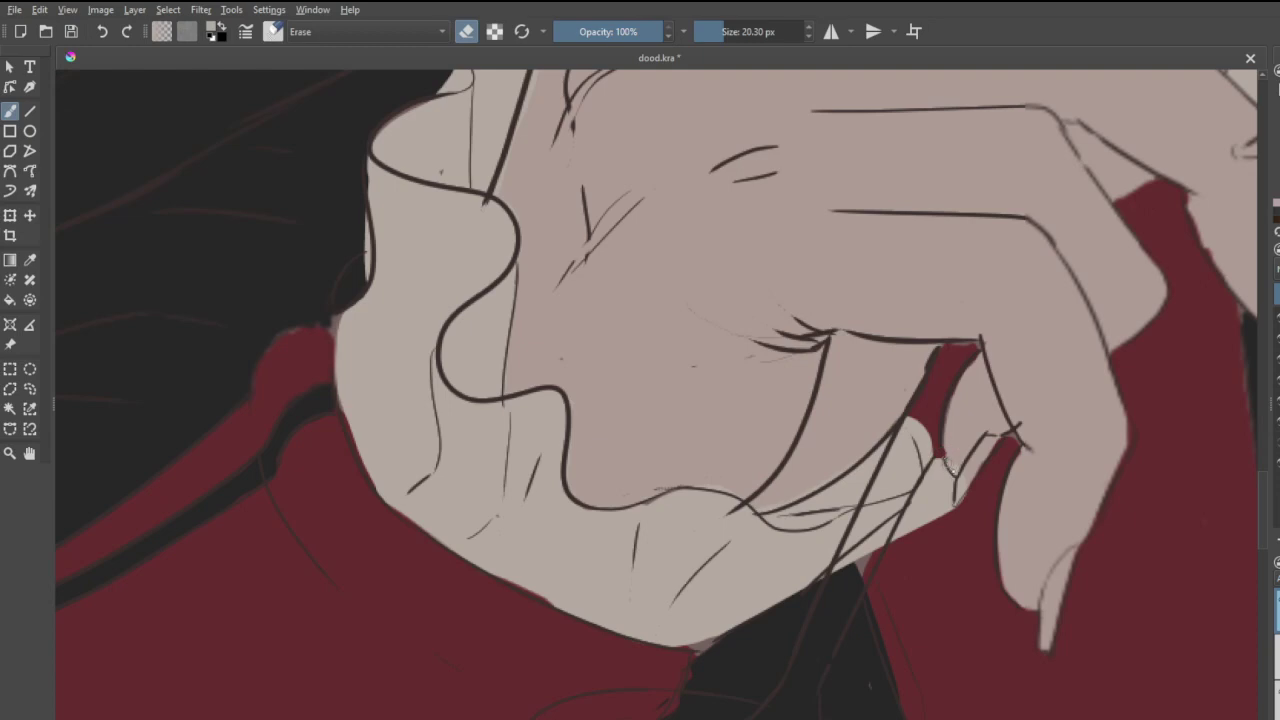
- Erase the cream beyond the cuff's outline beneath the curled fingers, redoing the stroke along its underside
mouse_move(937, 462)
mouse_down()
mouse_move(896, 542)
mouse_move(941, 484)
mouse_move(937, 521)
mouse_move(944, 512)
mouse_move(947, 448)
mouse_move(926, 418)
mouse_move(934, 467)
mouse_move(919, 420)
mouse_move(900, 426)
mouse_move(907, 531)
mouse_move(811, 586)
mouse_up()
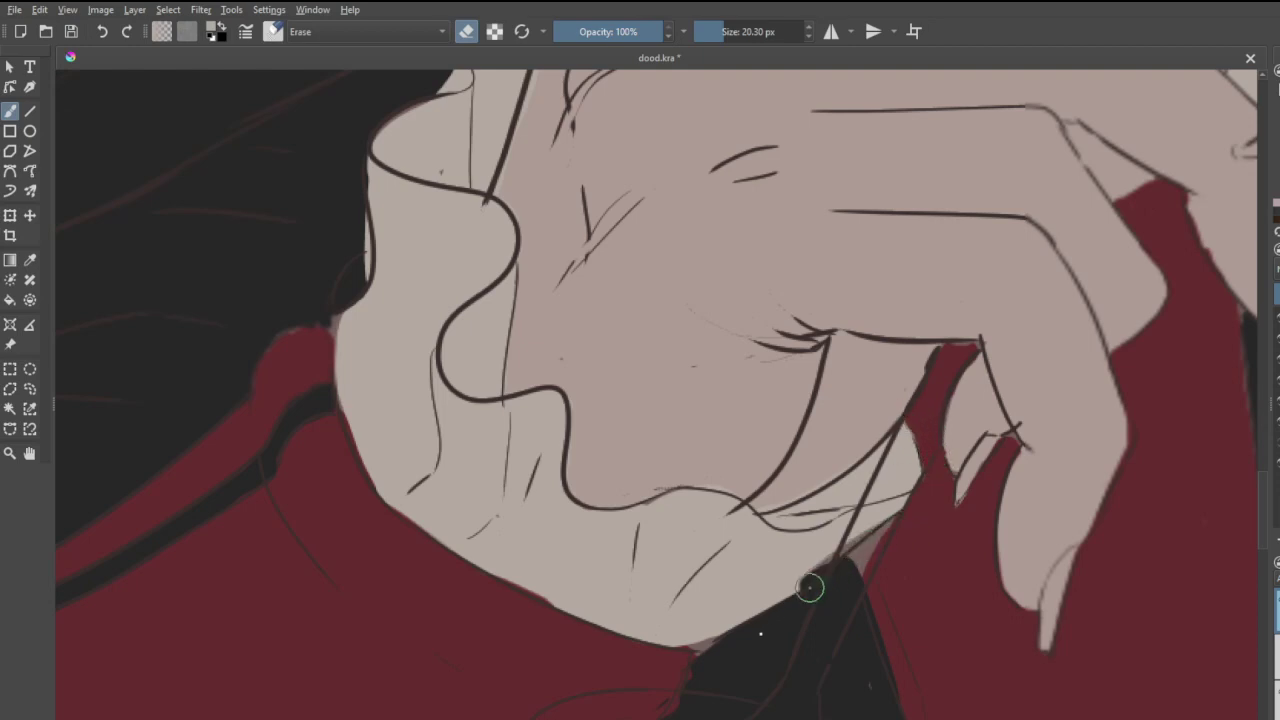
key(ctrl+z)
drag(909, 520, 835, 570)
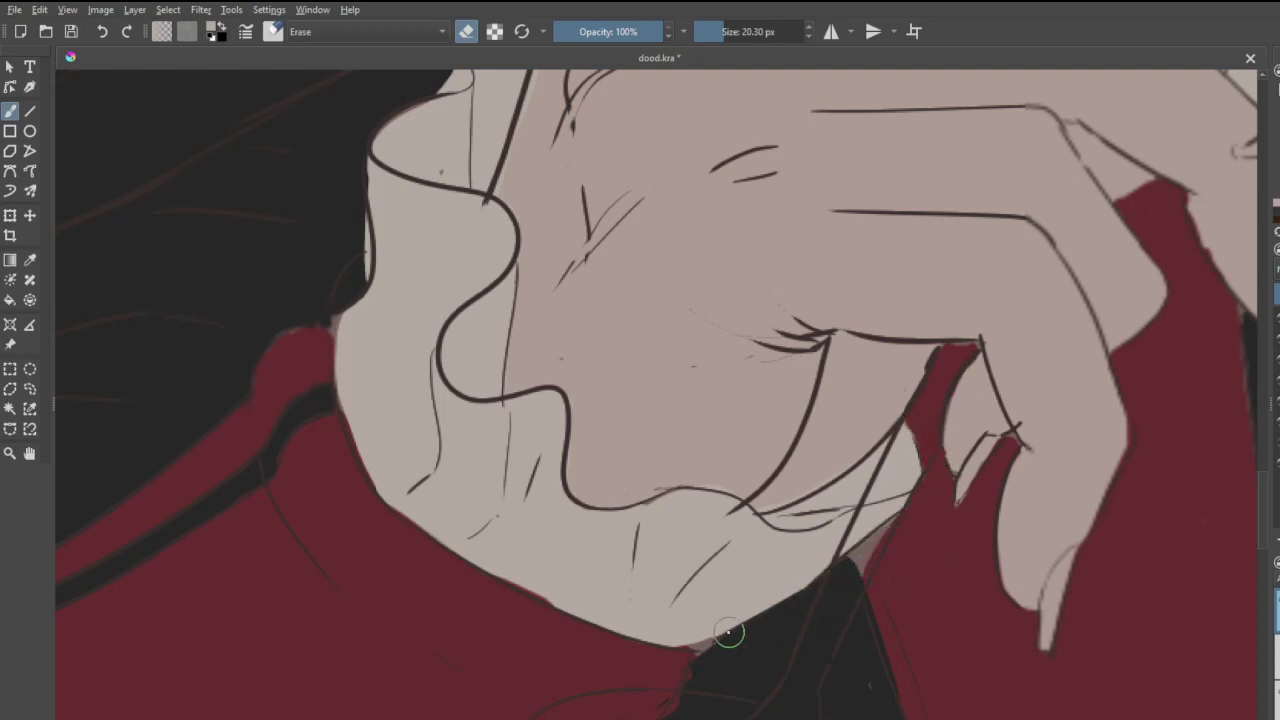
scroll(950, 530, down, 6)
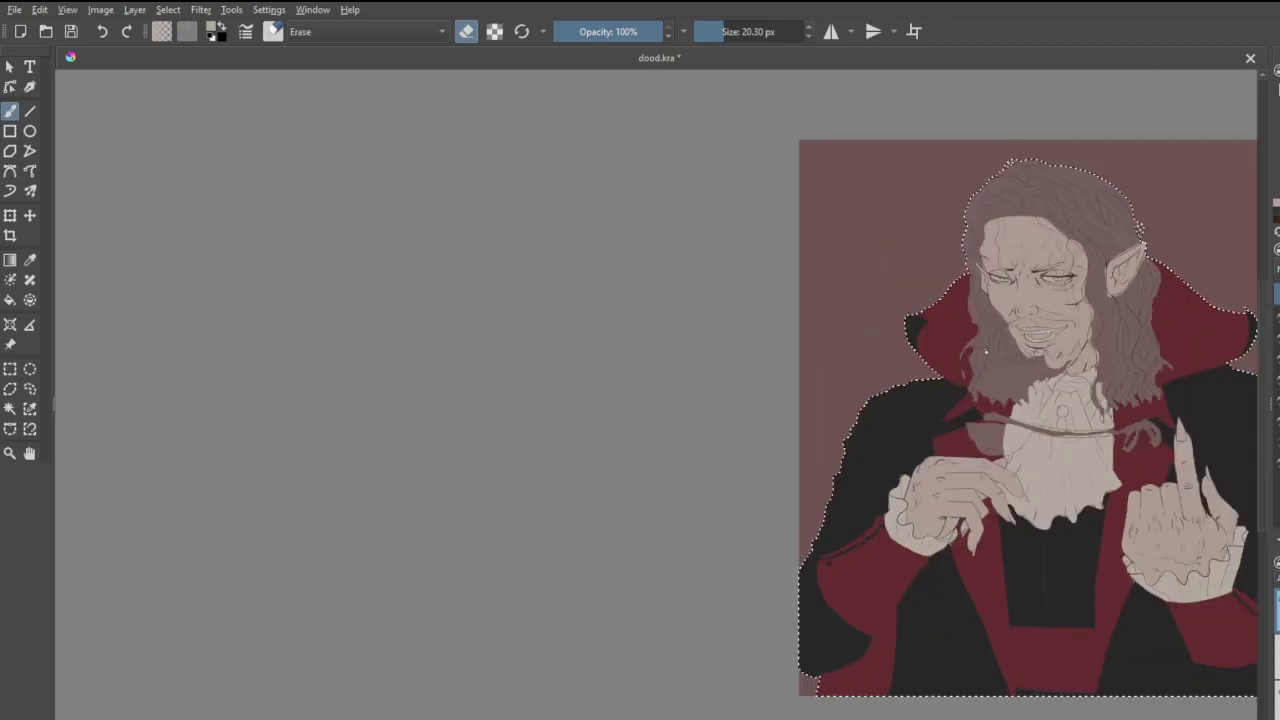
- Erase the cream spilling past the cravat's scalloped lower hem, from beside the fingertips to the narrow middle point
scroll(1105, 440, up, 3)
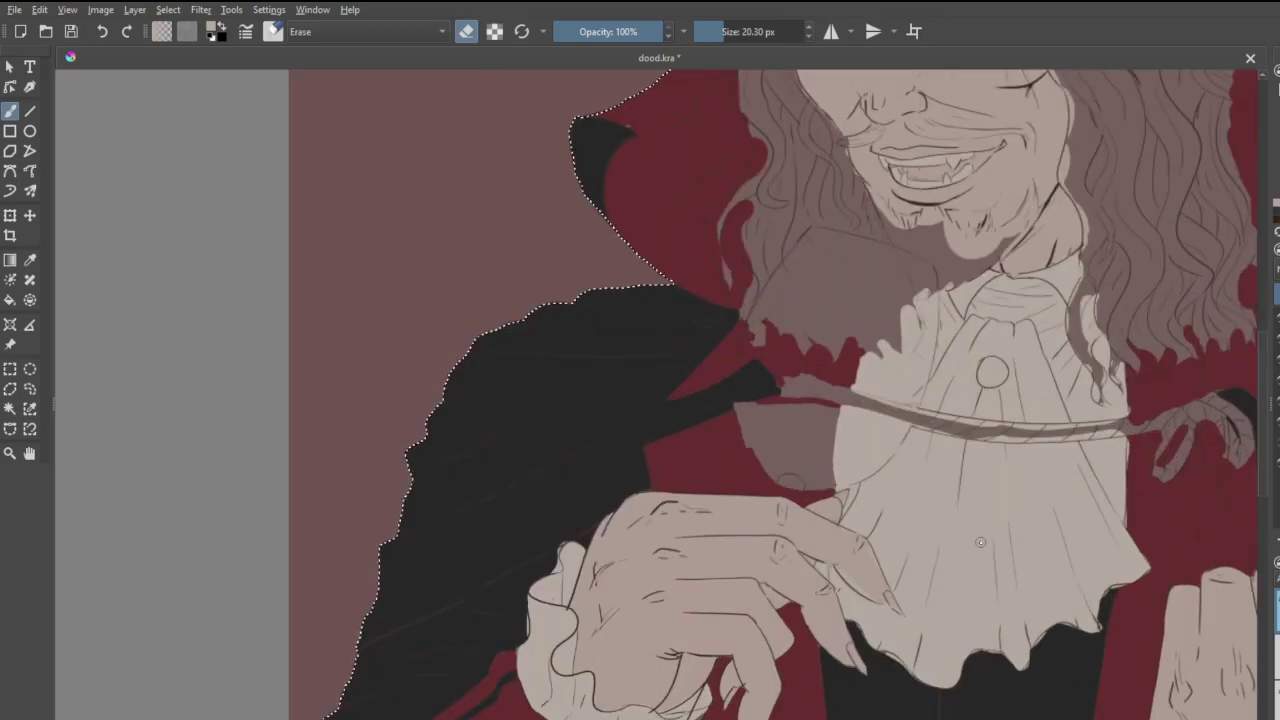
scroll(988, 711, up, 3)
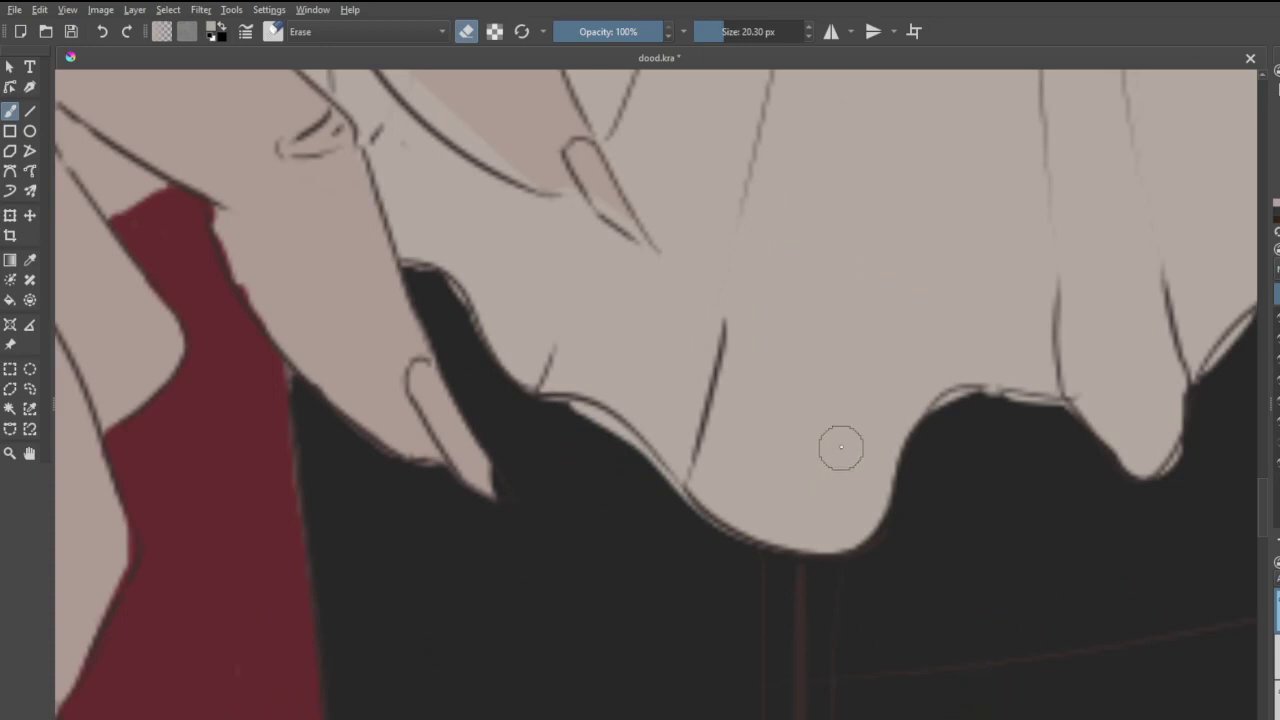
mouse_move(574, 417)
mouse_down()
mouse_move(619, 430)
mouse_move(665, 503)
mouse_move(569, 414)
mouse_move(535, 408)
mouse_move(607, 424)
mouse_move(669, 498)
mouse_move(725, 540)
mouse_up()
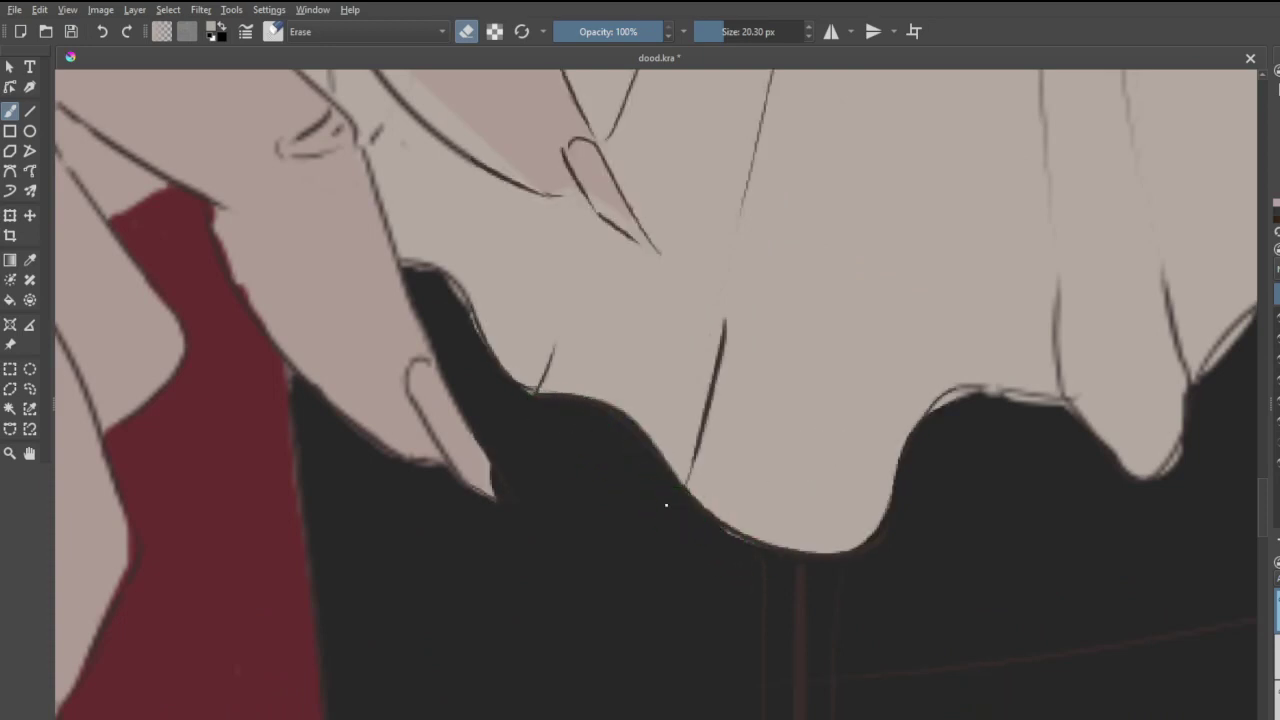
mouse_move(1037, 421)
mouse_down()
mouse_move(1060, 423)
mouse_move(989, 406)
mouse_move(948, 417)
mouse_up()
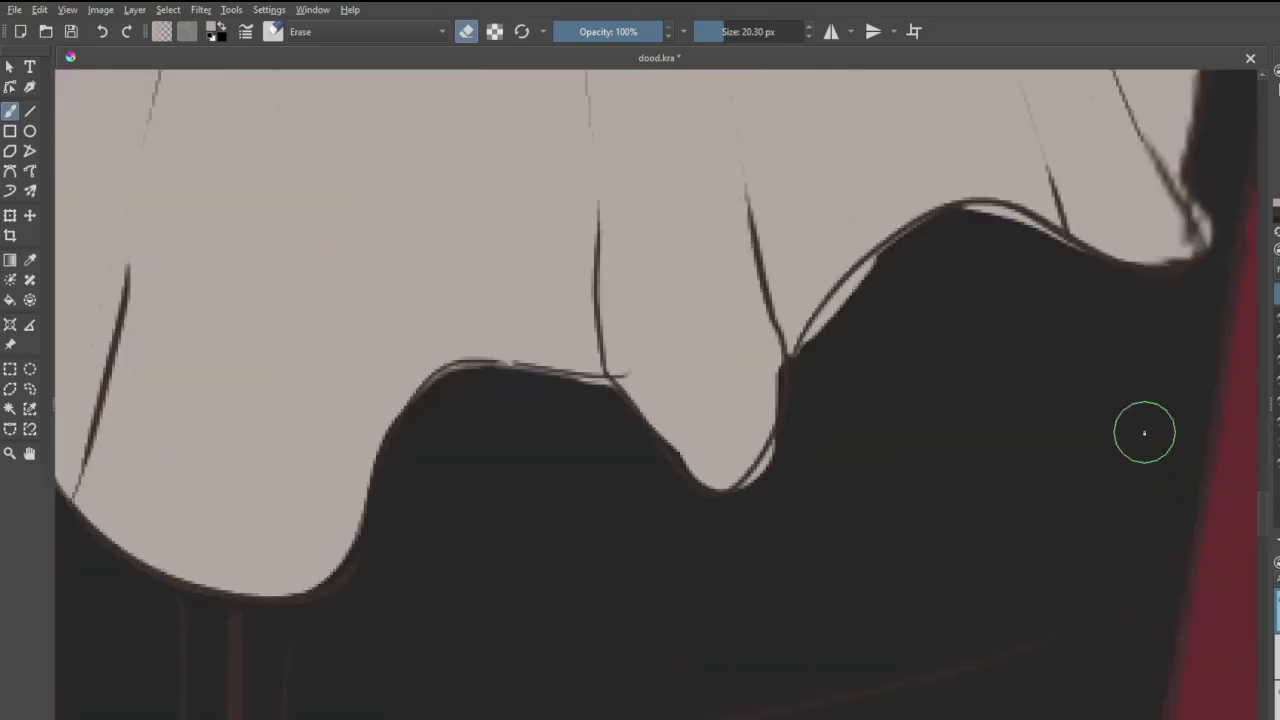
mouse_move(808, 523)
mouse_down()
mouse_move(789, 454)
mouse_move(740, 514)
mouse_move(787, 460)
mouse_move(775, 465)
mouse_move(794, 429)
mouse_up()
- Paint cream into the gaps along both sides of the cravat's narrow hem point, and return to the eraser
click(1275, 698)
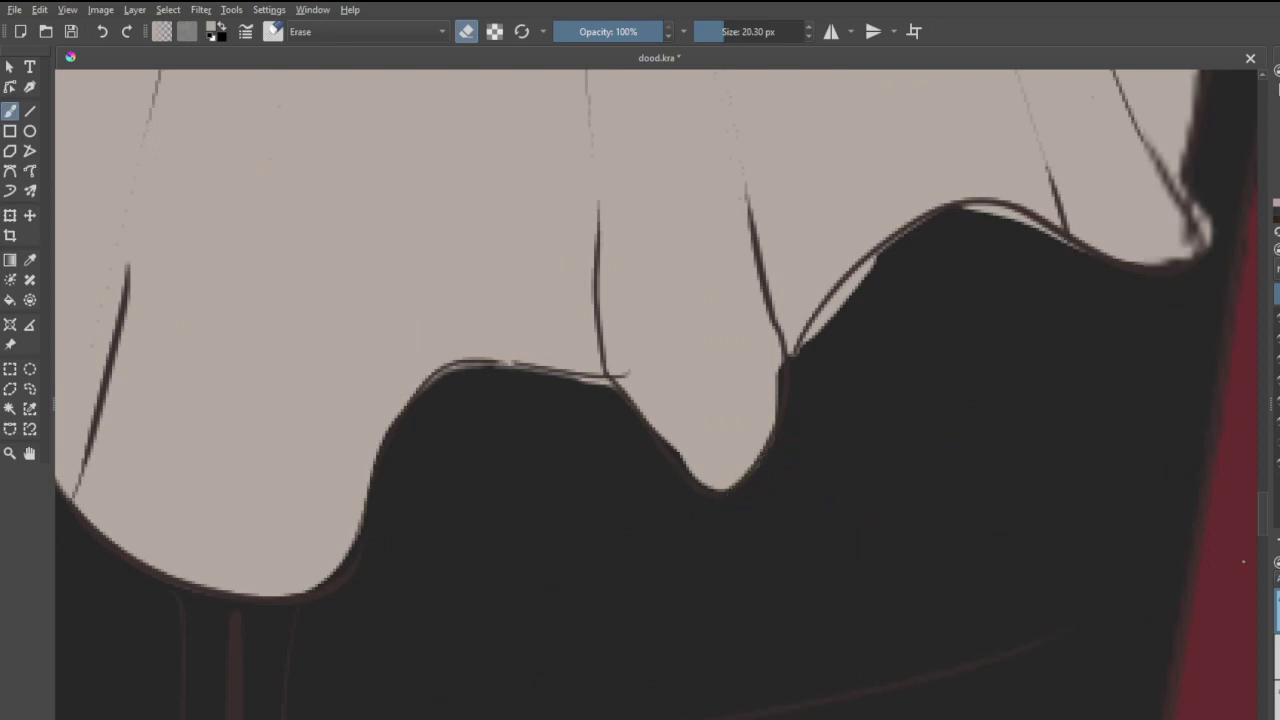
key(e)
mouse_move(708, 430)
mouse_down()
mouse_move(698, 463)
mouse_move(659, 423)
mouse_move(722, 476)
mouse_up()
drag(779, 390, 784, 365)
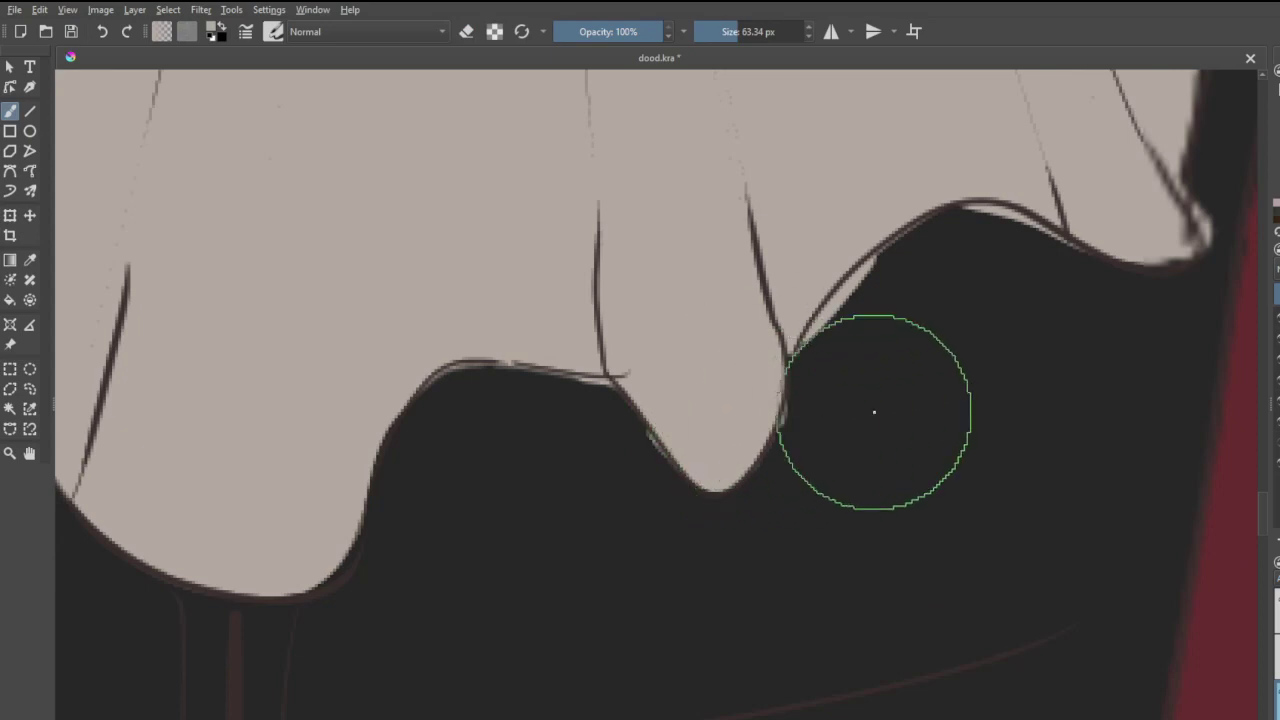
key(e)
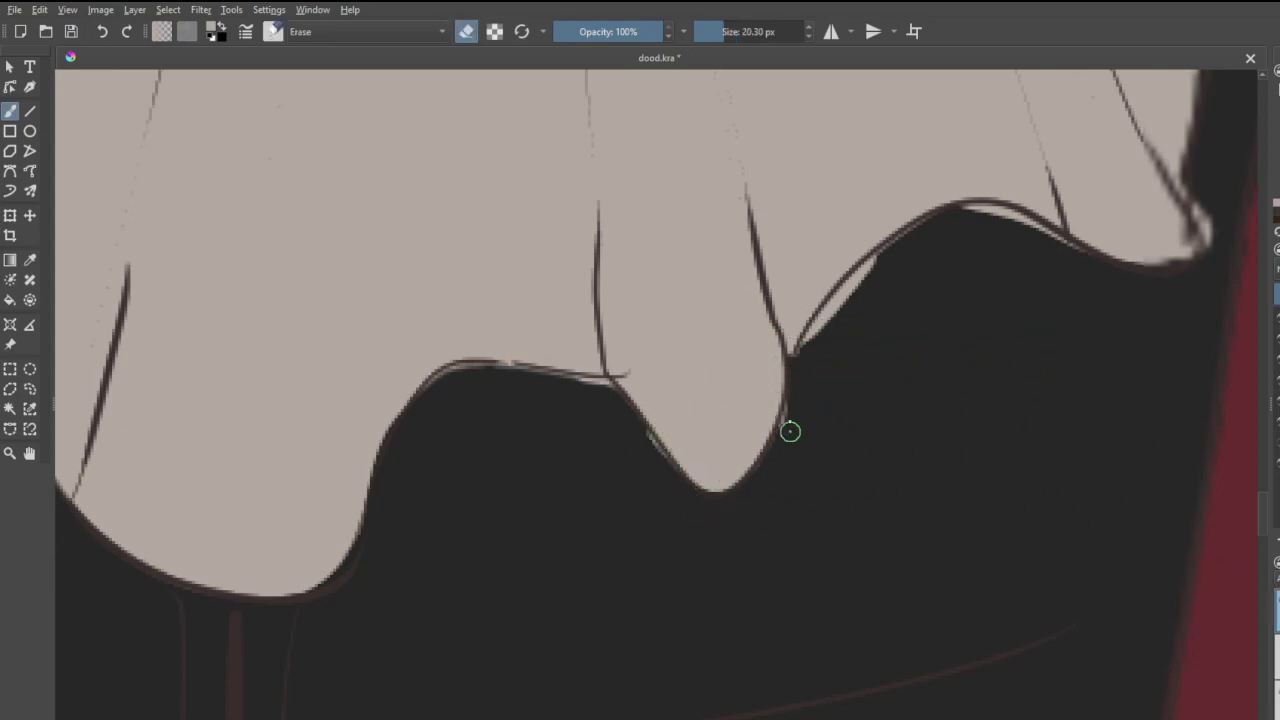
- Erase the cream past the cravat's scalloped hem, from the outer side of the narrow point across the arch to the folded corner
drag(790, 431, 790, 390)
drag(886, 260, 820, 357)
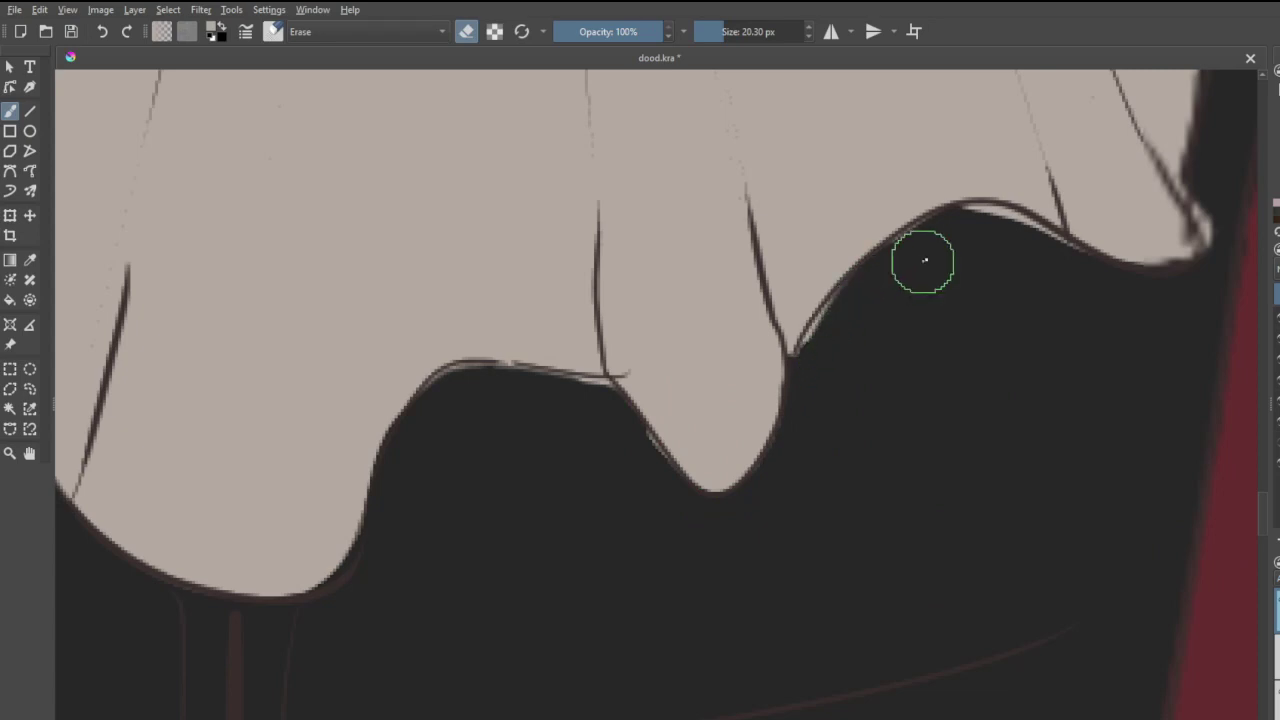
mouse_move(923, 261)
mouse_down()
mouse_move(972, 219)
mouse_move(1034, 246)
mouse_up()
drag(1046, 240, 1072, 262)
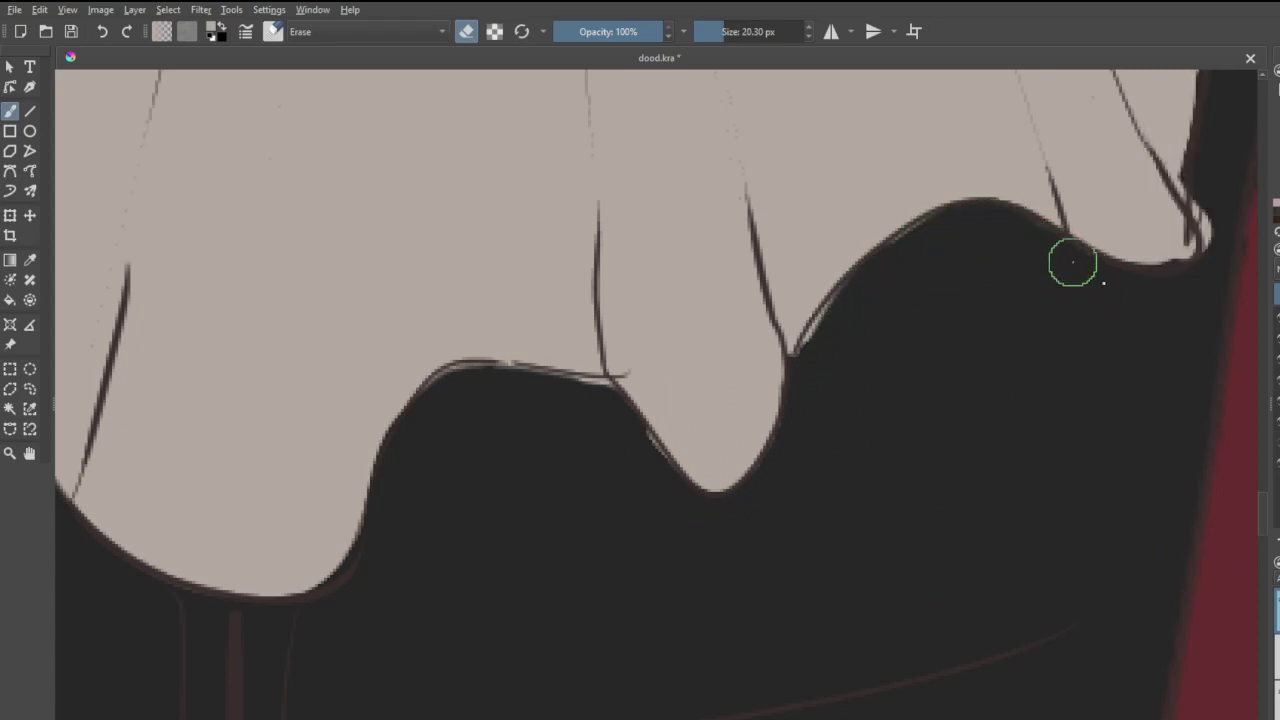
drag(1215, 245, 1188, 189)
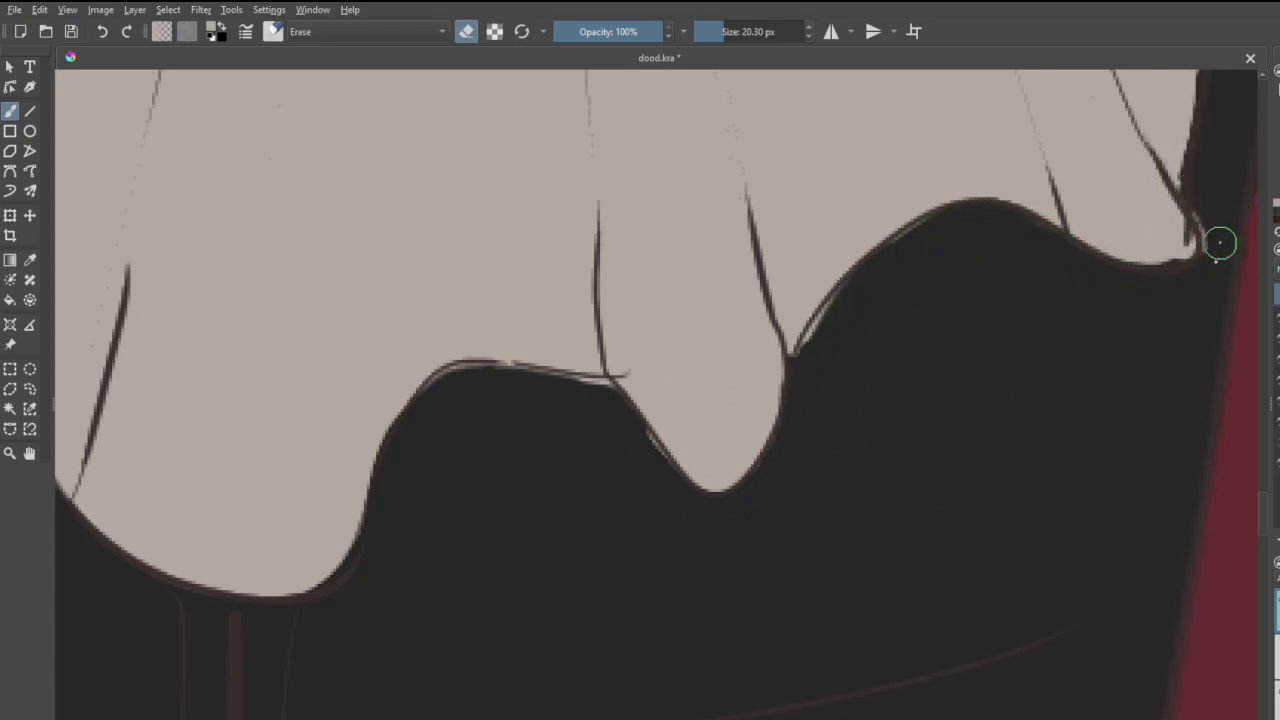
mouse_move(830, 339)
mouse_down()
mouse_move(854, 300)
mouse_move(804, 356)
mouse_move(840, 310)
mouse_up()
scroll(929, 289, down, 5)
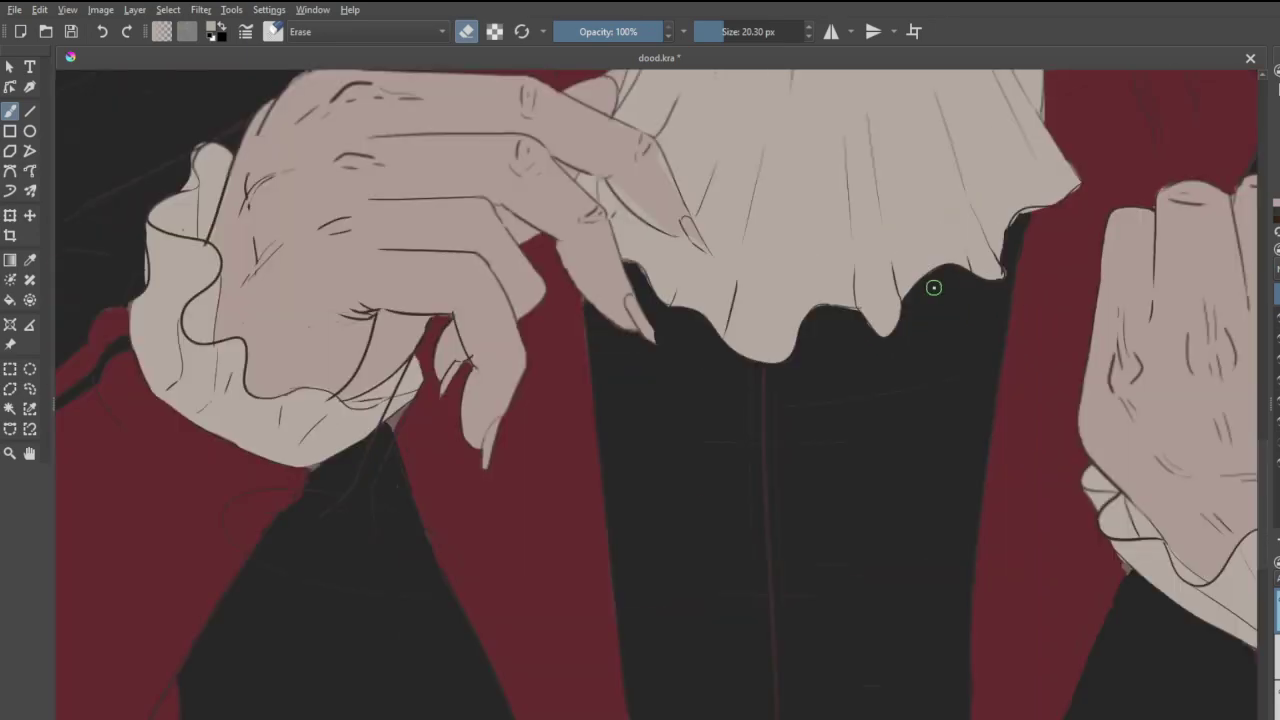
- Erase the cream beyond the cravat's pointed outer corner and straight side edge, redoing strokes that cut into the shape
scroll(931, 249, up, 4)
scroll(943, 674, up, 1)
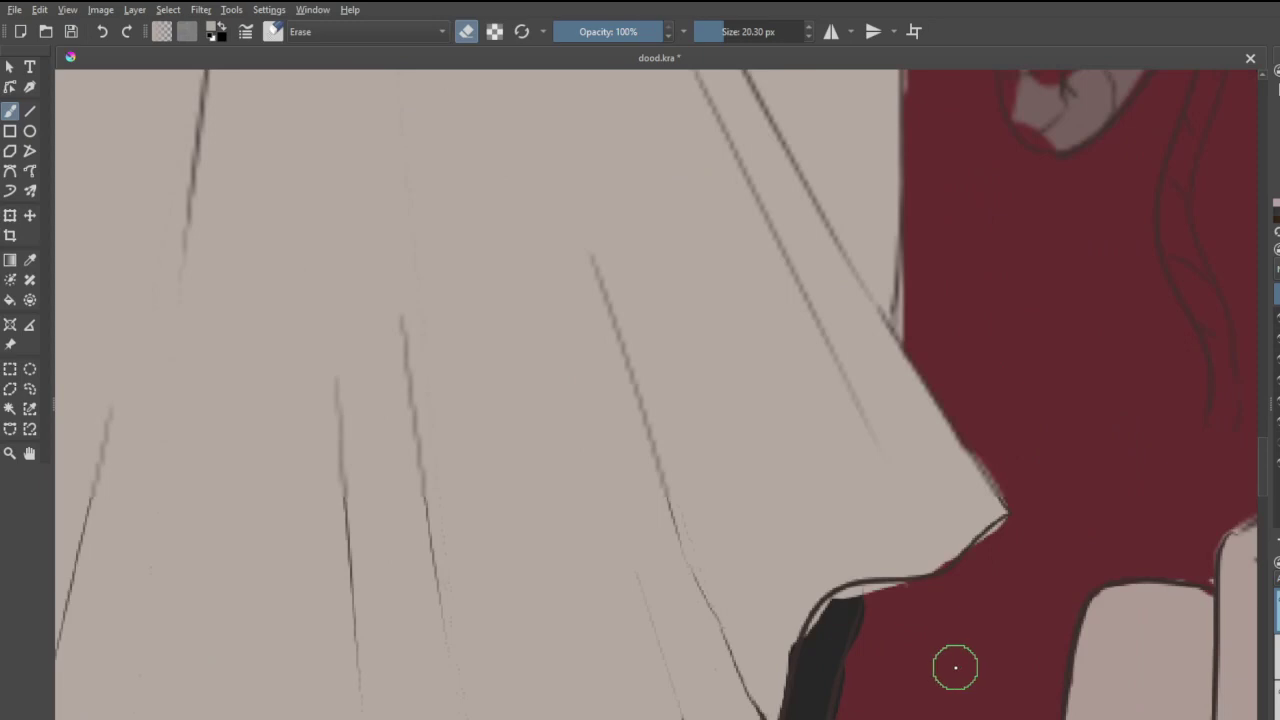
mouse_move(916, 598)
mouse_down()
mouse_move(851, 603)
mouse_move(814, 629)
mouse_up()
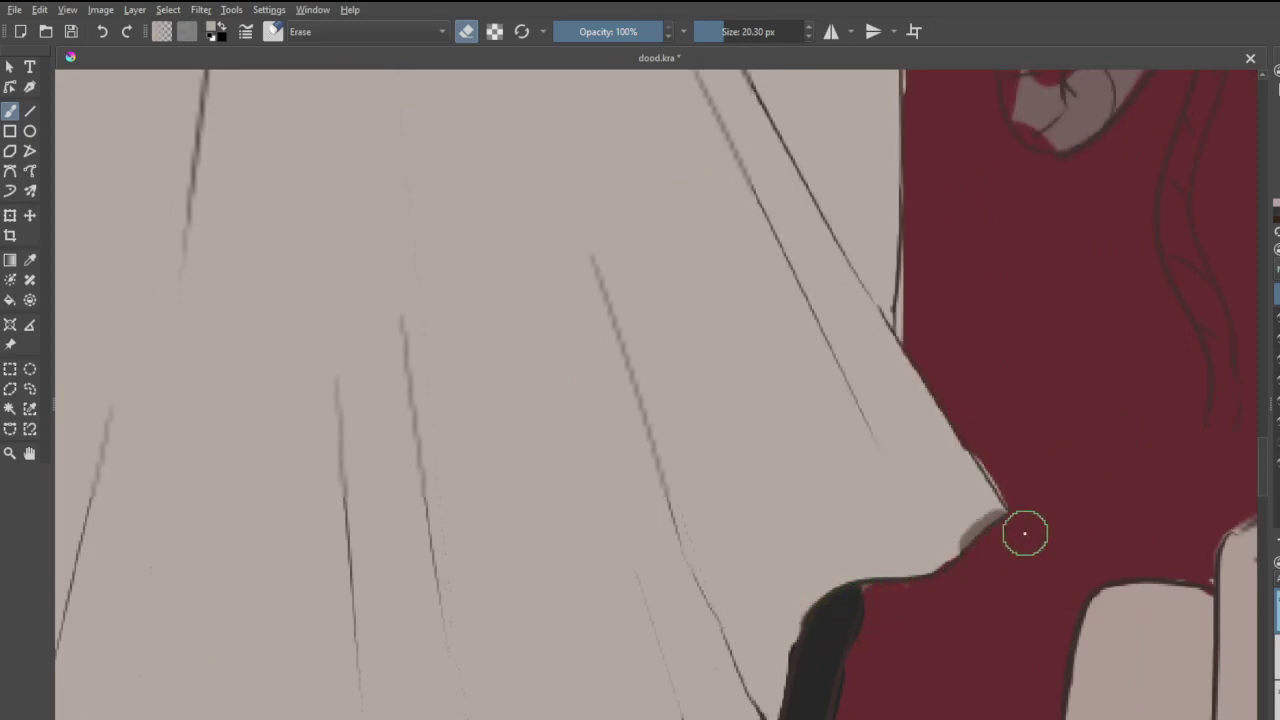
key(ctrl+z)
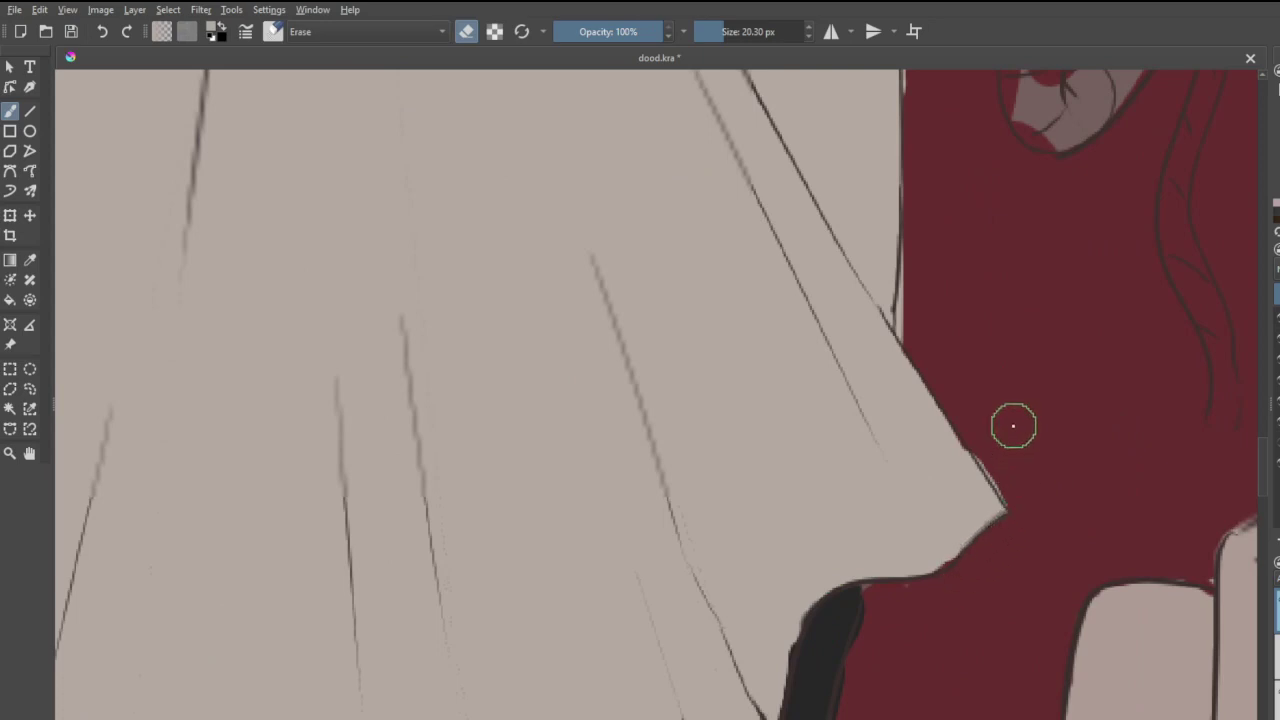
drag(977, 445, 1002, 496)
key(ctrl+z)
drag(908, 232, 909, 345)
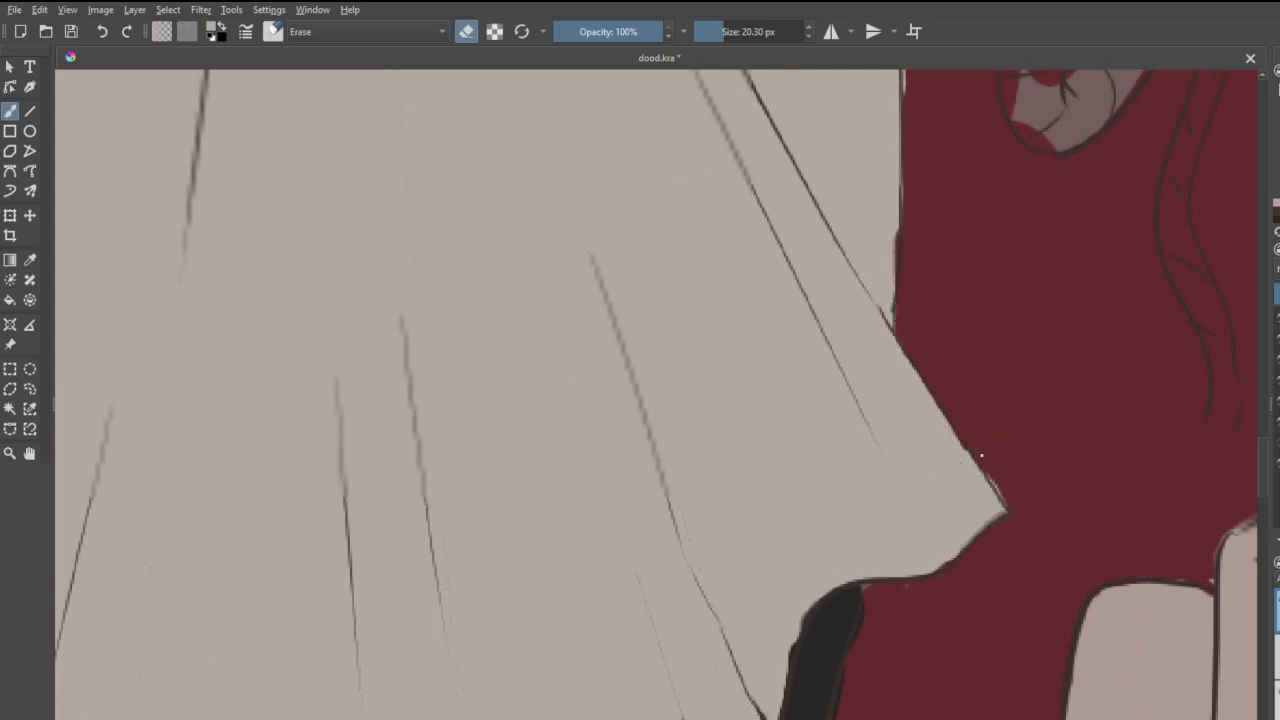
drag(980, 455, 1003, 500)
- Erase the cream covering the extended index finger along both edges, and clean up the neighbouring fingertip and nail
scroll(980, 220, down, 6)
scroll(981, 117, down, 2)
scroll(983, 114, up, 5)
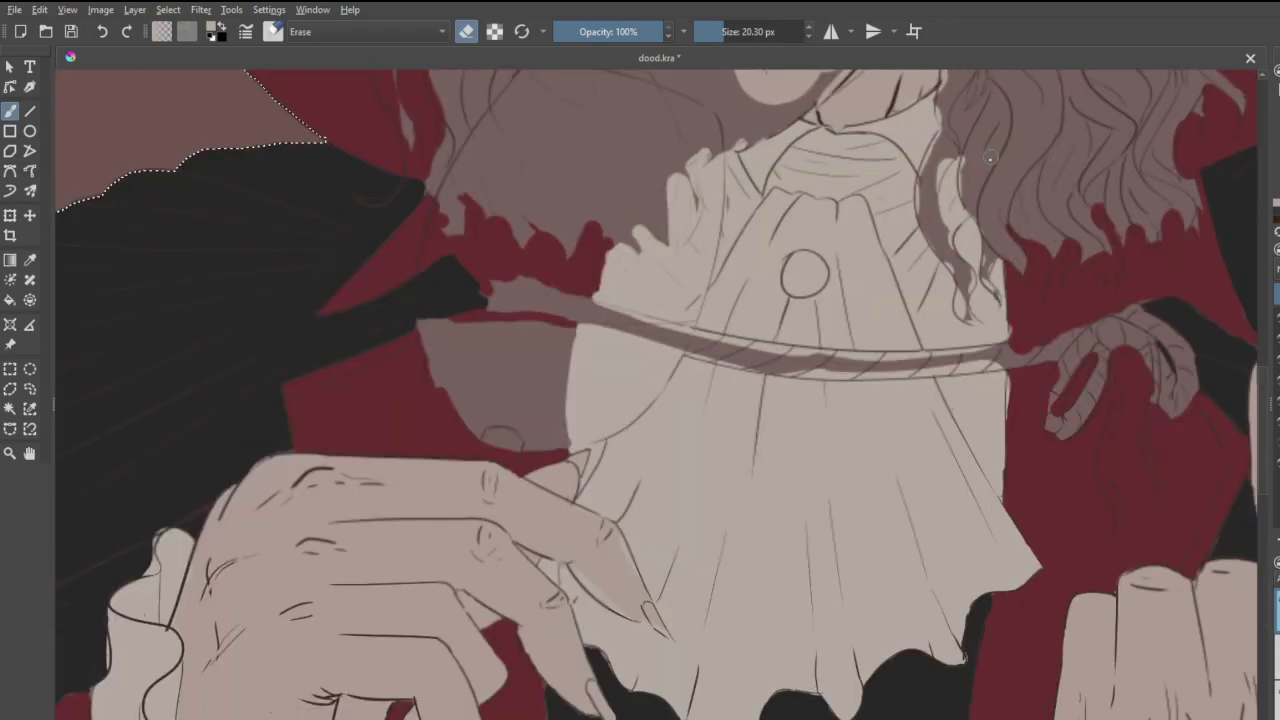
scroll(950, 142, down, 2)
scroll(982, 130, down, 2)
scroll(946, 88, up, 3)
scroll(946, 88, up, 1)
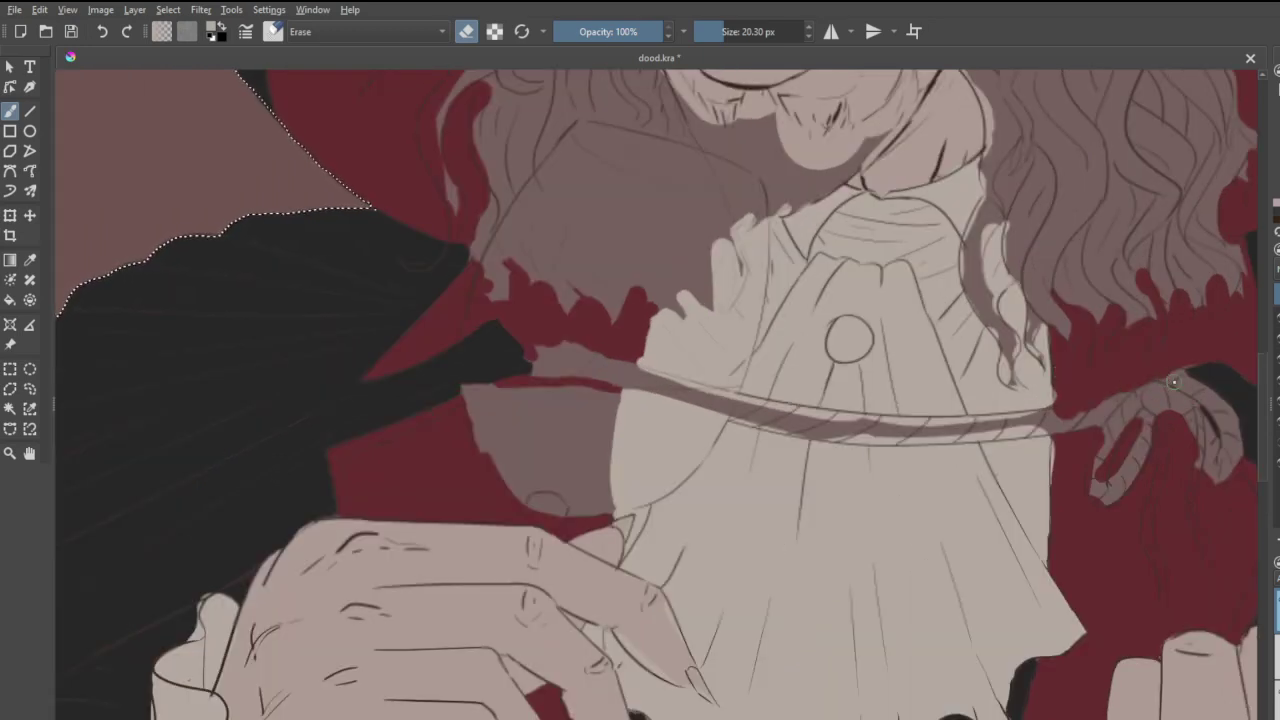
scroll(705, 715, up, 1)
scroll(705, 715, up, 1)
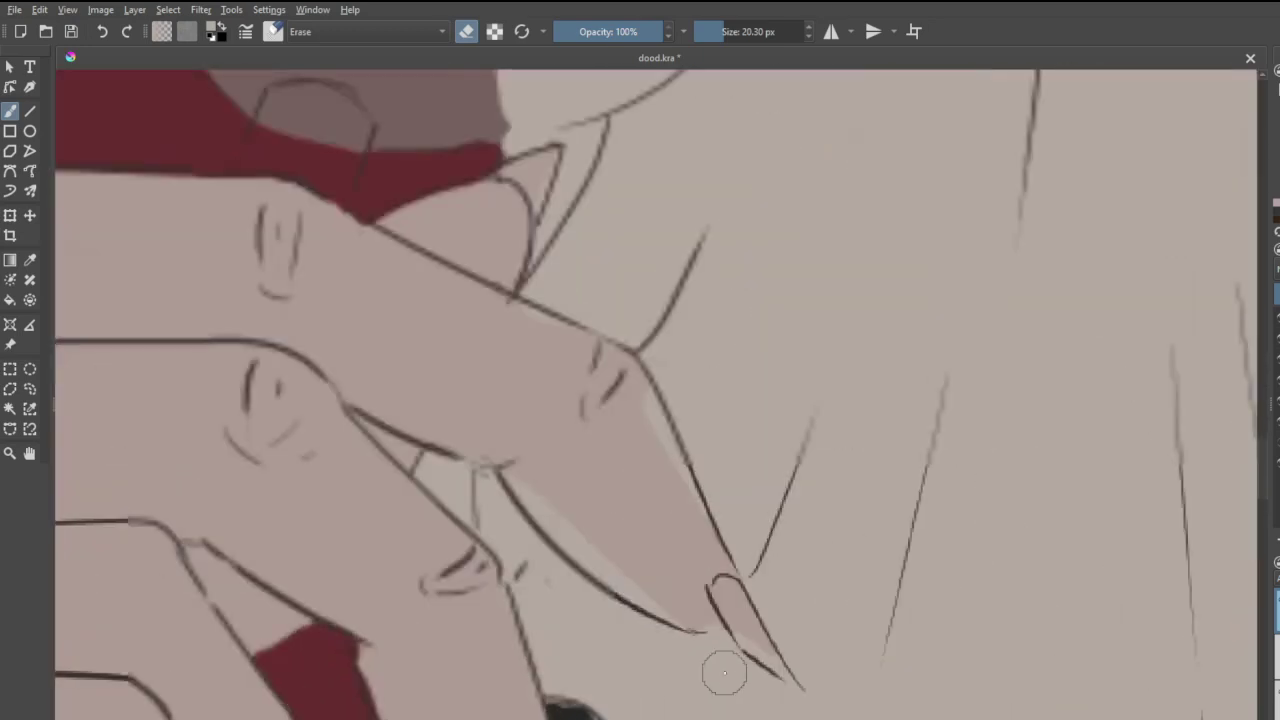
mouse_move(533, 466)
mouse_down()
mouse_move(585, 539)
mouse_move(526, 486)
mouse_move(599, 564)
mouse_move(669, 611)
mouse_move(726, 609)
mouse_move(795, 682)
mouse_move(720, 625)
mouse_up()
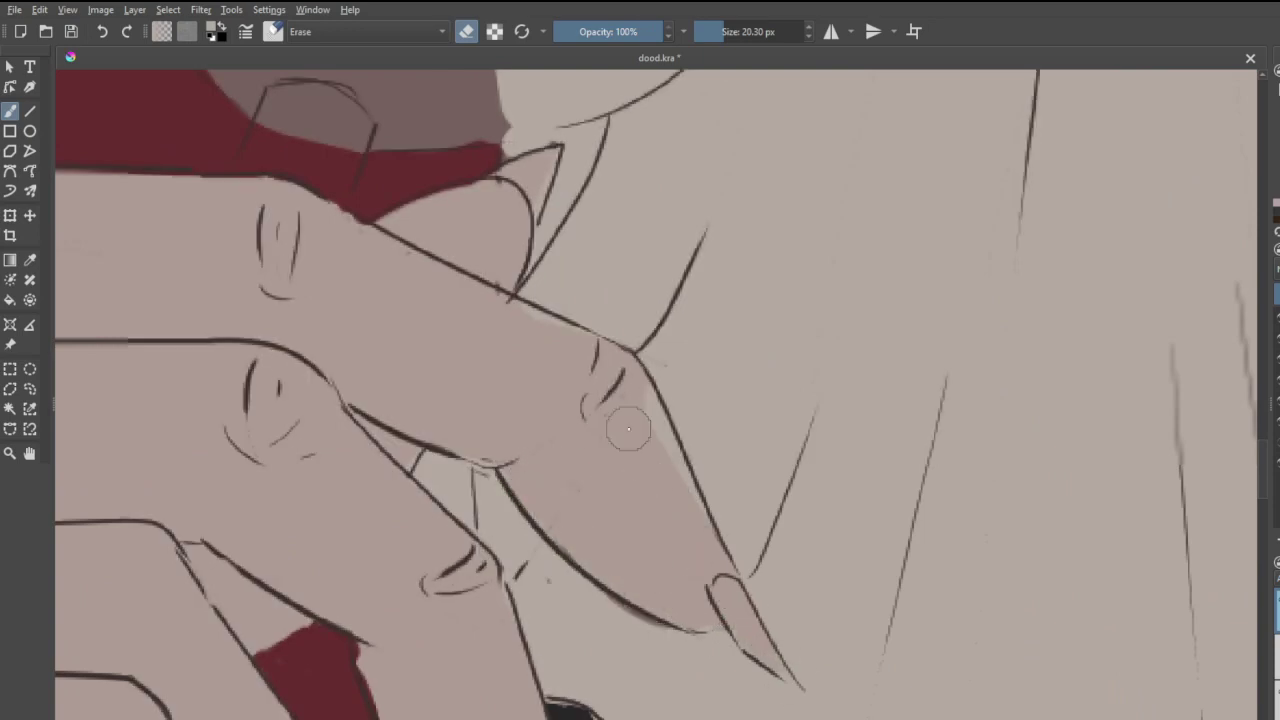
drag(645, 380, 687, 490)
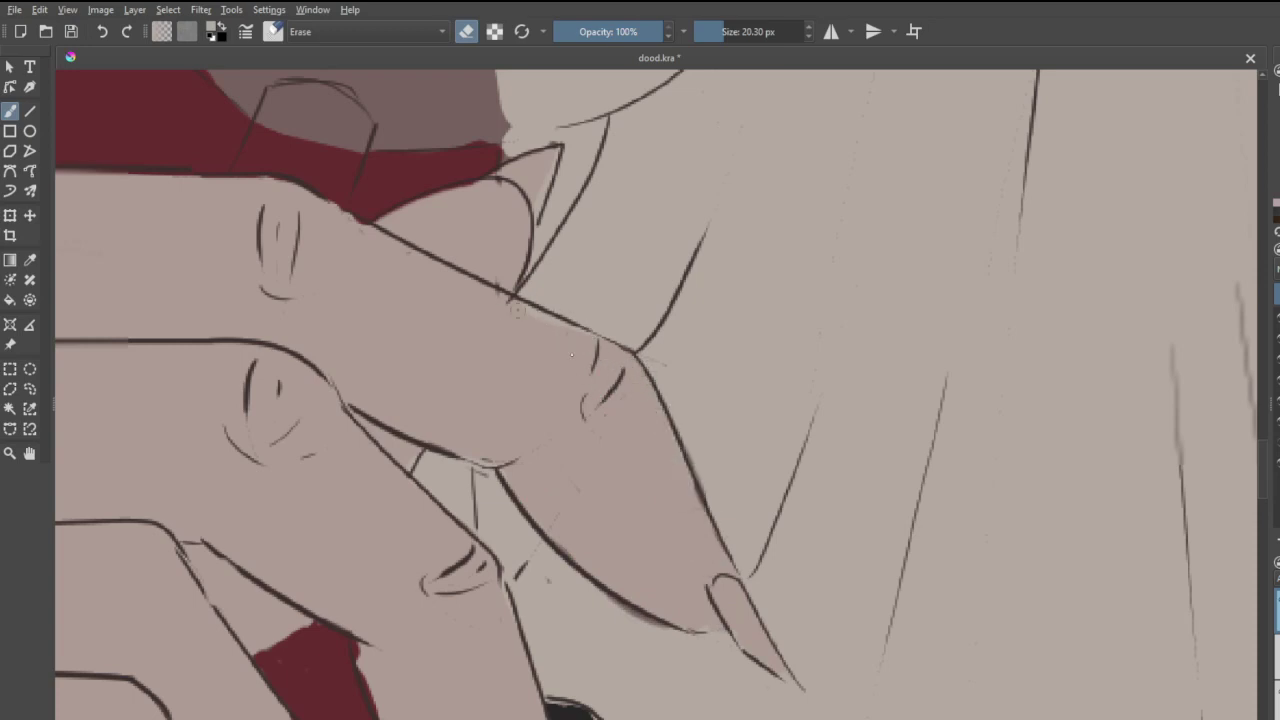
drag(518, 310, 572, 340)
mouse_move(557, 157)
mouse_down()
mouse_move(543, 259)
mouse_move(544, 206)
mouse_move(561, 152)
mouse_up()
drag(536, 216, 533, 230)
scroll(606, 356, down, 8)
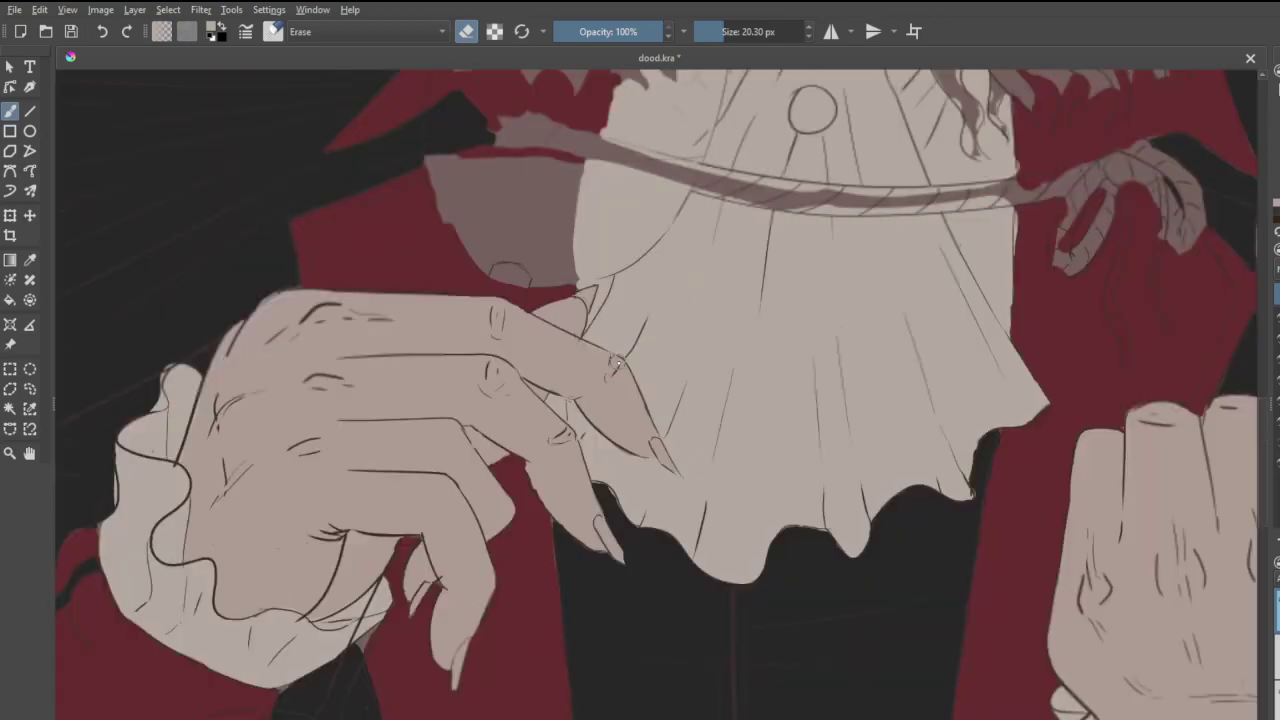
- Erase the cream spilling onto the neck above the collar, and save the document
scroll(678, 253, up, 3)
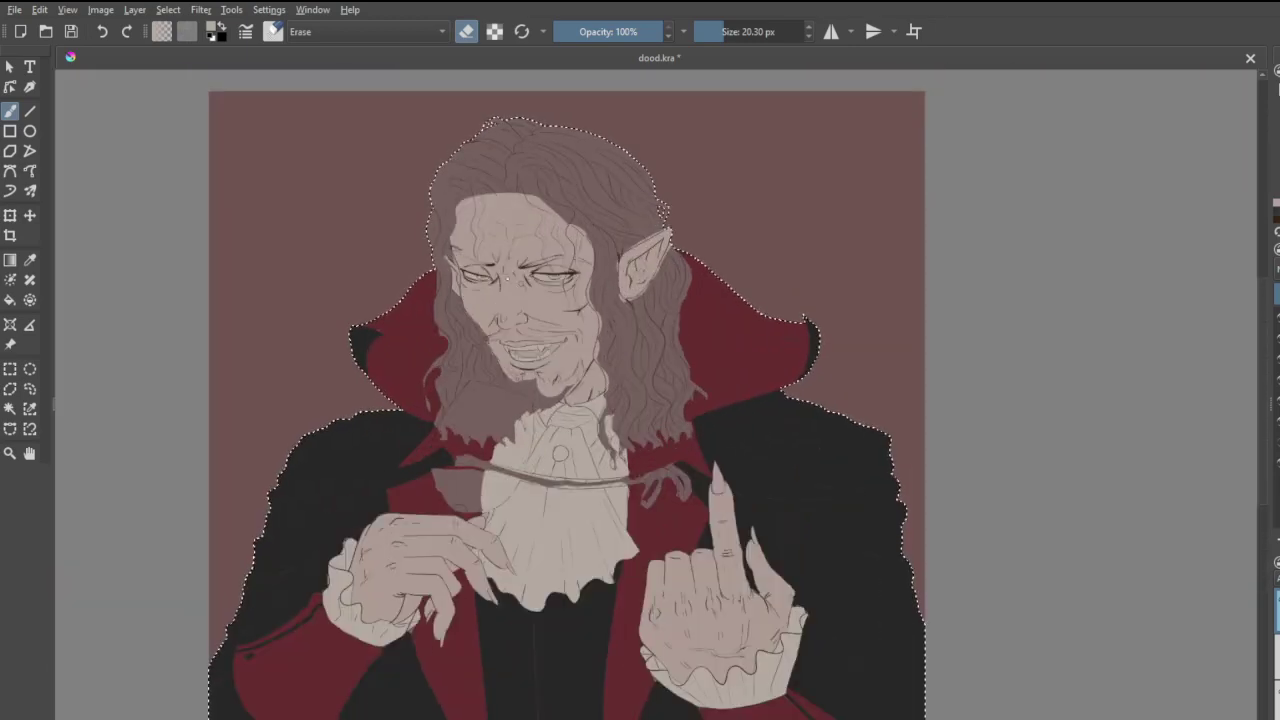
scroll(482, 285, up, 2)
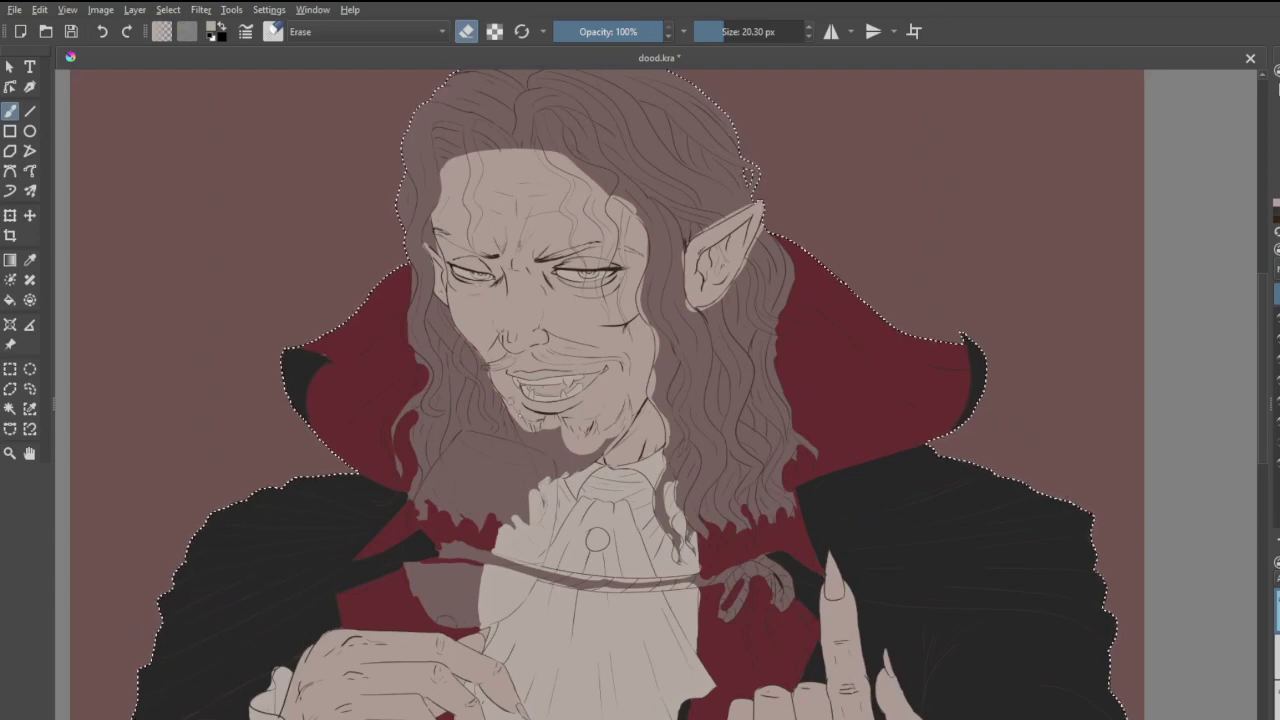
scroll(678, 453, up, 4)
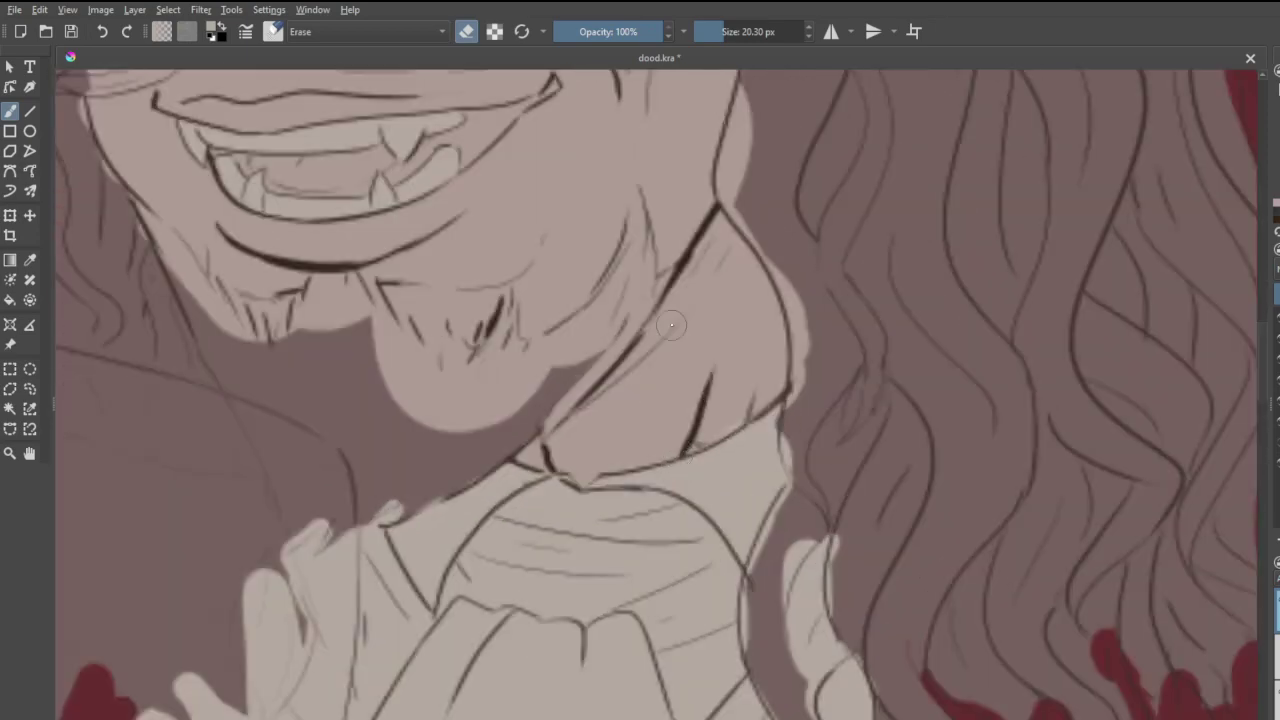
mouse_move(707, 428)
mouse_down()
mouse_move(750, 422)
mouse_move(638, 463)
mouse_move(593, 461)
mouse_move(748, 410)
mouse_up()
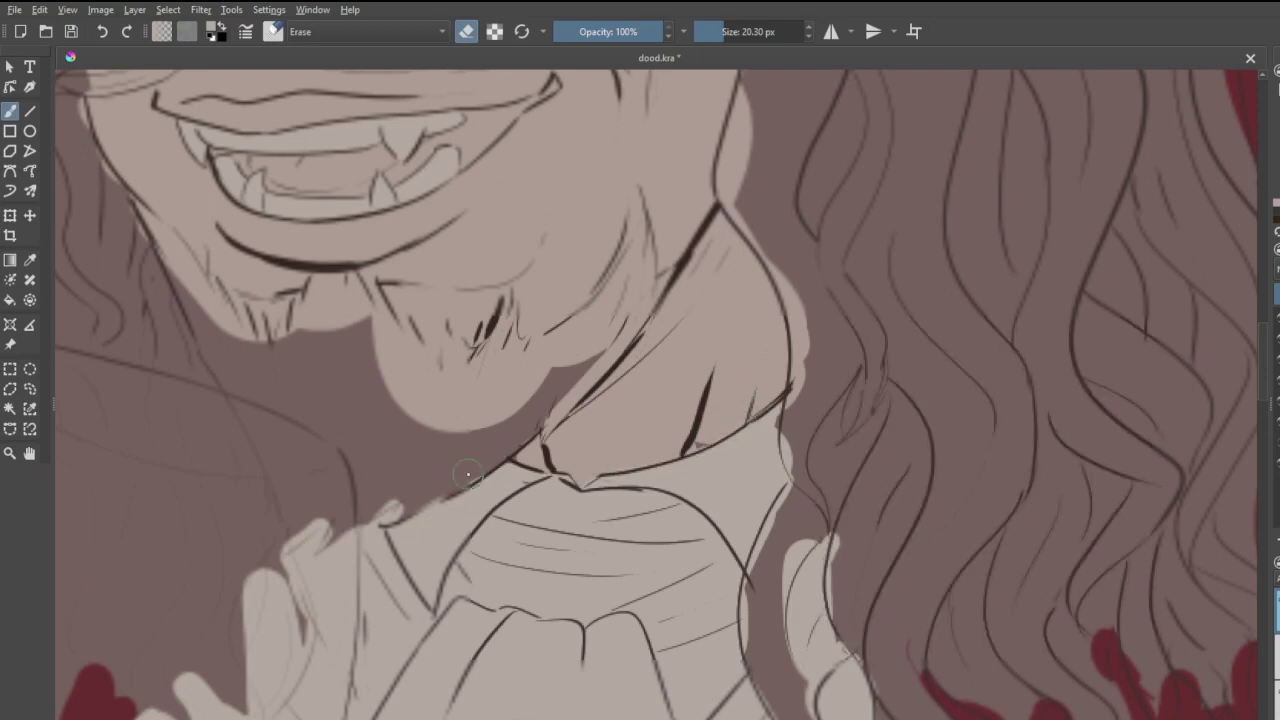
scroll(437, 461, down, 8)
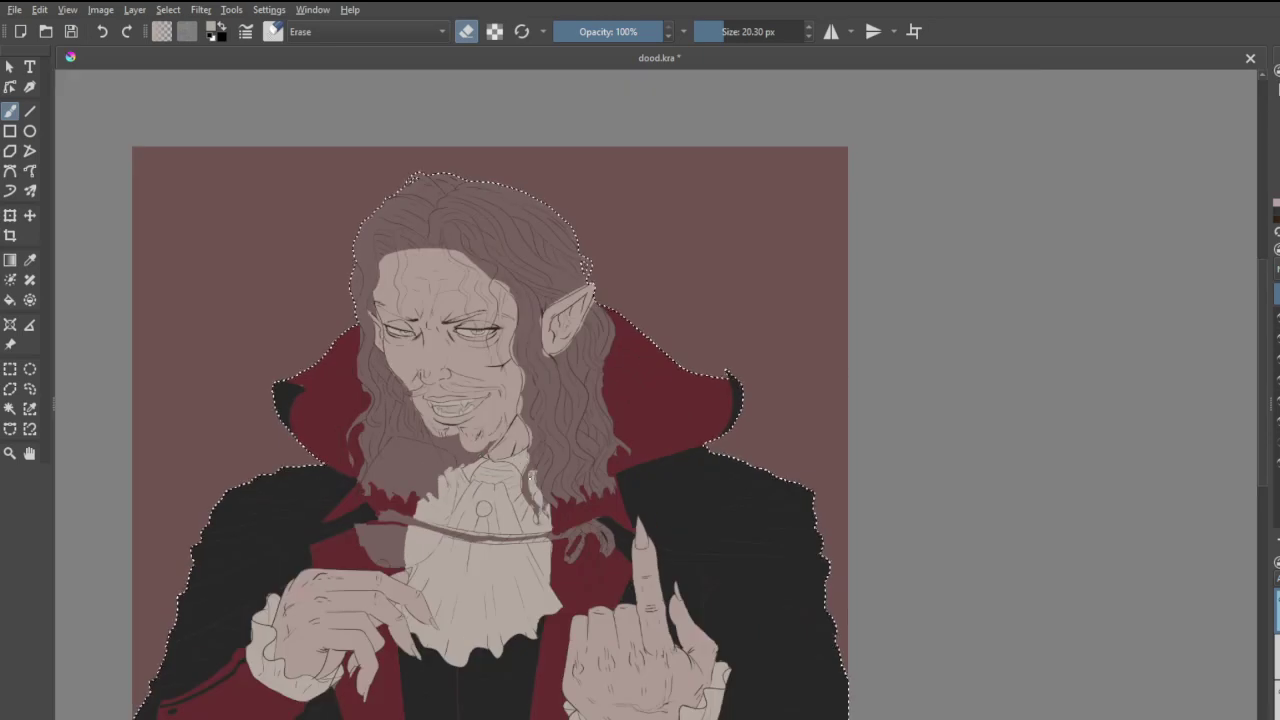
scroll(366, 634, up, 2)
scroll(420, 602, down, 2)
scroll(378, 697, up, 2)
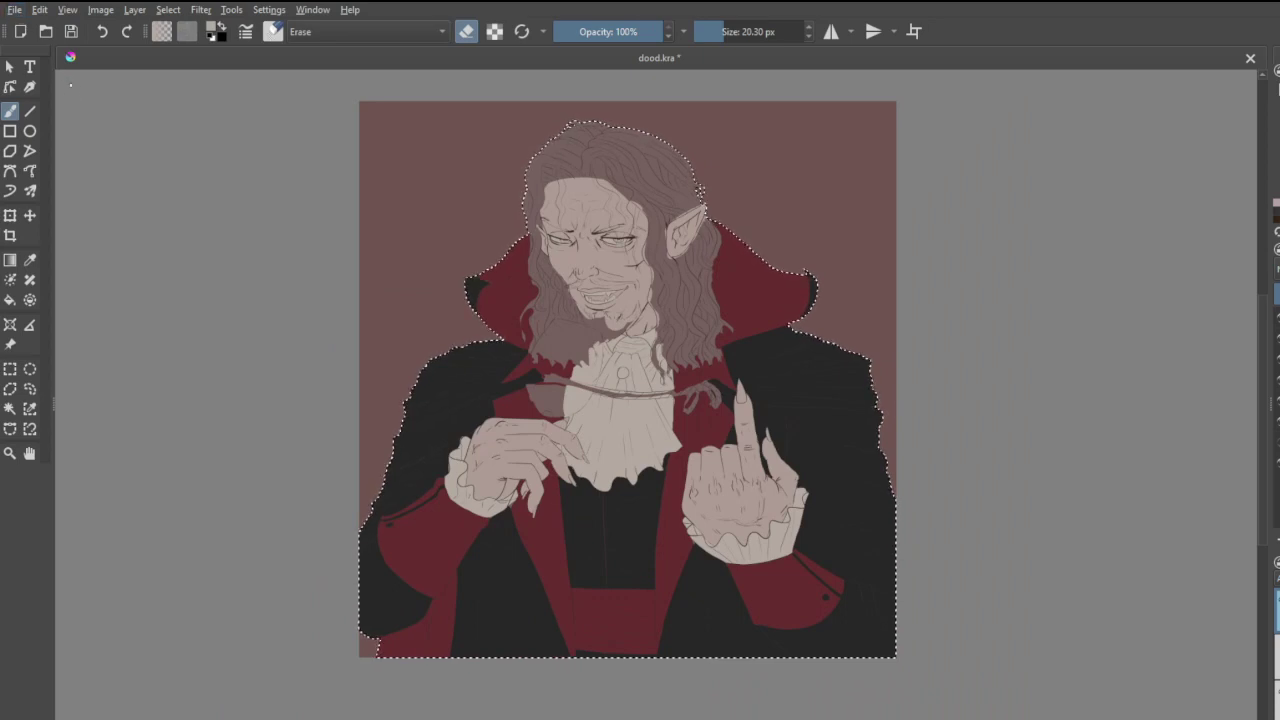
key(ctrl+s)
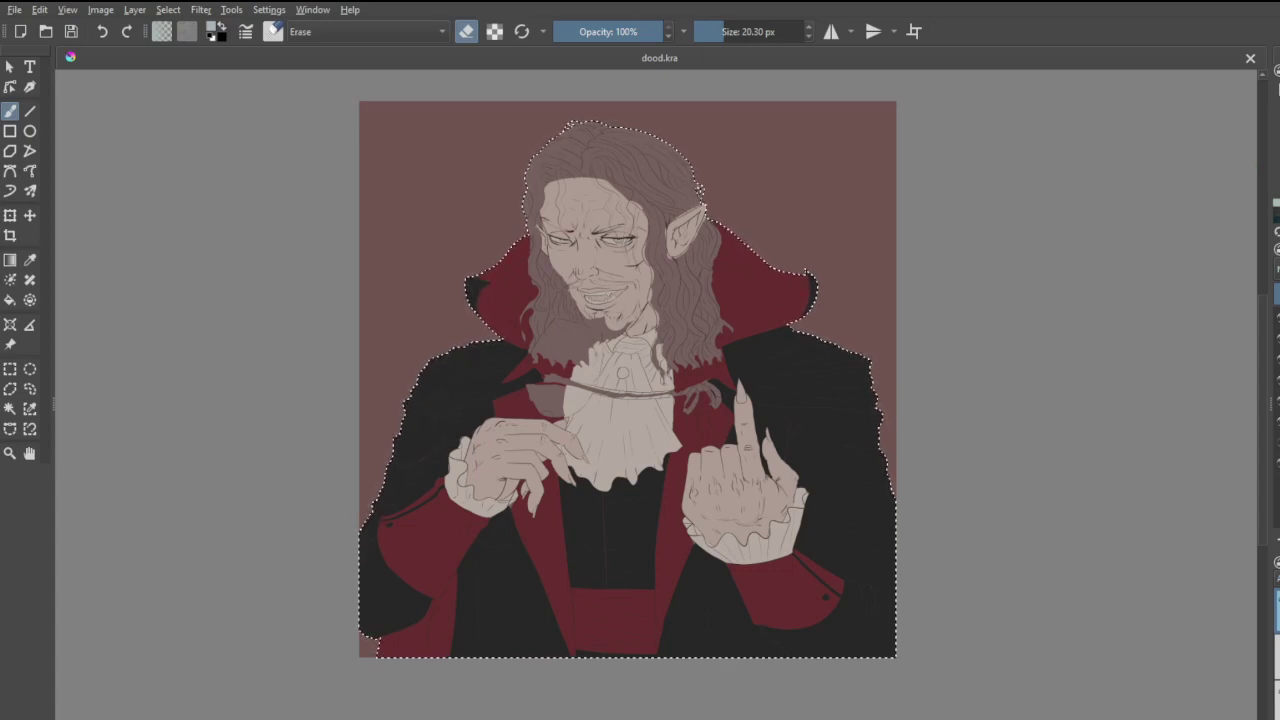
- Switch from erasing to painting with a 63.34 px brush and test pale blue and blue-green strokes on the hair above the forehead
scroll(662, 263, down, 1)
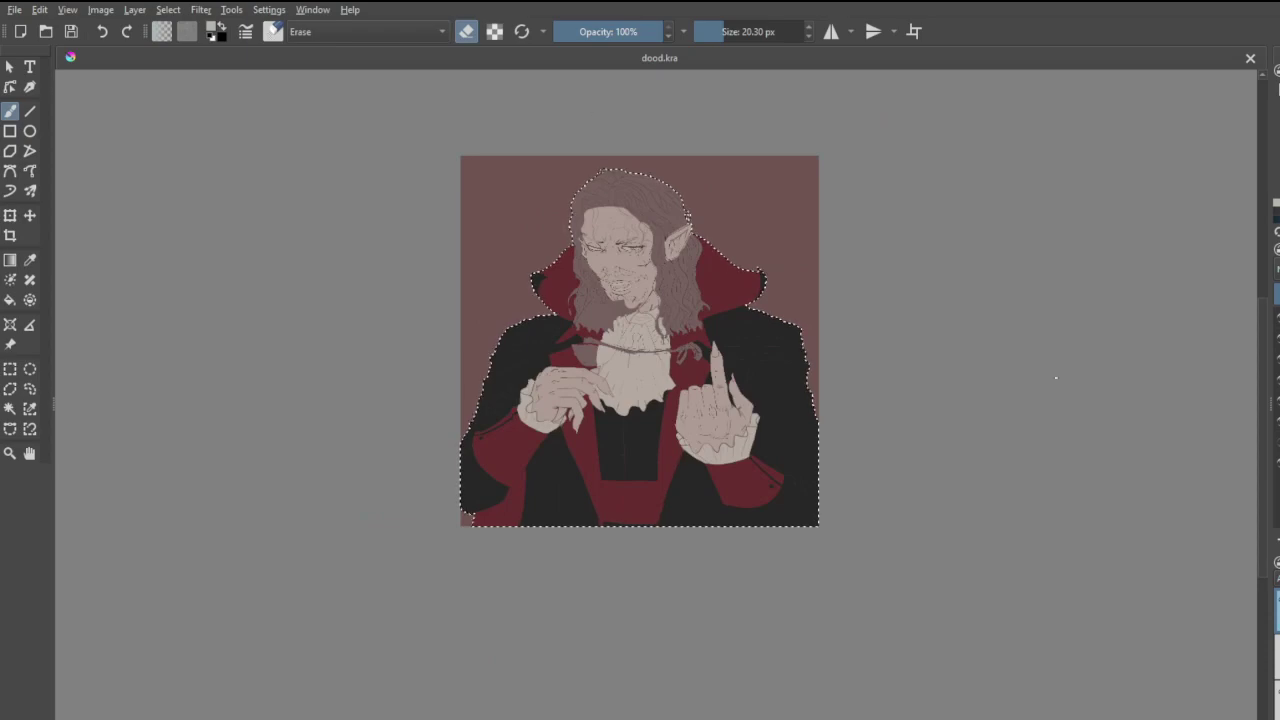
key(e)
key(minus)
key(1)
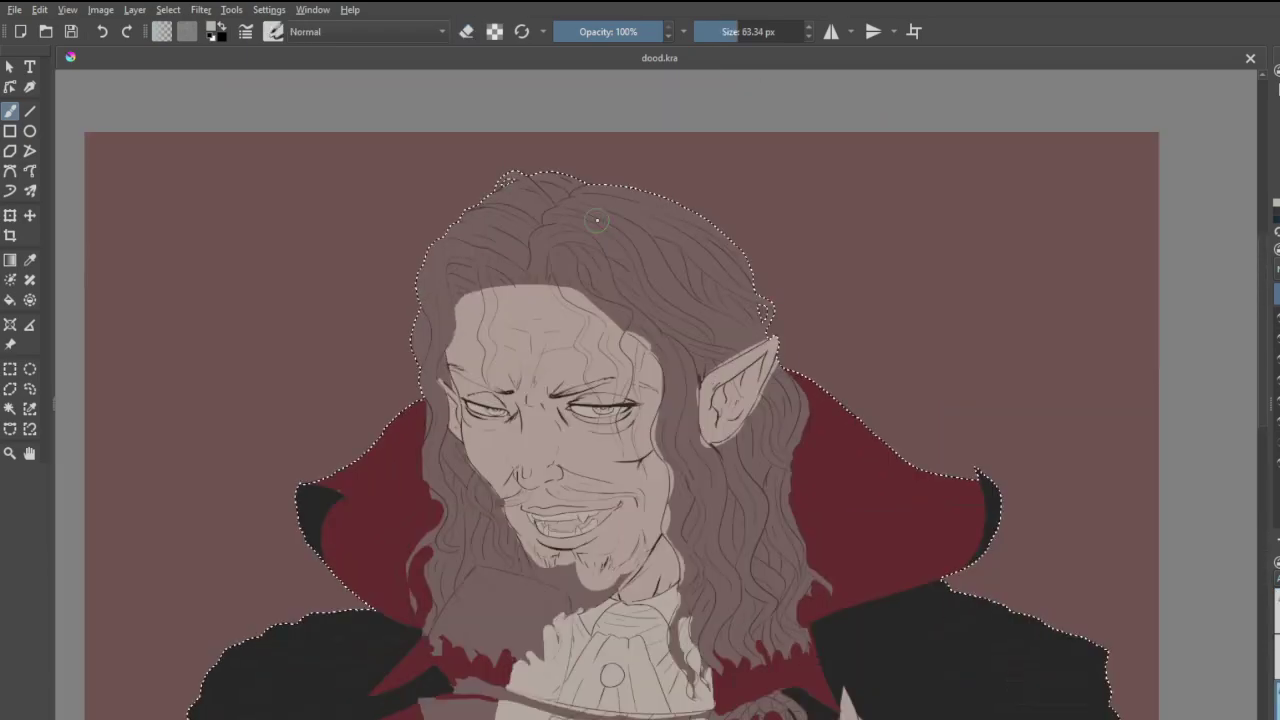
mouse_move(555, 250)
mouse_down()
mouse_move(615, 295)
mouse_move(731, 264)
mouse_up()
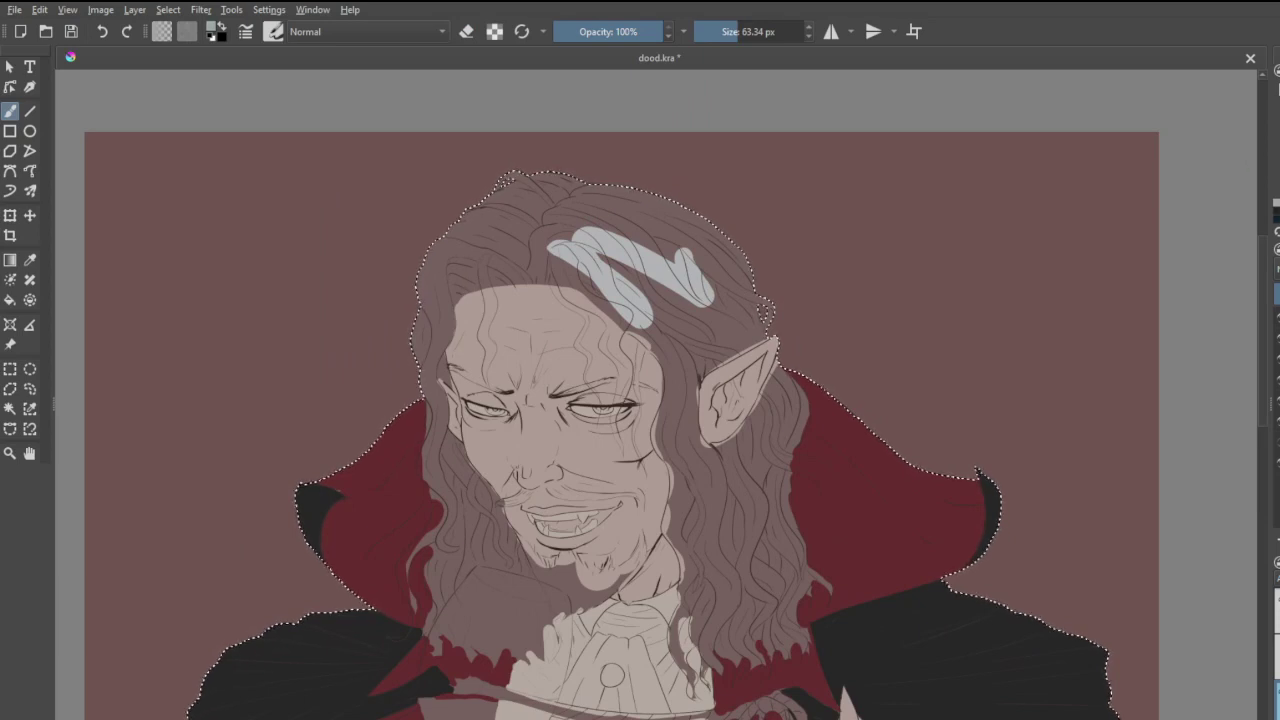
mouse_move(590, 250)
mouse_down()
mouse_move(660, 298)
mouse_move(634, 316)
mouse_up()
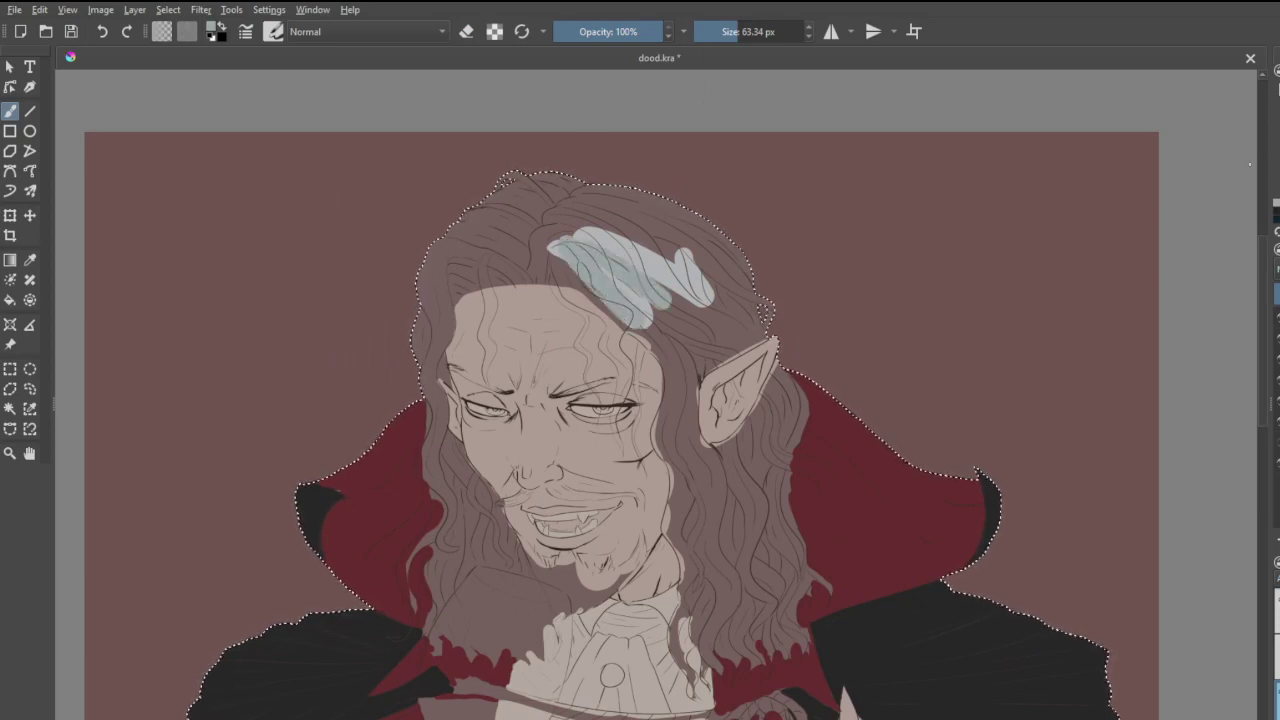
- Cover the upper hair with a greyer blue and add trial strokes to the side locks, beard, moustache and hairline
mouse_move(668, 236)
mouse_down()
mouse_move(616, 287)
mouse_move(601, 272)
mouse_move(636, 321)
mouse_up()
drag(677, 279, 630, 233)
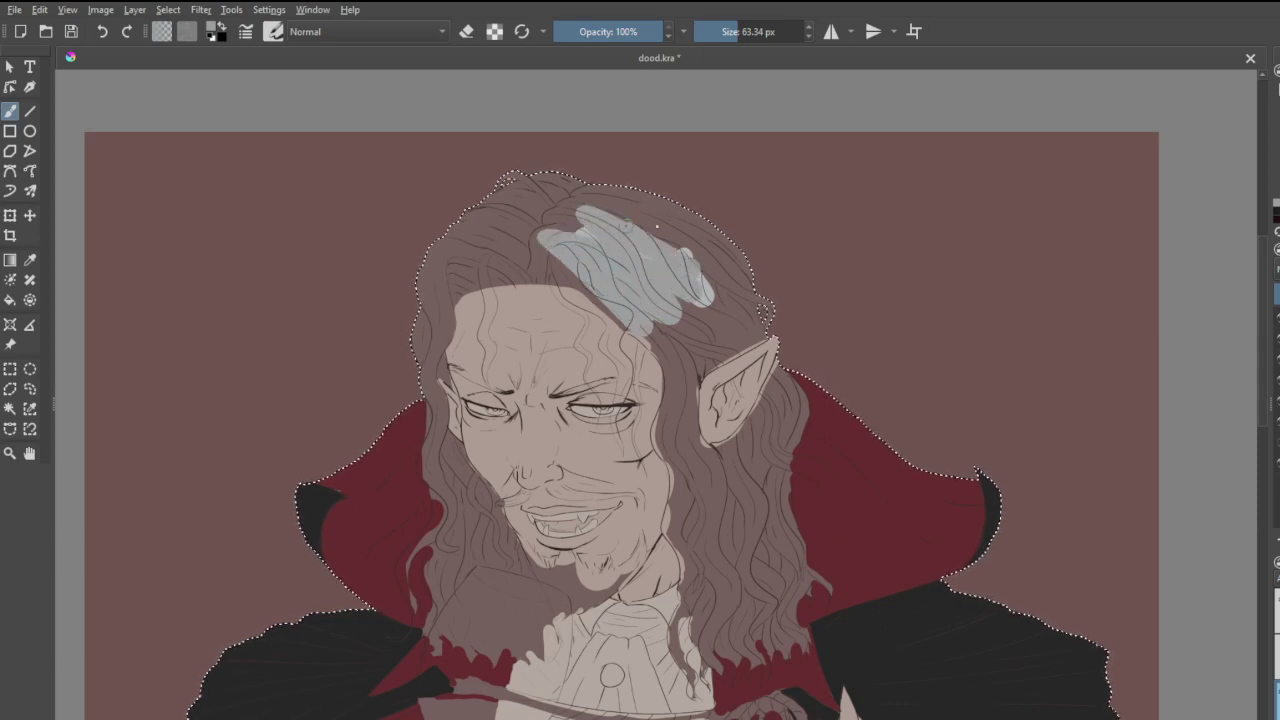
mouse_move(740, 469)
mouse_down()
mouse_move(745, 534)
mouse_move(709, 569)
mouse_move(692, 458)
mouse_up()
mouse_move(487, 524)
mouse_down()
mouse_move(482, 628)
mouse_move(467, 552)
mouse_move(482, 597)
mouse_move(489, 585)
mouse_move(578, 591)
mouse_up()
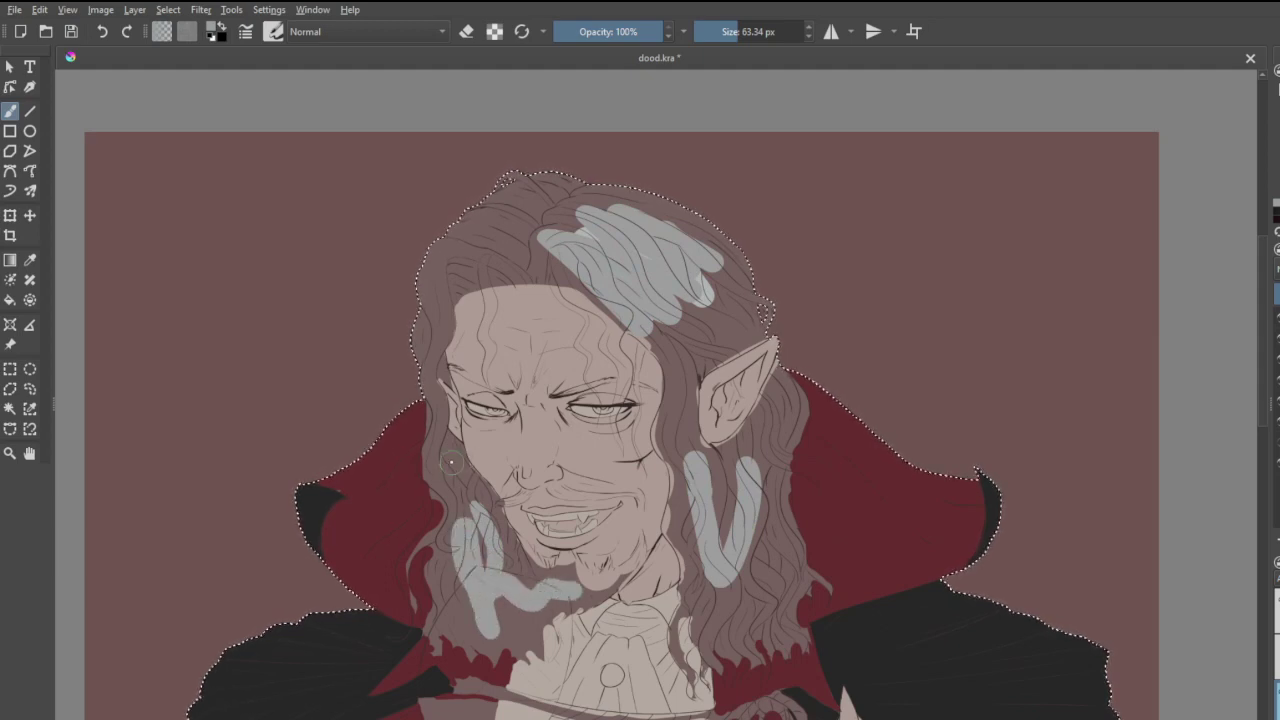
drag(451, 463, 478, 588)
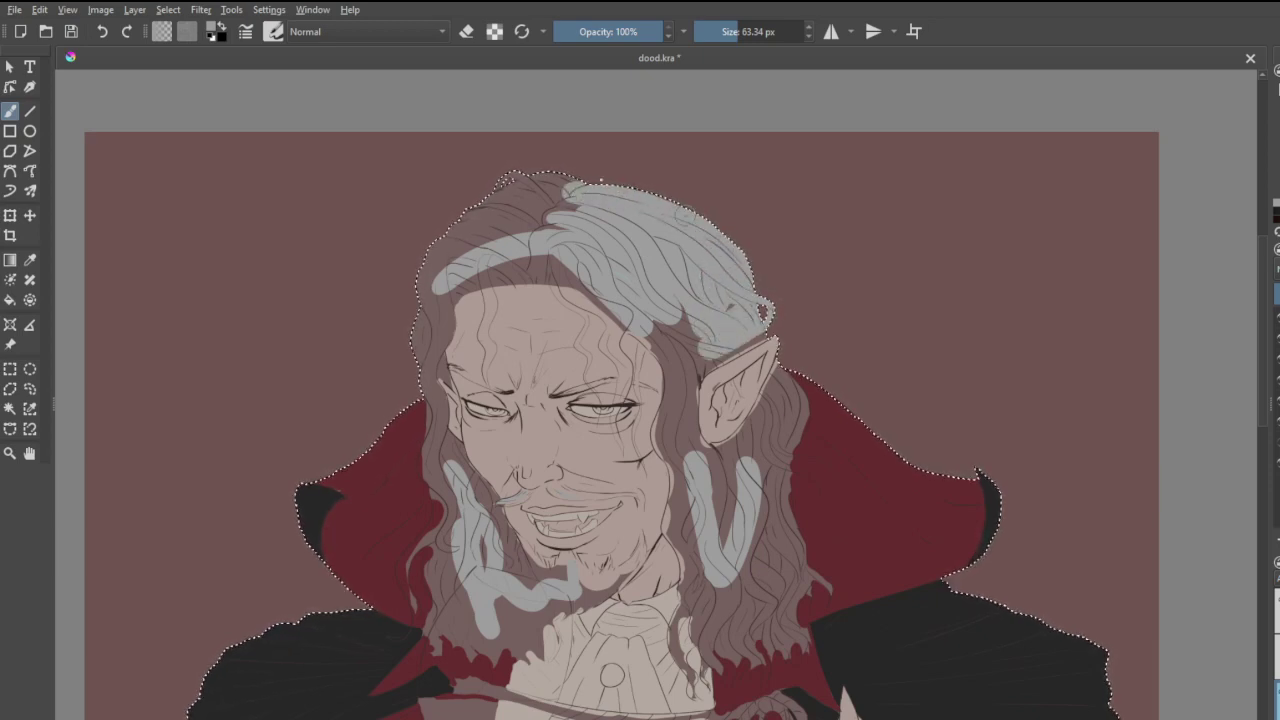
- Undo the grey-blue trial strokes on the side locks, beard, moustache and upper hair
scroll(521, 372, down, 5)
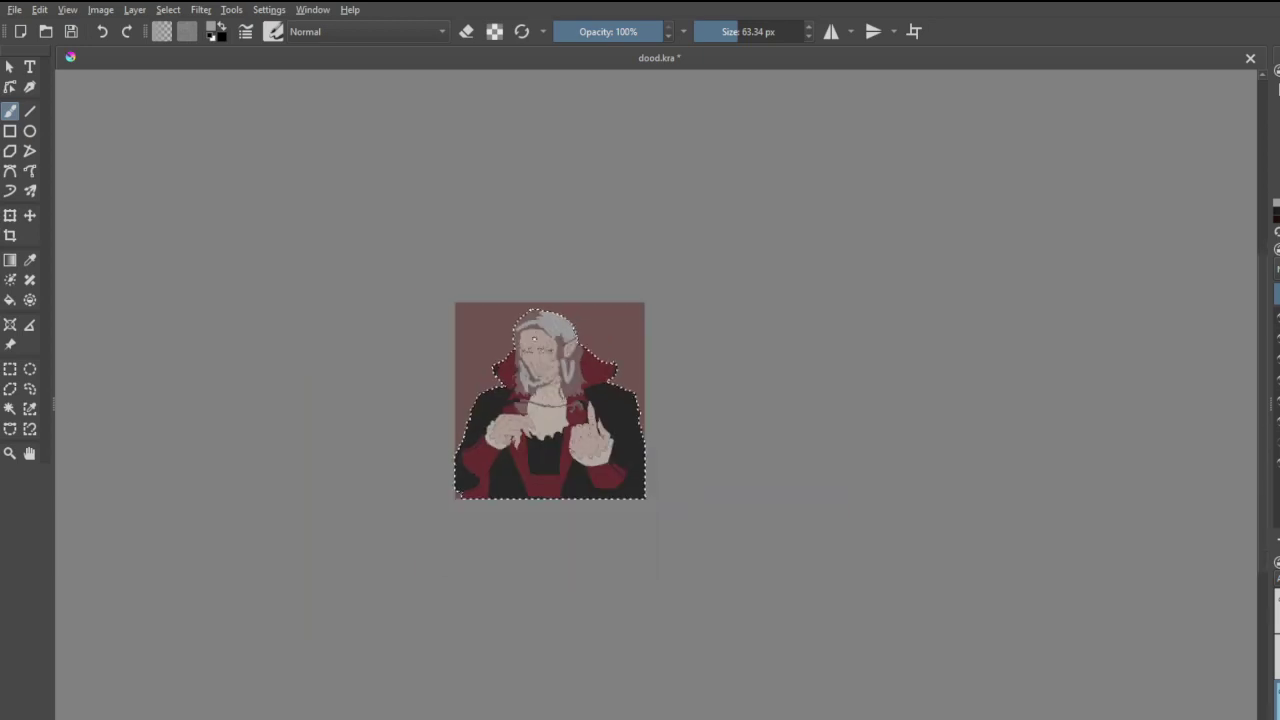
scroll(511, 372, up, 4)
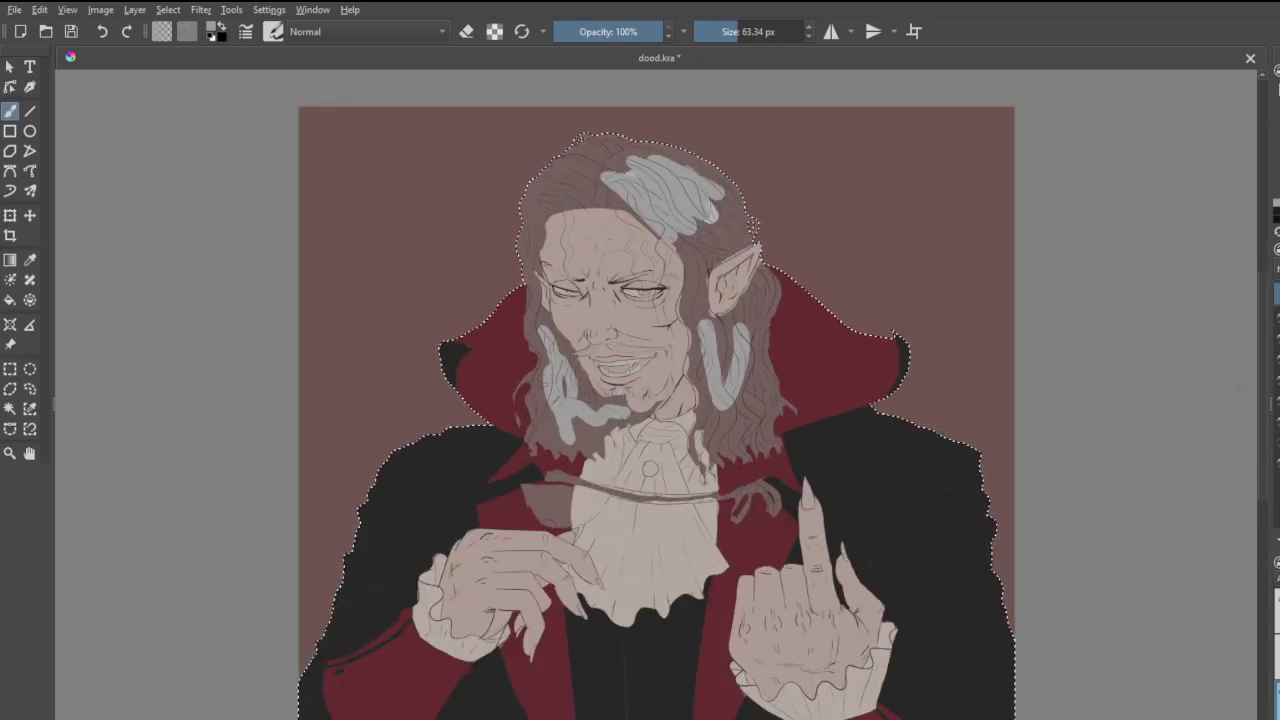
key(ctrl+z)
key(ctrl+z)
key(ctrl+z)
key(ctrl+z)
key(ctrl+z)
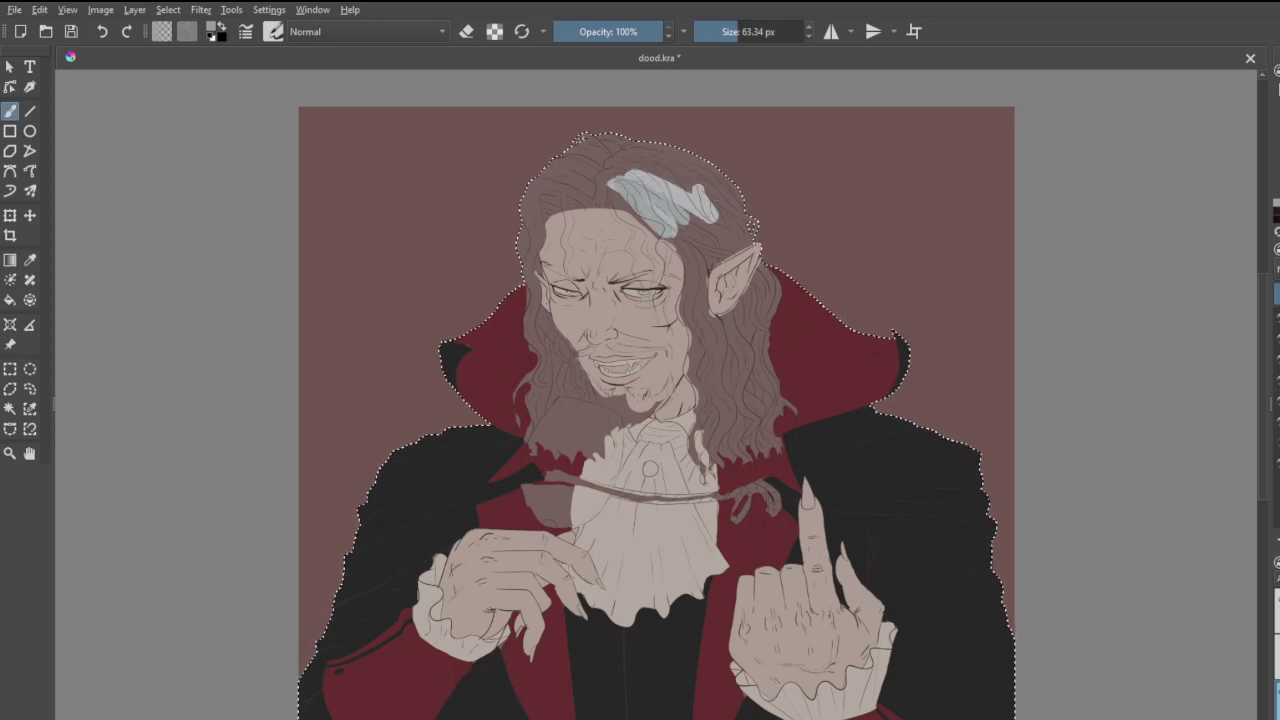
- Undo the pale stroke on the crown, and paint flat grey over the lower hair on both sides of the face
key(ctrl+z)
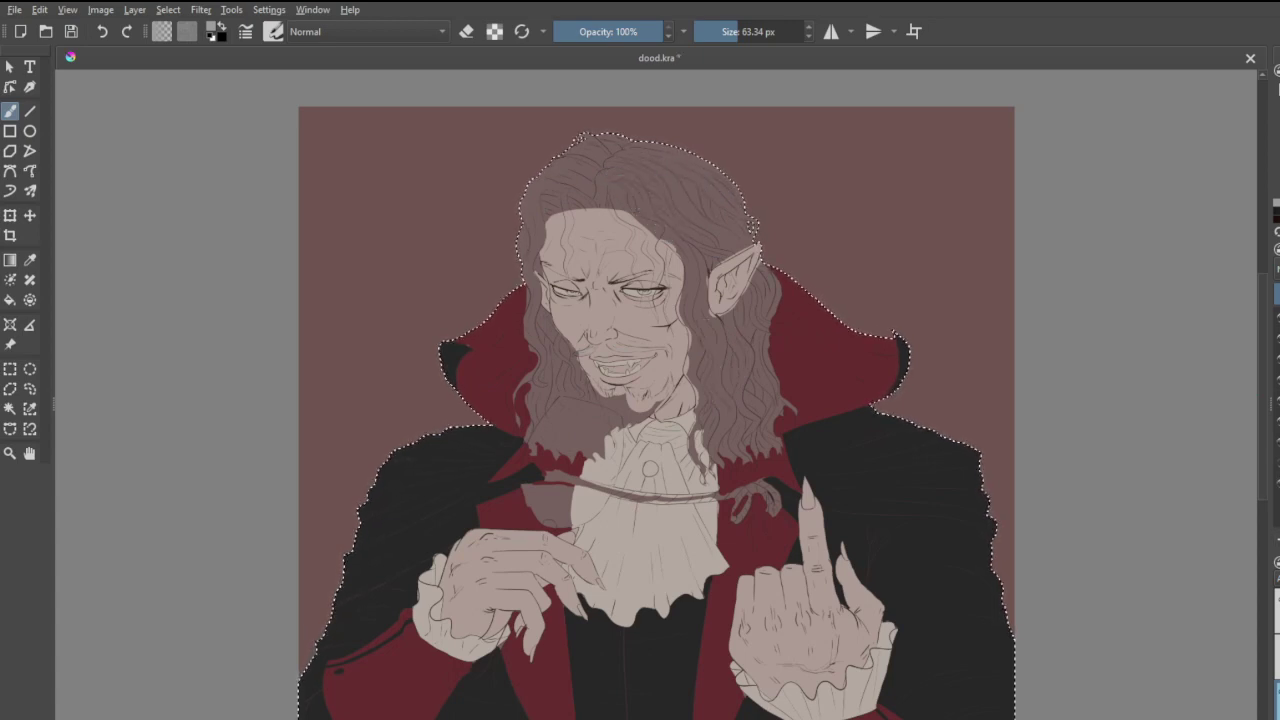
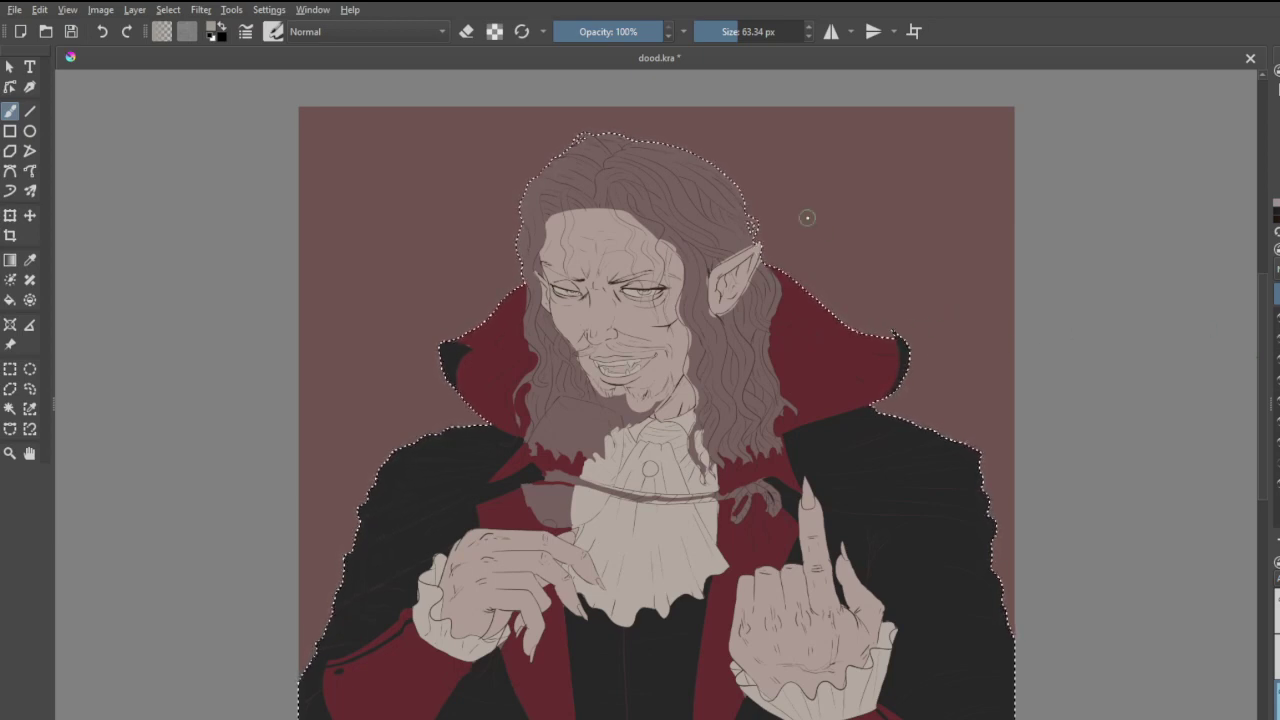
scroll(666, 176, down, 1)
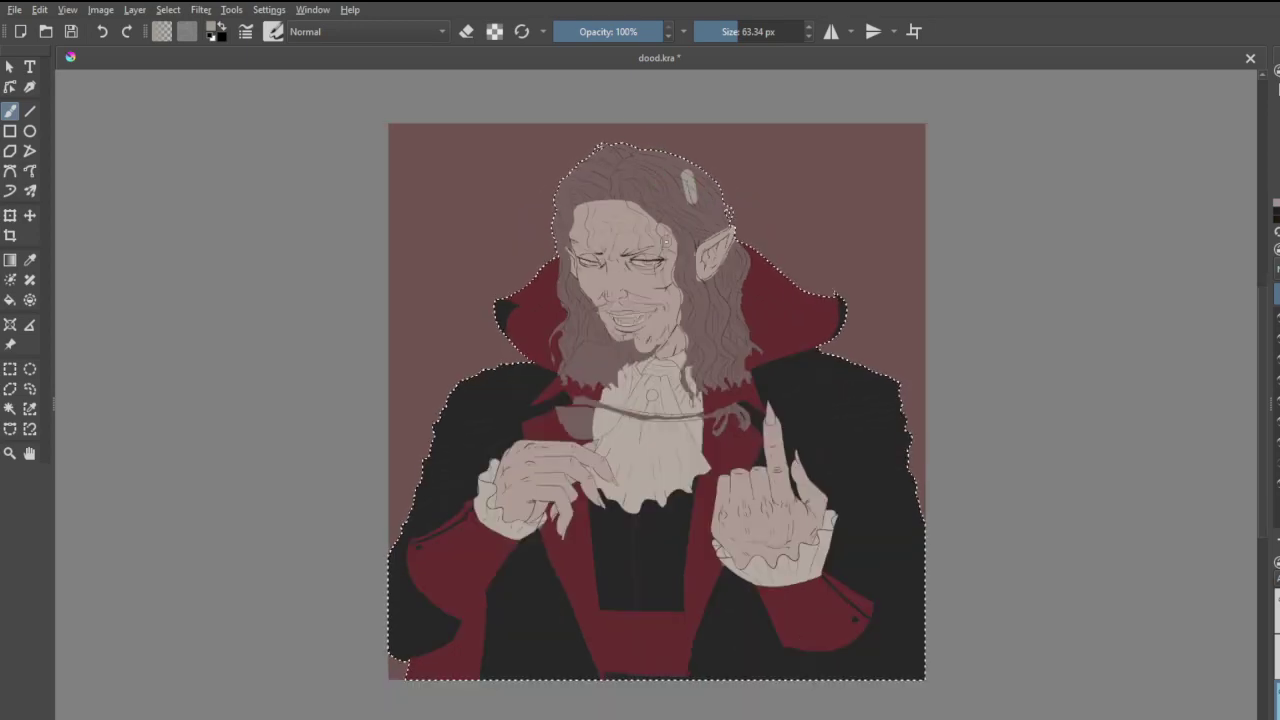
scroll(708, 250, up, 4)
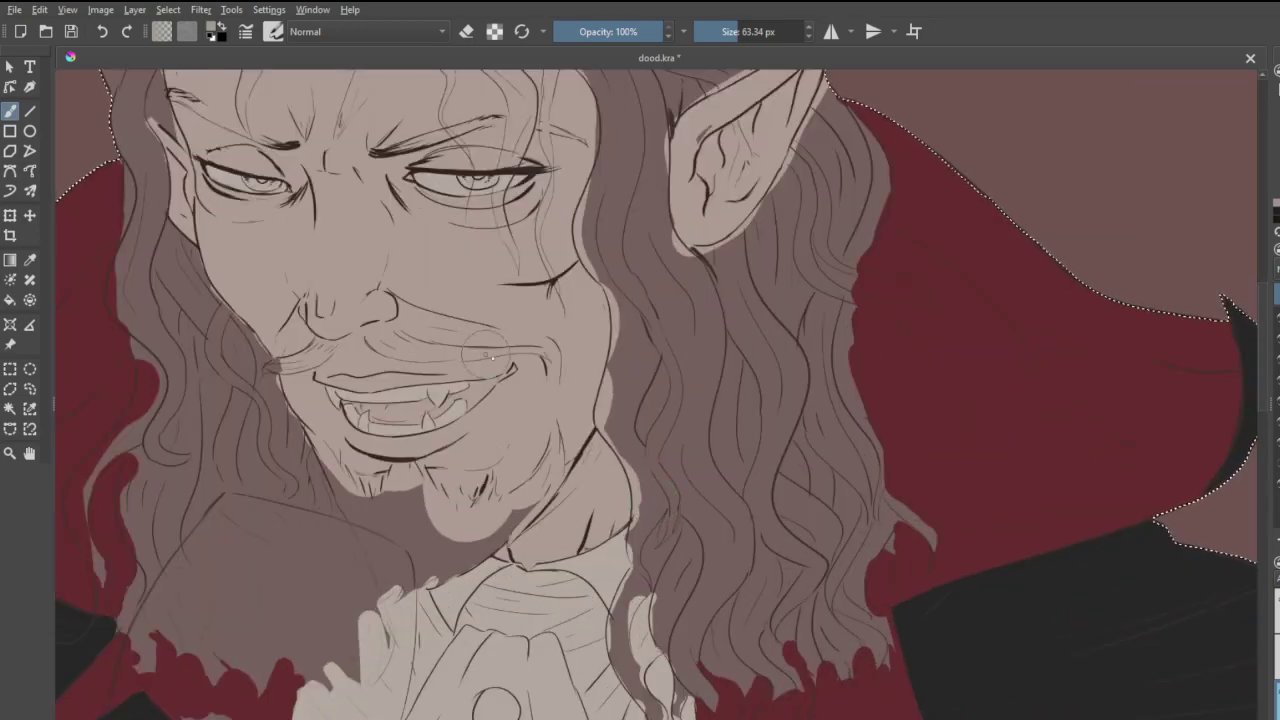
drag(673, 468, 654, 548)
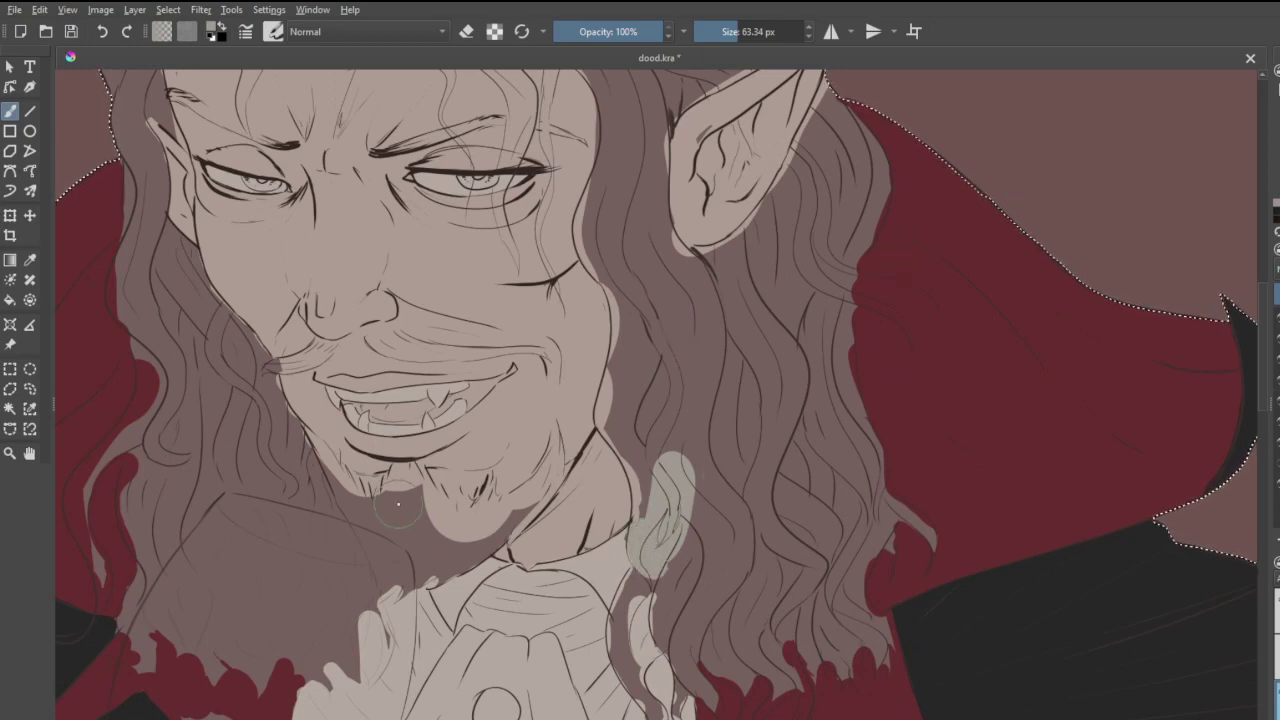
mouse_move(398, 504)
mouse_down()
mouse_move(404, 538)
mouse_move(258, 596)
mouse_move(224, 475)
mouse_move(185, 403)
mouse_move(307, 558)
mouse_move(158, 345)
mouse_move(261, 475)
mouse_move(268, 503)
mouse_move(255, 405)
mouse_move(300, 490)
mouse_up()
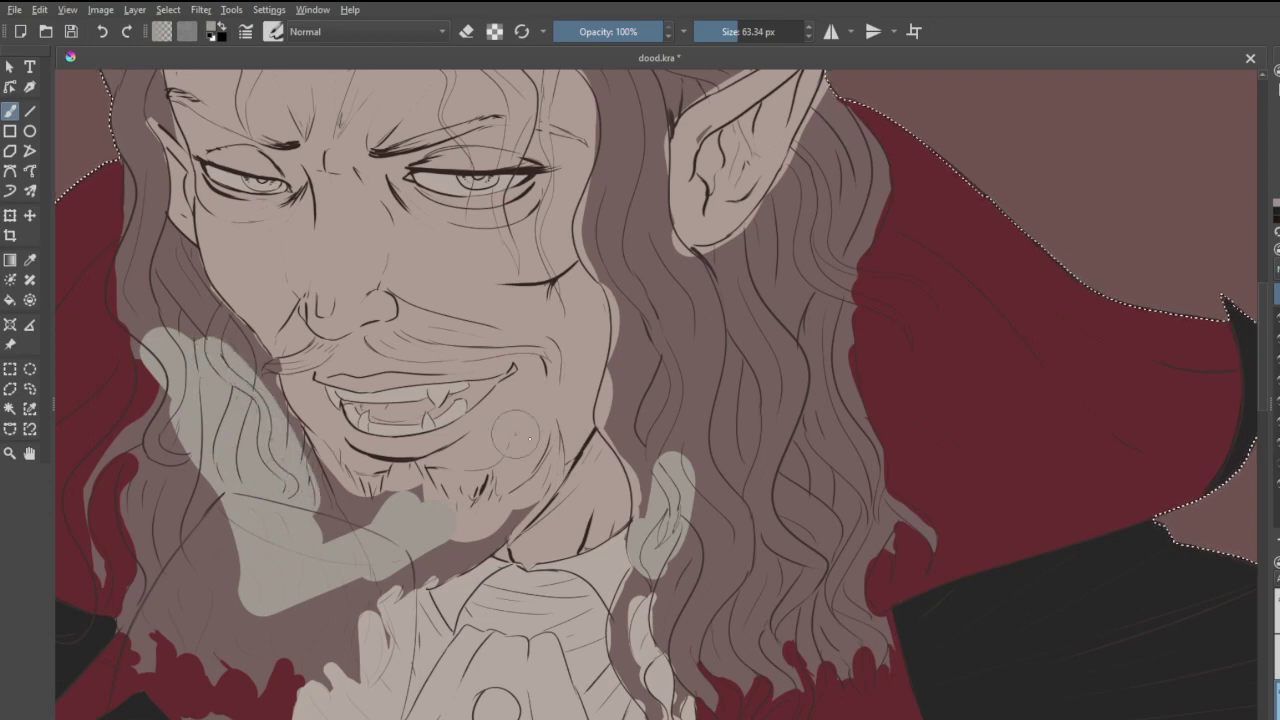
mouse_move(699, 508)
mouse_down()
mouse_move(682, 607)
mouse_move(712, 643)
mouse_move(726, 558)
mouse_move(756, 569)
mouse_move(789, 431)
mouse_move(789, 553)
mouse_move(762, 372)
mouse_move(793, 420)
mouse_move(782, 432)
mouse_move(771, 334)
mouse_move(680, 300)
mouse_move(690, 460)
mouse_move(730, 405)
mouse_move(670, 290)
mouse_move(662, 318)
mouse_move(634, 275)
mouse_move(630, 135)
mouse_up()
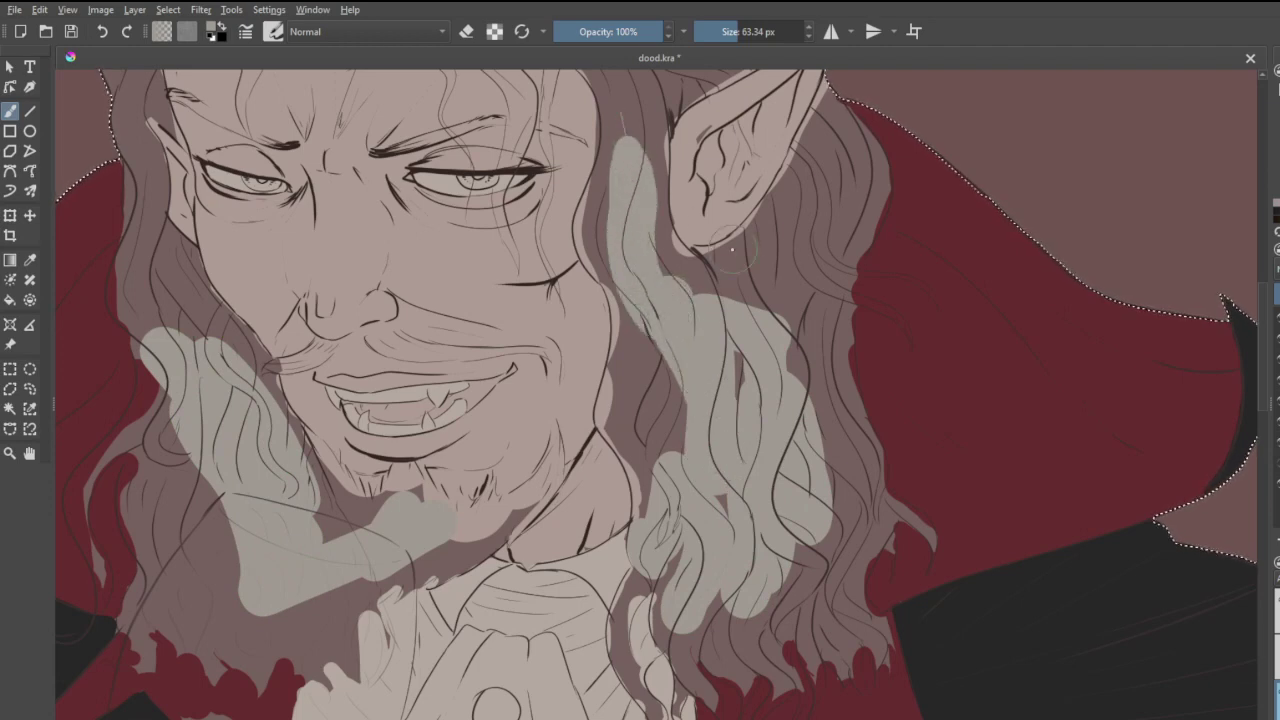
mouse_move(826, 193)
mouse_down()
mouse_move(785, 300)
mouse_move(812, 560)
mouse_up()
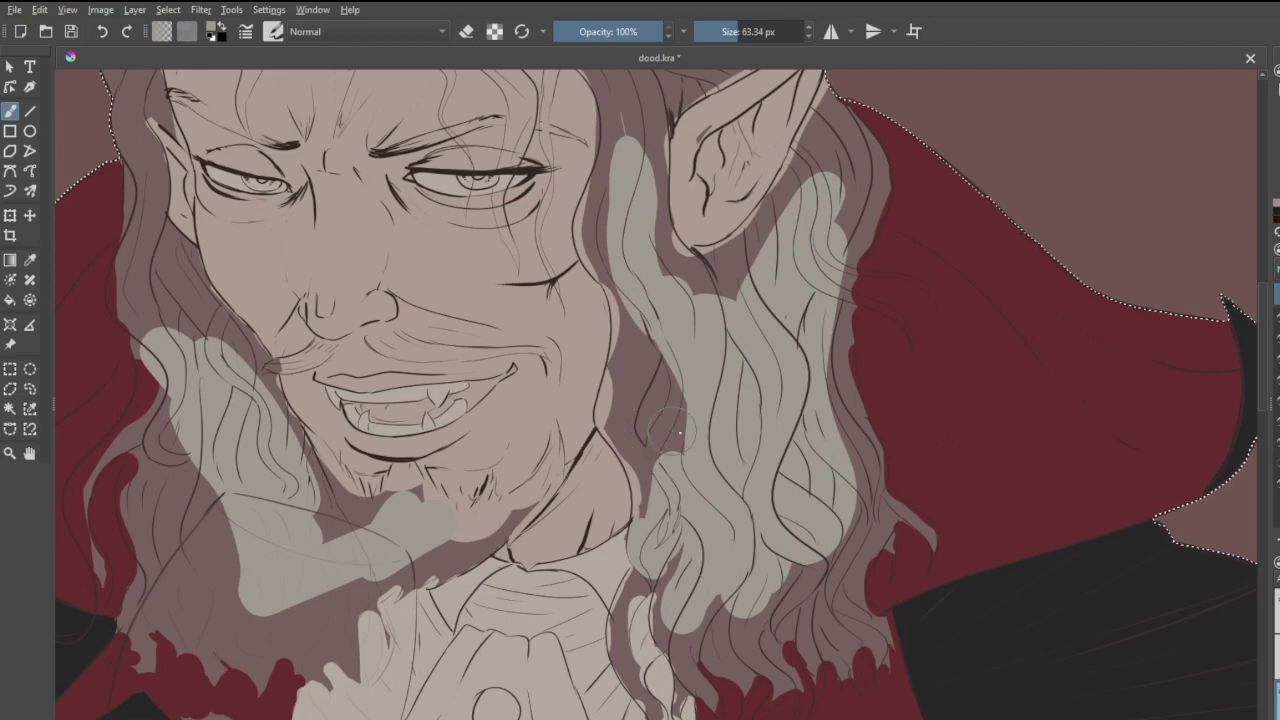
- Fill the crown of the hair with flat grey, from the temple across the top to above the pointed ear
scroll(680, 432, down, 4)
scroll(580, 232, up, 5)
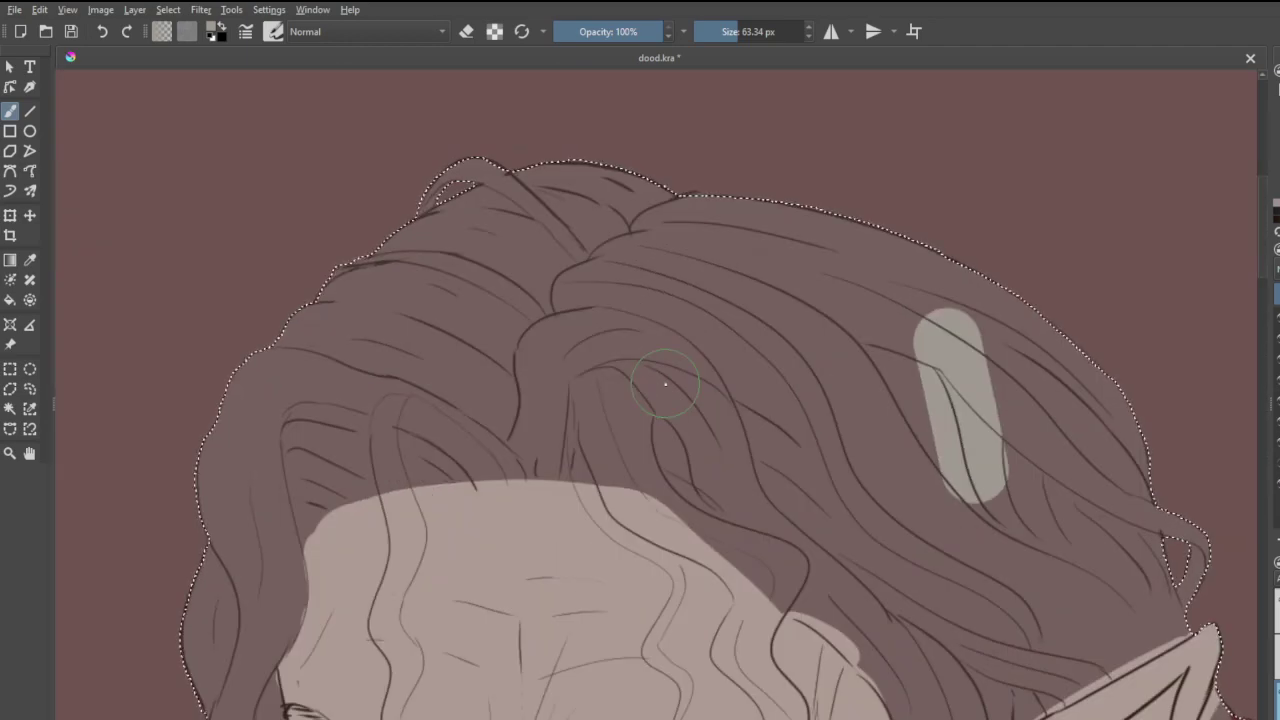
click(777, 32)
mouse_move(514, 232)
mouse_down()
mouse_move(466, 255)
mouse_move(584, 225)
mouse_move(455, 219)
mouse_up()
mouse_move(589, 194)
mouse_down()
mouse_move(470, 220)
mouse_move(860, 240)
mouse_move(930, 300)
mouse_move(921, 325)
mouse_up()
mouse_move(271, 286)
mouse_down()
mouse_move(163, 394)
mouse_move(165, 410)
mouse_up()
click(743, 31)
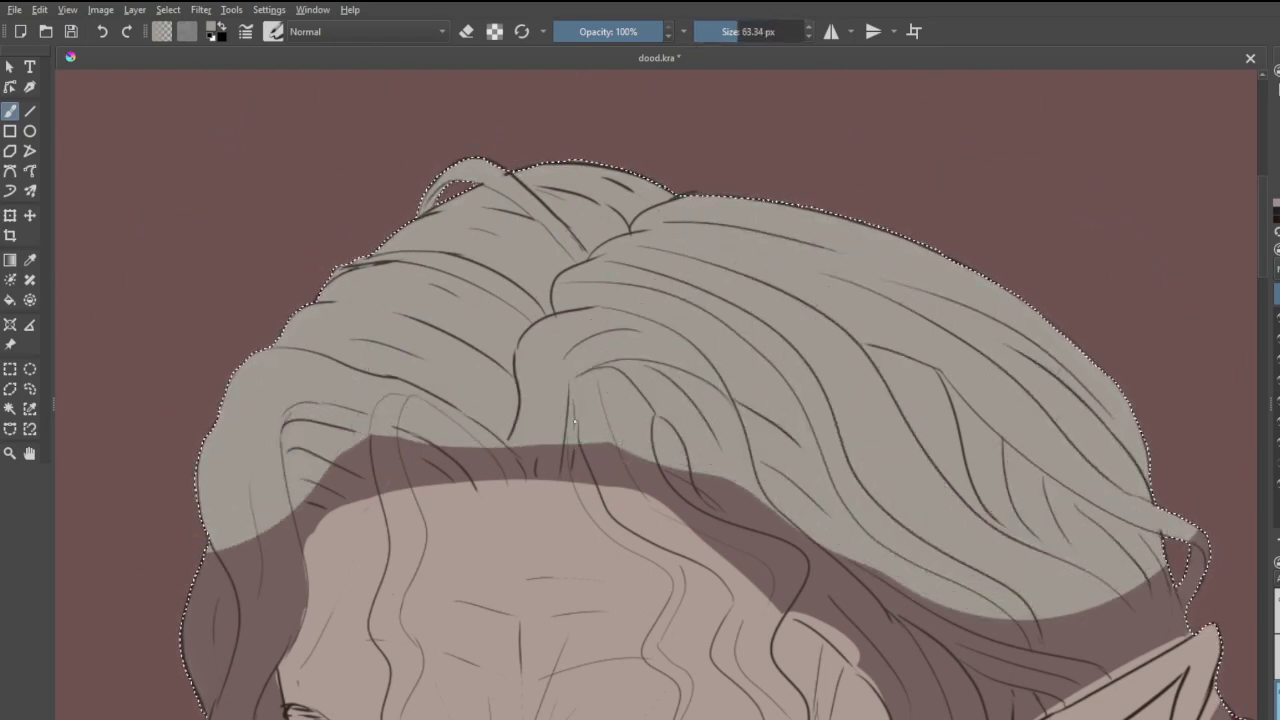
- Extend the grey hair fill down to the forehead hairline, along both temples and toward the pointed ear
mouse_move(575, 440)
mouse_down()
mouse_move(632, 463)
mouse_move(570, 441)
mouse_move(597, 461)
mouse_move(581, 453)
mouse_move(556, 469)
mouse_move(548, 445)
mouse_move(571, 451)
mouse_move(557, 504)
mouse_move(548, 454)
mouse_move(528, 489)
mouse_move(524, 465)
mouse_move(527, 500)
mouse_move(522, 441)
mouse_move(540, 505)
mouse_move(509, 451)
mouse_move(507, 475)
mouse_move(440, 421)
mouse_up()
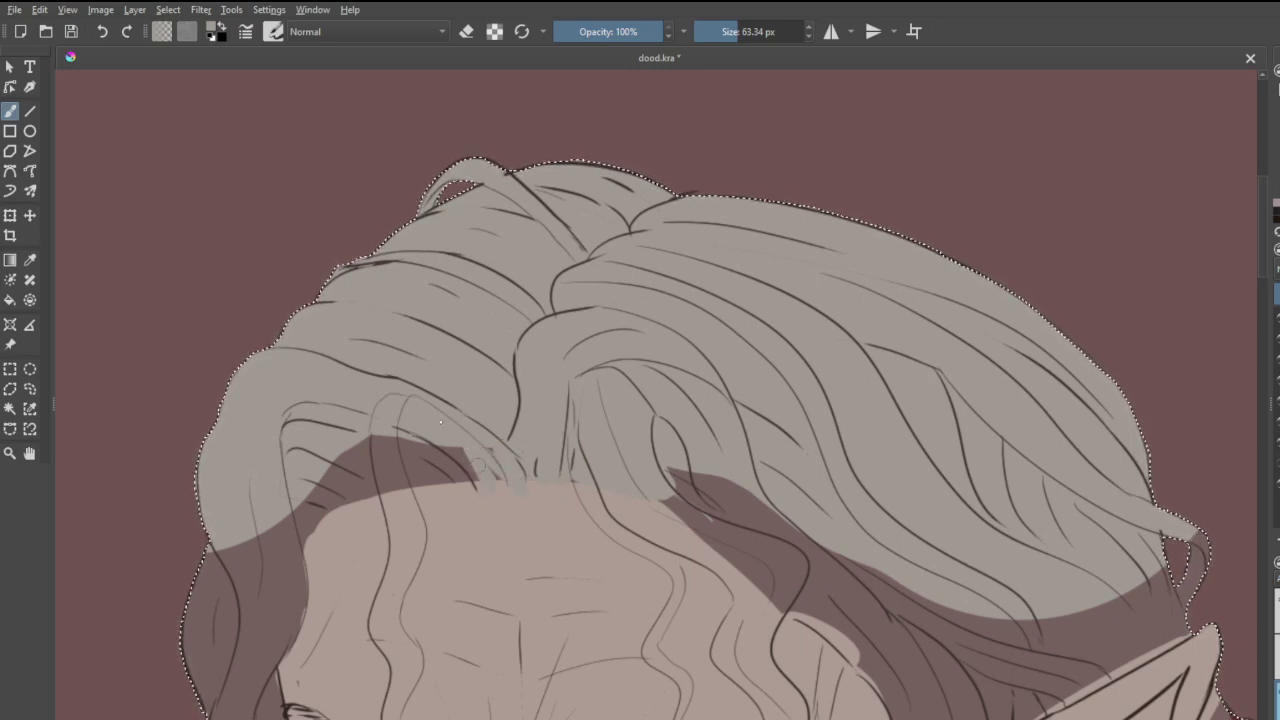
mouse_move(500, 484)
mouse_down()
mouse_move(452, 438)
mouse_move(475, 486)
mouse_move(441, 450)
mouse_move(443, 480)
mouse_move(390, 440)
mouse_move(444, 492)
mouse_move(368, 449)
mouse_move(412, 485)
mouse_move(375, 458)
mouse_move(356, 460)
mouse_move(384, 486)
mouse_move(339, 466)
mouse_move(366, 497)
mouse_move(323, 476)
mouse_move(361, 508)
mouse_move(308, 488)
mouse_move(334, 513)
mouse_move(300, 501)
mouse_move(315, 518)
mouse_move(299, 514)
mouse_move(310, 543)
mouse_move(283, 567)
mouse_up()
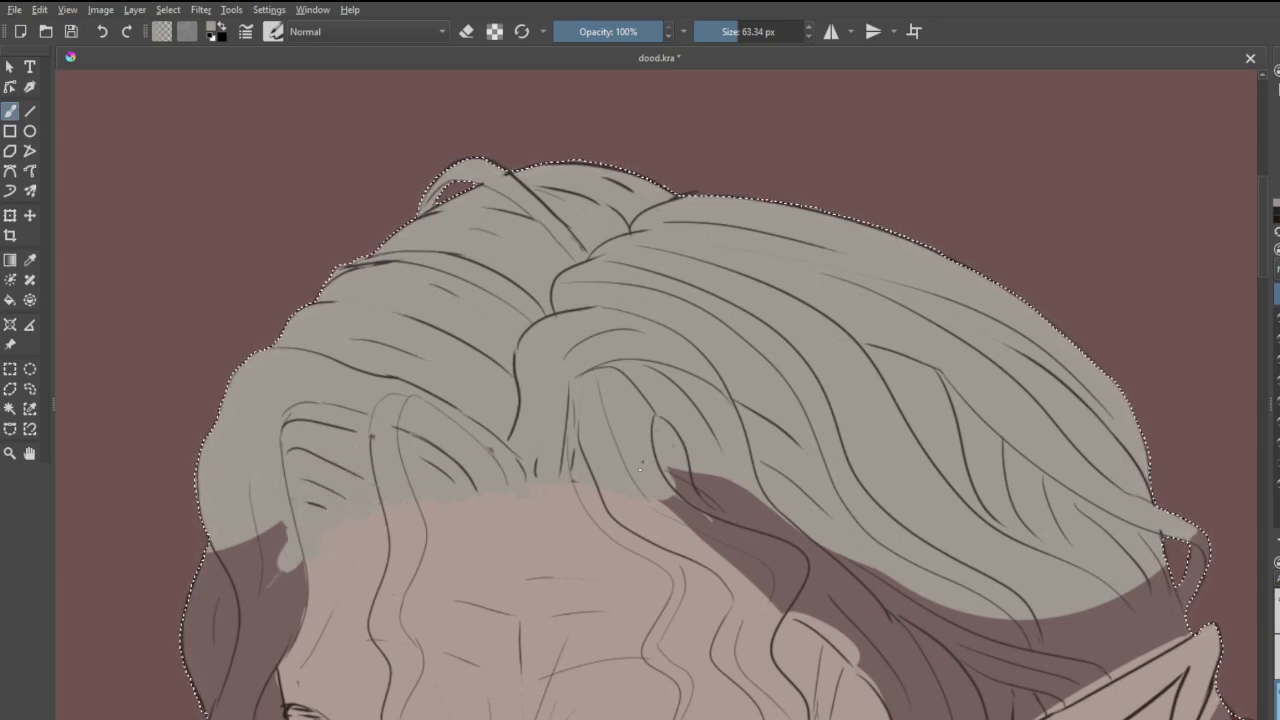
drag(653, 499, 869, 626)
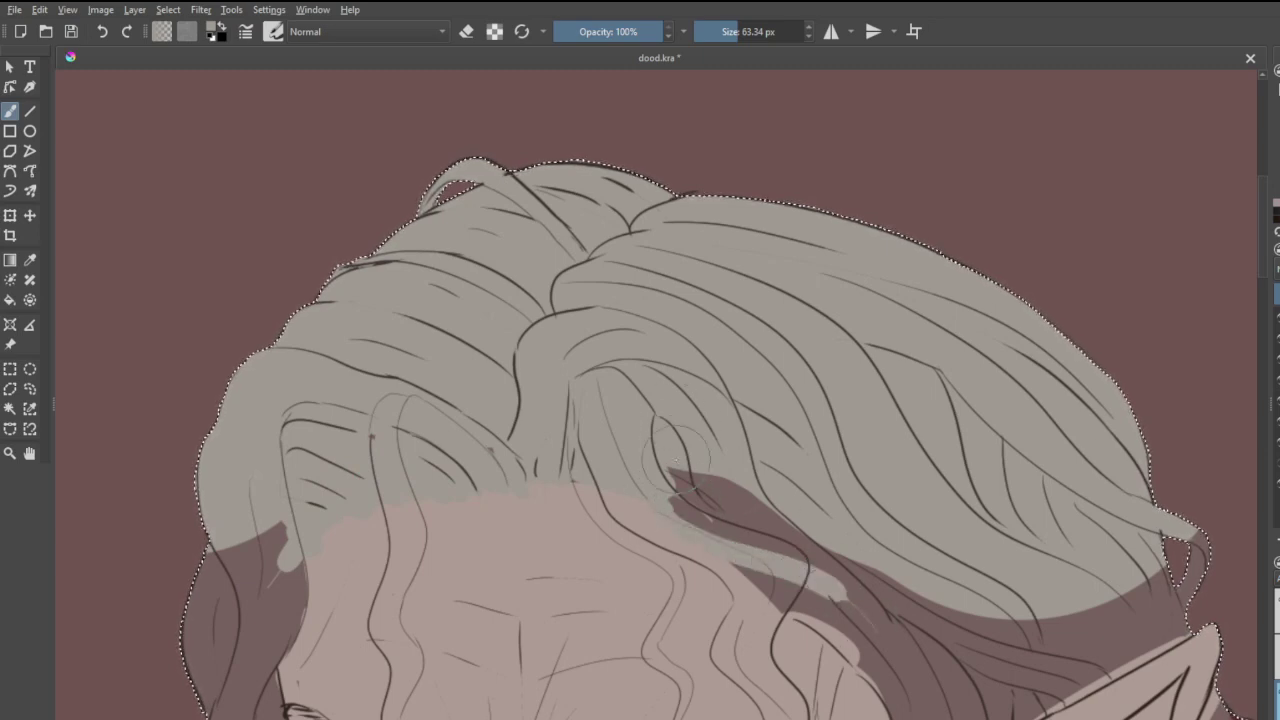
key(ctrl+z)
drag(672, 468, 765, 545)
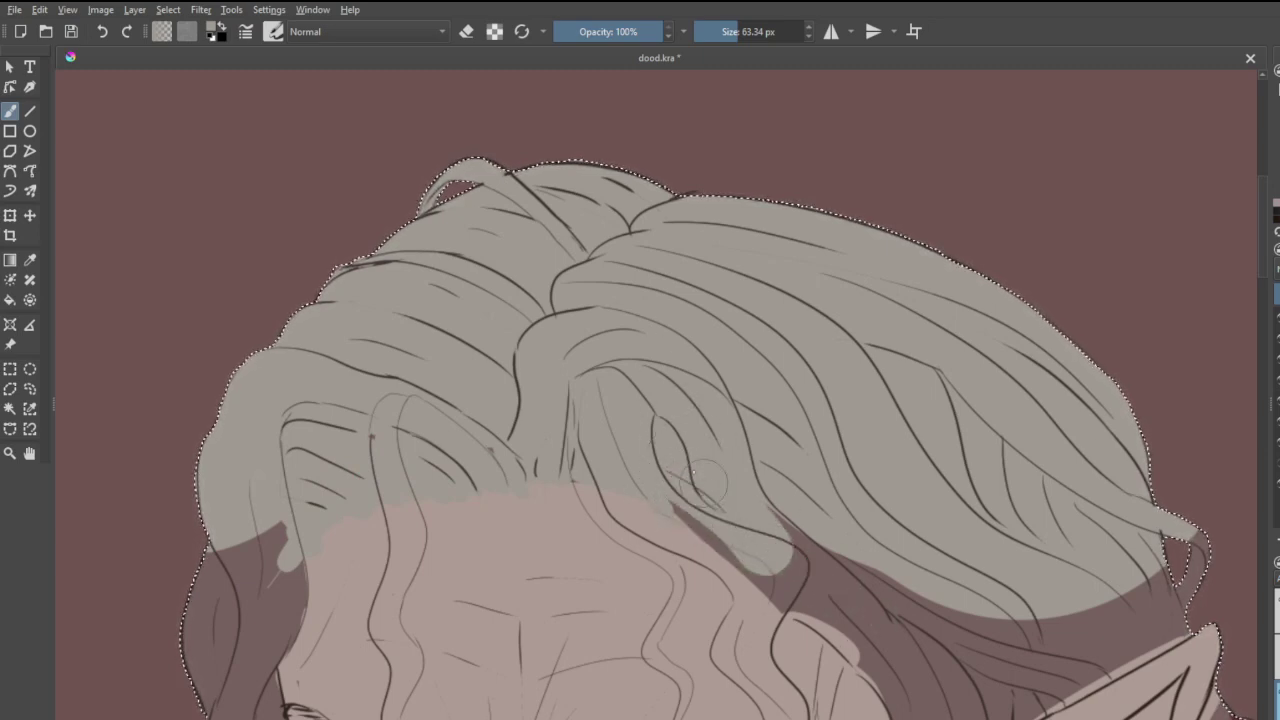
drag(669, 468, 776, 573)
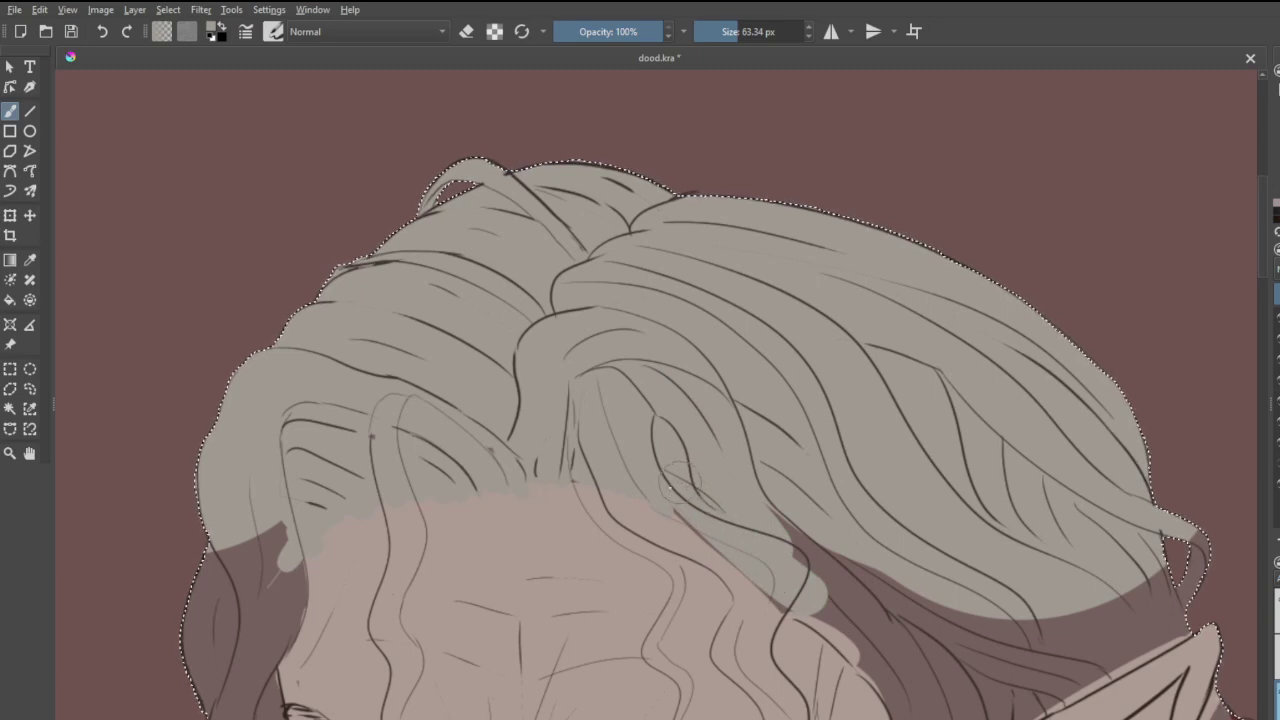
mouse_move(679, 478)
mouse_down()
mouse_move(751, 571)
mouse_move(838, 630)
mouse_move(859, 633)
mouse_move(831, 560)
mouse_move(870, 588)
mouse_up()
mouse_move(1102, 540)
mouse_down()
mouse_move(1105, 586)
mouse_move(1147, 580)
mouse_move(1099, 630)
mouse_move(1149, 610)
mouse_move(1089, 648)
mouse_move(1148, 623)
mouse_up()
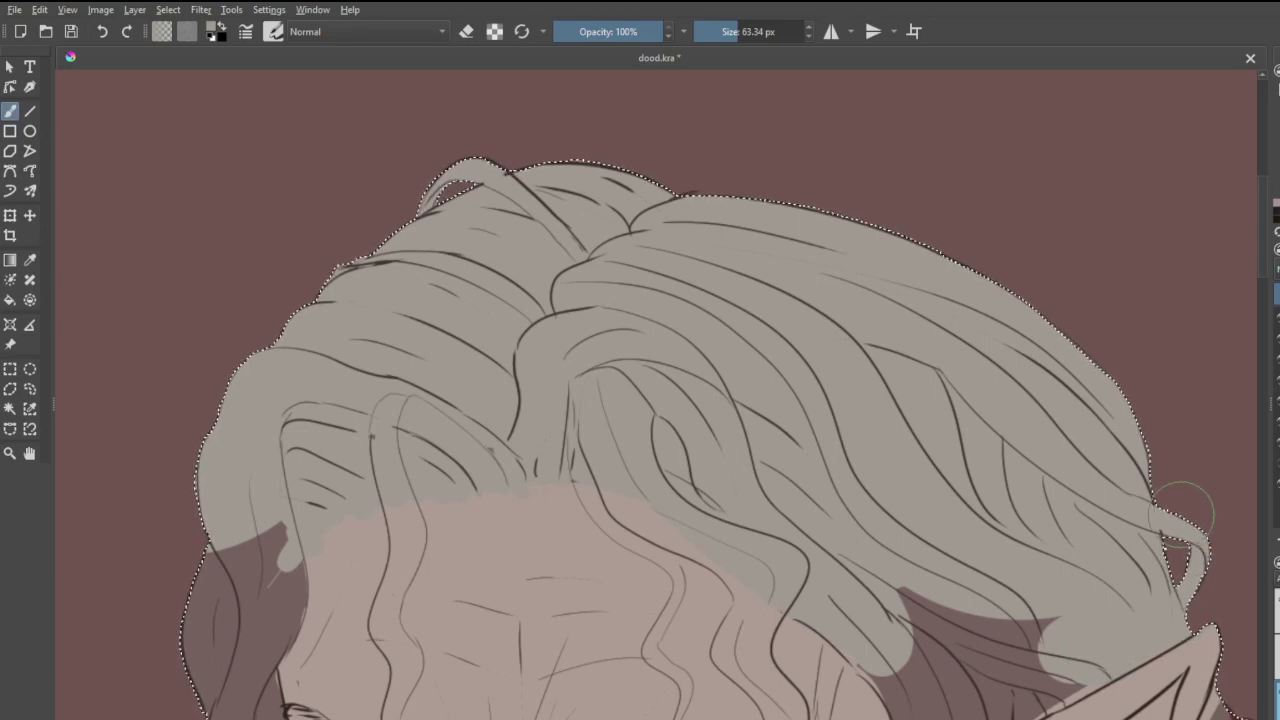
- Review the grey hair coverage across the whole figure and save the drawing
scroll(887, 553, down, 4)
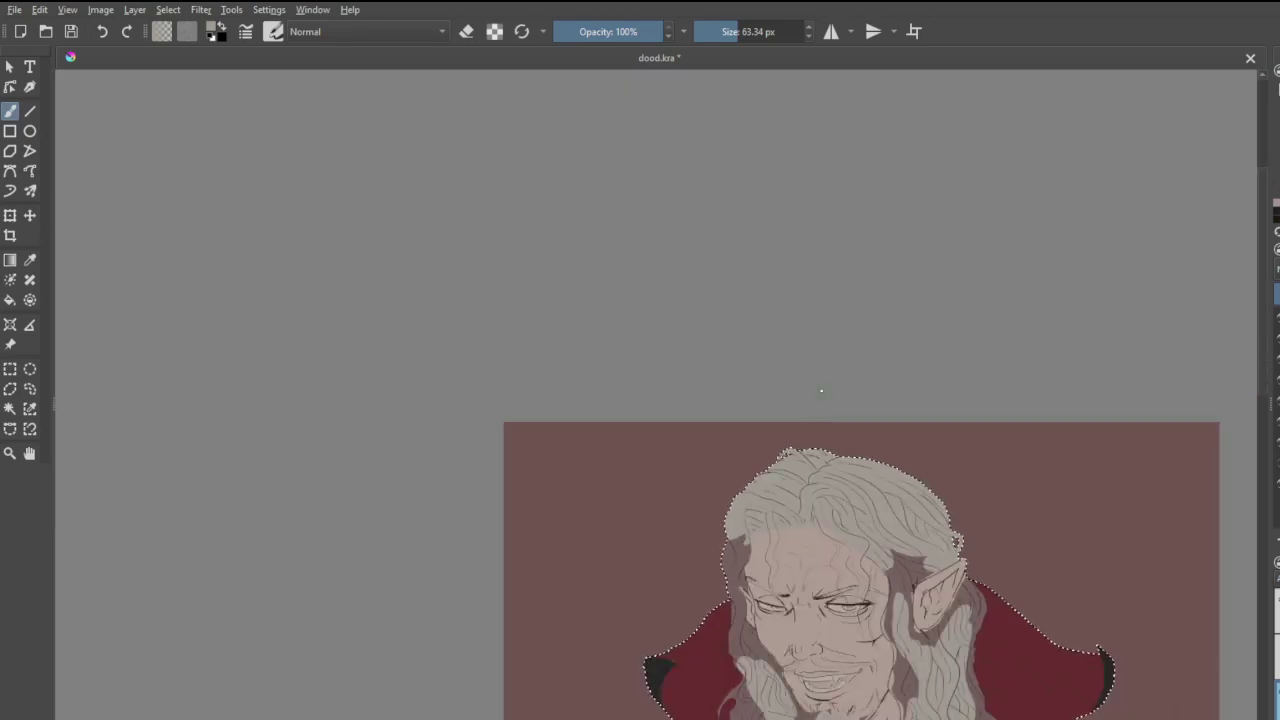
scroll(832, 420, up, 3)
scroll(866, 511, down, 5)
scroll(1020, 700, up, 1)
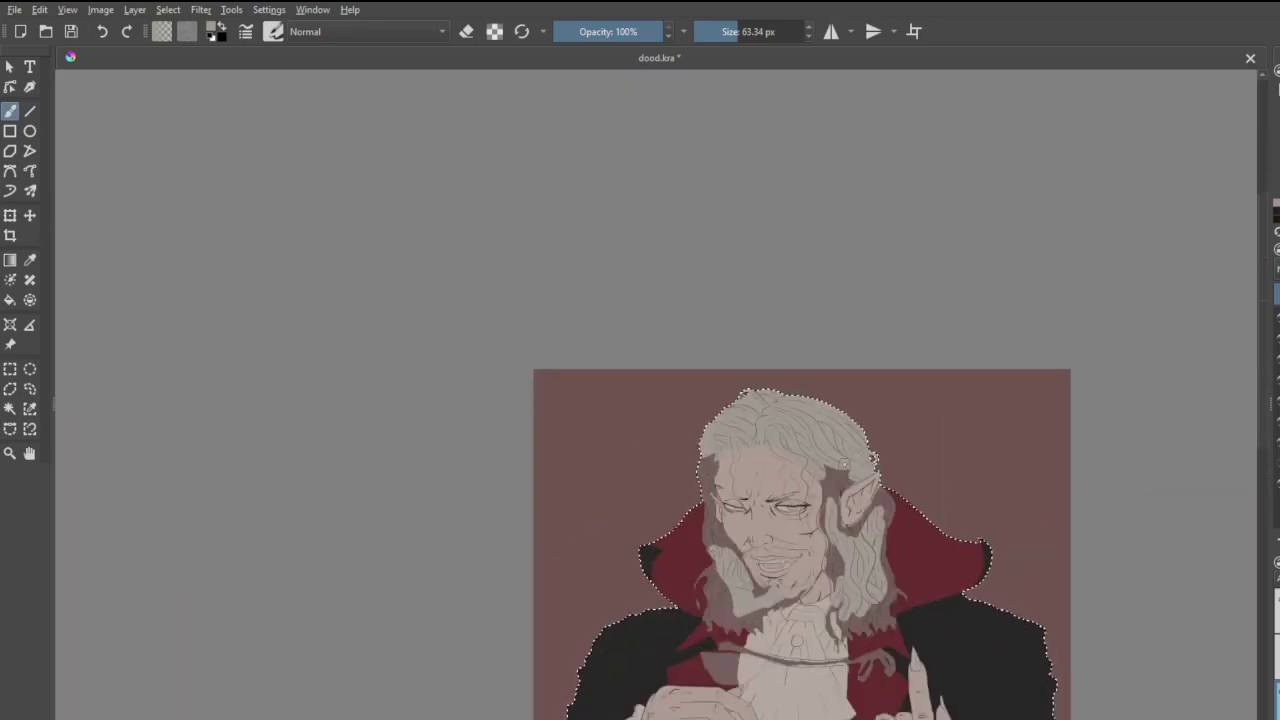
scroll(846, 476, down, 2)
scroll(866, 547, up, 3)
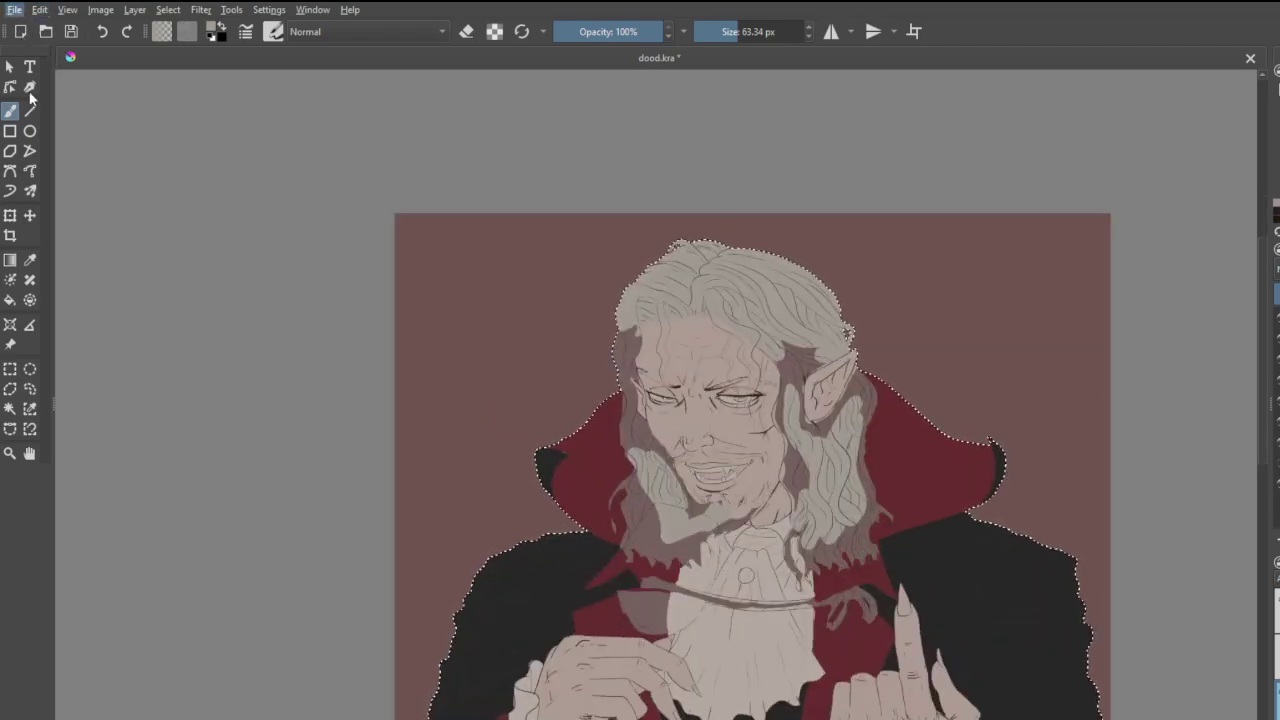
scroll(801, 513, up, 2)
scroll(803, 647, up, 6)
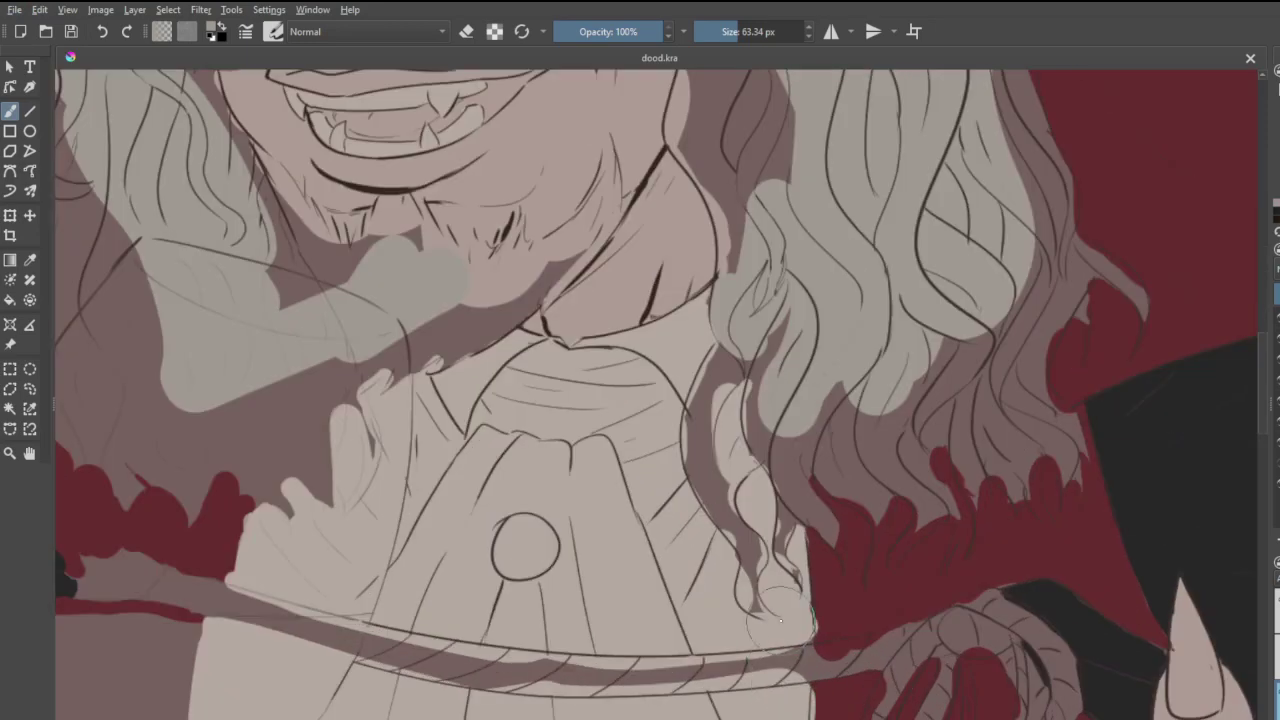
- Set the brush size to 31.17 px and fill the wavy hair strand overlapping the cravat with grey, down to its tip
drag(742, 24, 752, 24)
mouse_move(660, 144)
mouse_down()
mouse_move(624, 180)
mouse_move(646, 163)
mouse_move(617, 239)
mouse_move(618, 271)
mouse_move(623, 229)
mouse_move(628, 332)
mouse_move(632, 343)
mouse_move(616, 265)
mouse_move(675, 414)
mouse_move(721, 440)
mouse_move(638, 350)
mouse_move(621, 296)
mouse_move(620, 379)
mouse_move(662, 448)
mouse_up()
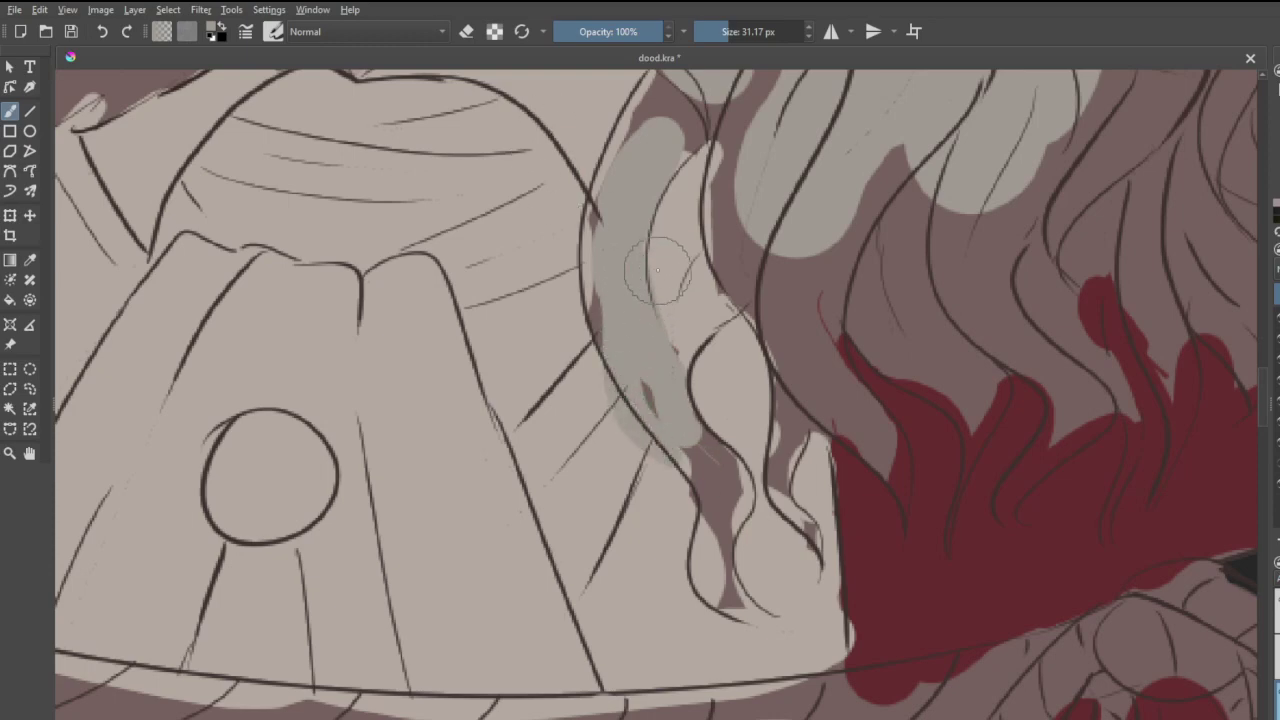
key(ctrl+z)
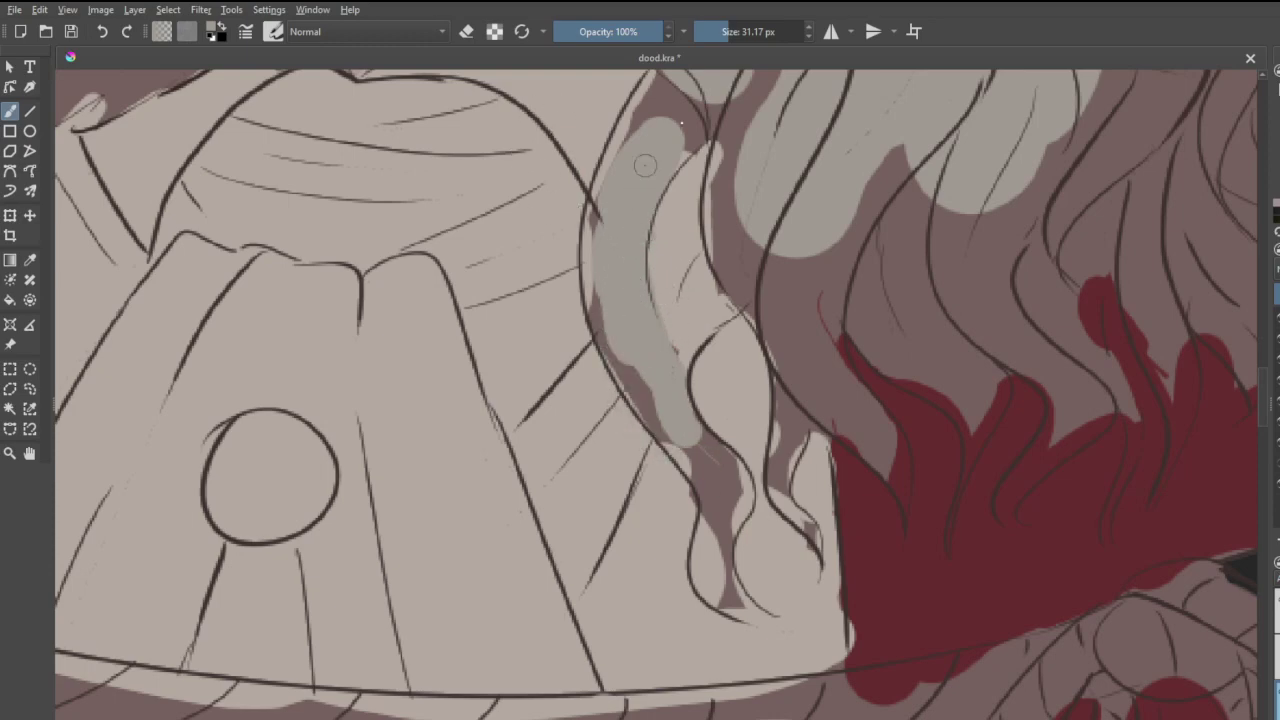
mouse_move(645, 165)
mouse_down()
mouse_move(669, 141)
mouse_move(630, 181)
mouse_move(649, 118)
mouse_move(614, 184)
mouse_move(597, 290)
mouse_move(620, 372)
mouse_move(683, 430)
mouse_move(610, 231)
mouse_move(617, 332)
mouse_move(664, 432)
mouse_move(628, 410)
mouse_move(667, 428)
mouse_move(707, 500)
mouse_move(680, 574)
mouse_up()
key(ctrl+z)
mouse_move(678, 429)
mouse_down()
mouse_move(707, 553)
mouse_move(703, 596)
mouse_up()
key(ctrl+z)
mouse_move(716, 466)
mouse_down()
mouse_move(699, 560)
mouse_move(746, 614)
mouse_move(748, 599)
mouse_move(743, 616)
mouse_move(793, 623)
mouse_move(714, 566)
mouse_move(753, 613)
mouse_move(726, 552)
mouse_up()
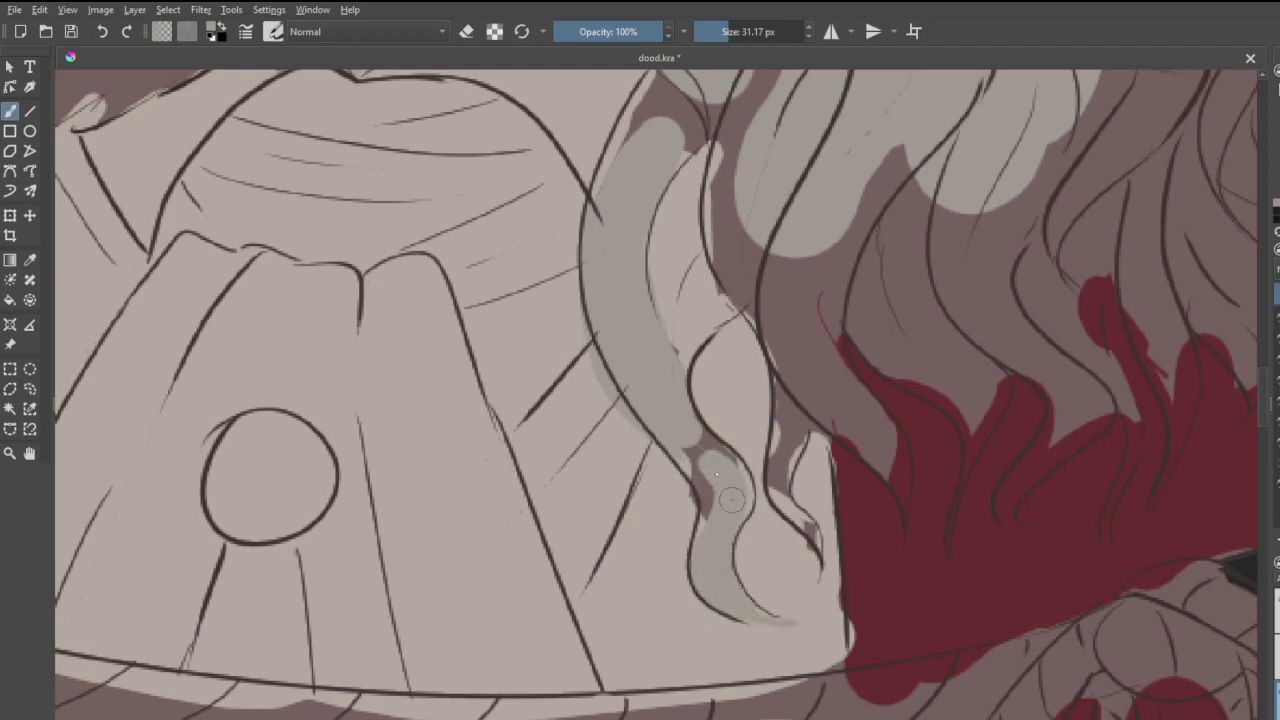
mouse_move(731, 500)
mouse_down()
mouse_move(688, 452)
mouse_move(721, 531)
mouse_move(695, 470)
mouse_move(700, 527)
mouse_up()
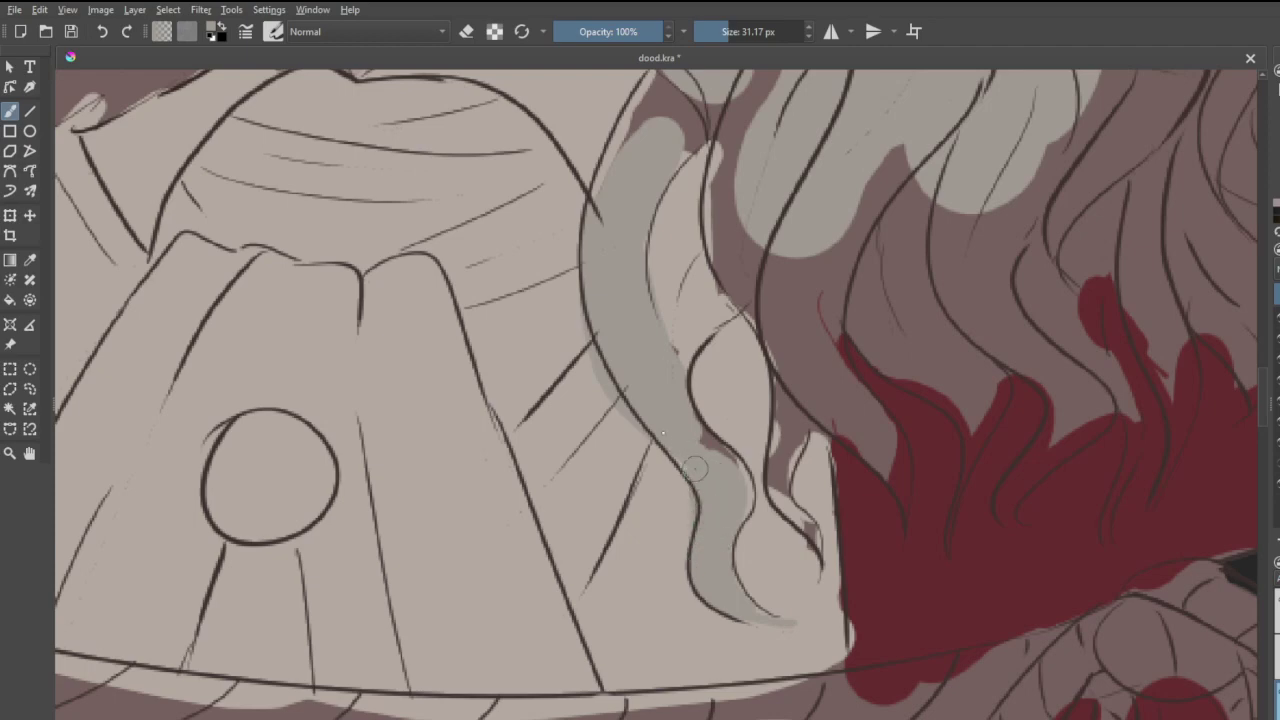
mouse_move(697, 469)
mouse_down()
mouse_move(714, 451)
mouse_move(728, 518)
mouse_up()
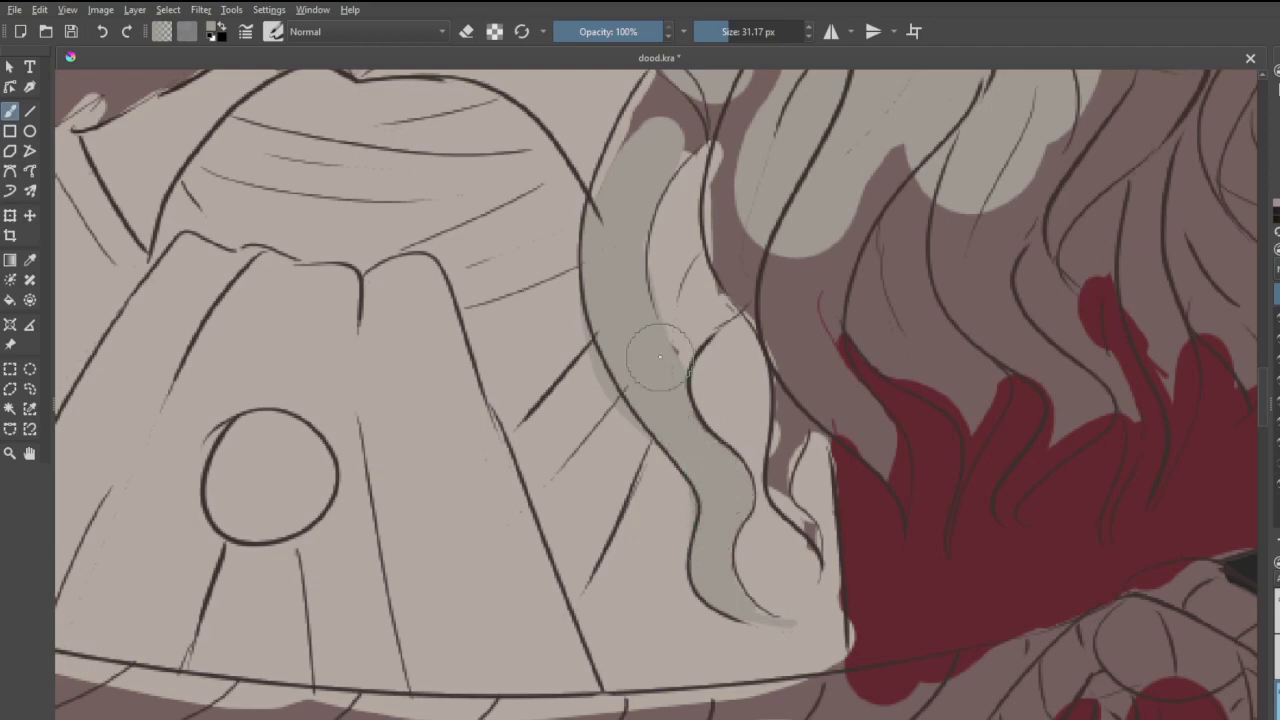
- Fill the neighbouring hair strands between the cravat and the red lapel with grey, down to their pointed tips
mouse_move(780, 277)
mouse_down()
mouse_move(796, 377)
mouse_move(778, 444)
mouse_move(794, 521)
mouse_move(783, 498)
mouse_move(814, 557)
mouse_move(788, 462)
mouse_move(811, 382)
mouse_move(848, 429)
mouse_move(813, 424)
mouse_move(904, 507)
mouse_up()
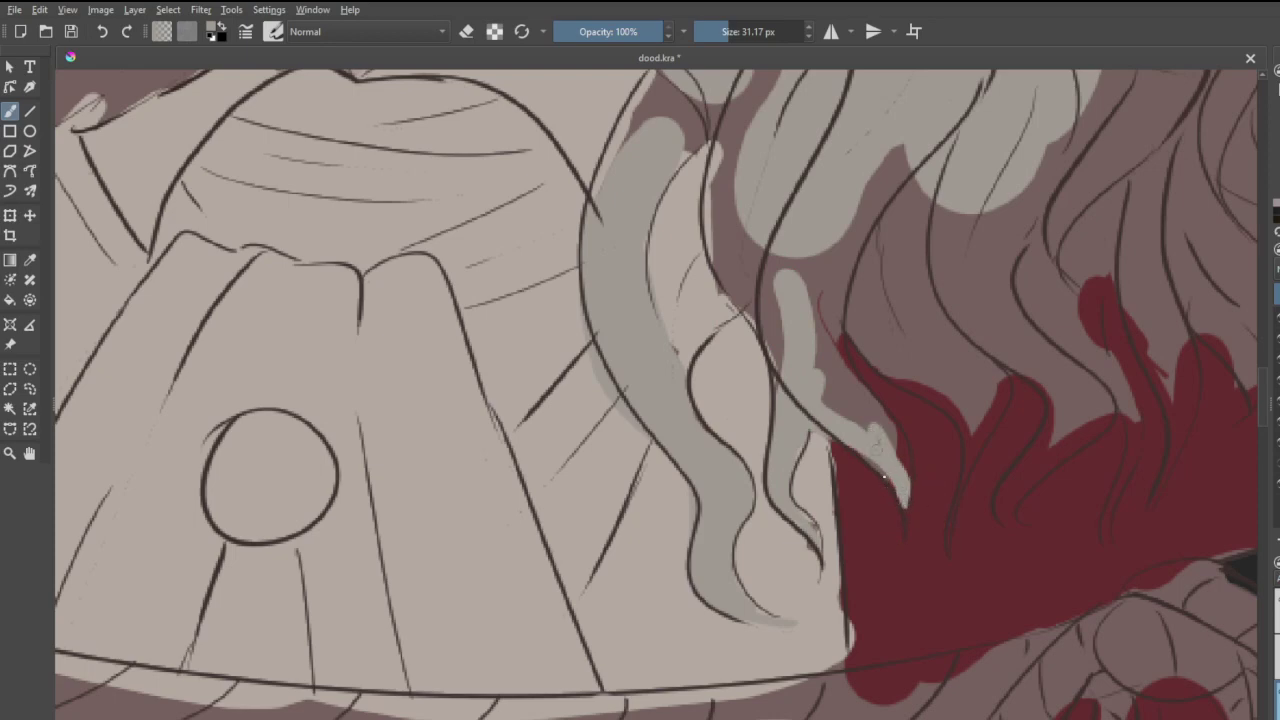
mouse_move(747, 162)
mouse_down()
mouse_move(754, 260)
mouse_move(737, 188)
mouse_move(743, 258)
mouse_move(774, 310)
mouse_move(787, 398)
mouse_move(725, 250)
mouse_move(731, 190)
mouse_move(725, 222)
mouse_move(741, 263)
mouse_move(729, 187)
mouse_move(748, 128)
mouse_move(779, 135)
mouse_move(851, 423)
mouse_move(886, 440)
mouse_move(804, 360)
mouse_move(893, 484)
mouse_up()
mouse_move(856, 443)
mouse_down()
mouse_move(854, 396)
mouse_move(900, 443)
mouse_up()
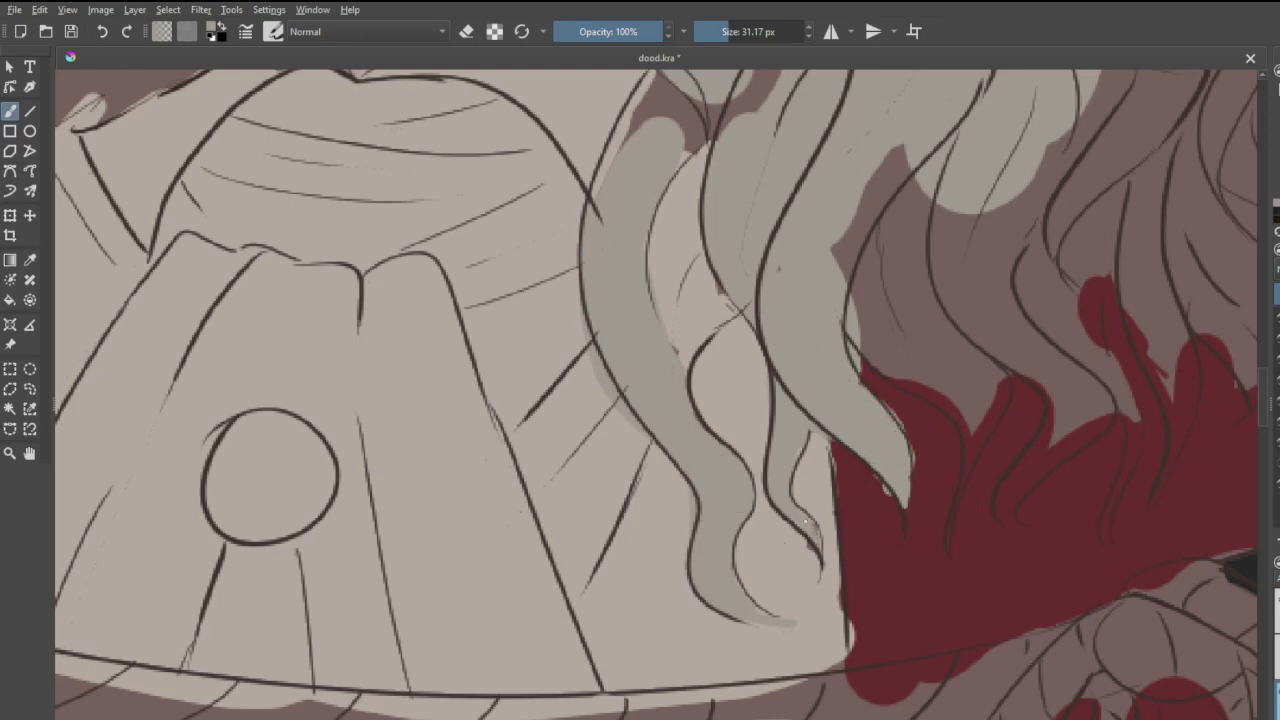
drag(806, 521, 783, 527)
- Paint grey over the remaining gaps in the hair beside the neck and just above the cravat strand
key(2)
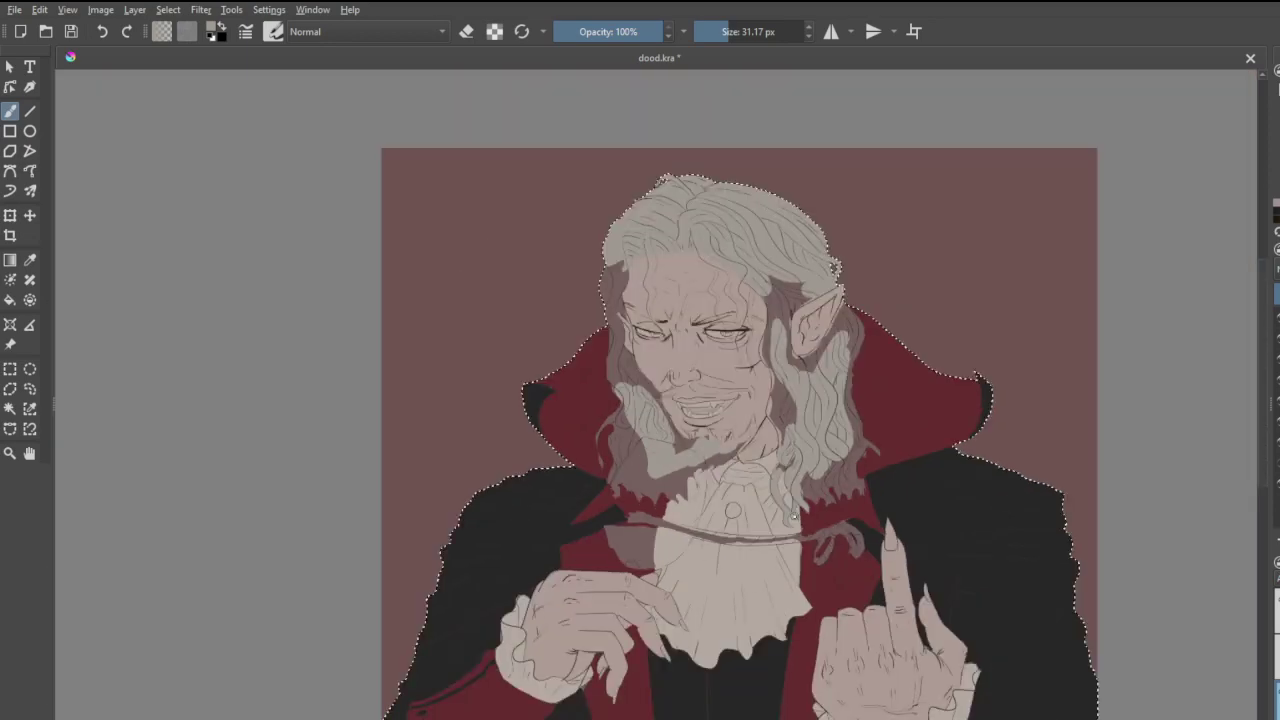
scroll(805, 429, up, 5)
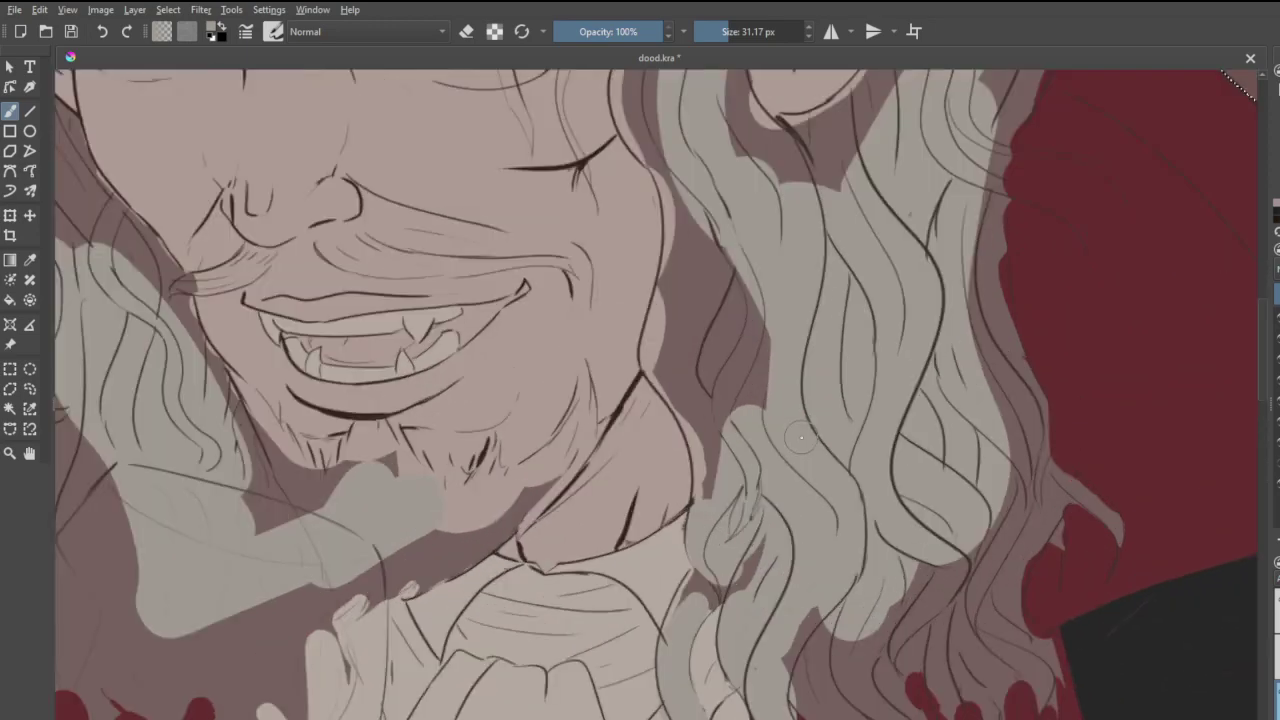
scroll(764, 626, down, 2)
scroll(765, 625, up, 3)
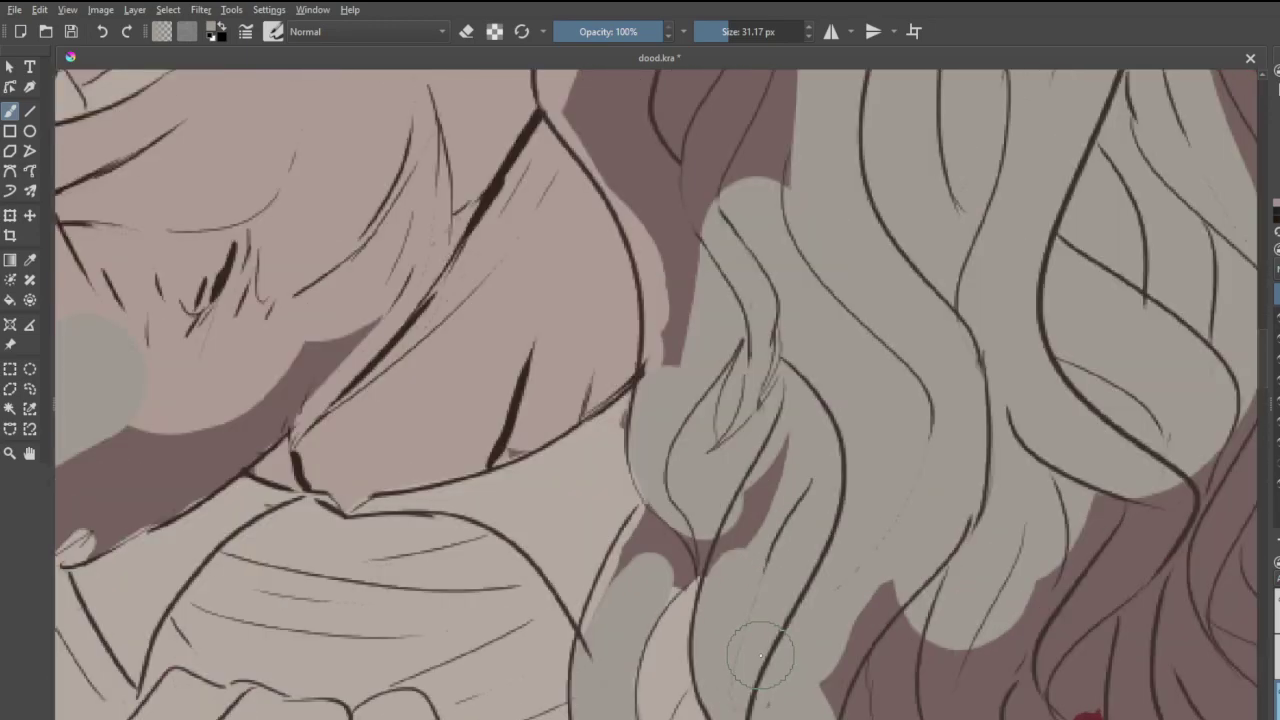
mouse_move(700, 510)
mouse_down()
mouse_move(642, 563)
mouse_move(695, 518)
mouse_move(665, 573)
mouse_move(718, 536)
mouse_move(677, 555)
mouse_move(653, 541)
mouse_move(663, 514)
mouse_move(642, 536)
mouse_move(620, 627)
mouse_up()
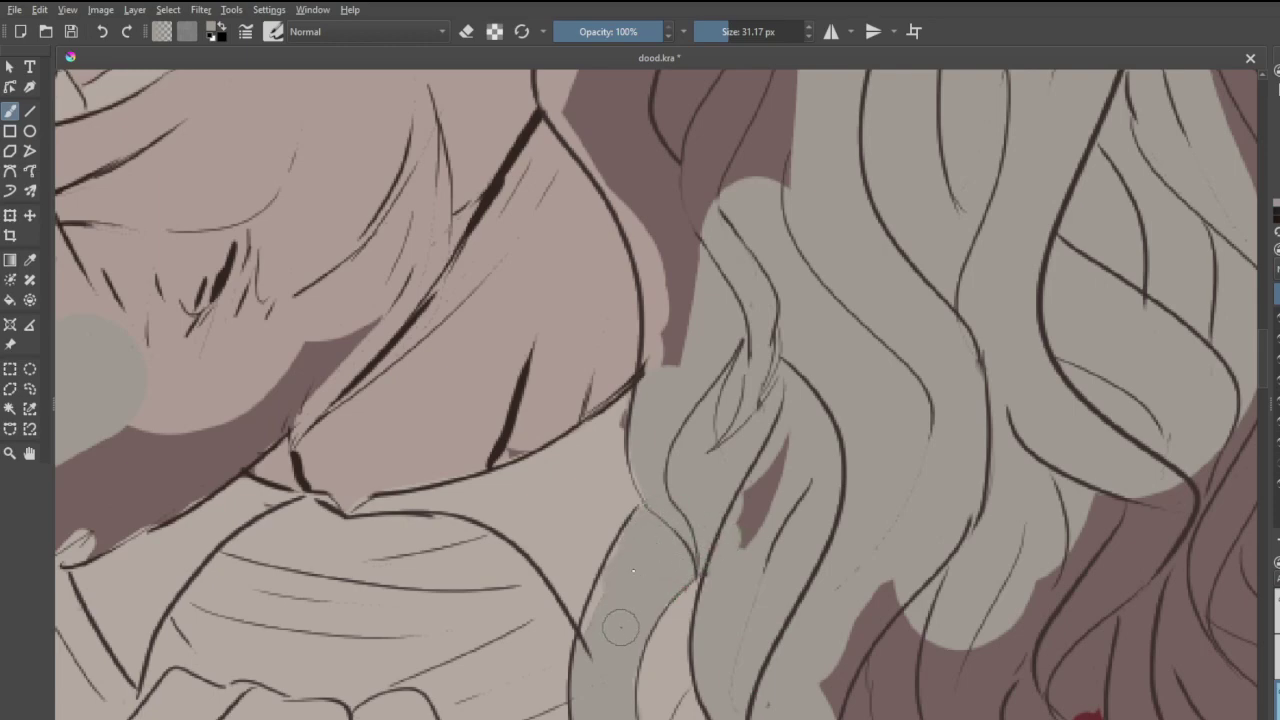
mouse_move(760, 425)
mouse_down()
mouse_move(781, 455)
mouse_move(748, 368)
mouse_move(658, 311)
mouse_move(651, 366)
mouse_up()
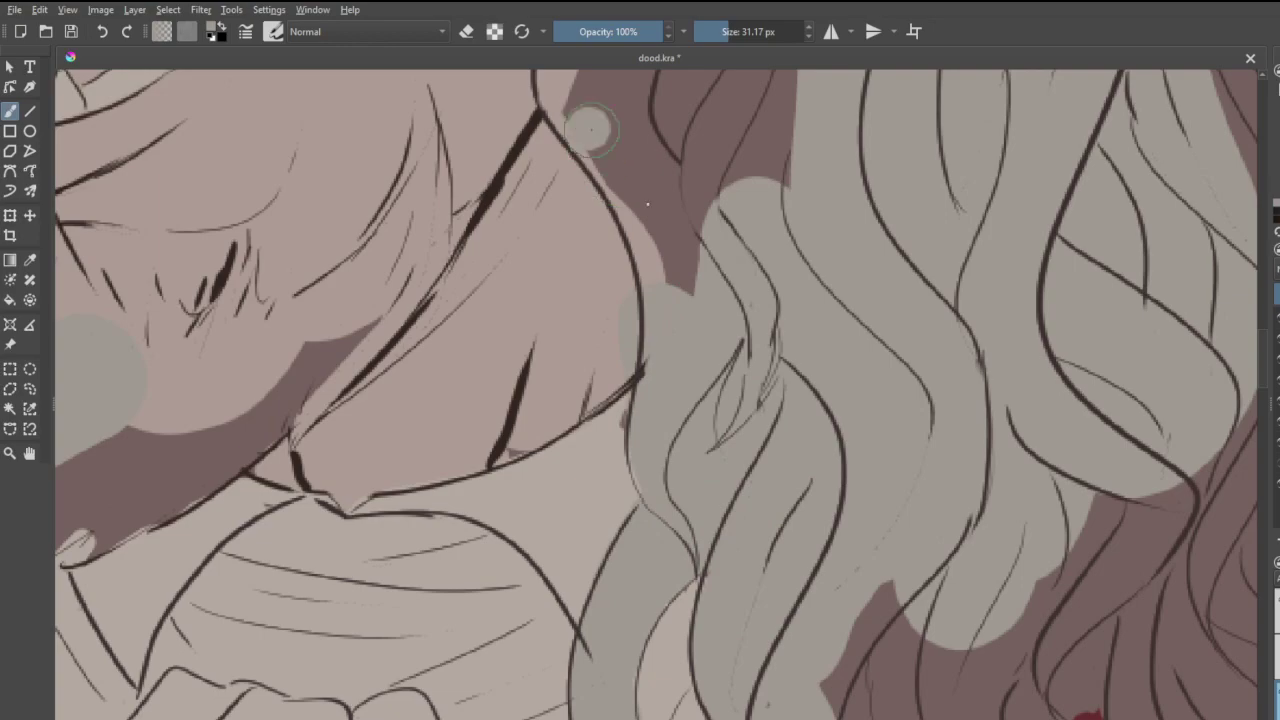
drag(591, 130, 680, 268)
- Fill the wavy hair strands between the cheek and the pointed ear with grey, down to the neck
scroll(700, 245, down, 6)
scroll(712, 164, up, 2)
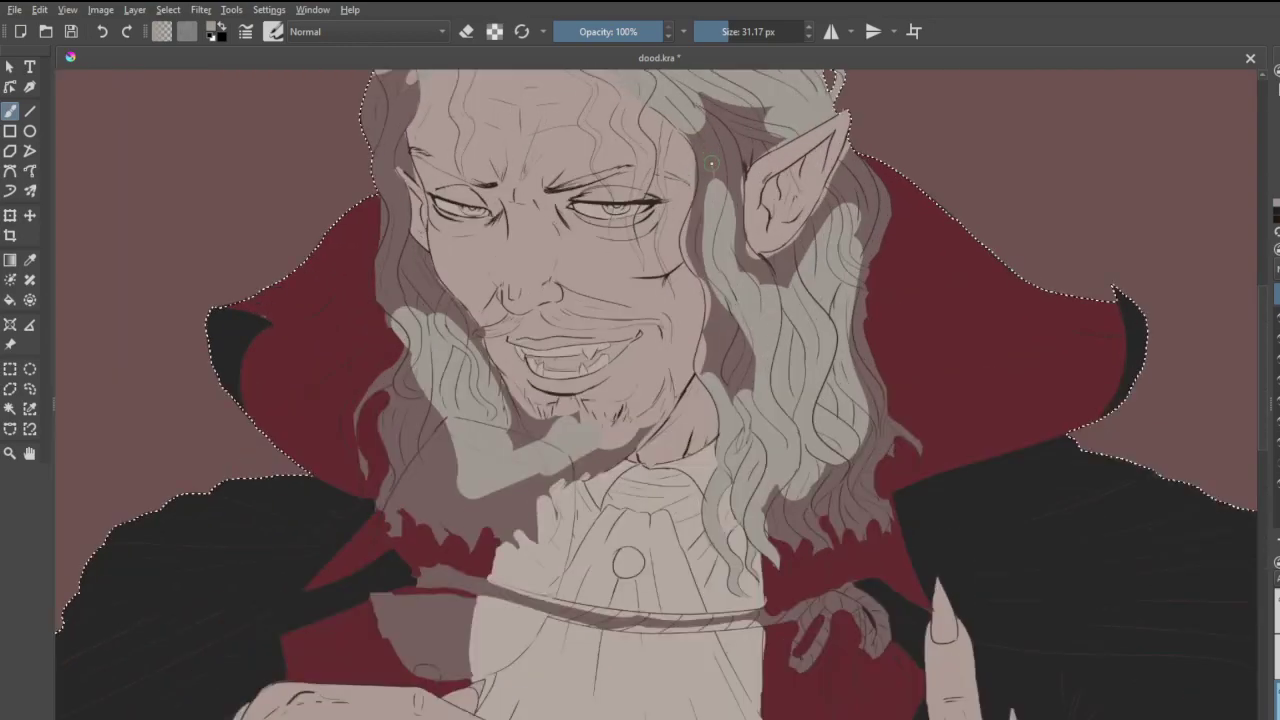
scroll(711, 163, up, 3)
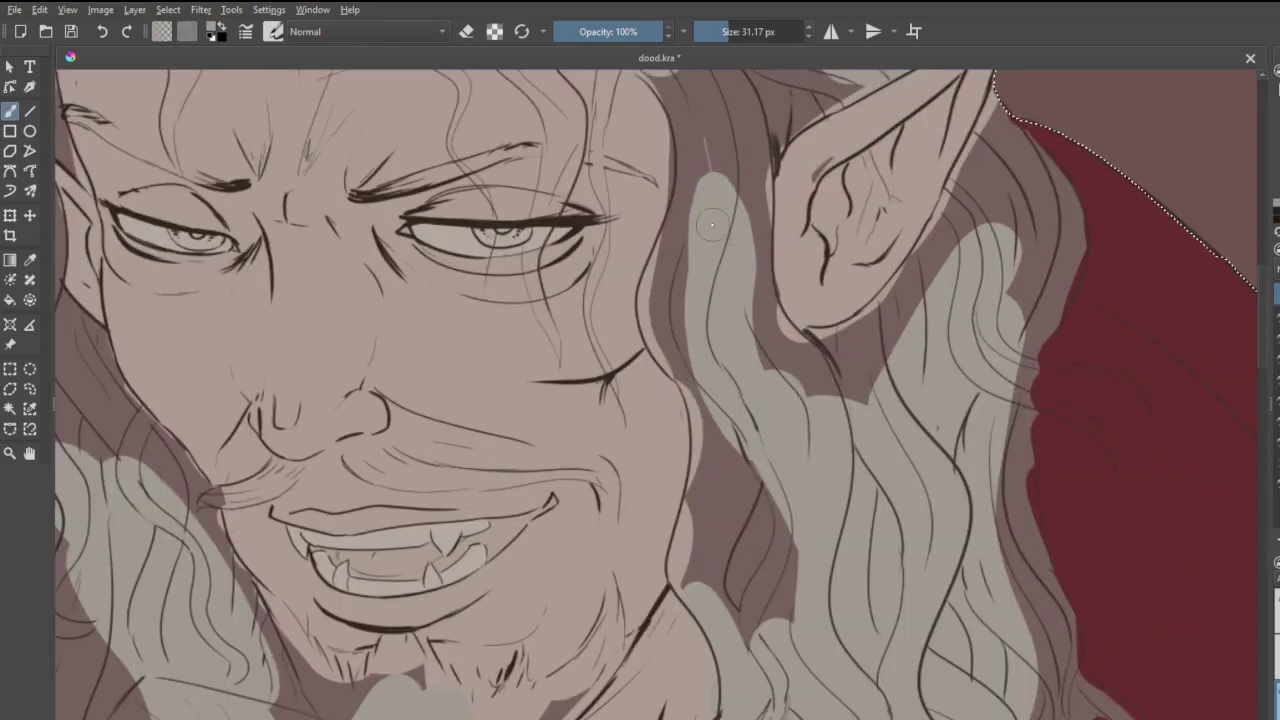
mouse_move(693, 210)
mouse_down()
mouse_move(656, 261)
mouse_move(649, 311)
mouse_move(665, 350)
mouse_move(723, 399)
mouse_move(667, 362)
mouse_move(707, 402)
mouse_move(716, 468)
mouse_up()
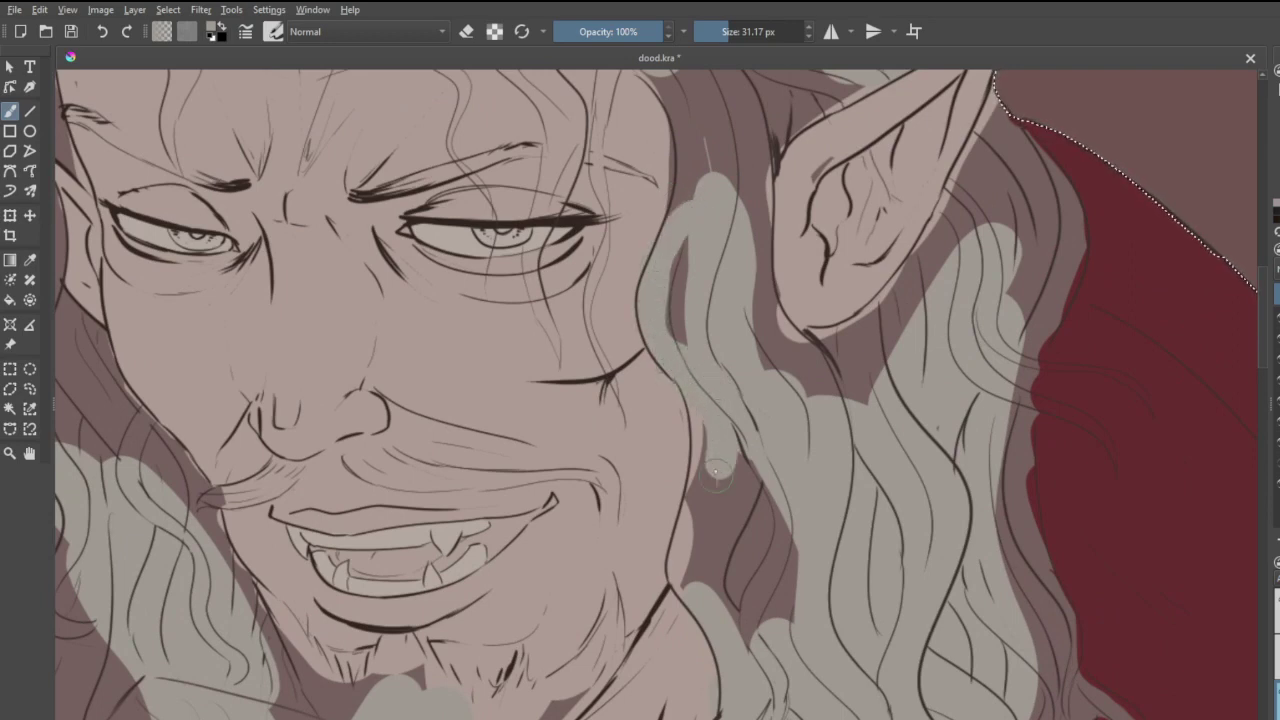
mouse_move(697, 395)
mouse_down()
mouse_move(708, 482)
mouse_move(692, 422)
mouse_move(679, 564)
mouse_move(722, 605)
mouse_move(719, 500)
mouse_move(731, 477)
mouse_move(719, 590)
mouse_up()
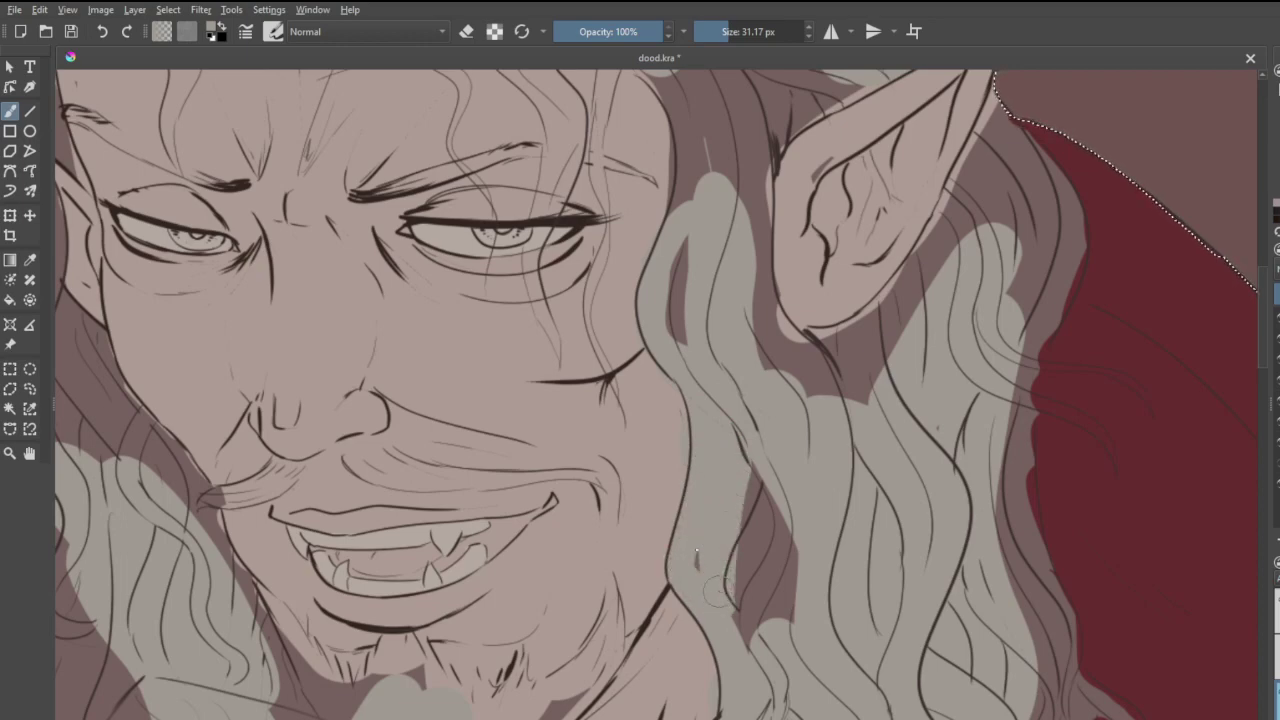
mouse_move(739, 472)
mouse_down()
mouse_move(763, 662)
mouse_move(754, 523)
mouse_move(763, 654)
mouse_move(726, 550)
mouse_move(734, 617)
mouse_move(764, 582)
mouse_move(772, 528)
mouse_move(785, 634)
mouse_move(778, 510)
mouse_up()
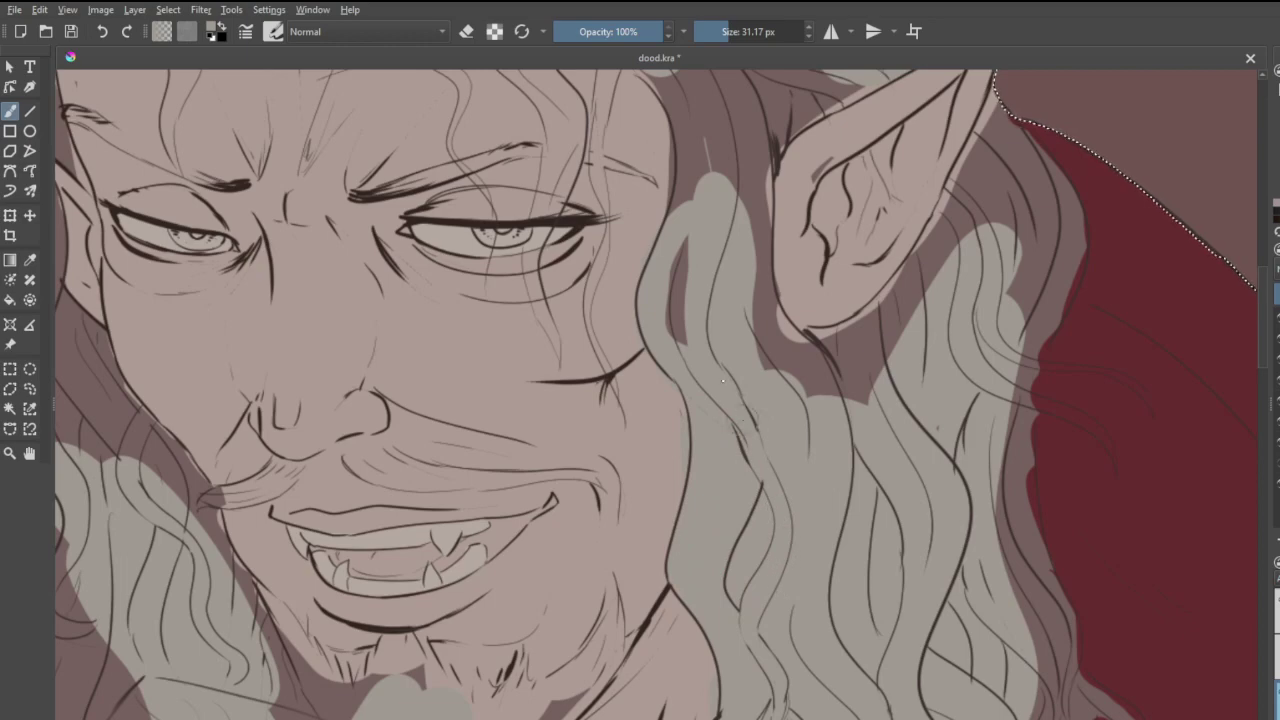
drag(676, 260, 678, 327)
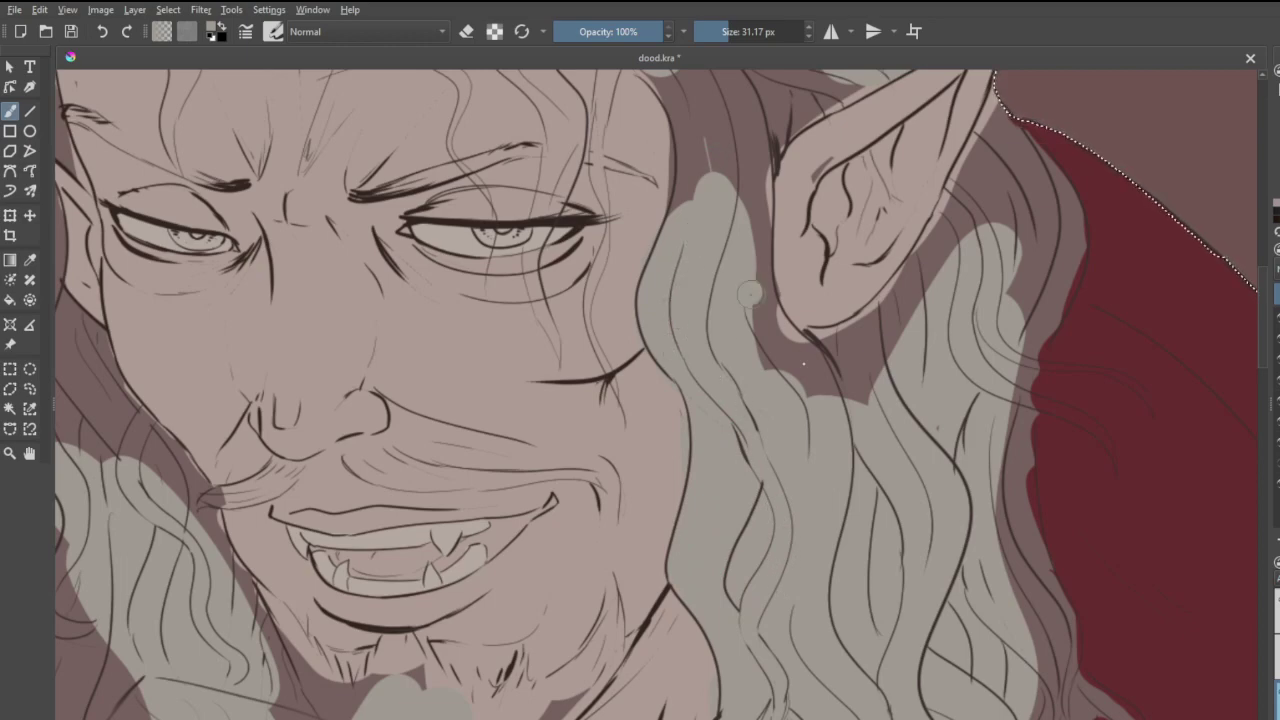
- Paint the hair beneath the earlobe and behind the ear grey, out to the edge of the red collar
mouse_move(750, 293)
mouse_down()
mouse_move(813, 391)
mouse_move(804, 341)
mouse_move(820, 358)
mouse_move(834, 416)
mouse_move(761, 350)
mouse_move(747, 306)
mouse_up()
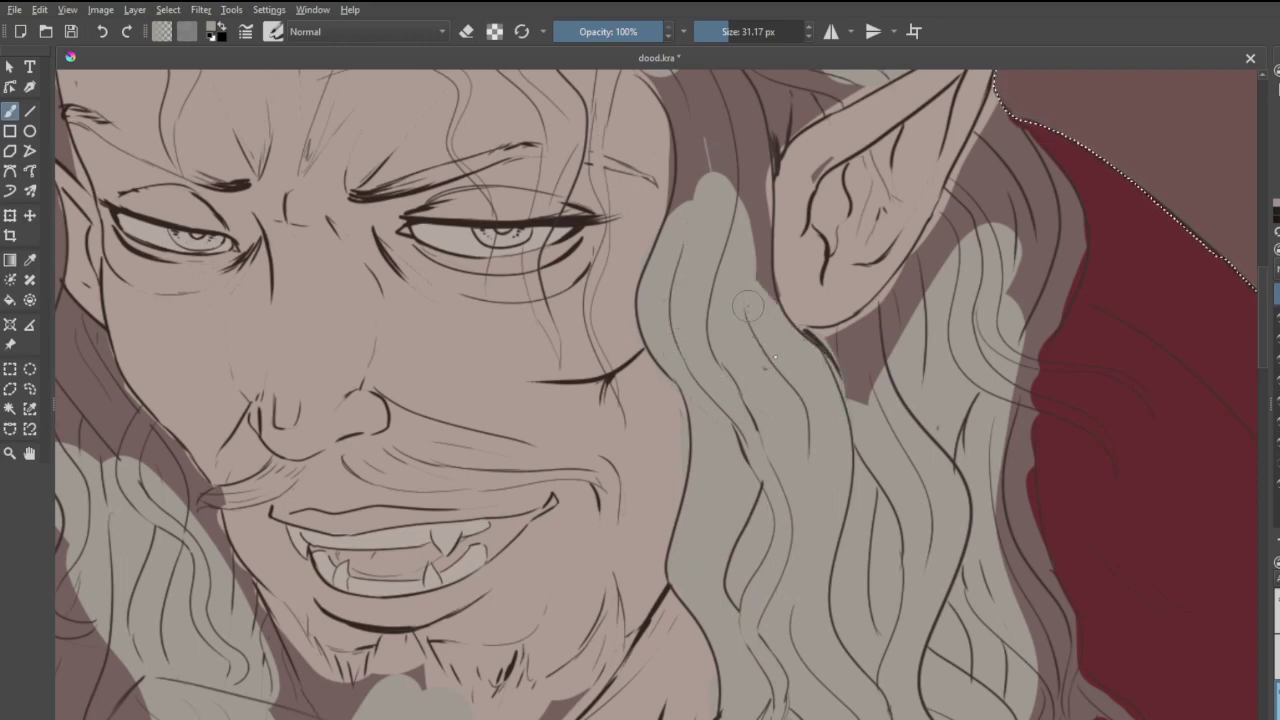
mouse_move(904, 305)
mouse_down()
mouse_move(932, 257)
mouse_move(849, 346)
mouse_move(889, 312)
mouse_move(806, 342)
mouse_move(850, 341)
mouse_move(817, 384)
mouse_move(919, 329)
mouse_move(830, 408)
mouse_up()
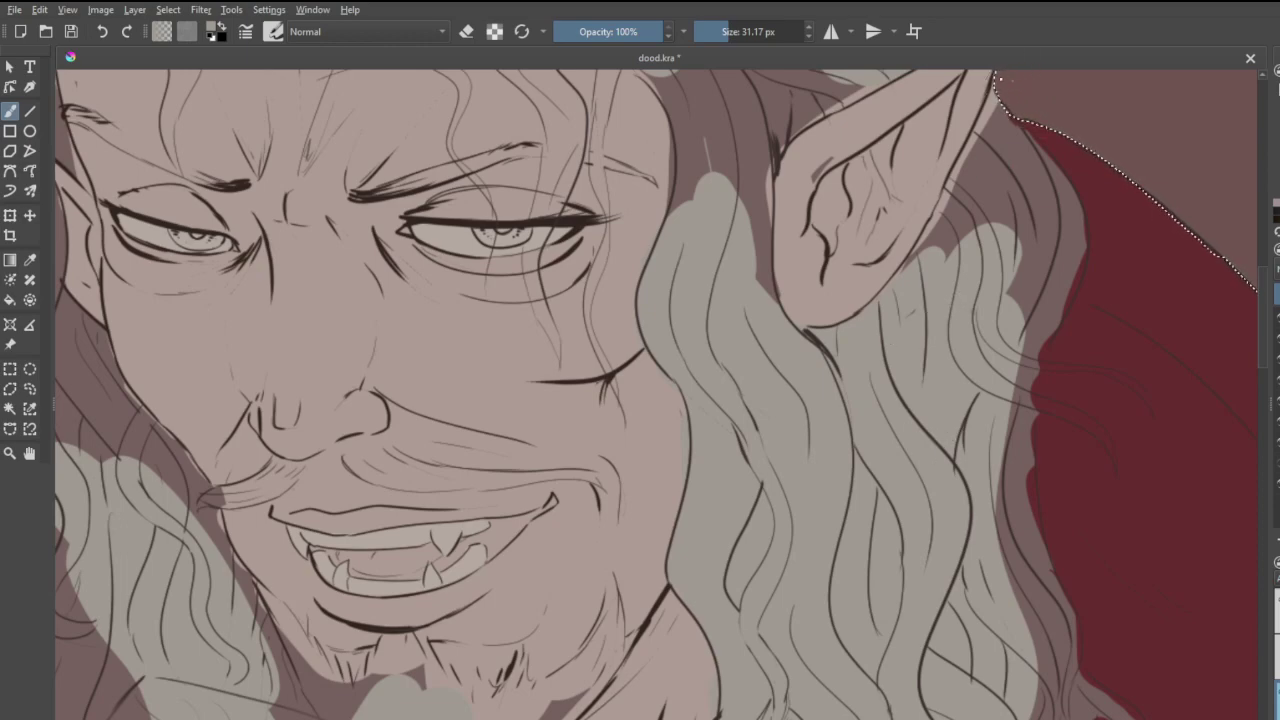
drag(969, 160, 941, 231)
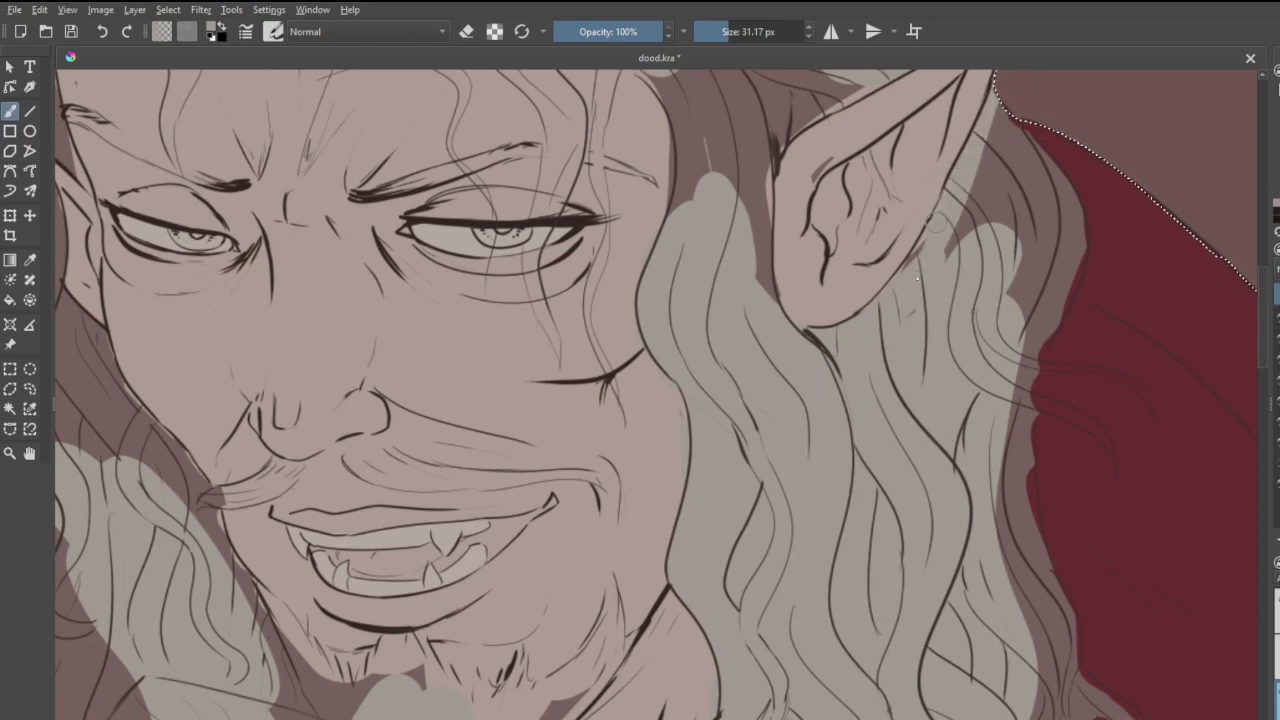
drag(996, 181, 938, 250)
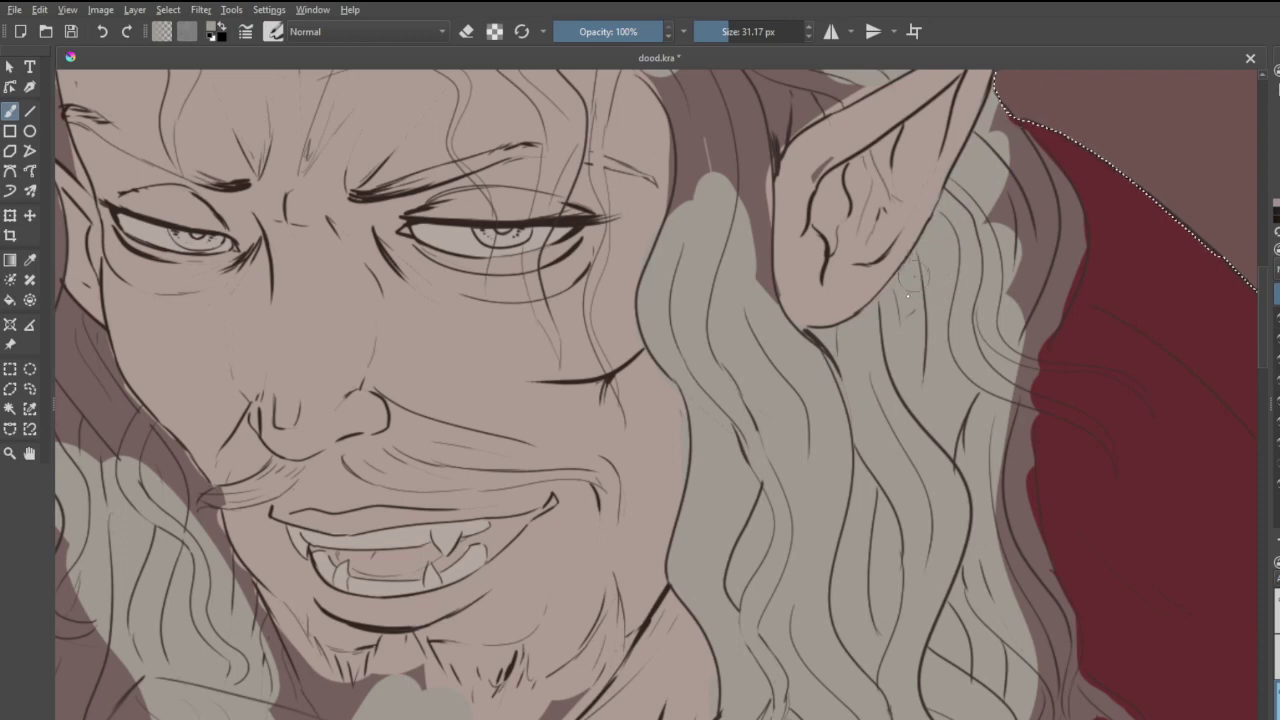
mouse_move(992, 196)
mouse_down()
mouse_move(1030, 215)
mouse_move(1030, 296)
mouse_move(1048, 290)
mouse_move(1040, 313)
mouse_up()
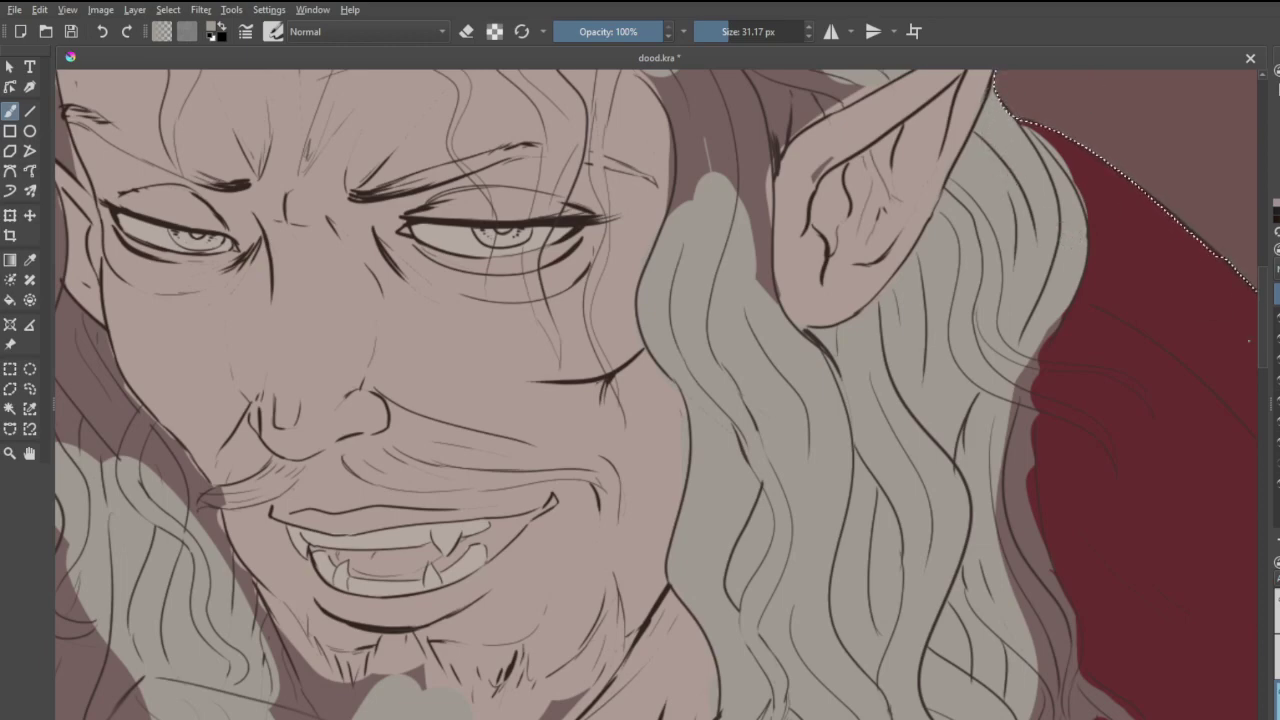
key(e)
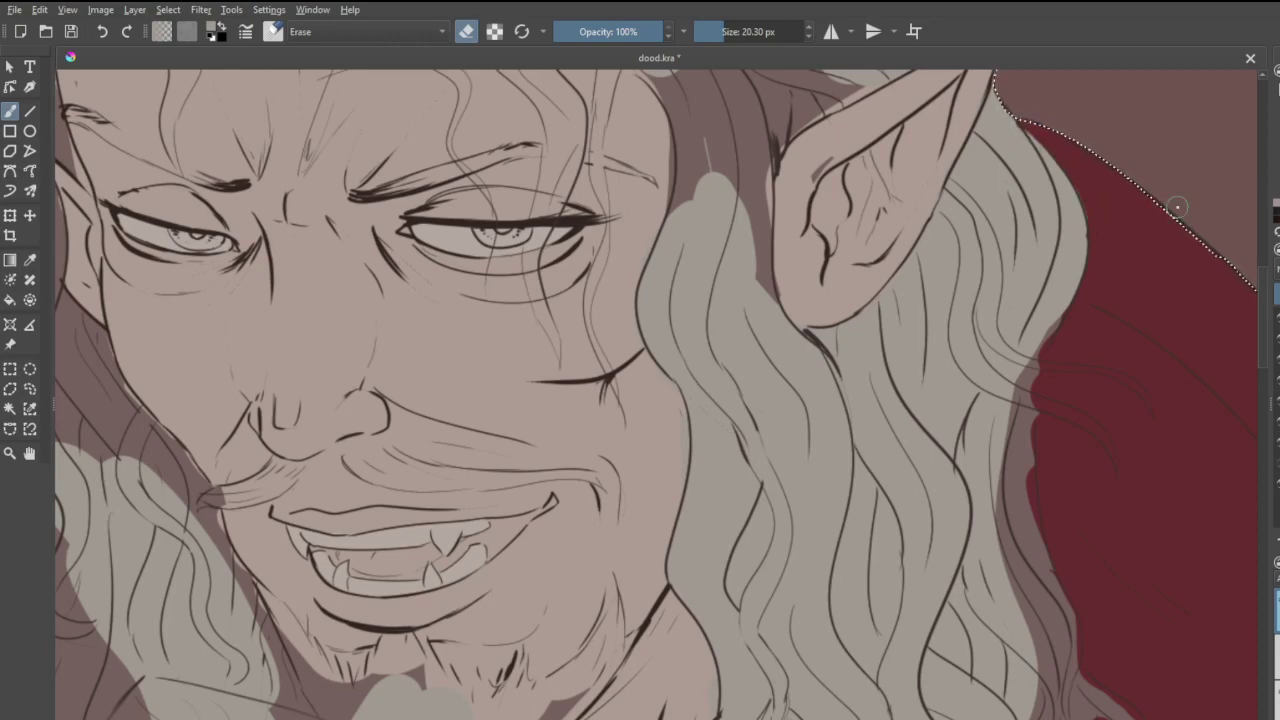
- Paint grey over the curled hair tips overlapping the red lapel and the black shoulder of the cape, opposite the finished side
scroll(1177, 207, down, 8)
scroll(1077, 360, up, 6)
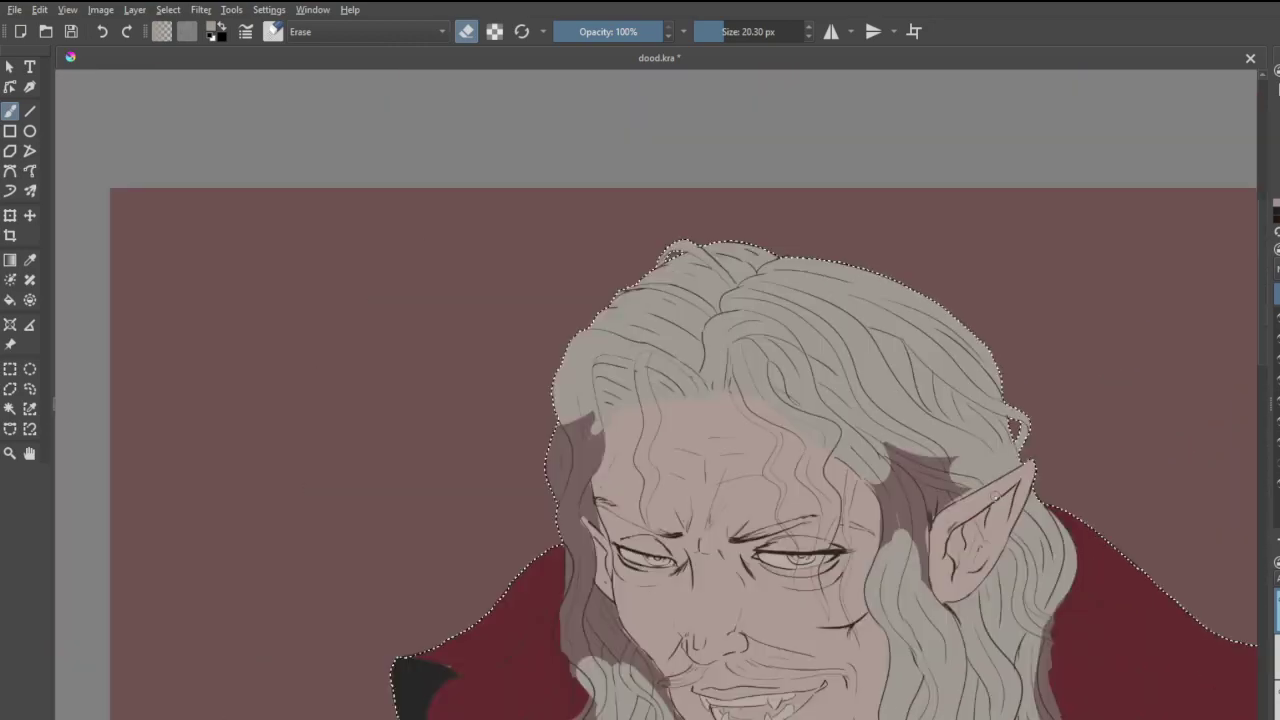
scroll(966, 300, down, 6)
scroll(966, 300, up, 1)
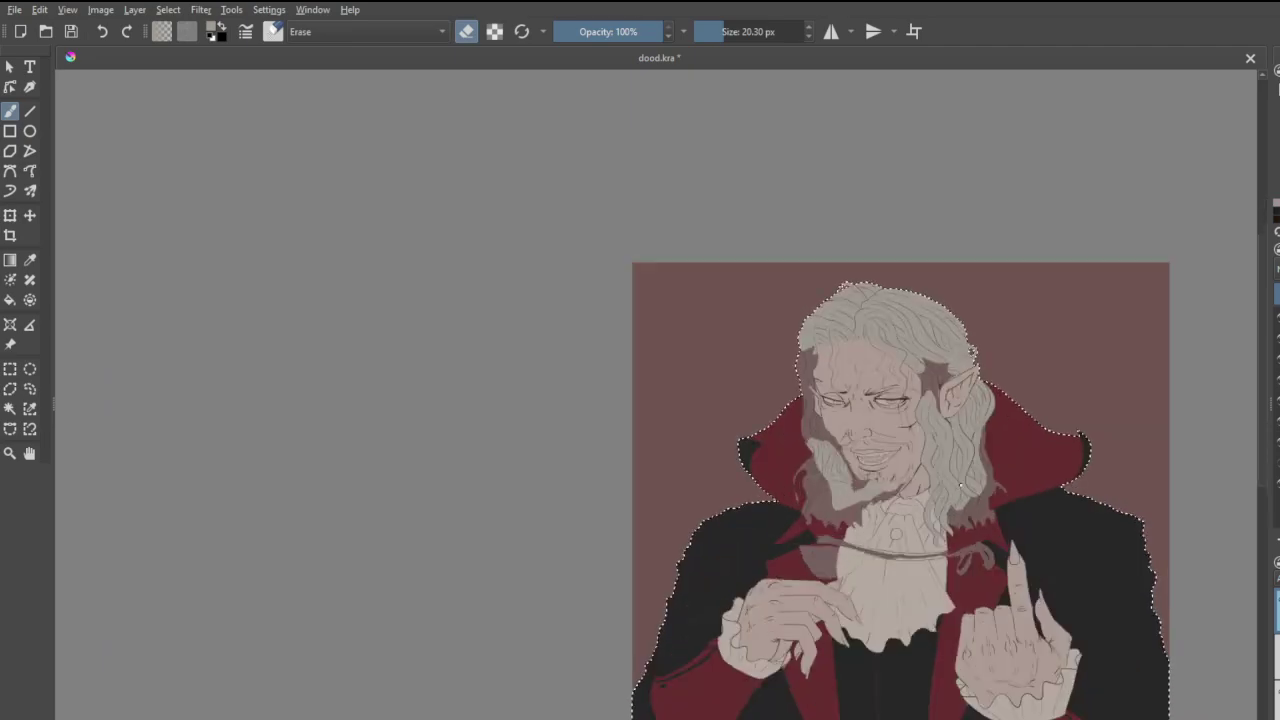
scroll(960, 487, up, 4)
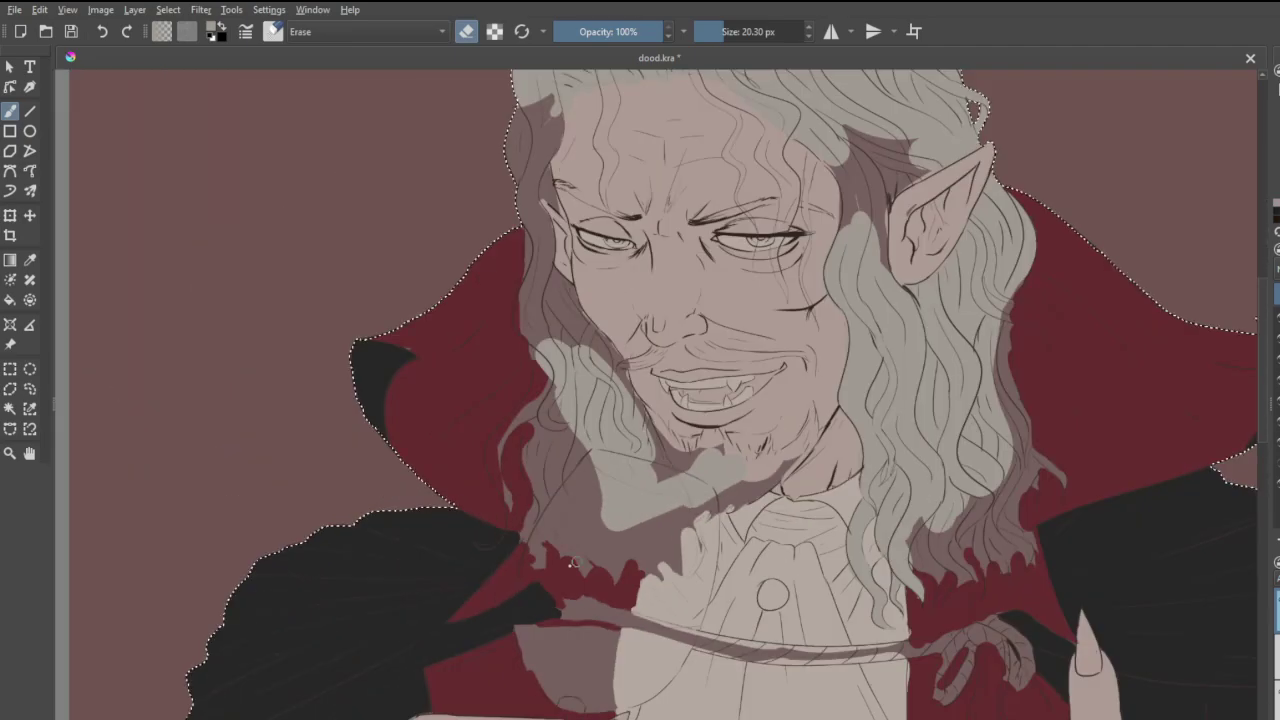
scroll(573, 563, up, 3)
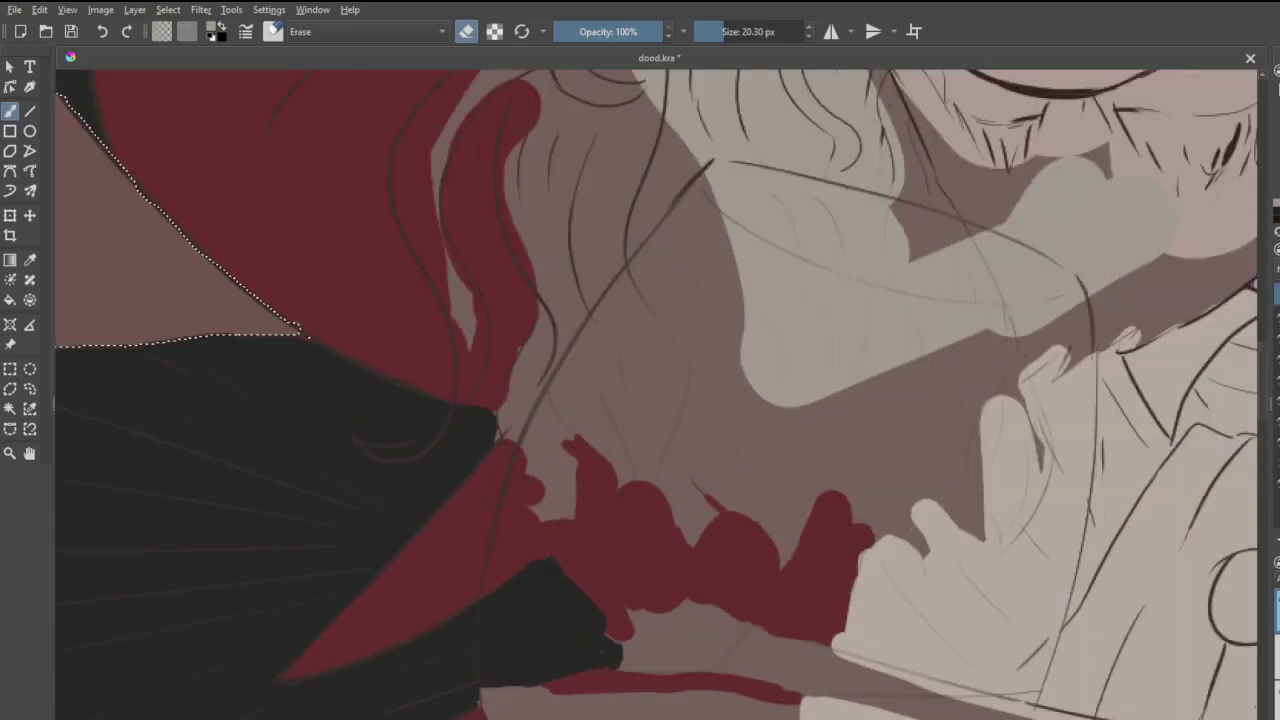
key(e)
mouse_move(502, 505)
mouse_down()
mouse_move(585, 486)
mouse_move(558, 488)
mouse_move(550, 504)
mouse_move(561, 493)
mouse_move(538, 451)
mouse_move(534, 326)
mouse_up()
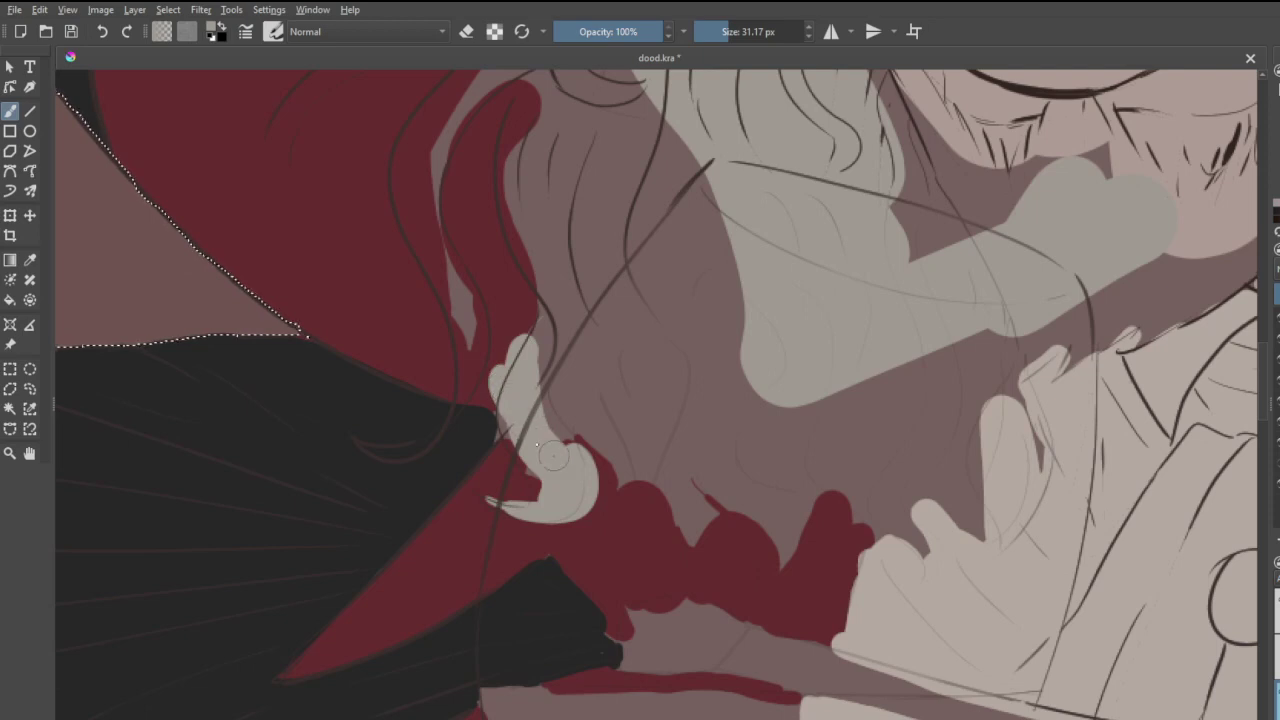
drag(504, 410, 557, 487)
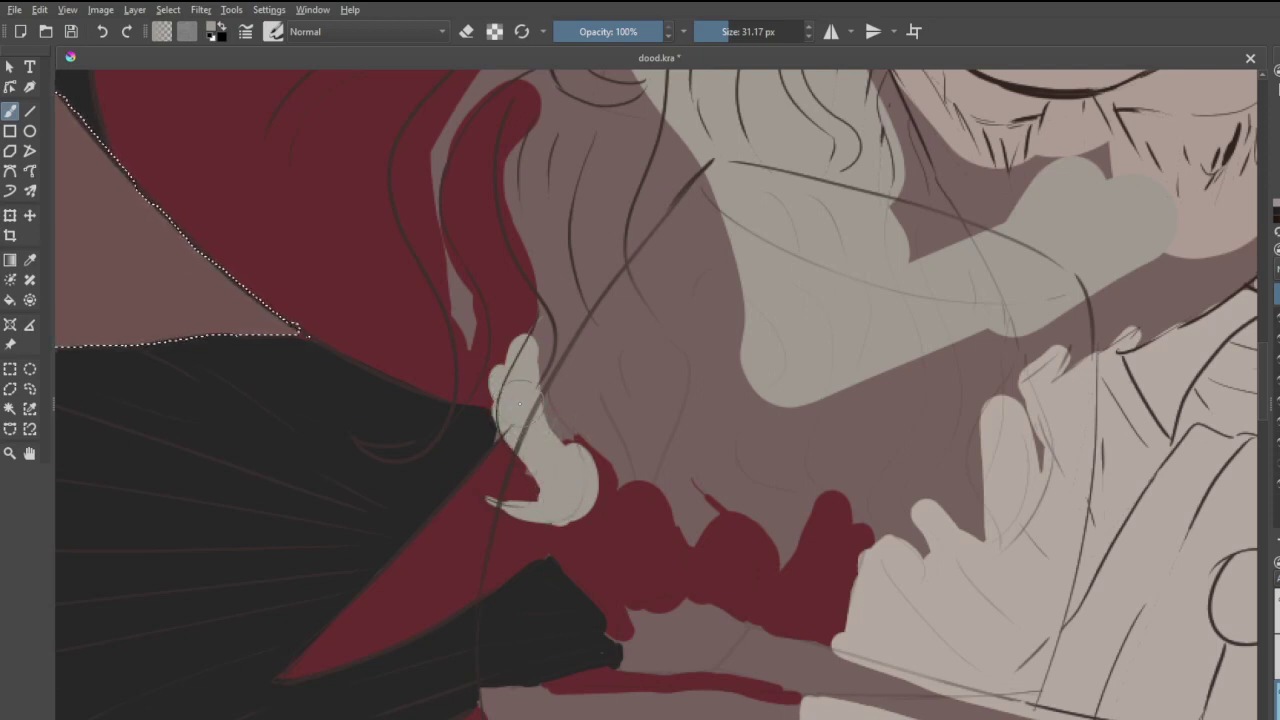
mouse_move(360, 448)
mouse_down()
mouse_move(408, 452)
mouse_move(440, 423)
mouse_move(440, 296)
mouse_move(452, 277)
mouse_move(431, 153)
mouse_up()
- Extend the grey across the lower hair mass below the chin and into the strand tips overlapping the white cravat
mouse_move(551, 376)
mouse_down()
mouse_move(573, 307)
mouse_move(575, 411)
mouse_move(590, 422)
mouse_move(619, 353)
mouse_move(649, 417)
mouse_move(688, 328)
mouse_move(709, 448)
mouse_move(755, 319)
mouse_move(764, 430)
mouse_move(817, 356)
mouse_move(818, 432)
mouse_move(913, 341)
mouse_move(904, 431)
mouse_move(932, 389)
mouse_move(924, 409)
mouse_move(950, 425)
mouse_up()
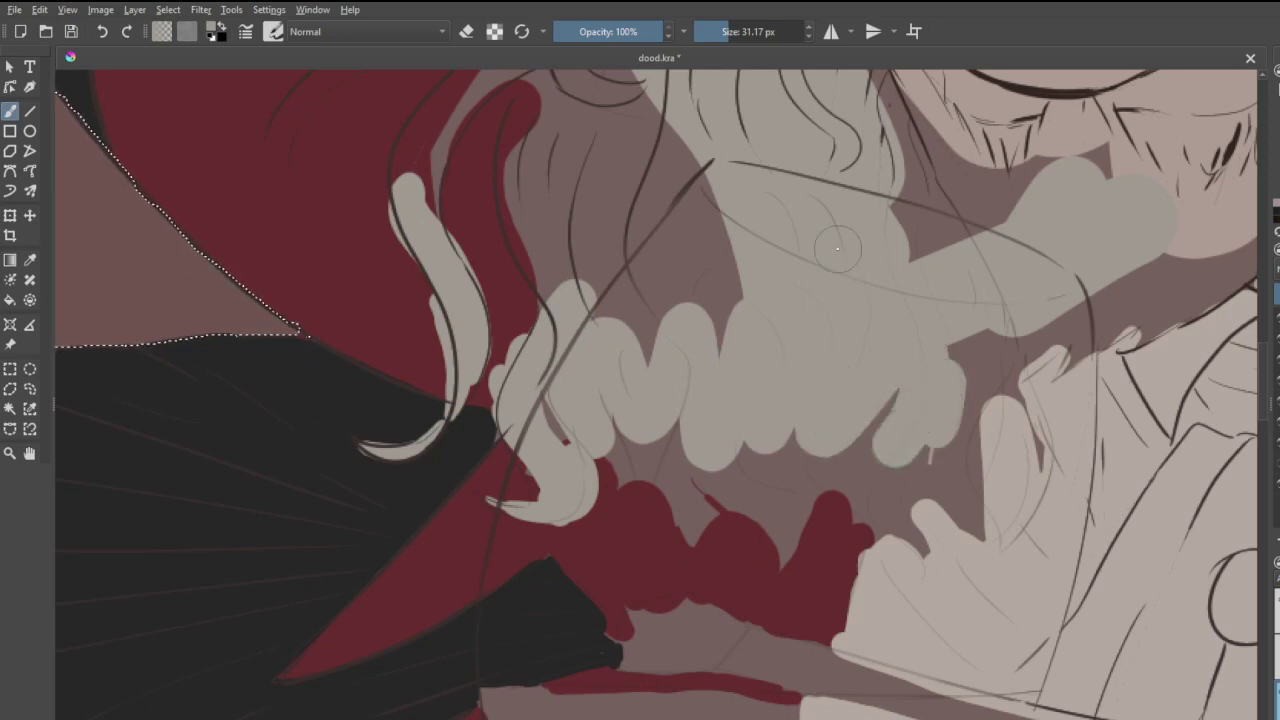
mouse_move(990, 338)
mouse_down()
mouse_move(1033, 402)
mouse_move(1043, 453)
mouse_move(1008, 539)
mouse_move(961, 410)
mouse_move(977, 368)
mouse_move(1008, 492)
mouse_up()
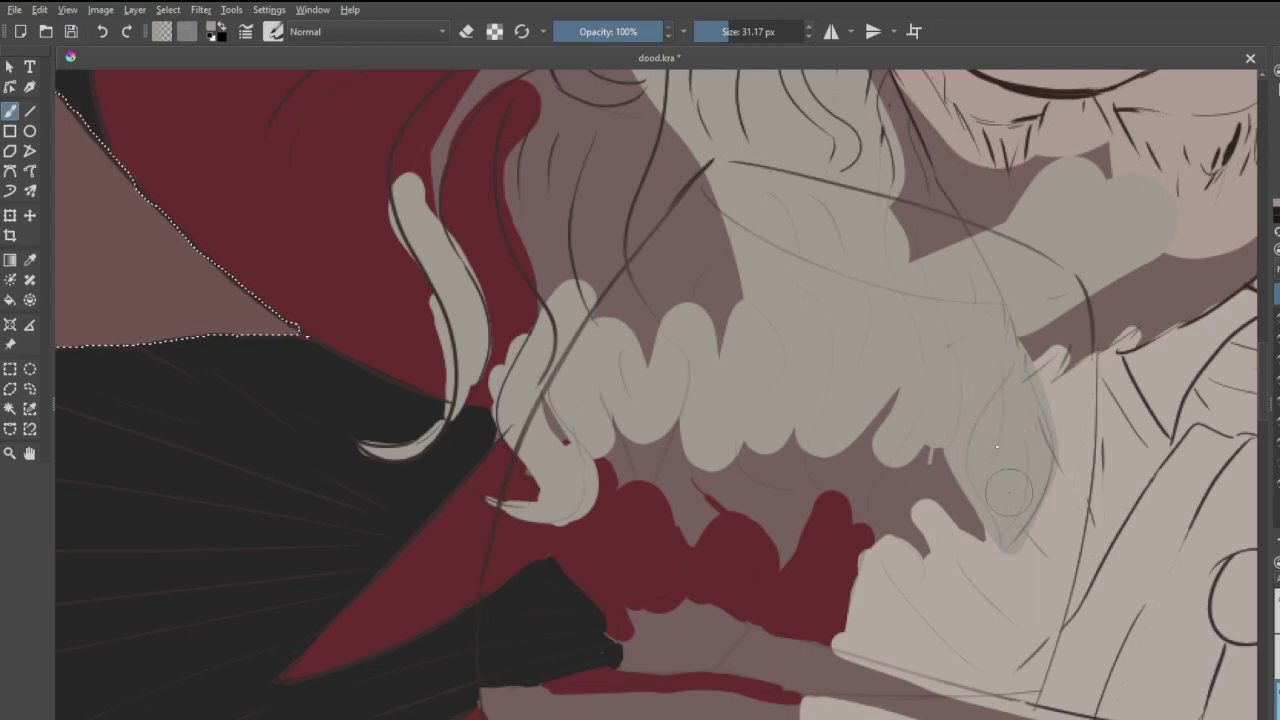
drag(925, 432, 960, 530)
mouse_move(885, 468)
mouse_down()
mouse_move(933, 552)
mouse_move(899, 581)
mouse_move(928, 574)
mouse_move(931, 544)
mouse_move(853, 498)
mouse_move(837, 434)
mouse_move(881, 485)
mouse_move(890, 403)
mouse_up()
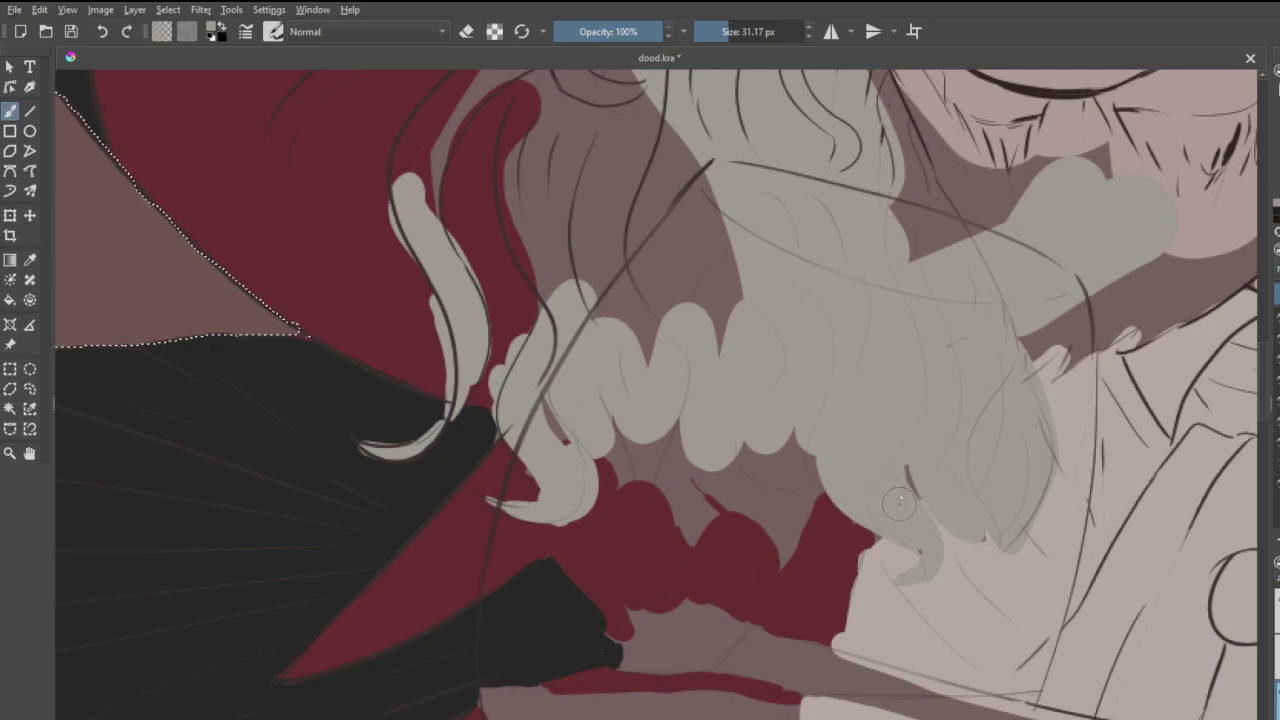
drag(899, 505, 830, 400)
- Shape the curled grey hair tips along the lower edge of the hair over the red lapel, redoing the first tip
mouse_move(725, 466)
mouse_down()
mouse_move(773, 541)
mouse_move(767, 572)
mouse_move(797, 441)
mouse_move(759, 573)
mouse_move(795, 531)
mouse_move(818, 438)
mouse_up()
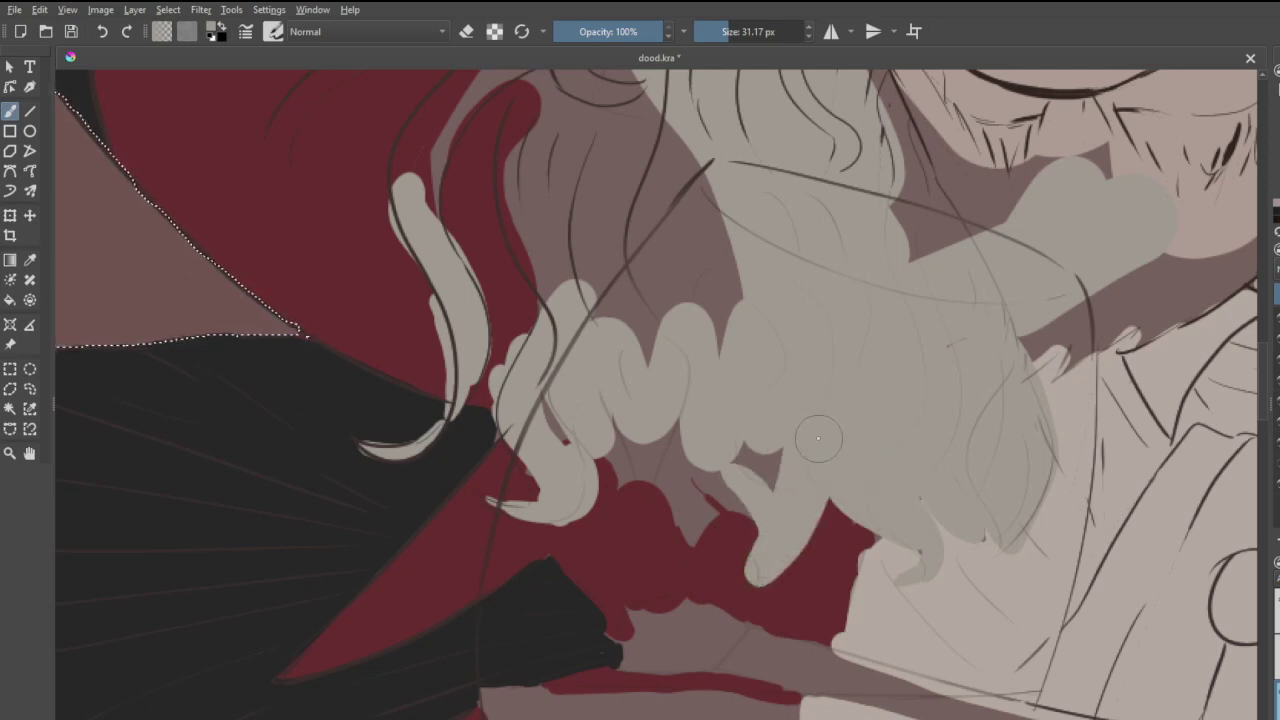
key(ctrl+z)
mouse_move(780, 556)
mouse_down()
mouse_move(744, 559)
mouse_move(756, 578)
mouse_move(785, 541)
mouse_move(802, 463)
mouse_move(776, 562)
mouse_move(812, 474)
mouse_move(797, 440)
mouse_move(775, 495)
mouse_move(740, 430)
mouse_up()
mouse_move(825, 477)
mouse_down()
mouse_move(820, 574)
mouse_move(854, 509)
mouse_move(844, 548)
mouse_up()
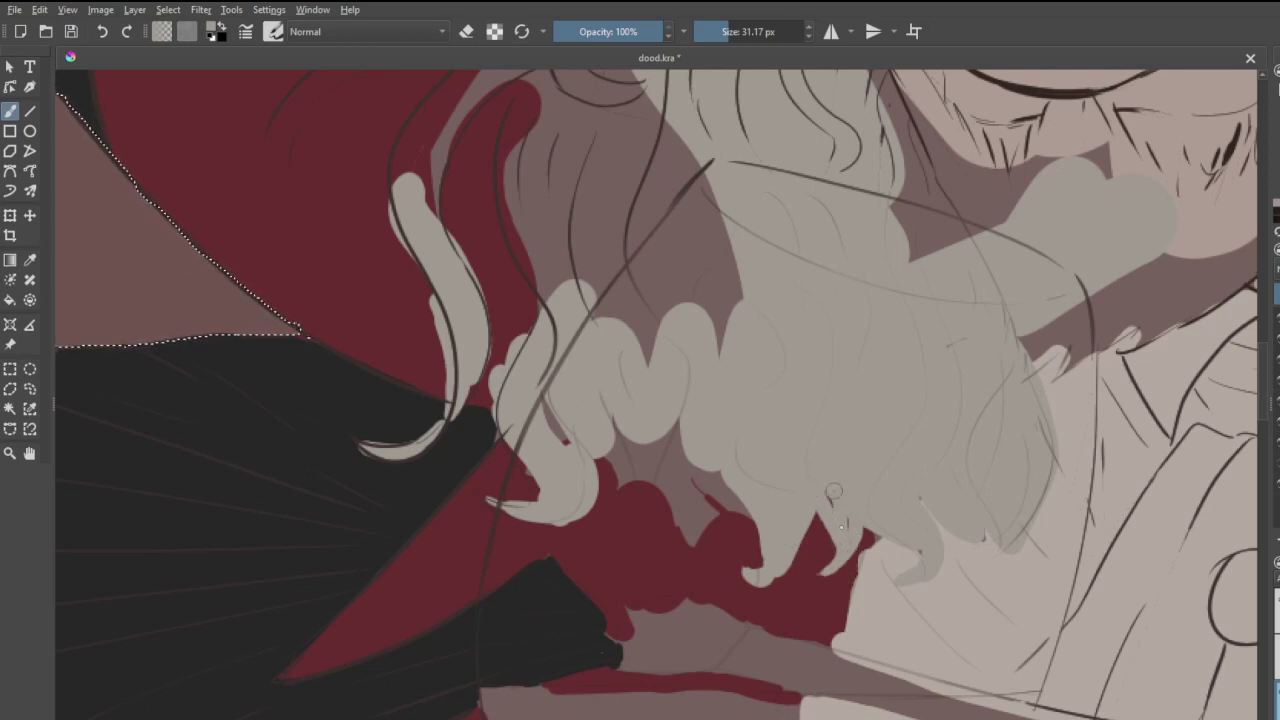
mouse_move(667, 480)
mouse_down()
mouse_move(670, 528)
mouse_move(705, 550)
mouse_move(668, 470)
mouse_move(696, 537)
mouse_move(741, 497)
mouse_move(699, 500)
mouse_move(695, 529)
mouse_up()
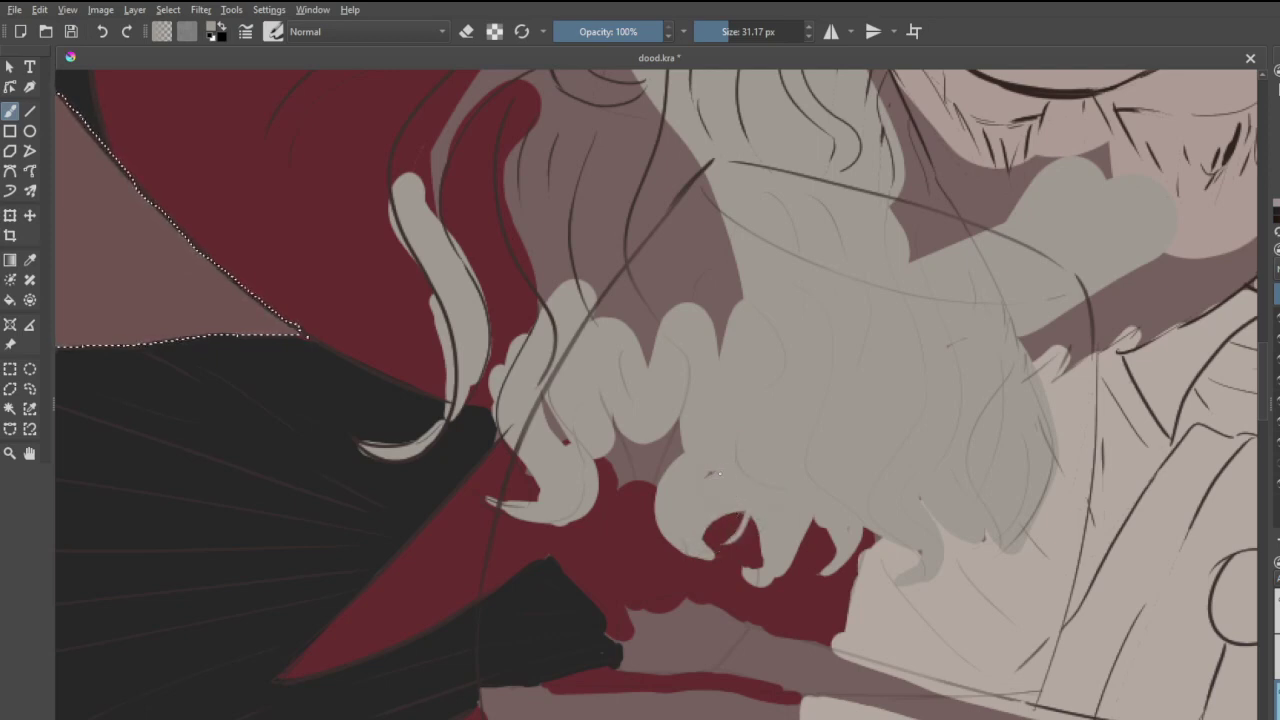
mouse_move(617, 493)
mouse_down()
mouse_move(660, 562)
mouse_move(670, 556)
mouse_move(648, 490)
mouse_move(671, 389)
mouse_up()
mouse_move(641, 480)
mouse_down()
mouse_move(608, 465)
mouse_move(640, 460)
mouse_move(598, 424)
mouse_up()
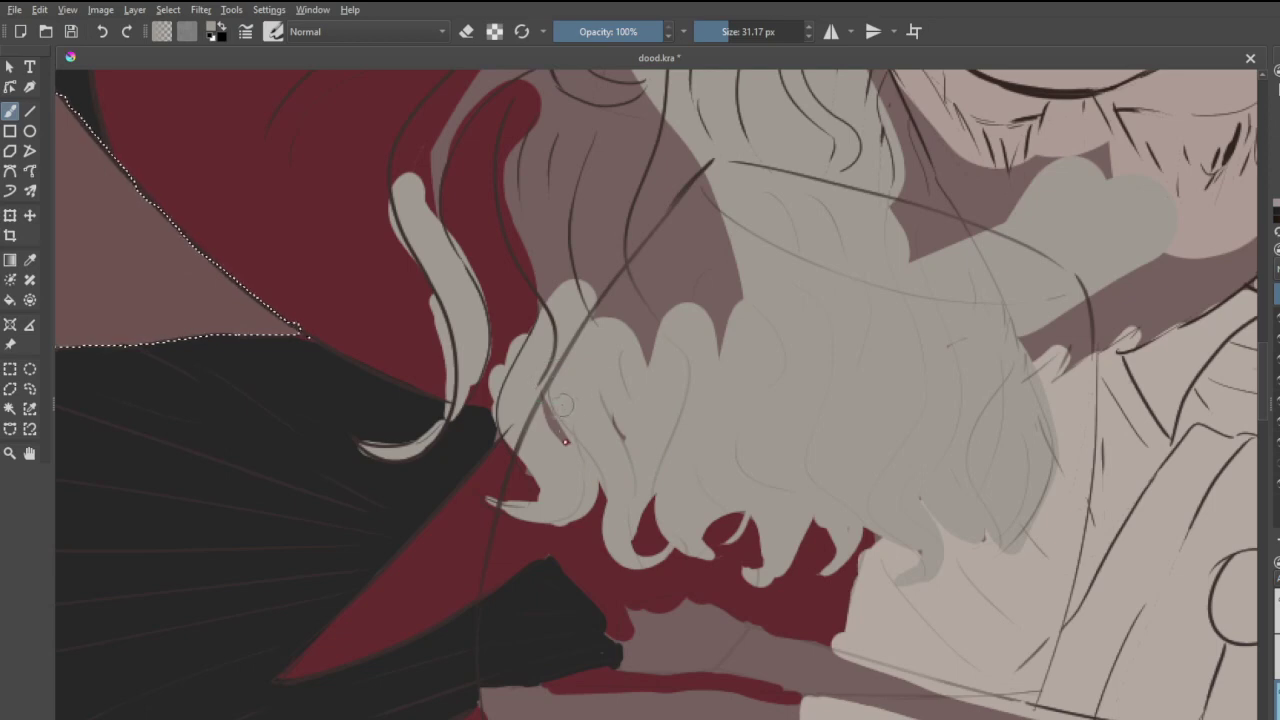
- Fill the gaps in the middle of the hair mass and between it and the chin with grey
mouse_move(600, 320)
mouse_down()
mouse_move(650, 340)
mouse_move(700, 240)
mouse_move(755, 355)
mouse_up()
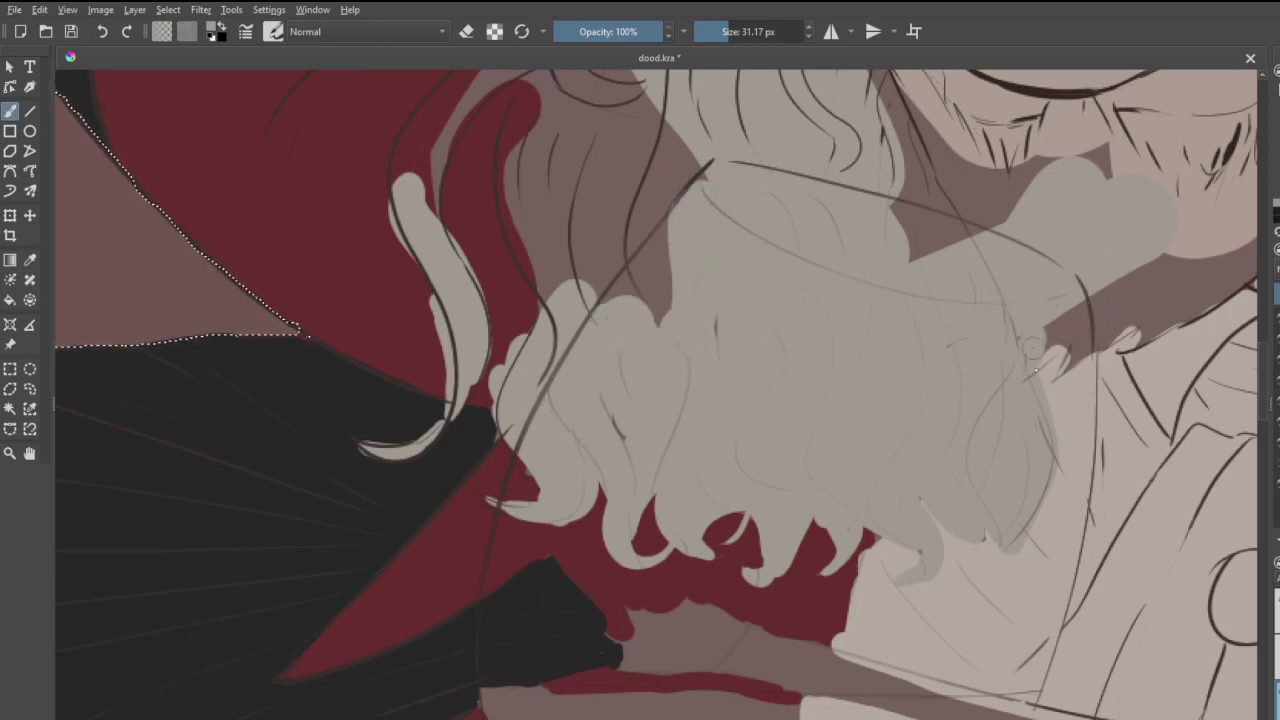
drag(1068, 360, 1096, 285)
mouse_move(1116, 190)
mouse_down()
mouse_move(1100, 143)
mouse_move(1051, 175)
mouse_up()
mouse_move(1046, 130)
mouse_down()
mouse_move(995, 215)
mouse_move(965, 185)
mouse_move(946, 130)
mouse_move(940, 245)
mouse_move(895, 215)
mouse_move(902, 258)
mouse_up()
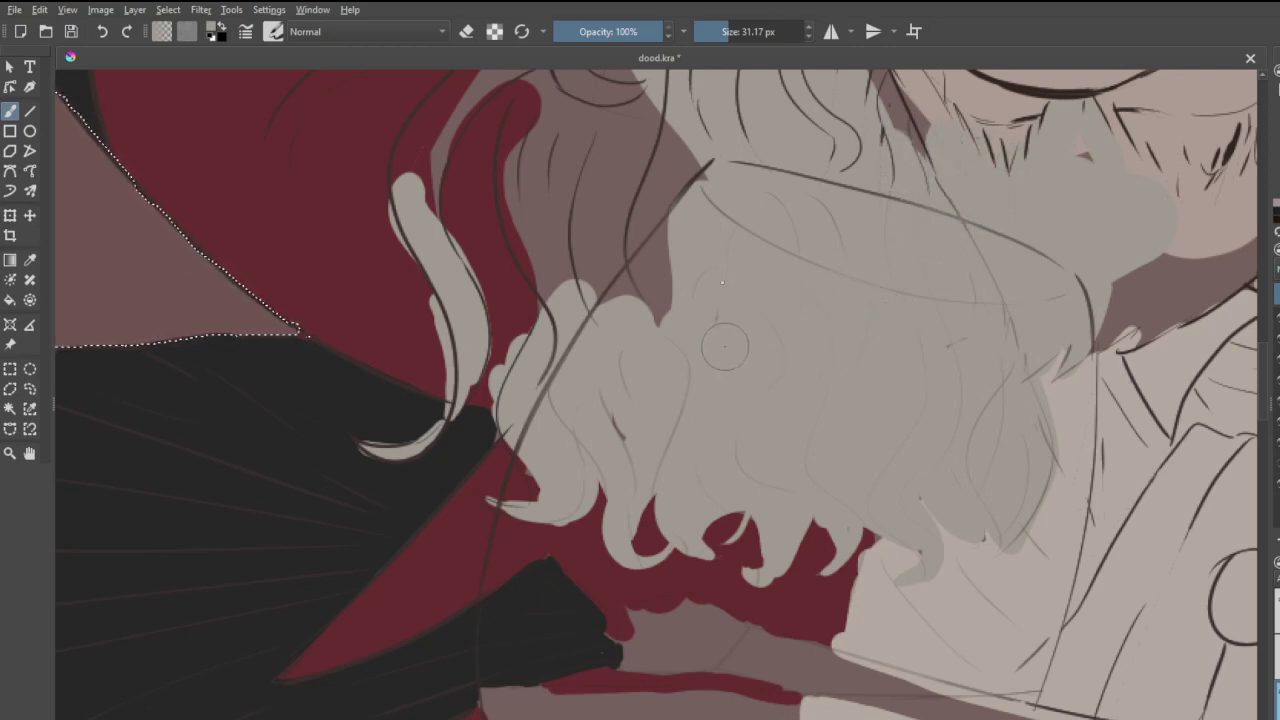
- Check the new grey hair coverage against the whole figure and save the drawing
scroll(651, 416, down, 6)
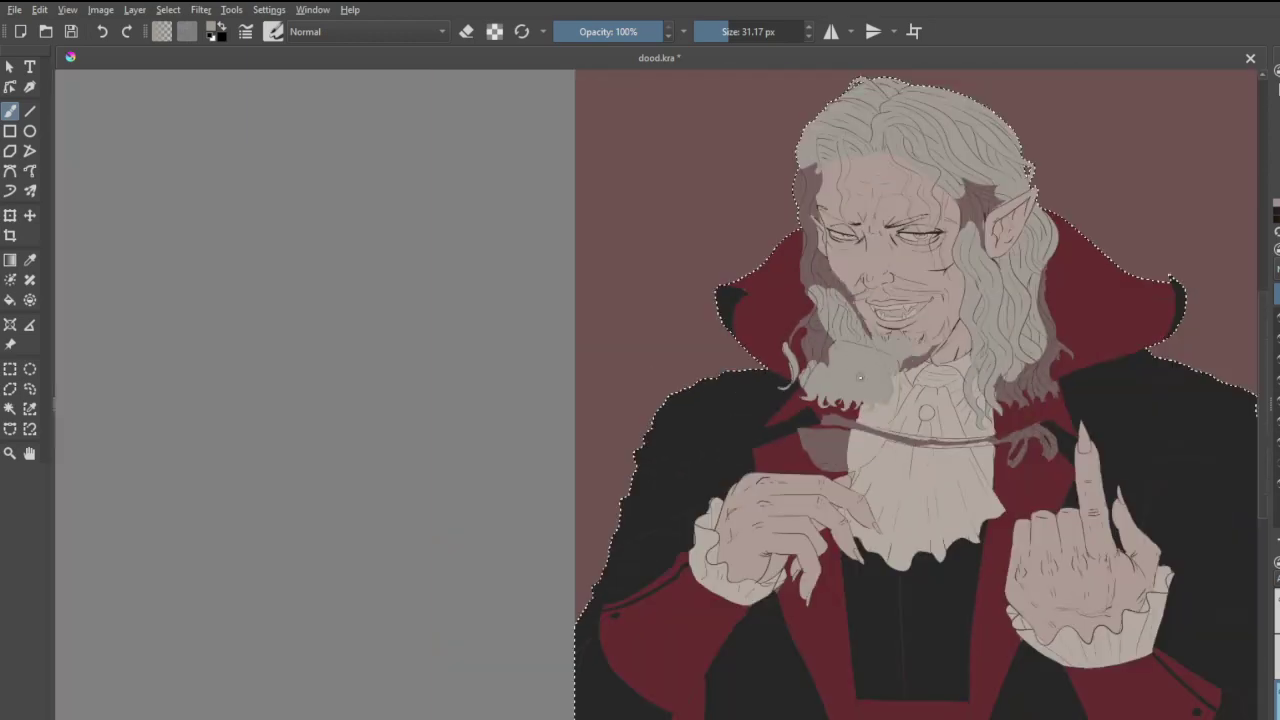
scroll(850, 335, up, 2)
scroll(857, 293, down, 2)
scroll(857, 293, up, 3)
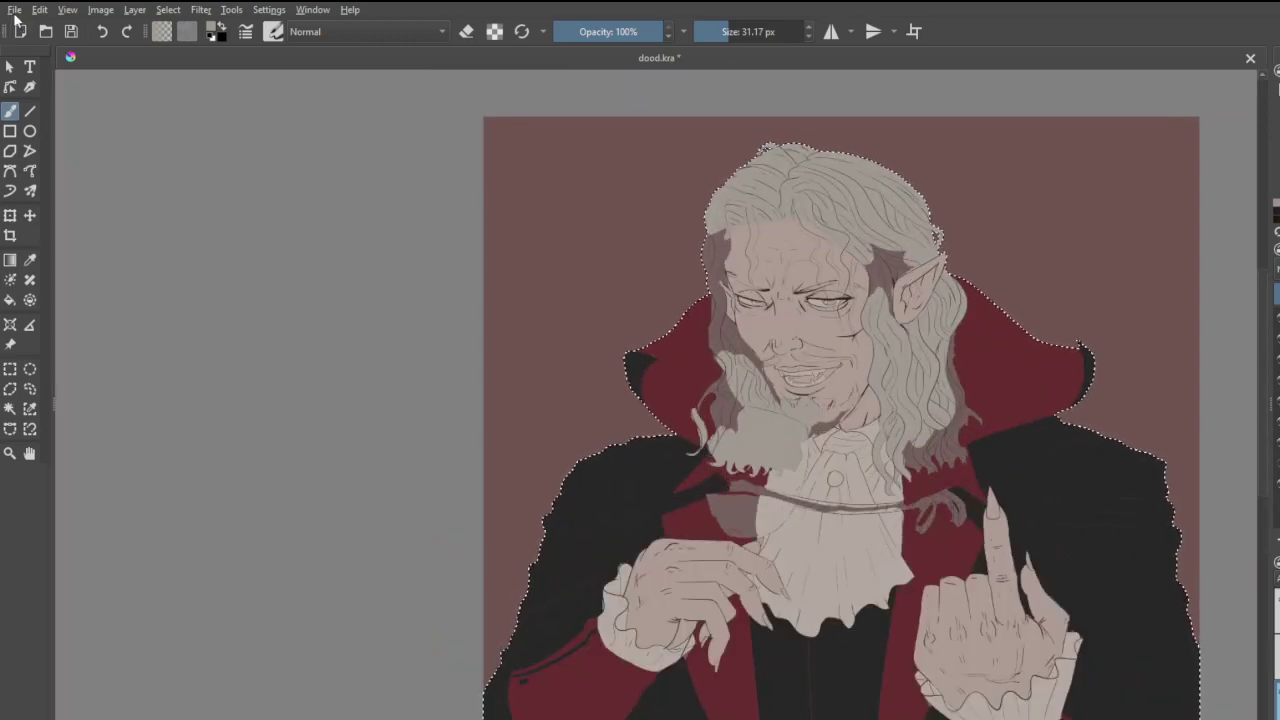
key(ctrl+s)
- Fill the area under the jaw with grey, following the shirt collar's edge up to the neck line
scroll(743, 424, up, 8)
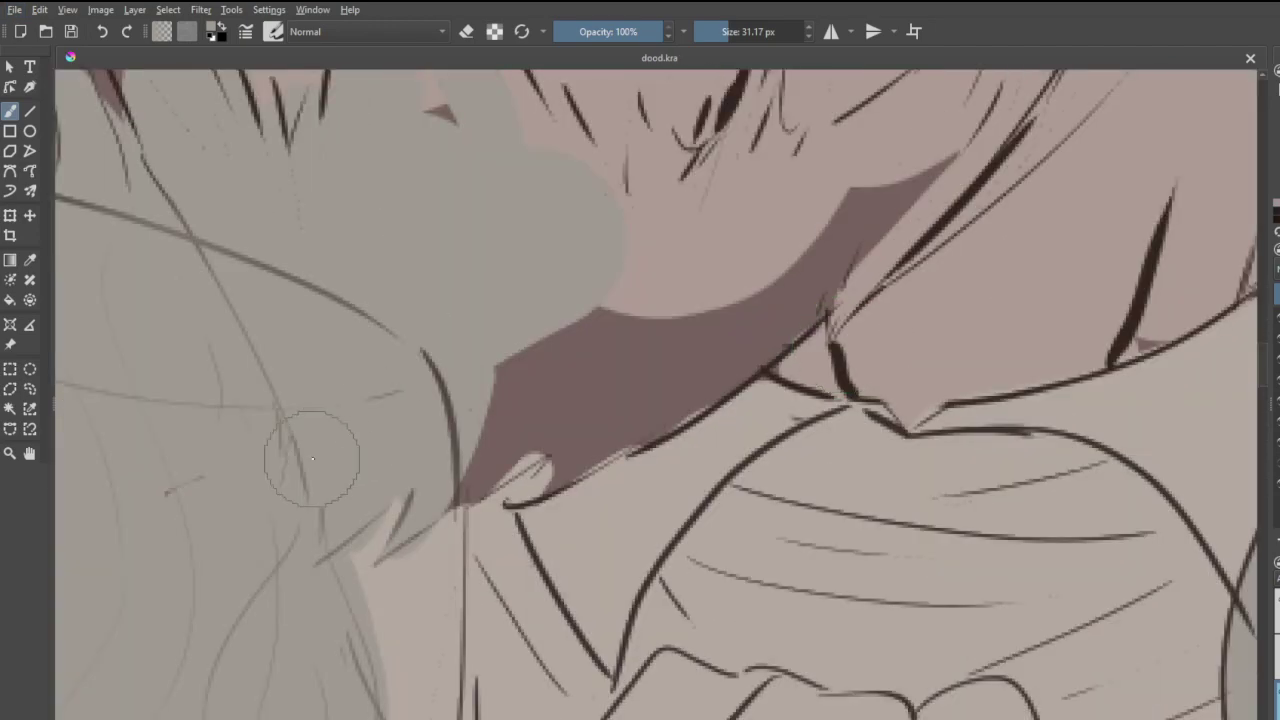
click(464, 361)
drag(438, 510, 665, 345)
drag(535, 495, 760, 338)
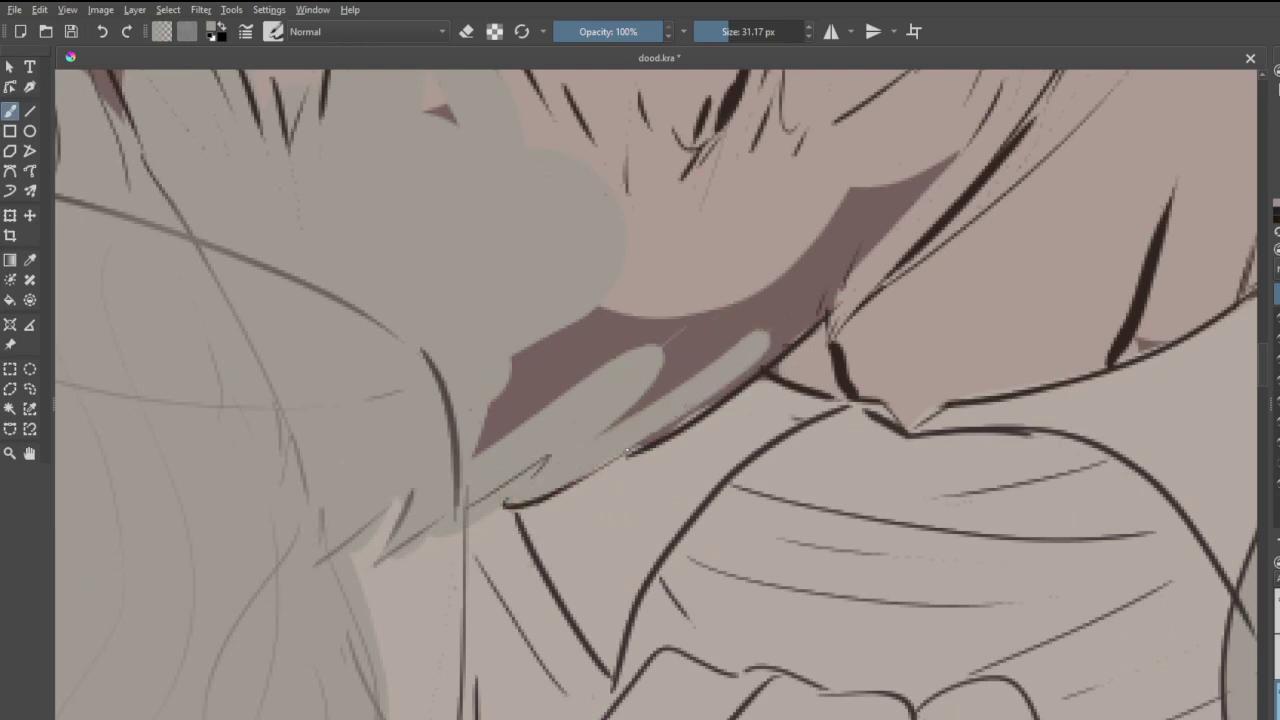
drag(630, 448, 830, 298)
mouse_move(862, 252)
mouse_down()
mouse_move(851, 290)
mouse_move(893, 243)
mouse_move(839, 252)
mouse_move(610, 404)
mouse_move(567, 385)
mouse_move(479, 420)
mouse_move(791, 206)
mouse_move(586, 303)
mouse_up()
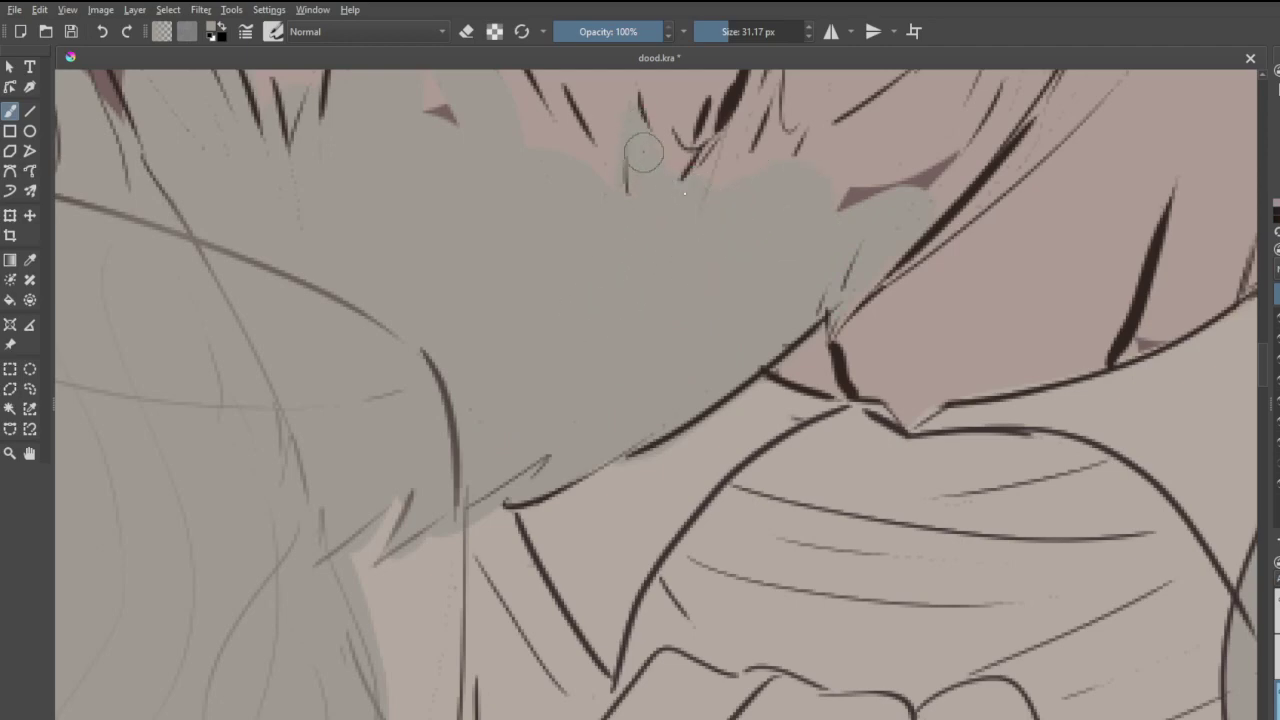
- Paint the beard grey around the short chin hairs and up along the jaw into its pointed upper tip
scroll(780, 230, down, 3)
scroll(780, 230, down, 3)
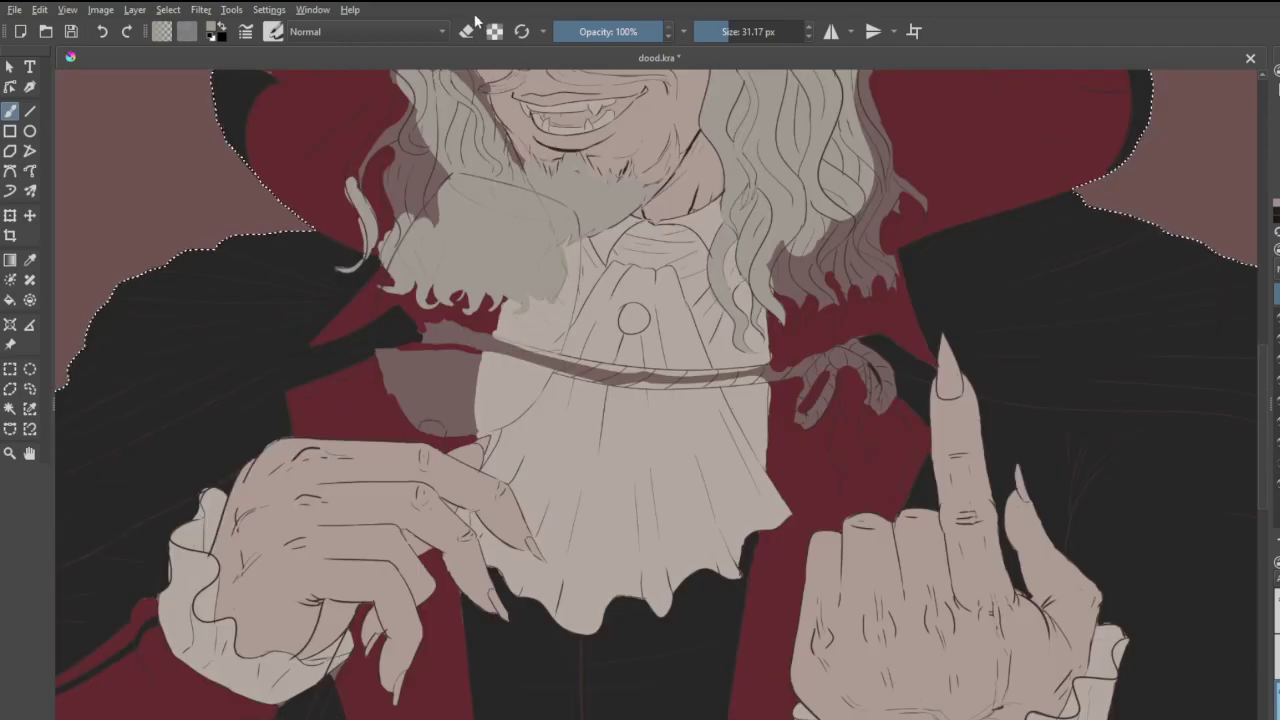
scroll(617, 326, up, 5)
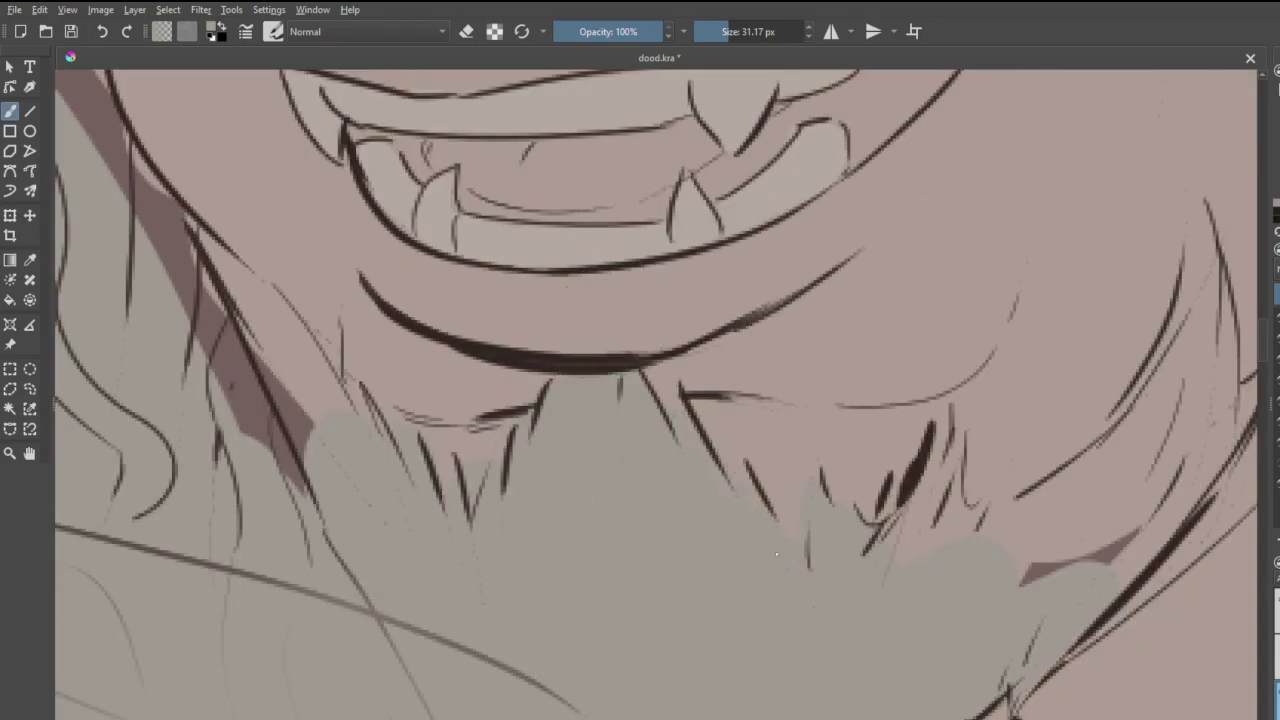
mouse_move(776, 553)
mouse_down()
mouse_move(892, 538)
mouse_move(944, 471)
mouse_move(927, 560)
mouse_move(921, 459)
mouse_move(889, 585)
mouse_move(998, 516)
mouse_up()
mouse_move(1188, 247)
mouse_down()
mouse_move(1147, 481)
mouse_move(951, 622)
mouse_move(1194, 378)
mouse_move(1105, 477)
mouse_move(925, 634)
mouse_move(1114, 439)
mouse_up()
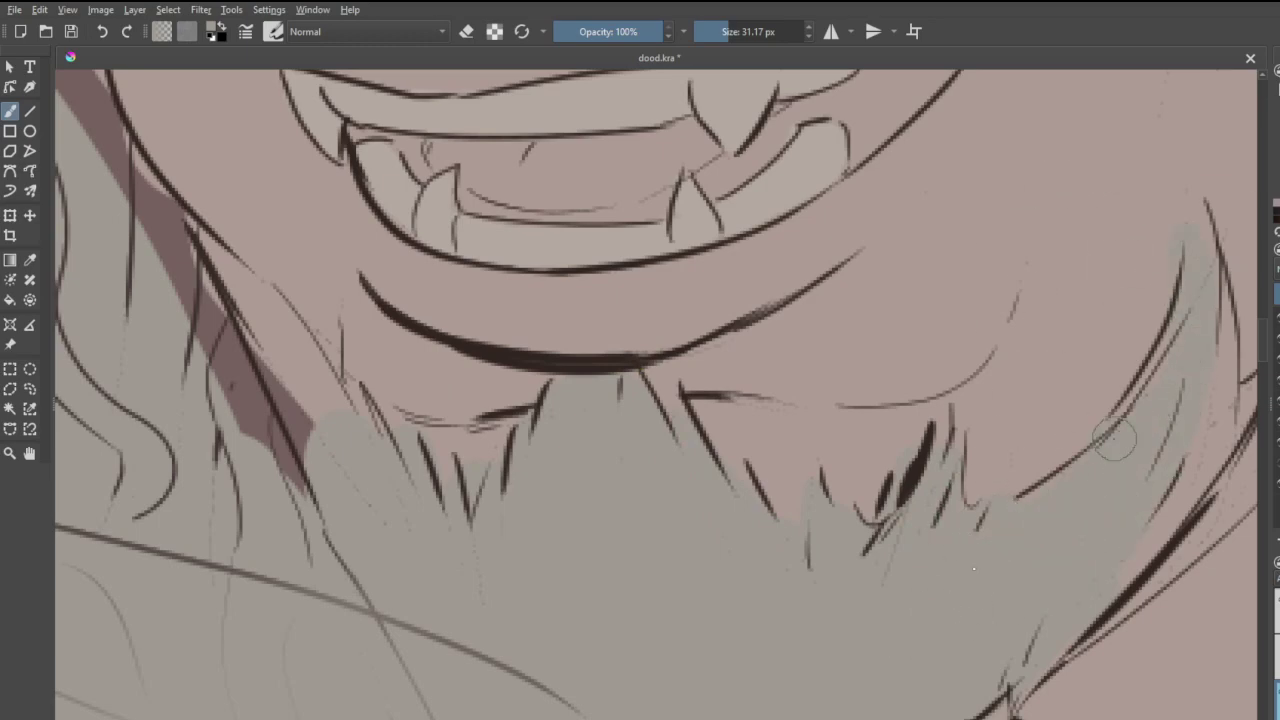
- Finish the grey beard along both sides of the jaw and fill both halves of the moustache with grey
scroll(714, 570, down, 5)
scroll(800, 566, up, 3)
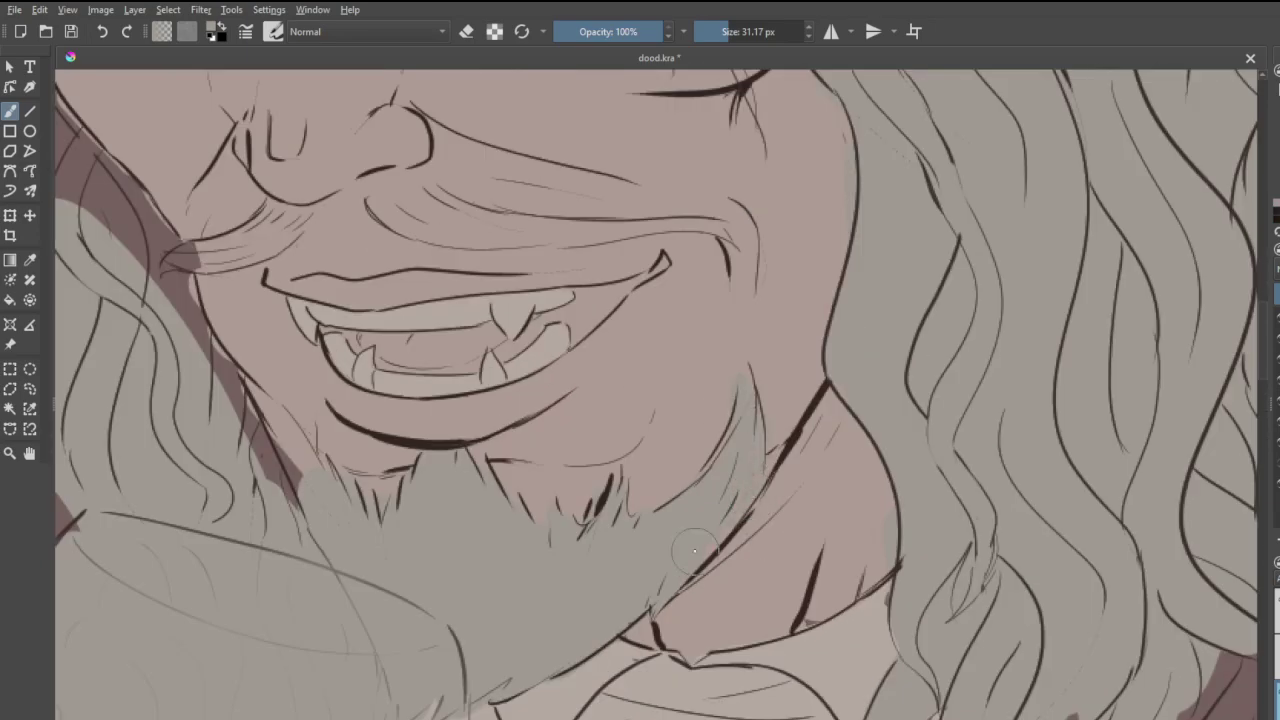
drag(693, 550, 768, 460)
mouse_move(318, 485)
mouse_down()
mouse_move(237, 404)
mouse_move(289, 476)
mouse_move(216, 373)
mouse_move(240, 391)
mouse_move(190, 343)
mouse_move(169, 252)
mouse_move(196, 333)
mouse_up()
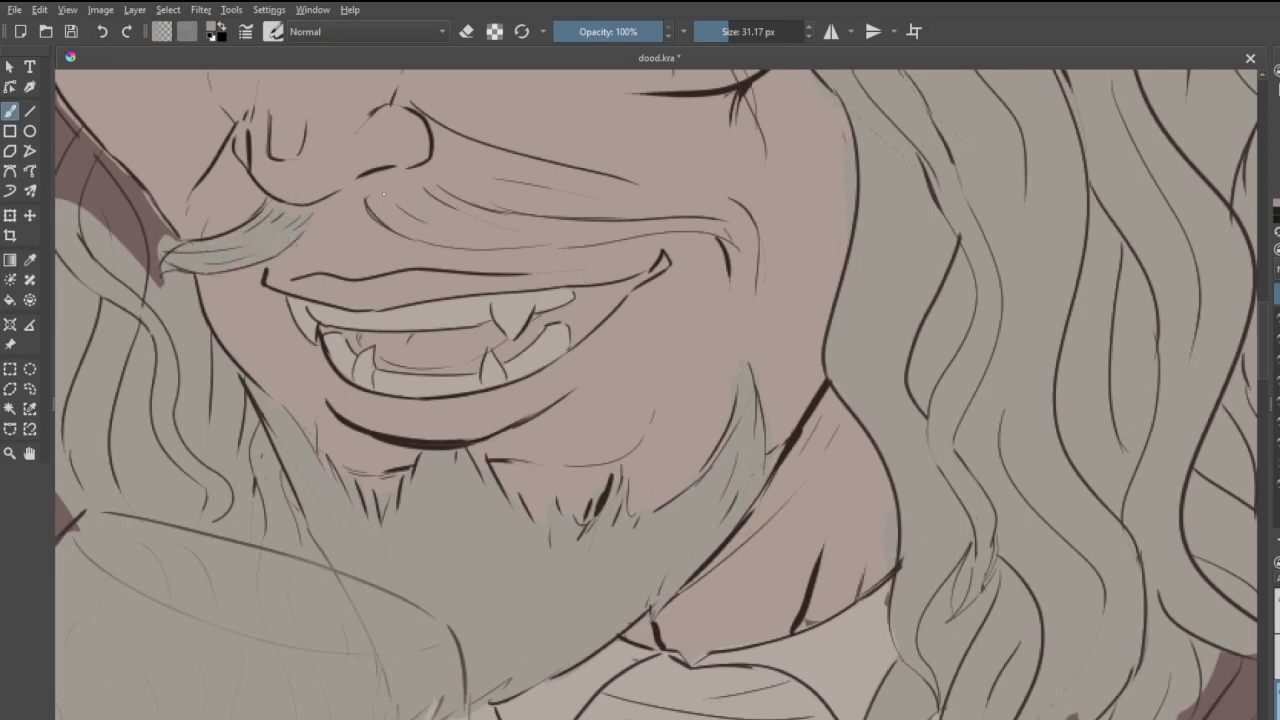
mouse_move(383, 194)
mouse_down()
mouse_move(461, 231)
mouse_move(426, 205)
mouse_move(383, 200)
mouse_move(442, 234)
mouse_move(481, 224)
mouse_move(416, 190)
mouse_move(460, 226)
mouse_move(549, 237)
mouse_up()
drag(405, 228, 430, 205)
- Fill the gaps in the wavy hair below the moustache's shorter end and the thin stray lock over the red collar with grey
scroll(303, 255, down, 5)
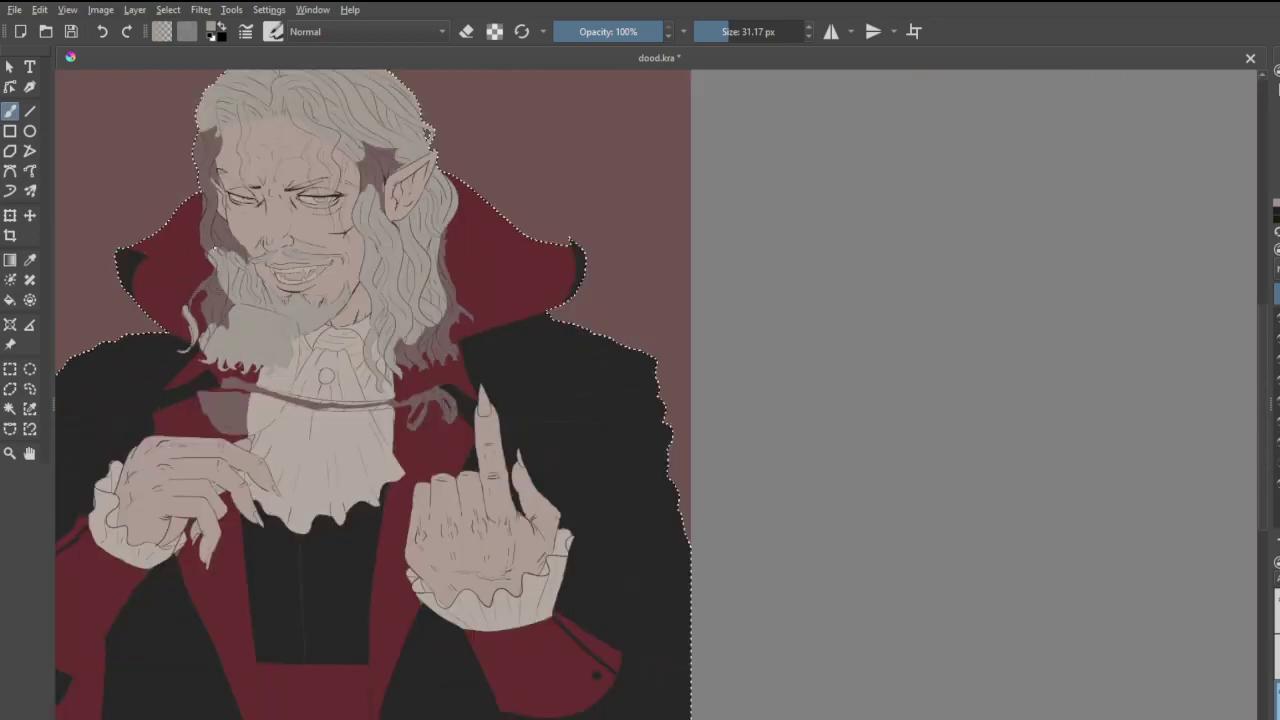
scroll(89, 120, up, 1)
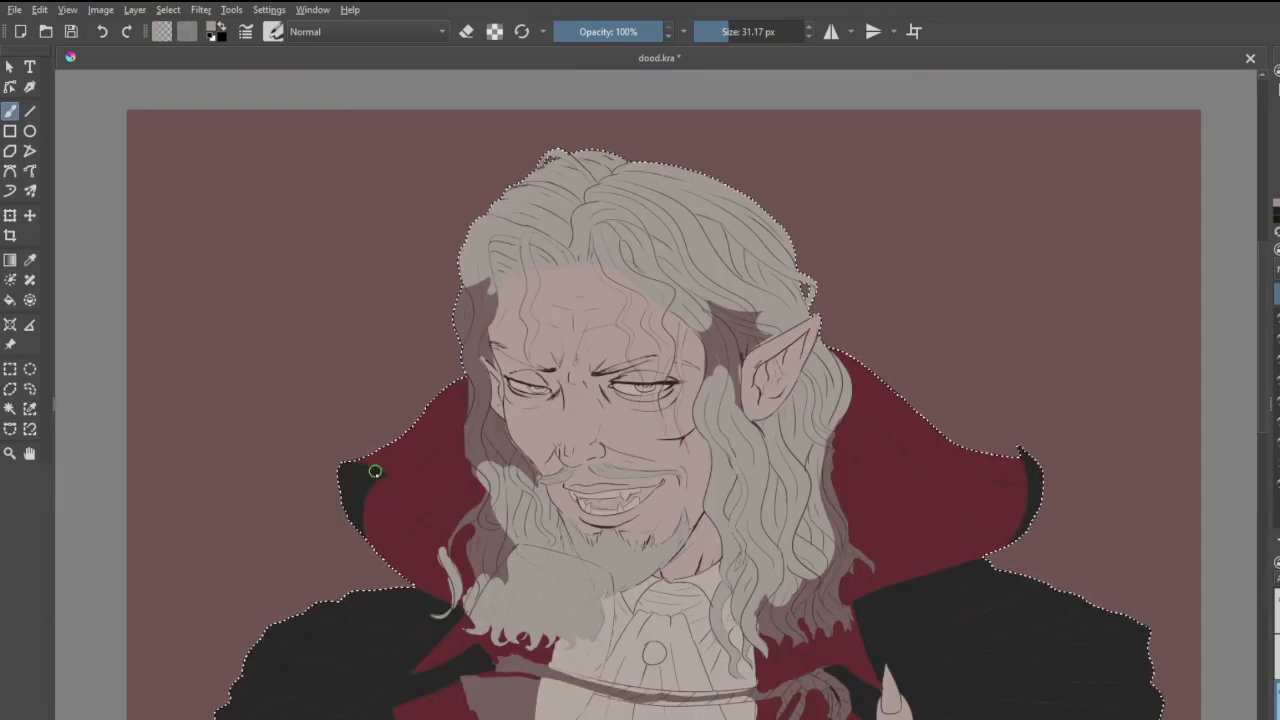
scroll(597, 580, up, 5)
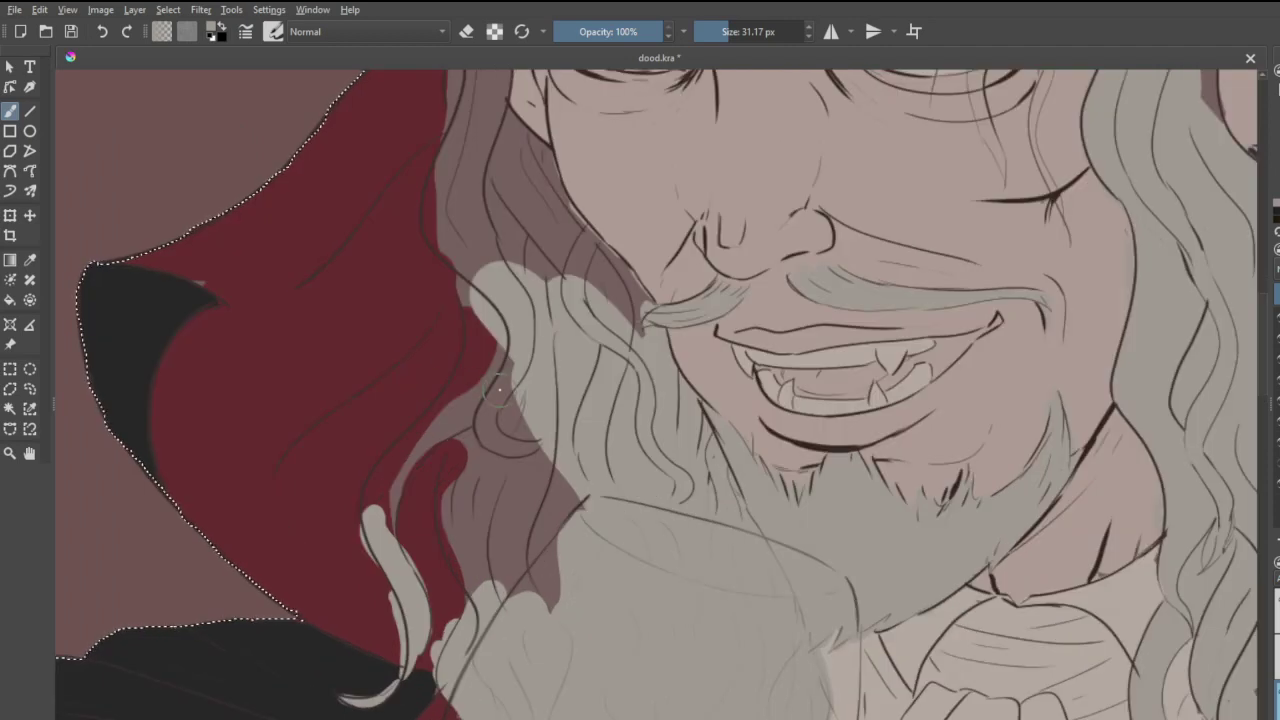
mouse_move(519, 346)
mouse_down()
mouse_move(465, 468)
mouse_move(469, 429)
mouse_move(469, 500)
mouse_move(461, 453)
mouse_move(457, 534)
mouse_move(451, 468)
mouse_up()
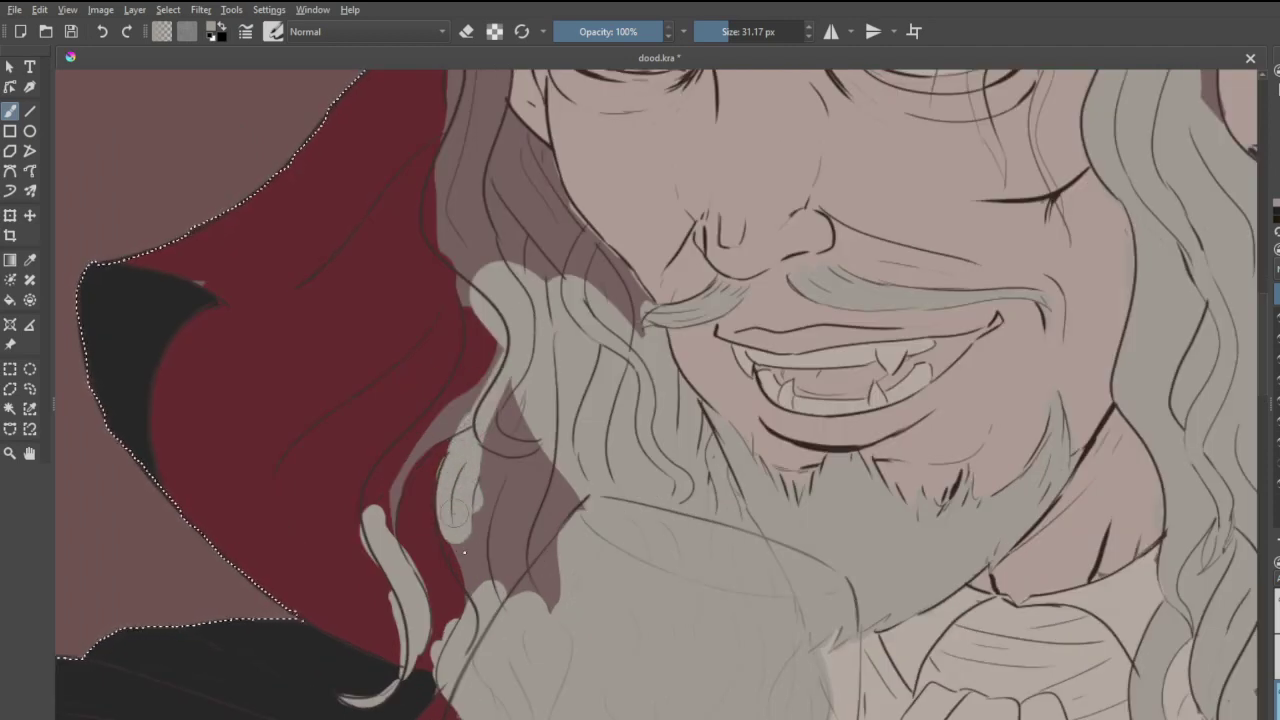
mouse_move(464, 552)
mouse_down()
mouse_move(488, 608)
mouse_move(493, 652)
mouse_move(488, 483)
mouse_move(519, 410)
mouse_move(506, 647)
mouse_move(533, 428)
mouse_move(531, 588)
mouse_move(557, 631)
mouse_move(585, 432)
mouse_move(558, 626)
mouse_up()
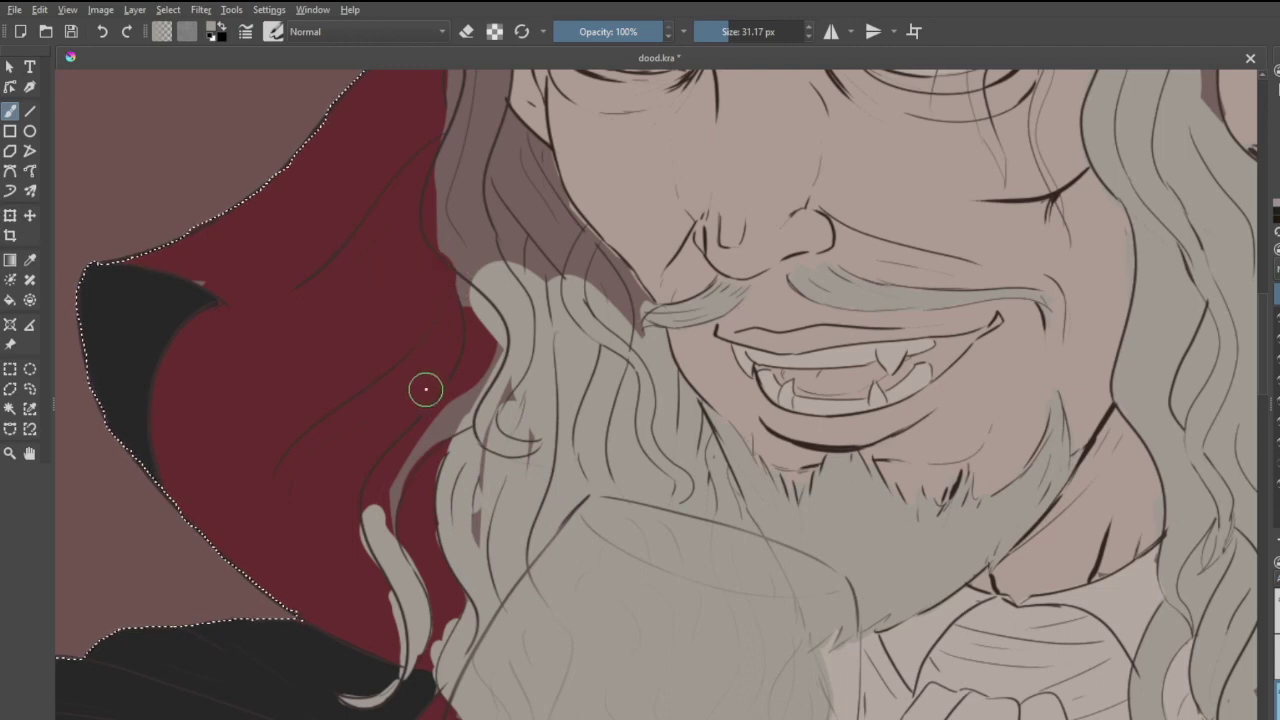
mouse_move(472, 540)
mouse_down()
mouse_move(484, 415)
mouse_move(524, 383)
mouse_up()
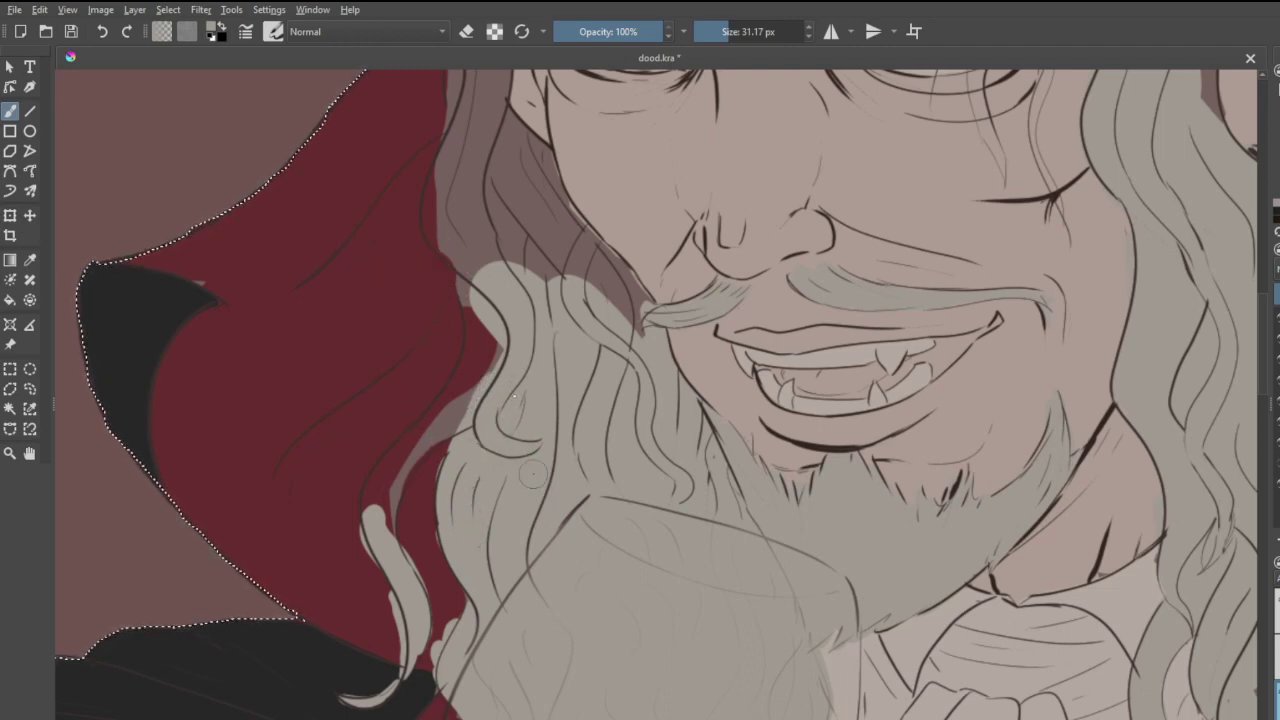
mouse_move(371, 517)
mouse_down()
mouse_move(400, 448)
mouse_move(468, 360)
mouse_move(458, 302)
mouse_move(466, 381)
mouse_move(486, 378)
mouse_move(370, 485)
mouse_move(388, 530)
mouse_move(442, 409)
mouse_up()
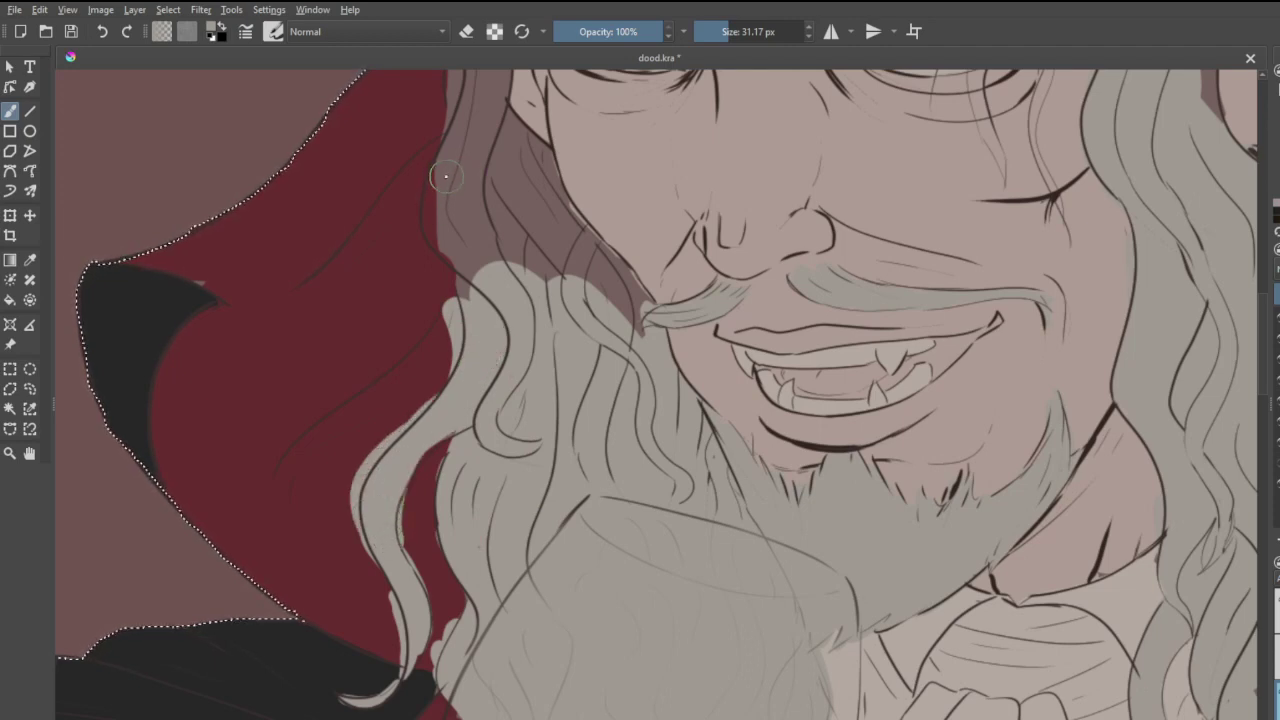
- Extend the grey up the strands beside the far cheek, between the red collar and the face, to the small far ear
mouse_move(446, 177)
mouse_down()
mouse_move(438, 213)
mouse_move(475, 266)
mouse_move(476, 300)
mouse_up()
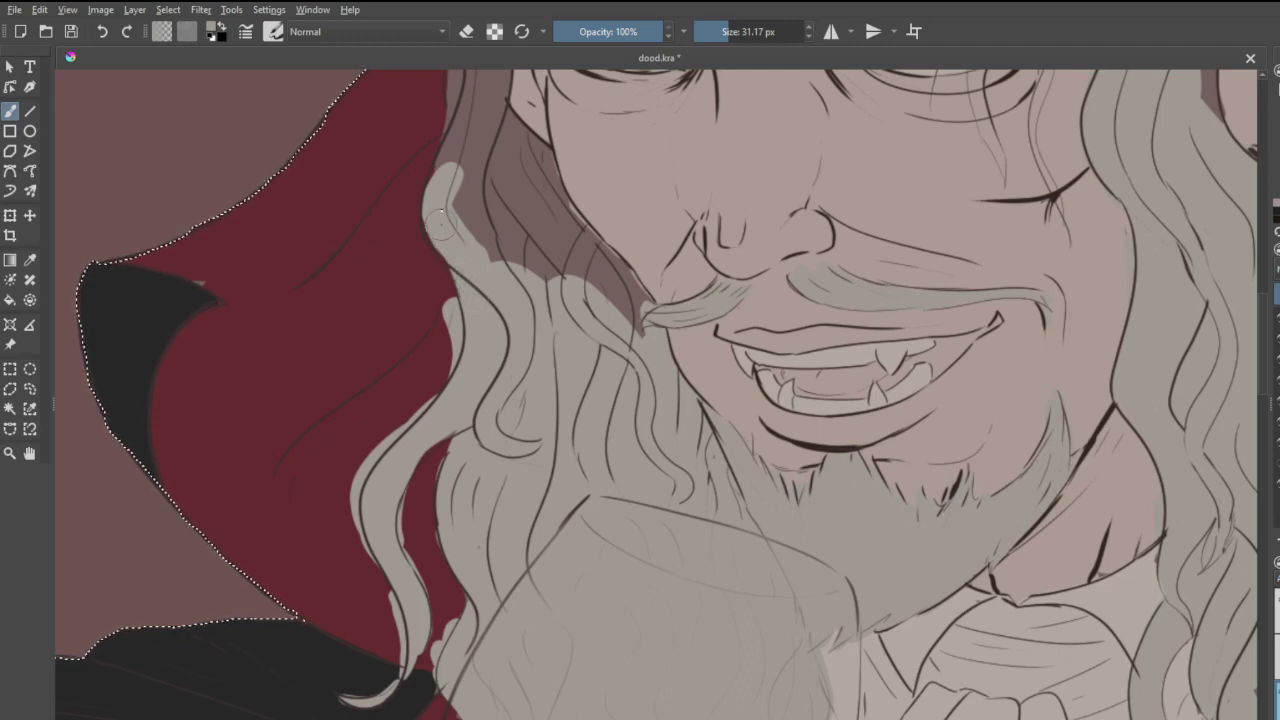
mouse_move(453, 243)
mouse_down()
mouse_move(491, 222)
mouse_move(537, 248)
mouse_move(543, 226)
mouse_move(637, 328)
mouse_move(619, 280)
mouse_move(637, 302)
mouse_move(600, 258)
mouse_up()
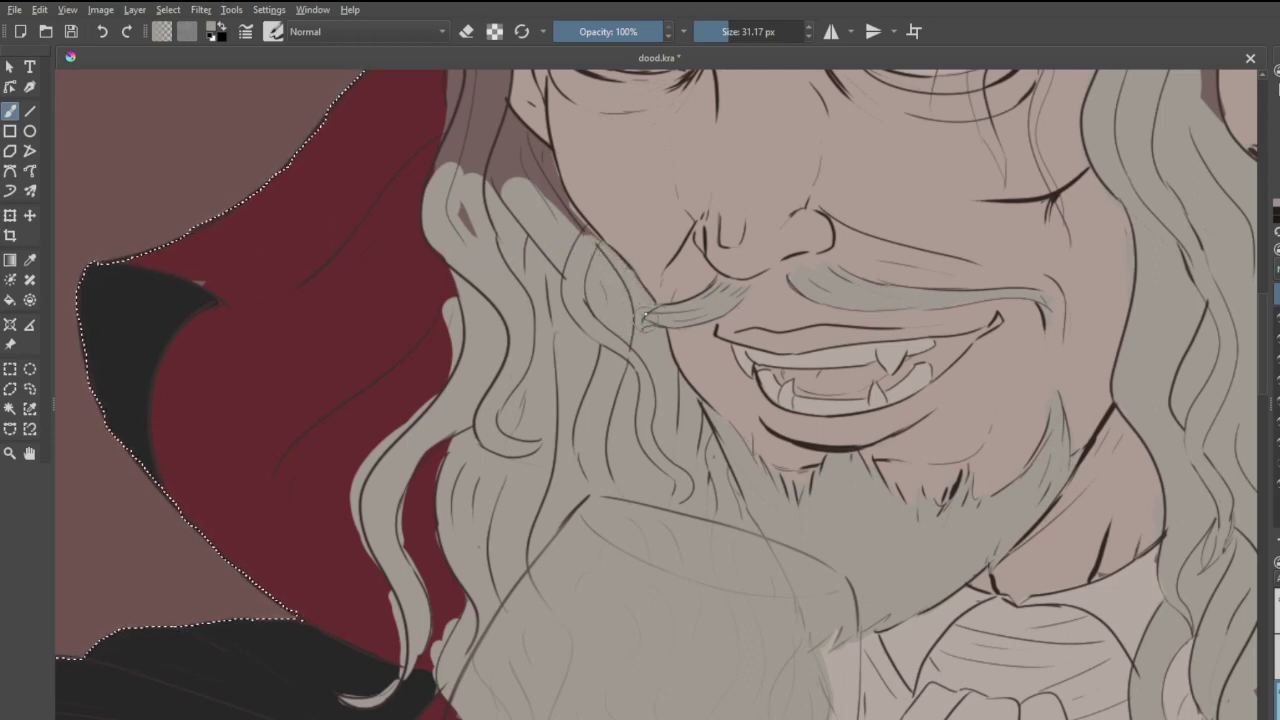
scroll(617, 338, down, 5)
scroll(485, 375, up, 5)
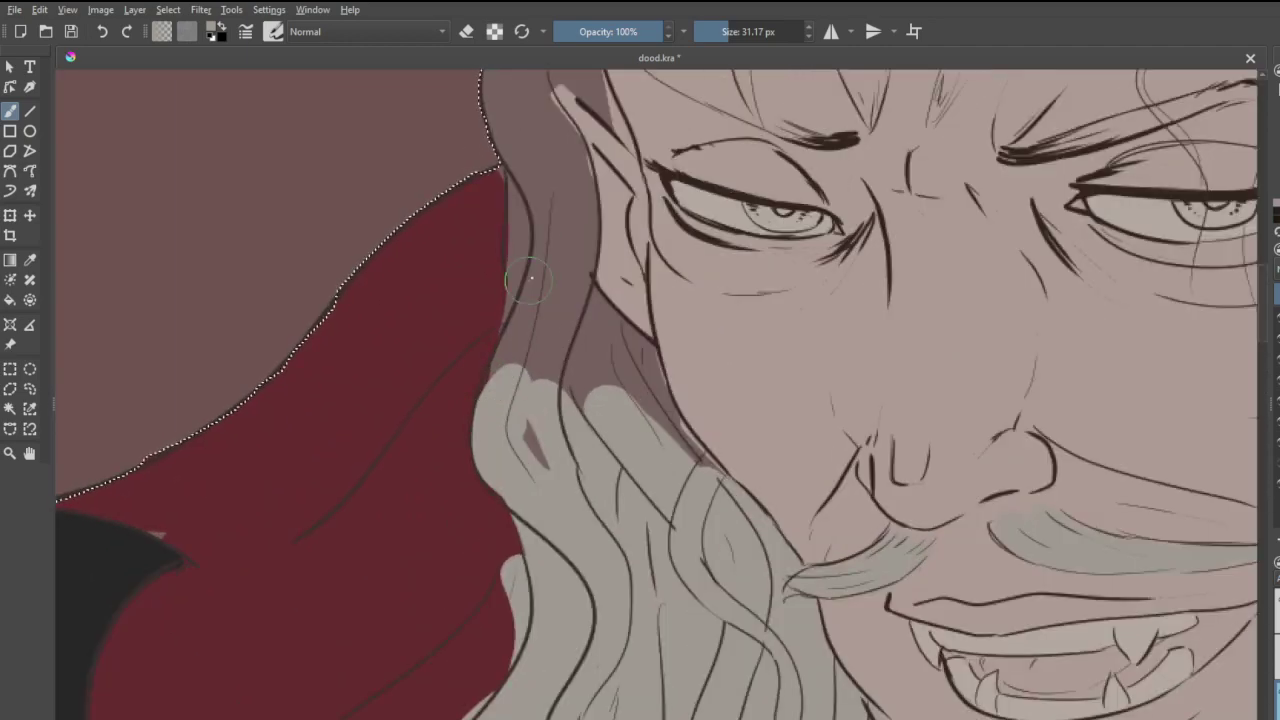
mouse_move(540, 163)
mouse_down()
mouse_move(525, 258)
mouse_move(541, 322)
mouse_move(603, 410)
mouse_move(601, 330)
mouse_move(632, 395)
mouse_move(641, 355)
mouse_move(748, 490)
mouse_up()
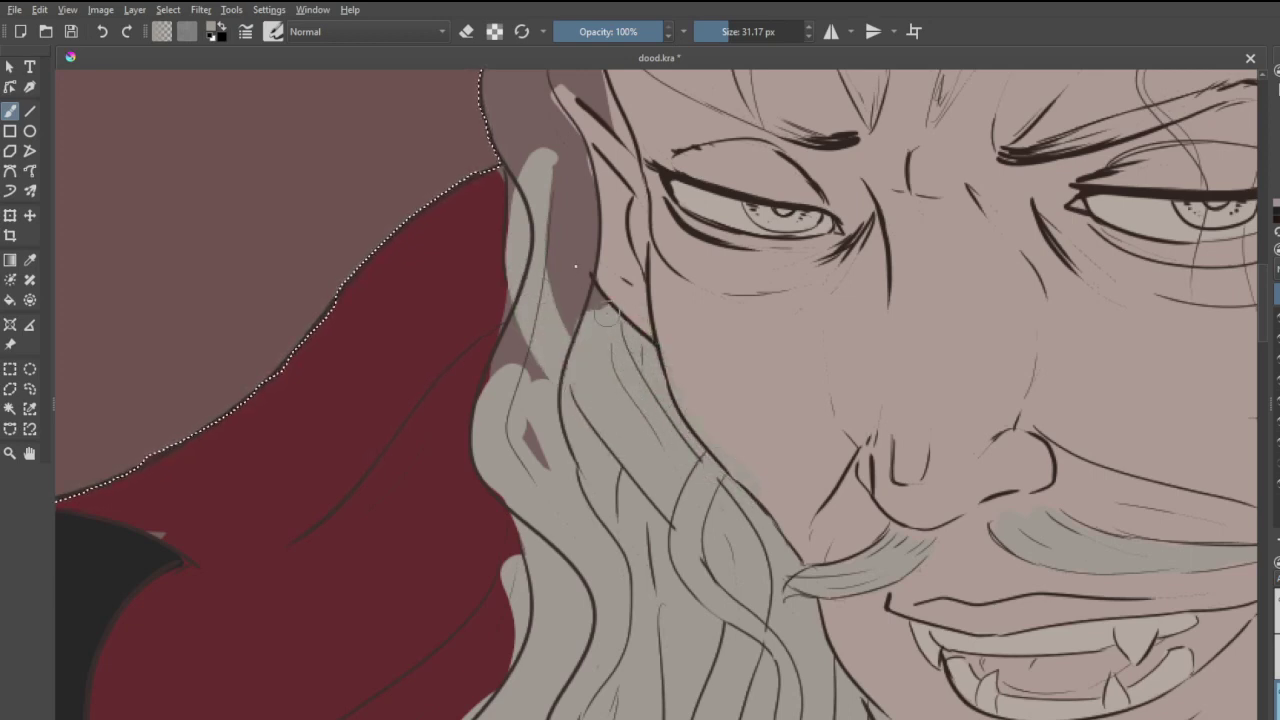
drag(575, 266, 588, 298)
mouse_move(615, 368)
mouse_down()
mouse_move(548, 452)
mouse_move(526, 377)
mouse_move(500, 407)
mouse_move(546, 317)
mouse_move(509, 349)
mouse_move(540, 287)
mouse_move(557, 297)
mouse_move(561, 341)
mouse_move(577, 207)
mouse_move(554, 172)
mouse_move(523, 322)
mouse_up()
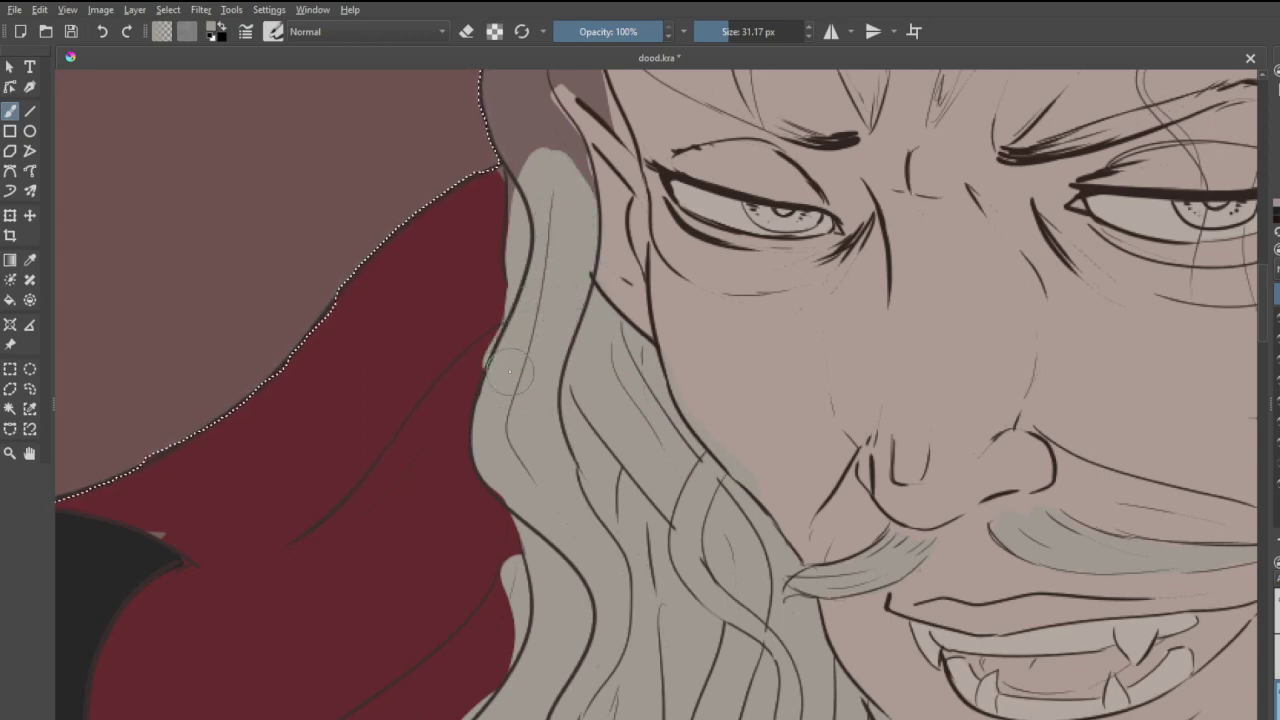
- Fill the lower hair on the large ear's side with grey, including the lock that flicks outward over the red collar
scroll(509, 371, down, 6)
scroll(645, 403, up, 5)
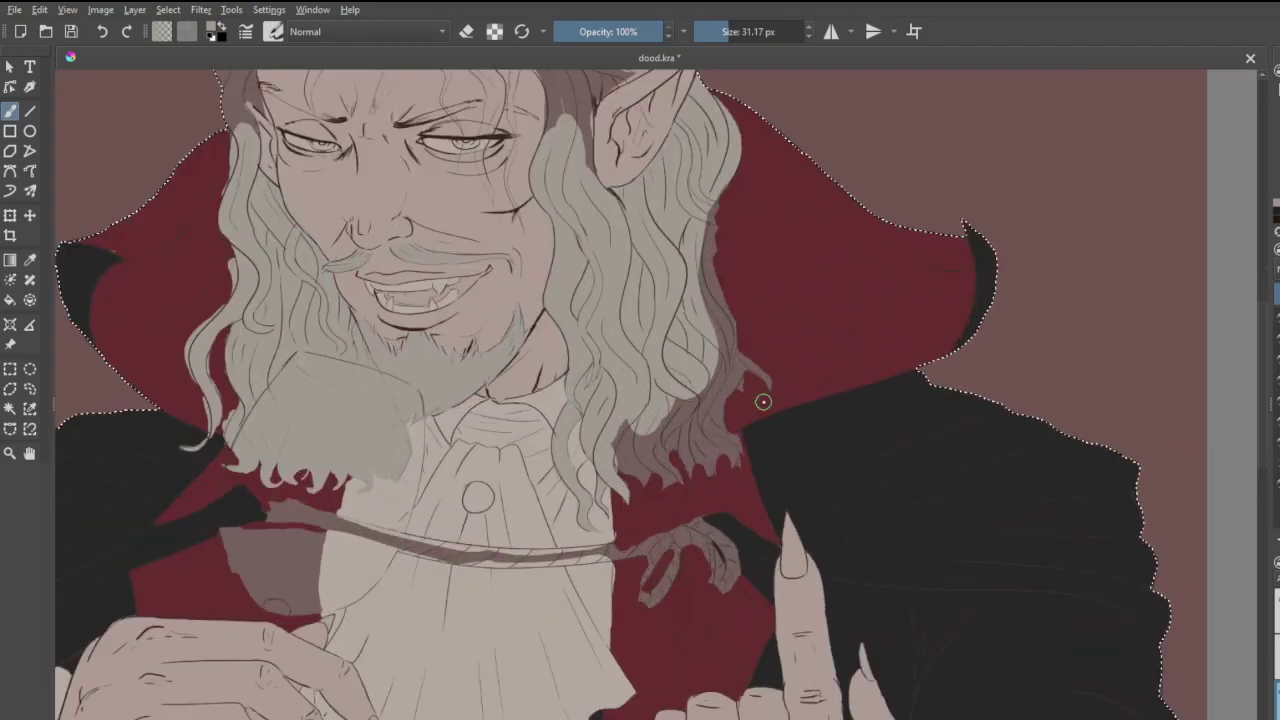
scroll(671, 487, up, 2)
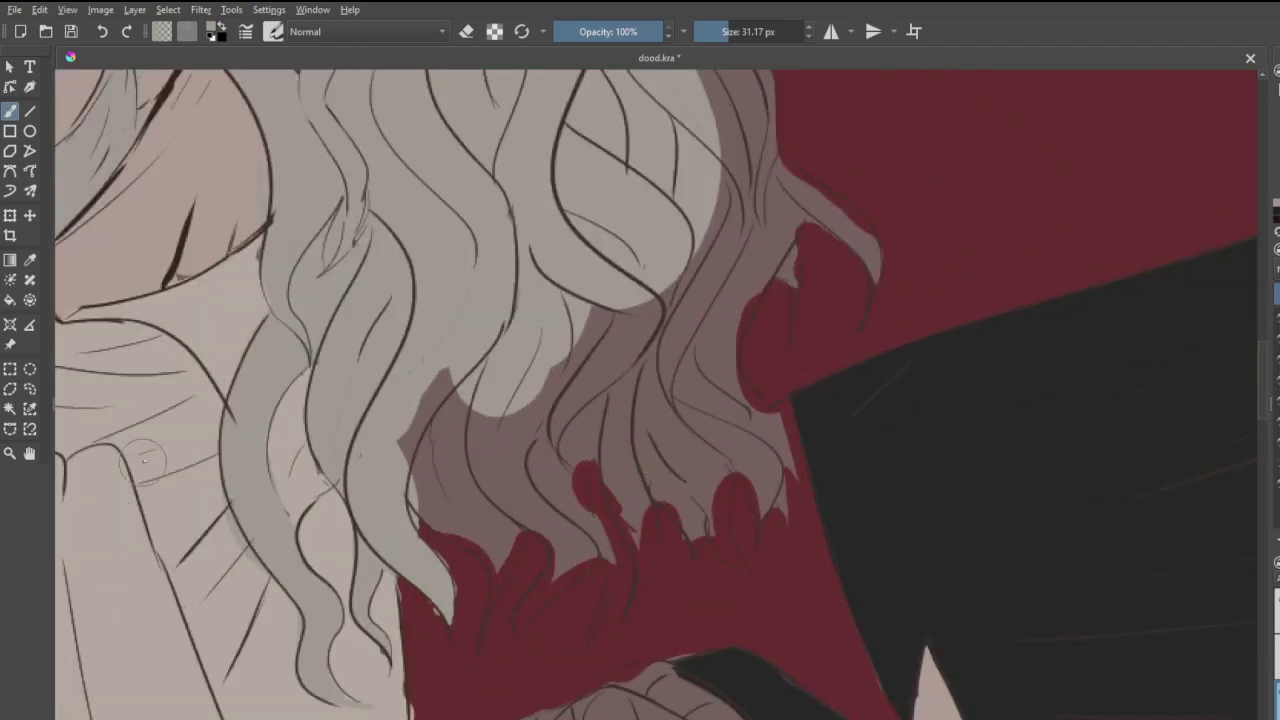
mouse_move(467, 418)
mouse_down()
mouse_move(420, 470)
mouse_move(435, 385)
mouse_move(622, 312)
mouse_move(555, 430)
mouse_move(640, 380)
mouse_move(690, 320)
mouse_move(728, 335)
mouse_move(755, 245)
mouse_move(708, 255)
mouse_up()
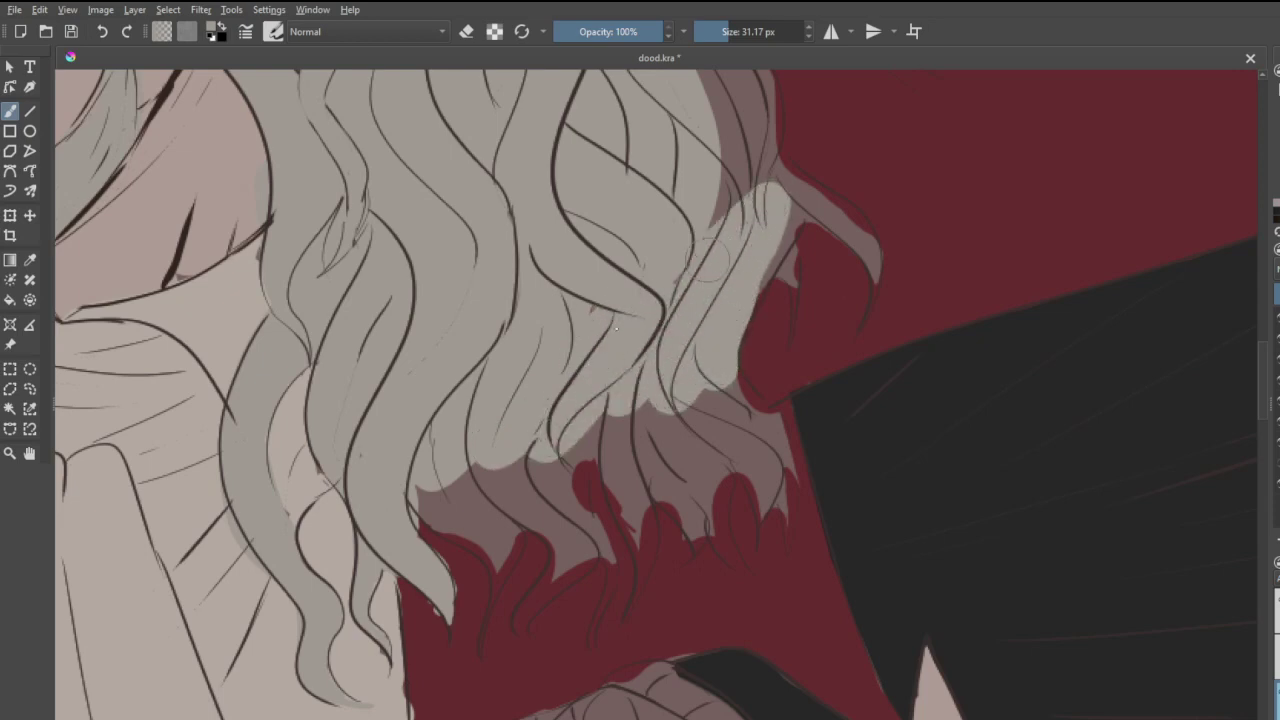
mouse_move(716, 197)
mouse_down()
mouse_move(739, 225)
mouse_move(739, 163)
mouse_move(779, 212)
mouse_move(794, 185)
mouse_move(763, 177)
mouse_move(842, 211)
mouse_move(804, 196)
mouse_move(847, 228)
mouse_move(882, 277)
mouse_move(874, 287)
mouse_move(877, 262)
mouse_move(865, 316)
mouse_move(875, 254)
mouse_move(841, 207)
mouse_move(804, 190)
mouse_move(857, 219)
mouse_move(865, 264)
mouse_up()
mouse_move(785, 272)
mouse_down()
mouse_move(783, 314)
mouse_move(791, 268)
mouse_move(762, 266)
mouse_move(775, 270)
mouse_move(743, 300)
mouse_move(790, 283)
mouse_move(782, 212)
mouse_up()
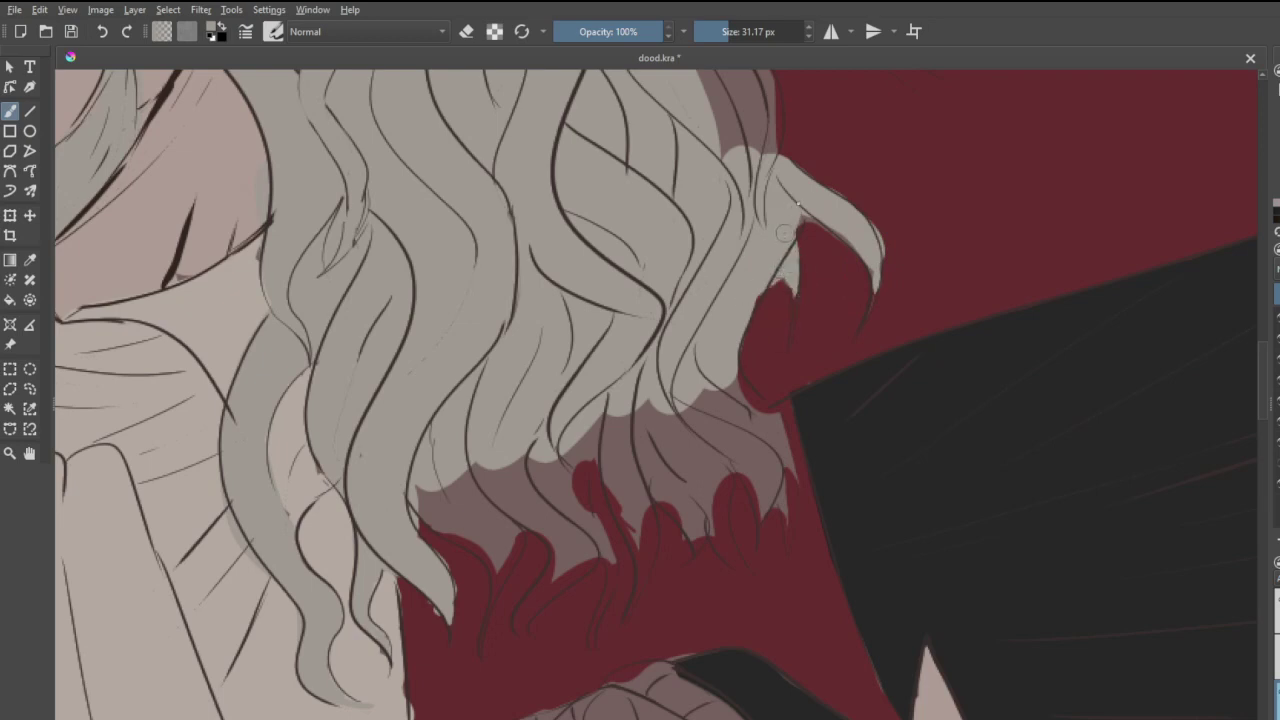
drag(878, 255, 856, 202)
- Paint the outer hair tips nearest the black cape grey and fill the gaps between them
mouse_move(745, 392)
mouse_down()
mouse_move(762, 414)
mouse_move(777, 531)
mouse_up()
mouse_move(794, 484)
mouse_down()
mouse_move(778, 546)
mouse_move(793, 473)
mouse_up()
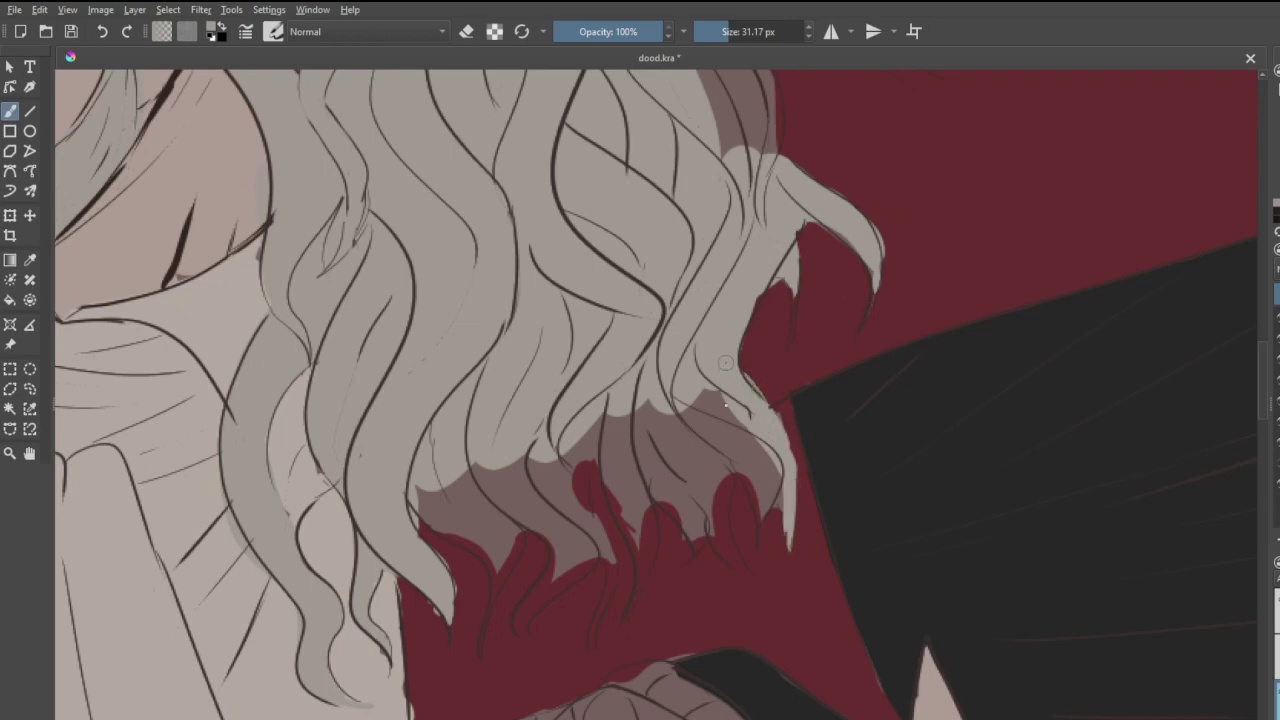
mouse_move(726, 404)
mouse_down()
mouse_move(764, 509)
mouse_move(700, 425)
mouse_move(708, 398)
mouse_move(646, 414)
mouse_move(691, 549)
mouse_up()
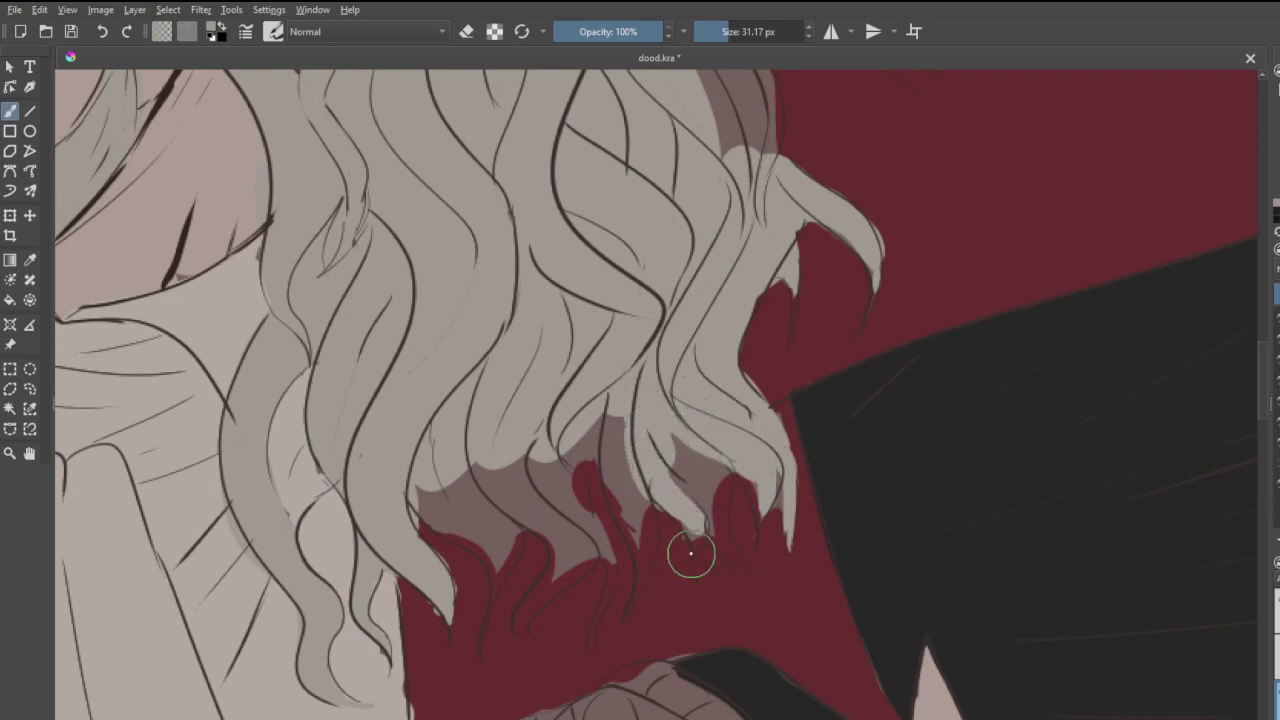
mouse_move(668, 506)
mouse_down()
mouse_move(697, 527)
mouse_move(693, 557)
mouse_move(708, 517)
mouse_move(753, 575)
mouse_up()
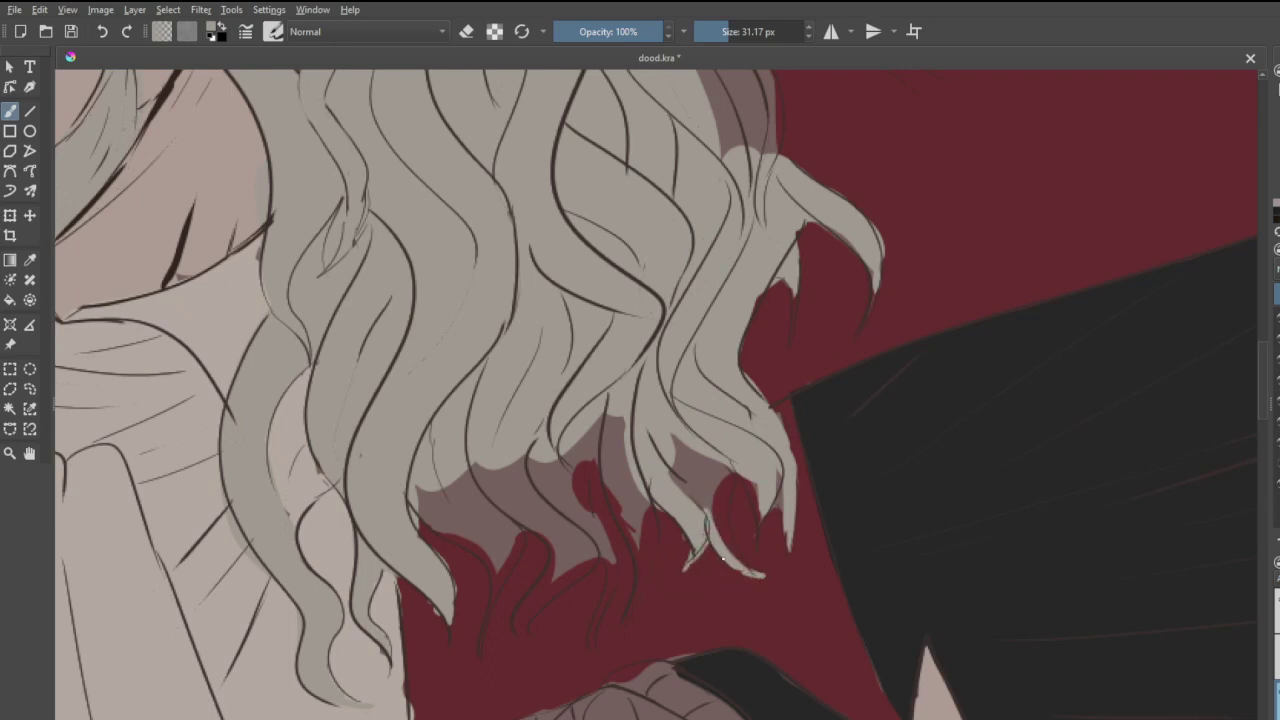
mouse_move(700, 468)
mouse_down()
mouse_move(707, 535)
mouse_move(722, 542)
mouse_move(717, 452)
mouse_move(677, 482)
mouse_move(714, 395)
mouse_up()
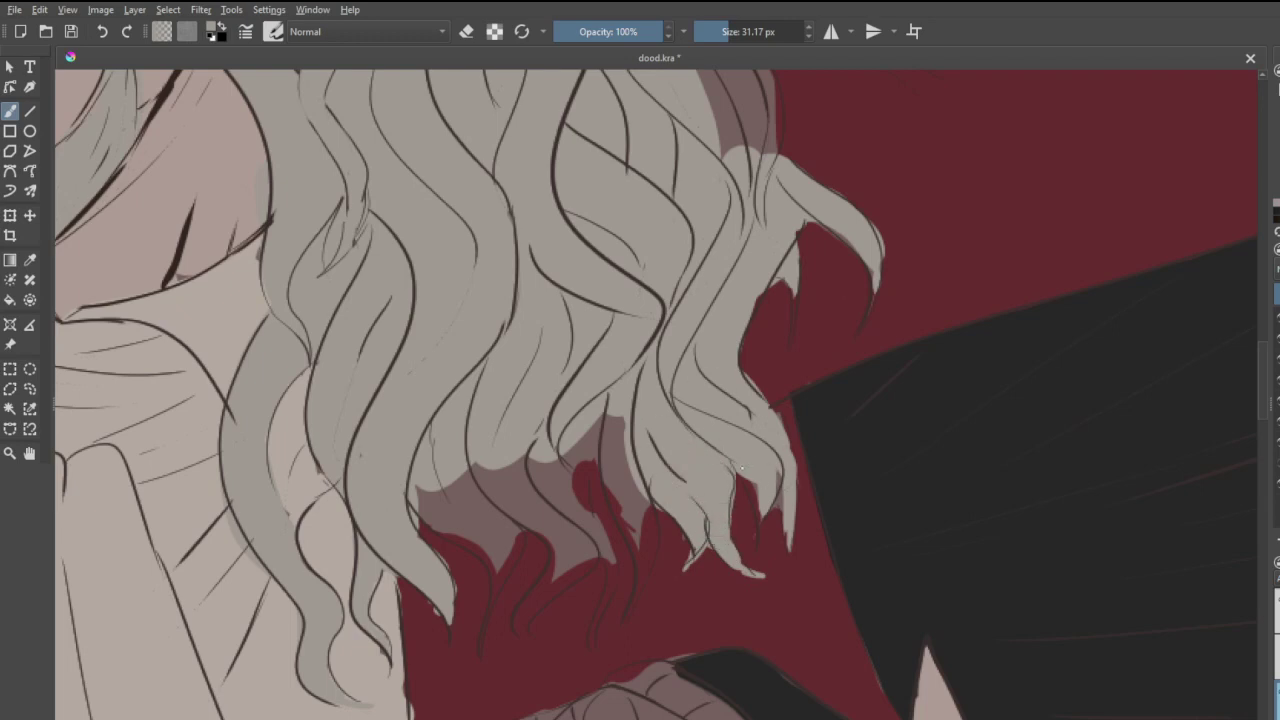
mouse_move(742, 467)
mouse_down()
mouse_move(757, 498)
mouse_move(752, 534)
mouse_move(762, 494)
mouse_up()
- Paint the remaining lower hair tips grey from the middle of the mass across to the long lock beside the shirt ruffle
mouse_move(606, 428)
mouse_down()
mouse_move(637, 544)
mouse_move(614, 574)
mouse_move(620, 394)
mouse_move(611, 493)
mouse_move(634, 547)
mouse_move(619, 619)
mouse_up()
mouse_move(618, 617)
mouse_down()
mouse_move(652, 508)
mouse_move(650, 525)
mouse_up()
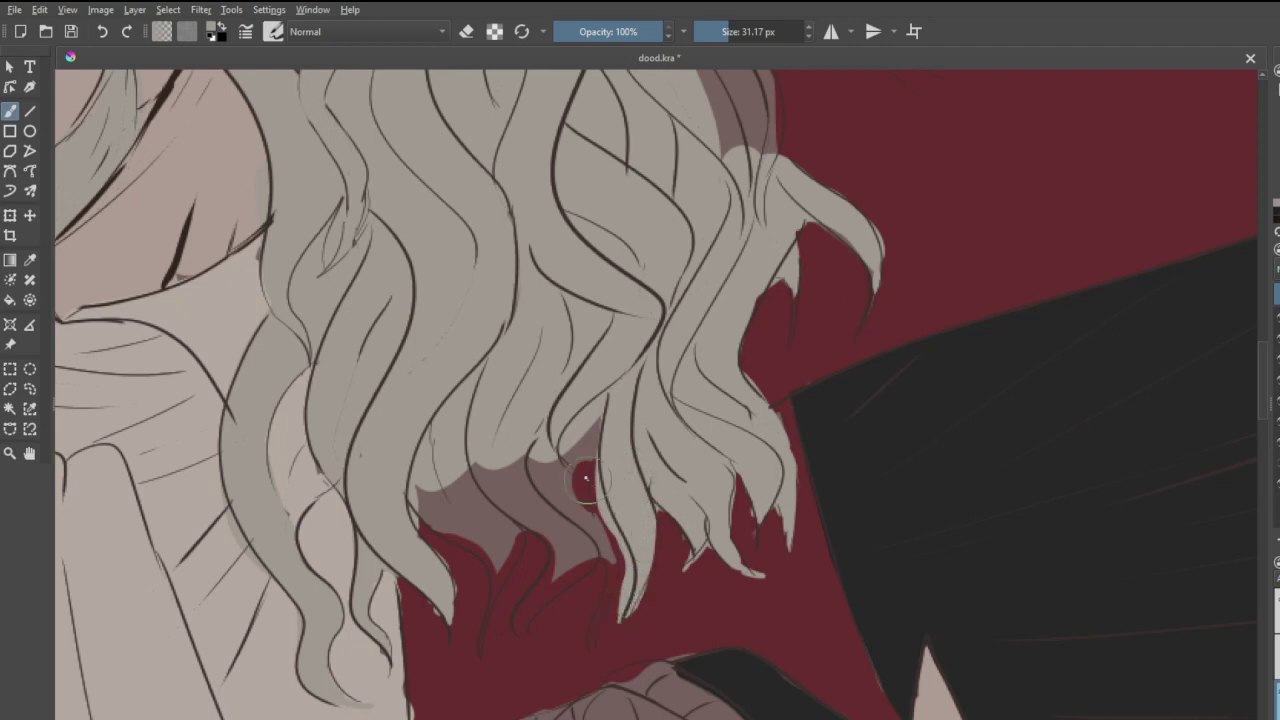
mouse_move(592, 421)
mouse_down()
mouse_move(575, 479)
mouse_move(617, 586)
mouse_move(596, 626)
mouse_move(602, 654)
mouse_move(592, 591)
mouse_move(611, 557)
mouse_move(578, 526)
mouse_move(541, 640)
mouse_up()
mouse_move(573, 590)
mouse_down()
mouse_move(603, 552)
mouse_move(510, 492)
mouse_move(484, 451)
mouse_move(580, 490)
mouse_up()
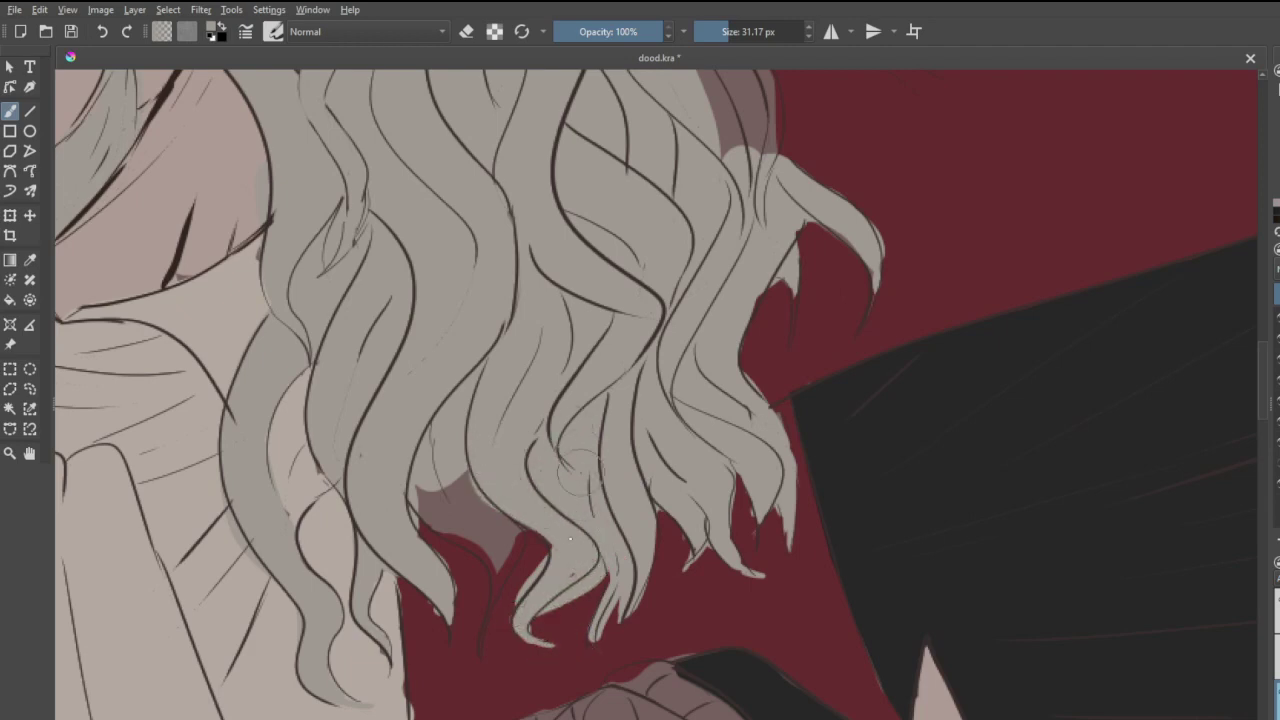
drag(570, 539, 565, 559)
mouse_move(447, 517)
mouse_down()
mouse_move(505, 575)
mouse_move(486, 640)
mouse_move(504, 650)
mouse_move(510, 562)
mouse_move(452, 492)
mouse_move(455, 475)
mouse_up()
mouse_move(509, 530)
mouse_down()
mouse_move(530, 565)
mouse_move(557, 541)
mouse_up()
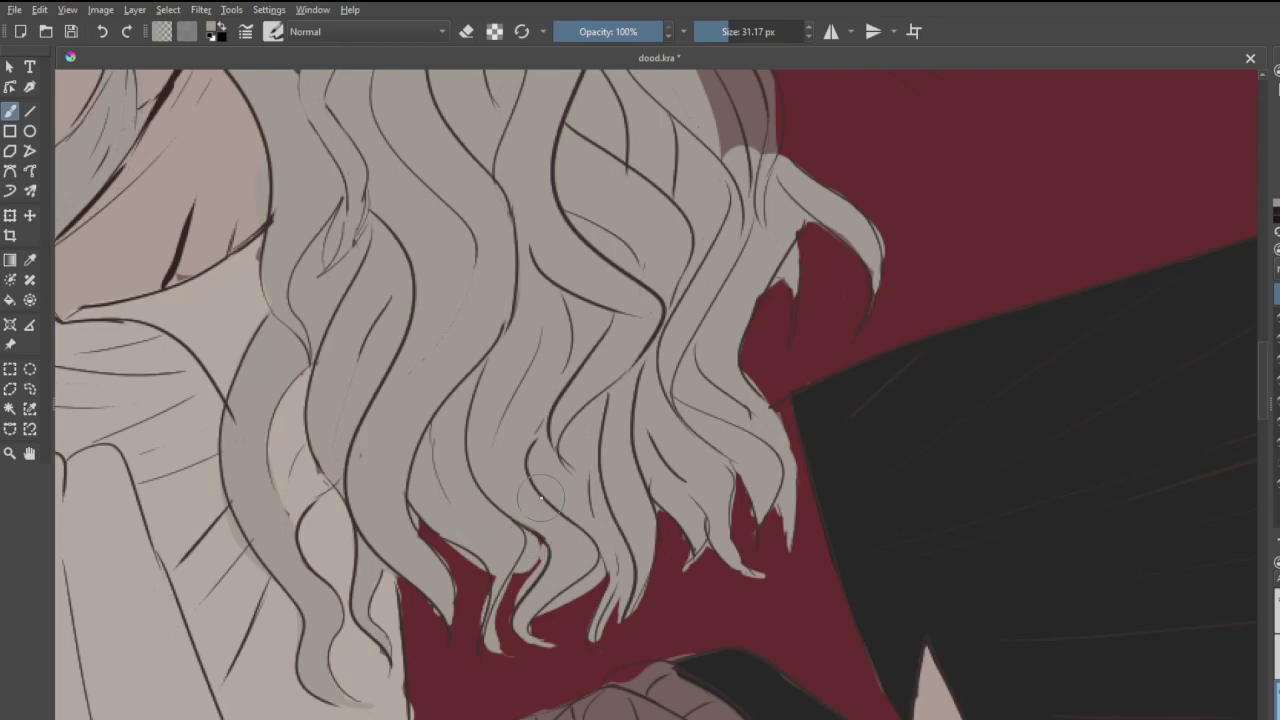
- Fill the outer edge of the hair below the pointed ear with grey, following the line art along the red collar
scroll(558, 448, down, 7)
scroll(585, 420, up, 4)
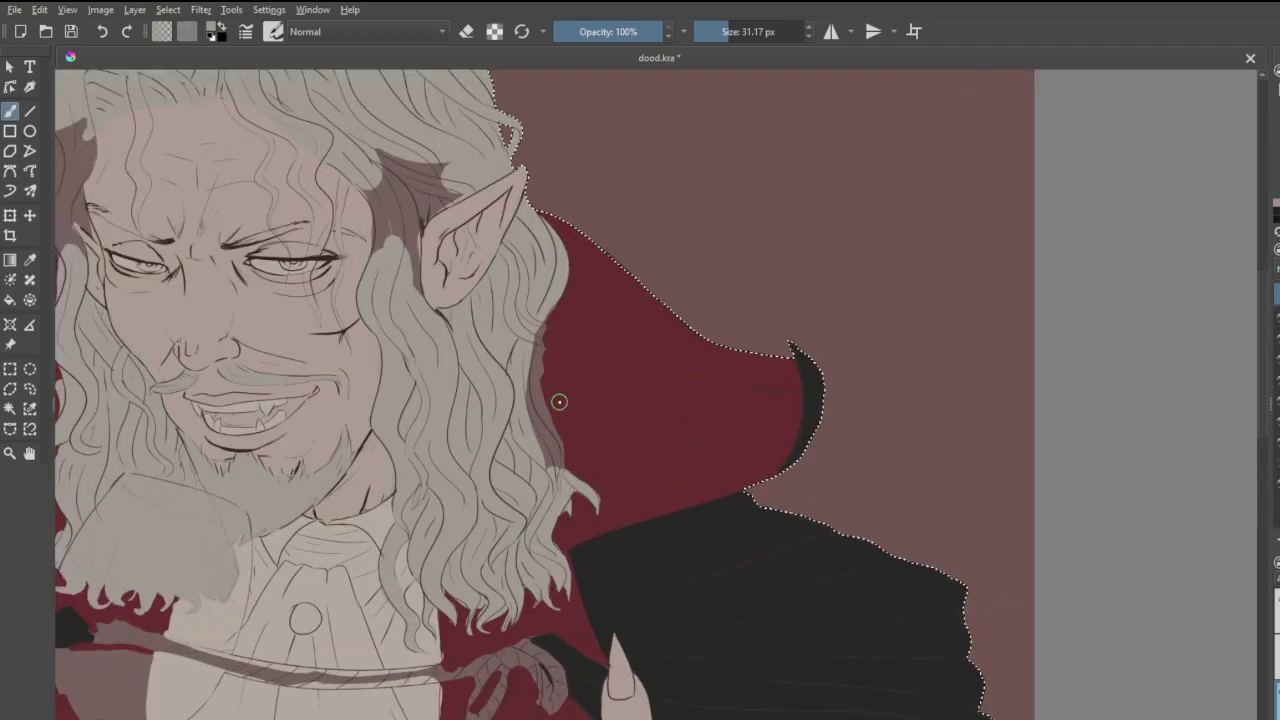
scroll(559, 401, up, 3)
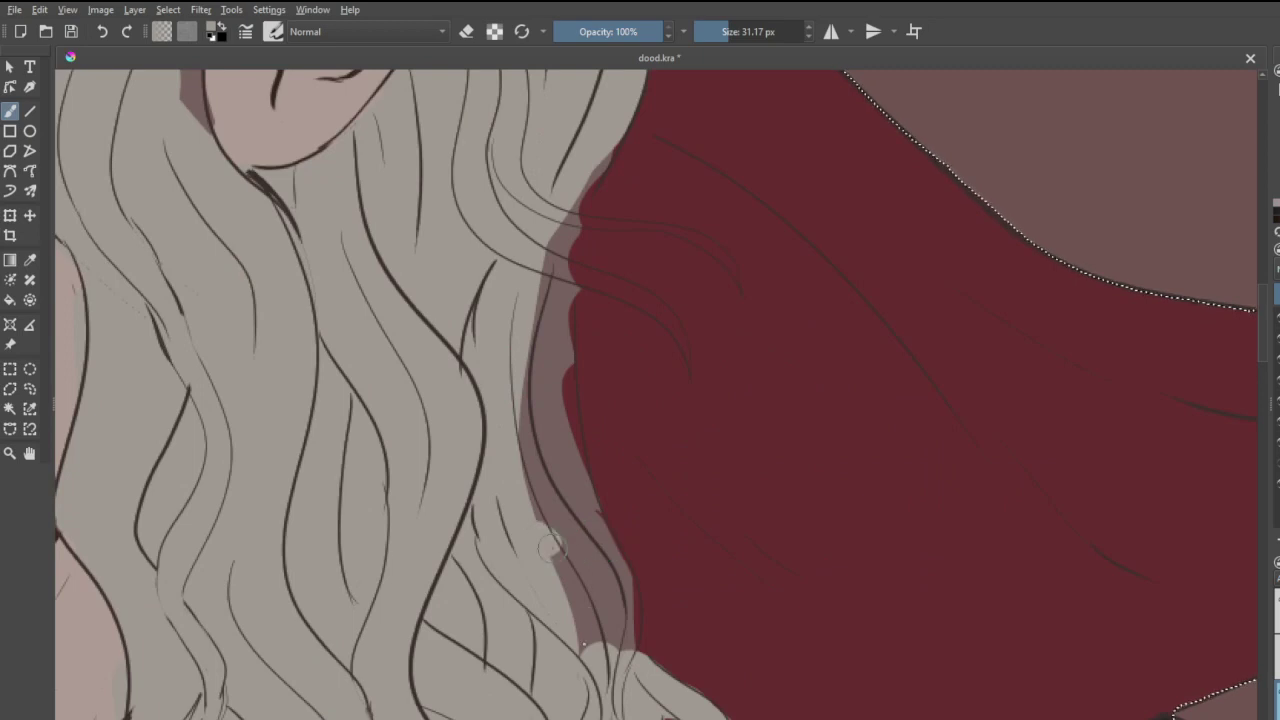
mouse_move(551, 540)
mouse_down()
mouse_move(590, 600)
mouse_move(604, 584)
mouse_move(624, 635)
mouse_move(538, 400)
mouse_move(560, 545)
mouse_move(535, 535)
mouse_up()
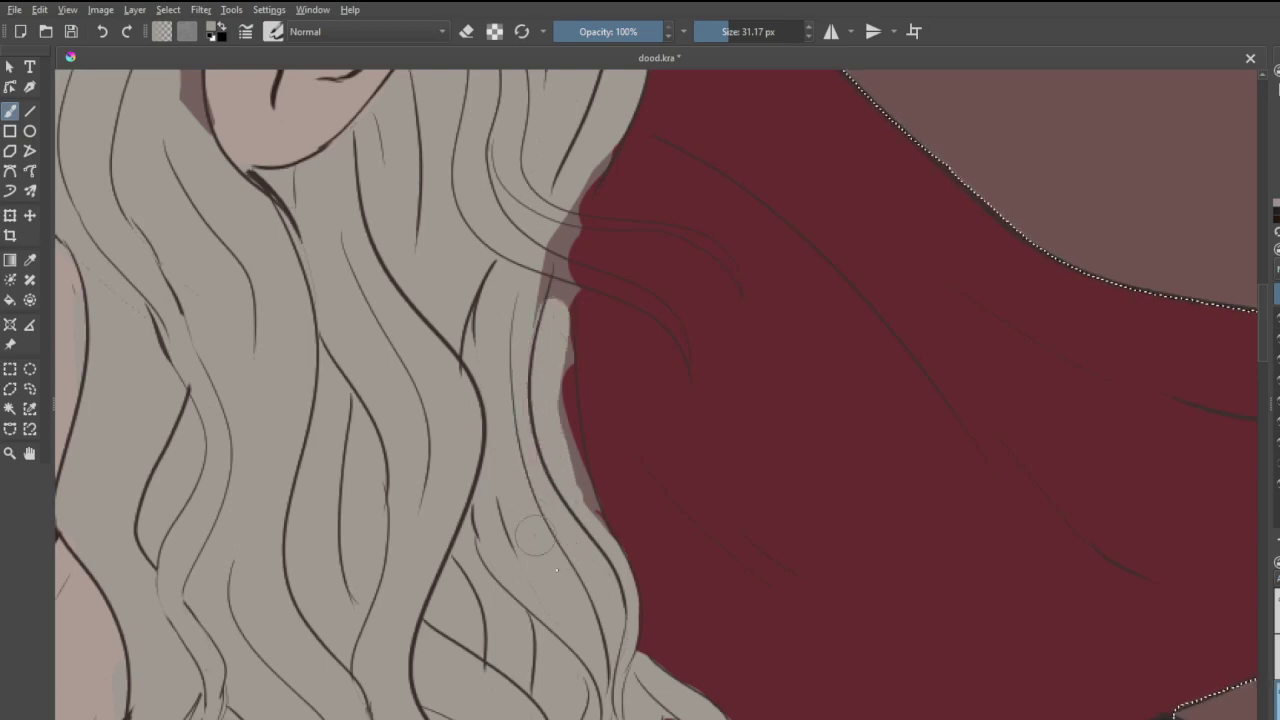
drag(544, 357, 588, 541)
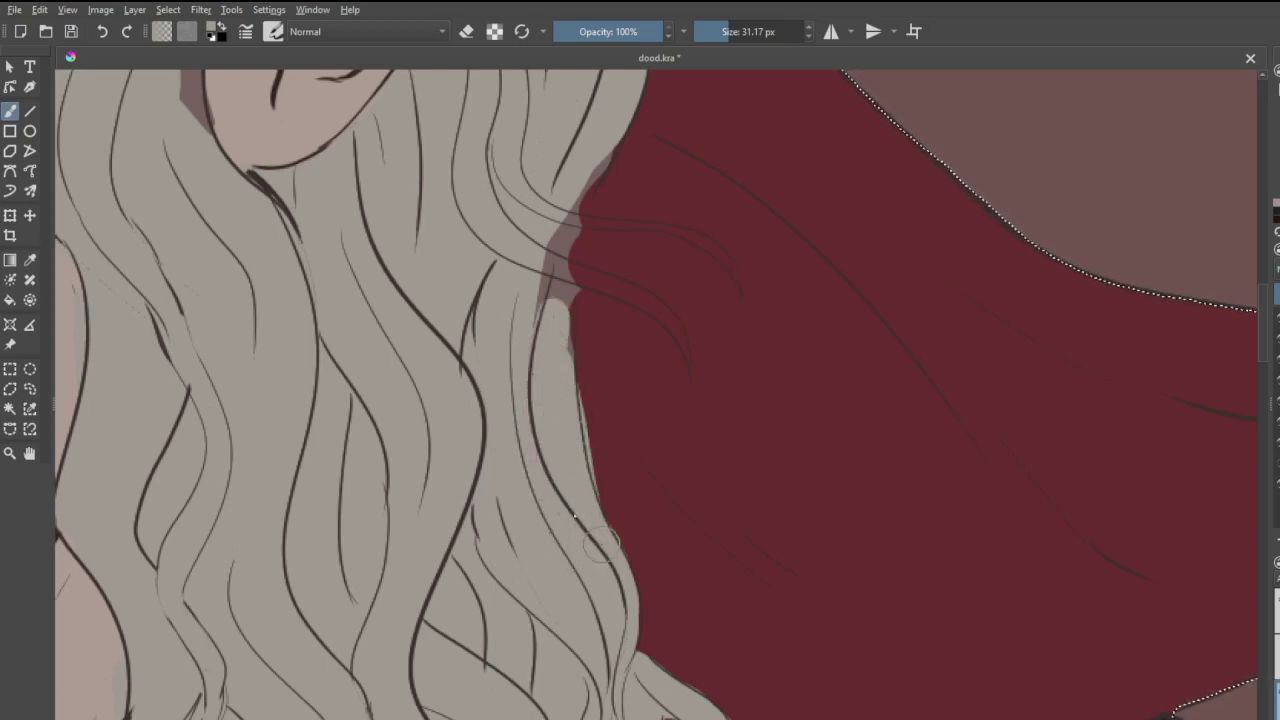
mouse_move(535, 326)
mouse_down()
mouse_move(570, 215)
mouse_move(575, 360)
mouse_up()
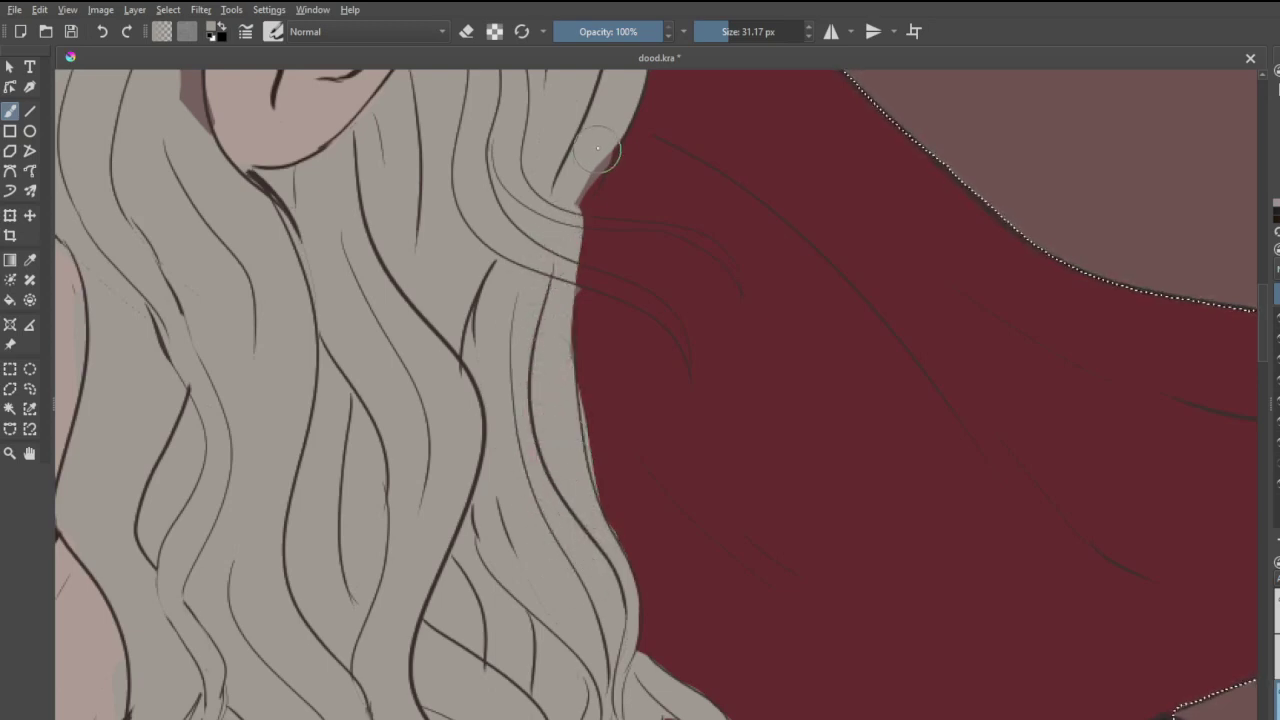
mouse_move(602, 151)
mouse_down()
mouse_move(580, 282)
mouse_move(688, 358)
mouse_move(650, 305)
mouse_move(565, 265)
mouse_up()
- Paint the two thin stray strands that curl out over the red collar grey
mouse_move(597, 273)
mouse_down()
mouse_move(653, 299)
mouse_move(699, 379)
mouse_move(674, 350)
mouse_move(691, 386)
mouse_up()
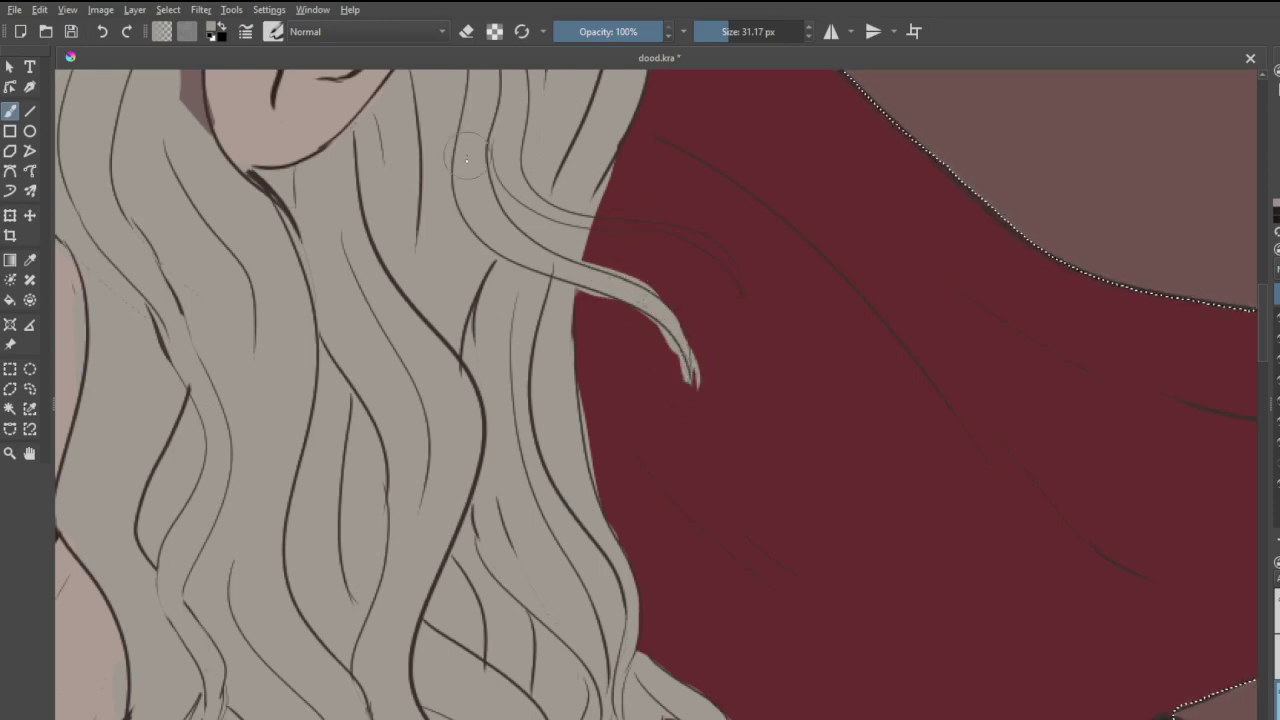
mouse_move(596, 221)
mouse_down()
mouse_move(720, 254)
mouse_move(754, 289)
mouse_up()
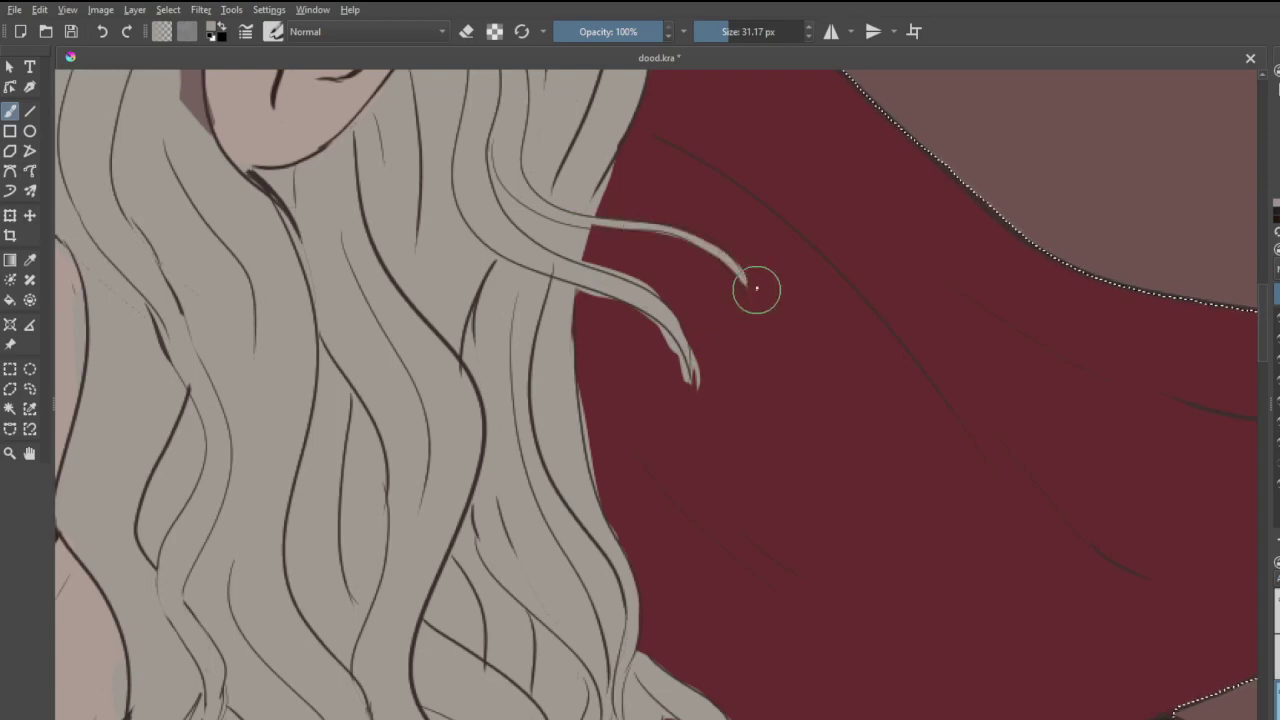
drag(700, 237, 588, 230)
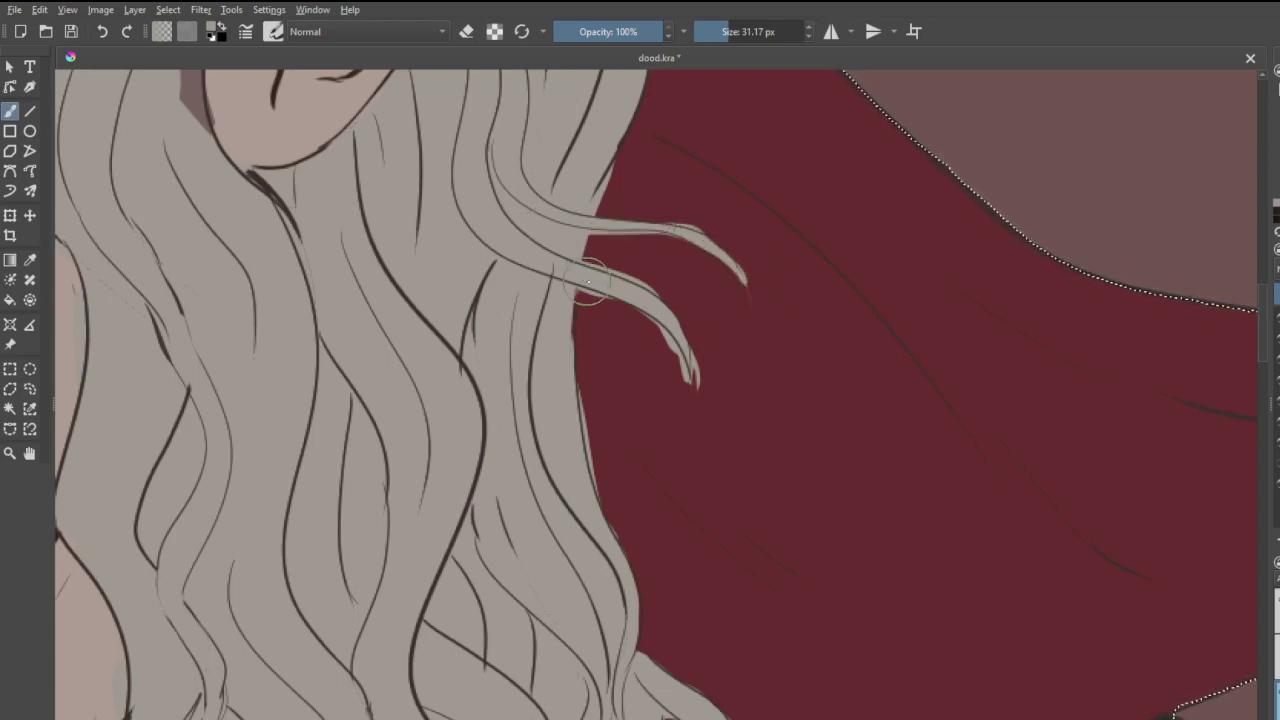
- Fill the remaining unpainted hair between the temple and the pointed ear with grey, following the line art along the face and ear
scroll(586, 277, down, 6)
scroll(480, 180, up, 6)
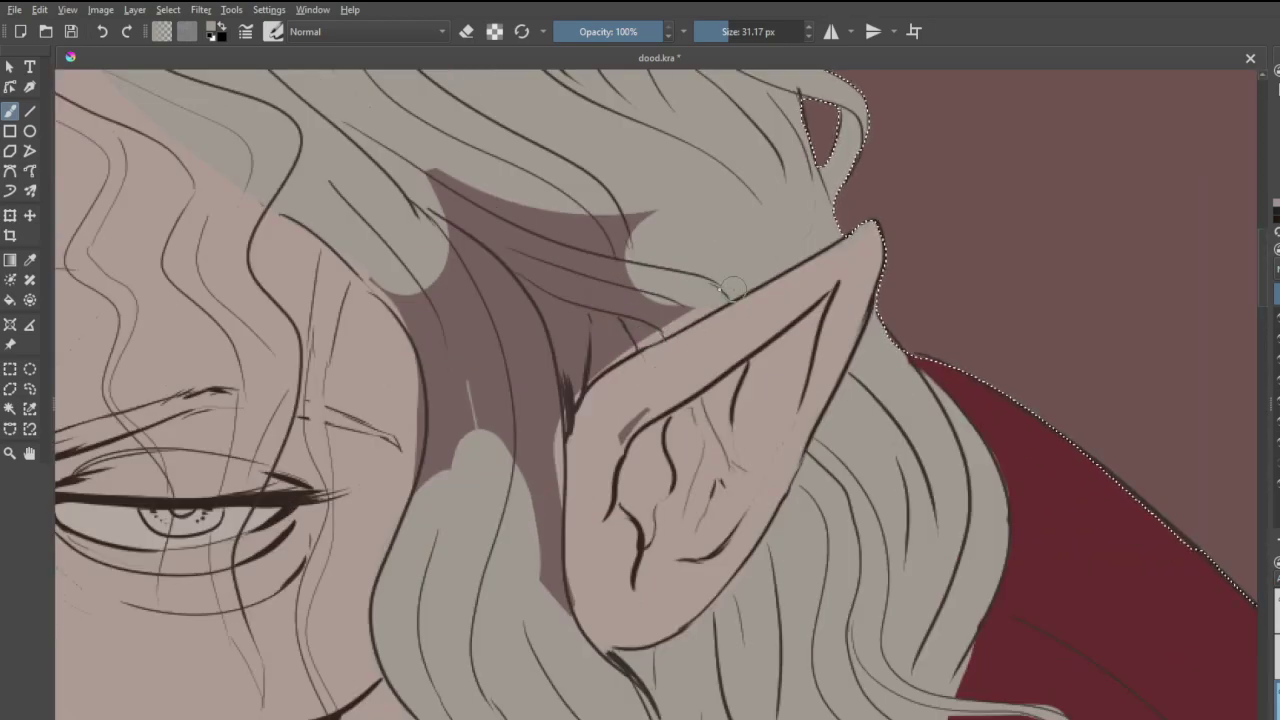
mouse_move(732, 289)
mouse_down()
mouse_move(645, 322)
mouse_move(740, 279)
mouse_up()
mouse_move(640, 335)
mouse_down()
mouse_move(573, 383)
mouse_move(545, 487)
mouse_move(570, 618)
mouse_move(600, 627)
mouse_up()
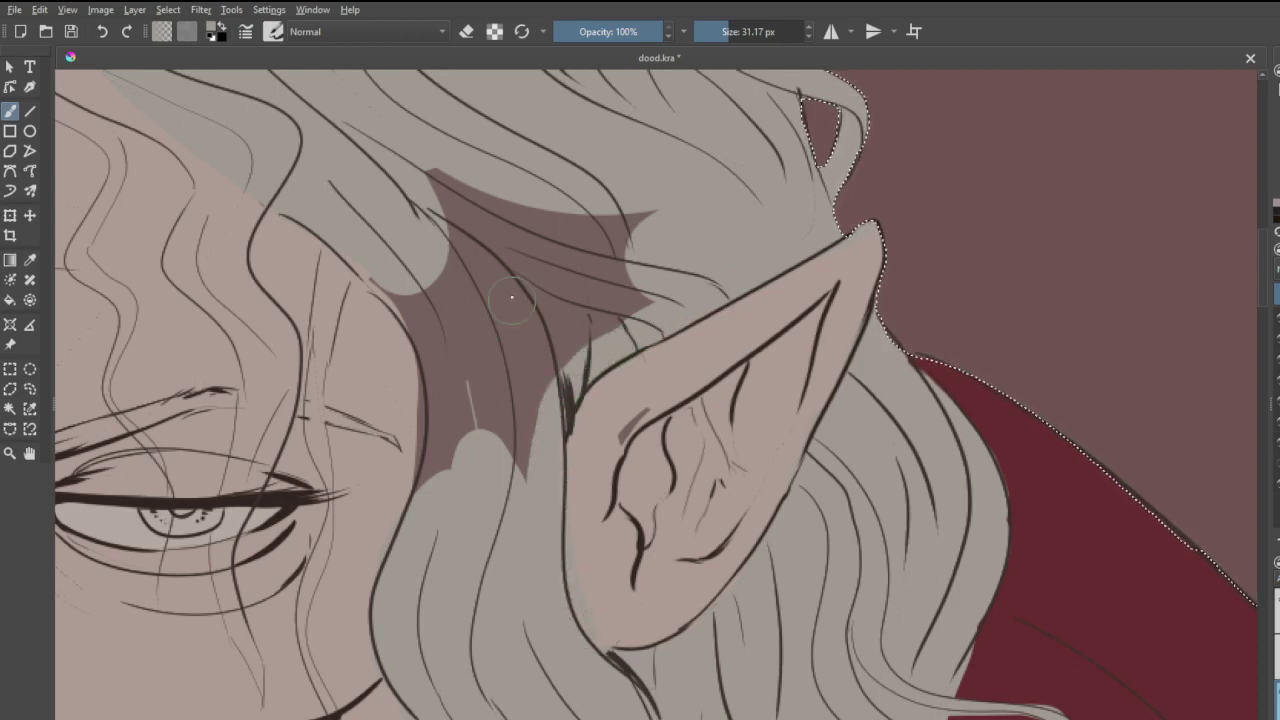
mouse_move(361, 268)
mouse_down()
mouse_move(413, 324)
mouse_move(448, 402)
mouse_move(435, 494)
mouse_up()
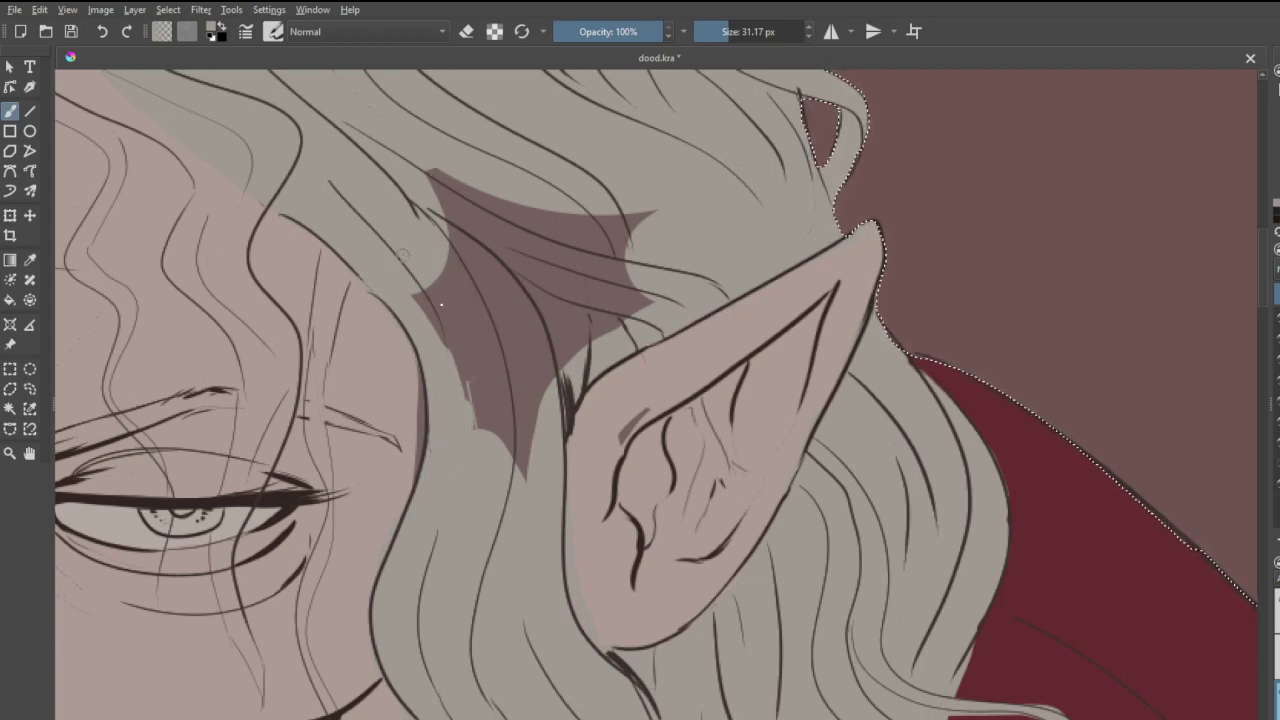
mouse_move(402, 254)
mouse_down()
mouse_move(466, 443)
mouse_move(510, 300)
mouse_move(620, 300)
mouse_move(534, 368)
mouse_up()
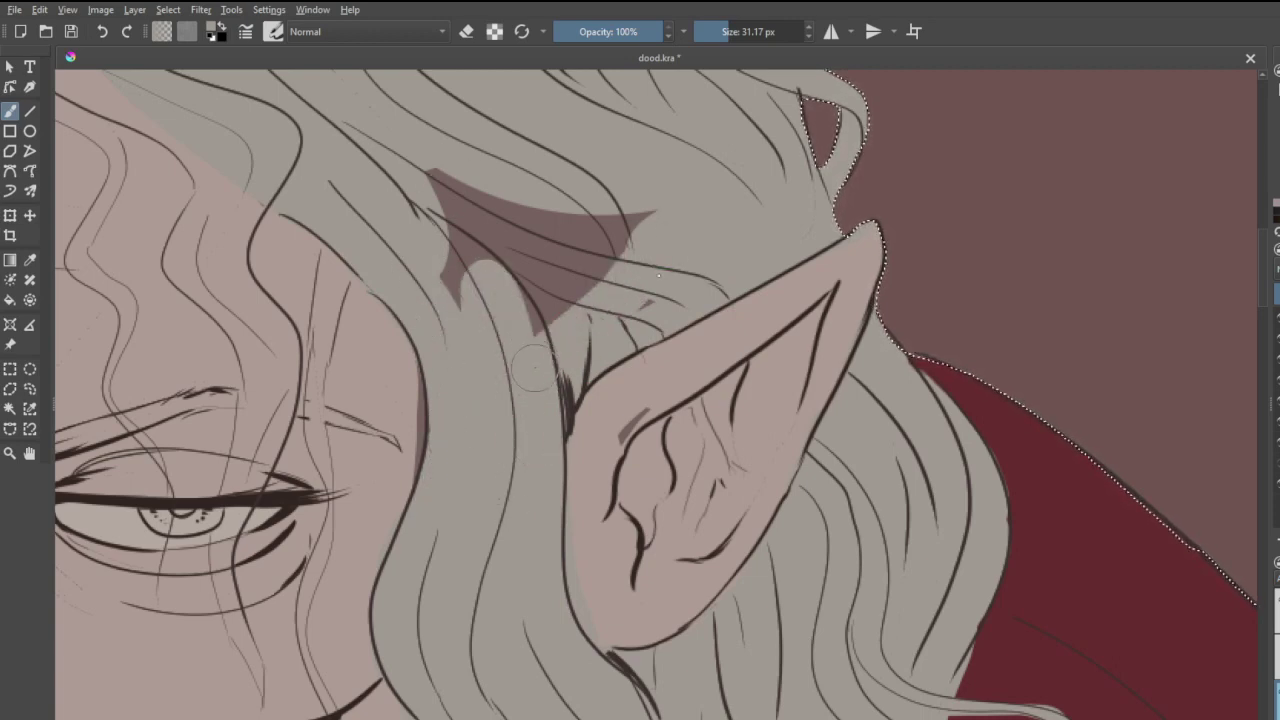
mouse_move(582, 320)
mouse_down()
mouse_move(606, 240)
mouse_move(666, 205)
mouse_move(582, 261)
mouse_move(462, 273)
mouse_move(425, 245)
mouse_move(455, 205)
mouse_move(440, 180)
mouse_move(488, 258)
mouse_up()
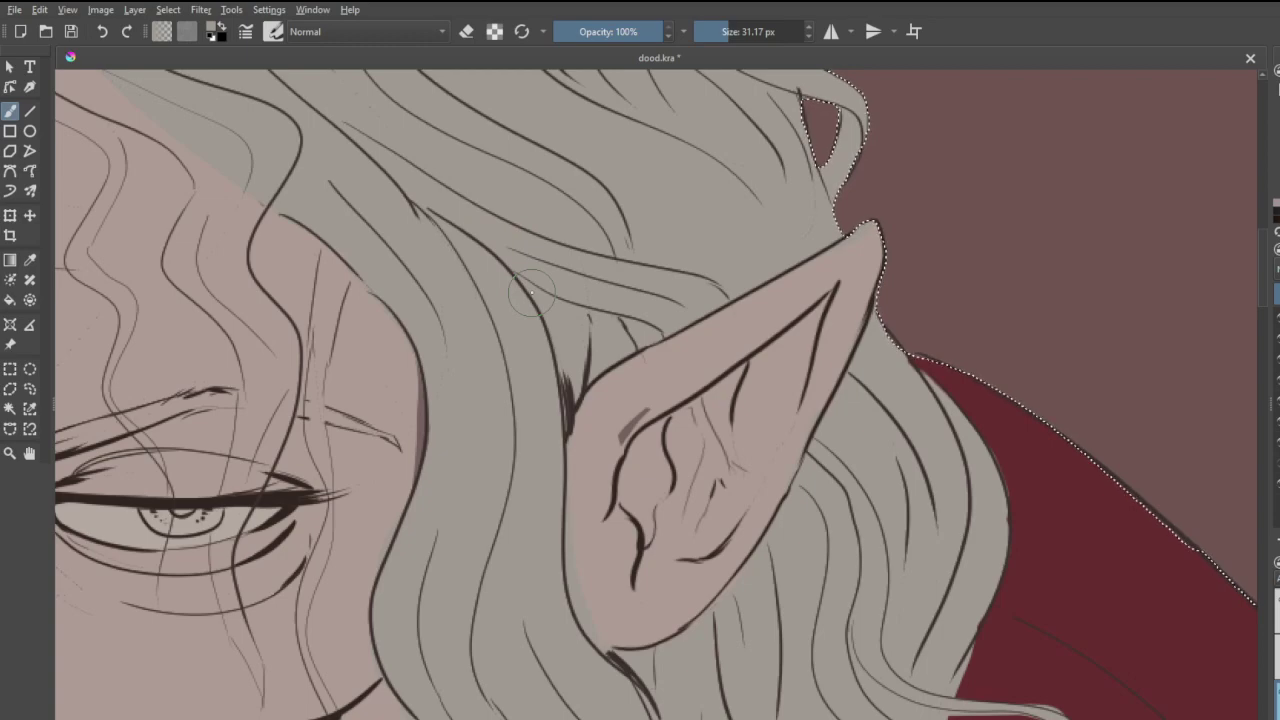
- Fill the unpainted side locks beside the opposite temple with grey, from the hairline down to the partly hidden ear
scroll(530, 292, down, 5)
scroll(314, 229, up, 3)
scroll(335, 297, up, 2)
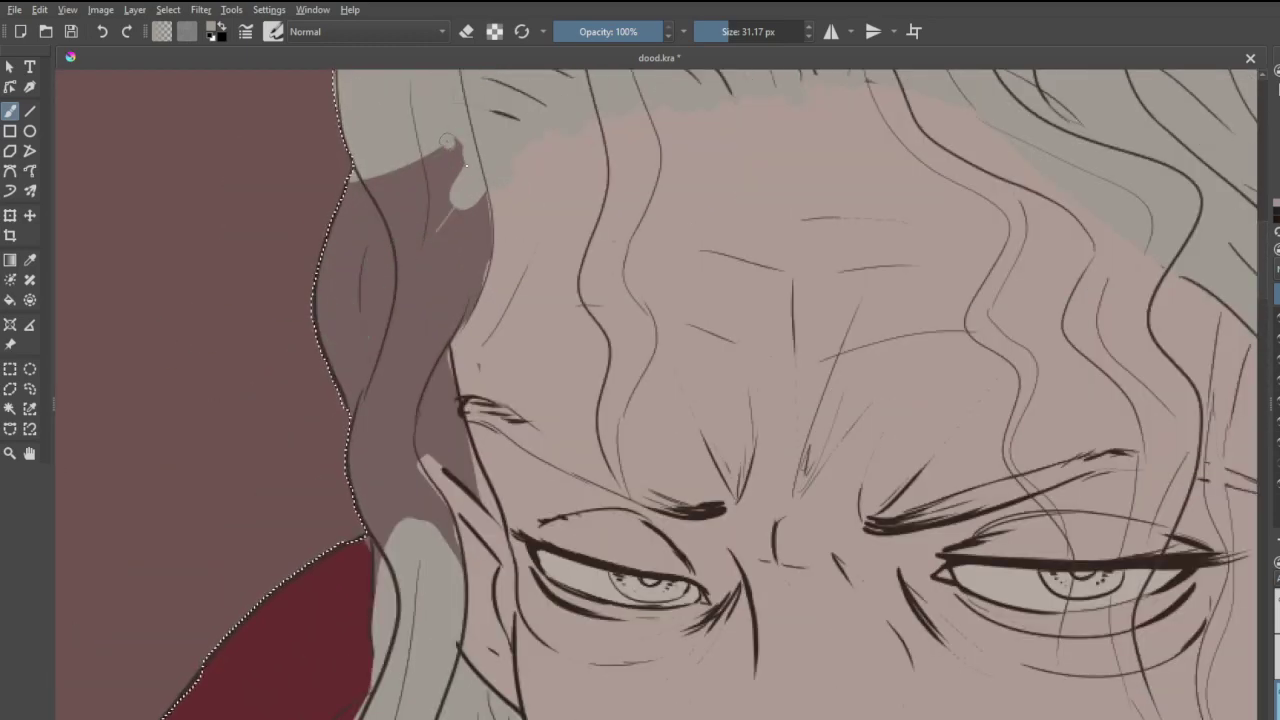
mouse_move(448, 142)
mouse_down()
mouse_move(465, 188)
mouse_move(435, 280)
mouse_move(462, 186)
mouse_move(468, 288)
mouse_move(467, 181)
mouse_move(477, 207)
mouse_move(465, 277)
mouse_move(408, 362)
mouse_move(393, 416)
mouse_move(400, 484)
mouse_move(437, 553)
mouse_up()
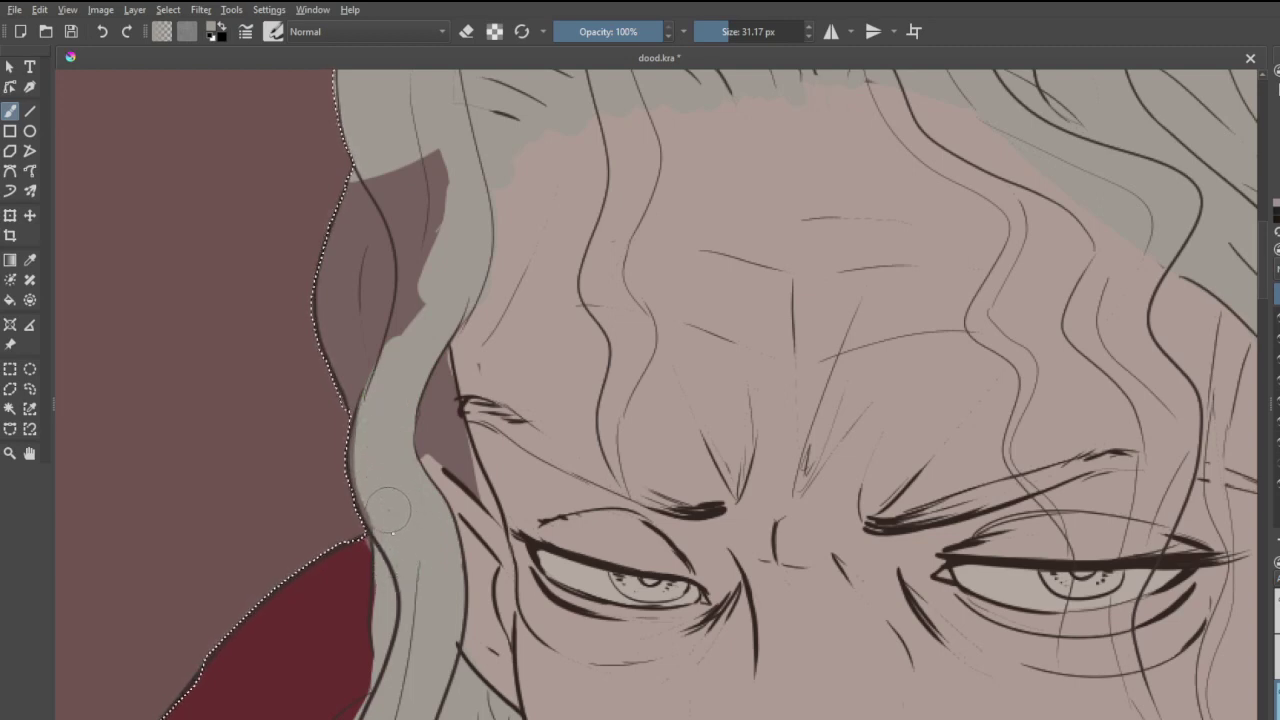
drag(452, 290, 405, 345)
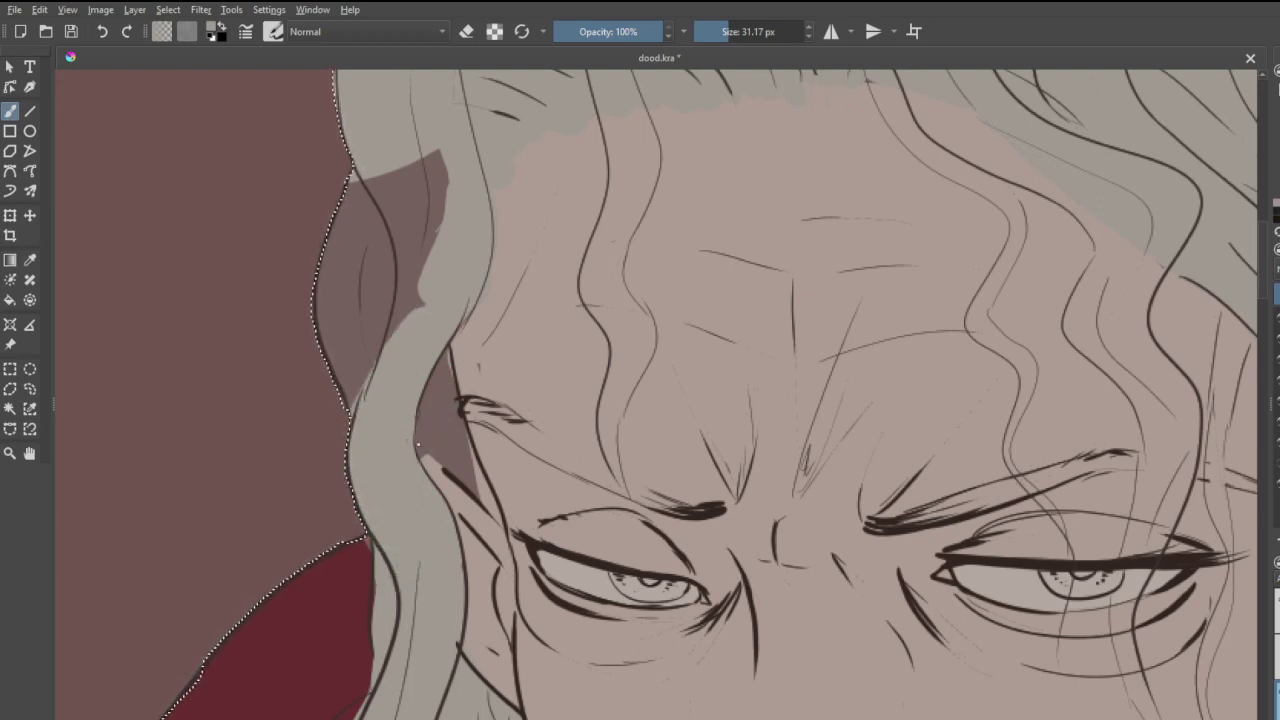
mouse_move(418, 444)
mouse_down()
mouse_move(500, 517)
mouse_move(452, 450)
mouse_move(432, 347)
mouse_move(450, 447)
mouse_up()
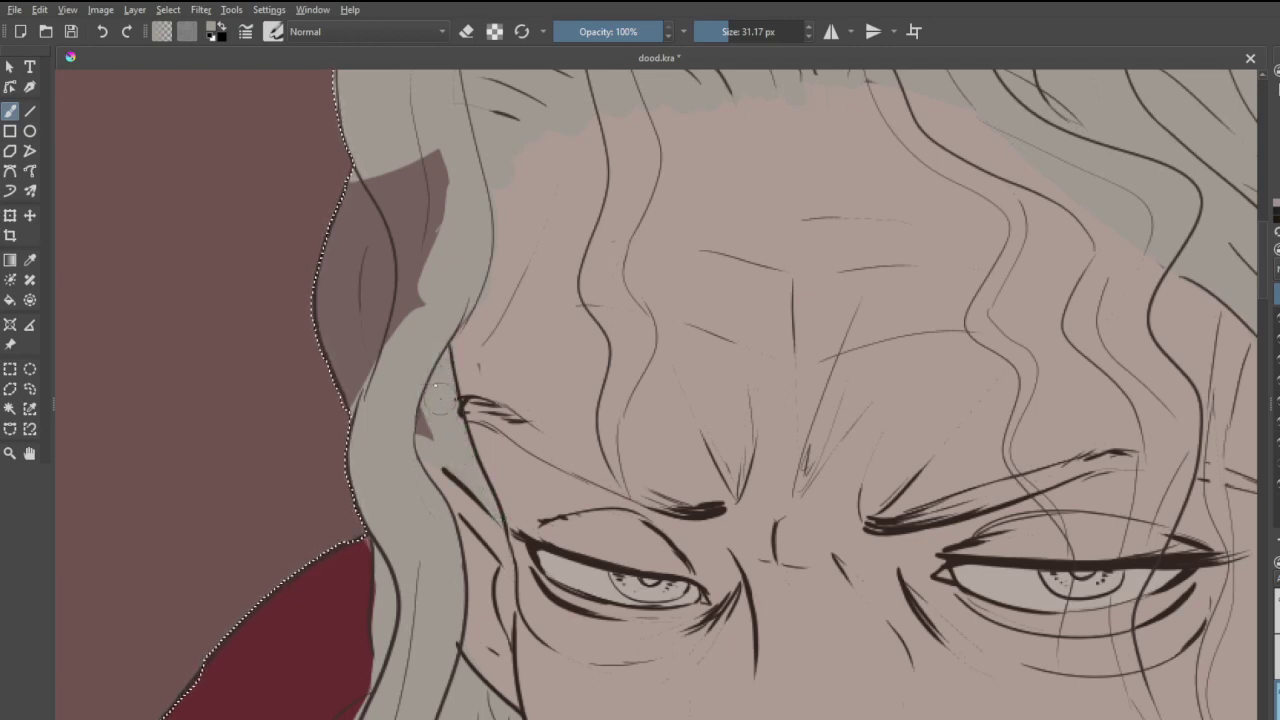
mouse_move(418, 380)
mouse_down()
mouse_move(377, 308)
mouse_move(363, 182)
mouse_move(345, 202)
mouse_move(345, 380)
mouse_move(370, 422)
mouse_move(400, 185)
mouse_move(367, 355)
mouse_move(438, 208)
mouse_move(391, 282)
mouse_up()
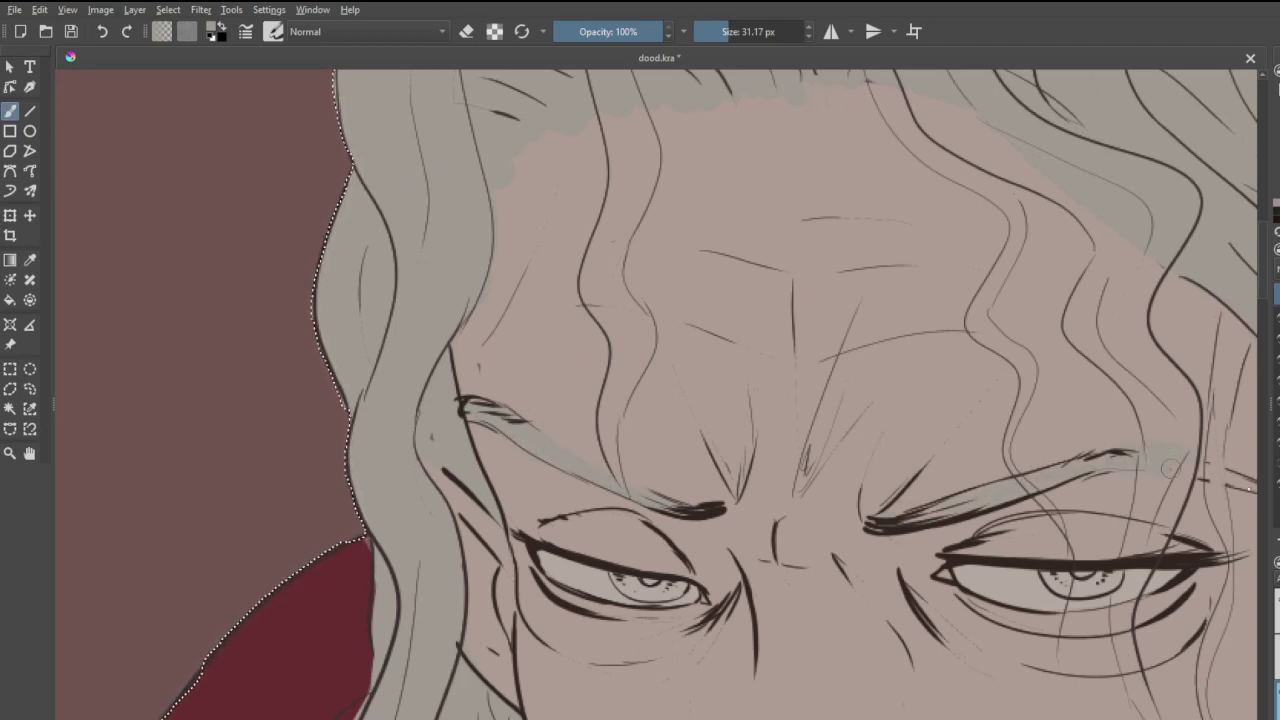
- Extend the grey of the eyebrow nearer the pointed ear out to its pointed outer tail
scroll(1197, 478, down, 4)
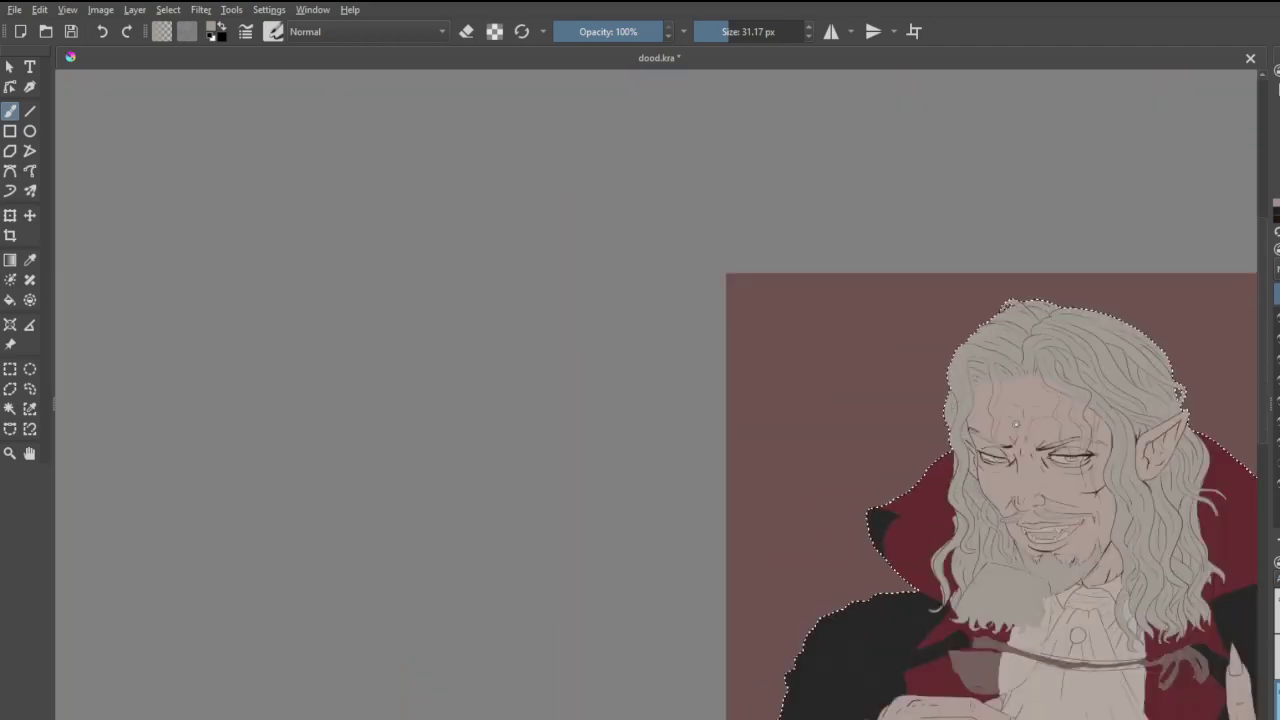
scroll(1148, 531, up, 4)
scroll(1148, 531, up, 3)
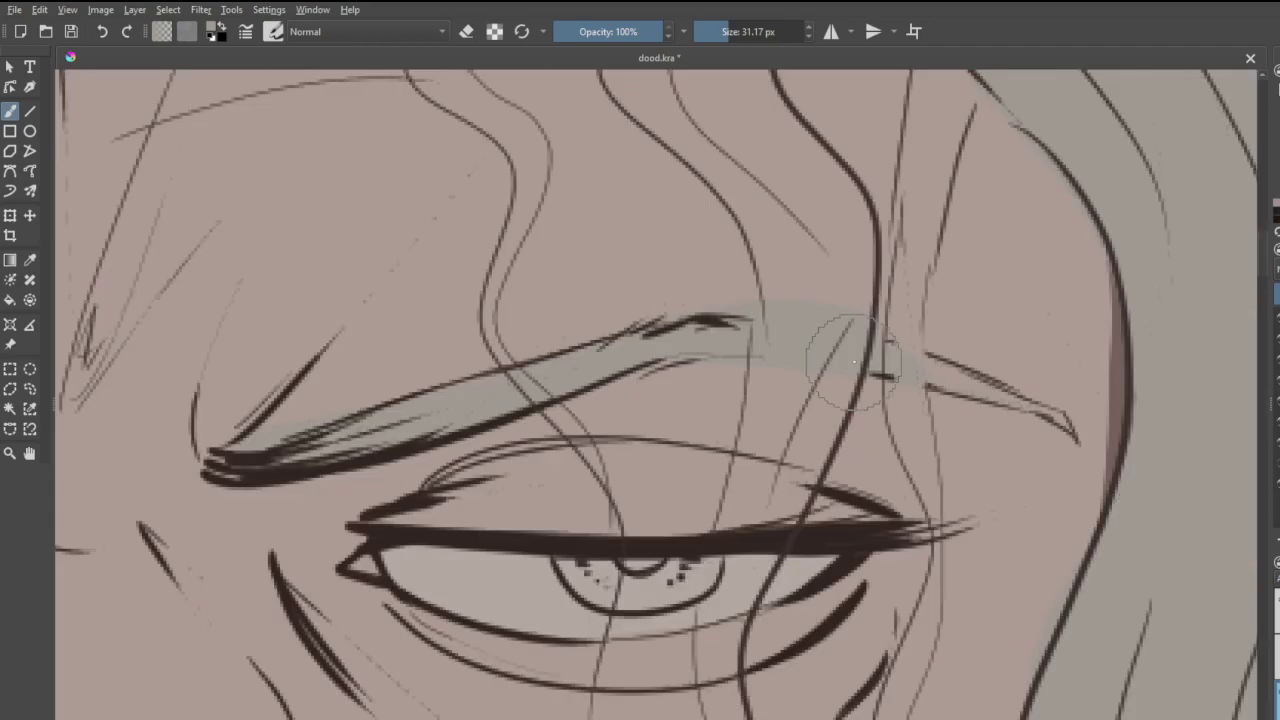
drag(933, 362, 1057, 422)
- Paint the thin wavy strands falling over the forehead and down past the eye grey
scroll(1057, 422, down, 5)
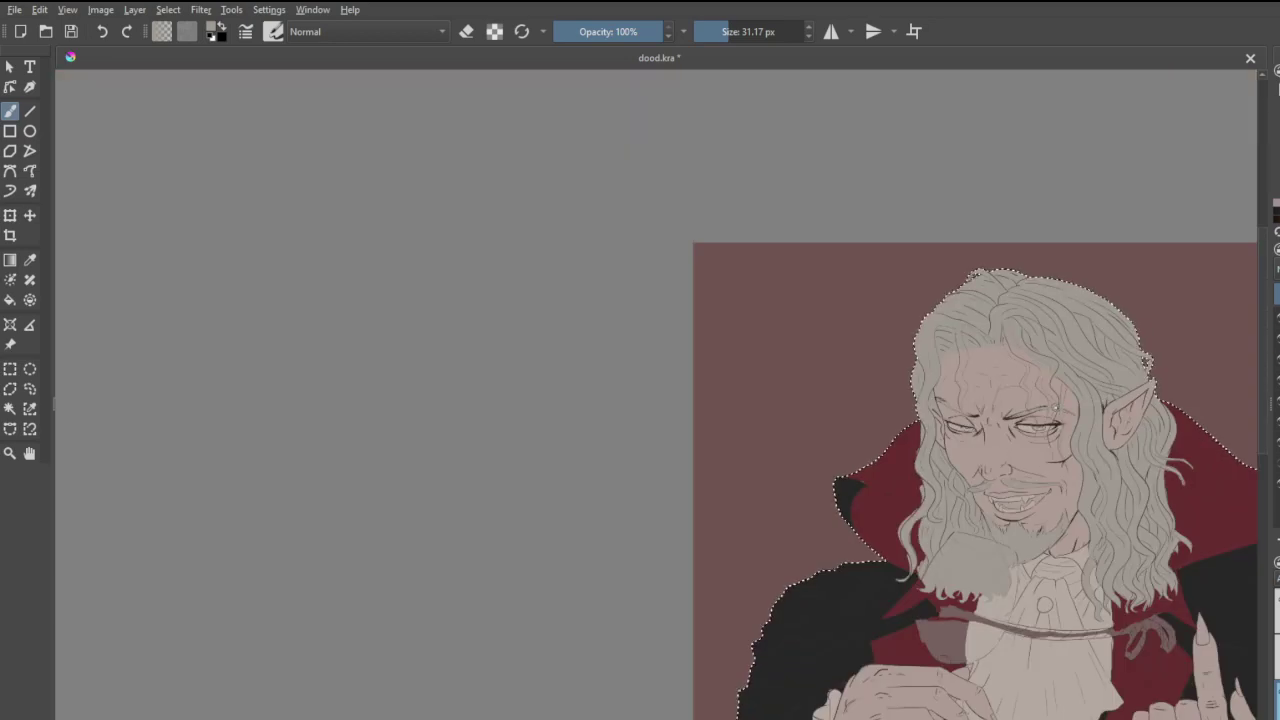
scroll(960, 388, up, 4)
scroll(960, 388, up, 2)
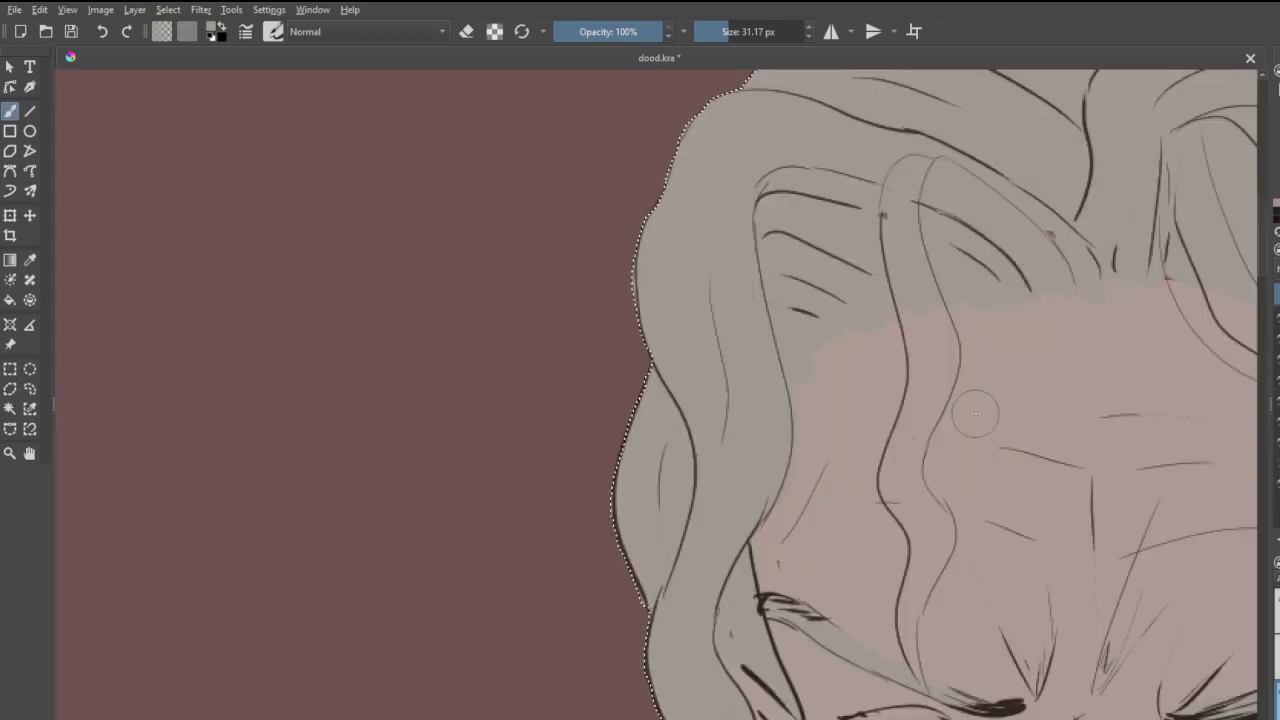
mouse_move(914, 260)
mouse_down()
mouse_move(944, 288)
mouse_move(913, 304)
mouse_move(929, 387)
mouse_move(907, 311)
mouse_move(913, 411)
mouse_up()
mouse_move(918, 410)
mouse_down()
mouse_move(898, 481)
mouse_move(930, 546)
mouse_move(921, 668)
mouse_up()
scroll(850, 400, down, 6)
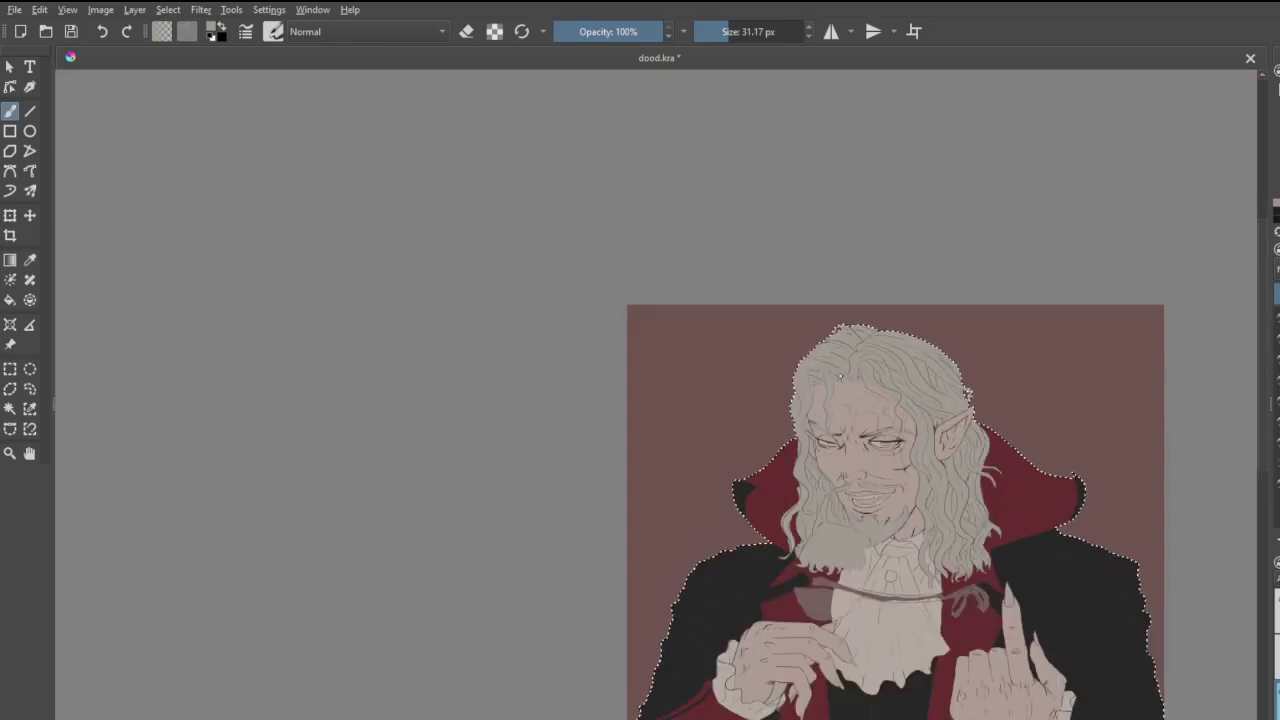
scroll(940, 420, up, 5)
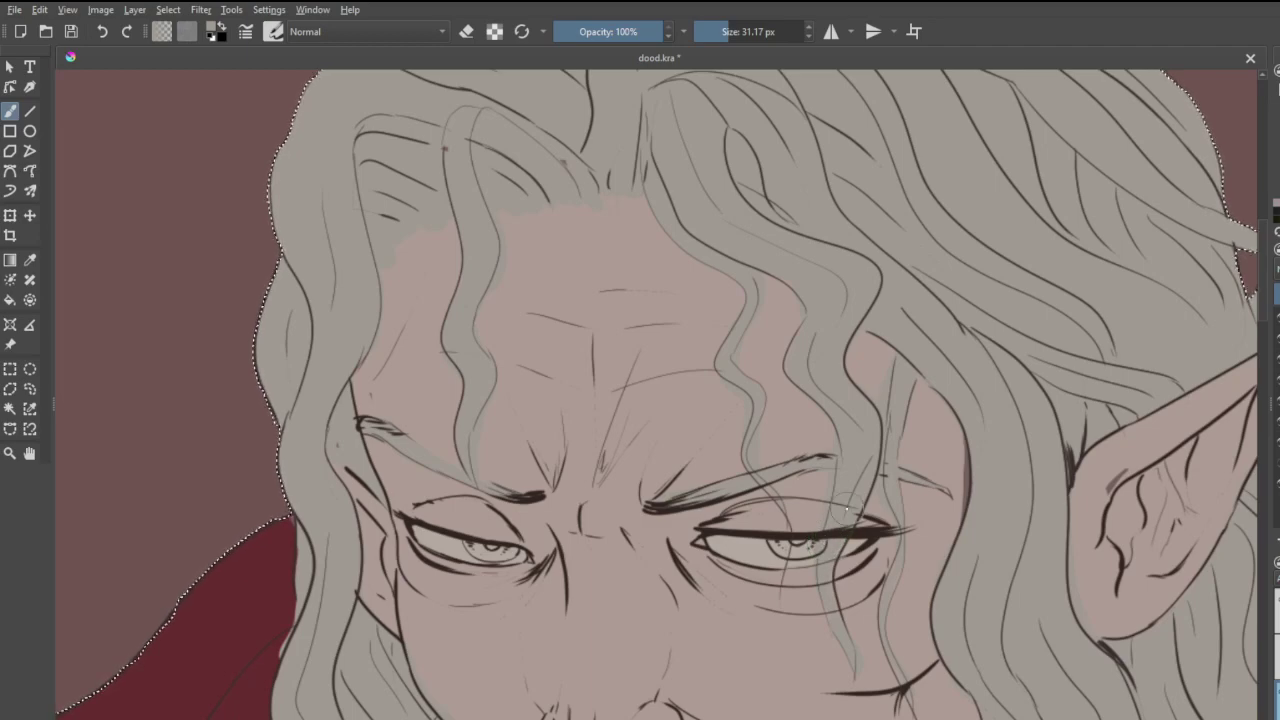
- Check the flat colours across the whole figure and save the illustration
scroll(846, 512, down, 8)
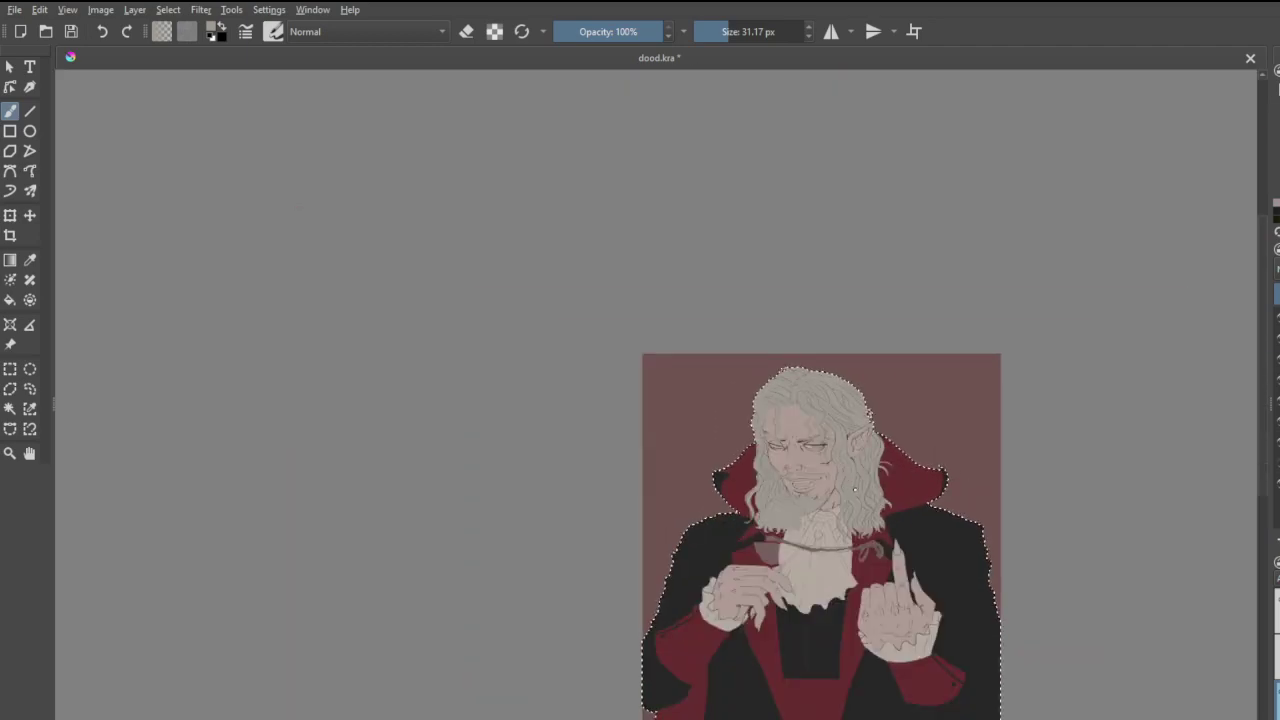
scroll(854, 489, up, 2)
scroll(856, 495, down, 3)
scroll(800, 460, up, 3)
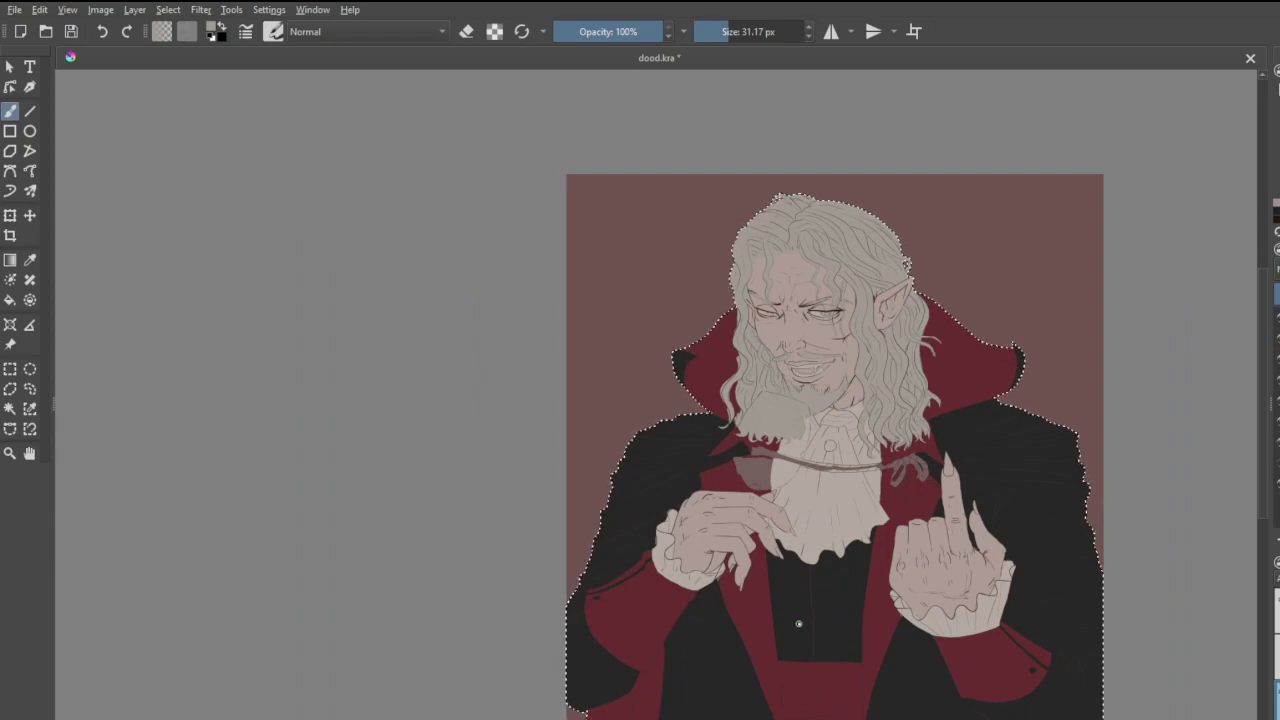
scroll(798, 623, down, 1)
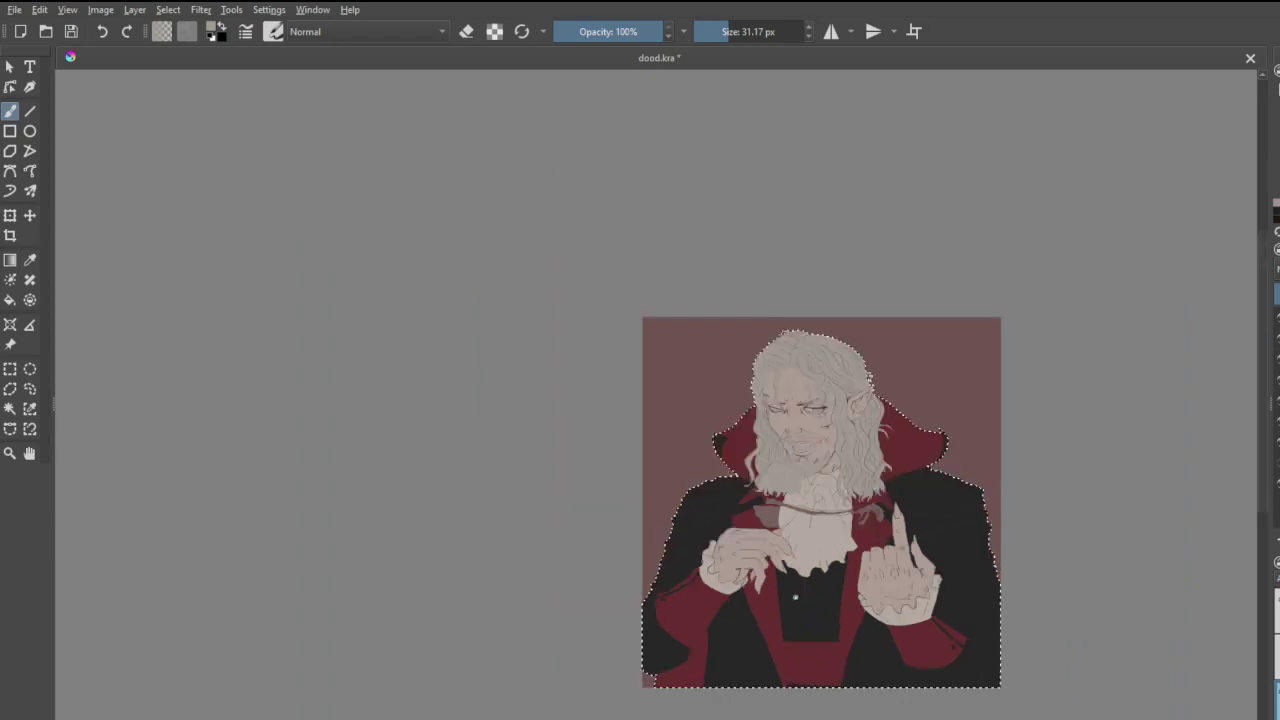
scroll(793, 645, up, 1)
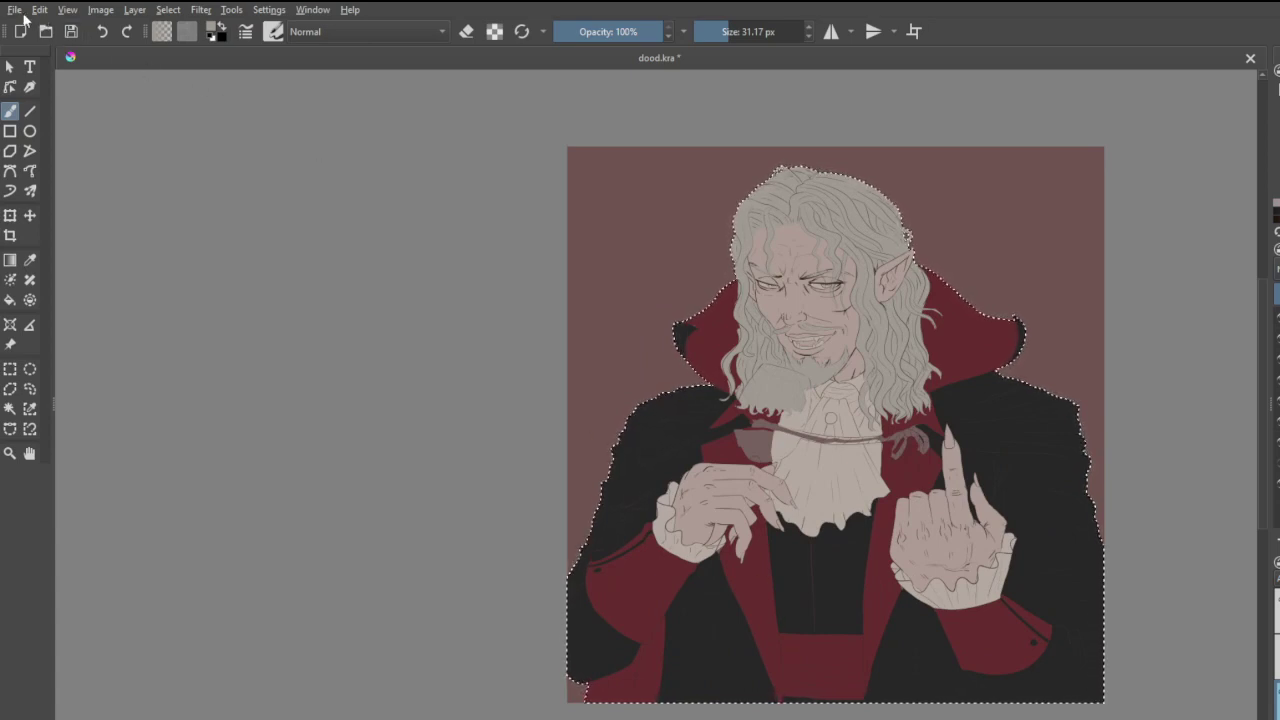
key(ctrl+s)
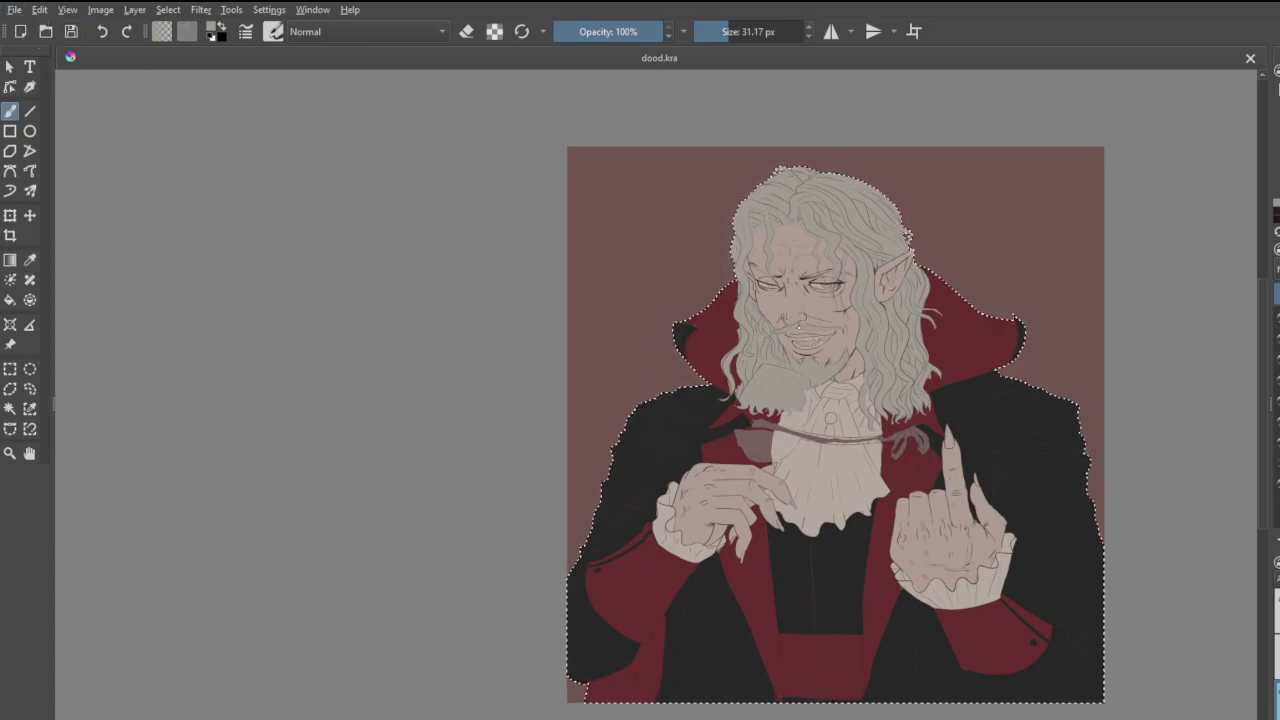
- Erase the grey overspill along the outer edge of the lower hair mass, beside the long strand that curls over the black cape
key(e)
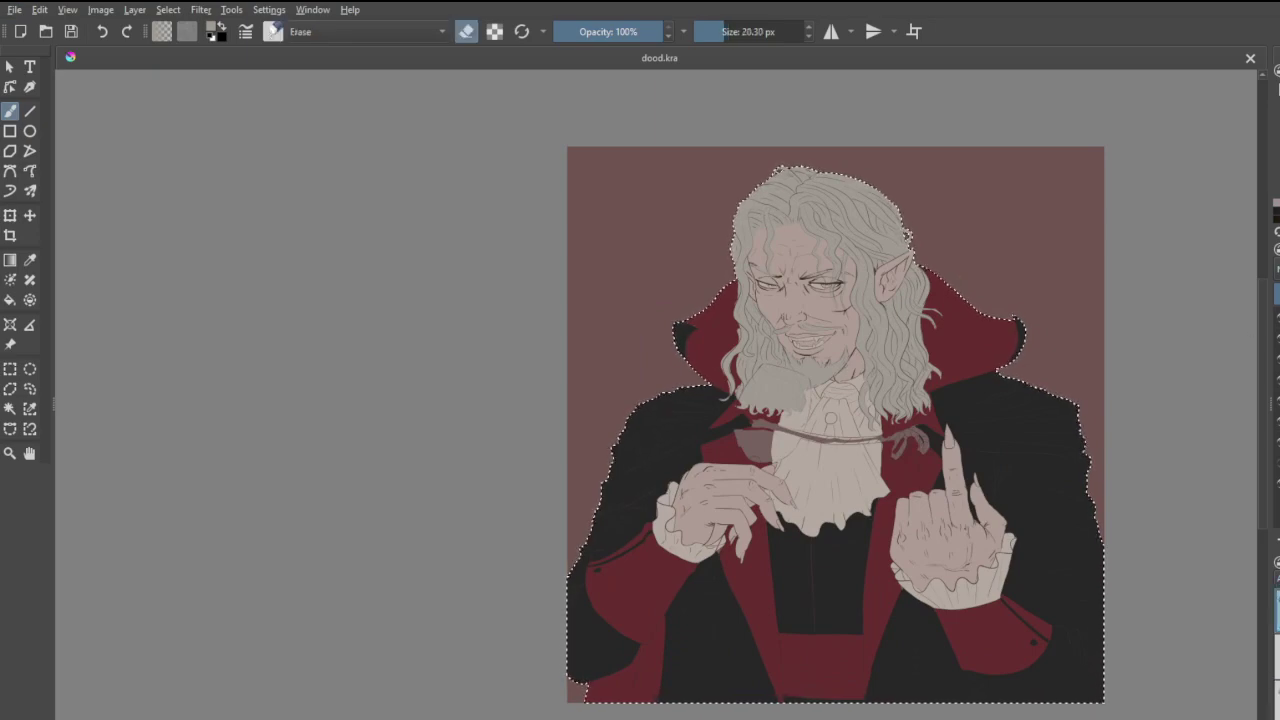
scroll(824, 395, up, 5)
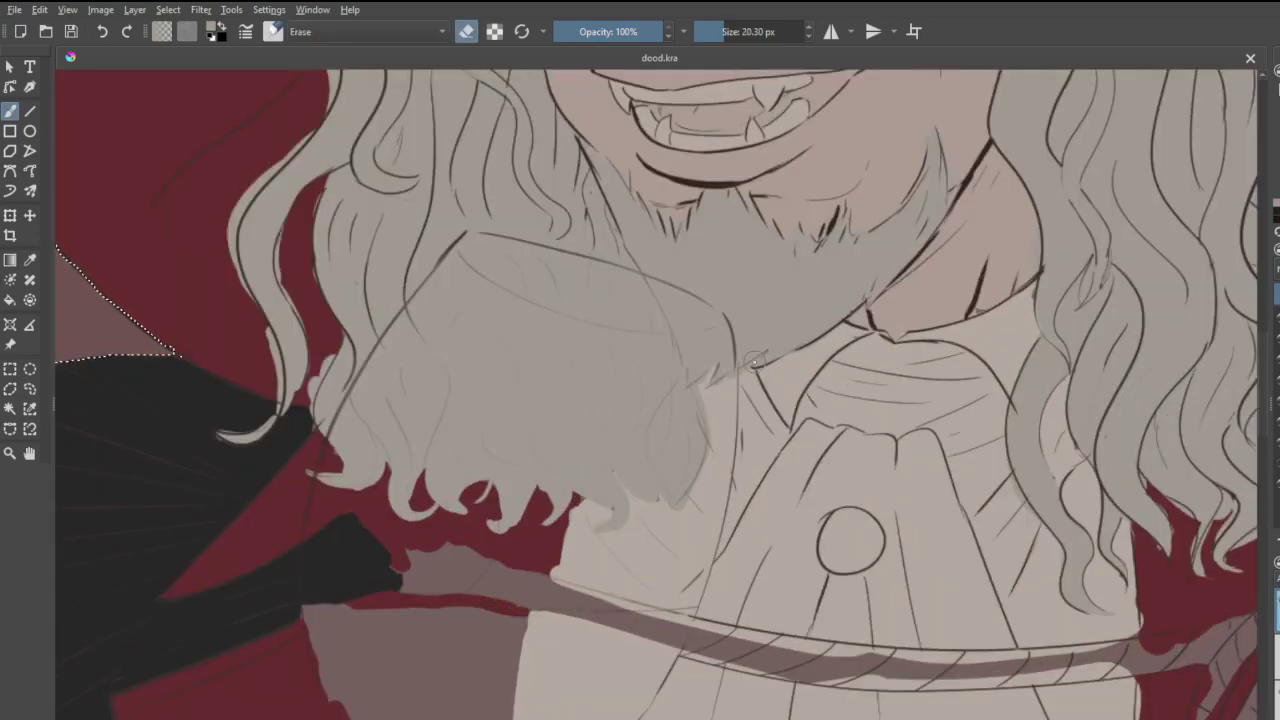
scroll(754, 360, down, 5)
scroll(400, 371, up, 6)
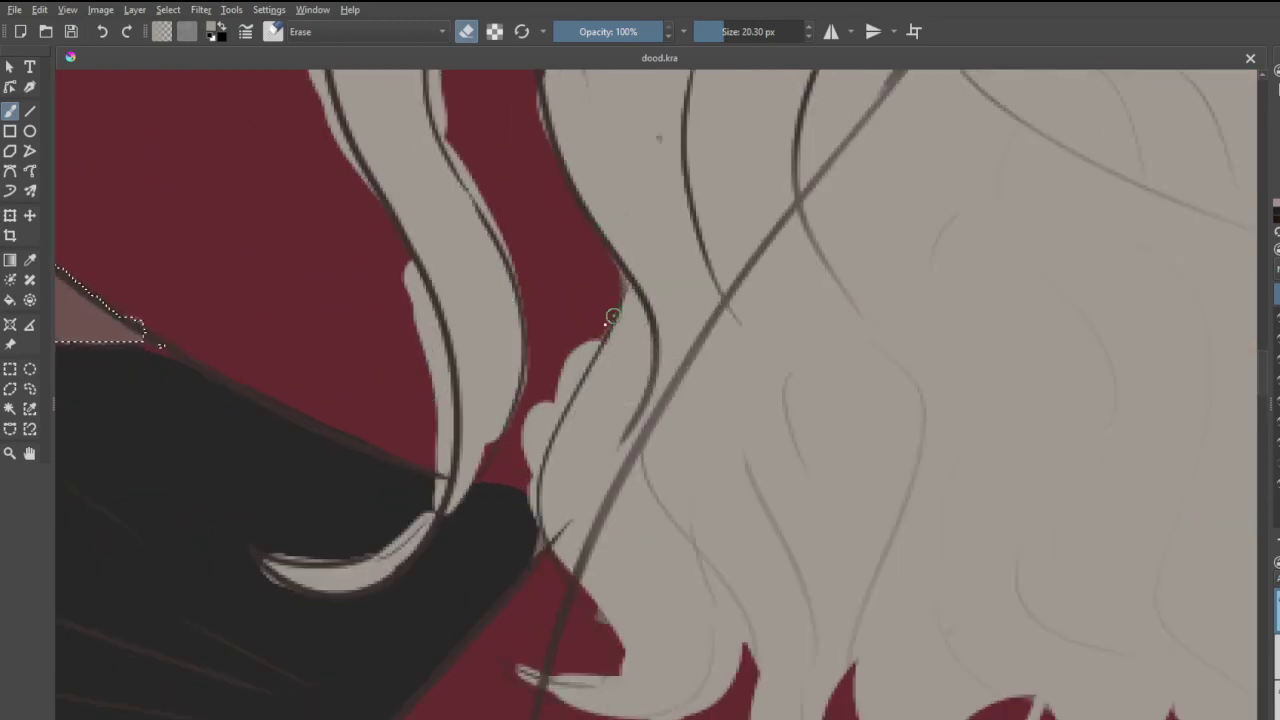
mouse_move(600, 318)
mouse_down()
mouse_move(539, 415)
mouse_move(609, 321)
mouse_move(547, 403)
mouse_move(529, 510)
mouse_move(550, 480)
mouse_up()
key(ctrl+z)
mouse_move(594, 290)
mouse_down()
mouse_move(540, 410)
mouse_move(521, 495)
mouse_up()
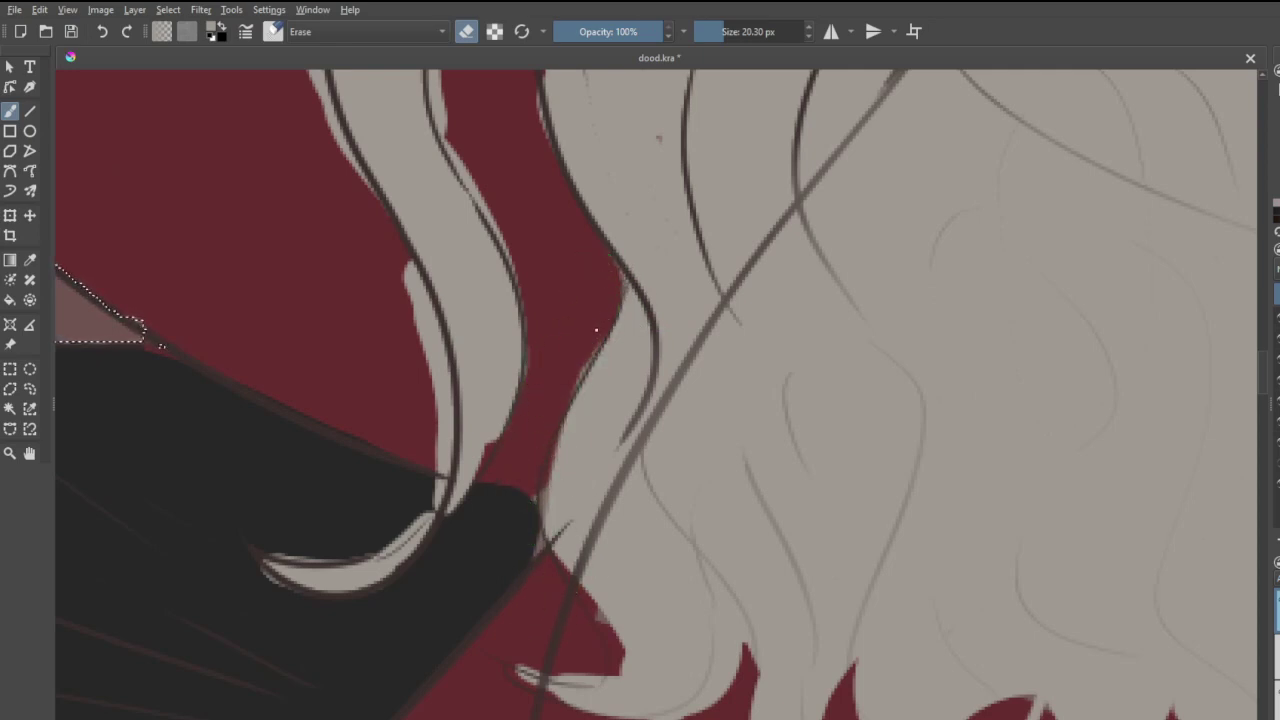
key(ctrl+z)
drag(596, 332, 508, 549)
drag(603, 331, 537, 577)
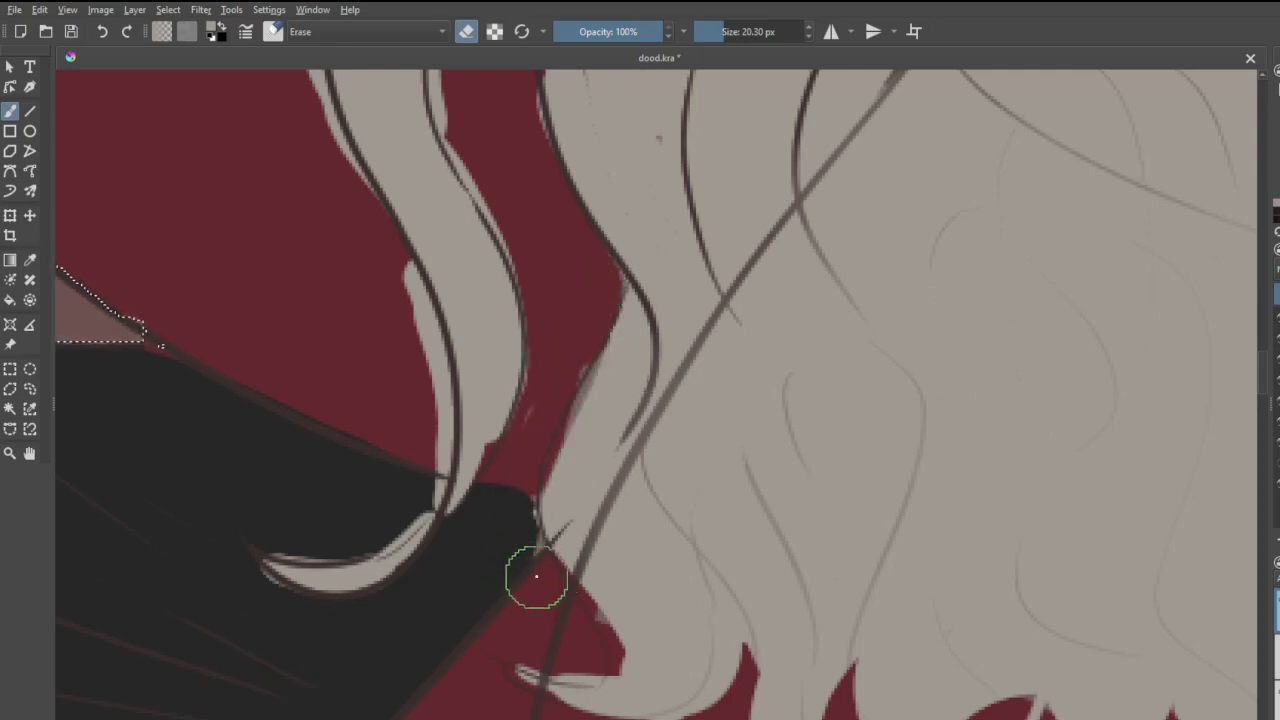
key(ctrl+z)
mouse_move(604, 334)
mouse_down()
mouse_move(536, 436)
mouse_move(524, 524)
mouse_up()
mouse_move(530, 426)
mouse_down()
mouse_move(542, 434)
mouse_move(512, 498)
mouse_up()
- Clean up the lower end of the long curling strand, erasing overspill outside its line art and filling its inner edge with grey
mouse_move(391, 257)
mouse_down()
mouse_move(428, 357)
mouse_move(403, 279)
mouse_move(425, 495)
mouse_up()
drag(443, 417, 420, 497)
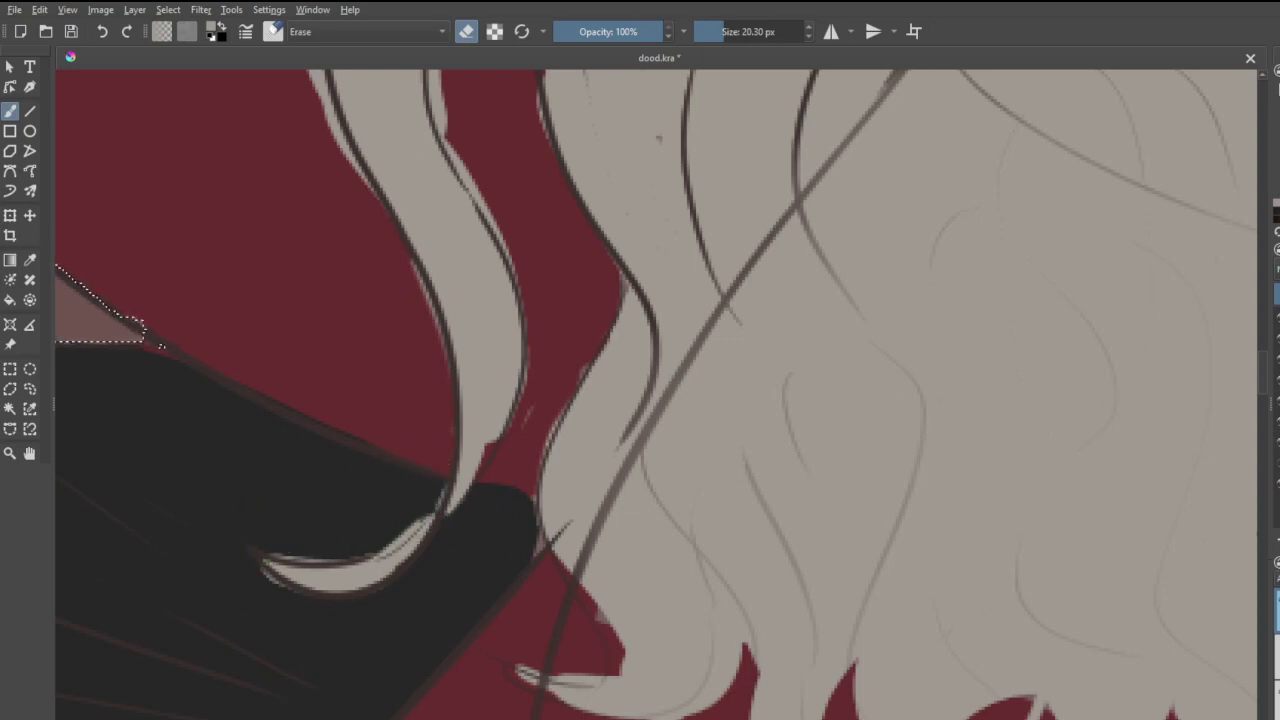
key(e)
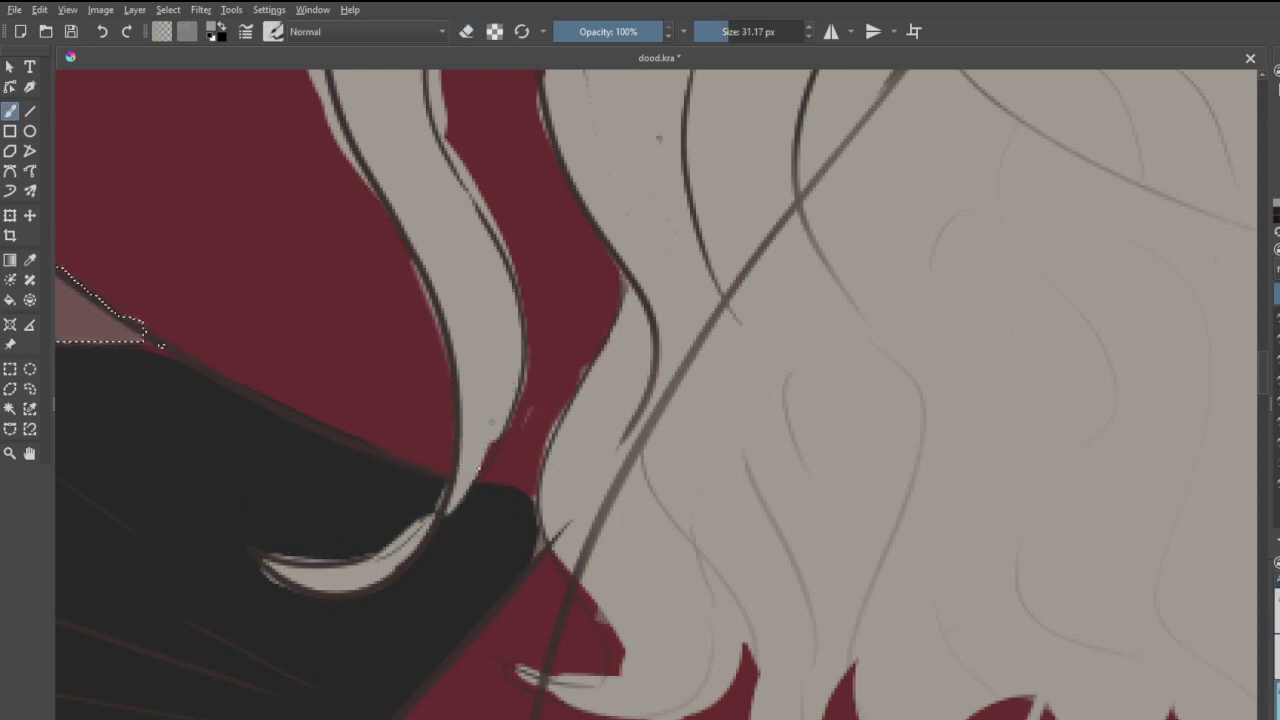
mouse_move(484, 462)
mouse_down()
mouse_move(514, 414)
mouse_move(551, 403)
mouse_move(530, 401)
mouse_up()
key(e)
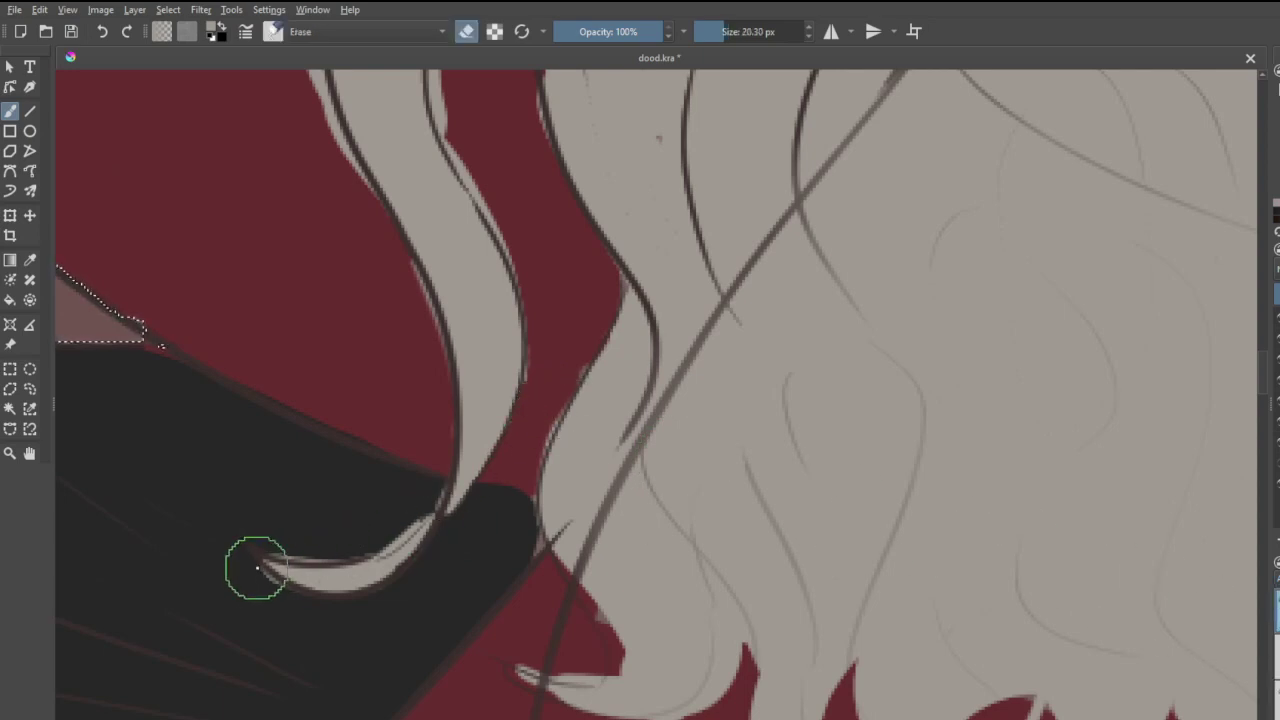
mouse_move(257, 568)
mouse_down()
mouse_move(280, 576)
mouse_move(269, 546)
mouse_move(395, 534)
mouse_move(425, 500)
mouse_up()
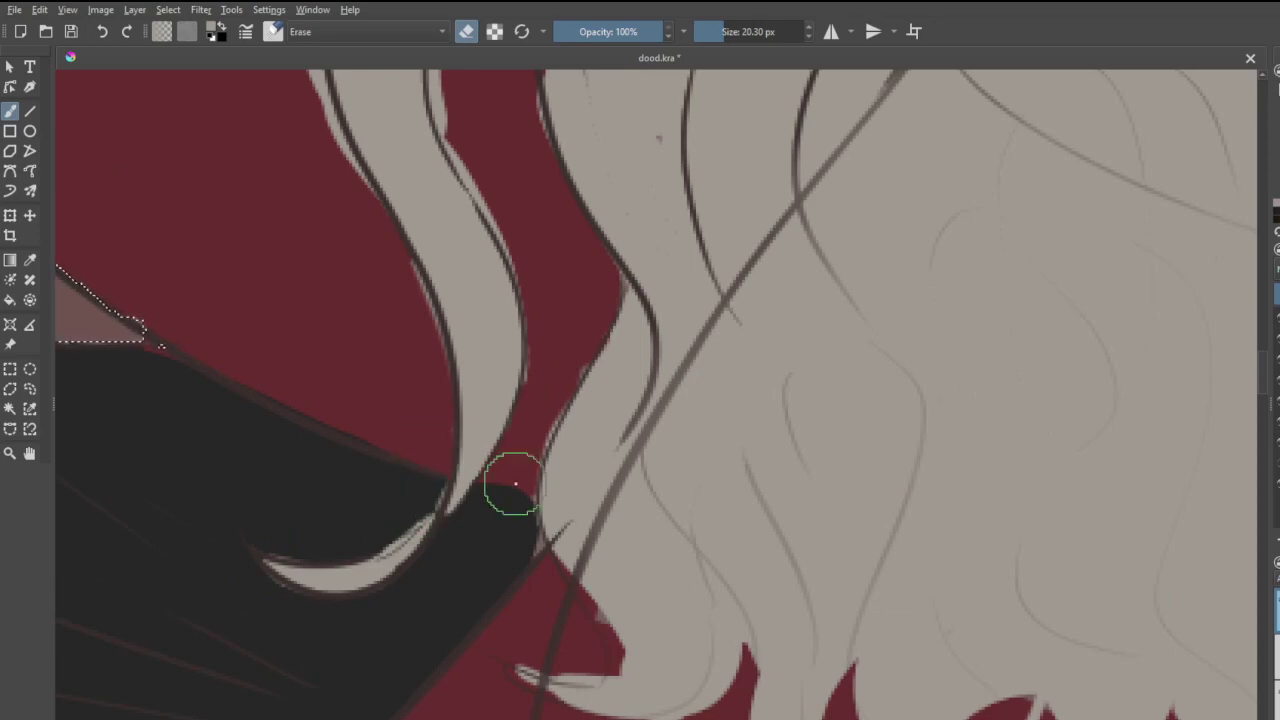
- Erase the grey overspill along the outer edge of the long strand's upper curve and inside the red gap beside it
scroll(617, 566, down, 6)
scroll(580, 560, up, 5)
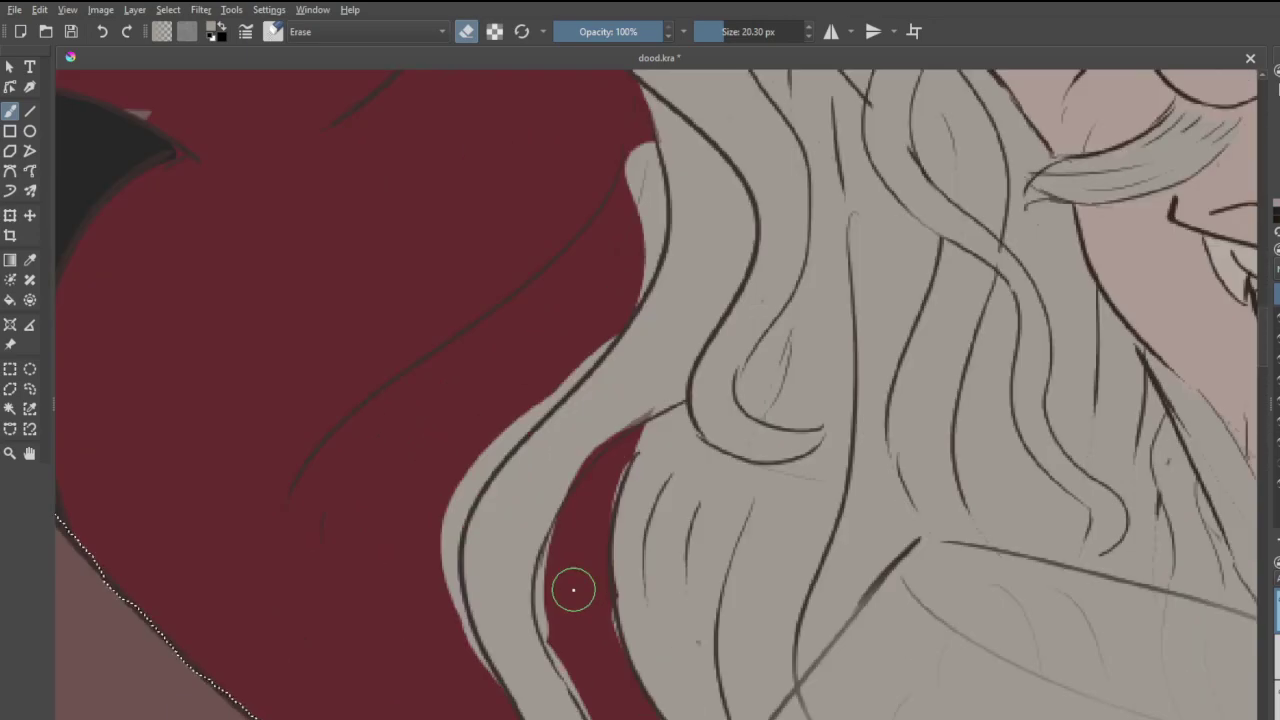
mouse_move(634, 130)
mouse_down()
mouse_move(639, 241)
mouse_move(640, 143)
mouse_move(652, 234)
mouse_move(632, 277)
mouse_move(618, 301)
mouse_move(638, 264)
mouse_move(616, 275)
mouse_move(594, 334)
mouse_move(603, 329)
mouse_move(565, 384)
mouse_move(478, 456)
mouse_move(415, 546)
mouse_move(488, 446)
mouse_move(445, 639)
mouse_up()
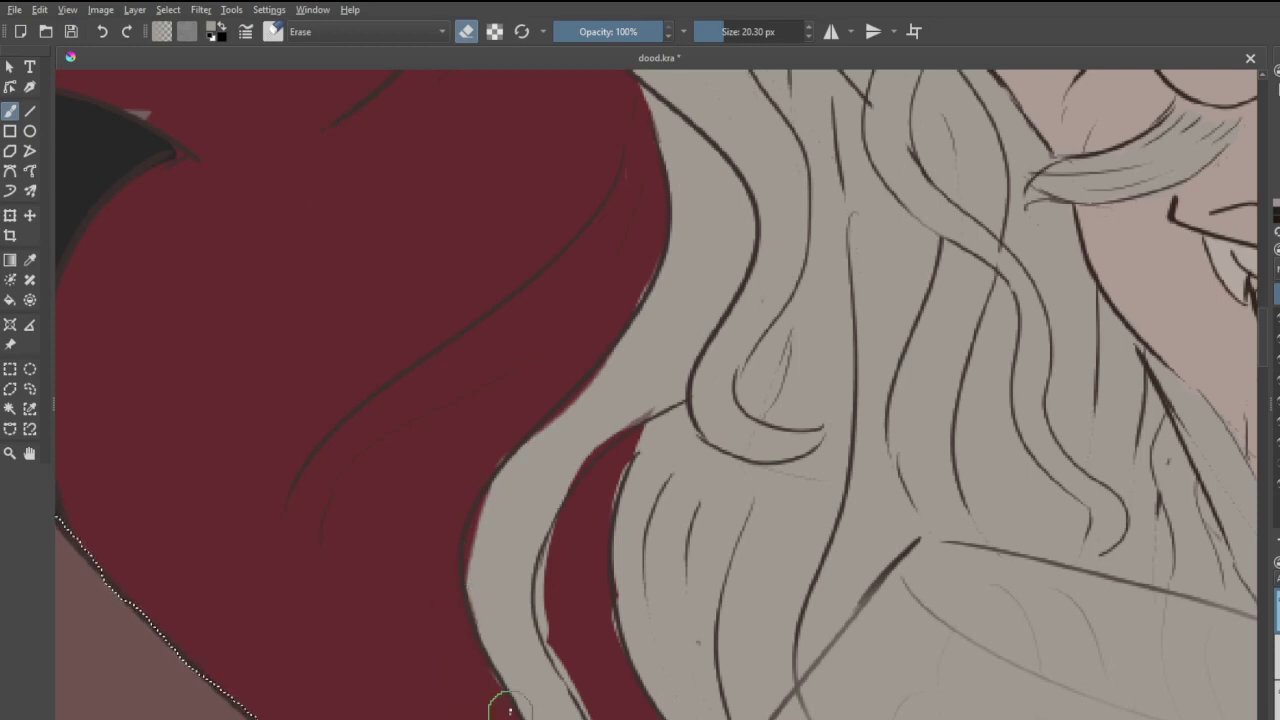
drag(549, 593, 604, 719)
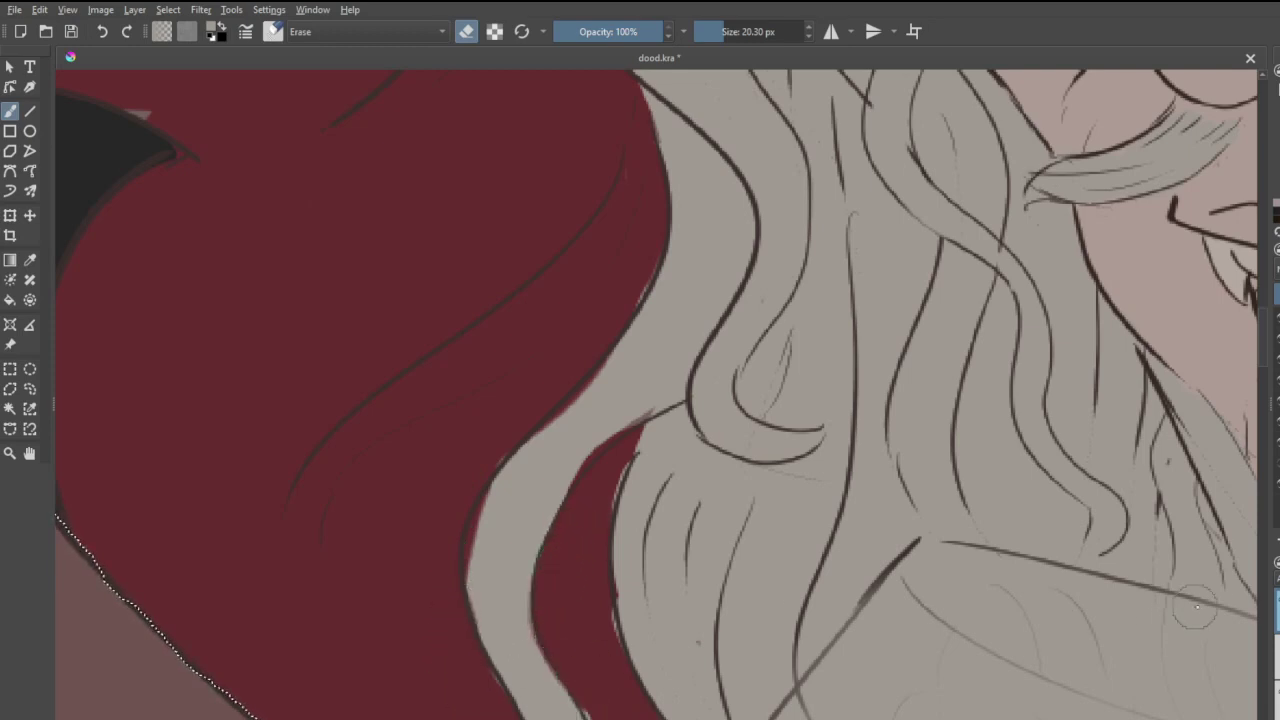
- Fill the missed slivers at the top of the red gap and along the long strand's outer line with grey
key(e)
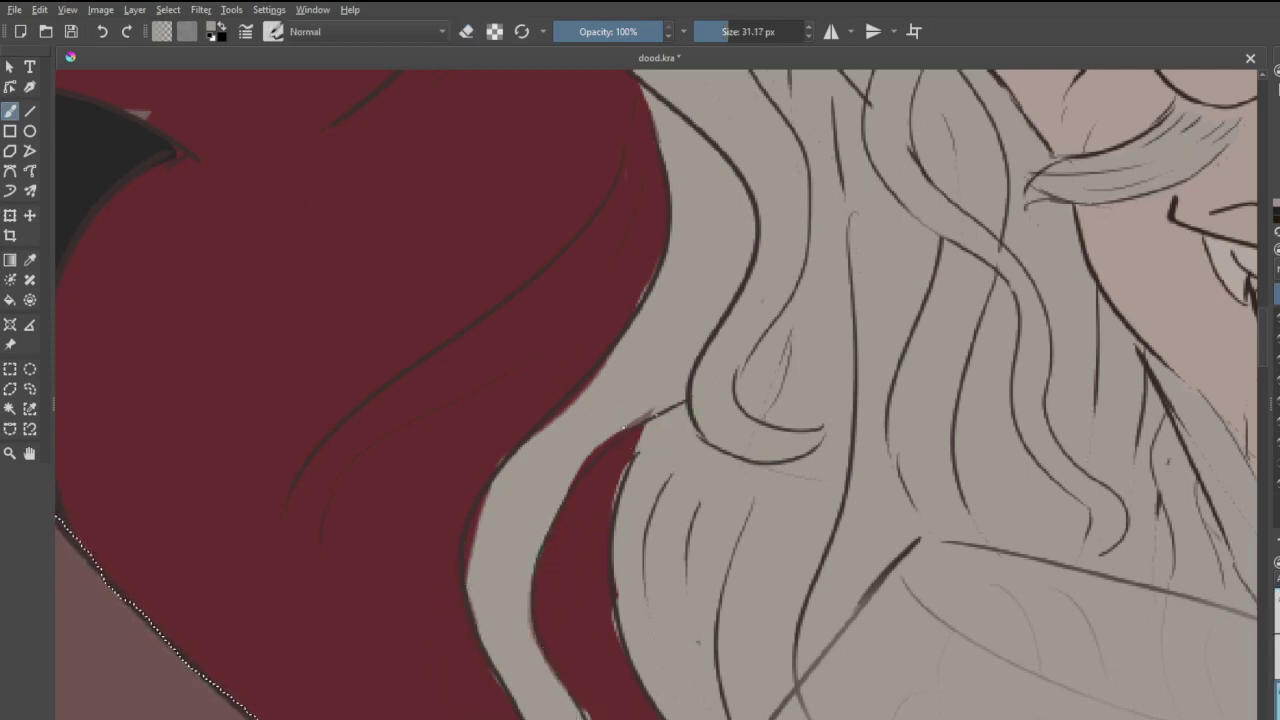
mouse_move(654, 416)
mouse_down()
mouse_move(585, 468)
mouse_move(634, 422)
mouse_move(598, 446)
mouse_up()
mouse_move(596, 397)
mouse_down()
mouse_move(605, 360)
mouse_move(595, 380)
mouse_up()
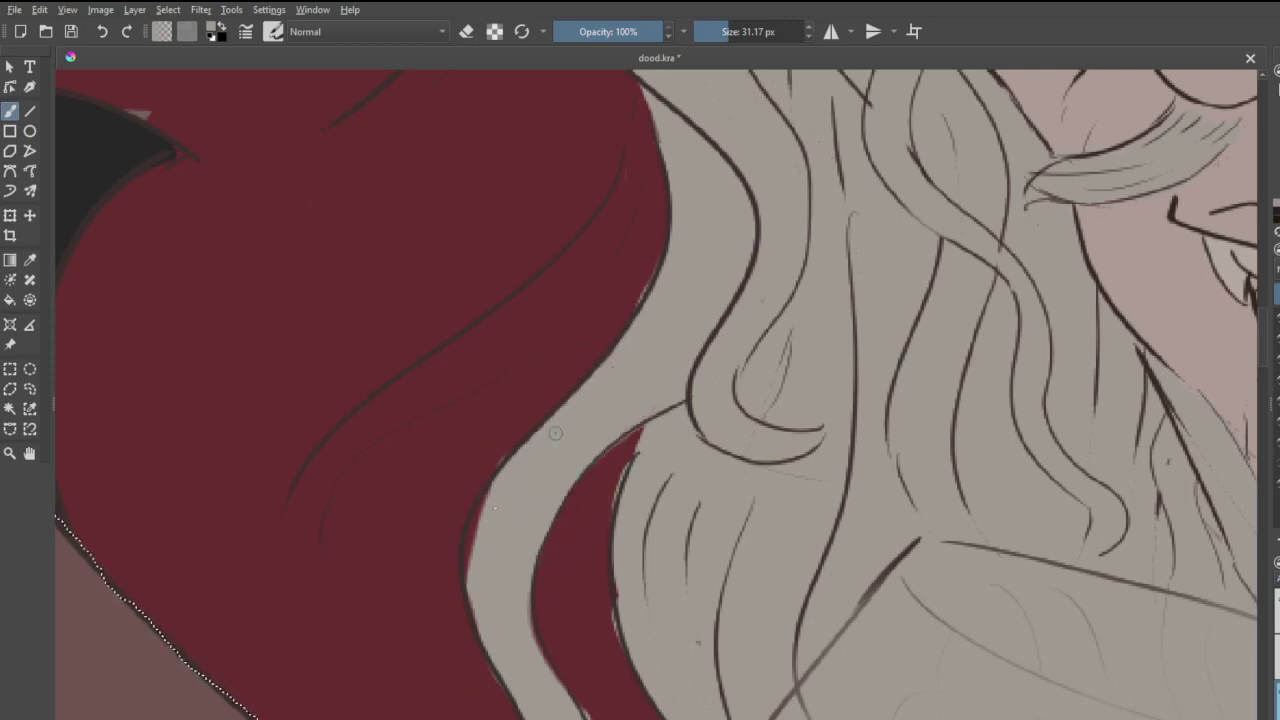
- Fill the red sliver inside the long strand's outward bend over the collar with grey
mouse_move(497, 492)
mouse_down()
mouse_move(476, 525)
mouse_move(486, 602)
mouse_up()
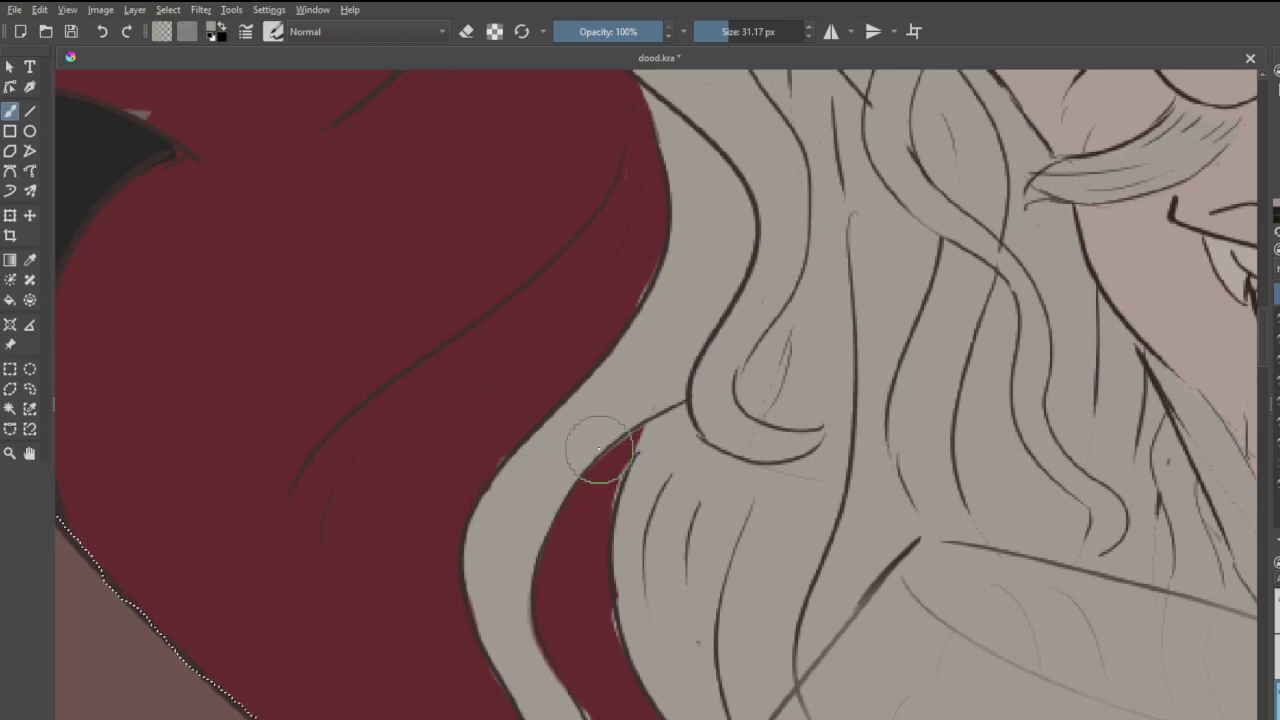
- Erase the grey overspill around the two flyaway strands below the pointed ear and along the hair's outer edge beneath them
scroll(598, 450, down, 6)
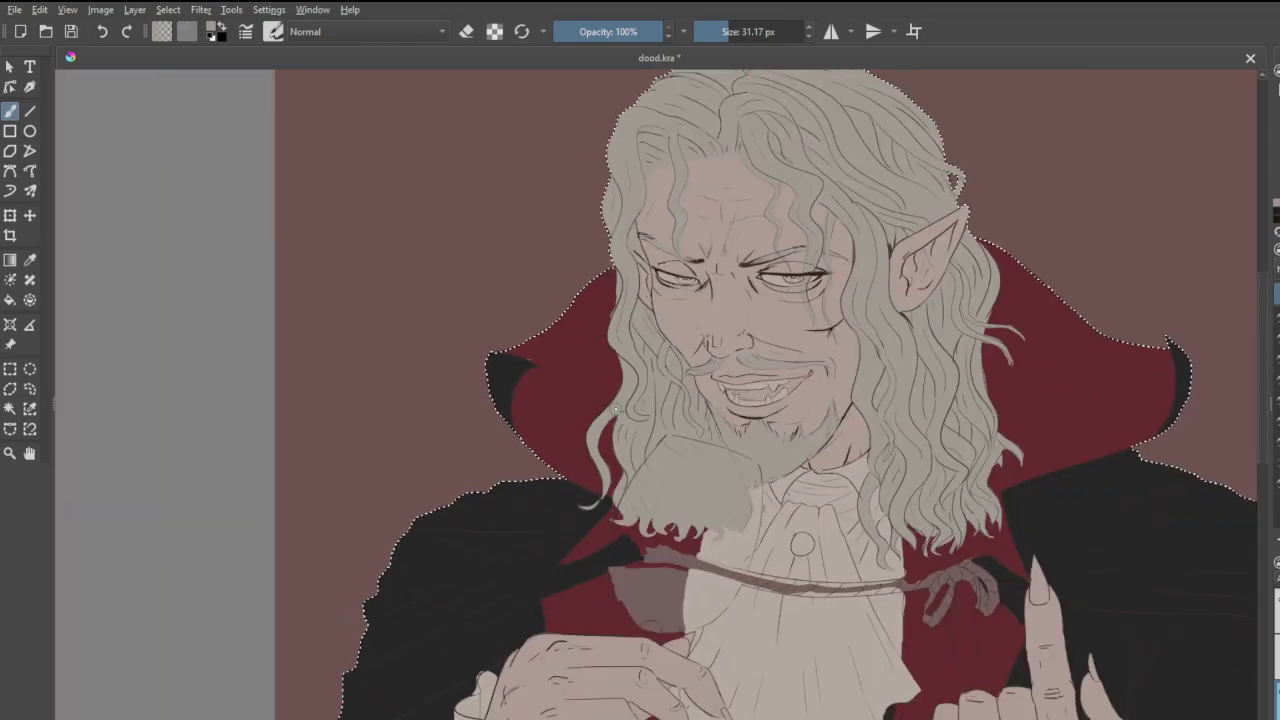
scroll(660, 255, up, 2)
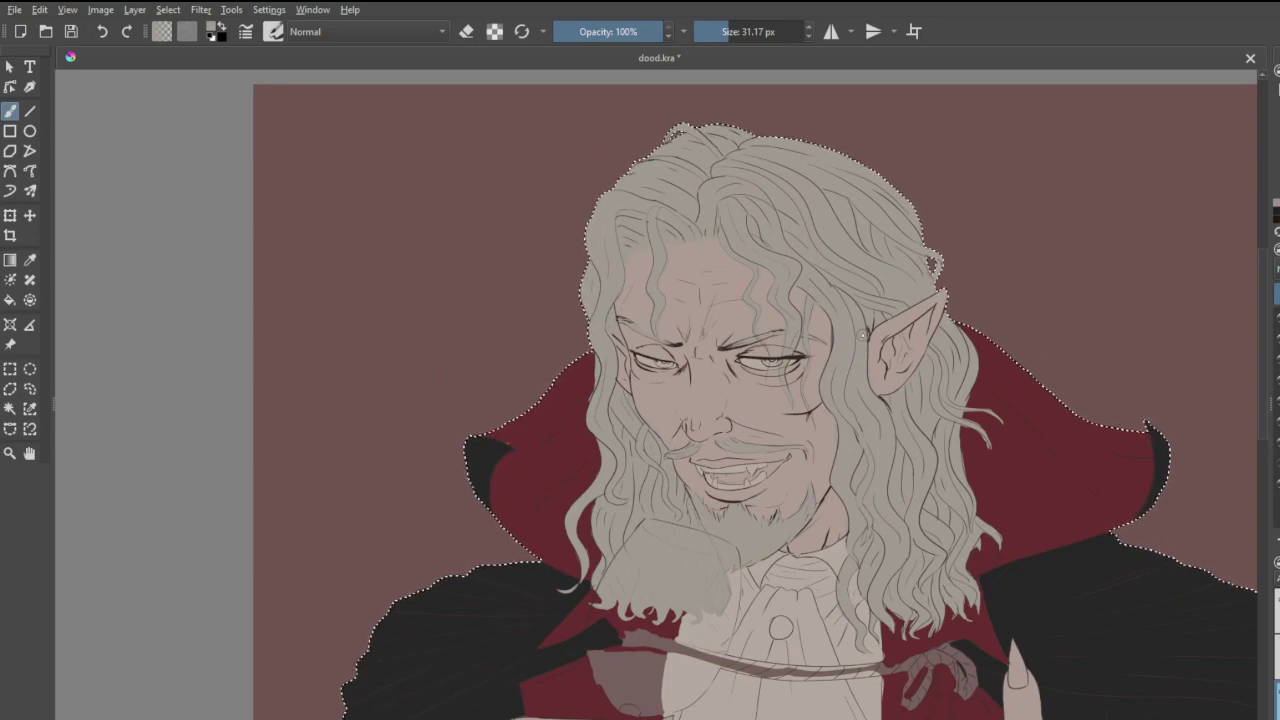
scroll(790, 347, up, 2)
scroll(791, 347, up, 1)
scroll(730, 378, down, 1)
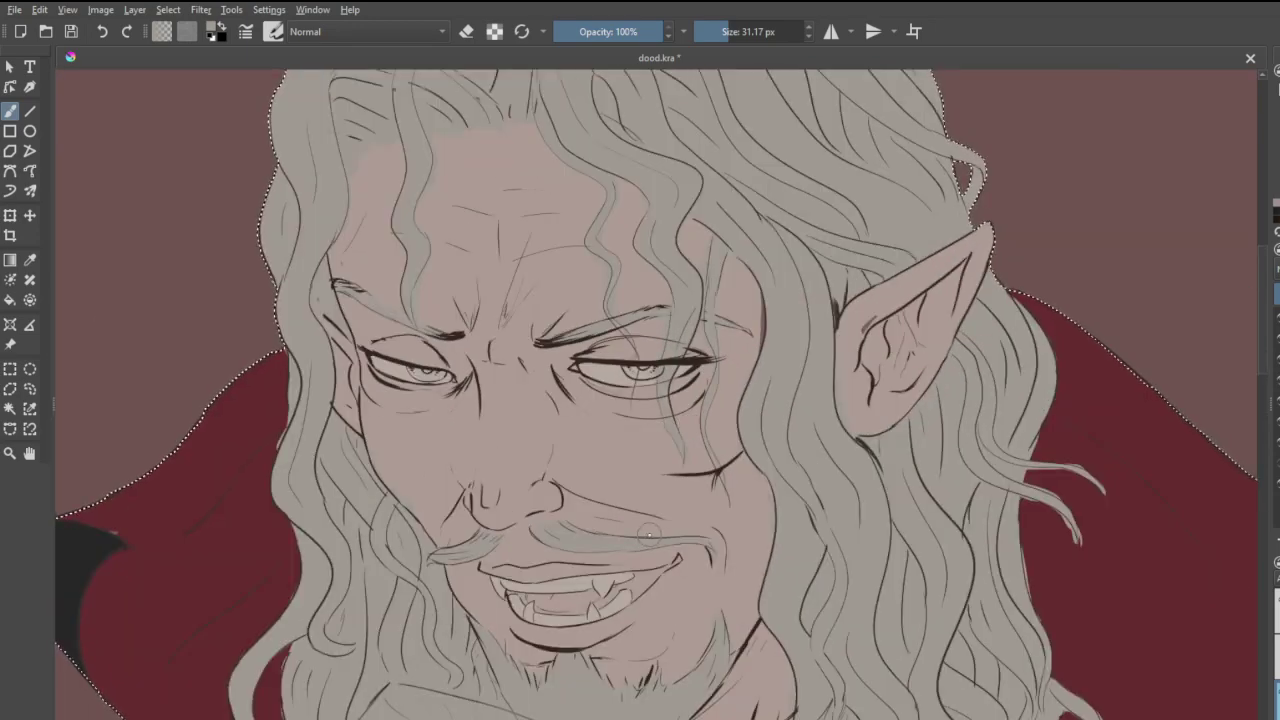
scroll(646, 537, down, 1)
scroll(962, 558, up, 4)
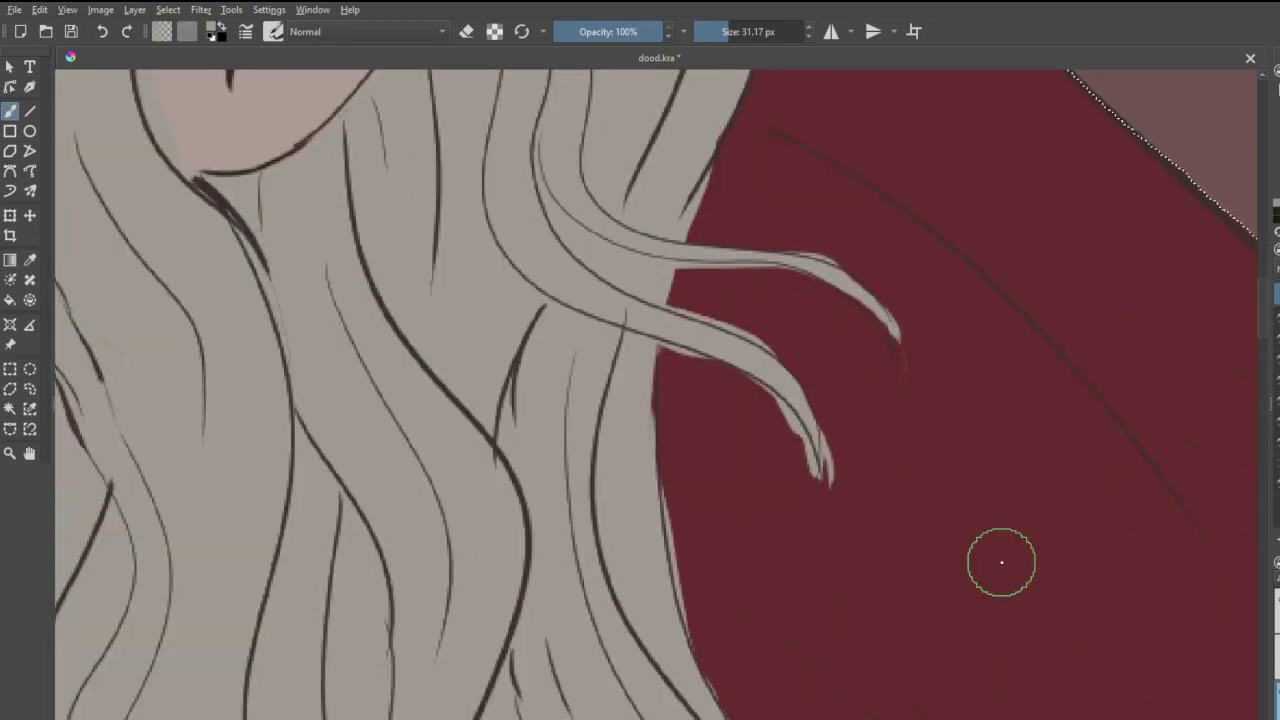
click(1276, 610)
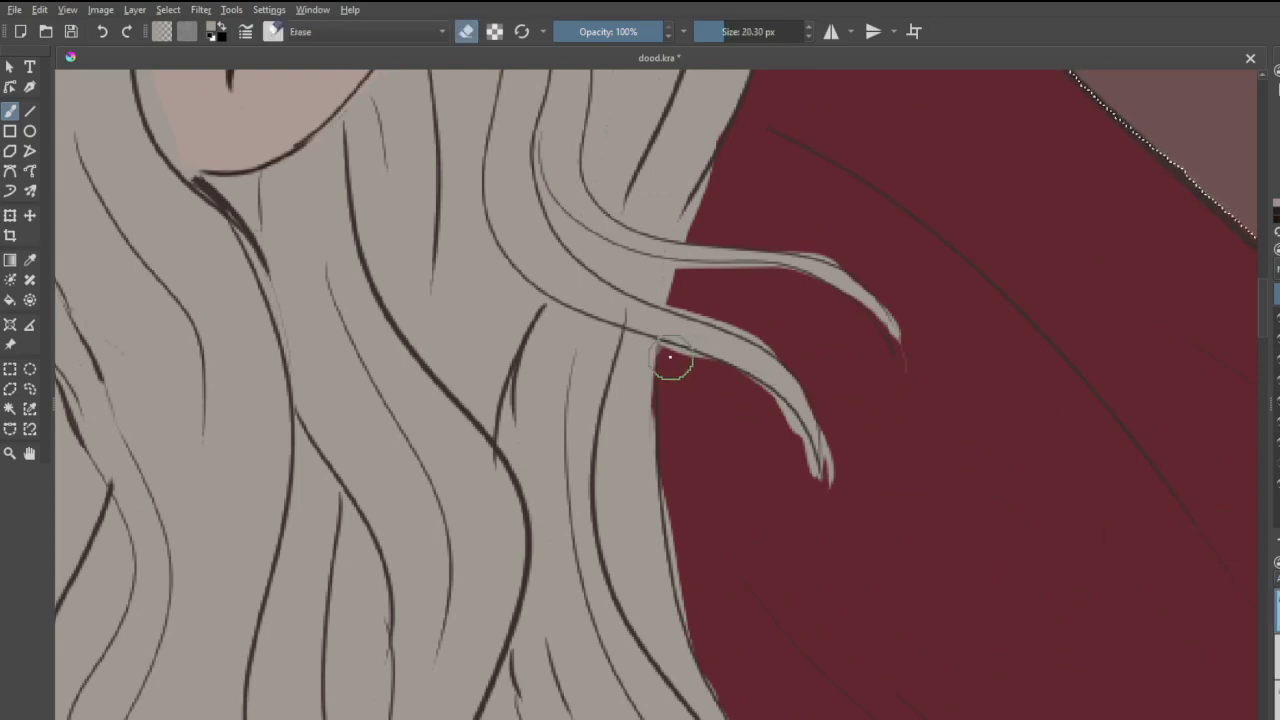
mouse_move(670, 357)
mouse_down()
mouse_move(776, 412)
mouse_move(725, 363)
mouse_move(797, 433)
mouse_move(827, 486)
mouse_move(850, 462)
mouse_up()
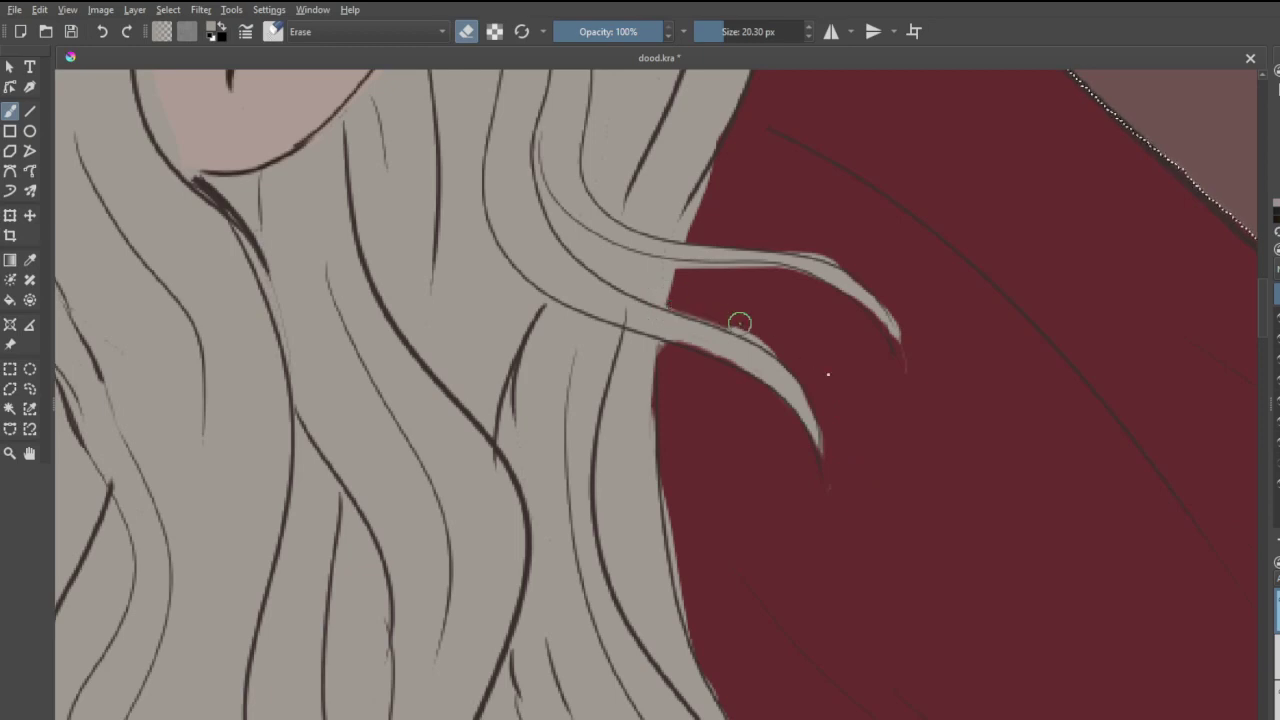
mouse_move(678, 276)
mouse_down()
mouse_move(818, 294)
mouse_move(843, 263)
mouse_up()
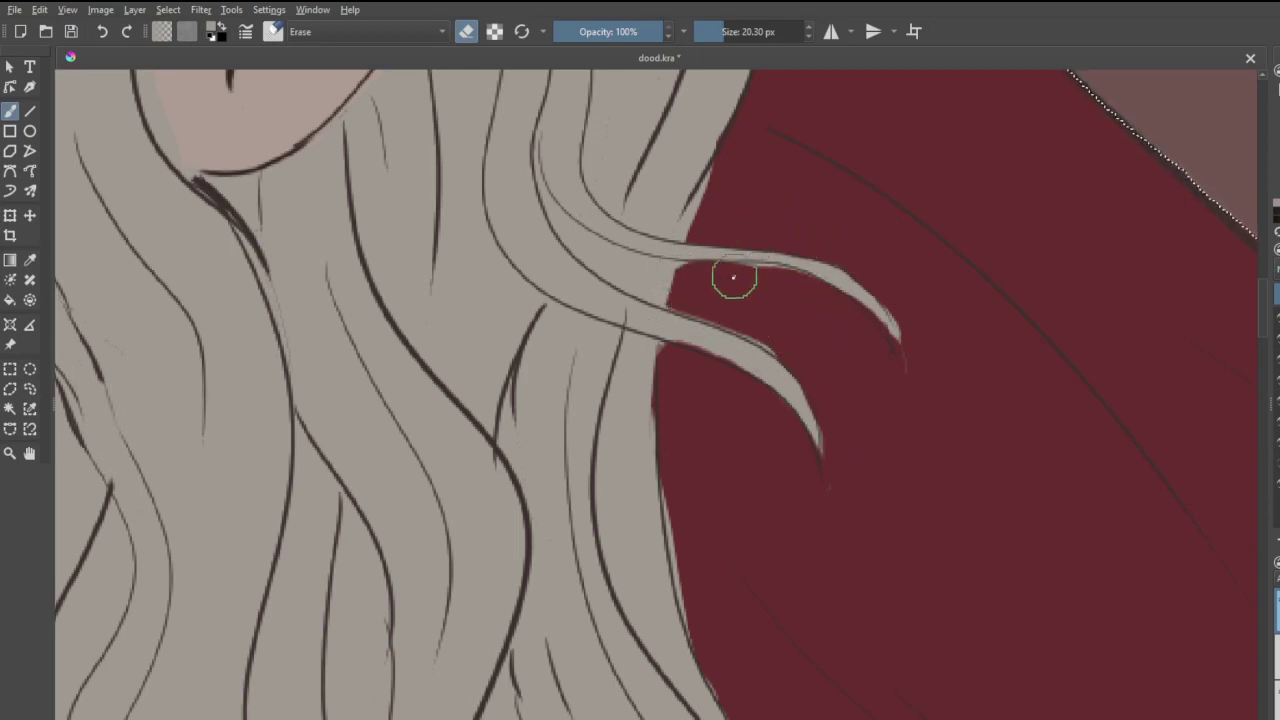
mouse_move(734, 277)
mouse_down()
mouse_move(680, 268)
mouse_move(748, 276)
mouse_up()
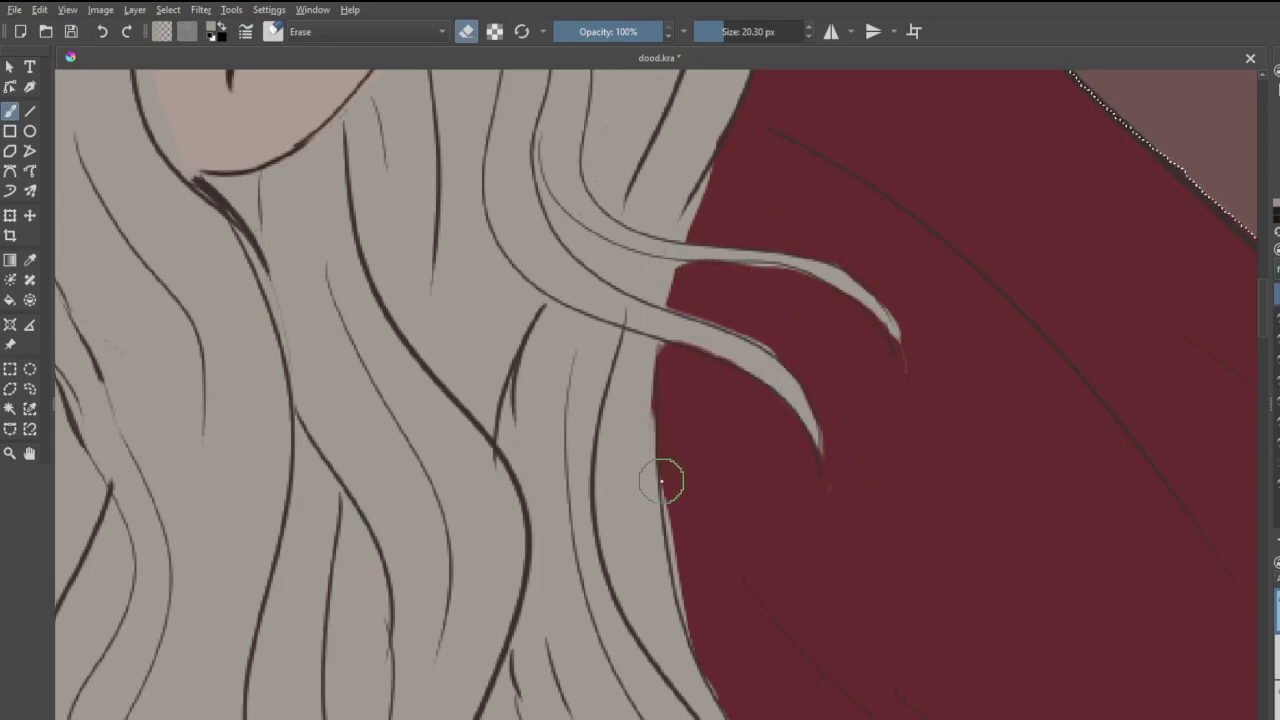
mouse_move(663, 488)
mouse_down()
mouse_move(682, 591)
mouse_move(715, 668)
mouse_up()
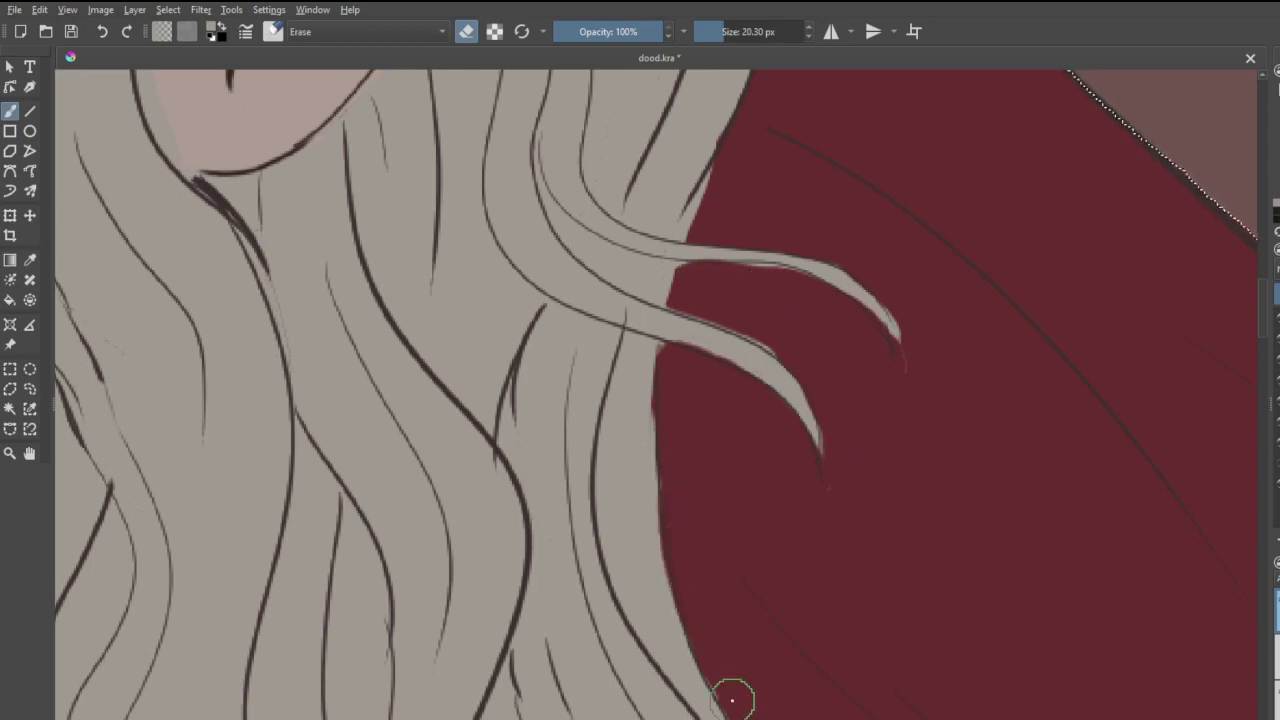
- Trim the overspill beside the narrow curled tip at the hair's lower edge and extend its grey fill to the end of the line art
scroll(748, 606, down, 4)
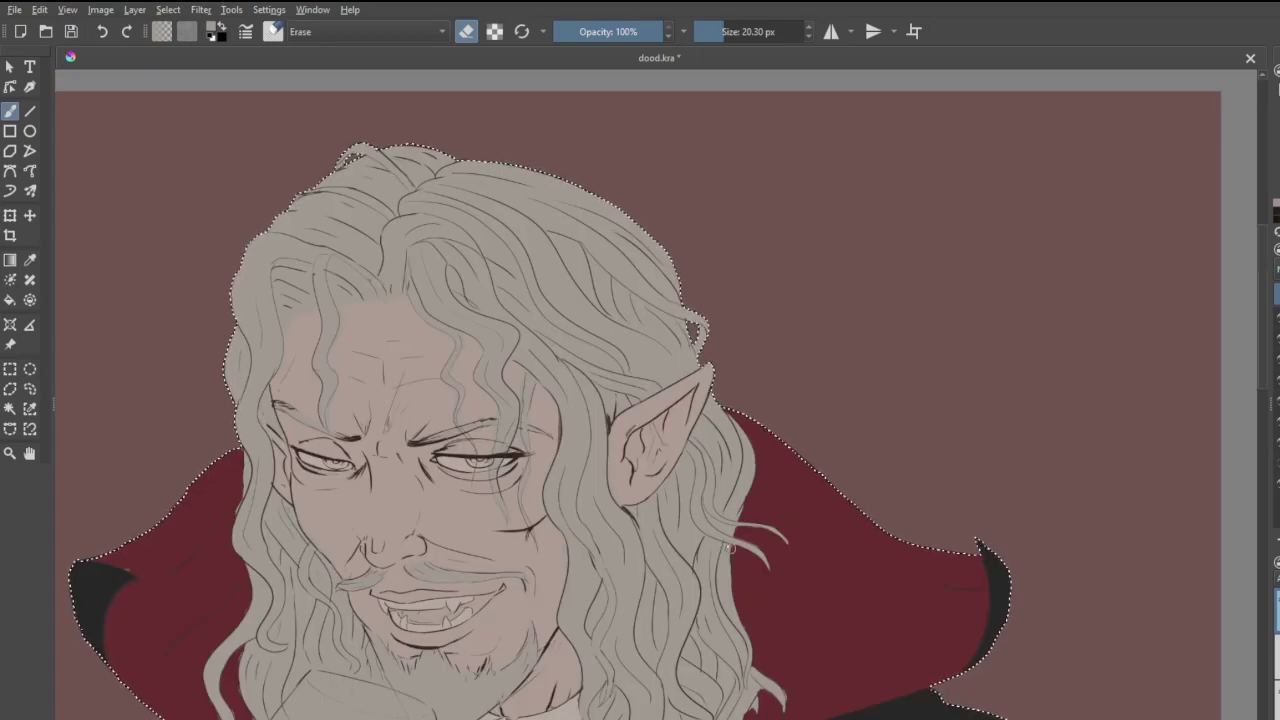
scroll(710, 520, down, 3)
key(plus)
key(plus)
key(plus)
key(plus)
key(plus)
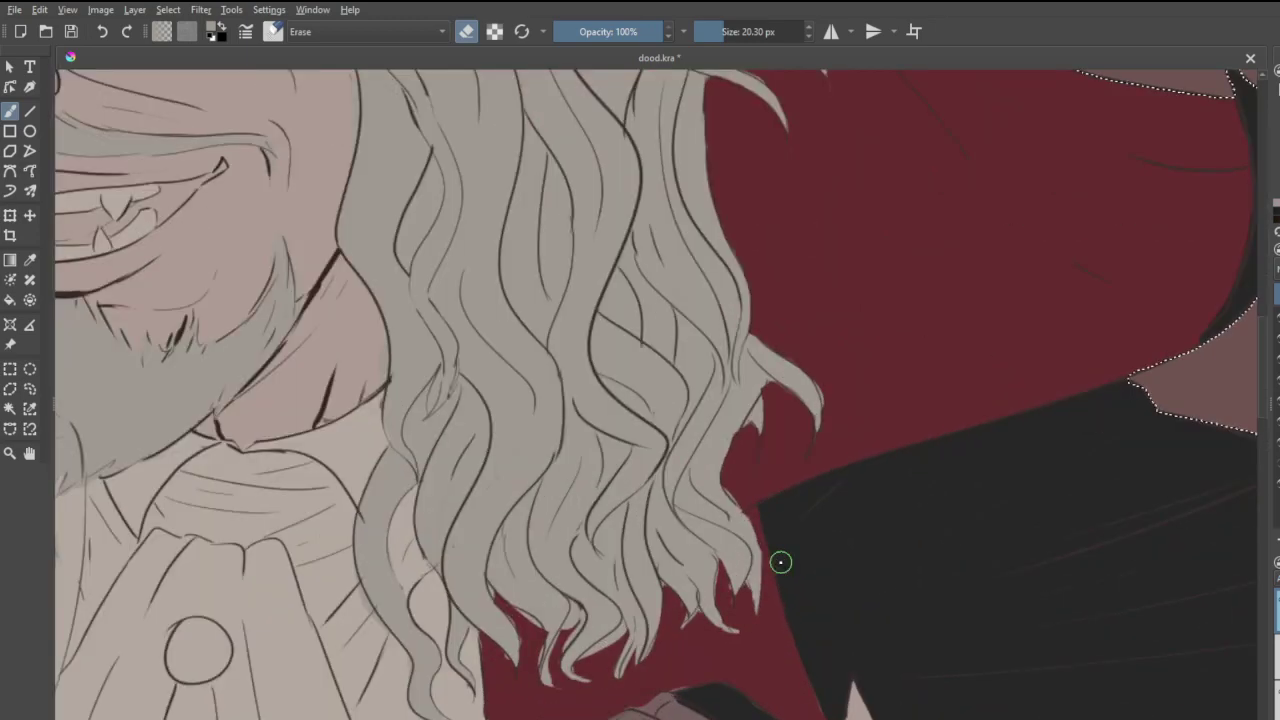
key(plus)
key(plus)
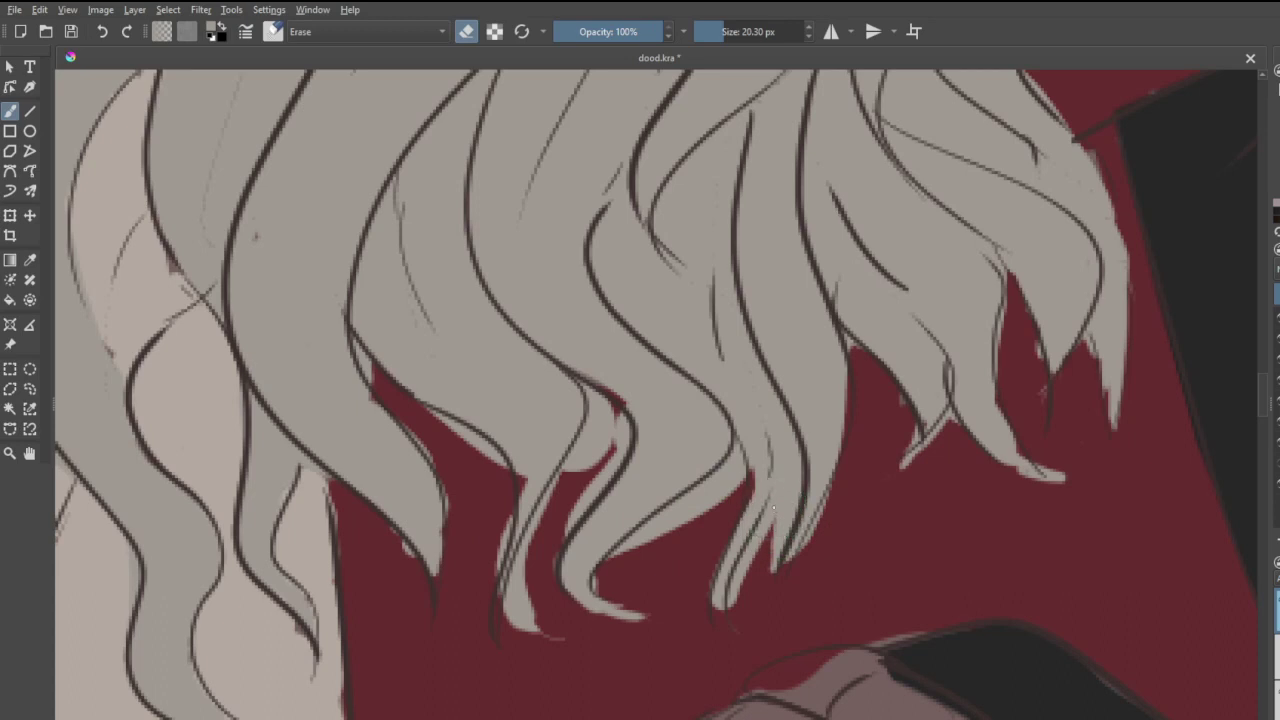
drag(767, 515, 730, 608)
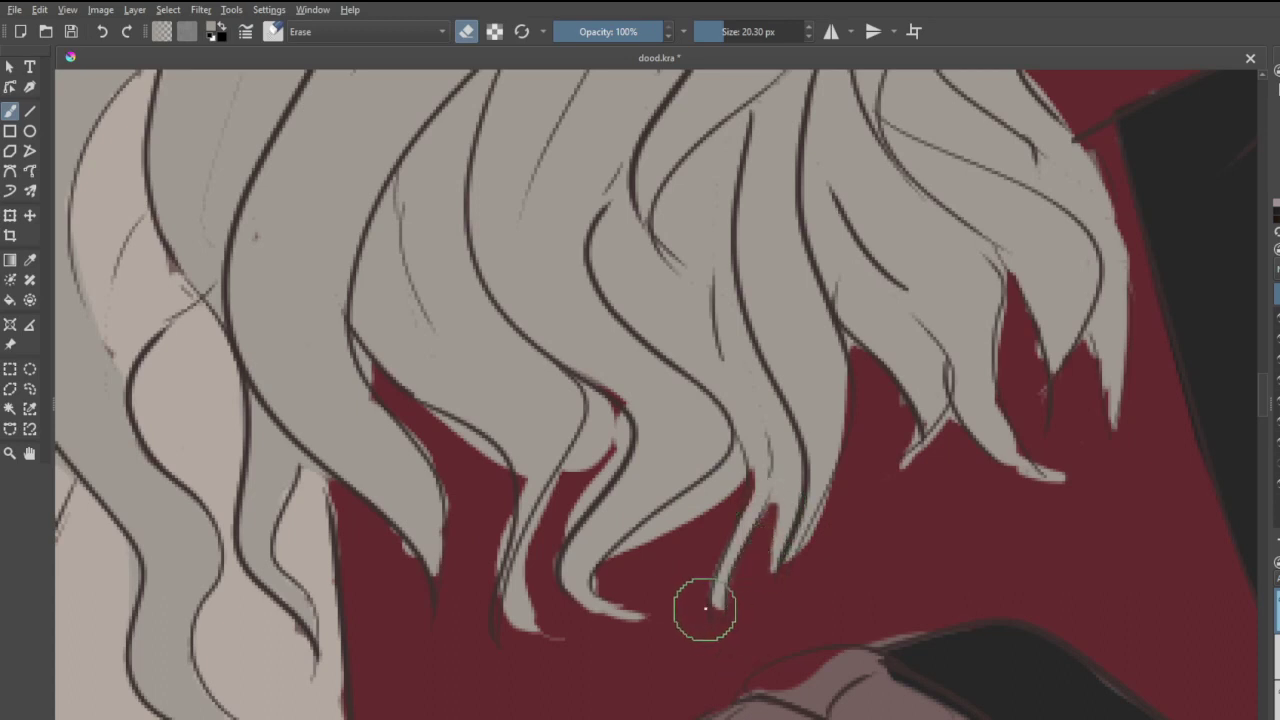
key(e)
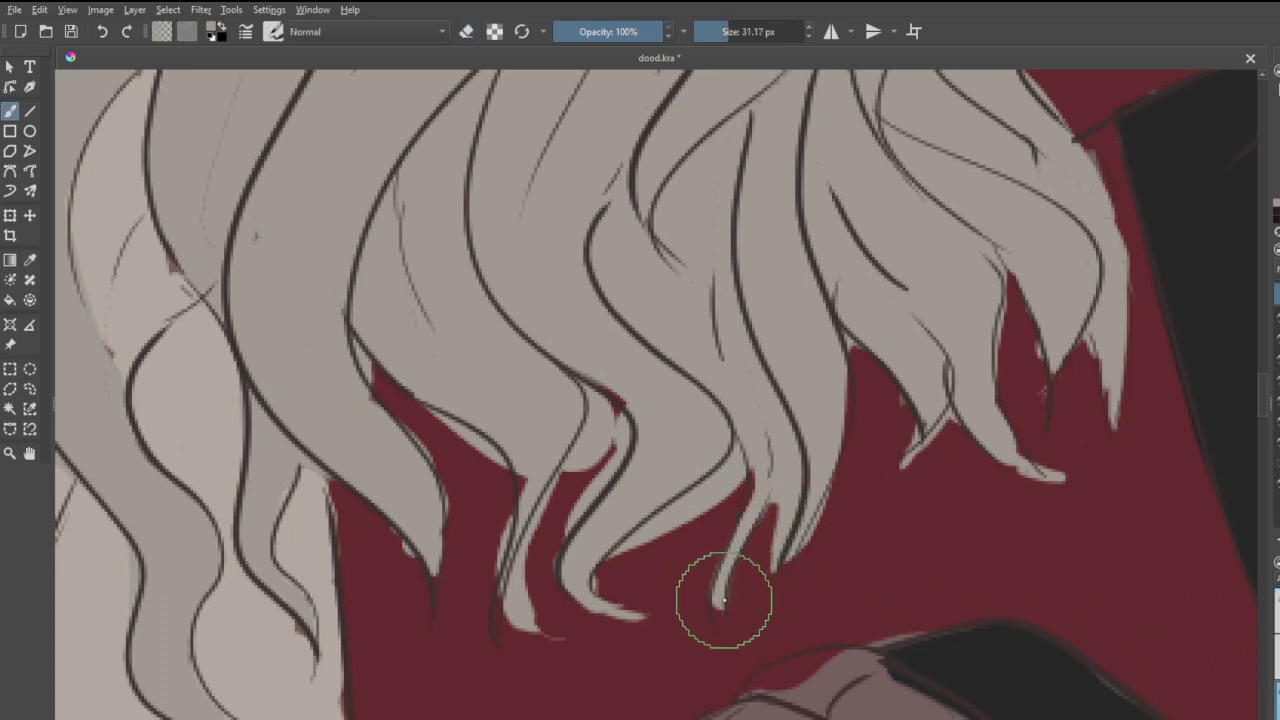
drag(734, 628, 760, 644)
mouse_move(718, 606)
mouse_down()
mouse_move(760, 636)
mouse_move(736, 632)
mouse_up()
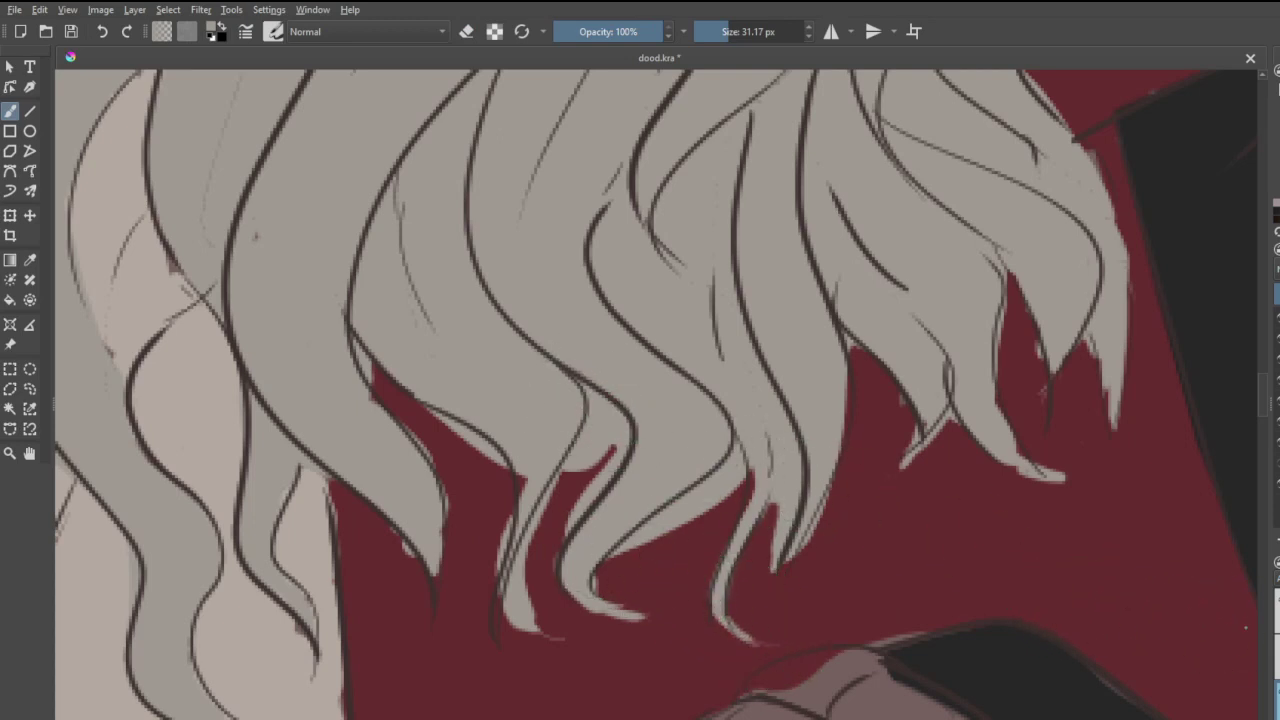
- Erase the grey overspill from the red gaps between the lower hair tips nearest the white cravat
key(e)
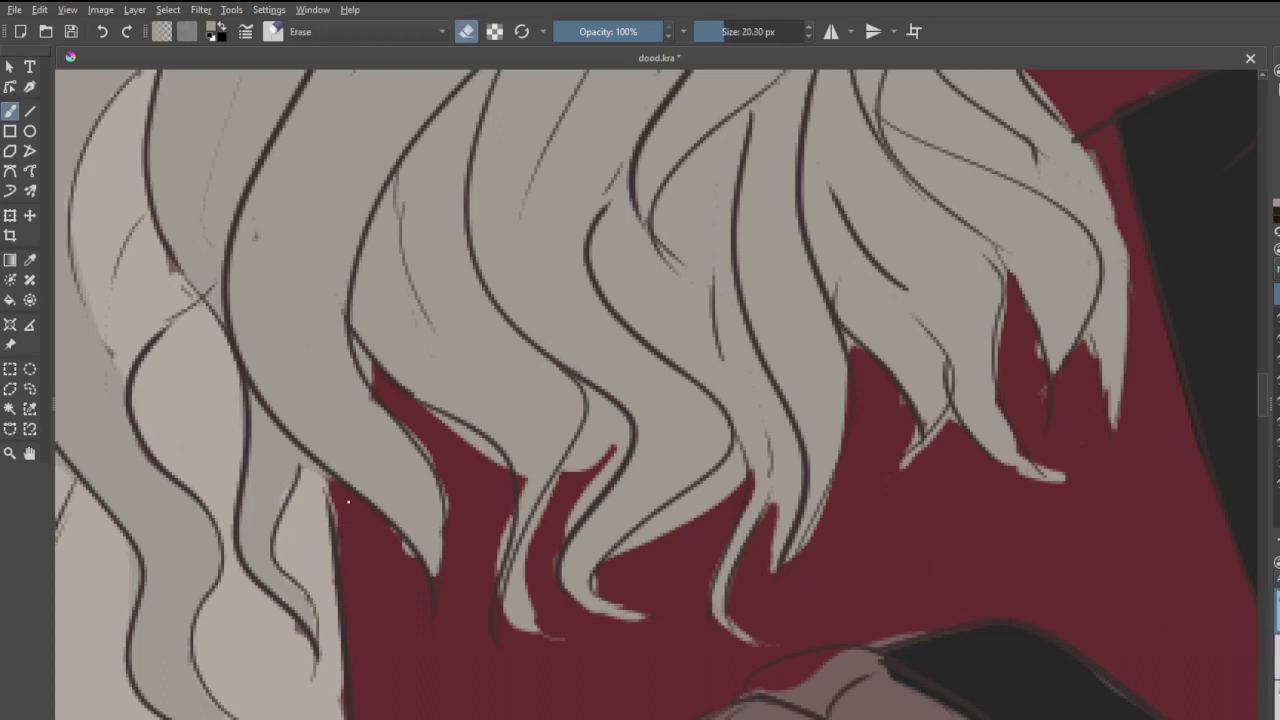
mouse_move(350, 355)
mouse_down()
mouse_move(392, 396)
mouse_move(356, 353)
mouse_move(376, 382)
mouse_move(496, 456)
mouse_move(504, 505)
mouse_move(453, 445)
mouse_up()
mouse_move(560, 450)
mouse_down()
mouse_move(583, 385)
mouse_move(596, 457)
mouse_move(599, 424)
mouse_move(524, 538)
mouse_move(502, 605)
mouse_move(539, 581)
mouse_move(522, 630)
mouse_move(476, 528)
mouse_move(493, 526)
mouse_move(537, 598)
mouse_move(516, 582)
mouse_move(514, 480)
mouse_move(462, 451)
mouse_move(478, 476)
mouse_move(459, 476)
mouse_move(467, 523)
mouse_move(431, 429)
mouse_up()
mouse_move(612, 405)
mouse_down()
mouse_move(597, 429)
mouse_move(619, 432)
mouse_move(529, 543)
mouse_up()
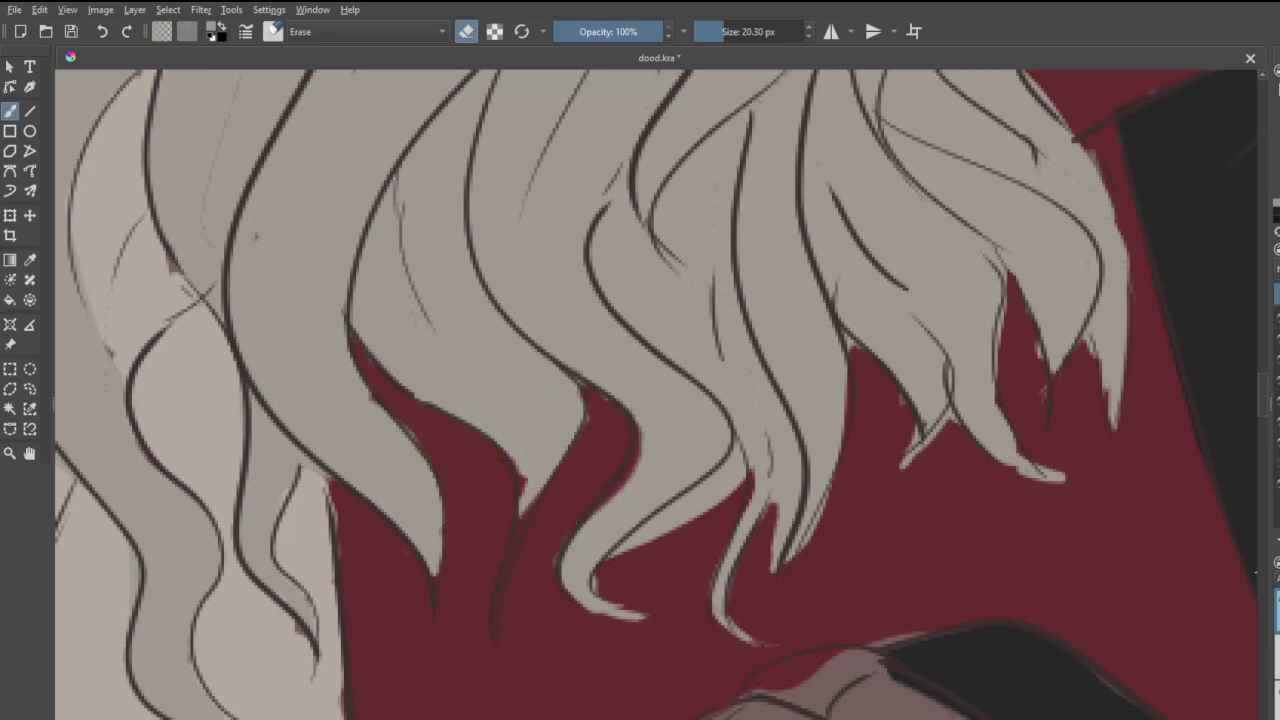
- Fill the thin pointed hair tip between the two cleared red gaps with grey, following its line art down to the end
key(e)
mouse_move(563, 438)
mouse_down()
mouse_move(480, 445)
mouse_move(512, 455)
mouse_move(502, 541)
mouse_move(530, 479)
mouse_move(497, 560)
mouse_up()
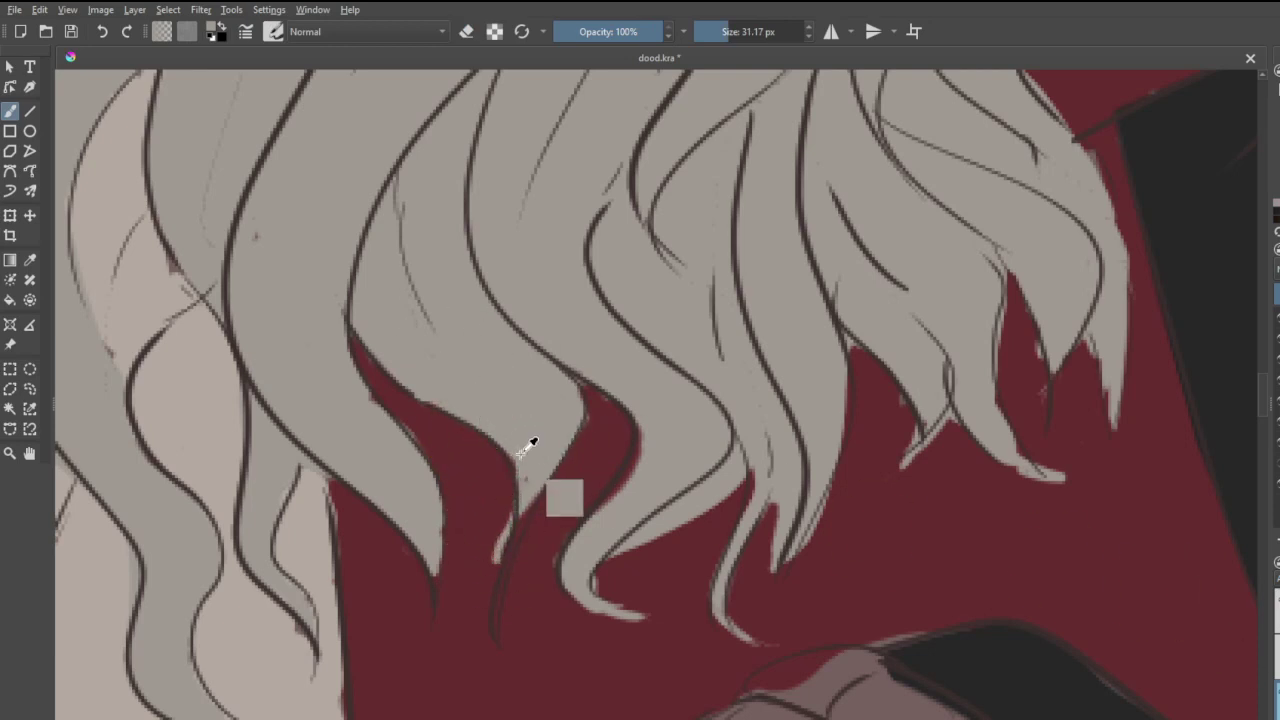
key(ctrl+z)
mouse_move(538, 480)
mouse_down()
mouse_move(491, 566)
mouse_move(482, 615)
mouse_move(528, 490)
mouse_move(497, 577)
mouse_up()
key(ctrl+z)
drag(521, 525, 491, 634)
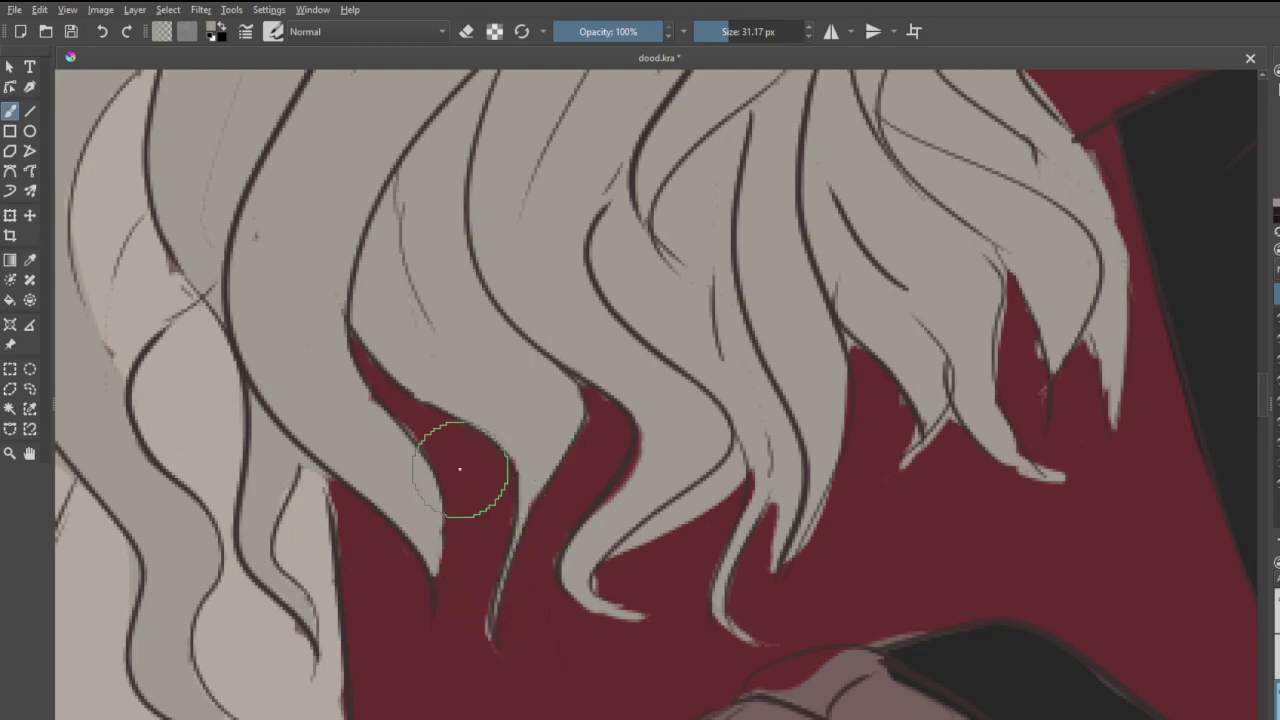
drag(361, 401, 366, 409)
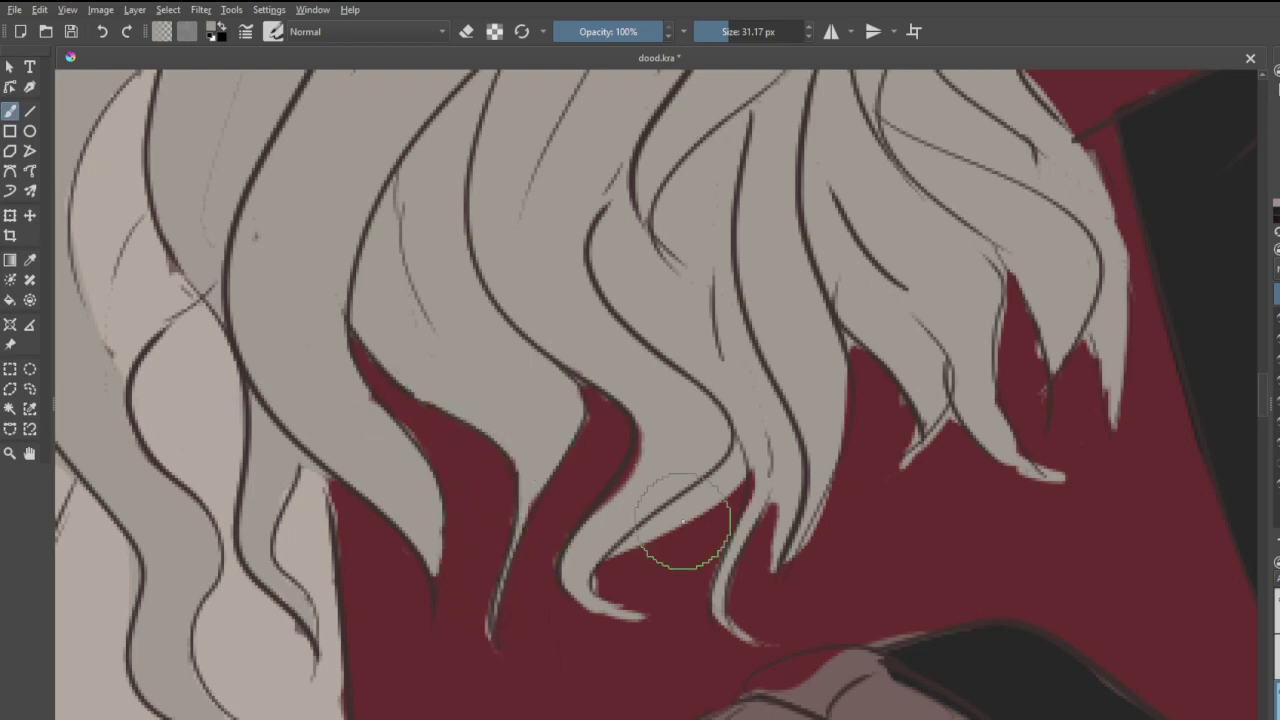
- Erase the overspill between and around the remaining lower hair tips, and refill the over-erased pointed tip with grey
key(e)
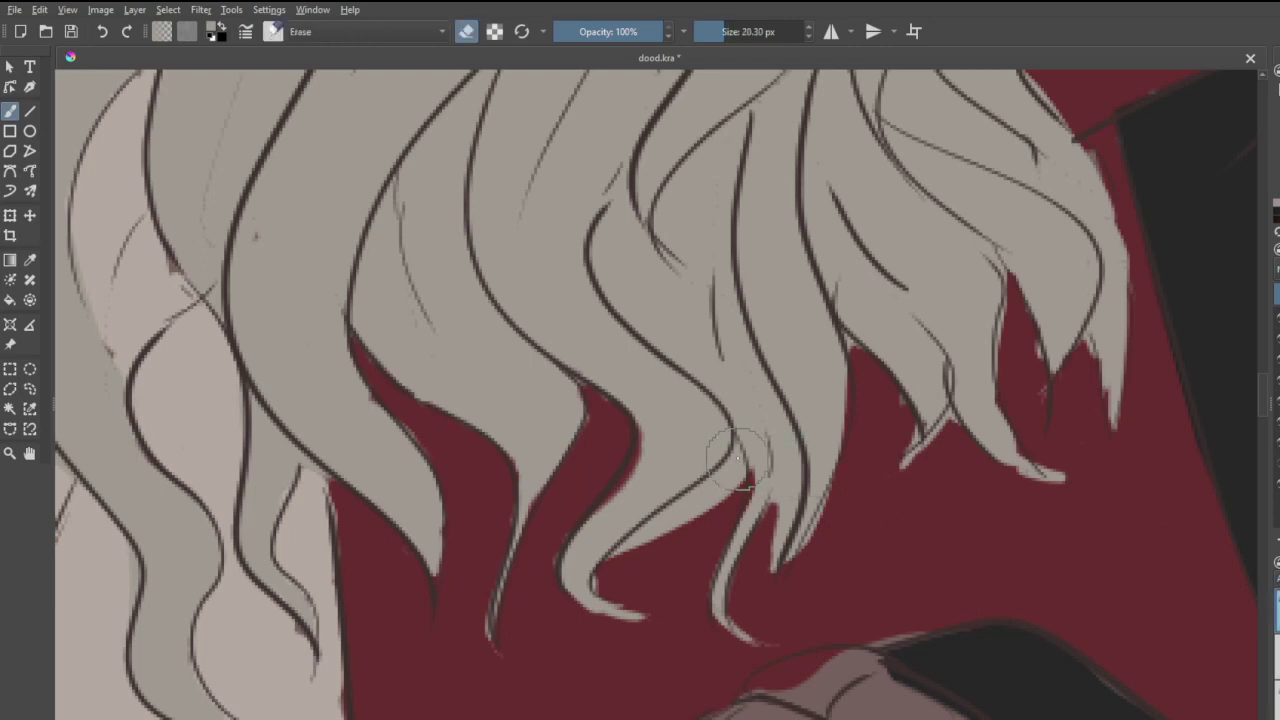
mouse_move(745, 443)
mouse_down()
mouse_move(688, 523)
mouse_move(653, 542)
mouse_move(718, 492)
mouse_move(662, 522)
mouse_move(610, 589)
mouse_up()
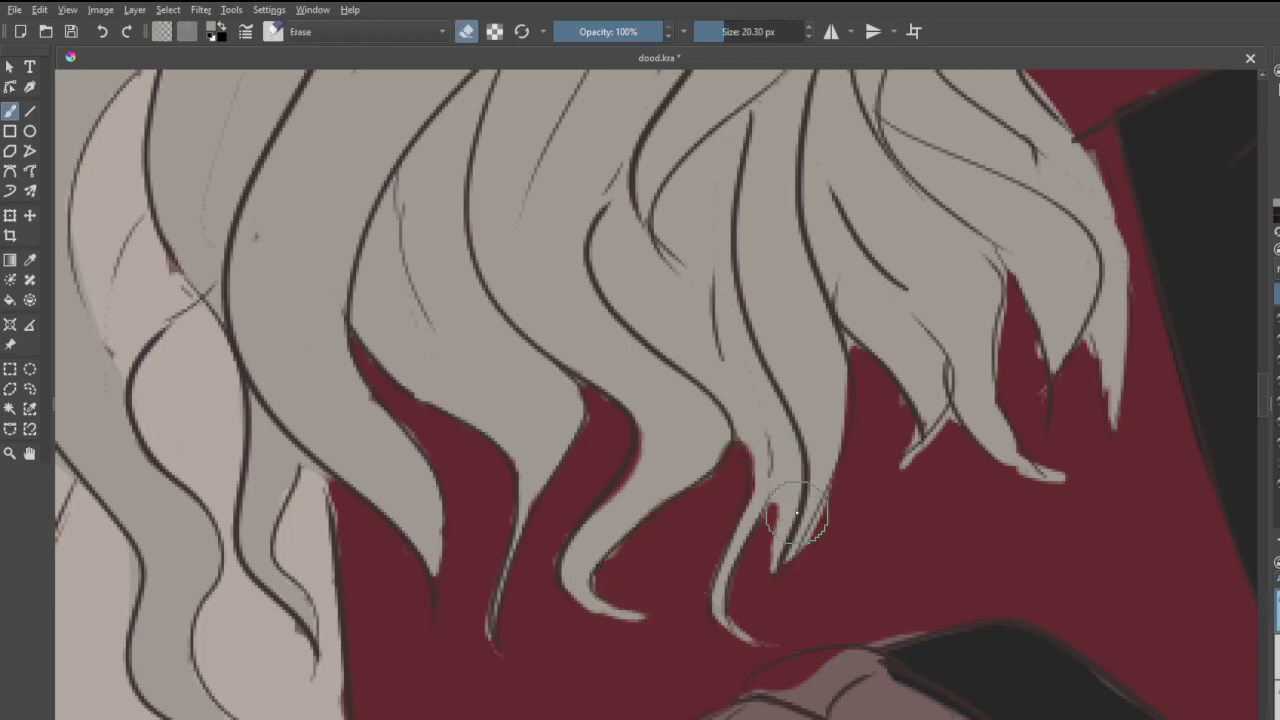
mouse_move(777, 412)
mouse_down()
mouse_move(787, 502)
mouse_move(755, 570)
mouse_up()
mouse_move(786, 430)
mouse_down()
mouse_move(794, 490)
mouse_move(760, 583)
mouse_up()
mouse_move(856, 475)
mouse_down()
mouse_move(765, 573)
mouse_move(917, 446)
mouse_move(916, 461)
mouse_move(948, 418)
mouse_up()
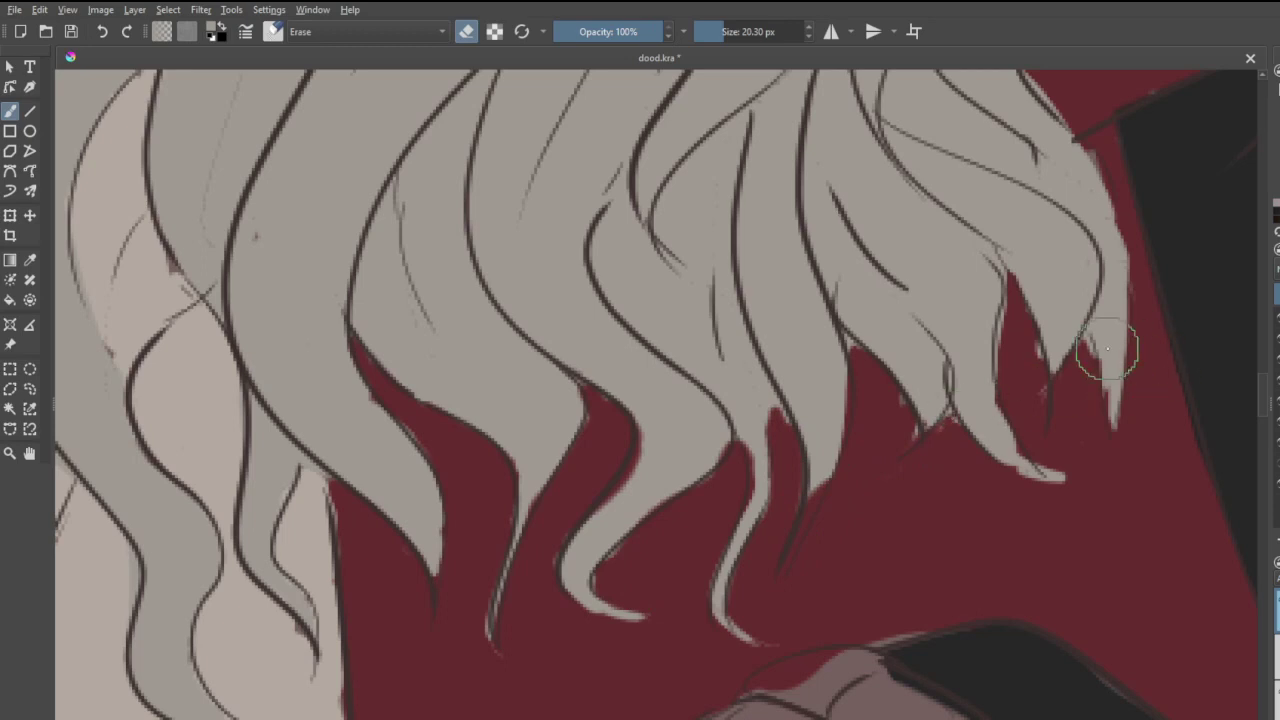
mouse_move(1035, 340)
mouse_down()
mouse_move(1011, 301)
mouse_move(993, 359)
mouse_move(1005, 404)
mouse_move(1016, 399)
mouse_move(1000, 399)
mouse_move(1062, 480)
mouse_up()
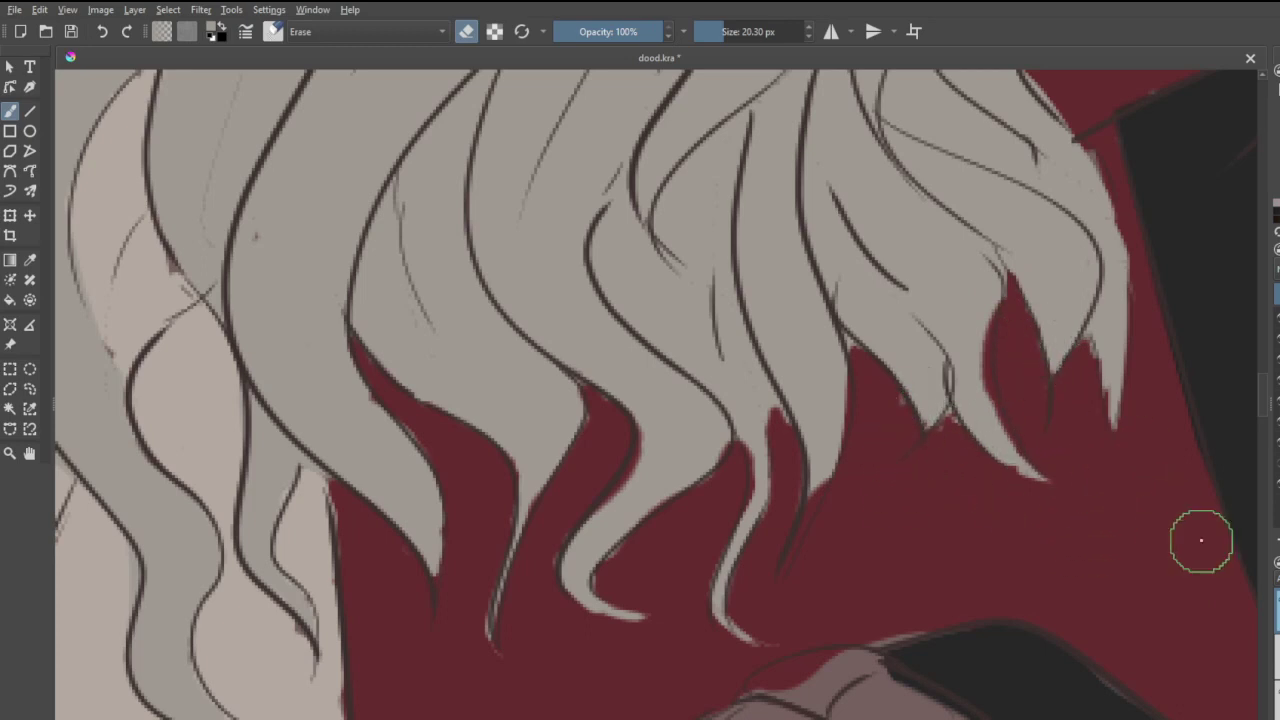
key(e)
mouse_move(812, 474)
mouse_down()
mouse_move(807, 544)
mouse_move(822, 492)
mouse_up()
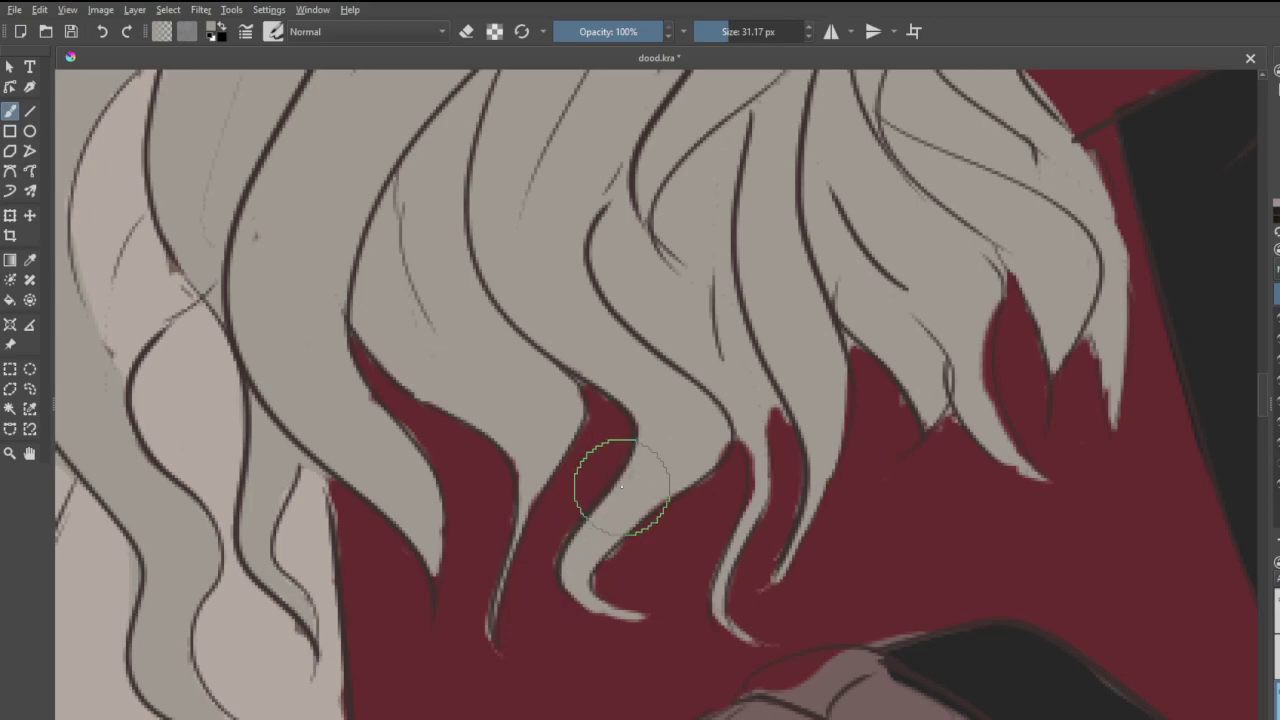
- Erase the grey overspill below the beard's jagged lower edge and along the adjoining edge of the grey mass beside the white cravat
scroll(621, 486, down, 6)
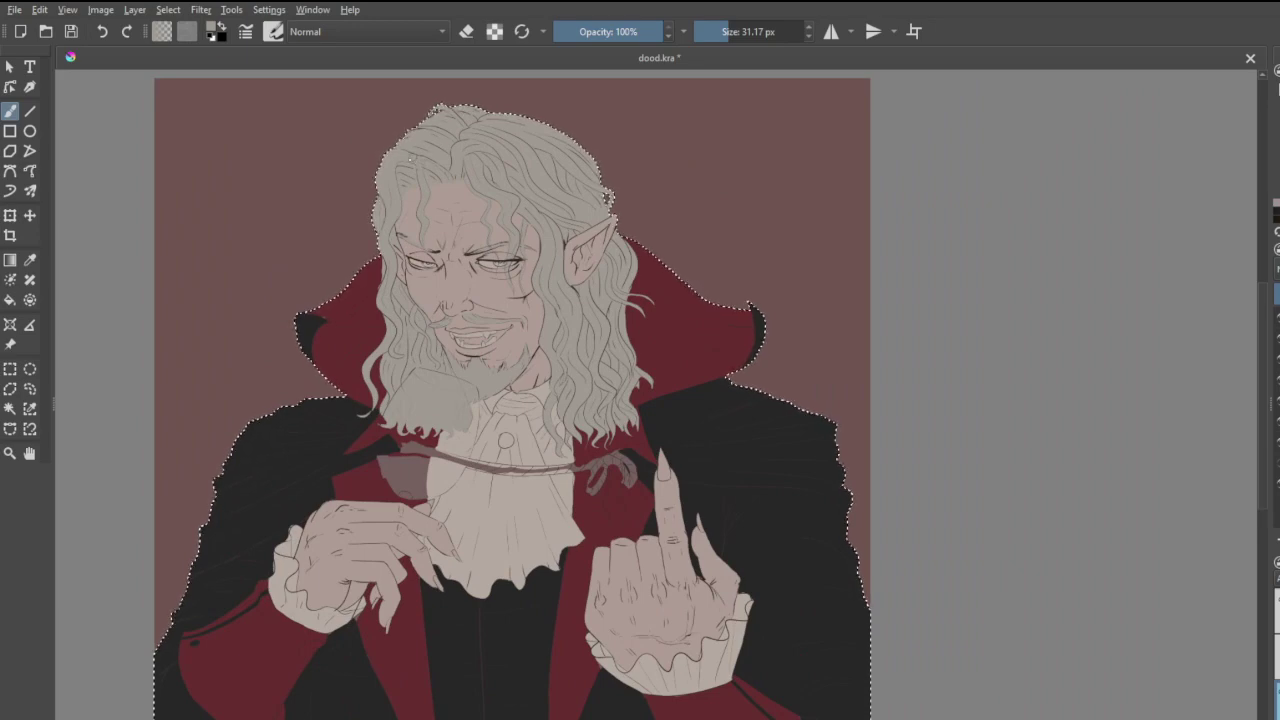
scroll(420, 295, up, 5)
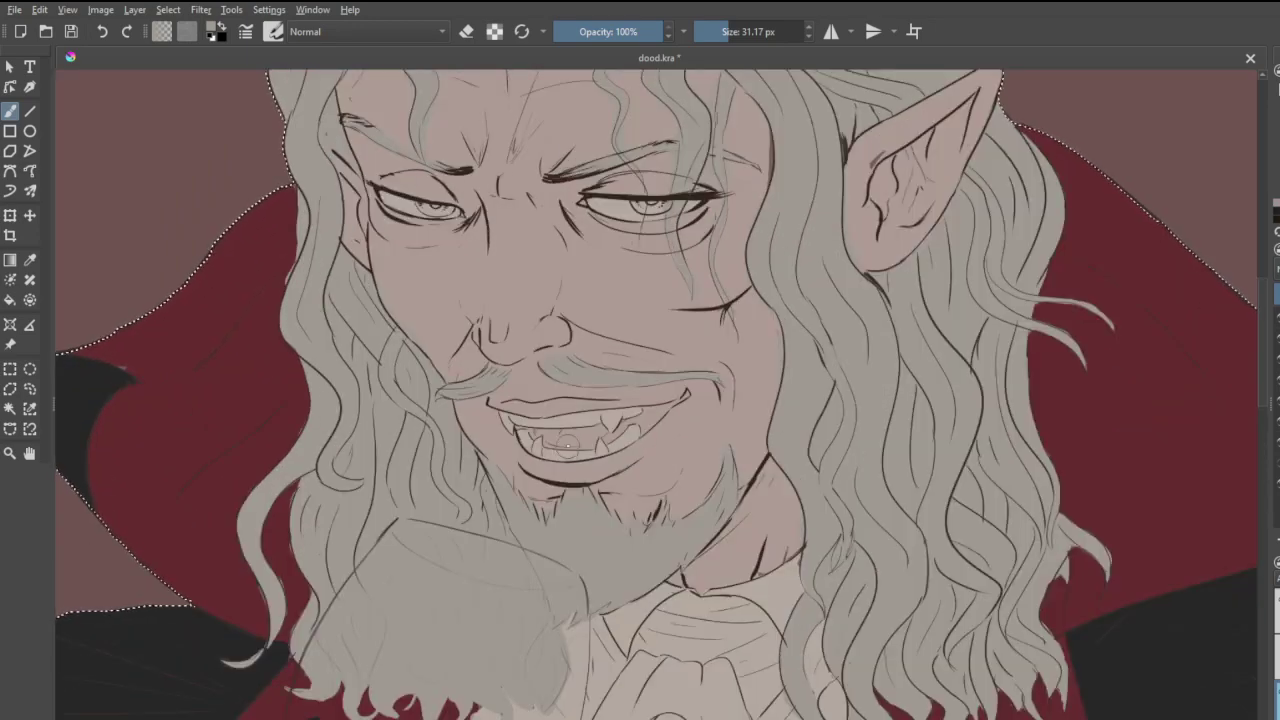
scroll(600, 520, up, 3)
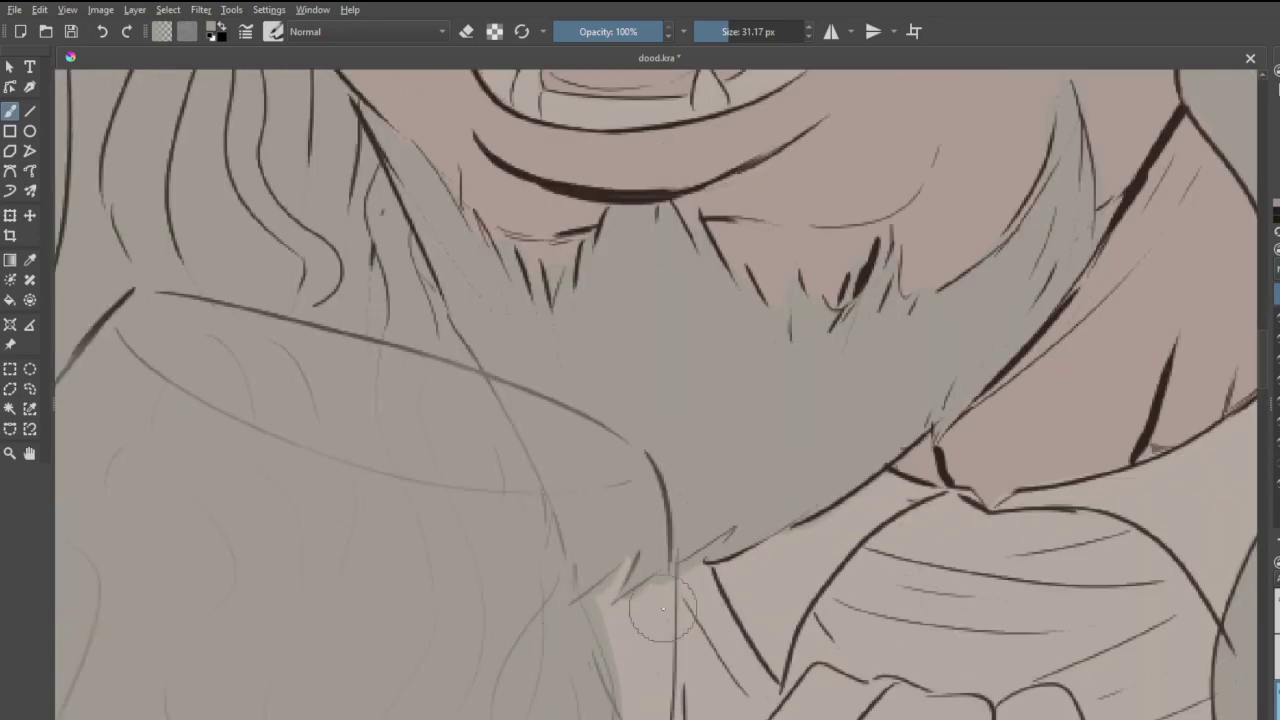
key(e)
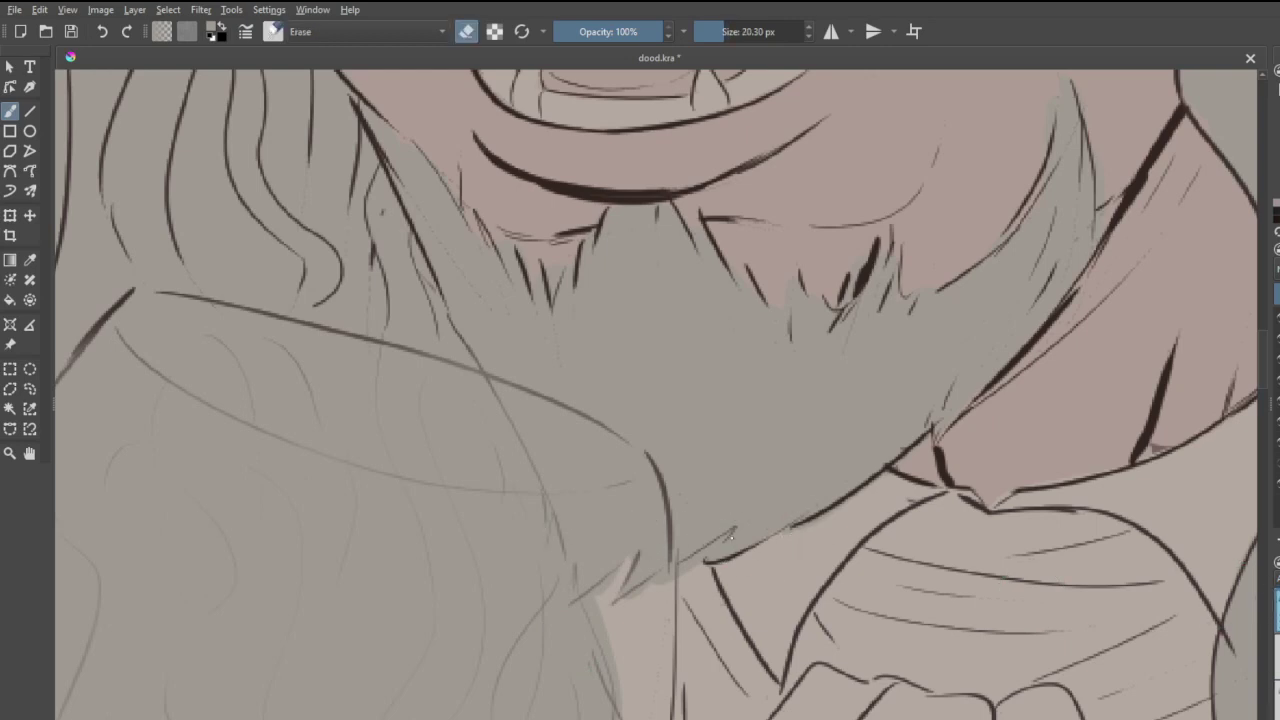
drag(731, 536, 643, 591)
key(ctrl+z)
drag(716, 541, 617, 598)
mouse_move(722, 536)
mouse_down()
mouse_move(639, 595)
mouse_move(669, 570)
mouse_move(655, 581)
mouse_move(633, 558)
mouse_up()
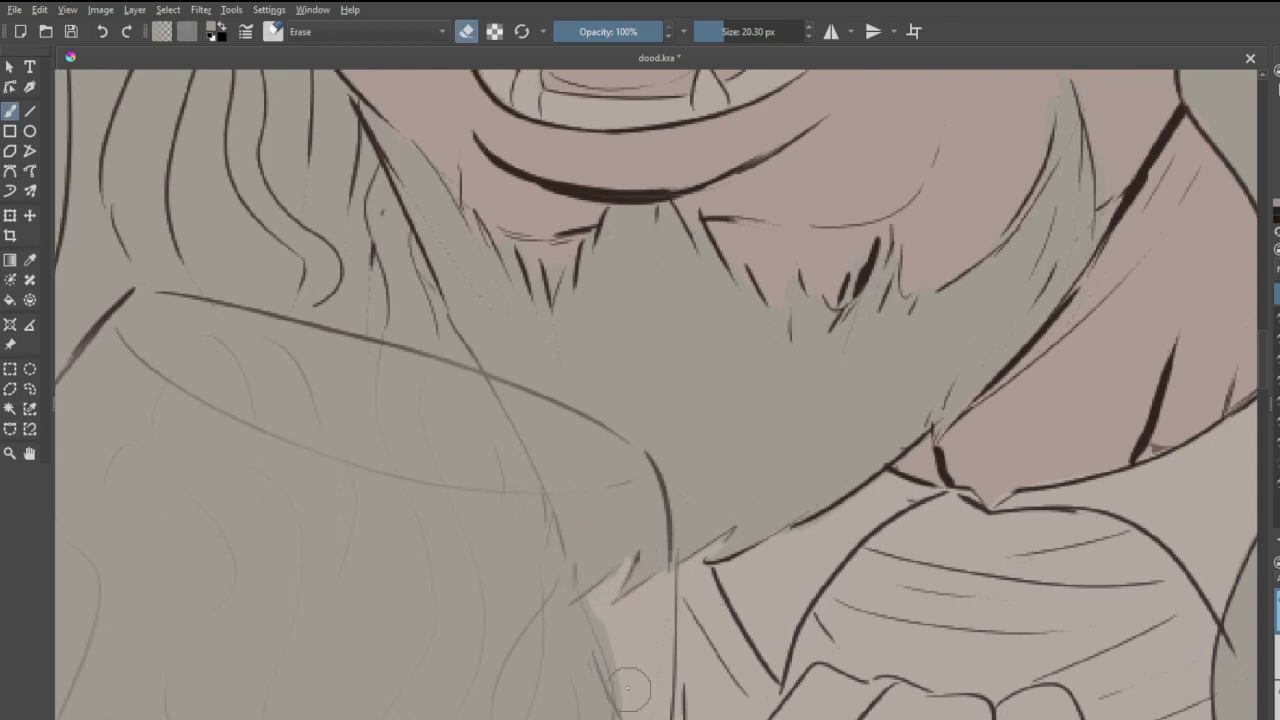
drag(627, 688, 594, 597)
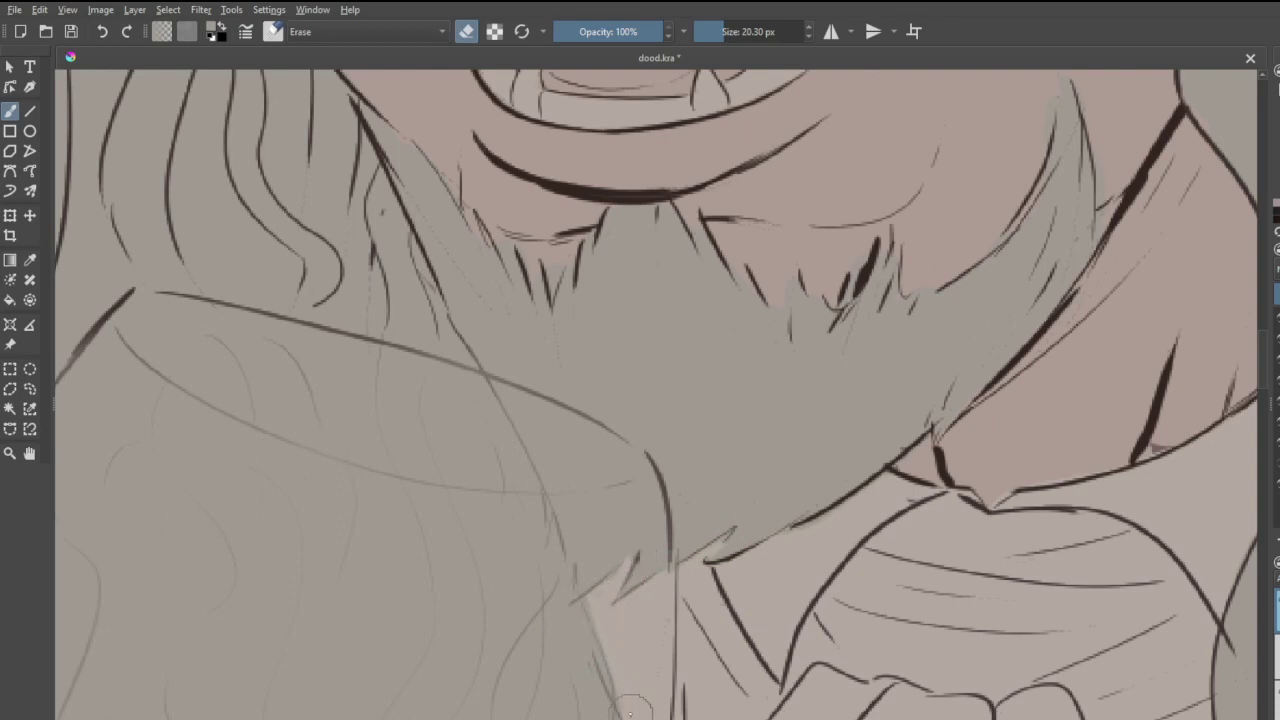
- Save the illustration file
scroll(584, 366, down, 6)
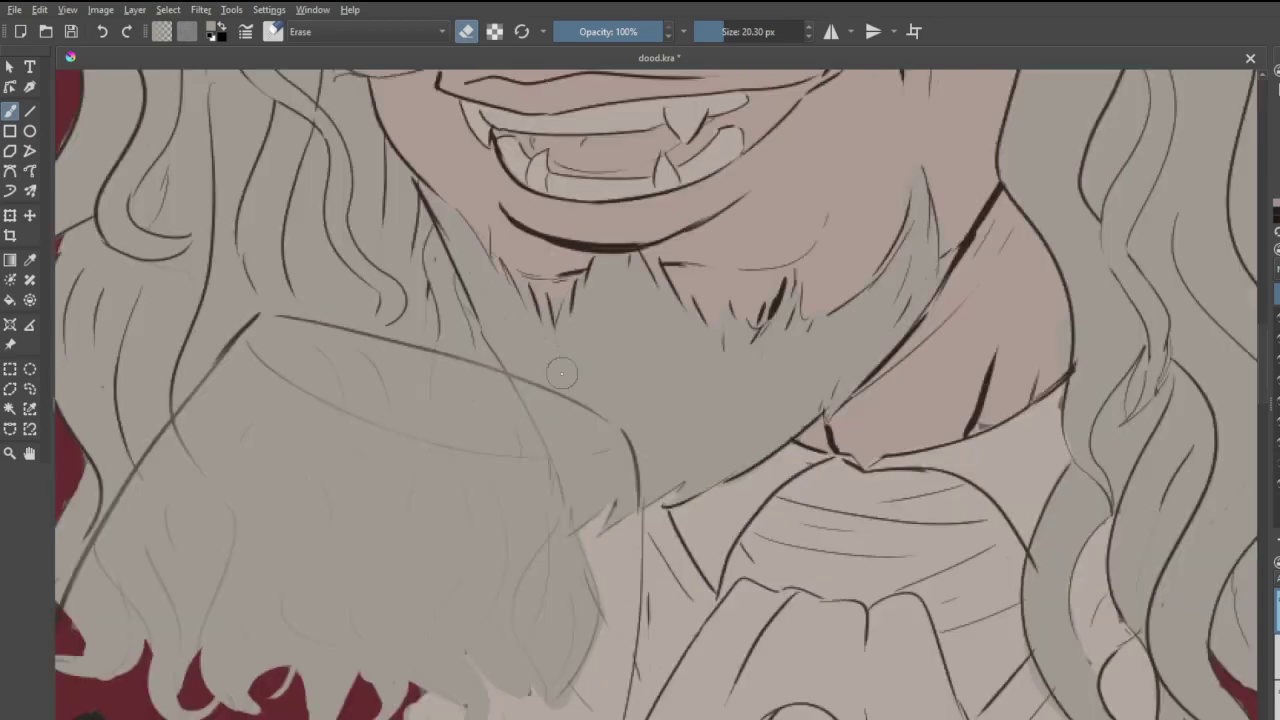
scroll(416, 251, up, 2)
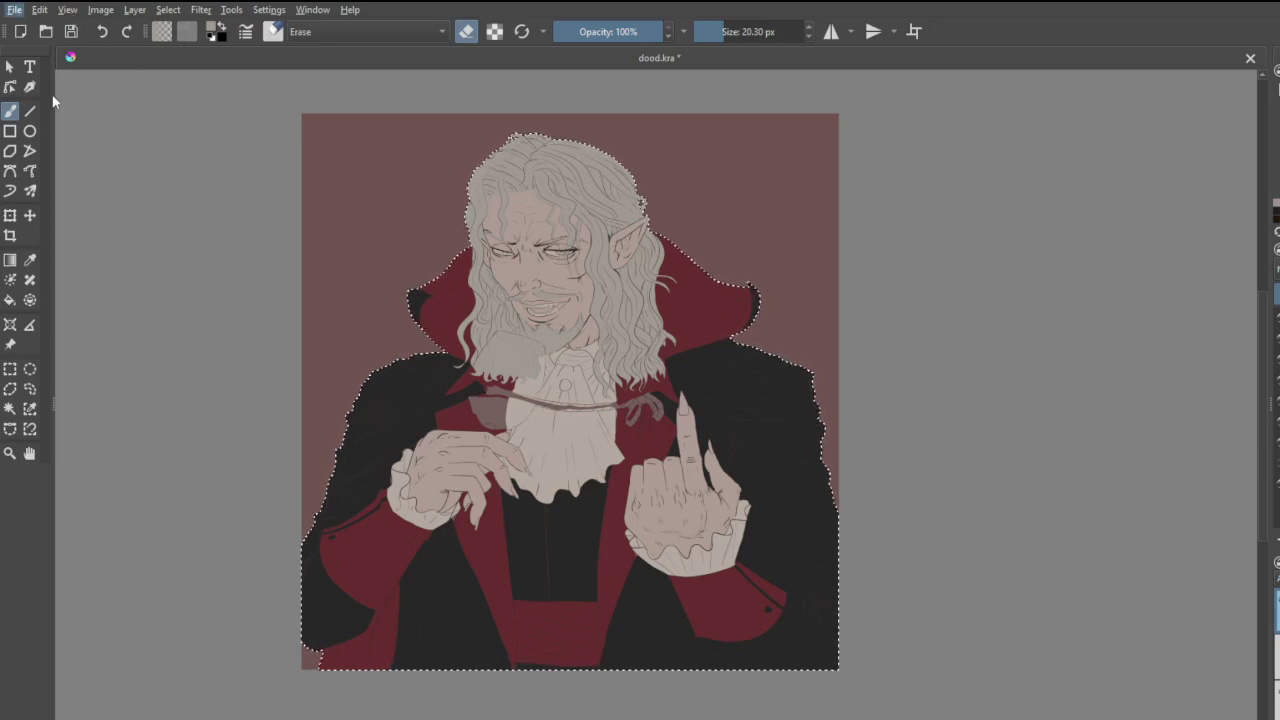
key(ctrl+s)
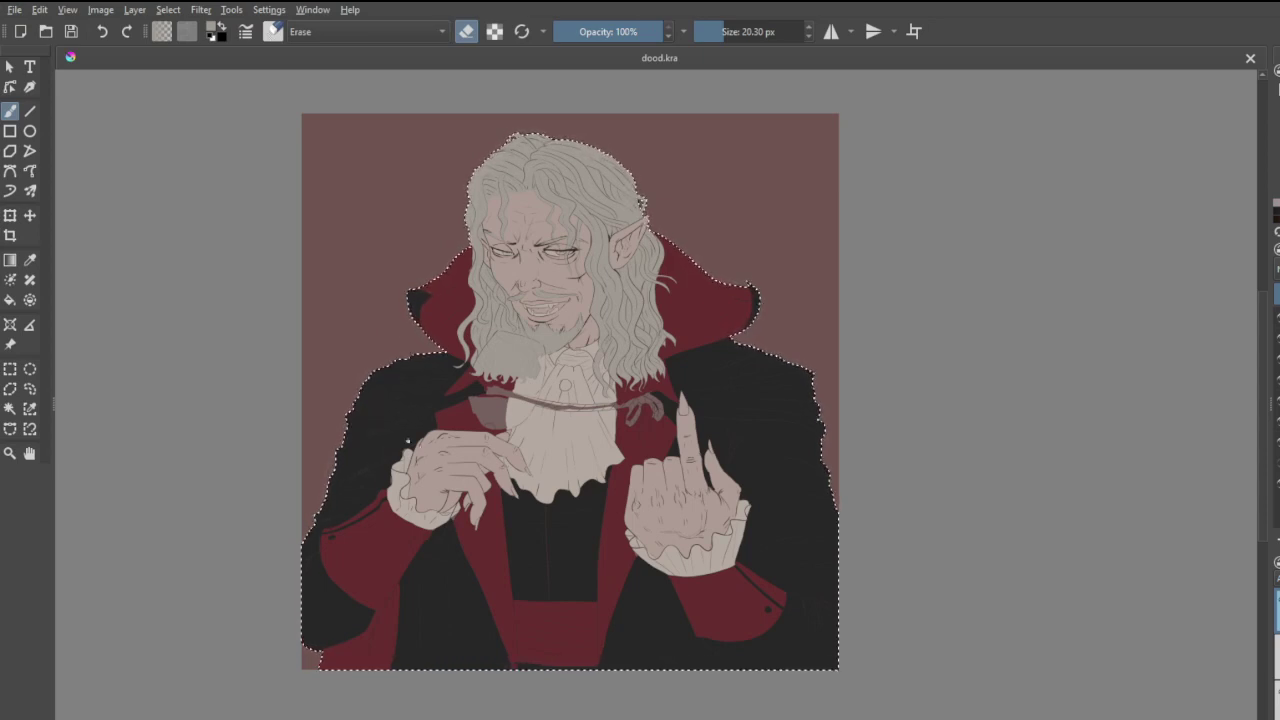
- Sample the near-black coat colour and paint a curling swirl pattern across the red cuff of the bent hand's sleeve at 31.17 px
scroll(407, 441, down, 1)
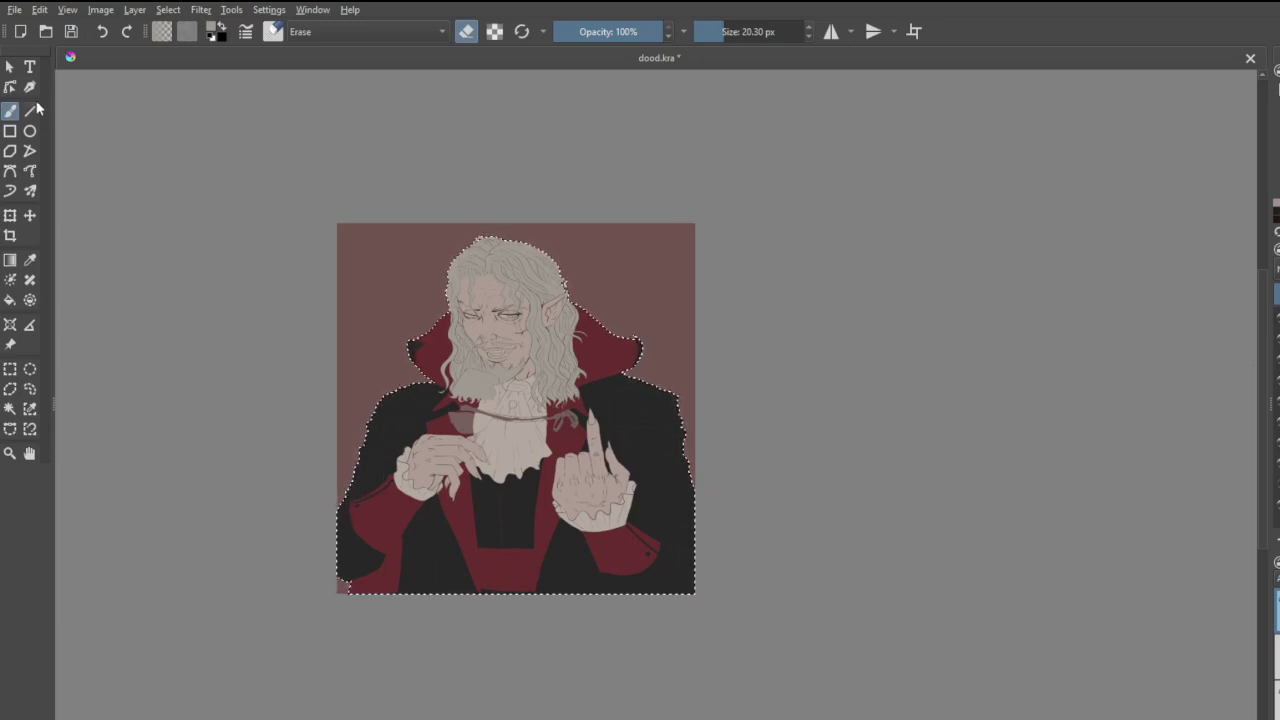
click(30, 260)
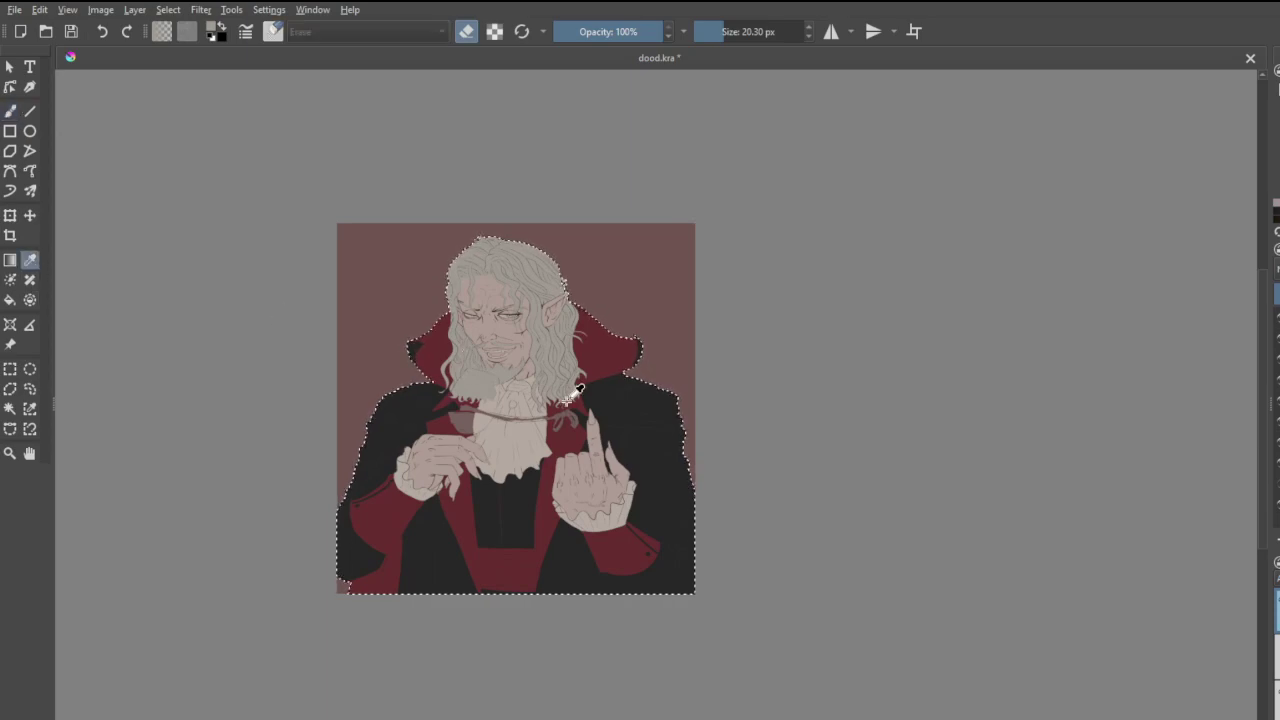
scroll(617, 389, up, 5)
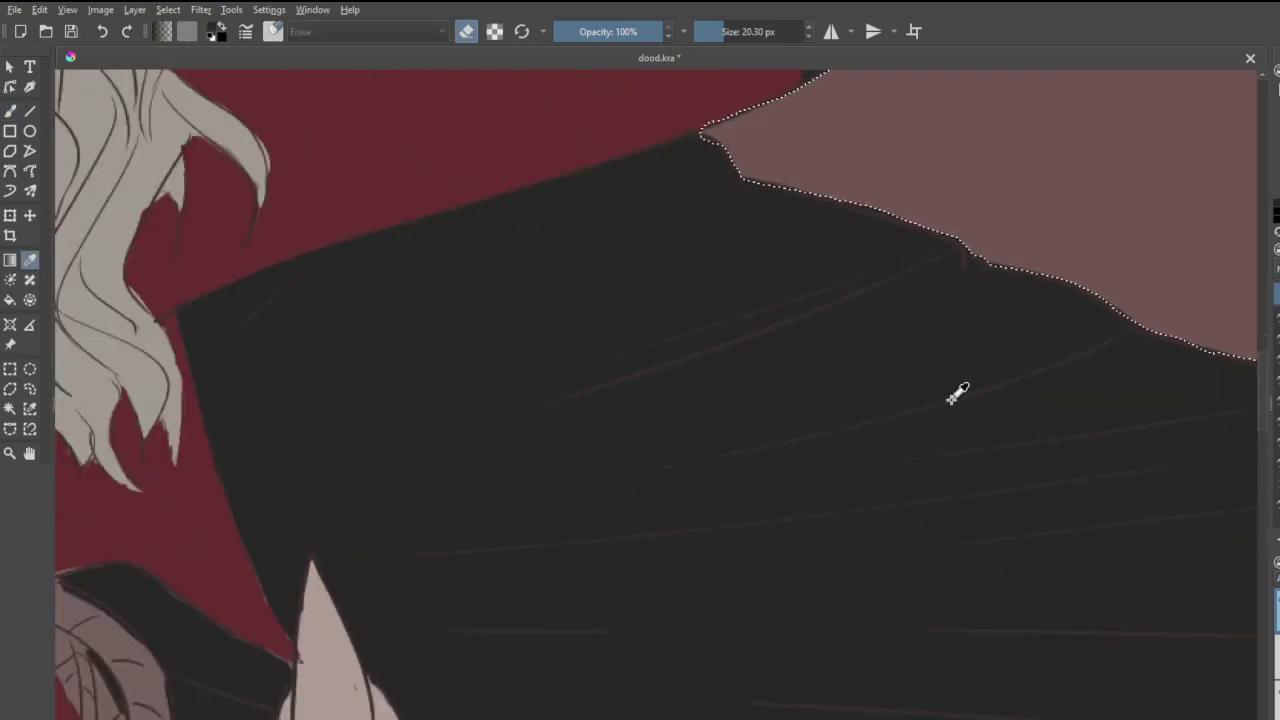
scroll(655, 495, down, 5)
scroll(657, 494, up, 5)
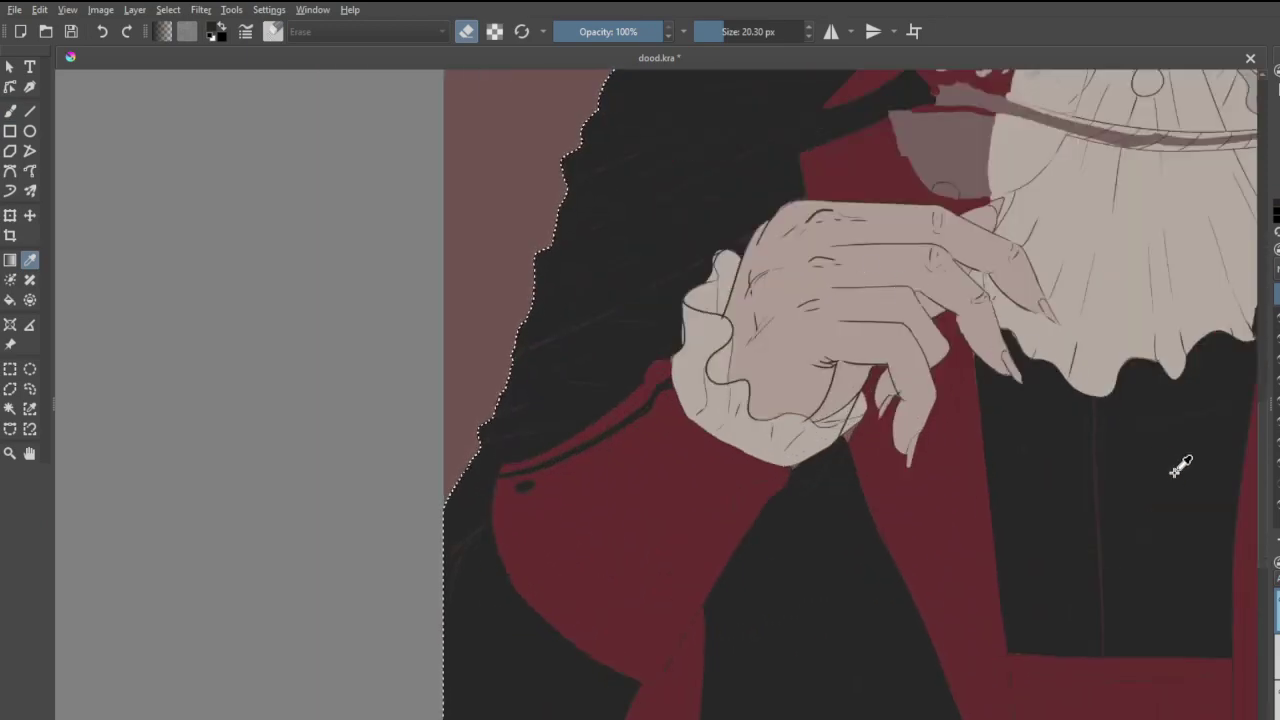
key(e)
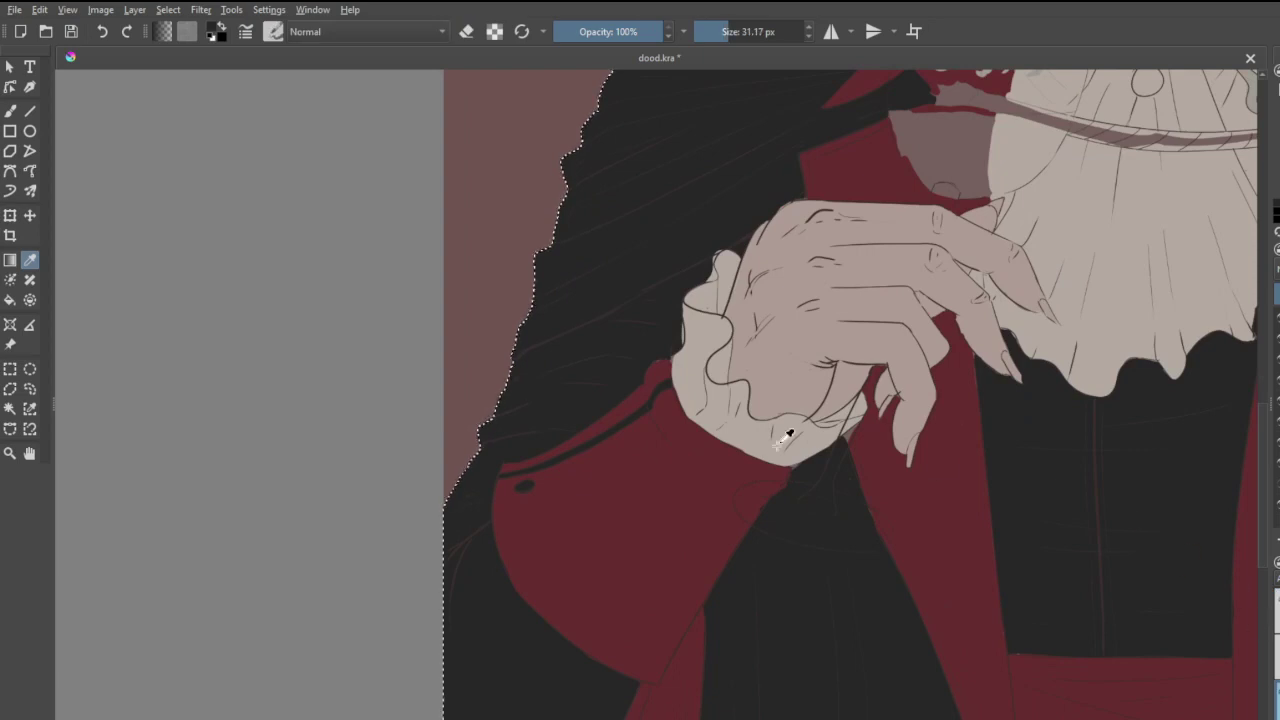
click(9, 111)
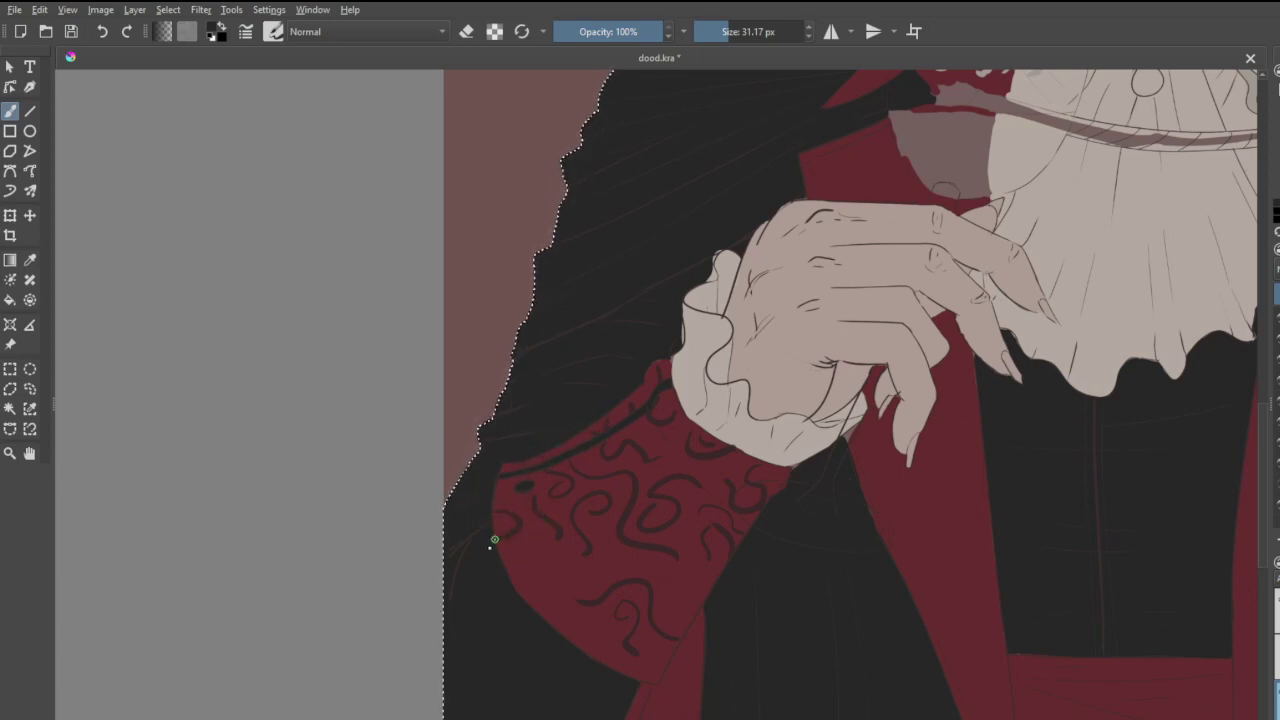
drag(499, 553, 524, 572)
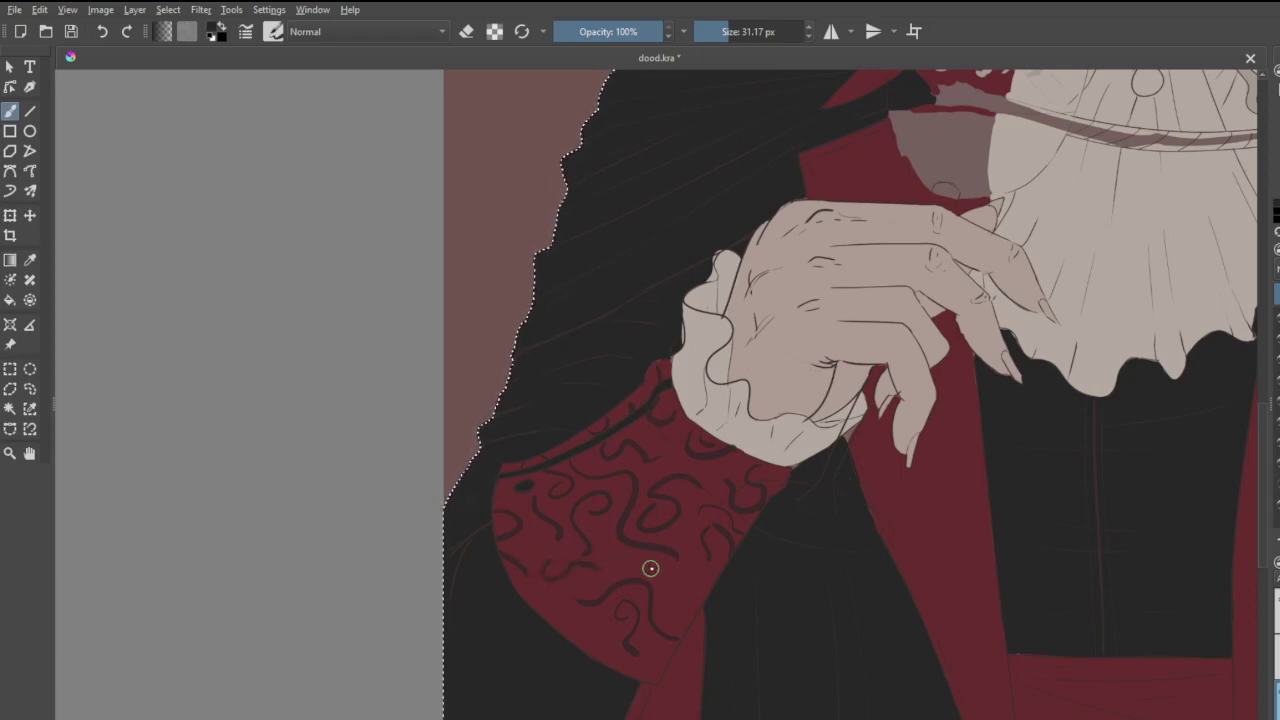
mouse_move(689, 602)
mouse_down()
mouse_move(657, 569)
mouse_move(597, 573)
mouse_up()
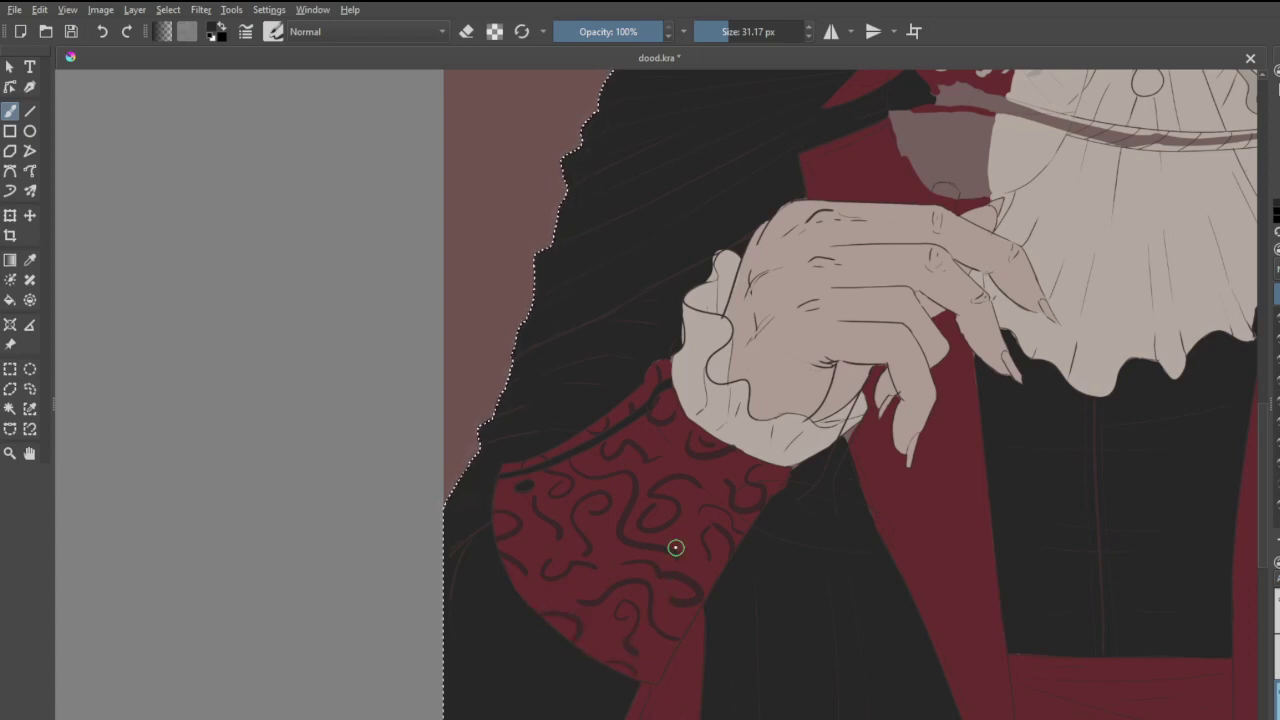
- Paint dark swirls along the upper part of the raised hand's red cuff and on the narrow band beyond its dark stripe
scroll(676, 547, down, 5)
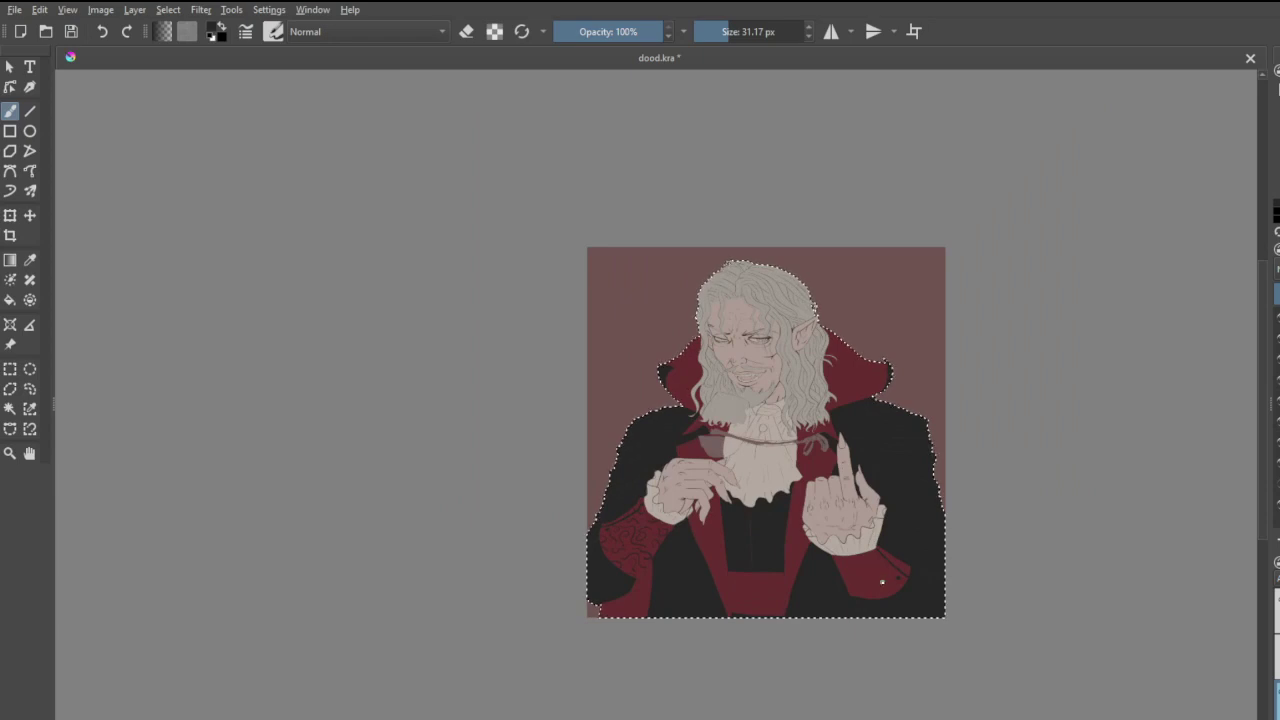
scroll(882, 581, up, 6)
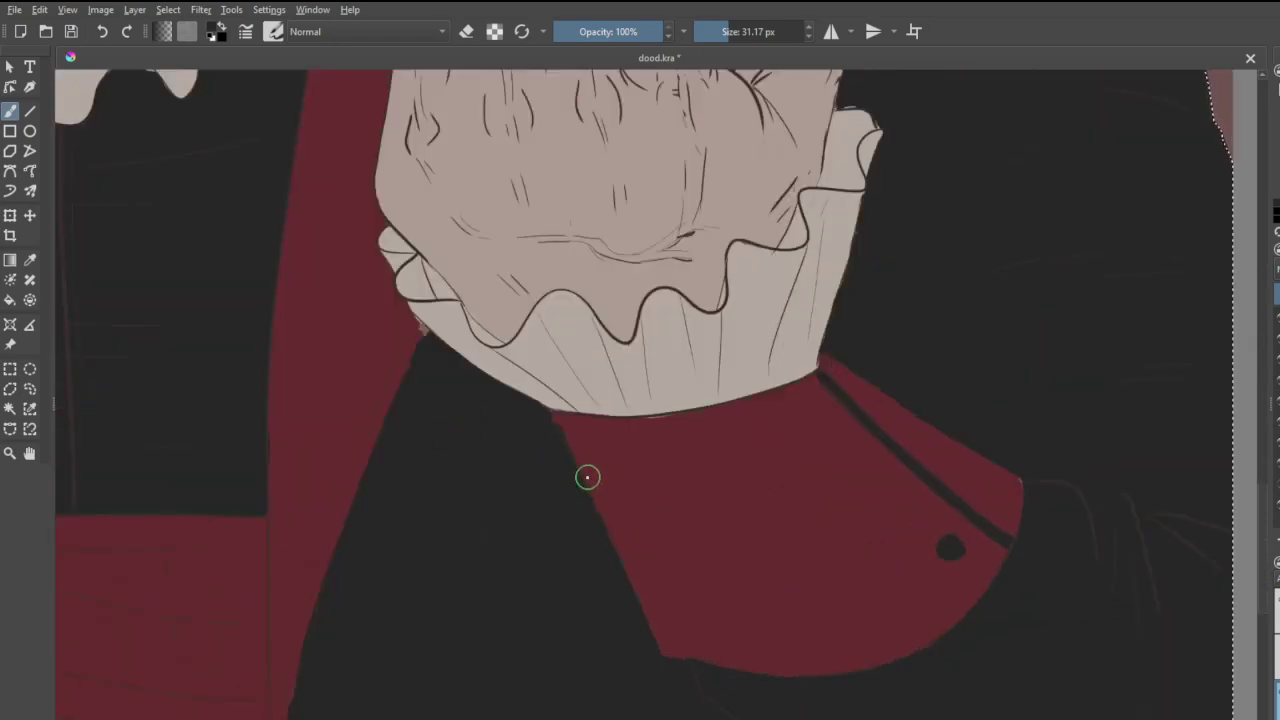
mouse_move(588, 478)
mouse_down()
mouse_move(635, 481)
mouse_move(642, 443)
mouse_move(693, 461)
mouse_move(693, 481)
mouse_move(760, 482)
mouse_up()
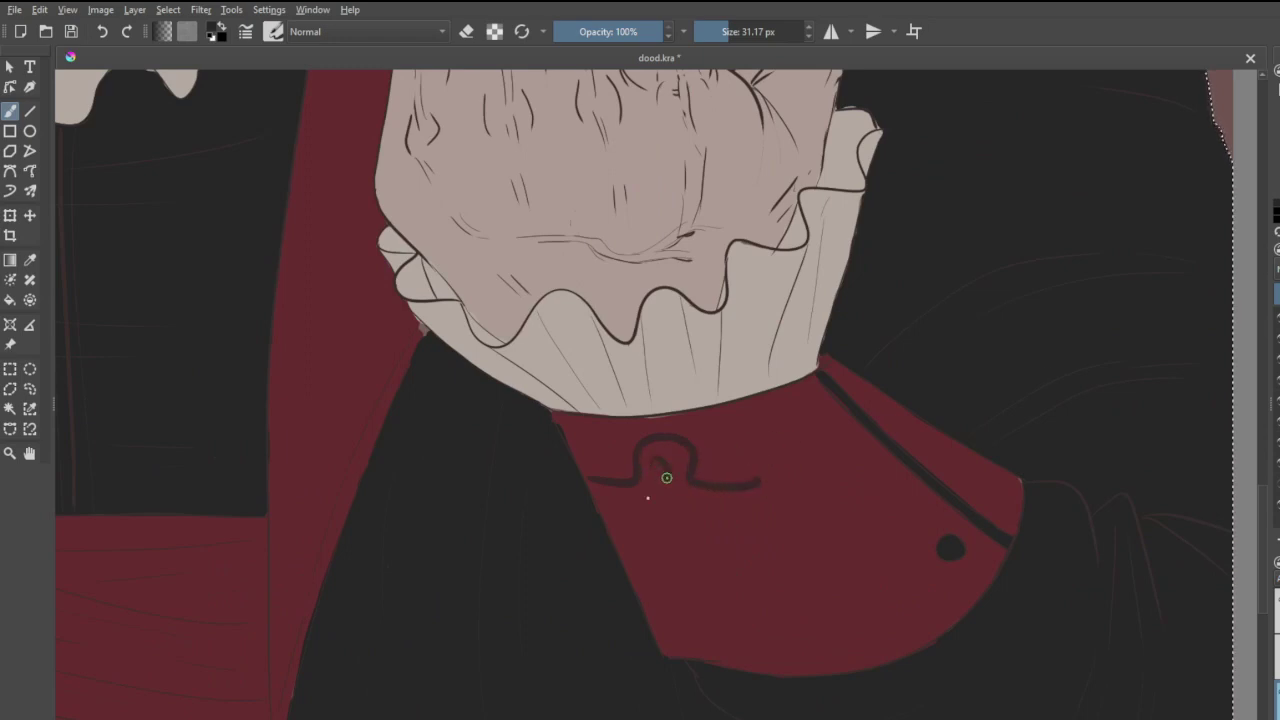
drag(665, 478, 668, 546)
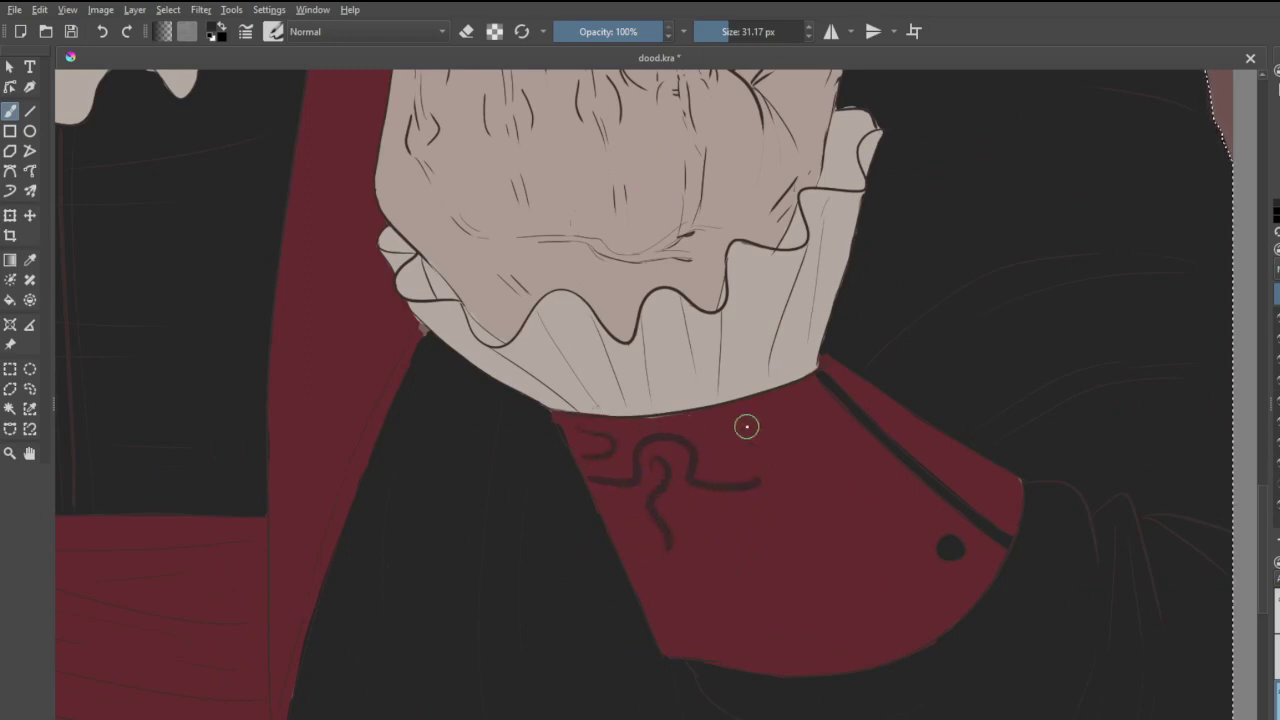
mouse_move(729, 420)
mouse_down()
mouse_move(730, 464)
mouse_move(810, 445)
mouse_move(819, 417)
mouse_move(836, 435)
mouse_move(826, 463)
mouse_move(880, 464)
mouse_up()
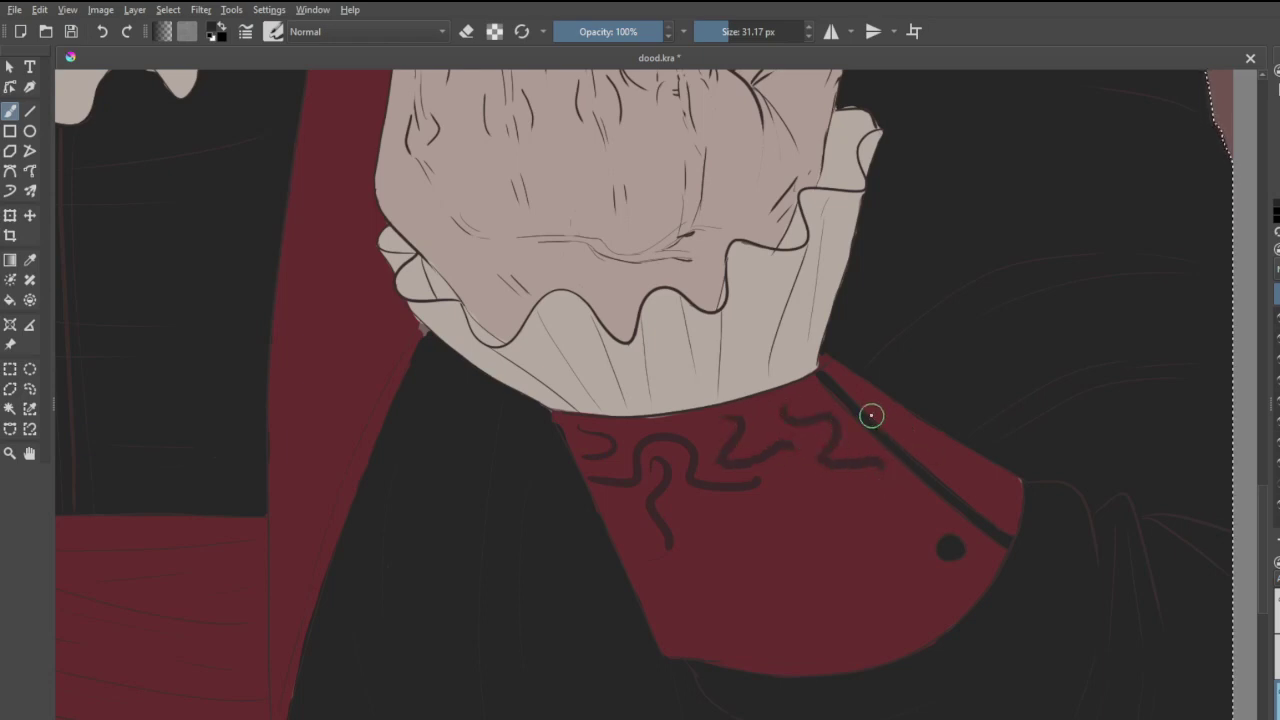
mouse_move(860, 392)
mouse_down()
mouse_move(906, 405)
mouse_move(912, 440)
mouse_move(996, 489)
mouse_move(988, 473)
mouse_move(1004, 502)
mouse_up()
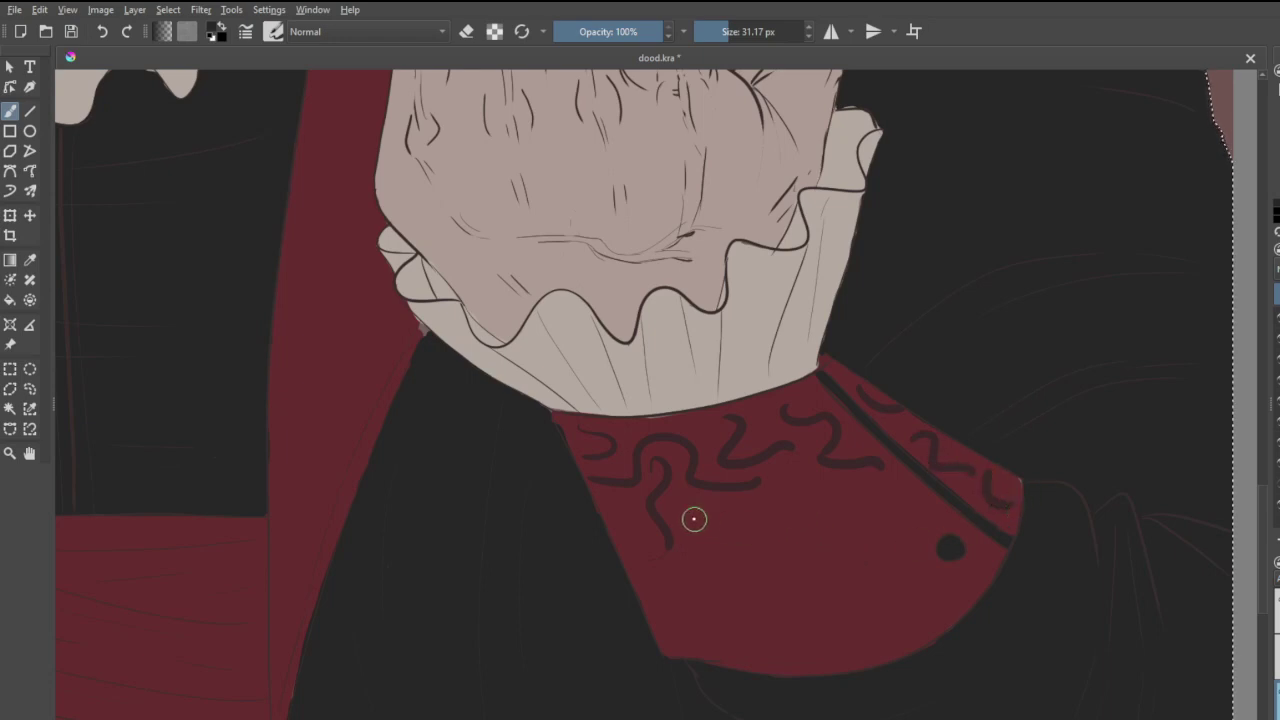
- Cover the middle and lower part of the raised hand's red cuff with dark swirls, redoing the curl near the lower edge
mouse_move(930, 509)
mouse_down()
mouse_move(874, 534)
mouse_move(772, 533)
mouse_move(705, 612)
mouse_up()
mouse_move(822, 518)
mouse_down()
mouse_move(857, 528)
mouse_move(754, 509)
mouse_up()
drag(894, 477, 908, 496)
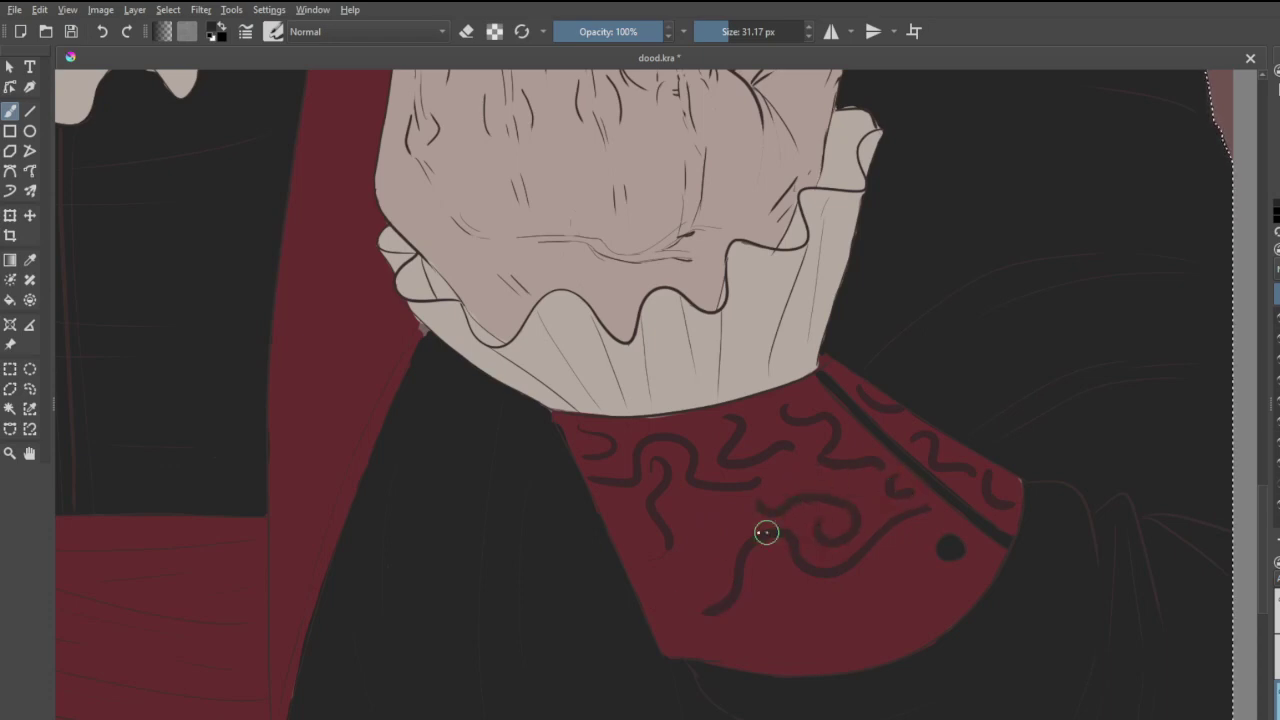
mouse_move(700, 543)
mouse_down()
mouse_move(662, 576)
mouse_move(650, 545)
mouse_move(621, 526)
mouse_move(625, 572)
mouse_move(668, 613)
mouse_move(671, 640)
mouse_move(772, 629)
mouse_move(759, 594)
mouse_move(794, 591)
mouse_move(788, 607)
mouse_move(818, 645)
mouse_move(878, 628)
mouse_move(835, 586)
mouse_move(898, 594)
mouse_up()
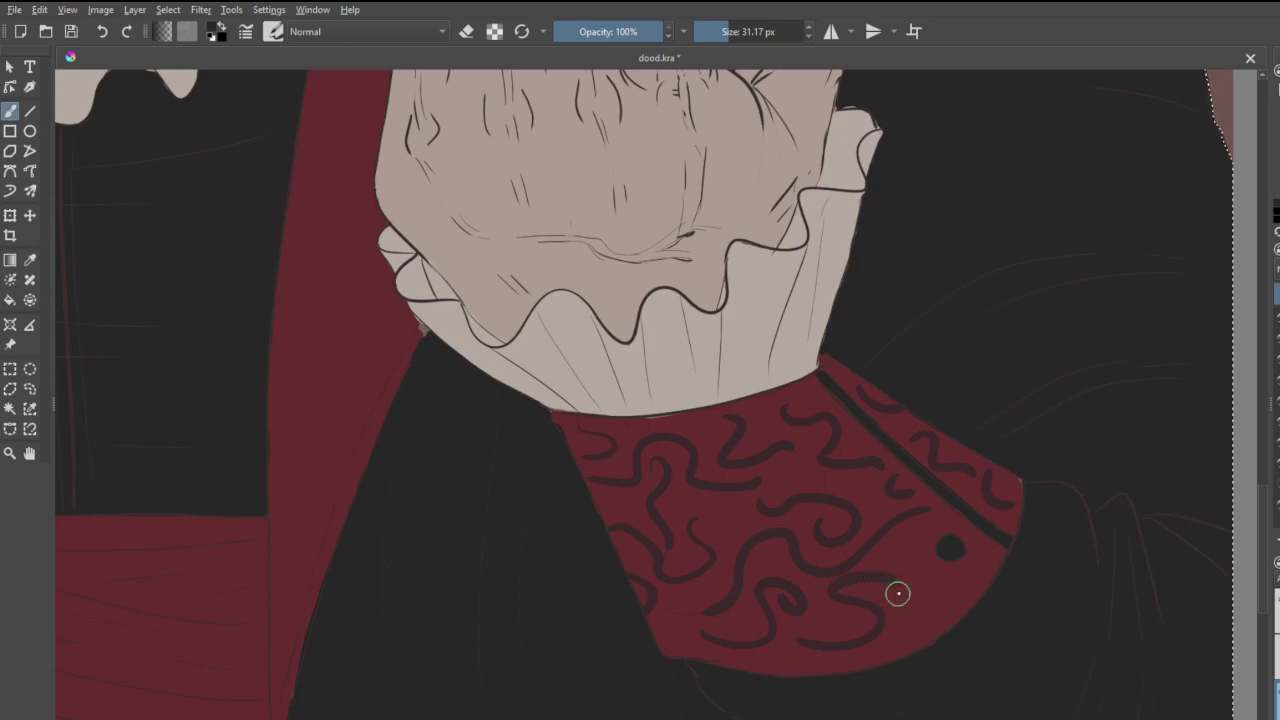
key(ctrl+z)
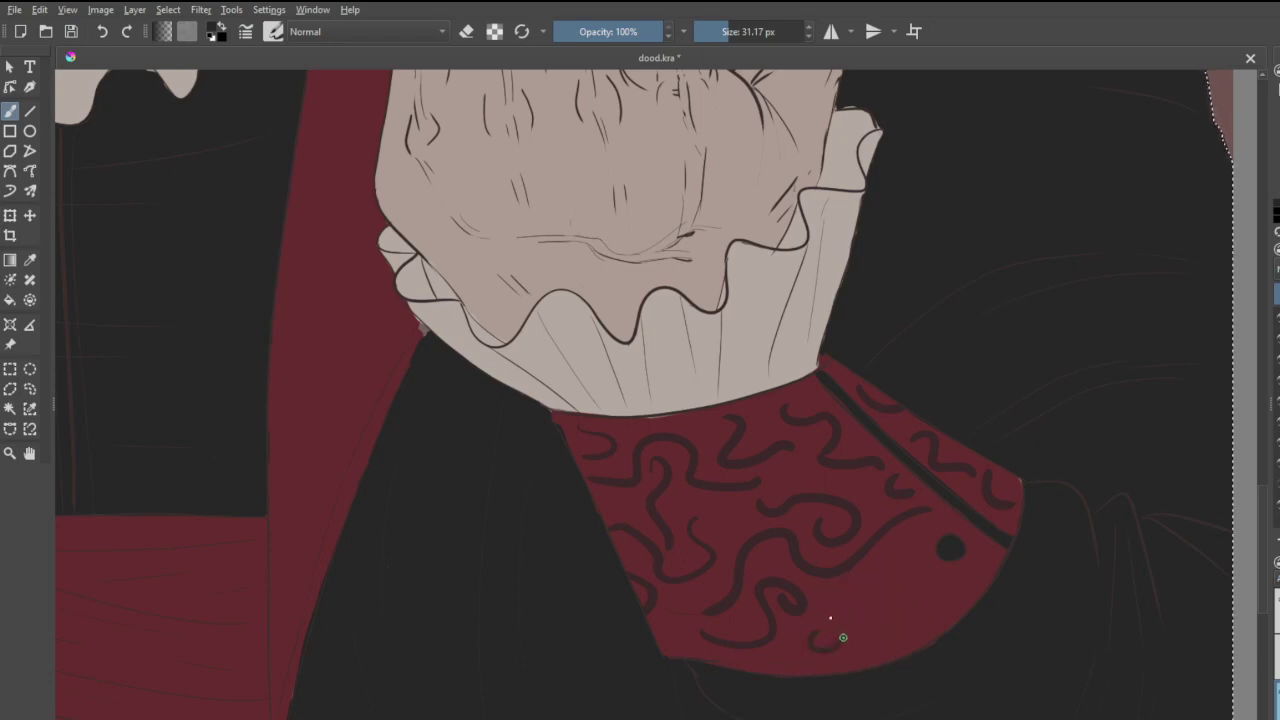
mouse_move(843, 637)
mouse_down()
mouse_move(840, 586)
mouse_move(894, 648)
mouse_move(945, 558)
mouse_up()
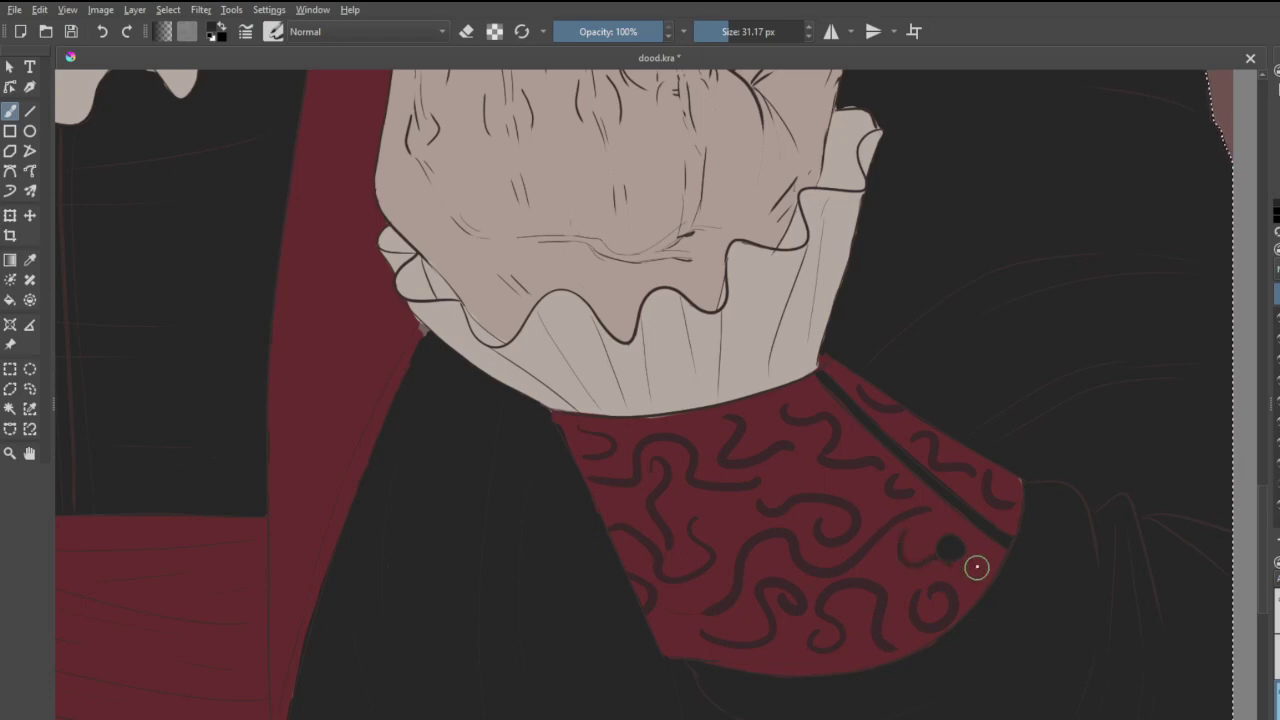
- Paint dark swirls on the red lapel area above the bent hand, running over the adjoining mauve shape
scroll(408, 590, down, 6)
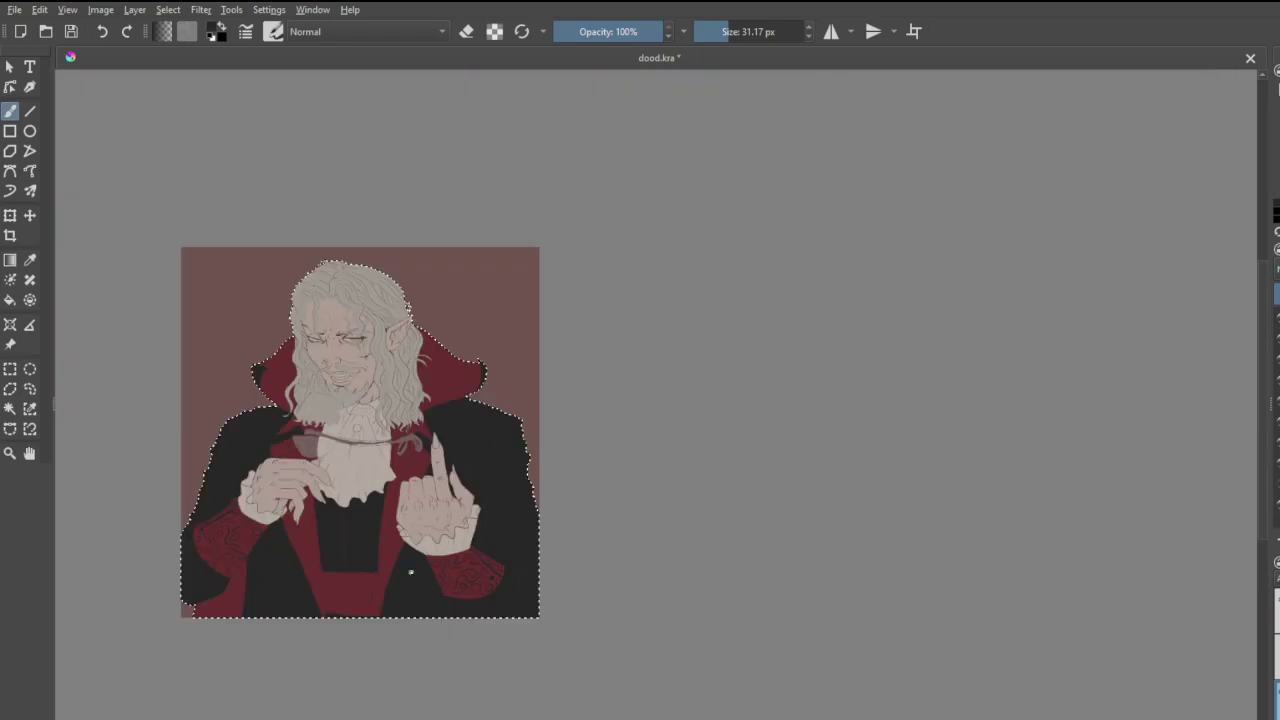
scroll(600, 446, down, 1)
scroll(316, 518, up, 1)
scroll(246, 549, up, 1)
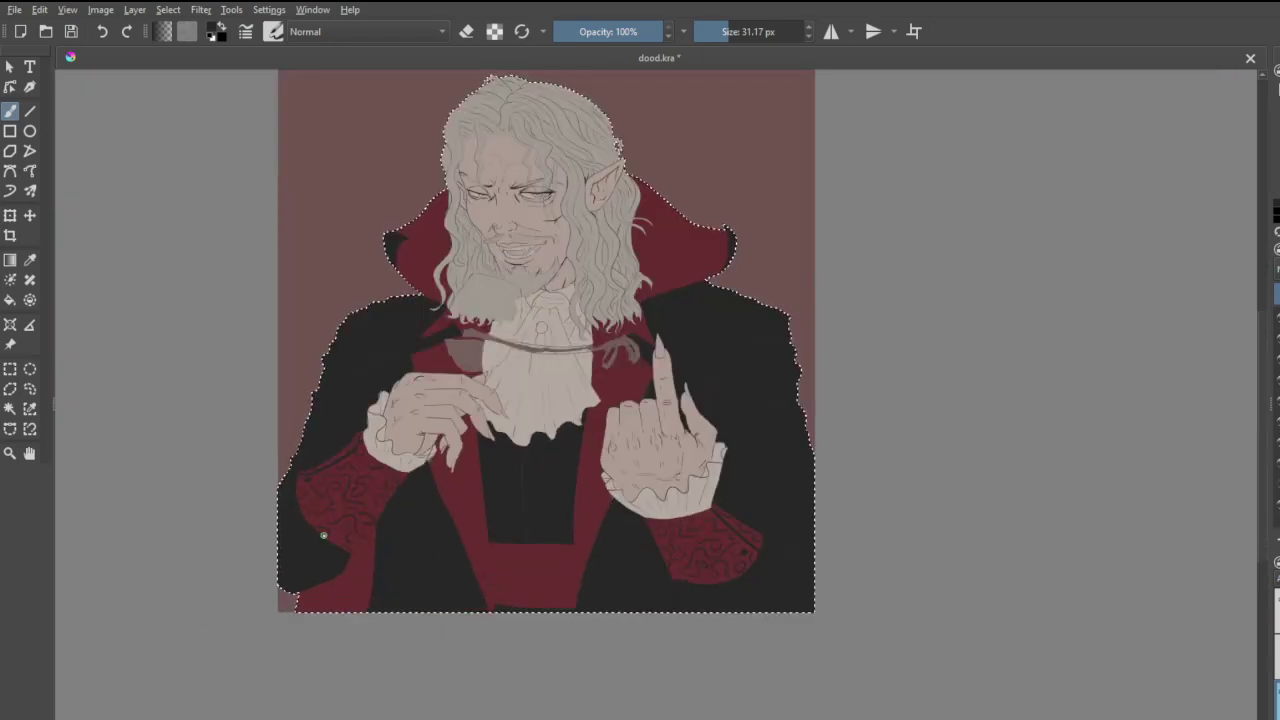
scroll(338, 534, up, 1)
scroll(340, 520, down, 2)
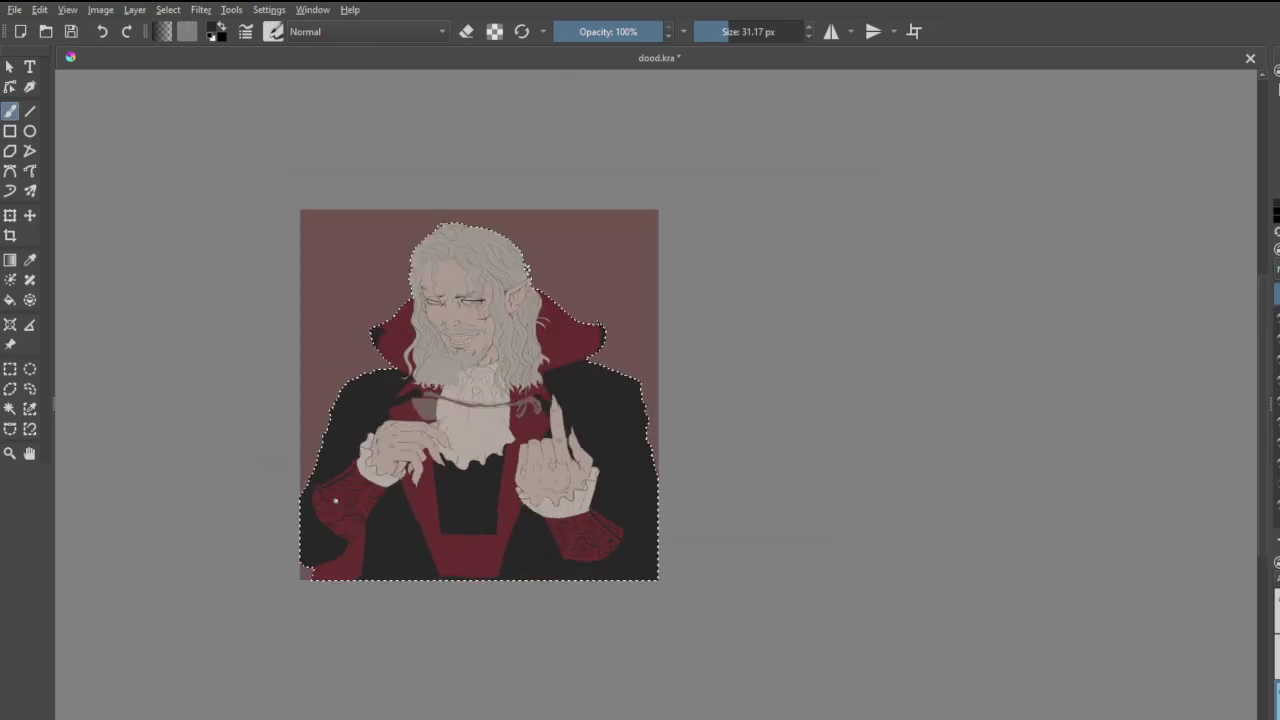
scroll(394, 509, up, 3)
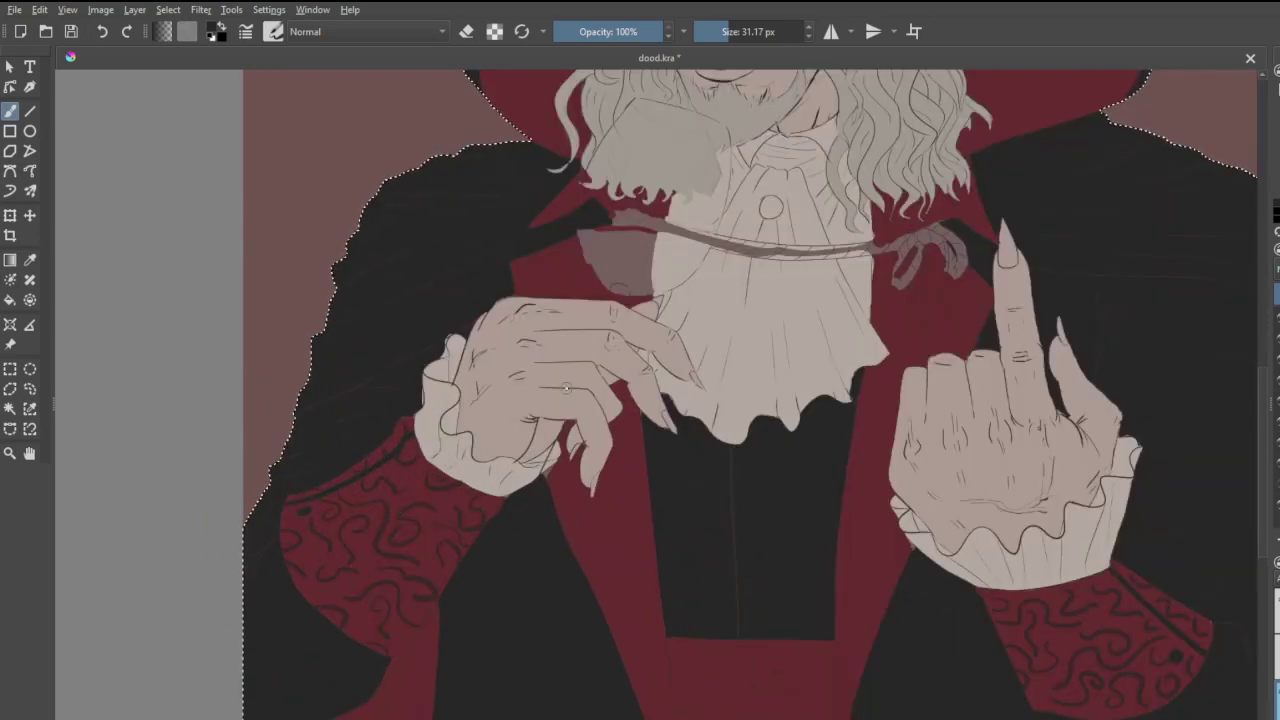
scroll(528, 214, down, 1)
scroll(528, 214, up, 3)
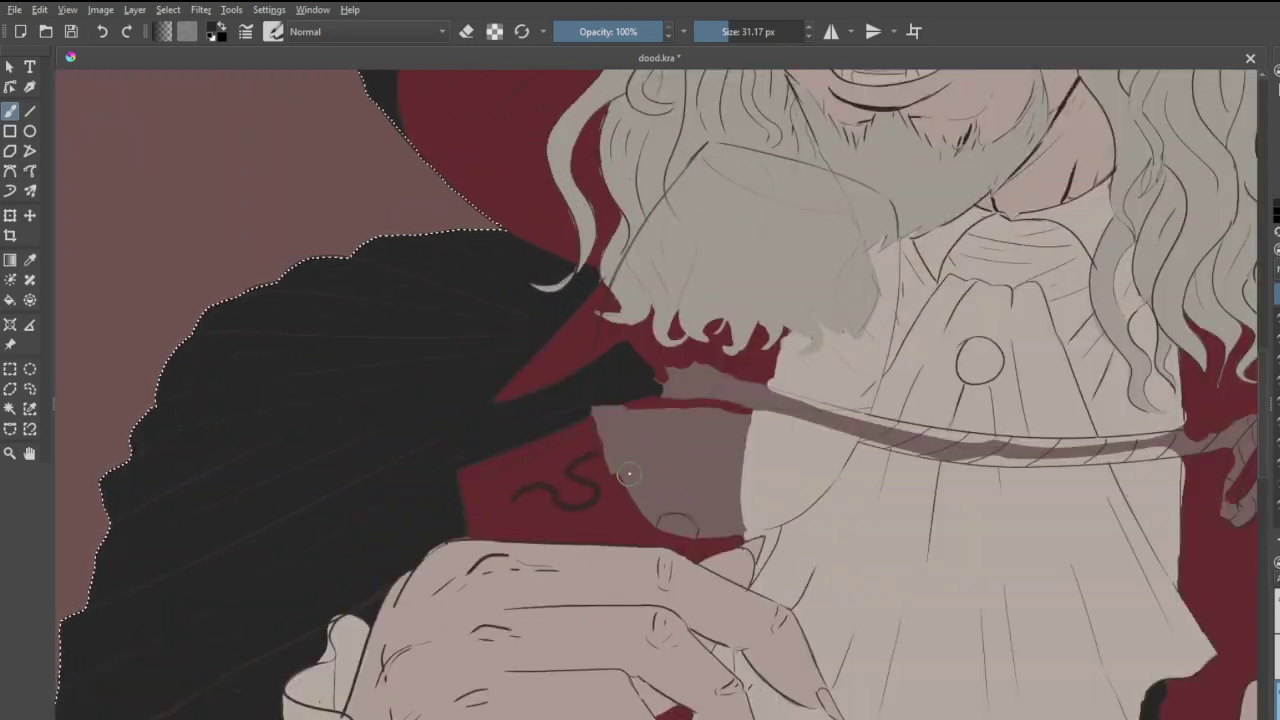
mouse_move(630, 448)
mouse_down()
mouse_move(657, 433)
mouse_move(648, 463)
mouse_move(663, 485)
mouse_move(705, 455)
mouse_move(667, 463)
mouse_move(732, 512)
mouse_move(704, 550)
mouse_up()
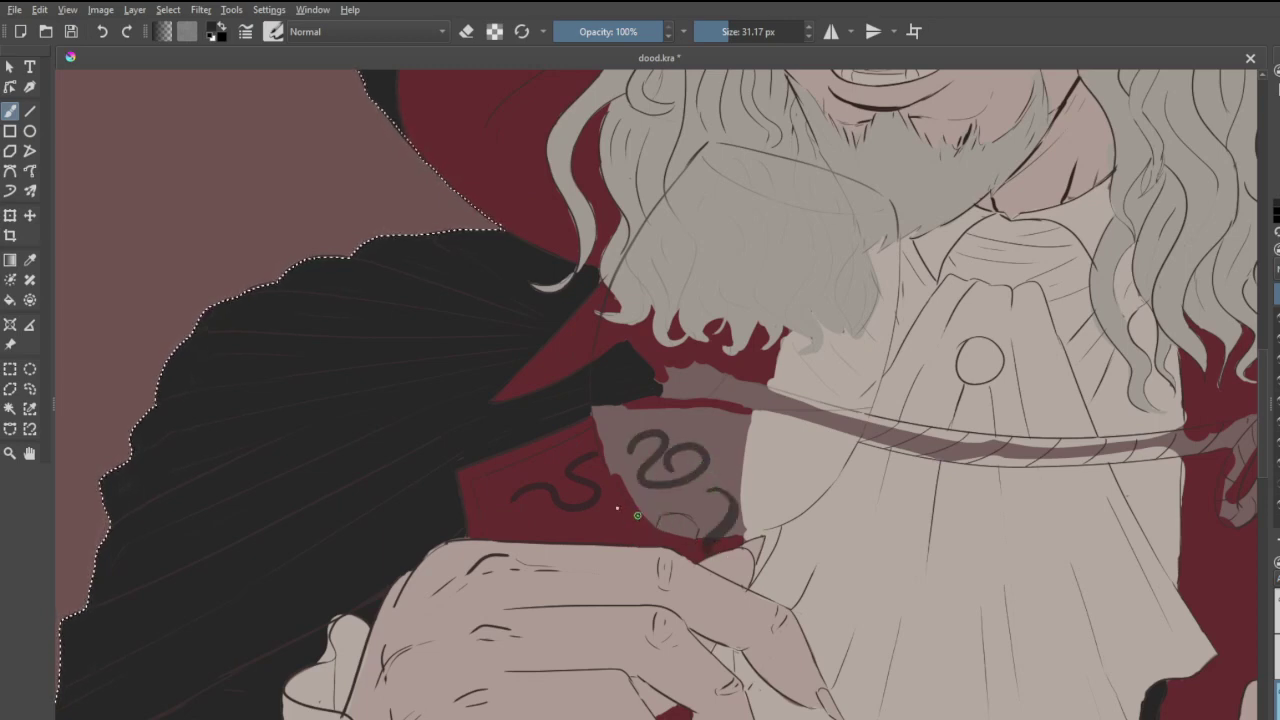
mouse_move(637, 515)
mouse_down()
mouse_move(554, 529)
mouse_move(520, 517)
mouse_move(558, 524)
mouse_up()
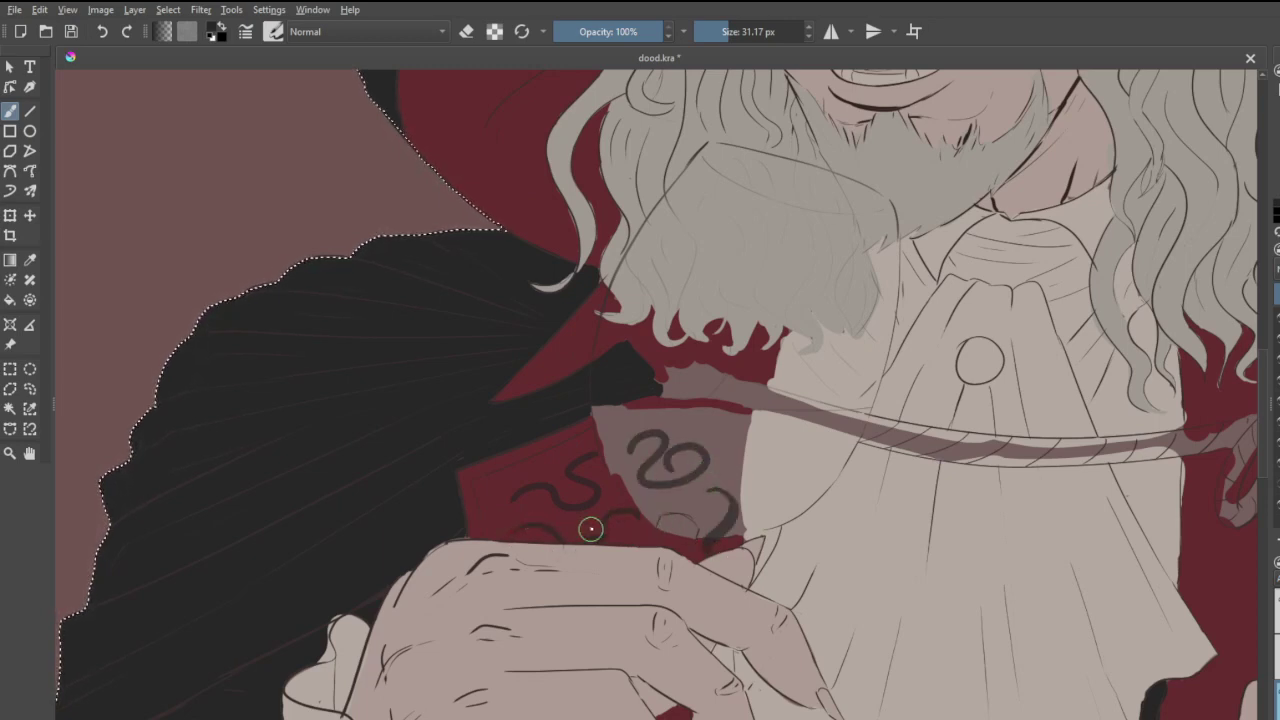
- Erase the dark swirls that overlap the mauve shape beside the cravat, using a 20.30 px eraser
key(e)
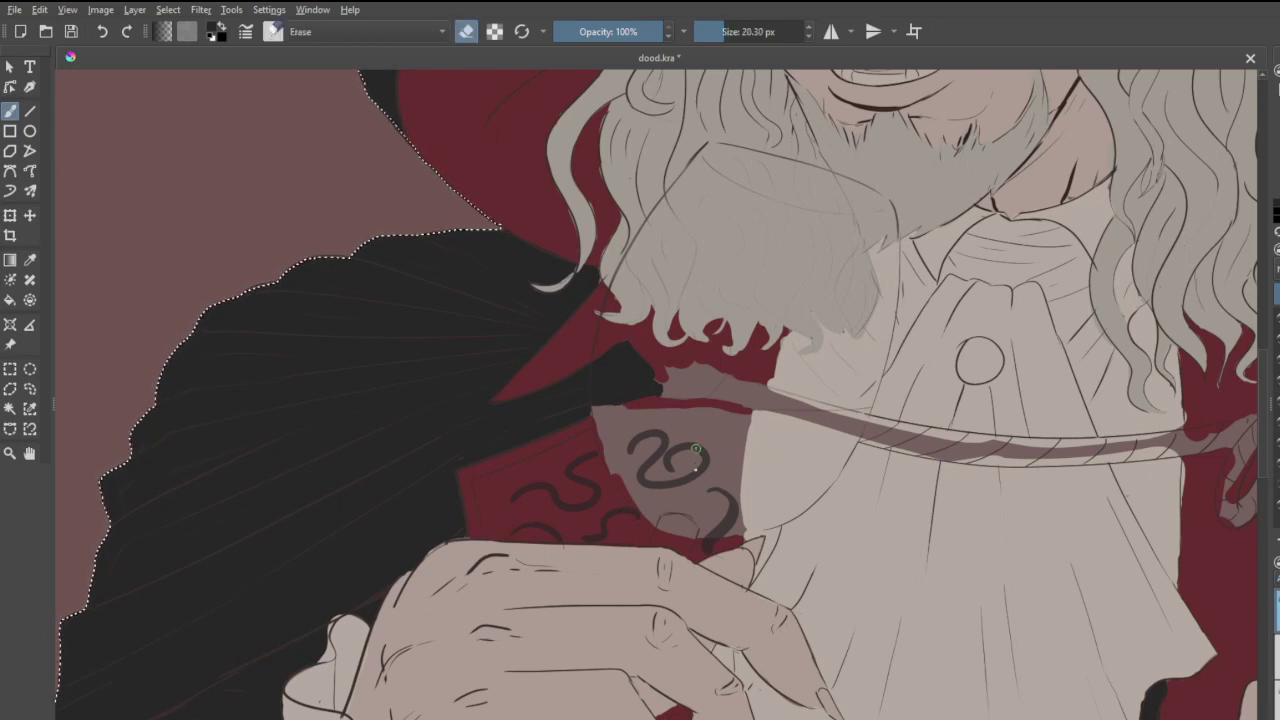
mouse_move(696, 451)
mouse_down()
mouse_move(657, 485)
mouse_move(663, 458)
mouse_move(643, 470)
mouse_move(649, 437)
mouse_up()
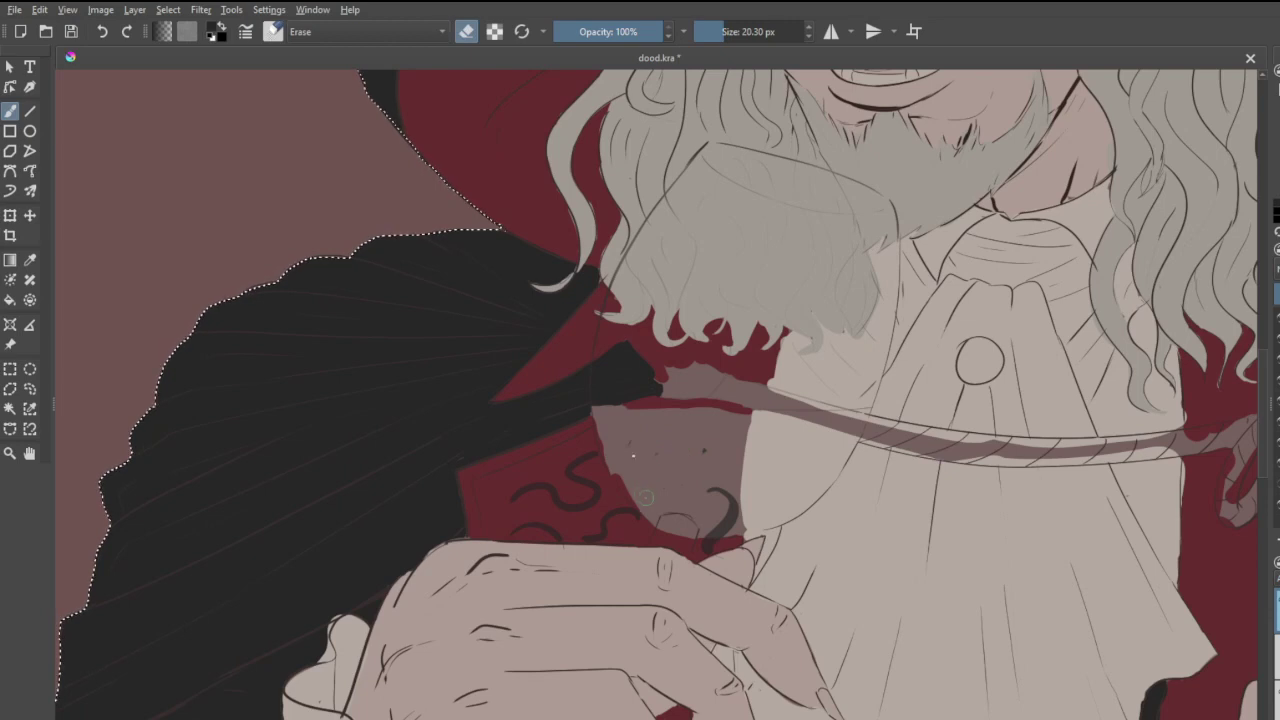
mouse_move(714, 490)
mouse_down()
mouse_move(734, 516)
mouse_move(709, 532)
mouse_up()
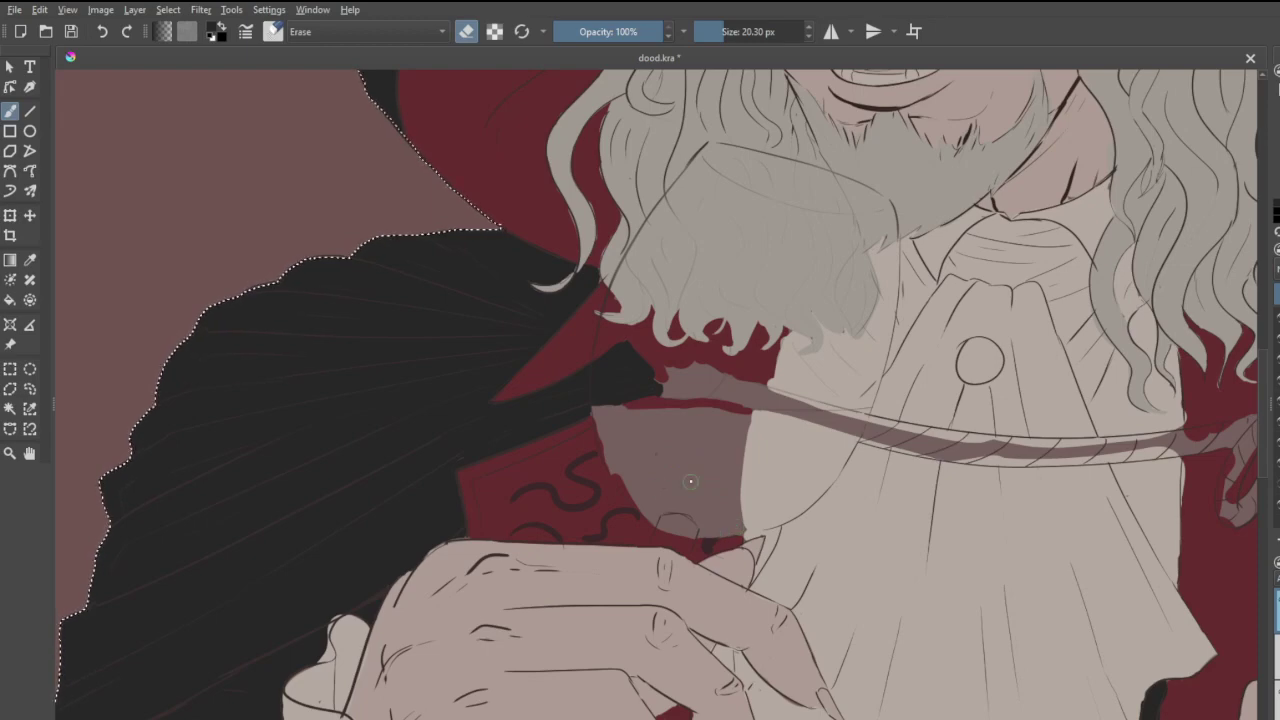
- Switch from erasing to painting and cover the upper red lapel below the bent hand with dark swirls, using a 31.17 px brush
scroll(690, 482, down, 4)
scroll(686, 719, up, 3)
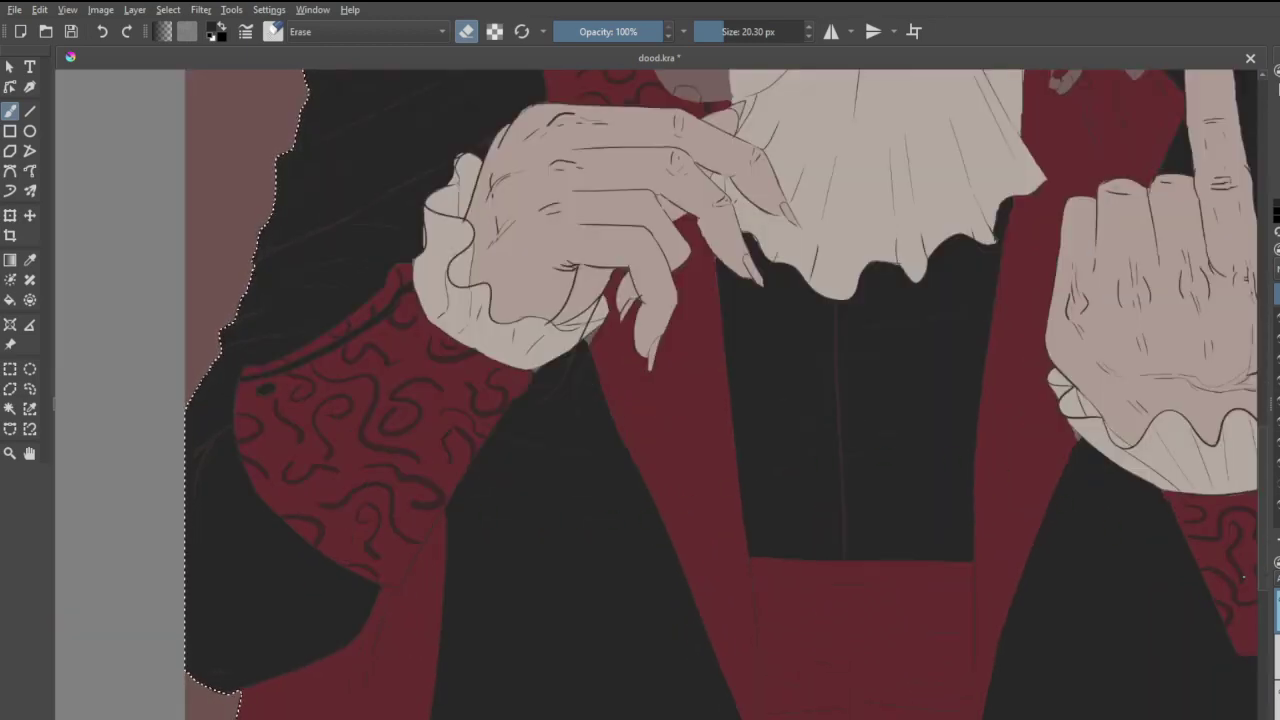
key(e)
mouse_move(681, 226)
mouse_down()
mouse_move(676, 256)
mouse_move(707, 273)
mouse_up()
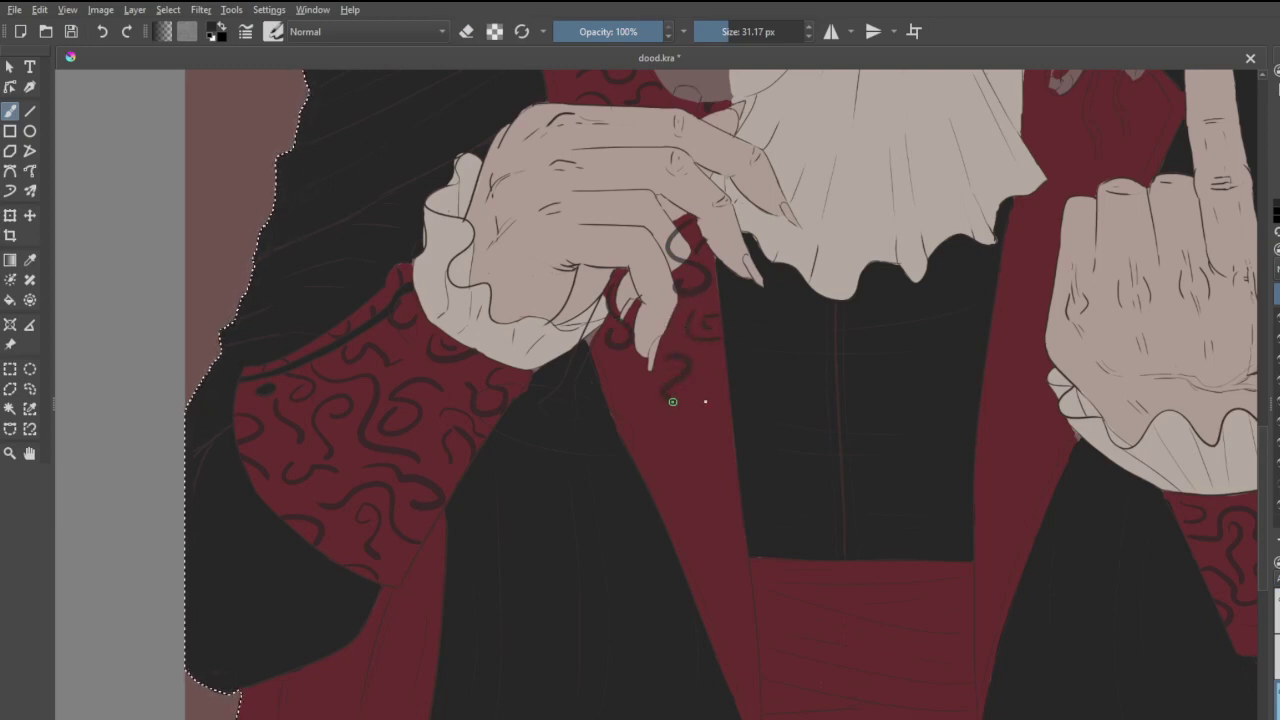
drag(672, 401, 713, 395)
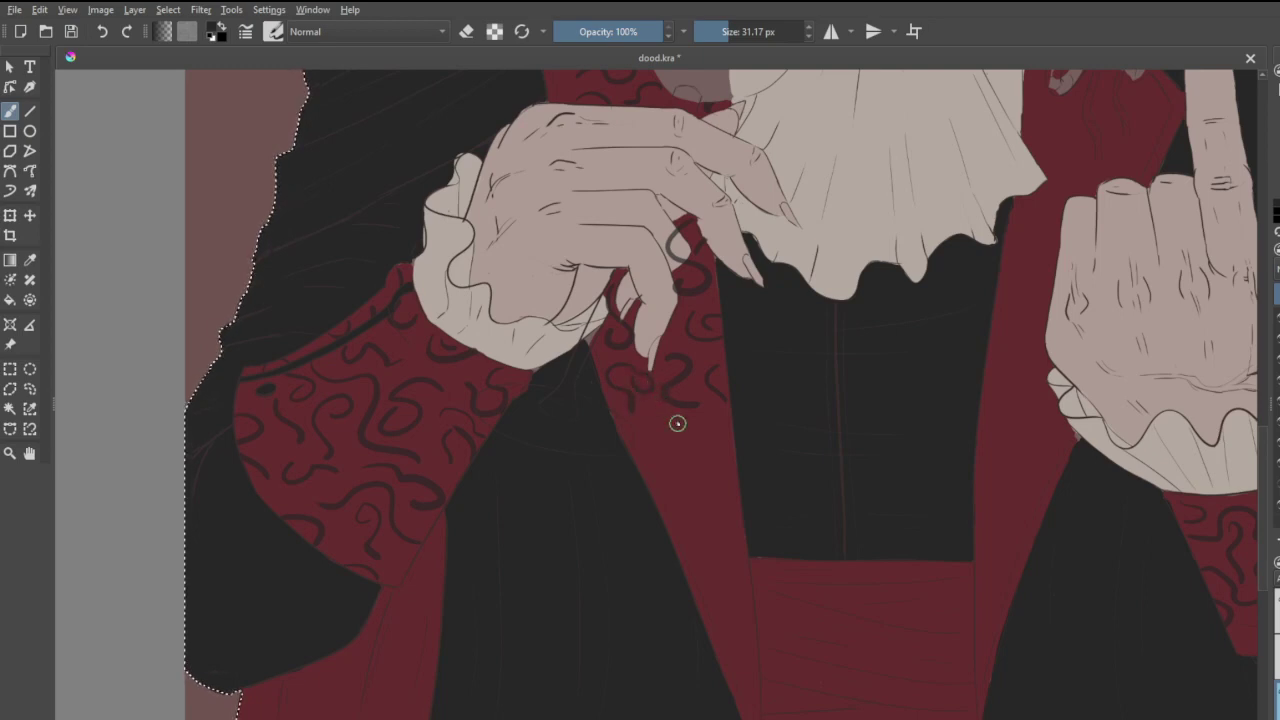
drag(653, 437, 652, 420)
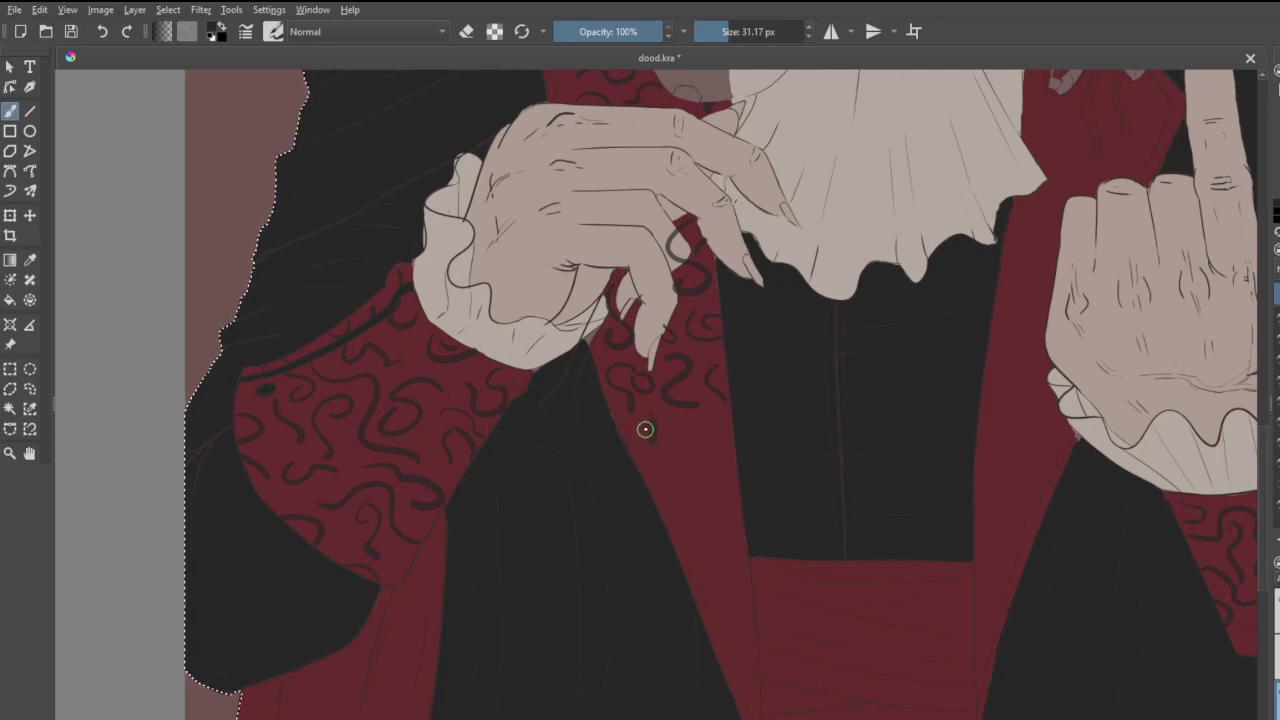
drag(664, 450, 684, 492)
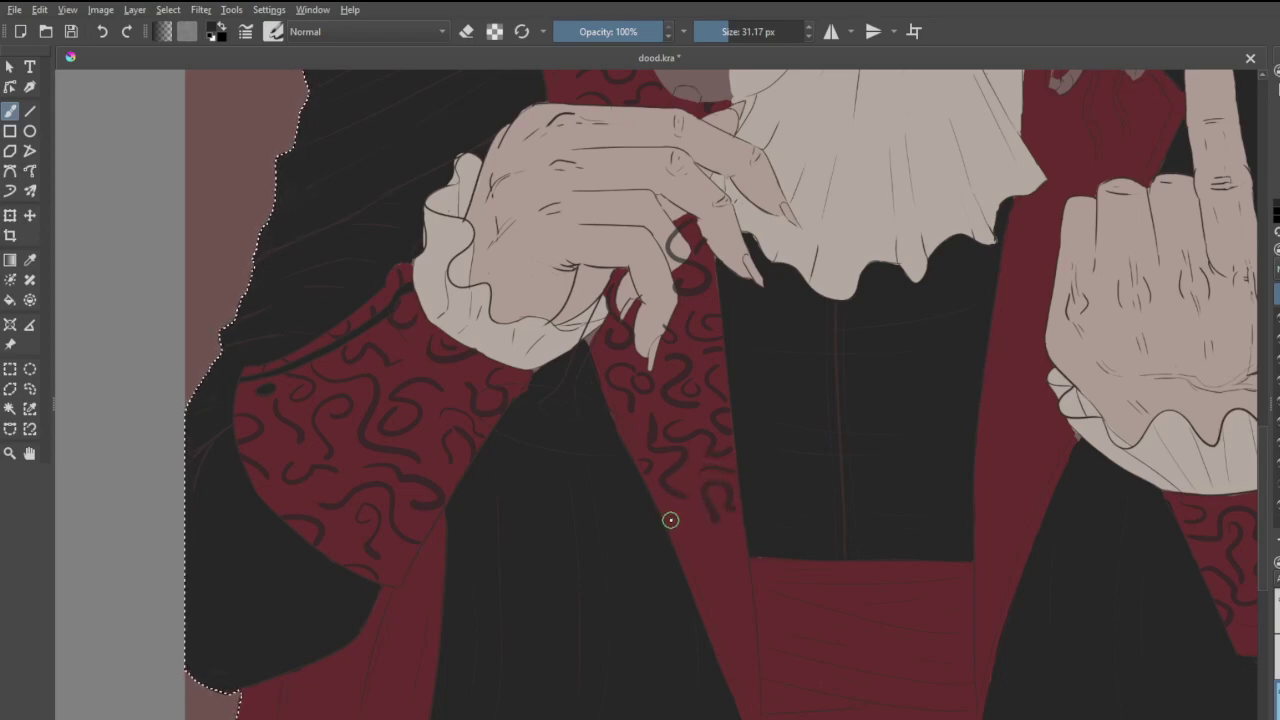
- Continue the dark swirls down the narrowing red lapel beside the black vest and red sash to the canvas's lower edge
scroll(725, 521, down, 6)
scroll(705, 550, up, 4)
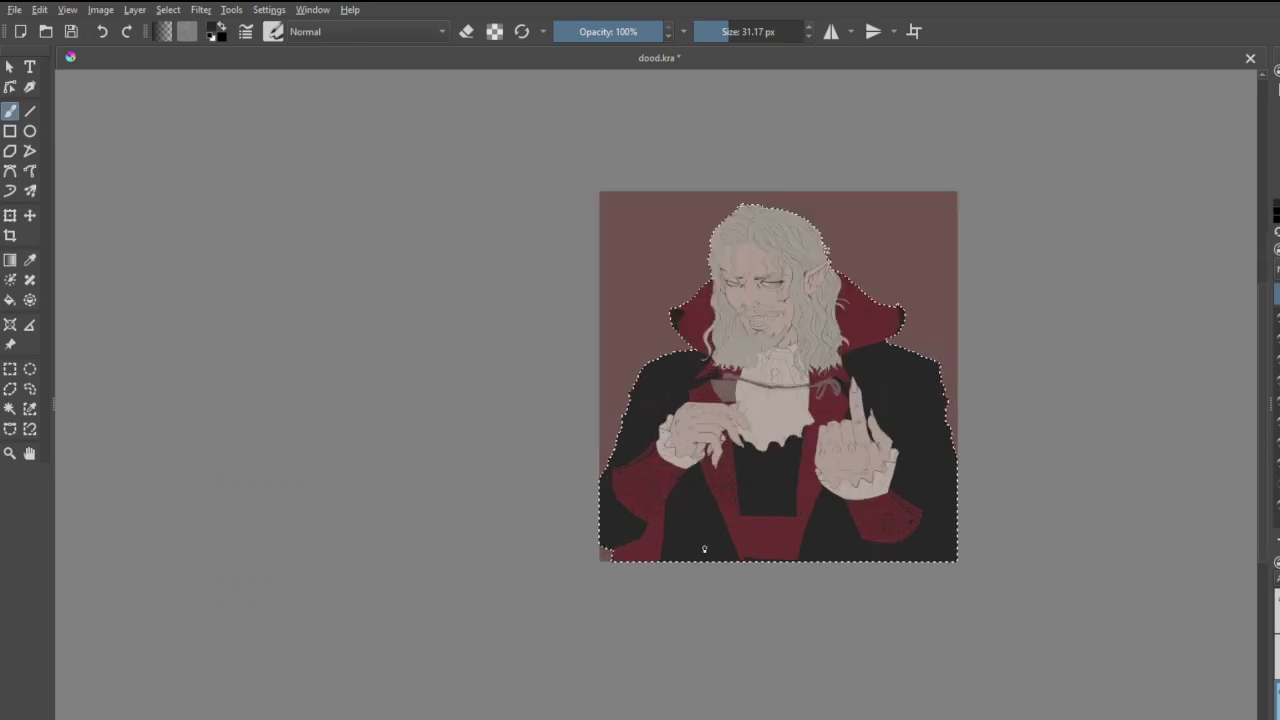
scroll(749, 479, up, 4)
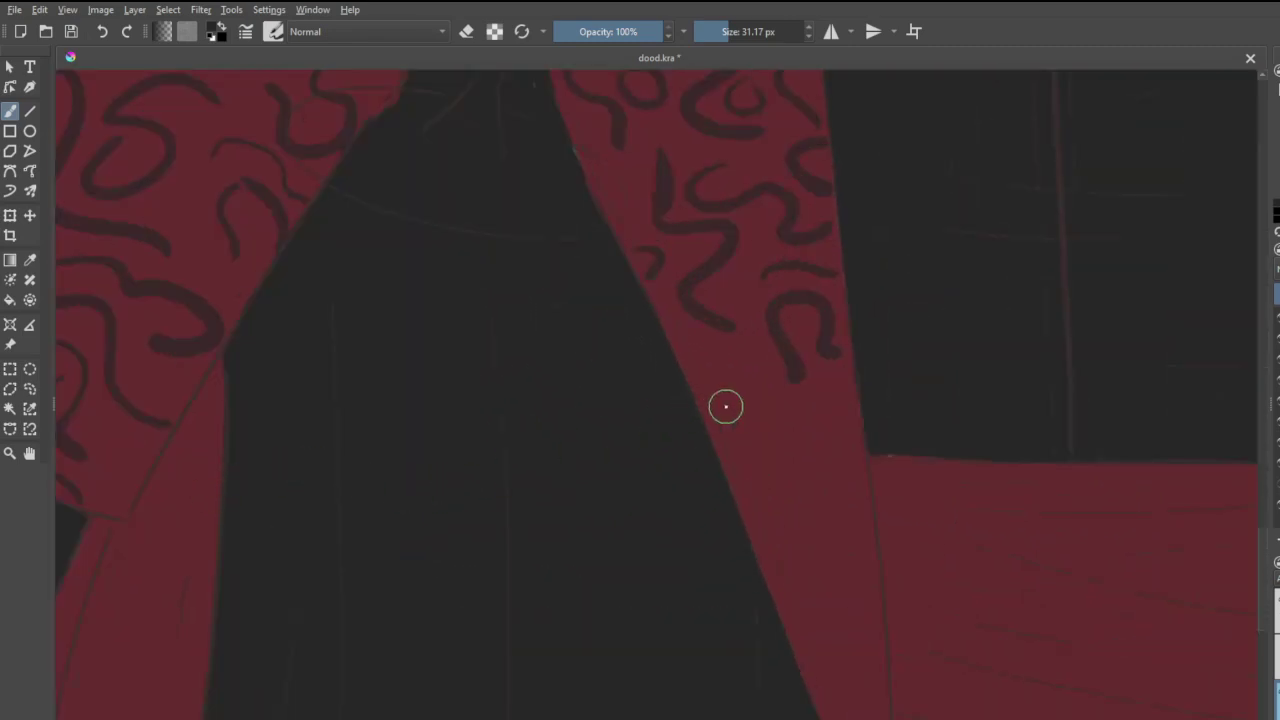
mouse_move(705, 383)
mouse_down()
mouse_move(739, 439)
mouse_move(778, 451)
mouse_move(766, 505)
mouse_up()
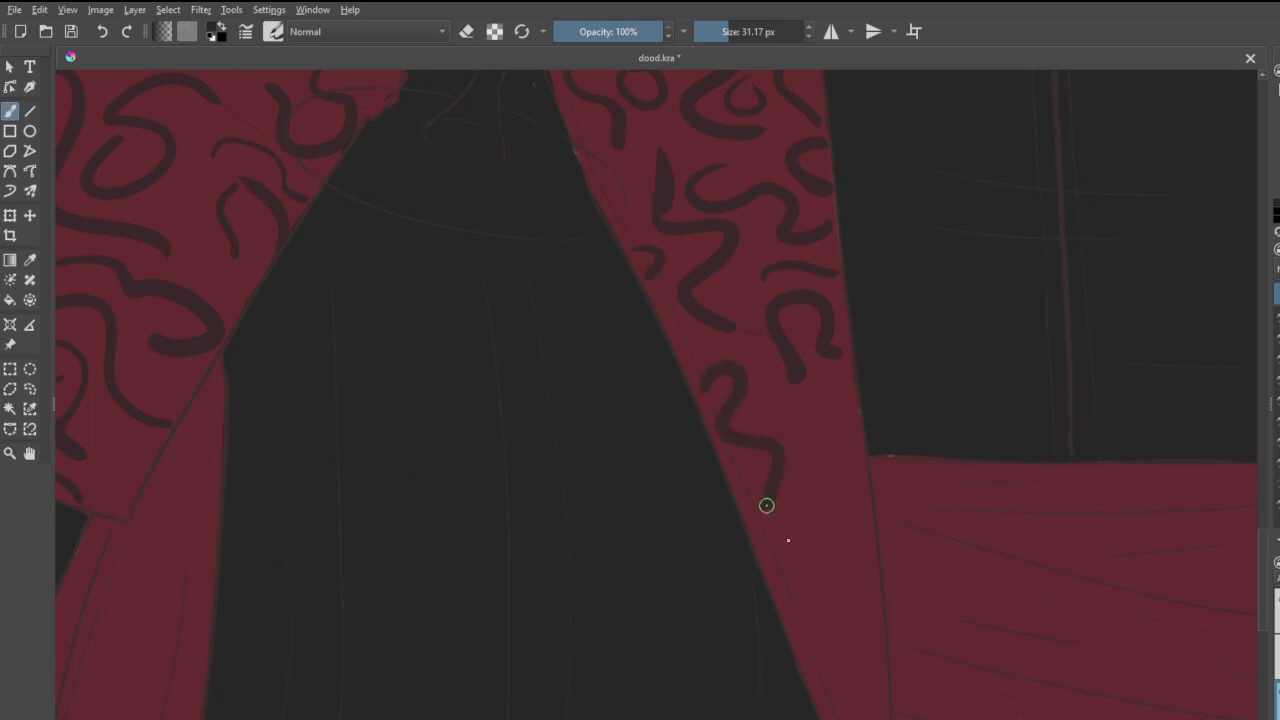
mouse_move(780, 423)
mouse_down()
mouse_move(830, 418)
mouse_move(860, 440)
mouse_up()
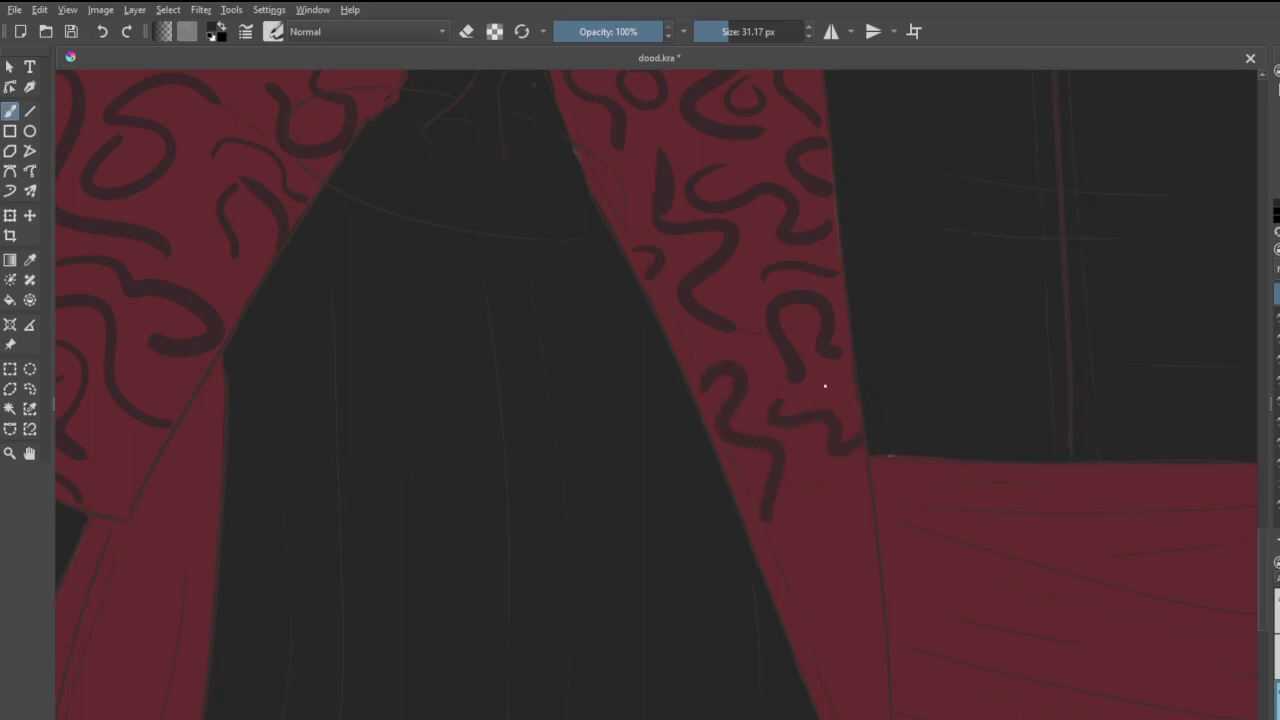
mouse_move(825, 386)
mouse_down()
mouse_move(851, 386)
mouse_move(834, 380)
mouse_move(852, 410)
mouse_up()
mouse_move(809, 516)
mouse_down()
mouse_move(861, 493)
mouse_move(867, 562)
mouse_move(823, 606)
mouse_move(884, 627)
mouse_move(895, 655)
mouse_up()
mouse_move(766, 563)
mouse_down()
mouse_move(804, 578)
mouse_move(792, 622)
mouse_move(845, 661)
mouse_move(880, 706)
mouse_up()
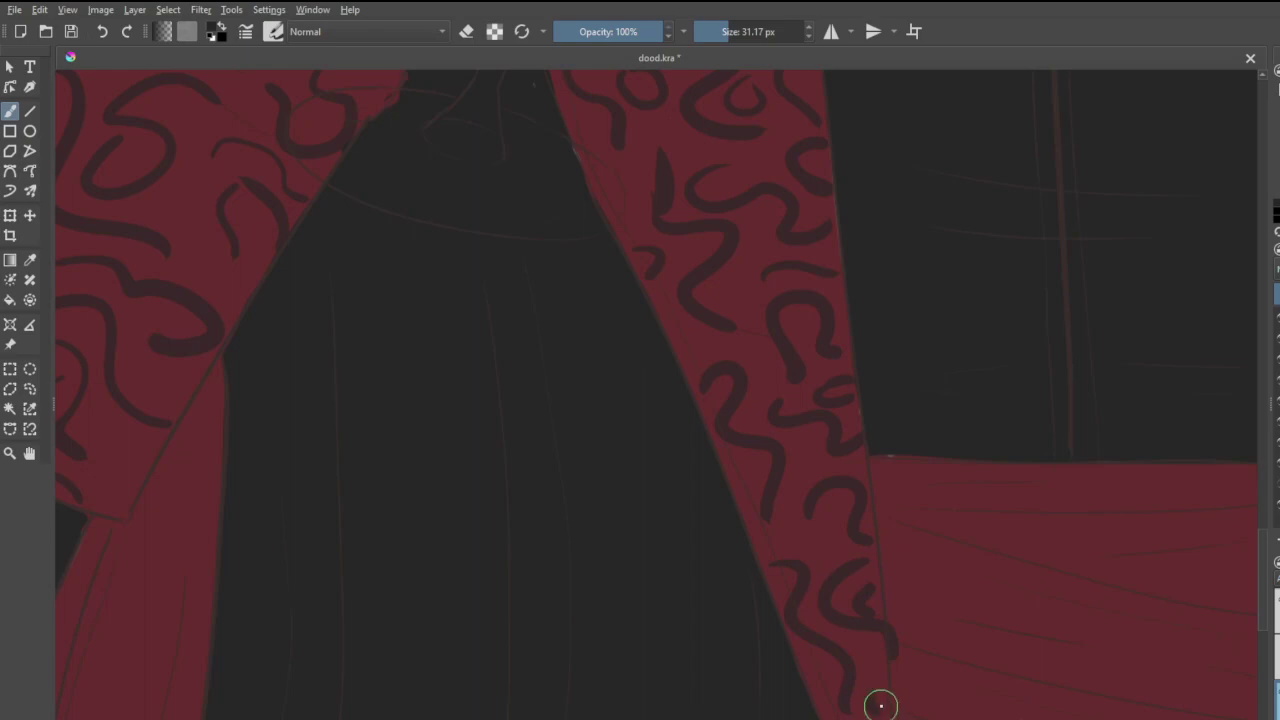
scroll(838, 685, down, 5)
scroll(838, 714, up, 2)
scroll(843, 714, up, 2)
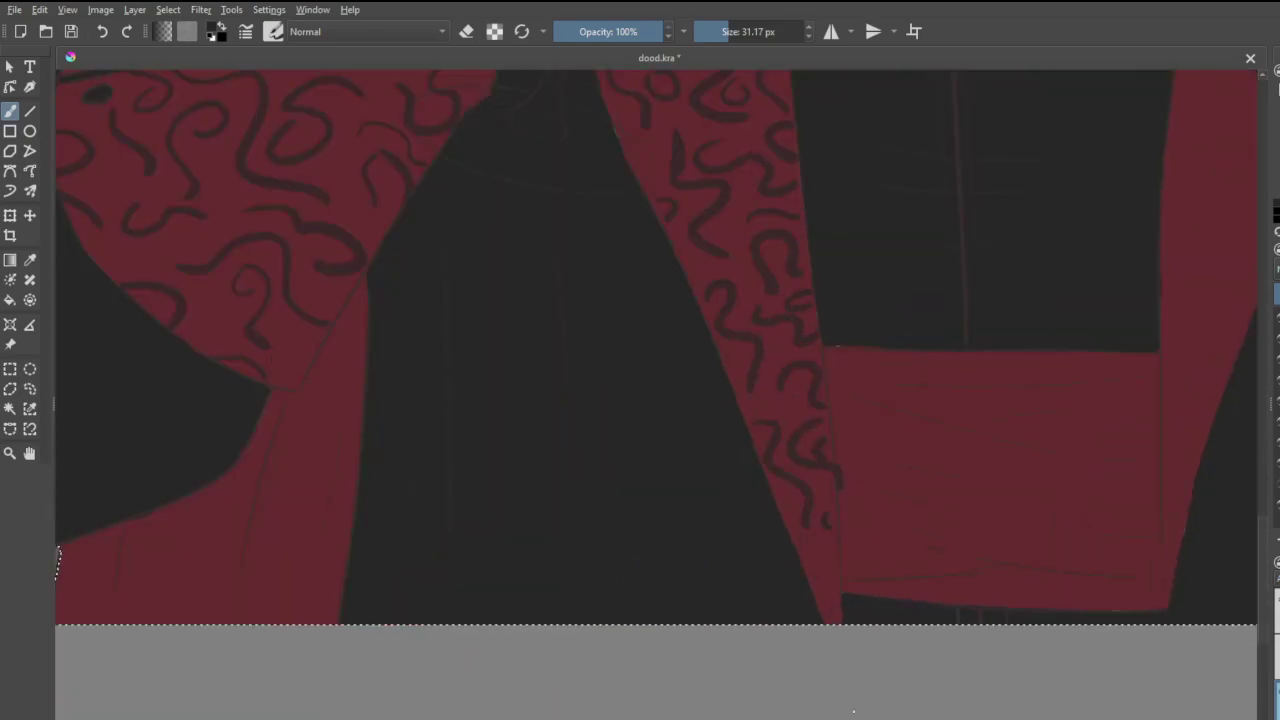
drag(803, 558, 814, 590)
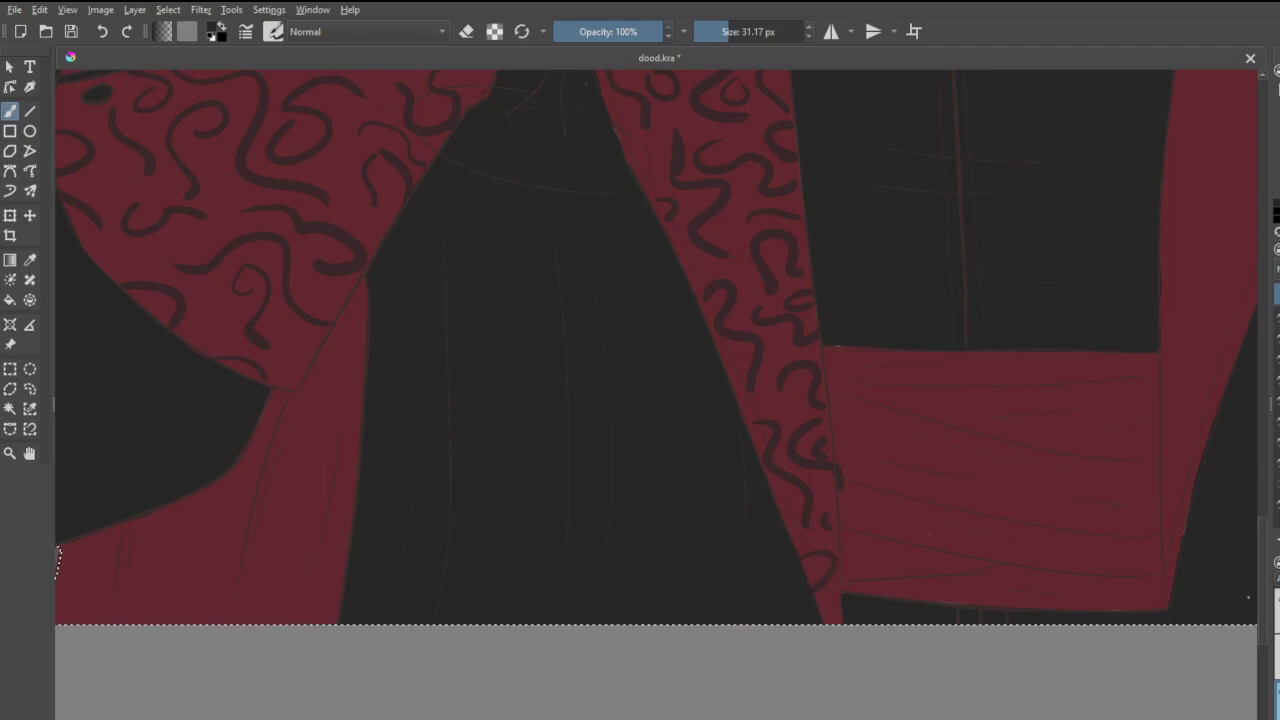
- Fill the empty spots of the red lapel area just above the bent hand with more dark swirls
scroll(692, 462, down, 4)
scroll(722, 341, down, 1)
scroll(721, 341, up, 4)
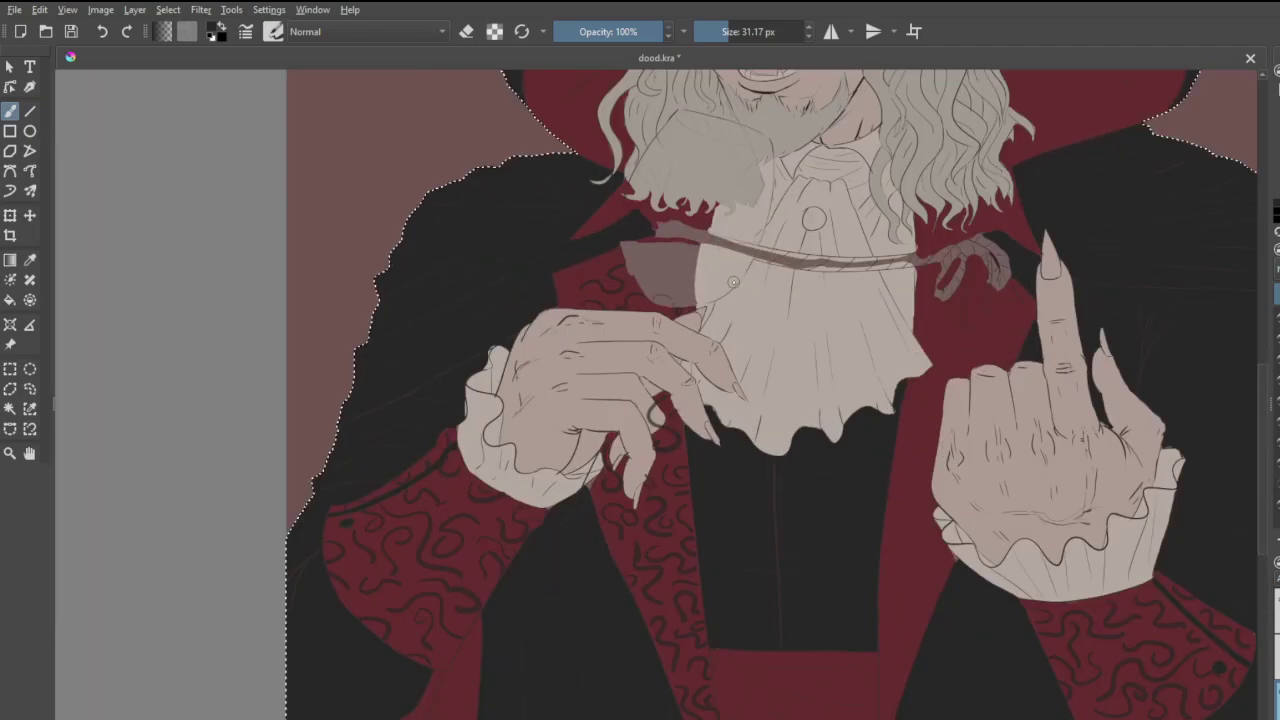
scroll(520, 197, up, 4)
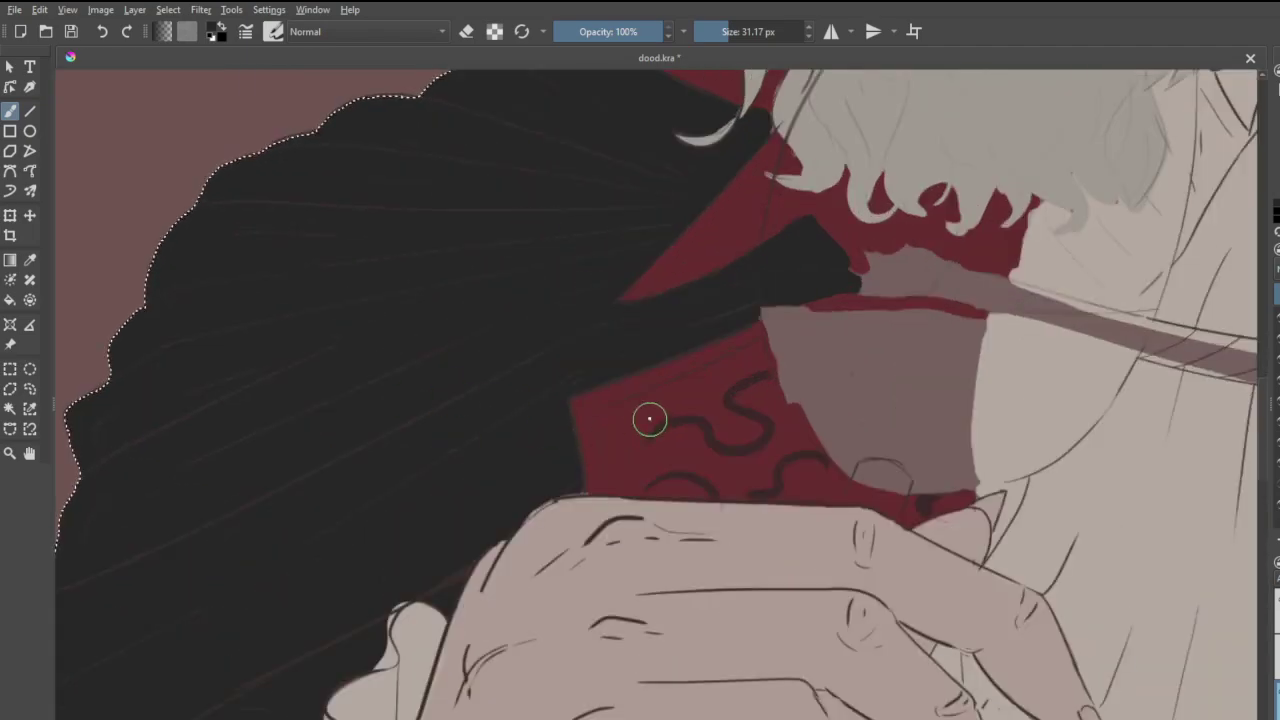
mouse_move(582, 421)
mouse_down()
mouse_move(617, 407)
mouse_move(598, 389)
mouse_up()
mouse_move(676, 398)
mouse_down()
mouse_move(663, 369)
mouse_move(674, 363)
mouse_move(666, 377)
mouse_move(748, 380)
mouse_up()
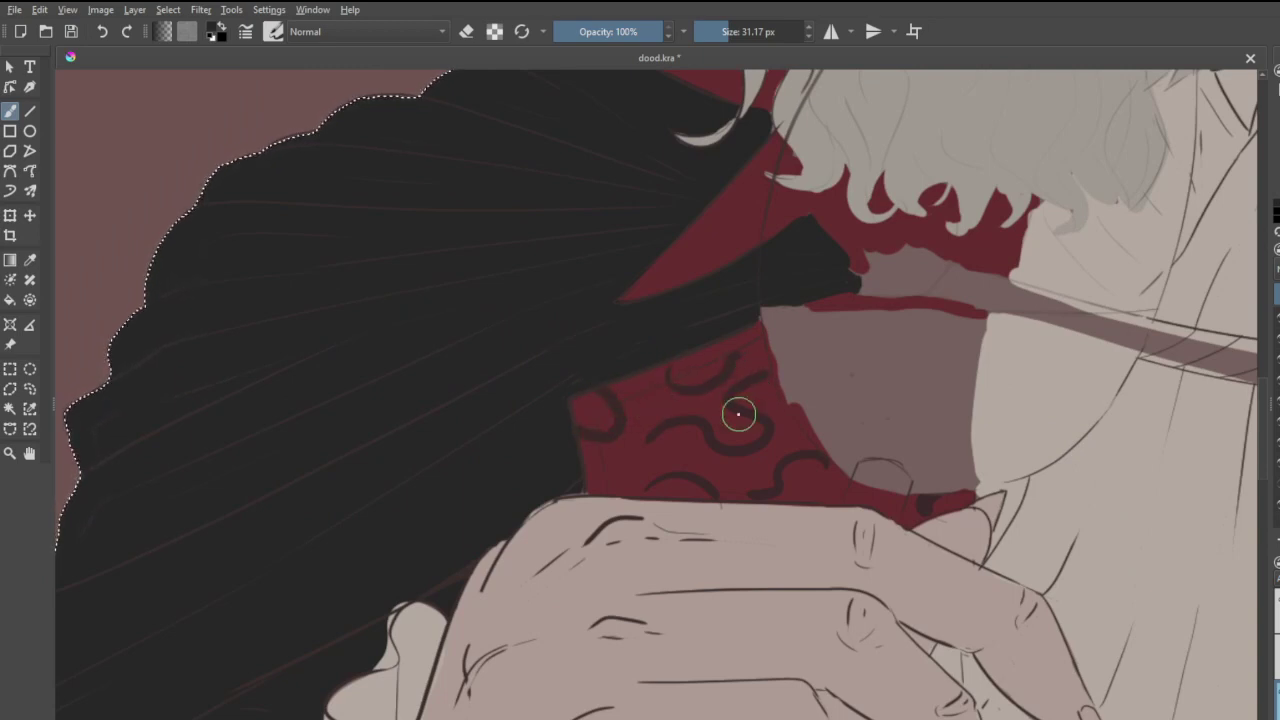
- Paint dark swirls on the pointed red collar piece above the black strap and on the adjoining red area under the light hair tips
scroll(723, 426, down, 8)
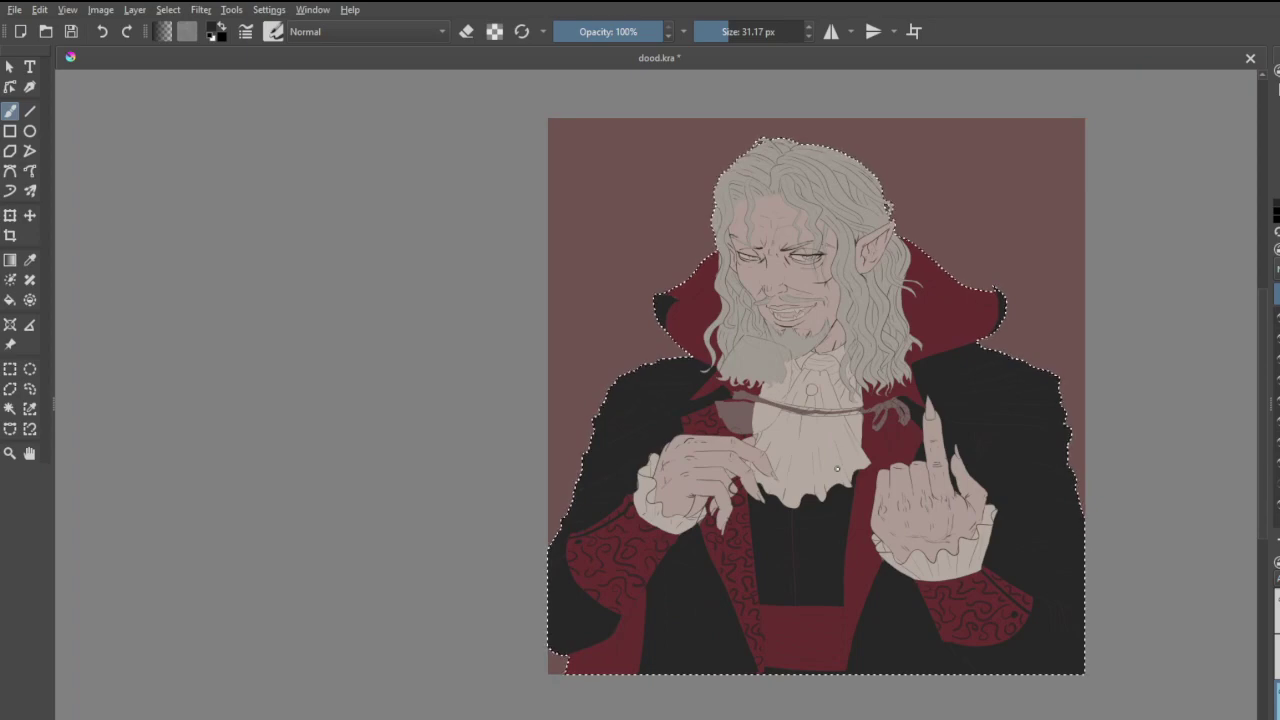
scroll(720, 390, up, 8)
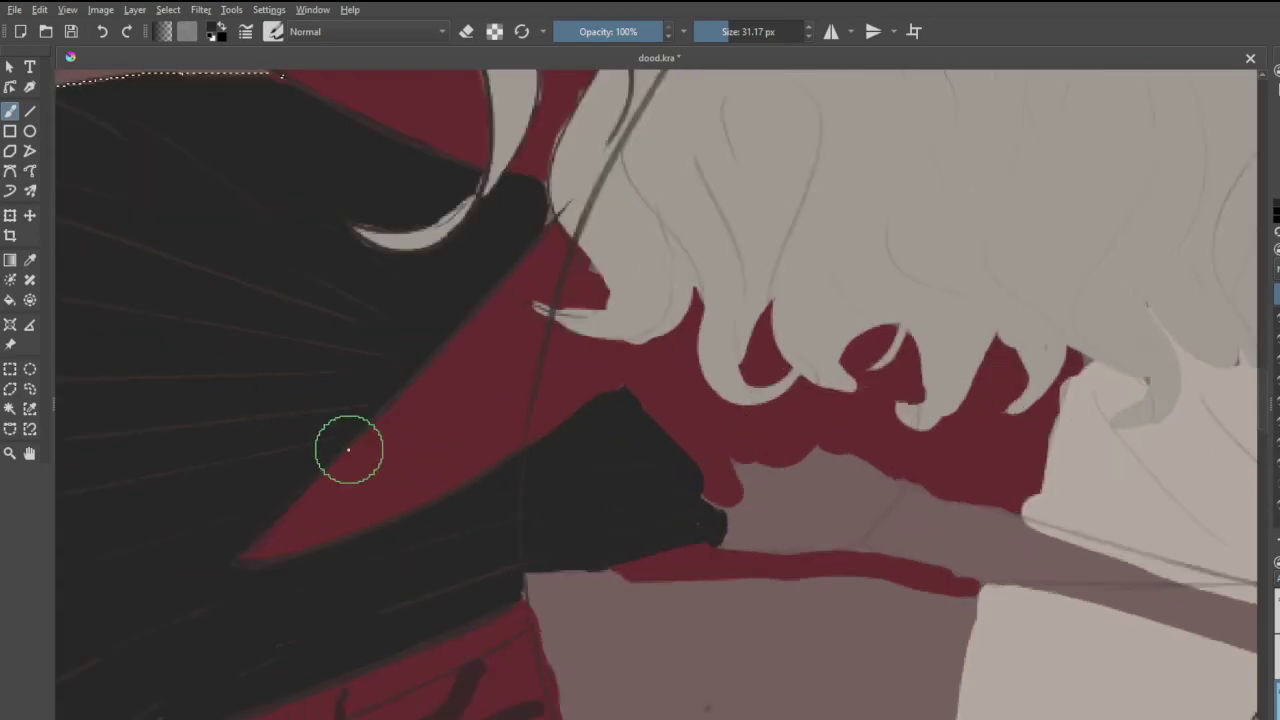
mouse_move(346, 452)
mouse_down()
mouse_move(363, 463)
mouse_move(480, 320)
mouse_move(545, 375)
mouse_up()
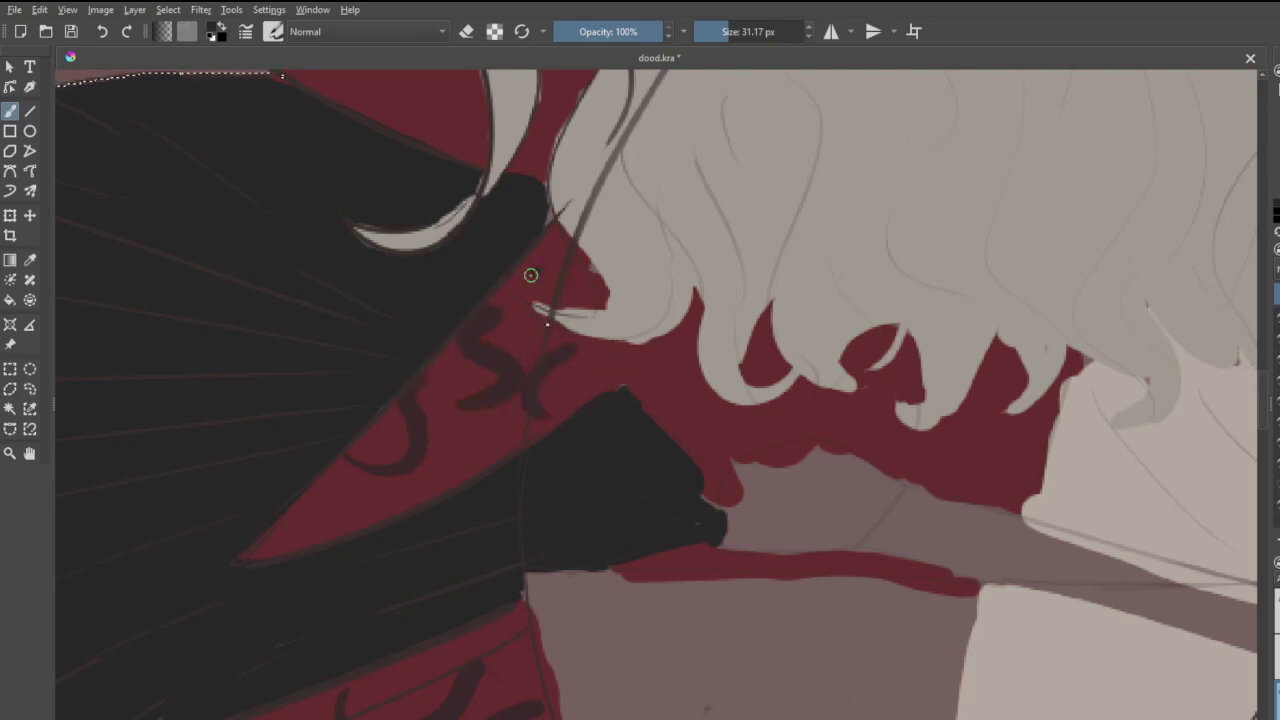
drag(529, 271, 541, 312)
drag(332, 526, 385, 493)
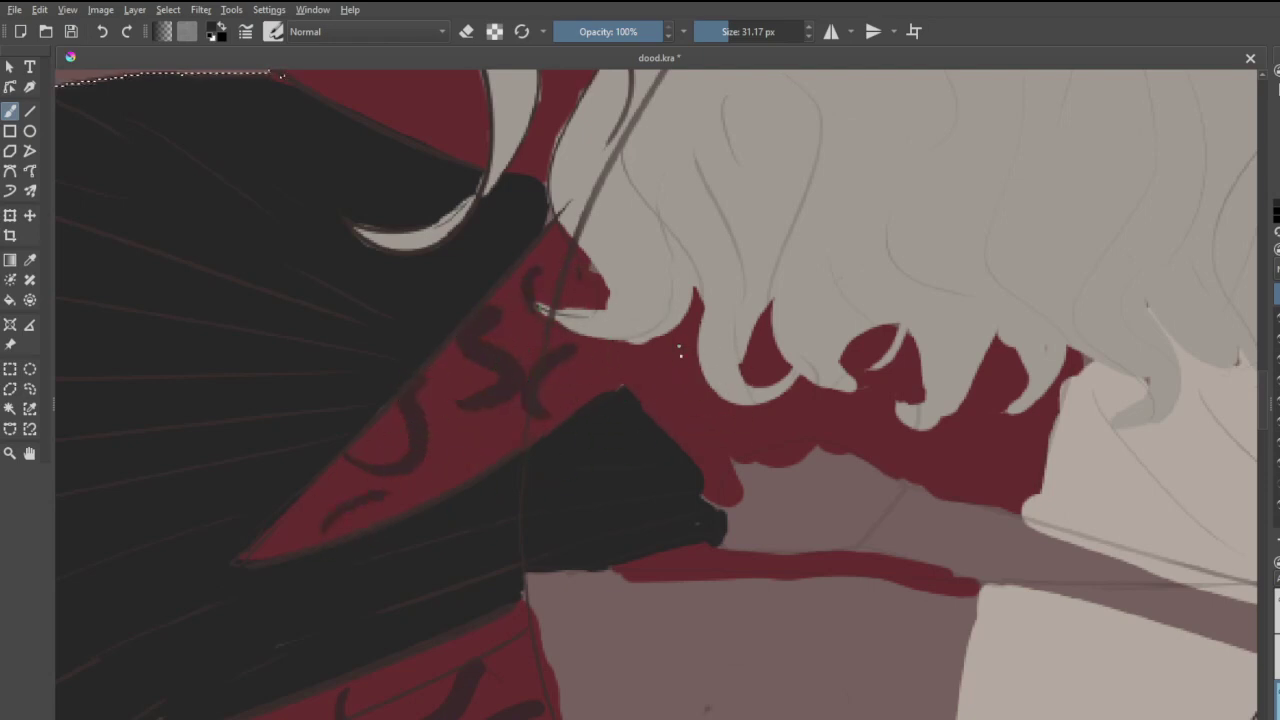
mouse_move(676, 350)
mouse_down()
mouse_move(745, 420)
mouse_move(885, 410)
mouse_move(989, 432)
mouse_move(1014, 417)
mouse_move(958, 352)
mouse_up()
mouse_move(880, 350)
mouse_down()
mouse_move(858, 378)
mouse_move(855, 430)
mouse_move(862, 420)
mouse_up()
mouse_move(732, 425)
mouse_down()
mouse_move(666, 392)
mouse_move(696, 345)
mouse_move(664, 345)
mouse_up()
- Paint dark swirls on the red area between the long hair tips and the cord's bow, out to the raised finger's nail
scroll(929, 340, down, 5)
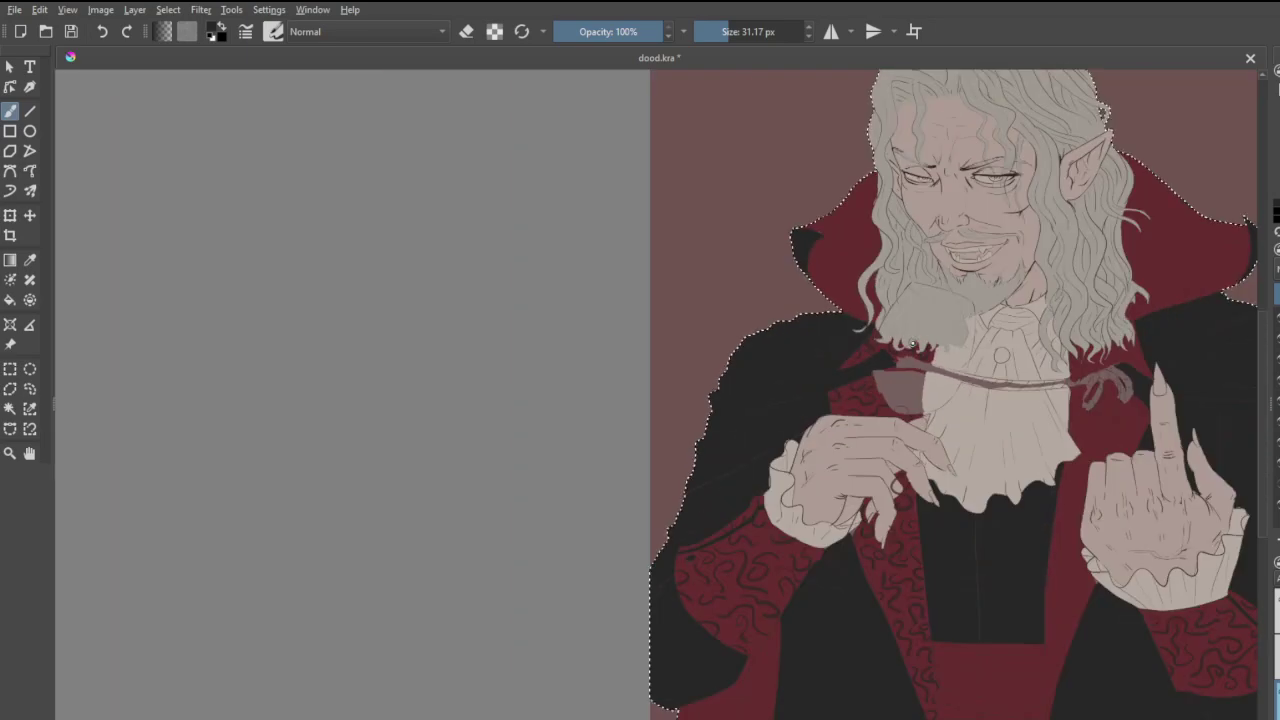
scroll(1059, 323, up, 5)
scroll(1059, 323, up, 2)
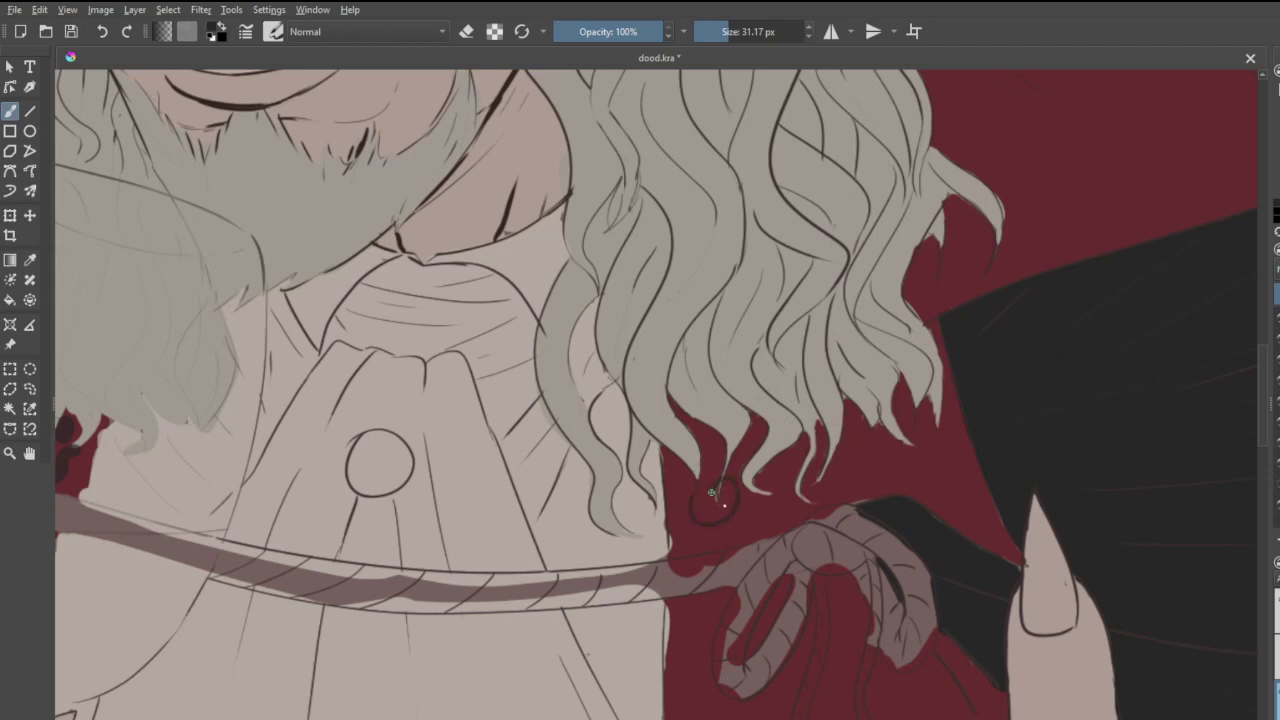
mouse_move(712, 493)
mouse_down()
mouse_move(725, 442)
mouse_move(717, 477)
mouse_move(696, 489)
mouse_move(733, 515)
mouse_move(789, 507)
mouse_move(800, 468)
mouse_move(768, 473)
mouse_move(836, 451)
mouse_move(818, 470)
mouse_move(850, 502)
mouse_move(859, 462)
mouse_move(847, 444)
mouse_move(826, 445)
mouse_move(884, 412)
mouse_up()
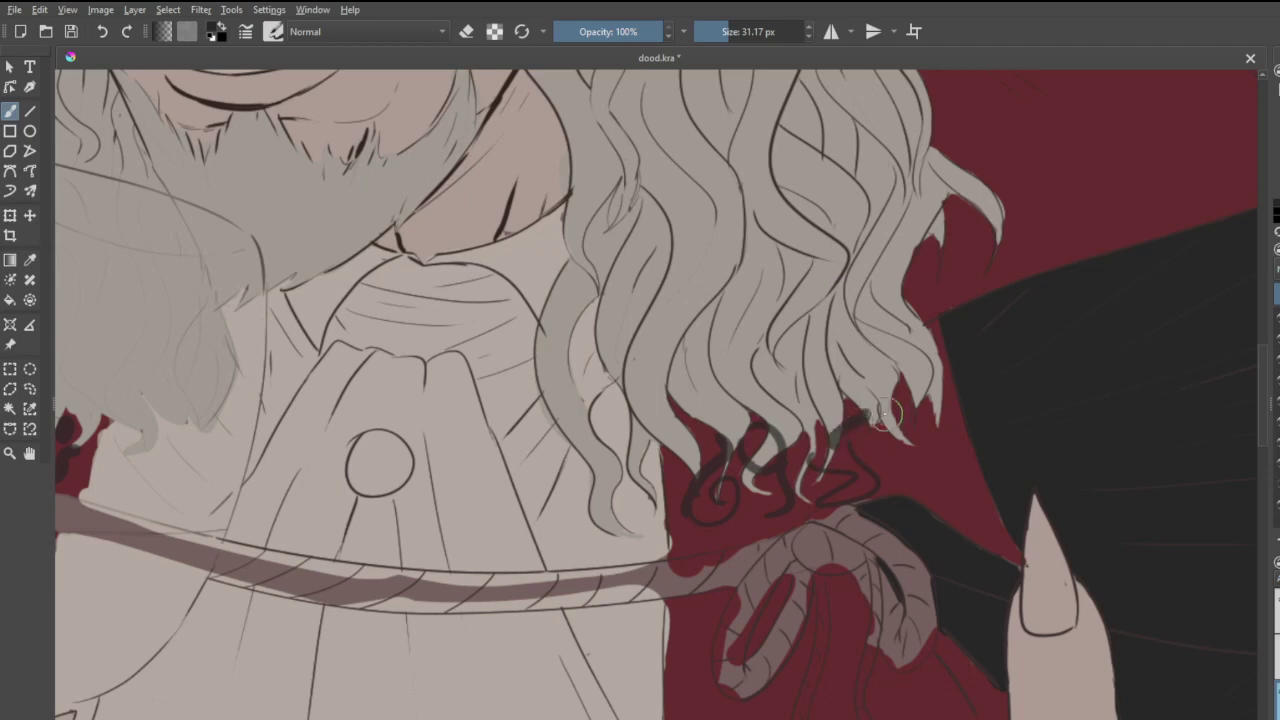
mouse_move(880, 463)
mouse_down()
mouse_move(912, 490)
mouse_move(940, 486)
mouse_move(947, 421)
mouse_move(956, 436)
mouse_up()
mouse_move(954, 482)
mouse_down()
mouse_move(966, 472)
mouse_move(968, 521)
mouse_move(989, 519)
mouse_move(1018, 545)
mouse_up()
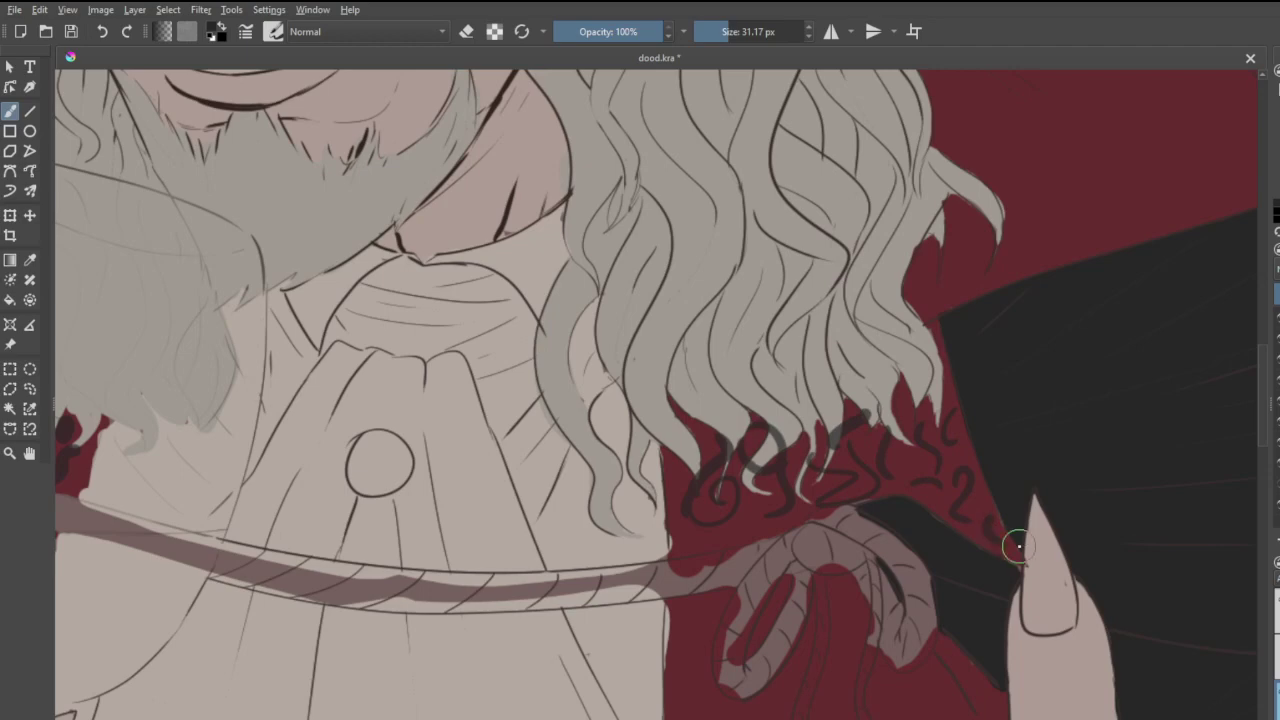
- Check the swirl pattern on the whole figure and save the drawing
scroll(972, 428, down, 5)
scroll(848, 453, down, 3)
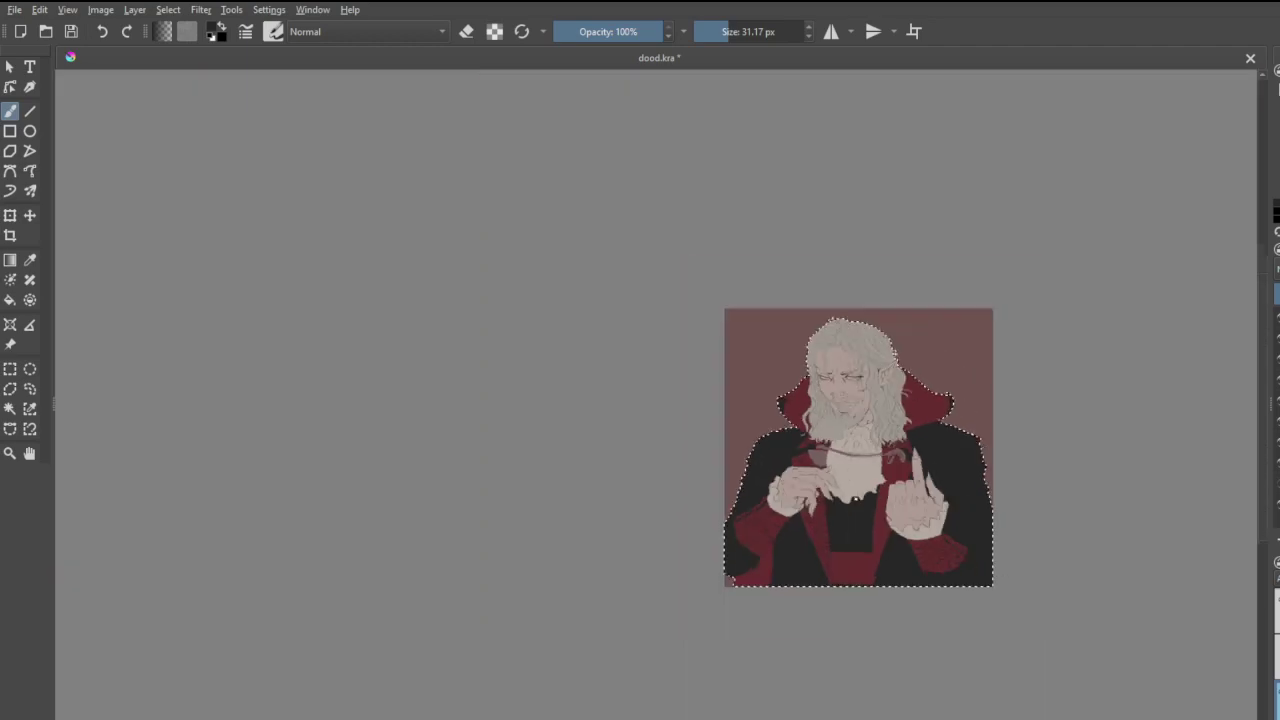
scroll(873, 537, up, 3)
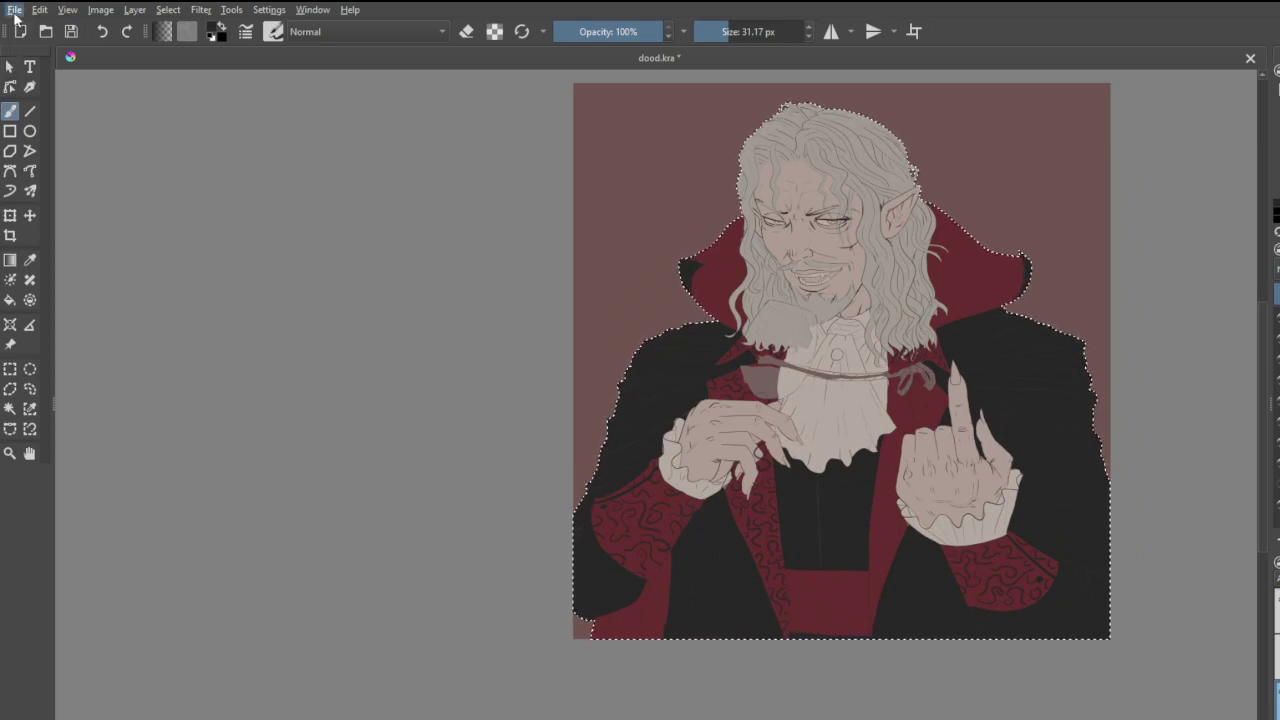
key(ctrl+s)
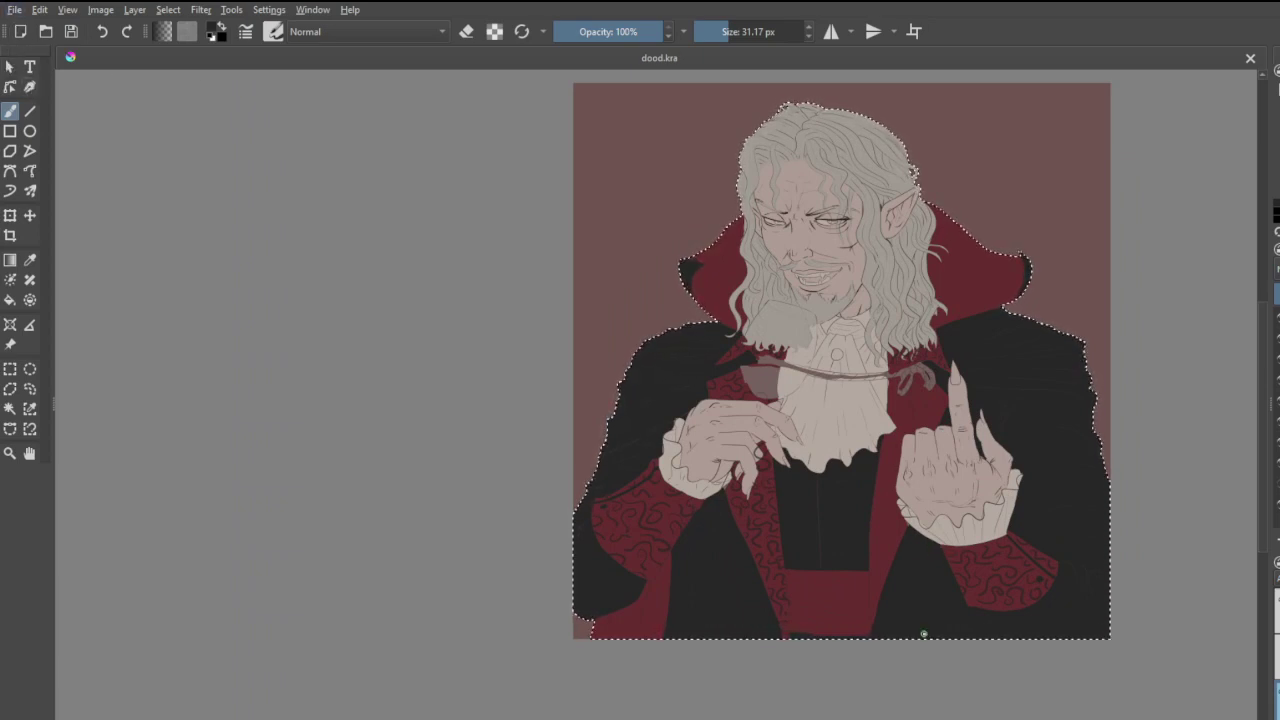
- Paint dark swirls on the red lapel around and below the cord's bow, running over the mauve loops
scroll(924, 633, up, 1)
scroll(903, 557, down, 3)
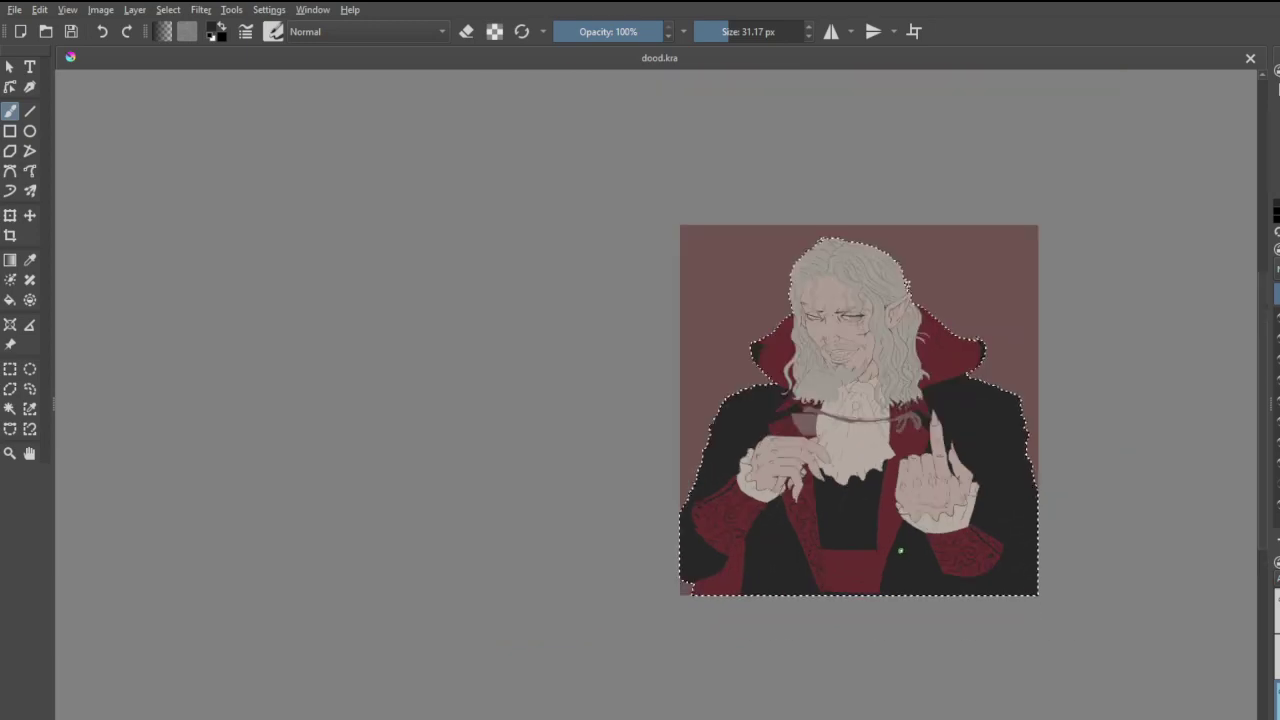
scroll(912, 503, up, 1)
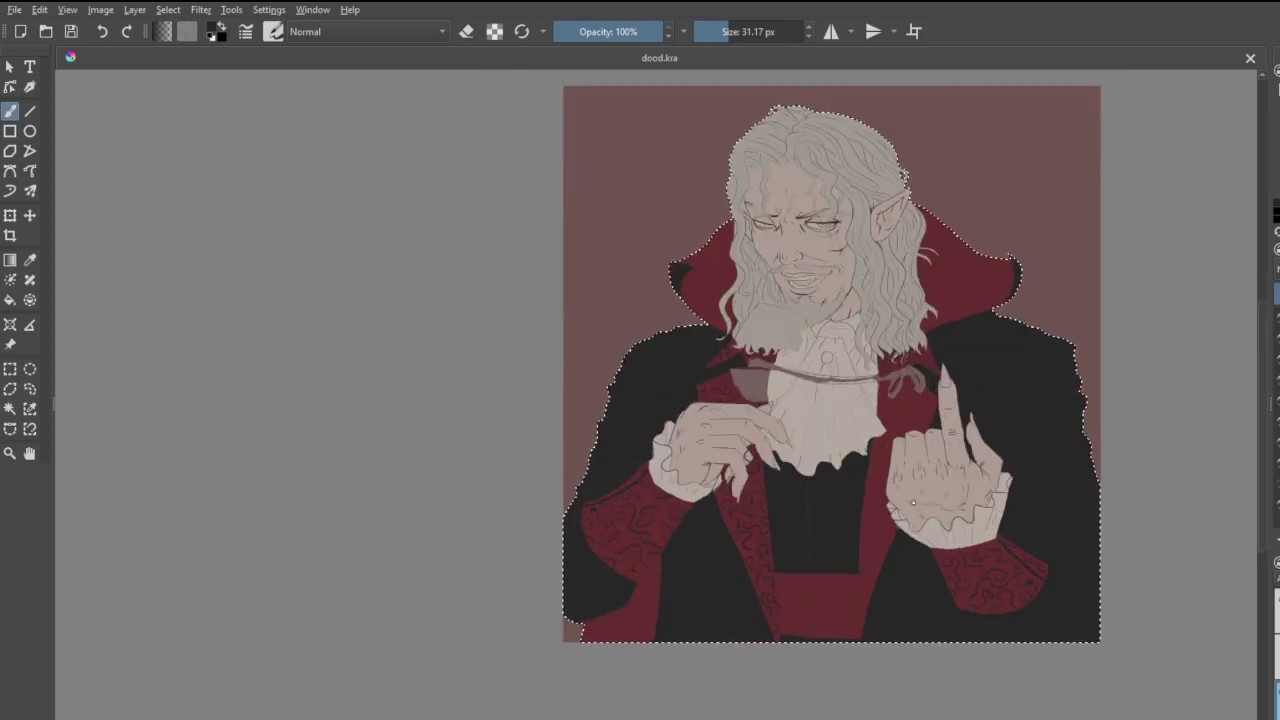
scroll(910, 500, up, 3)
scroll(910, 289, down, 2)
scroll(913, 155, up, 3)
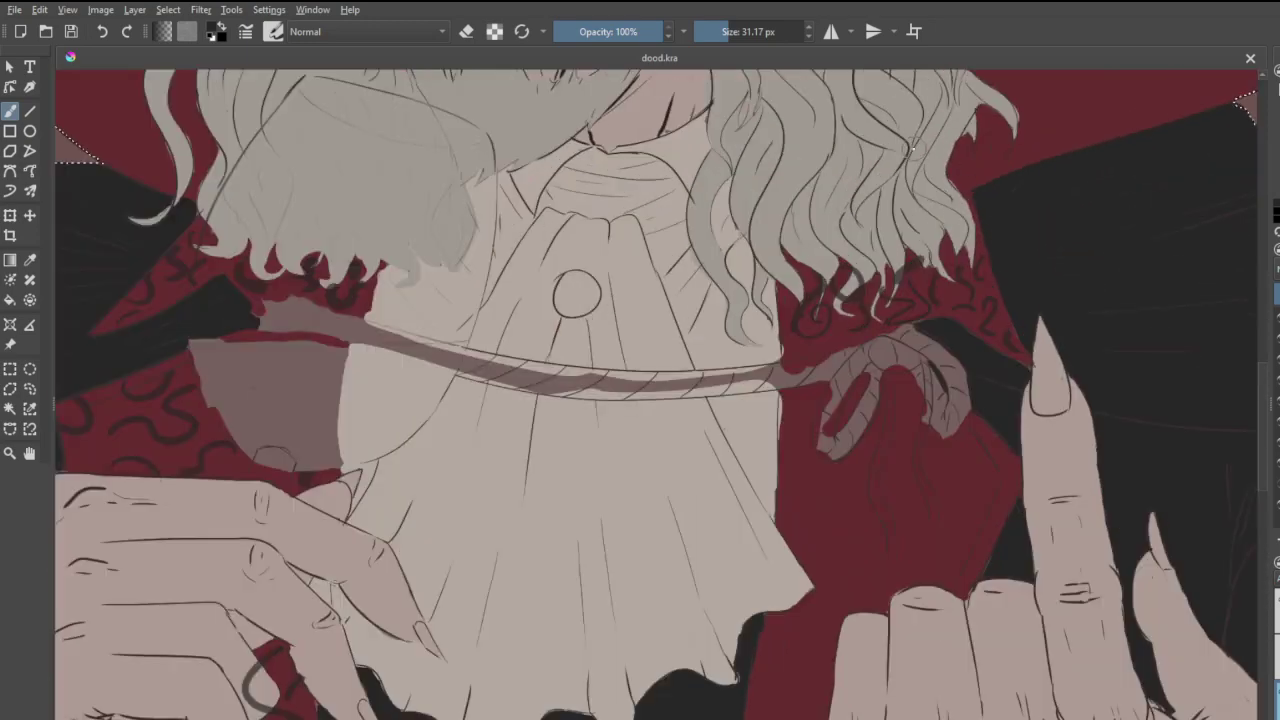
scroll(921, 311, up, 2)
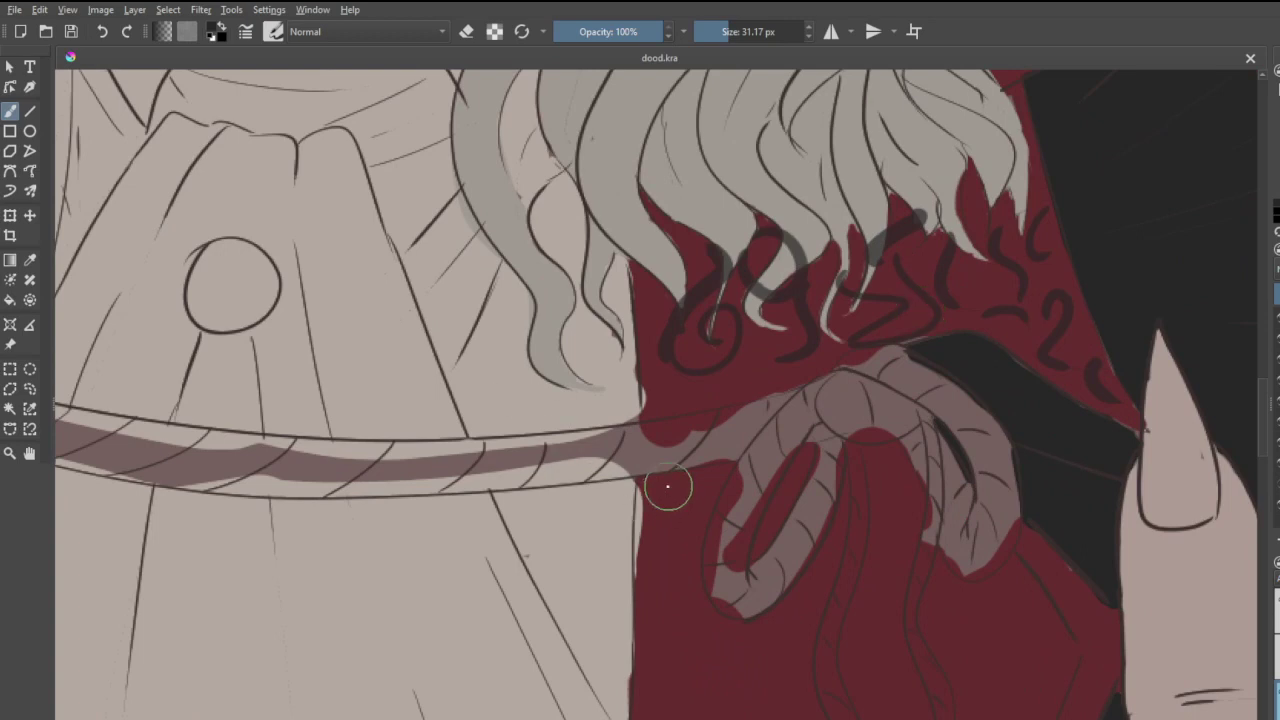
mouse_move(665, 520)
mouse_down()
mouse_move(714, 486)
mouse_move(771, 534)
mouse_move(804, 486)
mouse_move(815, 522)
mouse_move(790, 605)
mouse_up()
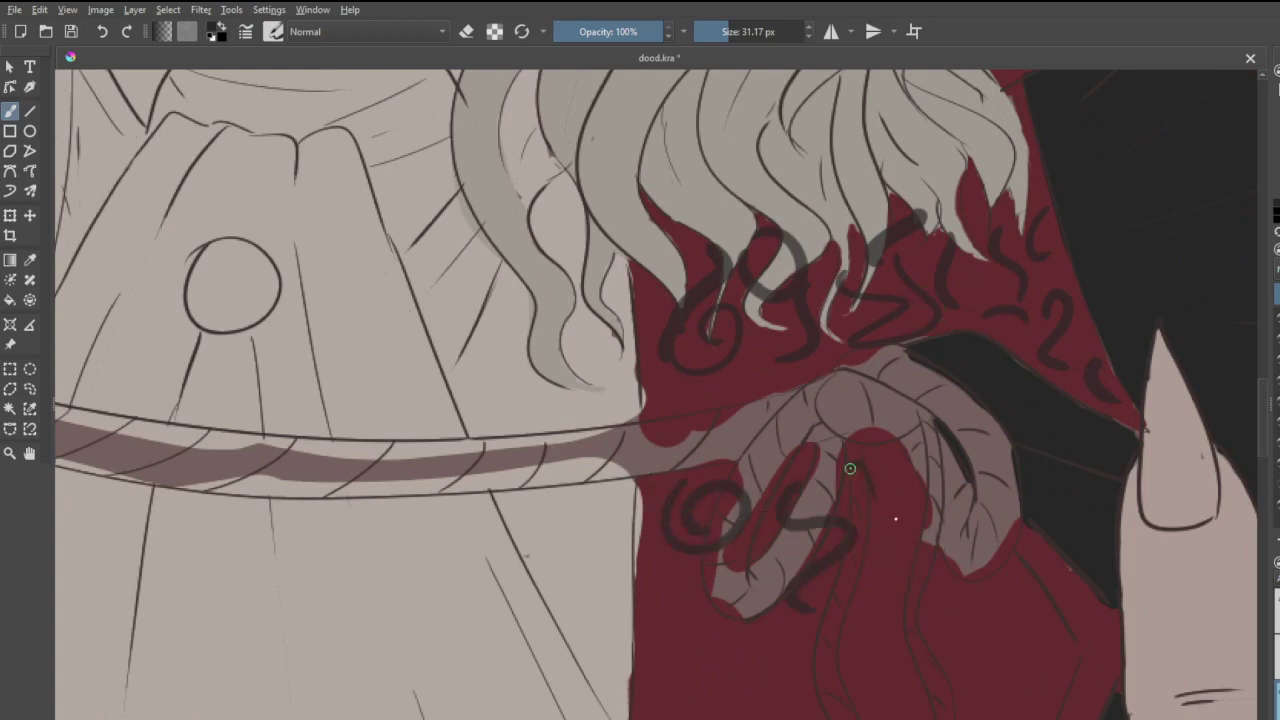
mouse_move(850, 468)
mouse_down()
mouse_move(926, 507)
mouse_move(903, 535)
mouse_move(968, 593)
mouse_move(935, 591)
mouse_move(1002, 614)
mouse_move(1086, 623)
mouse_up()
mouse_move(1010, 680)
mouse_down()
mouse_move(980, 687)
mouse_move(903, 634)
mouse_move(929, 686)
mouse_move(966, 714)
mouse_up()
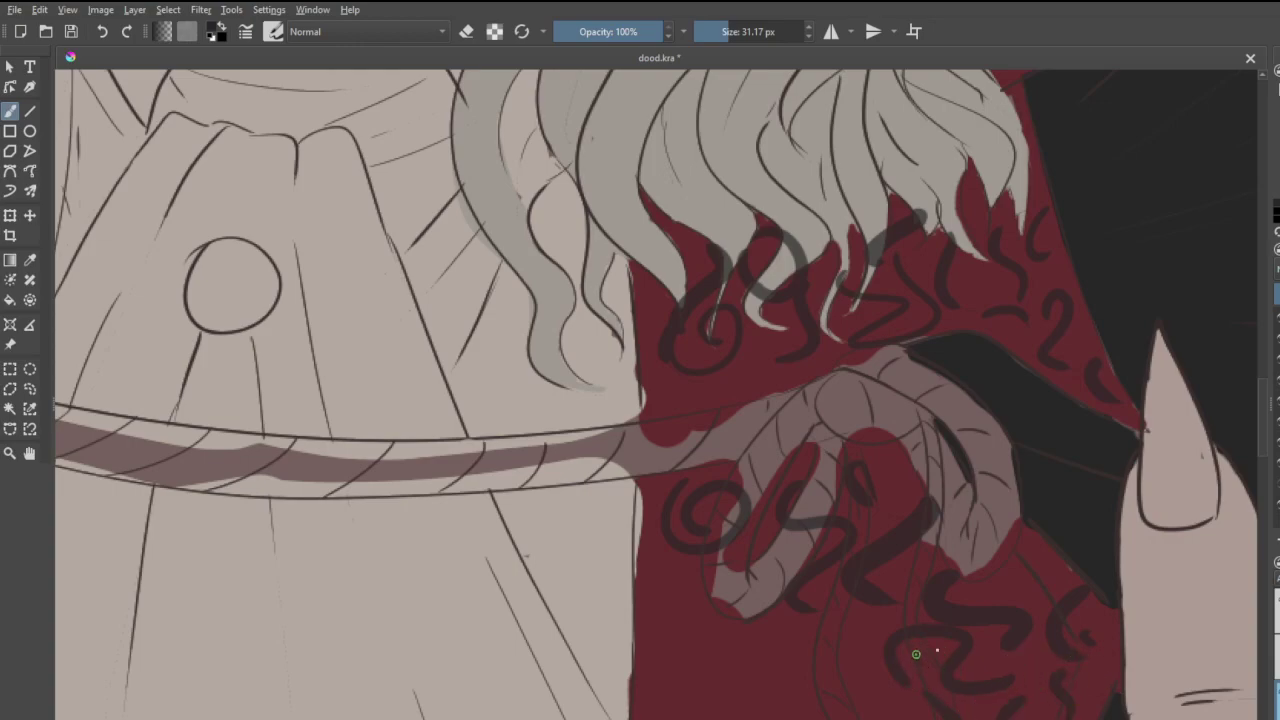
- Add dark swirls to the red lapel between the cravat's edge and the raised hand, below the bow
scroll(906, 663, down, 6)
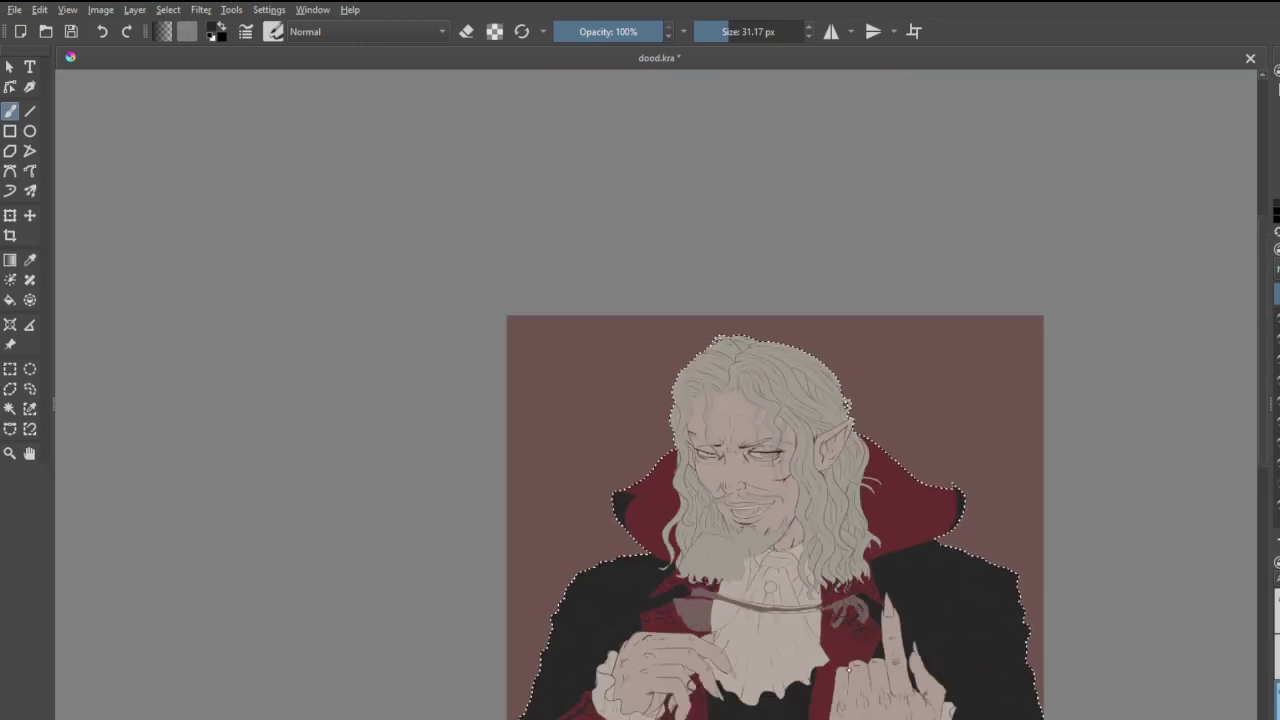
scroll(812, 712, up, 3)
scroll(822, 577, up, 2)
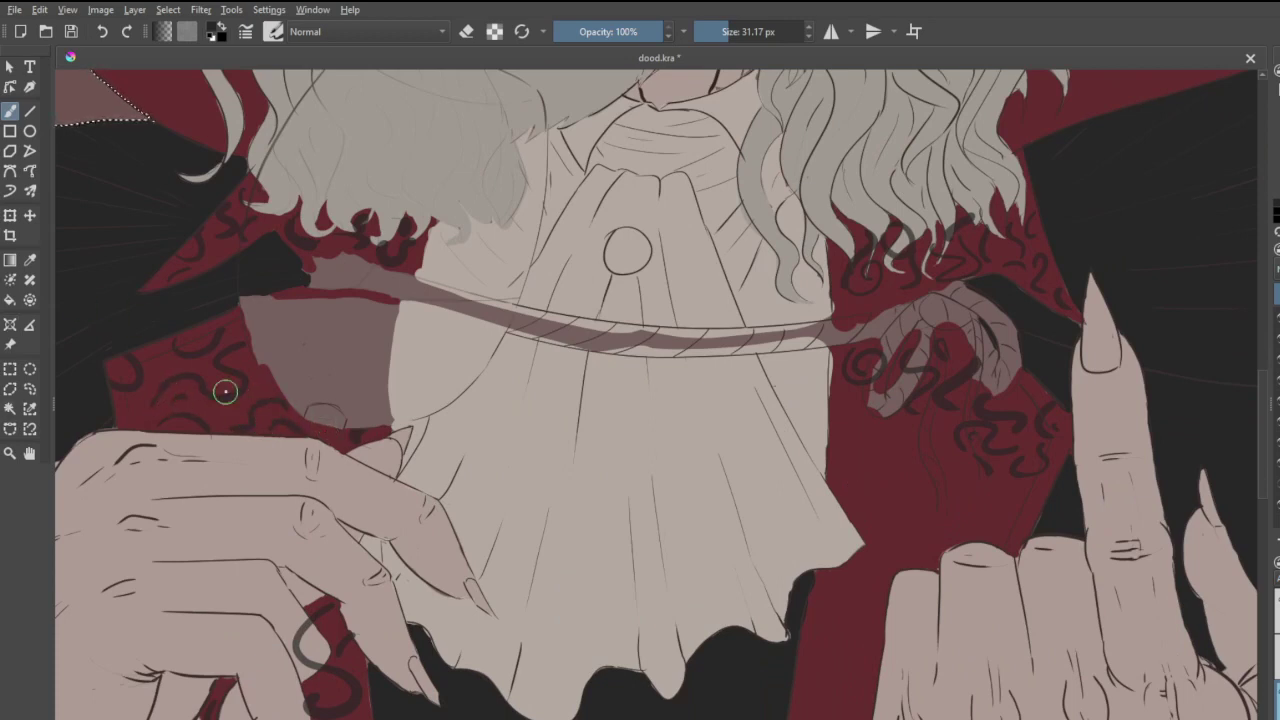
drag(843, 449, 870, 456)
mouse_move(860, 488)
mouse_down()
mouse_move(895, 445)
mouse_move(937, 497)
mouse_move(981, 515)
mouse_up()
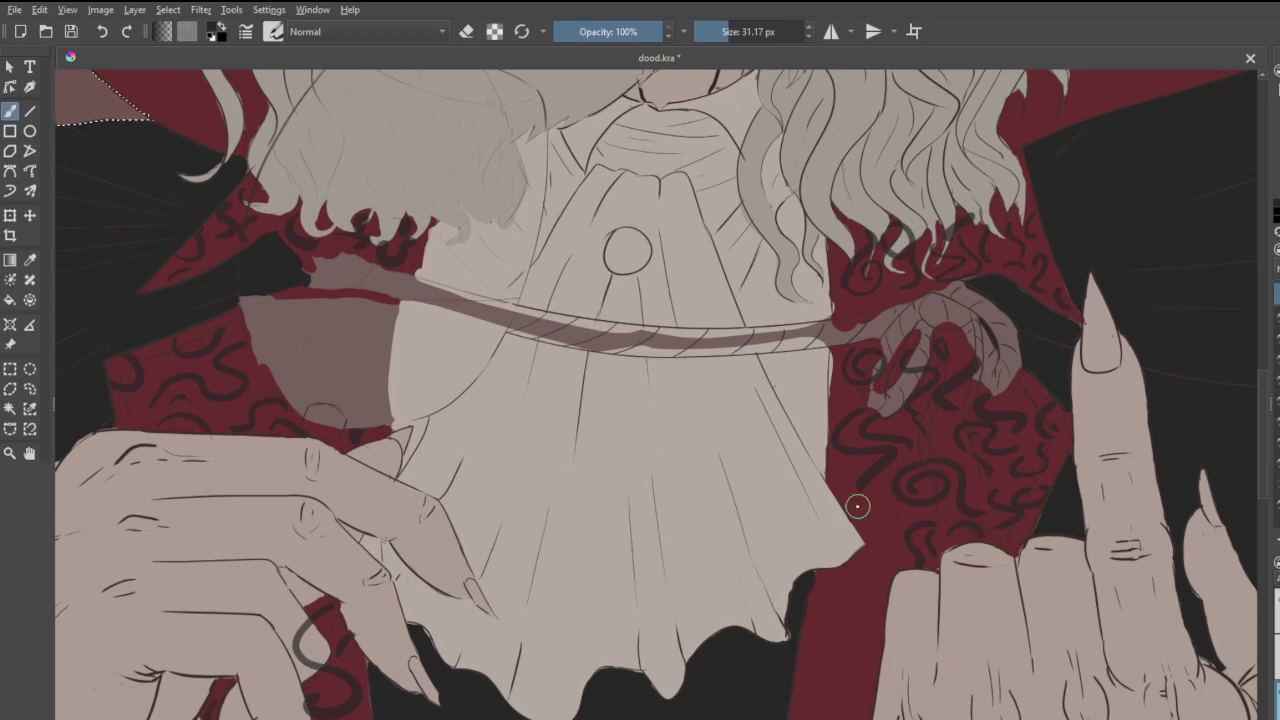
- Paint dark swirls on the red lapel around the cravat's lower corner and just below it, up to the raised hand's edge
drag(857, 552, 861, 585)
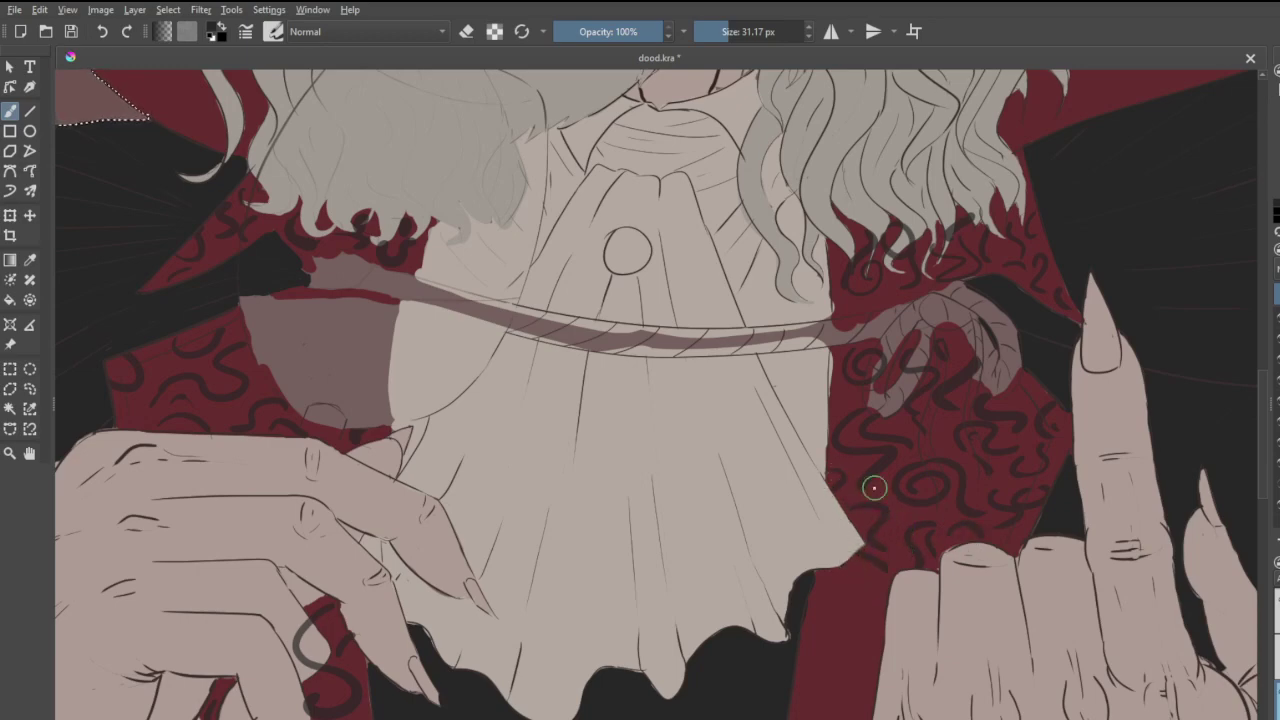
scroll(892, 493, down, 5)
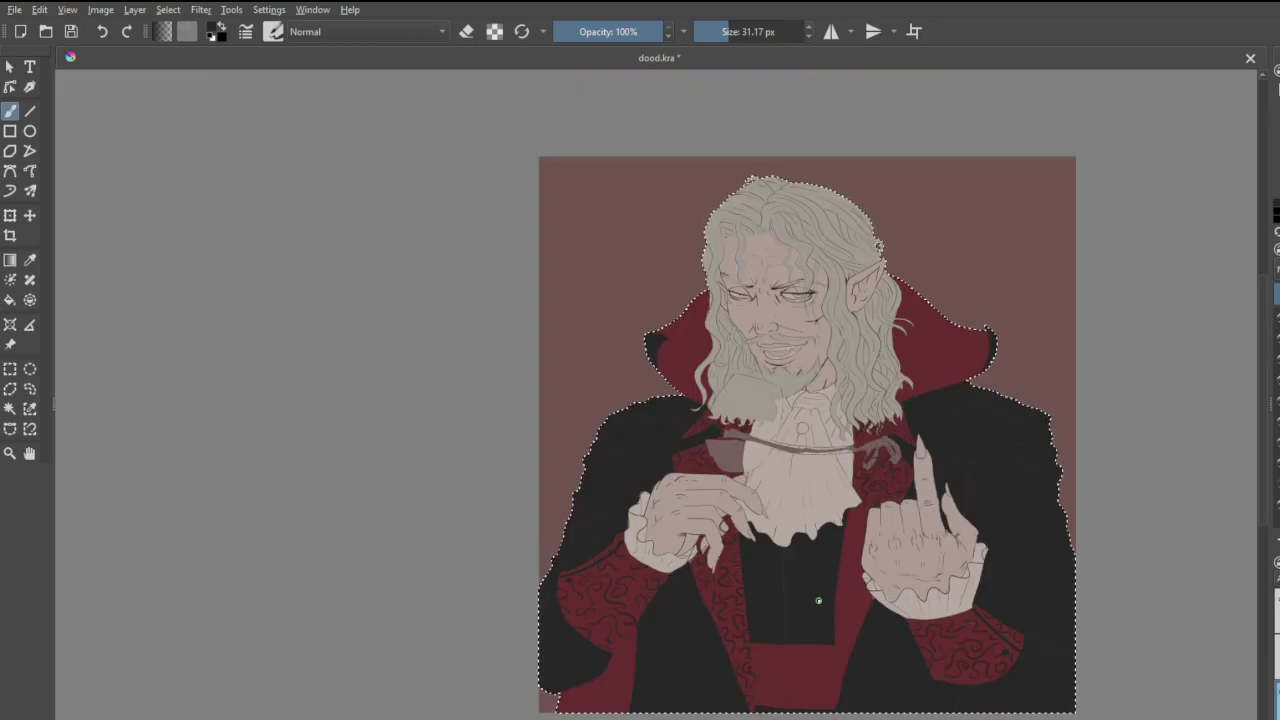
scroll(812, 641, up, 3)
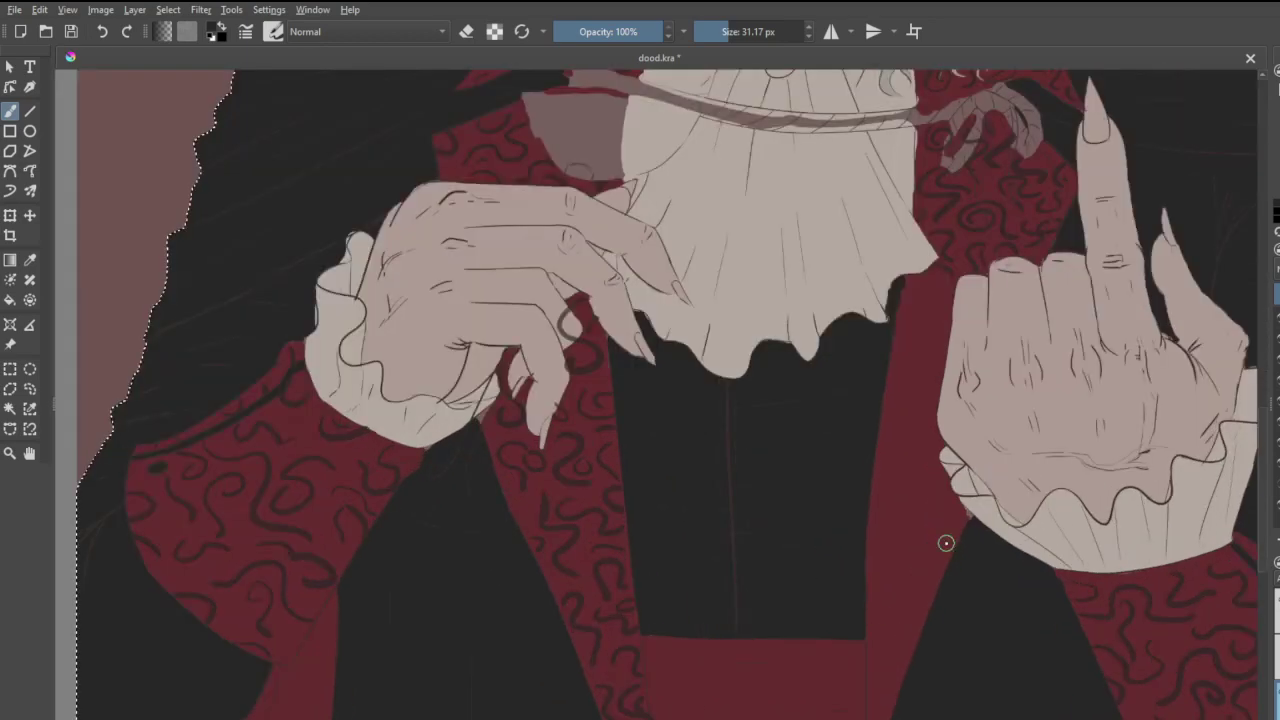
scroll(945, 540, up, 2)
scroll(830, 483, up, 3)
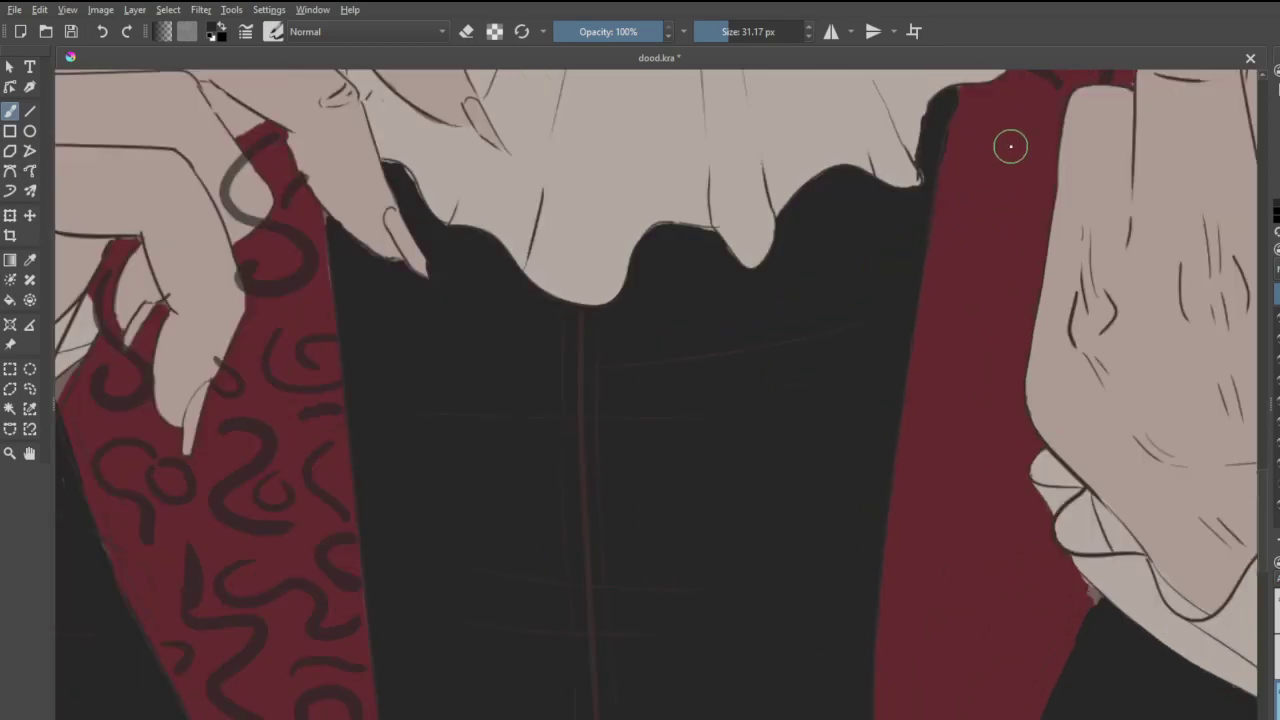
mouse_move(1002, 126)
mouse_down()
mouse_move(958, 160)
mouse_move(1011, 179)
mouse_move(984, 196)
mouse_up()
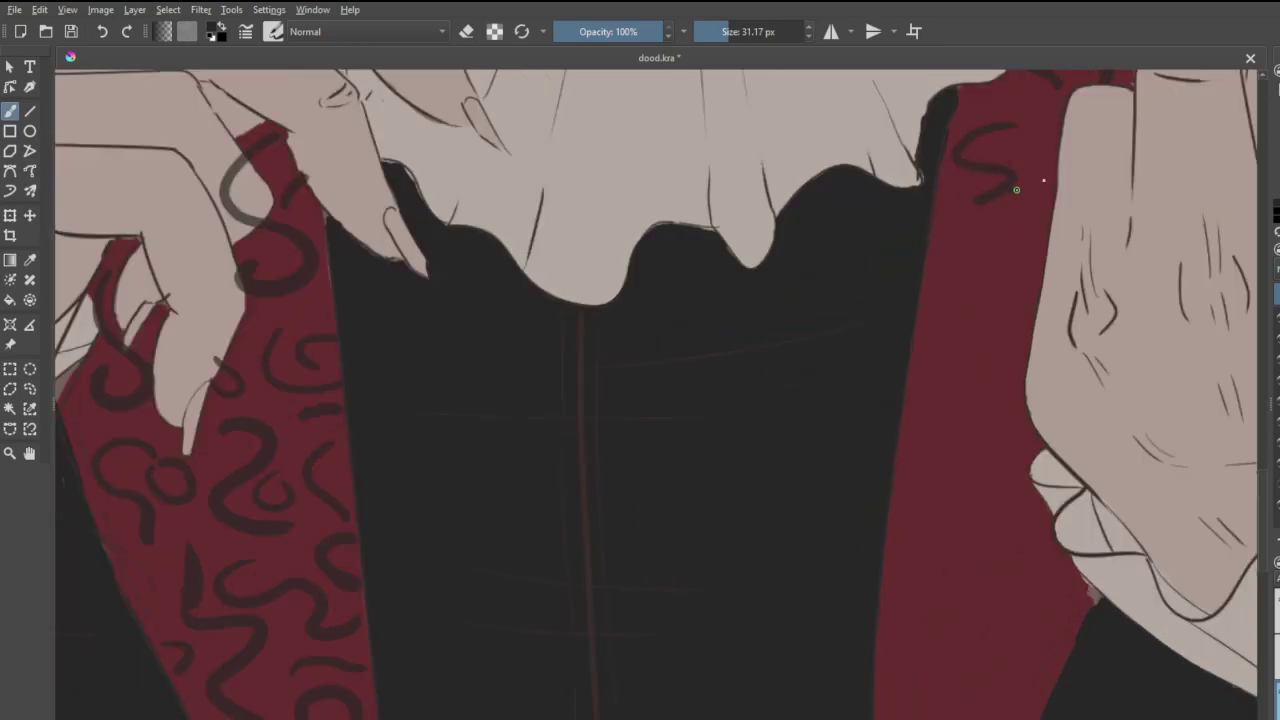
drag(1017, 148, 1058, 185)
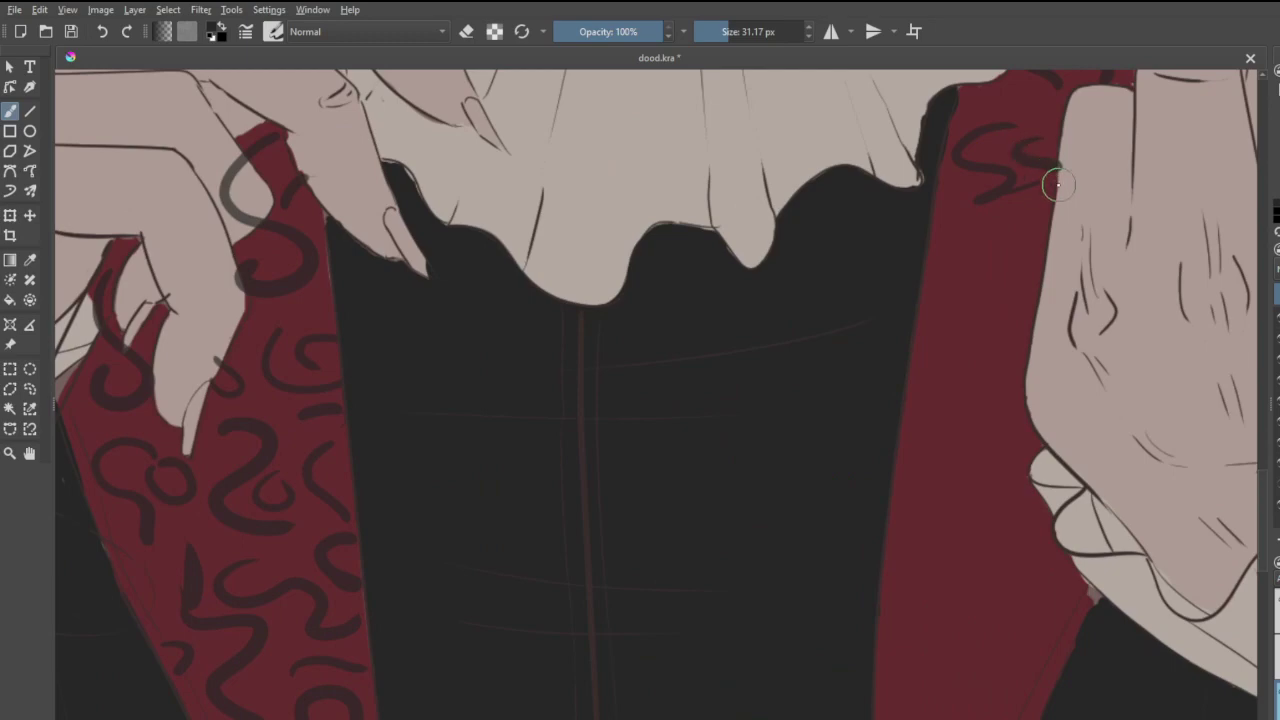
- Add more dark swirls to the narrow red lapel between the black vest and the back of the raised hand
scroll(966, 186, down, 5)
drag(974, 163, 1020, 273)
scroll(1040, 295, up, 5)
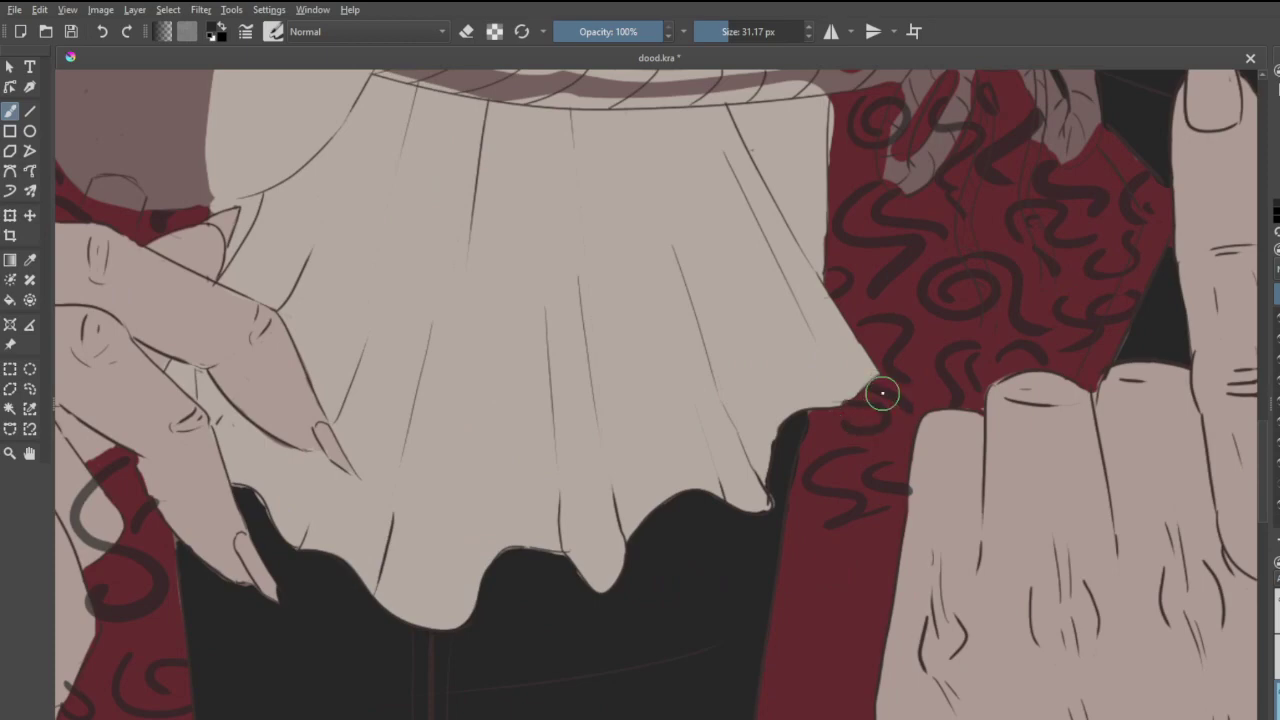
scroll(880, 385, down, 4)
scroll(860, 480, up, 2)
scroll(846, 511, up, 2)
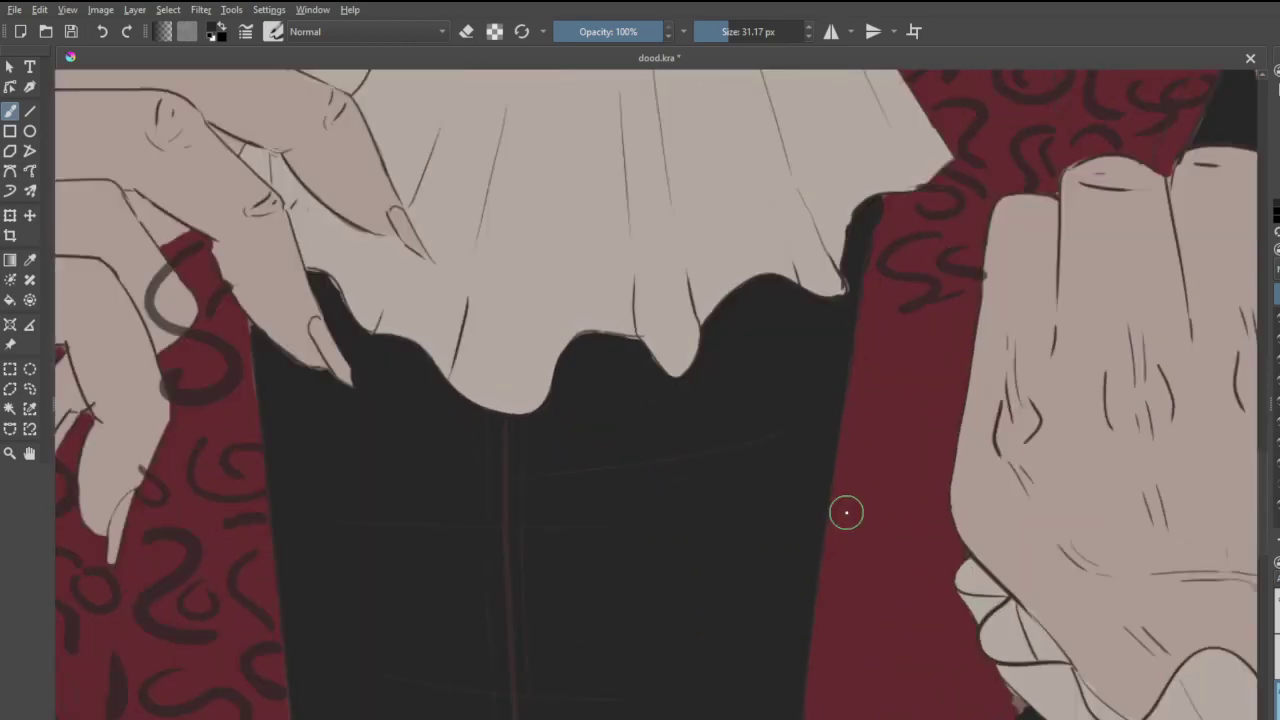
mouse_move(886, 326)
mouse_down()
mouse_move(875, 355)
mouse_move(878, 390)
mouse_move(847, 437)
mouse_move(946, 447)
mouse_move(891, 408)
mouse_move(949, 400)
mouse_move(913, 398)
mouse_up()
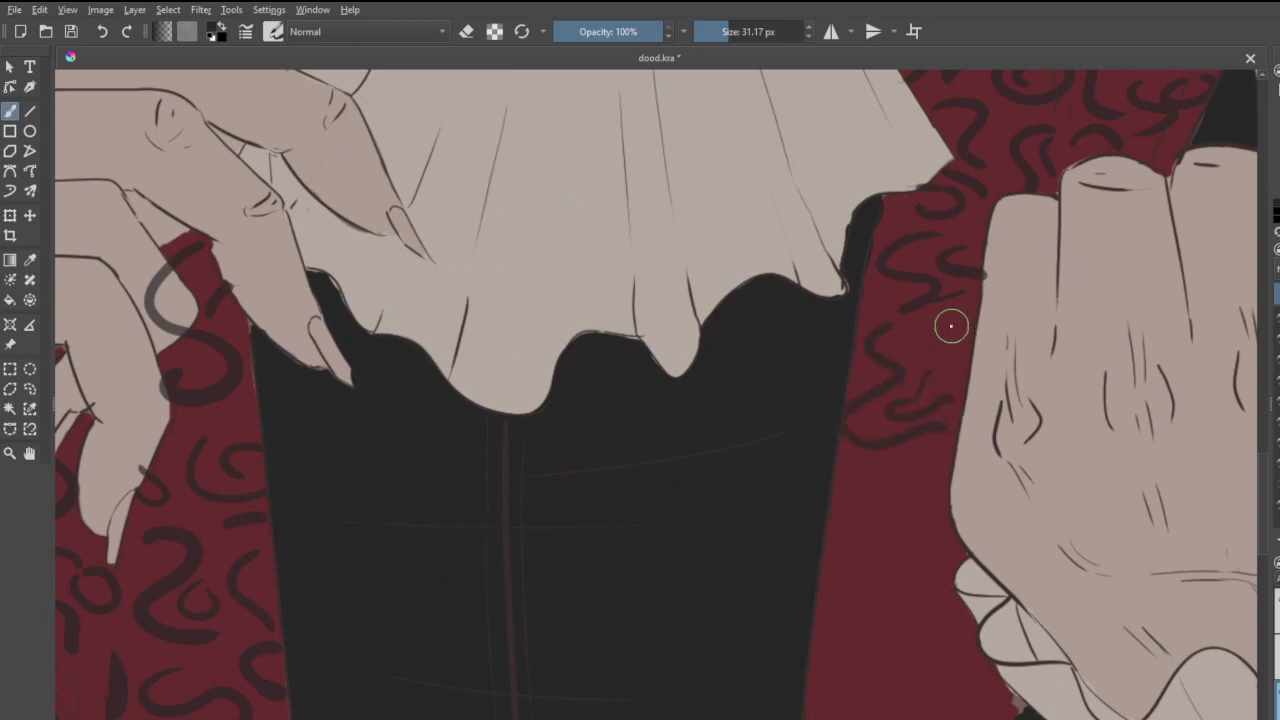
mouse_move(926, 338)
mouse_down()
mouse_move(943, 343)
mouse_move(911, 350)
mouse_move(920, 323)
mouse_up()
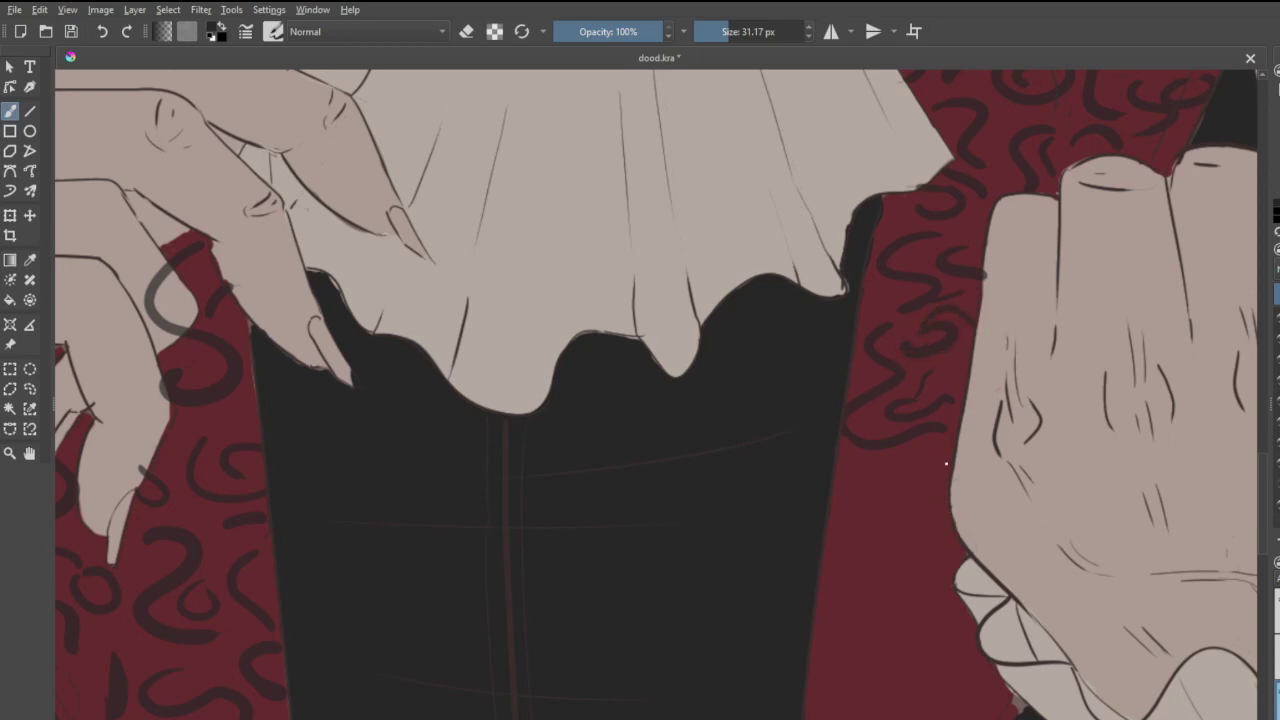
- Continue the dark swirls down the lapel to the start of the raised hand's ruffled cuff, including a curve on the vest edge
drag(921, 477, 949, 513)
mouse_move(871, 467)
mouse_down()
mouse_move(890, 552)
mouse_move(922, 568)
mouse_up()
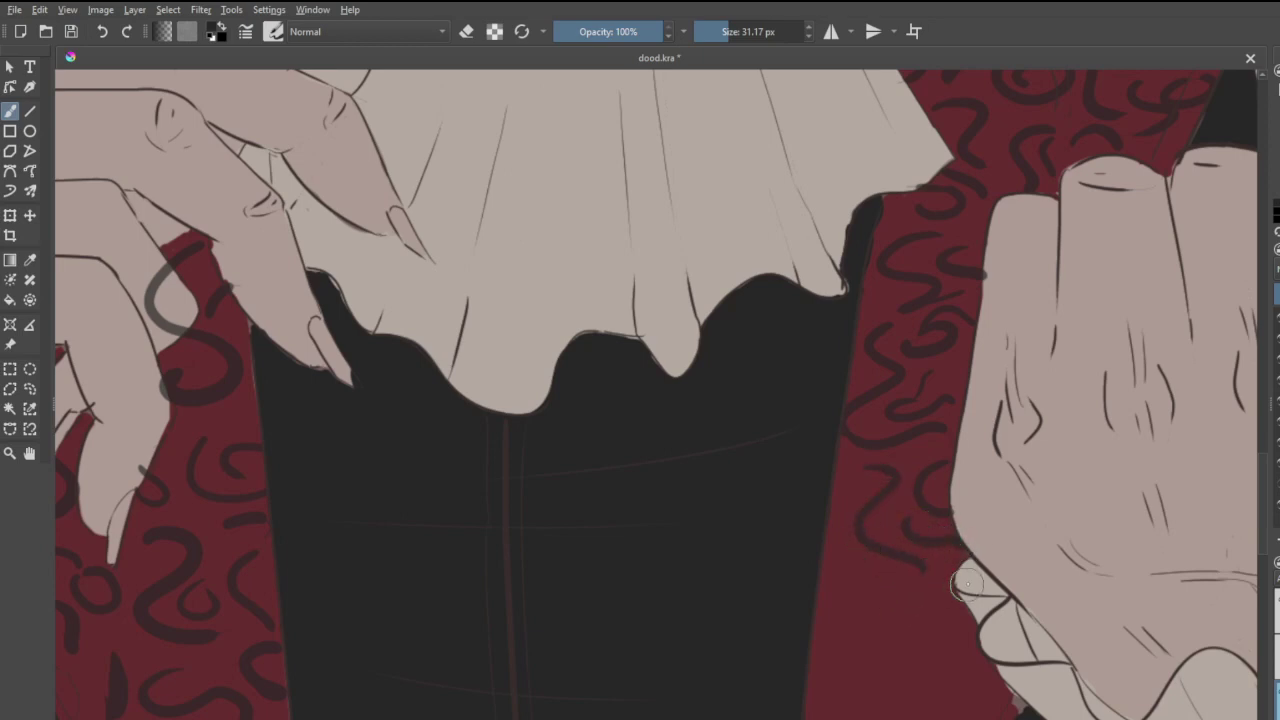
mouse_move(963, 592)
mouse_down()
mouse_move(963, 624)
mouse_move(939, 662)
mouse_move(929, 612)
mouse_move(928, 650)
mouse_move(910, 607)
mouse_up()
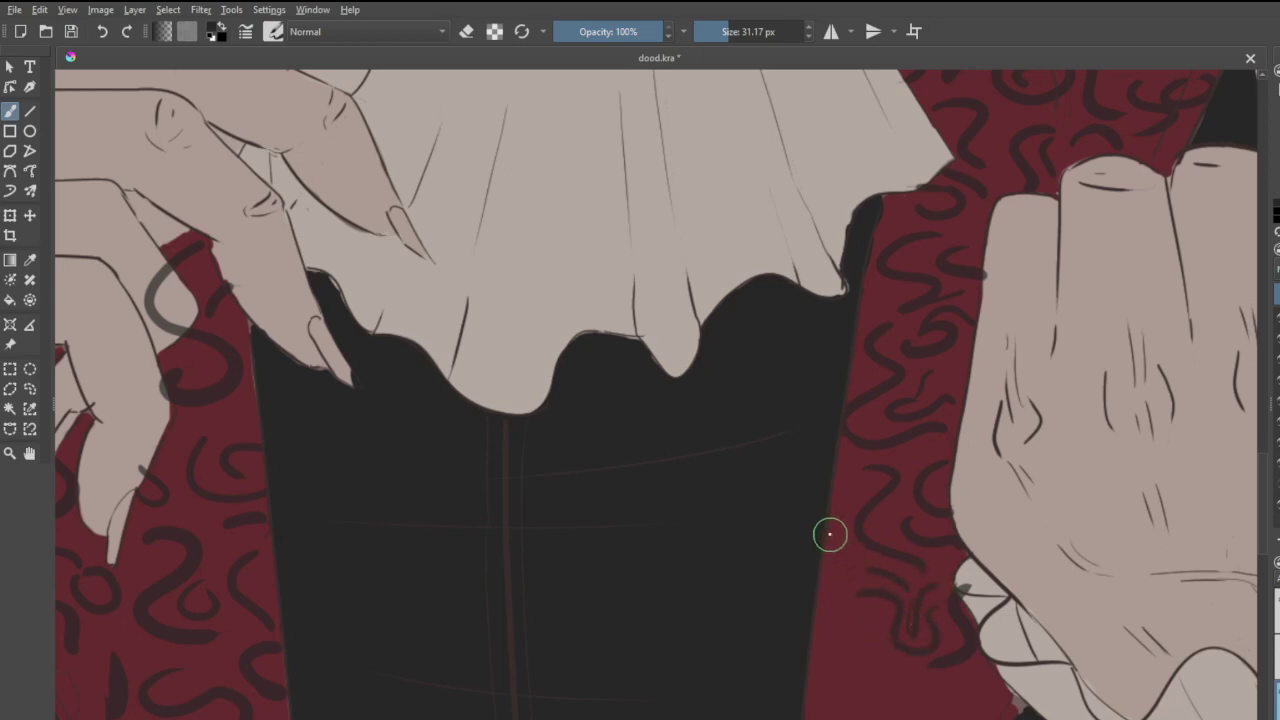
mouse_move(835, 540)
mouse_down()
mouse_move(807, 607)
mouse_move(857, 603)
mouse_up()
- Paint a large dark spiral and surrounding swirls on the lapel where the ruffled cuff meets the black coat
scroll(855, 606, down, 5)
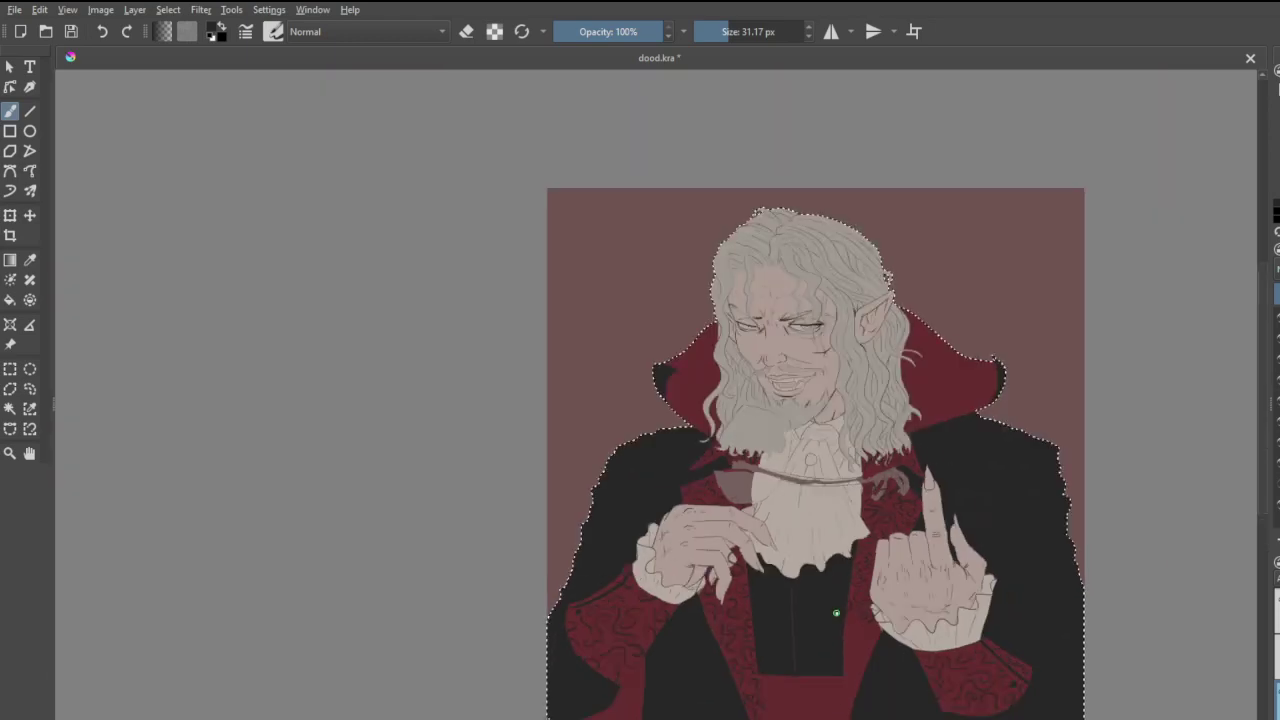
scroll(854, 580, down, 1)
scroll(846, 705, up, 2)
scroll(887, 617, up, 4)
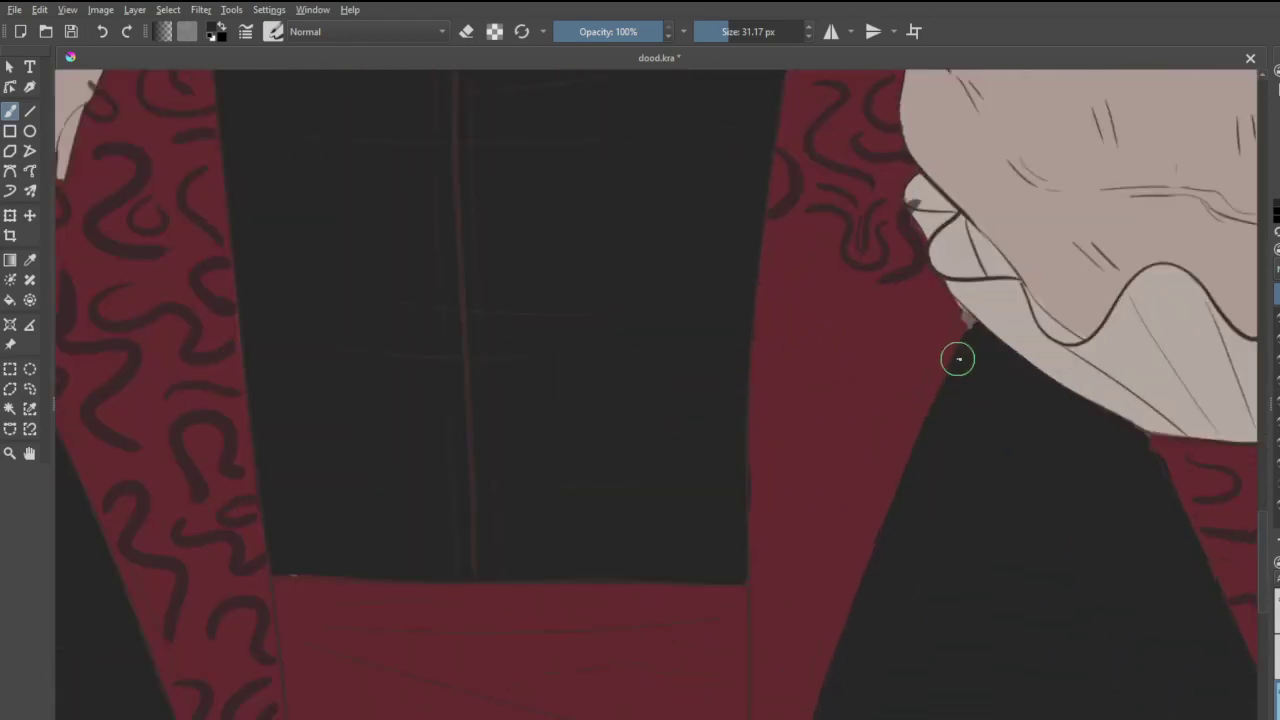
mouse_move(950, 330)
mouse_down()
mouse_move(860, 348)
mouse_move(889, 414)
mouse_move(926, 368)
mouse_move(885, 370)
mouse_up()
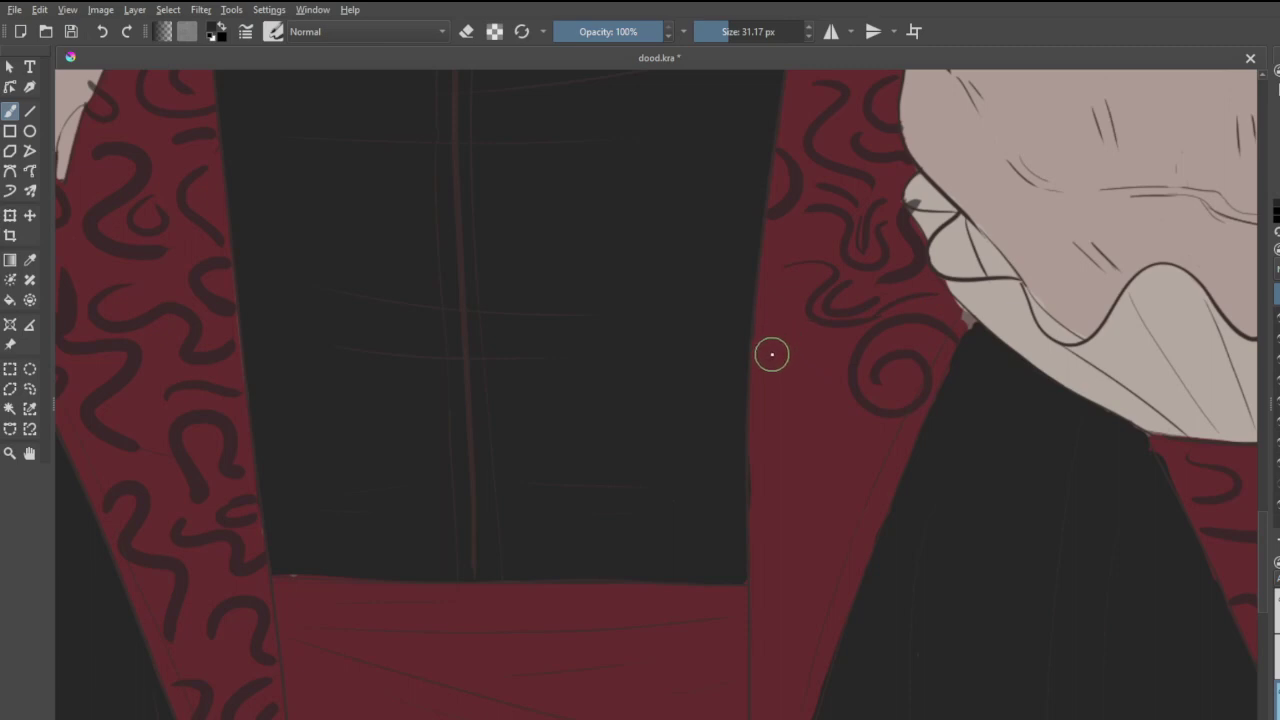
mouse_move(766, 325)
mouse_down()
mouse_move(788, 372)
mouse_move(815, 382)
mouse_move(827, 341)
mouse_move(845, 365)
mouse_move(850, 440)
mouse_up()
drag(760, 390, 794, 419)
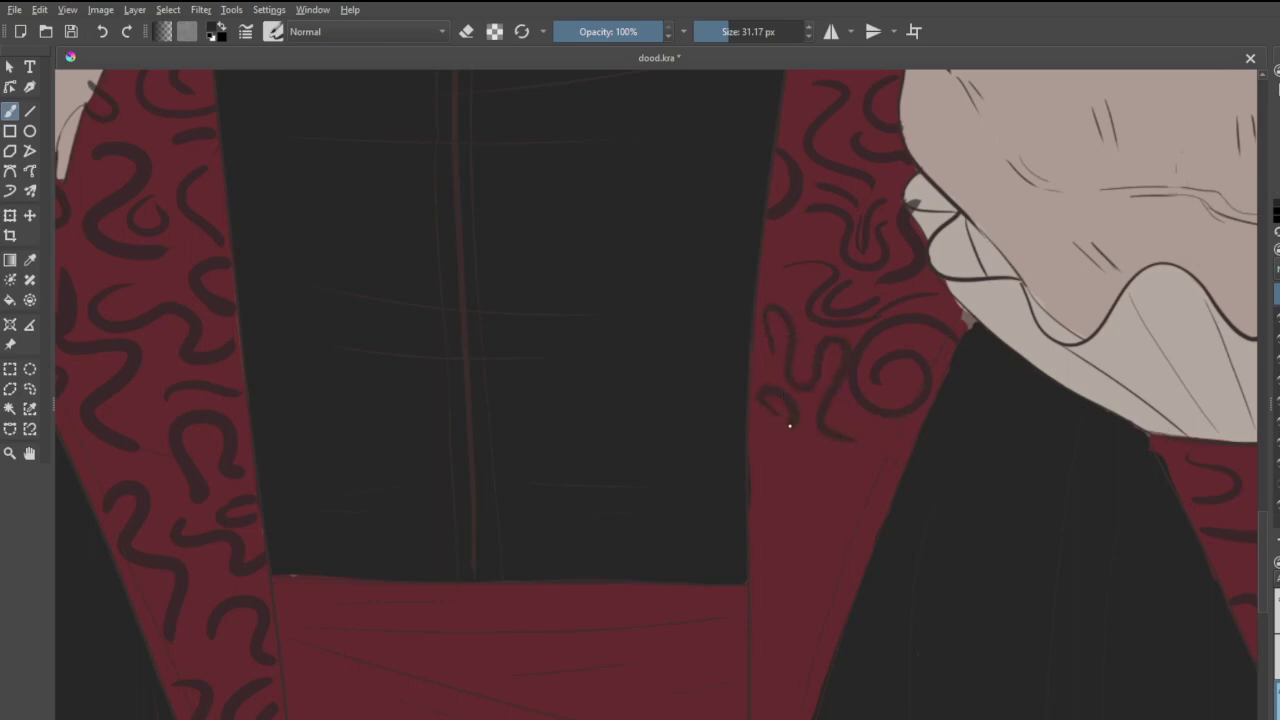
- Fill the lapel's narrowing lower part with dark swirls, from below the spiral down beside the red sash
drag(873, 436, 840, 498)
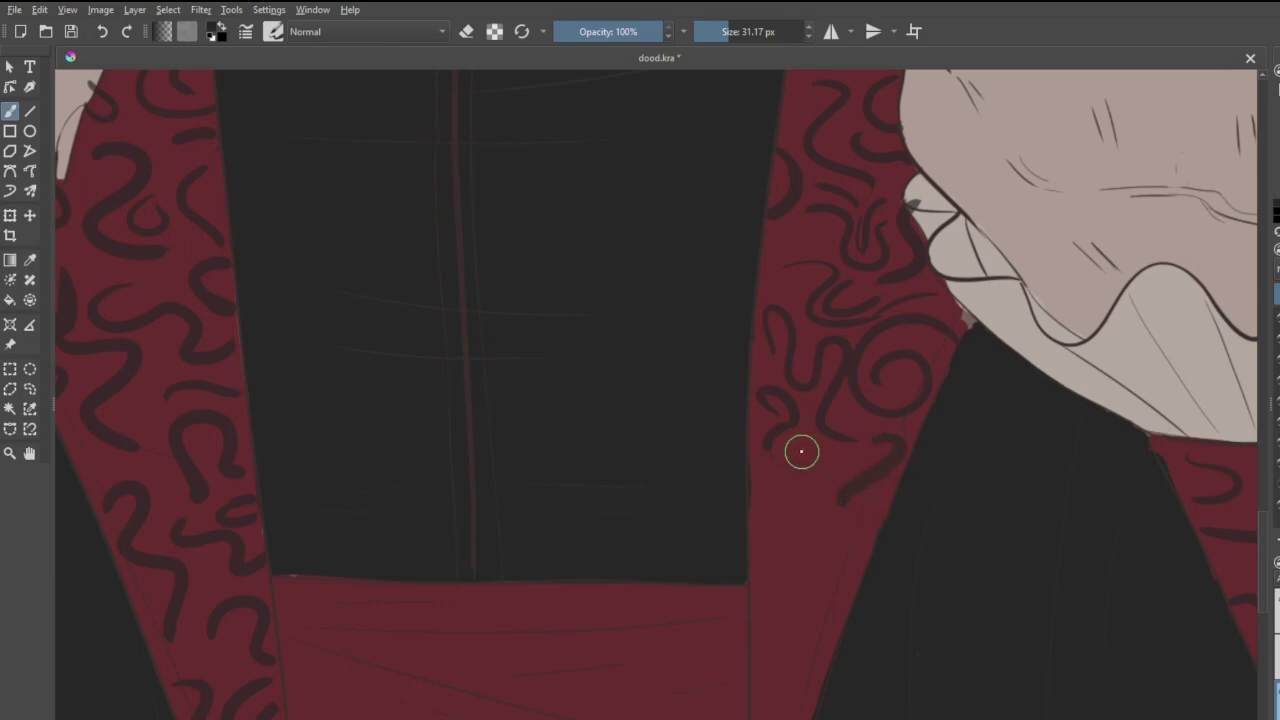
drag(812, 456, 780, 520)
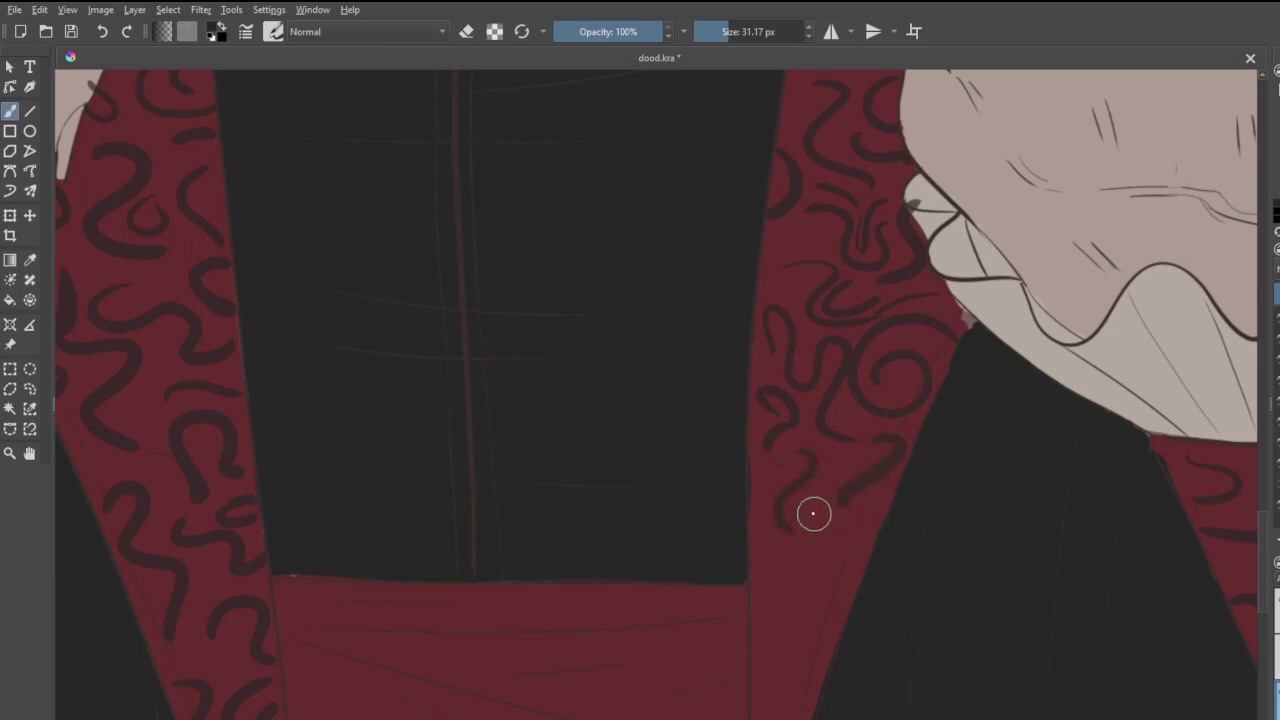
drag(844, 568, 822, 577)
mouse_move(806, 512)
mouse_down()
mouse_move(771, 552)
mouse_move(780, 607)
mouse_move(790, 568)
mouse_move(783, 669)
mouse_move(807, 626)
mouse_move(772, 716)
mouse_move(812, 690)
mouse_move(796, 675)
mouse_move(767, 689)
mouse_move(757, 679)
mouse_move(769, 717)
mouse_up()
scroll(805, 554, down, 4)
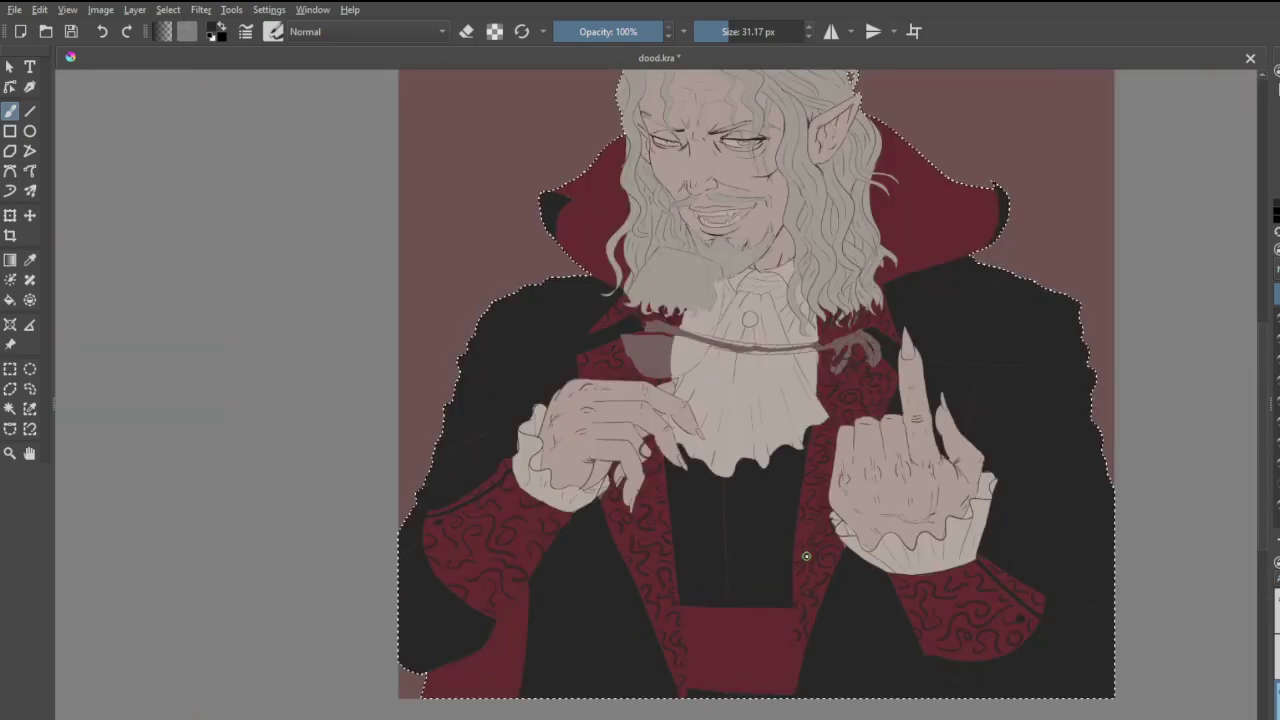
scroll(785, 656, up, 5)
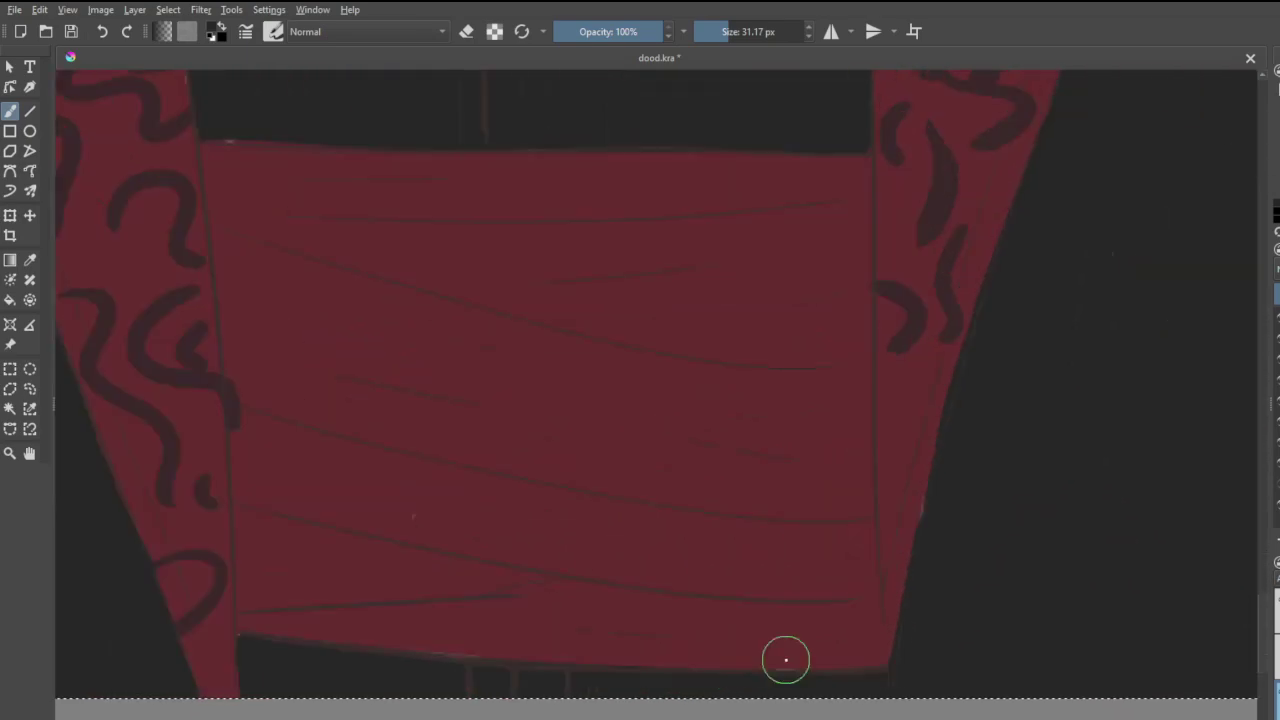
drag(937, 402, 903, 408)
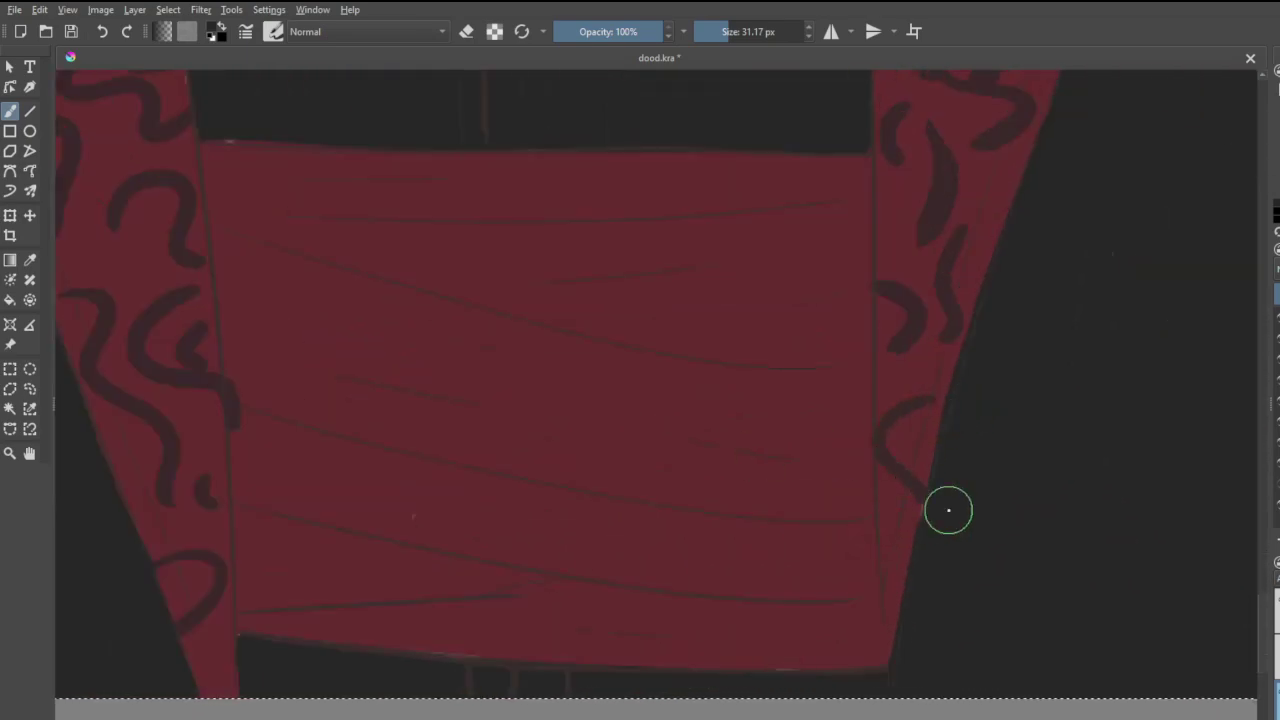
- Paint an orange-gold strip down the centre of the black vest, from the cravat's lower edge to the red sash
scroll(946, 511, down, 6)
scroll(812, 328, up, 5)
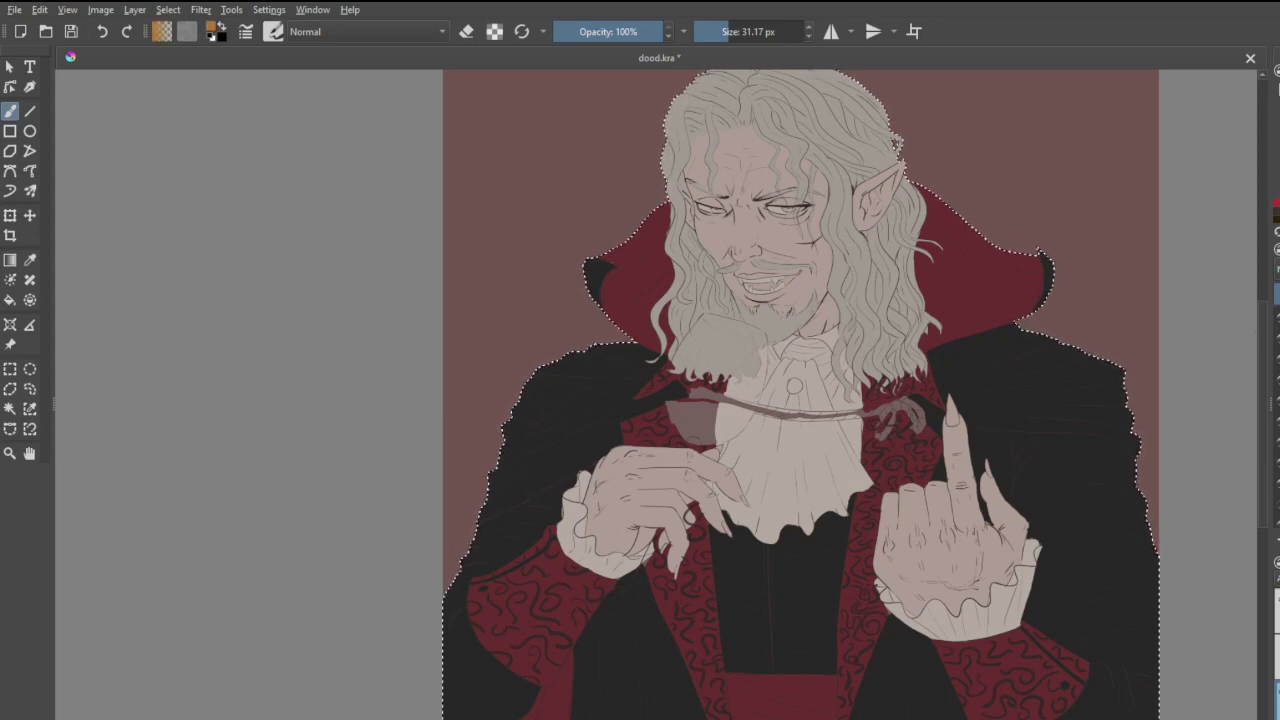
scroll(797, 631, up, 5)
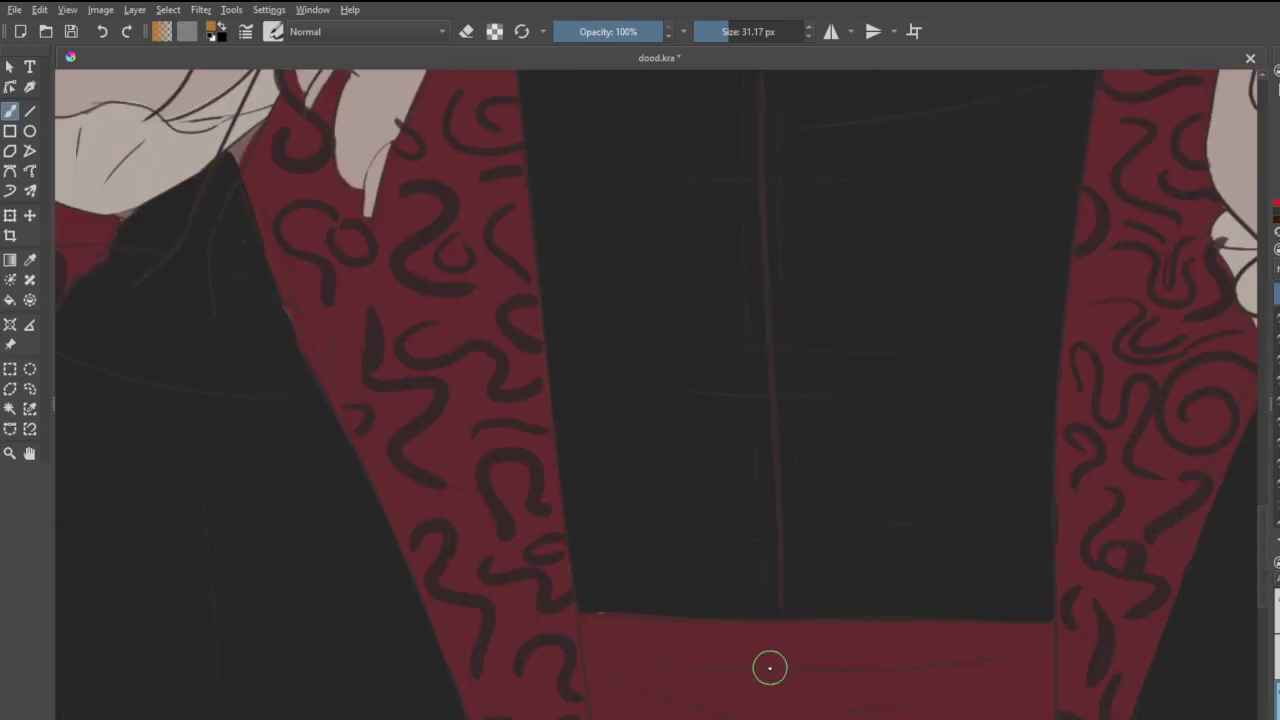
scroll(770, 668, down, 5)
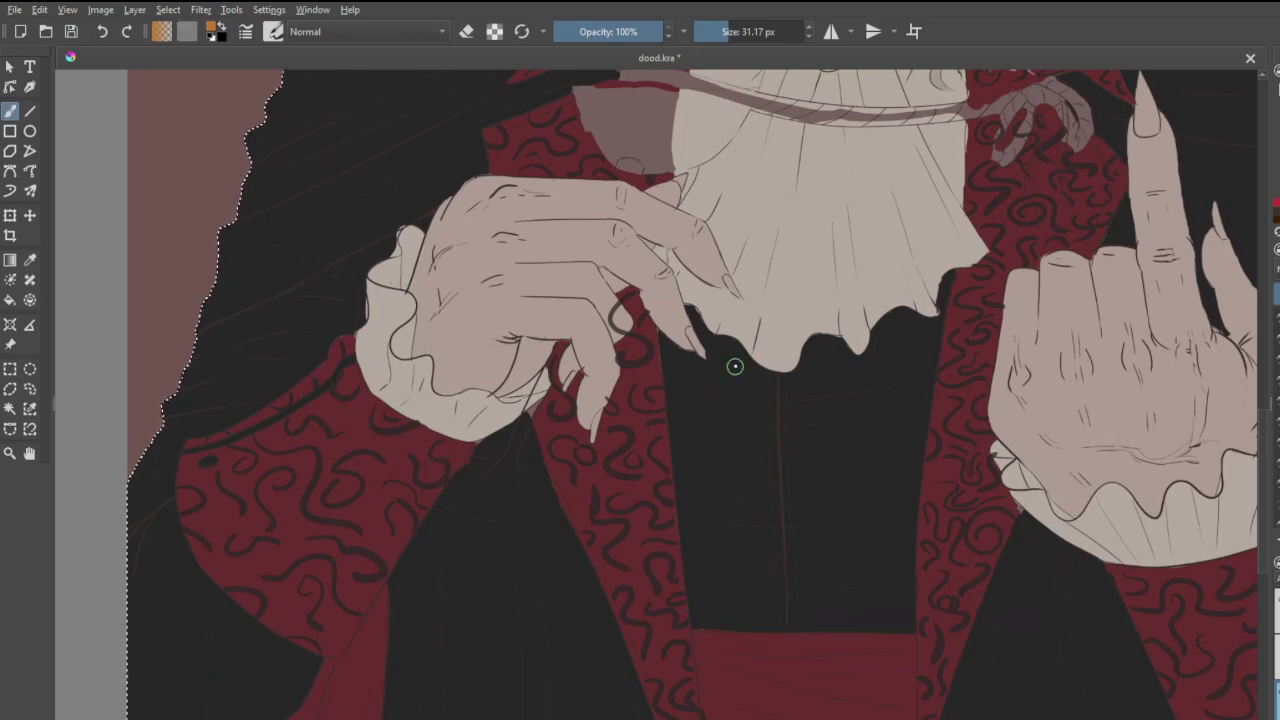
drag(778, 371, 774, 609)
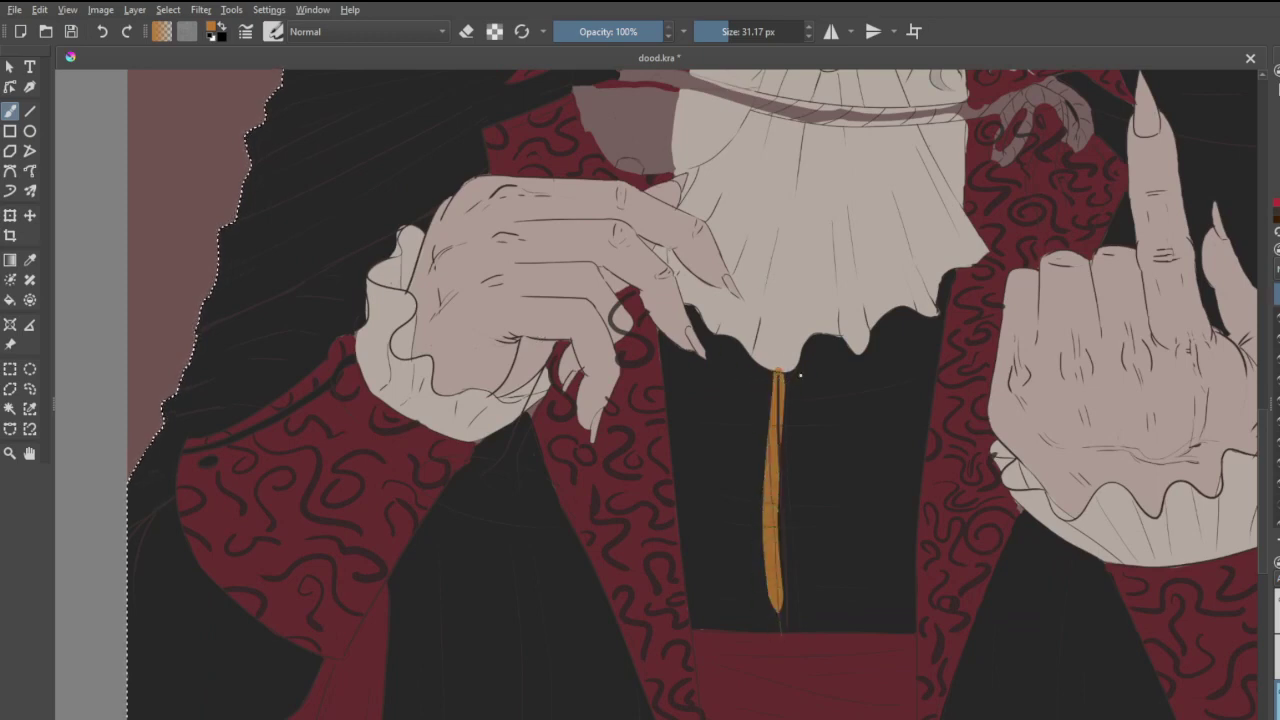
key(ctrl+z)
drag(777, 370, 788, 606)
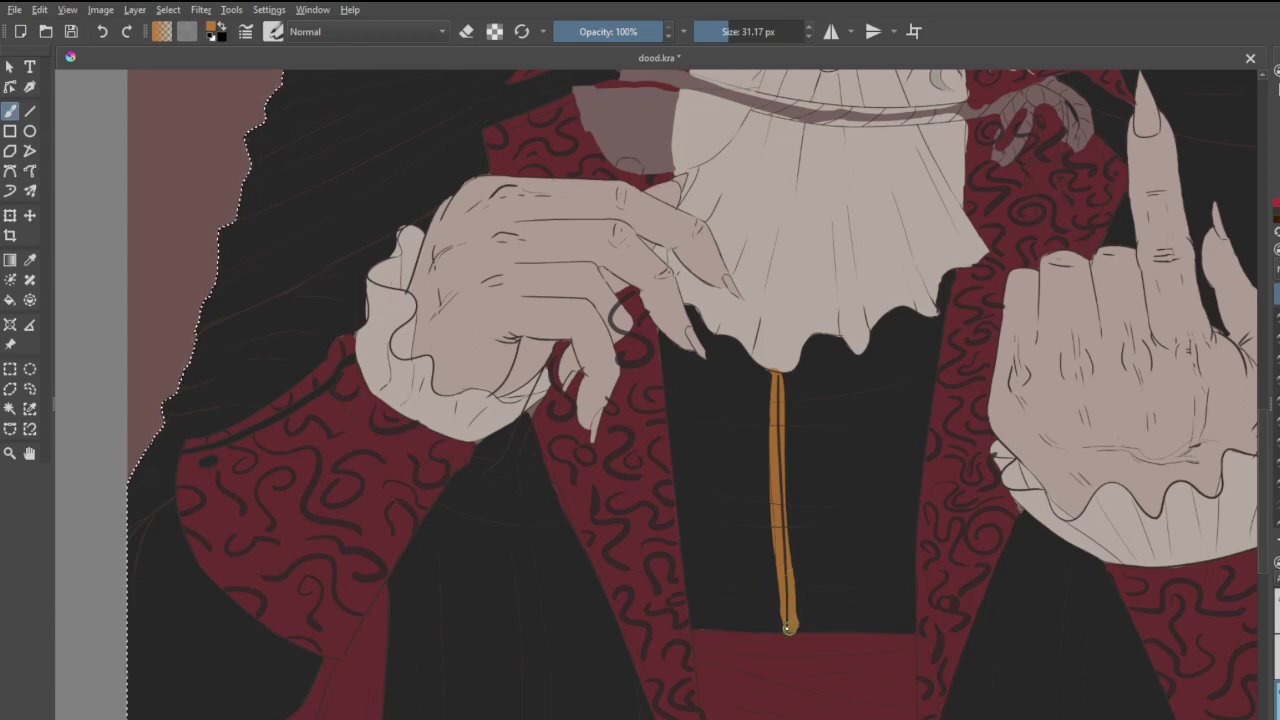
mouse_move(782, 500)
mouse_down()
mouse_move(795, 388)
mouse_move(771, 374)
mouse_move(766, 554)
mouse_move(789, 555)
mouse_move(783, 538)
mouse_move(773, 533)
mouse_move(785, 632)
mouse_up()
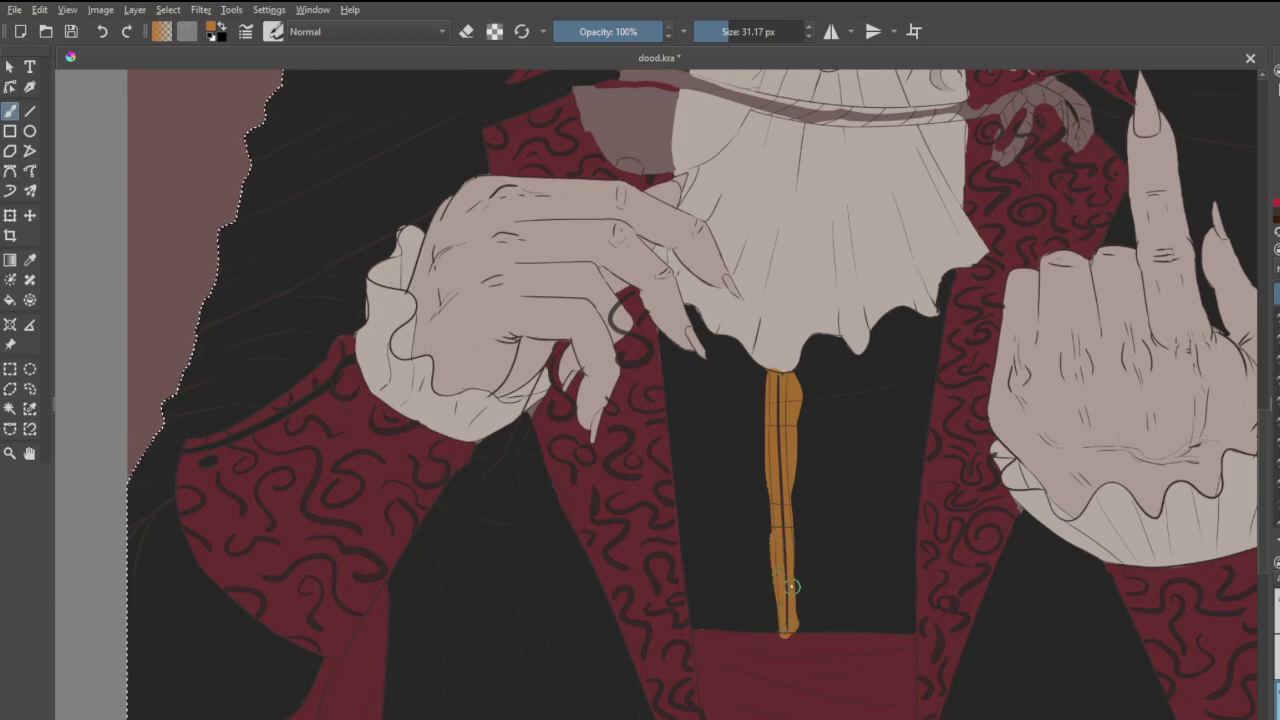
- Fill the two small front-strip sections below the red sash at the canvas's lower edge with orange-gold
scroll(943, 537, down, 3)
scroll(899, 632, up, 6)
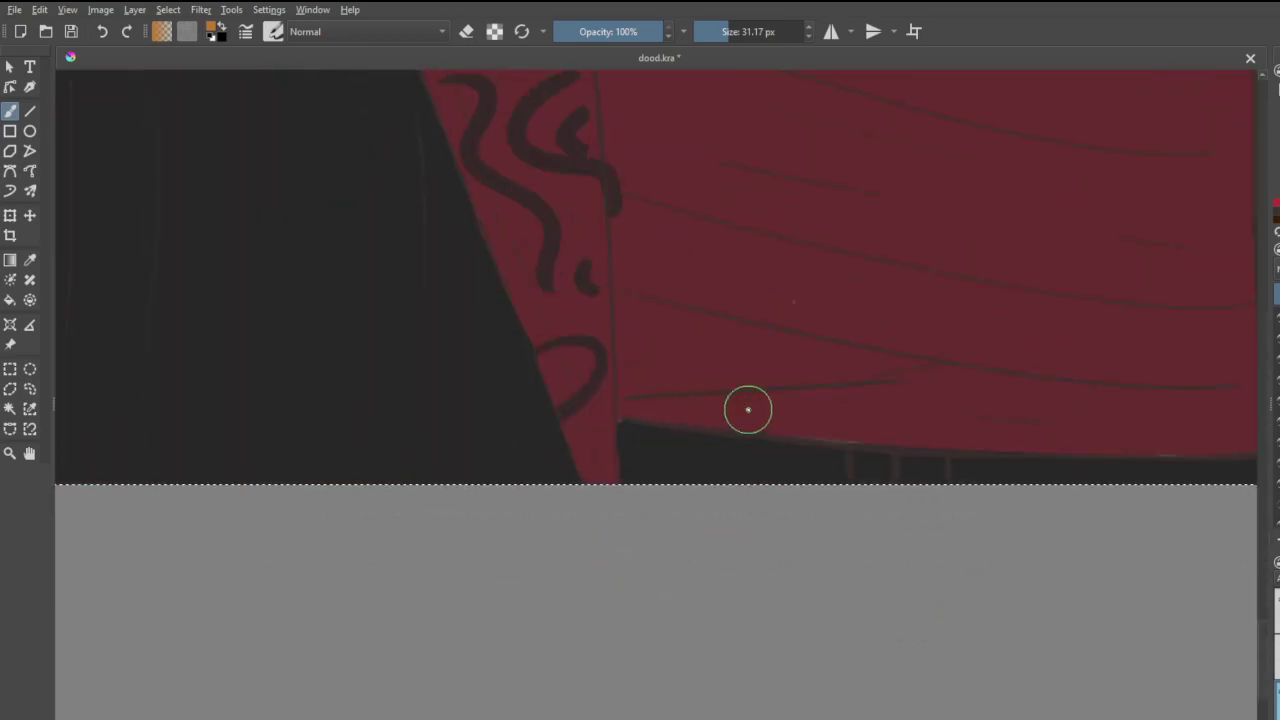
mouse_move(857, 463)
mouse_down()
mouse_move(932, 473)
mouse_move(880, 478)
mouse_up()
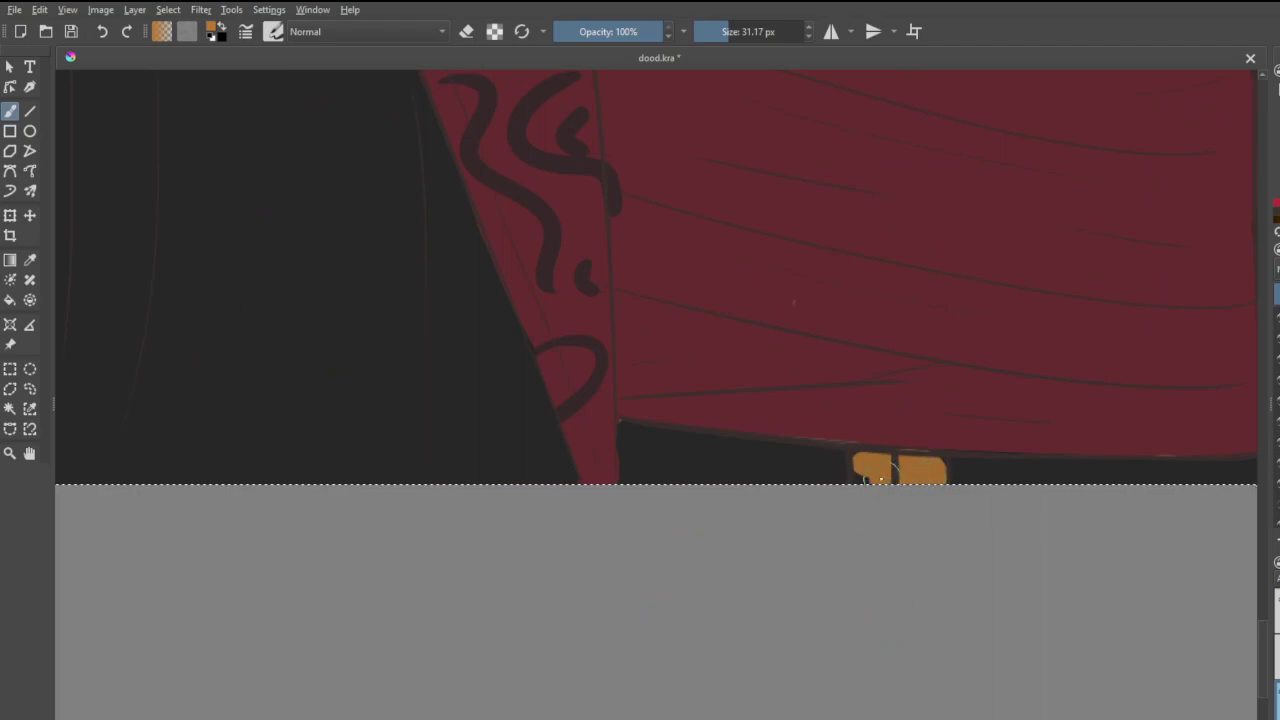
scroll(845, 393, down, 1)
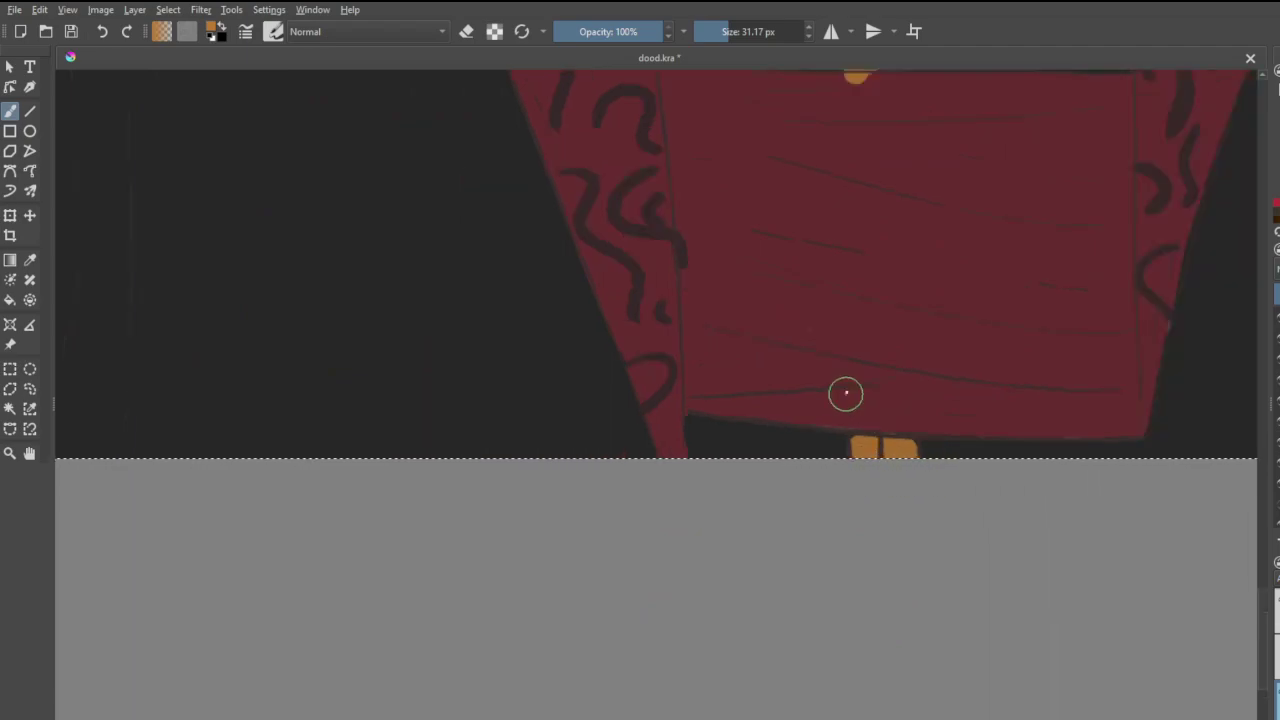
- Erase the orange bulge along the upper outer edge of the vest's centre strip with a 20.30 px eraser
scroll(845, 393, down, 4)
scroll(857, 566, up, 3)
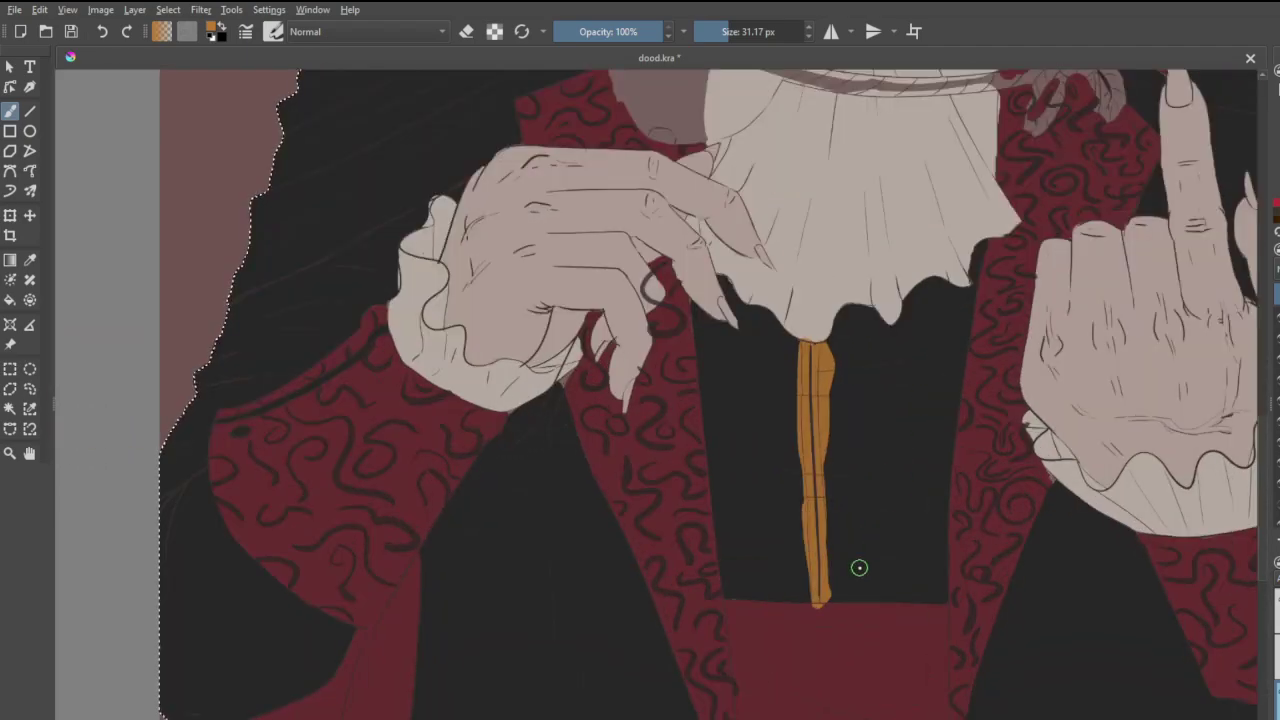
key(e)
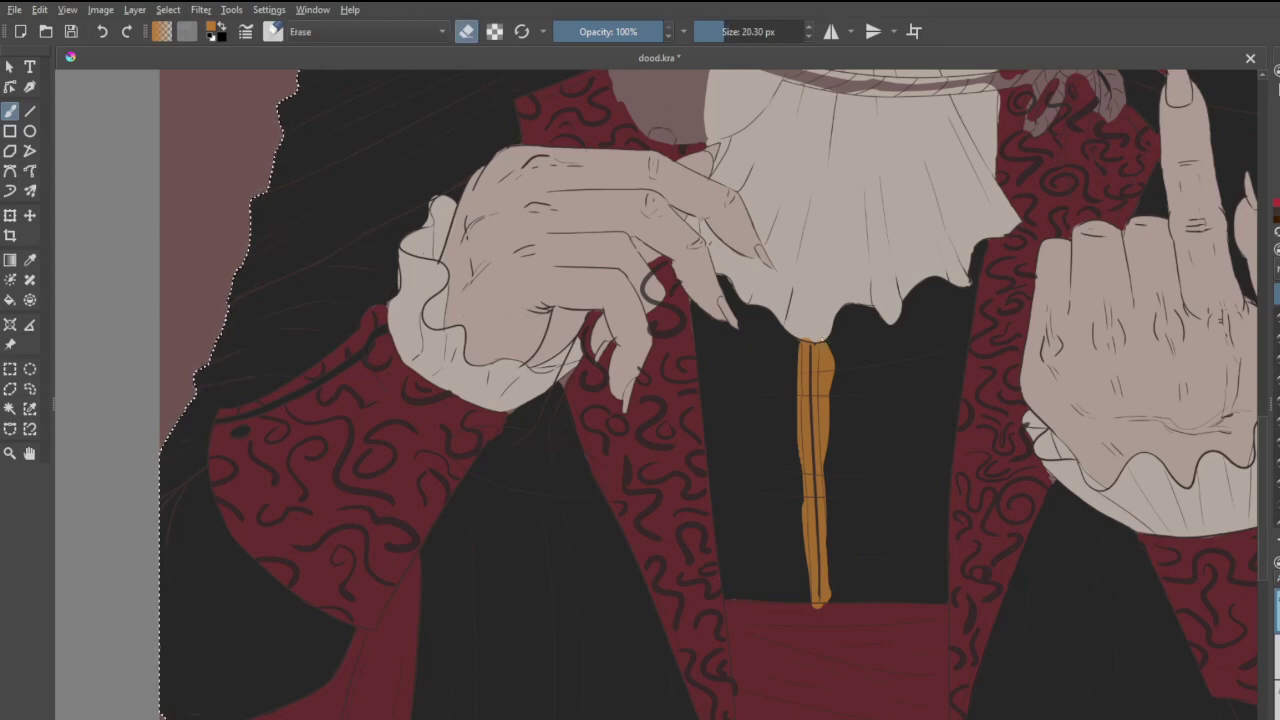
drag(822, 340, 830, 446)
drag(835, 348, 823, 448)
key(ctrl+z)
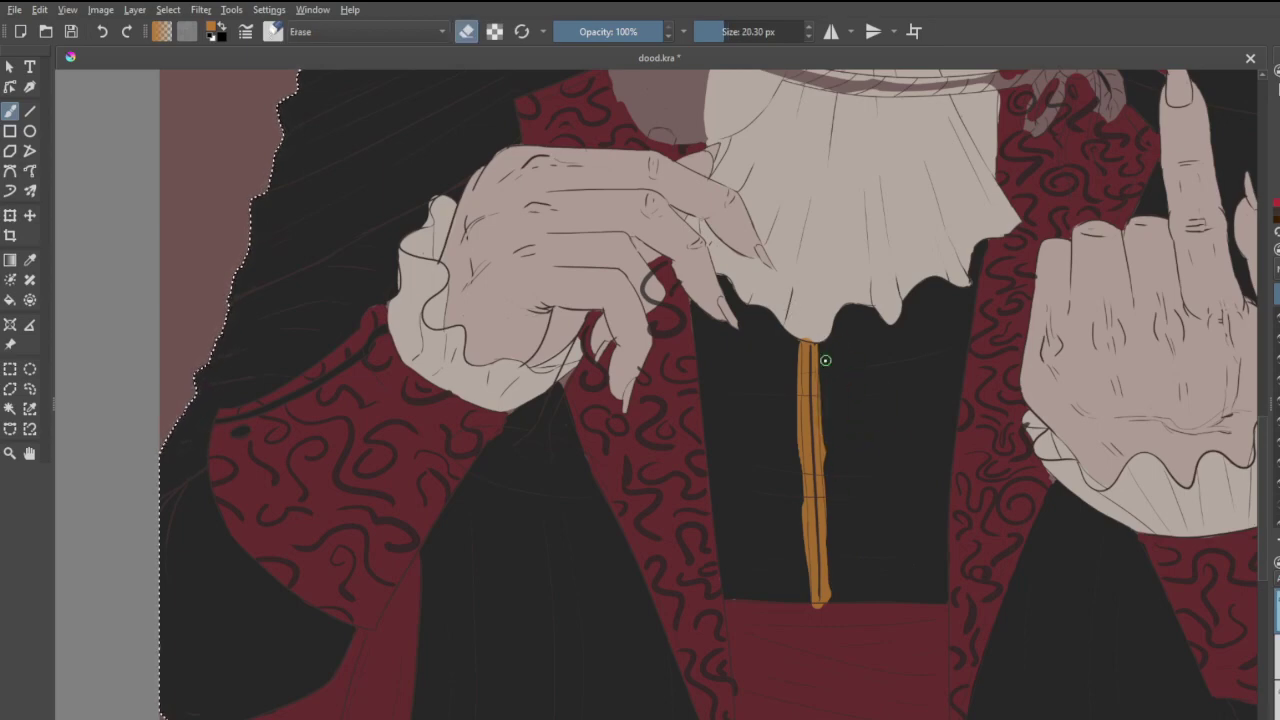
drag(824, 352, 826, 478)
key(ctrl+z)
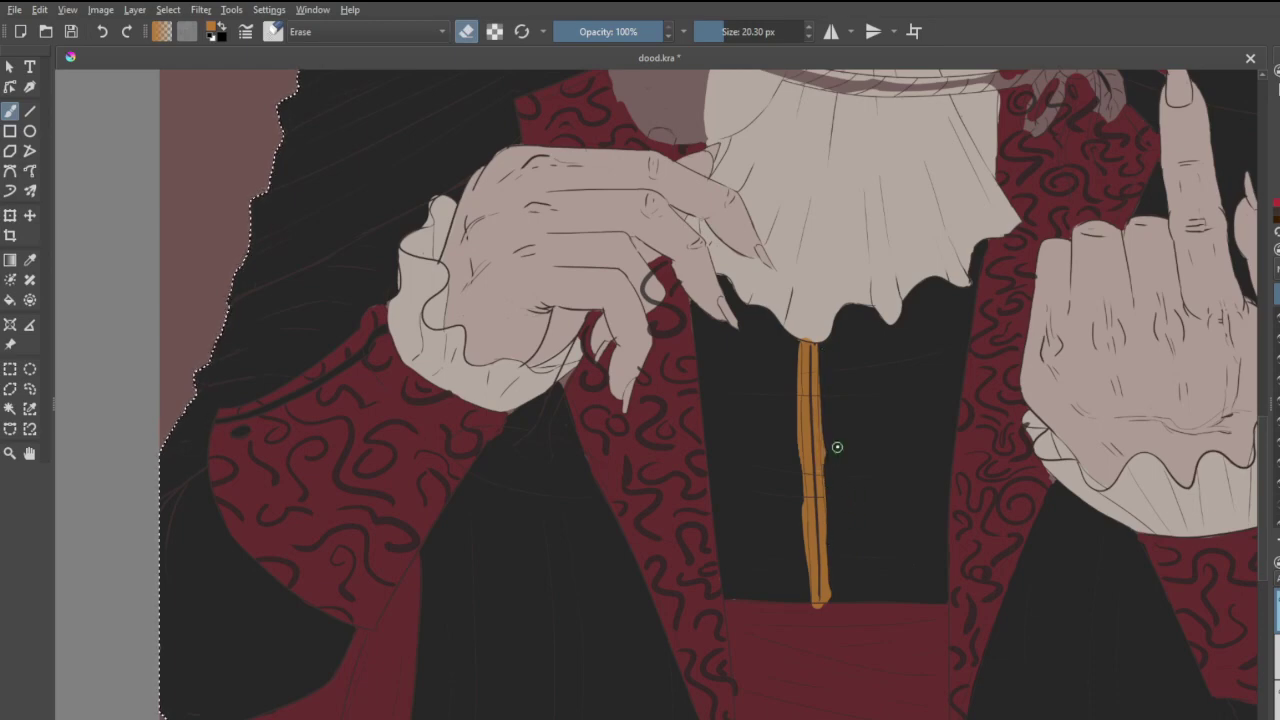
drag(824, 372, 822, 456)
key(ctrl+z)
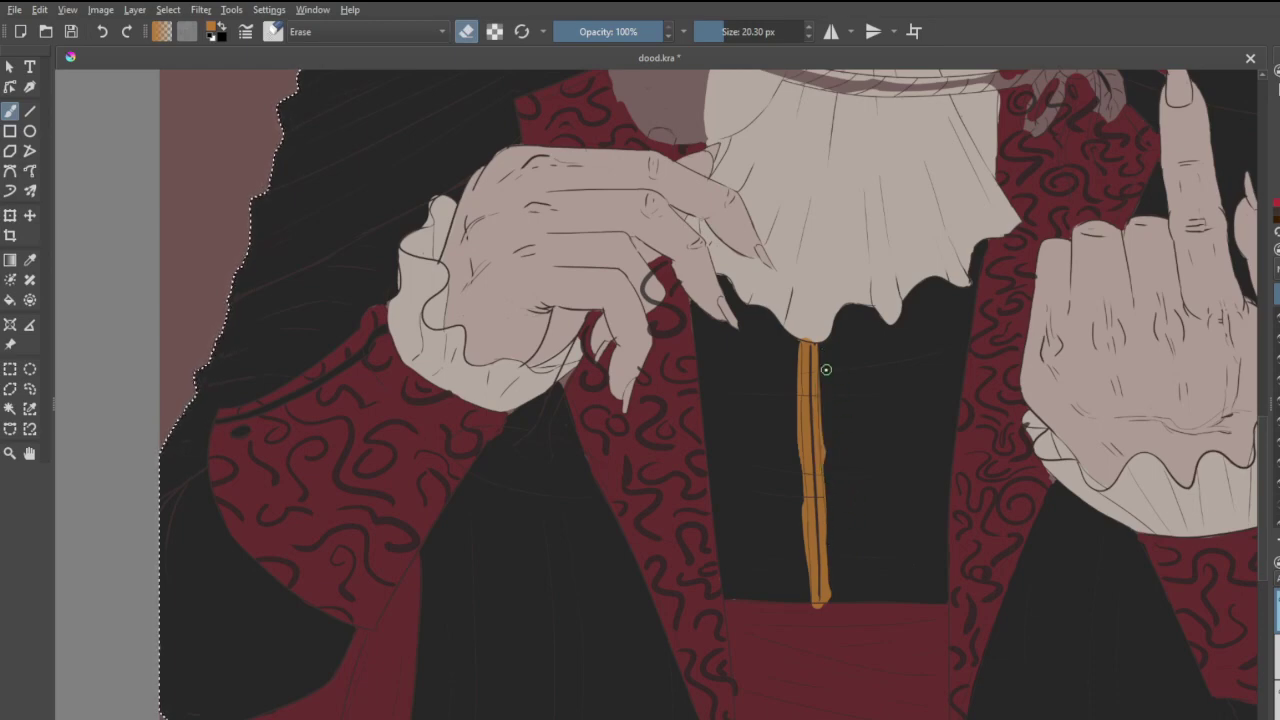
- Even out the lower right edge of the vest's gold strip near the sash by painting in orange-gold and erasing the excess
drag(808, 606, 822, 607)
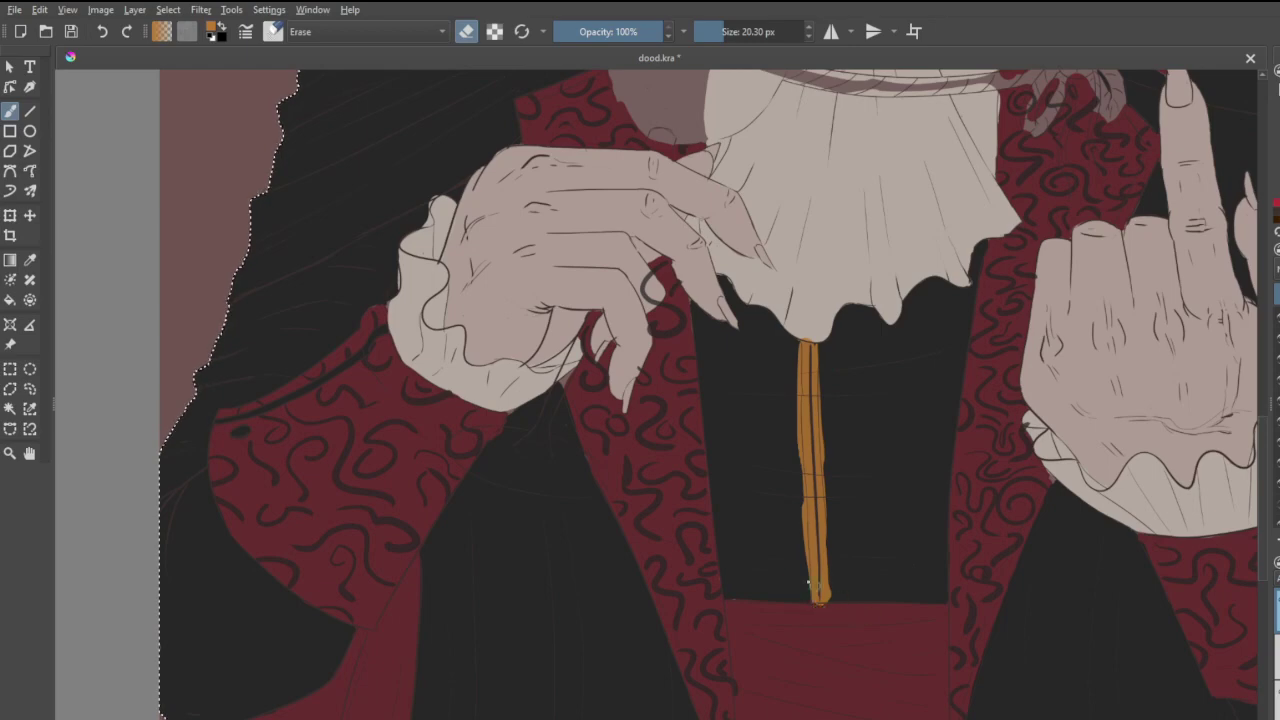
scroll(758, 628, up, 3)
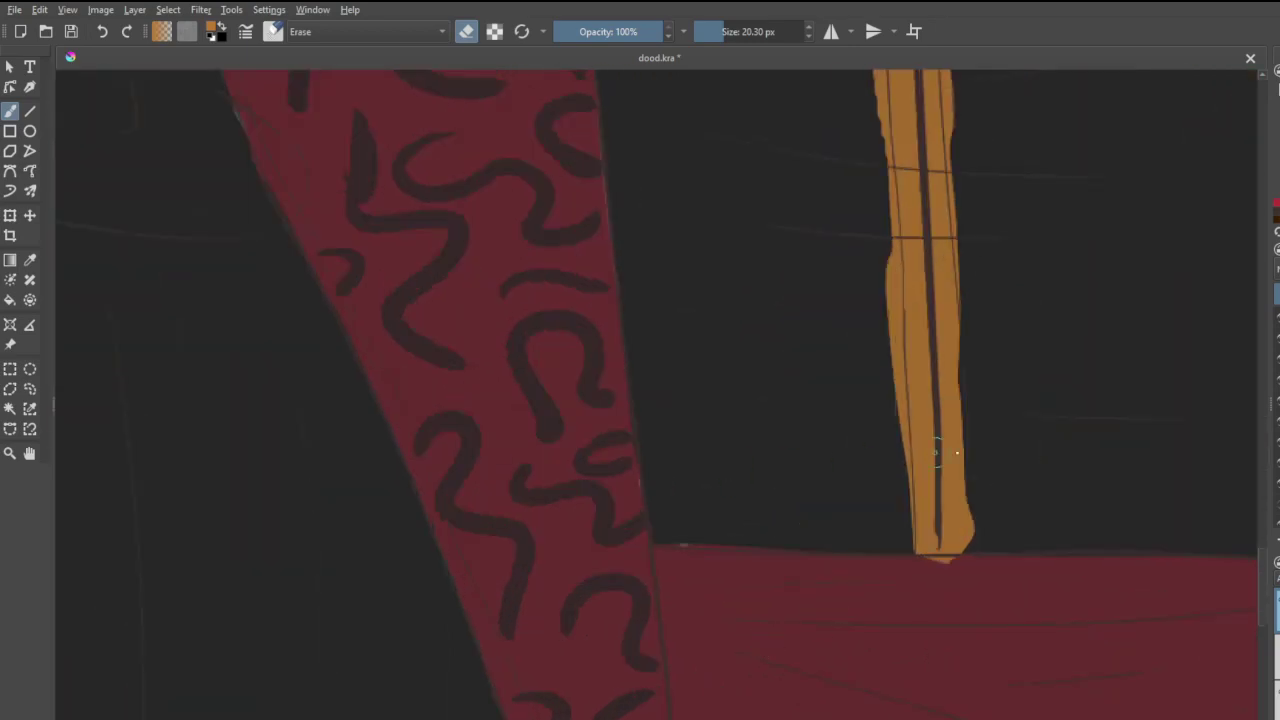
key(e)
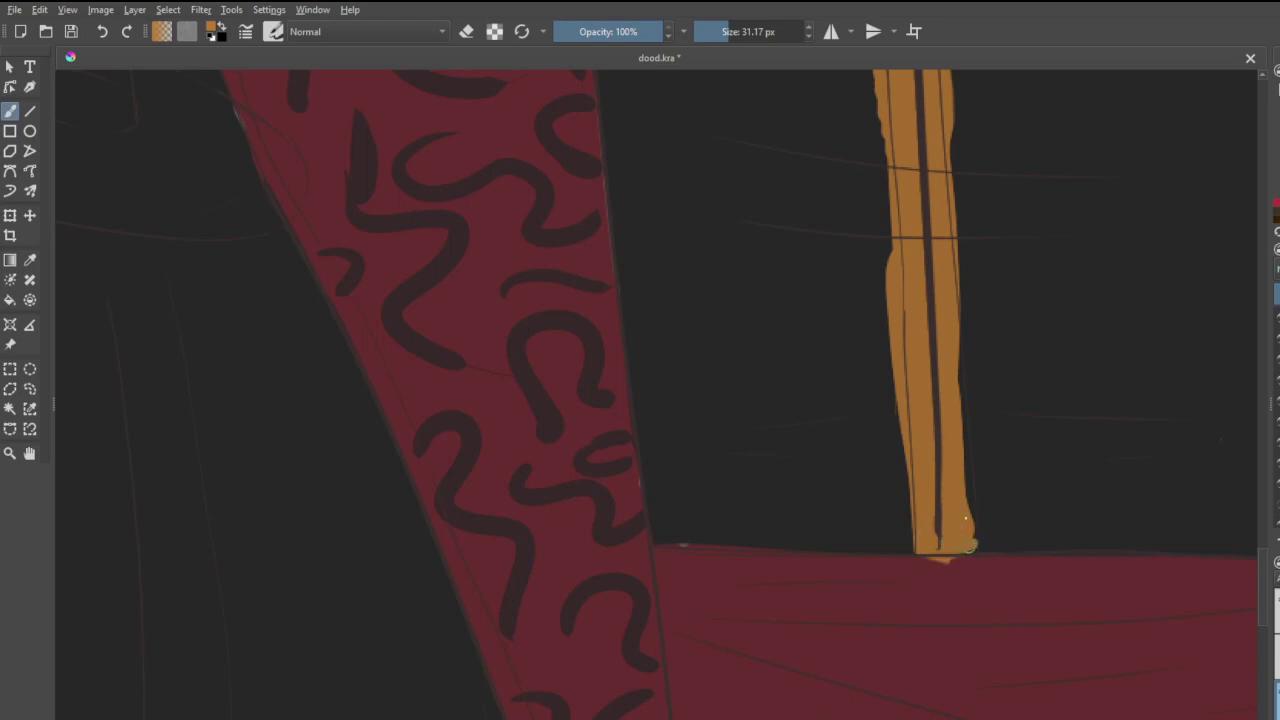
mouse_move(969, 543)
mouse_down()
mouse_move(960, 246)
mouse_move(977, 457)
mouse_up()
key(e)
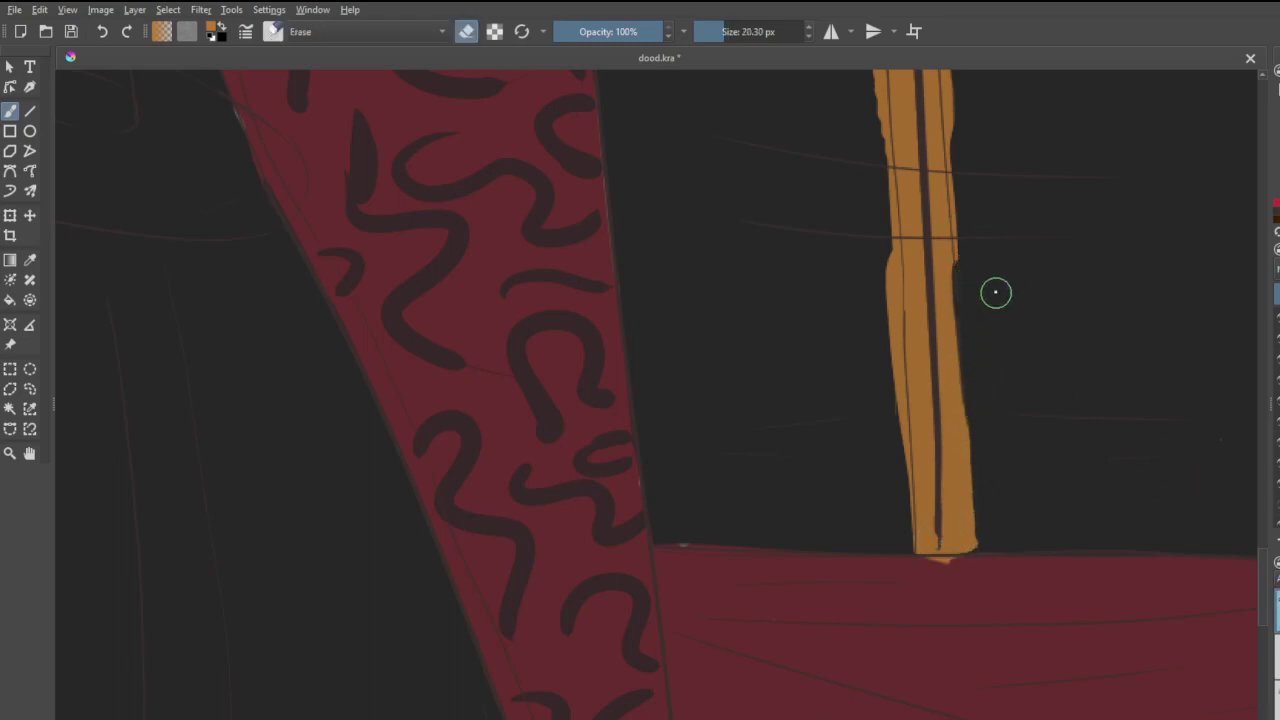
key(ctrl+z)
drag(971, 258, 985, 450)
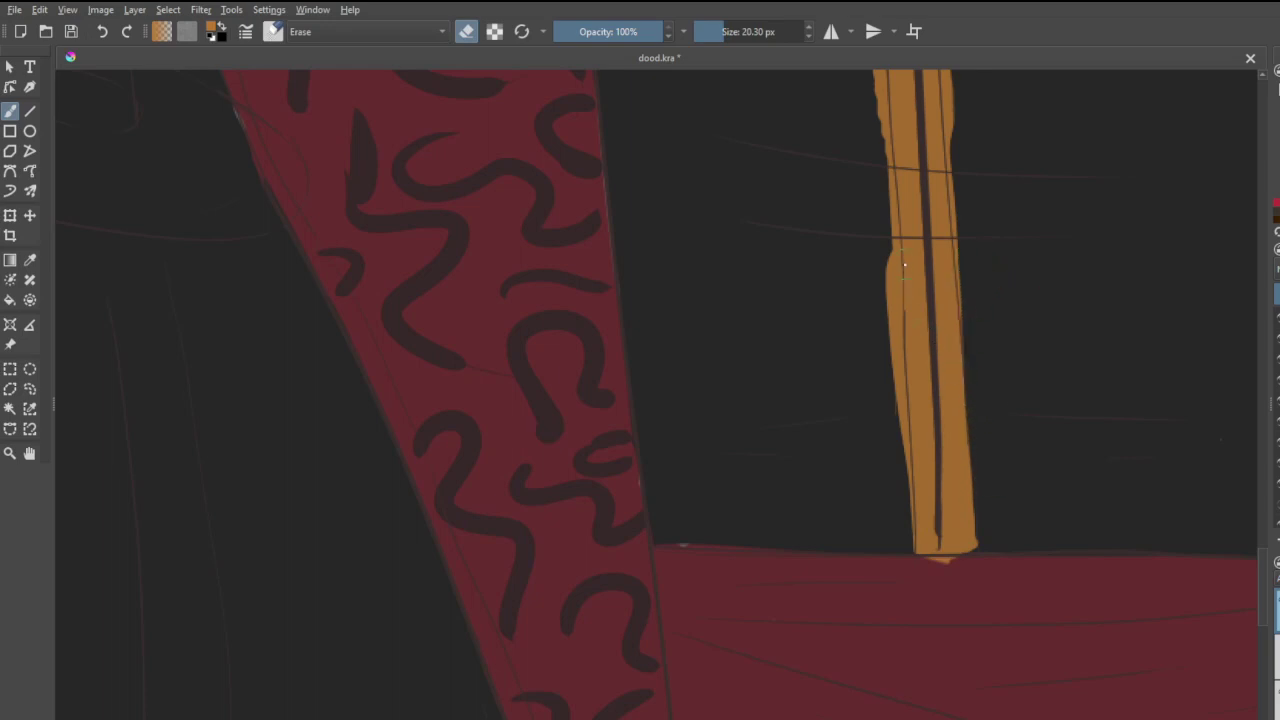
- Erase the orange bulge along the strip's lower left edge and the overflow onto the red sash
drag(890, 238, 891, 400)
drag(895, 343, 900, 480)
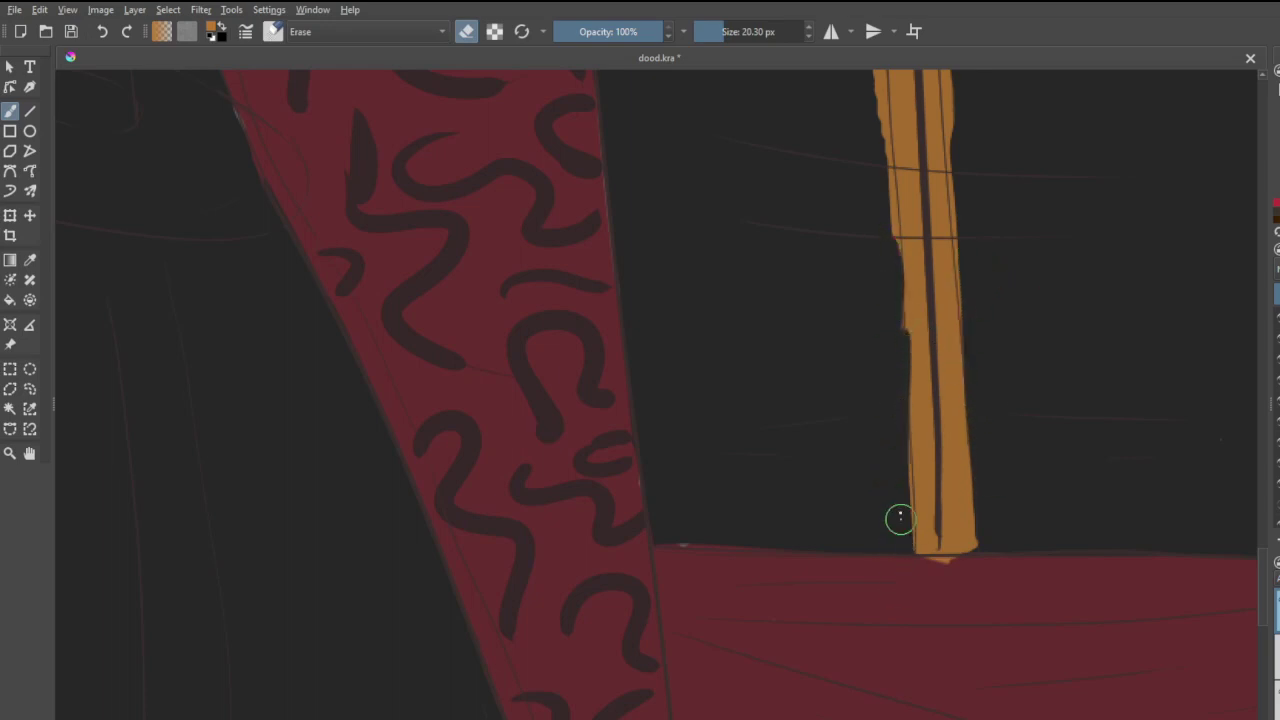
key(ctrl+z)
drag(899, 313, 908, 522)
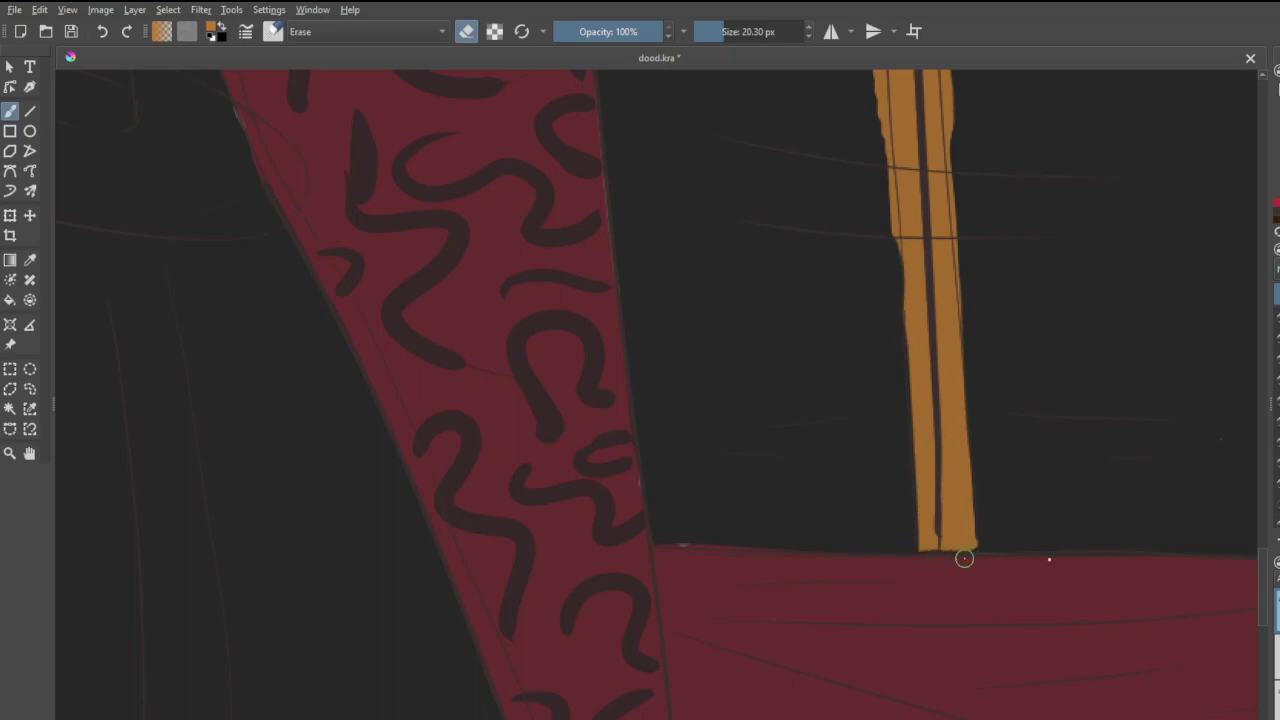
- Erase the orange overflow onto the cravat and along the left edge of the strip's upper half
scroll(1023, 532, down, 3)
scroll(1004, 316, up, 4)
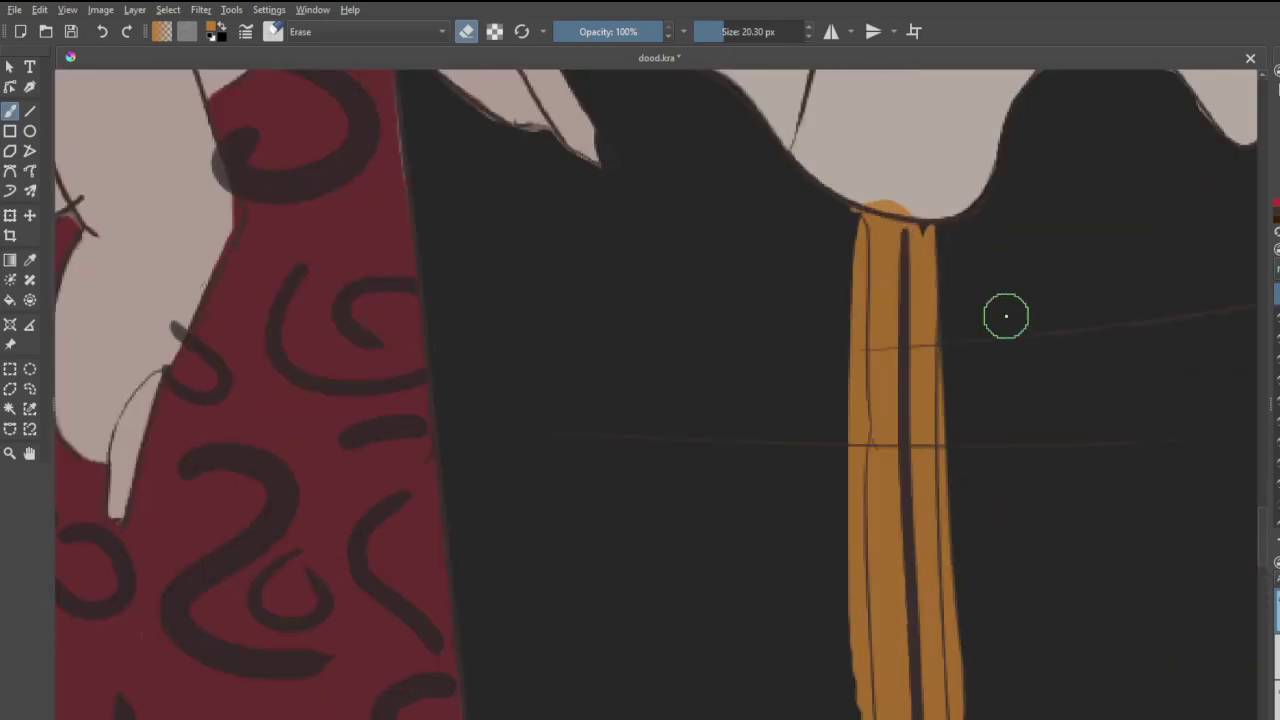
mouse_move(884, 193)
mouse_down()
mouse_move(940, 210)
mouse_move(844, 264)
mouse_move(854, 205)
mouse_move(835, 433)
mouse_move(851, 236)
mouse_move(857, 491)
mouse_up()
key(ctrl+z)
drag(855, 262, 846, 575)
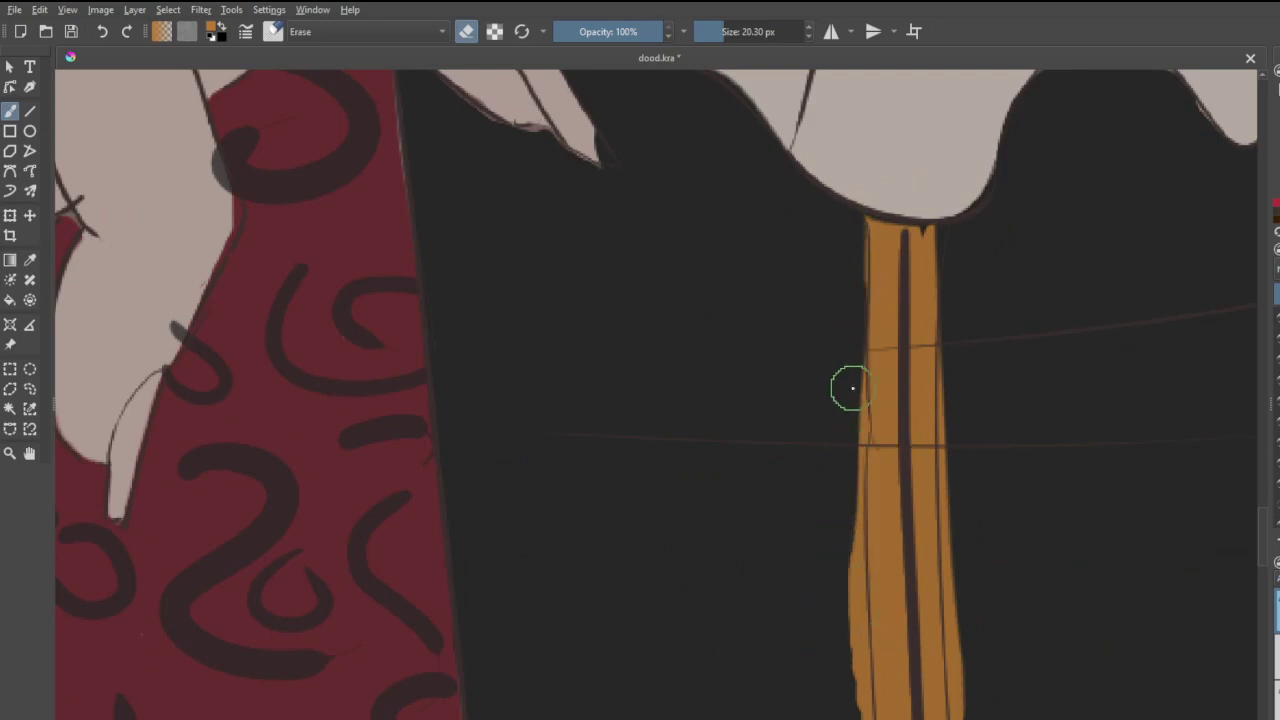
drag(849, 363, 850, 620)
drag(846, 487, 859, 667)
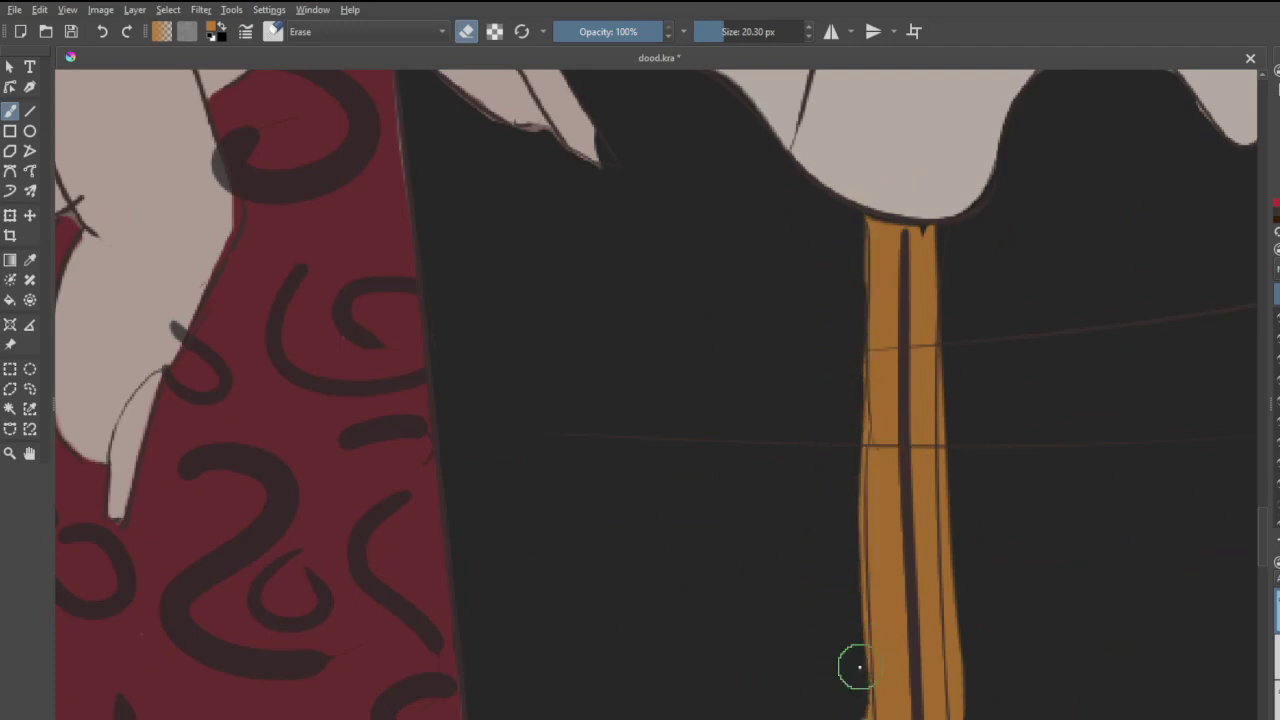
drag(864, 443, 870, 700)
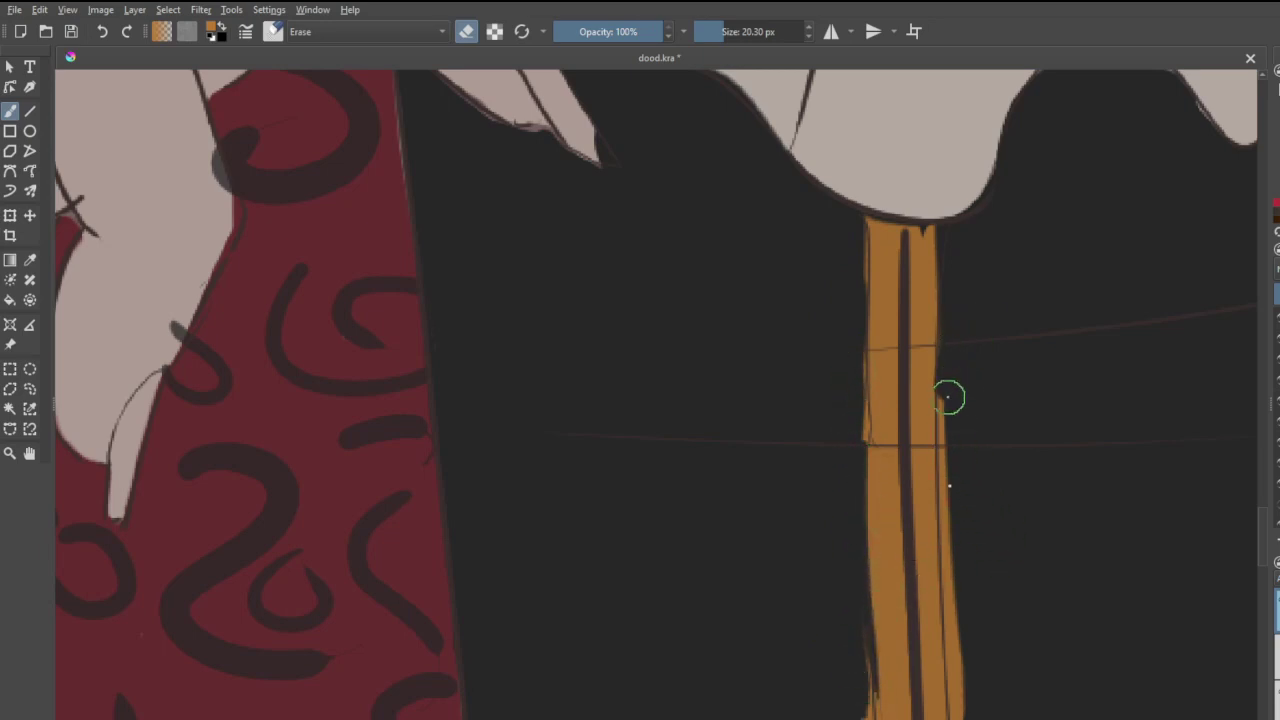
- Erase the excess orange along the right edge of the strip's upper half to match the line art
drag(951, 394, 974, 600)
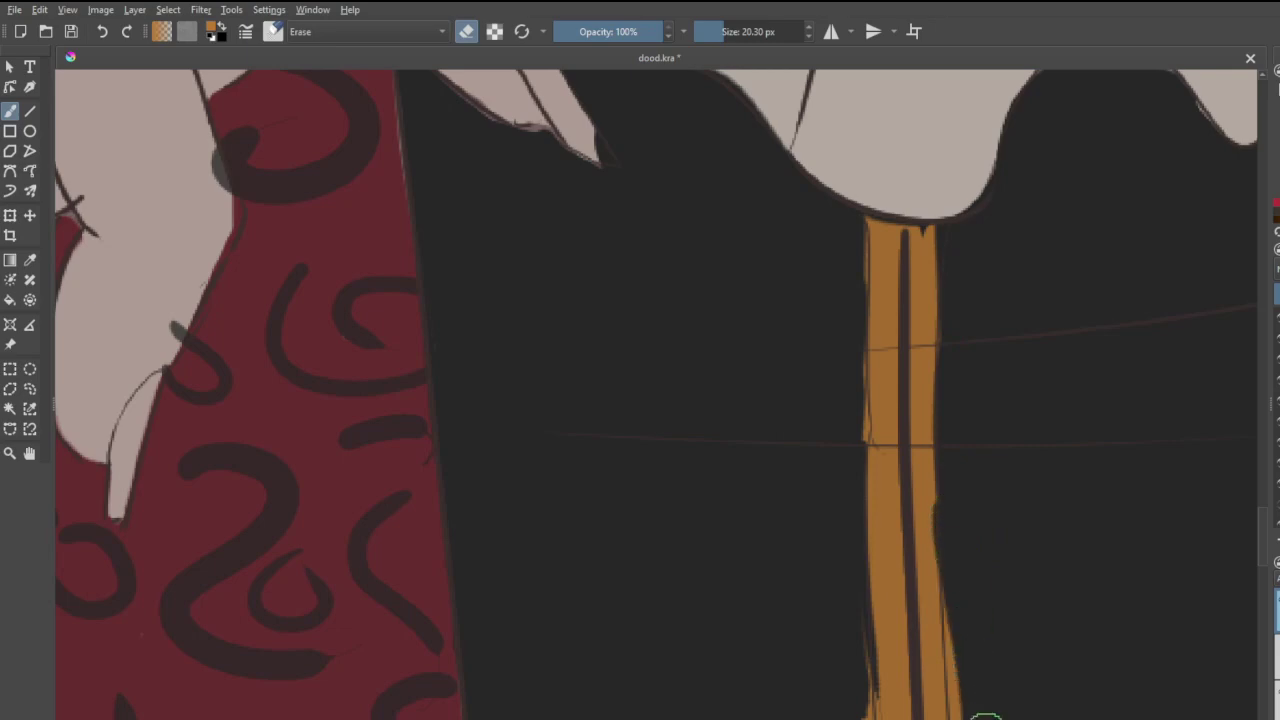
drag(952, 509, 960, 718)
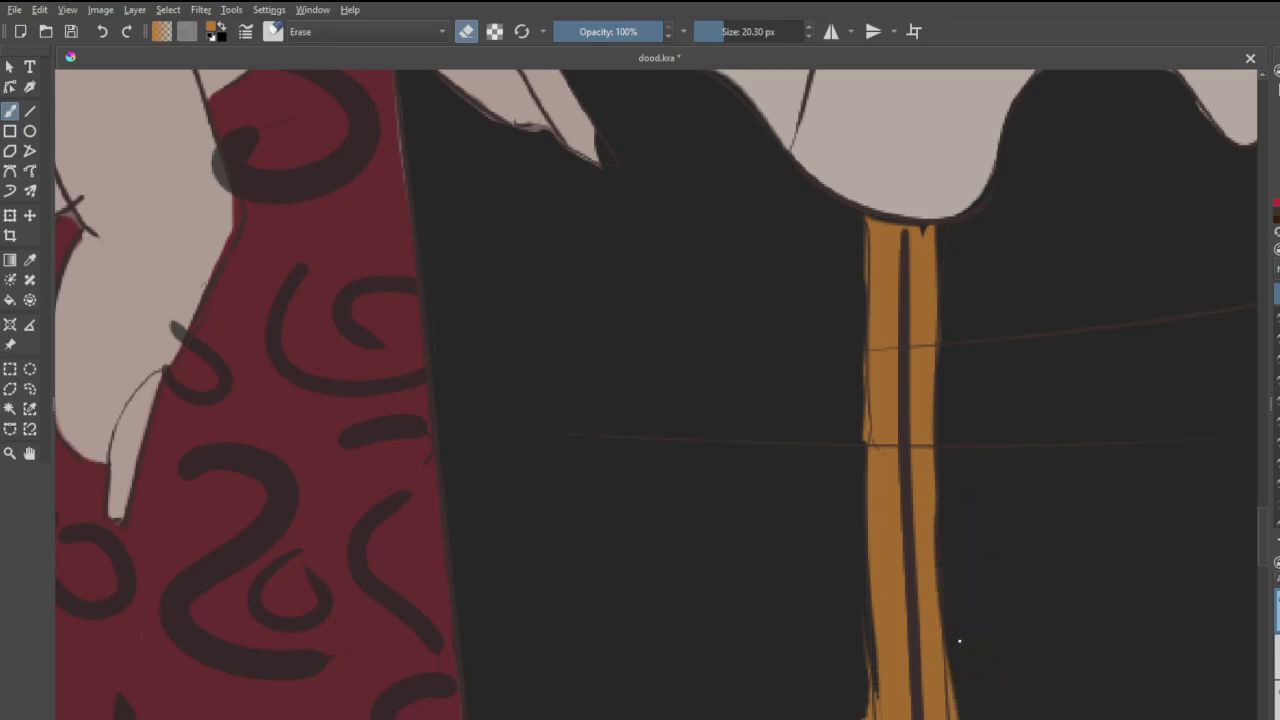
drag(962, 659, 971, 718)
- Smooth both edges of the gold strip's middle section by erasing the leftover bumps and excess orange
scroll(996, 586, down, 5)
scroll(998, 667, up, 4)
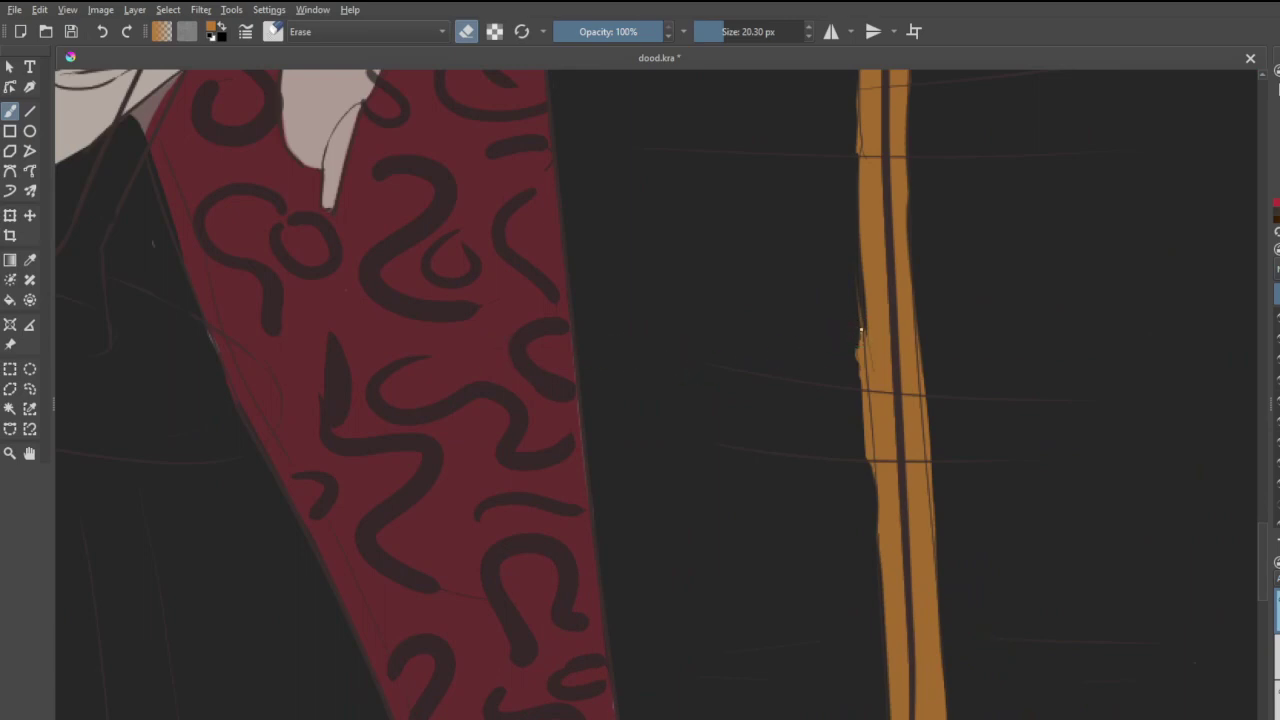
drag(860, 329, 857, 429)
mouse_move(857, 314)
mouse_down()
mouse_move(851, 286)
mouse_move(857, 483)
mouse_up()
drag(863, 408, 867, 513)
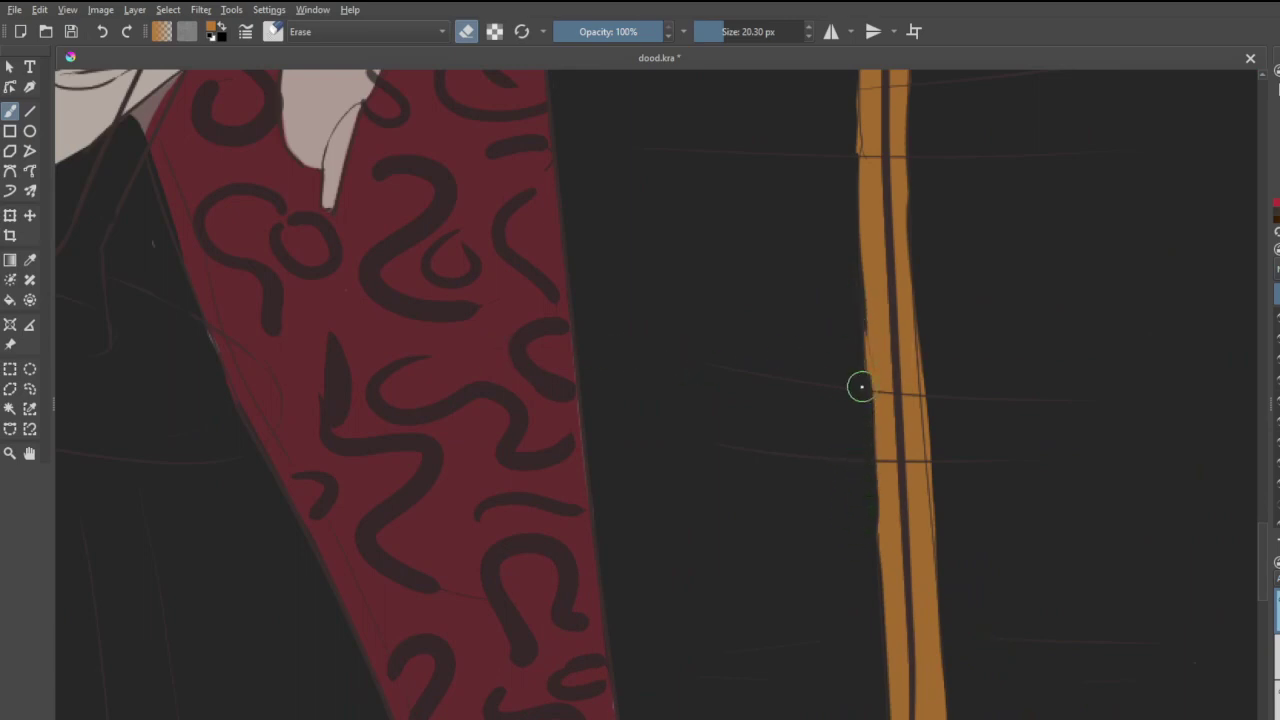
key(ctrl+z)
drag(859, 340, 863, 455)
key(ctrl+z)
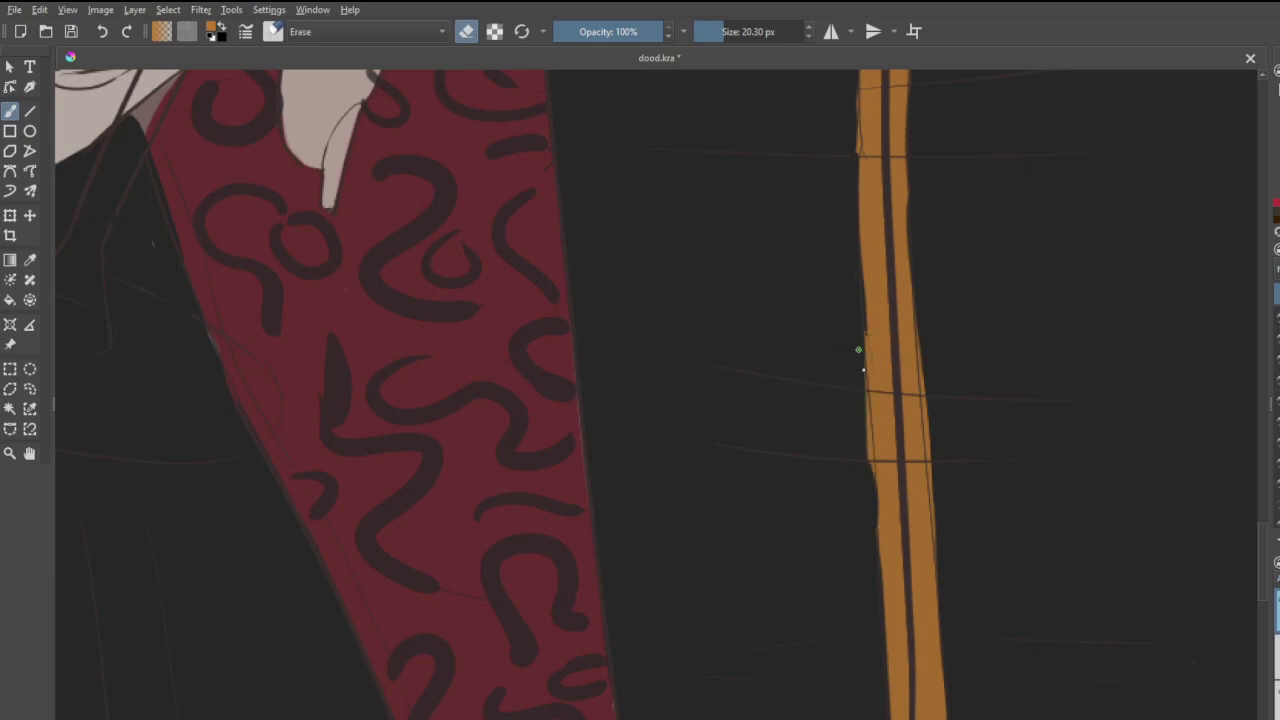
drag(858, 349, 870, 492)
drag(925, 361, 938, 575)
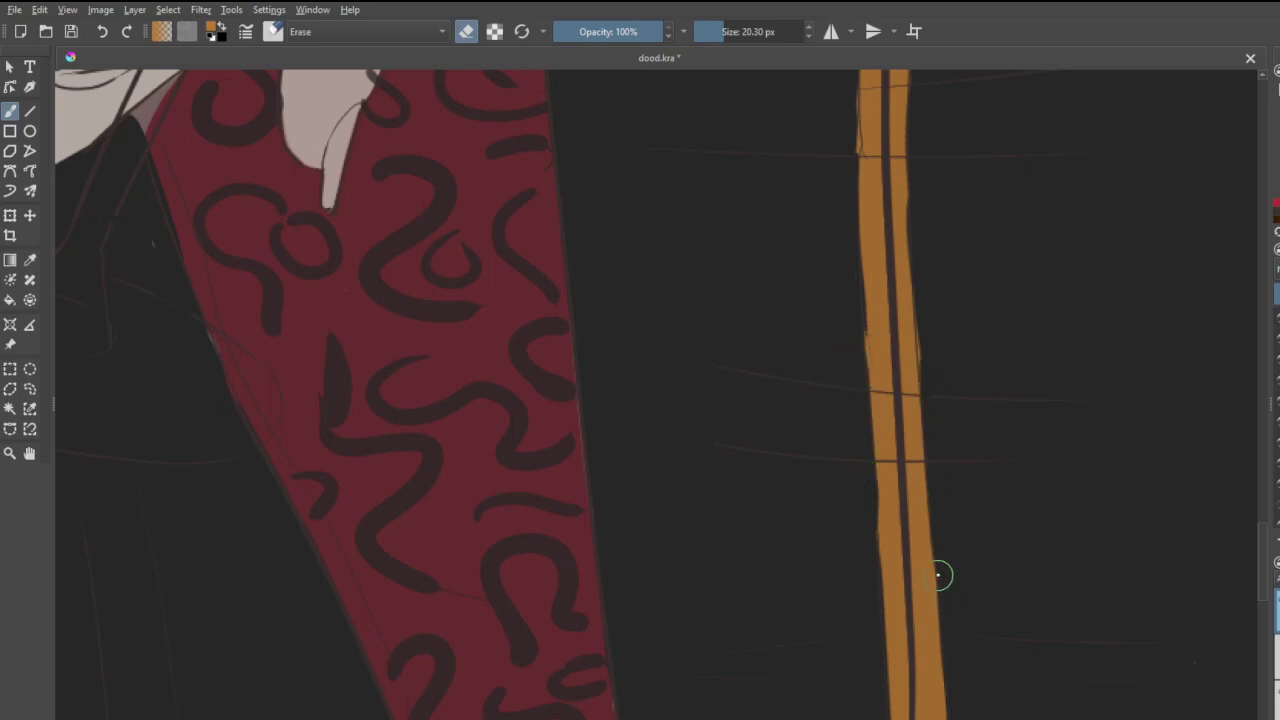
- Check the cleaned gold strip against the whole illustration and save the document
scroll(933, 490, down, 4)
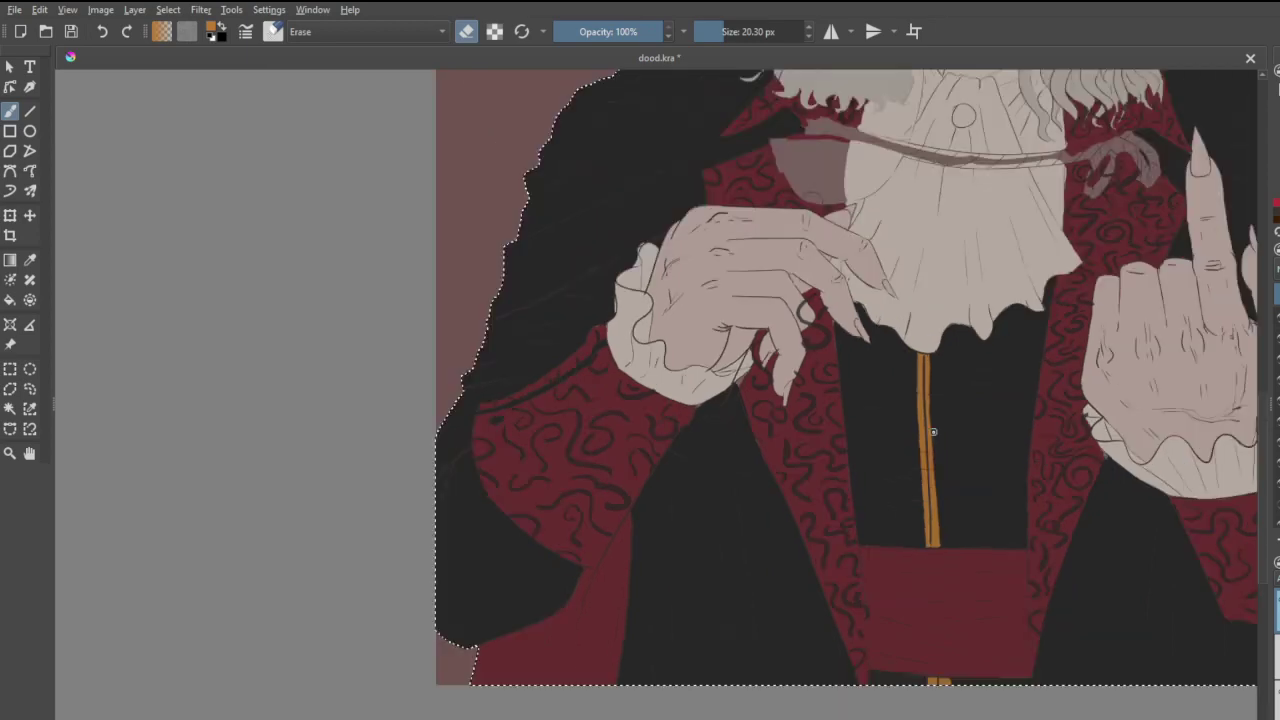
scroll(930, 338, up, 3)
scroll(931, 381, down, 8)
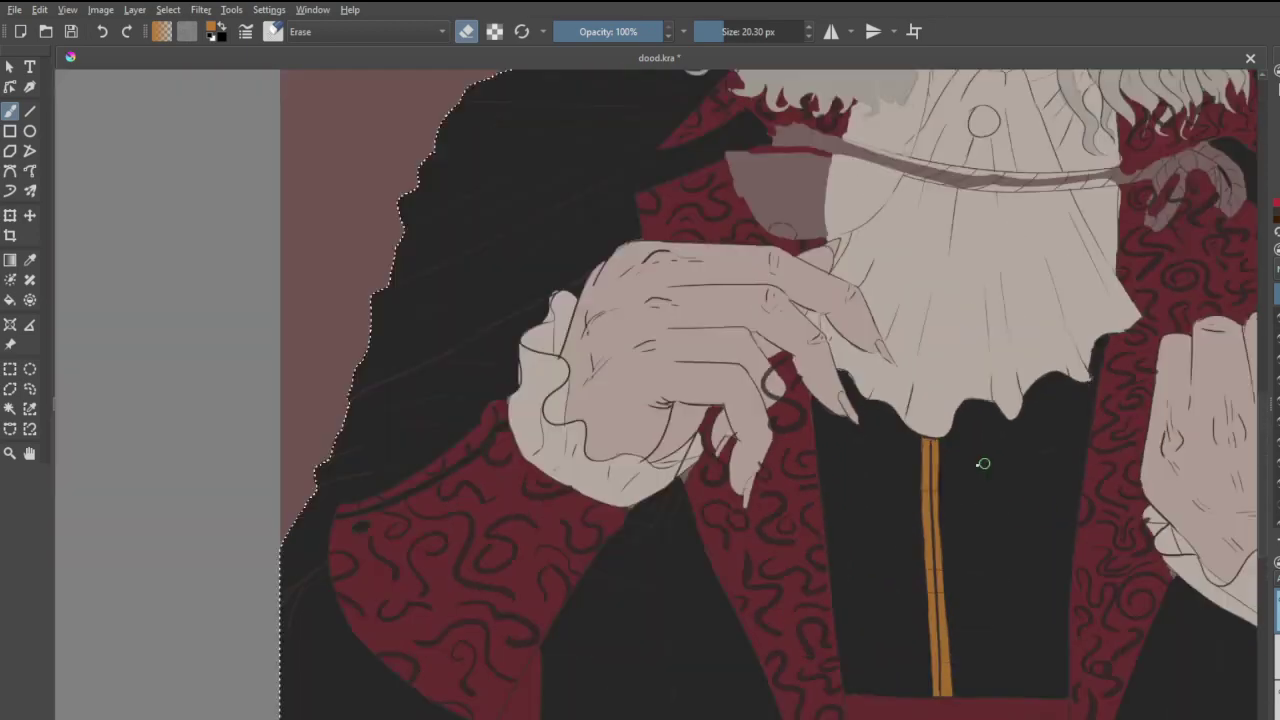
scroll(734, 462, down, 3)
scroll(914, 492, up, 5)
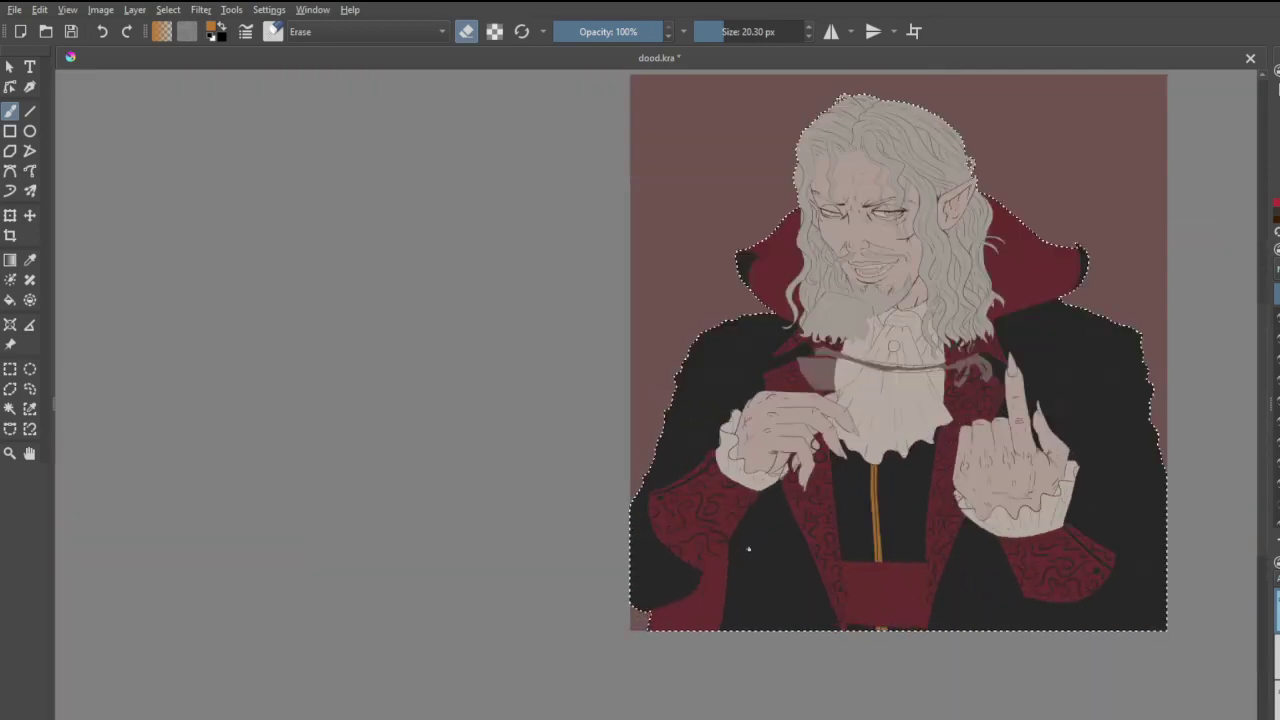
scroll(952, 495, up, 2)
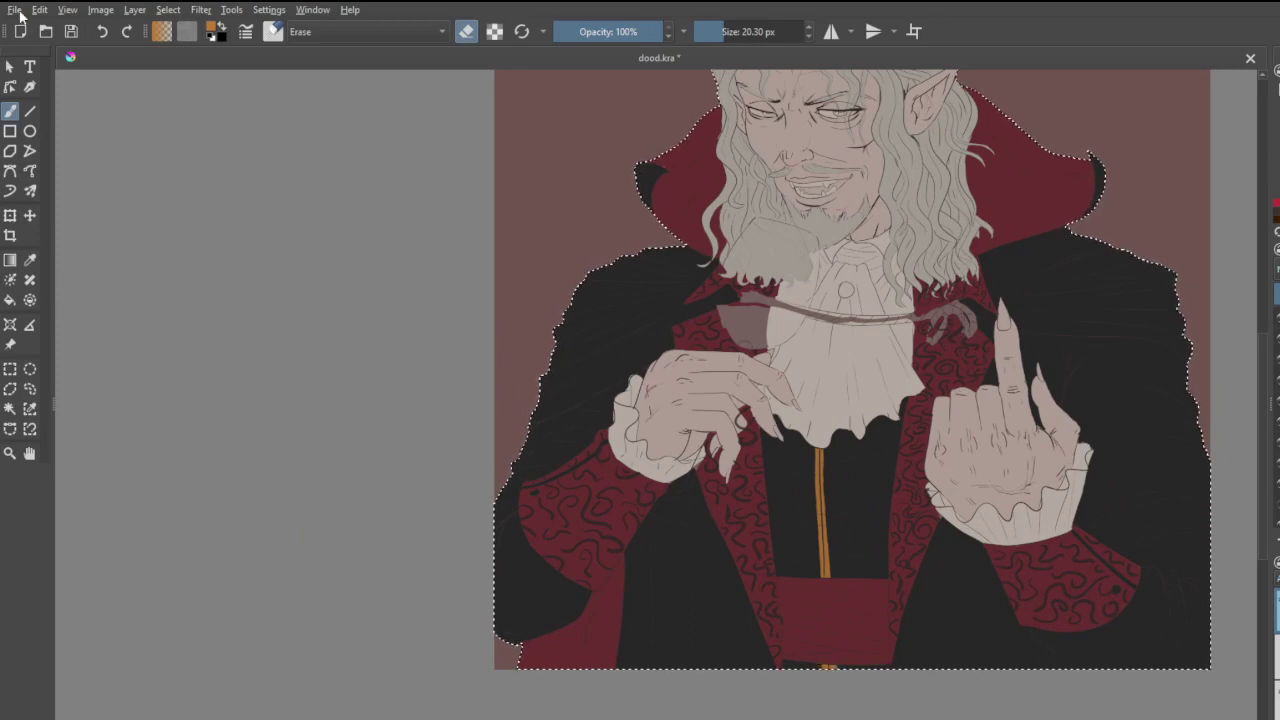
scroll(848, 536, up, 6)
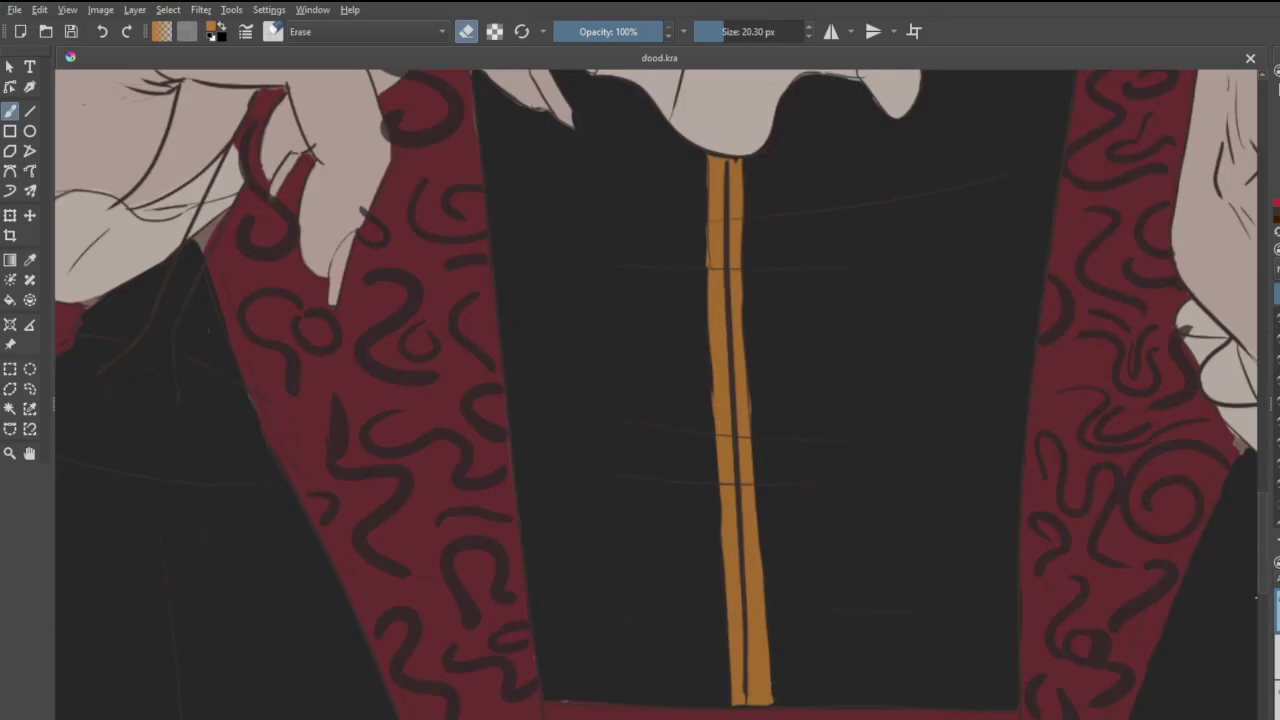
- Paint mirrored large hooks and smaller S-shaped curls in orange-gold on both sides of the strip with a 31.17 px brush
key(e)
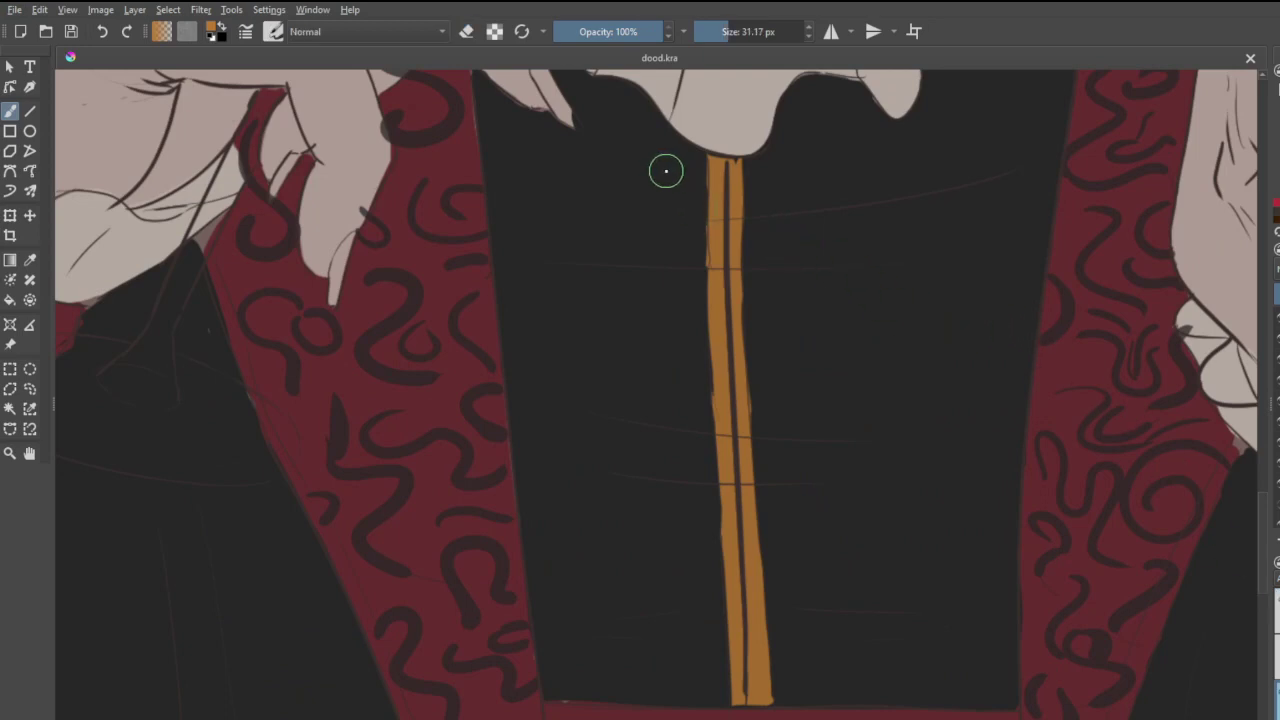
mouse_move(666, 171)
mouse_down()
mouse_move(695, 222)
mouse_move(675, 336)
mouse_move(646, 269)
mouse_up()
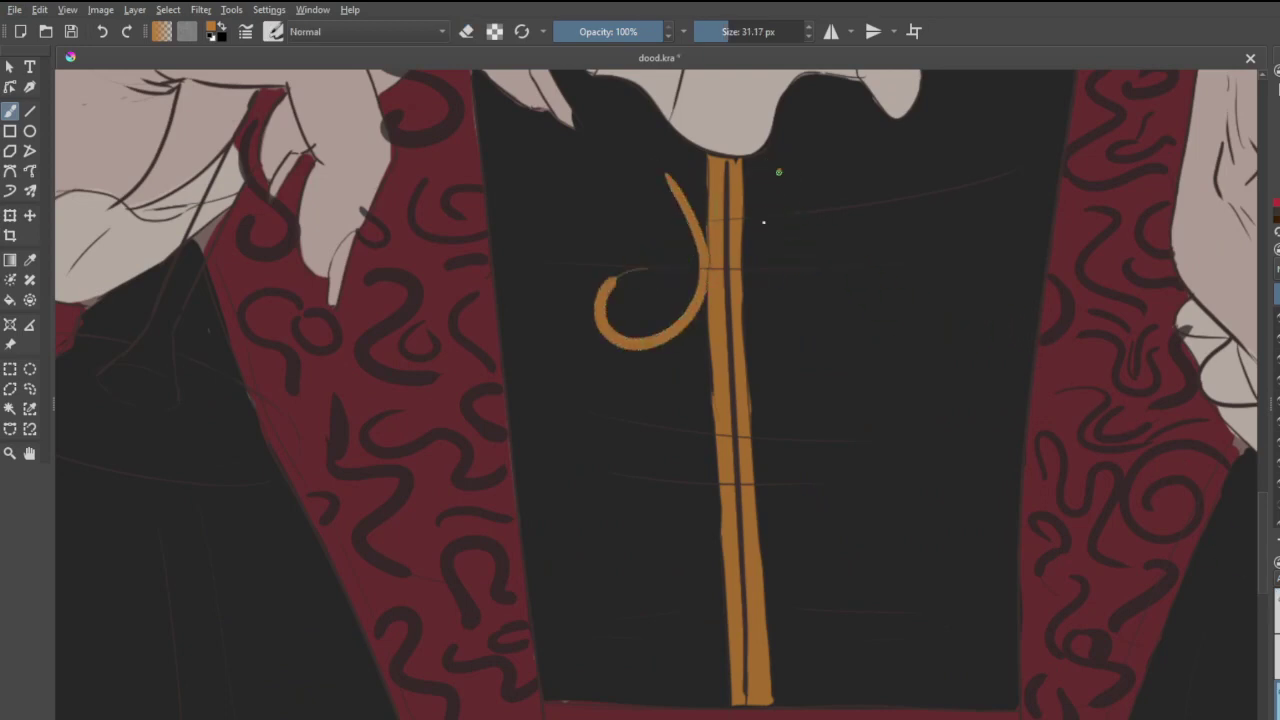
mouse_move(778, 172)
mouse_down()
mouse_move(769, 328)
mouse_move(840, 290)
mouse_up()
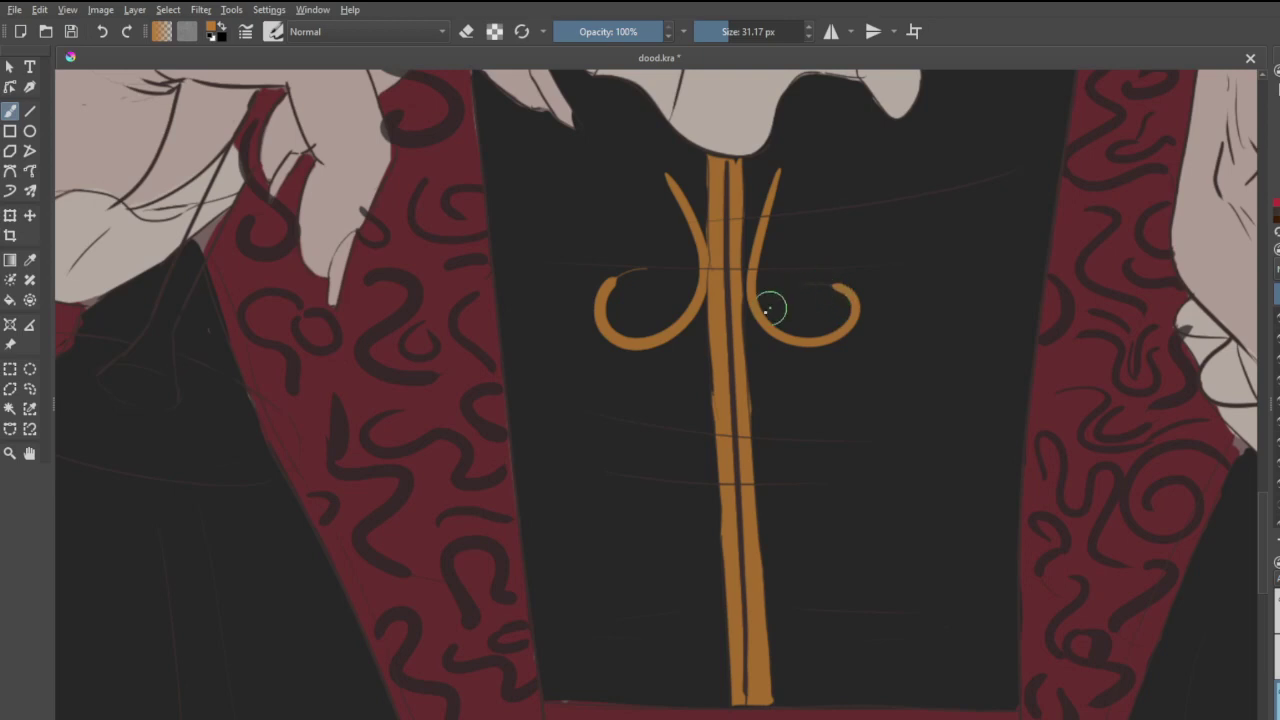
mouse_move(750, 368)
mouse_down()
mouse_move(772, 415)
mouse_move(805, 443)
mouse_up()
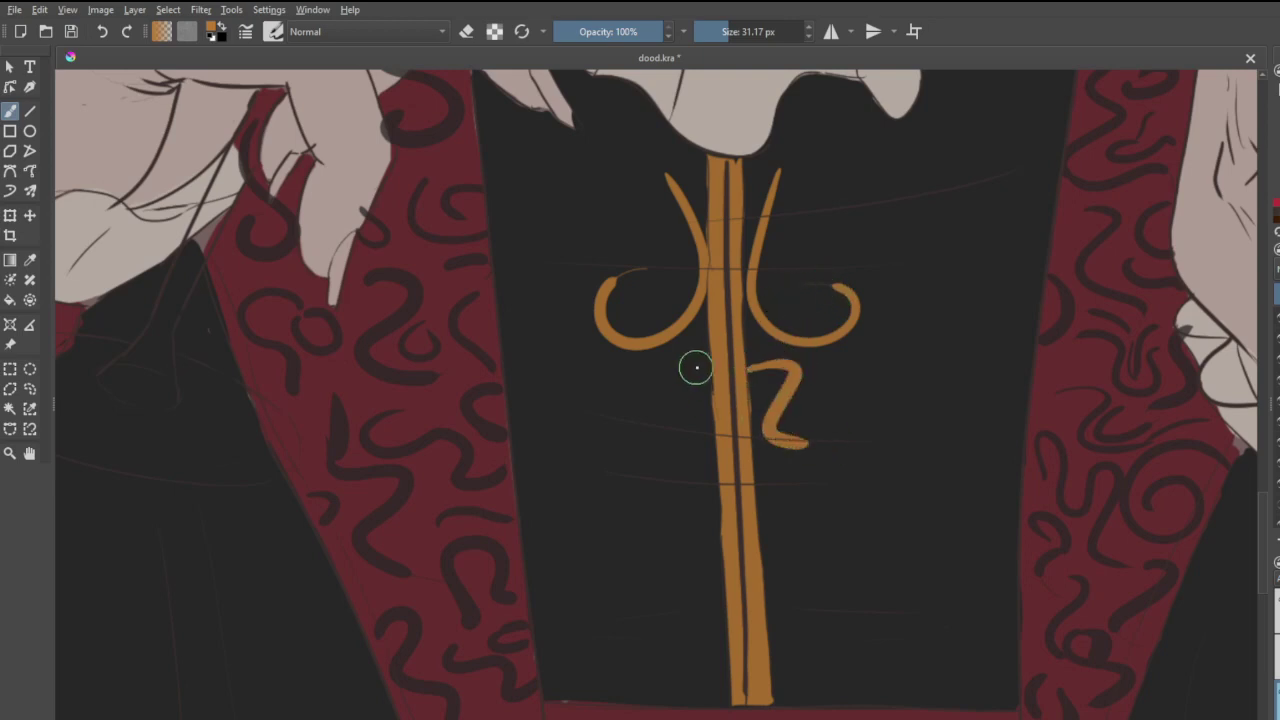
mouse_move(709, 369)
mouse_down()
mouse_move(694, 435)
mouse_move(674, 440)
mouse_up()
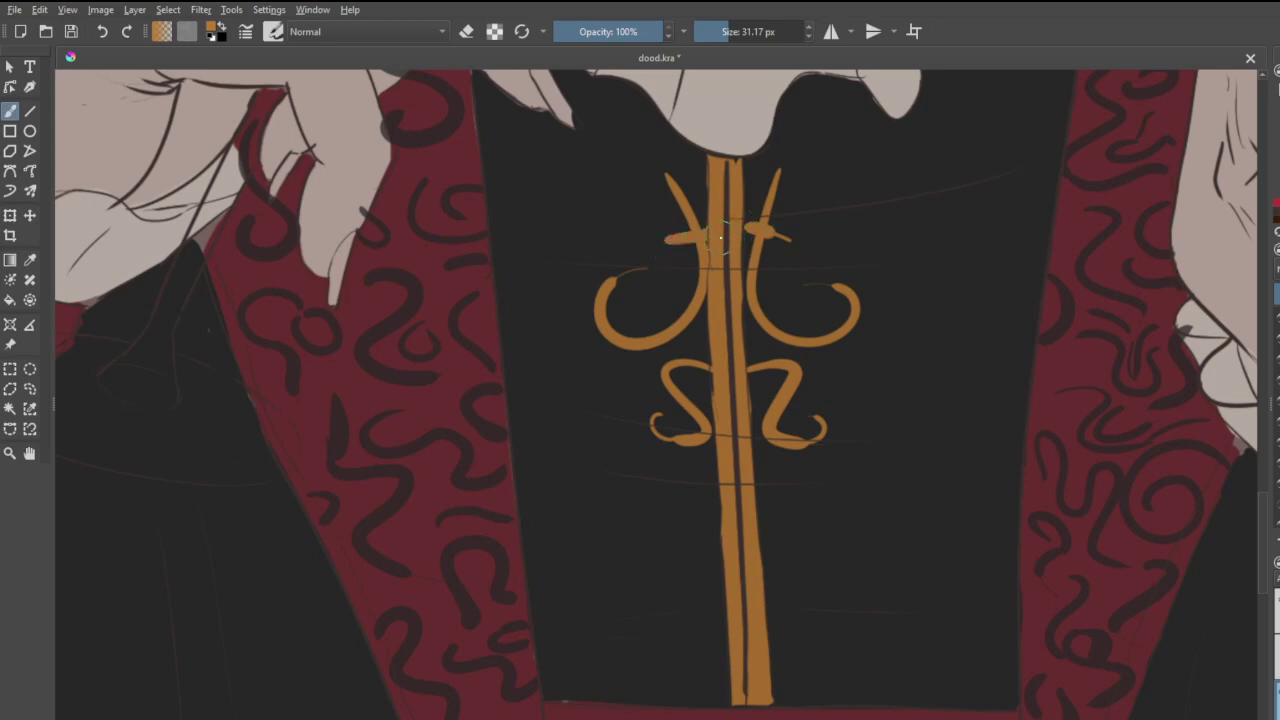
- Redo the short cross strokes on the large hooks' stems and add orange-gold crescents on both sides just below the cravat
key(ctrl+z)
drag(692, 154, 620, 188)
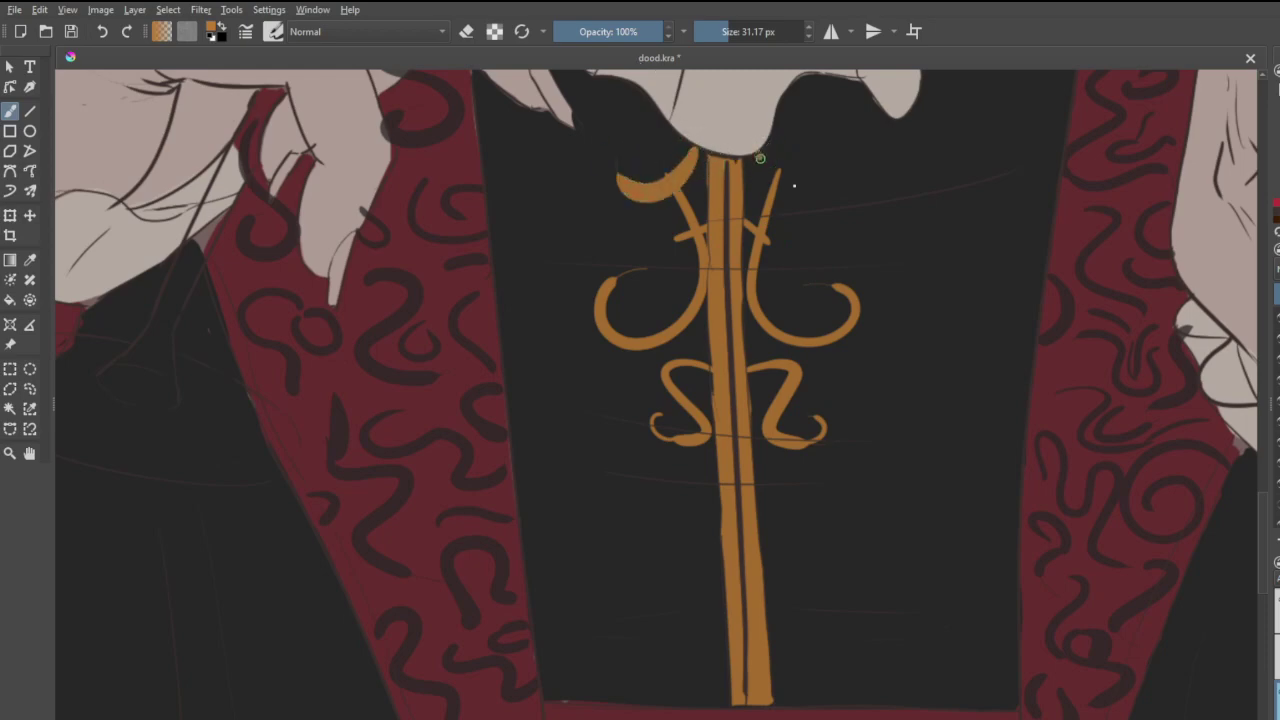
mouse_move(760, 158)
mouse_down()
mouse_move(807, 181)
mouse_move(826, 155)
mouse_up()
- Add small C-shaped hooks beneath the S-curls and diagonal strokes linking the large hooks to the lower ornament on both sides
mouse_move(712, 452)
mouse_down()
mouse_move(731, 486)
mouse_move(748, 486)
mouse_up()
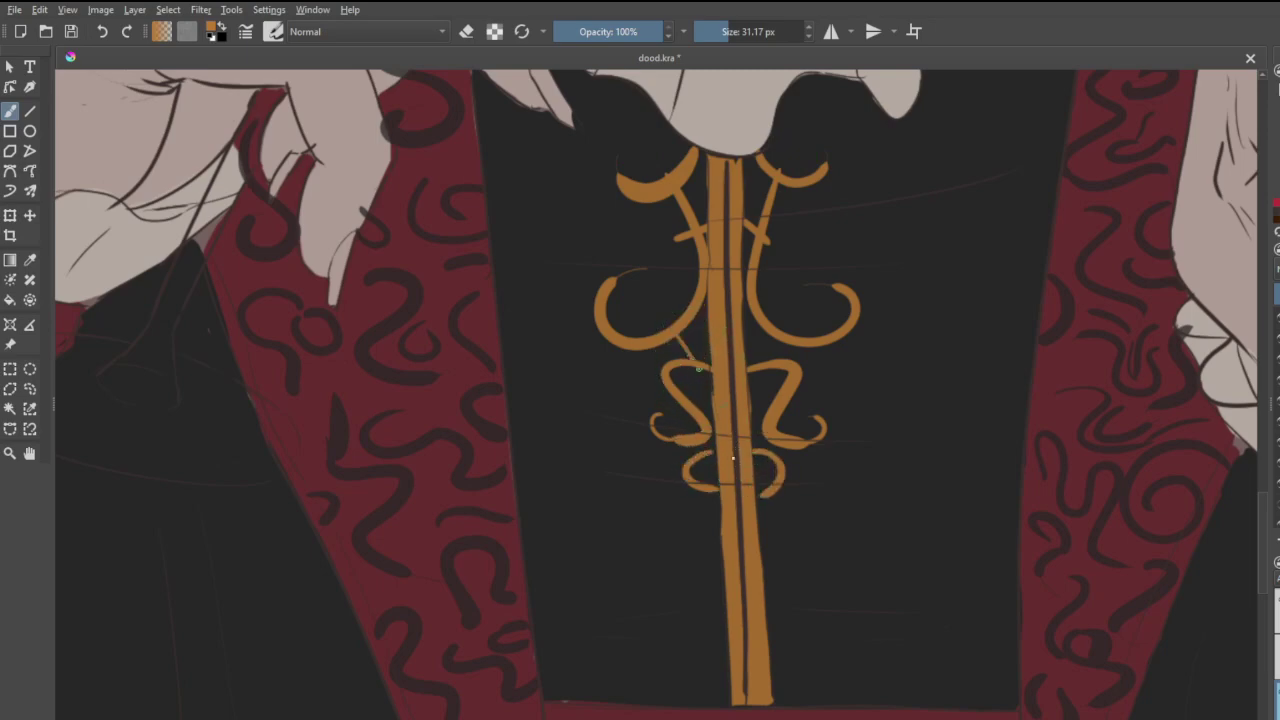
drag(733, 458, 750, 450)
key(ctrl+z)
mouse_move(786, 341)
mouse_down()
mouse_move(751, 443)
mouse_move(771, 493)
mouse_up()
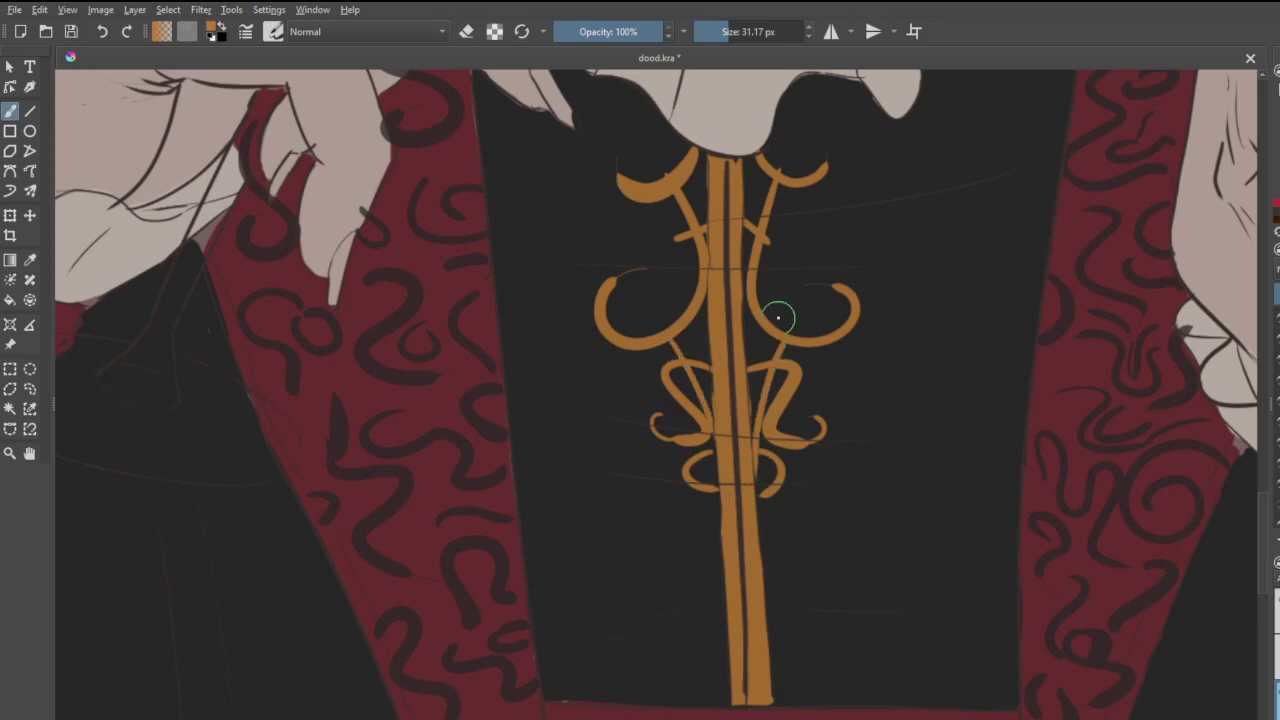
scroll(716, 320, down, 8)
scroll(702, 226, up, 4)
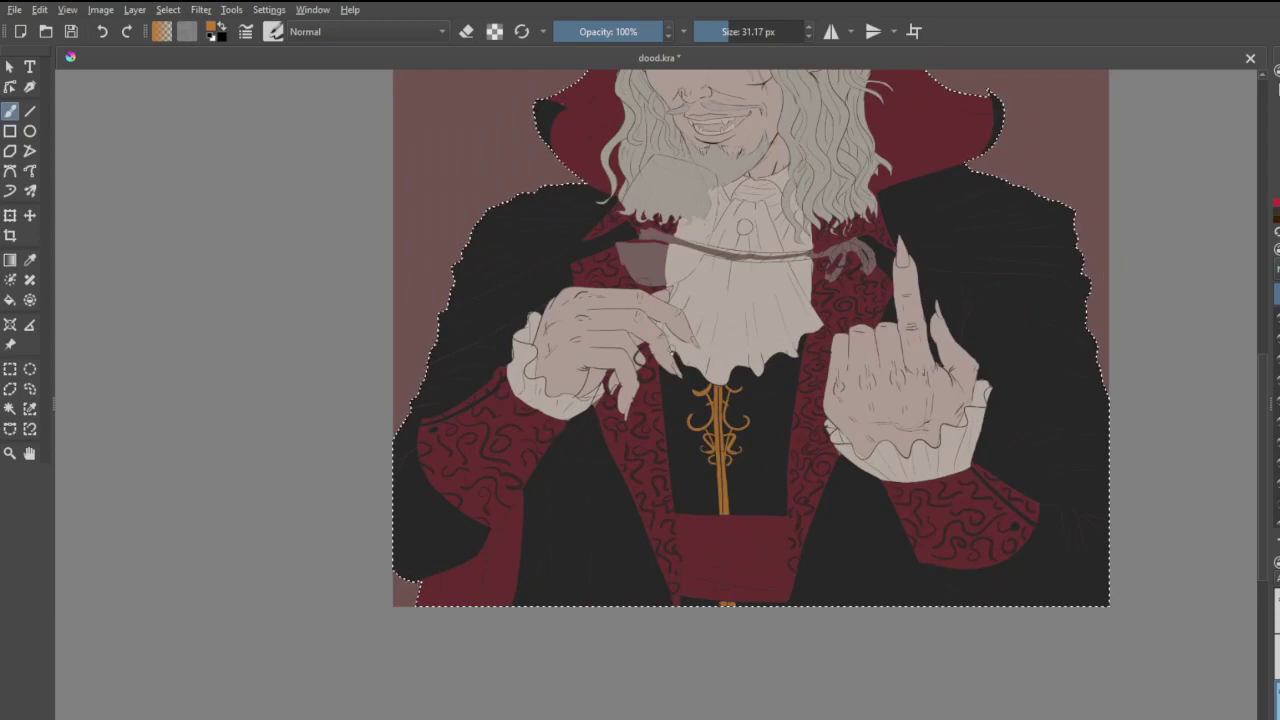
scroll(666, 457, up, 3)
scroll(723, 529, down, 3)
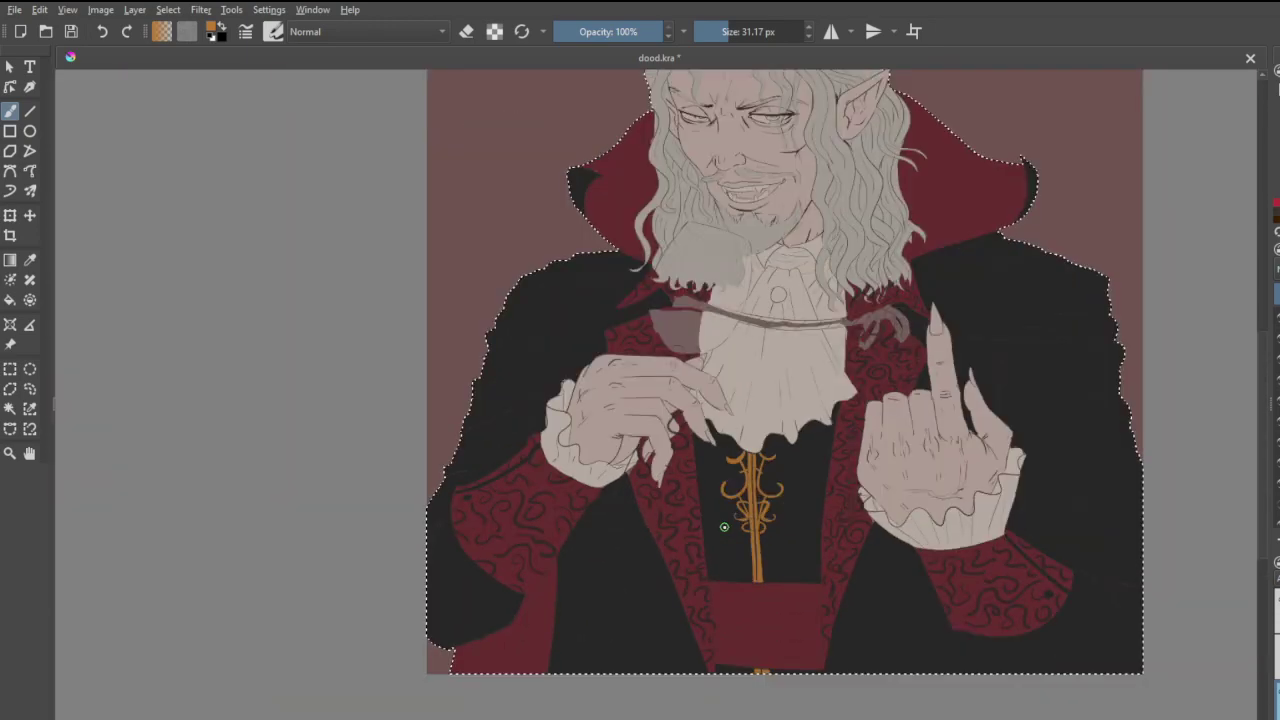
scroll(748, 592, up, 4)
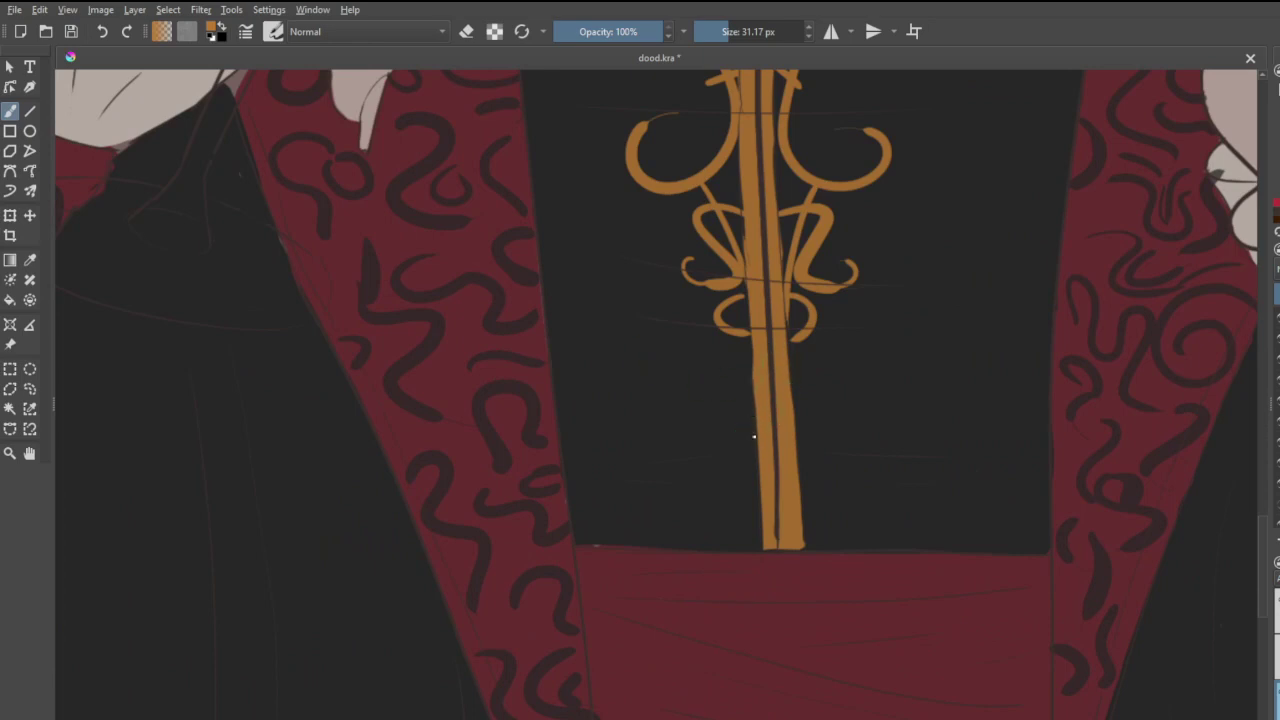
- Paint mirrored orange-gold spirals beneath the C-shaped hooks, with small hooks and angular brackets below them on both sides of the strip
mouse_move(738, 368)
mouse_down()
mouse_move(679, 378)
mouse_move(745, 468)
mouse_up()
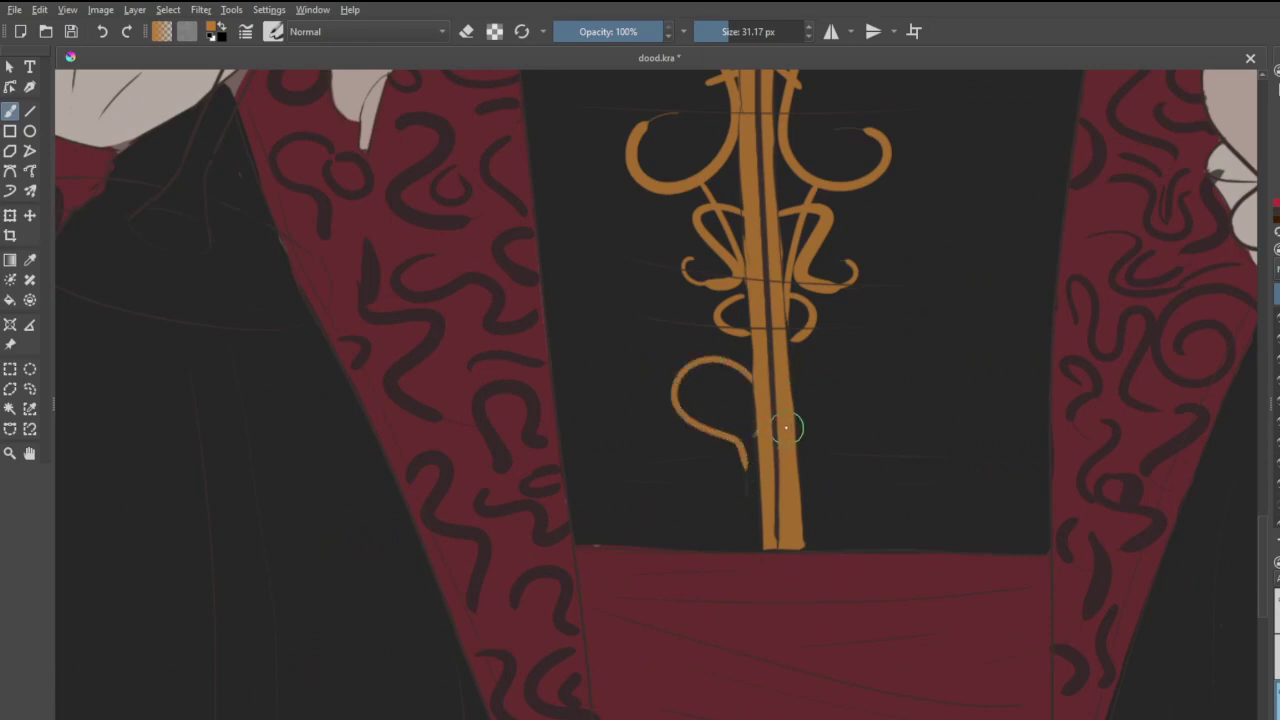
key(ctrl+z)
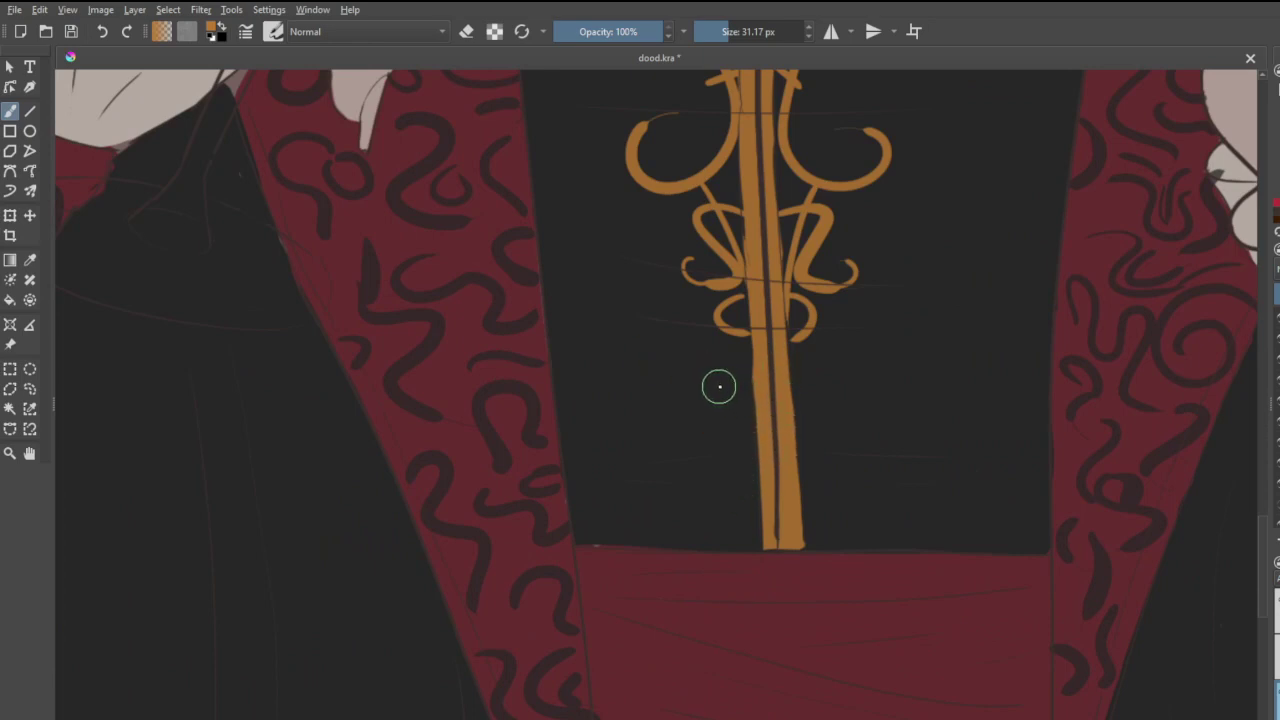
mouse_move(745, 404)
mouse_down()
mouse_move(690, 370)
mouse_move(752, 437)
mouse_up()
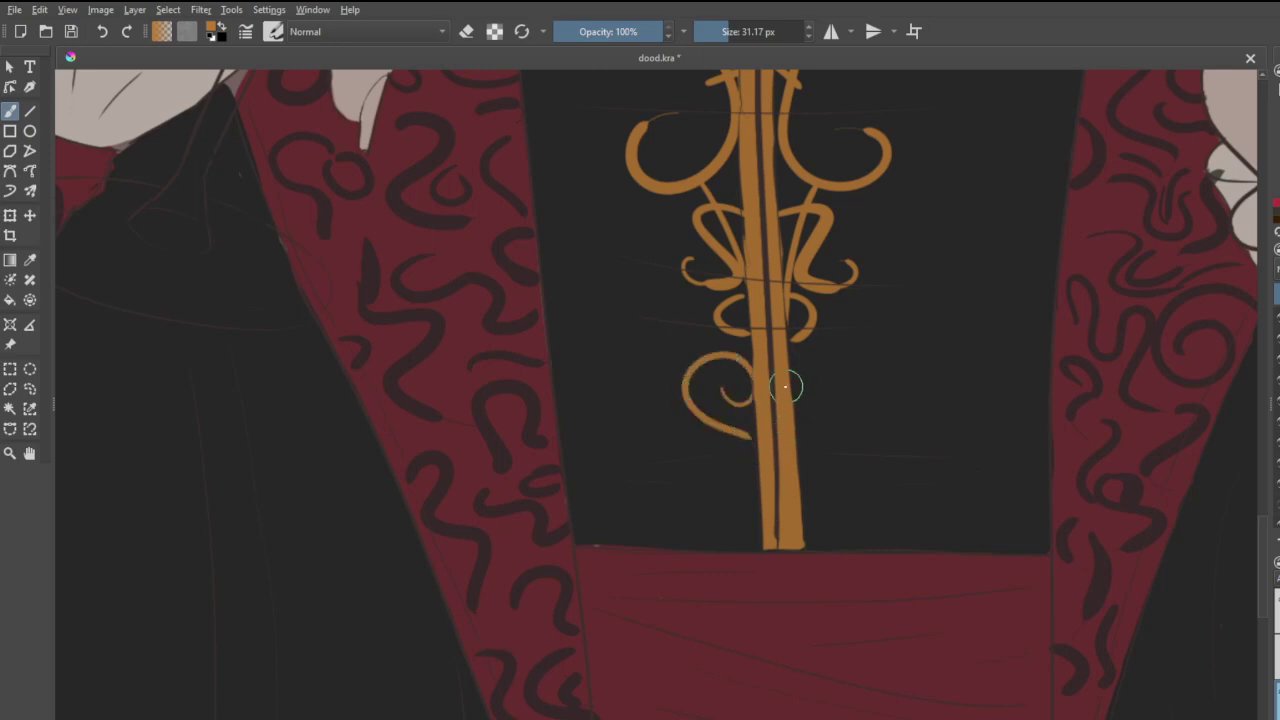
mouse_move(818, 353)
mouse_down()
mouse_move(845, 396)
mouse_move(802, 441)
mouse_up()
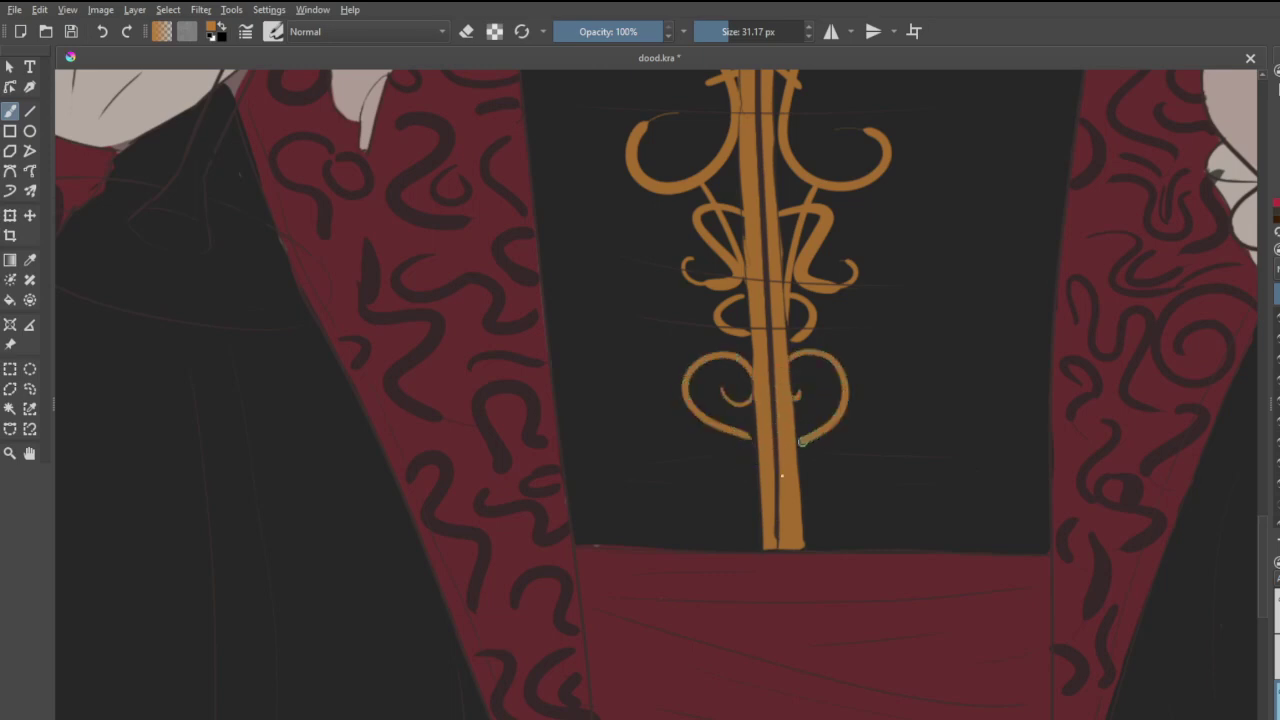
key(ctrl+z)
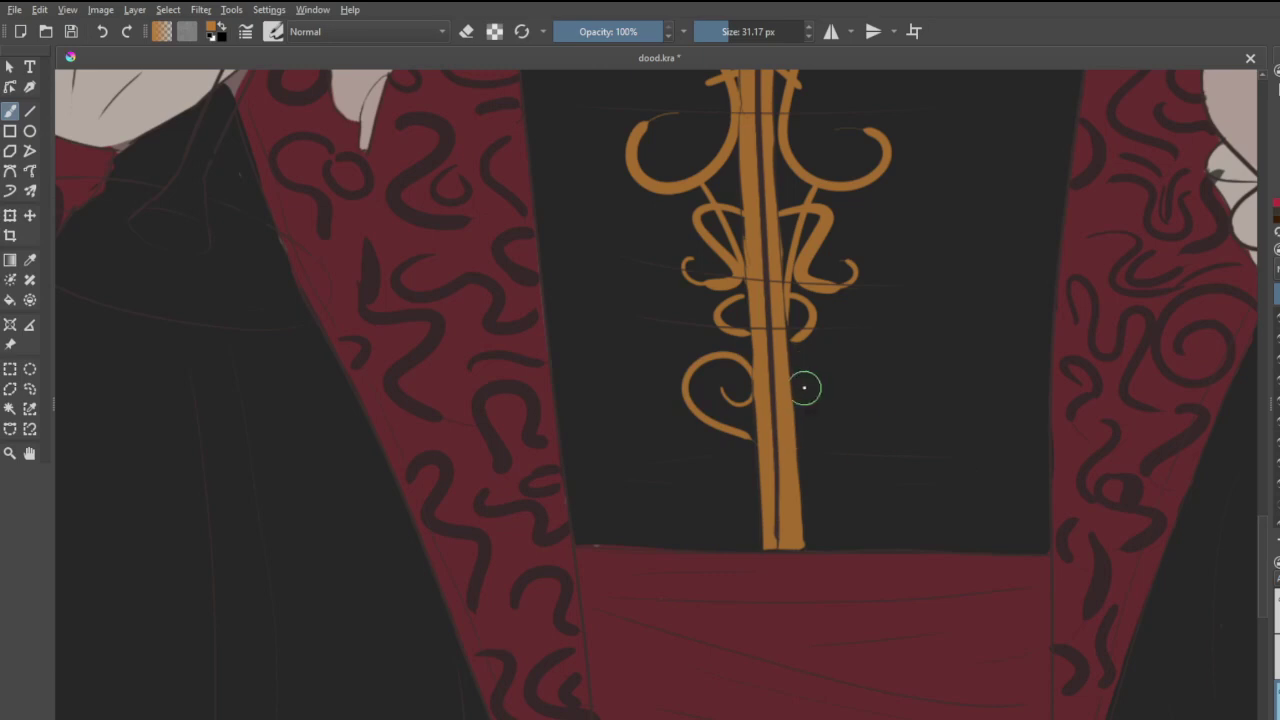
drag(842, 377, 800, 412)
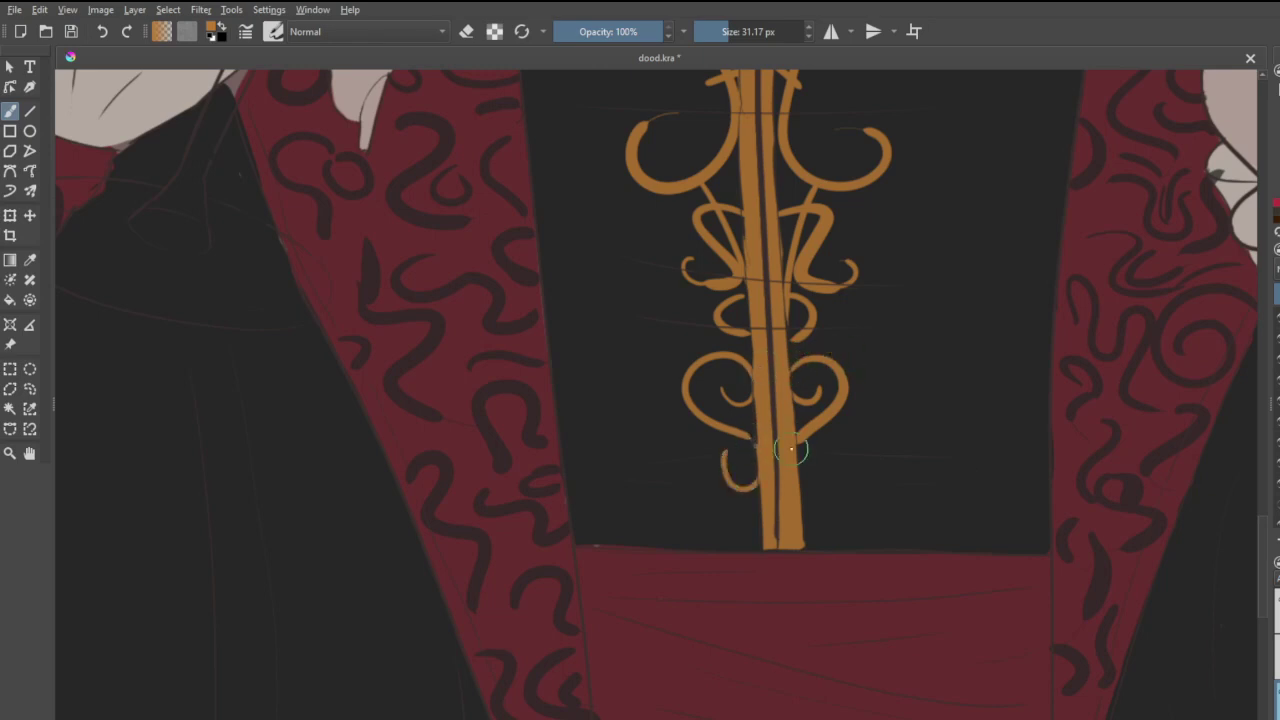
key(ctrl+z)
drag(734, 487, 732, 452)
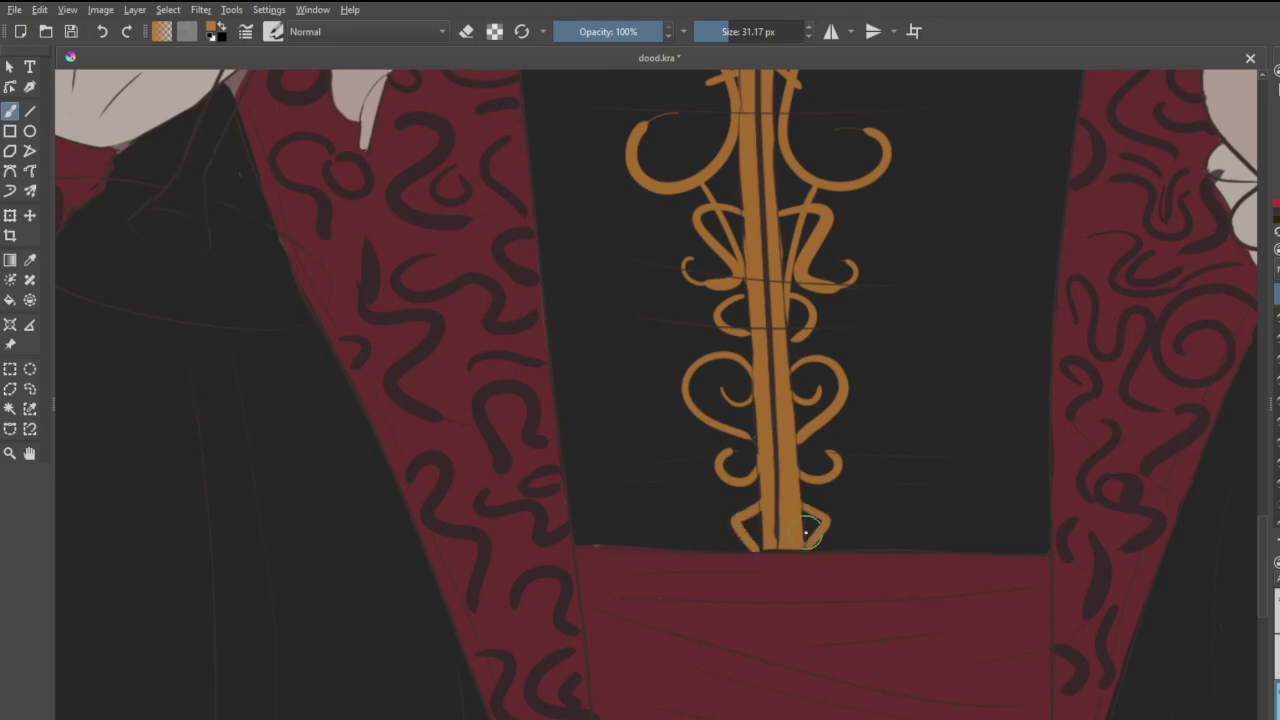
- Paint a short curved orange-gold stroke on each side of the gold piece below the red sash at the canvas edge
scroll(931, 439, down, 6)
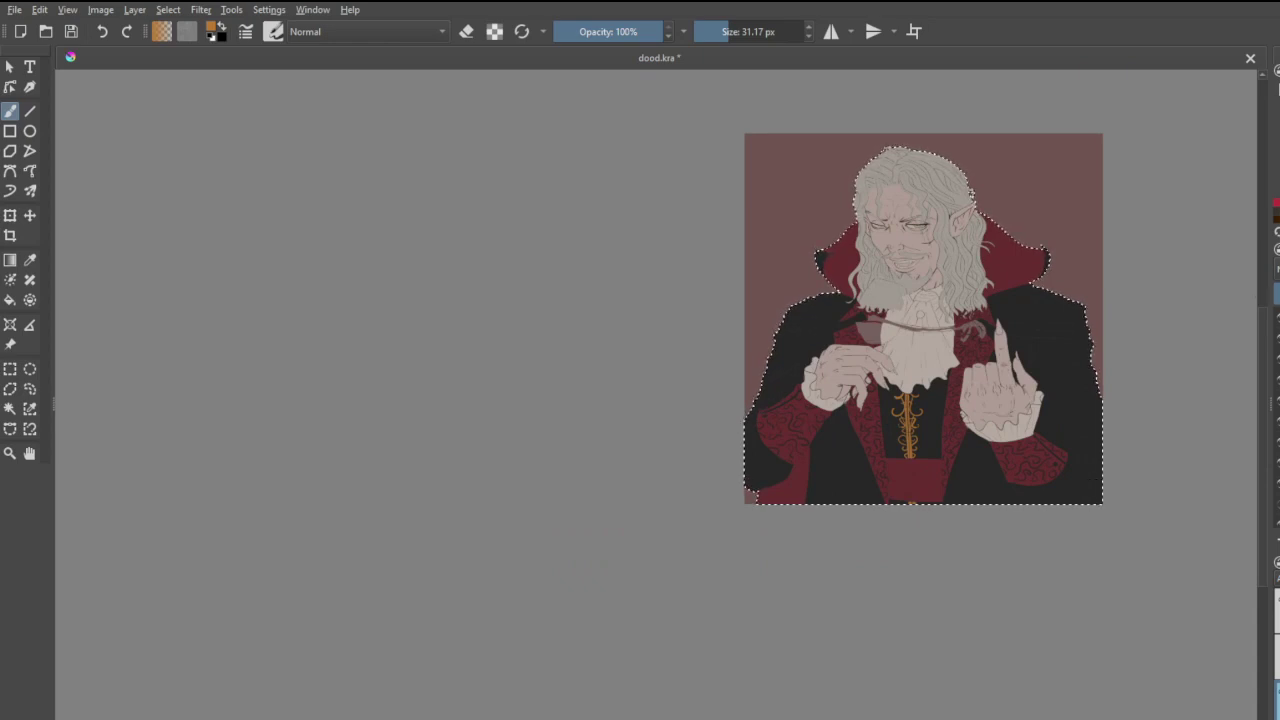
key(plus)
key(plus)
key(plus)
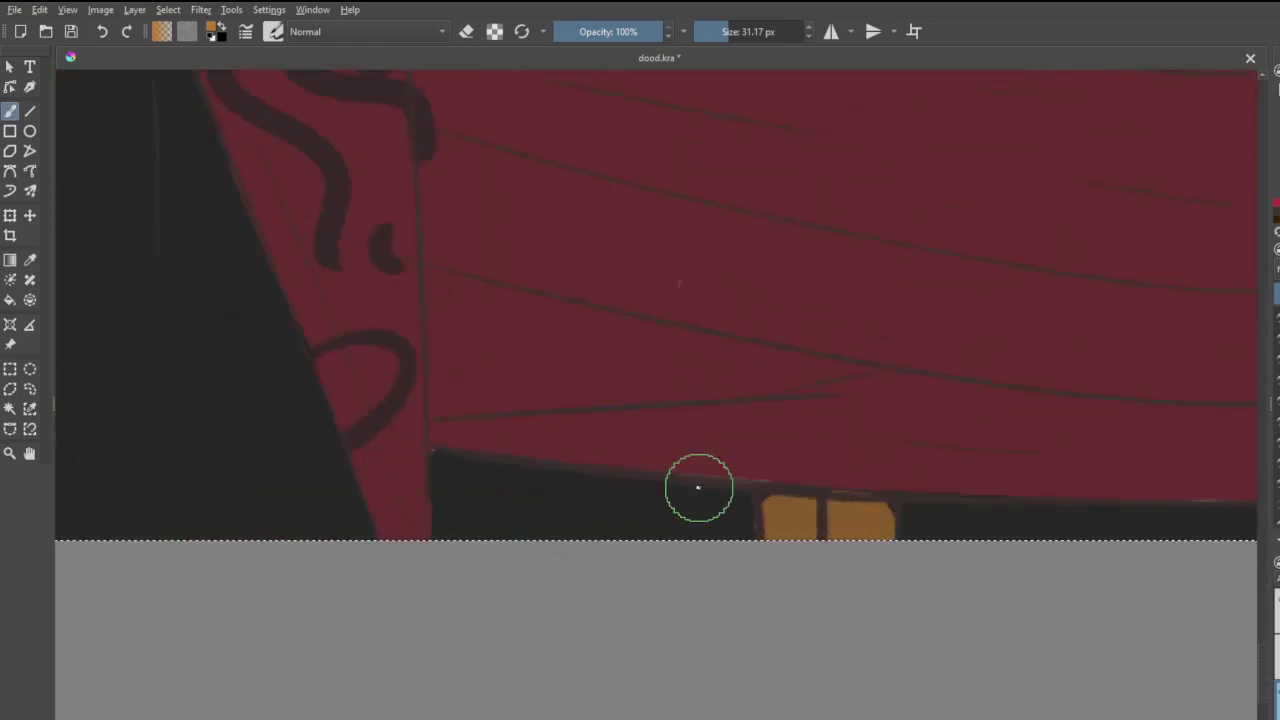
drag(665, 487, 750, 535)
drag(945, 540, 1025, 512)
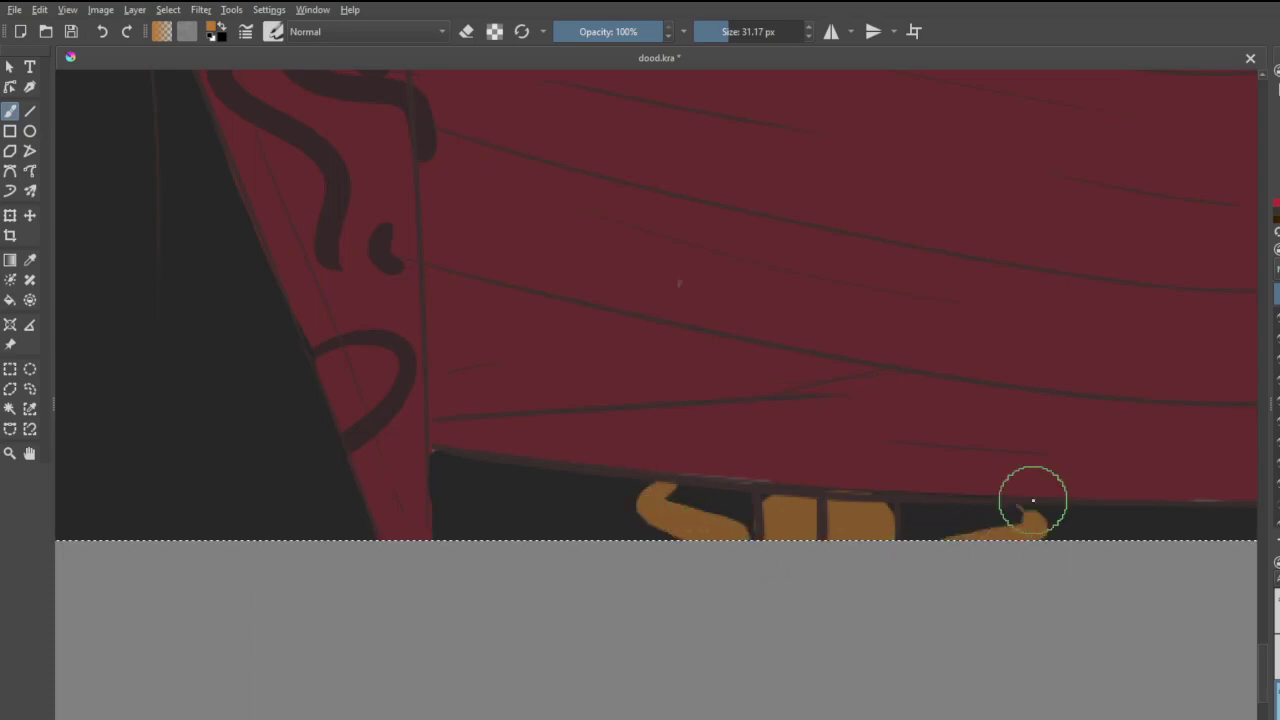
- Extend the curled tip of the large hook beside the strip's left edge and thicken its stem in orange-gold
scroll(978, 300, down, 8)
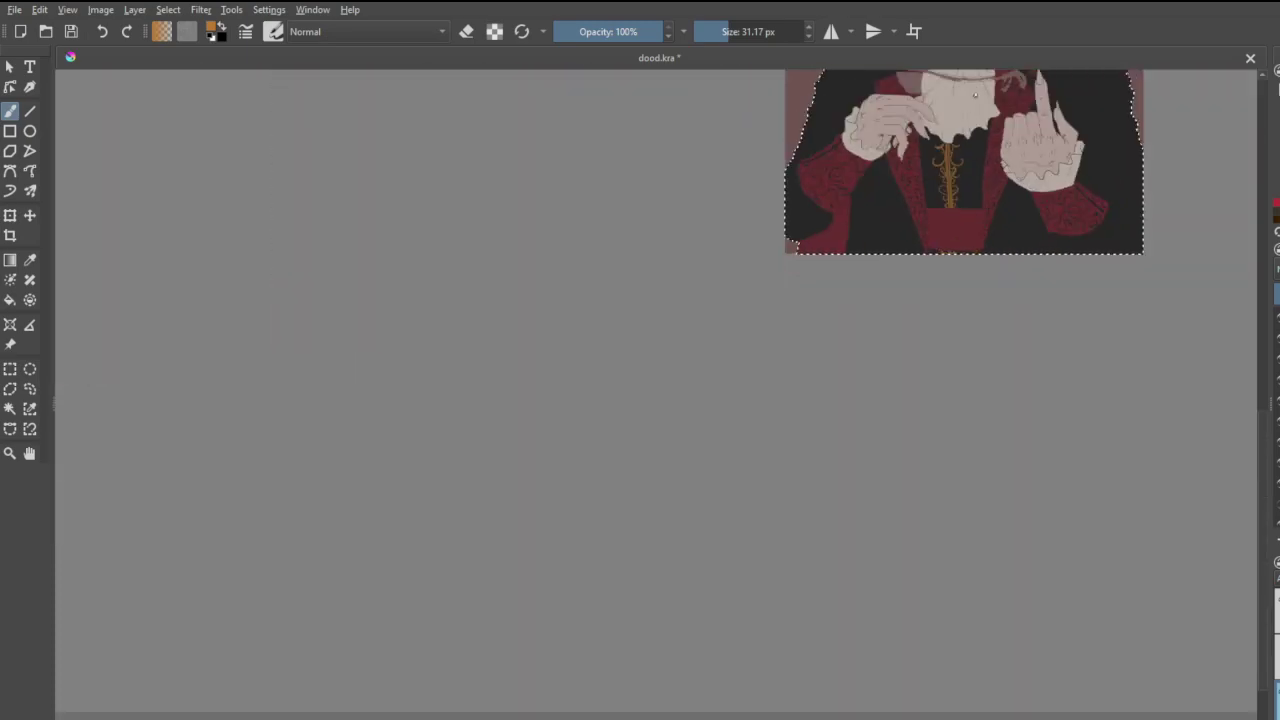
scroll(940, 150, up, 2)
scroll(948, 189, up, 5)
scroll(866, 200, down, 2)
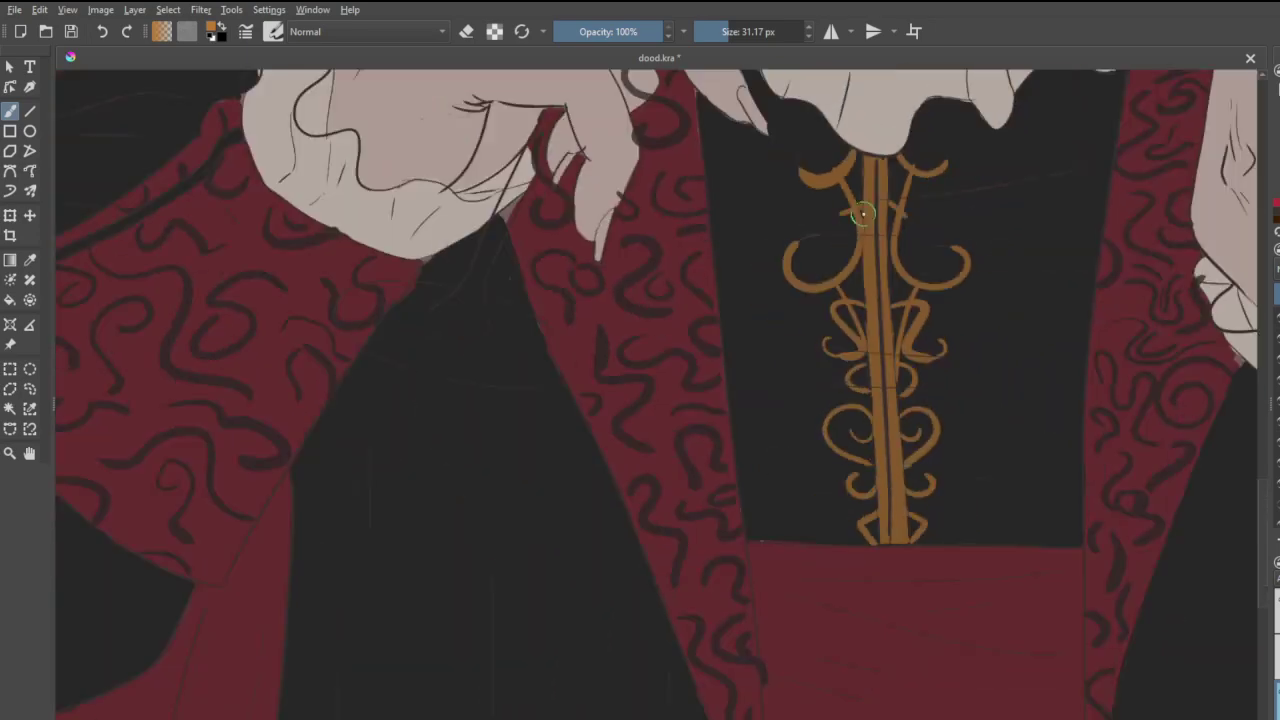
scroll(864, 181, up, 3)
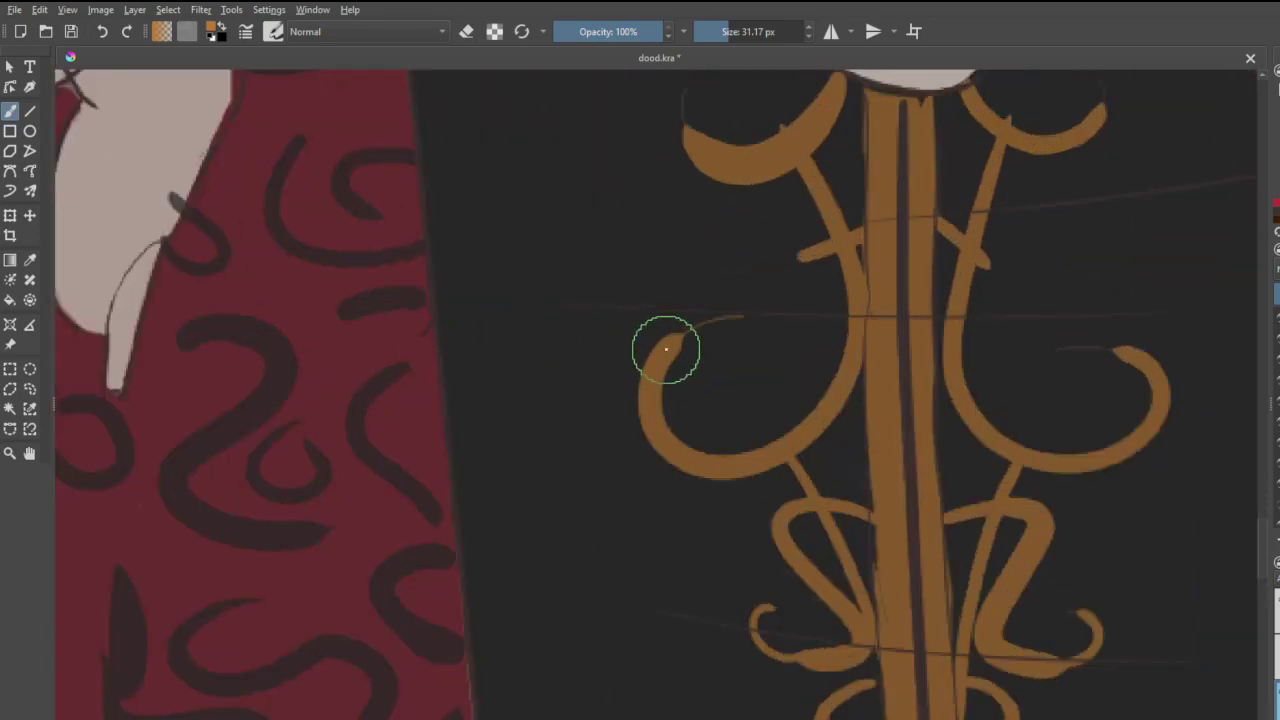
drag(668, 345, 712, 324)
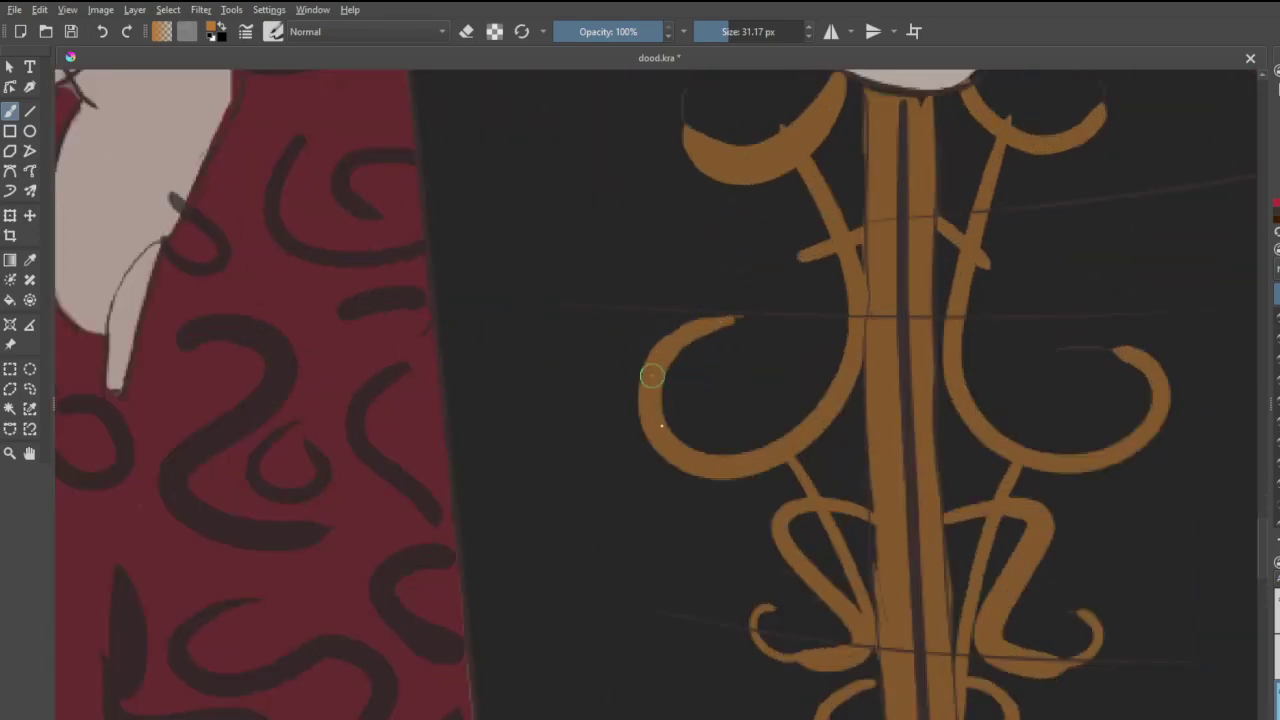
mouse_move(651, 375)
mouse_down()
mouse_move(674, 435)
mouse_move(746, 446)
mouse_move(798, 400)
mouse_move(824, 342)
mouse_move(819, 263)
mouse_move(735, 434)
mouse_up()
key(ctrl+z)
key(ctrl+z)
drag(842, 256, 776, 459)
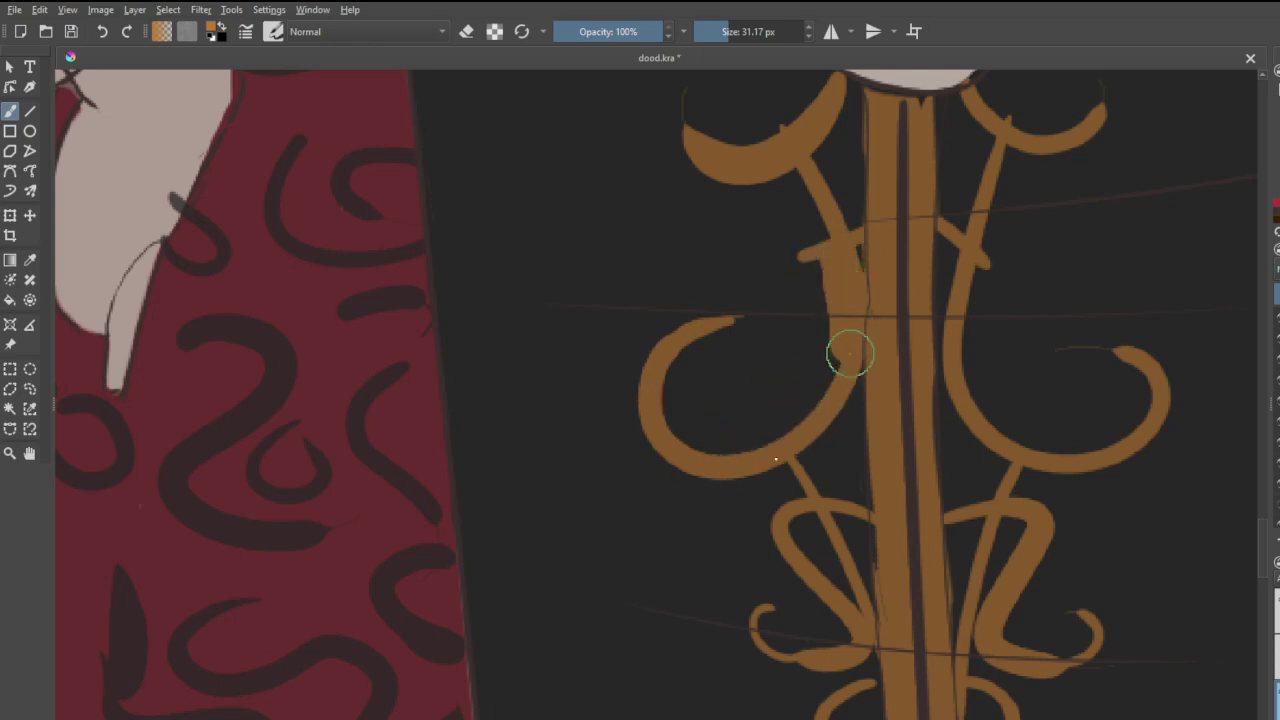
drag(849, 355, 767, 438)
- Thicken the stem and extend the tip of the opposite large hook, and enlarge the short cross strokes on both stems
mouse_move(968, 272)
mouse_down()
mouse_move(967, 303)
mouse_move(1010, 443)
mouse_up()
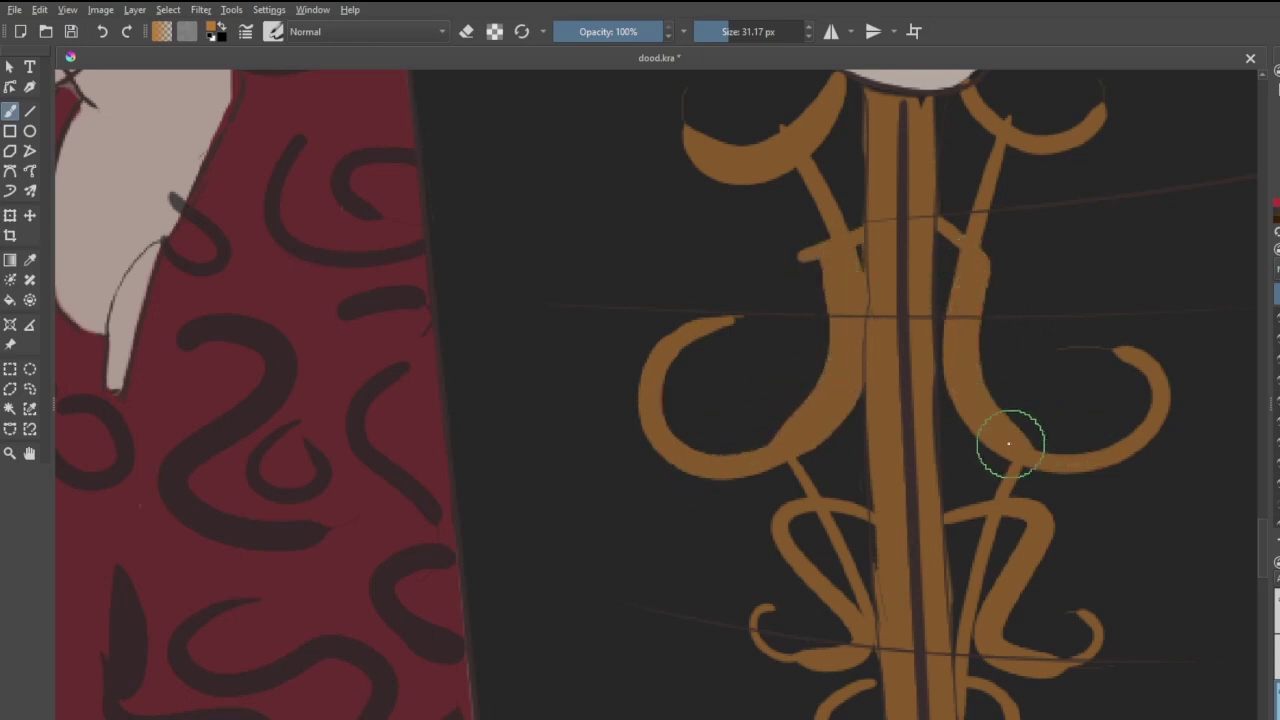
mouse_move(1126, 352)
mouse_down()
mouse_move(1055, 361)
mouse_move(1085, 343)
mouse_move(1160, 366)
mouse_move(1129, 355)
mouse_up()
key(ctrl+z)
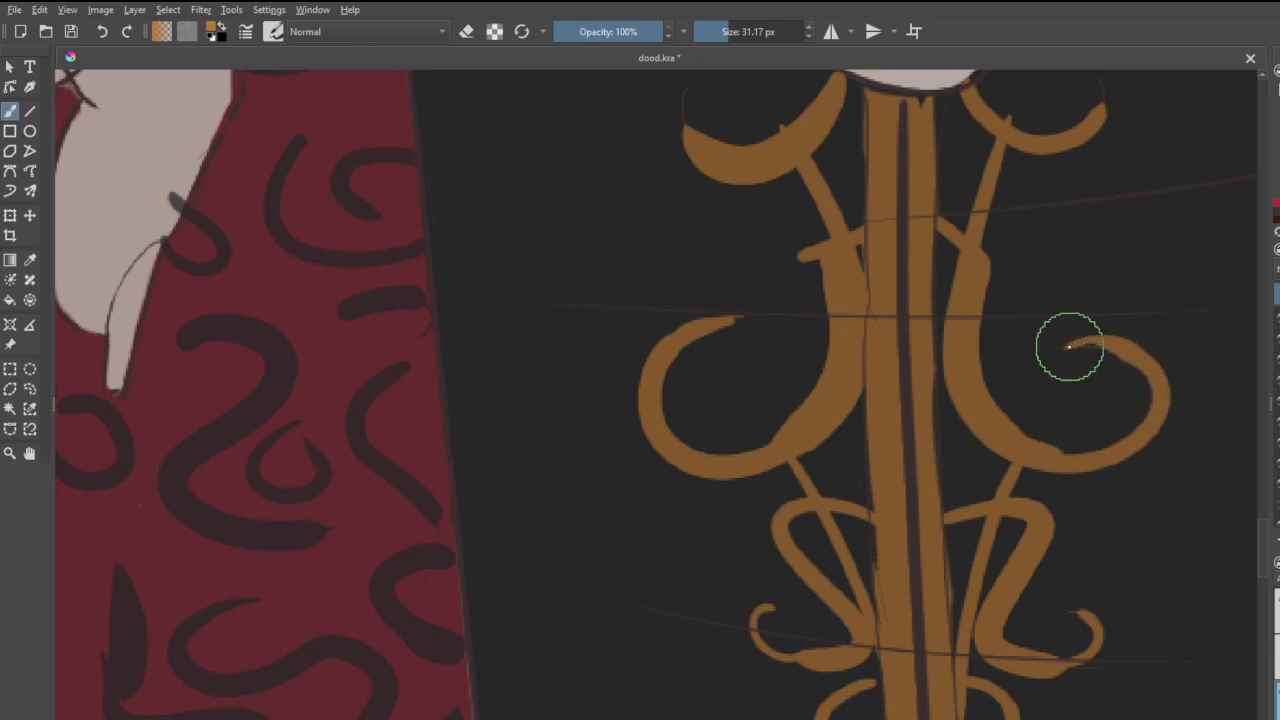
drag(945, 230, 1015, 280)
drag(846, 238, 803, 257)
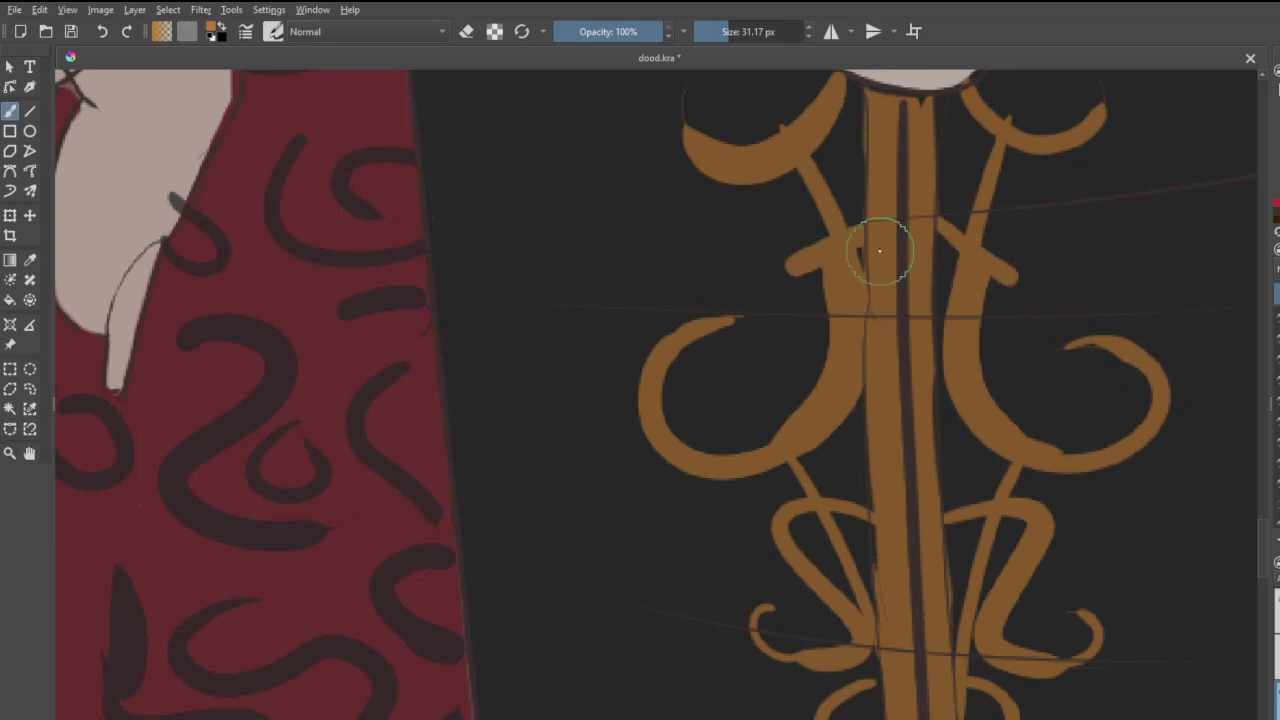
- Review the finished gold vest ornament against the whole illustration and save the document
scroll(880, 251, down, 10)
scroll(888, 110, up, 5)
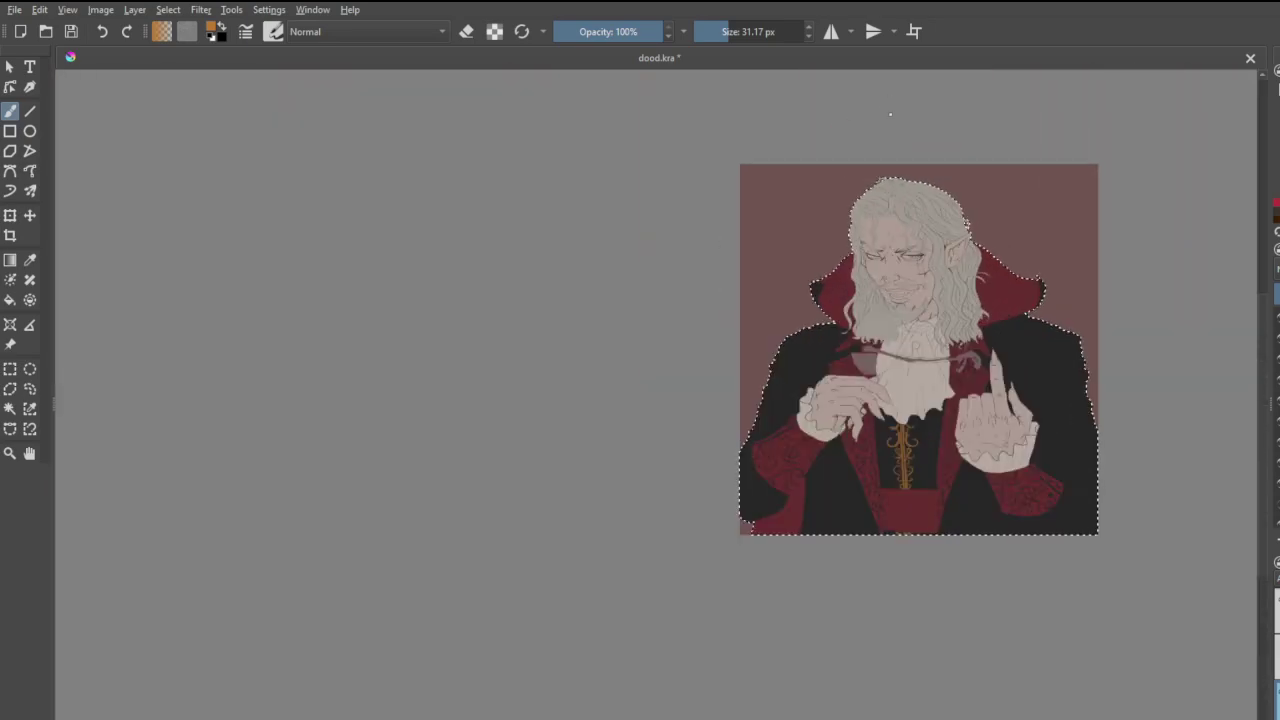
scroll(1000, 420, down, 2)
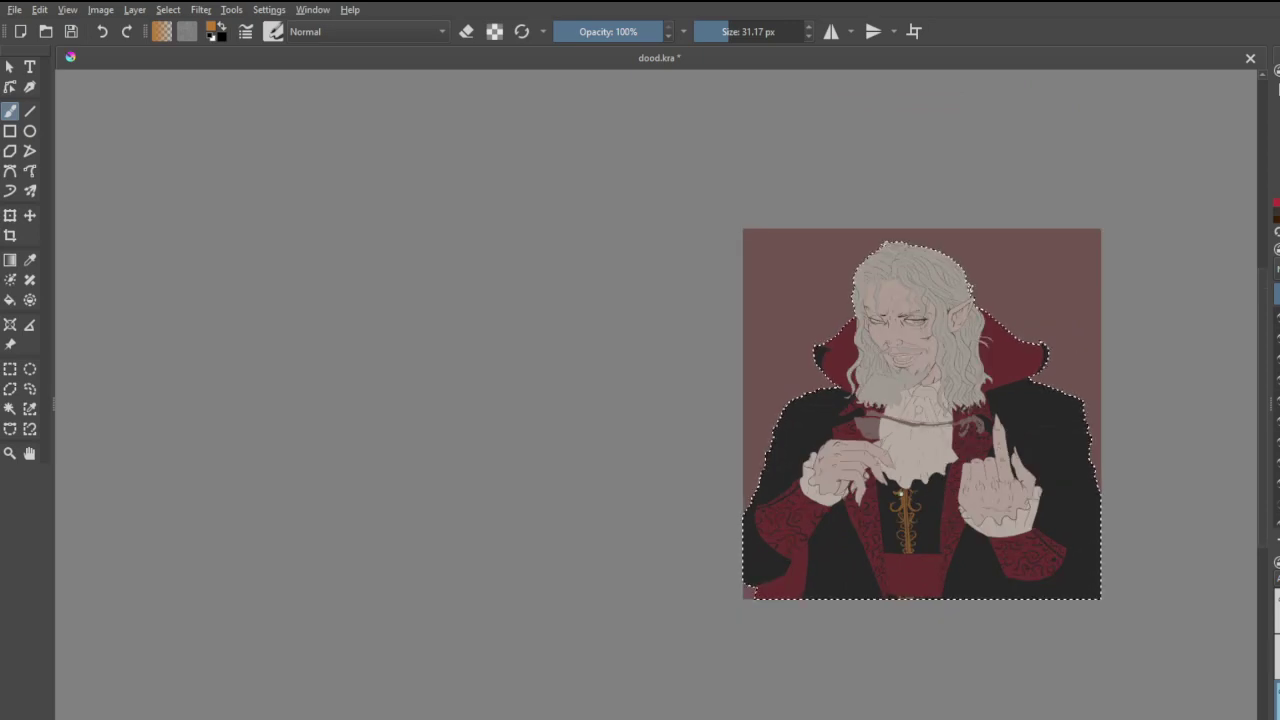
scroll(944, 520, up, 2)
scroll(944, 520, down, 2)
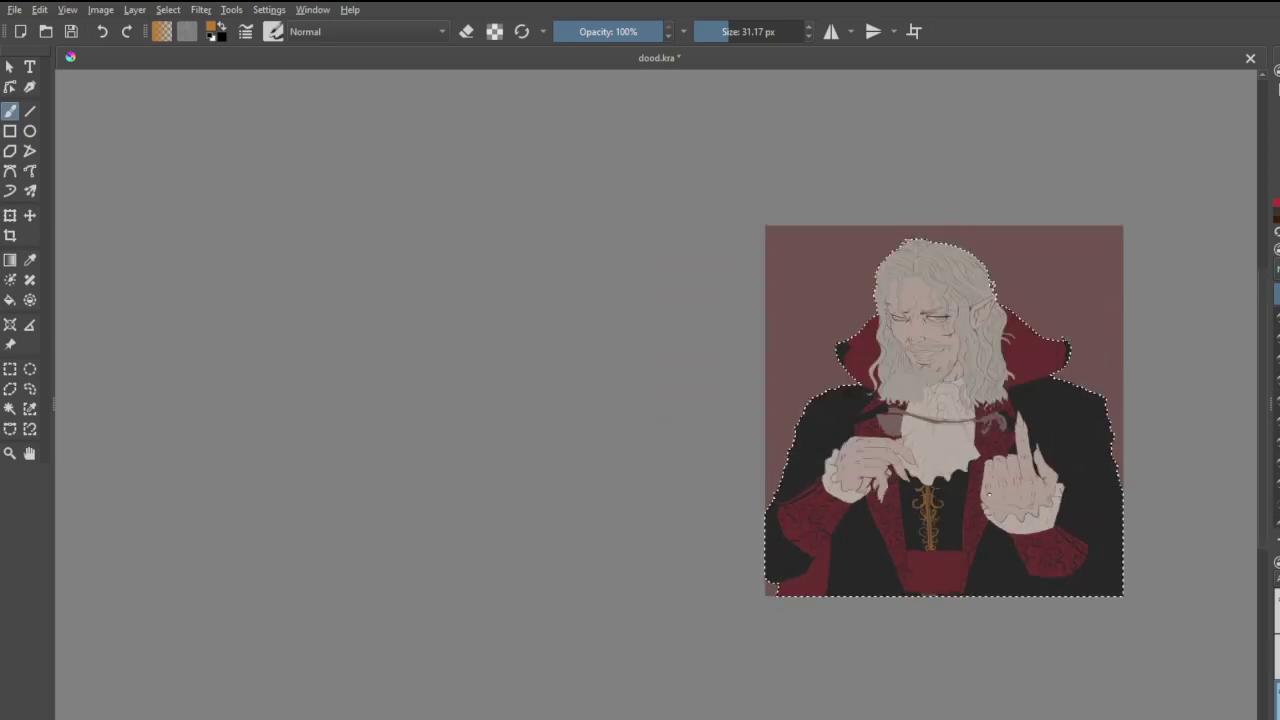
scroll(1022, 507, up, 2)
scroll(1022, 507, down, 2)
scroll(1052, 494, up, 2)
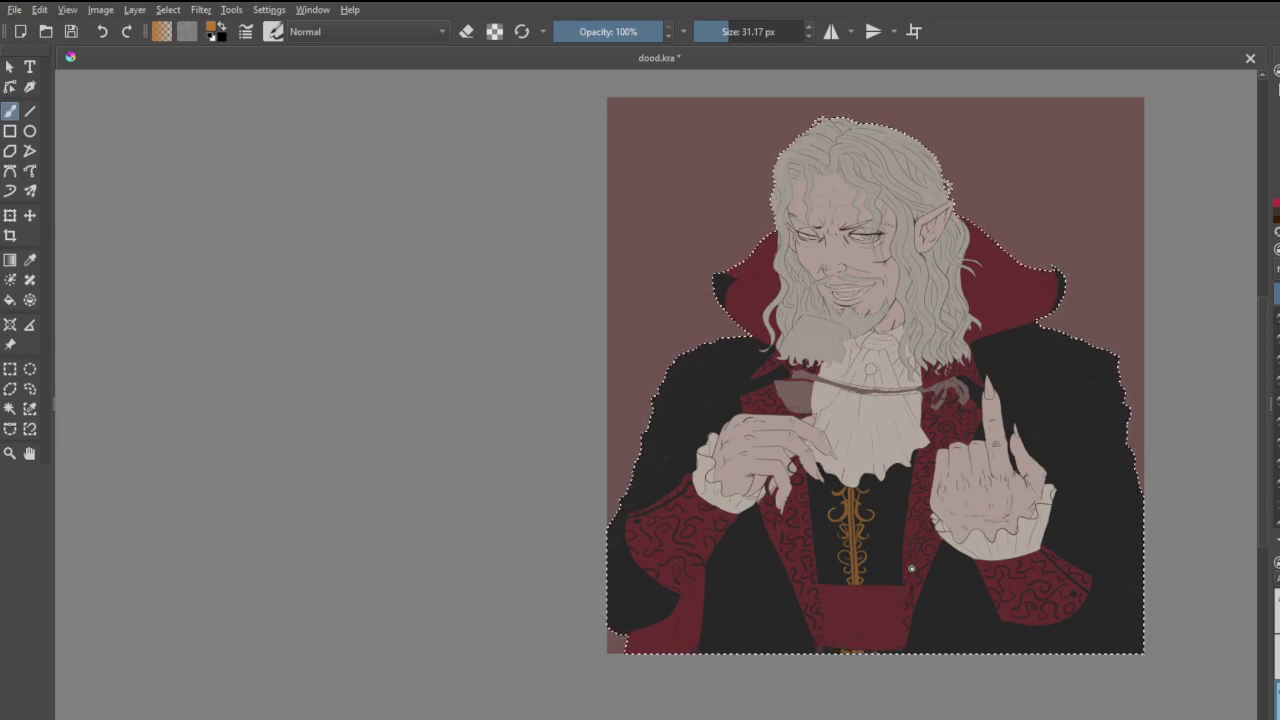
scroll(928, 583, down, 1)
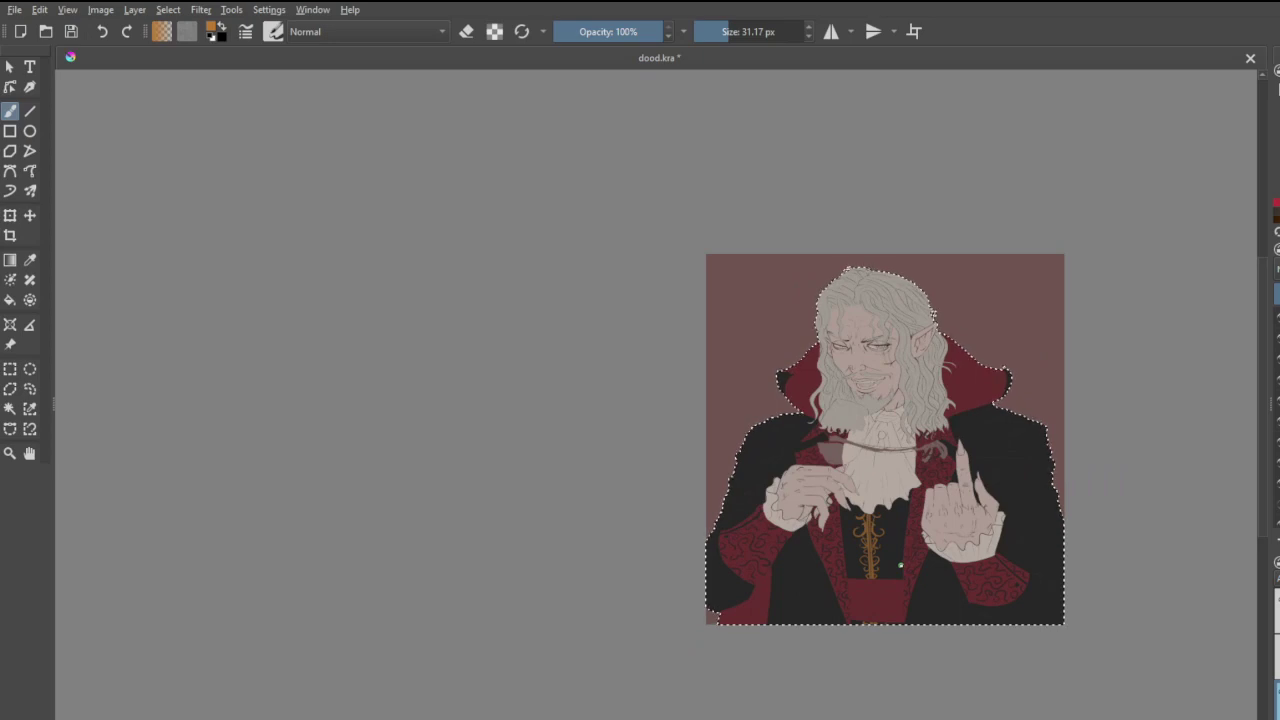
scroll(899, 566, up, 2)
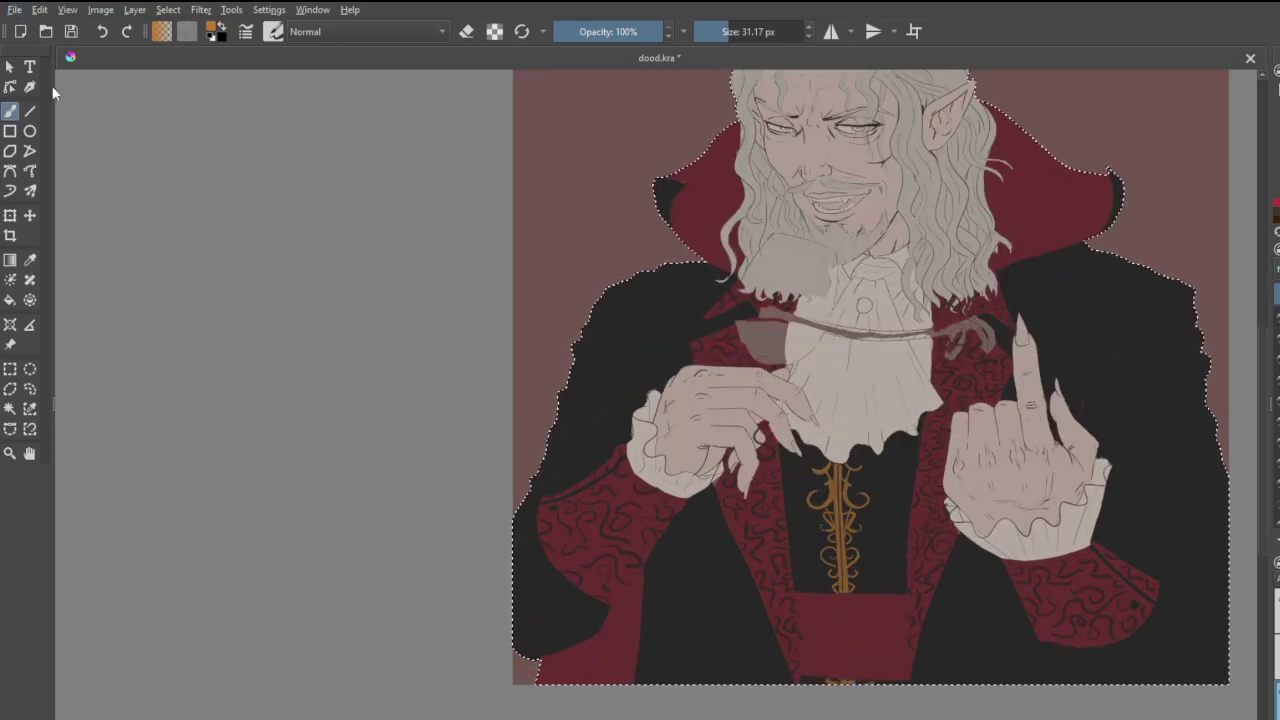
key(ctrl+s)
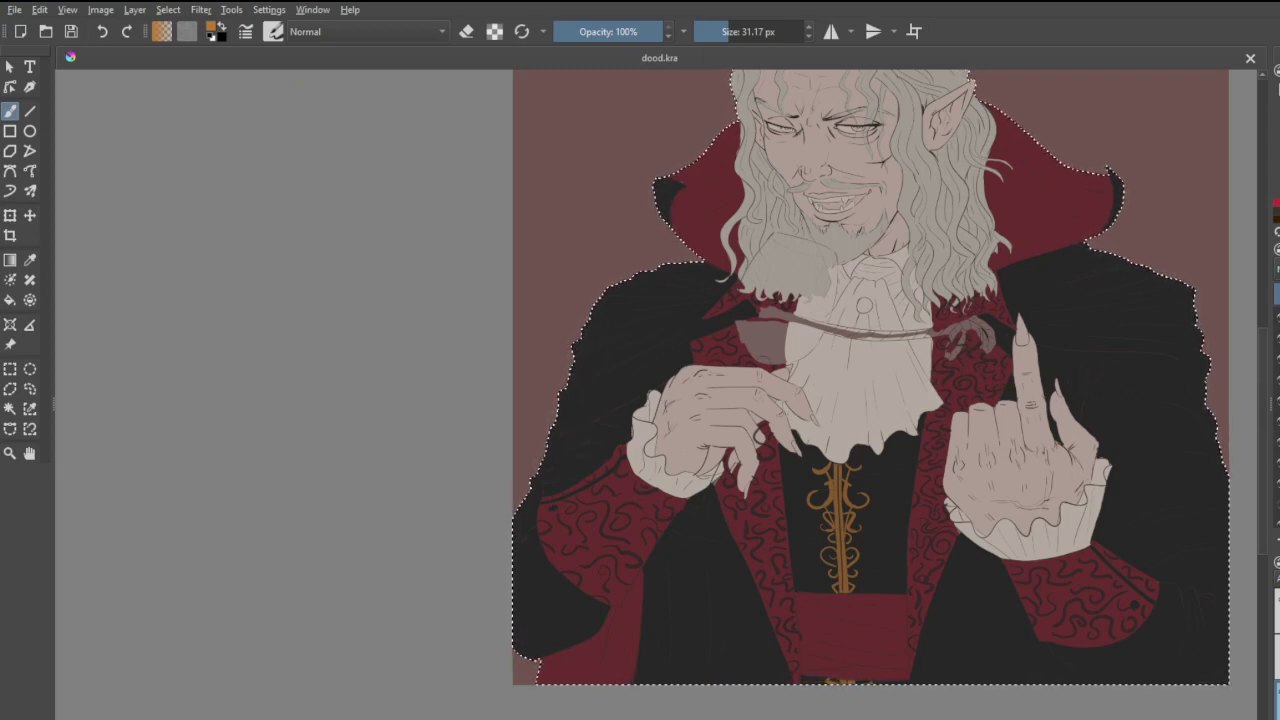
- Erase the dark swirl strokes that overlap the fingers and the opposite hand's ruffled cuff with a 20.30 px eraser
key(e)
scroll(738, 402, up, 3)
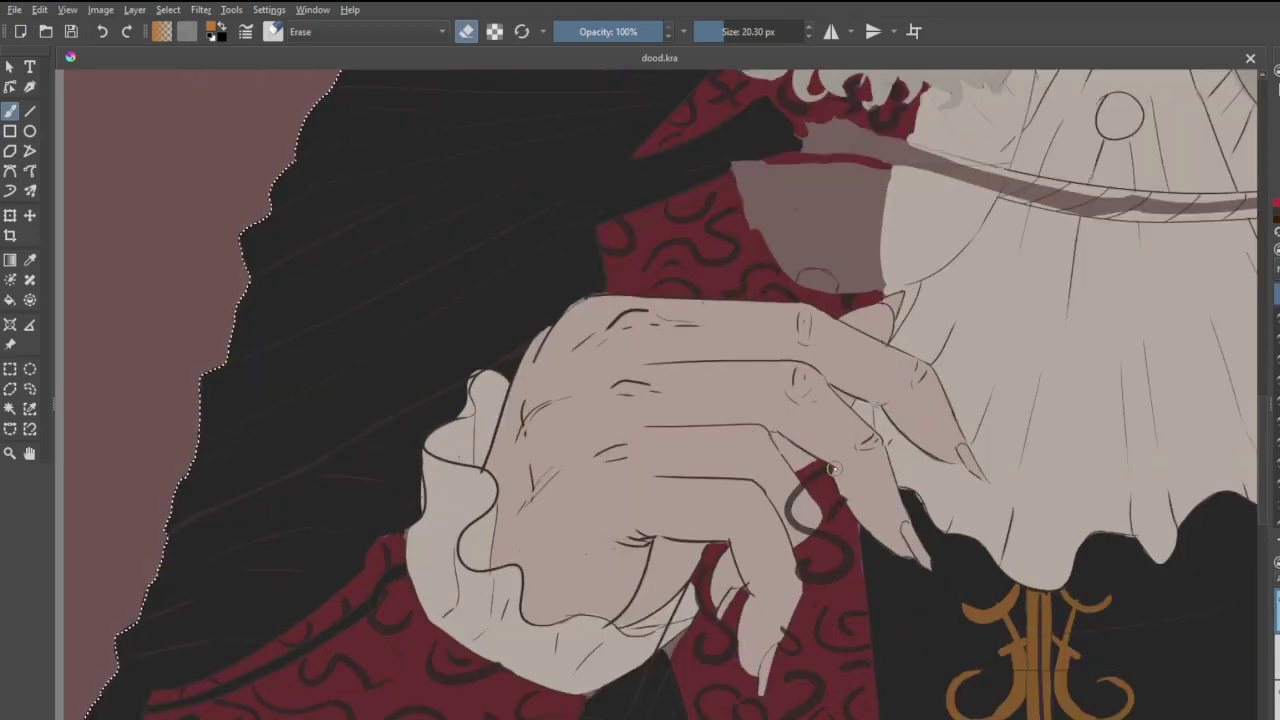
scroll(830, 470, up, 3)
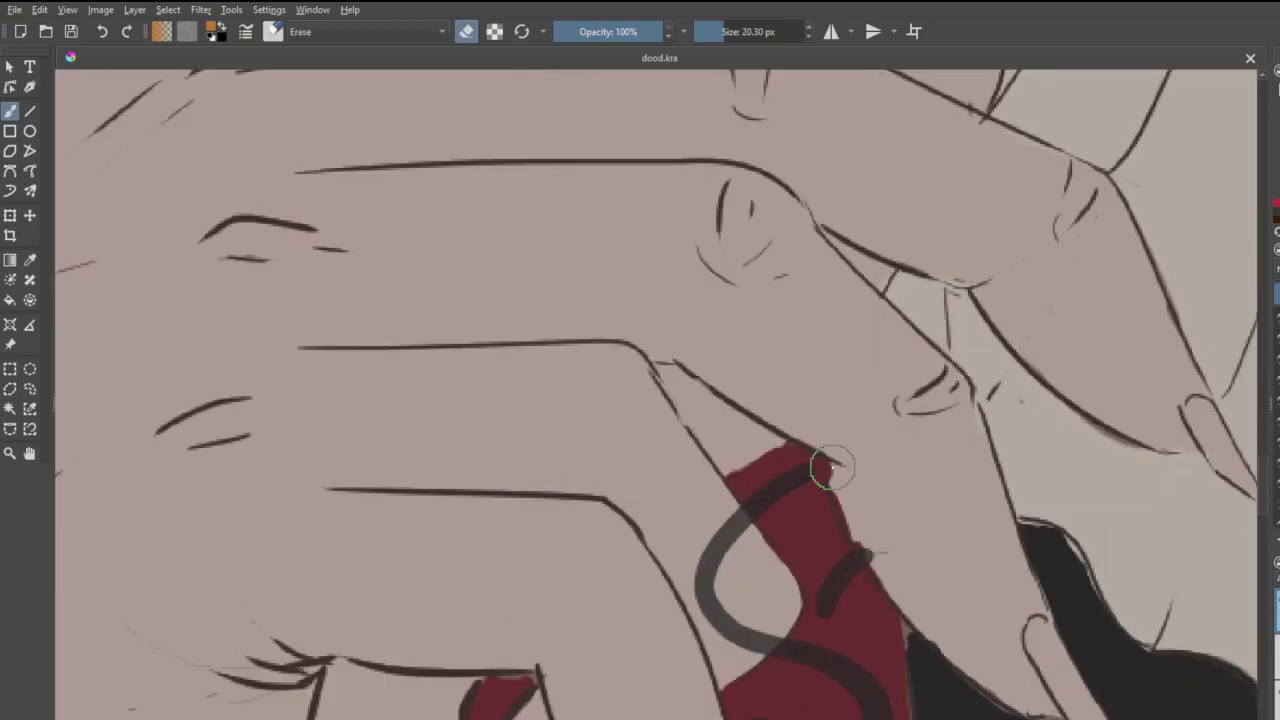
mouse_move(712, 545)
mouse_down()
mouse_move(722, 614)
mouse_move(771, 615)
mouse_move(741, 643)
mouse_move(752, 621)
mouse_move(710, 627)
mouse_move(742, 593)
mouse_move(691, 495)
mouse_move(737, 531)
mouse_up()
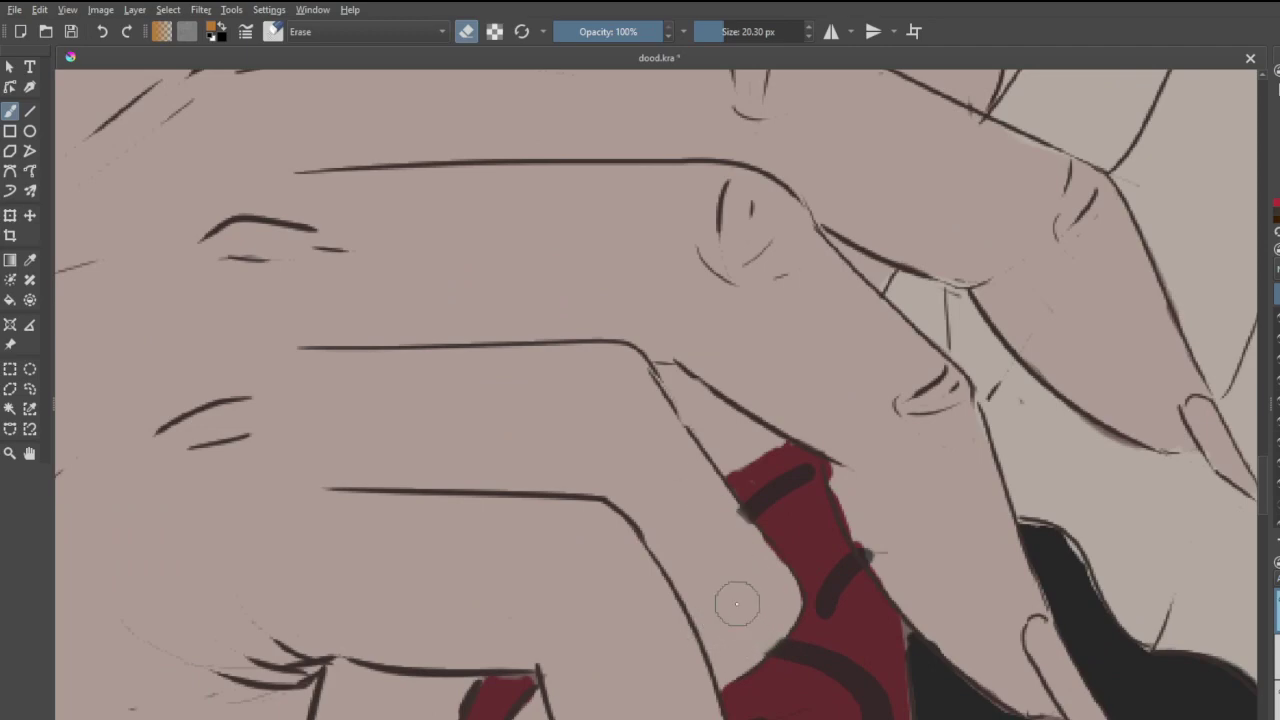
scroll(737, 604, down, 6)
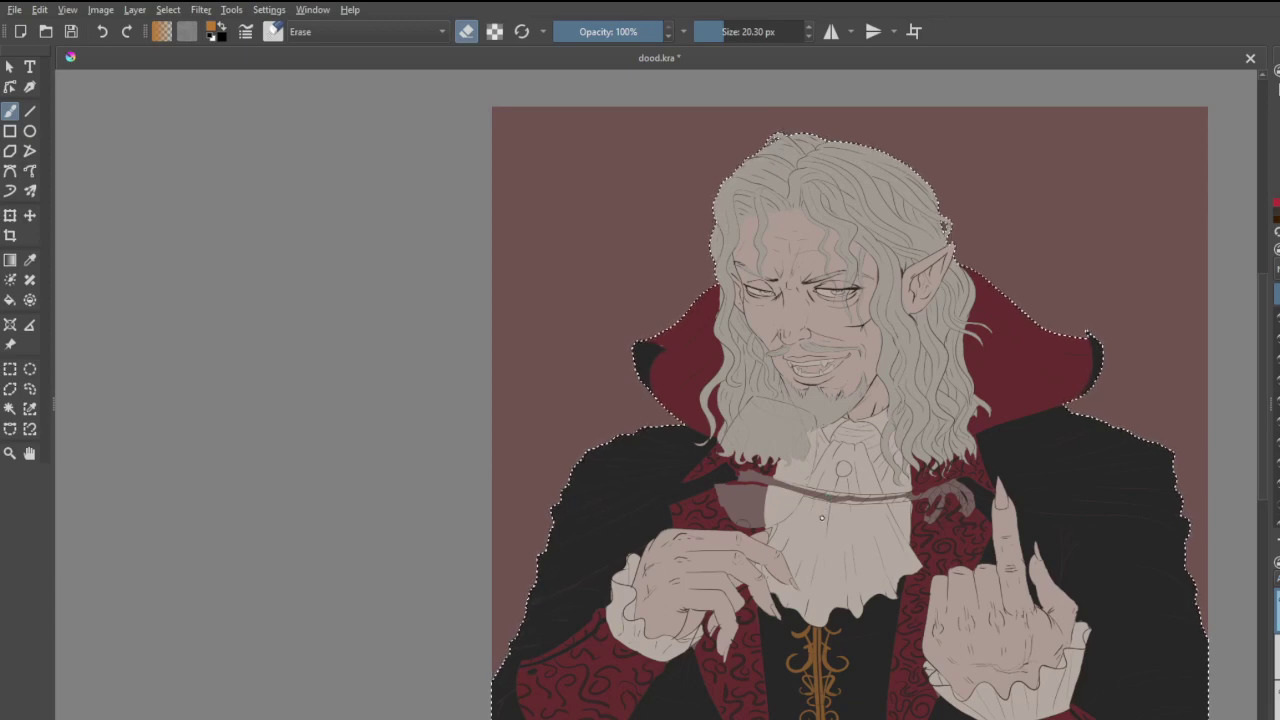
scroll(821, 517, up, 8)
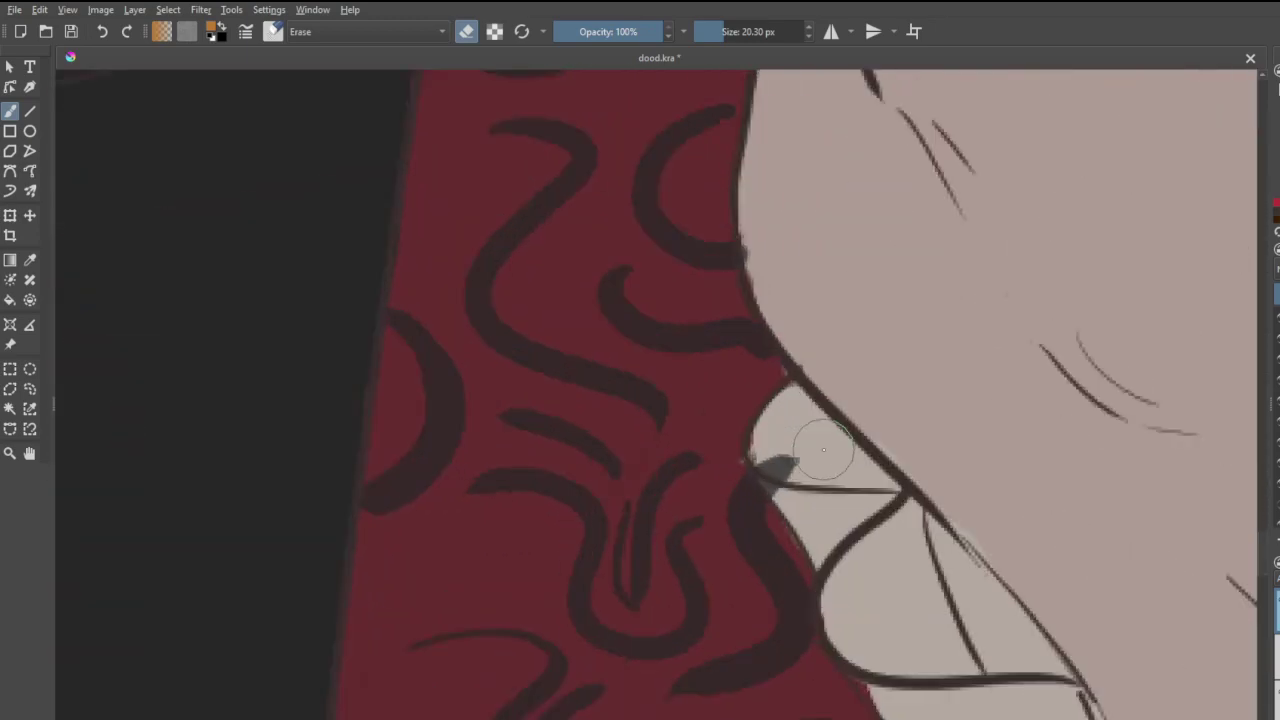
drag(775, 440, 793, 509)
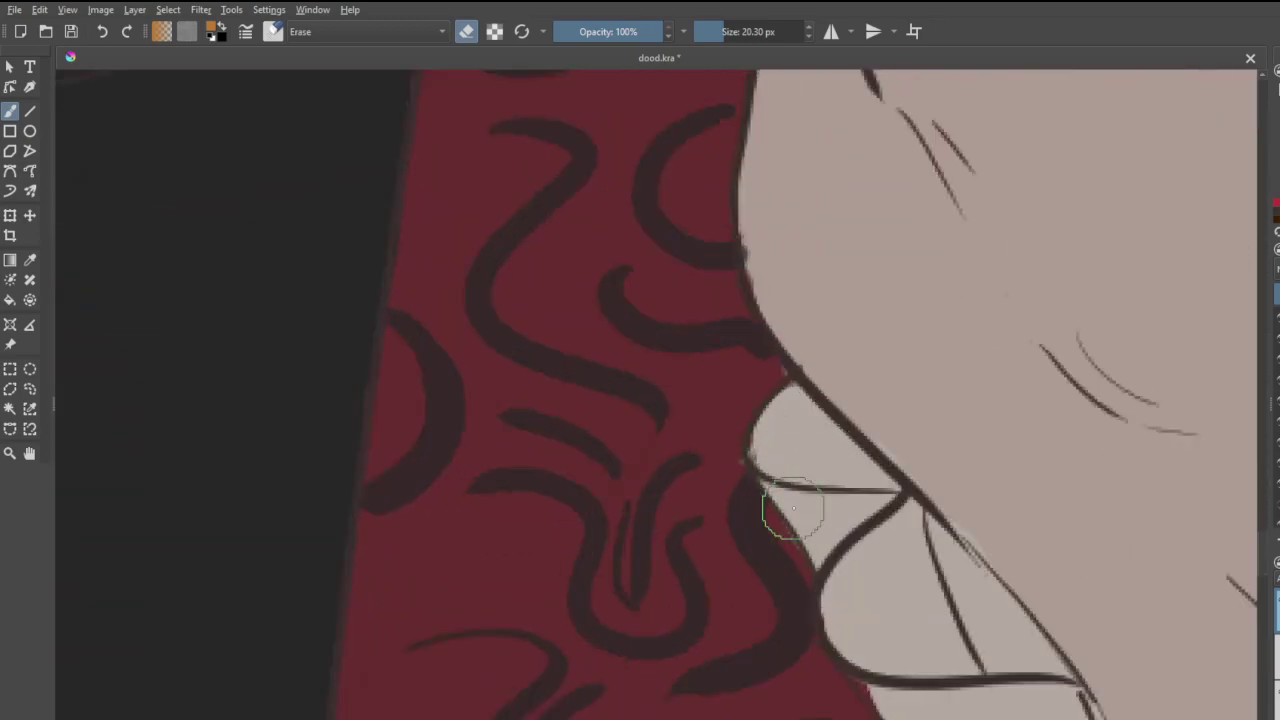
scroll(793, 509, down, 7)
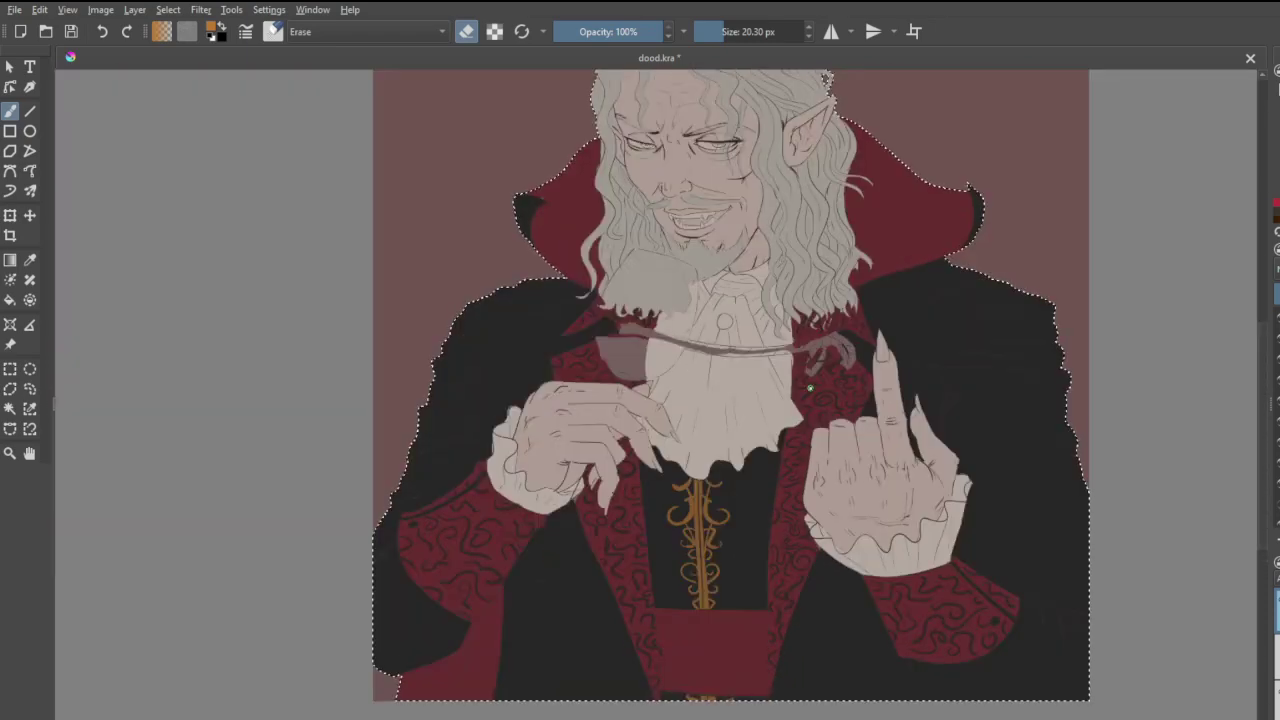
- Paint the half-round wine shape above the holding hand solid dark red with a 31.17 px brush
scroll(738, 288, down, 1)
scroll(725, 250, up, 1)
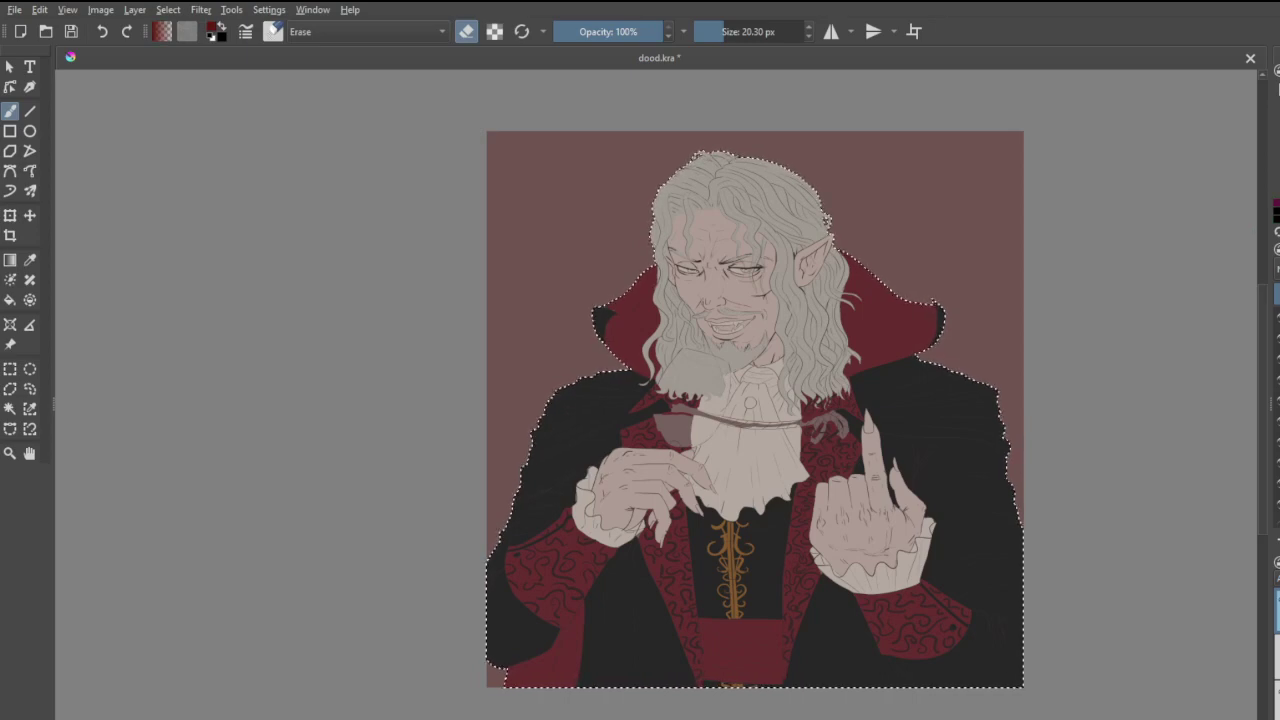
scroll(666, 409, up, 6)
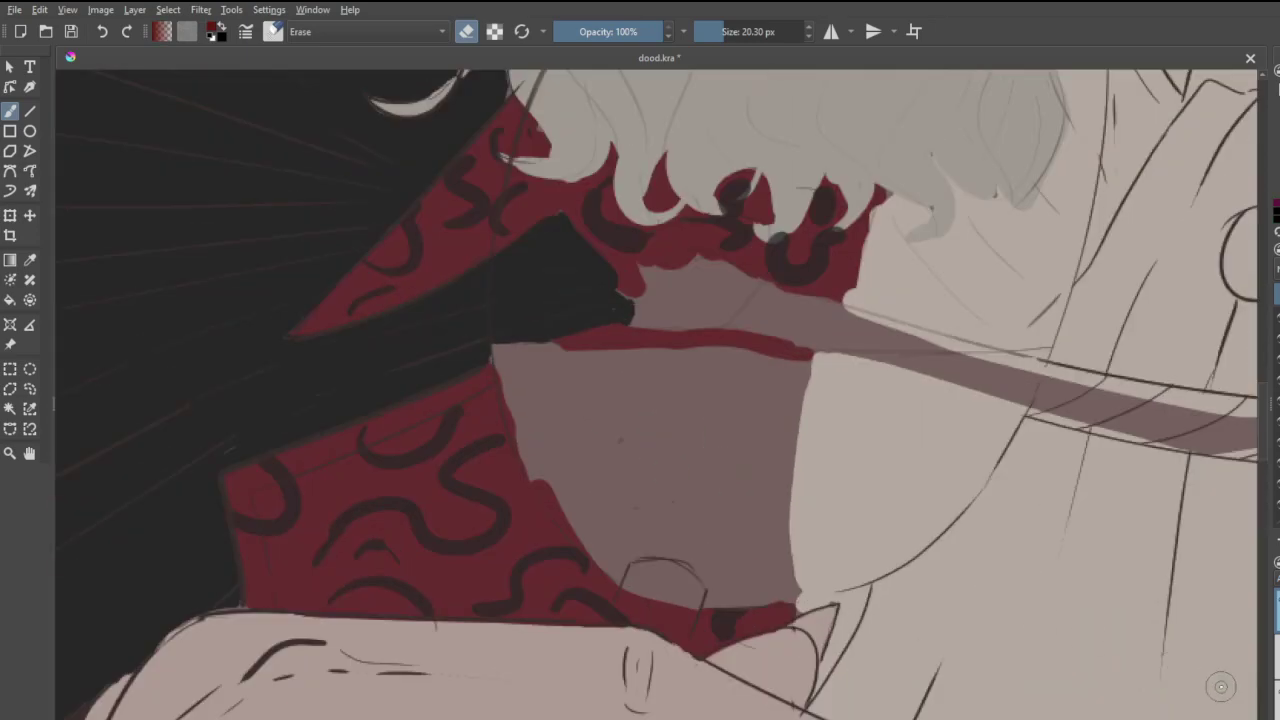
key(e)
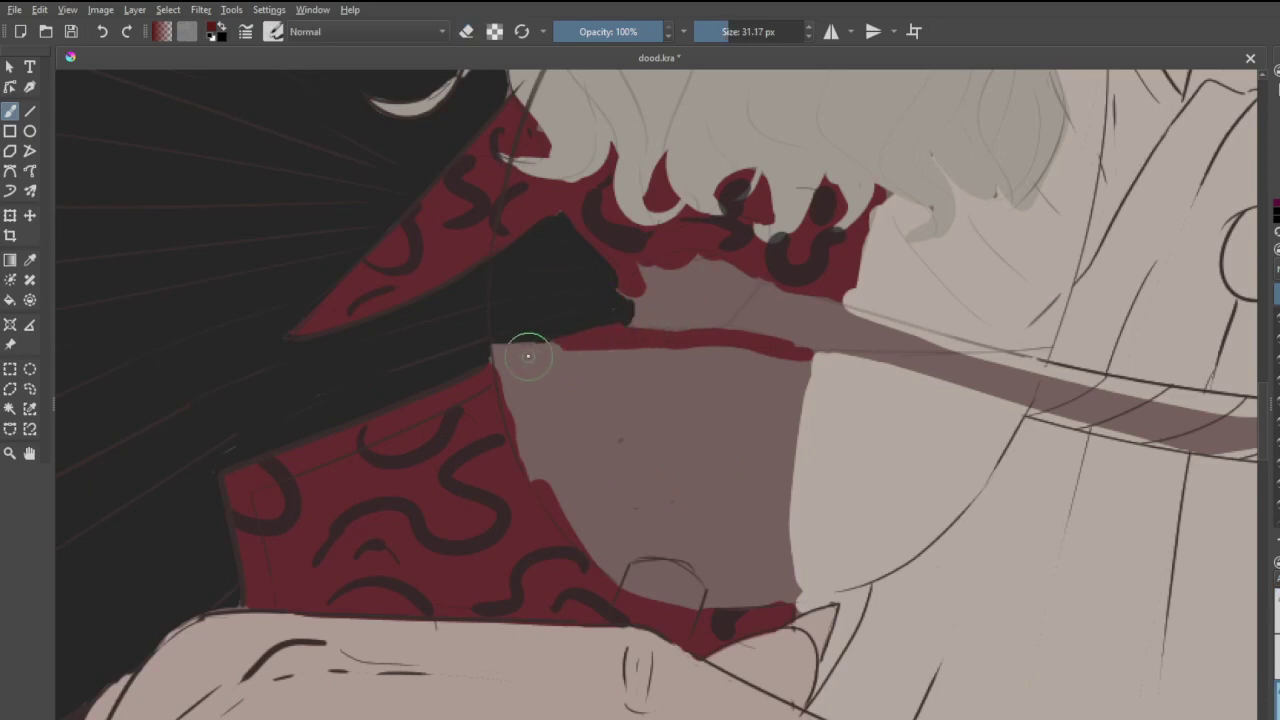
mouse_move(504, 352)
mouse_down()
mouse_move(868, 377)
mouse_move(875, 365)
mouse_move(1034, 353)
mouse_move(918, 523)
mouse_move(1002, 399)
mouse_move(948, 494)
mouse_move(850, 561)
mouse_move(688, 571)
mouse_up()
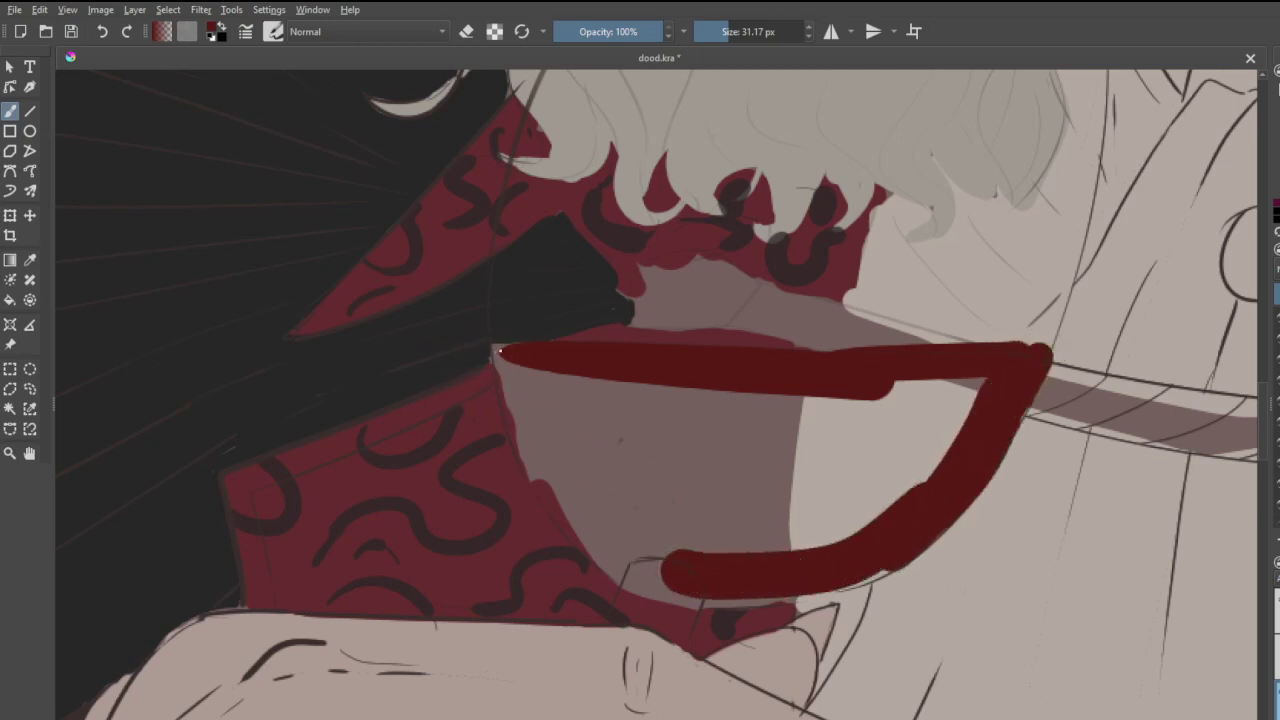
mouse_move(500, 350)
mouse_down()
mouse_move(570, 489)
mouse_move(551, 477)
mouse_move(646, 569)
mouse_move(656, 547)
mouse_move(562, 494)
mouse_up()
drag(682, 584, 830, 578)
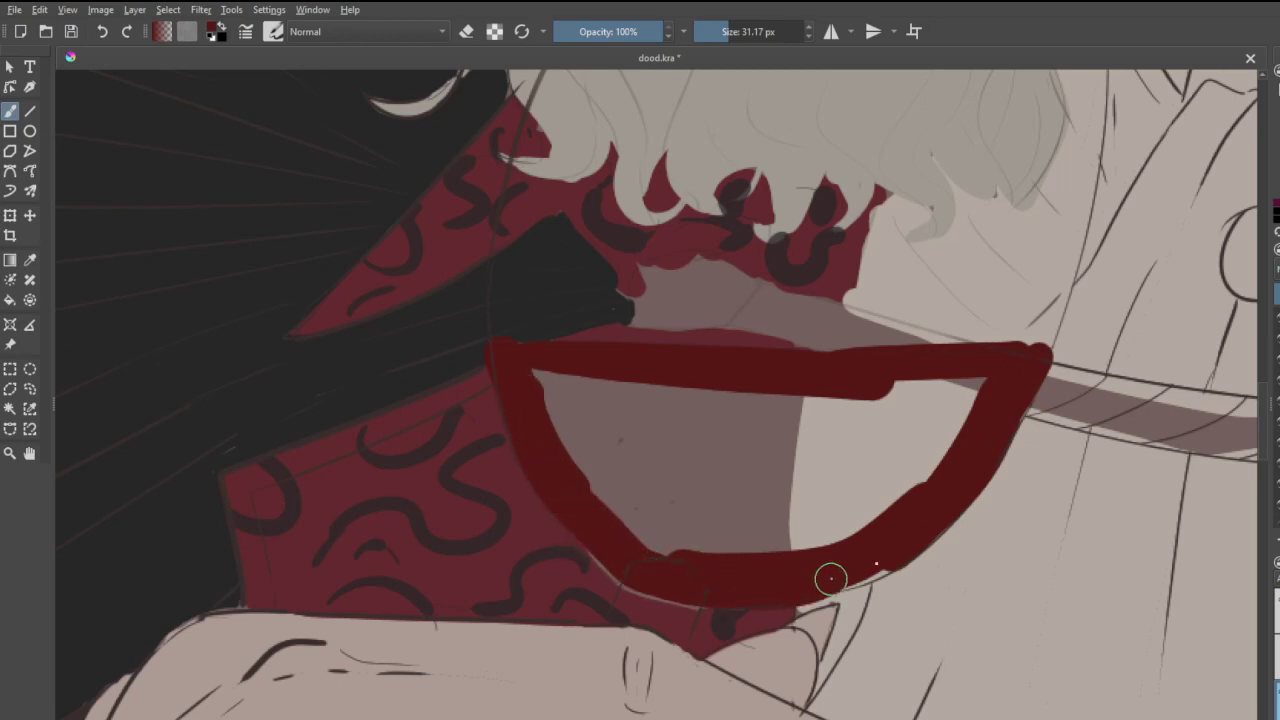
drag(649, 583, 594, 542)
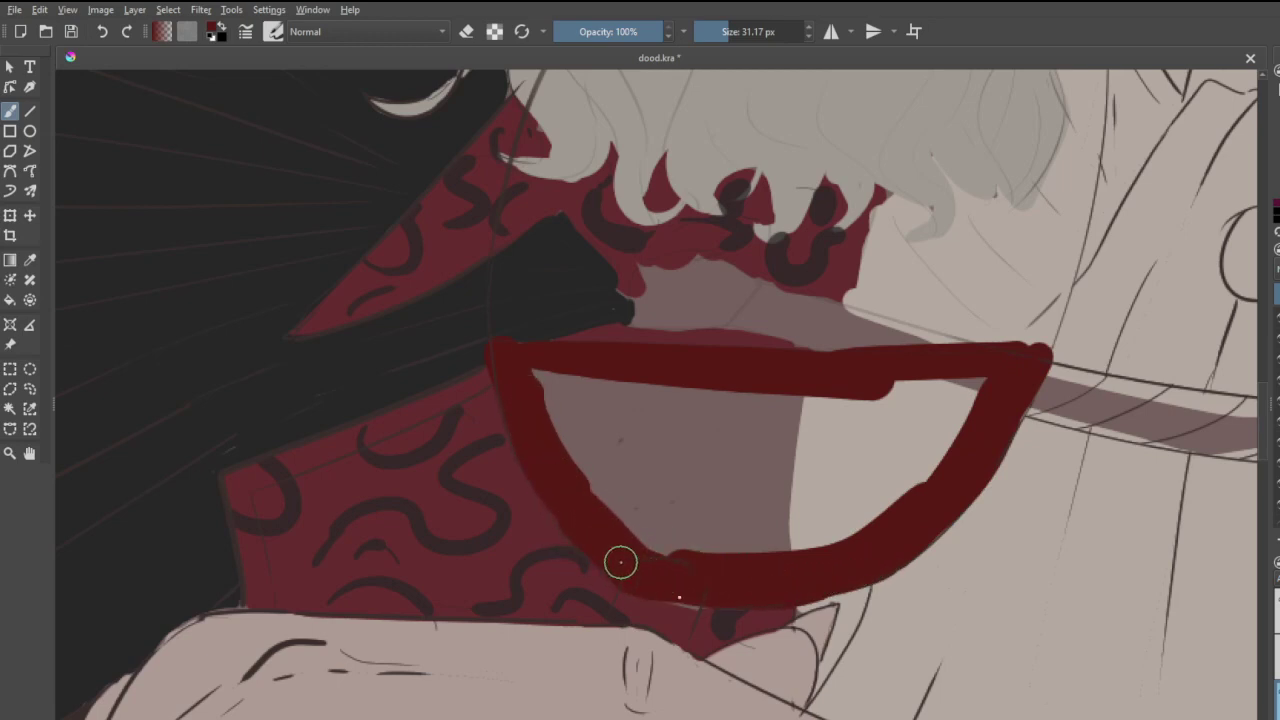
mouse_move(537, 375)
mouse_down()
mouse_move(671, 535)
mouse_move(601, 469)
mouse_move(561, 371)
mouse_move(728, 552)
mouse_move(609, 374)
mouse_move(778, 551)
mouse_move(697, 442)
mouse_move(721, 426)
mouse_move(812, 536)
mouse_move(742, 389)
mouse_move(821, 498)
mouse_move(844, 497)
mouse_move(822, 394)
mouse_move(867, 499)
mouse_move(924, 416)
mouse_move(929, 444)
mouse_move(951, 457)
mouse_move(979, 394)
mouse_move(853, 446)
mouse_move(973, 383)
mouse_move(879, 412)
mouse_move(912, 391)
mouse_move(839, 425)
mouse_move(872, 488)
mouse_up()
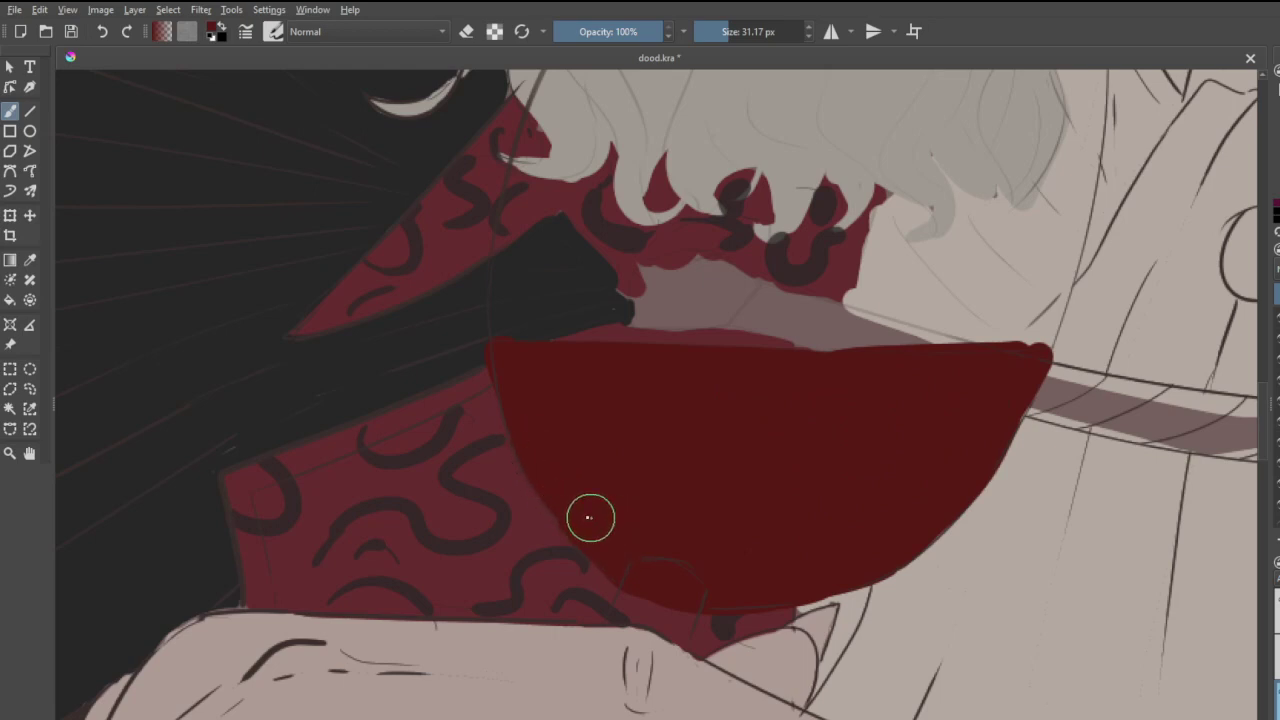
- Erase the dark red spilling over the wine's upper edge with a 20.30 px eraser to make the surface line straight
key(e)
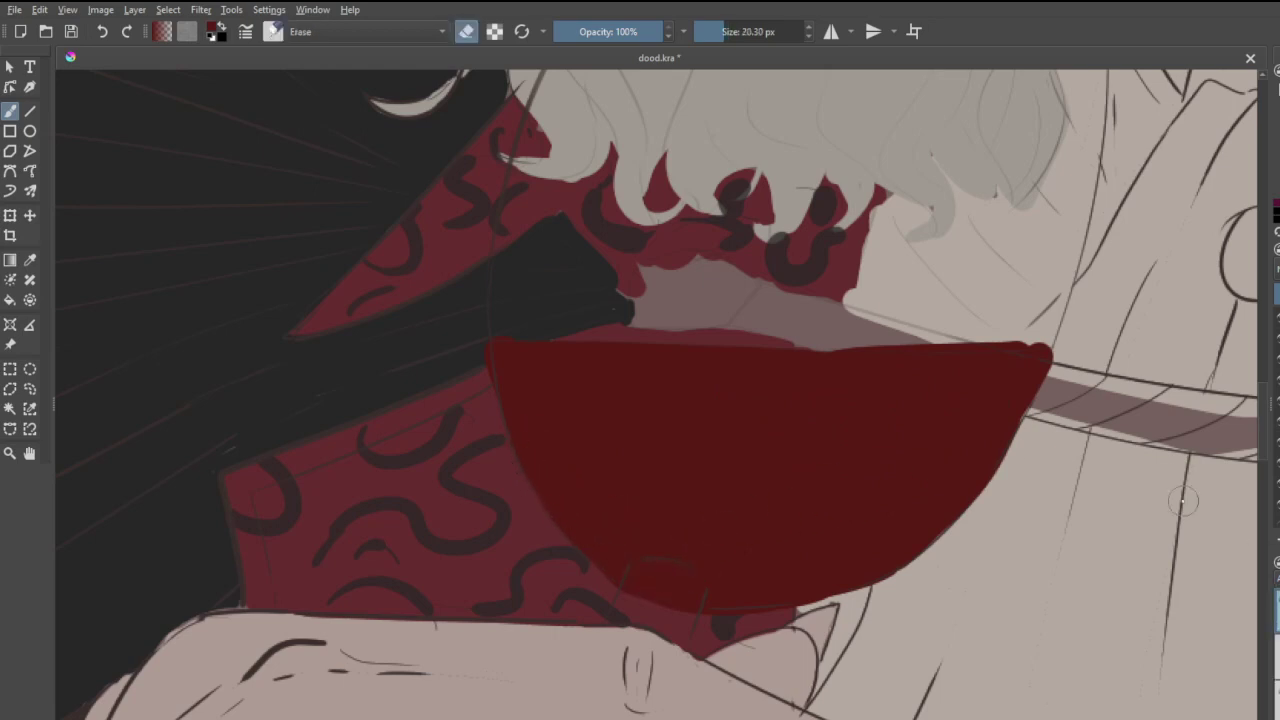
drag(534, 335, 738, 338)
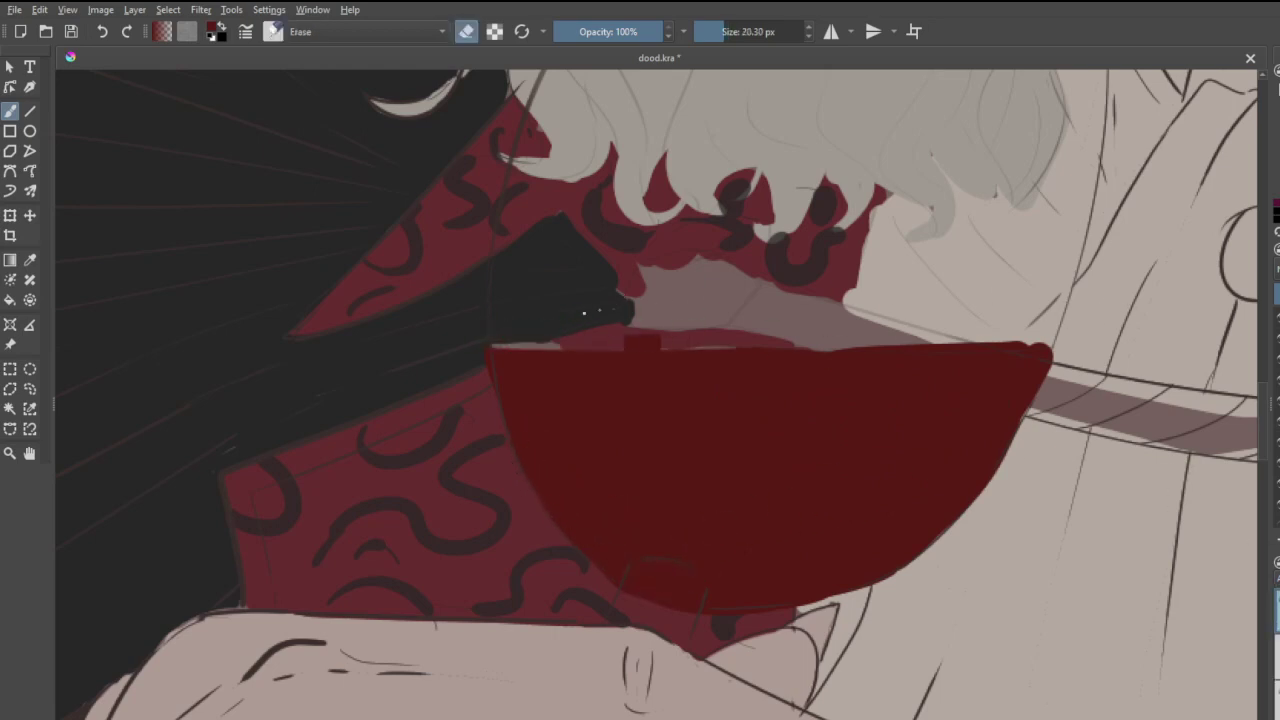
key(ctrl+z)
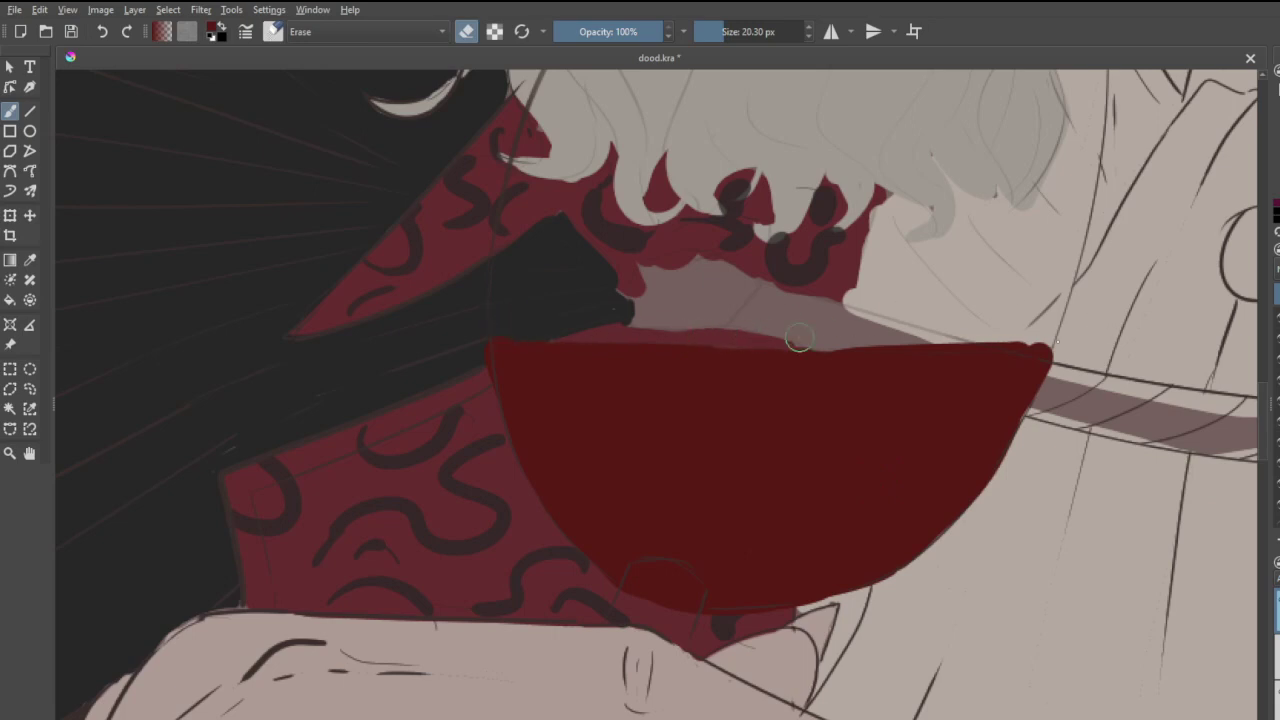
drag(799, 340, 1055, 350)
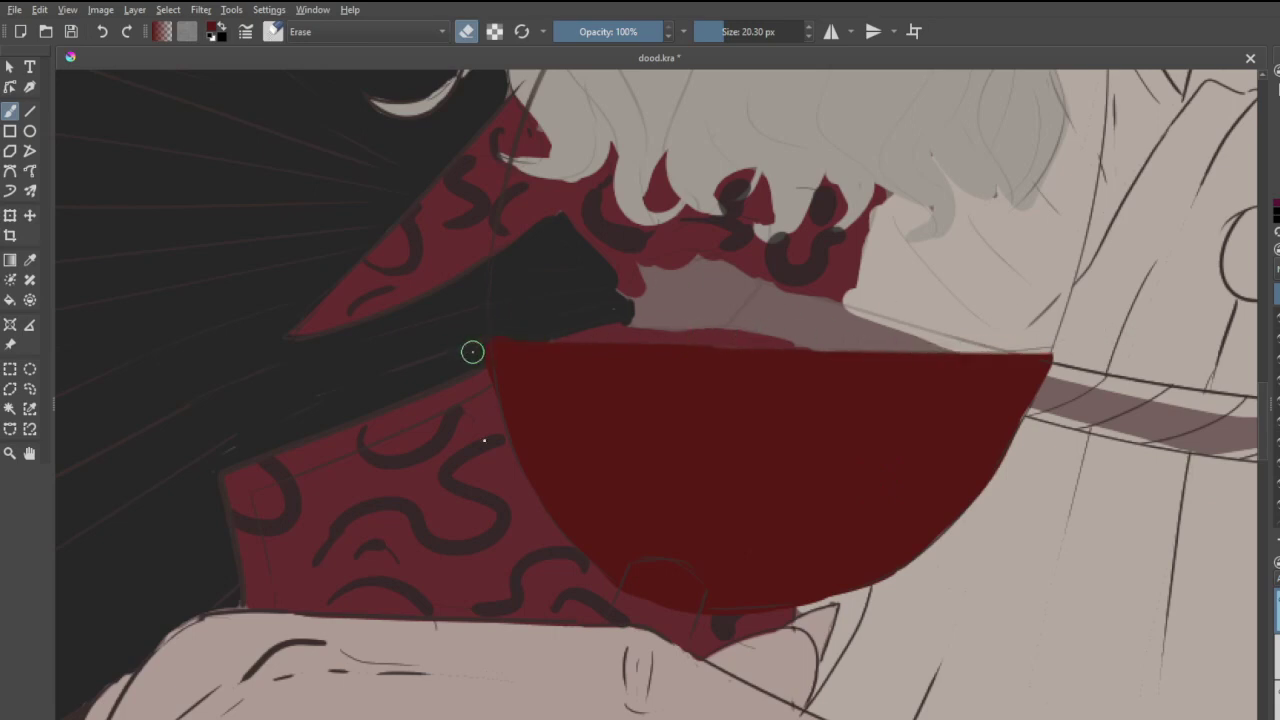
drag(477, 339, 612, 338)
key(ctrl+z)
- Review the dark red wine shape against the whole illustration and save the document
scroll(843, 436, down, 7)
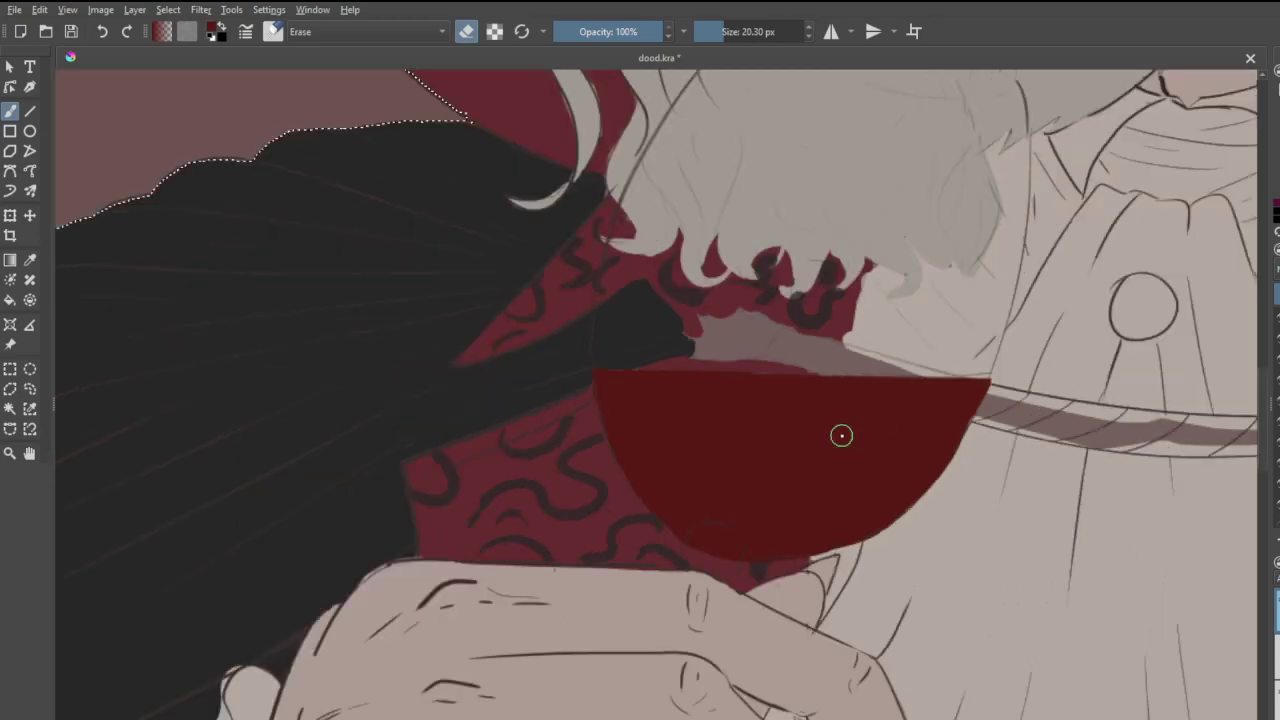
scroll(794, 338, up, 1)
scroll(798, 374, up, 3)
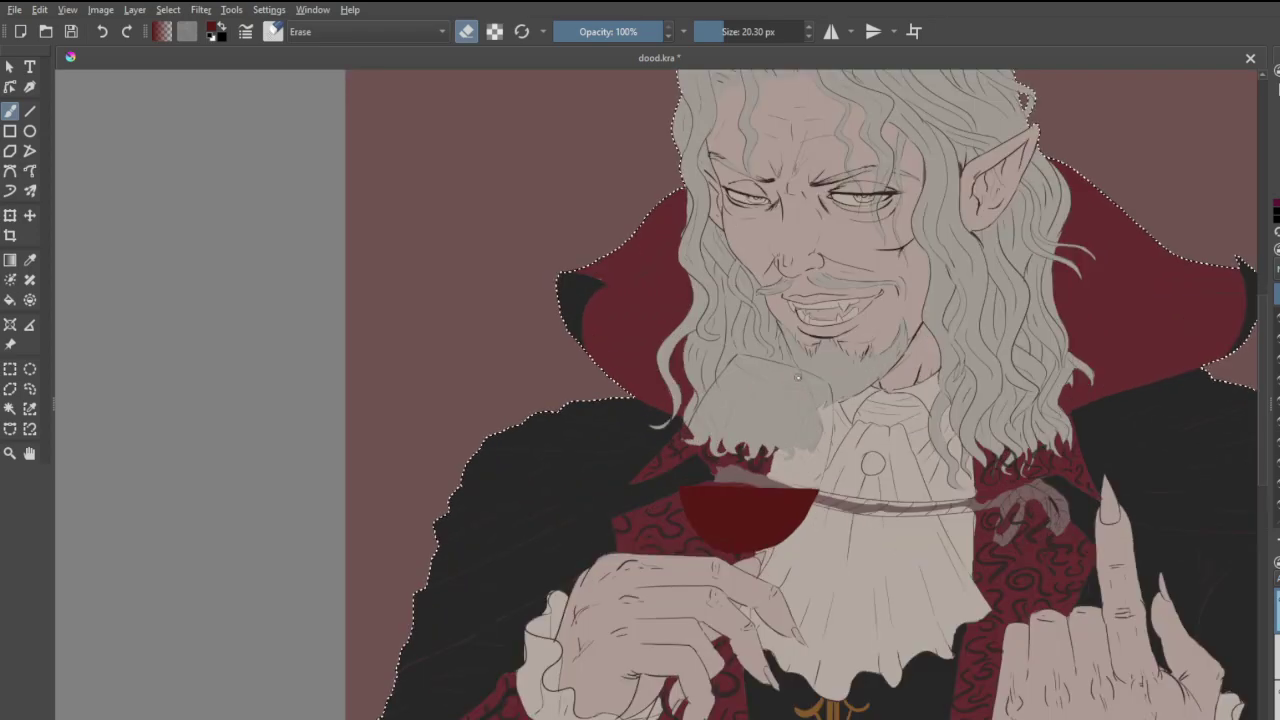
scroll(796, 382, down, 4)
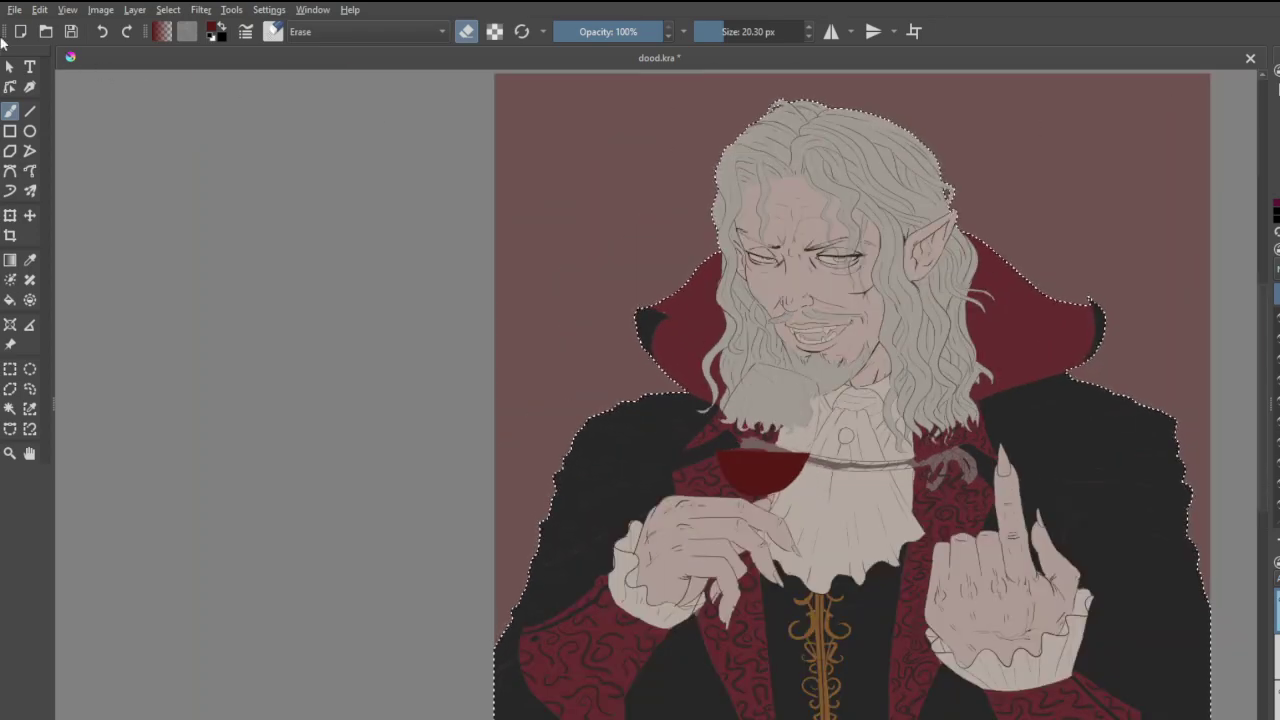
click(17, 11)
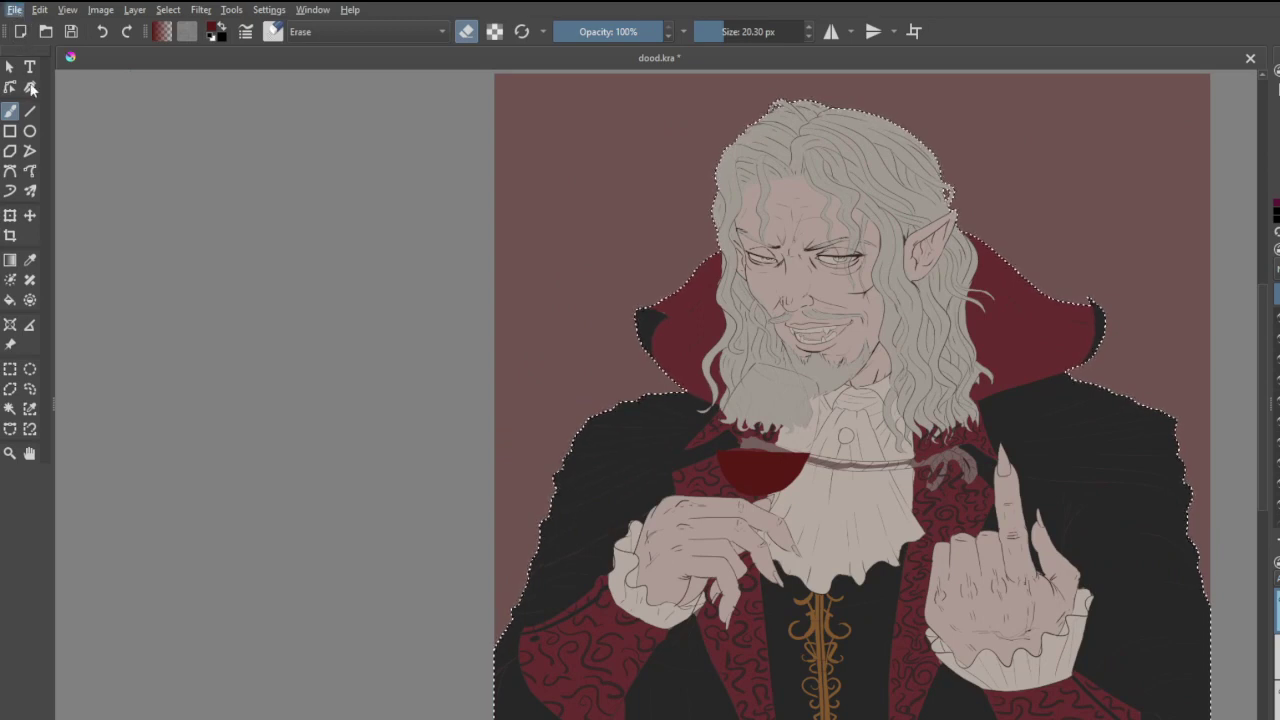
click(31, 84)
- Try colouring the iris of the narrower eye with a 31.17 px brush in yellow shades, undoing the test strokes
scroll(681, 326, down, 3)
key(plus)
key(plus)
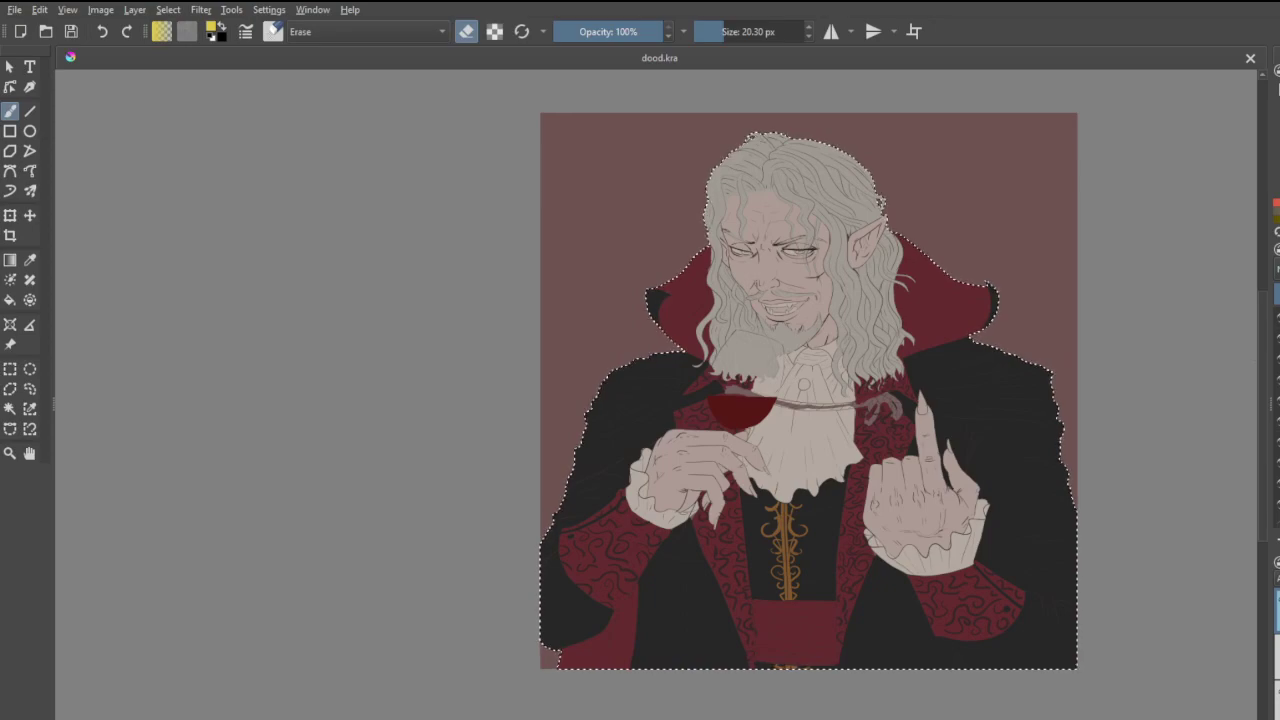
key(e)
scroll(838, 196, up, 5)
scroll(705, 300, down, 2)
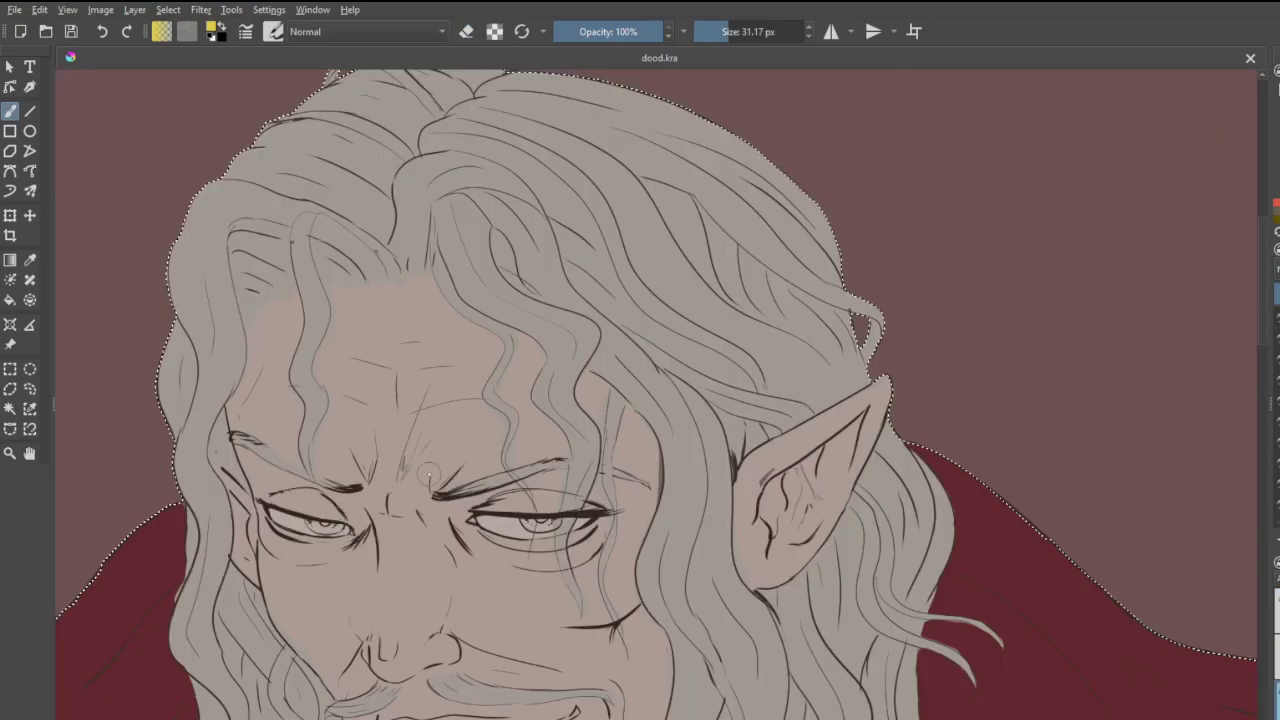
scroll(305, 467, up, 7)
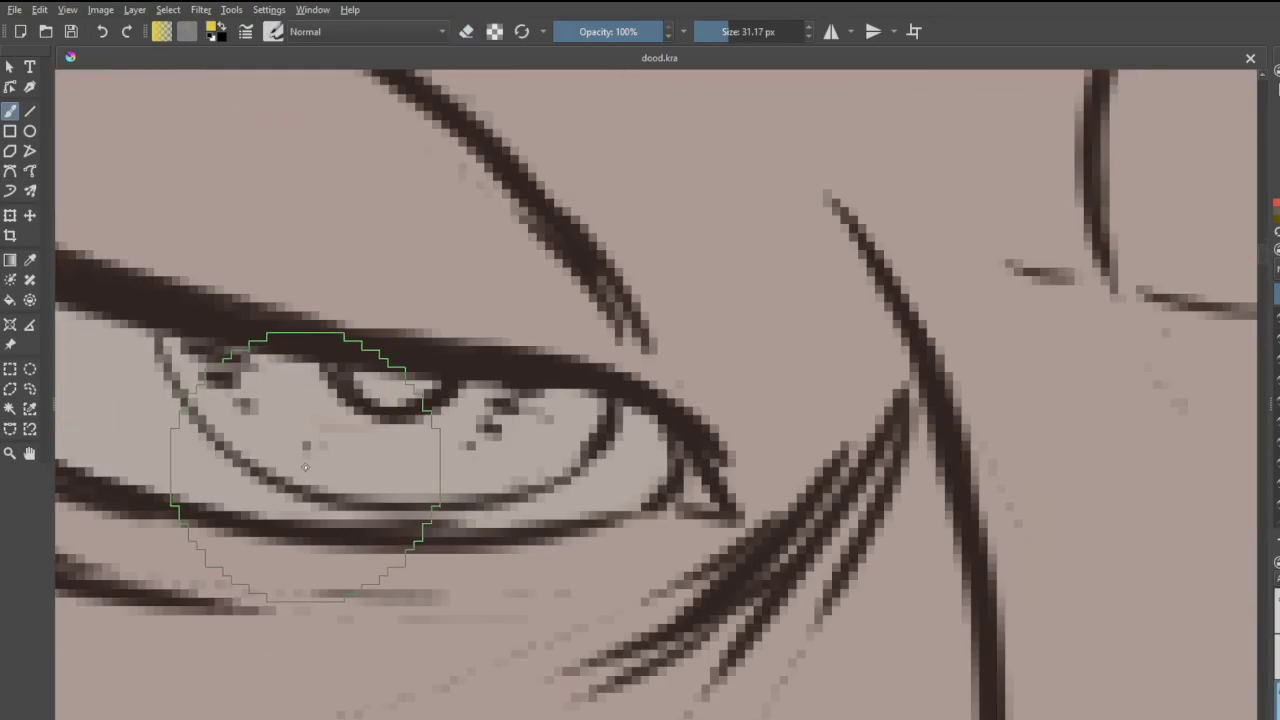
drag(312, 422, 352, 430)
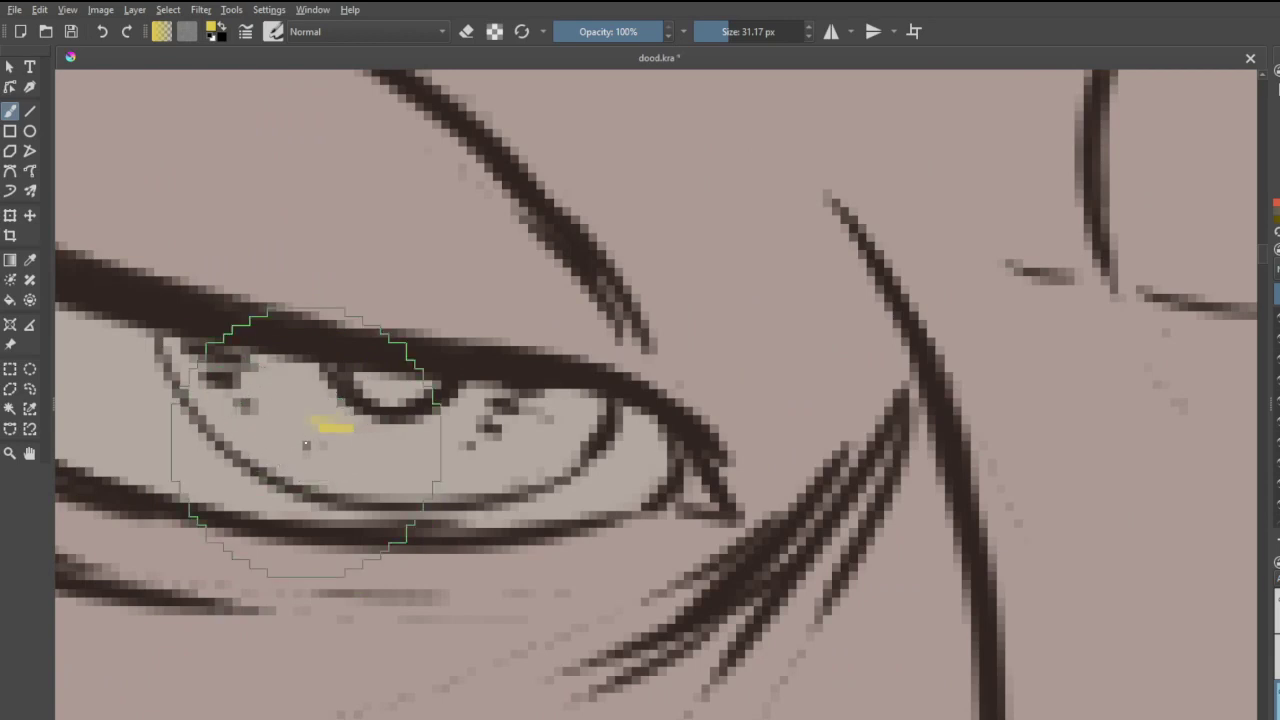
mouse_move(400, 440)
mouse_down()
mouse_move(278, 407)
mouse_move(385, 437)
mouse_move(483, 430)
mouse_up()
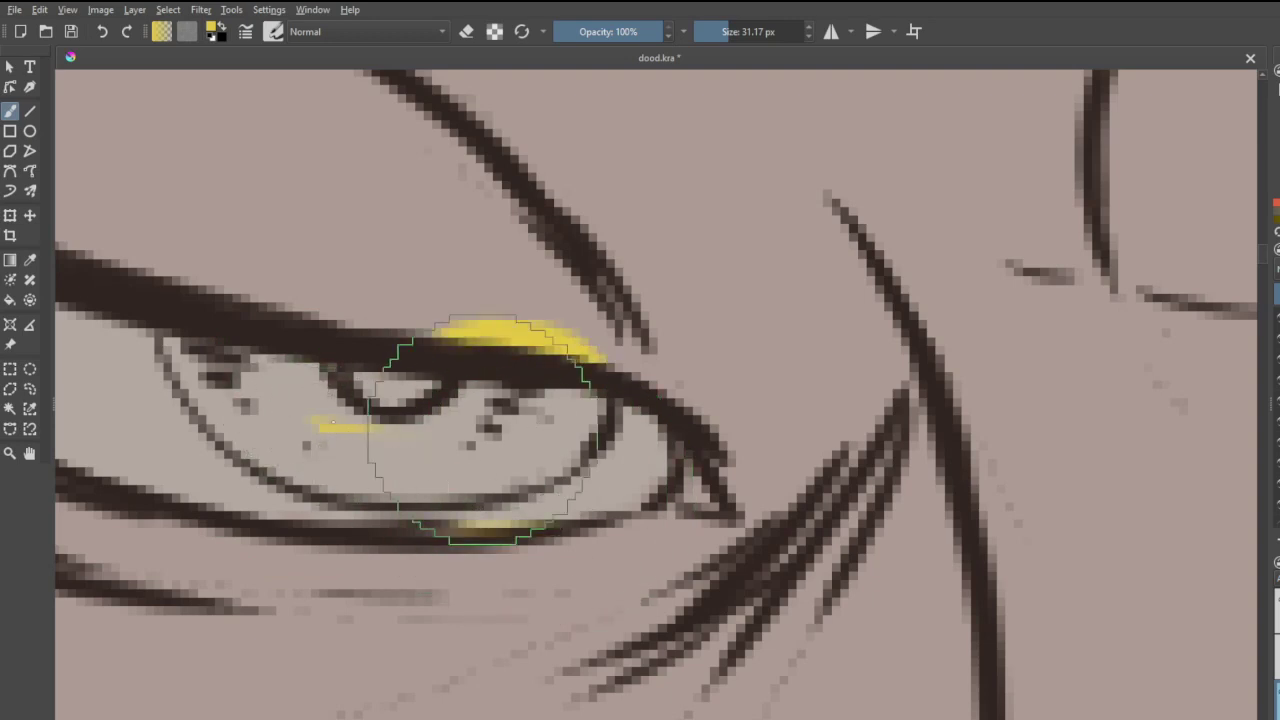
key(ctrl+z)
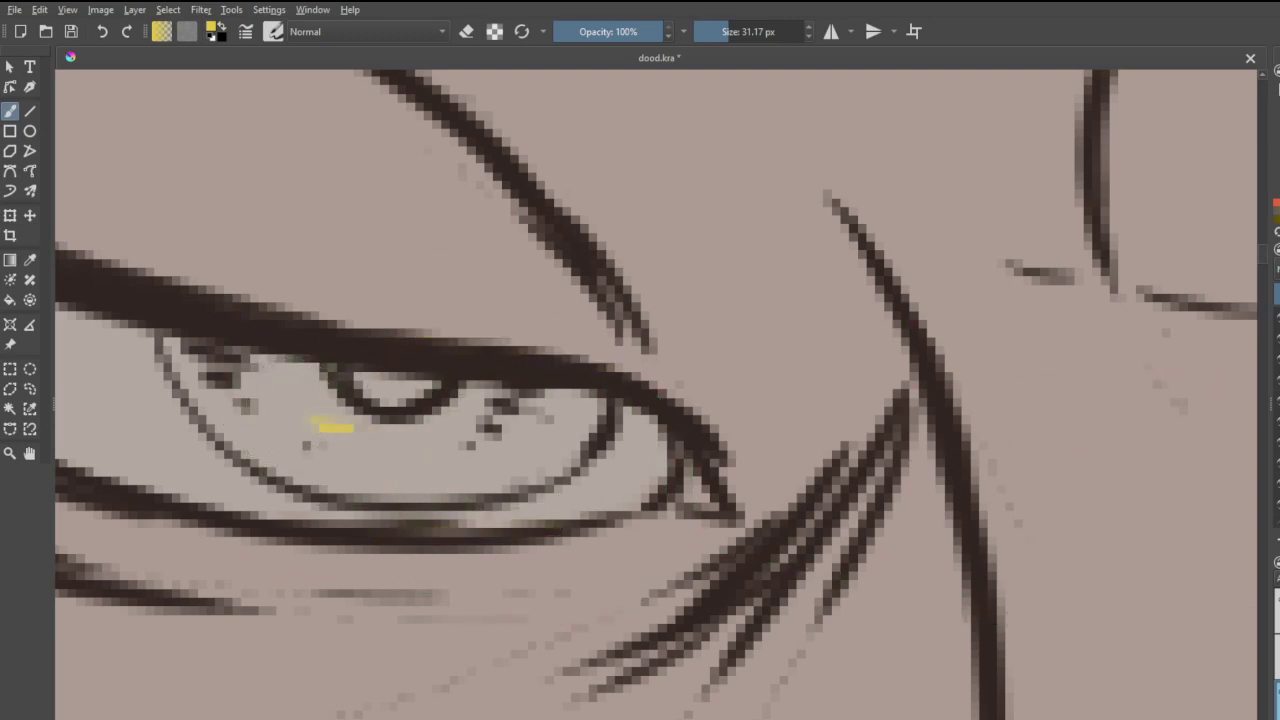
mouse_move(323, 372)
mouse_down()
mouse_move(371, 434)
mouse_move(251, 360)
mouse_move(277, 428)
mouse_up()
key(ctrl+z)
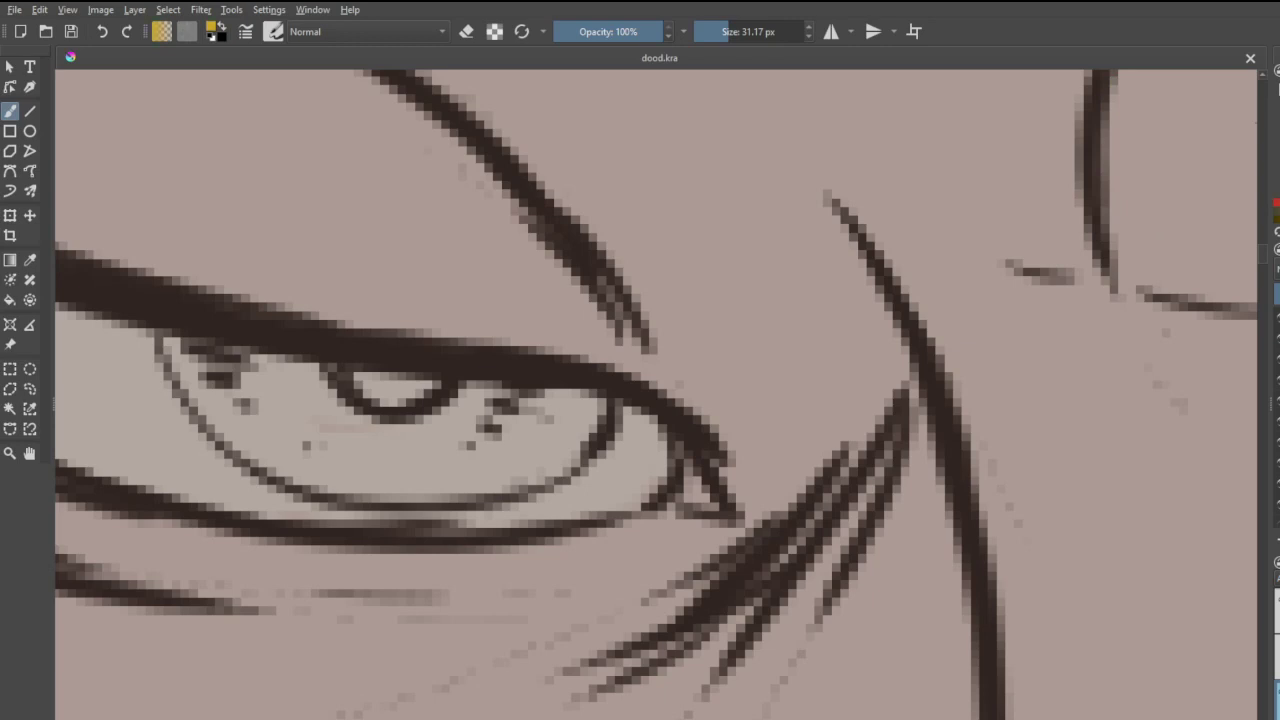
mouse_move(315, 408)
mouse_down()
mouse_move(185, 341)
mouse_move(243, 418)
mouse_move(368, 468)
mouse_move(249, 420)
mouse_move(342, 470)
mouse_move(549, 453)
mouse_move(496, 468)
mouse_move(548, 450)
mouse_move(600, 404)
mouse_move(341, 400)
mouse_move(226, 374)
mouse_up()
key(ctrl+z)
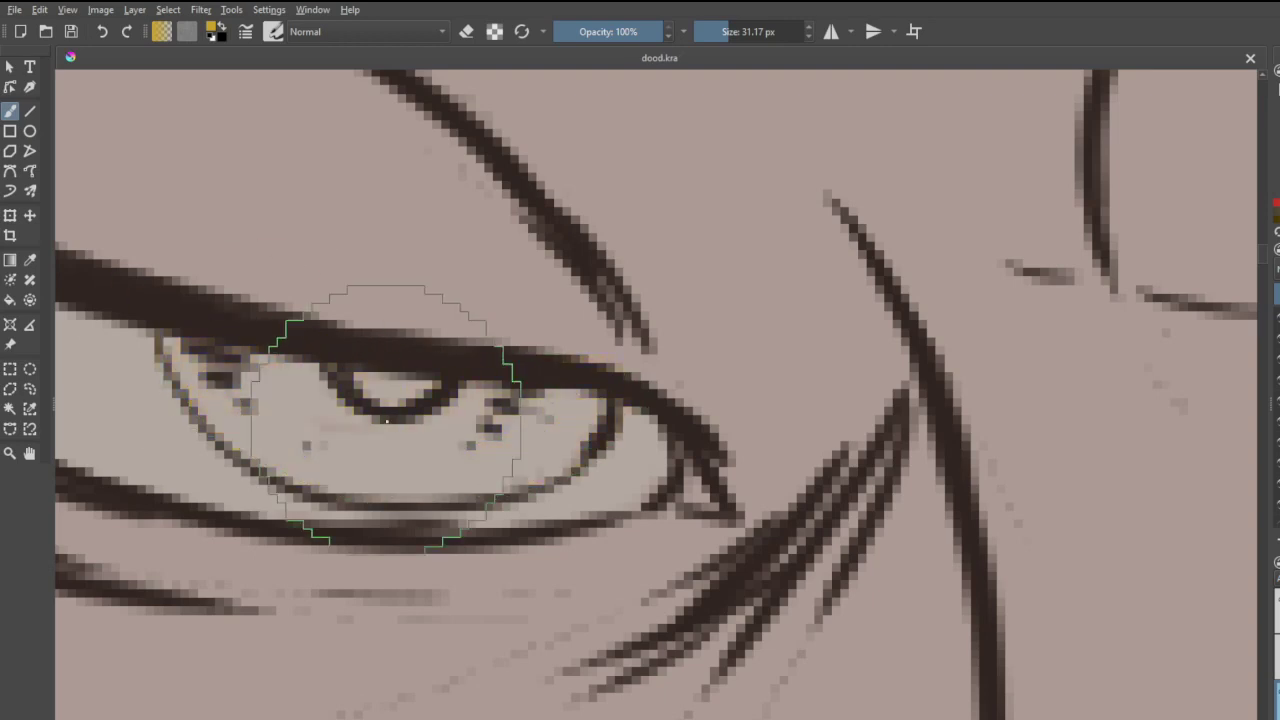
- Erase the whitish fill from inside both irises with a 20.30 px eraser
key(e)
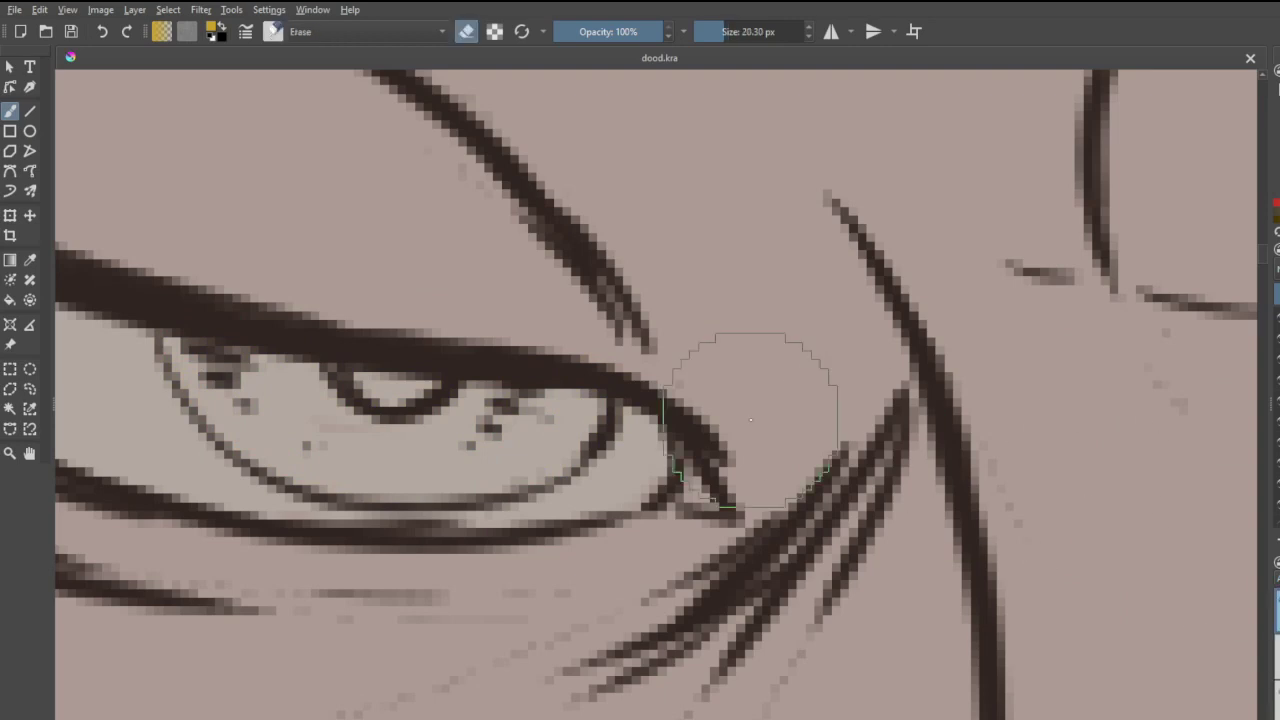
mouse_move(240, 368)
mouse_down()
mouse_move(271, 400)
mouse_move(380, 449)
mouse_move(514, 428)
mouse_move(445, 408)
mouse_up()
mouse_move(318, 396)
mouse_down()
mouse_move(195, 362)
mouse_move(256, 426)
mouse_move(347, 471)
mouse_move(472, 471)
mouse_move(562, 426)
mouse_up()
scroll(568, 408, down, 5)
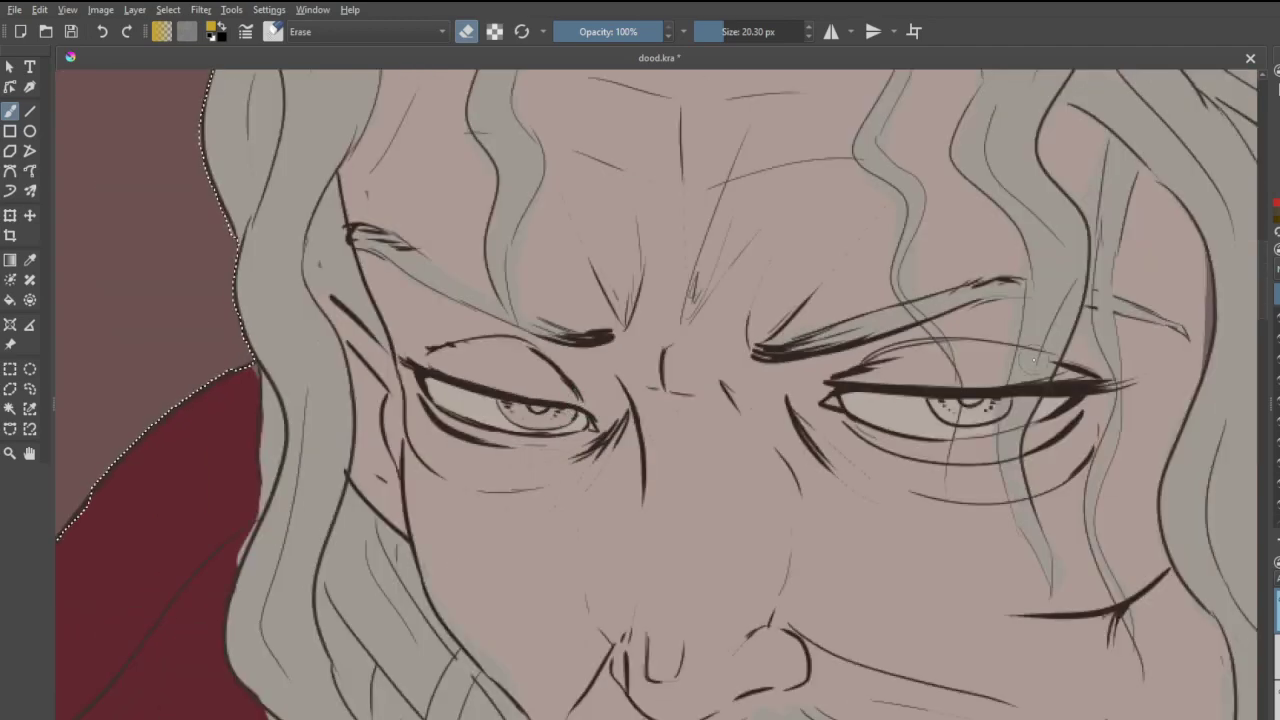
scroll(1066, 368, up, 5)
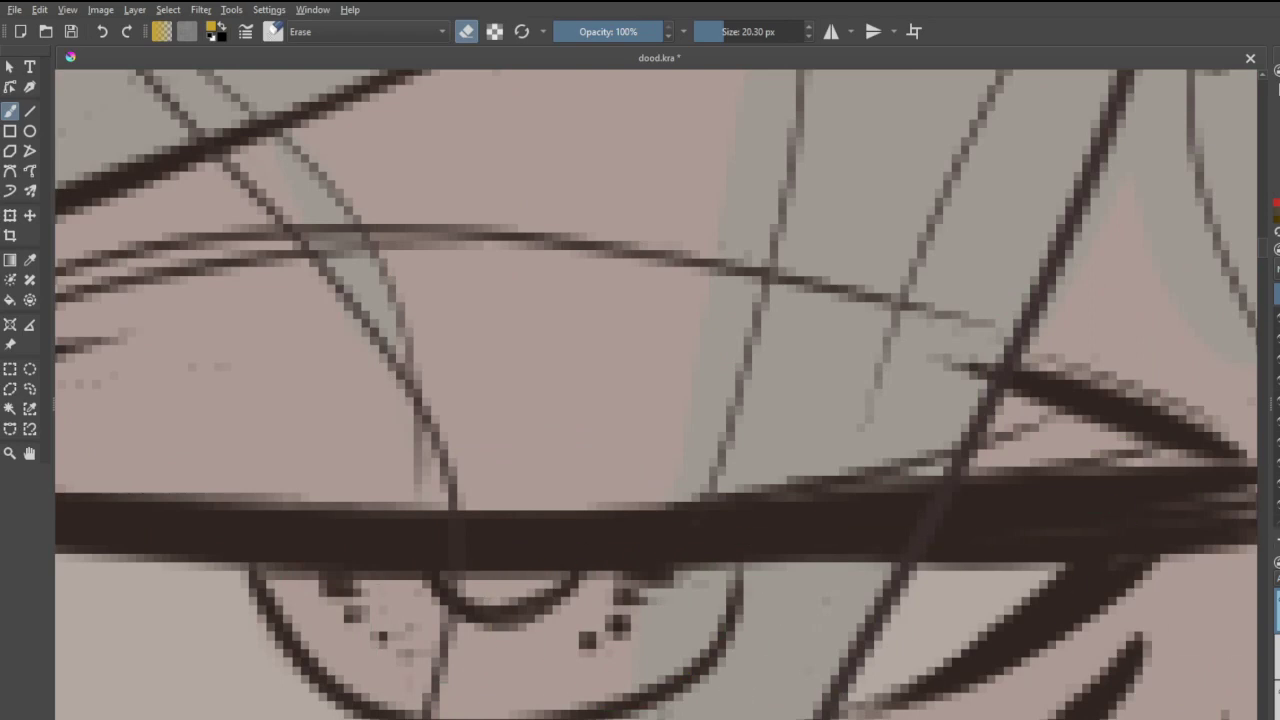
- Paint both irises golden yellow with the 31.17 px brush
key(e)
mouse_move(400, 610)
mouse_down()
mouse_move(286, 575)
mouse_move(460, 672)
mouse_move(630, 650)
mouse_move(650, 610)
mouse_move(443, 575)
mouse_move(381, 657)
mouse_move(520, 663)
mouse_move(480, 610)
mouse_move(298, 586)
mouse_move(383, 658)
mouse_up()
scroll(383, 658, down, 6)
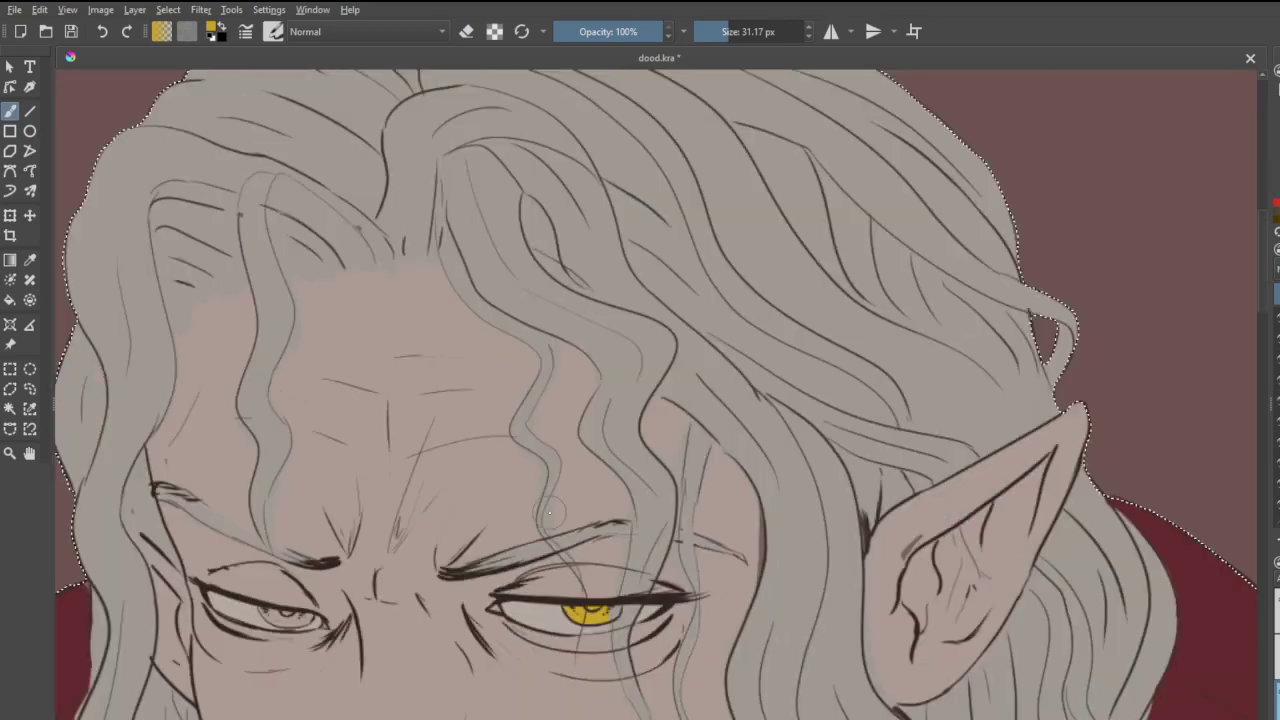
scroll(497, 497, up, 3)
scroll(610, 457, up, 6)
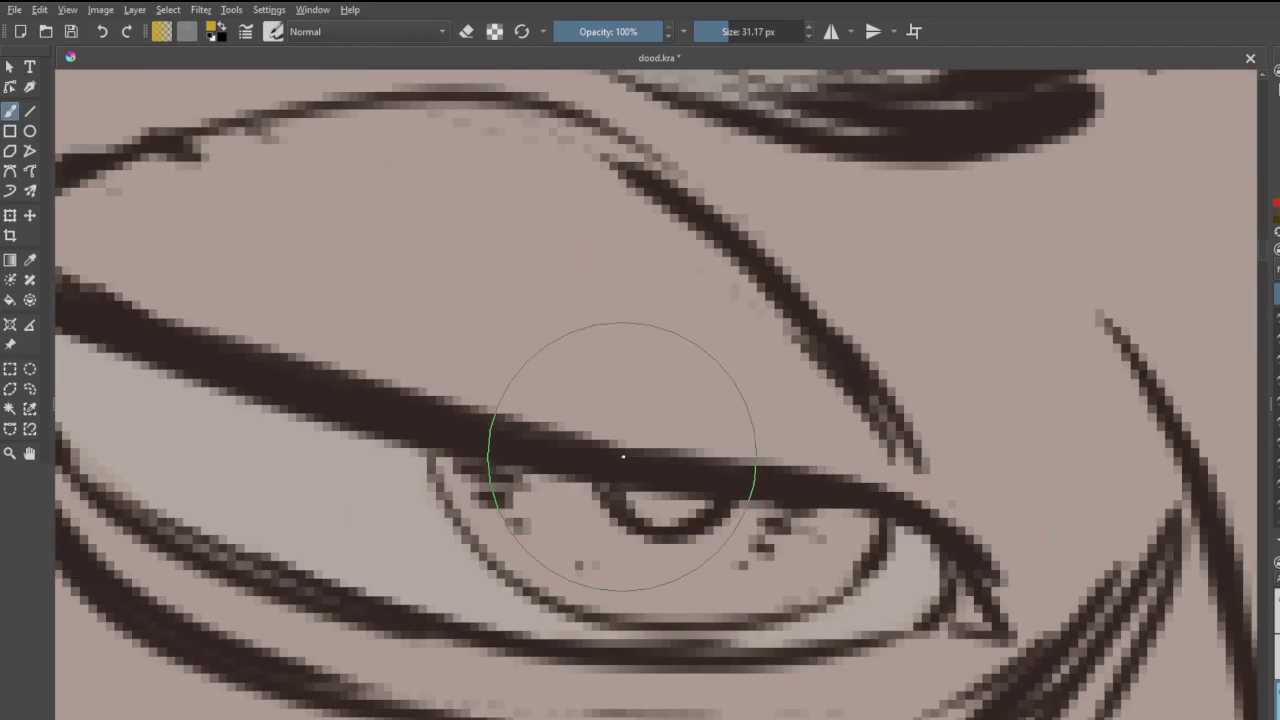
mouse_move(470, 465)
mouse_down()
mouse_move(491, 480)
mouse_move(480, 457)
mouse_move(605, 563)
mouse_move(700, 580)
mouse_move(818, 552)
mouse_move(805, 560)
mouse_move(786, 509)
mouse_move(529, 457)
mouse_up()
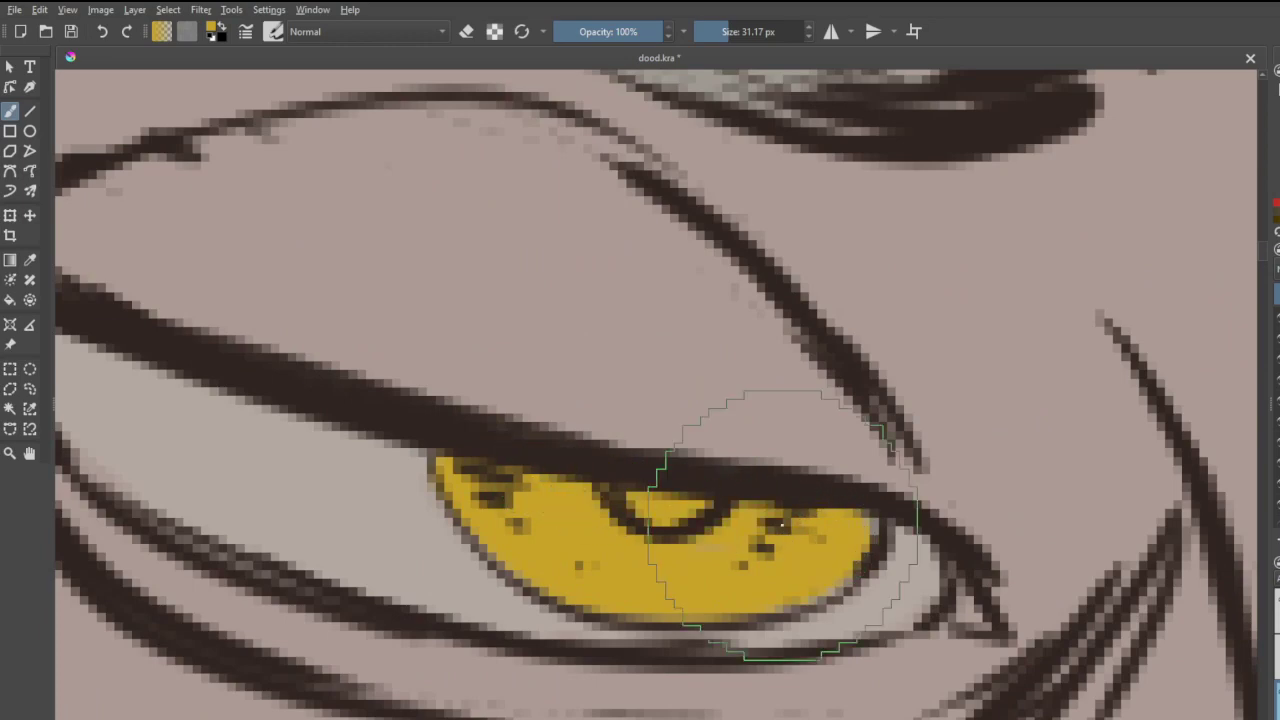
- Check the golden irises against the whole illustration and save the document
scroll(782, 525, down, 10)
scroll(817, 670, up, 3)
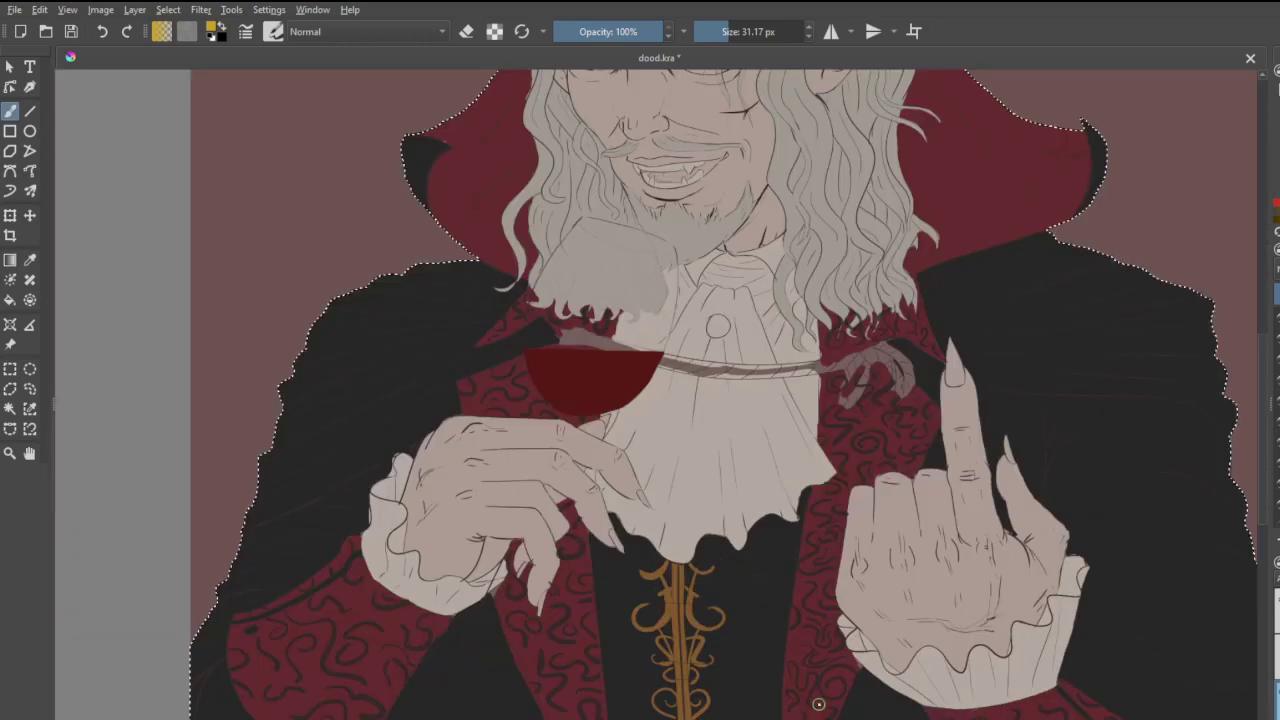
scroll(826, 634, down, 2)
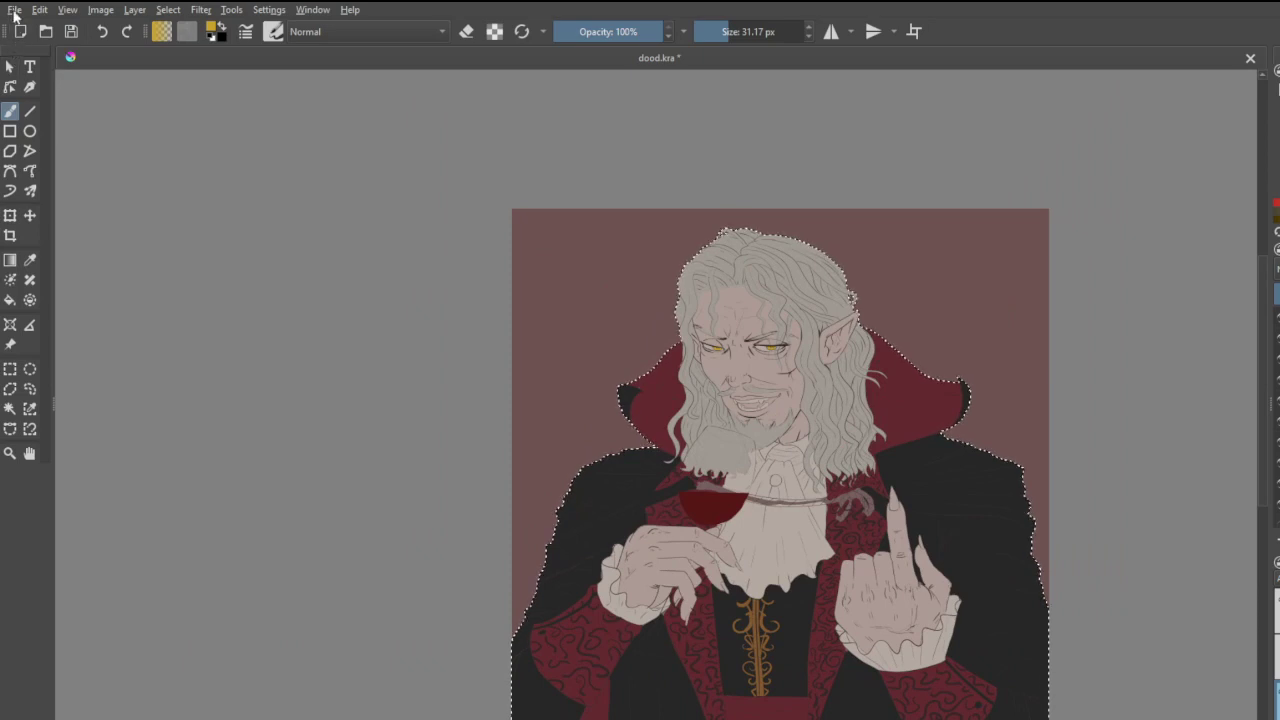
key(ctrl+s)
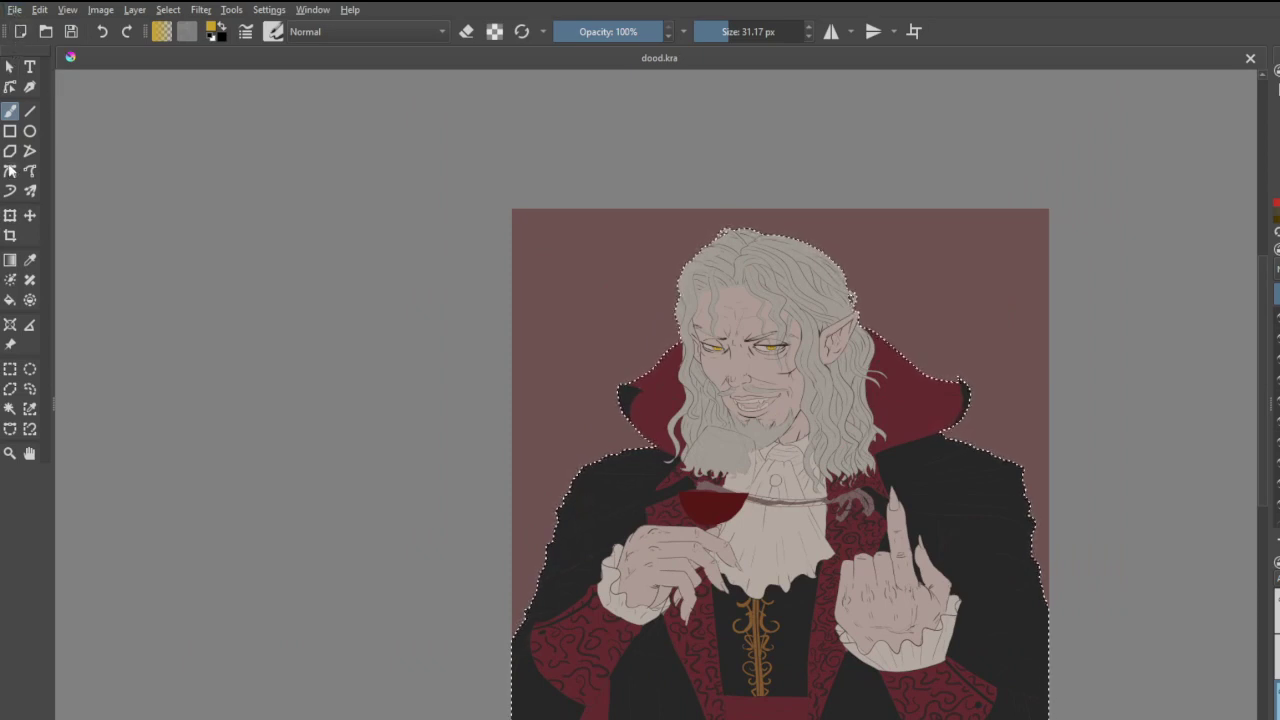
- Clear the selection around the character's silhouette with the rectangular selection tool and review the whole illustration
scroll(396, 394, down, 2)
scroll(396, 394, up, 2)
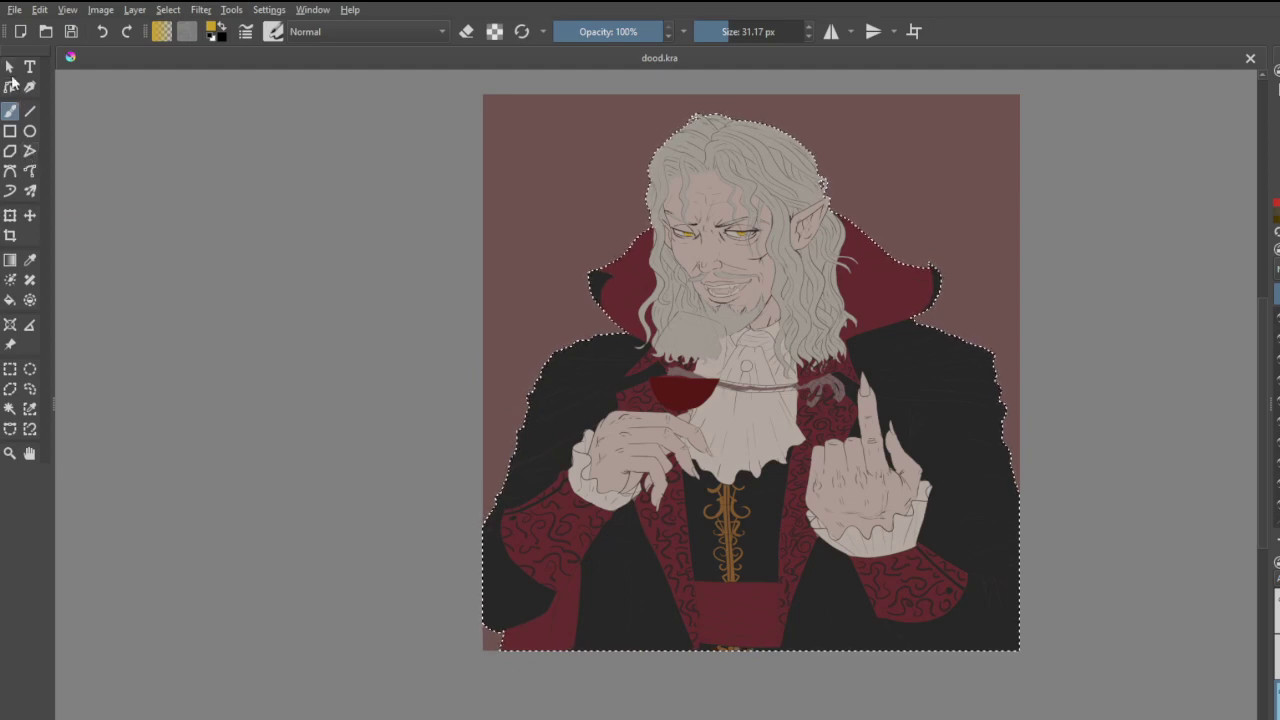
click(10, 368)
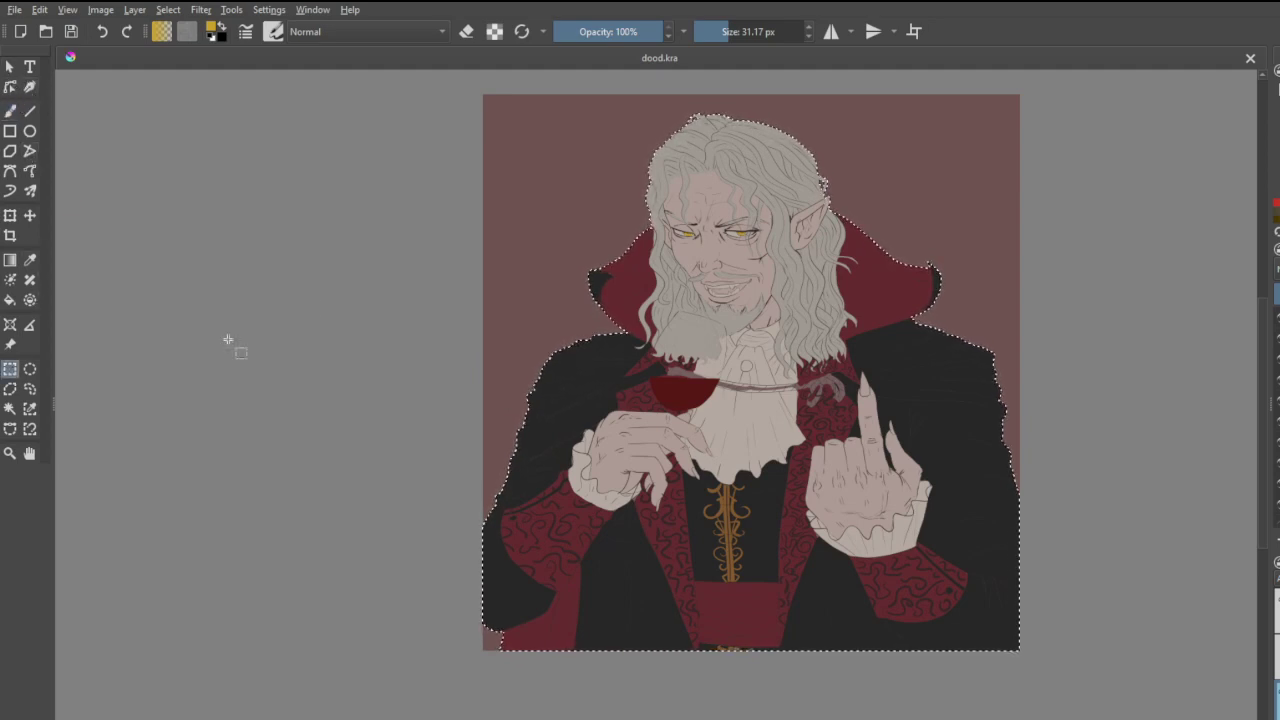
click(271, 288)
scroll(271, 288, down, 1)
scroll(277, 214, up, 1)
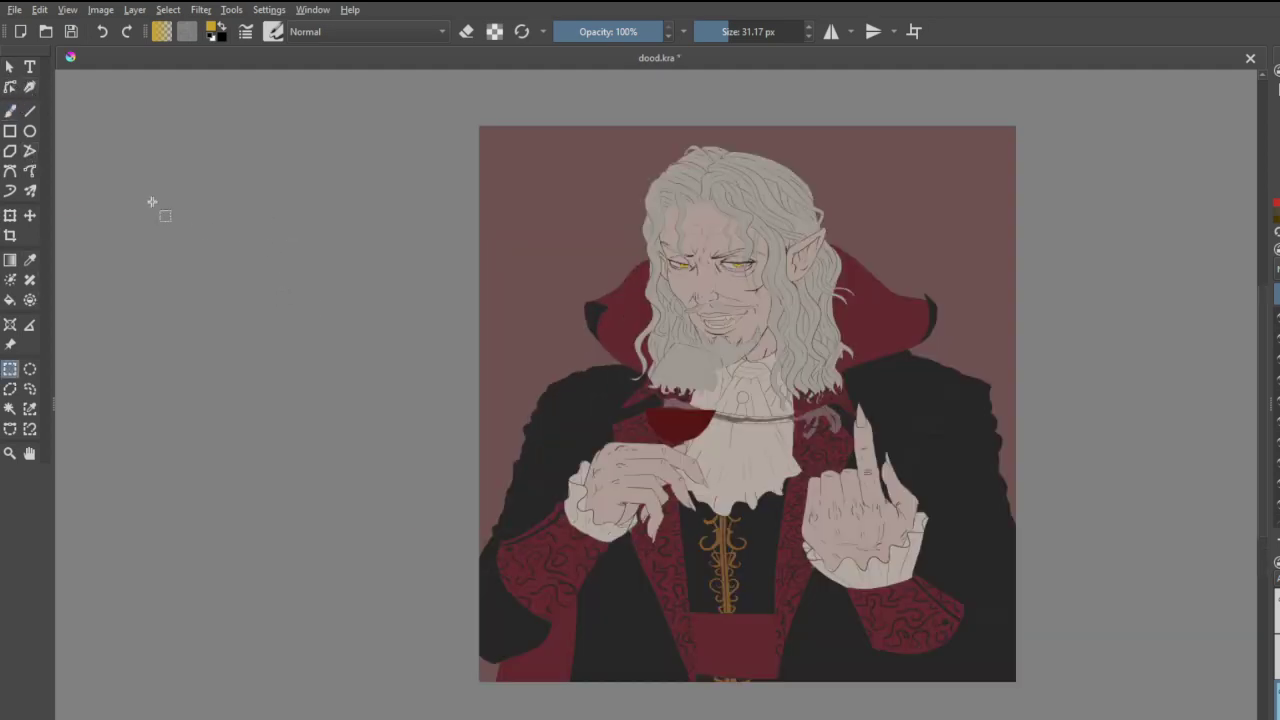